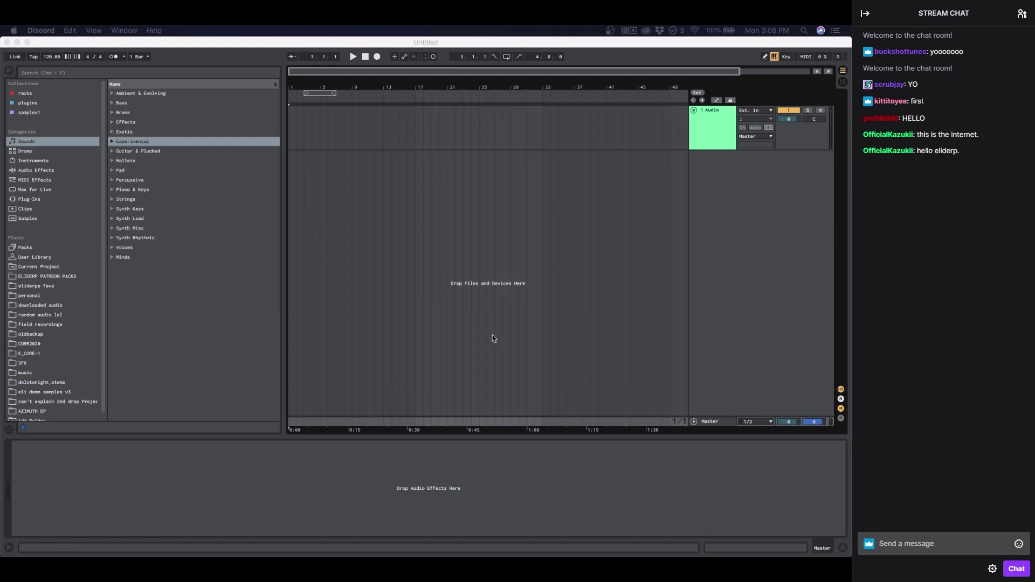
{"action": "left_click", "coordinate": [443, 192]}
{"action": "left_click", "coordinate": [345, 133]}
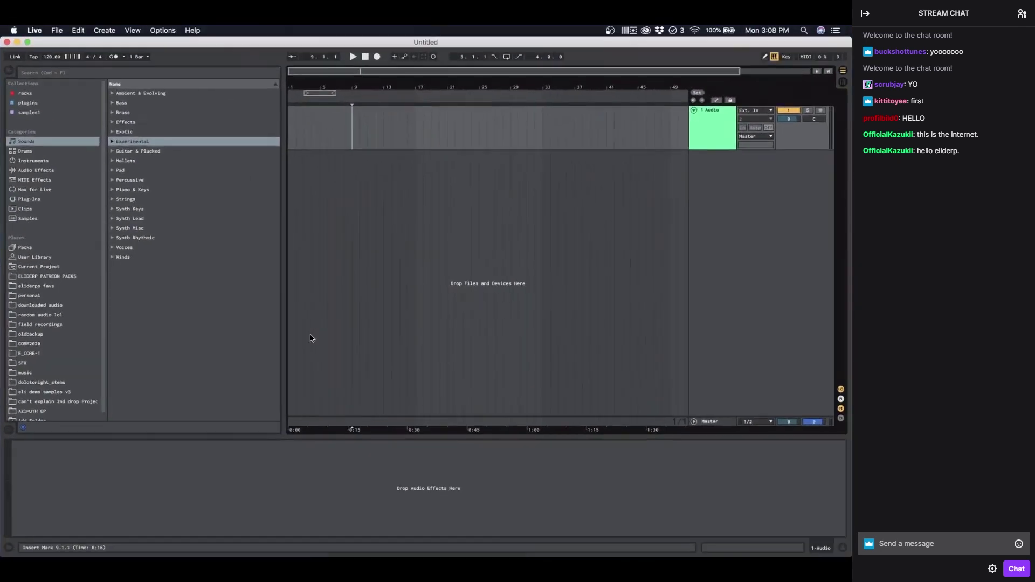
{"action": "key", "text": "ctrl+Up"}
{"action": "key", "text": "ctrl+Up"}
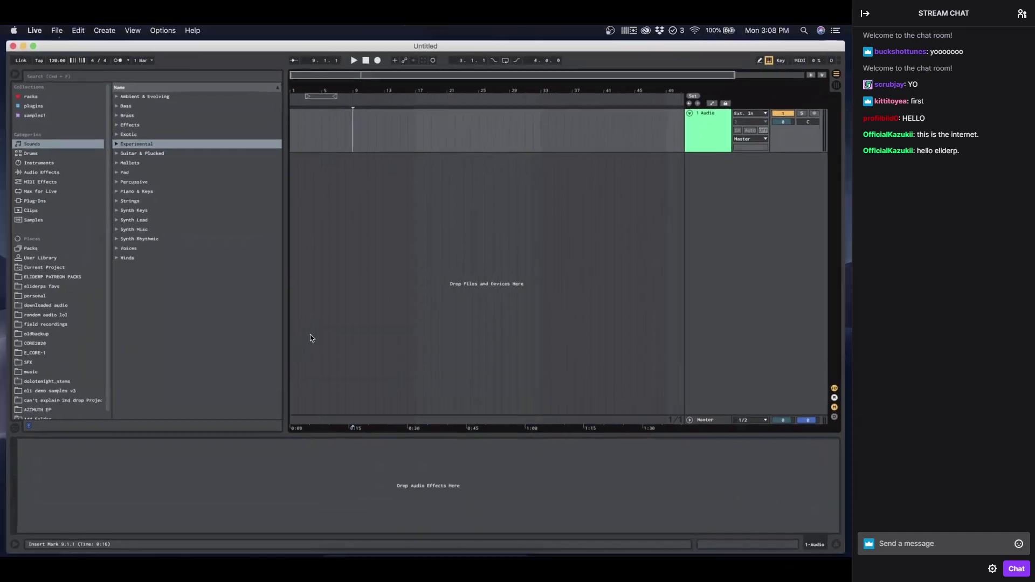
{"action": "key", "text": "ctrl+Up"}
{"action": "key", "text": "ctrl+Up"}
{"action": "key", "text": "ctrl+Up"}
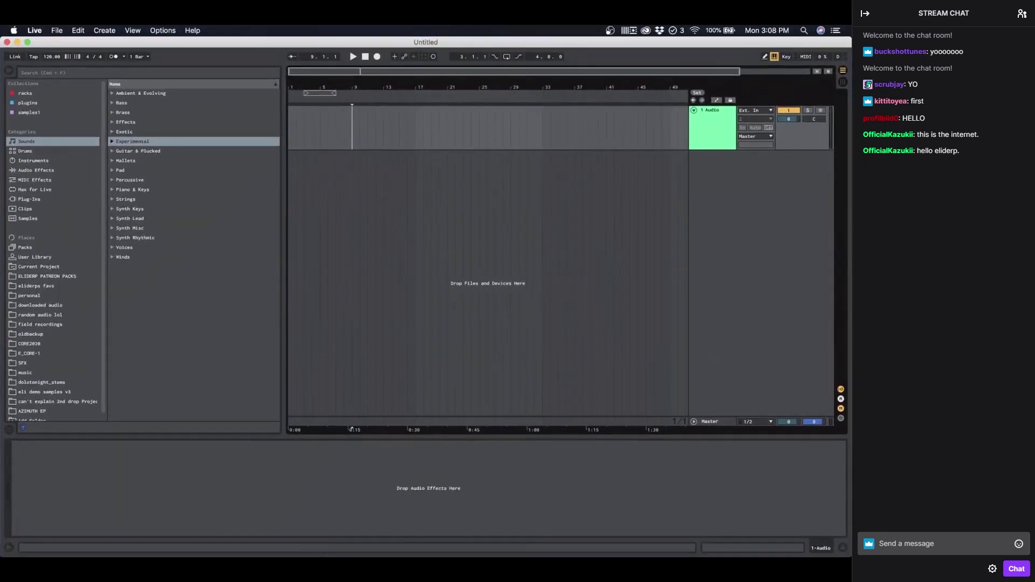
{"action": "key", "text": "ctrl+Up"}
{"action": "key", "text": "ctrl+Up"}
{"action": "key", "text": "super+Tab"}
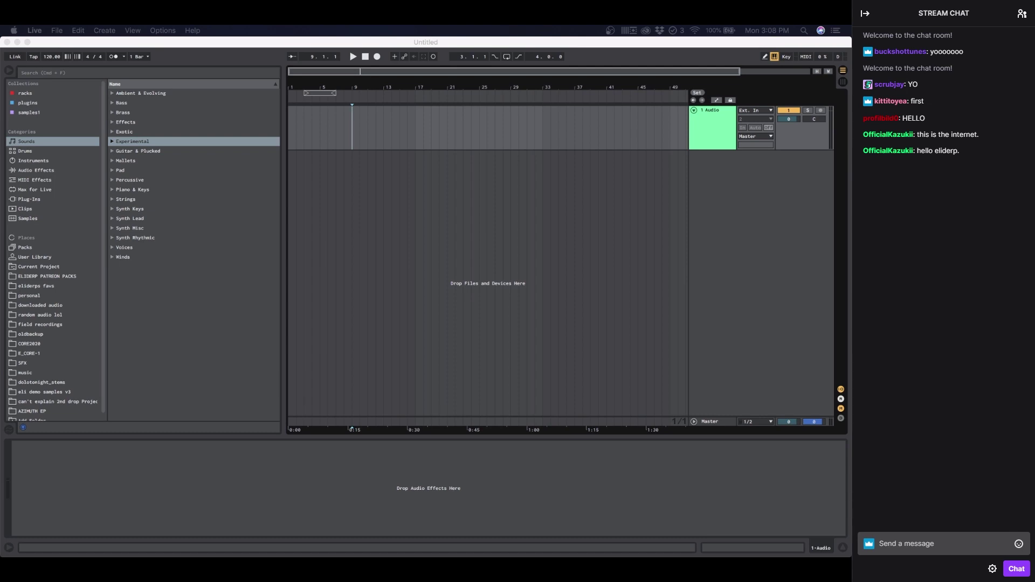
{"action": "key", "text": "ctrl+Up"}
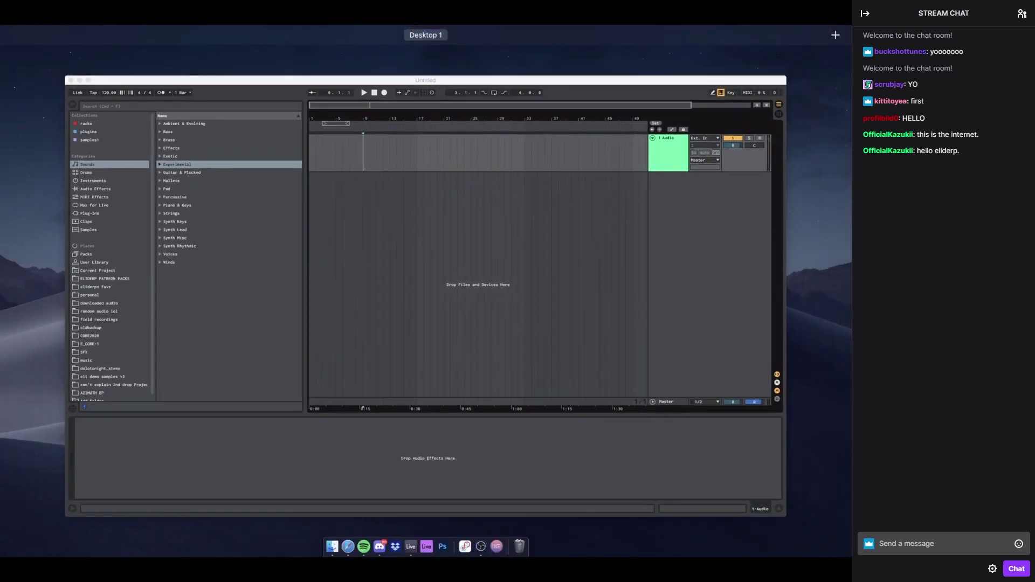
{"action": "key", "text": "ctrl+Up"}
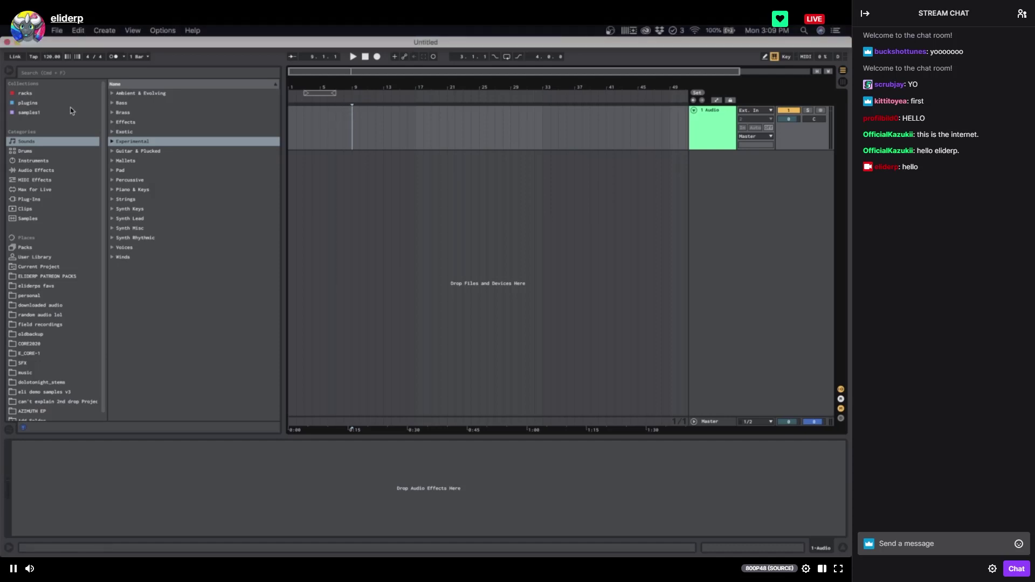
Step: Open the recent Live set petrify_v5_stemtime.als
{"action": "left_click", "coordinate": [54, 32]}
{"action": "left_click", "coordinate": [62, 33]}
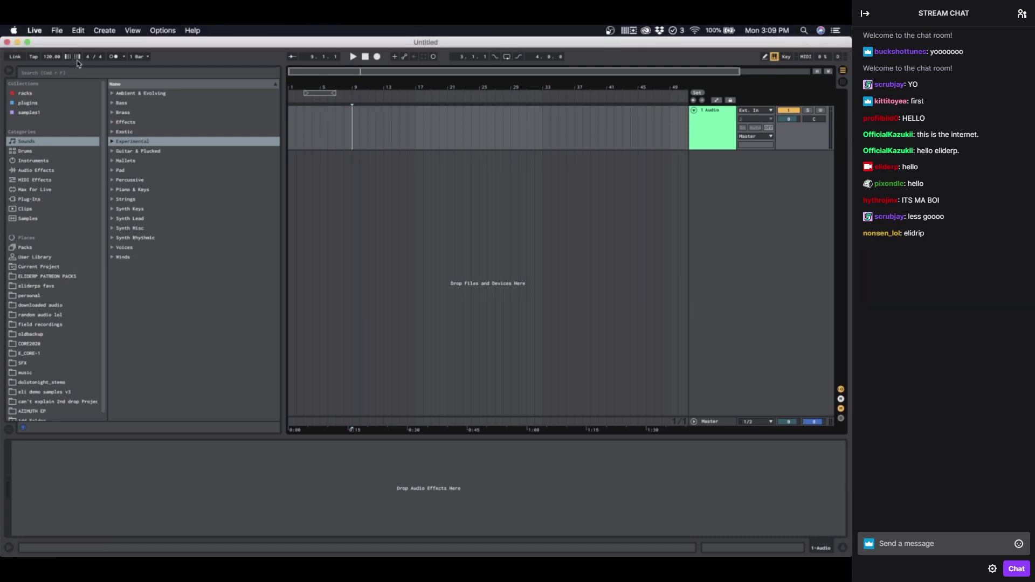
{"action": "left_click", "coordinate": [60, 31]}
{"action": "mouse_move", "coordinate": [81, 63]}
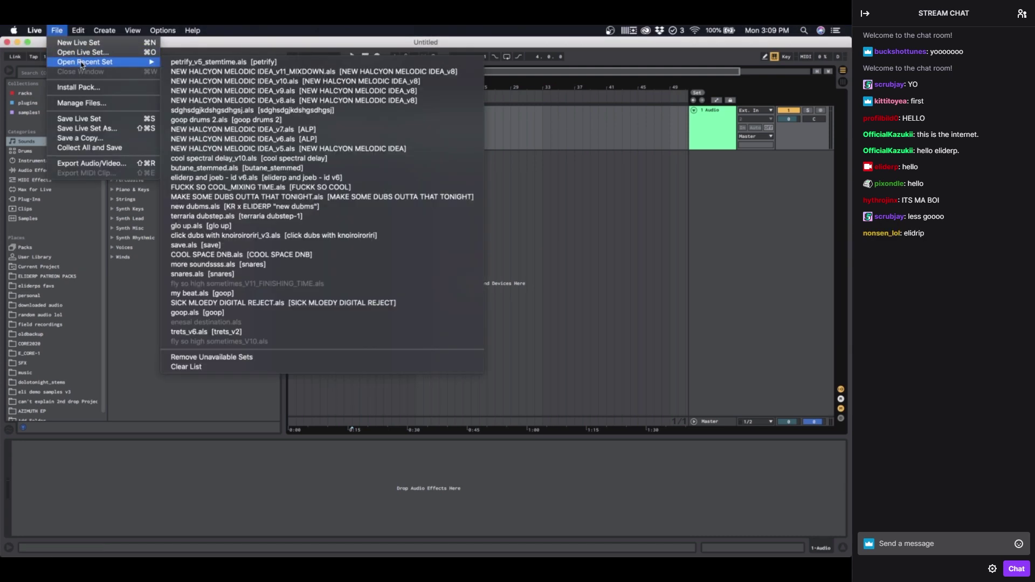
{"action": "left_click", "coordinate": [189, 62]}
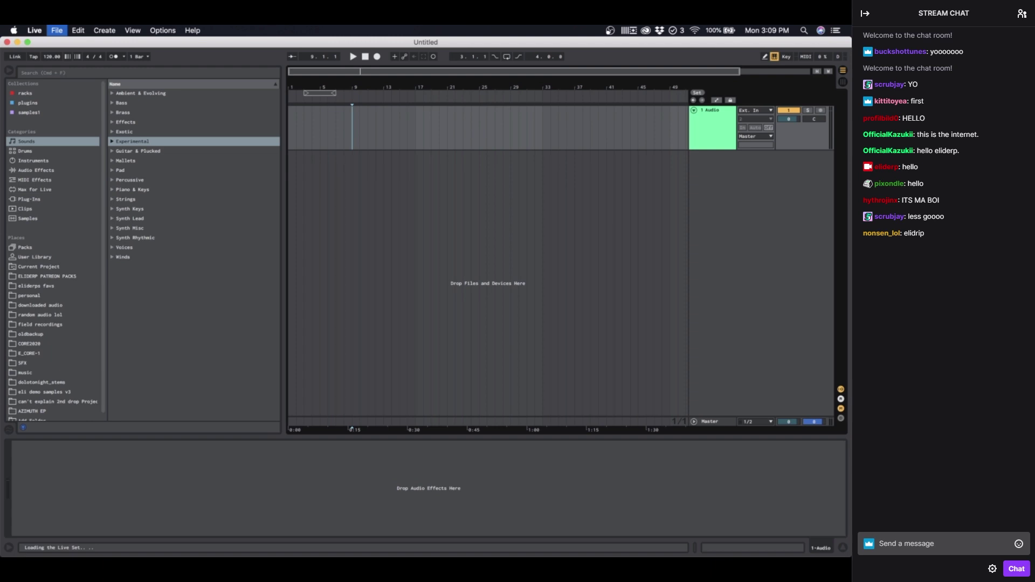
{"action": "key", "text": "ctrl+Up"}
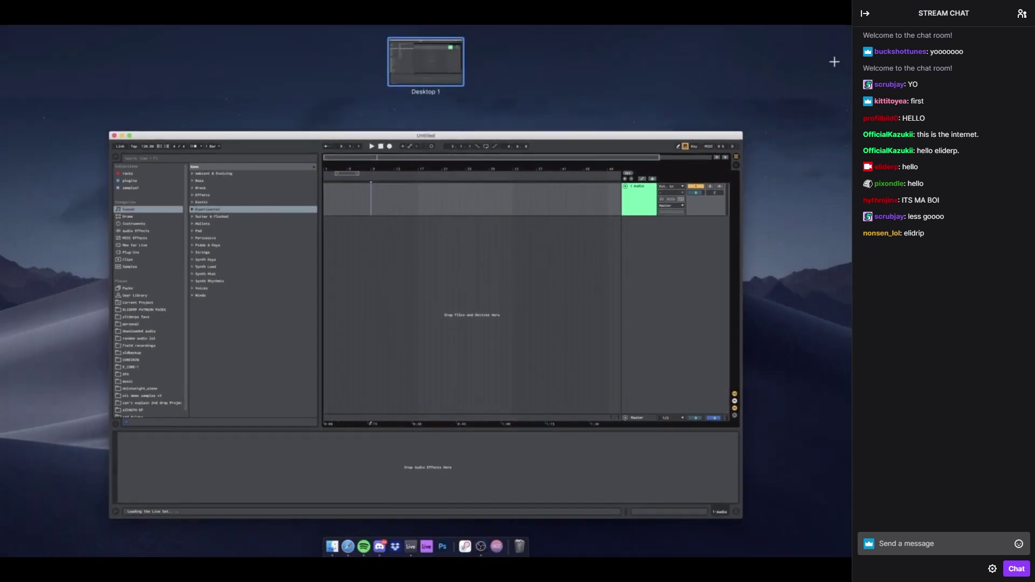
{"action": "key", "text": "ctrl+Up"}
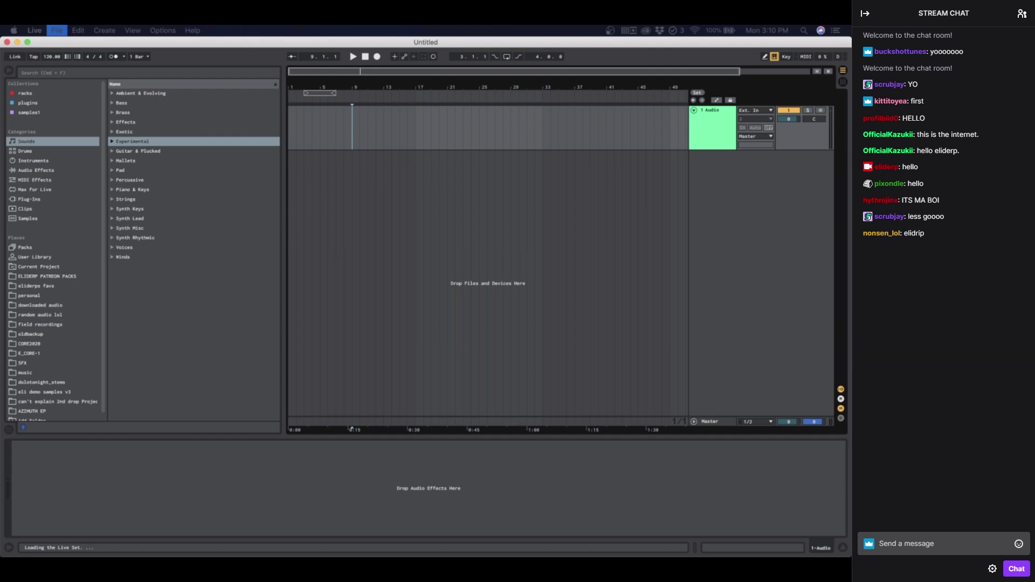
{"action": "key", "text": "ctrl+Up"}
{"action": "key", "text": "ctrl+Up"}
{"action": "key", "text": "ctrl+Up"}
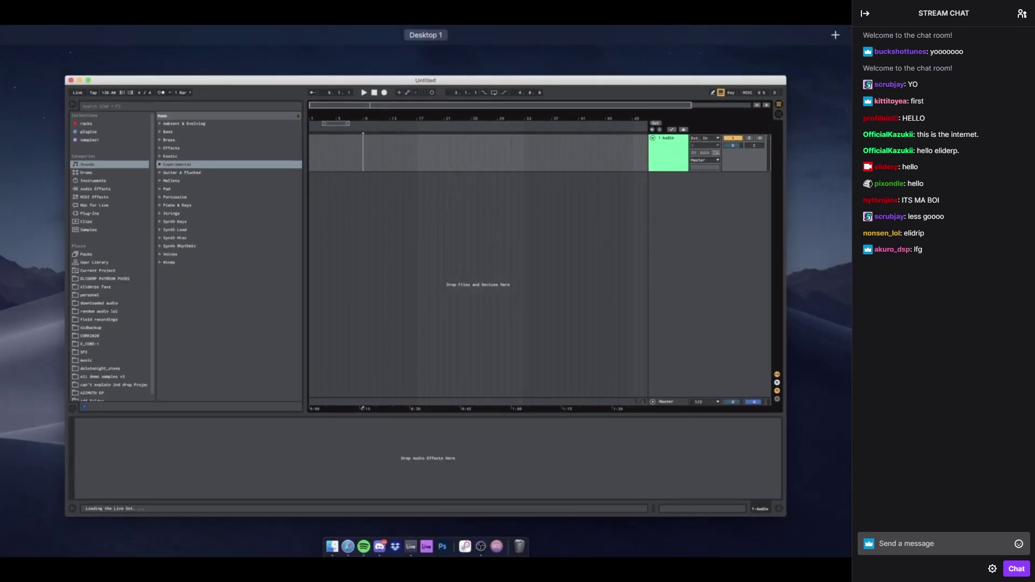
{"action": "key", "text": "ctrl+Up"}
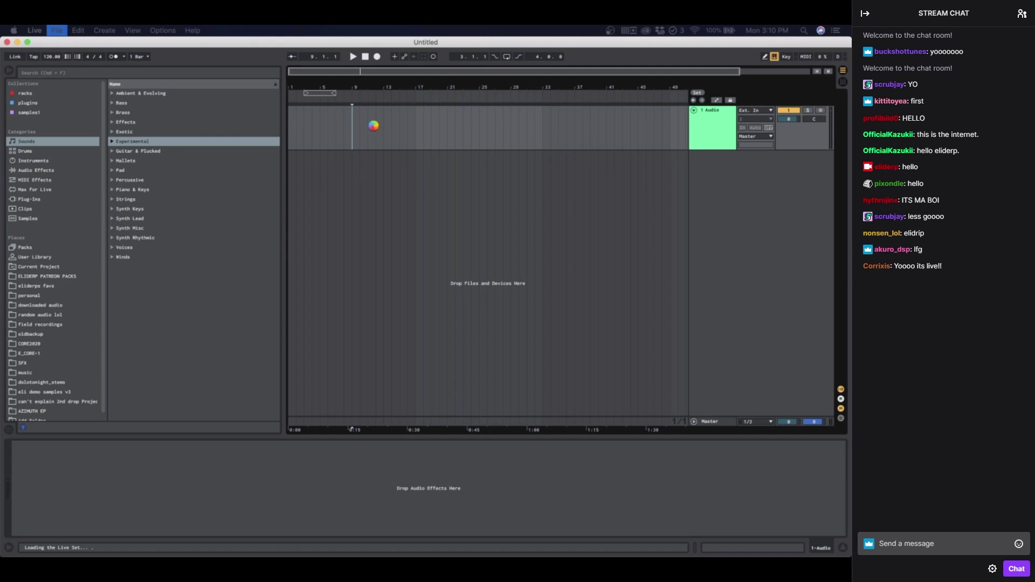
{"action": "key", "text": "ctrl+Up"}
{"action": "key", "text": "ctrl+Up"}
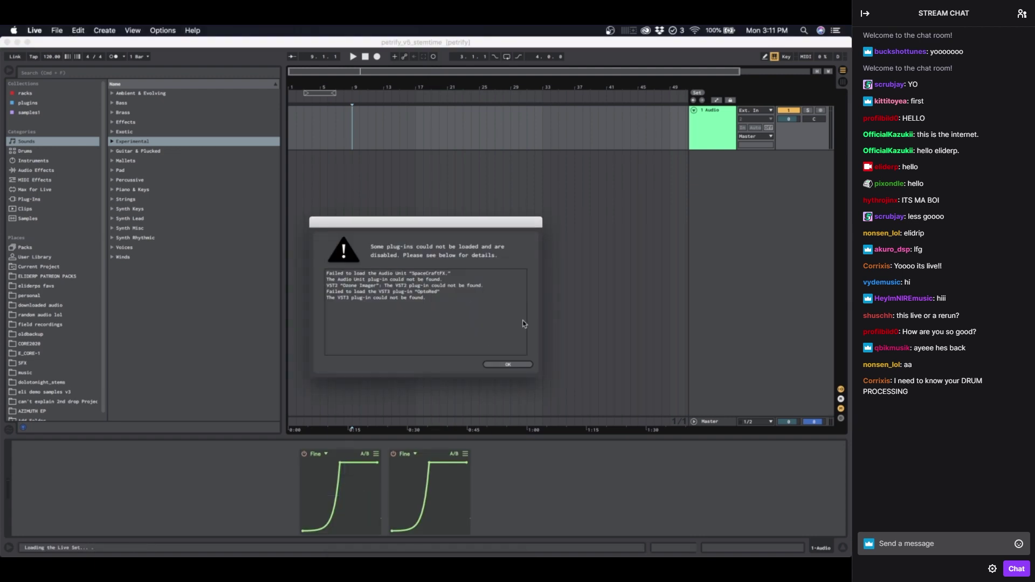
Step: Dismiss the warning about plug-ins that could not be loaded
{"action": "left_click", "coordinate": [508, 365]}
{"action": "left_click", "coordinate": [507, 370]}
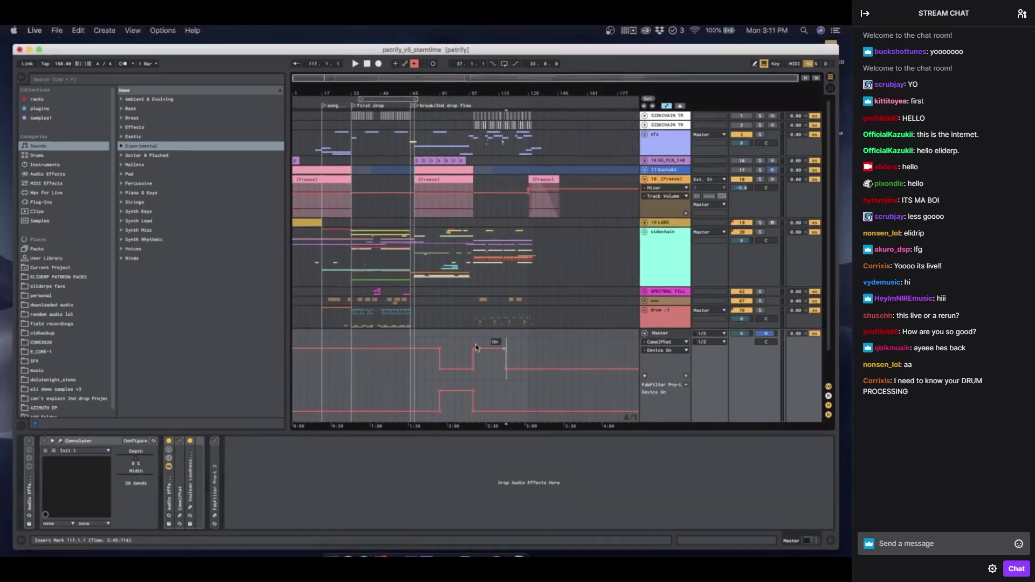
Step: Start playback and audition the first drop and its build-up, jumping between bars 41 and 29
{"action": "left_click", "coordinate": [324, 172]}
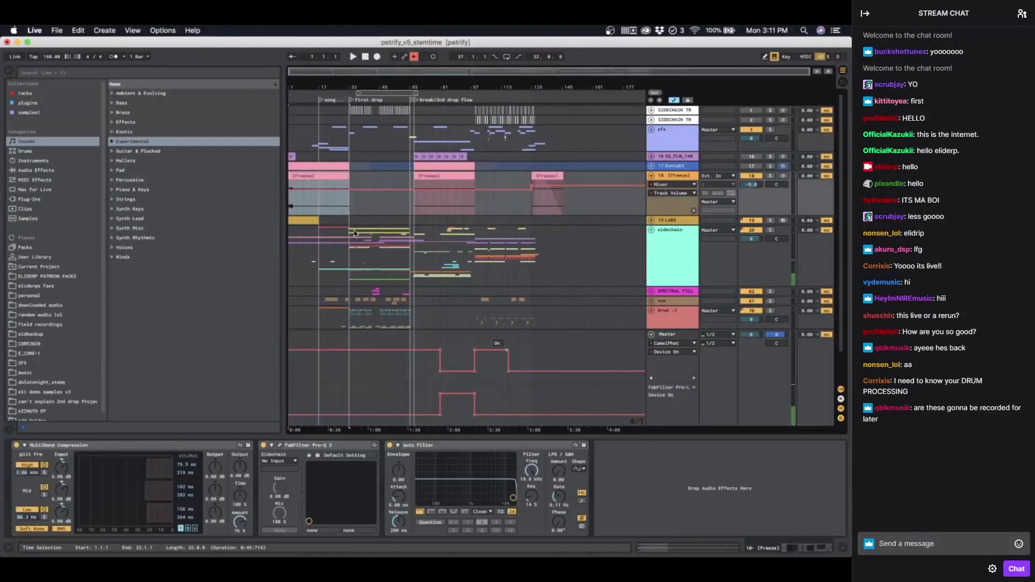
{"action": "left_click", "coordinate": [395, 211]}
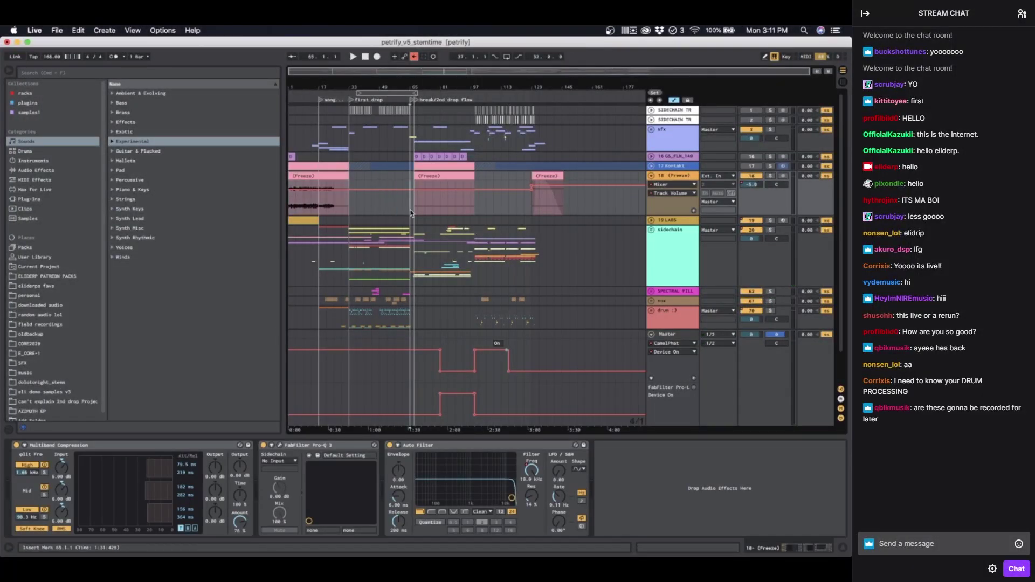
{"action": "left_click", "coordinate": [425, 211]}
{"action": "key", "text": "space"}
{"action": "left_click", "coordinate": [363, 208]}
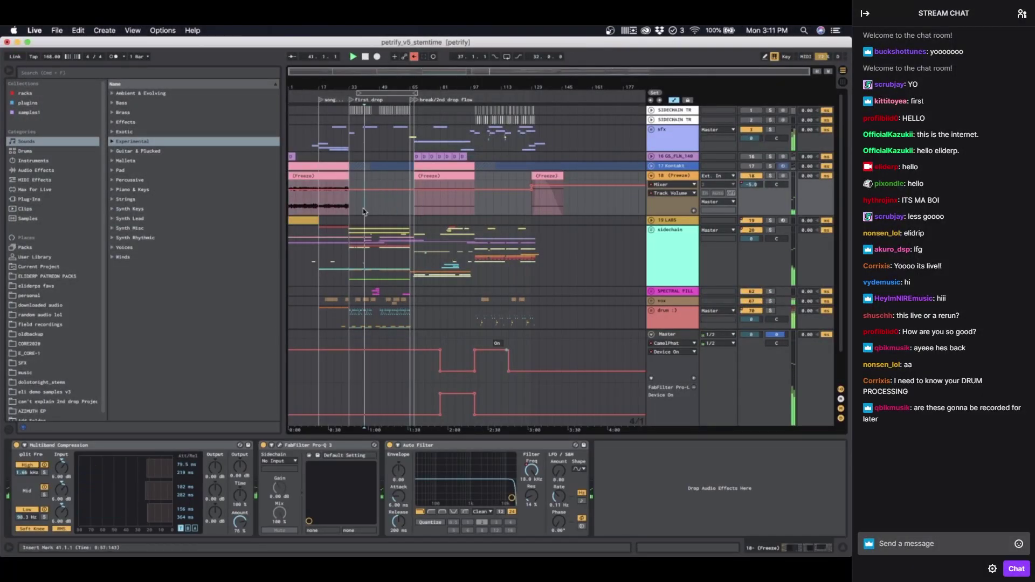
{"action": "left_click", "coordinate": [342, 211]}
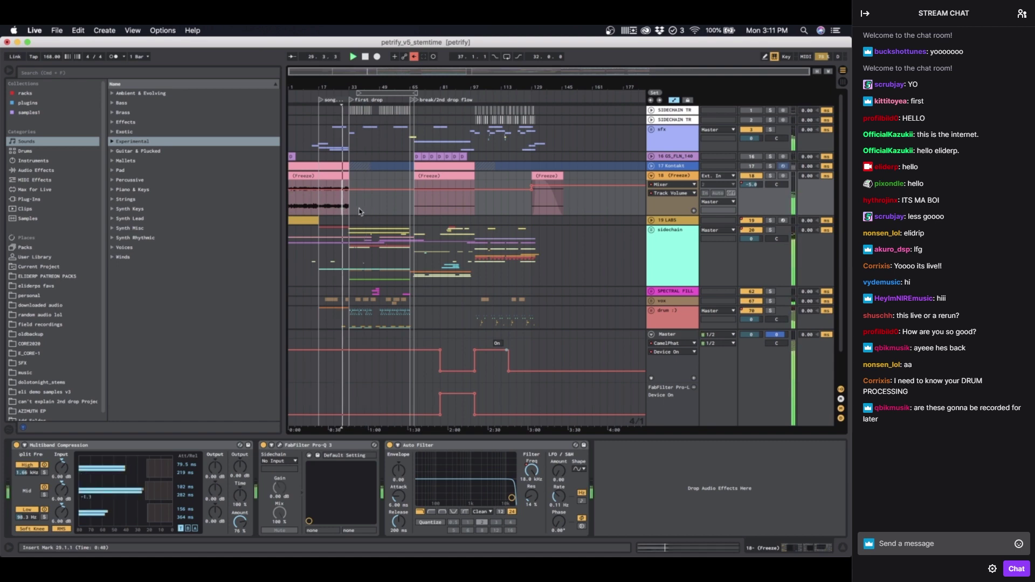
{"action": "left_click", "coordinate": [361, 211]}
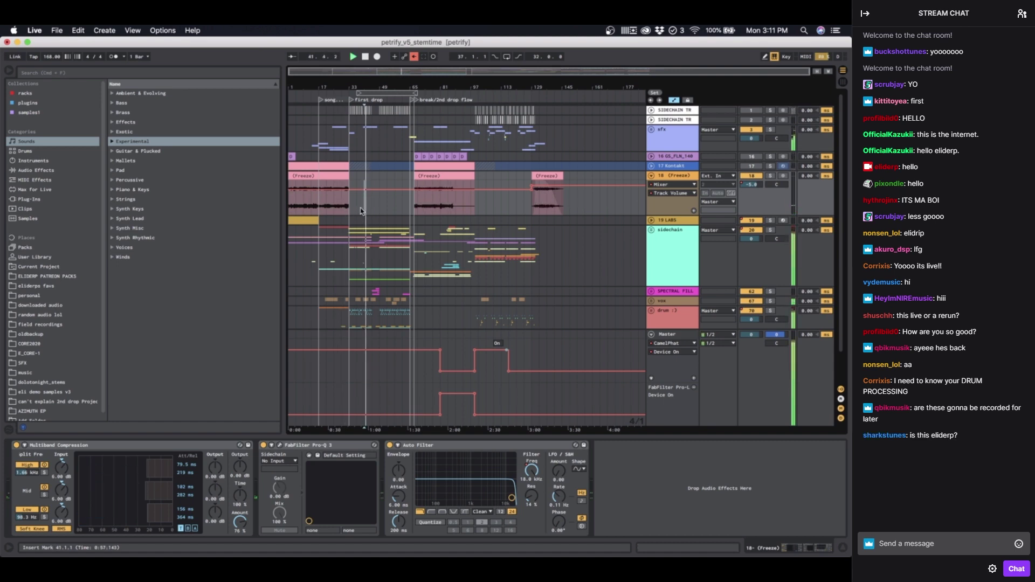
Step: Turn off Automation Arm for the arrangement
{"action": "left_click", "coordinate": [415, 59]}
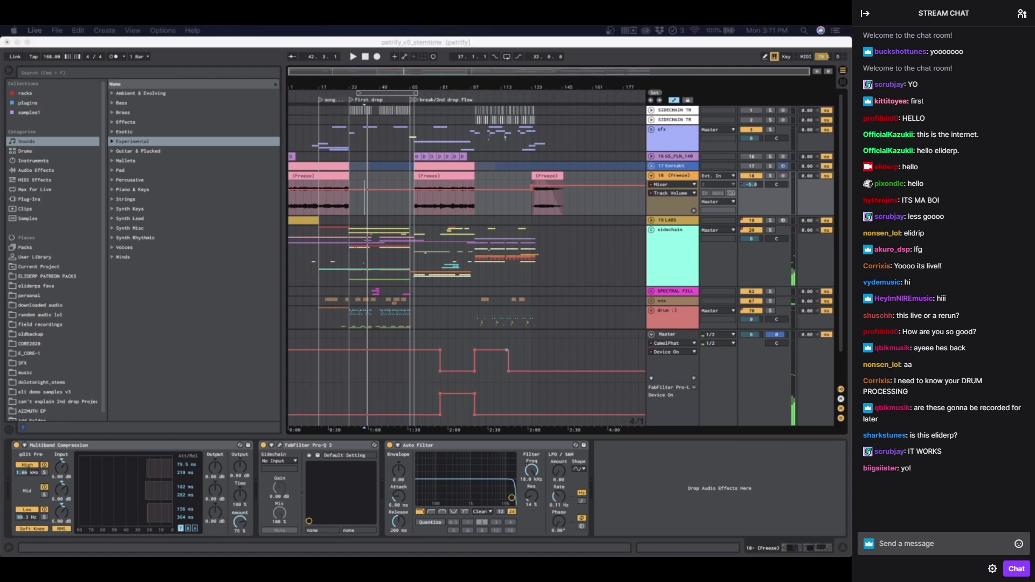
{"action": "key", "text": "ctrl+Up"}
{"action": "key", "text": "ctrl+Up"}
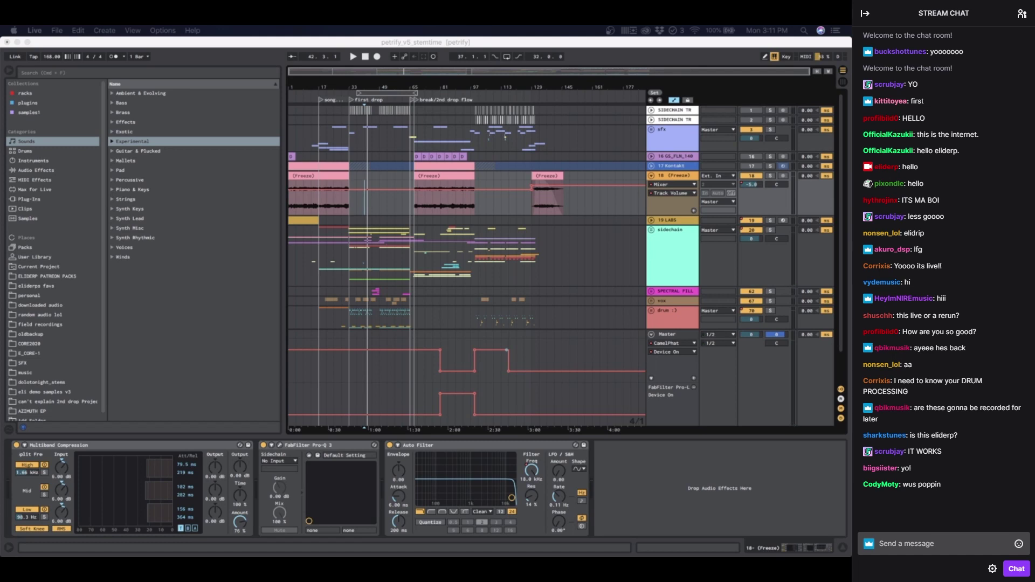
Step: Play the arrangement from bar 27, before the first drop, and skip ahead to bar 37 inside the drop
{"action": "left_click", "coordinate": [339, 210]}
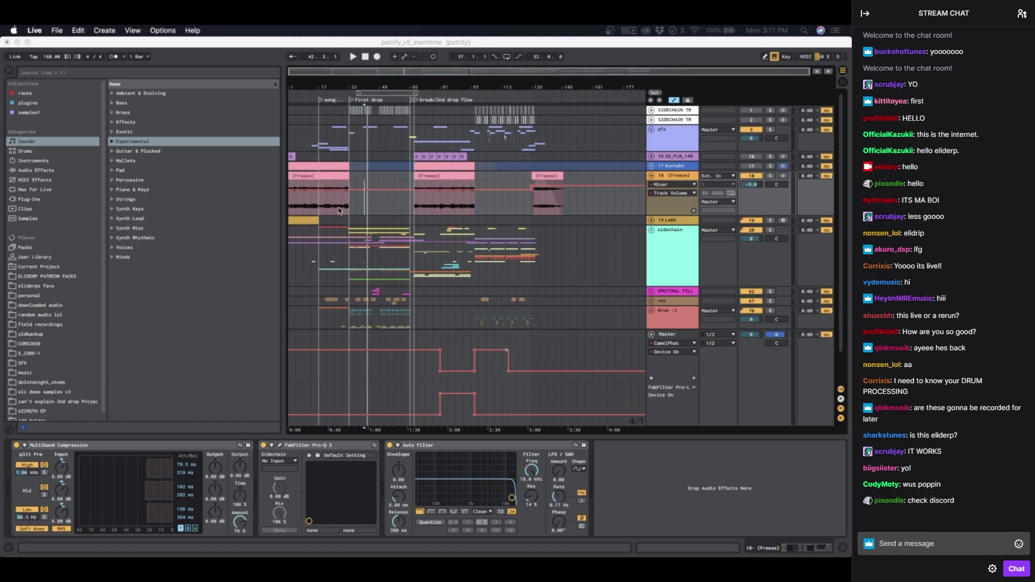
{"action": "scroll", "coordinate": [339, 210], "scroll_direction": "up", "scroll_amount": 8}
{"action": "scroll", "coordinate": [339, 211], "scroll_direction": "down", "scroll_amount": 5}
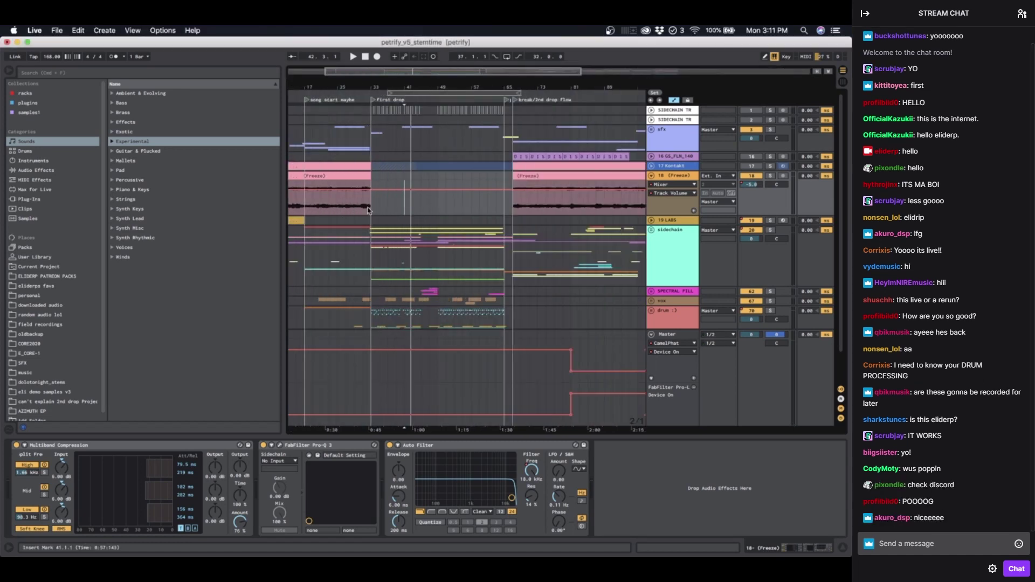
{"action": "left_click", "coordinate": [345, 209]}
{"action": "key", "text": "space"}
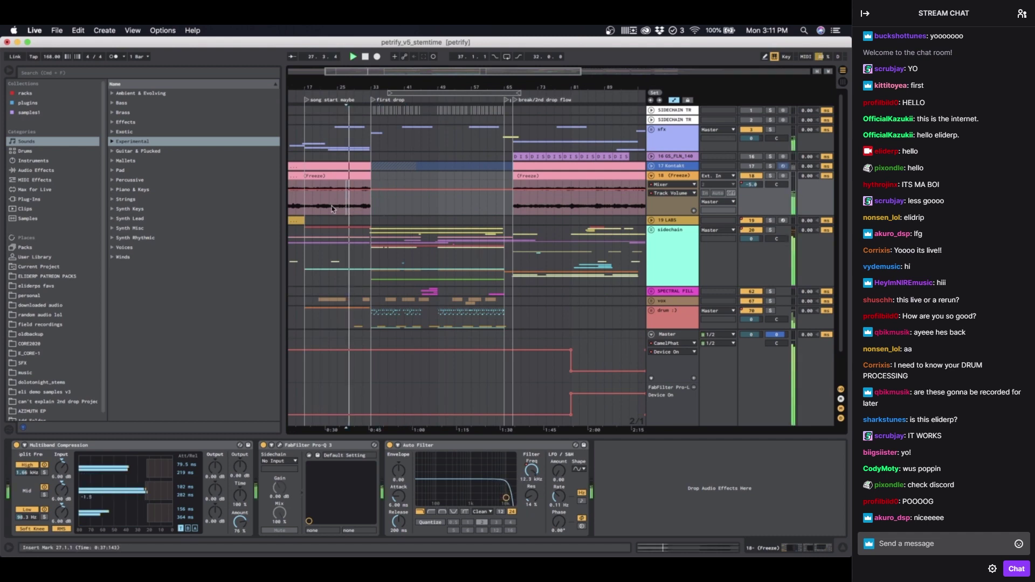
{"action": "scroll", "coordinate": [389, 200], "scroll_direction": "down", "scroll_amount": 3}
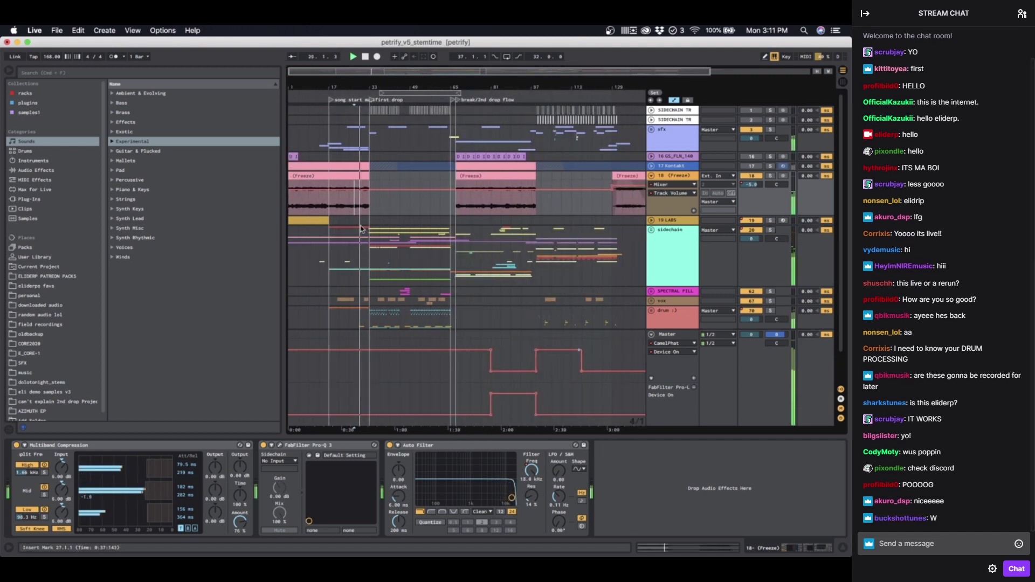
{"action": "left_click", "coordinate": [384, 212]}
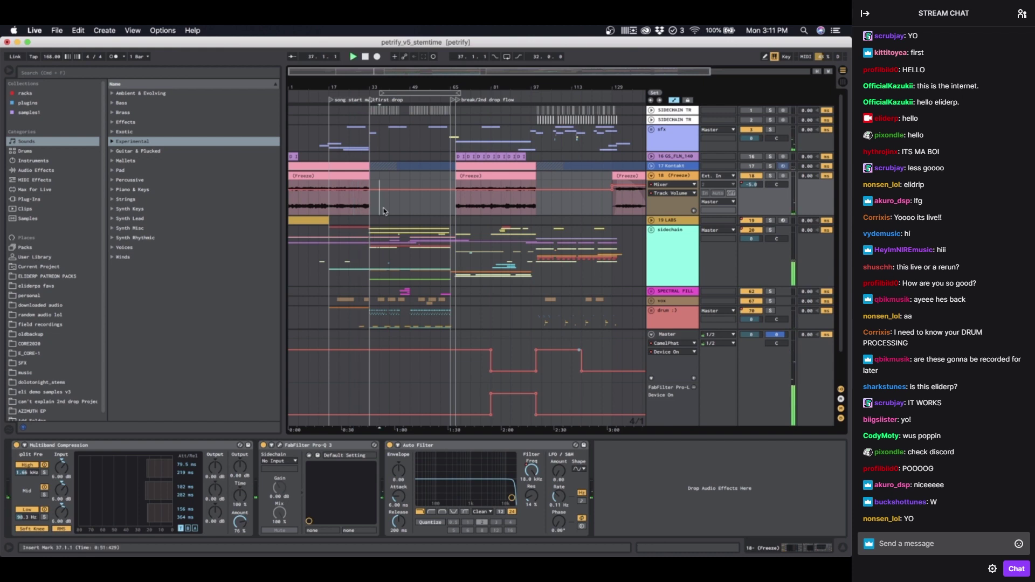
Step: Audition the rest of the song by jumping playback to bars 57, 77 and 101
{"action": "scroll", "coordinate": [385, 212], "scroll_direction": "right", "scroll_amount": 2}
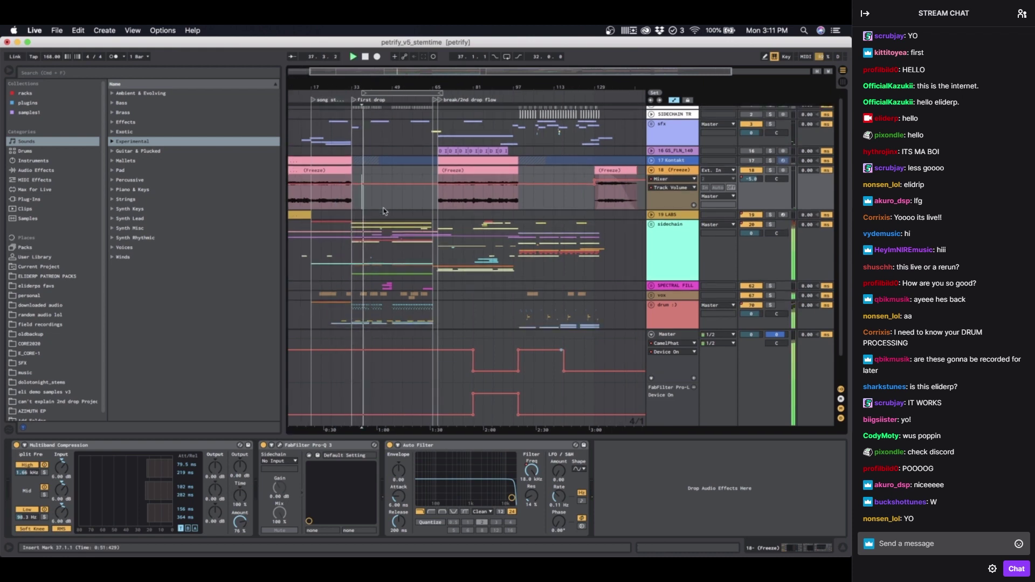
{"action": "scroll", "coordinate": [402, 211], "scroll_direction": "left", "scroll_amount": 1}
{"action": "left_click", "coordinate": [421, 210]}
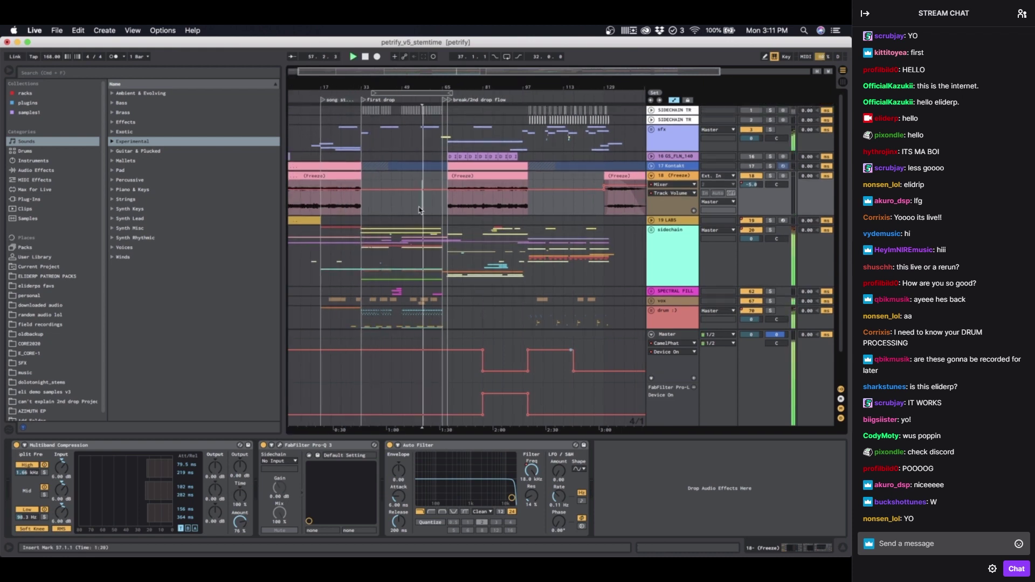
{"action": "left_click", "coordinate": [472, 208]}
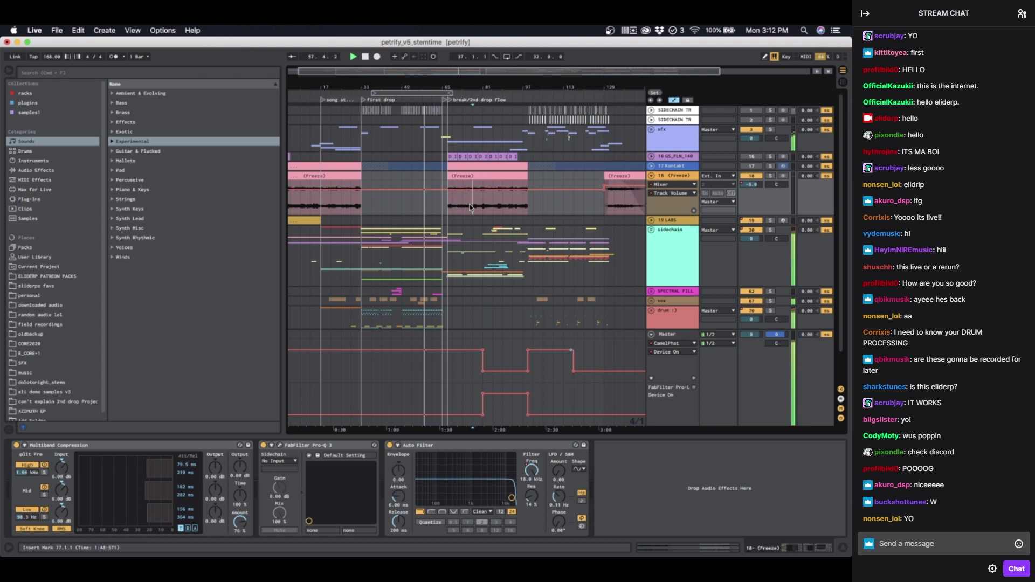
{"action": "scroll", "coordinate": [485, 189], "scroll_direction": "down", "scroll_amount": 2}
{"action": "scroll", "coordinate": [486, 189], "scroll_direction": "right", "scroll_amount": 2}
{"action": "left_click", "coordinate": [501, 171]}
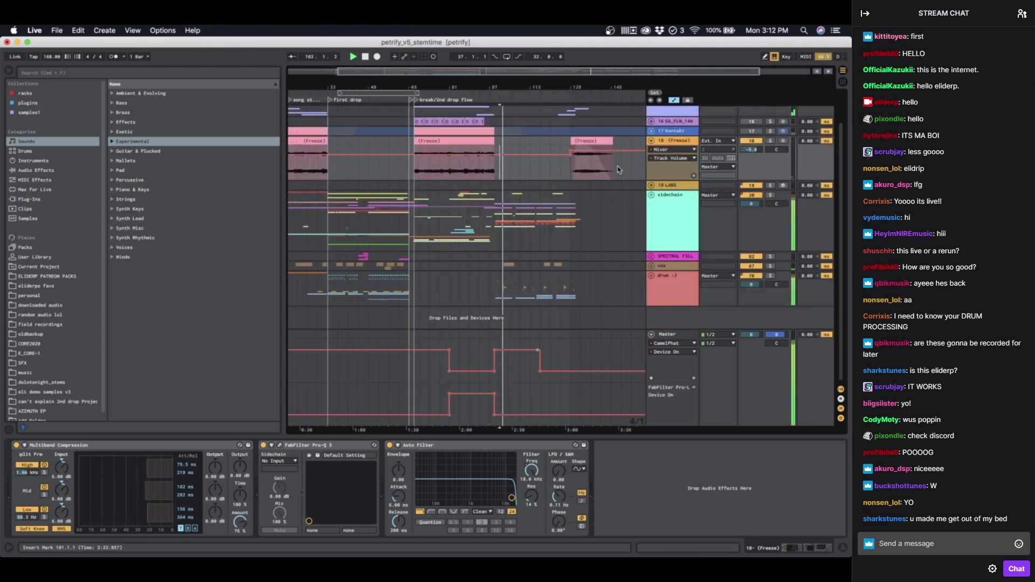
Step: Unfold the sidechain group and examine its nested tracks around the second drop near bar 101
{"action": "left_click", "coordinate": [651, 195]}
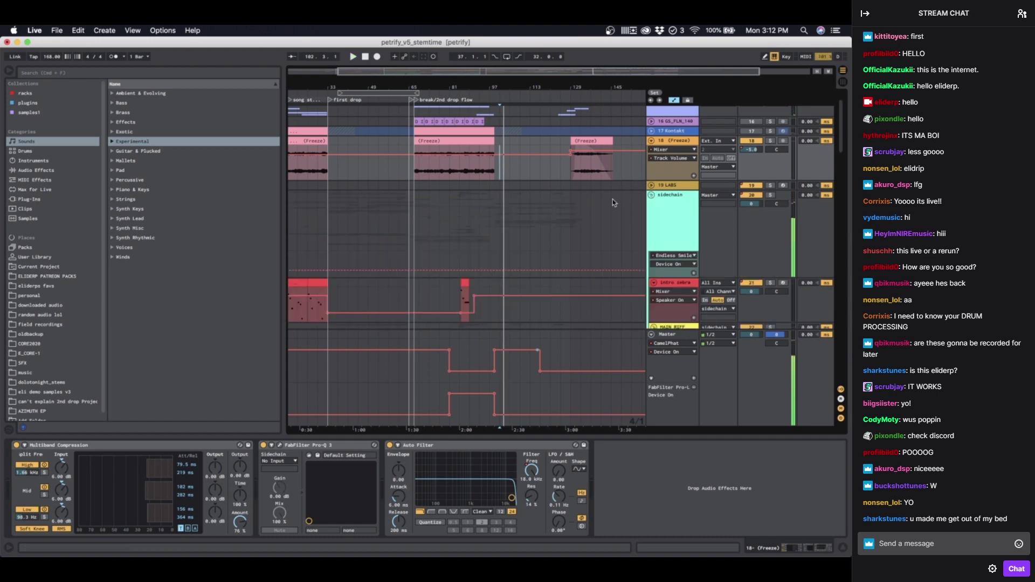
{"action": "scroll", "coordinate": [613, 203], "scroll_direction": "down", "scroll_amount": 10}
{"action": "scroll", "coordinate": [613, 203], "scroll_direction": "right", "scroll_amount": 2}
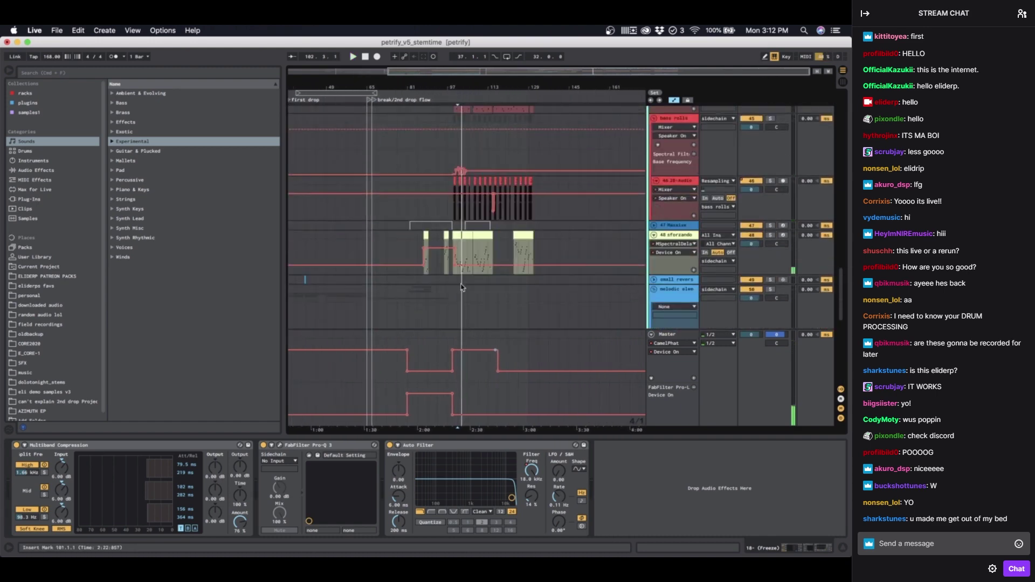
{"action": "scroll", "coordinate": [461, 288], "scroll_direction": "up", "scroll_amount": 10}
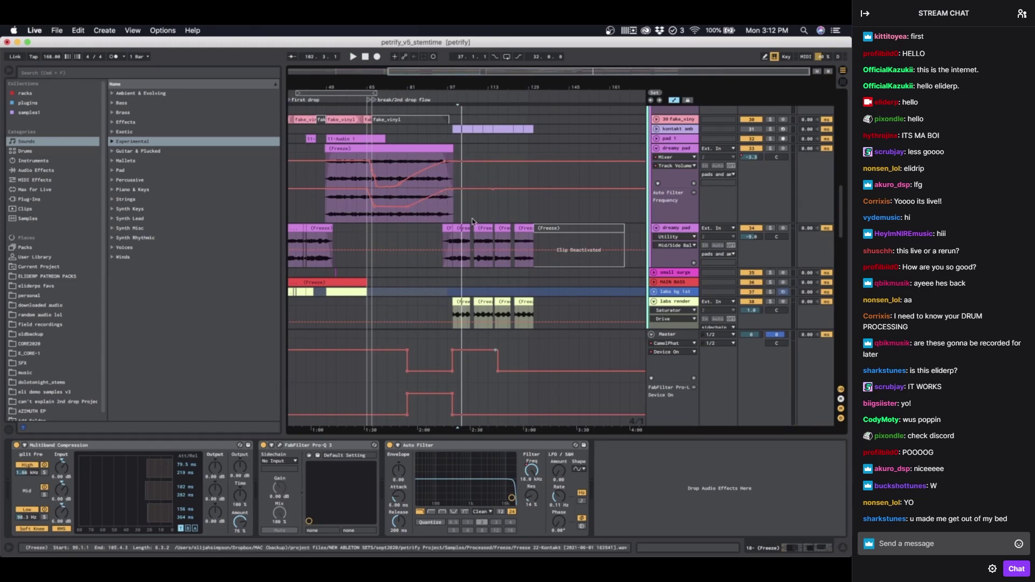
{"action": "scroll", "coordinate": [473, 221], "scroll_direction": "down", "scroll_amount": 10}
{"action": "scroll", "coordinate": [474, 218], "scroll_direction": "up", "scroll_amount": 3}
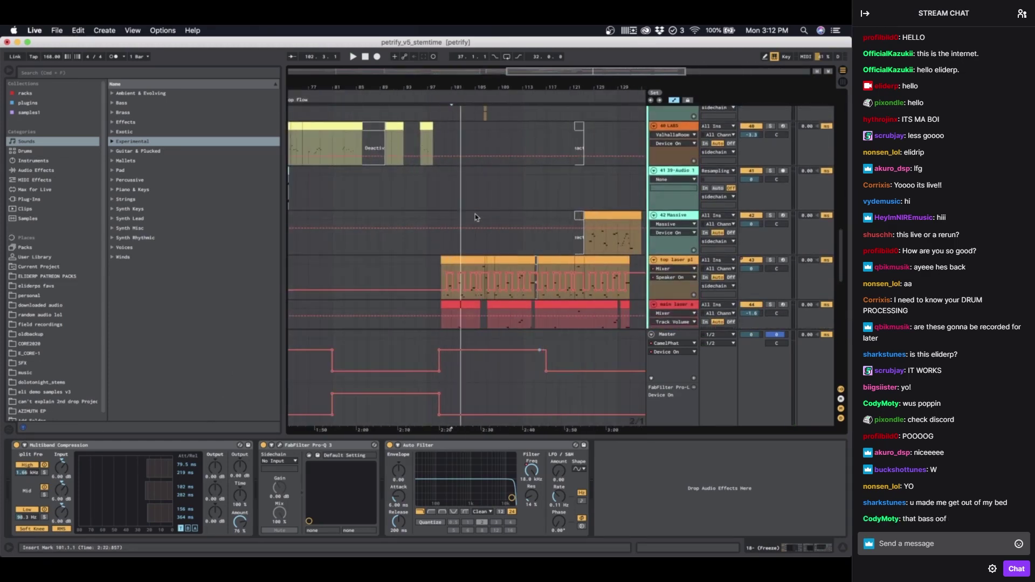
Step: Freeze the top laser pluck track in the sidechain group
{"action": "scroll", "coordinate": [475, 217], "scroll_direction": "down", "scroll_amount": 3}
{"action": "left_click", "coordinate": [696, 129]}
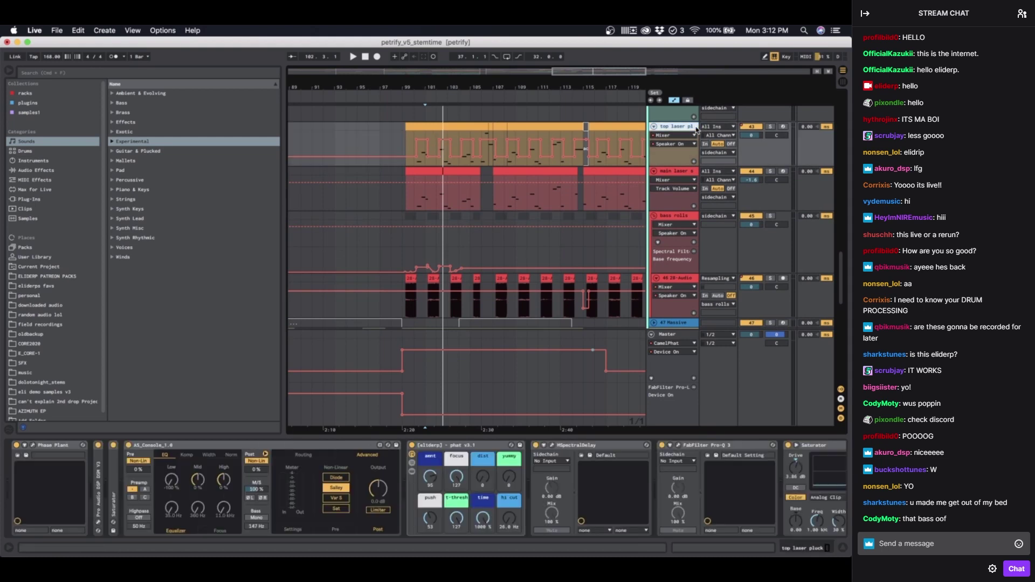
{"action": "right_click", "coordinate": [684, 129]}
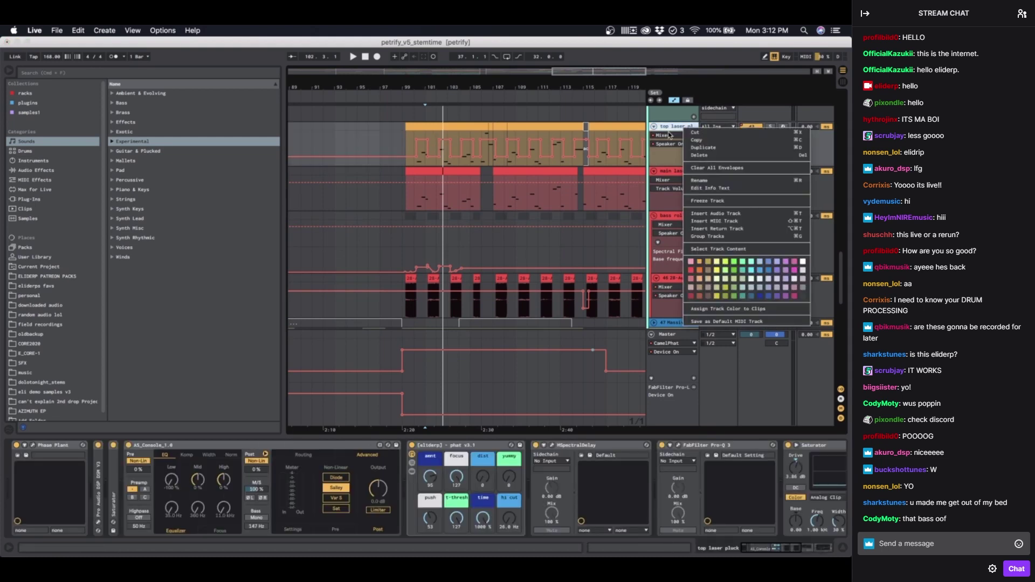
{"action": "left_click", "coordinate": [707, 201]}
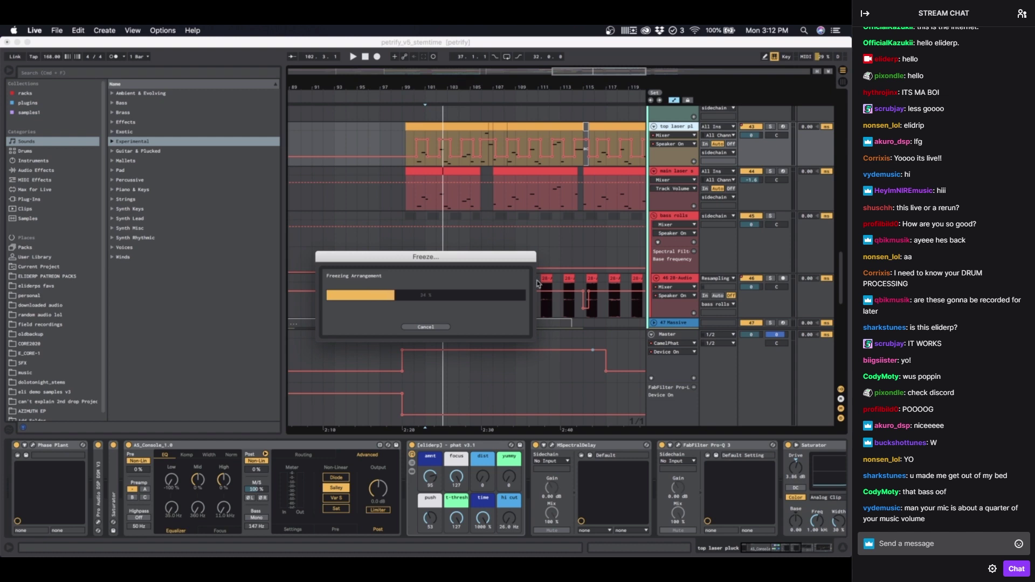
{"action": "key", "text": "ctrl+Up"}
{"action": "left_click", "coordinate": [517, 267]}
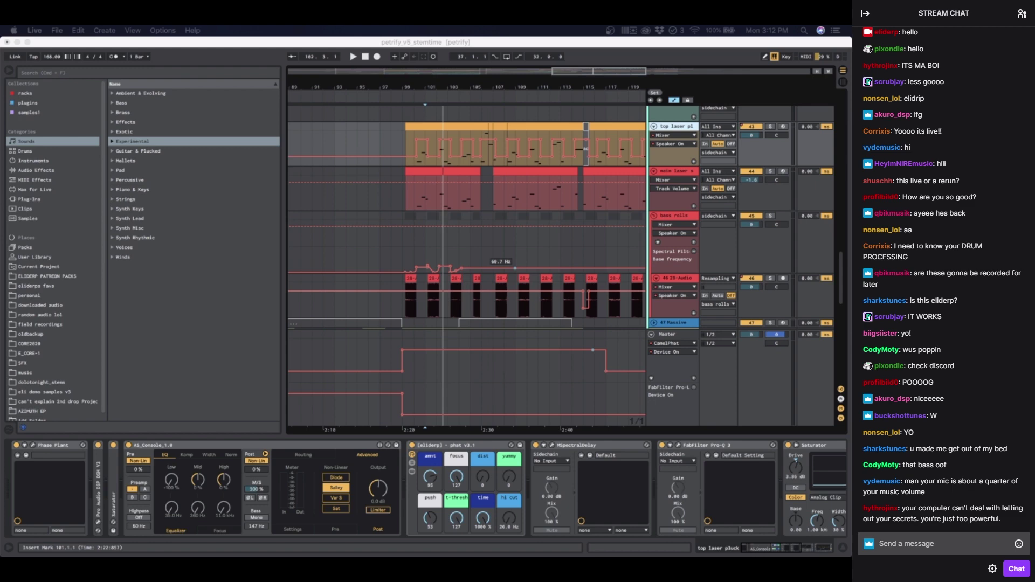
{"action": "key", "text": "ctrl+Up"}
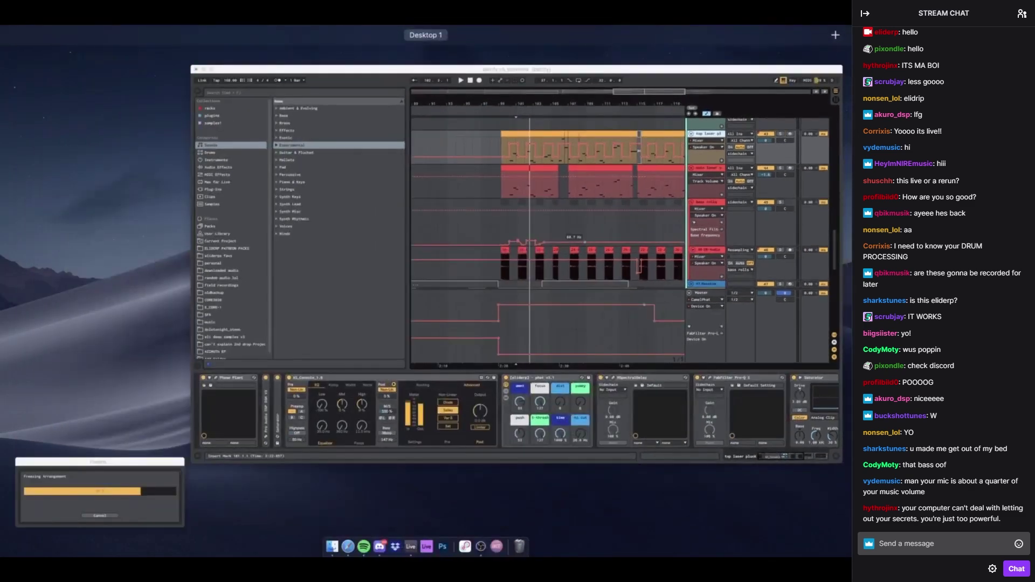
{"action": "key", "text": "ctrl+Up"}
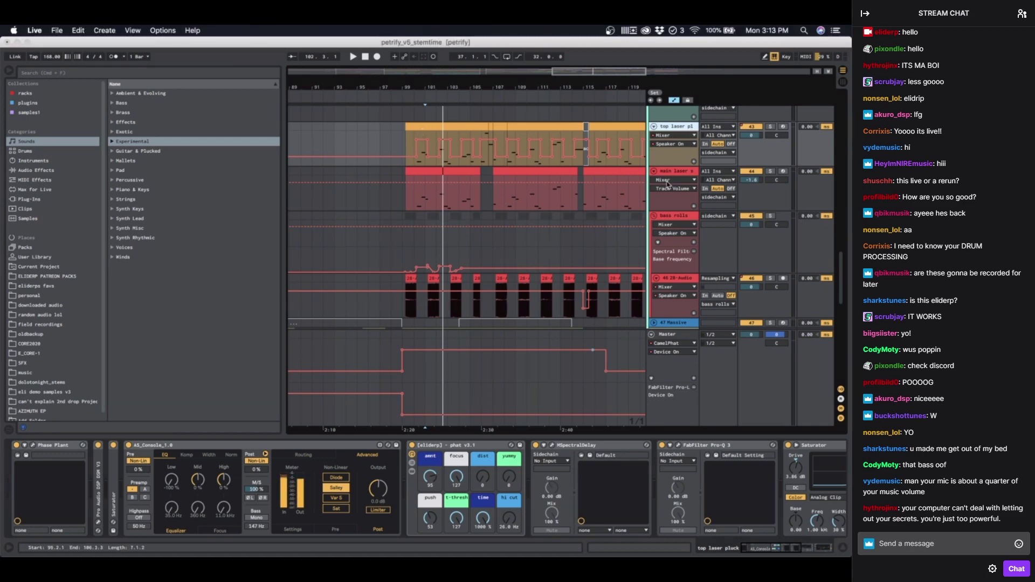
{"action": "key", "text": "ctrl+Up"}
{"action": "left_click", "coordinate": [122, 505]}
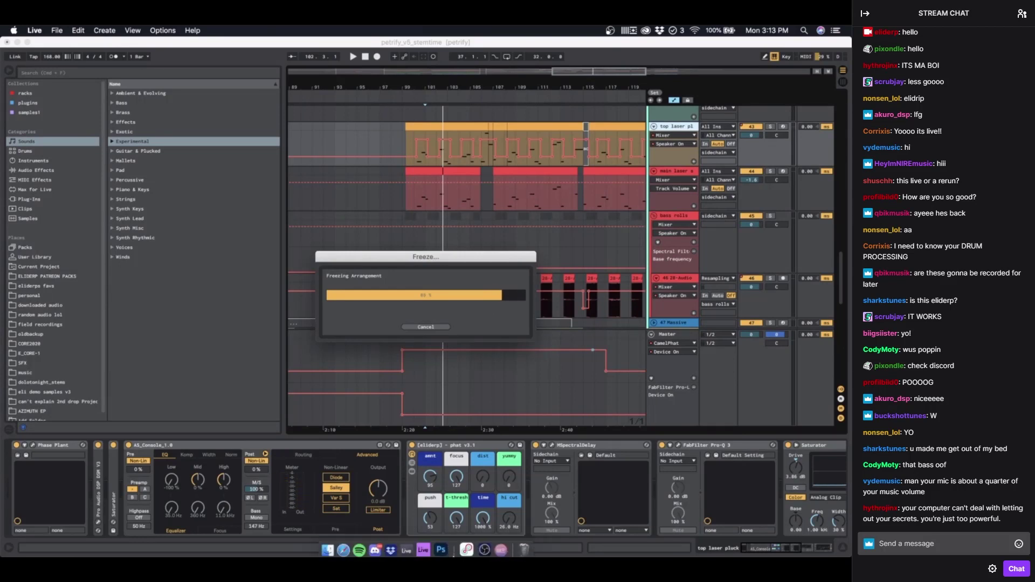
{"action": "left_click", "coordinate": [379, 554]}
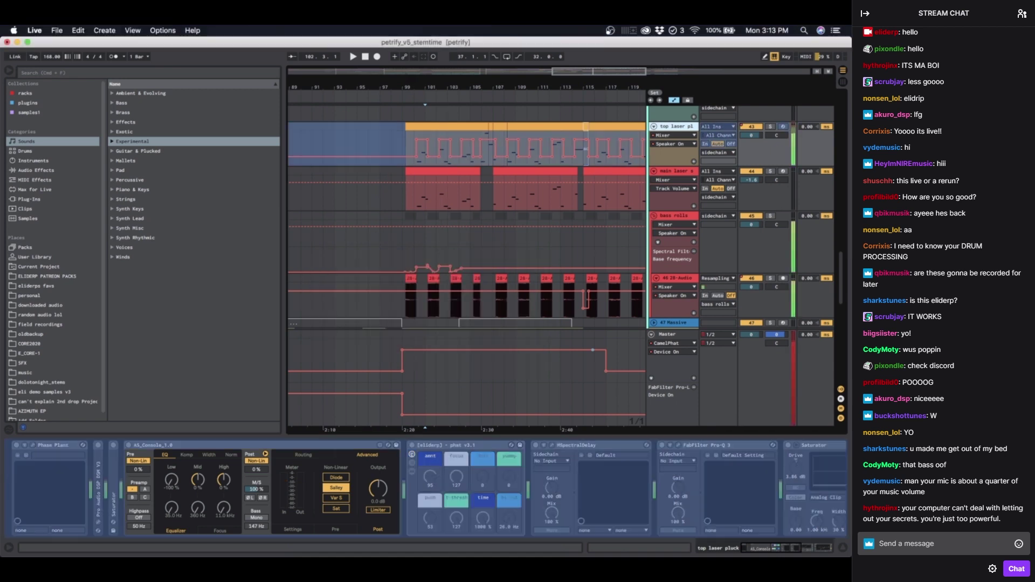
Step: Play the second drop from bar 99 with the frozen pluck track, and fold the sidechain group
{"action": "left_click", "coordinate": [404, 142]}
{"action": "key", "text": "space"}
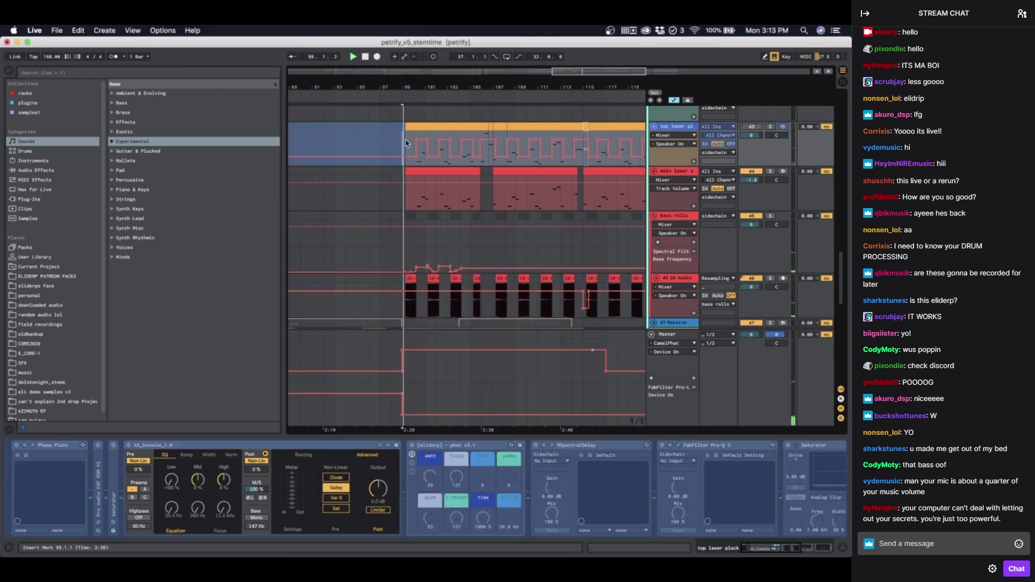
{"action": "key", "text": "minus"}
{"action": "key", "text": "minus"}
{"action": "scroll", "coordinate": [405, 143], "scroll_direction": "up", "scroll_amount": 3}
{"action": "scroll", "coordinate": [405, 143], "scroll_direction": "left", "scroll_amount": 3}
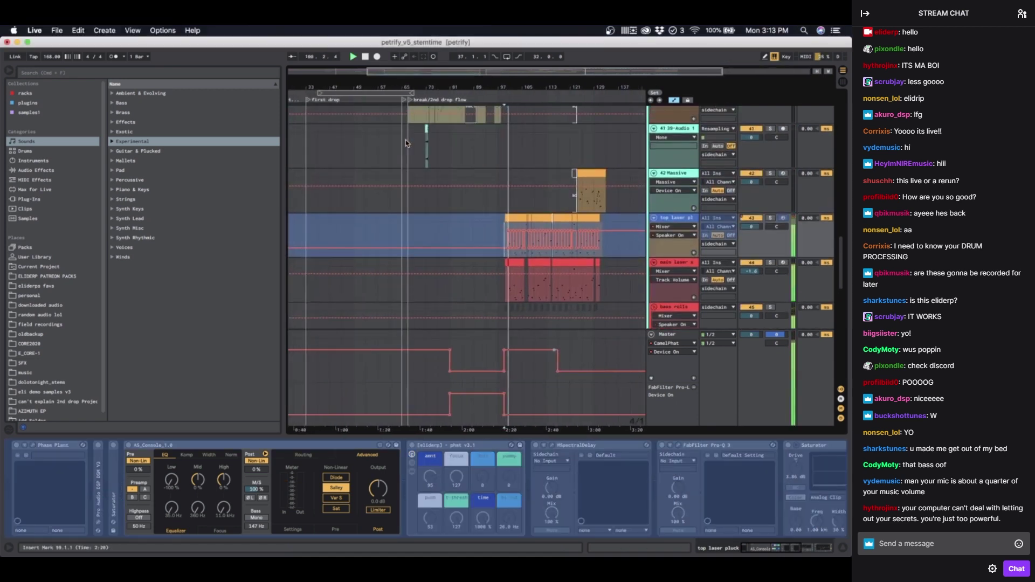
{"action": "scroll", "coordinate": [406, 143], "scroll_direction": "up", "scroll_amount": 15}
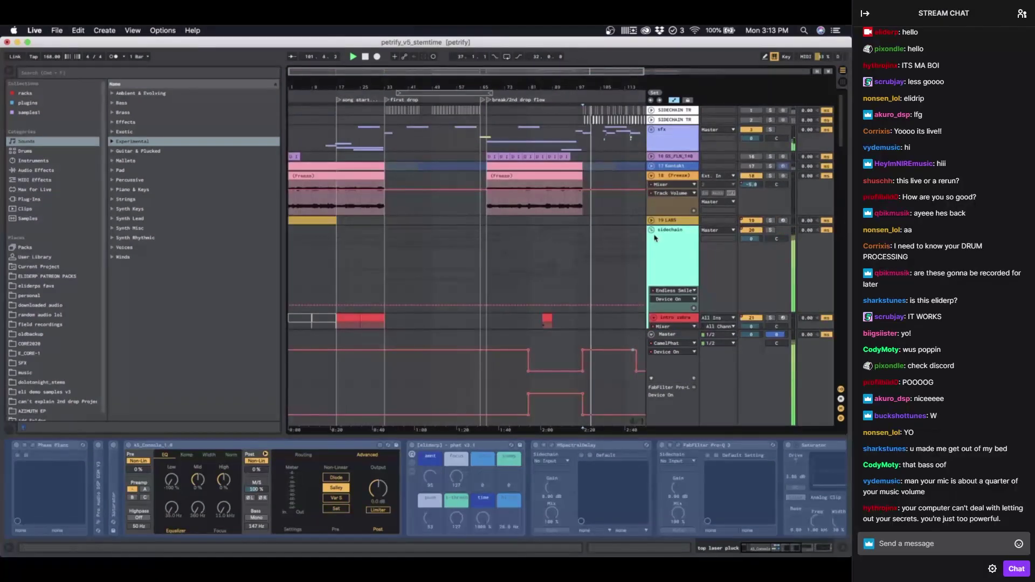
{"action": "left_click", "coordinate": [651, 230]}
{"action": "scroll", "coordinate": [534, 268], "scroll_direction": "down", "scroll_amount": 2}
Step: Jump playback to the first drop at bar 33 and its lead-in at bar 29, and stop
{"action": "left_click", "coordinate": [376, 220]}
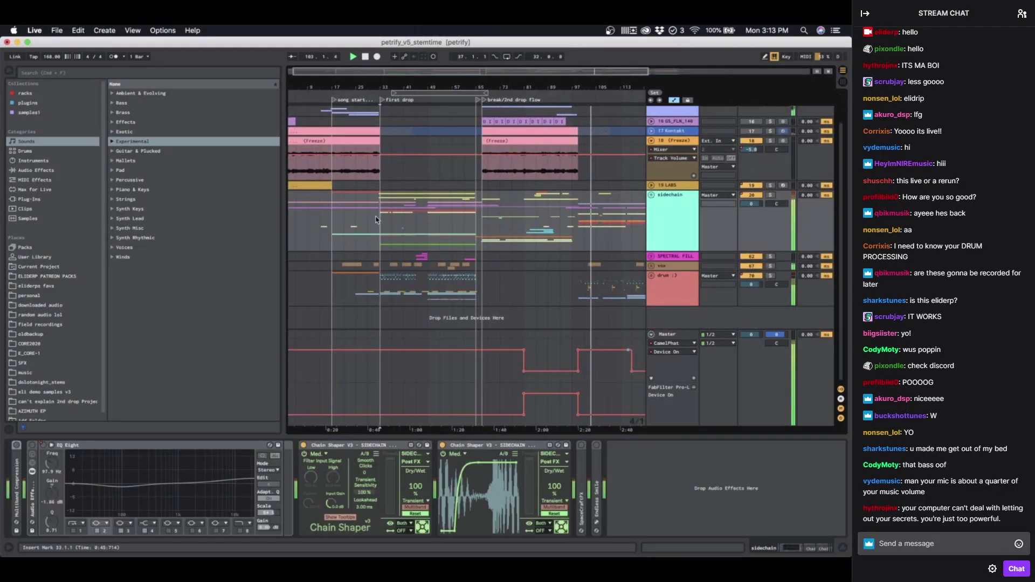
{"action": "left_click", "coordinate": [377, 221]}
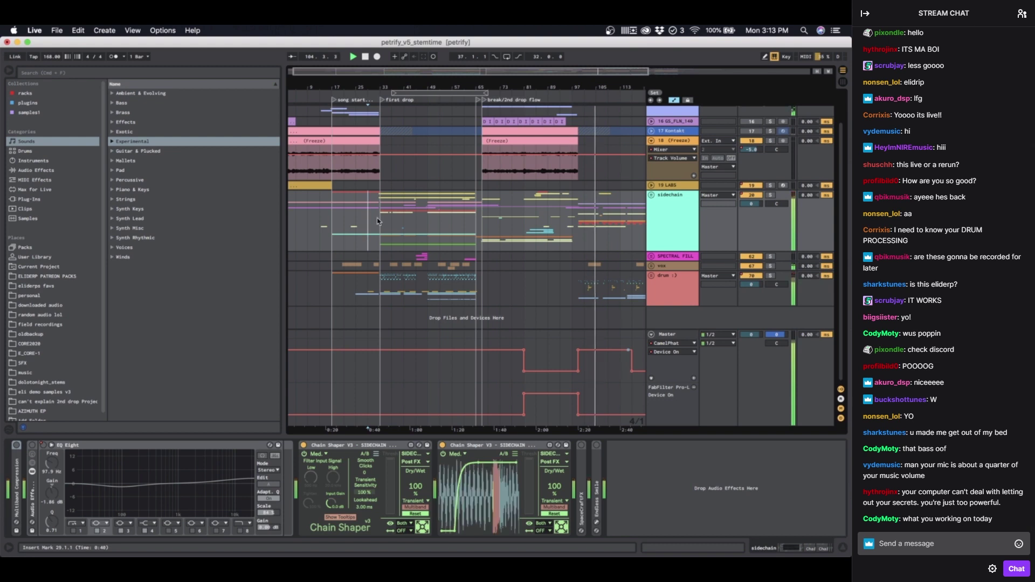
{"action": "left_click", "coordinate": [383, 219]}
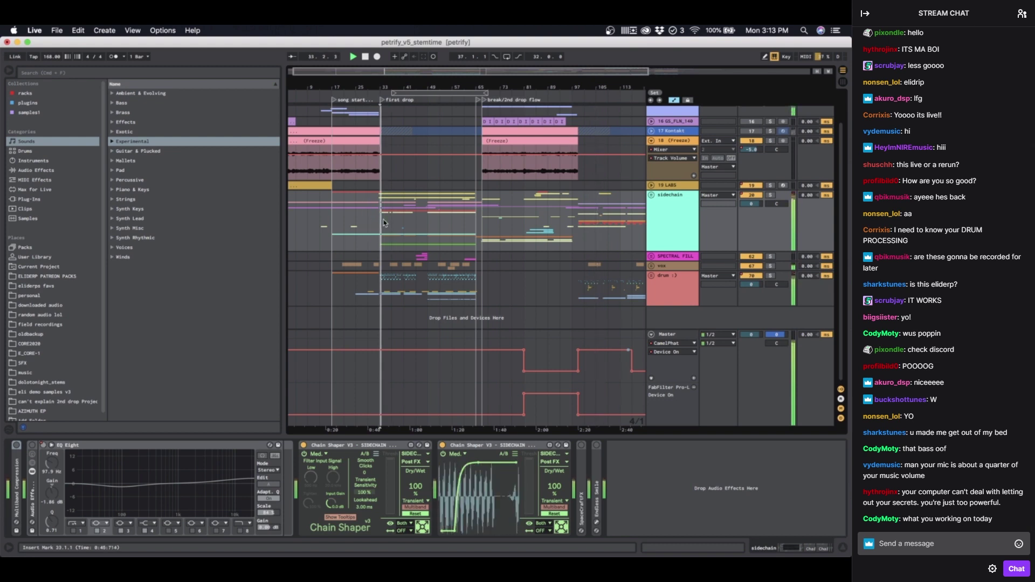
{"action": "left_click", "coordinate": [368, 220]}
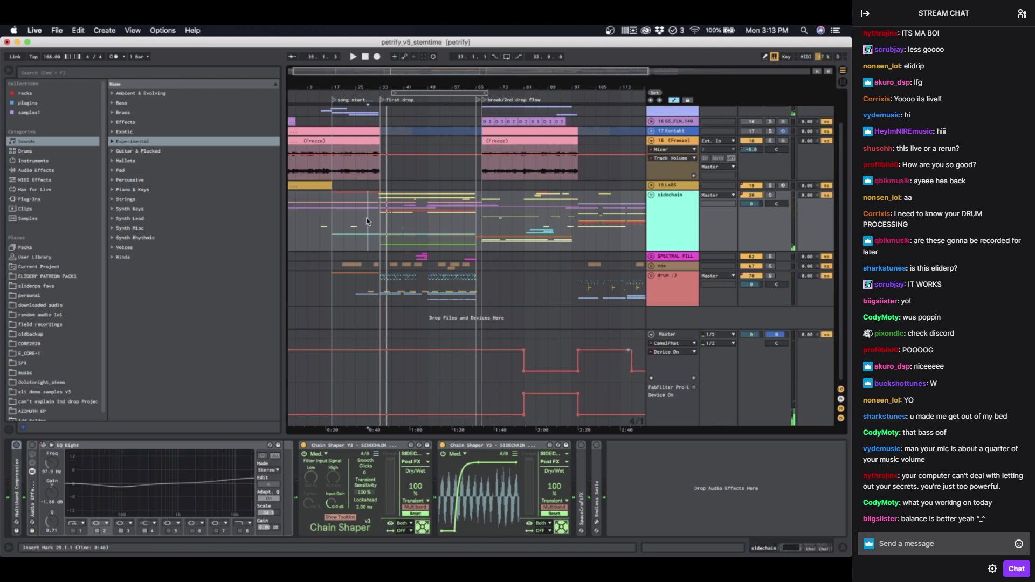
Step: Collapse the frozen track 18 and unfold the sidechain group
{"action": "scroll", "coordinate": [367, 221], "scroll_direction": "up", "scroll_amount": 3}
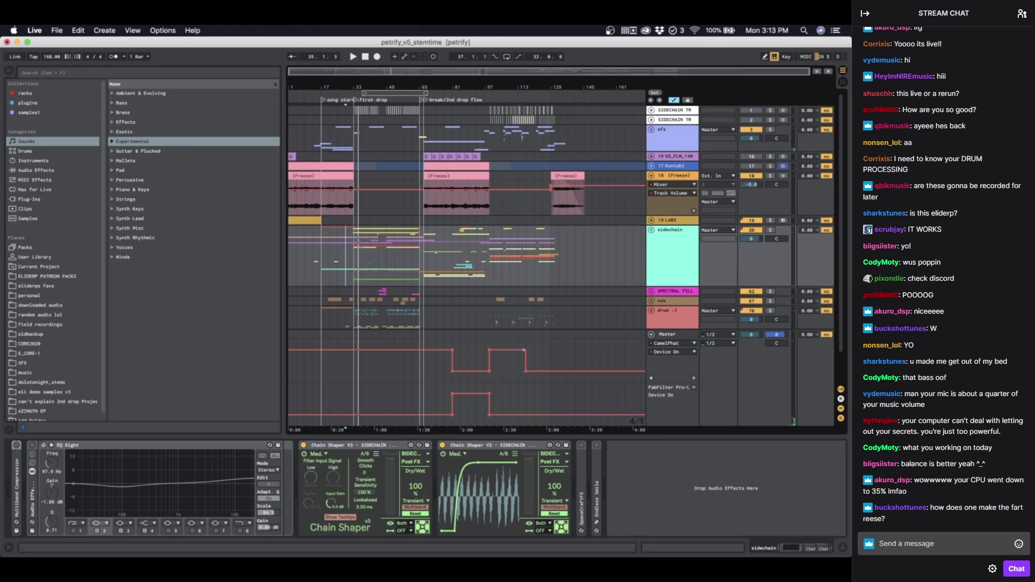
{"action": "left_click", "coordinate": [652, 177]}
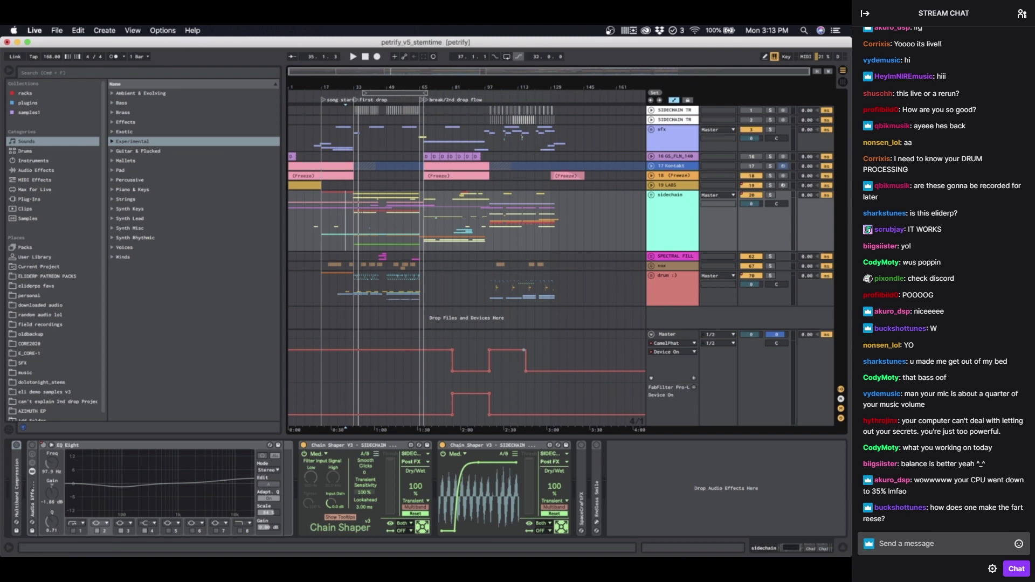
{"action": "left_click", "coordinate": [653, 198]}
{"action": "left_click", "coordinate": [652, 197]}
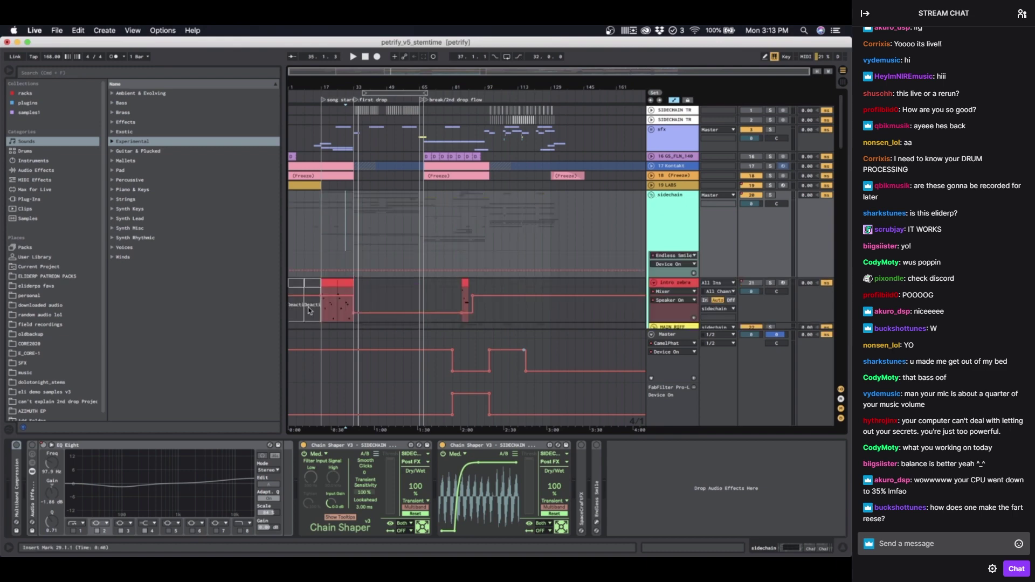
Step: Unfold the frozen MAIN BASS track in the sidechain group and play it soloed from bar 33
{"action": "scroll", "coordinate": [310, 310], "scroll_direction": "up", "scroll_amount": 5}
{"action": "scroll", "coordinate": [310, 311], "scroll_direction": "down", "scroll_amount": 6}
{"action": "scroll", "coordinate": [309, 311], "scroll_direction": "down", "scroll_amount": 10}
{"action": "scroll", "coordinate": [309, 311], "scroll_direction": "right", "scroll_amount": 4}
{"action": "scroll", "coordinate": [309, 310], "scroll_direction": "up", "scroll_amount": 3}
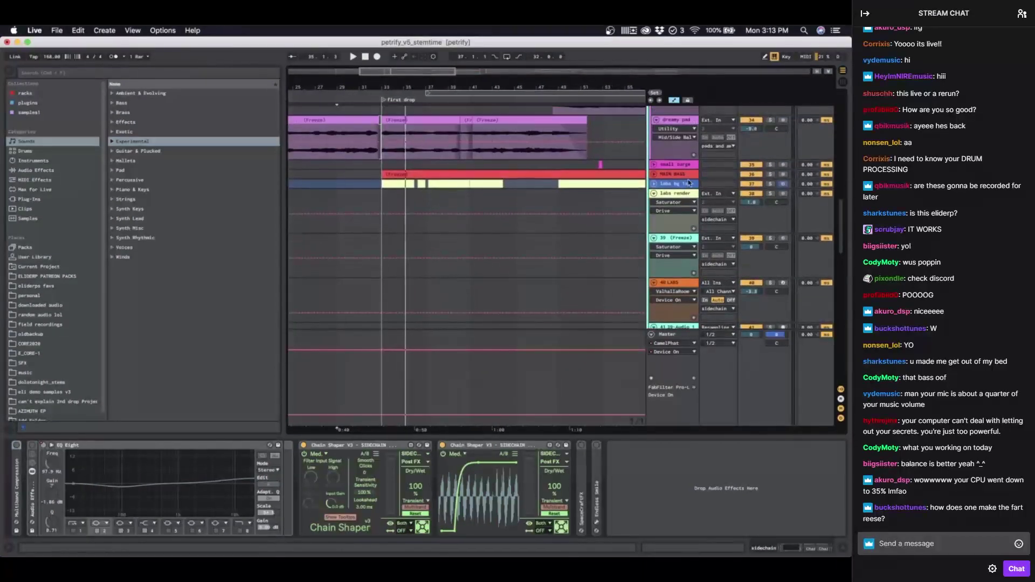
{"action": "left_click", "coordinate": [654, 174]}
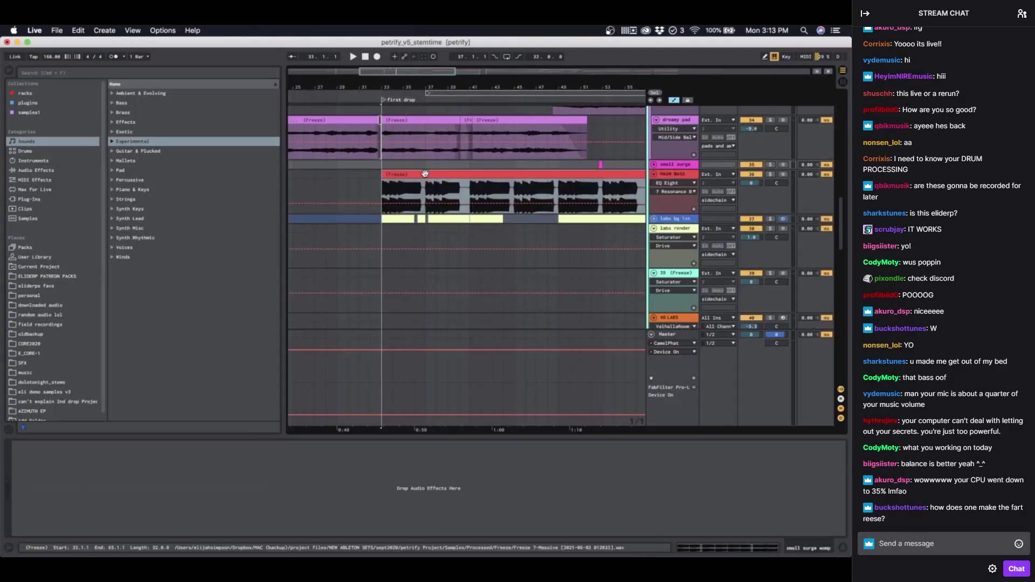
{"action": "key", "text": "space"}
Step: Examine the surrounding pad, riff and melodic tracks of the sidechain group around the first drop
{"action": "scroll", "coordinate": [490, 235], "scroll_direction": "up", "scroll_amount": 3}
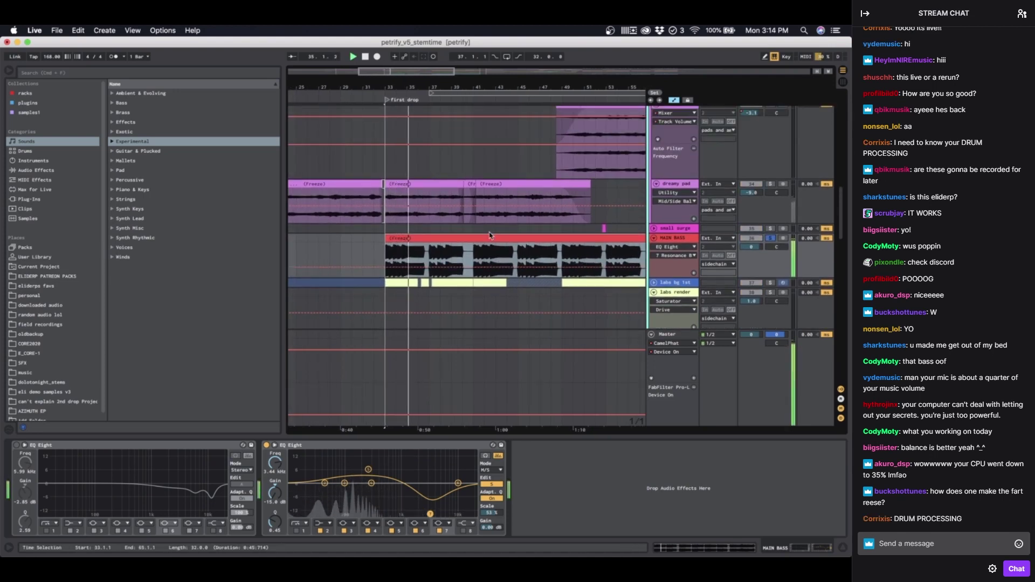
{"action": "scroll", "coordinate": [425, 298], "scroll_direction": "up", "scroll_amount": 2}
{"action": "scroll", "coordinate": [425, 298], "scroll_direction": "right", "scroll_amount": 2}
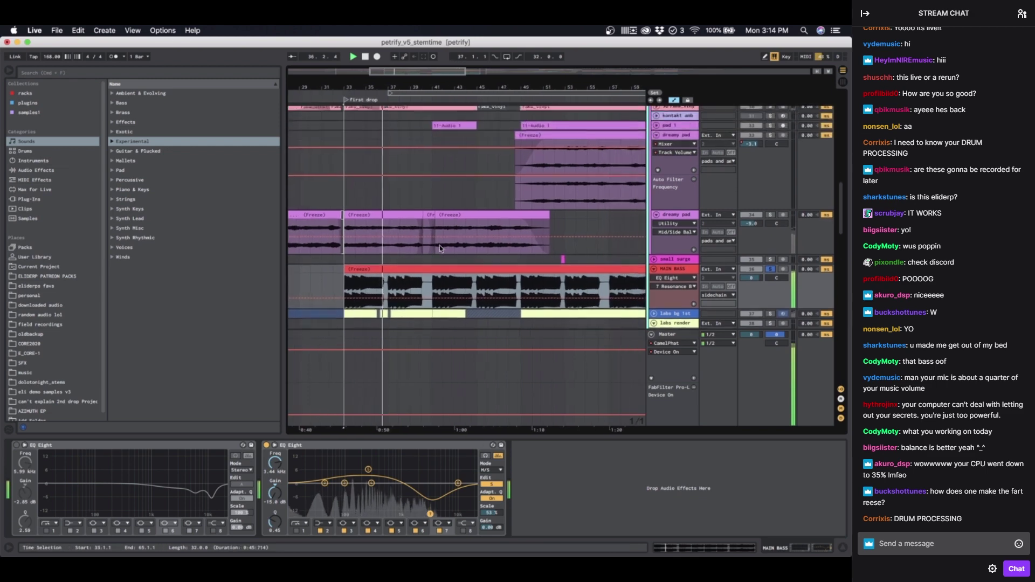
{"action": "scroll", "coordinate": [667, 216], "scroll_direction": "up", "scroll_amount": 10}
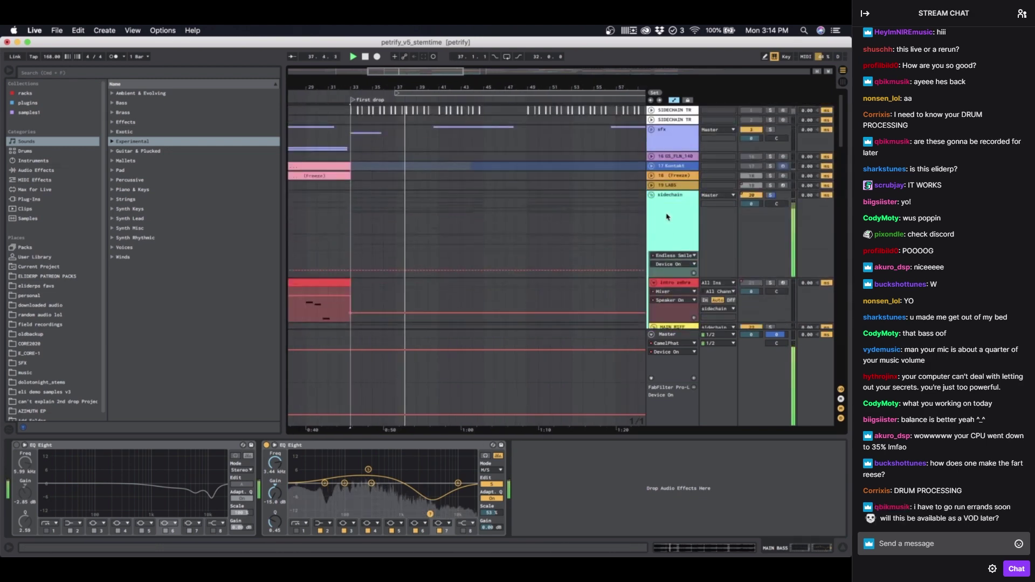
{"action": "scroll", "coordinate": [589, 241], "scroll_direction": "down", "scroll_amount": 3}
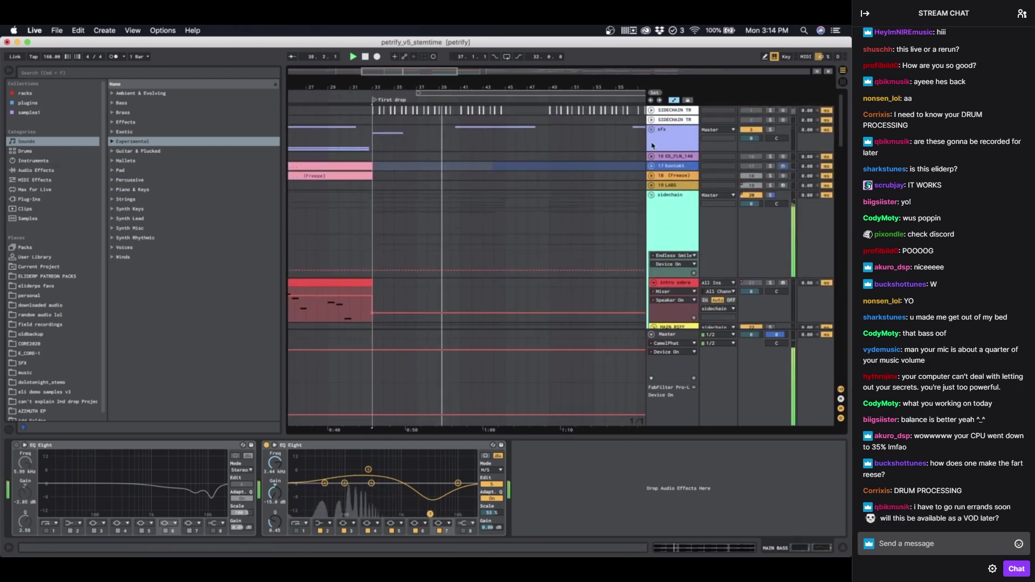
{"action": "scroll", "coordinate": [573, 243], "scroll_direction": "down", "scroll_amount": 2}
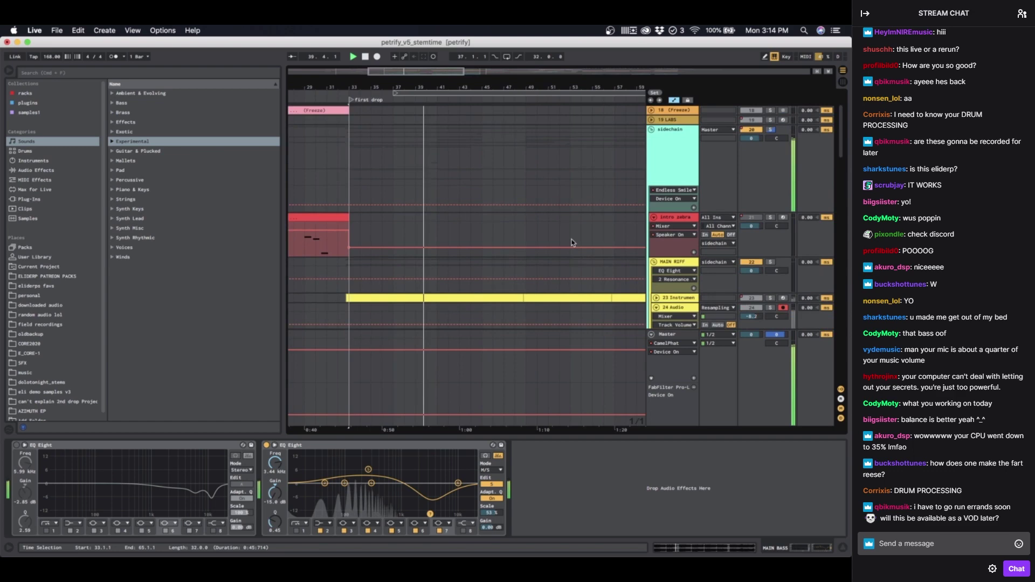
{"action": "scroll", "coordinate": [573, 243], "scroll_direction": "down", "scroll_amount": 10}
{"action": "scroll", "coordinate": [510, 286], "scroll_direction": "down", "scroll_amount": 5}
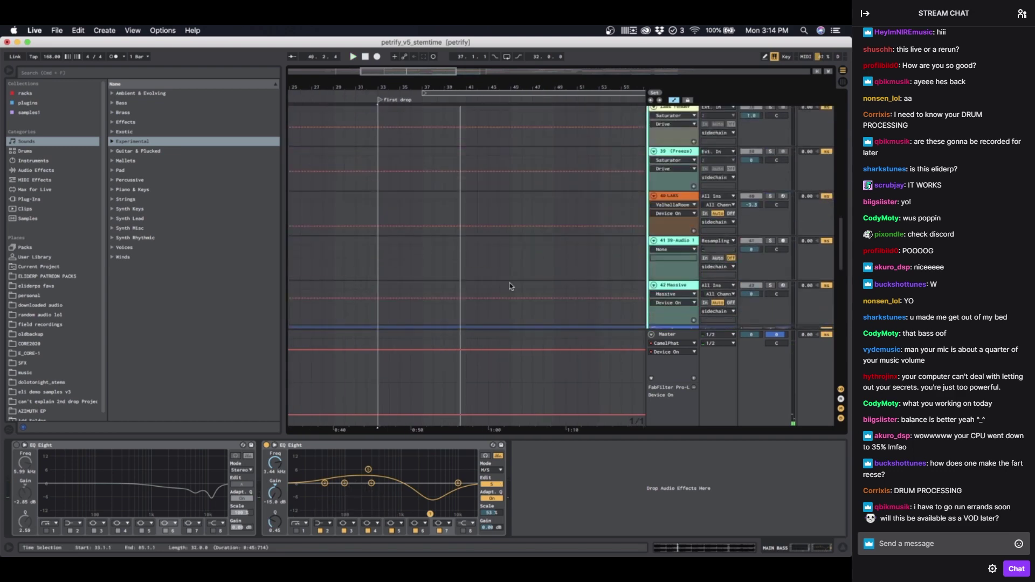
{"action": "key", "text": "minus"}
{"action": "key", "text": "minus"}
{"action": "scroll", "coordinate": [510, 283], "scroll_direction": "up", "scroll_amount": 4}
{"action": "scroll", "coordinate": [509, 282], "scroll_direction": "down", "scroll_amount": 10}
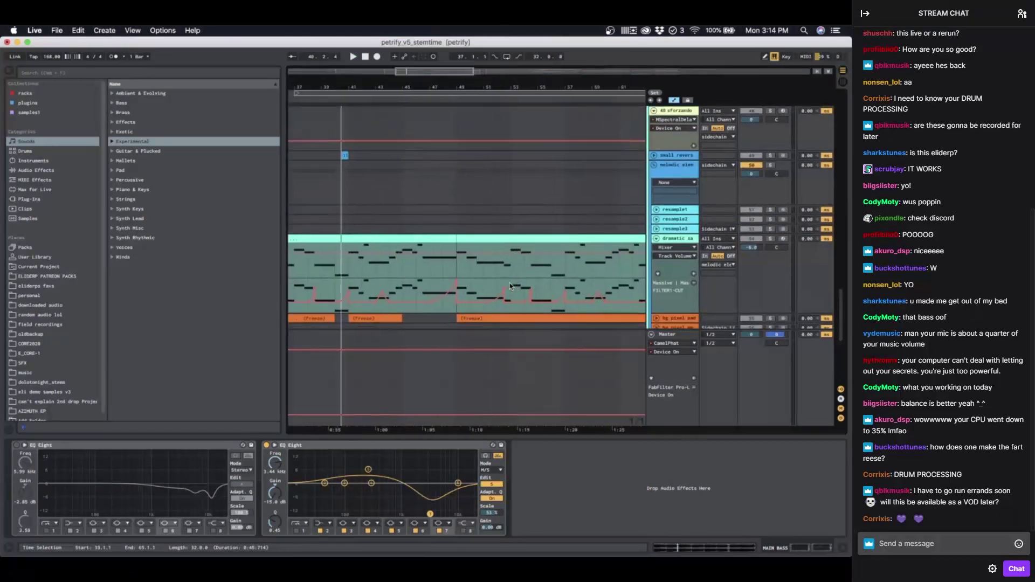
{"action": "scroll", "coordinate": [511, 286], "scroll_direction": "up", "scroll_amount": 10}
{"action": "scroll", "coordinate": [504, 285], "scroll_direction": "up", "scroll_amount": 5}
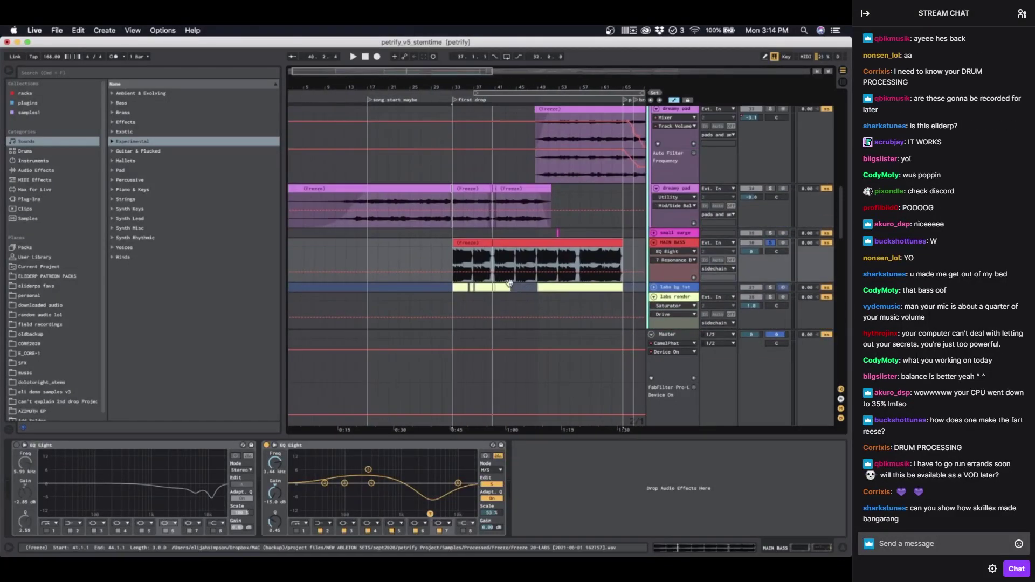
Step: Select the MAIN BASS track and audition its frozen clip in solo from bar 33
{"action": "scroll", "coordinate": [378, 267], "scroll_direction": "up", "scroll_amount": 1}
{"action": "left_click", "coordinate": [326, 258]}
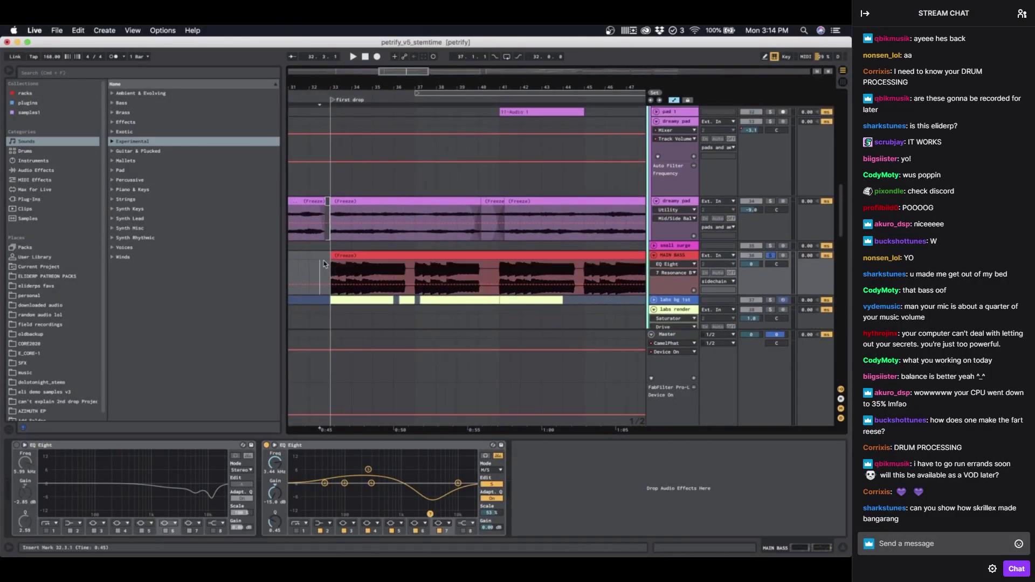
{"action": "left_click", "coordinate": [326, 258]}
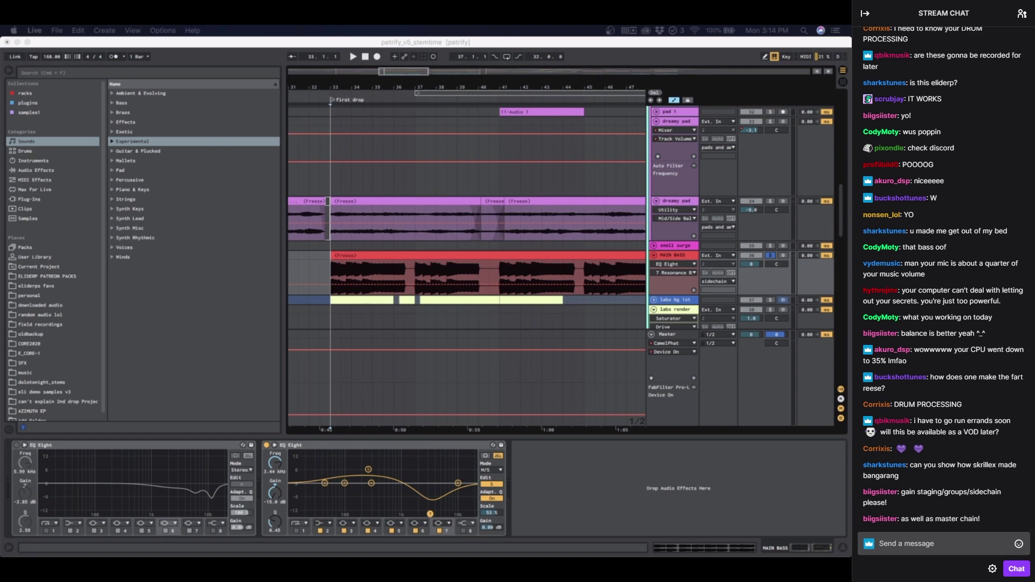
{"action": "left_click", "coordinate": [317, 252]}
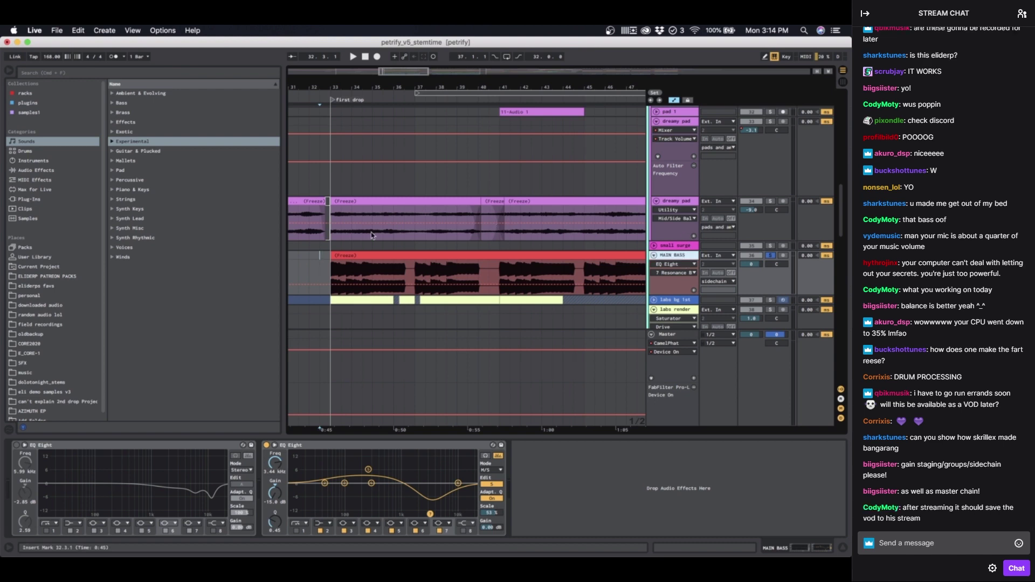
{"action": "left_click", "coordinate": [354, 261]}
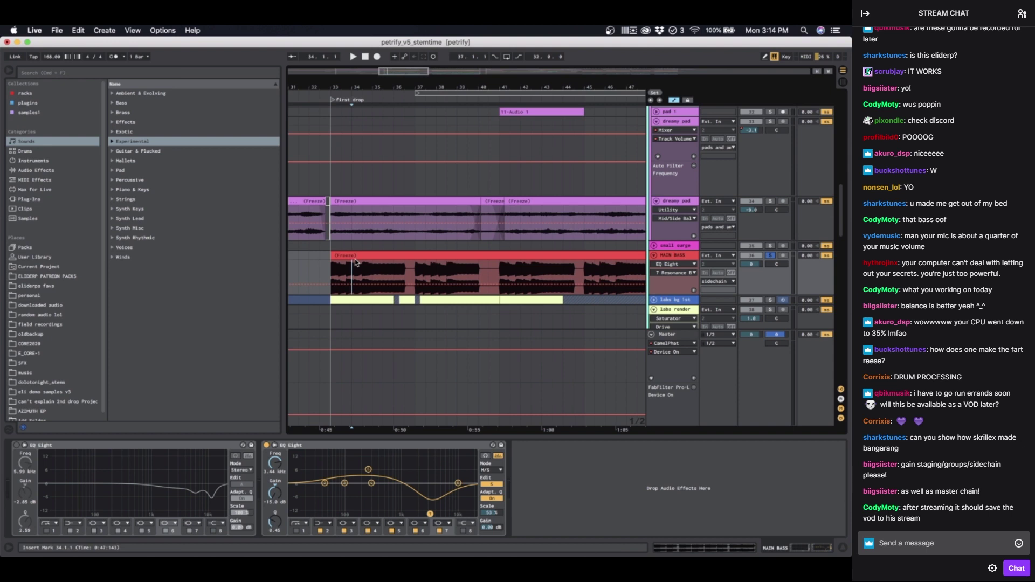
{"action": "left_click", "coordinate": [354, 258]}
{"action": "left_click", "coordinate": [681, 255]}
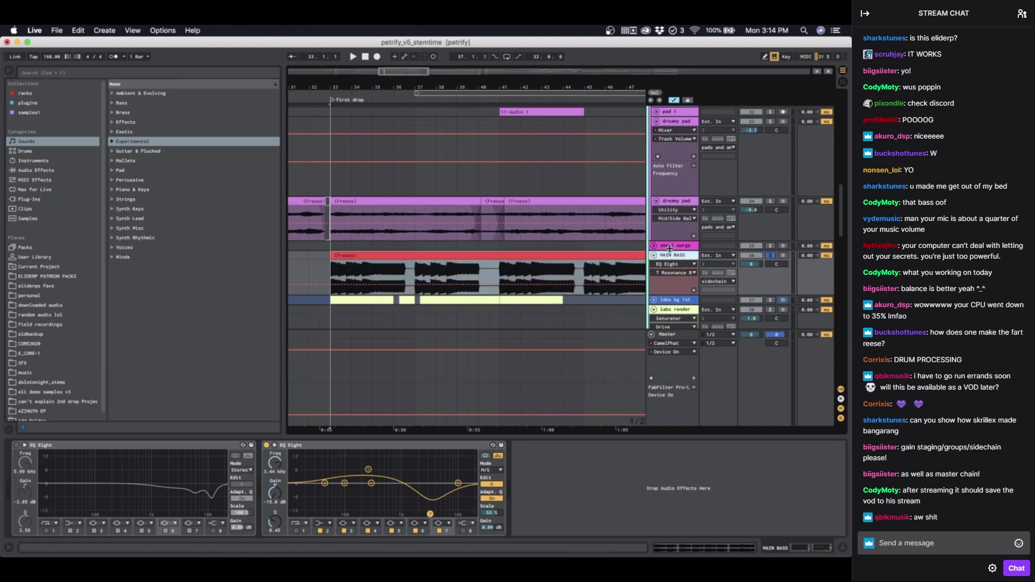
{"action": "key", "text": "space"}
{"action": "key", "text": "space"}
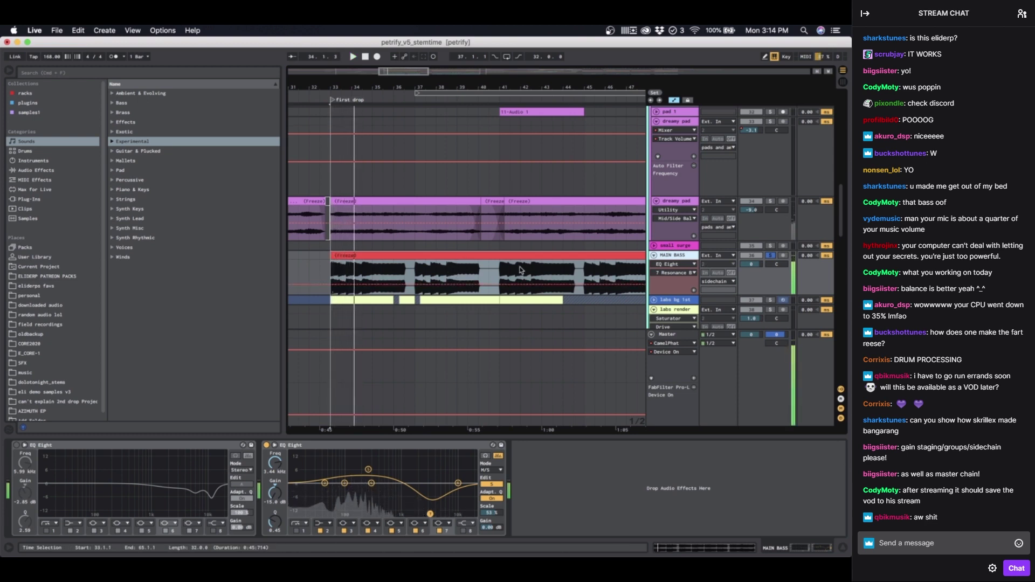
Step: Play the soloed MAIN BASS track from bar 49 and select its frozen clip across the first drop
{"action": "scroll", "coordinate": [431, 275], "scroll_direction": "right", "scroll_amount": 5}
{"action": "left_click", "coordinate": [463, 265]}
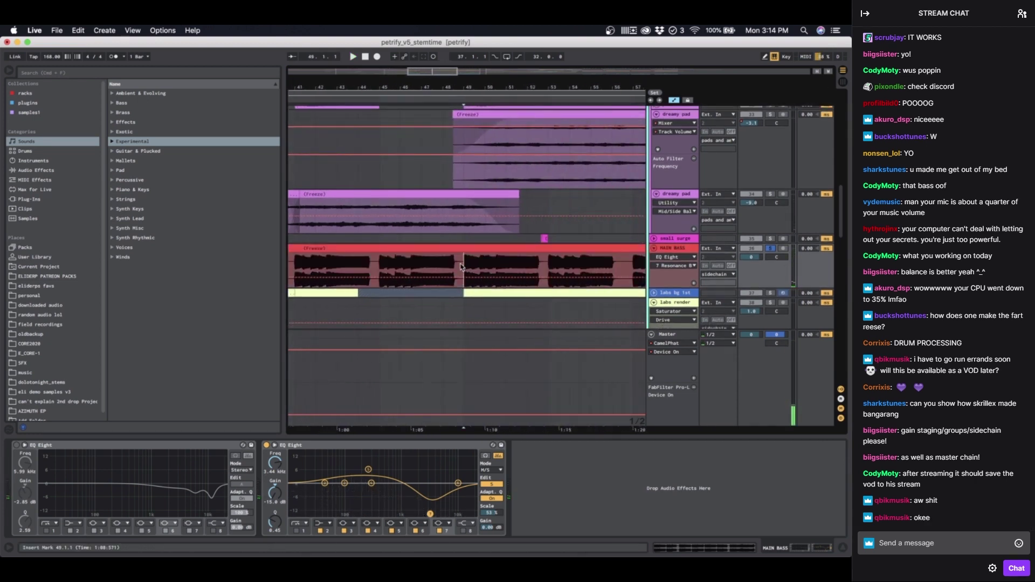
{"action": "key", "text": "space"}
{"action": "scroll", "coordinate": [461, 267], "scroll_direction": "down", "scroll_amount": 5}
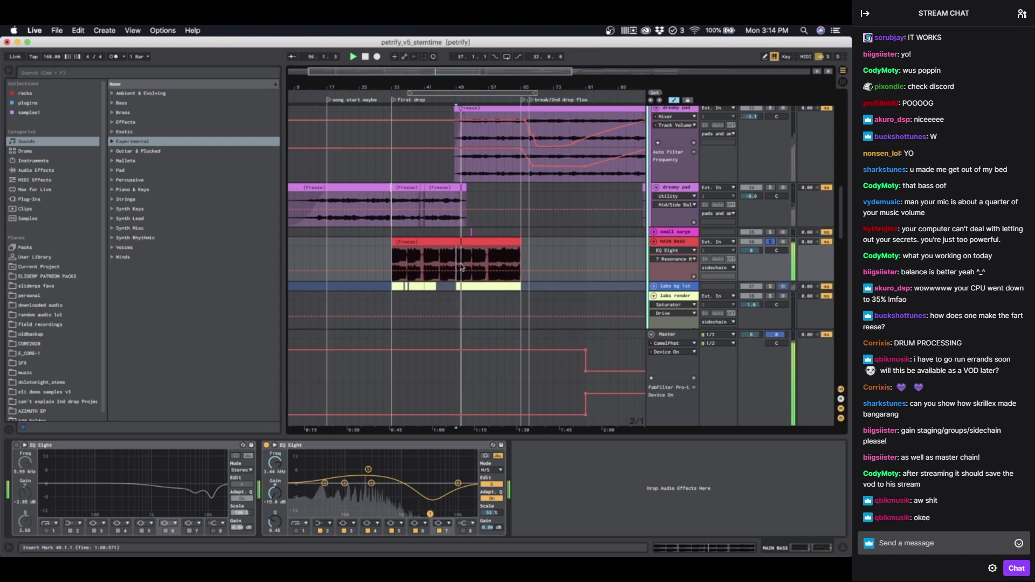
{"action": "scroll", "coordinate": [453, 262], "scroll_direction": "up", "scroll_amount": 5}
{"action": "scroll", "coordinate": [438, 250], "scroll_direction": "down", "scroll_amount": 3}
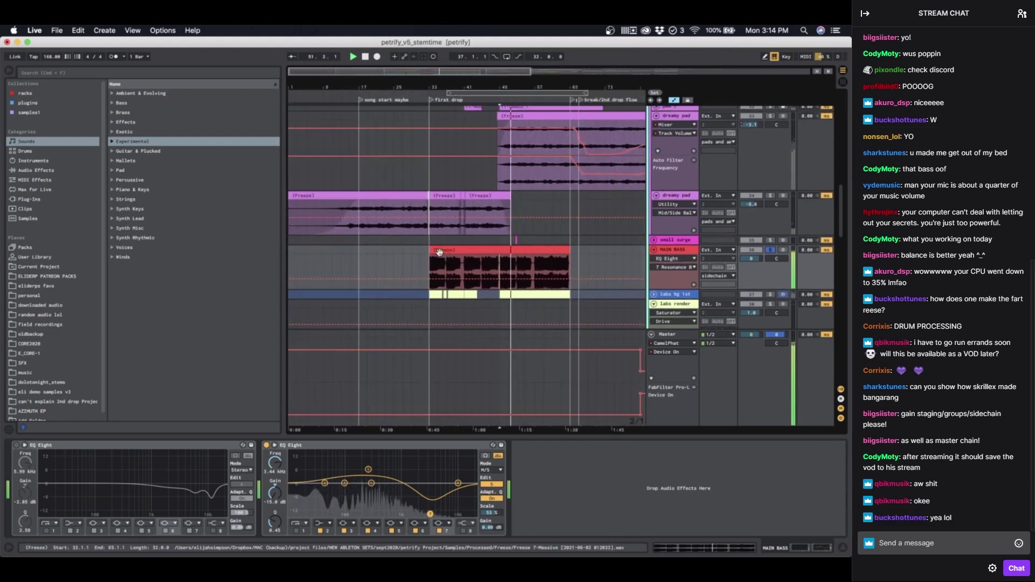
{"action": "left_click", "coordinate": [440, 252]}
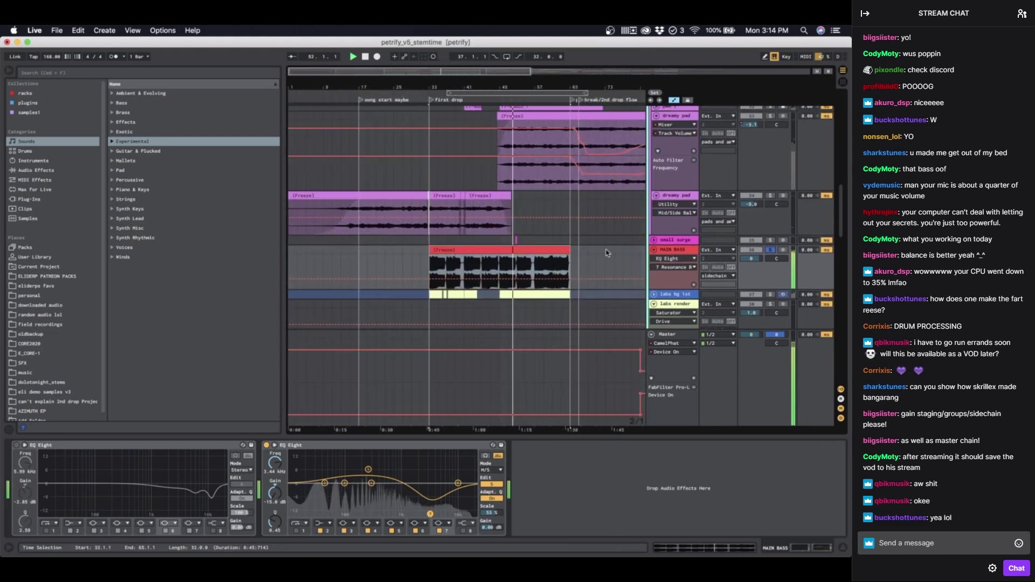
{"action": "scroll", "coordinate": [558, 254], "scroll_direction": "down", "scroll_amount": 2}
{"action": "key", "text": "space"}
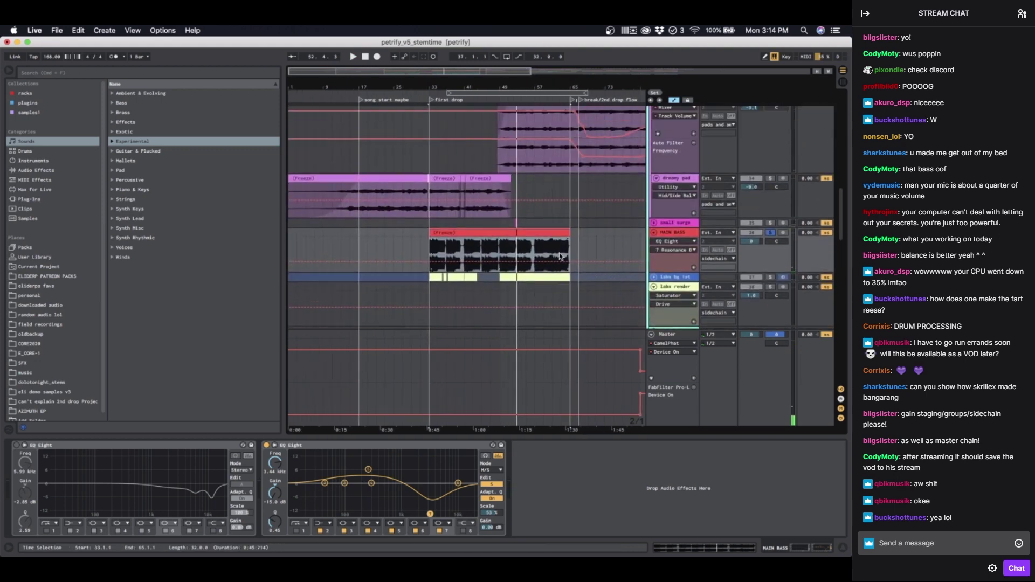
Step: Unfold the labs bg 1st and 23 Instrument tracks and look through the sidechain group's tracks around the first drop
{"action": "left_click", "coordinate": [654, 277]}
{"action": "scroll", "coordinate": [462, 301], "scroll_direction": "up", "scroll_amount": 4}
{"action": "scroll", "coordinate": [461, 300], "scroll_direction": "up", "scroll_amount": 10}
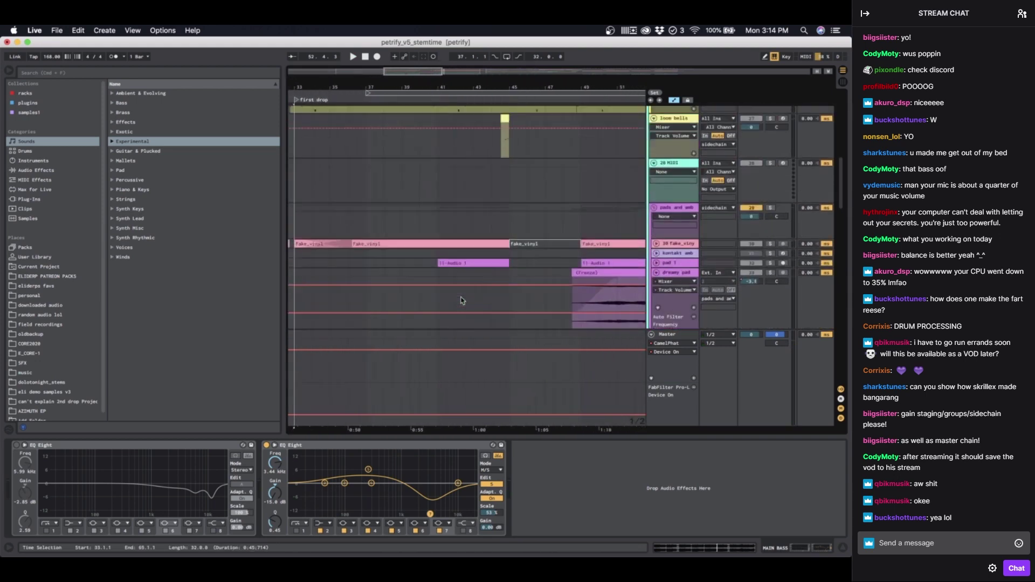
{"action": "scroll", "coordinate": [462, 300], "scroll_direction": "down", "scroll_amount": 3}
{"action": "scroll", "coordinate": [462, 301], "scroll_direction": "up", "scroll_amount": 6}
{"action": "left_click", "coordinate": [656, 302]}
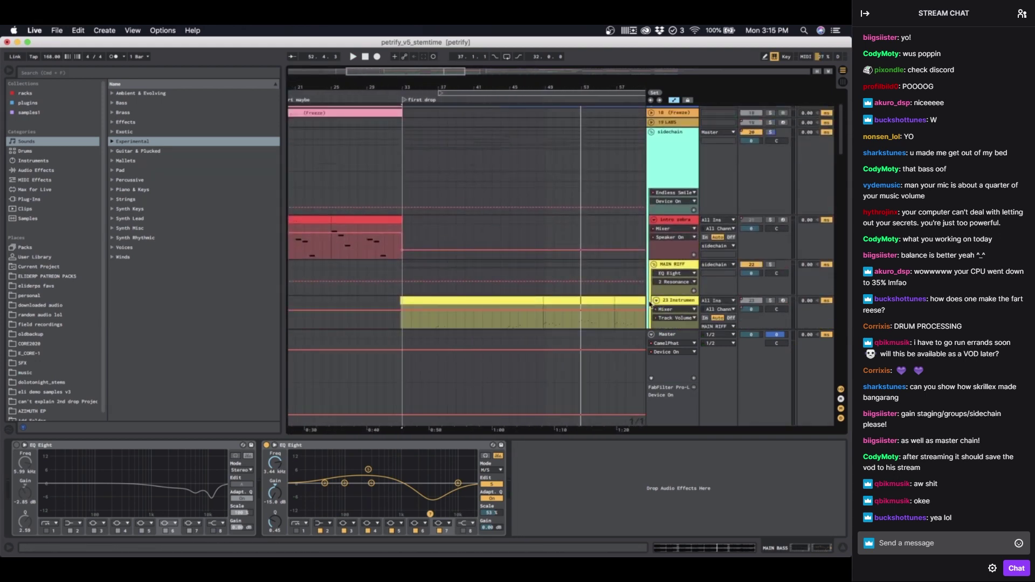
{"action": "scroll", "coordinate": [480, 314], "scroll_direction": "down", "scroll_amount": 5}
{"action": "scroll", "coordinate": [480, 313], "scroll_direction": "up", "scroll_amount": 5}
{"action": "scroll", "coordinate": [480, 314], "scroll_direction": "down", "scroll_amount": 12}
{"action": "scroll", "coordinate": [480, 315], "scroll_direction": "up", "scroll_amount": 3}
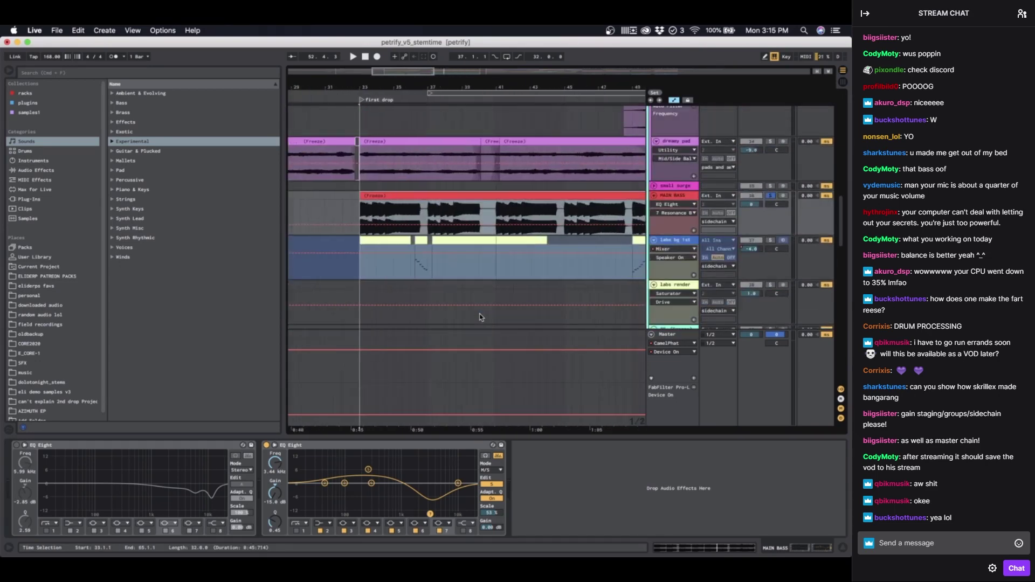
Step: Import main bass.als from the current project's sound designs folder directly below the MAIN BASS track
{"action": "left_click", "coordinate": [676, 195]}
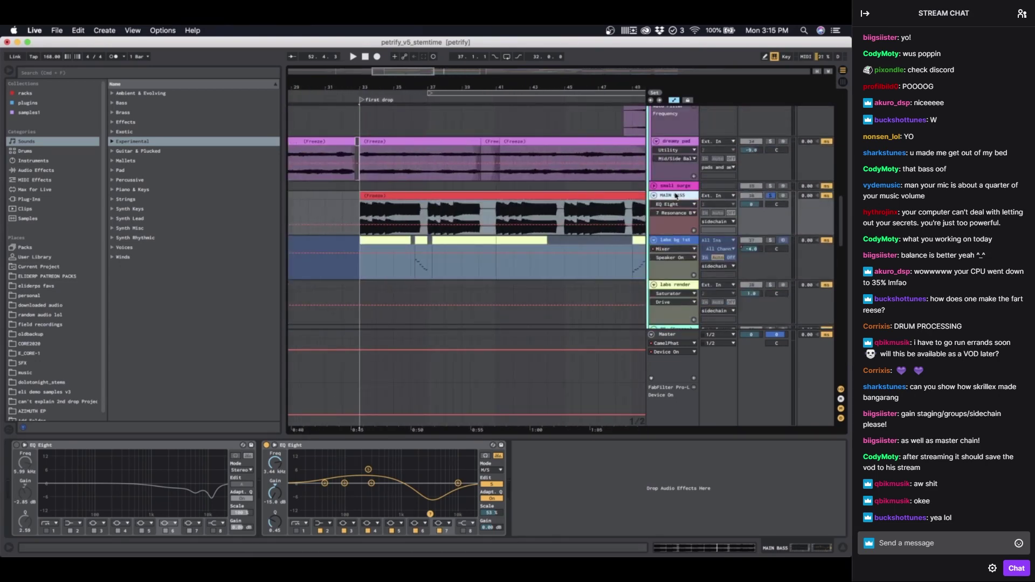
{"action": "left_click", "coordinate": [32, 277]}
{"action": "left_click", "coordinate": [32, 267]}
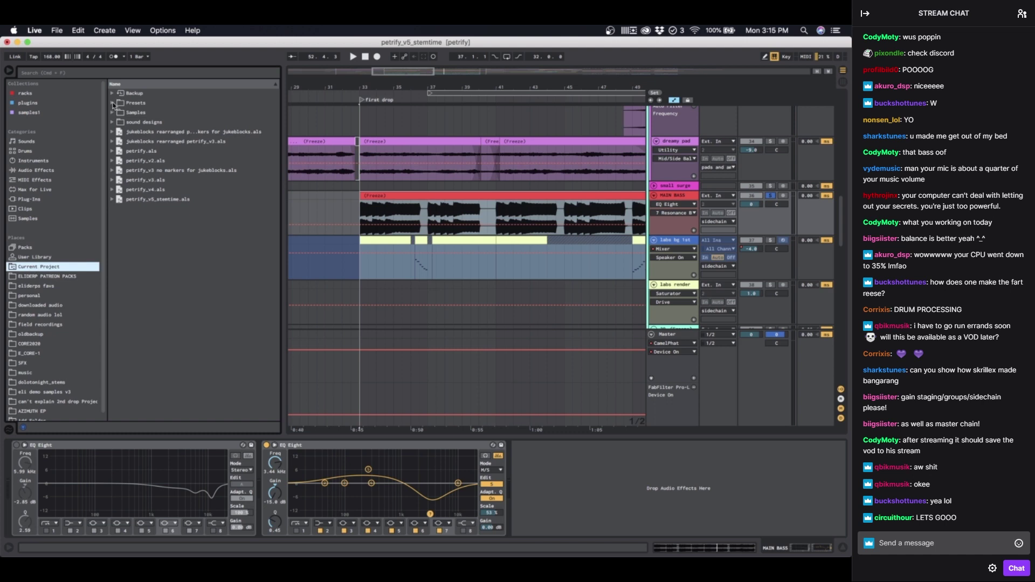
{"action": "left_click", "coordinate": [112, 122]}
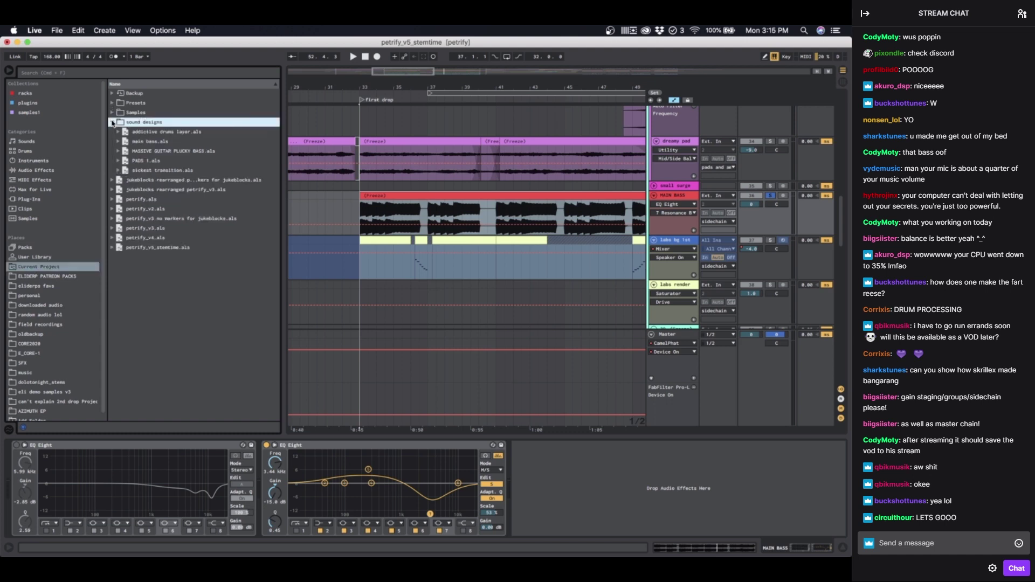
{"action": "left_click", "coordinate": [131, 141]}
{"action": "left_click", "coordinate": [677, 240]}
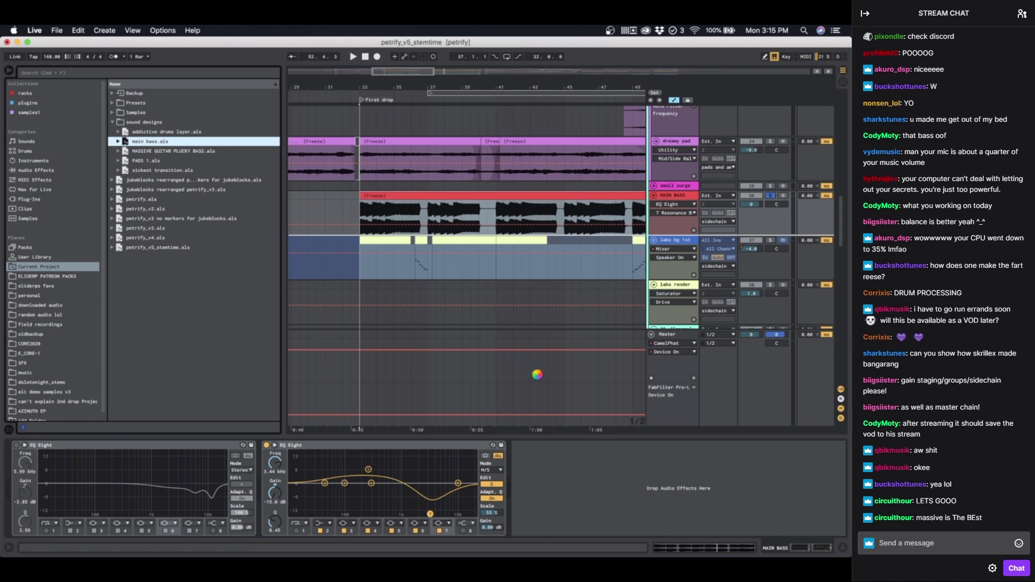
Step: Solo the imported 37-Massive track and play its first clip from bar 33
{"action": "left_click", "coordinate": [390, 240]}
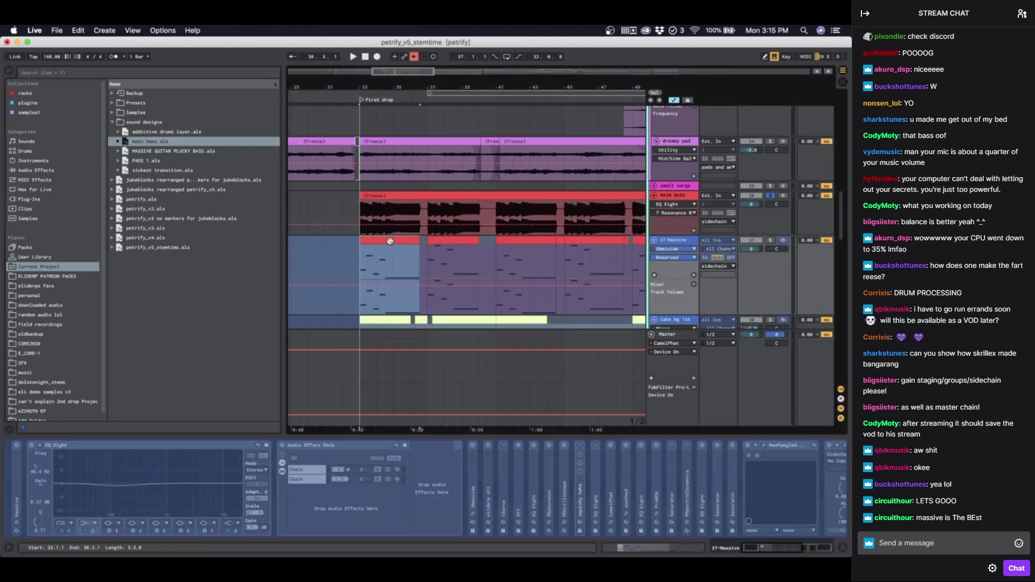
{"action": "left_click", "coordinate": [770, 240]}
{"action": "key", "text": "space"}
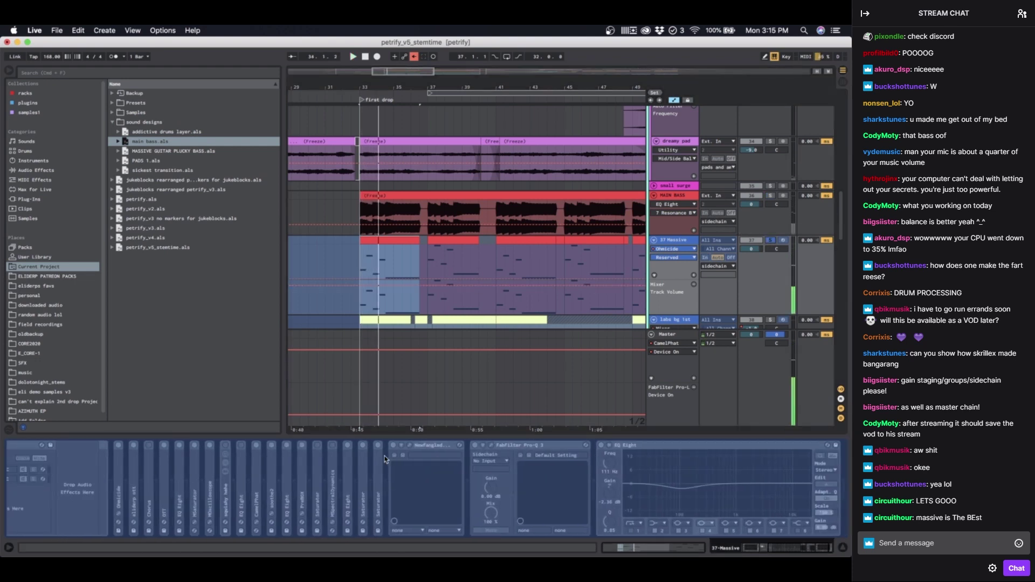
Step: Unfreeze the 37-Massive track and audition it briefly with its live effect chain
{"action": "right_click", "coordinate": [673, 244]}
{"action": "left_click", "coordinate": [685, 305]}
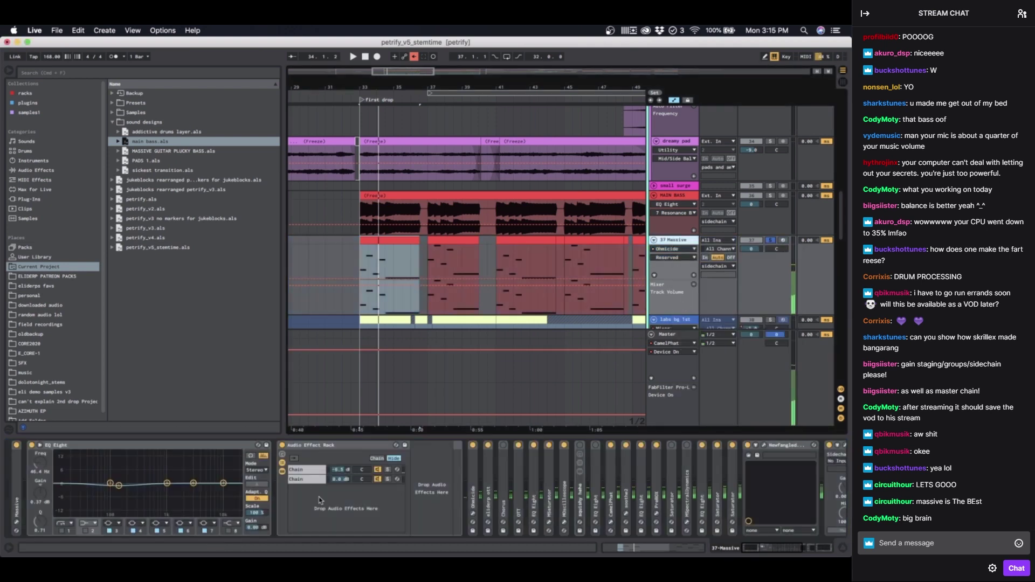
{"action": "key", "text": "space"}
{"action": "key", "text": "space"}
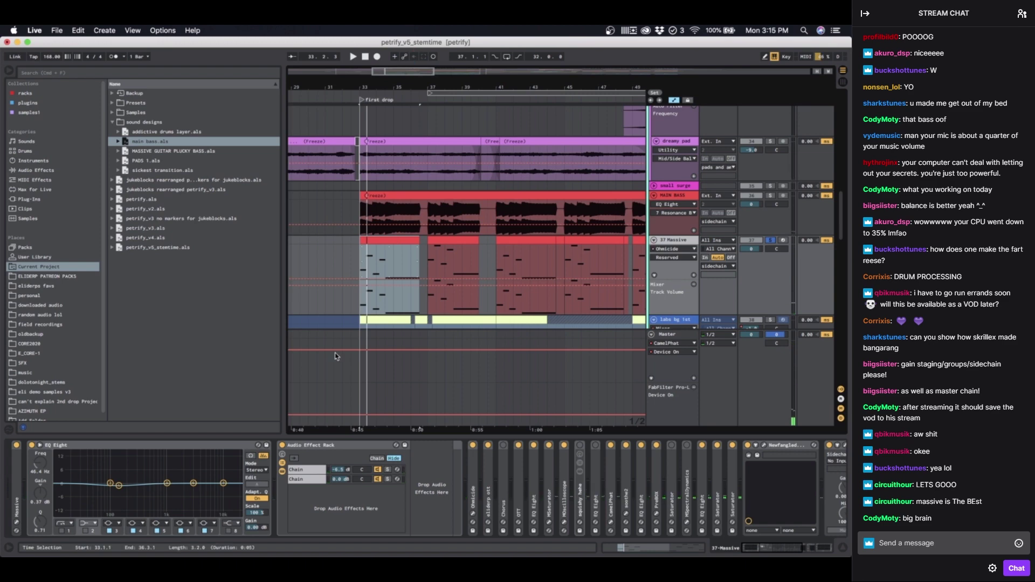
Step: Group the effect devices after Massive, starting with the first EQ Eight, into one Audio Effect Rack
{"action": "left_click", "coordinate": [137, 447]}
{"action": "left_click_drag", "start_coordinate": [137, 447], "coordinate": [597, 446]}
{"action": "key", "text": "super+z"}
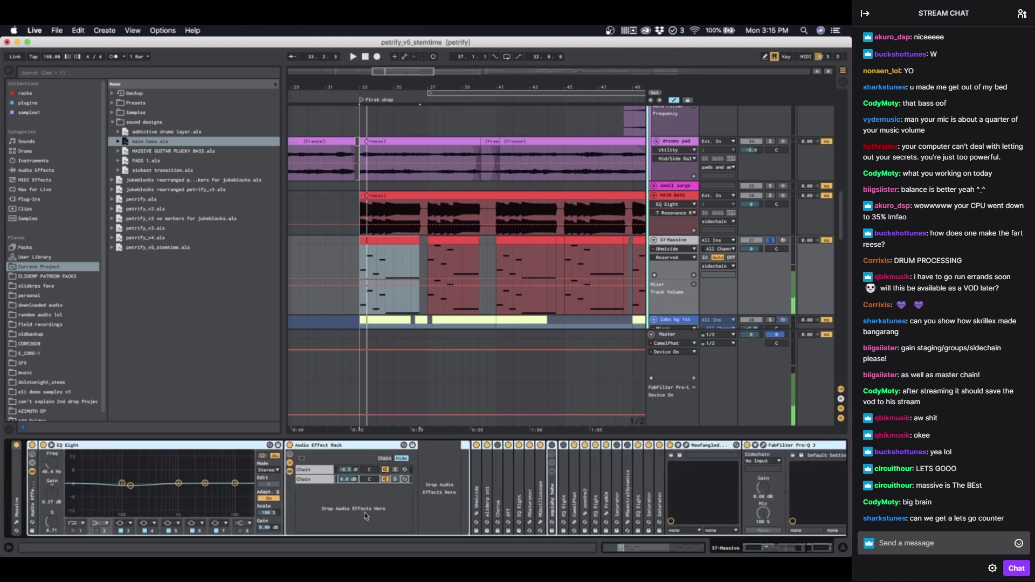
Step: Bypass the new Audio Effect Rack and play the 37-Massive track from bar 33 without its effects
{"action": "left_click", "coordinate": [33, 446]}
{"action": "key", "text": "space"}
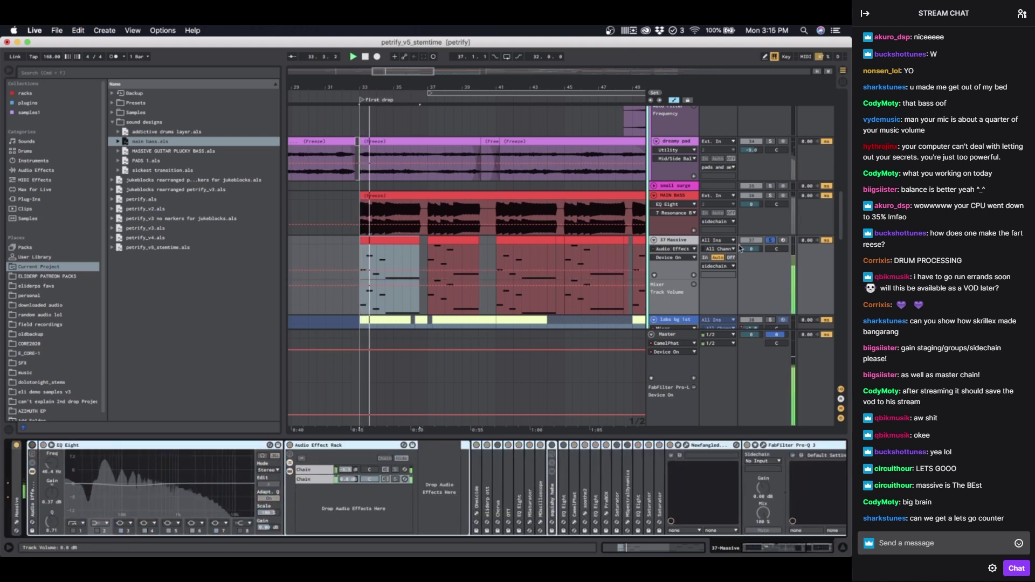
{"action": "left_click", "coordinate": [676, 242]}
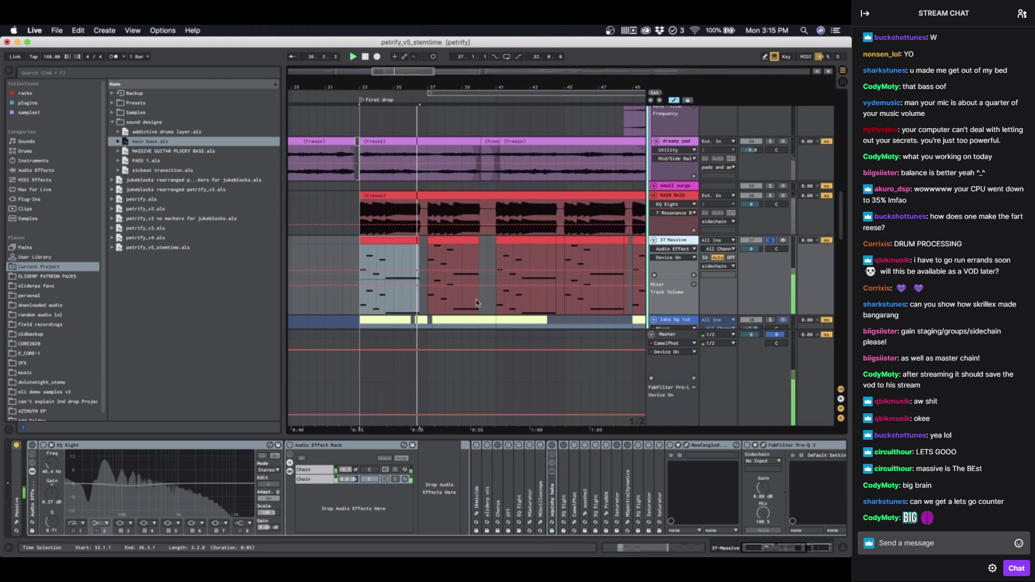
{"action": "key", "text": "space"}
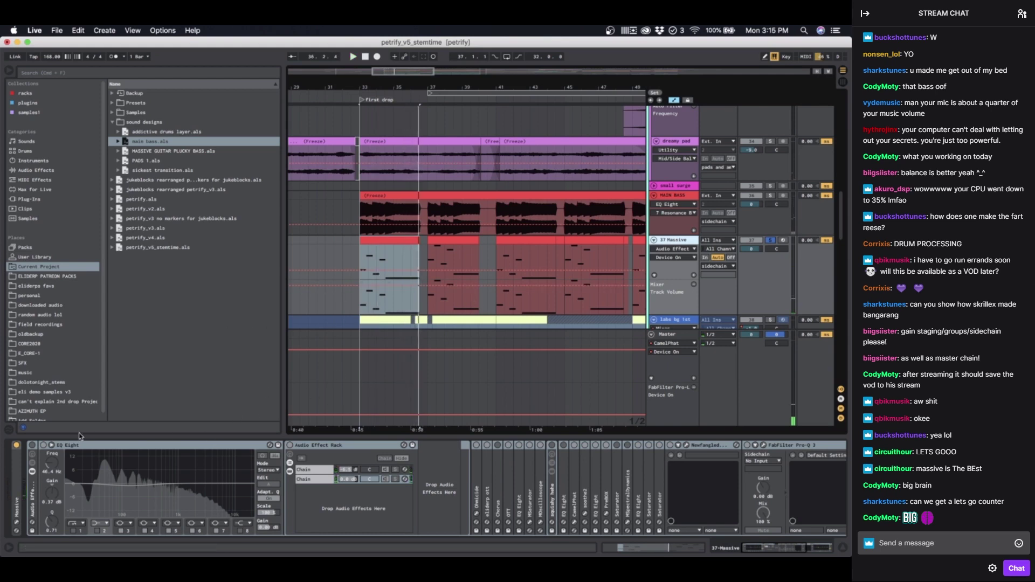
Step: Open the Massive synth on the 37-Massive track, reposition its window and audition the unprocessed patch
{"action": "left_click", "coordinate": [16, 526]}
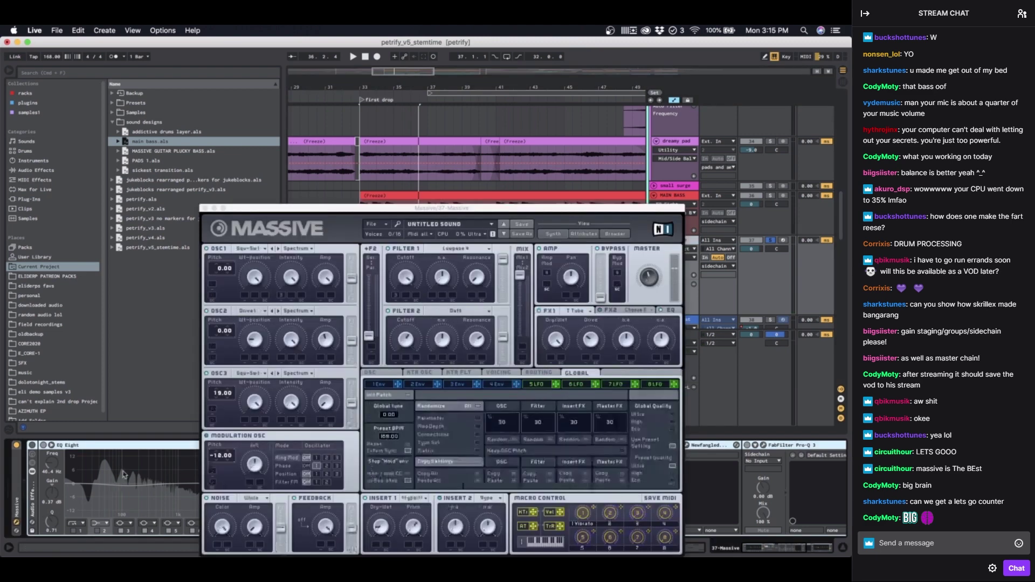
{"action": "left_click_drag", "start_coordinate": [315, 211], "coordinate": [177, 107]}
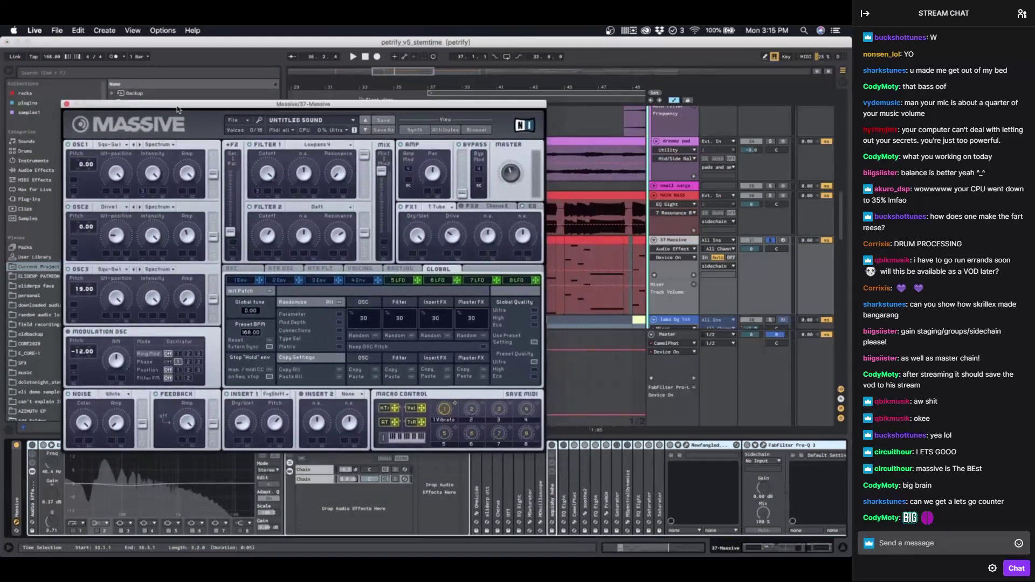
{"action": "key", "text": "space"}
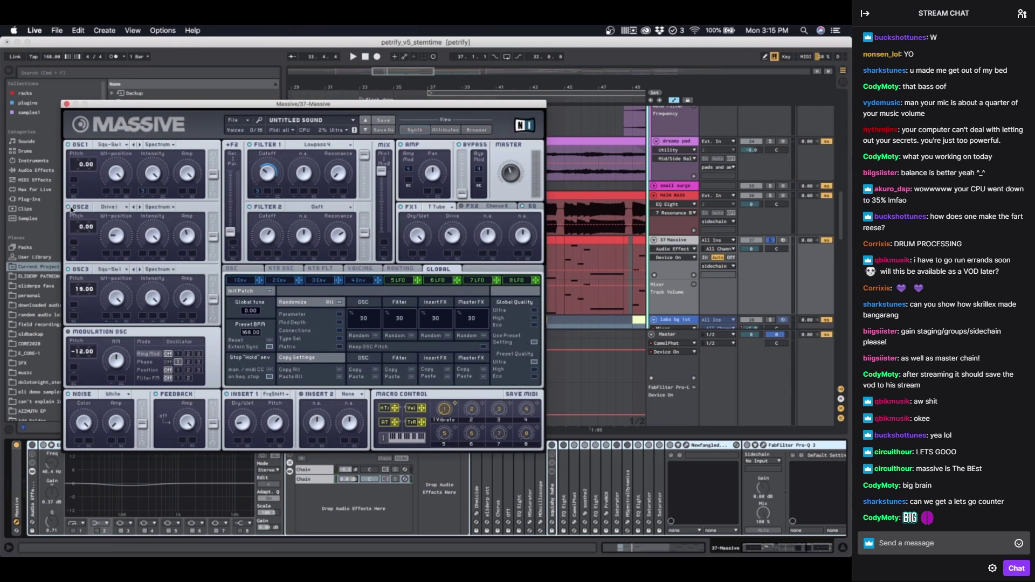
{"action": "key", "text": "space"}
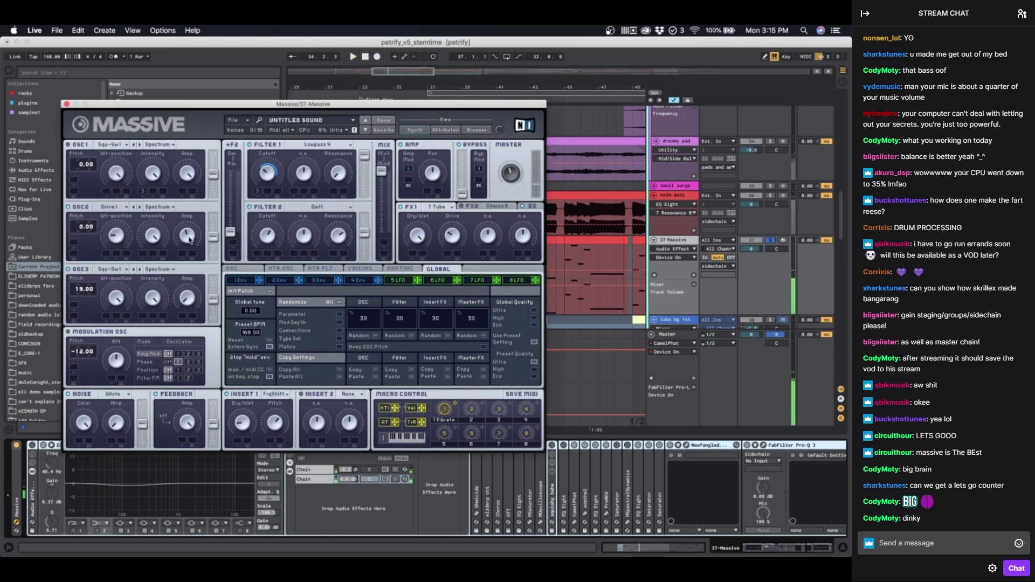
Step: Adjust the Amp level of OSC2 in Massive and play the bass to hear it
{"action": "left_click_drag", "start_coordinate": [190, 239], "coordinate": [188, 234]}
{"action": "key", "text": "space"}
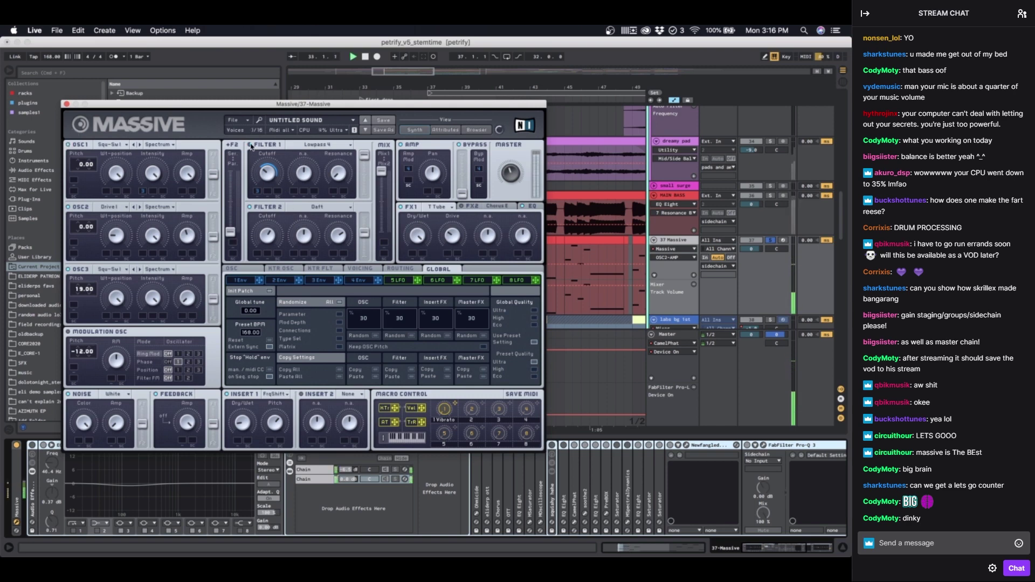
{"action": "key", "text": "space"}
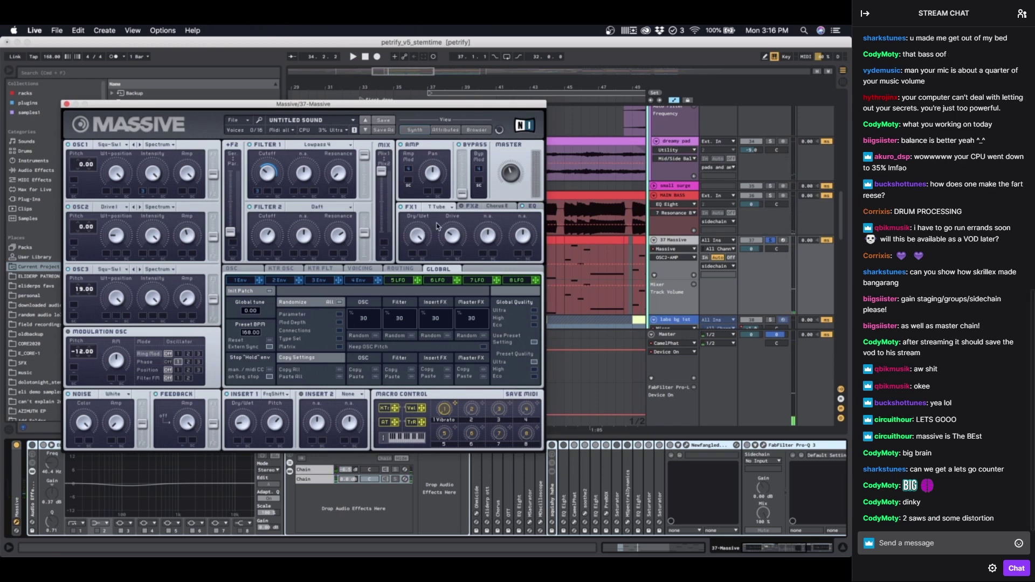
Step: Audition Massive's Insert 1 dry/wet setting, view the voicing settings, and close the synth window
{"action": "left_click", "coordinate": [241, 422]}
{"action": "key", "text": "space"}
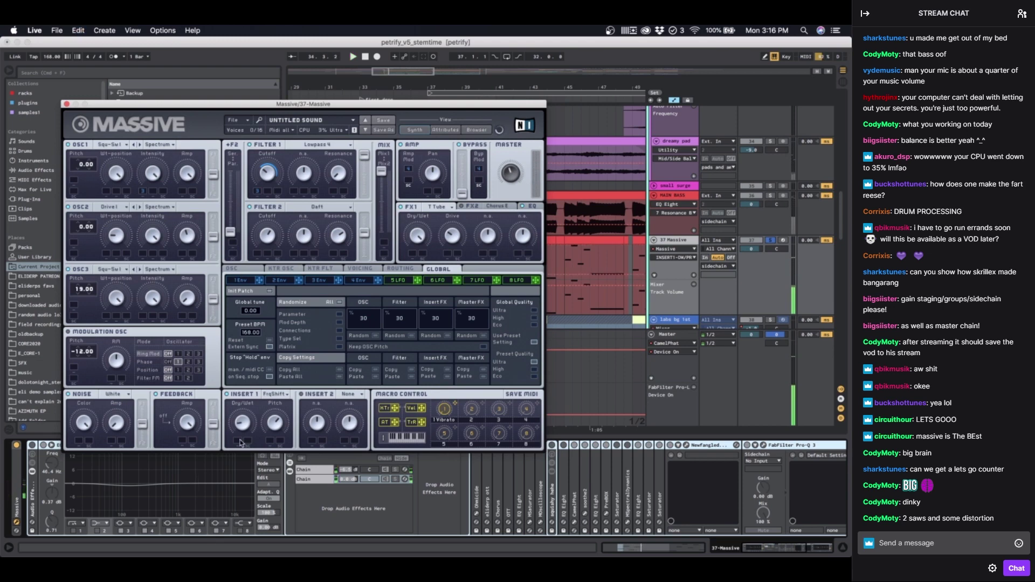
{"action": "left_click", "coordinate": [357, 269]}
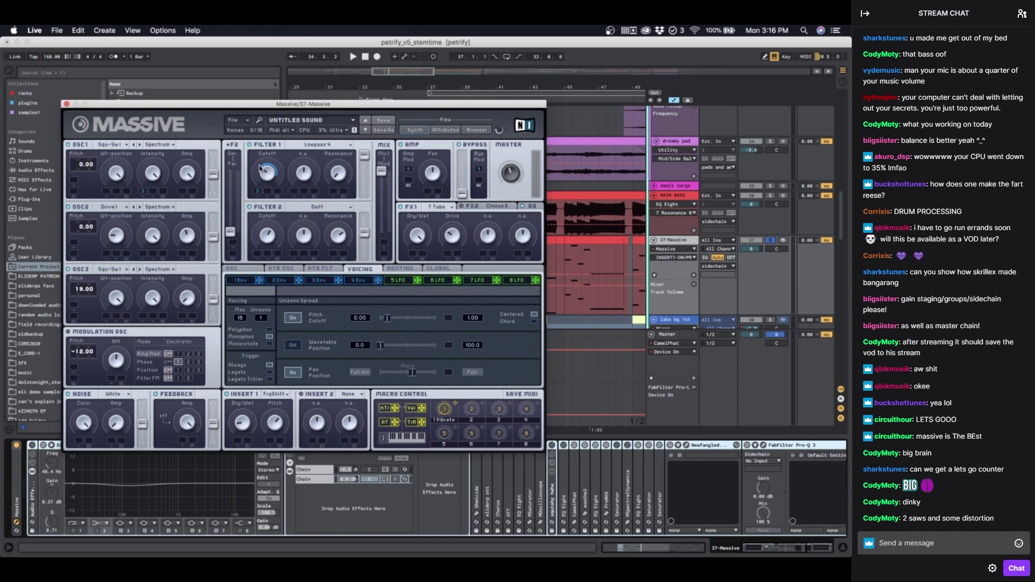
{"action": "left_click", "coordinate": [67, 104]}
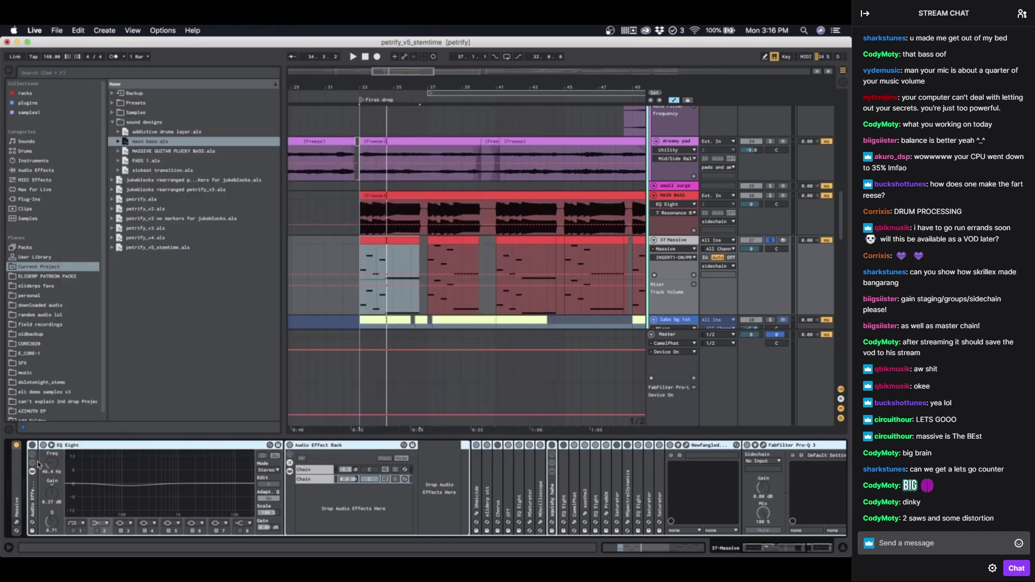
Step: Switch the grouped Audio Effect Rack of the 37-Massive track back on and select its first EQ Eight
{"action": "left_click", "coordinate": [32, 487]}
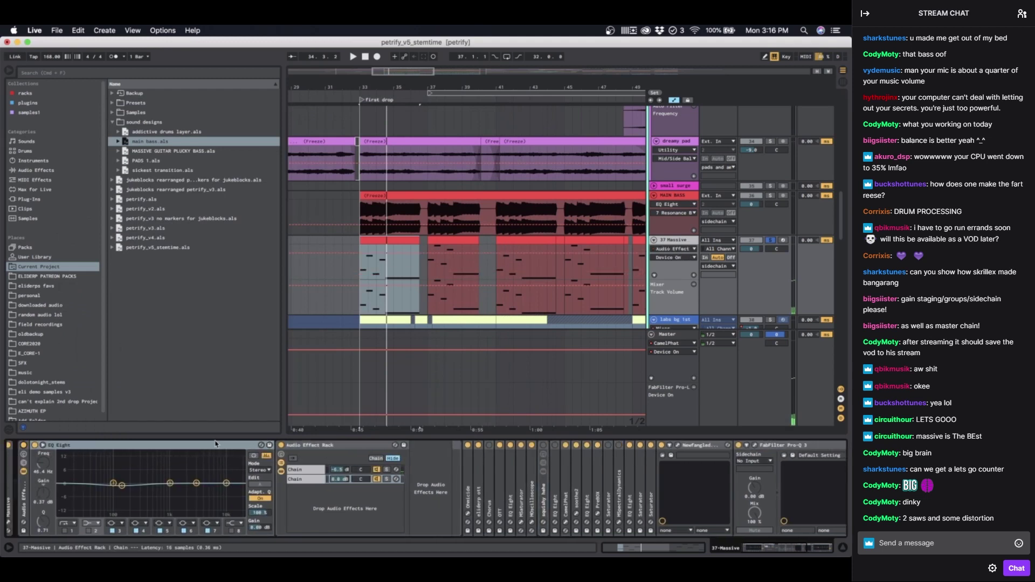
{"action": "left_click", "coordinate": [85, 444]}
{"action": "scroll", "coordinate": [437, 468], "scroll_direction": "right", "scroll_amount": 2}
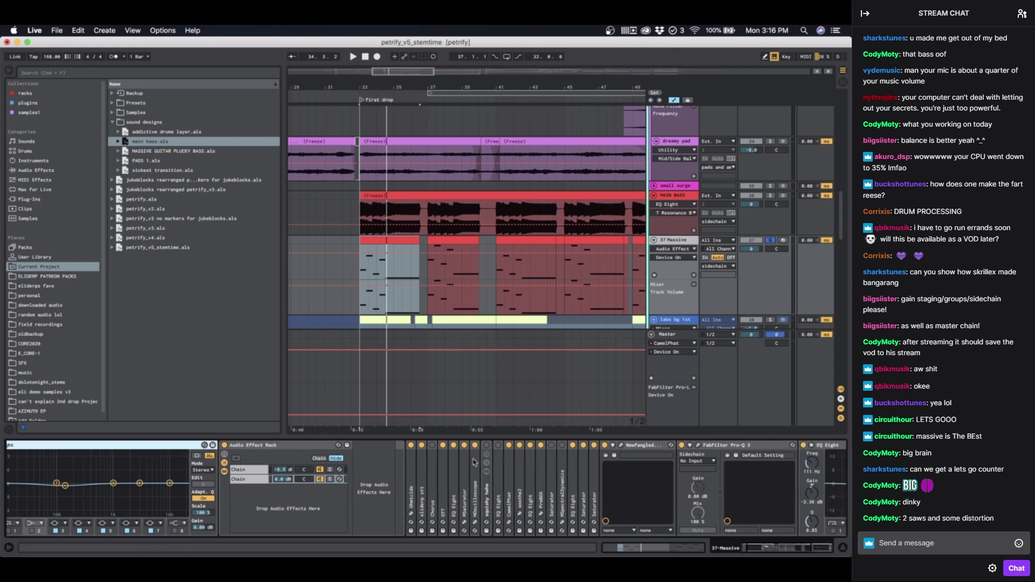
Step: Delete the inactive squishy haha rack and the inactive Chorus from the 37-Massive track's effect chain
{"action": "left_click", "coordinate": [431, 467]}
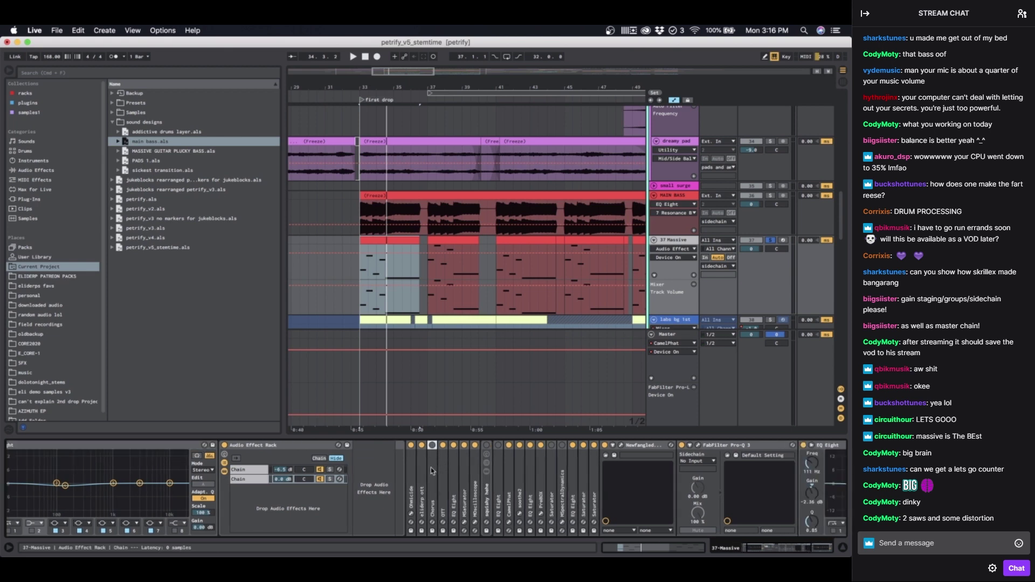
{"action": "left_click", "coordinate": [488, 479]}
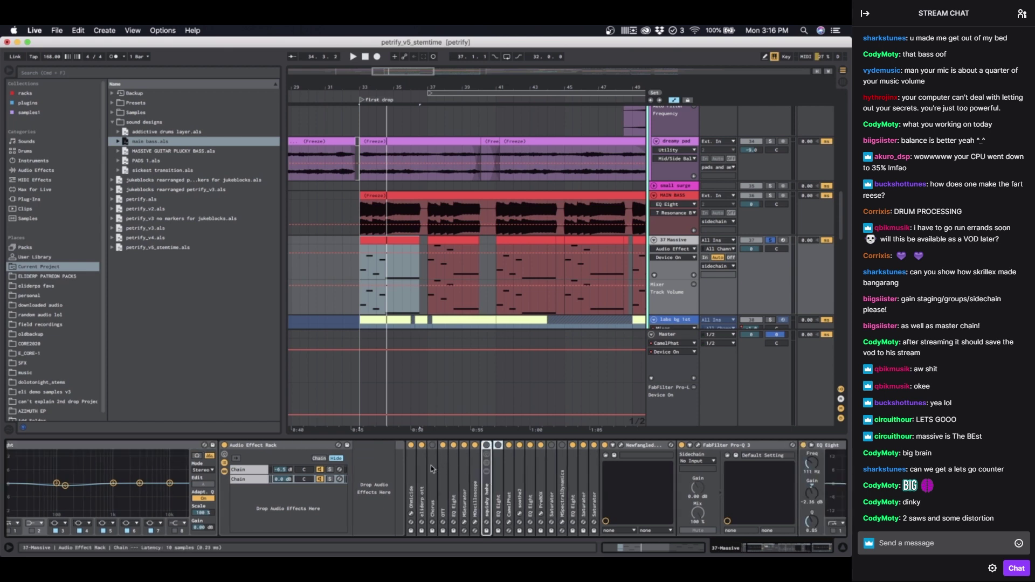
{"action": "key", "text": "Delete"}
{"action": "left_click", "coordinate": [435, 483]}
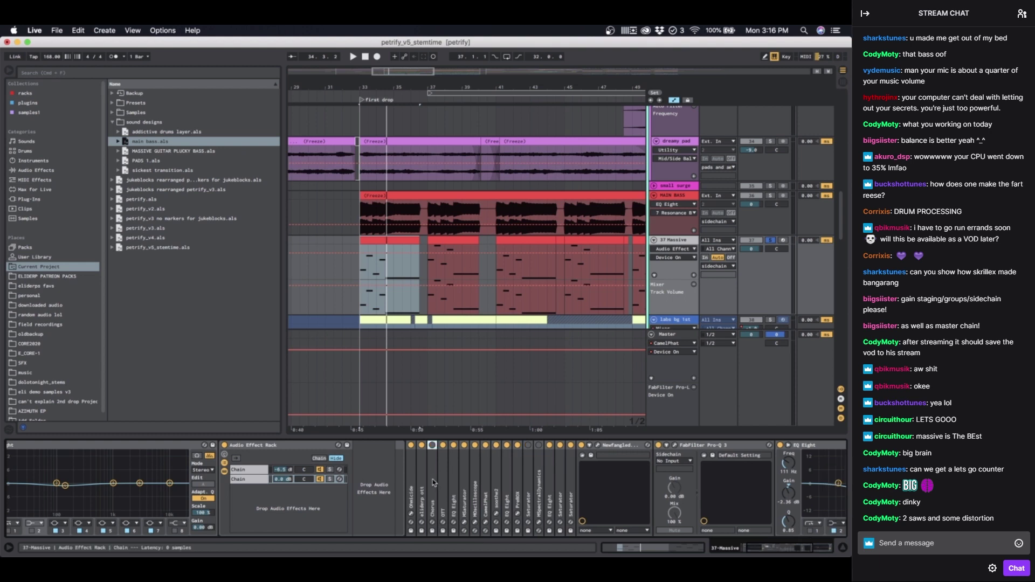
{"action": "key", "text": "Delete"}
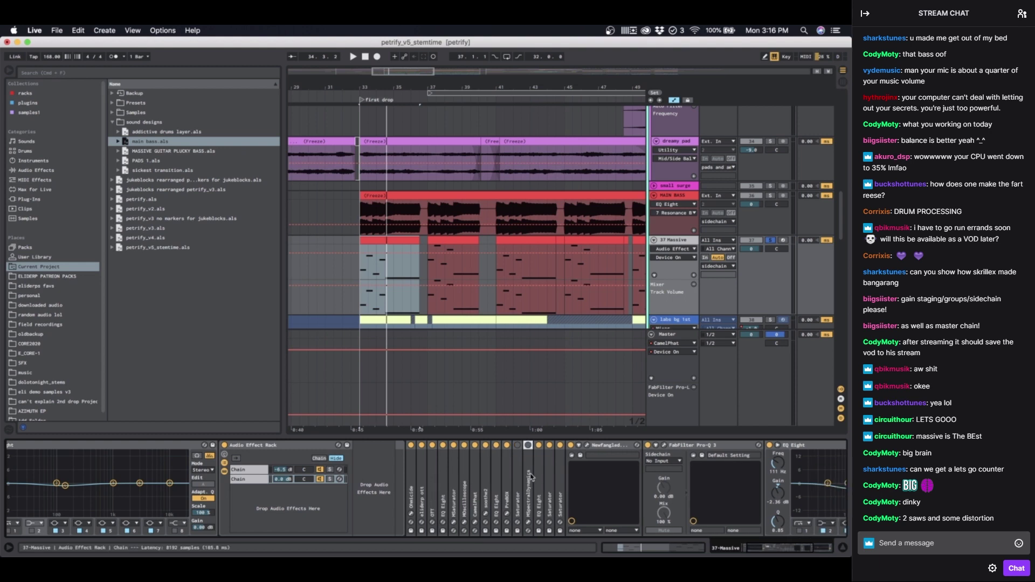
Step: Delete the MSpectralDynamics device and switch off the Audio Effect Rack and every effect after it on the 37-Massive track
{"action": "left_click", "coordinate": [527, 476]}
{"action": "key", "text": "Delete"}
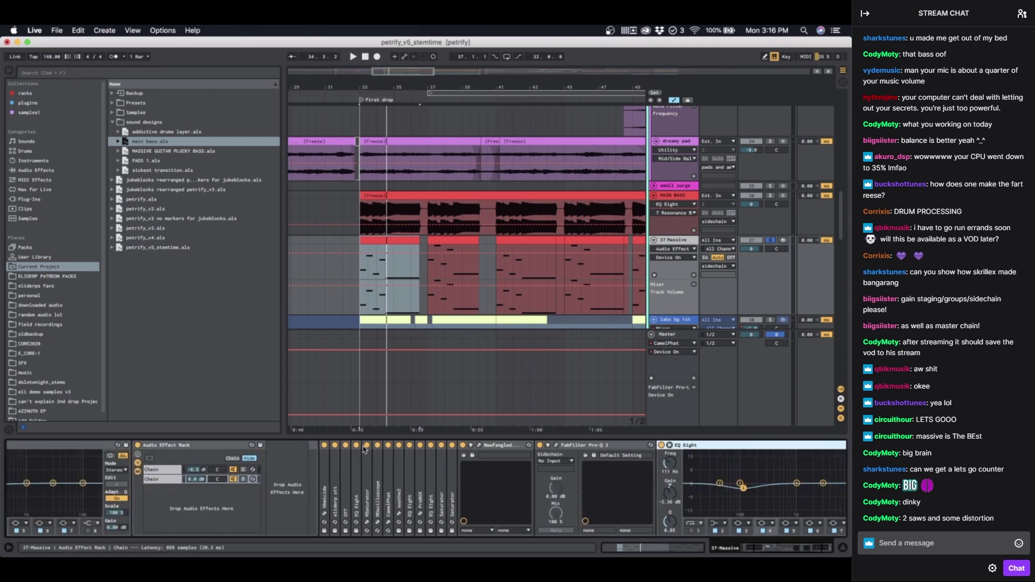
{"action": "scroll", "coordinate": [364, 450], "scroll_direction": "left", "scroll_amount": 3}
{"action": "left_click", "coordinate": [357, 446], "text": "shift"}
{"action": "key", "text": "0"}
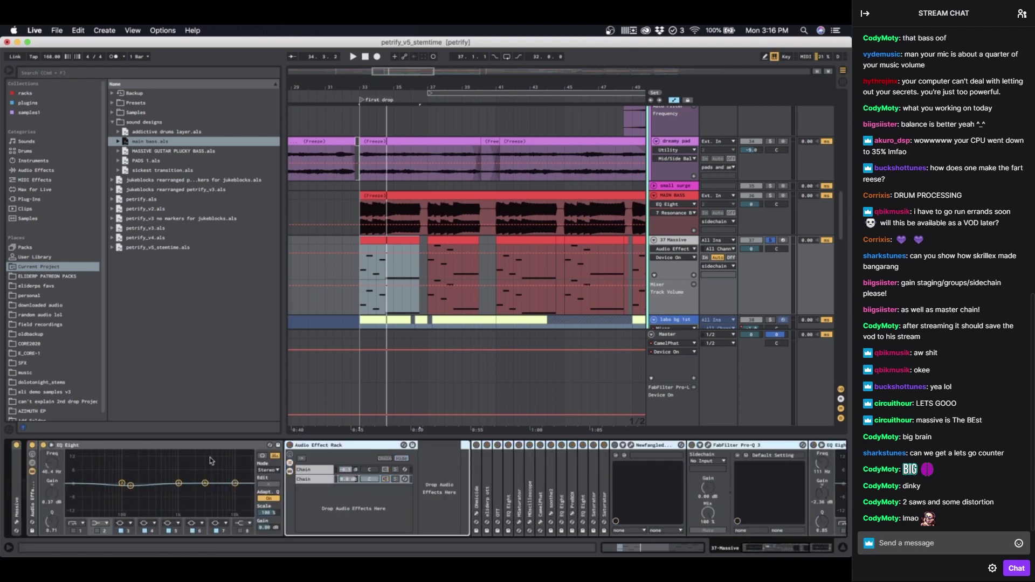
Step: Select the first active EQ Eight and play the bass with the rack and following effects bypassed
{"action": "left_click", "coordinate": [115, 443]}
{"action": "key", "text": "space"}
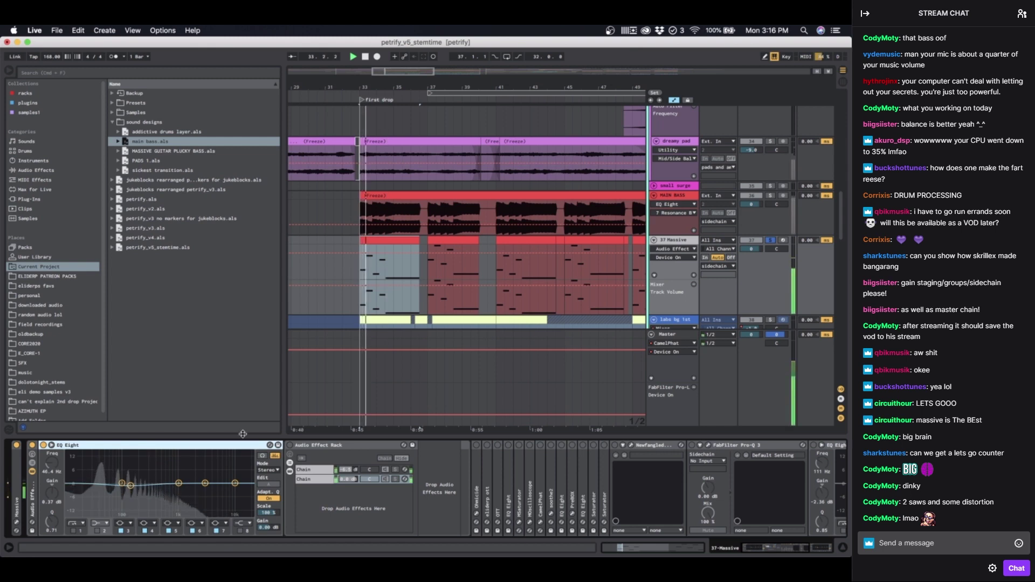
{"action": "key", "text": "space"}
Step: Switch the Audio Effect Rack back on, expand Saturator and Guitar Rig 6 in its first chain, and solo that chain
{"action": "left_click", "coordinate": [315, 480]}
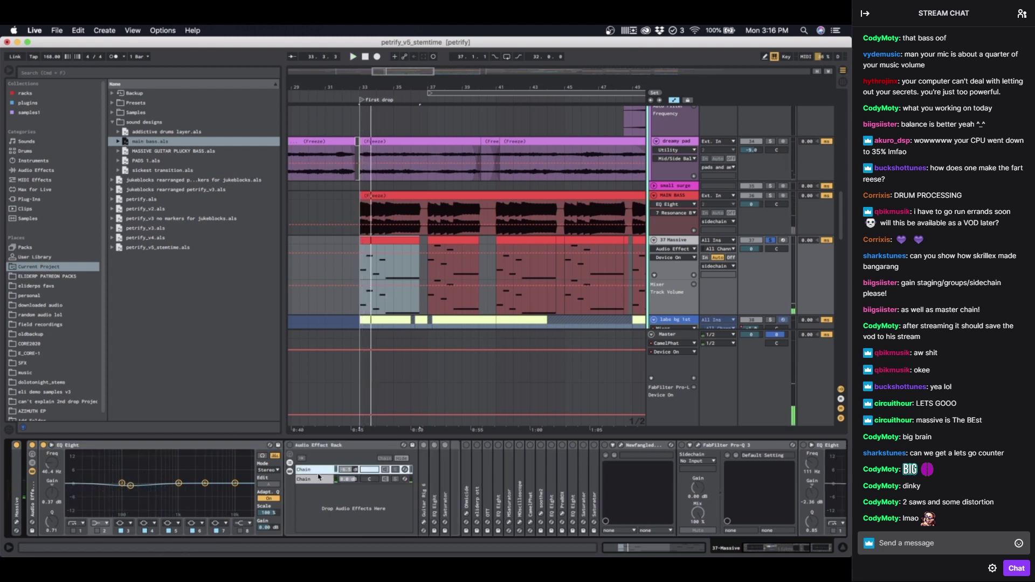
{"action": "left_click", "coordinate": [308, 470]}
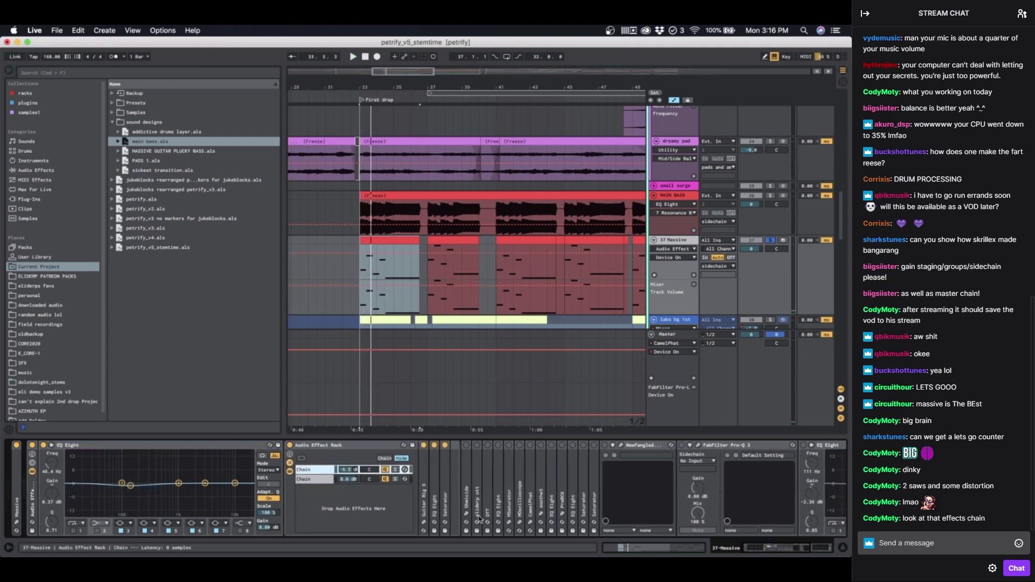
{"action": "double_click", "coordinate": [442, 484]}
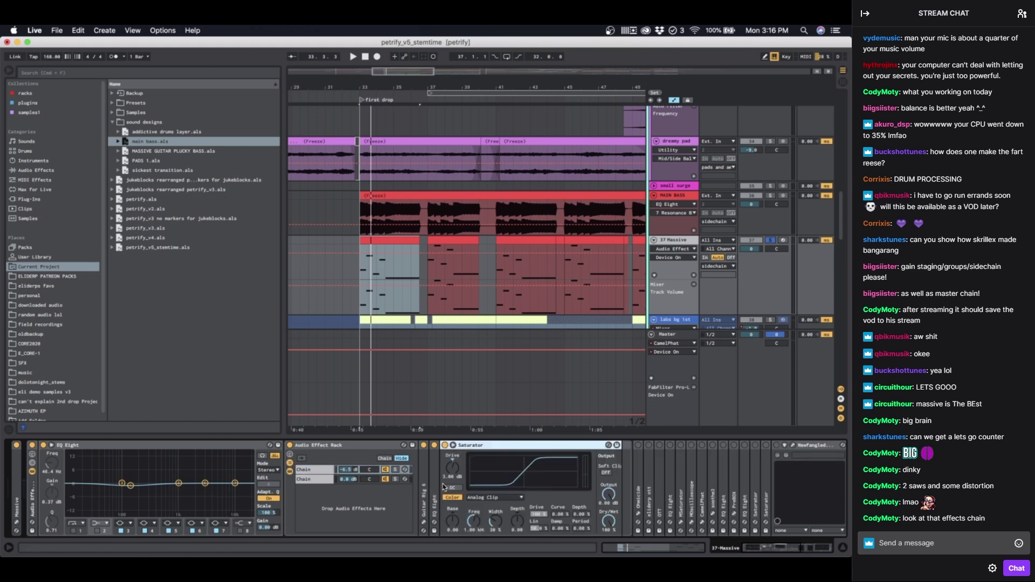
{"action": "double_click", "coordinate": [422, 475]}
{"action": "left_click", "coordinate": [396, 473]}
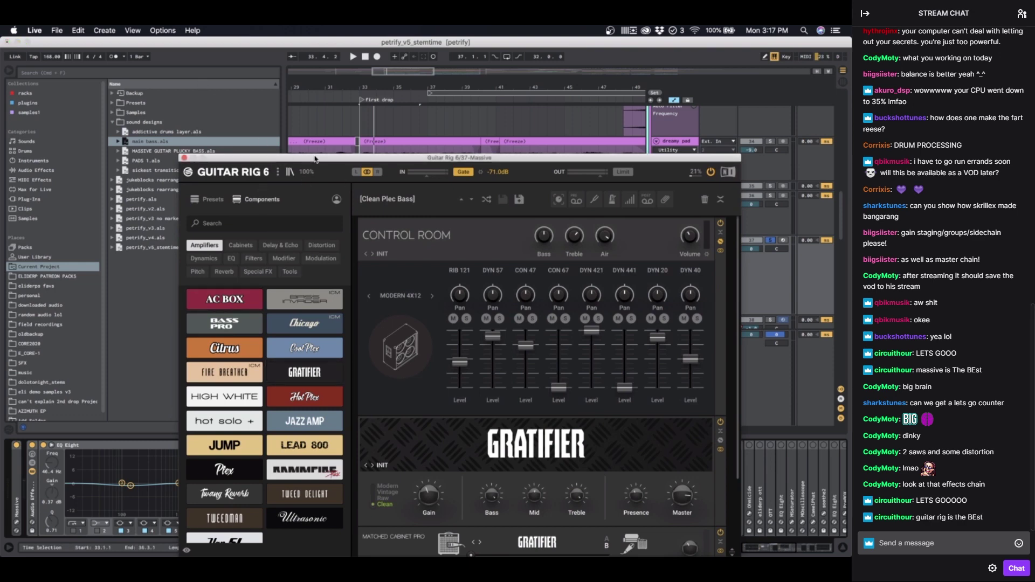
Step: Examine the Control Room, Gratifier, Matched Cabinet Pro and Choral components in Guitar Rig 6, and close its window
{"action": "left_click_drag", "start_coordinate": [290, 164], "coordinate": [224, 67]}
{"action": "scroll", "coordinate": [454, 328], "scroll_direction": "down", "scroll_amount": 3}
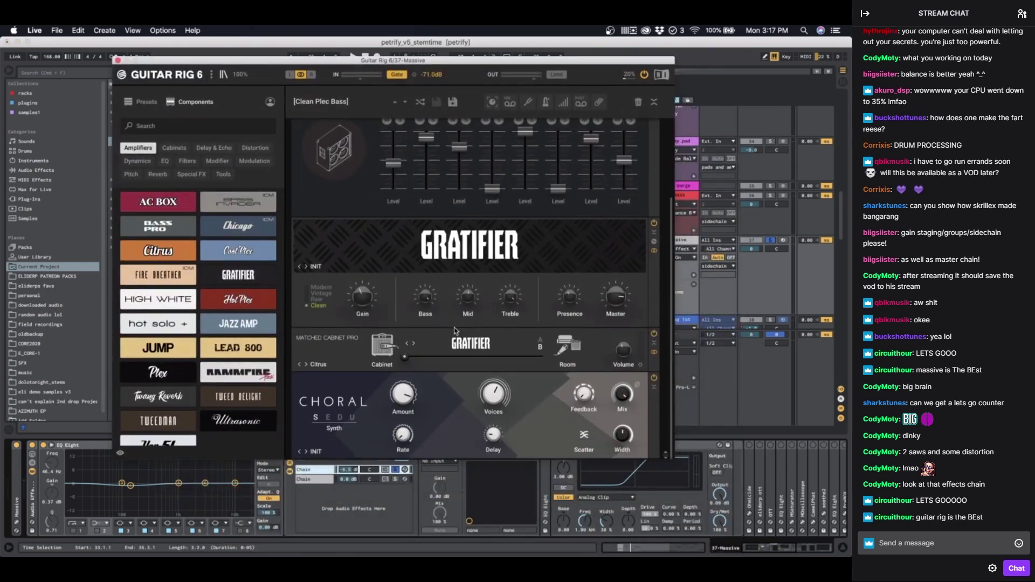
{"action": "scroll", "coordinate": [353, 348], "scroll_direction": "up", "scroll_amount": 3}
{"action": "scroll", "coordinate": [357, 254], "scroll_direction": "down", "scroll_amount": 2}
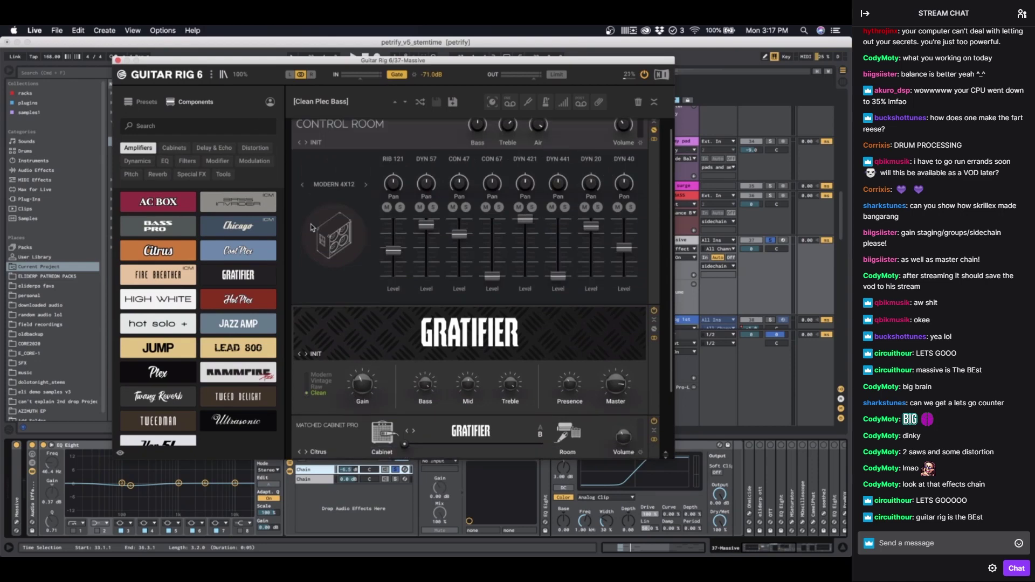
{"action": "scroll", "coordinate": [311, 225], "scroll_direction": "up", "scroll_amount": 2}
{"action": "scroll", "coordinate": [356, 275], "scroll_direction": "down", "scroll_amount": 3}
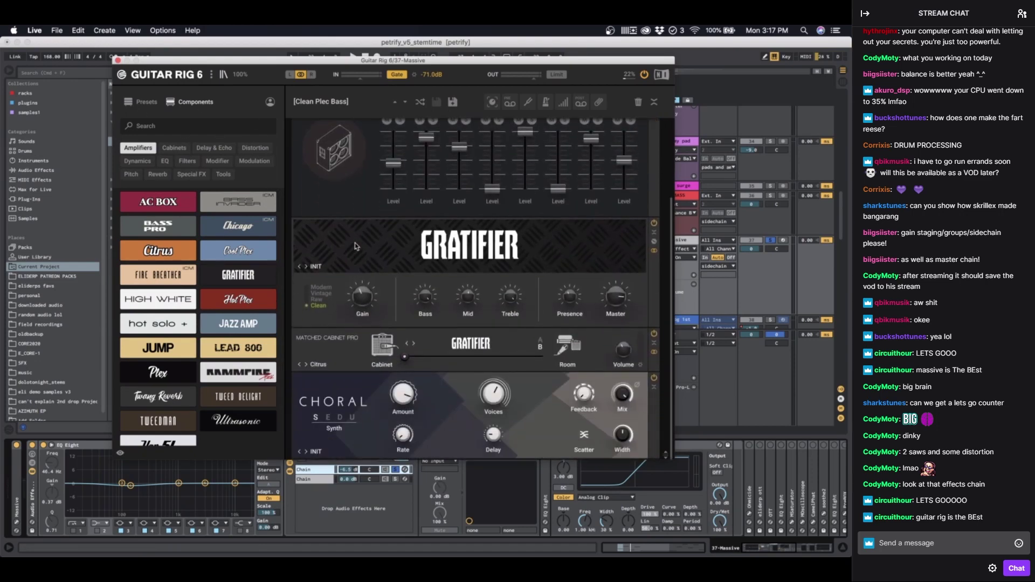
{"action": "left_click", "coordinate": [117, 61]}
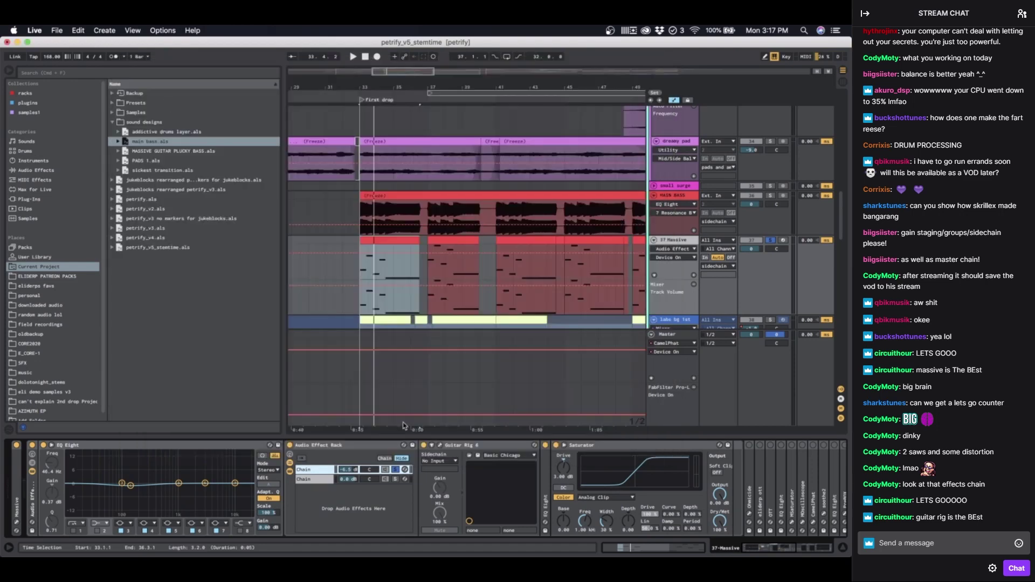
Step: Play the soloed Guitar Rig chain, unsolo it, play both rack chains together, and collapse the Saturator
{"action": "key", "text": "space"}
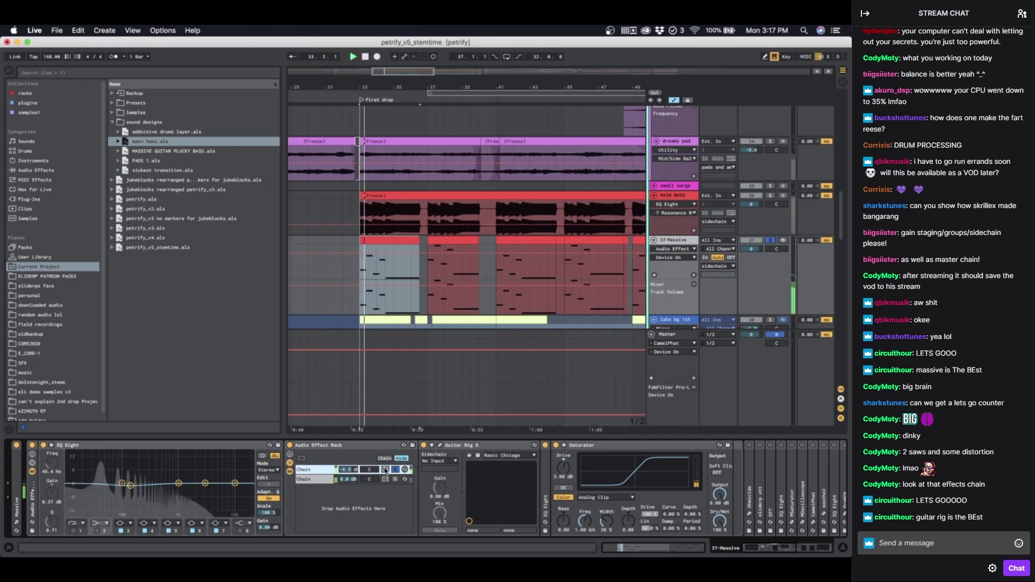
{"action": "key", "text": "space"}
{"action": "left_click", "coordinate": [395, 470]}
{"action": "scroll", "coordinate": [394, 471], "scroll_direction": "right", "scroll_amount": 2}
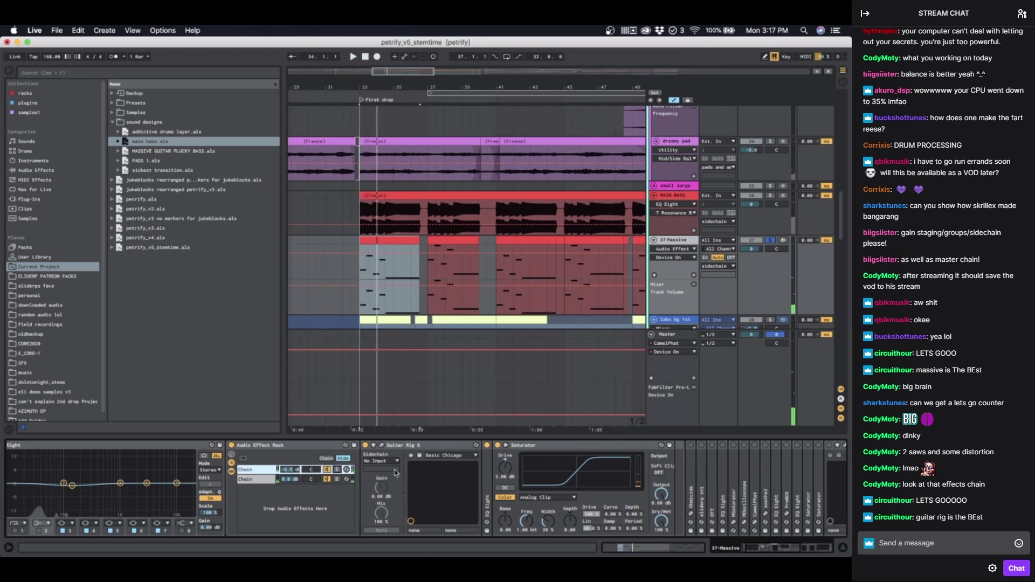
{"action": "key", "text": "space"}
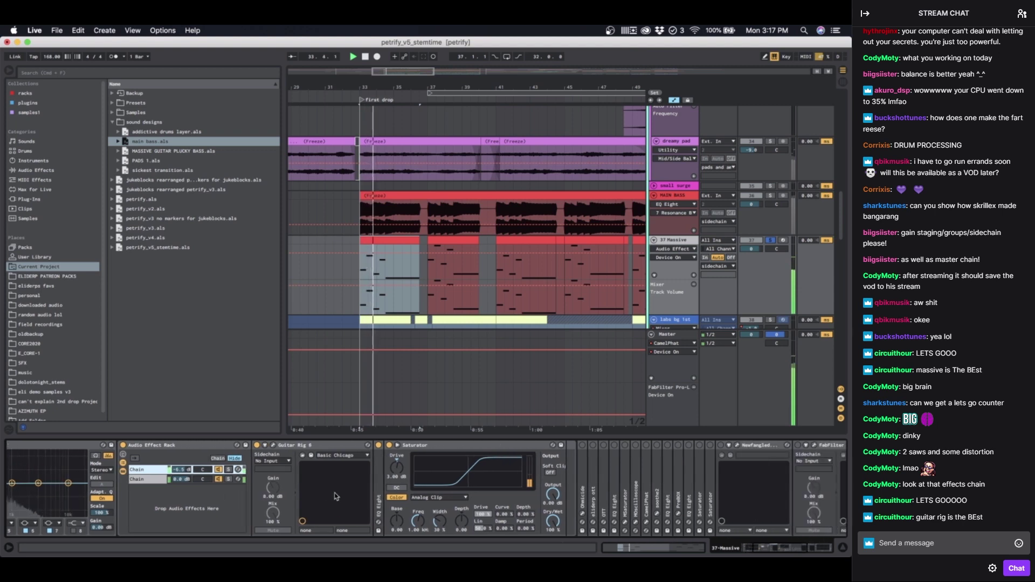
{"action": "scroll", "coordinate": [377, 458], "scroll_direction": "right", "scroll_amount": 5}
{"action": "double_click", "coordinate": [425, 445]}
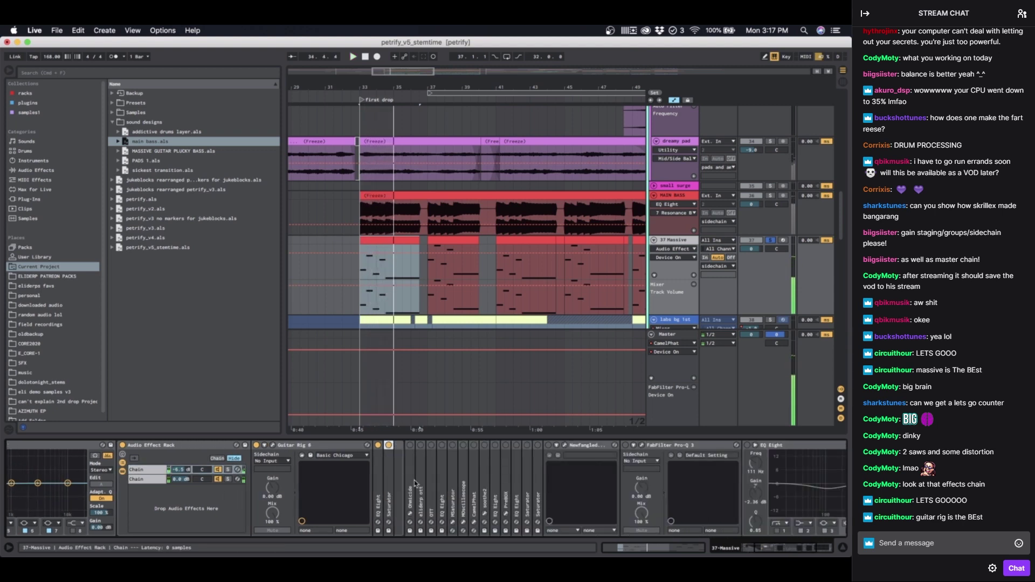
Step: Switch on Ohmicide after the rack, view its band distortion settings, and close its window
{"action": "double_click", "coordinate": [411, 446]}
{"action": "scroll", "coordinate": [410, 474], "scroll_direction": "right", "scroll_amount": 3}
{"action": "left_click", "coordinate": [353, 445]}
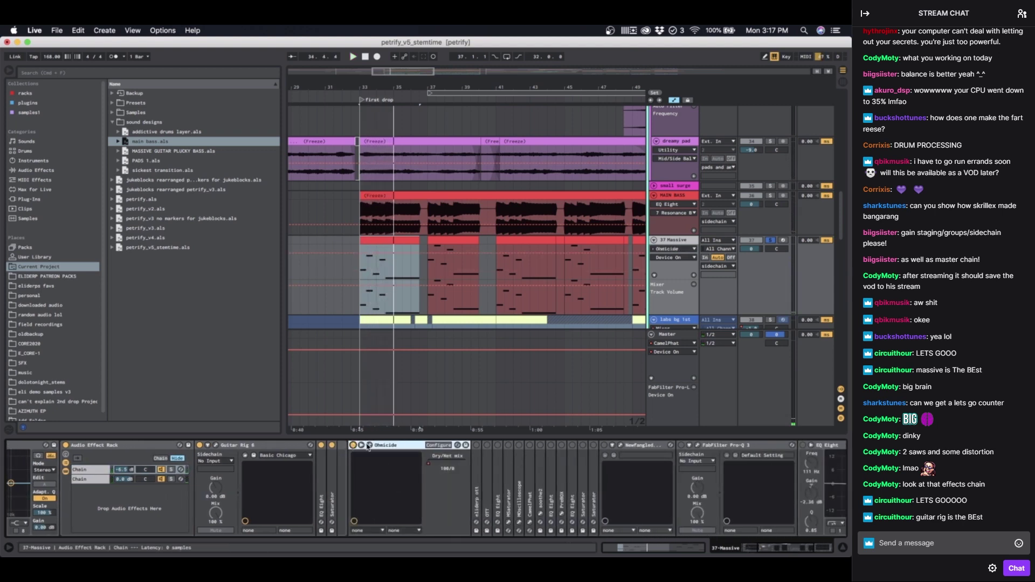
{"action": "left_click", "coordinate": [370, 445]}
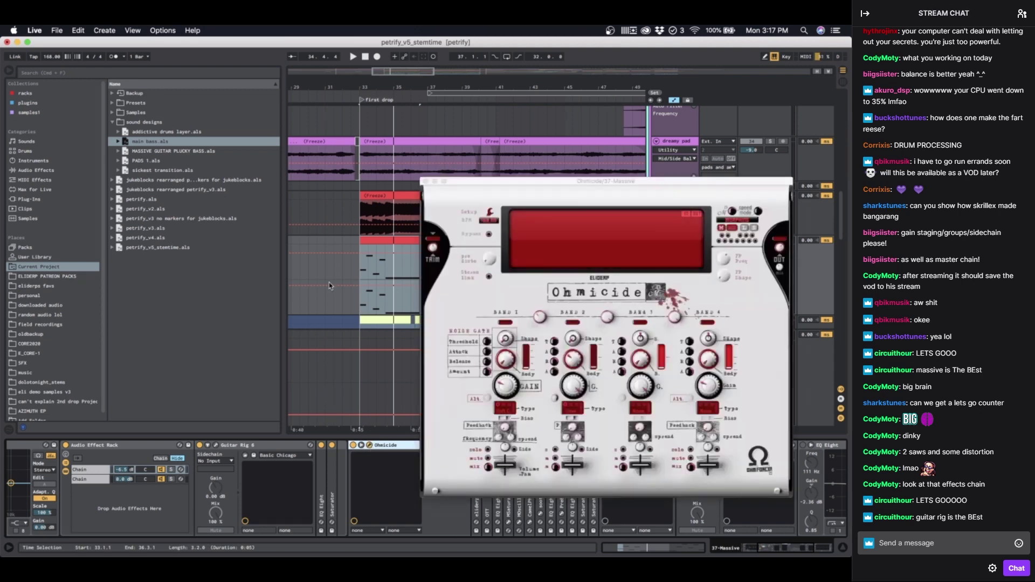
{"action": "left_click", "coordinate": [426, 182]}
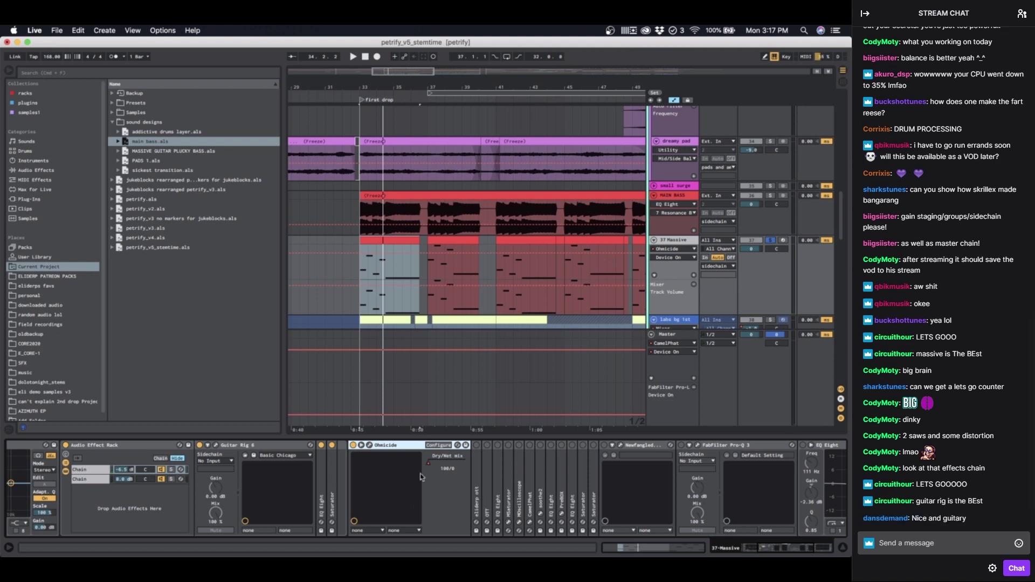
Step: Collapse Ohmicide, switch on the eliderp ott compressor while viewing its settings, and play the bass through it
{"action": "double_click", "coordinate": [411, 446]}
{"action": "double_click", "coordinate": [363, 488]}
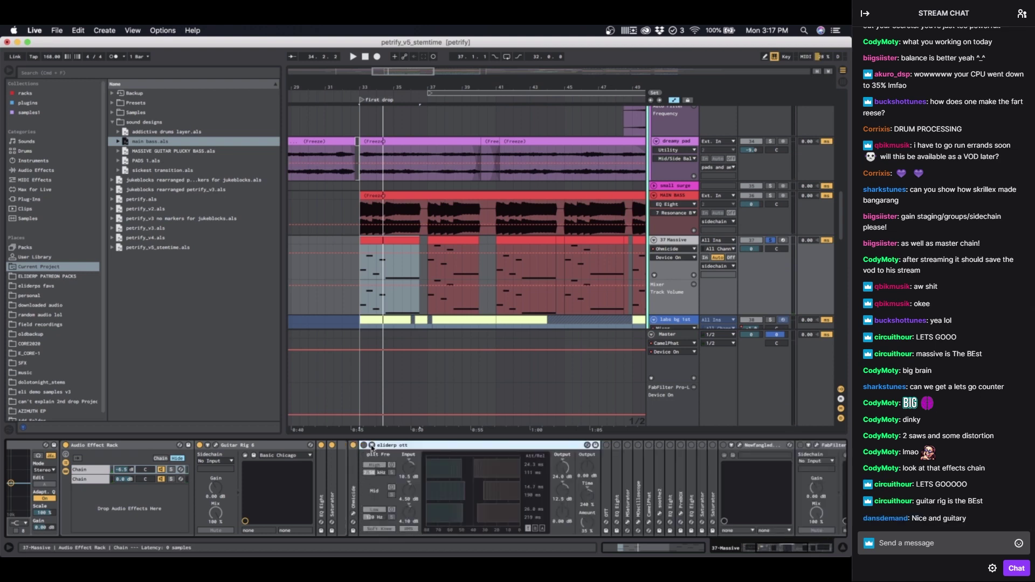
{"action": "left_click", "coordinate": [365, 445]}
{"action": "scroll", "coordinate": [456, 500], "scroll_direction": "right", "scroll_amount": 2}
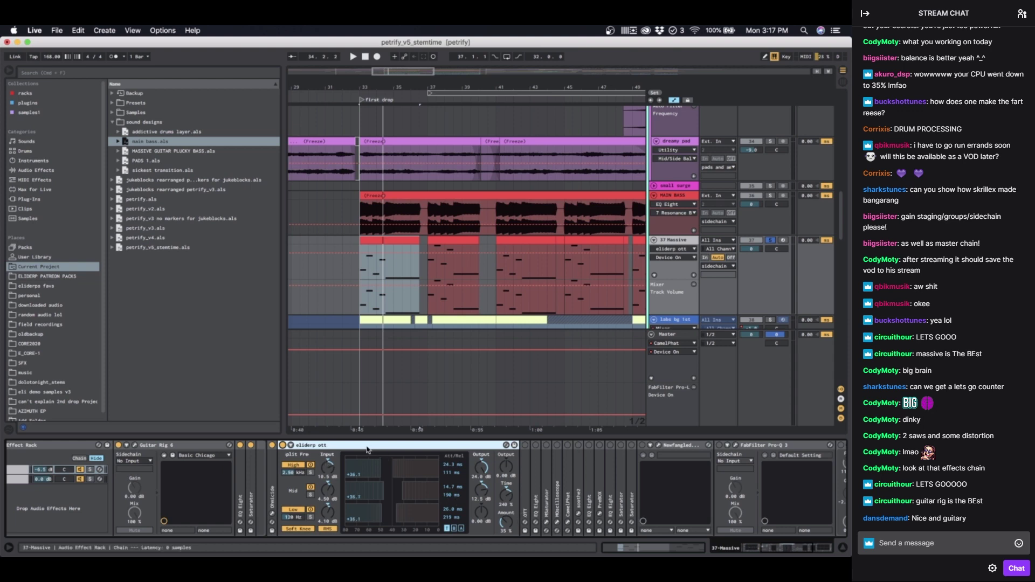
{"action": "double_click", "coordinate": [342, 445]}
{"action": "key", "text": "space"}
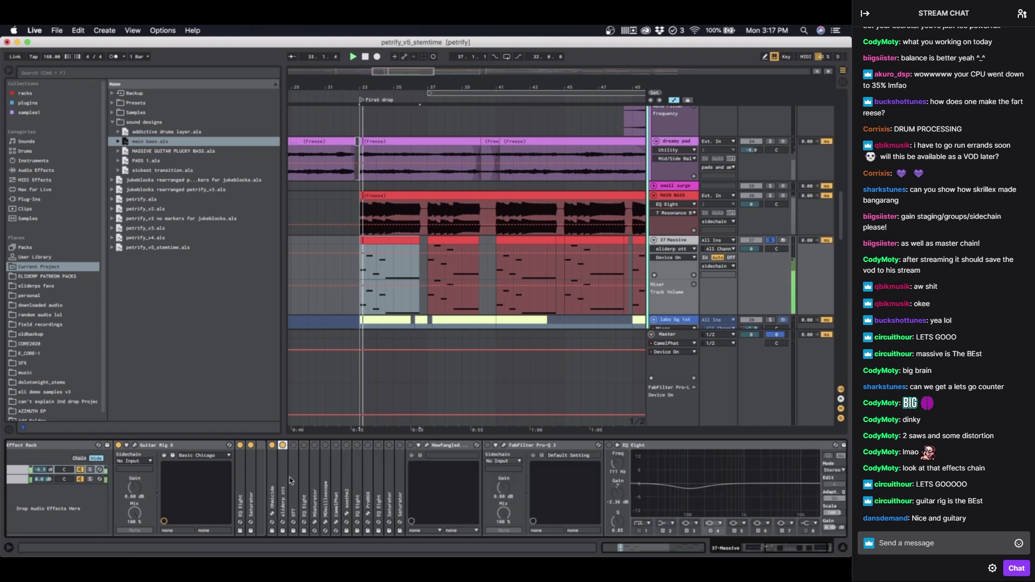
Step: Switch on OTT and the EQ Eight following it, view the EQ curve, and collapse the EQ
{"action": "double_click", "coordinate": [294, 451]}
{"action": "left_click", "coordinate": [293, 445]}
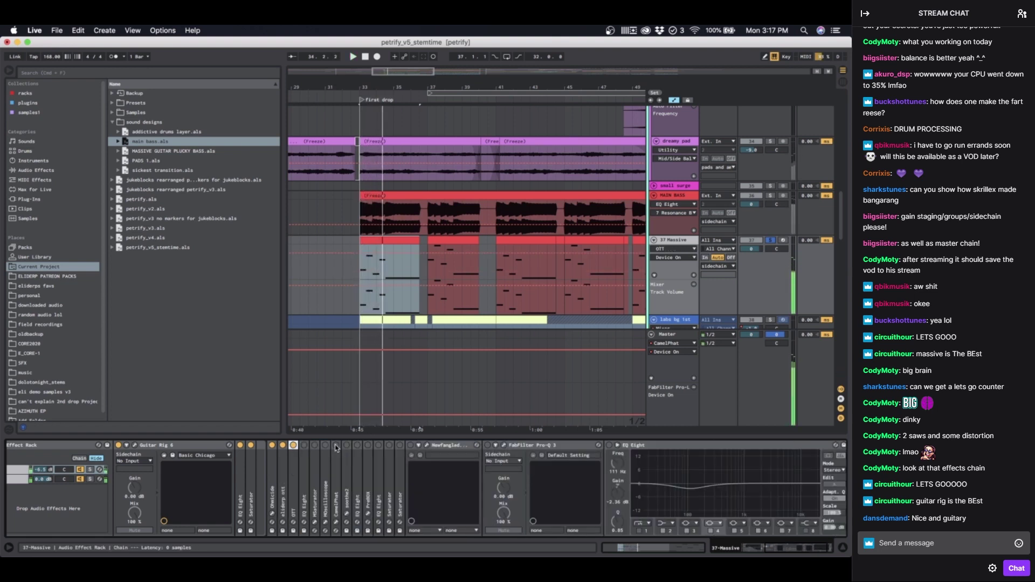
{"action": "left_click", "coordinate": [304, 445]}
{"action": "left_click", "coordinate": [304, 446]}
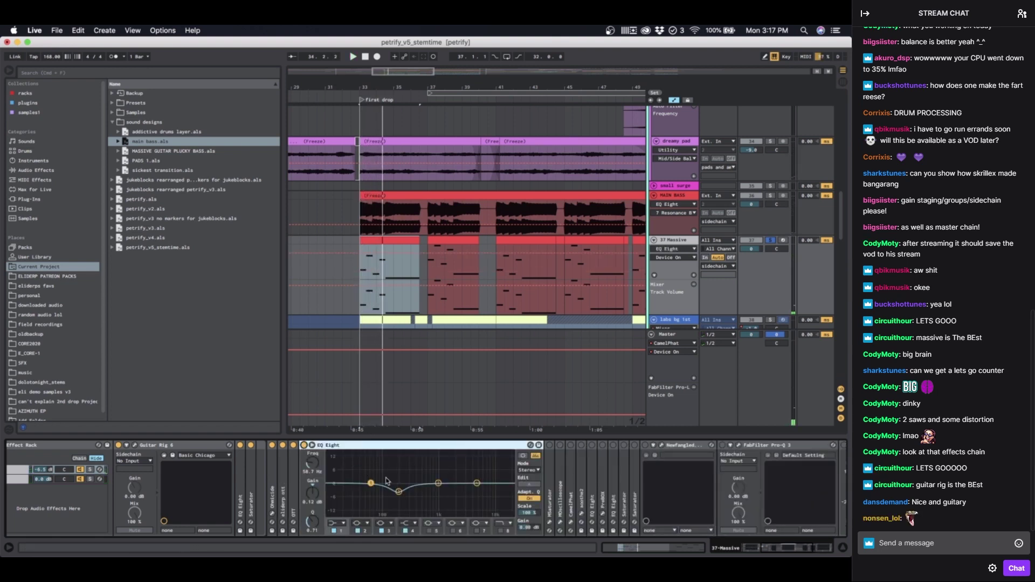
{"action": "double_click", "coordinate": [370, 444]}
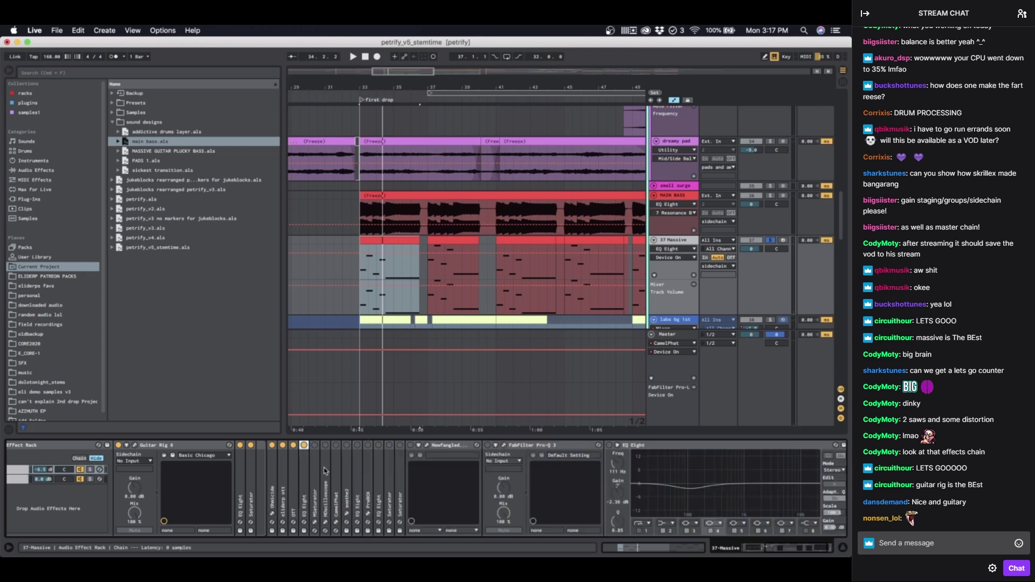
Step: Switch on MSaturator, view its settings window, and collapse the device after hearing the bass through it
{"action": "double_click", "coordinate": [318, 466]}
{"action": "left_click", "coordinate": [331, 446]}
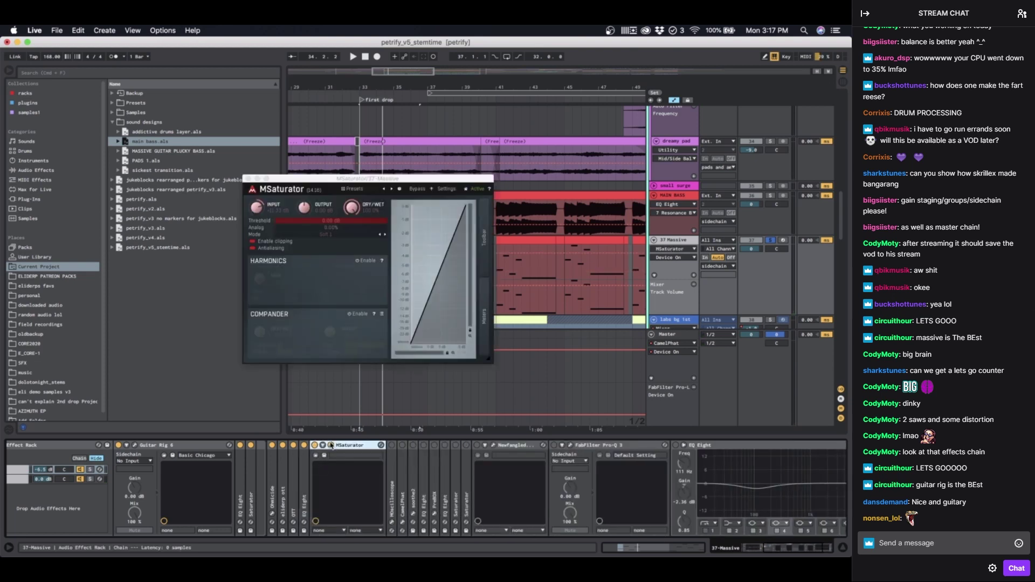
{"action": "left_click", "coordinate": [248, 179]}
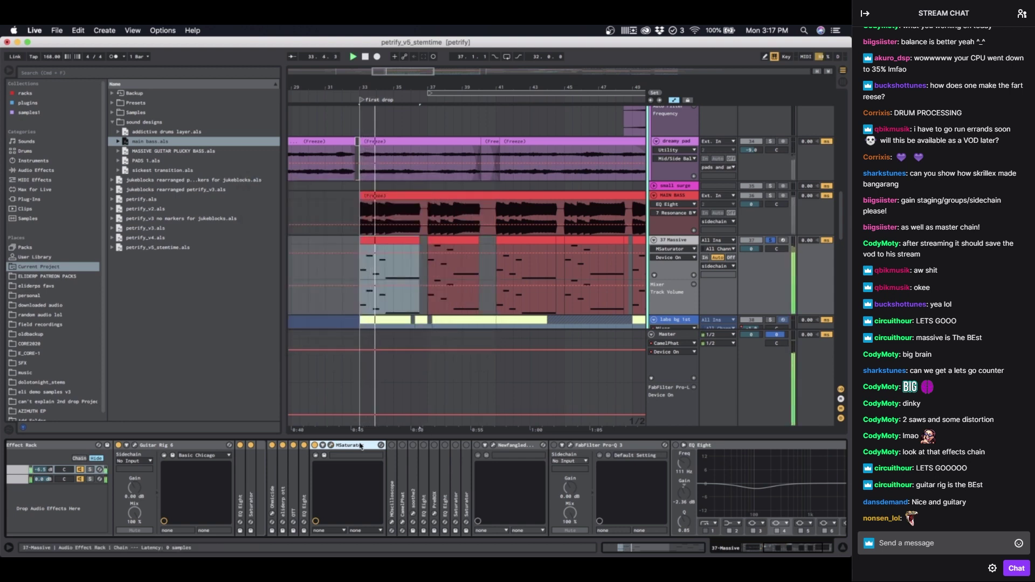
{"action": "double_click", "coordinate": [329, 447]}
Step: Switch on MOscilloscope, view its window briefly, and collapse the device
{"action": "double_click", "coordinate": [326, 460]}
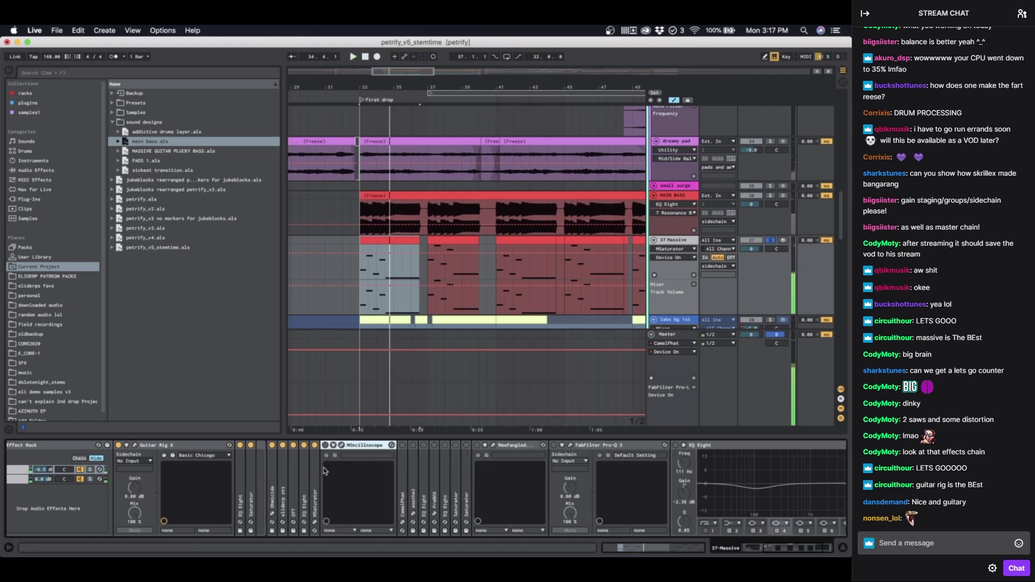
{"action": "left_click", "coordinate": [341, 445]}
{"action": "left_click", "coordinate": [245, 173]}
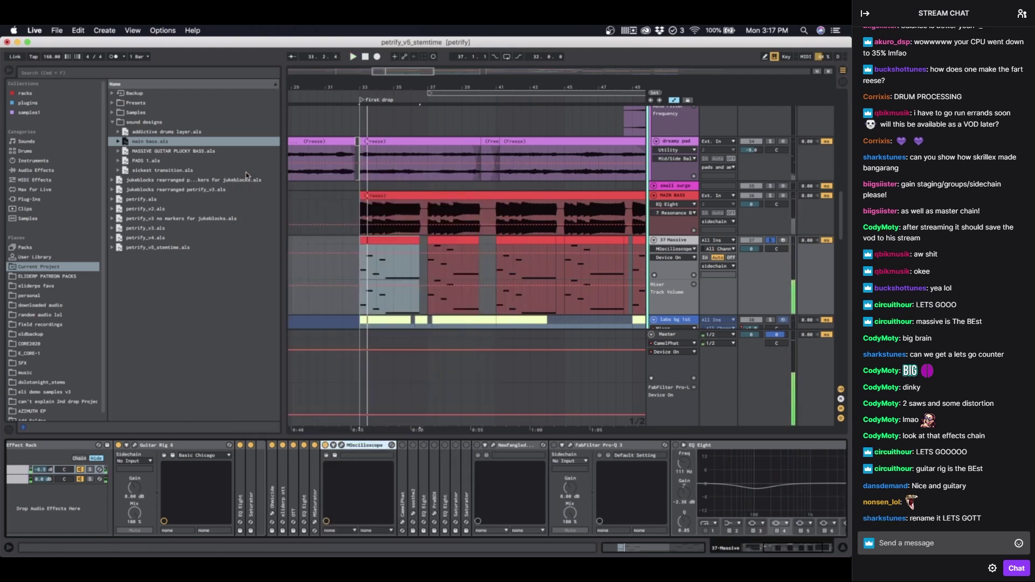
{"action": "double_click", "coordinate": [367, 446]}
Step: Switch on CamelPhat, view its distortion settings, close its window, and collapse the device
{"action": "double_click", "coordinate": [336, 472]}
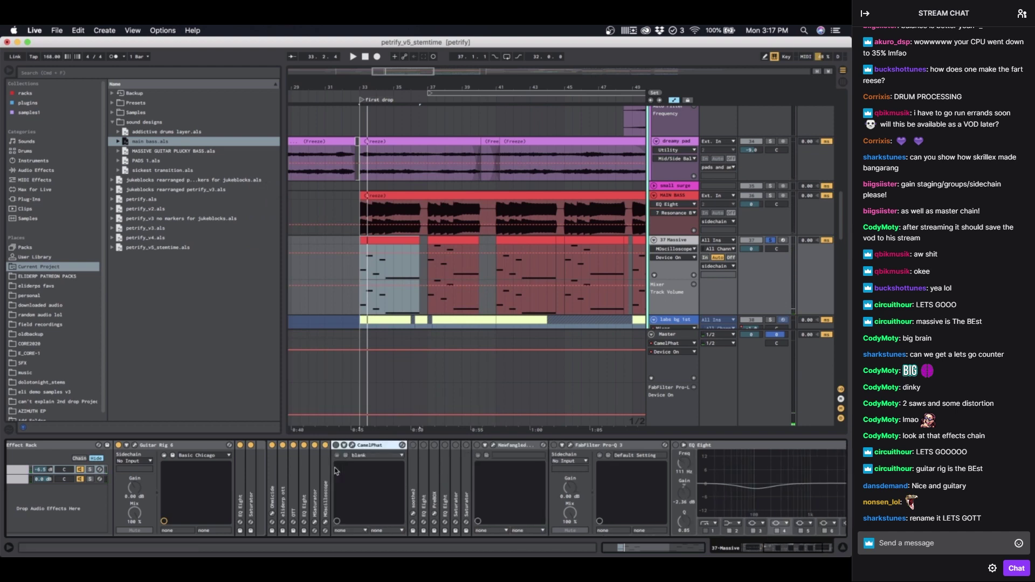
{"action": "left_click", "coordinate": [352, 445]}
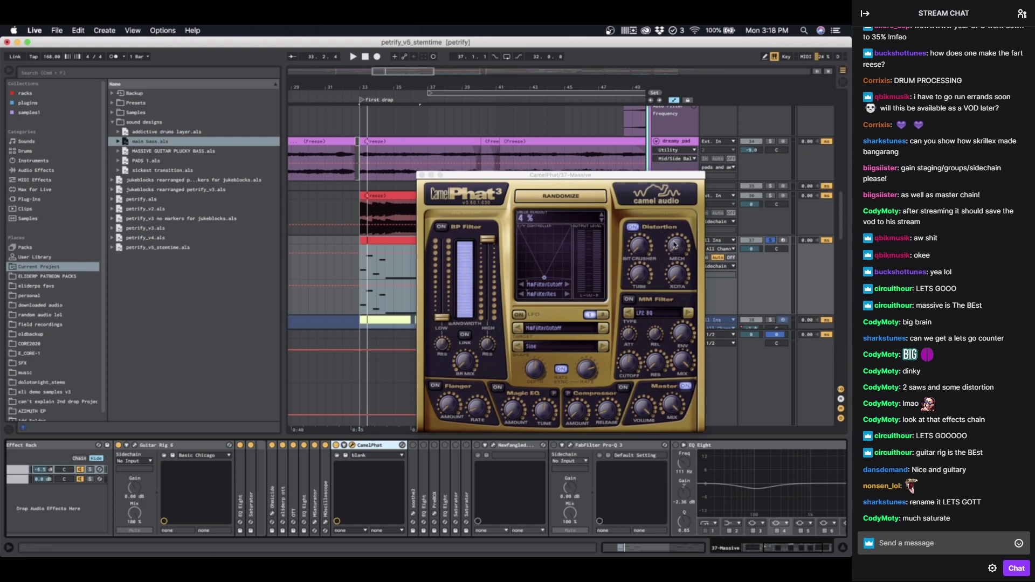
{"action": "left_click", "coordinate": [422, 175]}
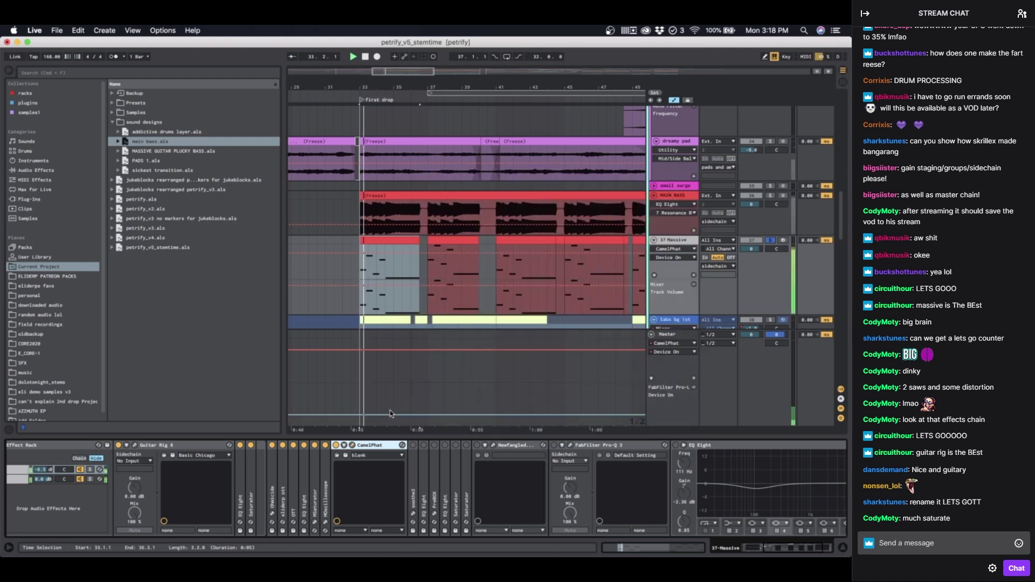
{"action": "double_click", "coordinate": [362, 443]}
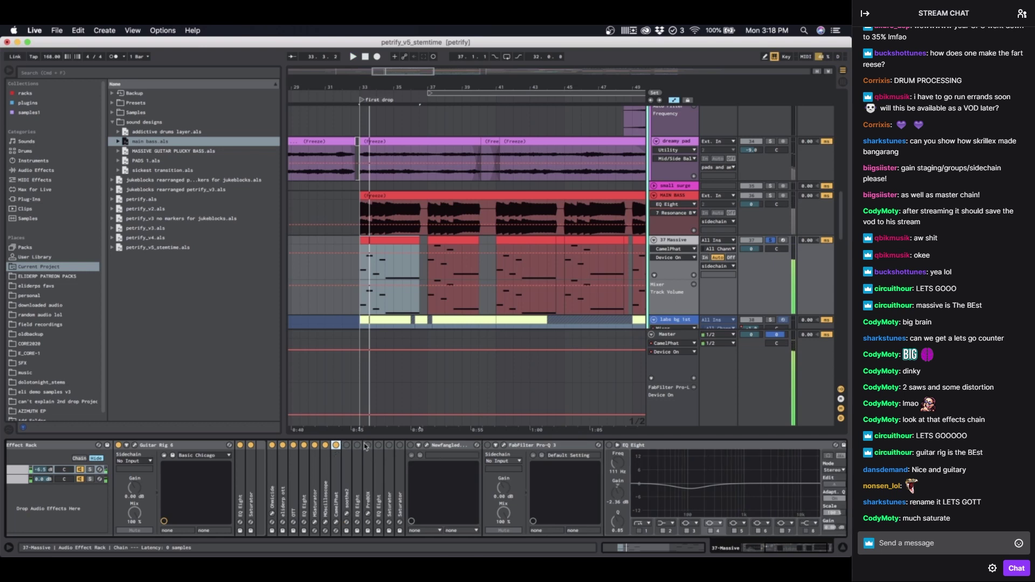
Step: Switch on soothe2, examine its resonance curve while the bass plays, close its window, and collapse the device
{"action": "double_click", "coordinate": [347, 465]}
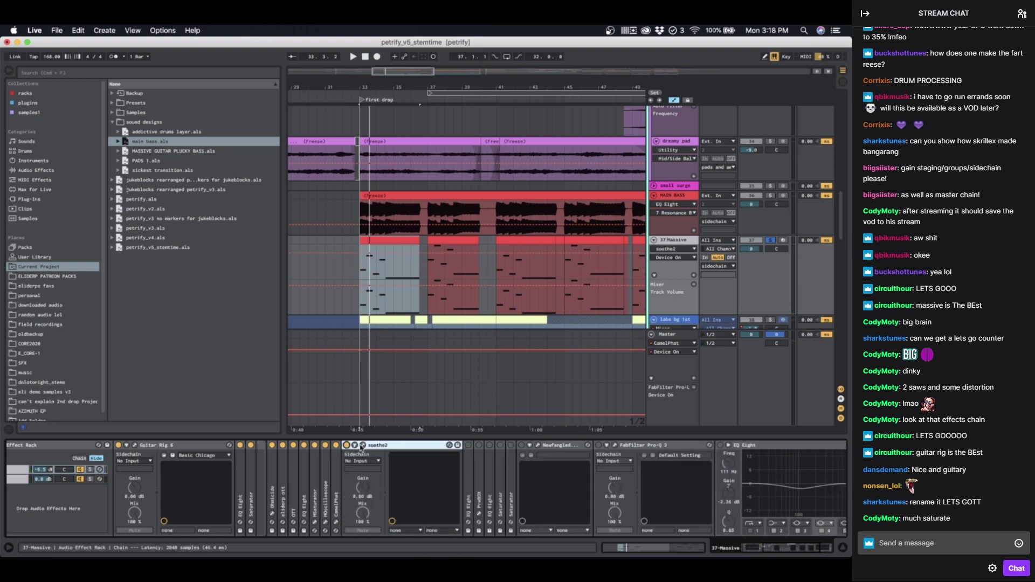
{"action": "left_click", "coordinate": [362, 445]}
{"action": "key", "text": "space"}
{"action": "left_click_drag", "start_coordinate": [524, 188], "coordinate": [383, 190]}
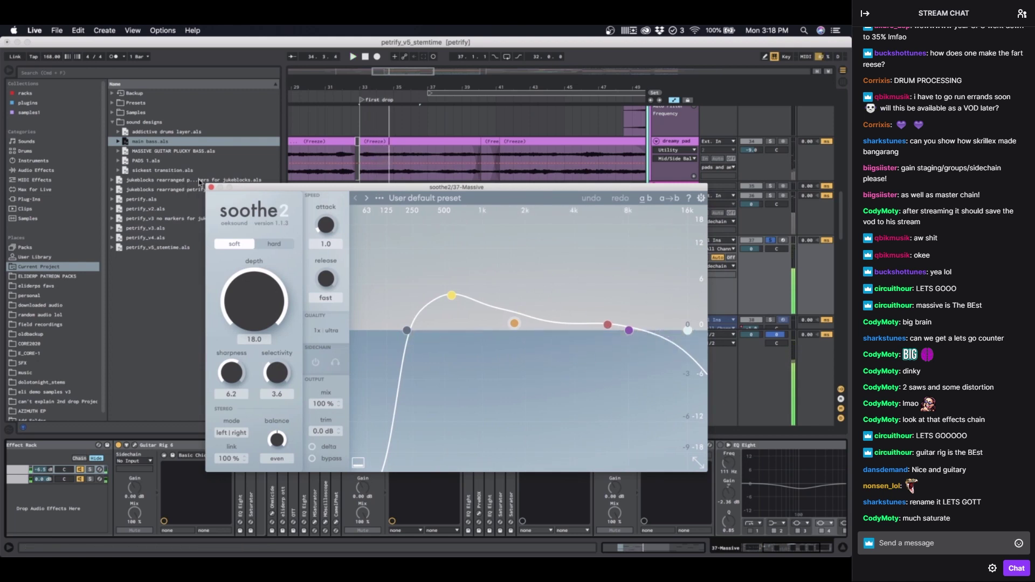
{"action": "left_click", "coordinate": [211, 187]}
{"action": "double_click", "coordinate": [386, 446]}
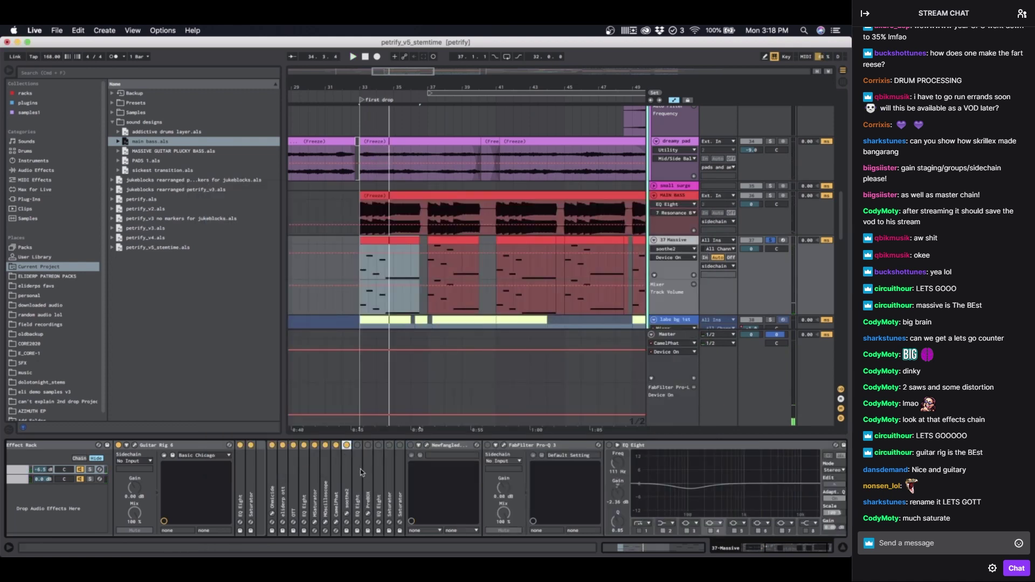
Step: Switch on the EQ Eight after soothe2, view its mid and side curves, and collapse the device
{"action": "double_click", "coordinate": [358, 474]}
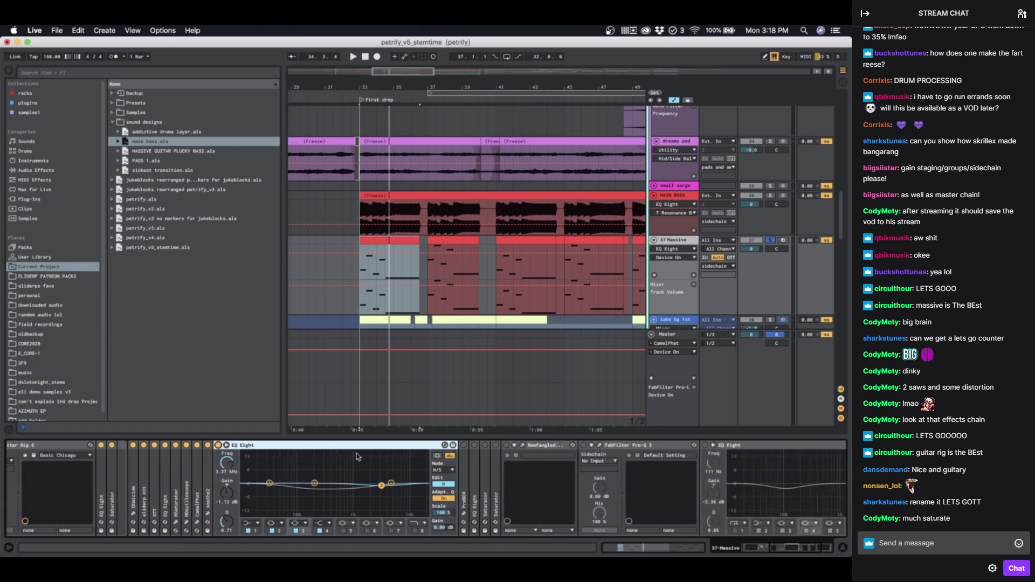
{"action": "left_click", "coordinate": [437, 483]}
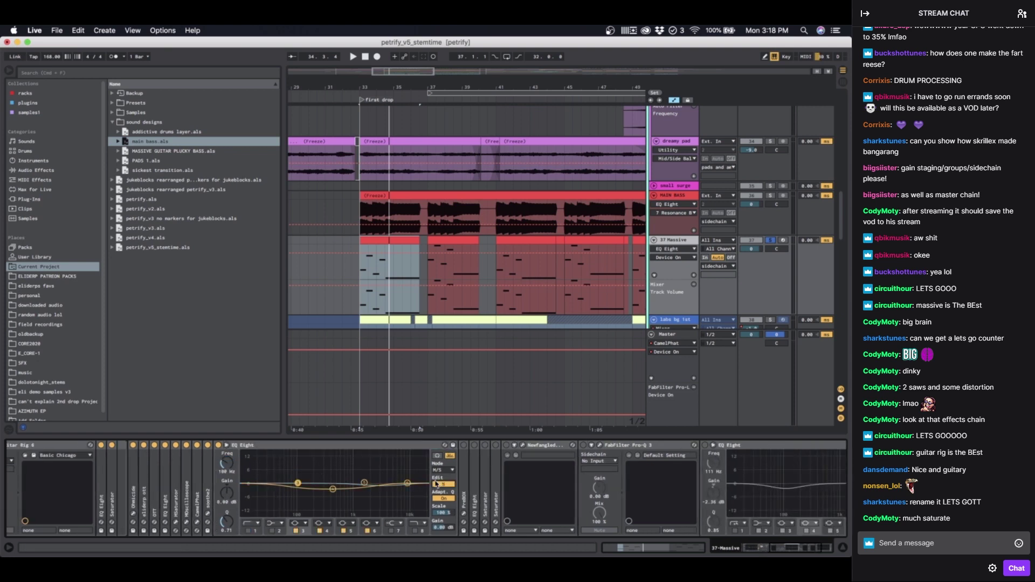
{"action": "double_click", "coordinate": [245, 446]}
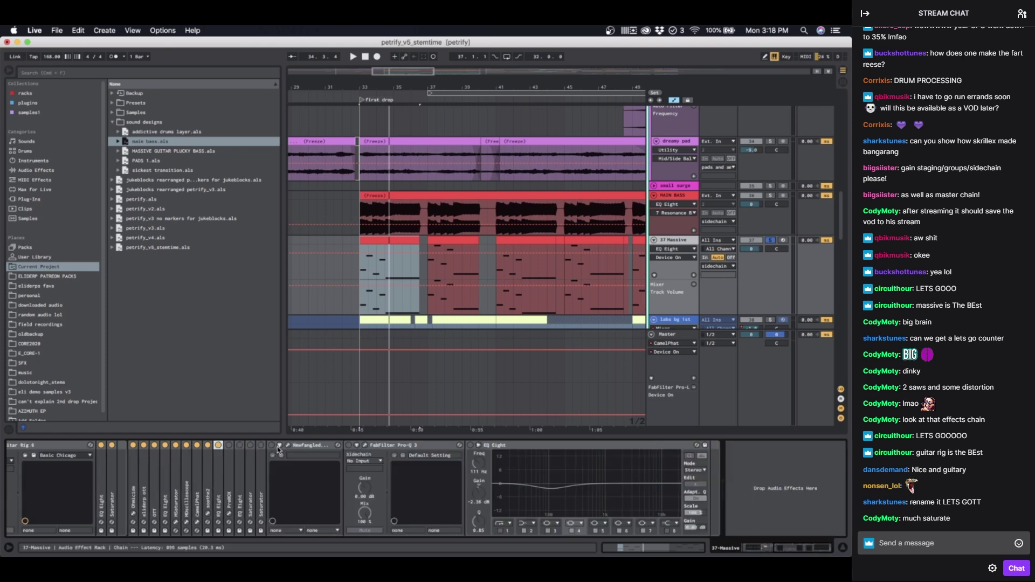
Step: Switch on PreBOX, view its settings window, and collapse the device after playing the bass through it
{"action": "double_click", "coordinate": [229, 446]}
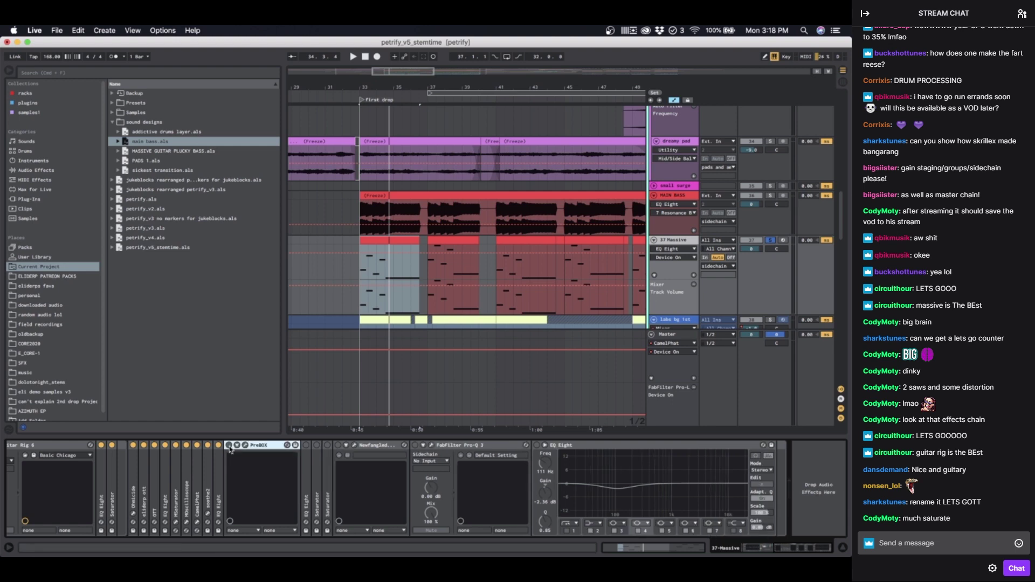
{"action": "left_click", "coordinate": [245, 446]}
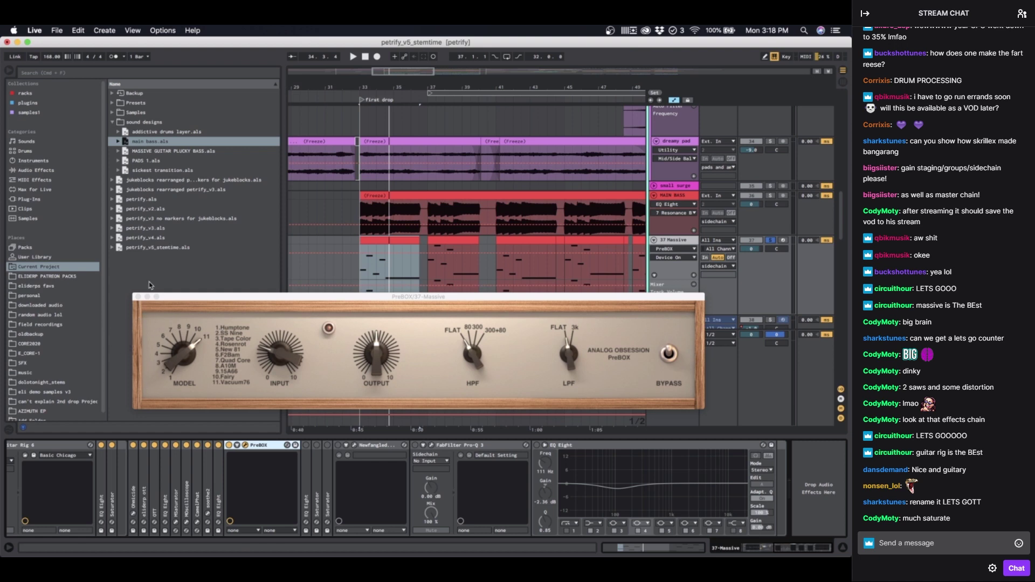
{"action": "left_click", "coordinate": [138, 297]}
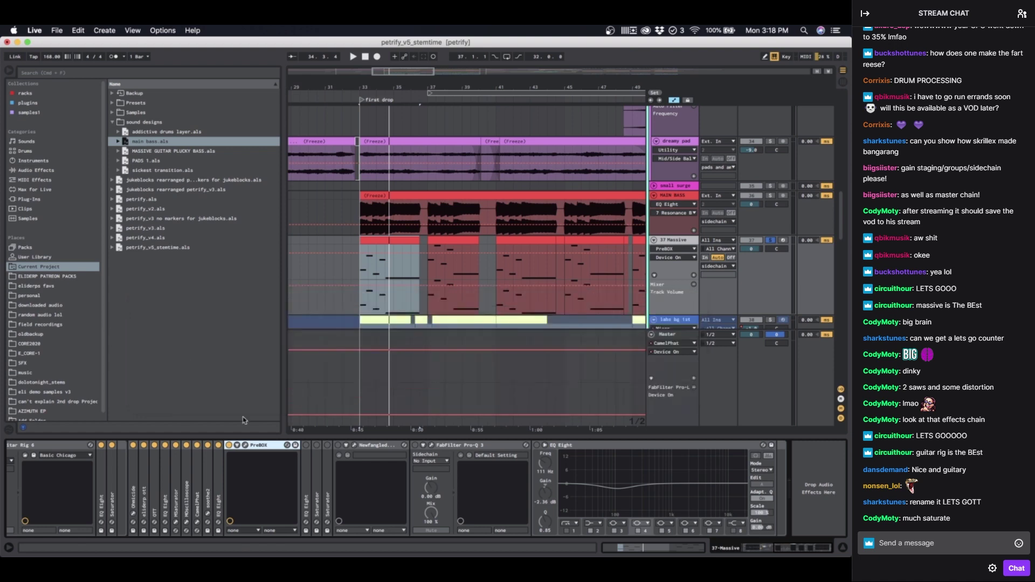
{"action": "key", "text": "space"}
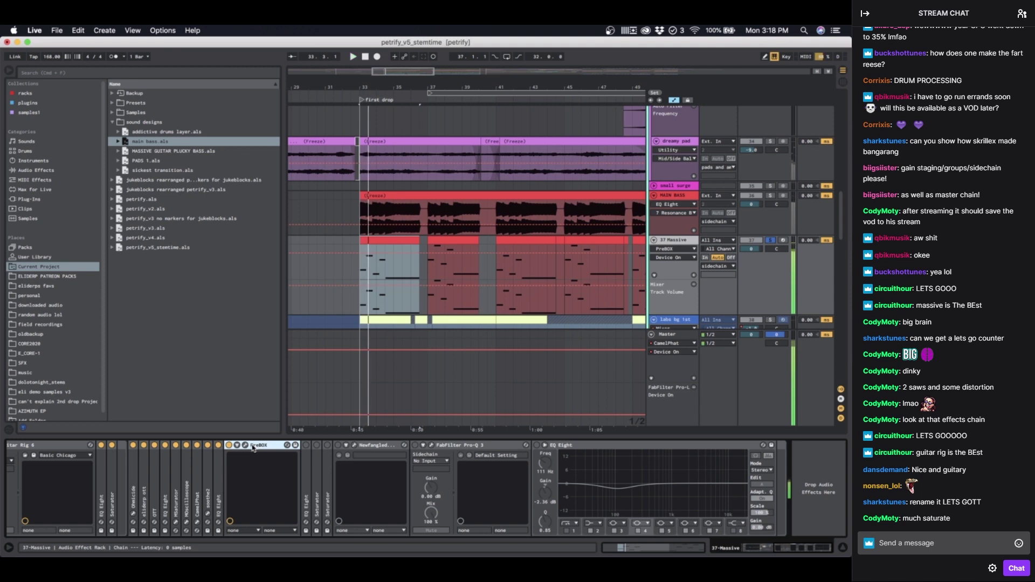
{"action": "double_click", "coordinate": [257, 449]}
Step: Switch on the EQ Eight following PreBOX, view its curve, and collapse the device
{"action": "double_click", "coordinate": [239, 447]}
{"action": "left_click", "coordinate": [238, 445]}
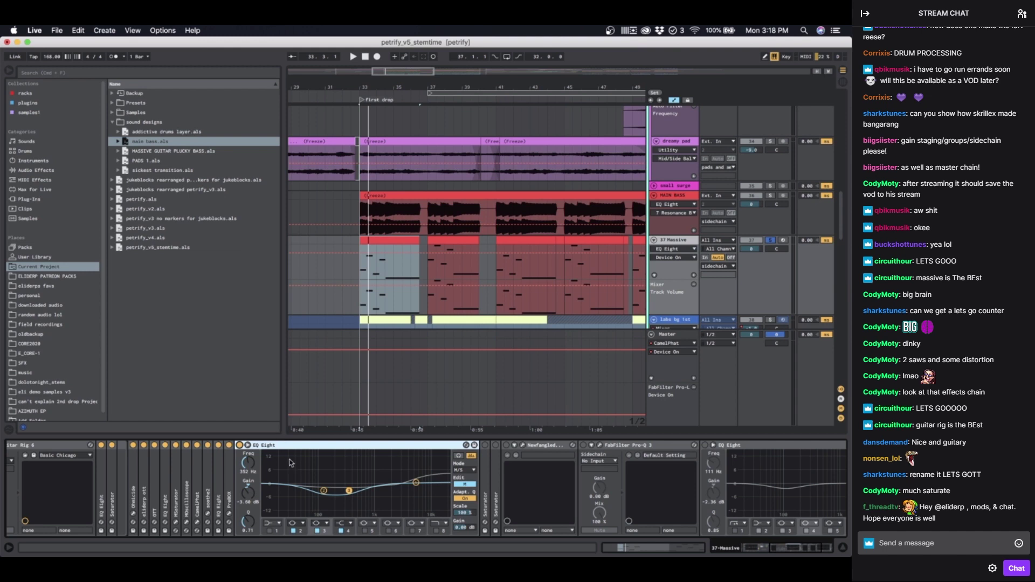
{"action": "double_click", "coordinate": [289, 445]}
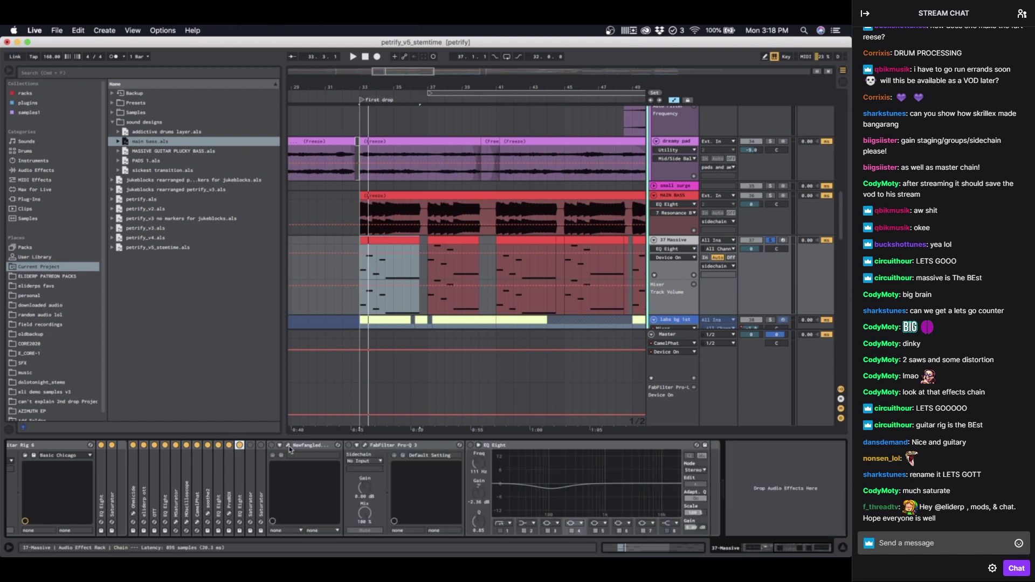
Step: Switch on the two Saturators before Newfangled Saturate, viewing each one's settings and collapsing it
{"action": "double_click", "coordinate": [250, 446]}
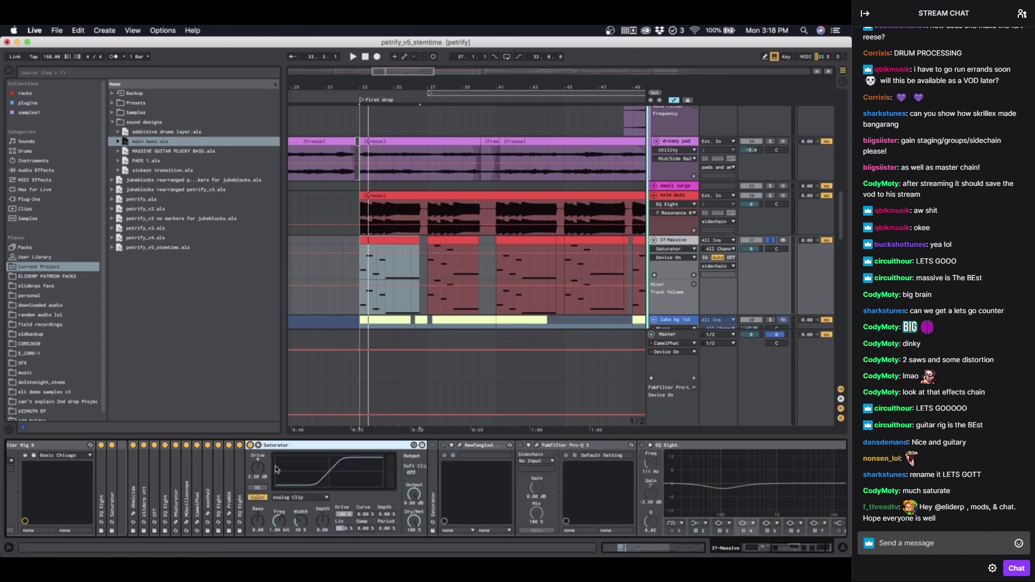
{"action": "double_click", "coordinate": [280, 446]}
{"action": "double_click", "coordinate": [262, 458]}
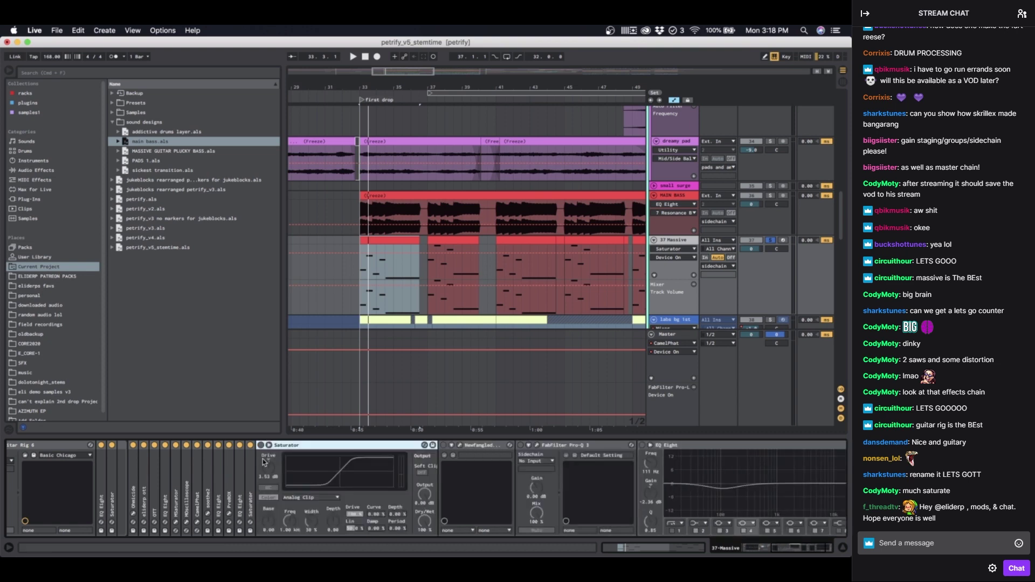
{"action": "left_click", "coordinate": [261, 445]}
{"action": "double_click", "coordinate": [326, 447]}
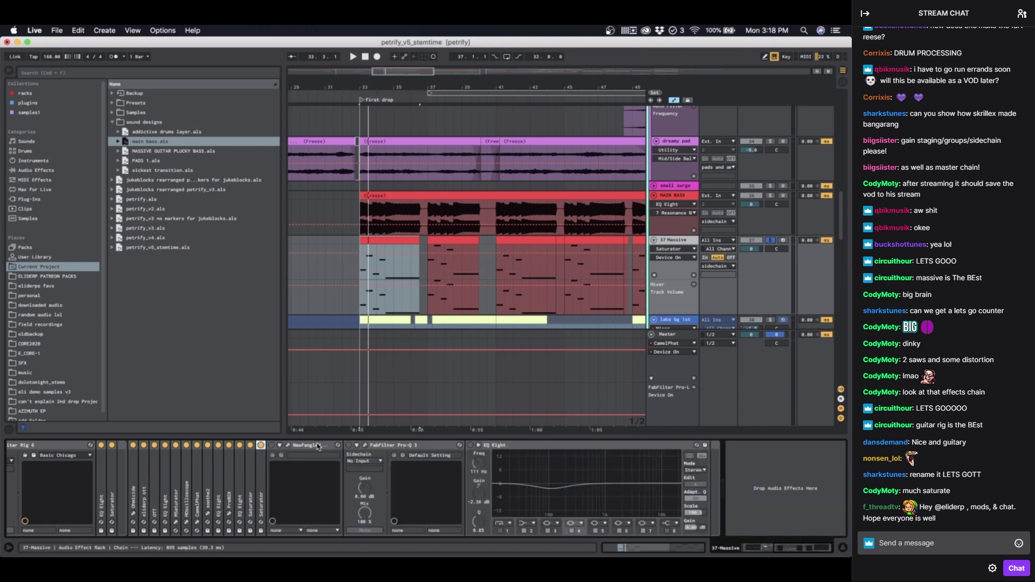
Step: Switch on Newfangled Saturate and FabFilter Pro-Q 3, viewing and closing each plugin window
{"action": "left_click", "coordinate": [286, 446]}
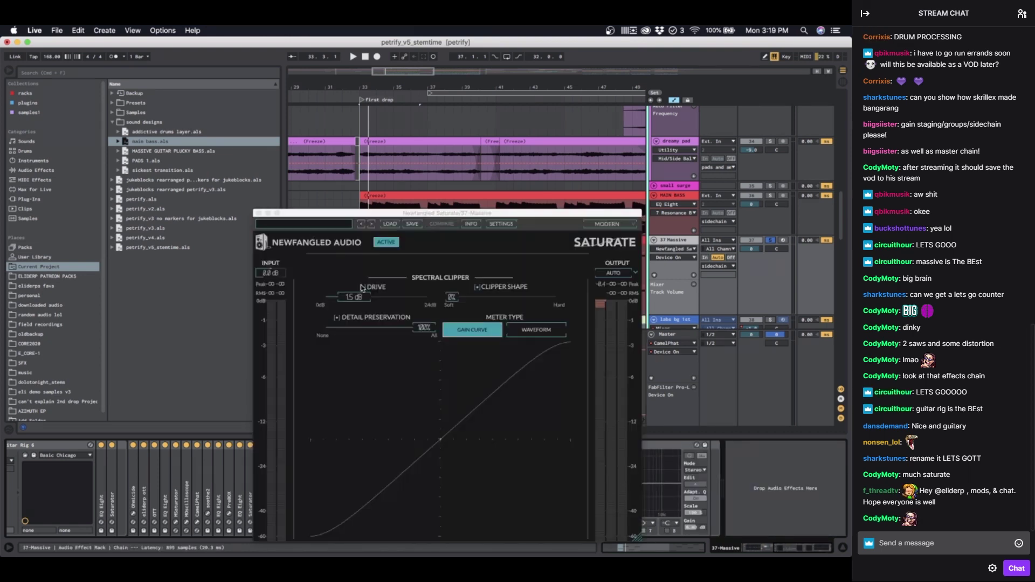
{"action": "left_click", "coordinate": [258, 214]}
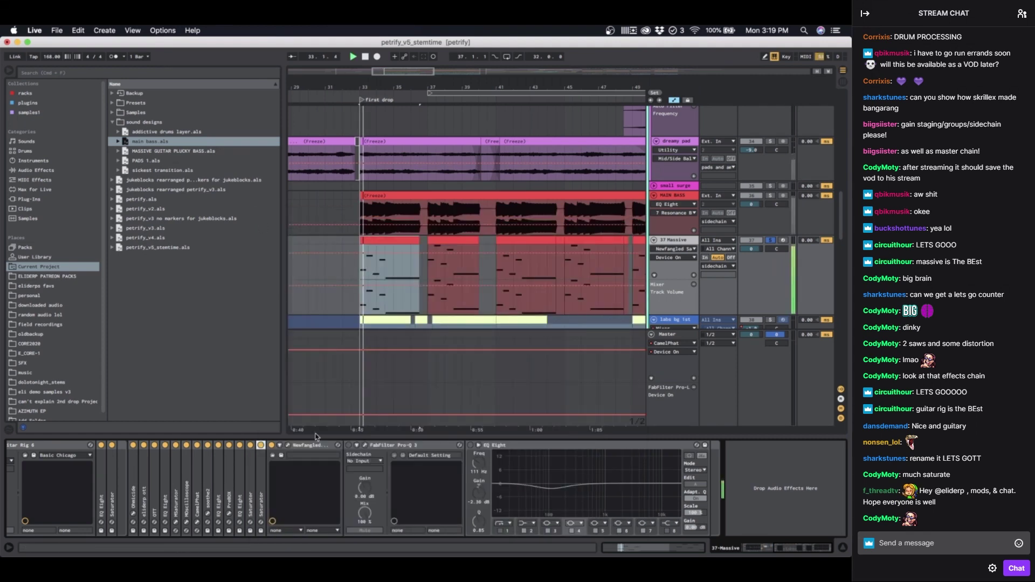
{"action": "left_click", "coordinate": [366, 447]}
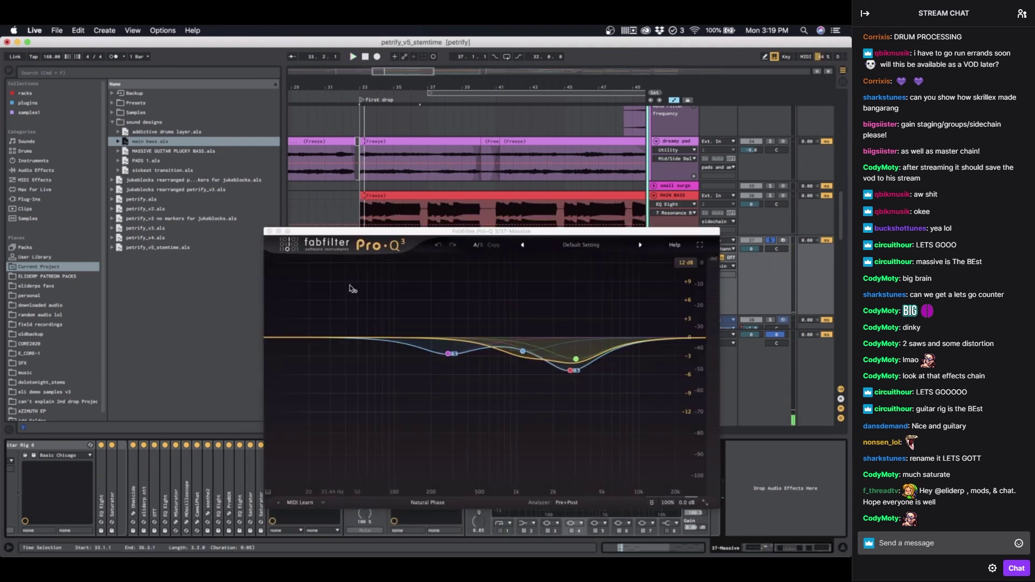
{"action": "left_click", "coordinate": [270, 231]}
Step: Switch on the final EQ Eight in the chain and play the bass through the full effect chain
{"action": "left_click", "coordinate": [470, 446]}
{"action": "key", "text": "space"}
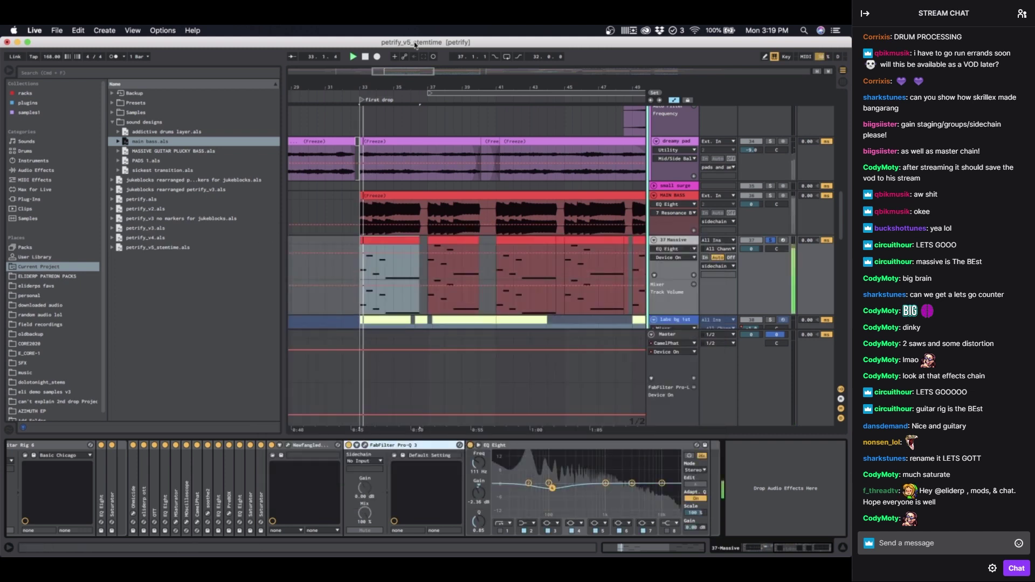
{"action": "key", "text": "space"}
Step: Audition the fully processed bass from several later points in the first drop, including bars 41 and 49
{"action": "scroll", "coordinate": [477, 316], "scroll_direction": "down", "scroll_amount": 3}
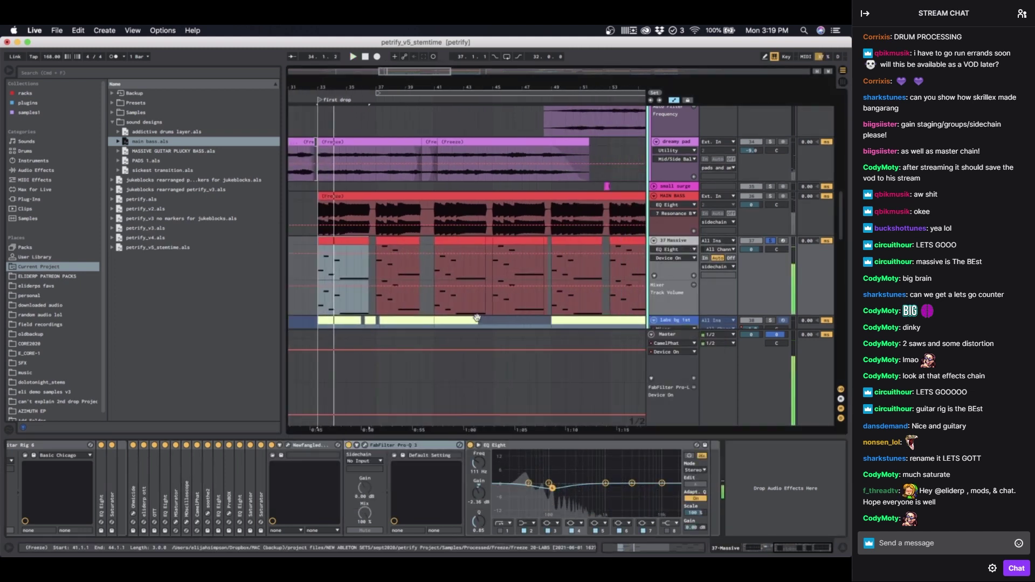
{"action": "left_click", "coordinate": [486, 272]}
{"action": "key", "text": "space"}
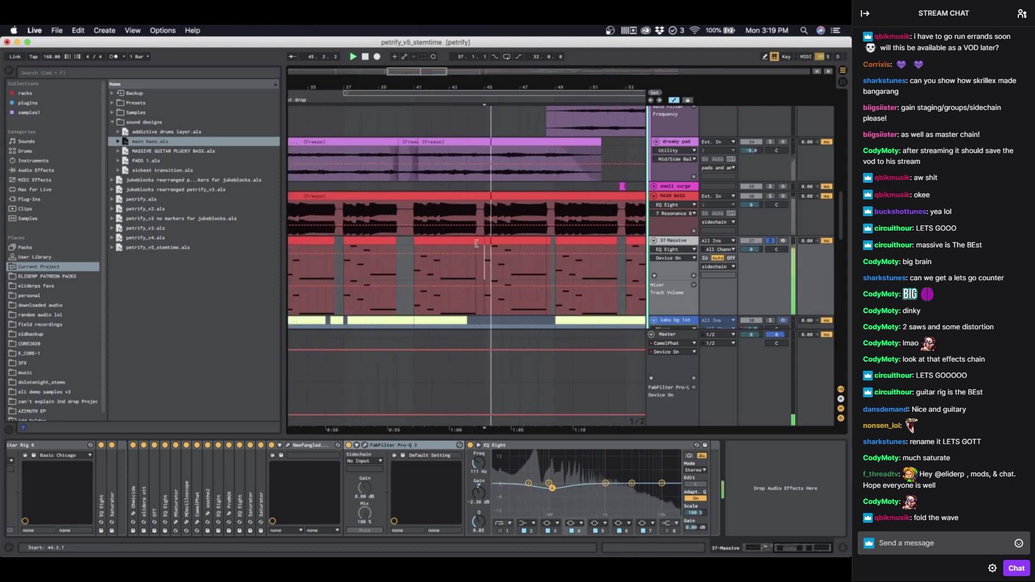
{"action": "key", "text": "minus"}
{"action": "left_click", "coordinate": [449, 262]}
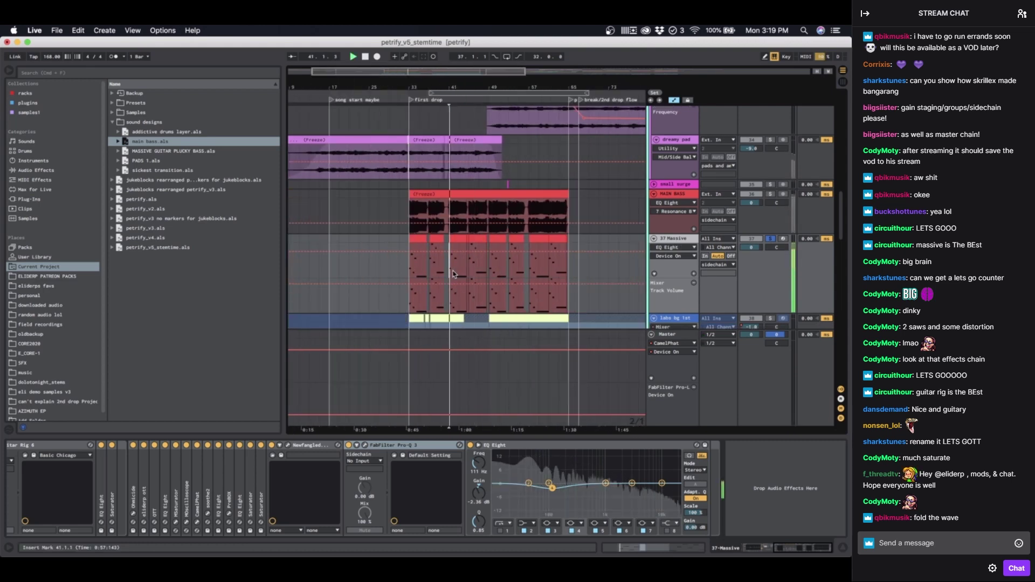
{"action": "left_click", "coordinate": [491, 265]}
{"action": "scroll", "coordinate": [488, 269], "scroll_direction": "down", "scroll_amount": 1}
{"action": "scroll", "coordinate": [488, 269], "scroll_direction": "right", "scroll_amount": 1}
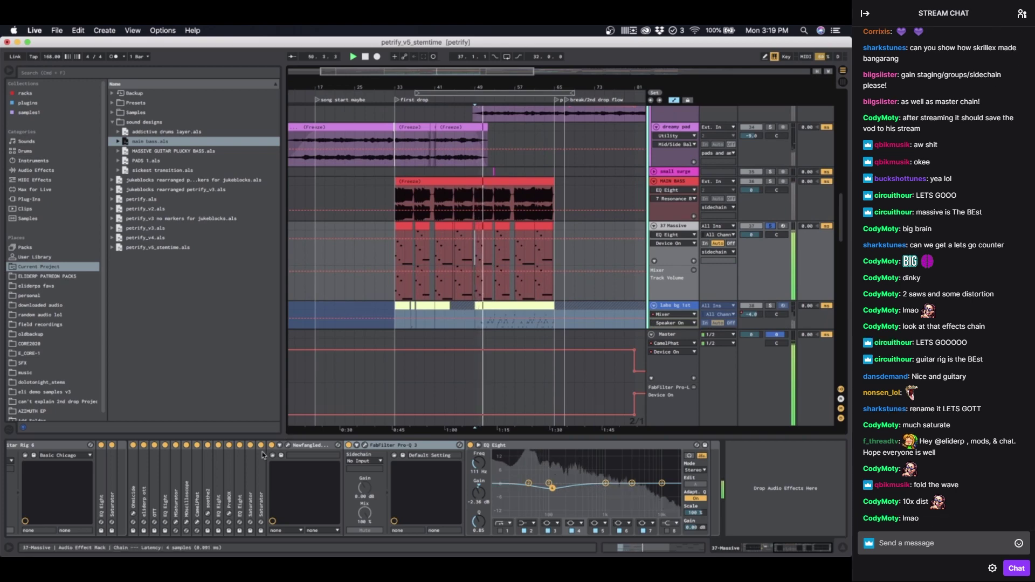
Step: Expand the Massive device and add separate automation lanes for its OSC3-AMP, FLT.1/2-C.FADE and FILTER1-CUT parameters
{"action": "scroll", "coordinate": [316, 465], "scroll_direction": "left", "scroll_amount": 8}
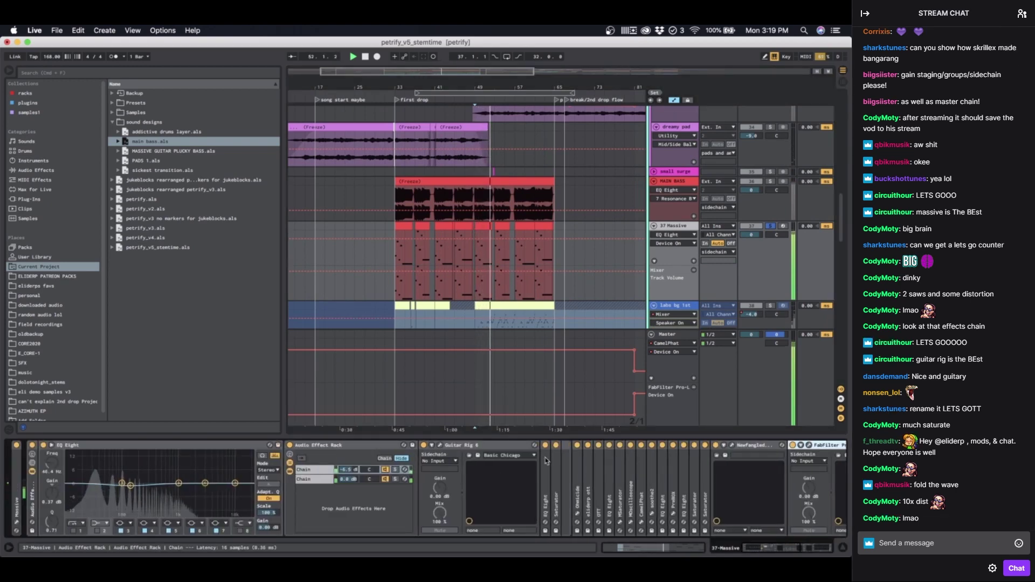
{"action": "double_click", "coordinate": [17, 488]}
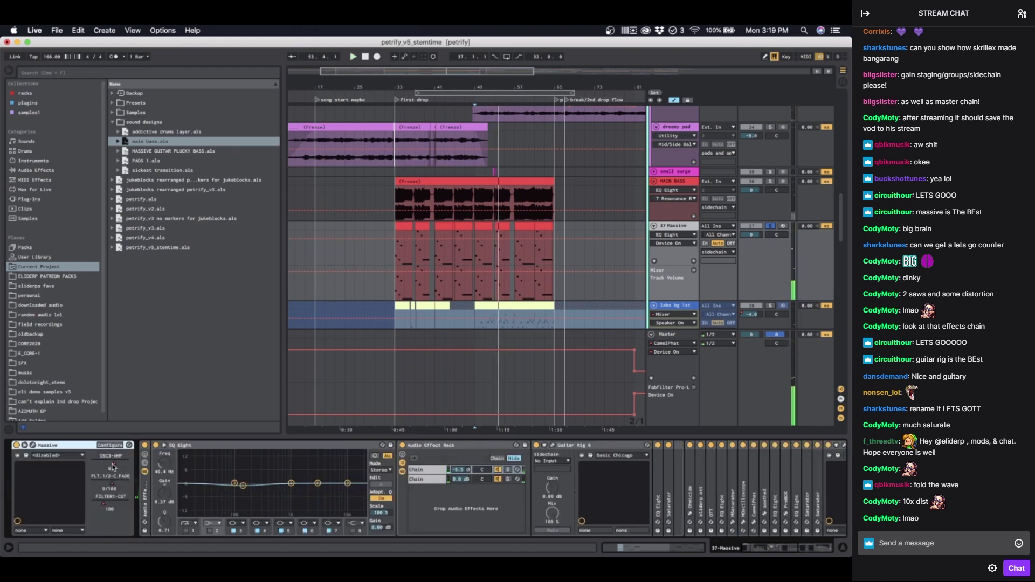
{"action": "left_click", "coordinate": [113, 466]}
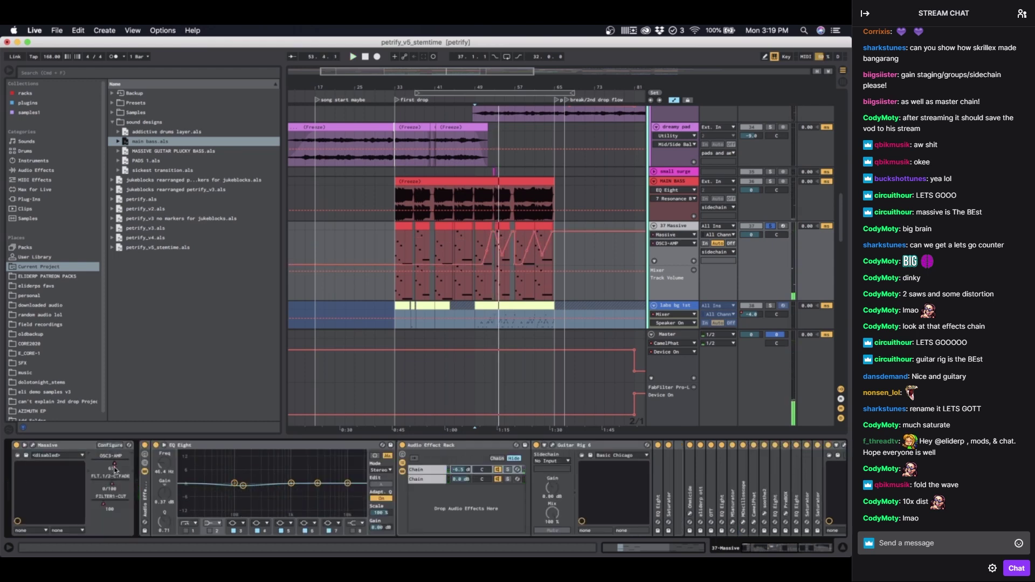
{"action": "left_click", "coordinate": [693, 260]}
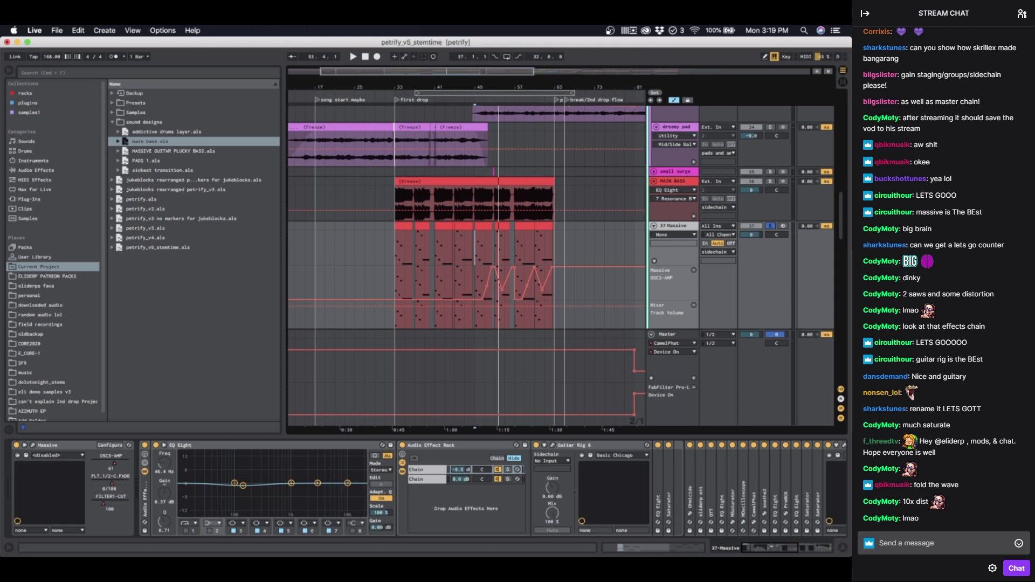
{"action": "left_click", "coordinate": [112, 483]}
{"action": "left_click", "coordinate": [694, 261]}
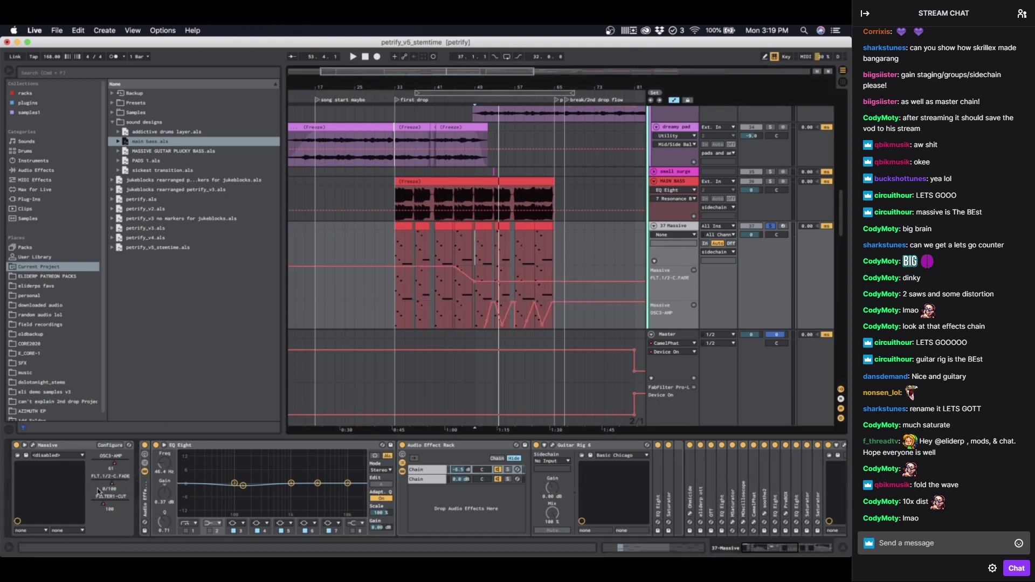
{"action": "left_click", "coordinate": [100, 502]}
{"action": "left_click", "coordinate": [693, 262]}
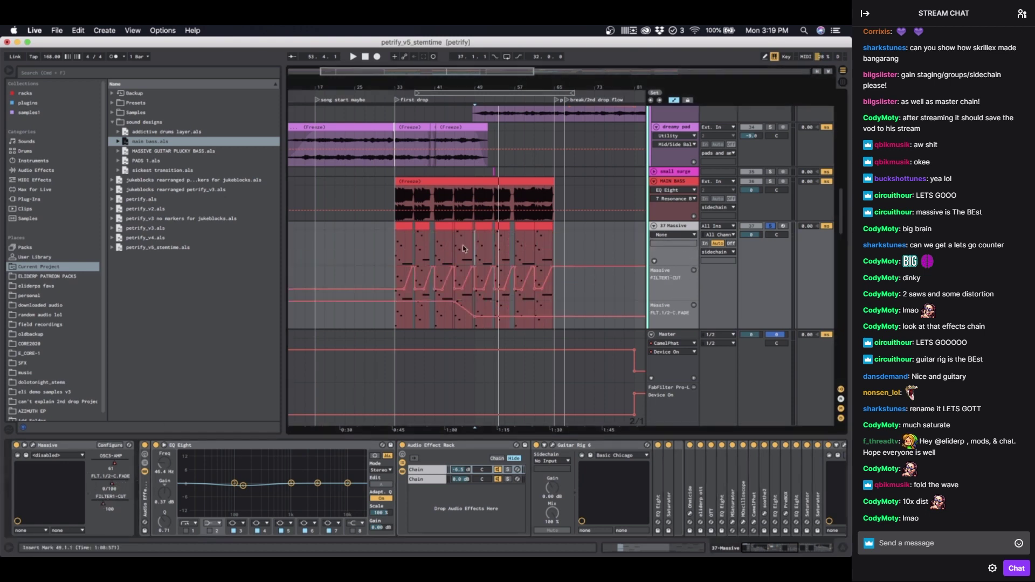
Step: Play the Massive bass from bar 35 and from near bar 58, examining how its automation curves shape the sound
{"action": "left_click", "coordinate": [405, 250]}
{"action": "scroll", "coordinate": [405, 250], "scroll_direction": "up", "scroll_amount": 5}
{"action": "key", "text": "space"}
{"action": "scroll", "coordinate": [405, 253], "scroll_direction": "down", "scroll_amount": 2}
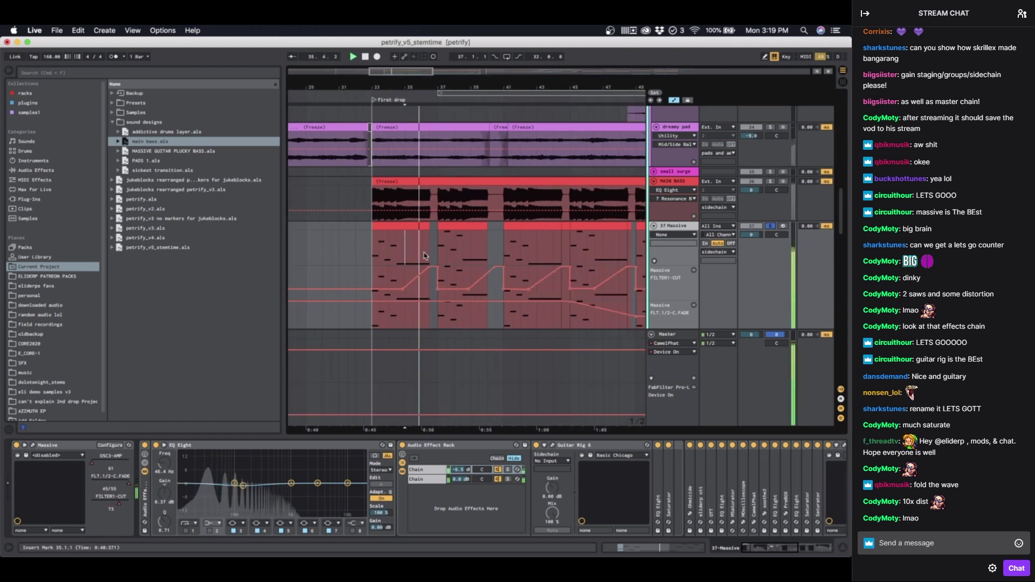
{"action": "scroll", "coordinate": [421, 256], "scroll_direction": "right", "scroll_amount": 5}
{"action": "scroll", "coordinate": [423, 255], "scroll_direction": "right", "scroll_amount": 3}
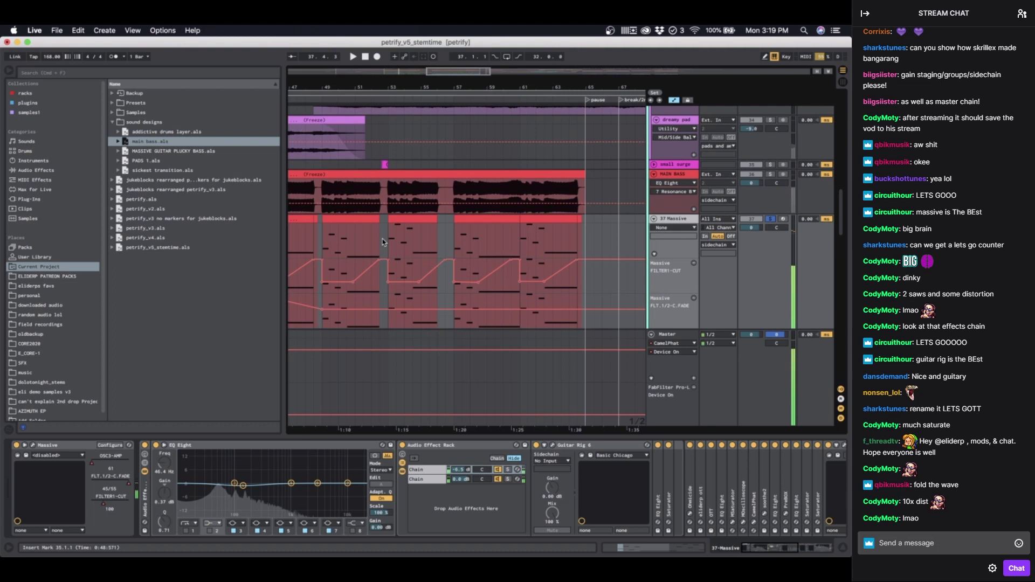
{"action": "left_click", "coordinate": [481, 242]}
{"action": "scroll", "coordinate": [481, 242], "scroll_direction": "down", "scroll_amount": 3}
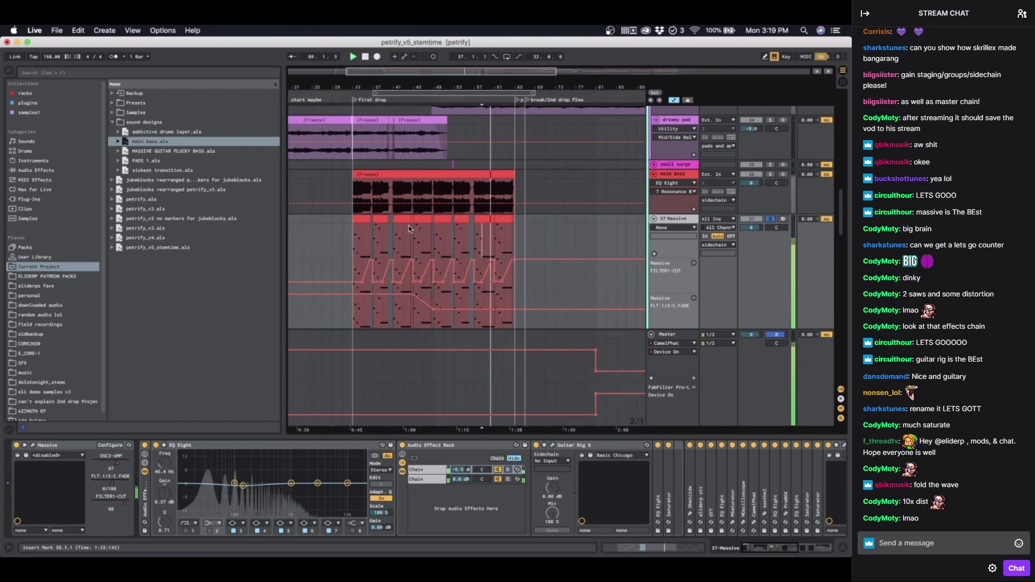
{"action": "scroll", "coordinate": [409, 229], "scroll_direction": "down", "scroll_amount": 3}
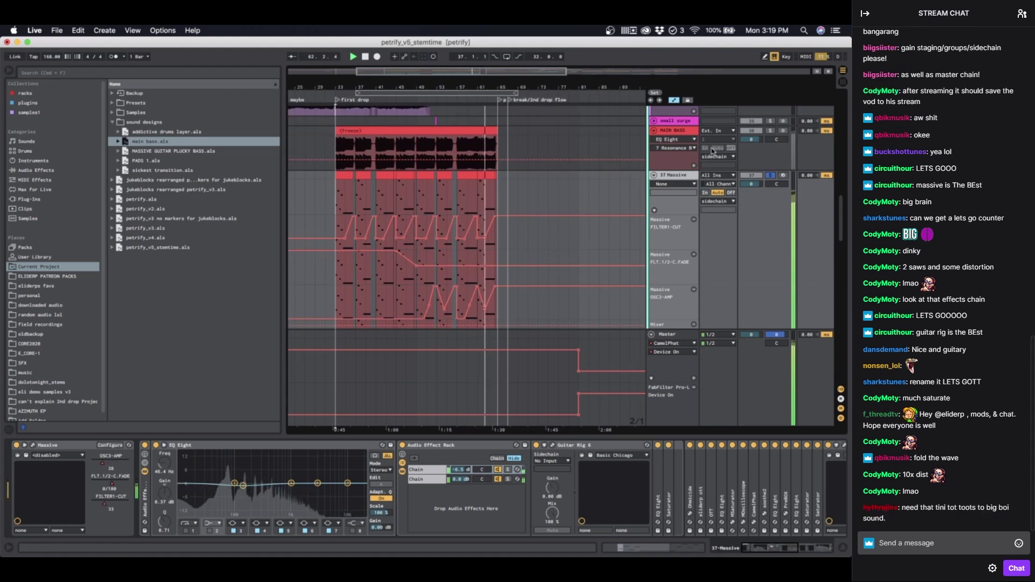
Step: View the EQ Eight devices on the MAIN BASS track and delete the 37-Massive track
{"action": "left_click", "coordinate": [679, 135]}
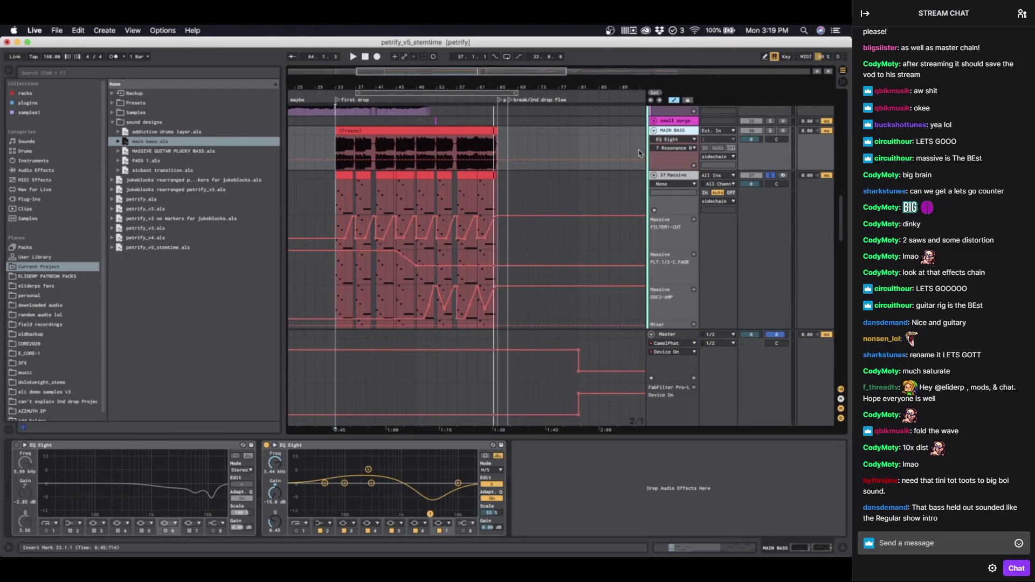
{"action": "left_click", "coordinate": [677, 182]}
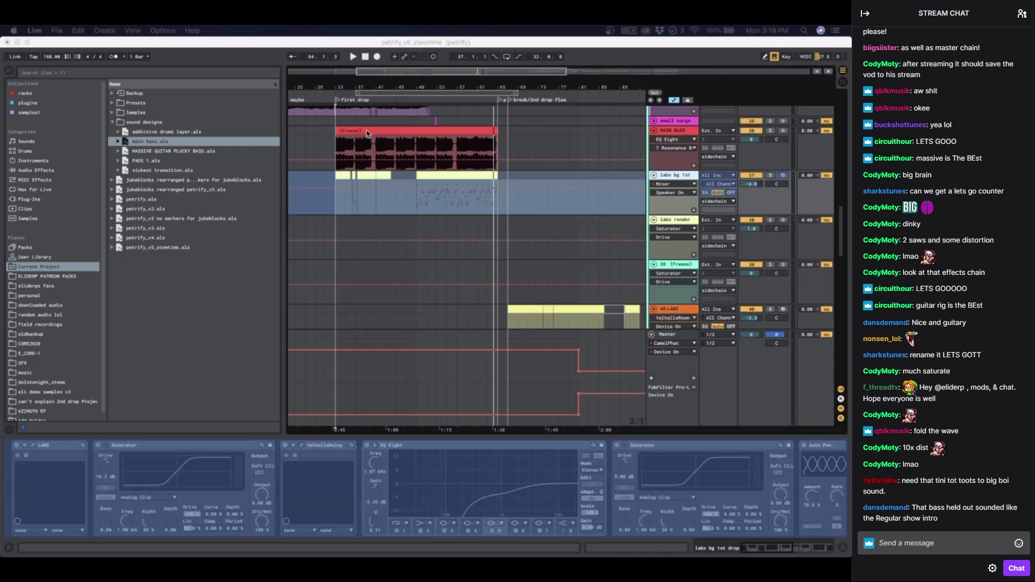
Step: Select the frozen MAIN BASS track and play it from the start of the first drop
{"action": "scroll", "coordinate": [367, 134], "scroll_direction": "up", "scroll_amount": 4}
{"action": "scroll", "coordinate": [367, 133], "scroll_direction": "up", "scroll_amount": 3}
{"action": "scroll", "coordinate": [367, 133], "scroll_direction": "left", "scroll_amount": 3}
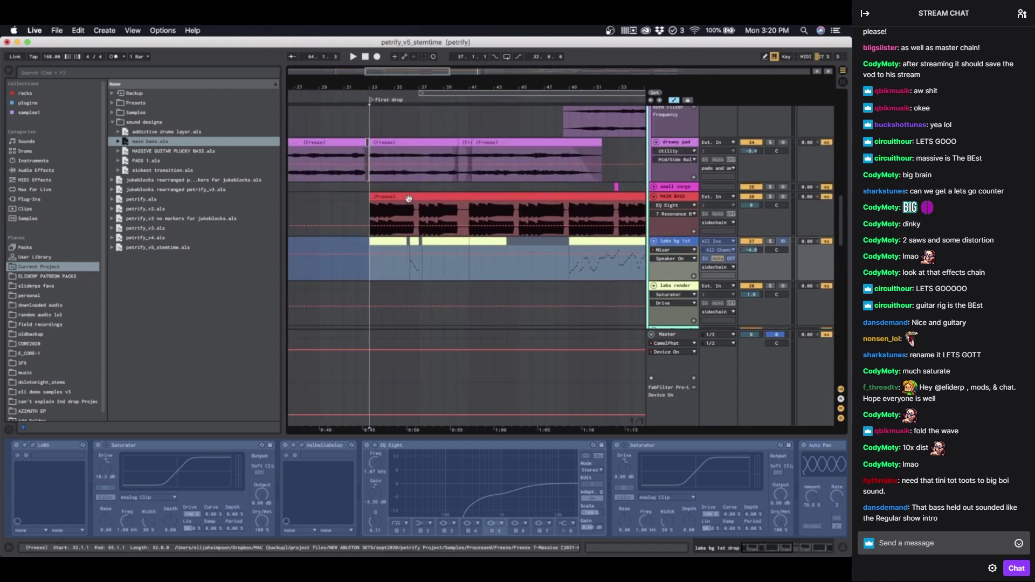
{"action": "left_click", "coordinate": [813, 214]}
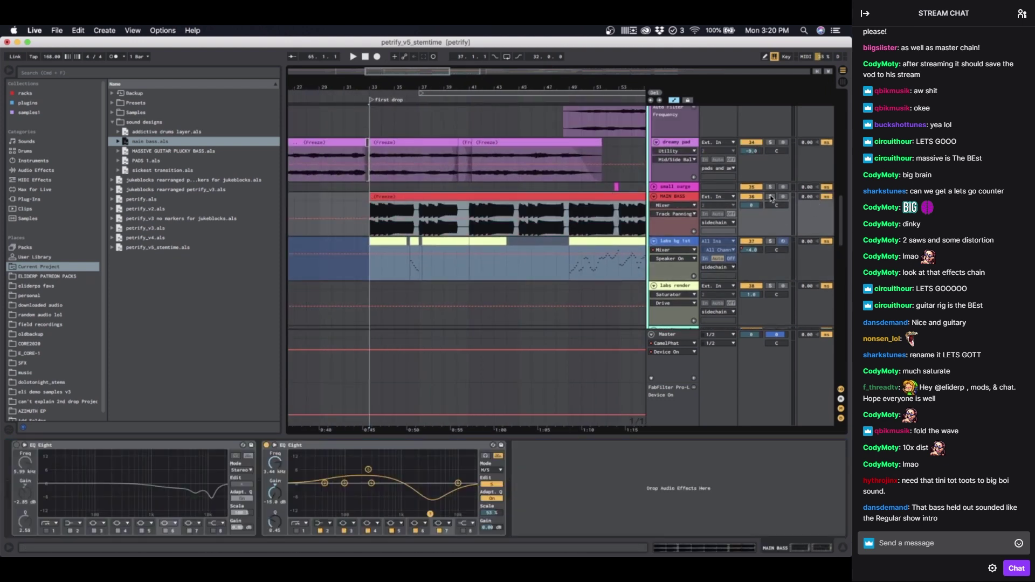
{"action": "key", "text": "space"}
{"action": "scroll", "coordinate": [467, 264], "scroll_direction": "up", "scroll_amount": 2}
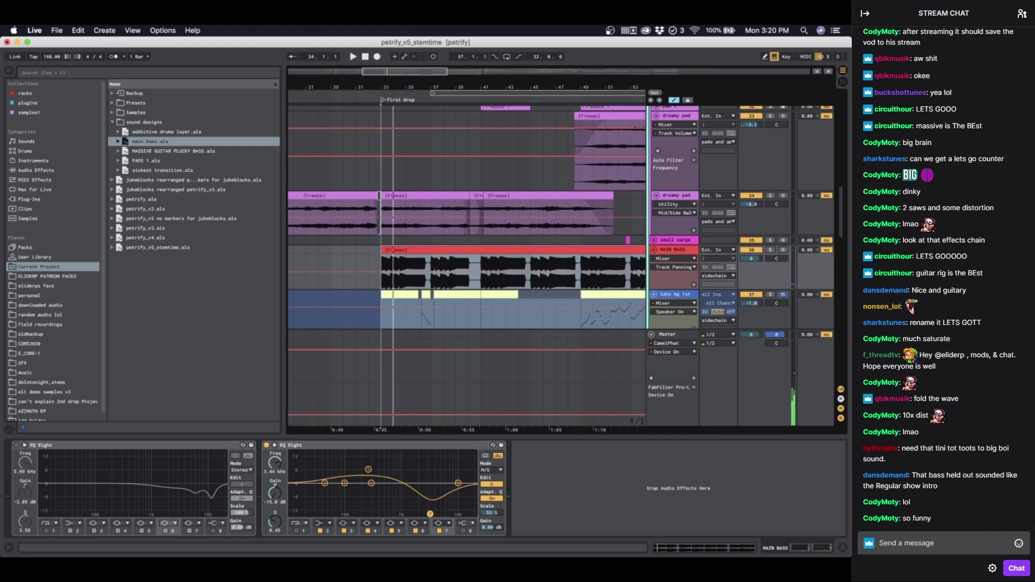
Step: Unfold the drum :) group and its main kick track, then select the kick's clips in the first drop
{"action": "key", "text": "super+Tab"}
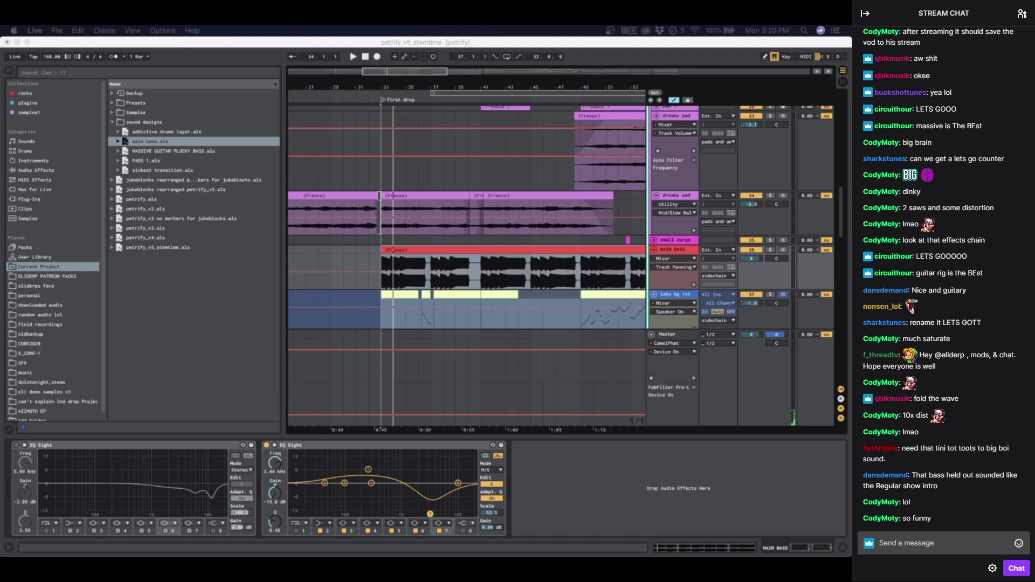
{"action": "scroll", "coordinate": [639, 202], "scroll_direction": "down", "scroll_amount": 8}
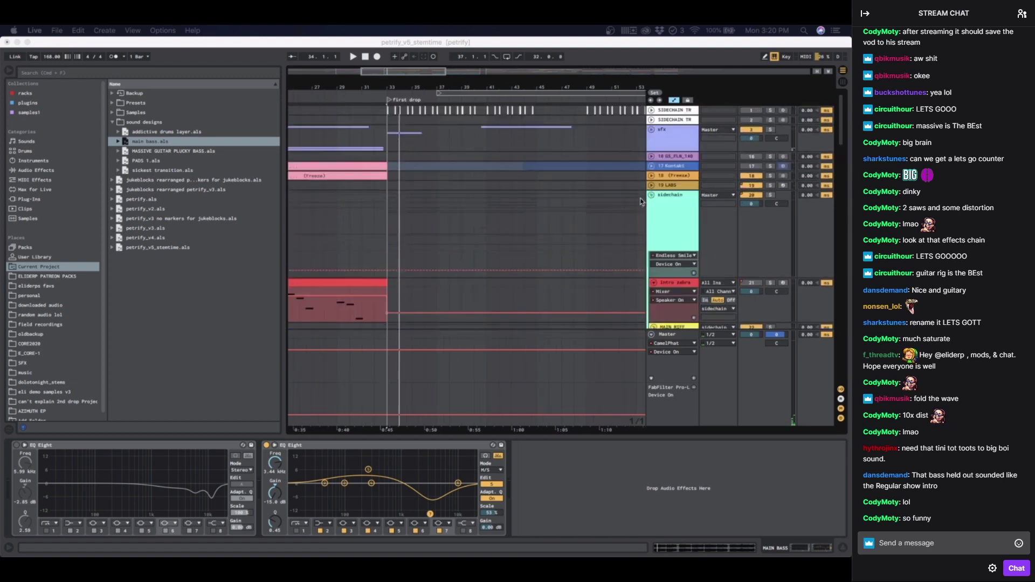
{"action": "left_click", "coordinate": [669, 204]}
{"action": "scroll", "coordinate": [655, 239], "scroll_direction": "down", "scroll_amount": 6}
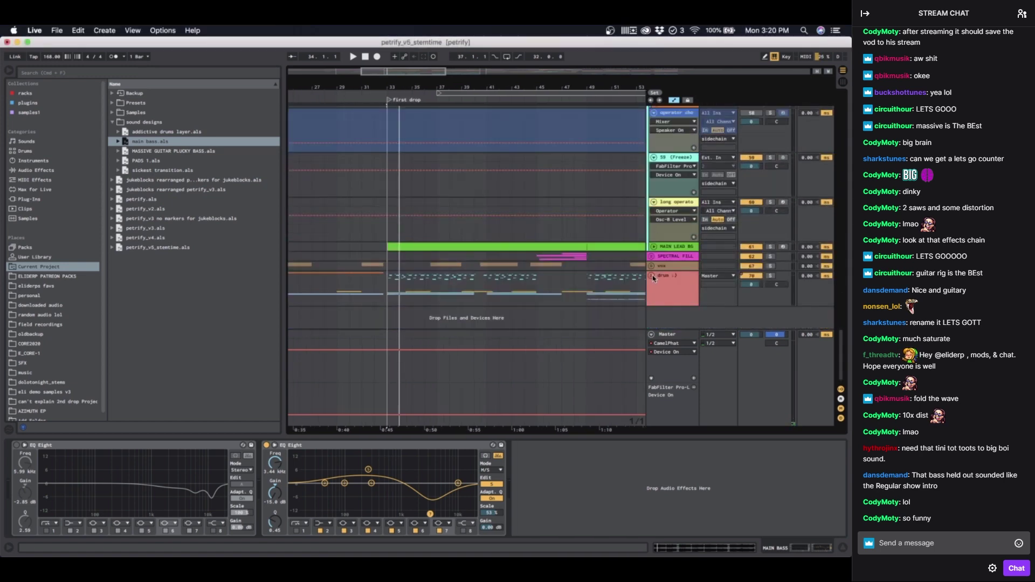
{"action": "left_click", "coordinate": [652, 276]}
{"action": "scroll", "coordinate": [653, 275], "scroll_direction": "down", "scroll_amount": 5}
{"action": "left_click", "coordinate": [654, 201]}
{"action": "left_click", "coordinate": [453, 213]}
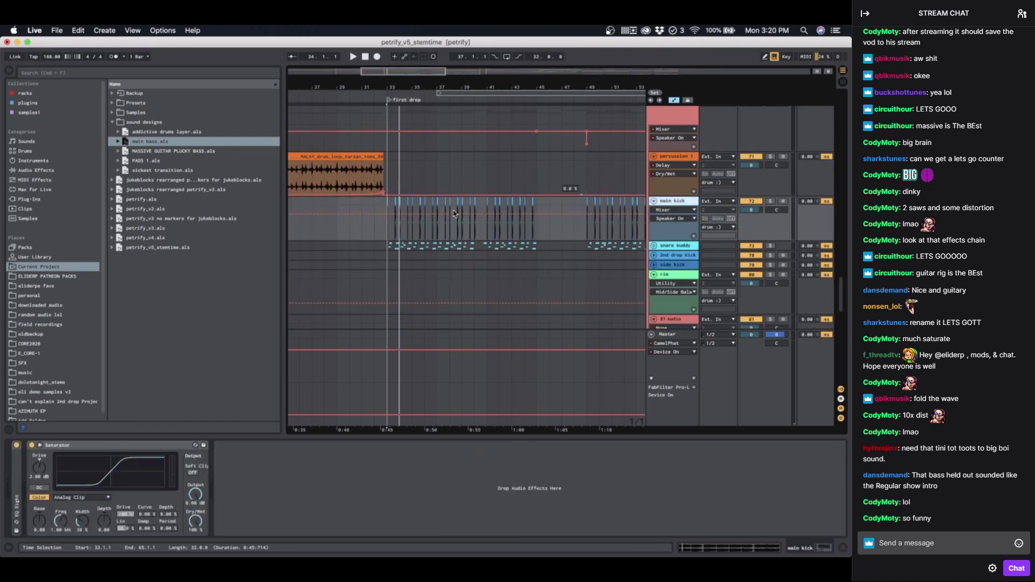
Step: Expand the EQ Eight on the main kick track, solo the kick and play it from the start of the first drop
{"action": "left_click", "coordinate": [384, 206]}
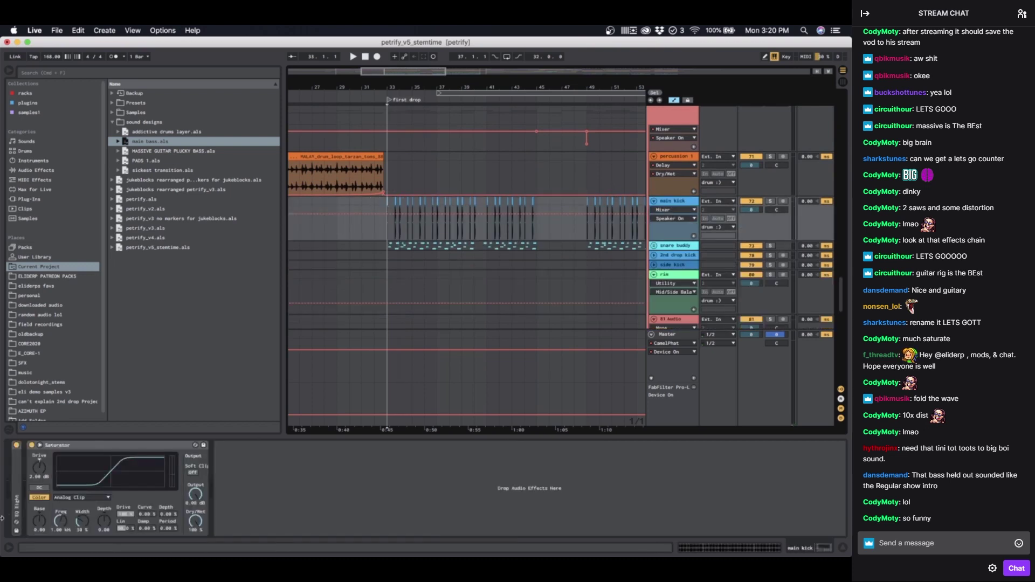
{"action": "double_click", "coordinate": [16, 502]}
{"action": "scroll", "coordinate": [428, 258], "scroll_direction": "up", "scroll_amount": 5}
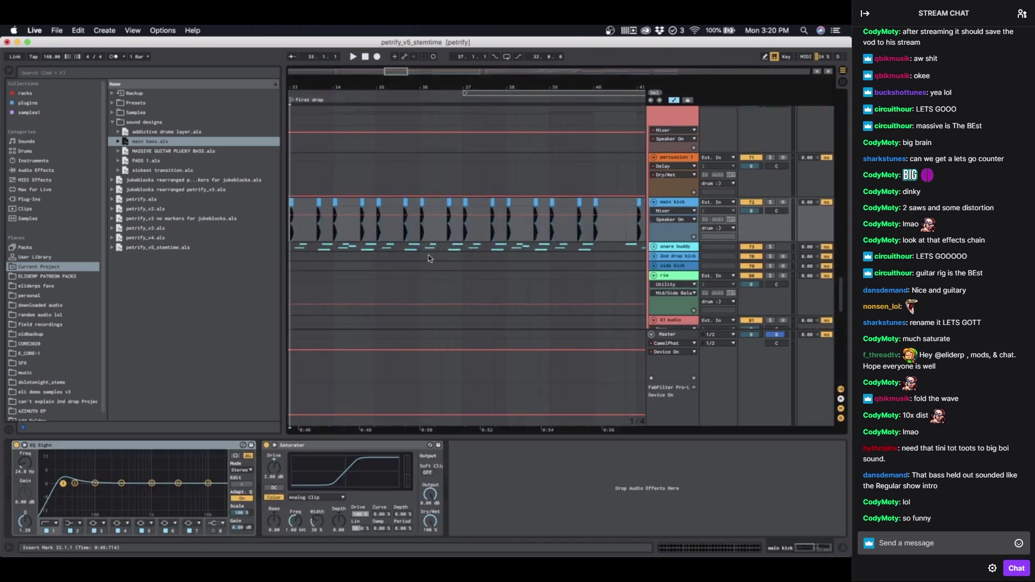
{"action": "scroll", "coordinate": [429, 257], "scroll_direction": "left", "scroll_amount": 3}
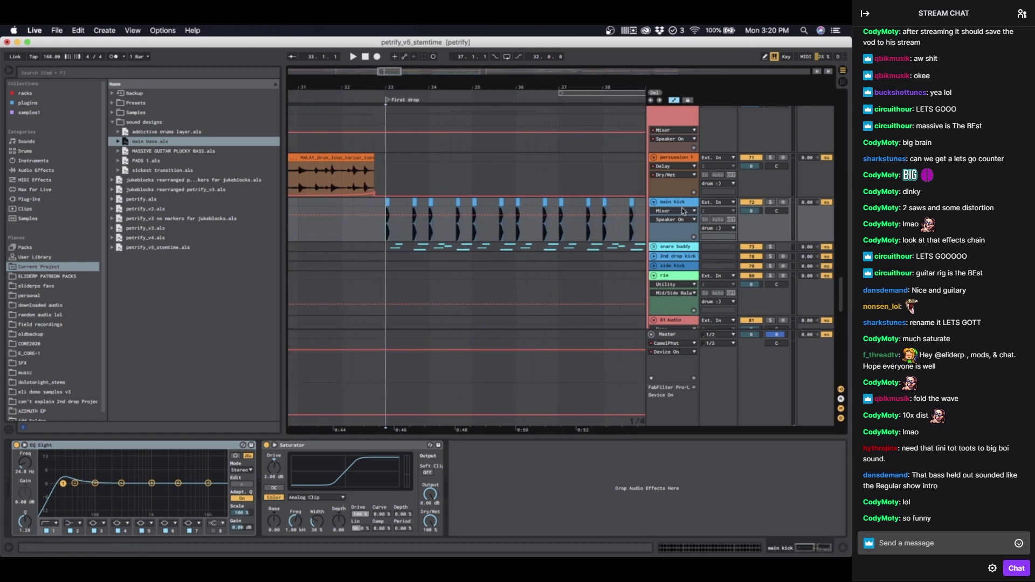
{"action": "left_click", "coordinate": [770, 201]}
{"action": "key", "text": "space"}
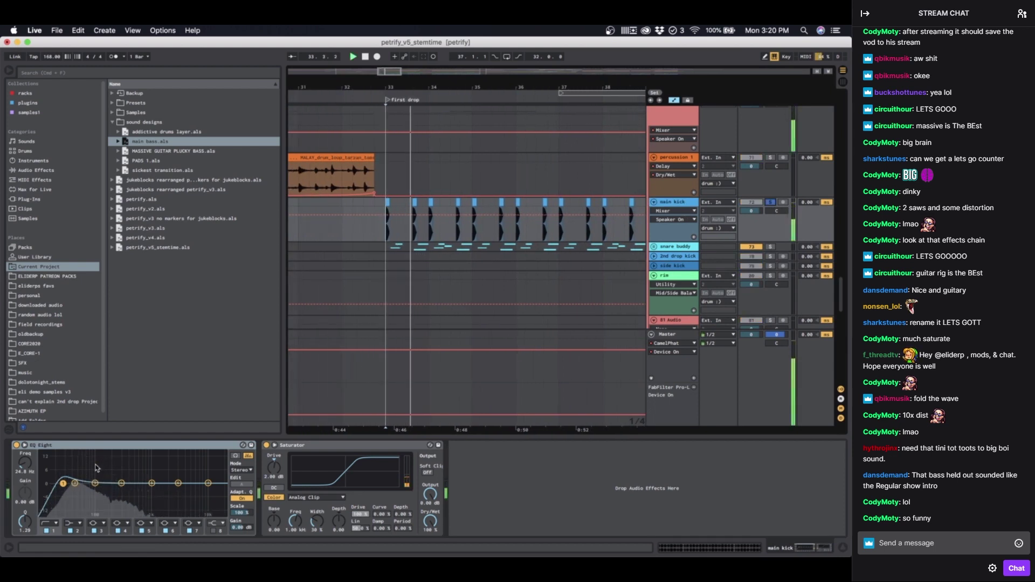
{"action": "left_click", "coordinate": [18, 448]}
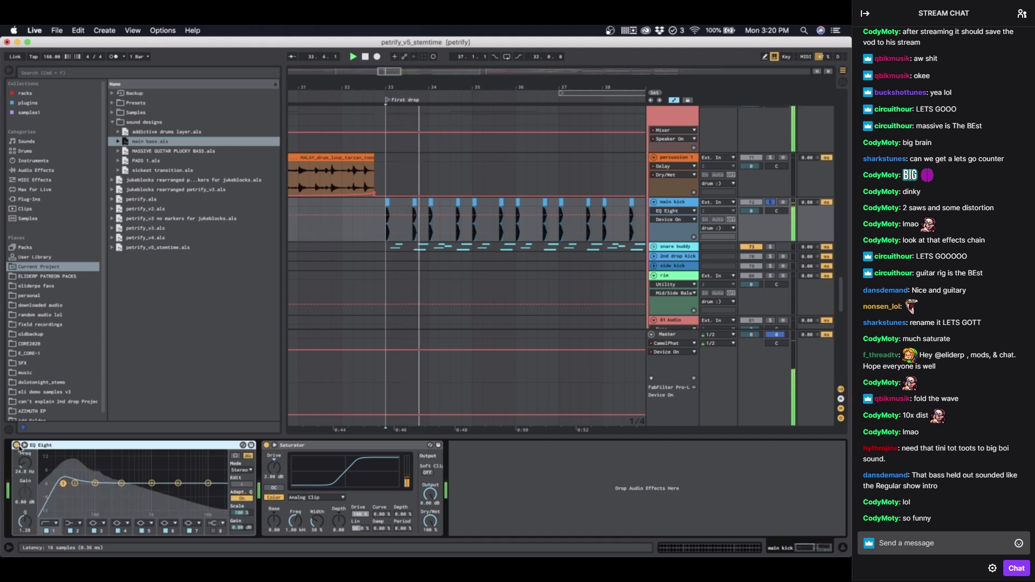
Step: Examine the waveform of the first main kick hit and replay the soloed kick from bar 33
{"action": "scroll", "coordinate": [377, 222], "scroll_direction": "up", "scroll_amount": 5}
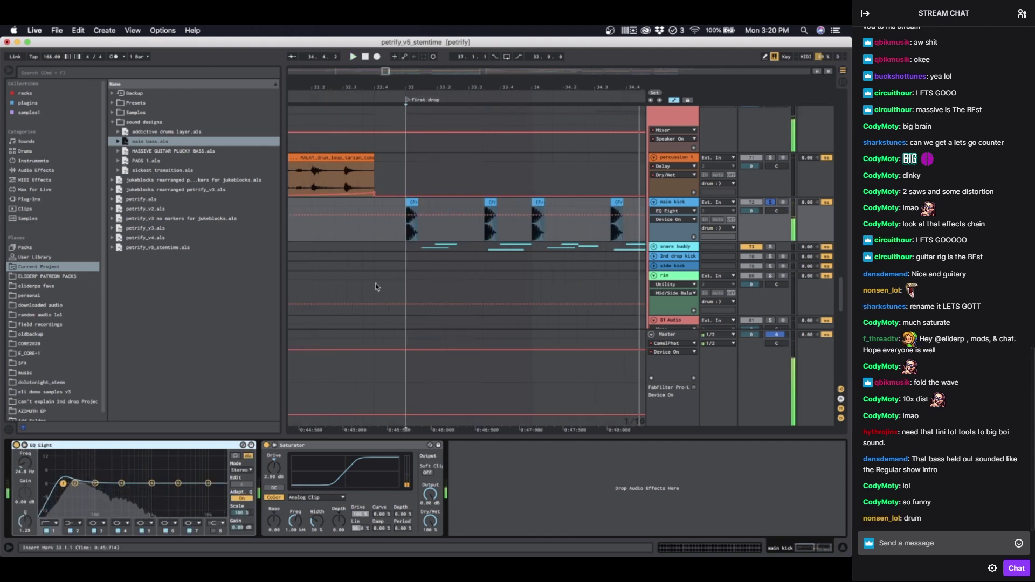
{"action": "scroll", "coordinate": [448, 249], "scroll_direction": "up", "scroll_amount": 8}
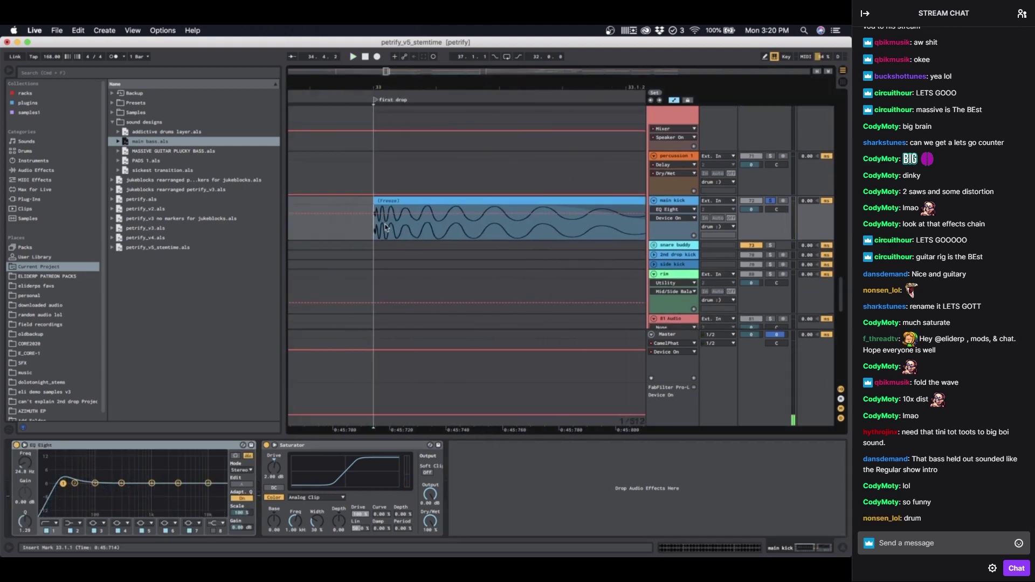
{"action": "scroll", "coordinate": [385, 227], "scroll_direction": "down", "scroll_amount": 10}
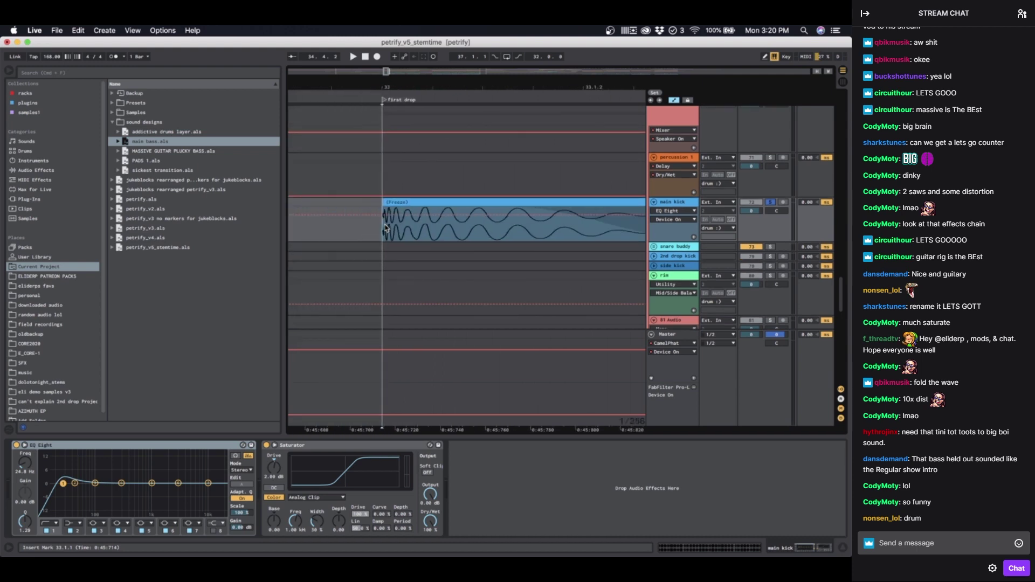
{"action": "scroll", "coordinate": [385, 251], "scroll_direction": "down", "scroll_amount": 4}
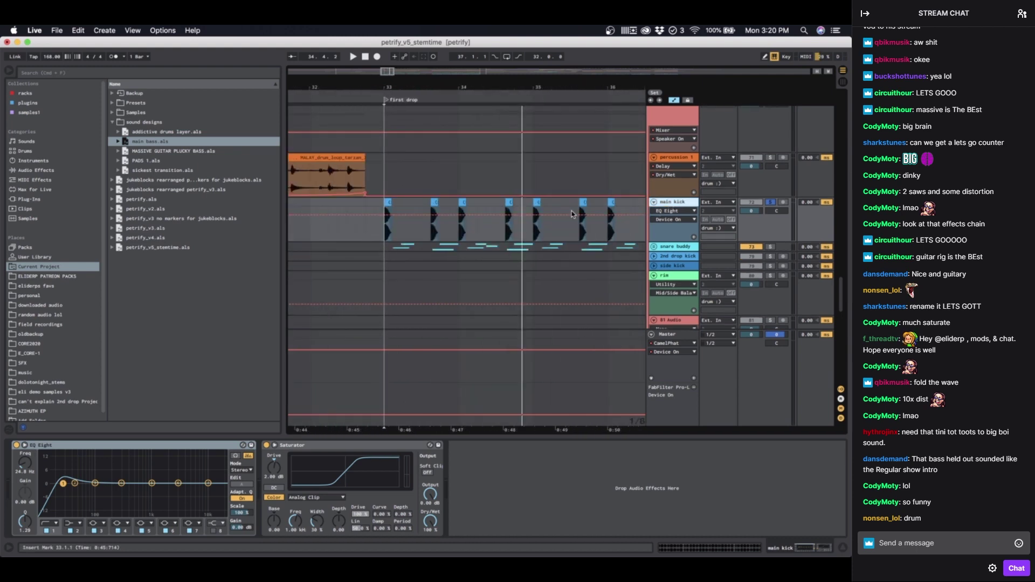
{"action": "scroll", "coordinate": [572, 214], "scroll_direction": "down", "scroll_amount": 8}
{"action": "key", "text": "space"}
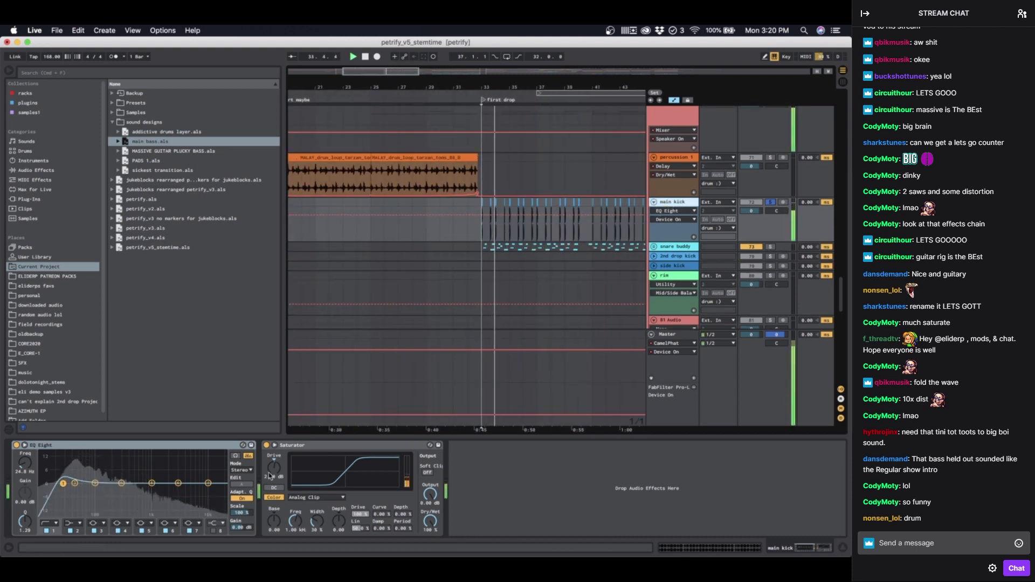
Step: Unfold the snare buddy group and select it to examine its layers and effect chain
{"action": "left_click", "coordinate": [654, 246]}
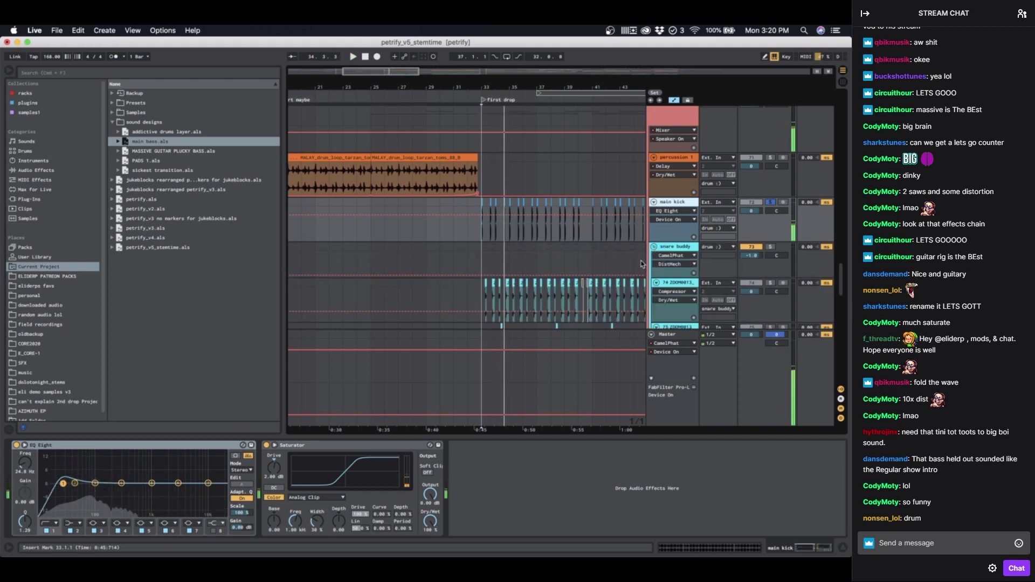
{"action": "left_click", "coordinate": [642, 265]}
{"action": "scroll", "coordinate": [547, 273], "scroll_direction": "down", "scroll_amount": 2}
{"action": "scroll", "coordinate": [546, 273], "scroll_direction": "right", "scroll_amount": 3}
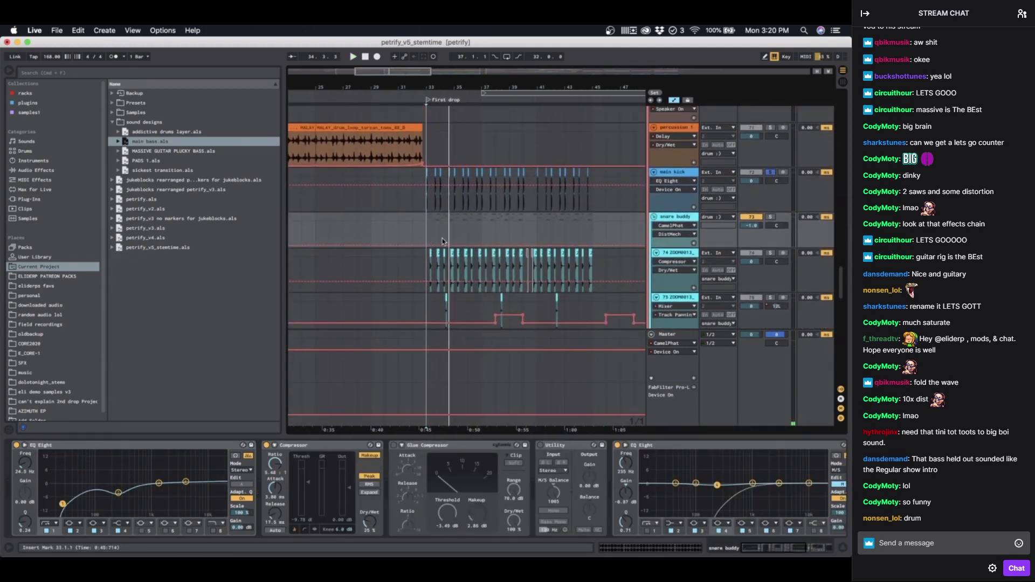
{"action": "scroll", "coordinate": [424, 223], "scroll_direction": "down", "scroll_amount": 4}
{"action": "scroll", "coordinate": [424, 224], "scroll_direction": "right", "scroll_amount": 2}
{"action": "scroll", "coordinate": [423, 221], "scroll_direction": "up", "scroll_amount": 4}
{"action": "scroll", "coordinate": [423, 221], "scroll_direction": "left", "scroll_amount": 1}
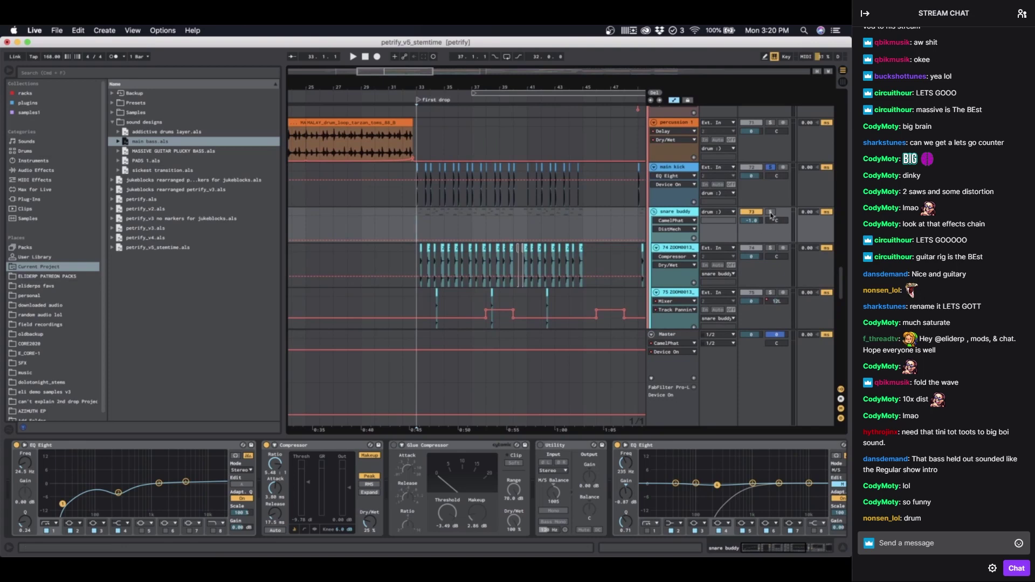
Step: Solo the snare buddy group and play its layered clips from the start of the first drop
{"action": "left_click", "coordinate": [771, 212]}
{"action": "key", "text": "space"}
{"action": "scroll", "coordinate": [478, 204], "scroll_direction": "down", "scroll_amount": 5}
{"action": "scroll", "coordinate": [459, 208], "scroll_direction": "up", "scroll_amount": 5}
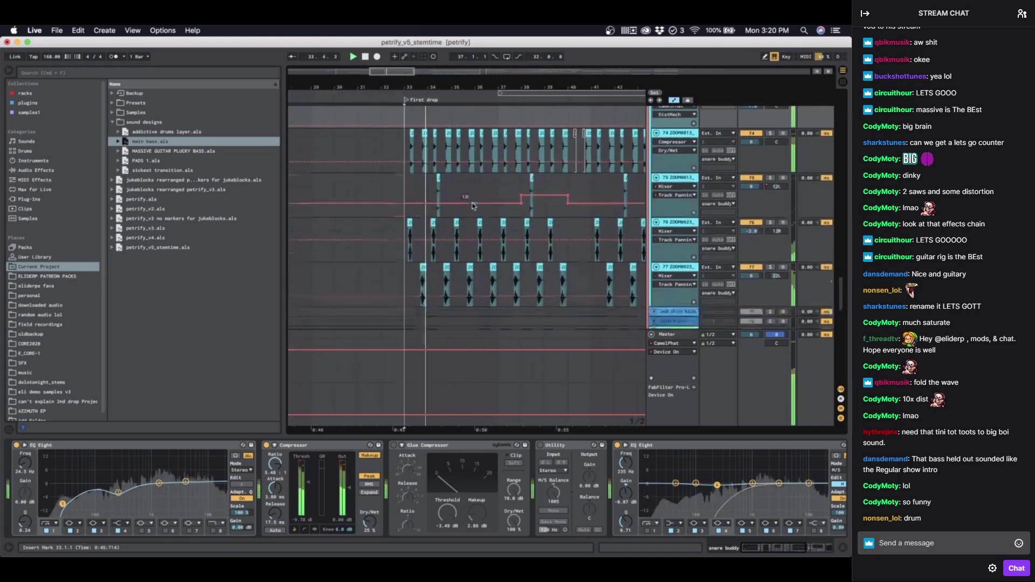
{"action": "scroll", "coordinate": [457, 205], "scroll_direction": "left", "scroll_amount": 3}
{"action": "key", "text": "space"}
Step: Extend the start of the first ZOOM0023_TrLR clip on track 76 back to about bar 26, exposing the original recording
{"action": "scroll", "coordinate": [459, 205], "scroll_direction": "up", "scroll_amount": 5}
{"action": "left_click", "coordinate": [465, 191]}
{"action": "scroll", "coordinate": [461, 194], "scroll_direction": "down", "scroll_amount": 5}
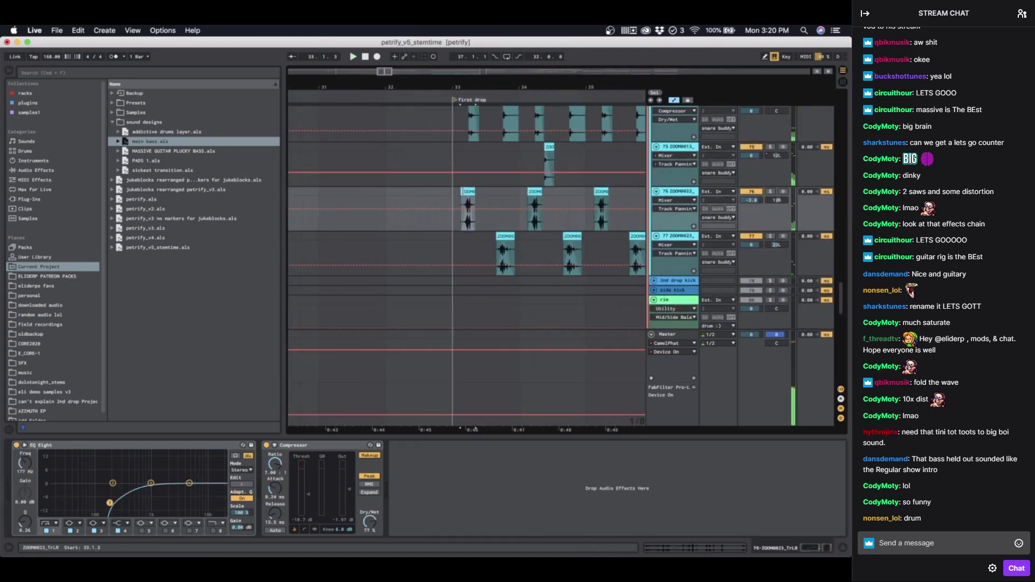
{"action": "scroll", "coordinate": [531, 201], "scroll_direction": "right", "scroll_amount": 1}
{"action": "scroll", "coordinate": [606, 210], "scroll_direction": "up", "scroll_amount": 1}
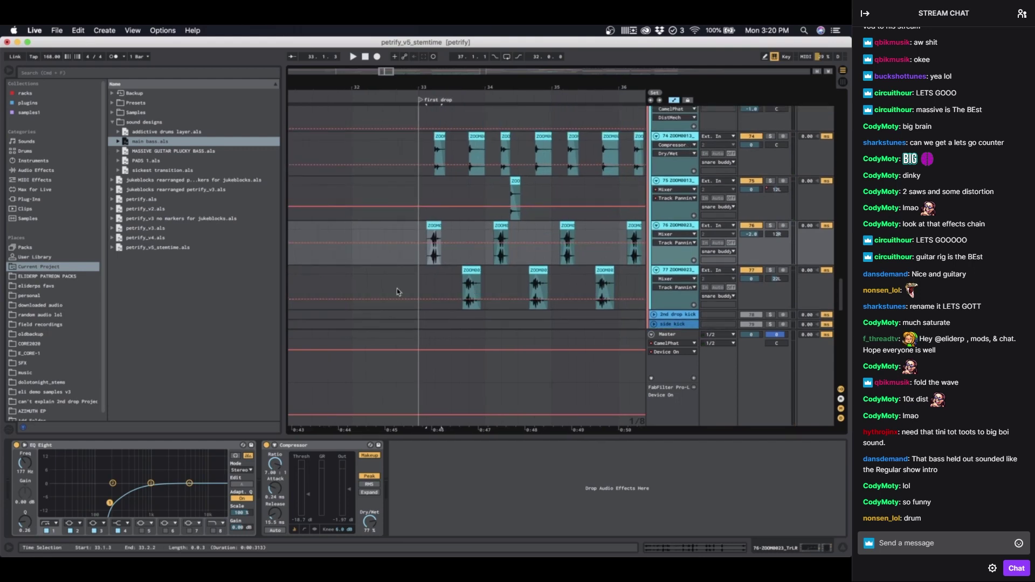
{"action": "scroll", "coordinate": [397, 289], "scroll_direction": "down", "scroll_amount": 4}
{"action": "left_click_drag", "start_coordinate": [411, 225], "coordinate": [283, 229]}
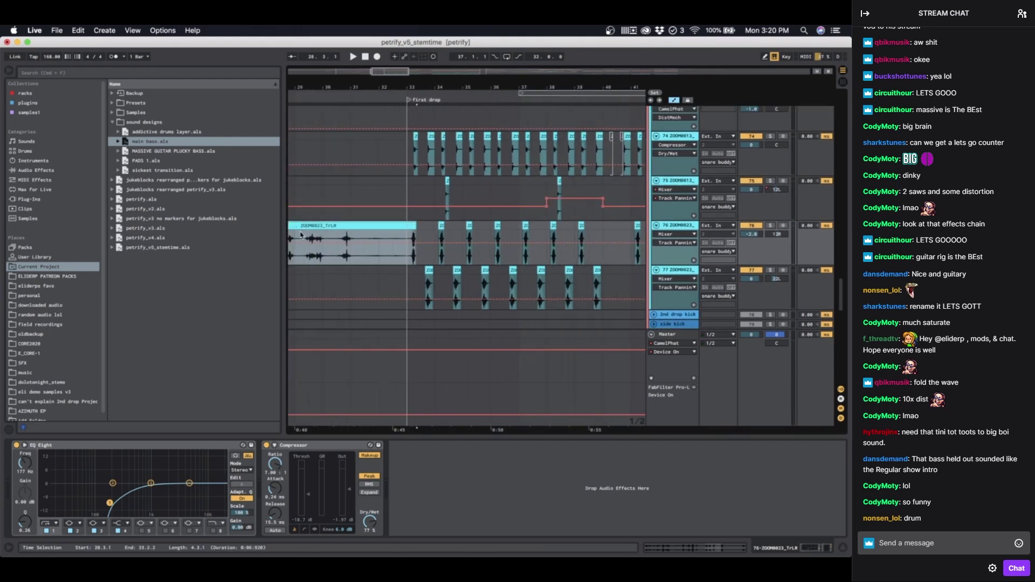
{"action": "scroll", "coordinate": [420, 217], "scroll_direction": "left", "scroll_amount": 3}
{"action": "left_click_drag", "start_coordinate": [404, 223], "coordinate": [334, 223]}
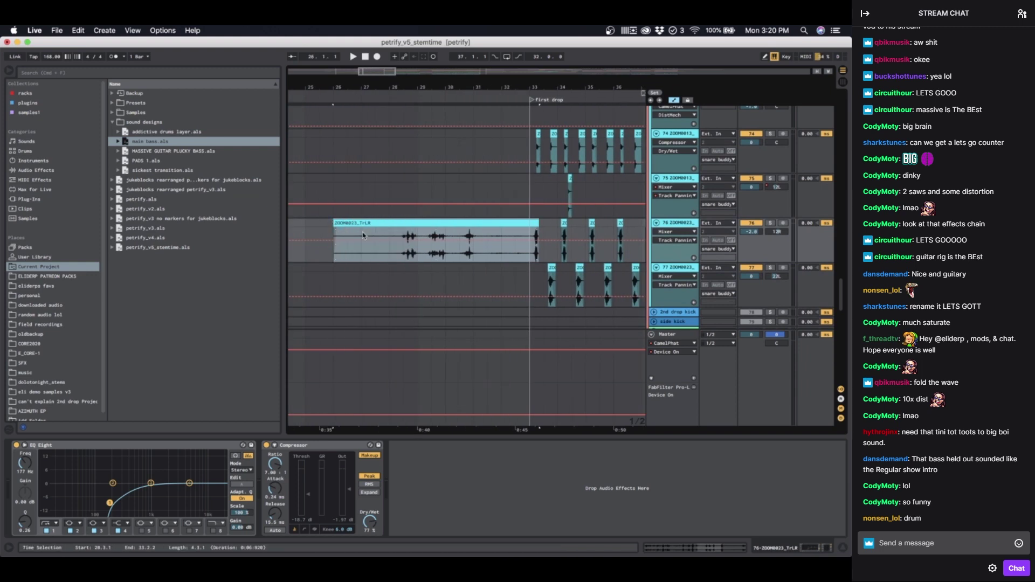
Step: Play the exposed ZOOM0023_TrLR recording from about bar 28, then undo the clip extension
{"action": "left_click", "coordinate": [399, 233]}
{"action": "key", "text": "space"}
{"action": "scroll", "coordinate": [441, 238], "scroll_direction": "up", "scroll_amount": 2}
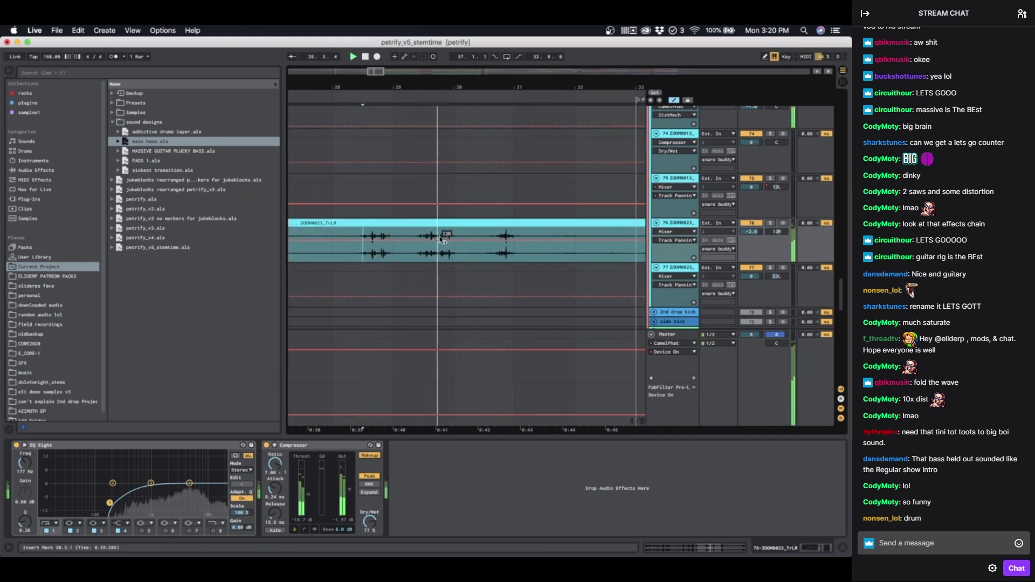
{"action": "key", "text": "super+z"}
{"action": "key", "text": "space"}
{"action": "key", "text": "super+z"}
{"action": "scroll", "coordinate": [441, 238], "scroll_direction": "down", "scroll_amount": 3}
{"action": "scroll", "coordinate": [463, 201], "scroll_direction": "up", "scroll_amount": 2}
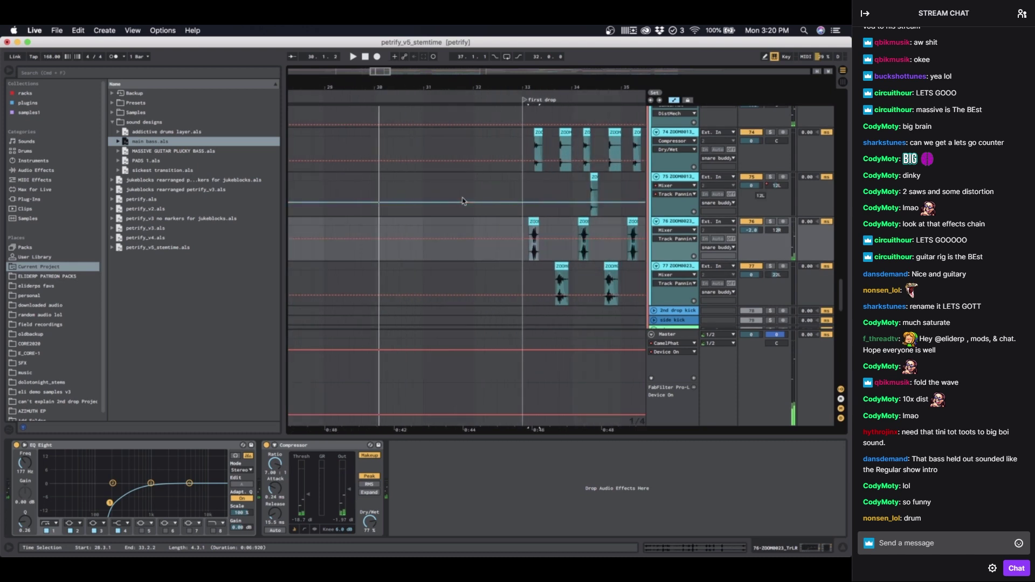
Step: Extend the start of the first ZOOM0013_TrLR clip on track 74 back to about bar 30
{"action": "scroll", "coordinate": [472, 234], "scroll_direction": "right", "scroll_amount": 3}
{"action": "left_click", "coordinate": [465, 137]}
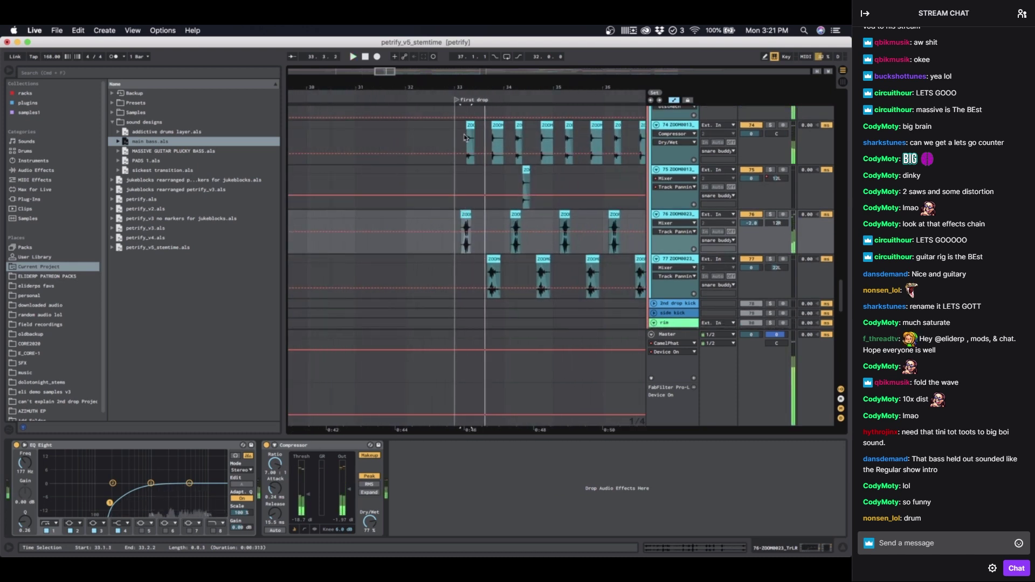
{"action": "key", "text": "space"}
{"action": "left_click_drag", "start_coordinate": [466, 126], "coordinate": [306, 129]}
{"action": "scroll", "coordinate": [334, 146], "scroll_direction": "left", "scroll_amount": 1}
{"action": "scroll", "coordinate": [334, 146], "scroll_direction": "up", "scroll_amount": 1}
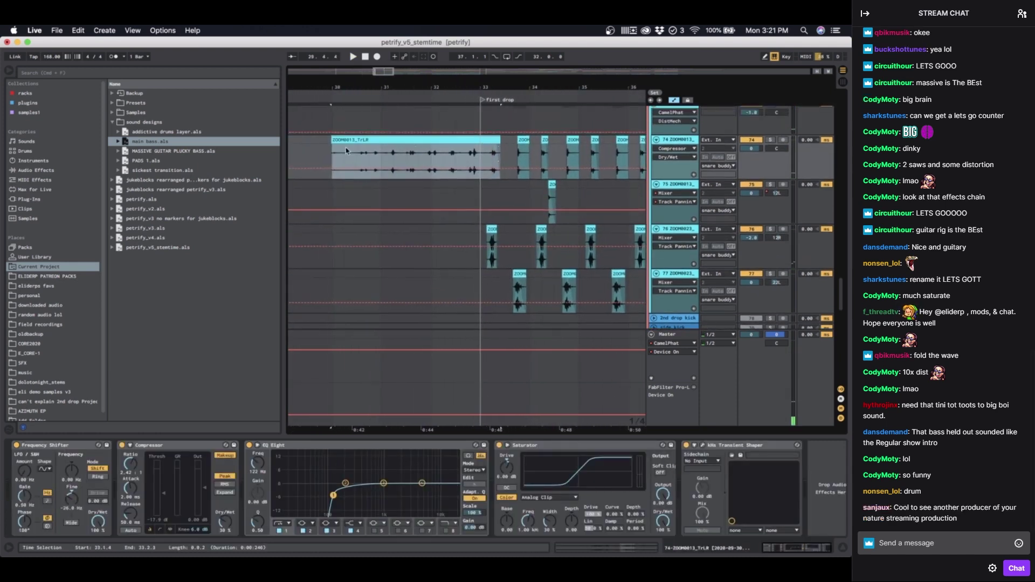
Step: Solo the 74-ZOOM0013 track and play its extended recording from just after bar 30
{"action": "left_click", "coordinate": [359, 164]}
{"action": "left_click", "coordinate": [770, 140]}
{"action": "key", "text": "space"}
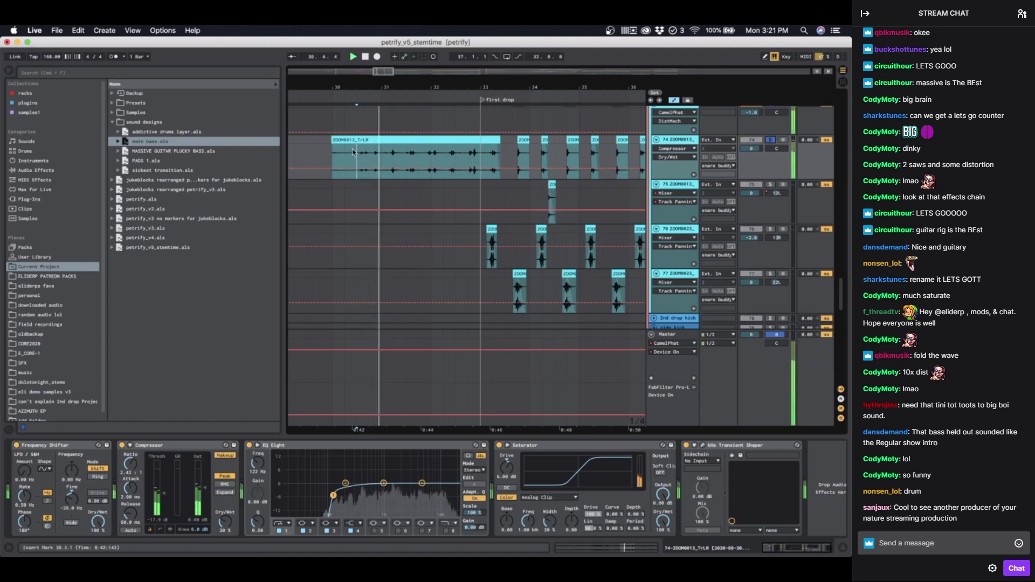
{"action": "scroll", "coordinate": [429, 200], "scroll_direction": "up", "scroll_amount": 2}
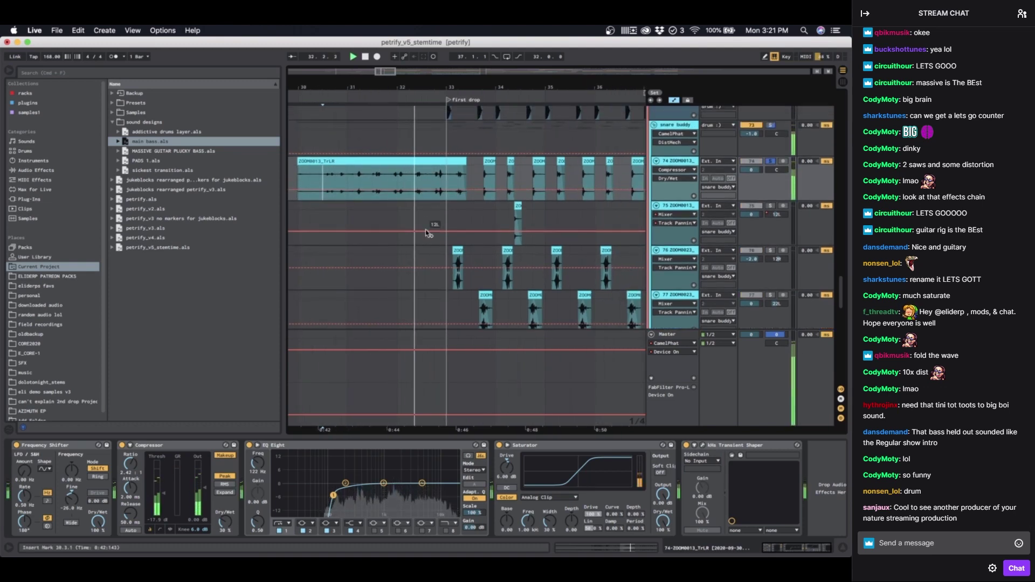
{"action": "key", "text": "space"}
Step: Undo the extension of the first ZOOM0013_TrLR clip, restoring its trimmed start
{"action": "key", "text": "super+z"}
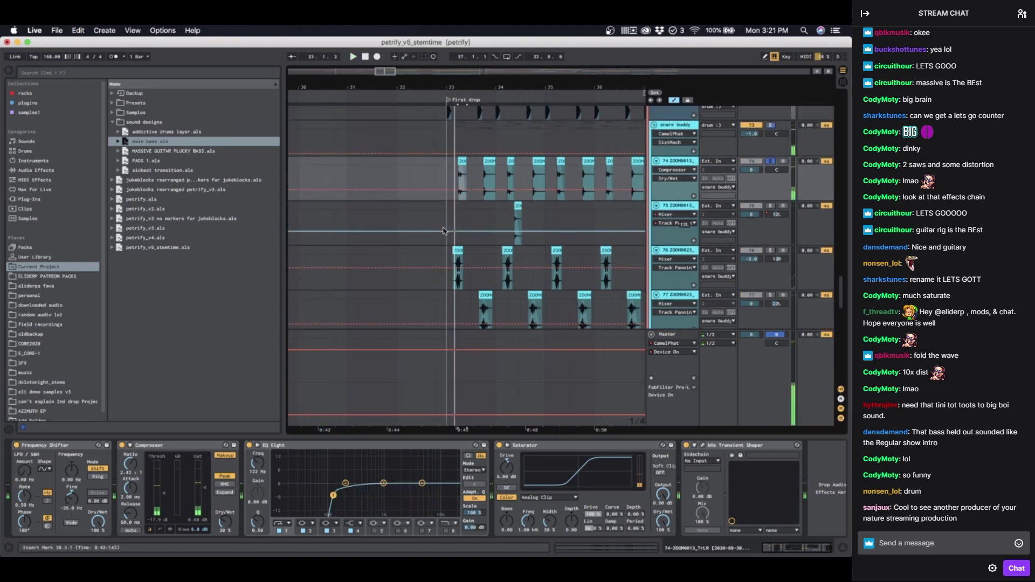
{"action": "scroll", "coordinate": [444, 231], "scroll_direction": "up", "scroll_amount": 2}
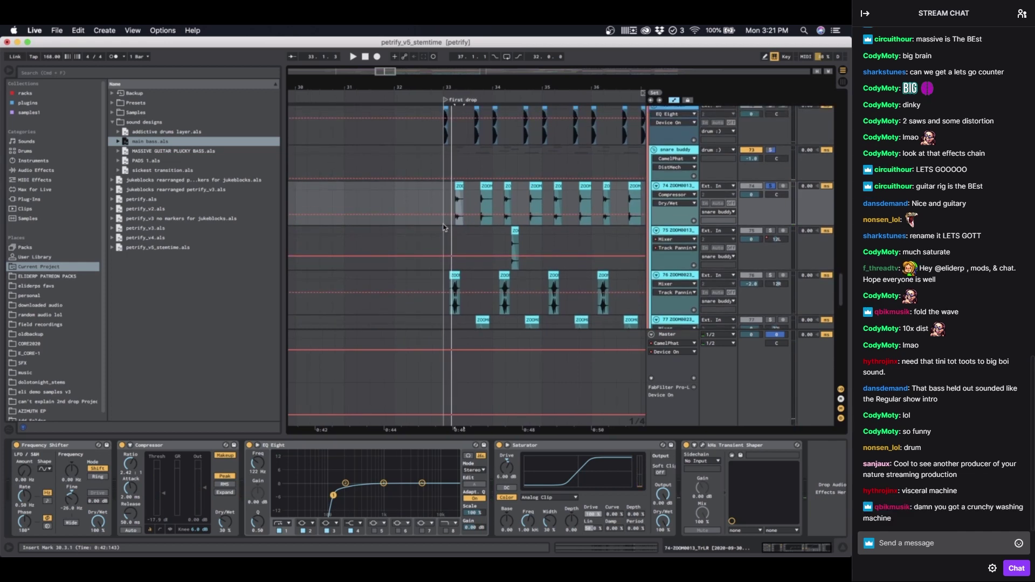
{"action": "scroll", "coordinate": [443, 227], "scroll_direction": "right", "scroll_amount": 2}
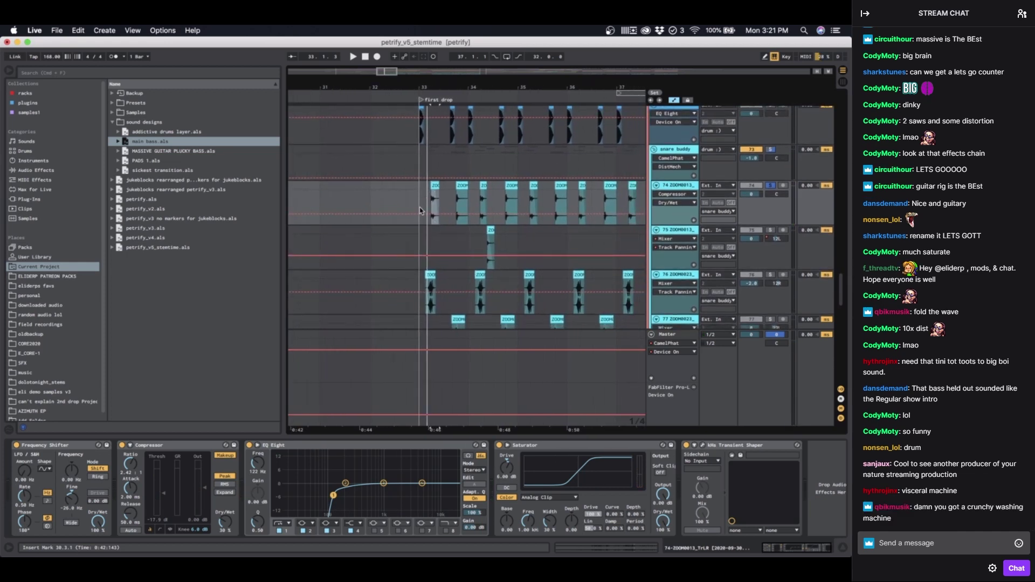
{"action": "scroll", "coordinate": [421, 210], "scroll_direction": "down", "scroll_amount": 1}
{"action": "scroll", "coordinate": [420, 211], "scroll_direction": "right", "scroll_amount": 2}
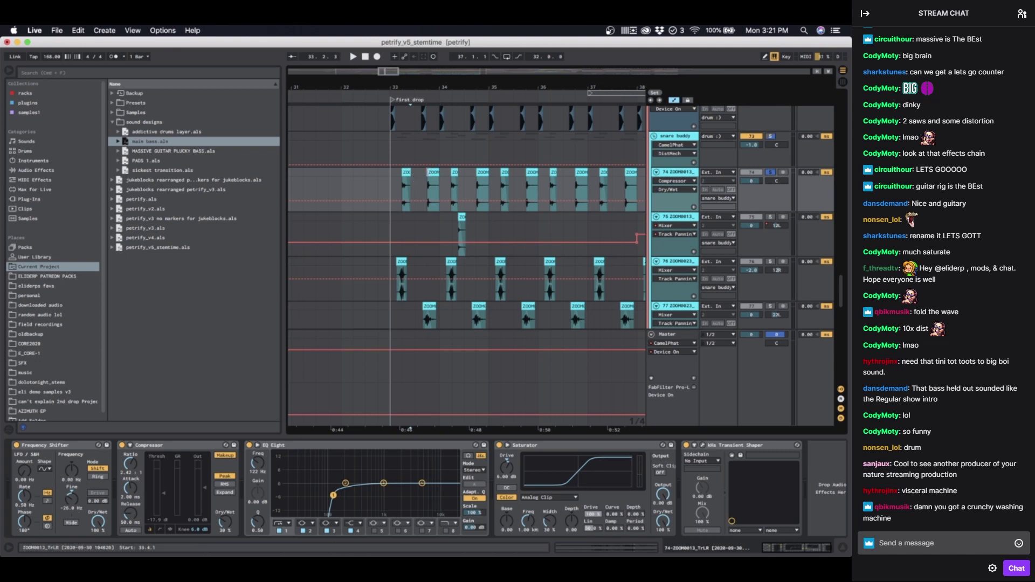
Step: Play the soloed ZOOM0013_TrLR snare clips from bar 33.4.1 and again from bar 33.2.1
{"action": "left_click", "coordinate": [433, 186]}
{"action": "key", "text": "space"}
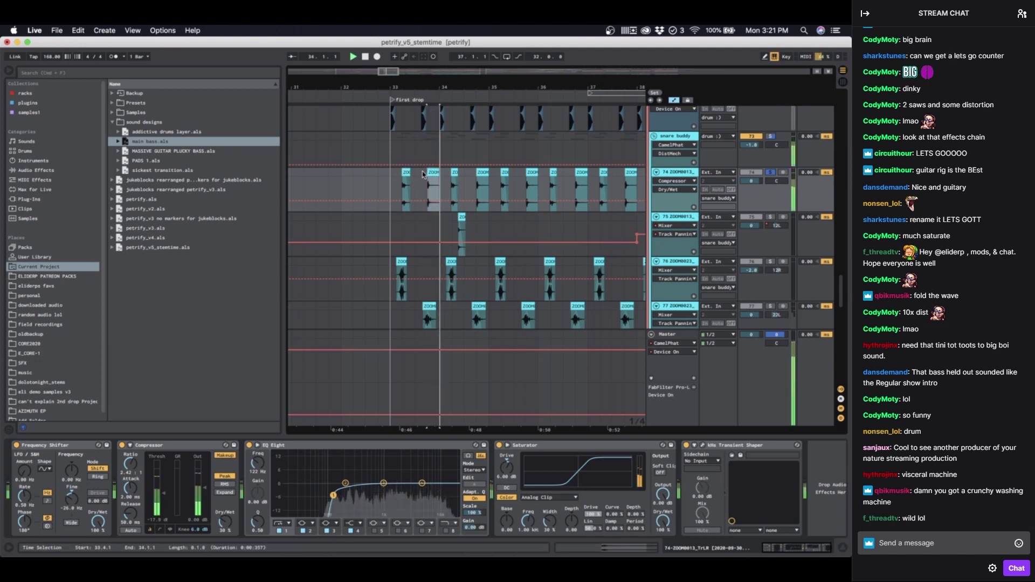
{"action": "left_click", "coordinate": [403, 188]}
{"action": "key", "text": "space"}
{"action": "key", "text": "space"}
{"action": "scroll", "coordinate": [445, 188], "scroll_direction": "up", "scroll_amount": 2}
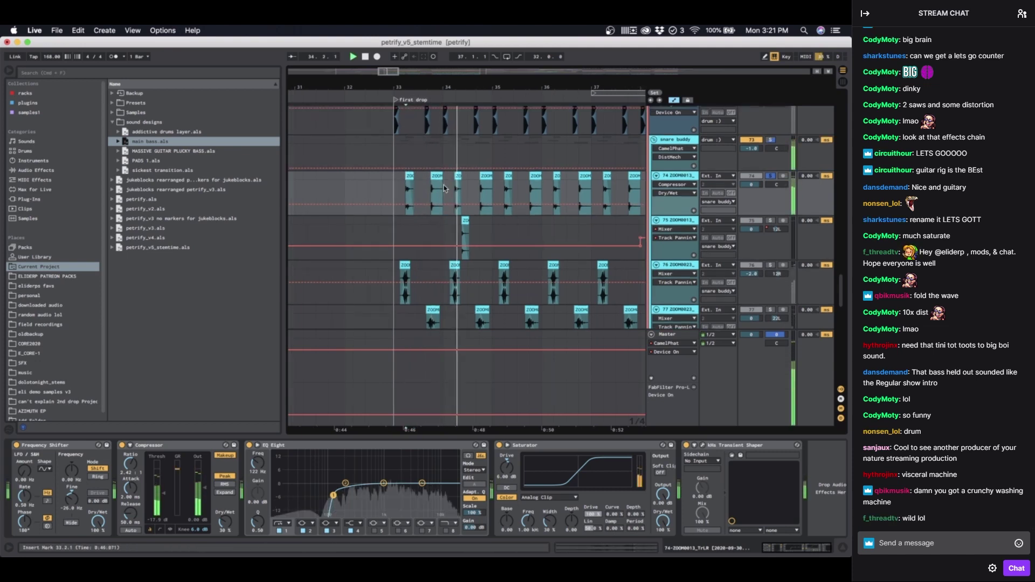
{"action": "scroll", "coordinate": [557, 416], "scroll_direction": "left", "scroll_amount": 1}
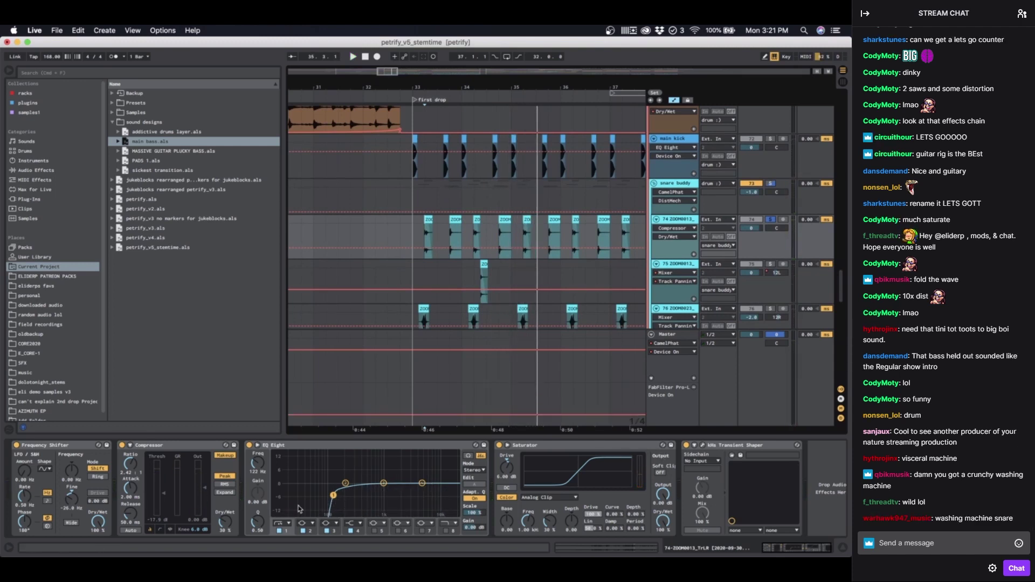
Step: Replay the soloed track 74 snare layer briefly from bar 33.2.1
{"action": "key", "text": "space"}
{"action": "key", "text": "space"}
{"action": "scroll", "coordinate": [449, 243], "scroll_direction": "down", "scroll_amount": 1}
{"action": "scroll", "coordinate": [449, 243], "scroll_direction": "right", "scroll_amount": 1}
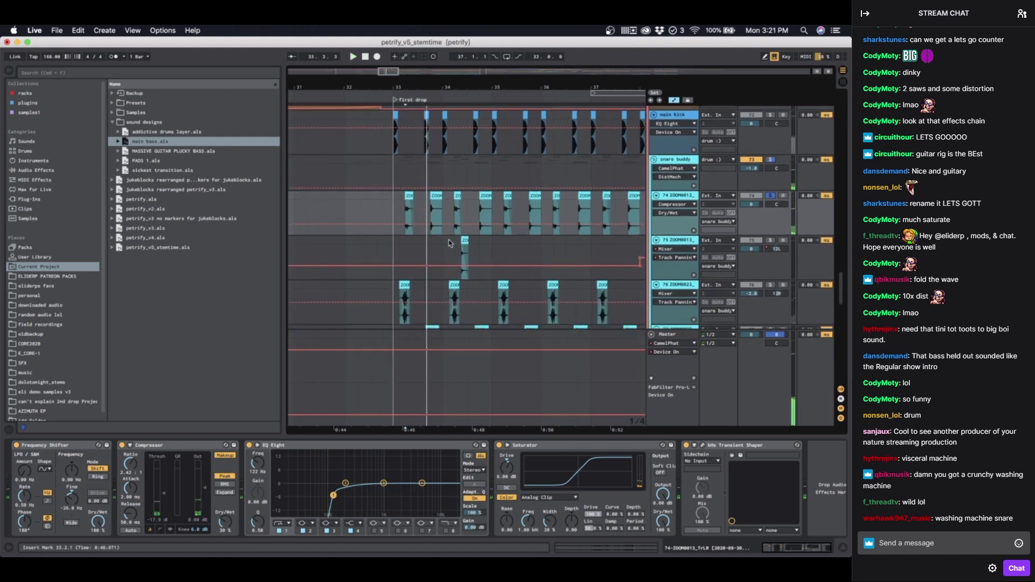
Step: Solo the 75-ZOOM0013 track and play its first drop clip from bar 34.2.1
{"action": "left_click", "coordinate": [455, 241]}
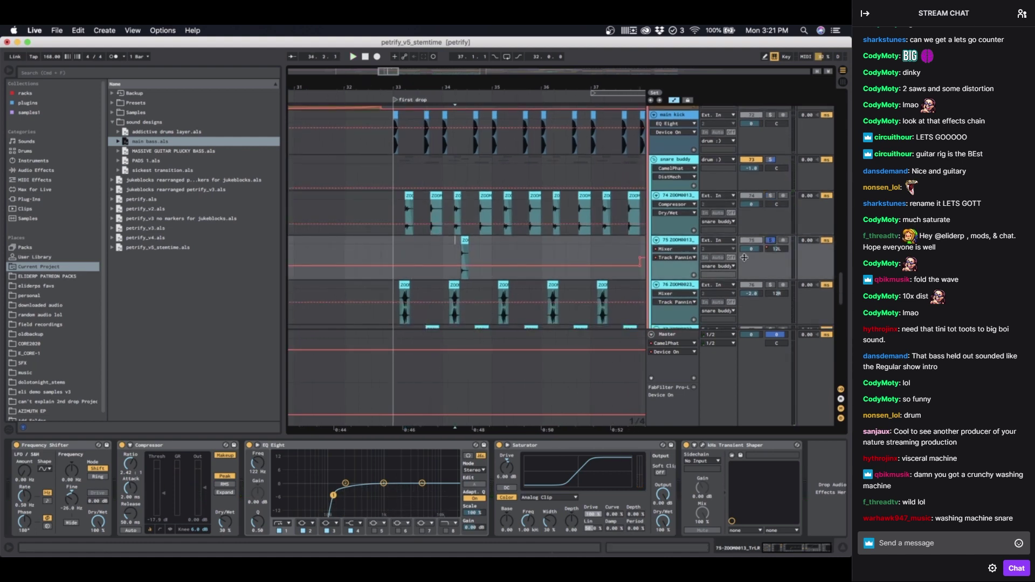
{"action": "key", "text": "space"}
{"action": "scroll", "coordinate": [608, 249], "scroll_direction": "down", "scroll_amount": 1}
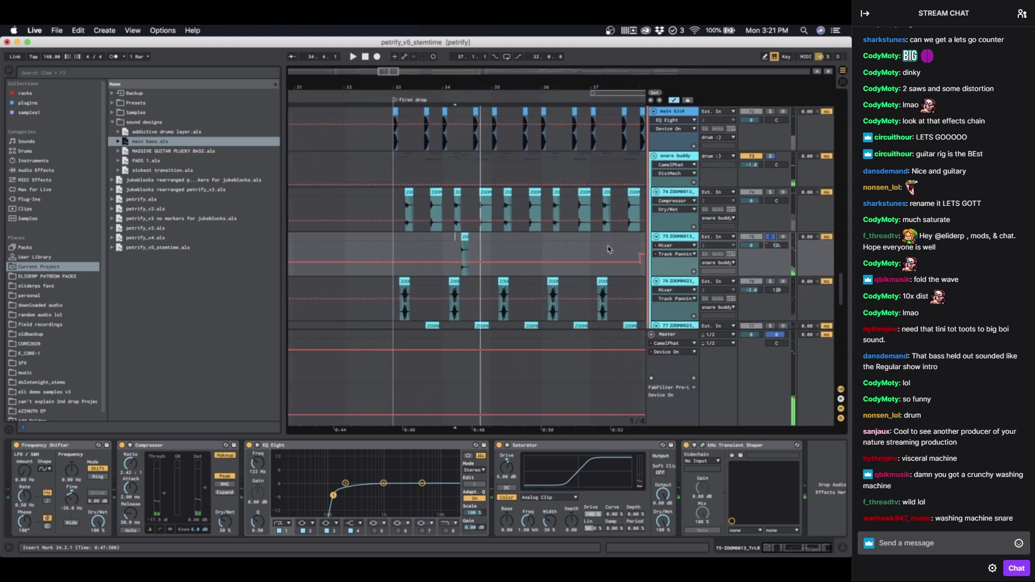
Step: Solo the 76-ZOOM0023 track and play its snare layer clips from bar 33.1.1
{"action": "scroll", "coordinate": [609, 249], "scroll_direction": "down", "scroll_amount": 2}
{"action": "scroll", "coordinate": [599, 247], "scroll_direction": "left", "scroll_amount": 3}
{"action": "left_click", "coordinate": [468, 234]}
{"action": "key", "text": "space"}
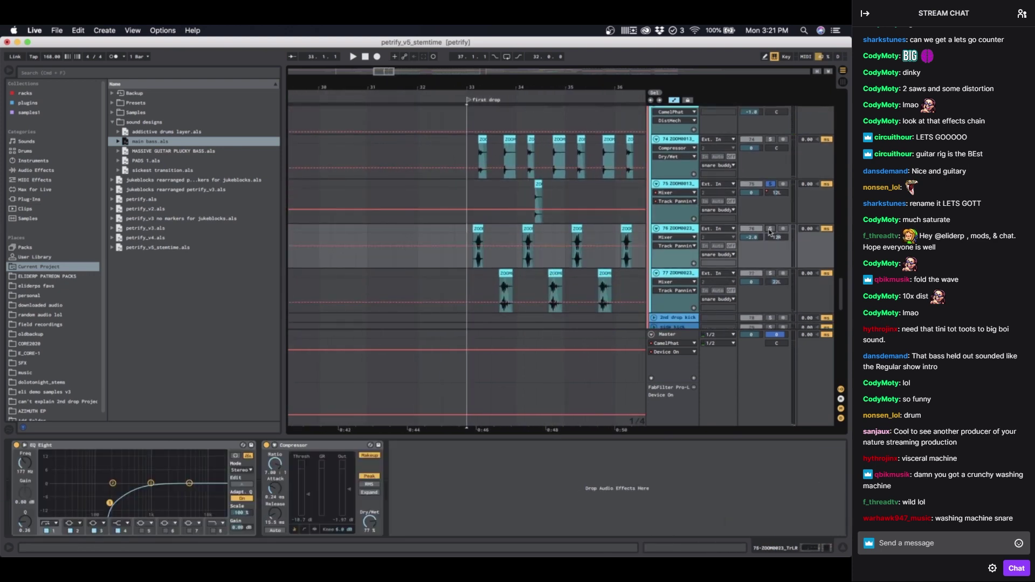
{"action": "left_click", "coordinate": [771, 229]}
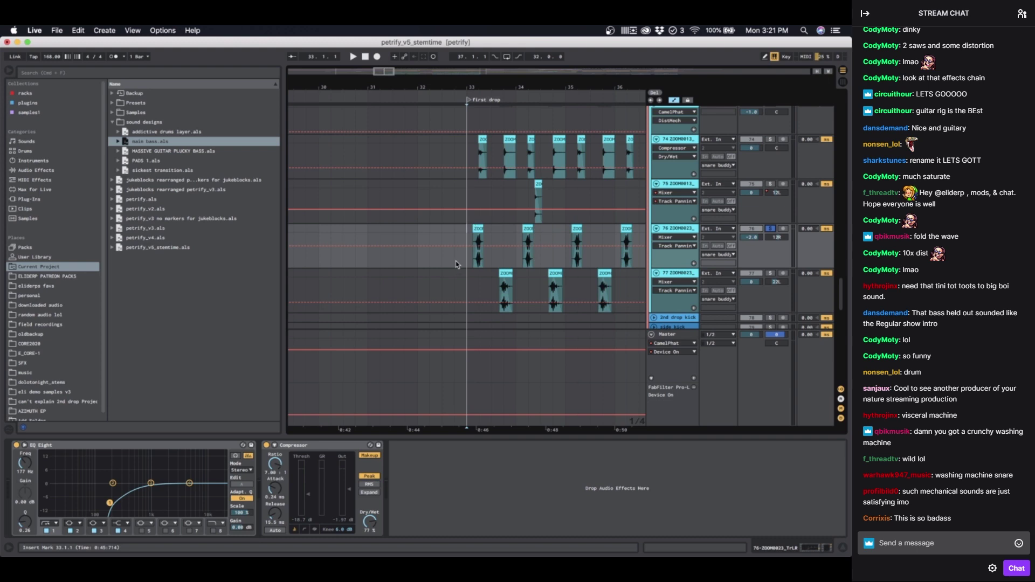
{"action": "scroll", "coordinate": [461, 238], "scroll_direction": "down", "scroll_amount": 1}
{"action": "scroll", "coordinate": [461, 238], "scroll_direction": "right", "scroll_amount": 2}
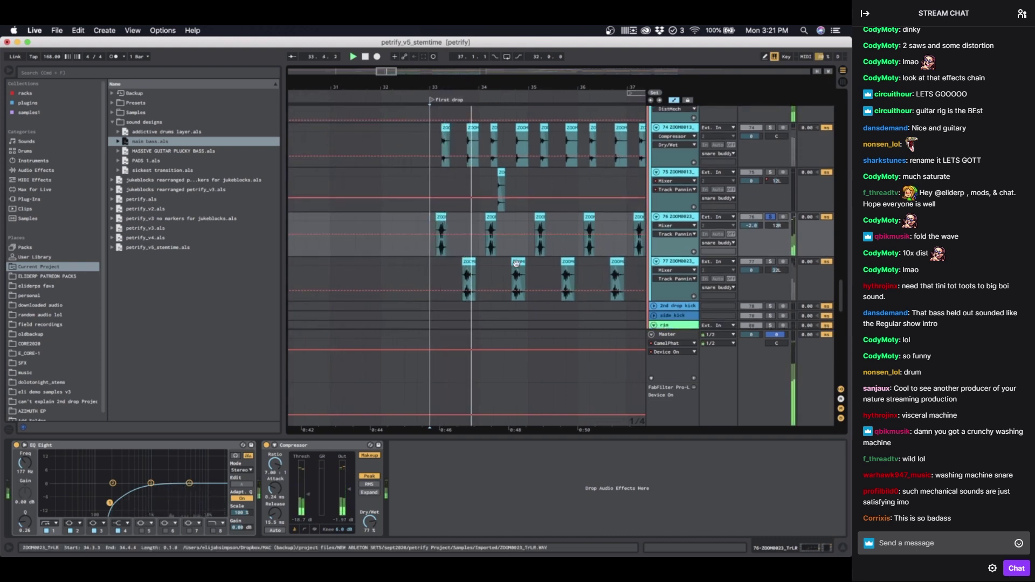
{"action": "scroll", "coordinate": [506, 279], "scroll_direction": "right", "scroll_amount": 3}
Step: Solo the 77-ZOOM0023 track and play its first clip from bar 33.3.3
{"action": "left_click", "coordinate": [386, 258]}
{"action": "key", "text": "space"}
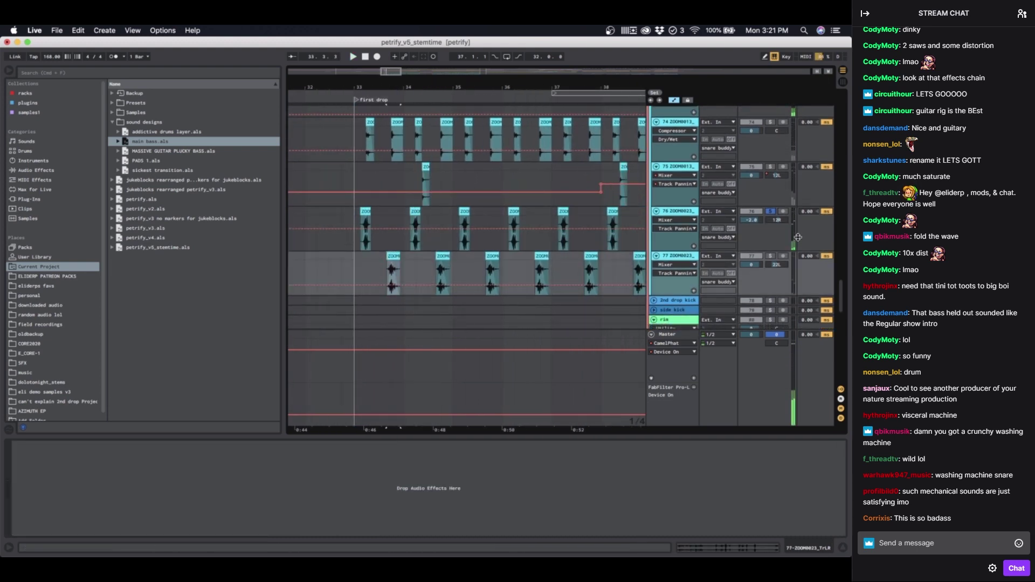
{"action": "left_click", "coordinate": [770, 256]}
{"action": "key", "text": "space"}
{"action": "key", "text": "space"}
{"action": "key", "text": "space"}
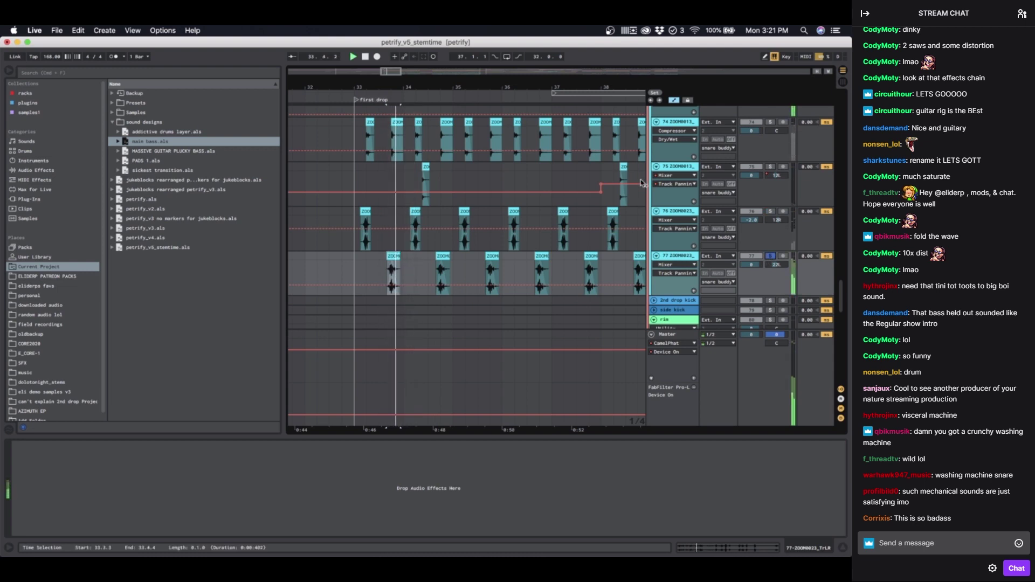
Step: Solo the whole snare buddy group and play all its layers together from bar 33.1.1
{"action": "scroll", "coordinate": [661, 183], "scroll_direction": "up", "scroll_amount": 3}
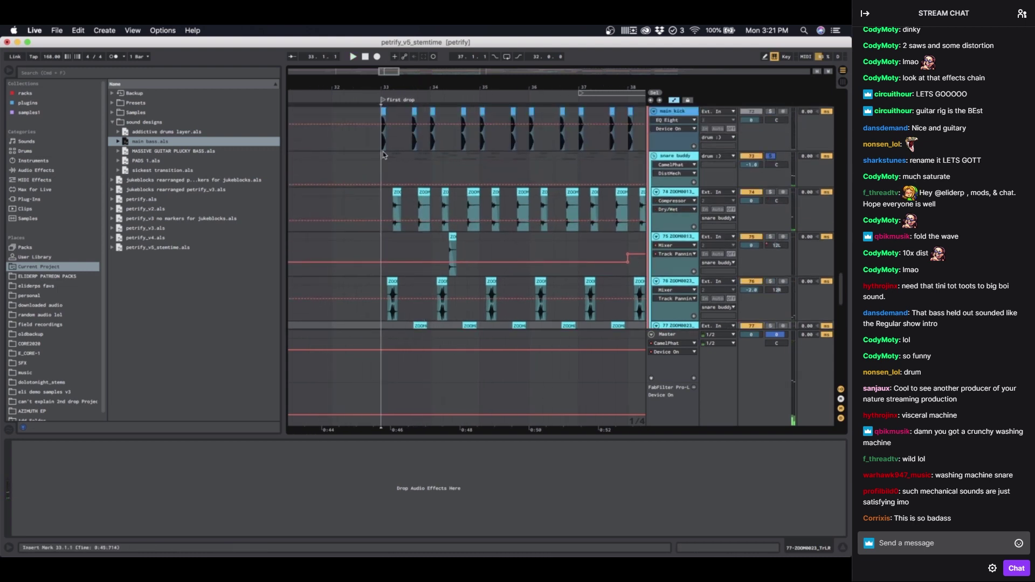
{"action": "left_click", "coordinate": [382, 143]}
{"action": "scroll", "coordinate": [383, 151], "scroll_direction": "down", "scroll_amount": 1}
{"action": "key", "text": "space"}
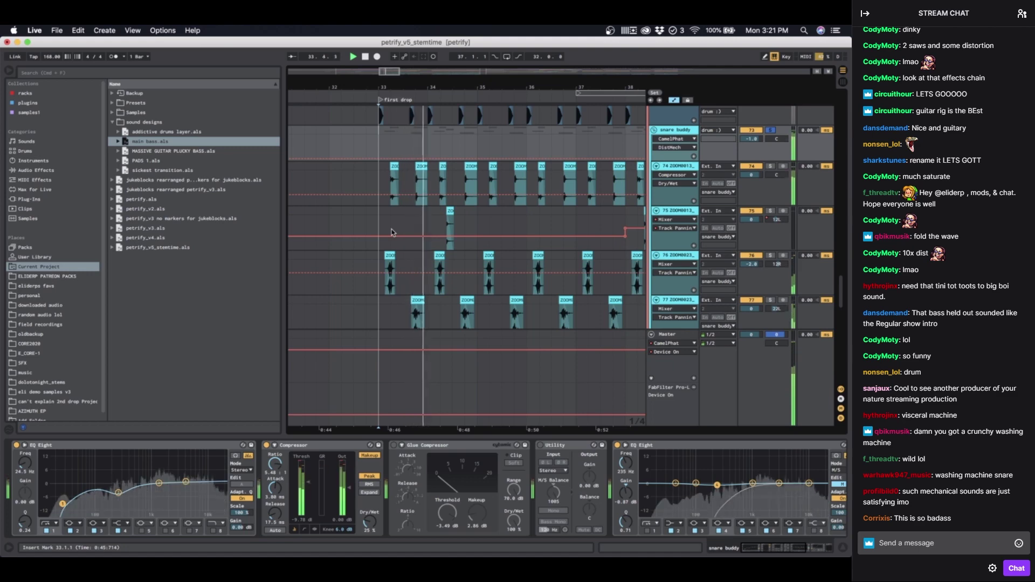
{"action": "scroll", "coordinate": [391, 229], "scroll_direction": "down", "scroll_amount": 2}
{"action": "scroll", "coordinate": [391, 228], "scroll_direction": "right", "scroll_amount": 1}
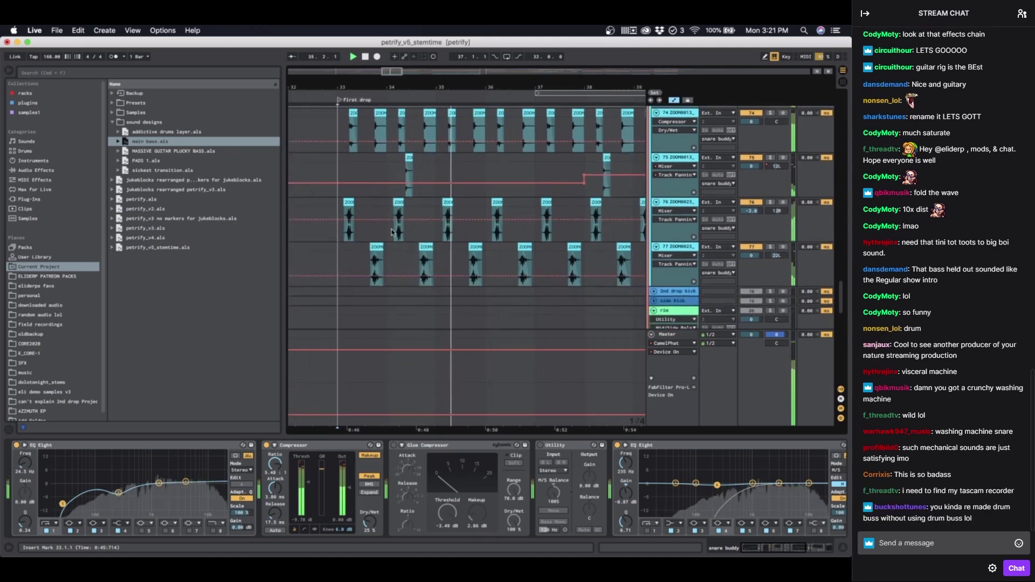
Step: Stop playback and review the snare buddy group's effect chain through to the Saturator and CamelPhat
{"action": "scroll", "coordinate": [392, 232], "scroll_direction": "up", "scroll_amount": 5}
{"action": "scroll", "coordinate": [392, 232], "scroll_direction": "left", "scroll_amount": 1}
{"action": "left_click", "coordinate": [674, 205]}
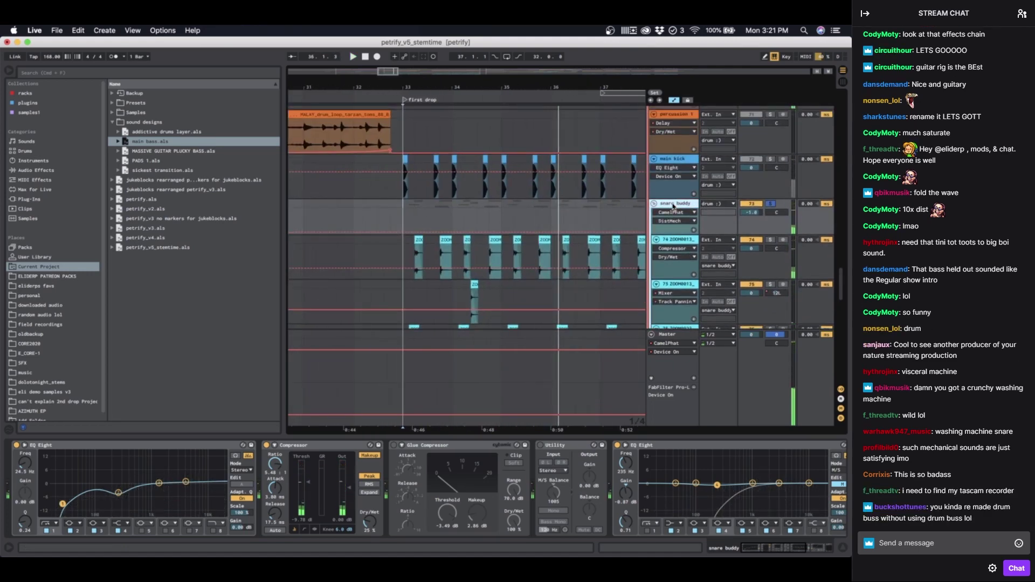
{"action": "scroll", "coordinate": [558, 499], "scroll_direction": "right", "scroll_amount": 4}
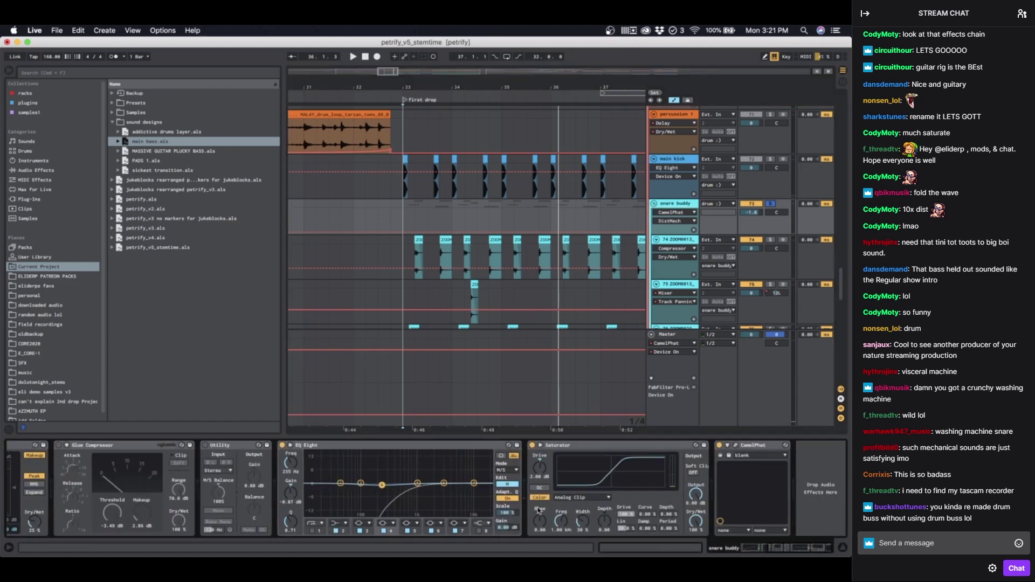
{"action": "scroll", "coordinate": [525, 502], "scroll_direction": "left", "scroll_amount": 4}
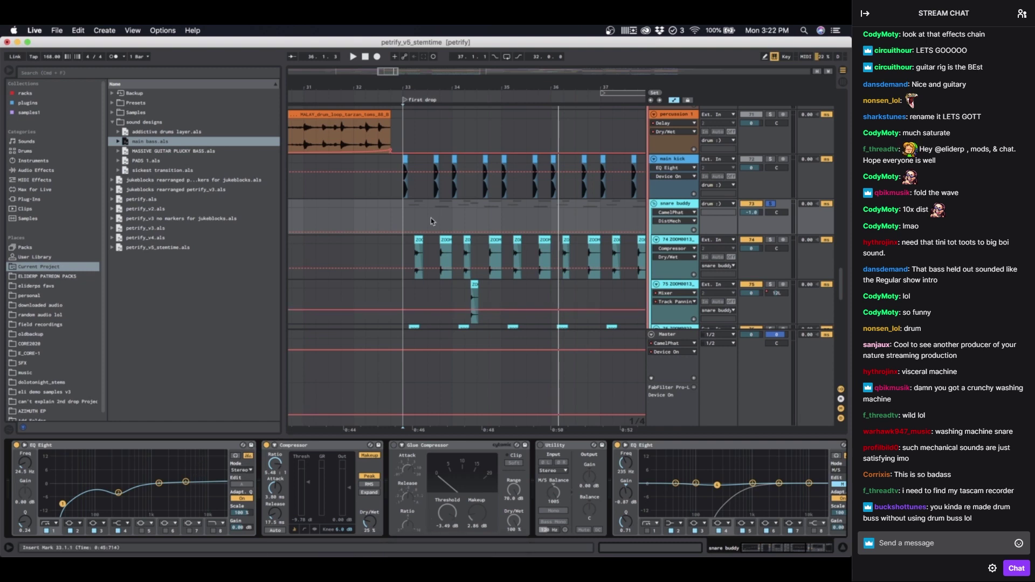
Step: Examine how the snare buddy layers' clips are placed around bar 33.2.1 and across the first drop
{"action": "left_click", "coordinate": [414, 215]}
{"action": "scroll", "coordinate": [415, 215], "scroll_direction": "up", "scroll_amount": 8}
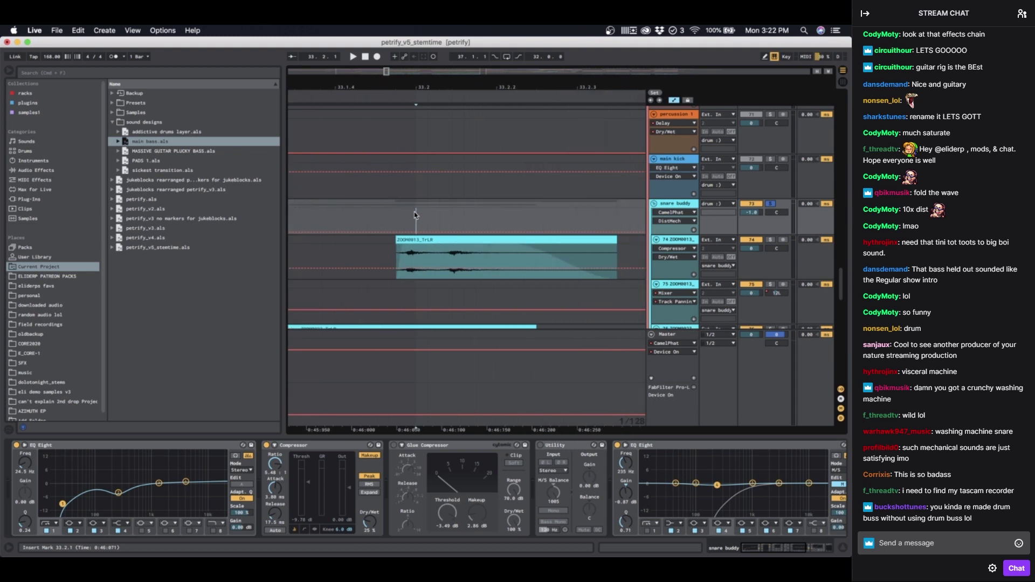
{"action": "scroll", "coordinate": [385, 211], "scroll_direction": "down", "scroll_amount": 6}
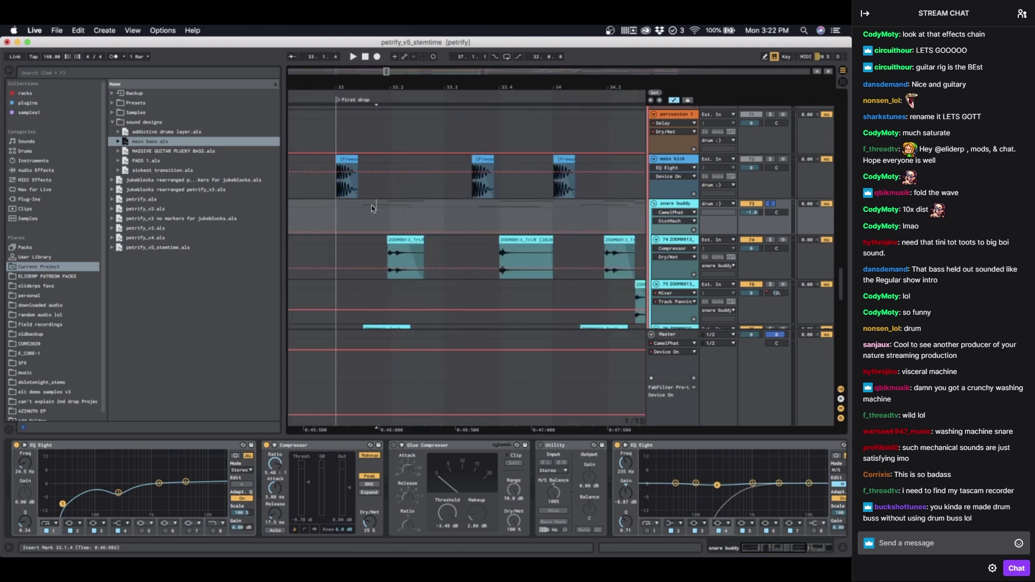
{"action": "left_click", "coordinate": [374, 205]}
{"action": "scroll", "coordinate": [367, 204], "scroll_direction": "down", "scroll_amount": 5}
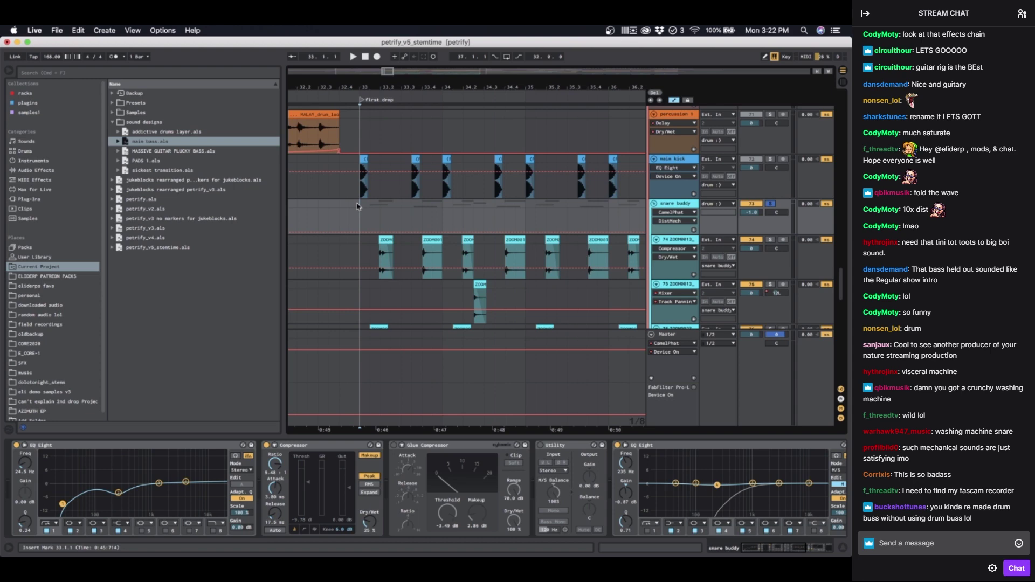
{"action": "scroll", "coordinate": [357, 202], "scroll_direction": "down", "scroll_amount": 5}
{"action": "scroll", "coordinate": [357, 202], "scroll_direction": "down", "scroll_amount": 5}
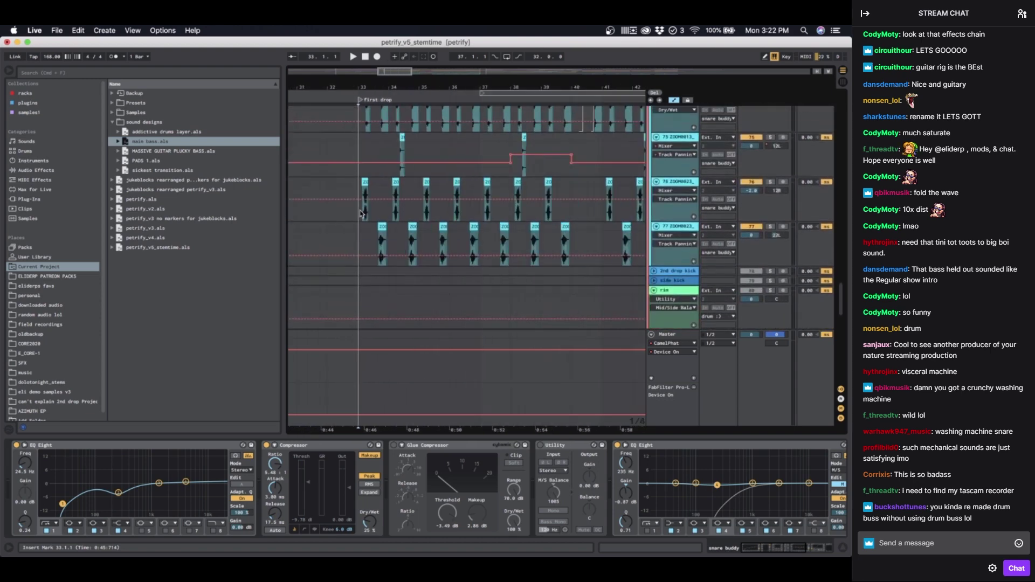
{"action": "scroll", "coordinate": [378, 216], "scroll_direction": "up", "scroll_amount": 5}
{"action": "scroll", "coordinate": [425, 254], "scroll_direction": "down", "scroll_amount": 10}
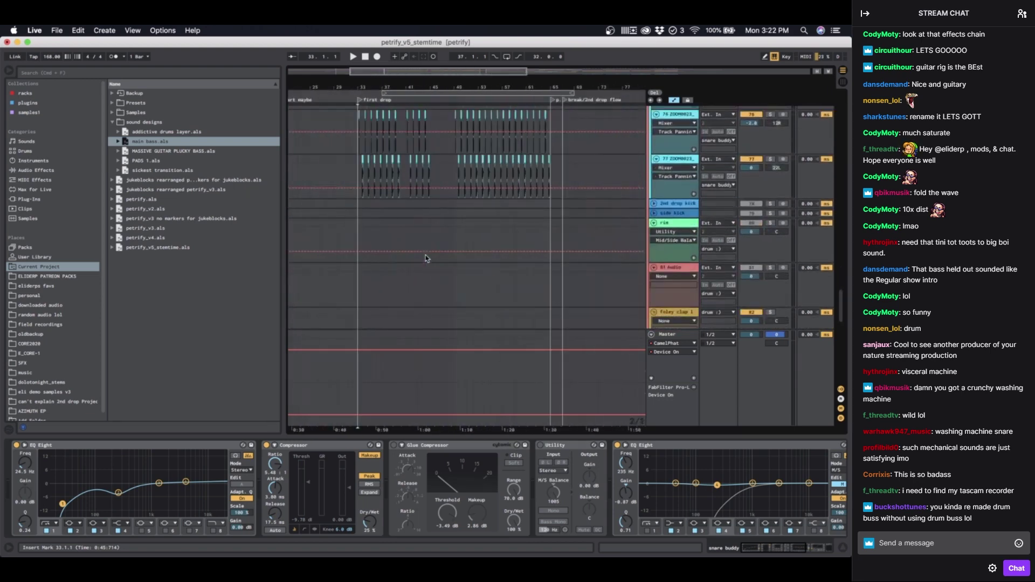
{"action": "scroll", "coordinate": [425, 254], "scroll_direction": "up", "scroll_amount": 4}
{"action": "scroll", "coordinate": [434, 253], "scroll_direction": "up", "scroll_amount": 6}
{"action": "scroll", "coordinate": [434, 253], "scroll_direction": "right", "scroll_amount": 3}
{"action": "scroll", "coordinate": [437, 255], "scroll_direction": "left", "scroll_amount": 10}
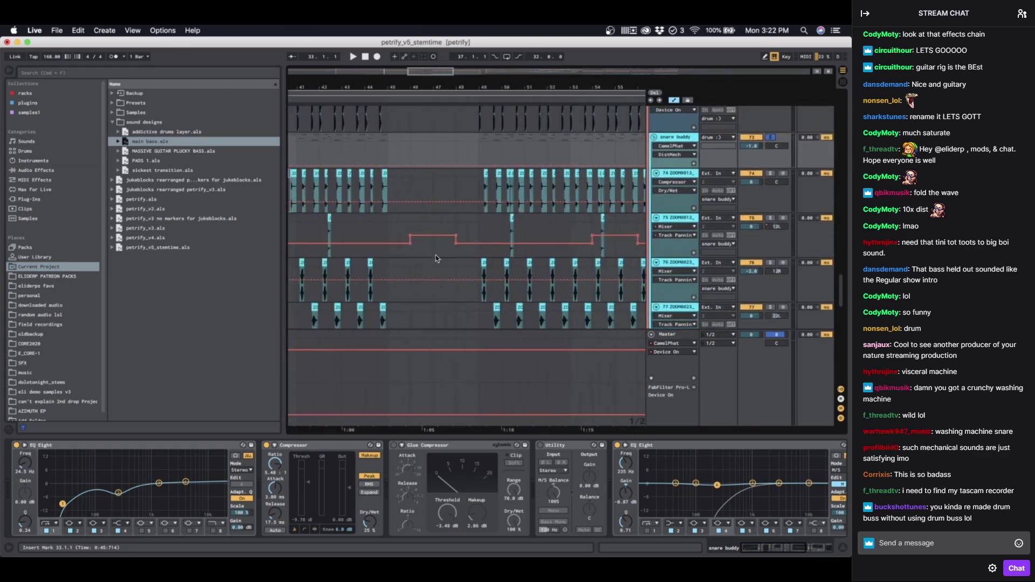
Step: Fold the main kick track and the snare buddy group
{"action": "scroll", "coordinate": [439, 251], "scroll_direction": "up", "scroll_amount": 3}
{"action": "left_click", "coordinate": [654, 171]}
{"action": "left_click", "coordinate": [653, 180]}
{"action": "scroll", "coordinate": [619, 189], "scroll_direction": "down", "scroll_amount": 1}
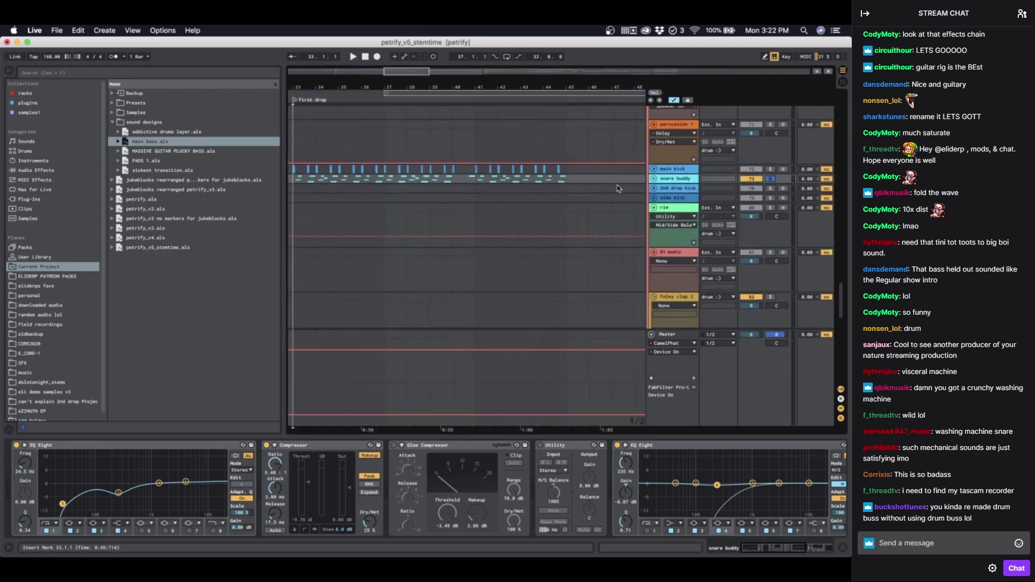
Step: Solo the foley 2 track and play its ZOOM0024_TrLR clip from bar 34.3.1
{"action": "scroll", "coordinate": [592, 196], "scroll_direction": "down", "scroll_amount": 4}
{"action": "scroll", "coordinate": [640, 197], "scroll_direction": "down", "scroll_amount": 5}
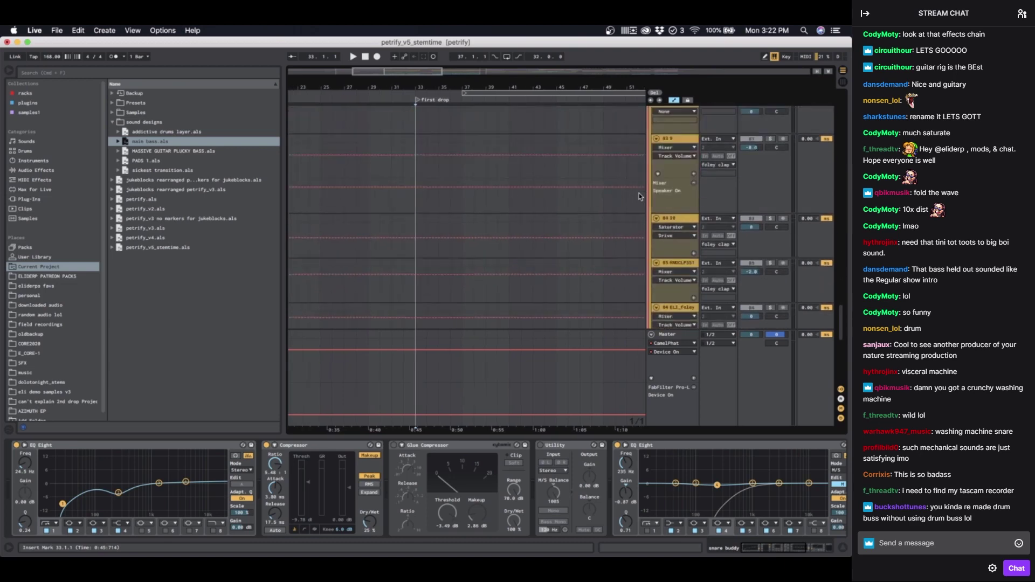
{"action": "double_click", "coordinate": [659, 178]}
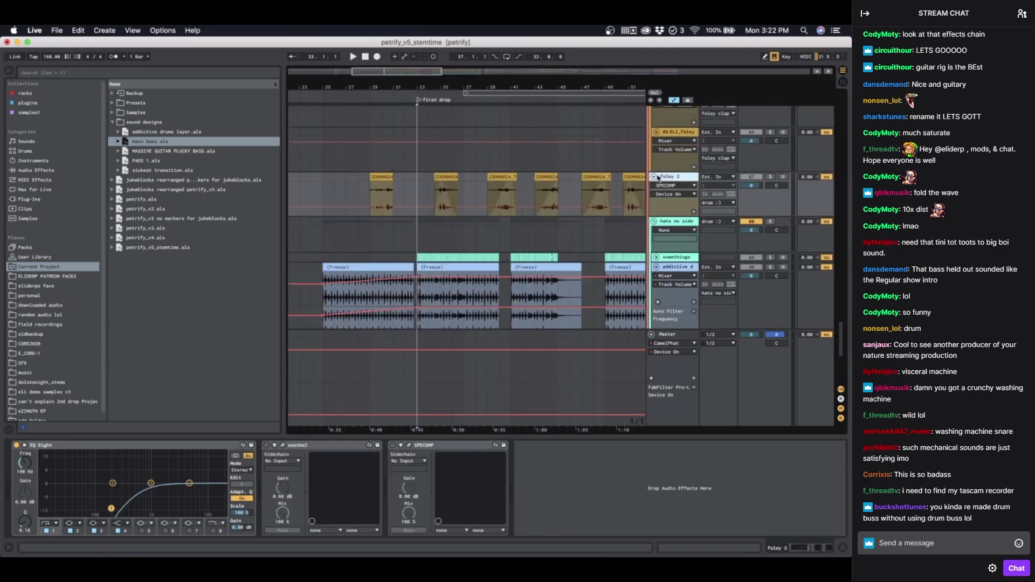
{"action": "left_click", "coordinate": [442, 191]}
{"action": "scroll", "coordinate": [445, 180], "scroll_direction": "up", "scroll_amount": 4}
{"action": "left_click", "coordinate": [446, 180]}
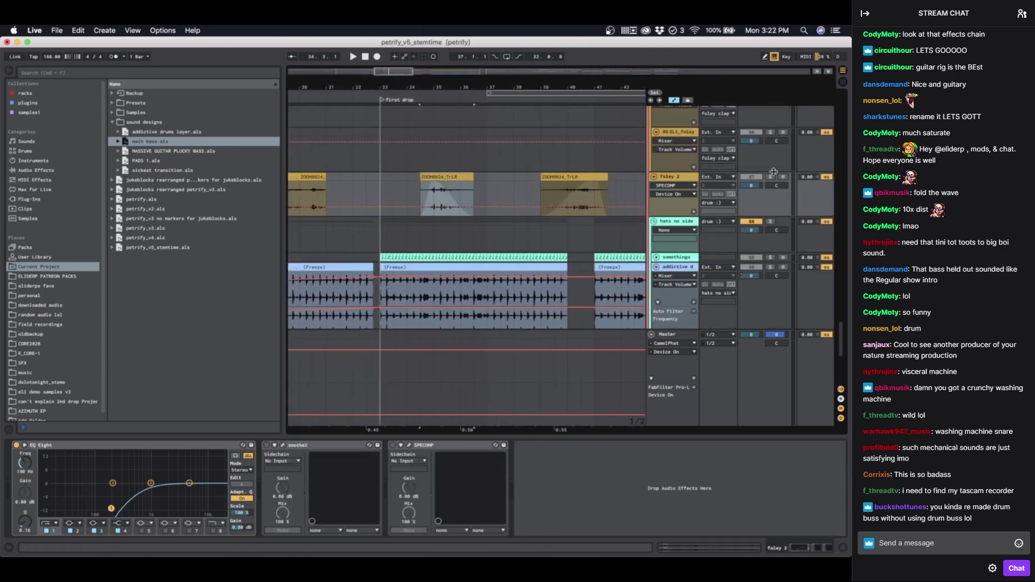
{"action": "key", "text": "space"}
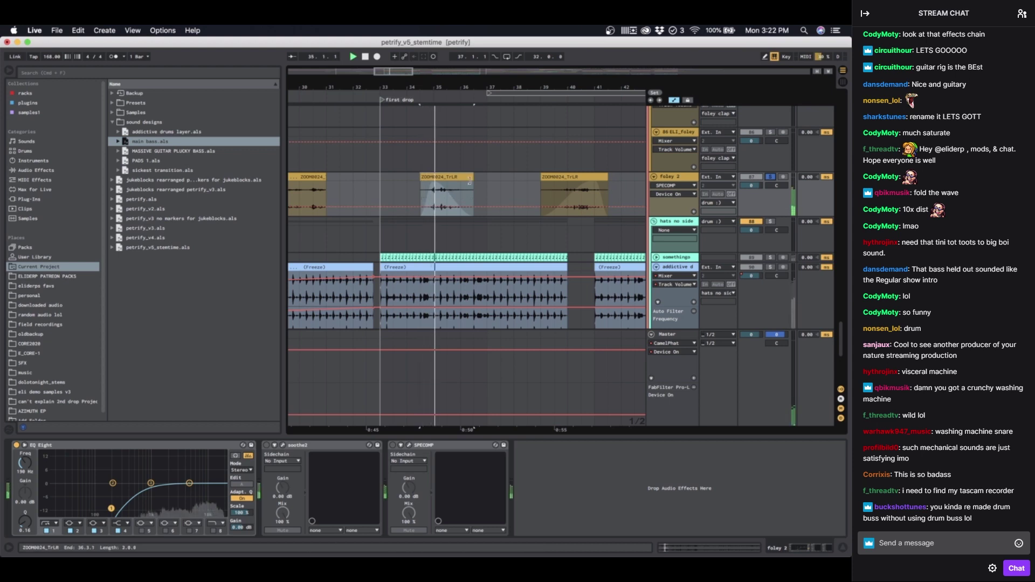
{"action": "scroll", "coordinate": [469, 198], "scroll_direction": "down", "scroll_amount": 3}
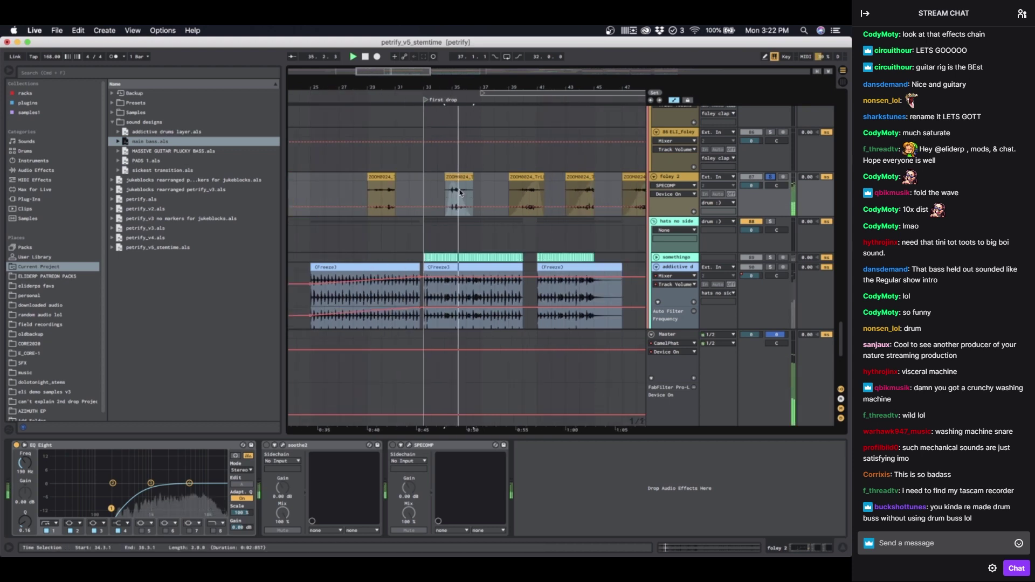
Step: Play further ZOOM0024_TrLR clips on foley 2, including the one at bar 43.4.1, then stop and select the track
{"action": "scroll", "coordinate": [523, 197], "scroll_direction": "right", "scroll_amount": 2}
{"action": "scroll", "coordinate": [523, 197], "scroll_direction": "up", "scroll_amount": 1}
{"action": "left_click", "coordinate": [520, 195]}
{"action": "scroll", "coordinate": [519, 195], "scroll_direction": "up", "scroll_amount": 3}
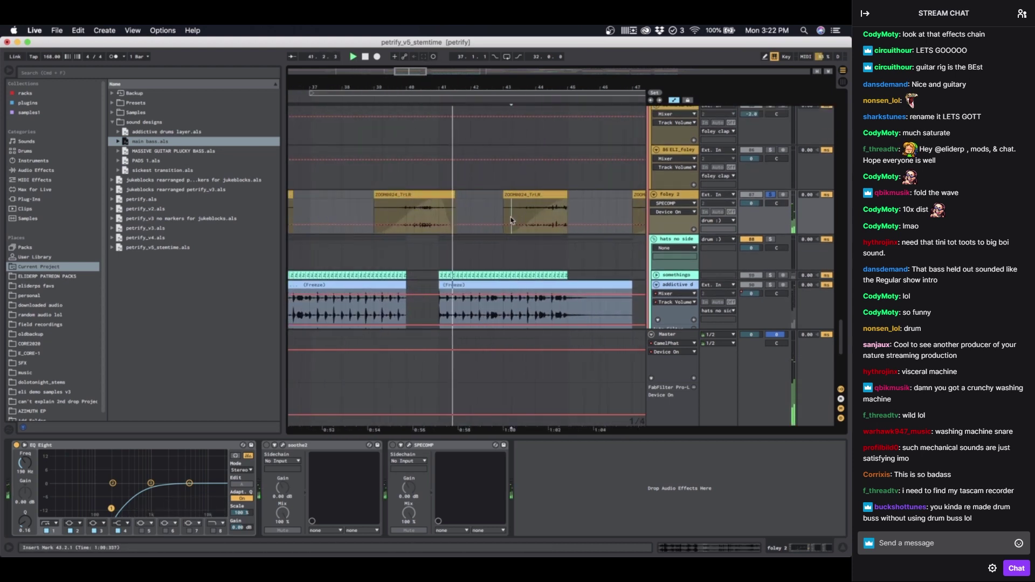
{"action": "left_click", "coordinate": [527, 218]}
{"action": "scroll", "coordinate": [527, 219], "scroll_direction": "down", "scroll_amount": 5}
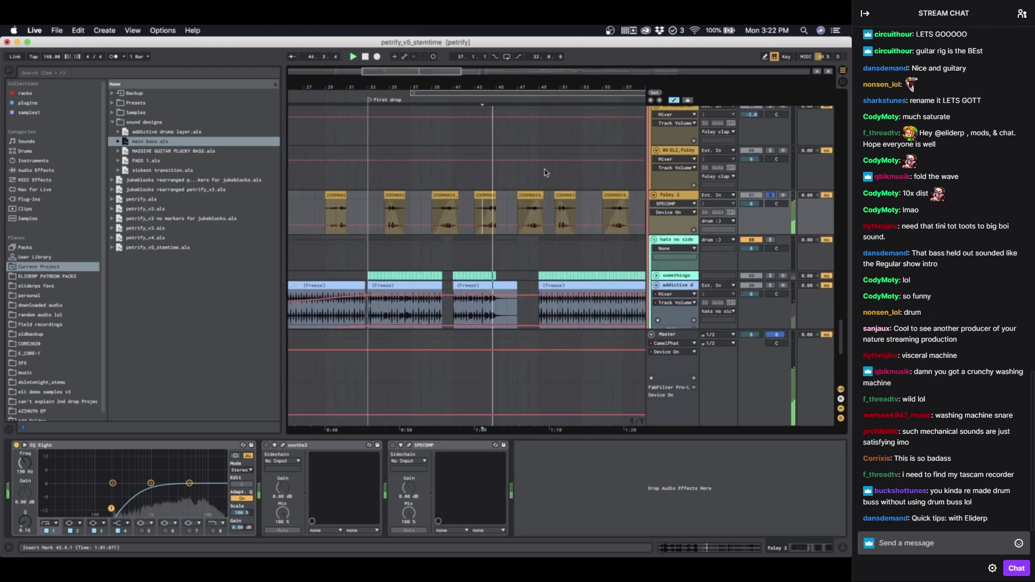
{"action": "left_click", "coordinate": [682, 196]}
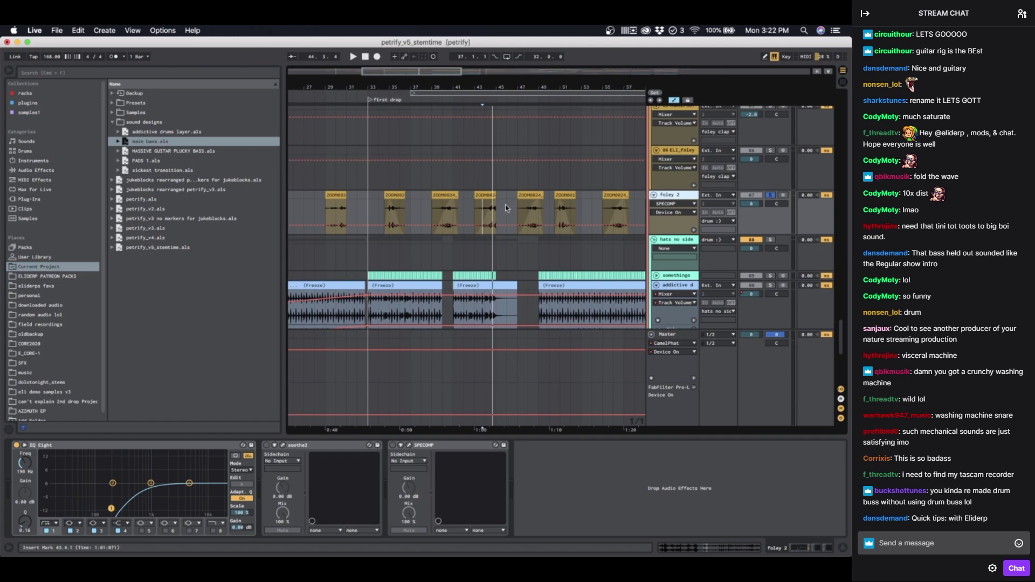
Step: Unfold the somethings track inside the hats group below foley 2
{"action": "scroll", "coordinate": [506, 209], "scroll_direction": "up", "scroll_amount": 4}
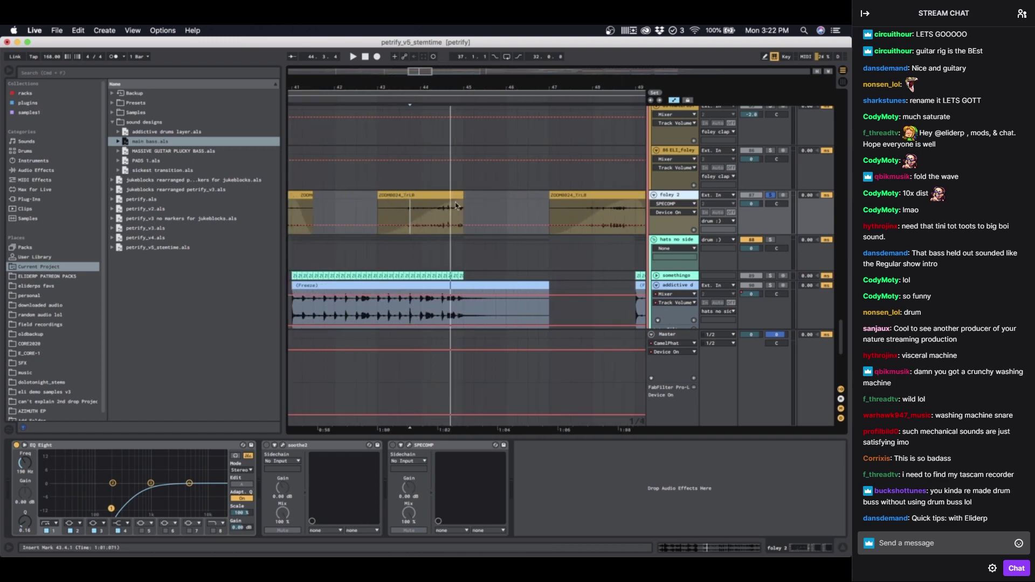
{"action": "scroll", "coordinate": [456, 206], "scroll_direction": "down", "scroll_amount": 3}
{"action": "scroll", "coordinate": [453, 203], "scroll_direction": "left", "scroll_amount": 3}
{"action": "scroll", "coordinate": [447, 198], "scroll_direction": "down", "scroll_amount": 2}
{"action": "scroll", "coordinate": [445, 198], "scroll_direction": "down", "scroll_amount": 2}
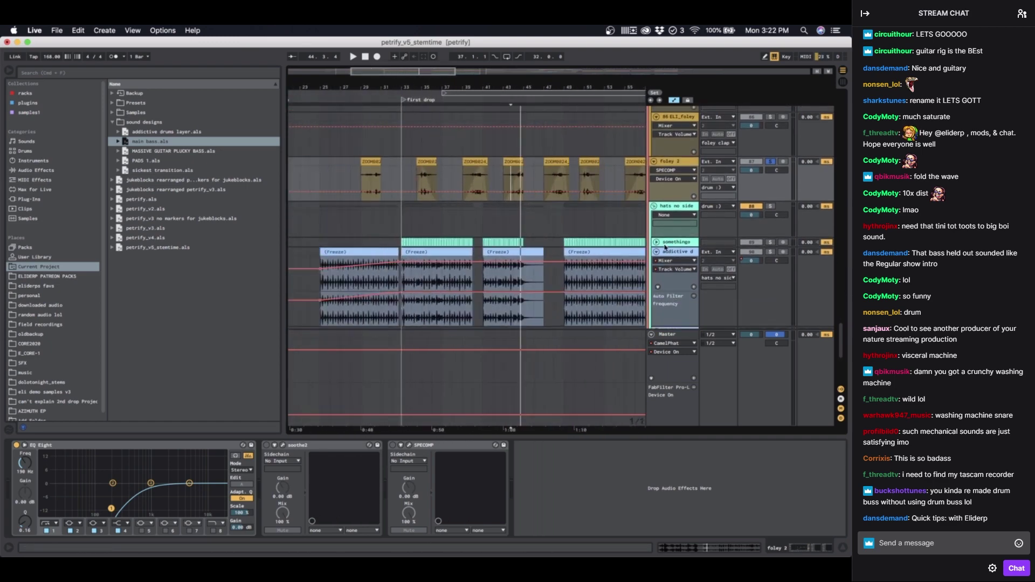
{"action": "left_click", "coordinate": [656, 242]}
{"action": "scroll", "coordinate": [413, 240], "scroll_direction": "up", "scroll_amount": 5}
{"action": "scroll", "coordinate": [400, 213], "scroll_direction": "down", "scroll_amount": 2}
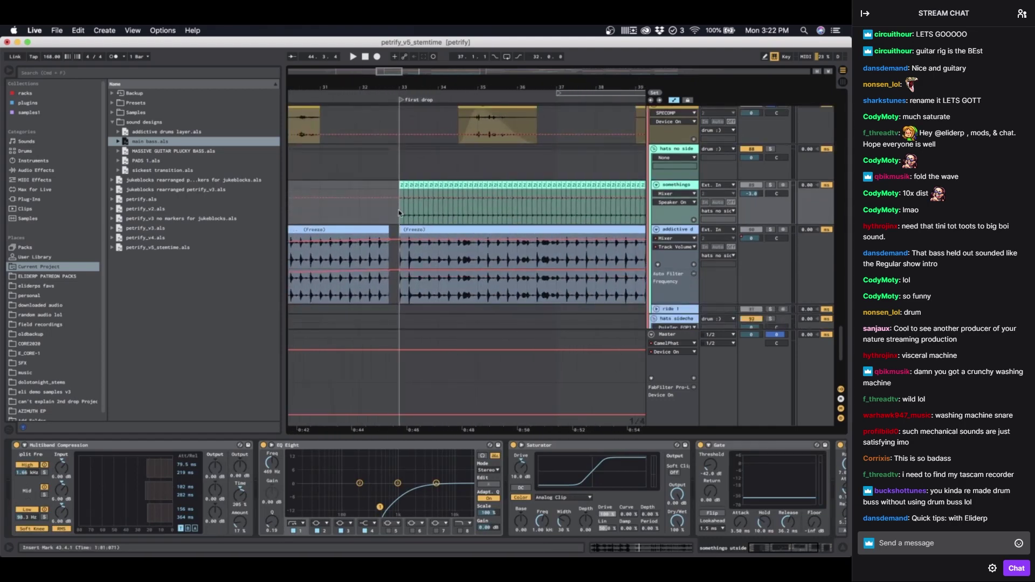
Step: Solo the somethings hat track and play it from the first drop at bar 33.1.1
{"action": "left_click", "coordinate": [399, 213]}
{"action": "key", "text": "minus"}
{"action": "key", "text": "minus"}
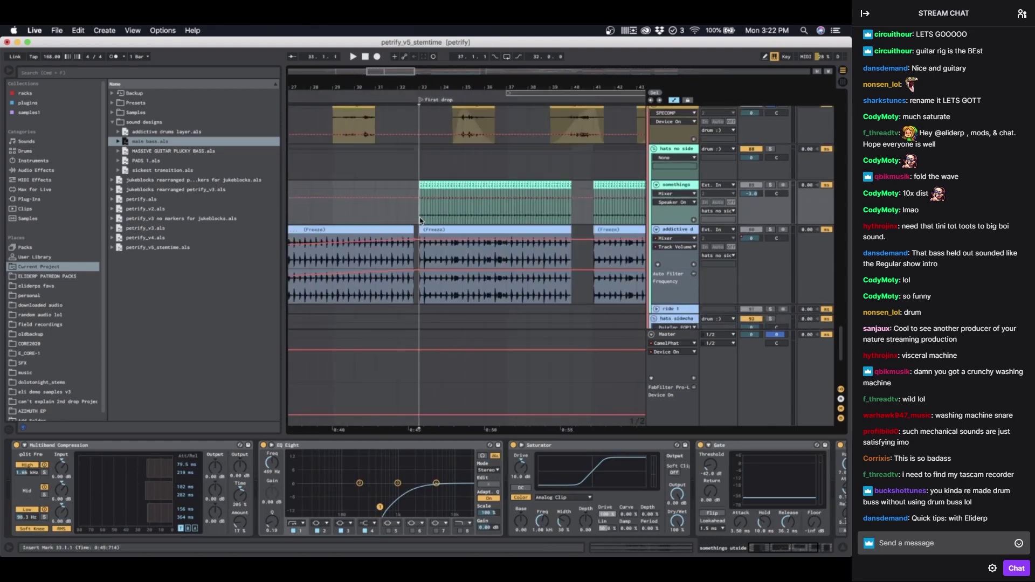
{"action": "key", "text": "minus"}
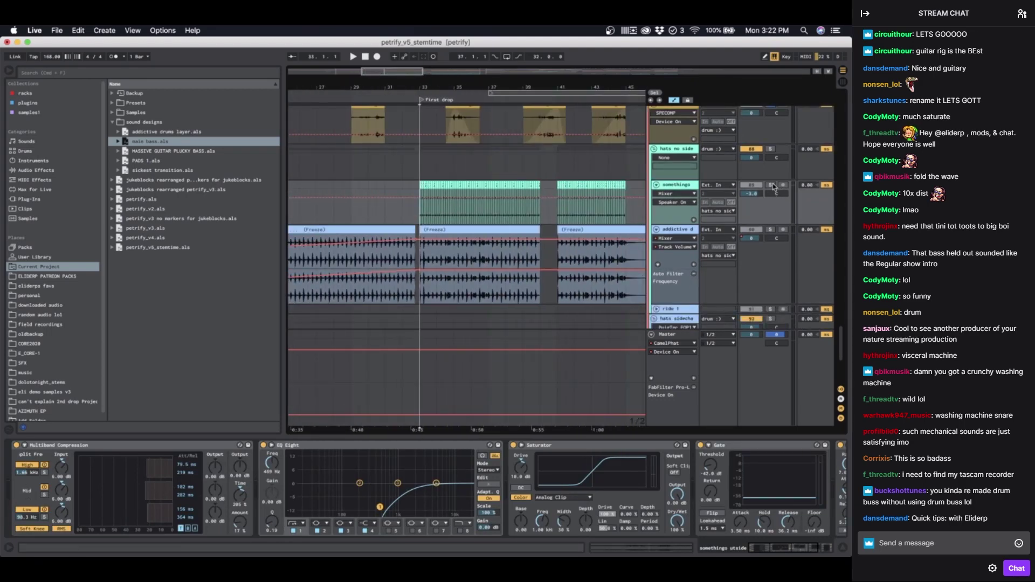
{"action": "key", "text": "space"}
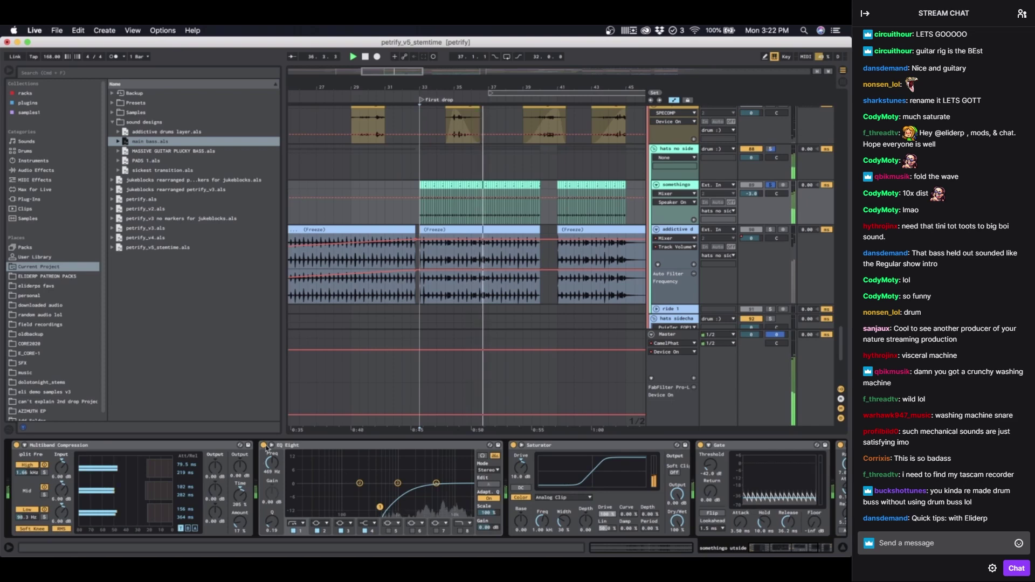
Step: Solo the addictive drums hat track and play it from the first drop at bar 33.1.1
{"action": "scroll", "coordinate": [519, 463], "scroll_direction": "right", "scroll_amount": 5}
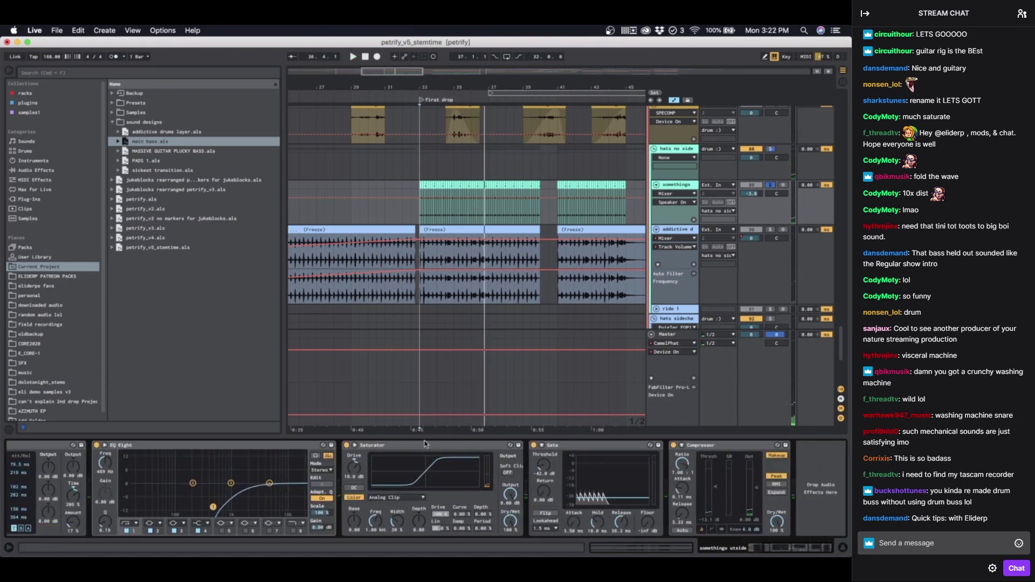
{"action": "left_click", "coordinate": [429, 231]}
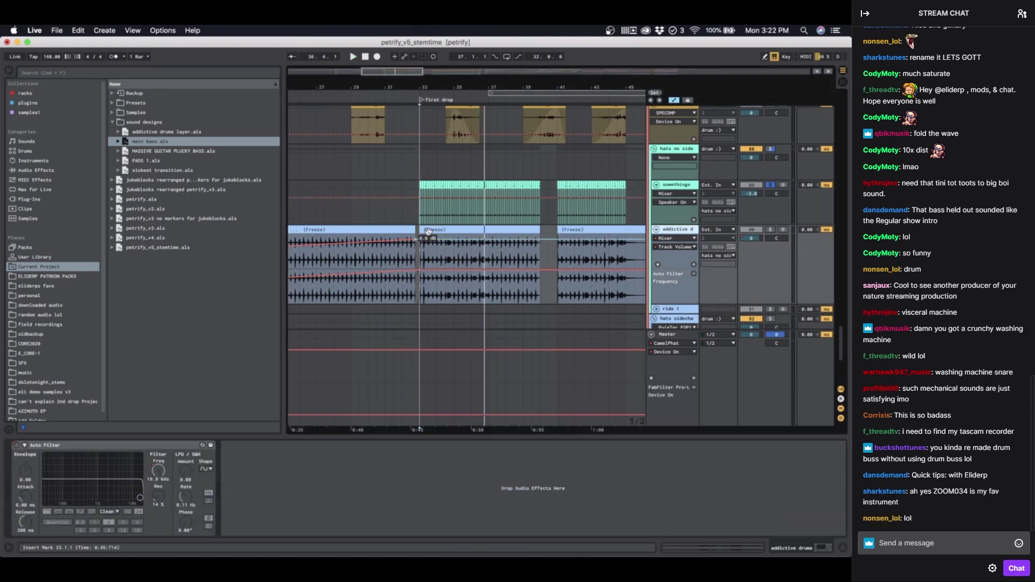
{"action": "scroll", "coordinate": [429, 231], "scroll_direction": "up", "scroll_amount": 5}
{"action": "scroll", "coordinate": [430, 231], "scroll_direction": "down", "scroll_amount": 5}
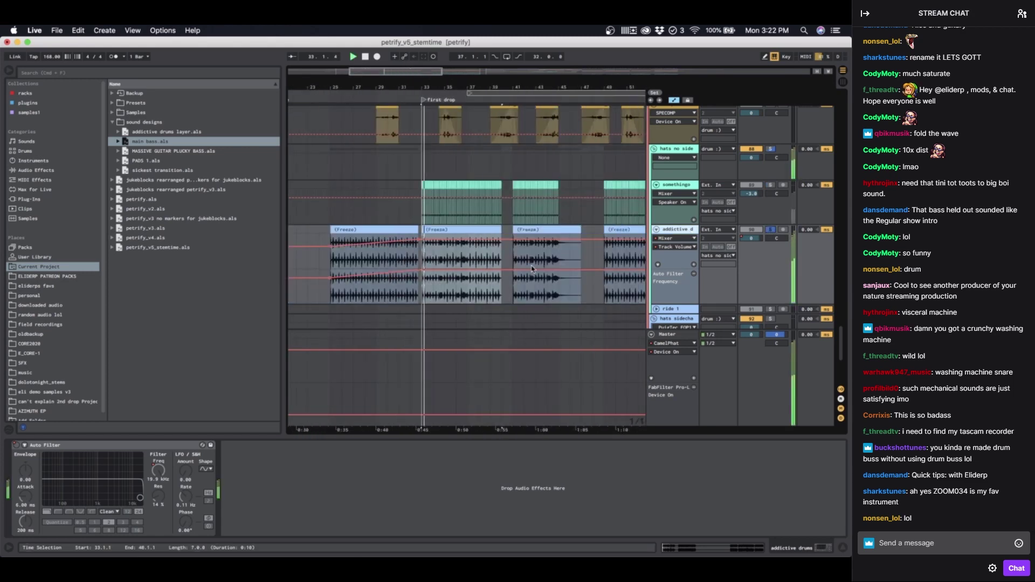
Step: Play the addictive drums track's longer frozen clip from bar 49.1.1, then stop playback
{"action": "scroll", "coordinate": [531, 269], "scroll_direction": "right", "scroll_amount": 5}
{"action": "scroll", "coordinate": [531, 269], "scroll_direction": "down", "scroll_amount": 2}
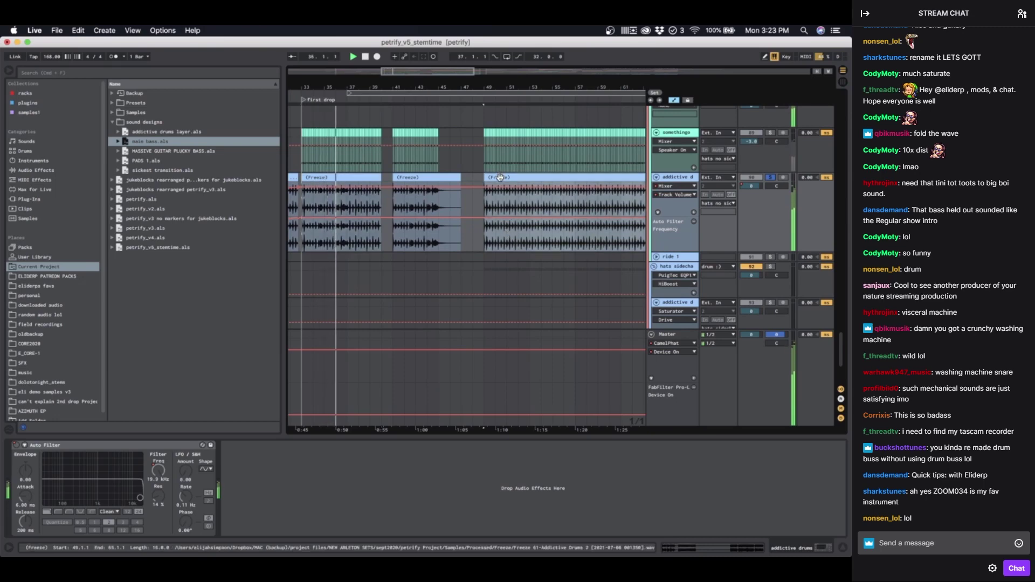
{"action": "scroll", "coordinate": [501, 173], "scroll_direction": "down", "scroll_amount": 3}
{"action": "key", "text": "space"}
{"action": "key", "text": "space"}
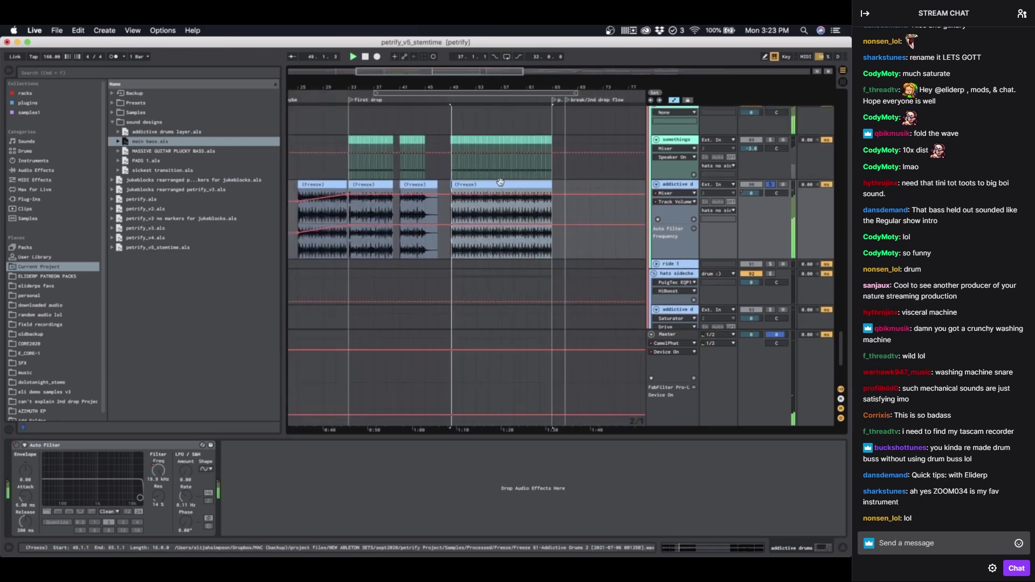
Step: Look through the lead, pad and drum tracks for the remaining hat layers, ending at the hats sidechain group
{"action": "scroll", "coordinate": [500, 185], "scroll_direction": "up", "scroll_amount": 10}
{"action": "scroll", "coordinate": [501, 185], "scroll_direction": "left", "scroll_amount": 3}
{"action": "scroll", "coordinate": [500, 184], "scroll_direction": "up", "scroll_amount": 10}
{"action": "scroll", "coordinate": [500, 185], "scroll_direction": "left", "scroll_amount": 2}
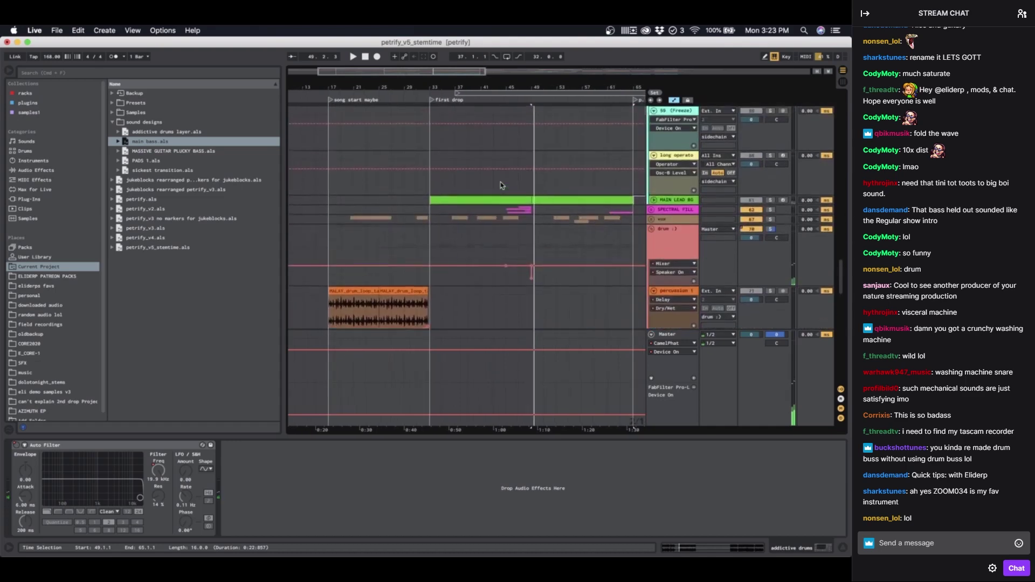
{"action": "scroll", "coordinate": [500, 185], "scroll_direction": "down", "scroll_amount": 10}
{"action": "scroll", "coordinate": [500, 185], "scroll_direction": "right", "scroll_amount": 2}
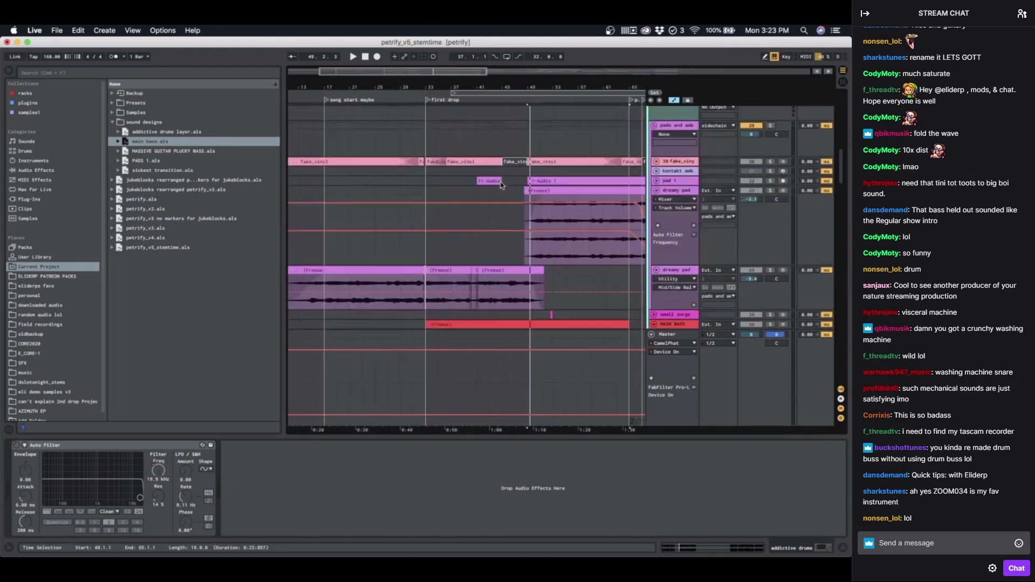
{"action": "scroll", "coordinate": [565, 276], "scroll_direction": "down", "scroll_amount": 10}
{"action": "scroll", "coordinate": [565, 277], "scroll_direction": "right", "scroll_amount": 3}
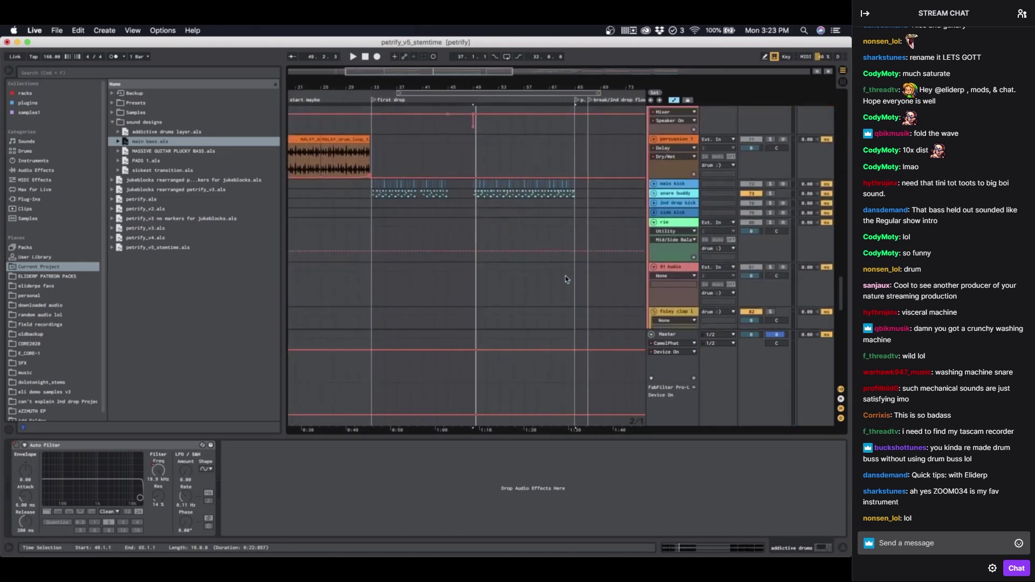
{"action": "scroll", "coordinate": [565, 277], "scroll_direction": "left", "scroll_amount": 3}
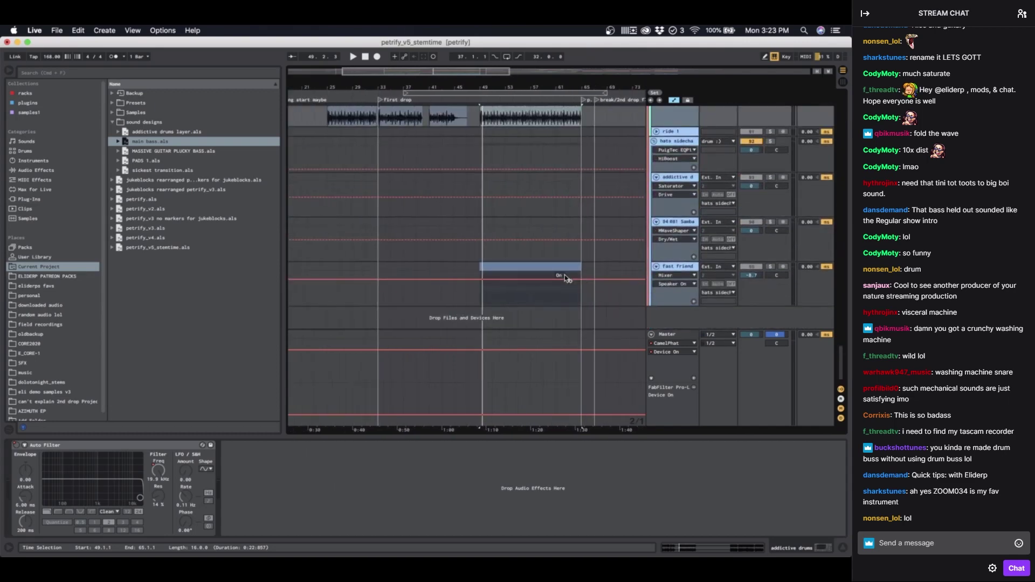
Step: Solo the fast friend track in the hats sidechain group and play it from bar 49.1.1
{"action": "scroll", "coordinate": [499, 294], "scroll_direction": "up", "scroll_amount": 10}
{"action": "left_click", "coordinate": [499, 295]}
{"action": "scroll", "coordinate": [499, 295], "scroll_direction": "down", "scroll_amount": 10}
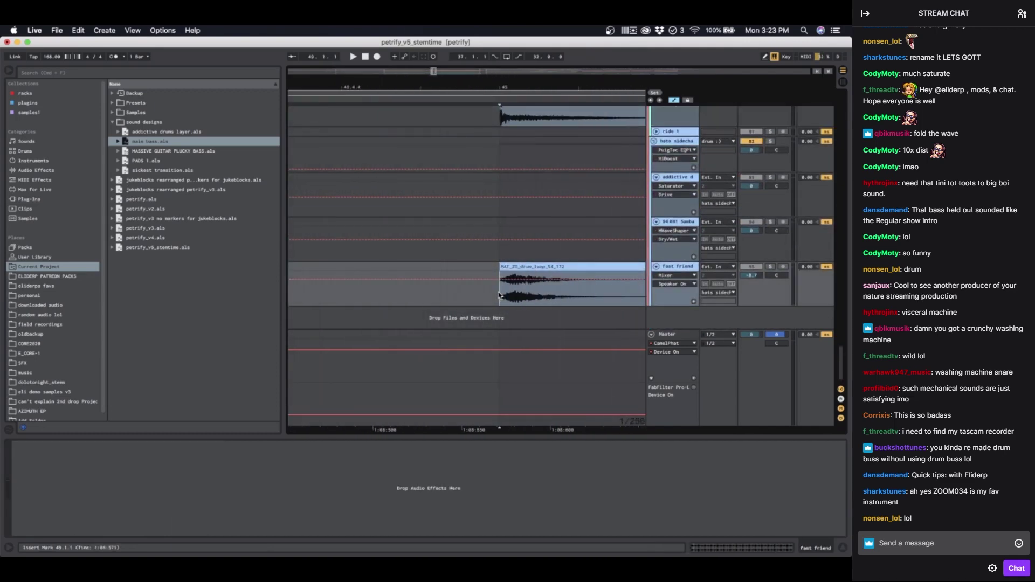
{"action": "left_click", "coordinate": [777, 267]}
{"action": "key", "text": "space"}
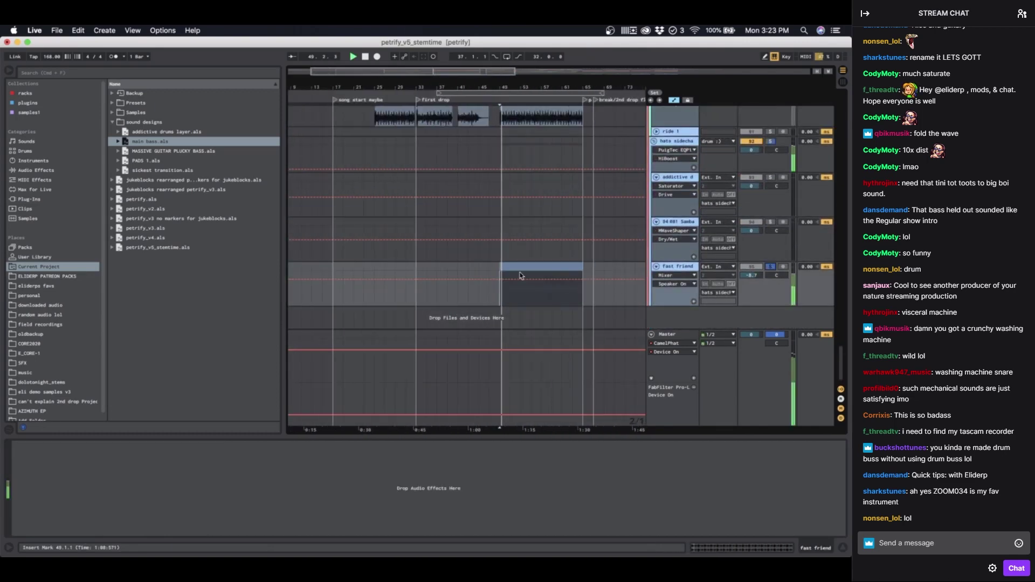
Step: Examine the chopped drum loop slices on the fast friend track up close and replay them from bar 49.1.1
{"action": "scroll", "coordinate": [437, 291], "scroll_direction": "up", "scroll_amount": 5}
{"action": "scroll", "coordinate": [436, 292], "scroll_direction": "up", "scroll_amount": 10}
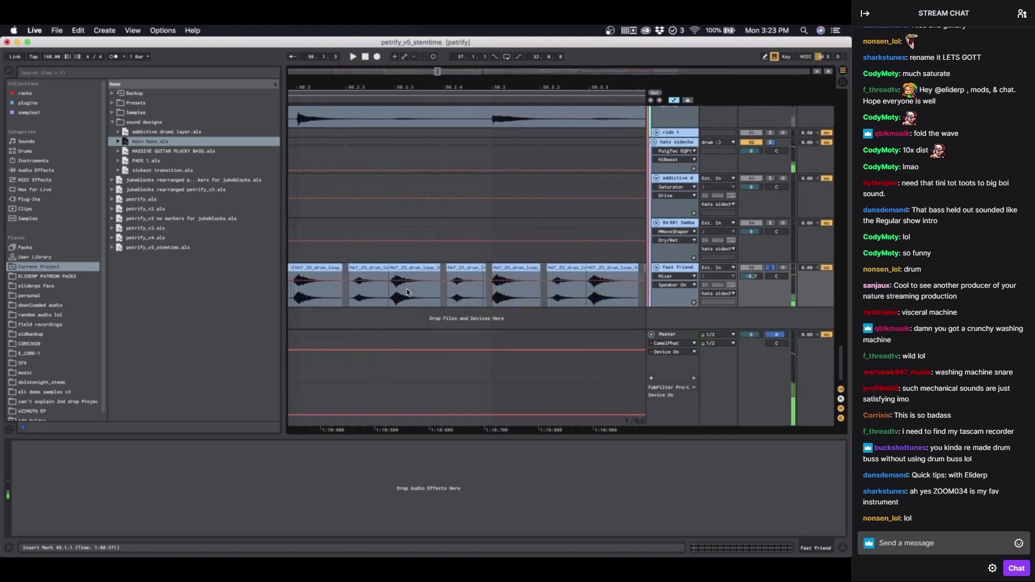
{"action": "scroll", "coordinate": [420, 295], "scroll_direction": "down", "scroll_amount": 4}
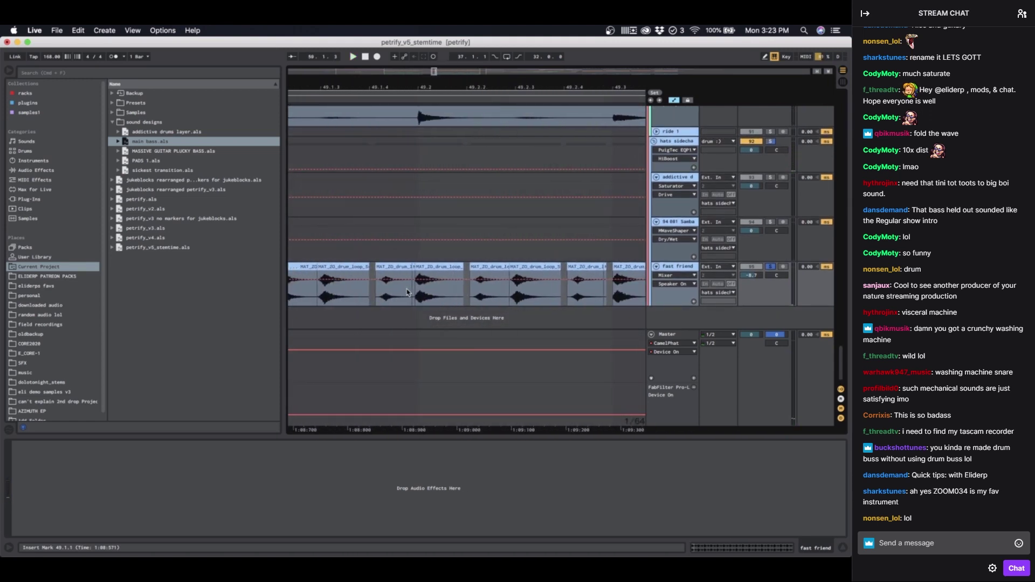
{"action": "scroll", "coordinate": [436, 301], "scroll_direction": "down", "scroll_amount": 10}
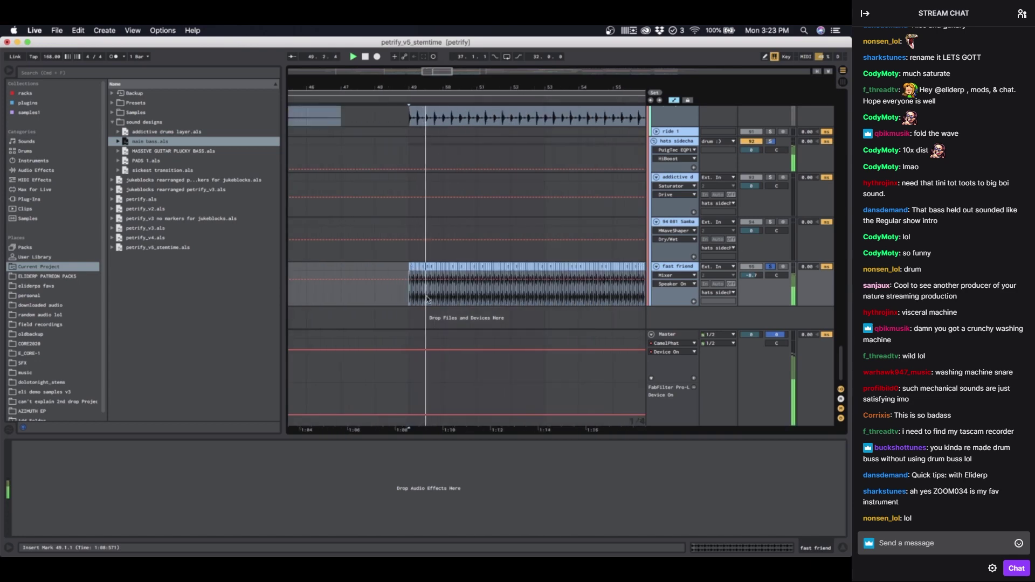
{"action": "scroll", "coordinate": [434, 303], "scroll_direction": "down", "scroll_amount": 3}
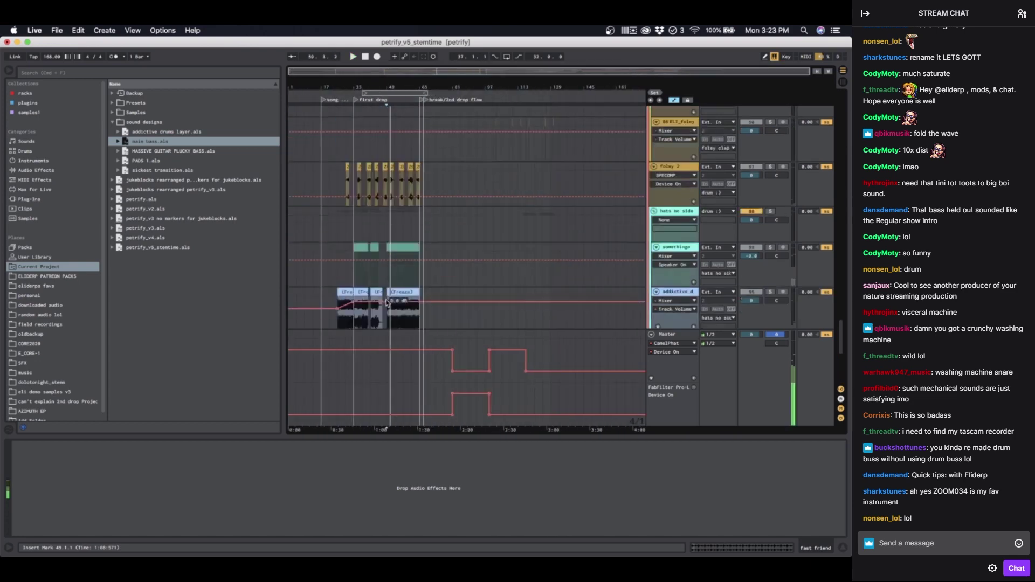
Step: Solo the whole drum group, fold it and play all drums together from the first drop at bar 33.1.1
{"action": "scroll", "coordinate": [434, 296], "scroll_direction": "down", "scroll_amount": 6}
{"action": "scroll", "coordinate": [521, 268], "scroll_direction": "down", "scroll_amount": 12}
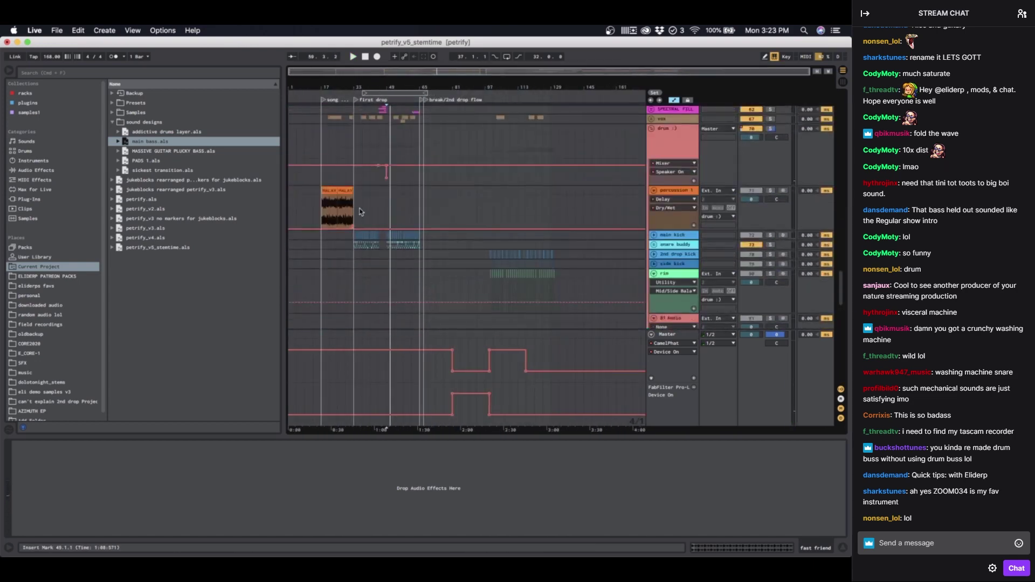
{"action": "scroll", "coordinate": [361, 211], "scroll_direction": "up", "scroll_amount": 6}
{"action": "left_click", "coordinate": [320, 190]}
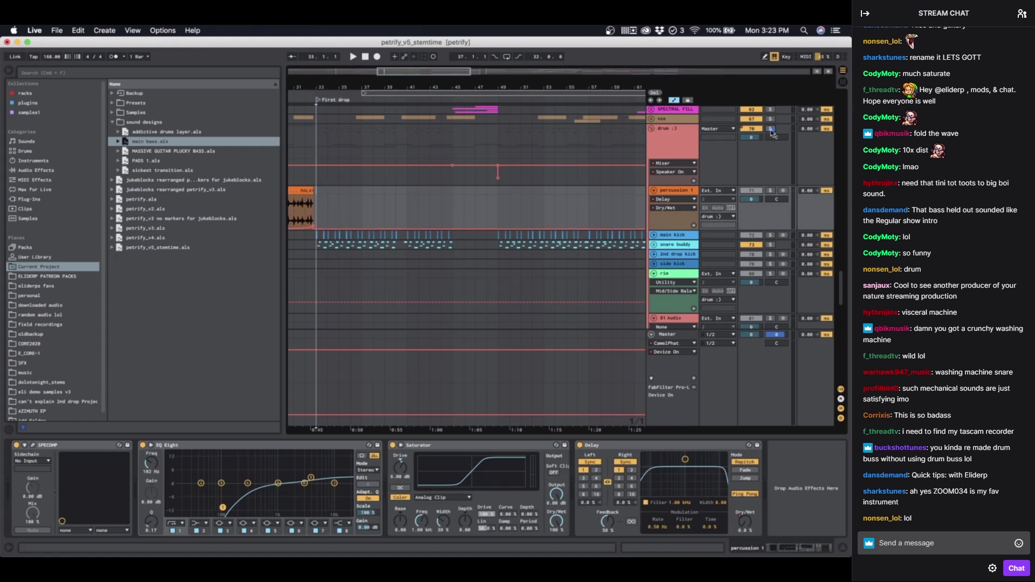
{"action": "left_click", "coordinate": [652, 129]}
{"action": "key", "text": "space"}
Step: Select the folded drum group while the first drop plays, then stop playback
{"action": "scroll", "coordinate": [397, 200], "scroll_direction": "down", "scroll_amount": 3}
{"action": "scroll", "coordinate": [398, 199], "scroll_direction": "up", "scroll_amount": 3}
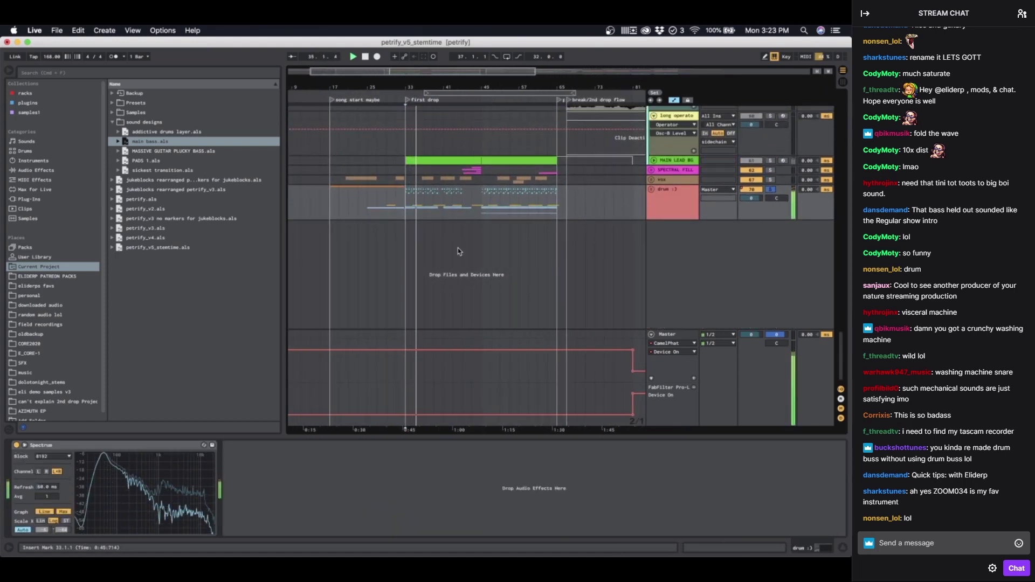
{"action": "scroll", "coordinate": [469, 221], "scroll_direction": "up", "scroll_amount": 2}
{"action": "left_click", "coordinate": [477, 204]}
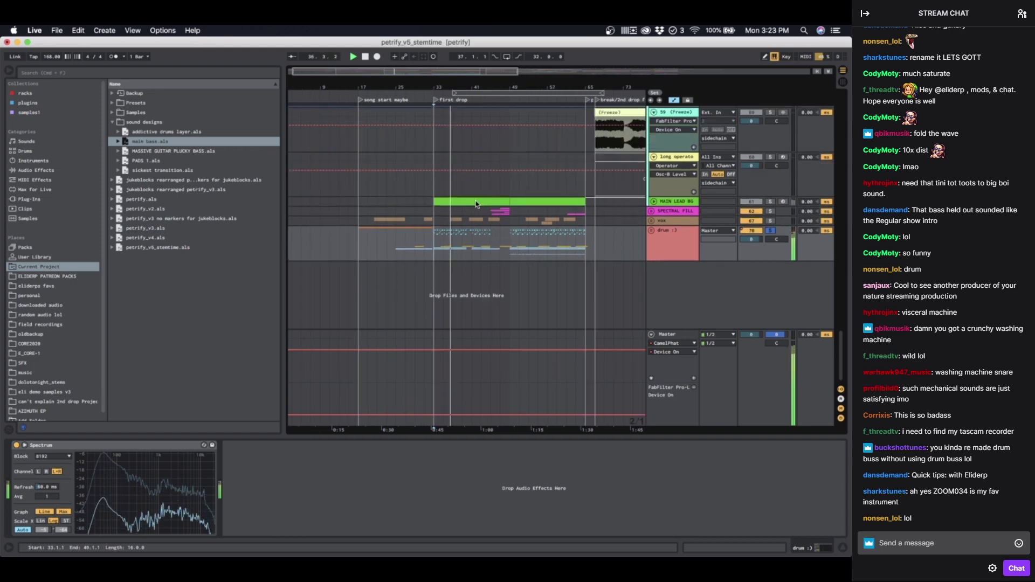
{"action": "scroll", "coordinate": [476, 204], "scroll_direction": "up", "scroll_amount": 2}
{"action": "left_click", "coordinate": [651, 283]}
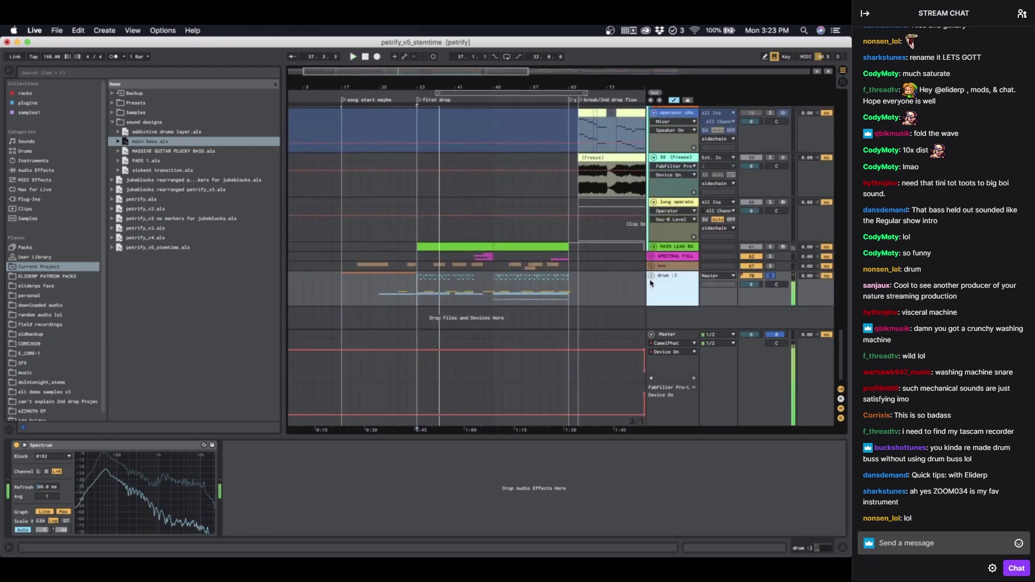
{"action": "key", "text": "space"}
Step: Unfold the drum group and its main kick track, and select main kick to show its devices
{"action": "left_click", "coordinate": [651, 277]}
{"action": "scroll", "coordinate": [464, 328], "scroll_direction": "down", "scroll_amount": 6}
{"action": "scroll", "coordinate": [445, 287], "scroll_direction": "up", "scroll_amount": 4}
{"action": "scroll", "coordinate": [426, 262], "scroll_direction": "up", "scroll_amount": 3}
{"action": "scroll", "coordinate": [426, 262], "scroll_direction": "left", "scroll_amount": 2}
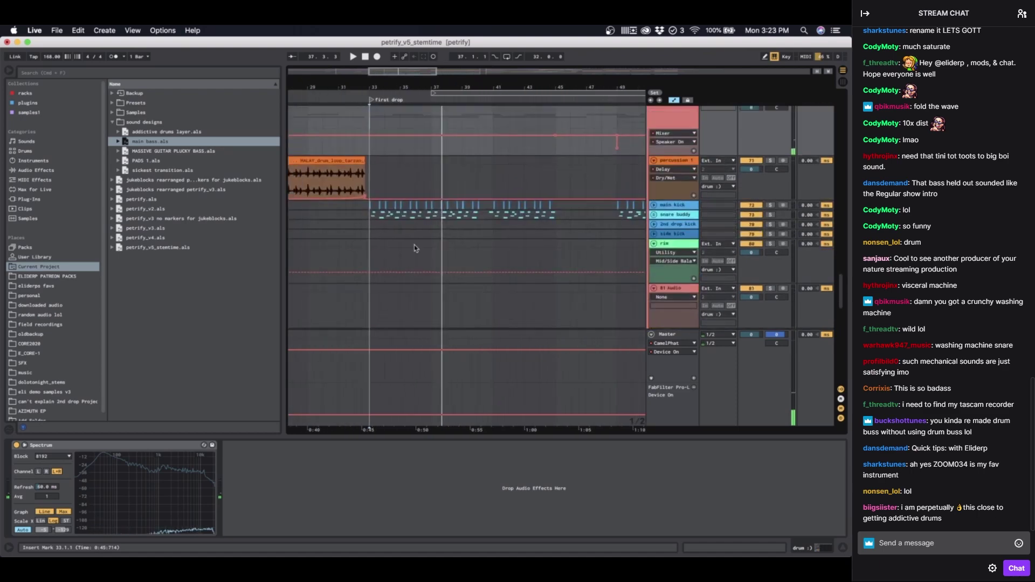
{"action": "left_click", "coordinate": [654, 205]}
{"action": "left_click", "coordinate": [667, 205]}
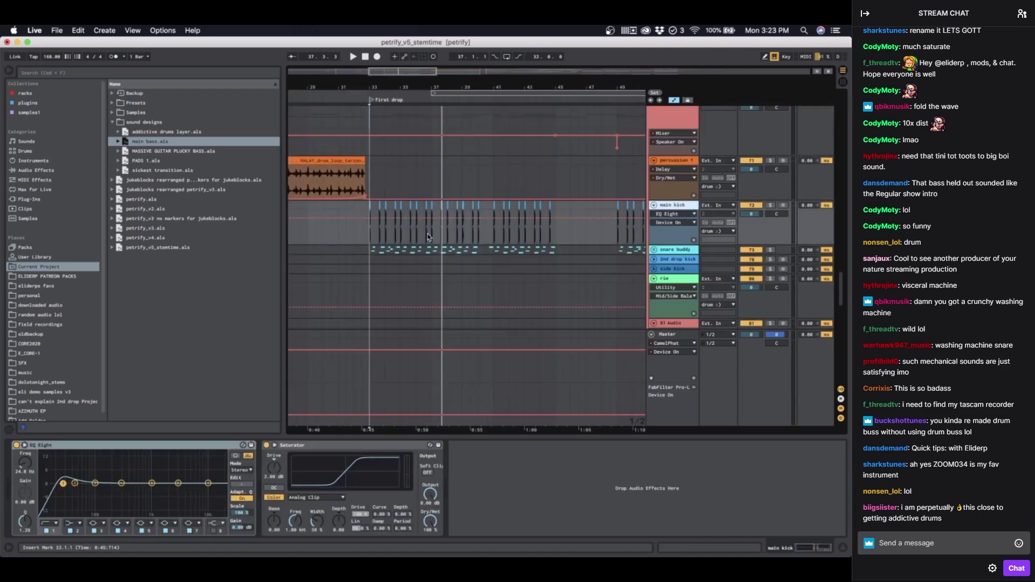
Step: Solo the percussion 1 track and play its tarzan toms drum loop clip from bar 17.1.1, then stop
{"action": "scroll", "coordinate": [478, 192], "scroll_direction": "up", "scroll_amount": 3}
{"action": "scroll", "coordinate": [439, 213], "scroll_direction": "left", "scroll_amount": 4}
{"action": "left_click", "coordinate": [412, 227]}
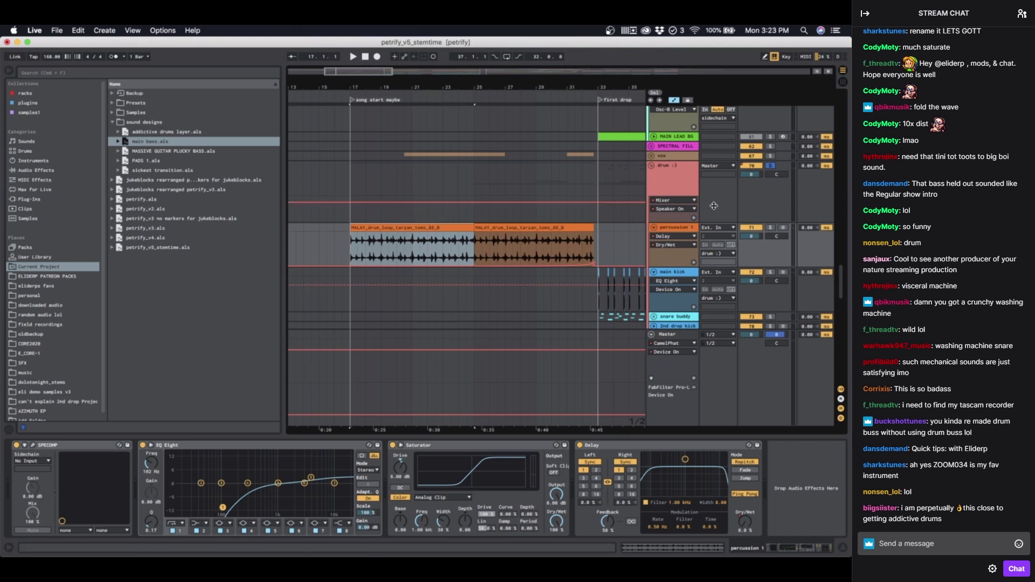
{"action": "left_click", "coordinate": [771, 227]}
{"action": "key", "text": "space"}
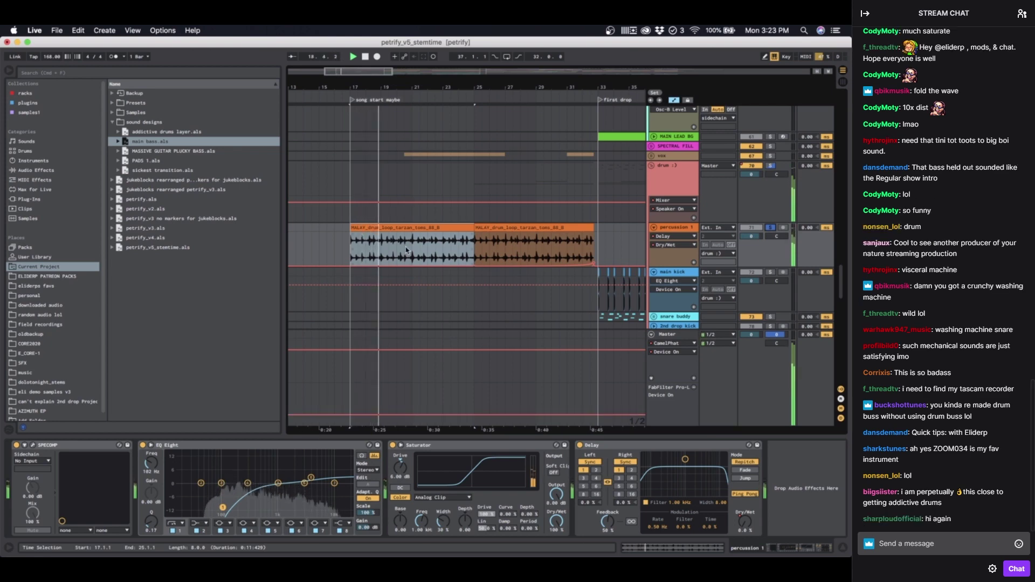
{"action": "scroll", "coordinate": [399, 214], "scroll_direction": "down", "scroll_amount": 5}
{"action": "scroll", "coordinate": [422, 192], "scroll_direction": "up", "scroll_amount": 10}
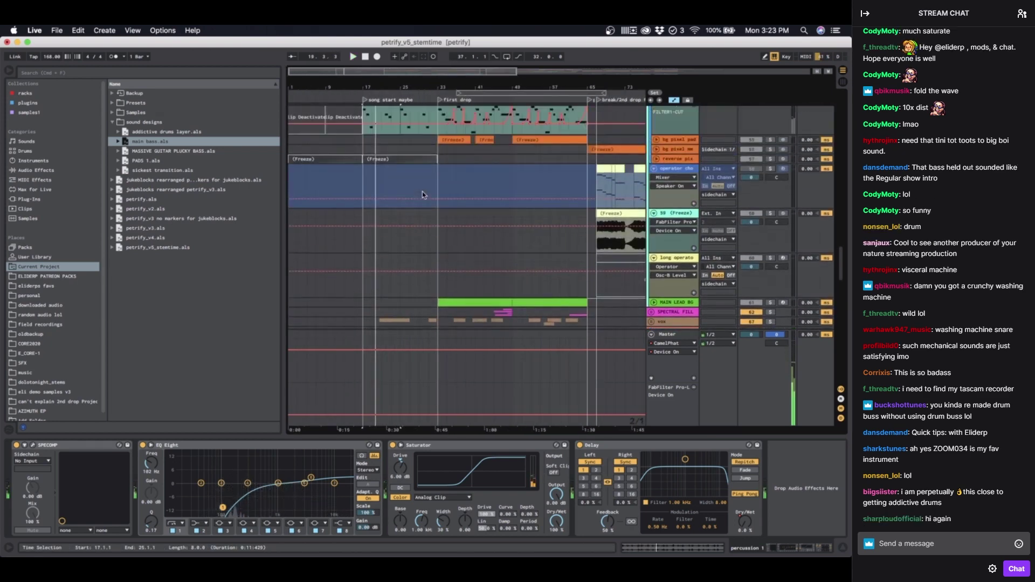
Step: Fold the sidechain and drum groups to compact the arrangement
{"action": "scroll", "coordinate": [422, 192], "scroll_direction": "up", "scroll_amount": 5}
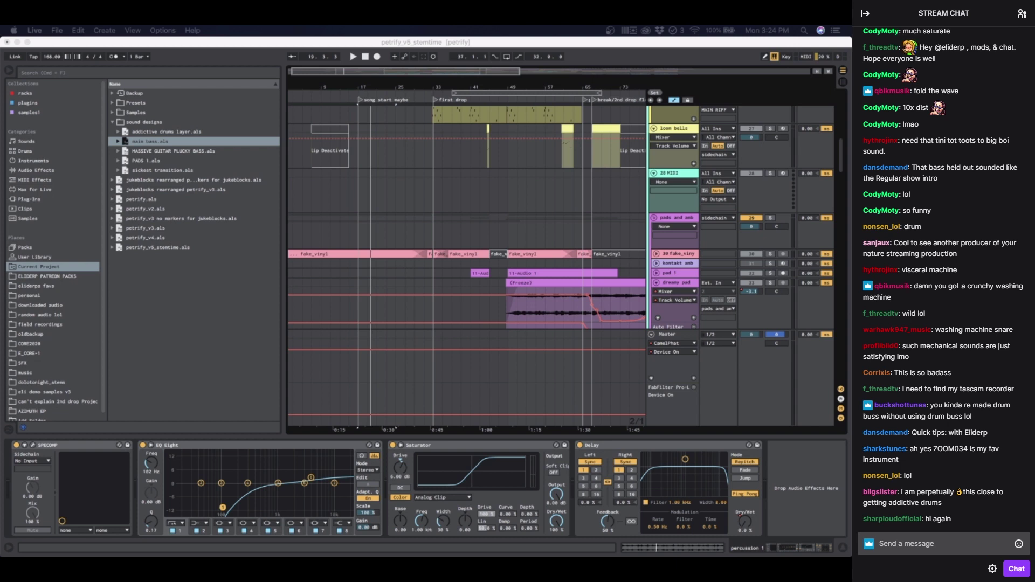
{"action": "scroll", "coordinate": [481, 118], "scroll_direction": "up", "scroll_amount": 10}
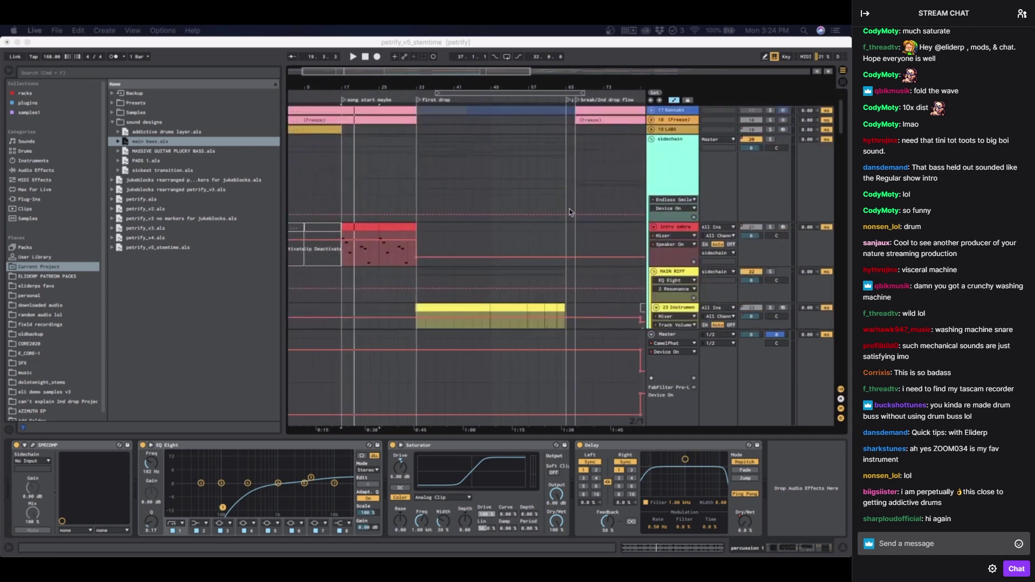
{"action": "left_click", "coordinate": [652, 142]}
{"action": "left_click", "coordinate": [652, 140]}
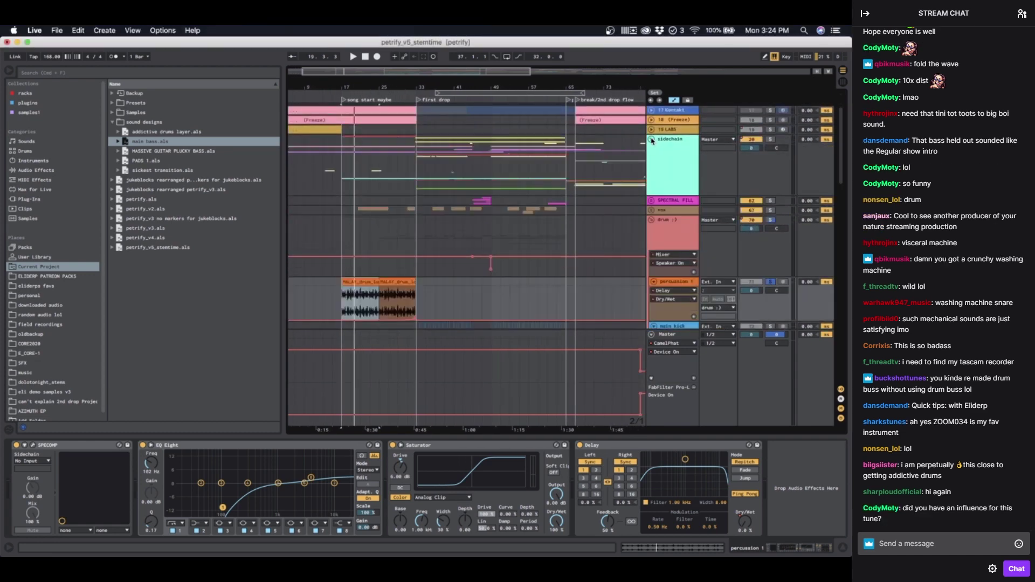
{"action": "left_click", "coordinate": [651, 221]}
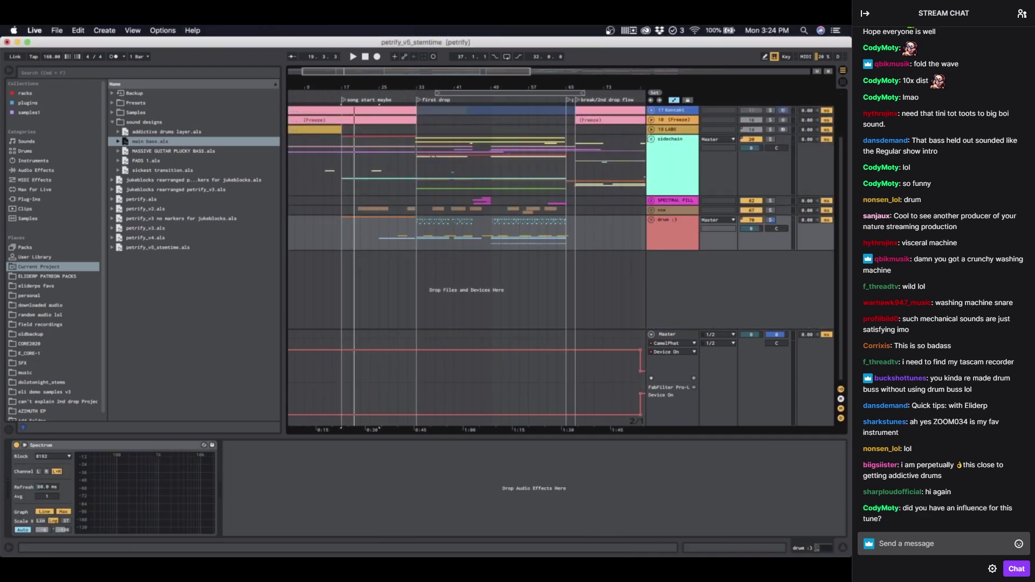
Step: Unfold the sidechain group and select the first-drop clip on the 23 Instrument track in the MAIN RIFF group
{"action": "left_click", "coordinate": [651, 139]}
{"action": "scroll", "coordinate": [545, 178], "scroll_direction": "down", "scroll_amount": 5}
{"action": "scroll", "coordinate": [519, 196], "scroll_direction": "left", "scroll_amount": 1}
{"action": "scroll", "coordinate": [518, 196], "scroll_direction": "up", "scroll_amount": 1}
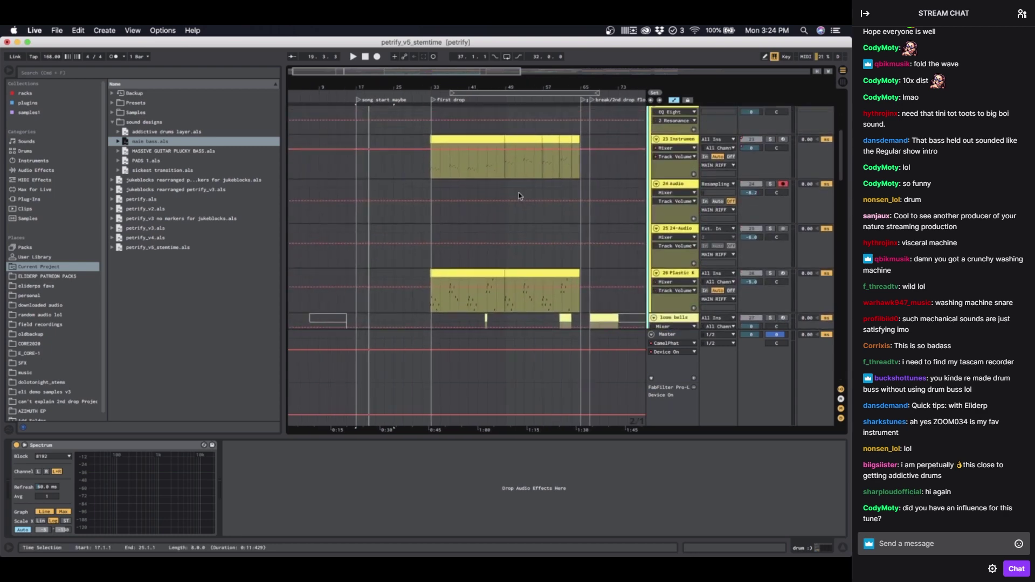
{"action": "left_click", "coordinate": [441, 140]}
{"action": "left_click_drag", "start_coordinate": [442, 148], "coordinate": [449, 188]}
Step: Place the insert marker at bar 32.1.1 on the 23 Instrument track, just ahead of its first-drop clip
{"action": "scroll", "coordinate": [448, 188], "scroll_direction": "up", "scroll_amount": 5}
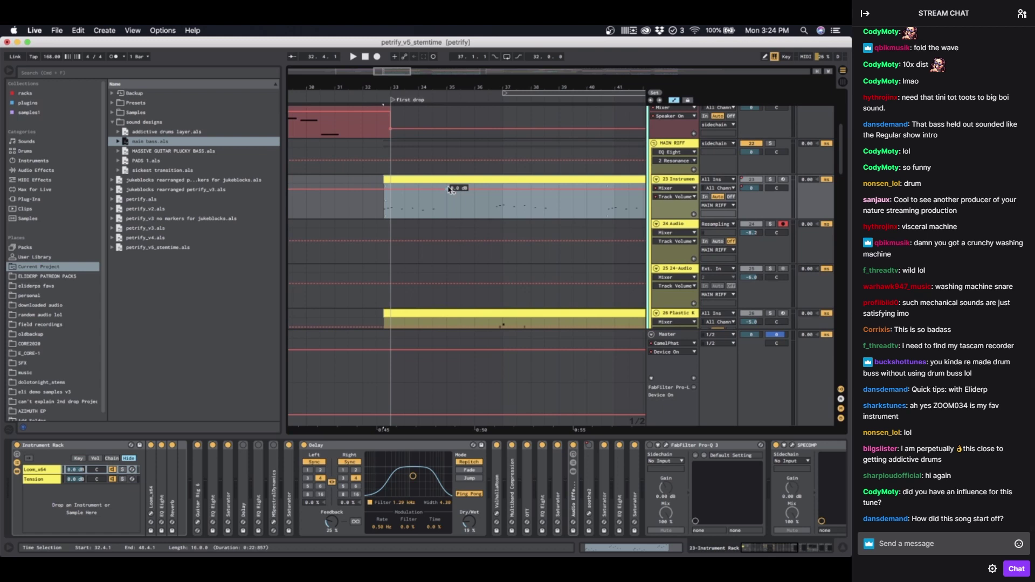
{"action": "left_click", "coordinate": [361, 194]}
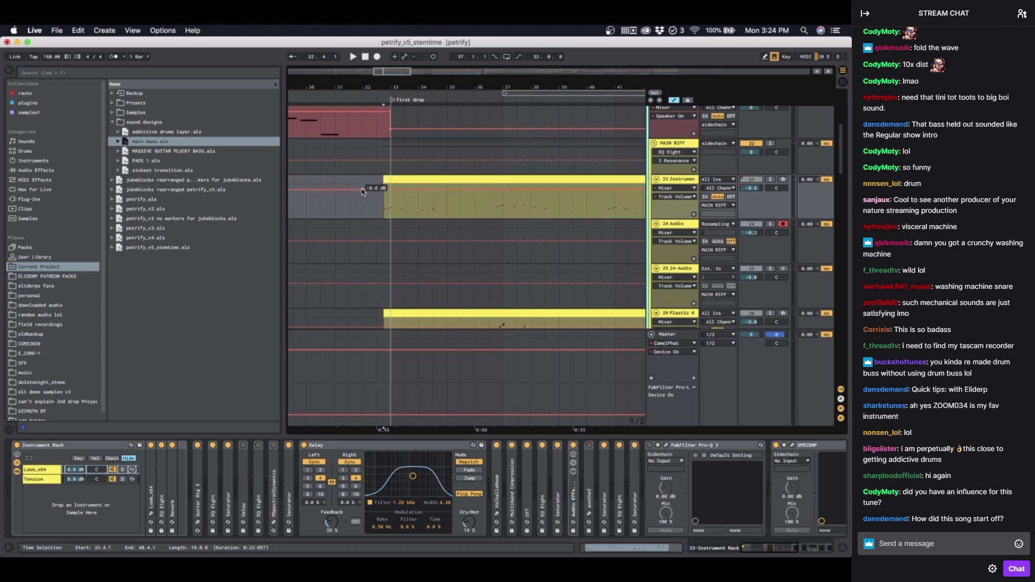
{"action": "left_click", "coordinate": [364, 217]}
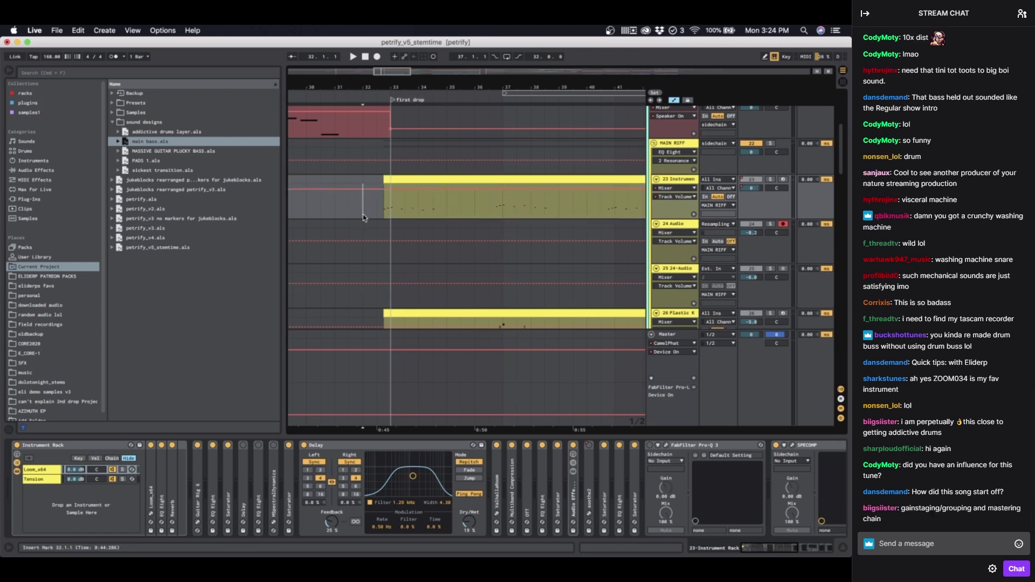
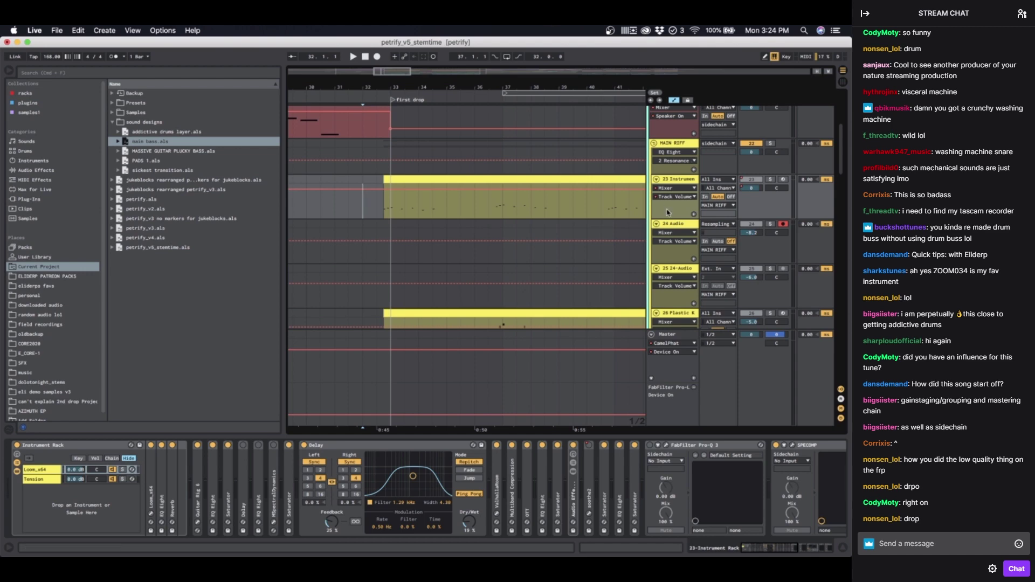
Step: Select the MAIN RIFF group and look over the sidechain group's tracks around the first drop
{"action": "left_click", "coordinate": [686, 144]}
{"action": "scroll", "coordinate": [398, 177], "scroll_direction": "down", "scroll_amount": 5}
{"action": "scroll", "coordinate": [398, 178], "scroll_direction": "down", "scroll_amount": 15}
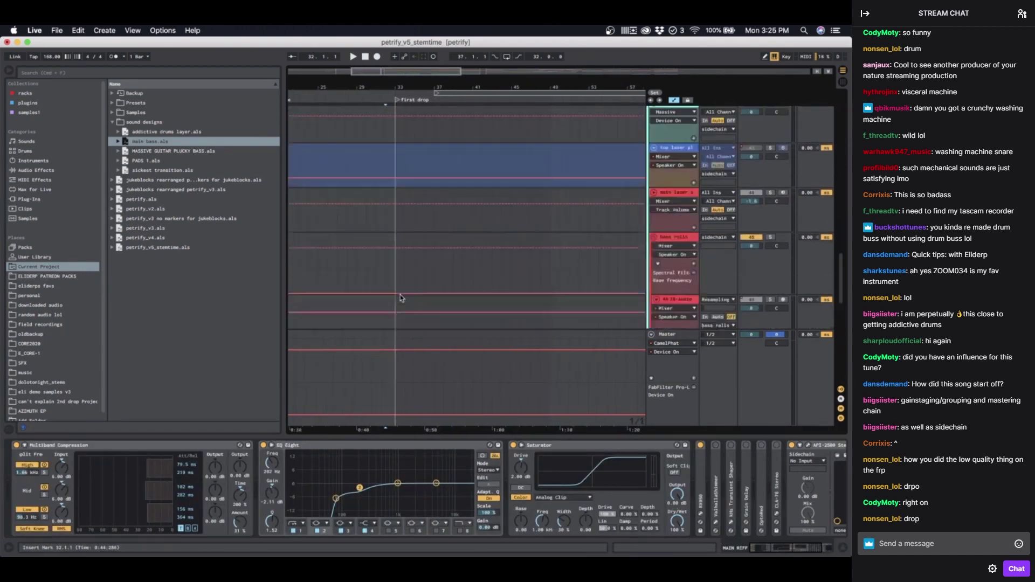
{"action": "scroll", "coordinate": [401, 298], "scroll_direction": "up", "scroll_amount": 15}
{"action": "key", "text": "minus"}
{"action": "key", "text": "minus"}
{"action": "key", "text": "minus"}
{"action": "key", "text": "plus"}
{"action": "key", "text": "plus"}
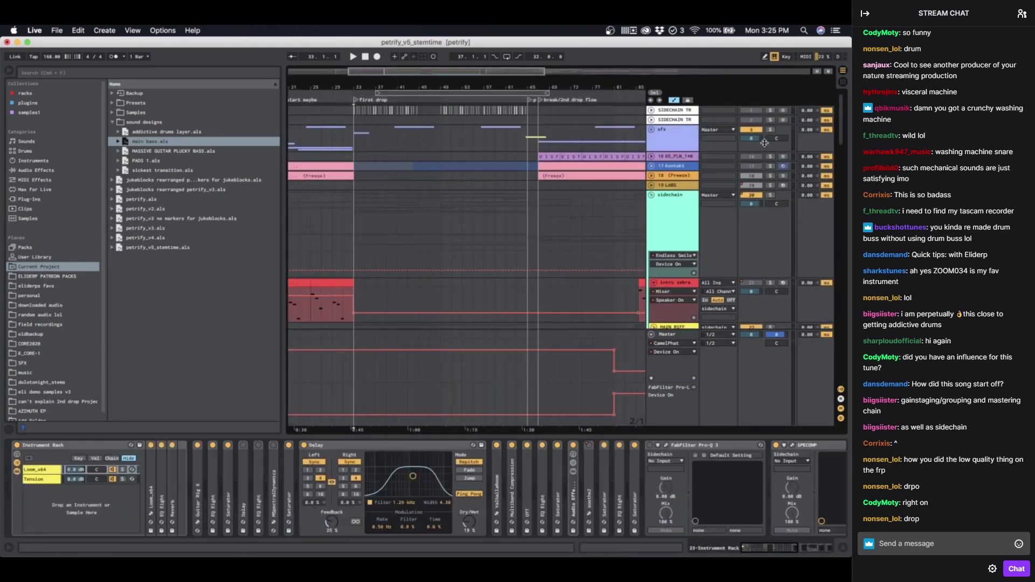
Step: Play the first drop in the full mix and set the insert marker just ahead of the 23 Instrument clip
{"action": "key", "text": "space"}
{"action": "scroll", "coordinate": [536, 212], "scroll_direction": "down", "scroll_amount": 15}
{"action": "scroll", "coordinate": [545, 203], "scroll_direction": "up", "scroll_amount": 8}
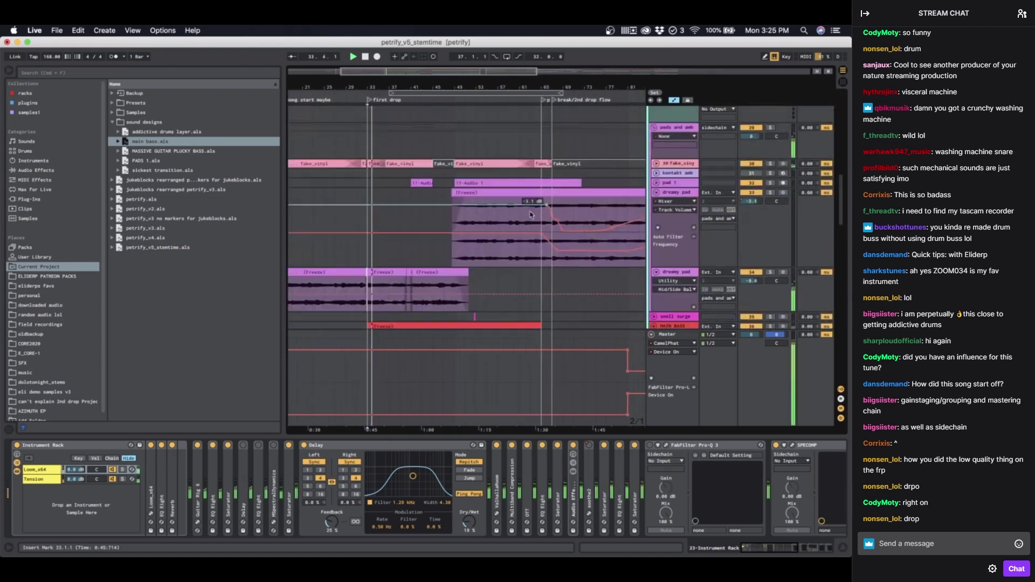
{"action": "scroll", "coordinate": [380, 292], "scroll_direction": "up", "scroll_amount": 6}
{"action": "scroll", "coordinate": [395, 232], "scroll_direction": "left", "scroll_amount": 3}
{"action": "left_click", "coordinate": [434, 235]}
{"action": "key", "text": "space"}
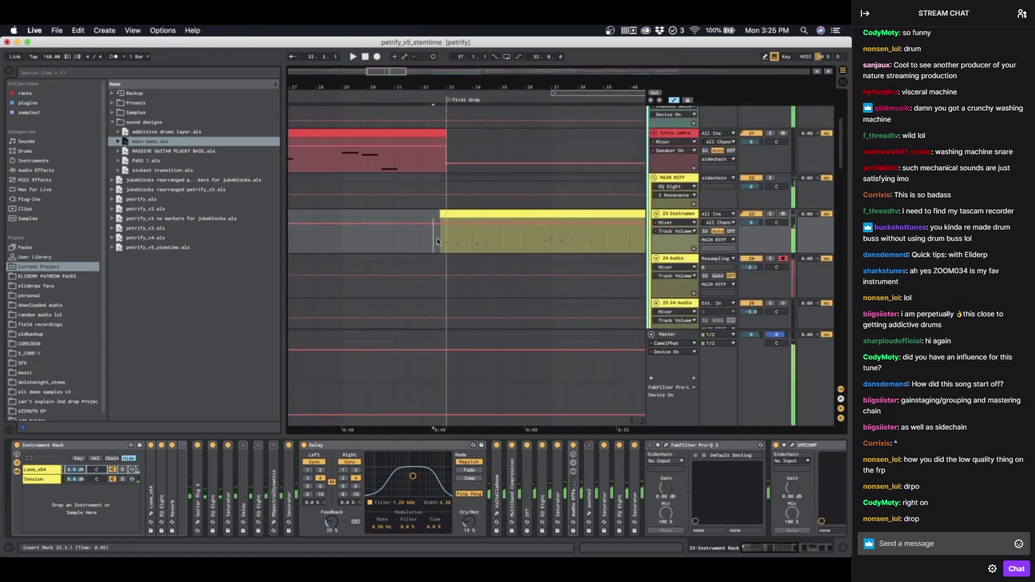
Step: Solo the 23 Instrument track and play its first-drop clip
{"action": "key", "text": "space"}
{"action": "left_click", "coordinate": [771, 216]}
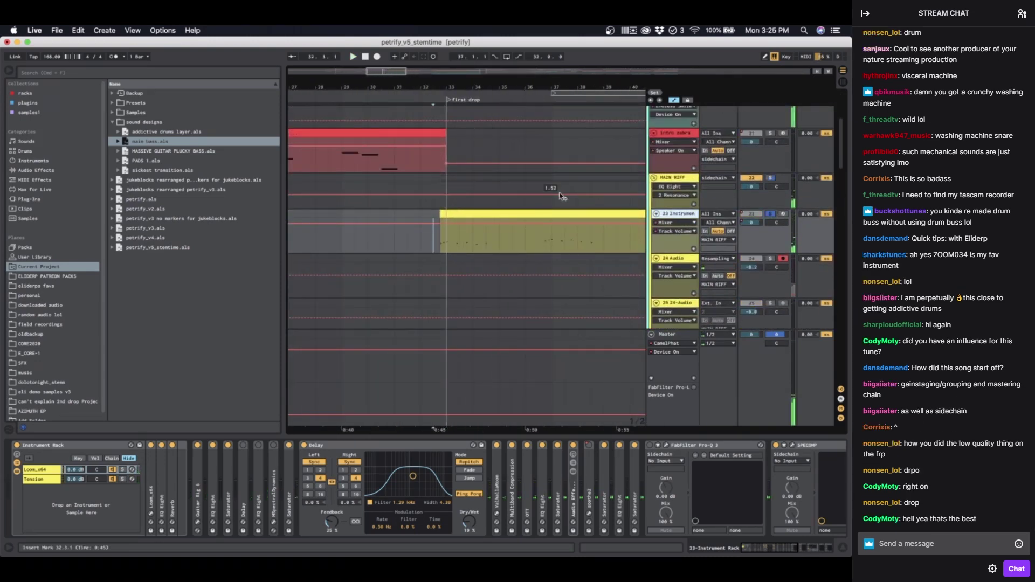
{"action": "left_click", "coordinate": [494, 217]}
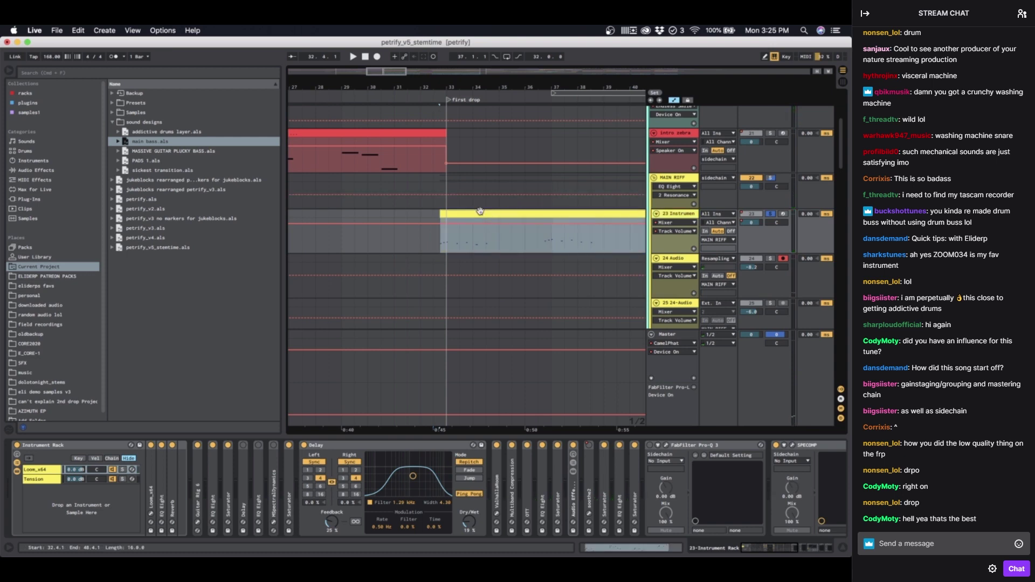
{"action": "key", "text": "space"}
{"action": "scroll", "coordinate": [462, 232], "scroll_direction": "down", "scroll_amount": 3}
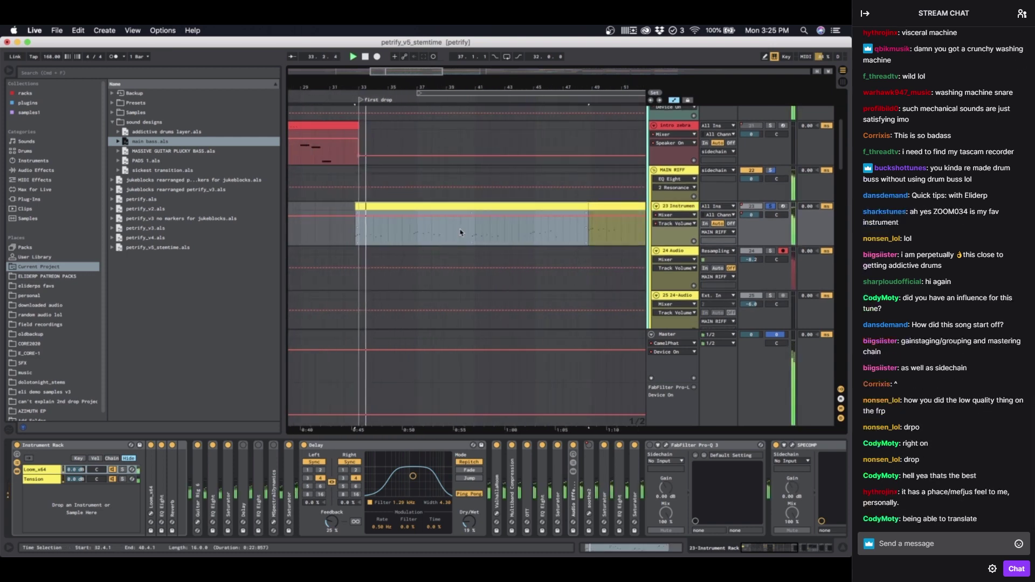
{"action": "scroll", "coordinate": [685, 175], "scroll_direction": "up", "scroll_amount": 2}
{"action": "scroll", "coordinate": [684, 175], "scroll_direction": "up", "scroll_amount": 5}
Step: Select the sidechain group and toggle its two Chain Shaper devices to compare the soloed riff with and without them
{"action": "left_click", "coordinate": [672, 195]}
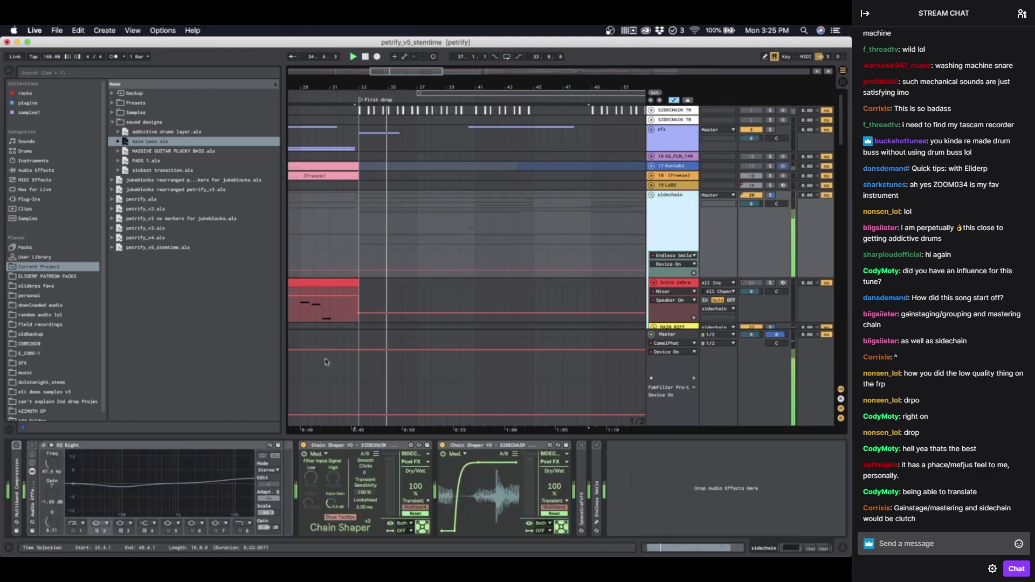
{"action": "left_click", "coordinate": [304, 445]}
{"action": "left_click", "coordinate": [443, 446]}
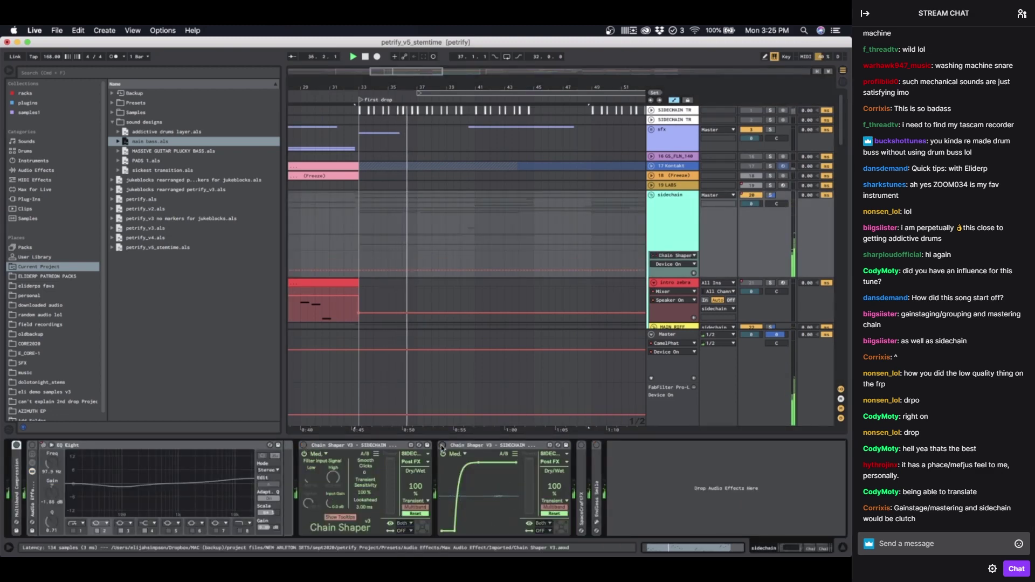
{"action": "scroll", "coordinate": [420, 352], "scroll_direction": "down", "scroll_amount": 5}
{"action": "scroll", "coordinate": [420, 349], "scroll_direction": "down", "scroll_amount": 3}
{"action": "scroll", "coordinate": [420, 348], "scroll_direction": "up", "scroll_amount": 2}
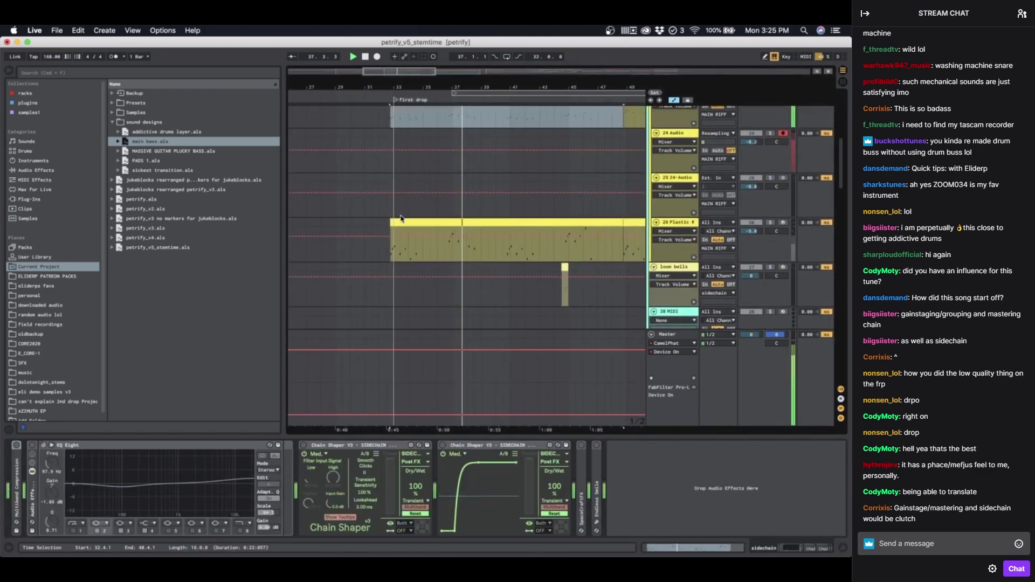
{"action": "scroll", "coordinate": [439, 291], "scroll_direction": "up", "scroll_amount": 1}
{"action": "scroll", "coordinate": [439, 297], "scroll_direction": "up", "scroll_amount": 6}
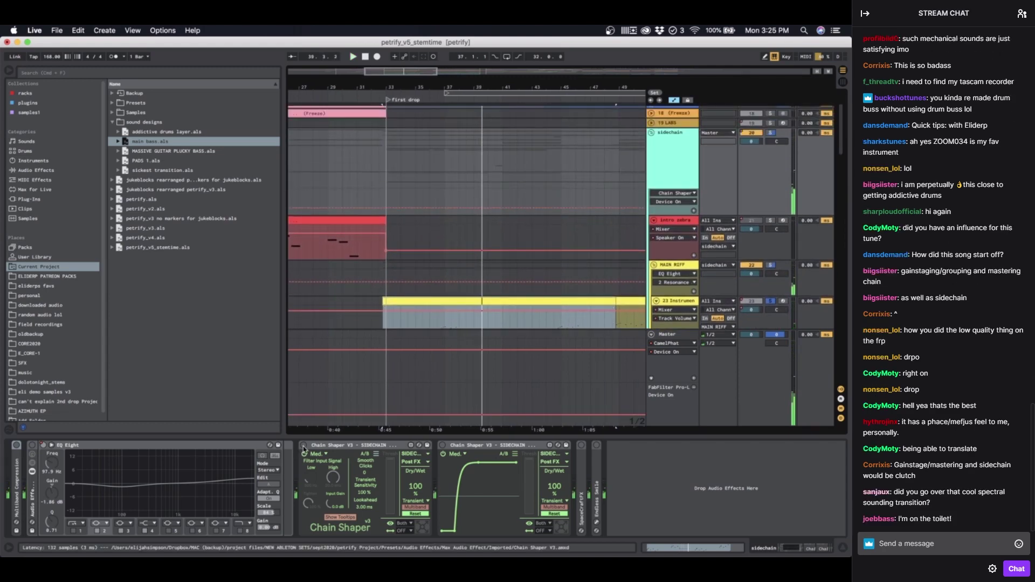
Step: Unfold the SPECTRAL FILL group below the sidechain group's tracks
{"action": "scroll", "coordinate": [454, 345], "scroll_direction": "down", "scroll_amount": 5}
{"action": "scroll", "coordinate": [377, 323], "scroll_direction": "up", "scroll_amount": 3}
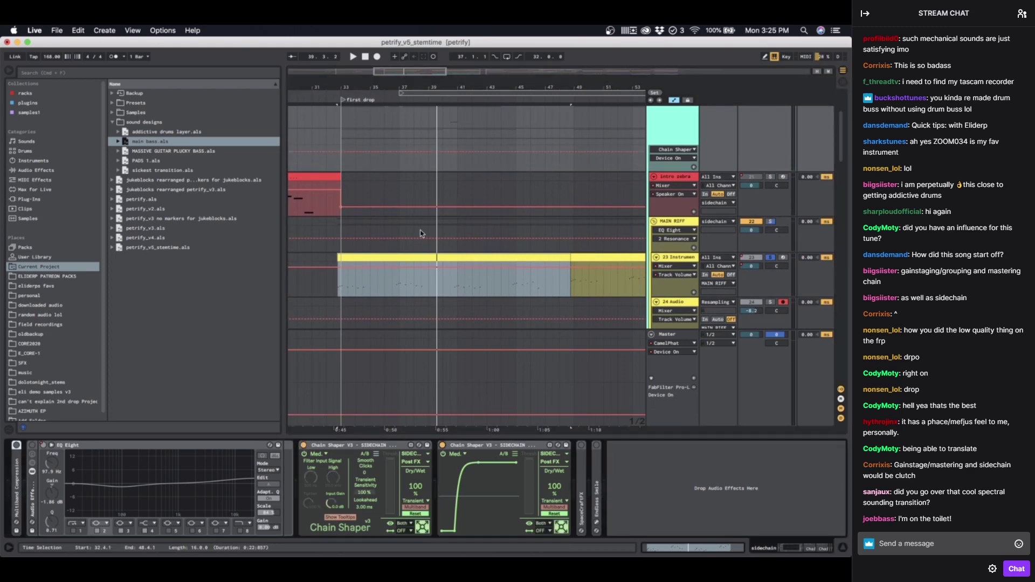
{"action": "scroll", "coordinate": [422, 234], "scroll_direction": "down", "scroll_amount": 3}
{"action": "scroll", "coordinate": [422, 234], "scroll_direction": "down", "scroll_amount": 3}
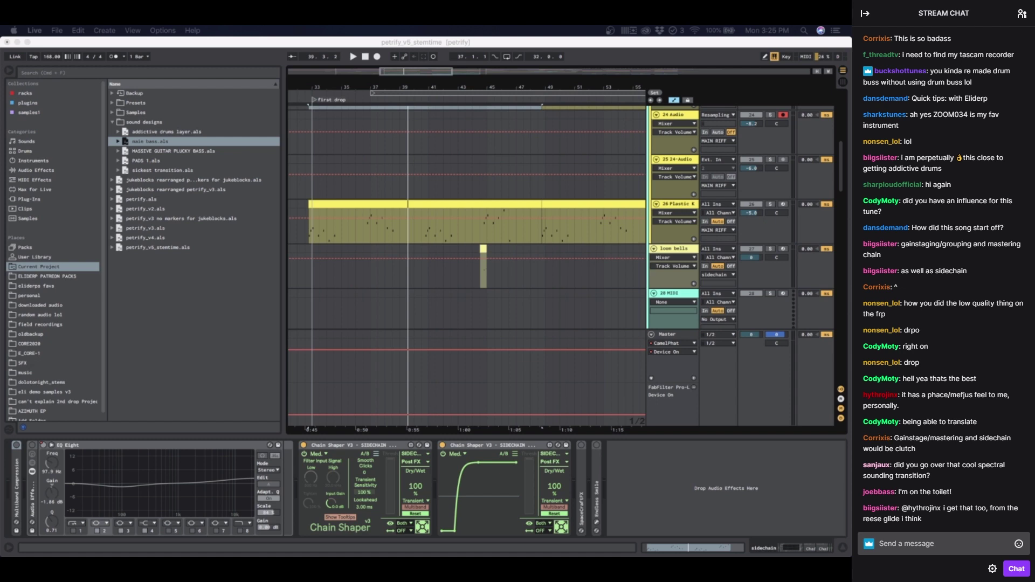
{"action": "scroll", "coordinate": [442, 183], "scroll_direction": "down", "scroll_amount": 10}
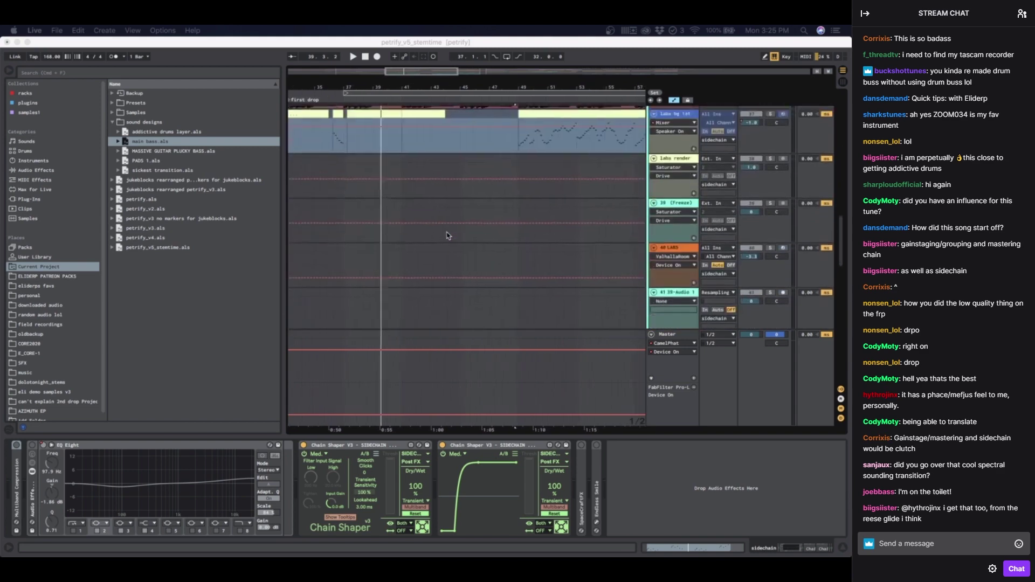
{"action": "left_click", "coordinate": [652, 256]}
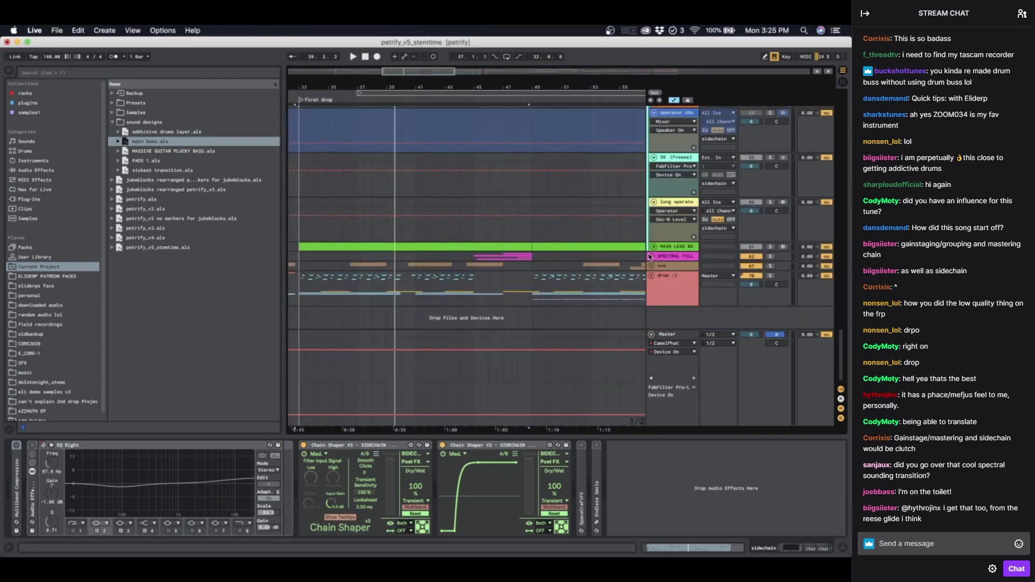
{"action": "left_click", "coordinate": [651, 256]}
{"action": "scroll", "coordinate": [521, 295], "scroll_direction": "down", "scroll_amount": 3}
{"action": "scroll", "coordinate": [521, 295], "scroll_direction": "up", "scroll_amount": 2}
{"action": "scroll", "coordinate": [520, 295], "scroll_direction": "down", "scroll_amount": 2}
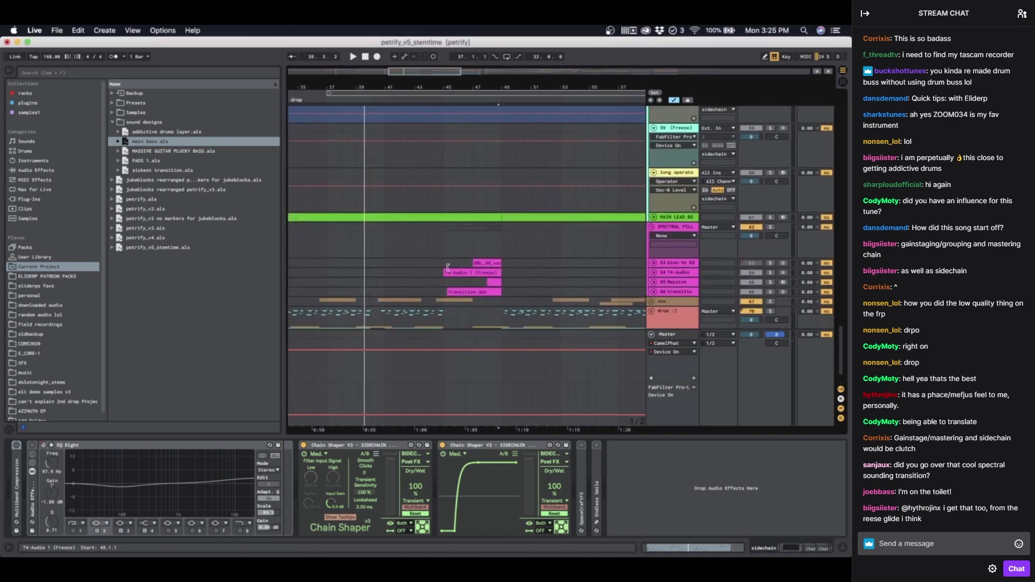
Step: Select the frozen 74-Audio clip and check the device chains of the four SPECTRAL FILL tracks
{"action": "left_click", "coordinate": [452, 272]}
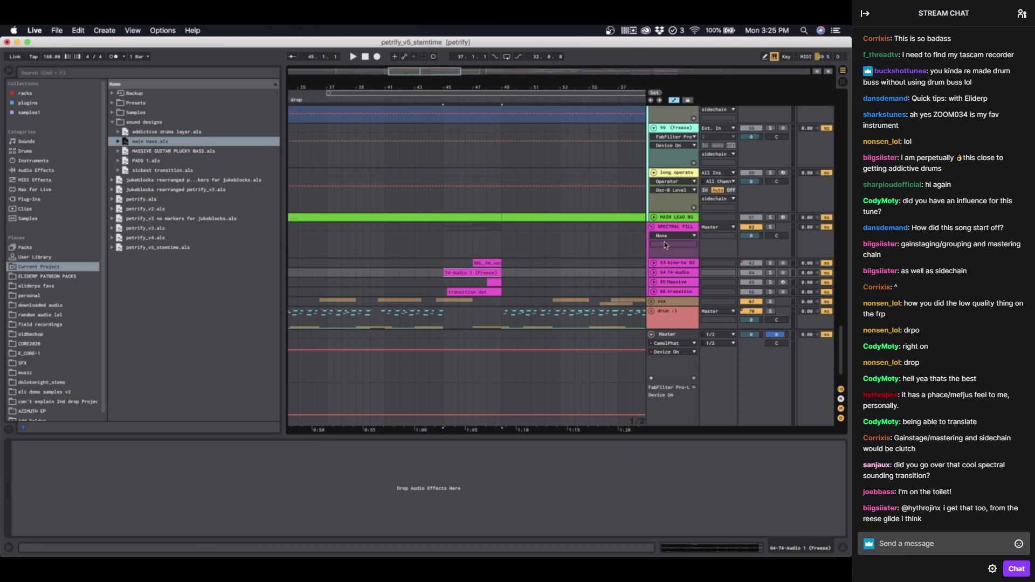
{"action": "left_click", "coordinate": [663, 273]}
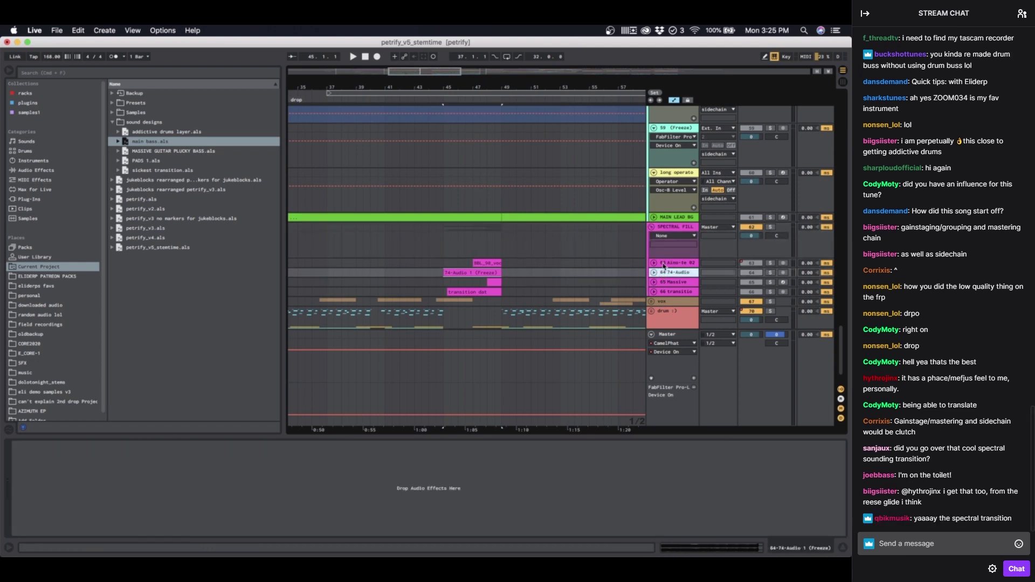
{"action": "left_click", "coordinate": [664, 264]}
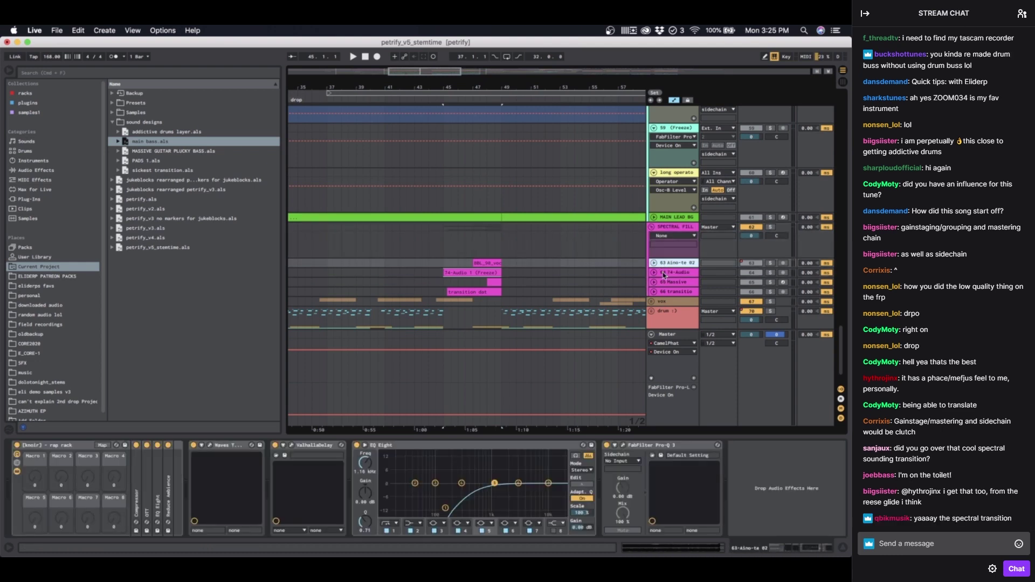
{"action": "left_click", "coordinate": [664, 282]}
{"action": "left_click", "coordinate": [663, 292]}
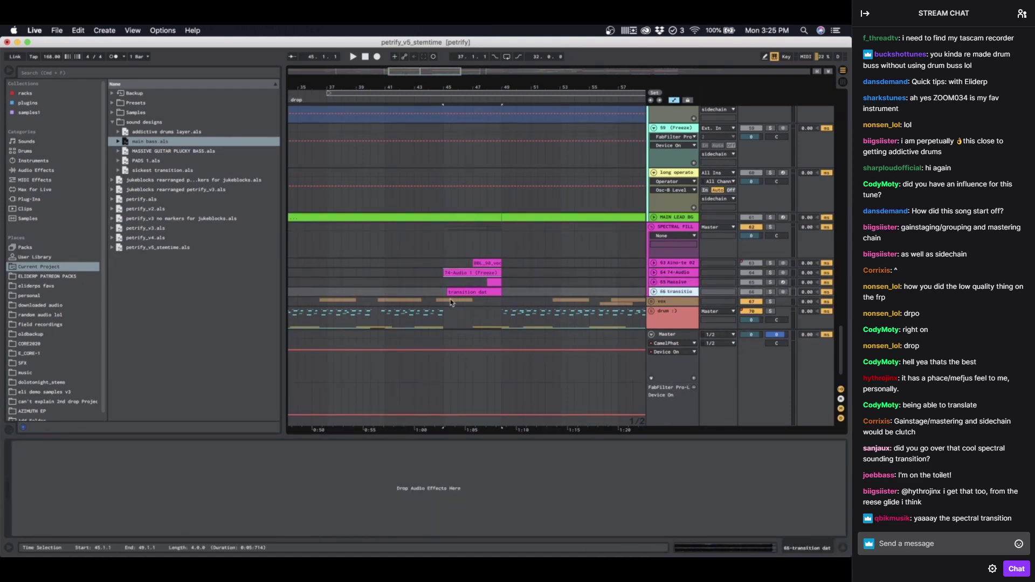
{"action": "left_click", "coordinate": [451, 292]}
Step: Unfold the Massive and 74-Audio tracks in the SPECTRAL FILL group
{"action": "left_click", "coordinate": [653, 282]}
{"action": "left_click", "coordinate": [657, 273]}
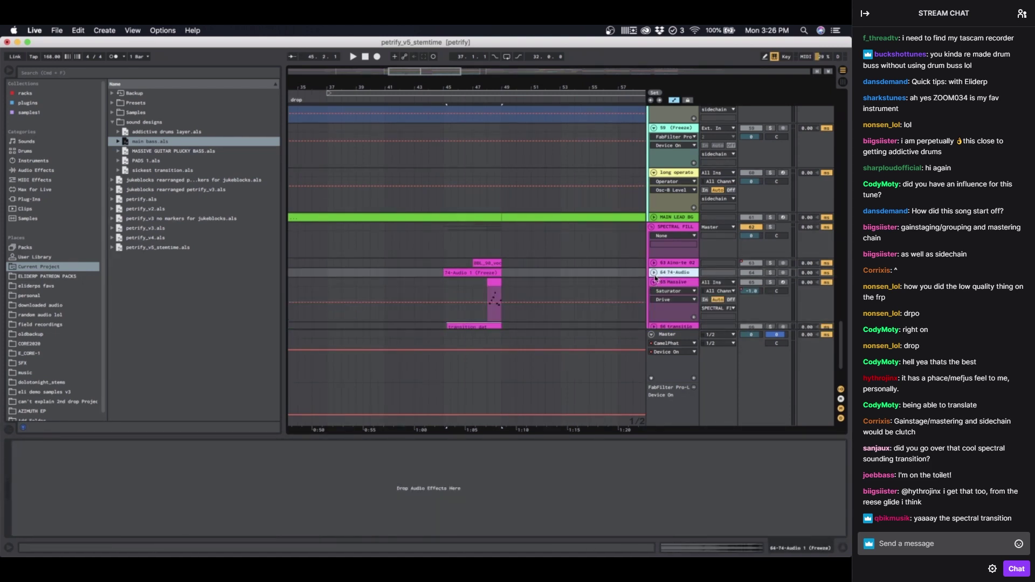
{"action": "left_click", "coordinate": [654, 273]}
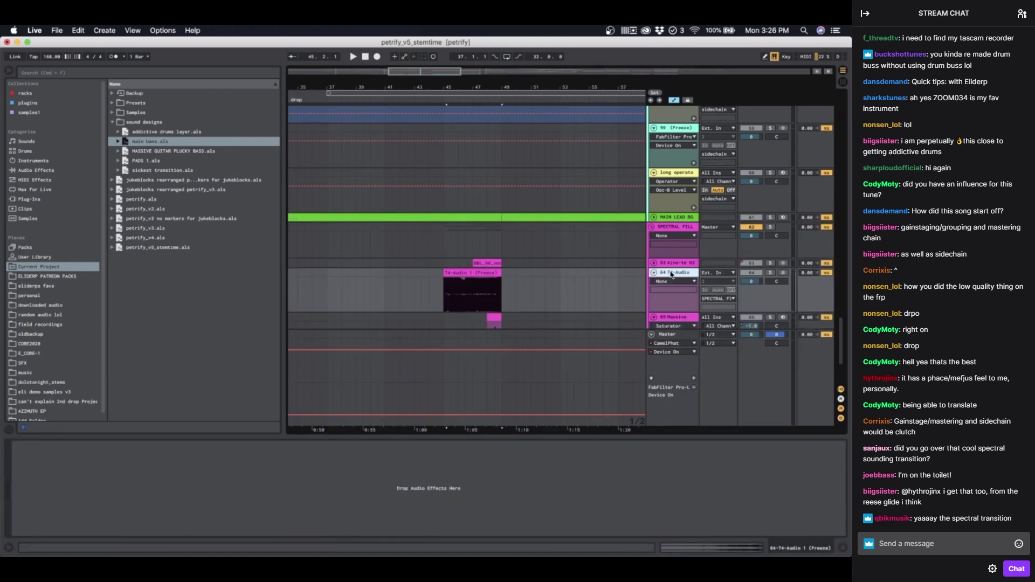
Step: Solo the 74-Audio track, play its frozen clip from bar 45.1.1, and place the insert marker at bar 44.1.1
{"action": "left_click", "coordinate": [771, 273]}
{"action": "key", "text": "space"}
{"action": "scroll", "coordinate": [619, 277], "scroll_direction": "down", "scroll_amount": 4}
{"action": "scroll", "coordinate": [423, 188], "scroll_direction": "up", "scroll_amount": 4}
{"action": "scroll", "coordinate": [424, 188], "scroll_direction": "right", "scroll_amount": 3}
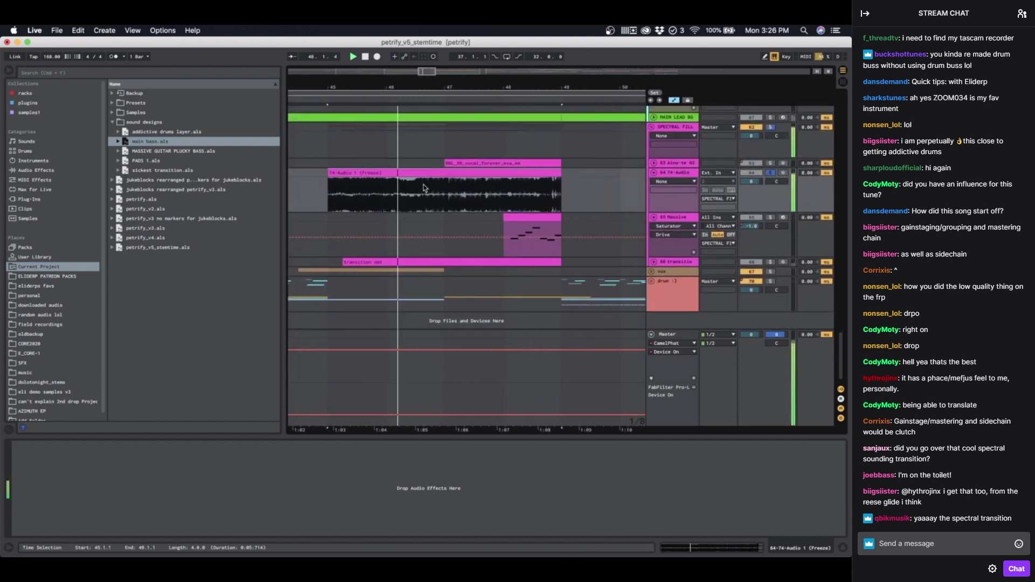
{"action": "scroll", "coordinate": [423, 188], "scroll_direction": "down", "scroll_amount": 2}
{"action": "scroll", "coordinate": [430, 206], "scroll_direction": "up", "scroll_amount": 6}
{"action": "scroll", "coordinate": [430, 207], "scroll_direction": "down", "scroll_amount": 8}
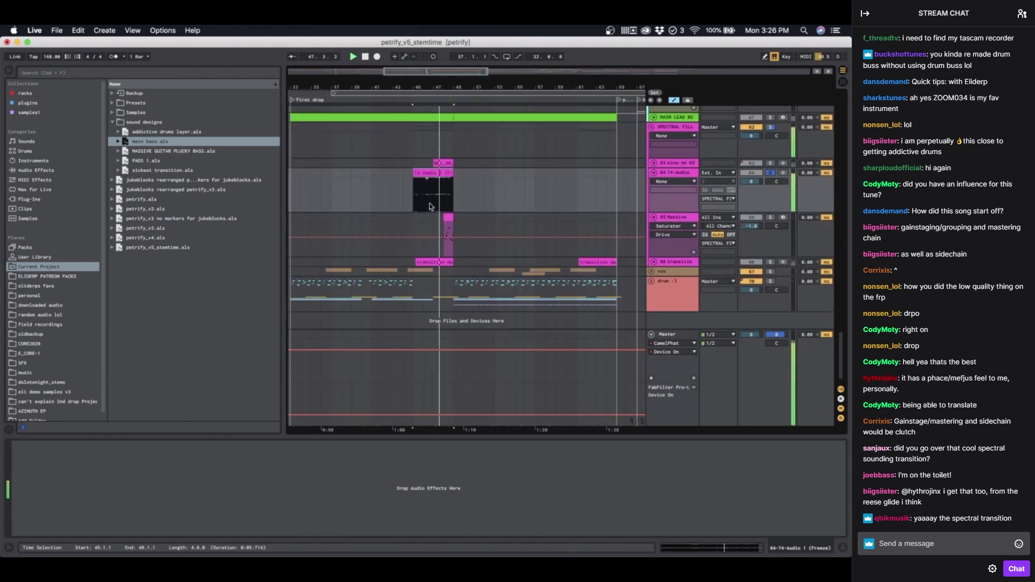
{"action": "left_click", "coordinate": [403, 177]}
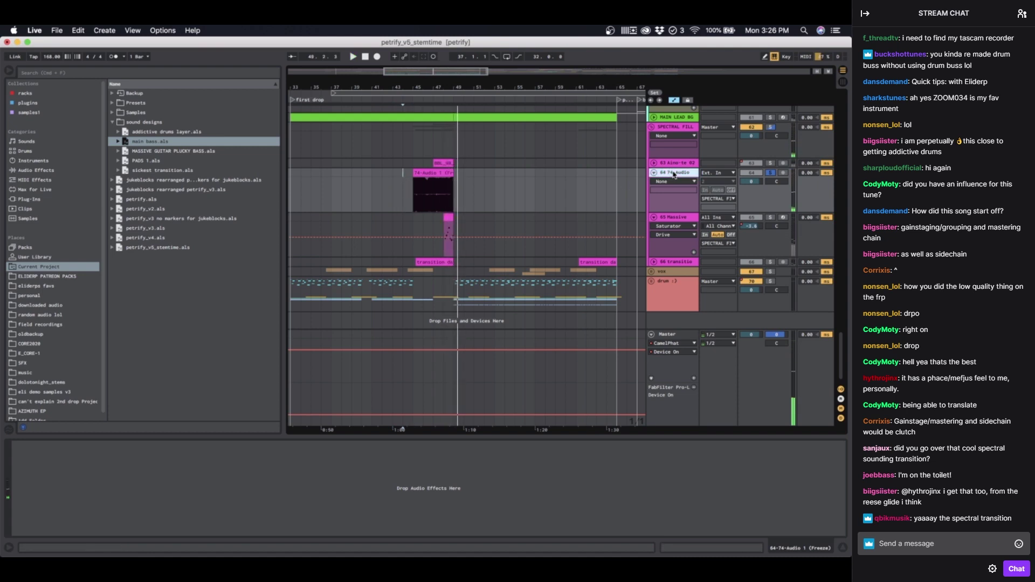
Step: Insert an audio track below 74-Audio and select the stretch on it that matches the frozen clip, from bar 45.1.1
{"action": "key", "text": "super+t"}
{"action": "scroll", "coordinate": [493, 193], "scroll_direction": "up", "scroll_amount": 2}
{"action": "scroll", "coordinate": [493, 193], "scroll_direction": "left", "scroll_amount": 3}
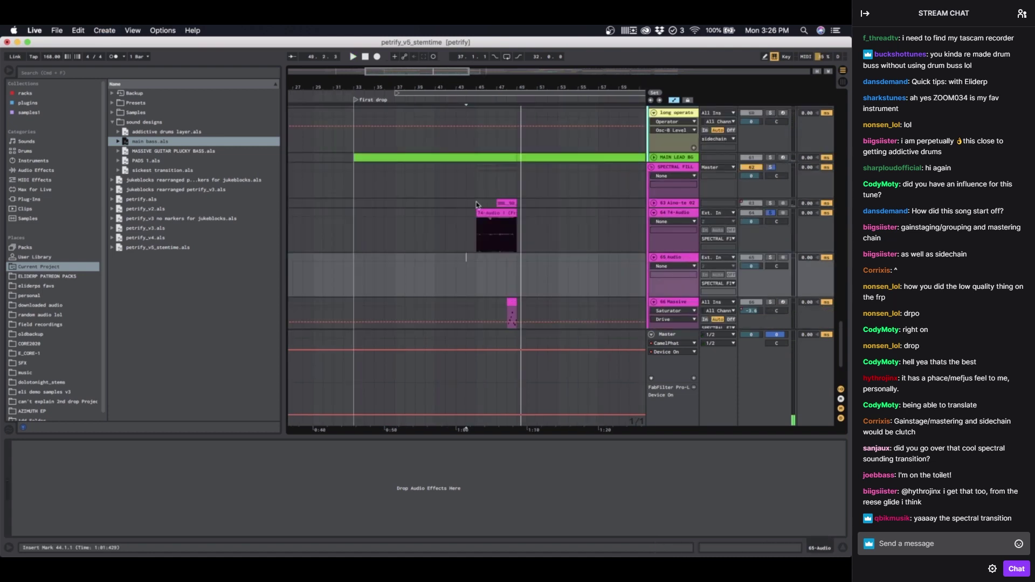
{"action": "left_click_drag", "start_coordinate": [354, 183], "coordinate": [519, 178]}
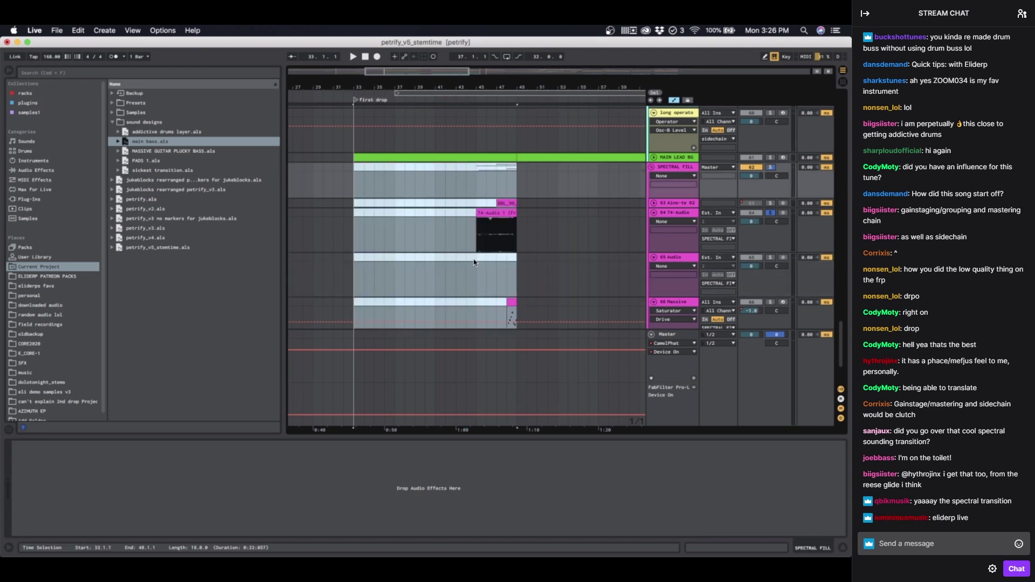
{"action": "left_click_drag", "start_coordinate": [476, 263], "coordinate": [513, 254]}
{"action": "scroll", "coordinate": [499, 264], "scroll_direction": "down", "scroll_amount": 2}
{"action": "scroll", "coordinate": [499, 264], "scroll_direction": "right", "scroll_amount": 2}
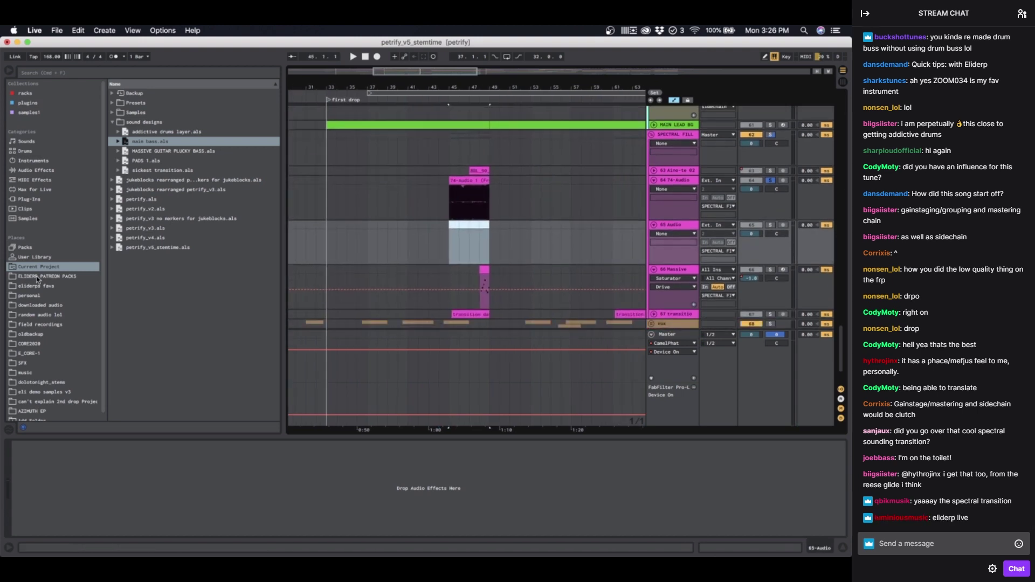
Step: Add the BLADE 170bpm wav from the AZIMUTH EP folder to the new audio track at bar 45.1.1 and check its clip settings
{"action": "left_click", "coordinate": [30, 411]}
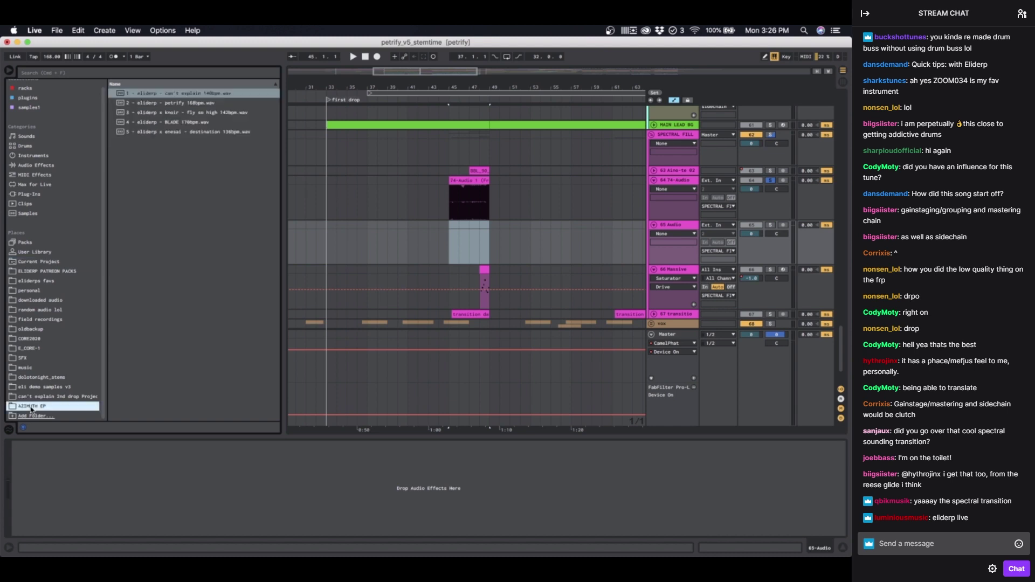
{"action": "left_click_drag", "start_coordinate": [140, 123], "coordinate": [452, 242]}
{"action": "double_click", "coordinate": [468, 224]}
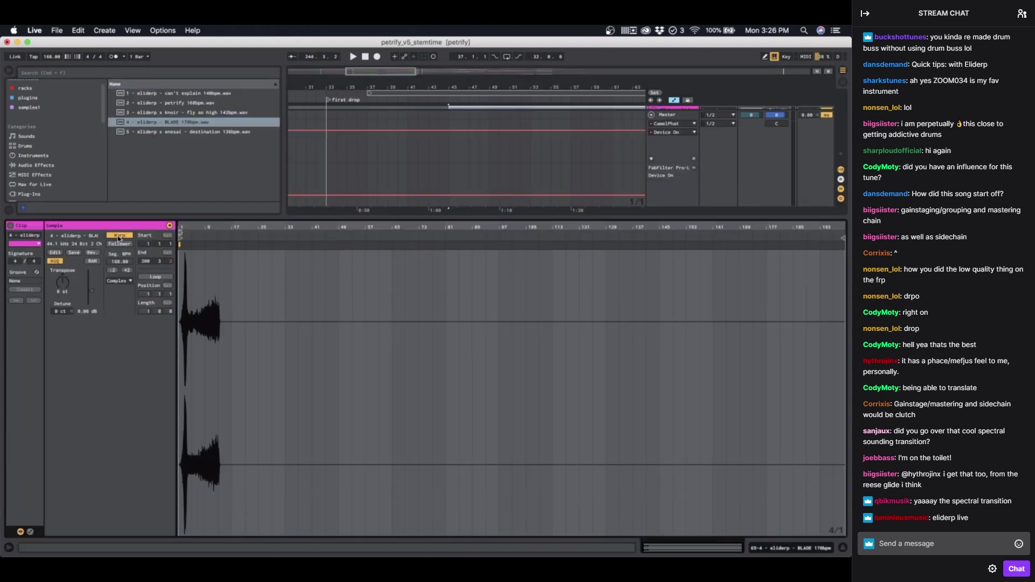
{"action": "left_click", "coordinate": [679, 115]}
Step: Examine the BLADE 170bpm clip's waveform along its full length, placing the insert marker at bar 121.1.1
{"action": "scroll", "coordinate": [446, 211], "scroll_direction": "down", "scroll_amount": 5}
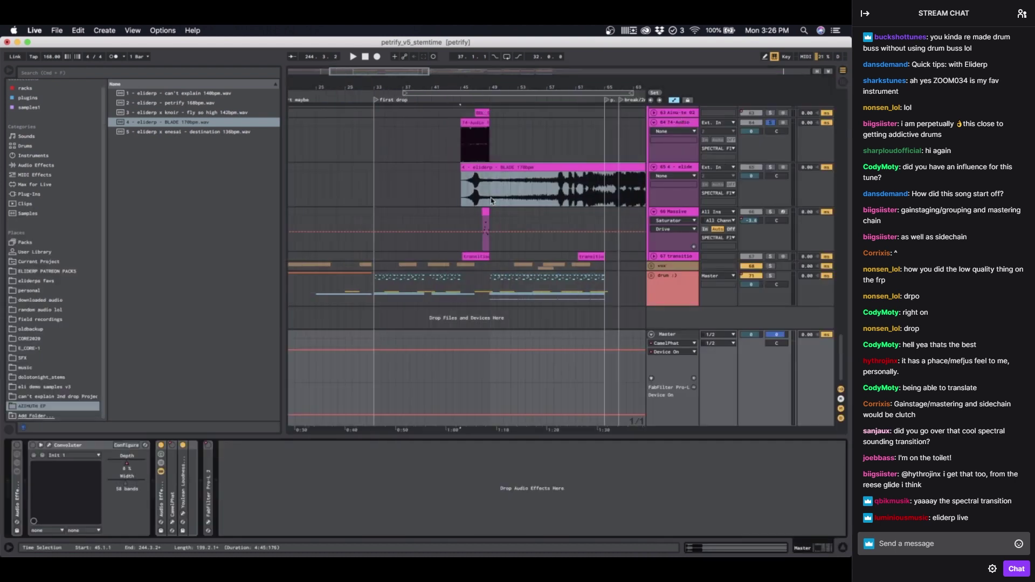
{"action": "scroll", "coordinate": [416, 202], "scroll_direction": "up", "scroll_amount": 4}
{"action": "left_click", "coordinate": [454, 205]}
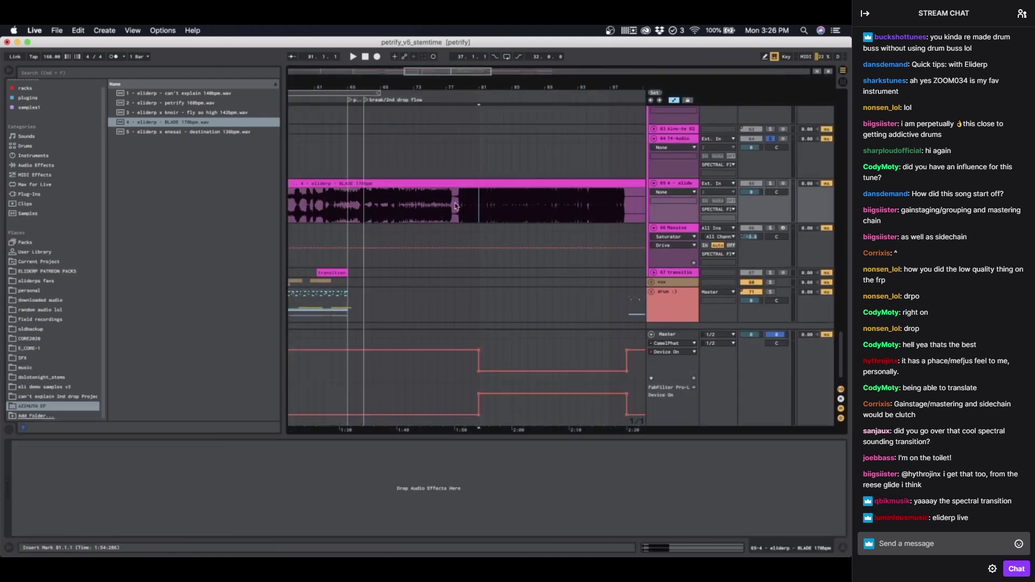
{"action": "scroll", "coordinate": [454, 205], "scroll_direction": "up", "scroll_amount": 4}
{"action": "scroll", "coordinate": [455, 207], "scroll_direction": "down", "scroll_amount": 8}
{"action": "scroll", "coordinate": [438, 221], "scroll_direction": "up", "scroll_amount": 4}
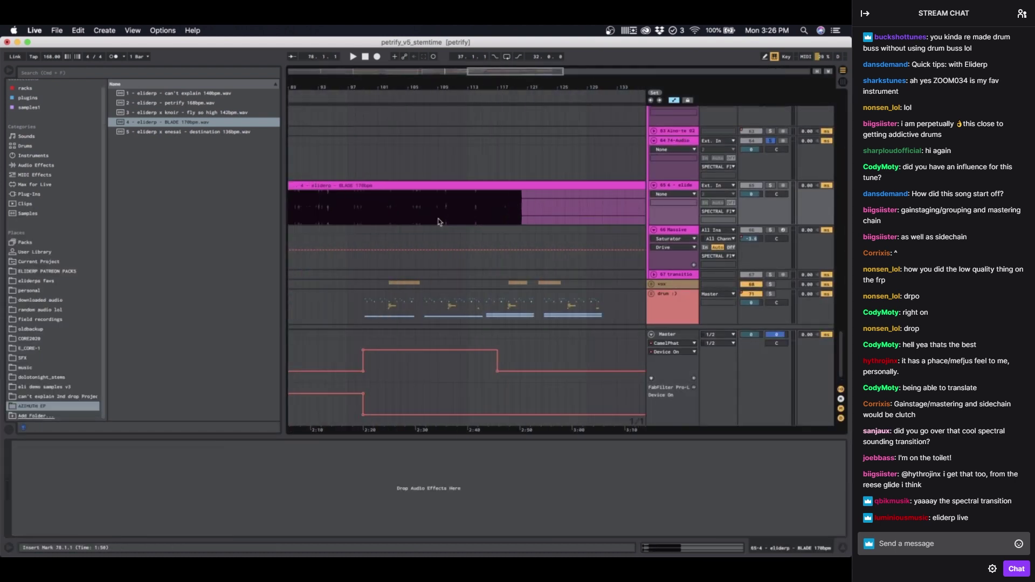
{"action": "scroll", "coordinate": [431, 220], "scroll_direction": "down", "scroll_amount": 4}
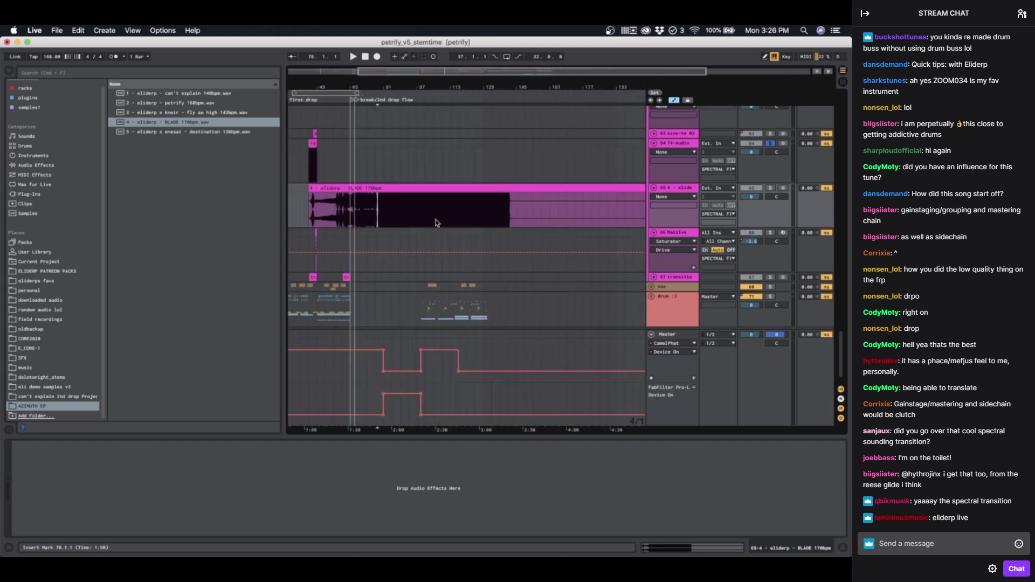
{"action": "left_click", "coordinate": [432, 204]}
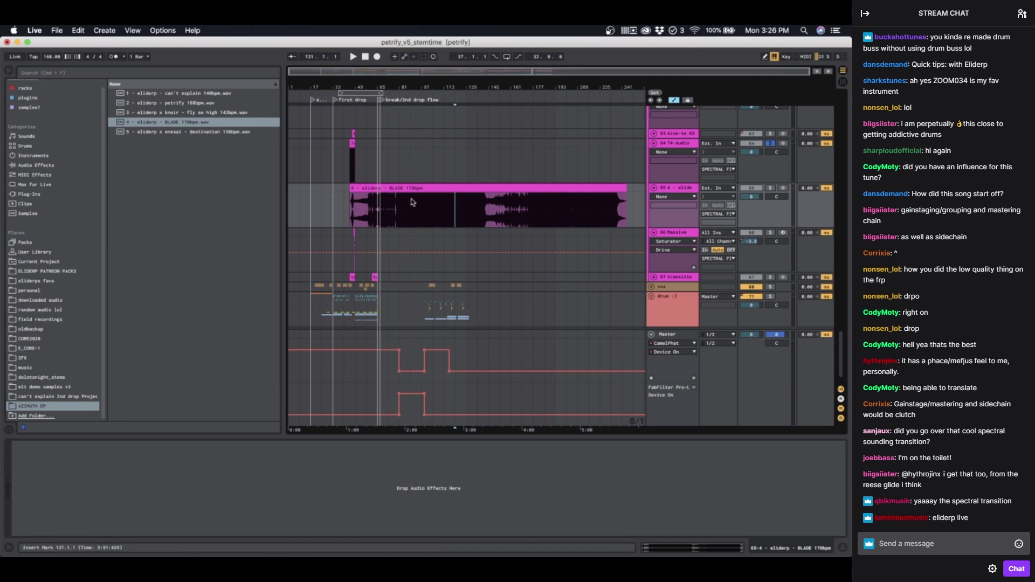
Step: Solo the BLADE track and play its clip from bar 109.1.1
{"action": "scroll", "coordinate": [416, 211], "scroll_direction": "up", "scroll_amount": 5}
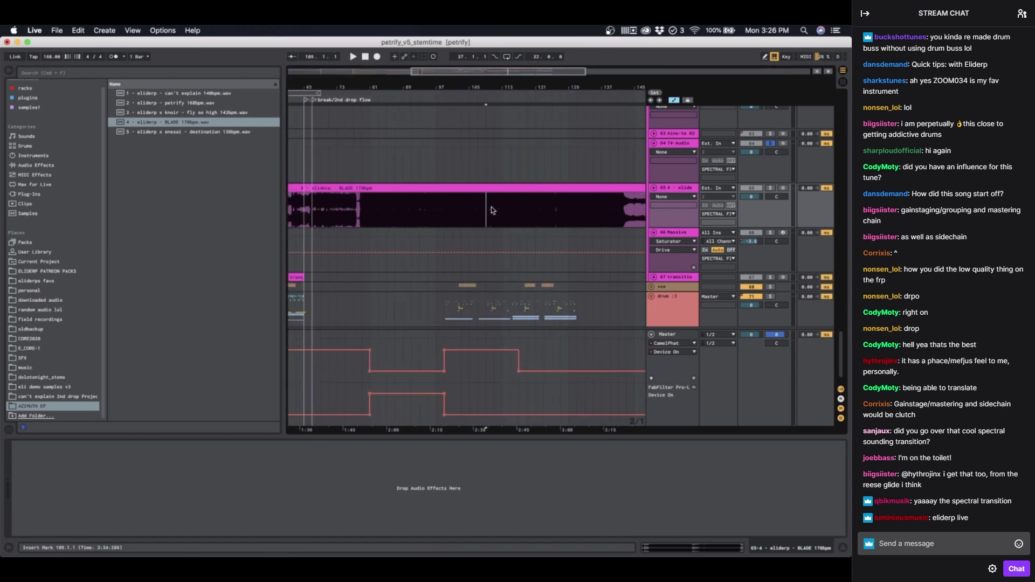
{"action": "scroll", "coordinate": [490, 211], "scroll_direction": "up", "scroll_amount": 5}
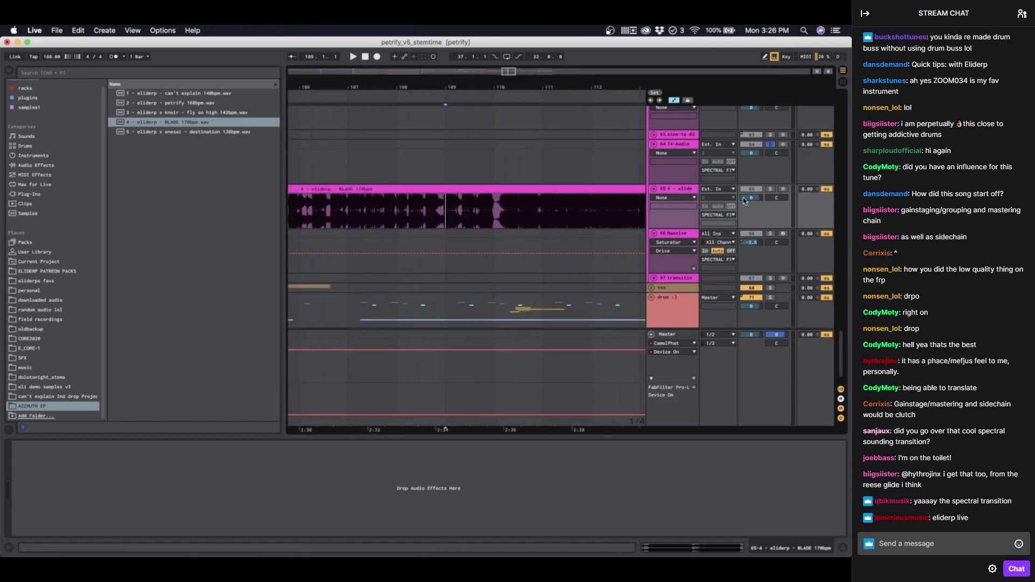
{"action": "left_click", "coordinate": [453, 210]}
{"action": "key", "text": "space"}
{"action": "scroll", "coordinate": [474, 213], "scroll_direction": "down", "scroll_amount": 3}
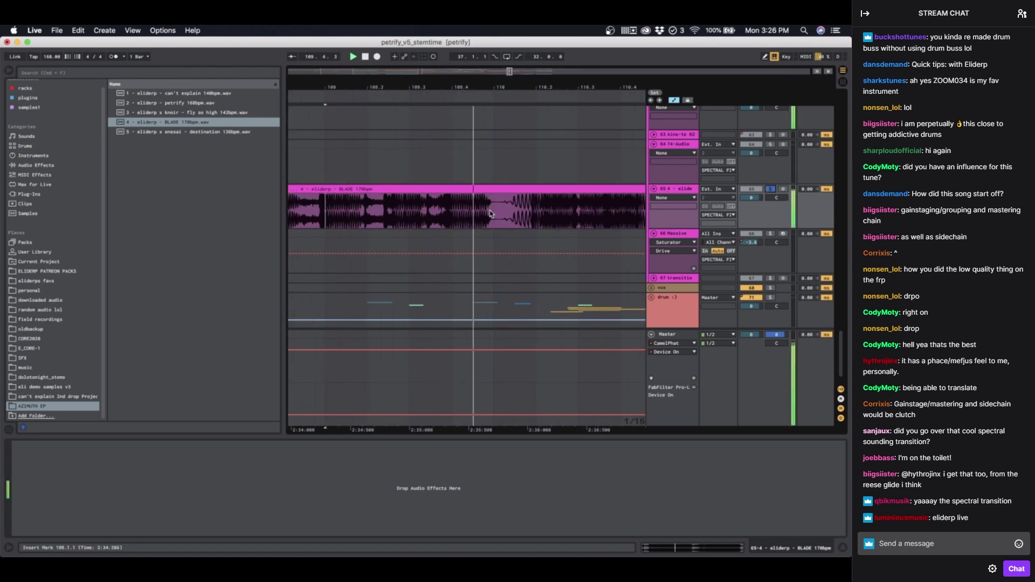
{"action": "key", "text": "space"}
{"action": "scroll", "coordinate": [477, 205], "scroll_direction": "up", "scroll_amount": 5}
{"action": "scroll", "coordinate": [427, 211], "scroll_direction": "down", "scroll_amount": 4}
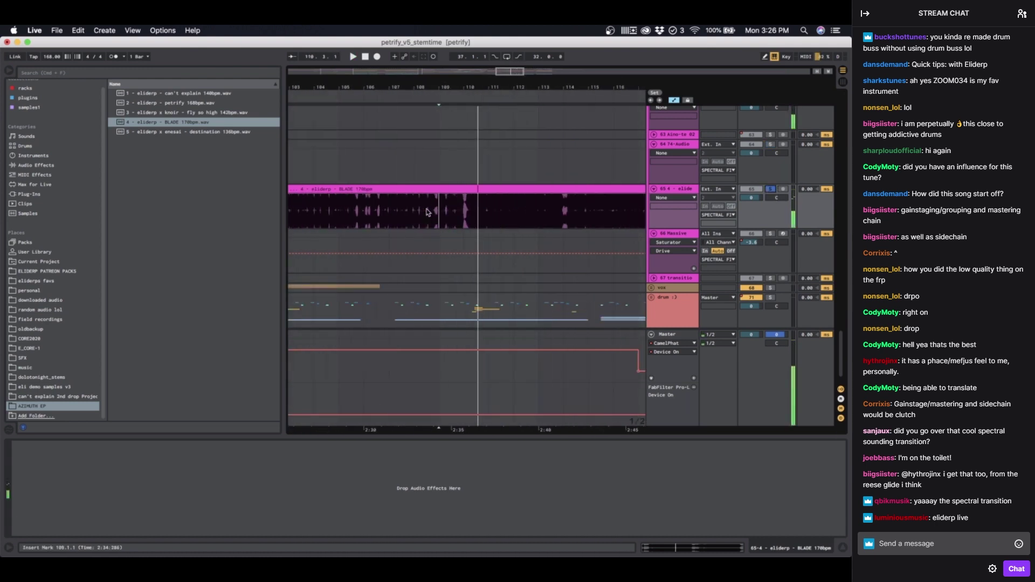
Step: Split the BLADE clip at bar 107.1.1 and turn on warping for the second part with a segment BPM of 170
{"action": "scroll", "coordinate": [434, 215], "scroll_direction": "left", "scroll_amount": 2}
{"action": "left_click", "coordinate": [438, 217]}
{"action": "scroll", "coordinate": [451, 211], "scroll_direction": "down", "scroll_amount": 8}
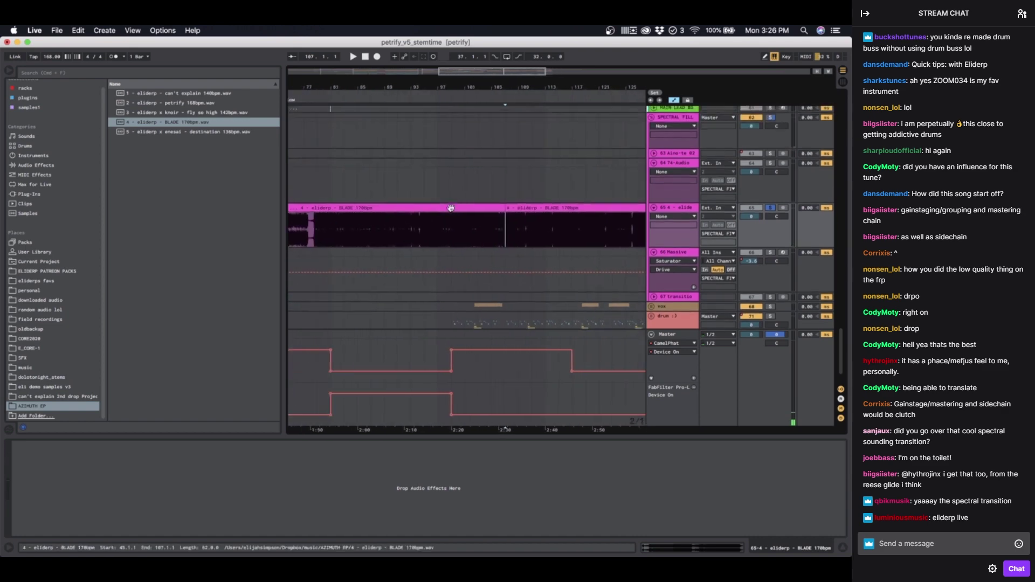
{"action": "double_click", "coordinate": [513, 217]}
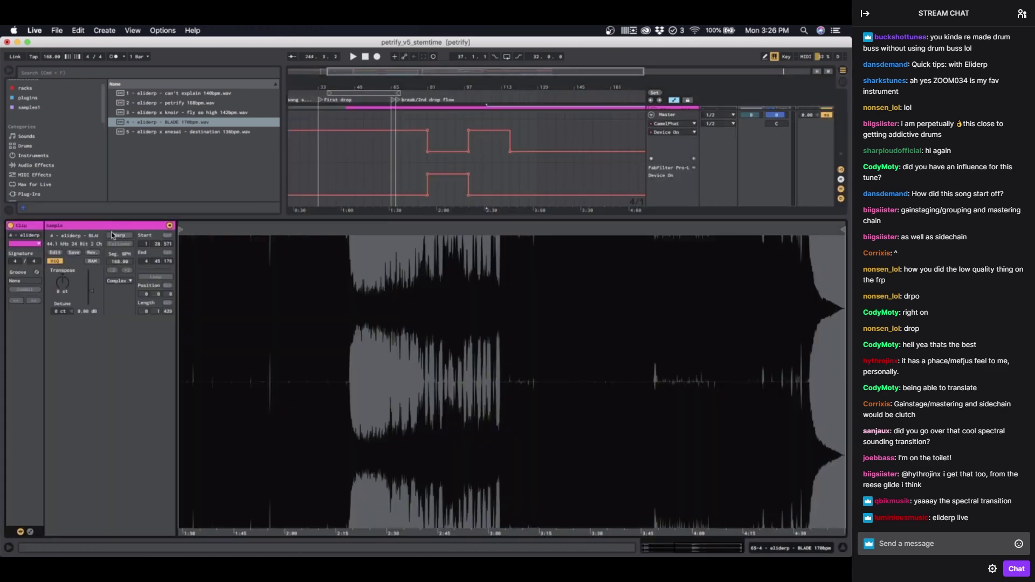
{"action": "left_click", "coordinate": [114, 236]}
{"action": "left_click", "coordinate": [116, 262]}
{"action": "type", "text": "170"}
{"action": "key", "text": "Return"}
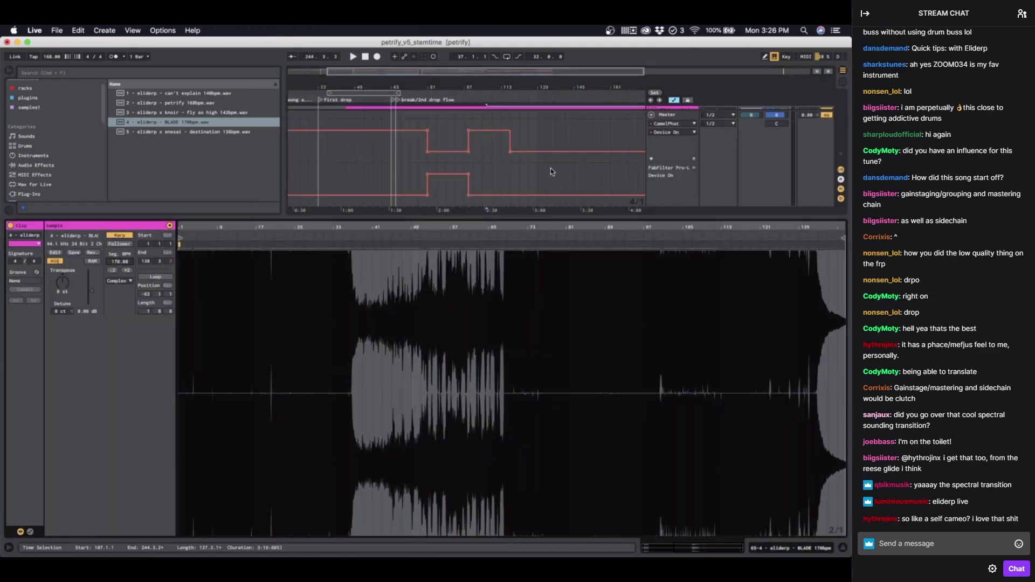
{"action": "left_click", "coordinate": [657, 115]}
Step: Audition the warped BLADE section, split it at the bass onset just after 110.2.1, and move the remainder to bar 45.1.1
{"action": "scroll", "coordinate": [506, 188], "scroll_direction": "up", "scroll_amount": 8}
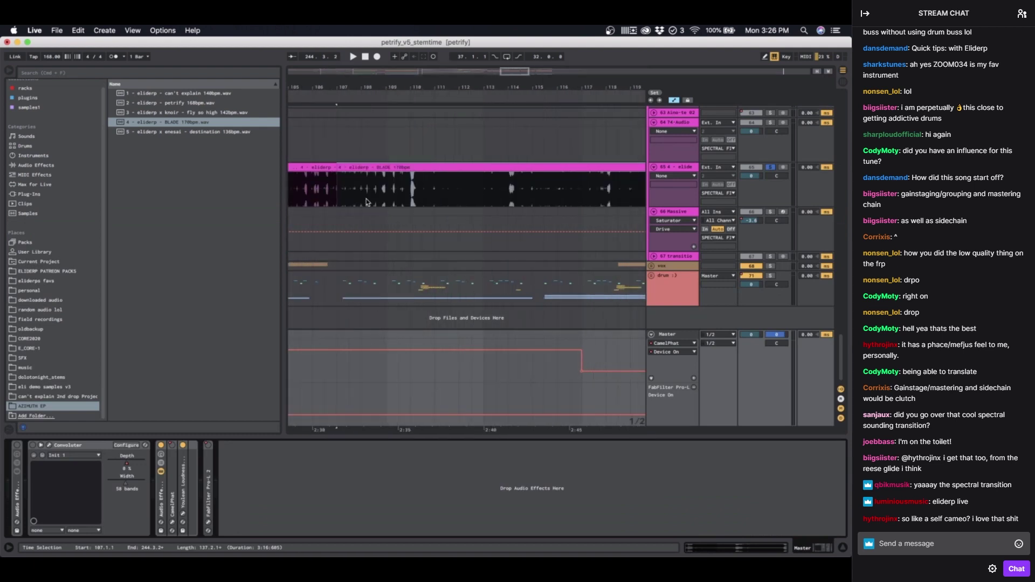
{"action": "scroll", "coordinate": [377, 199], "scroll_direction": "up", "scroll_amount": 15}
{"action": "scroll", "coordinate": [377, 199], "scroll_direction": "down", "scroll_amount": 10}
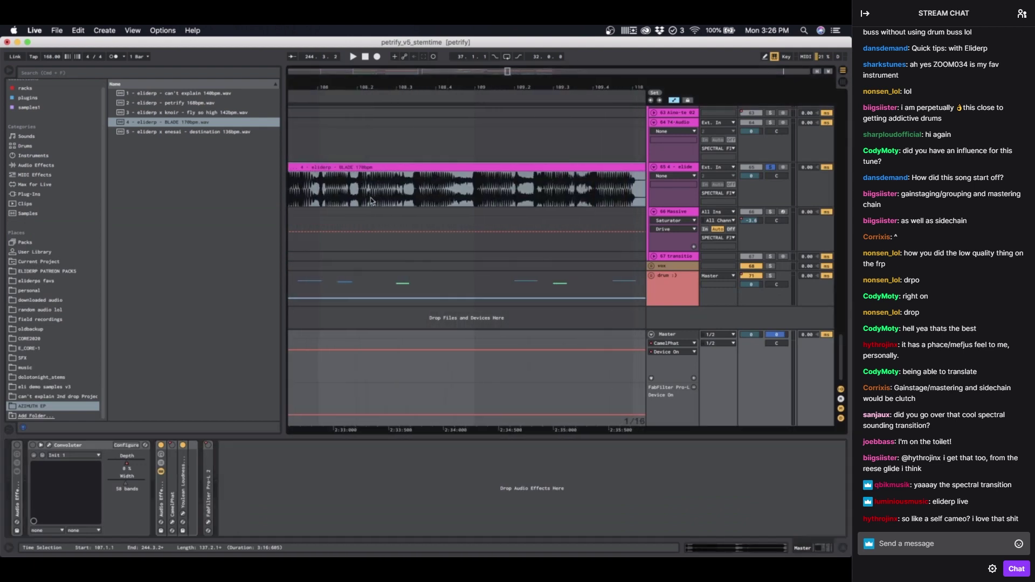
{"action": "left_click", "coordinate": [479, 193]}
{"action": "key", "text": "space"}
{"action": "scroll", "coordinate": [478, 194], "scroll_direction": "up", "scroll_amount": 15}
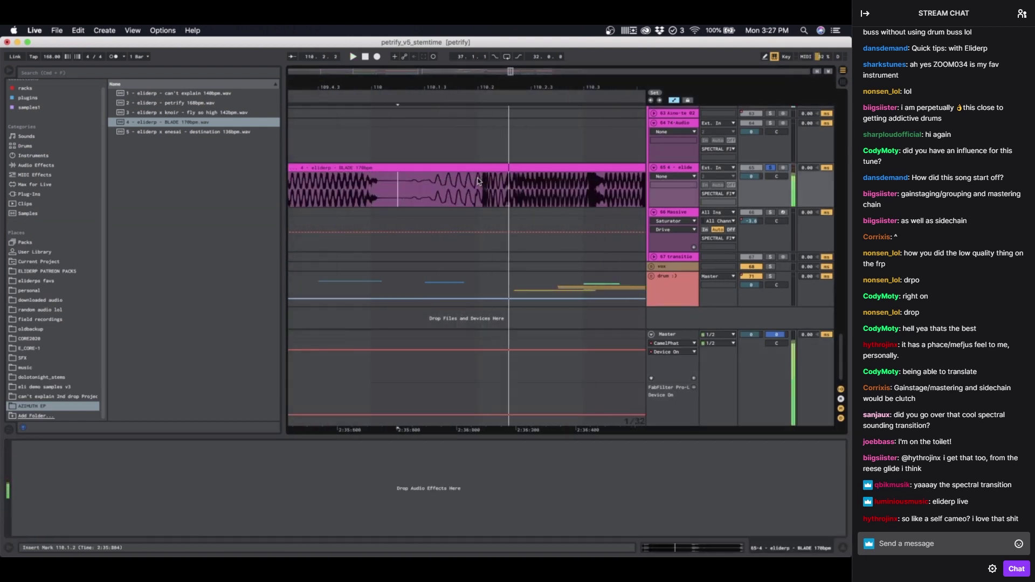
{"action": "scroll", "coordinate": [424, 204], "scroll_direction": "up", "scroll_amount": 6}
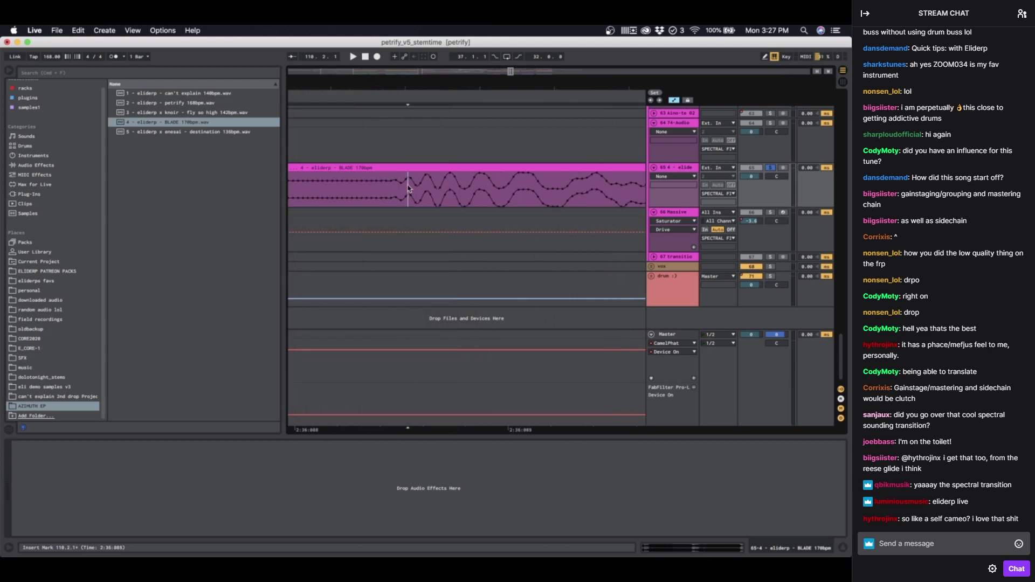
{"action": "scroll", "coordinate": [390, 183], "scroll_direction": "down", "scroll_amount": 20}
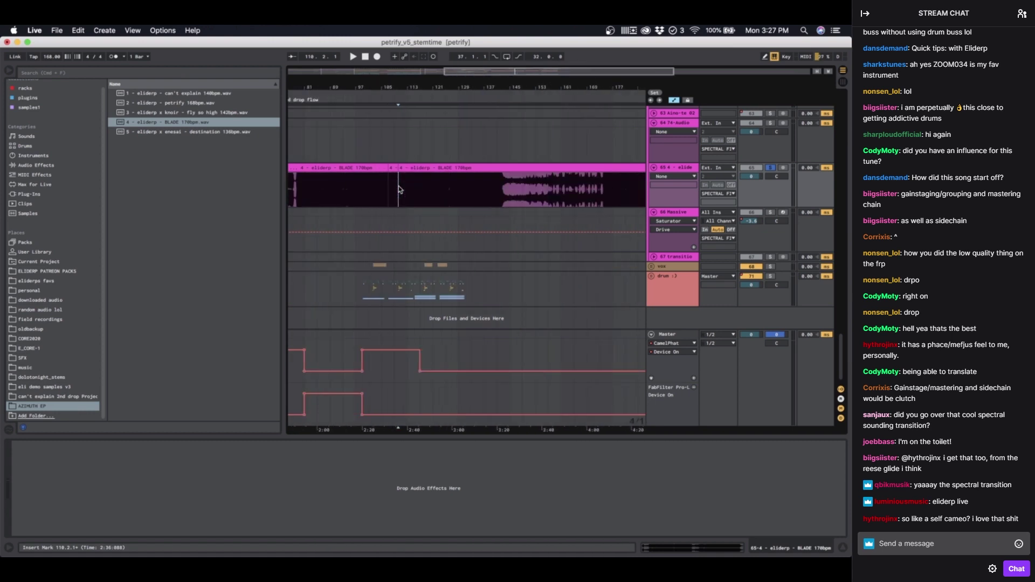
{"action": "left_click_drag", "start_coordinate": [617, 219], "coordinate": [354, 218]}
{"action": "scroll", "coordinate": [384, 223], "scroll_direction": "up", "scroll_amount": 5}
Step: Insert an audio track below the BLADE track and trim the BLADE clip so it ends at bar 49.1.1
{"action": "left_click", "coordinate": [677, 218]}
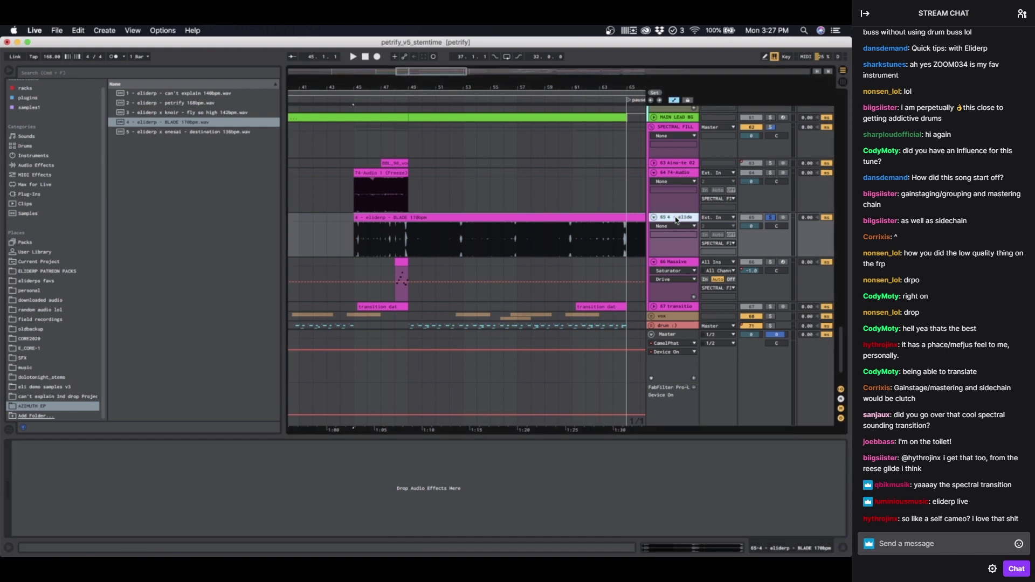
{"action": "left_click", "coordinate": [409, 244]}
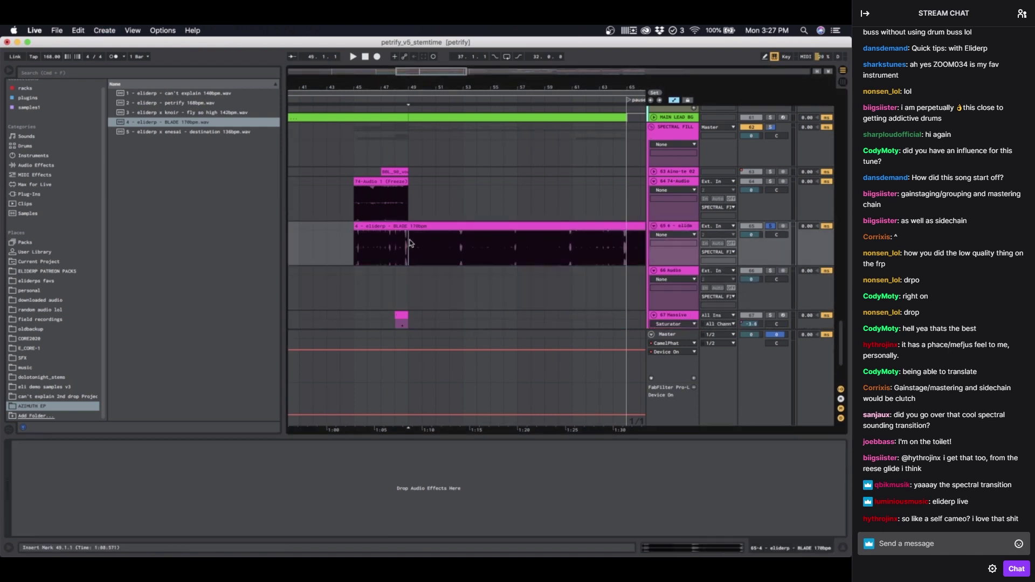
{"action": "key", "text": "super+e"}
{"action": "left_click", "coordinate": [413, 226]}
{"action": "key", "text": "Delete"}
{"action": "scroll", "coordinate": [371, 246], "scroll_direction": "down", "scroll_amount": 2}
{"action": "scroll", "coordinate": [371, 246], "scroll_direction": "left", "scroll_amount": 2}
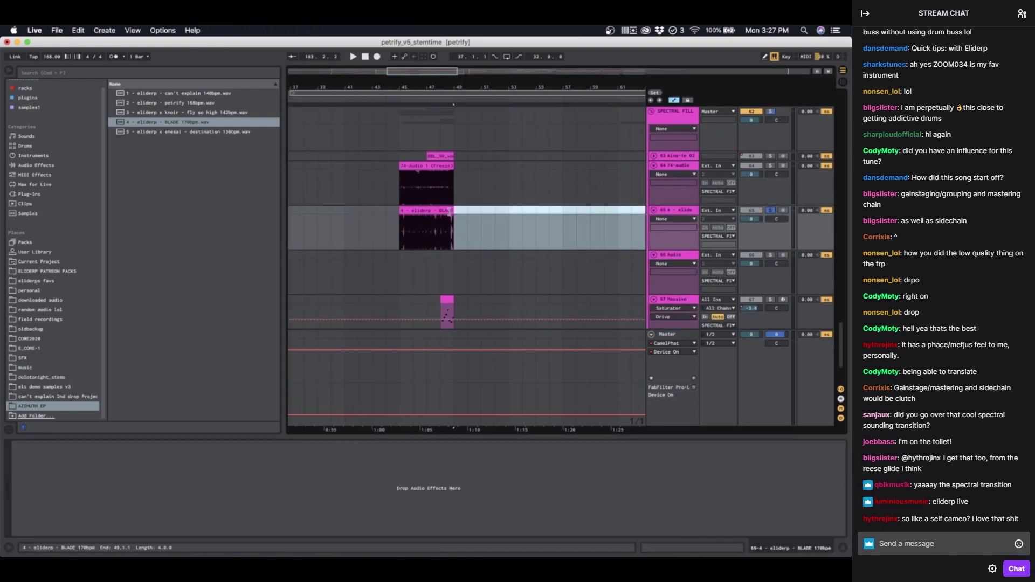
{"action": "left_click", "coordinate": [440, 211]}
{"action": "scroll", "coordinate": [439, 211], "scroll_direction": "up", "scroll_amount": 5}
{"action": "scroll", "coordinate": [447, 211], "scroll_direction": "down", "scroll_amount": 3}
{"action": "scroll", "coordinate": [446, 212], "scroll_direction": "up", "scroll_amount": 5}
{"action": "scroll", "coordinate": [447, 212], "scroll_direction": "down", "scroll_amount": 5}
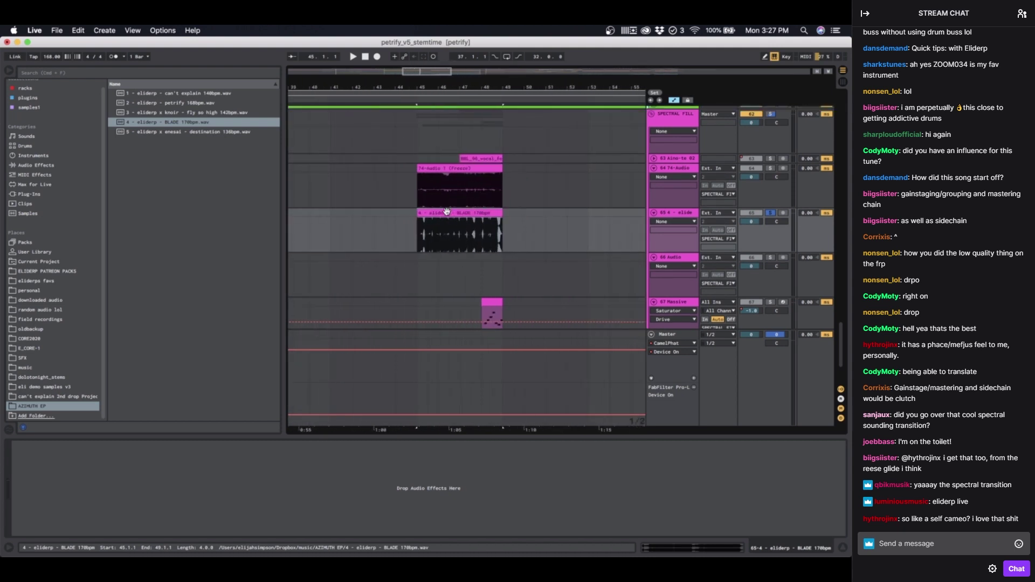
Step: Add the petrify 168bpm wav from the AZIMUTH EP folder to the new audio track at bar 41.1.1 and check its clip settings
{"action": "left_click", "coordinate": [681, 263]}
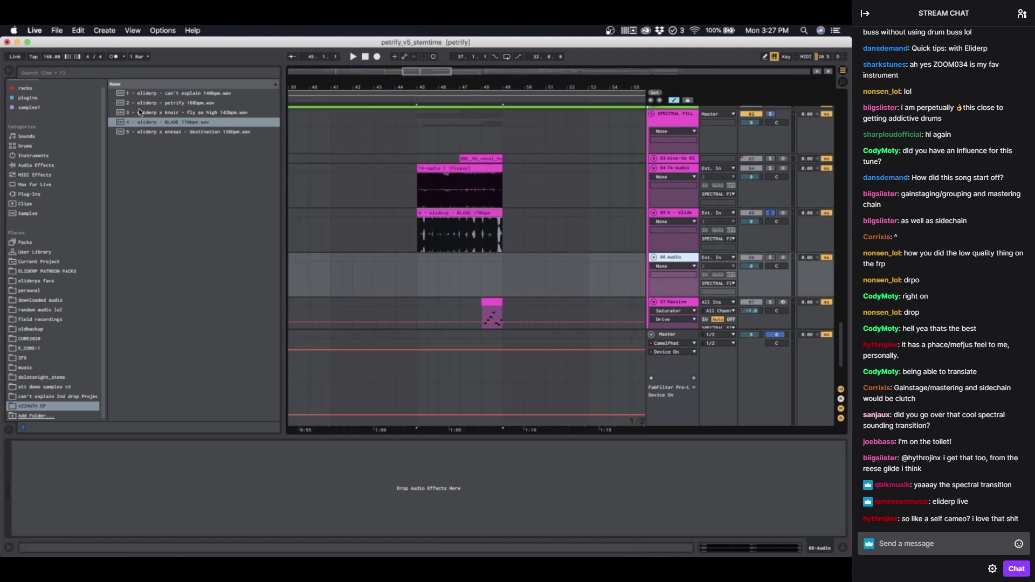
{"action": "left_click_drag", "start_coordinate": [144, 106], "coordinate": [327, 271]}
{"action": "double_click", "coordinate": [392, 266]}
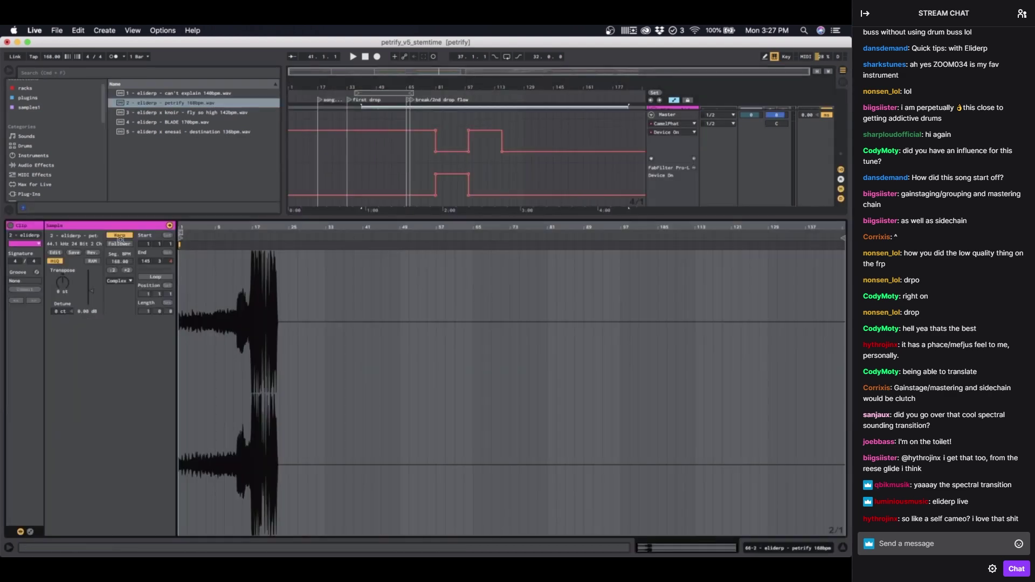
{"action": "left_click", "coordinate": [675, 115]}
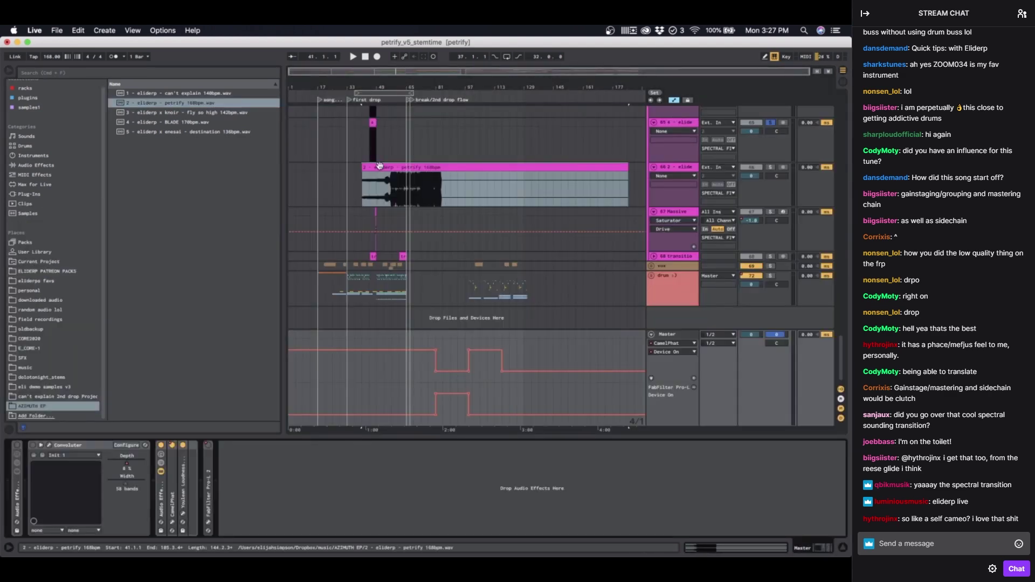
Step: Move the petrify clip to bar 1.1.1, deactivate it, and check its clip settings
{"action": "left_click_drag", "start_coordinate": [392, 167], "coordinate": [317, 168]}
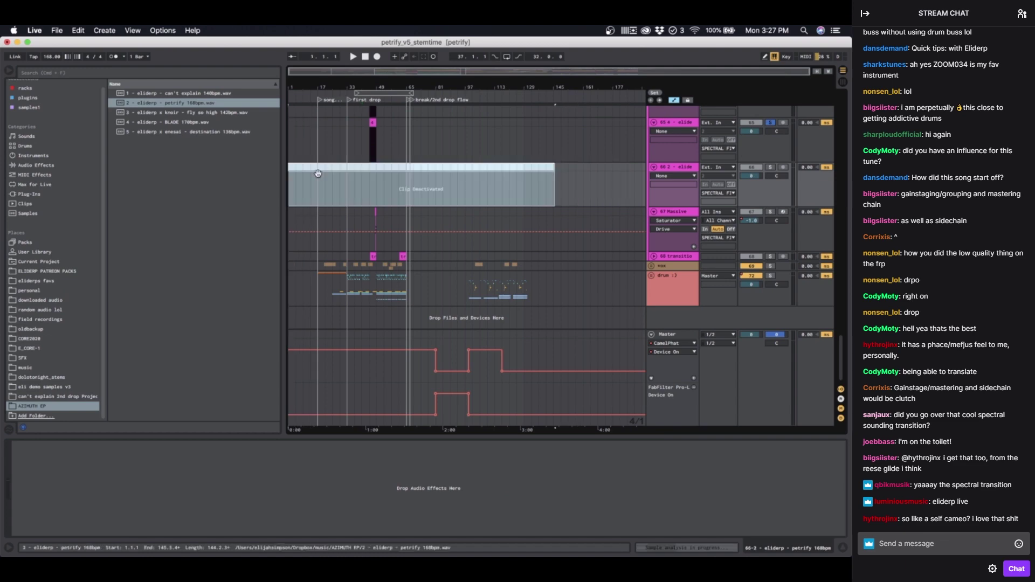
{"action": "double_click", "coordinate": [394, 165]}
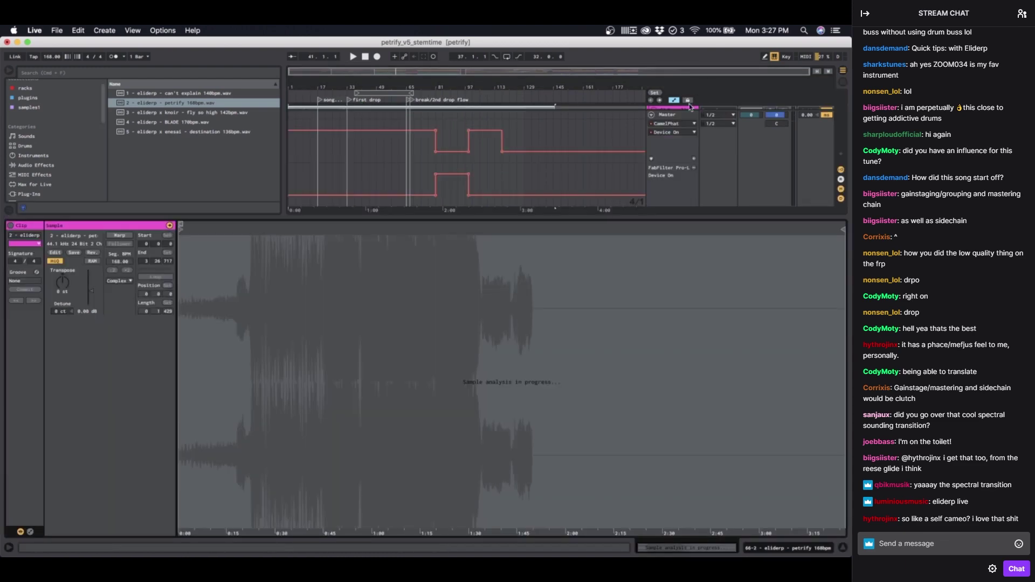
{"action": "left_click", "coordinate": [399, 231]}
{"action": "scroll", "coordinate": [397, 231], "scroll_direction": "up", "scroll_amount": 2}
{"action": "double_click", "coordinate": [359, 207]}
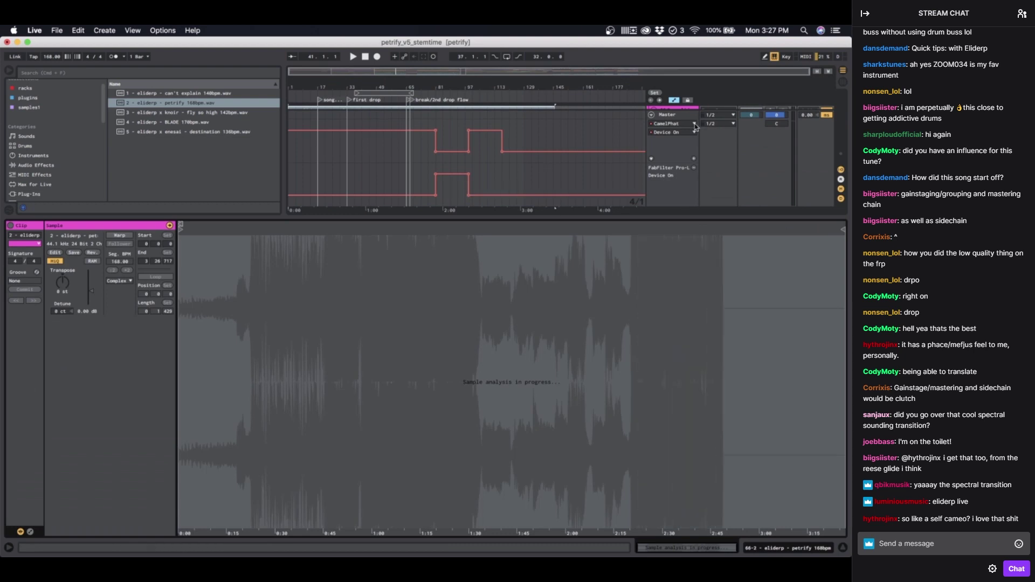
{"action": "left_click", "coordinate": [677, 117]}
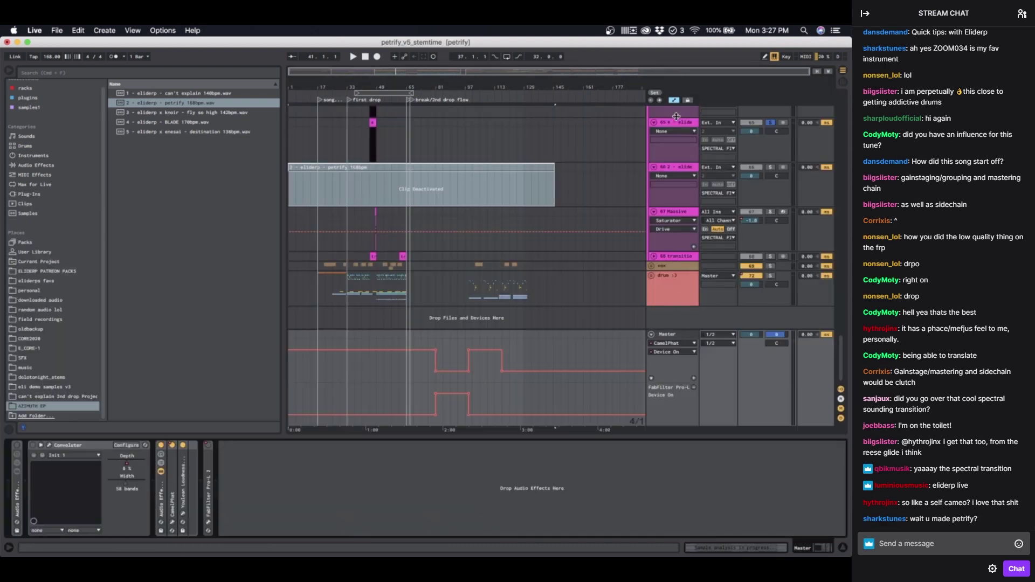
Step: Turn off warping for the petrify 168bpm clip
{"action": "left_click_drag", "start_coordinate": [348, 167], "coordinate": [393, 180]}
{"action": "double_click", "coordinate": [435, 167]}
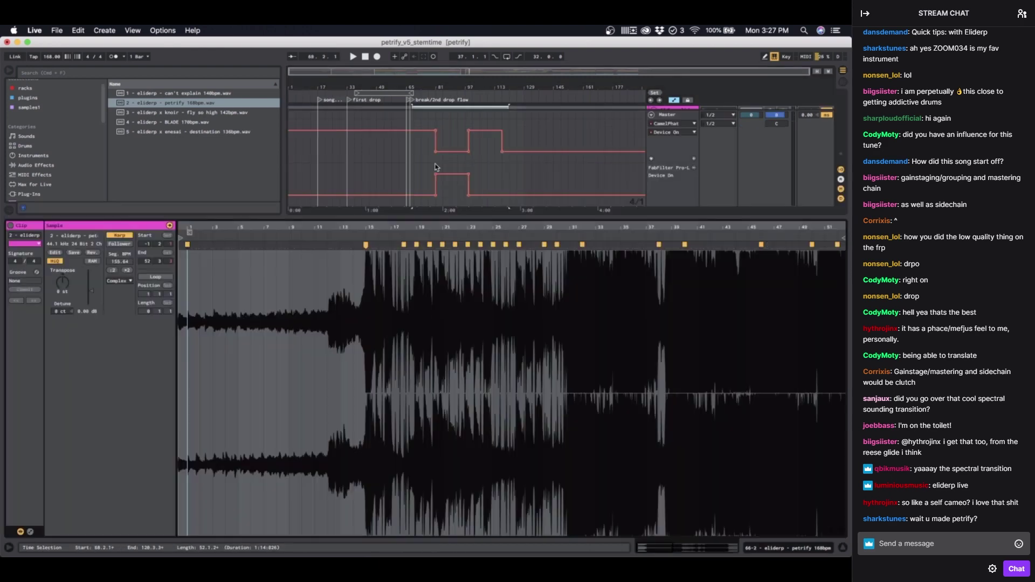
{"action": "left_click", "coordinate": [118, 236]}
{"action": "double_click", "coordinate": [682, 114]}
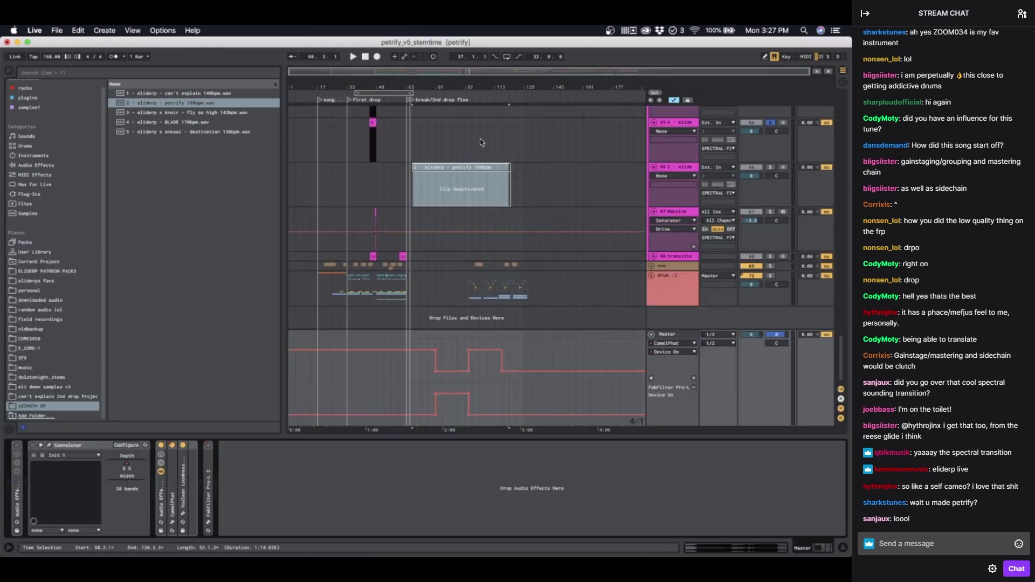
Step: Reactivate the petrify clip and move it to the start of the arrangement at bar 1.1.1
{"action": "left_click", "coordinate": [465, 170]}
{"action": "key", "text": "0"}
{"action": "left_click_drag", "start_coordinate": [451, 168], "coordinate": [309, 173]}
{"action": "scroll", "coordinate": [379, 191], "scroll_direction": "up", "scroll_amount": 5}
{"action": "scroll", "coordinate": [345, 188], "scroll_direction": "left", "scroll_amount": 2}
{"action": "scroll", "coordinate": [345, 188], "scroll_direction": "up", "scroll_amount": 1}
{"action": "scroll", "coordinate": [348, 197], "scroll_direction": "up", "scroll_amount": 5}
Step: Solo the petrify track and play it from bar 45.1.1
{"action": "left_click", "coordinate": [327, 220]}
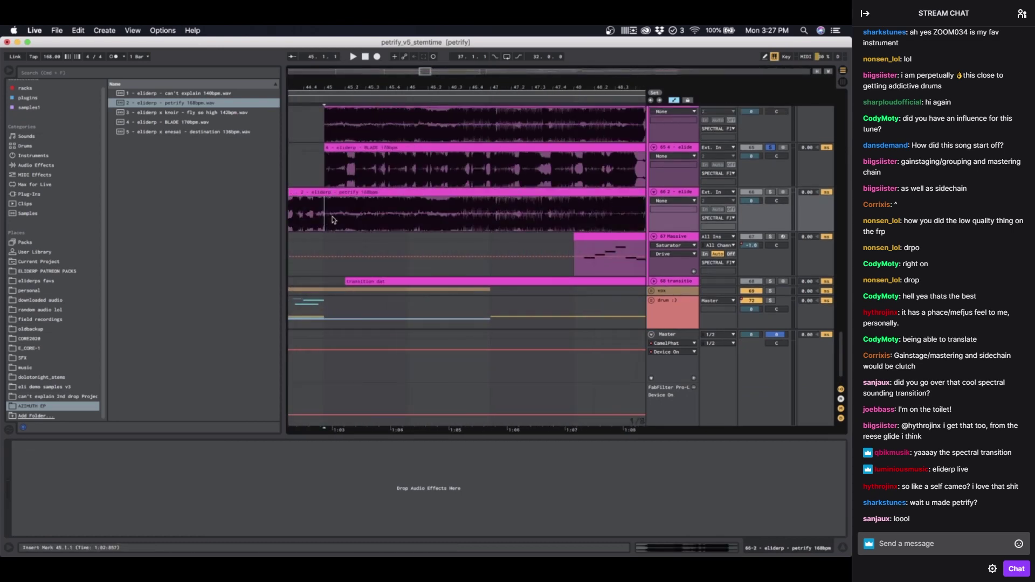
{"action": "left_click", "coordinate": [770, 192]}
{"action": "key", "text": "space"}
{"action": "scroll", "coordinate": [431, 244], "scroll_direction": "down", "scroll_amount": 4}
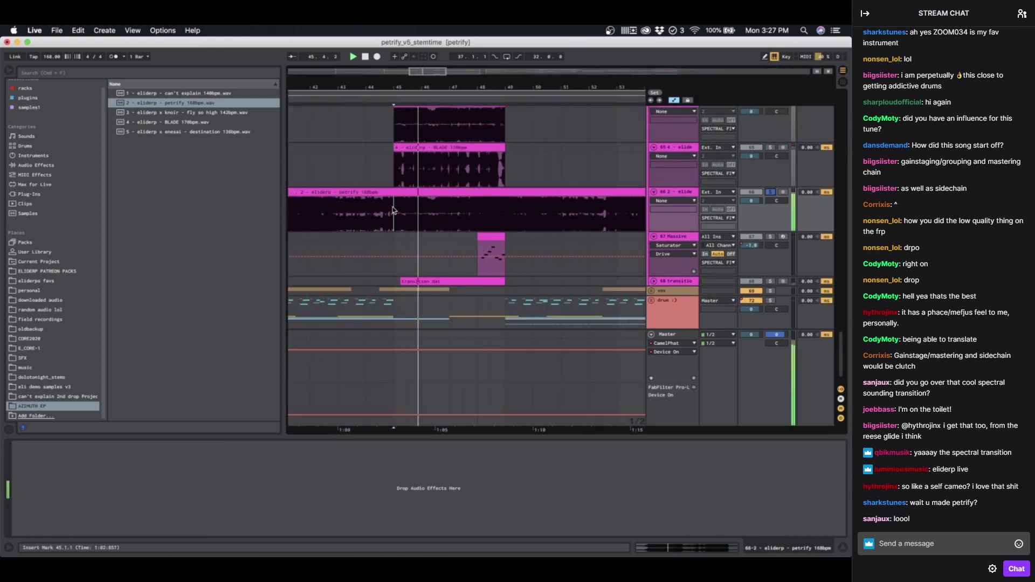
{"action": "scroll", "coordinate": [399, 235], "scroll_direction": "left", "scroll_amount": 3}
{"action": "scroll", "coordinate": [398, 235], "scroll_direction": "up", "scroll_amount": 1}
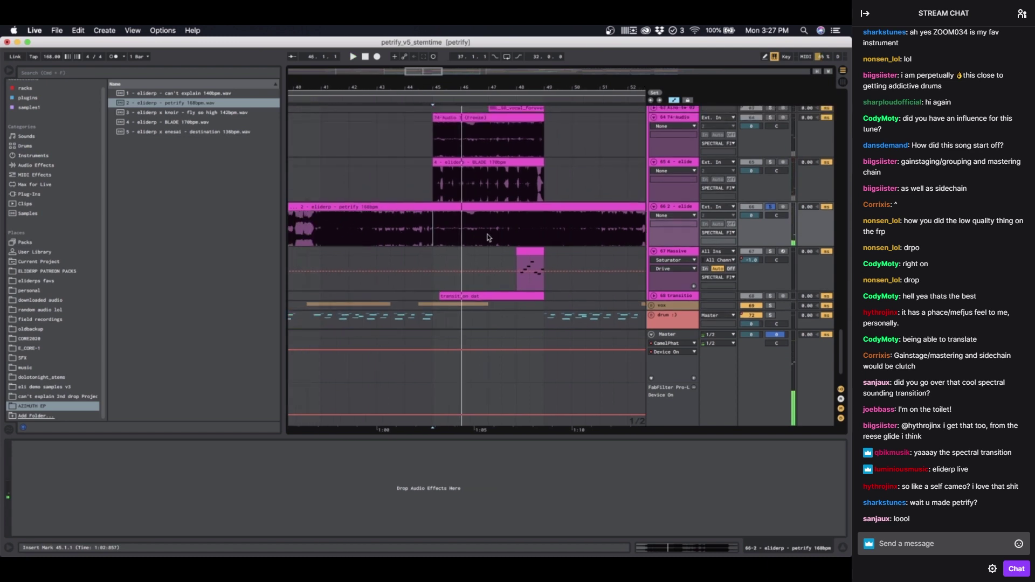
Step: Split the petrify clip at bars 45.1.1 and 49.1.1 to match the BLADE clip above it
{"action": "key", "text": "super+e"}
{"action": "left_click", "coordinate": [418, 208]}
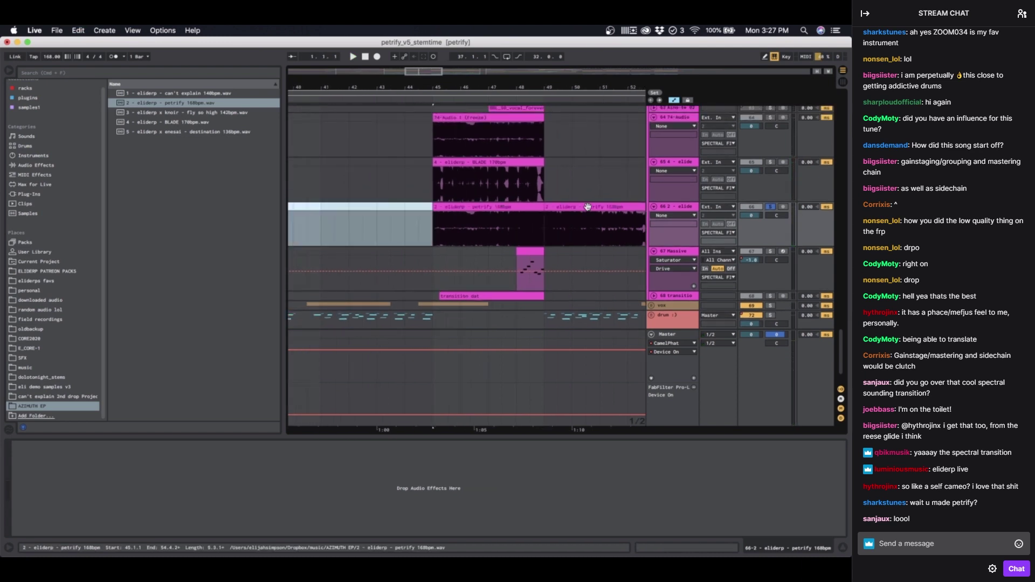
{"action": "key", "text": "super+e"}
Step: Split the petrify clip at bar 41.1.1 and check the clip settings of the segment ending at bar 45.1.1
{"action": "left_click", "coordinate": [323, 232]}
{"action": "key", "text": "super+e"}
{"action": "double_click", "coordinate": [333, 208]}
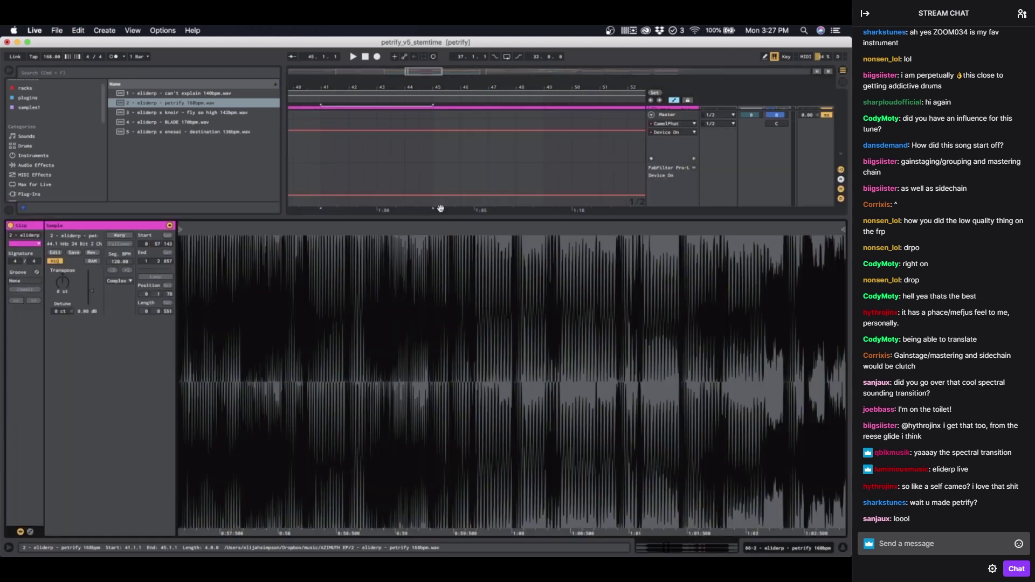
{"action": "double_click", "coordinate": [671, 115]}
{"action": "key", "text": "minus"}
{"action": "key", "text": "minus"}
{"action": "key", "text": "minus"}
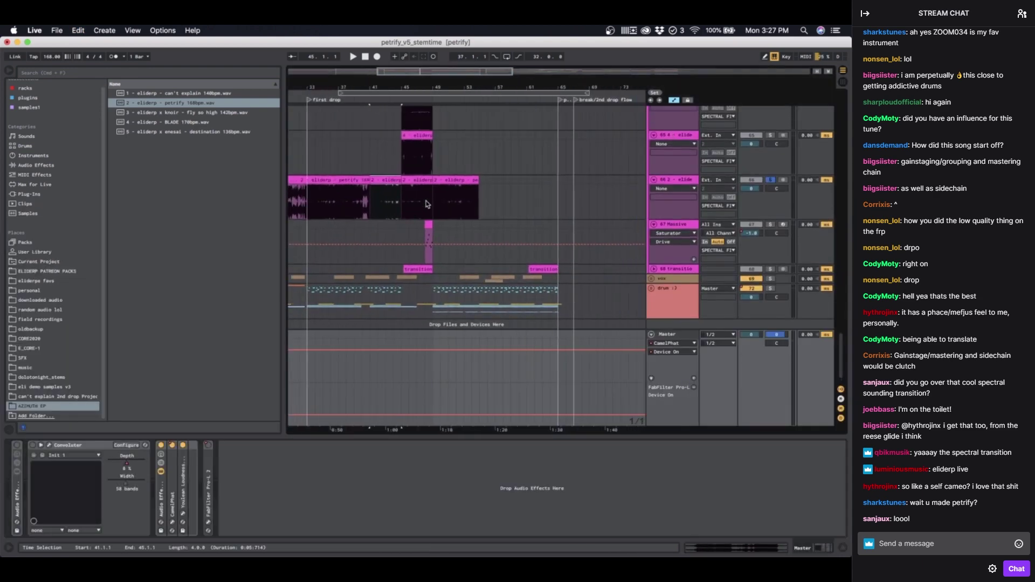
Step: Extend the last petrify segment past the break/2nd drop flow marker and place the insert marker at bar 59.1.1
{"action": "left_click_drag", "start_coordinate": [477, 179], "coordinate": [636, 180]}
{"action": "left_click", "coordinate": [512, 201]}
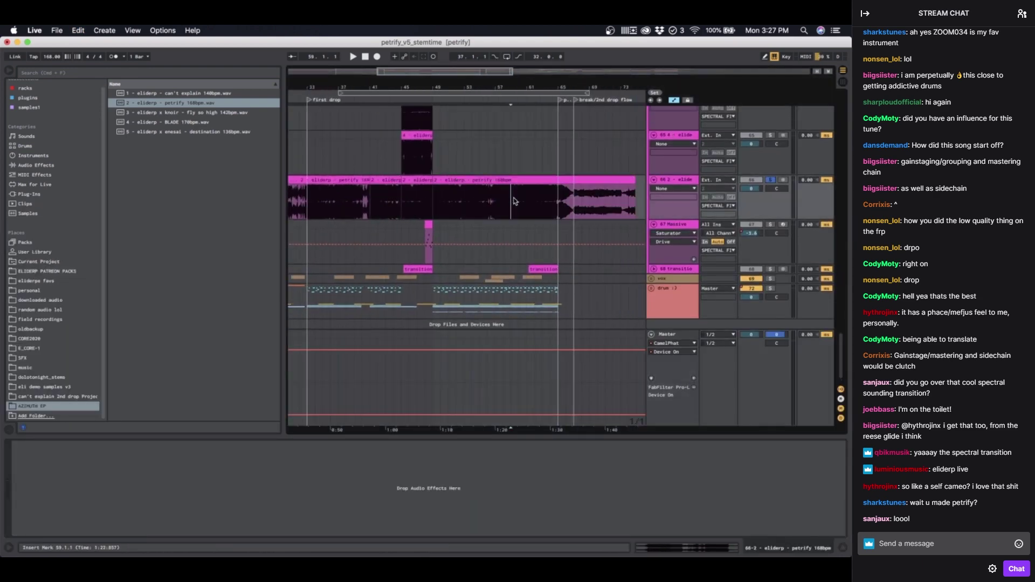
{"action": "left_click_drag", "start_coordinate": [522, 202], "coordinate": [557, 180]}
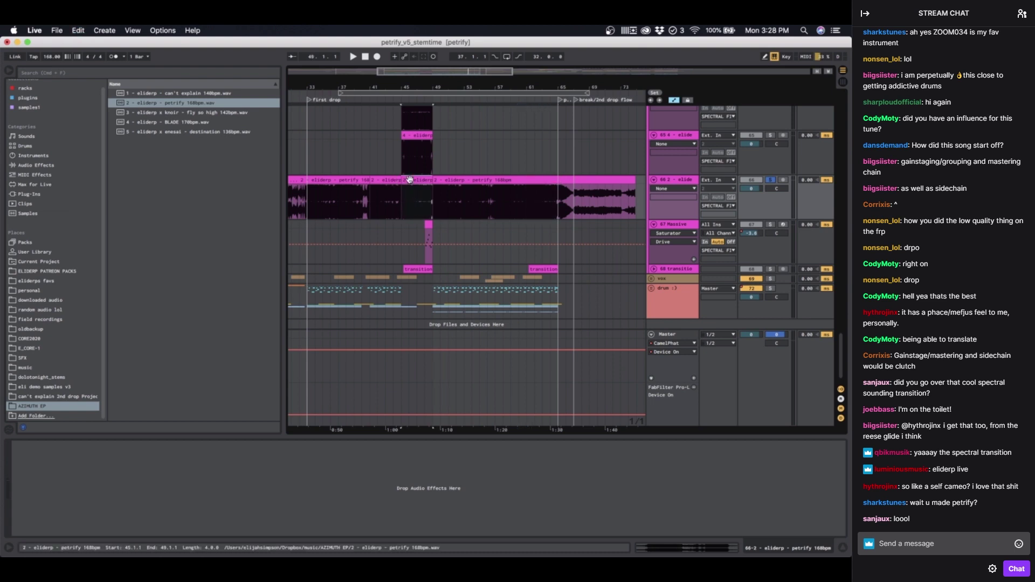
Step: Delete the petrify segments before bar 45.1.1 and after bar 49.1.1, keeping only the four-bar section between them
{"action": "left_click", "coordinate": [389, 180]}
{"action": "key", "text": "Delete"}
{"action": "left_click", "coordinate": [357, 180]}
{"action": "key", "text": "Delete"}
{"action": "left_click", "coordinate": [460, 179]}
{"action": "key", "text": "Delete"}
{"action": "scroll", "coordinate": [417, 179], "scroll_direction": "up", "scroll_amount": 5}
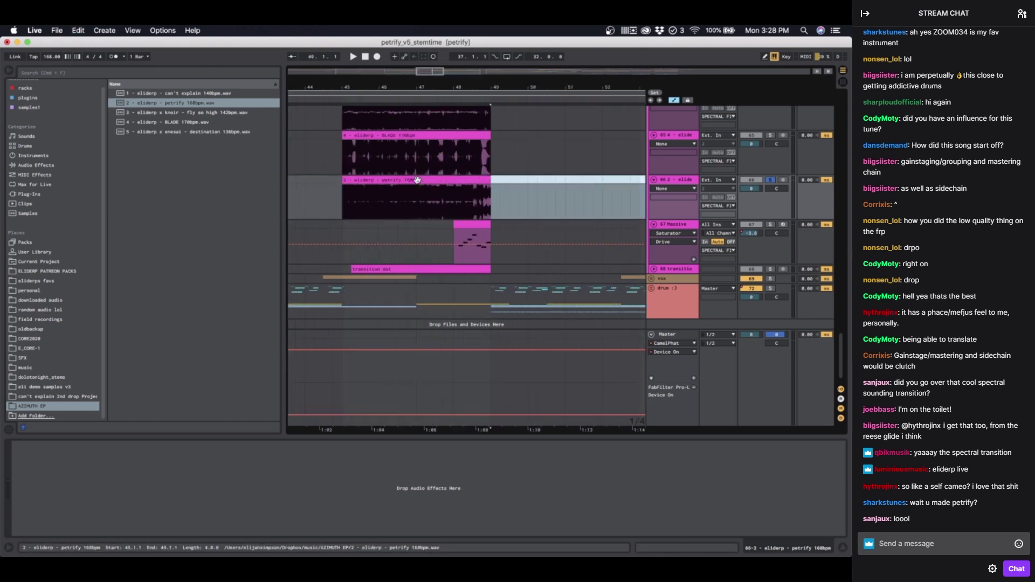
Step: Play the trimmed petrify clip from bar 45.1.1 and switch the solo to the BLADE track to compare them
{"action": "left_click", "coordinate": [415, 179]}
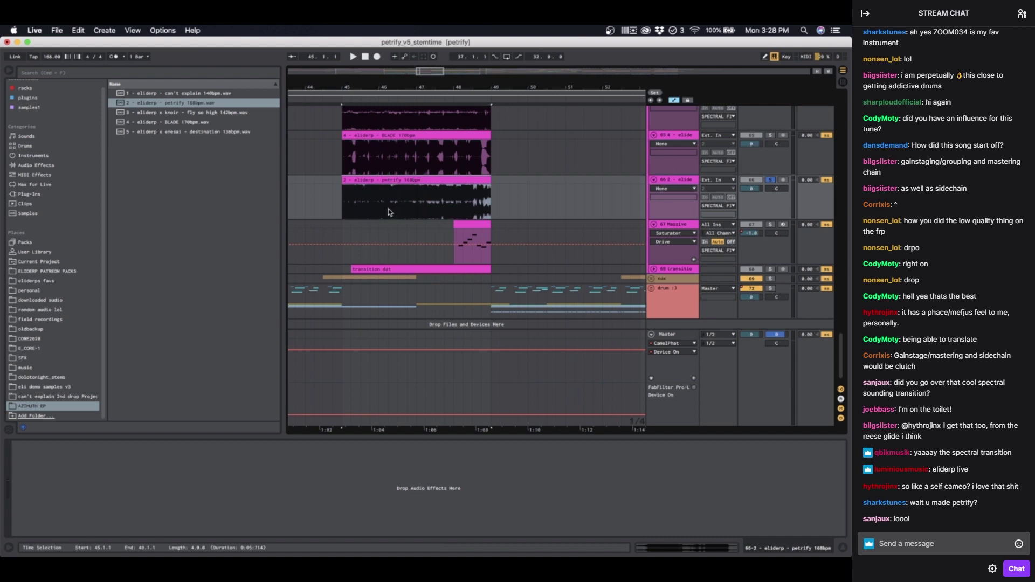
{"action": "key", "text": "space"}
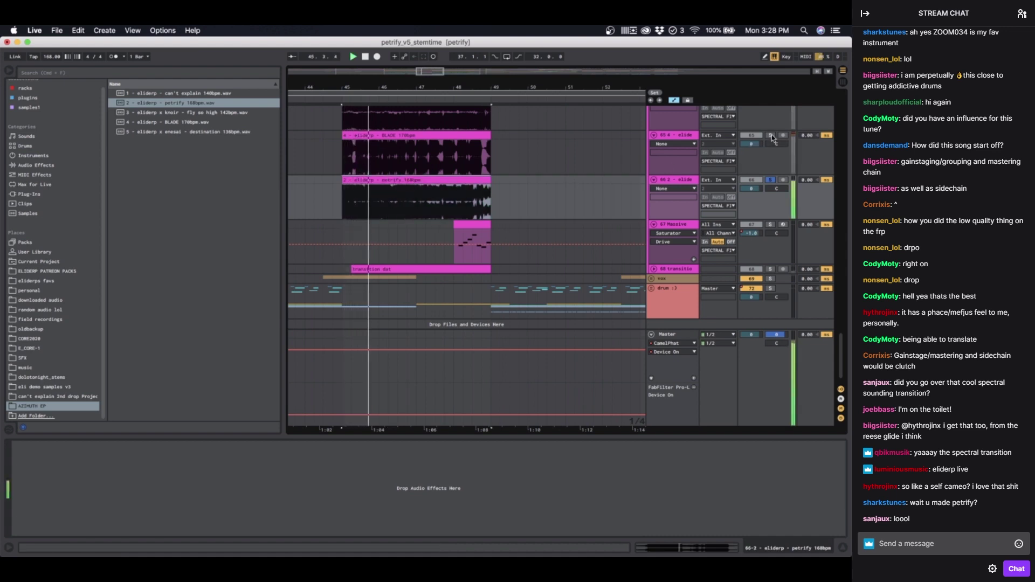
{"action": "left_click", "coordinate": [771, 135]}
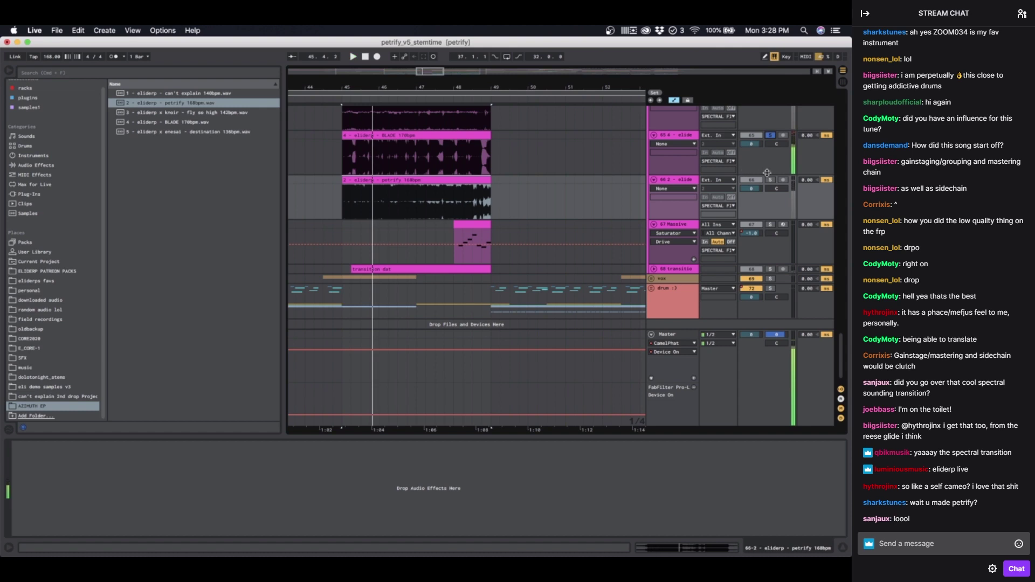
Step: Search the racks collection for "mmorph" and load MMorph onto the BLADE audio track
{"action": "left_click", "coordinate": [672, 138]}
{"action": "scroll", "coordinate": [607, 141], "scroll_direction": "left", "scroll_amount": 1}
{"action": "scroll", "coordinate": [608, 141], "scroll_direction": "up", "scroll_amount": 1}
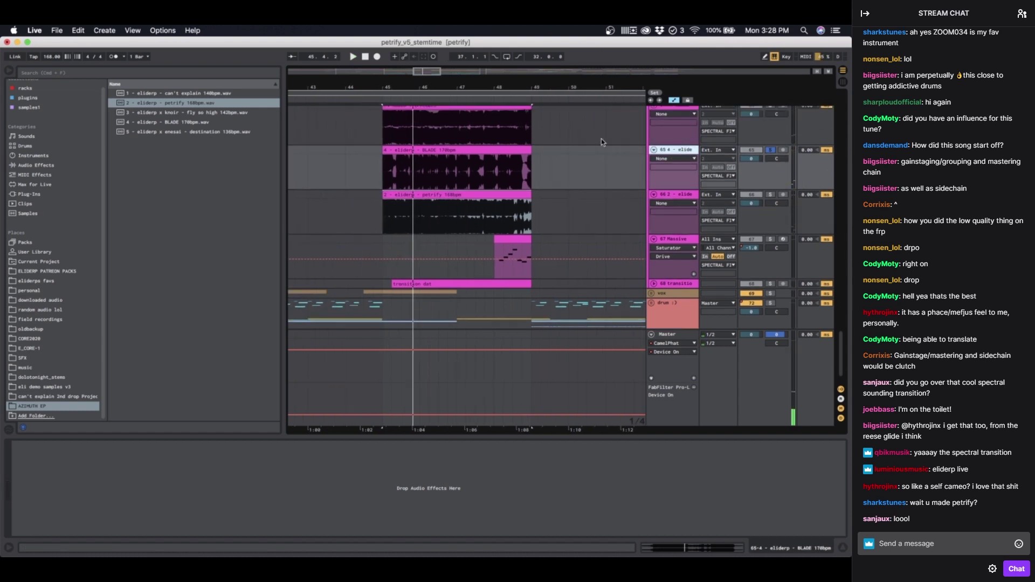
{"action": "left_click", "coordinate": [25, 88]}
{"action": "left_click", "coordinate": [47, 72]}
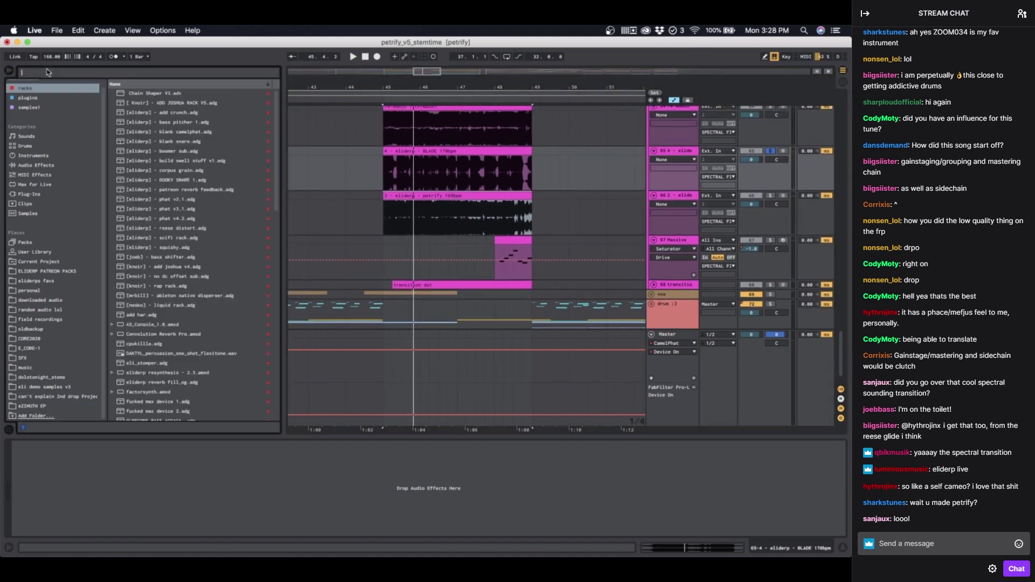
{"action": "type", "text": "mmorph"}
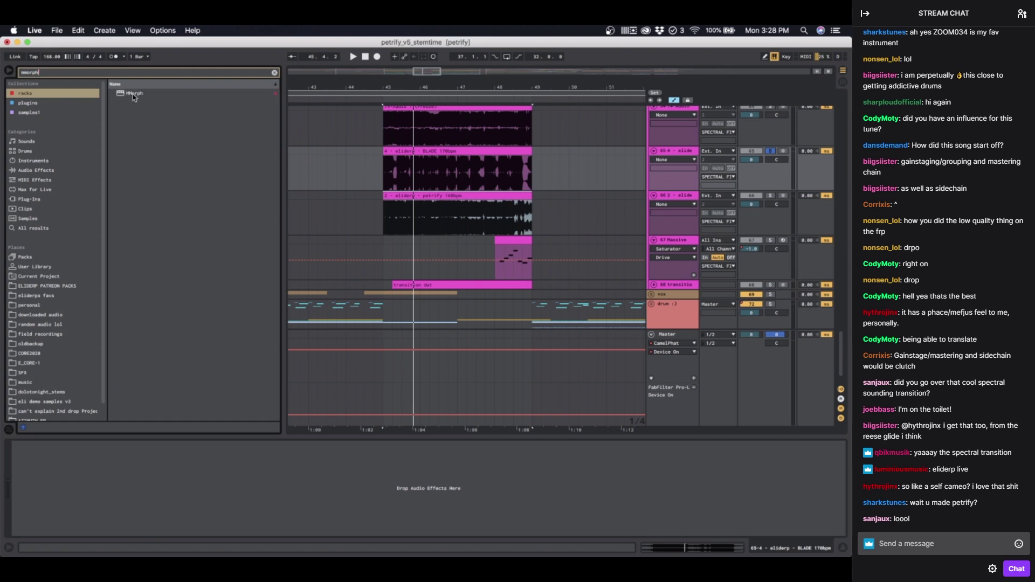
{"action": "left_click_drag", "start_coordinate": [134, 96], "coordinate": [420, 167]}
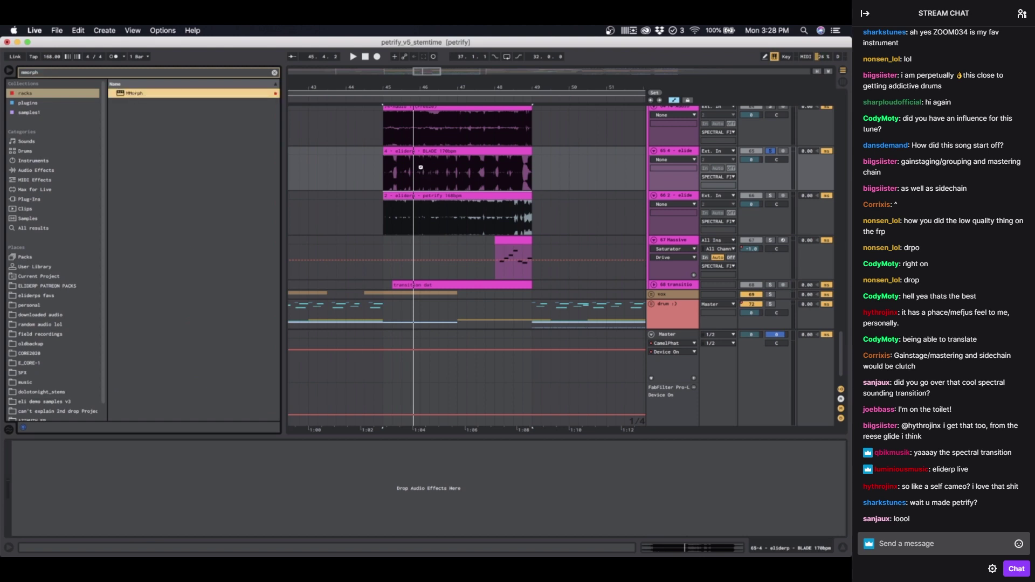
{"action": "left_click_drag", "start_coordinate": [563, 186], "coordinate": [563, 187]}
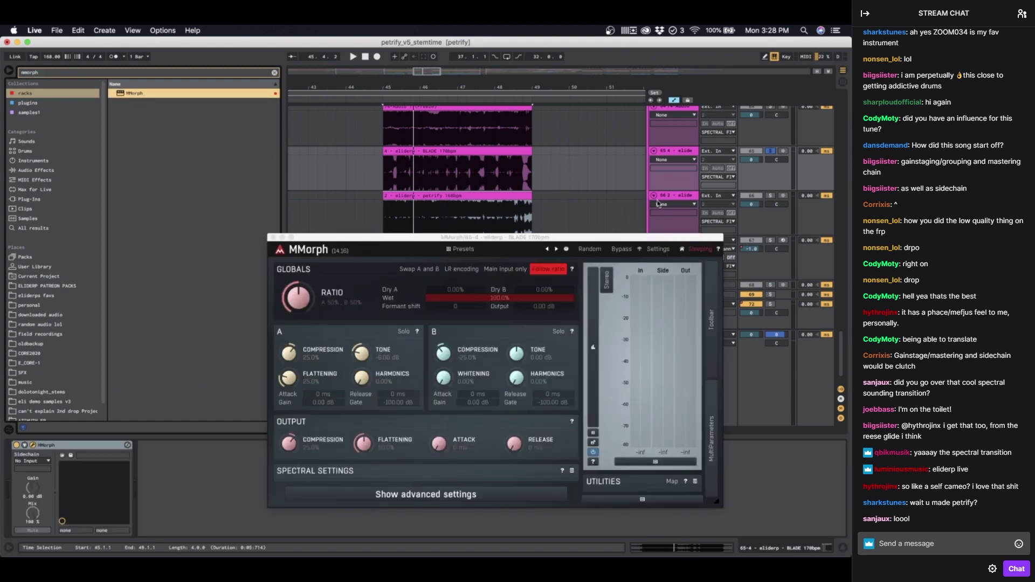
Step: Close the MMorph window and set the plugin's sidechain input on the BLADE track to the petrify track
{"action": "left_click", "coordinate": [677, 214]}
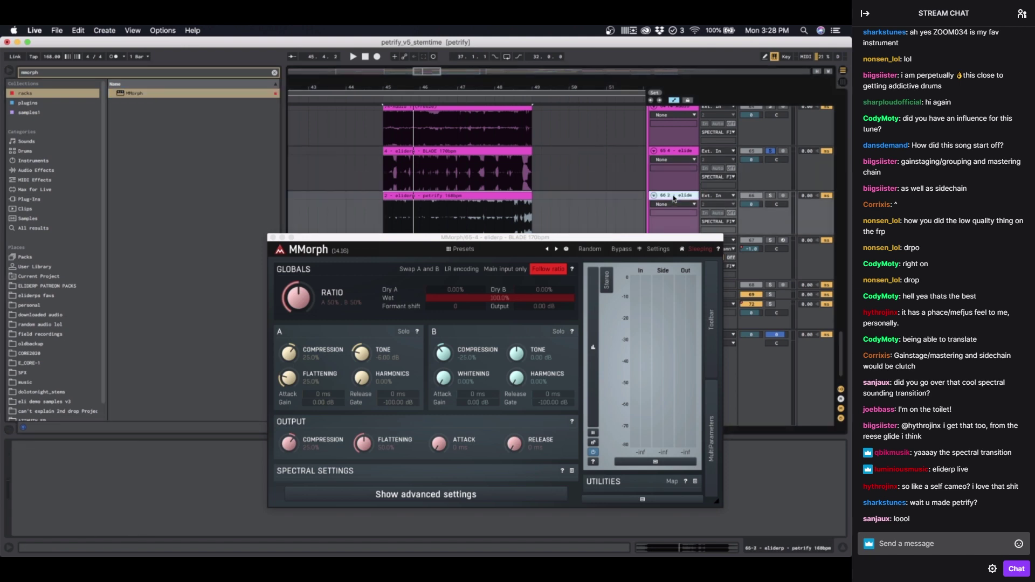
{"action": "left_click", "coordinate": [273, 238]}
{"action": "left_click", "coordinate": [669, 152]}
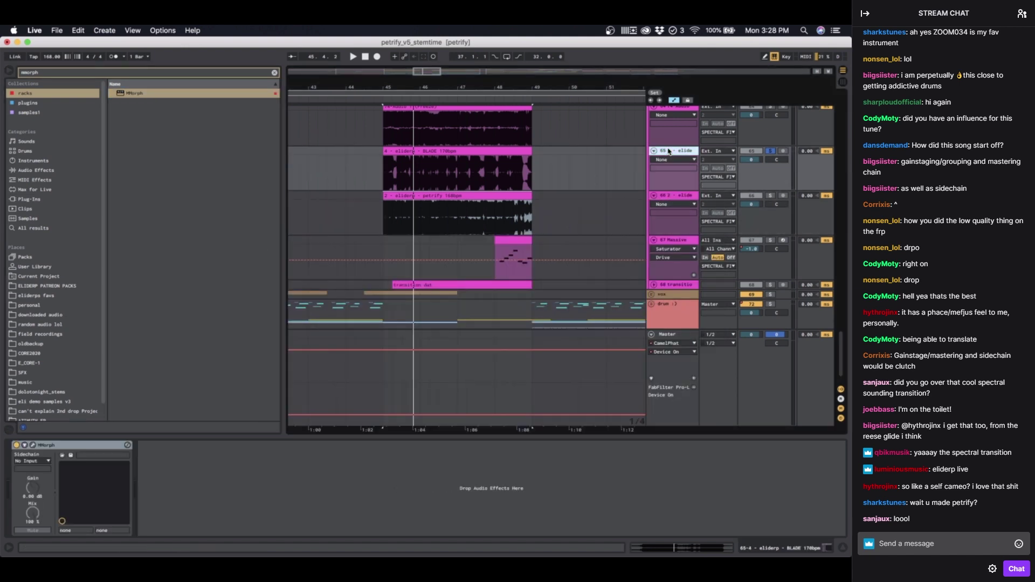
{"action": "left_click", "coordinate": [32, 462]}
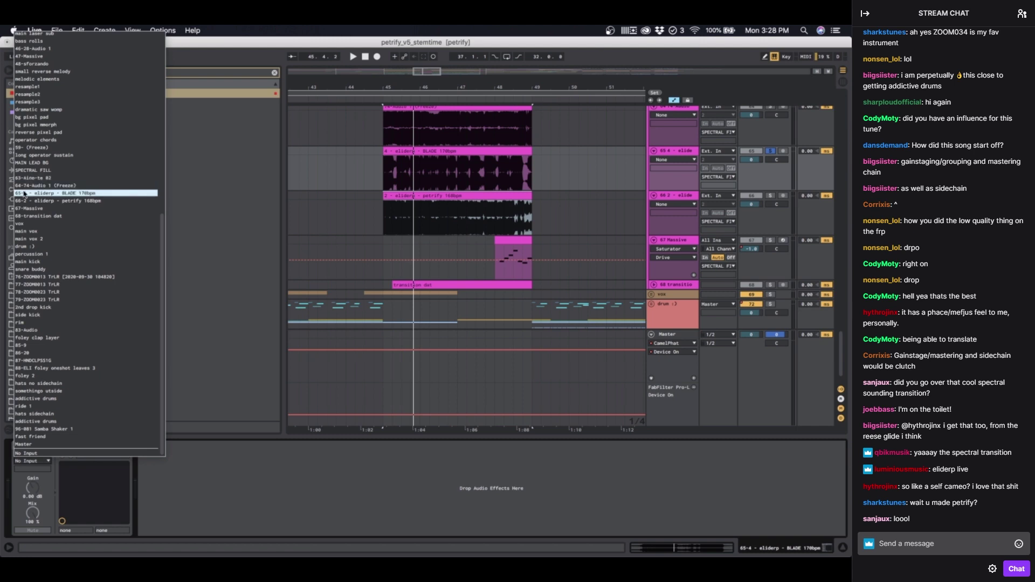
{"action": "left_click", "coordinate": [667, 186]}
{"action": "left_click", "coordinate": [680, 153]}
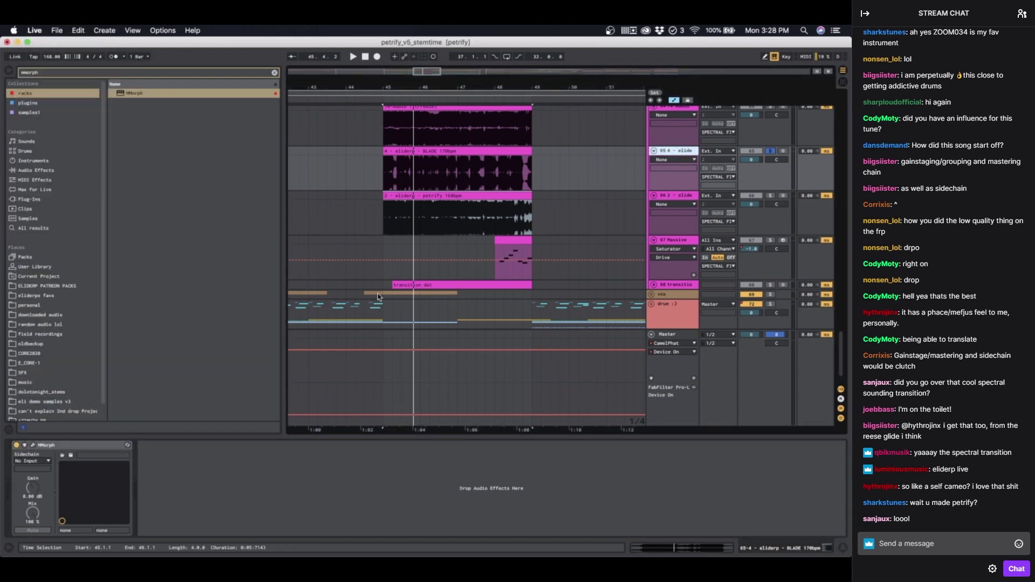
{"action": "left_click", "coordinate": [30, 462]}
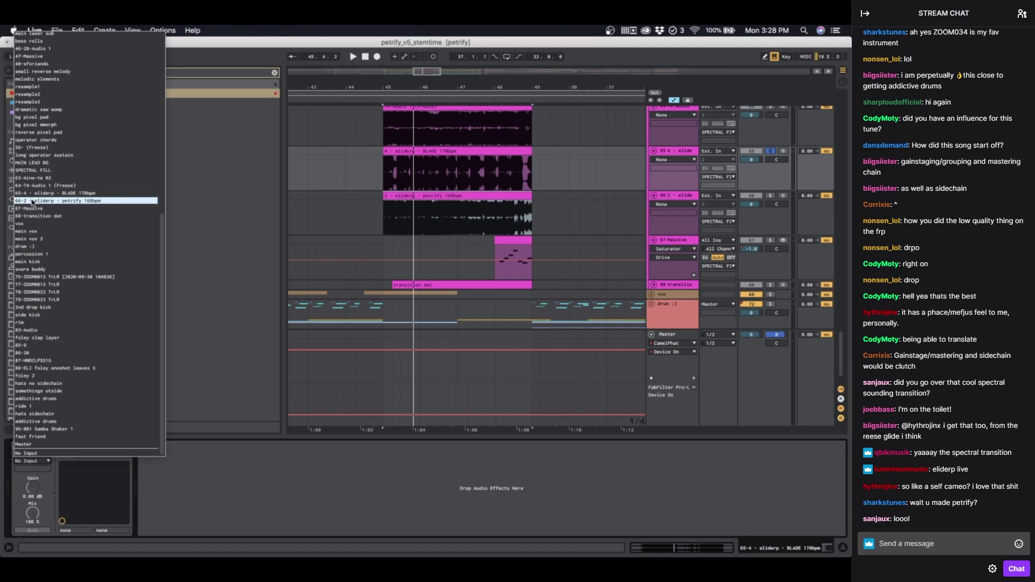
{"action": "left_click", "coordinate": [74, 201]}
Step: Play the BLADE track with MMorph from bar 45
{"action": "left_click", "coordinate": [384, 172]}
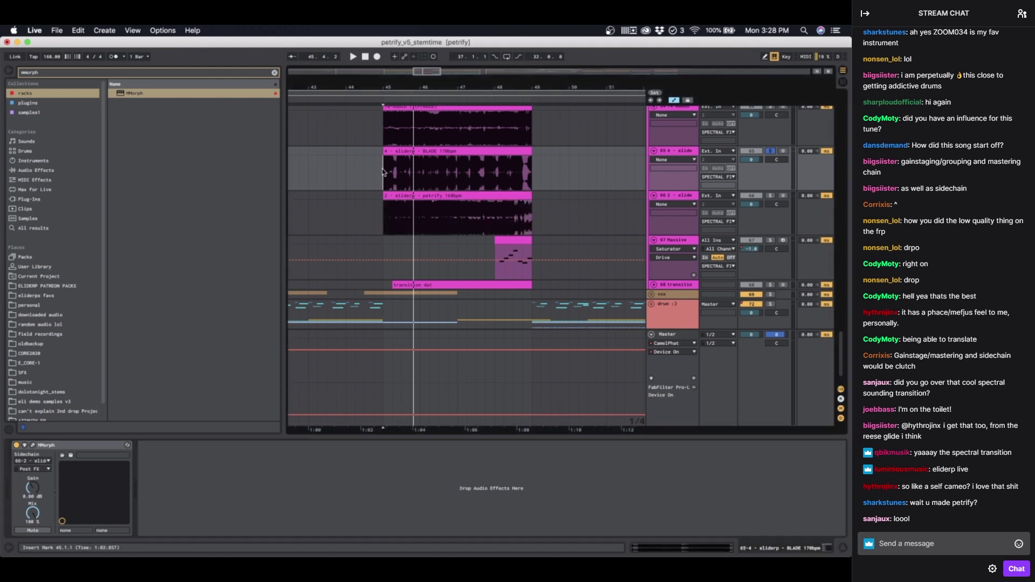
{"action": "key", "text": "space"}
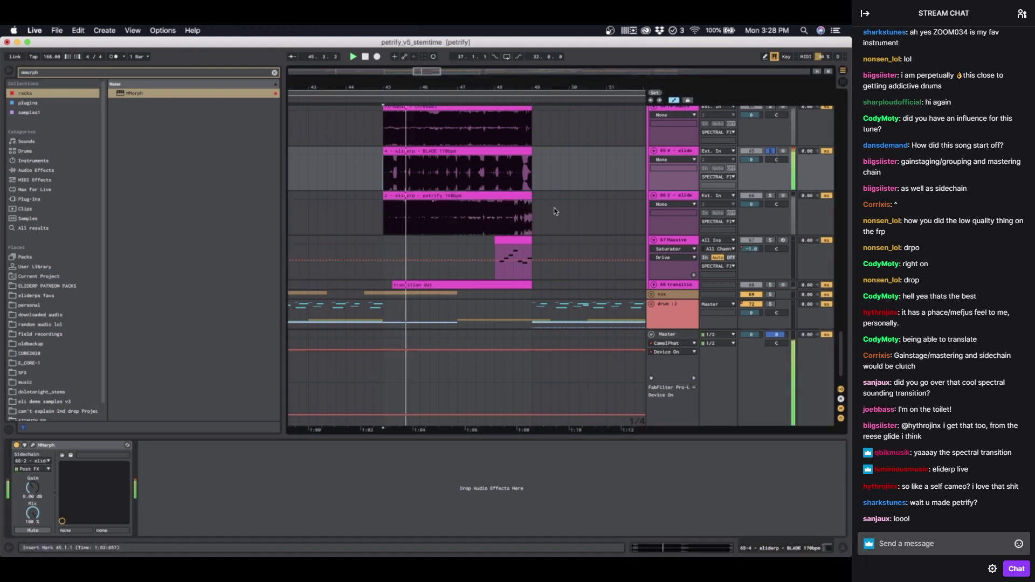
{"action": "scroll", "coordinate": [555, 212], "scroll_direction": "up", "scroll_amount": 2}
{"action": "left_click", "coordinate": [292, 56]}
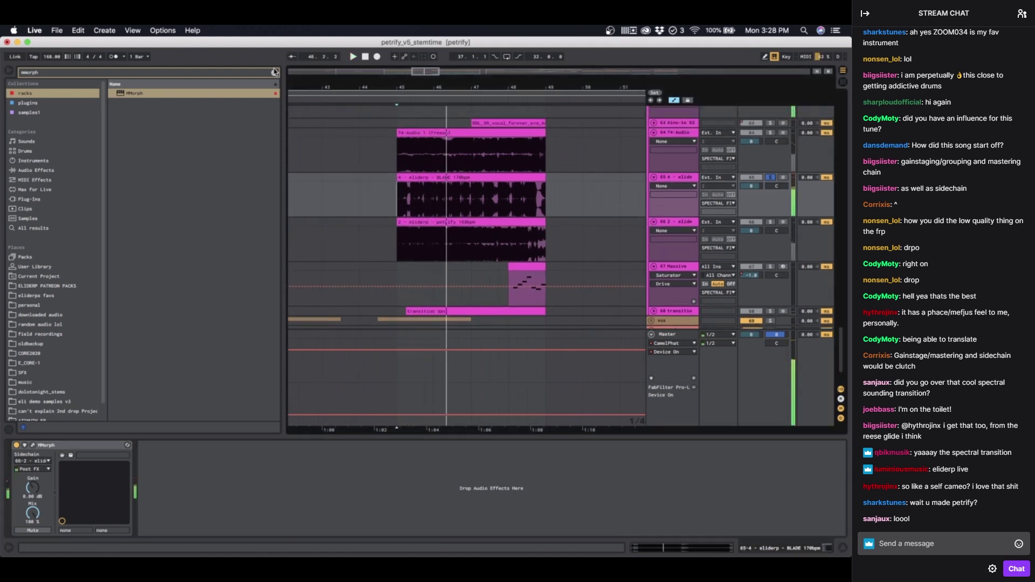
Step: Clear the browser search, add a Limiter after MMorph on the BLADE track and play the result
{"action": "left_click", "coordinate": [274, 72]}
{"action": "left_click", "coordinate": [32, 171]}
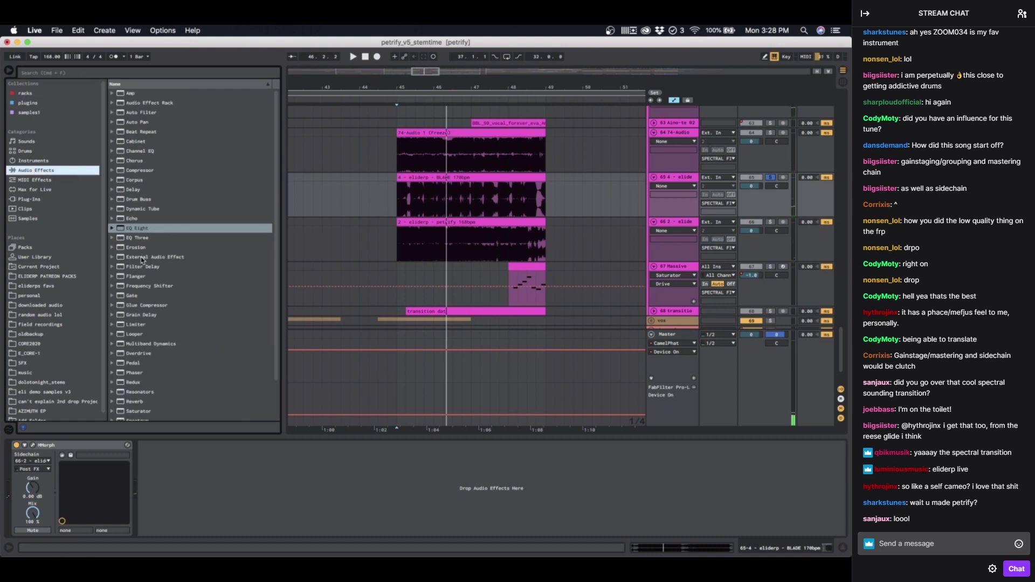
{"action": "left_click", "coordinate": [132, 324]}
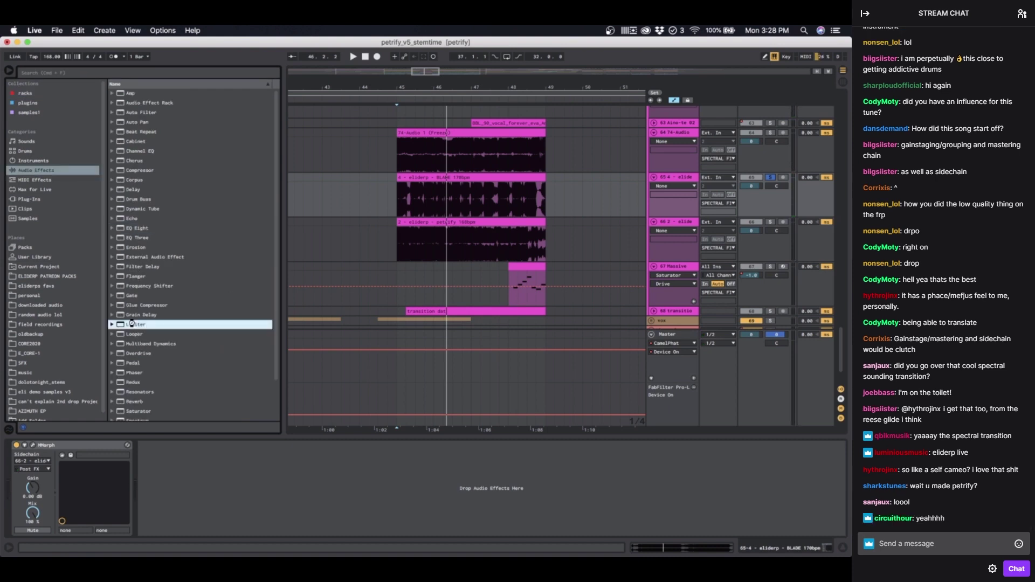
{"action": "left_click_drag", "start_coordinate": [158, 480], "coordinate": [158, 481]}
{"action": "key", "text": "space"}
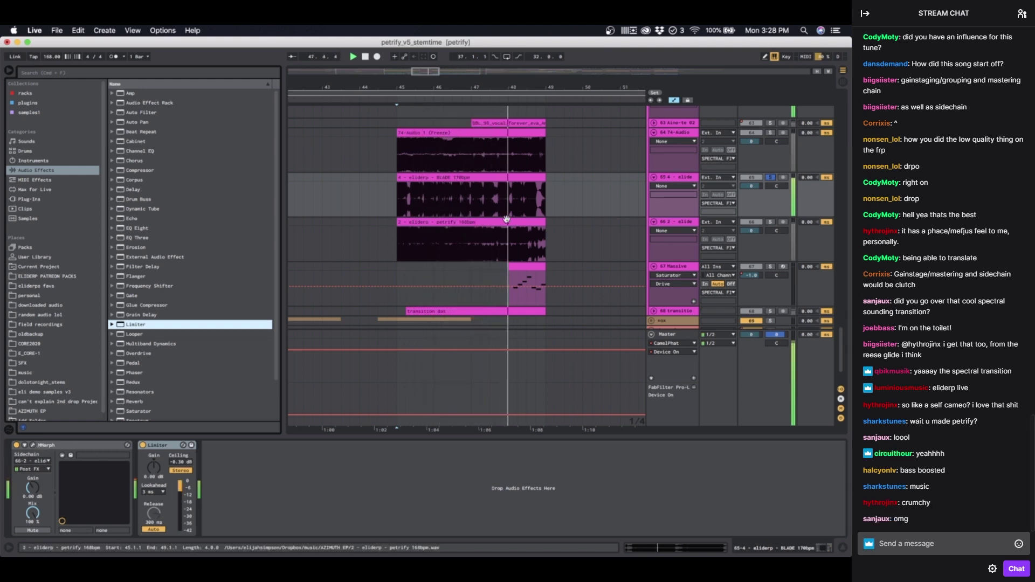
Step: Open MMorph and sweep its ratio between A and B while playing from bar 47.2
{"action": "left_click", "coordinate": [480, 199]}
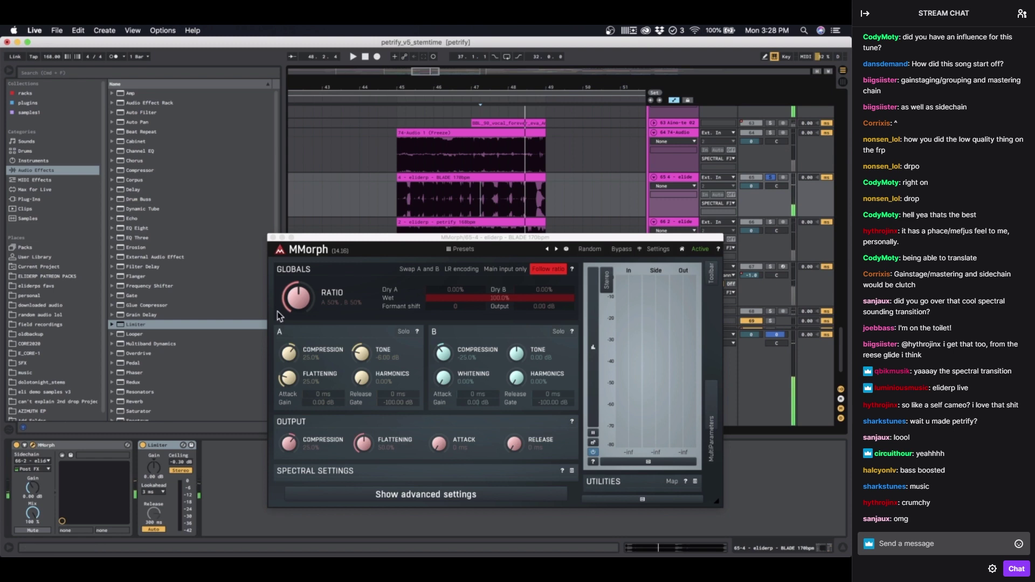
{"action": "left_click_drag", "start_coordinate": [293, 303], "coordinate": [295, 466]}
{"action": "key", "text": "space"}
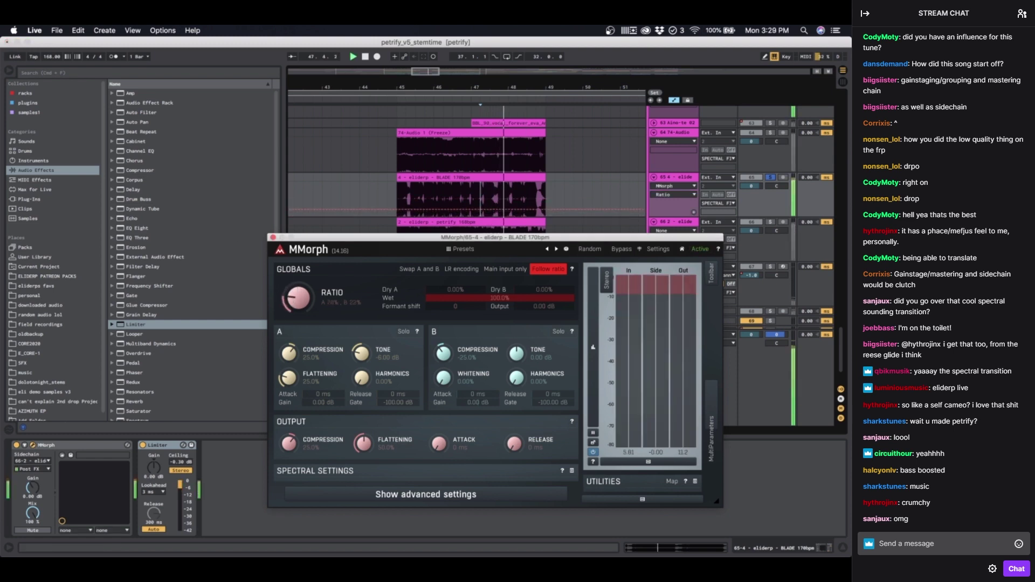
{"action": "key", "text": "space"}
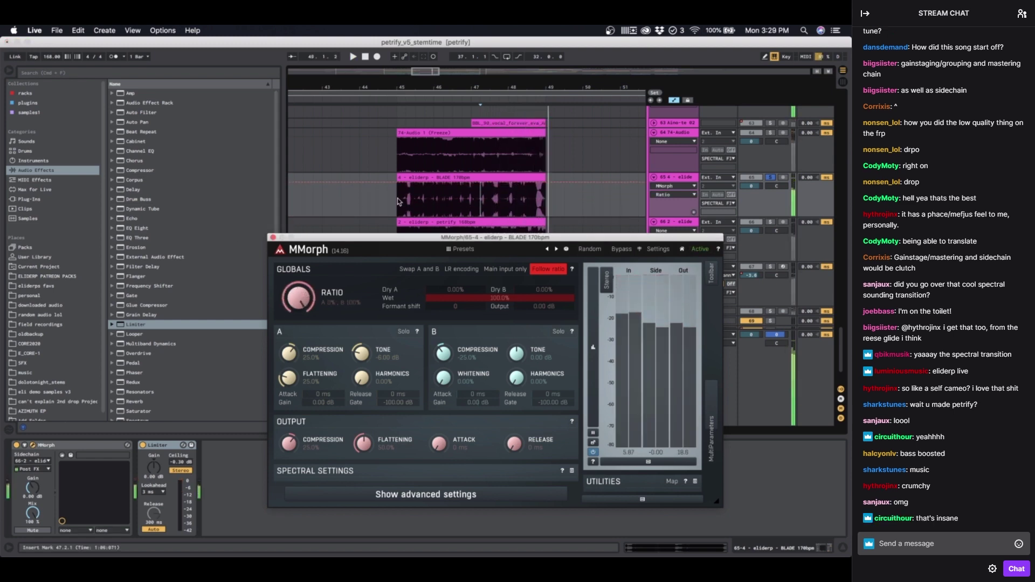
Step: Return the insert mark to bar 45, raise MMorph's A tone slightly and set the ratio to A 100%, B 0%
{"action": "left_click", "coordinate": [397, 200]}
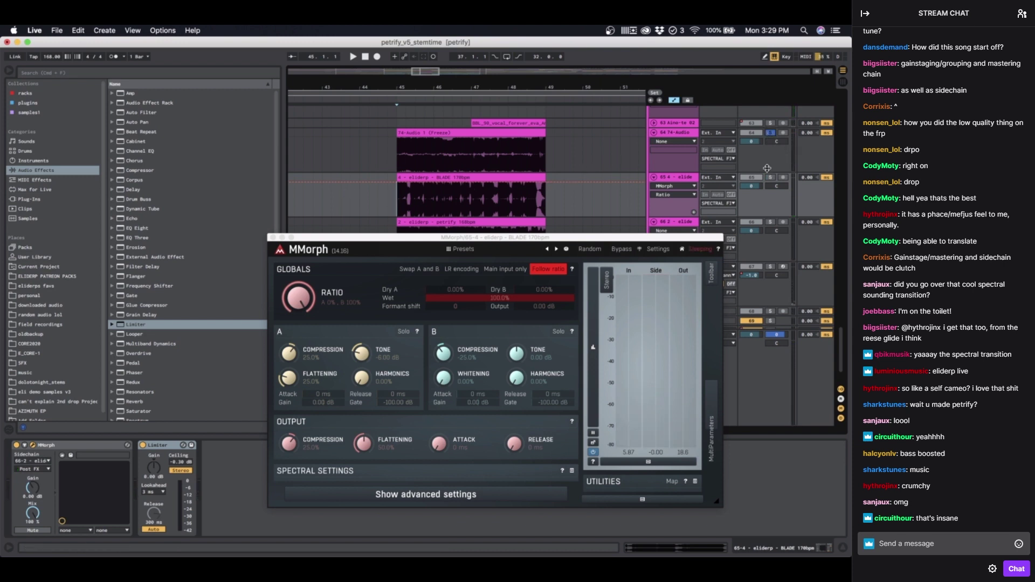
{"action": "mouse_move", "coordinate": [360, 353]}
{"action": "left_mouse_down"}
{"action": "mouse_move", "coordinate": [360, 329]}
{"action": "mouse_move", "coordinate": [361, 346]}
{"action": "left_mouse_up"}
{"action": "left_click_drag", "start_coordinate": [308, 287], "coordinate": [310, 538]}
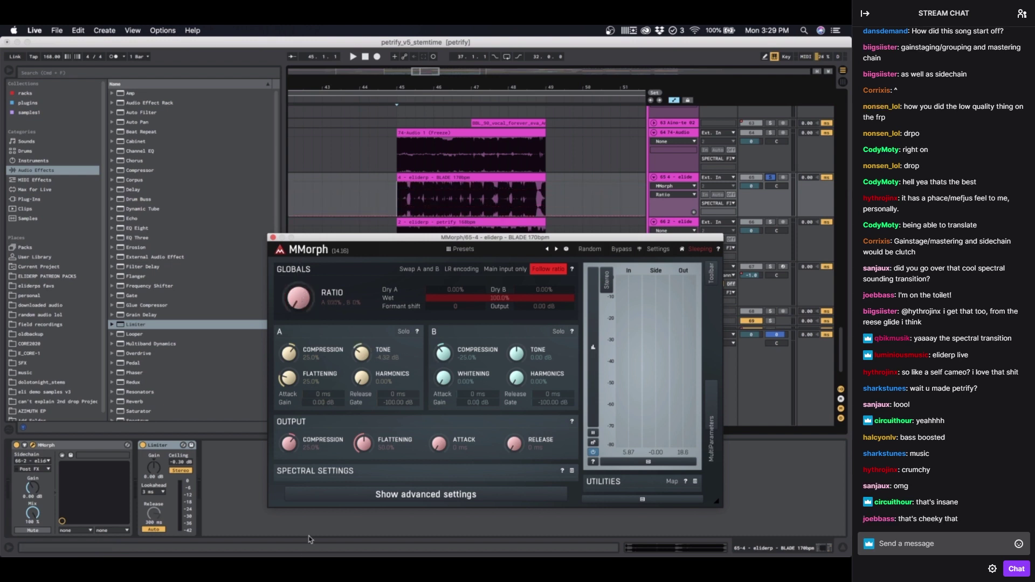
Step: Automate MMorph's ratio as a ramp rising from the start of the BLADE clip to its end, and close the plugin window
{"action": "left_click", "coordinate": [397, 218]}
{"action": "left_click", "coordinate": [540, 202]}
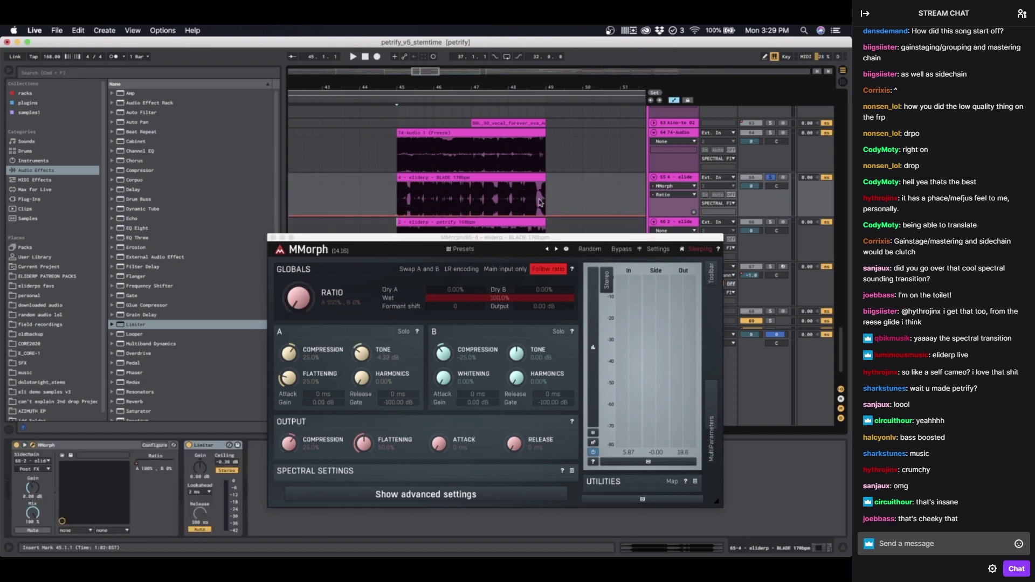
{"action": "left_click_drag", "start_coordinate": [548, 219], "coordinate": [542, 183]}
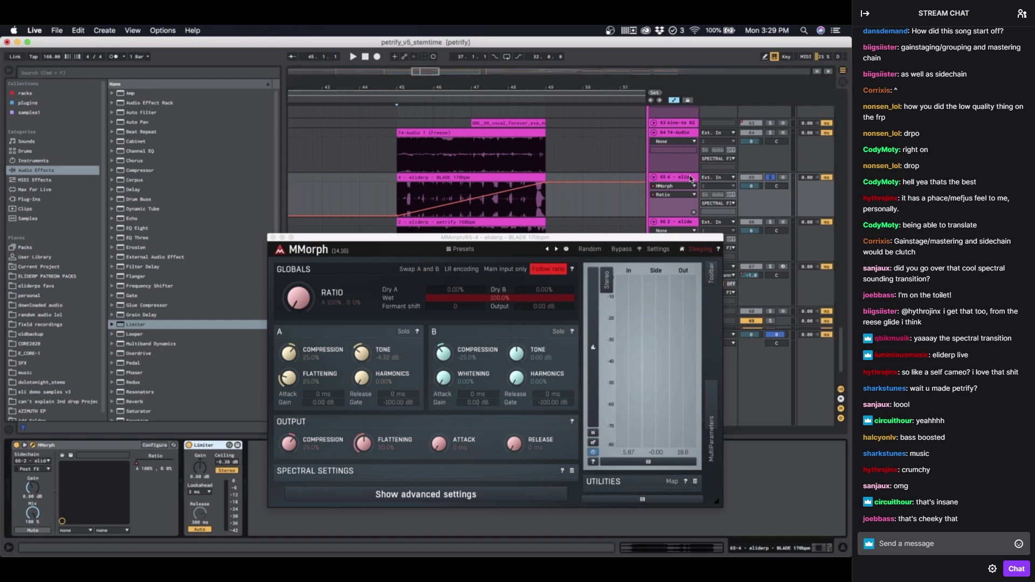
{"action": "left_click", "coordinate": [273, 237]}
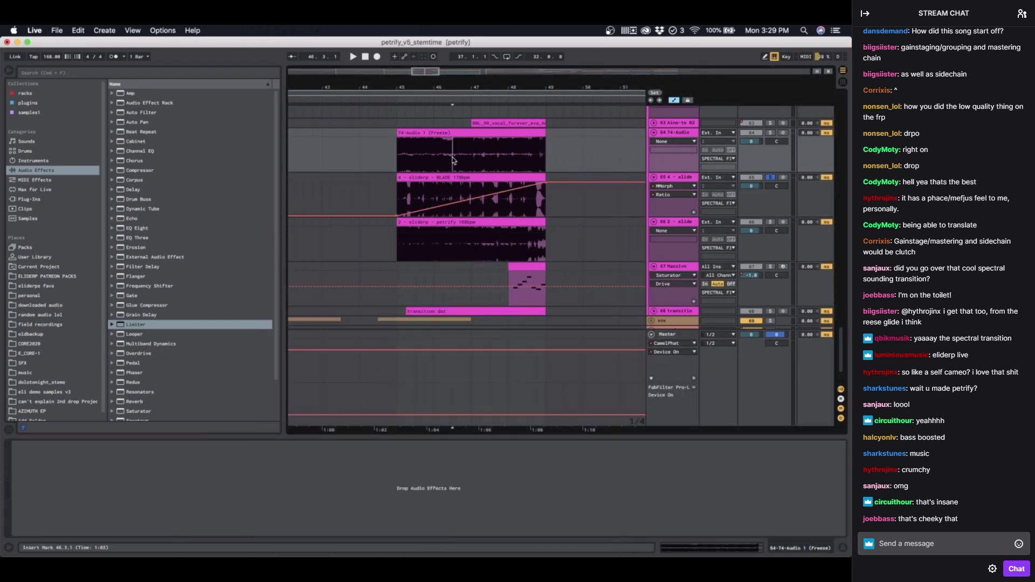
Step: Solo the frozen 74-Audio track and play it from bar 47
{"action": "left_click", "coordinate": [452, 151]}
{"action": "left_click", "coordinate": [465, 157]}
{"action": "scroll", "coordinate": [500, 164], "scroll_direction": "up", "scroll_amount": 5}
{"action": "scroll", "coordinate": [443, 166], "scroll_direction": "down", "scroll_amount": 3}
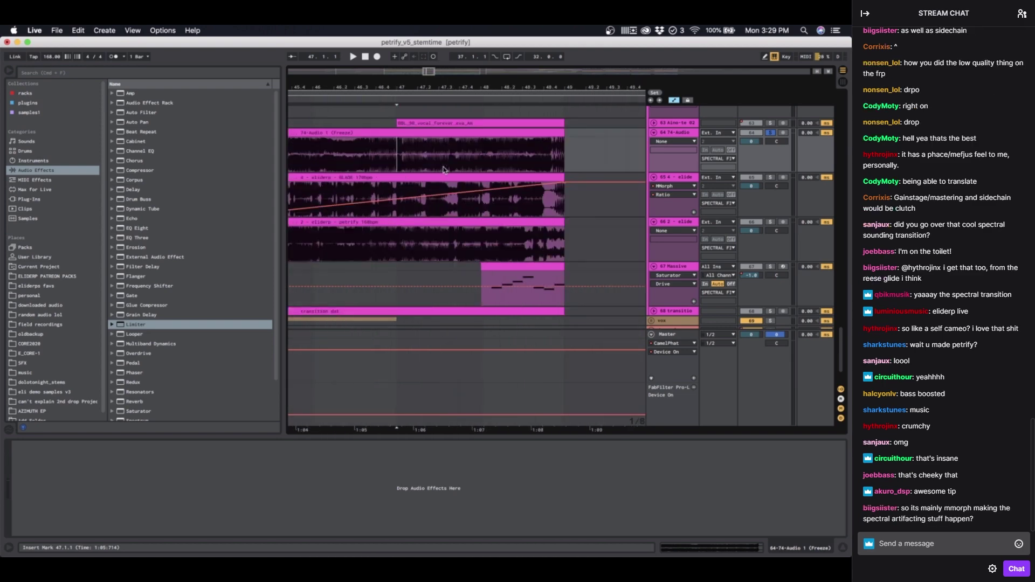
{"action": "scroll", "coordinate": [419, 163], "scroll_direction": "up", "scroll_amount": 2}
{"action": "scroll", "coordinate": [425, 165], "scroll_direction": "up", "scroll_amount": 1}
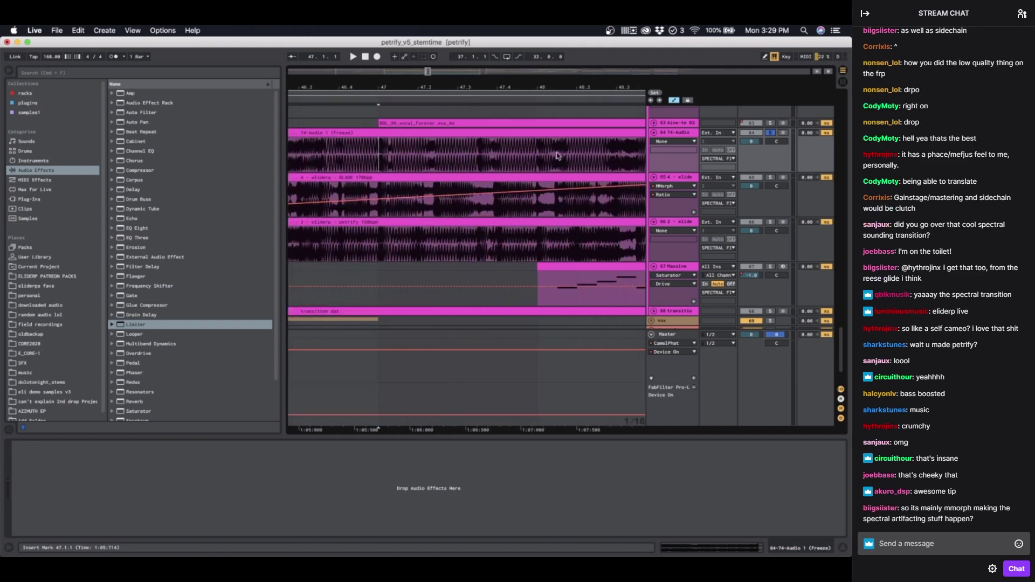
{"action": "key", "text": "space"}
{"action": "scroll", "coordinate": [362, 158], "scroll_direction": "down", "scroll_amount": 3}
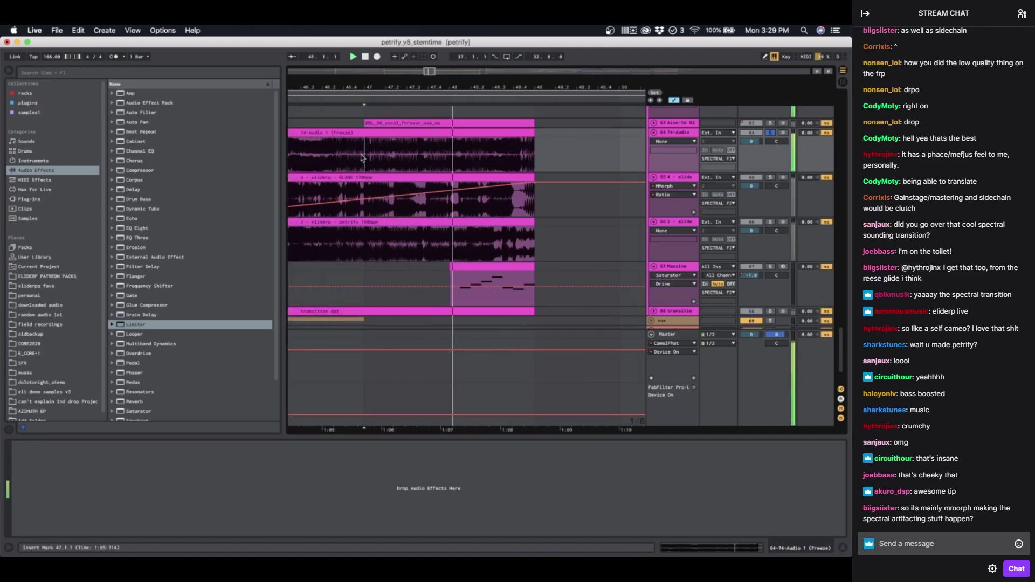
Step: Solo the BLADE track, switch MMorph off and play the unmorphed clip
{"action": "left_click", "coordinate": [516, 185]}
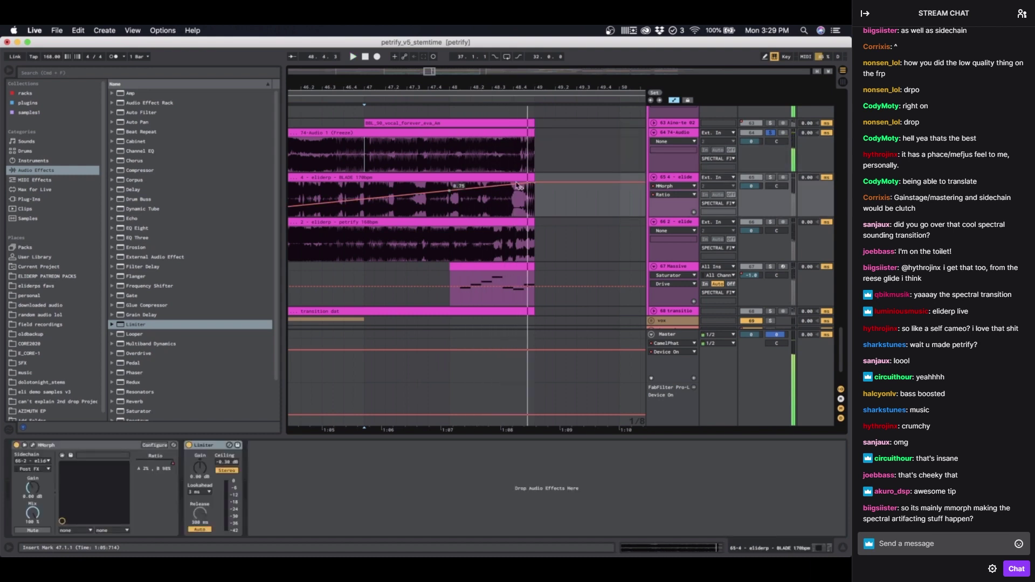
{"action": "left_click", "coordinate": [684, 177]}
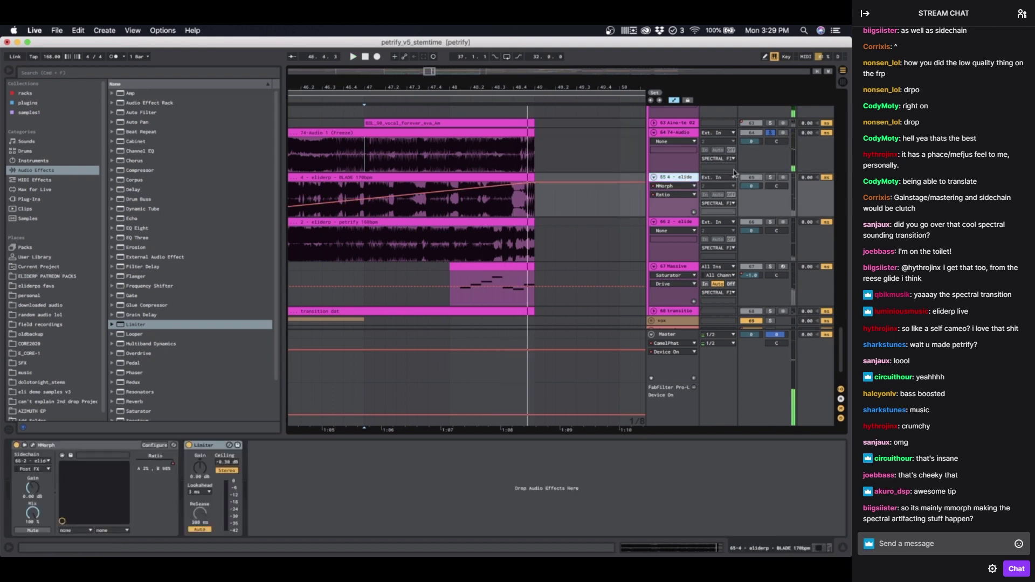
{"action": "left_click", "coordinate": [771, 176]}
{"action": "left_click", "coordinate": [17, 445]}
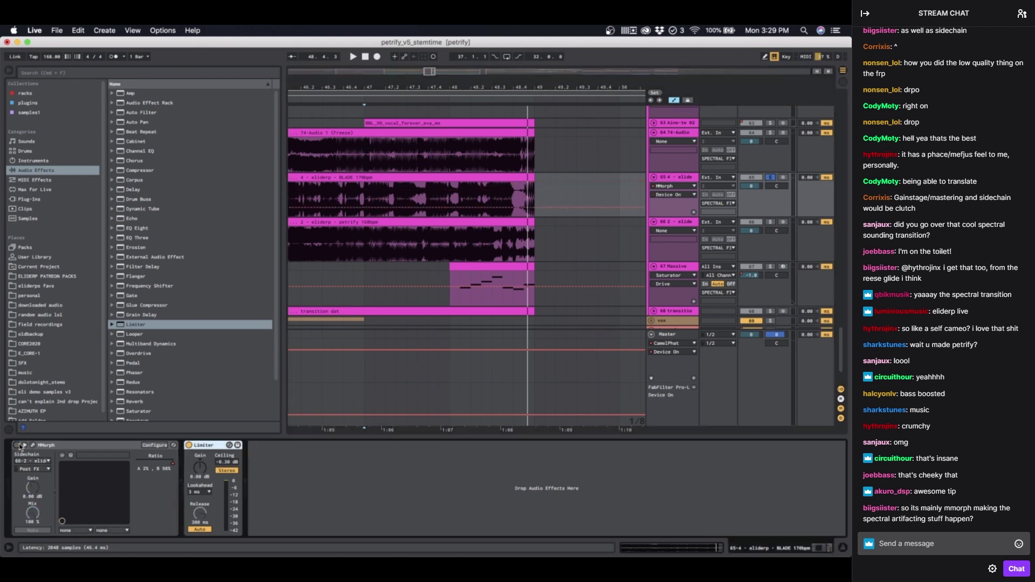
{"action": "key", "text": "space"}
{"action": "left_click", "coordinate": [345, 192]}
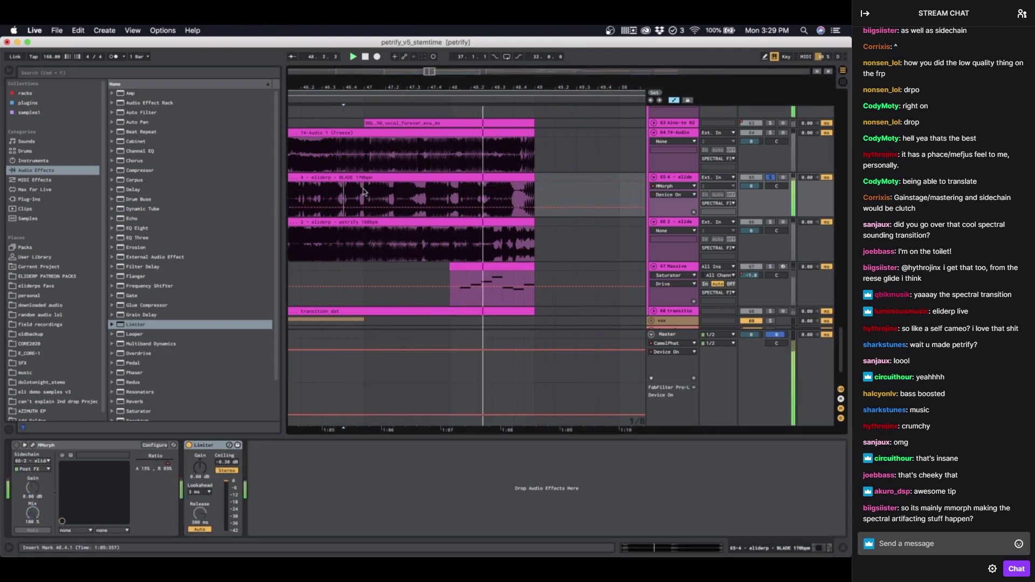
{"action": "scroll", "coordinate": [365, 192], "scroll_direction": "down", "scroll_amount": 1}
{"action": "scroll", "coordinate": [365, 192], "scroll_direction": "left", "scroll_amount": 3}
{"action": "key", "text": "space"}
{"action": "left_click", "coordinate": [407, 180]}
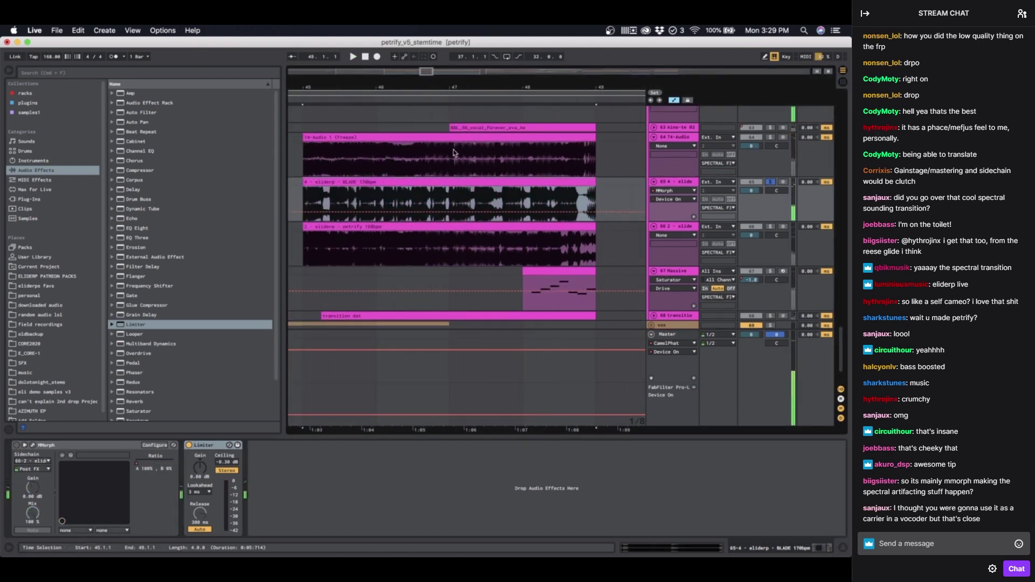
Step: Switch the solo back to the frozen 74-Audio track and replay it from bar 47 for comparison
{"action": "left_click", "coordinate": [453, 152]}
{"action": "key", "text": "space"}
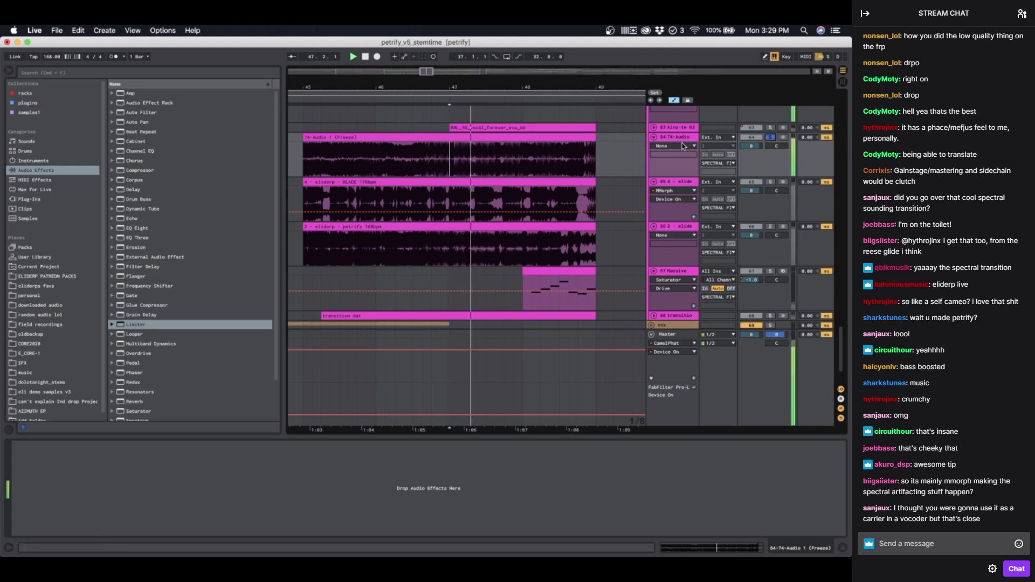
{"action": "scroll", "coordinate": [589, 222], "scroll_direction": "down", "scroll_amount": 2}
{"action": "scroll", "coordinate": [590, 221], "scroll_direction": "up", "scroll_amount": 3}
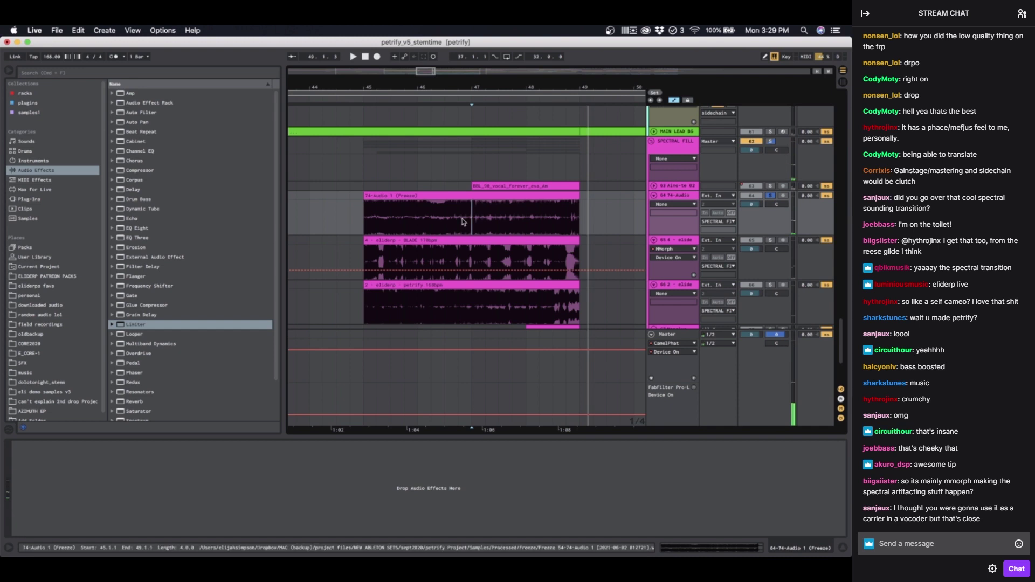
{"action": "scroll", "coordinate": [486, 227], "scroll_direction": "down", "scroll_amount": 5}
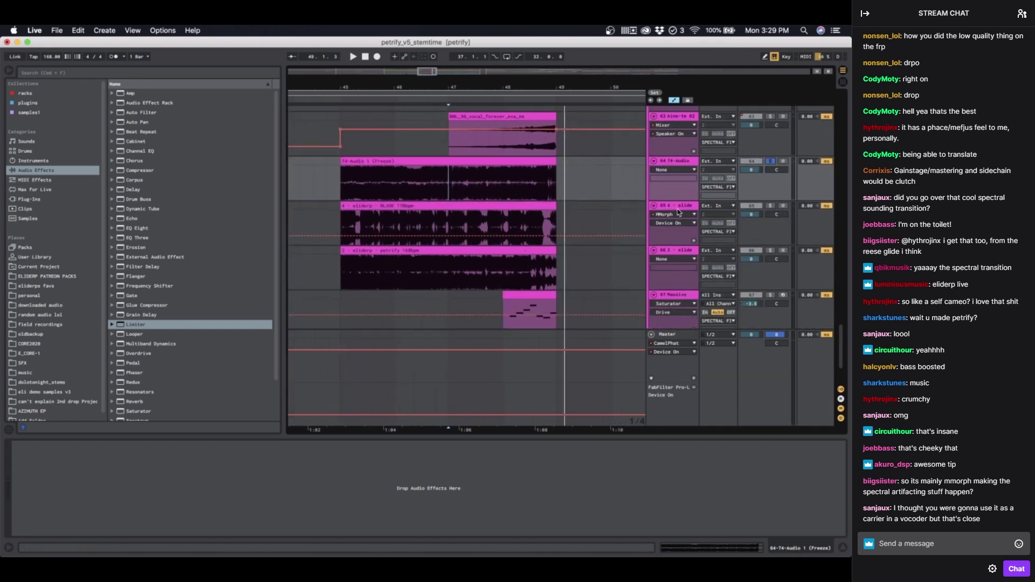
Step: Delete the BLADE track and the petrify track beneath it from the arrangement
{"action": "left_click", "coordinate": [678, 226]}
{"action": "left_click", "coordinate": [677, 246], "text": "shift"}
{"action": "key", "text": "minus"}
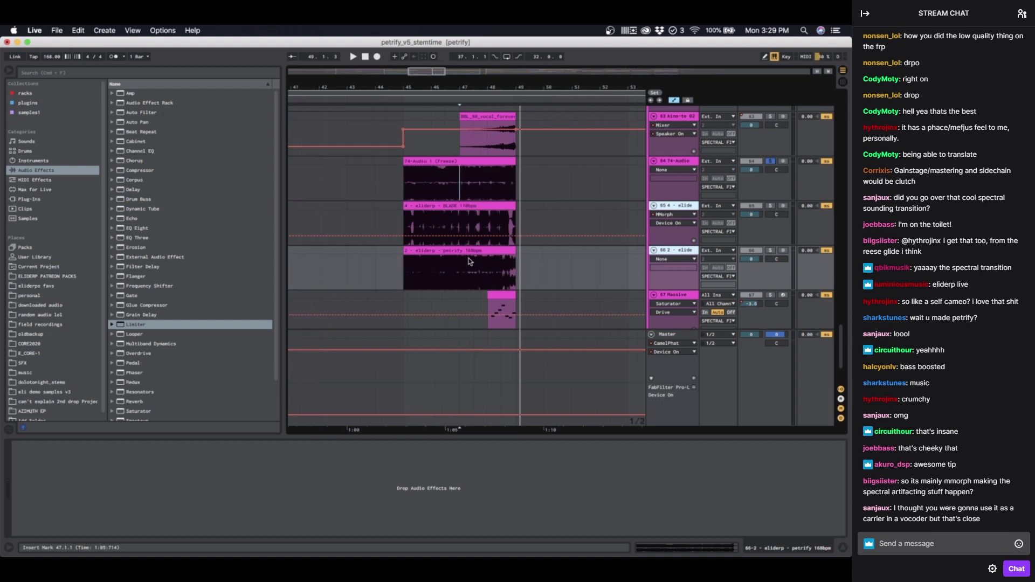
{"action": "left_click", "coordinate": [677, 250]}
{"action": "left_click", "coordinate": [675, 223]}
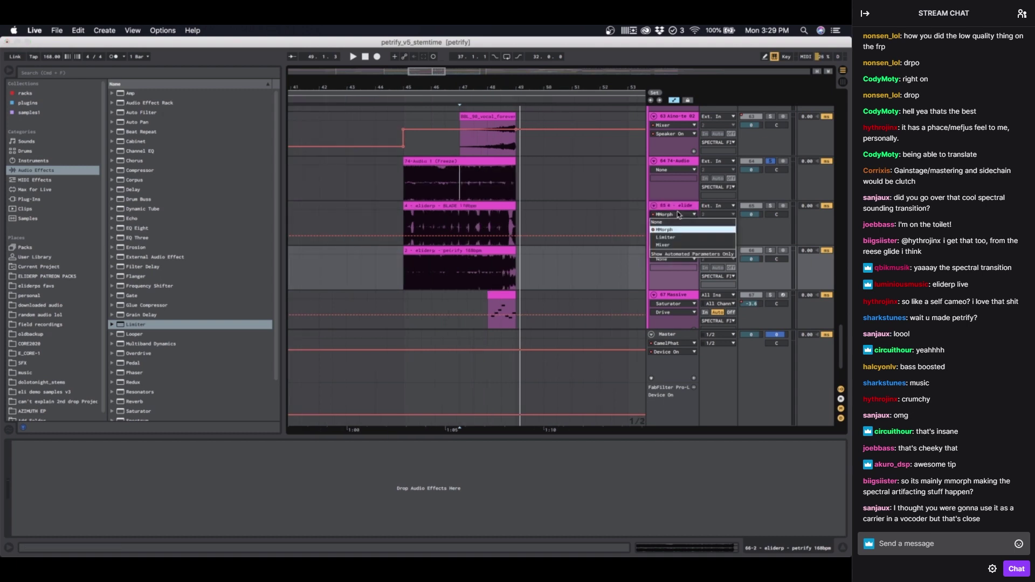
{"action": "left_click", "coordinate": [675, 229]}
{"action": "left_click", "coordinate": [676, 234]}
{"action": "left_click", "coordinate": [675, 249], "text": "shift"}
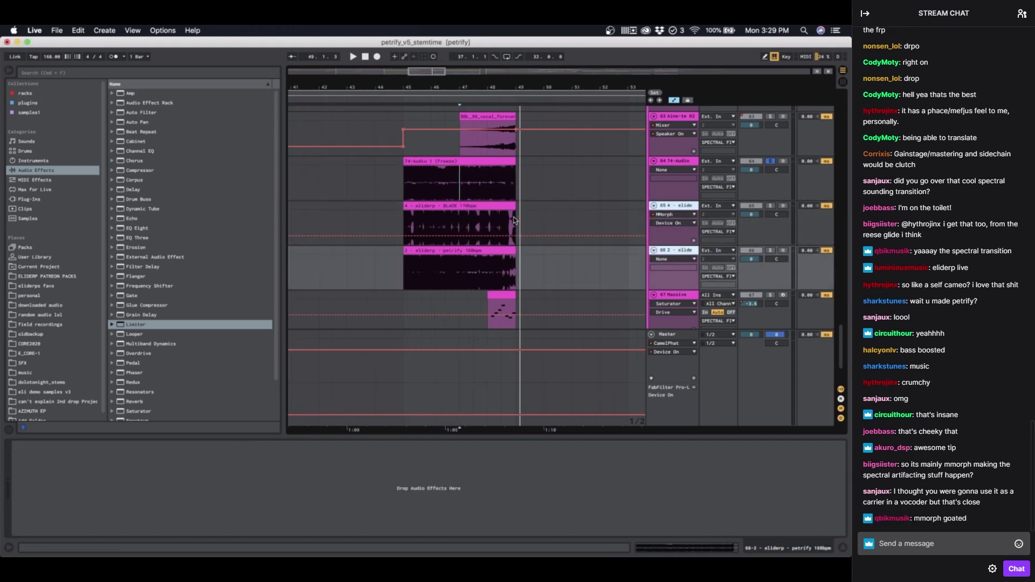
{"action": "key", "text": "Delete"}
Step: Solo track 63 with the vocal_forever clip and play it from bar 47
{"action": "left_click", "coordinate": [458, 141]}
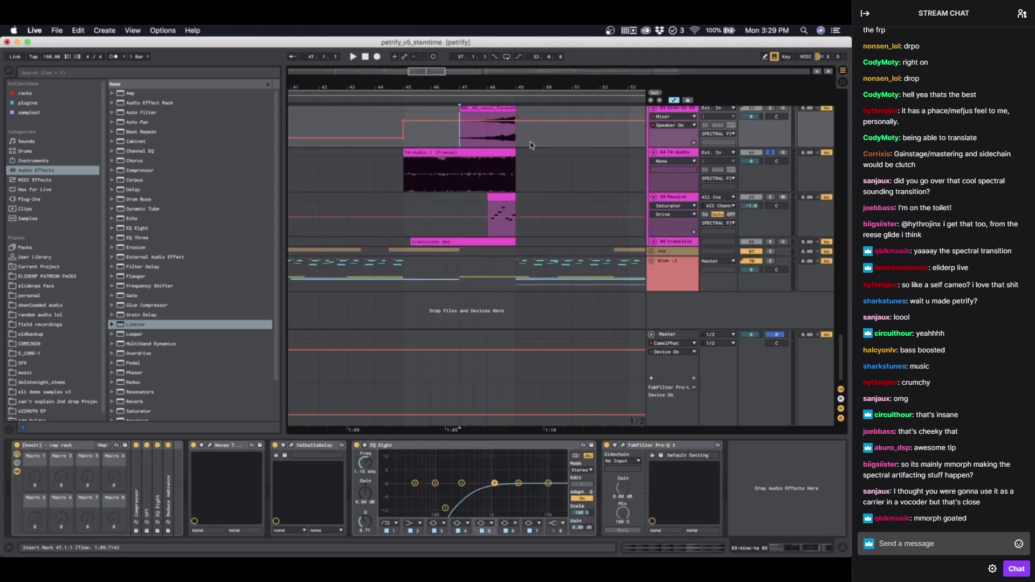
{"action": "scroll", "coordinate": [531, 142], "scroll_direction": "up", "scroll_amount": 1}
{"action": "scroll", "coordinate": [488, 203], "scroll_direction": "up", "scroll_amount": 4}
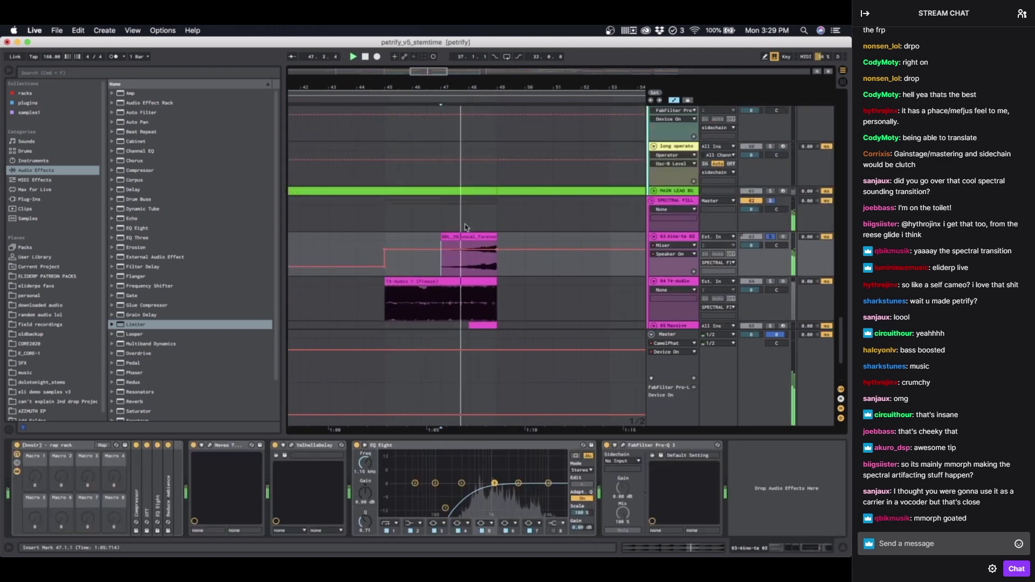
{"action": "scroll", "coordinate": [465, 225], "scroll_direction": "down", "scroll_amount": 4}
{"action": "scroll", "coordinate": [465, 224], "scroll_direction": "right", "scroll_amount": 2}
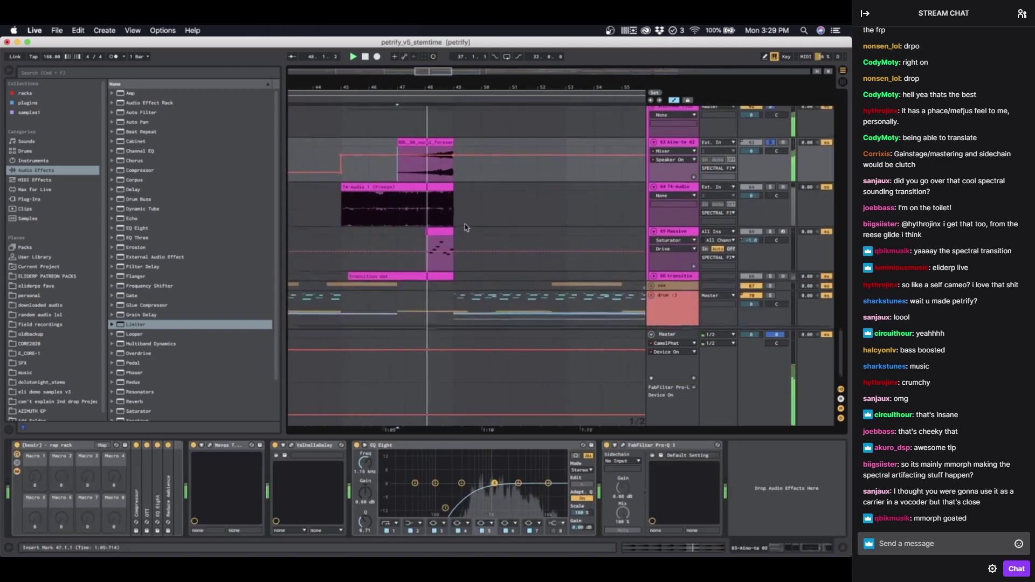
Step: Unfold and solo the transition track in the SPECTRAL FILL group, and play it from bar 46
{"action": "left_click", "coordinate": [653, 275]}
{"action": "key", "text": "space"}
{"action": "left_click", "coordinate": [398, 281]}
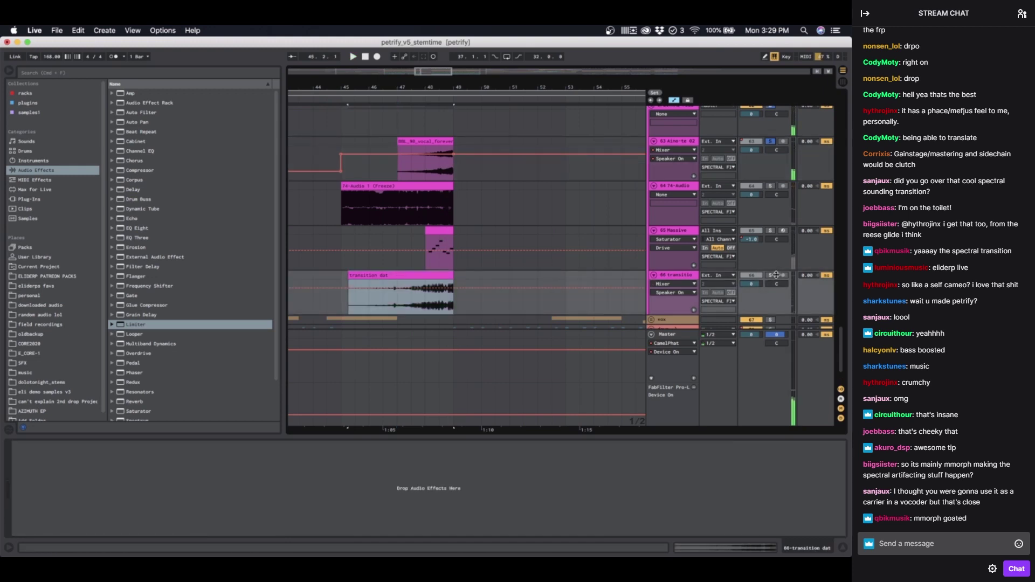
{"action": "left_click", "coordinate": [370, 296]}
{"action": "key", "text": "space"}
{"action": "scroll", "coordinate": [432, 261], "scroll_direction": "left", "scroll_amount": 1}
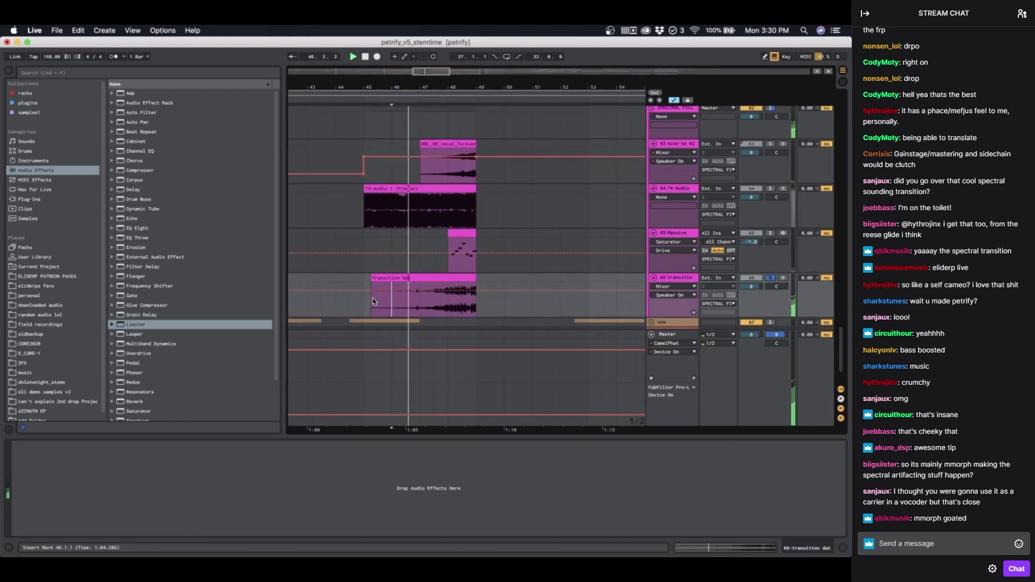
Step: Play the Massive track soloed from bar 47, and the whole SPECTRAL FILL group soloed from bar 45
{"action": "left_click", "coordinate": [422, 233]}
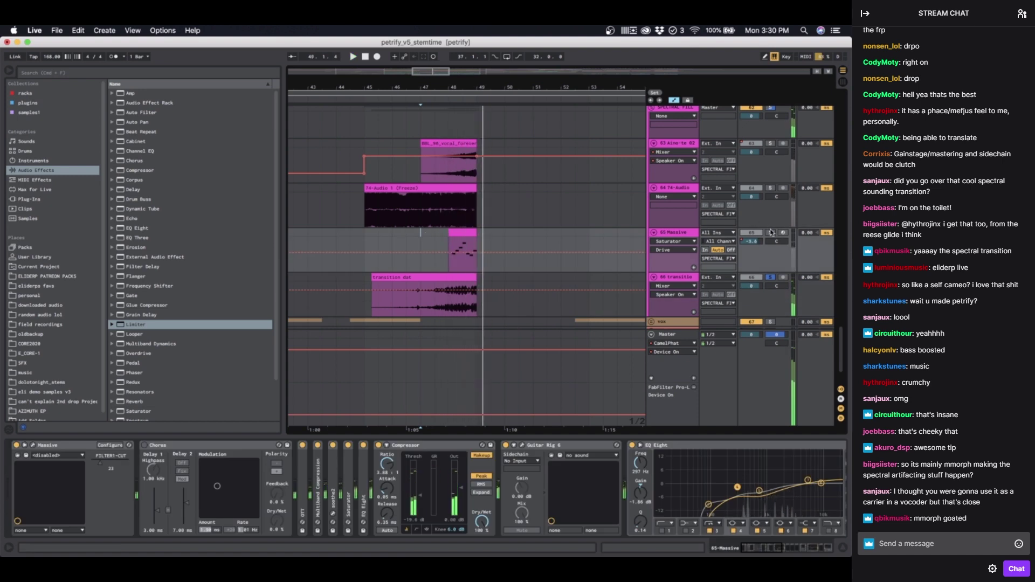
{"action": "left_click", "coordinate": [419, 232]}
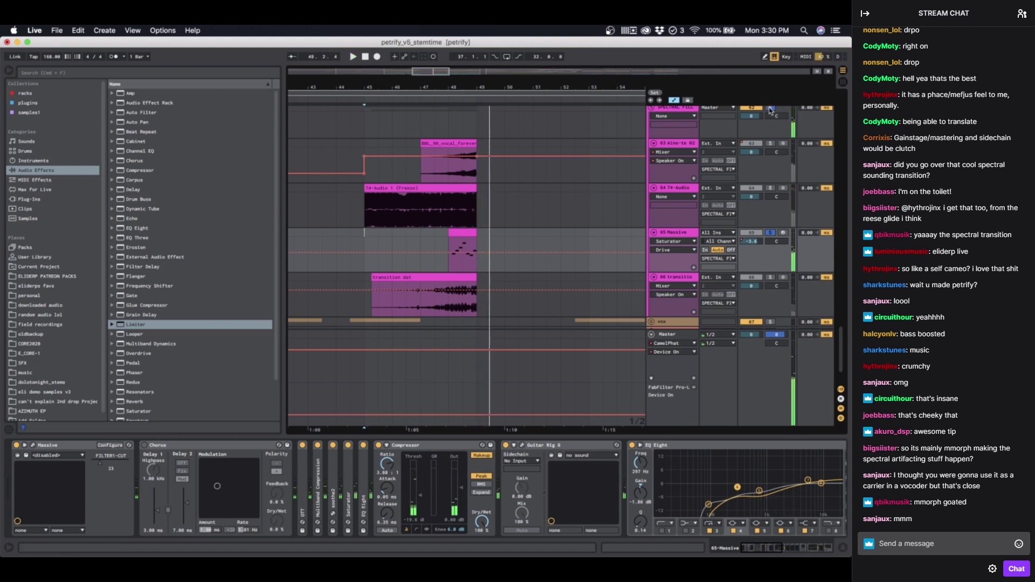
{"action": "left_click", "coordinate": [411, 212]}
{"action": "scroll", "coordinate": [411, 212], "scroll_direction": "up", "scroll_amount": 3}
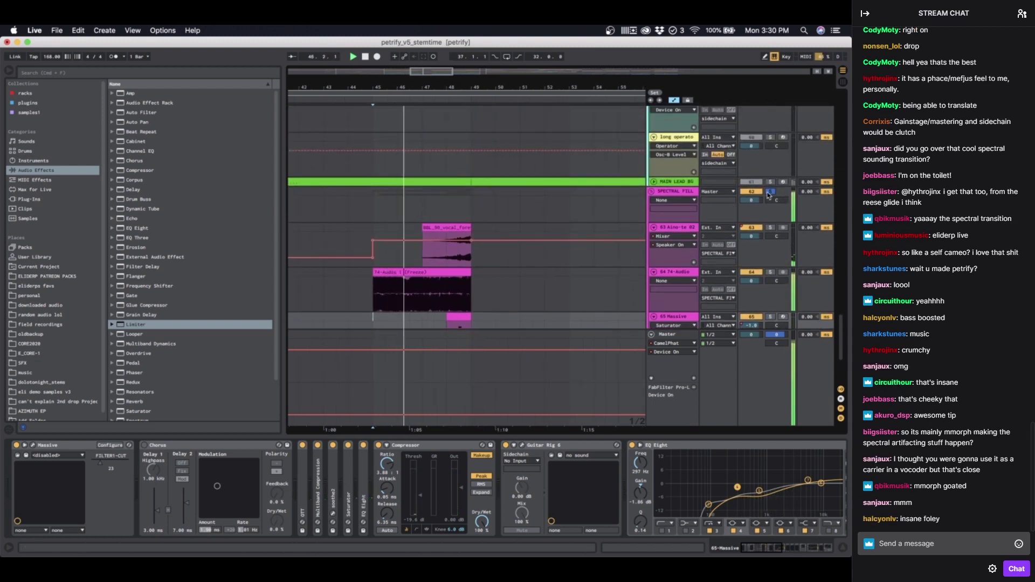
{"action": "scroll", "coordinate": [396, 172], "scroll_direction": "down", "scroll_amount": 3}
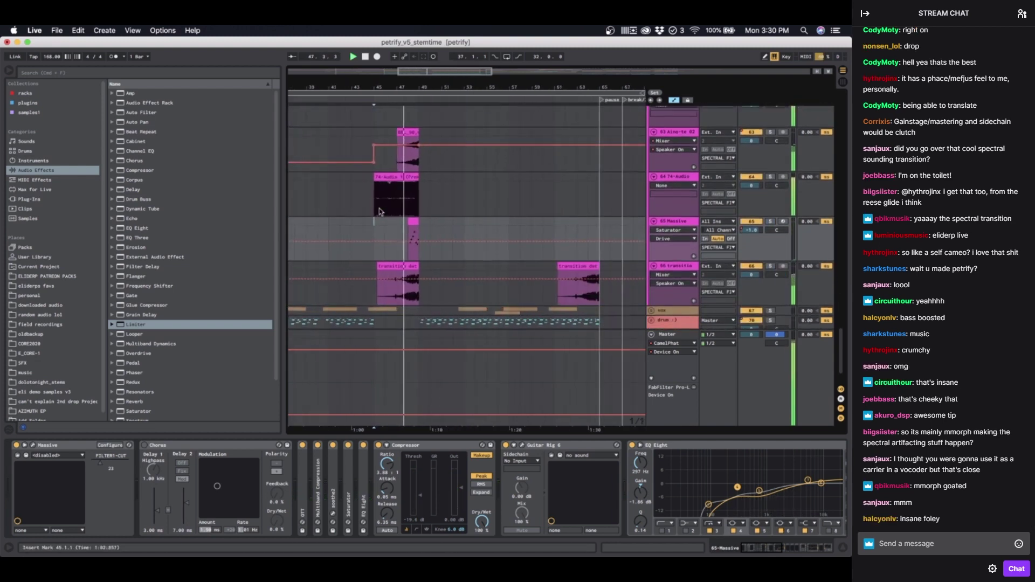
Step: Play the transition in the full mix from around bar 45 with the SPECTRAL FILL solo off
{"action": "left_click", "coordinate": [389, 142]}
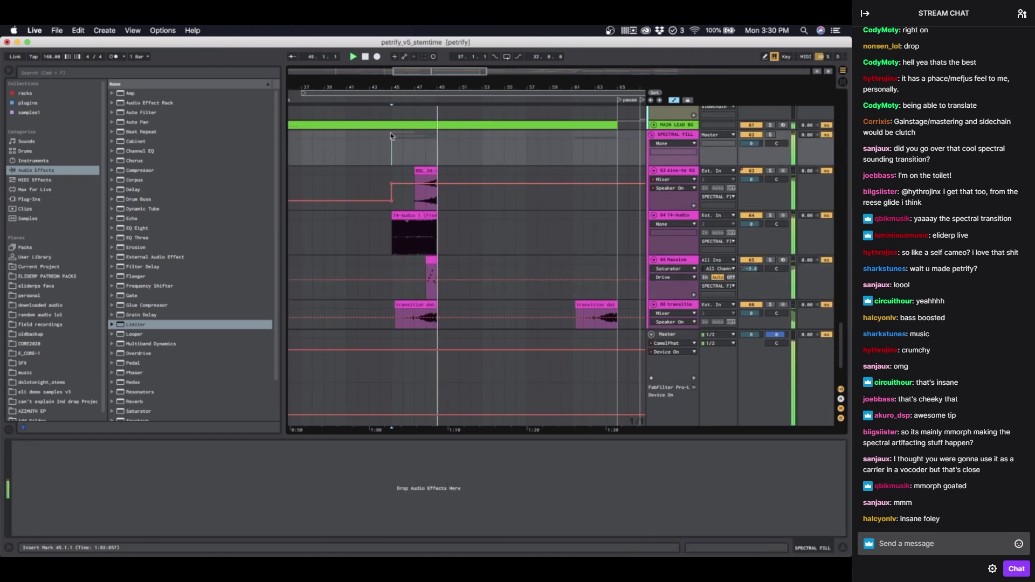
{"action": "scroll", "coordinate": [385, 142], "scroll_direction": "up", "scroll_amount": 8}
{"action": "scroll", "coordinate": [384, 142], "scroll_direction": "down", "scroll_amount": 8}
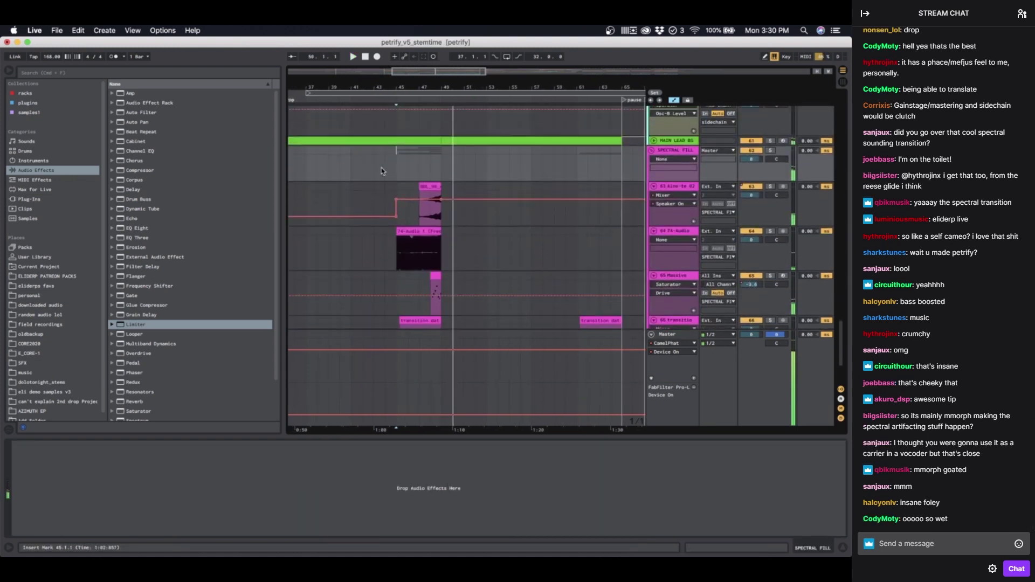
{"action": "left_click", "coordinate": [373, 150]}
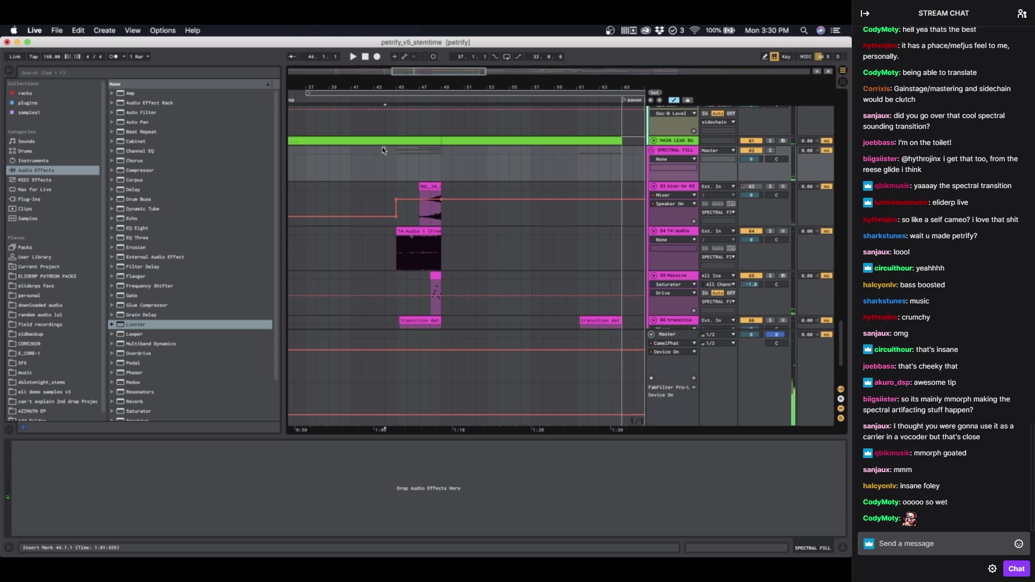
{"action": "scroll", "coordinate": [397, 159], "scroll_direction": "up", "scroll_amount": 6}
{"action": "scroll", "coordinate": [398, 159], "scroll_direction": "down", "scroll_amount": 7}
{"action": "scroll", "coordinate": [388, 160], "scroll_direction": "right", "scroll_amount": 1}
{"action": "left_click", "coordinate": [377, 146]}
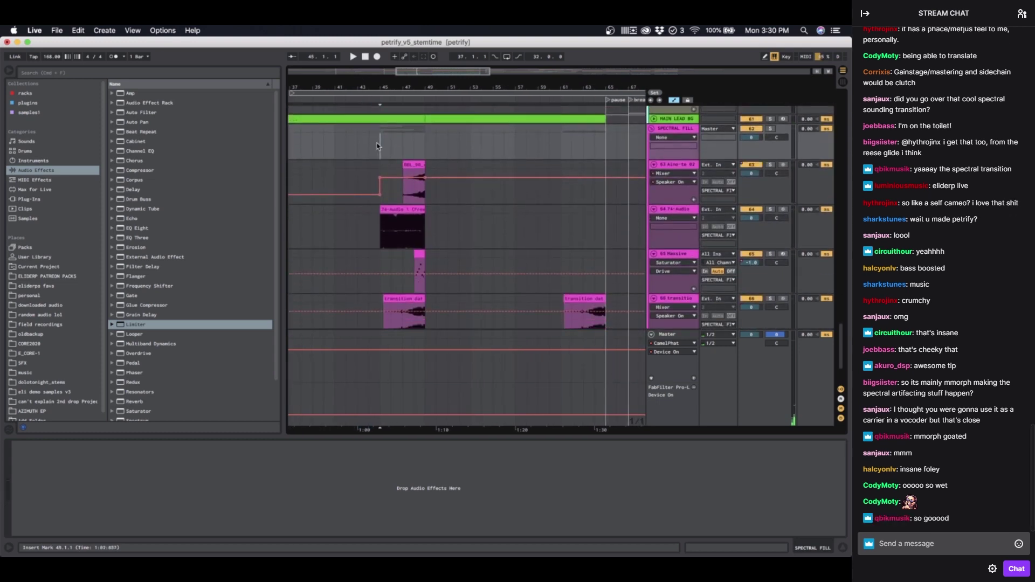
Step: Fold the sidechain and SPECTRAL FILL groups for an overview of the whole arrangement
{"action": "left_click", "coordinate": [400, 208]}
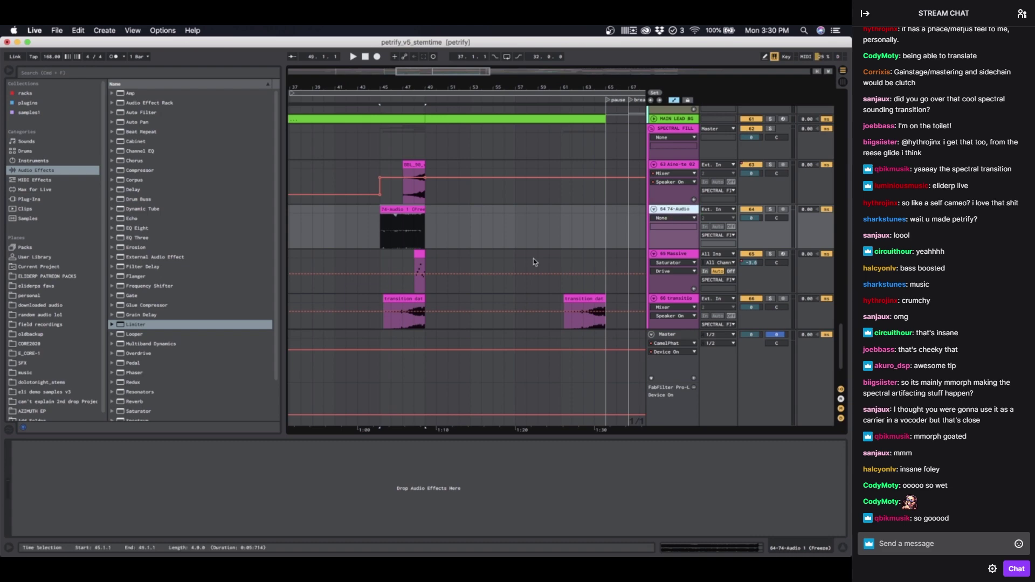
{"action": "scroll", "coordinate": [448, 292], "scroll_direction": "up", "scroll_amount": 6}
{"action": "scroll", "coordinate": [452, 290], "scroll_direction": "up", "scroll_amount": 10}
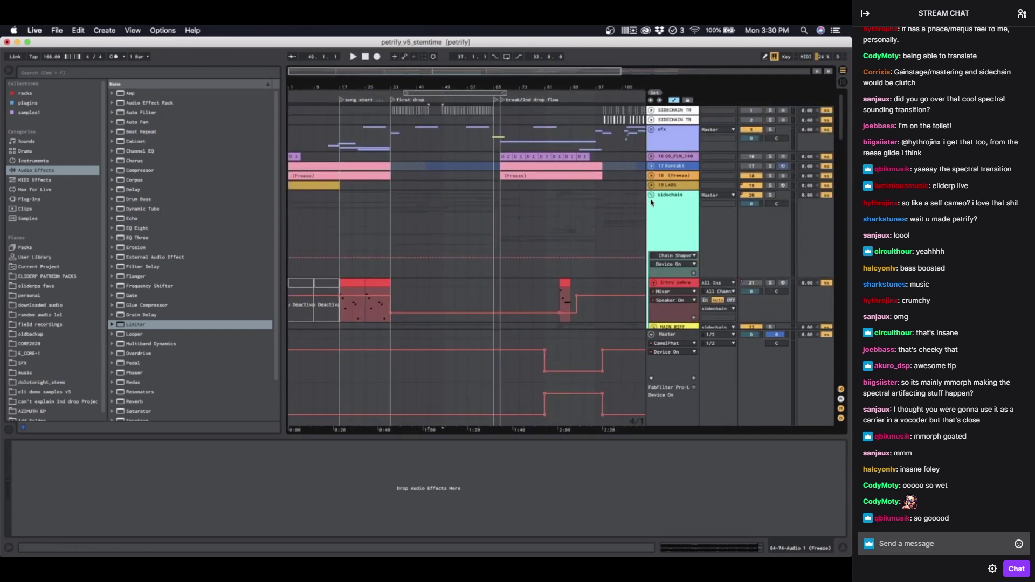
{"action": "left_click", "coordinate": [651, 195]}
{"action": "left_click", "coordinate": [651, 256]}
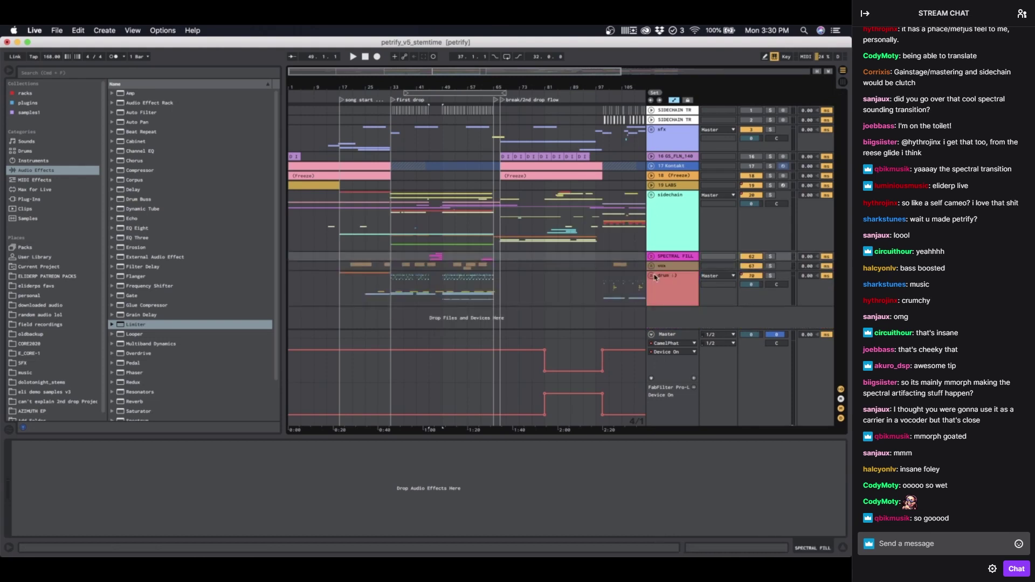
{"action": "scroll", "coordinate": [527, 298], "scroll_direction": "right", "scroll_amount": 1}
{"action": "scroll", "coordinate": [527, 298], "scroll_direction": "left", "scroll_amount": 1}
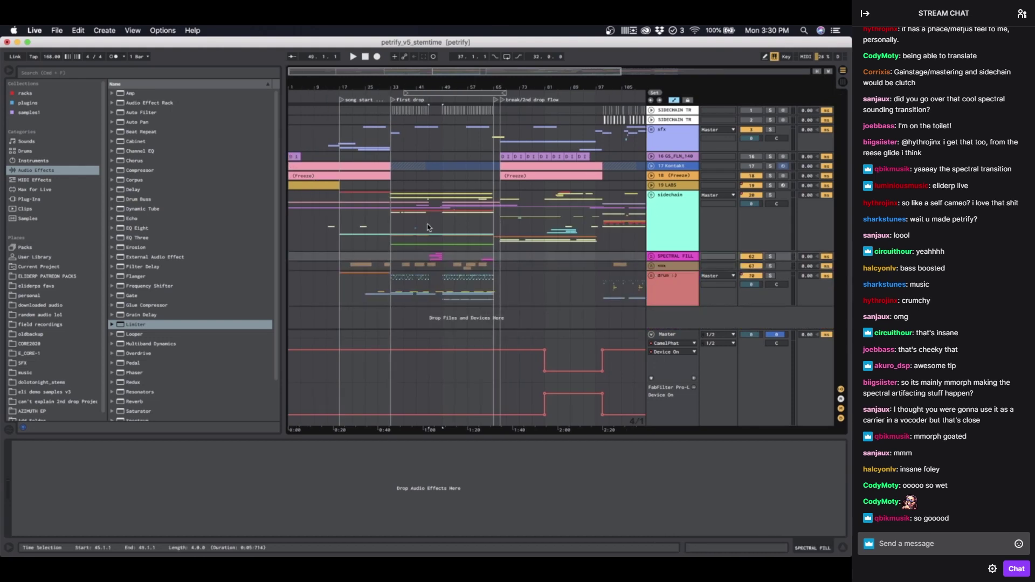
Step: Unfold the sidechain group and select the first MAIN RIFF instrument clip at the first drop
{"action": "left_click", "coordinate": [651, 195]}
{"action": "scroll", "coordinate": [502, 221], "scroll_direction": "down", "scroll_amount": 4}
{"action": "scroll", "coordinate": [378, 269], "scroll_direction": "up", "scroll_amount": 5}
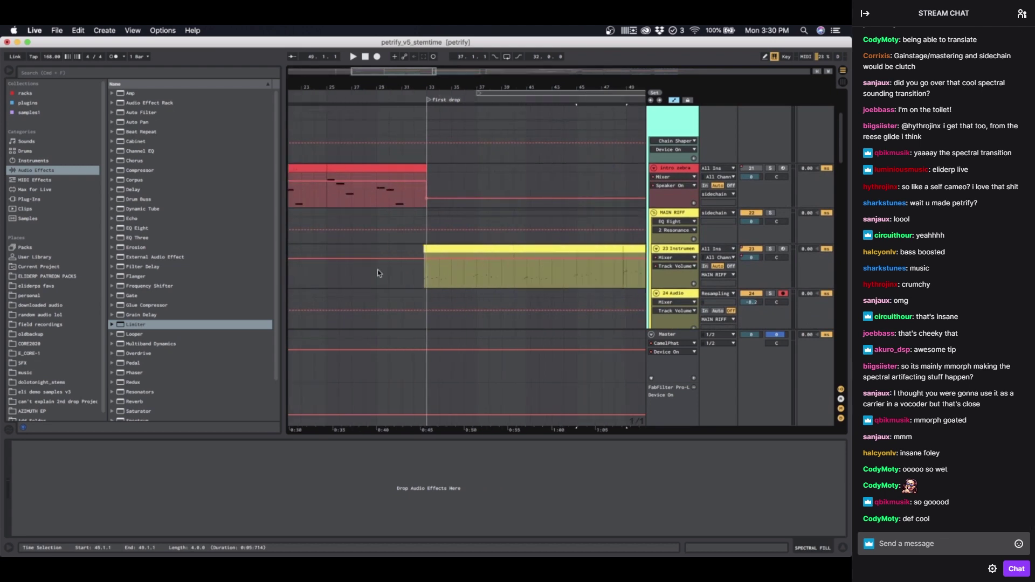
{"action": "left_click", "coordinate": [428, 248]}
{"action": "scroll", "coordinate": [417, 254], "scroll_direction": "down", "scroll_amount": 7}
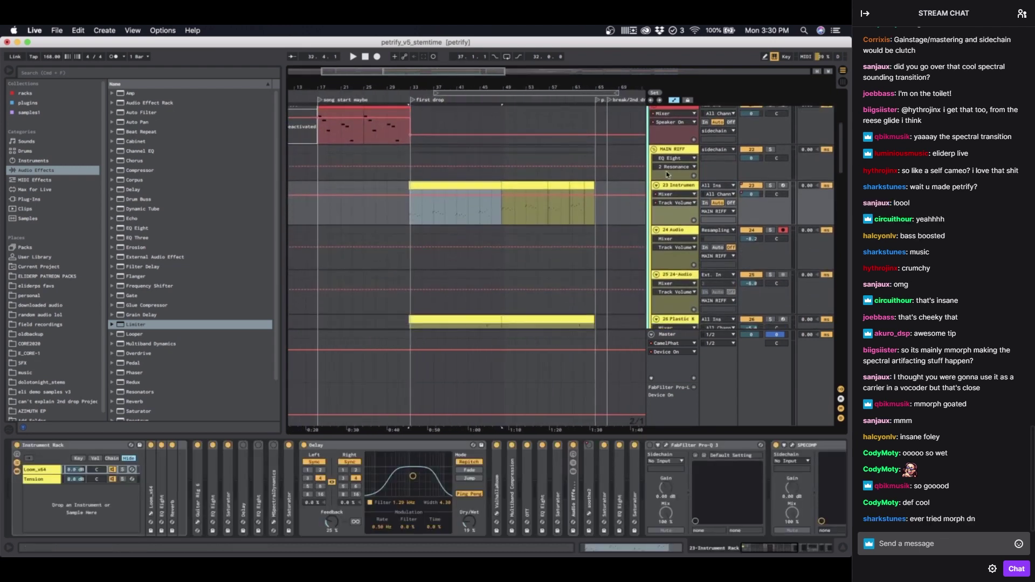
Step: Go through the MAIN RIFF tracks, selecting the 24 Audio track and the first Plastic Kalimba clip to show its devices
{"action": "scroll", "coordinate": [682, 192], "scroll_direction": "down", "scroll_amount": 2}
{"action": "scroll", "coordinate": [682, 191], "scroll_direction": "down", "scroll_amount": 1}
{"action": "left_click", "coordinate": [672, 162]}
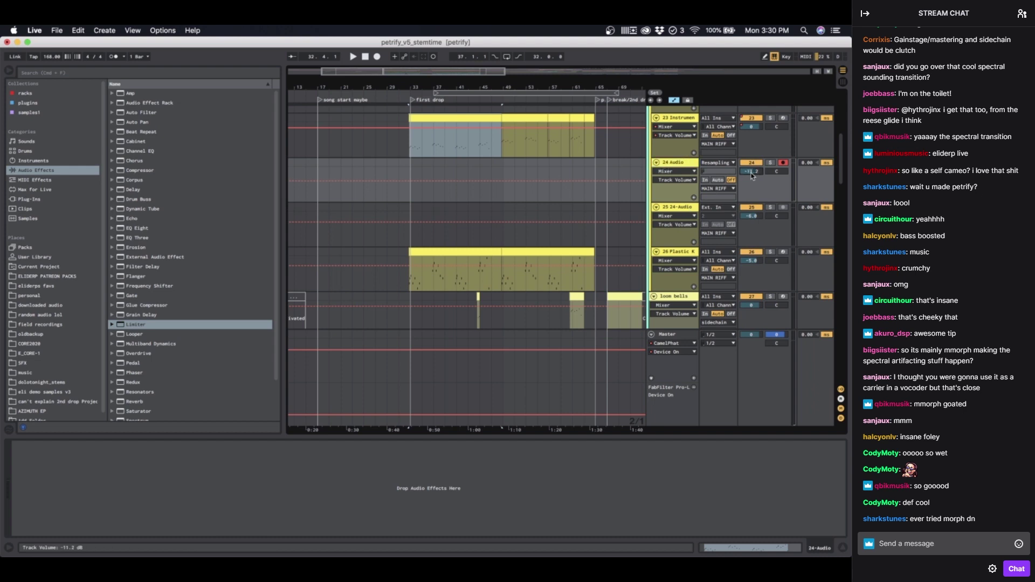
{"action": "scroll", "coordinate": [751, 175], "scroll_direction": "up", "scroll_amount": 2}
{"action": "scroll", "coordinate": [752, 175], "scroll_direction": "down", "scroll_amount": 4}
{"action": "scroll", "coordinate": [546, 242], "scroll_direction": "down", "scroll_amount": 5}
{"action": "key", "text": "plus"}
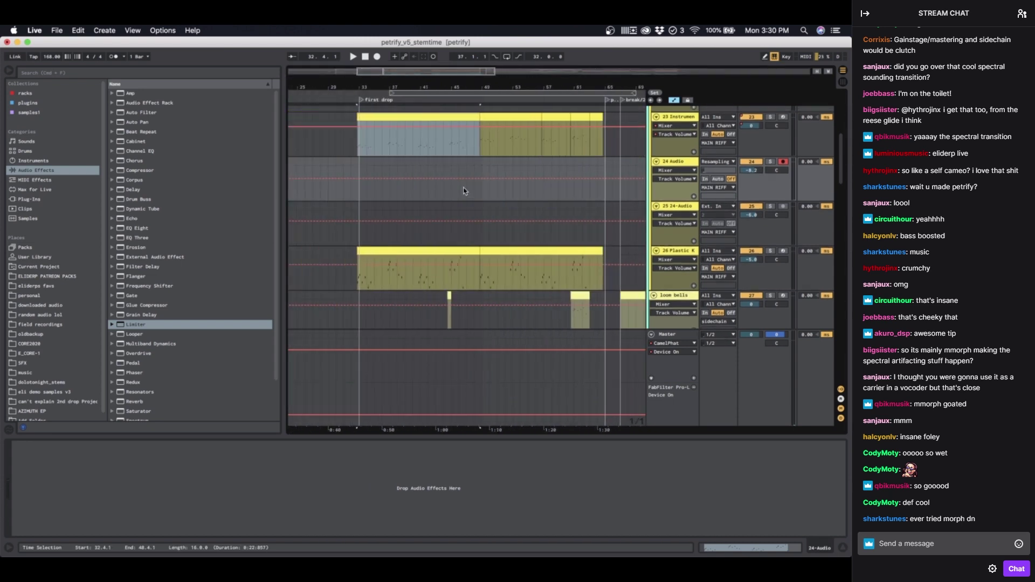
{"action": "left_click", "coordinate": [418, 248]}
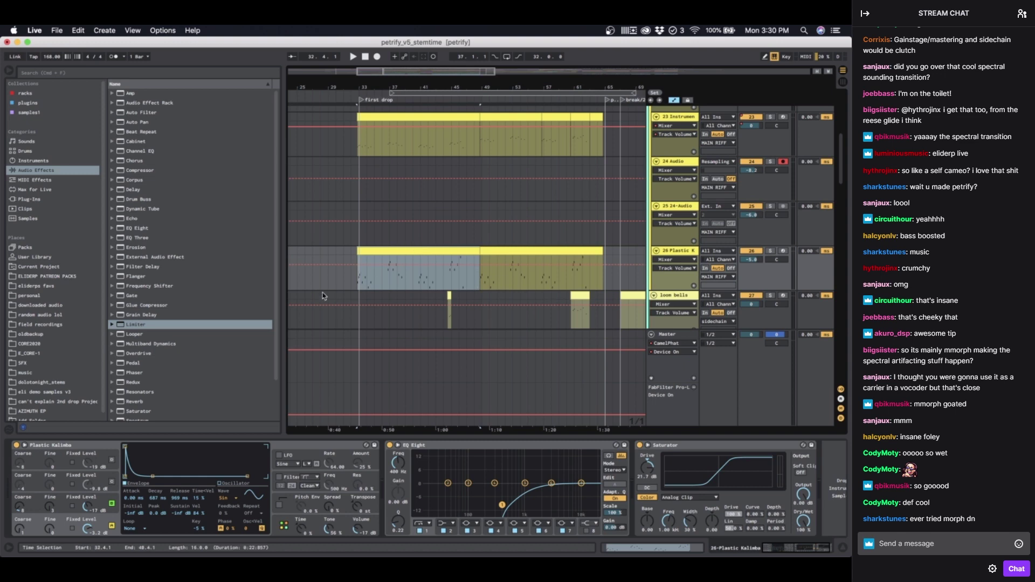
Step: Adjust the computer's output volume, raising it and bringing it back down
{"action": "key", "text": "XF86AudioLowerVolume"}
{"action": "key", "text": "XF86AudioRaiseVolume"}
{"action": "key", "text": "XF86AudioRaiseVolume"}
{"action": "key", "text": "XF86AudioRaiseVolume"}
{"action": "key", "text": "XF86AudioRaiseVolume"}
{"action": "key", "text": "XF86AudioRaiseVolume"}
{"action": "key", "text": "XF86AudioRaiseVolume"}
{"action": "key", "text": "XF86AudioRaiseVolume"}
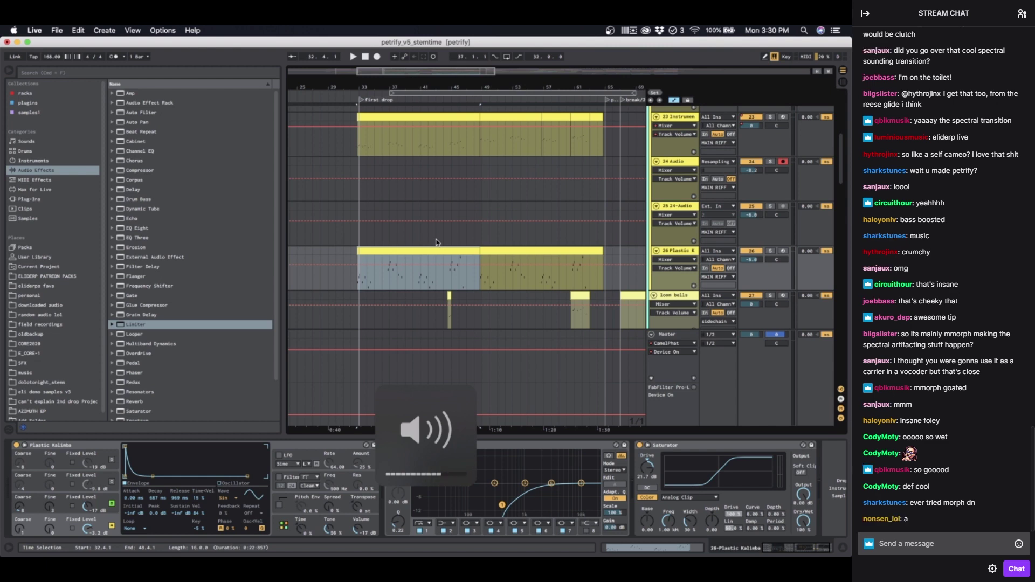
{"action": "key", "text": "XF86AudioRaiseVolume"}
{"action": "key", "text": "XF86AudioRaiseVolume"}
{"action": "key", "text": "XF86AudioRaiseVolume"}
{"action": "key", "text": "XF86AudioRaiseVolume"}
{"action": "key", "text": "XF86AudioRaiseVolume"}
{"action": "key", "text": "XF86AudioLowerVolume"}
{"action": "key", "text": "XF86AudioLowerVolume"}
{"action": "key", "text": "XF86AudioLowerVolume"}
{"action": "key", "text": "XF86AudioLowerVolume"}
{"action": "key", "text": "XF86AudioLowerVolume"}
{"action": "key", "text": "XF86AudioLowerVolume"}
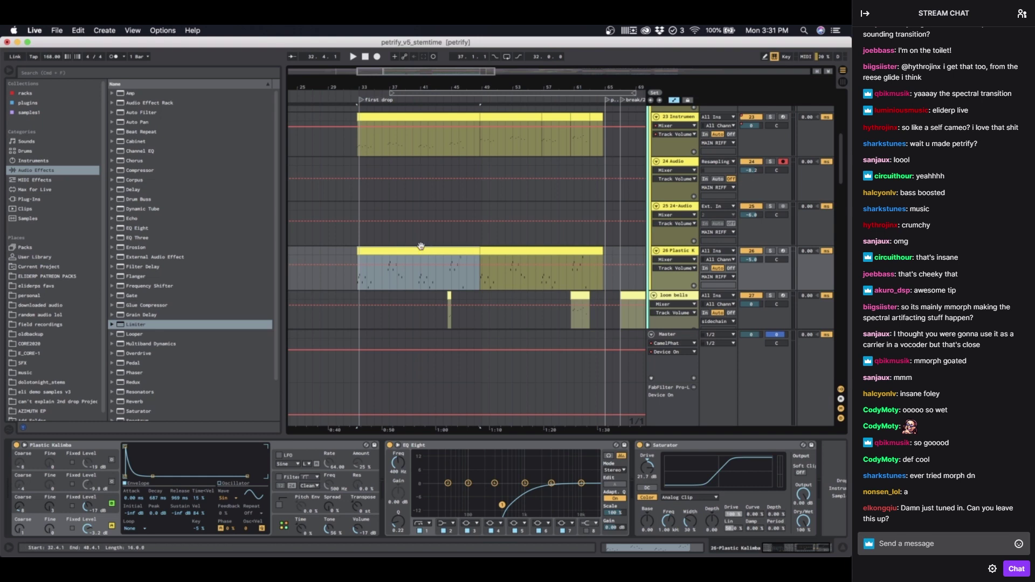
Step: Play the Plastic Kalimba part from bar 33 at the first drop, and select its Saturator device
{"action": "scroll", "coordinate": [421, 246], "scroll_direction": "left", "scroll_amount": 2}
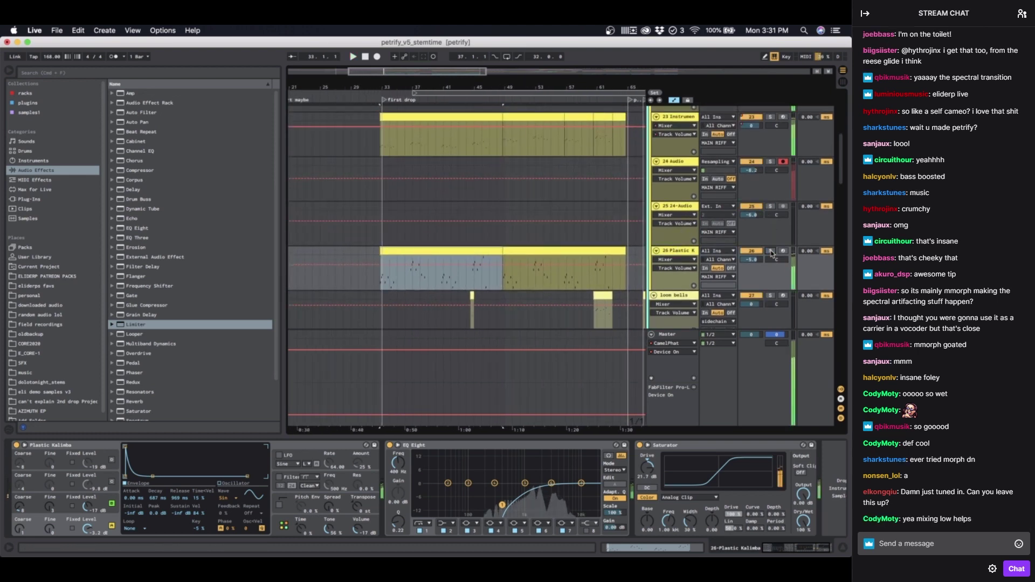
{"action": "scroll", "coordinate": [611, 249], "scroll_direction": "down", "scroll_amount": 5}
{"action": "scroll", "coordinate": [611, 249], "scroll_direction": "up", "scroll_amount": 2}
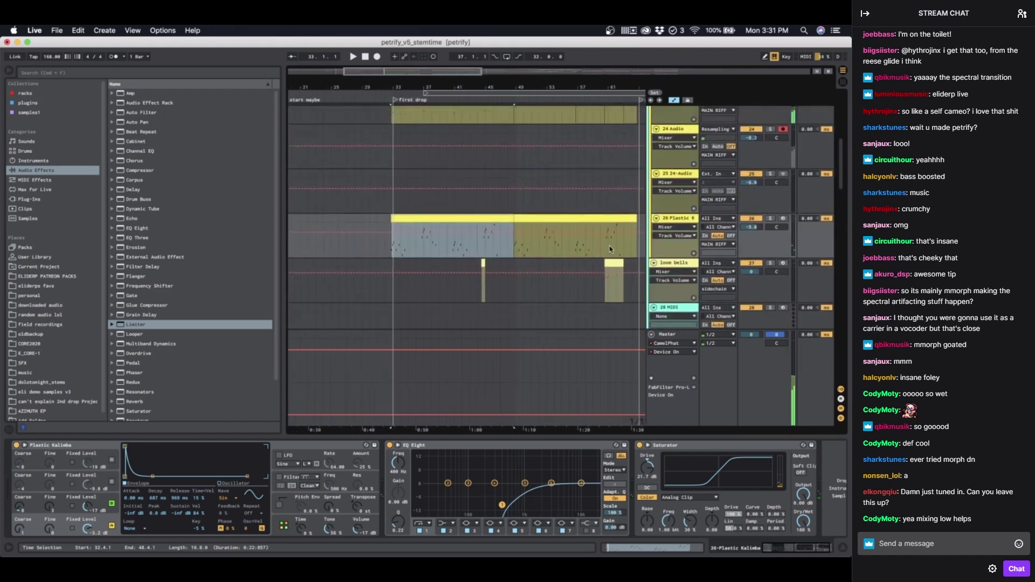
{"action": "left_click", "coordinate": [671, 451]}
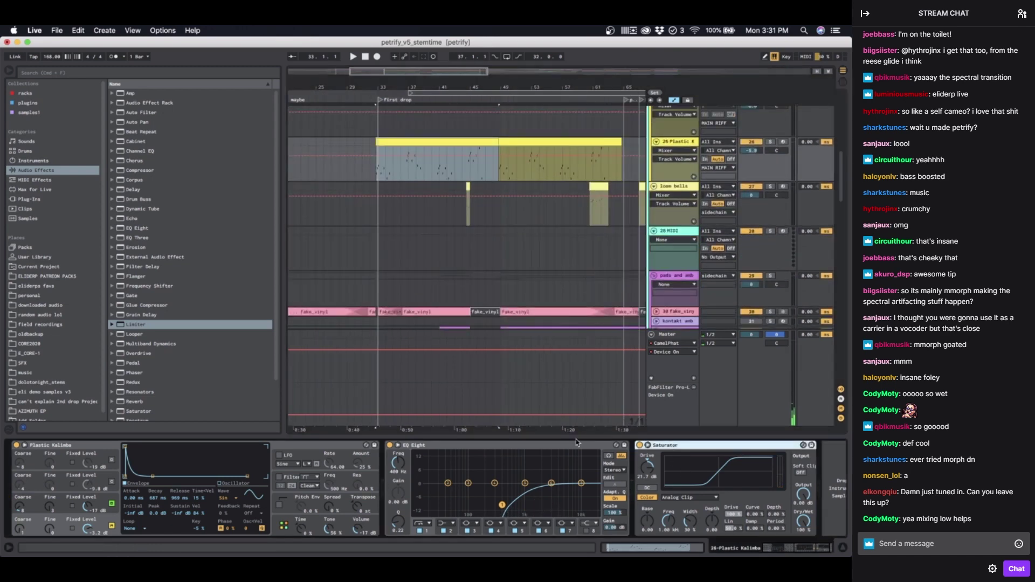
Step: Unfold the fake_vinyl track in the pads group and select it to show its EQ Eight
{"action": "scroll", "coordinate": [555, 312], "scroll_direction": "down", "scroll_amount": 4}
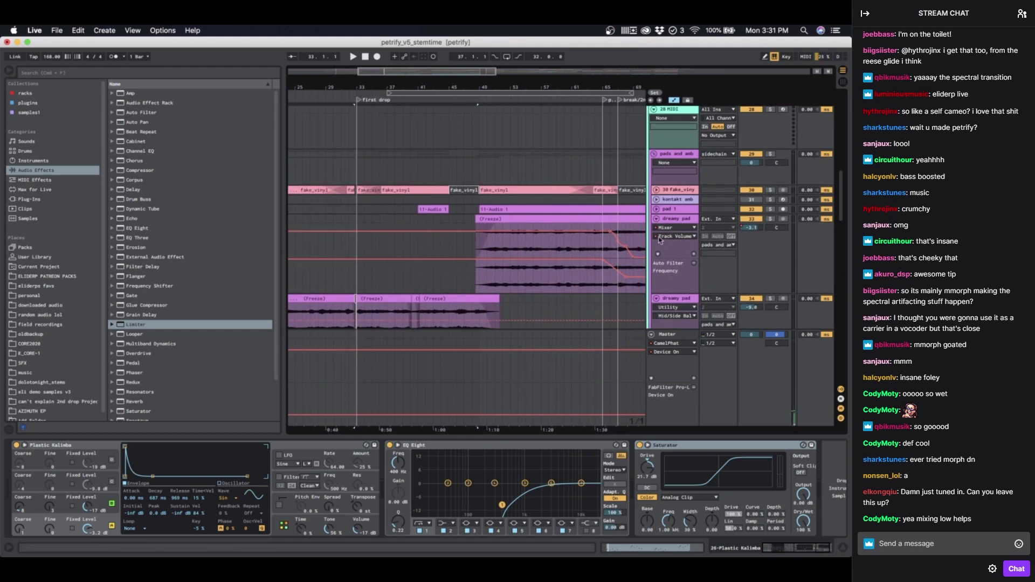
{"action": "left_click", "coordinate": [656, 190]}
{"action": "left_click", "coordinate": [674, 190]}
{"action": "scroll", "coordinate": [423, 204], "scroll_direction": "down", "scroll_amount": 4}
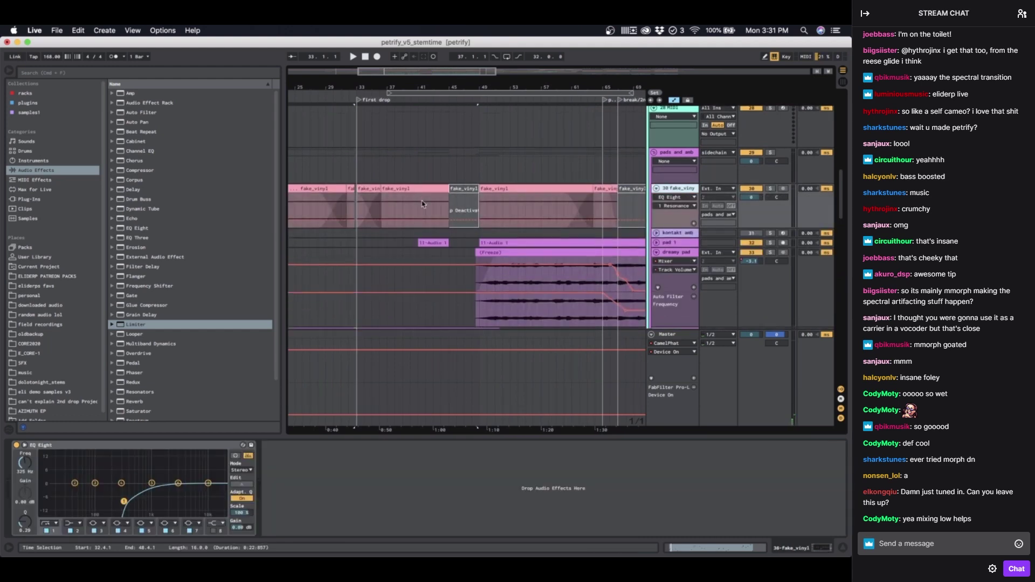
Step: Select the frozen dreamy pad clip to show its effects, and unfold the pad 1 track above it
{"action": "left_click", "coordinate": [473, 162]}
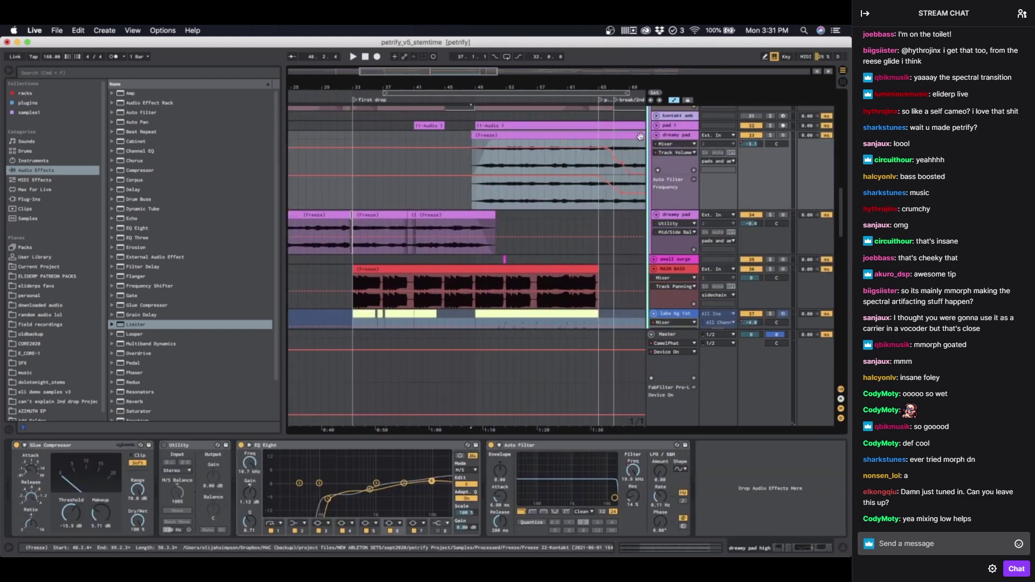
{"action": "left_click", "coordinate": [657, 127]}
{"action": "left_click", "coordinate": [474, 150]}
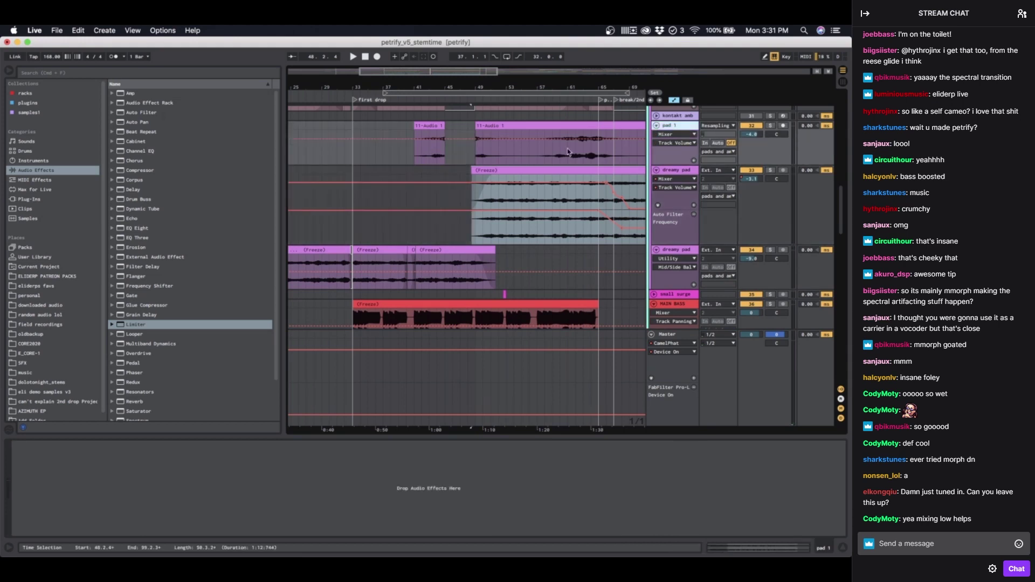
{"action": "scroll", "coordinate": [477, 166], "scroll_direction": "down", "scroll_amount": 1}
{"action": "left_click", "coordinate": [484, 158]}
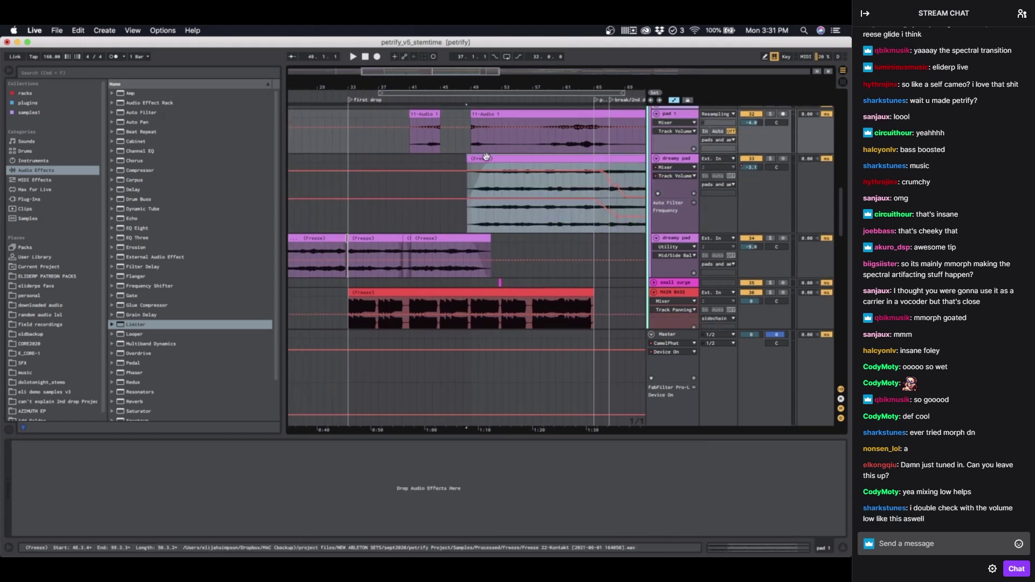
Step: Select the two dreamy pad tracks one after the other to show their effect chains
{"action": "left_click", "coordinate": [684, 162]}
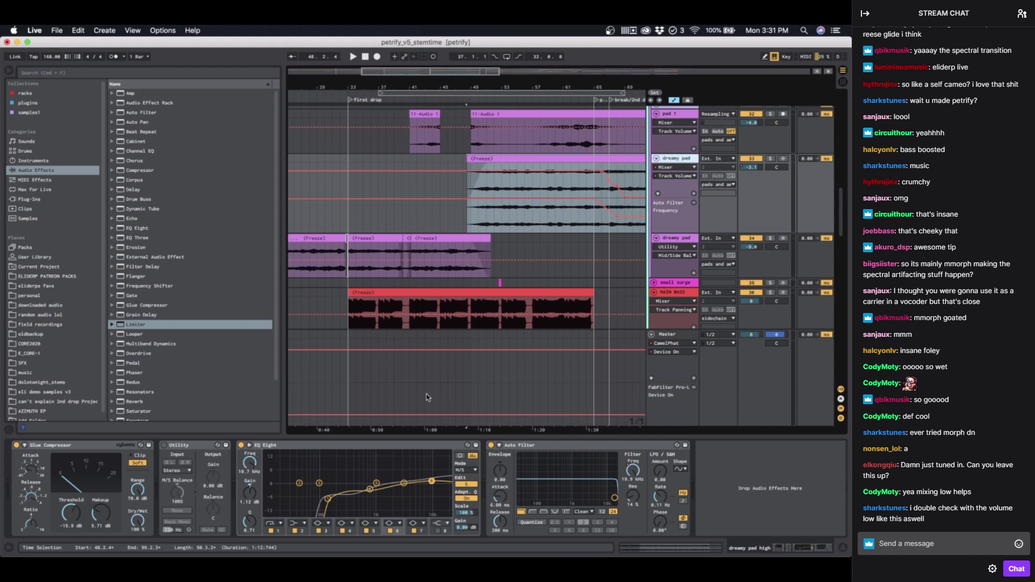
{"action": "left_click", "coordinate": [360, 248]}
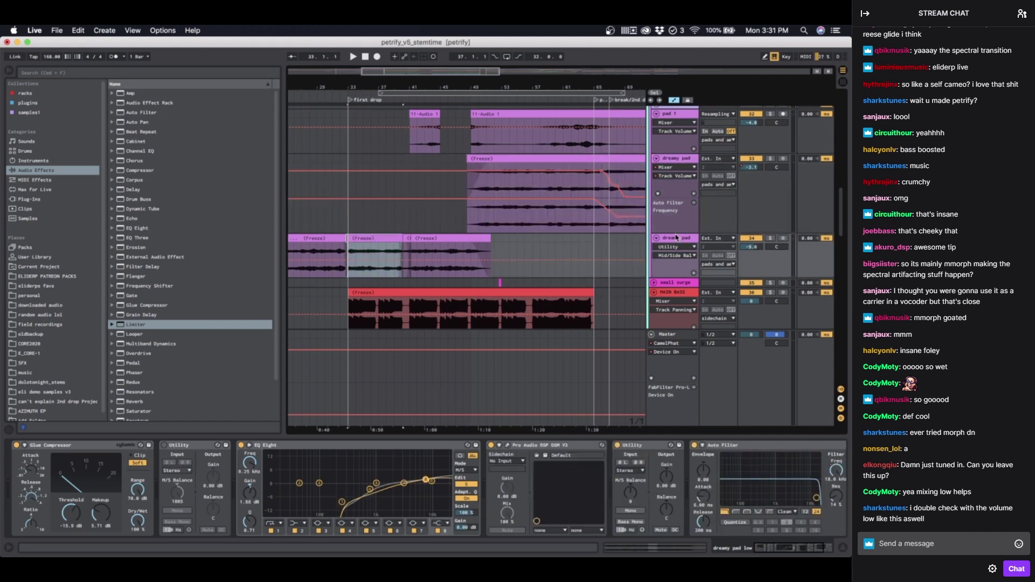
{"action": "left_click", "coordinate": [676, 237]}
{"action": "scroll", "coordinate": [489, 229], "scroll_direction": "down", "scroll_amount": 3}
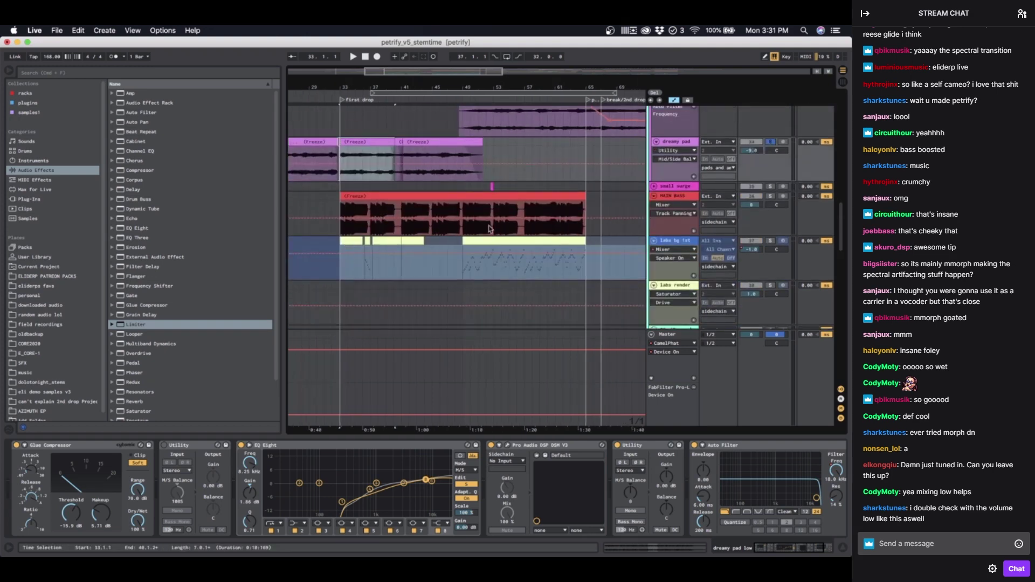
Step: Select the labs bg 1st drop part starting at bar 49 and toggle the track's solo
{"action": "left_click", "coordinate": [514, 270]}
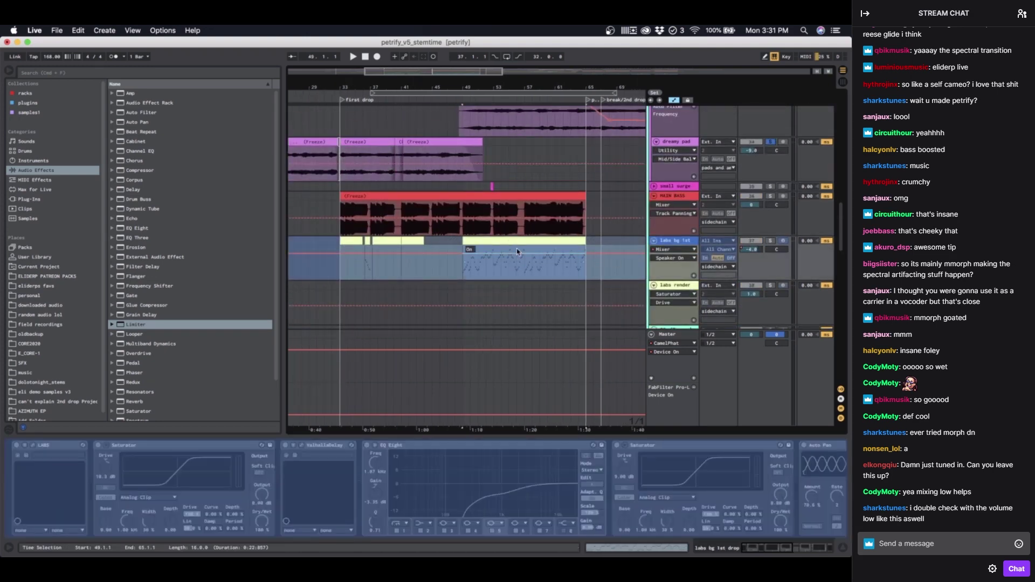
{"action": "left_click", "coordinate": [771, 244]}
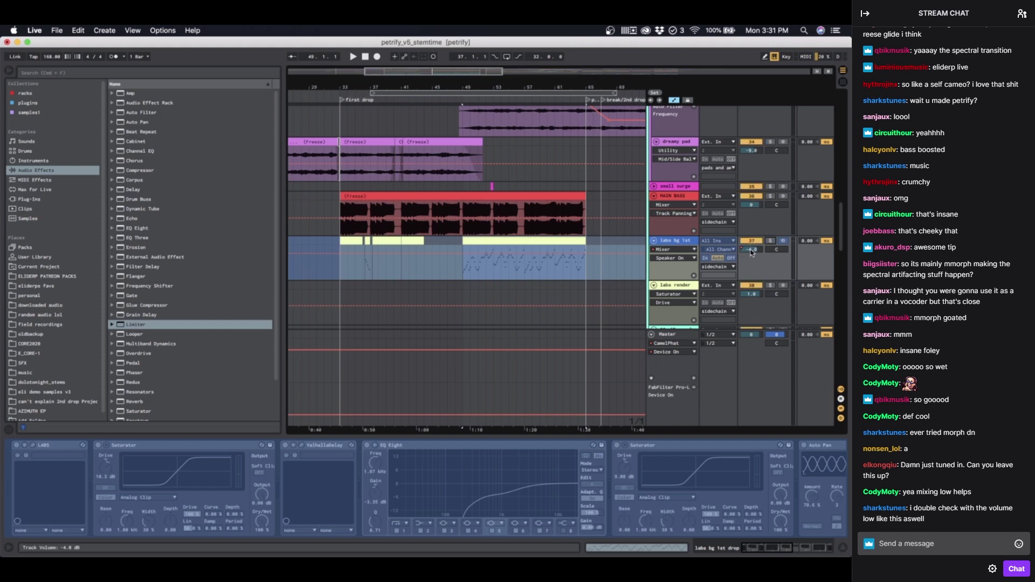
Step: Raise the computer's output volume by several levels
{"action": "key", "text": "XF86AudioRaiseVolume"}
{"action": "key", "text": "XF86AudioRaiseVolume"}
{"action": "key", "text": "XF86AudioRaiseVolume"}
{"action": "key", "text": "XF86AudioRaiseVolume"}
{"action": "key", "text": "XF86AudioRaiseVolume"}
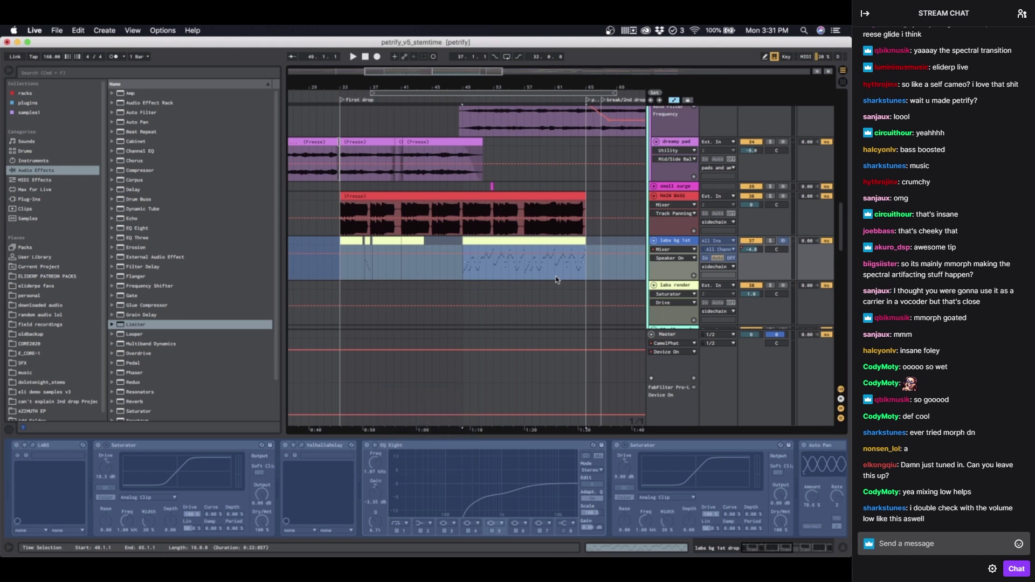
{"action": "key", "text": "XF86AudioRaiseVolume"}
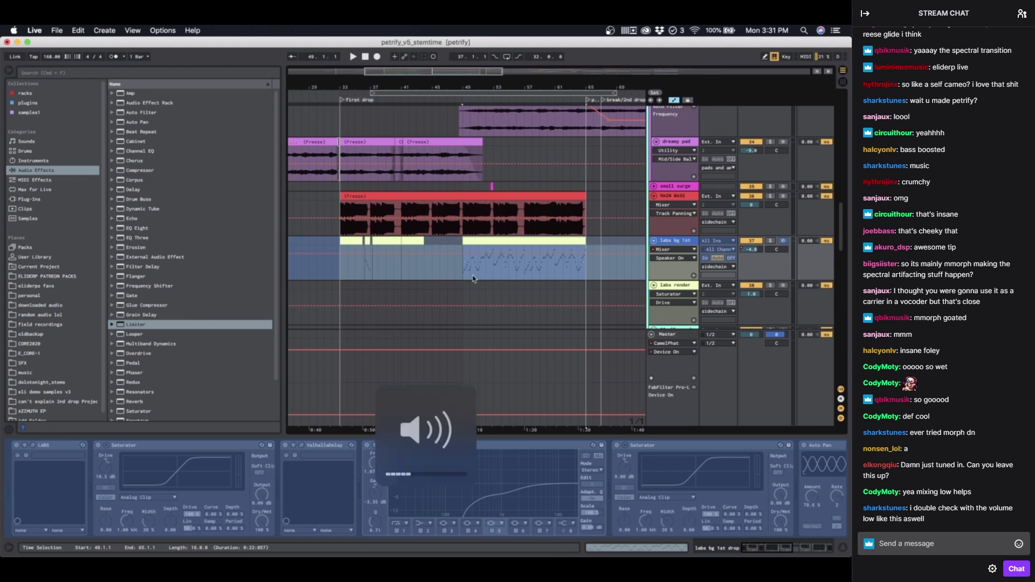
Step: Place the insert marker at bar 49 and try the labs bg 1st drop track at a volume of 0.0 dB
{"action": "left_click", "coordinate": [463, 274]}
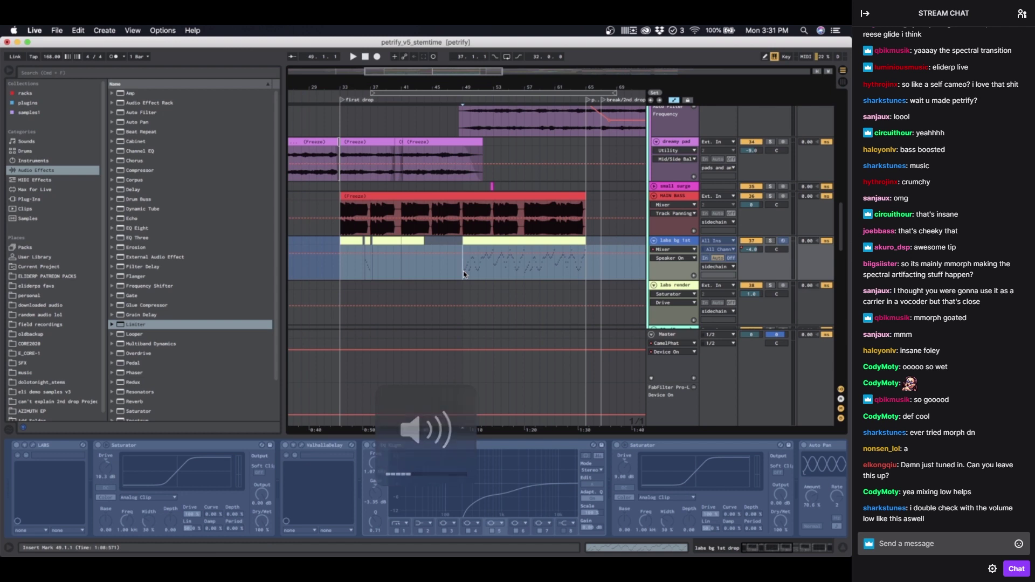
{"action": "left_click_drag", "start_coordinate": [762, 251], "coordinate": [761, 254]}
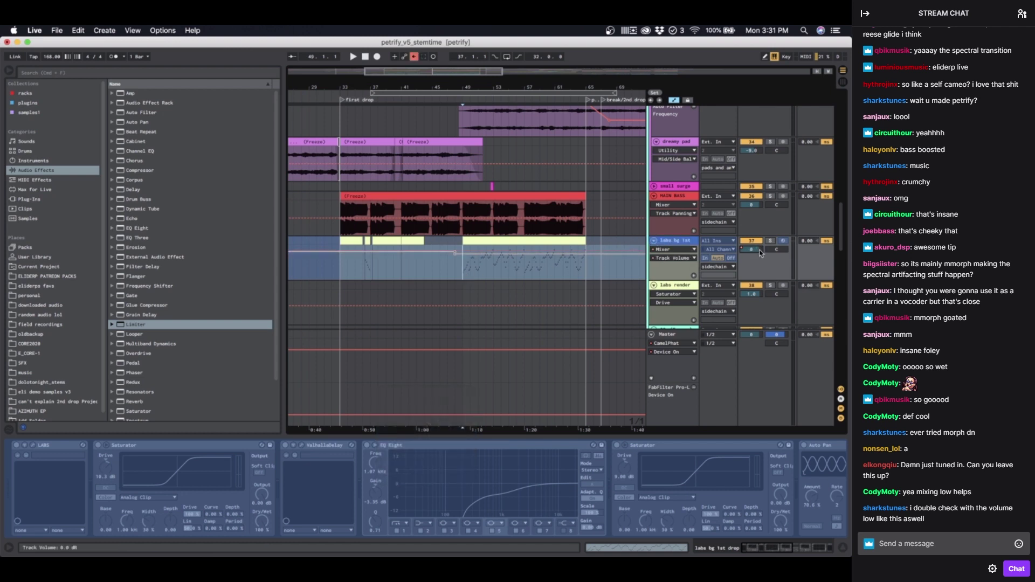
Step: Unfold the sfx group and select the Cryer Fx track and its clip inside the first drop to show its effects
{"action": "scroll", "coordinate": [492, 263], "scroll_direction": "up", "scroll_amount": 15}
{"action": "left_click", "coordinate": [403, 193]}
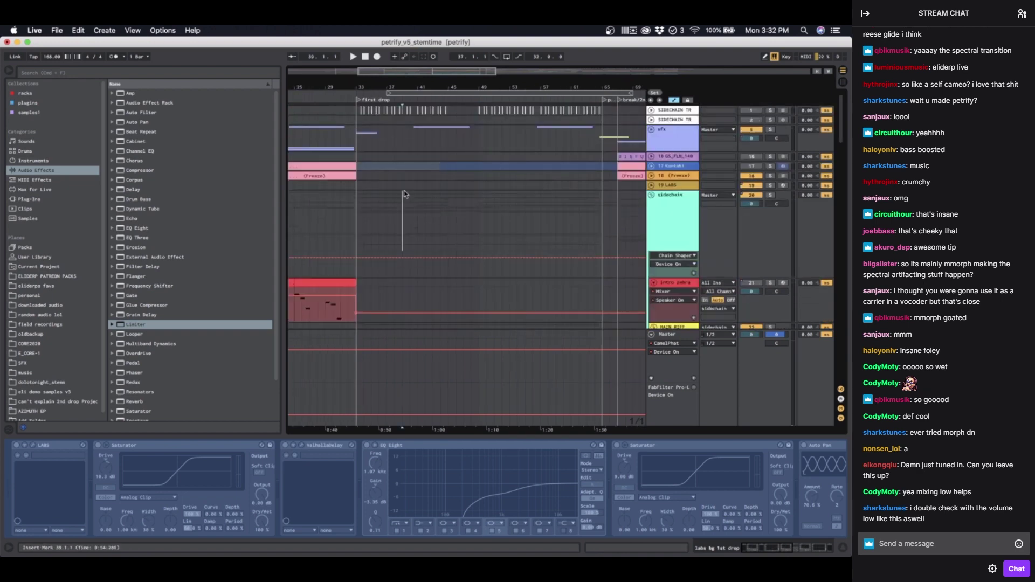
{"action": "left_click", "coordinate": [412, 192]}
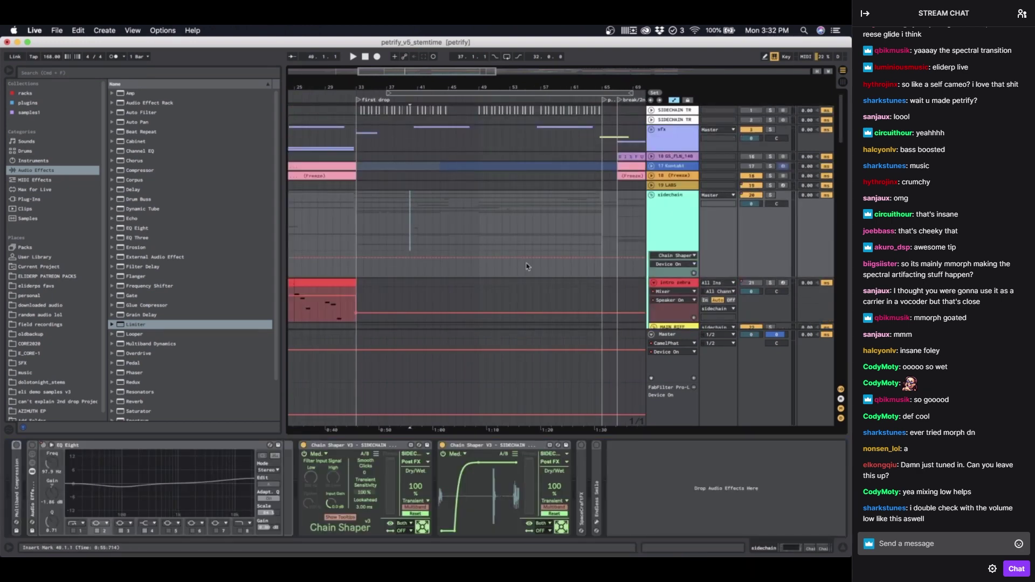
{"action": "left_click", "coordinate": [651, 129]}
{"action": "left_click", "coordinate": [675, 183]}
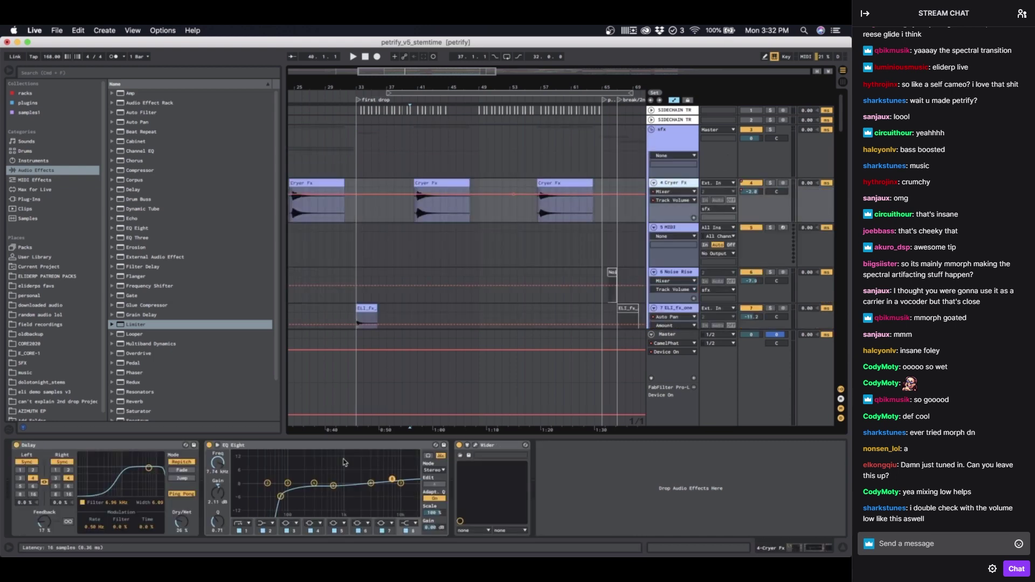
{"action": "left_click", "coordinate": [673, 144]}
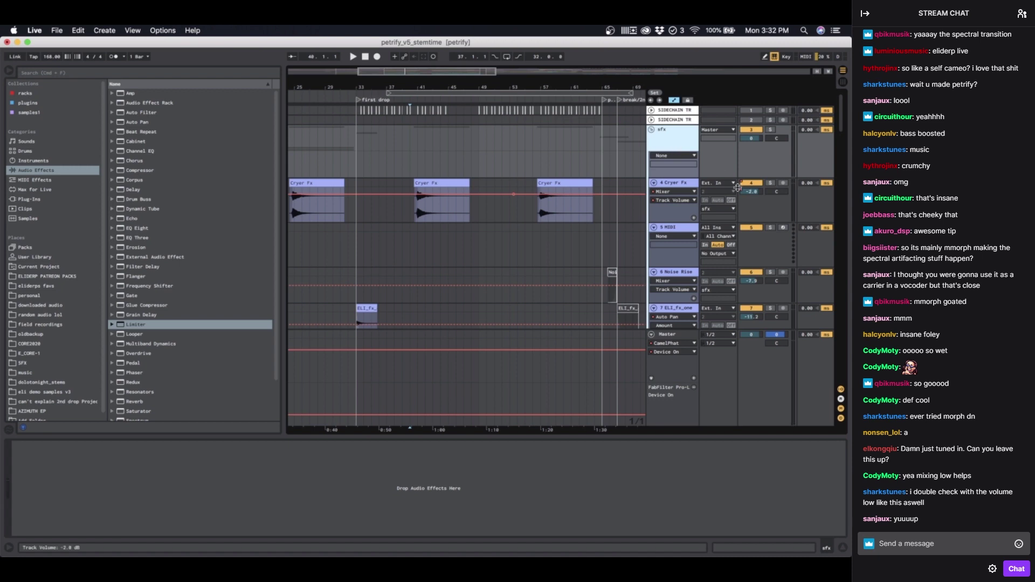
{"action": "left_click", "coordinate": [455, 186]}
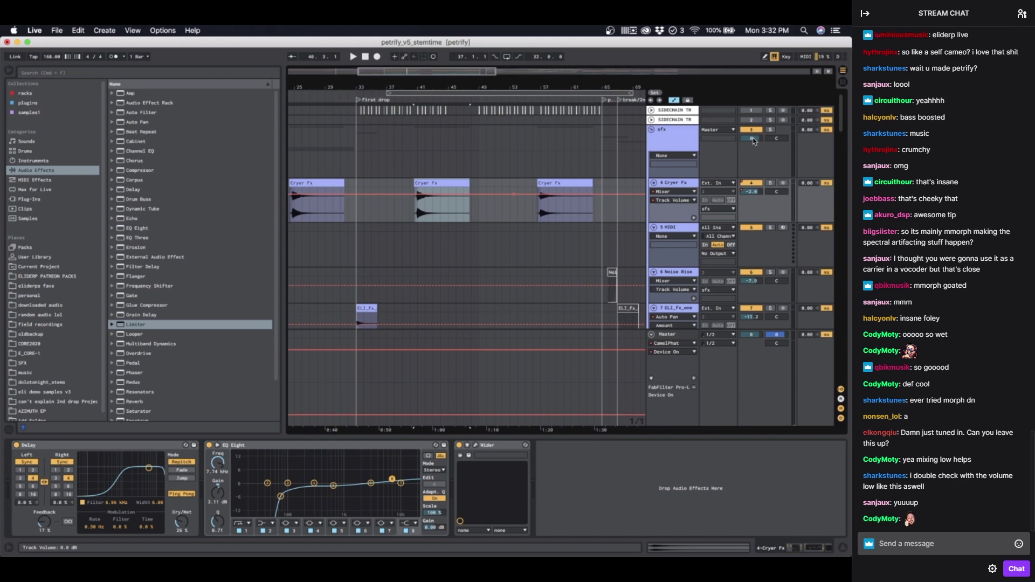
Step: Fold the sfx and sidechain groups and fit the whole song in the arrangement view
{"action": "left_click", "coordinate": [651, 153]}
{"action": "scroll", "coordinate": [655, 156], "scroll_direction": "down", "scroll_amount": 10}
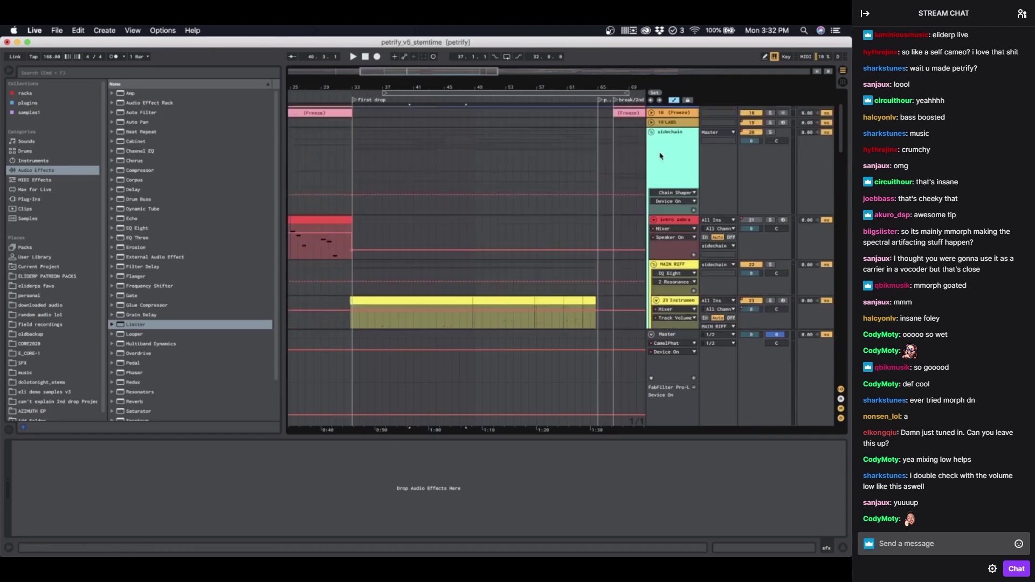
{"action": "scroll", "coordinate": [660, 155], "scroll_direction": "up", "scroll_amount": 1}
{"action": "left_click", "coordinate": [652, 140]}
{"action": "key", "text": "w"}
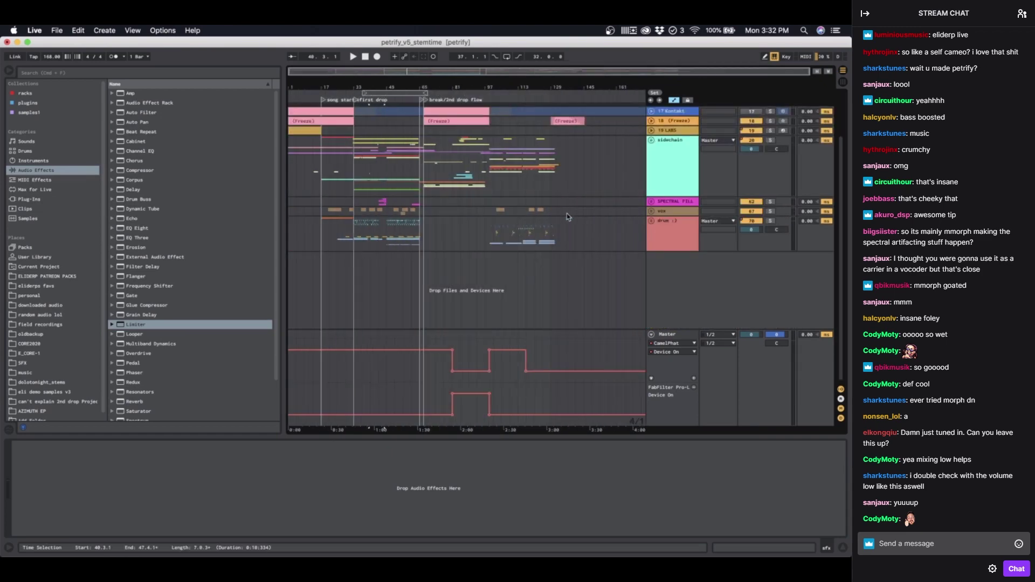
Step: Unfold the sidechain group and select the 23-Instrument Rack track under MAIN RIFF to show its device chain
{"action": "left_click", "coordinate": [492, 174]}
{"action": "left_click", "coordinate": [651, 142]}
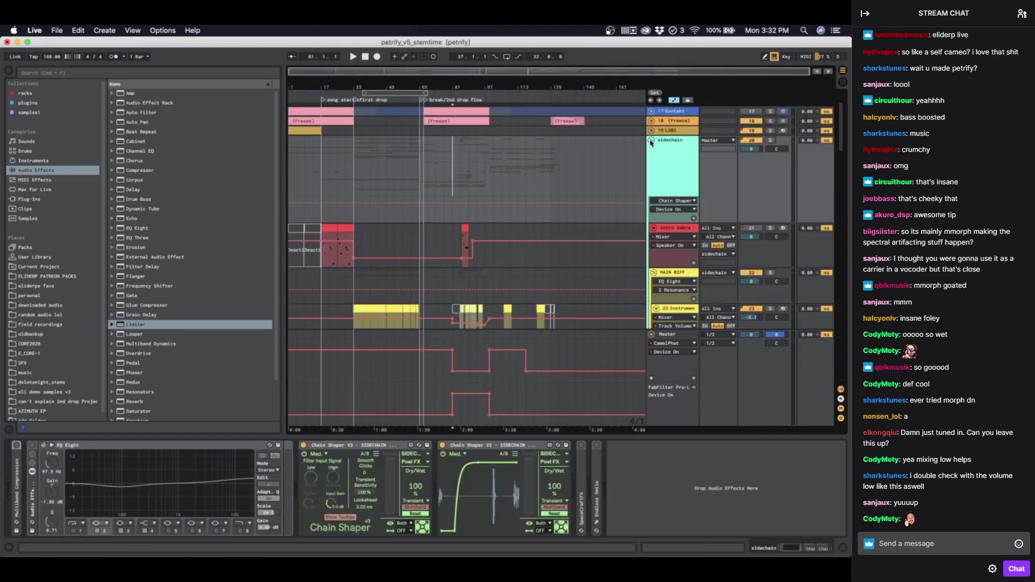
{"action": "scroll", "coordinate": [412, 240], "scroll_direction": "down", "scroll_amount": 6}
{"action": "scroll", "coordinate": [411, 240], "scroll_direction": "up", "scroll_amount": 2}
{"action": "left_click", "coordinate": [675, 210]}
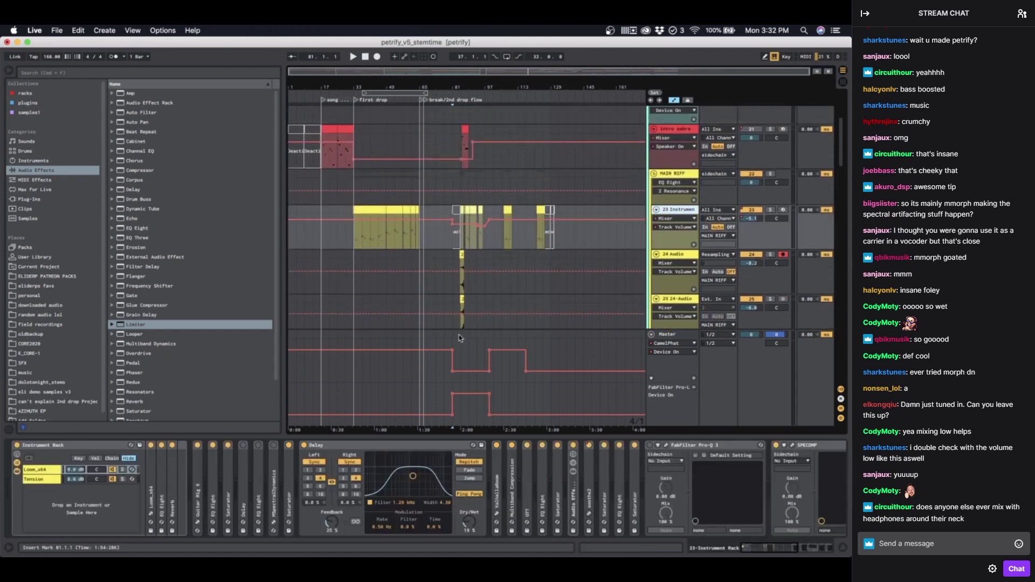
{"action": "scroll", "coordinate": [411, 475], "scroll_direction": "right", "scroll_amount": 5}
{"action": "scroll", "coordinate": [410, 474], "scroll_direction": "left", "scroll_amount": 5}
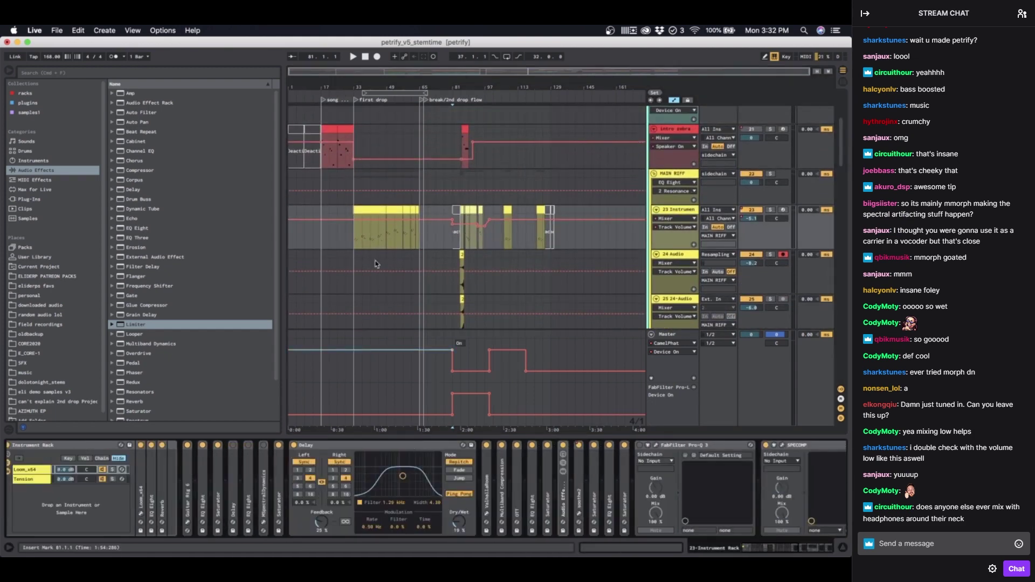
Step: Fold the sidechain group and play the arrangement from bar 31, just before the first drop
{"action": "left_click", "coordinate": [348, 186]}
{"action": "scroll", "coordinate": [351, 177], "scroll_direction": "up", "scroll_amount": 5}
{"action": "scroll", "coordinate": [425, 190], "scroll_direction": "up", "scroll_amount": 5}
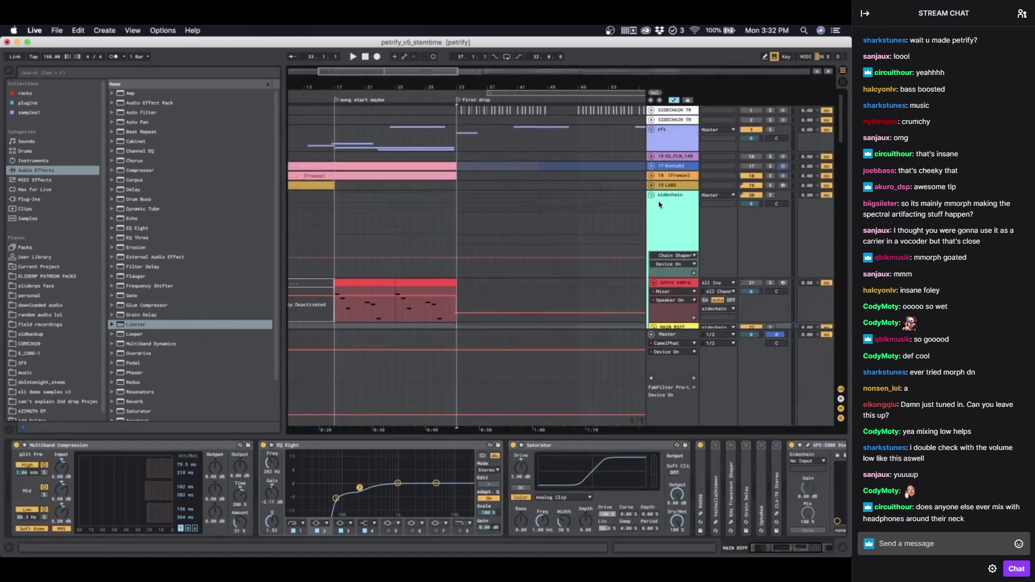
{"action": "left_click", "coordinate": [652, 195]}
{"action": "scroll", "coordinate": [444, 246], "scroll_direction": "down", "scroll_amount": 5}
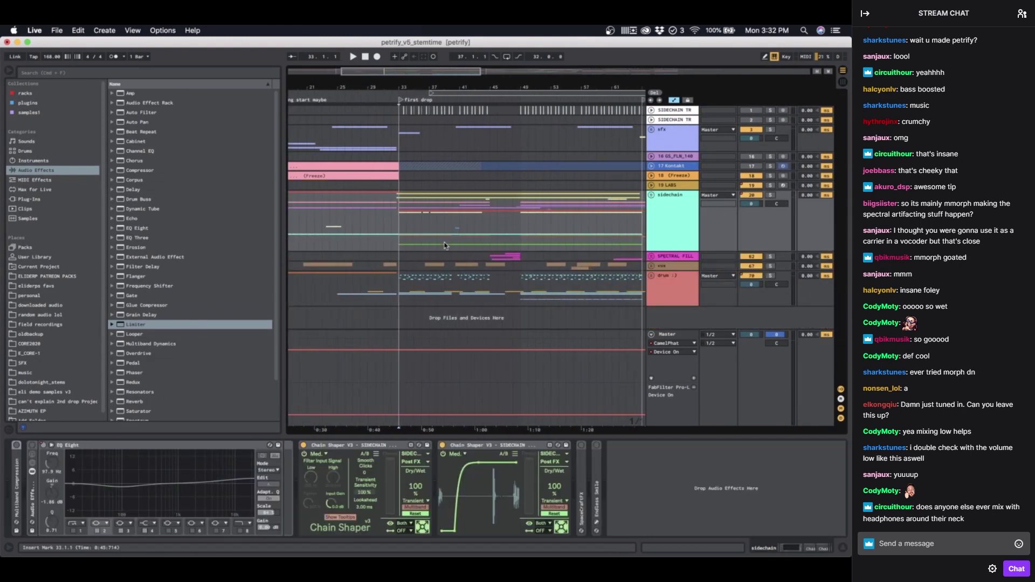
{"action": "left_click", "coordinate": [399, 208]}
{"action": "left_click", "coordinate": [412, 208]}
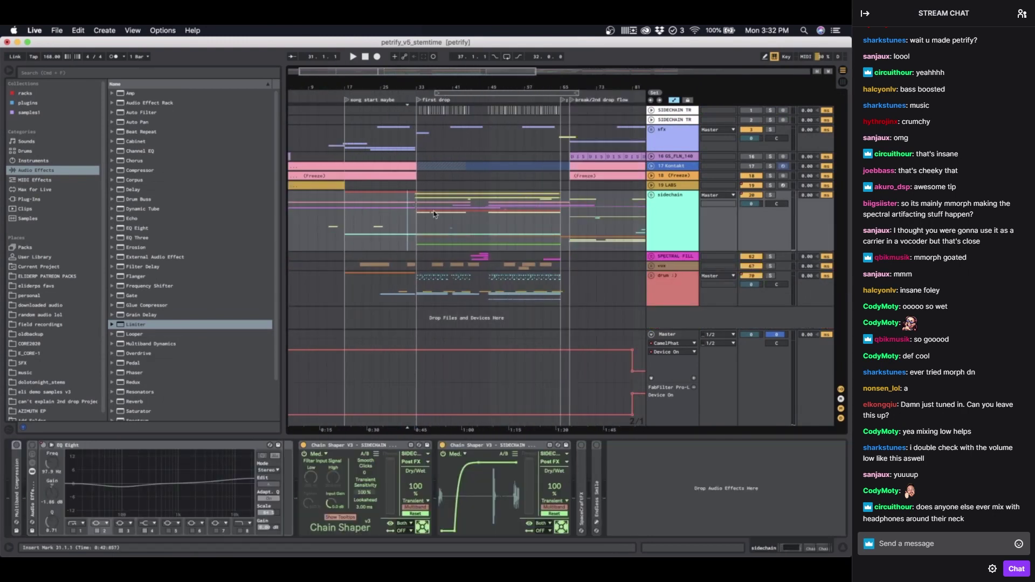
{"action": "scroll", "coordinate": [436, 213], "scroll_direction": "right", "scroll_amount": 2}
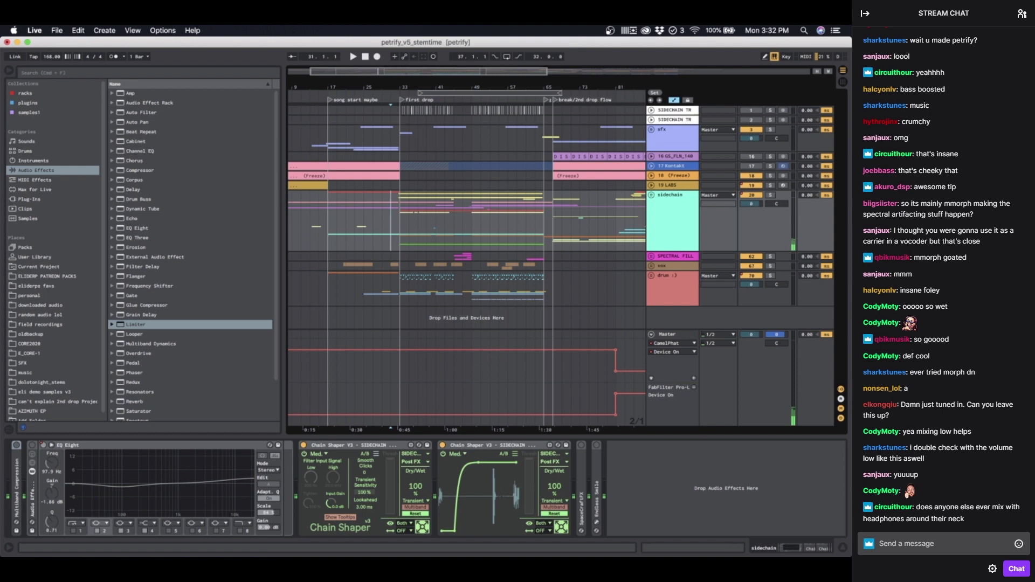
Step: Place the insert marker at bar 45, unfold the sidechain group and look through its tracks down to the drum group
{"action": "key", "text": "super+Tab"}
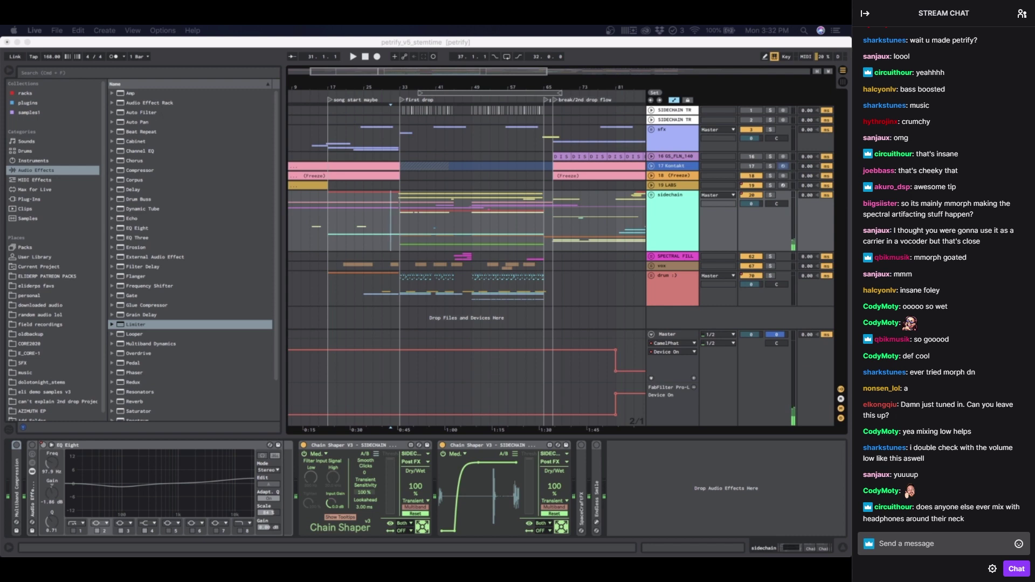
{"action": "left_click", "coordinate": [674, 228]}
{"action": "left_click", "coordinate": [454, 217]}
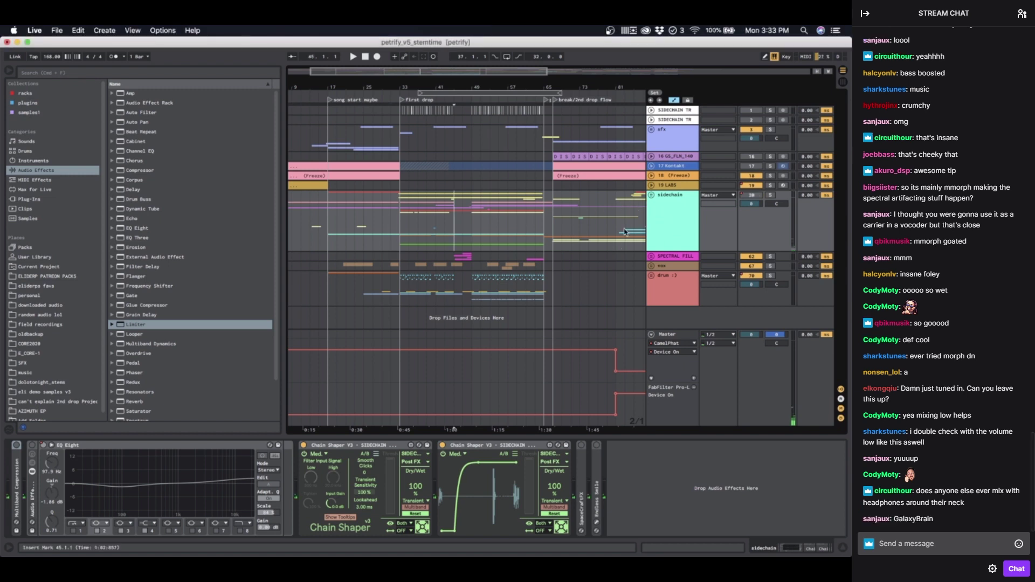
{"action": "left_click", "coordinate": [651, 195]}
{"action": "scroll", "coordinate": [486, 221], "scroll_direction": "down", "scroll_amount": 5}
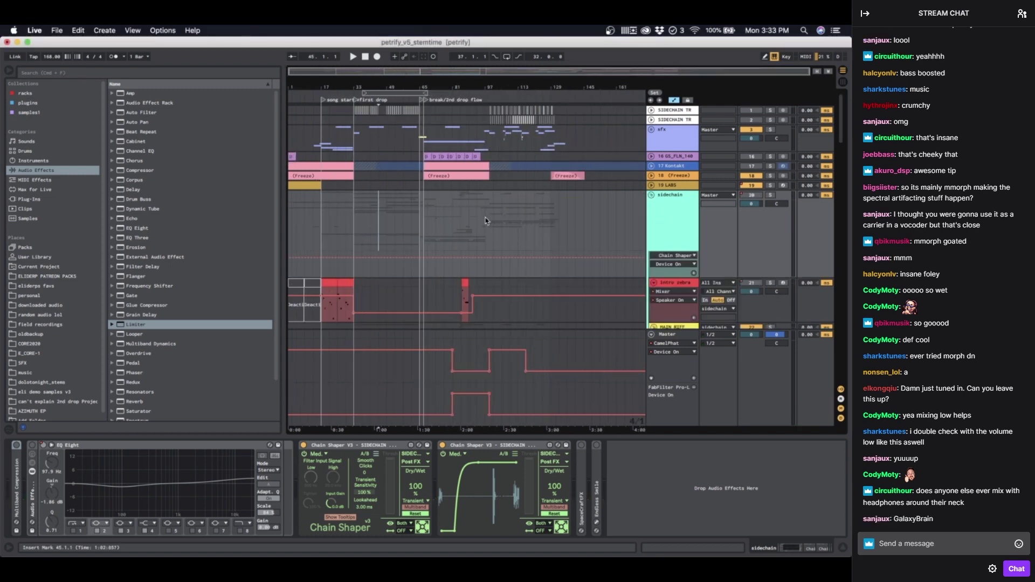
{"action": "scroll", "coordinate": [410, 226], "scroll_direction": "down", "scroll_amount": 10}
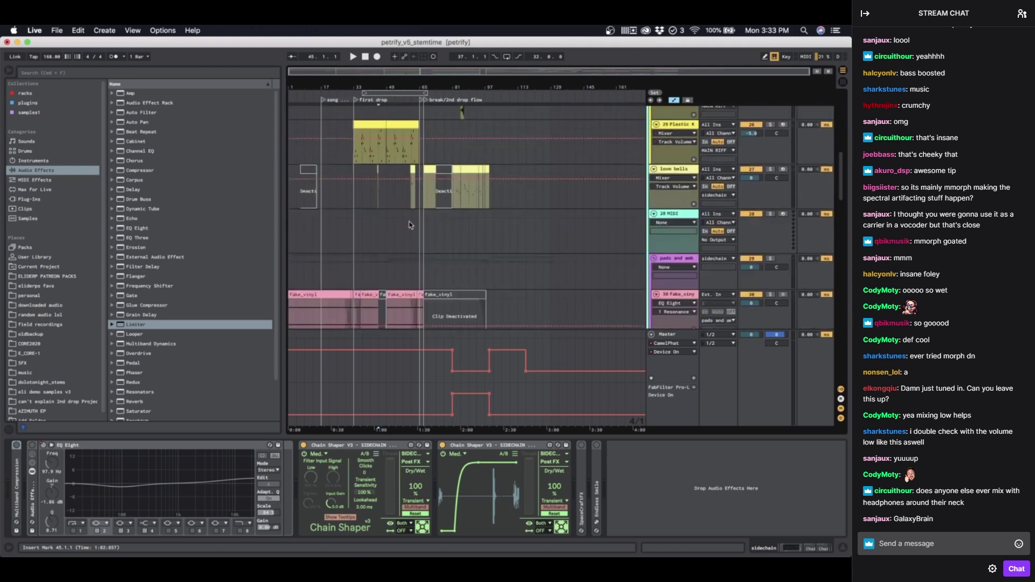
{"action": "scroll", "coordinate": [410, 225], "scroll_direction": "down", "scroll_amount": 15}
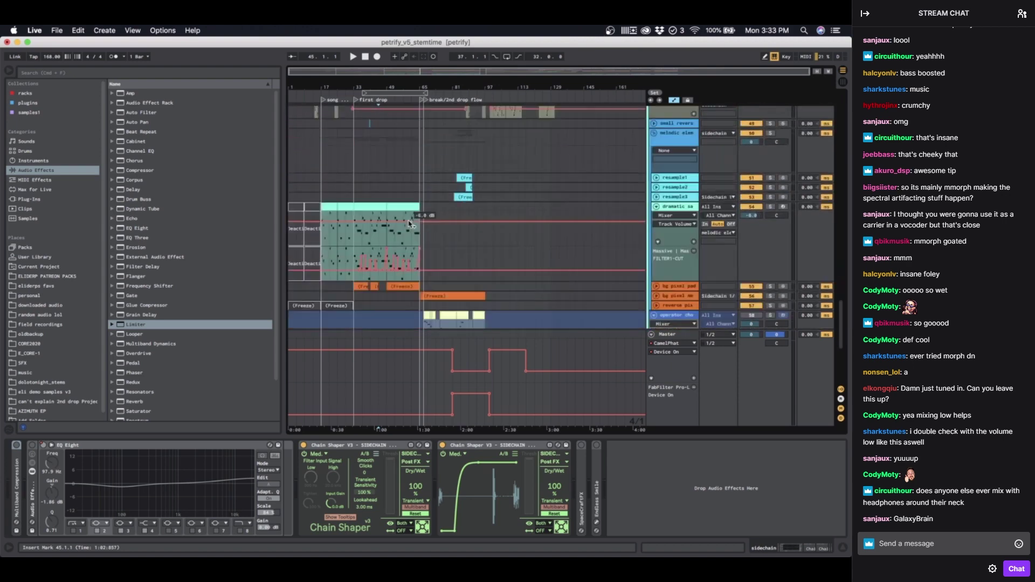
{"action": "scroll", "coordinate": [409, 225], "scroll_direction": "down", "scroll_amount": 10}
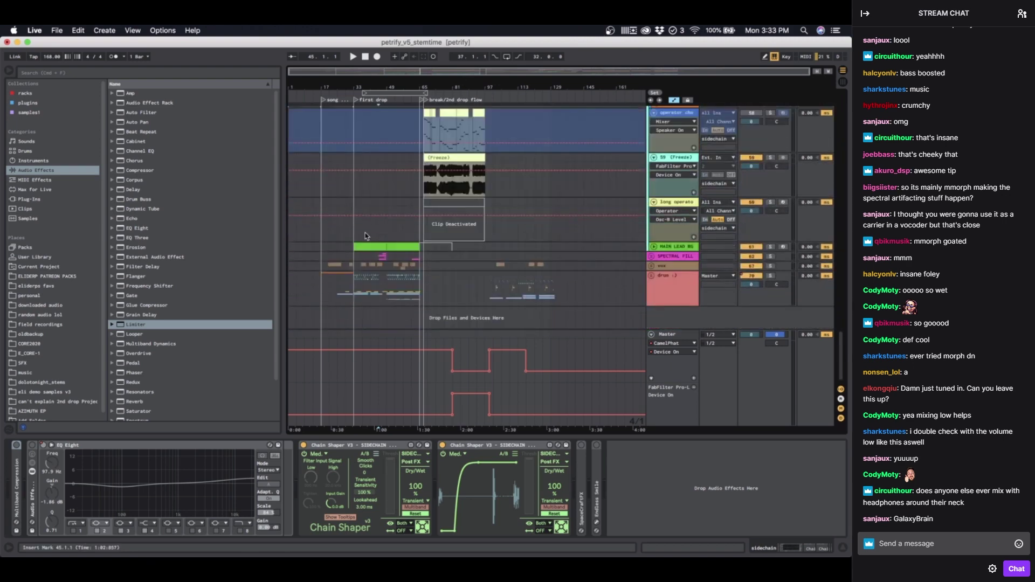
Step: Unfold the drum, vox and SPECTRAL FILL groups and the MAIN LEAD track, and look through their tracks down to the hats
{"action": "left_click", "coordinate": [652, 276]}
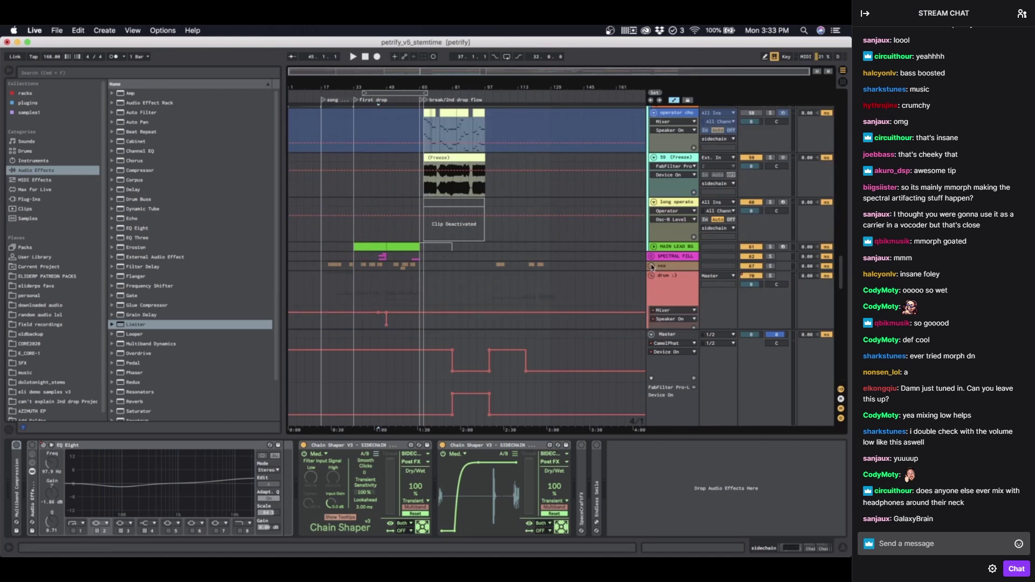
{"action": "left_click", "coordinate": [652, 266]}
{"action": "left_click", "coordinate": [651, 256]}
{"action": "left_click", "coordinate": [654, 247]}
{"action": "scroll", "coordinate": [438, 250], "scroll_direction": "down", "scroll_amount": 3}
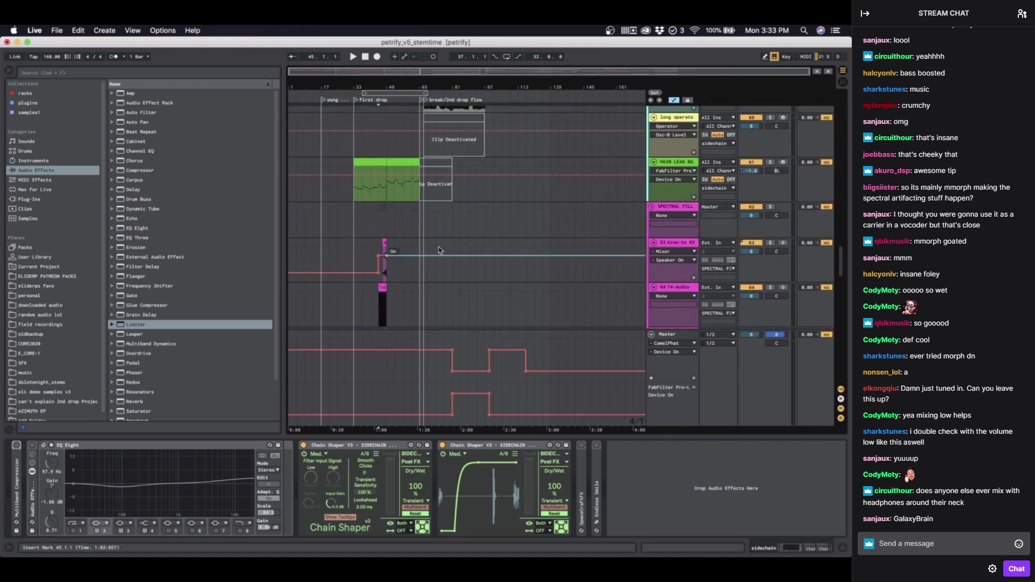
{"action": "scroll", "coordinate": [322, 241], "scroll_direction": "up", "scroll_amount": 3}
{"action": "scroll", "coordinate": [323, 241], "scroll_direction": "down", "scroll_amount": 6}
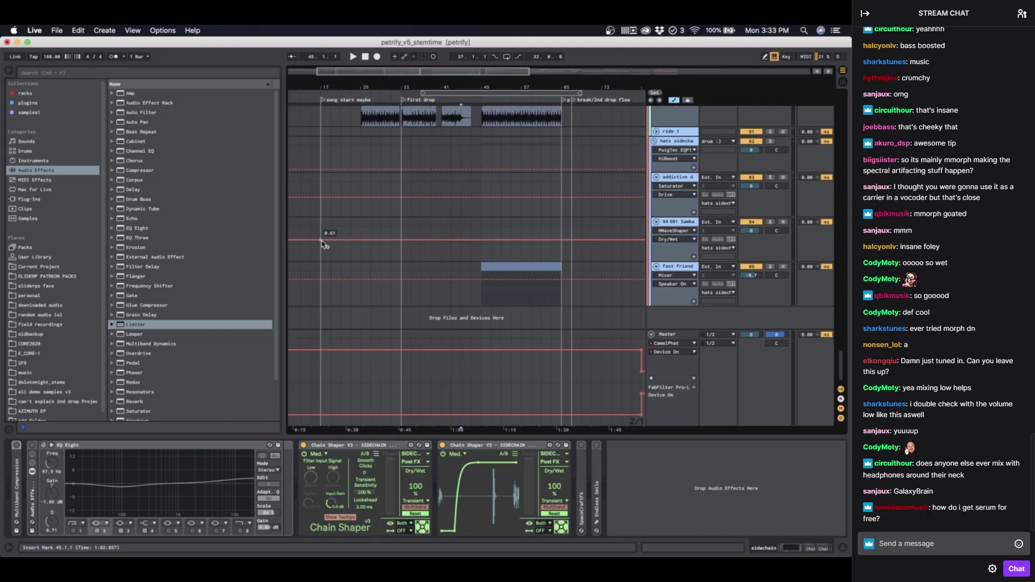
Step: Return to the MAIN RIFF group and select the 23-Instrument Rack track with its first clip at the first drop
{"action": "scroll", "coordinate": [533, 222], "scroll_direction": "up", "scroll_amount": 10}
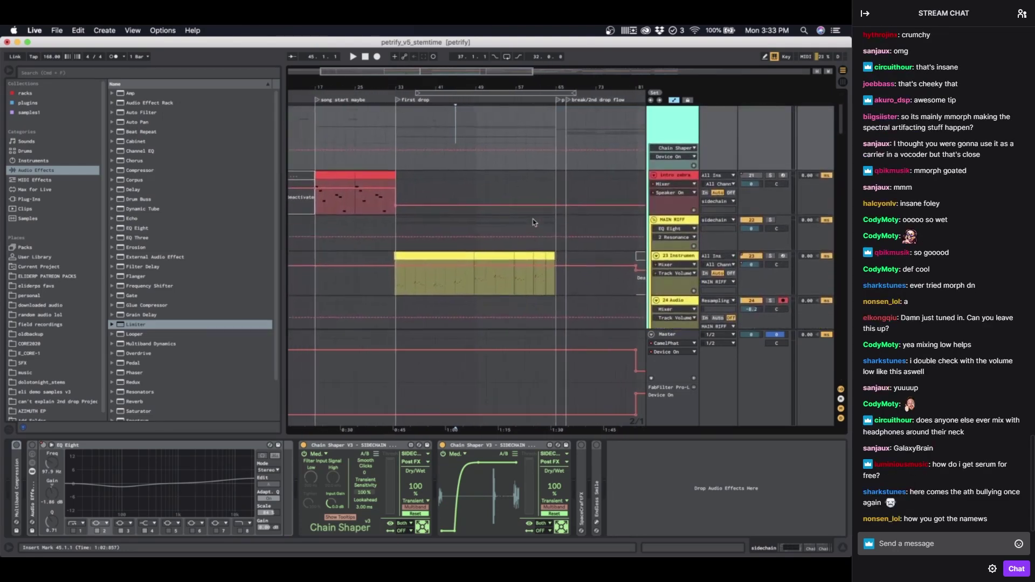
{"action": "left_click", "coordinate": [674, 256]}
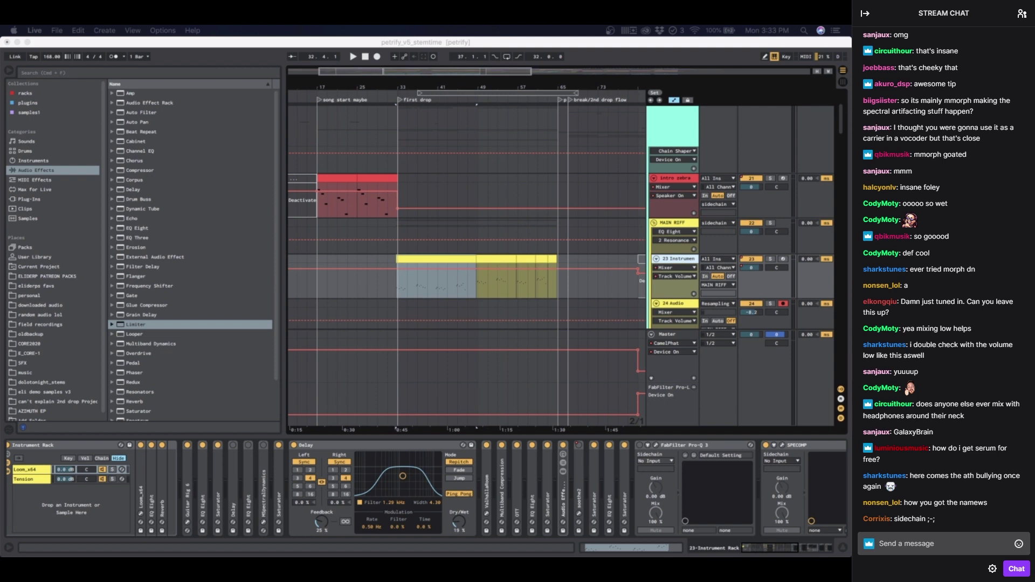
{"action": "scroll", "coordinate": [614, 119], "scroll_direction": "up", "scroll_amount": 3}
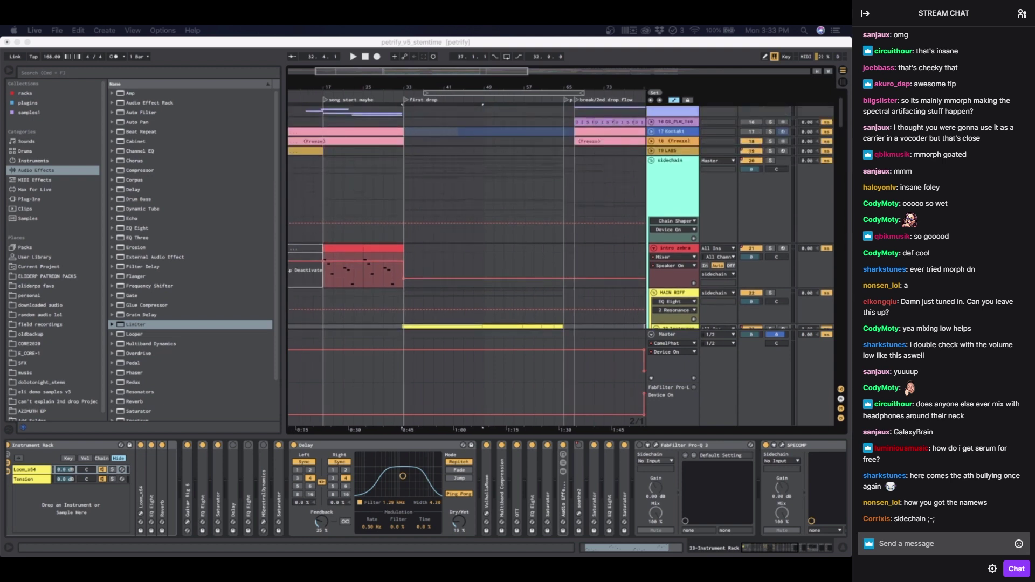
Step: Select the sidechain group to show its Chain Shaper devices, place the insert marker at the first drop, bar 33, and solo the group
{"action": "left_click", "coordinate": [655, 177]}
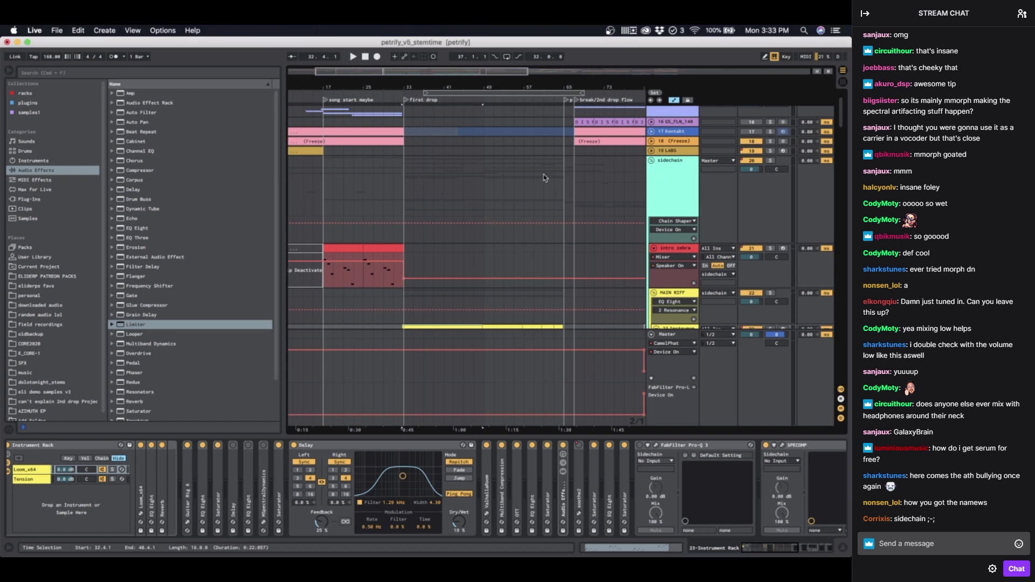
{"action": "left_click", "coordinate": [395, 184]}
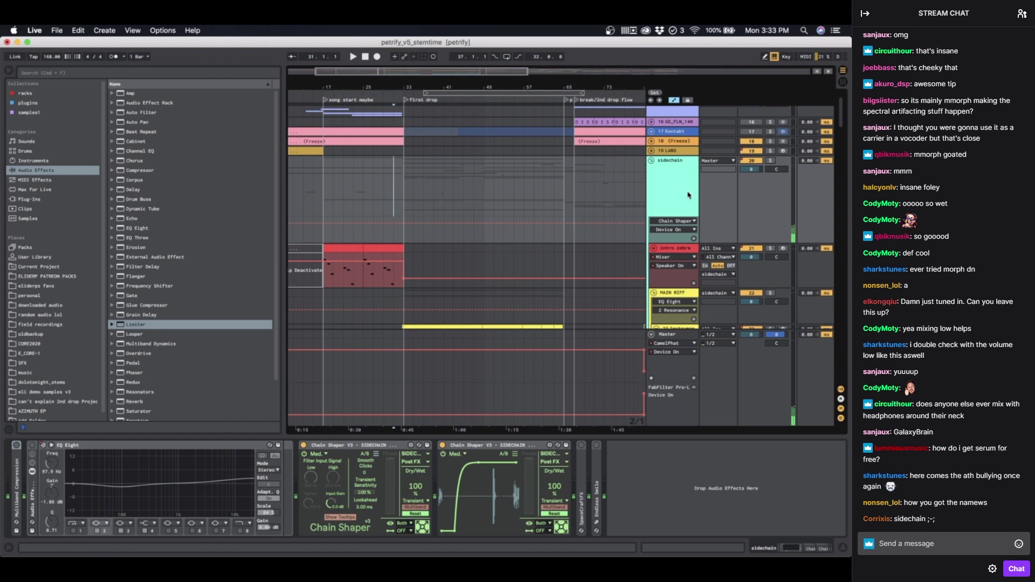
{"action": "left_click", "coordinate": [665, 184]}
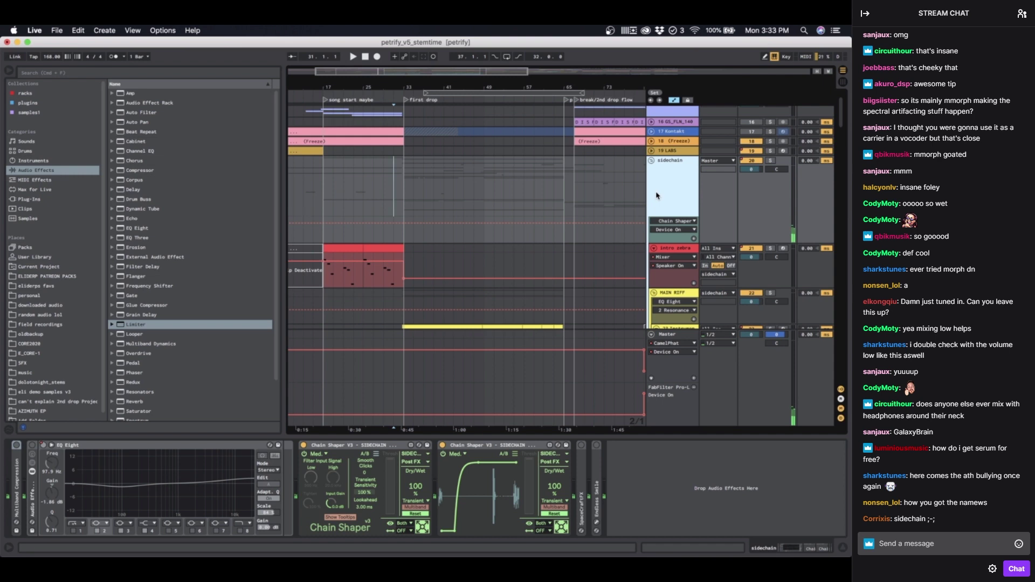
{"action": "left_click", "coordinate": [399, 180]}
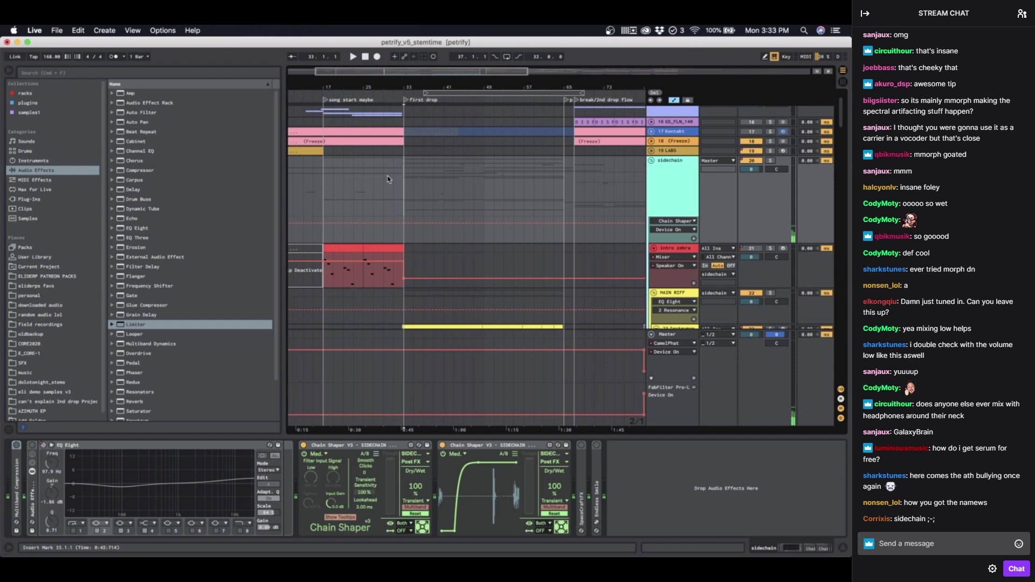
{"action": "left_click", "coordinate": [389, 177]}
{"action": "left_click", "coordinate": [674, 180]}
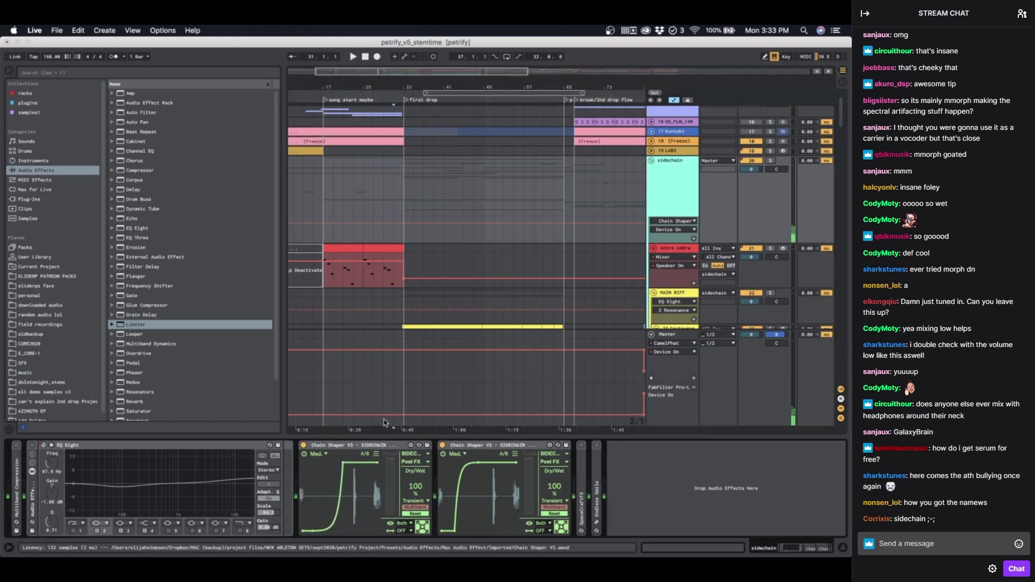
{"action": "left_click", "coordinate": [405, 208]}
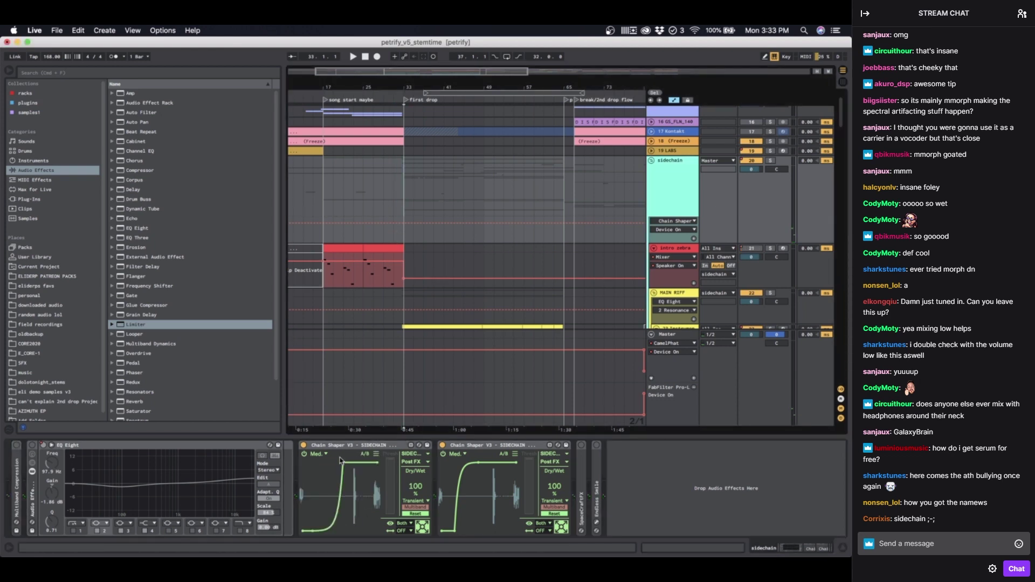
{"action": "left_click", "coordinate": [771, 161]}
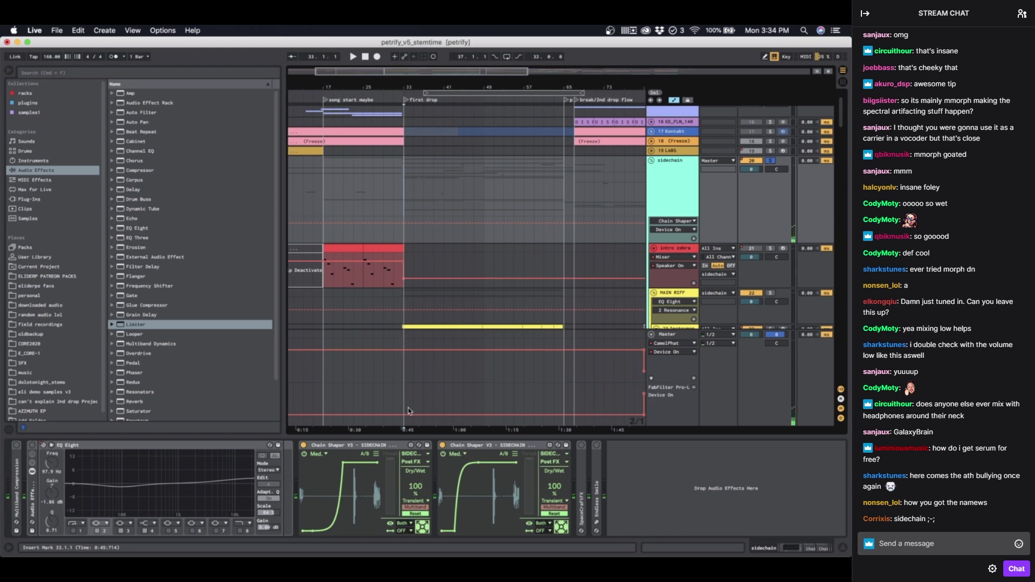
Step: Unfold the SIDECHAIN TRIGGER KICK track and examine its first clip at the start of the first drop
{"action": "scroll", "coordinate": [506, 247], "scroll_direction": "down", "scroll_amount": 5}
{"action": "scroll", "coordinate": [506, 247], "scroll_direction": "up", "scroll_amount": 6}
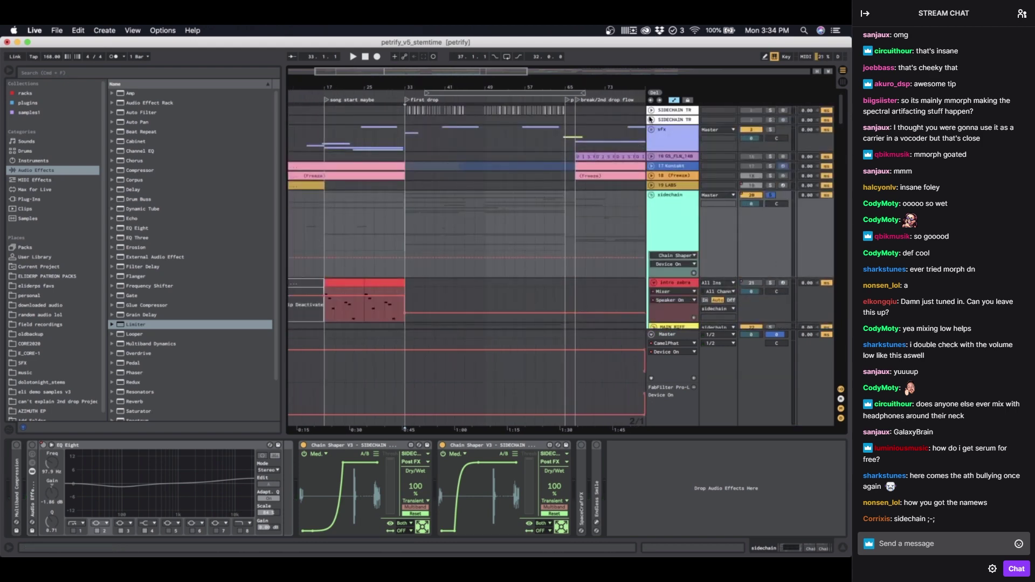
{"action": "left_click", "coordinate": [652, 110]}
{"action": "scroll", "coordinate": [397, 145], "scroll_direction": "up", "scroll_amount": 5}
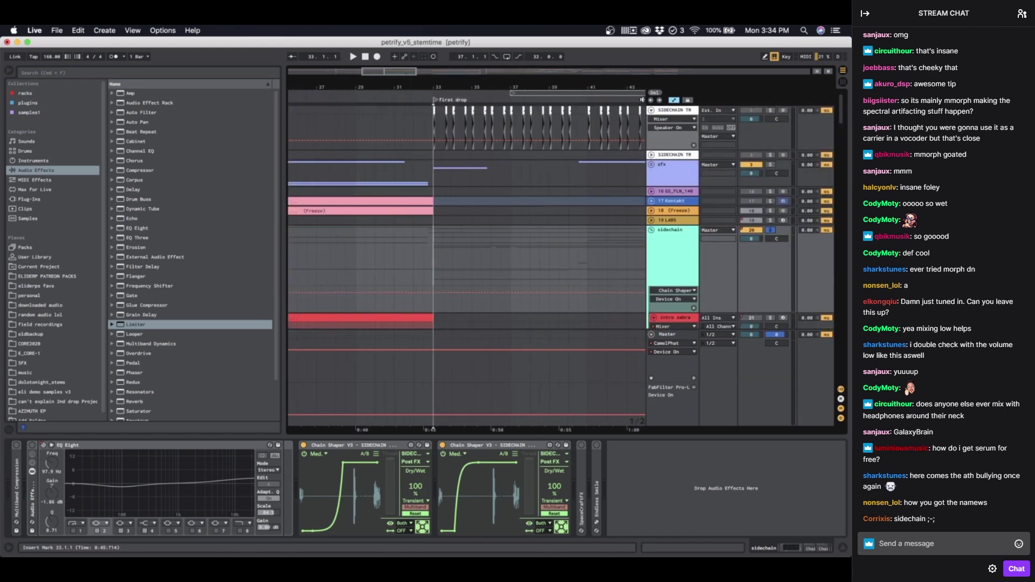
{"action": "scroll", "coordinate": [466, 177], "scroll_direction": "up", "scroll_amount": 3}
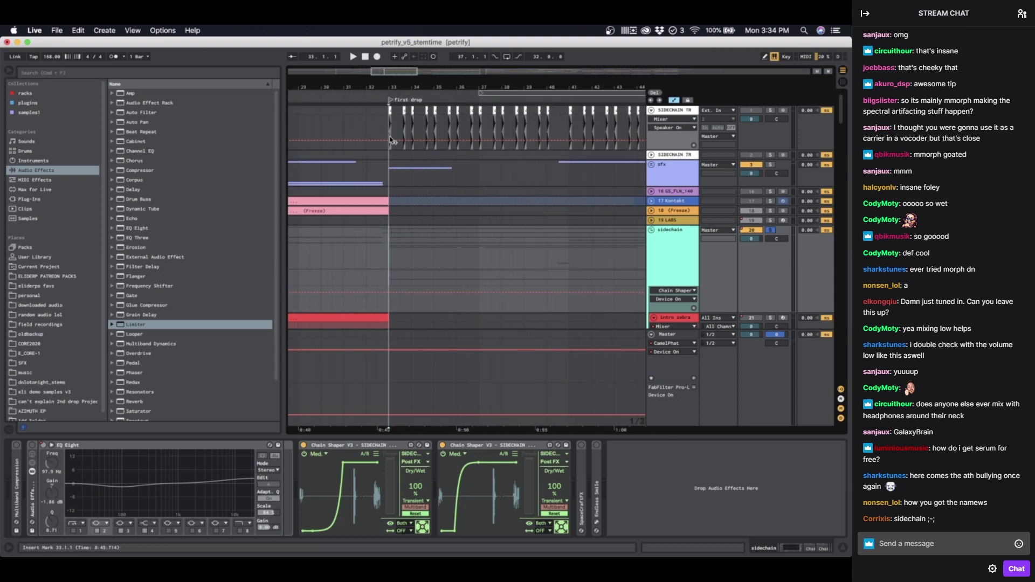
{"action": "scroll", "coordinate": [389, 135], "scroll_direction": "up", "scroll_amount": 5}
{"action": "scroll", "coordinate": [389, 136], "scroll_direction": "up", "scroll_amount": 2}
Step: Solo the SIDECHAIN TRIGGER KICK track and play its clips from the first drop
{"action": "left_click", "coordinate": [723, 147]}
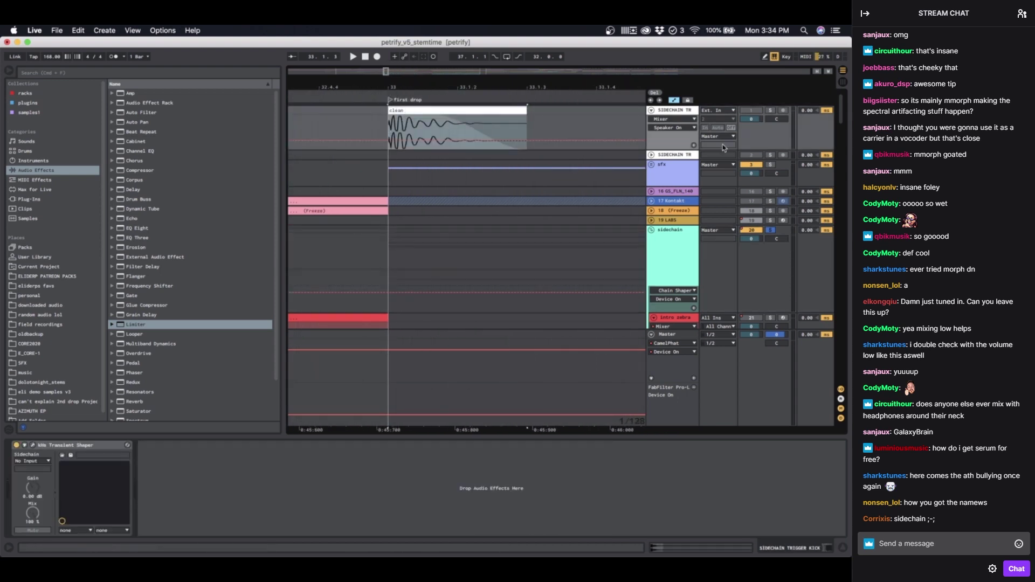
{"action": "left_click", "coordinate": [769, 111]}
{"action": "key", "text": "space"}
{"action": "scroll", "coordinate": [480, 157], "scroll_direction": "down", "scroll_amount": 8}
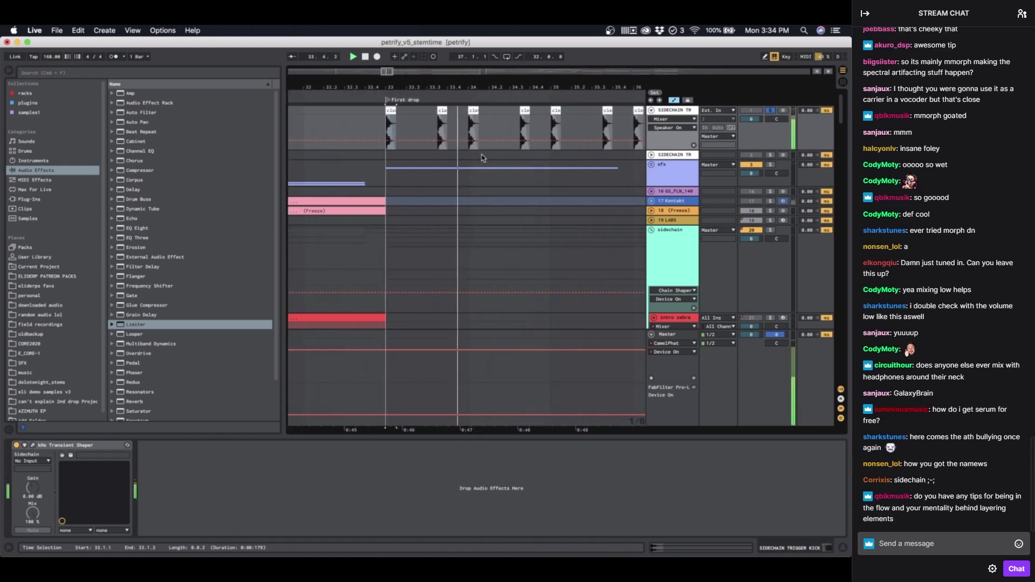
Step: Solo the sidechain group and play it from bar 33 to watch its two Chain Shaper devices react
{"action": "left_click", "coordinate": [728, 253]}
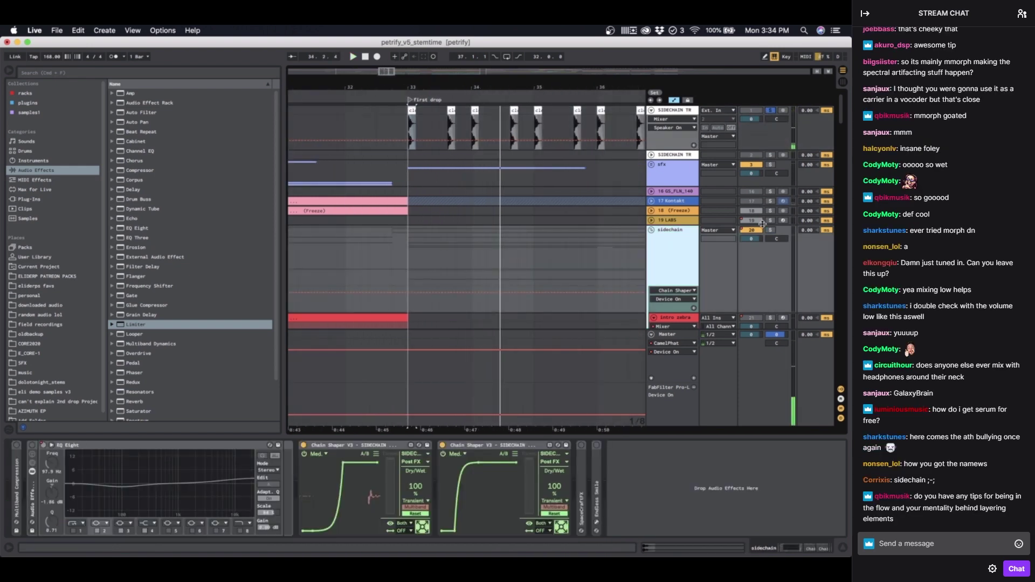
{"action": "left_click", "coordinate": [770, 230]}
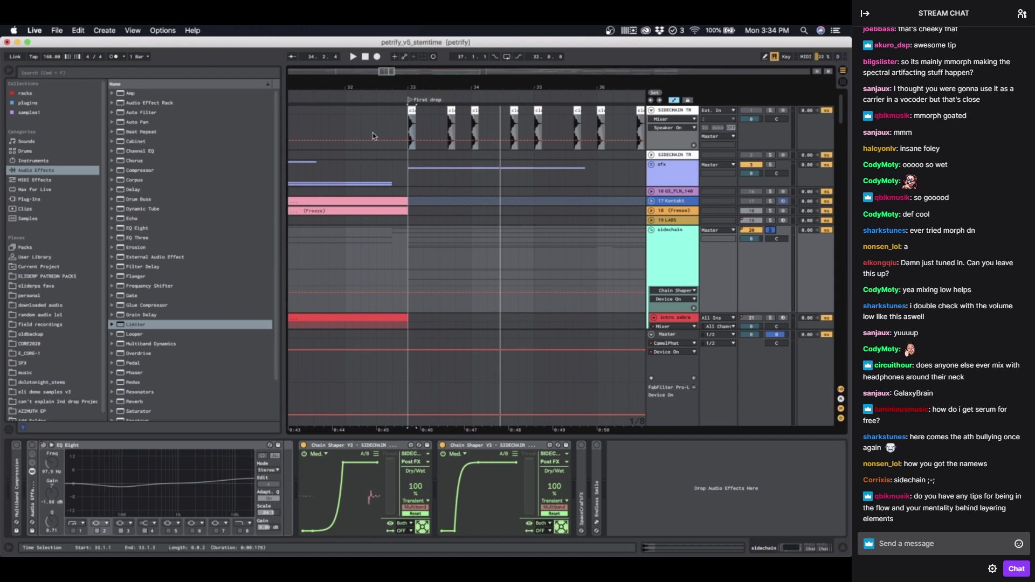
{"action": "left_click", "coordinate": [675, 136]}
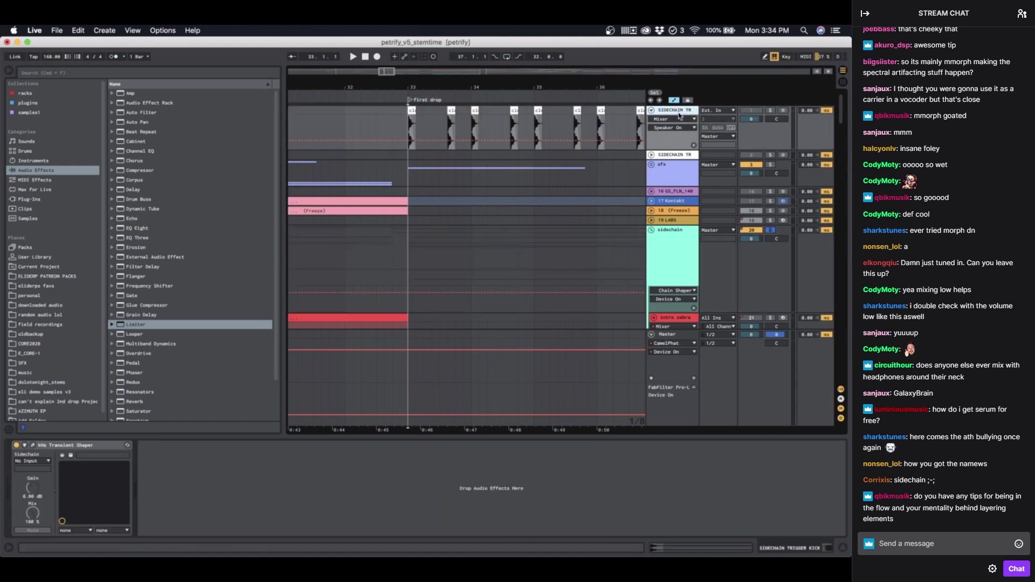
{"action": "left_click", "coordinate": [670, 255]}
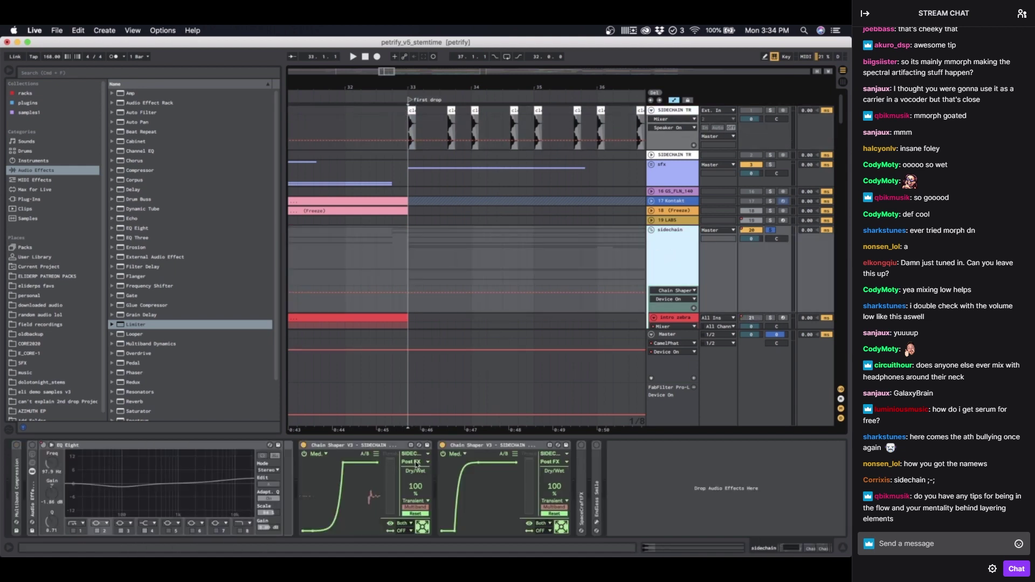
{"action": "key", "text": "minus"}
{"action": "key", "text": "minus"}
{"action": "key", "text": "minus"}
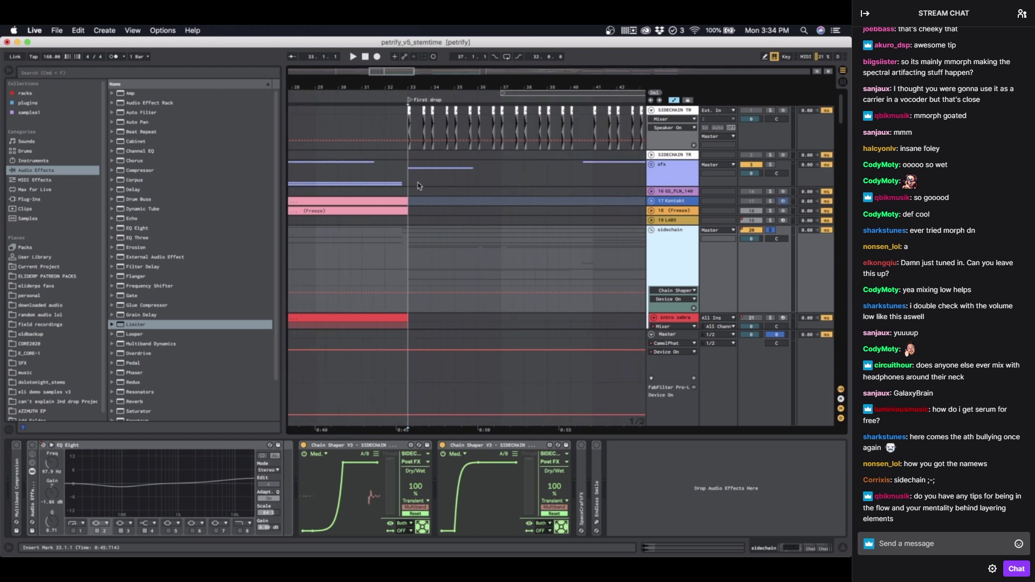
{"action": "key", "text": "space"}
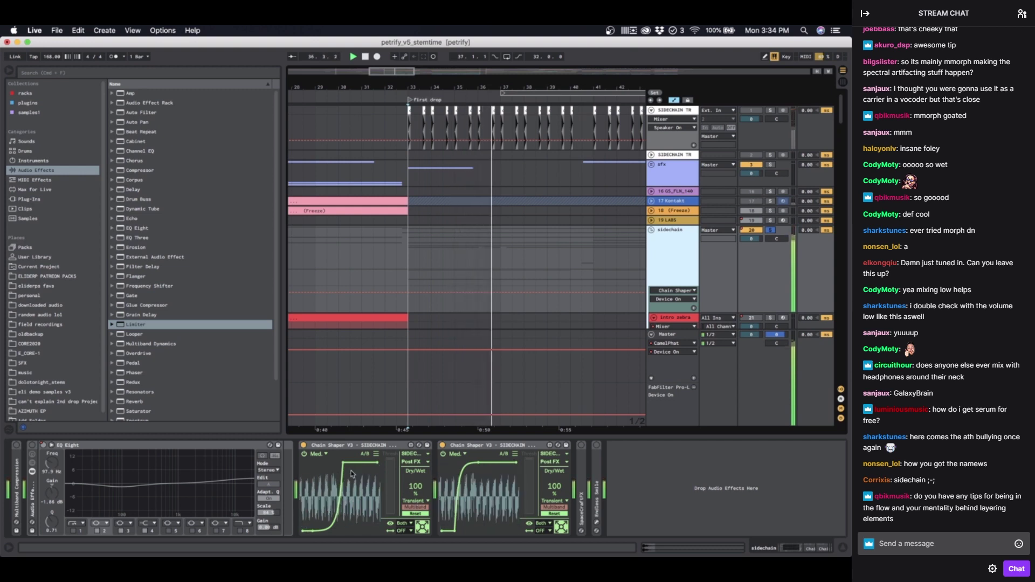
{"action": "key", "text": "space"}
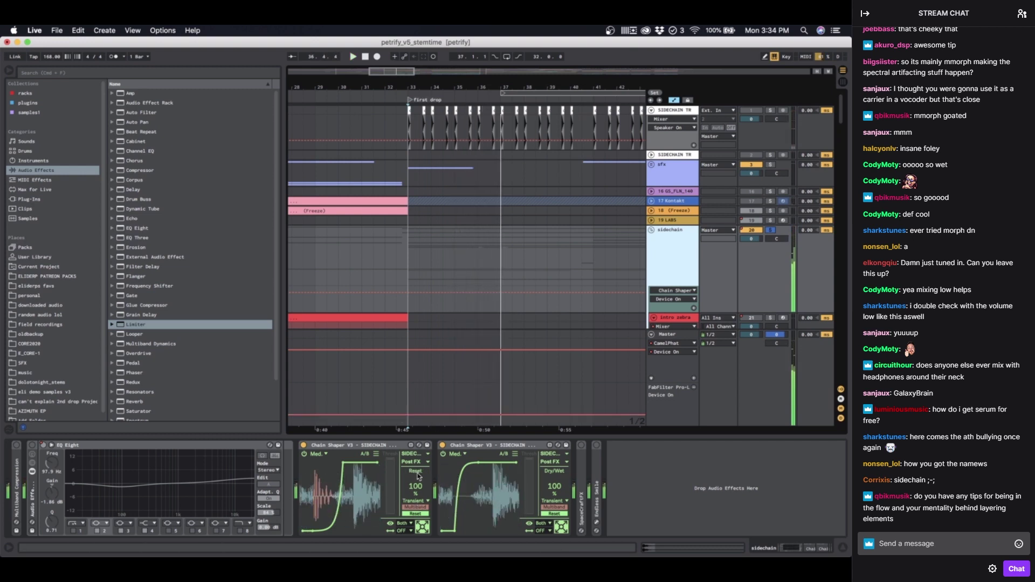
Step: Unfold the SIDECHAIN TRIGGER SNARE track and place the insert marker at the second drop, bar 99
{"action": "scroll", "coordinate": [462, 259], "scroll_direction": "right", "scroll_amount": 3}
{"action": "scroll", "coordinate": [461, 259], "scroll_direction": "down", "scroll_amount": 4}
{"action": "scroll", "coordinate": [461, 260], "scroll_direction": "right", "scroll_amount": 8}
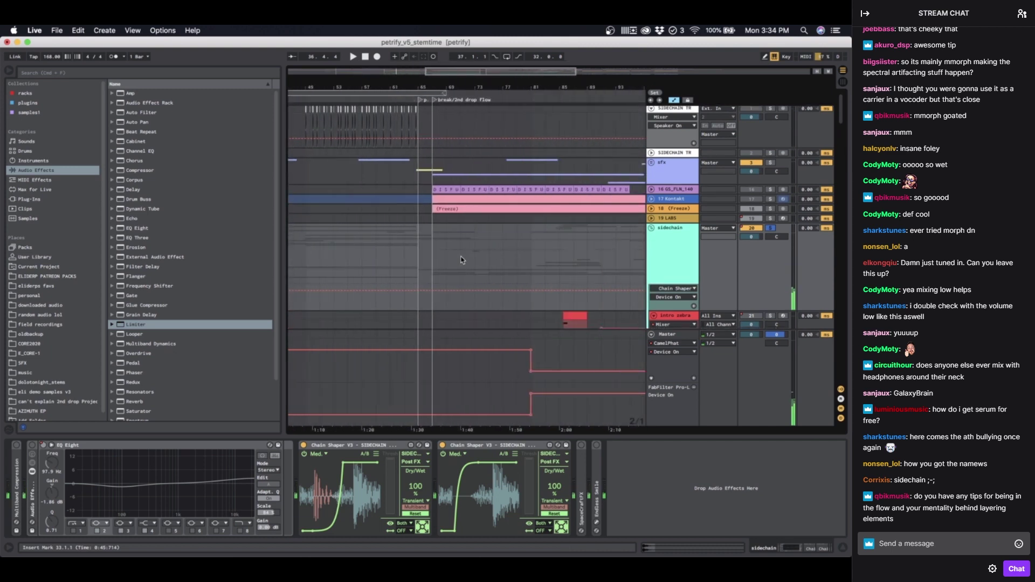
{"action": "scroll", "coordinate": [431, 162], "scroll_direction": "up", "scroll_amount": 2}
{"action": "scroll", "coordinate": [432, 162], "scroll_direction": "left", "scroll_amount": 1}
{"action": "scroll", "coordinate": [431, 161], "scroll_direction": "up", "scroll_amount": 5}
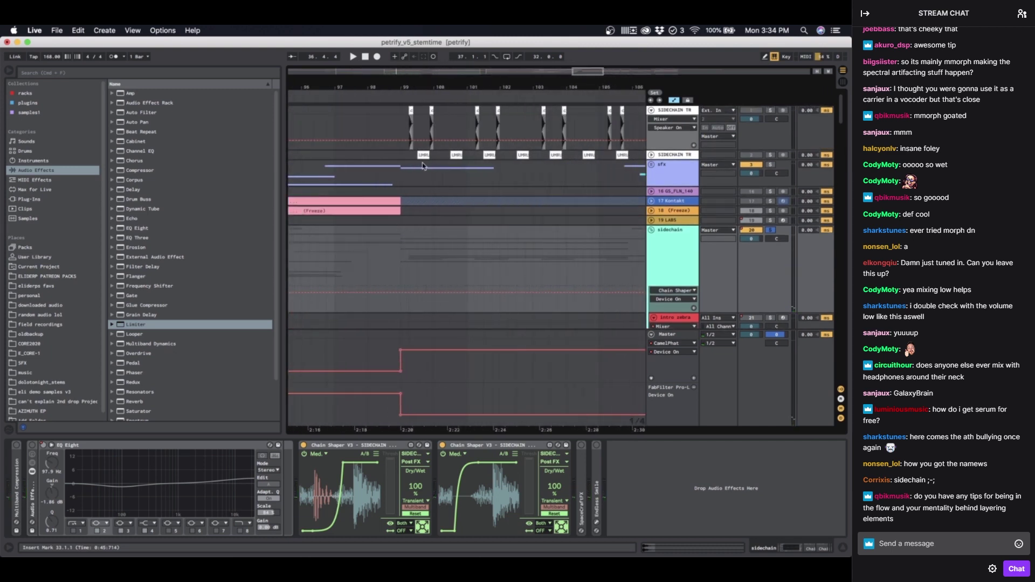
{"action": "left_click", "coordinate": [407, 159]}
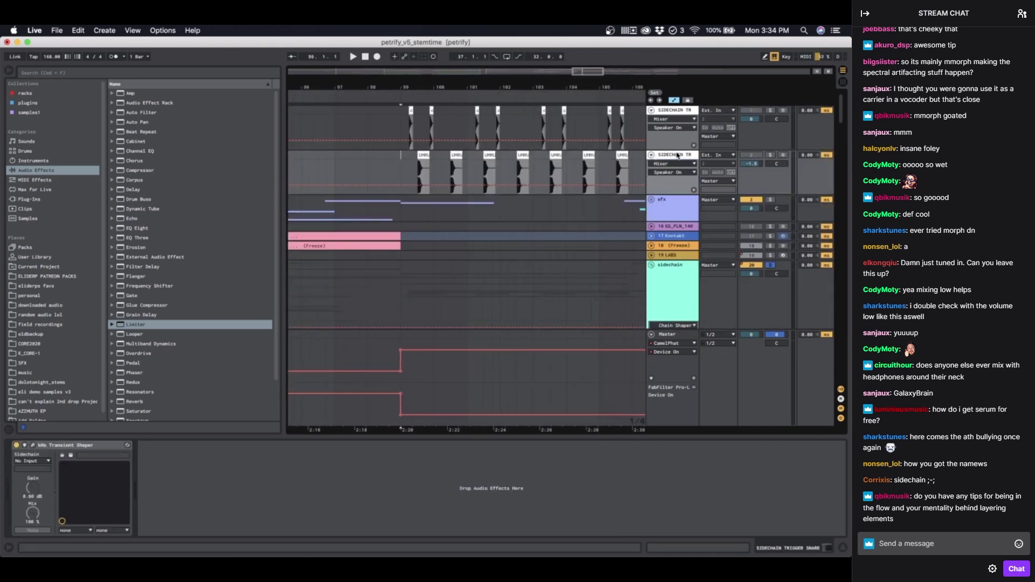
{"action": "left_click", "coordinate": [652, 155]}
Step: Select the sidechain group and find the first rim clip after bar 99 among the drum tracks
{"action": "left_click", "coordinate": [681, 297]}
{"action": "scroll", "coordinate": [680, 291], "scroll_direction": "down", "scroll_amount": 20}
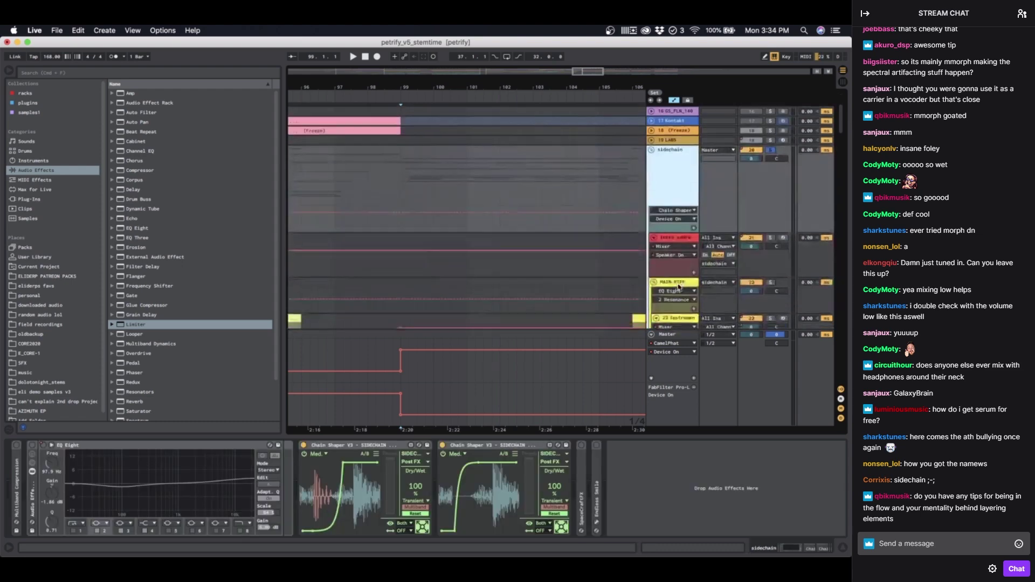
{"action": "scroll", "coordinate": [678, 283], "scroll_direction": "up", "scroll_amount": 5}
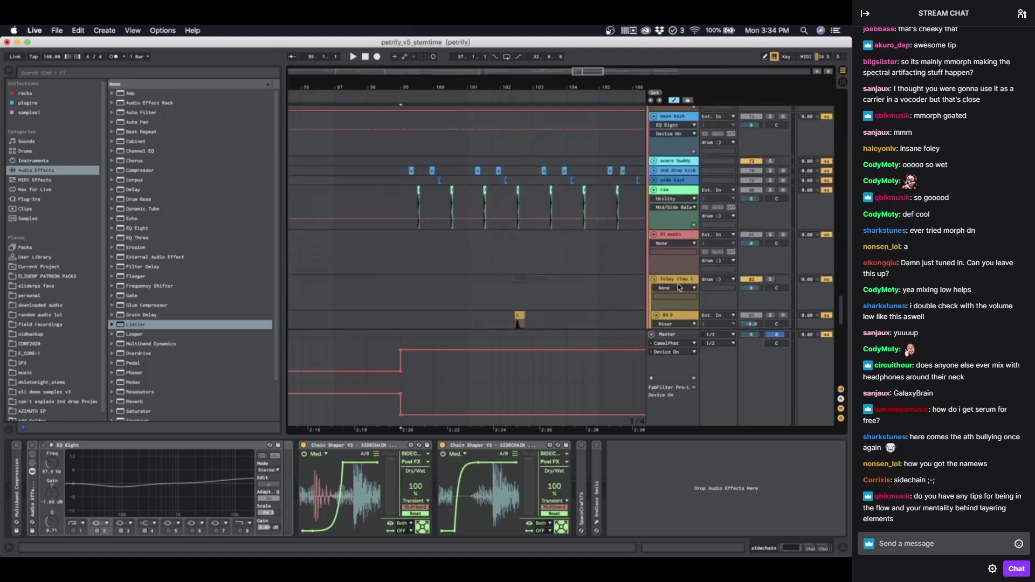
{"action": "left_click", "coordinate": [396, 248]}
{"action": "scroll", "coordinate": [400, 238], "scroll_direction": "up", "scroll_amount": 5}
{"action": "left_click", "coordinate": [552, 254]}
{"action": "scroll", "coordinate": [551, 253], "scroll_direction": "right", "scroll_amount": 3}
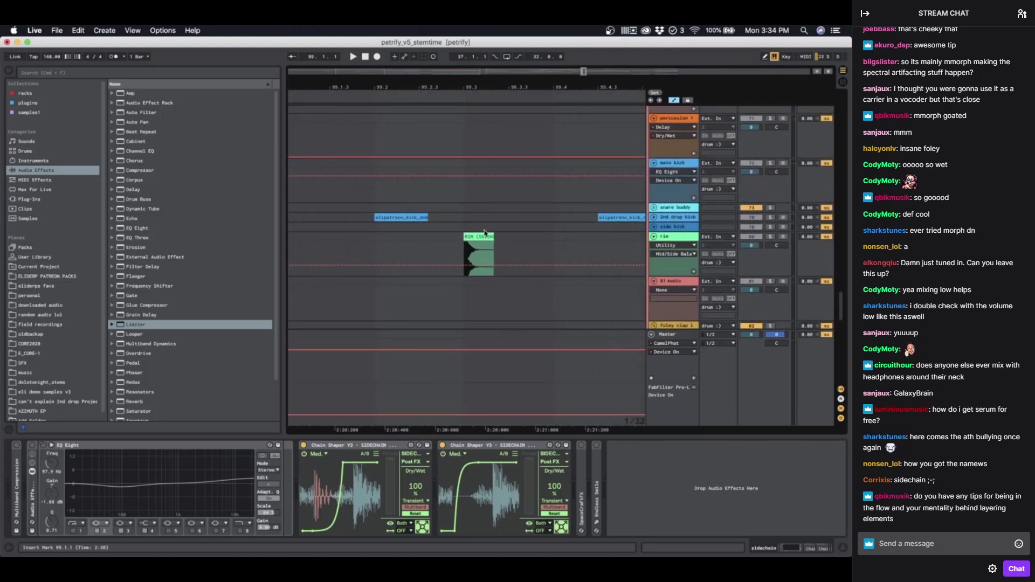
Step: Solo the rim track and play its first clip at 99.3 several times
{"action": "left_click", "coordinate": [770, 237]}
{"action": "key", "text": "space"}
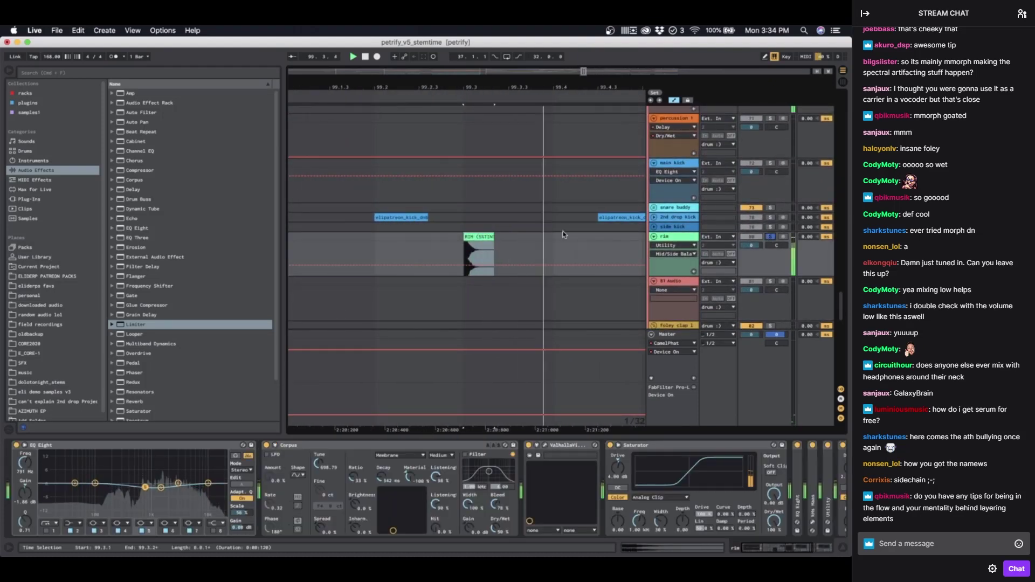
{"action": "key", "text": "space"}
{"action": "key", "text": "space"}
{"action": "key", "text": "space"}
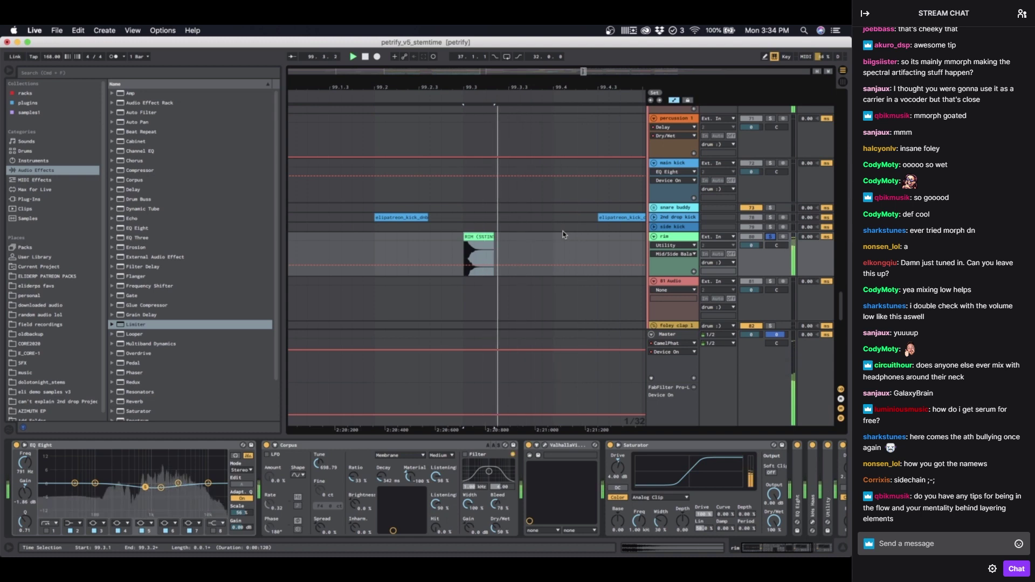
Step: Raise the system volume and replay the soloed rim track from its first clip
{"action": "scroll", "coordinate": [471, 237], "scroll_direction": "down", "scroll_amount": 5}
{"action": "key", "text": "space"}
{"action": "scroll", "coordinate": [472, 236], "scroll_direction": "down", "scroll_amount": 4}
{"action": "key", "text": "XF86AudioRaiseVolume"}
{"action": "key", "text": "XF86AudioRaiseVolume"}
{"action": "key", "text": "XF86AudioRaiseVolume"}
{"action": "key", "text": "space"}
{"action": "key", "text": "space"}
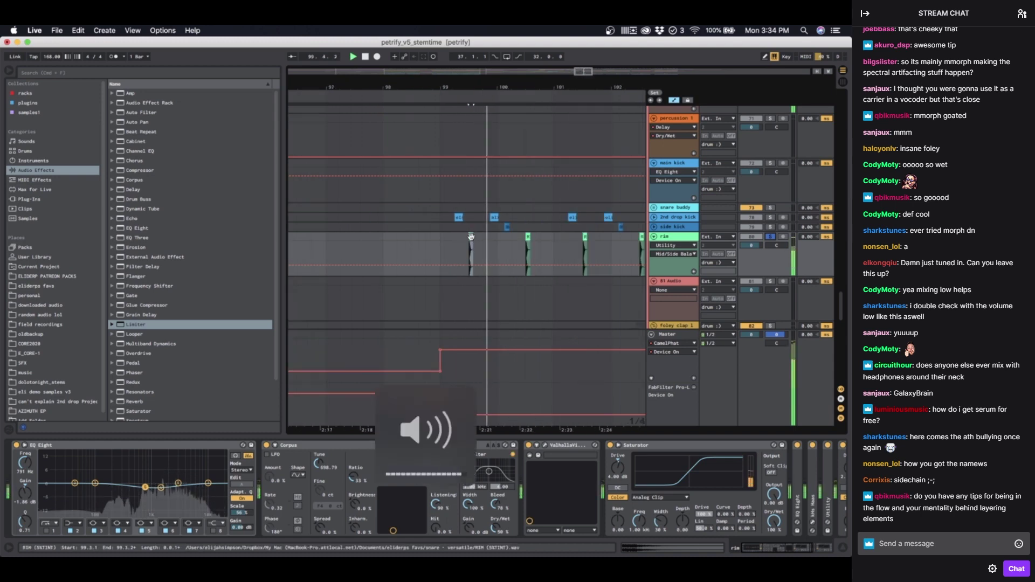
{"action": "key", "text": "space"}
{"action": "key", "text": "space"}
Step: Look through the rim track's devices and return to the sidechain group, with the insert marker at bar 99
{"action": "scroll", "coordinate": [642, 485], "scroll_direction": "right", "scroll_amount": 4}
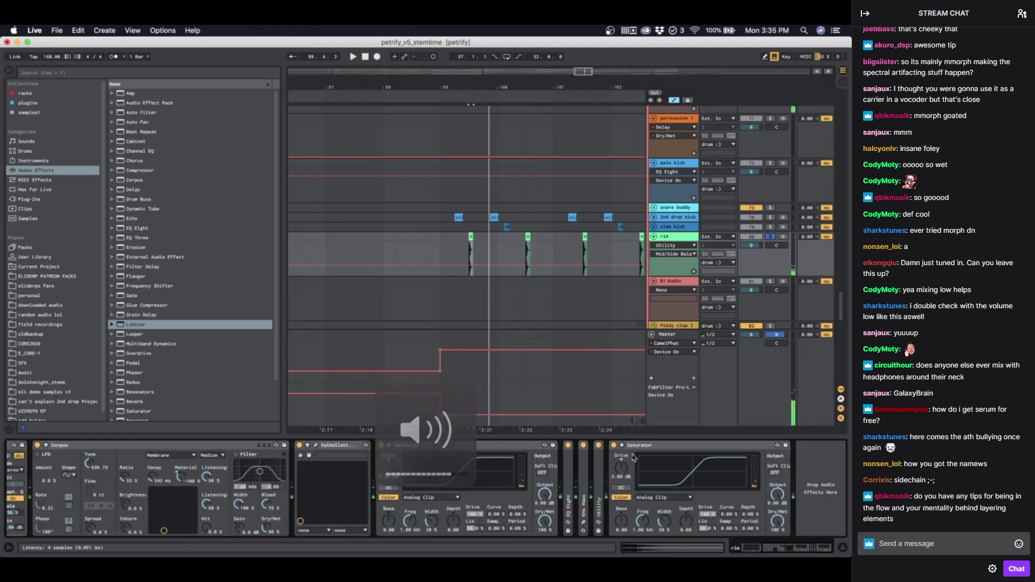
{"action": "scroll", "coordinate": [658, 255], "scroll_direction": "up", "scroll_amount": 10}
{"action": "scroll", "coordinate": [659, 256], "scroll_direction": "down", "scroll_amount": 10}
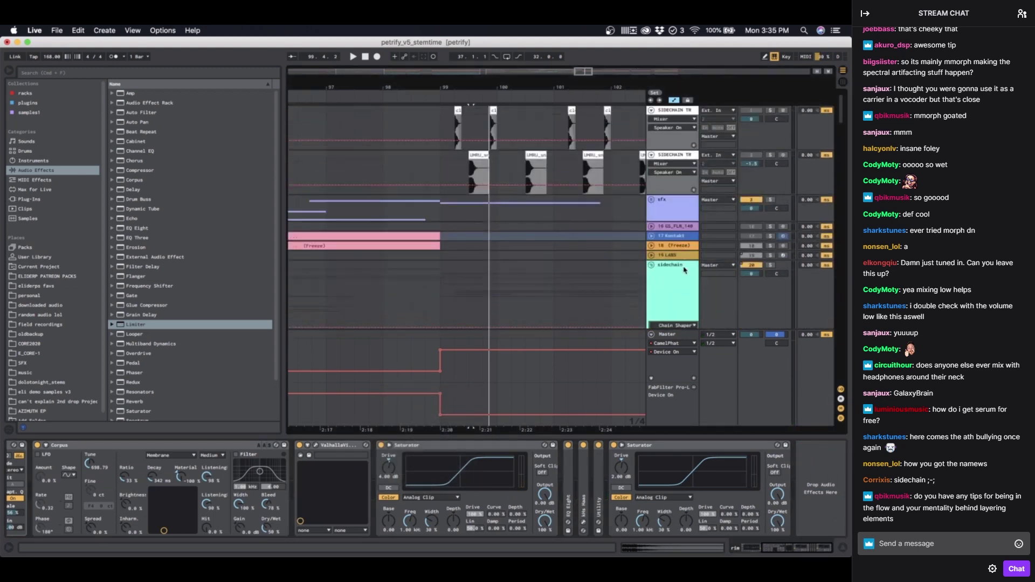
{"action": "left_click", "coordinate": [668, 292]}
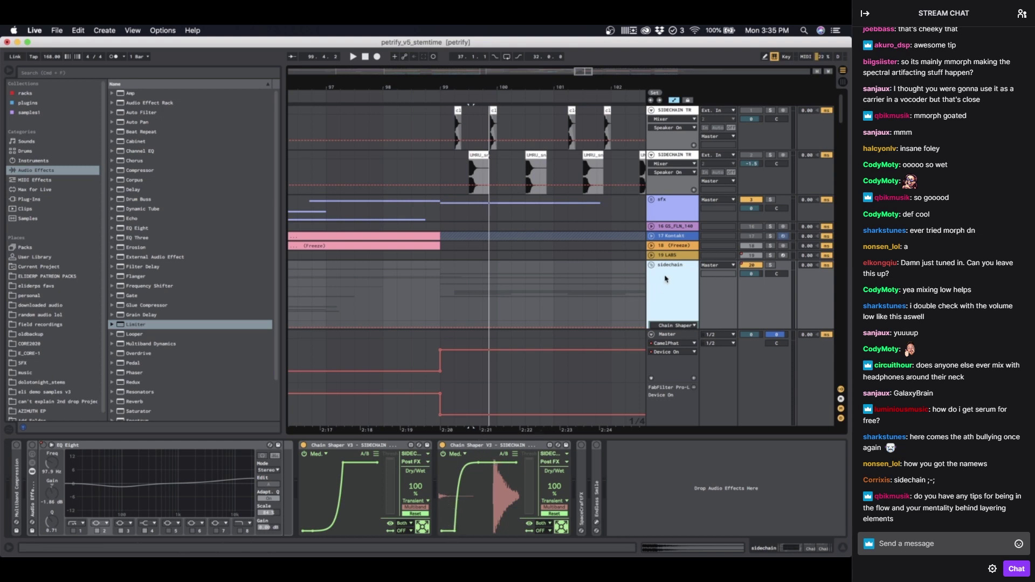
{"action": "left_click", "coordinate": [460, 216]}
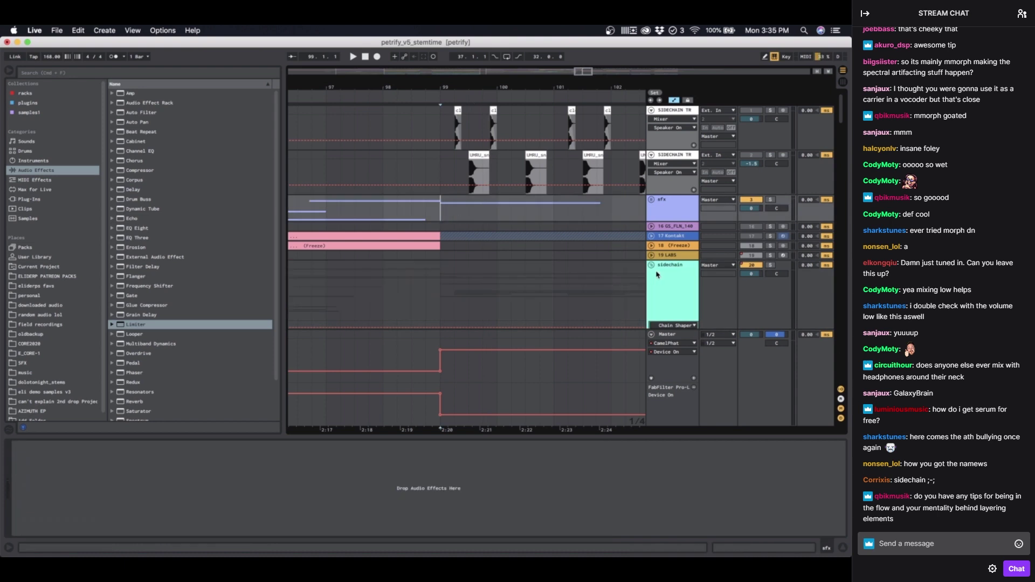
{"action": "left_click", "coordinate": [459, 294]}
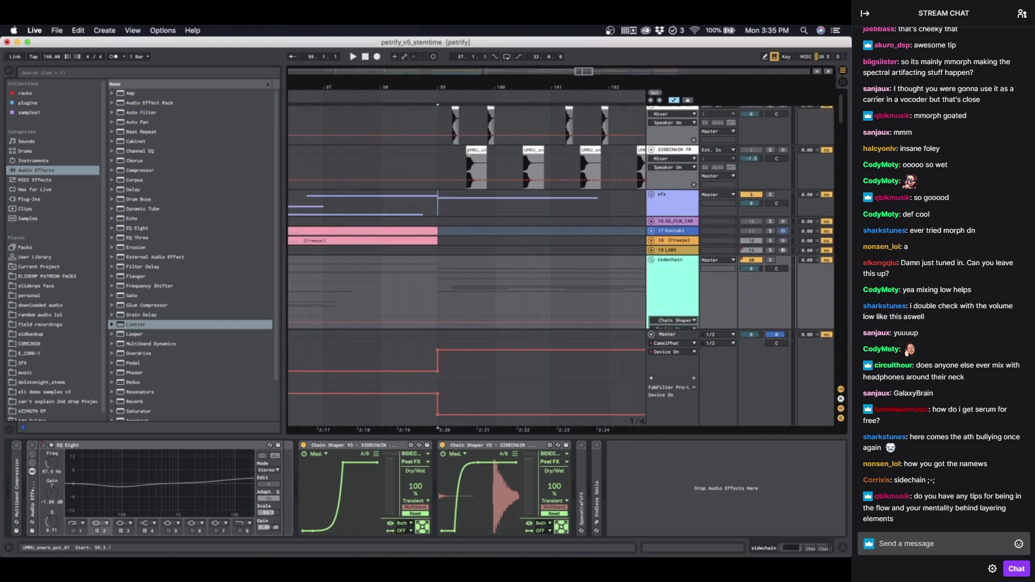
Step: Select the SIDECHAIN TRIGGER KICK track at its first clip after bar 99 and play the arrangement from there
{"action": "left_click", "coordinate": [467, 115]}
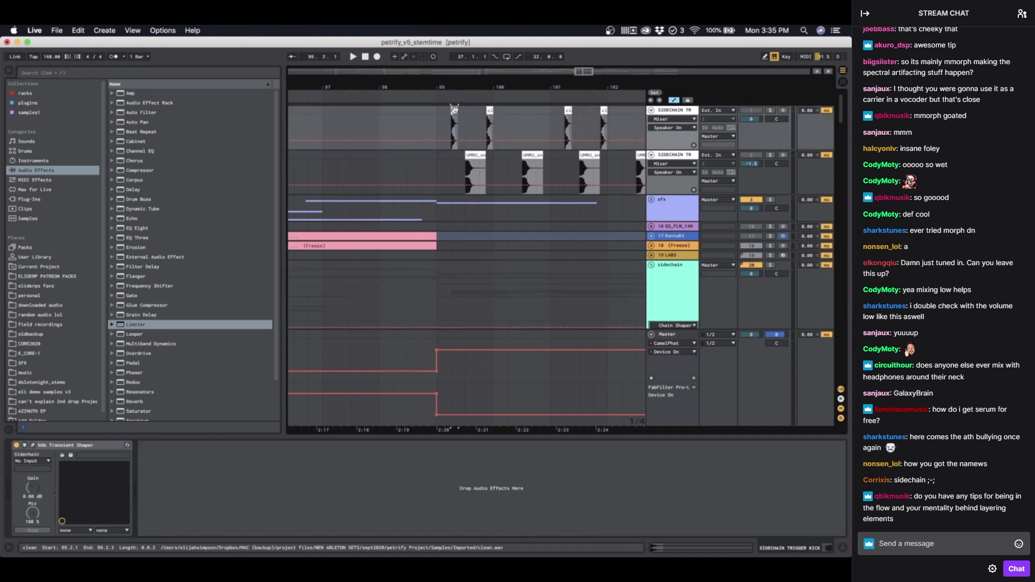
{"action": "key", "text": "space"}
{"action": "key", "text": "space"}
{"action": "key", "text": "b"}
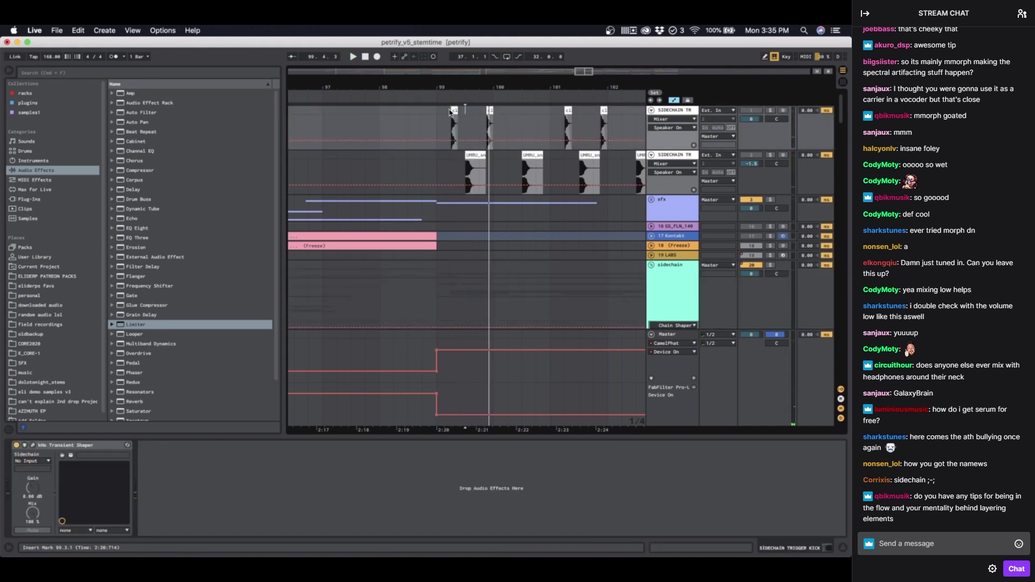
Step: Paste copies of the first SIDECHAIN TRIGGER KICK clip on the kick trigger track at 99.3 and 100.3
{"action": "left_click", "coordinate": [454, 110]}
{"action": "left_click", "coordinate": [467, 113]}
{"action": "key", "text": "super+v"}
{"action": "left_click", "coordinate": [524, 112]}
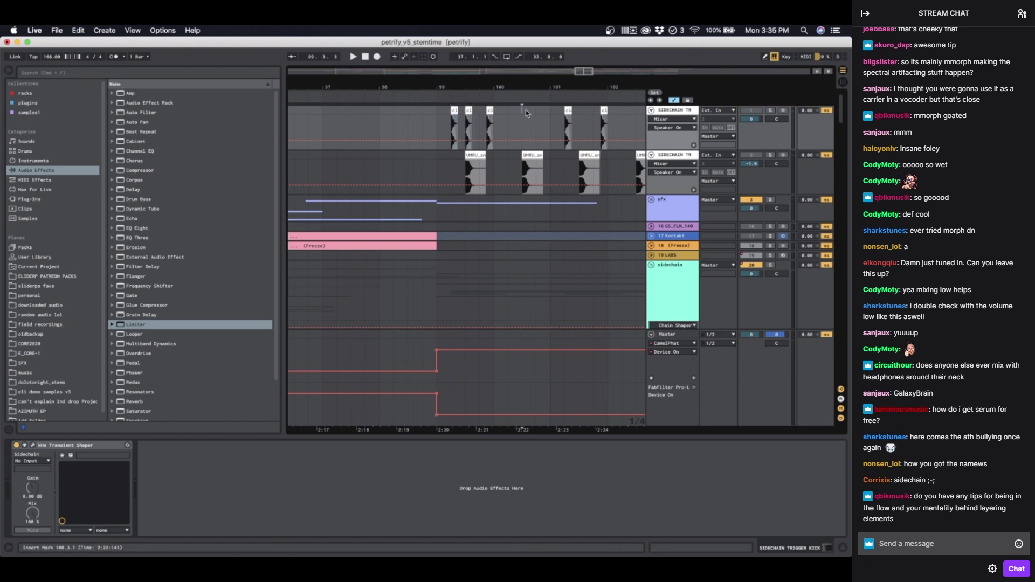
{"action": "key", "text": "super+v"}
Step: Deactivate the snare trigger clips at 99.3 and 100.3 and play the arrangement through the start of the drop
{"action": "left_click", "coordinate": [528, 155]}
{"action": "key", "text": "0"}
{"action": "left_click", "coordinate": [475, 155]}
{"action": "key", "text": "0"}
{"action": "left_click", "coordinate": [407, 167]}
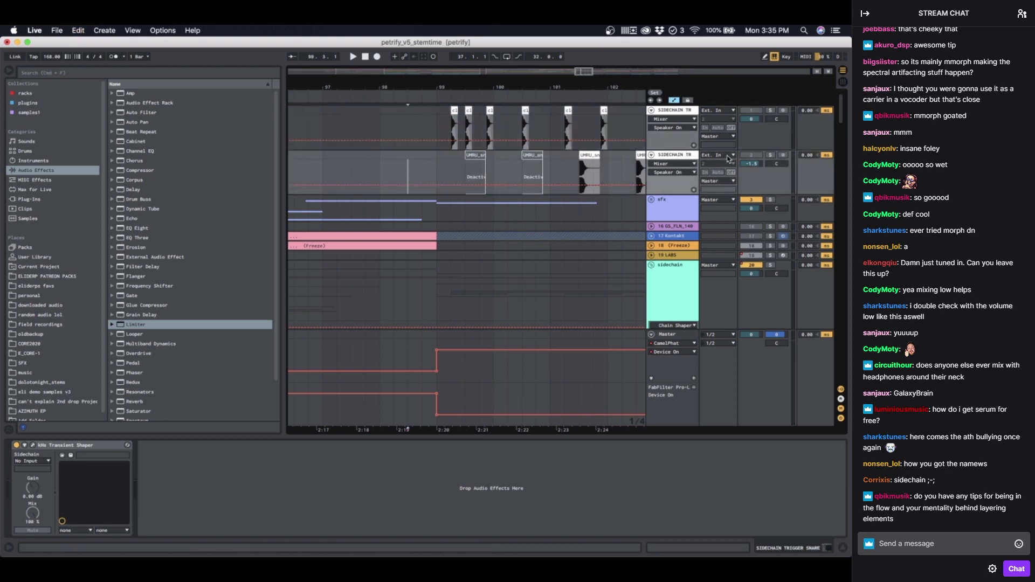
{"action": "key", "text": "space"}
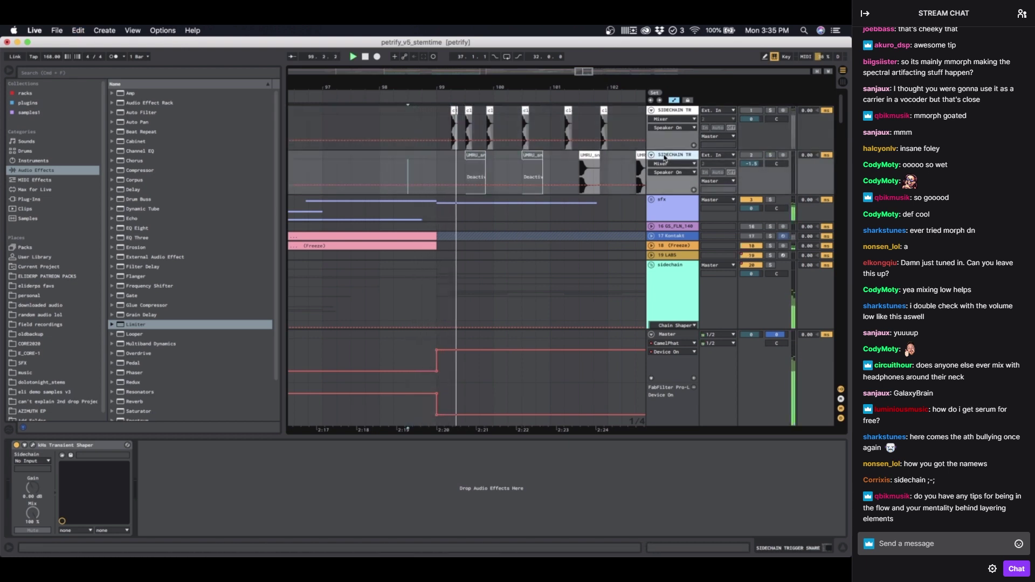
{"action": "left_click", "coordinate": [434, 115]}
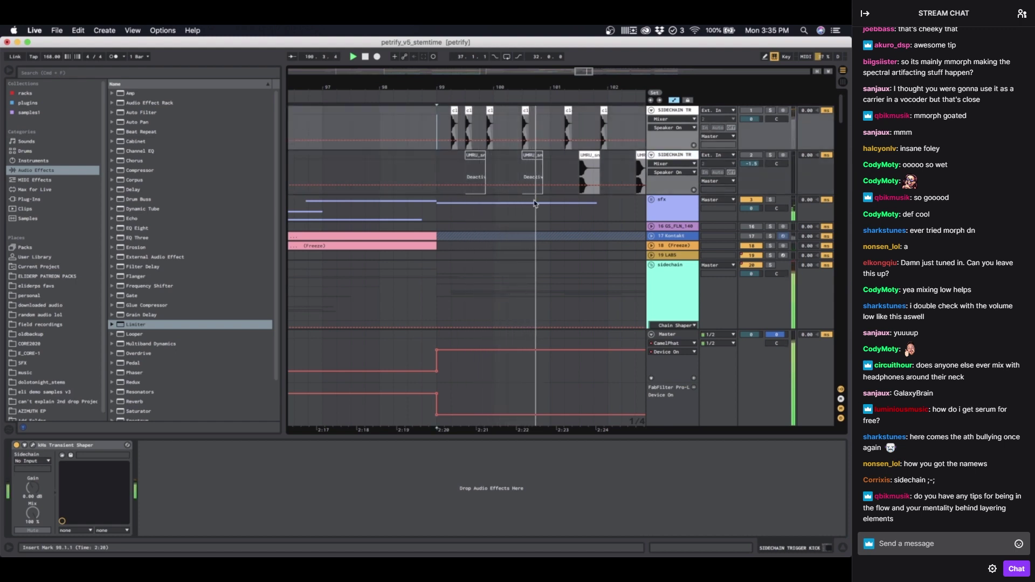
Step: Remove the pasted kick trigger clips at 99.3 and 100.3
{"action": "left_click", "coordinate": [526, 110]}
{"action": "key", "text": "0"}
{"action": "left_click", "coordinate": [468, 111]}
{"action": "key", "text": "0"}
{"action": "left_click", "coordinate": [527, 110]}
{"action": "key", "text": "Delete"}
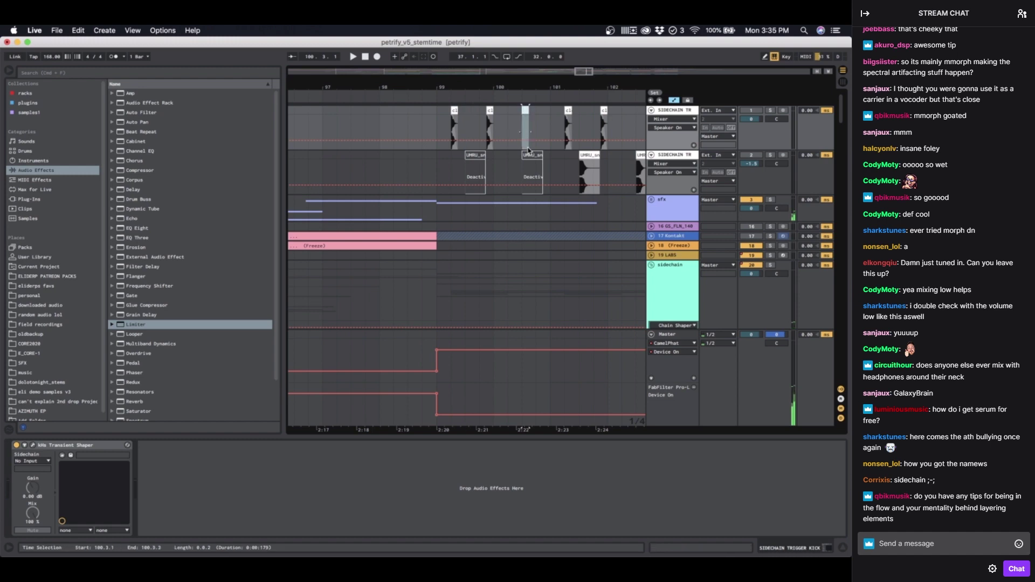
Step: Reactivate the snare trigger clips at 100.3 and 99.3
{"action": "left_click", "coordinate": [529, 154]}
{"action": "key", "text": "0"}
{"action": "left_click", "coordinate": [467, 155]}
{"action": "key", "text": "0"}
Step: Play the arrangement from bar 99 with both trigger tracks active, stopping after a few bars
{"action": "left_click", "coordinate": [452, 156]}
{"action": "left_click", "coordinate": [437, 120]}
{"action": "key", "text": "space"}
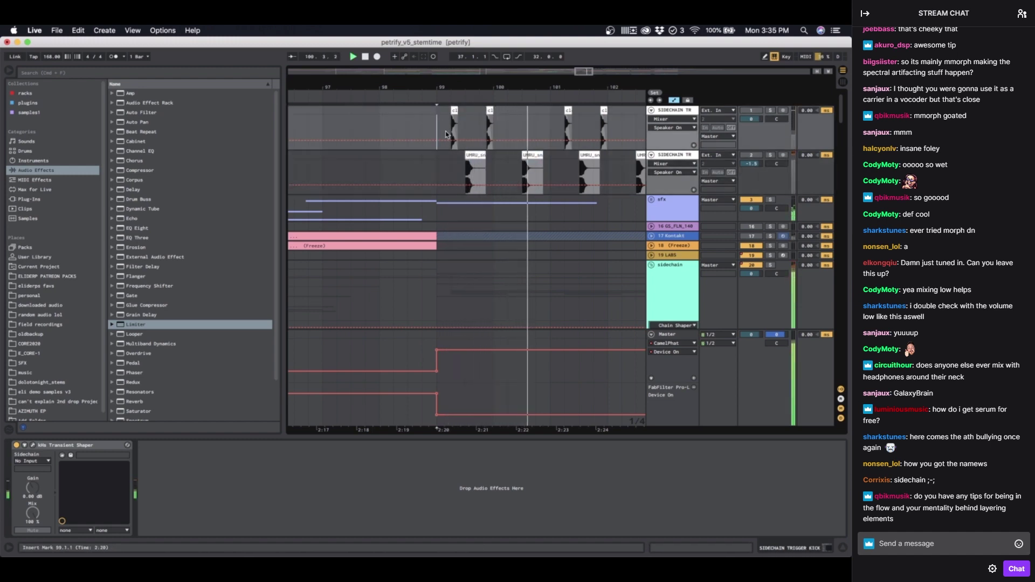
{"action": "key", "text": "space"}
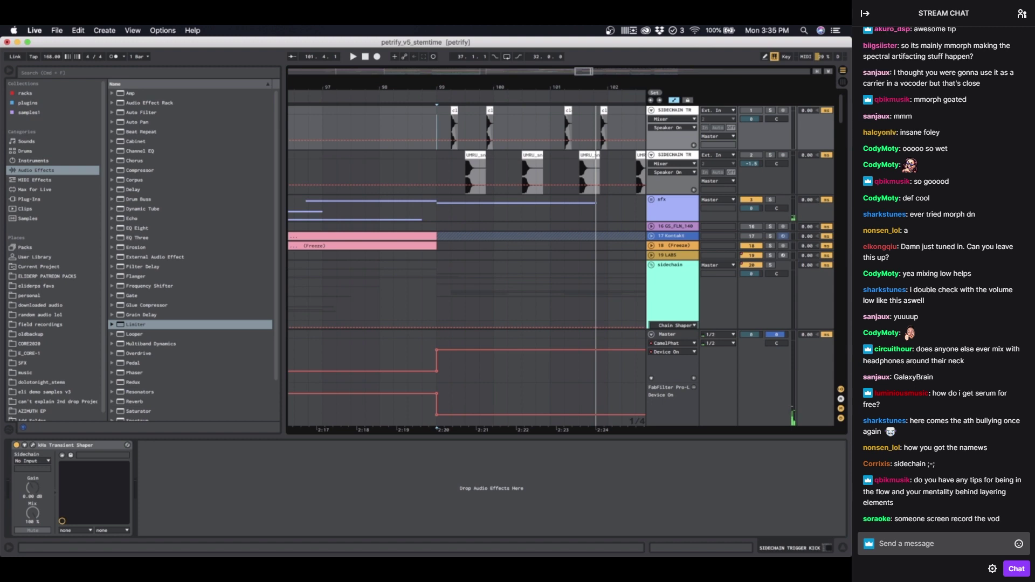
Step: Fold the Master track and unfold the sidechain group to show its tracks
{"action": "left_click", "coordinate": [656, 277]}
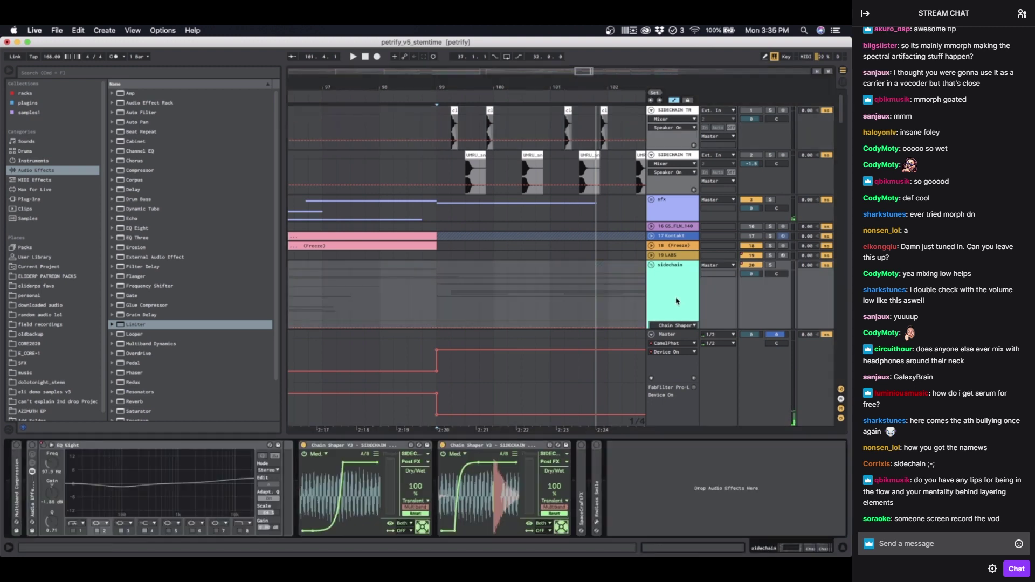
{"action": "left_click", "coordinate": [663, 335]}
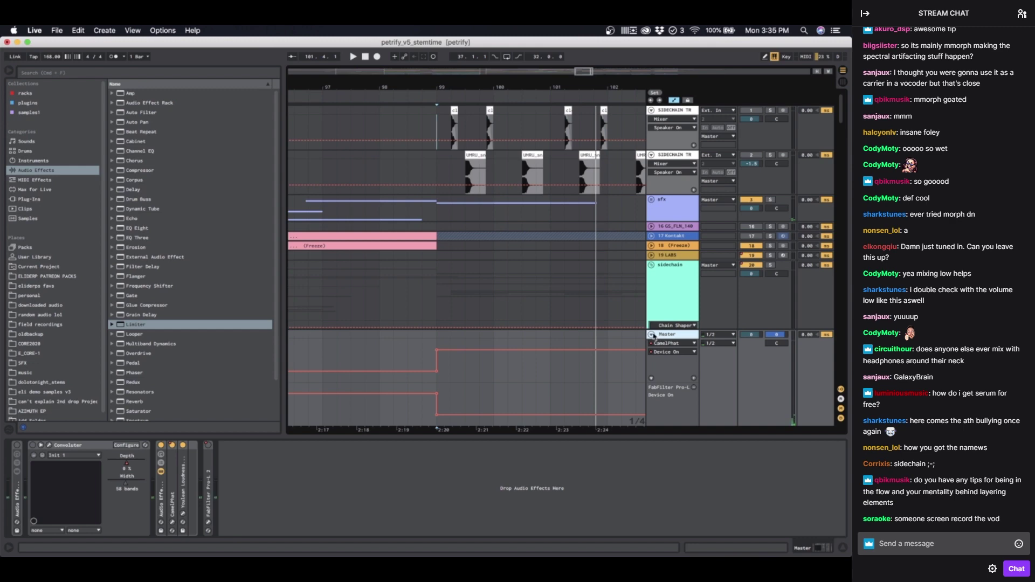
{"action": "left_click", "coordinate": [653, 335]}
{"action": "left_click", "coordinate": [668, 291]}
{"action": "scroll", "coordinate": [564, 324], "scroll_direction": "down", "scroll_amount": 3}
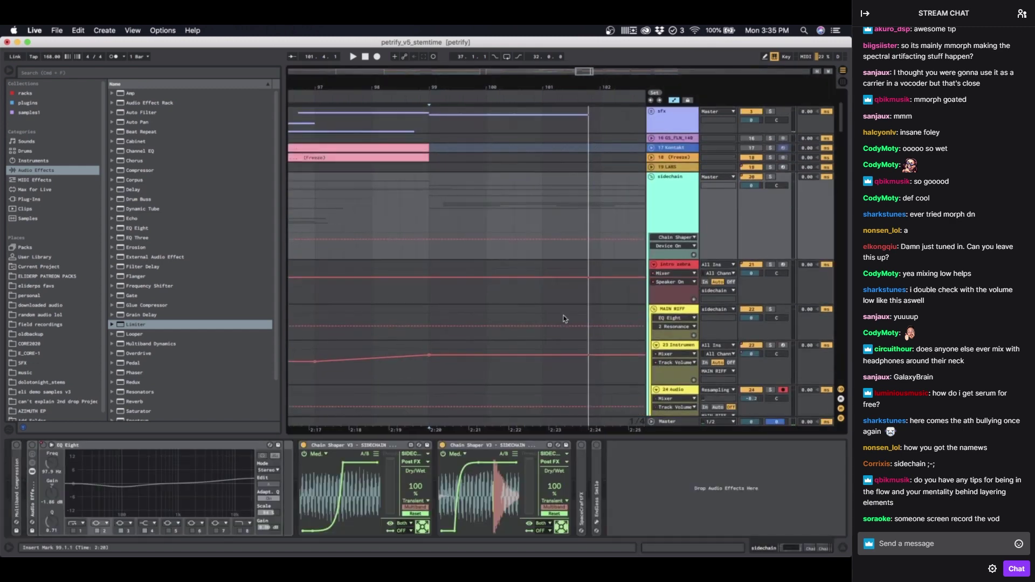
{"action": "scroll", "coordinate": [564, 319], "scroll_direction": "down", "scroll_amount": 5}
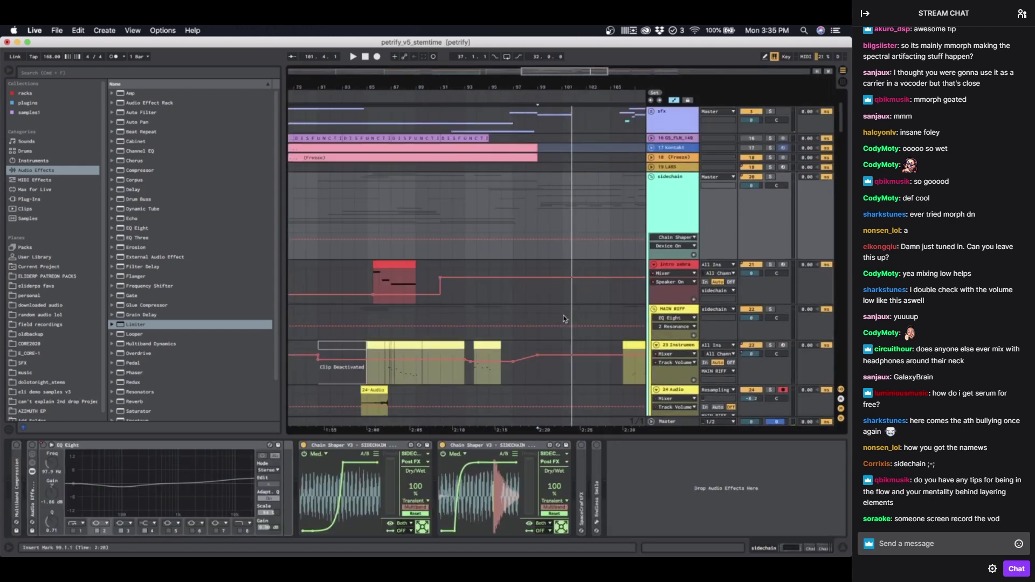
{"action": "left_click", "coordinate": [656, 184]}
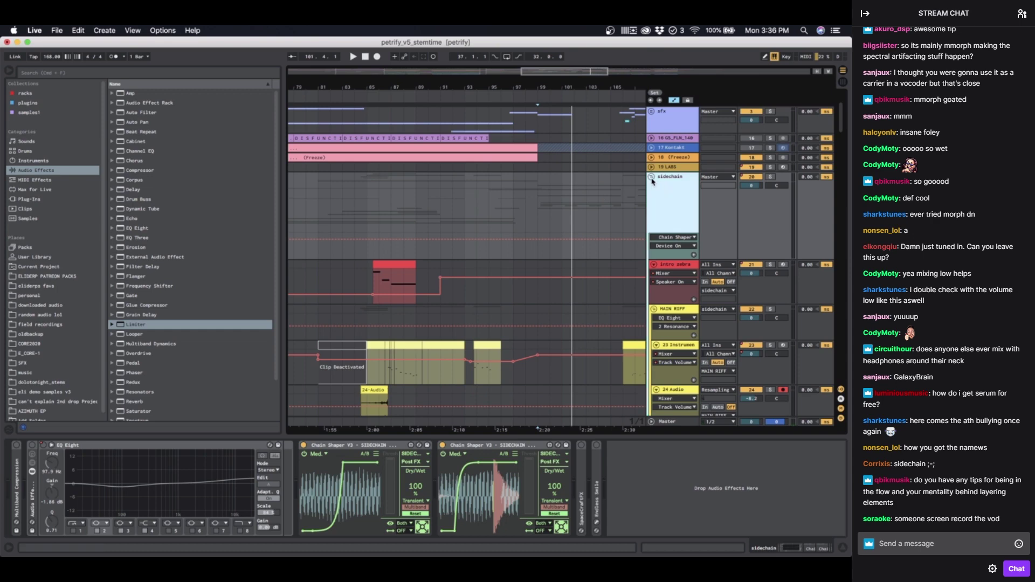
Step: Look through the sidechain group's drop tracks and show the devices of the 42 Massive track at bar 99
{"action": "scroll", "coordinate": [521, 214], "scroll_direction": "down", "scroll_amount": 10}
{"action": "scroll", "coordinate": [521, 215], "scroll_direction": "right", "scroll_amount": 4}
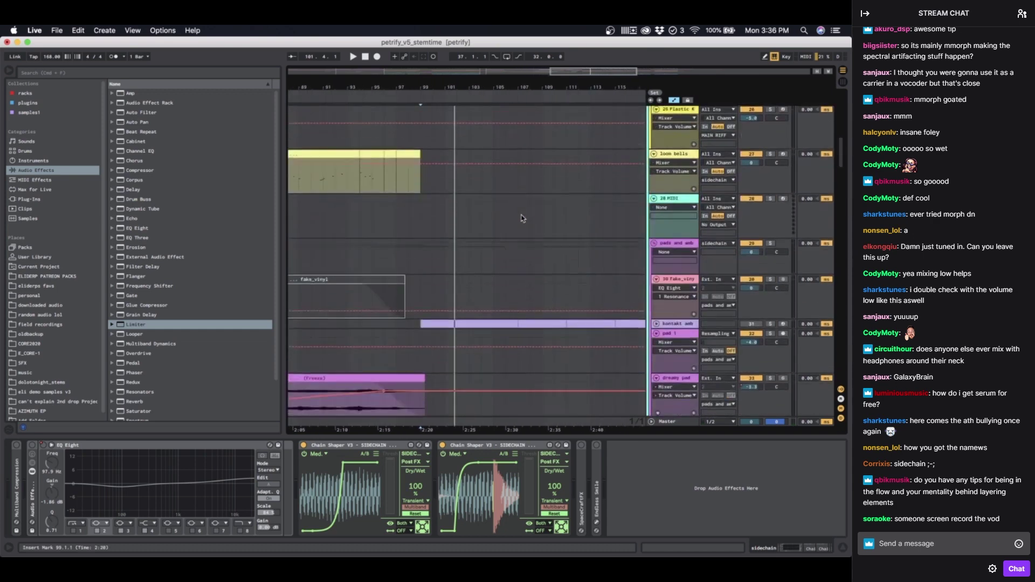
{"action": "scroll", "coordinate": [521, 214], "scroll_direction": "down", "scroll_amount": 8}
{"action": "scroll", "coordinate": [521, 214], "scroll_direction": "left", "scroll_amount": 3}
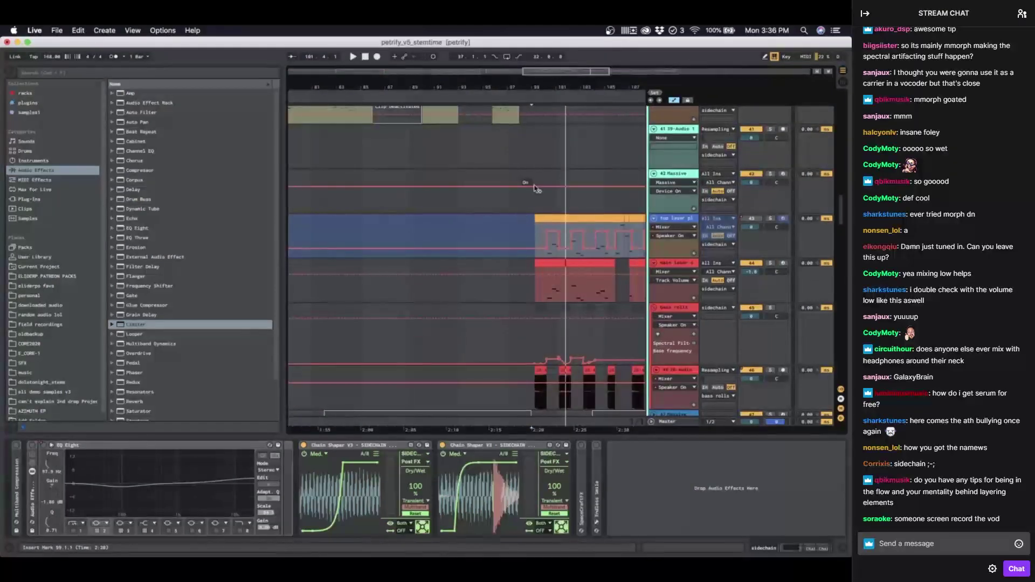
{"action": "left_click", "coordinate": [533, 173]}
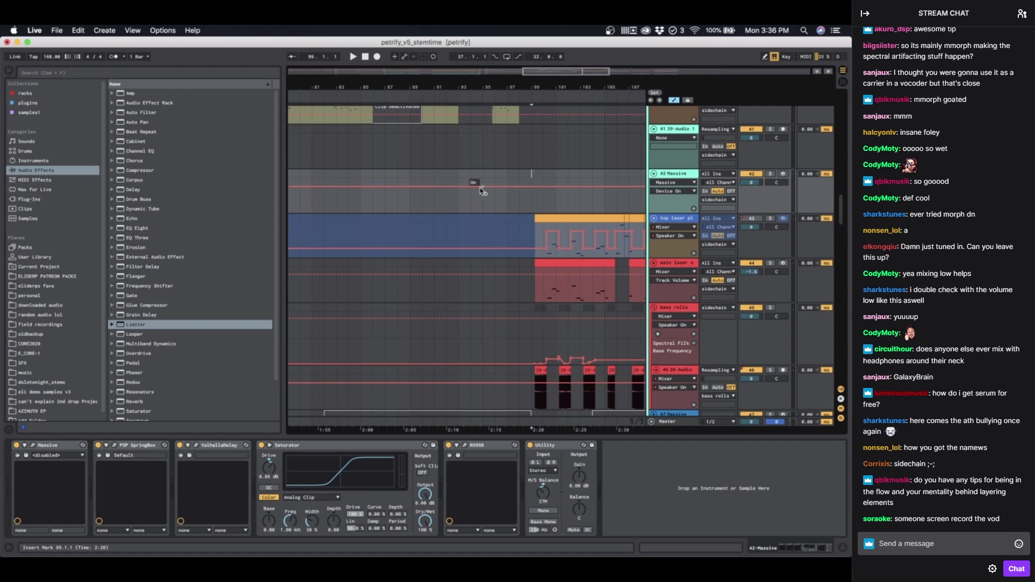
Step: Examine the sidechain group's pad, bass and LABS tracks across the first drop, break and second drop
{"action": "scroll", "coordinate": [481, 189], "scroll_direction": "up", "scroll_amount": 10}
{"action": "scroll", "coordinate": [481, 188], "scroll_direction": "left", "scroll_amount": 4}
{"action": "scroll", "coordinate": [481, 192], "scroll_direction": "up", "scroll_amount": 15}
{"action": "scroll", "coordinate": [481, 192], "scroll_direction": "left", "scroll_amount": 3}
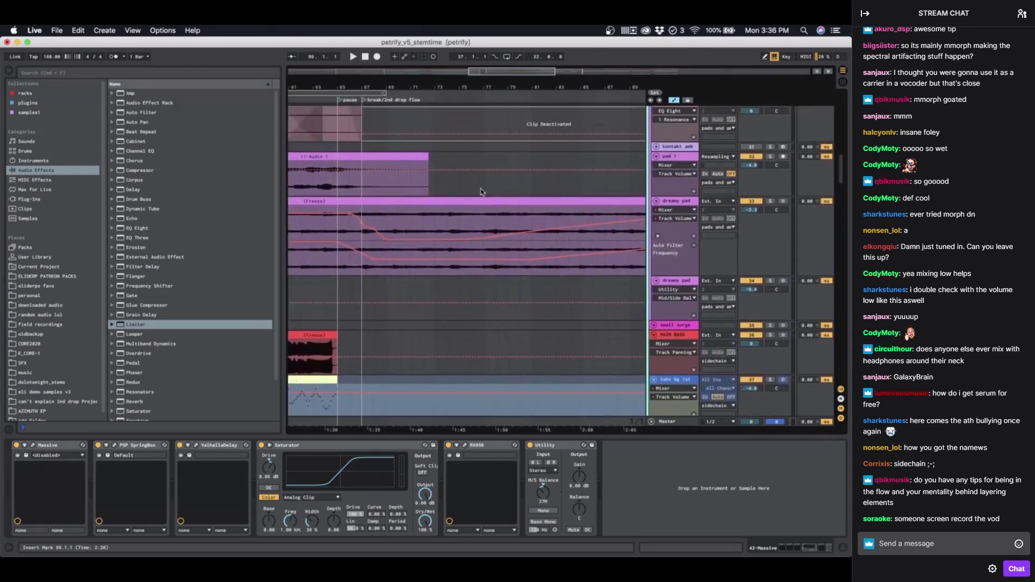
{"action": "scroll", "coordinate": [481, 191], "scroll_direction": "down", "scroll_amount": 8}
{"action": "scroll", "coordinate": [481, 191], "scroll_direction": "left", "scroll_amount": 2}
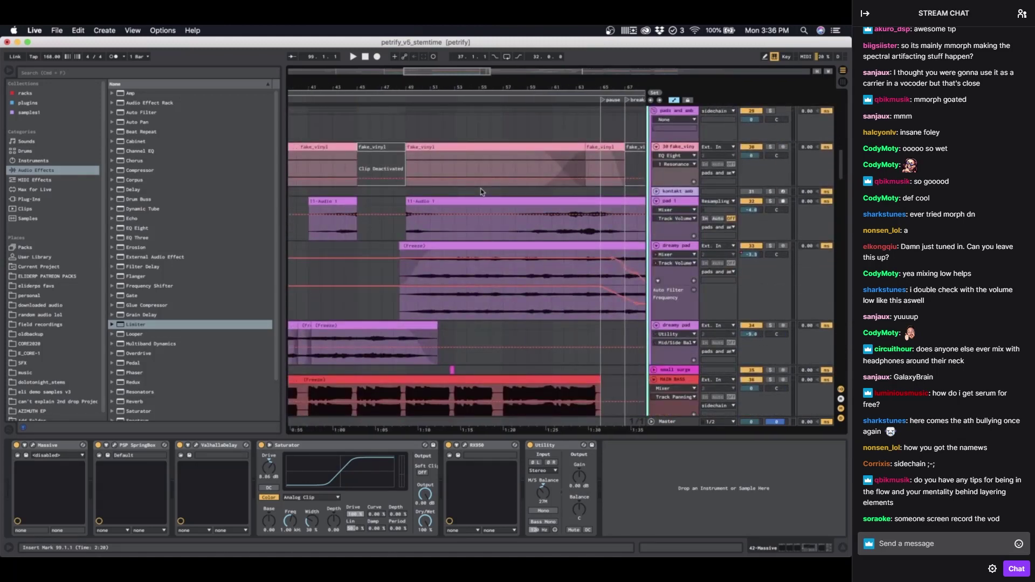
{"action": "scroll", "coordinate": [482, 192], "scroll_direction": "down", "scroll_amount": 4}
{"action": "scroll", "coordinate": [481, 192], "scroll_direction": "left", "scroll_amount": 1}
{"action": "scroll", "coordinate": [481, 192], "scroll_direction": "right", "scroll_amount": 10}
{"action": "scroll", "coordinate": [481, 192], "scroll_direction": "down", "scroll_amount": 2}
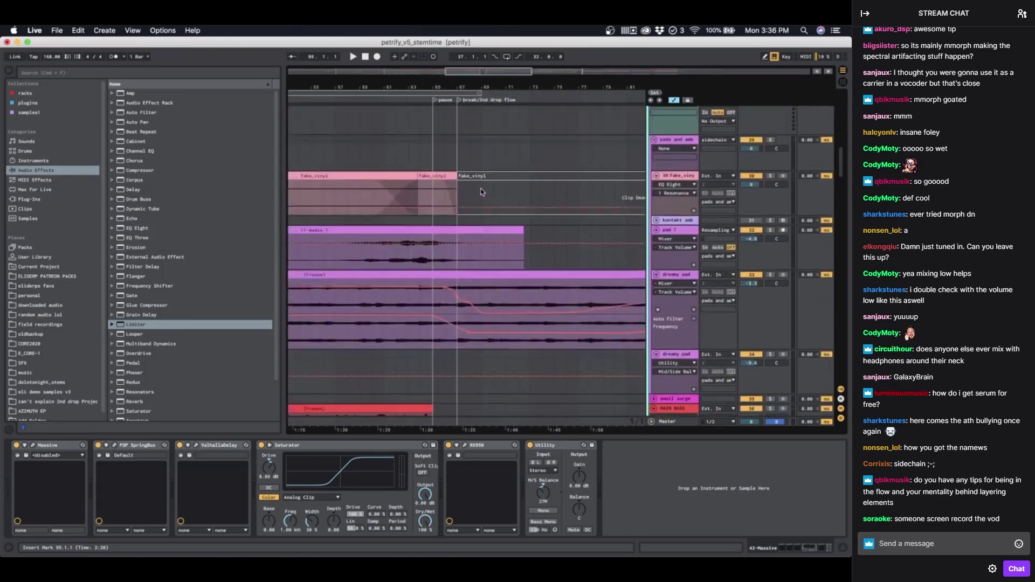
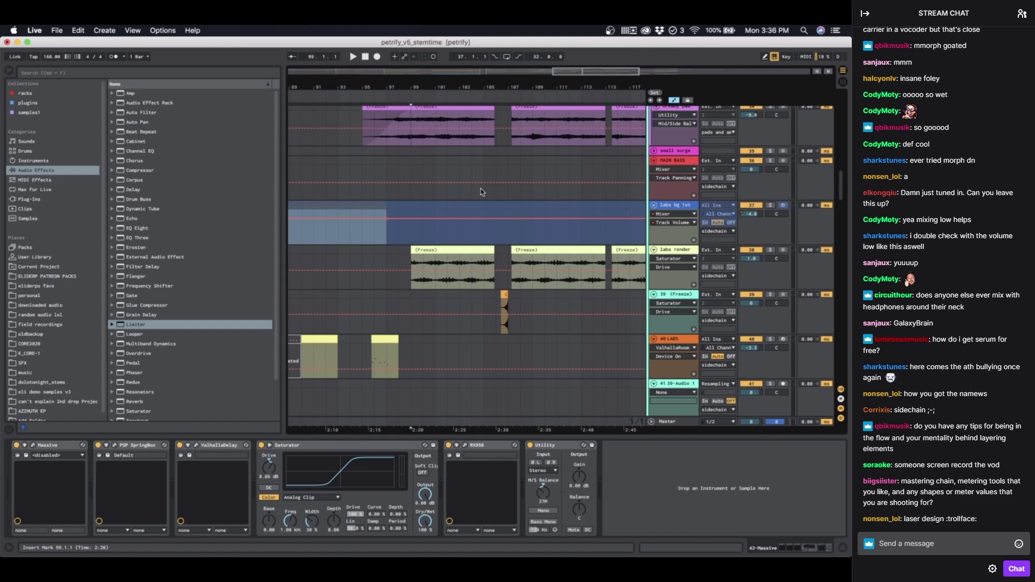
{"action": "scroll", "coordinate": [482, 192], "scroll_direction": "up", "scroll_amount": 15}
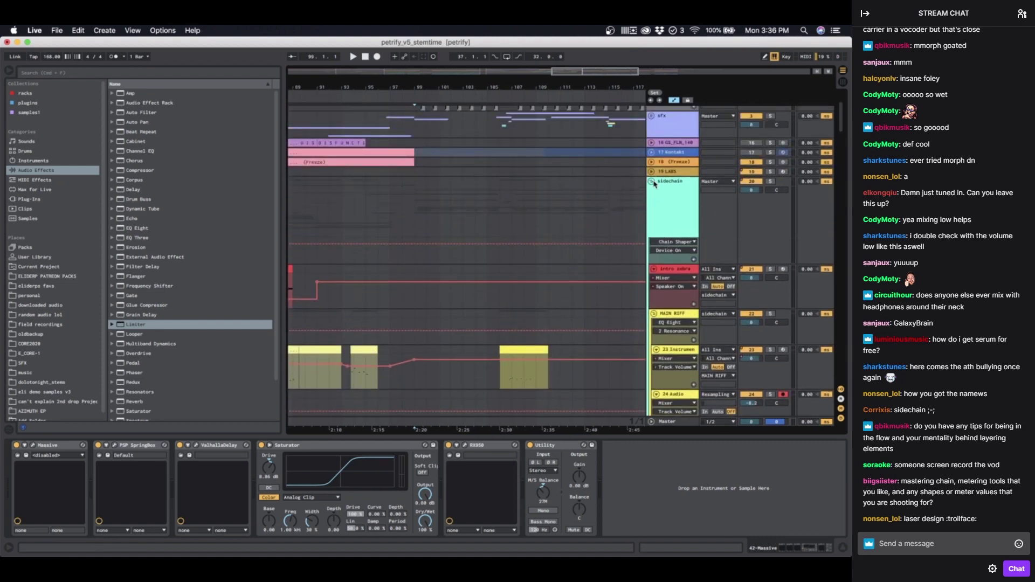
Step: Fold the sidechain group, the SPECTRAL FILL group and the groups below it
{"action": "left_click", "coordinate": [652, 182]}
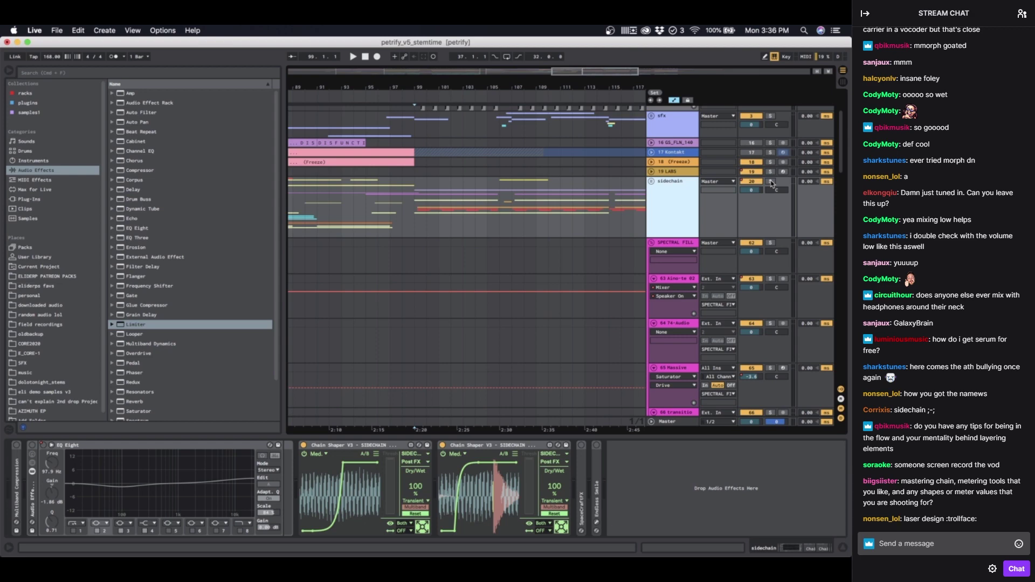
{"action": "left_click", "coordinate": [652, 242]}
{"action": "left_click", "coordinate": [650, 262]}
{"action": "left_click", "coordinate": [650, 262]}
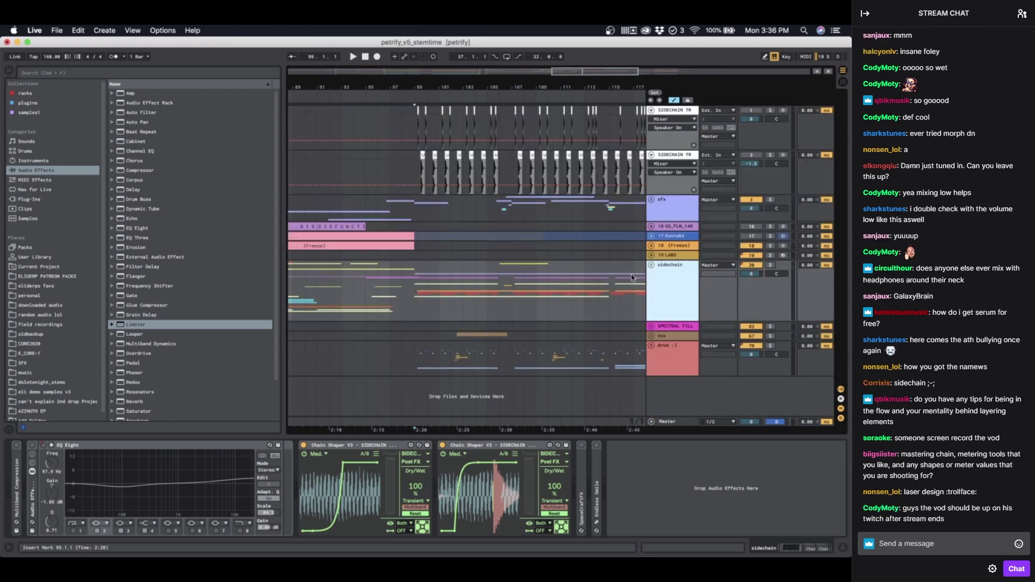
Step: Place the insert marker on the sidechain group at the start of the first drop, bar 33
{"action": "scroll", "coordinate": [504, 306], "scroll_direction": "down", "scroll_amount": 5}
{"action": "scroll", "coordinate": [366, 334], "scroll_direction": "left", "scroll_amount": 5}
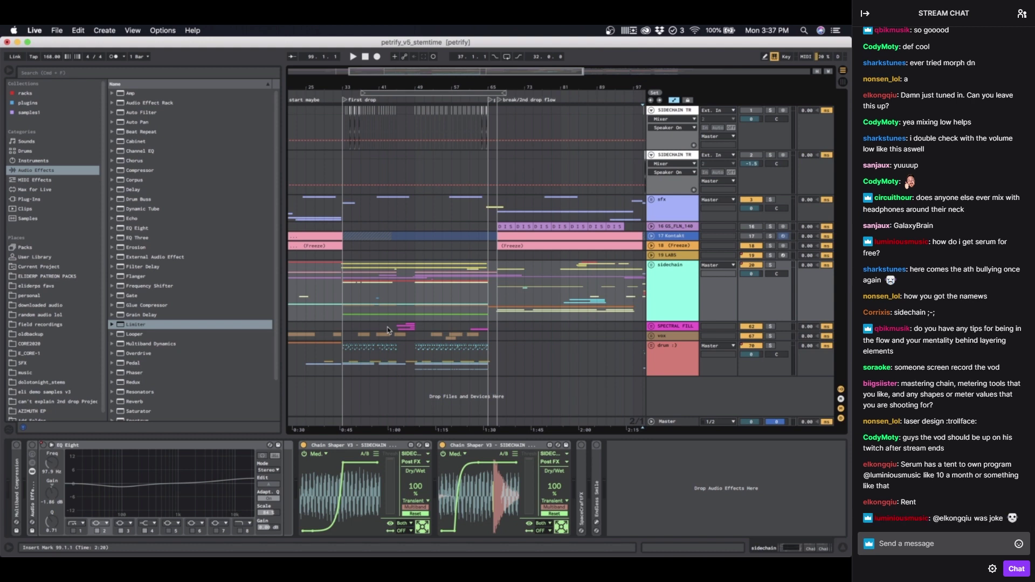
{"action": "left_click", "coordinate": [341, 279]}
{"action": "scroll", "coordinate": [341, 279], "scroll_direction": "left", "scroll_amount": 3}
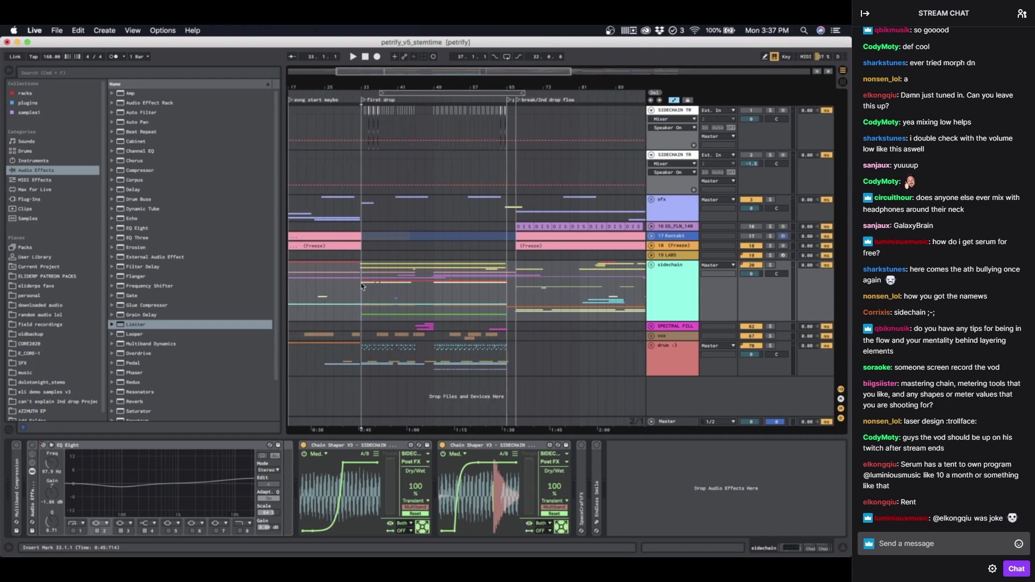
{"action": "scroll", "coordinate": [363, 286], "scroll_direction": "left", "scroll_amount": 2}
Step: Unfold the sidechain group to view its first-drop clips, fold it again and place the insert marker at bar 41
{"action": "left_click", "coordinate": [652, 265]}
{"action": "scroll", "coordinate": [536, 312], "scroll_direction": "down", "scroll_amount": 5}
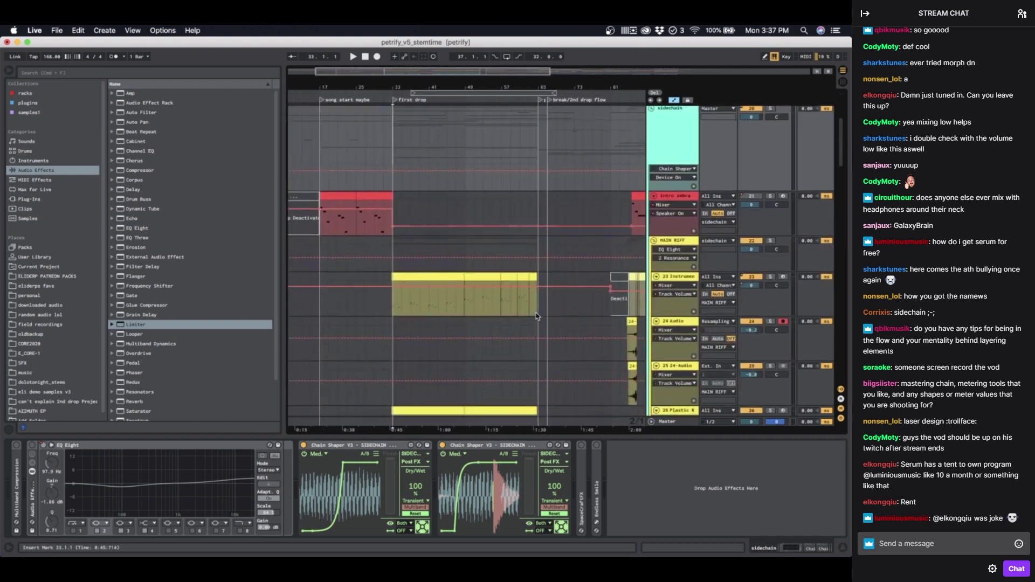
{"action": "scroll", "coordinate": [536, 312], "scroll_direction": "up", "scroll_amount": 5}
{"action": "left_click", "coordinate": [652, 265]}
{"action": "scroll", "coordinate": [452, 294], "scroll_direction": "right", "scroll_amount": 1}
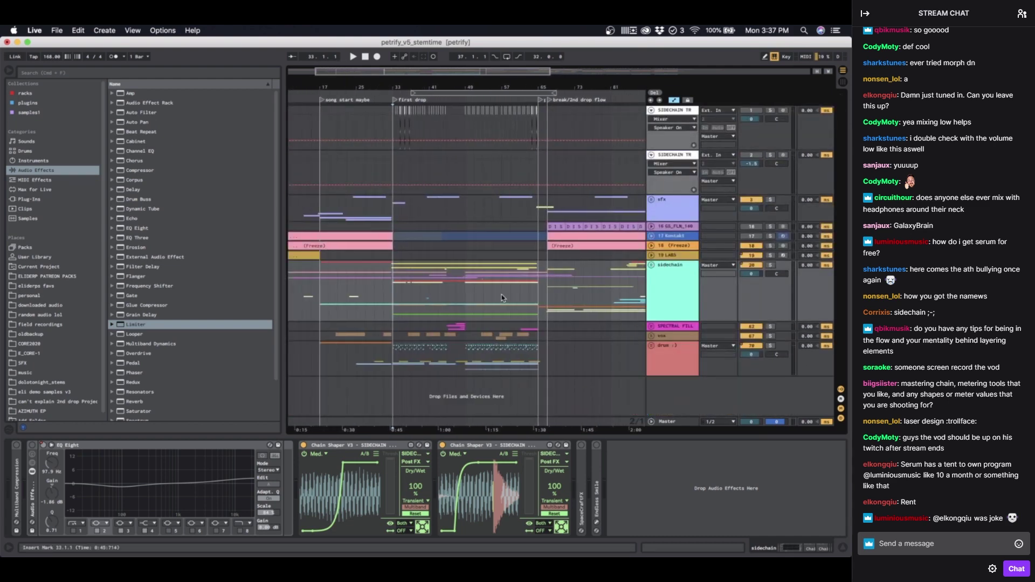
{"action": "left_click", "coordinate": [425, 290]}
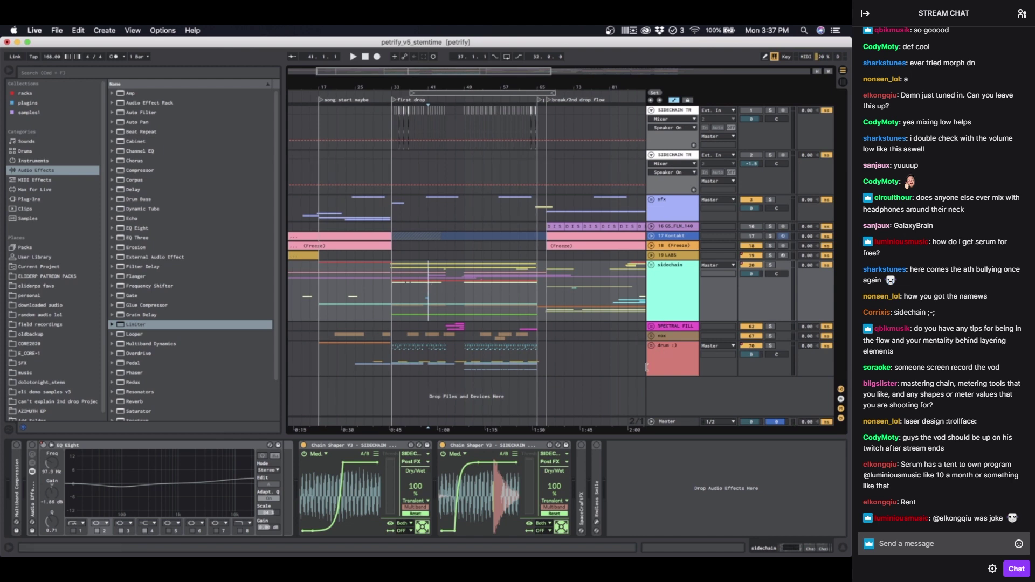
Step: Check Youlean Loudness Meter 2 on the Master track, then unfold CamelPhat and view its plug-in window
{"action": "left_click", "coordinate": [666, 422]}
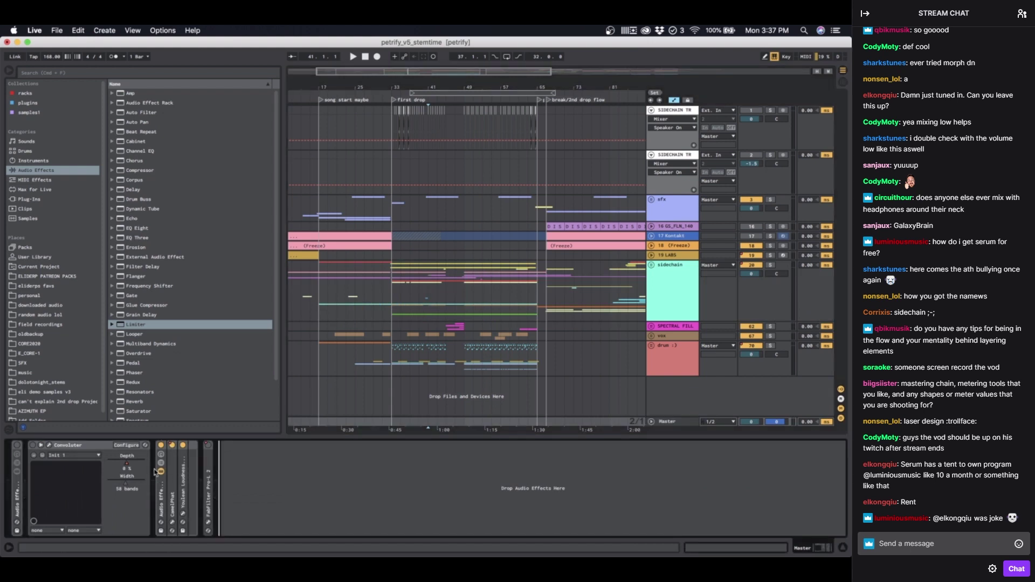
{"action": "double_click", "coordinate": [81, 446]}
{"action": "double_click", "coordinate": [72, 464]}
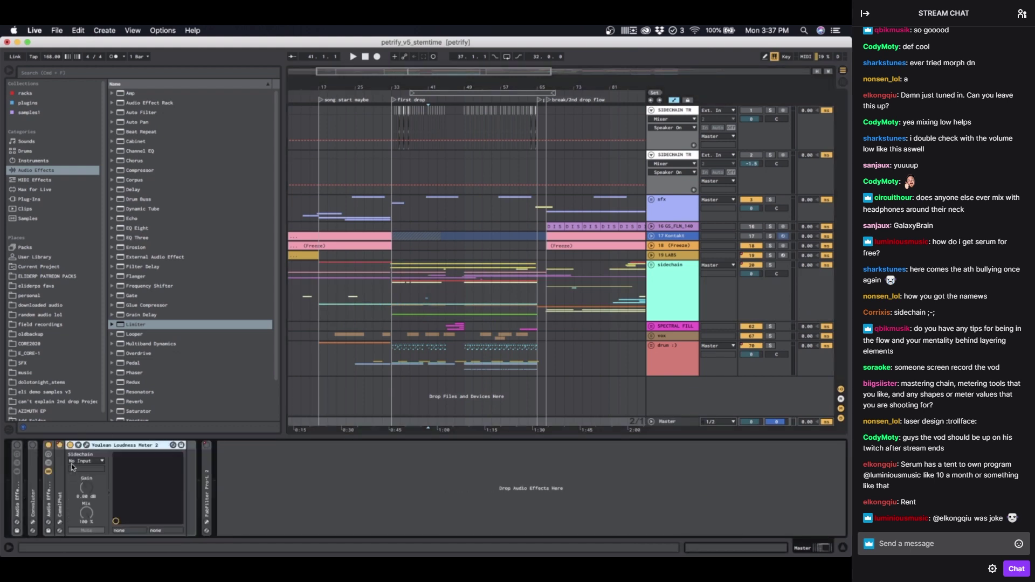
{"action": "double_click", "coordinate": [107, 445]}
{"action": "double_click", "coordinate": [61, 467]}
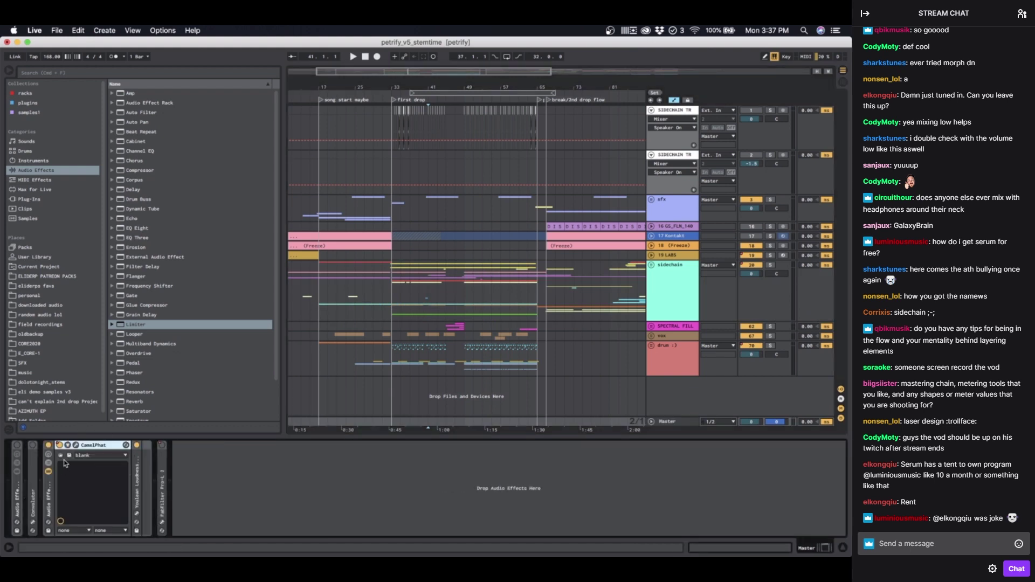
{"action": "left_click", "coordinate": [76, 445]}
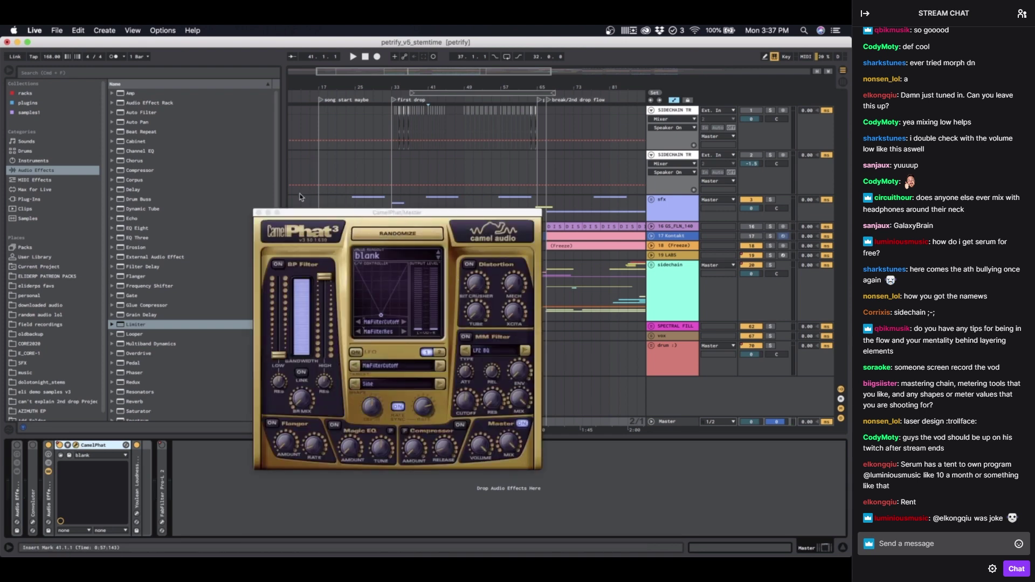
{"action": "left_click", "coordinate": [258, 212]}
Step: Show the whole arrangement, play it from bar 29 and display the Master track's devices
{"action": "scroll", "coordinate": [446, 274], "scroll_direction": "right", "scroll_amount": 6}
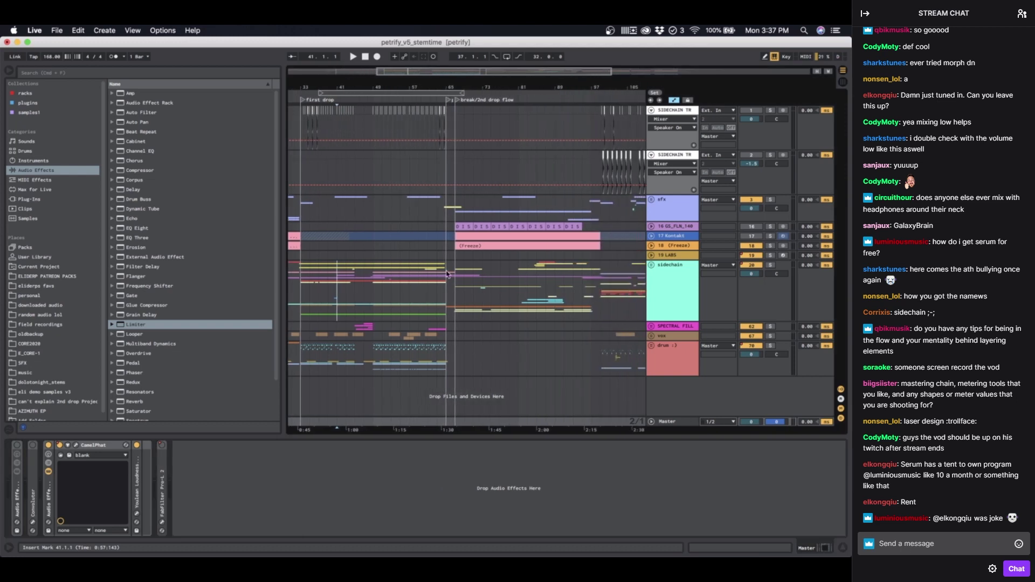
{"action": "key", "text": "w"}
{"action": "left_click", "coordinate": [244, 503]}
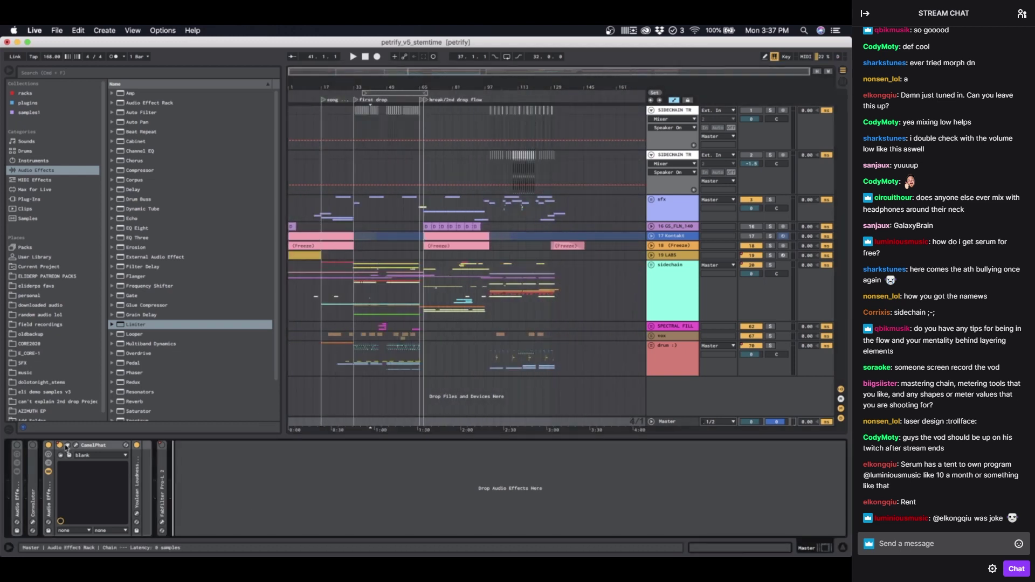
{"action": "left_click", "coordinate": [346, 173]}
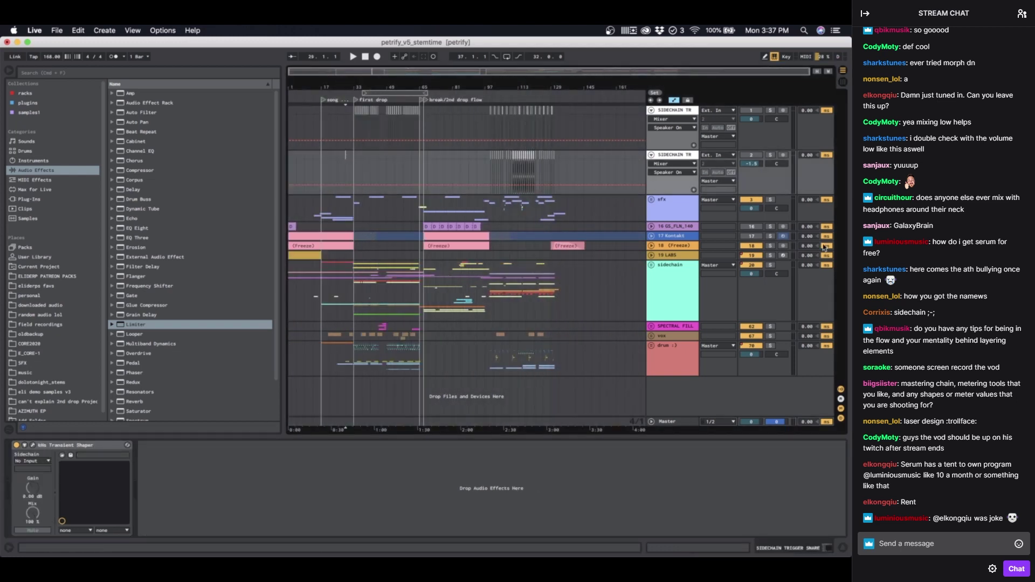
{"action": "key", "text": "space"}
{"action": "left_click", "coordinate": [669, 422]}
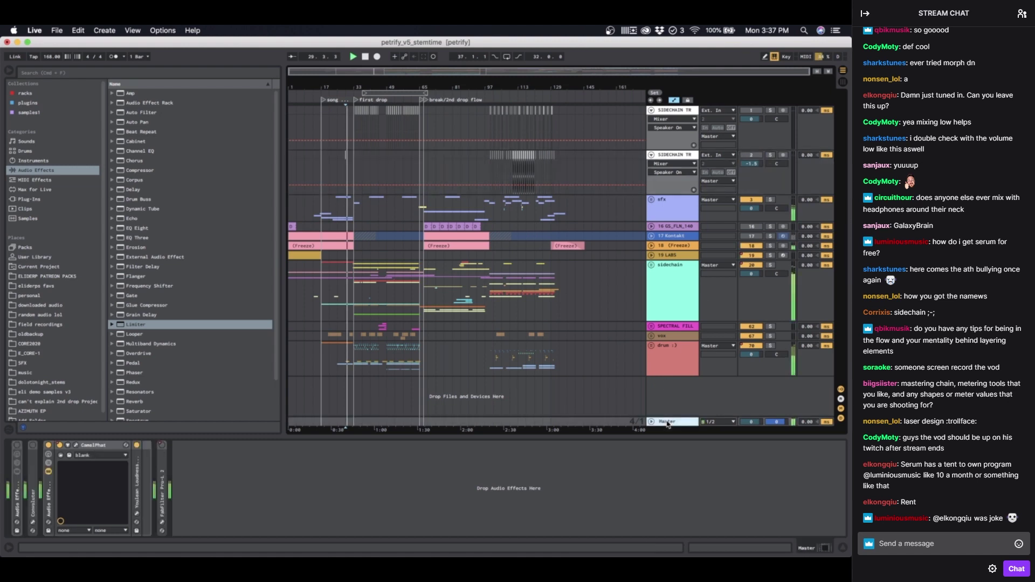
Step: Toggle the Audio Effect Rack before CamelPhat on the Master track off and on during playback to compare the sound
{"action": "left_click", "coordinate": [47, 446]}
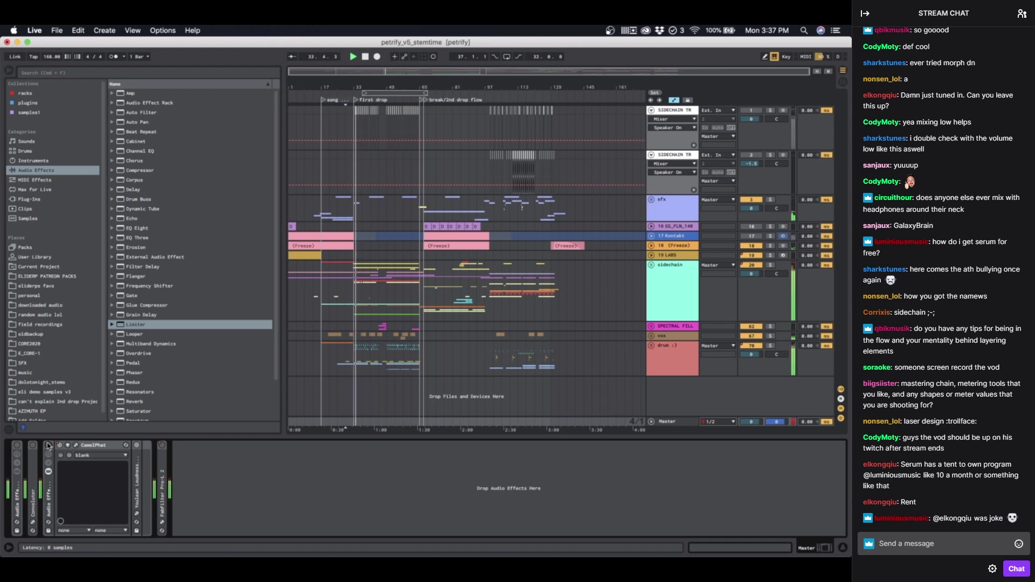
{"action": "left_click", "coordinate": [48, 445]}
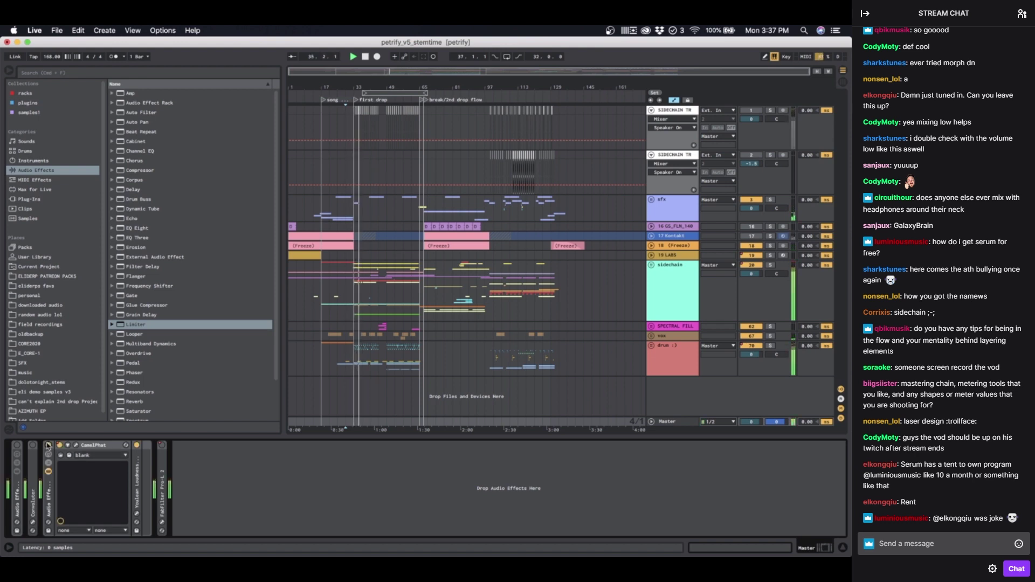
{"action": "left_click", "coordinate": [47, 445]}
{"action": "left_click", "coordinate": [47, 446]}
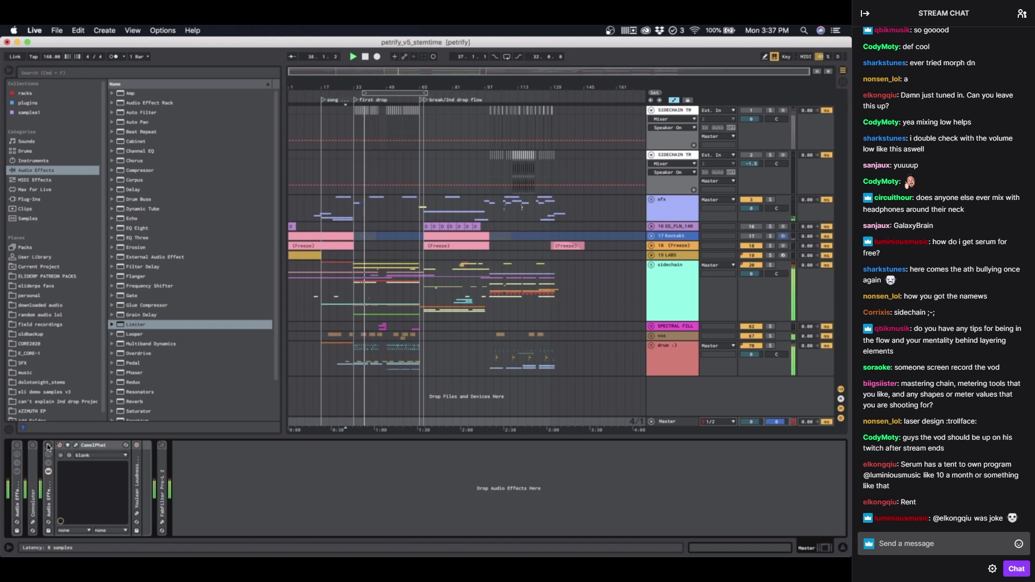
{"action": "left_click", "coordinate": [48, 445]}
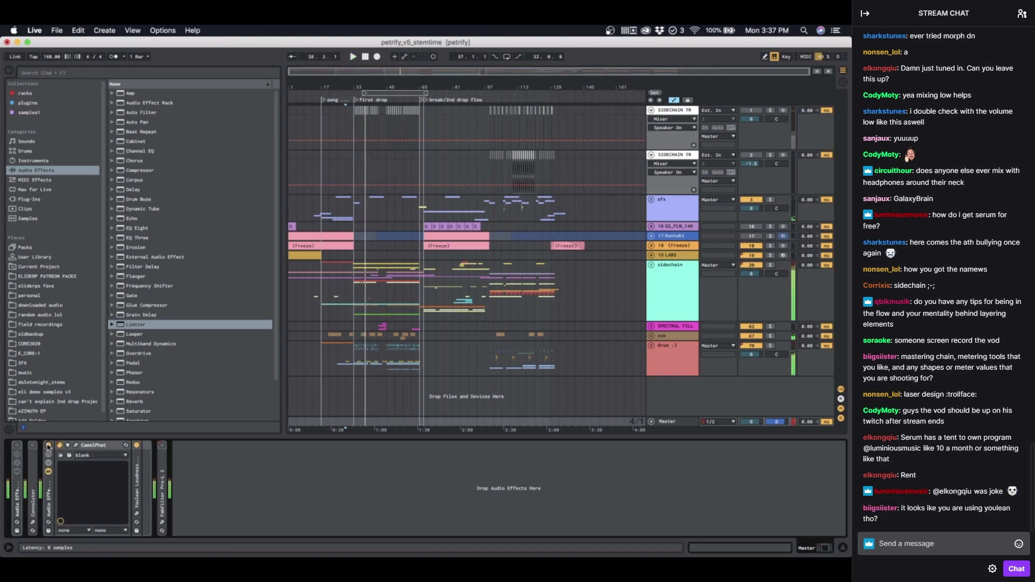
Step: Check the drum group's Spectrum device, then return to the Master track and place the insert marker at bar 13
{"action": "left_click", "coordinate": [357, 146]}
{"action": "left_click", "coordinate": [362, 161]}
{"action": "left_click", "coordinate": [683, 360]}
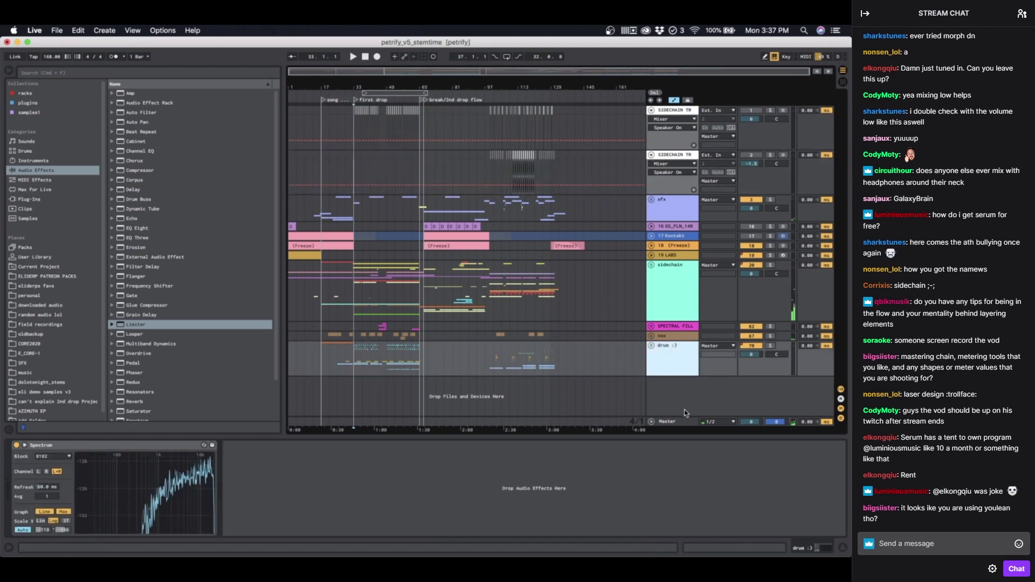
{"action": "left_click", "coordinate": [682, 421]}
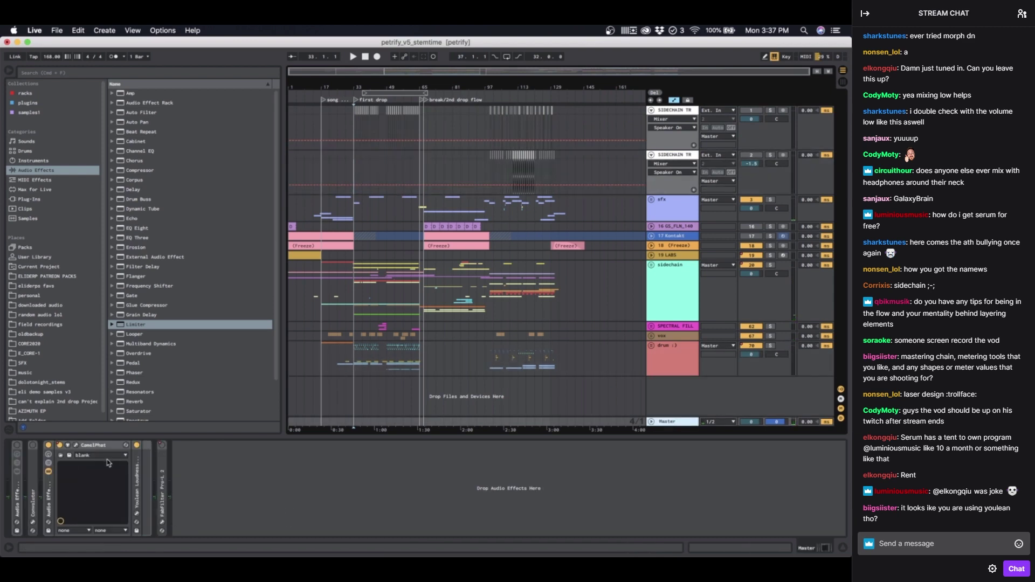
{"action": "left_click", "coordinate": [312, 423]}
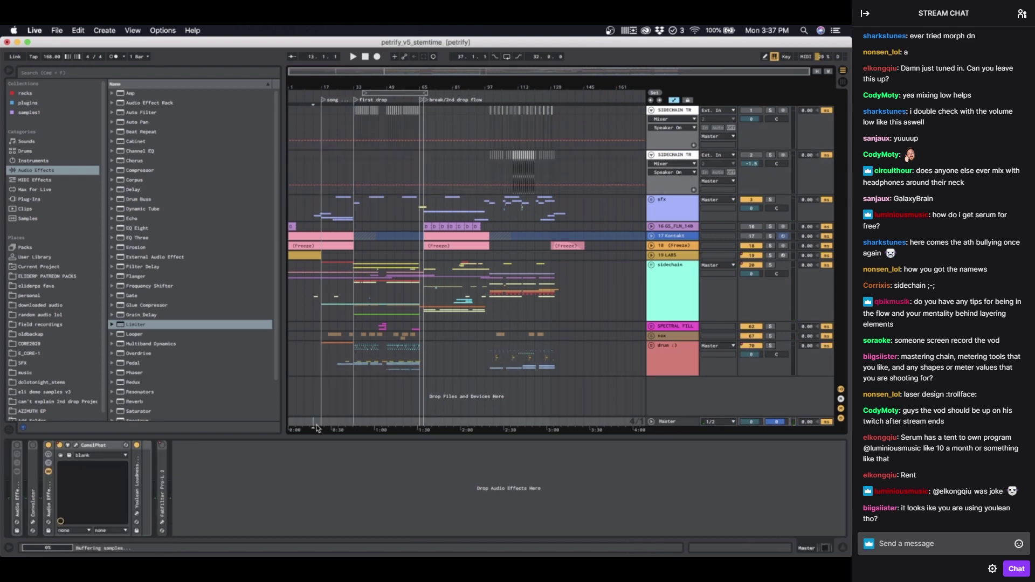
Step: Measure the loudness of the first and second drops with the Master track's Youlean Loudness Meter 2, then close its window
{"action": "left_click", "coordinate": [136, 522]}
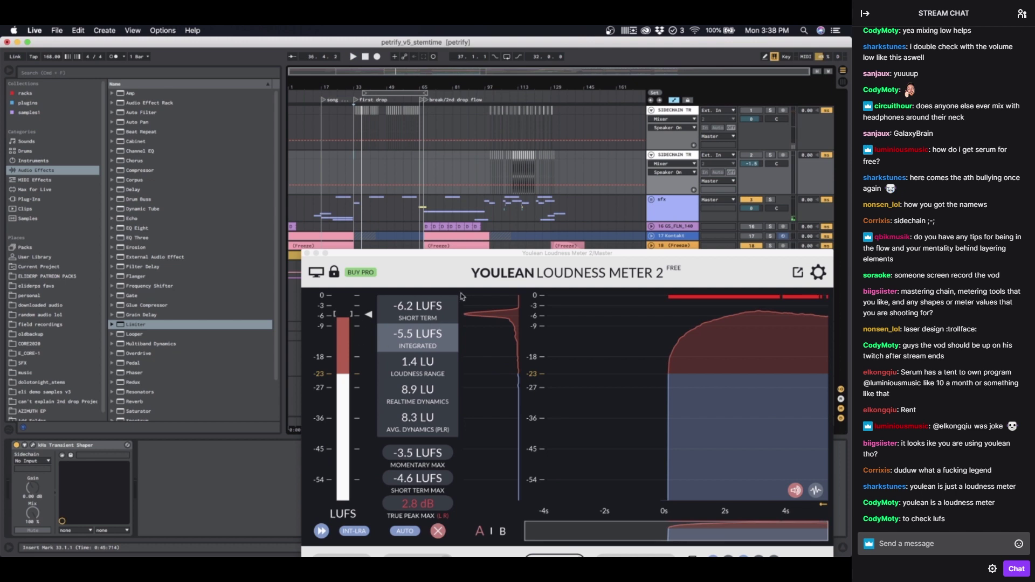
{"action": "left_click", "coordinate": [512, 174]}
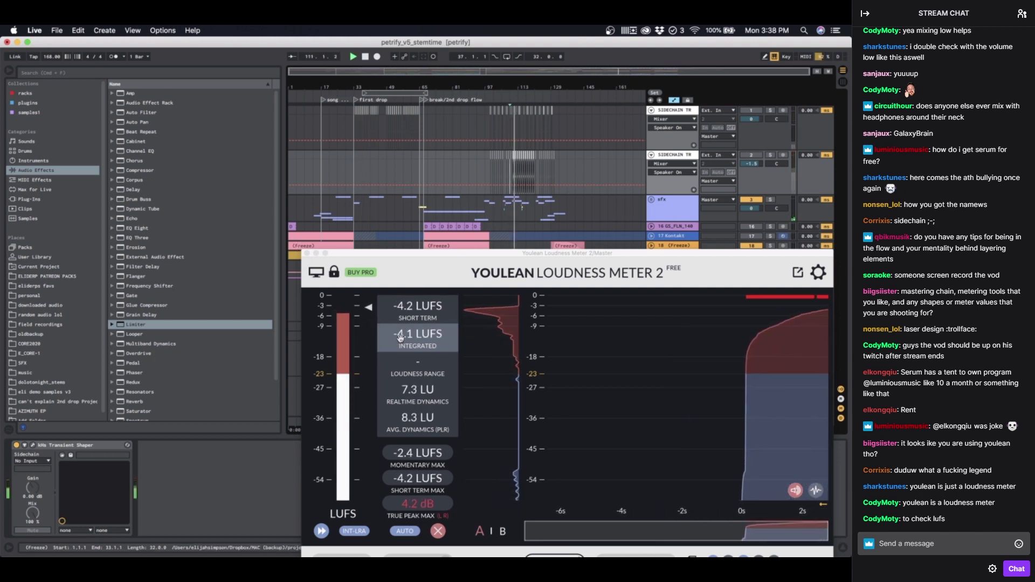
{"action": "left_click", "coordinate": [308, 253]}
Step: Show the Master track's devices again and fold the CamelPhat device
{"action": "left_click", "coordinate": [678, 419]}
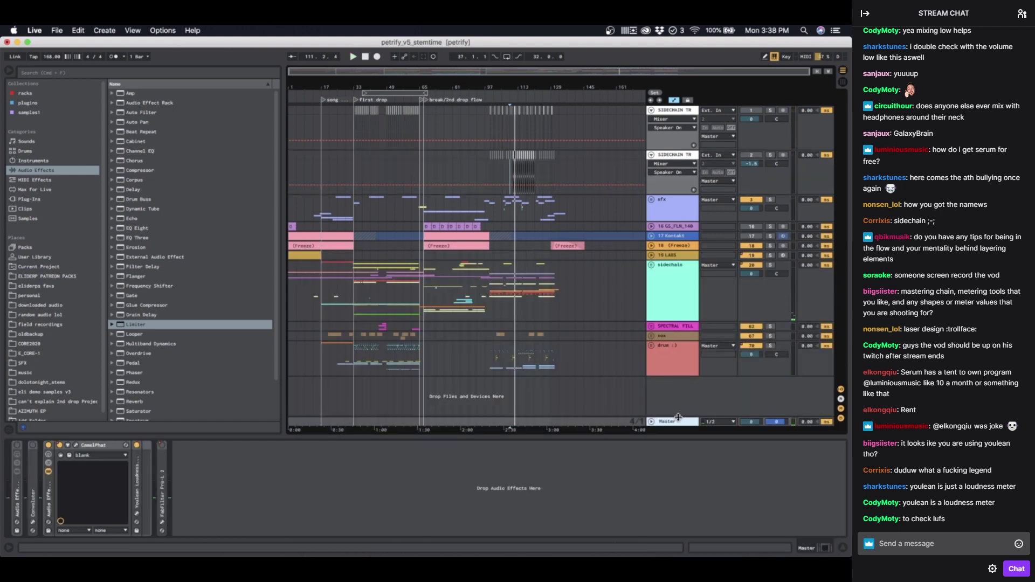
{"action": "double_click", "coordinate": [103, 445]}
{"action": "left_click", "coordinate": [122, 460]}
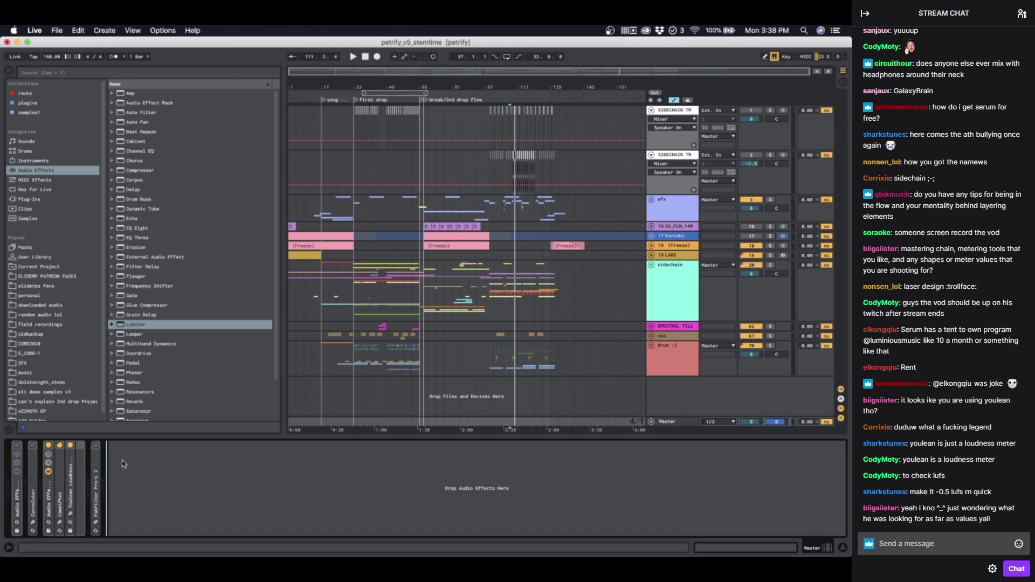
Step: Play the break from bar 83 with the Master track's devices shown, moving the insert marker to bar 85
{"action": "scroll", "coordinate": [439, 294], "scroll_direction": "up", "scroll_amount": 5}
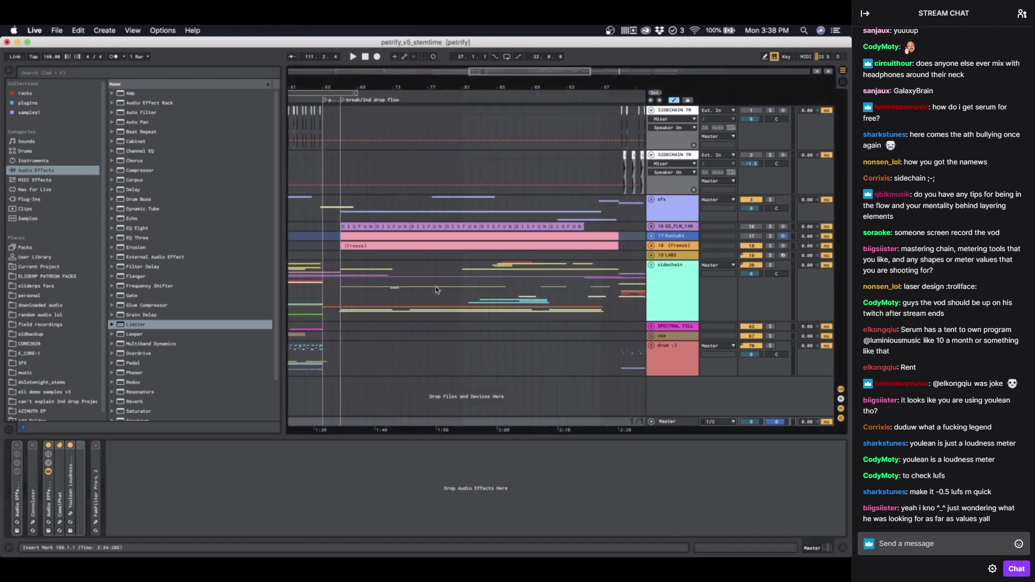
{"action": "scroll", "coordinate": [437, 289], "scroll_direction": "right", "scroll_amount": 3}
{"action": "scroll", "coordinate": [436, 290], "scroll_direction": "right", "scroll_amount": 2}
{"action": "left_click", "coordinate": [362, 285]}
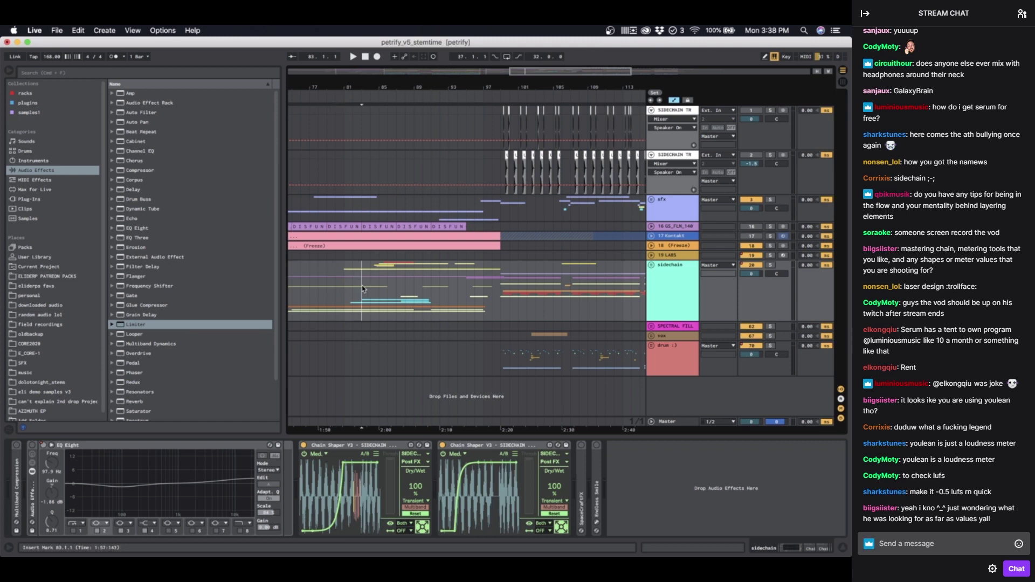
{"action": "left_click", "coordinate": [680, 422]}
{"action": "key", "text": "space"}
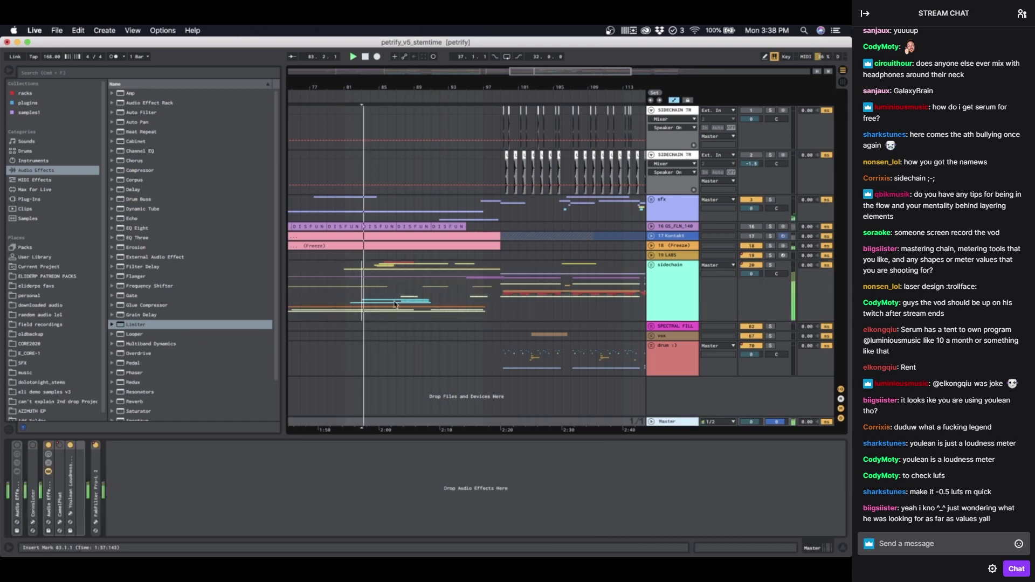
{"action": "left_click", "coordinate": [382, 280]}
{"action": "left_click", "coordinate": [674, 422]}
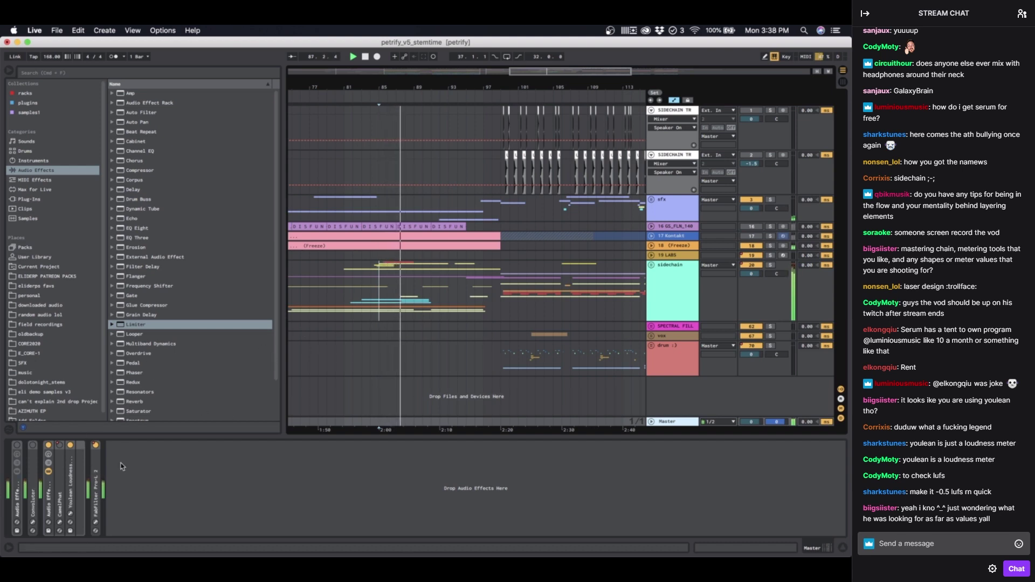
{"action": "key", "text": "space"}
Step: Turn off FabFilter Pro-L 2 on the Master track and play the break from bar 86 to hear it without the limiter
{"action": "left_click", "coordinate": [388, 272]}
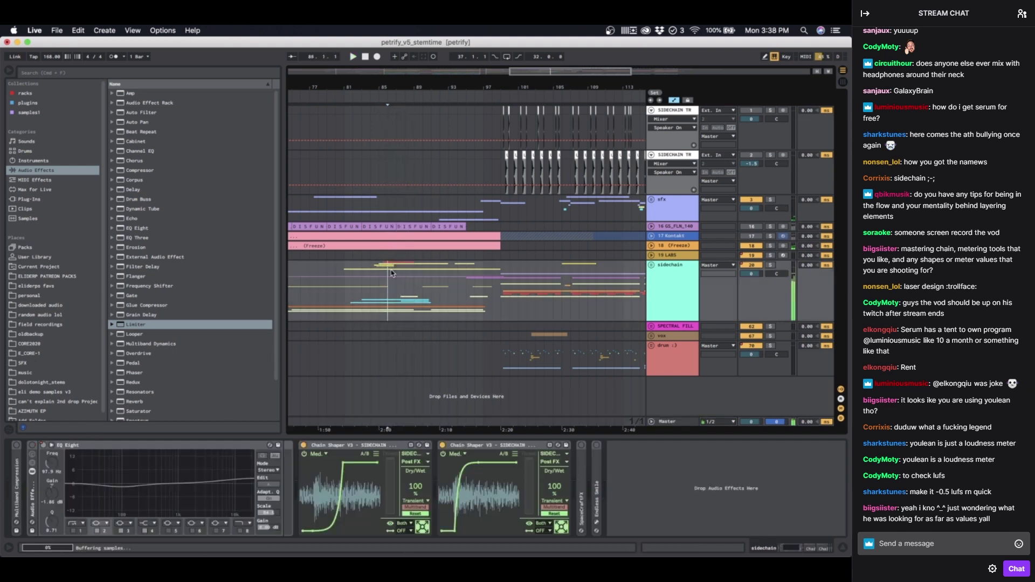
{"action": "left_click", "coordinate": [679, 422]}
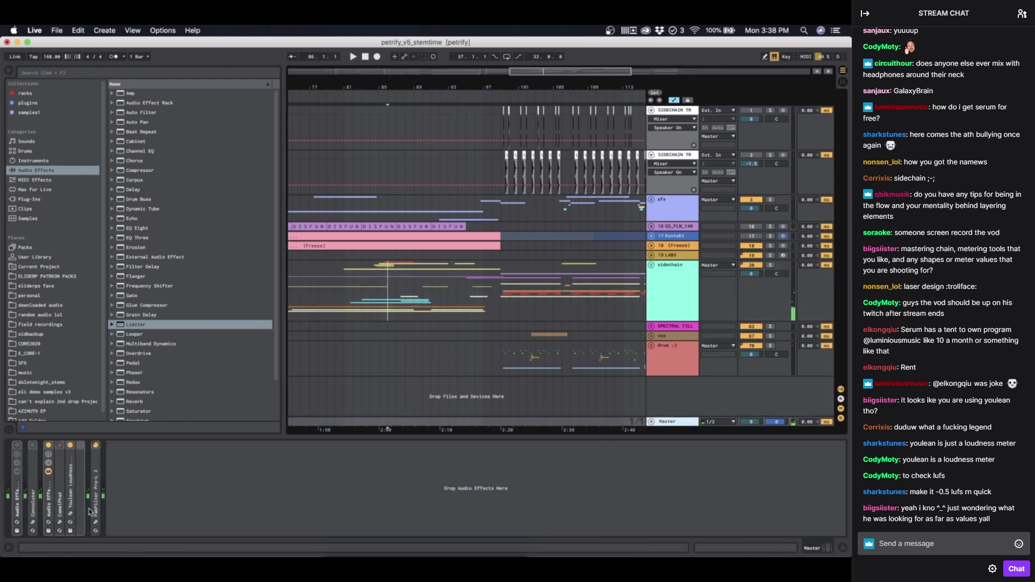
{"action": "left_click", "coordinate": [96, 490]}
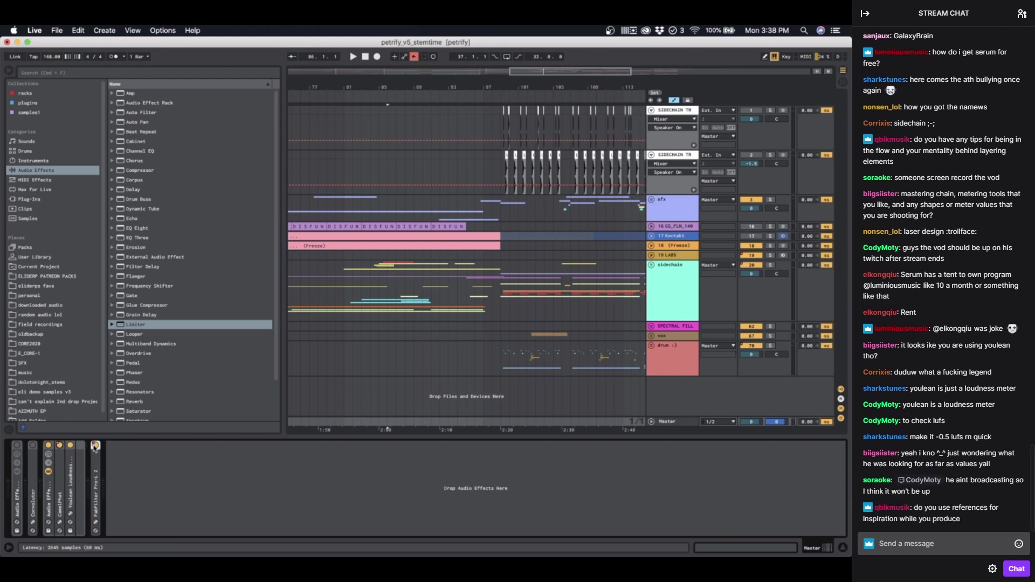
{"action": "left_click", "coordinate": [390, 286]}
{"action": "key", "text": "space"}
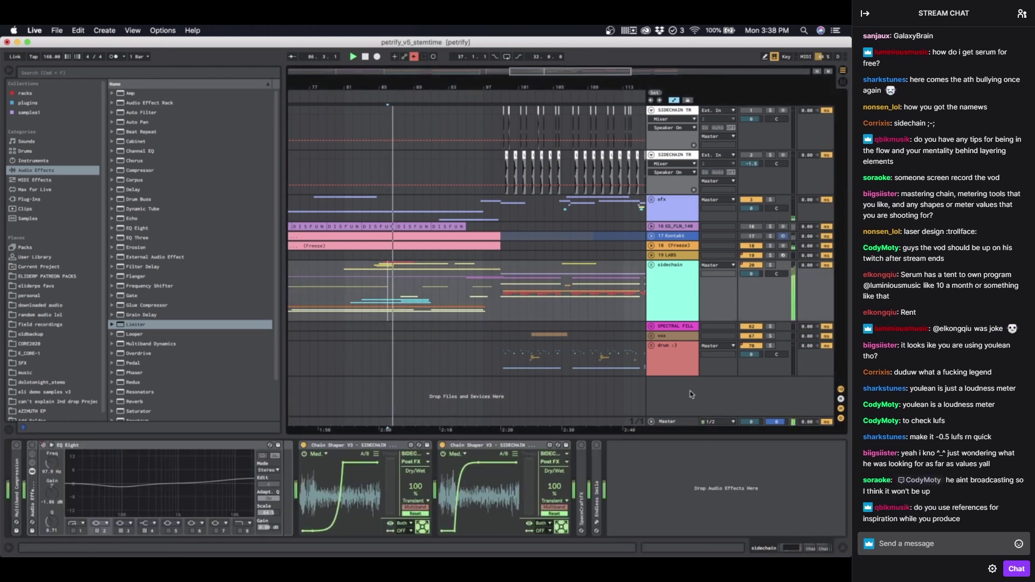
{"action": "key", "text": "plus"}
{"action": "key", "text": "plus"}
{"action": "key", "text": "plus"}
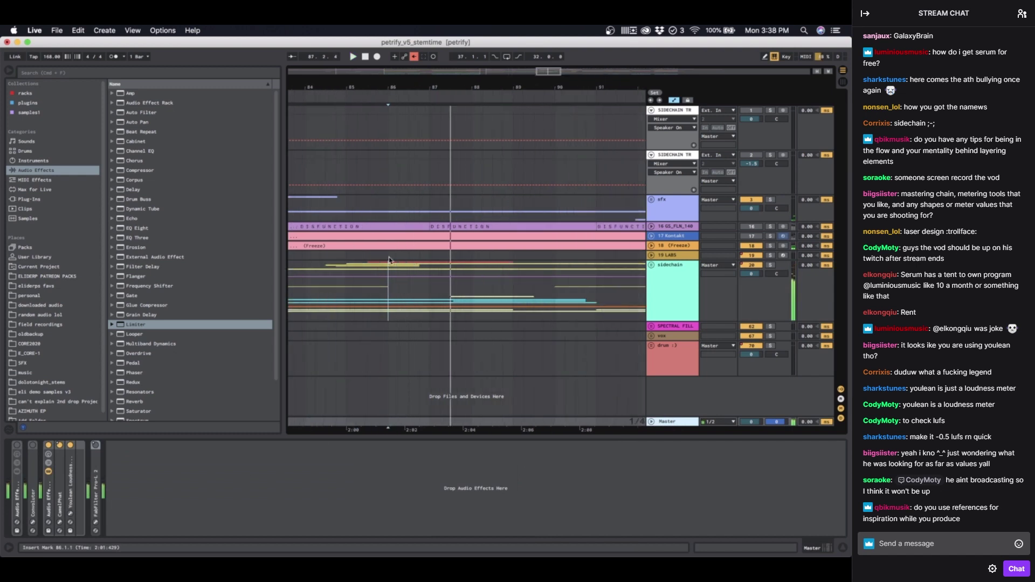
Step: Restart playback from several points around bars 86 and 87 in the break, then show the Master track's devices
{"action": "left_click", "coordinate": [430, 268]}
{"action": "key", "text": "space"}
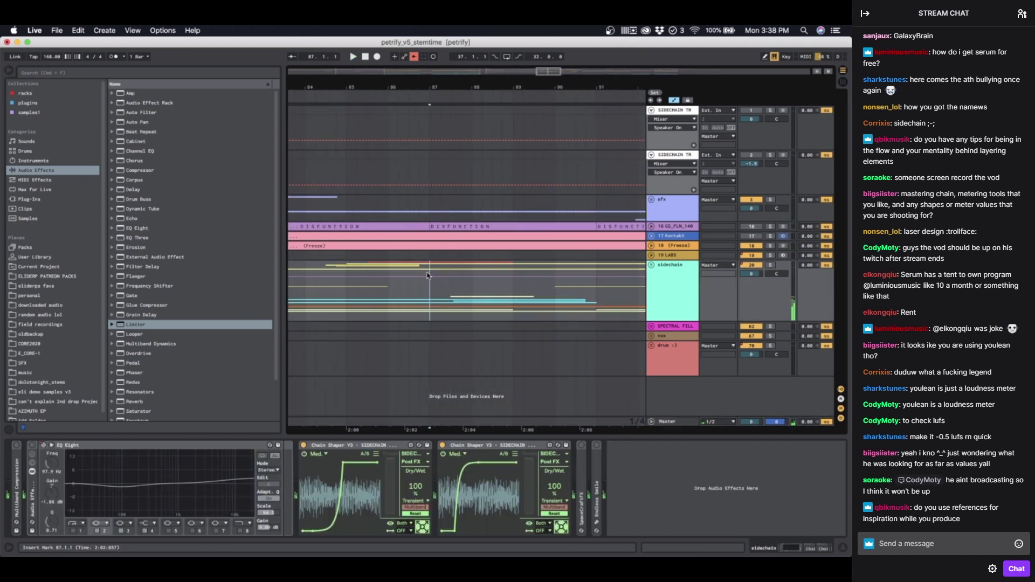
{"action": "left_click", "coordinate": [419, 271]}
{"action": "key", "text": "space"}
{"action": "left_click", "coordinate": [409, 274]}
{"action": "key", "text": "space"}
{"action": "key", "text": "space"}
{"action": "left_click", "coordinate": [389, 277]}
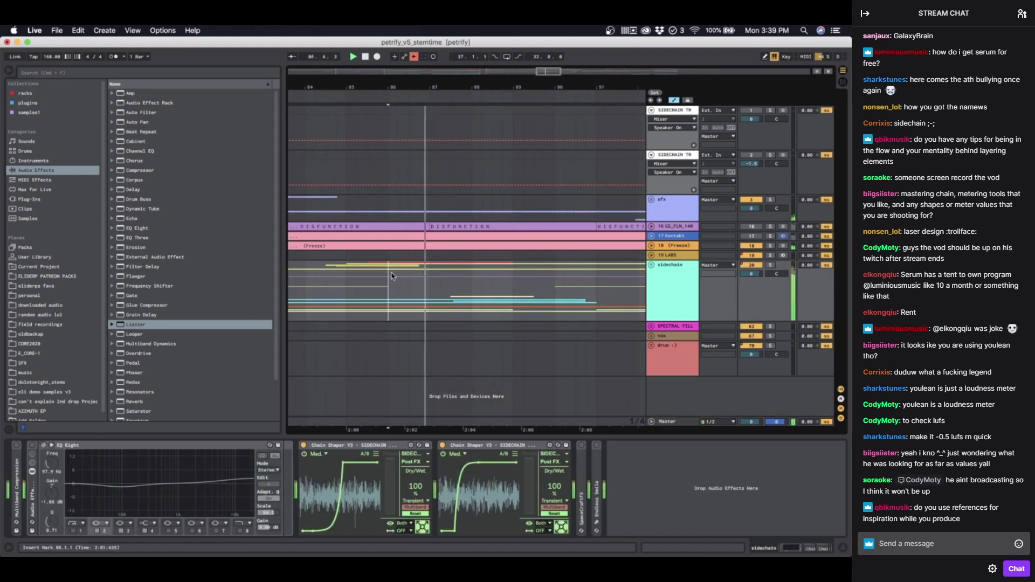
{"action": "key", "text": "space"}
{"action": "key", "text": "space"}
{"action": "left_click", "coordinate": [674, 423]}
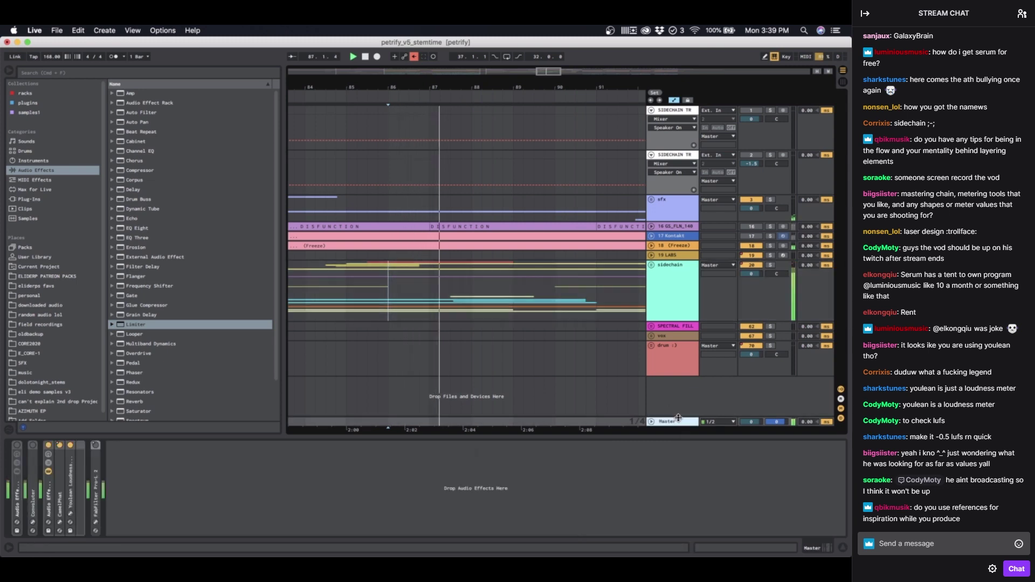
Step: Replay the break from bar 86 in a wider view and display the Master track's device chain again
{"action": "left_click", "coordinate": [392, 285]}
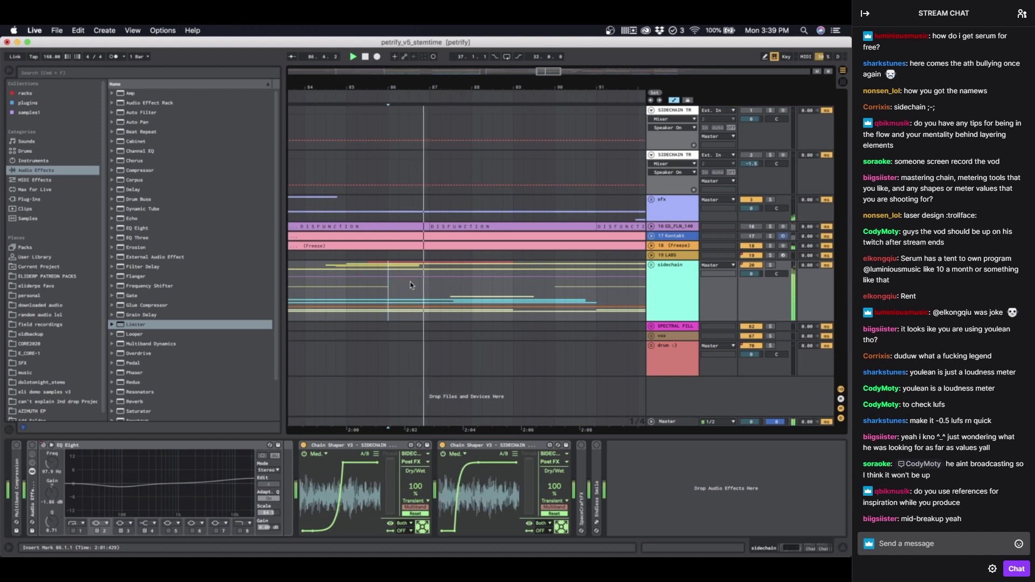
{"action": "scroll", "coordinate": [411, 285], "scroll_direction": "down", "scroll_amount": 3}
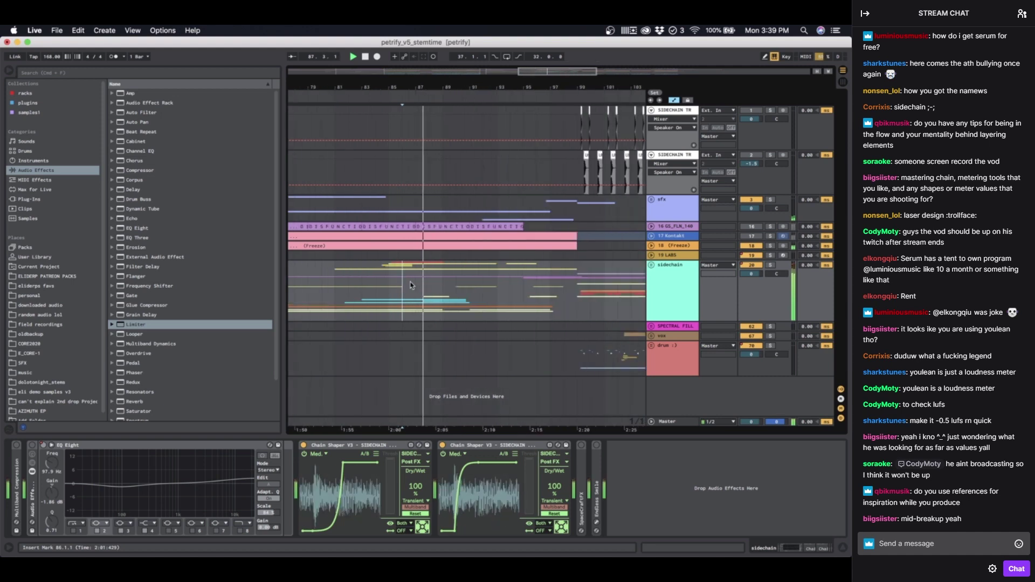
{"action": "left_click", "coordinate": [690, 424]}
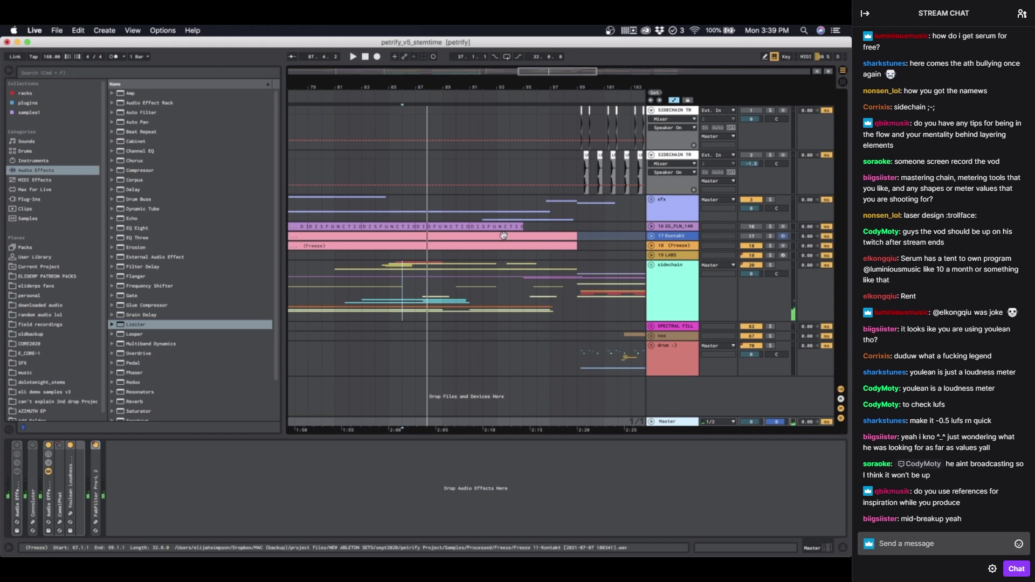
Step: Place the insert marker at the start of the second drop, bar 99, and check the state of the Master track's devices there
{"action": "key", "text": "minus"}
{"action": "key", "text": "minus"}
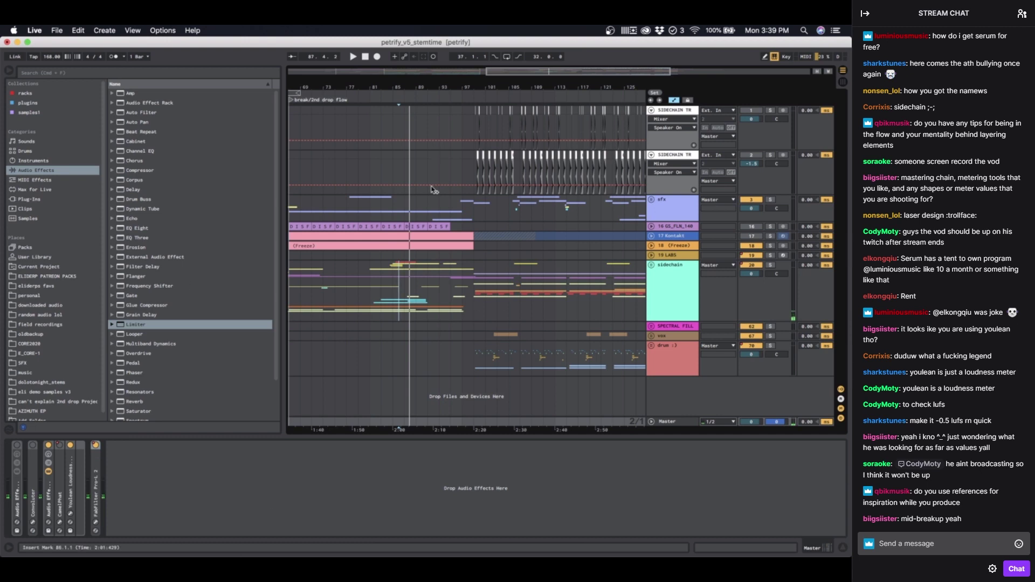
{"action": "left_click", "coordinate": [474, 293]}
{"action": "left_click", "coordinate": [667, 423]}
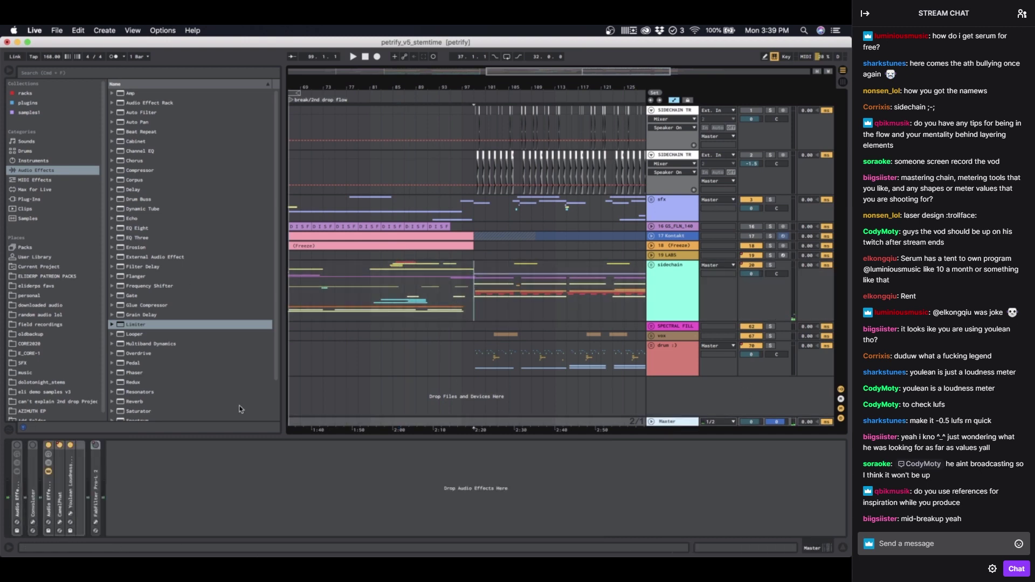
{"action": "scroll", "coordinate": [386, 312], "scroll_direction": "down", "scroll_amount": 2}
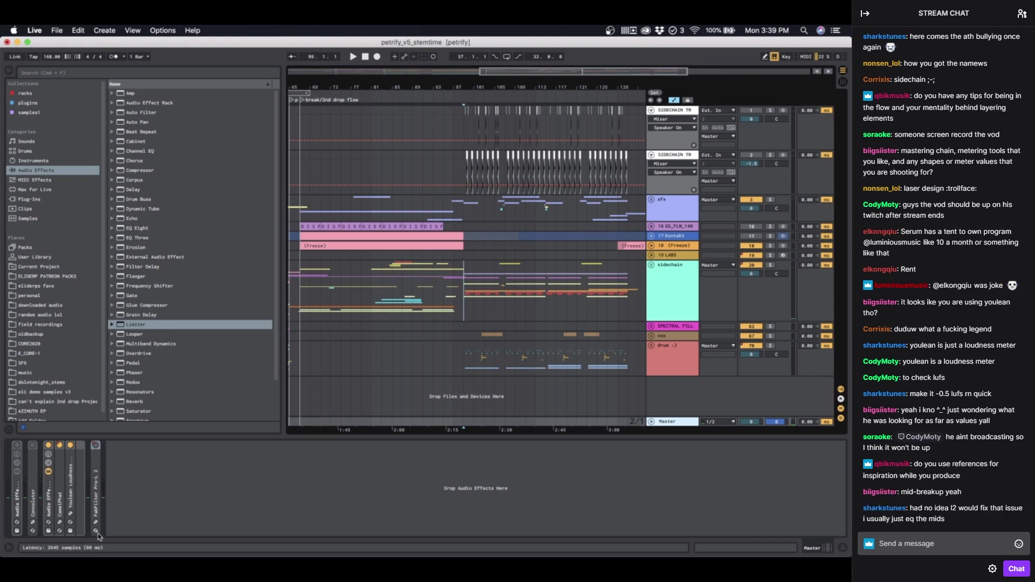
Step: Move the insert marker back to bar 81 in the break and check the Master track's devices at that point
{"action": "left_click", "coordinate": [392, 293]}
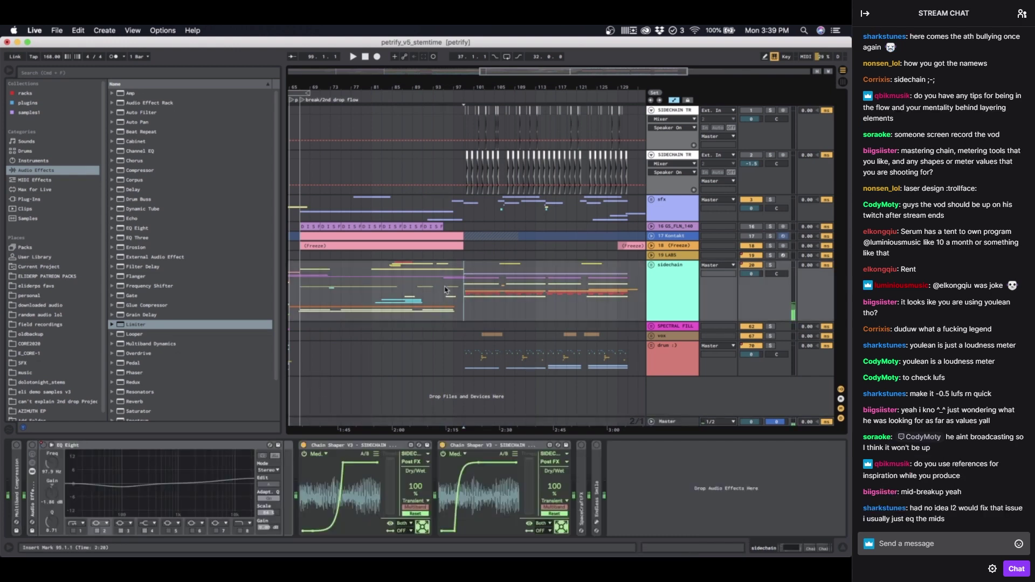
{"action": "scroll", "coordinate": [392, 294], "scroll_direction": "down", "scroll_amount": 2}
{"action": "left_click", "coordinate": [377, 165]}
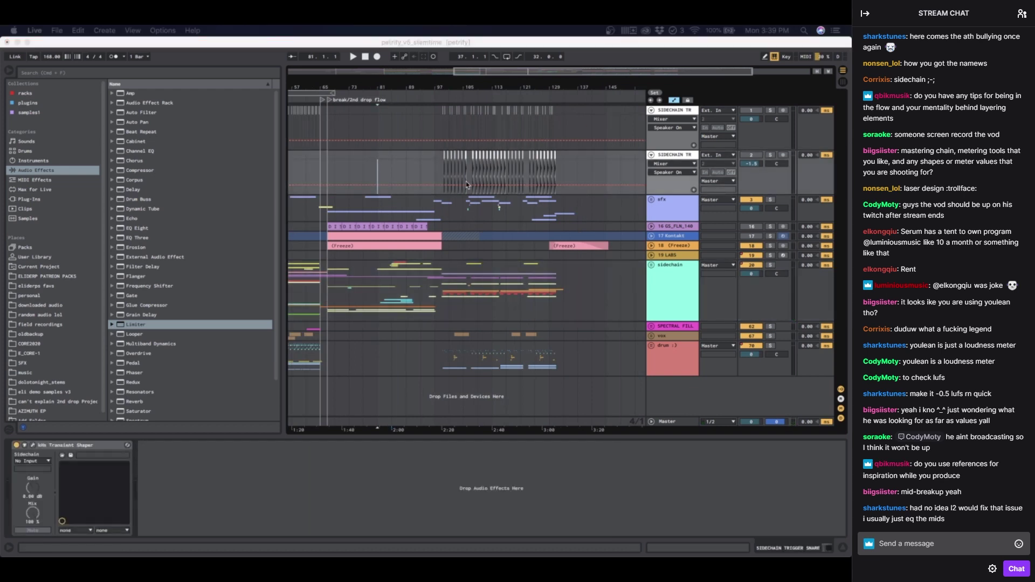
{"action": "left_click", "coordinate": [427, 273]}
{"action": "scroll", "coordinate": [389, 309], "scroll_direction": "up", "scroll_amount": 5}
{"action": "left_click", "coordinate": [669, 421]}
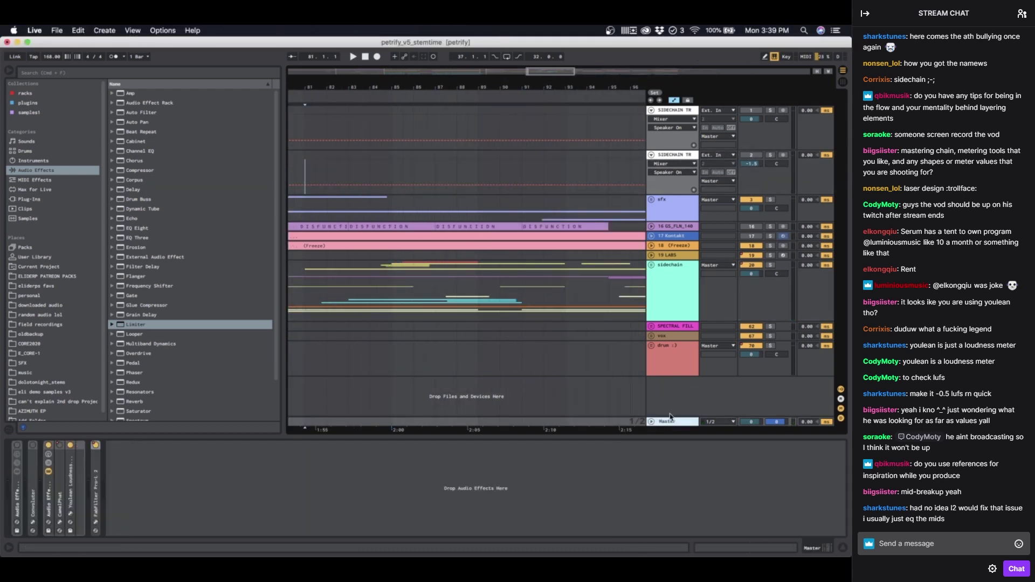
{"action": "left_click_drag", "start_coordinate": [404, 329], "coordinate": [378, 328]}
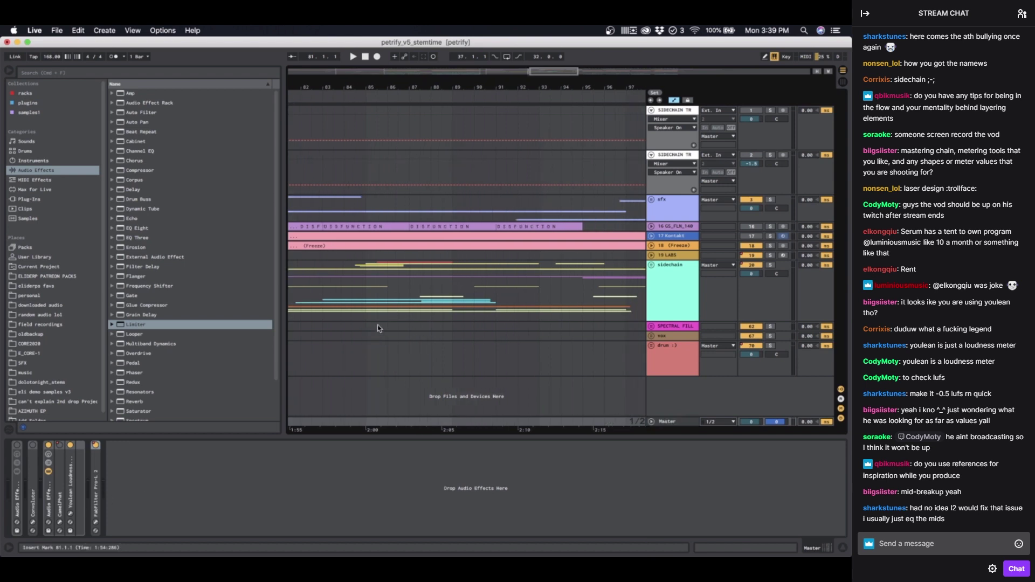
Step: Check the Master track's devices at bar 86, then place the insert marker on the sidechain group at bar 85
{"action": "left_click", "coordinate": [375, 282]}
{"action": "left_click", "coordinate": [390, 280]}
{"action": "left_click", "coordinate": [662, 418]}
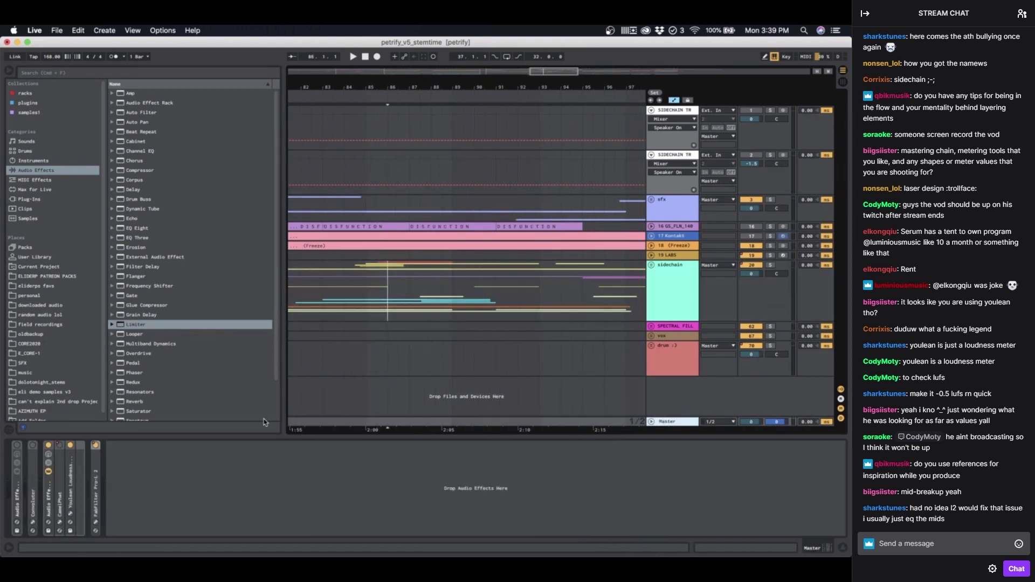
{"action": "scroll", "coordinate": [397, 292], "scroll_direction": "down", "scroll_amount": 3}
{"action": "left_click", "coordinate": [385, 284]}
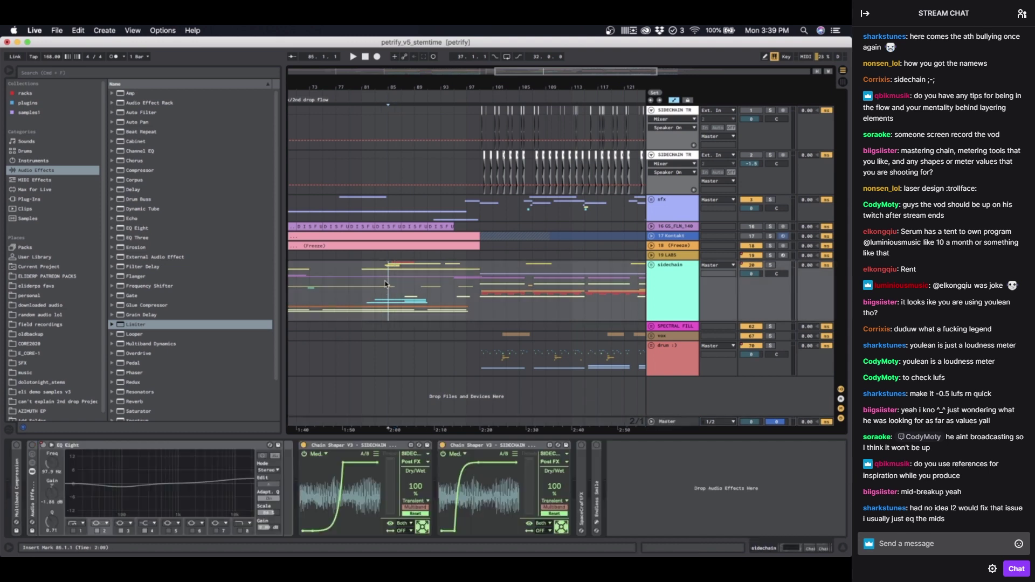
Step: Move the insert marker to bar 86 in the break
{"action": "scroll", "coordinate": [386, 284], "scroll_direction": "up", "scroll_amount": 2}
{"action": "left_click", "coordinate": [393, 279]}
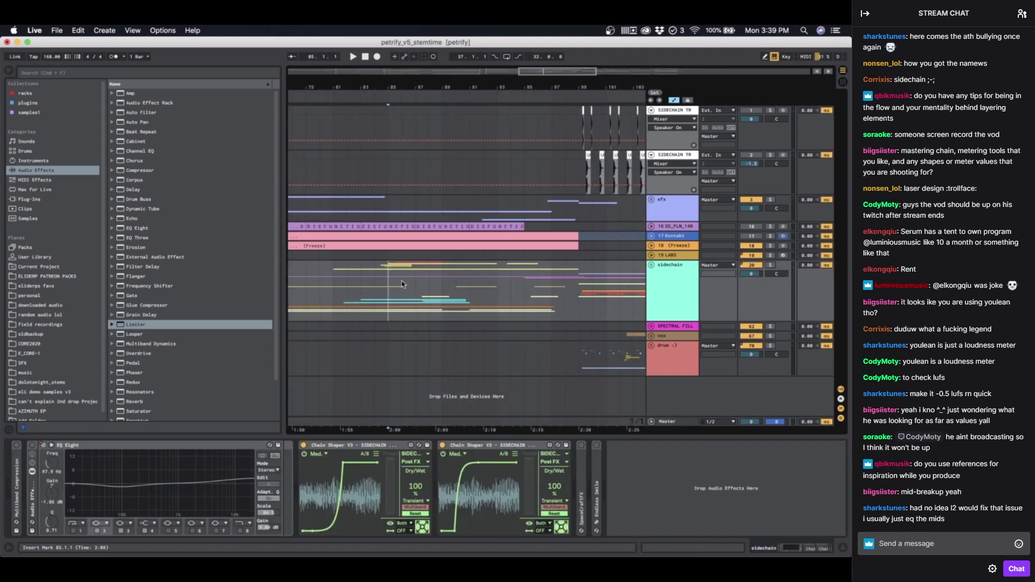
{"action": "scroll", "coordinate": [393, 277], "scroll_direction": "down", "scroll_amount": 4}
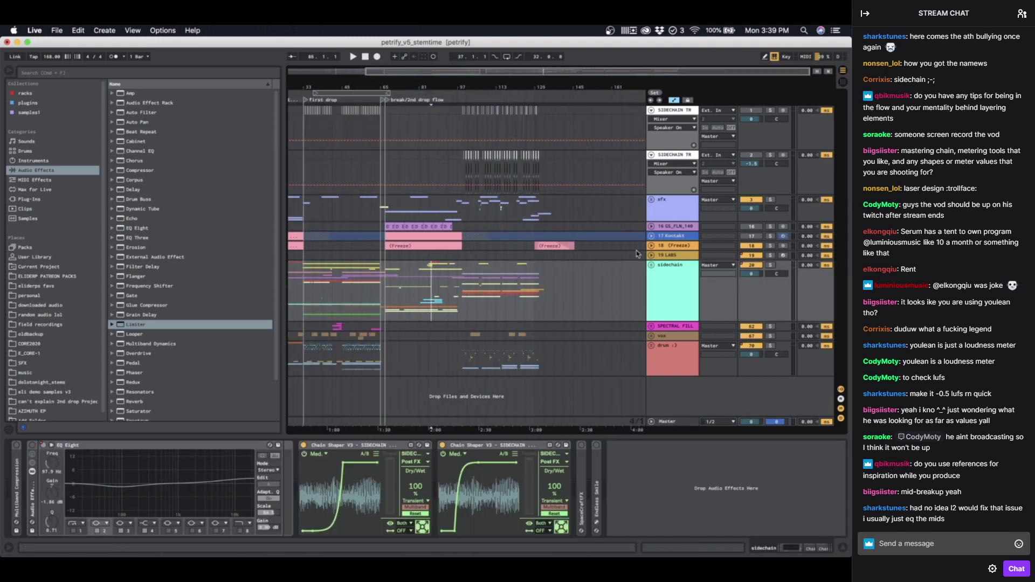
{"action": "left_click", "coordinate": [519, 56]}
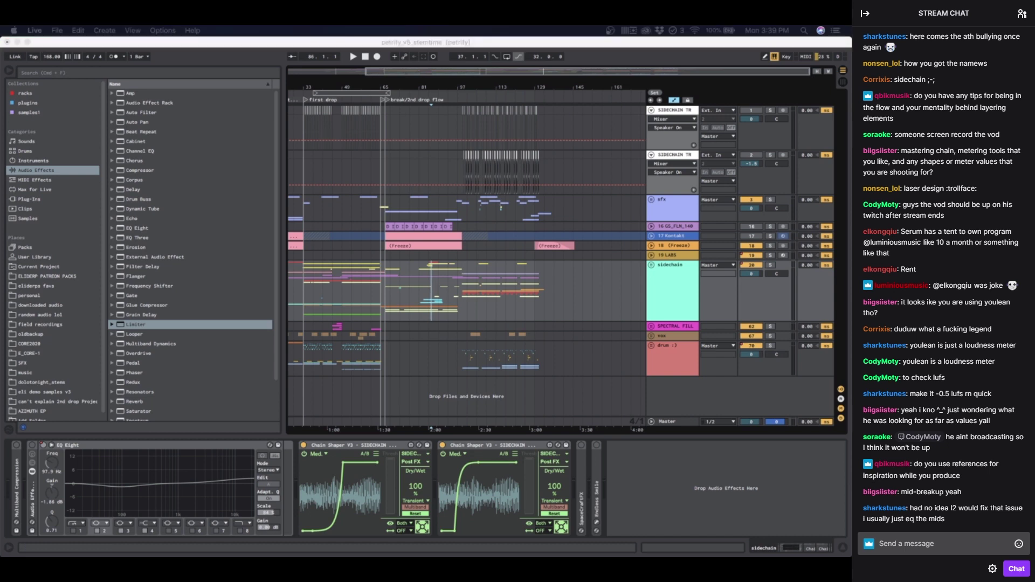
{"action": "left_click", "coordinate": [420, 217]}
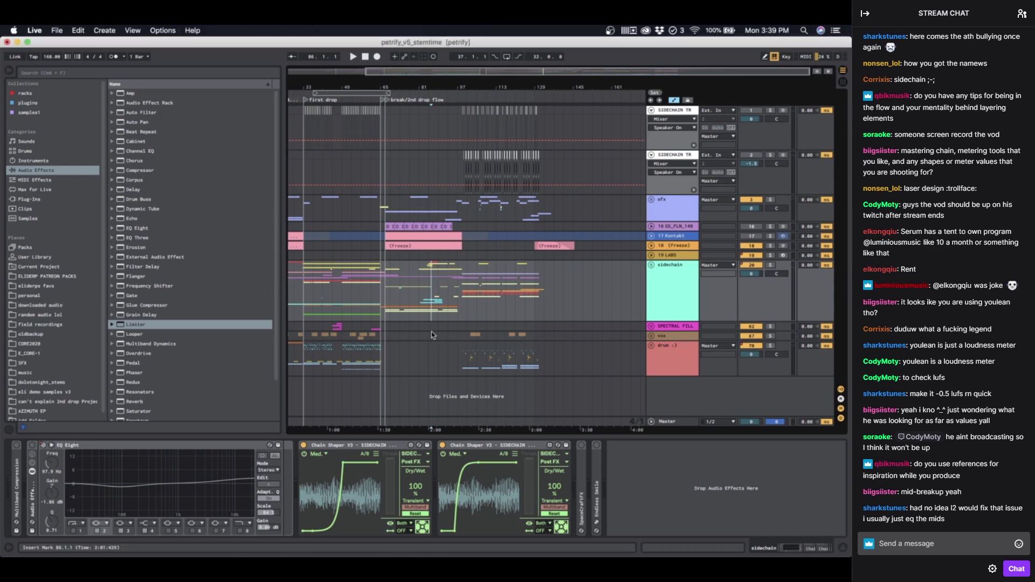
Step: Place the insert marker on the sidechain group at the second drop, bar 99, and show the laser and bass tracks inside it
{"action": "scroll", "coordinate": [432, 332], "scroll_direction": "up", "scroll_amount": 5}
{"action": "scroll", "coordinate": [446, 290], "scroll_direction": "right", "scroll_amount": 4}
{"action": "left_click", "coordinate": [439, 285]}
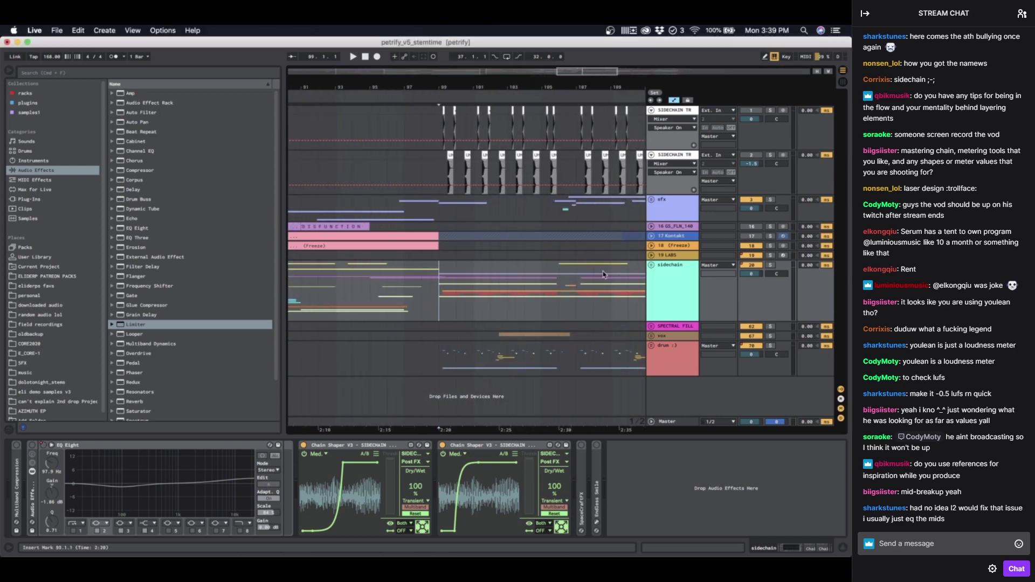
{"action": "scroll", "coordinate": [651, 270], "scroll_direction": "down", "scroll_amount": 5}
{"action": "scroll", "coordinate": [651, 269], "scroll_direction": "down", "scroll_amount": 10}
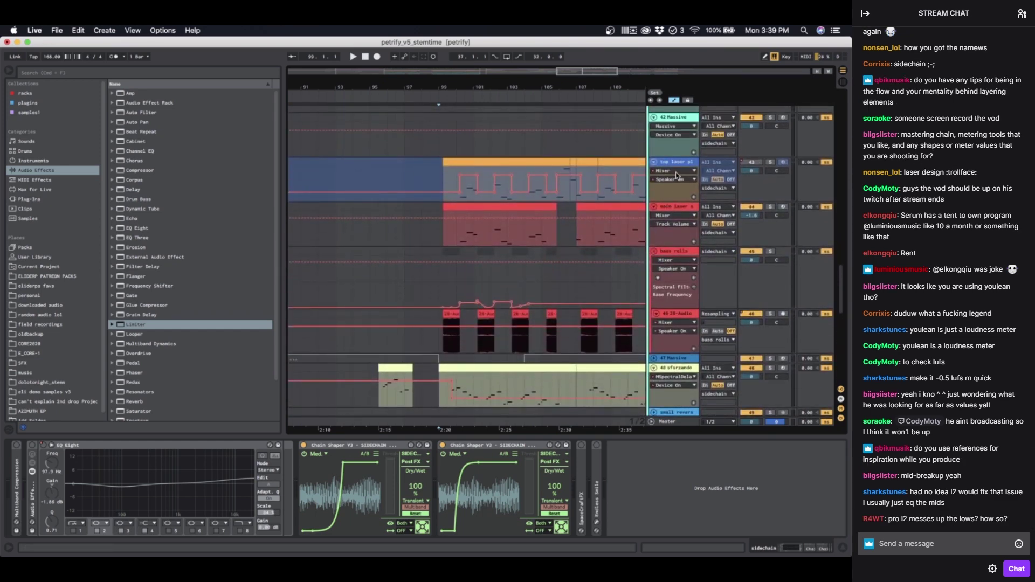
Step: Select the top laser pluck track and its clip at bar 99, and look through the track's device chain
{"action": "left_click", "coordinate": [538, 163]}
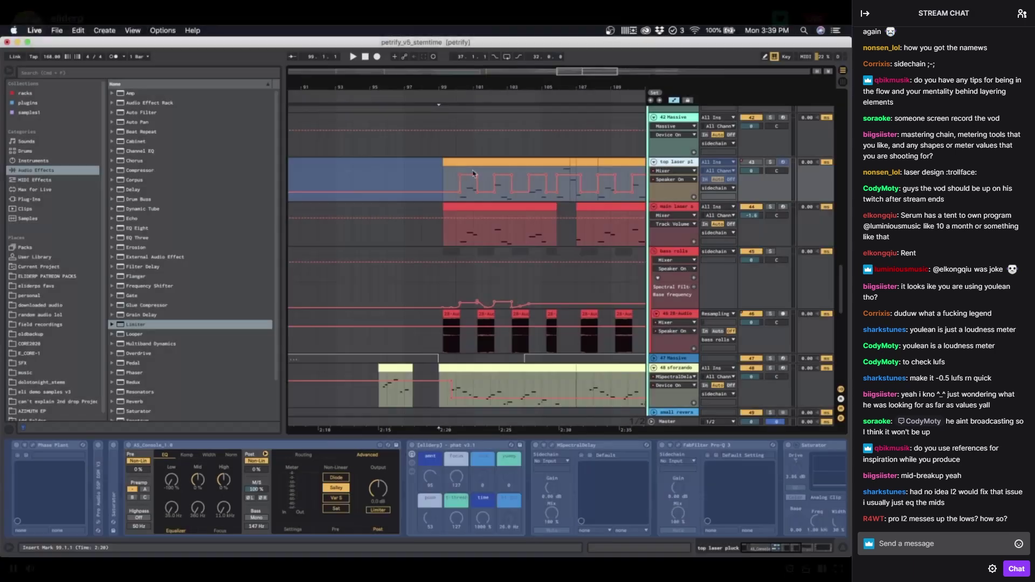
{"action": "left_click", "coordinate": [469, 164]}
{"action": "scroll", "coordinate": [470, 191], "scroll_direction": "up", "scroll_amount": 4}
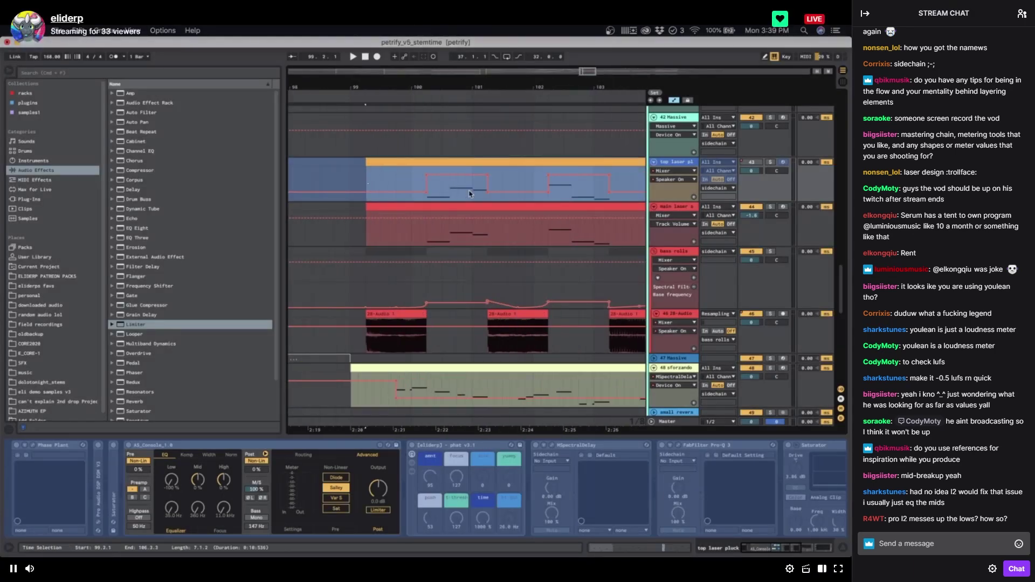
{"action": "scroll", "coordinate": [513, 493], "scroll_direction": "right", "scroll_amount": 5}
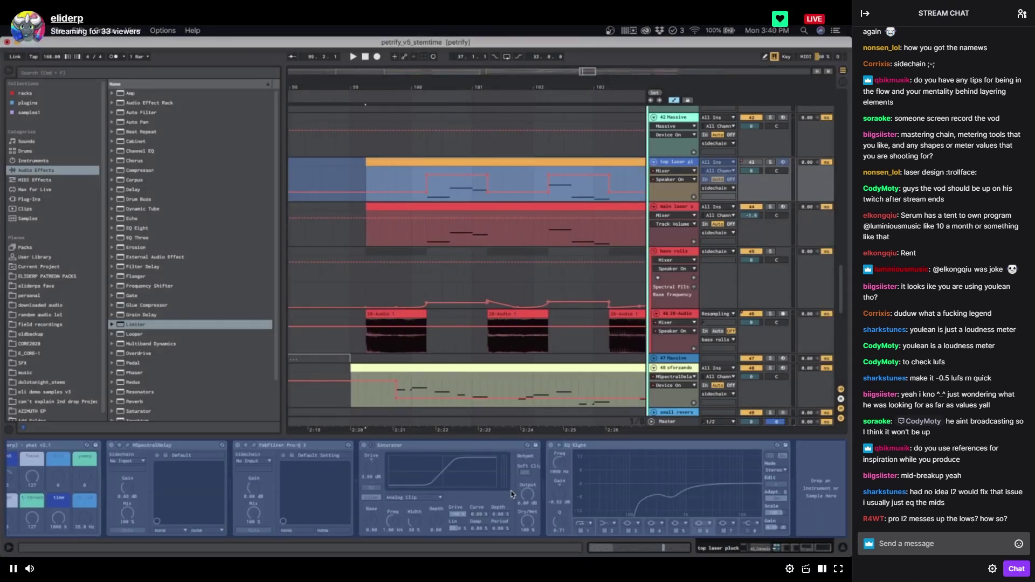
{"action": "scroll", "coordinate": [512, 493], "scroll_direction": "left", "scroll_amount": 5}
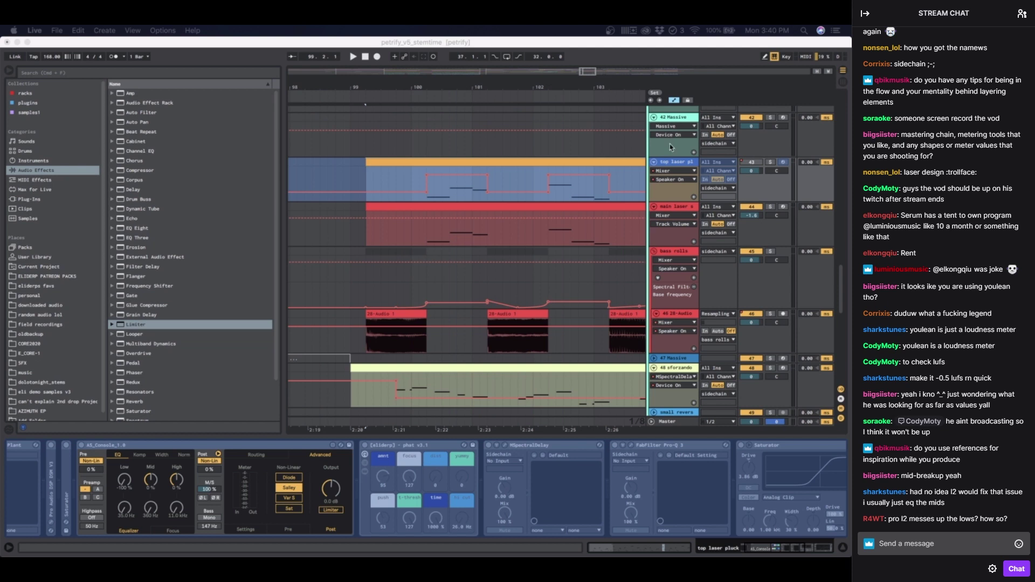
Step: Solo the top laser pluck track and play it from bar 100 while looking over its devices
{"action": "left_click", "coordinate": [673, 165]}
{"action": "left_click", "coordinate": [558, 160]}
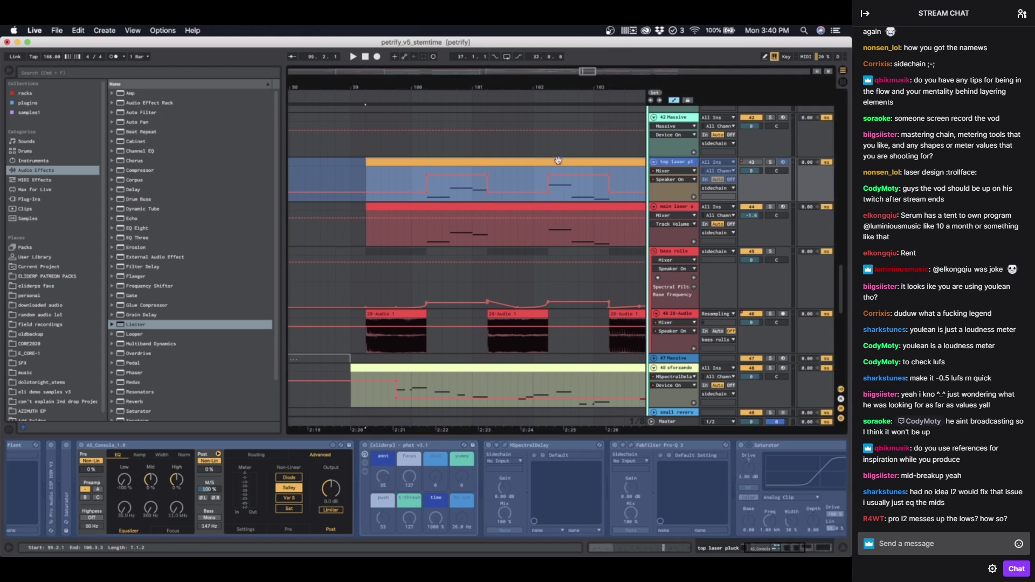
{"action": "left_click", "coordinate": [769, 162]}
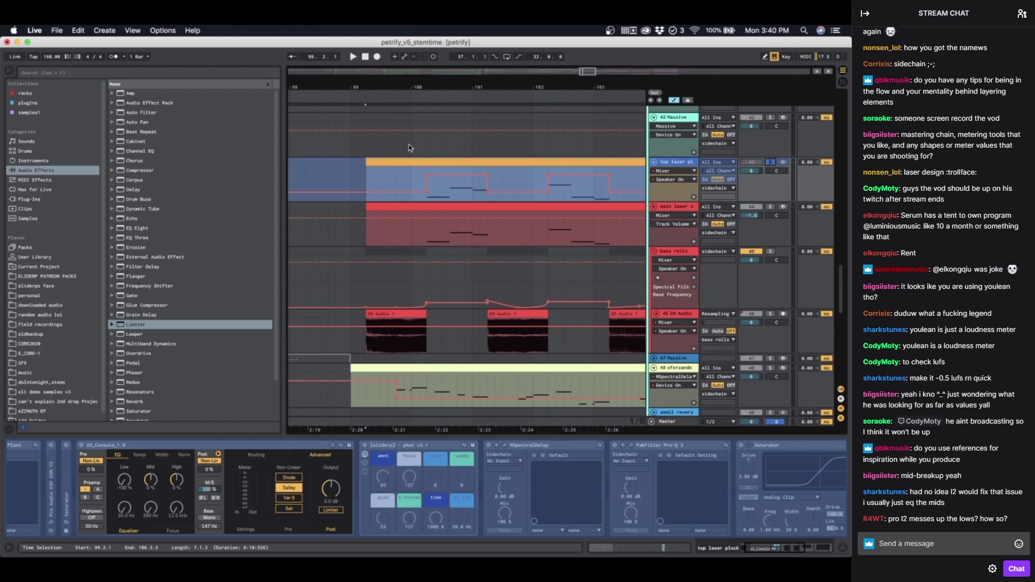
{"action": "left_click", "coordinate": [411, 175]}
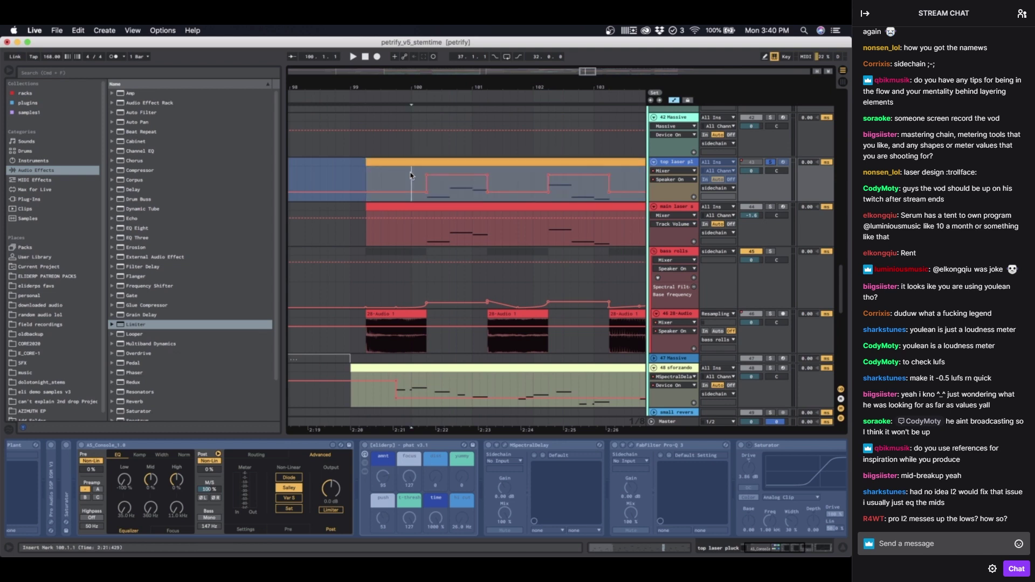
{"action": "scroll", "coordinate": [411, 174], "scroll_direction": "down", "scroll_amount": 3}
{"action": "left_click", "coordinate": [416, 174]}
{"action": "key", "text": "space"}
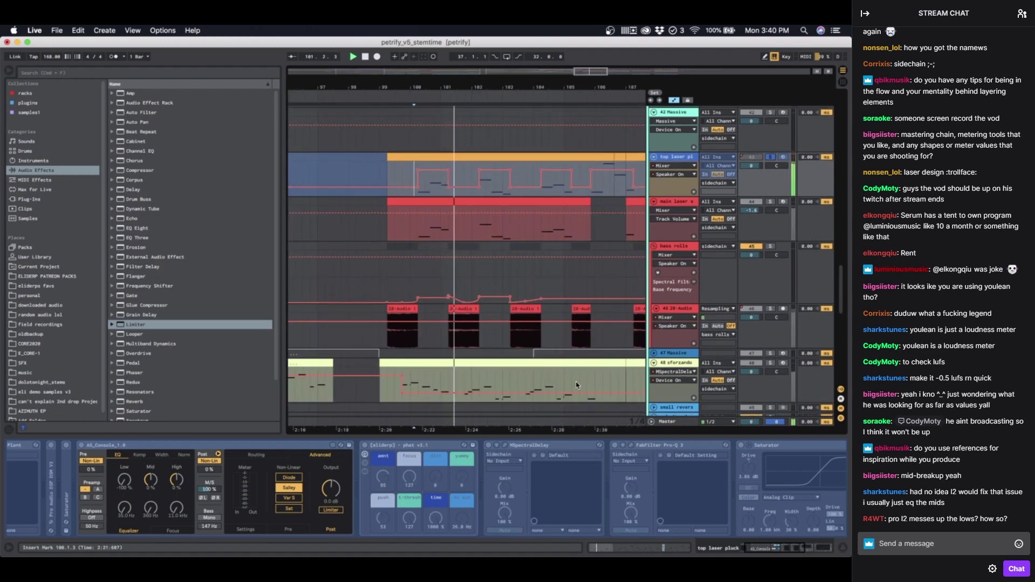
{"action": "scroll", "coordinate": [580, 450], "scroll_direction": "down", "scroll_amount": 5}
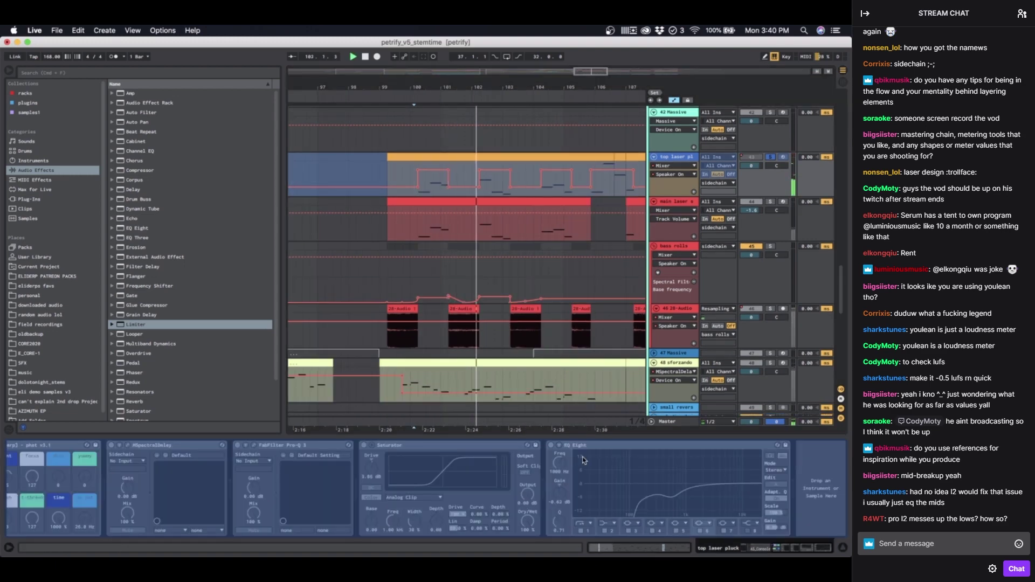
{"action": "scroll", "coordinate": [582, 460], "scroll_direction": "up", "scroll_amount": 5}
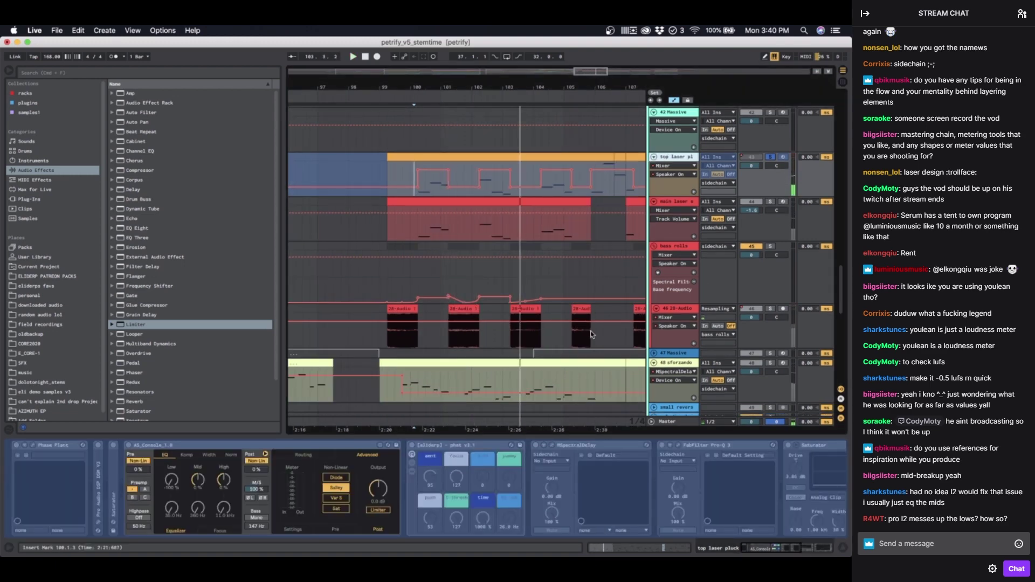
Step: Unfreeze the top laser pluck track and try out the focus macro of its phat v3.1 rack during playback
{"action": "right_click", "coordinate": [680, 160]}
{"action": "left_click", "coordinate": [693, 230]}
{"action": "key", "text": "space"}
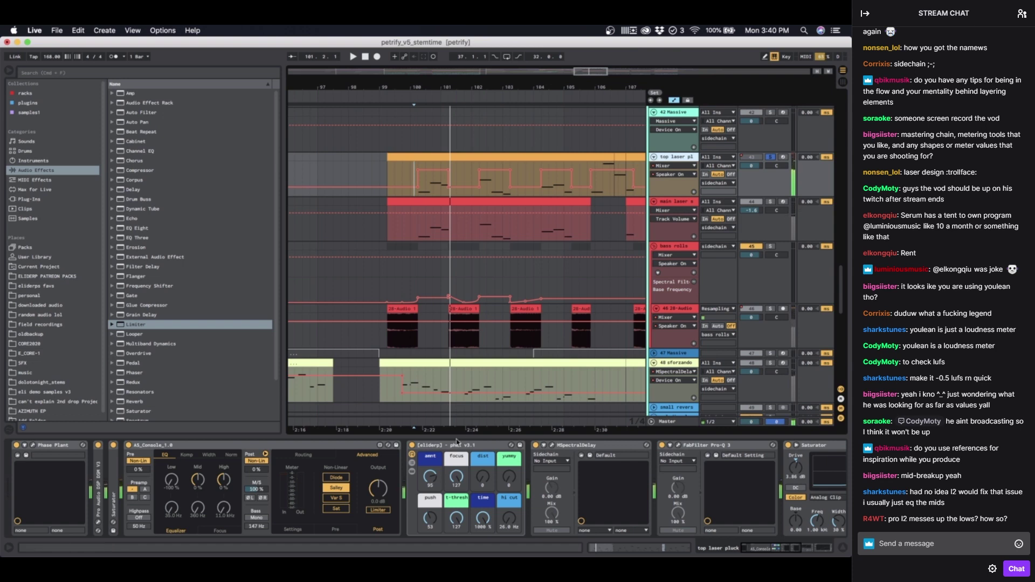
{"action": "left_click", "coordinate": [457, 476]}
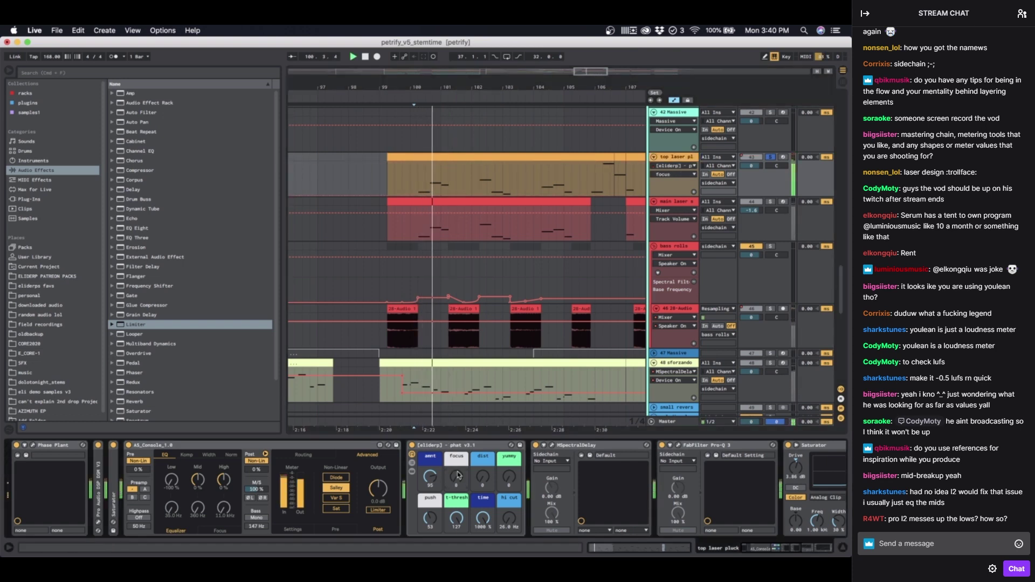
{"action": "left_click_drag", "start_coordinate": [457, 476], "coordinate": [457, 410]}
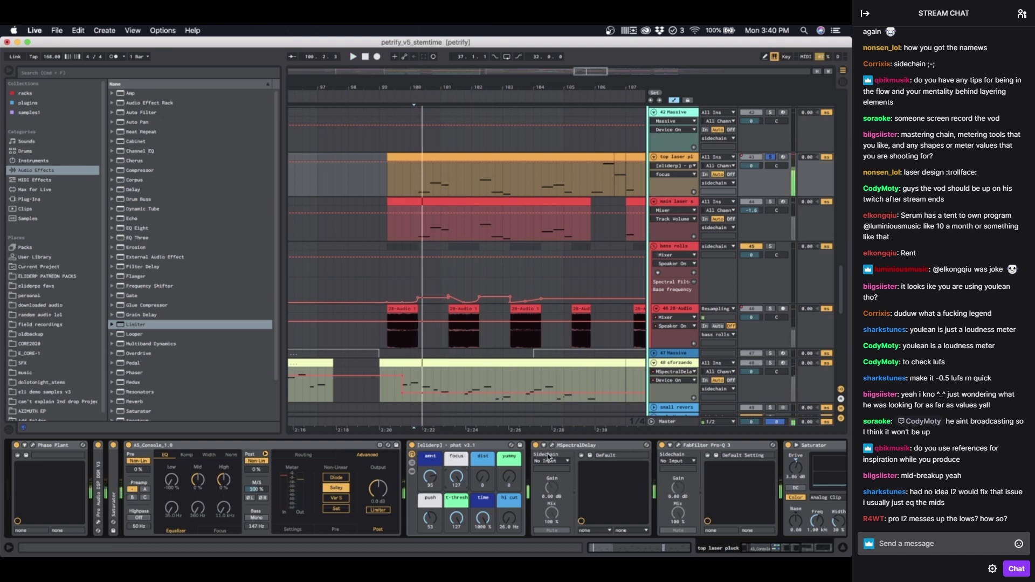
Step: Open MSpectralDelay on the top laser pluck, compare playback with it off and on, and examine its delay and feedback curves
{"action": "left_click", "coordinate": [552, 446]}
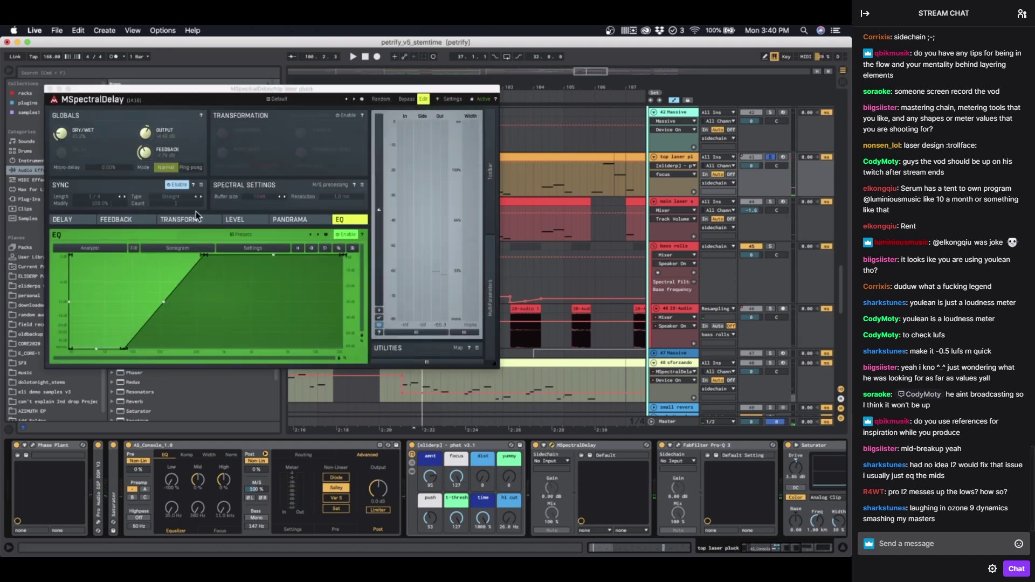
{"action": "left_click", "coordinate": [88, 222]}
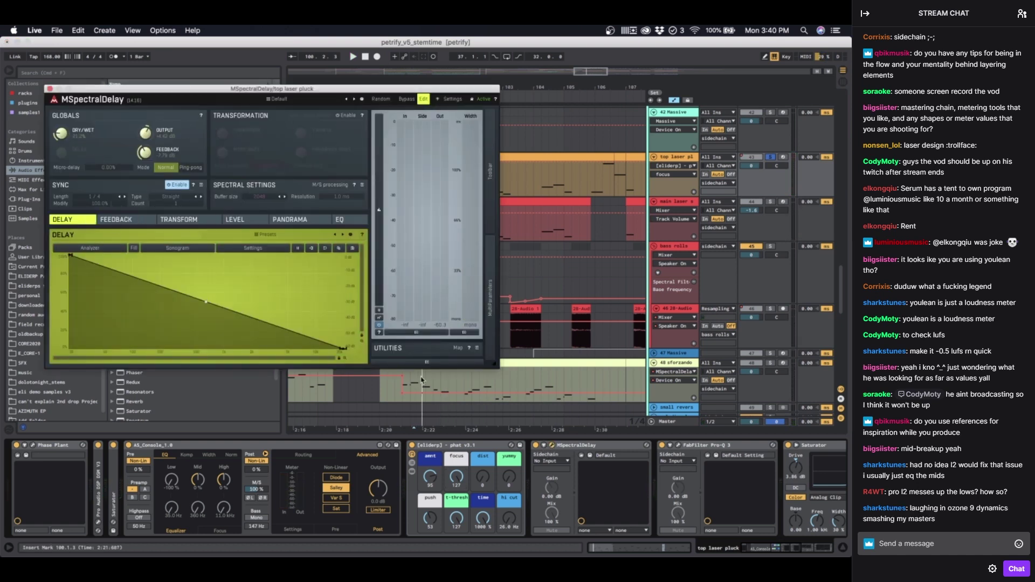
{"action": "left_click", "coordinate": [537, 447]}
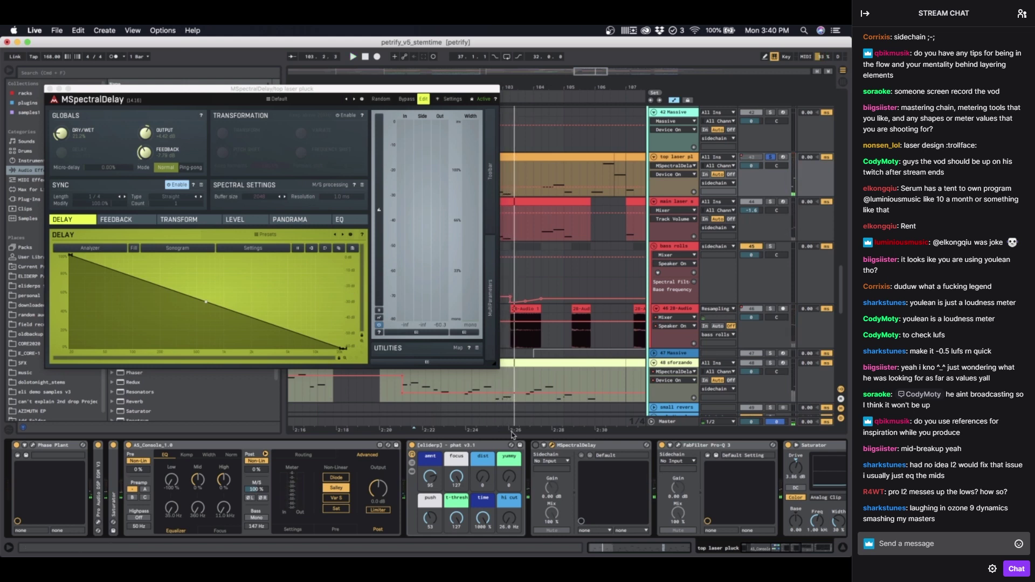
{"action": "left_click", "coordinate": [535, 446]}
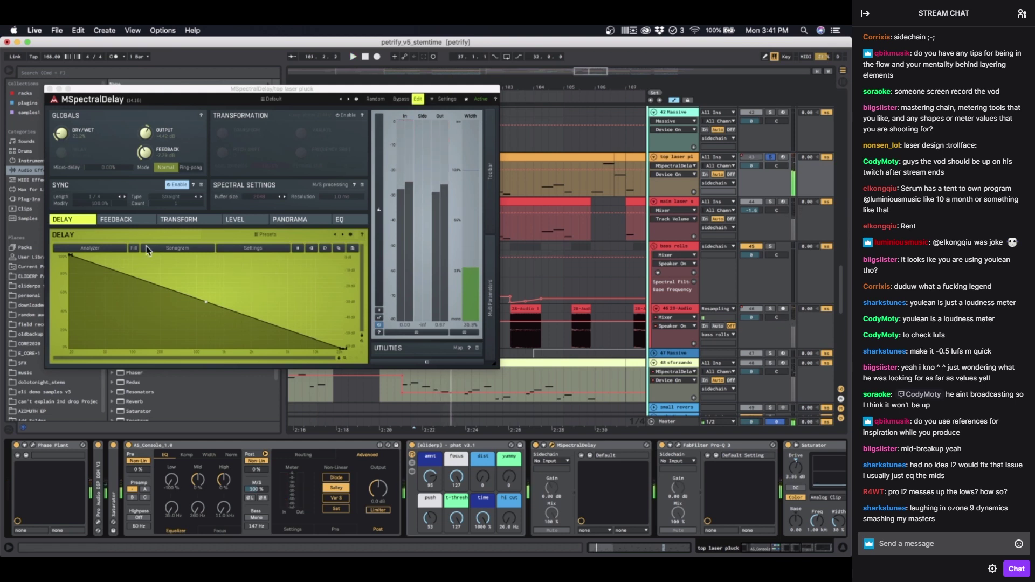
{"action": "left_click", "coordinate": [120, 222]}
{"action": "left_click", "coordinate": [79, 220]}
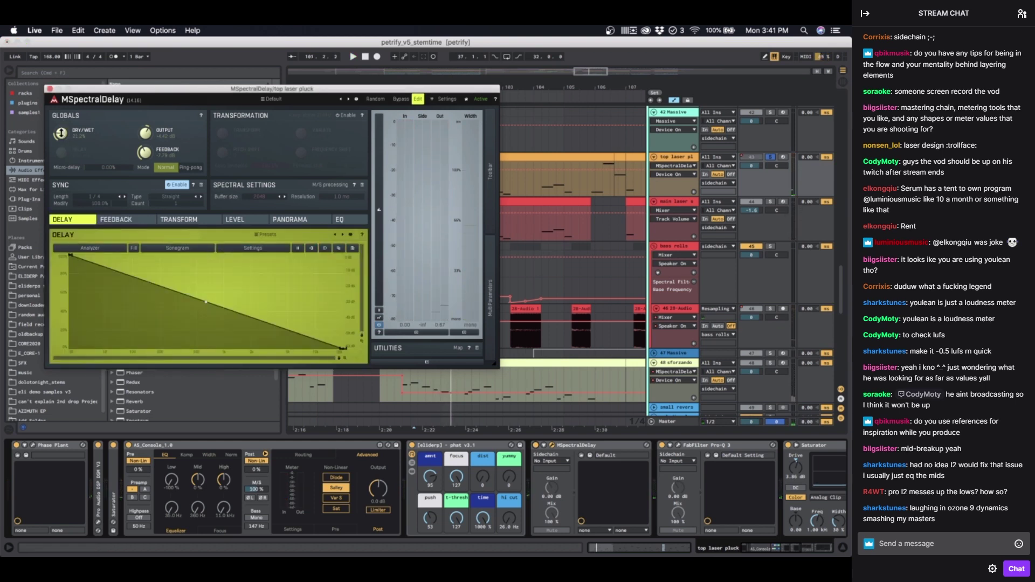
Step: Set MSpectralDelay's dry/wet to 100% and play the top laser pluck to hear only the delayed signal
{"action": "left_click_drag", "start_coordinate": [60, 133], "coordinate": [61, 97]}
{"action": "key", "text": "space"}
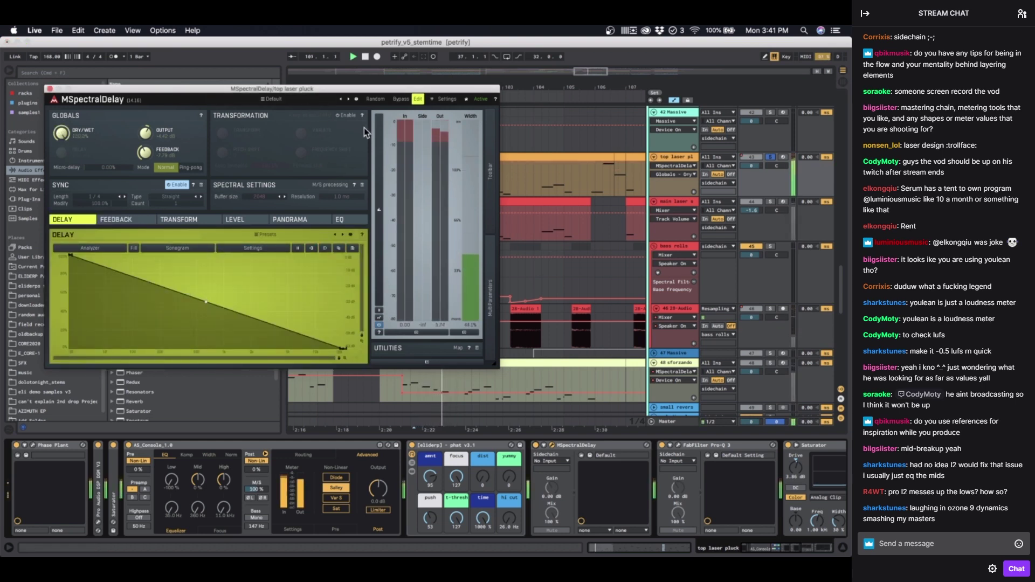
{"action": "key", "text": "space"}
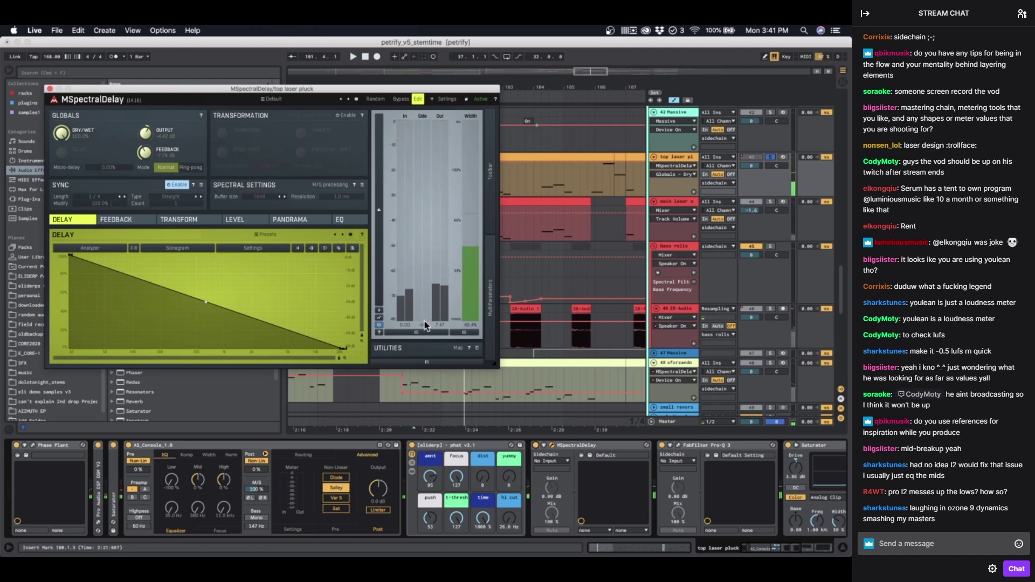
Step: Undo the MSpectralDelay dry/wet change and the earlier edits until the top laser pluck track is frozen again
{"action": "key", "text": "super+z"}
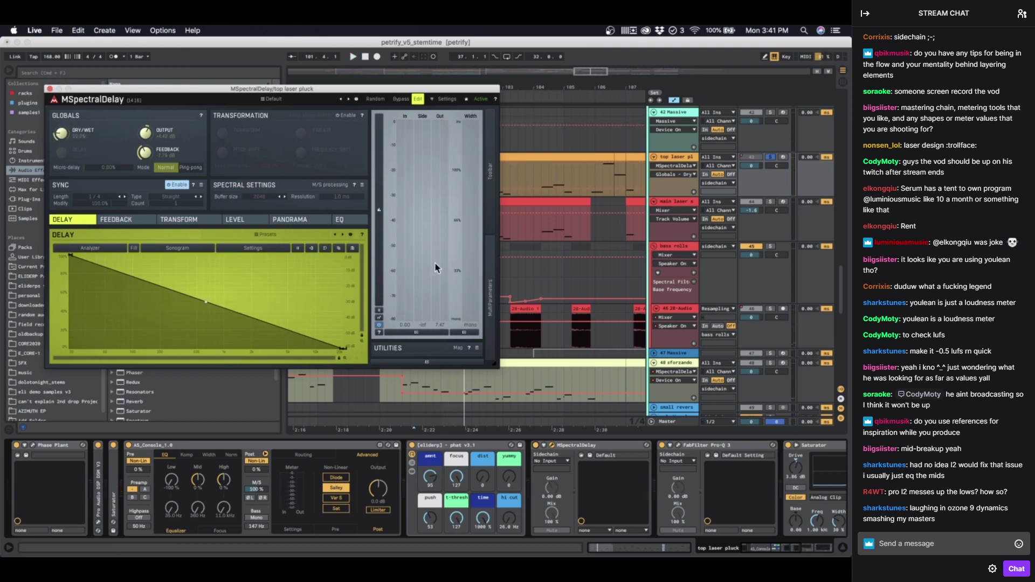
{"action": "key", "text": "super+z"}
{"action": "mouse_move", "coordinate": [619, 209]}
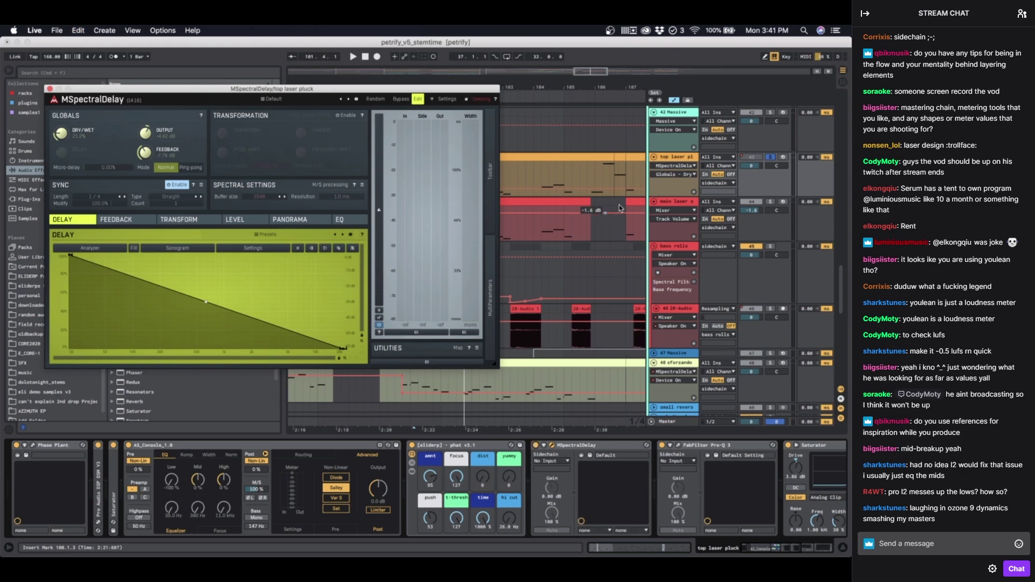
{"action": "key", "text": "super+z"}
{"action": "key", "text": "super+z"}
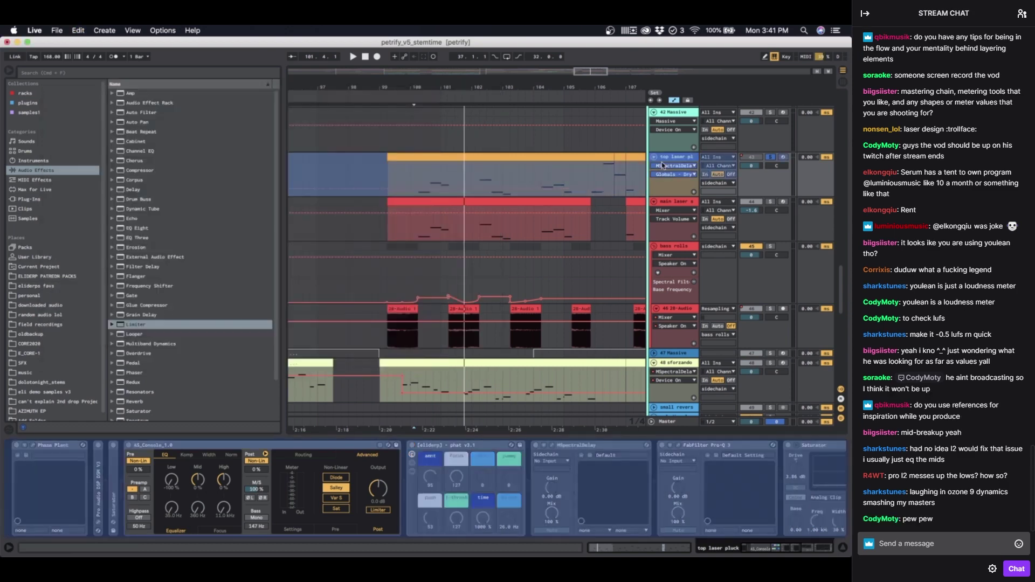
Step: Place the insert marker at bar 100, then display the main laser sub's devices followed by the drum group's device chain
{"action": "left_click", "coordinate": [408, 175]}
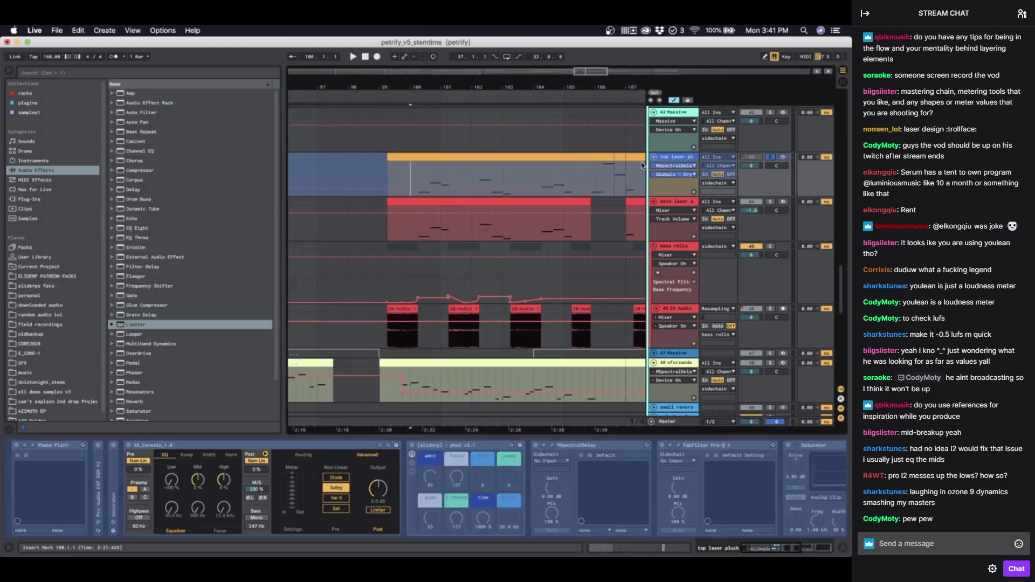
{"action": "left_click", "coordinate": [689, 162]}
{"action": "left_click", "coordinate": [682, 199]}
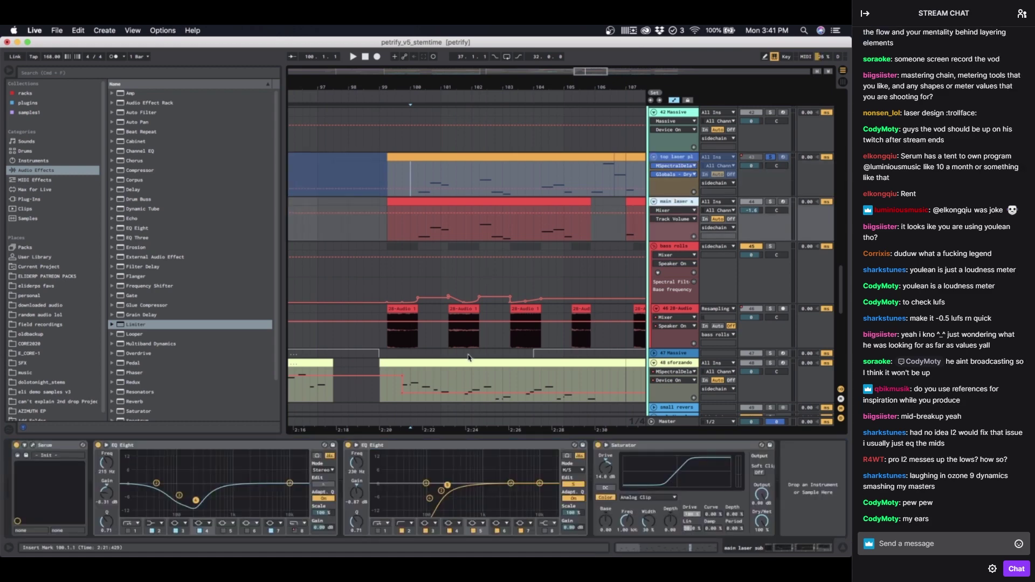
{"action": "scroll", "coordinate": [468, 354], "scroll_direction": "down", "scroll_amount": 10}
{"action": "left_click", "coordinate": [468, 360]}
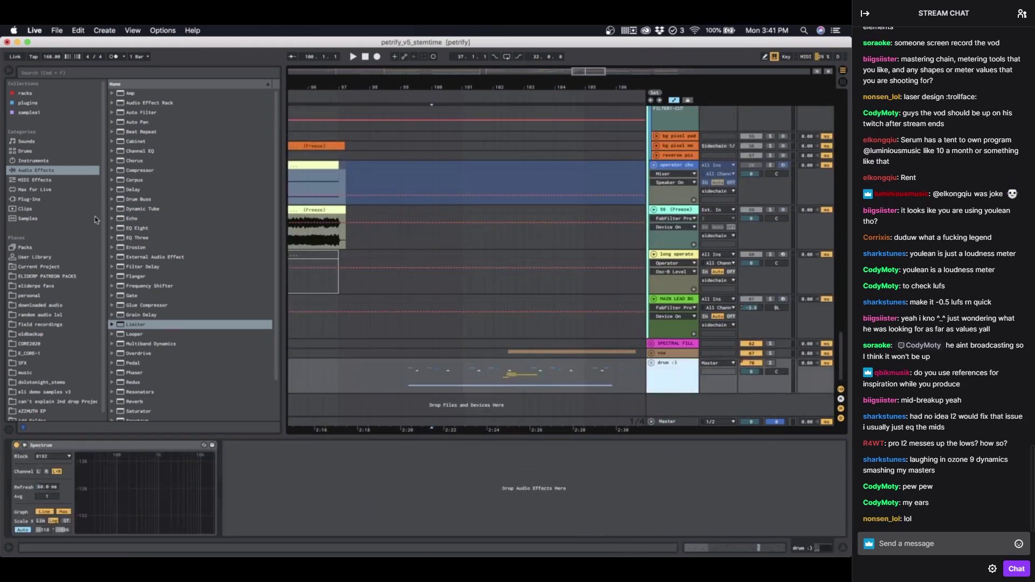
Step: Add MSpectralDelay from the racks collection to the drum group and place the insert marker at 99.2.1
{"action": "left_click", "coordinate": [27, 94]}
{"action": "left_click", "coordinate": [65, 73]}
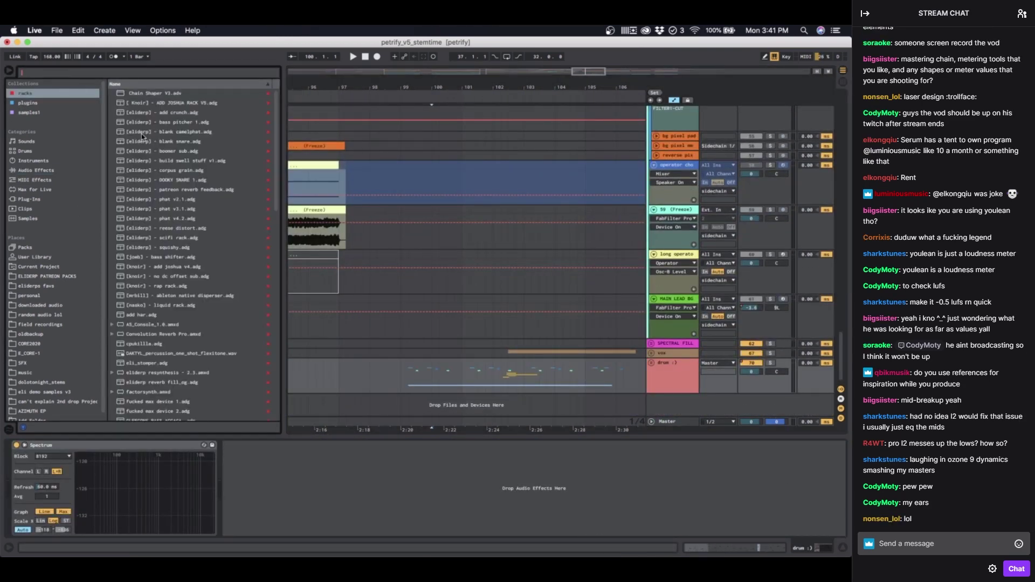
{"action": "scroll", "coordinate": [126, 273], "scroll_direction": "down", "scroll_amount": 9}
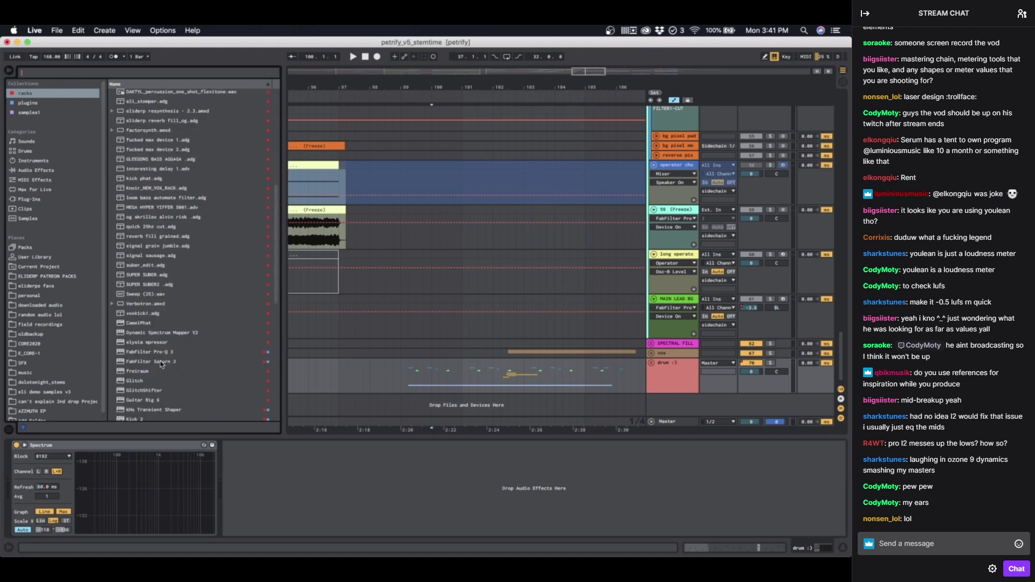
{"action": "scroll", "coordinate": [161, 364], "scroll_direction": "down", "scroll_amount": 5}
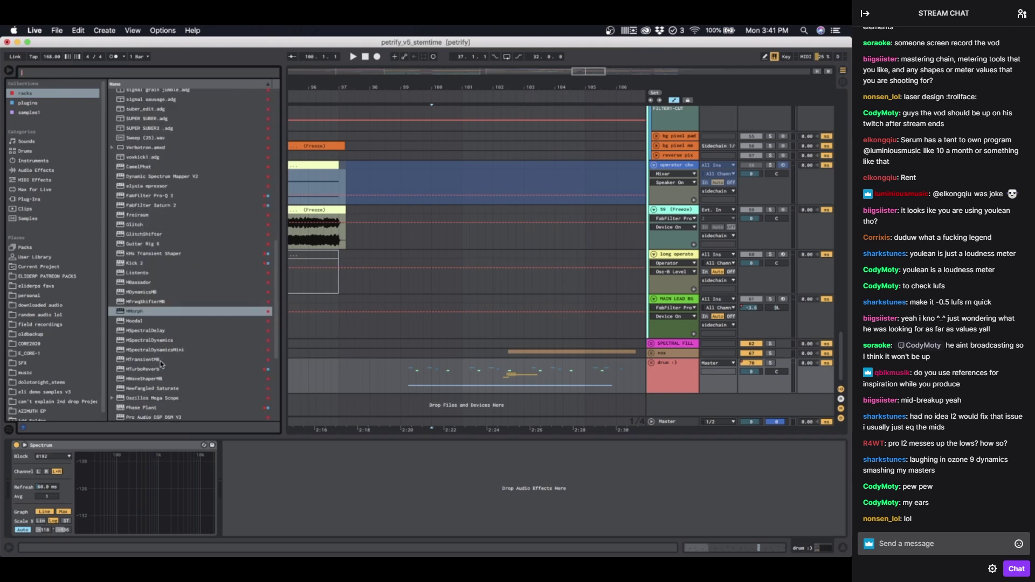
{"action": "left_click", "coordinate": [141, 333]}
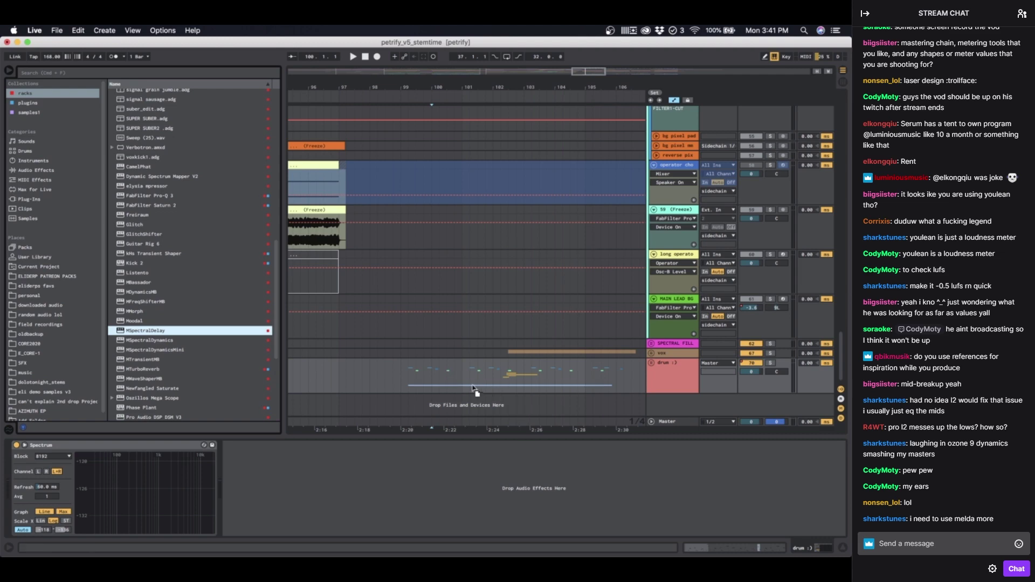
{"action": "left_click_drag", "start_coordinate": [405, 377], "coordinate": [409, 378]}
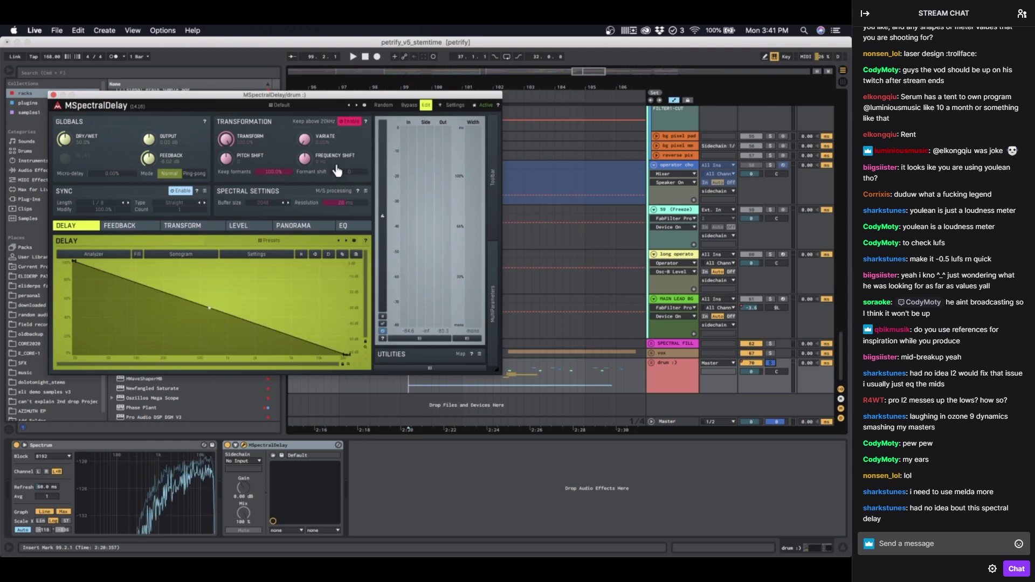
Step: Disable MSpectralDelay's transformation, set dry/wet to 100% with silent feedback, and play the drums while trying the buffer size
{"action": "left_click", "coordinate": [345, 122]}
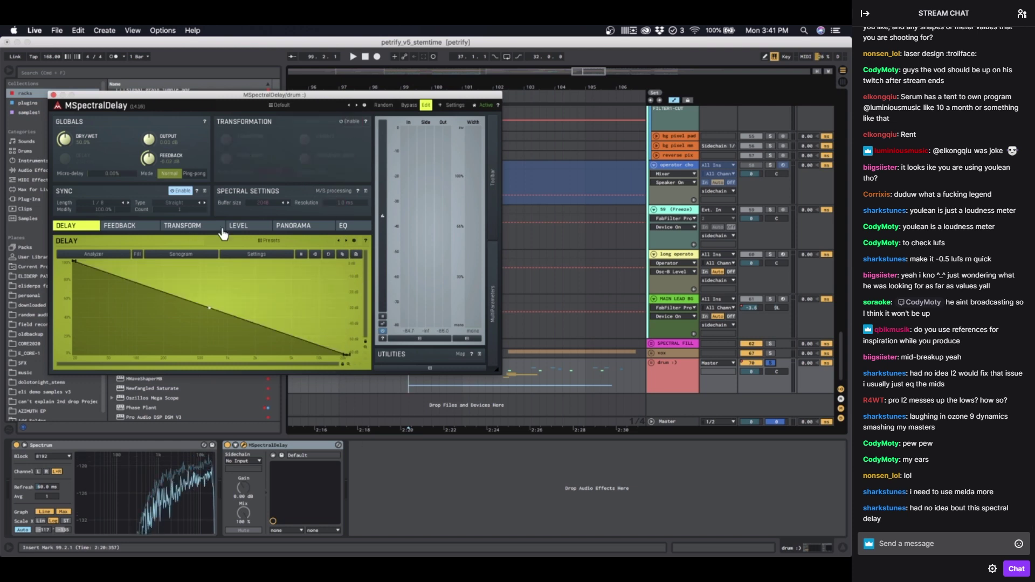
{"action": "key", "text": "space"}
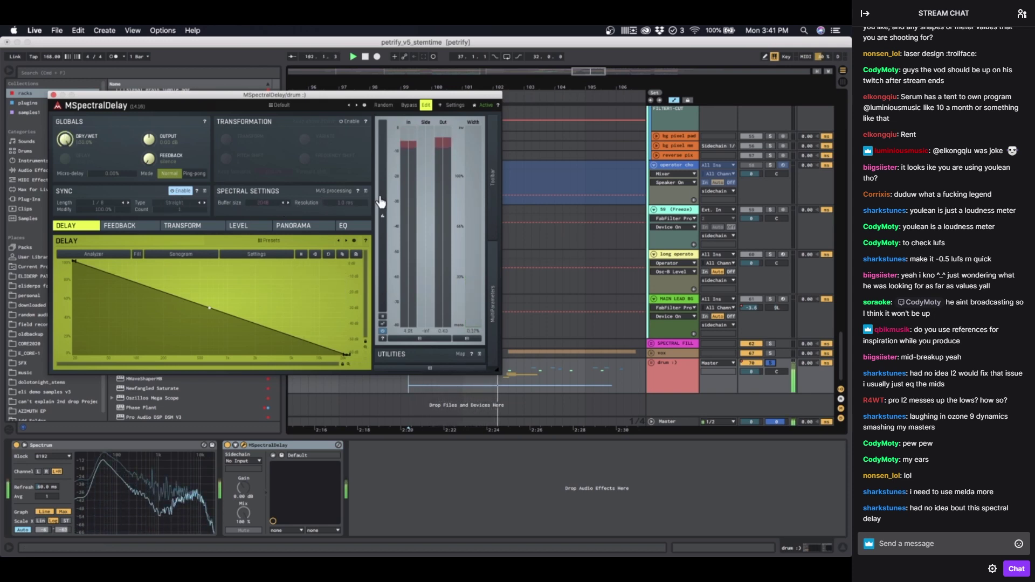
{"action": "left_click", "coordinate": [282, 203]}
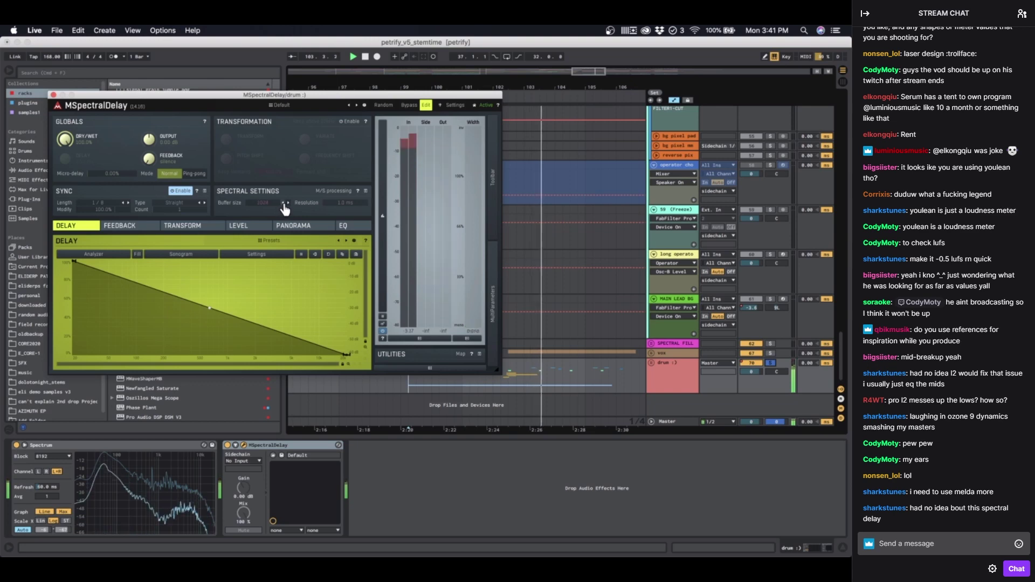
{"action": "left_click", "coordinate": [283, 203]}
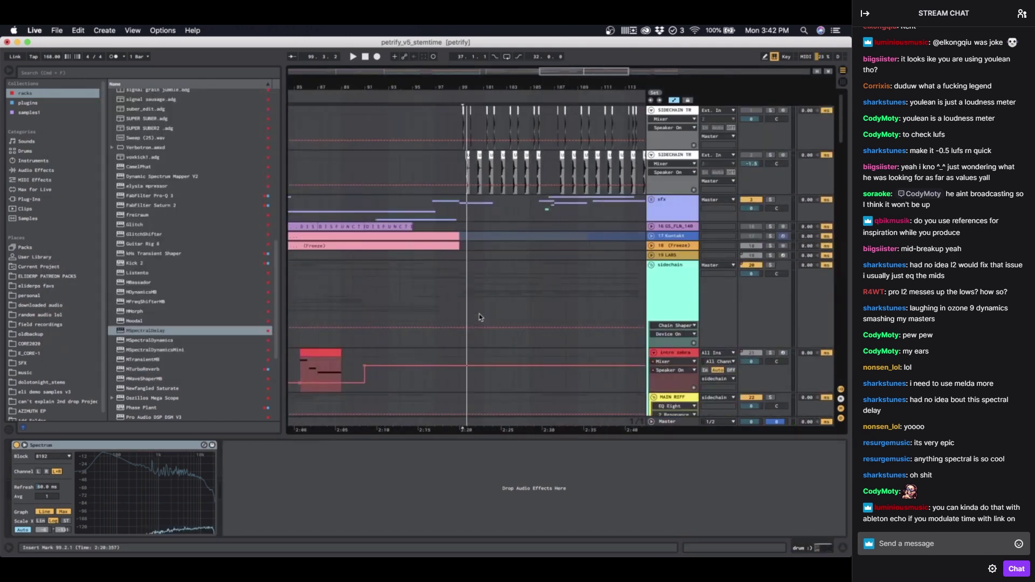
Step: Collapse the sidechain group and survey the arrangement from the song start through the second drop
{"action": "left_click", "coordinate": [650, 265]}
{"action": "scroll", "coordinate": [584, 266], "scroll_direction": "down", "scroll_amount": 6}
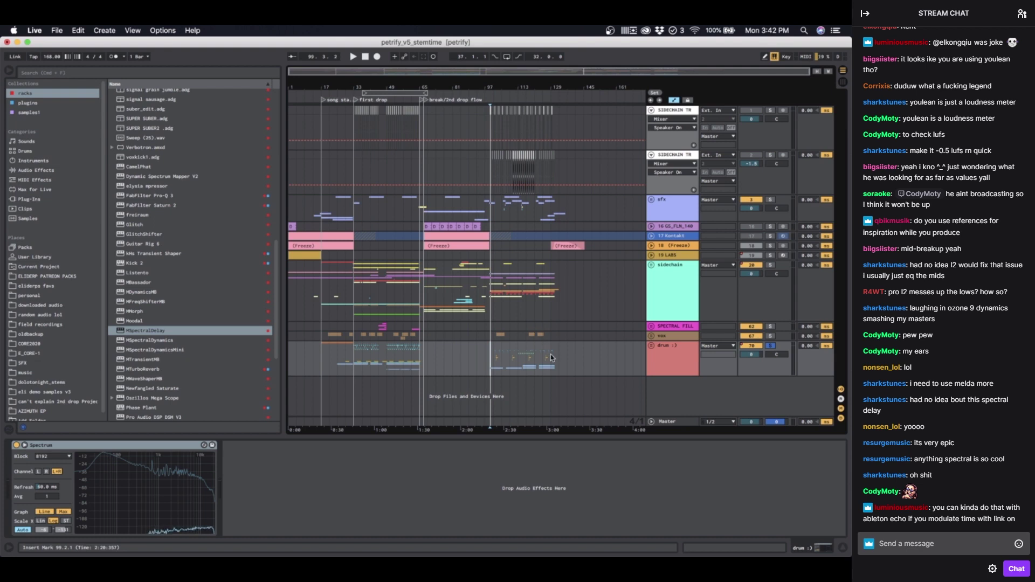
{"action": "scroll", "coordinate": [399, 311], "scroll_direction": "up", "scroll_amount": 2}
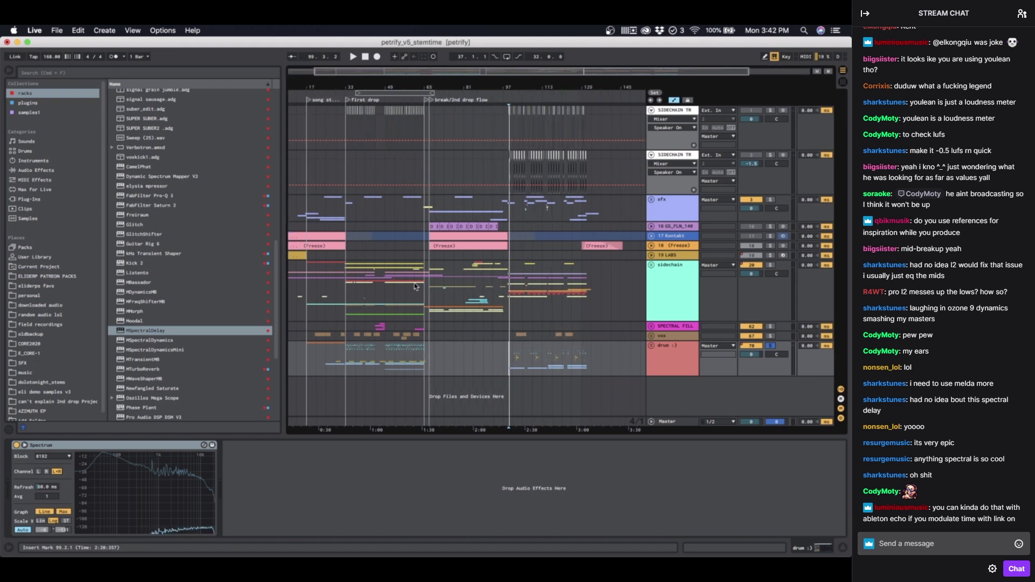
{"action": "scroll", "coordinate": [399, 311], "scroll_direction": "left", "scroll_amount": 1}
{"action": "scroll", "coordinate": [413, 271], "scroll_direction": "up", "scroll_amount": 3}
{"action": "scroll", "coordinate": [439, 252], "scroll_direction": "left", "scroll_amount": 3}
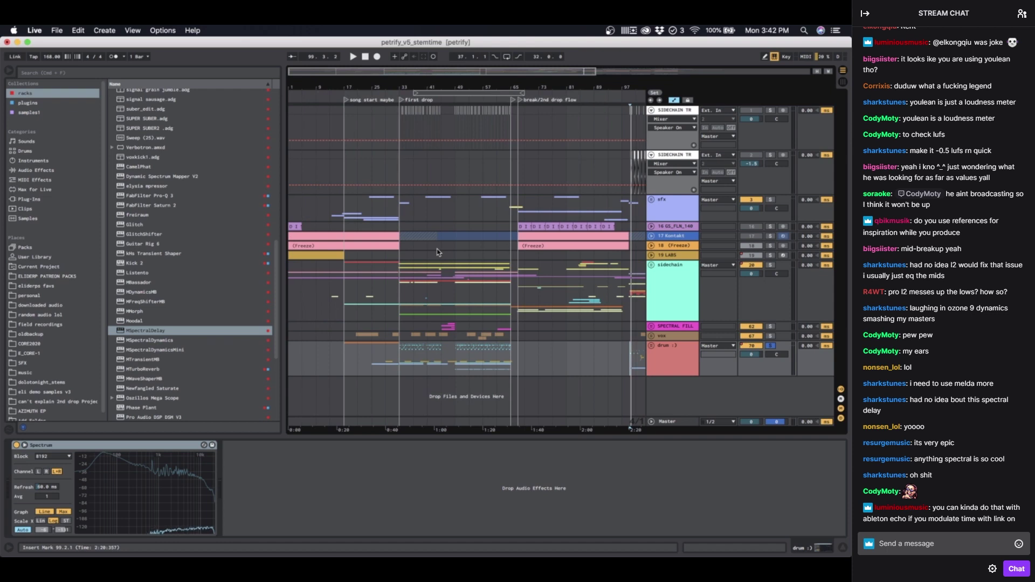
{"action": "scroll", "coordinate": [439, 253], "scroll_direction": "up", "scroll_amount": 3}
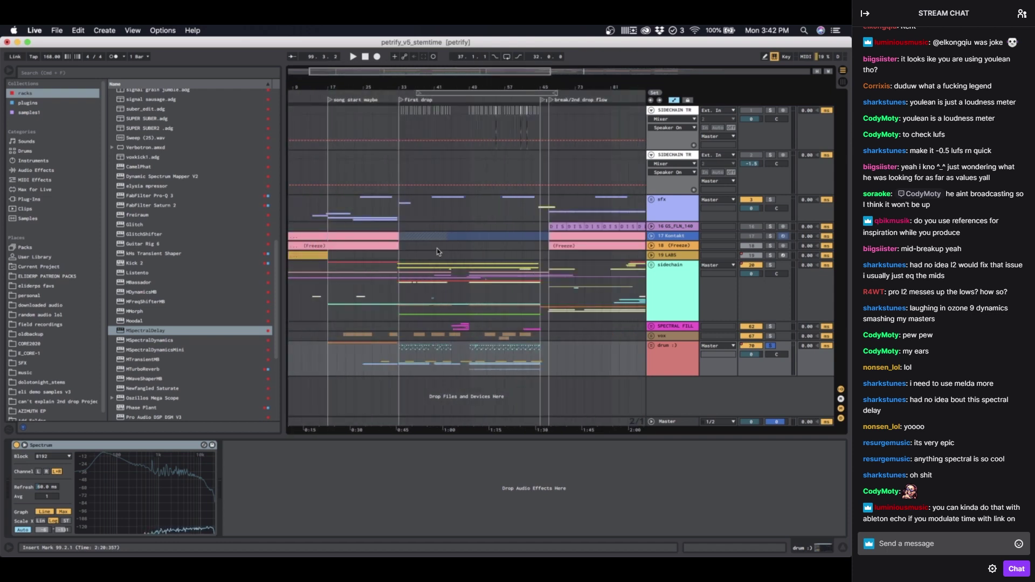
{"action": "scroll", "coordinate": [637, 241], "scroll_direction": "down", "scroll_amount": 4}
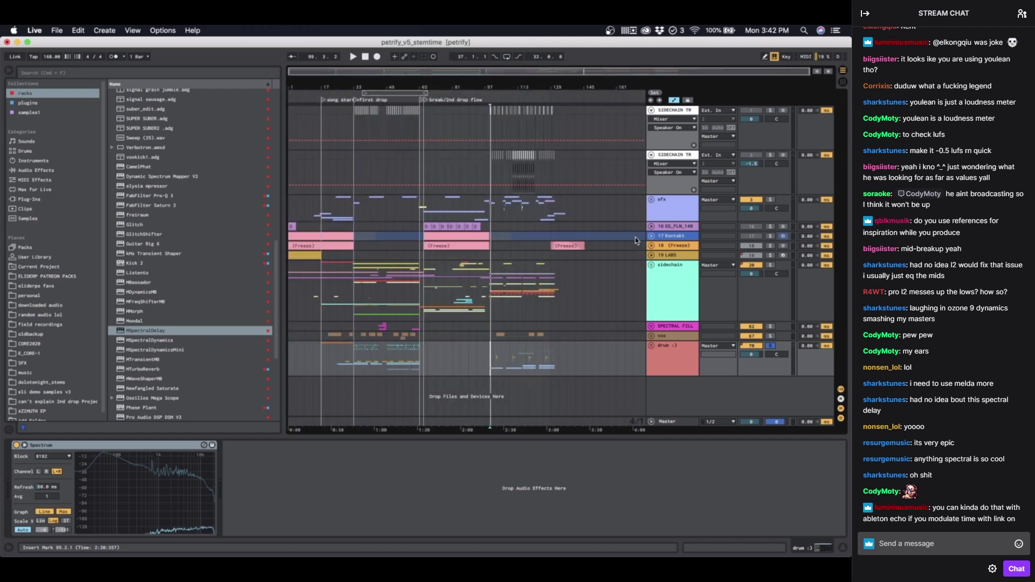
Step: Locate the main laser sub track in the sidechain group and play it soloed from bar 100
{"action": "scroll", "coordinate": [636, 241], "scroll_direction": "down", "scroll_amount": 15}
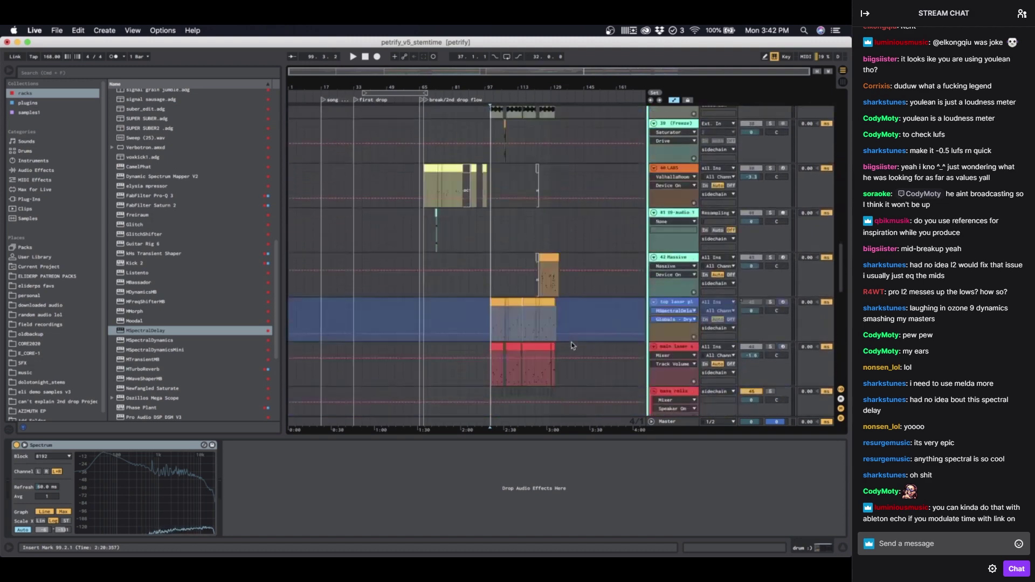
{"action": "scroll", "coordinate": [416, 249], "scroll_direction": "up", "scroll_amount": 5}
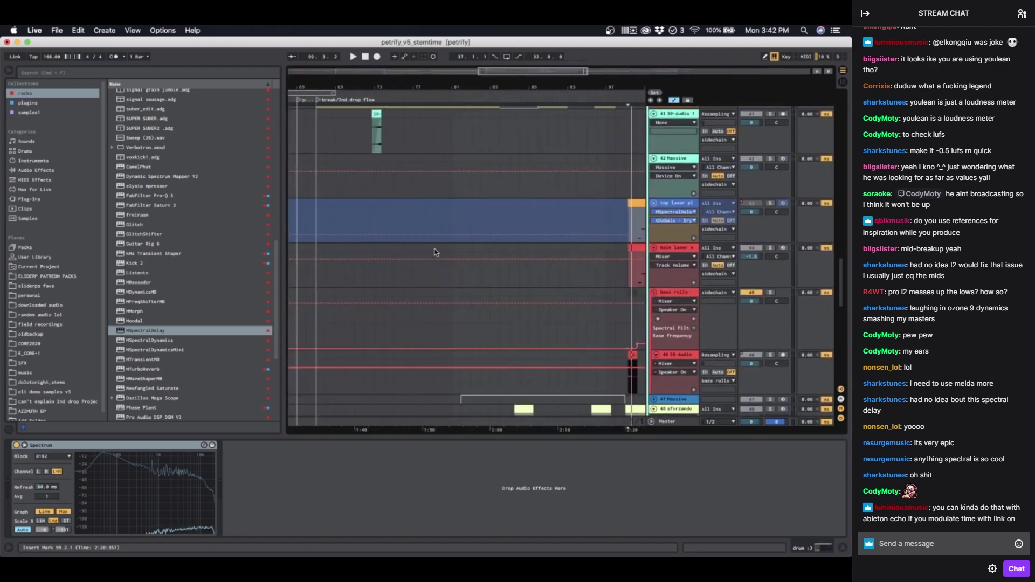
{"action": "left_click", "coordinate": [559, 256]}
{"action": "left_click", "coordinate": [559, 257]}
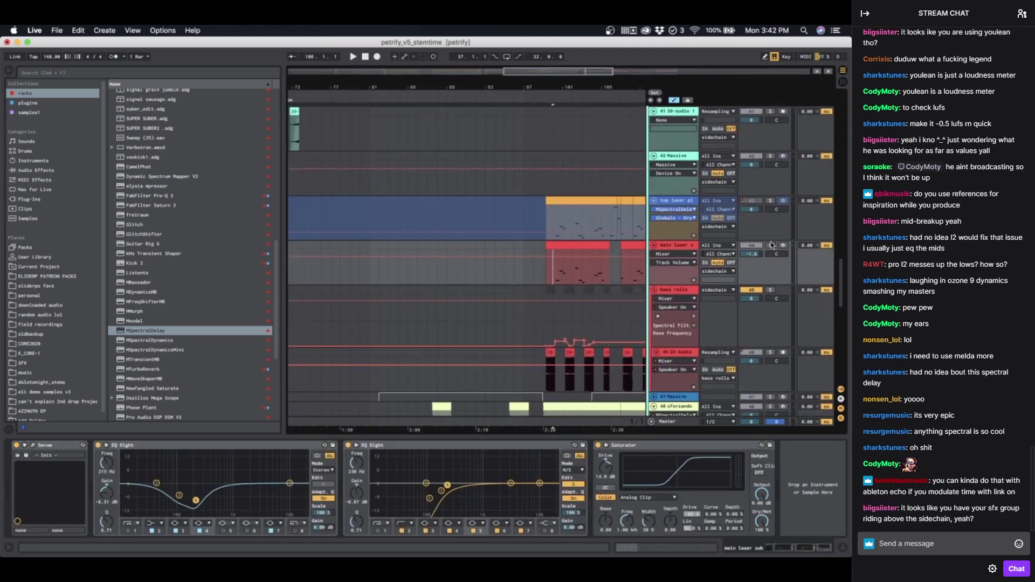
{"action": "key", "text": "space"}
{"action": "left_click", "coordinate": [674, 239]}
{"action": "scroll", "coordinate": [495, 270], "scroll_direction": "down", "scroll_amount": 5}
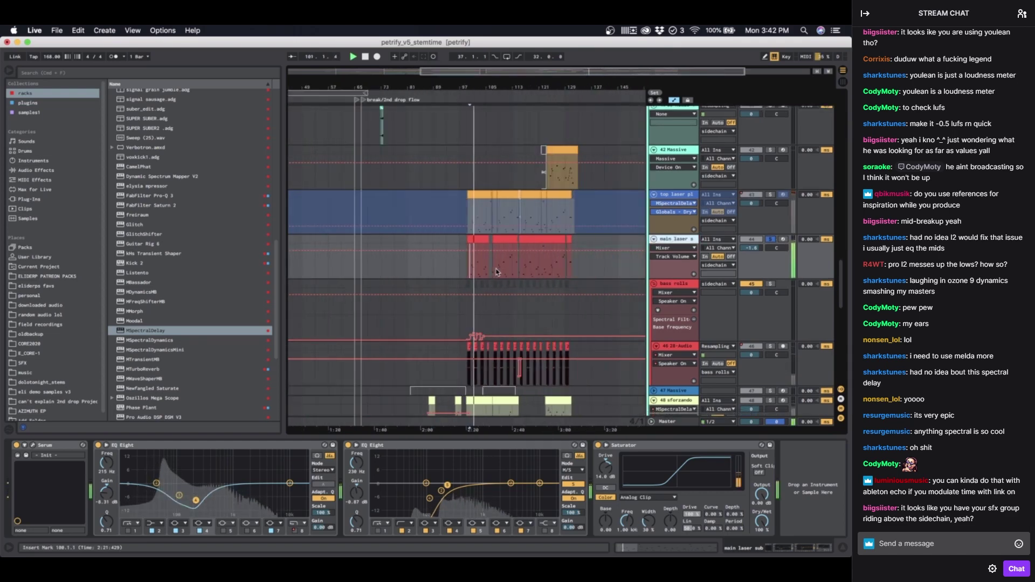
Step: Stop playback, look through the sidechain group's tracks around the first drop, place the insert marker at bar 33 and collapse the group
{"action": "scroll", "coordinate": [416, 302], "scroll_direction": "up", "scroll_amount": 6}
{"action": "scroll", "coordinate": [417, 301], "scroll_direction": "up", "scroll_amount": 7}
{"action": "scroll", "coordinate": [360, 302], "scroll_direction": "down", "scroll_amount": 3}
{"action": "scroll", "coordinate": [359, 302], "scroll_direction": "up", "scroll_amount": 5}
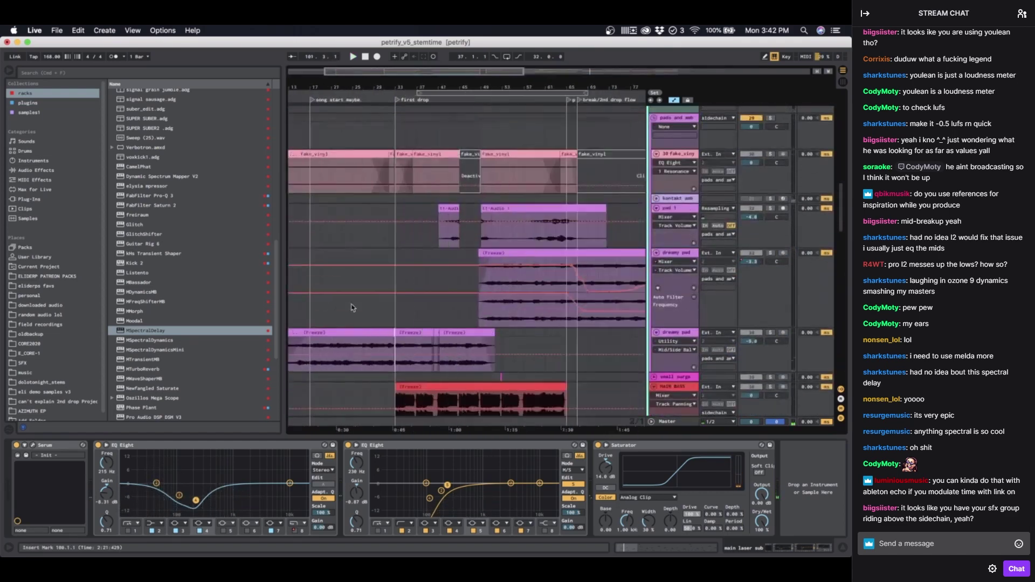
{"action": "scroll", "coordinate": [356, 302], "scroll_direction": "down", "scroll_amount": 8}
{"action": "scroll", "coordinate": [359, 302], "scroll_direction": "right", "scroll_amount": 2}
{"action": "scroll", "coordinate": [361, 302], "scroll_direction": "down", "scroll_amount": 8}
{"action": "scroll", "coordinate": [369, 298], "scroll_direction": "down", "scroll_amount": 3}
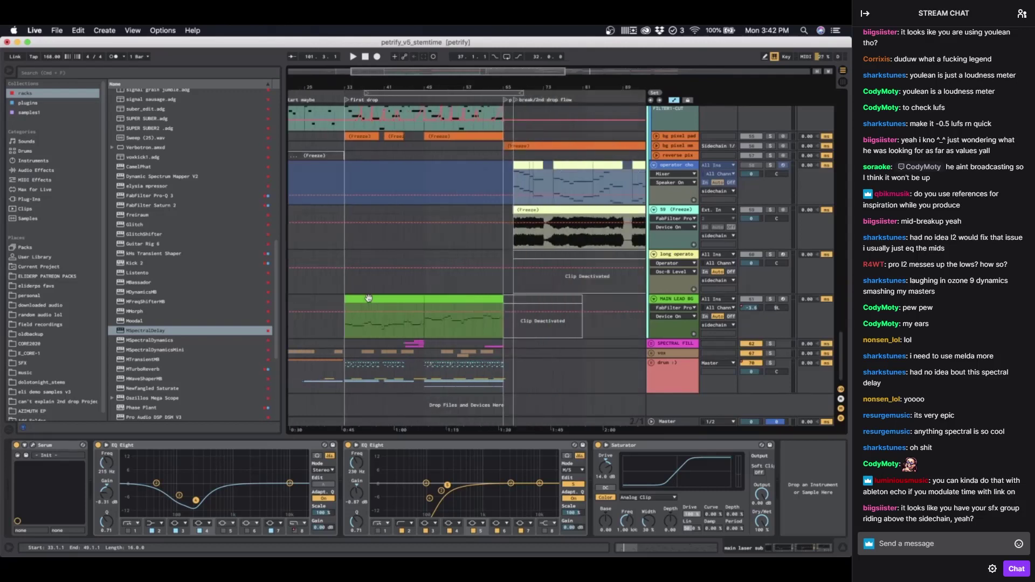
{"action": "scroll", "coordinate": [368, 296], "scroll_direction": "up", "scroll_amount": 4}
{"action": "left_click", "coordinate": [354, 239]}
{"action": "scroll", "coordinate": [404, 261], "scroll_direction": "up", "scroll_amount": 15}
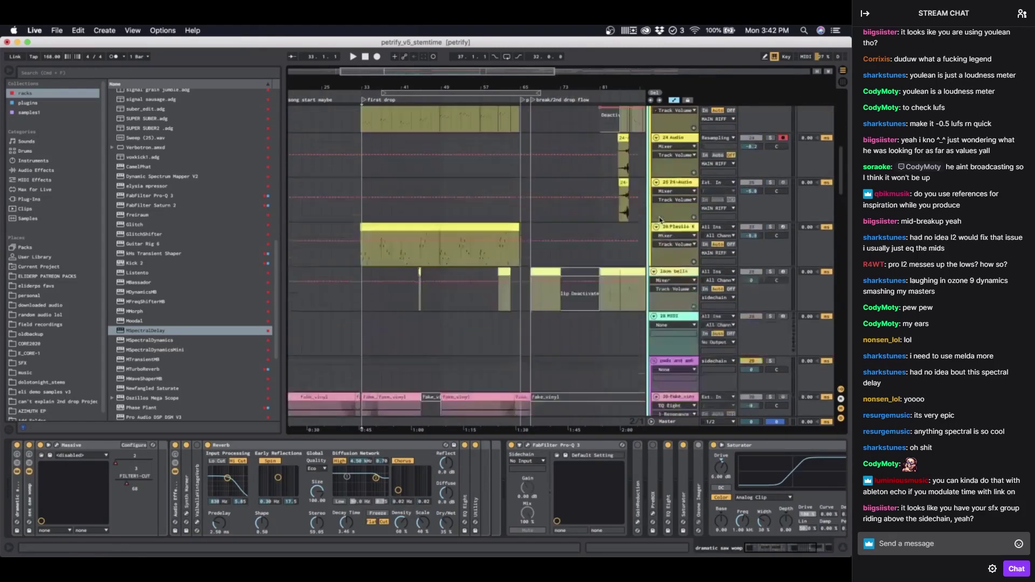
{"action": "left_click", "coordinate": [650, 275]}
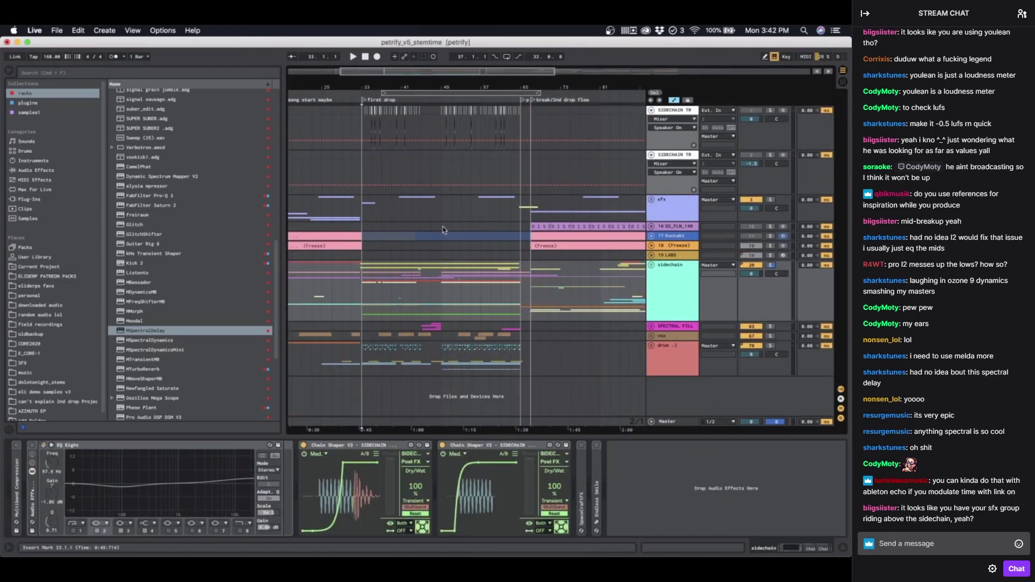
Step: Place the insert marker at bar 25 on the snare sidechain trigger track and examine the sfx group against the other groups
{"action": "scroll", "coordinate": [442, 227], "scroll_direction": "down", "scroll_amount": 3}
{"action": "left_click", "coordinate": [329, 155]}
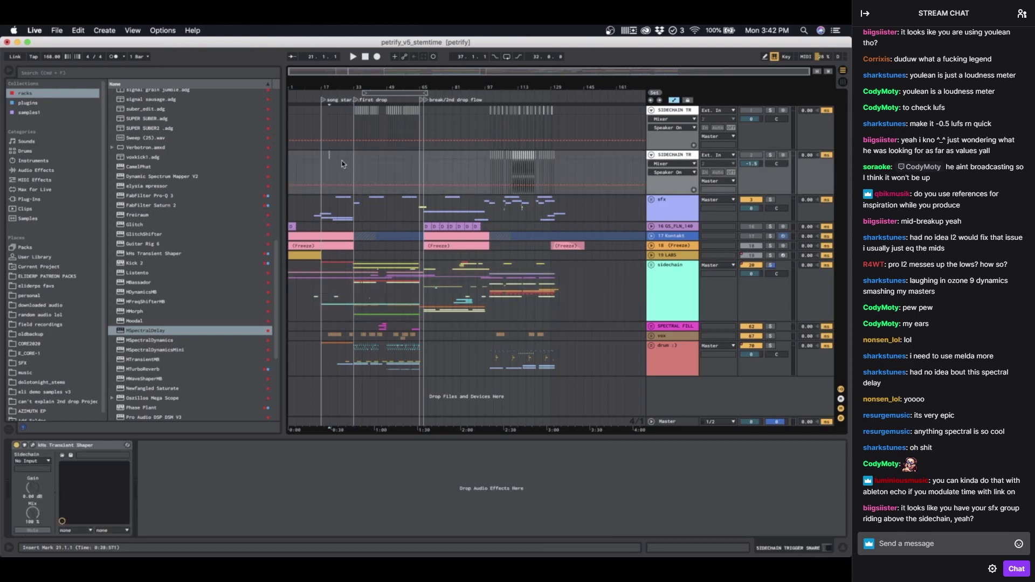
{"action": "left_click", "coordinate": [343, 162]}
{"action": "left_click", "coordinate": [680, 218]}
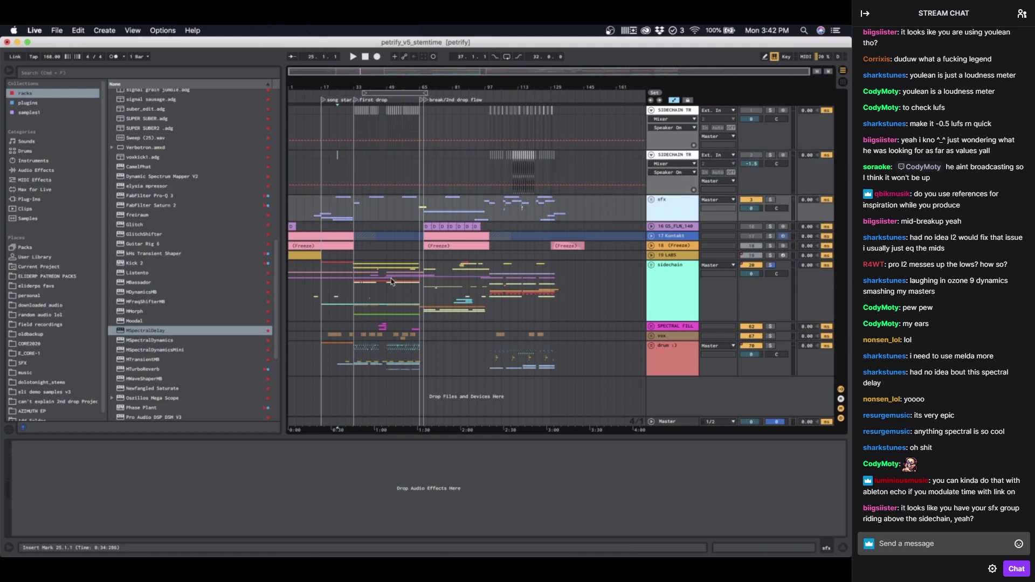
{"action": "scroll", "coordinate": [379, 289], "scroll_direction": "up", "scroll_amount": 5}
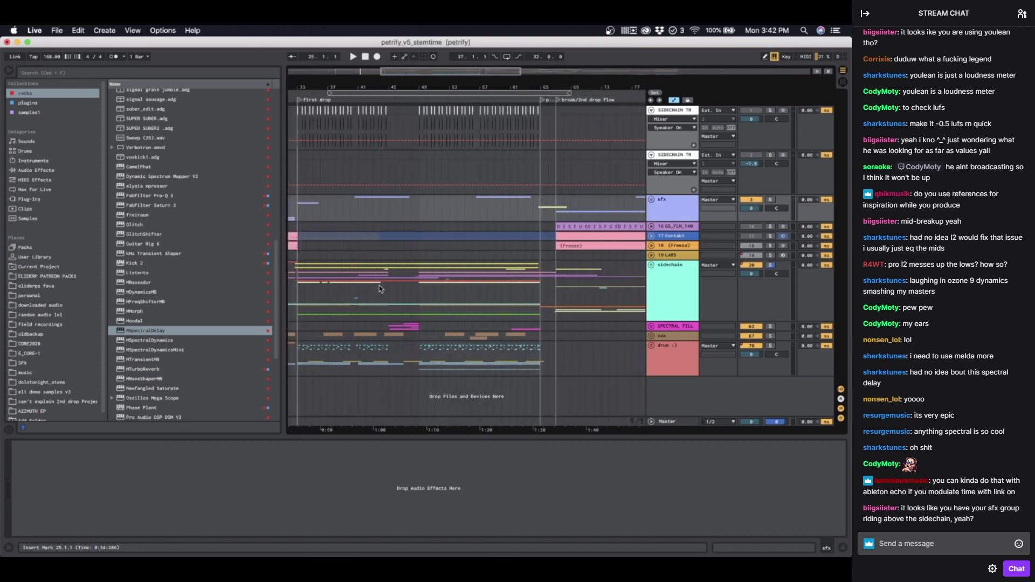
{"action": "scroll", "coordinate": [379, 289], "scroll_direction": "left", "scroll_amount": 3}
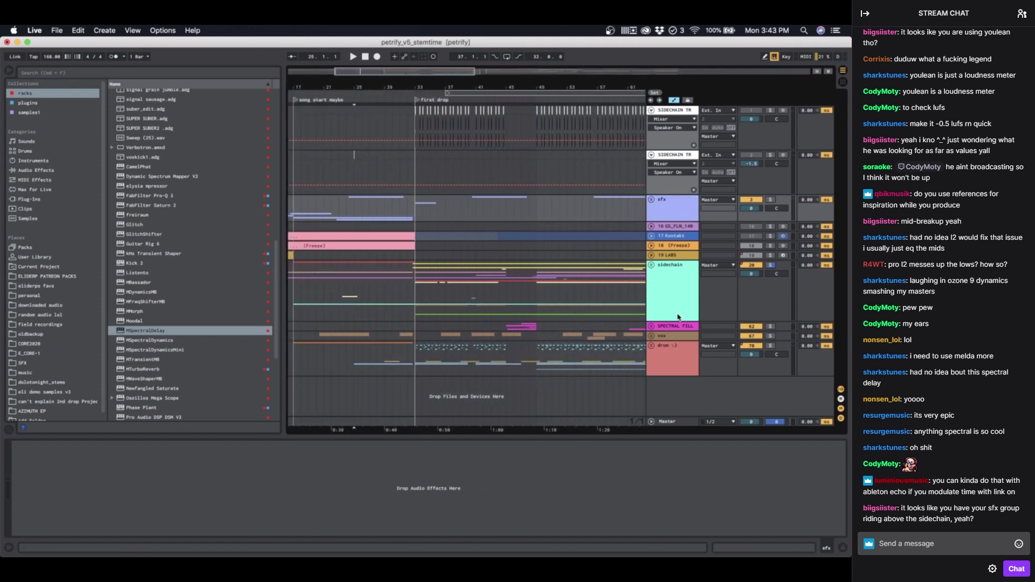
{"action": "left_click", "coordinate": [666, 346]}
{"action": "left_click", "coordinate": [666, 337]}
{"action": "left_click", "coordinate": [647, 205]}
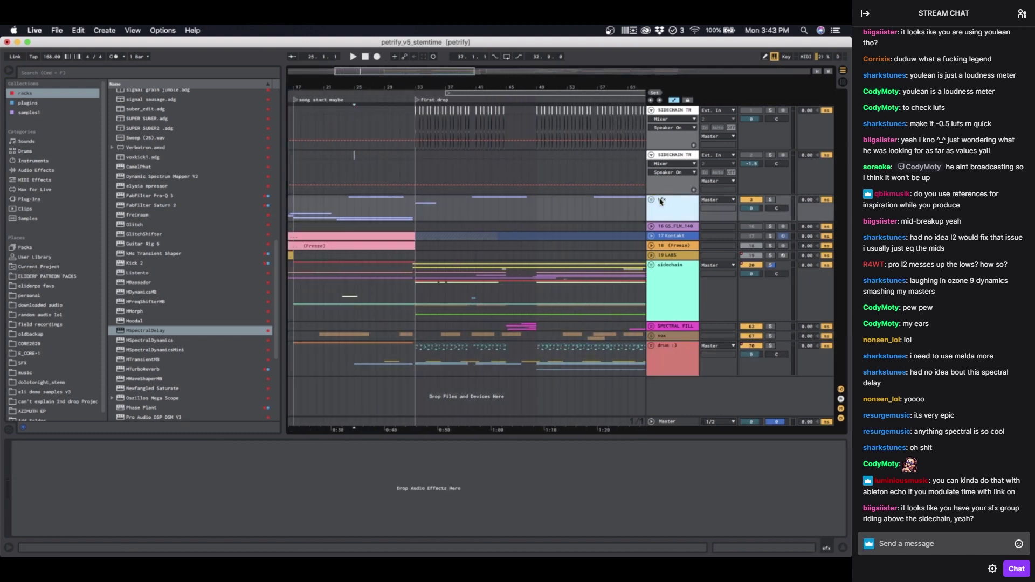
Step: Expand the sfx group, select the Cryer Fx clip near bar 40 and audition it in solo
{"action": "scroll", "coordinate": [570, 228], "scroll_direction": "right", "scroll_amount": 4}
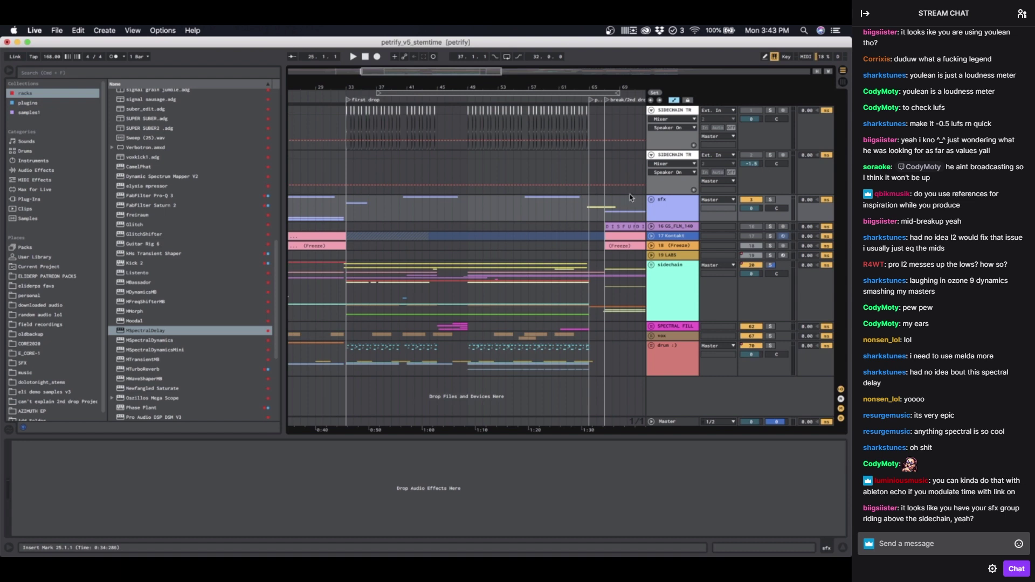
{"action": "left_click", "coordinate": [652, 200]}
{"action": "left_click", "coordinate": [426, 250]}
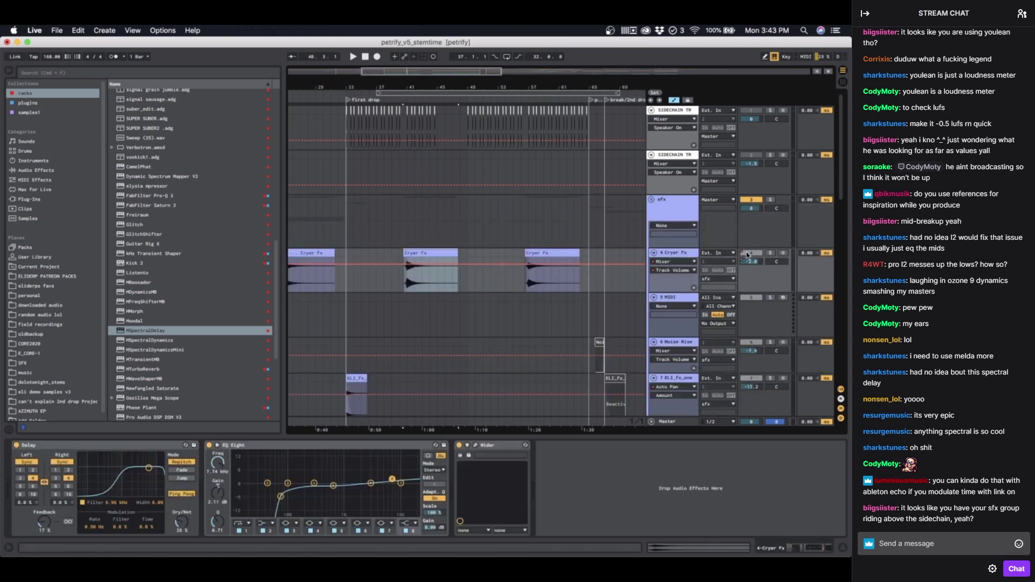
{"action": "key", "text": "space"}
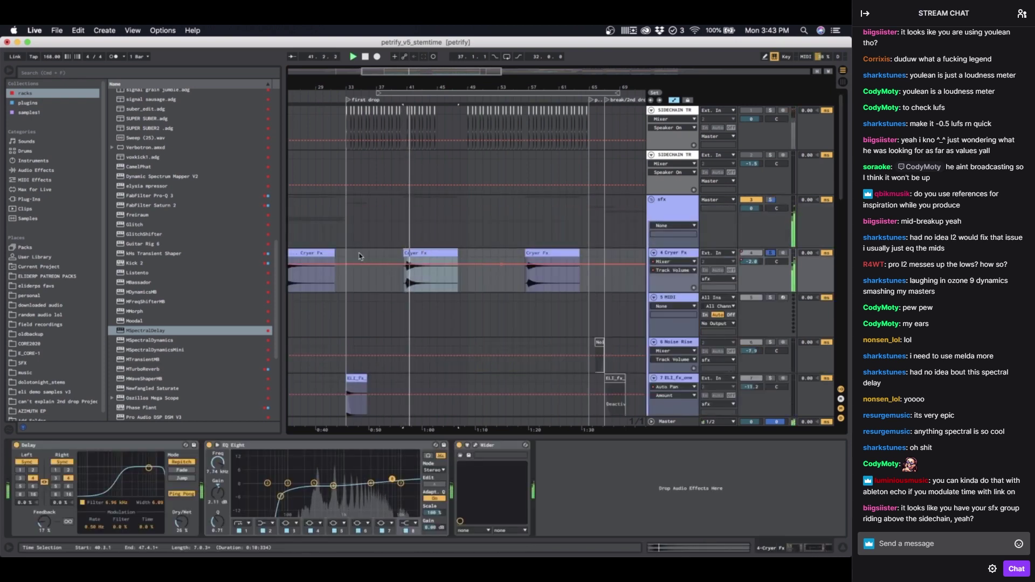
{"action": "left_click", "coordinate": [772, 201]}
{"action": "left_click", "coordinate": [771, 200]}
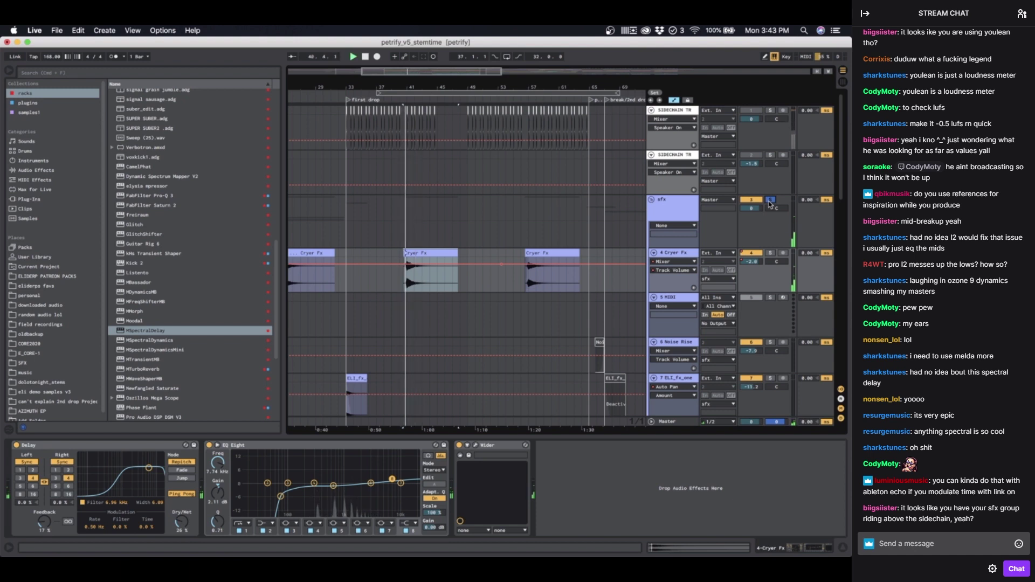
Step: Play the Cryer Fx clip without solo, move the insert marker to 40.4.1 and solo the Cryer Fx track
{"action": "scroll", "coordinate": [401, 206], "scroll_direction": "up", "scroll_amount": 5}
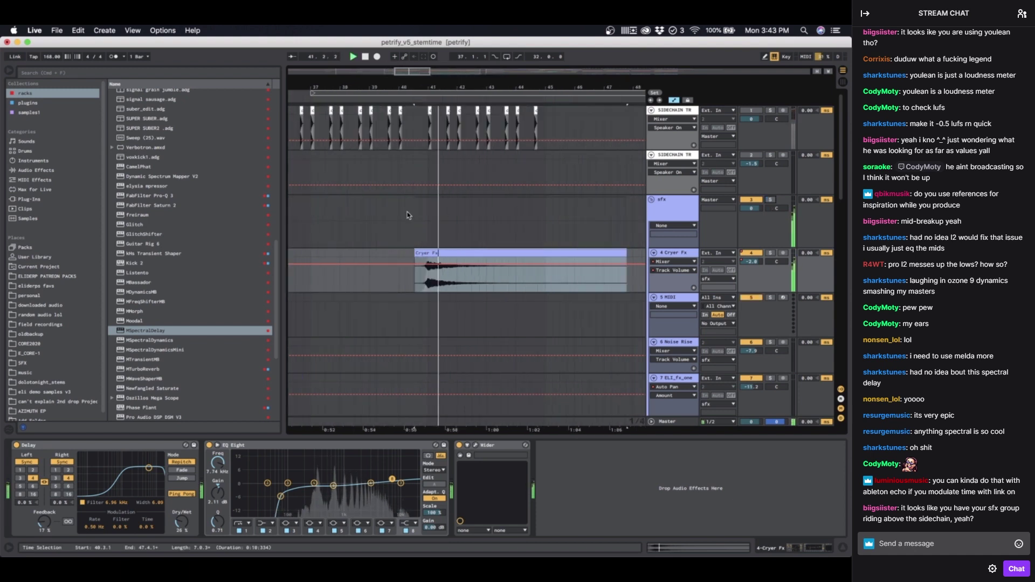
{"action": "left_click", "coordinate": [416, 212]}
{"action": "left_click", "coordinate": [429, 254]}
{"action": "left_click", "coordinate": [429, 253]}
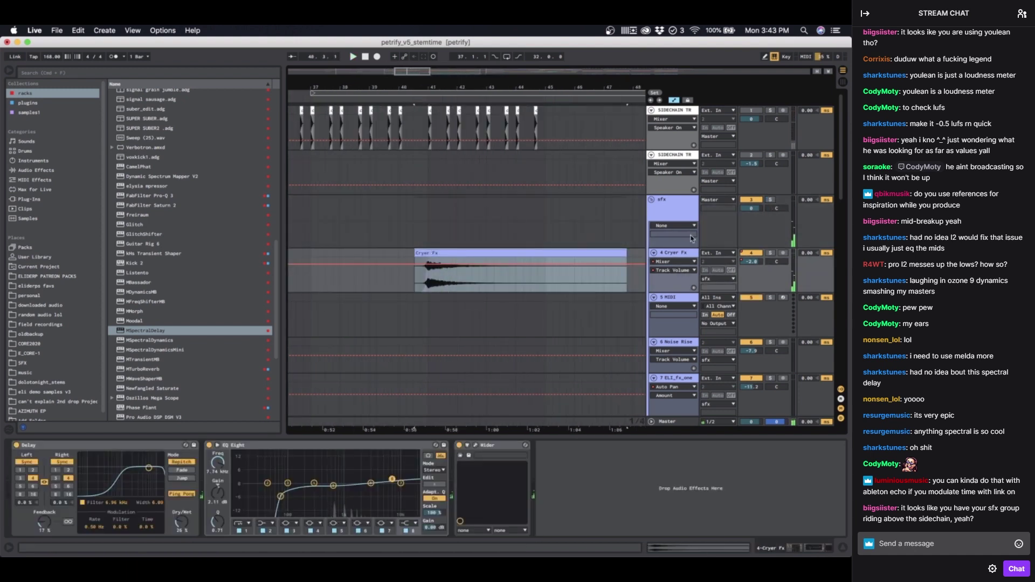
{"action": "left_click", "coordinate": [421, 291]}
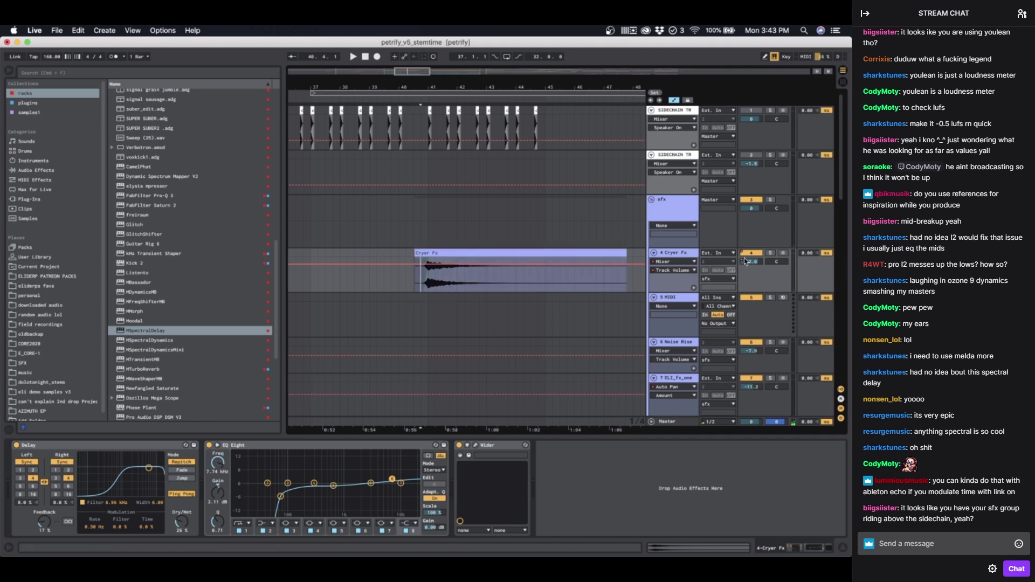
{"action": "left_click", "coordinate": [770, 253]}
{"action": "scroll", "coordinate": [443, 293], "scroll_direction": "up", "scroll_amount": 6}
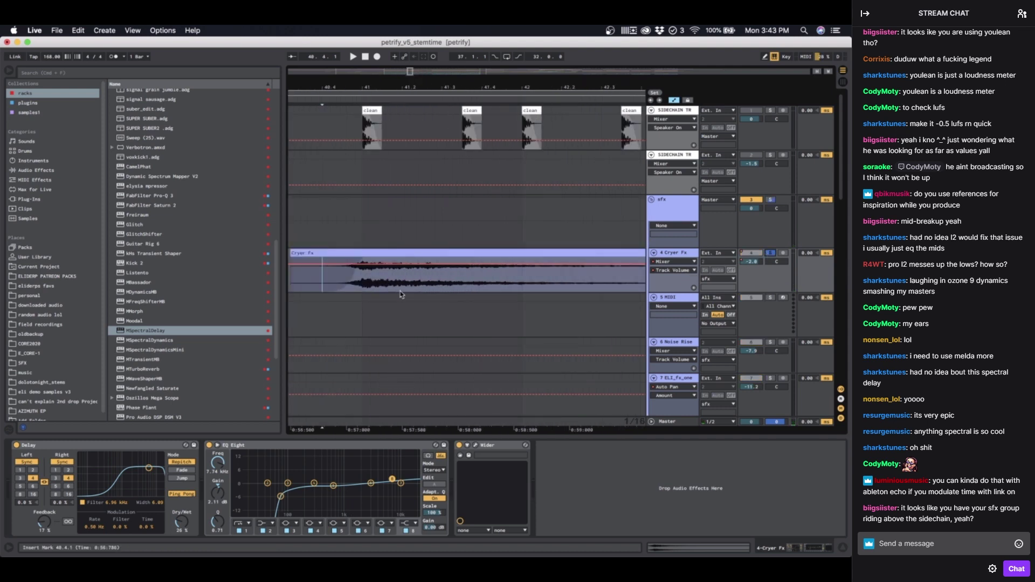
Step: Place the insert marker at 40.4.4 in the Cryer Fx clip and audition the soloed clip briefly
{"action": "left_click", "coordinate": [351, 289]}
{"action": "key", "text": "plus"}
{"action": "key", "text": "plus"}
{"action": "key", "text": "space"}
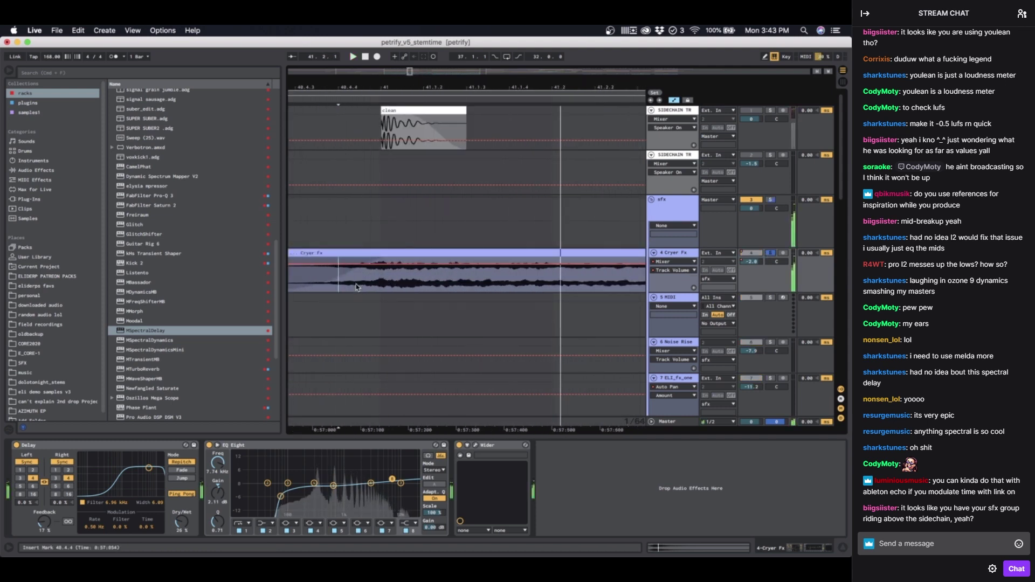
{"action": "key", "text": "minus"}
{"action": "key", "text": "minus"}
{"action": "key", "text": "space"}
Step: Compare the kick trigger clip's start at bar 41 with the Cryer Fx waveform and place the insert marker at 41.1.1 on Cryer Fx
{"action": "left_click", "coordinate": [362, 126]}
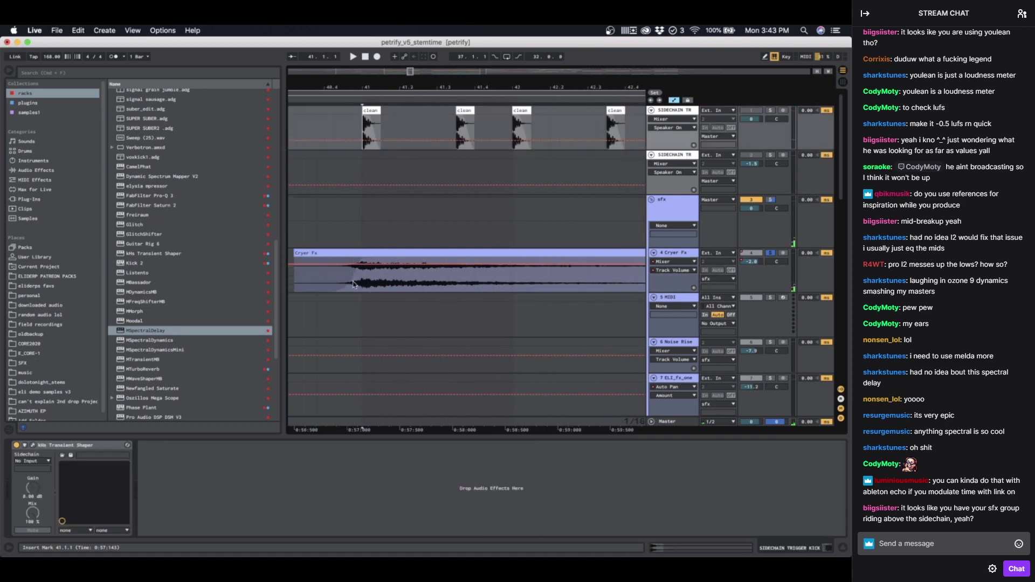
{"action": "left_click", "coordinate": [353, 283]}
{"action": "scroll", "coordinate": [359, 304], "scroll_direction": "down", "scroll_amount": 10}
{"action": "scroll", "coordinate": [359, 303], "scroll_direction": "up", "scroll_amount": 10}
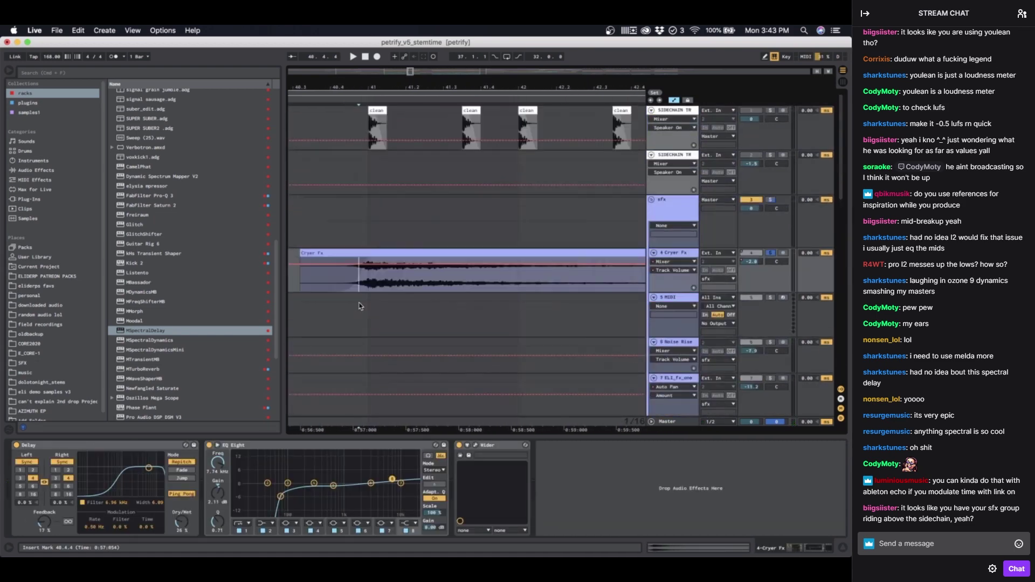
{"action": "left_click", "coordinate": [373, 285]}
{"action": "left_click", "coordinate": [364, 279]}
Step: Expand the vox group and select the male Indian vocal clip near bar 40 on the main vox track
{"action": "key", "text": "minus"}
{"action": "key", "text": "minus"}
{"action": "key", "text": "minus"}
{"action": "scroll", "coordinate": [366, 283], "scroll_direction": "down", "scroll_amount": 10}
{"action": "key", "text": "plus"}
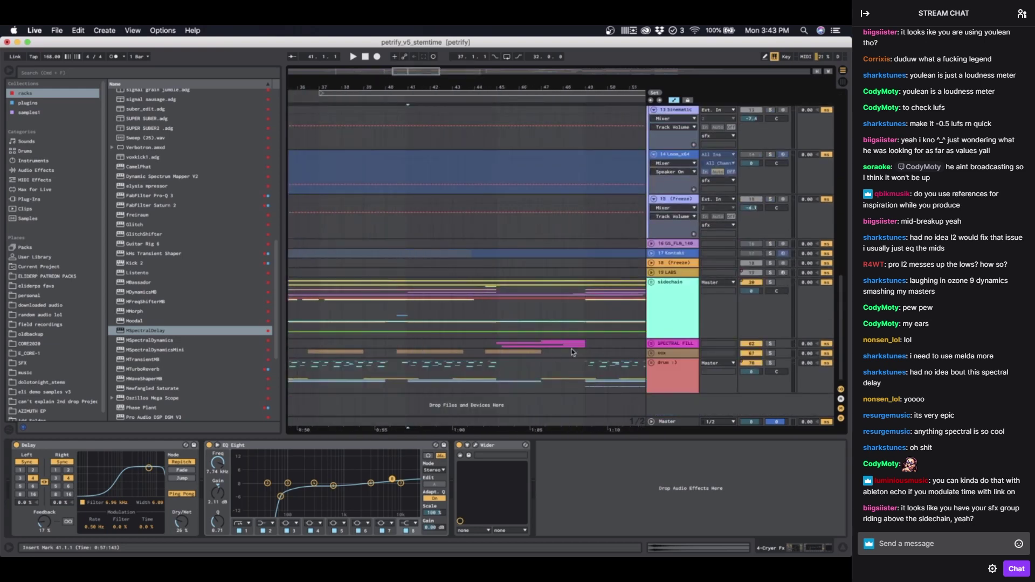
{"action": "left_click", "coordinate": [651, 354]}
{"action": "scroll", "coordinate": [378, 311], "scroll_direction": "down", "scroll_amount": 3}
{"action": "left_click", "coordinate": [407, 311]}
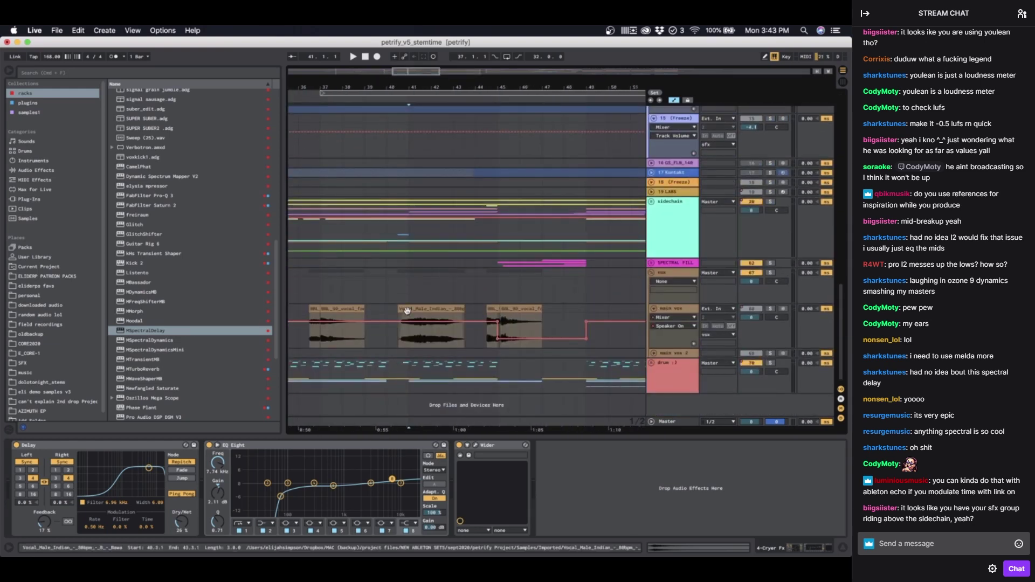
{"action": "left_click", "coordinate": [407, 310]}
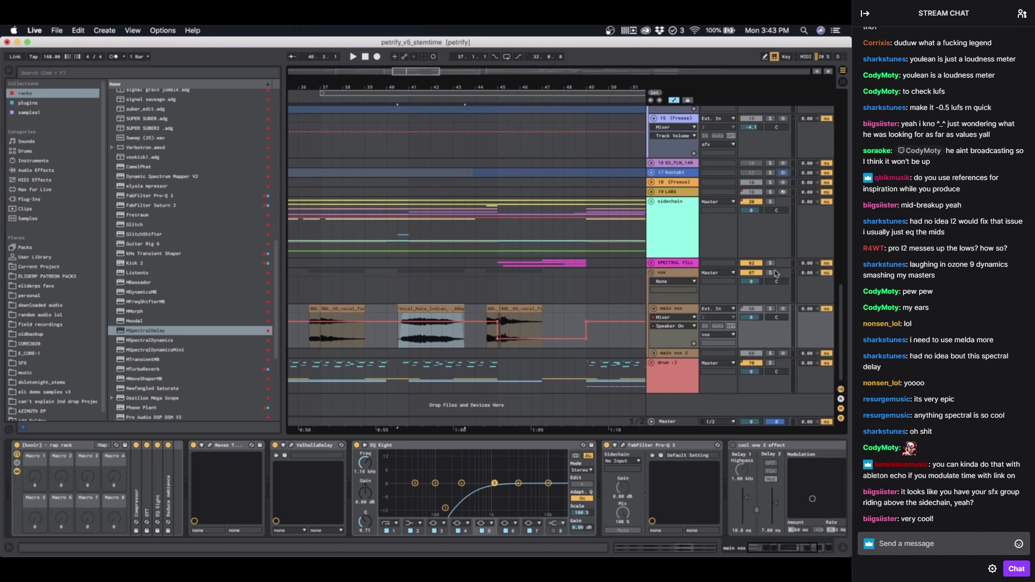
Step: Play the full mix from 40.3.1 on the vox group track, stop it and return the insert marker to 40.3.1
{"action": "left_click", "coordinate": [393, 270]}
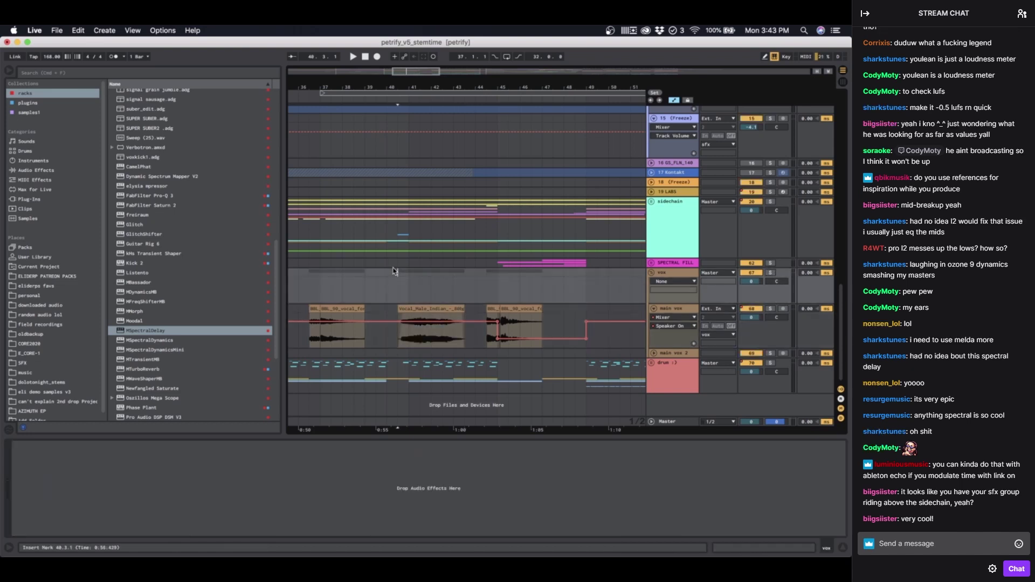
{"action": "key", "text": "space"}
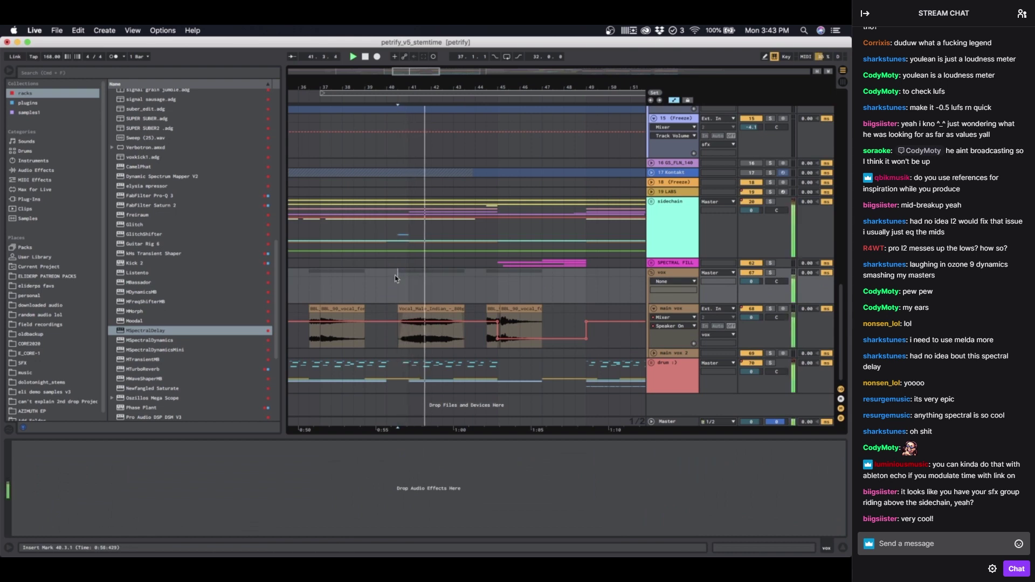
{"action": "left_click", "coordinate": [387, 281]}
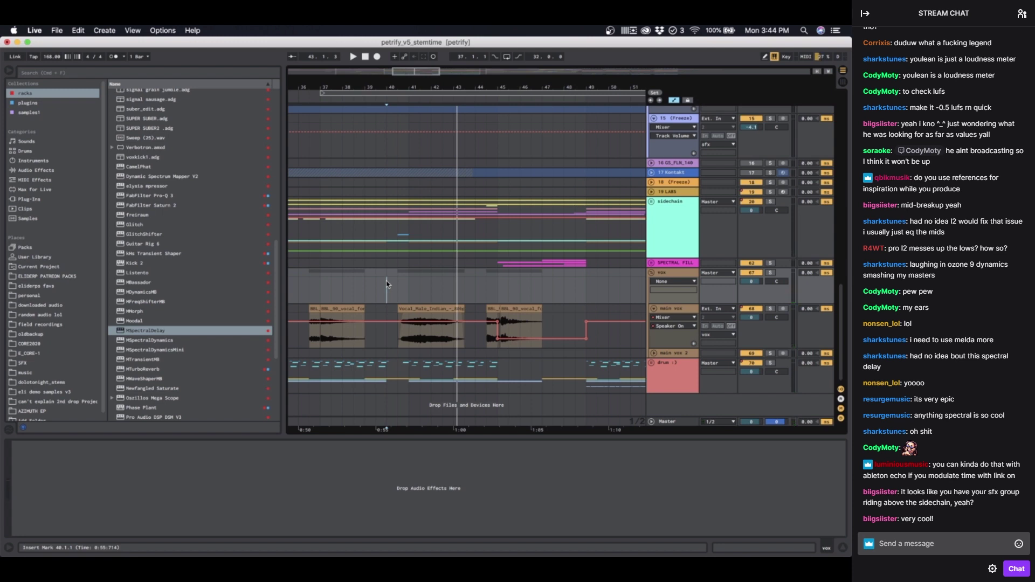
{"action": "left_click", "coordinate": [404, 282]}
{"action": "key", "text": "space"}
Step: Collapse the sfx group, both sidechain trigger tracks and the vox group, and place the insert marker at bar 25 on sfx
{"action": "scroll", "coordinate": [403, 281], "scroll_direction": "down", "scroll_amount": 2}
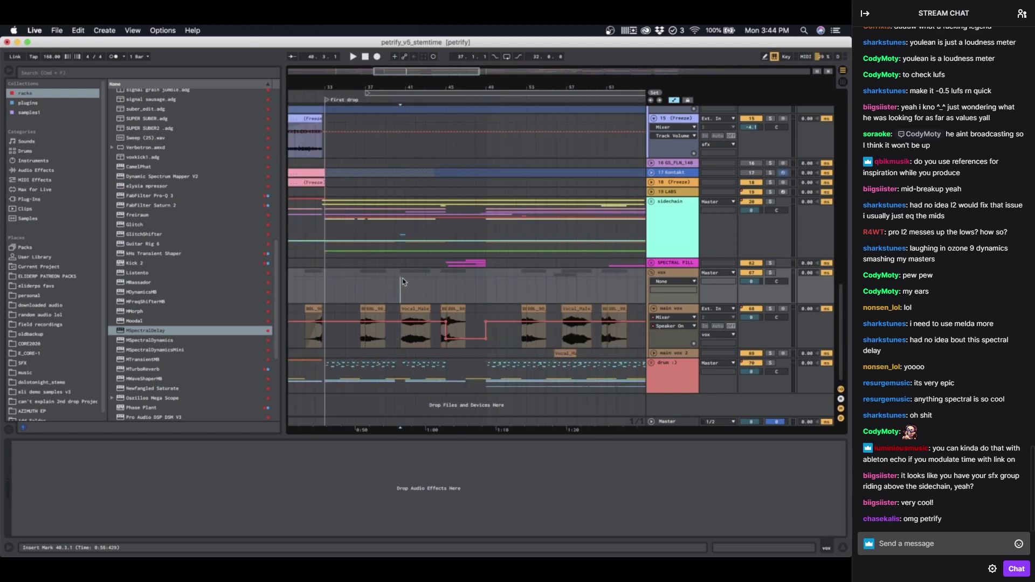
{"action": "scroll", "coordinate": [450, 273], "scroll_direction": "left", "scroll_amount": 2}
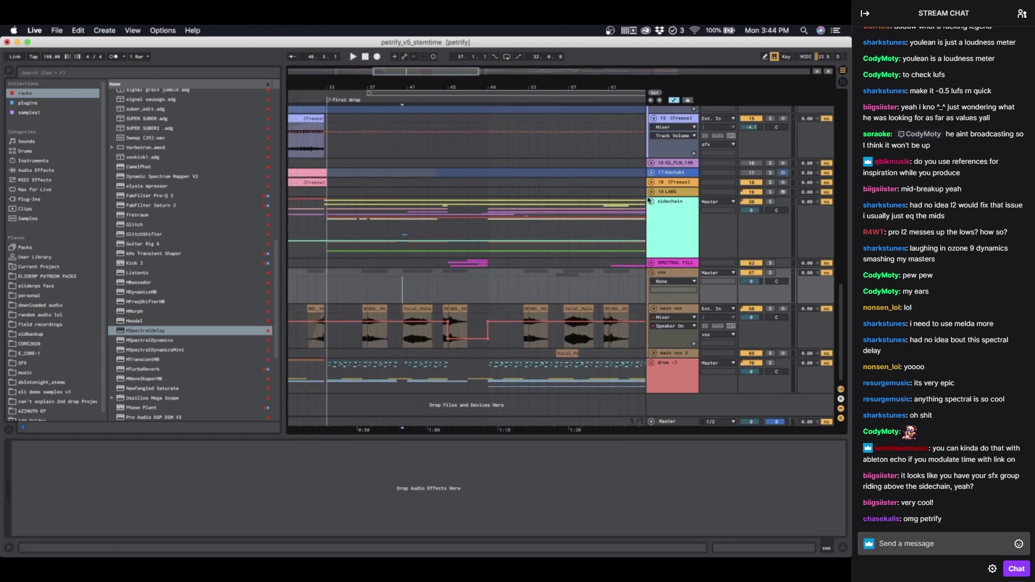
{"action": "scroll", "coordinate": [562, 226], "scroll_direction": "down", "scroll_amount": 4}
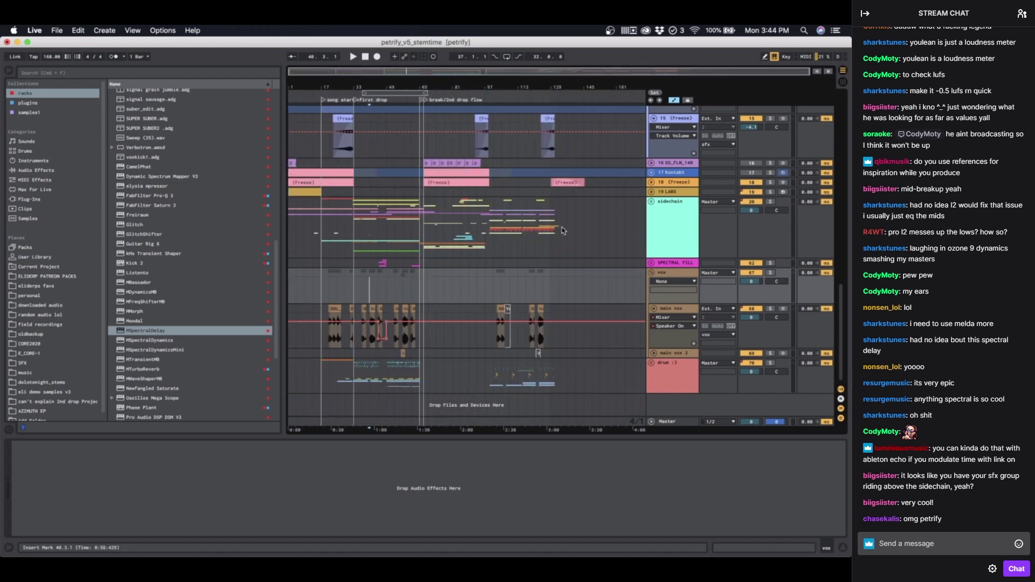
{"action": "scroll", "coordinate": [562, 227], "scroll_direction": "up", "scroll_amount": 4}
{"action": "scroll", "coordinate": [365, 371], "scroll_direction": "down", "scroll_amount": 3}
{"action": "scroll", "coordinate": [485, 269], "scroll_direction": "up", "scroll_amount": 15}
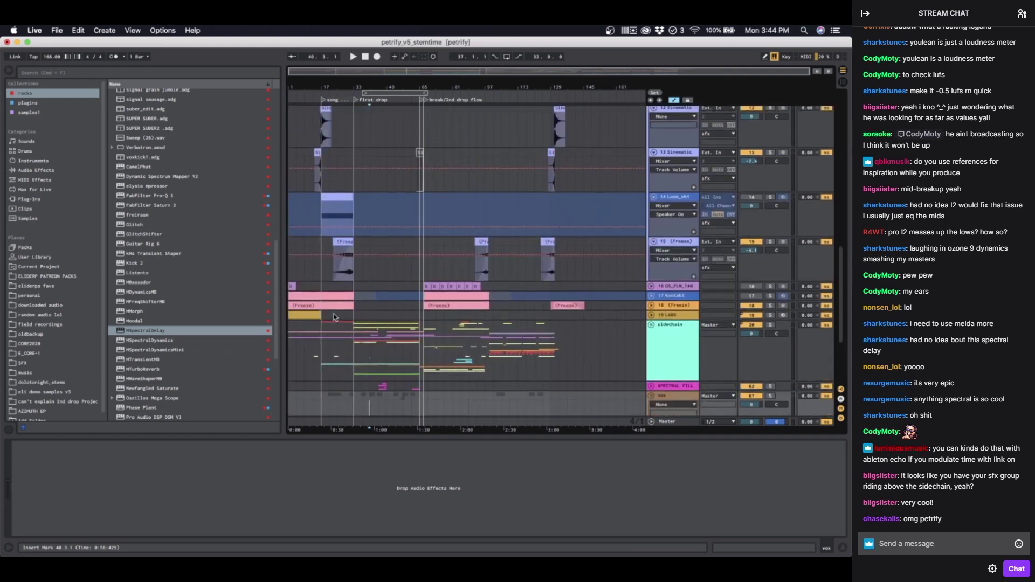
{"action": "left_click", "coordinate": [652, 201]}
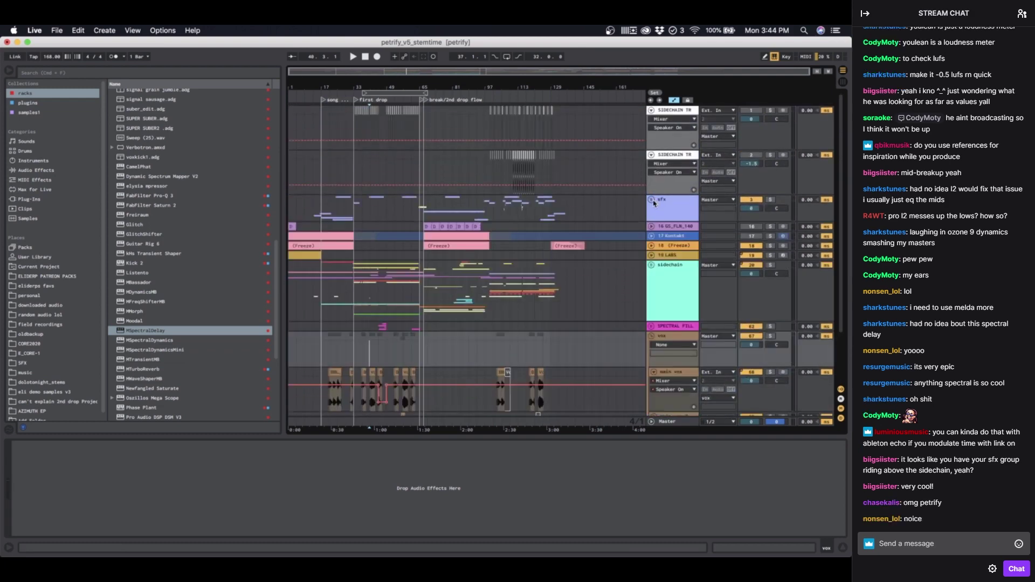
{"action": "left_click", "coordinate": [651, 155]}
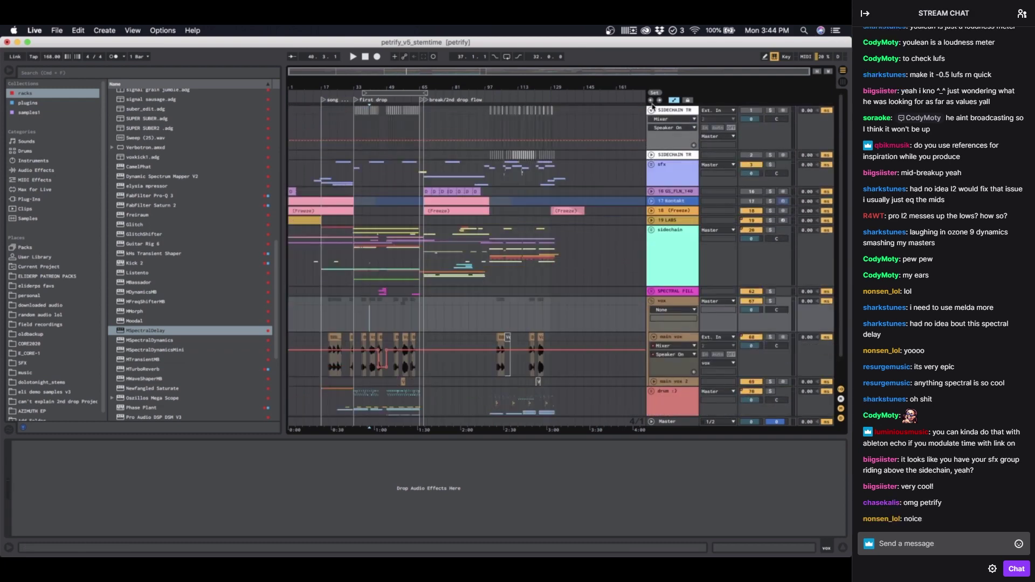
{"action": "left_click", "coordinate": [652, 110]}
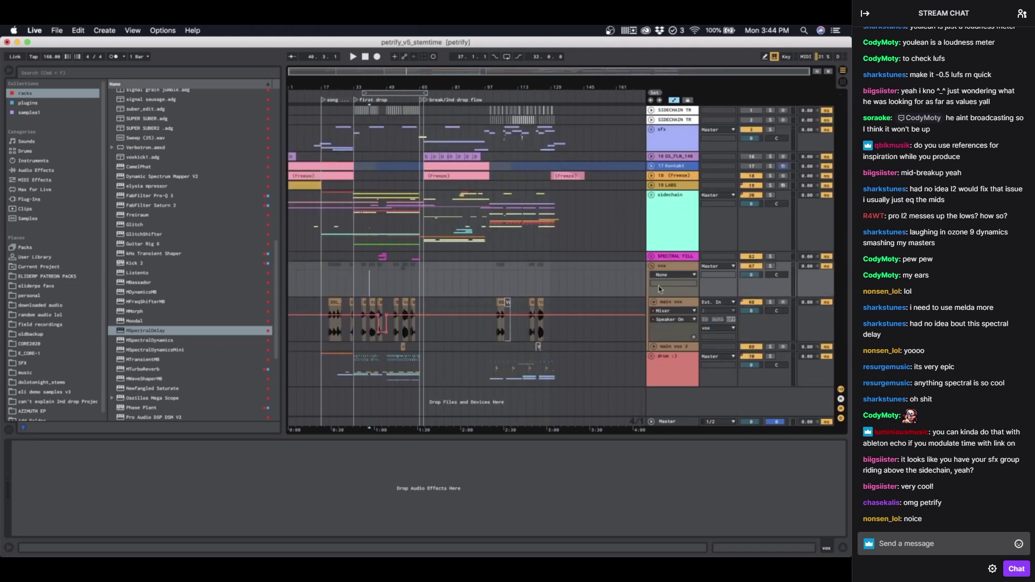
{"action": "left_click", "coordinate": [651, 266]}
{"action": "left_click", "coordinate": [659, 276]}
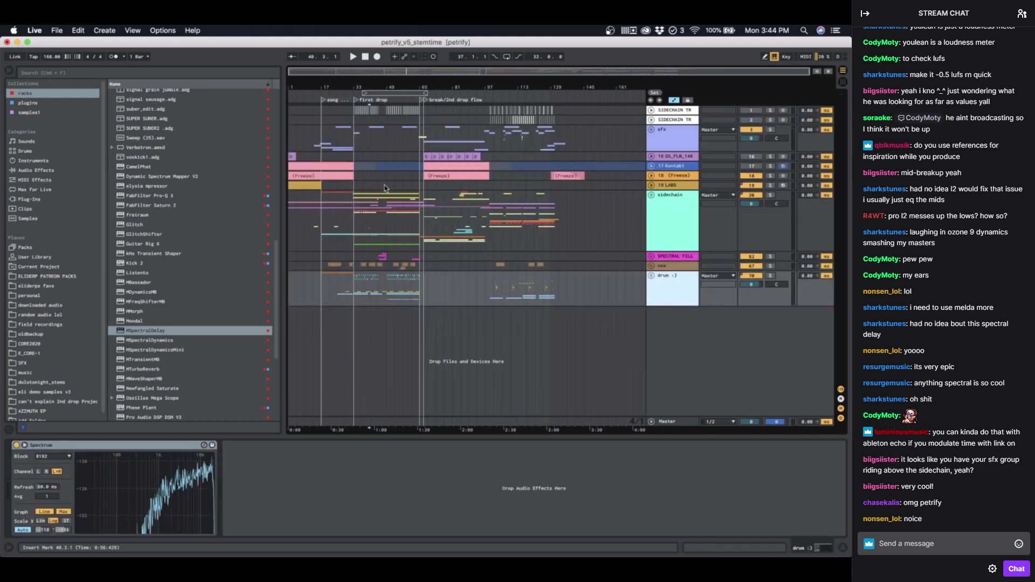
{"action": "left_click", "coordinate": [339, 141]}
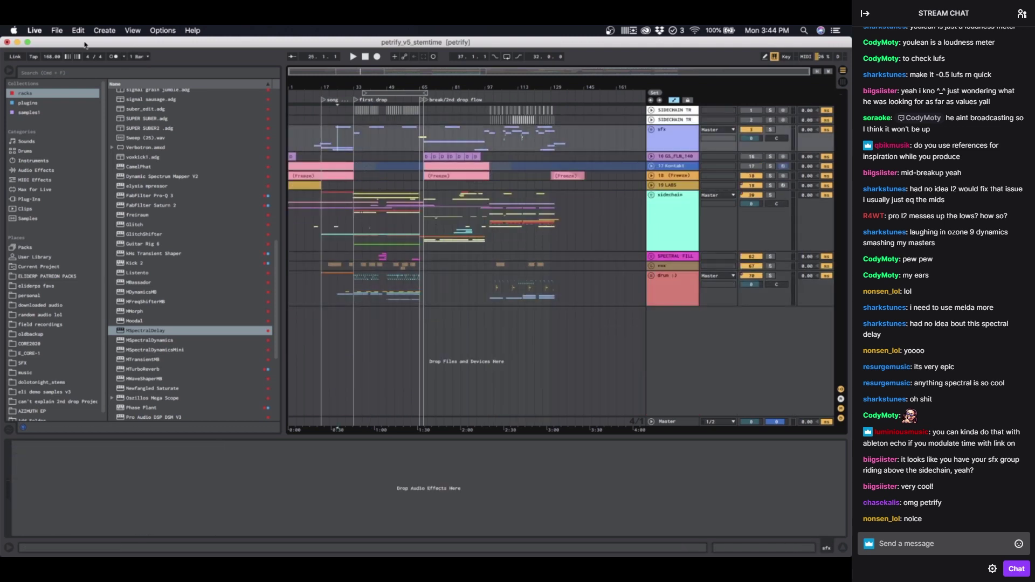
Step: Look through the list of recently opened Live Sets and close it without opening one
{"action": "left_click", "coordinate": [56, 31]}
{"action": "left_click", "coordinate": [57, 31]}
{"action": "left_click", "coordinate": [57, 32]}
{"action": "mouse_move", "coordinate": [67, 62]}
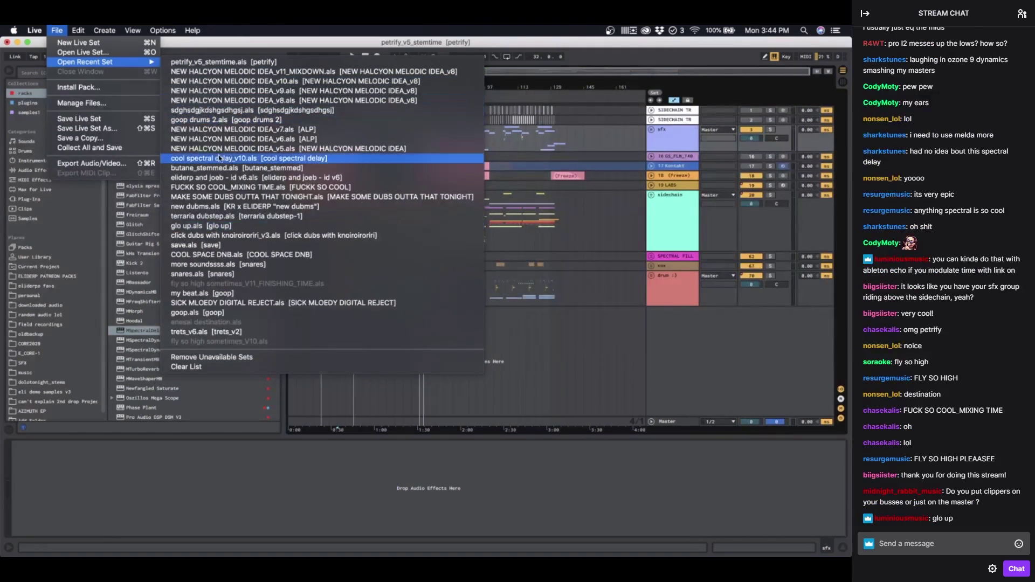
{"action": "left_click", "coordinate": [303, 477]}
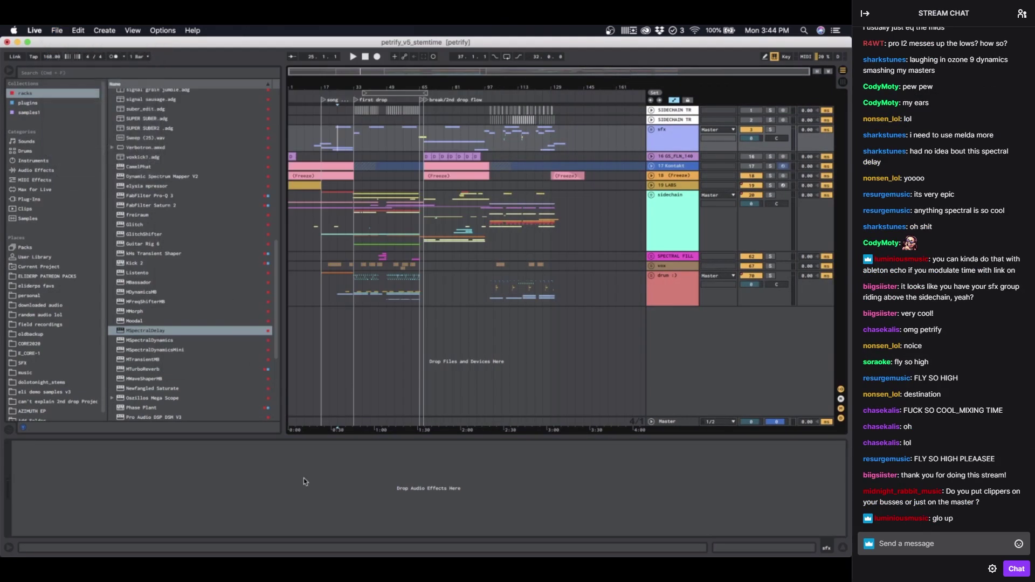
Step: Show the AZIMUTH EP folder's audio files in the browser and check the recent Live Sets again
{"action": "left_click", "coordinate": [31, 411]}
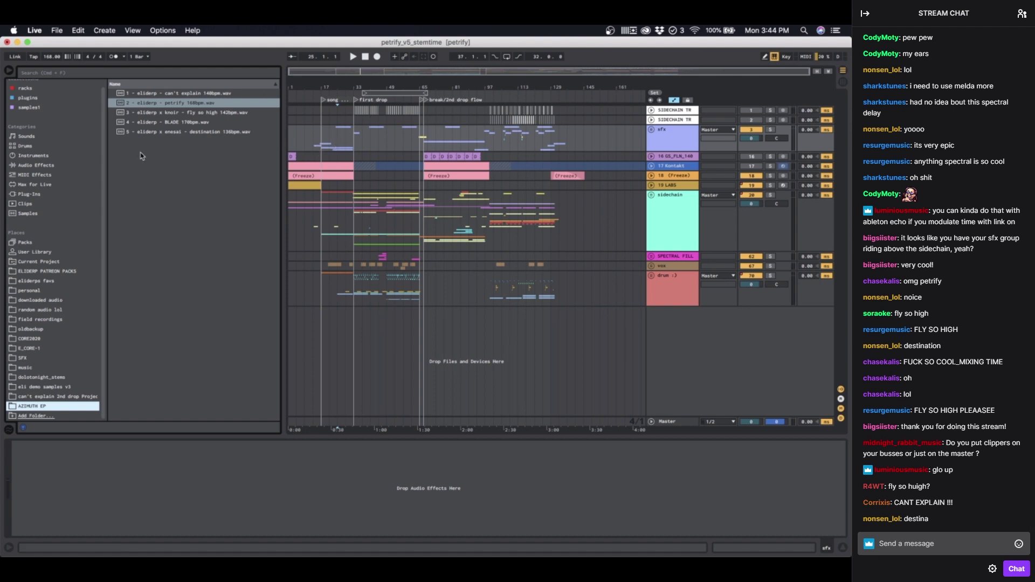
{"action": "left_click", "coordinate": [56, 30]}
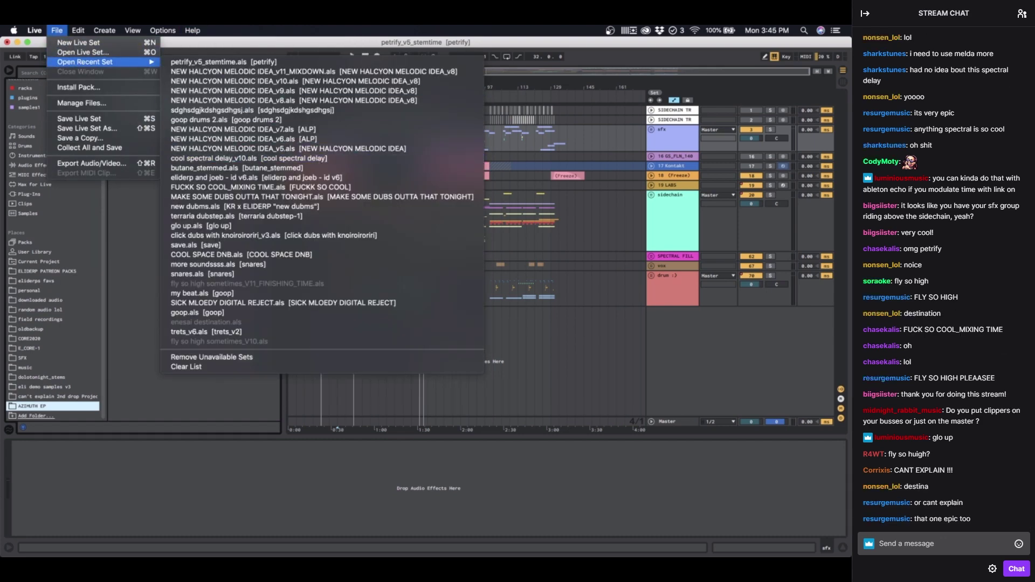
{"action": "key", "text": "Escape"}
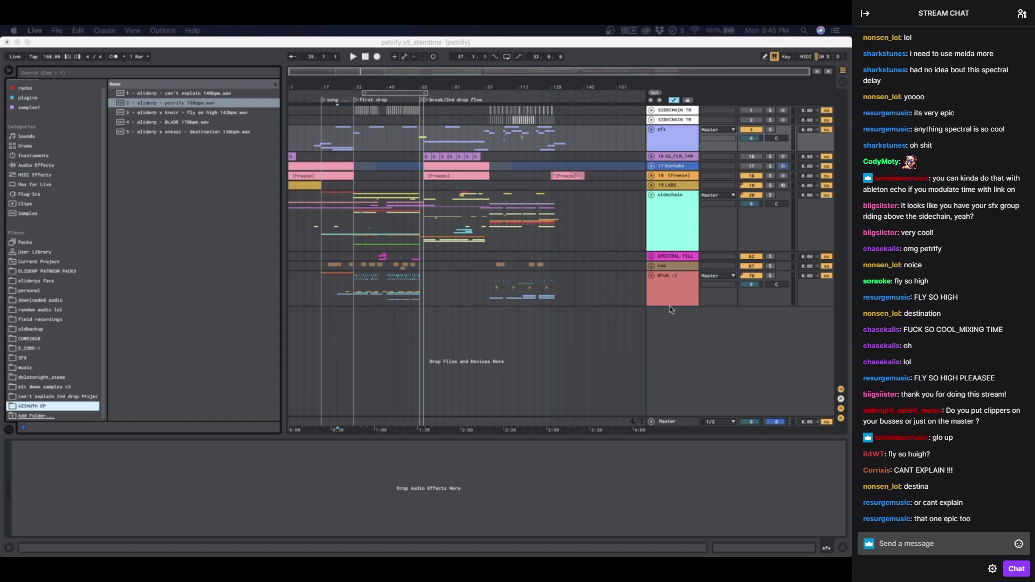
Step: Show the master track's device chain and return the selection to bar 25 on the sfx group
{"action": "left_click", "coordinate": [676, 422]}
{"action": "left_click", "coordinate": [675, 422]}
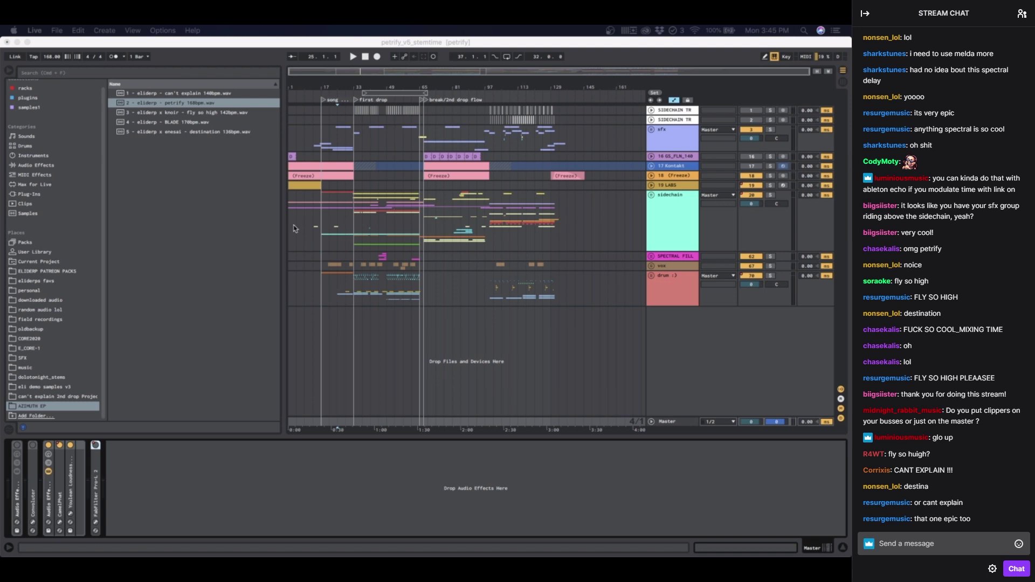
{"action": "left_click", "coordinate": [337, 138]}
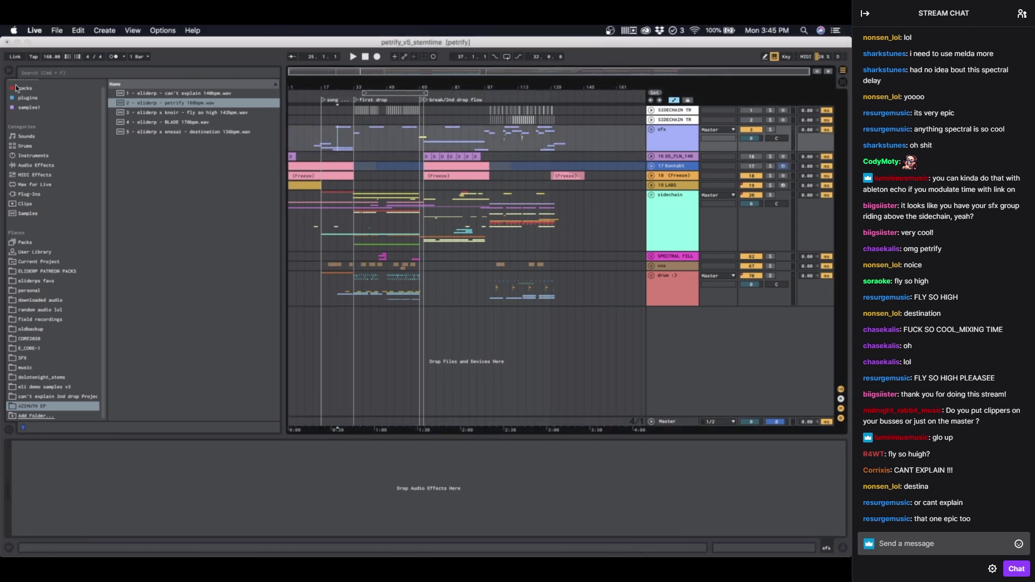
Step: Start opening another Live Set from disk and look through the Dropbox folders, including MR BILL X BEATS and misc
{"action": "left_click", "coordinate": [57, 30]}
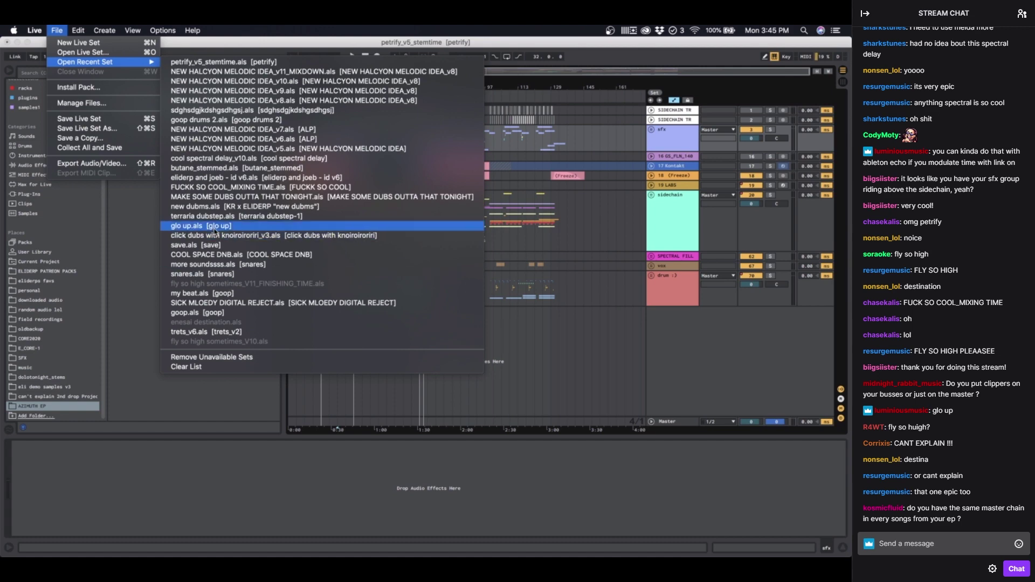
{"action": "left_click", "coordinate": [82, 52]}
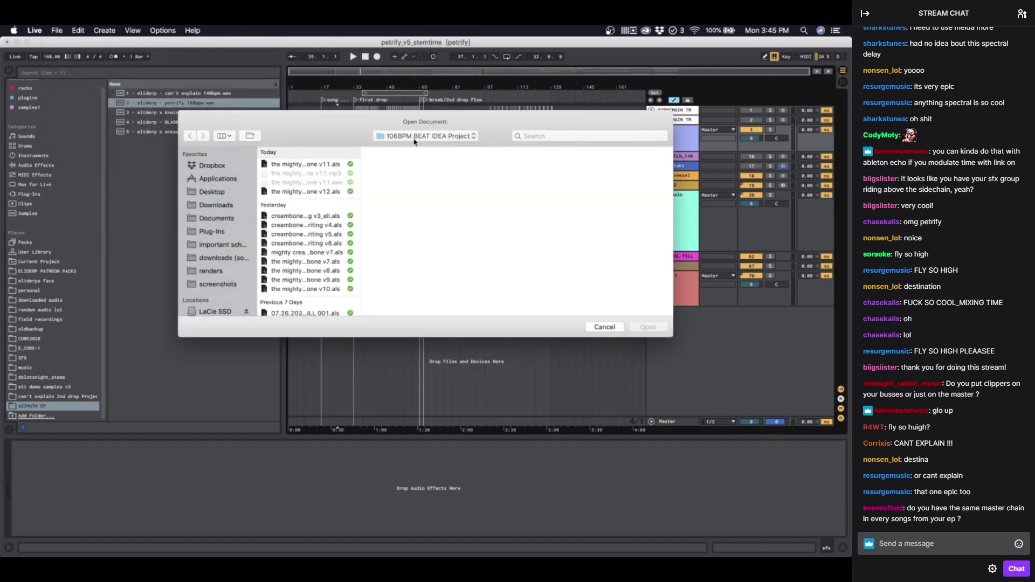
{"action": "left_click", "coordinate": [415, 138]}
{"action": "left_click", "coordinate": [408, 167]}
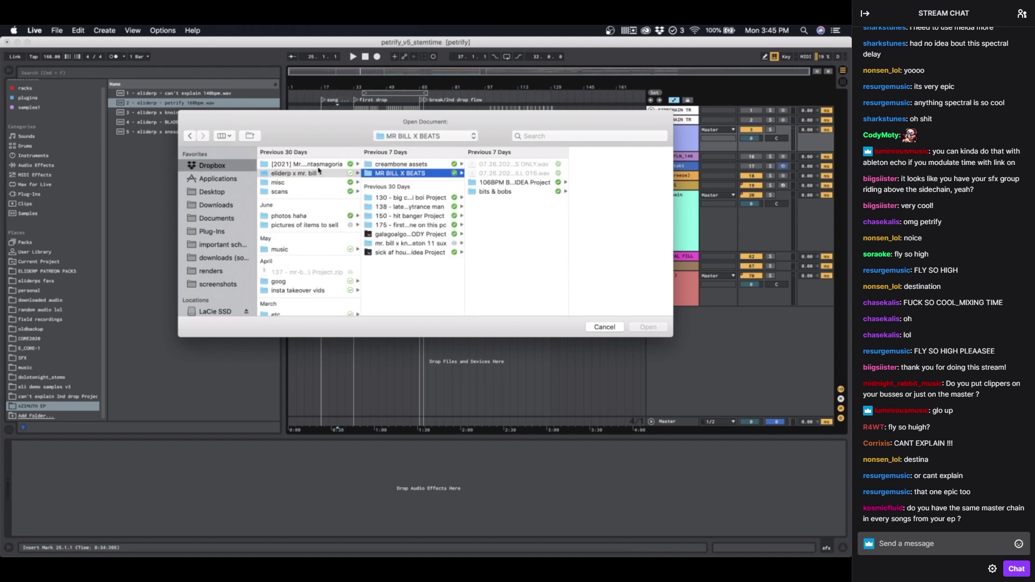
{"action": "left_click", "coordinate": [307, 182]}
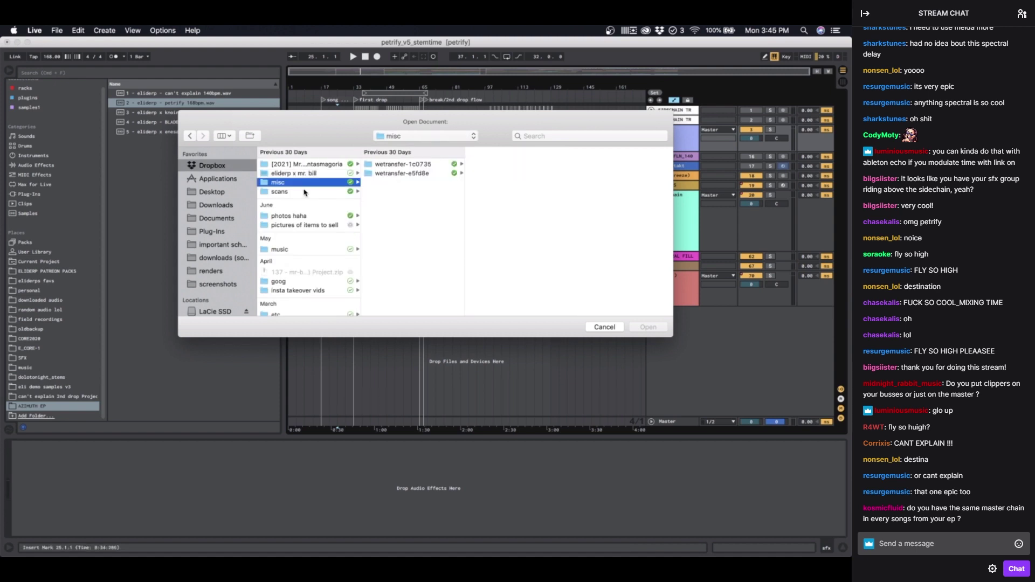
{"action": "scroll", "coordinate": [304, 191], "scroll_direction": "down", "scroll_amount": 2}
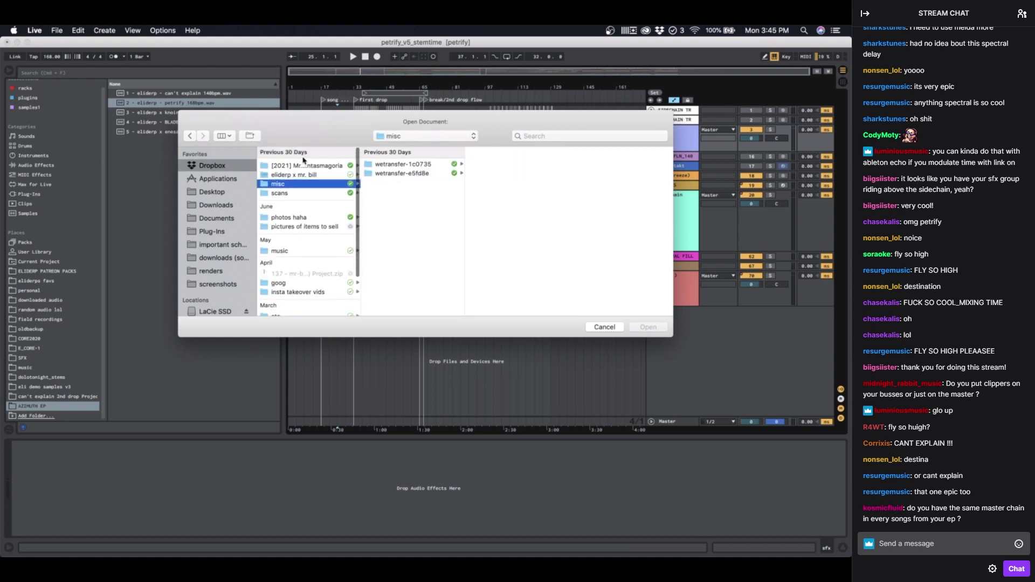
{"action": "scroll", "coordinate": [301, 203], "scroll_direction": "down", "scroll_amount": 4}
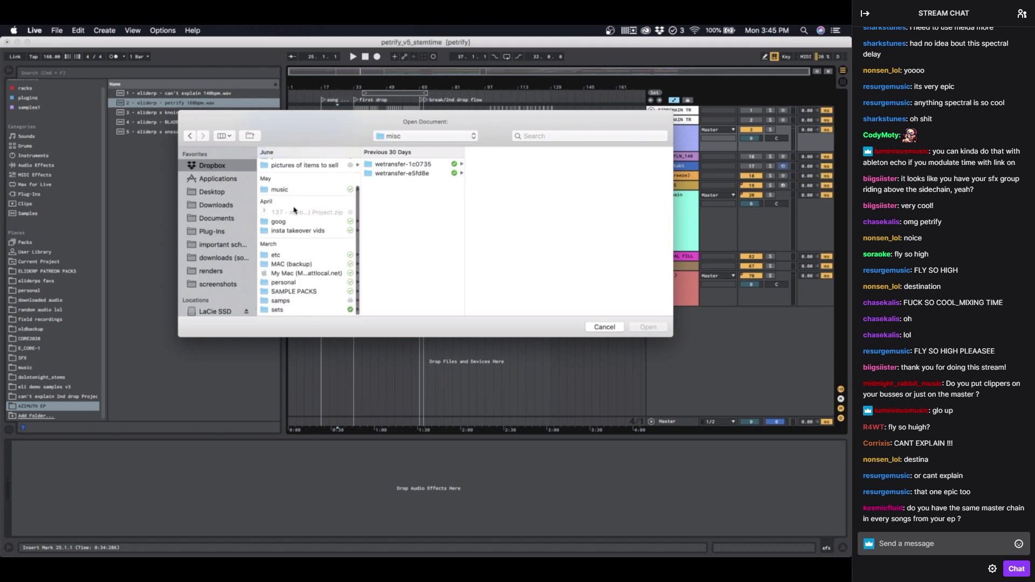
{"action": "scroll", "coordinate": [292, 218], "scroll_direction": "up", "scroll_amount": 6}
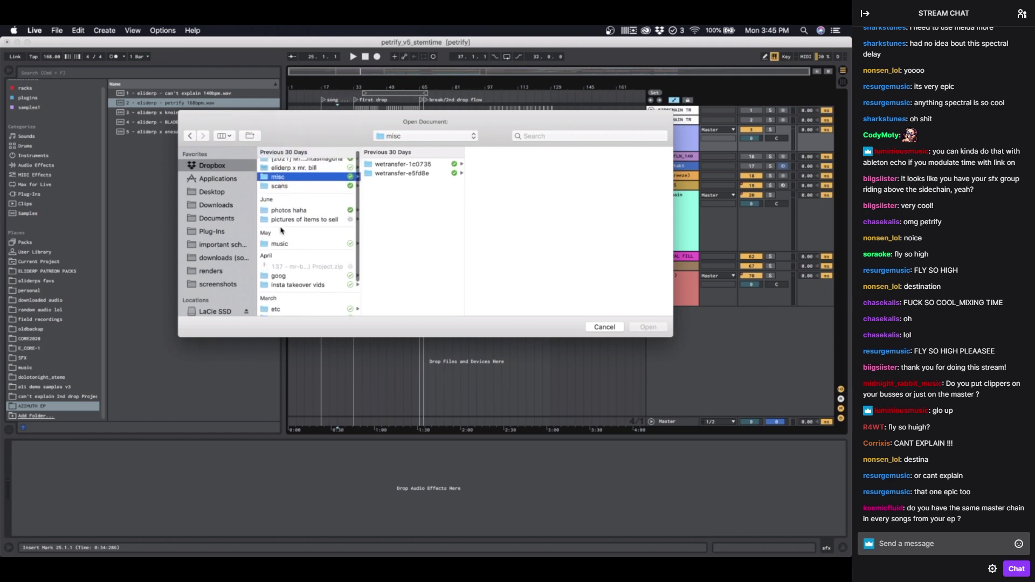
Step: List the Dropbox folders alphabetically instead of by date and go into project files inside MAC (backup)
{"action": "left_click", "coordinate": [219, 139]}
{"action": "left_click", "coordinate": [241, 218]}
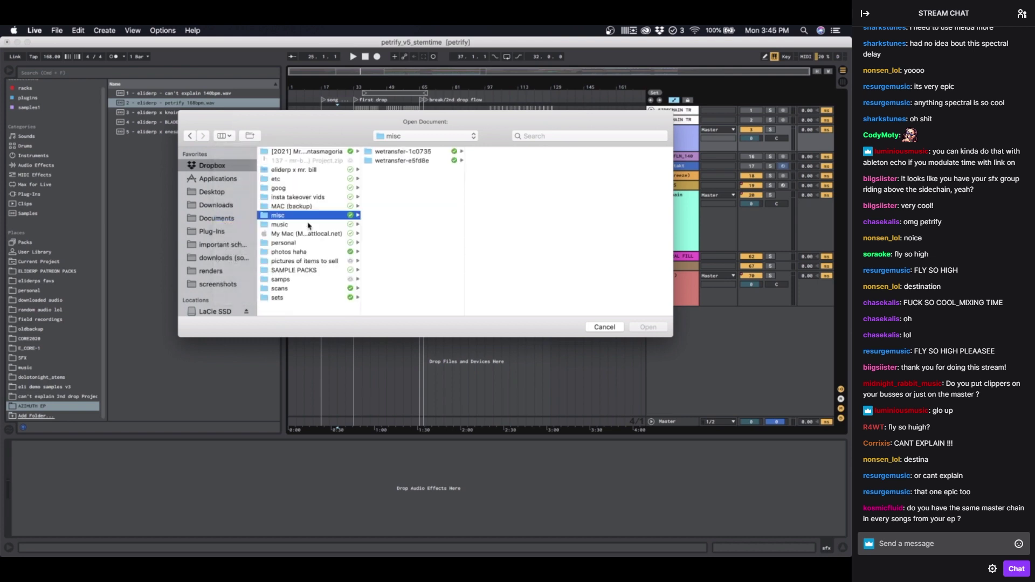
{"action": "left_click", "coordinate": [293, 206]}
{"action": "left_click", "coordinate": [379, 160]}
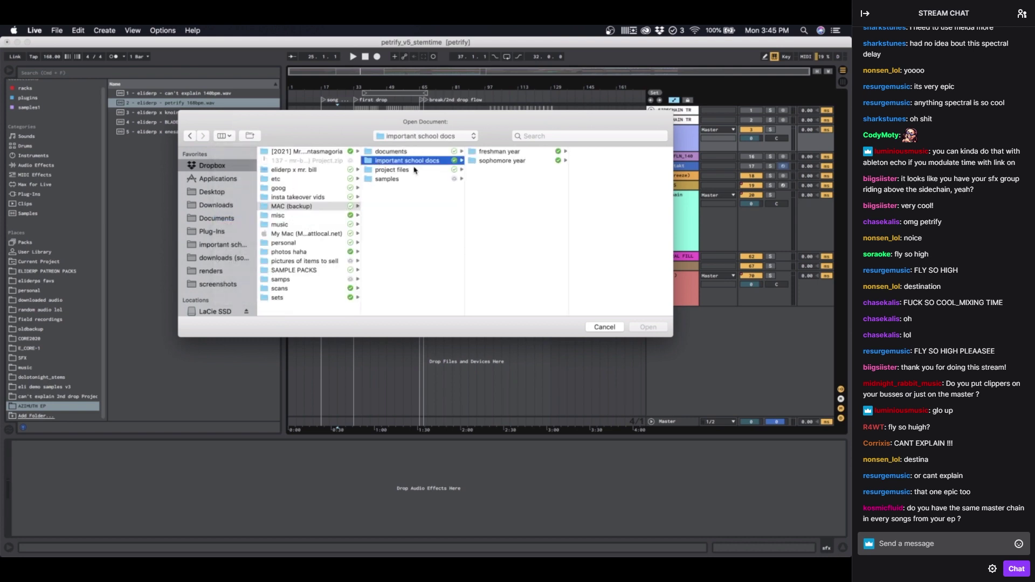
{"action": "left_click", "coordinate": [403, 170]}
{"action": "left_click", "coordinate": [488, 170]}
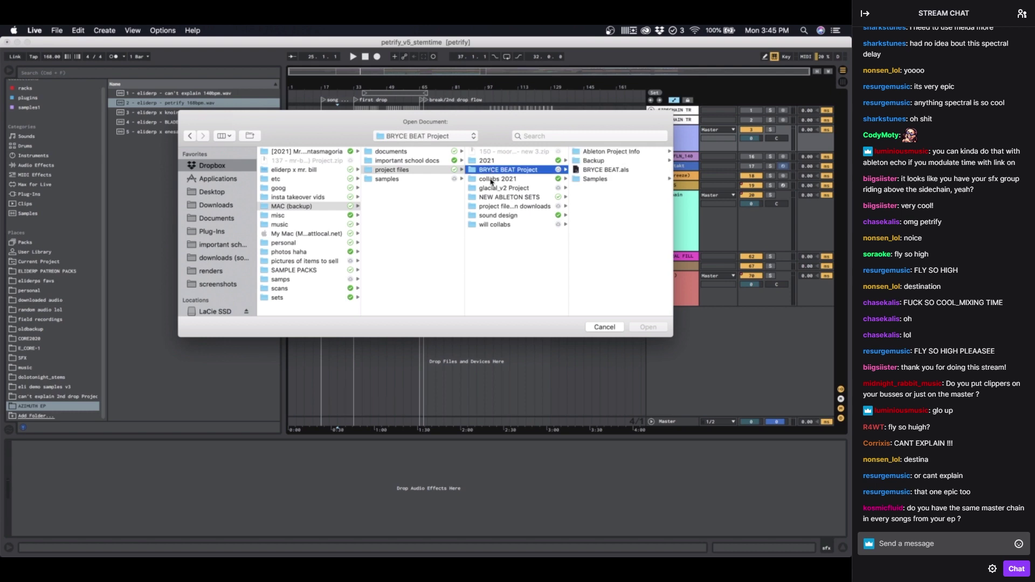
Step: Look through the collabs 2021, ALP, NEW ABLETON SETS and sound design folders and leave the file chooser without opening a set
{"action": "left_click", "coordinate": [493, 179]}
{"action": "left_click", "coordinate": [599, 152]}
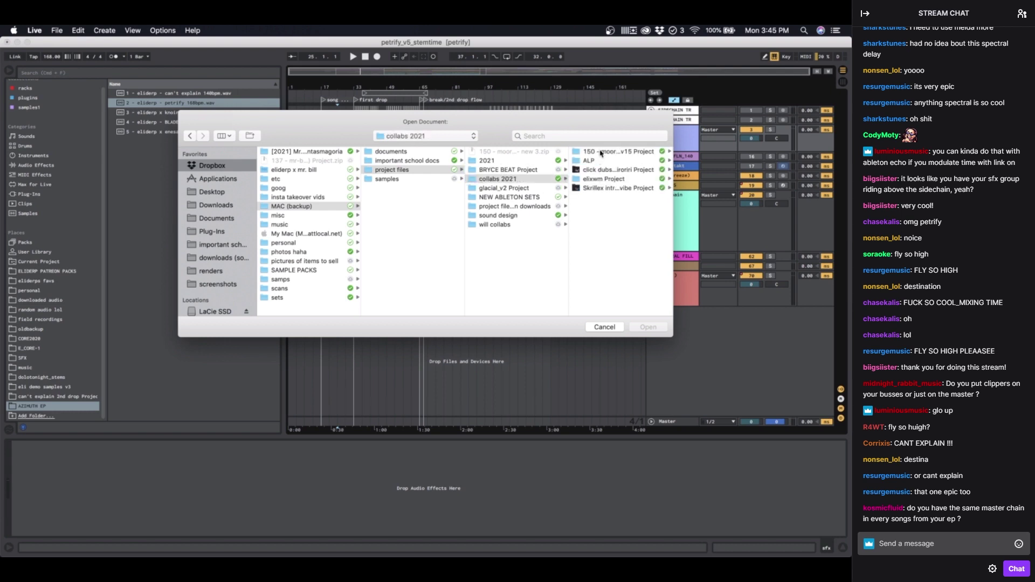
{"action": "left_click", "coordinate": [512, 170]}
{"action": "left_click", "coordinate": [502, 160]}
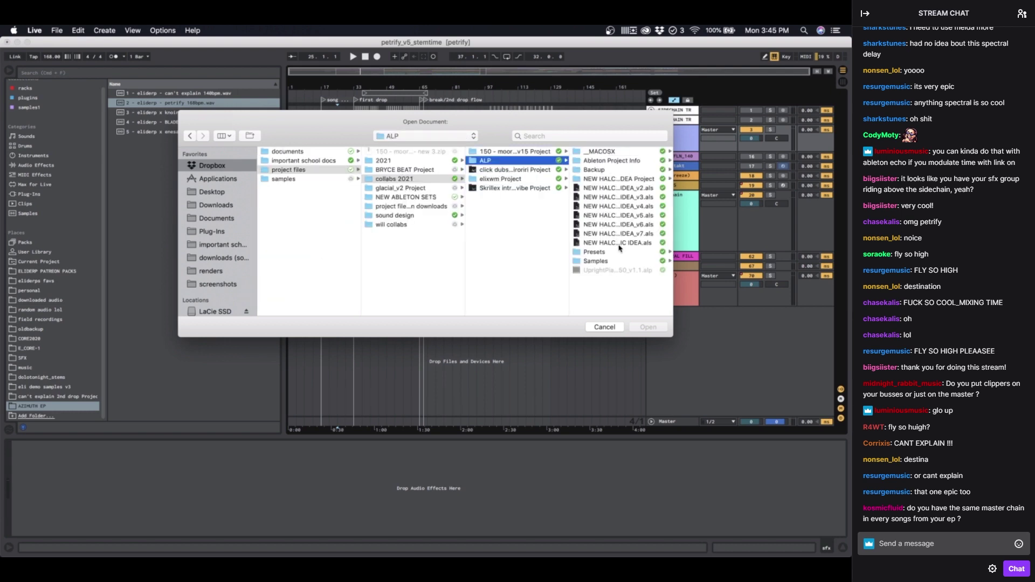
{"action": "left_click", "coordinate": [500, 171]}
{"action": "left_click", "coordinate": [500, 178]}
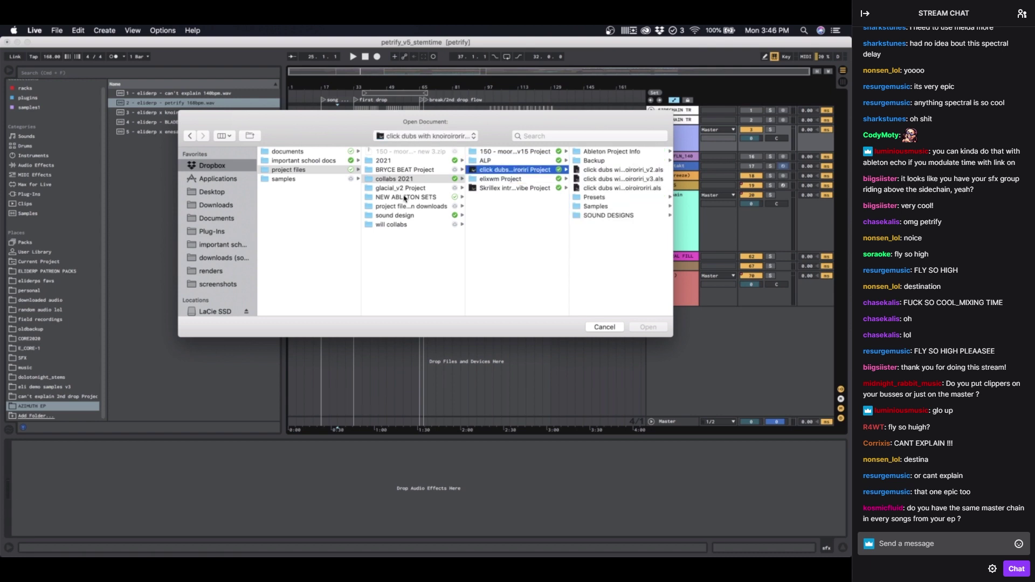
{"action": "left_click", "coordinate": [405, 196]}
{"action": "left_click", "coordinate": [395, 215]}
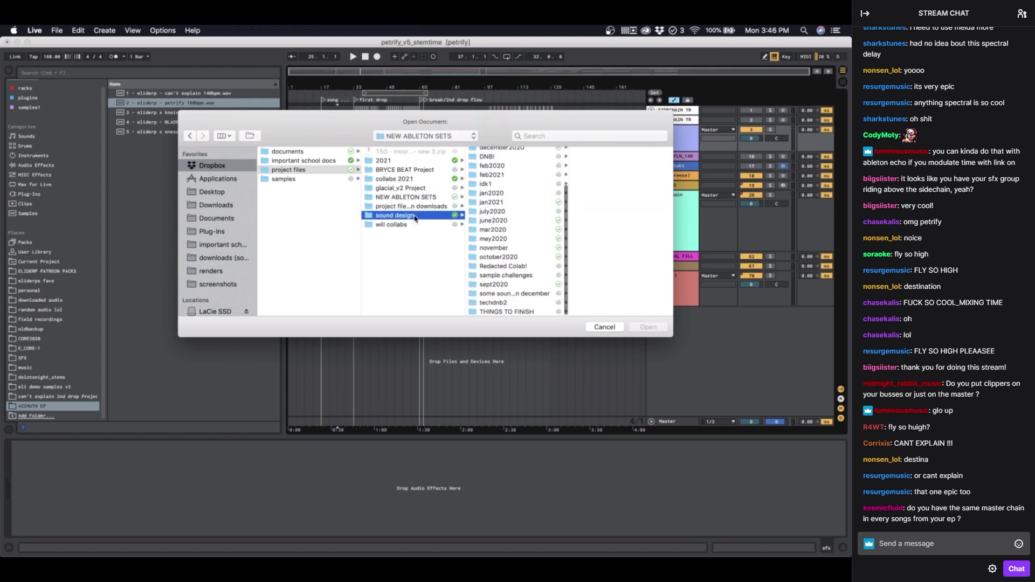
{"action": "scroll", "coordinate": [379, 175], "scroll_direction": "left", "scroll_amount": 3}
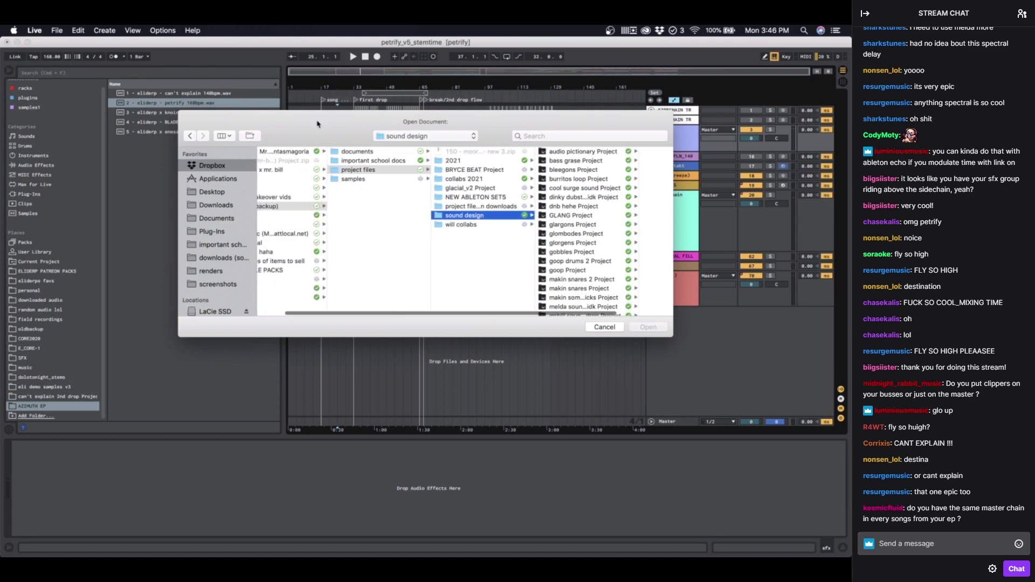
{"action": "key", "text": "Escape"}
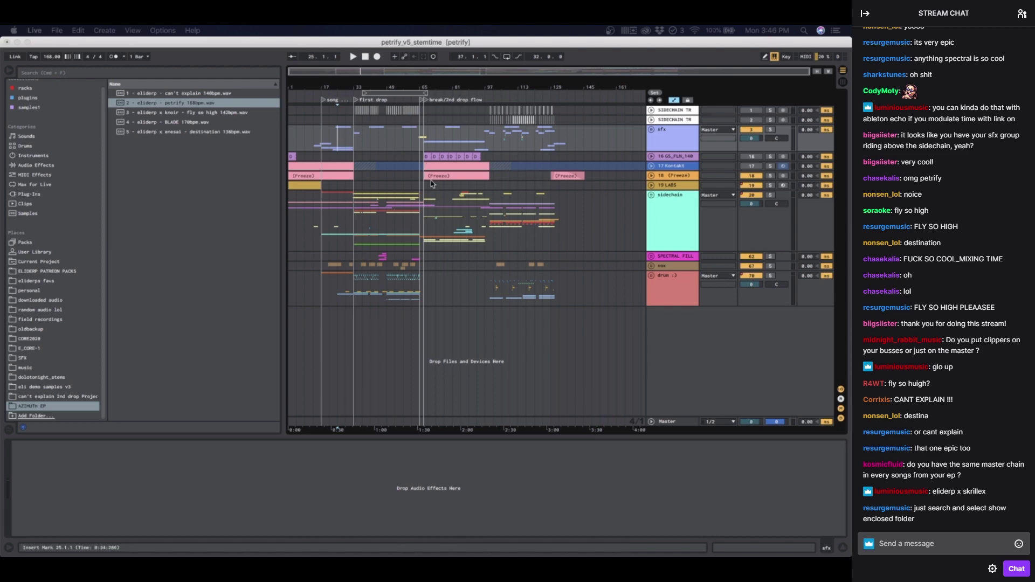
{"action": "left_click", "coordinate": [60, 30]}
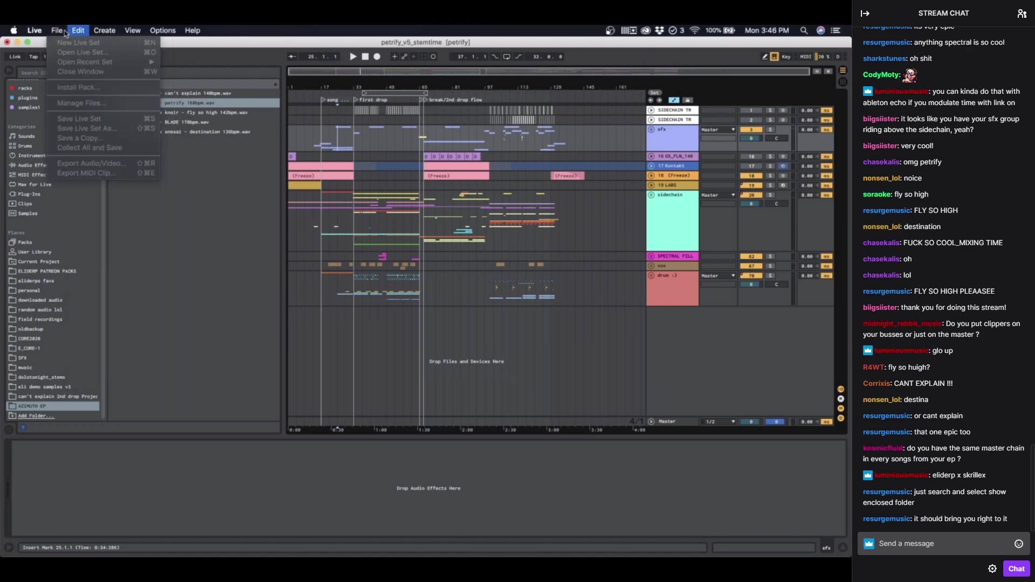
{"action": "key", "text": "ctrl+Up"}
{"action": "left_click", "coordinate": [385, 399]}
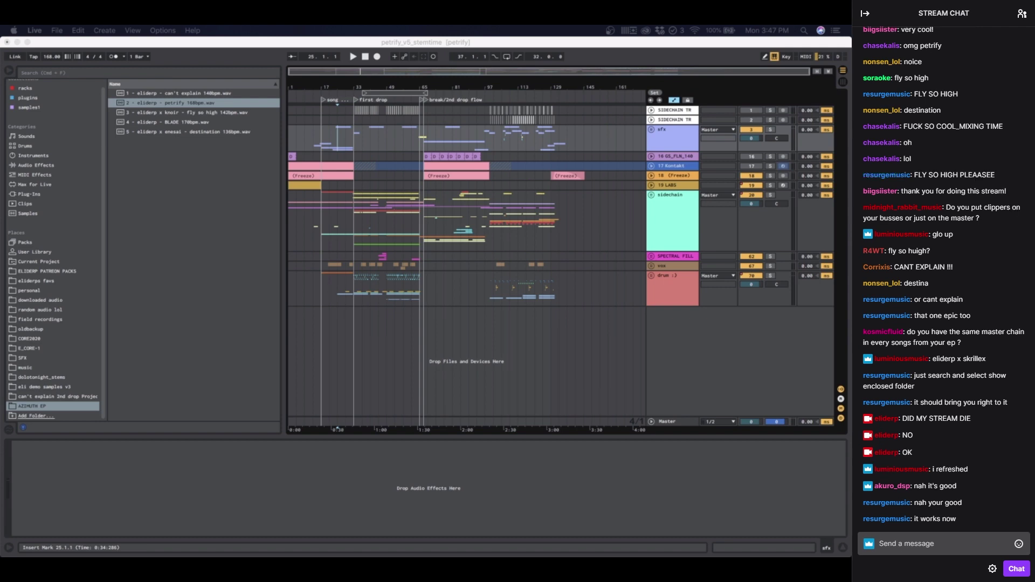
{"action": "key", "text": "ctrl+Up"}
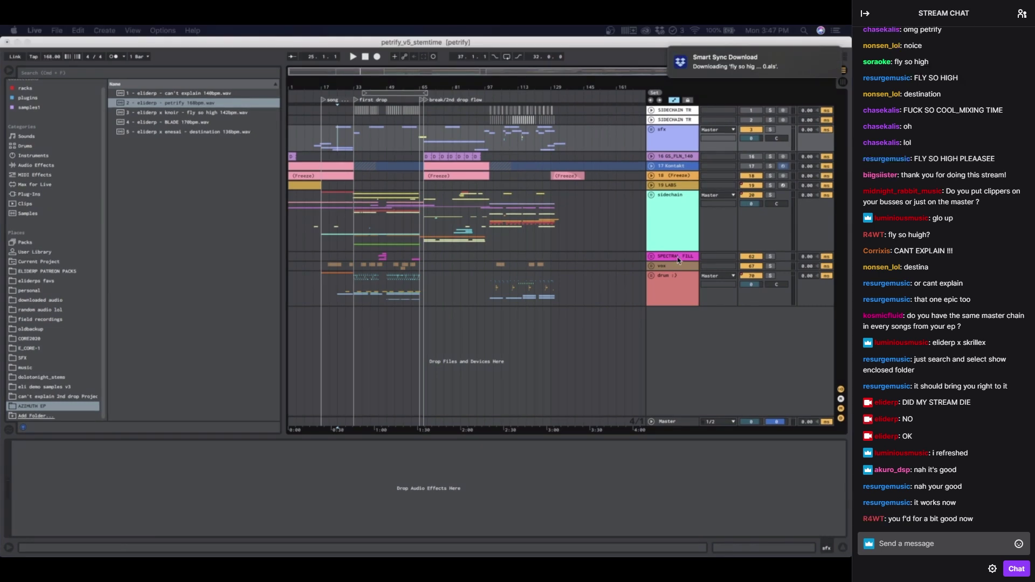
{"action": "mouse_move", "coordinate": [369, 555]}
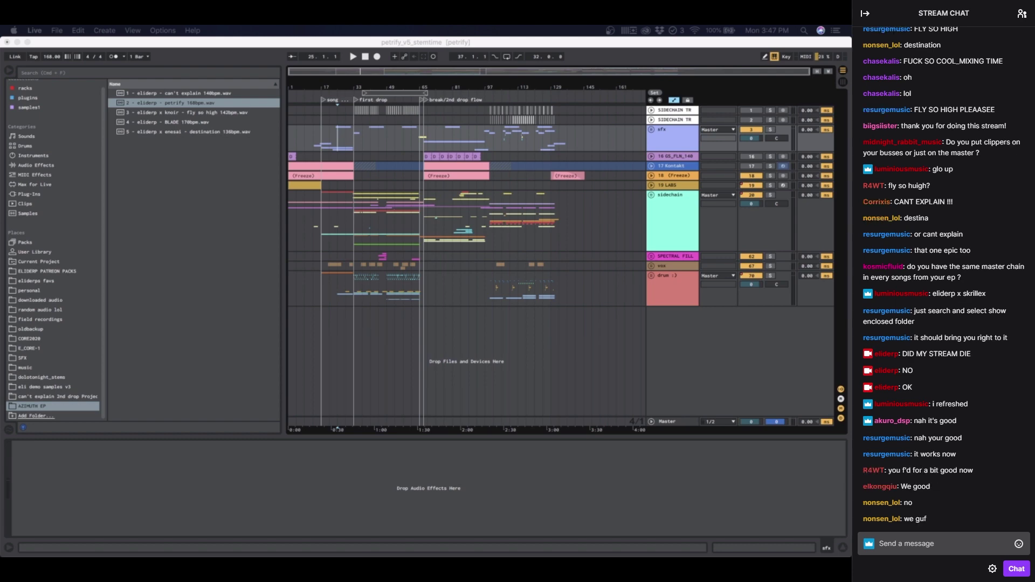
{"action": "key", "text": "ctrl+Up"}
{"action": "key", "text": "ctrl+Up"}
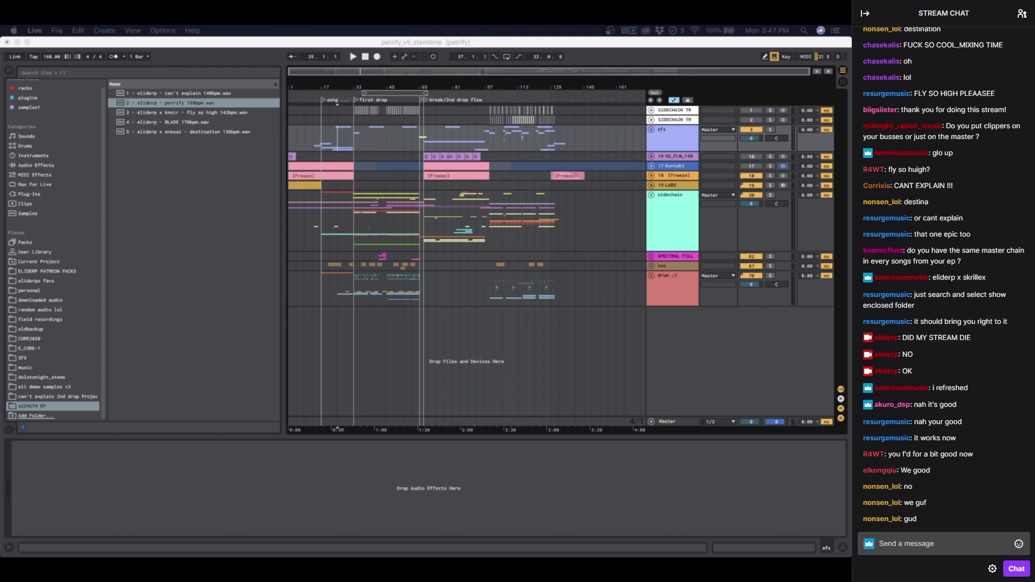
{"action": "left_click", "coordinate": [496, 86]}
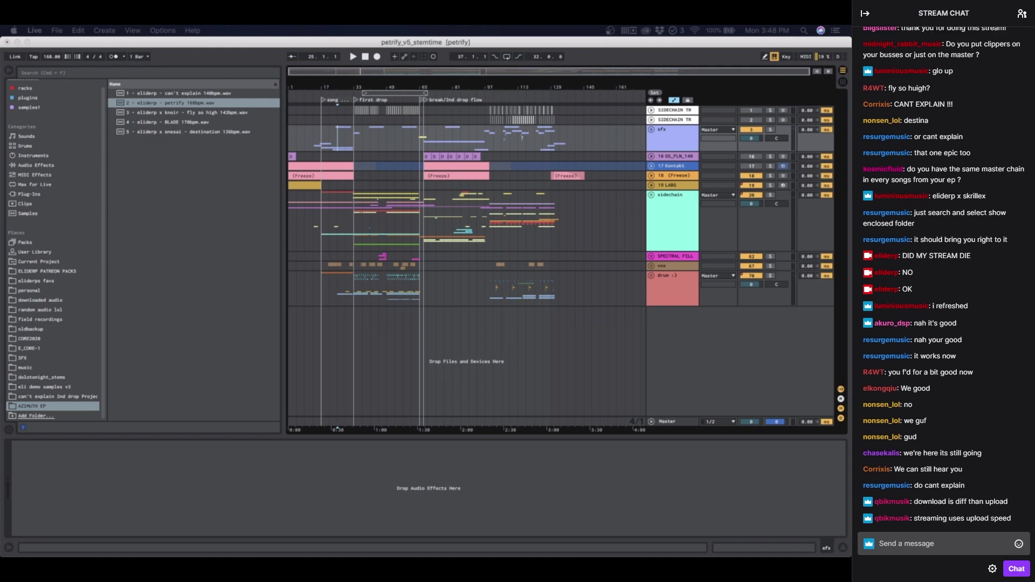
Step: Check the stream player's advanced and video quality settings and close them without changing anything
{"action": "left_click", "coordinate": [790, 568]}
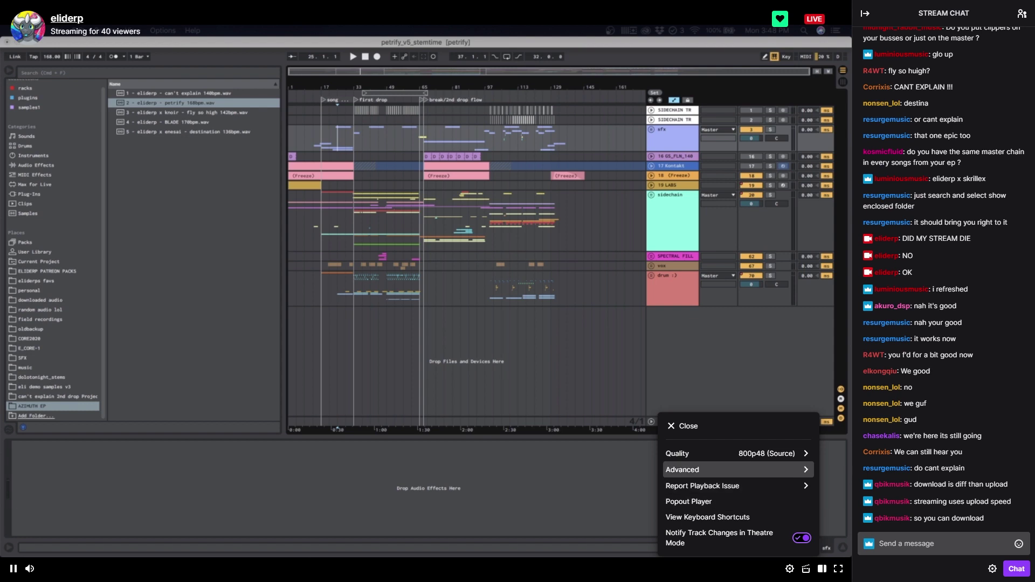
{"action": "left_click", "coordinate": [701, 470]}
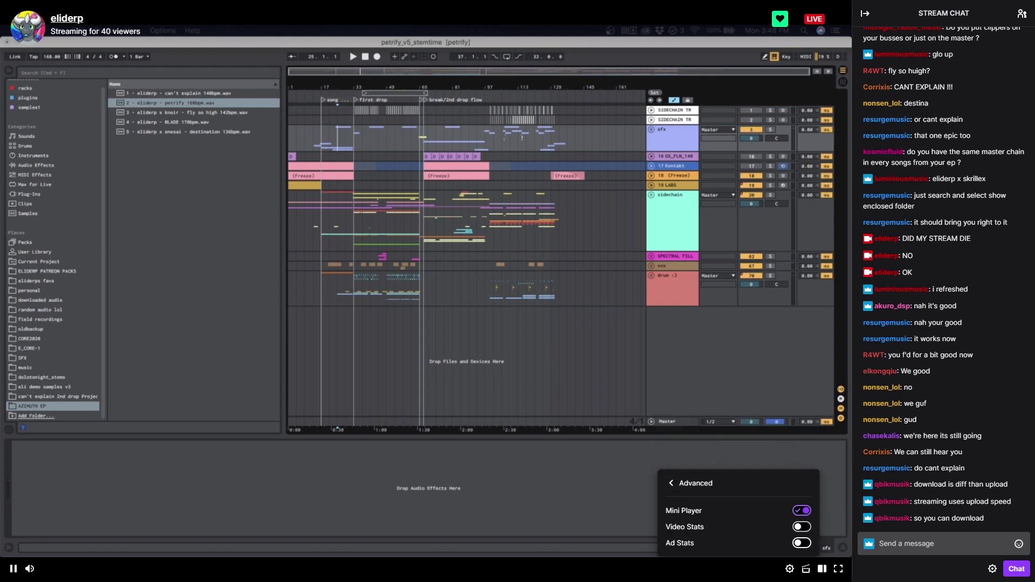
{"action": "left_click", "coordinate": [696, 483]}
{"action": "left_click", "coordinate": [701, 454]}
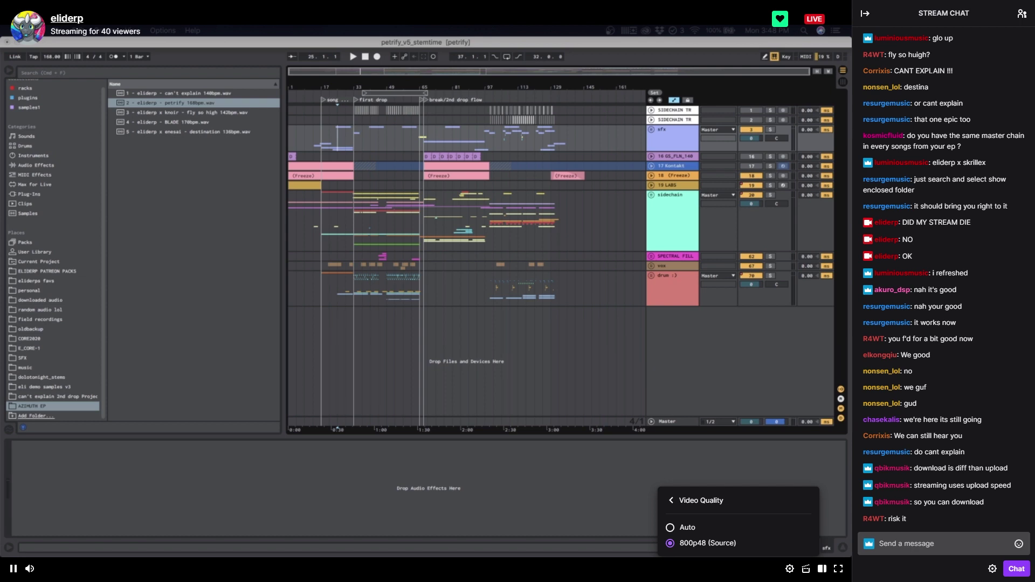
{"action": "left_click", "coordinate": [789, 569]}
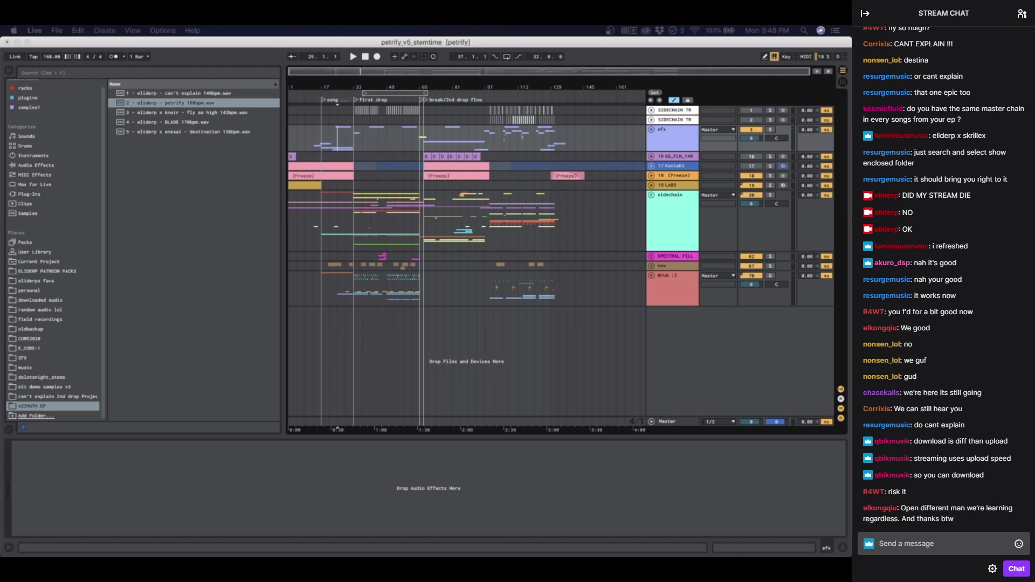
{"action": "key", "text": "ctrl+Up"}
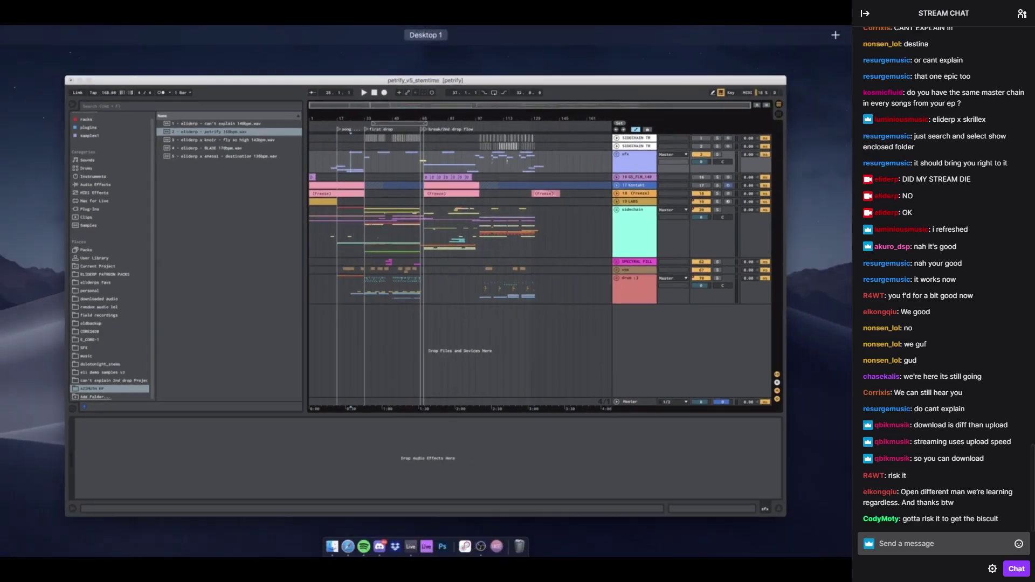
{"action": "key", "text": "ctrl+Up"}
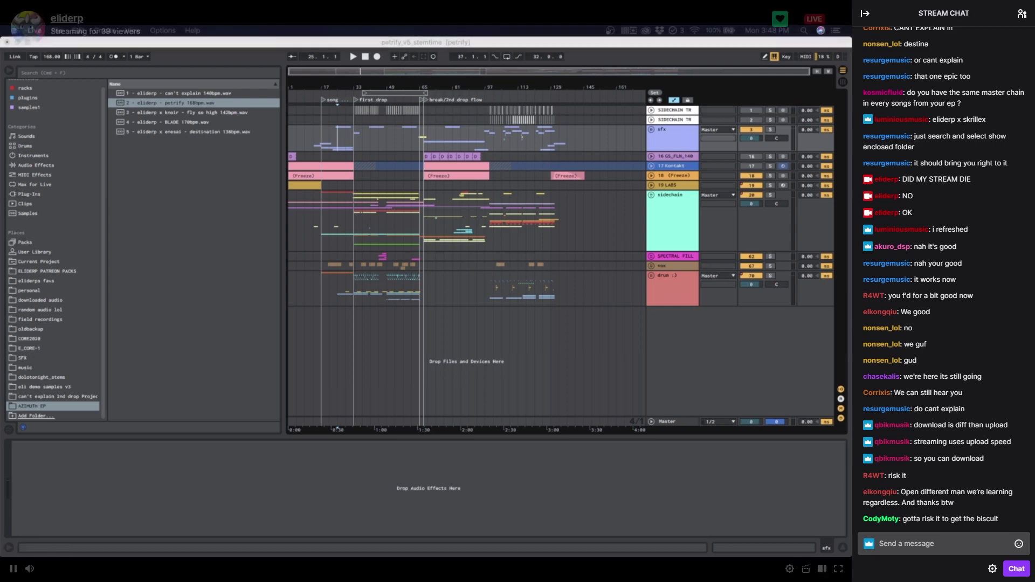
{"action": "key", "text": "ctrl+Up"}
{"action": "key", "text": "ctrl+Up"}
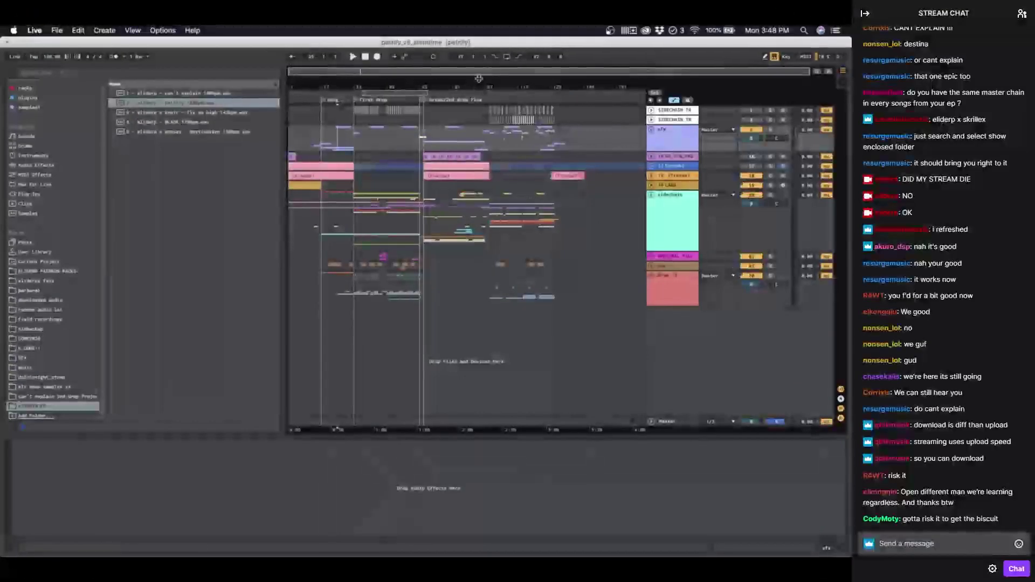
{"action": "key", "text": "ctrl+Up"}
{"action": "key", "text": "ctrl+Up"}
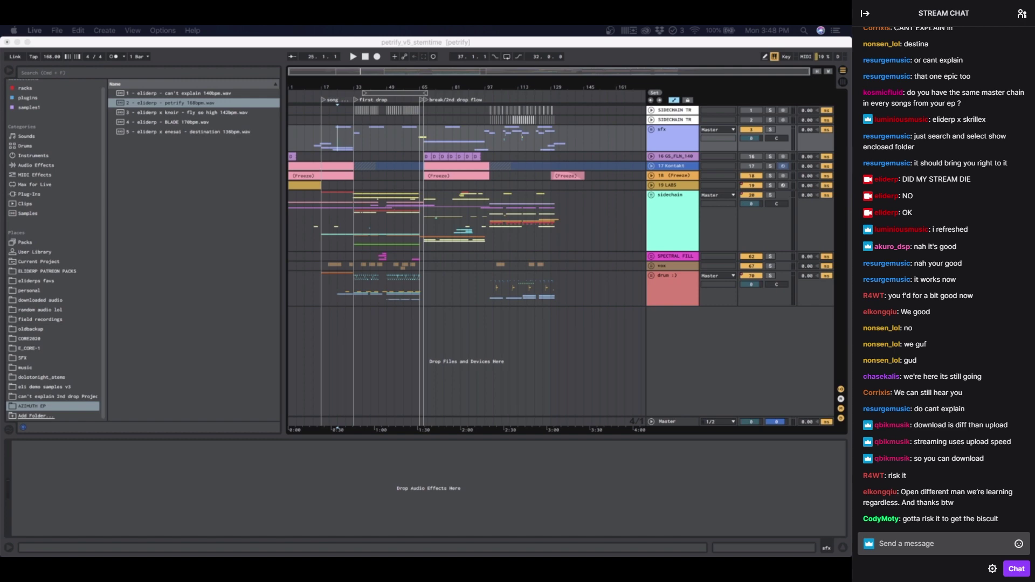
{"action": "key", "text": "ctrl+Up"}
Step: Switch to Finder with the Desktop folder showing and move its window away from the Live Set
{"action": "left_click", "coordinate": [371, 384]}
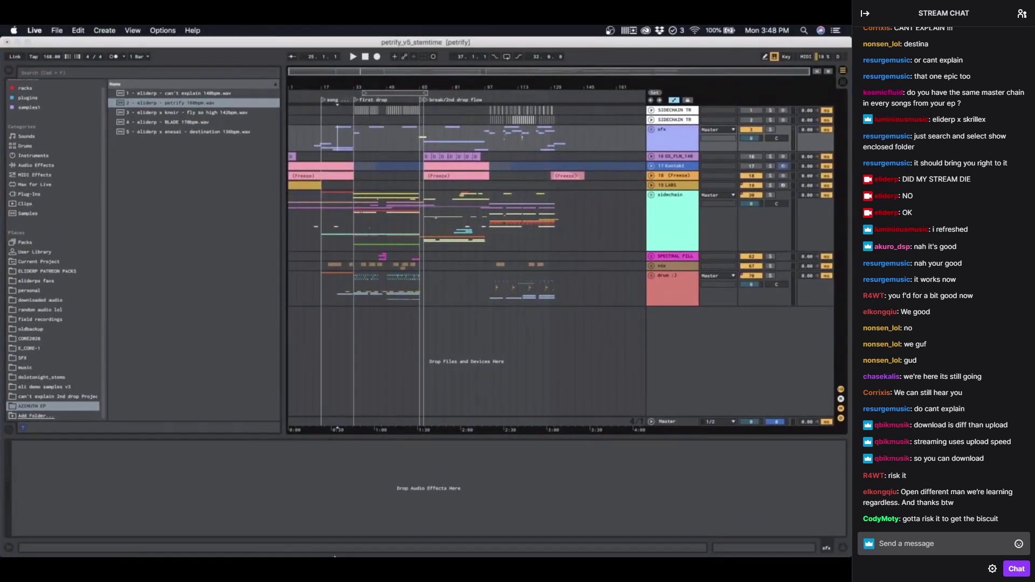
{"action": "left_click", "coordinate": [331, 547]}
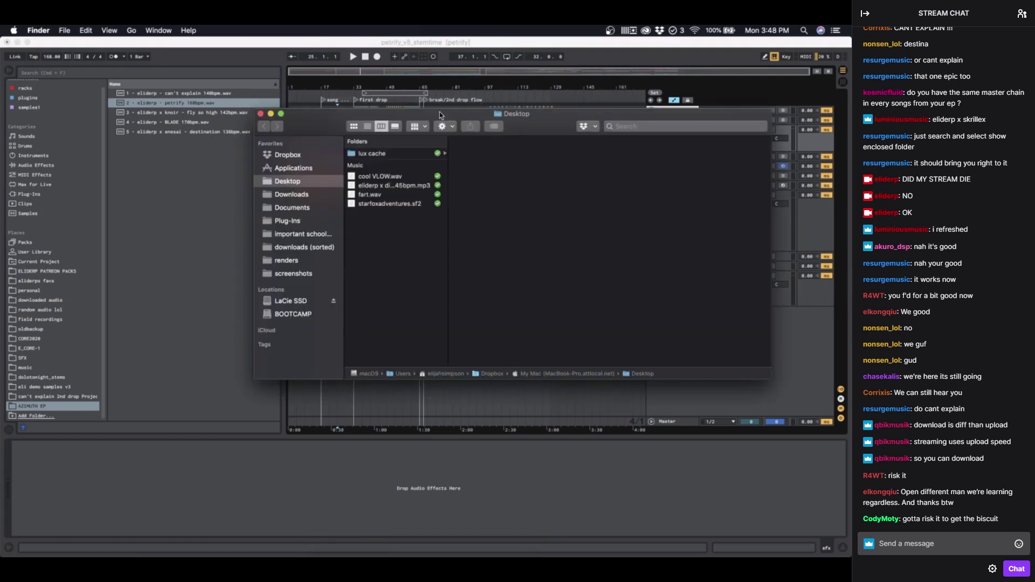
{"action": "left_click_drag", "start_coordinate": [425, 115], "coordinate": [0, 115]}
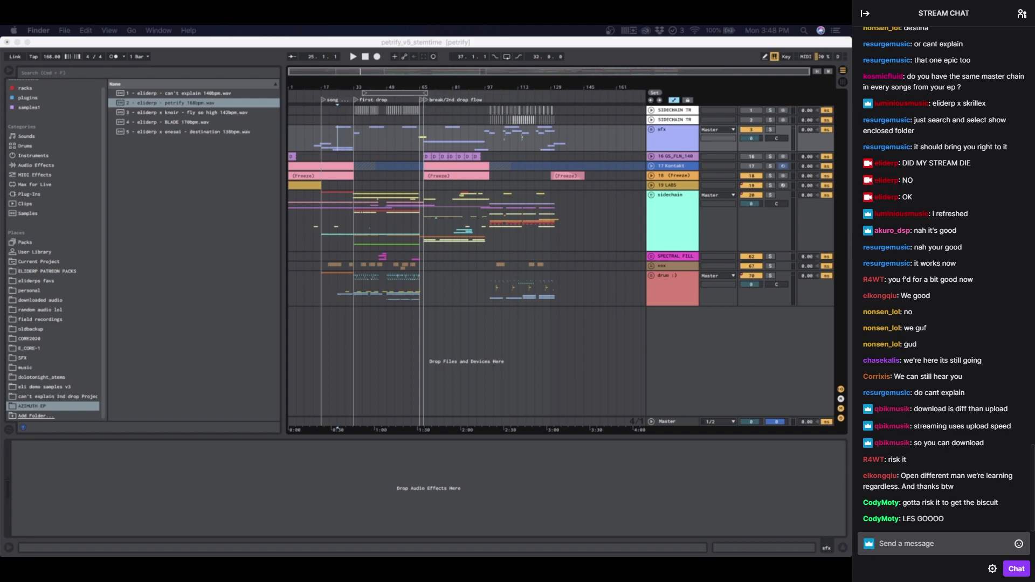
{"action": "key", "text": "ctrl+Up"}
{"action": "key", "text": "ctrl+Up"}
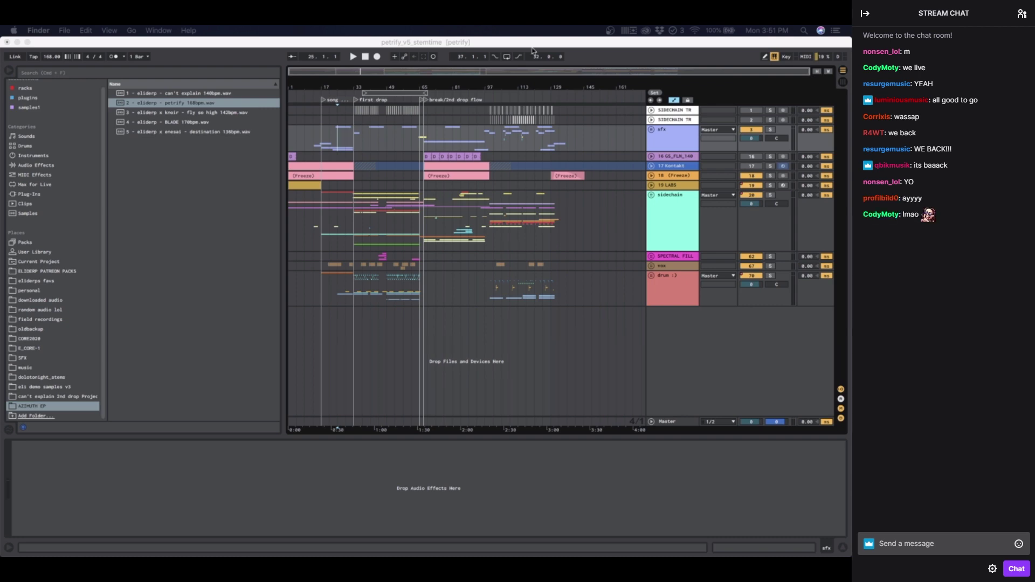
Step: Return to Live, place the insert marker at bar 21 on the sfx group and start opening another Live Set
{"action": "left_click", "coordinate": [352, 138]}
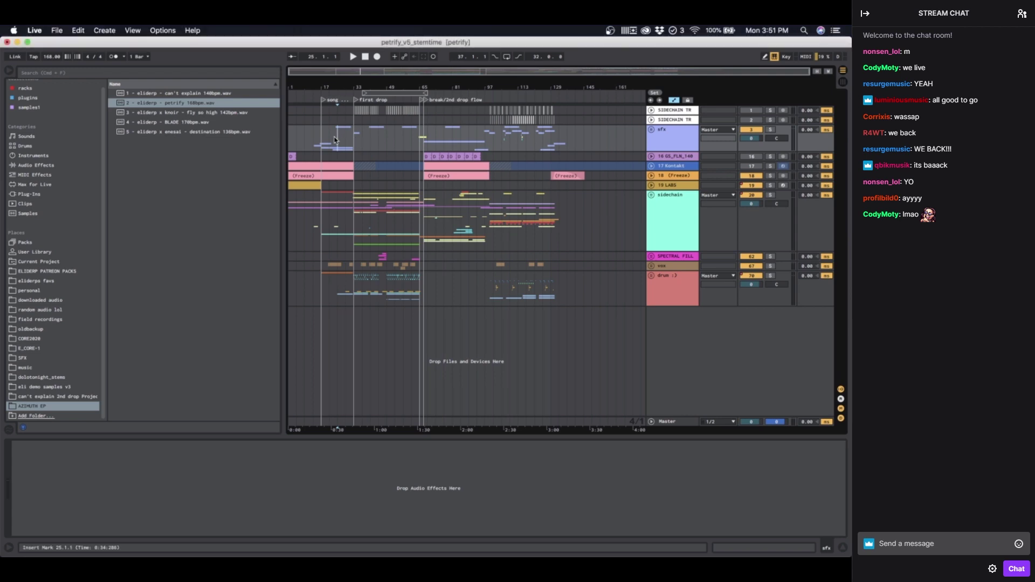
{"action": "left_click", "coordinate": [330, 138]}
{"action": "left_click", "coordinate": [49, 32]}
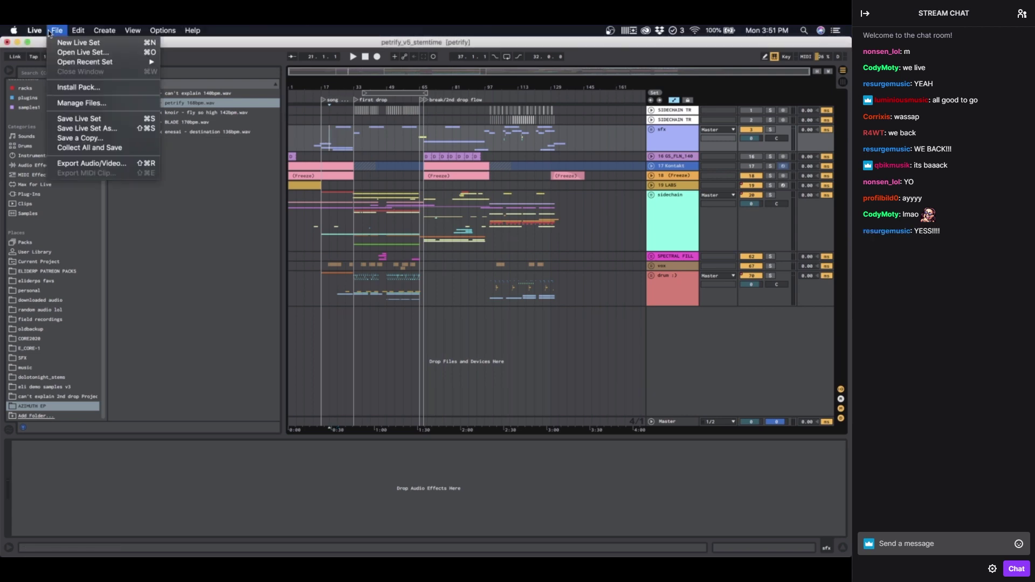
{"action": "left_click", "coordinate": [81, 52]}
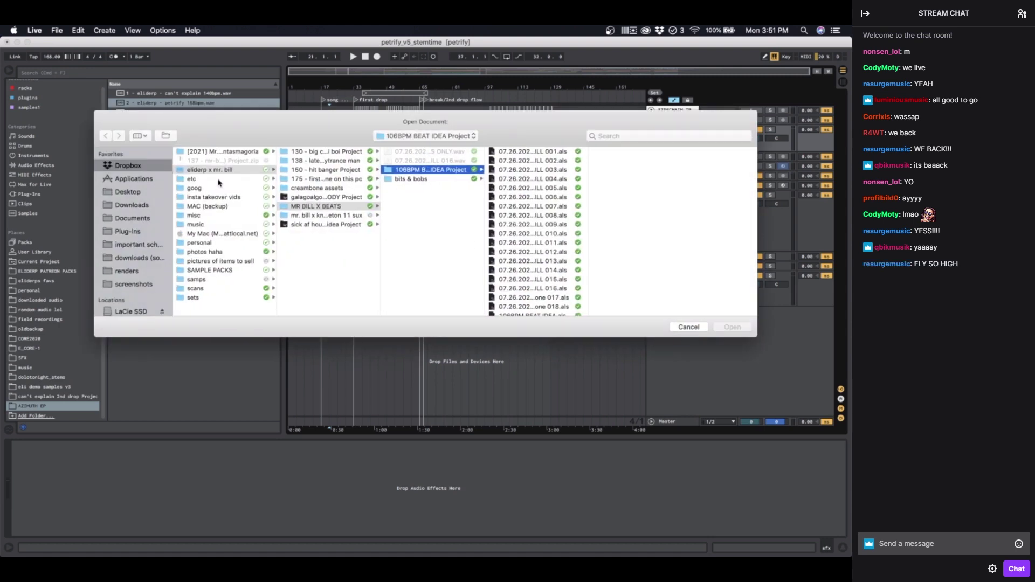
Step: Browse to the project files in downloads folder inside MAC (backup) > project files and look through its projects
{"action": "left_click", "coordinate": [204, 206]}
{"action": "left_click", "coordinate": [206, 207]}
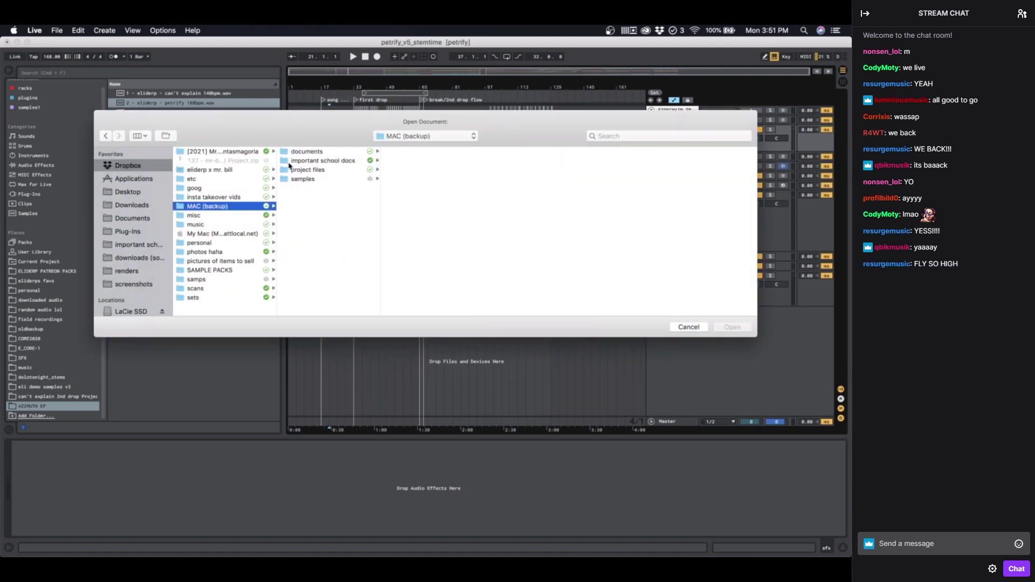
{"action": "left_click", "coordinate": [317, 161]}
{"action": "left_click", "coordinate": [323, 170]}
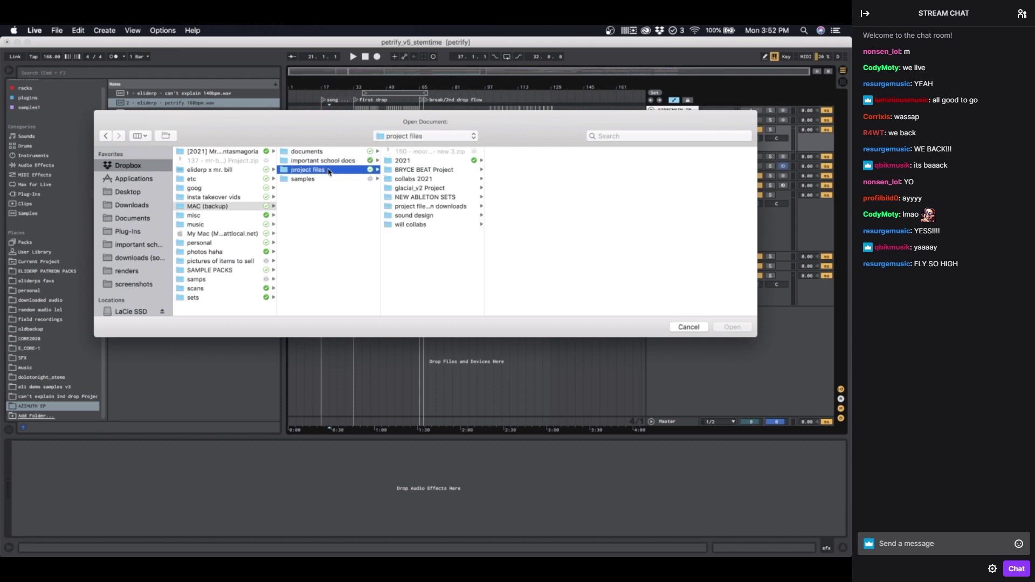
{"action": "left_click", "coordinate": [406, 209]}
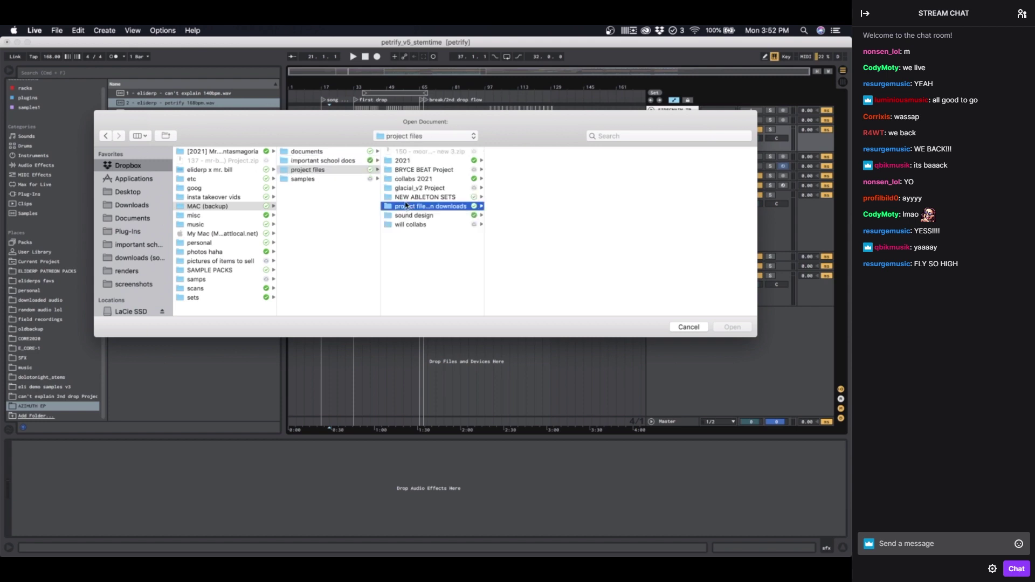
{"action": "scroll", "coordinate": [536, 240], "scroll_direction": "down", "scroll_amount": 2}
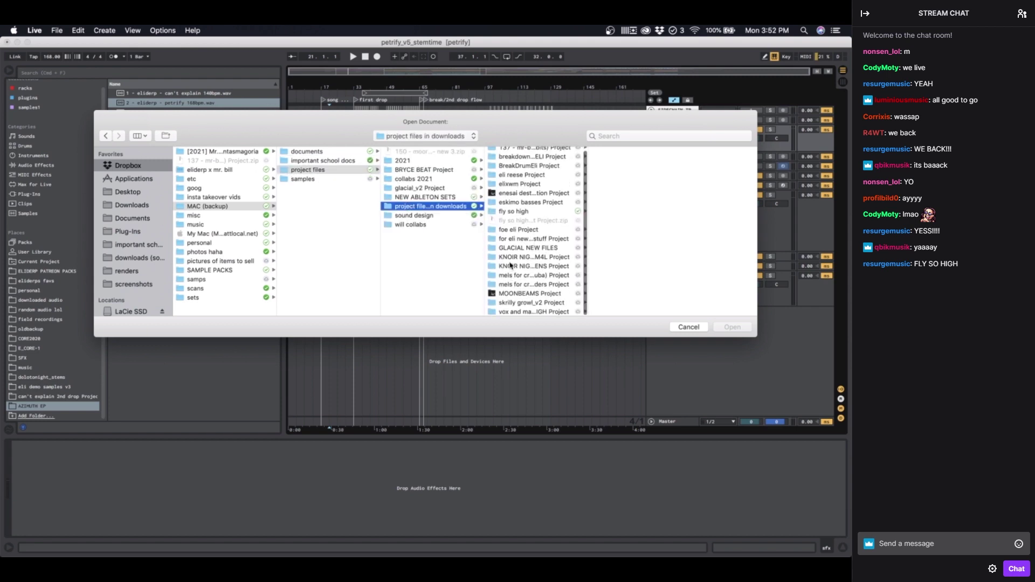
{"action": "scroll", "coordinate": [508, 184], "scroll_direction": "up", "scroll_amount": 1}
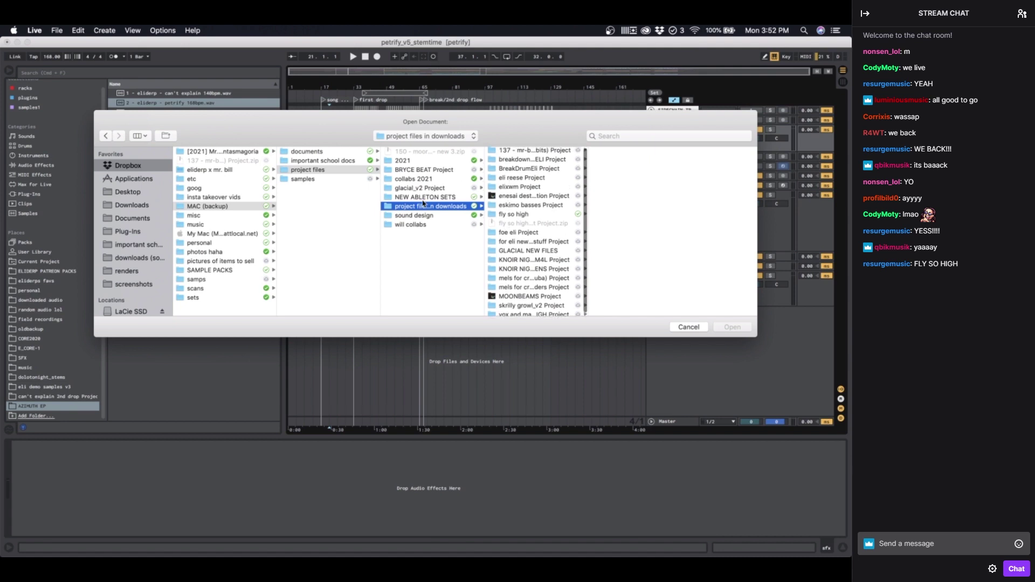
Step: Open the Live Set fly so high sometimes_V11_FINISHING_TIME from the fly so high folder's V9 project
{"action": "left_click", "coordinate": [508, 214]}
{"action": "left_click", "coordinate": [624, 169]}
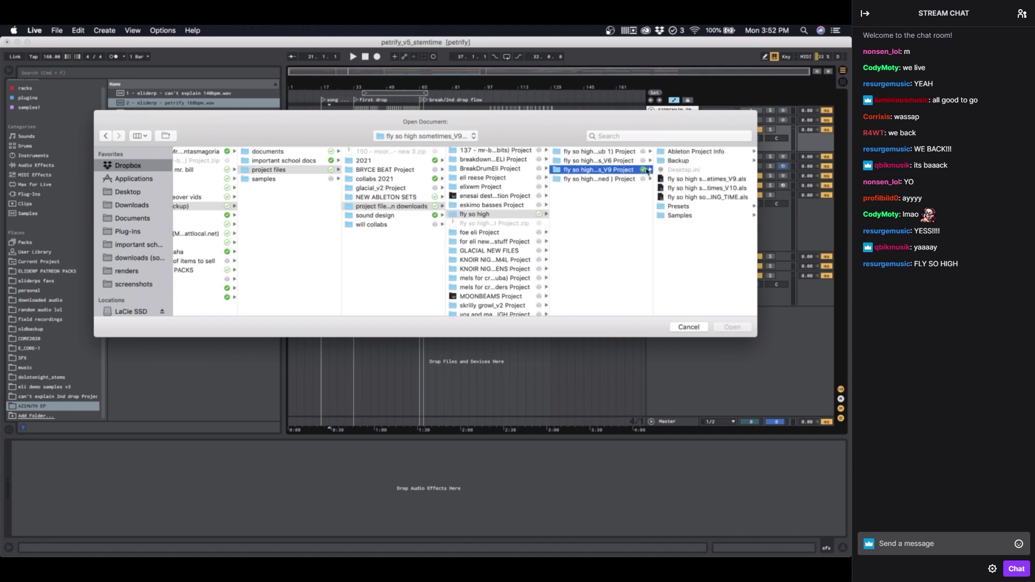
{"action": "left_click", "coordinate": [681, 197]}
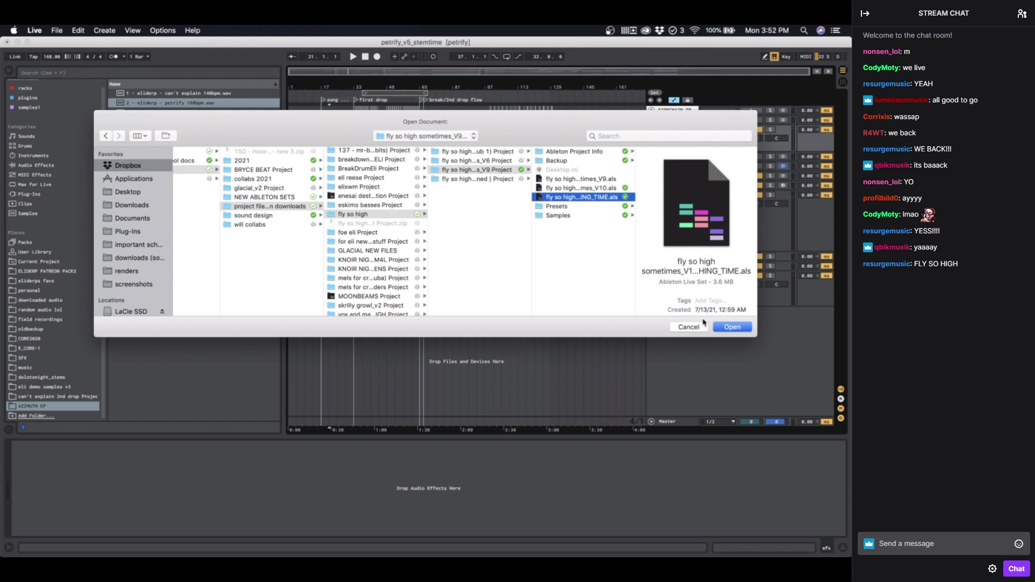
{"action": "left_click", "coordinate": [733, 327]}
{"action": "left_click", "coordinate": [355, 319]}
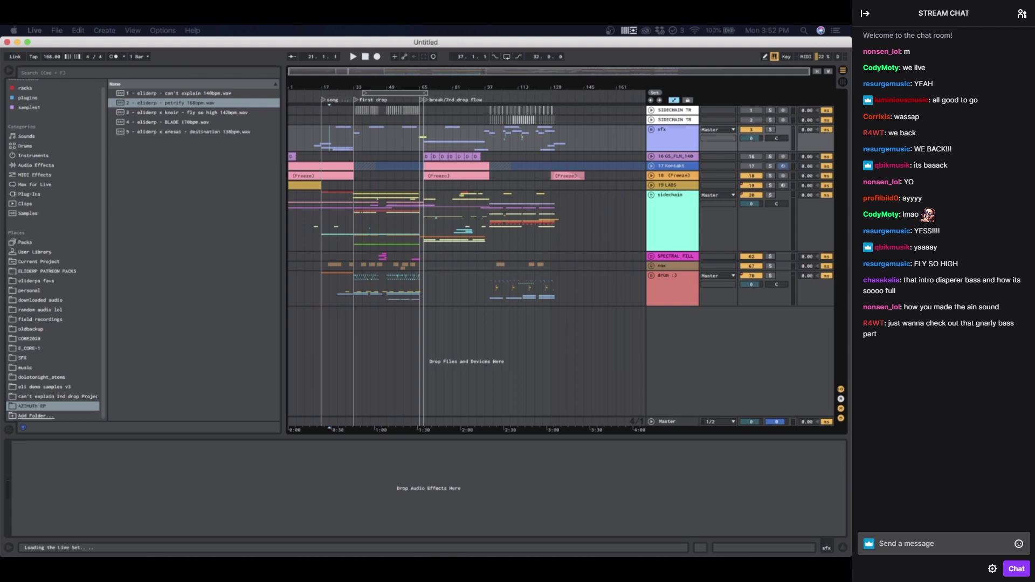
Step: Glance at the open windows overview during loading and dismiss the plug-in warning so the Live Set finishes opening
{"action": "key", "text": "ctrl+Up"}
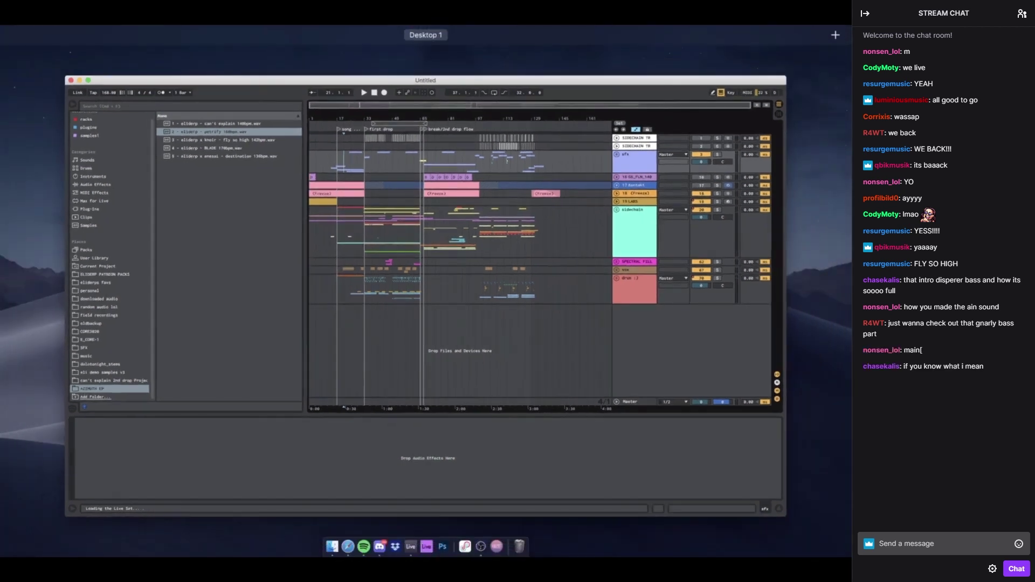
{"action": "key", "text": "ctrl+Up"}
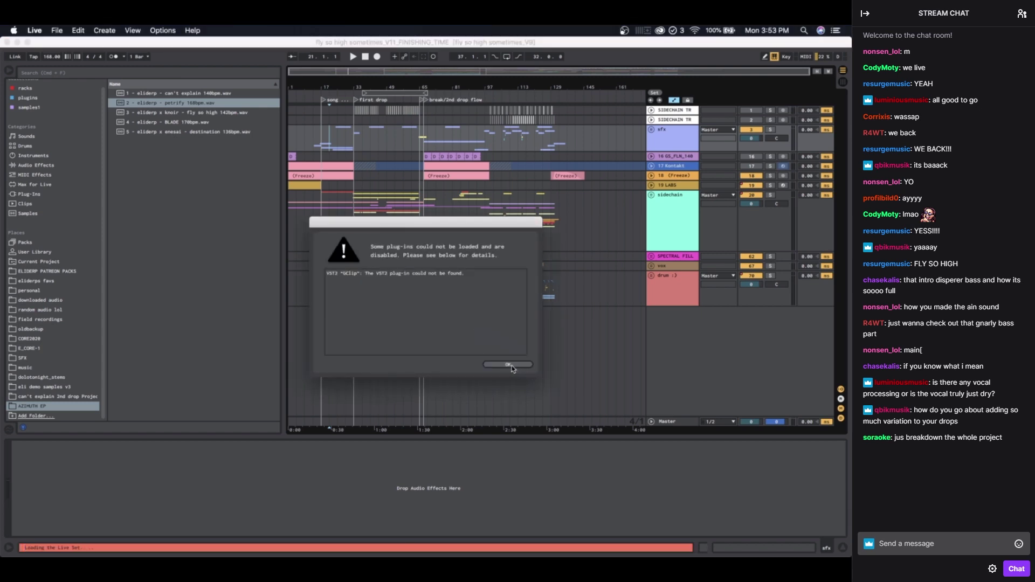
{"action": "left_click", "coordinate": [508, 365]}
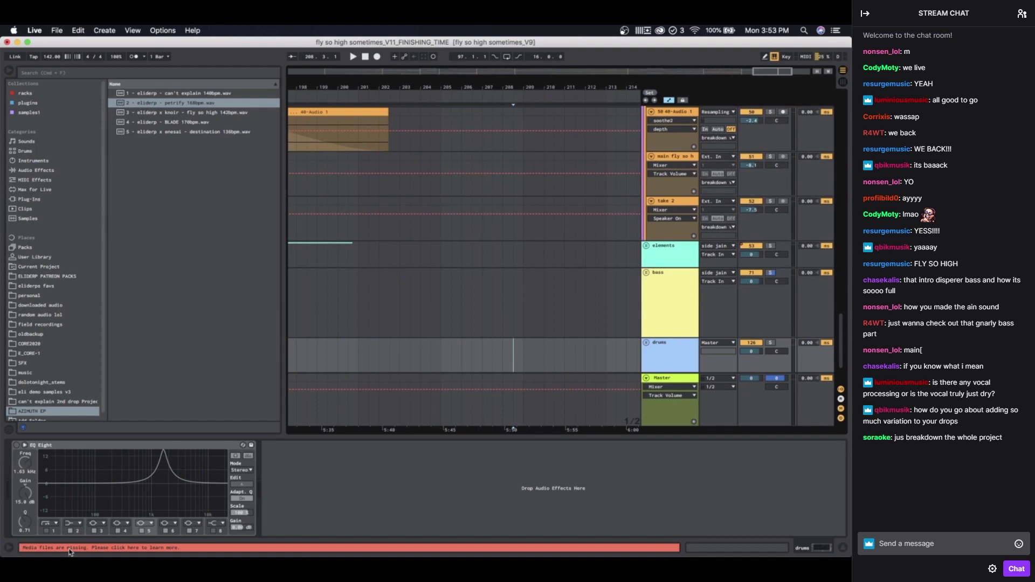
Step: Open the list of missing media files and run an automatic search for them
{"action": "left_click", "coordinate": [70, 549]}
{"action": "left_click", "coordinate": [728, 95]}
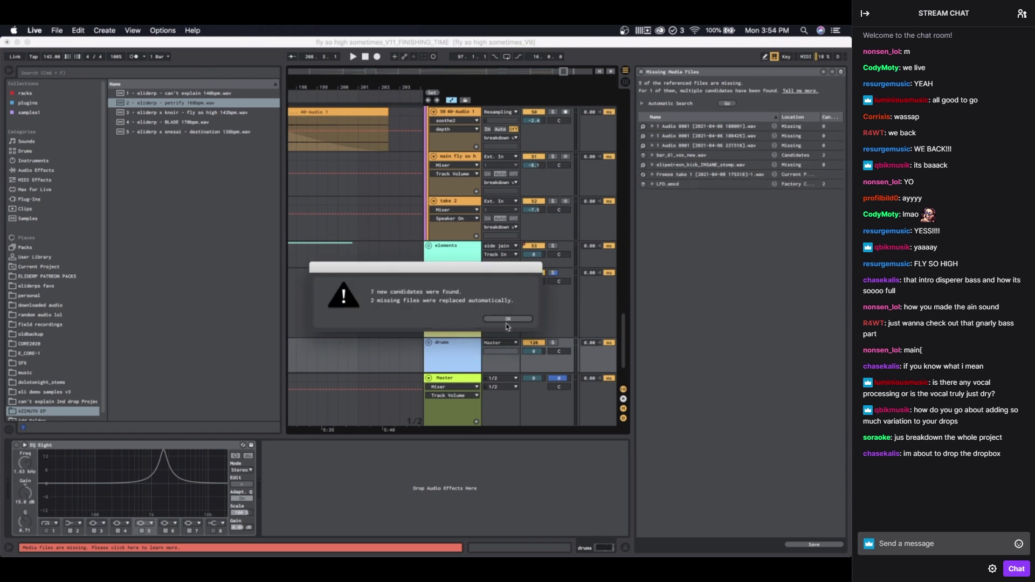
{"action": "left_click", "coordinate": [508, 320]}
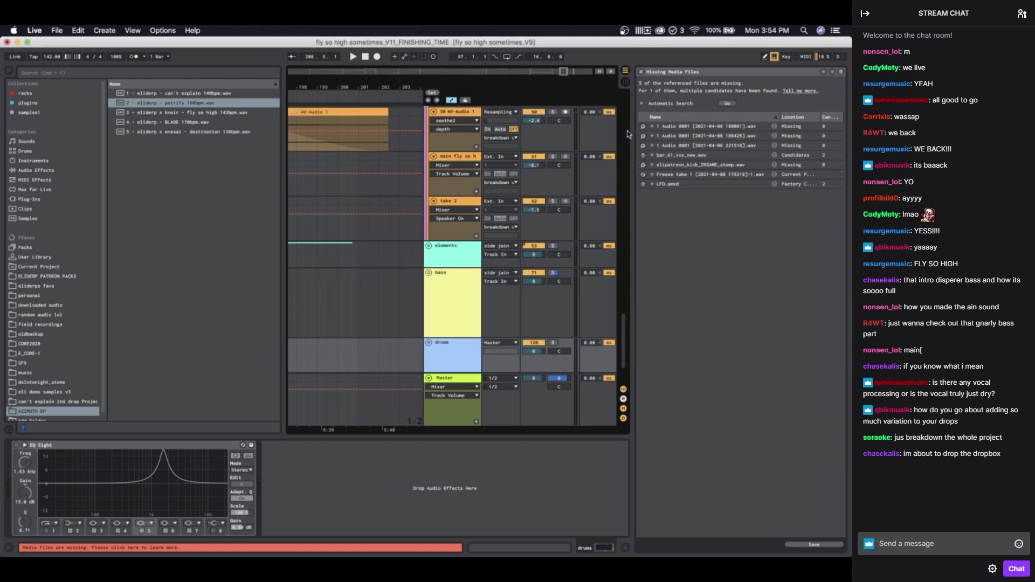
{"action": "left_click", "coordinate": [643, 127]}
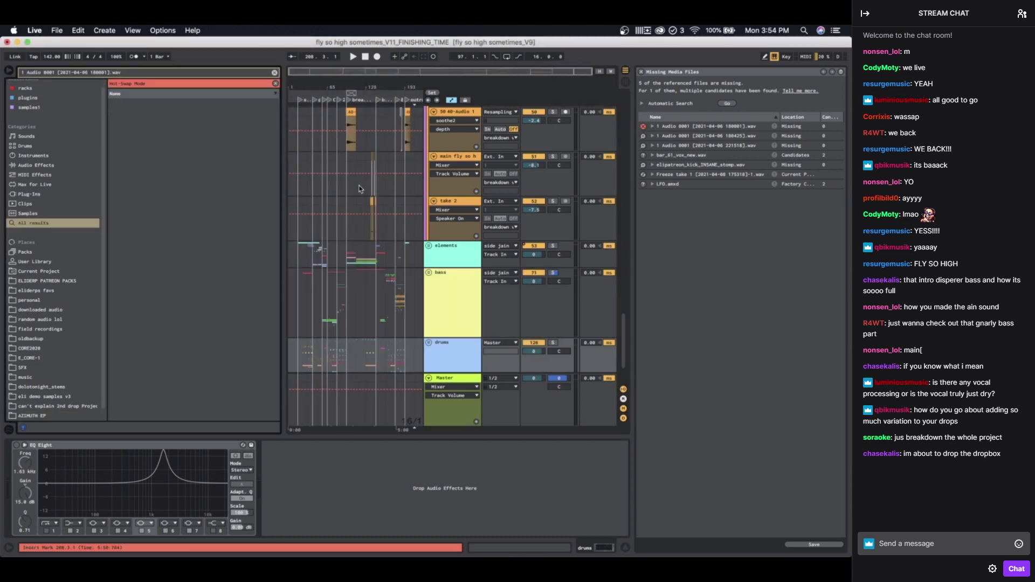
{"action": "left_click", "coordinate": [653, 127]}
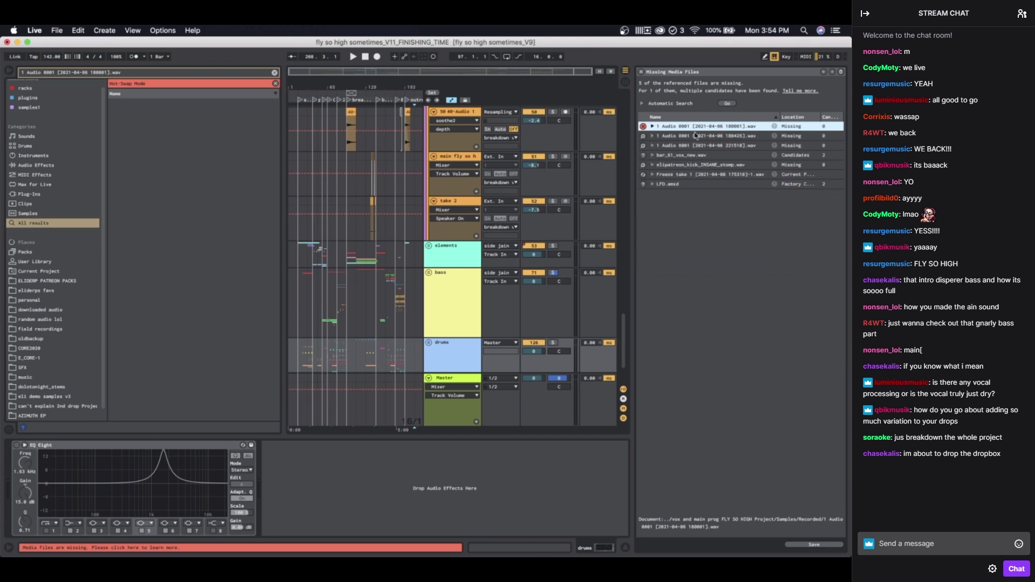
{"action": "left_click", "coordinate": [693, 136]}
{"action": "left_click", "coordinate": [652, 126]}
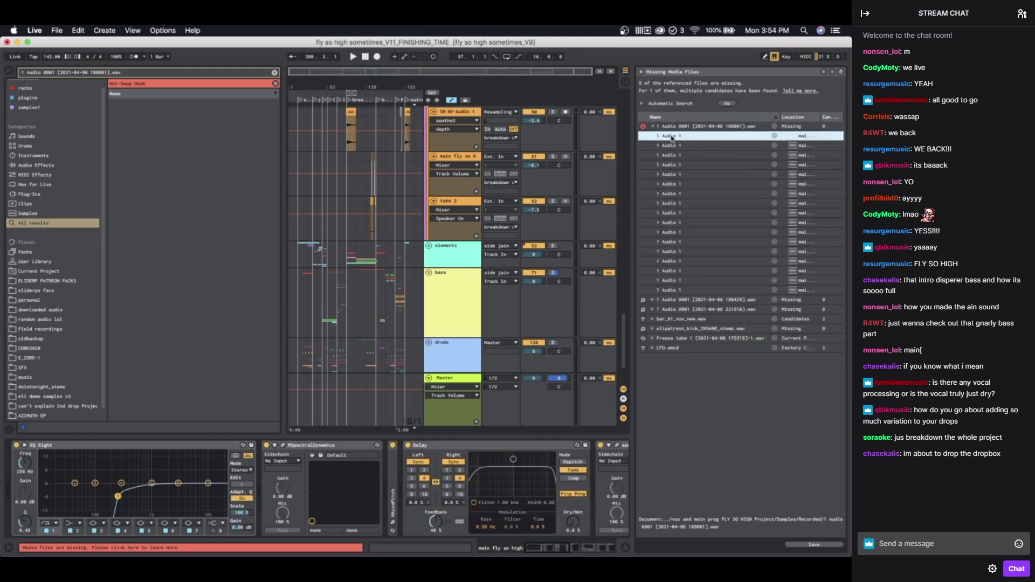
{"action": "scroll", "coordinate": [437, 327], "scroll_direction": "down", "scroll_amount": 3}
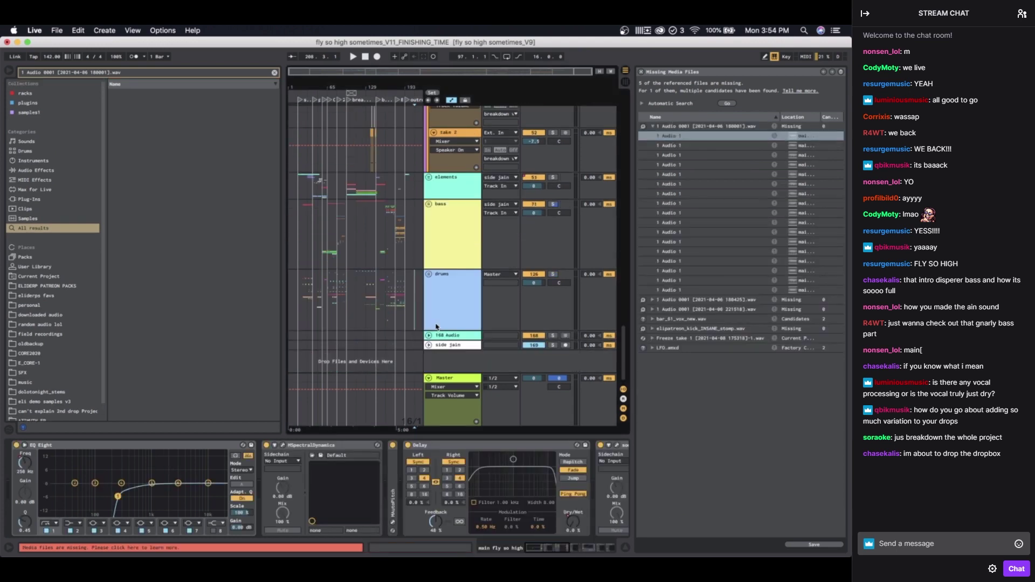
Step: Unfold the drums group and check its kick and snare/clap tracks against the clips listed as missing
{"action": "left_click", "coordinate": [429, 276]}
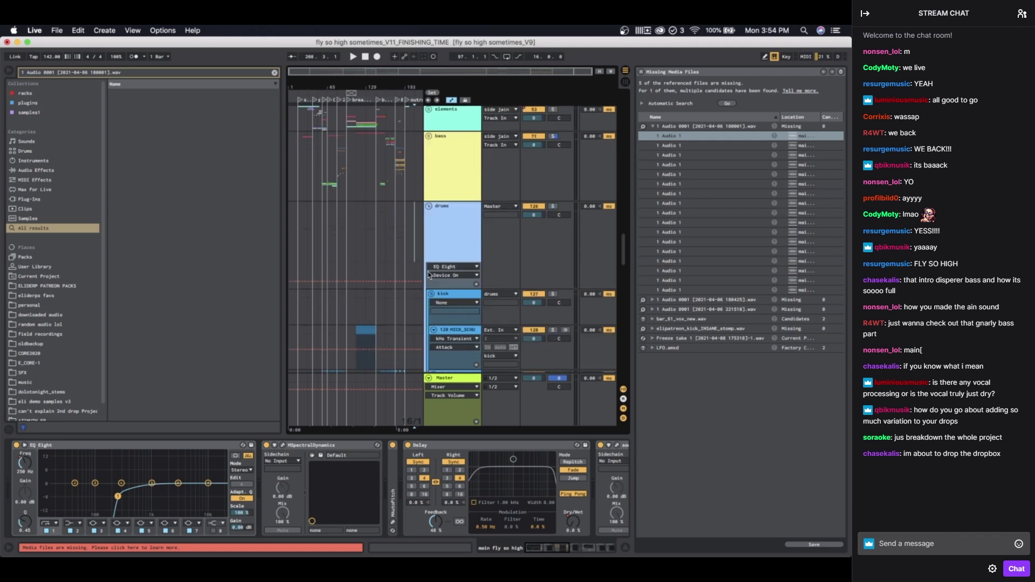
{"action": "left_click", "coordinate": [703, 136]}
{"action": "left_click", "coordinate": [703, 155]}
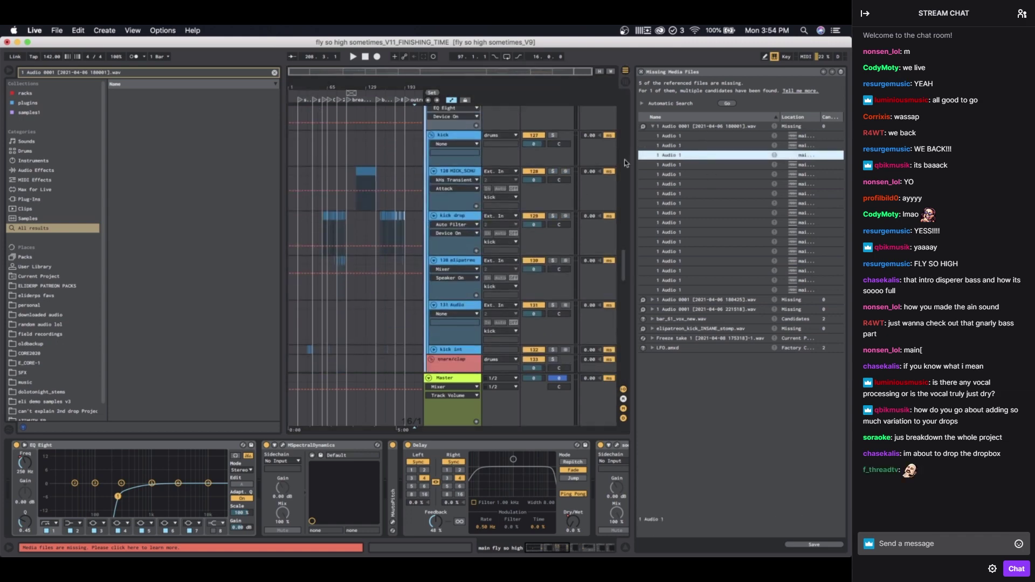
{"action": "scroll", "coordinate": [360, 226], "scroll_direction": "down", "scroll_amount": 15}
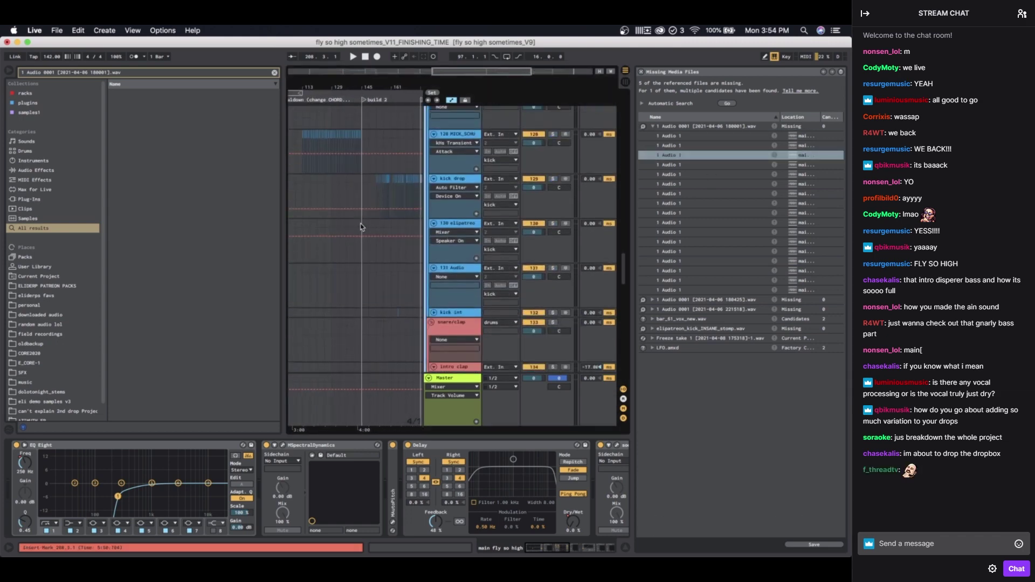
{"action": "scroll", "coordinate": [360, 226], "scroll_direction": "down", "scroll_amount": 5}
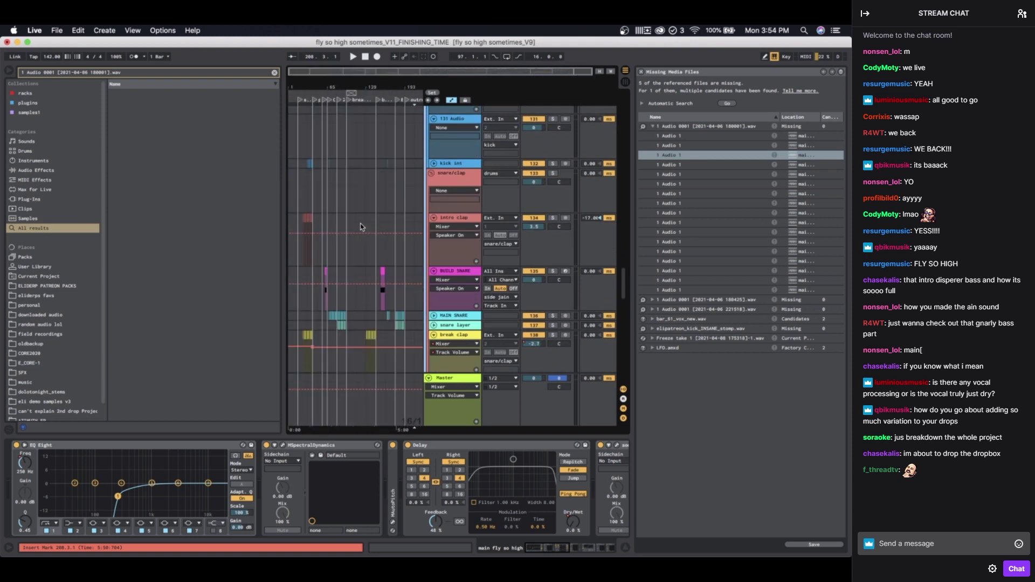
{"action": "left_click", "coordinate": [652, 301]}
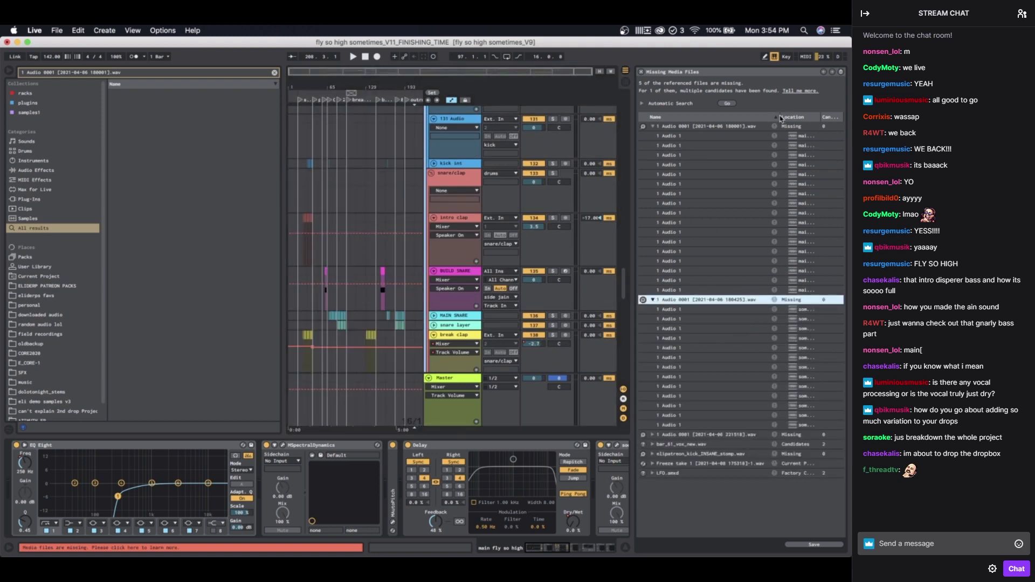
{"action": "left_click_drag", "start_coordinate": [781, 117], "coordinate": [849, 117]}
{"action": "left_click", "coordinate": [732, 310]}
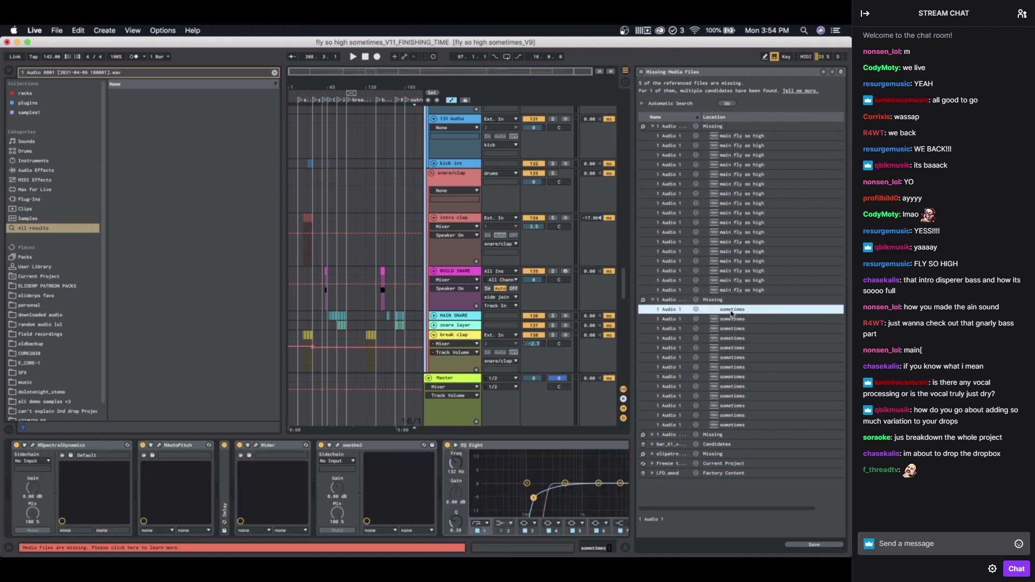
Step: Locate the offline clips on the main fly so high vocal track and play the arrangement from bar 26
{"action": "scroll", "coordinate": [502, 245], "scroll_direction": "up", "scroll_amount": 3}
{"action": "scroll", "coordinate": [502, 245], "scroll_direction": "up", "scroll_amount": 10}
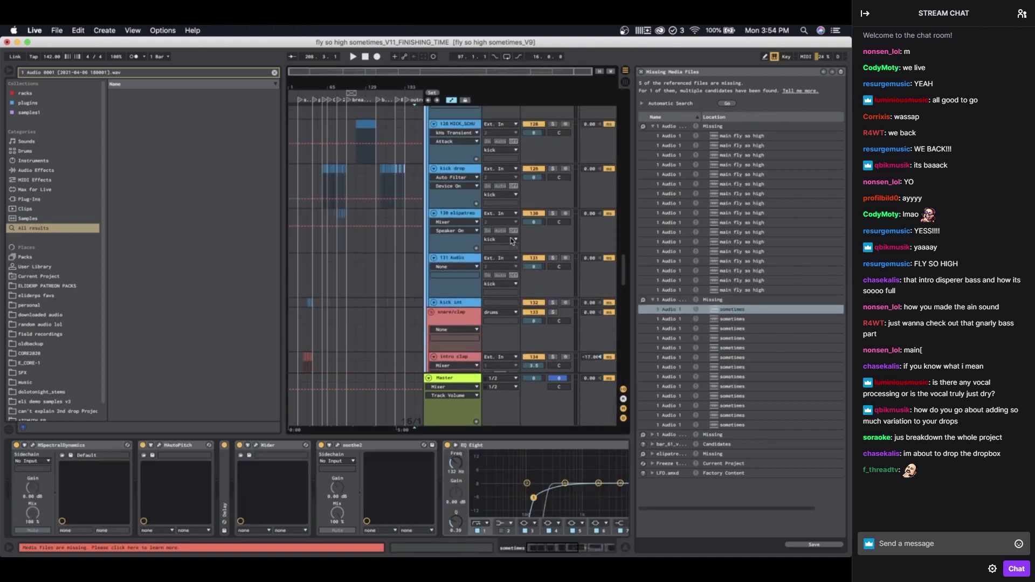
{"action": "scroll", "coordinate": [311, 274], "scroll_direction": "up", "scroll_amount": 10}
{"action": "scroll", "coordinate": [289, 277], "scroll_direction": "up", "scroll_amount": 8}
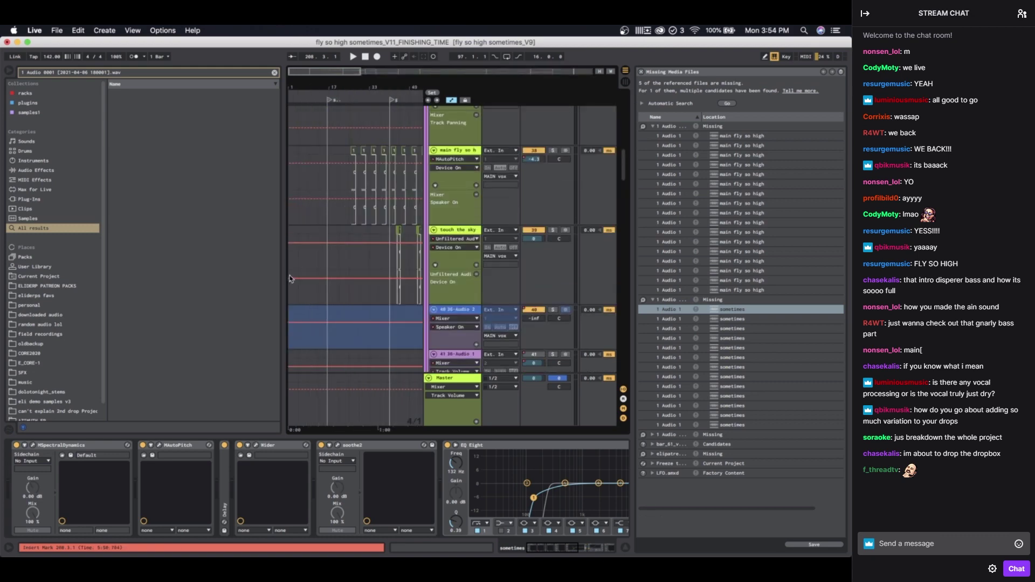
{"action": "scroll", "coordinate": [335, 243], "scroll_direction": "up", "scroll_amount": 3}
{"action": "scroll", "coordinate": [328, 226], "scroll_direction": "right", "scroll_amount": 3}
{"action": "left_click", "coordinate": [310, 247]}
{"action": "key", "text": "space"}
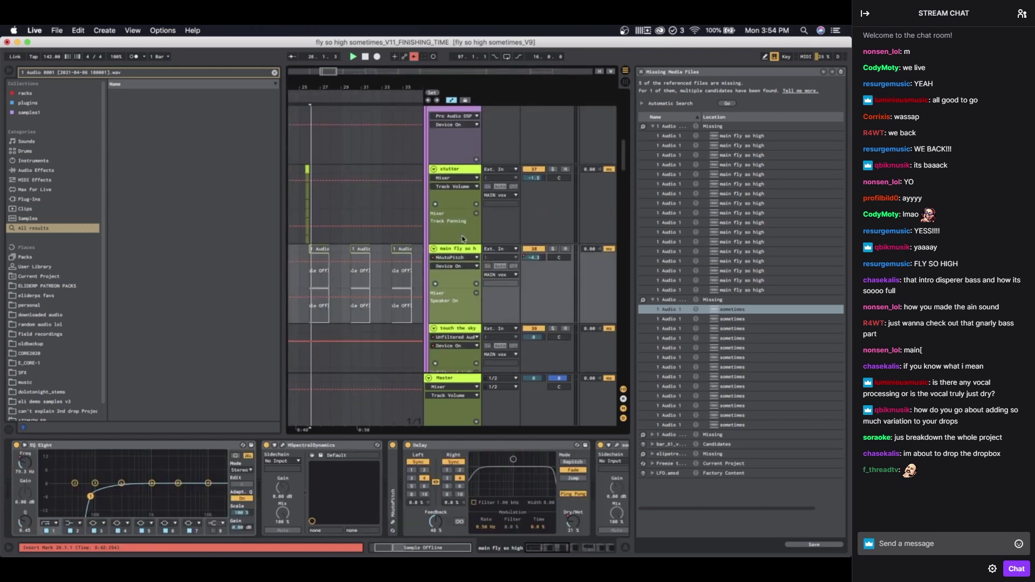
Step: Close the missing files list, return playback to the arrangement and place the insert marker at bar 144 on the stutter track
{"action": "left_click", "coordinate": [641, 72]}
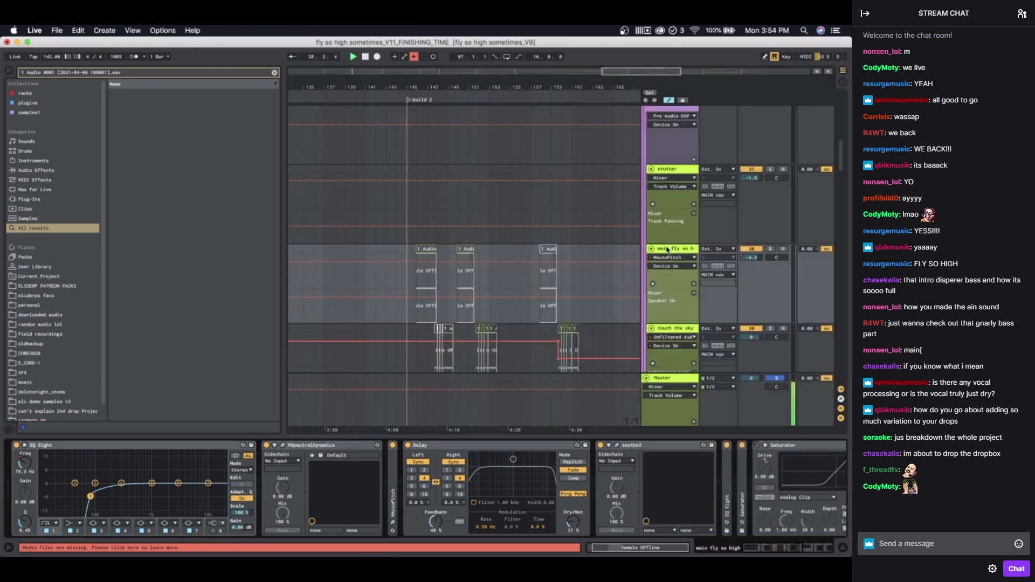
{"action": "left_click", "coordinate": [414, 56]}
{"action": "left_click", "coordinate": [398, 172]}
Step: Examine the offline vocal clips, placing the insert marker at bar 25 on main fly so high and displaying its device chain
{"action": "scroll", "coordinate": [398, 171], "scroll_direction": "down", "scroll_amount": 5}
{"action": "scroll", "coordinate": [397, 172], "scroll_direction": "down", "scroll_amount": 8}
{"action": "scroll", "coordinate": [397, 172], "scroll_direction": "up", "scroll_amount": 3}
{"action": "scroll", "coordinate": [396, 172], "scroll_direction": "up", "scroll_amount": 5}
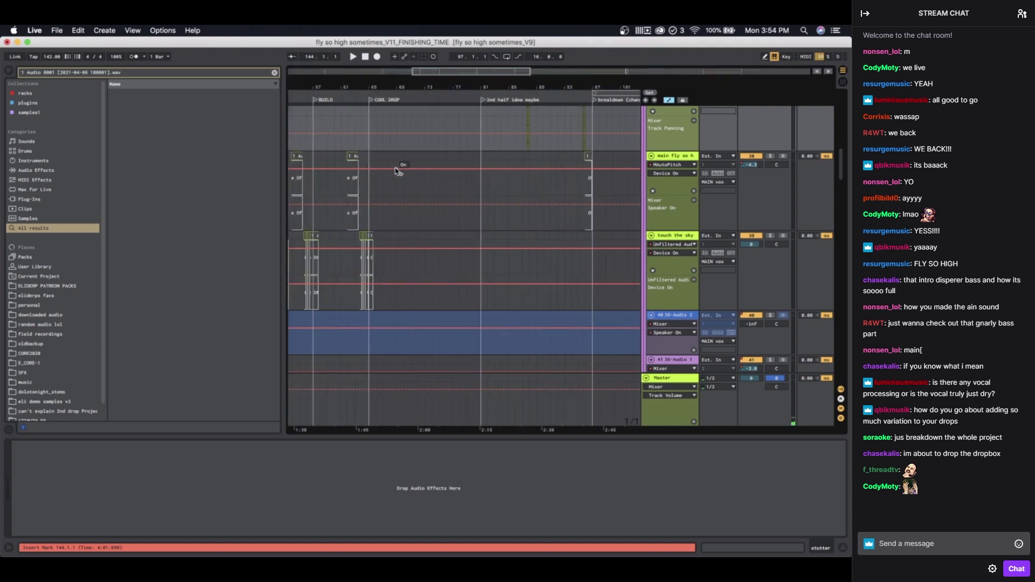
{"action": "scroll", "coordinate": [397, 172], "scroll_direction": "left", "scroll_amount": 4}
{"action": "scroll", "coordinate": [396, 172], "scroll_direction": "up", "scroll_amount": 5}
{"action": "scroll", "coordinate": [396, 172], "scroll_direction": "down", "scroll_amount": 6}
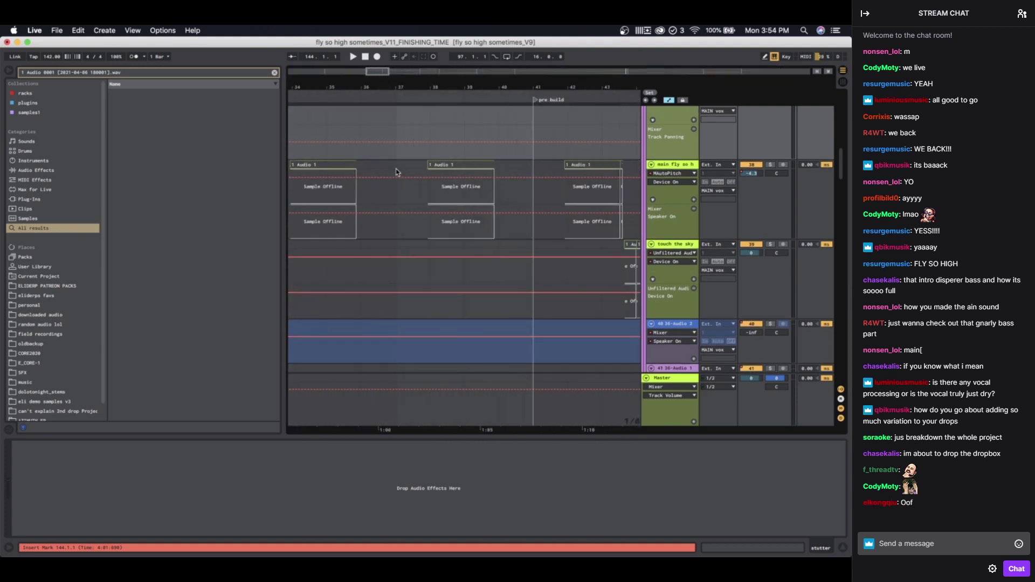
{"action": "left_click", "coordinate": [380, 172]}
{"action": "left_click", "coordinate": [400, 171]}
{"action": "left_click", "coordinate": [387, 172]}
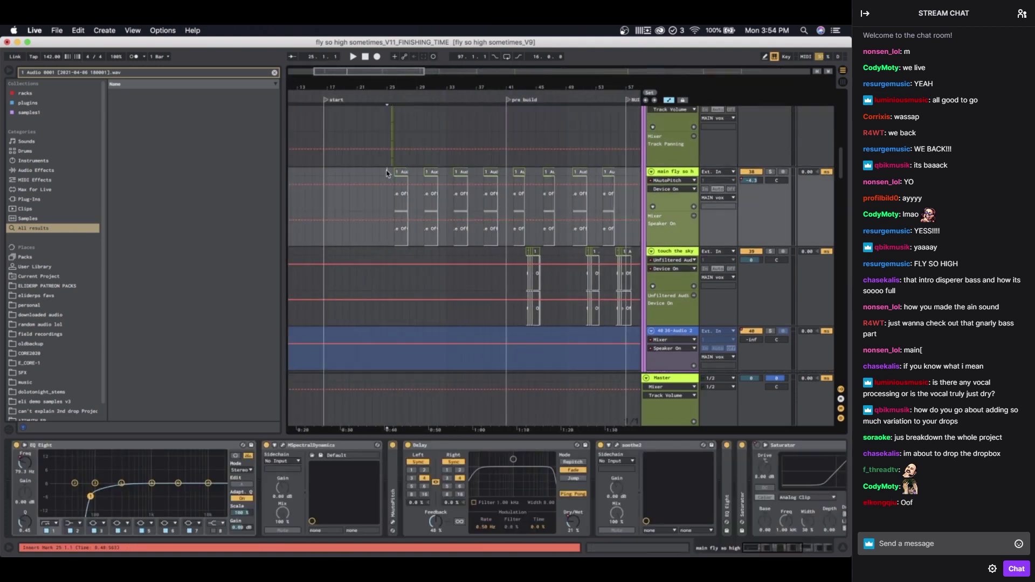
{"action": "left_click", "coordinate": [682, 174]}
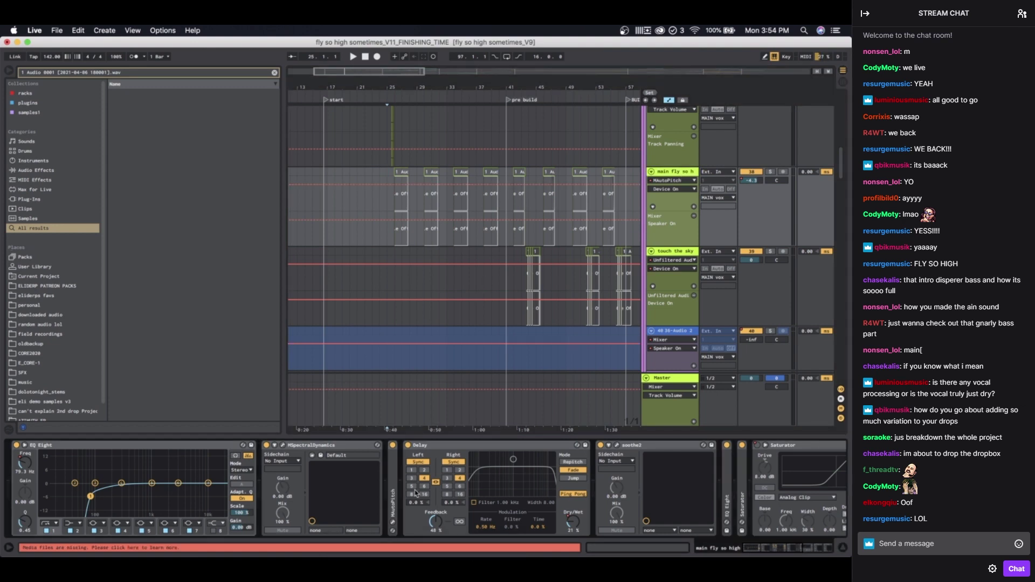
Step: Fold the vox and drums groups in the arrangement
{"action": "scroll", "coordinate": [422, 324], "scroll_direction": "up", "scroll_amount": 10}
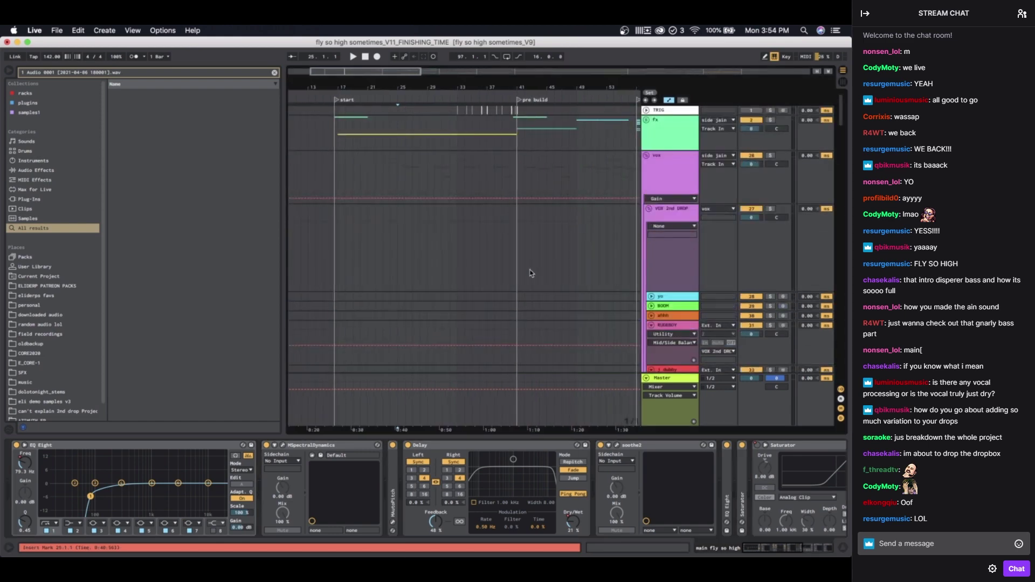
{"action": "left_click", "coordinate": [646, 154]}
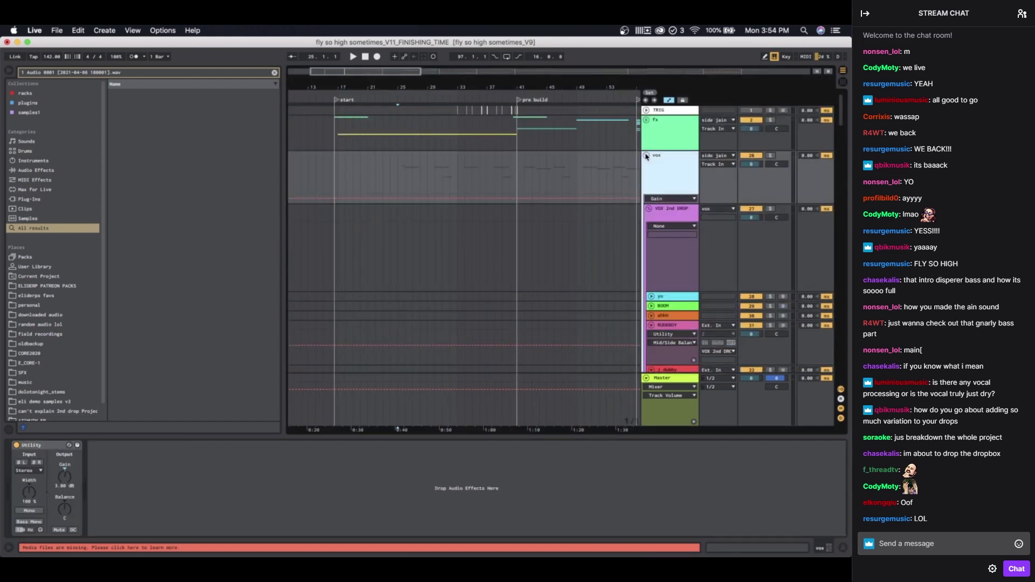
{"action": "left_click", "coordinate": [647, 156]}
{"action": "left_click", "coordinate": [620, 260]}
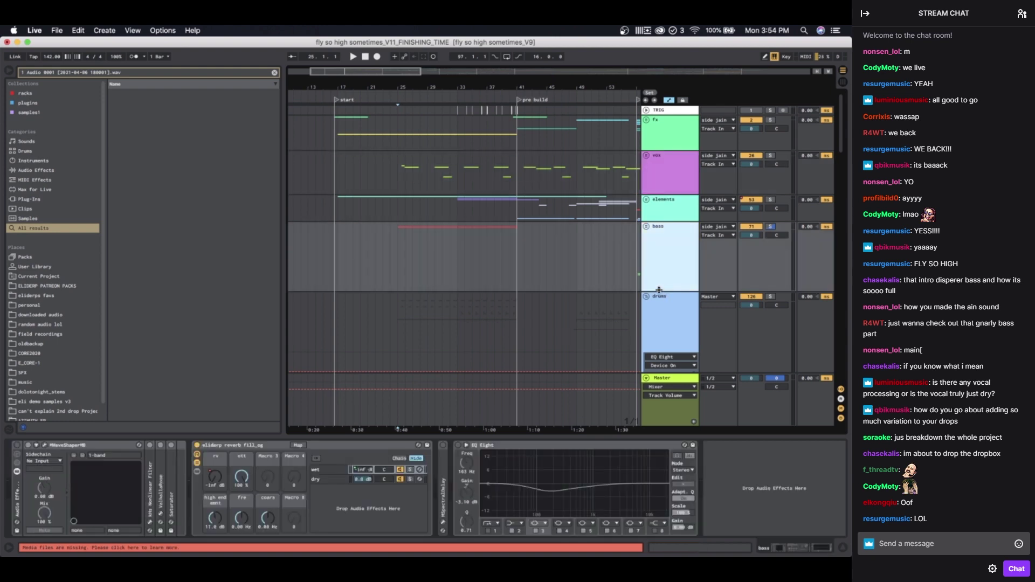
{"action": "scroll", "coordinate": [626, 237], "scroll_direction": "down", "scroll_amount": 2}
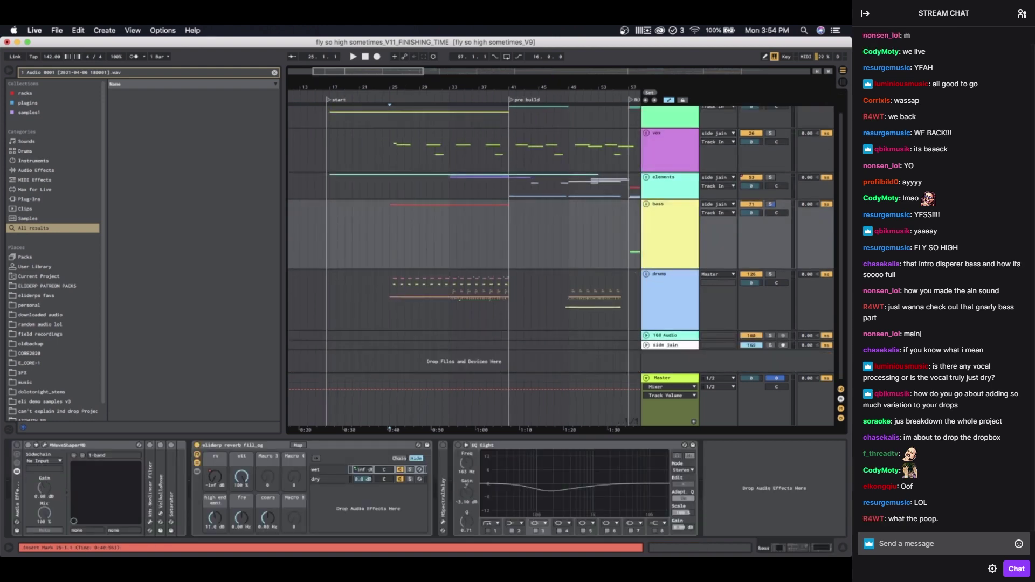
Step: Place the insert marker at bar 17 on the drums group and survey the full arrangement from start to outro
{"action": "left_click", "coordinate": [329, 298]}
{"action": "scroll", "coordinate": [330, 298], "scroll_direction": "down", "scroll_amount": 10}
{"action": "scroll", "coordinate": [329, 299], "scroll_direction": "up", "scroll_amount": 2}
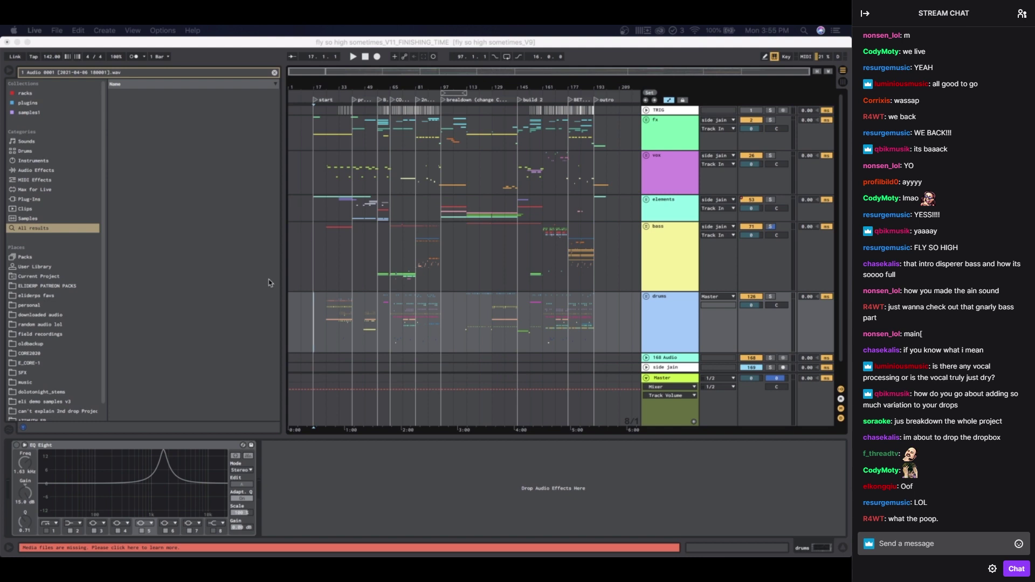
{"action": "left_click", "coordinate": [323, 196]}
{"action": "key", "text": "plus"}
{"action": "key", "text": "plus"}
{"action": "key", "text": "plus"}
{"action": "key", "text": "plus"}
{"action": "key", "text": "plus"}
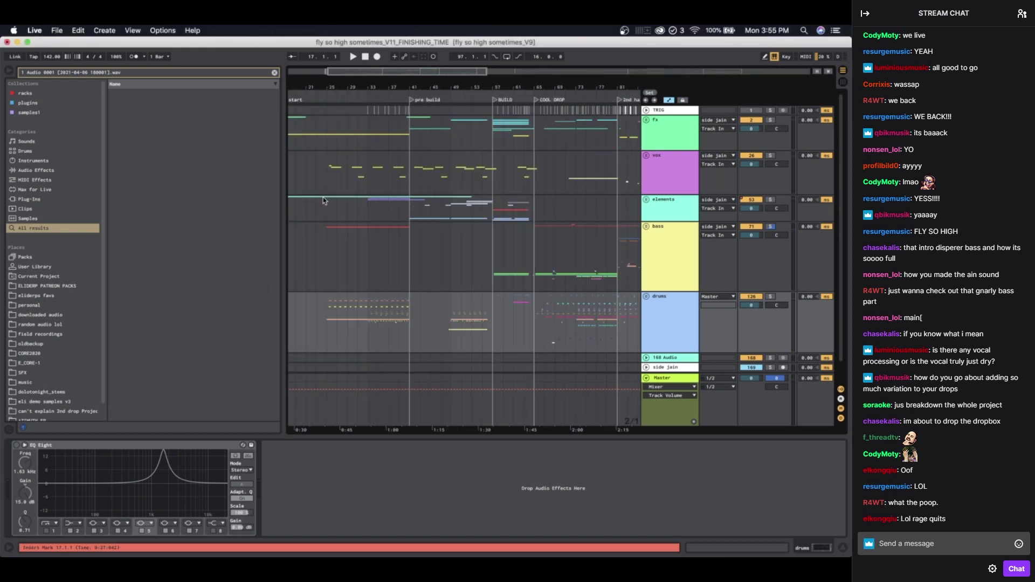
Step: Unfold the elements group and place the insert marker at bar 19 on the MAIN CHORD int track to display its devices
{"action": "left_click", "coordinate": [445, 203]}
{"action": "scroll", "coordinate": [448, 204], "scroll_direction": "right", "scroll_amount": 3}
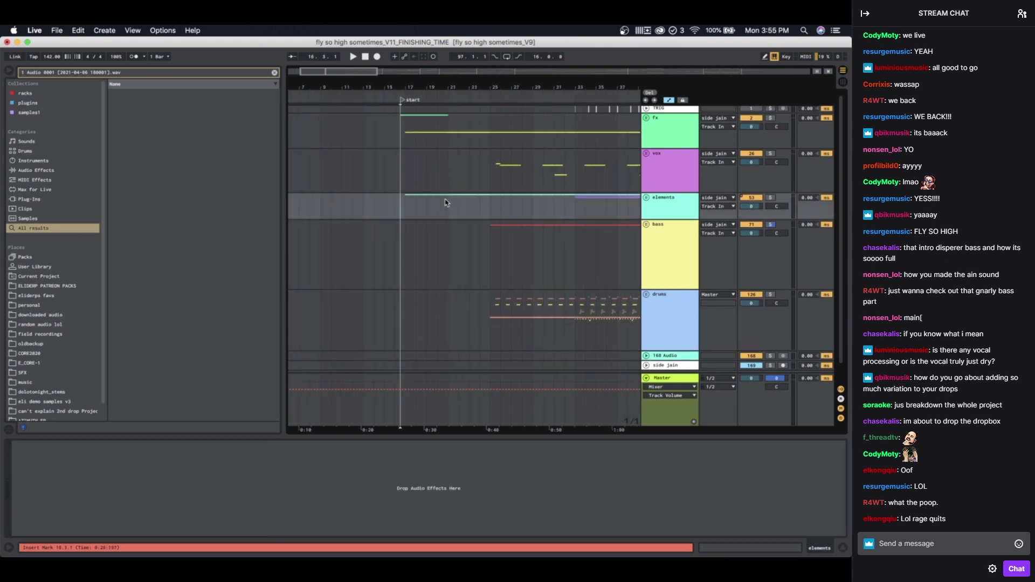
{"action": "left_click", "coordinate": [646, 199]}
{"action": "scroll", "coordinate": [580, 218], "scroll_direction": "down", "scroll_amount": 3}
{"action": "left_click", "coordinate": [515, 180]}
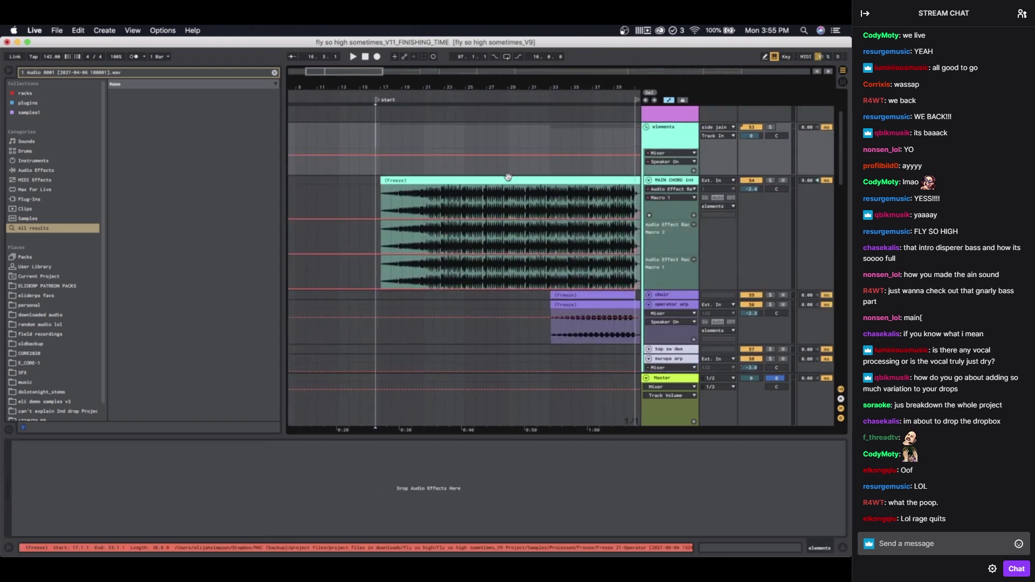
{"action": "left_click", "coordinate": [395, 197]}
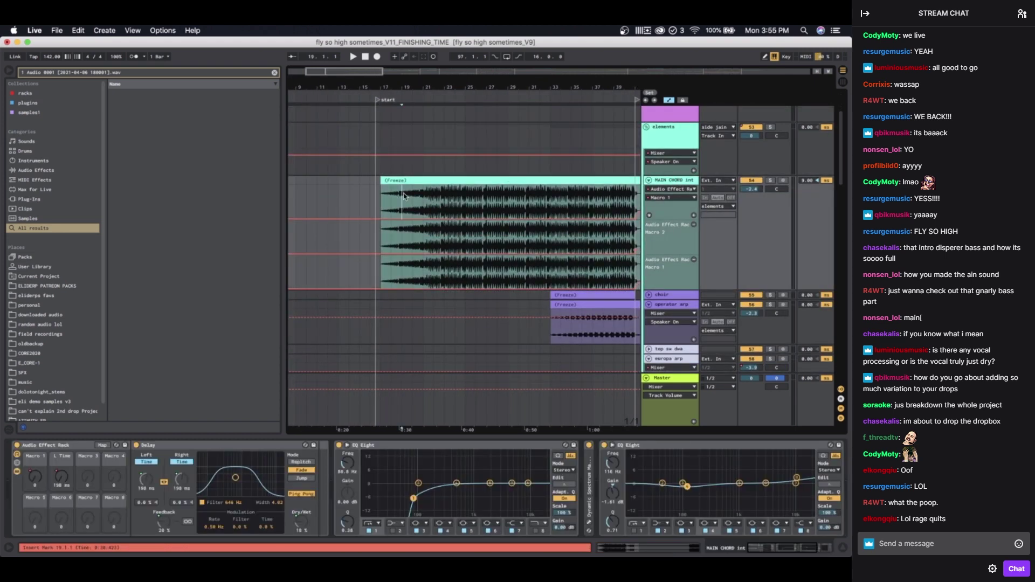
Step: Solo the MAIN CHORD int track and audition its frozen clip from bar 22
{"action": "scroll", "coordinate": [397, 194], "scroll_direction": "right", "scroll_amount": 3}
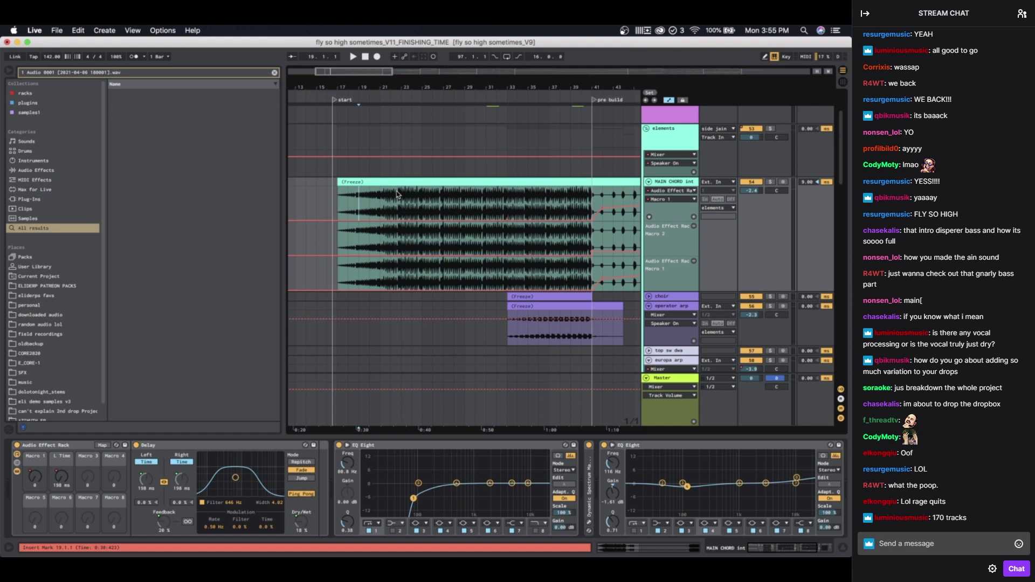
{"action": "left_click", "coordinate": [397, 196]}
{"action": "left_click", "coordinate": [390, 196]}
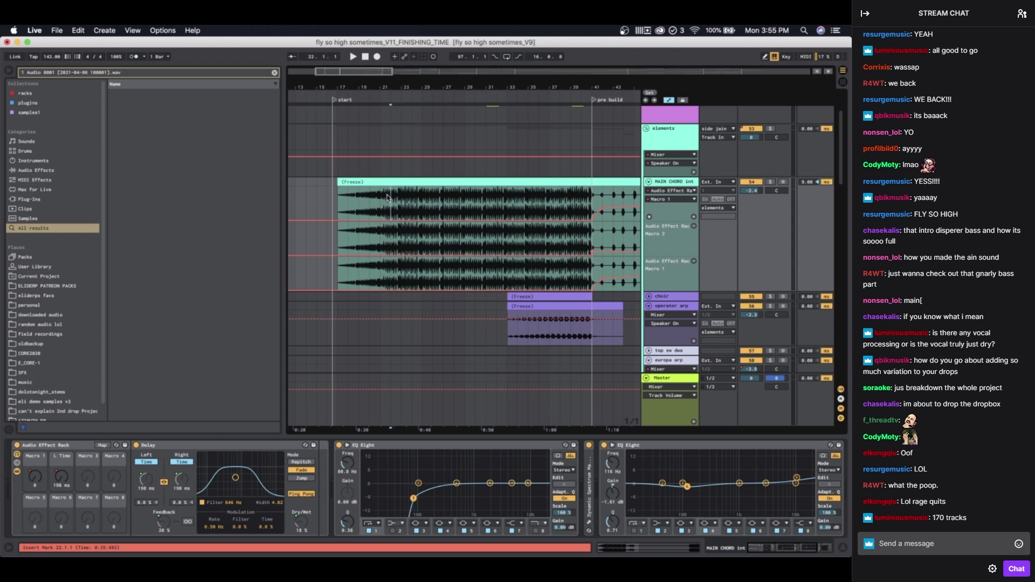
{"action": "left_click", "coordinate": [771, 182]}
{"action": "scroll", "coordinate": [513, 208], "scroll_direction": "down", "scroll_amount": 2}
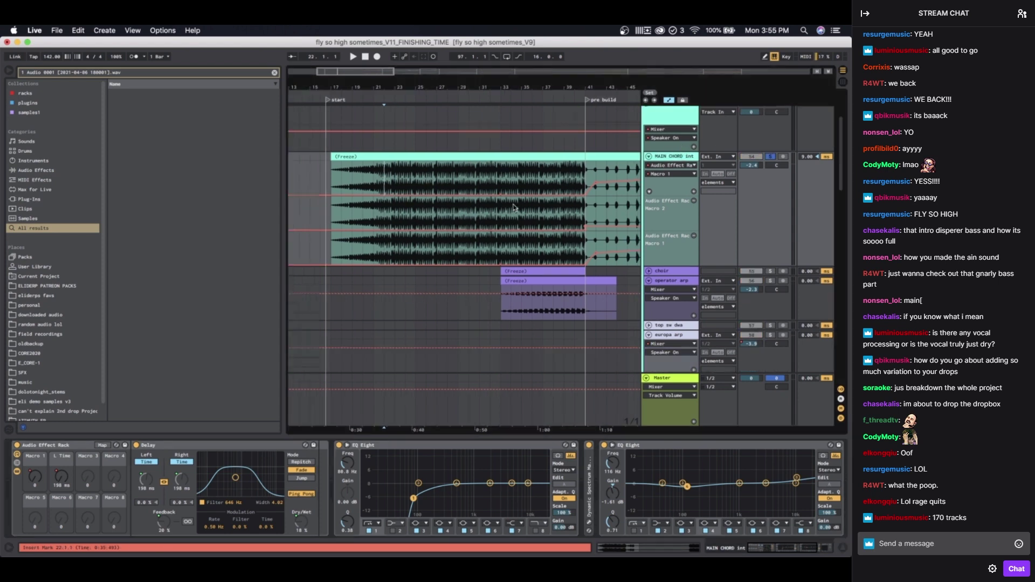
{"action": "scroll", "coordinate": [513, 208], "scroll_direction": "up", "scroll_amount": 3}
{"action": "key", "text": "space"}
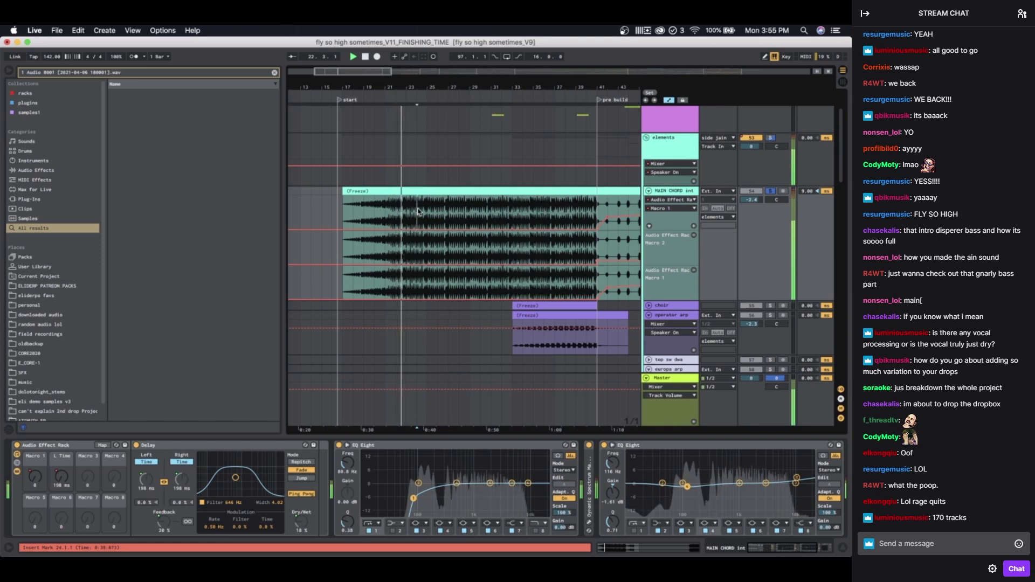
{"action": "scroll", "coordinate": [431, 221], "scroll_direction": "down", "scroll_amount": 1}
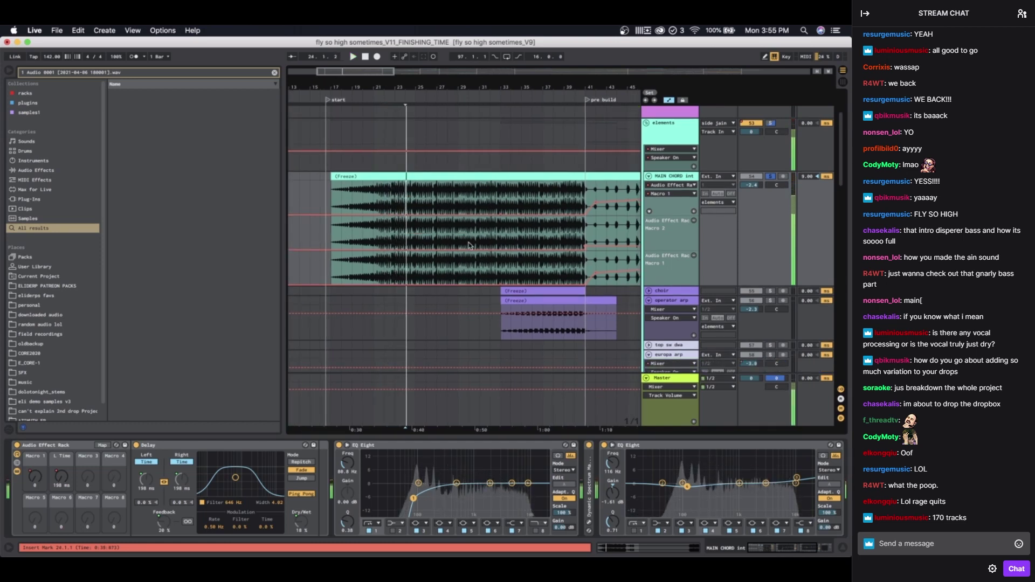
{"action": "key", "text": "space"}
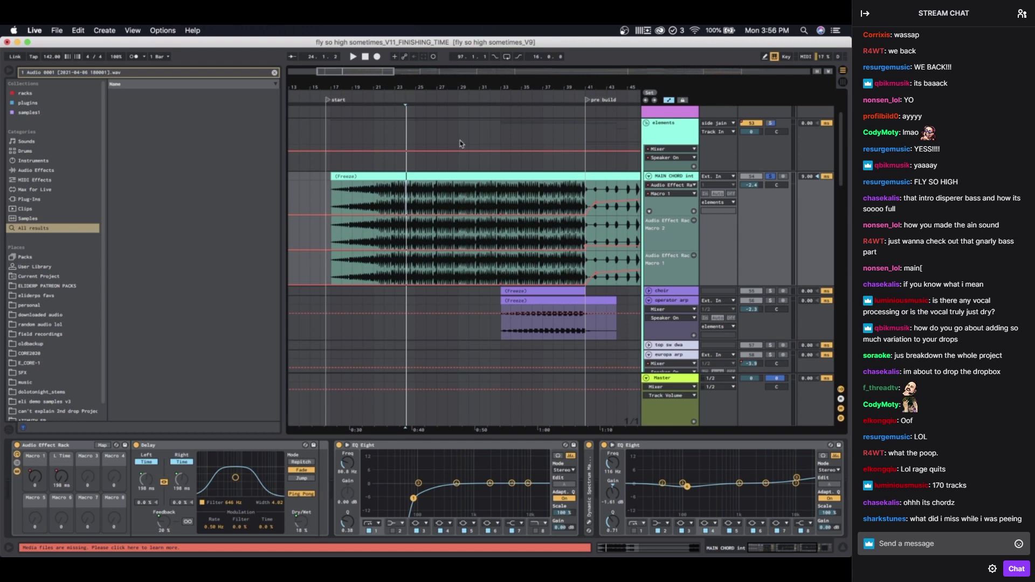
Step: Play the soloed MAIN CHORD int track from bar 27 and look over the tracks around it
{"action": "left_click", "coordinate": [456, 190]}
{"action": "scroll", "coordinate": [445, 190], "scroll_direction": "right", "scroll_amount": 2}
{"action": "scroll", "coordinate": [445, 191], "scroll_direction": "down", "scroll_amount": 1}
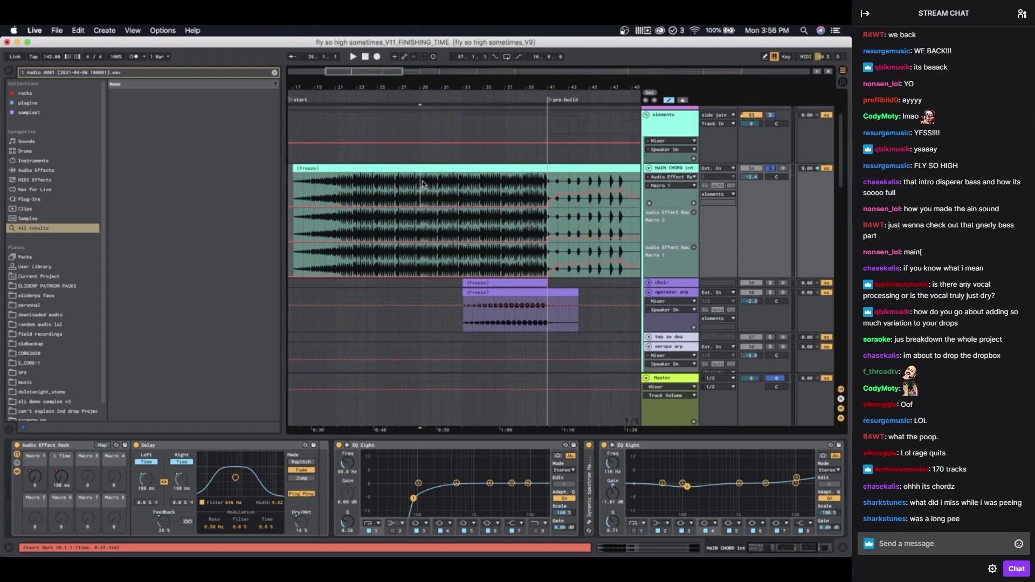
{"action": "left_click", "coordinate": [425, 181]}
{"action": "left_click", "coordinate": [400, 189]}
{"action": "scroll", "coordinate": [399, 190], "scroll_direction": "up", "scroll_amount": 3}
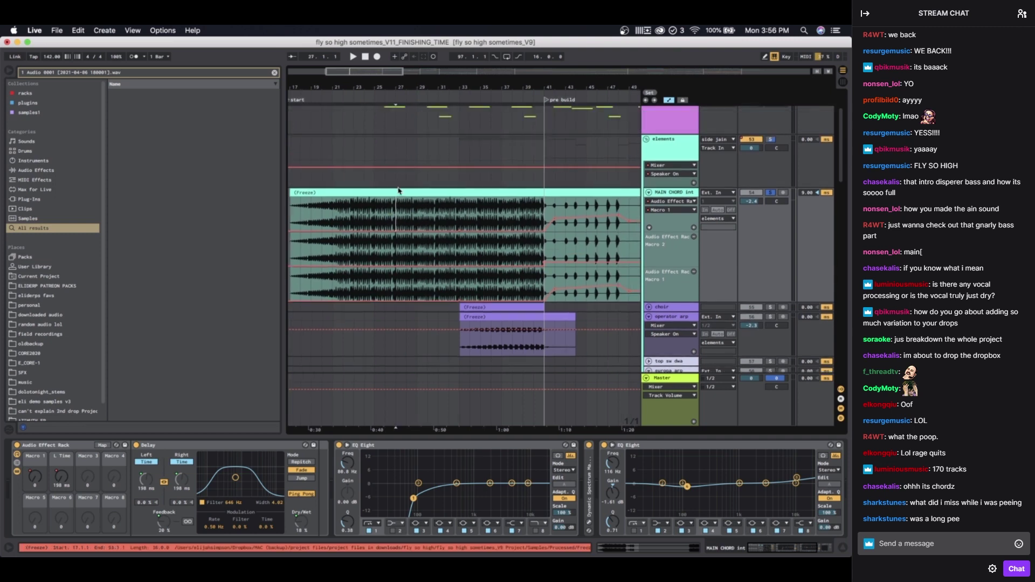
{"action": "key", "text": "space"}
{"action": "scroll", "coordinate": [420, 242], "scroll_direction": "down", "scroll_amount": 3}
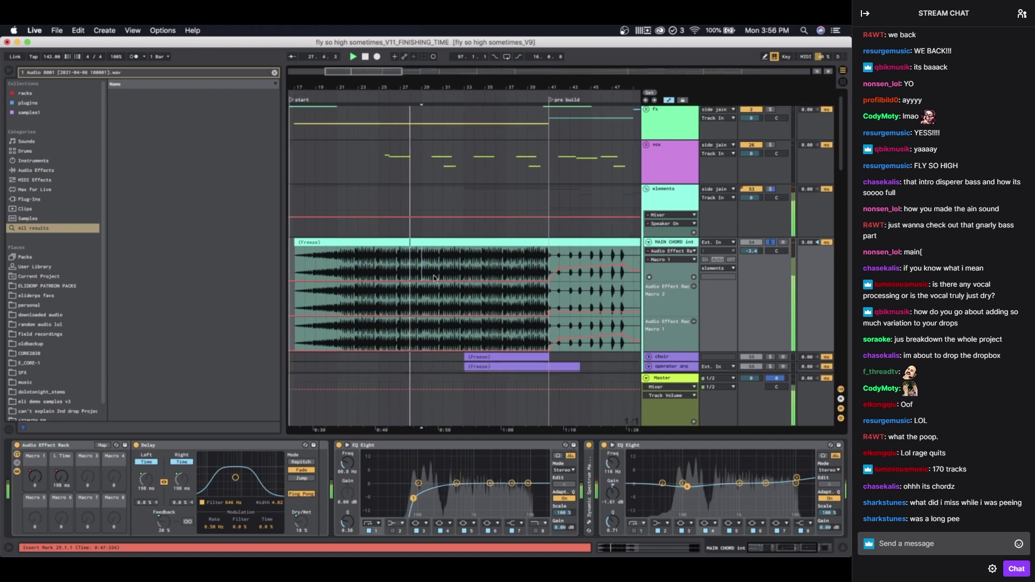
{"action": "scroll", "coordinate": [433, 279], "scroll_direction": "down", "scroll_amount": 2}
{"action": "scroll", "coordinate": [434, 276], "scroll_direction": "up", "scroll_amount": 5}
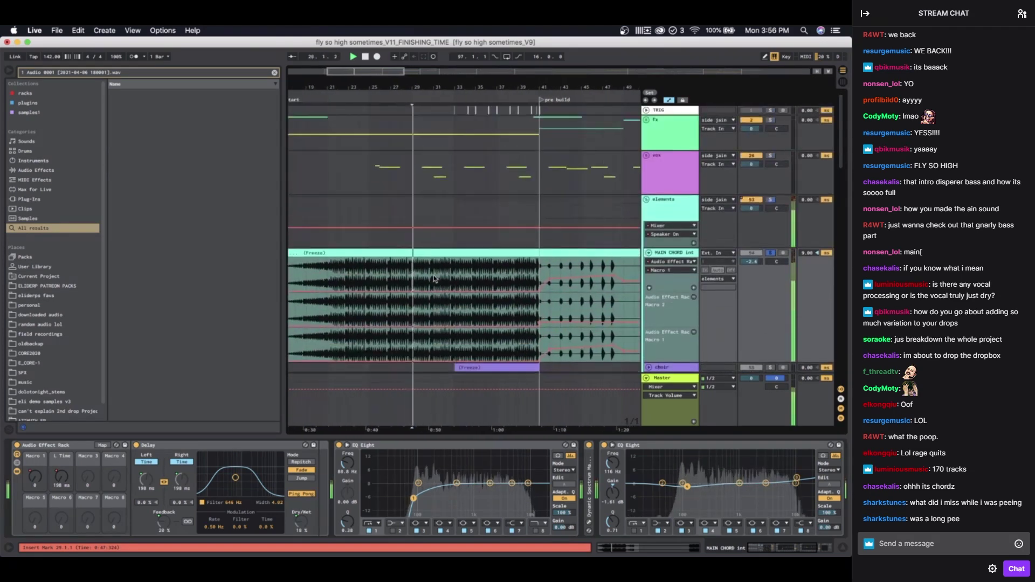
{"action": "scroll", "coordinate": [435, 280], "scroll_direction": "left", "scroll_amount": 1}
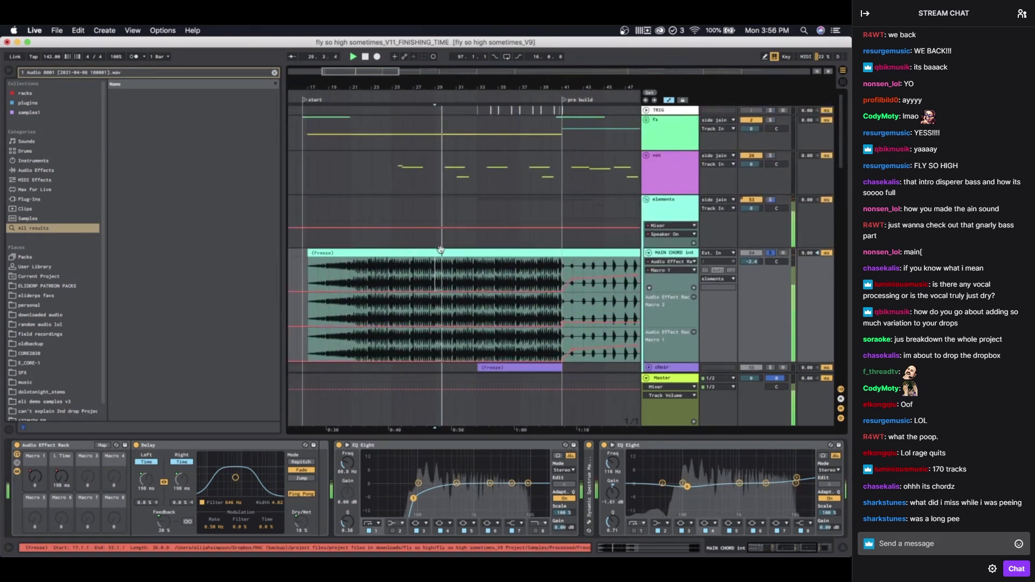
Step: Solo the vox group, check the tracks inside it, fold it again and stop playback
{"action": "left_click", "coordinate": [645, 155]}
{"action": "left_click", "coordinate": [678, 161]}
{"action": "left_click", "coordinate": [770, 155]}
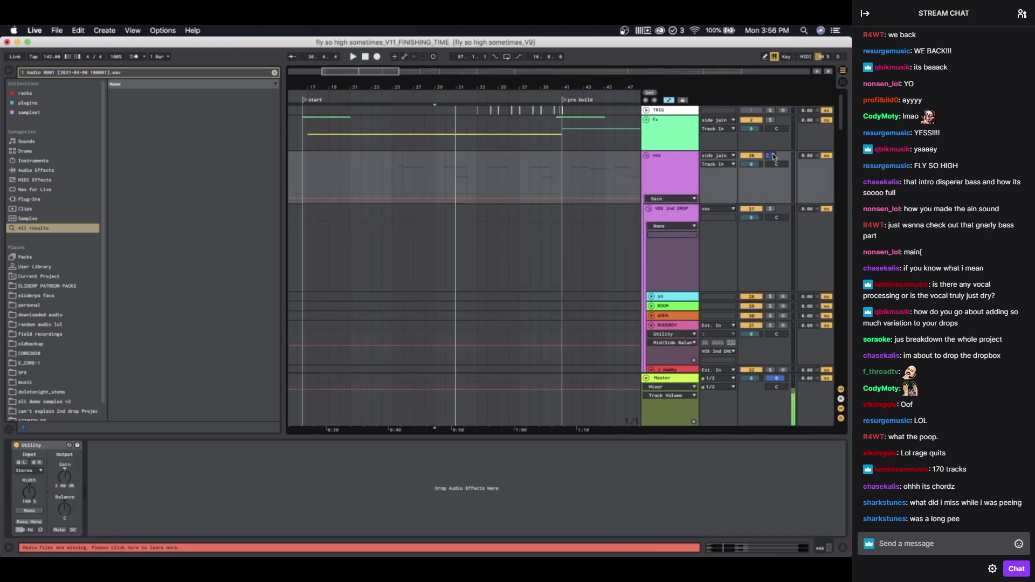
{"action": "left_click", "coordinate": [647, 156]}
{"action": "scroll", "coordinate": [526, 196], "scroll_direction": "down", "scroll_amount": 5}
{"action": "scroll", "coordinate": [563, 195], "scroll_direction": "right", "scroll_amount": 5}
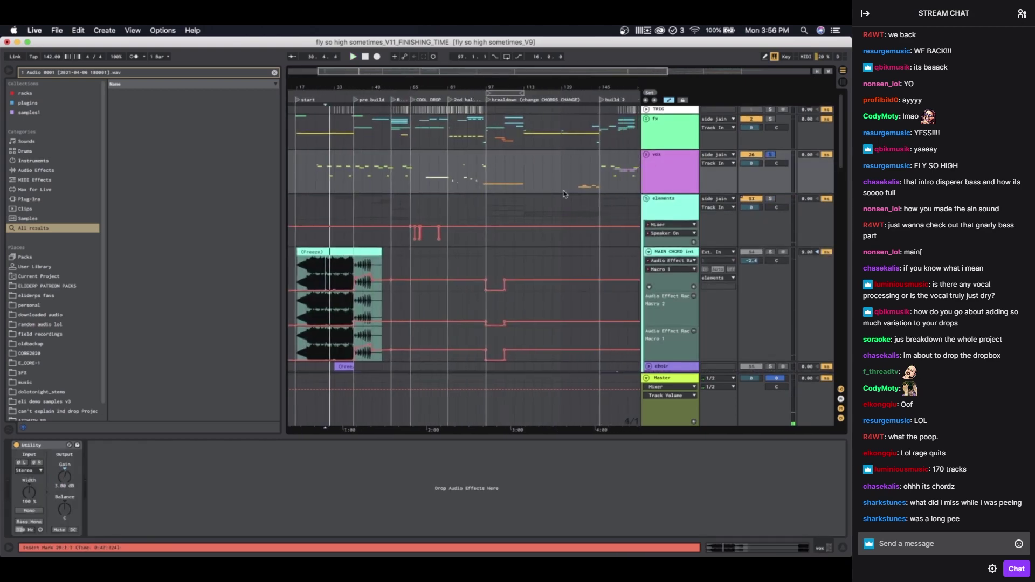
{"action": "key", "text": "space"}
{"action": "scroll", "coordinate": [515, 174], "scroll_direction": "left", "scroll_amount": 2}
{"action": "scroll", "coordinate": [514, 173], "scroll_direction": "left", "scroll_amount": 5}
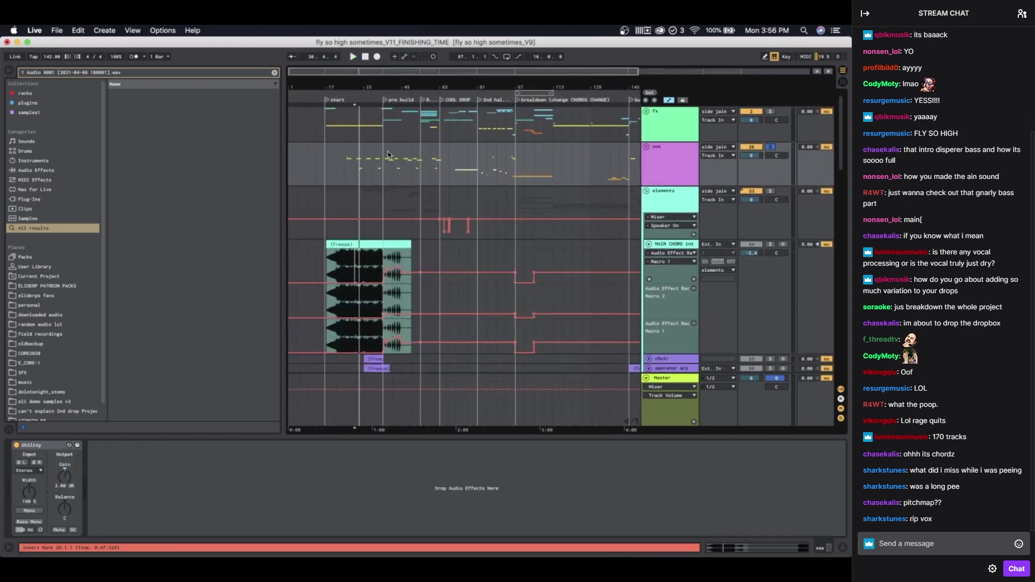
Step: Place the insert marker at bar 27 on the vox group and look over the tracks below it
{"action": "scroll", "coordinate": [382, 152], "scroll_direction": "up", "scroll_amount": 4}
{"action": "scroll", "coordinate": [380, 151], "scroll_direction": "up", "scroll_amount": 3}
{"action": "left_click", "coordinate": [432, 160]}
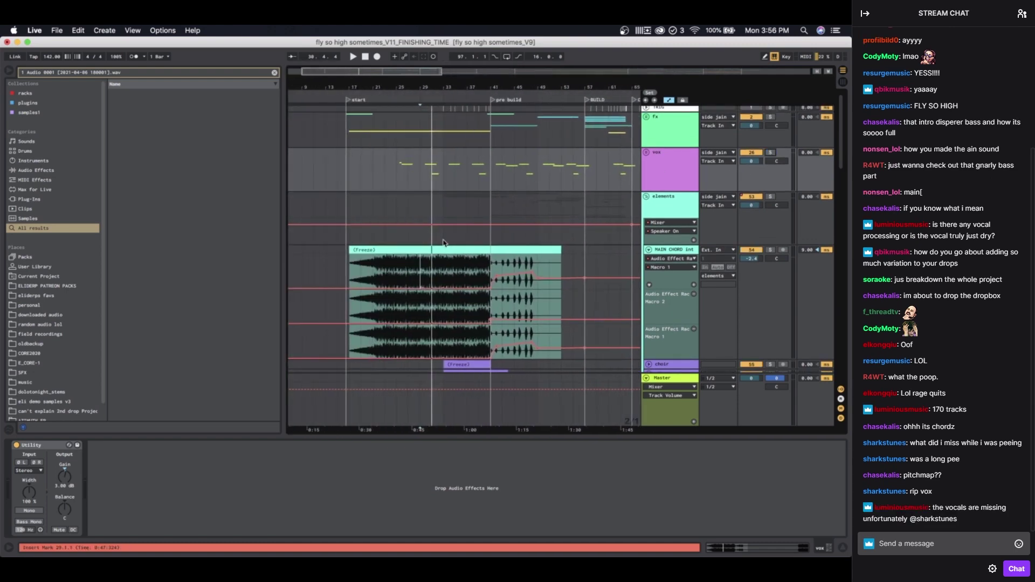
{"action": "left_click", "coordinate": [408, 161]}
{"action": "scroll", "coordinate": [413, 163], "scroll_direction": "down", "scroll_amount": 10}
{"action": "scroll", "coordinate": [413, 162], "scroll_direction": "up", "scroll_amount": 10}
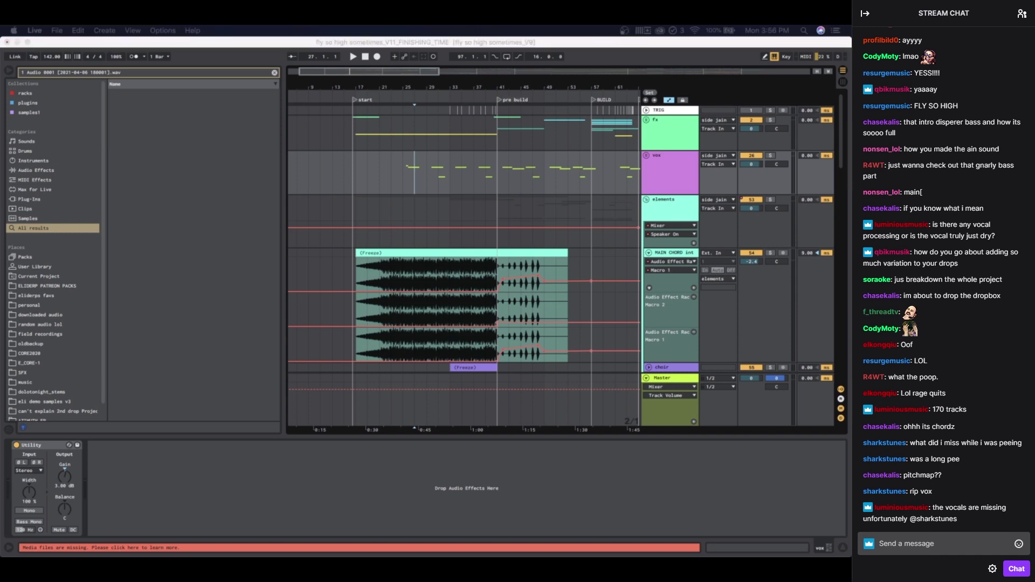
Step: Survey the tracks down to the drums group and place the insert marker at bar 41 on the vox group
{"action": "left_click", "coordinate": [472, 207]}
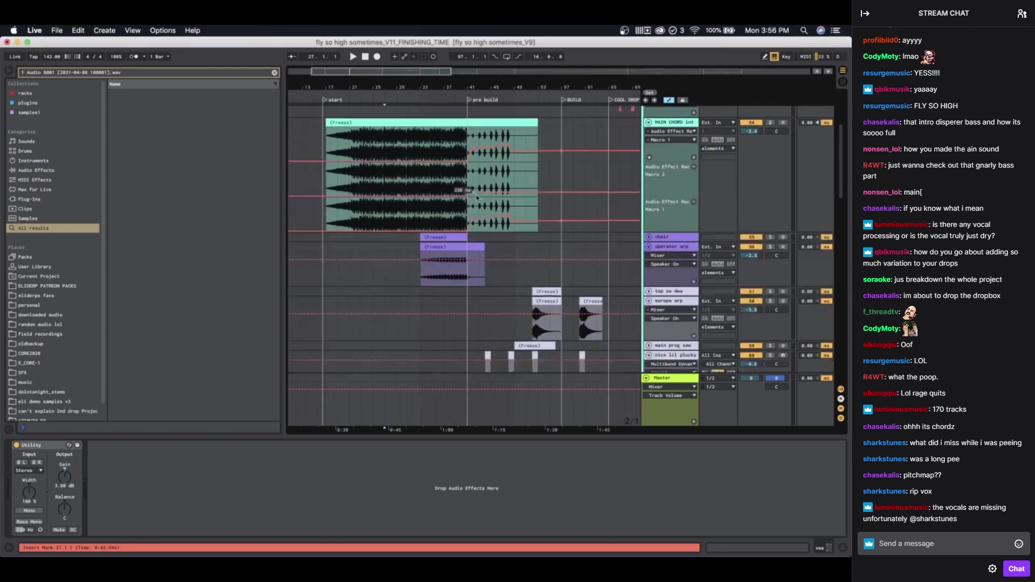
{"action": "scroll", "coordinate": [474, 202], "scroll_direction": "down", "scroll_amount": 10}
{"action": "scroll", "coordinate": [451, 270], "scroll_direction": "up", "scroll_amount": 10}
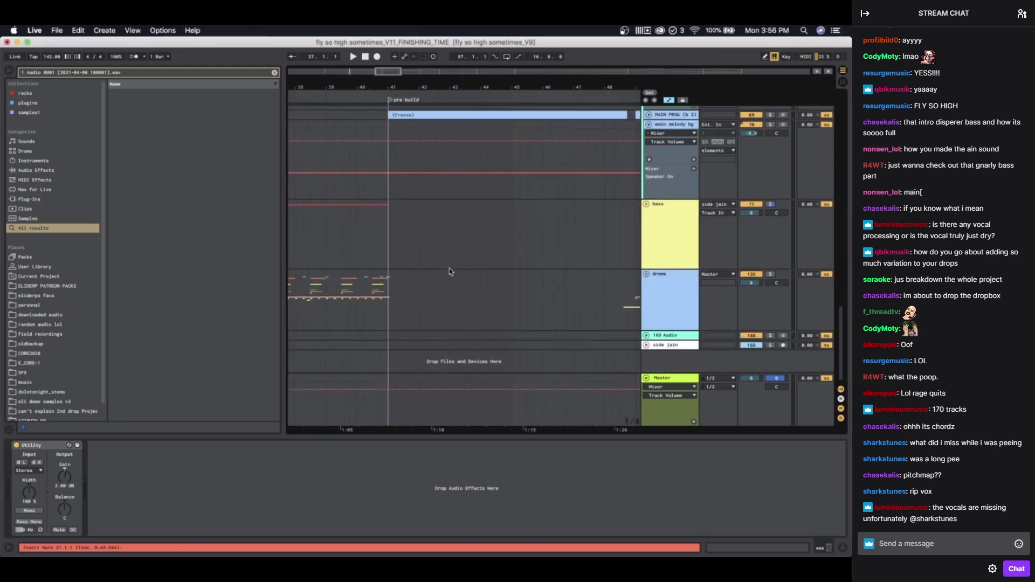
{"action": "scroll", "coordinate": [450, 267], "scroll_direction": "up", "scroll_amount": 5}
{"action": "left_click", "coordinate": [421, 175]}
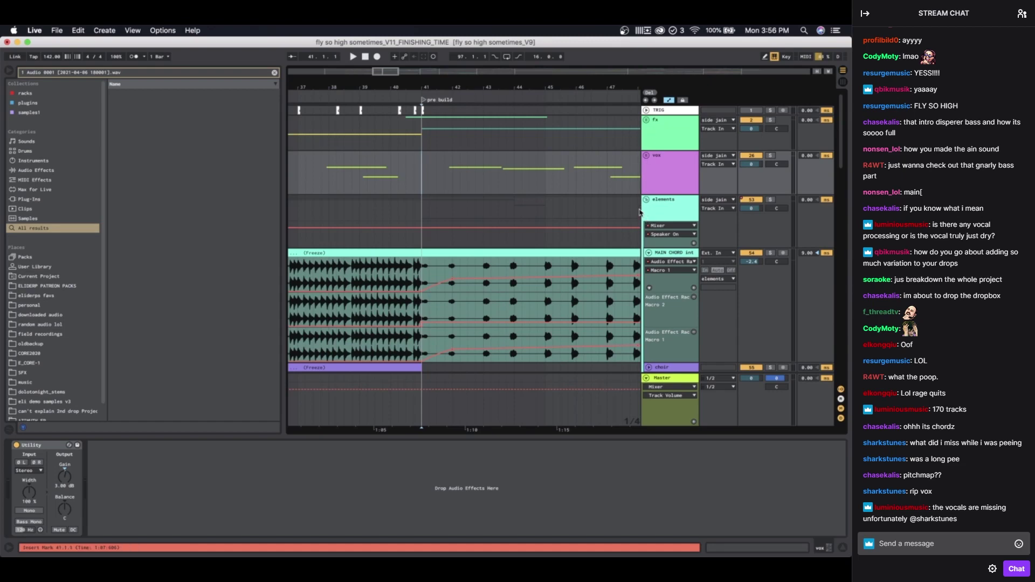
Step: Unfold the MAIN PROG (b 2) track in the elements group and place the insert marker at 45.2.1 on it
{"action": "scroll", "coordinate": [639, 205], "scroll_direction": "down", "scroll_amount": 8}
{"action": "scroll", "coordinate": [640, 212], "scroll_direction": "down", "scroll_amount": 5}
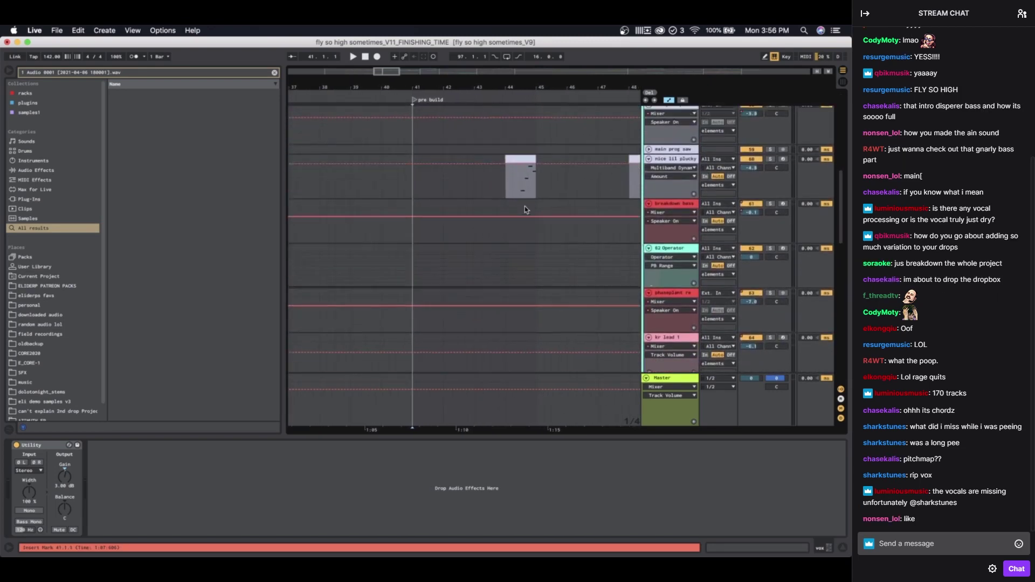
{"action": "scroll", "coordinate": [525, 209], "scroll_direction": "down", "scroll_amount": 10}
{"action": "scroll", "coordinate": [526, 209], "scroll_direction": "up", "scroll_amount": 4}
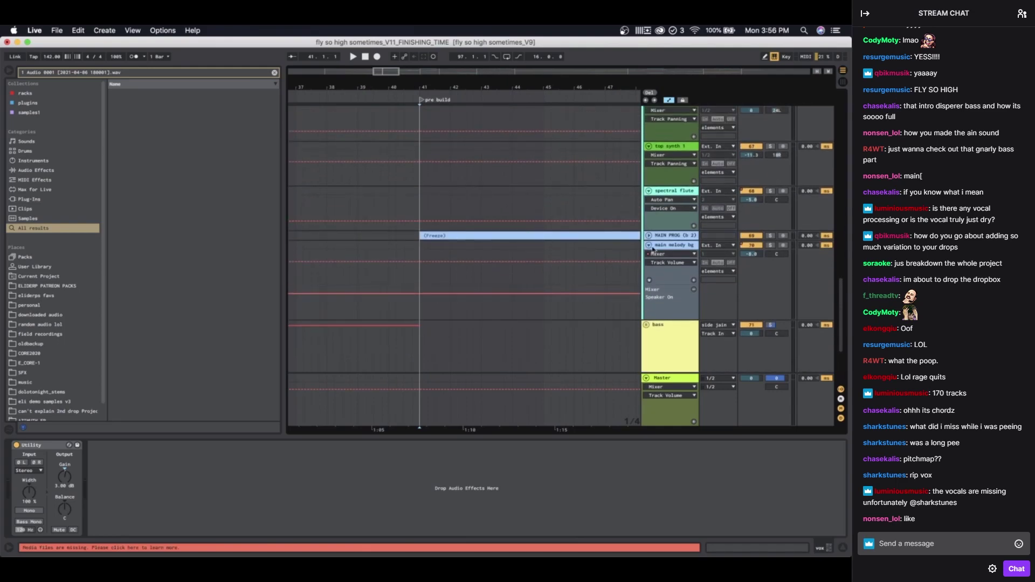
{"action": "left_click", "coordinate": [649, 236]}
{"action": "left_click", "coordinate": [658, 235]}
{"action": "left_click", "coordinate": [553, 245]}
{"action": "scroll", "coordinate": [554, 243], "scroll_direction": "down", "scroll_amount": 8}
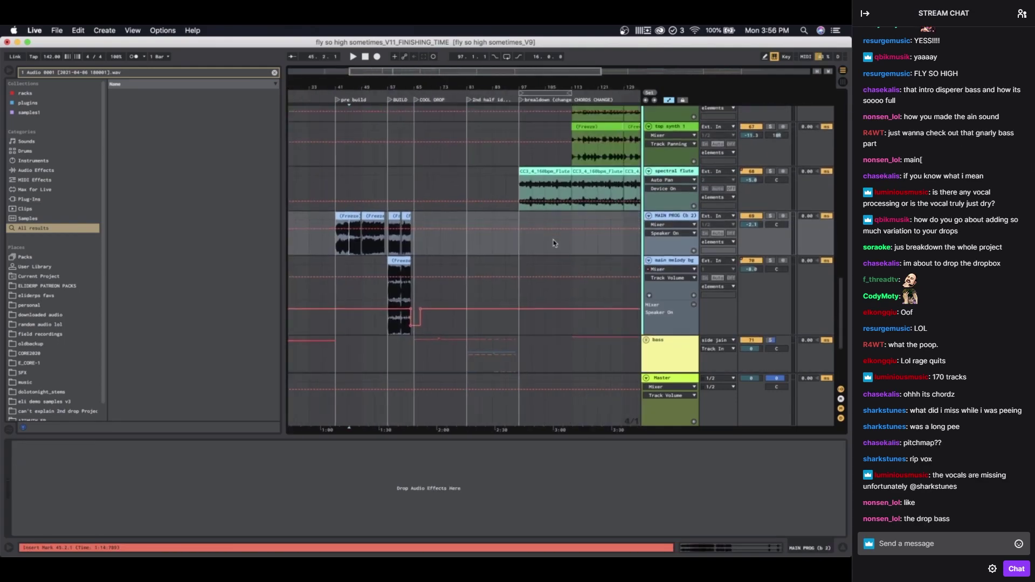
Step: Solo the bass group and play it from 64.3.1, just before the COOL DROP
{"action": "scroll", "coordinate": [539, 245], "scroll_direction": "down", "scroll_amount": 4}
{"action": "scroll", "coordinate": [370, 254], "scroll_direction": "up", "scroll_amount": 5}
{"action": "scroll", "coordinate": [426, 242], "scroll_direction": "left", "scroll_amount": 2}
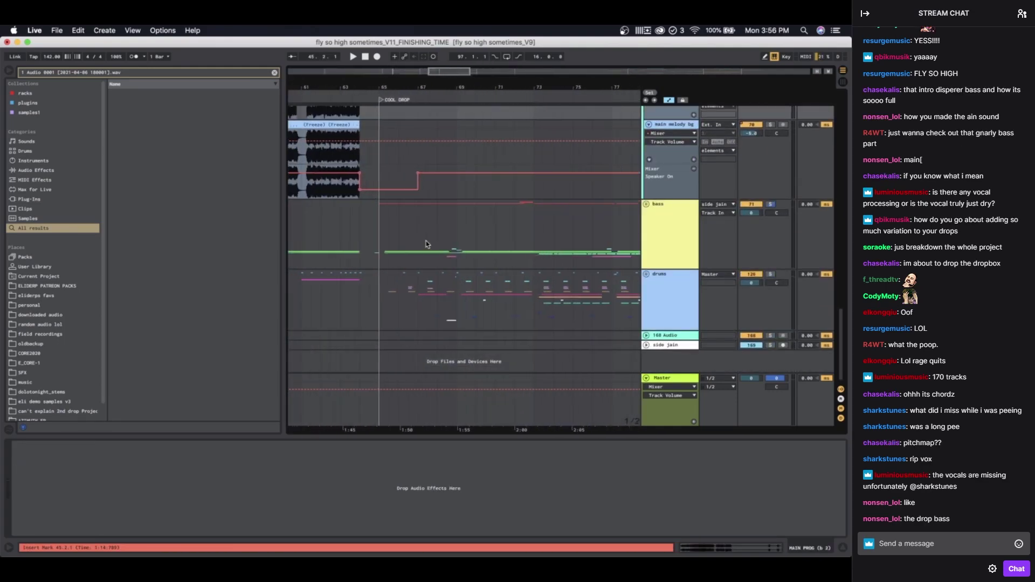
{"action": "left_click", "coordinate": [405, 240]}
{"action": "left_click", "coordinate": [386, 230]}
{"action": "left_click", "coordinate": [772, 204]}
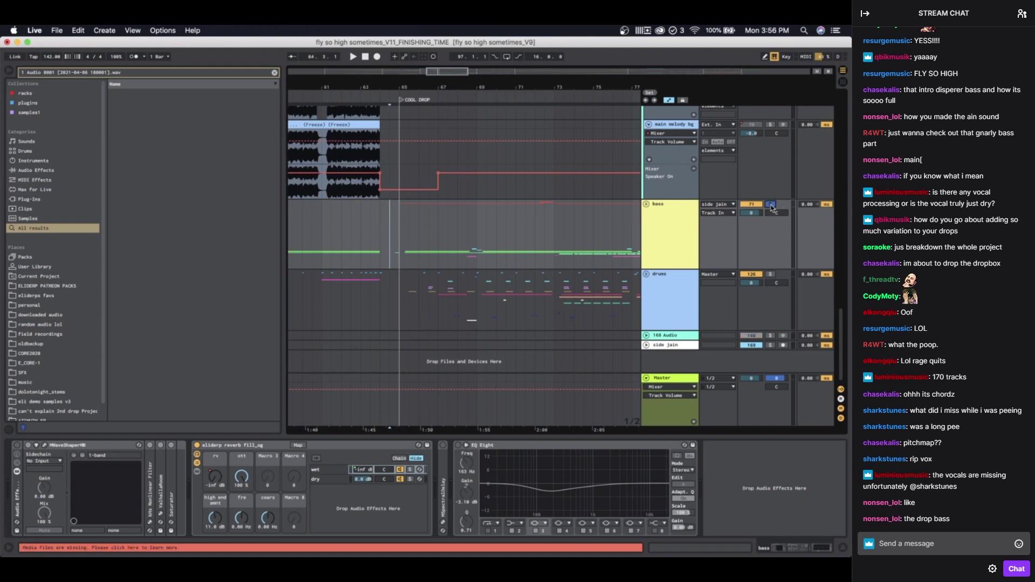
{"action": "key", "text": "space"}
Step: Unfold the bass group during playback and look through its tracks down to the drop 1 elements group
{"action": "scroll", "coordinate": [496, 268], "scroll_direction": "down", "scroll_amount": 3}
{"action": "scroll", "coordinate": [497, 268], "scroll_direction": "up", "scroll_amount": 5}
{"action": "scroll", "coordinate": [496, 271], "scroll_direction": "down", "scroll_amount": 5}
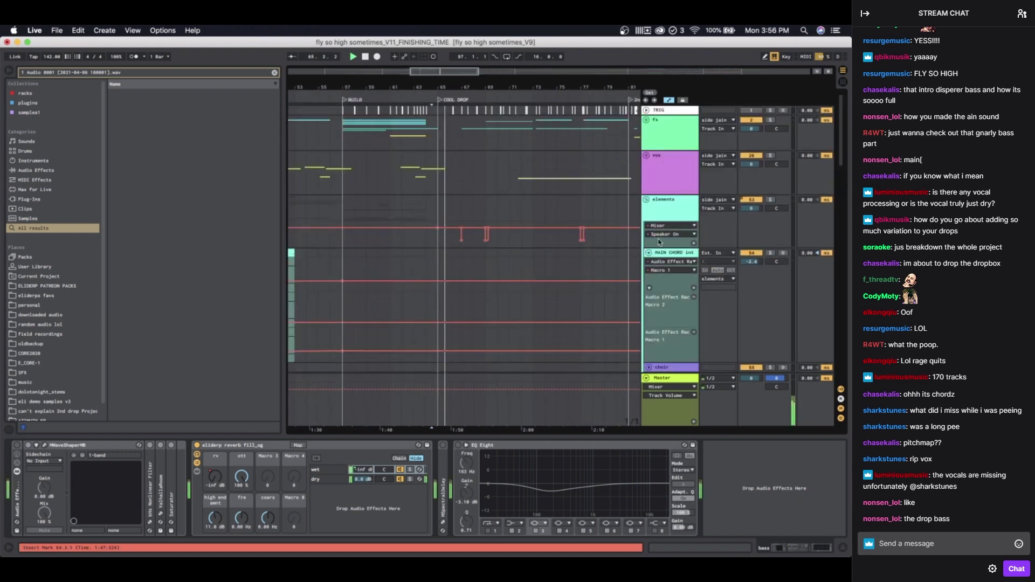
{"action": "scroll", "coordinate": [578, 245], "scroll_direction": "down", "scroll_amount": 2}
{"action": "scroll", "coordinate": [578, 245], "scroll_direction": "down", "scroll_amount": 2}
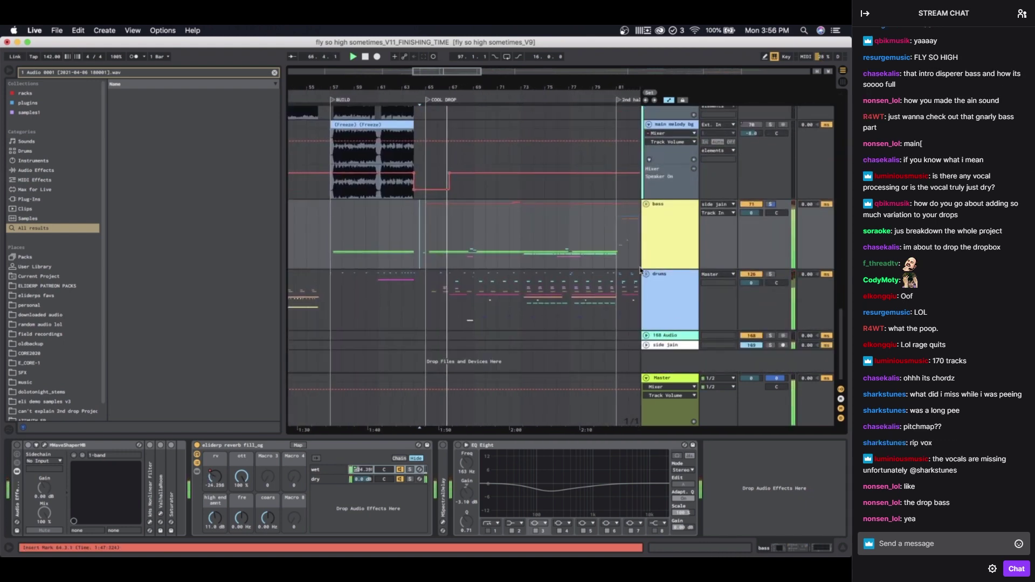
{"action": "scroll", "coordinate": [529, 297], "scroll_direction": "up", "scroll_amount": 10}
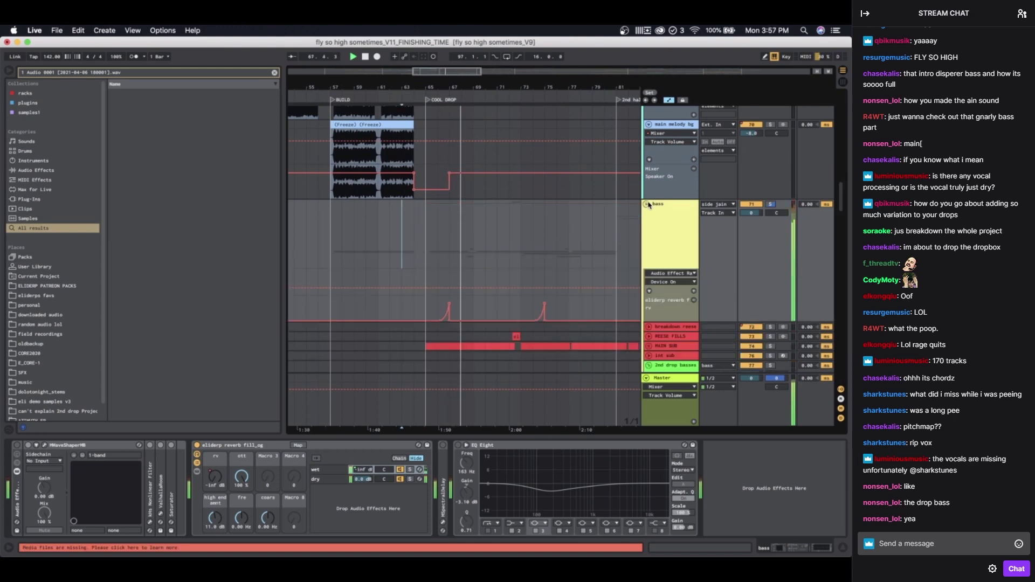
{"action": "scroll", "coordinate": [529, 298], "scroll_direction": "down", "scroll_amount": 10}
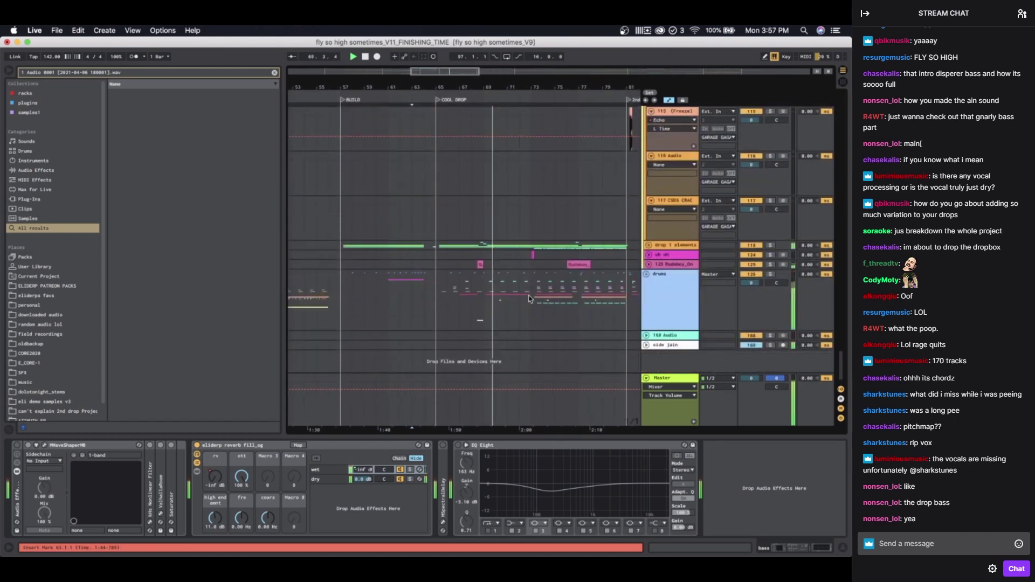
Step: Unfold the drop 1 elements group and its main doot track, and stop playback
{"action": "left_click", "coordinate": [664, 245]}
{"action": "left_click", "coordinate": [650, 247]}
{"action": "scroll", "coordinate": [440, 305], "scroll_direction": "down", "scroll_amount": 5}
{"action": "scroll", "coordinate": [443, 304], "scroll_direction": "up", "scroll_amount": 4}
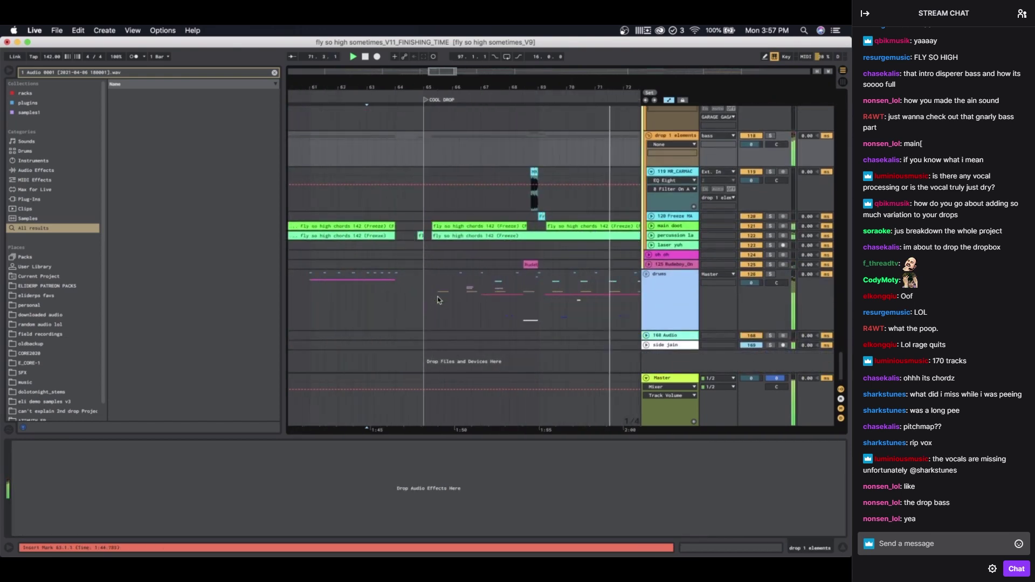
{"action": "left_click", "coordinate": [651, 226]}
{"action": "key", "text": "space"}
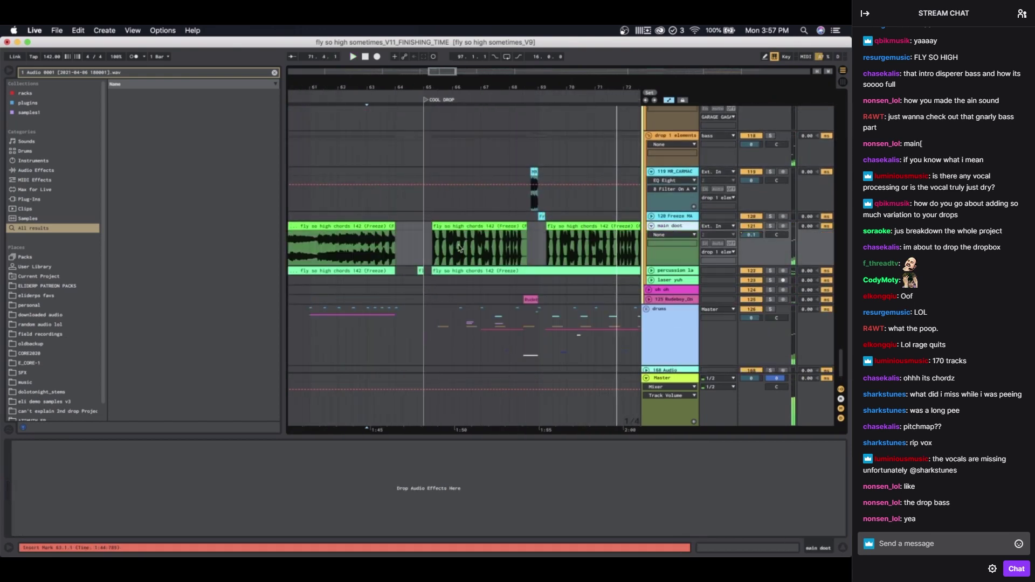
Step: Select the fly so high chords 142 clip at 65.2.1 on the main doot track, solo the track and play it
{"action": "scroll", "coordinate": [457, 240], "scroll_direction": "up", "scroll_amount": 6}
{"action": "left_click", "coordinate": [396, 226]}
{"action": "scroll", "coordinate": [396, 227], "scroll_direction": "down", "scroll_amount": 8}
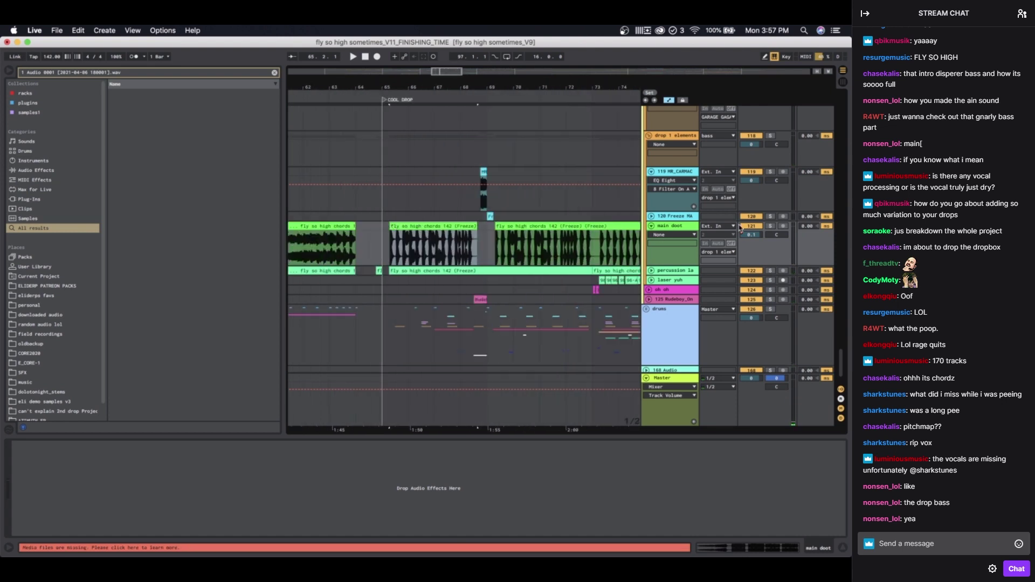
{"action": "left_click", "coordinate": [771, 227]}
{"action": "left_click", "coordinate": [665, 227]}
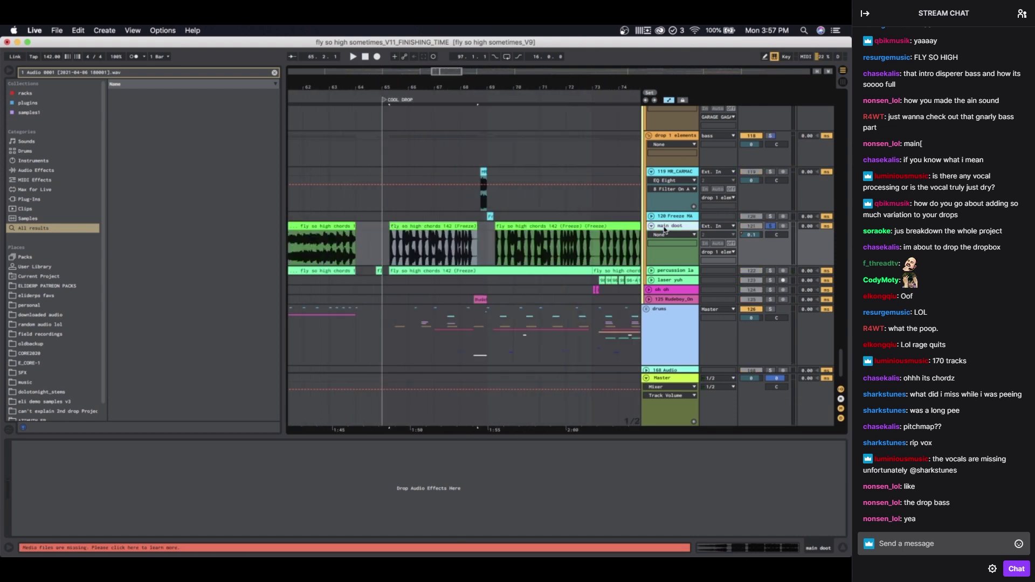
{"action": "key", "text": "space"}
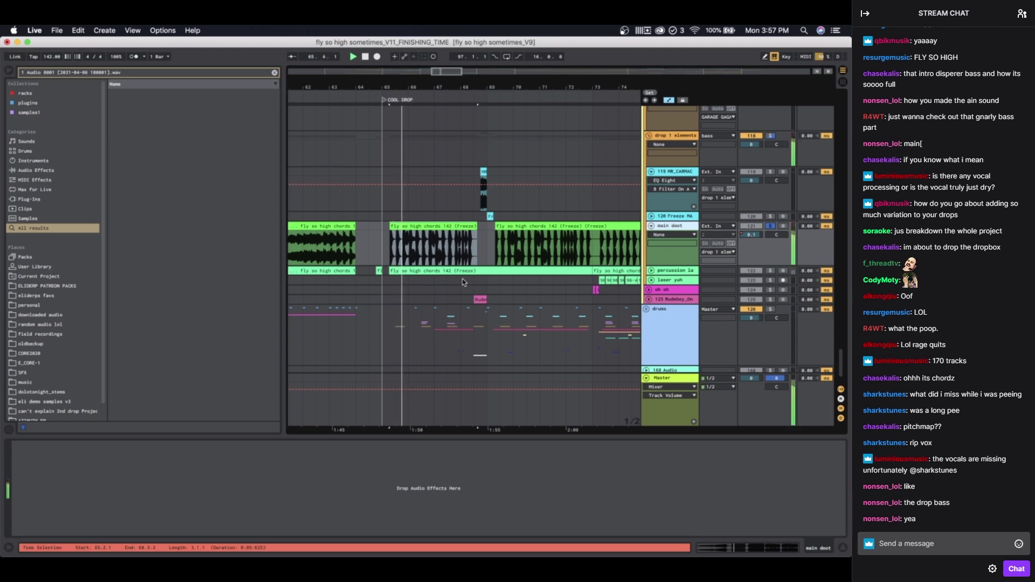
Step: Replay the soloed main doot clip from 65.2.1 with the system volume raised
{"action": "scroll", "coordinate": [416, 242], "scroll_direction": "up", "scroll_amount": 2}
{"action": "scroll", "coordinate": [416, 242], "scroll_direction": "left", "scroll_amount": 1}
{"action": "left_click", "coordinate": [415, 242]}
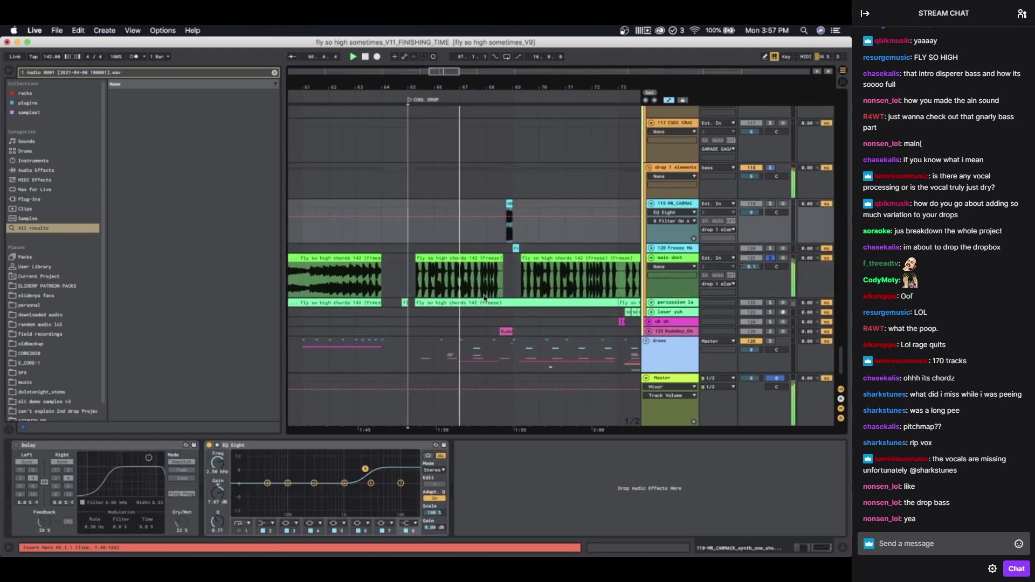
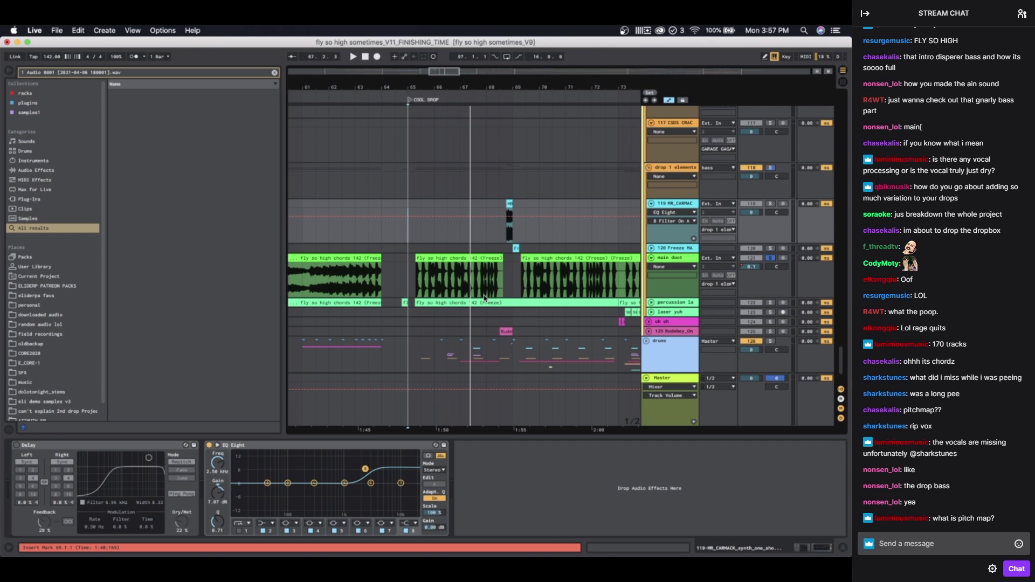
{"action": "left_click", "coordinate": [670, 259]}
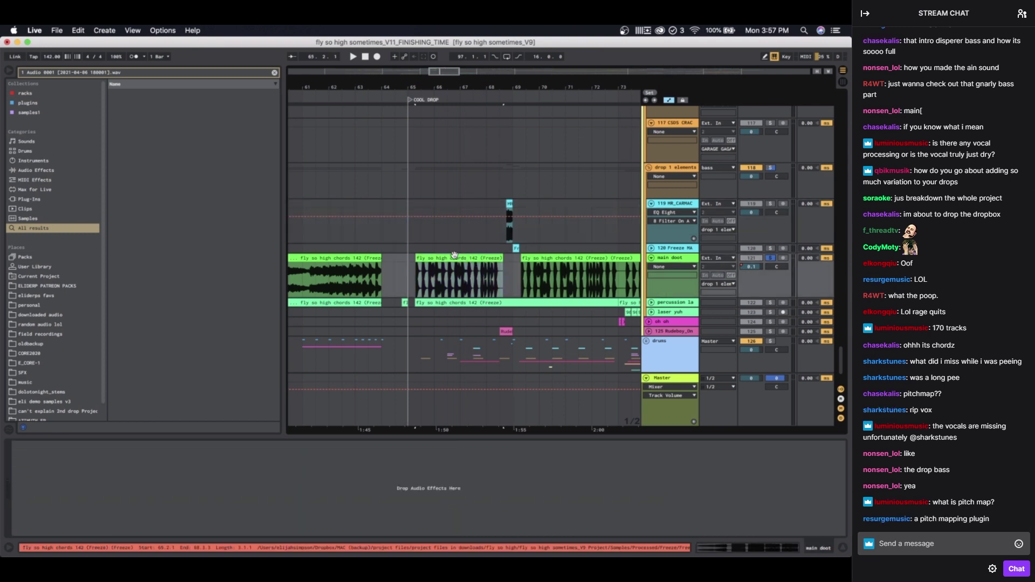
{"action": "key", "text": "space"}
{"action": "scroll", "coordinate": [487, 268], "scroll_direction": "down", "scroll_amount": 3}
{"action": "scroll", "coordinate": [487, 268], "scroll_direction": "right", "scroll_amount": 1}
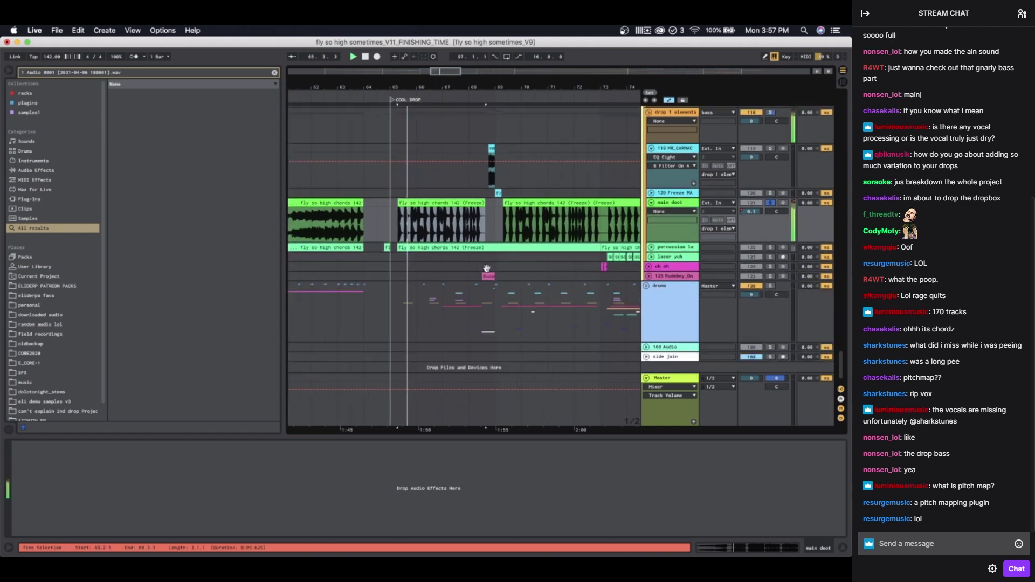
{"action": "key", "text": "XF86AudioRaiseVolume"}
Step: Unfold the percussion layer track and display the devices of the 120-Freeze MAIN PROG and main doot tracks
{"action": "left_click", "coordinate": [650, 236]}
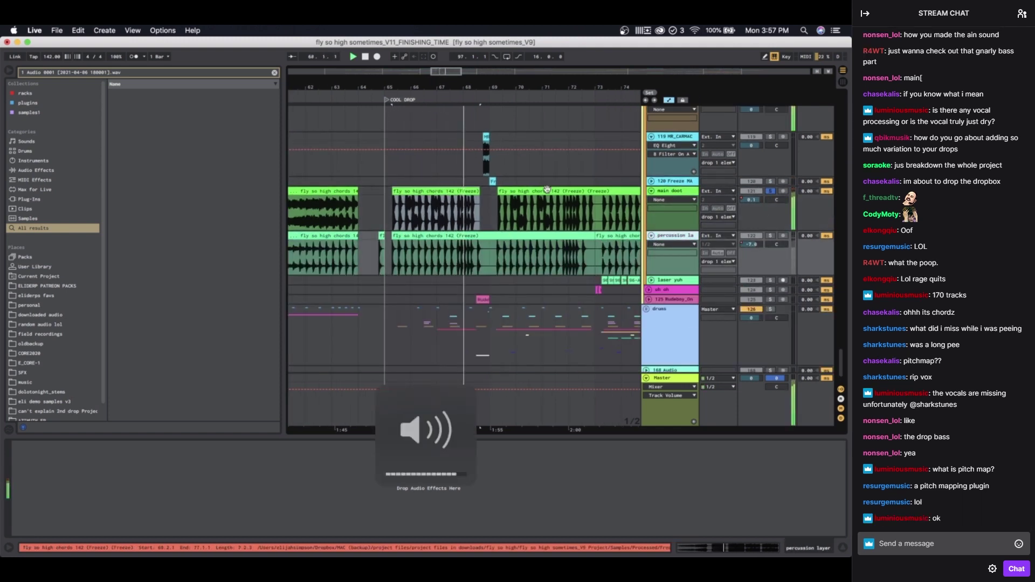
{"action": "left_click", "coordinate": [679, 182]}
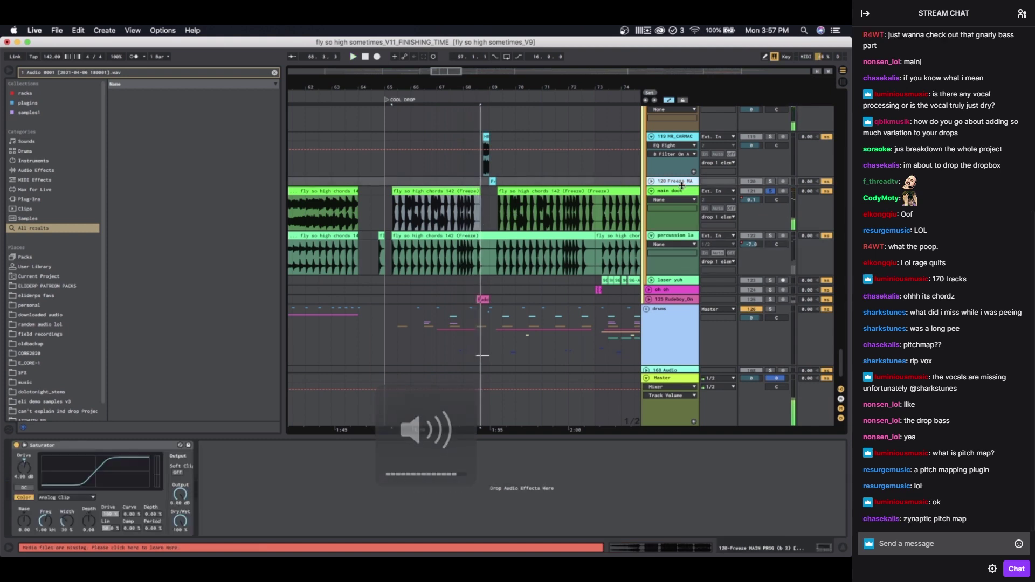
{"action": "left_click", "coordinate": [676, 191]}
Step: Clear the old browser search and search the plugins collection for pitchmap
{"action": "left_click", "coordinate": [274, 73]}
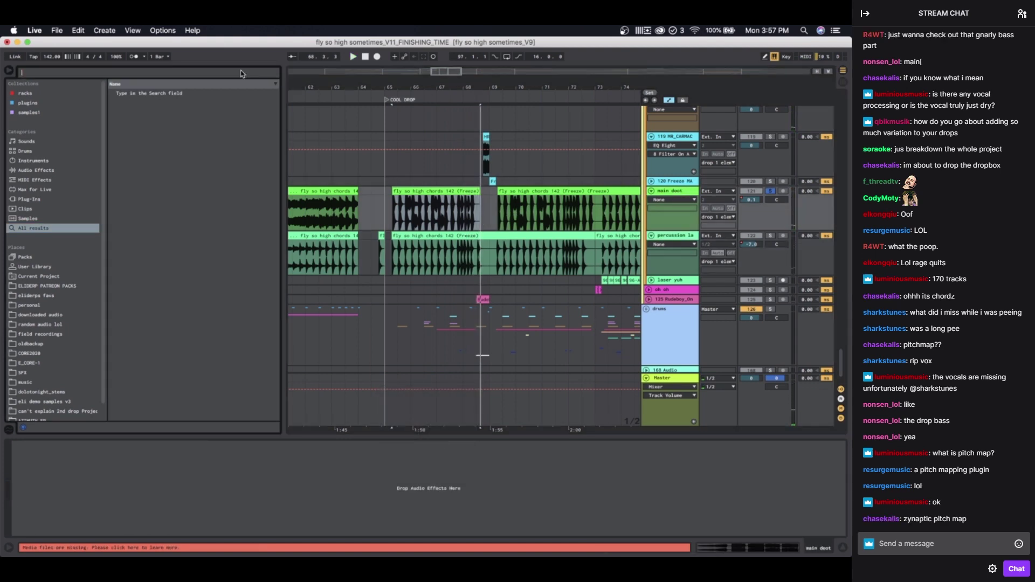
{"action": "left_click", "coordinate": [42, 99]}
{"action": "left_click", "coordinate": [45, 75]}
{"action": "type", "text": "pitchmap"}
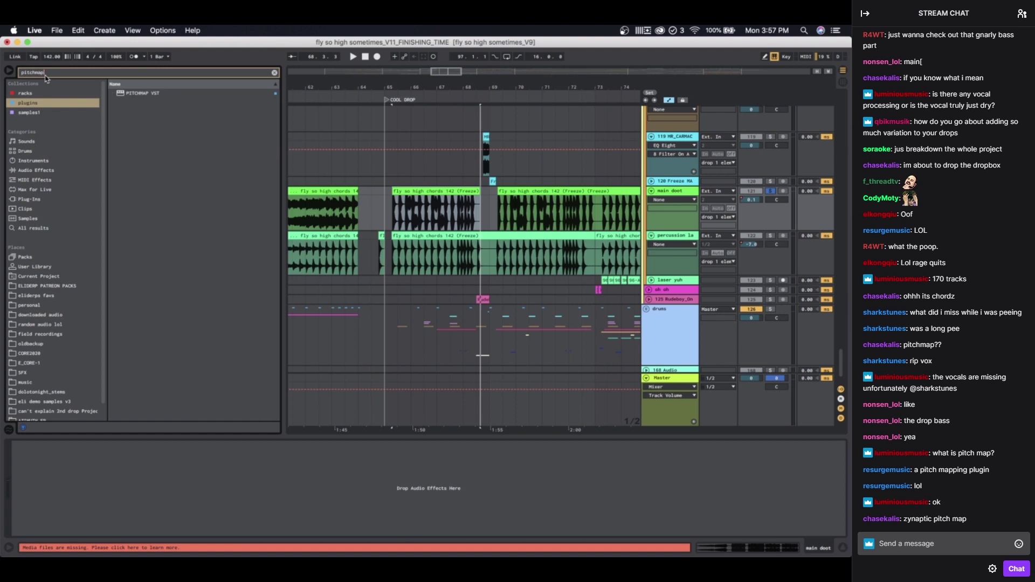
Step: Add the PITCHMAP VST to the main doot track and set its key transform to F Melodic Minor
{"action": "left_click", "coordinate": [122, 96]}
{"action": "left_click", "coordinate": [400, 224]}
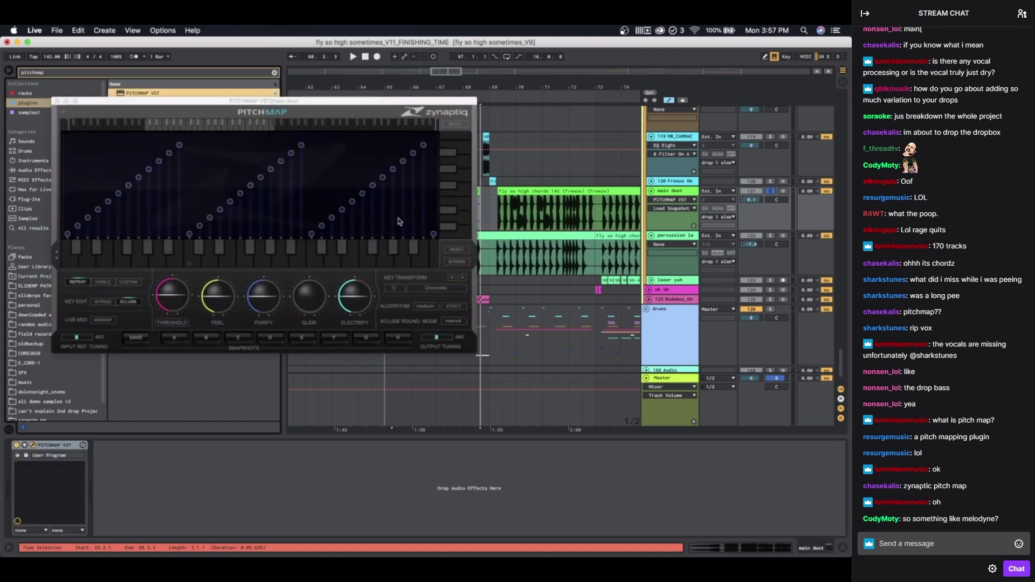
{"action": "left_click", "coordinate": [425, 306]}
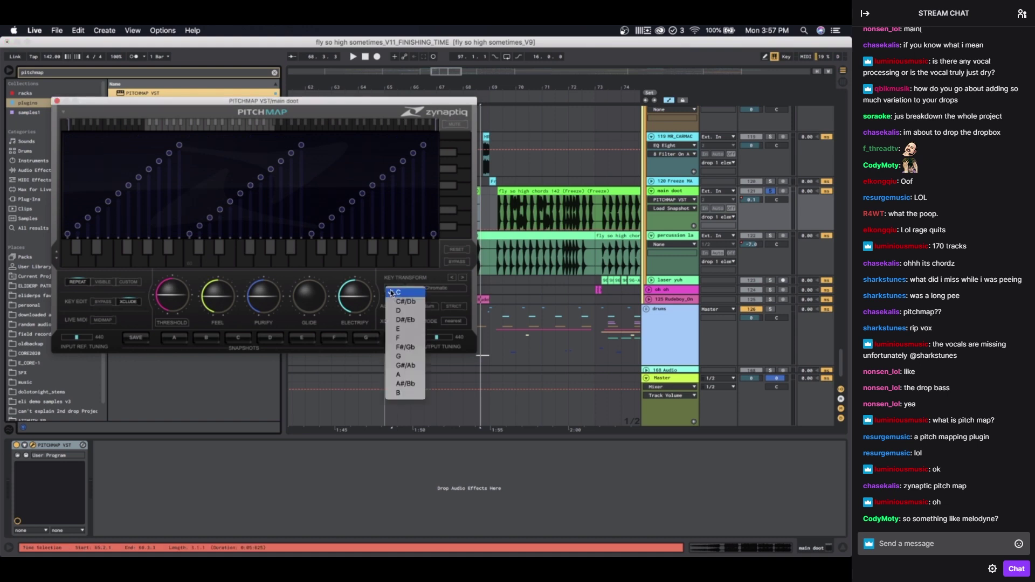
{"action": "left_click", "coordinate": [415, 302]}
{"action": "left_click", "coordinate": [436, 288]}
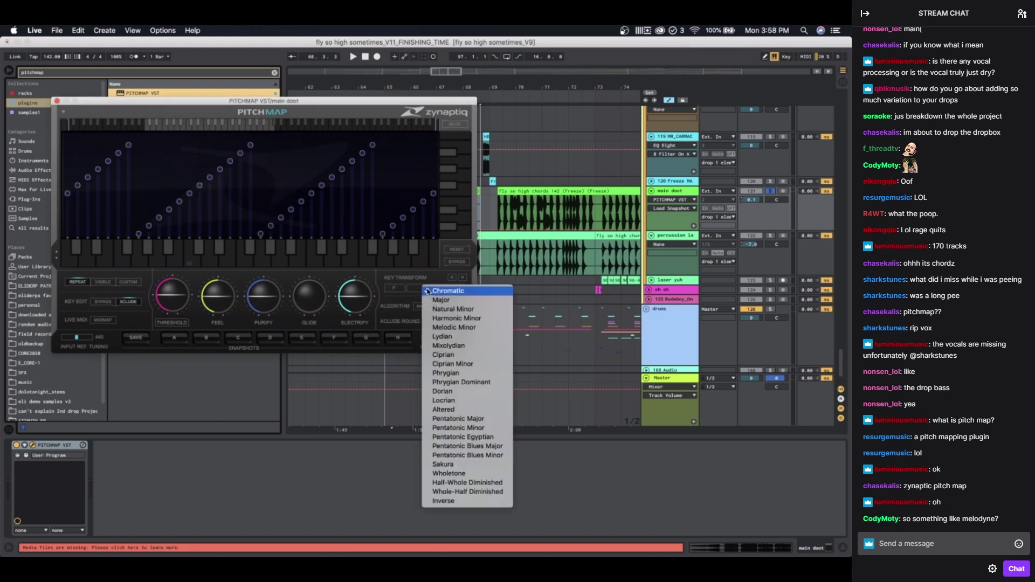
{"action": "left_click", "coordinate": [440, 331]}
{"action": "left_click", "coordinate": [434, 290]}
{"action": "left_click", "coordinate": [408, 276]}
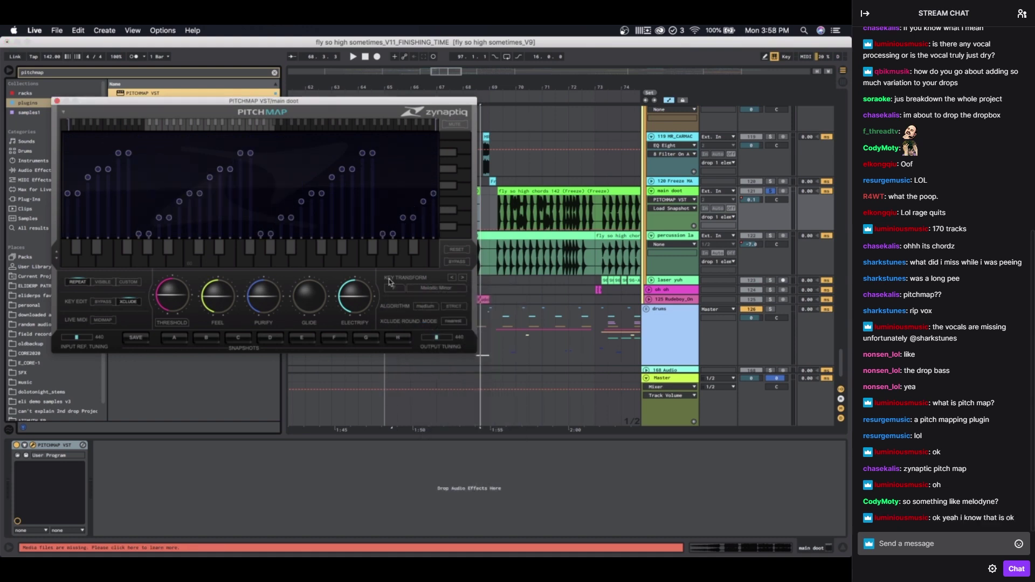
Step: Turn Pitchmap's Feel and Electrify fully down, raise Threshold to maximum, set Purify to about halfway and play the main doot track
{"action": "left_click_drag", "start_coordinate": [356, 296], "coordinate": [339, 419]}
{"action": "left_click_drag", "start_coordinate": [269, 316], "coordinate": [271, 391]}
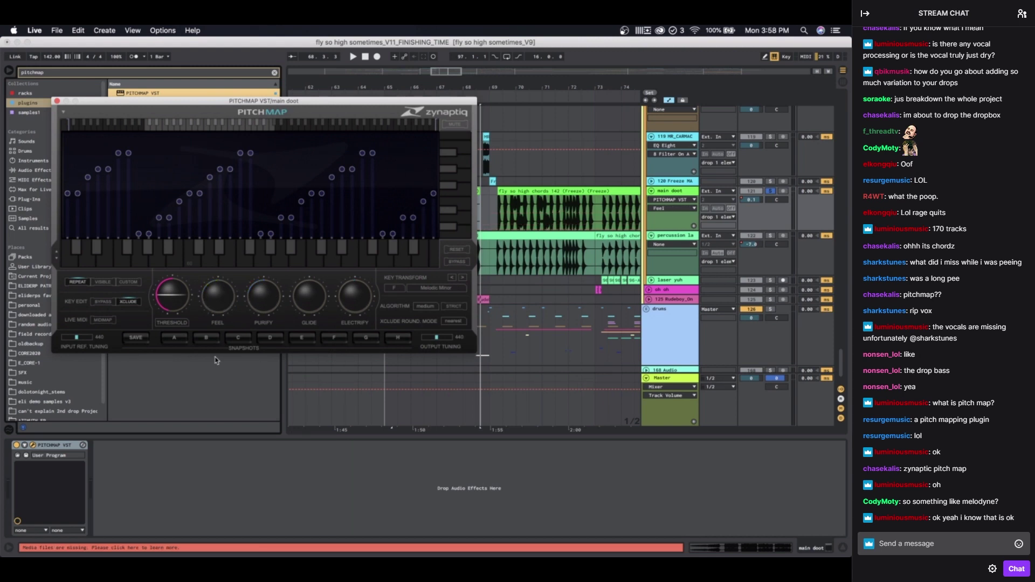
{"action": "left_click_drag", "start_coordinate": [172, 295], "coordinate": [173, 218]}
{"action": "mouse_move", "coordinate": [262, 301]}
{"action": "left_mouse_down"}
{"action": "mouse_move", "coordinate": [275, 293]}
{"action": "mouse_move", "coordinate": [270, 325]}
{"action": "mouse_move", "coordinate": [257, 288]}
{"action": "left_mouse_up"}
{"action": "key", "text": "space"}
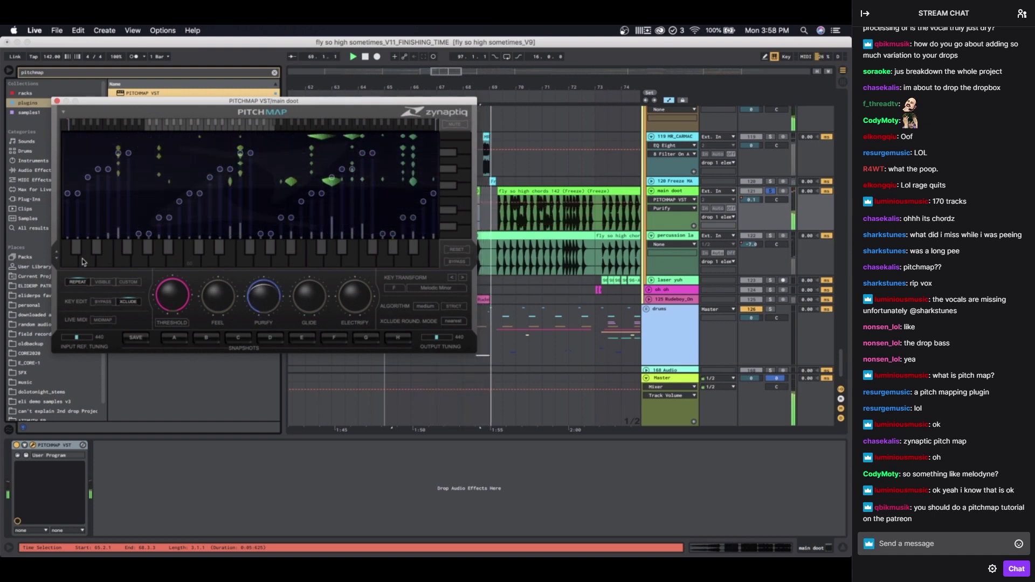
{"action": "key", "text": "space"}
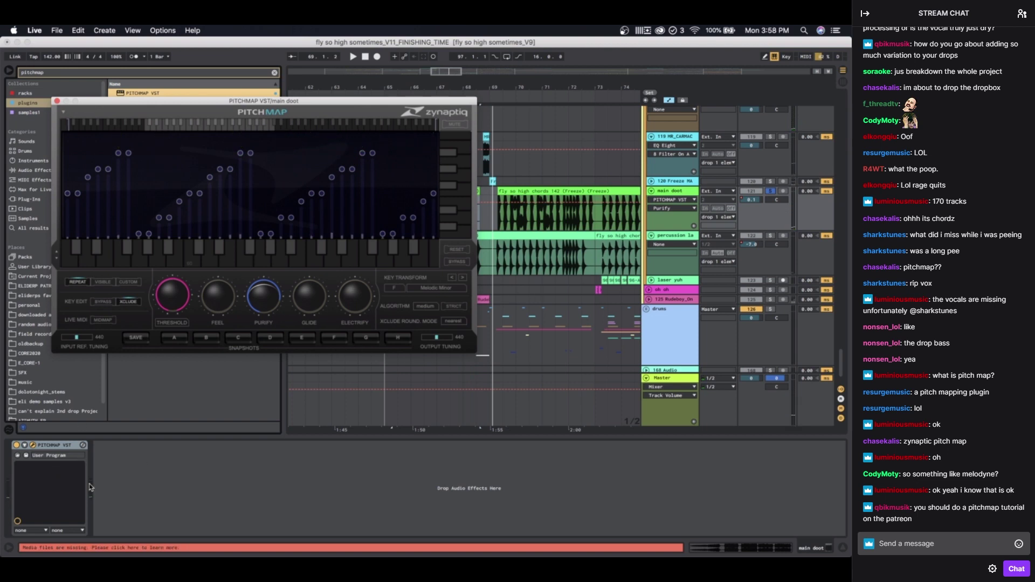
Step: Delete the PITCHMAP VST from the main doot track and place the insert marker at 64.3.1
{"action": "left_click", "coordinate": [52, 448]}
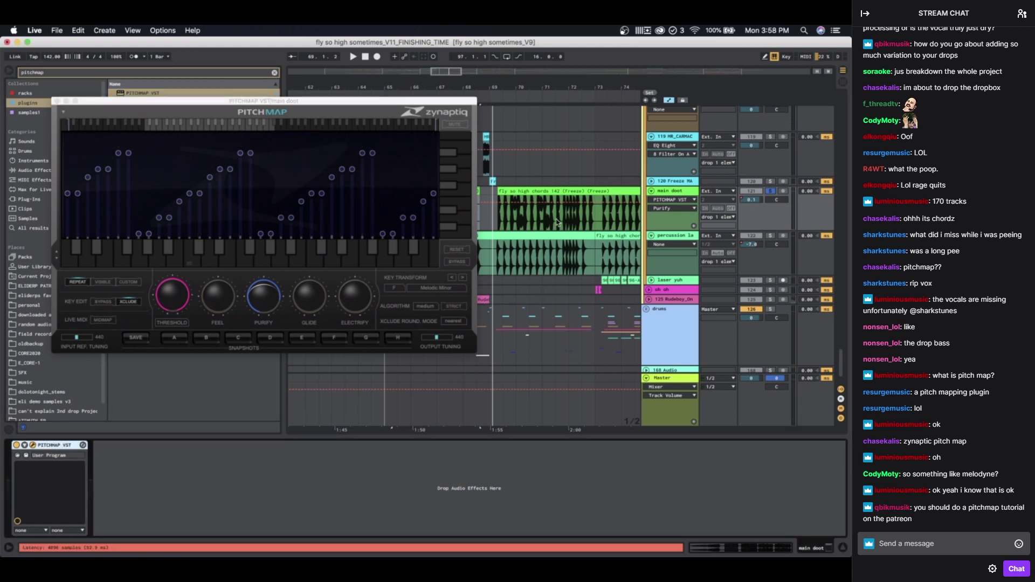
{"action": "key", "text": "Delete"}
{"action": "left_click", "coordinate": [371, 225]}
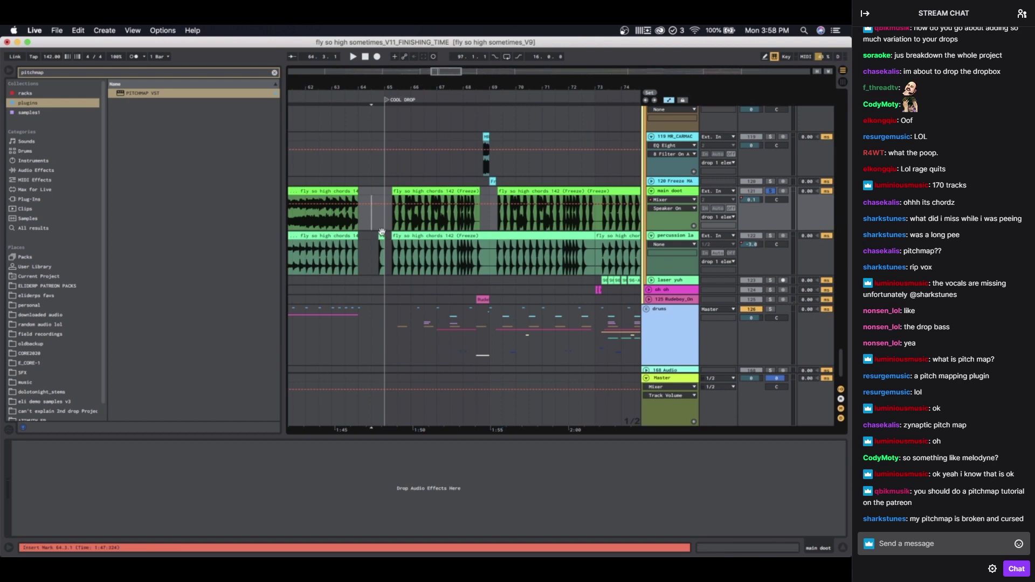
Step: Select the fly so high chords 142 clip at 65.2.1 on the percussion layer track, solo the track and play it
{"action": "left_click", "coordinate": [400, 235]}
{"action": "scroll", "coordinate": [400, 236], "scroll_direction": "down", "scroll_amount": 1}
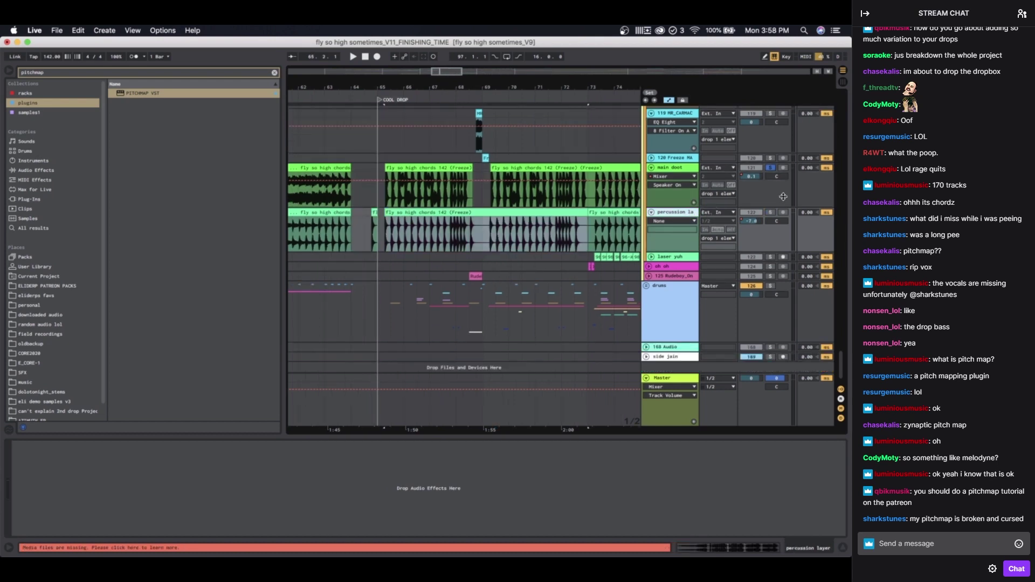
{"action": "left_click", "coordinate": [770, 212]}
{"action": "key", "text": "space"}
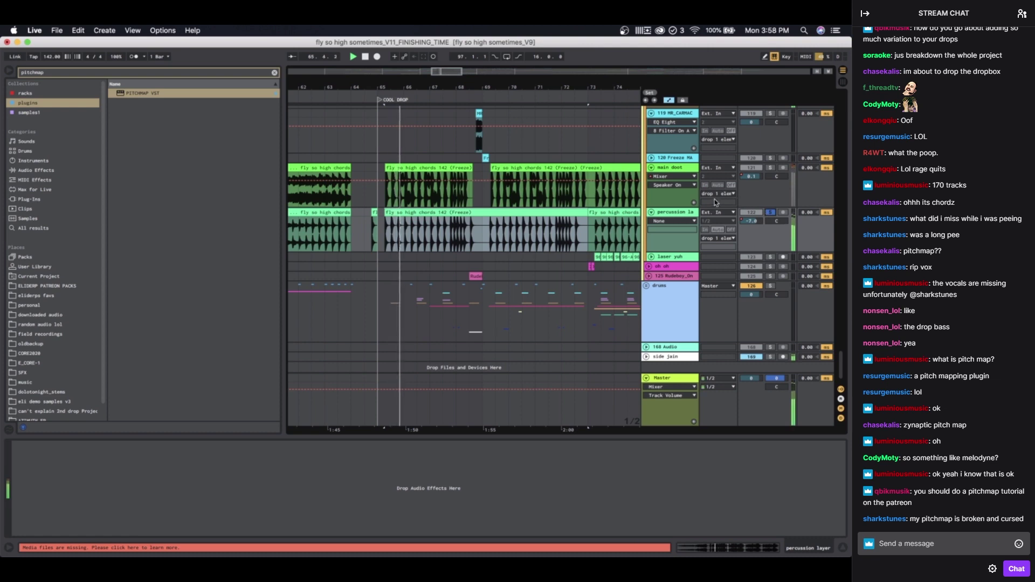
{"action": "left_click", "coordinate": [390, 221]}
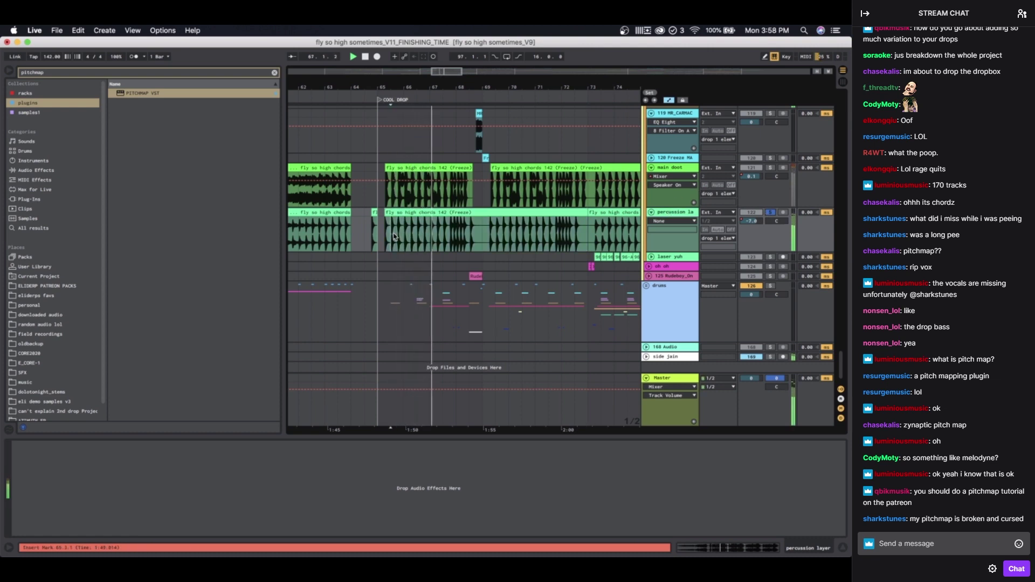
{"action": "key", "text": "plus"}
{"action": "key", "text": "plus"}
{"action": "key", "text": "minus"}
{"action": "key", "text": "minus"}
{"action": "left_click", "coordinate": [420, 214]}
{"action": "scroll", "coordinate": [420, 218], "scroll_direction": "right", "scroll_amount": 1}
{"action": "scroll", "coordinate": [421, 218], "scroll_direction": "down", "scroll_amount": 1}
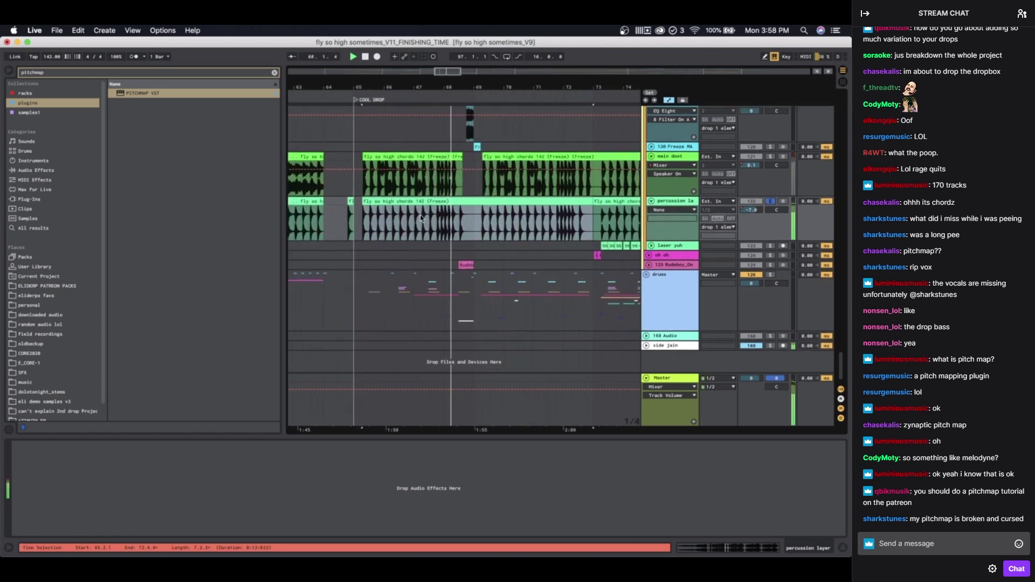
{"action": "scroll", "coordinate": [420, 218], "scroll_direction": "down", "scroll_amount": 2}
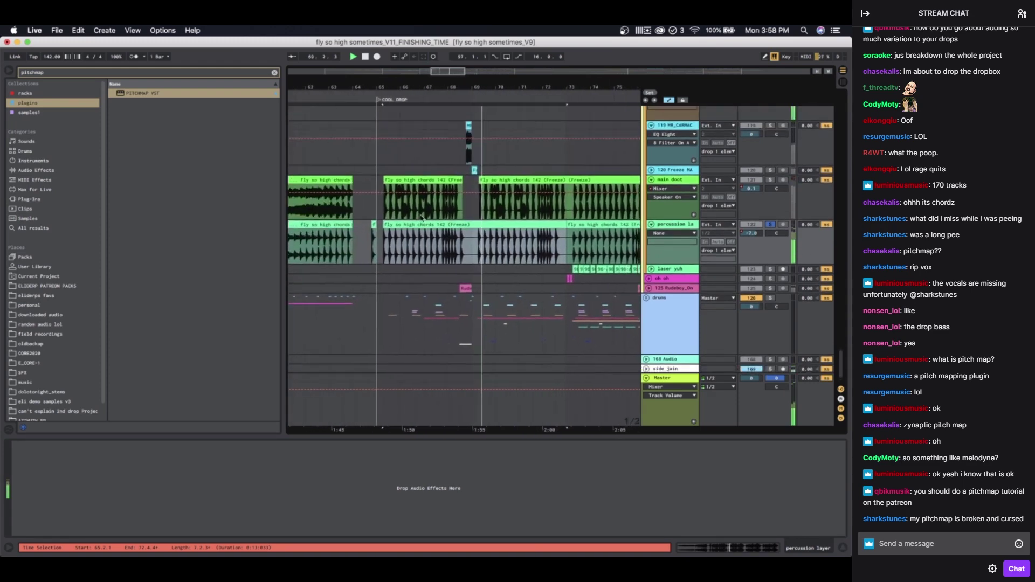
Step: Unfold the MAIN SUB group and examine the waveforms of the fly so high chords clips on its Phase Plant track
{"action": "scroll", "coordinate": [634, 250], "scroll_direction": "up", "scroll_amount": 15}
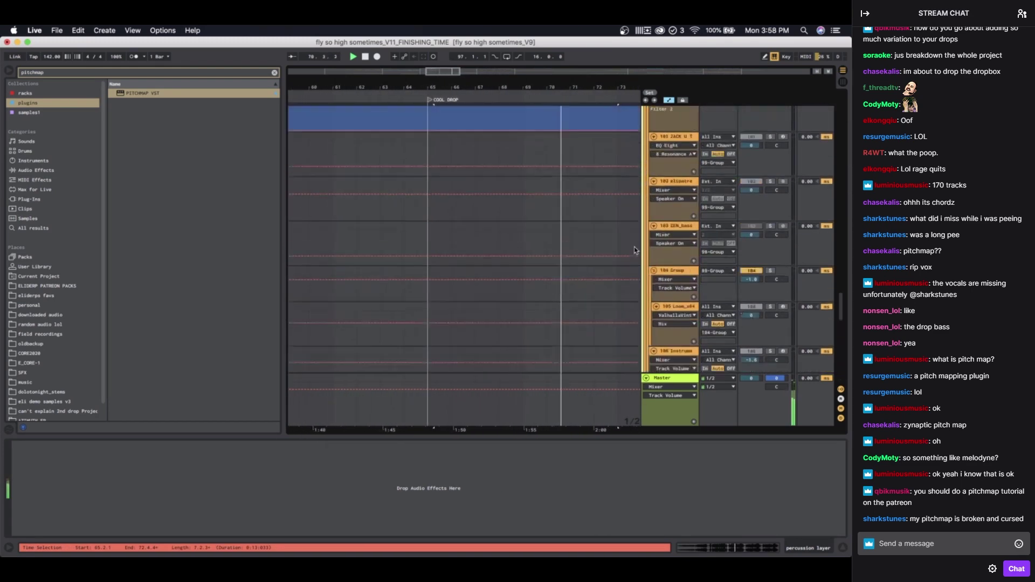
{"action": "scroll", "coordinate": [634, 250], "scroll_direction": "up", "scroll_amount": 15}
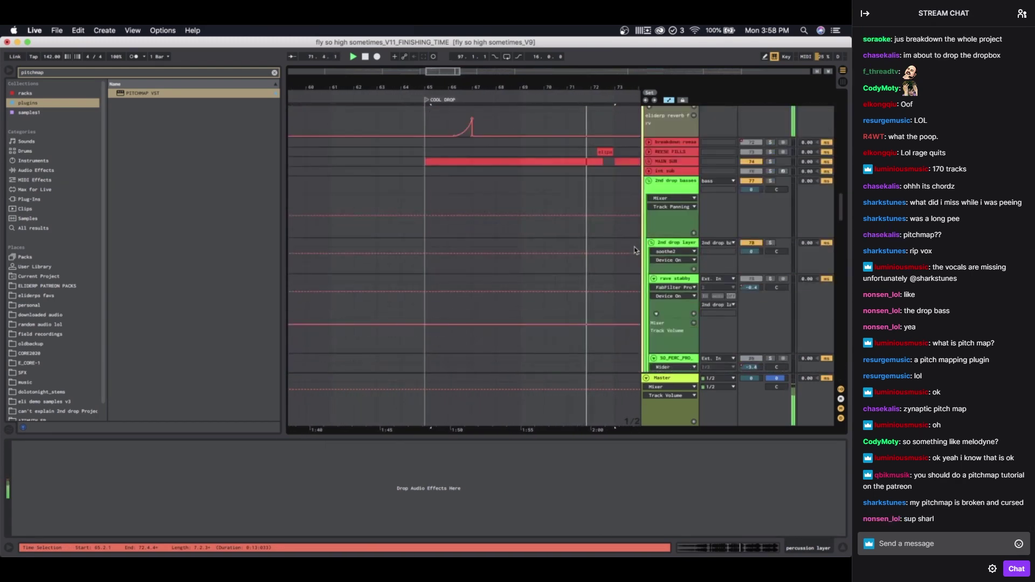
{"action": "double_click", "coordinate": [596, 183]}
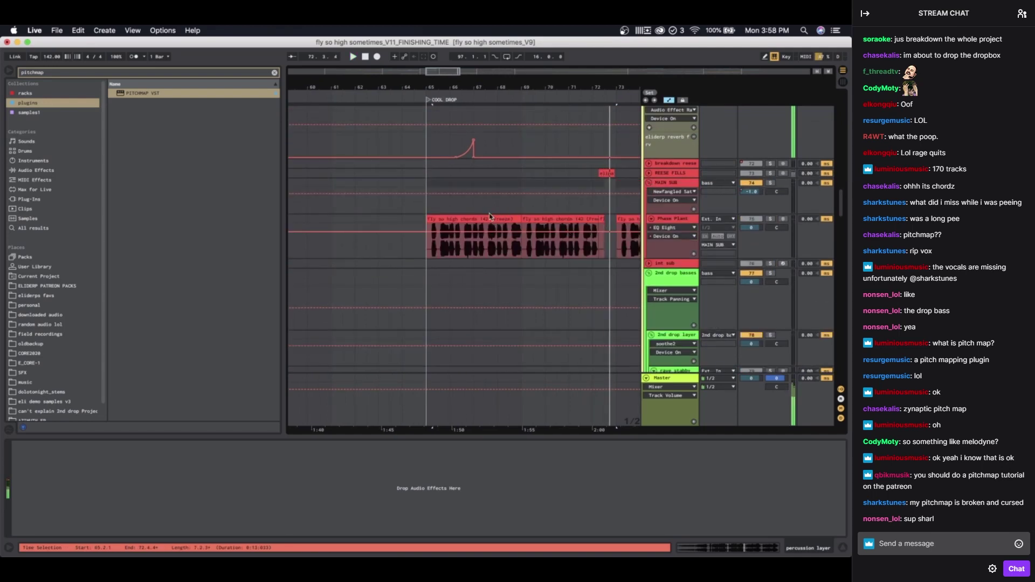
{"action": "left_click", "coordinate": [491, 217]}
{"action": "scroll", "coordinate": [494, 244], "scroll_direction": "up", "scroll_amount": 5}
{"action": "scroll", "coordinate": [372, 253], "scroll_direction": "left", "scroll_amount": 2}
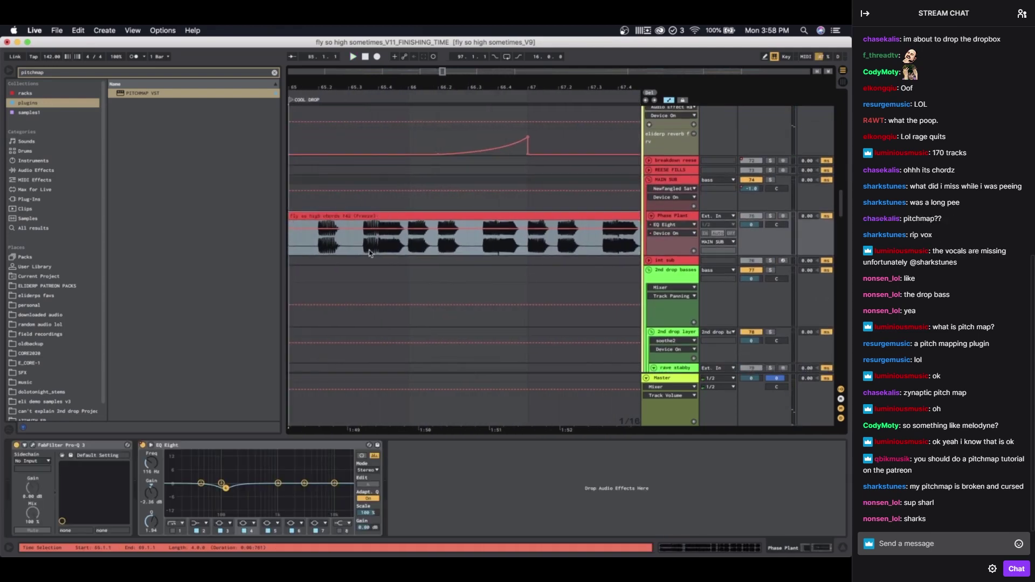
{"action": "left_click", "coordinate": [333, 252]}
{"action": "scroll", "coordinate": [334, 251], "scroll_direction": "down", "scroll_amount": 5}
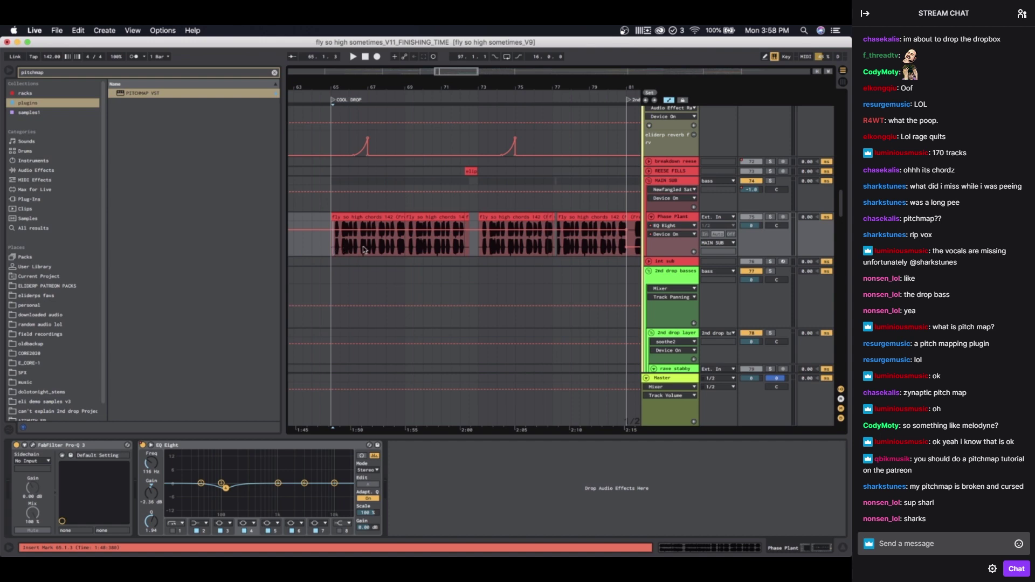
{"action": "scroll", "coordinate": [561, 261], "scroll_direction": "up", "scroll_amount": 15}
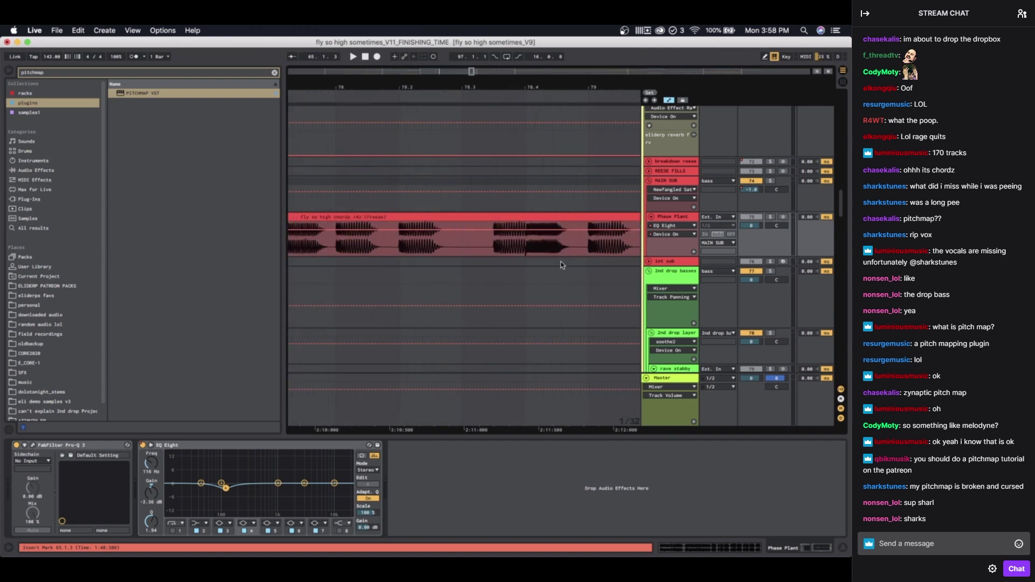
{"action": "left_click", "coordinate": [476, 253]}
{"action": "scroll", "coordinate": [458, 243], "scroll_direction": "down", "scroll_amount": 15}
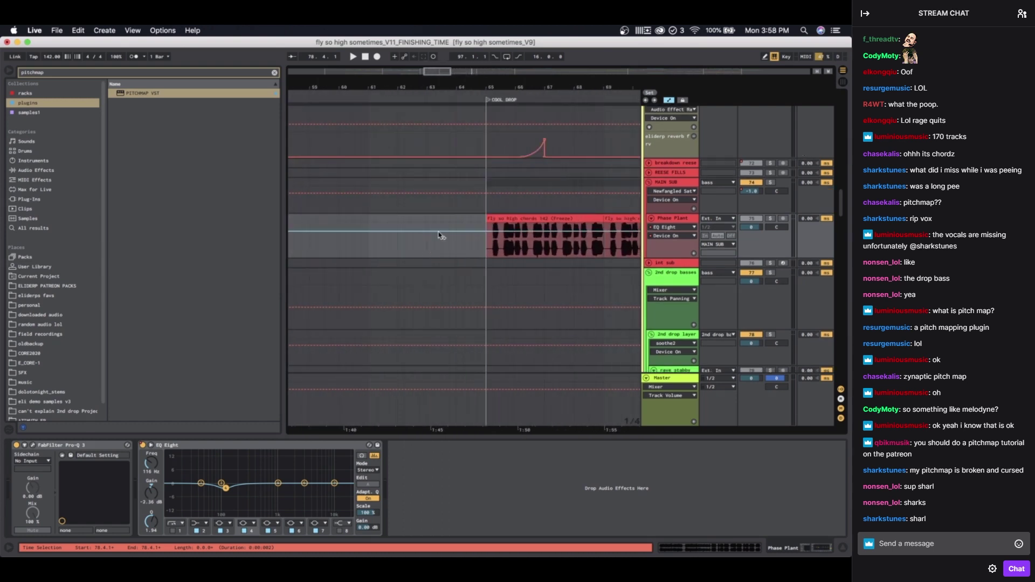
Step: Select the Phase Plant track's clip at 65.1.1, start playback and solo the track
{"action": "left_click", "coordinate": [513, 219]}
{"action": "key", "text": "space"}
{"action": "left_click", "coordinate": [770, 219]}
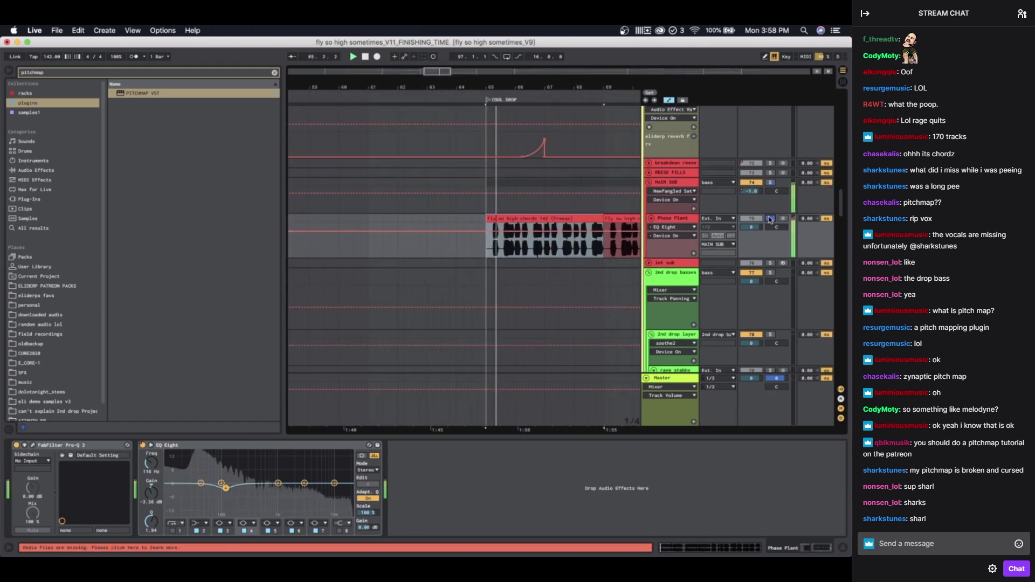
Step: Display the MAIN SUB devices, unfold Newfangled Saturate, and open its plugin window to view the settings before closing it
{"action": "left_click", "coordinate": [681, 186]}
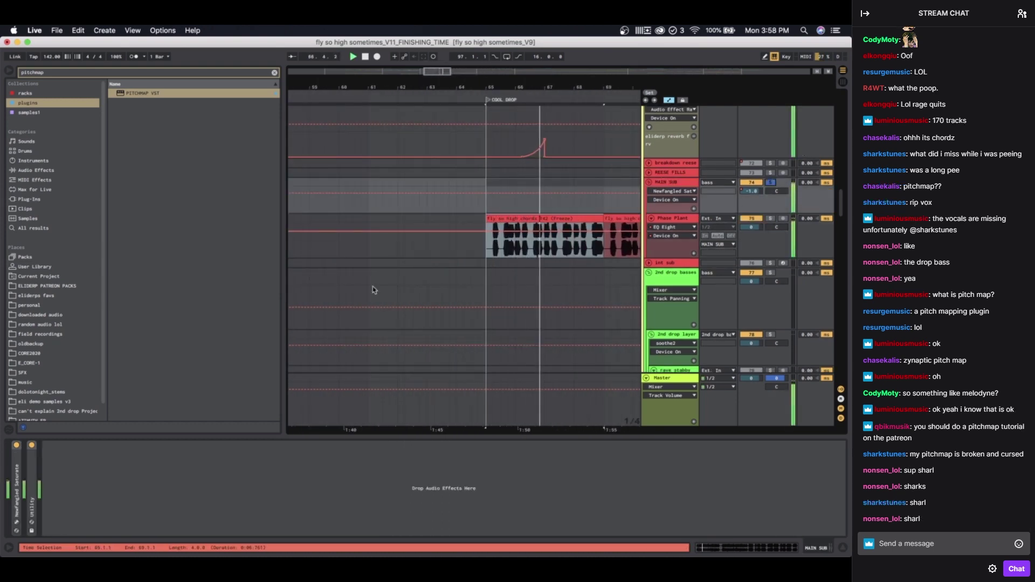
{"action": "double_click", "coordinate": [15, 495]}
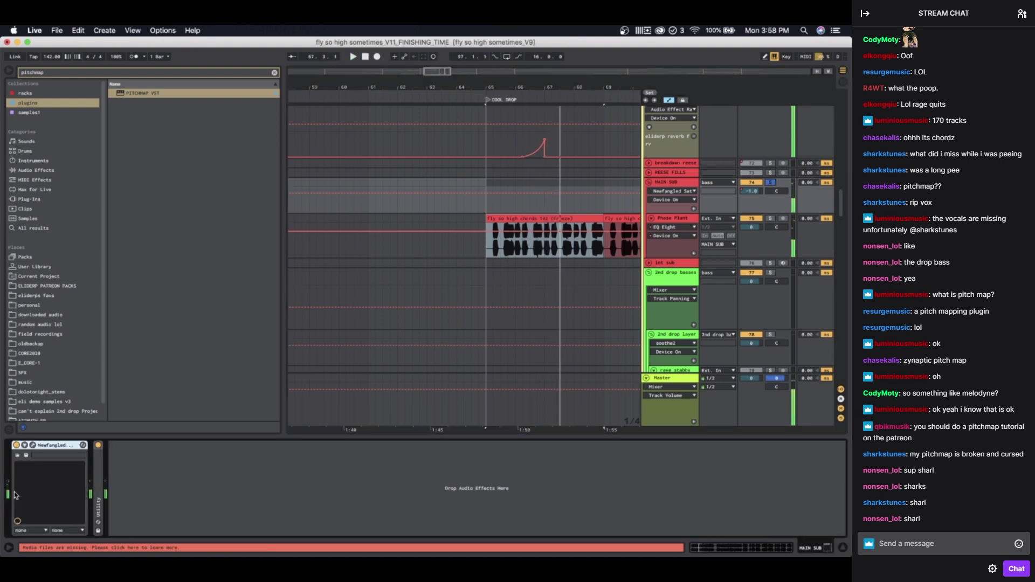
{"action": "left_click", "coordinate": [34, 446]}
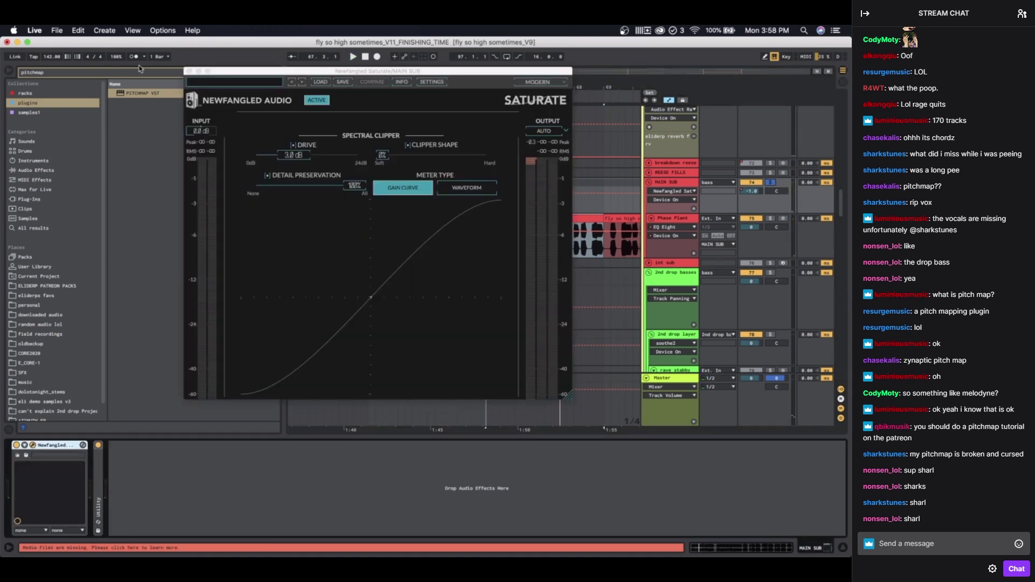
{"action": "left_click", "coordinate": [189, 72]}
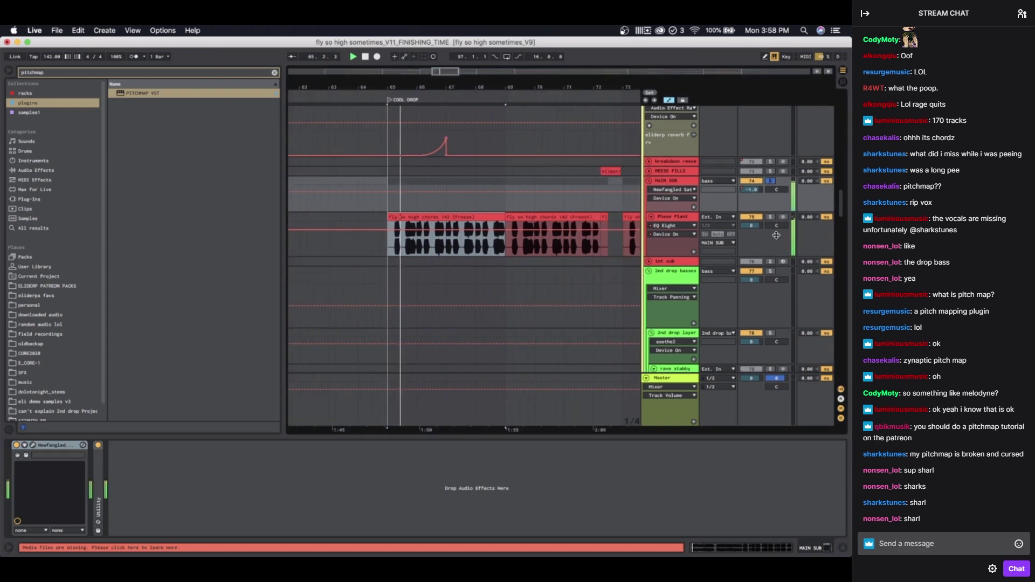
Step: Solo the main doot and percussion layer tracks alongside MAIN SUB and play them from 65.1.1
{"action": "scroll", "coordinate": [582, 254], "scroll_direction": "down", "scroll_amount": 15}
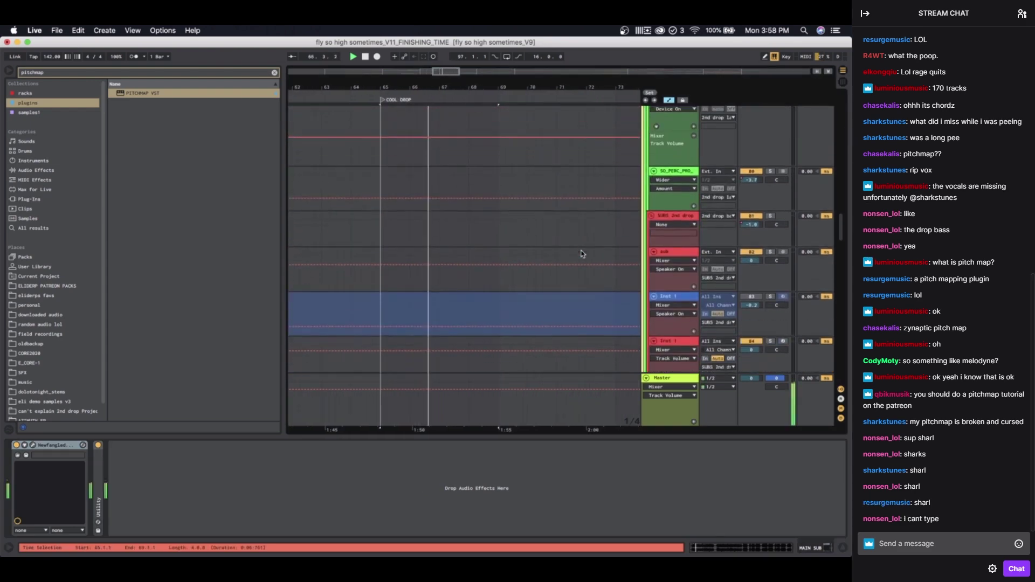
{"action": "scroll", "coordinate": [581, 254], "scroll_direction": "up", "scroll_amount": 17}
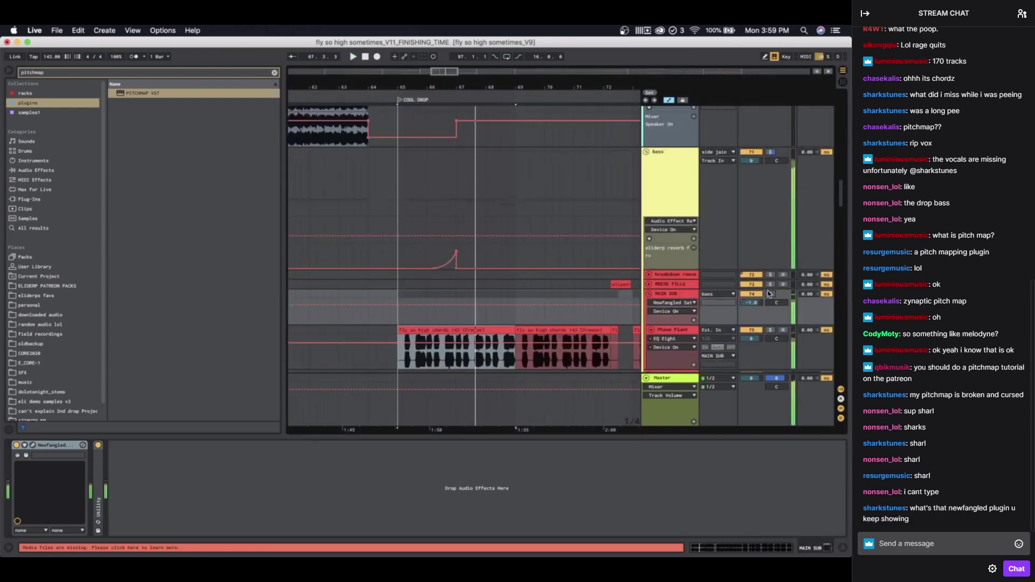
{"action": "scroll", "coordinate": [649, 339], "scroll_direction": "down", "scroll_amount": 10}
{"action": "scroll", "coordinate": [652, 337], "scroll_direction": "down", "scroll_amount": 10}
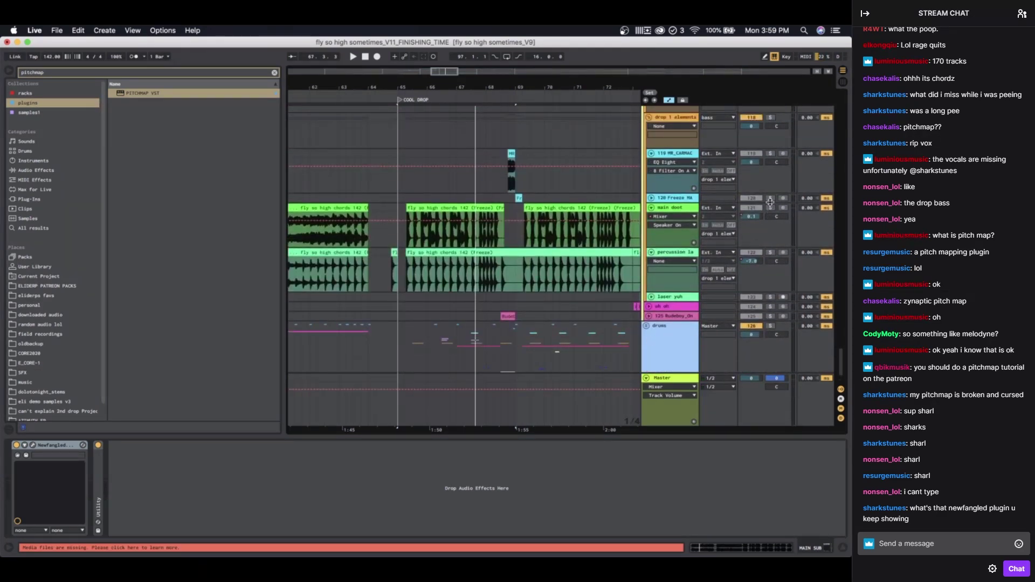
{"action": "left_click", "coordinate": [770, 201]}
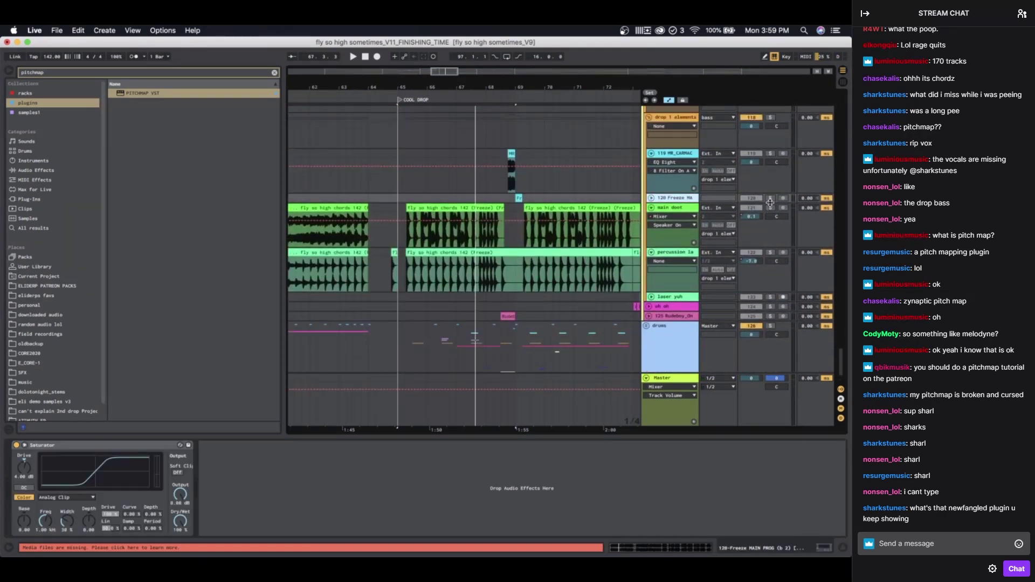
{"action": "left_click", "coordinate": [770, 252], "text": "super"}
{"action": "key", "text": "space"}
{"action": "scroll", "coordinate": [516, 291], "scroll_direction": "down", "scroll_amount": 5}
{"action": "scroll", "coordinate": [527, 291], "scroll_direction": "up", "scroll_amount": 3}
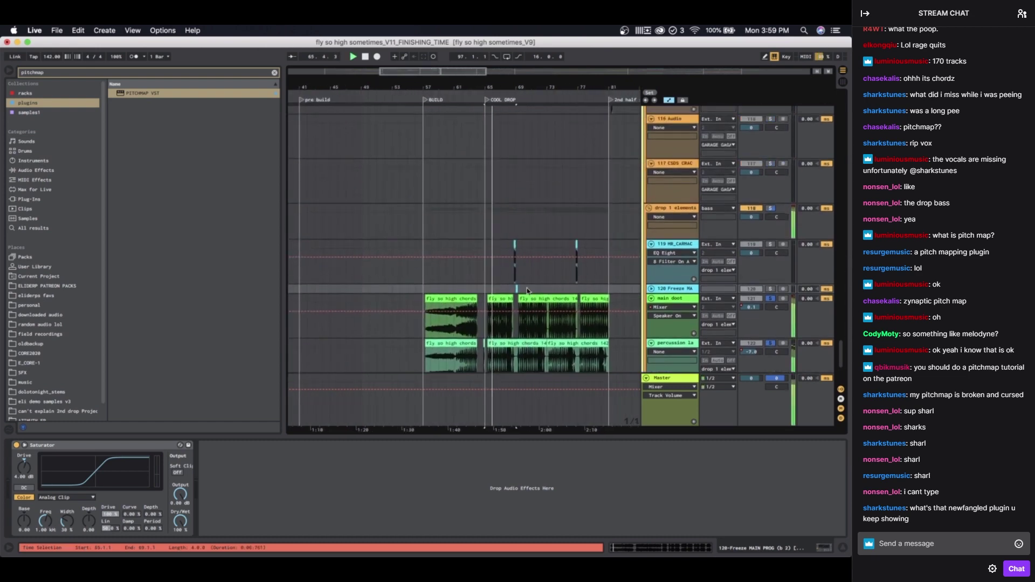
Step: Display the devices of the MAIN SUB track while the soloed sub, main doot and percussion layer keep playing
{"action": "scroll", "coordinate": [527, 291], "scroll_direction": "down", "scroll_amount": 5}
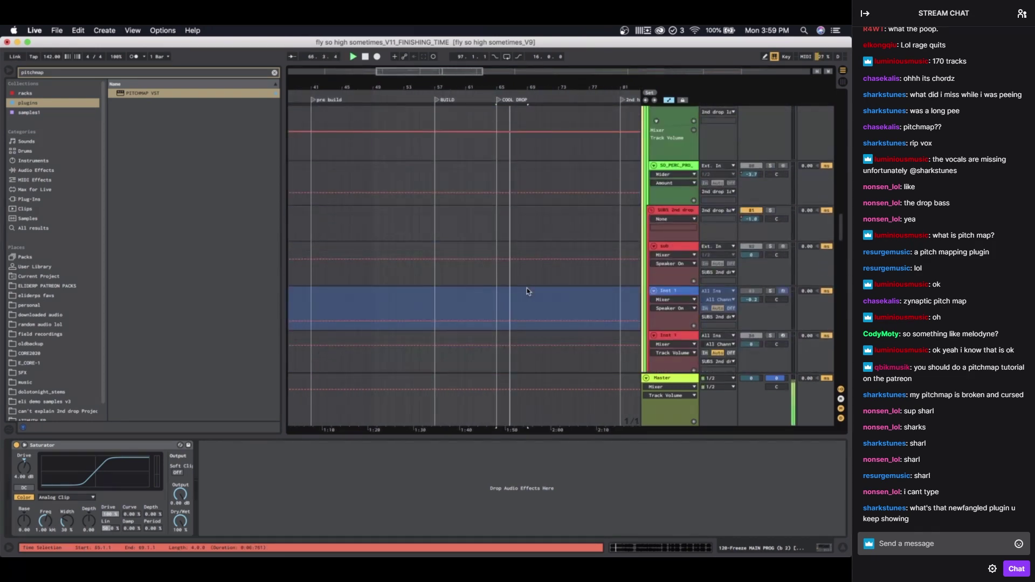
{"action": "key", "text": "z"}
{"action": "scroll", "coordinate": [474, 318], "scroll_direction": "down", "scroll_amount": 4}
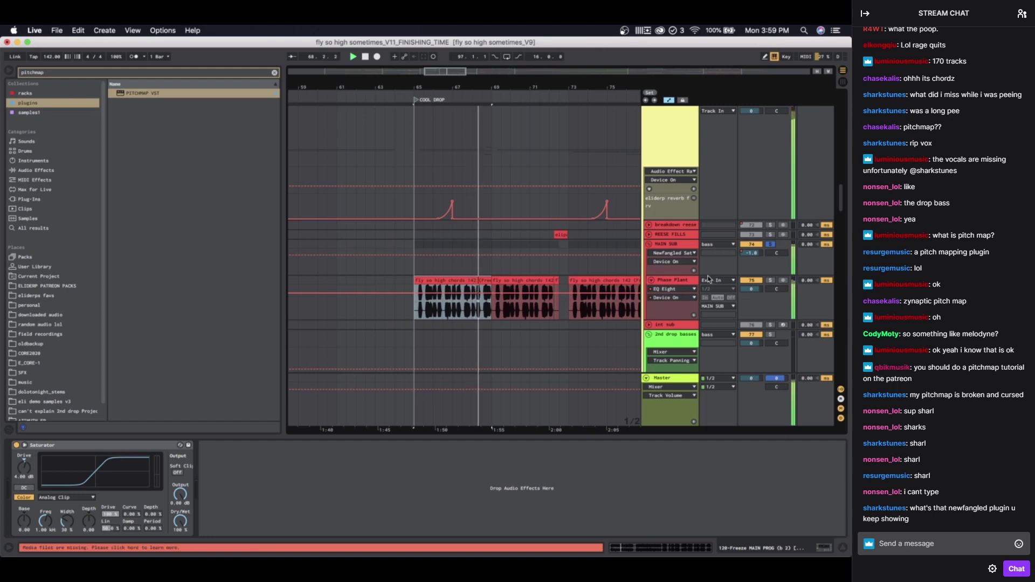
{"action": "left_click", "coordinate": [676, 245]}
{"action": "scroll", "coordinate": [452, 330], "scroll_direction": "down", "scroll_amount": 5}
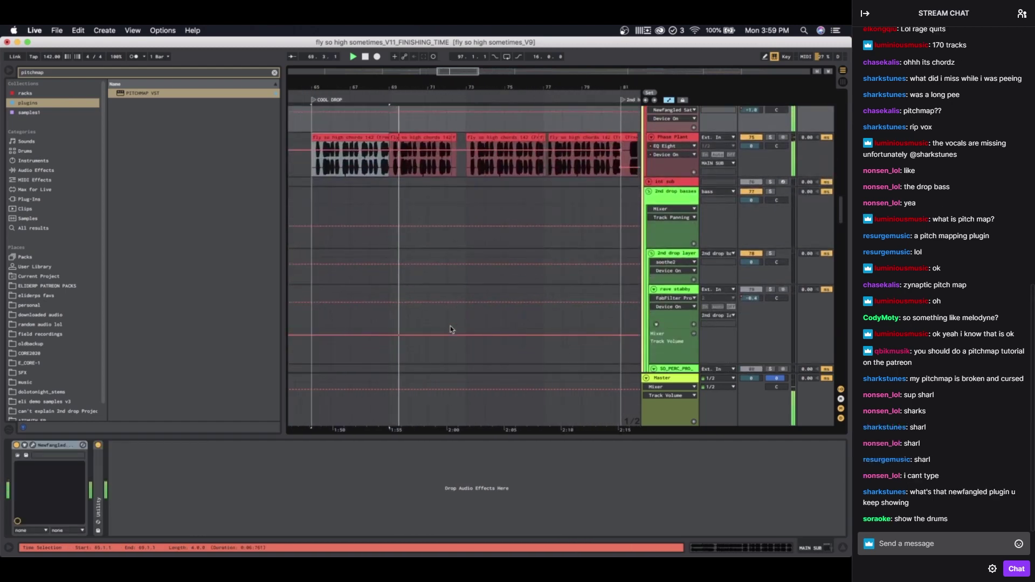
{"action": "scroll", "coordinate": [454, 338], "scroll_direction": "down", "scroll_amount": 10}
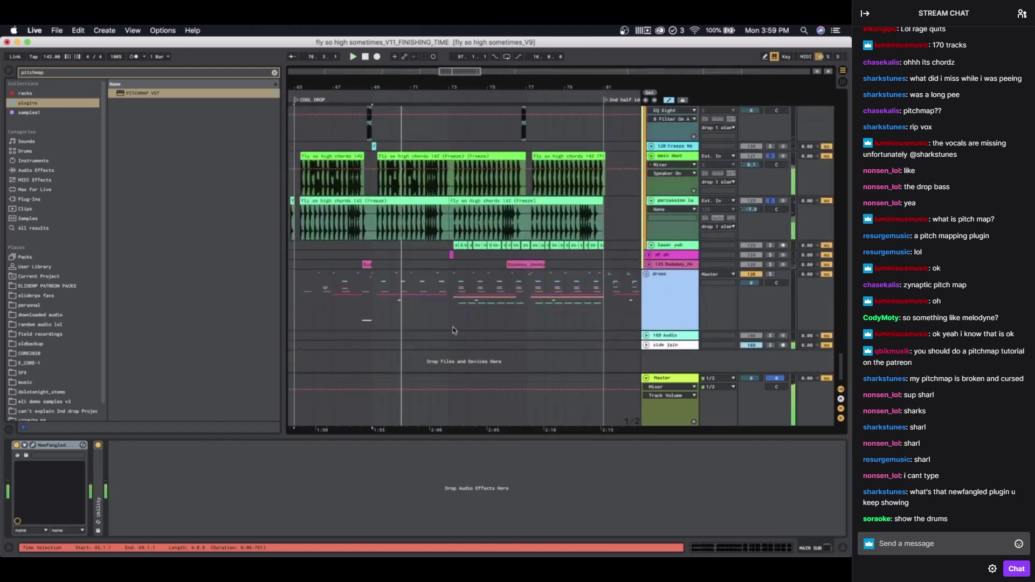
Step: Reopen the Newfangled Saturate plugin window from the MAIN SUB track to view its settings, and close it
{"action": "scroll", "coordinate": [422, 227], "scroll_direction": "up", "scroll_amount": 10}
{"action": "scroll", "coordinate": [421, 227], "scroll_direction": "left", "scroll_amount": 4}
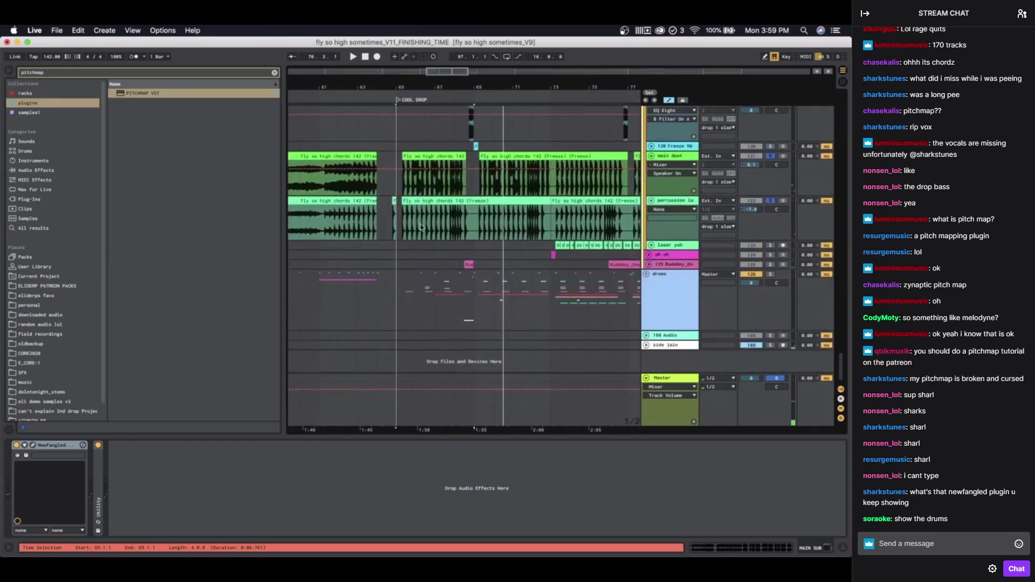
{"action": "left_click", "coordinate": [674, 161]}
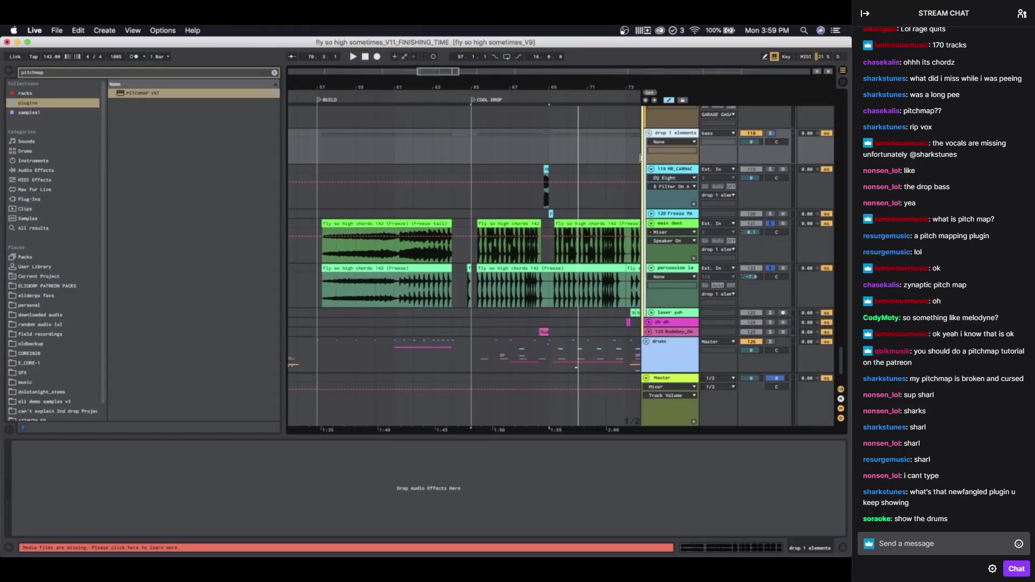
{"action": "scroll", "coordinate": [642, 158], "scroll_direction": "up", "scroll_amount": 10}
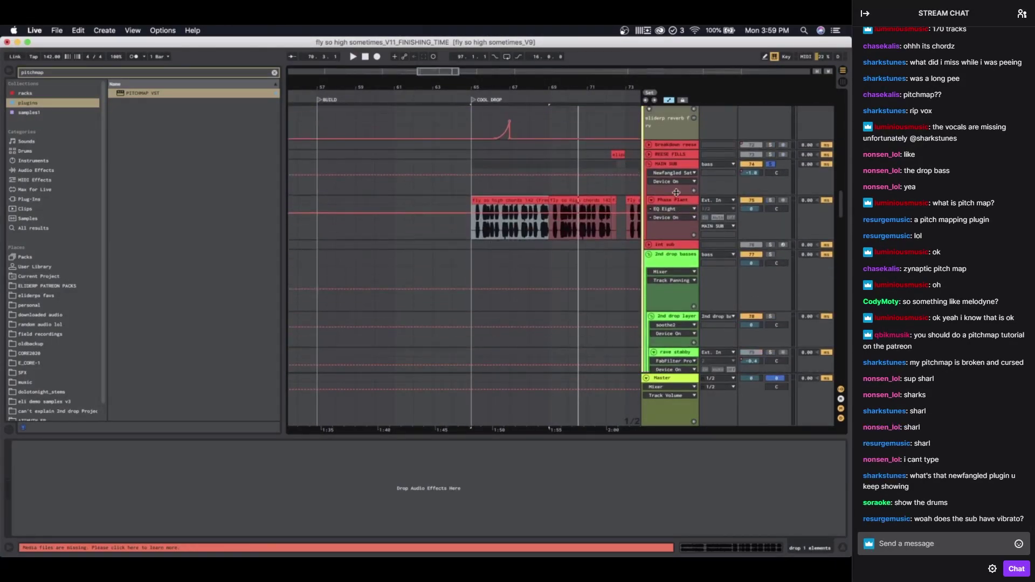
{"action": "left_click", "coordinate": [682, 204]}
{"action": "left_click", "coordinate": [673, 173]}
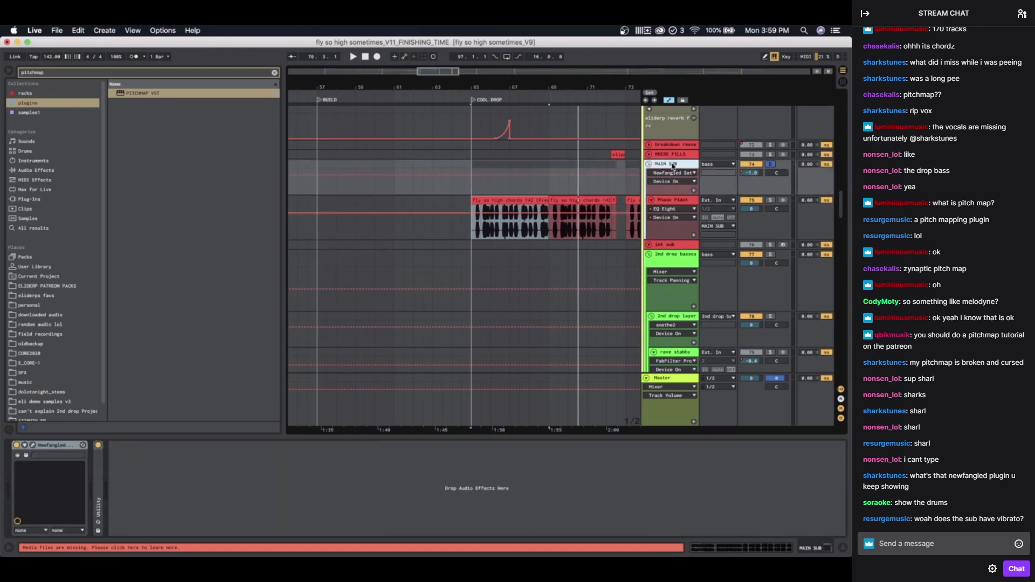
{"action": "left_click", "coordinate": [34, 445]}
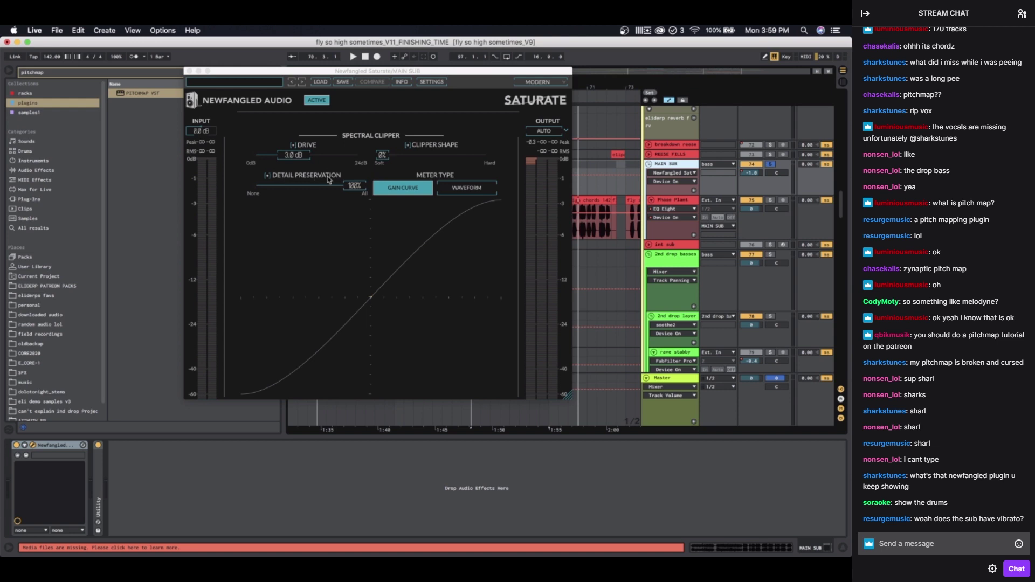
{"action": "left_click", "coordinate": [190, 71]}
Step: Inspect the Phase Plant sub's waveform close up just before bar 69, and audition it with the track soloed
{"action": "scroll", "coordinate": [487, 224], "scroll_direction": "up", "scroll_amount": 5}
{"action": "left_click", "coordinate": [316, 242]}
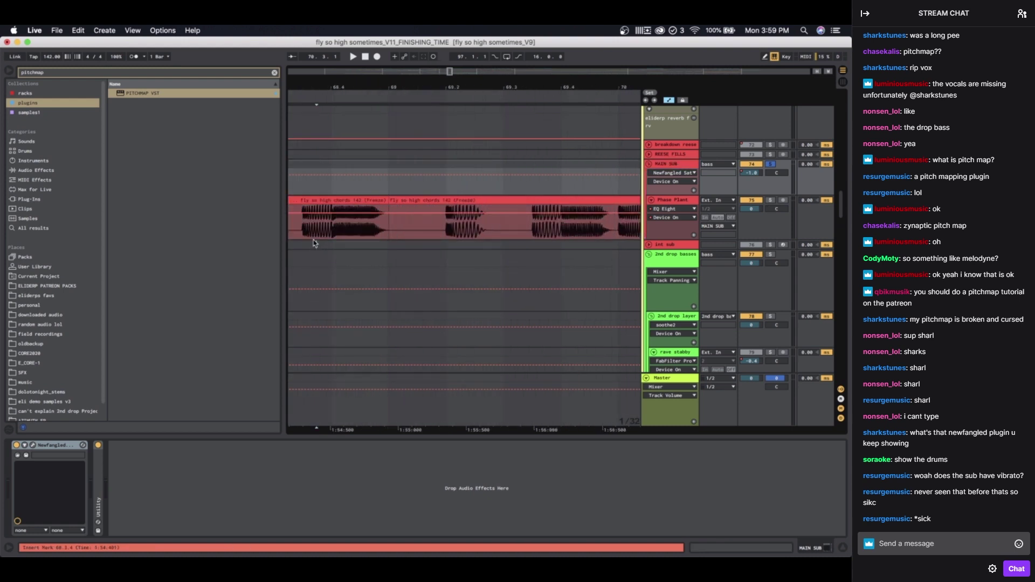
{"action": "left_click", "coordinate": [324, 232]}
{"action": "left_click", "coordinate": [770, 200]}
{"action": "key", "text": "space"}
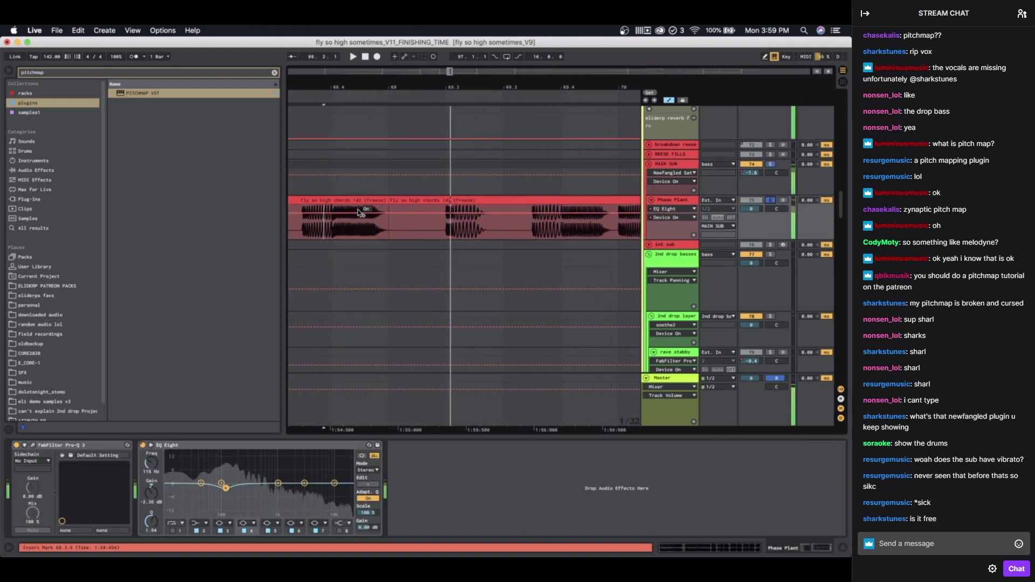
{"action": "scroll", "coordinate": [358, 213], "scroll_direction": "down", "scroll_amount": 5}
{"action": "left_click", "coordinate": [363, 228]}
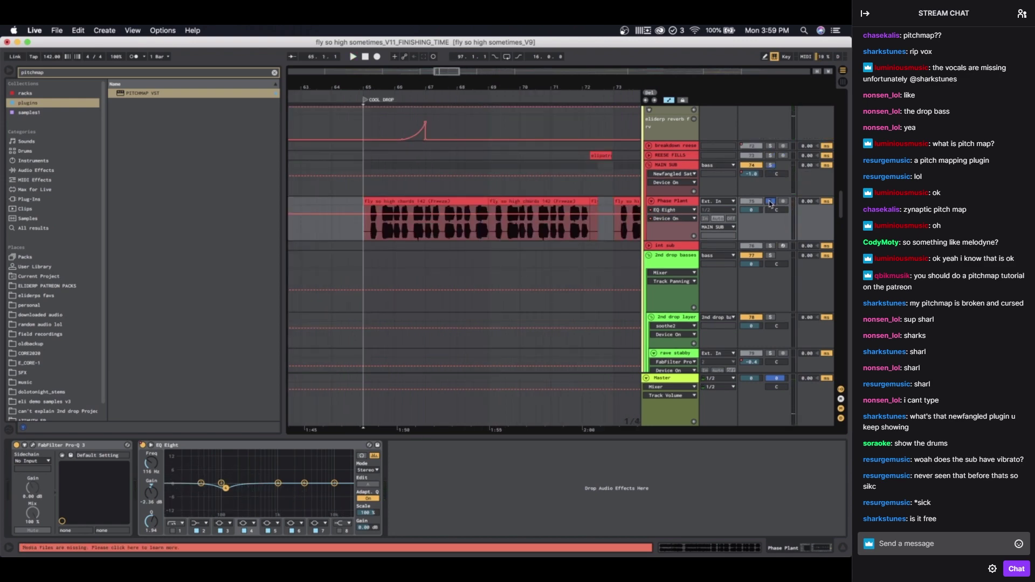
Step: Solo the drums group and play it from 65.3.1
{"action": "scroll", "coordinate": [513, 238], "scroll_direction": "down", "scroll_amount": 15}
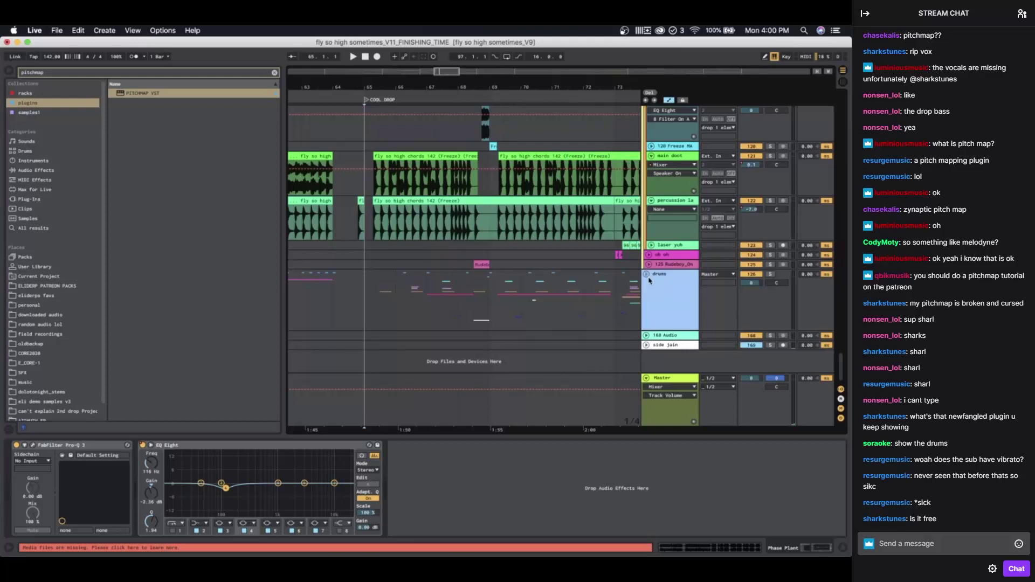
{"action": "left_click", "coordinate": [674, 276]}
{"action": "left_click", "coordinate": [770, 274]}
{"action": "left_click", "coordinate": [383, 296]}
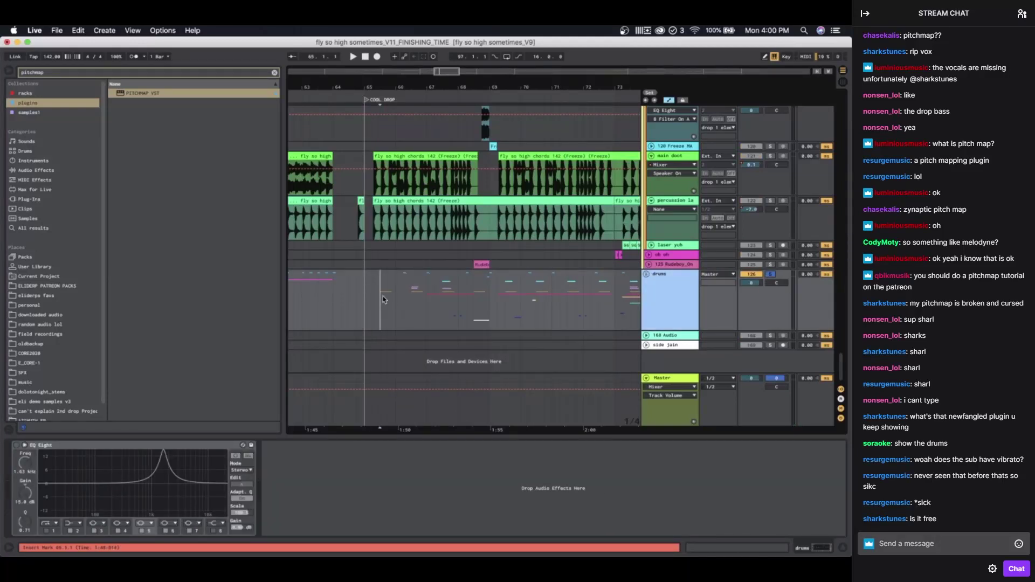
{"action": "key", "text": "space"}
{"action": "scroll", "coordinate": [383, 296], "scroll_direction": "down", "scroll_amount": 4}
{"action": "scroll", "coordinate": [383, 296], "scroll_direction": "down", "scroll_amount": 2}
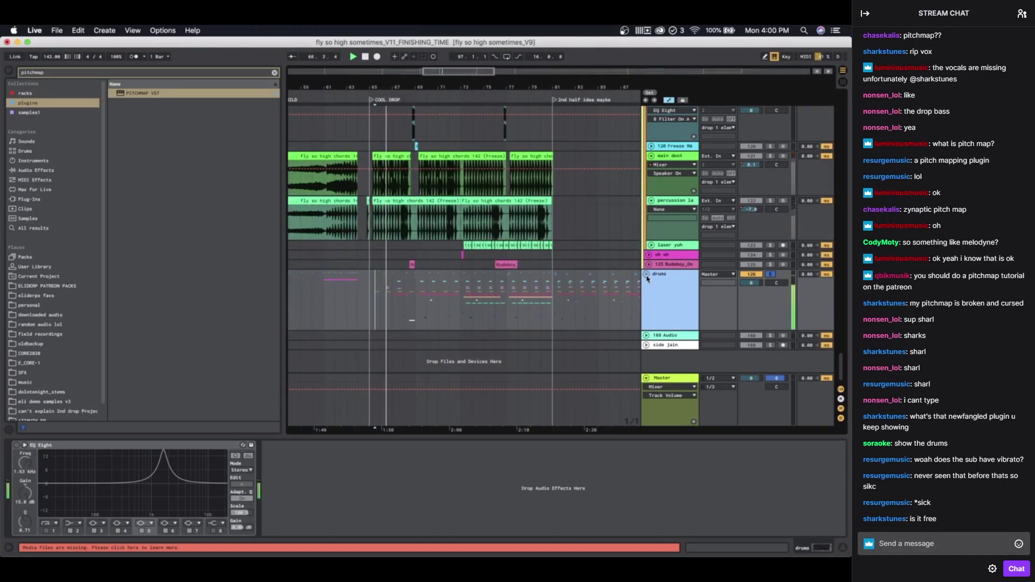
Step: Unfold the drums group and review its kick, snare/clap and hats tracks while the drop plays
{"action": "left_click", "coordinate": [646, 274]}
{"action": "scroll", "coordinate": [488, 314], "scroll_direction": "down", "scroll_amount": 8}
{"action": "scroll", "coordinate": [393, 319], "scroll_direction": "up", "scroll_amount": 4}
{"action": "scroll", "coordinate": [393, 320], "scroll_direction": "up", "scroll_amount": 10}
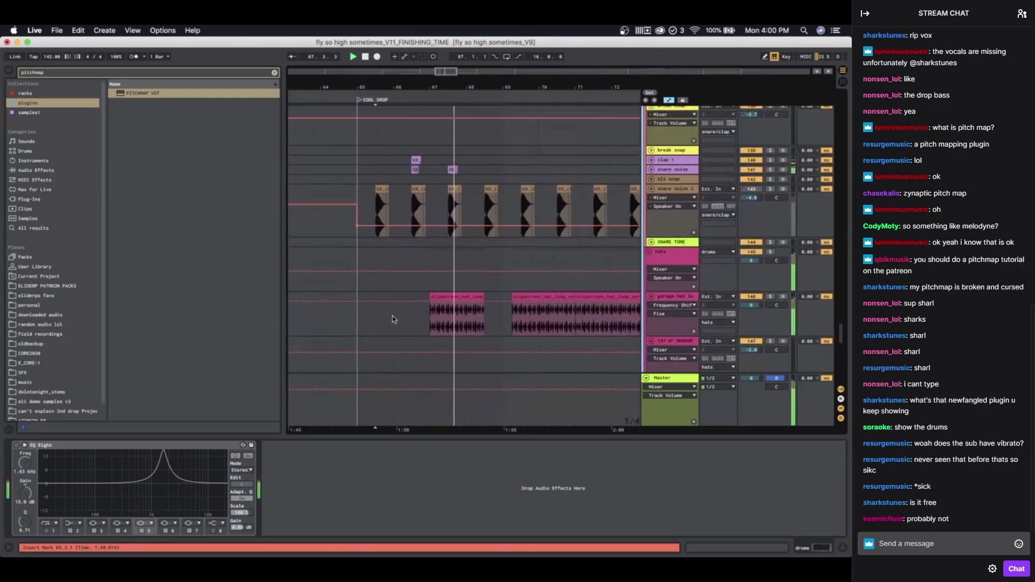
{"action": "scroll", "coordinate": [393, 319], "scroll_direction": "down", "scroll_amount": 15}
{"action": "scroll", "coordinate": [393, 319], "scroll_direction": "up", "scroll_amount": 5}
{"action": "scroll", "coordinate": [393, 319], "scroll_direction": "up", "scroll_amount": 5}
{"action": "scroll", "coordinate": [389, 299], "scroll_direction": "down", "scroll_amount": 3}
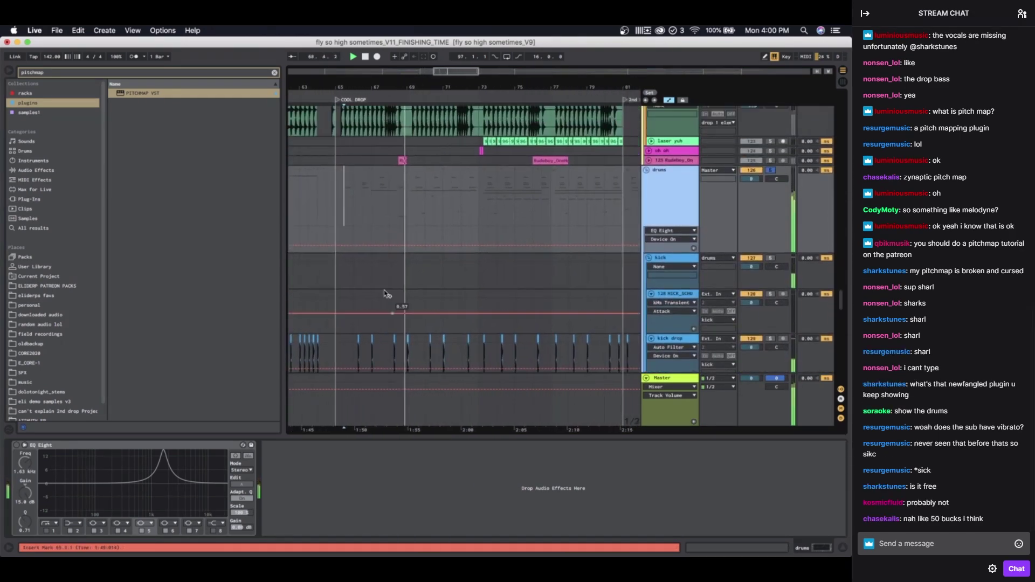
Step: Examine the clip layout of the kick, snare/clap and hats tracks after the COOL DROP marker, with the insert marker at 66.1.1
{"action": "left_click", "coordinate": [351, 201]}
{"action": "scroll", "coordinate": [350, 202], "scroll_direction": "up", "scroll_amount": 4}
{"action": "scroll", "coordinate": [350, 202], "scroll_direction": "down", "scroll_amount": 8}
{"action": "scroll", "coordinate": [350, 201], "scroll_direction": "up", "scroll_amount": 5}
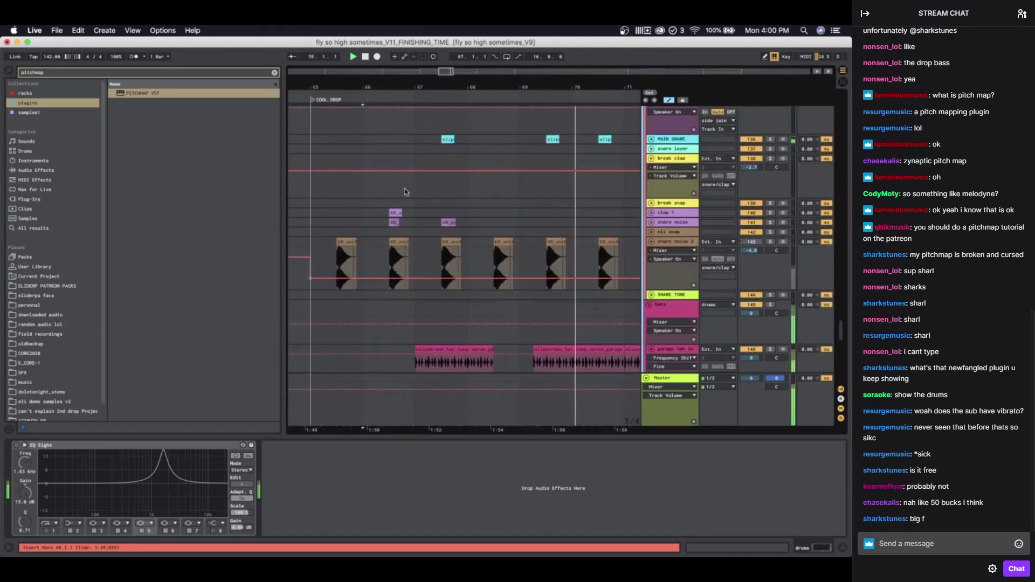
{"action": "scroll", "coordinate": [402, 192], "scroll_direction": "up", "scroll_amount": 1}
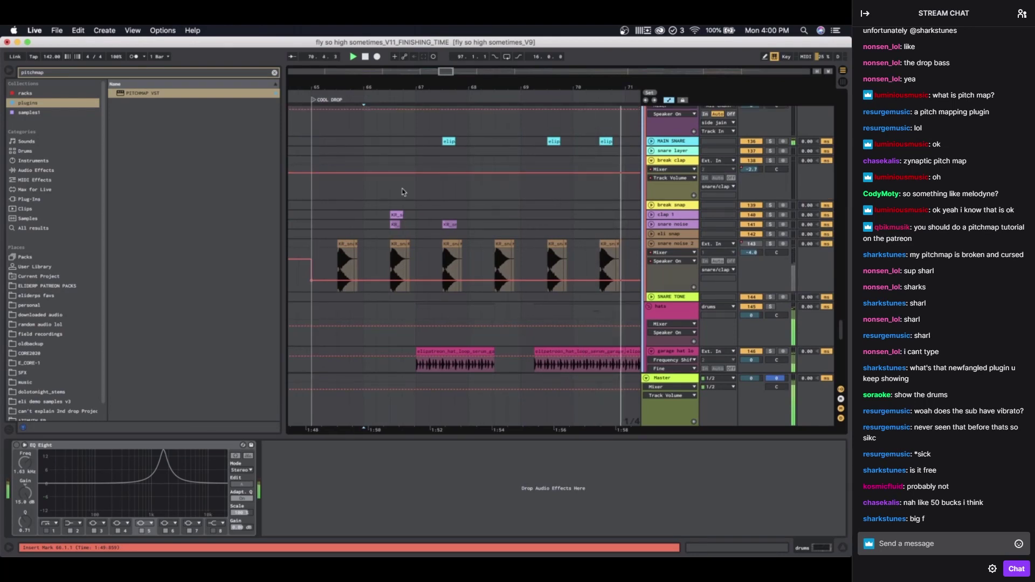
{"action": "scroll", "coordinate": [402, 192], "scroll_direction": "up", "scroll_amount": 5}
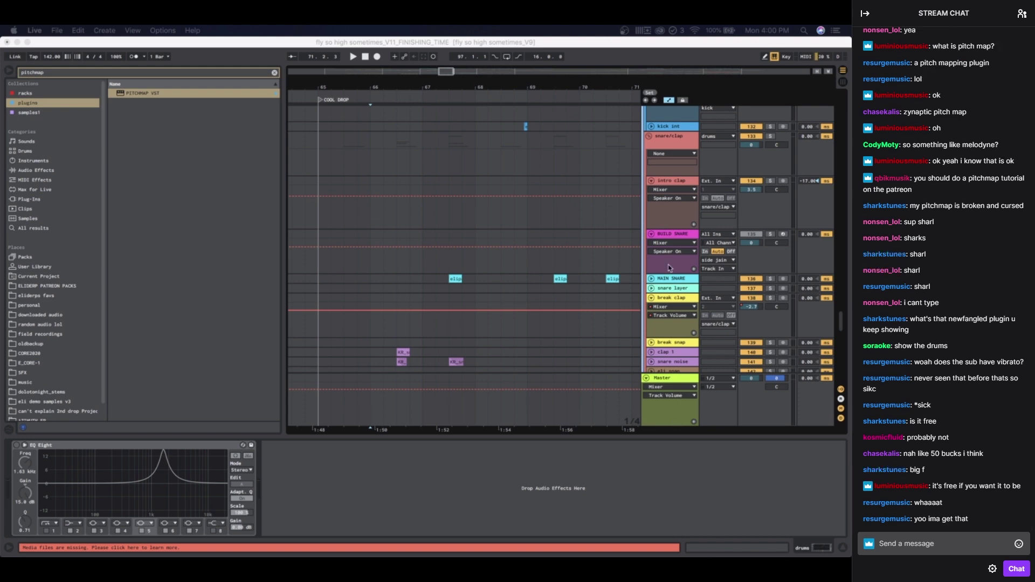
{"action": "scroll", "coordinate": [508, 229], "scroll_direction": "down", "scroll_amount": 6}
{"action": "scroll", "coordinate": [499, 228], "scroll_direction": "up", "scroll_amount": 2}
{"action": "left_click", "coordinate": [363, 227]}
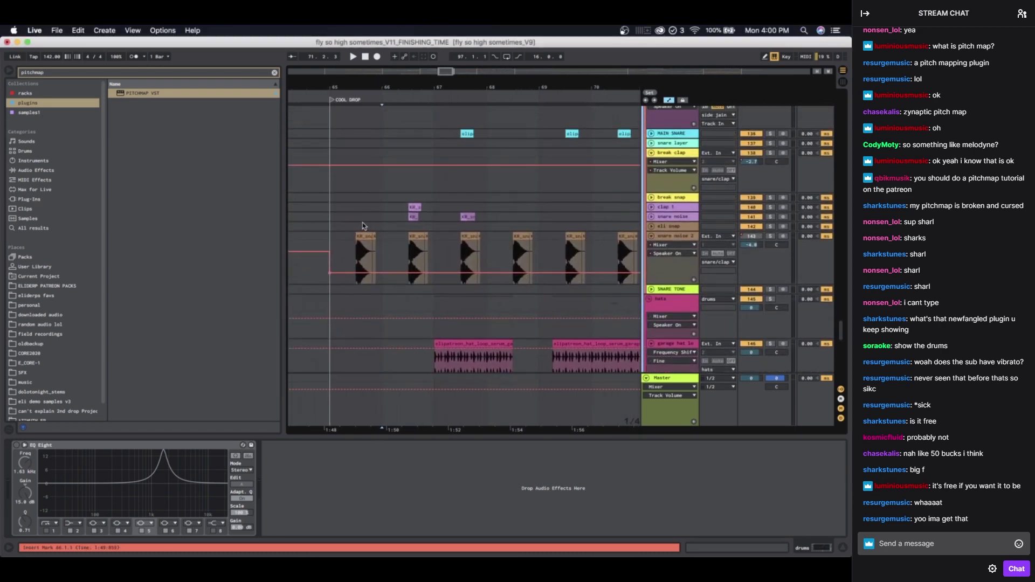
{"action": "scroll", "coordinate": [363, 226], "scroll_direction": "up", "scroll_amount": 6}
{"action": "scroll", "coordinate": [363, 226], "scroll_direction": "down", "scroll_amount": 4}
{"action": "scroll", "coordinate": [363, 226], "scroll_direction": "up", "scroll_amount": 2}
{"action": "scroll", "coordinate": [363, 211], "scroll_direction": "down", "scroll_amount": 6}
{"action": "scroll", "coordinate": [364, 212], "scroll_direction": "up", "scroll_amount": 4}
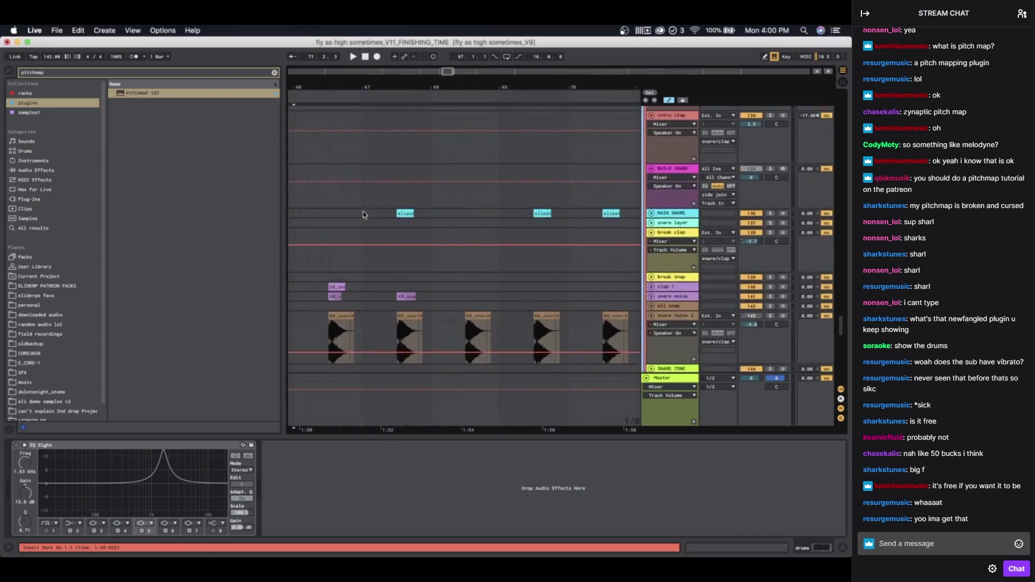
{"action": "scroll", "coordinate": [374, 200], "scroll_direction": "up", "scroll_amount": 10}
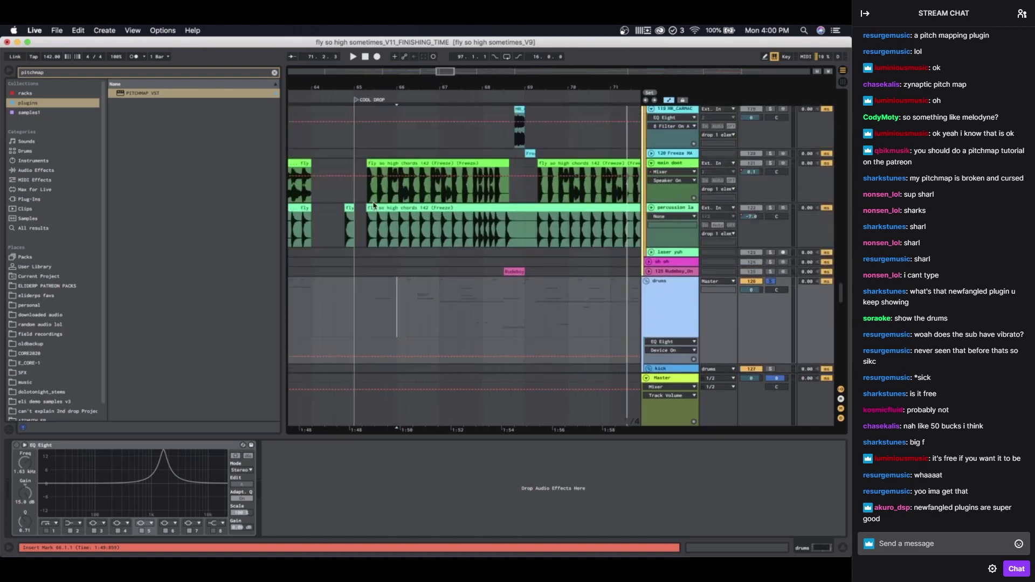
{"action": "scroll", "coordinate": [374, 203], "scroll_direction": "down", "scroll_amount": 10}
{"action": "scroll", "coordinate": [373, 203], "scroll_direction": "up", "scroll_amount": 10}
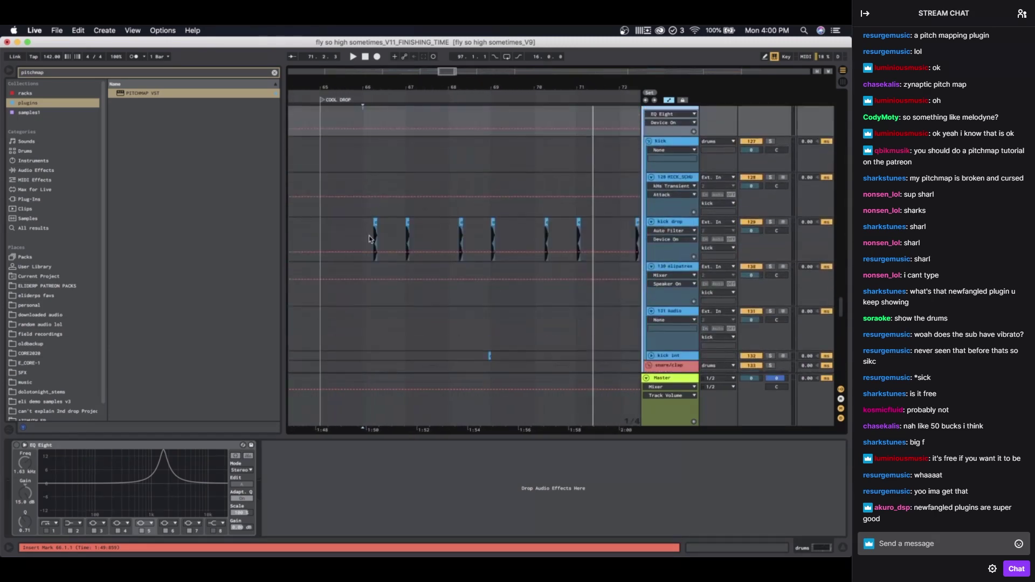
Step: Select the first kick drop clip after the COOL DROP marker and inspect its waveform and the track's devices
{"action": "left_click", "coordinate": [365, 234]}
{"action": "scroll", "coordinate": [366, 233], "scroll_direction": "up", "scroll_amount": 4}
{"action": "scroll", "coordinate": [376, 231], "scroll_direction": "up", "scroll_amount": 5}
{"action": "left_click", "coordinate": [475, 220]}
{"action": "scroll", "coordinate": [472, 220], "scroll_direction": "down", "scroll_amount": 4}
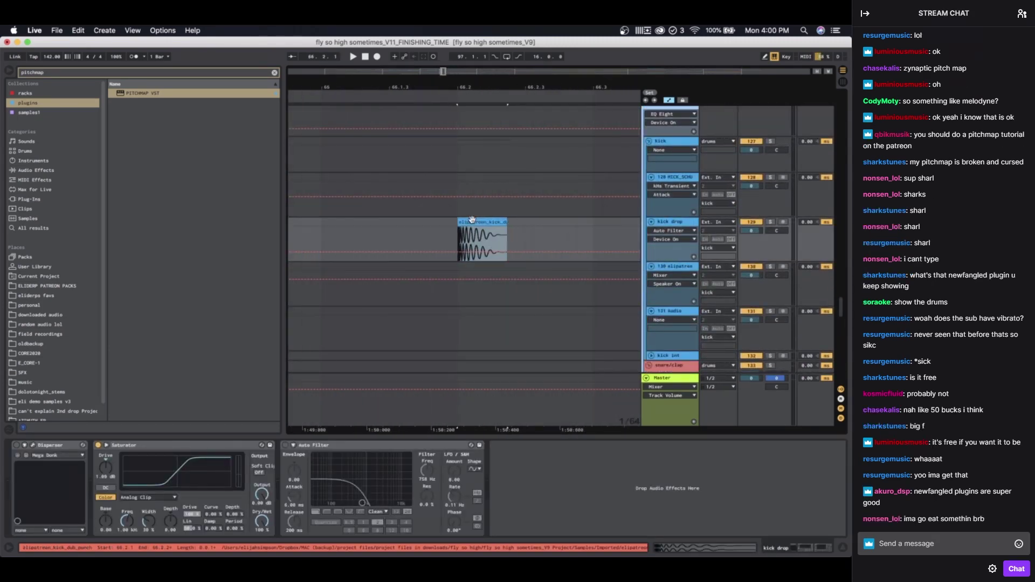
{"action": "scroll", "coordinate": [608, 245], "scroll_direction": "down", "scroll_amount": 3}
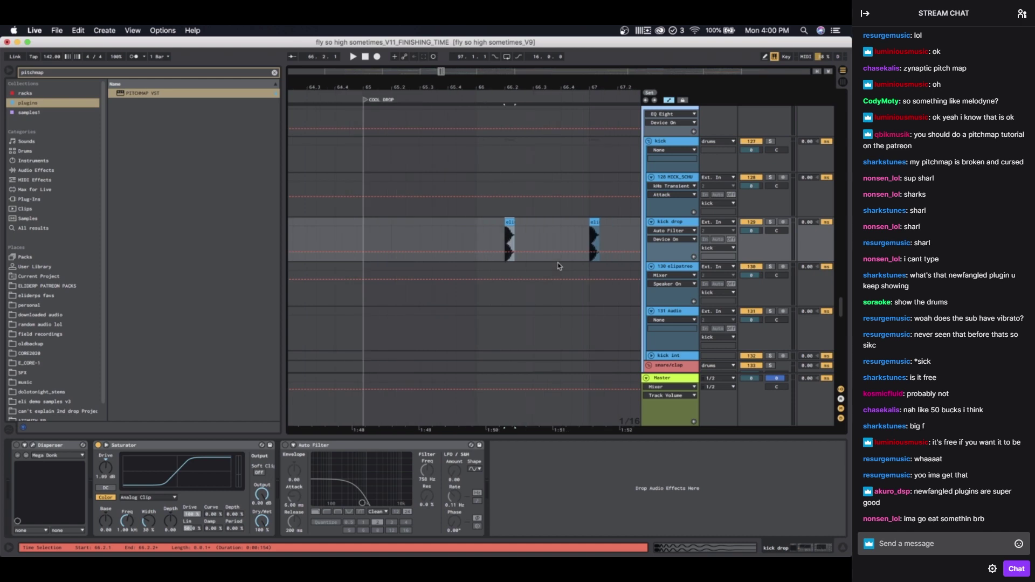
Step: Solo the kick group and play its pattern from the selected clip at 66.2.1
{"action": "left_click", "coordinate": [771, 222]}
{"action": "key", "text": "space"}
{"action": "scroll", "coordinate": [472, 267], "scroll_direction": "right", "scroll_amount": 3}
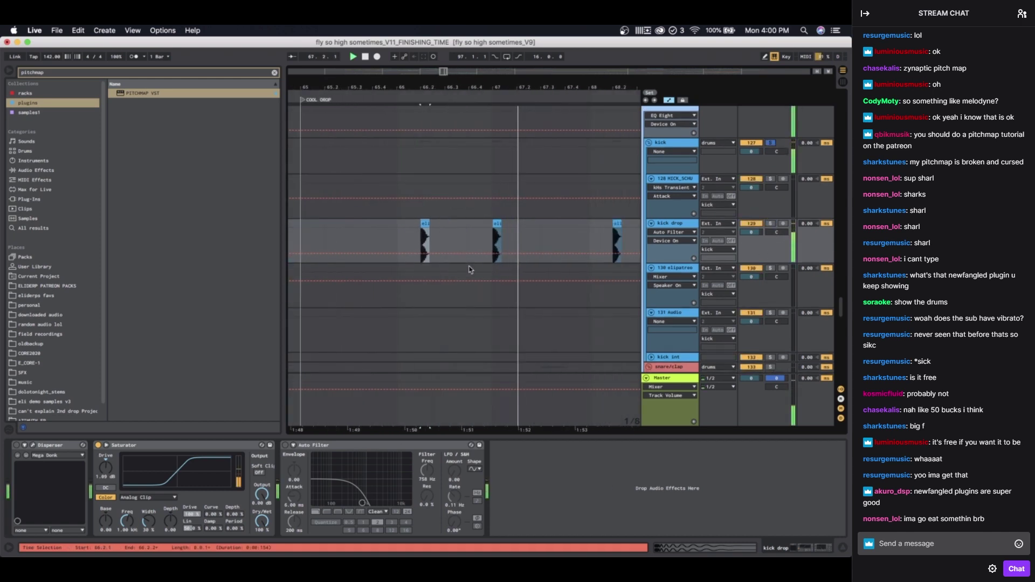
{"action": "scroll", "coordinate": [469, 266], "scroll_direction": "down", "scroll_amount": 4}
{"action": "scroll", "coordinate": [469, 266], "scroll_direction": "right", "scroll_amount": 1}
{"action": "scroll", "coordinate": [447, 252], "scroll_direction": "up", "scroll_amount": 5}
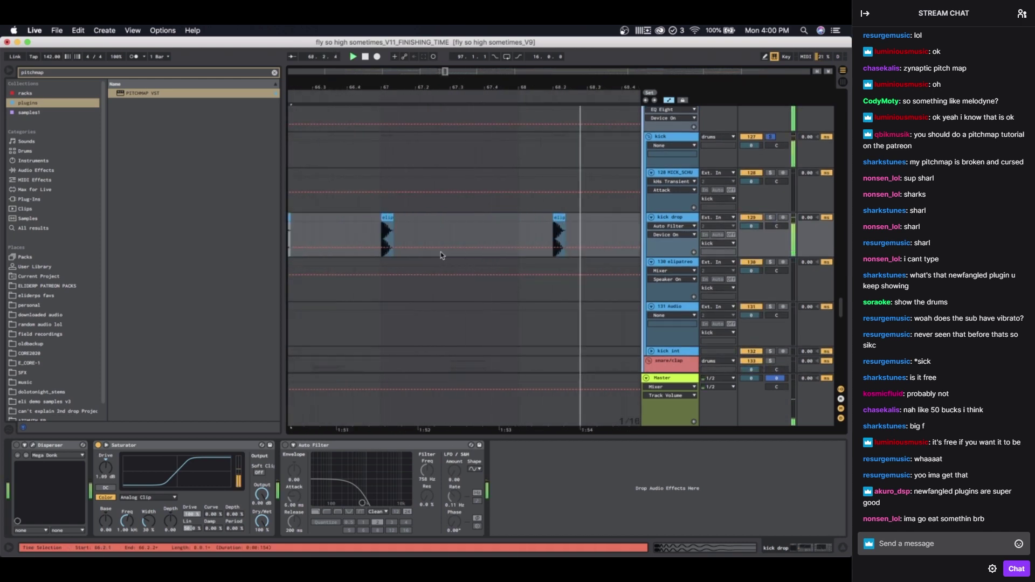
{"action": "scroll", "coordinate": [474, 331], "scroll_direction": "down", "scroll_amount": 5}
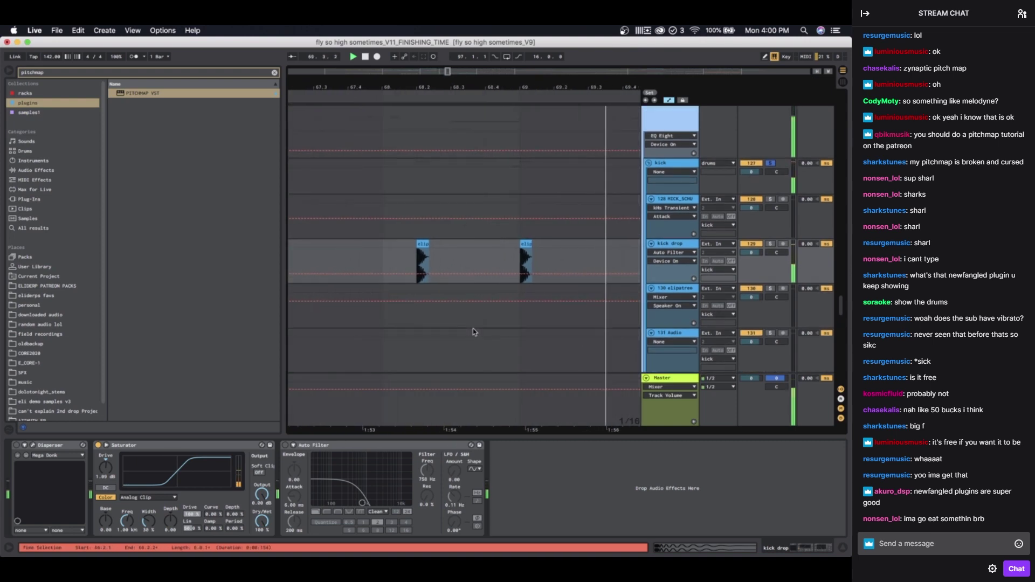
{"action": "scroll", "coordinate": [448, 236], "scroll_direction": "up", "scroll_amount": 2}
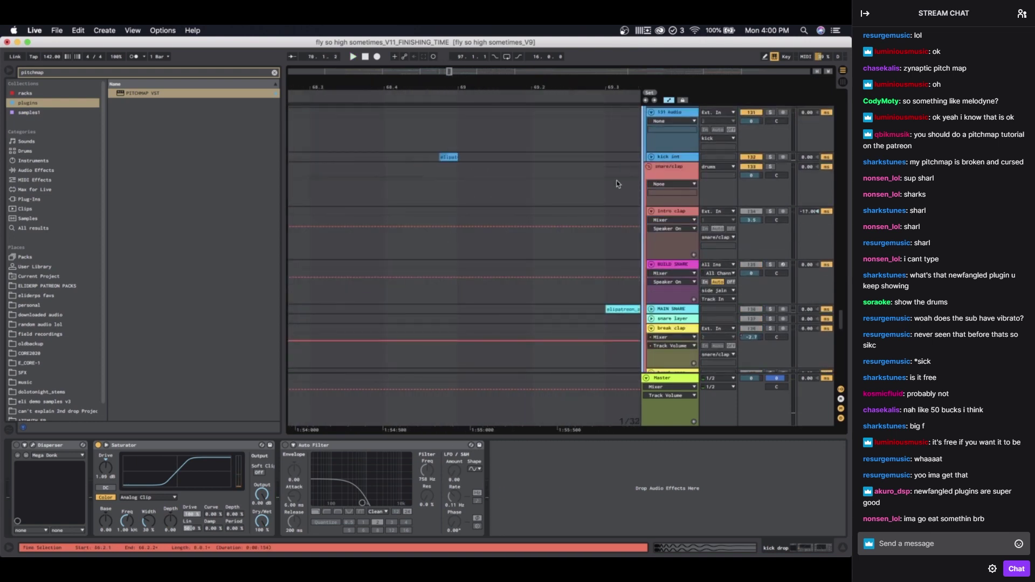
Step: Unfold the kick int track and play its short clip leading into the kick at bar 69
{"action": "left_click", "coordinate": [651, 157]}
{"action": "scroll", "coordinate": [526, 188], "scroll_direction": "up", "scroll_amount": 3}
{"action": "left_click", "coordinate": [418, 145]}
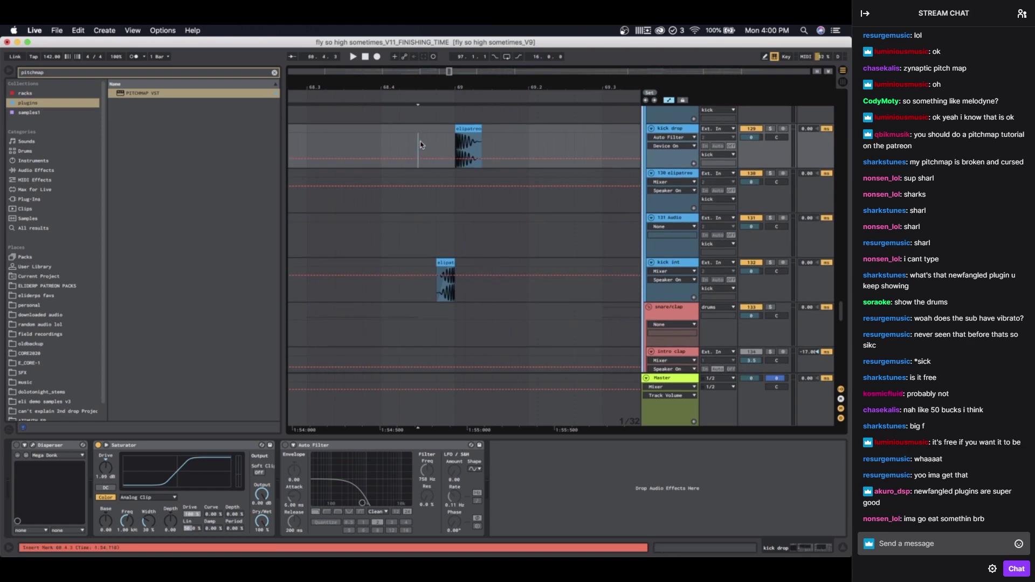
{"action": "key", "text": "space"}
{"action": "scroll", "coordinate": [420, 145], "scroll_direction": "down", "scroll_amount": 5}
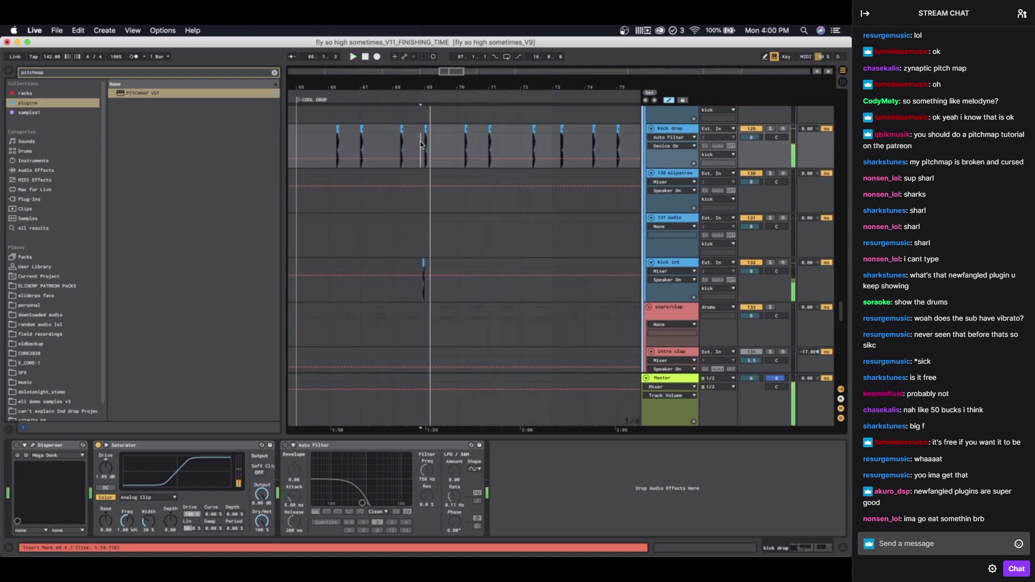
Step: Unfold the MAIN SNARE track, solo it and play from its first clip after the COOL DROP marker
{"action": "scroll", "coordinate": [420, 145], "scroll_direction": "down", "scroll_amount": 3}
{"action": "scroll", "coordinate": [420, 145], "scroll_direction": "up", "scroll_amount": 3}
{"action": "scroll", "coordinate": [421, 145], "scroll_direction": "left", "scroll_amount": 6}
{"action": "scroll", "coordinate": [420, 145], "scroll_direction": "down", "scroll_amount": 6}
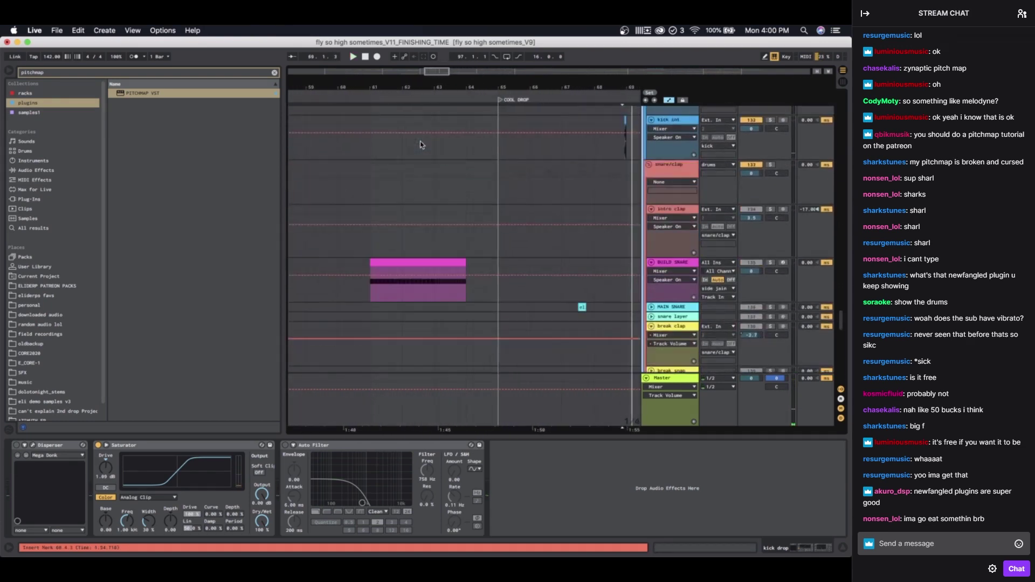
{"action": "scroll", "coordinate": [420, 144], "scroll_direction": "right", "scroll_amount": 2}
{"action": "scroll", "coordinate": [423, 151], "scroll_direction": "up", "scroll_amount": 1}
{"action": "scroll", "coordinate": [462, 236], "scroll_direction": "up", "scroll_amount": 4}
{"action": "scroll", "coordinate": [462, 236], "scroll_direction": "right", "scroll_amount": 2}
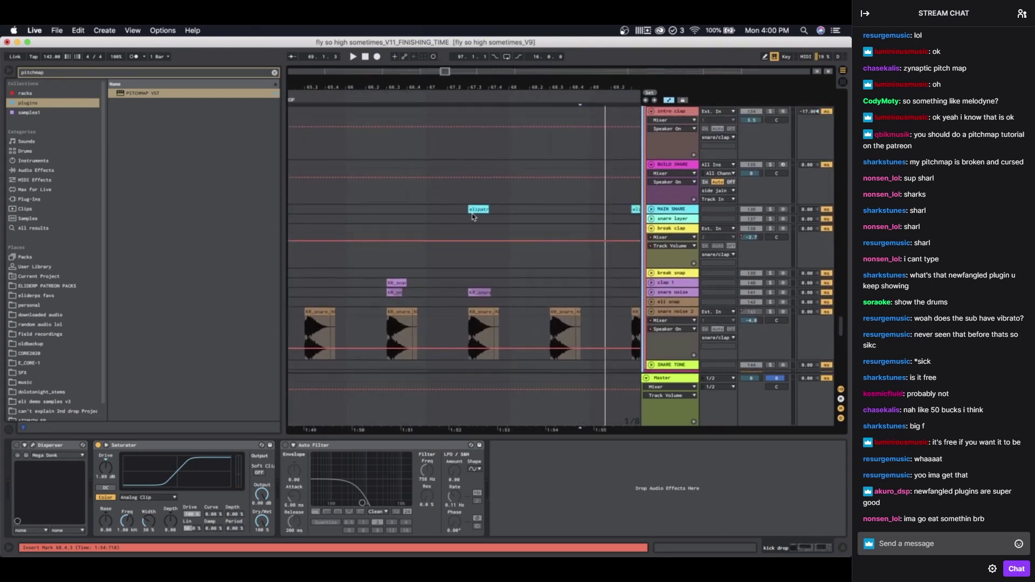
{"action": "left_click", "coordinate": [473, 210]}
{"action": "left_click", "coordinate": [651, 209]}
{"action": "scroll", "coordinate": [561, 218], "scroll_direction": "down", "scroll_amount": 3}
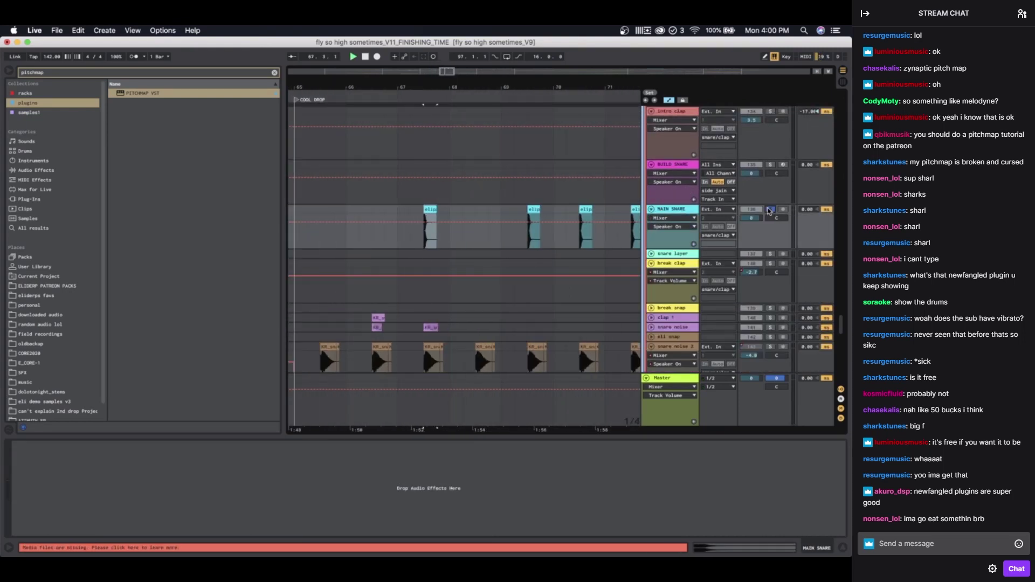
{"action": "scroll", "coordinate": [526, 224], "scroll_direction": "down", "scroll_amount": 6}
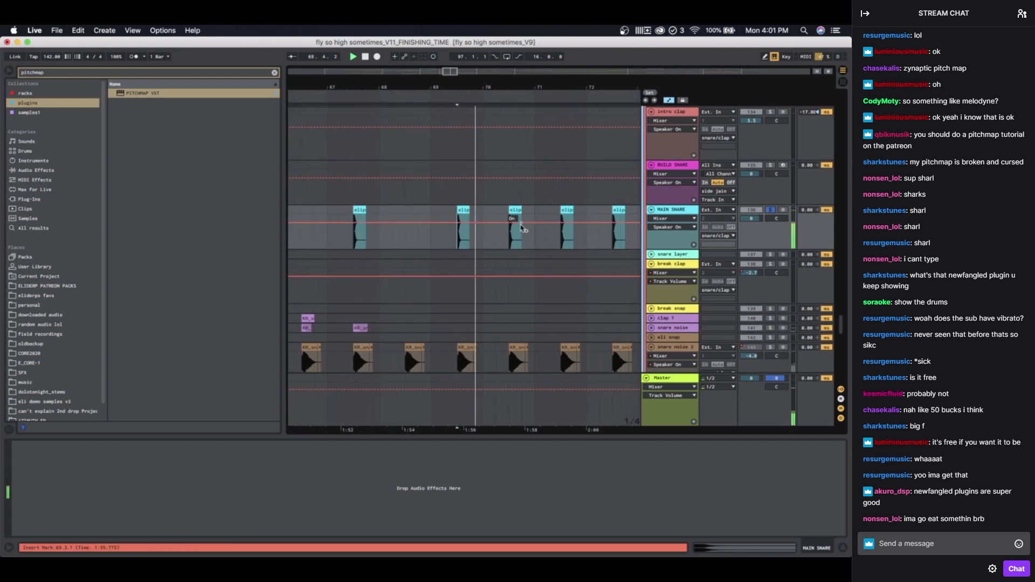
Step: Unfold the snare layer track and inspect its first hit beneath MAIN SNARE after the "2nd half idea maybe" marker
{"action": "scroll", "coordinate": [530, 234], "scroll_direction": "right", "scroll_amount": 5}
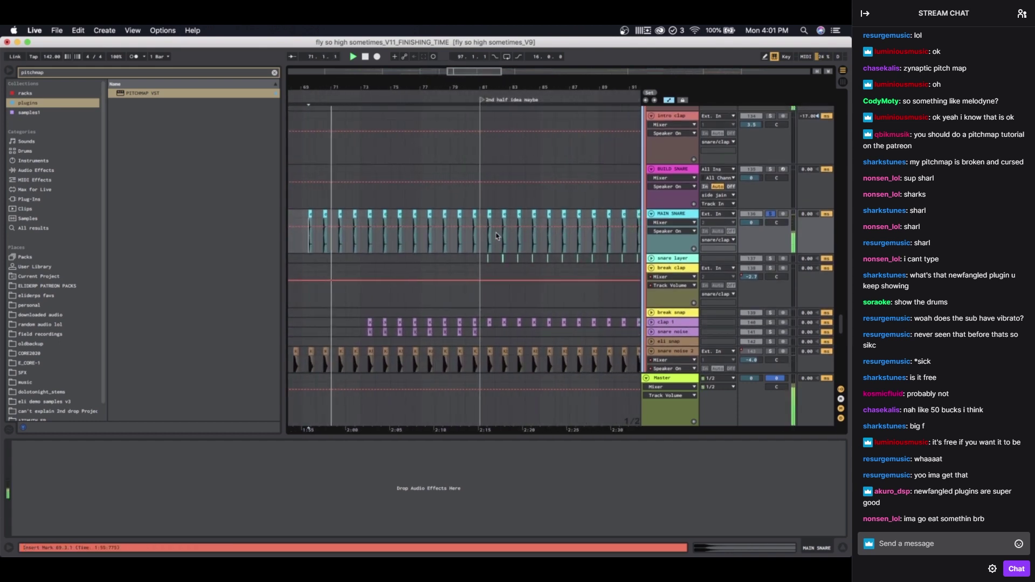
{"action": "scroll", "coordinate": [464, 293], "scroll_direction": "up", "scroll_amount": 5}
{"action": "left_click", "coordinate": [651, 259]}
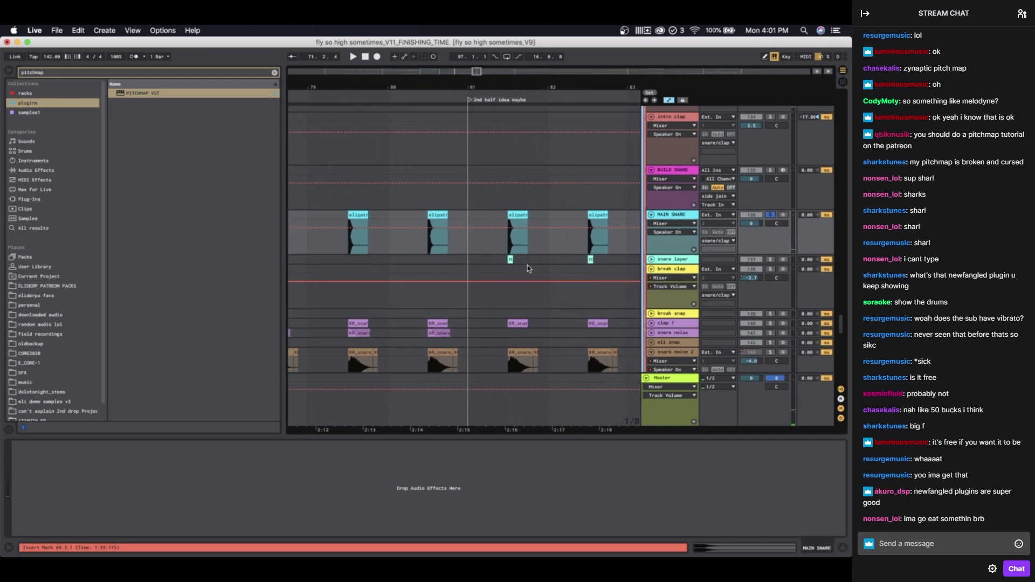
{"action": "scroll", "coordinate": [491, 255], "scroll_direction": "up", "scroll_amount": 6}
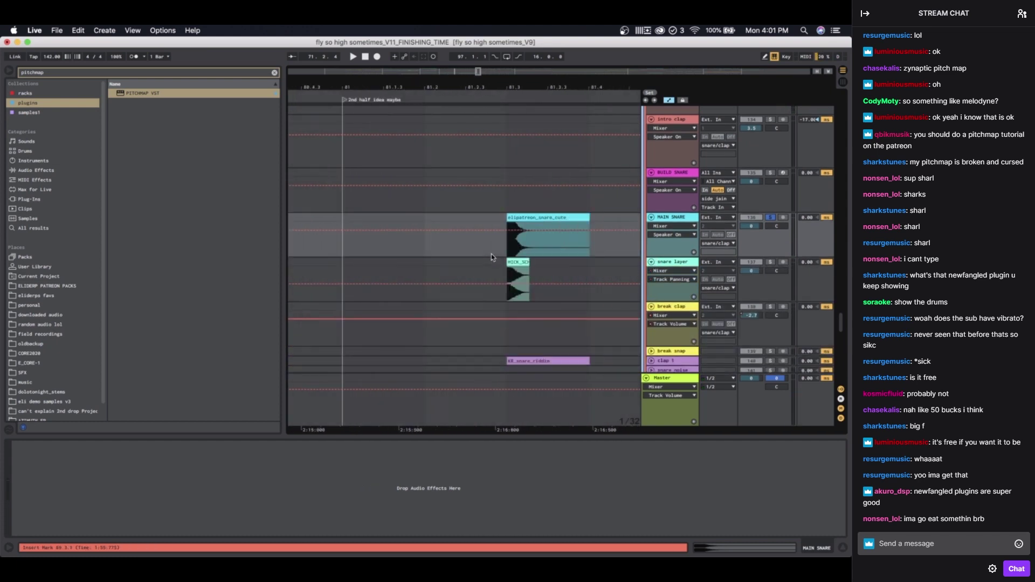
Step: Solo the snare layer track and play its hit at 81.3.1, first alone and then together with MAIN SNARE
{"action": "scroll", "coordinate": [492, 255], "scroll_direction": "right", "scroll_amount": 1}
{"action": "left_click", "coordinate": [469, 260]}
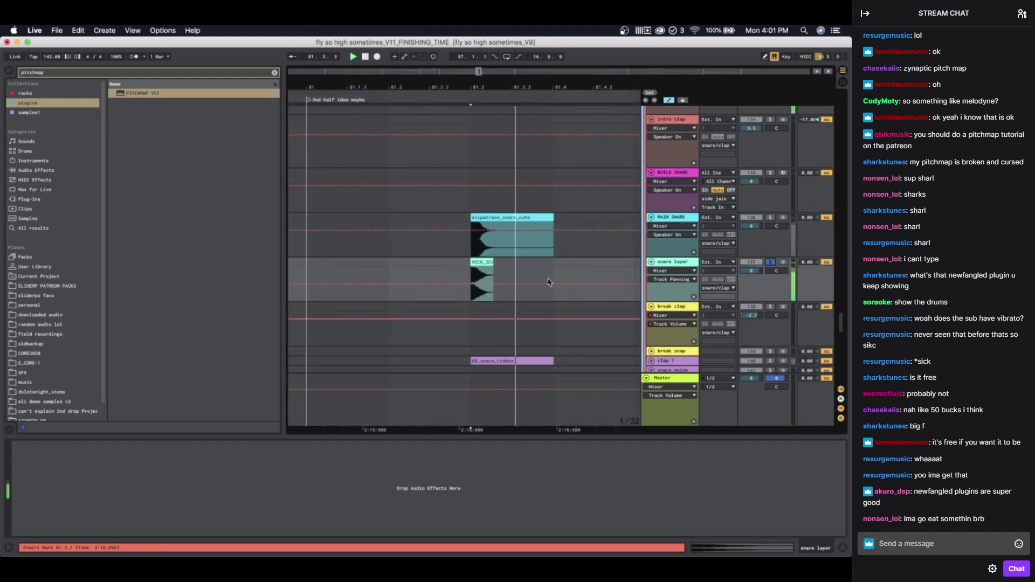
{"action": "scroll", "coordinate": [548, 281], "scroll_direction": "down", "scroll_amount": 5}
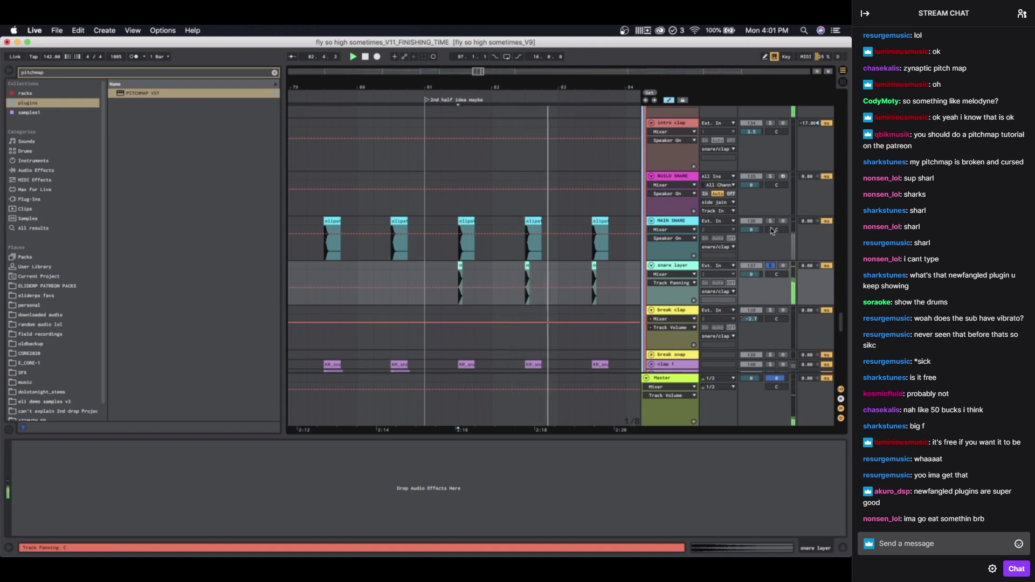
{"action": "key", "text": "space"}
{"action": "key", "text": "space"}
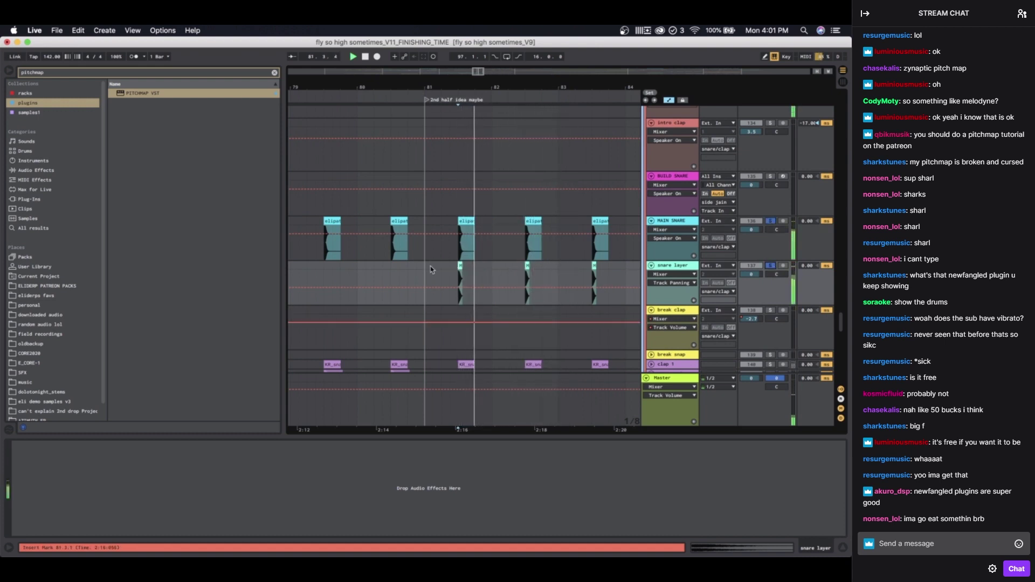
{"action": "left_click", "coordinate": [448, 264]}
Step: Unfold the clap 1 track, solo it and play from its first clip after the COOL DROP marker
{"action": "scroll", "coordinate": [494, 263], "scroll_direction": "down", "scroll_amount": 8}
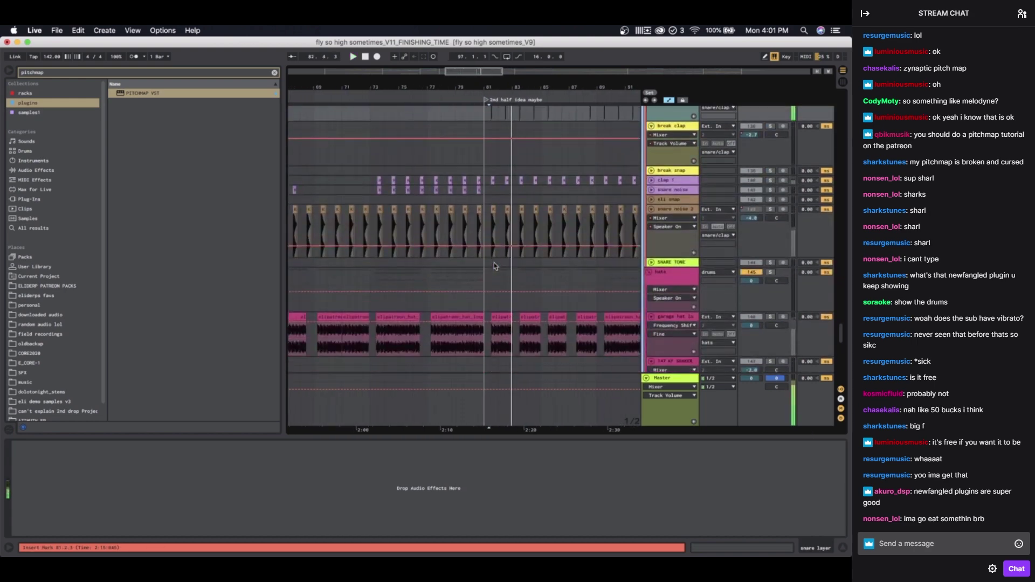
{"action": "scroll", "coordinate": [494, 263], "scroll_direction": "left", "scroll_amount": 4}
{"action": "scroll", "coordinate": [494, 263], "scroll_direction": "up", "scroll_amount": 2}
{"action": "scroll", "coordinate": [369, 236], "scroll_direction": "up", "scroll_amount": 2}
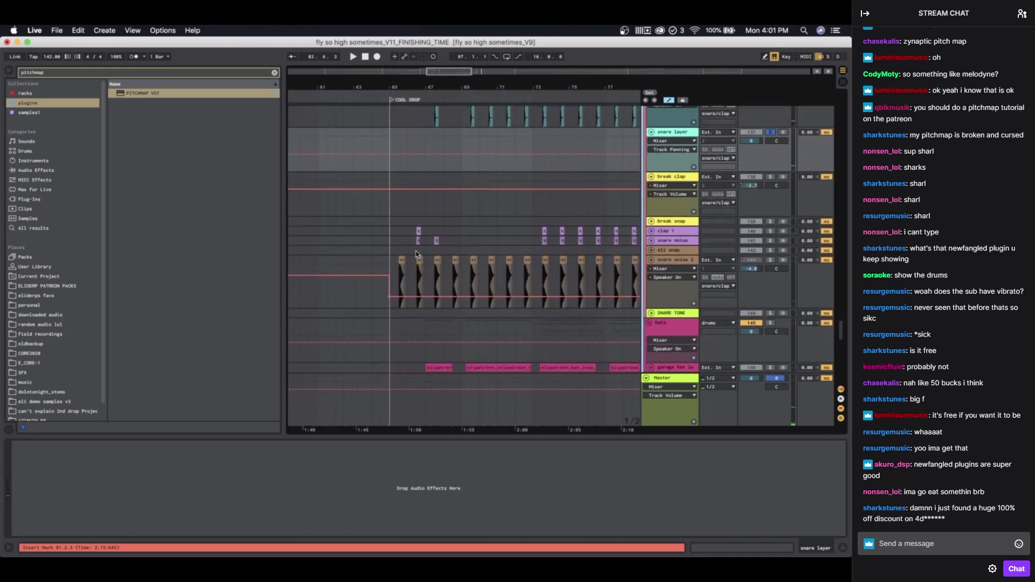
{"action": "scroll", "coordinate": [416, 254], "scroll_direction": "up", "scroll_amount": 3}
{"action": "left_click", "coordinate": [416, 231]}
{"action": "left_click", "coordinate": [654, 231]}
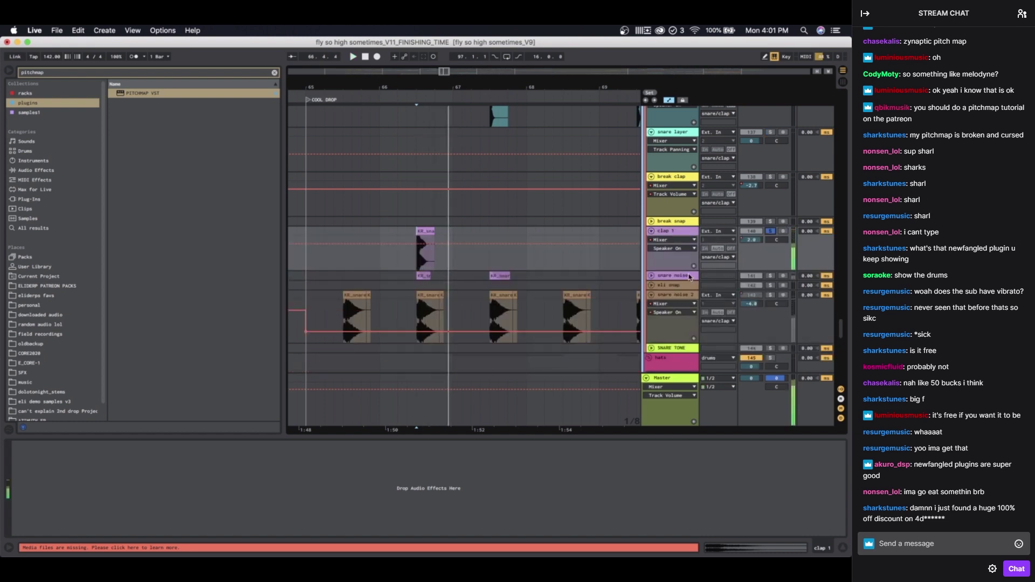
Step: Unfold the snare noise track, solo it and play from its first clip after the COOL DROP marker
{"action": "left_click", "coordinate": [652, 276]}
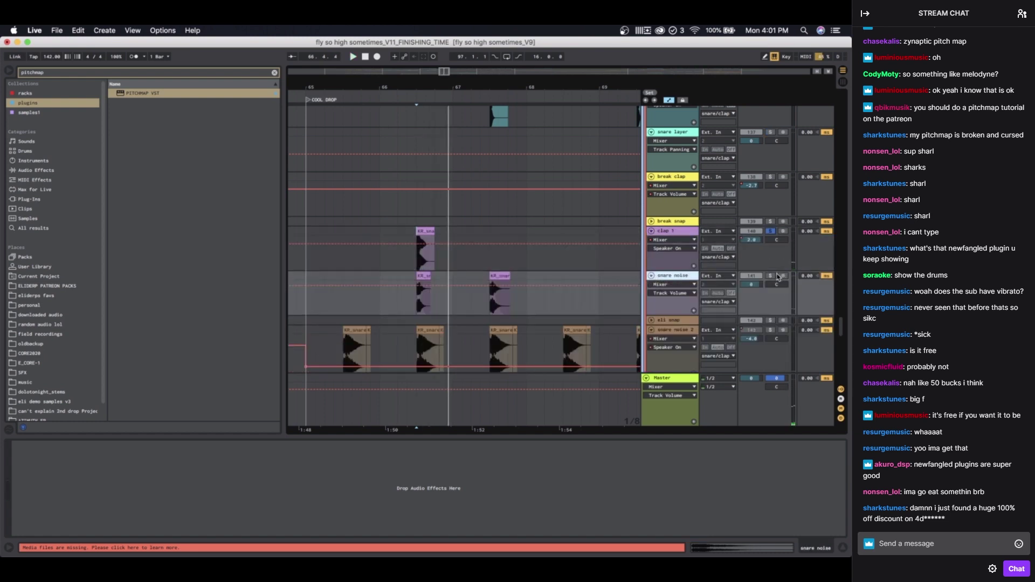
{"action": "scroll", "coordinate": [446, 298], "scroll_direction": "down", "scroll_amount": 5}
{"action": "scroll", "coordinate": [446, 298], "scroll_direction": "down", "scroll_amount": 3}
{"action": "scroll", "coordinate": [446, 298], "scroll_direction": "right", "scroll_amount": 3}
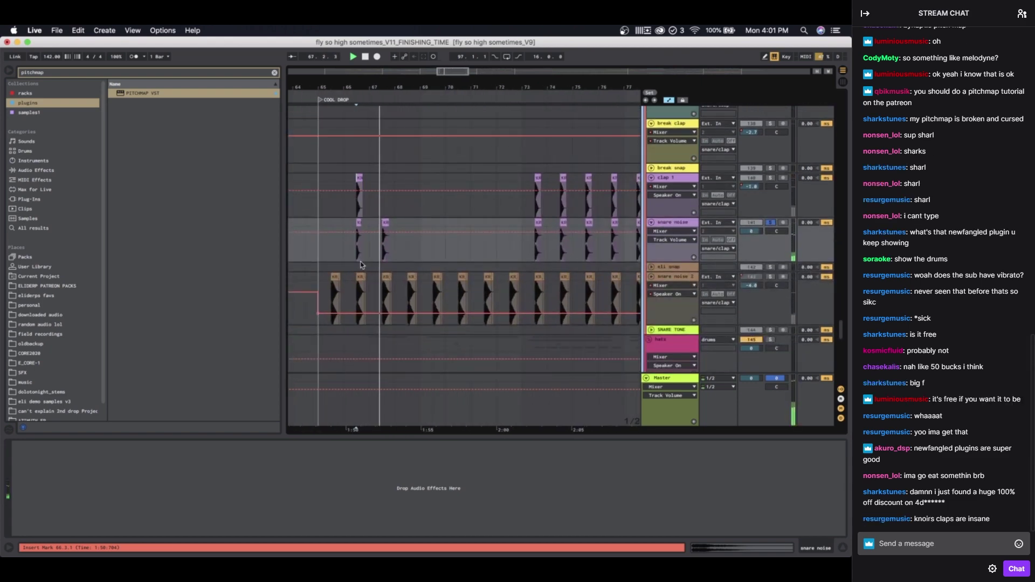
Step: Solo the snare noise 2 track and play its pattern from the clip at 65.3.1
{"action": "left_click", "coordinate": [331, 277]}
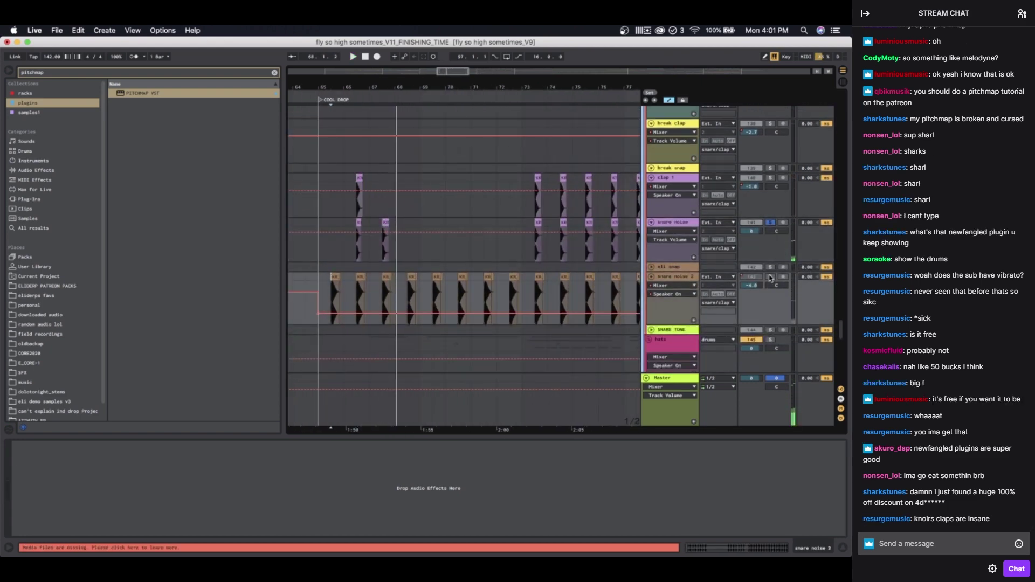
{"action": "key", "text": "space"}
{"action": "scroll", "coordinate": [357, 279], "scroll_direction": "down", "scroll_amount": 5}
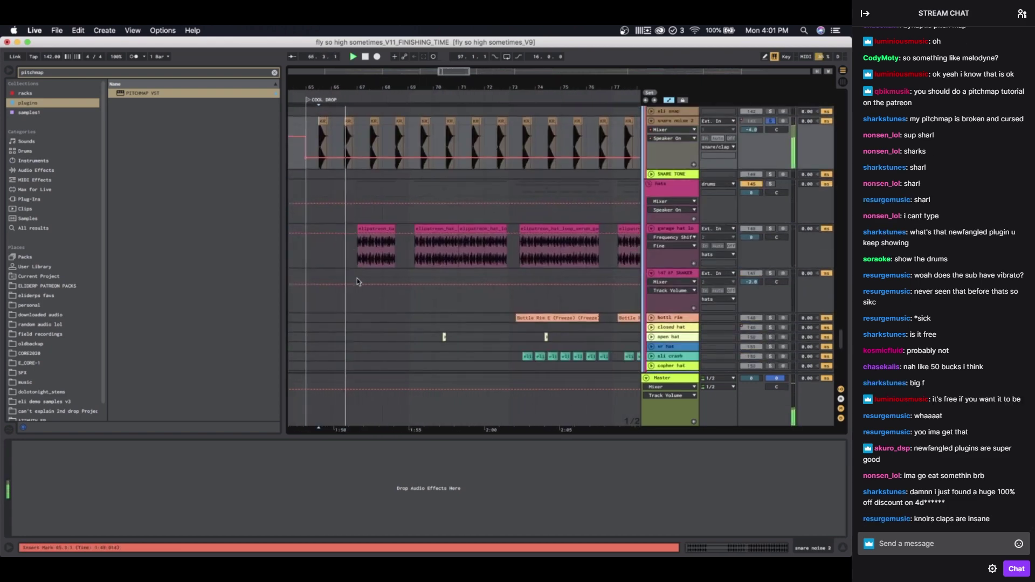
{"action": "scroll", "coordinate": [357, 278], "scroll_direction": "up", "scroll_amount": 2}
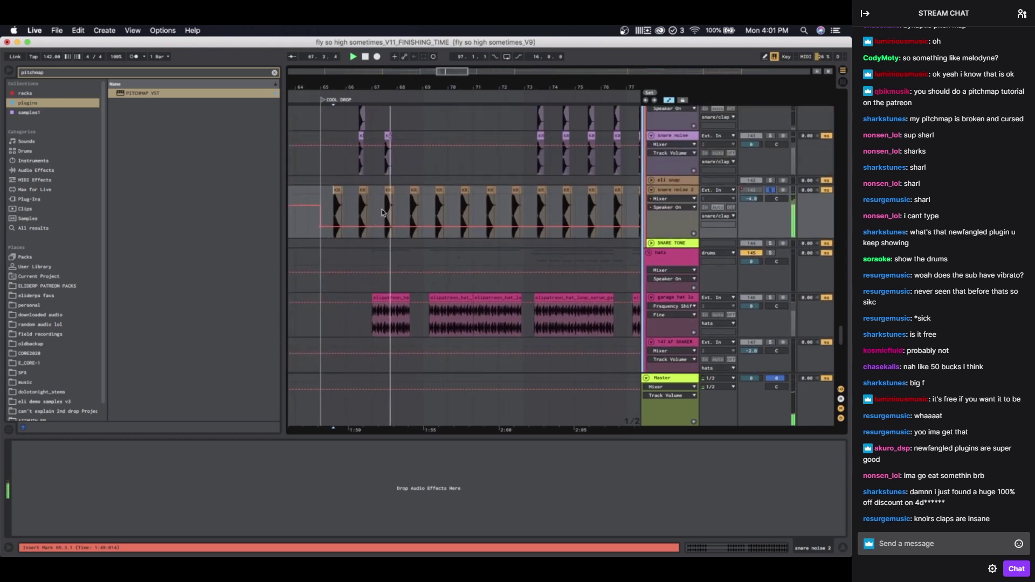
{"action": "scroll", "coordinate": [468, 236], "scroll_direction": "down", "scroll_amount": 3}
{"action": "scroll", "coordinate": [469, 236], "scroll_direction": "down", "scroll_amount": 7}
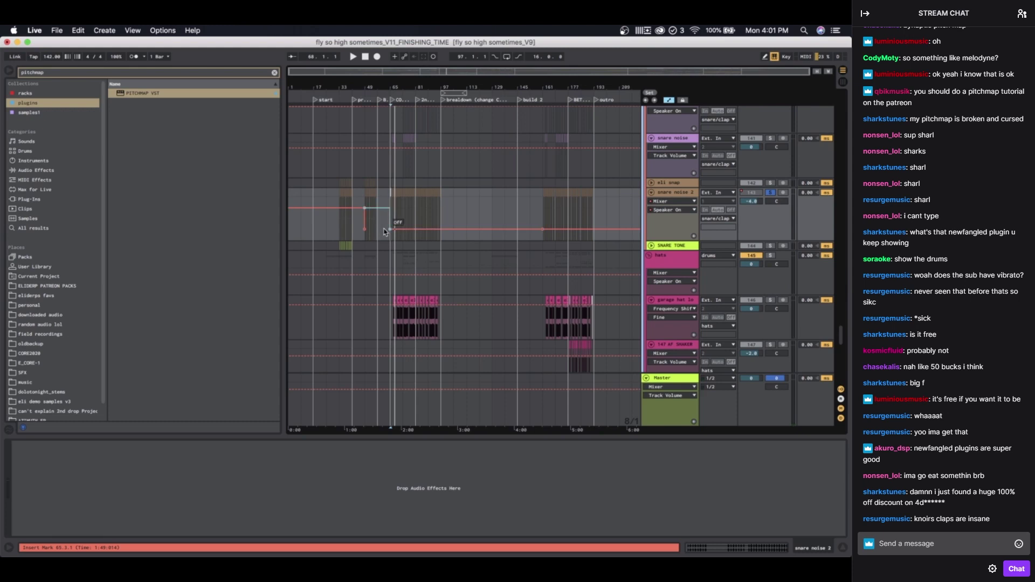
{"action": "scroll", "coordinate": [397, 234], "scroll_direction": "up", "scroll_amount": 9}
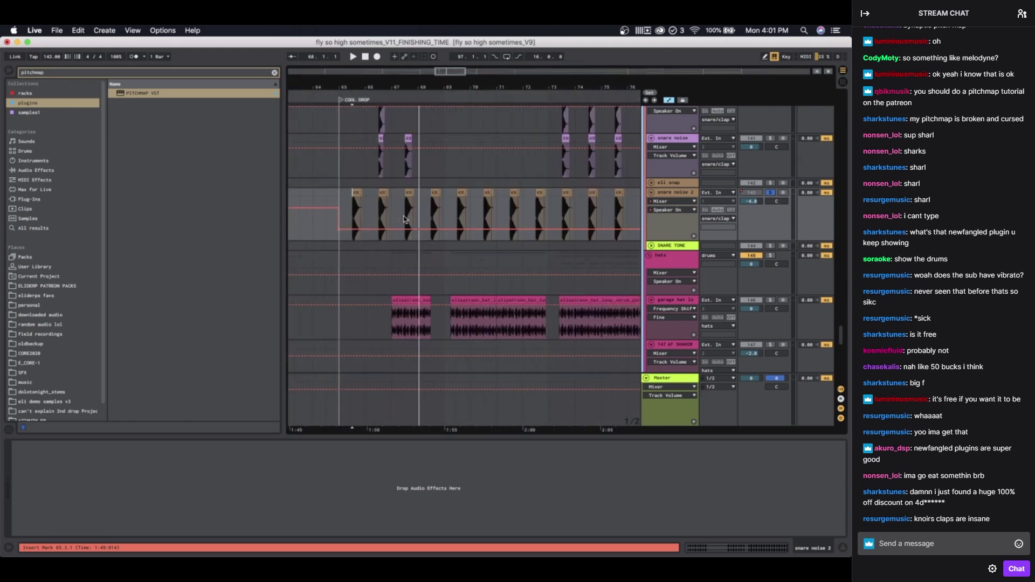
{"action": "scroll", "coordinate": [397, 289], "scroll_direction": "down", "scroll_amount": 2}
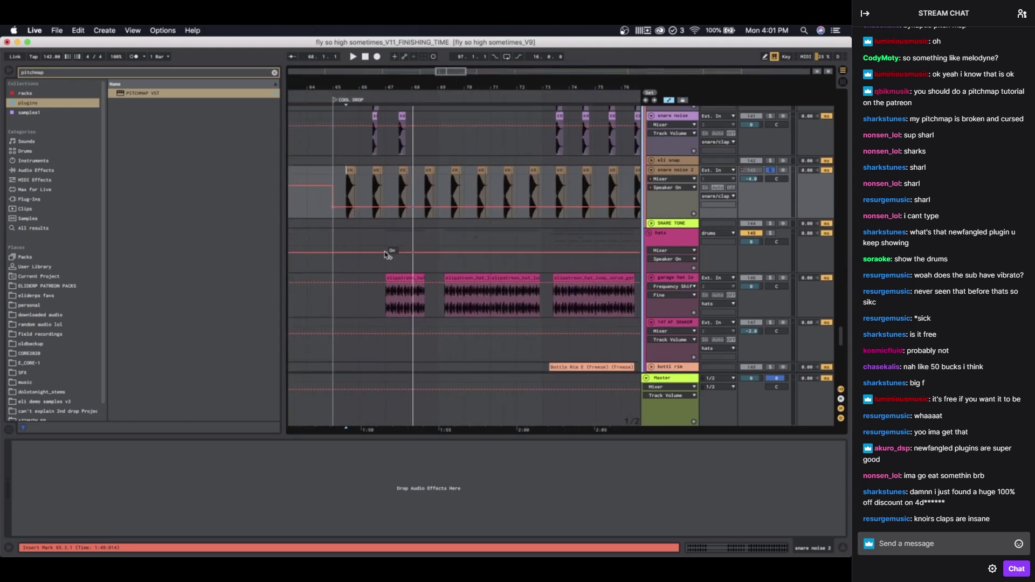
Step: Solo the hats group and play the garage hat loop from its clip at 67.1.1, selecting the next clip at 69.2.1
{"action": "scroll", "coordinate": [385, 255], "scroll_direction": "up", "scroll_amount": 4}
{"action": "left_click", "coordinate": [391, 278]}
{"action": "scroll", "coordinate": [393, 278], "scroll_direction": "down", "scroll_amount": 4}
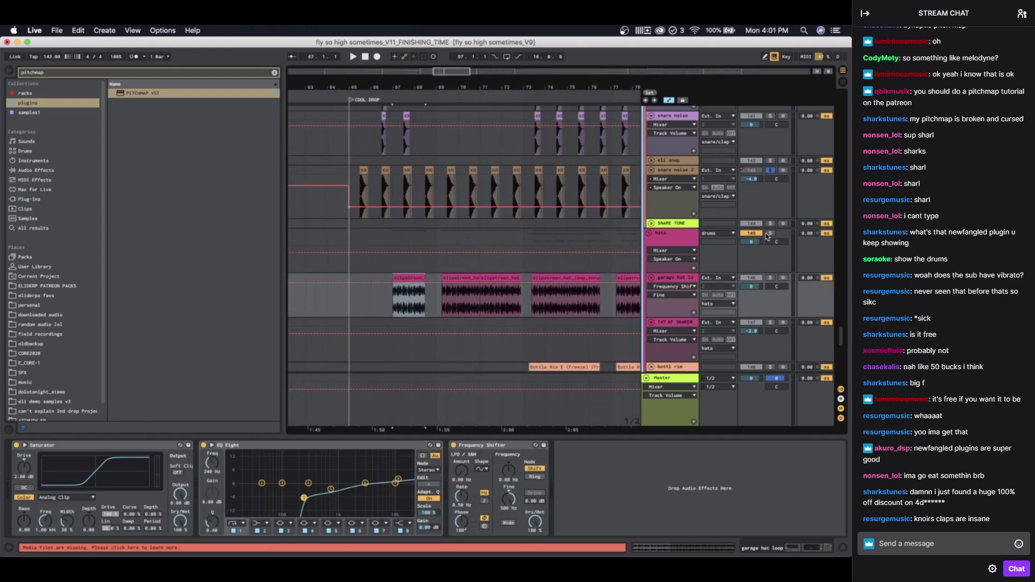
{"action": "key", "text": "space"}
{"action": "scroll", "coordinate": [411, 293], "scroll_direction": "down", "scroll_amount": 4}
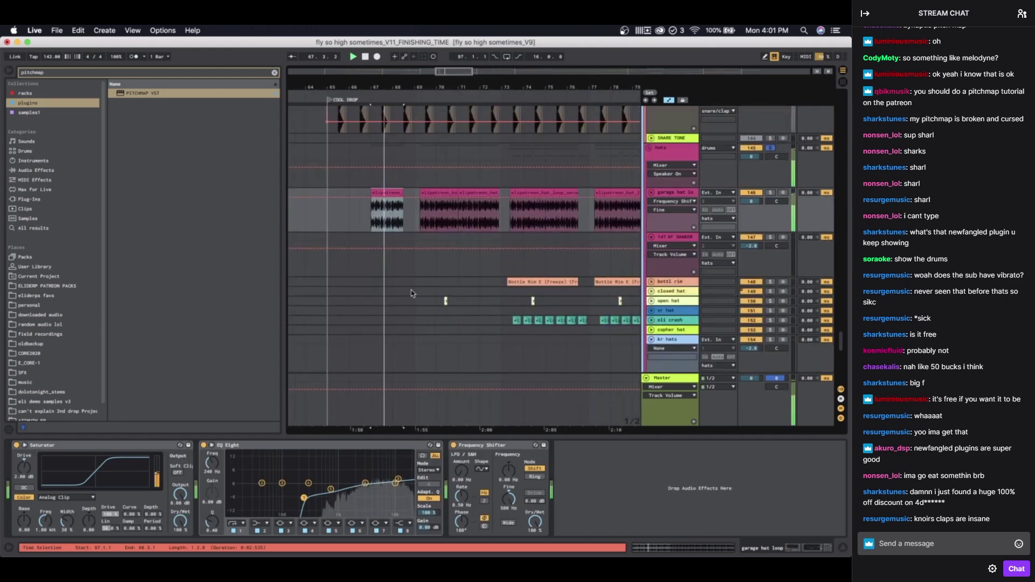
{"action": "scroll", "coordinate": [421, 186], "scroll_direction": "down", "scroll_amount": 1}
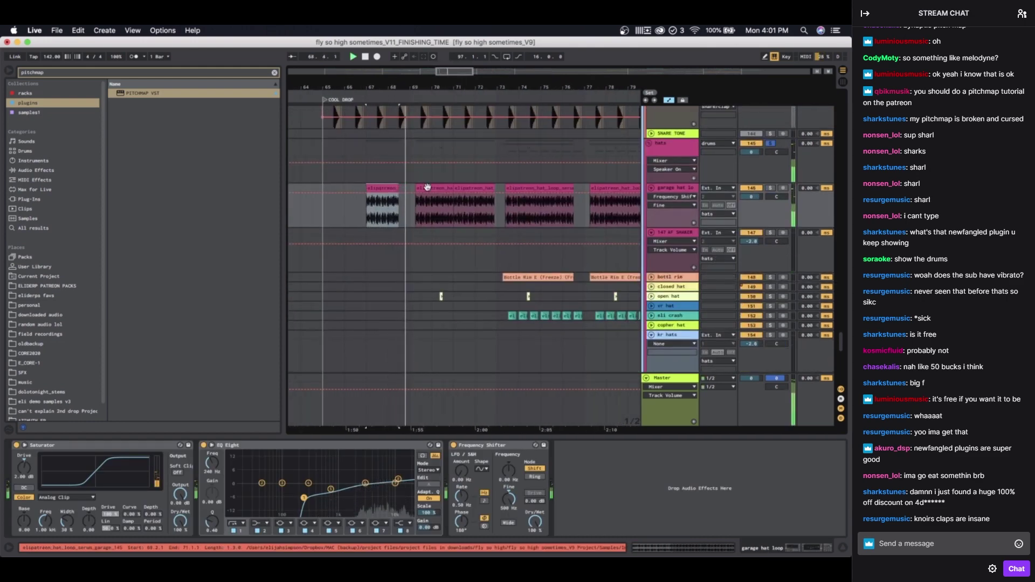
{"action": "left_click", "coordinate": [427, 187]}
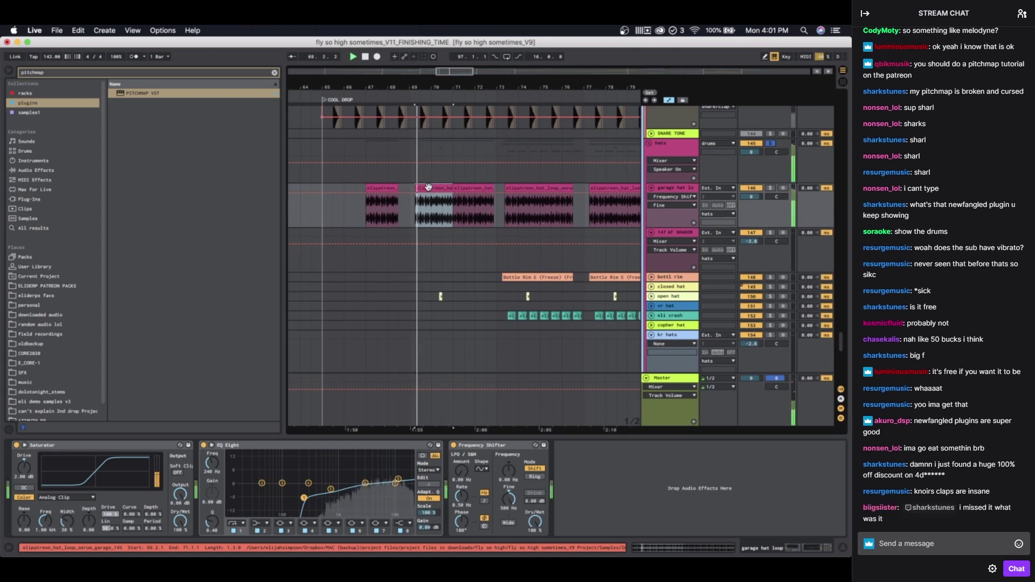
Step: Unfold the bottl rim track and select its first clip in the drop, starting at 73.2.1
{"action": "left_click", "coordinate": [651, 277]}
{"action": "scroll", "coordinate": [536, 291], "scroll_direction": "right", "scroll_amount": 2}
{"action": "scroll", "coordinate": [536, 291], "scroll_direction": "down", "scroll_amount": 1}
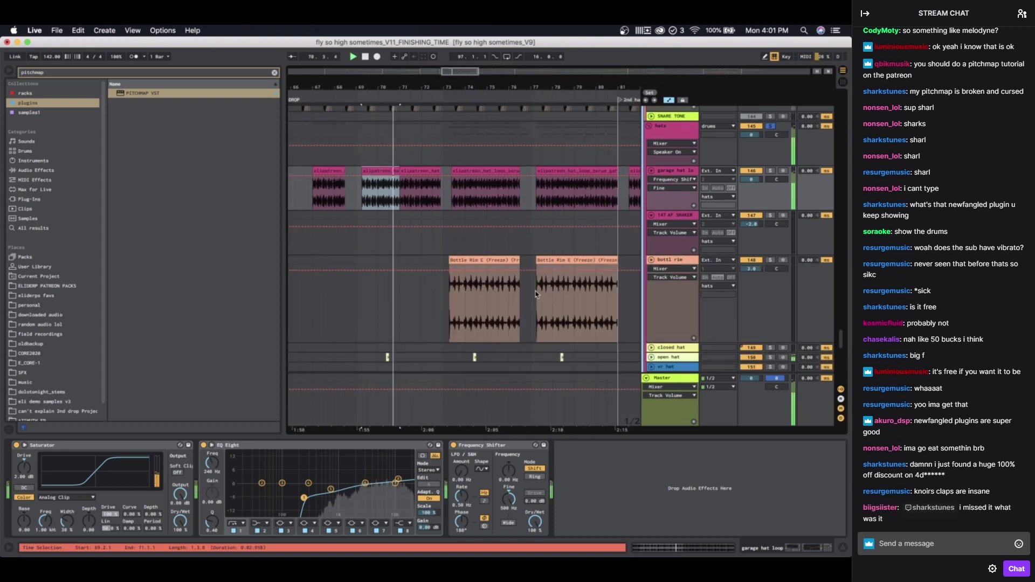
{"action": "left_click", "coordinate": [459, 260]}
{"action": "key", "text": "space"}
{"action": "key", "text": "space"}
{"action": "scroll", "coordinate": [431, 291], "scroll_direction": "down", "scroll_amount": 5}
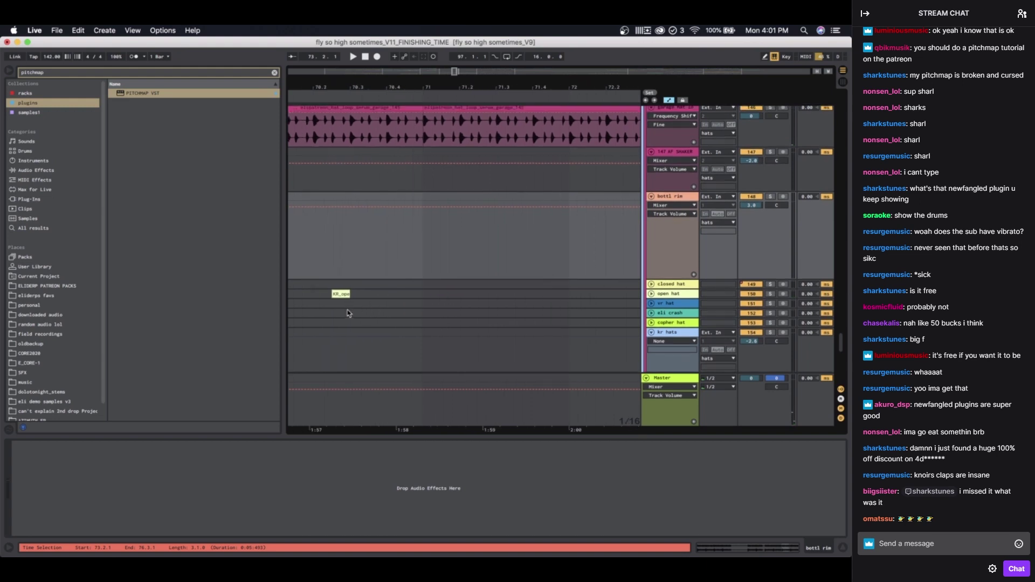
Step: Unfold the open hat track, then solo bottl rim and play its selected clip
{"action": "left_click", "coordinate": [337, 293]}
{"action": "scroll", "coordinate": [337, 294], "scroll_direction": "up", "scroll_amount": 3}
{"action": "scroll", "coordinate": [337, 294], "scroll_direction": "down", "scroll_amount": 5}
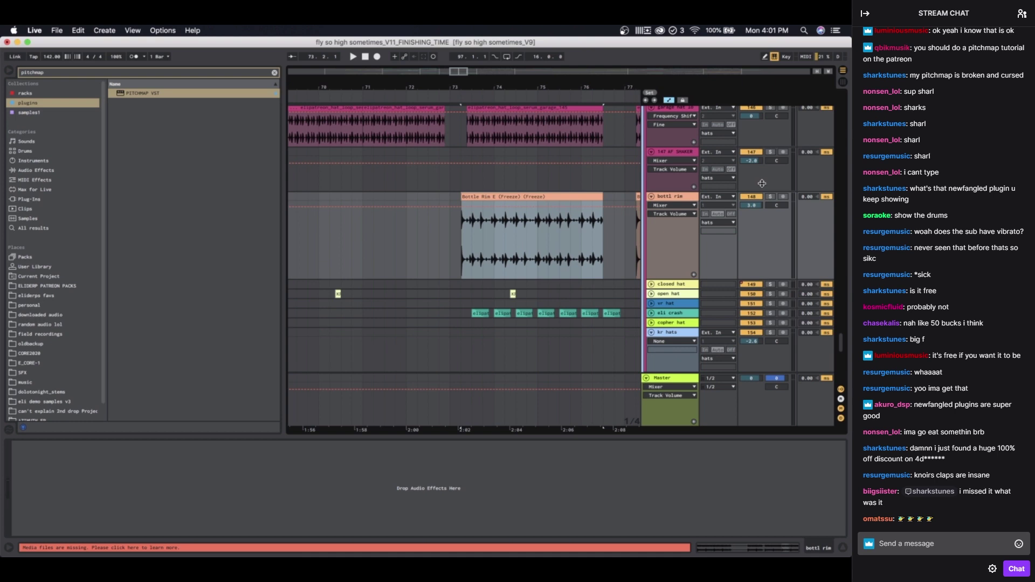
{"action": "left_click", "coordinate": [651, 294]}
{"action": "key", "text": "space"}
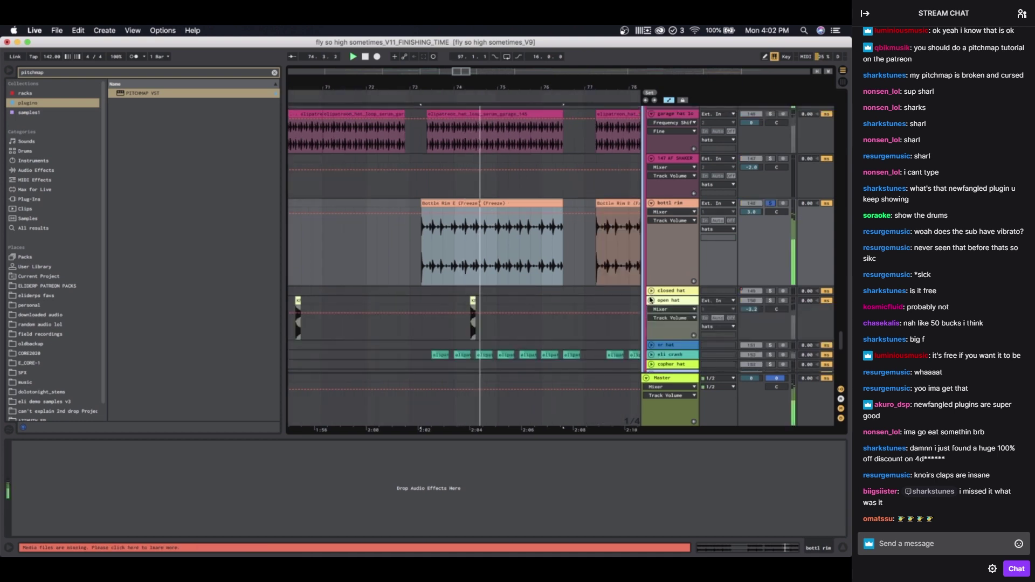
{"action": "scroll", "coordinate": [468, 306], "scroll_direction": "up", "scroll_amount": 4}
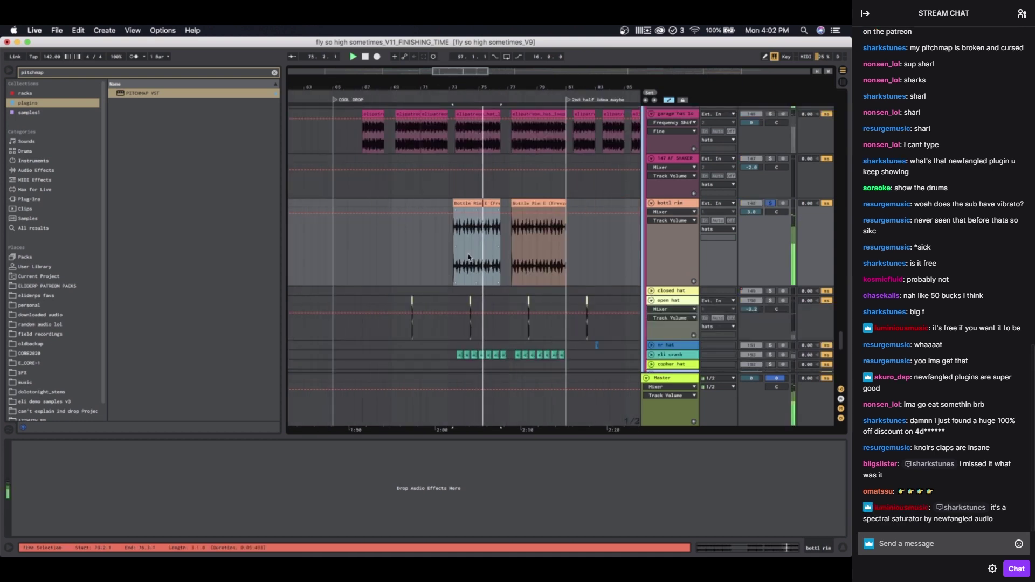
Step: Solo the open hat track and play its clip beneath the first bottl rim clip of the drop
{"action": "scroll", "coordinate": [467, 306], "scroll_direction": "down", "scroll_amount": 6}
{"action": "left_click", "coordinate": [473, 297]}
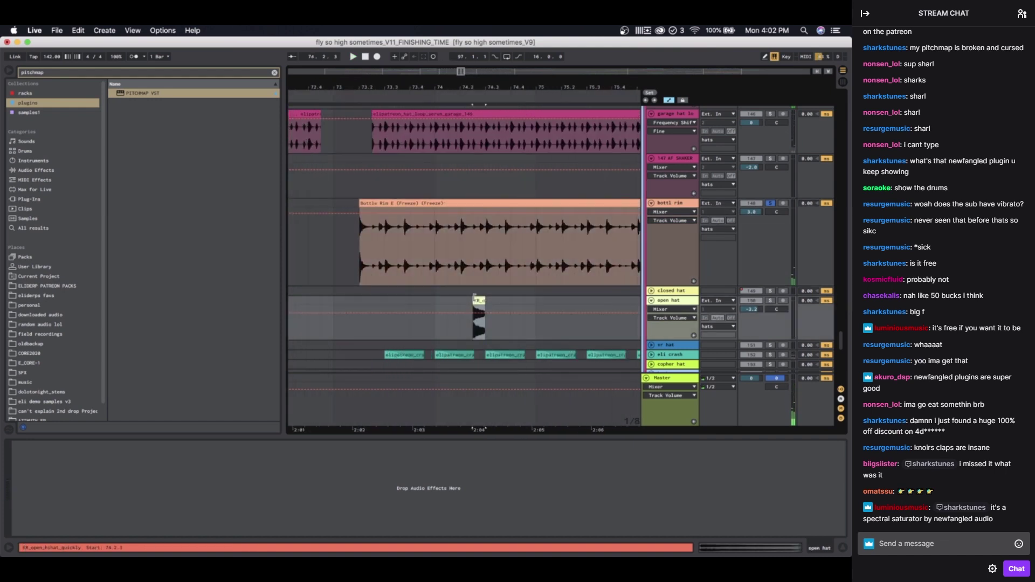
Step: Unfold the eli crash track, solo it and play from its first clip at 73.3.1
{"action": "left_click", "coordinate": [651, 354]}
{"action": "scroll", "coordinate": [500, 347], "scroll_direction": "down", "scroll_amount": 5}
{"action": "scroll", "coordinate": [499, 346], "scroll_direction": "down", "scroll_amount": 4}
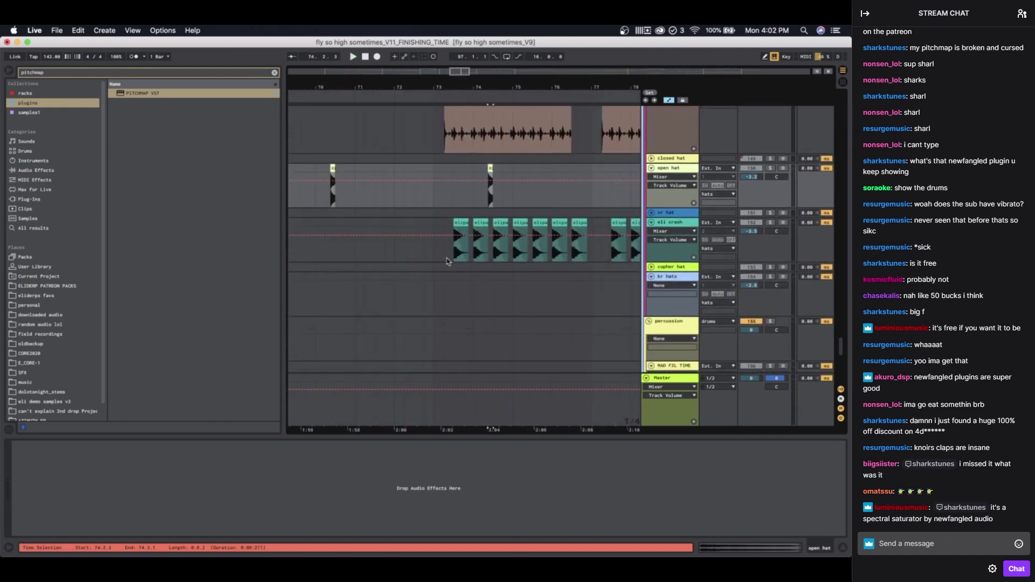
{"action": "left_click", "coordinate": [456, 223]}
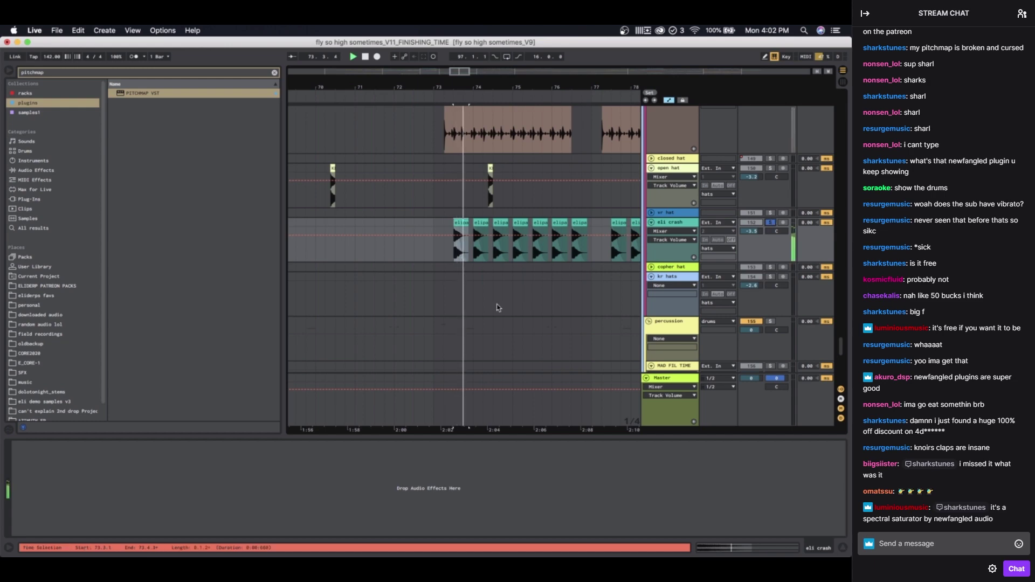
Step: Solo the whole drums group and play the drop from 72.1.1
{"action": "scroll", "coordinate": [499, 306], "scroll_direction": "up", "scroll_amount": 4}
{"action": "scroll", "coordinate": [763, 246], "scroll_direction": "up", "scroll_amount": 8}
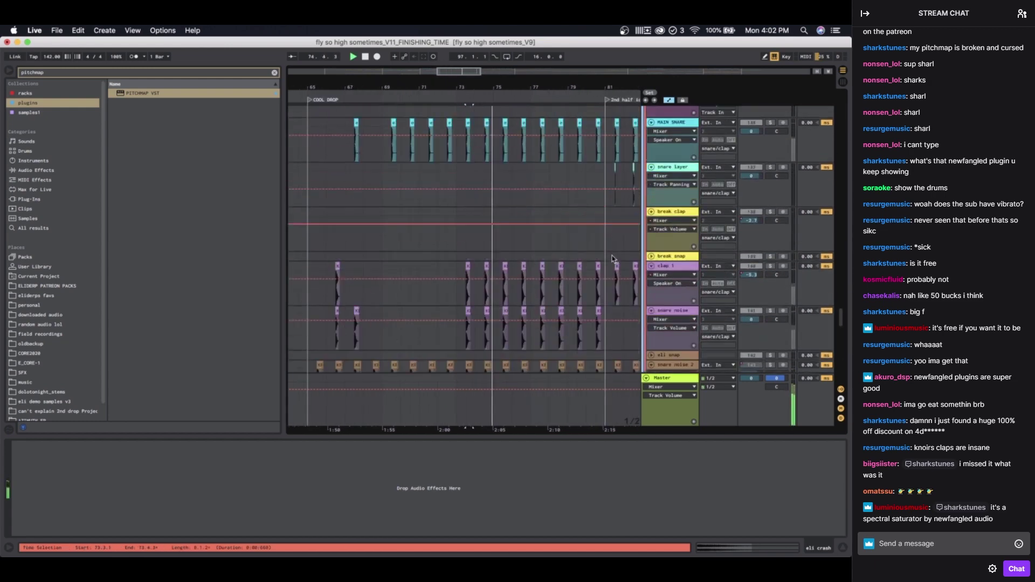
{"action": "scroll", "coordinate": [674, 278], "scroll_direction": "up", "scroll_amount": 6}
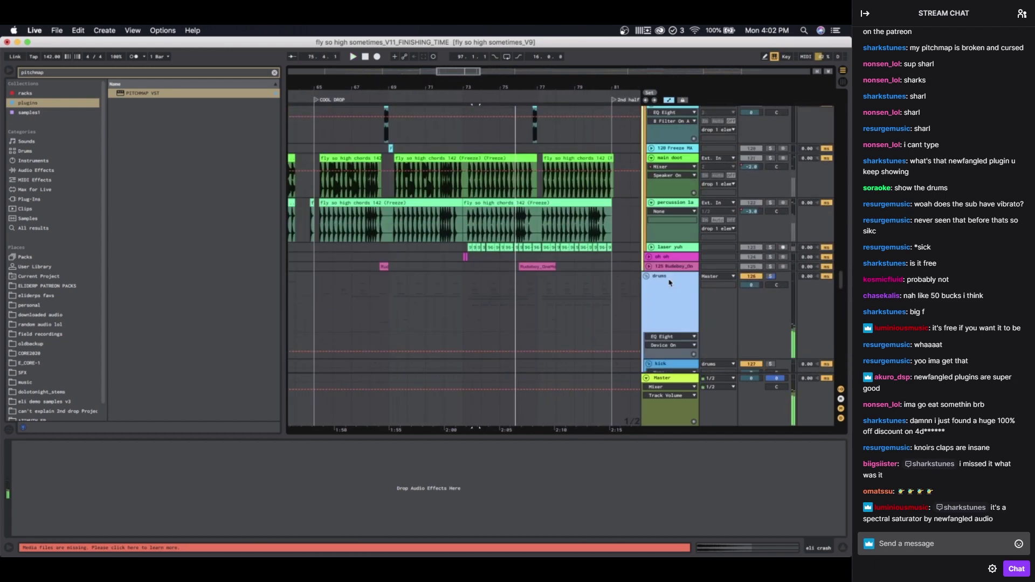
{"action": "left_click", "coordinate": [671, 299]}
{"action": "left_click", "coordinate": [772, 277]}
{"action": "left_click", "coordinate": [446, 302]}
{"action": "key", "text": "space"}
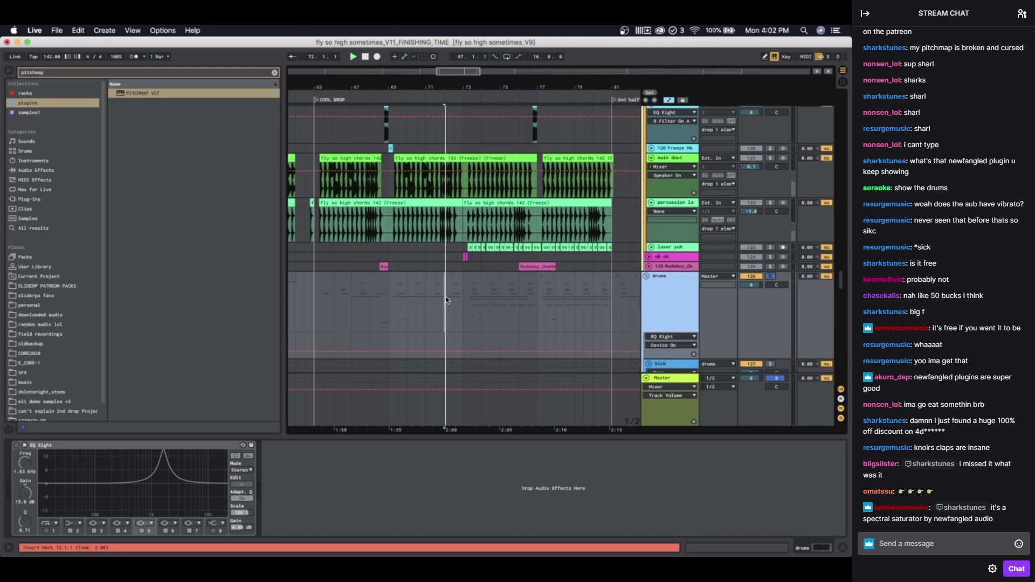
Step: Look through the snare, hat and percussion tracks of the drums group during playback of the drop
{"action": "scroll", "coordinate": [446, 300], "scroll_direction": "down", "scroll_amount": 5}
{"action": "scroll", "coordinate": [446, 300], "scroll_direction": "down", "scroll_amount": 8}
{"action": "scroll", "coordinate": [400, 305], "scroll_direction": "down", "scroll_amount": 15}
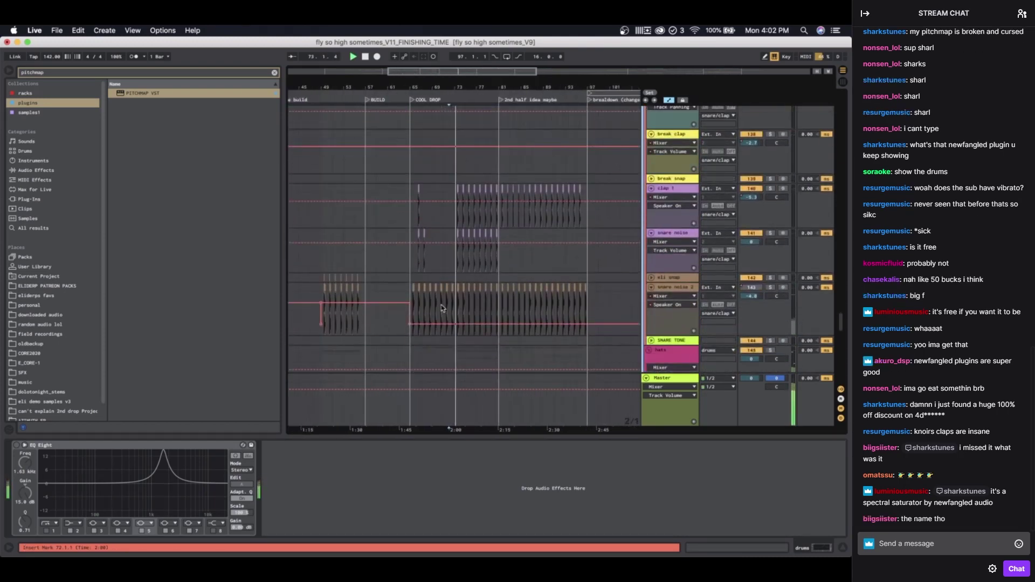
{"action": "scroll", "coordinate": [442, 353], "scroll_direction": "up", "scroll_amount": 6}
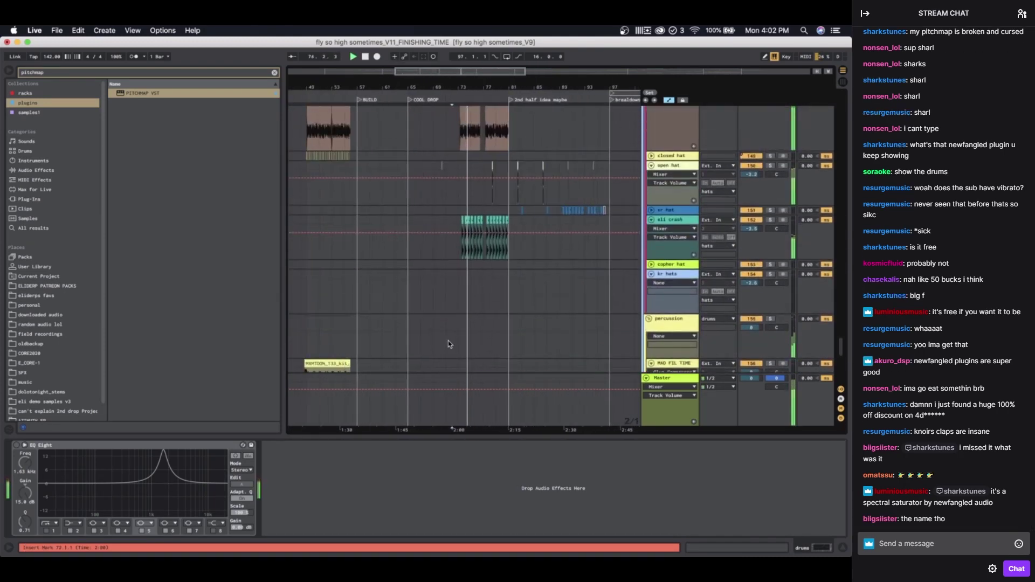
{"action": "left_click", "coordinate": [459, 176]}
{"action": "scroll", "coordinate": [460, 176], "scroll_direction": "up", "scroll_amount": 5}
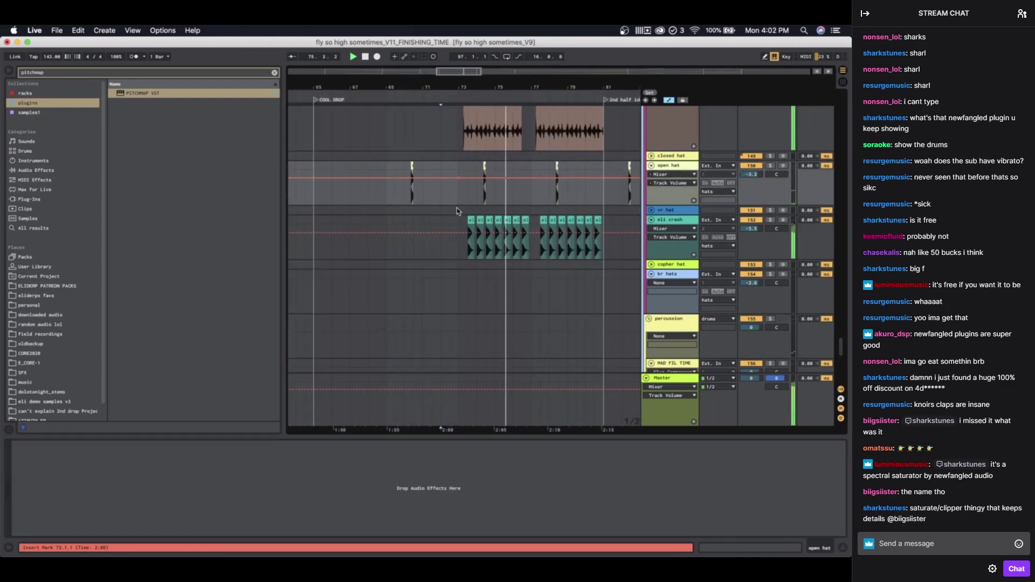
{"action": "scroll", "coordinate": [458, 208], "scroll_direction": "down", "scroll_amount": 8}
{"action": "scroll", "coordinate": [459, 208], "scroll_direction": "up", "scroll_amount": 5}
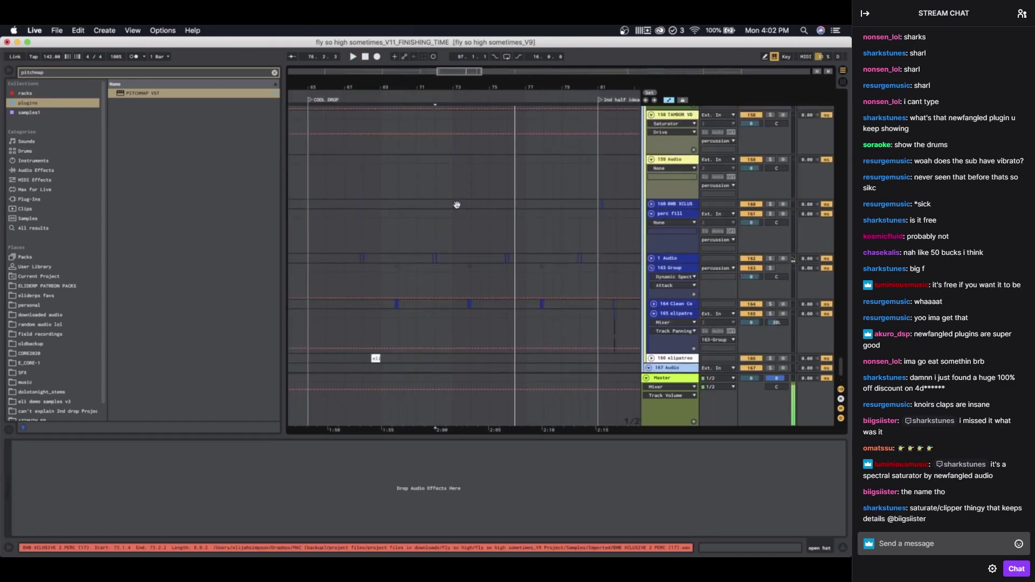
Step: Play the soloed drums from 71.3.3 on the BNB XCLUSIVE 2 PERC track to hear the percussion hits
{"action": "left_click", "coordinate": [407, 200]}
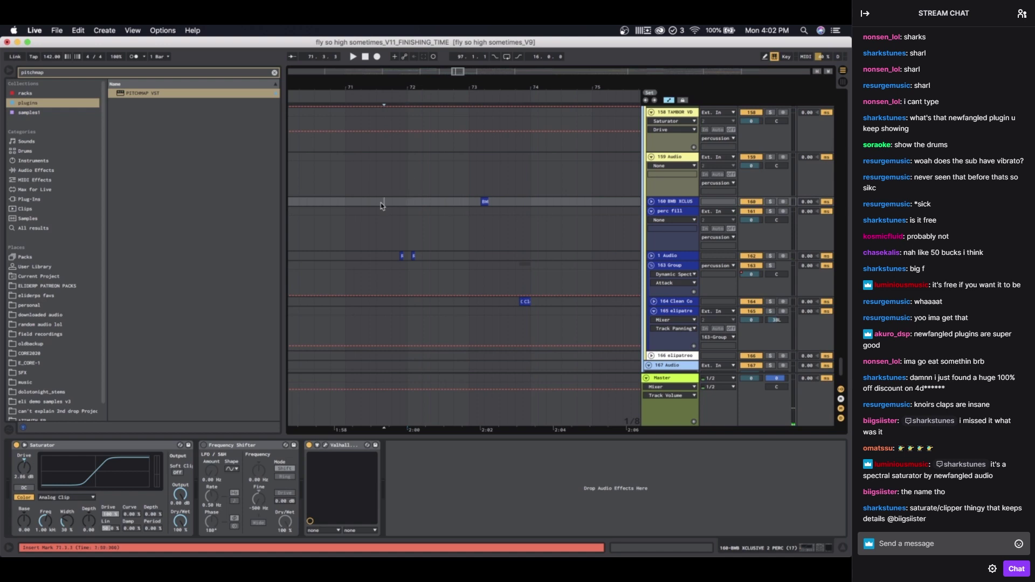
{"action": "key", "text": "space"}
{"action": "scroll", "coordinate": [380, 203], "scroll_direction": "down", "scroll_amount": 5}
{"action": "scroll", "coordinate": [384, 227], "scroll_direction": "up", "scroll_amount": 6}
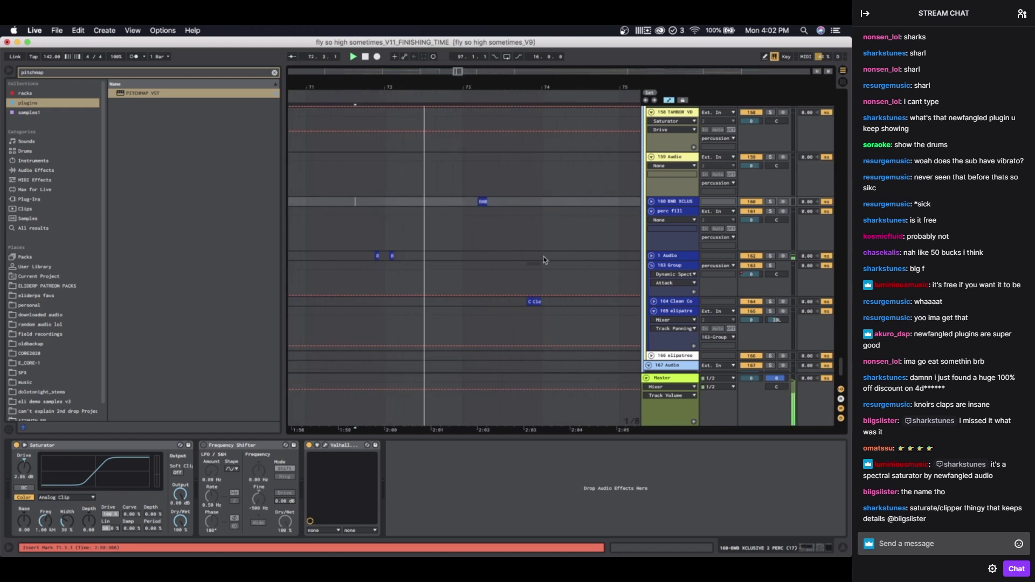
Step: Solo the BNB XCLUSIVE 2 PERC track and play from its clip at 73.1.4
{"action": "scroll", "coordinate": [536, 274], "scroll_direction": "down", "scroll_amount": 2}
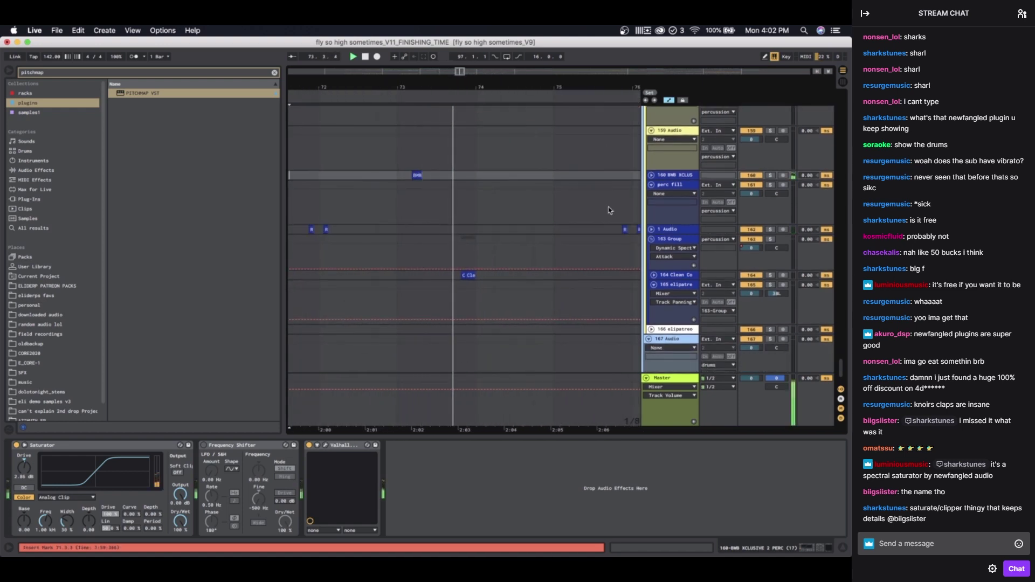
{"action": "scroll", "coordinate": [367, 227], "scroll_direction": "up", "scroll_amount": 2}
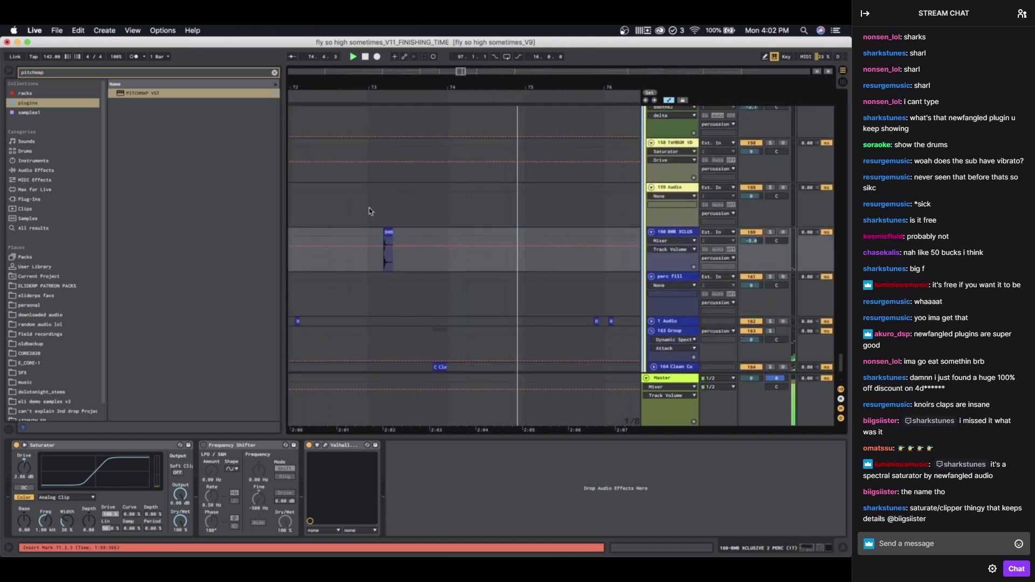
{"action": "left_click", "coordinate": [379, 224]}
{"action": "left_click", "coordinate": [379, 236]}
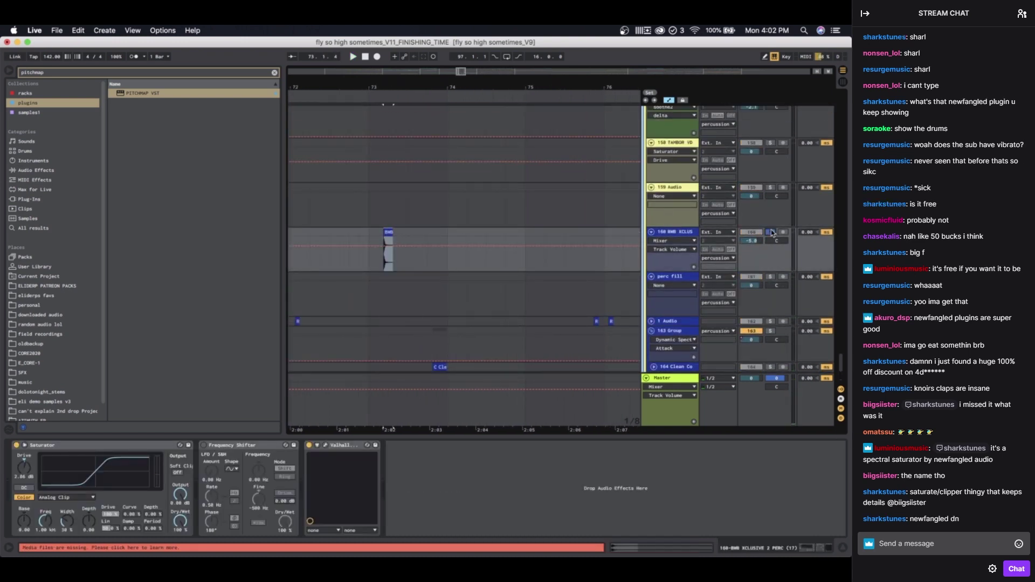
Step: Unfold the Clean Conga track, solo it and play from 73.3.3, just before its clip
{"action": "scroll", "coordinate": [419, 278], "scroll_direction": "down", "scroll_amount": 3}
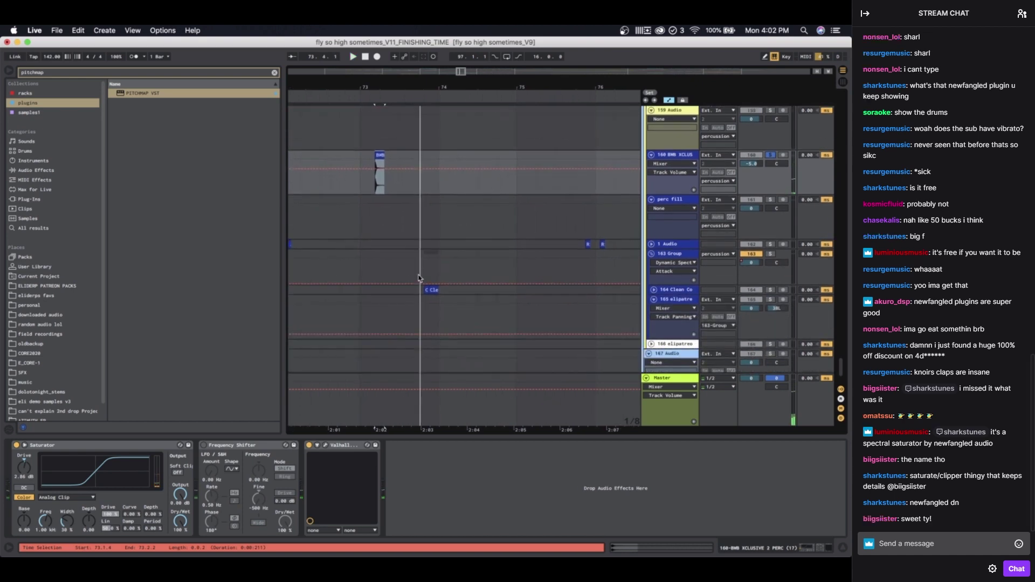
{"action": "scroll", "coordinate": [416, 273], "scroll_direction": "down", "scroll_amount": 2}
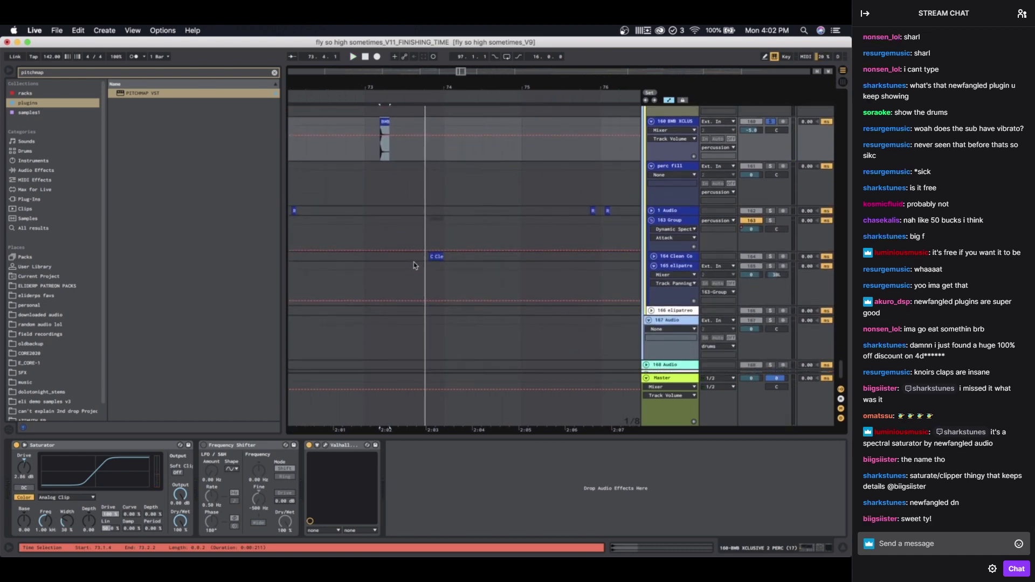
{"action": "left_click", "coordinate": [414, 259]}
{"action": "left_click", "coordinate": [656, 247]}
{"action": "left_click", "coordinate": [654, 256]}
{"action": "left_click", "coordinate": [674, 256]}
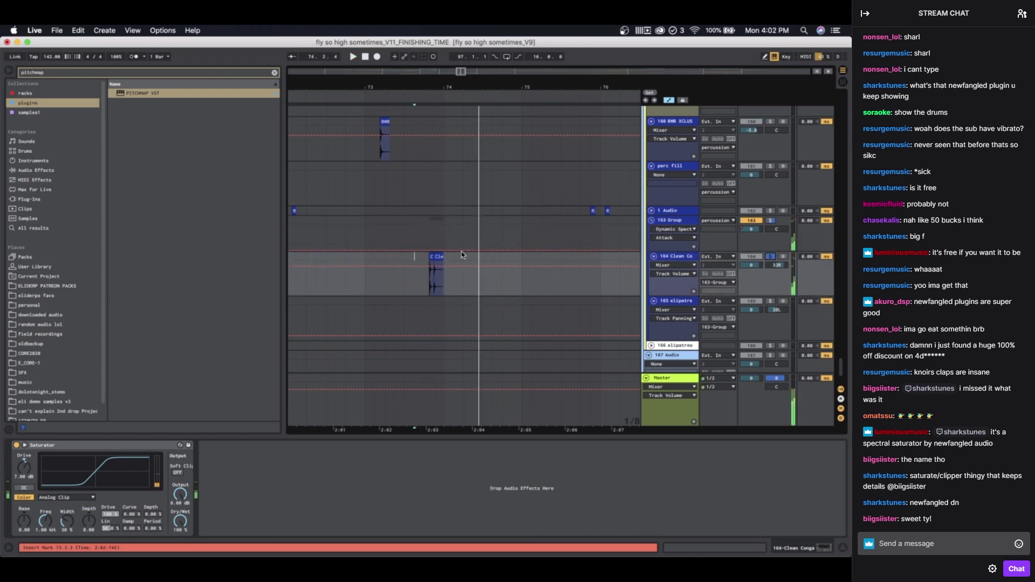
Step: Fold the drums group and play the soloed drums from the 2nd half idea maybe marker at 81.1.1
{"action": "scroll", "coordinate": [462, 254], "scroll_direction": "down", "scroll_amount": 3}
{"action": "scroll", "coordinate": [462, 255], "scroll_direction": "right", "scroll_amount": 5}
{"action": "scroll", "coordinate": [461, 254], "scroll_direction": "up", "scroll_amount": 10}
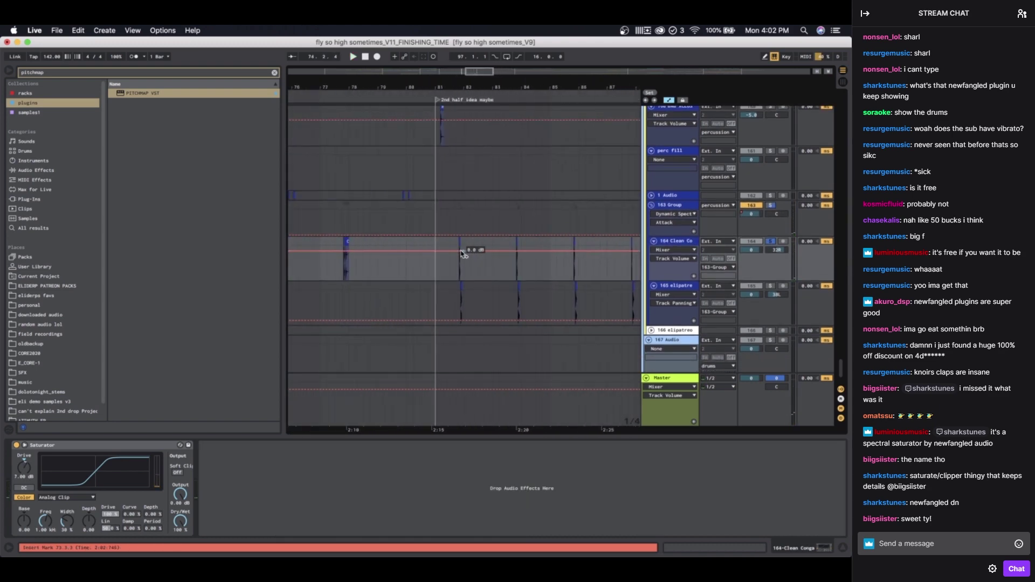
{"action": "scroll", "coordinate": [462, 255], "scroll_direction": "down", "scroll_amount": 15}
{"action": "scroll", "coordinate": [462, 255], "scroll_direction": "right", "scroll_amount": 2}
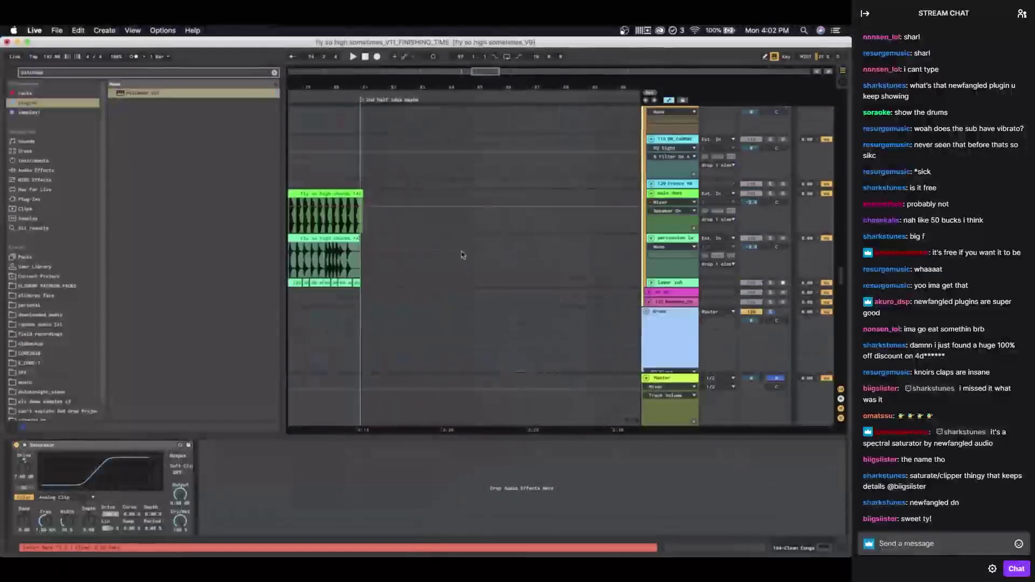
{"action": "left_click", "coordinate": [645, 312]}
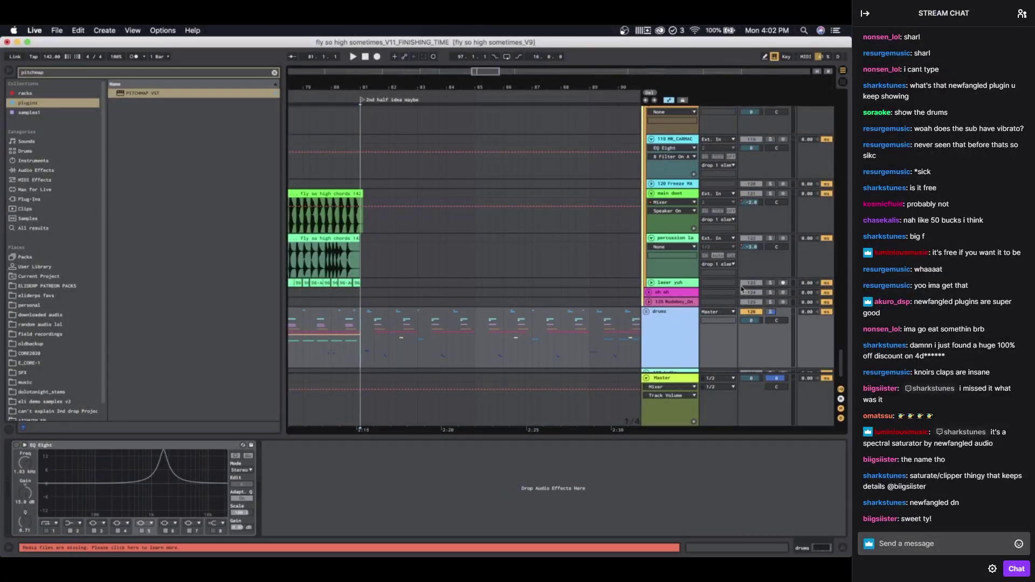
{"action": "key", "text": "space"}
Step: Examine the folded drums group's overall pattern from the cool drop through the second half during playback
{"action": "key", "text": "minus"}
{"action": "key", "text": "minus"}
{"action": "scroll", "coordinate": [501, 330], "scroll_direction": "down", "scroll_amount": 2}
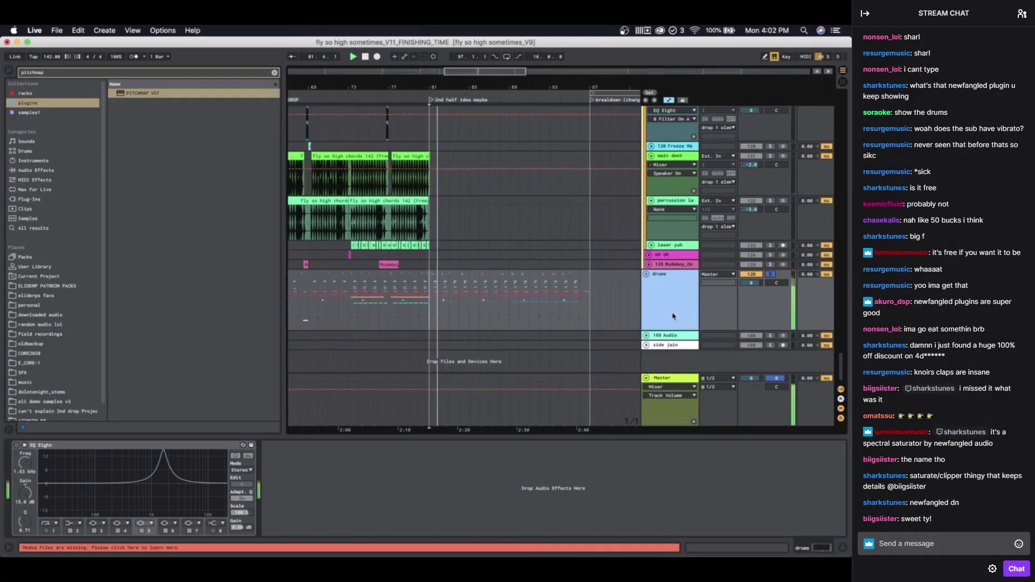
{"action": "scroll", "coordinate": [421, 313], "scroll_direction": "up", "scroll_amount": 3}
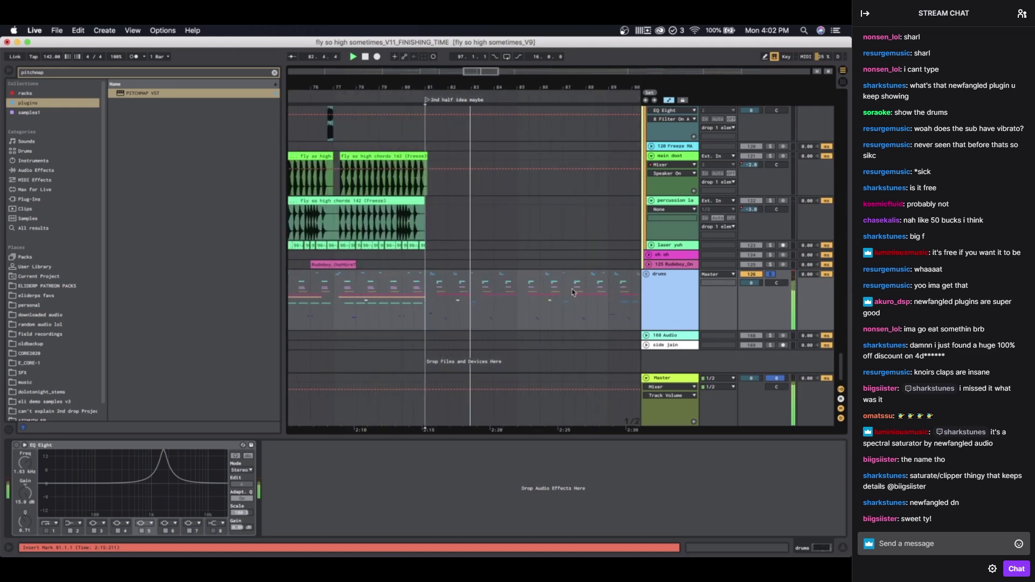
{"action": "scroll", "coordinate": [575, 293], "scroll_direction": "down", "scroll_amount": 5}
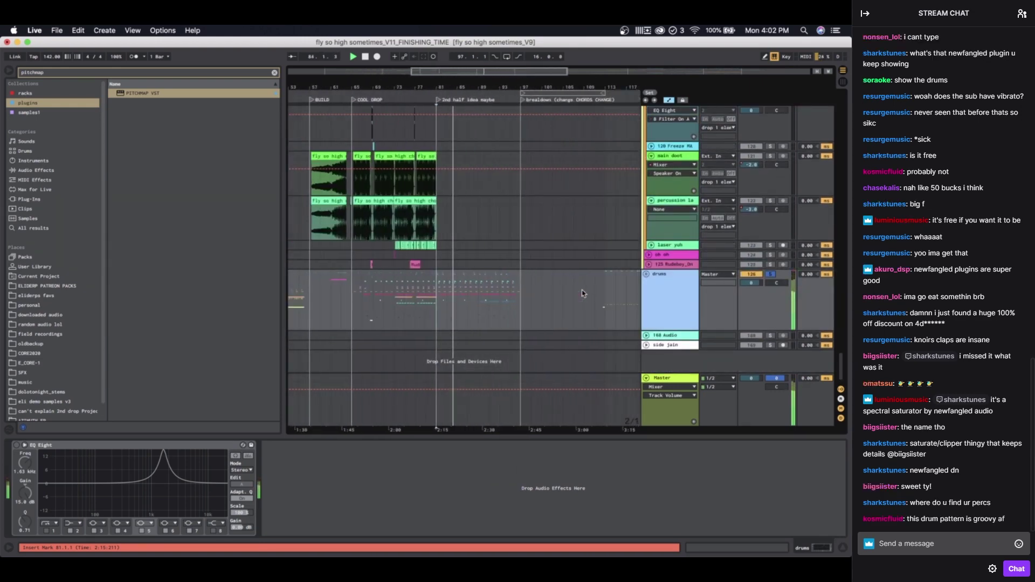
{"action": "scroll", "coordinate": [582, 293], "scroll_direction": "up", "scroll_amount": 6}
{"action": "scroll", "coordinate": [582, 293], "scroll_direction": "down", "scroll_amount": 6}
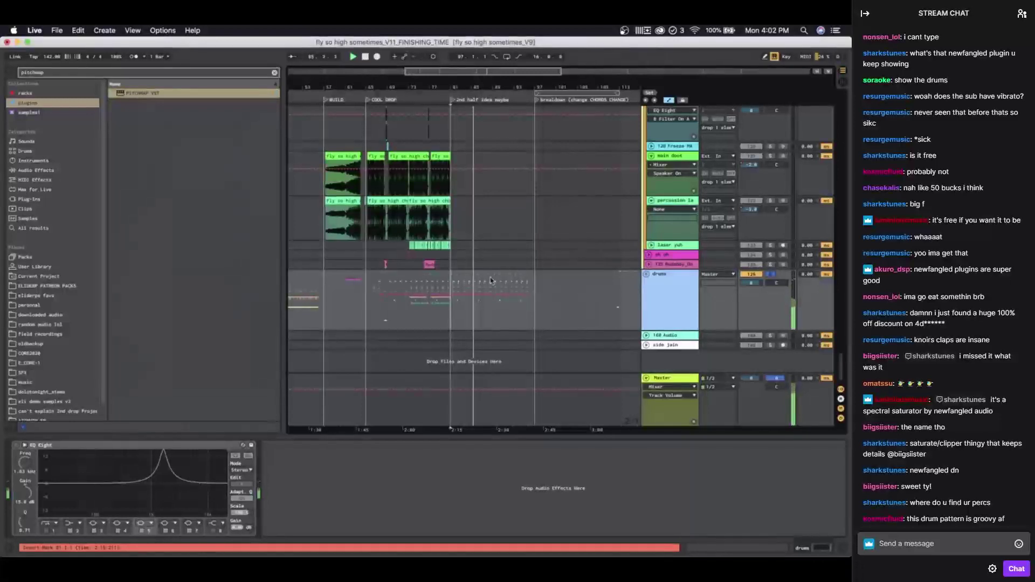
{"action": "scroll", "coordinate": [596, 296], "scroll_direction": "up", "scroll_amount": 4}
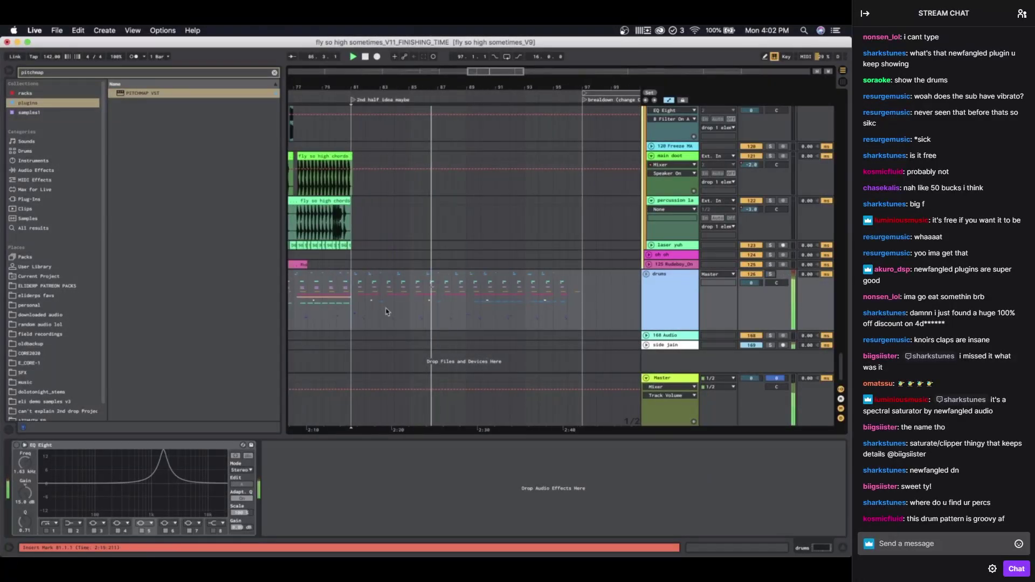
{"action": "scroll", "coordinate": [348, 281], "scroll_direction": "left", "scroll_amount": 2}
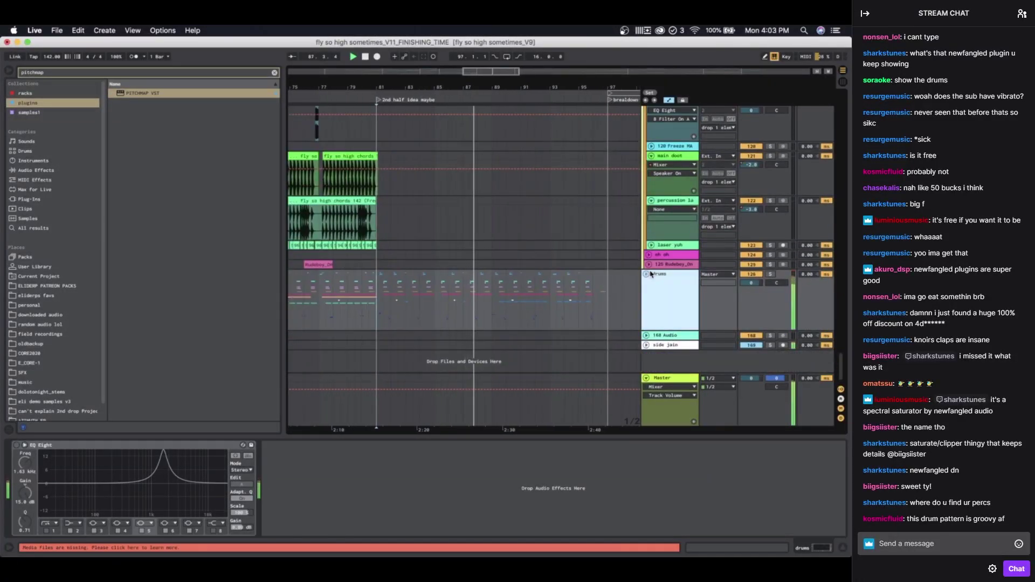
Step: Unfold the drums group and look through its snare, hat and percussion tracks around the start of the second half
{"action": "left_click", "coordinate": [646, 274]}
{"action": "scroll", "coordinate": [487, 289], "scroll_direction": "down", "scroll_amount": 10}
{"action": "scroll", "coordinate": [487, 289], "scroll_direction": "left", "scroll_amount": 2}
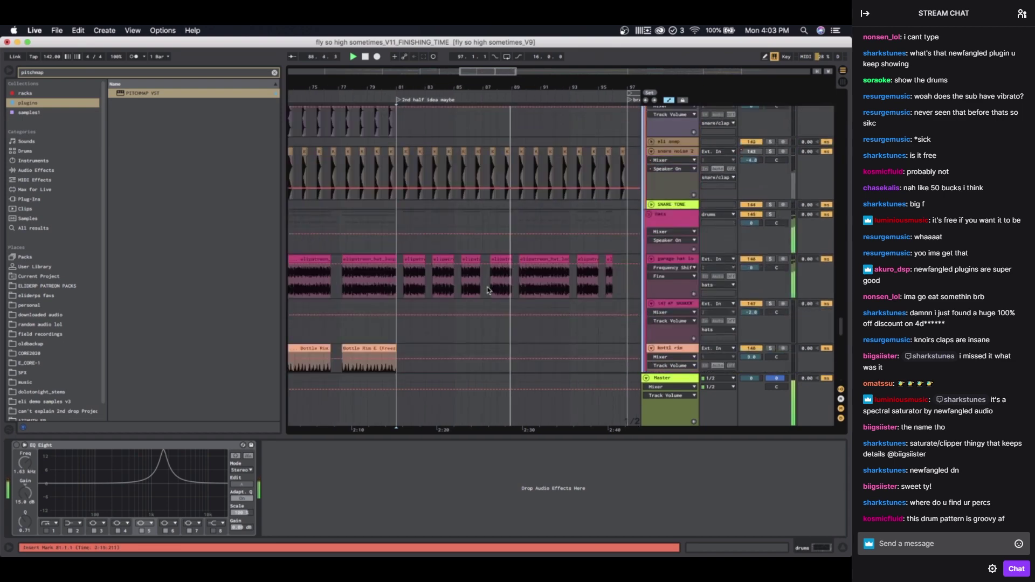
{"action": "scroll", "coordinate": [488, 290], "scroll_direction": "up", "scroll_amount": 8}
{"action": "scroll", "coordinate": [487, 290], "scroll_direction": "left", "scroll_amount": 1}
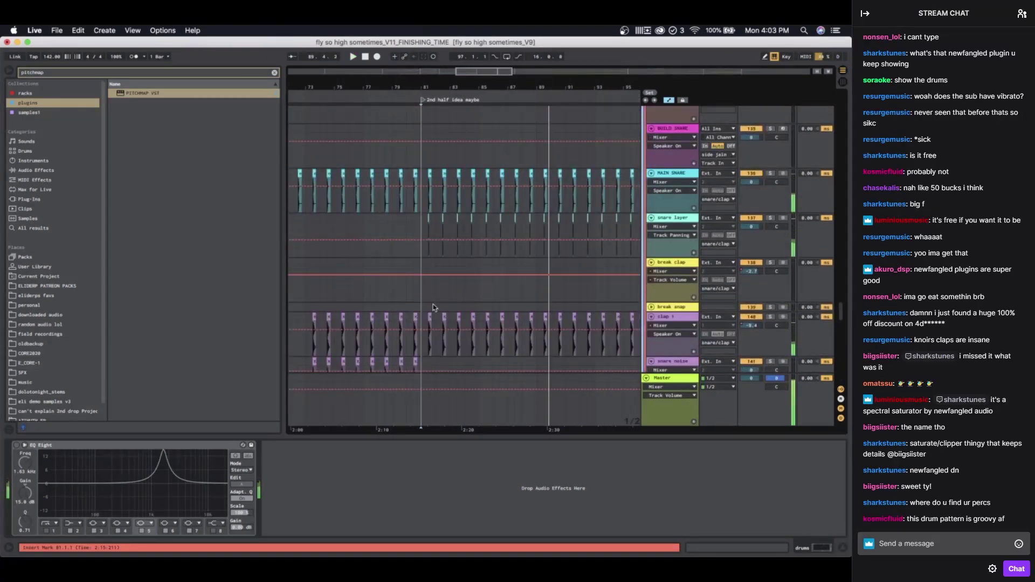
{"action": "scroll", "coordinate": [433, 304], "scroll_direction": "down", "scroll_amount": 15}
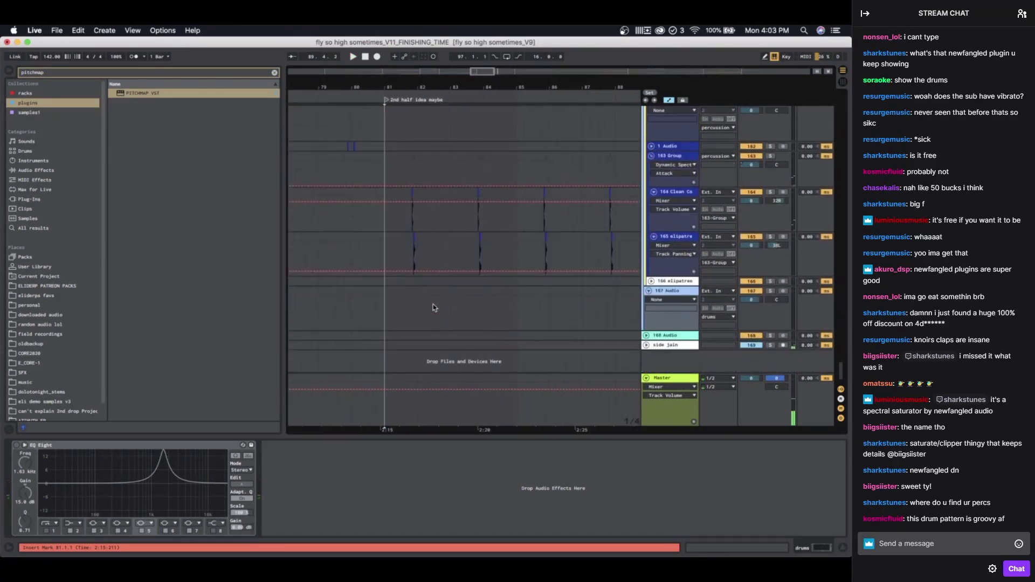
{"action": "scroll", "coordinate": [433, 304], "scroll_direction": "up", "scroll_amount": 10}
{"action": "scroll", "coordinate": [432, 304], "scroll_direction": "left", "scroll_amount": 1}
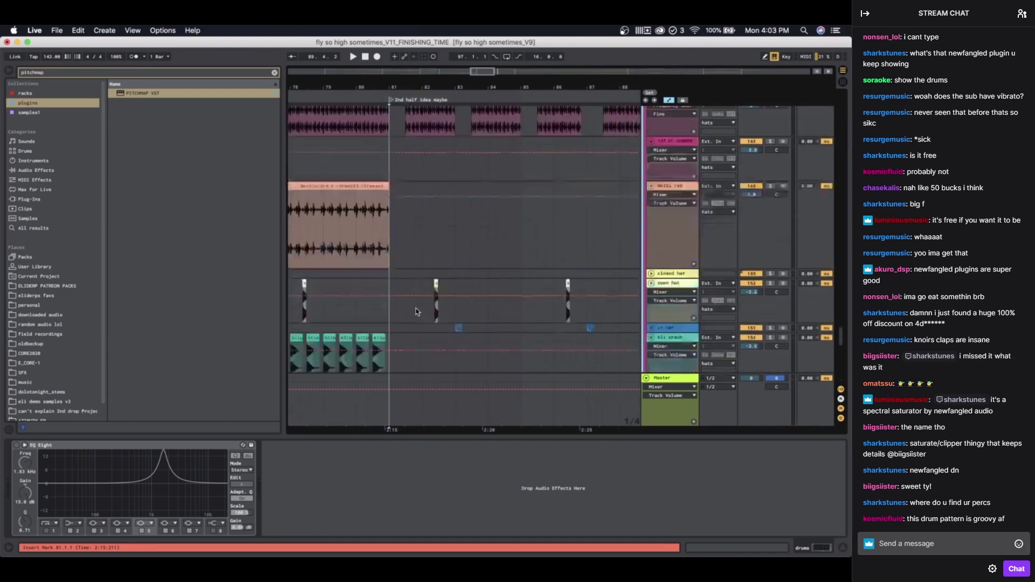
{"action": "scroll", "coordinate": [415, 312], "scroll_direction": "up", "scroll_amount": 10}
{"action": "scroll", "coordinate": [416, 312], "scroll_direction": "left", "scroll_amount": 1}
Step: Open the missing media list and preview elipatreon_kick_INSANE_stomp R.wav as a replacement for the missing elipatreon kick sample
{"action": "left_click", "coordinate": [136, 547]}
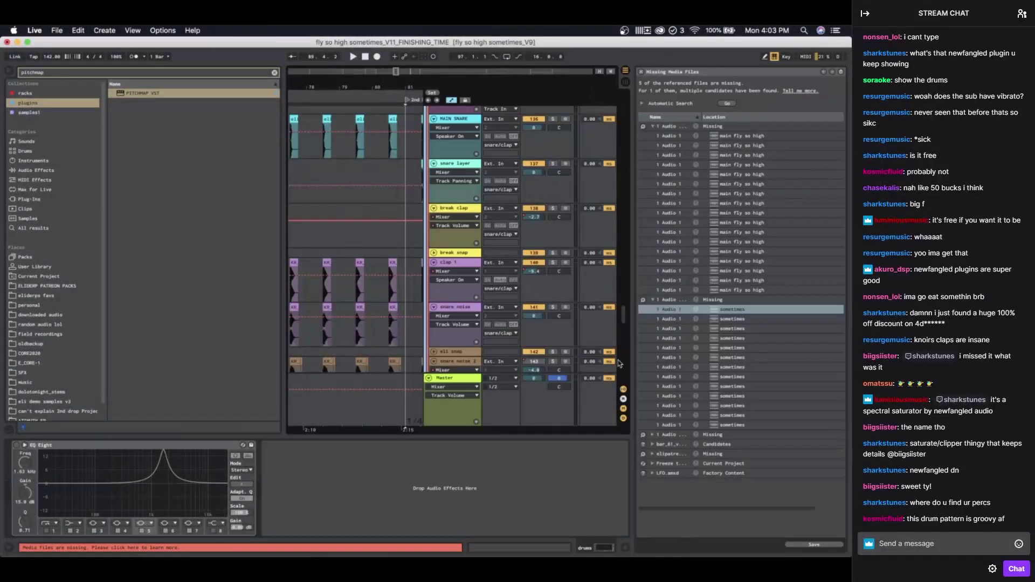
{"action": "left_click", "coordinate": [643, 455]}
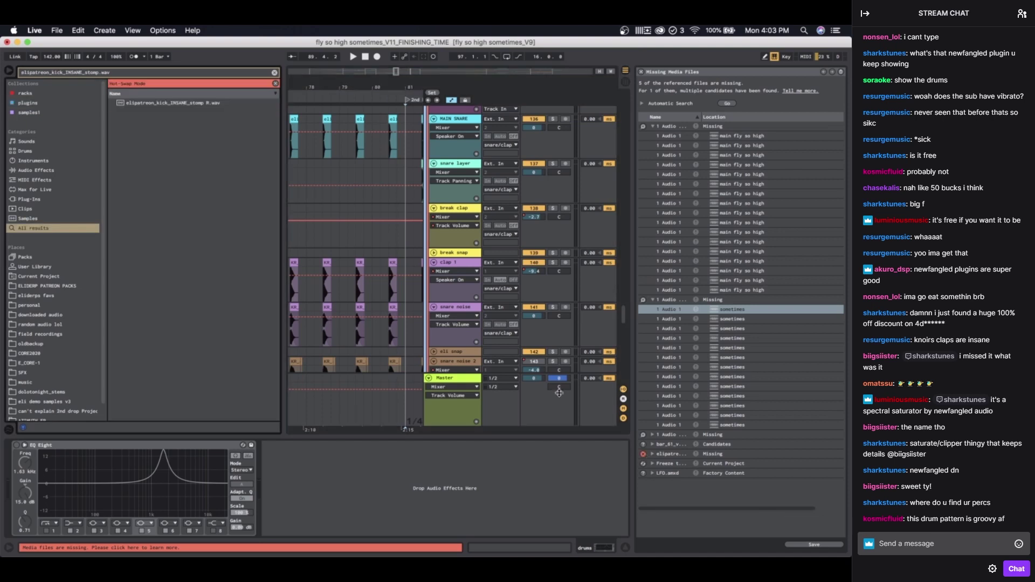
{"action": "left_click", "coordinate": [147, 107]}
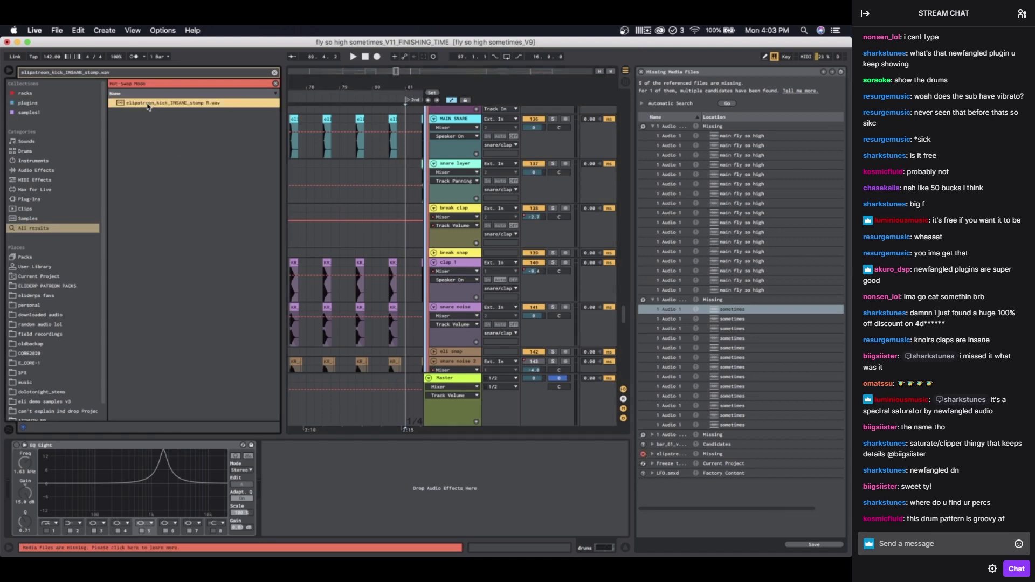
{"action": "left_click", "coordinate": [275, 72]}
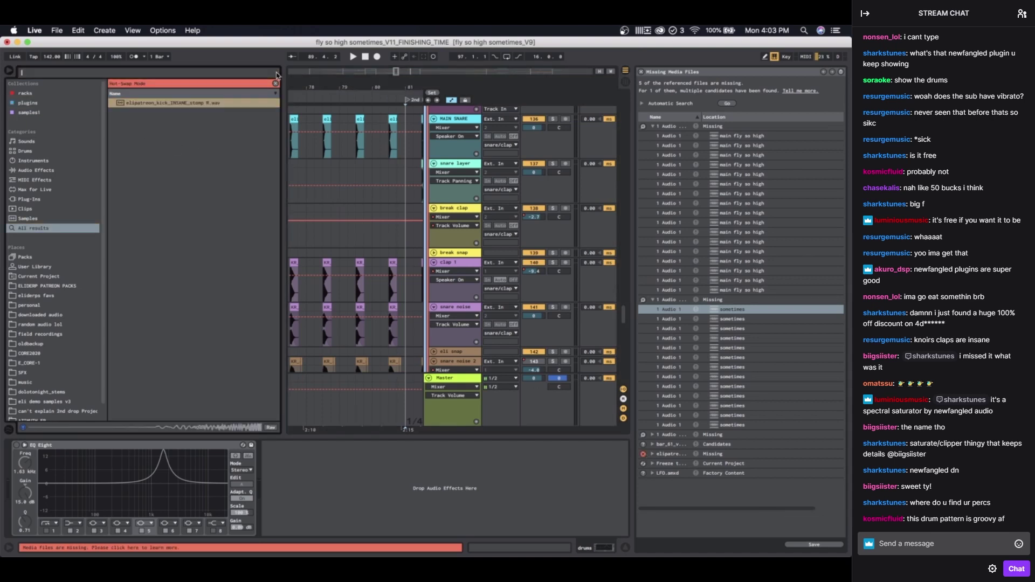
Step: Search for "insane stomp", replace the missing sample with elipatreon_stomp_INSANE.wav, let the remaining missing files resolve and close the missing media list
{"action": "type", "text": "insane stomp"}
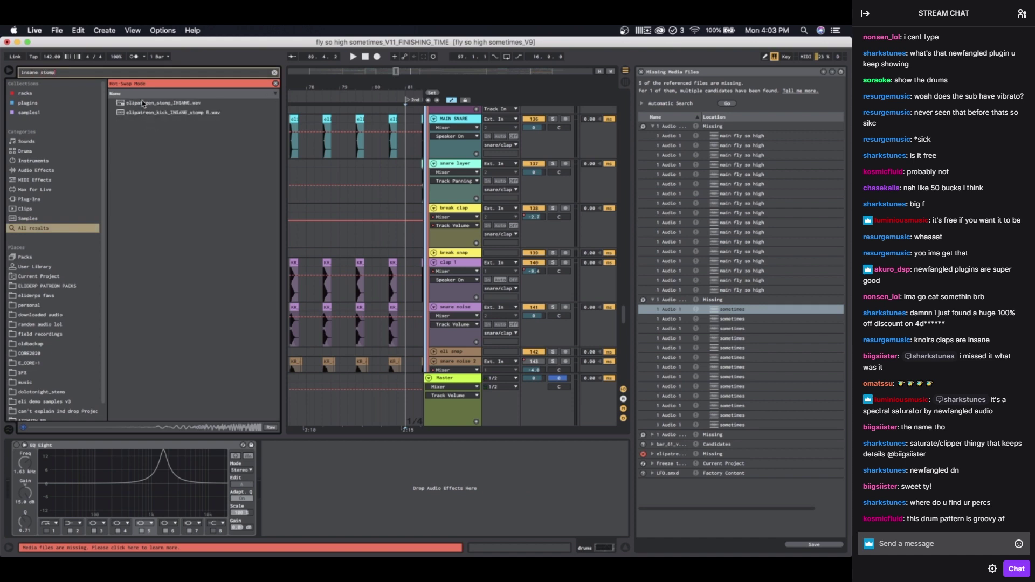
{"action": "double_click", "coordinate": [141, 103]}
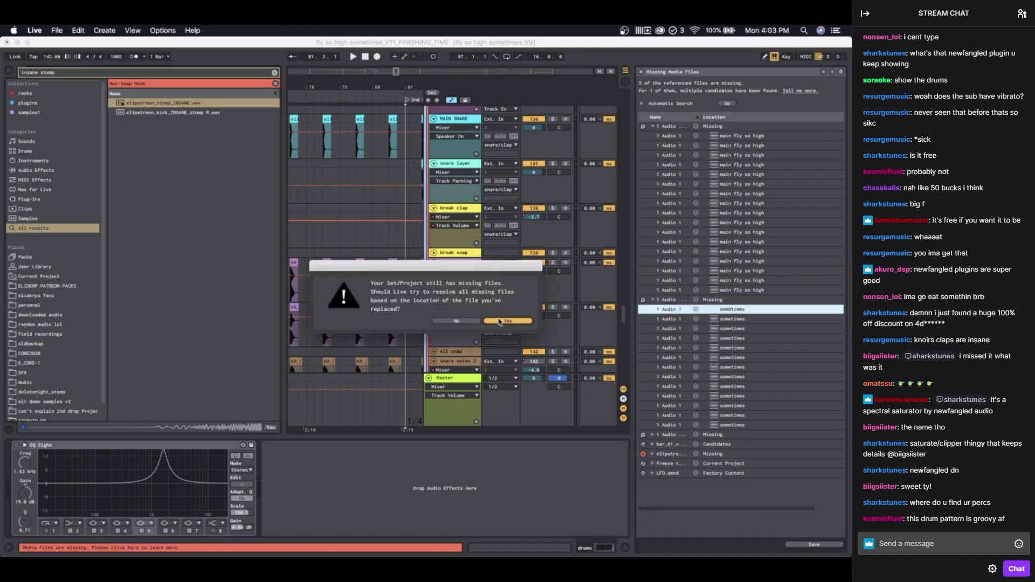
{"action": "left_click", "coordinate": [499, 322]}
{"action": "left_click", "coordinate": [503, 320]}
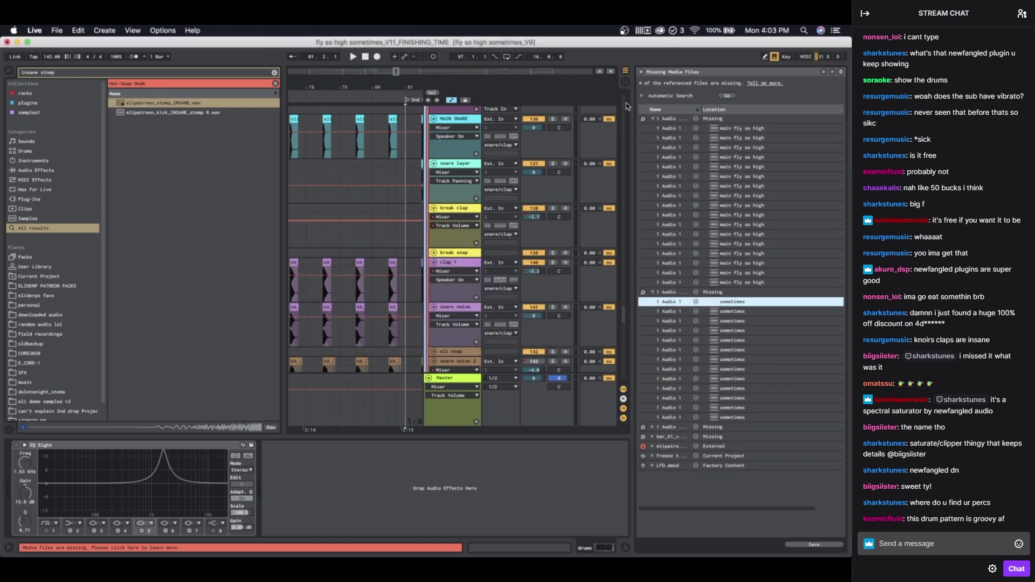
{"action": "left_click", "coordinate": [641, 72]}
Step: Play from 80.3.1 on the snare layer track and solo the whole drums group
{"action": "left_click", "coordinate": [387, 163]}
{"action": "key", "text": "space"}
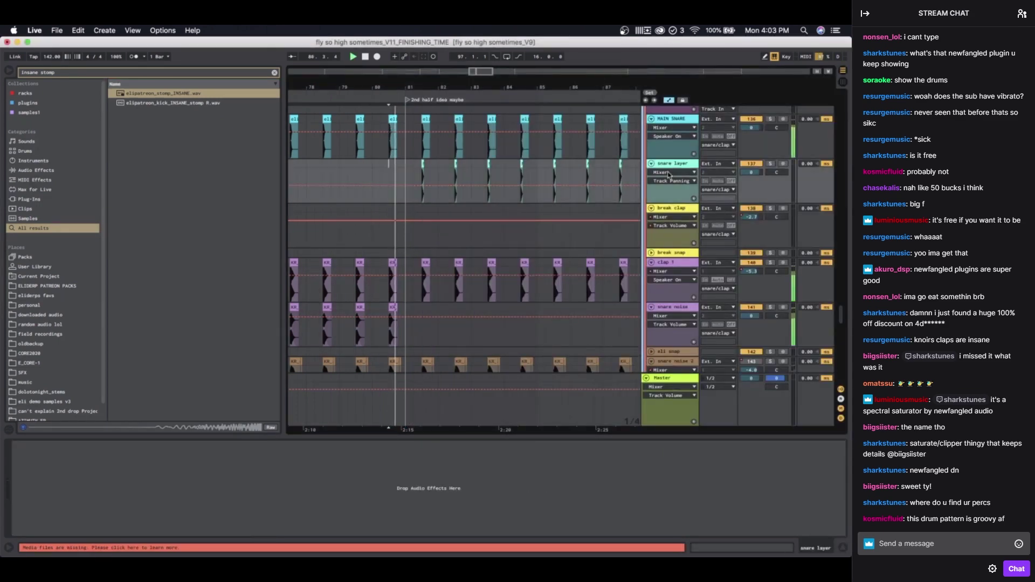
{"action": "scroll", "coordinate": [669, 175], "scroll_direction": "up", "scroll_amount": 4}
{"action": "scroll", "coordinate": [661, 241], "scroll_direction": "down", "scroll_amount": 15}
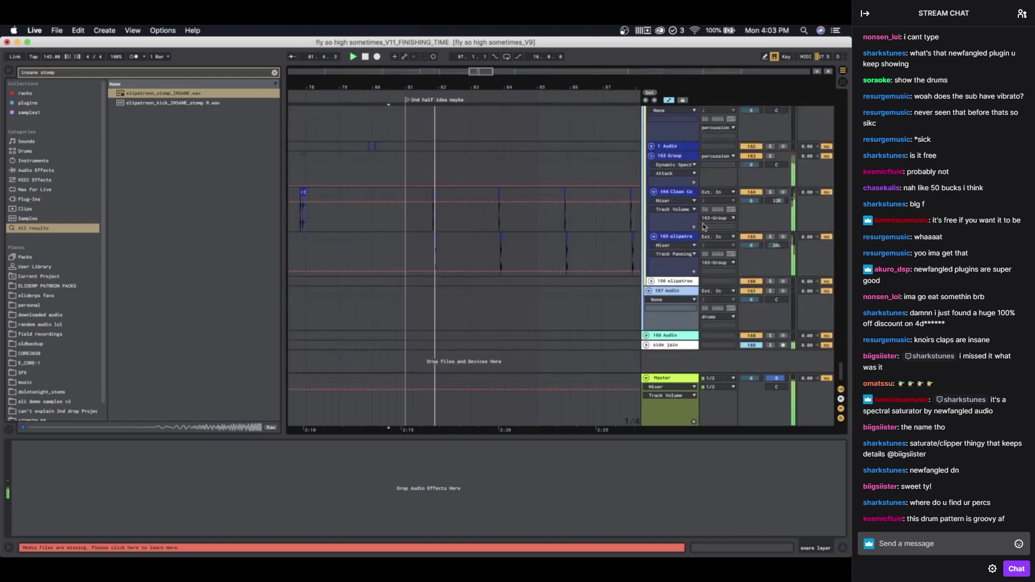
{"action": "scroll", "coordinate": [527, 266], "scroll_direction": "up", "scroll_amount": 15}
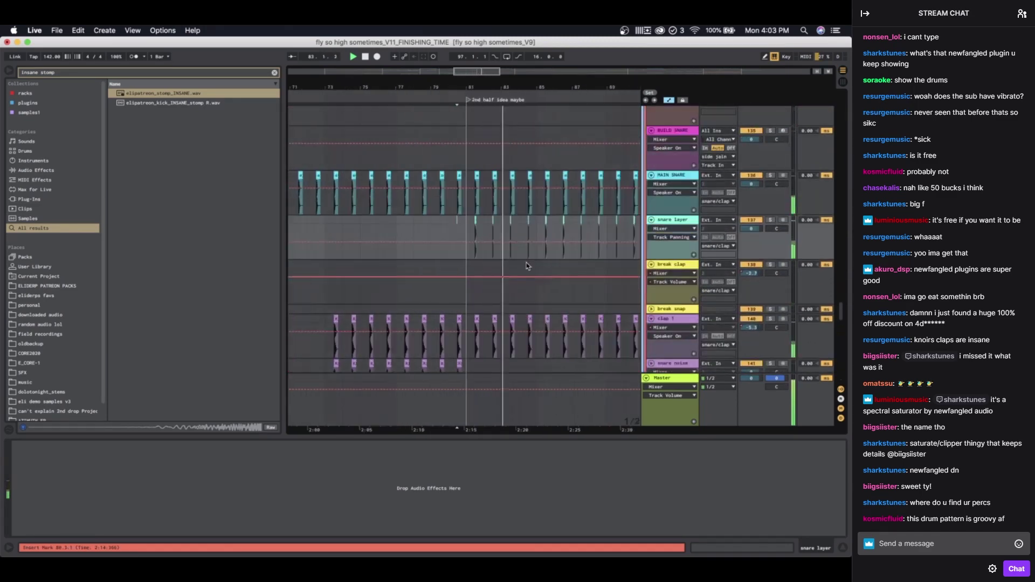
{"action": "scroll", "coordinate": [527, 266], "scroll_direction": "up", "scroll_amount": 20}
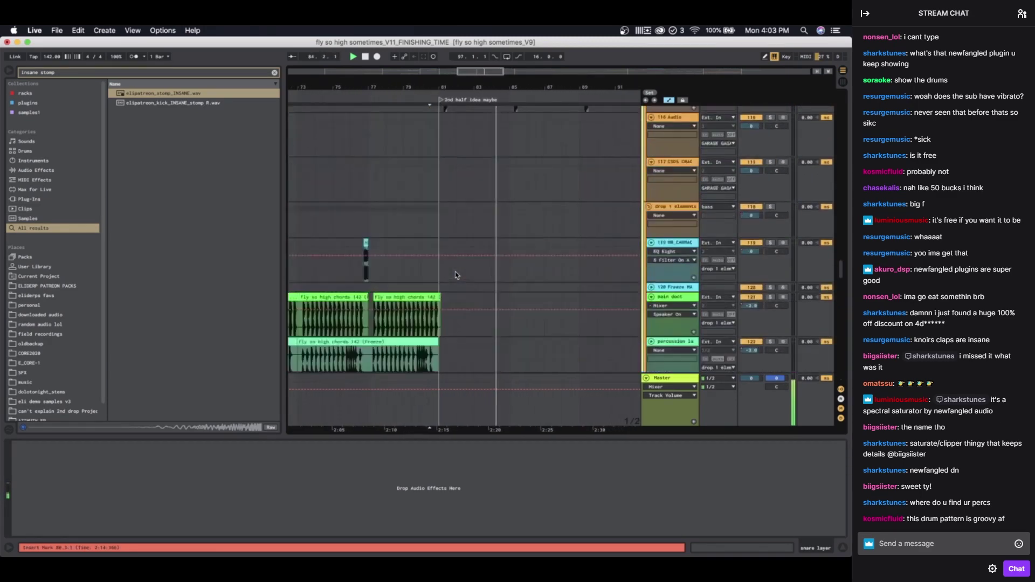
{"action": "left_click", "coordinate": [483, 274]}
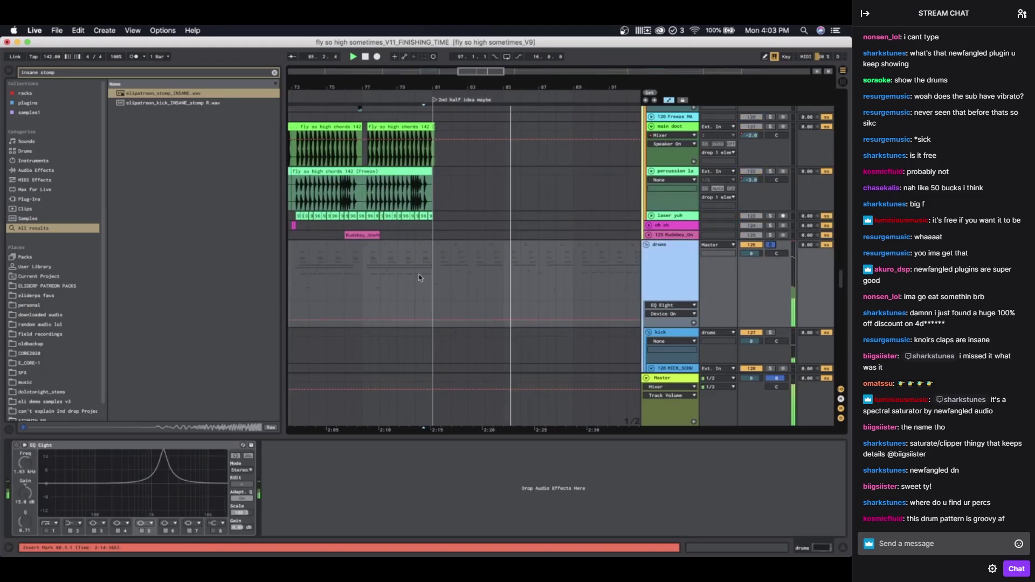
Step: Stop playback and select the elipatreon kick INSANE stomp clip at 81.2.1, just after the second half marker
{"action": "scroll", "coordinate": [419, 278], "scroll_direction": "down", "scroll_amount": 10}
{"action": "scroll", "coordinate": [420, 278], "scroll_direction": "down", "scroll_amount": 15}
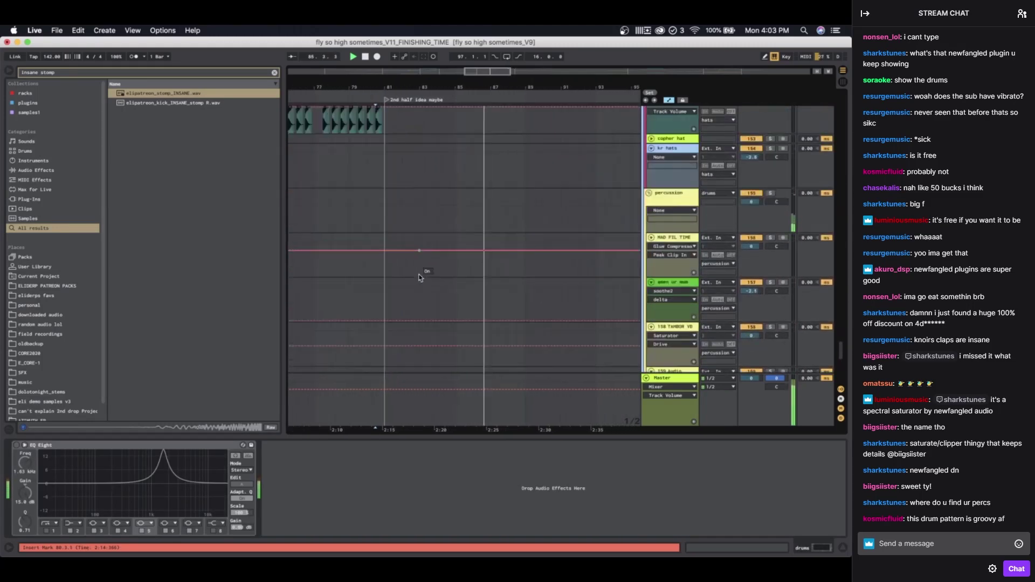
{"action": "scroll", "coordinate": [421, 277], "scroll_direction": "up", "scroll_amount": 18}
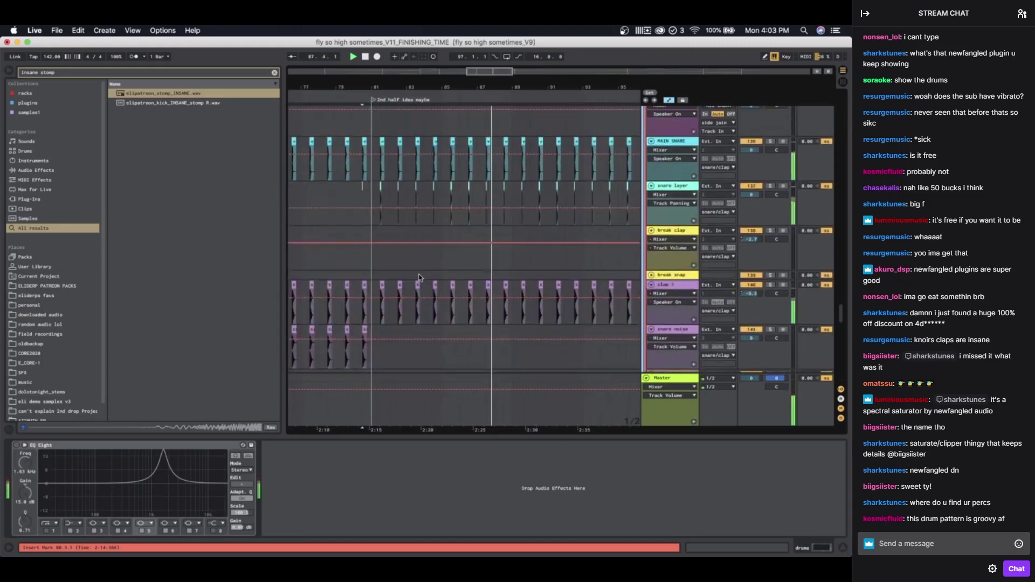
{"action": "scroll", "coordinate": [419, 277], "scroll_direction": "up", "scroll_amount": 5}
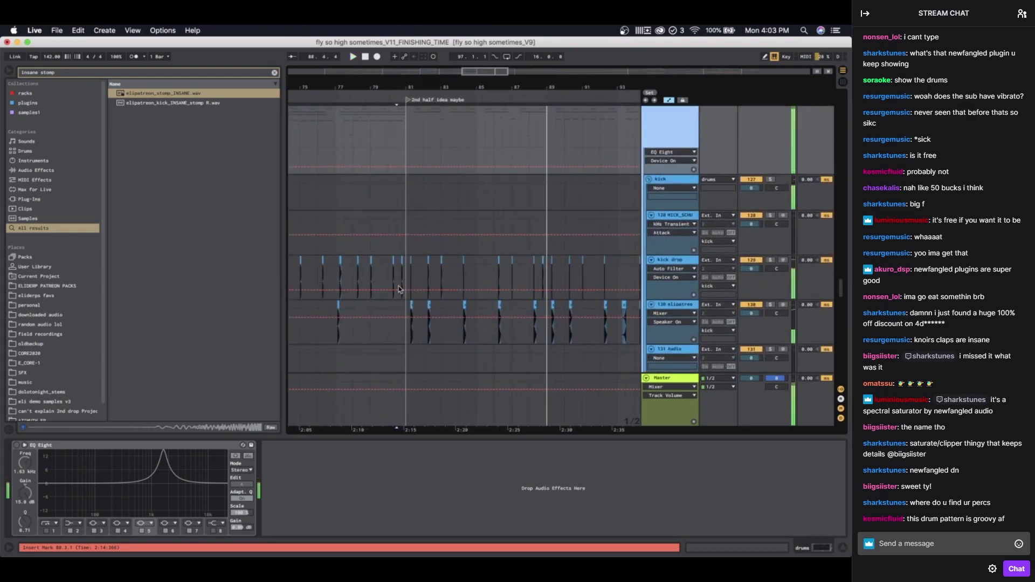
{"action": "scroll", "coordinate": [405, 302], "scroll_direction": "up", "scroll_amount": 6}
{"action": "key", "text": "space"}
{"action": "left_click", "coordinate": [439, 304]}
{"action": "scroll", "coordinate": [440, 306], "scroll_direction": "up", "scroll_amount": 6}
{"action": "scroll", "coordinate": [443, 305], "scroll_direction": "down", "scroll_amount": 6}
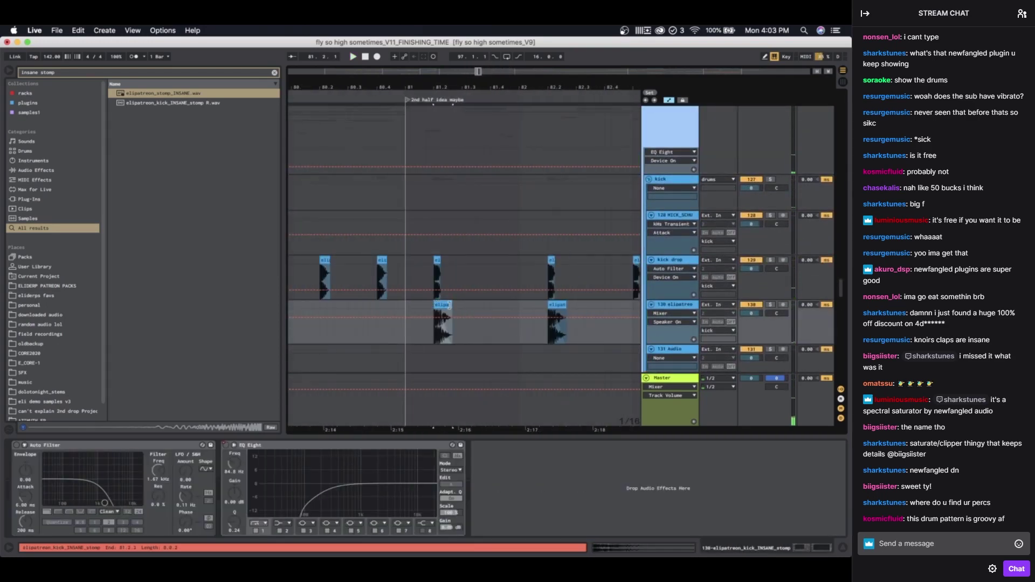
Step: Extend the selected stomp clip at 81.2.1 to 81.4.3, audition it with its track soloed, and undo the extension
{"action": "left_click_drag", "start_coordinate": [472, 305], "coordinate": [510, 305]}
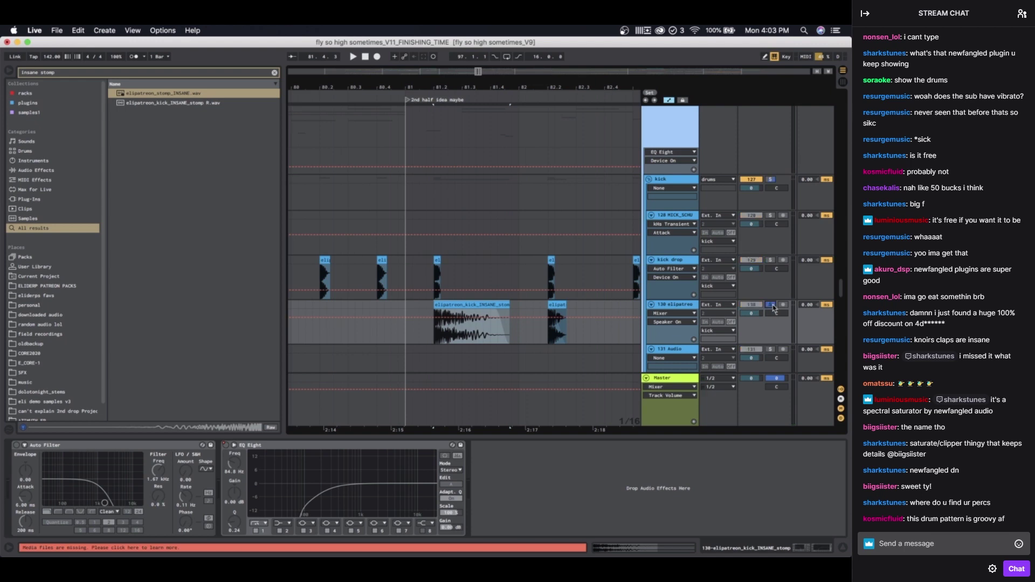
{"action": "scroll", "coordinate": [522, 345], "scroll_direction": "down", "scroll_amount": 3}
{"action": "key", "text": "super+z"}
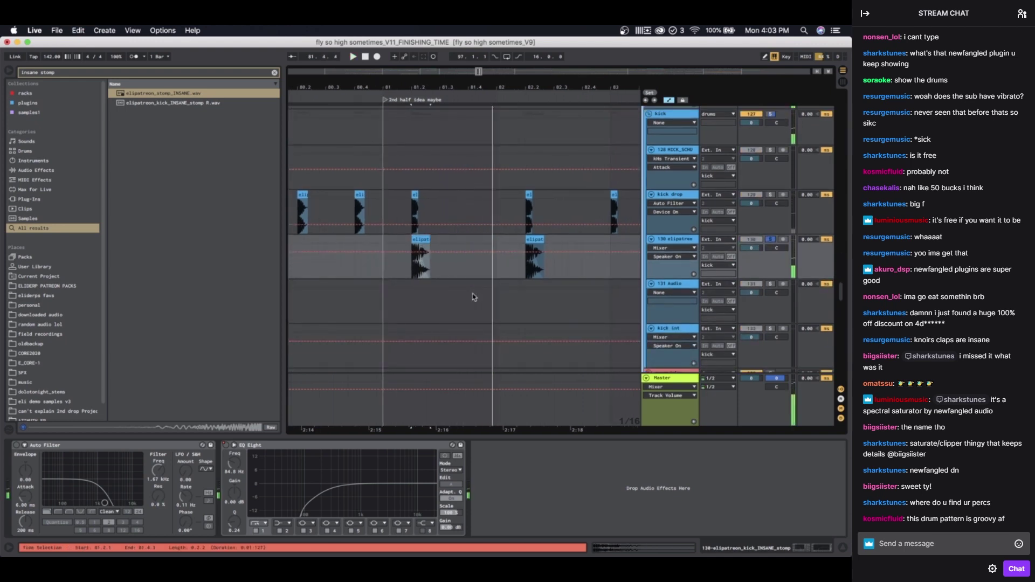
Step: Play the stomp layer together with the soloed kick drop track and look over their clips in the second half
{"action": "scroll", "coordinate": [722, 225], "scroll_direction": "up", "scroll_amount": 3}
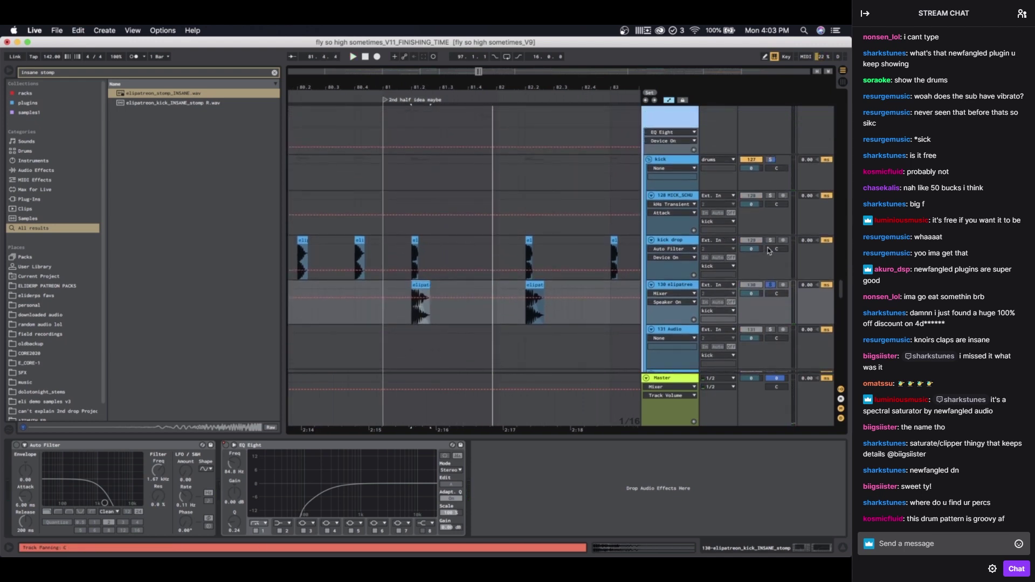
{"action": "key", "text": "space"}
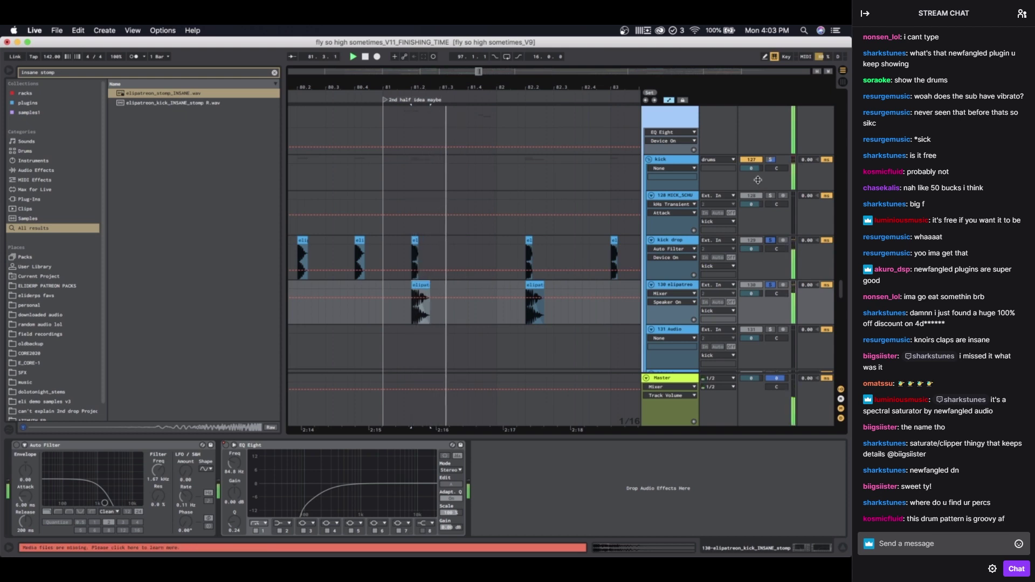
{"action": "scroll", "coordinate": [547, 169], "scroll_direction": "down", "scroll_amount": 5}
{"action": "scroll", "coordinate": [490, 219], "scroll_direction": "right", "scroll_amount": 3}
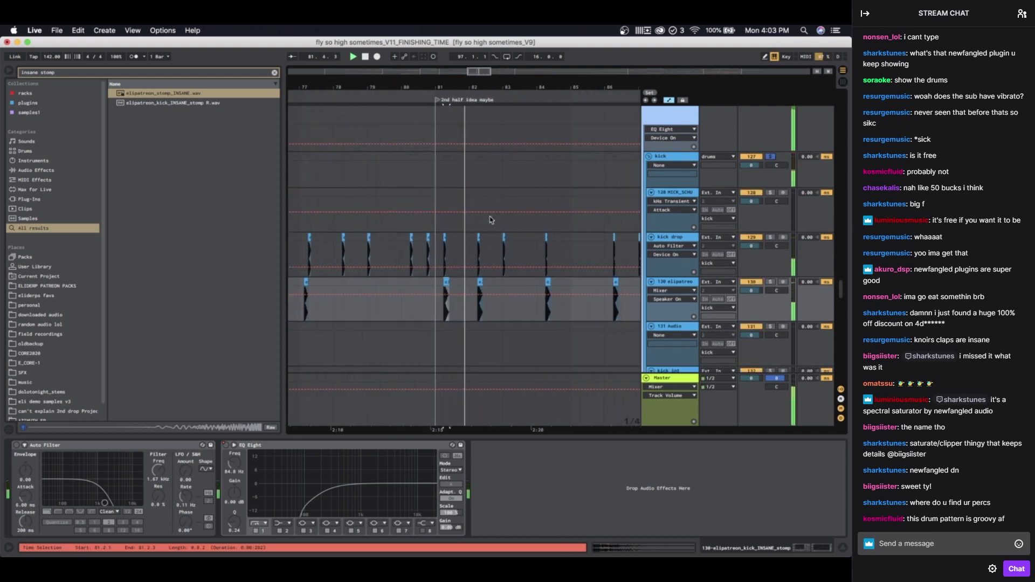
{"action": "scroll", "coordinate": [490, 220], "scroll_direction": "up", "scroll_amount": 2}
{"action": "scroll", "coordinate": [723, 204], "scroll_direction": "up", "scroll_amount": 3}
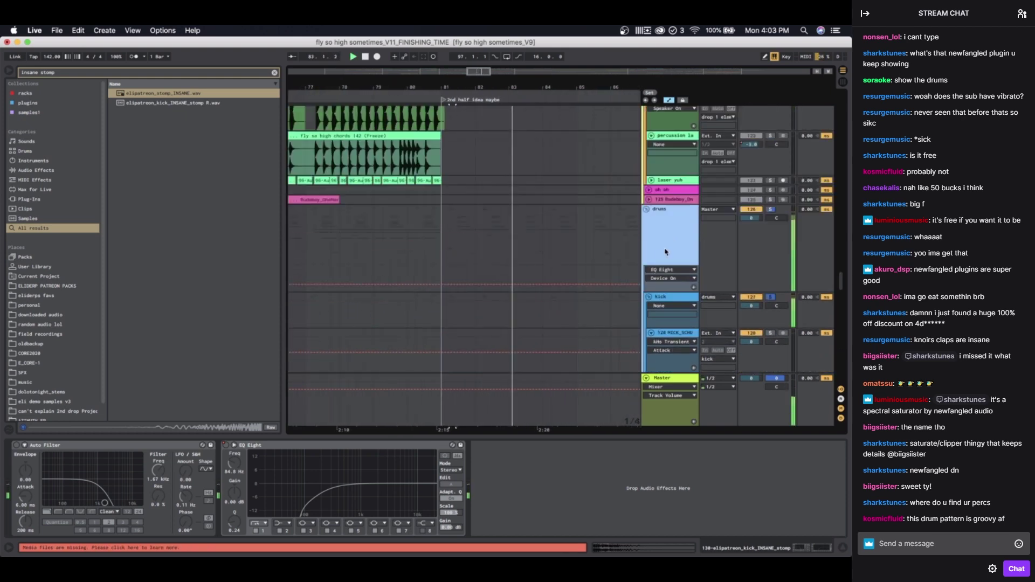
Step: Stop playback, fold the drums group, and view its overall clip pattern across the second half
{"action": "left_click", "coordinate": [664, 249]}
{"action": "left_click", "coordinate": [646, 209]}
{"action": "scroll", "coordinate": [518, 244], "scroll_direction": "down", "scroll_amount": 3}
{"action": "scroll", "coordinate": [507, 246], "scroll_direction": "right", "scroll_amount": 2}
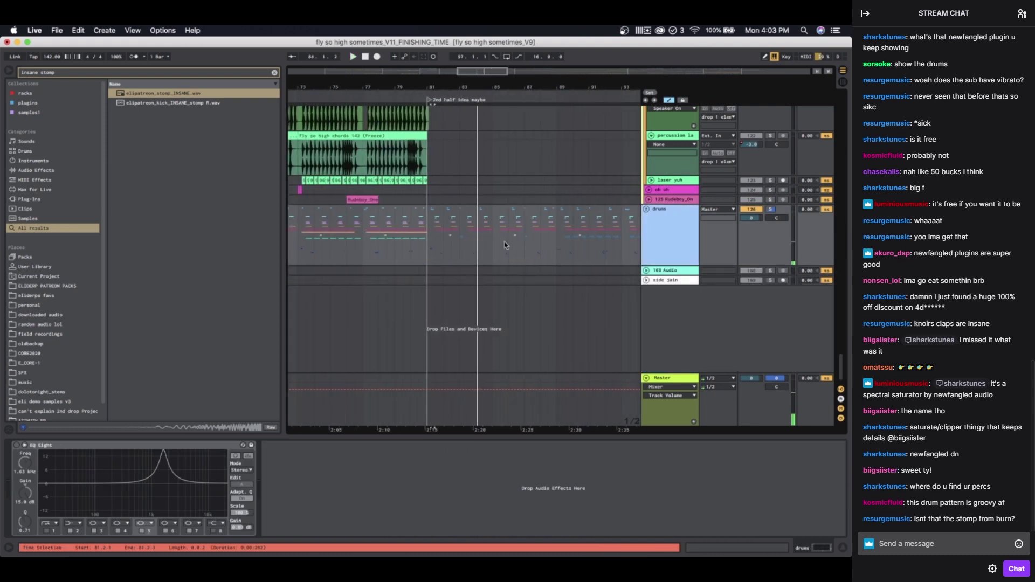
{"action": "scroll", "coordinate": [501, 246], "scroll_direction": "right", "scroll_amount": 2}
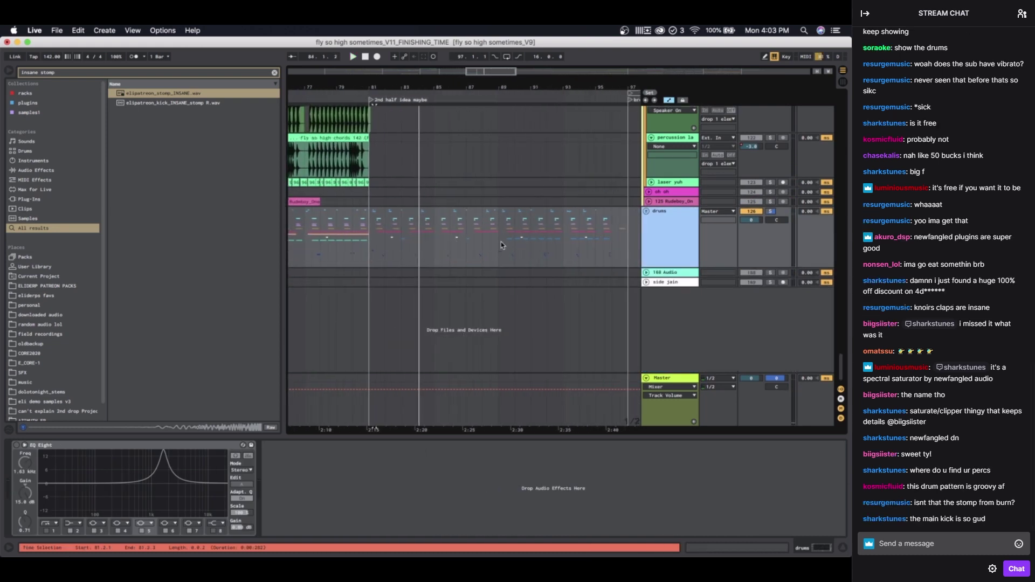
Step: Clear the sample search and browse the downloaded audio, E_CORE-1 and CORE2020 sample folders
{"action": "left_click", "coordinate": [274, 74]}
{"action": "left_click", "coordinate": [64, 288]}
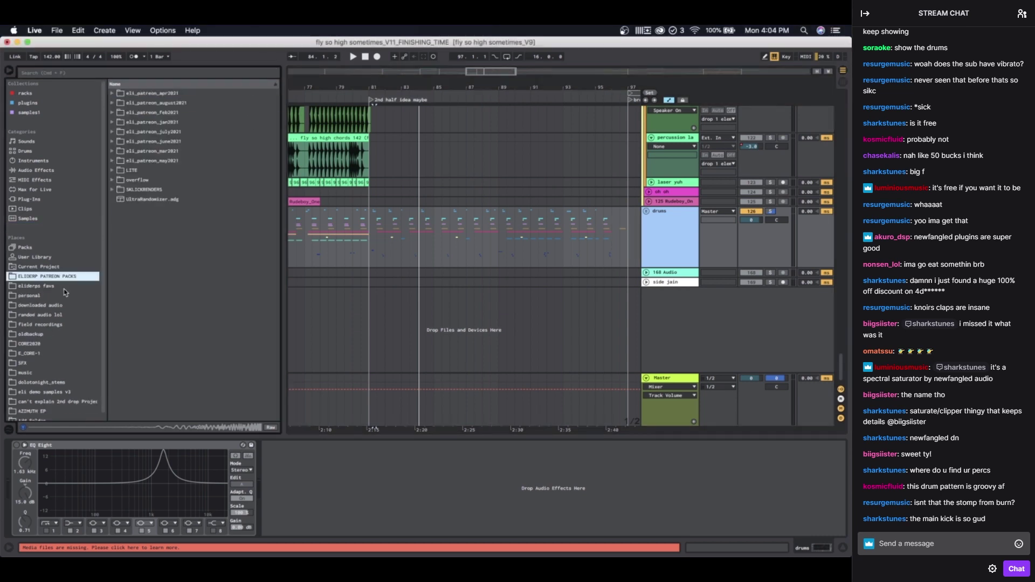
{"action": "left_click", "coordinate": [76, 305]}
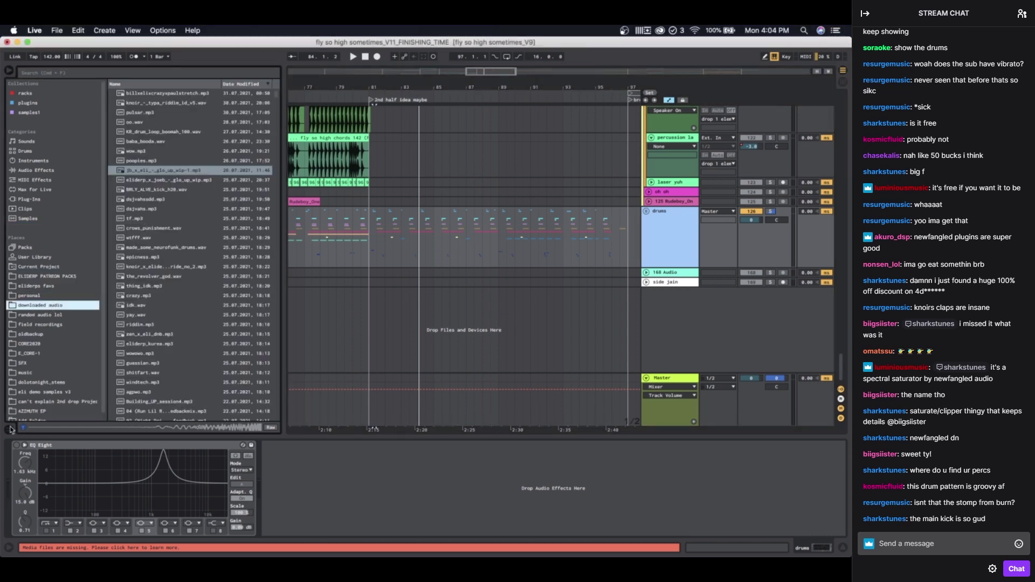
{"action": "left_click", "coordinate": [33, 354]}
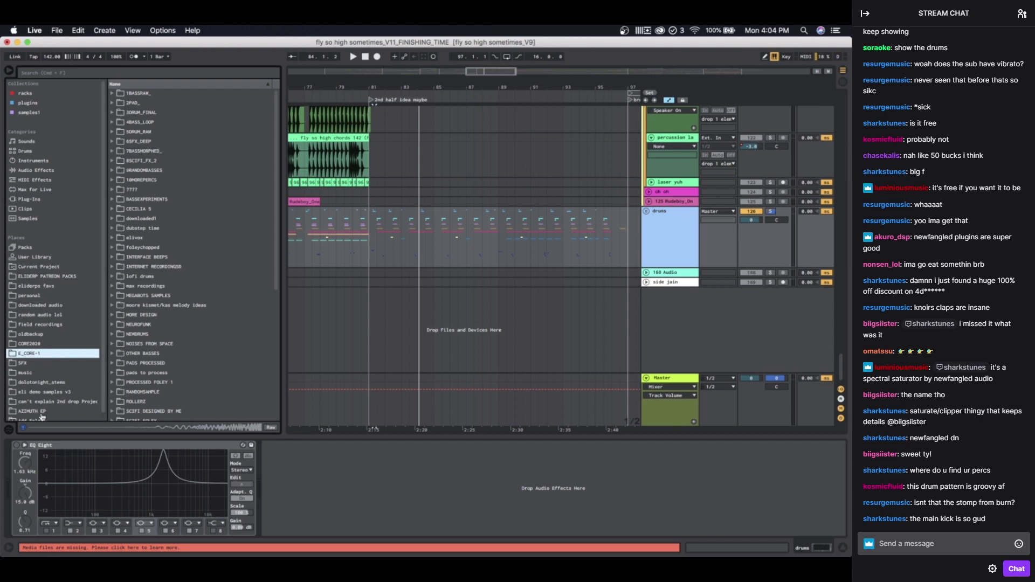
{"action": "left_click", "coordinate": [31, 344]}
{"action": "left_click", "coordinate": [113, 286]}
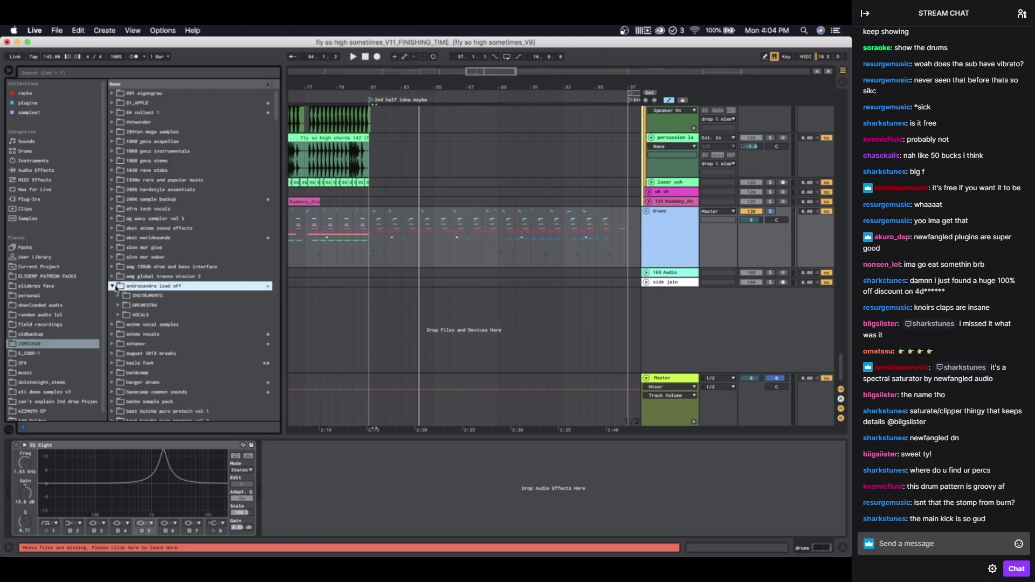
{"action": "scroll", "coordinate": [126, 320], "scroll_direction": "down", "scroll_amount": 3}
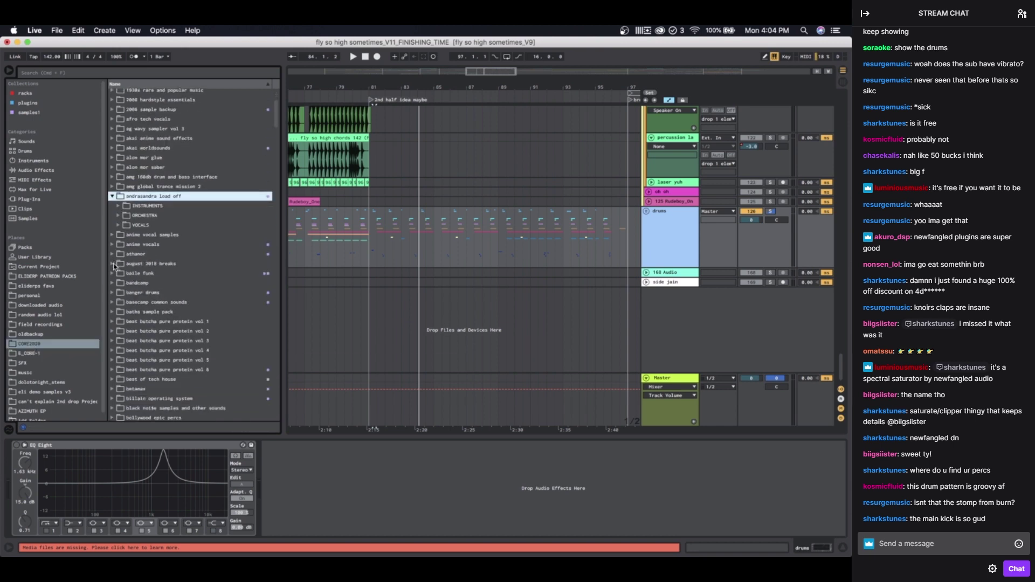
Step: Expand Sleeper - Free Sample Pack 2 in the bandcamp folder and preview samples 07 Marac to 10 PBS Snare
{"action": "scroll", "coordinate": [114, 265], "scroll_direction": "down", "scroll_amount": 1}
{"action": "left_click", "coordinate": [112, 254]}
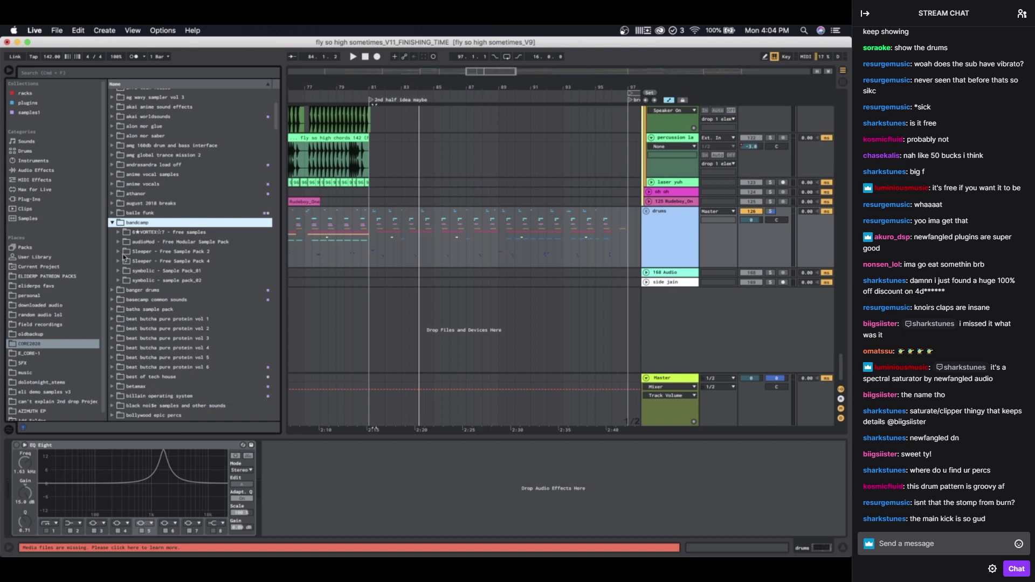
{"action": "left_click", "coordinate": [124, 254]}
{"action": "scroll", "coordinate": [146, 216], "scroll_direction": "down", "scroll_amount": 5}
{"action": "left_click", "coordinate": [160, 170]}
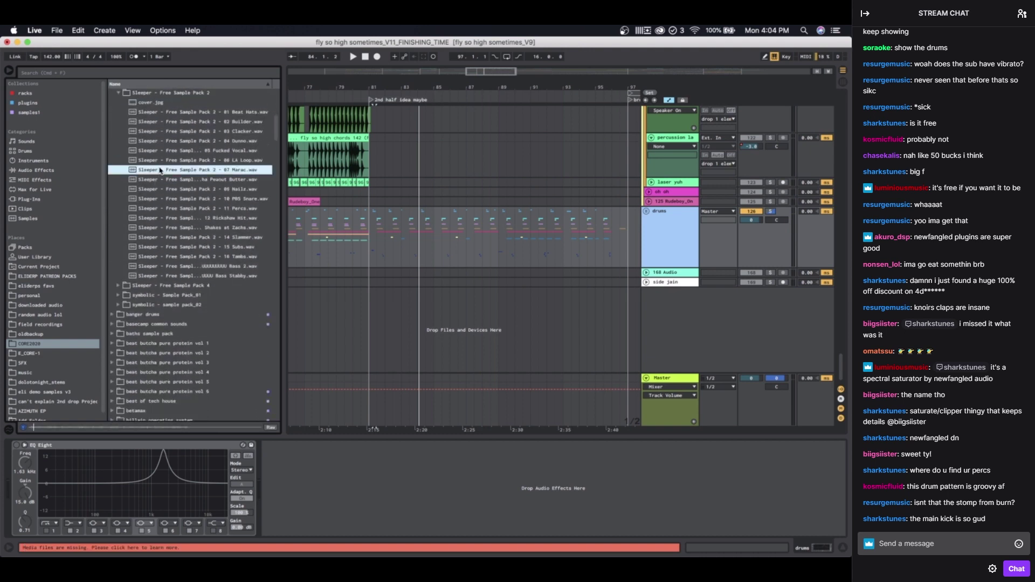
{"action": "key", "text": "Down"}
{"action": "key", "text": "Down"}
{"action": "key", "text": "Down"}
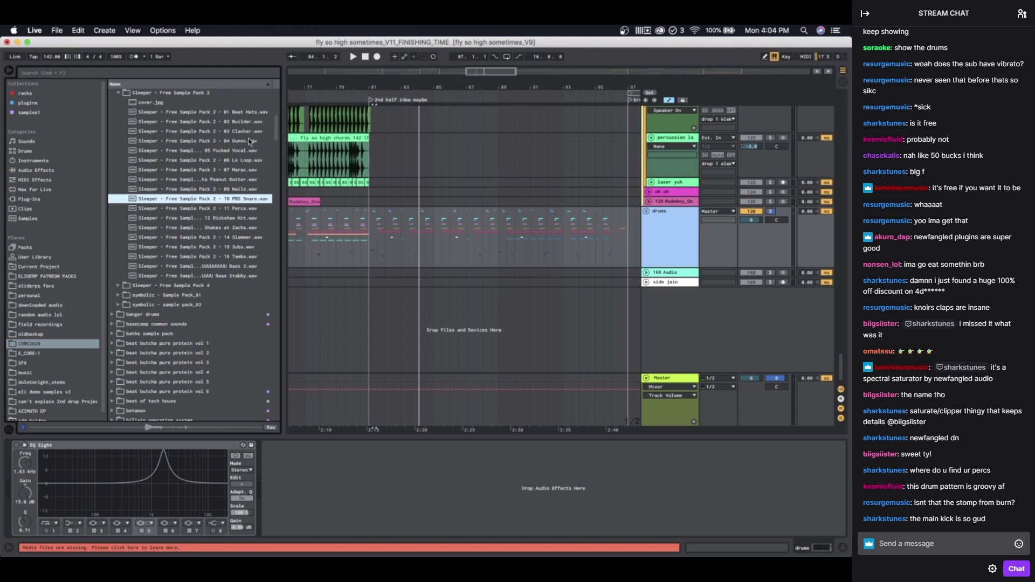
{"action": "scroll", "coordinate": [169, 265], "scroll_direction": "down", "scroll_amount": 5}
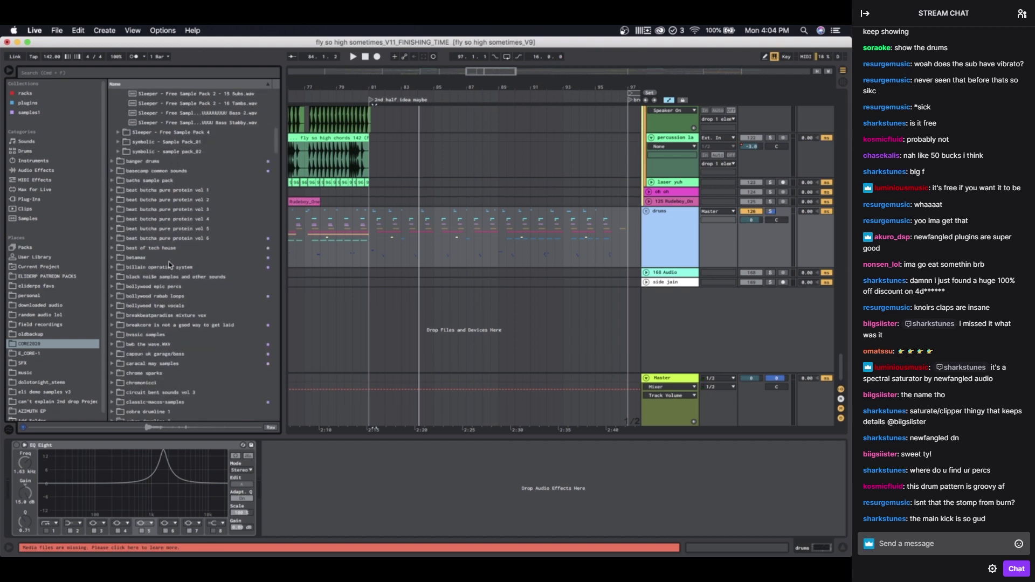
Step: Open the percussion folder in eliderps favs and preview its one-shots from the GS_NSTR_Perc samples through Look Mum No Shot 2
{"action": "left_click", "coordinate": [41, 287]}
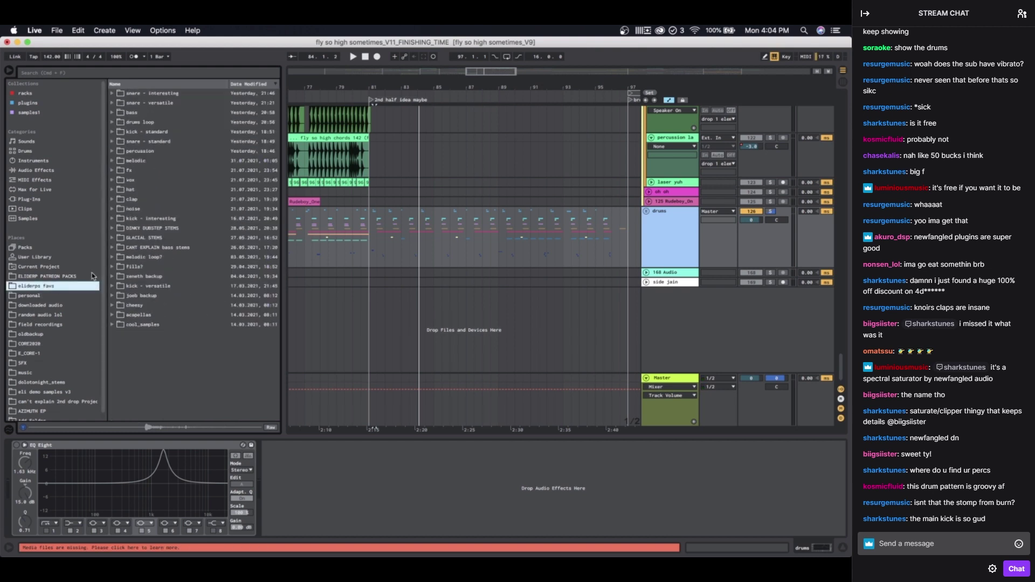
{"action": "left_click", "coordinate": [112, 151]}
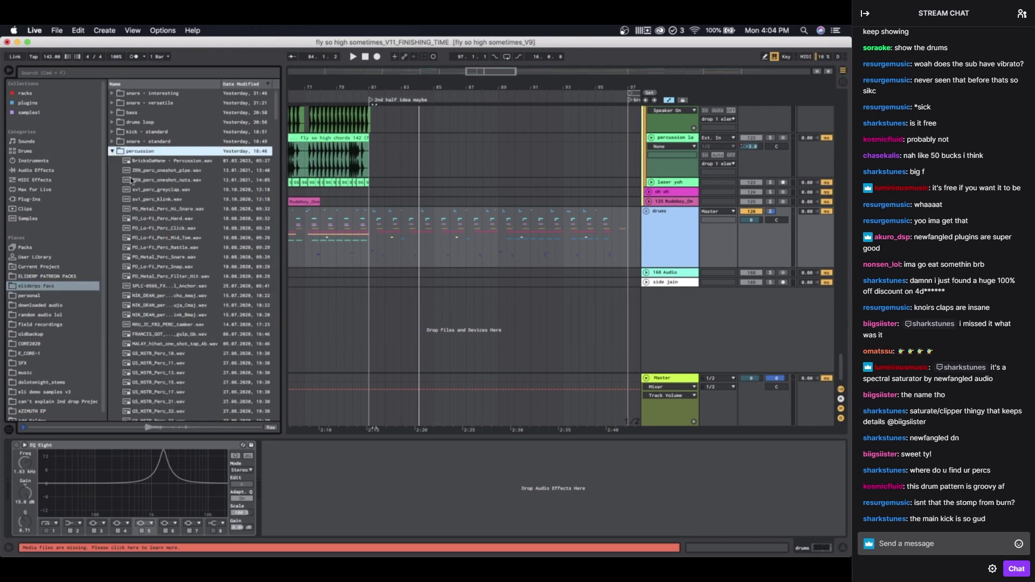
{"action": "scroll", "coordinate": [182, 285], "scroll_direction": "down", "scroll_amount": 5}
{"action": "left_click", "coordinate": [181, 186]}
{"action": "key", "text": "Down"}
{"action": "key", "text": "Down"}
{"action": "key", "text": "Down"}
{"action": "key", "text": "Down"}
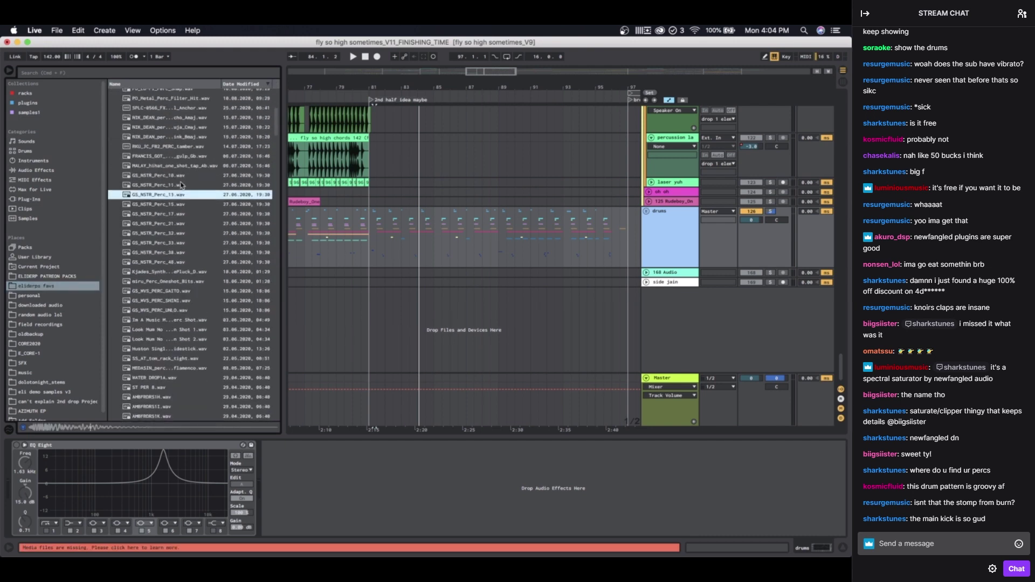
{"action": "key", "text": "Down"}
{"action": "key", "text": "Down"}
{"action": "key", "text": "Down"}
{"action": "key", "text": "Down"}
{"action": "key", "text": "Down"}
{"action": "key", "text": "Down"}
{"action": "key", "text": "Down"}
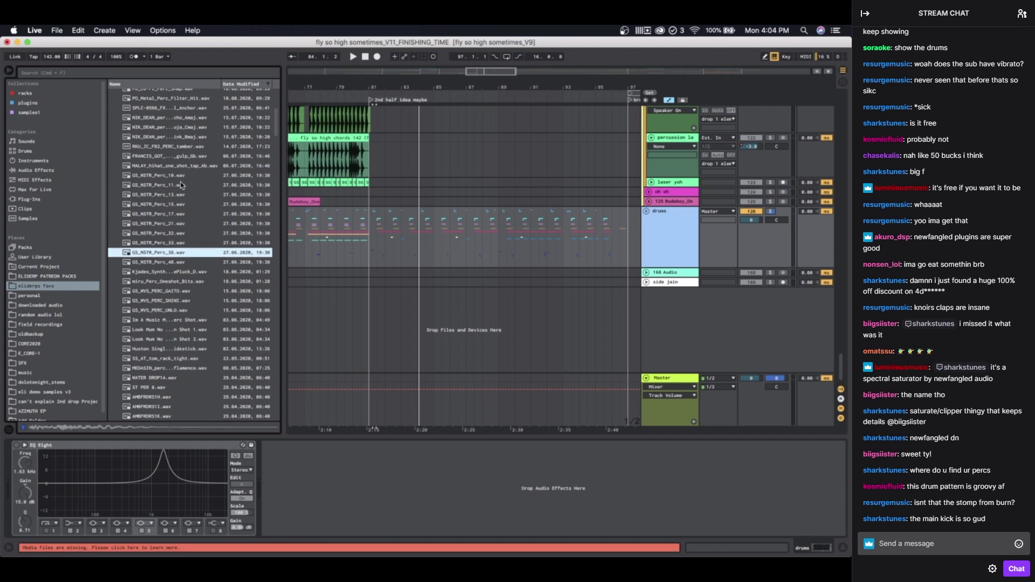
{"action": "key", "text": "Down"}
{"action": "key", "text": "Down"}
{"action": "key", "text": "Down"}
{"action": "key", "text": "Down"}
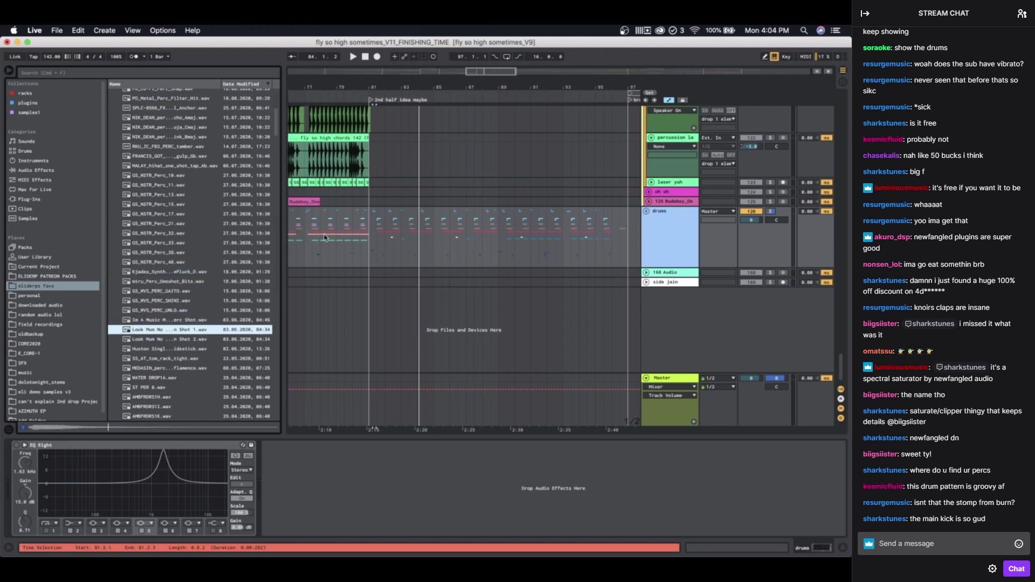
{"action": "key", "text": "Down"}
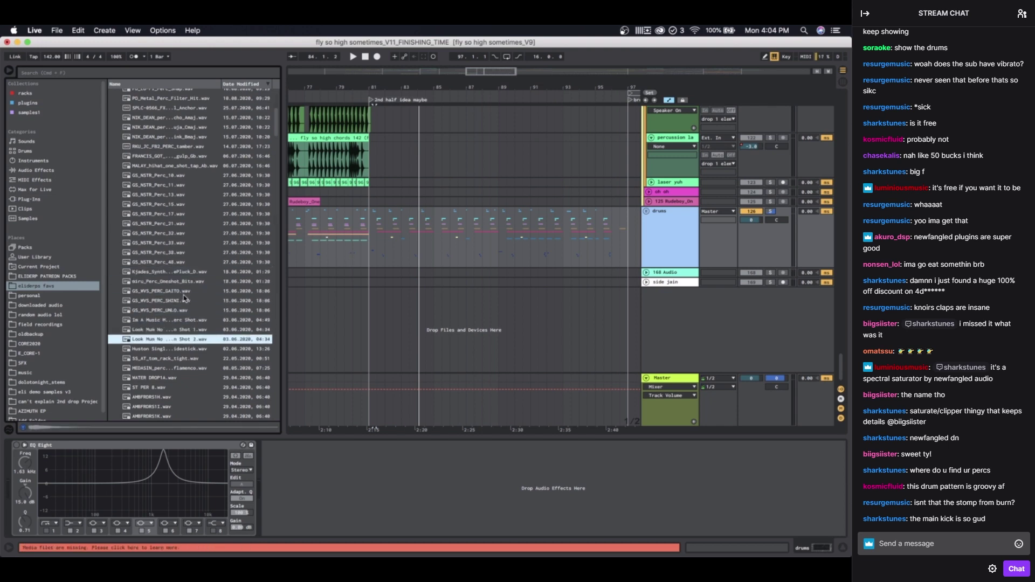
{"action": "scroll", "coordinate": [446, 248], "scroll_direction": "down", "scroll_amount": 5}
{"action": "scroll", "coordinate": [186, 167], "scroll_direction": "down", "scroll_amount": 20}
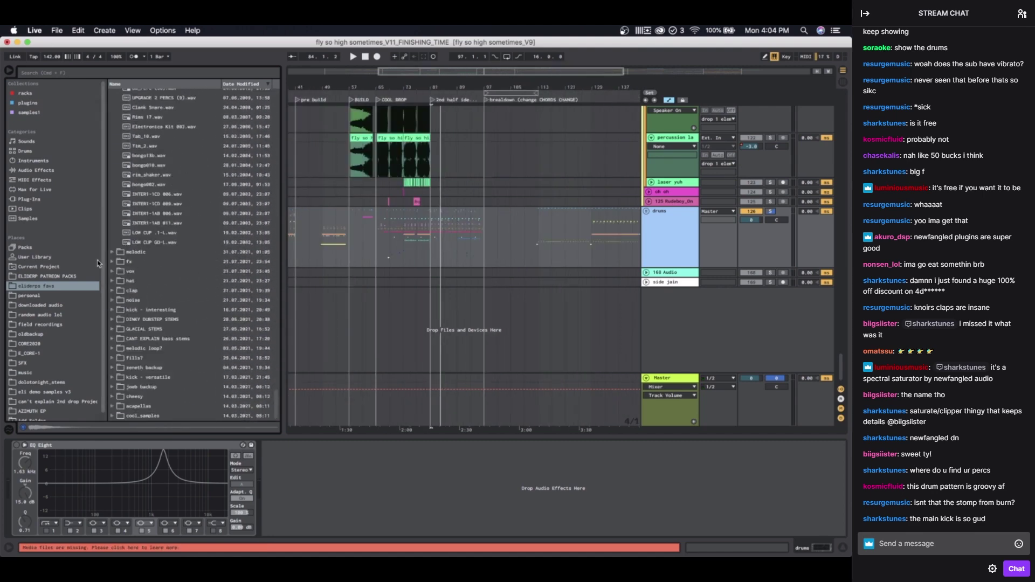
Step: Select the 115 (Freeze) clip at 81.2.1 and its track to show the effect chain with Echo
{"action": "scroll", "coordinate": [411, 254], "scroll_direction": "up", "scroll_amount": 10}
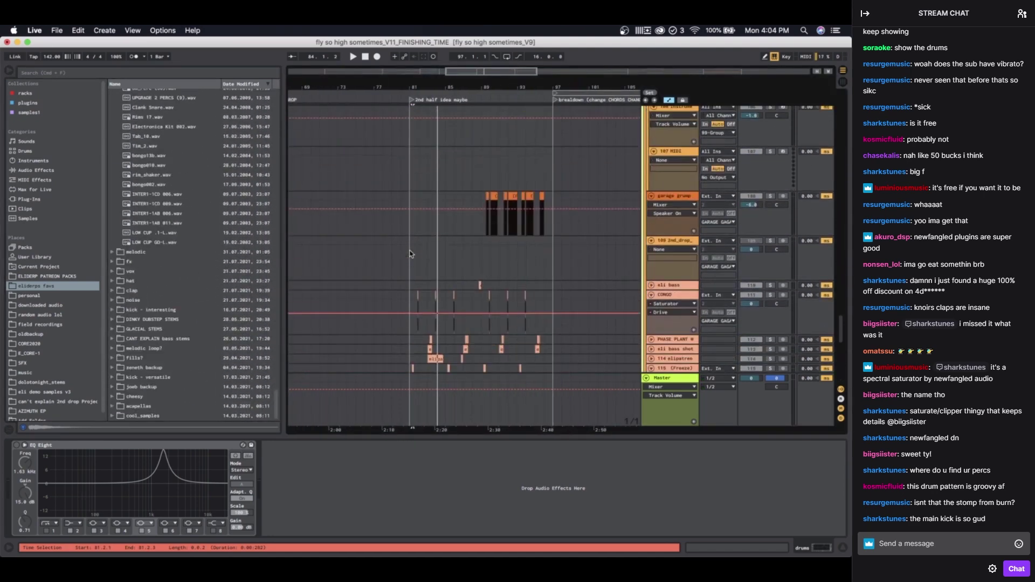
{"action": "scroll", "coordinate": [411, 254], "scroll_direction": "down", "scroll_amount": 4}
{"action": "scroll", "coordinate": [409, 250], "scroll_direction": "up", "scroll_amount": 3}
{"action": "left_click", "coordinate": [402, 188]}
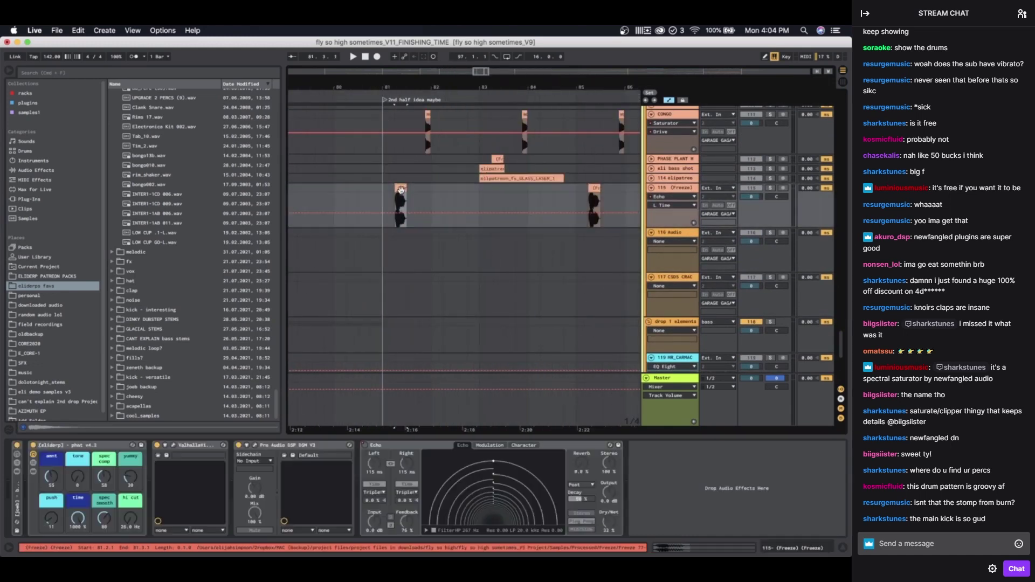
{"action": "scroll", "coordinate": [403, 200], "scroll_direction": "up", "scroll_amount": 3}
{"action": "left_click", "coordinate": [684, 236]}
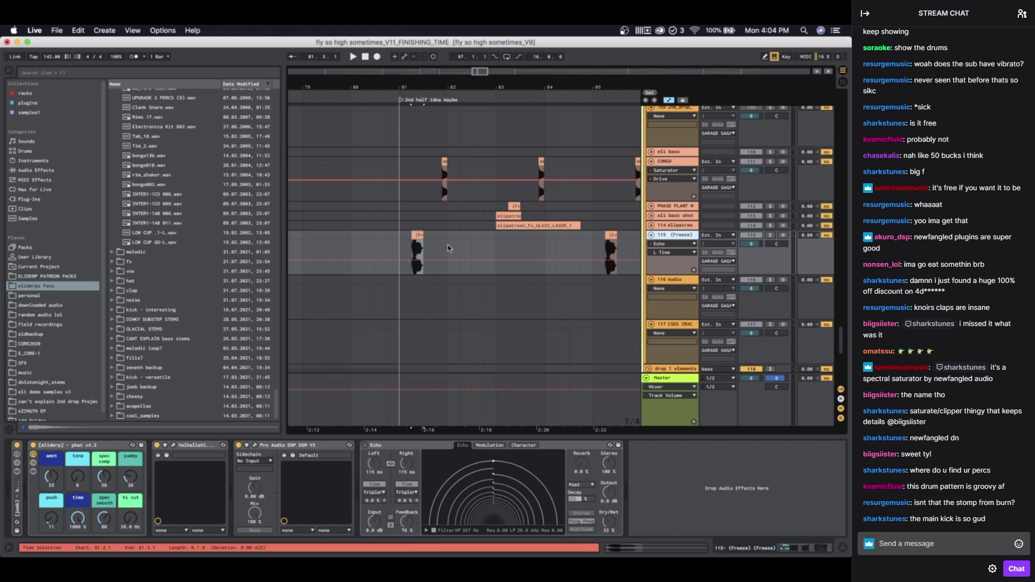
Step: Find the garage grump track in the second half and select its first clip, from 81.3.1 to 81.4.3
{"action": "scroll", "coordinate": [447, 245], "scroll_direction": "down", "scroll_amount": 10}
{"action": "scroll", "coordinate": [476, 329], "scroll_direction": "down", "scroll_amount": 3}
{"action": "scroll", "coordinate": [434, 305], "scroll_direction": "up", "scroll_amount": 5}
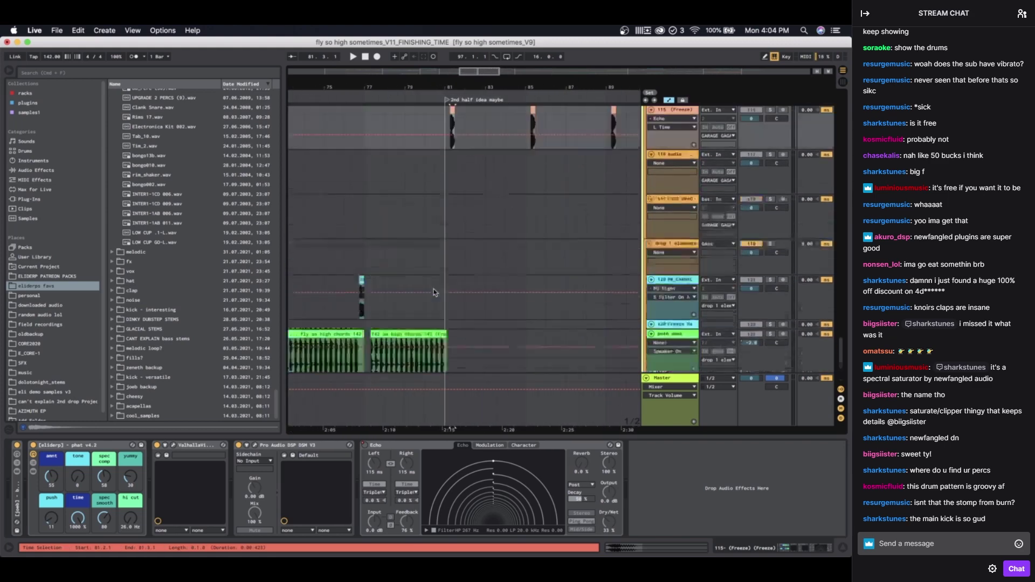
{"action": "scroll", "coordinate": [429, 294], "scroll_direction": "up", "scroll_amount": 3}
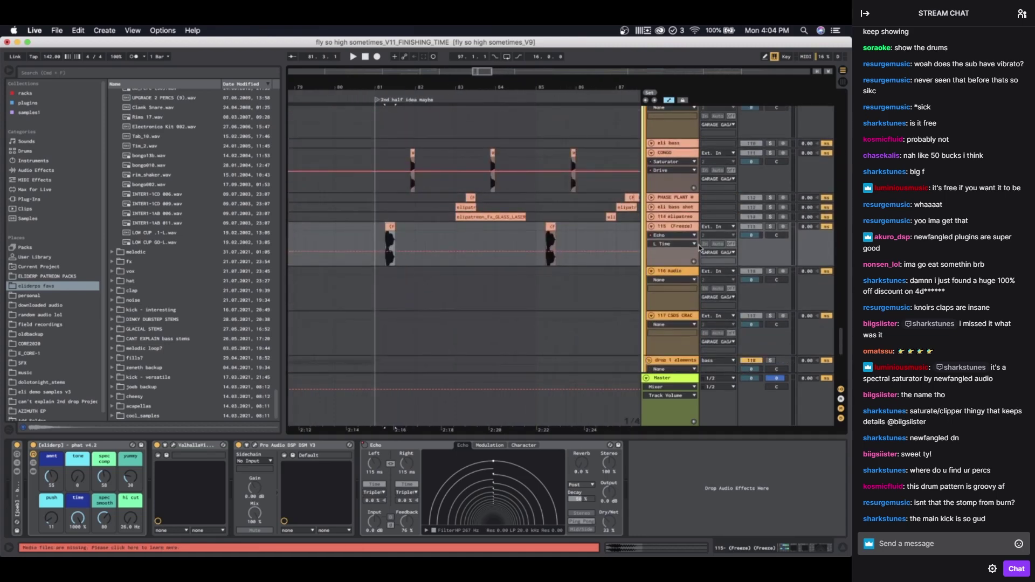
{"action": "scroll", "coordinate": [594, 230], "scroll_direction": "up", "scroll_amount": 6}
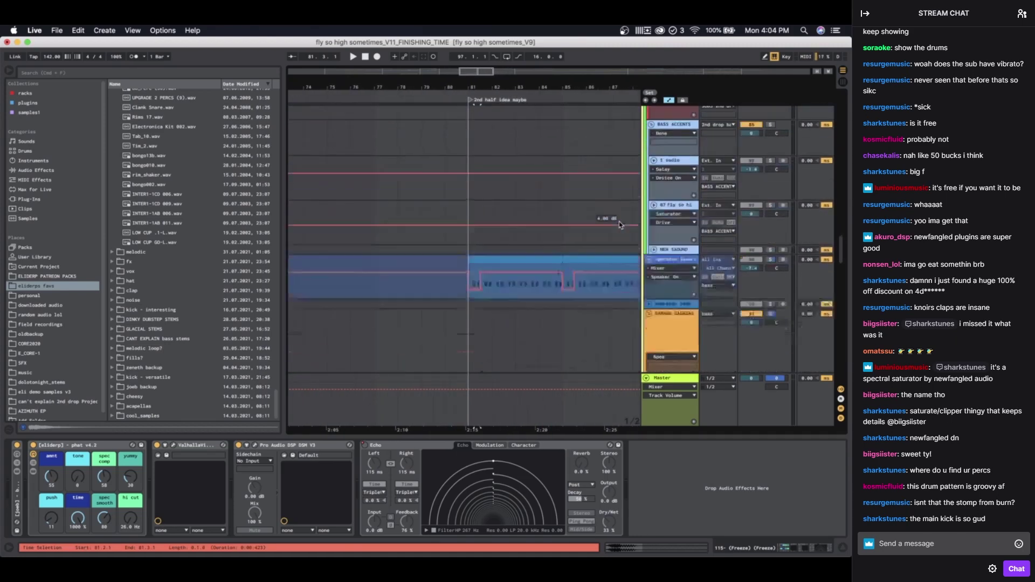
{"action": "scroll", "coordinate": [634, 231], "scroll_direction": "down", "scroll_amount": 2}
{"action": "scroll", "coordinate": [470, 318], "scroll_direction": "up", "scroll_amount": 4}
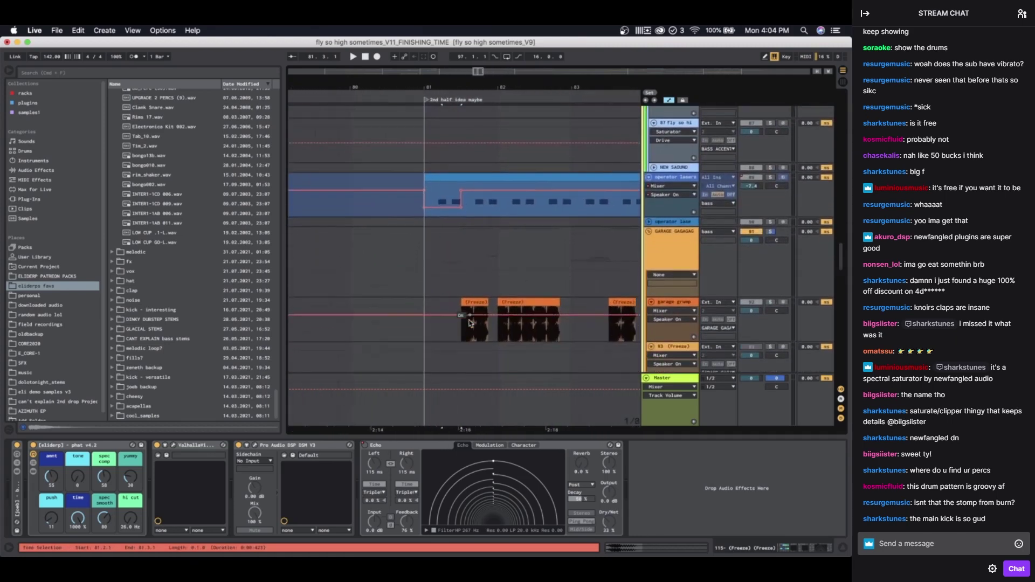
{"action": "scroll", "coordinate": [470, 302], "scroll_direction": "down", "scroll_amount": 3}
{"action": "left_click", "coordinate": [470, 299]}
{"action": "scroll", "coordinate": [467, 300], "scroll_direction": "down", "scroll_amount": 3}
{"action": "left_click", "coordinate": [473, 282]}
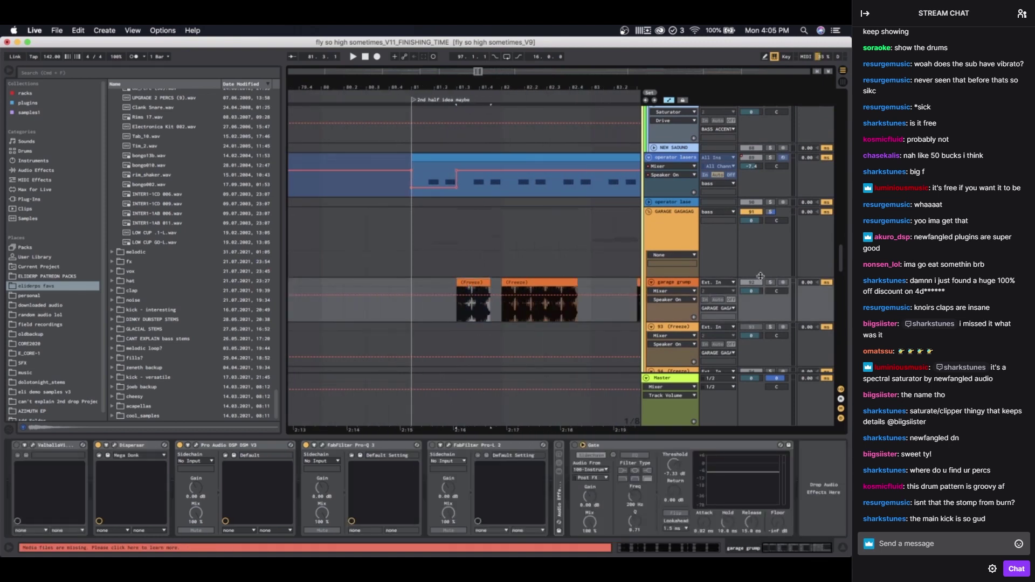
Step: Solo the garage grump track, play it from 81.3.1, stop playback and select the track
{"action": "left_click", "coordinate": [770, 283]}
{"action": "key", "text": "space"}
{"action": "scroll", "coordinate": [476, 298], "scroll_direction": "down", "scroll_amount": 4}
{"action": "scroll", "coordinate": [481, 298], "scroll_direction": "down", "scroll_amount": 4}
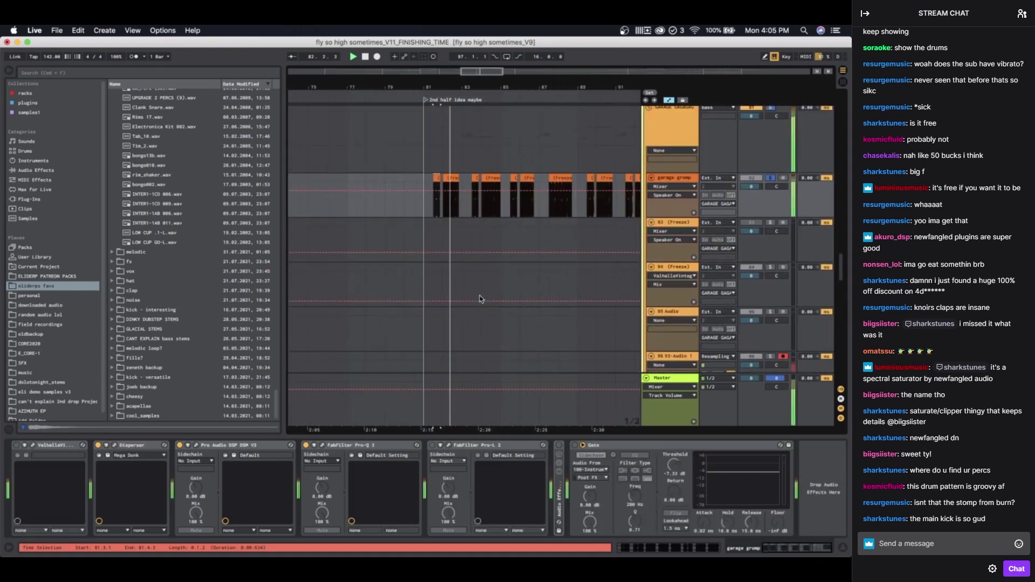
{"action": "left_click", "coordinate": [678, 180]}
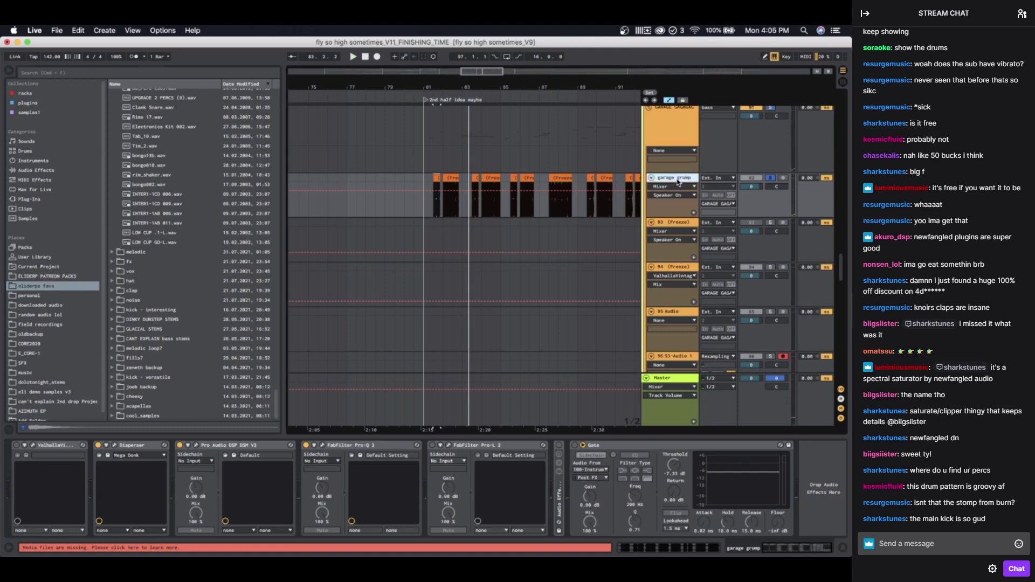
{"action": "scroll", "coordinate": [590, 173], "scroll_direction": "up", "scroll_amount": 8}
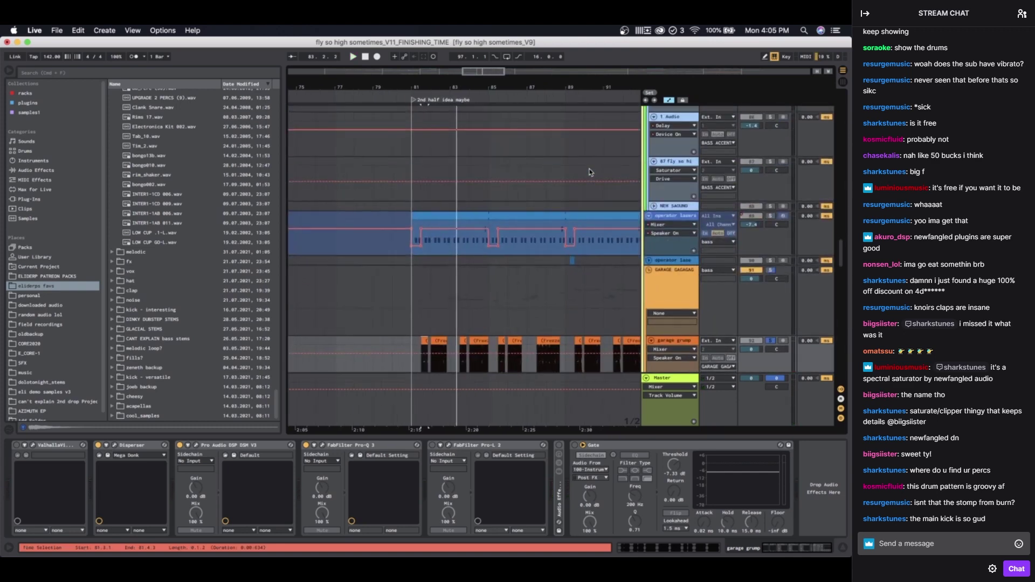
Step: Compare the garage grump track in playback with its Disperser, Pro Audio DSP DSM V3 and FabFilter Pro-Q 3 bypassed and active
{"action": "scroll", "coordinate": [589, 173], "scroll_direction": "up", "scroll_amount": 10}
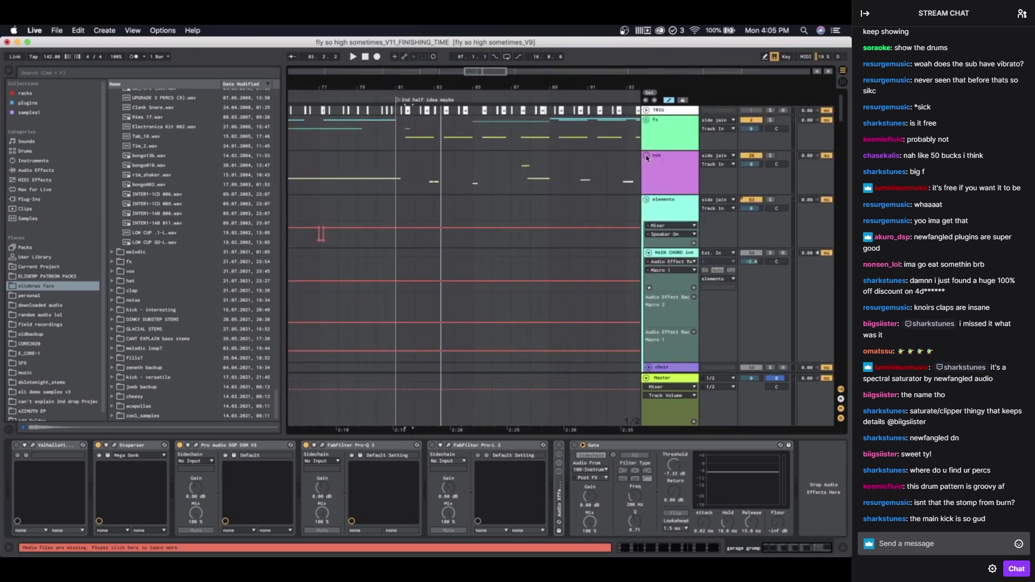
{"action": "scroll", "coordinate": [539, 273], "scroll_direction": "down", "scroll_amount": 15}
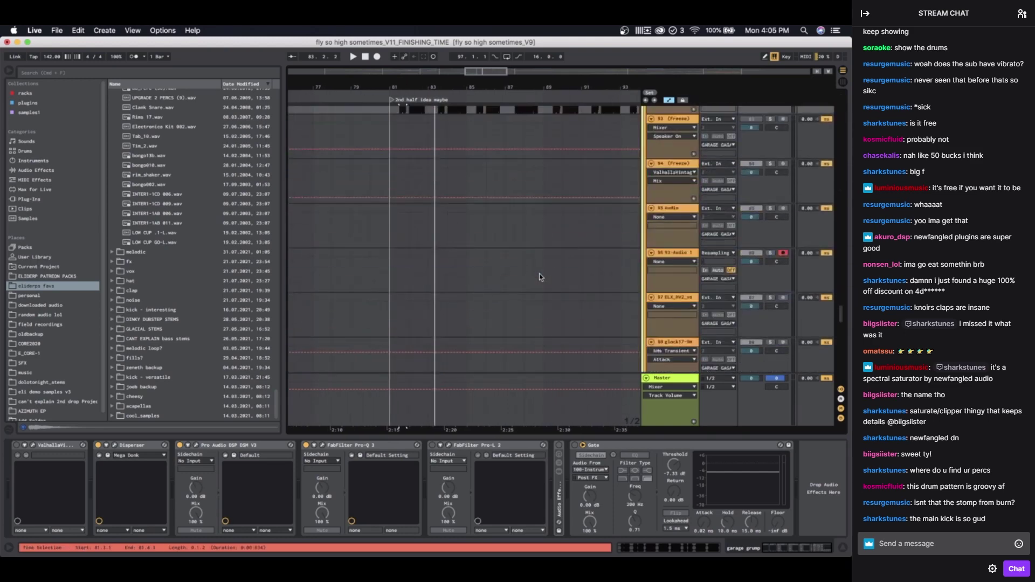
{"action": "scroll", "coordinate": [540, 273], "scroll_direction": "up", "scroll_amount": 10}
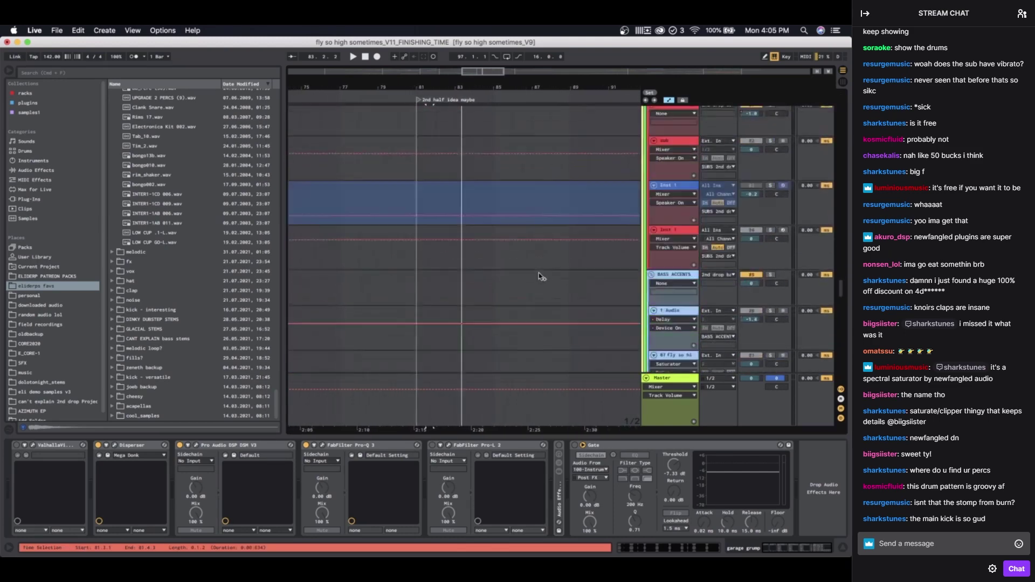
{"action": "scroll", "coordinate": [539, 274], "scroll_direction": "down", "scroll_amount": 10}
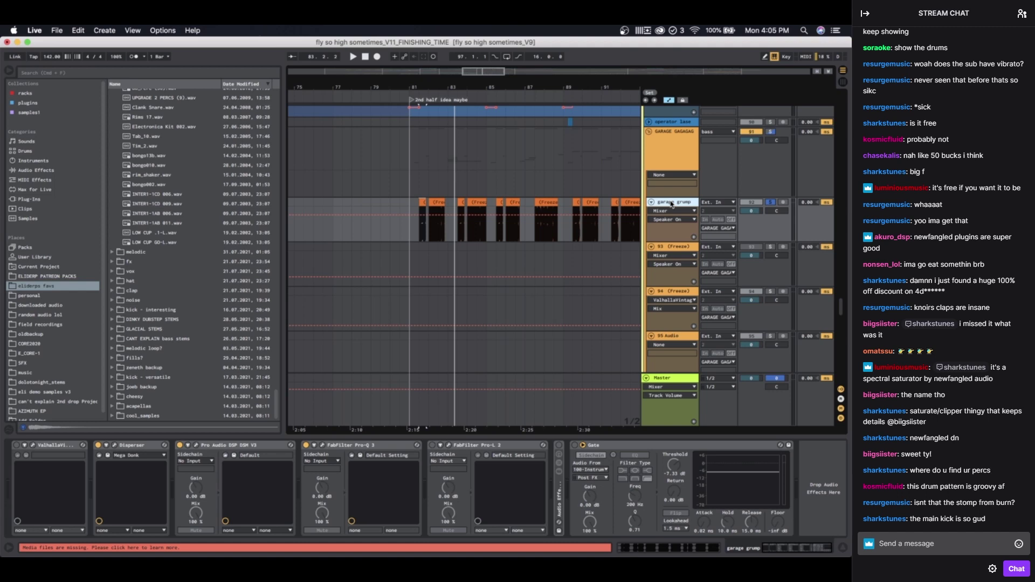
{"action": "left_click", "coordinate": [131, 446]}
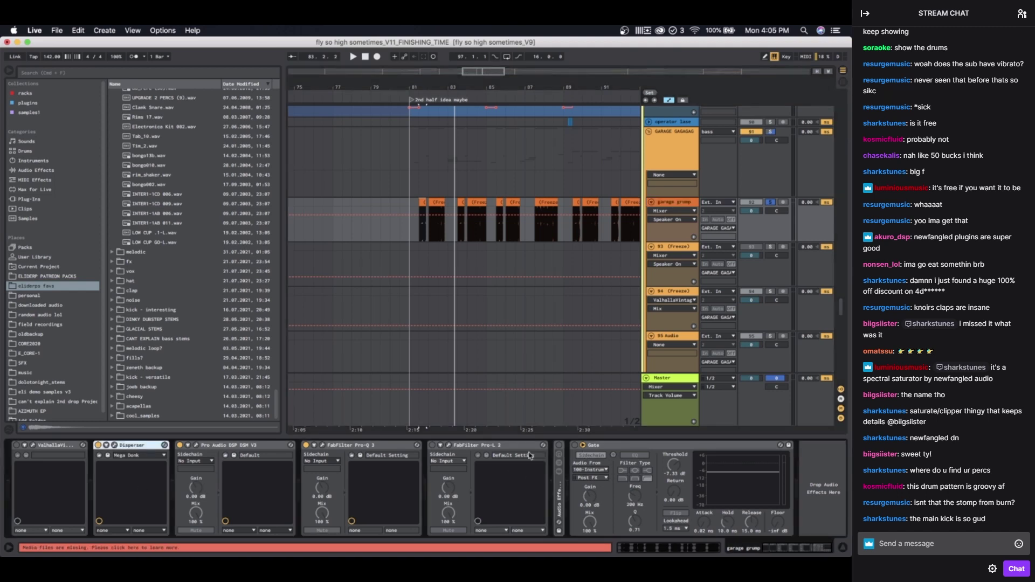
{"action": "left_click", "coordinate": [362, 446], "text": "shift"}
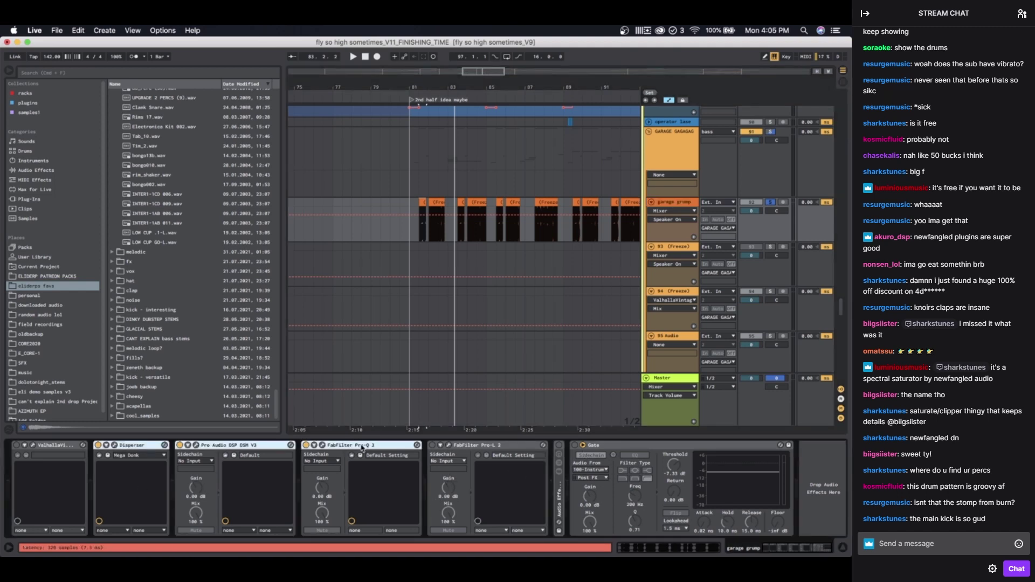
{"action": "key", "text": "space"}
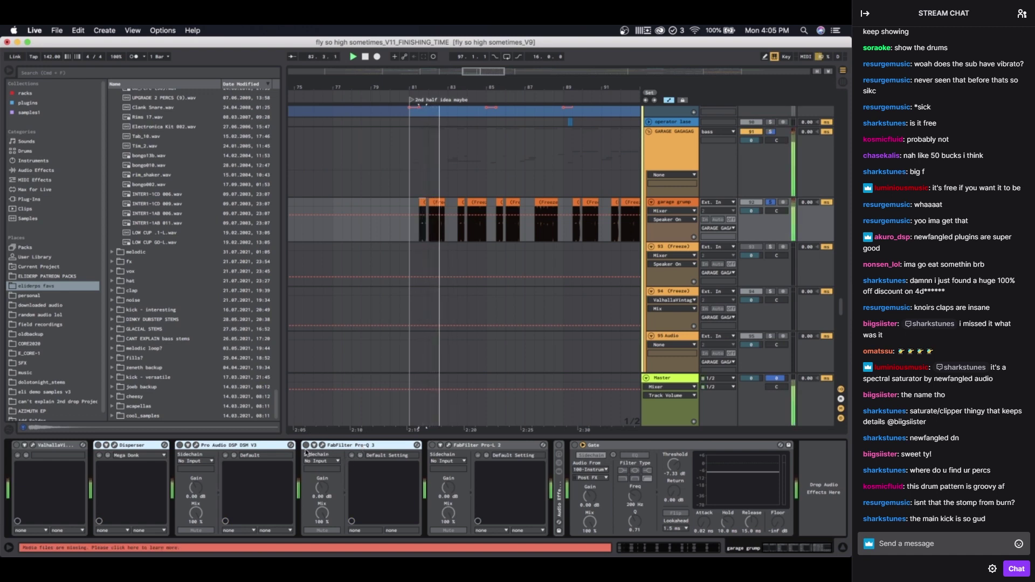
{"action": "key", "text": "0"}
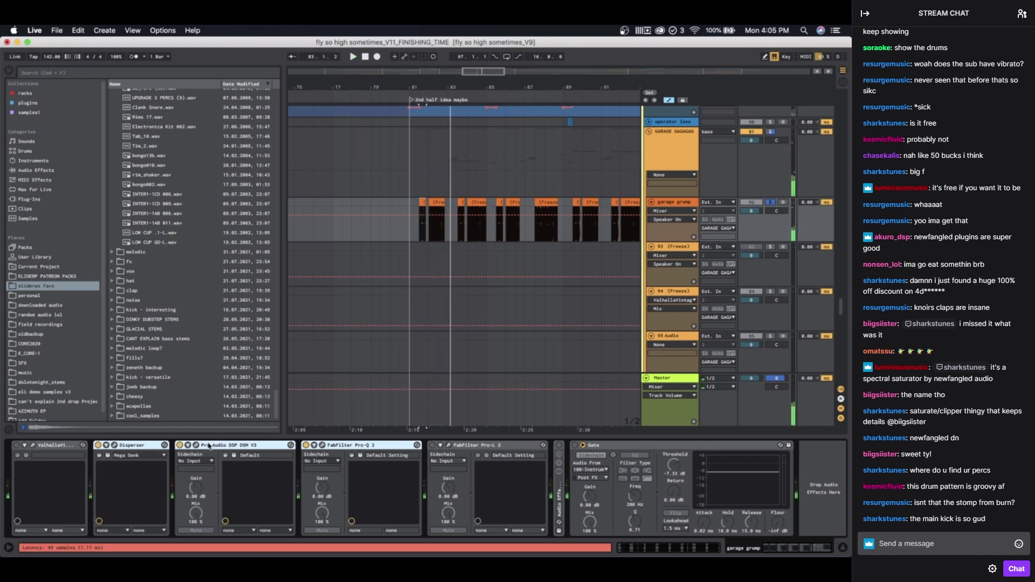
{"action": "left_click", "coordinate": [151, 445]}
{"action": "left_click", "coordinate": [237, 445]}
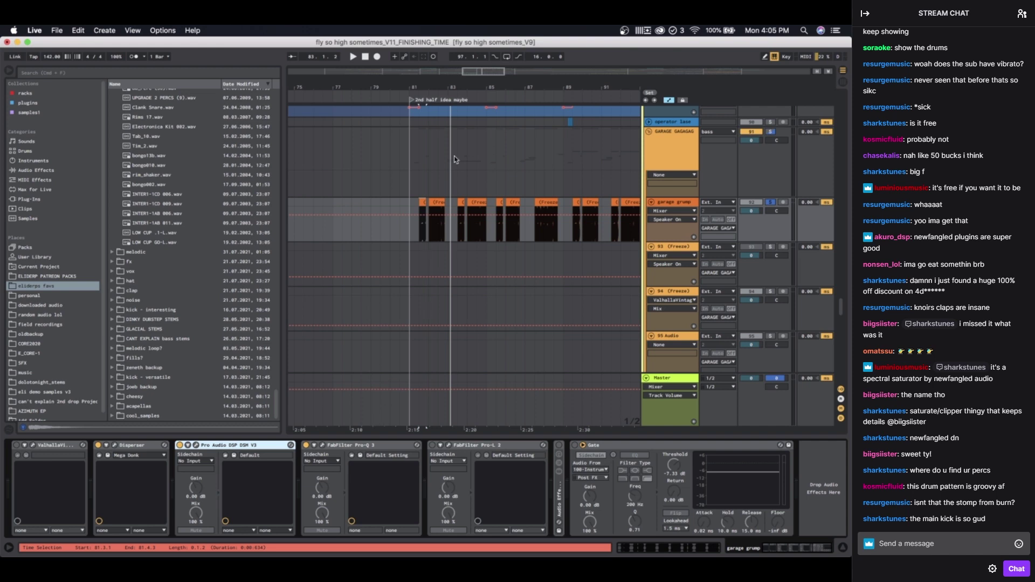
Step: Inspect the first garage grump clips in the second half up close and select the one from 81.3.1 to 81.4.3
{"action": "scroll", "coordinate": [427, 195], "scroll_direction": "up", "scroll_amount": 5}
{"action": "left_click", "coordinate": [460, 201]}
{"action": "scroll", "coordinate": [488, 211], "scroll_direction": "up", "scroll_amount": 3}
{"action": "scroll", "coordinate": [458, 213], "scroll_direction": "down", "scroll_amount": 5}
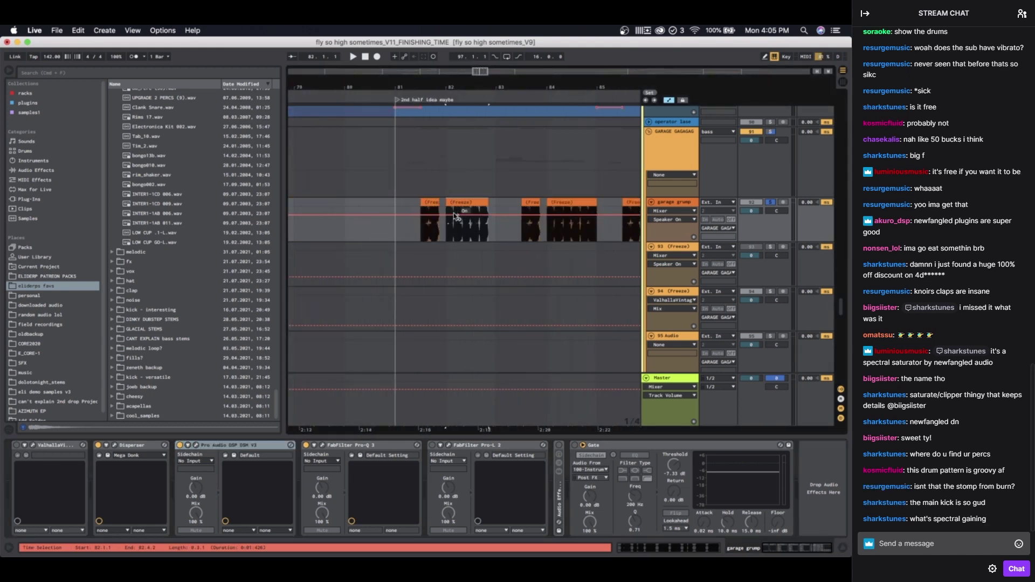
{"action": "scroll", "coordinate": [442, 213], "scroll_direction": "up", "scroll_amount": 3}
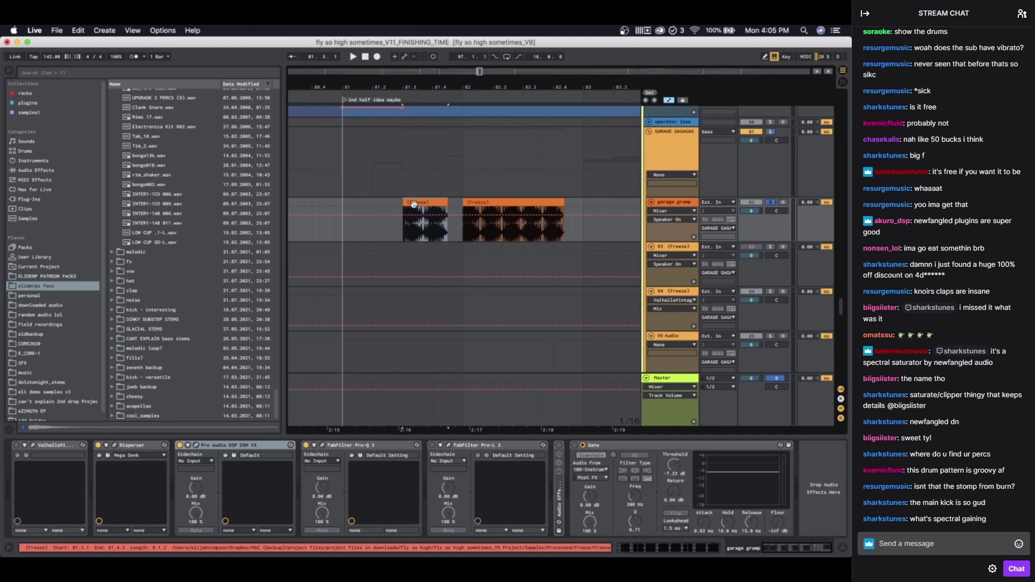
{"action": "left_click", "coordinate": [414, 204]}
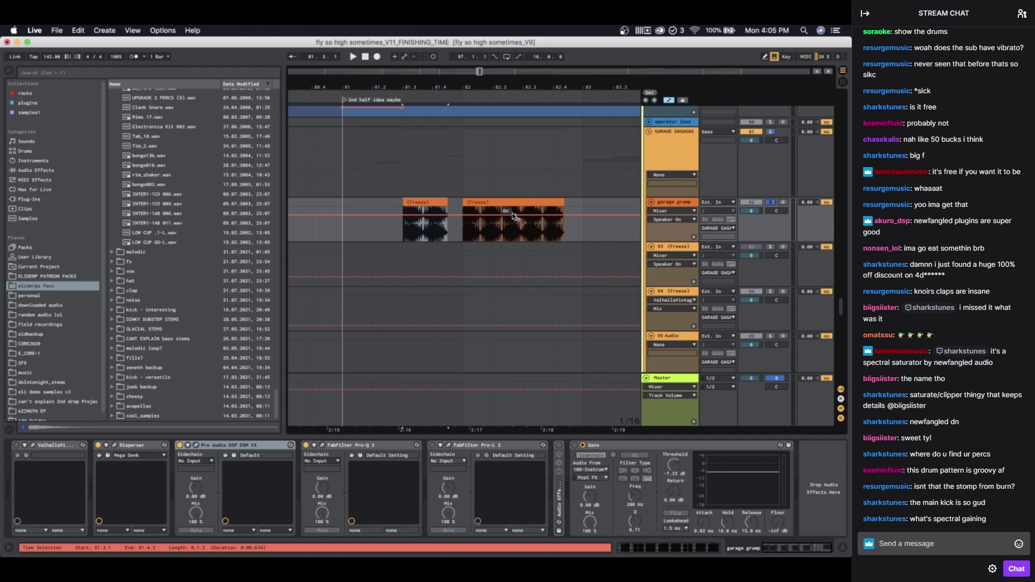
Step: Find the Phase Plant track in the MAIN SUB group and select it to show its effect chain
{"action": "scroll", "coordinate": [513, 216], "scroll_direction": "down", "scroll_amount": 5}
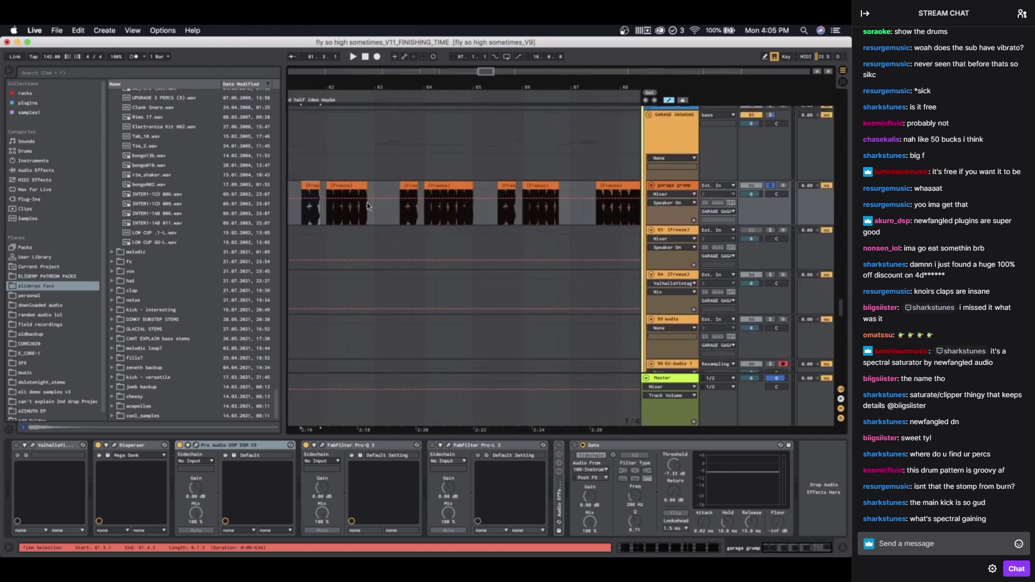
{"action": "scroll", "coordinate": [368, 207], "scroll_direction": "up", "scroll_amount": 5}
{"action": "scroll", "coordinate": [368, 207], "scroll_direction": "down", "scroll_amount": 15}
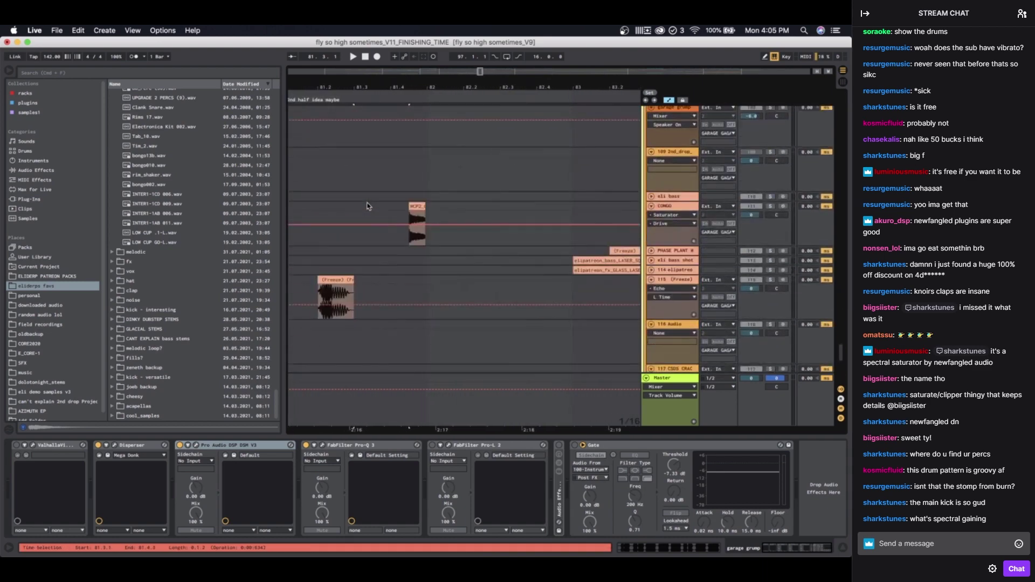
{"action": "scroll", "coordinate": [367, 206], "scroll_direction": "up", "scroll_amount": 15}
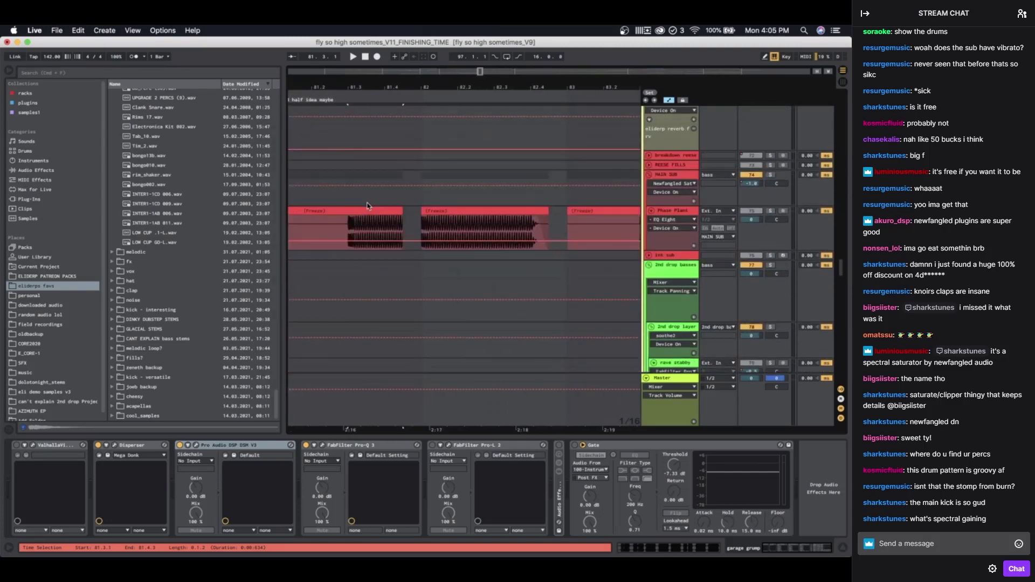
{"action": "scroll", "coordinate": [368, 206], "scroll_direction": "up", "scroll_amount": 2}
{"action": "scroll", "coordinate": [367, 206], "scroll_direction": "left", "scroll_amount": 2}
{"action": "left_click", "coordinate": [647, 245]}
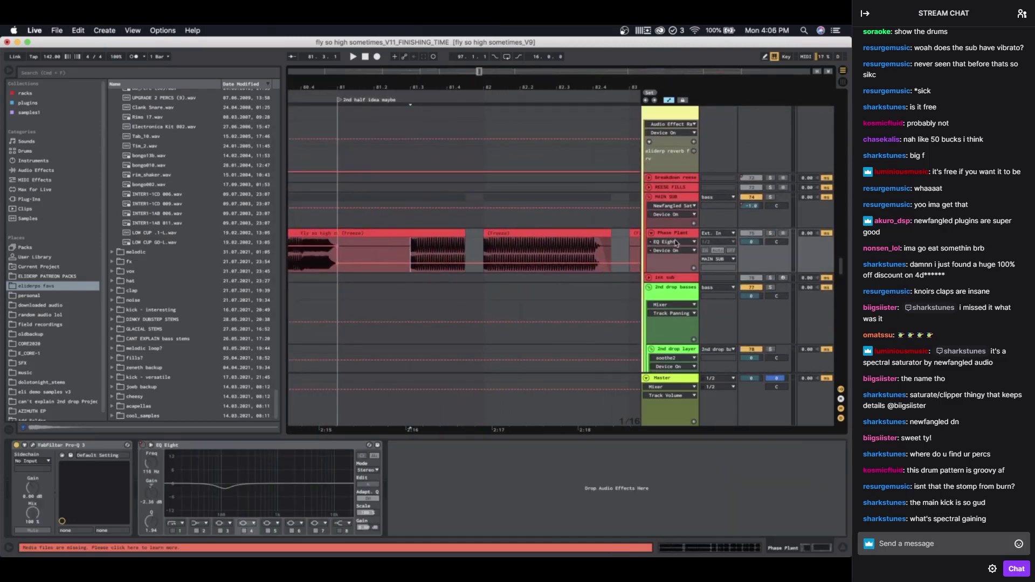
{"action": "scroll", "coordinate": [676, 243], "scroll_direction": "up", "scroll_amount": 3}
{"action": "scroll", "coordinate": [671, 237], "scroll_direction": "down", "scroll_amount": 2}
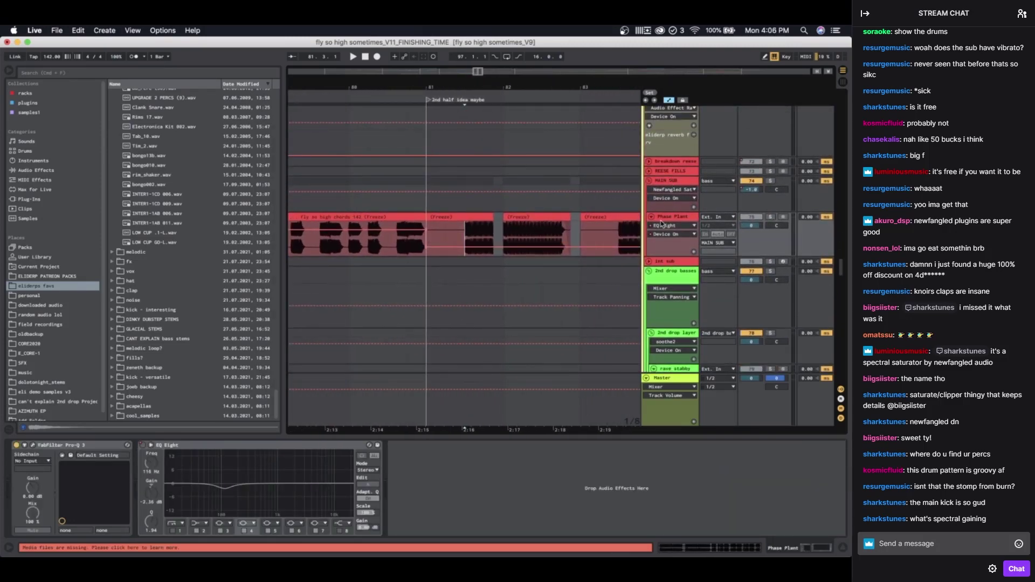
Step: Search the browser for mspectraldynamics and load MSpectralDynamics at the end of the Master track's effect chain
{"action": "left_click", "coordinate": [682, 381]}
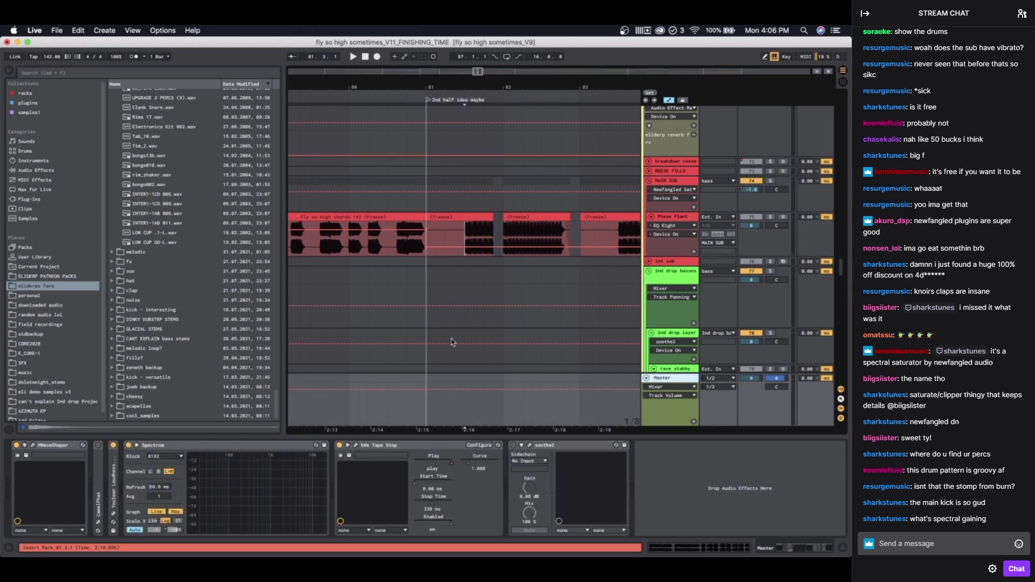
{"action": "left_click", "coordinate": [45, 74]}
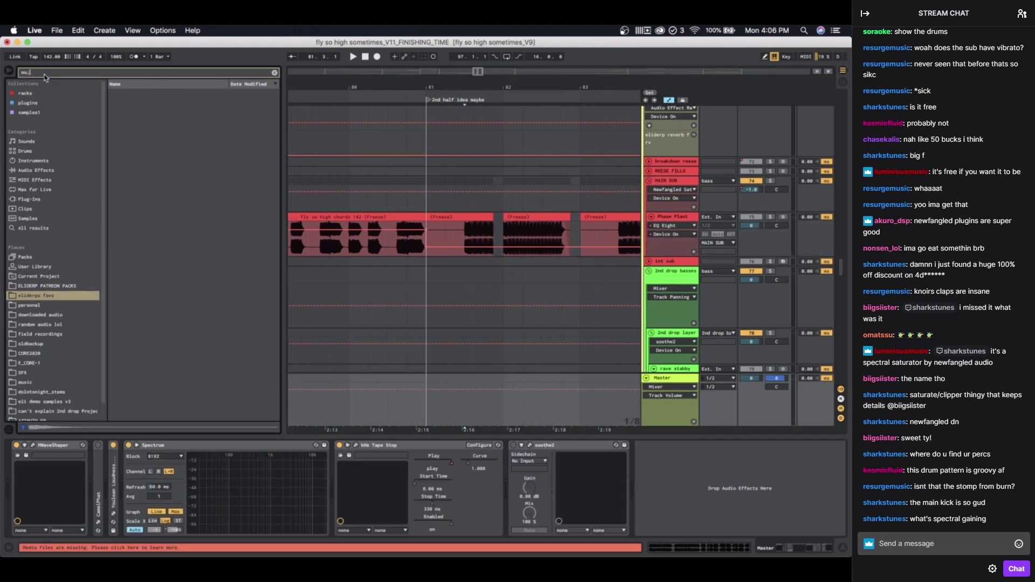
{"action": "type", "text": "ms"}
{"action": "left_click", "coordinate": [41, 229]}
{"action": "left_click", "coordinate": [142, 95]}
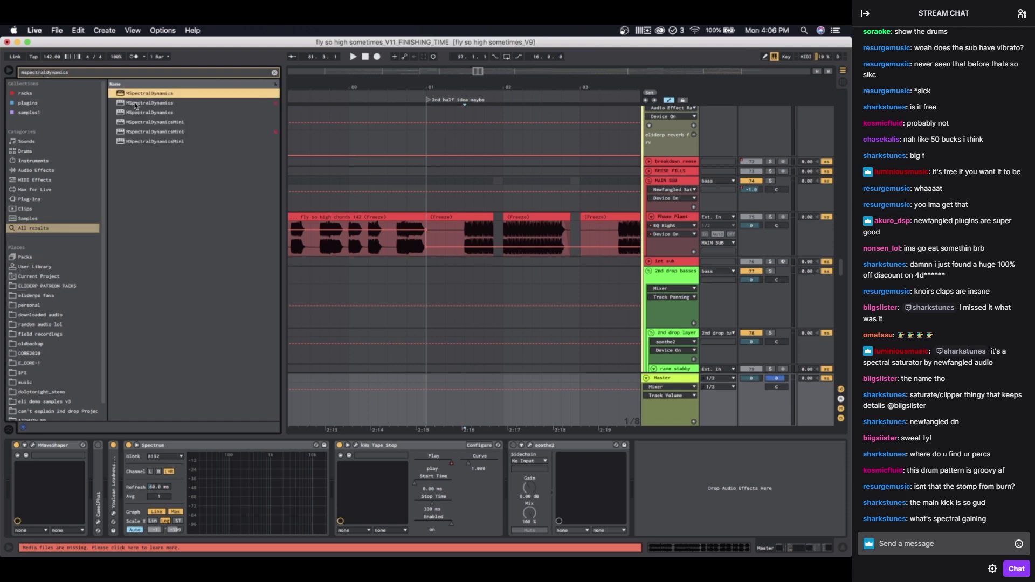
{"action": "left_click", "coordinate": [135, 103]}
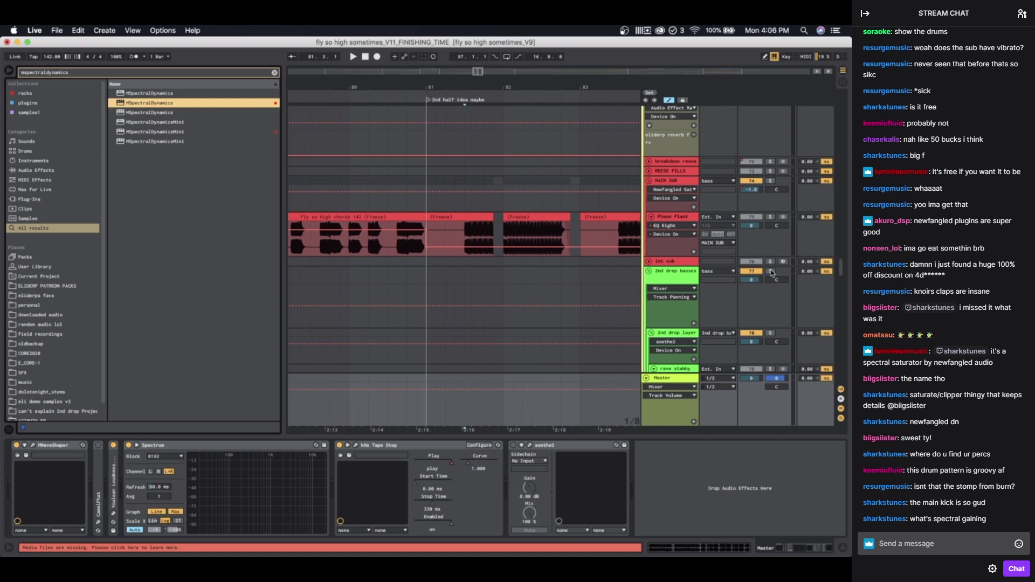
{"action": "key", "text": "Return"}
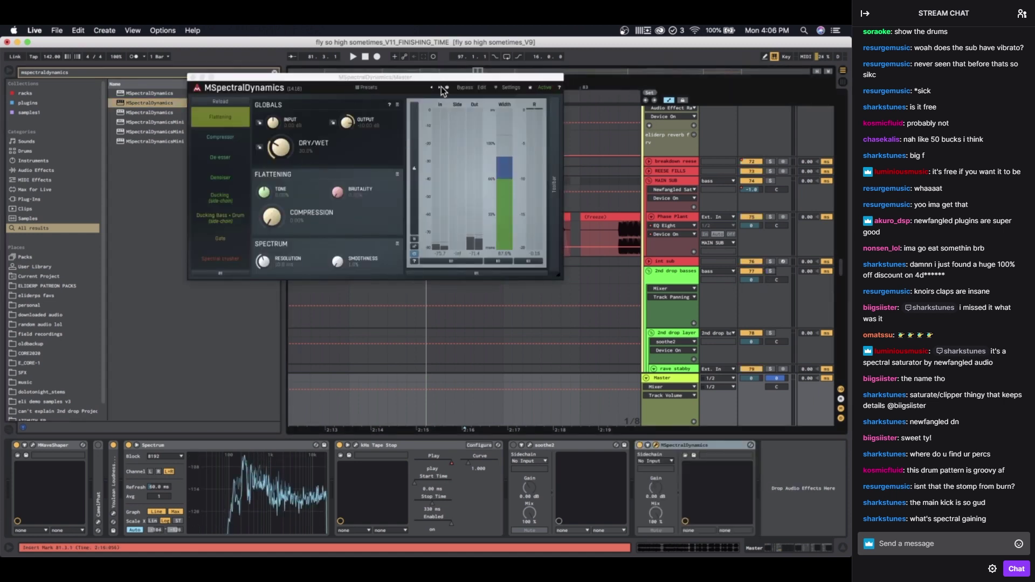
Step: Open MSpectralDynamics in edit mode, play the song, enable its Gate and adjust the gate threshold, spectrum and detection release settings
{"action": "left_click", "coordinate": [442, 89]}
{"action": "key", "text": "space"}
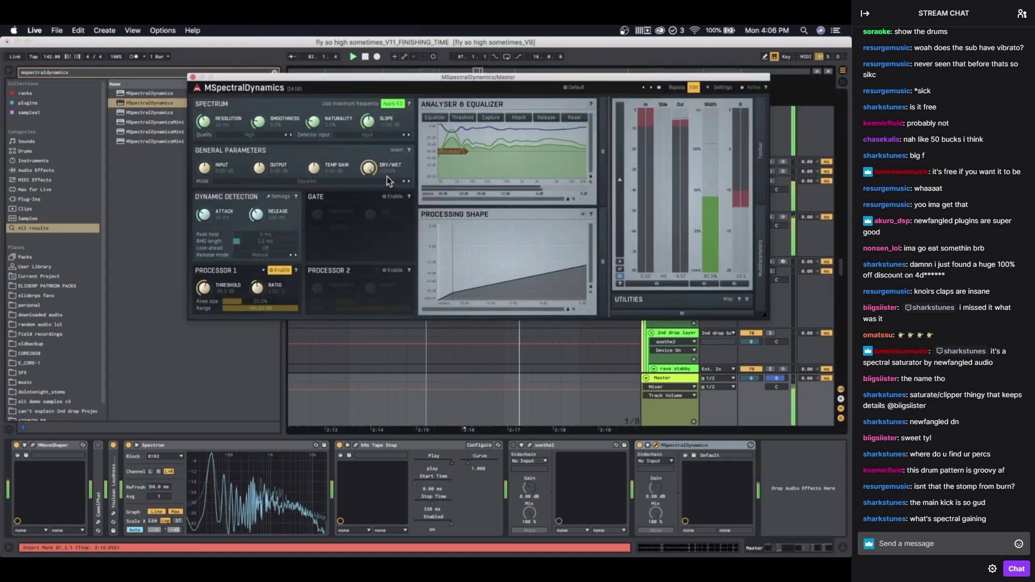
{"action": "left_click", "coordinate": [393, 196]}
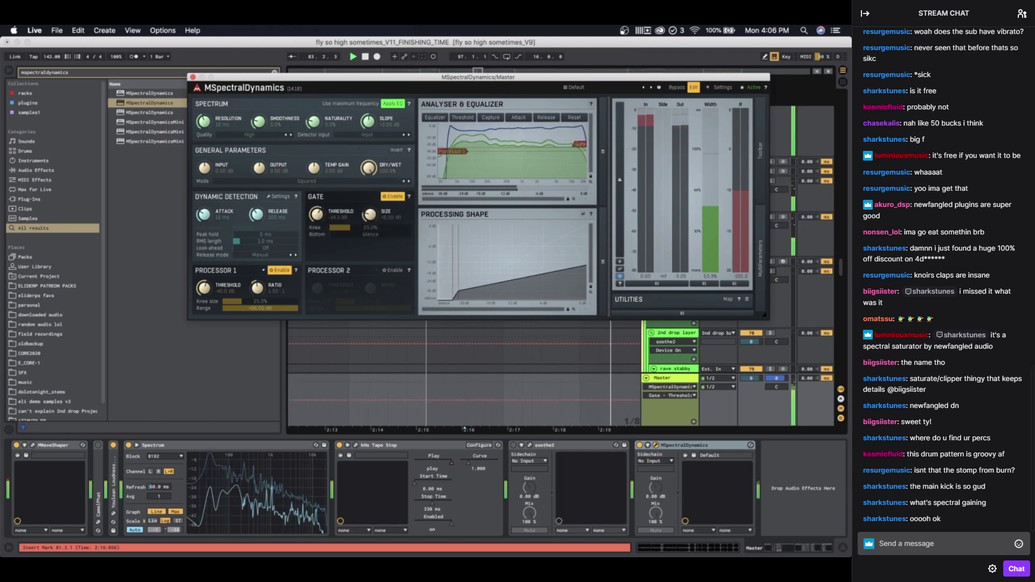
{"action": "left_click_drag", "start_coordinate": [317, 215], "coordinate": [317, 206]}
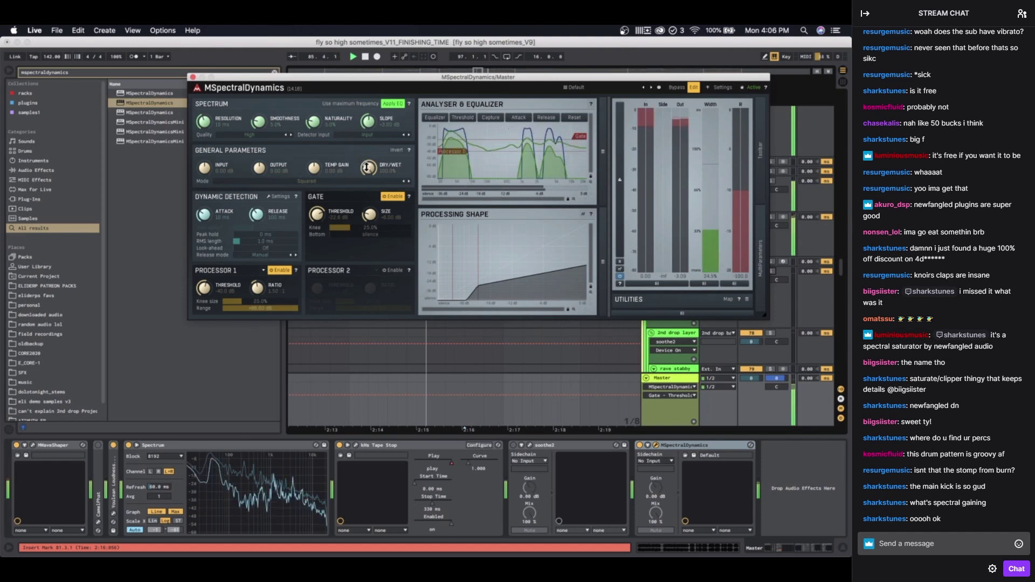
{"action": "left_click_drag", "start_coordinate": [312, 220], "coordinate": [313, 215]}
{"action": "left_click_drag", "start_coordinate": [259, 123], "coordinate": [262, 263]}
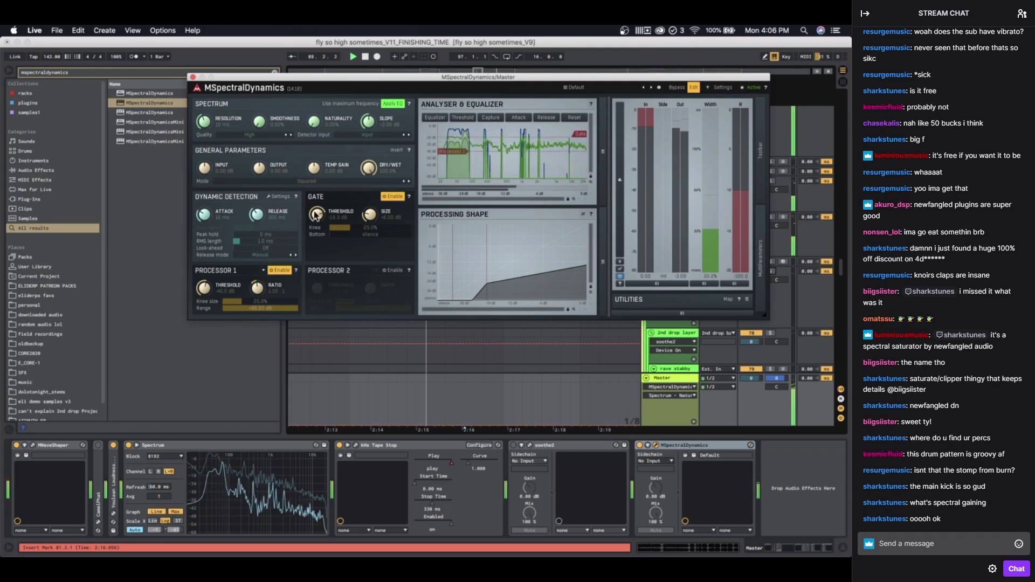
{"action": "left_click_drag", "start_coordinate": [257, 214], "coordinate": [329, 343]}
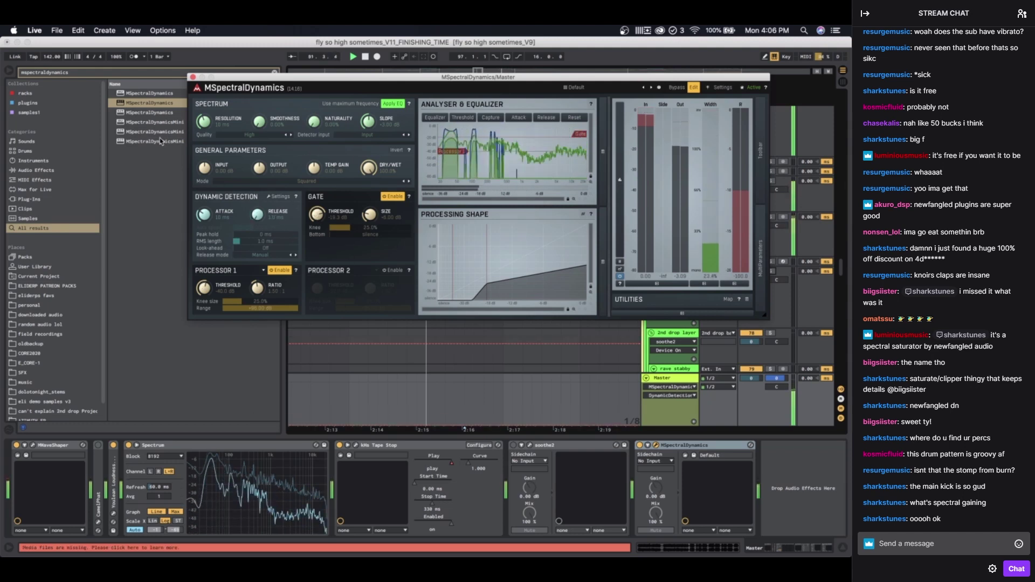
Step: Close the MSpectralDynamics window, stop playback and delete the device from the Master track
{"action": "left_click", "coordinate": [193, 77]}
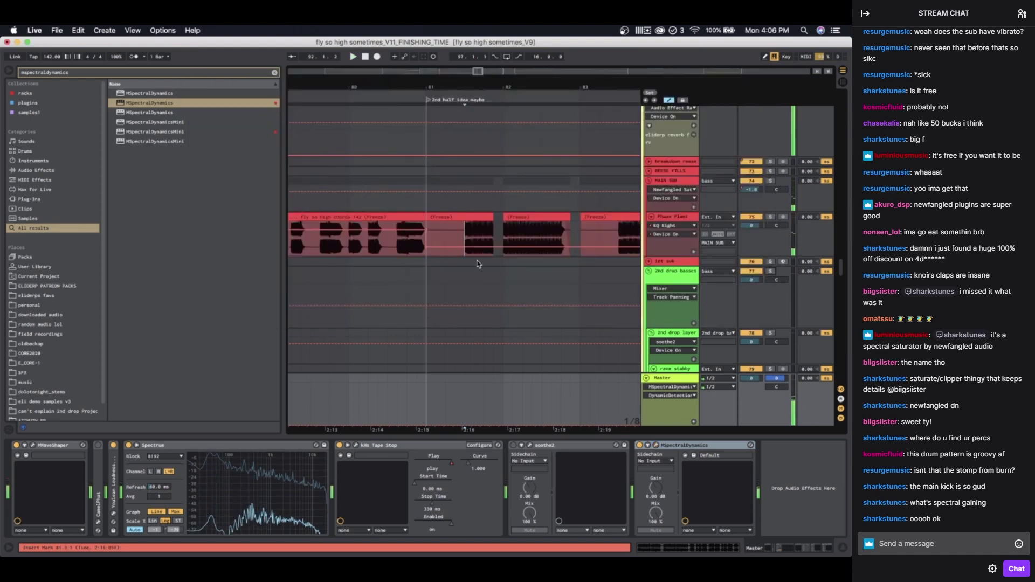
{"action": "scroll", "coordinate": [476, 262], "scroll_direction": "down", "scroll_amount": 4}
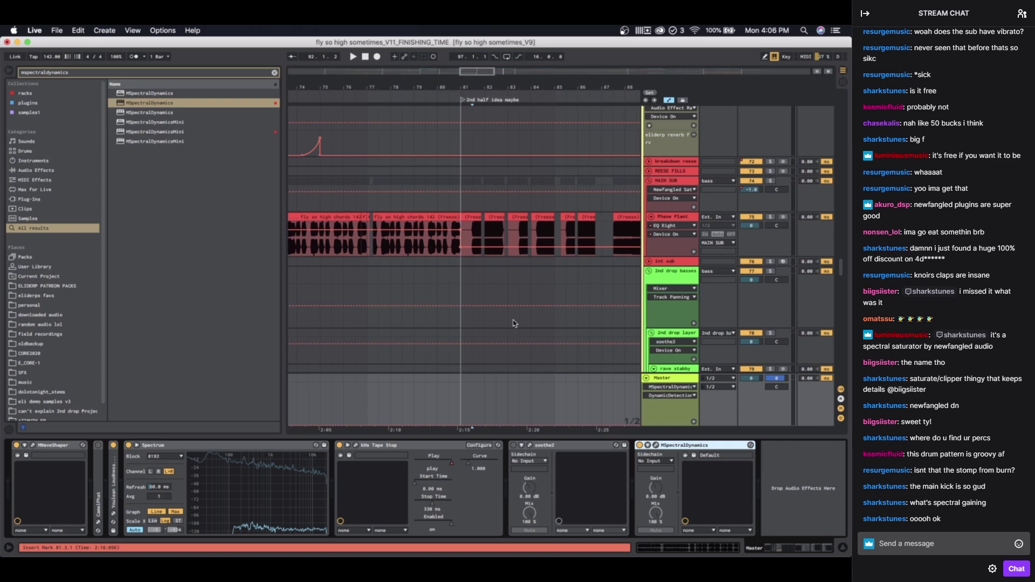
{"action": "scroll", "coordinate": [514, 325], "scroll_direction": "down", "scroll_amount": 15}
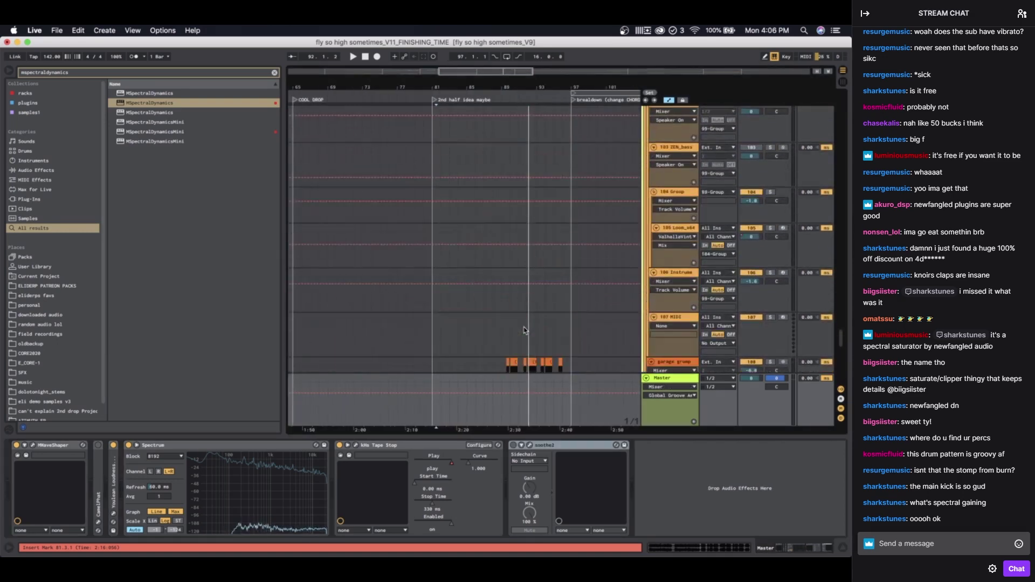
Step: Fold the fx, vox, elements and bass groups to show an overview of the second half's arrangement
{"action": "scroll", "coordinate": [524, 331], "scroll_direction": "up", "scroll_amount": 10}
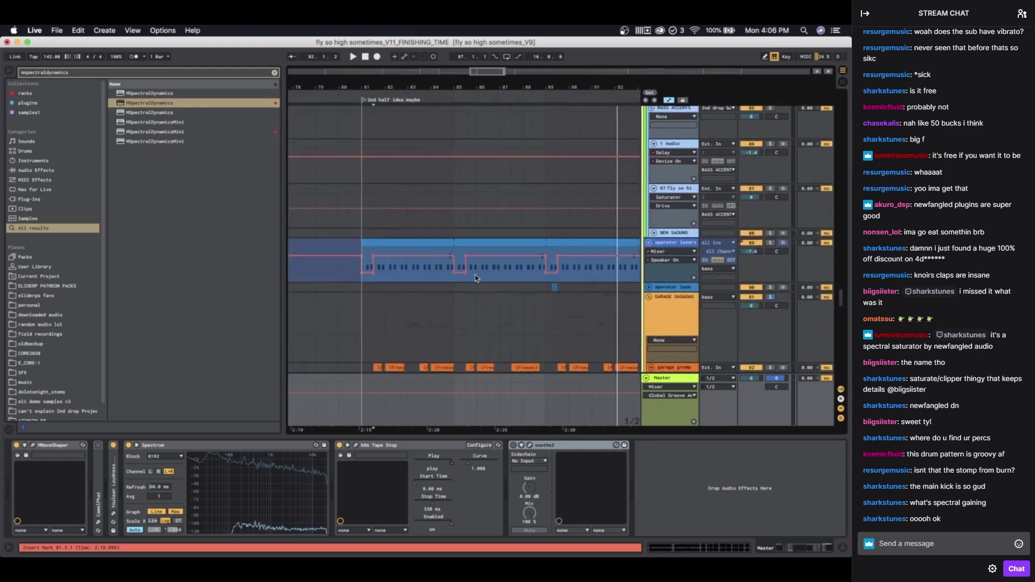
{"action": "scroll", "coordinate": [477, 279], "scroll_direction": "up", "scroll_amount": 15}
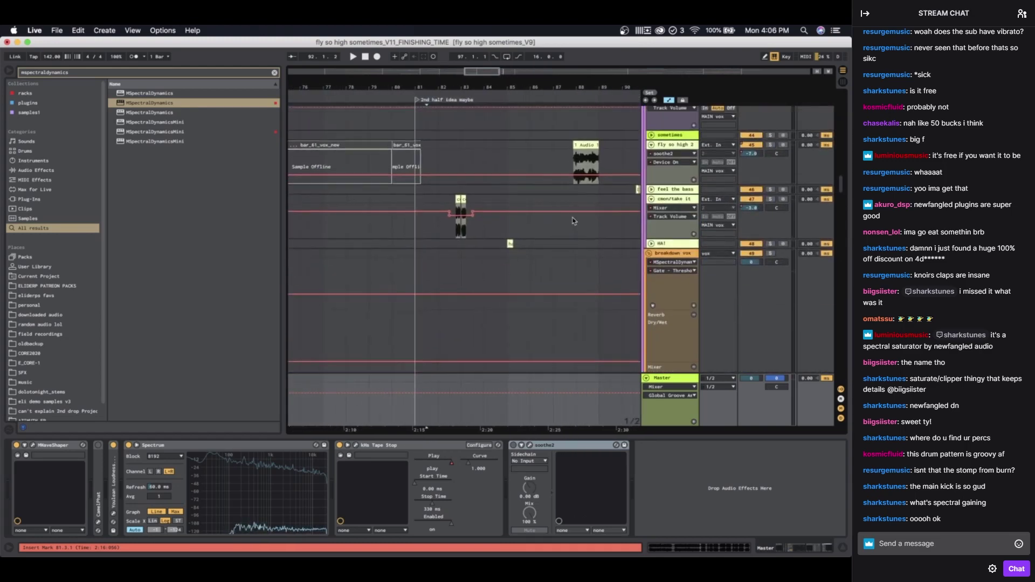
{"action": "scroll", "coordinate": [574, 220], "scroll_direction": "up", "scroll_amount": 10}
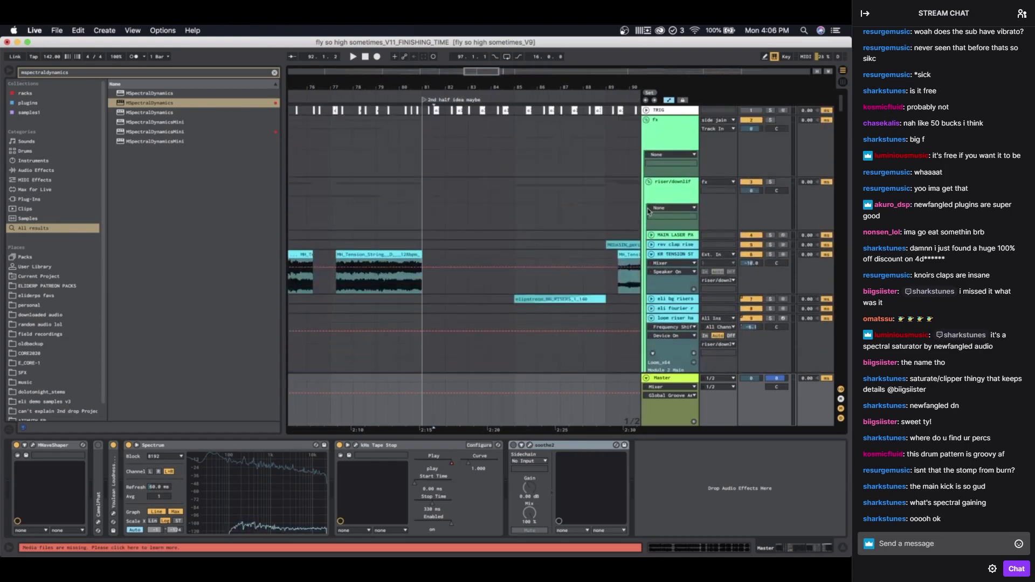
{"action": "left_click", "coordinate": [649, 131]}
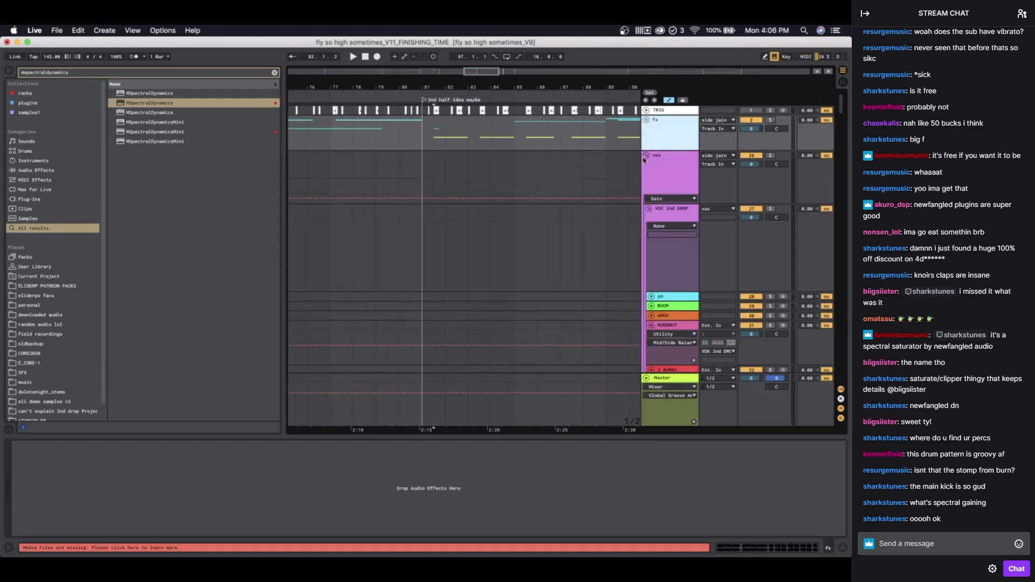
{"action": "left_click", "coordinate": [645, 157]}
{"action": "left_click", "coordinate": [646, 200]}
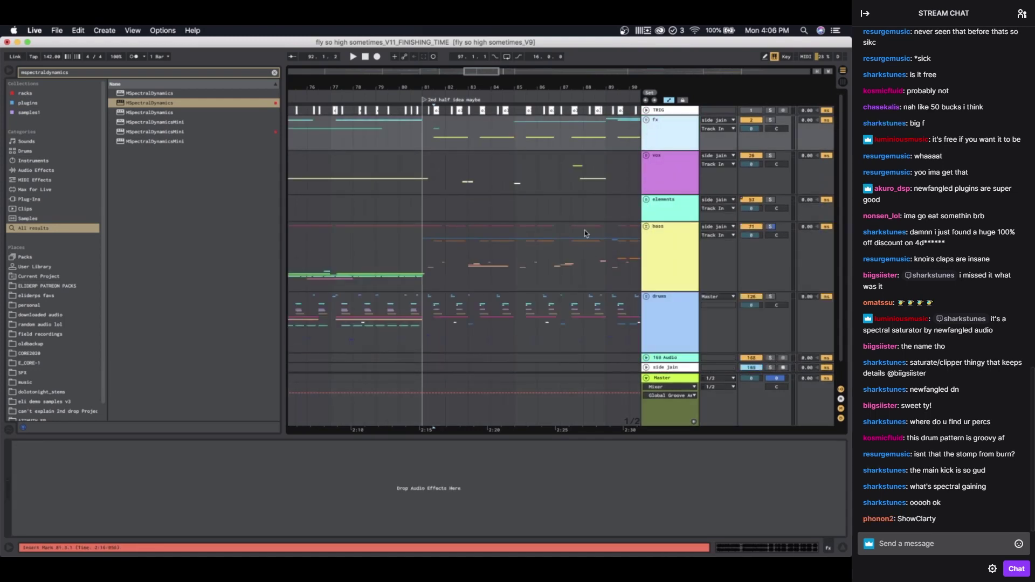
Step: Play the second half's bass group and unfold it to look through its individual tracks
{"action": "left_click", "coordinate": [423, 251]}
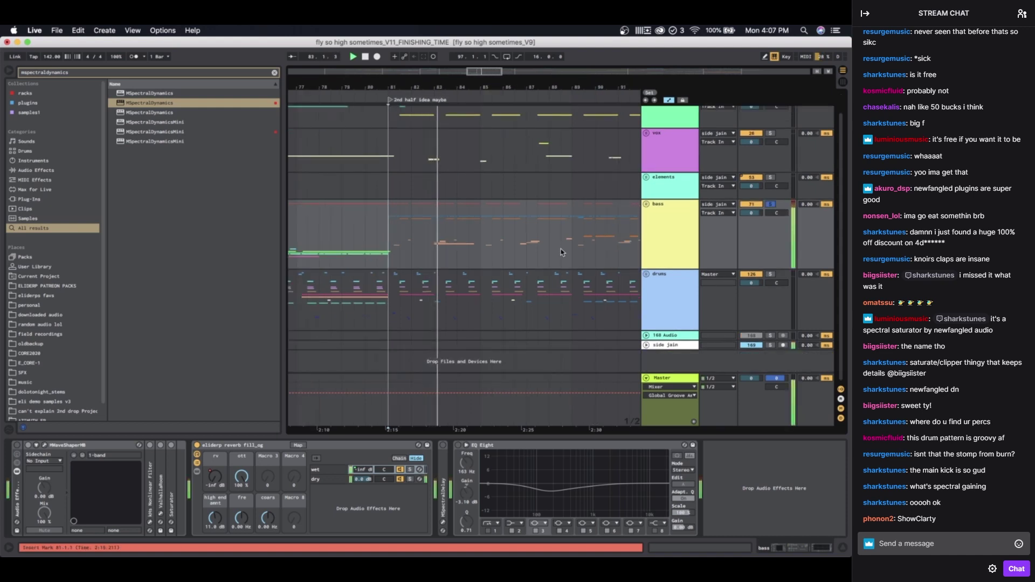
{"action": "left_click", "coordinate": [646, 204]}
{"action": "scroll", "coordinate": [539, 242], "scroll_direction": "down", "scroll_amount": 10}
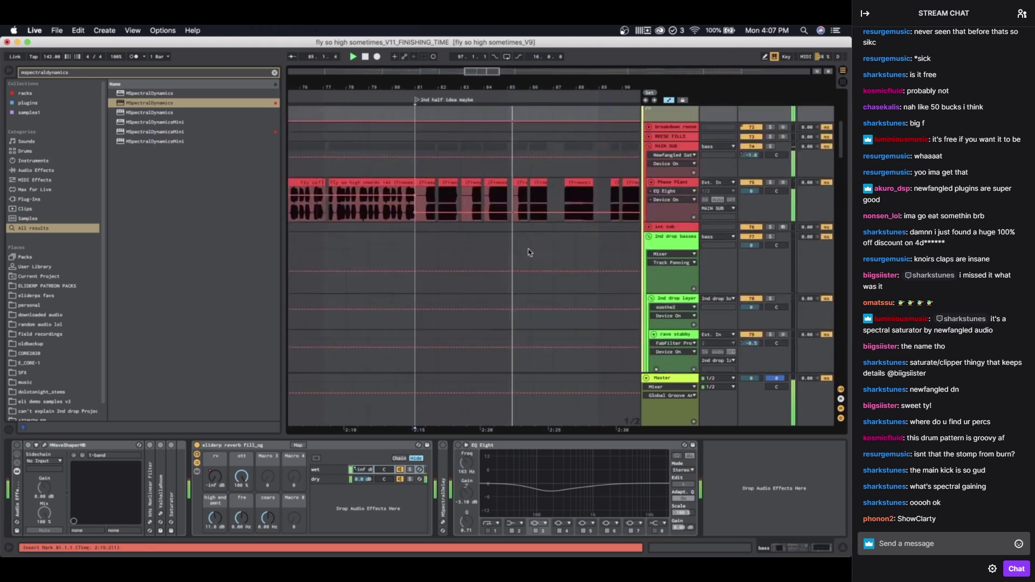
{"action": "scroll", "coordinate": [528, 252], "scroll_direction": "down", "scroll_amount": 20}
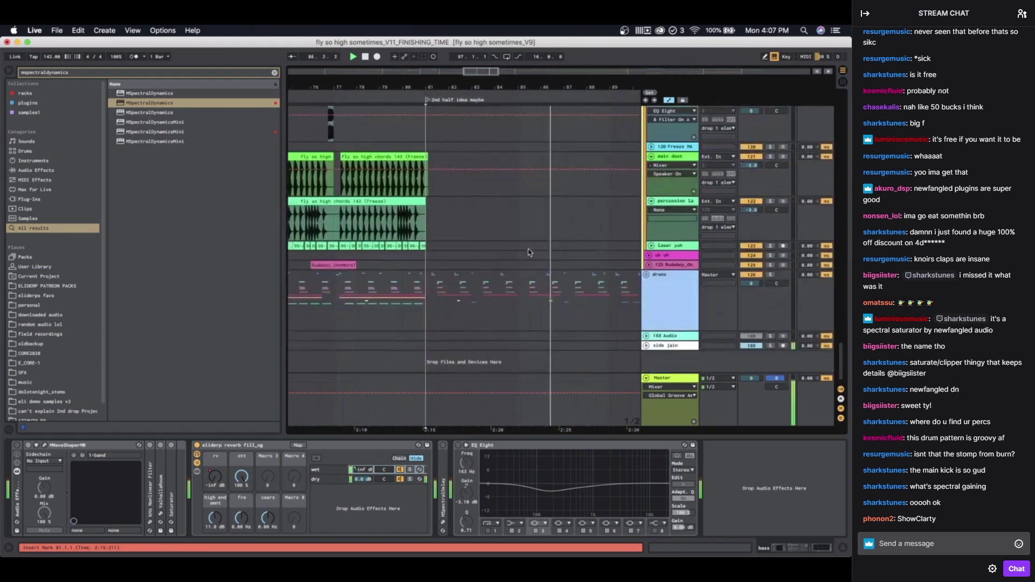
{"action": "scroll", "coordinate": [447, 226], "scroll_direction": "down", "scroll_amount": 1}
{"action": "scroll", "coordinate": [438, 206], "scroll_direction": "up", "scroll_amount": 5}
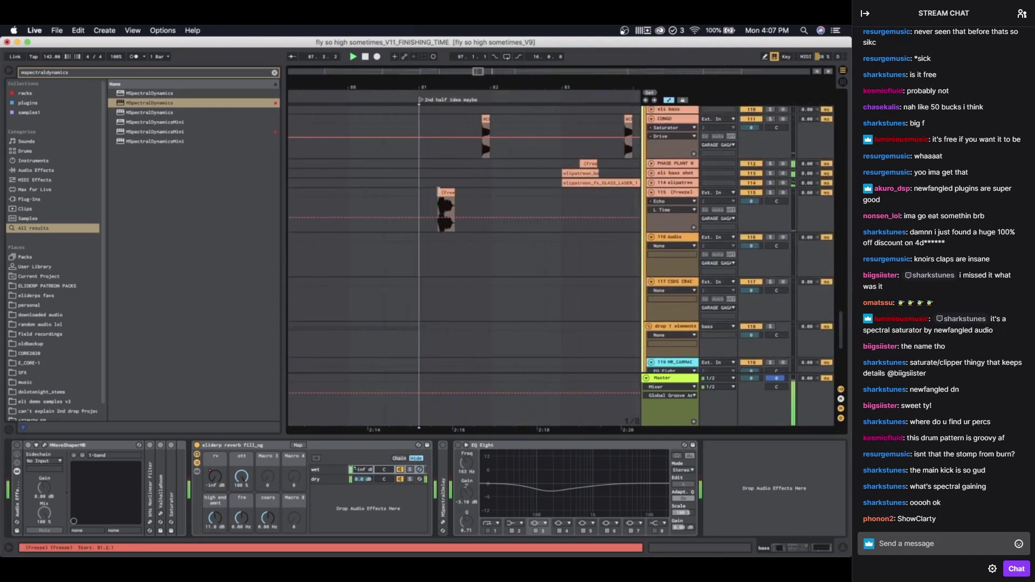
Step: Solo track 115 (Freeze) in the bass group and audition its clip just after bar 81
{"action": "left_click", "coordinate": [473, 191]}
{"action": "scroll", "coordinate": [501, 227], "scroll_direction": "down", "scroll_amount": 10}
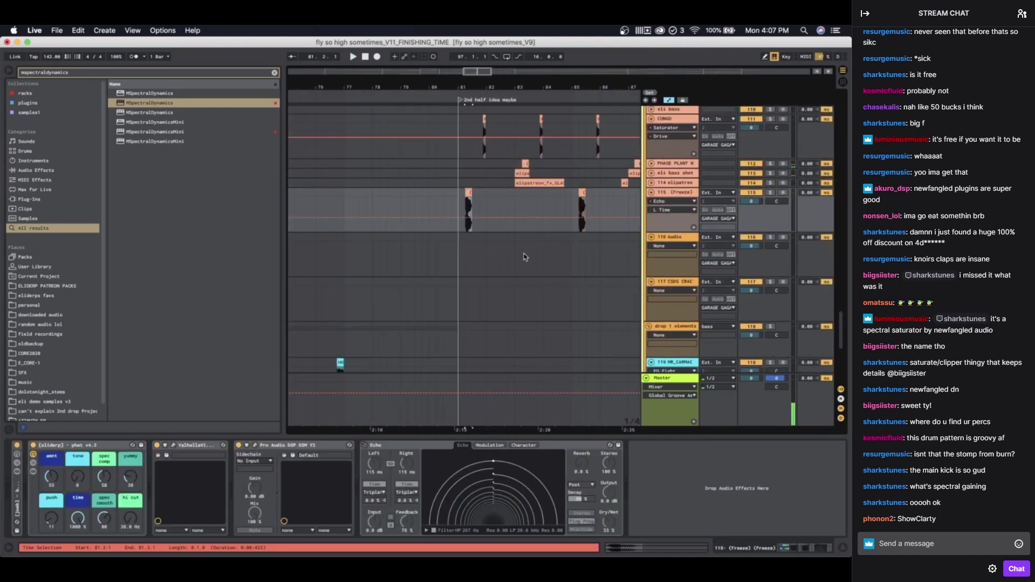
{"action": "left_click", "coordinate": [769, 193]}
{"action": "key", "text": "space"}
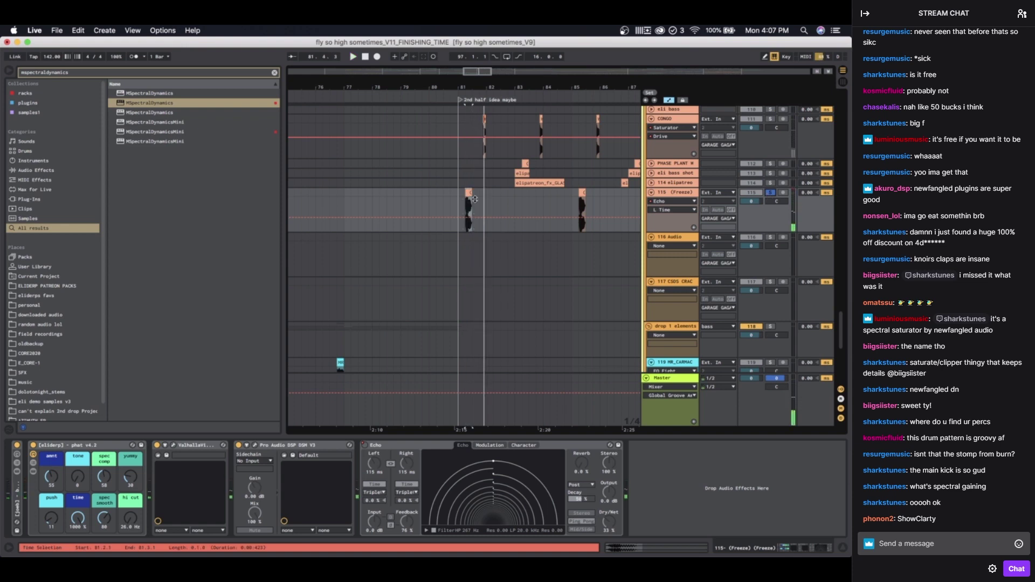
{"action": "scroll", "coordinate": [475, 199], "scroll_direction": "up", "scroll_amount": 5}
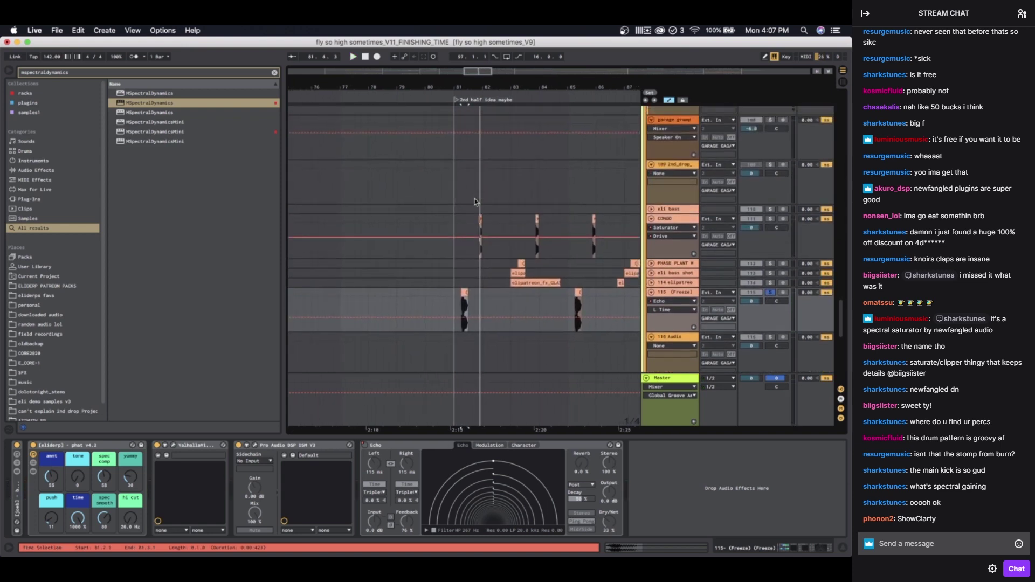
Step: Examine the CONGO clip just before bar 82 and select the neighbouring eli bass track
{"action": "scroll", "coordinate": [475, 203], "scroll_direction": "up", "scroll_amount": 8}
{"action": "left_click", "coordinate": [474, 196]}
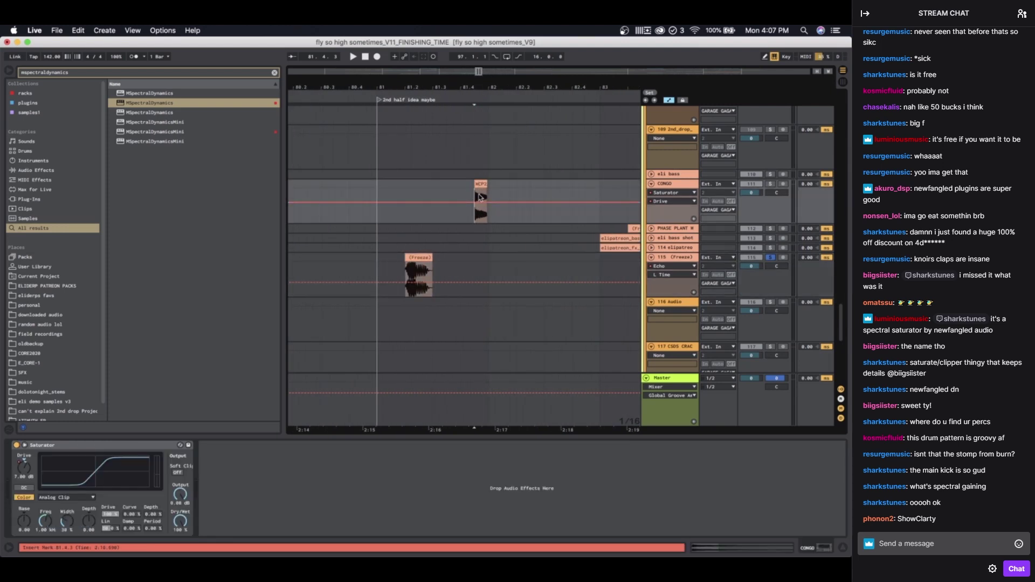
{"action": "scroll", "coordinate": [479, 196], "scroll_direction": "down", "scroll_amount": 5}
{"action": "left_click", "coordinate": [481, 184]}
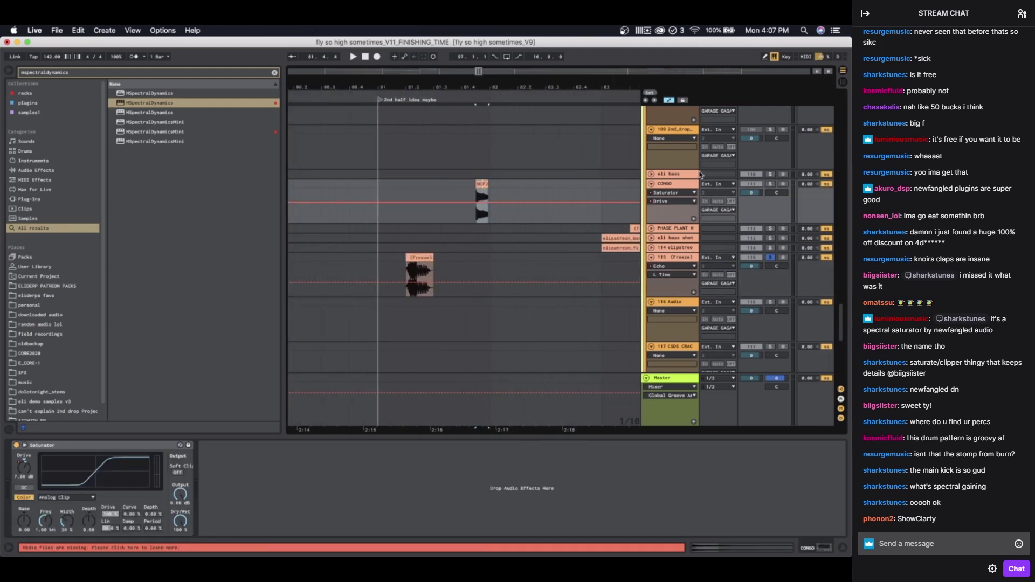
{"action": "left_click", "coordinate": [768, 177]}
{"action": "scroll", "coordinate": [536, 213], "scroll_direction": "down", "scroll_amount": 4}
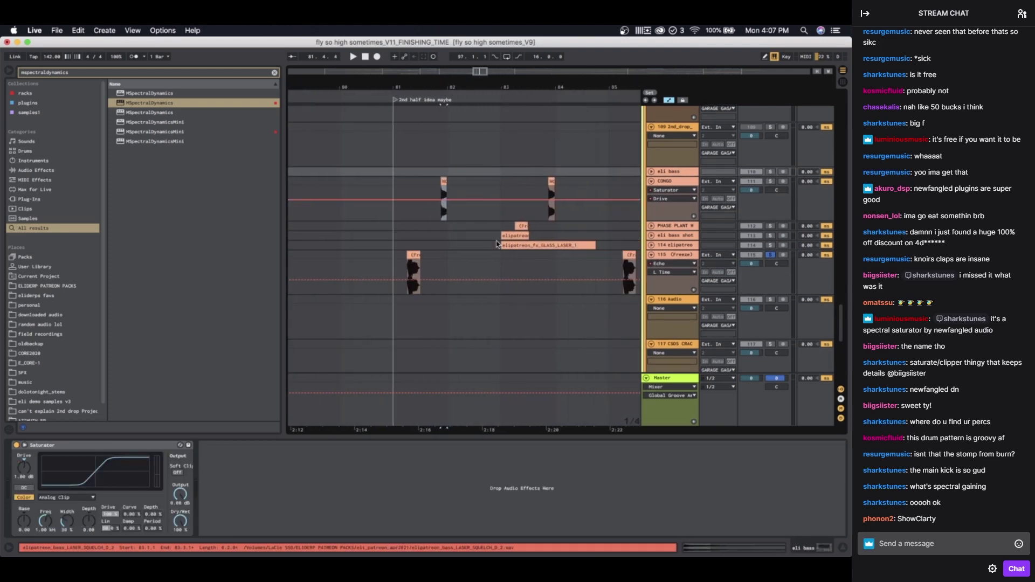
Step: Unfold the GLASS_LASER, eli bass shot and PHASE PLANT tracks to show their clips around bar 83
{"action": "left_click", "coordinate": [488, 236]}
{"action": "left_click", "coordinate": [651, 245]}
{"action": "left_click", "coordinate": [652, 236]}
{"action": "left_click", "coordinate": [652, 226]}
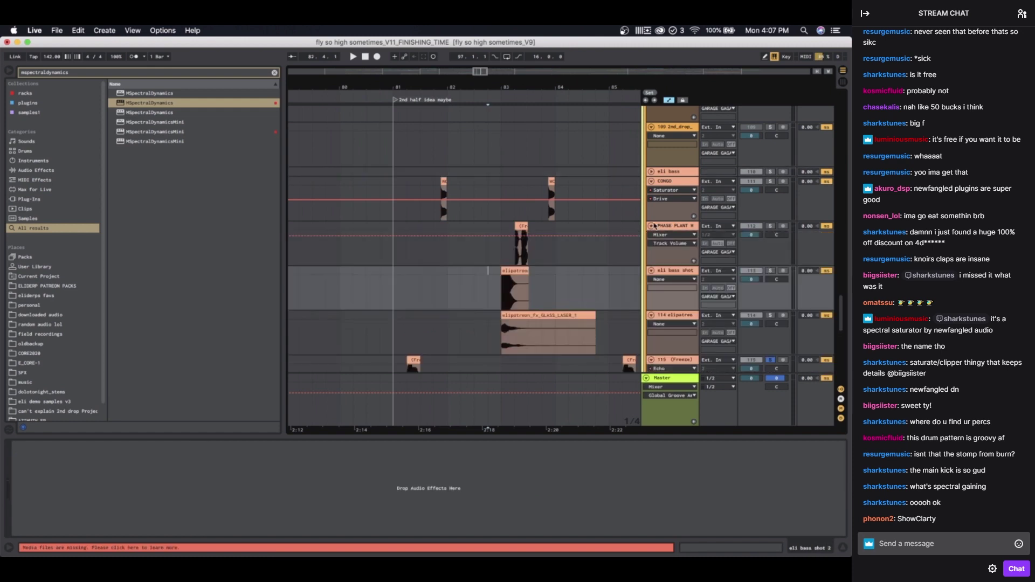
Step: Solo the PHASE PLANT and eli bass shot tracks and play their overlapping clips at bar 83
{"action": "scroll", "coordinate": [528, 239], "scroll_direction": "up", "scroll_amount": 4}
{"action": "left_click", "coordinate": [512, 226]}
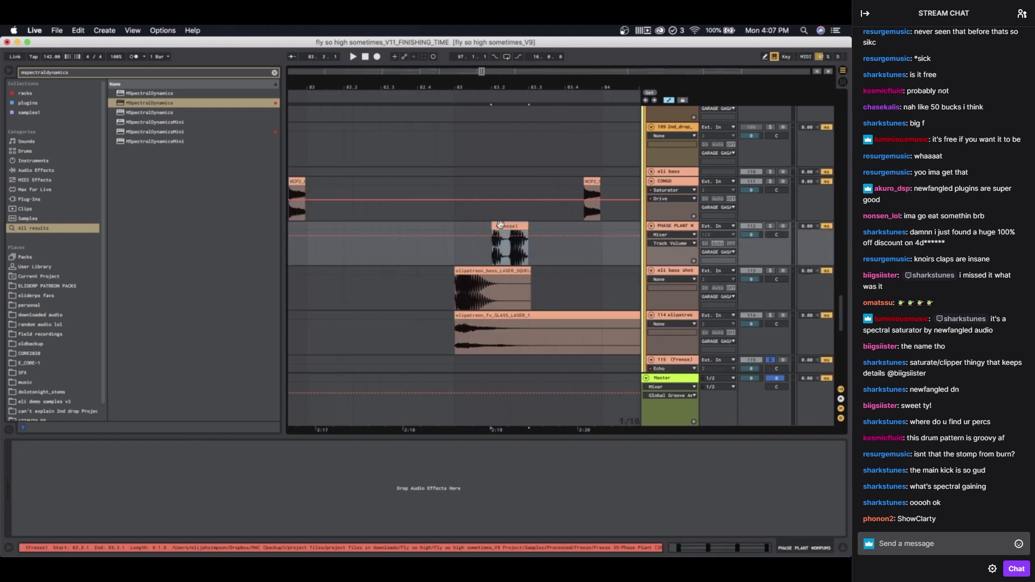
{"action": "left_click", "coordinate": [485, 271]}
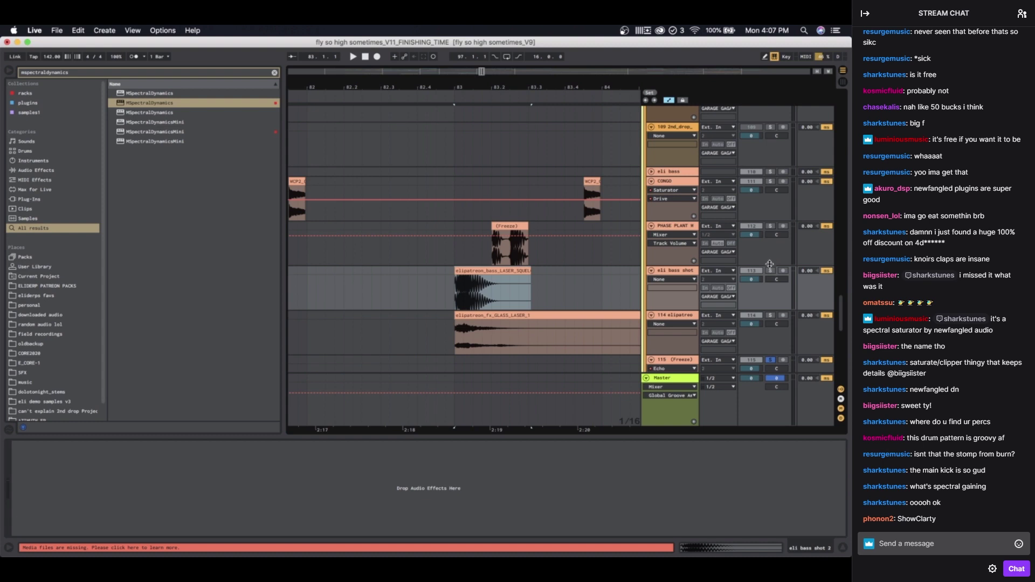
{"action": "left_click", "coordinate": [770, 226]}
{"action": "key", "text": "space"}
{"action": "scroll", "coordinate": [506, 253], "scroll_direction": "down", "scroll_amount": 4}
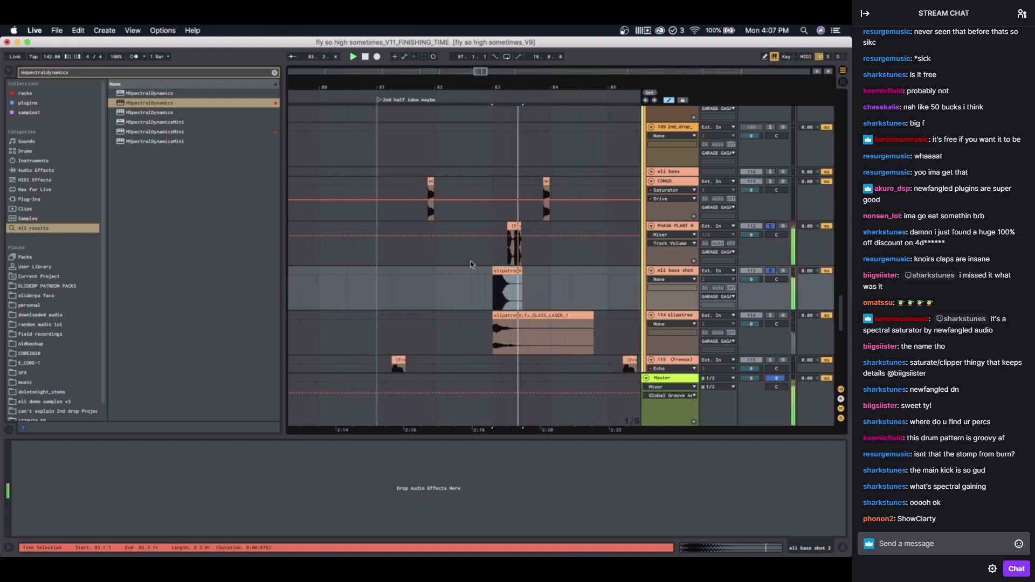
Step: Stop playback, look over the remaining bass tracks and fold the bass group
{"action": "left_click", "coordinate": [470, 252]}
{"action": "scroll", "coordinate": [468, 253], "scroll_direction": "down", "scroll_amount": 10}
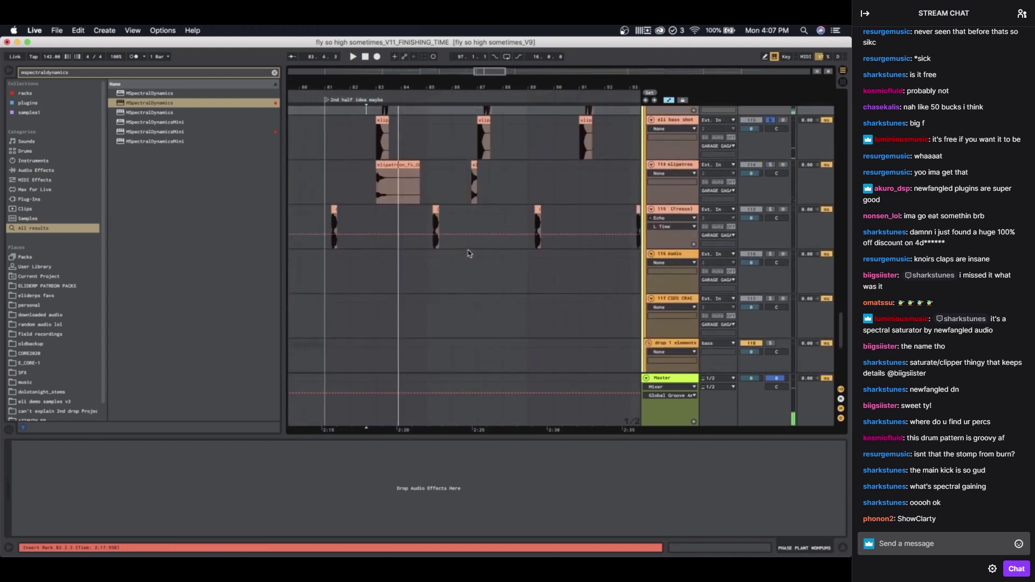
{"action": "scroll", "coordinate": [468, 253], "scroll_direction": "down", "scroll_amount": 3}
{"action": "scroll", "coordinate": [468, 253], "scroll_direction": "up", "scroll_amount": 10}
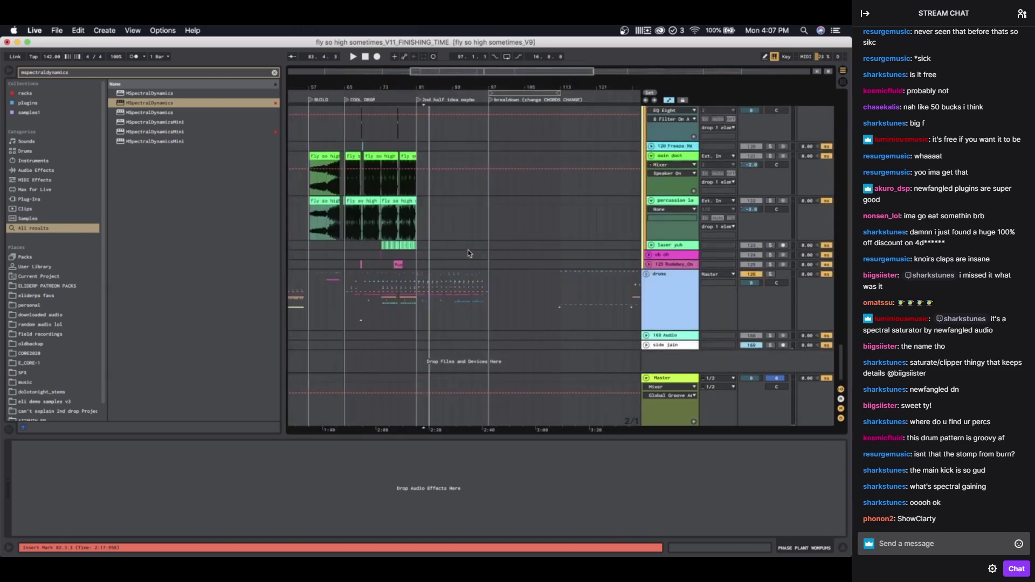
{"action": "scroll", "coordinate": [468, 253], "scroll_direction": "down", "scroll_amount": 3}
{"action": "scroll", "coordinate": [628, 237], "scroll_direction": "up", "scroll_amount": 10}
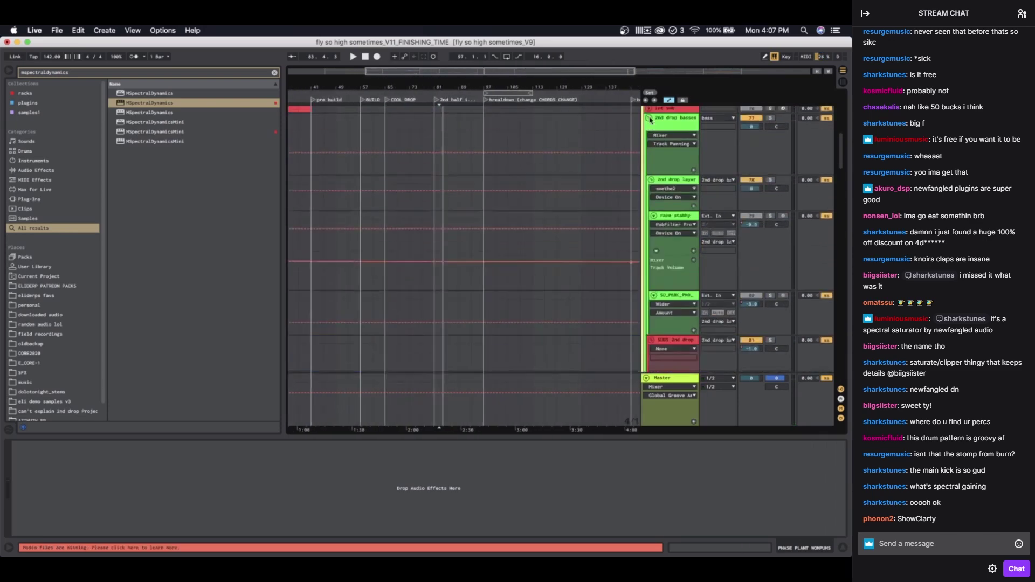
{"action": "left_click", "coordinate": [647, 228]}
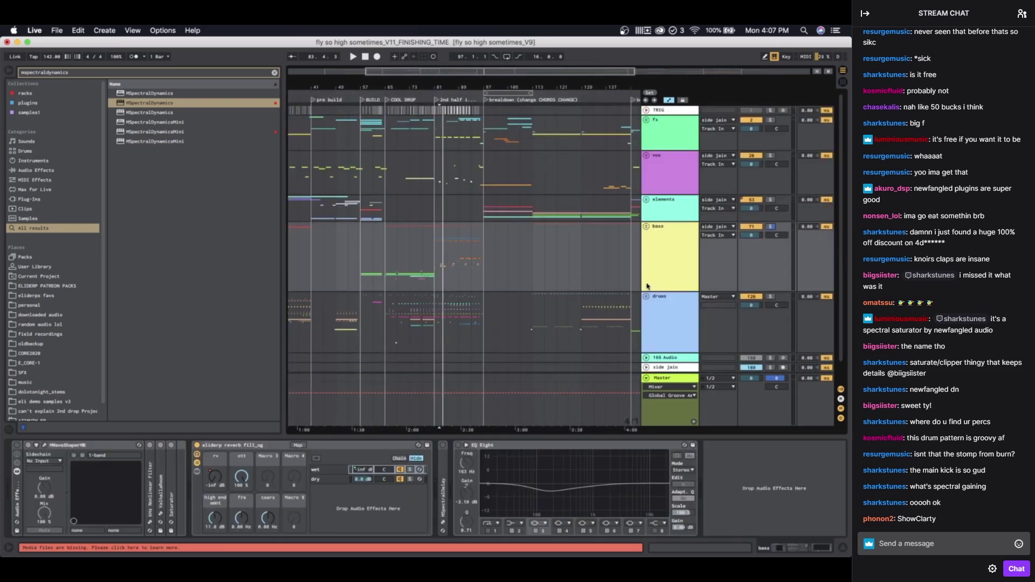
Step: Show the whole arrangement and play the song from the breakdown at bar 97, skipping ahead to bar 137
{"action": "scroll", "coordinate": [476, 291], "scroll_direction": "down", "scroll_amount": 1}
{"action": "scroll", "coordinate": [477, 291], "scroll_direction": "right", "scroll_amount": 3}
{"action": "key", "text": "minus"}
{"action": "left_click", "coordinate": [441, 169]}
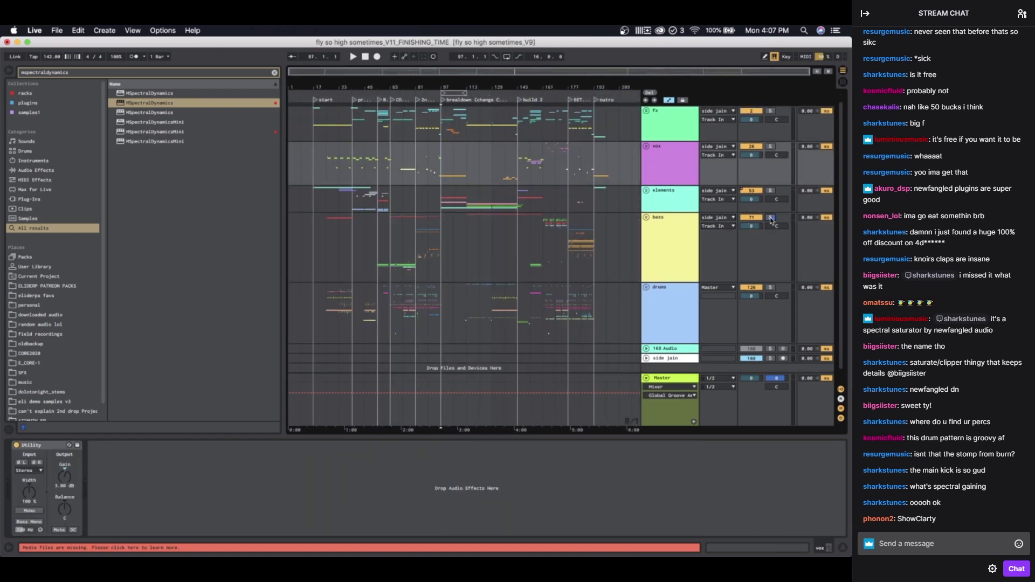
{"action": "key", "text": "space"}
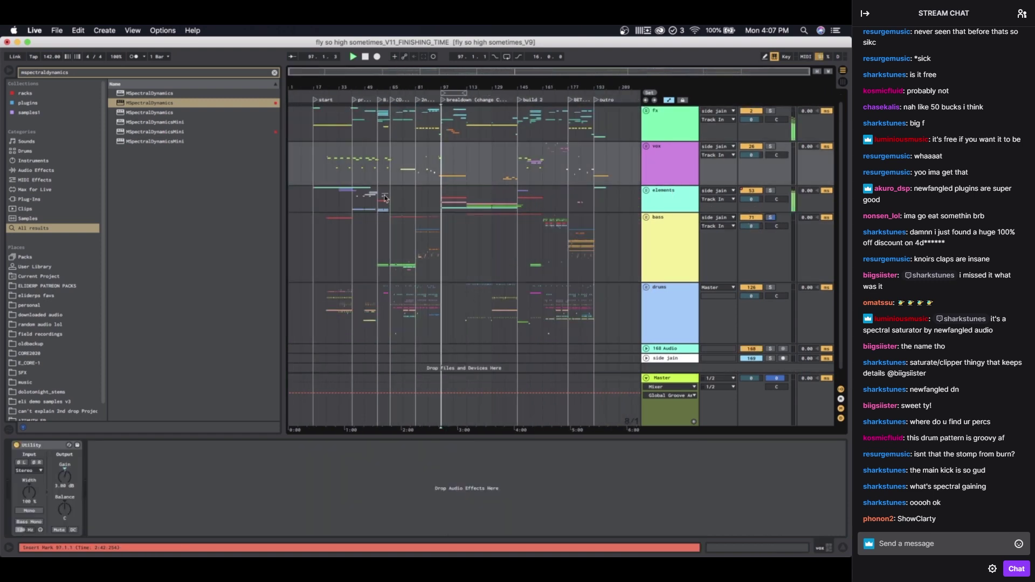
{"action": "left_click", "coordinate": [459, 167]}
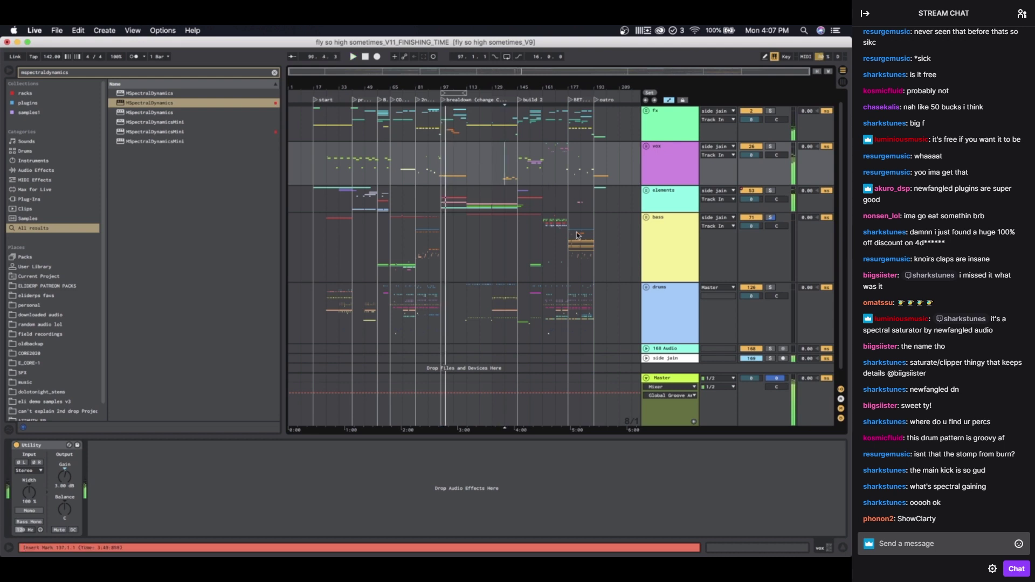
Step: Stop playback at the BETTER TRANSITION section, unfold the bass group and select the first clip of the 100 Instrument Rack track
{"action": "scroll", "coordinate": [576, 236], "scroll_direction": "up", "scroll_amount": 5}
{"action": "left_click", "coordinate": [528, 235]}
{"action": "key", "text": "space"}
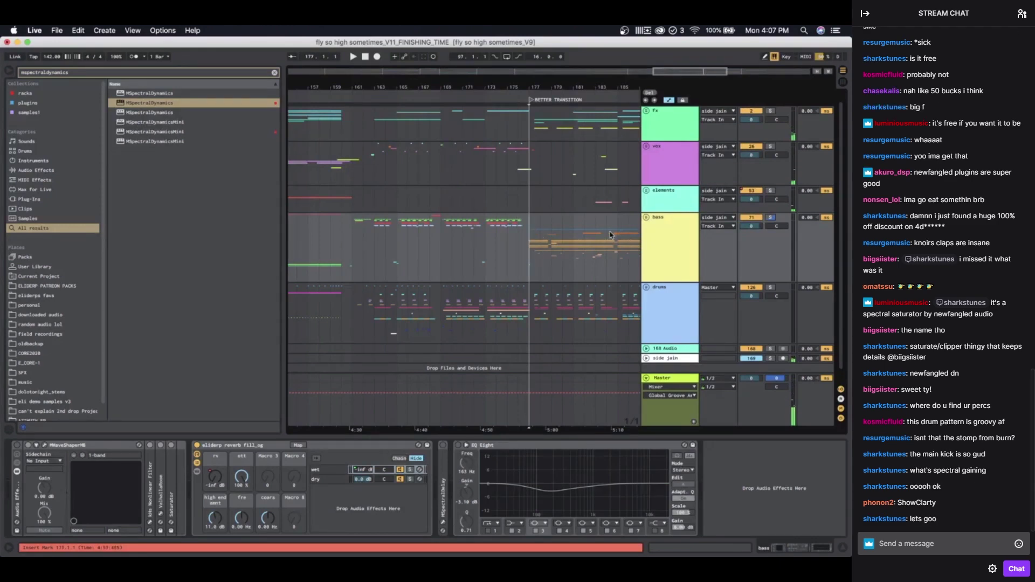
{"action": "left_click", "coordinate": [646, 218]}
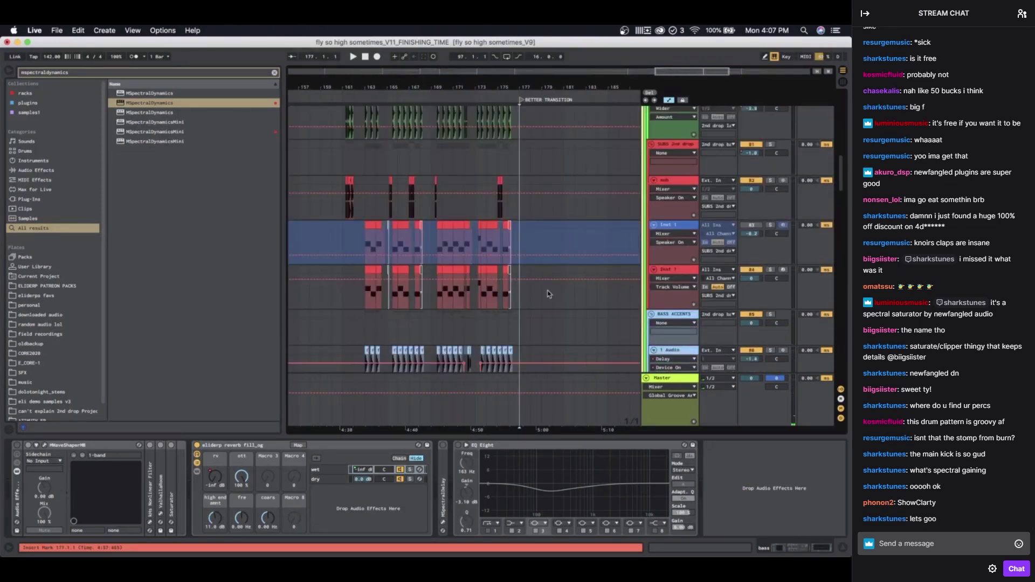
{"action": "scroll", "coordinate": [548, 294], "scroll_direction": "up", "scroll_amount": 5}
{"action": "scroll", "coordinate": [474, 250], "scroll_direction": "down", "scroll_amount": 10}
{"action": "left_click", "coordinate": [474, 151]}
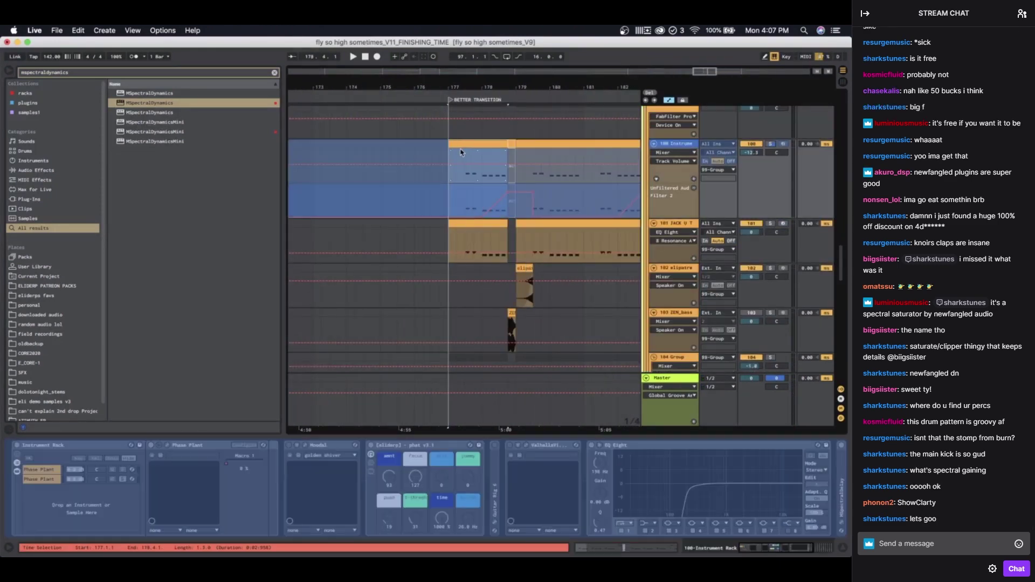
Step: Audition the 100 Instrument Rack track, then solo its parent 99 Group and play it from BETTER TRANSITION
{"action": "key", "text": "space"}
{"action": "scroll", "coordinate": [575, 171], "scroll_direction": "down", "scroll_amount": 5}
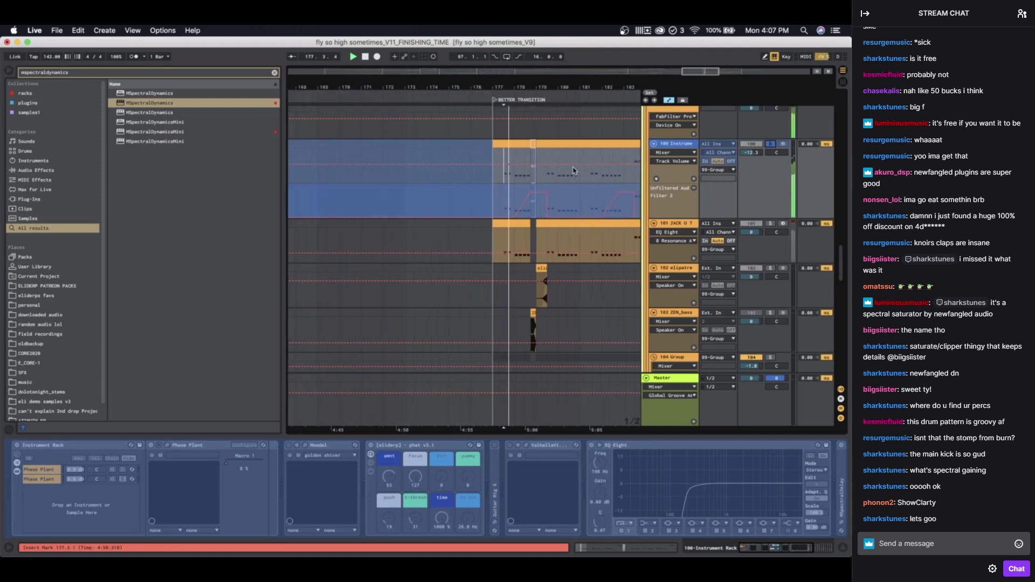
{"action": "scroll", "coordinate": [550, 173], "scroll_direction": "right", "scroll_amount": 2}
{"action": "scroll", "coordinate": [550, 172], "scroll_direction": "up", "scroll_amount": 1}
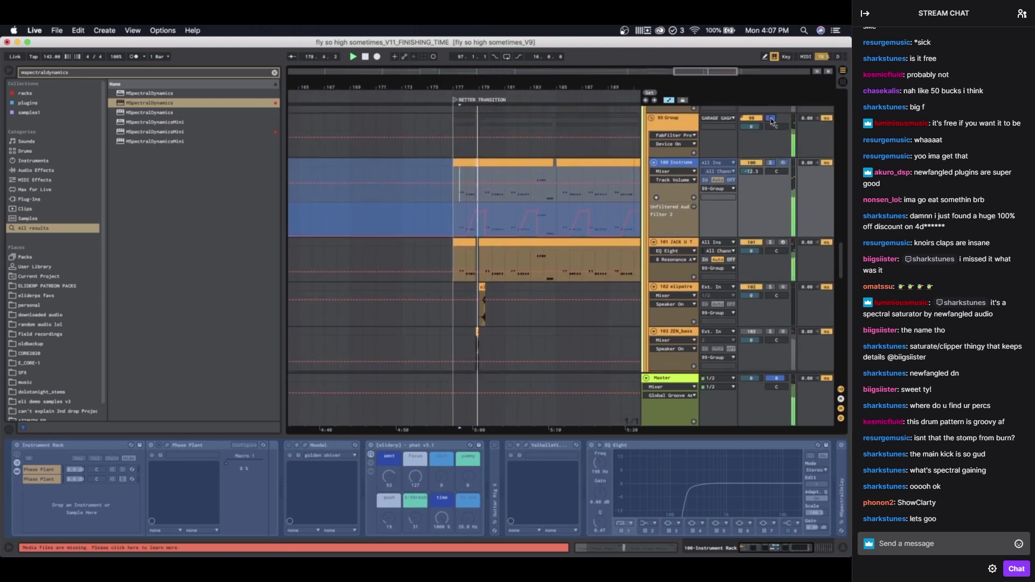
{"action": "scroll", "coordinate": [769, 156], "scroll_direction": "up", "scroll_amount": 1}
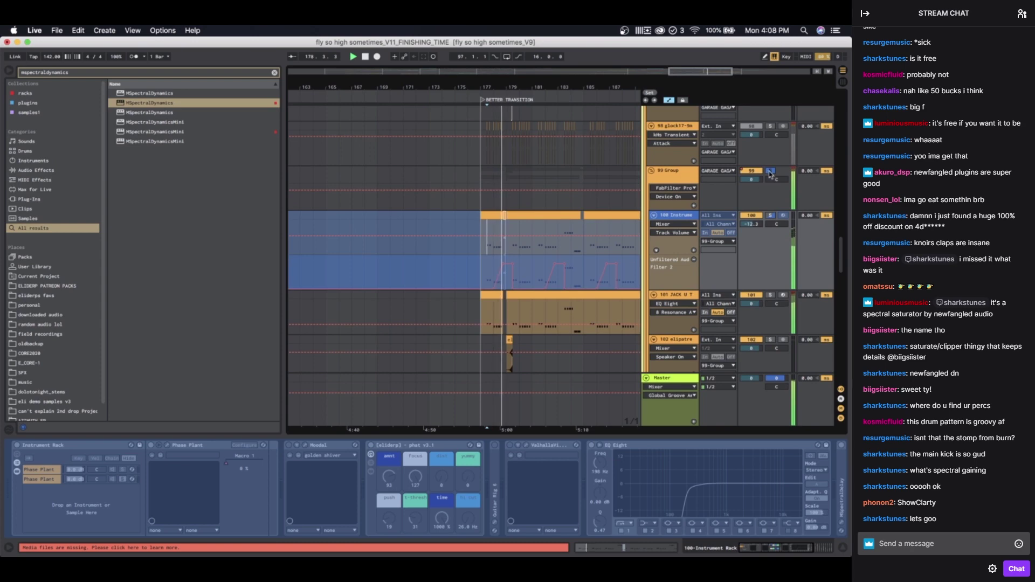
{"action": "scroll", "coordinate": [464, 153], "scroll_direction": "up", "scroll_amount": 1}
{"action": "left_click", "coordinate": [465, 152]}
Step: Compare the device chains of the 94 (Freeze) and garage grump tracks while the section plays
{"action": "scroll", "coordinate": [451, 264], "scroll_direction": "up", "scroll_amount": 5}
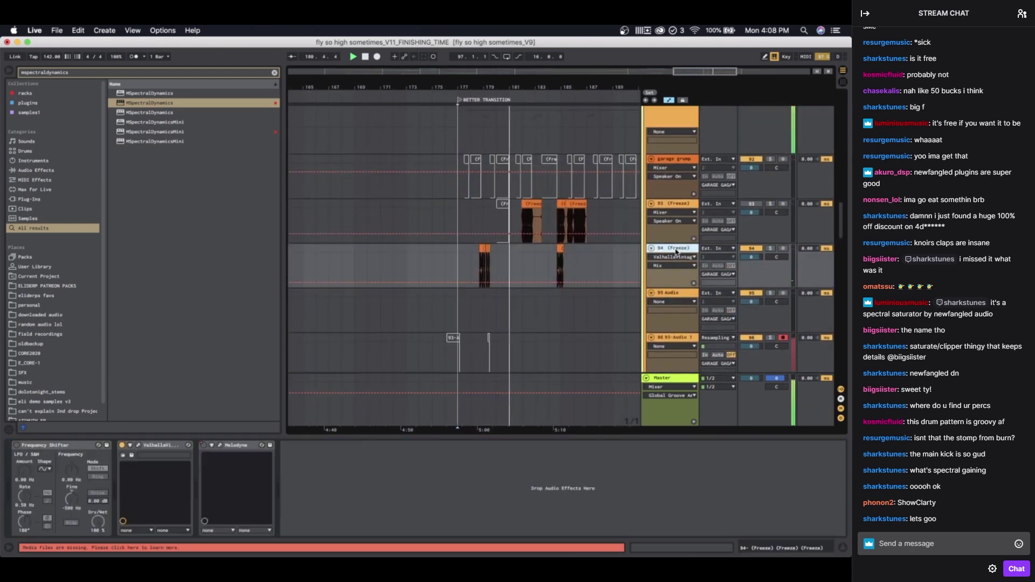
{"action": "left_click", "coordinate": [676, 251]}
{"action": "left_click", "coordinate": [680, 190]}
{"action": "left_click", "coordinate": [676, 248]}
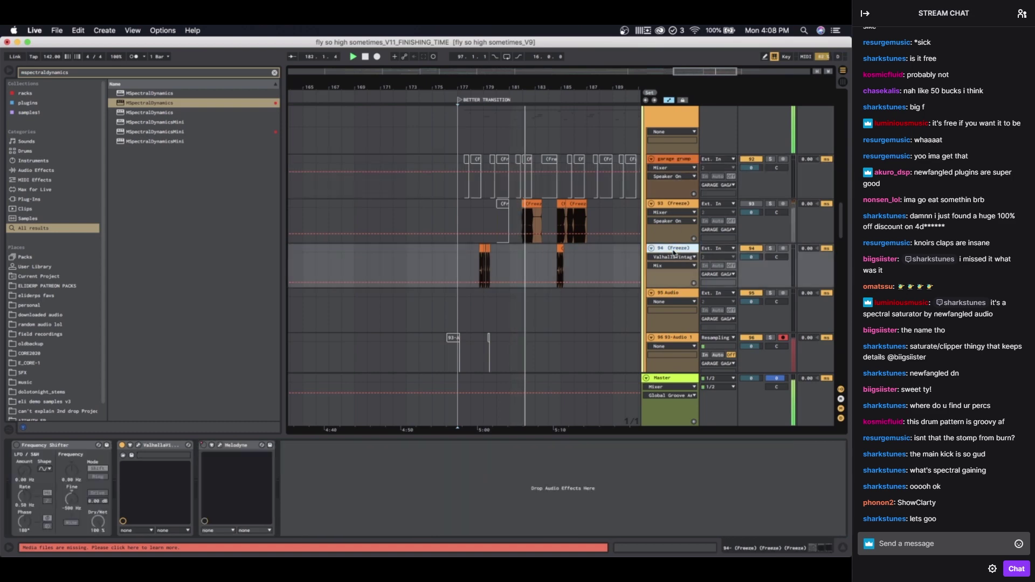
{"action": "left_click", "coordinate": [674, 179]}
{"action": "left_click", "coordinate": [675, 162]}
{"action": "left_click", "coordinate": [675, 160]}
{"action": "scroll", "coordinate": [532, 213], "scroll_direction": "down", "scroll_amount": 5}
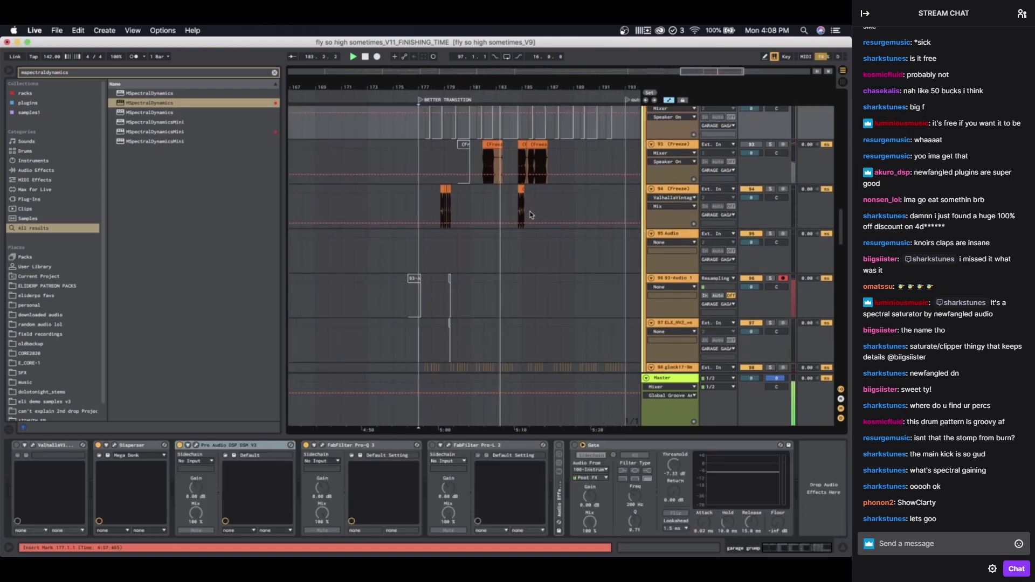
Step: Select the frozen clip on track 93 from 181.4.3 to show its device chain and stop playback
{"action": "scroll", "coordinate": [487, 211], "scroll_direction": "up", "scroll_amount": 5}
{"action": "scroll", "coordinate": [481, 268], "scroll_direction": "up", "scroll_amount": 5}
{"action": "scroll", "coordinate": [481, 267], "scroll_direction": "down", "scroll_amount": 5}
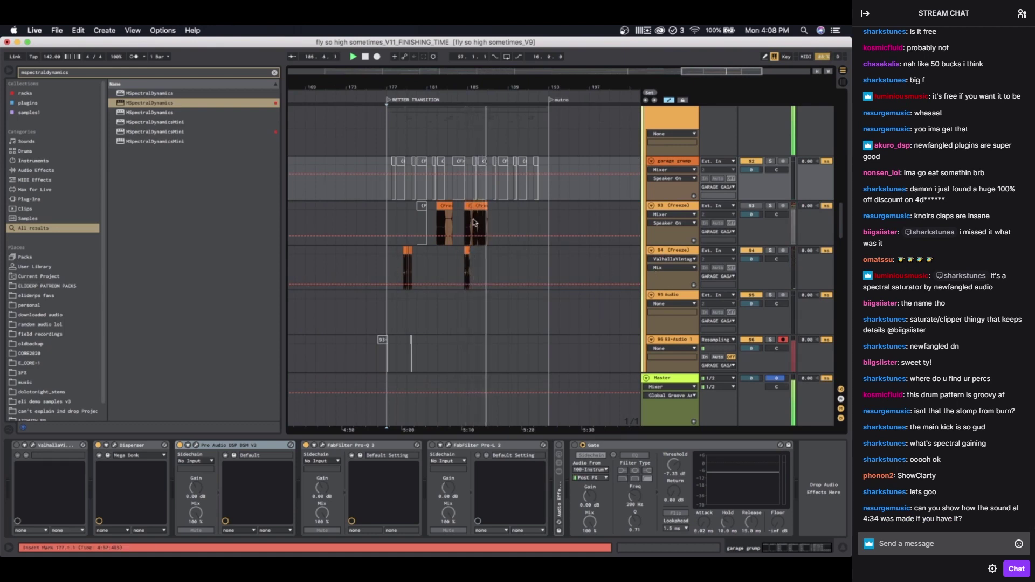
{"action": "scroll", "coordinate": [426, 224], "scroll_direction": "up", "scroll_amount": 5}
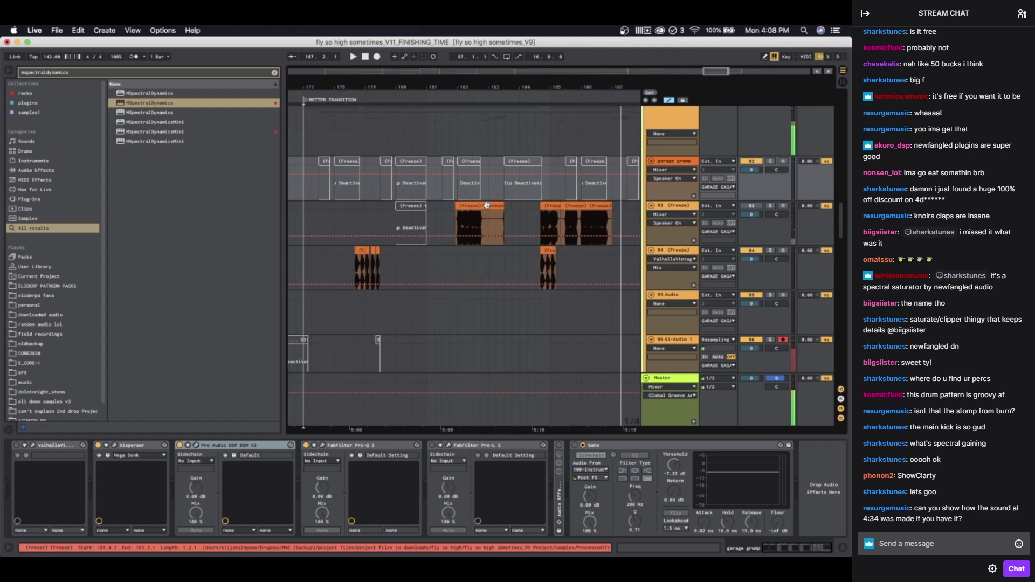
{"action": "left_click", "coordinate": [485, 206]}
{"action": "scroll", "coordinate": [435, 213], "scroll_direction": "down", "scroll_amount": 1}
{"action": "scroll", "coordinate": [440, 192], "scroll_direction": "down", "scroll_amount": 6}
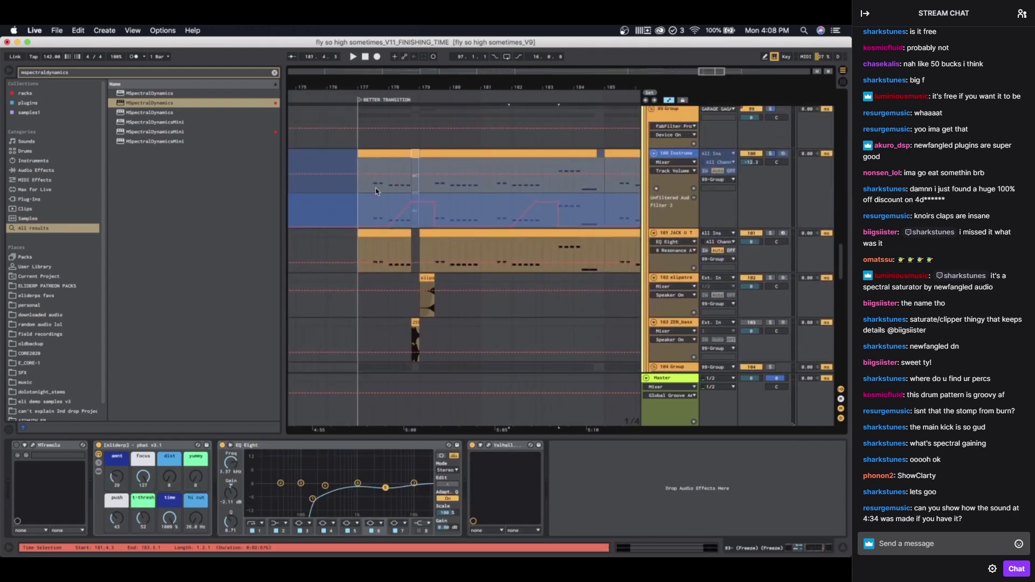
Step: Solo the 100 Instrument Rack track and play its first clip at BETTER TRANSITION
{"action": "left_click", "coordinate": [367, 189]}
{"action": "scroll", "coordinate": [771, 155], "scroll_direction": "up", "scroll_amount": 2}
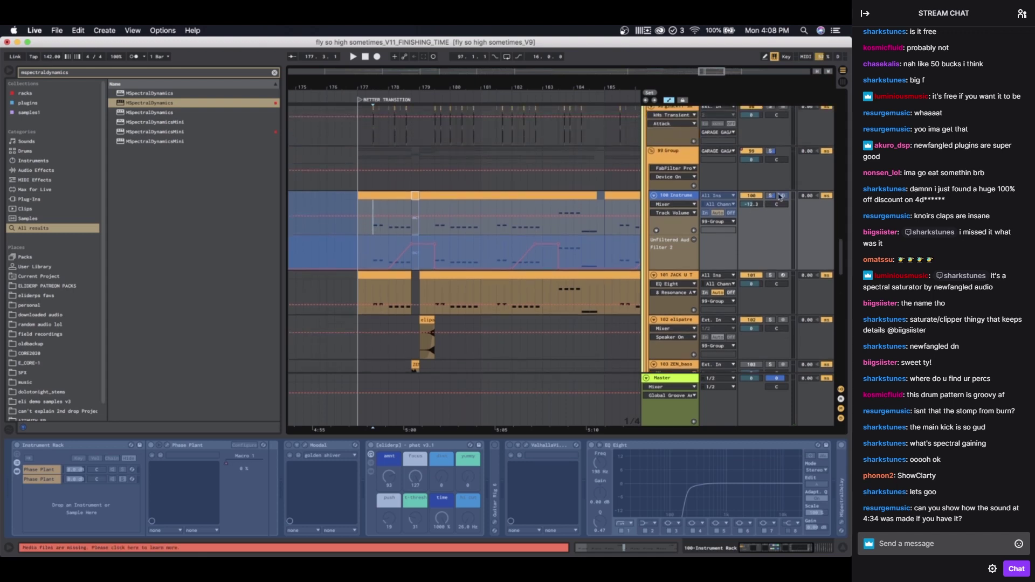
{"action": "left_click", "coordinate": [379, 197]}
{"action": "key", "text": "space"}
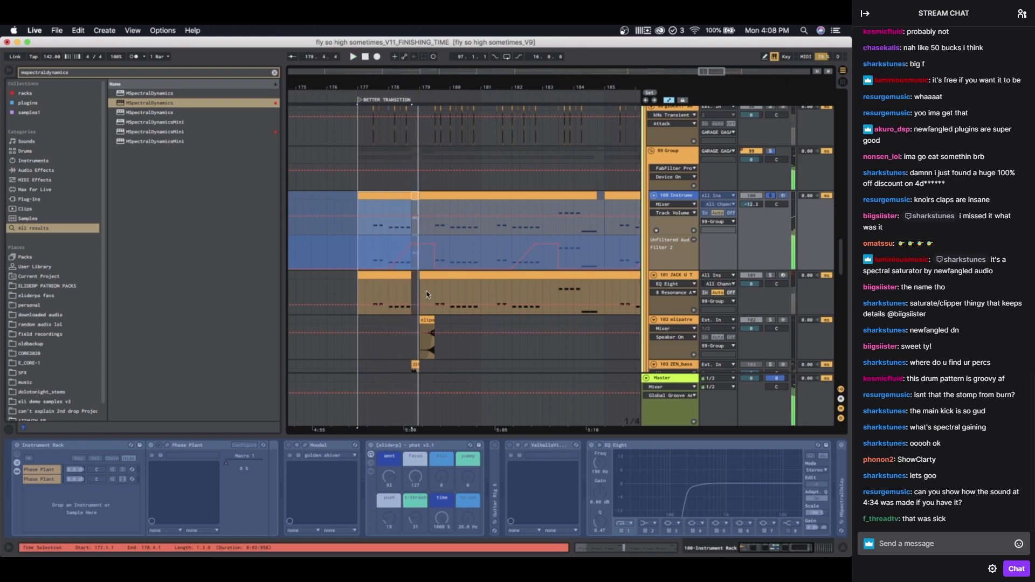
Step: Fold the bass group and bring the whole arrangement into view
{"action": "key", "text": "minus"}
{"action": "key", "text": "minus"}
{"action": "key", "text": "minus"}
{"action": "key", "text": "minus"}
{"action": "scroll", "coordinate": [426, 294], "scroll_direction": "up", "scroll_amount": 15}
{"action": "scroll", "coordinate": [427, 294], "scroll_direction": "left", "scroll_amount": 3}
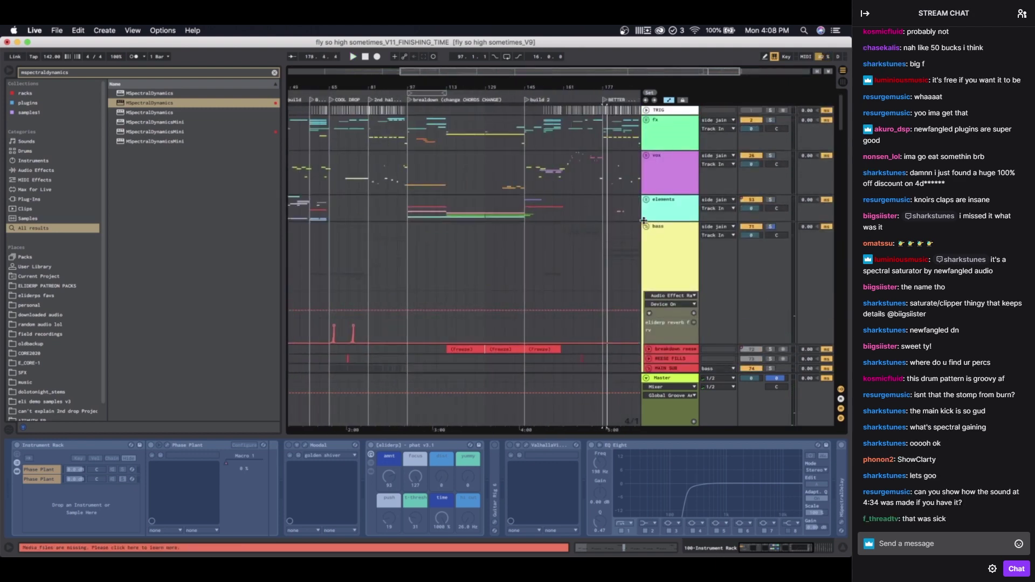
{"action": "left_click", "coordinate": [646, 226]}
{"action": "key", "text": "minus"}
{"action": "scroll", "coordinate": [394, 324], "scroll_direction": "down", "scroll_amount": 2}
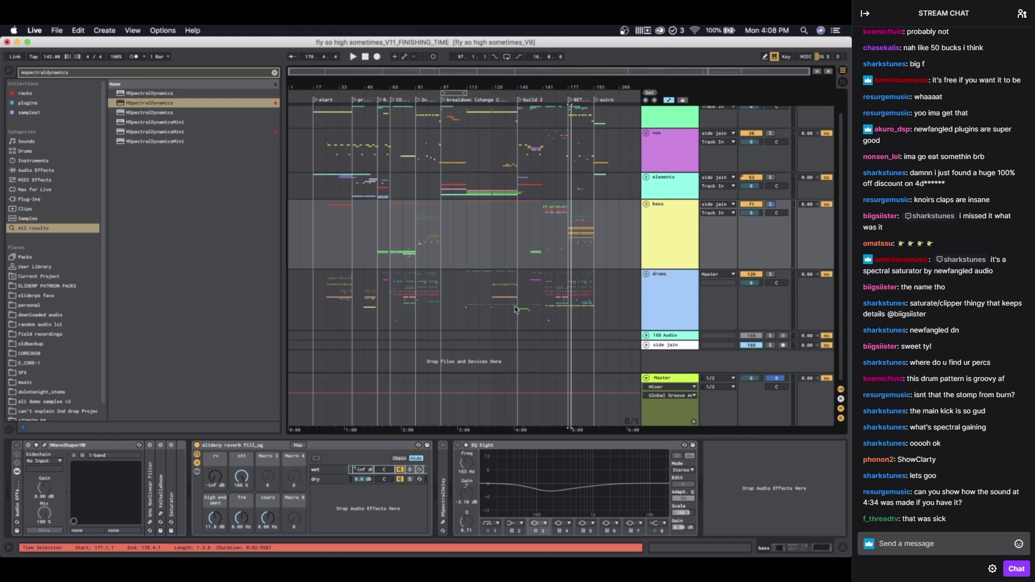
Step: Look over the opening section around the start locator, then the full arrangement again
{"action": "left_click", "coordinate": [391, 222]}
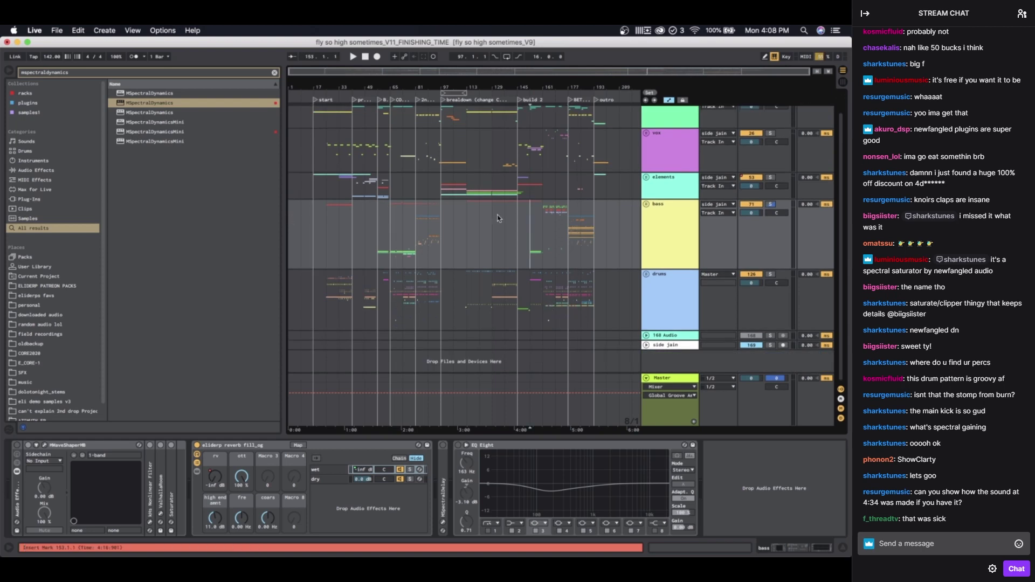
{"action": "left_click", "coordinate": [320, 123]}
{"action": "key", "text": "plus"}
{"action": "key", "text": "plus"}
{"action": "key", "text": "plus"}
{"action": "key", "text": "plus"}
{"action": "key", "text": "plus"}
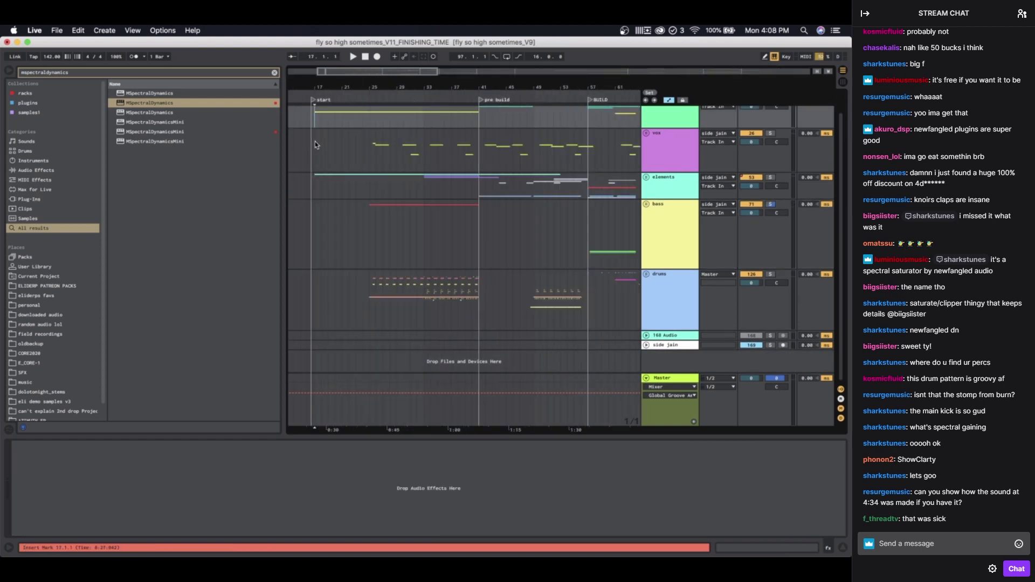
{"action": "left_click", "coordinate": [314, 149]}
{"action": "key", "text": "minus"}
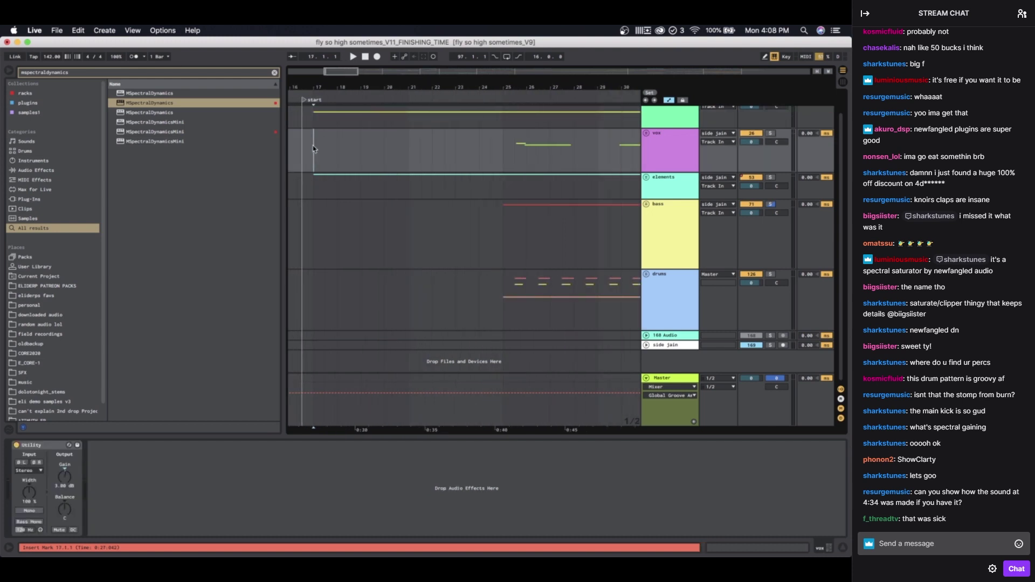
{"action": "scroll", "coordinate": [385, 176], "scroll_direction": "left", "scroll_amount": 3}
{"action": "scroll", "coordinate": [385, 176], "scroll_direction": "up", "scroll_amount": 2}
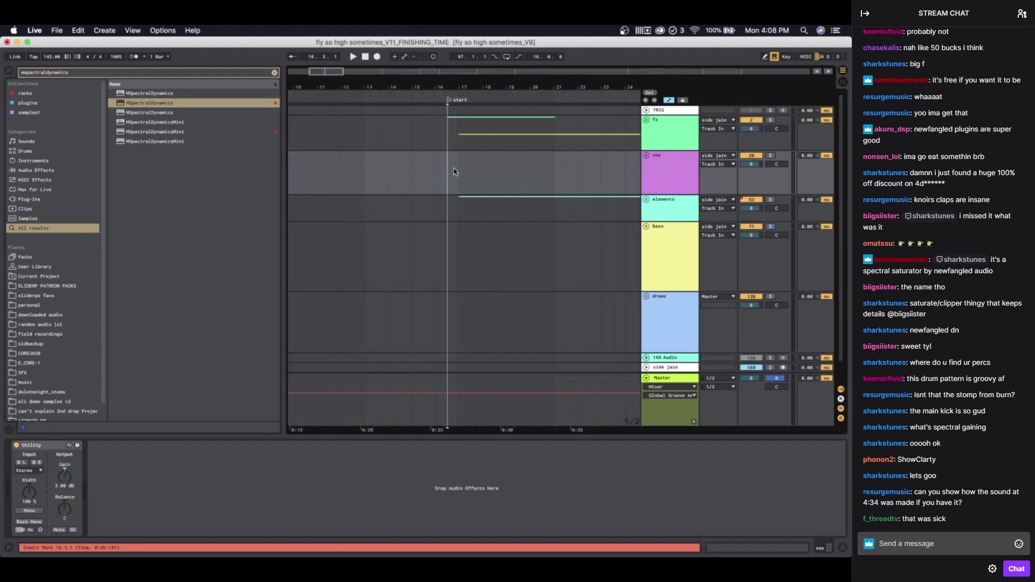
{"action": "key", "text": "w"}
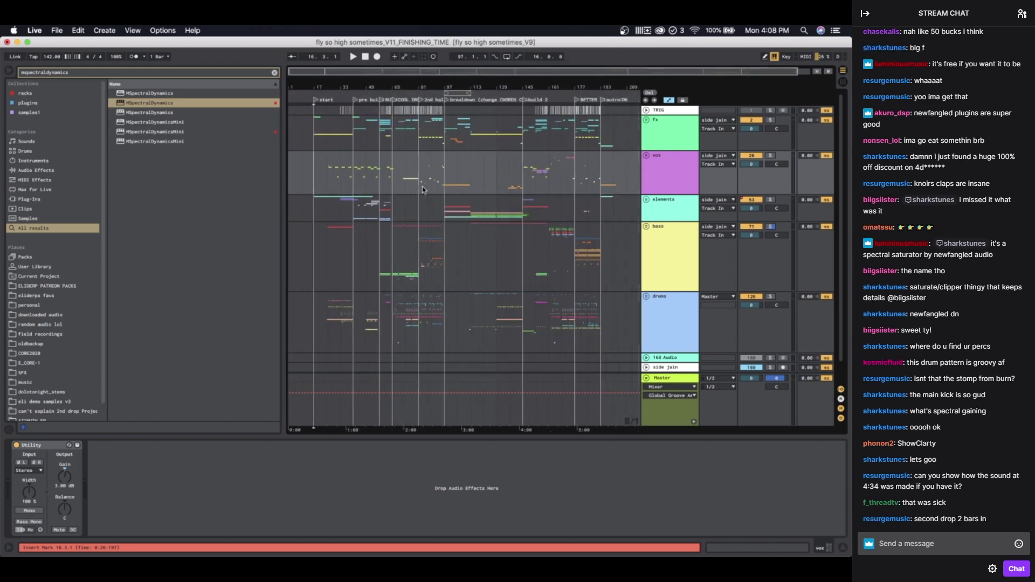
{"action": "key", "text": "ctrl+Up"}
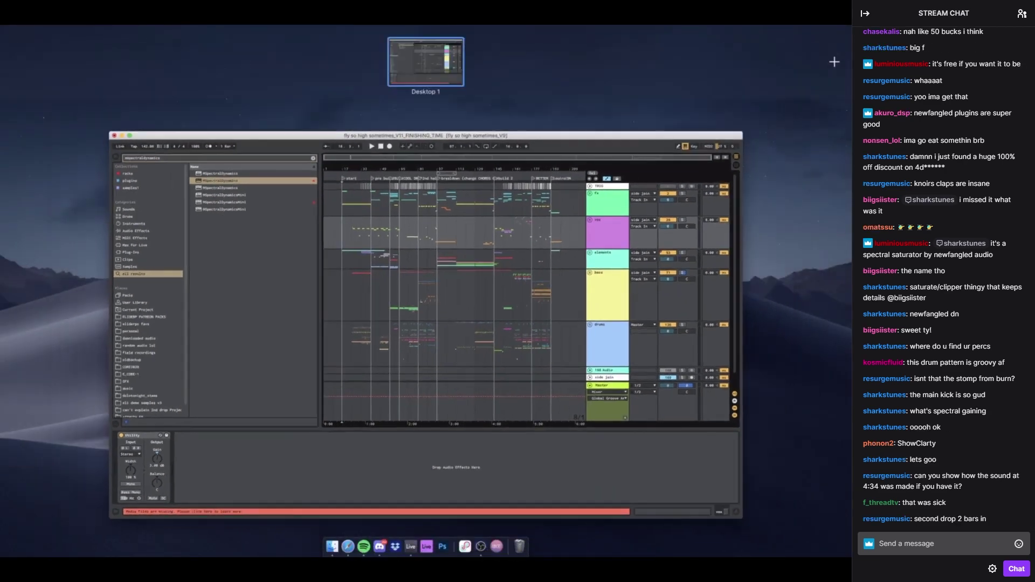
{"action": "left_click", "coordinate": [370, 274]}
{"action": "scroll", "coordinate": [435, 260], "scroll_direction": "down", "scroll_amount": 2}
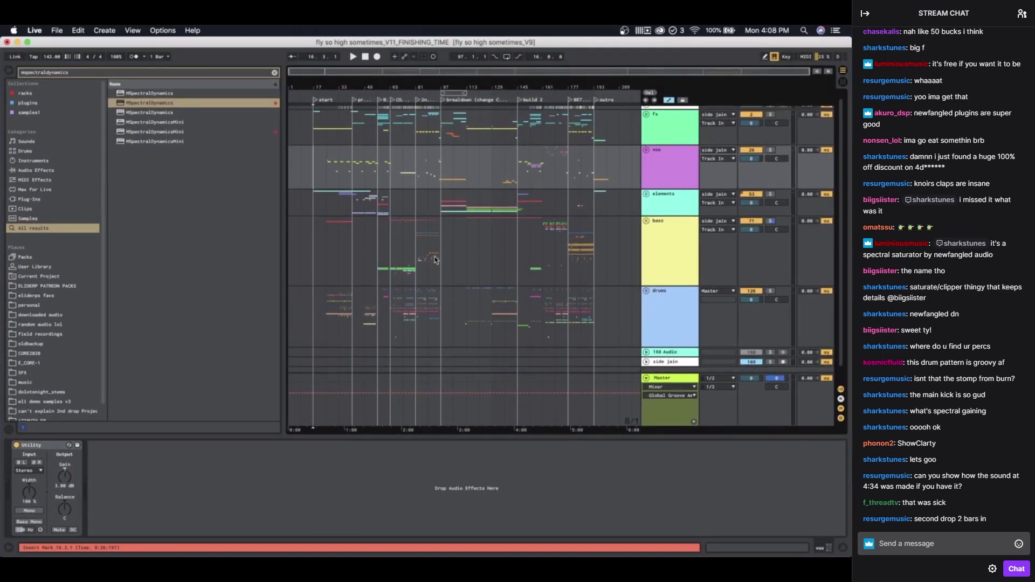
Step: Play the arrangement from 172.1.1, shortly before the BETTER TRANSITION locator
{"action": "scroll", "coordinate": [435, 260], "scroll_direction": "up", "scroll_amount": 1}
{"action": "scroll", "coordinate": [527, 192], "scroll_direction": "up", "scroll_amount": 3}
{"action": "scroll", "coordinate": [526, 192], "scroll_direction": "right", "scroll_amount": 3}
{"action": "scroll", "coordinate": [527, 192], "scroll_direction": "down", "scroll_amount": 2}
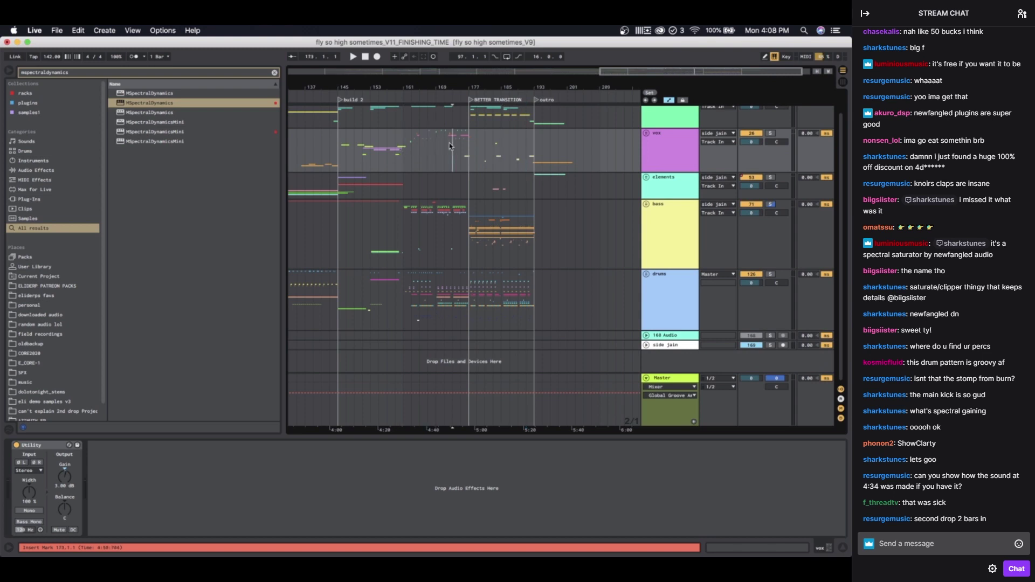
{"action": "scroll", "coordinate": [451, 145], "scroll_direction": "up", "scroll_amount": 3}
{"action": "key", "text": "space"}
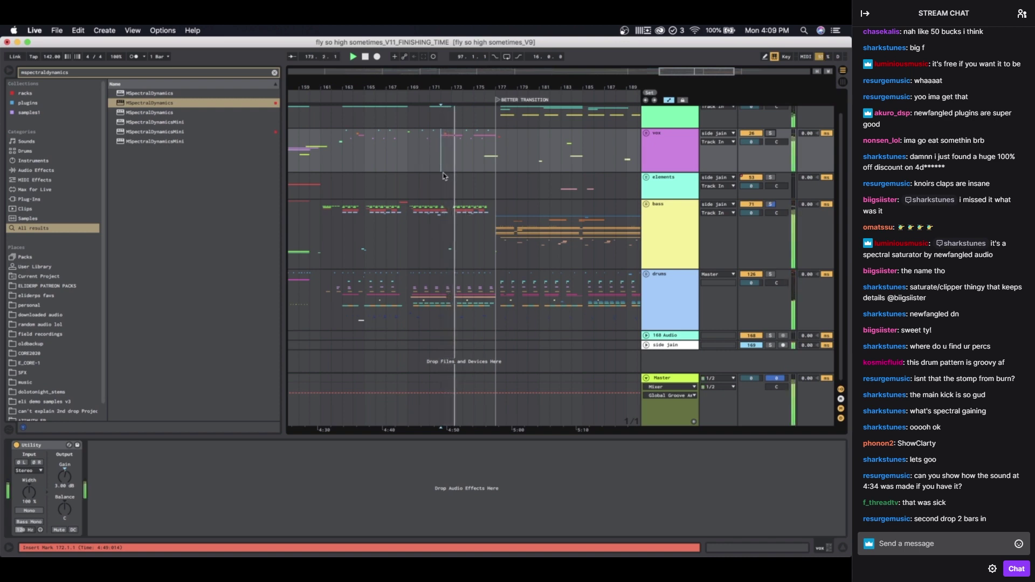
Step: Play the second drop from 161.1.1, then again from 163.1.1
{"action": "left_click", "coordinate": [399, 158]}
{"action": "scroll", "coordinate": [398, 157], "scroll_direction": "left", "scroll_amount": 3}
{"action": "left_click", "coordinate": [388, 162]}
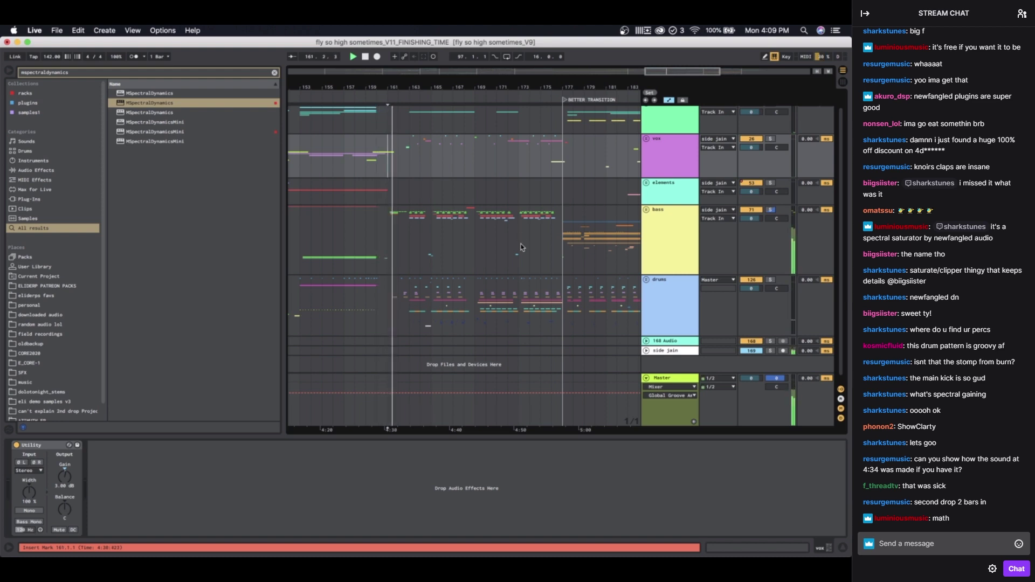
{"action": "left_click", "coordinate": [409, 162]}
{"action": "scroll", "coordinate": [419, 188], "scroll_direction": "up", "scroll_amount": 4}
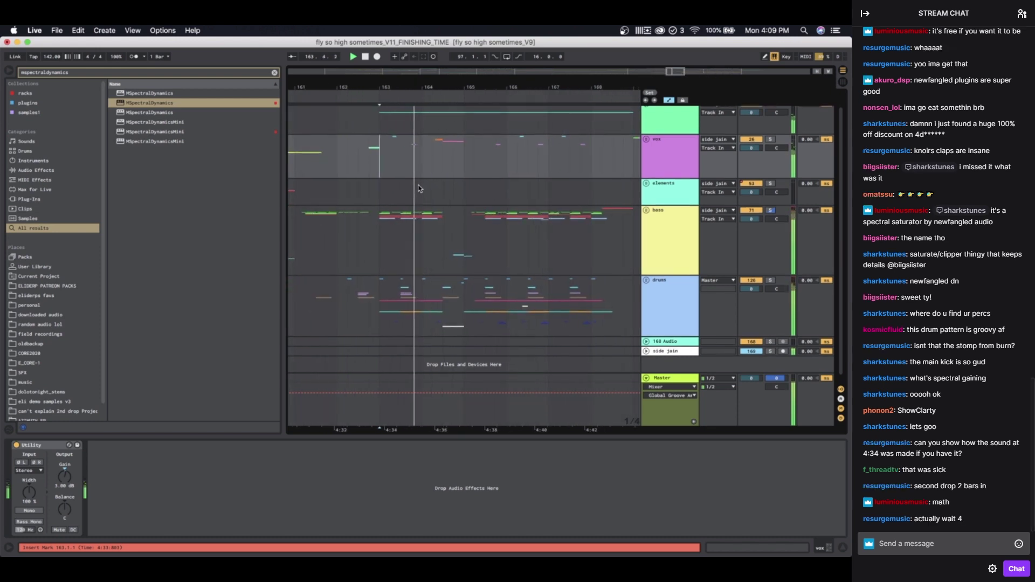
{"action": "scroll", "coordinate": [419, 186], "scroll_direction": "left", "scroll_amount": 1}
{"action": "scroll", "coordinate": [421, 192], "scroll_direction": "down", "scroll_amount": 1}
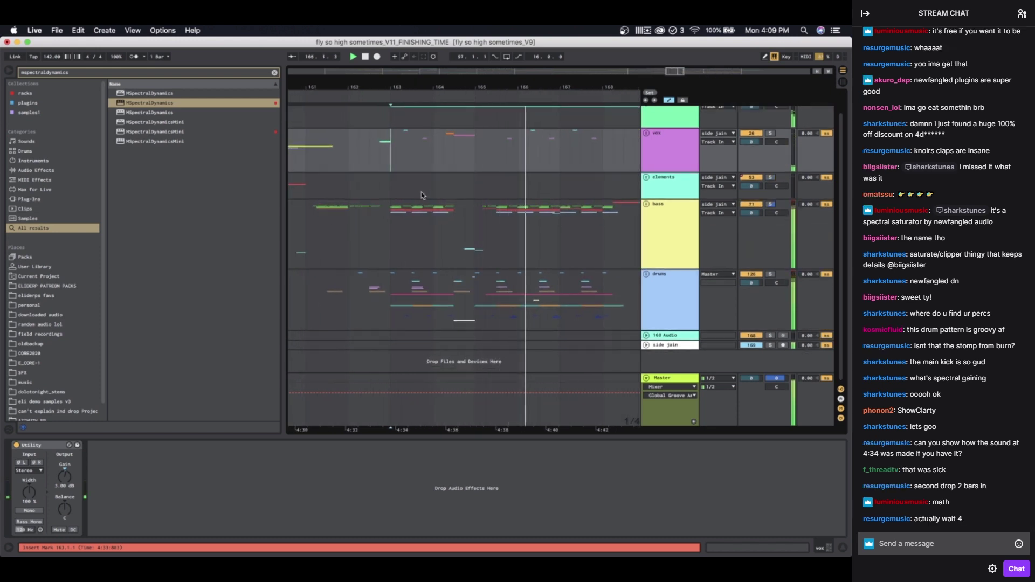
{"action": "scroll", "coordinate": [495, 251], "scroll_direction": "down", "scroll_amount": 4}
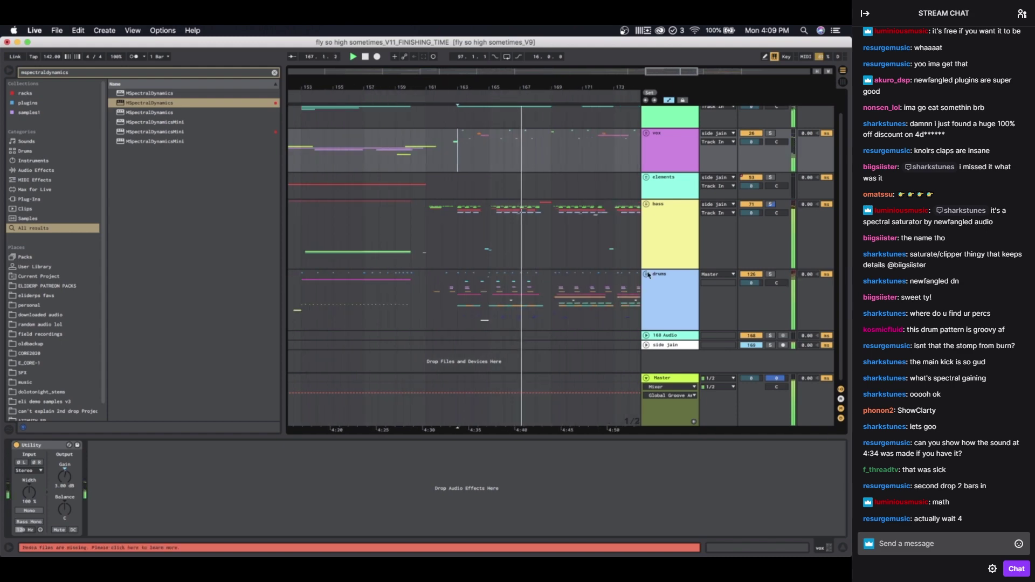
Step: Unfold the bass group, solo the 1 Audio track under BASS ACCENTS and play it from 163.1.1
{"action": "left_click", "coordinate": [647, 204]}
{"action": "scroll", "coordinate": [567, 284], "scroll_direction": "down", "scroll_amount": 6}
{"action": "scroll", "coordinate": [485, 253], "scroll_direction": "down", "scroll_amount": 4}
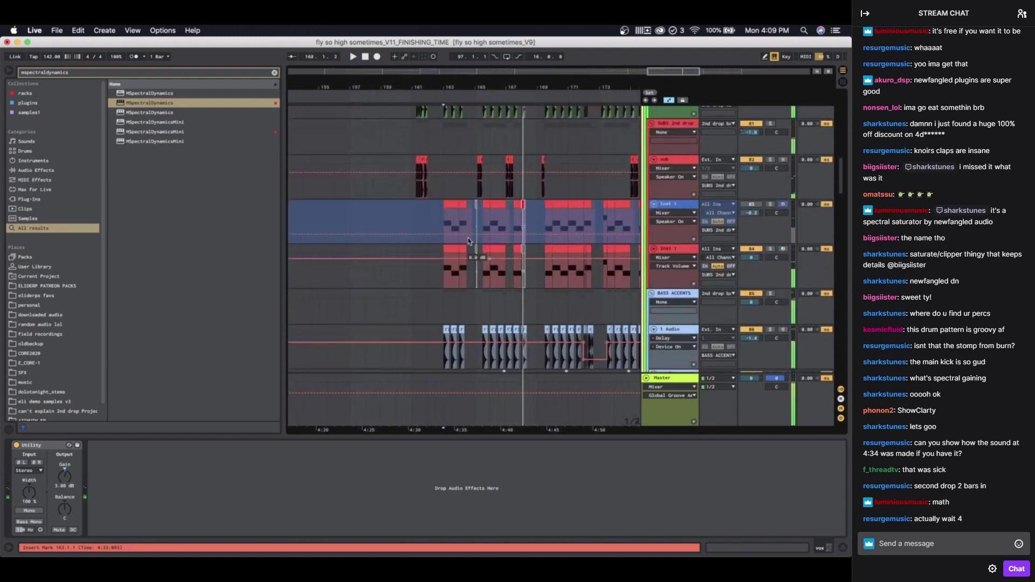
{"action": "scroll", "coordinate": [448, 199], "scroll_direction": "up", "scroll_amount": 5}
{"action": "scroll", "coordinate": [448, 199], "scroll_direction": "down", "scroll_amount": 4}
{"action": "left_click", "coordinate": [410, 201]}
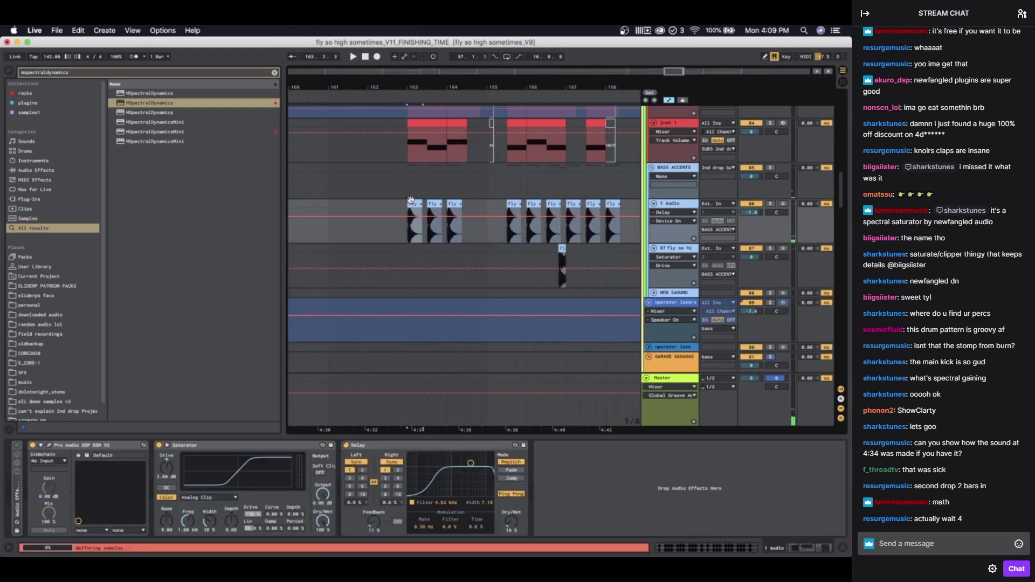
{"action": "key", "text": "space"}
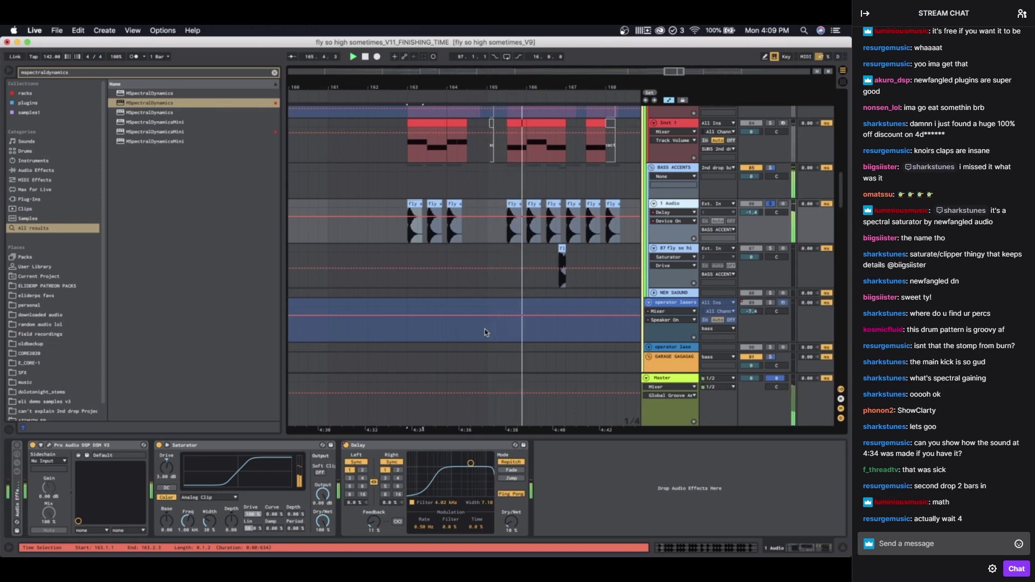
Step: Unsolo the 1 Audio track and place the insert marker at 166.1.1 on the BASS ACCENTS group
{"action": "scroll", "coordinate": [484, 329], "scroll_direction": "up", "scroll_amount": 5}
{"action": "scroll", "coordinate": [484, 329], "scroll_direction": "down", "scroll_amount": 4}
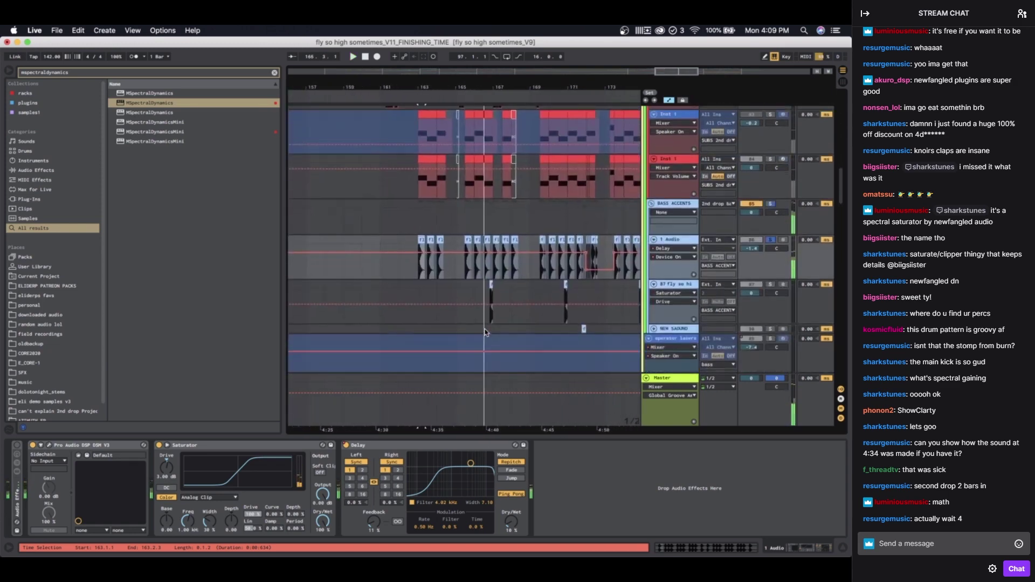
{"action": "scroll", "coordinate": [484, 331], "scroll_direction": "up", "scroll_amount": 2}
{"action": "left_click", "coordinate": [473, 261]}
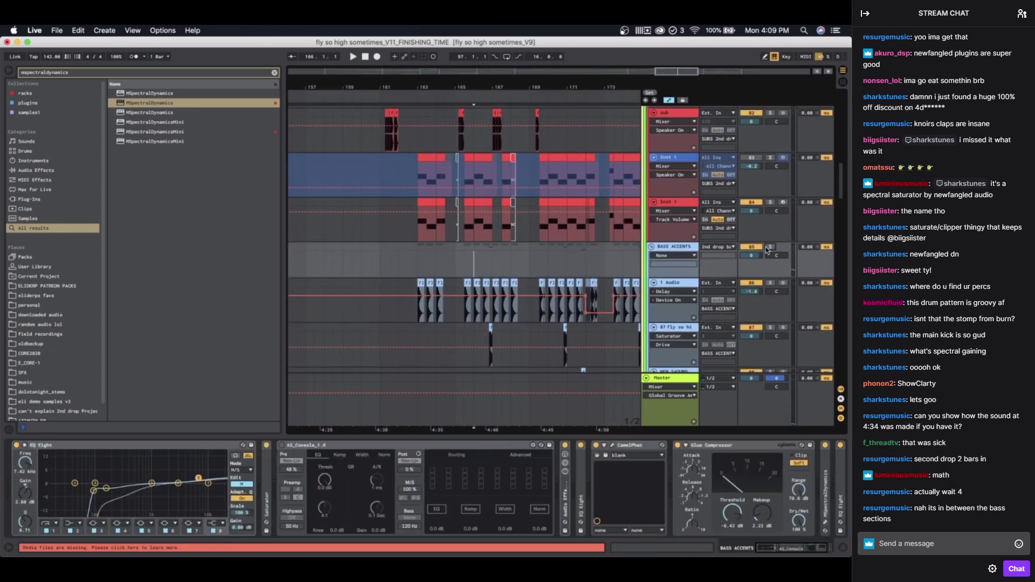
Step: Look through the second-drop bass tracks for the filler bass while the section plays
{"action": "scroll", "coordinate": [562, 302], "scroll_direction": "up", "scroll_amount": 6}
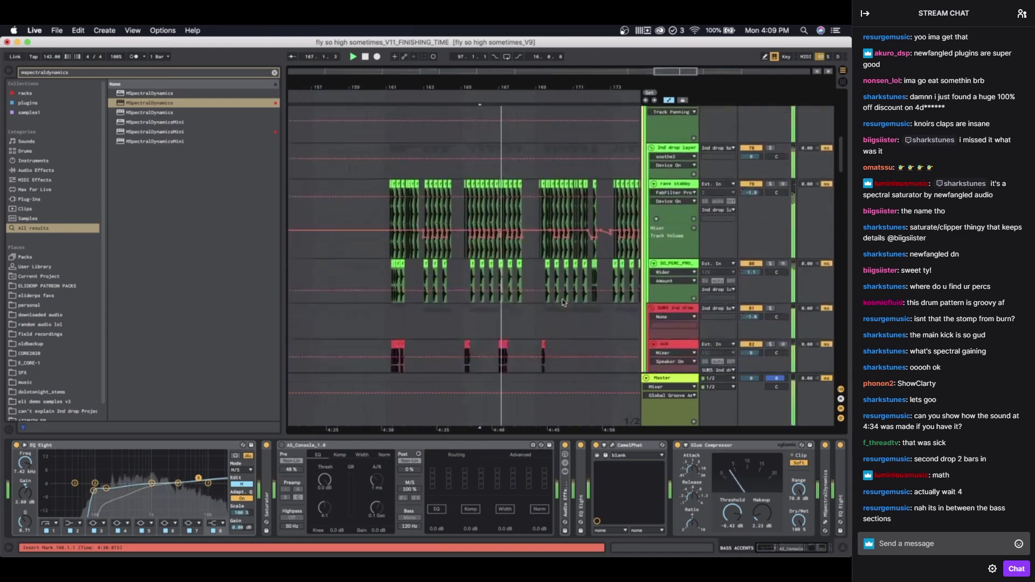
{"action": "scroll", "coordinate": [562, 302], "scroll_direction": "down", "scroll_amount": 7}
{"action": "scroll", "coordinate": [492, 210], "scroll_direction": "up", "scroll_amount": 4}
{"action": "scroll", "coordinate": [499, 212], "scroll_direction": "up", "scroll_amount": 3}
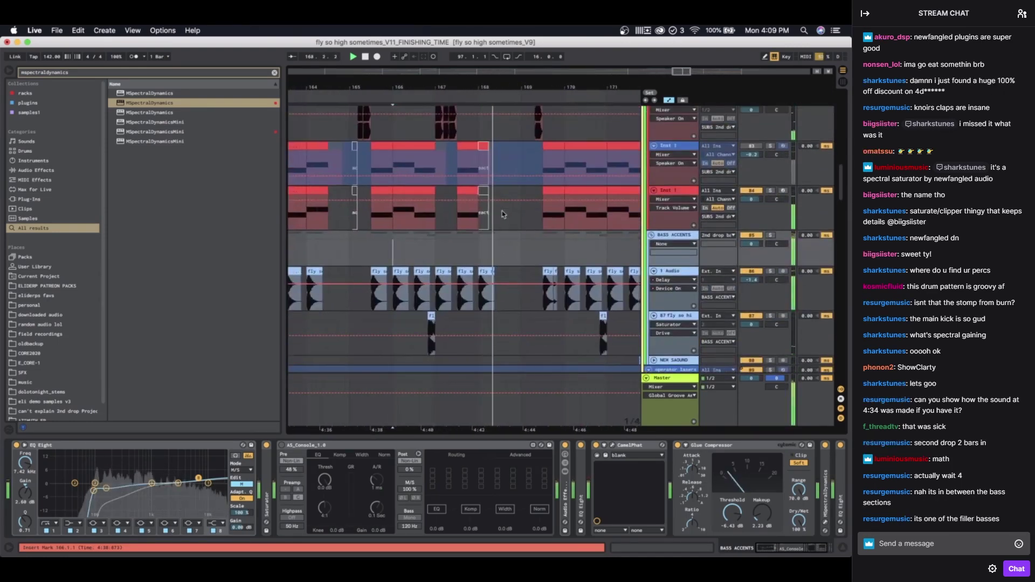
{"action": "scroll", "coordinate": [502, 214], "scroll_direction": "up", "scroll_amount": 3}
{"action": "scroll", "coordinate": [503, 214], "scroll_direction": "down", "scroll_amount": 4}
{"action": "scroll", "coordinate": [503, 214], "scroll_direction": "up", "scroll_amount": 6}
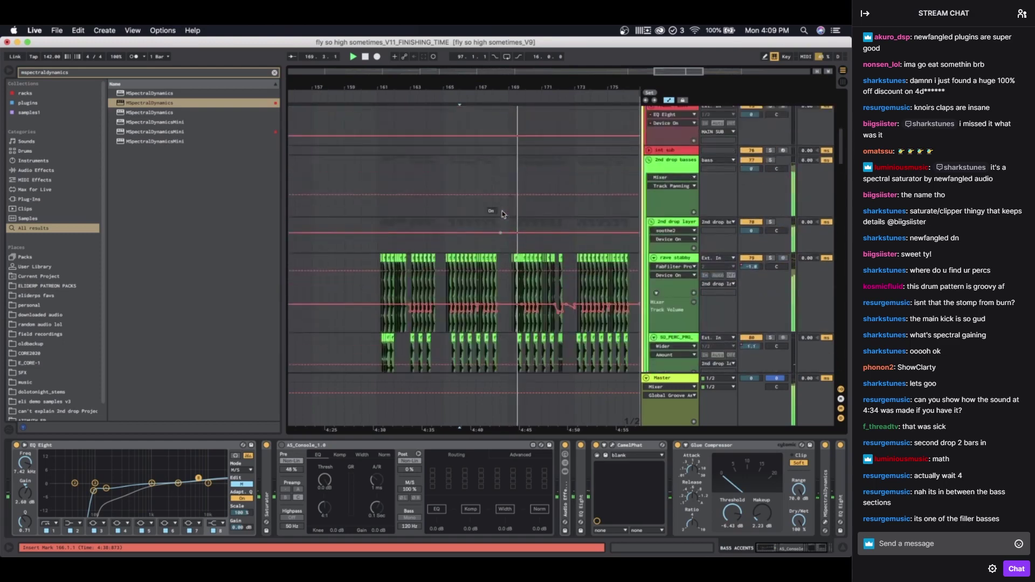
Step: Solo the REESE FILLS track and play its fill from 168.2.1
{"action": "scroll", "coordinate": [502, 214], "scroll_direction": "up", "scroll_amount": 6}
{"action": "scroll", "coordinate": [503, 214], "scroll_direction": "up", "scroll_amount": 4}
{"action": "scroll", "coordinate": [502, 214], "scroll_direction": "down", "scroll_amount": 3}
{"action": "left_click", "coordinate": [470, 234]}
{"action": "key", "text": "space"}
{"action": "key", "text": "space"}
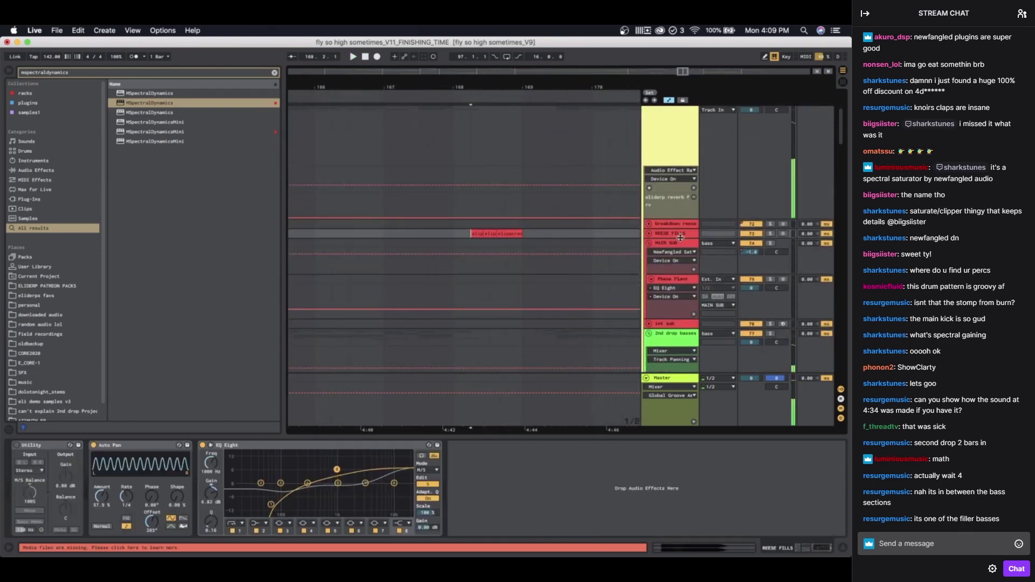
{"action": "key", "text": "space"}
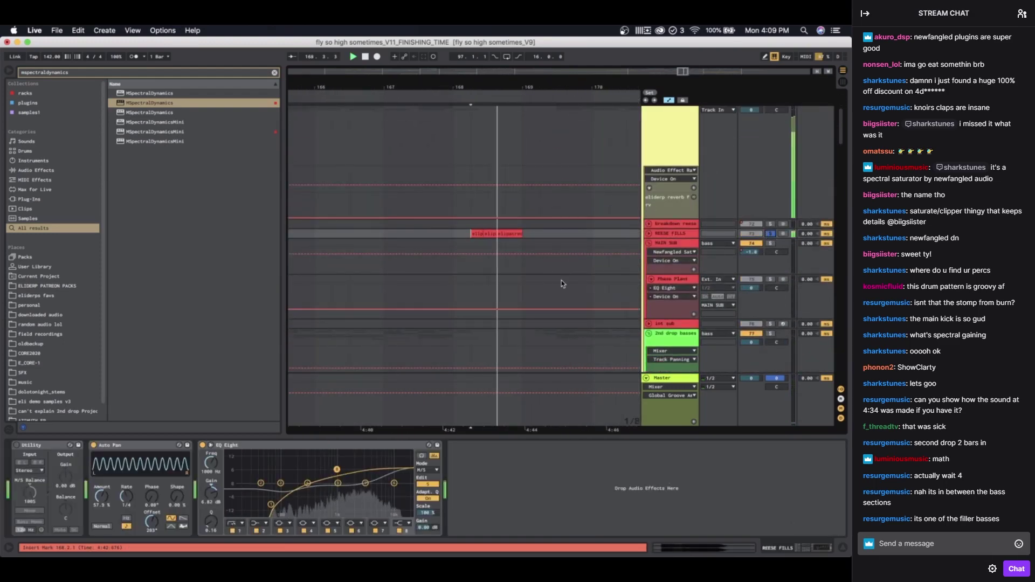
Step: Unfold the REESE FILLS track and replay its soloed clip to examine the waveform
{"action": "left_click", "coordinate": [648, 233]}
{"action": "key", "text": "space"}
{"action": "scroll", "coordinate": [522, 254], "scroll_direction": "up", "scroll_amount": 4}
{"action": "scroll", "coordinate": [473, 257], "scroll_direction": "down", "scroll_amount": 7}
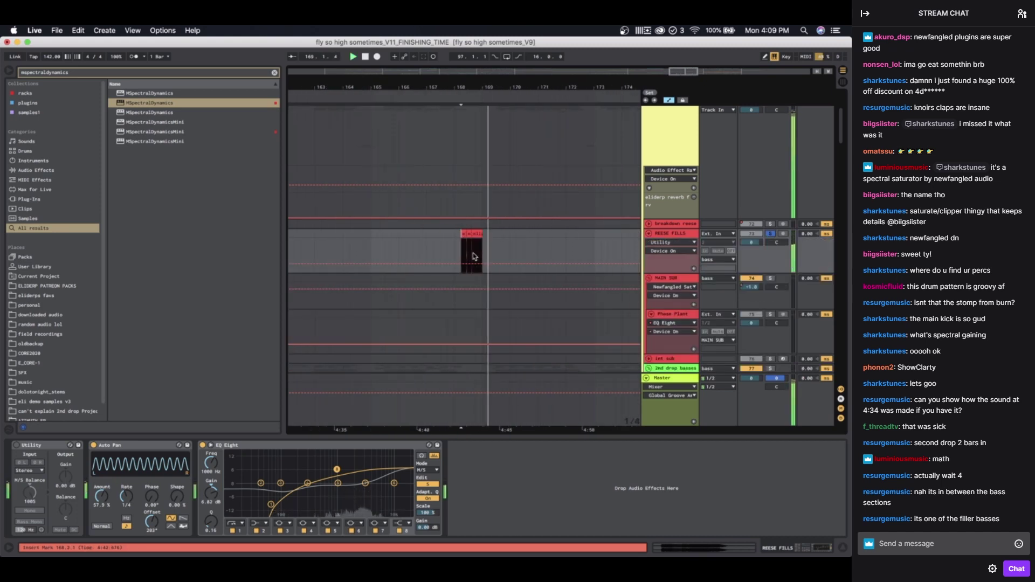
{"action": "scroll", "coordinate": [539, 256], "scroll_direction": "up", "scroll_amount": 3}
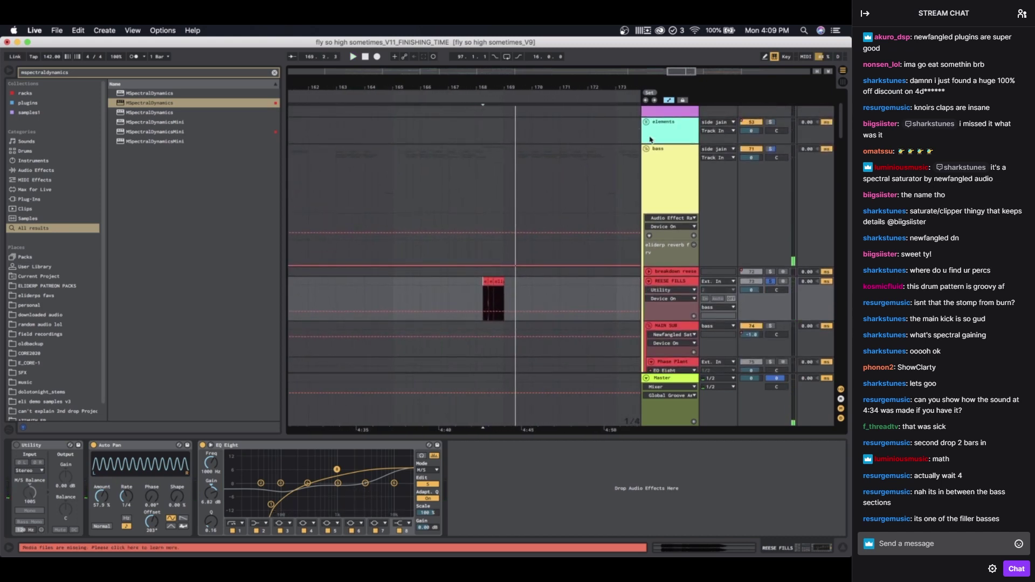
Step: Fold the bass group and examine the second drop around bar 168
{"action": "left_click", "coordinate": [647, 149]}
{"action": "scroll", "coordinate": [461, 241], "scroll_direction": "down", "scroll_amount": 3}
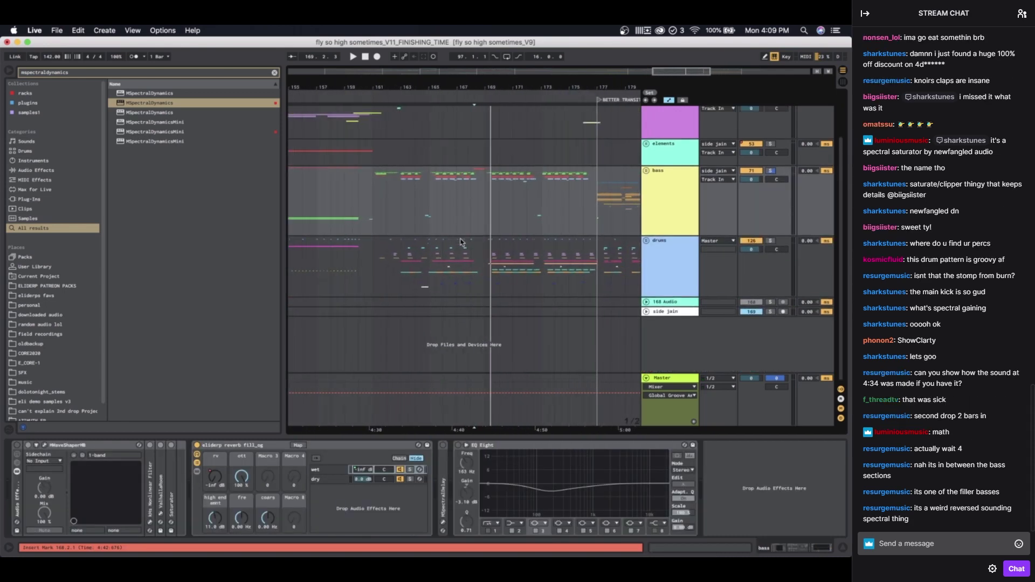
{"action": "scroll", "coordinate": [464, 240], "scroll_direction": "up", "scroll_amount": 2}
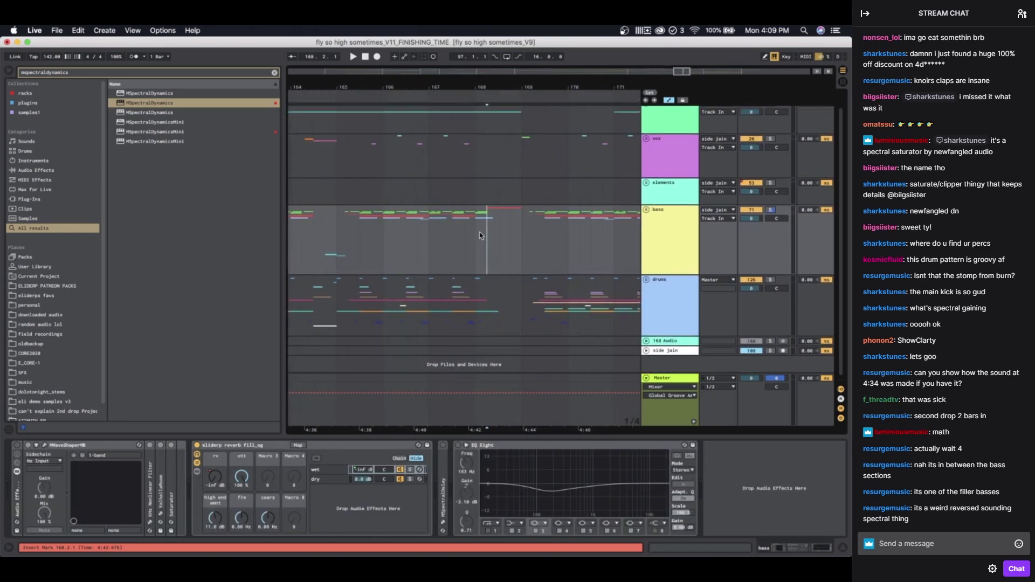
{"action": "scroll", "coordinate": [440, 241], "scroll_direction": "up", "scroll_amount": 3}
{"action": "scroll", "coordinate": [439, 242], "scroll_direction": "down", "scroll_amount": 3}
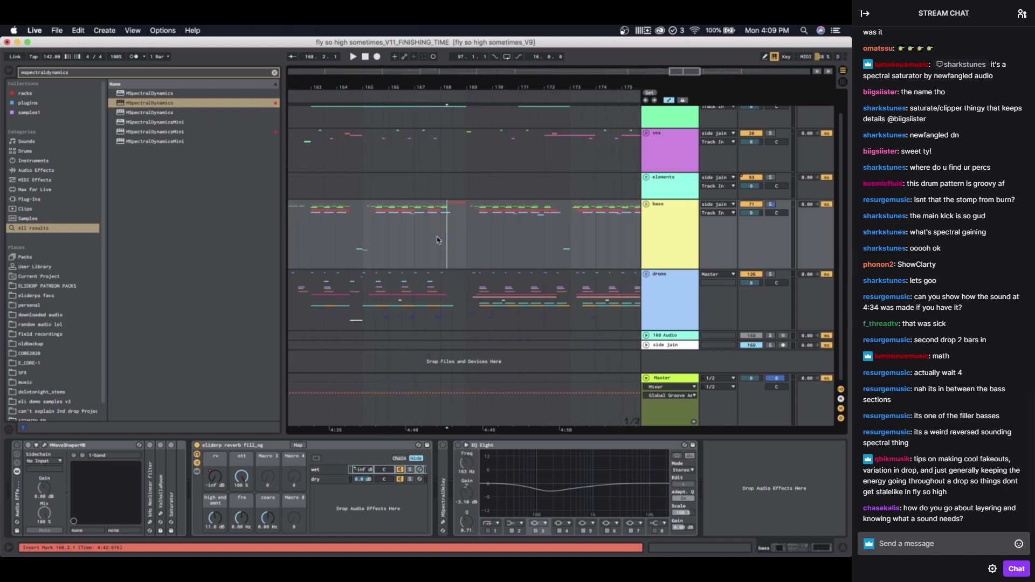
Step: Place the insert marker at 168.2.1 on the bass group, where the reese fill starts
{"action": "left_click", "coordinate": [441, 230]}
{"action": "scroll", "coordinate": [443, 226], "scroll_direction": "up", "scroll_amount": 3}
{"action": "left_click", "coordinate": [457, 226]}
{"action": "left_click", "coordinate": [471, 224]}
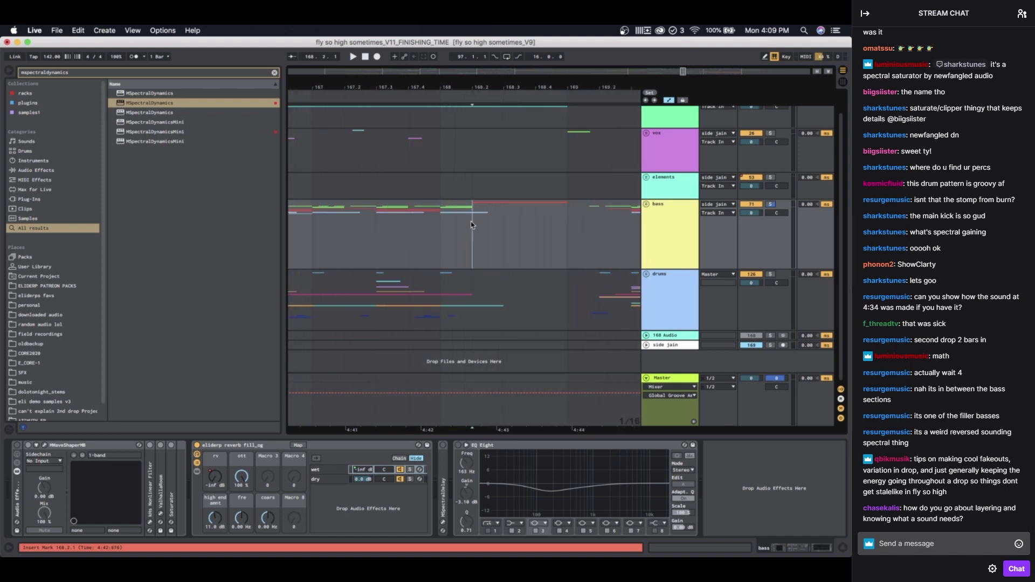
Step: Play the second drop with all tracks from 164.3.1
{"action": "scroll", "coordinate": [471, 224], "scroll_direction": "down", "scroll_amount": 4}
{"action": "scroll", "coordinate": [469, 216], "scroll_direction": "up", "scroll_amount": 5}
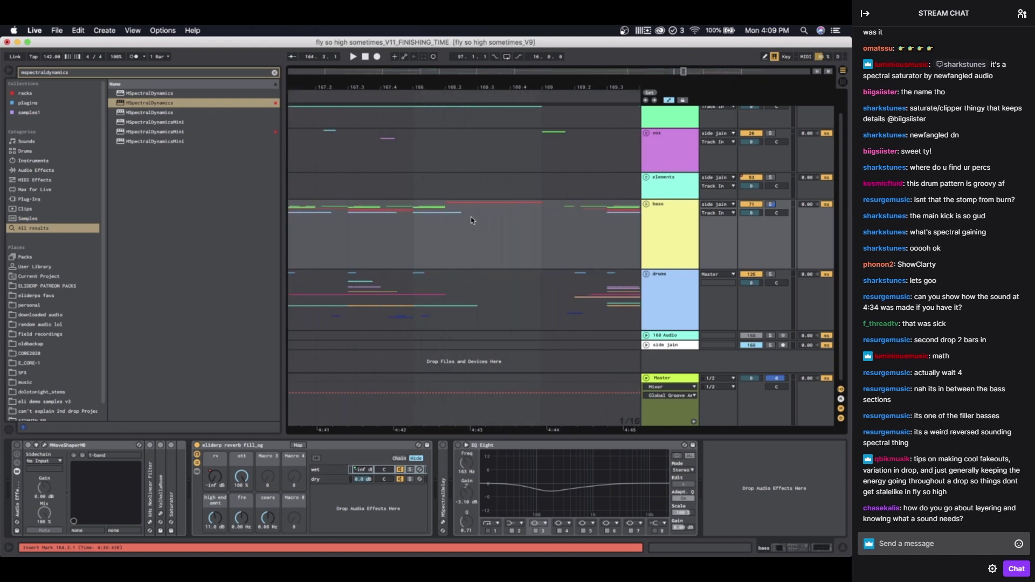
{"action": "scroll", "coordinate": [449, 217], "scroll_direction": "down", "scroll_amount": 5}
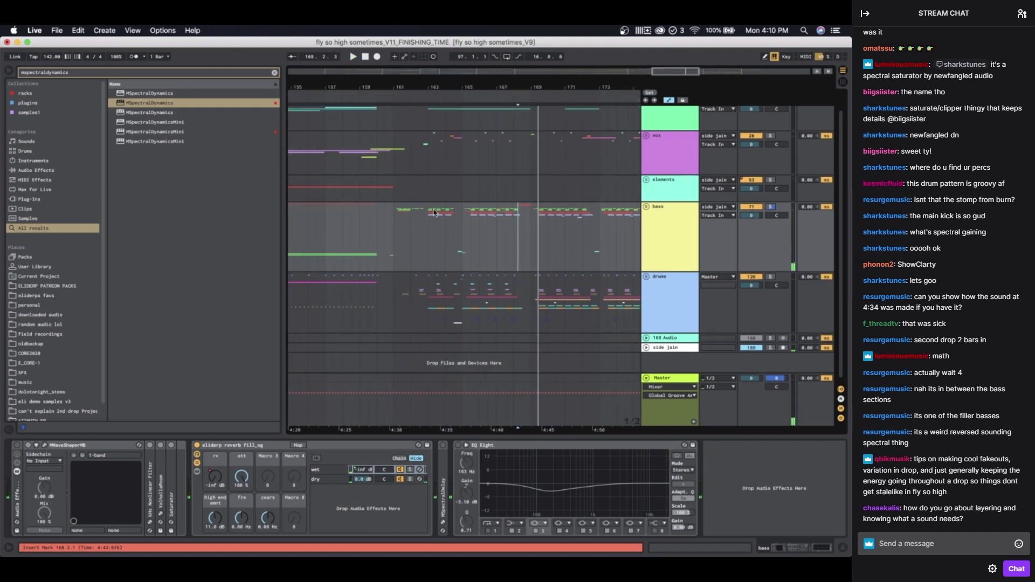
{"action": "left_click", "coordinate": [462, 243]}
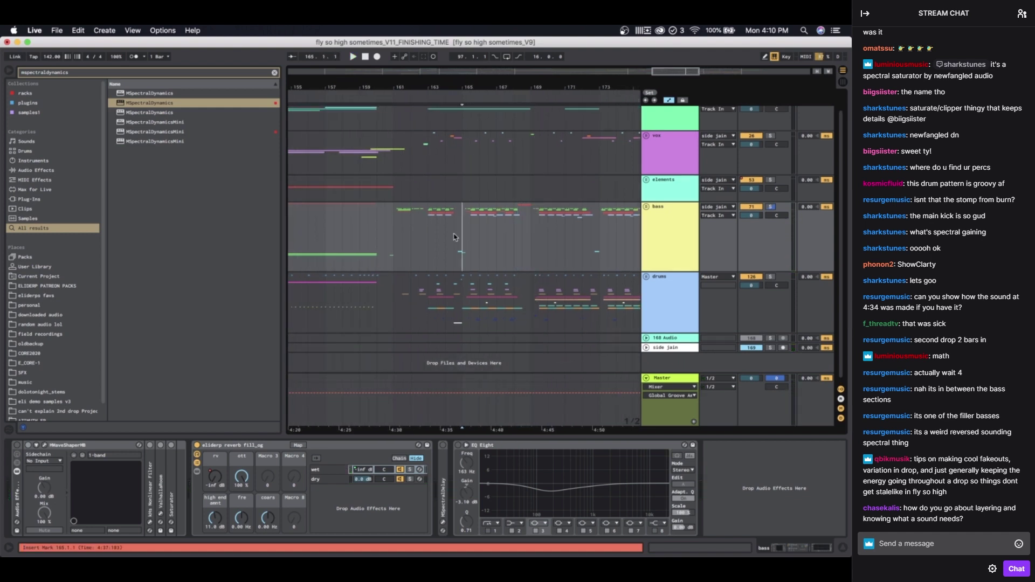
{"action": "key", "text": "space"}
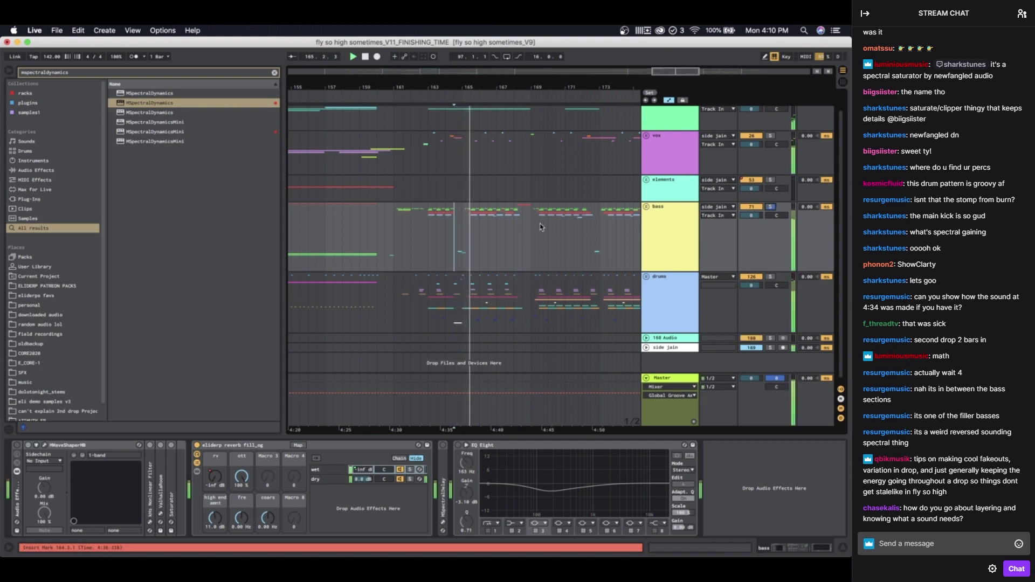
Step: Listen to the second drop's bass group up to the BETTER TRANSITION locator, placing the insert mark at bar 168
{"action": "scroll", "coordinate": [484, 234], "scroll_direction": "right", "scroll_amount": 5}
{"action": "left_click", "coordinate": [437, 218]}
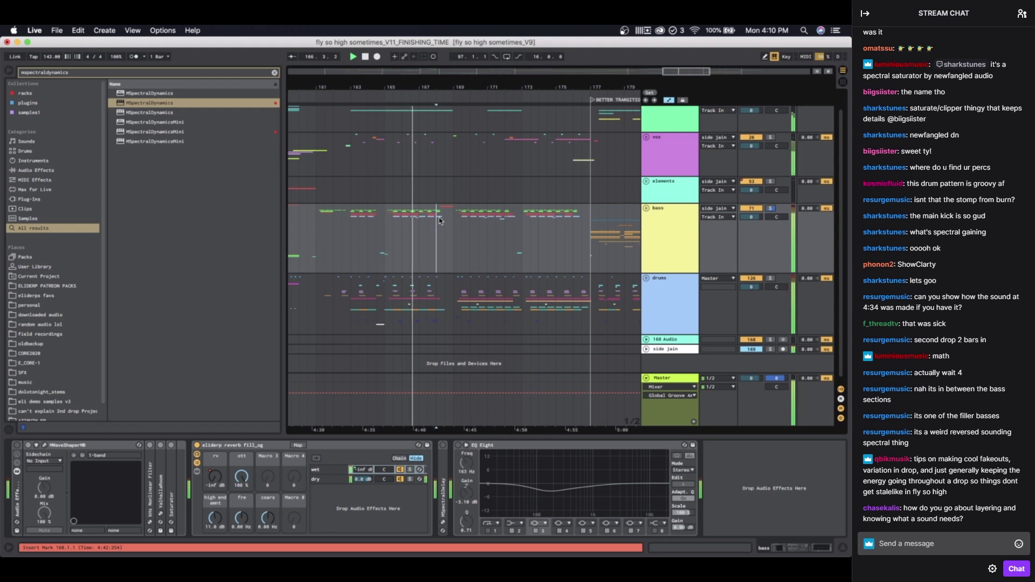
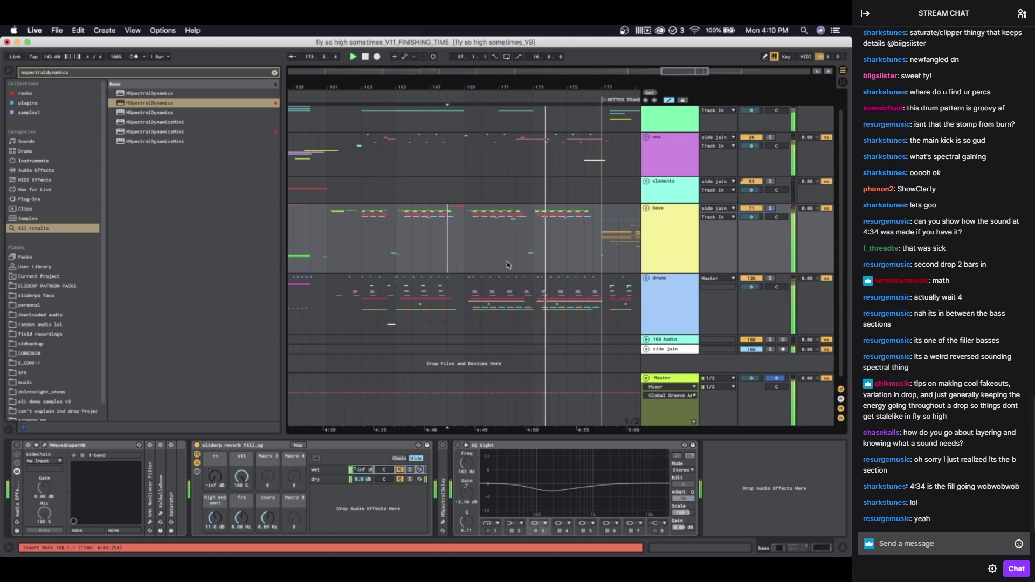
{"action": "scroll", "coordinate": [506, 265], "scroll_direction": "up", "scroll_amount": 2}
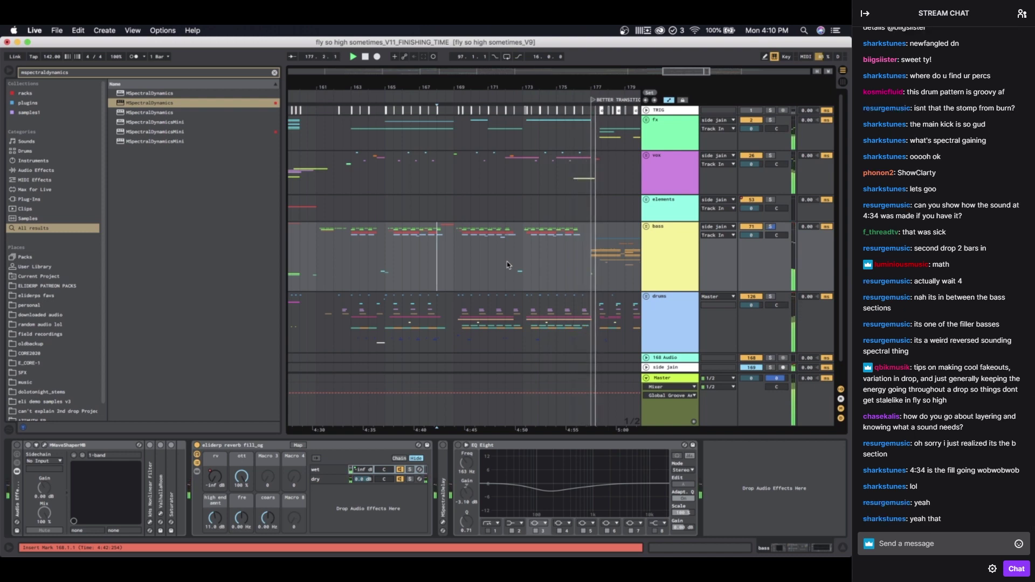
{"action": "scroll", "coordinate": [507, 265], "scroll_direction": "down", "scroll_amount": 2}
{"action": "scroll", "coordinate": [506, 265], "scroll_direction": "up", "scroll_amount": 2}
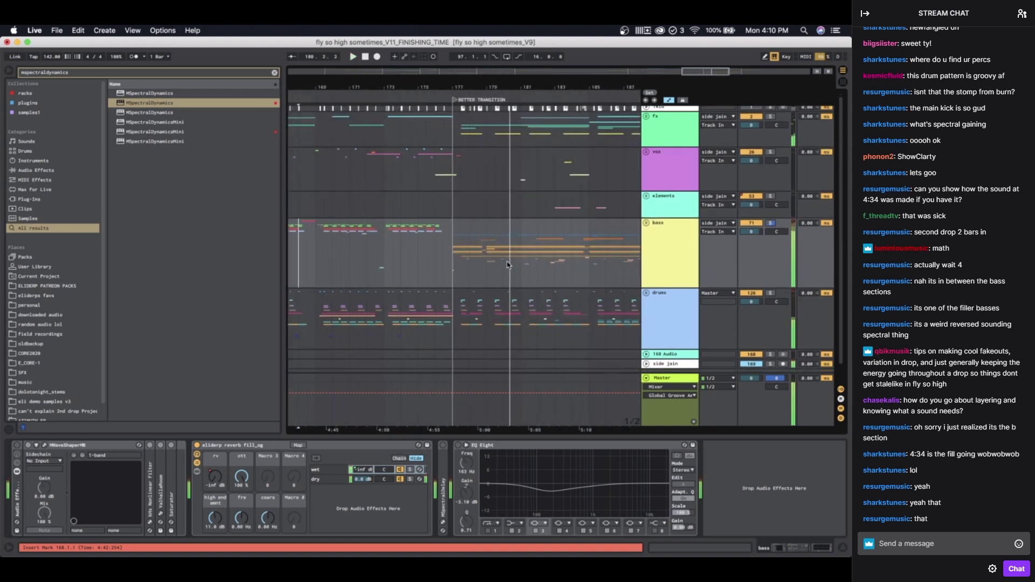
Step: Play the bass group from bar 178 in the BETTER TRANSITION section and locate the garage bass tracks inside it
{"action": "left_click", "coordinate": [420, 251]}
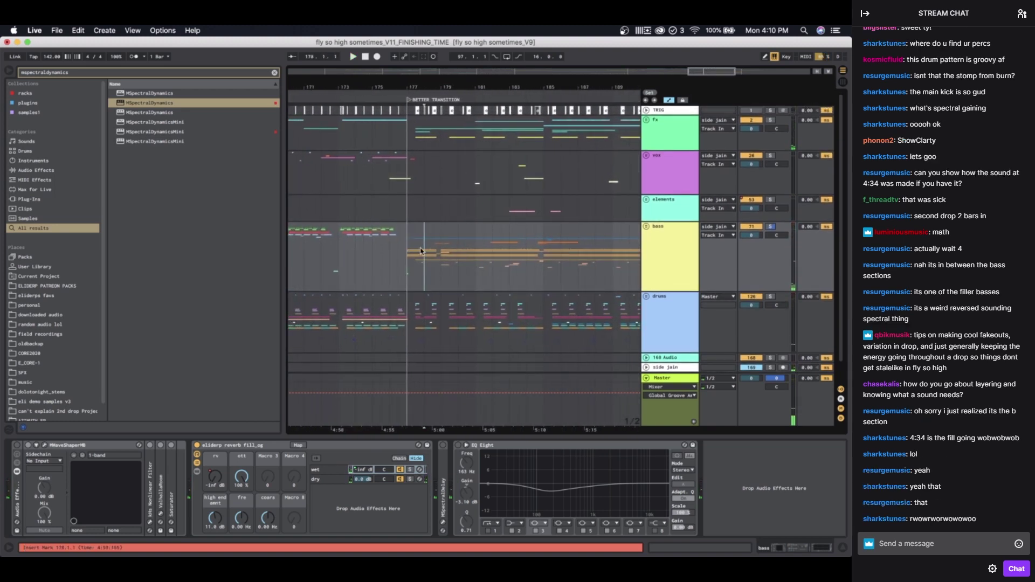
{"action": "scroll", "coordinate": [423, 249], "scroll_direction": "up", "scroll_amount": 2}
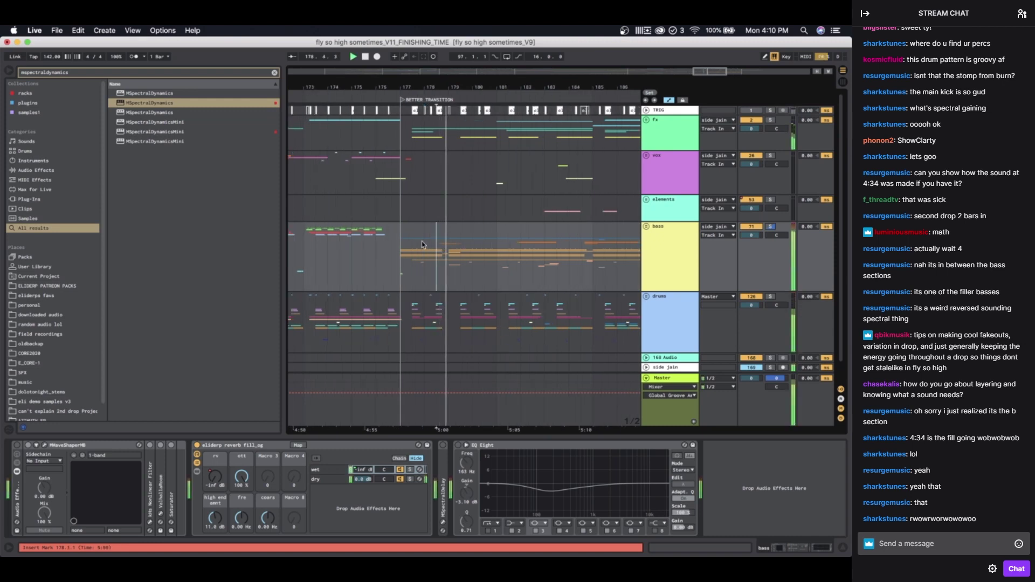
{"action": "scroll", "coordinate": [436, 245], "scroll_direction": "down", "scroll_amount": 2}
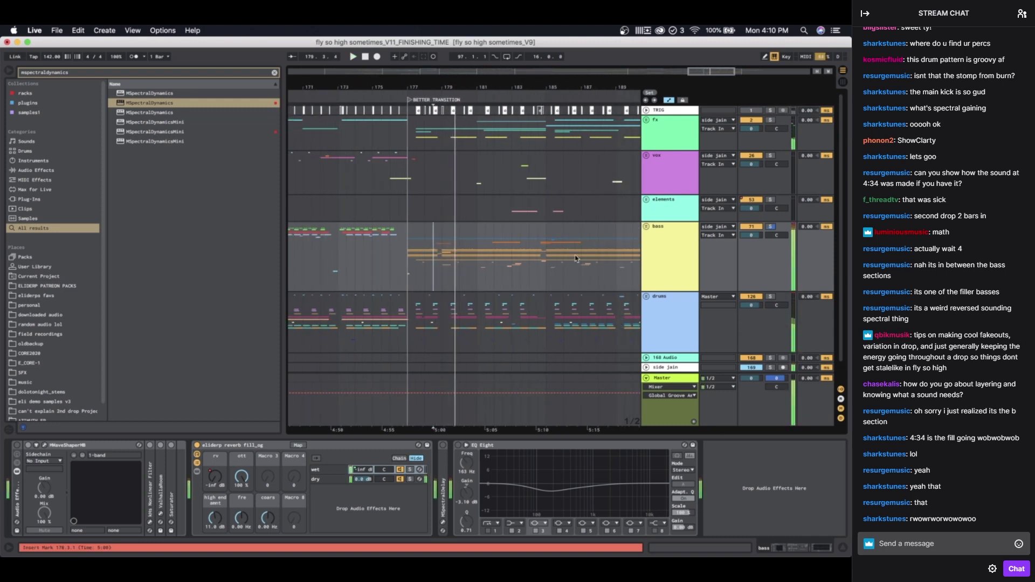
{"action": "scroll", "coordinate": [631, 253], "scroll_direction": "down", "scroll_amount": 20}
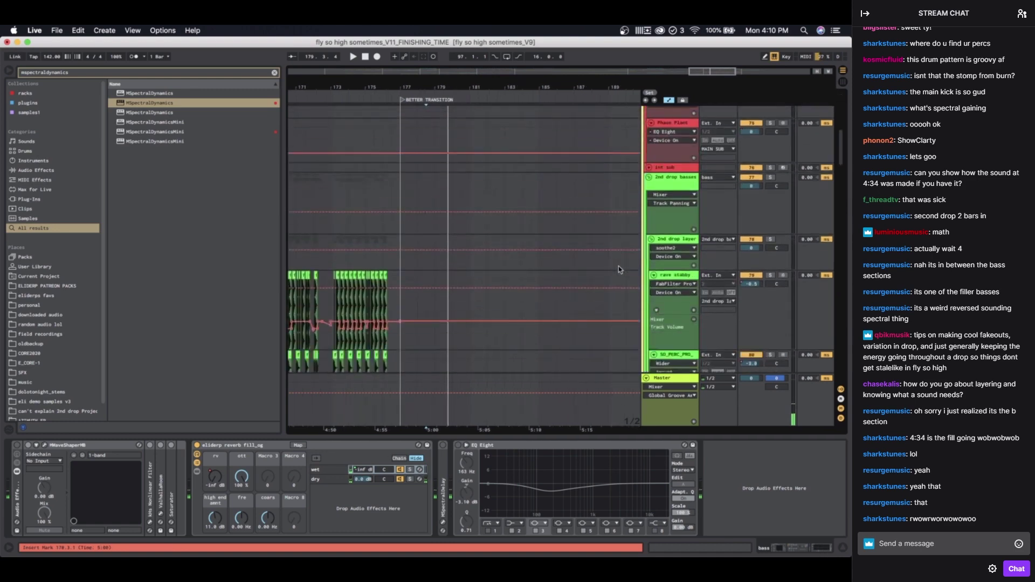
{"action": "scroll", "coordinate": [562, 263], "scroll_direction": "up", "scroll_amount": 5}
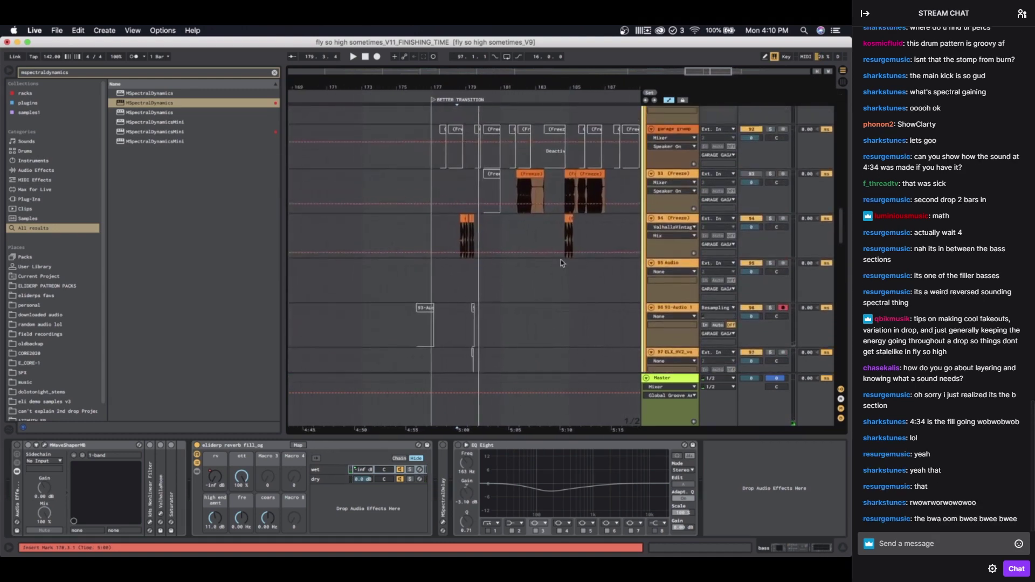
Step: Solo track 93 (Freeze) and play its clip starting just before bar 182
{"action": "left_click", "coordinate": [534, 174]}
{"action": "scroll", "coordinate": [534, 174], "scroll_direction": "up", "scroll_amount": 4}
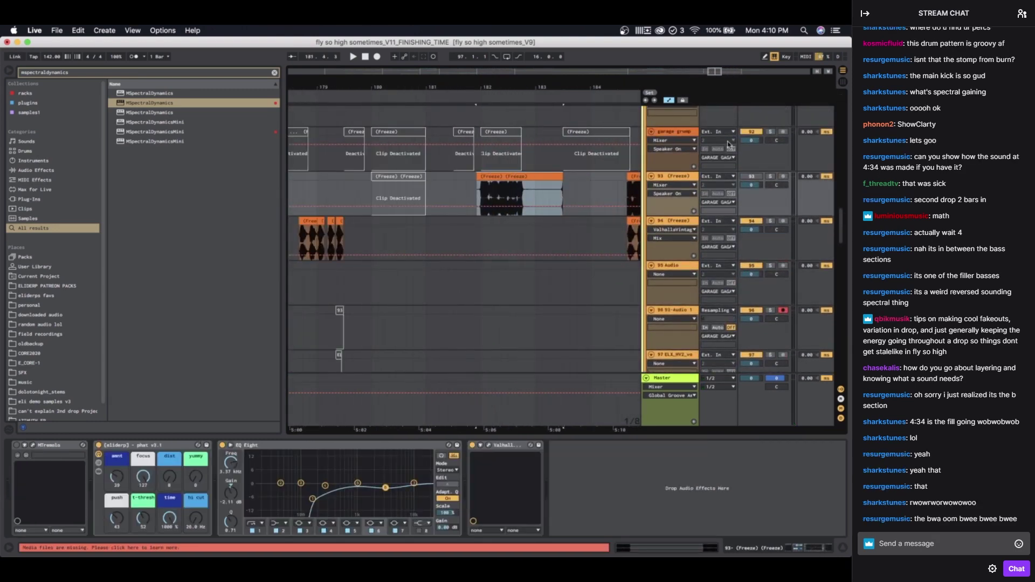
{"action": "left_click", "coordinate": [771, 177]}
{"action": "key", "text": "space"}
{"action": "scroll", "coordinate": [462, 172], "scroll_direction": "down", "scroll_amount": 3}
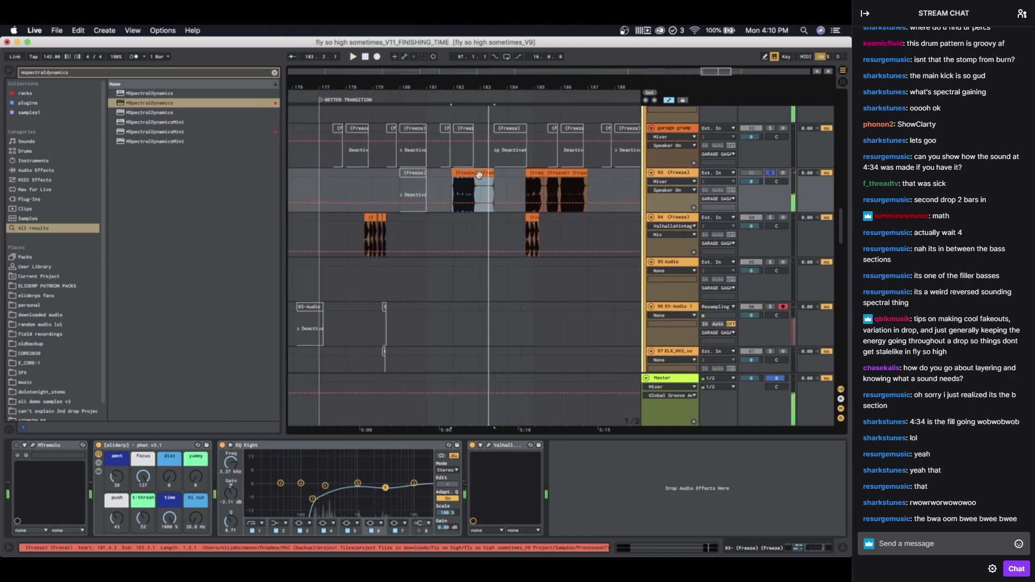
{"action": "scroll", "coordinate": [473, 178], "scroll_direction": "up", "scroll_amount": 1}
{"action": "key", "text": "space"}
Step: Reactivate the frozen clip at bar 182 on the garage grump track and select that track
{"action": "scroll", "coordinate": [473, 179], "scroll_direction": "up", "scroll_amount": 2}
{"action": "left_click", "coordinate": [477, 178]}
{"action": "key", "text": "0"}
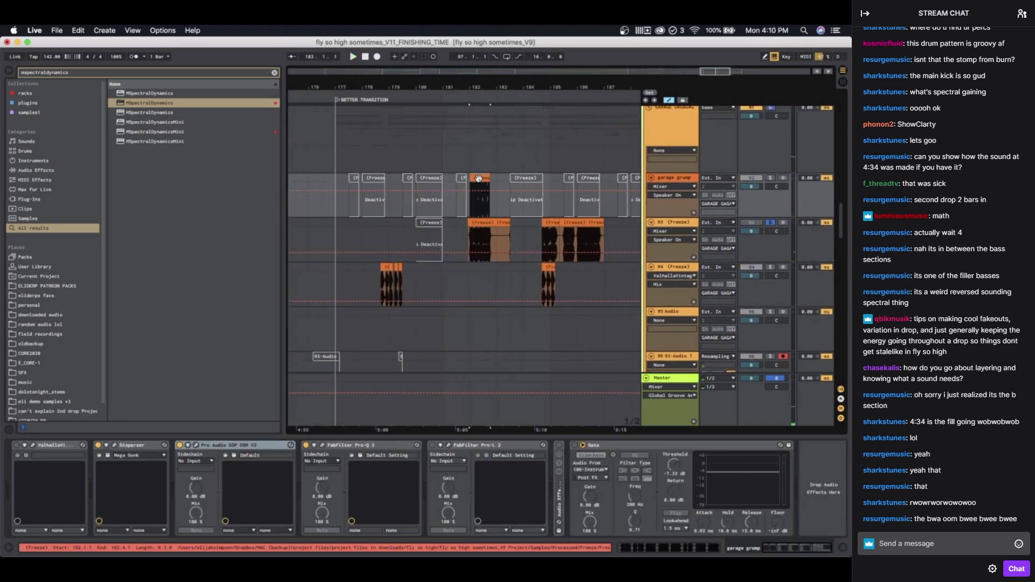
{"action": "left_click", "coordinate": [675, 179]}
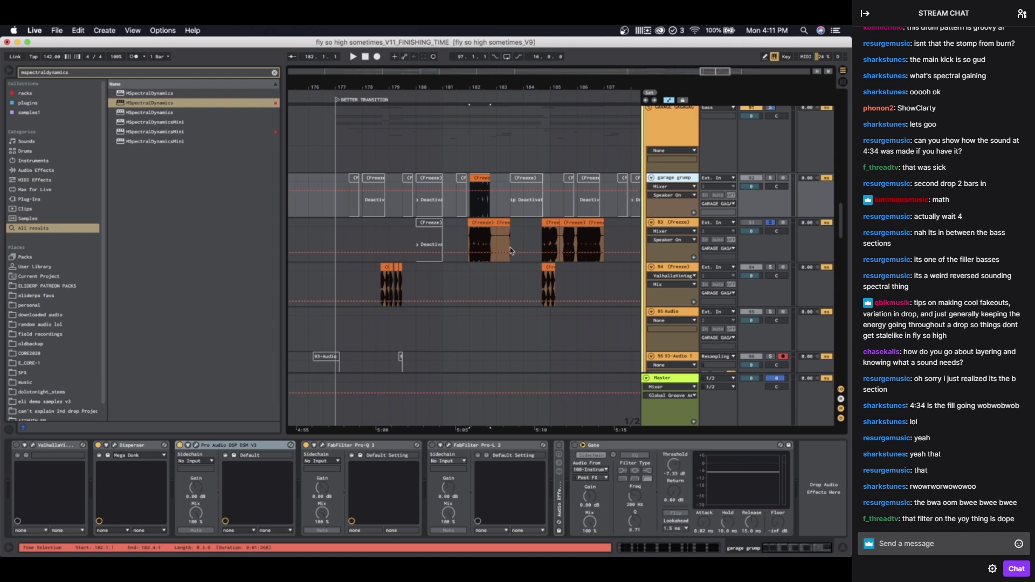
Step: Examine the frozen clips on track 93 around bars 182 to 185 and the neighbouring clips on the garage tracks
{"action": "scroll", "coordinate": [485, 243], "scroll_direction": "right", "scroll_amount": 2}
{"action": "left_click", "coordinate": [433, 230]}
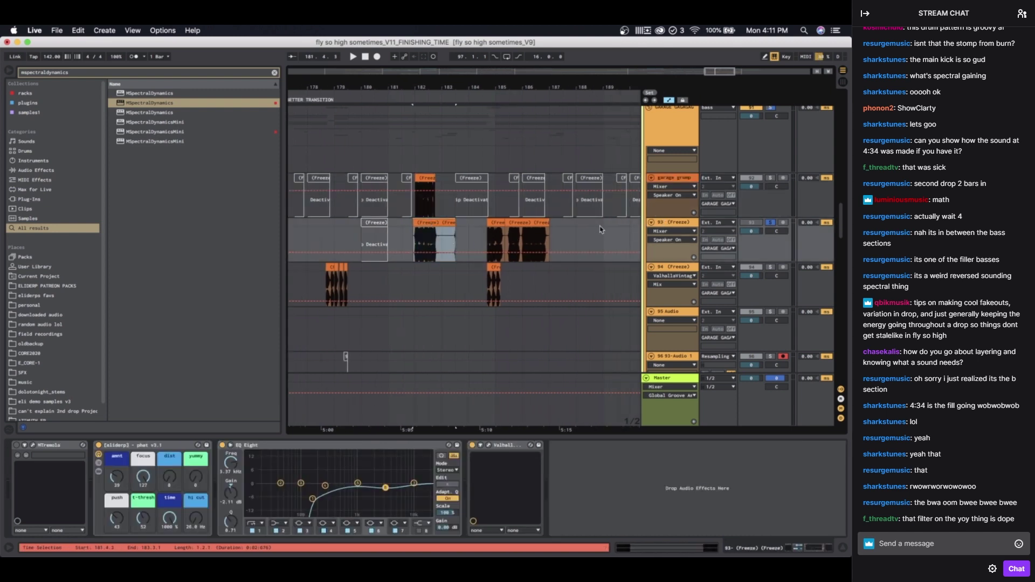
{"action": "key", "text": "plus"}
{"action": "scroll", "coordinate": [488, 227], "scroll_direction": "right", "scroll_amount": 2}
{"action": "scroll", "coordinate": [489, 227], "scroll_direction": "down", "scroll_amount": 1}
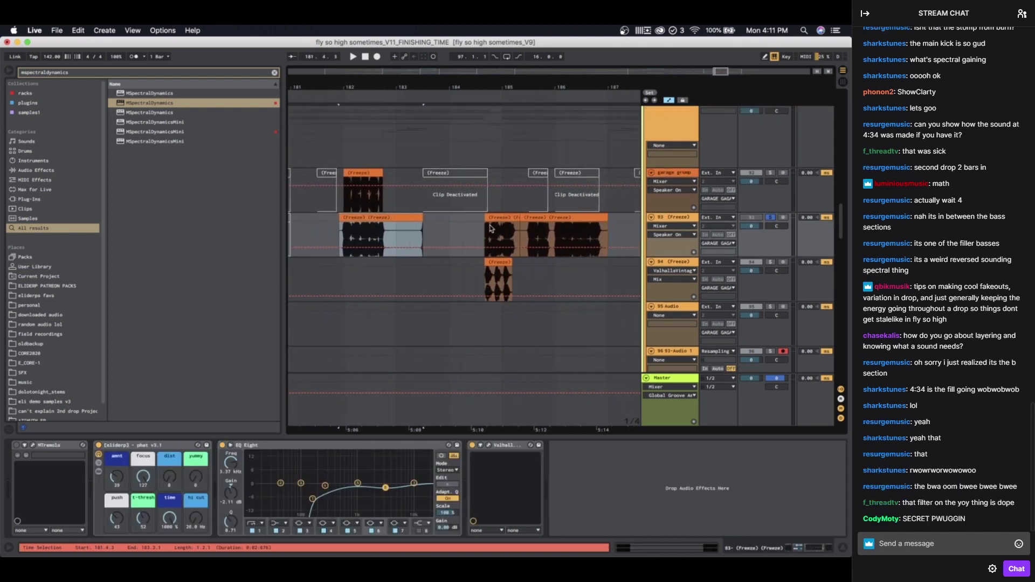
{"action": "left_click", "coordinate": [489, 215]}
{"action": "scroll", "coordinate": [487, 218], "scroll_direction": "left", "scroll_amount": 2}
{"action": "scroll", "coordinate": [487, 221], "scroll_direction": "left", "scroll_amount": 4}
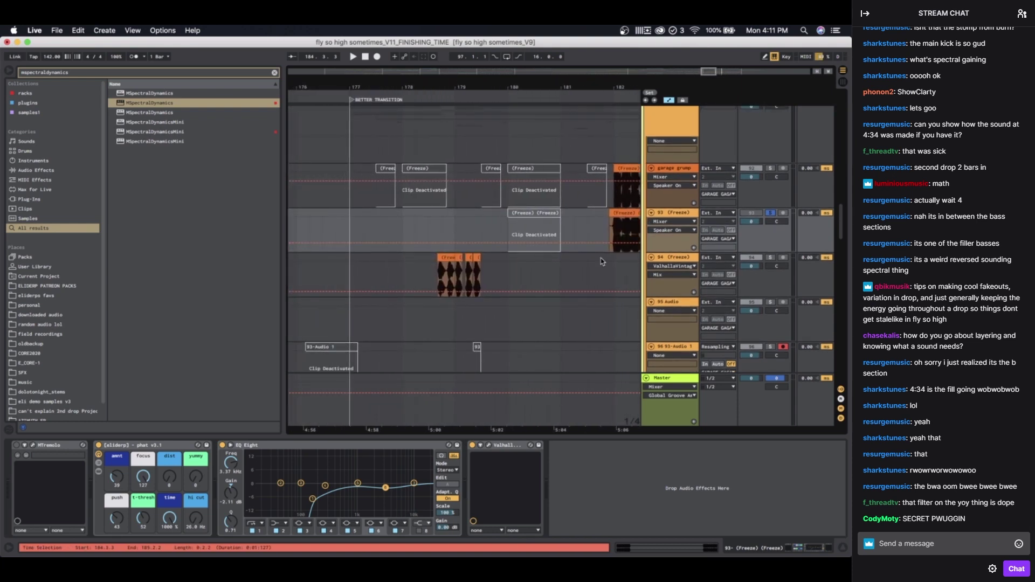
{"action": "scroll", "coordinate": [577, 142], "scroll_direction": "right", "scroll_amount": 7}
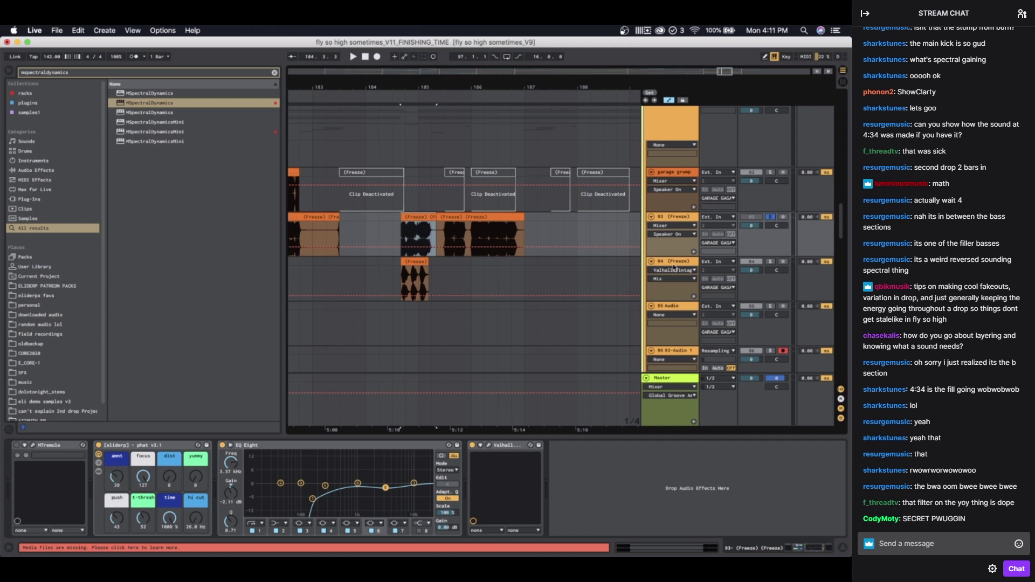
Step: Play track 93 (Freeze) around its clip at bar 184 and replay it from just before the clip
{"action": "key", "text": "minus"}
{"action": "left_click", "coordinate": [680, 216]}
{"action": "key", "text": "space"}
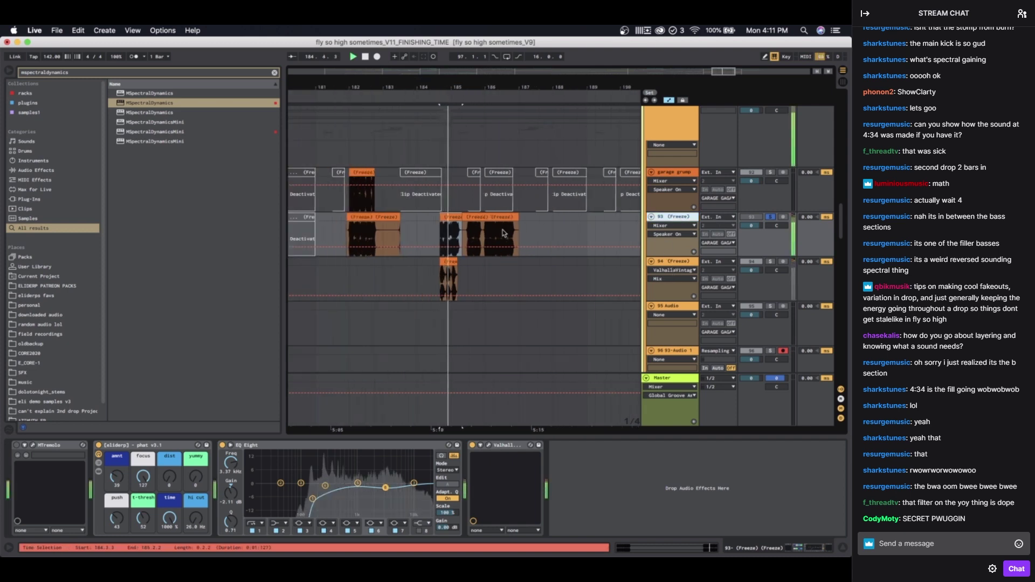
{"action": "scroll", "coordinate": [503, 232], "scroll_direction": "up", "scroll_amount": 5}
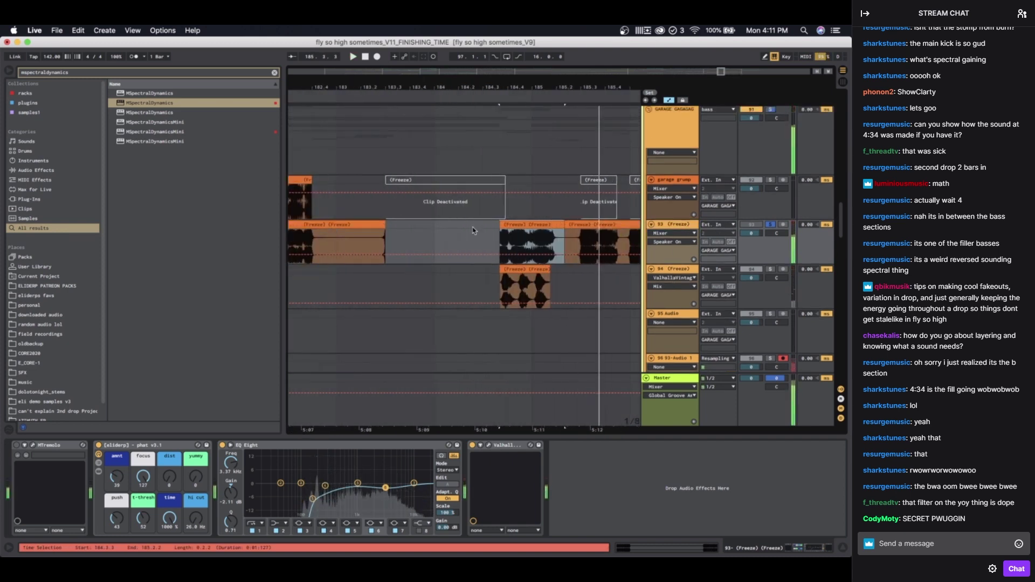
{"action": "left_click", "coordinate": [472, 230]}
{"action": "key", "text": "space"}
{"action": "key", "text": "space"}
{"action": "scroll", "coordinate": [474, 230], "scroll_direction": "right", "scroll_amount": 2}
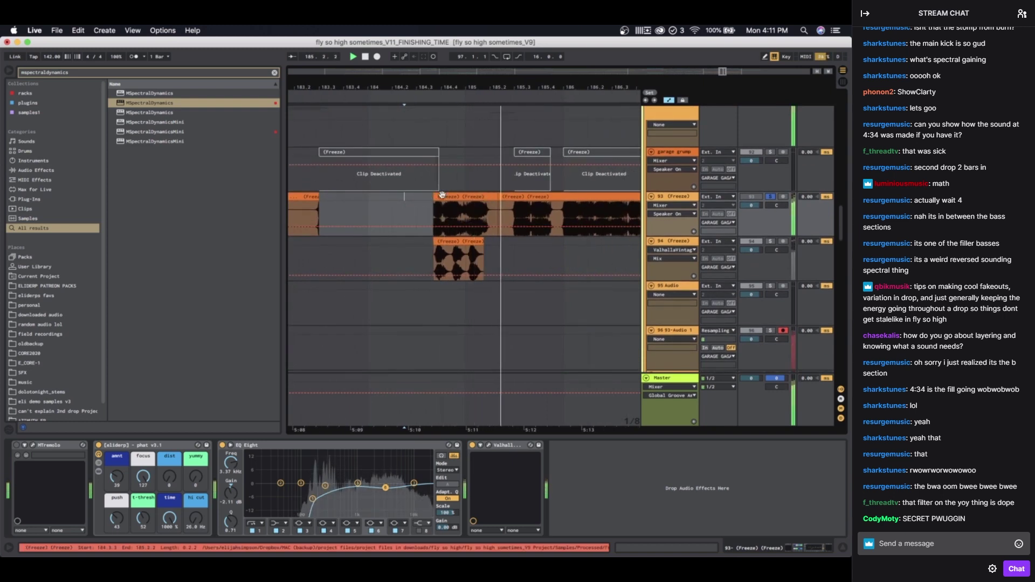
{"action": "scroll", "coordinate": [443, 200], "scroll_direction": "down", "scroll_amount": 5}
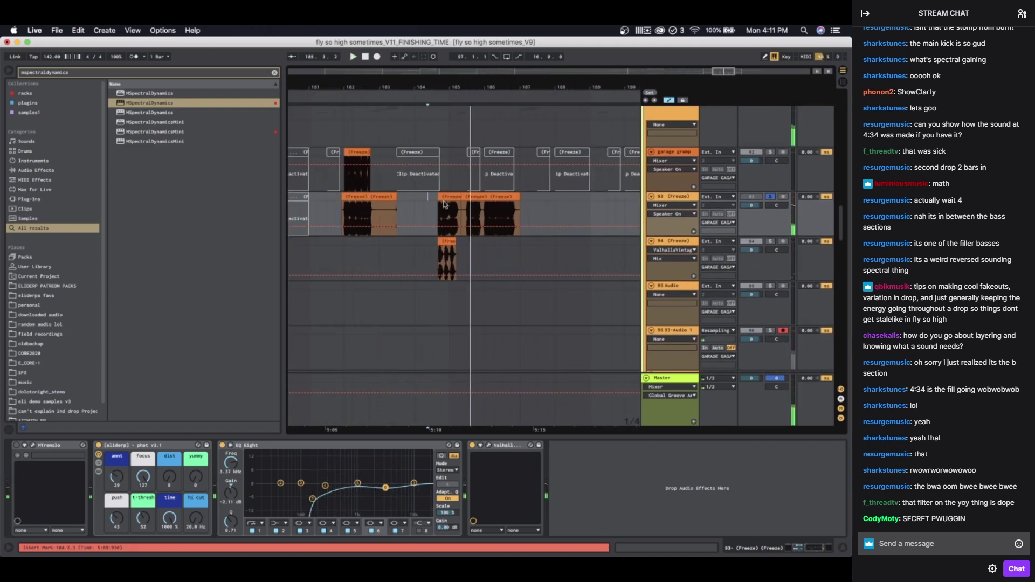
Step: Reactivate the garage grump clips at bars 183 and 186, and audition the bar 183 clip with the track soloed
{"action": "left_click", "coordinate": [419, 162]}
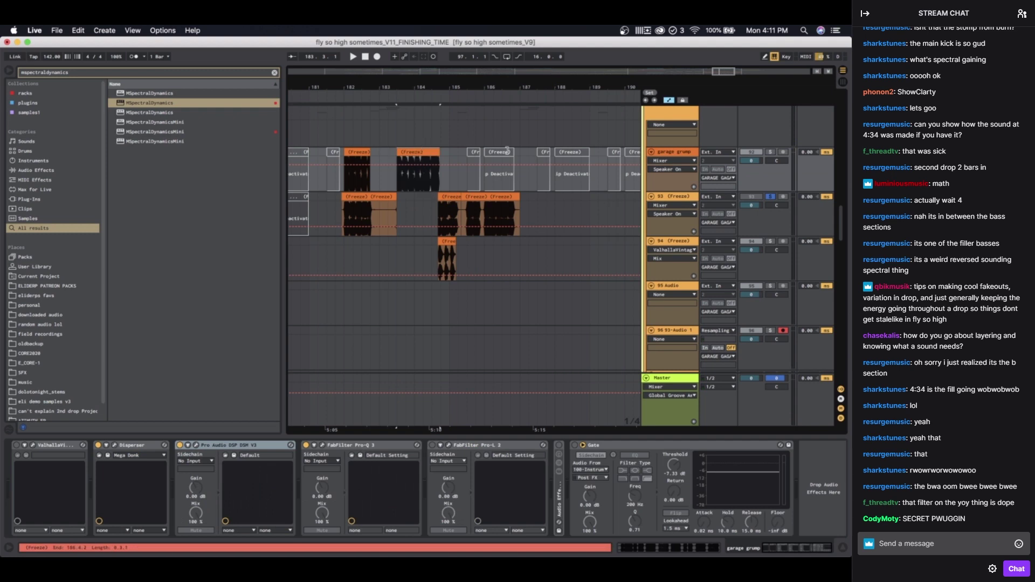
{"action": "scroll", "coordinate": [507, 151], "scroll_direction": "up", "scroll_amount": 3}
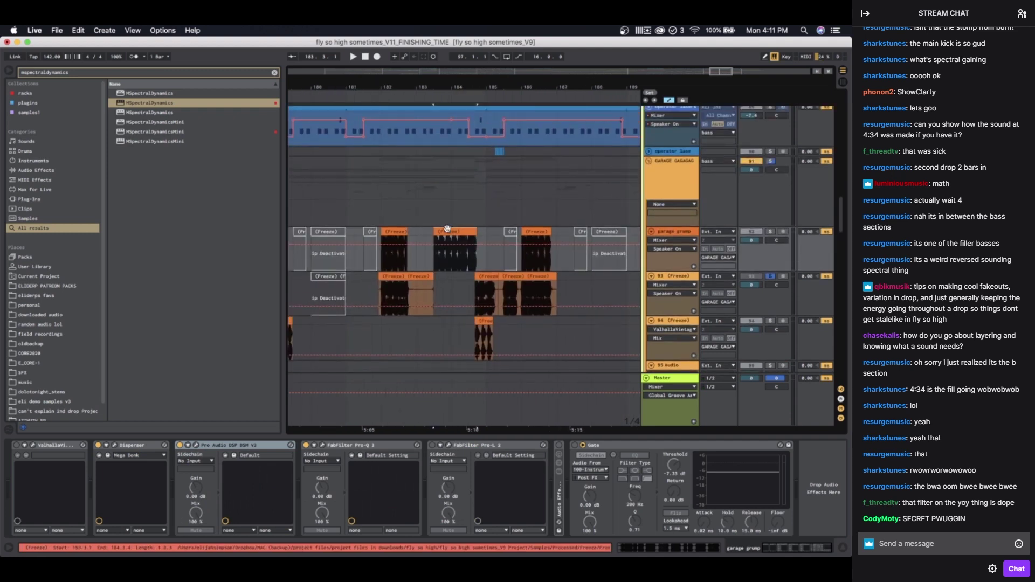
{"action": "left_click", "coordinate": [770, 233]}
{"action": "key", "text": "space"}
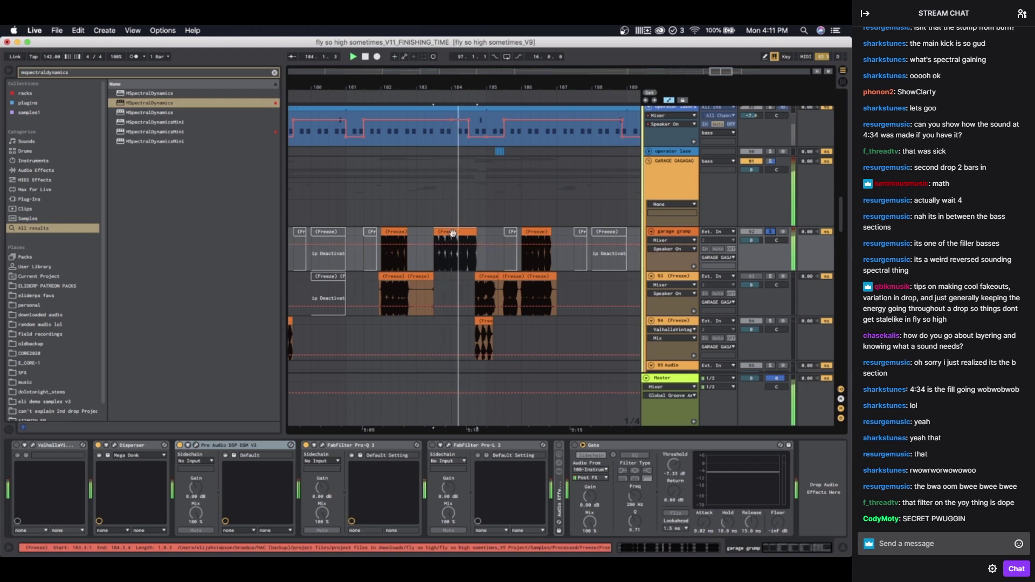
{"action": "scroll", "coordinate": [455, 278], "scroll_direction": "down", "scroll_amount": 1}
{"action": "scroll", "coordinate": [455, 278], "scroll_direction": "up", "scroll_amount": 3}
{"action": "key", "text": "space"}
Step: Solo track 93 (Freeze) and play from its clip at bar 184
{"action": "scroll", "coordinate": [457, 261], "scroll_direction": "down", "scroll_amount": 2}
{"action": "left_click", "coordinate": [477, 258]}
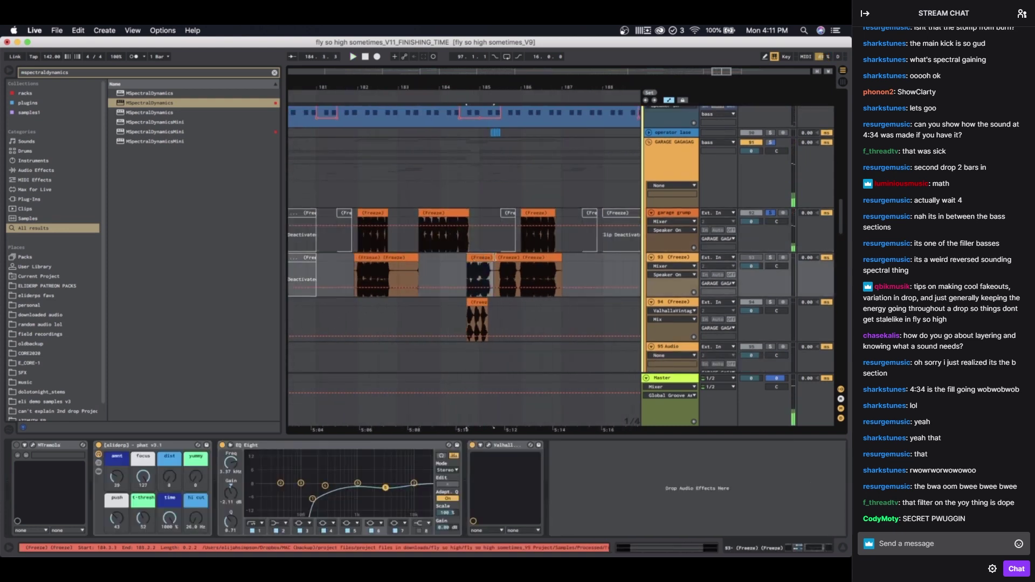
{"action": "left_click", "coordinate": [770, 257]}
{"action": "key", "text": "space"}
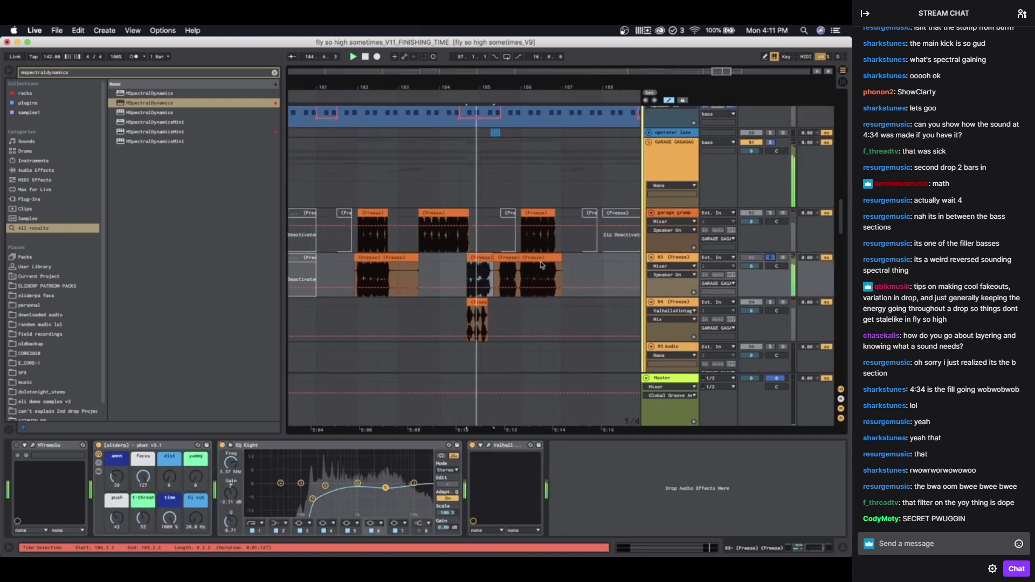
{"action": "scroll", "coordinate": [420, 268], "scroll_direction": "down", "scroll_amount": 2}
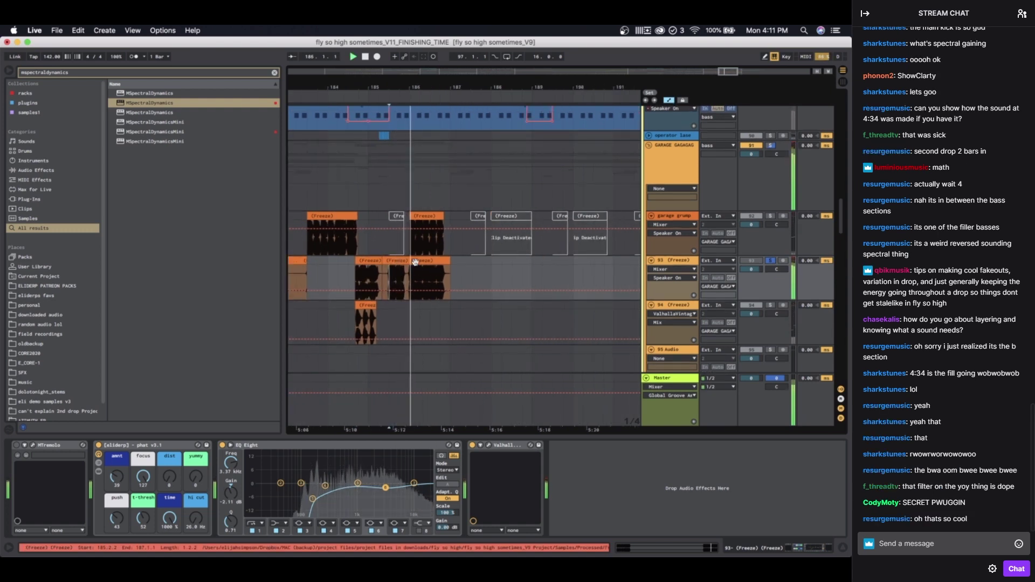
Step: Extend the last frozen clip on track 93 to just past the outro locator and listen to the extended part
{"action": "left_click_drag", "start_coordinate": [435, 263], "coordinate": [584, 266]}
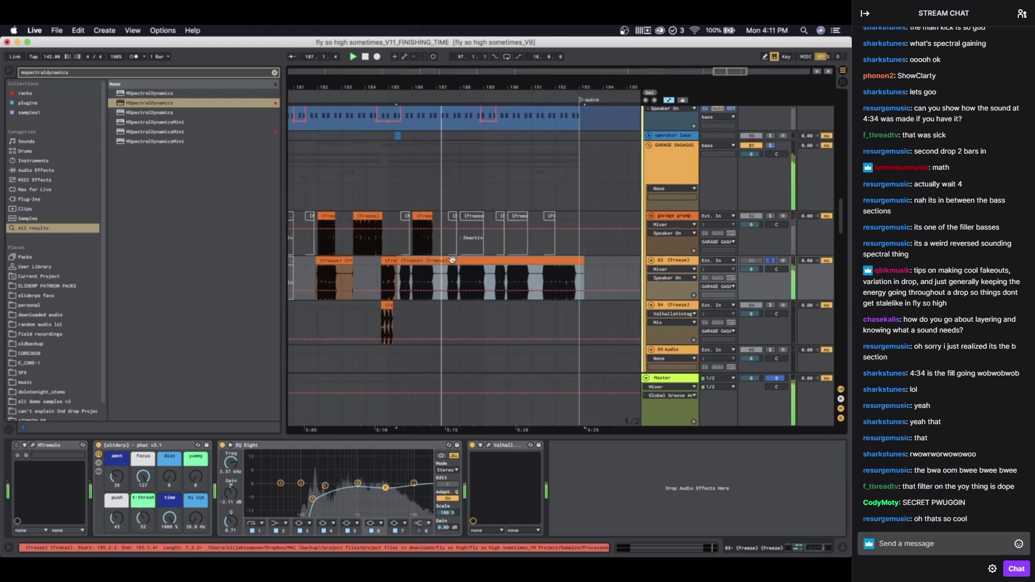
{"action": "scroll", "coordinate": [481, 273], "scroll_direction": "right", "scroll_amount": 1}
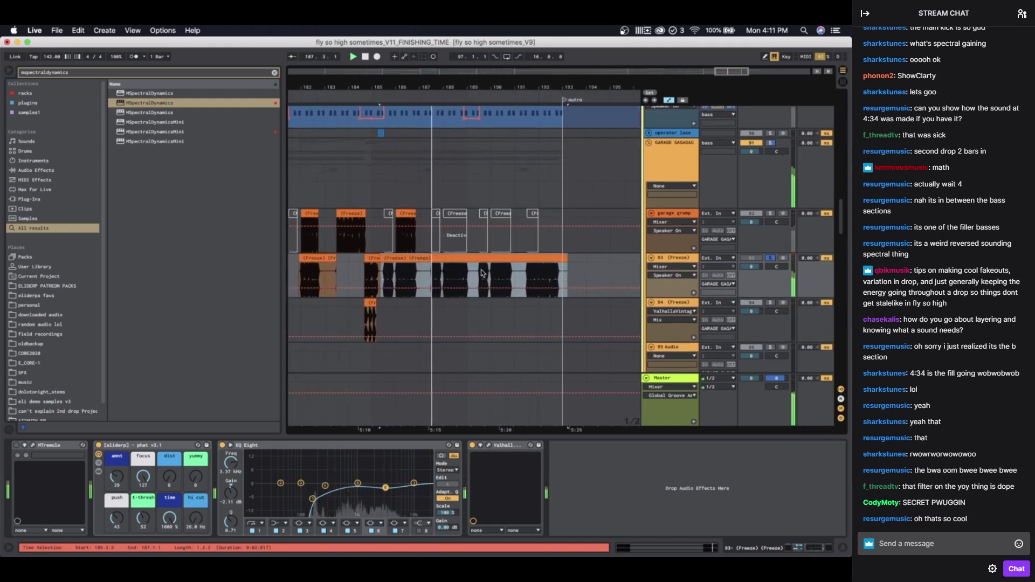
{"action": "left_click", "coordinate": [450, 269]}
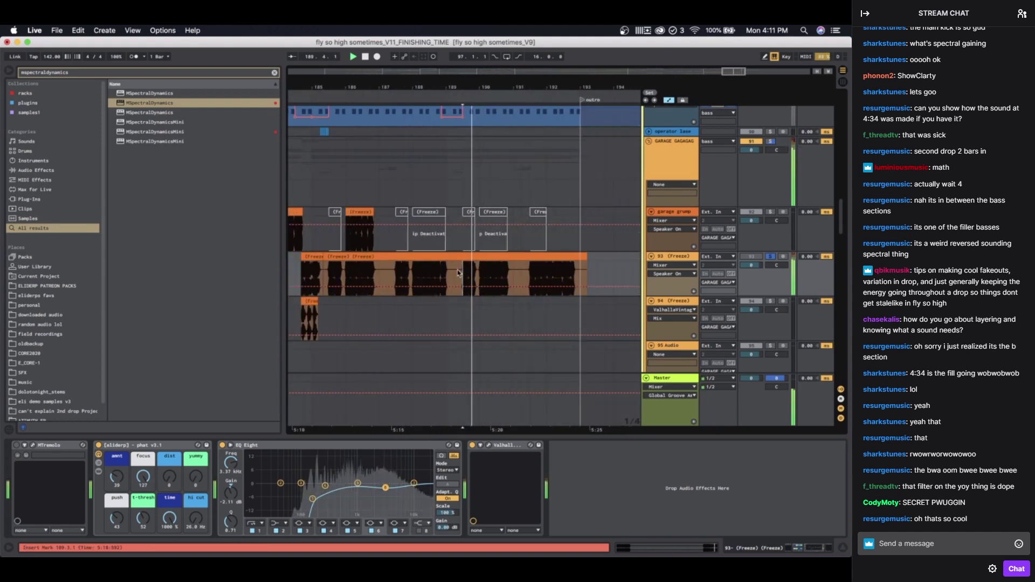
{"action": "scroll", "coordinate": [451, 270], "scroll_direction": "up", "scroll_amount": 1}
{"action": "scroll", "coordinate": [452, 271], "scroll_direction": "left", "scroll_amount": 3}
{"action": "left_click", "coordinate": [456, 271]}
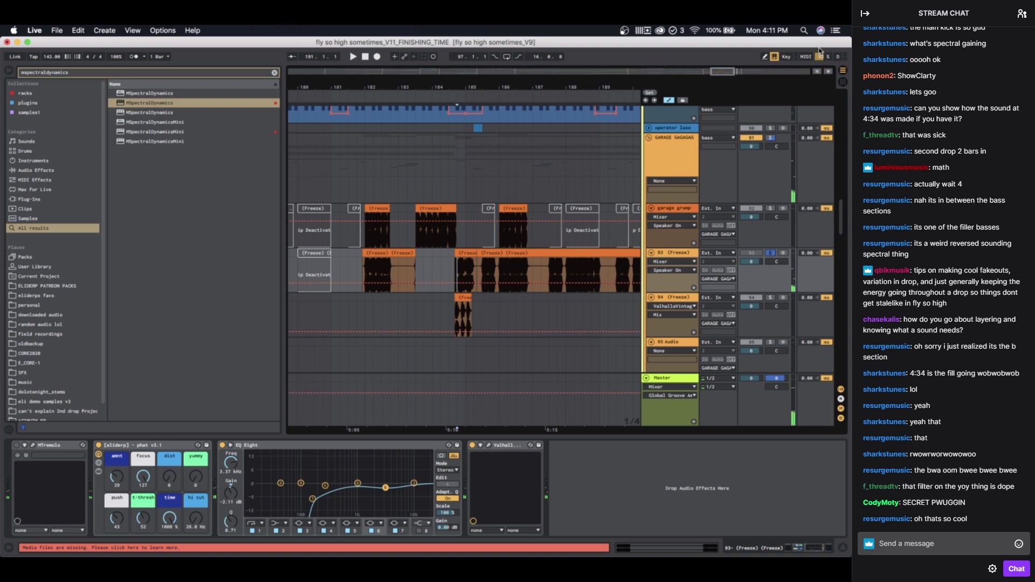
Step: Split the frozen clip on track 93 at 184.4.1, near its start
{"action": "left_click", "coordinate": [467, 269]}
{"action": "scroll", "coordinate": [426, 268], "scroll_direction": "up", "scroll_amount": 3}
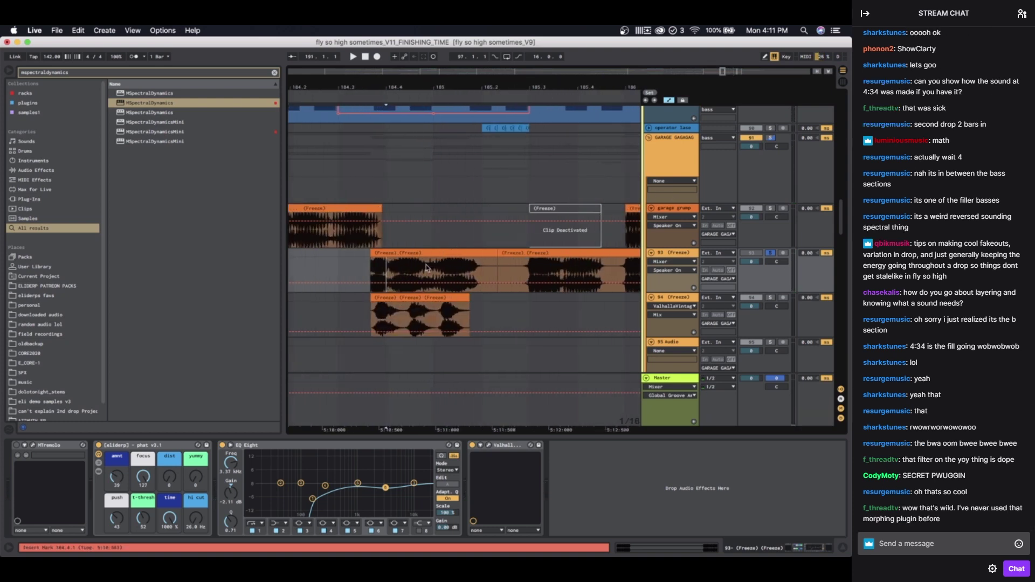
{"action": "scroll", "coordinate": [423, 268], "scroll_direction": "up", "scroll_amount": 3}
{"action": "scroll", "coordinate": [412, 268], "scroll_direction": "left", "scroll_amount": 2}
{"action": "key", "text": "super+e"}
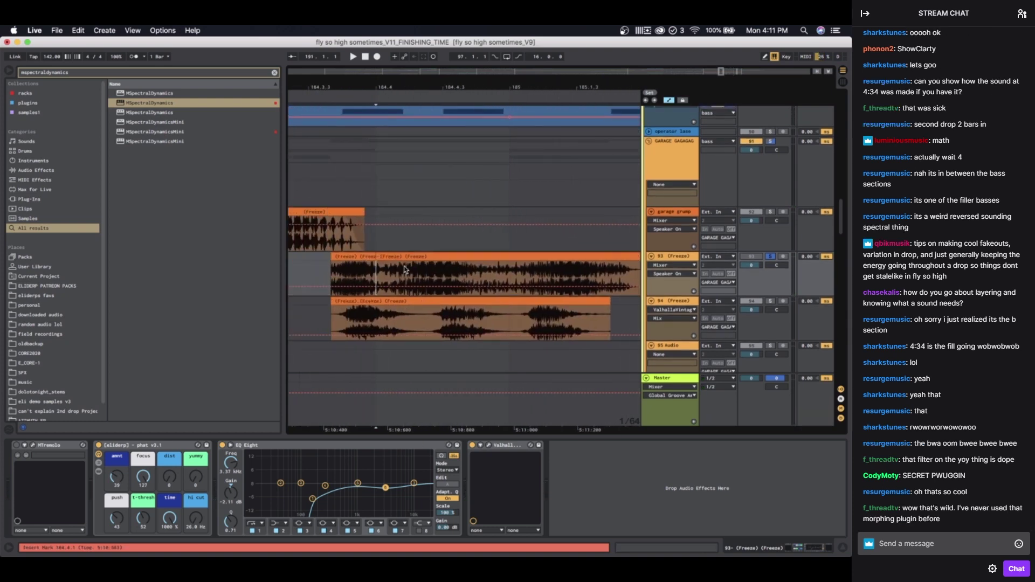
{"action": "scroll", "coordinate": [377, 269], "scroll_direction": "up", "scroll_amount": 2}
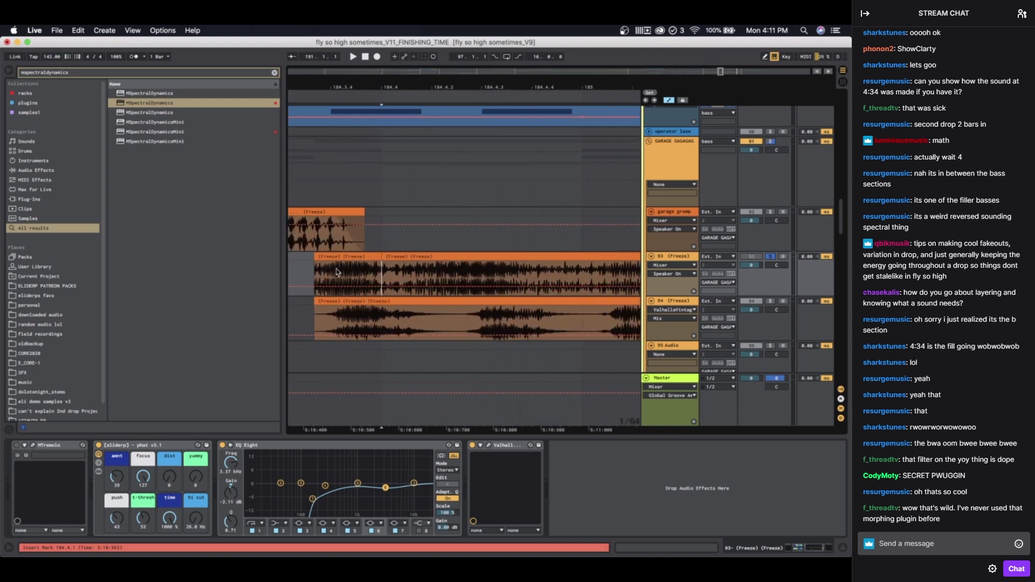
{"action": "scroll", "coordinate": [332, 268], "scroll_direction": "down", "scroll_amount": 2}
{"action": "scroll", "coordinate": [327, 267], "scroll_direction": "down", "scroll_amount": 3}
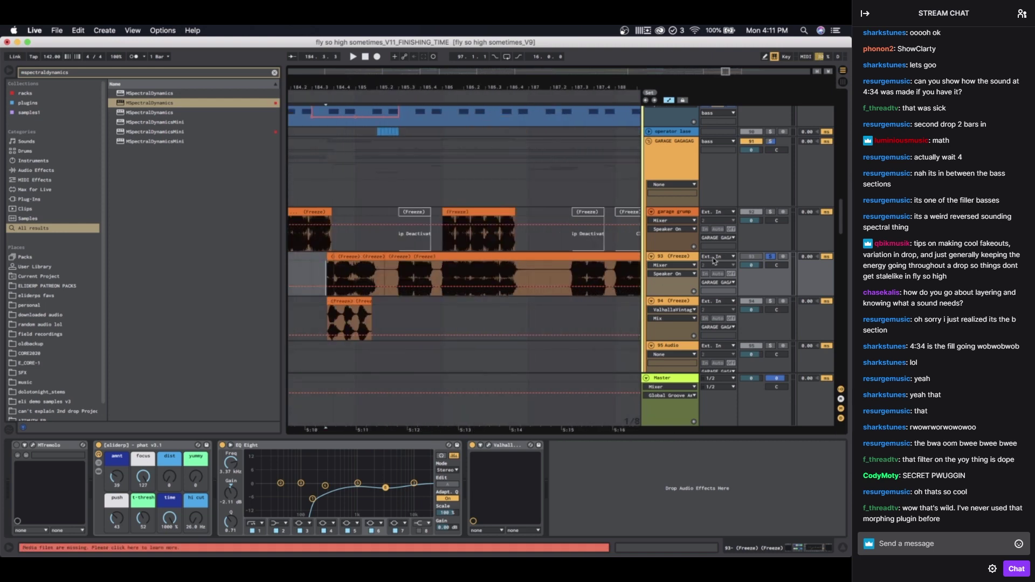
Step: Play the soloed frozen clip on track 93 from 184.3.3
{"action": "left_click", "coordinate": [333, 268]}
{"action": "key", "text": "space"}
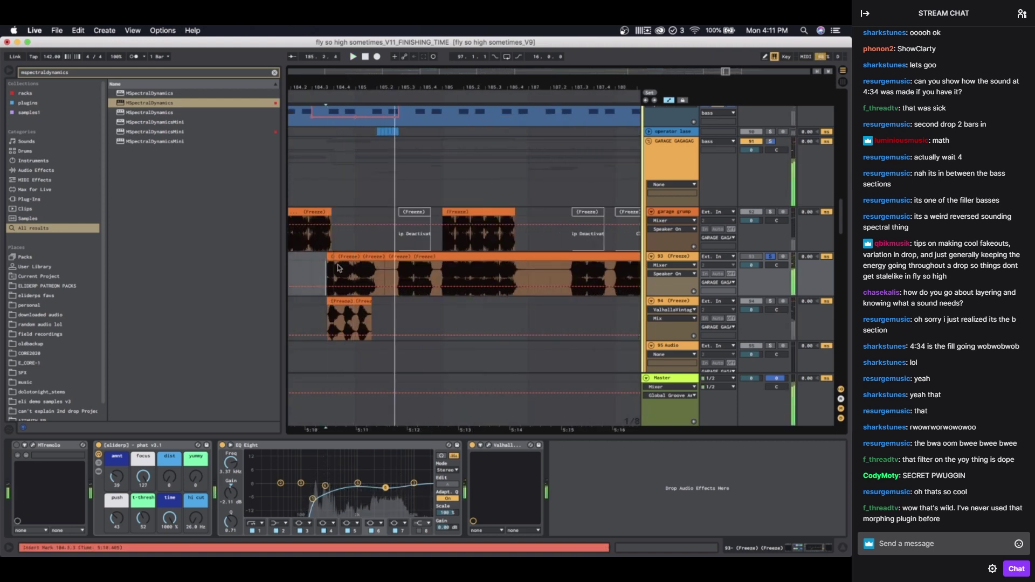
{"action": "scroll", "coordinate": [369, 268], "scroll_direction": "up", "scroll_amount": 3}
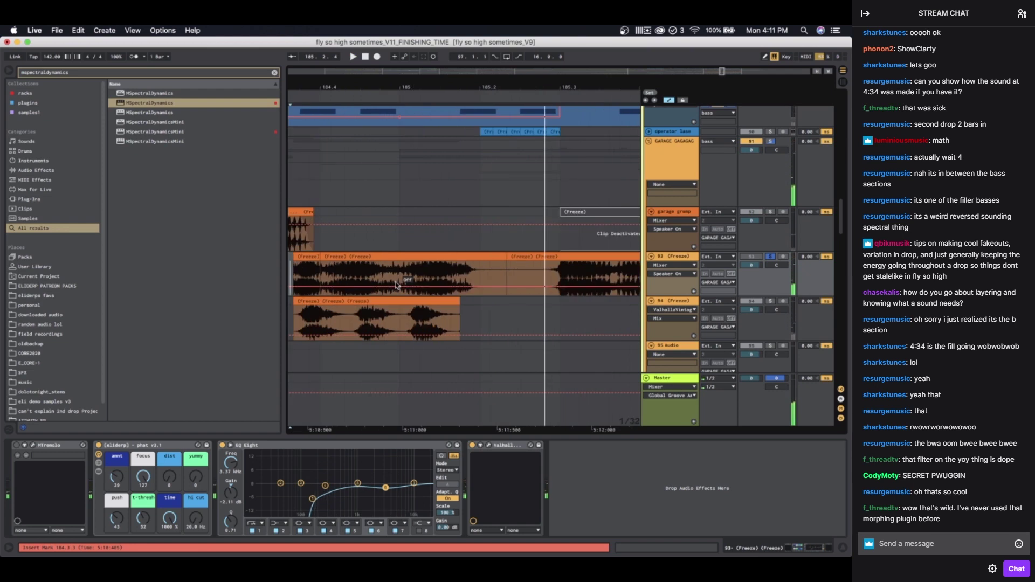
{"action": "scroll", "coordinate": [395, 285], "scroll_direction": "down", "scroll_amount": 5}
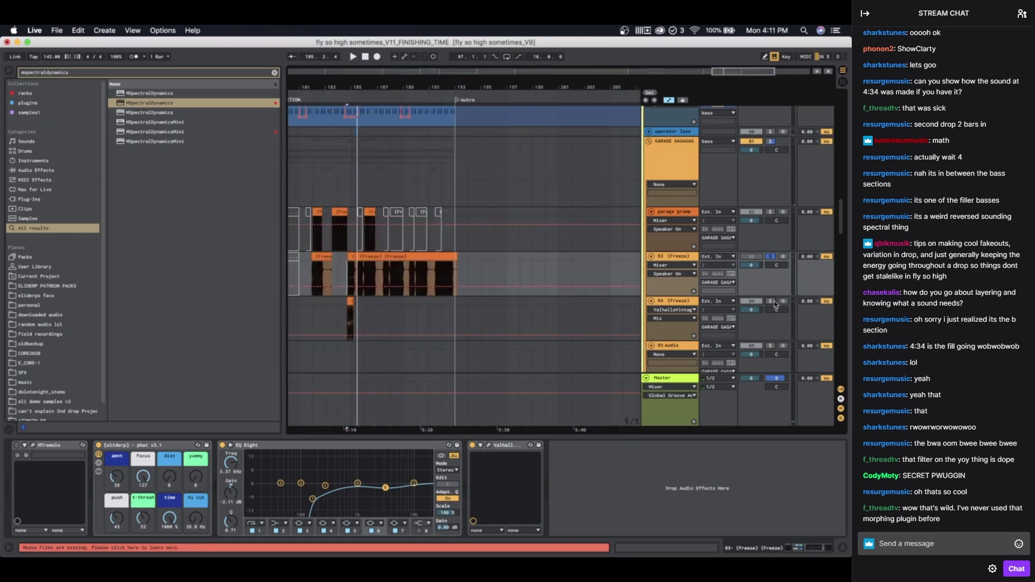
Step: Solo track 94 (Freeze) and audition its frozen clips from 178.3.1 and 184.2.1
{"action": "left_click", "coordinate": [771, 301]}
{"action": "scroll", "coordinate": [370, 264], "scroll_direction": "up", "scroll_amount": 3}
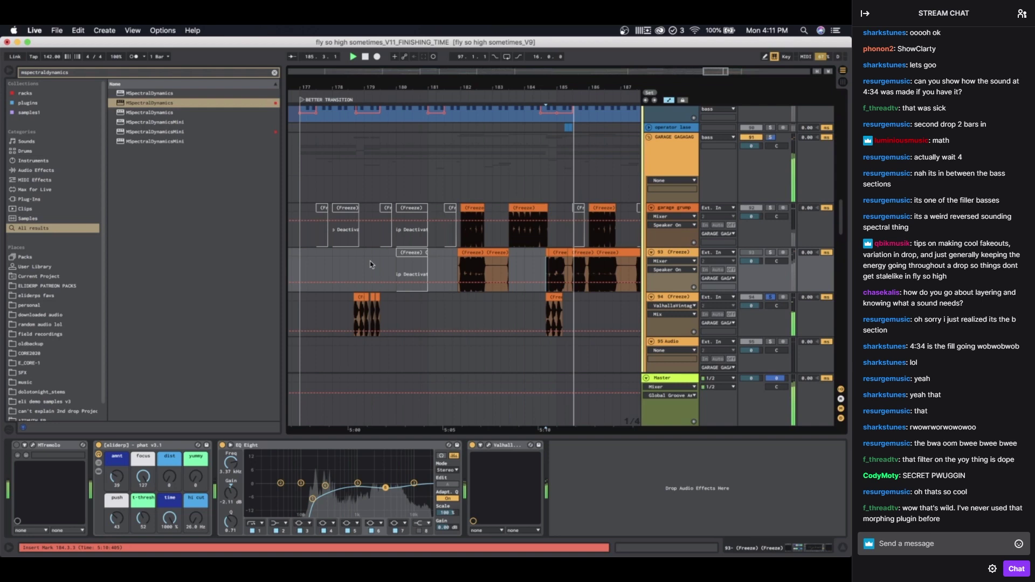
{"action": "left_click", "coordinate": [349, 269]}
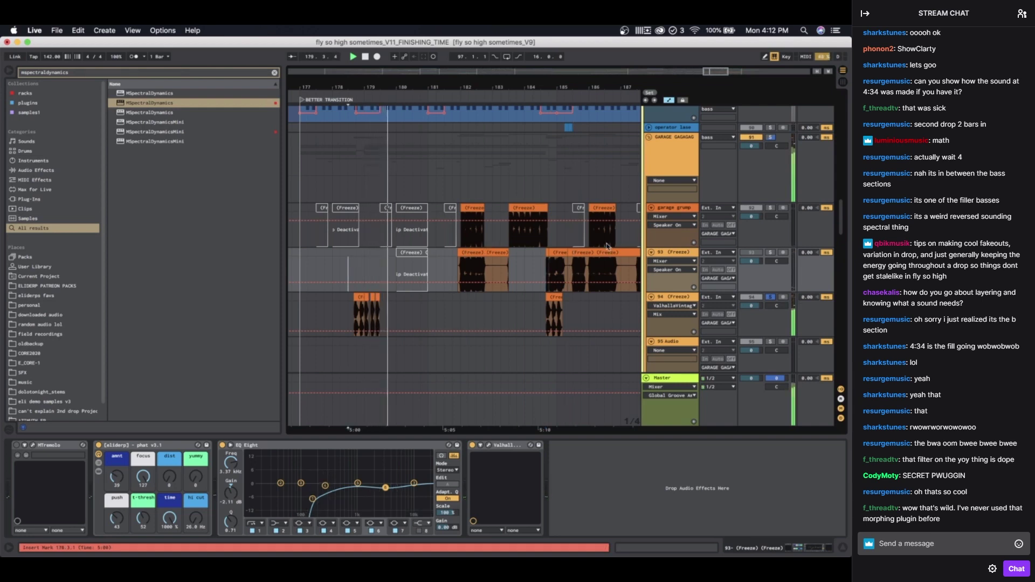
{"action": "left_click", "coordinate": [533, 267]}
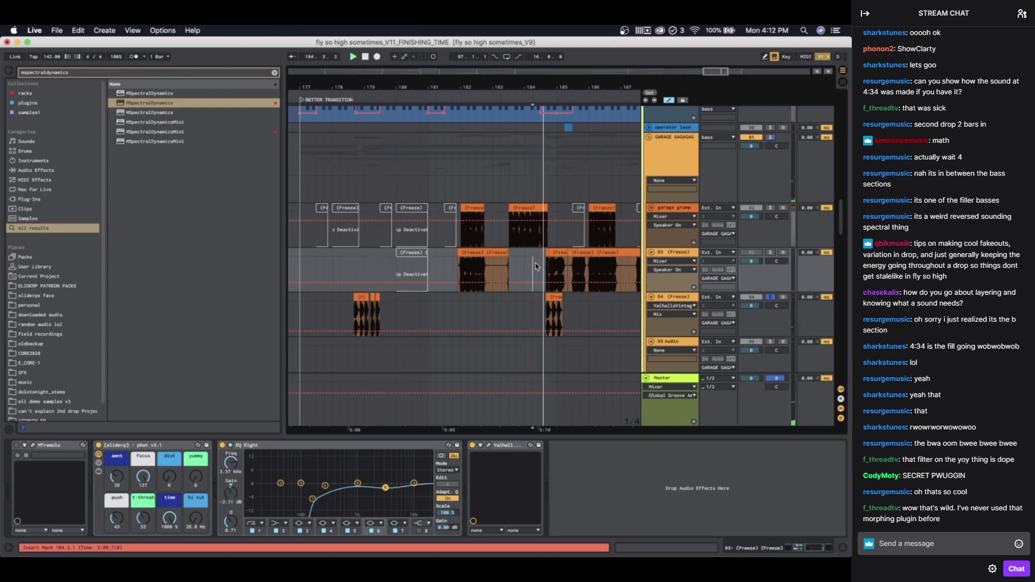
{"action": "scroll", "coordinate": [536, 266], "scroll_direction": "down", "scroll_amount": 3}
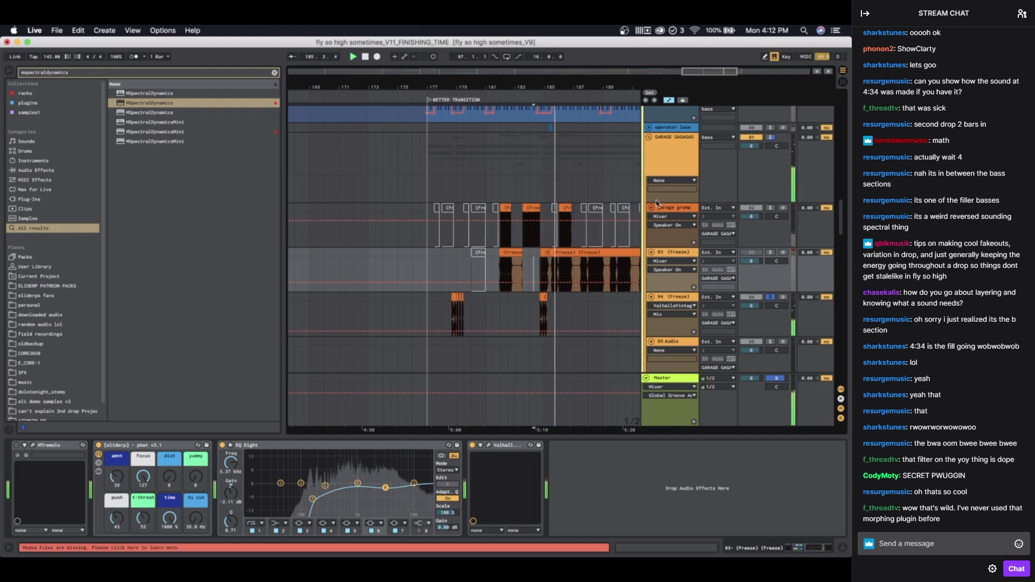
Step: Solo the whole GARAGE GAGAGAG group and play the fill from 184.2.1
{"action": "key", "text": "space"}
{"action": "left_click", "coordinate": [770, 137]}
{"action": "key", "text": "space"}
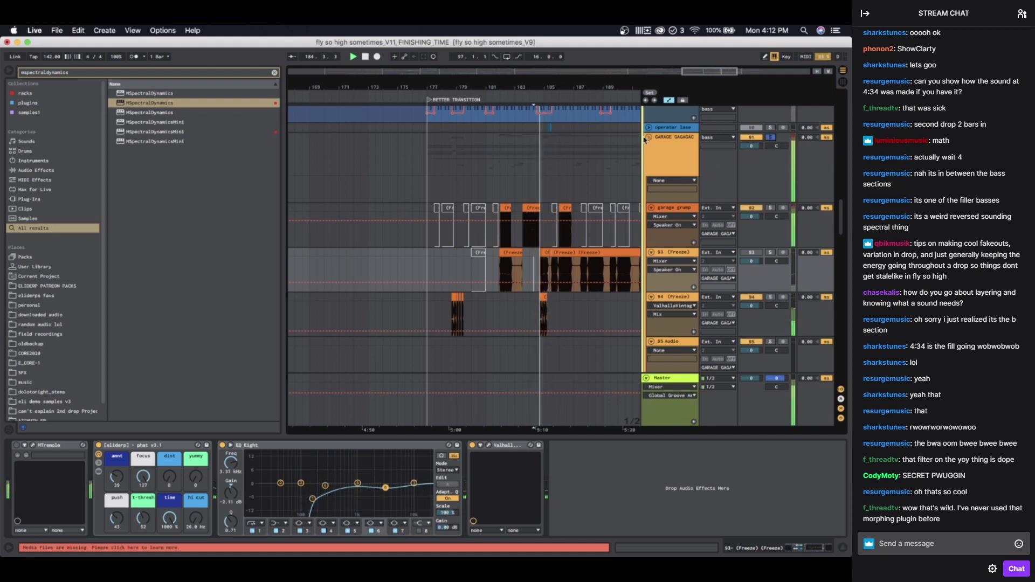
Step: Collapse the GARAGE GAGAGAG group and its parent bass group, and place the insert marker at bar 177
{"action": "left_click", "coordinate": [648, 137]}
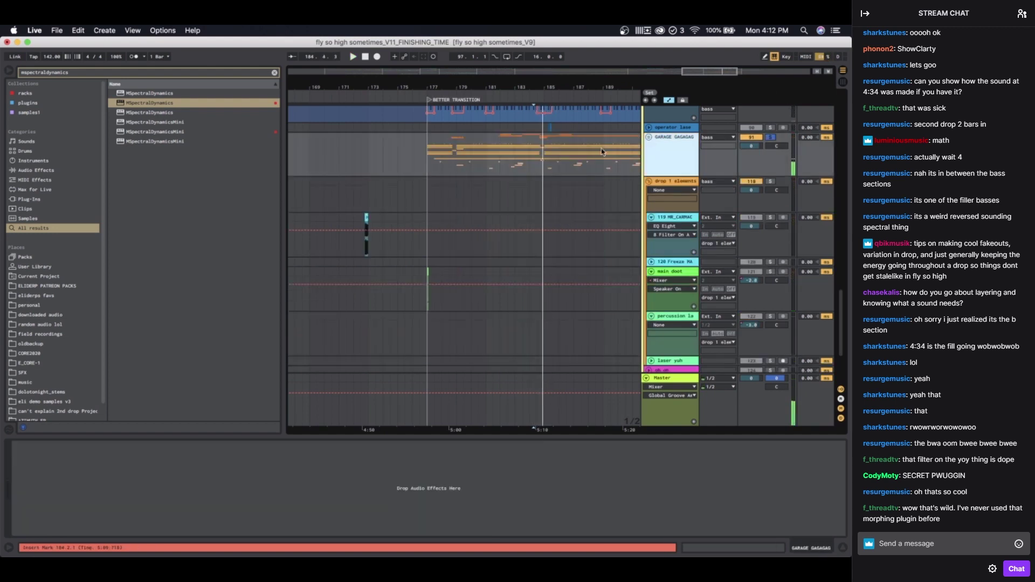
{"action": "scroll", "coordinate": [552, 177], "scroll_direction": "right", "scroll_amount": 2}
{"action": "scroll", "coordinate": [551, 176], "scroll_direction": "up", "scroll_amount": 1}
{"action": "scroll", "coordinate": [500, 190], "scroll_direction": "up", "scroll_amount": 15}
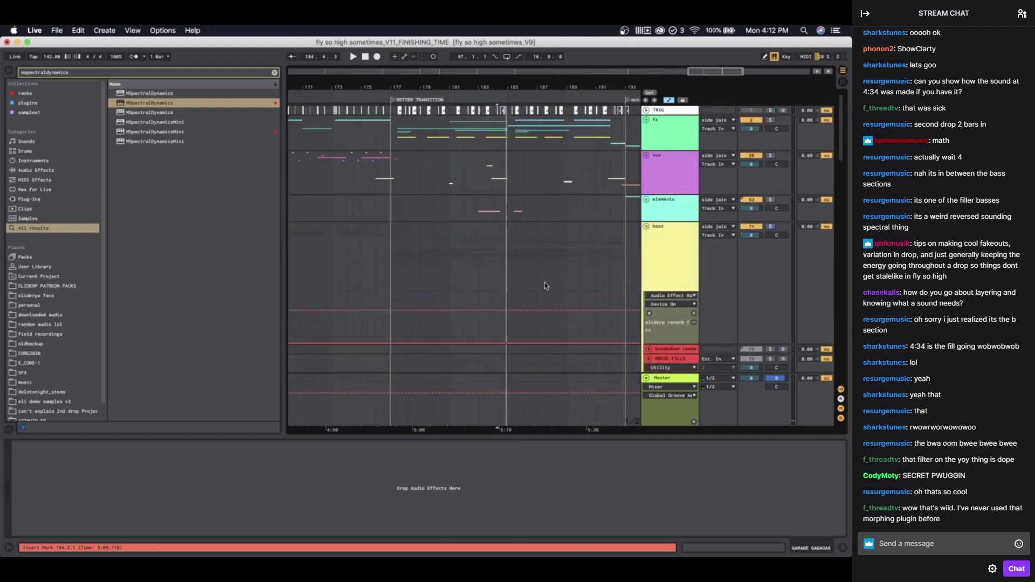
{"action": "left_click", "coordinate": [646, 227]}
{"action": "scroll", "coordinate": [530, 237], "scroll_direction": "down", "scroll_amount": 5}
{"action": "left_click", "coordinate": [493, 228]}
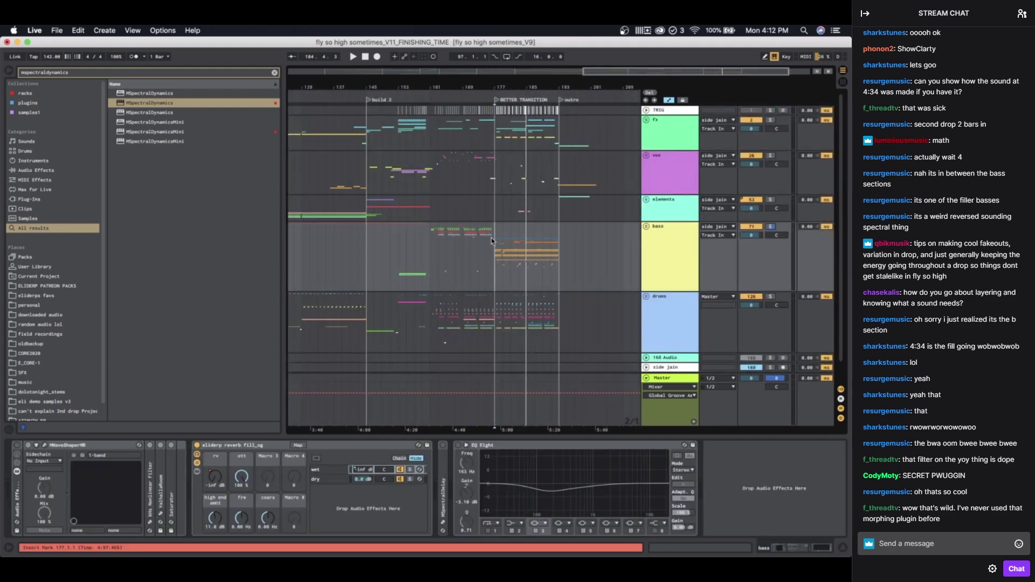
Step: Look over the arrangement's sections and grouped tracks, from the second drop out to the whole song
{"action": "left_click", "coordinate": [490, 126]}
{"action": "scroll", "coordinate": [506, 151], "scroll_direction": "up", "scroll_amount": 5}
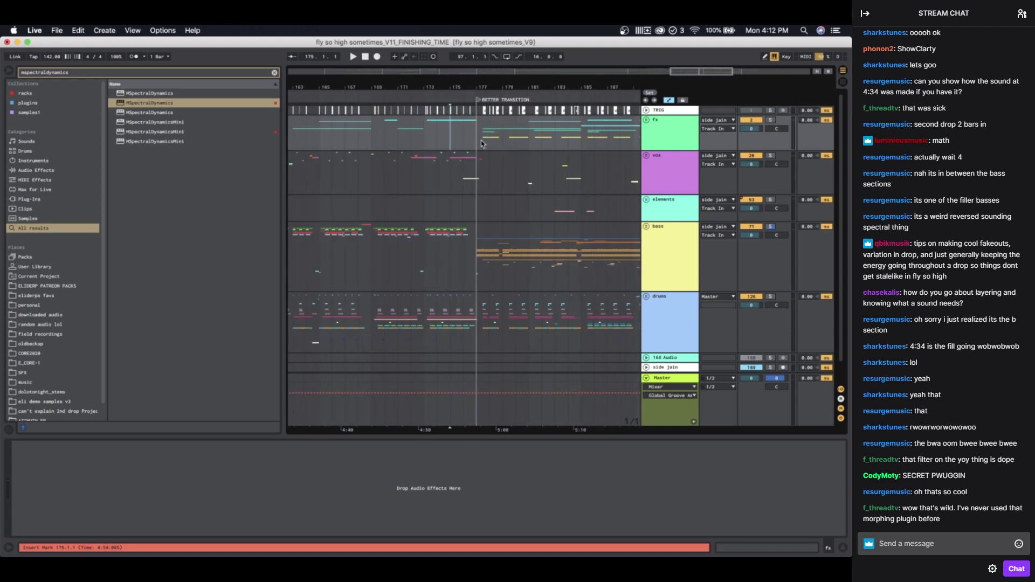
{"action": "left_click", "coordinate": [482, 143]}
{"action": "scroll", "coordinate": [483, 143], "scroll_direction": "down", "scroll_amount": 7}
{"action": "scroll", "coordinate": [496, 209], "scroll_direction": "up", "scroll_amount": 3}
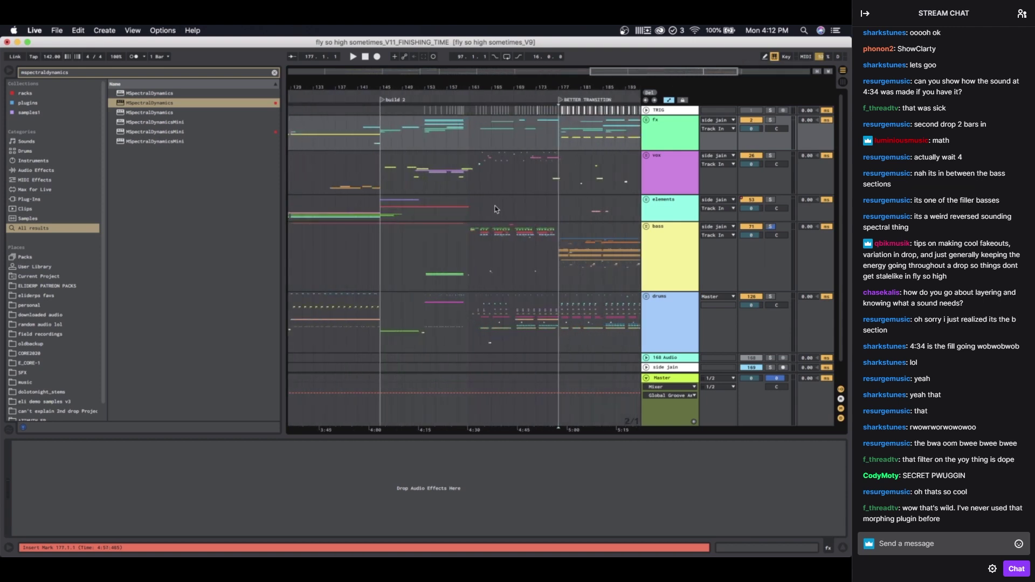
{"action": "left_click", "coordinate": [475, 169]}
{"action": "left_click", "coordinate": [487, 169]}
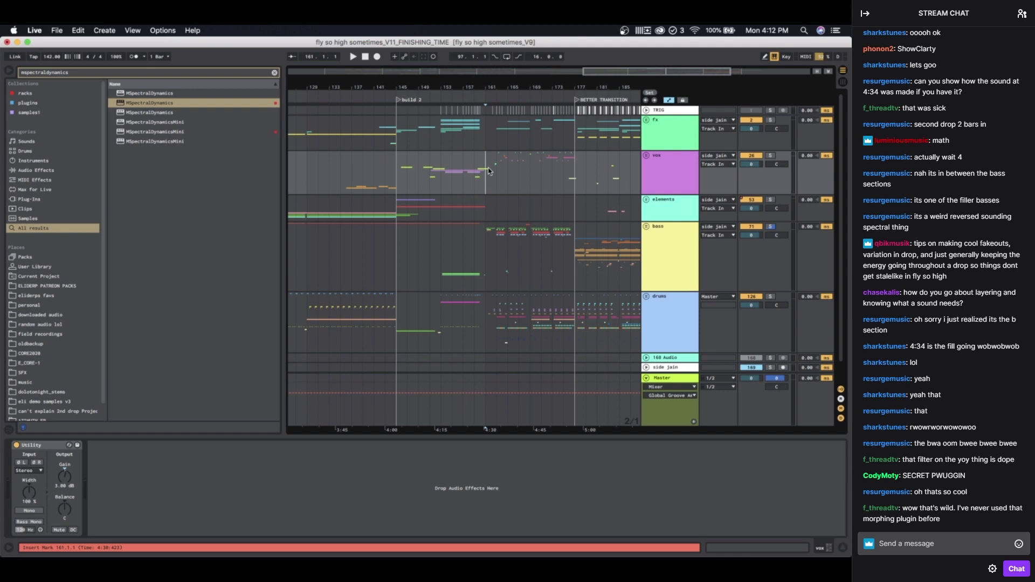
{"action": "scroll", "coordinate": [487, 169], "scroll_direction": "down", "scroll_amount": 2}
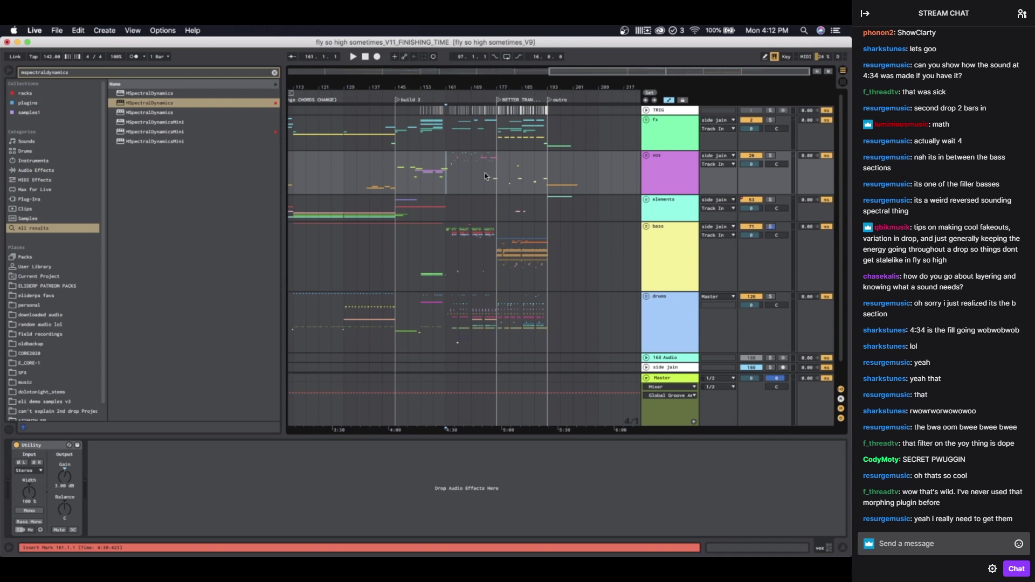
{"action": "scroll", "coordinate": [542, 237], "scroll_direction": "left", "scroll_amount": 5}
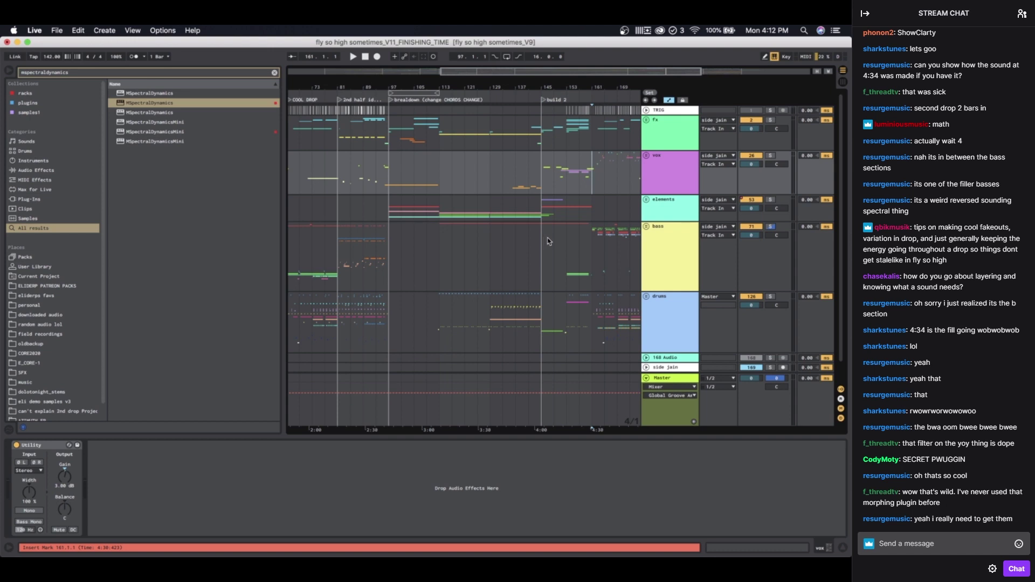
{"action": "scroll", "coordinate": [465, 193], "scroll_direction": "right", "scroll_amount": 3}
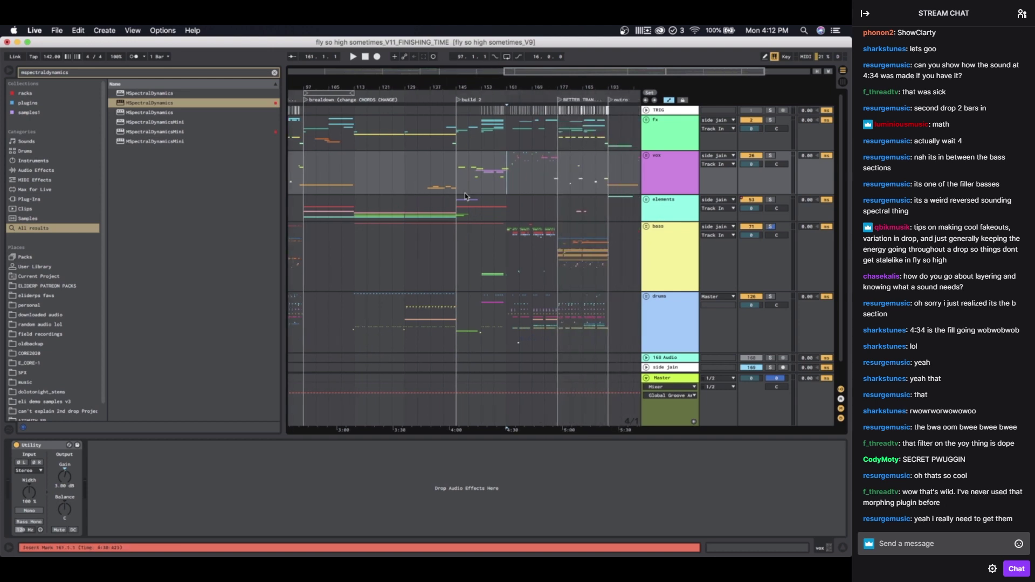
{"action": "scroll", "coordinate": [464, 193], "scroll_direction": "down", "scroll_amount": 3}
{"action": "scroll", "coordinate": [465, 193], "scroll_direction": "left", "scroll_amount": 2}
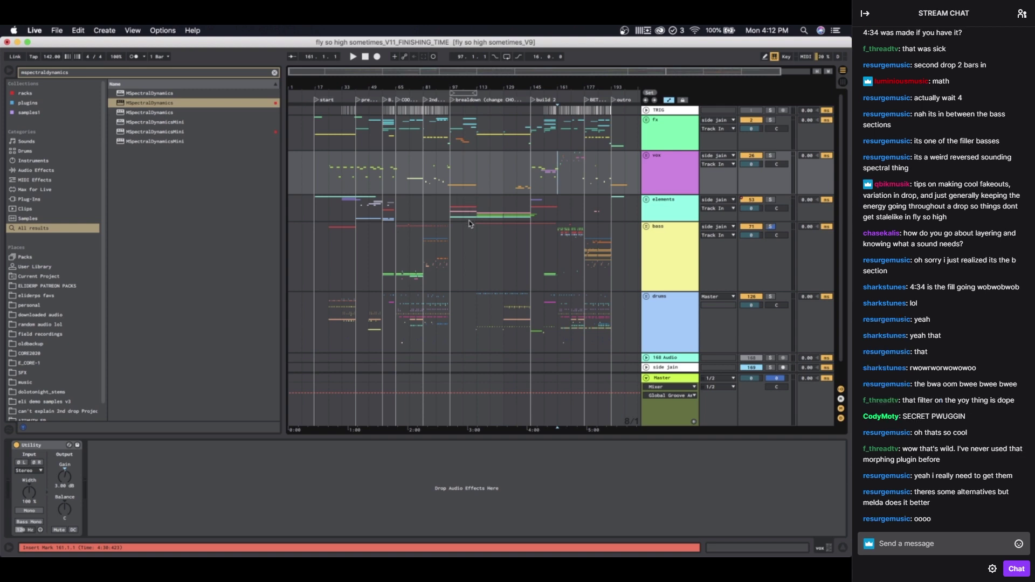
{"action": "left_click", "coordinate": [465, 170]}
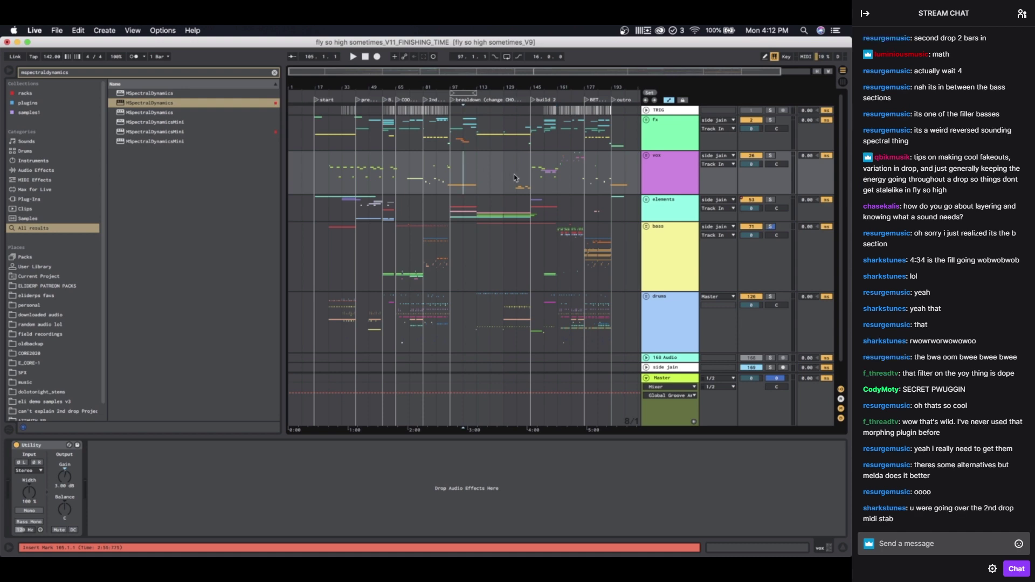
{"action": "left_click", "coordinate": [515, 175]}
{"action": "left_click", "coordinate": [505, 167]}
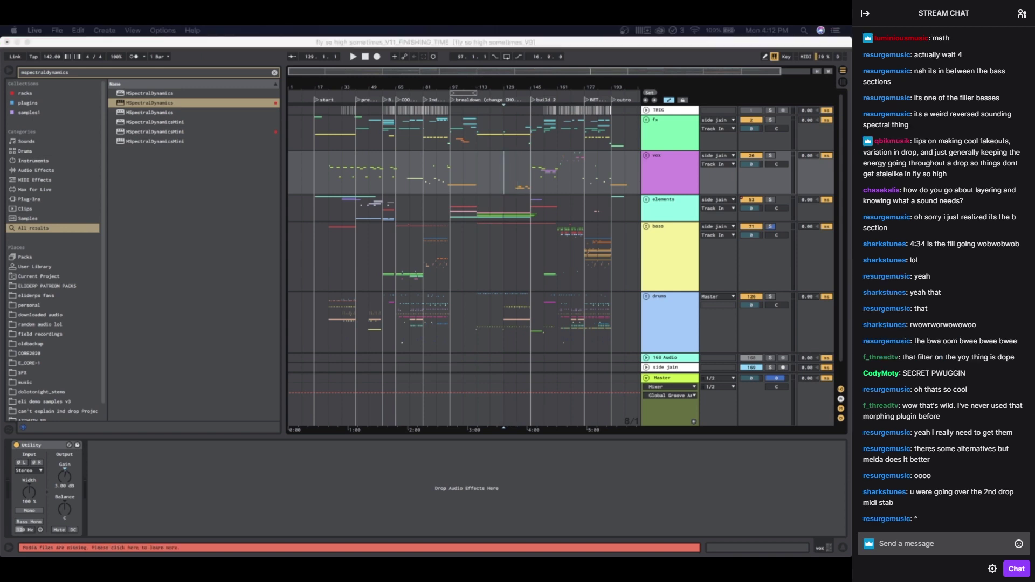
{"action": "key", "text": "ctrl+Up"}
{"action": "key", "text": "ctrl+Up"}
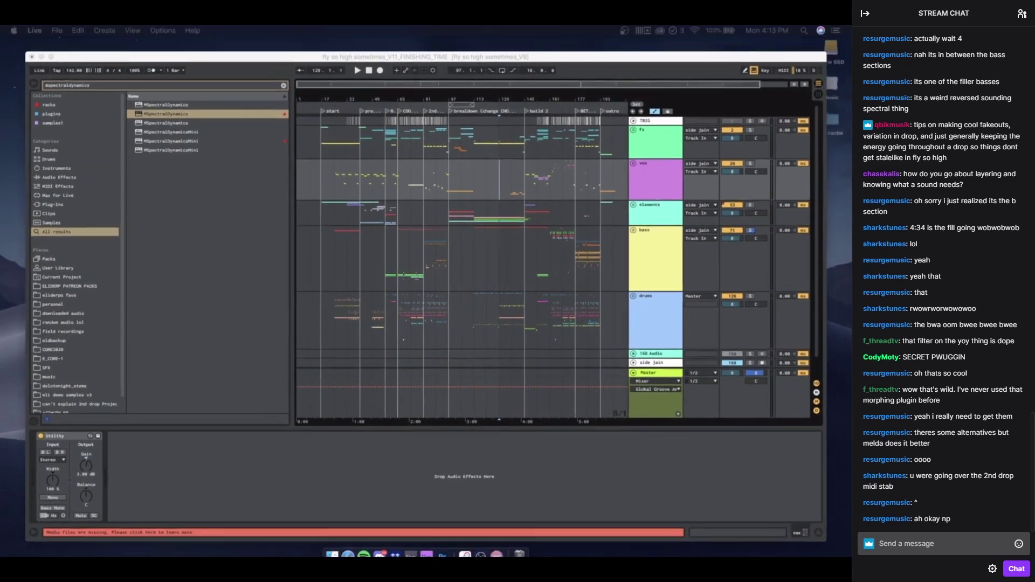
{"action": "left_click", "coordinate": [326, 164]}
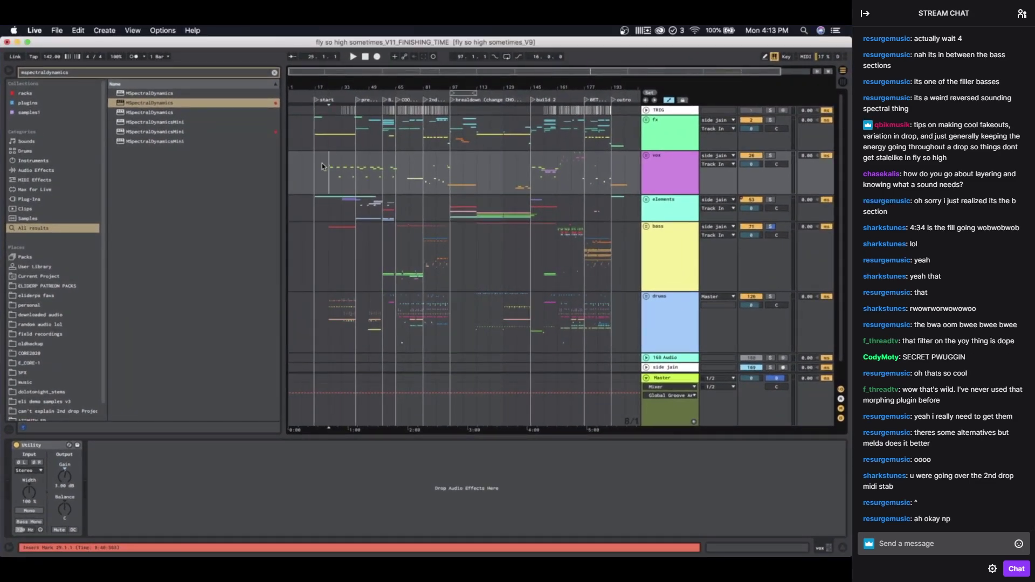
{"action": "left_click", "coordinate": [56, 31]}
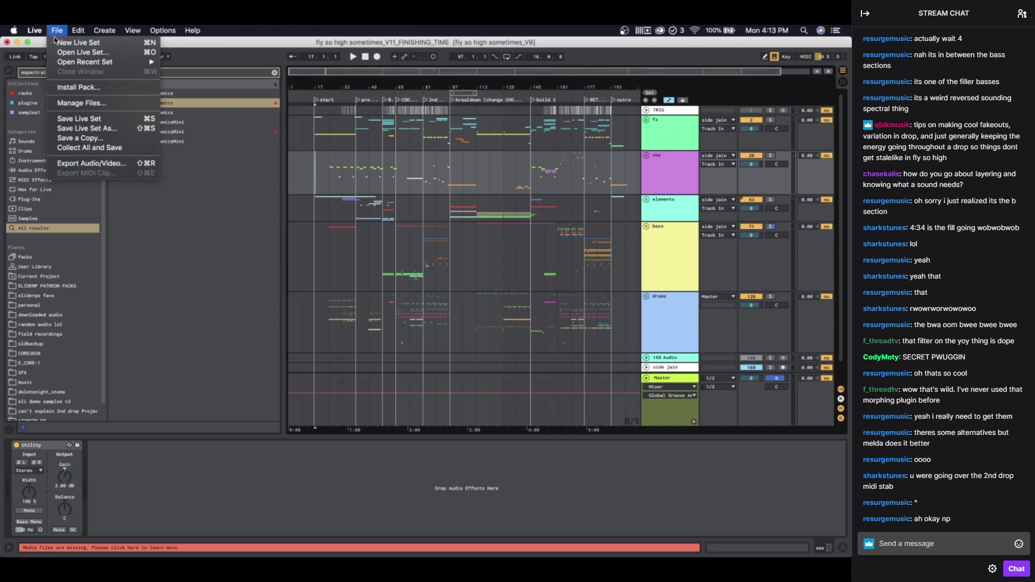
{"action": "mouse_move", "coordinate": [81, 63]}
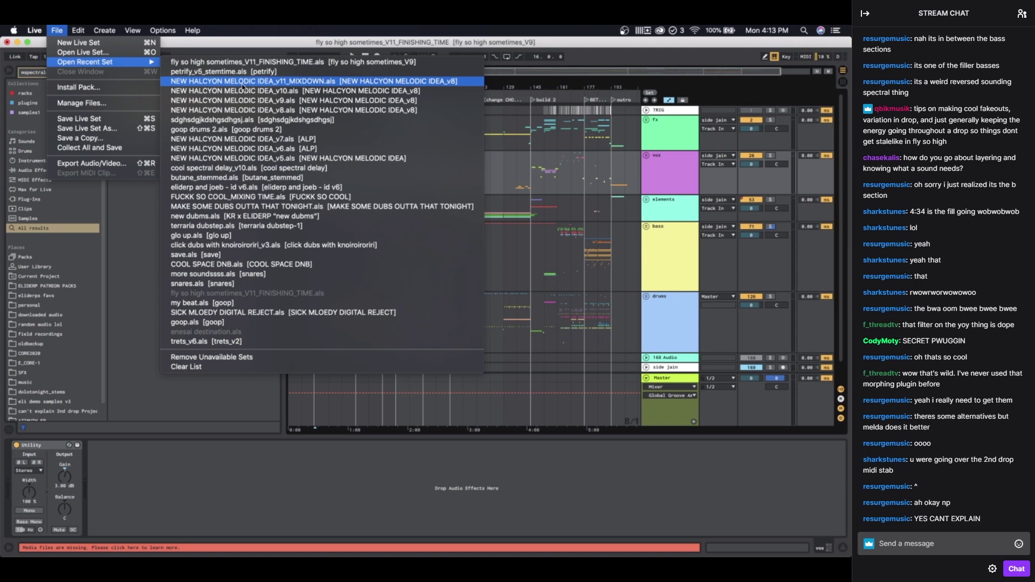
{"action": "left_click", "coordinate": [562, 174]}
Step: Expand the bass group and the GARAGE GAGAGAG group inside it around the BETTER TRANSITION section
{"action": "scroll", "coordinate": [592, 207], "scroll_direction": "up", "scroll_amount": 5}
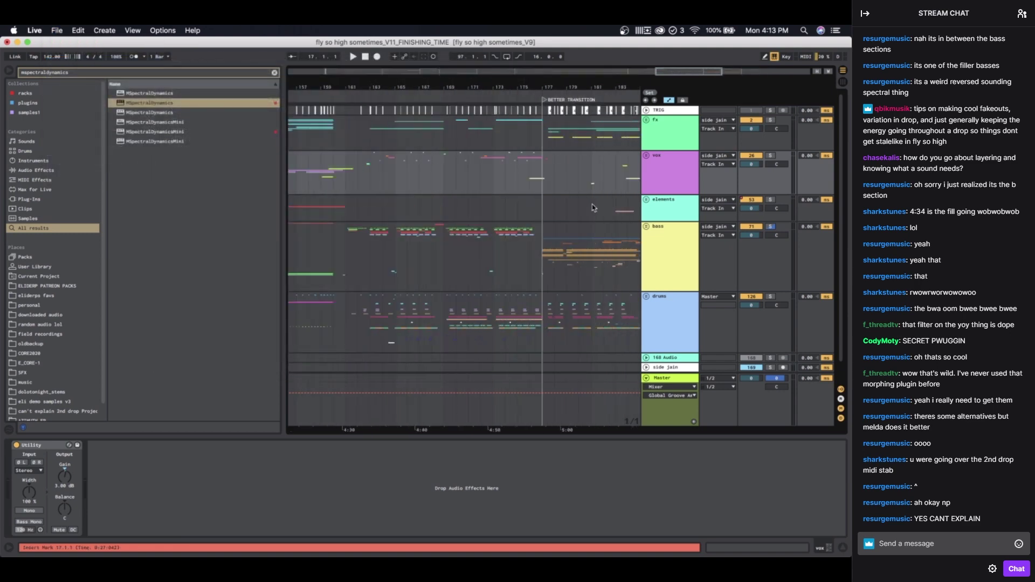
{"action": "left_click", "coordinate": [646, 226]}
{"action": "scroll", "coordinate": [504, 298], "scroll_direction": "down", "scroll_amount": 20}
{"action": "scroll", "coordinate": [504, 298], "scroll_direction": "right", "scroll_amount": 3}
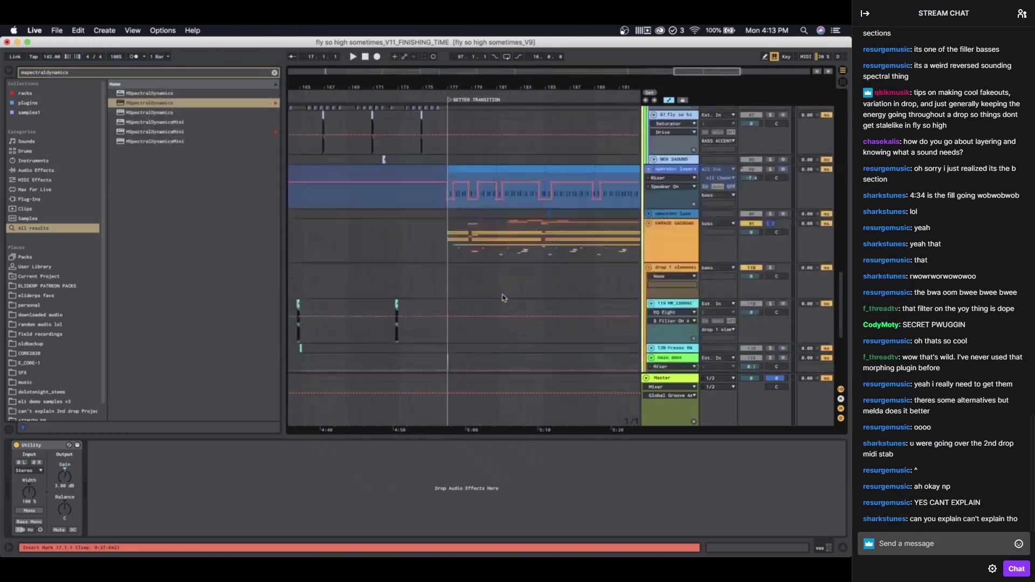
{"action": "scroll", "coordinate": [503, 298], "scroll_direction": "down", "scroll_amount": 2}
{"action": "scroll", "coordinate": [504, 298], "scroll_direction": "up", "scroll_amount": 8}
{"action": "left_click", "coordinate": [649, 203]}
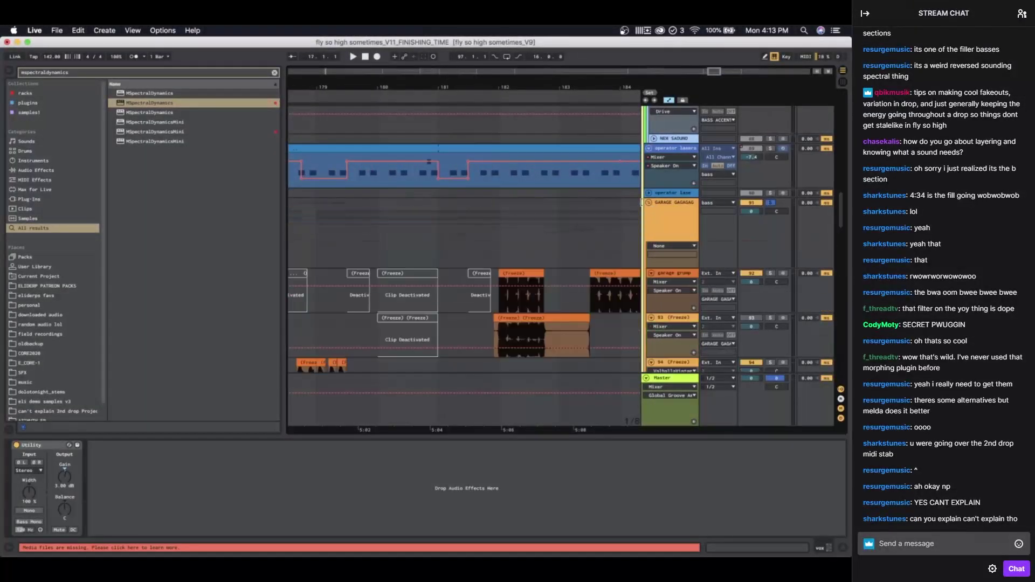
Step: Solo the 100-Instrument Rack track in the 99 Group and play it from bar 177
{"action": "scroll", "coordinate": [471, 295], "scroll_direction": "down", "scroll_amount": 12}
{"action": "scroll", "coordinate": [471, 295], "scroll_direction": "left", "scroll_amount": 3}
{"action": "scroll", "coordinate": [402, 239], "scroll_direction": "up", "scroll_amount": 3}
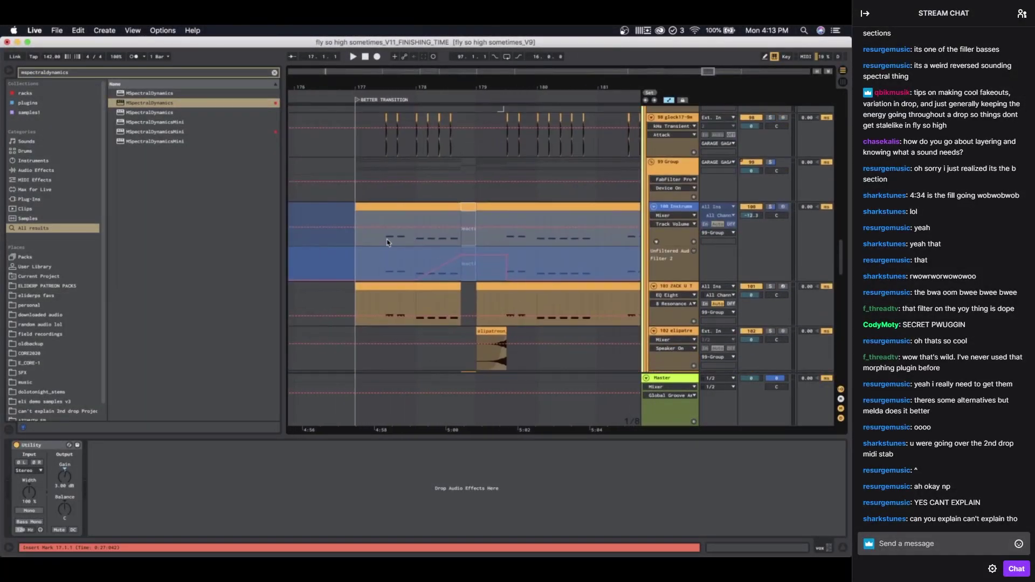
{"action": "scroll", "coordinate": [387, 242], "scroll_direction": "down", "scroll_amount": 3}
{"action": "left_click", "coordinate": [760, 206]}
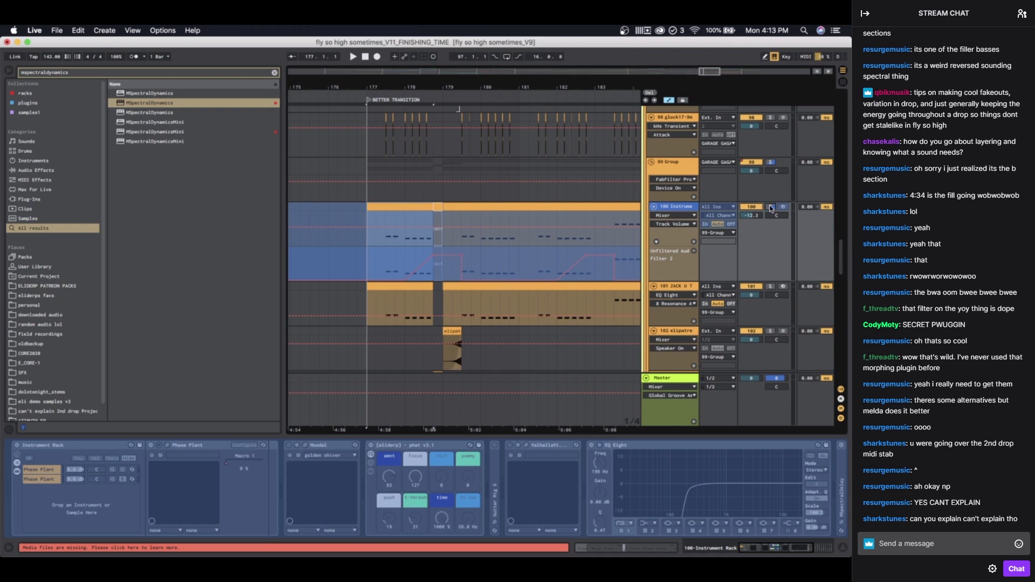
{"action": "scroll", "coordinate": [568, 249], "scroll_direction": "down", "scroll_amount": 1}
{"action": "scroll", "coordinate": [569, 249], "scroll_direction": "left", "scroll_amount": 1}
{"action": "key", "text": "space"}
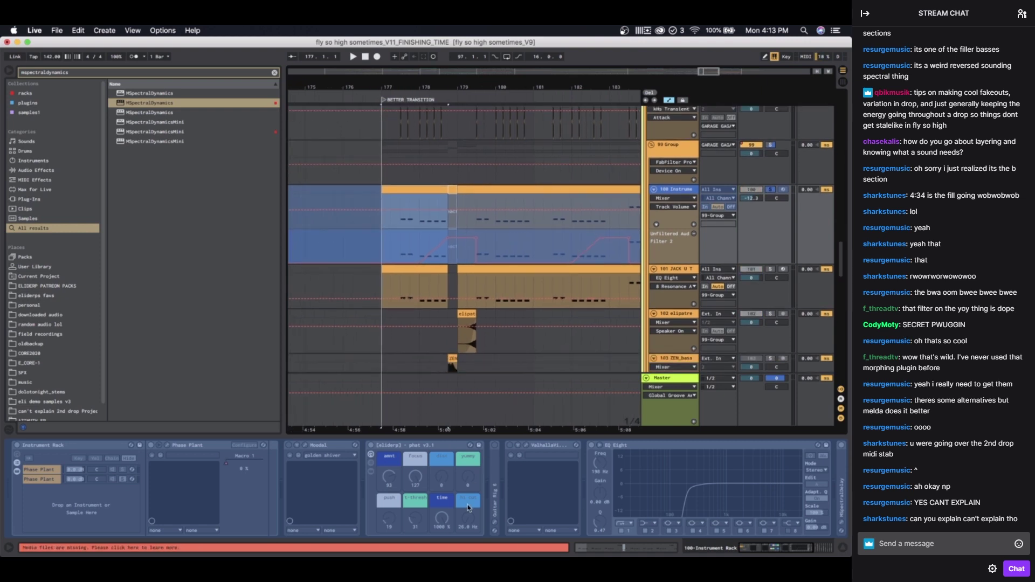
Step: Examine the device chains of the 100-Instrument Rack track and the 99 Group while the soloed track plays
{"action": "scroll", "coordinate": [467, 504], "scroll_direction": "right", "scroll_amount": 5}
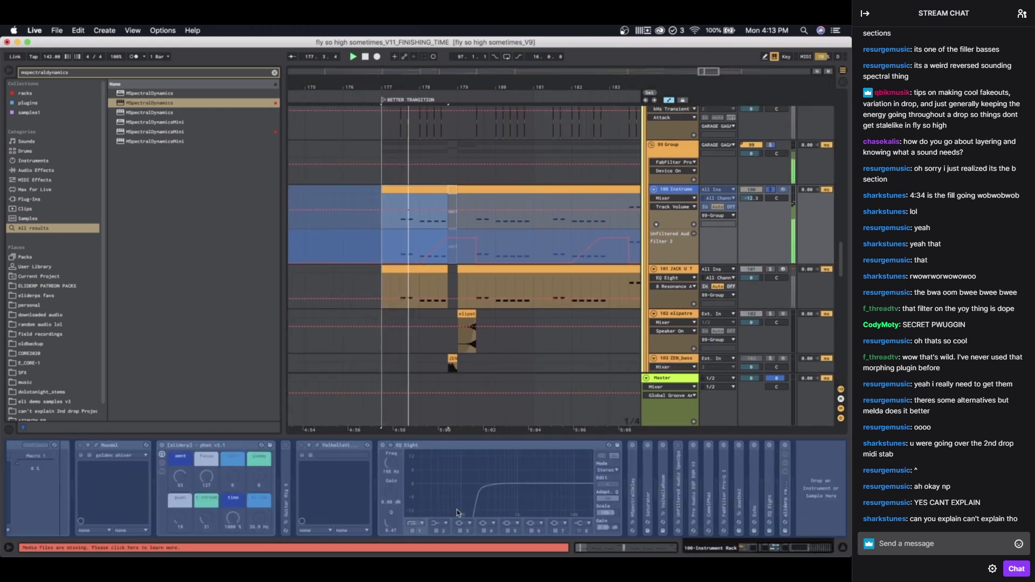
{"action": "left_click", "coordinate": [679, 152]}
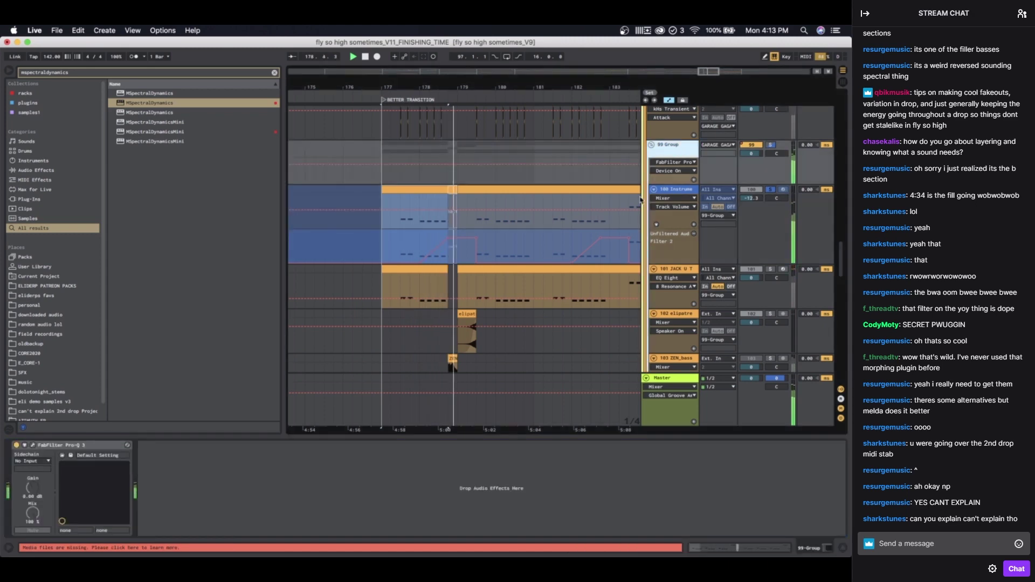
{"action": "left_click", "coordinate": [686, 189]}
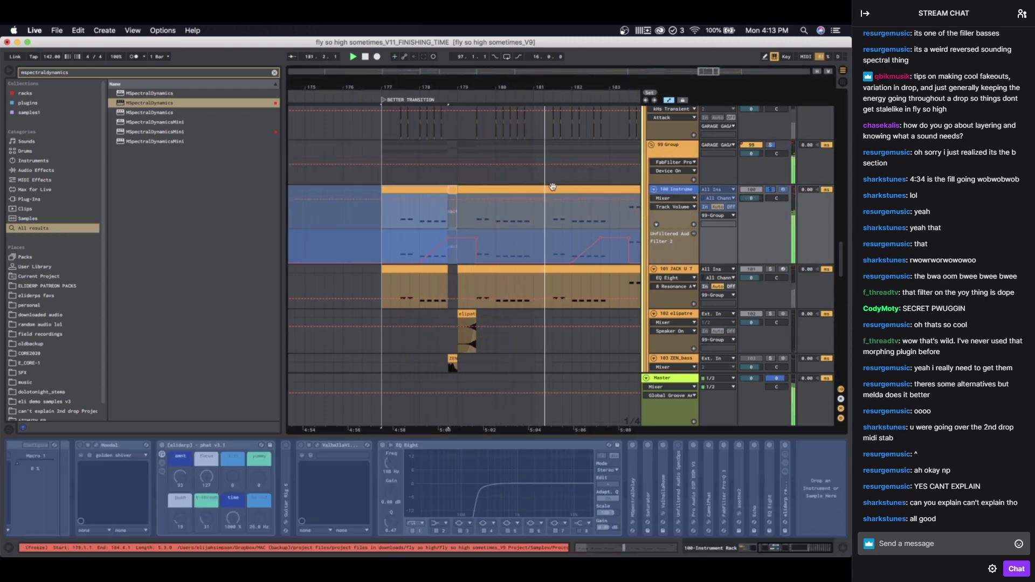
{"action": "scroll", "coordinate": [515, 269], "scroll_direction": "right", "scroll_amount": 2}
{"action": "scroll", "coordinate": [503, 286], "scroll_direction": "up", "scroll_amount": 1}
{"action": "left_click_drag", "start_coordinate": [503, 286], "coordinate": [469, 275]}
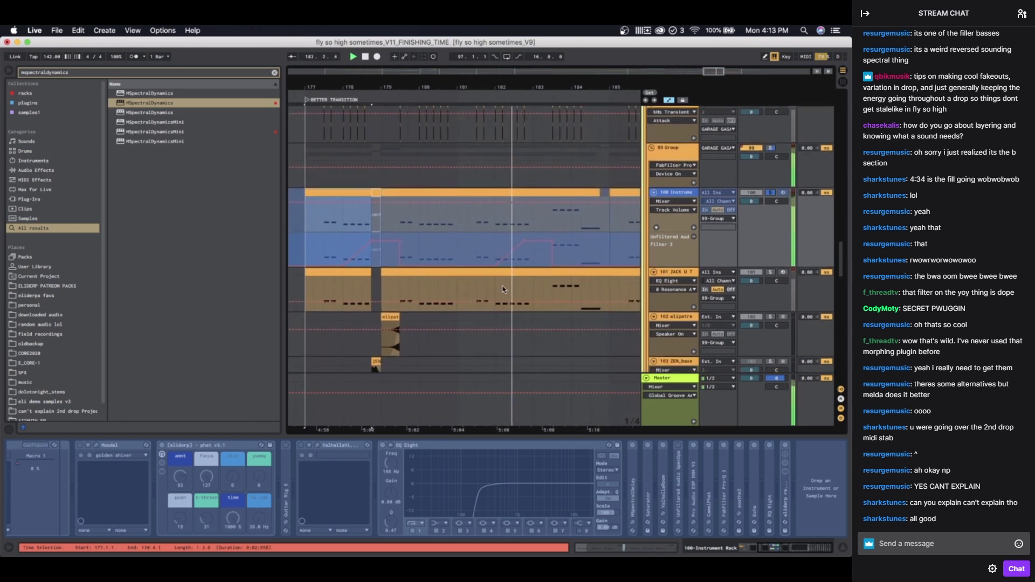
{"action": "scroll", "coordinate": [513, 256], "scroll_direction": "down", "scroll_amount": 3}
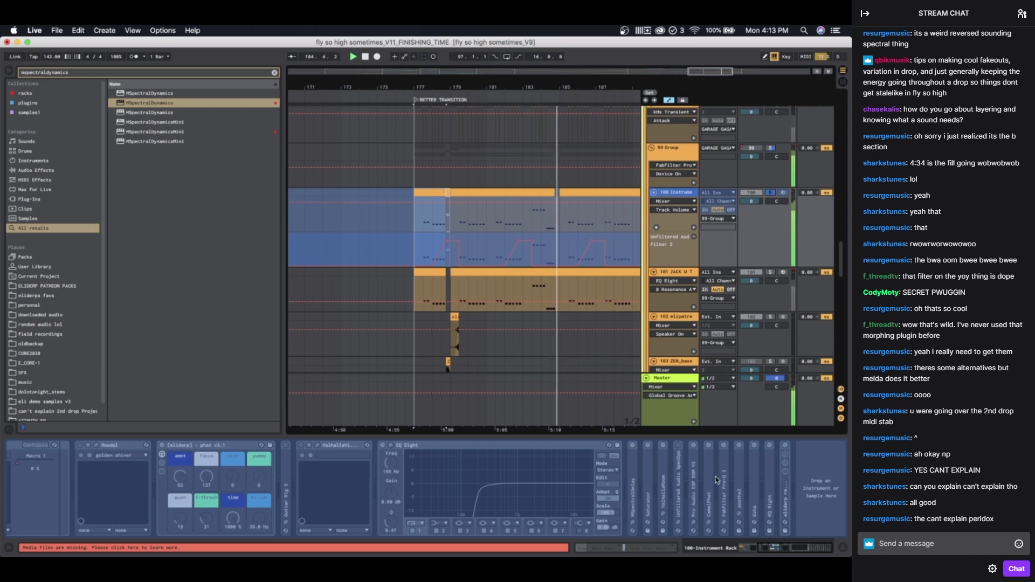
Step: Solo the 101 JACK U bass track in the 99 Group and play it from bar 177, raising the system volume
{"action": "scroll", "coordinate": [704, 504], "scroll_direction": "left", "scroll_amount": 5}
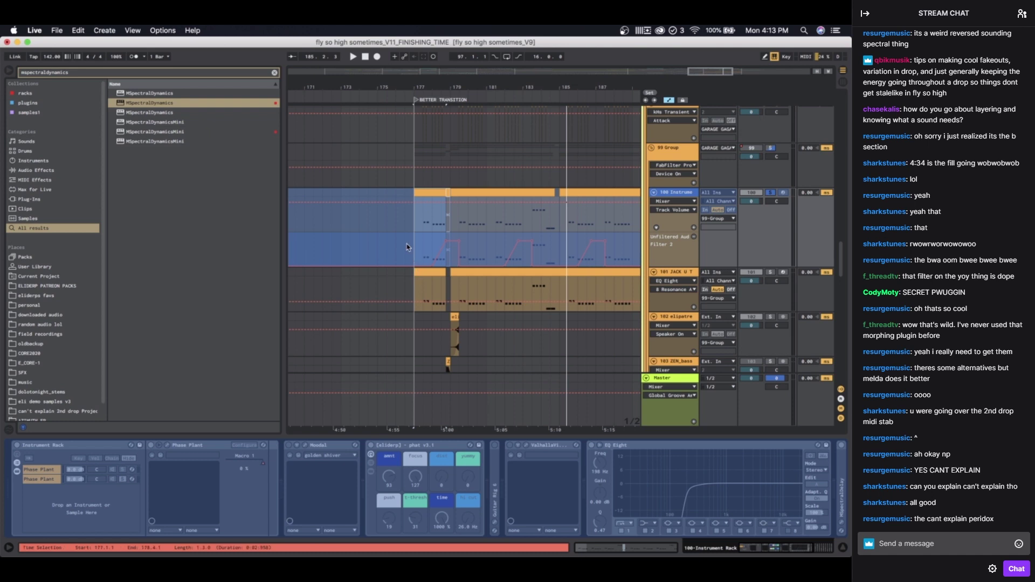
{"action": "scroll", "coordinate": [410, 248], "scroll_direction": "up", "scroll_amount": 5}
{"action": "scroll", "coordinate": [499, 255], "scroll_direction": "right", "scroll_amount": 5}
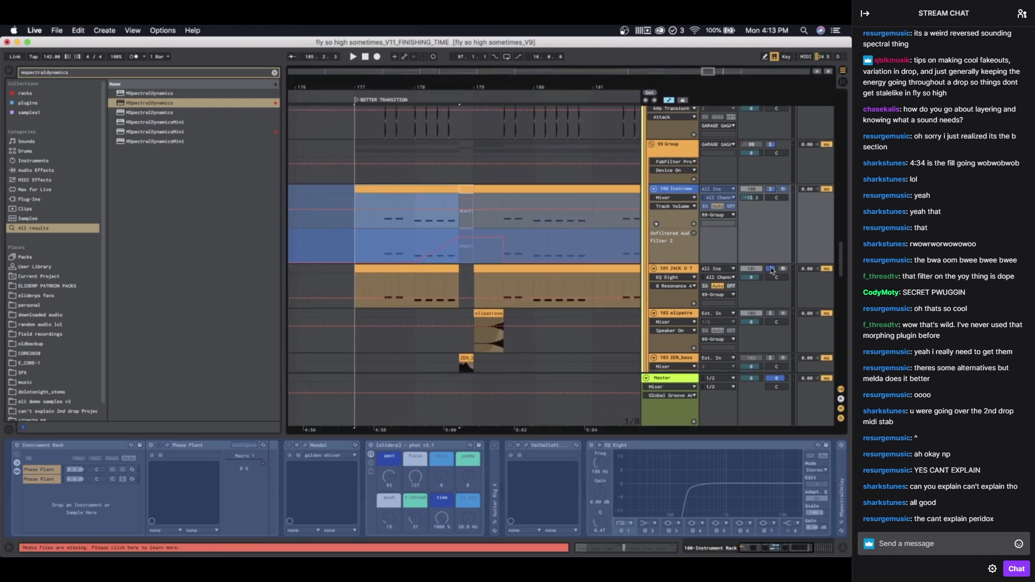
{"action": "left_click", "coordinate": [385, 292]}
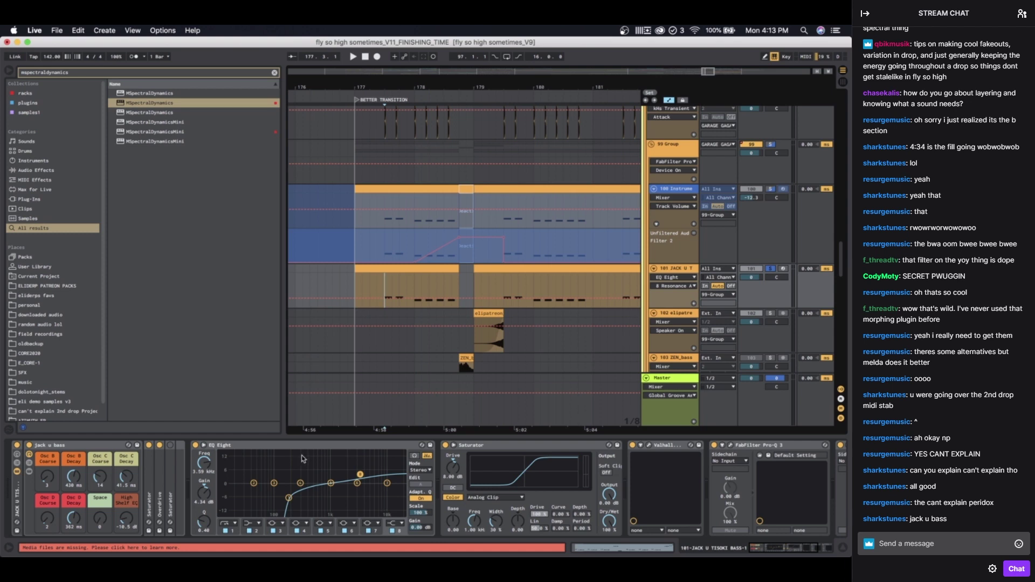
{"action": "key", "text": "space"}
{"action": "scroll", "coordinate": [376, 335], "scroll_direction": "down", "scroll_amount": 3}
{"action": "key", "text": "XF86AudioRaiseVolume"}
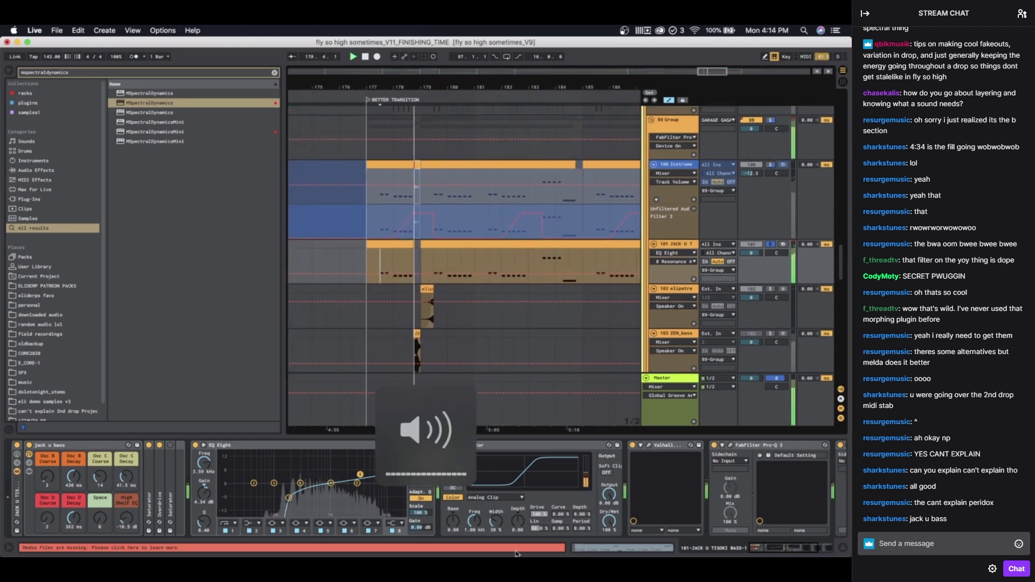
{"action": "scroll", "coordinate": [602, 504], "scroll_direction": "right", "scroll_amount": 3}
{"action": "scroll", "coordinate": [602, 504], "scroll_direction": "right", "scroll_amount": 3}
{"action": "scroll", "coordinate": [578, 374], "scroll_direction": "down", "scroll_amount": 3}
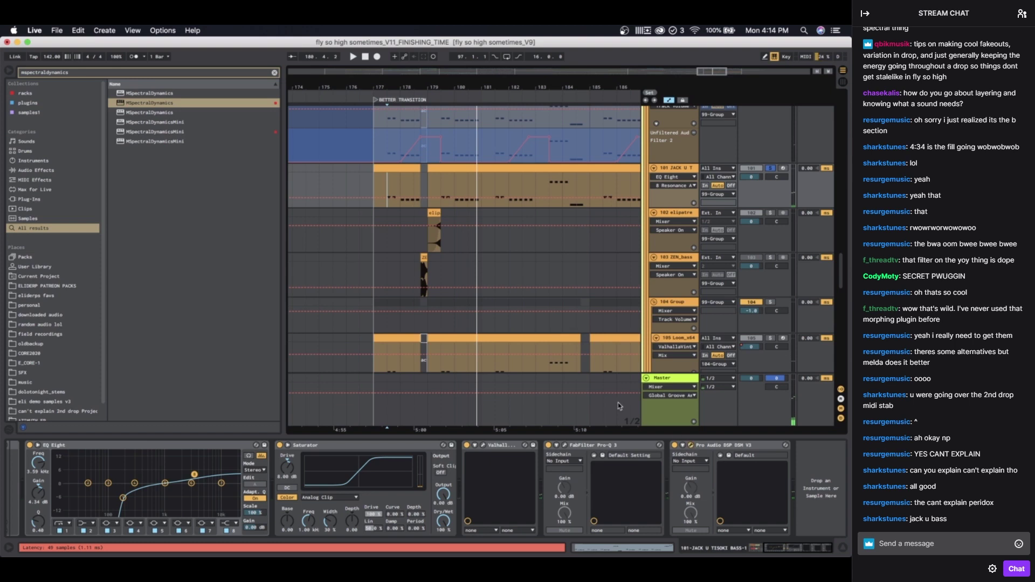
Step: Inspect the Pro Audio DSP DSM V3 compressor on the 101 JACK U bass track during a short playback
{"action": "left_click", "coordinate": [689, 446]}
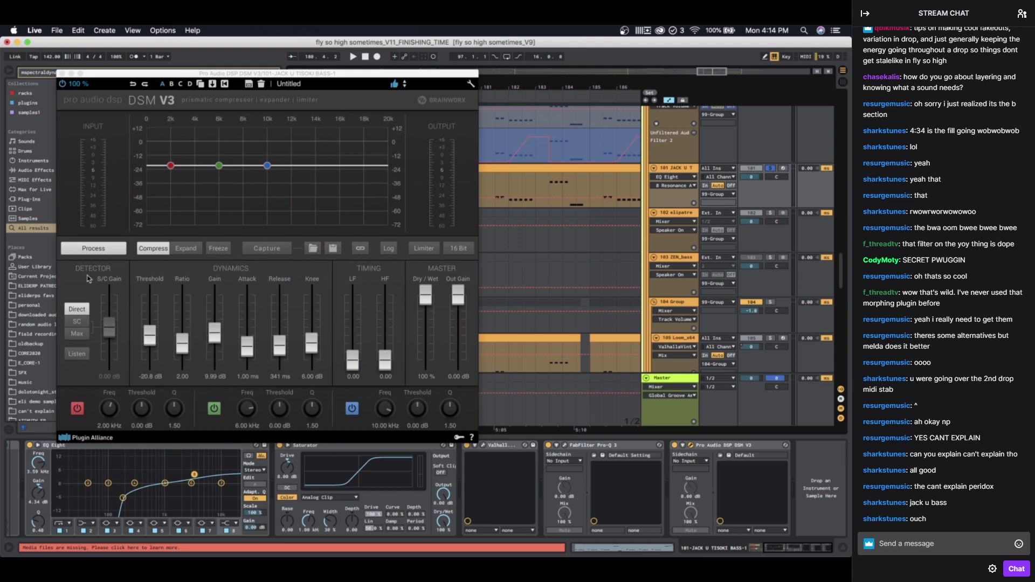
{"action": "key", "text": "space"}
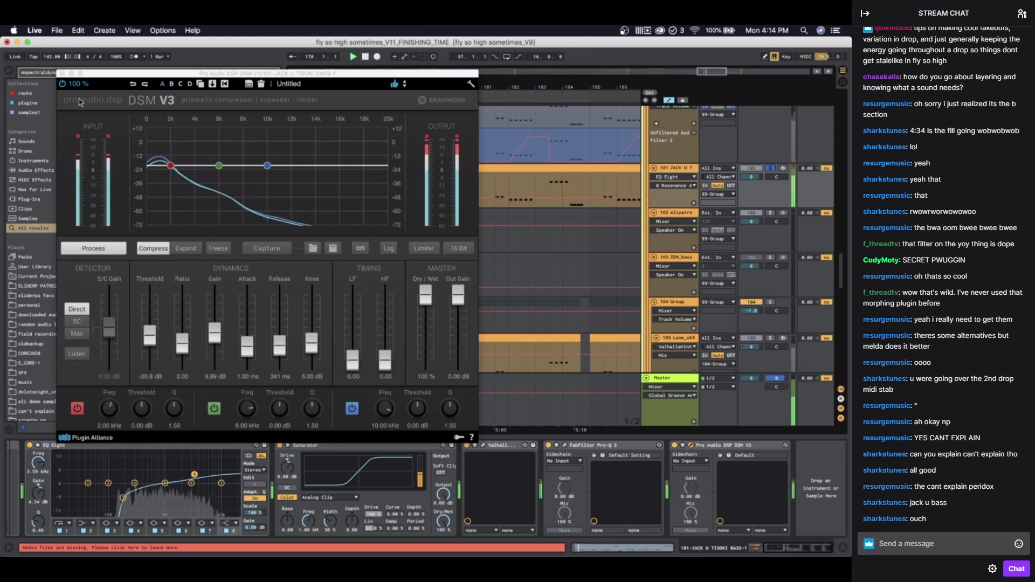
{"action": "key", "text": "space"}
{"action": "left_click", "coordinate": [62, 73]}
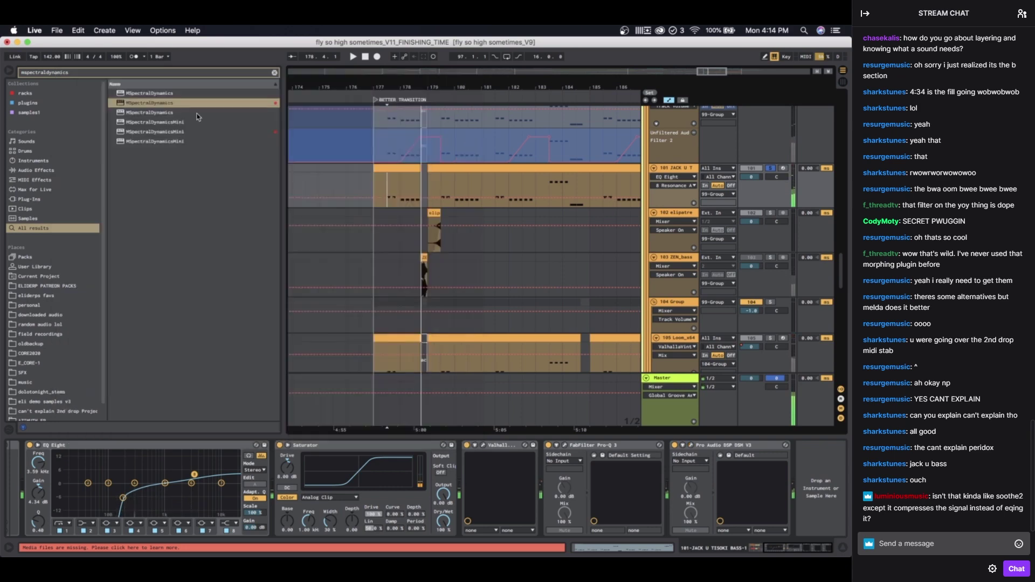
Step: Solo the 105-Loom_x64 track in the 104 Group and play it from bar 177
{"action": "scroll", "coordinate": [460, 297], "scroll_direction": "down", "scroll_amount": 3}
{"action": "scroll", "coordinate": [460, 297], "scroll_direction": "down", "scroll_amount": 3}
{"action": "left_click", "coordinate": [681, 220]}
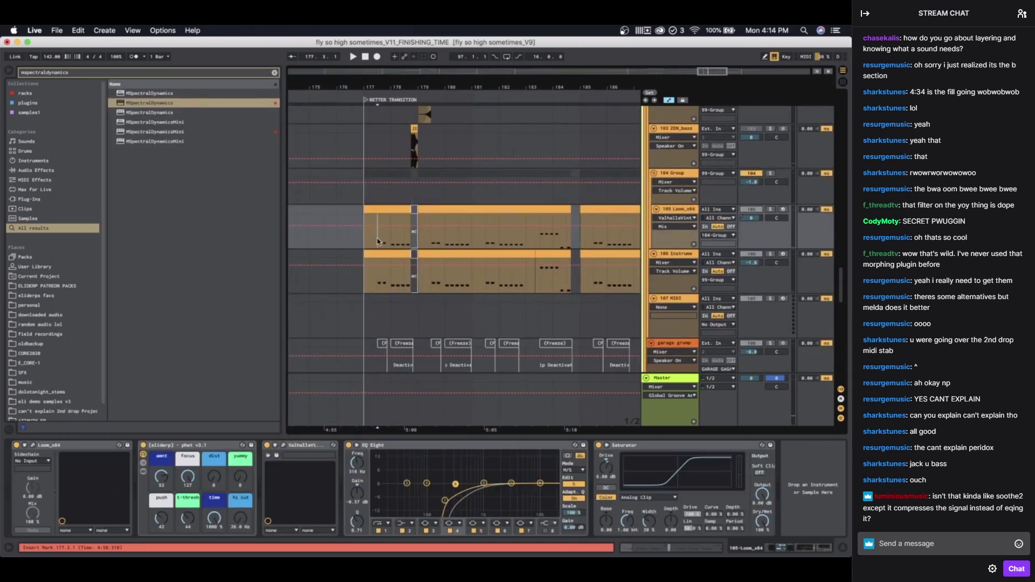
{"action": "left_click", "coordinate": [678, 187]}
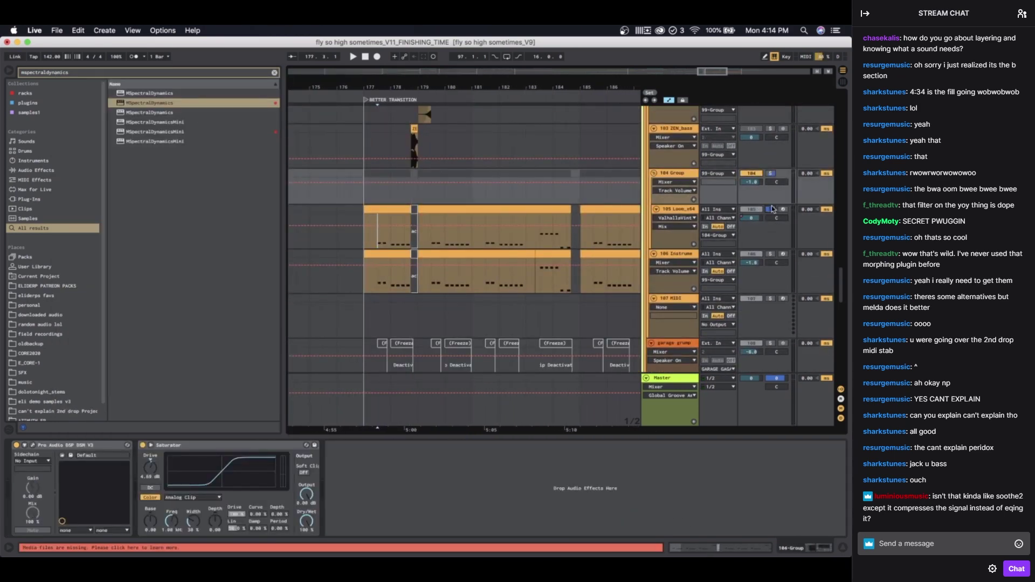
{"action": "left_click", "coordinate": [376, 243]}
{"action": "key", "text": "space"}
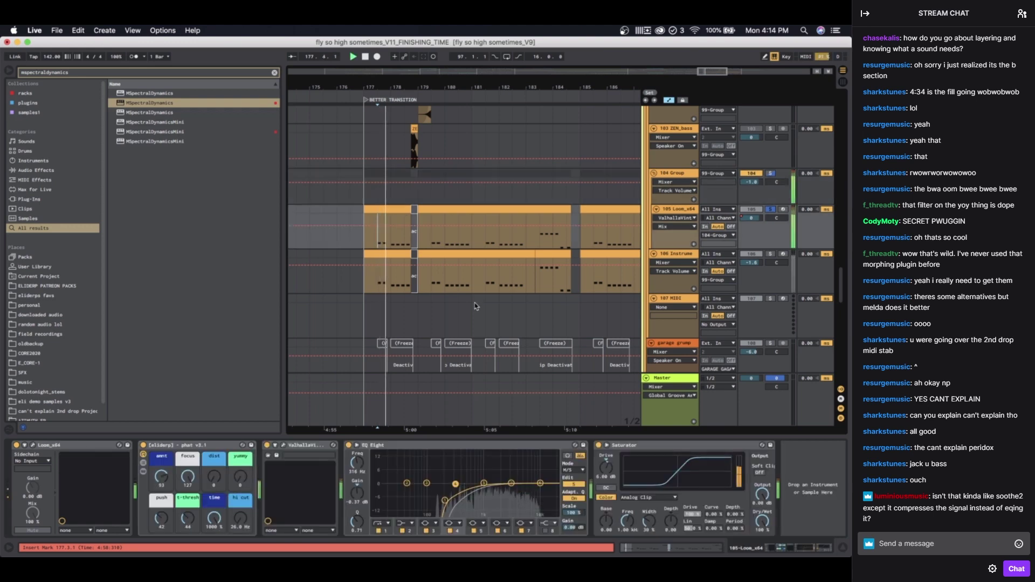
{"action": "left_click", "coordinate": [680, 210]}
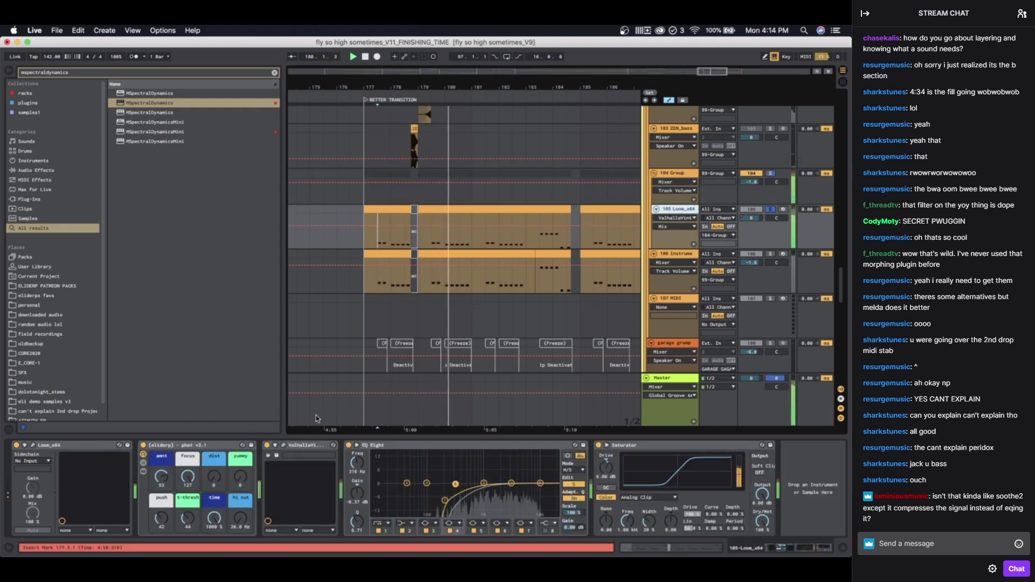
Step: Open the Loom II synth of the 105 track and examine its Discrete and Decay modules during playback
{"action": "left_click", "coordinate": [35, 448]}
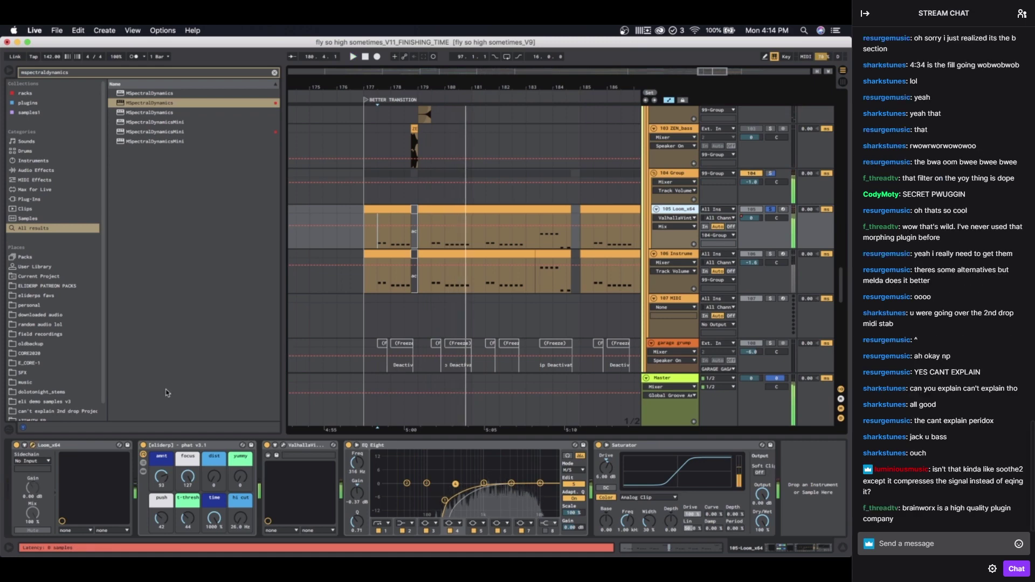
{"action": "left_click", "coordinate": [118, 151]}
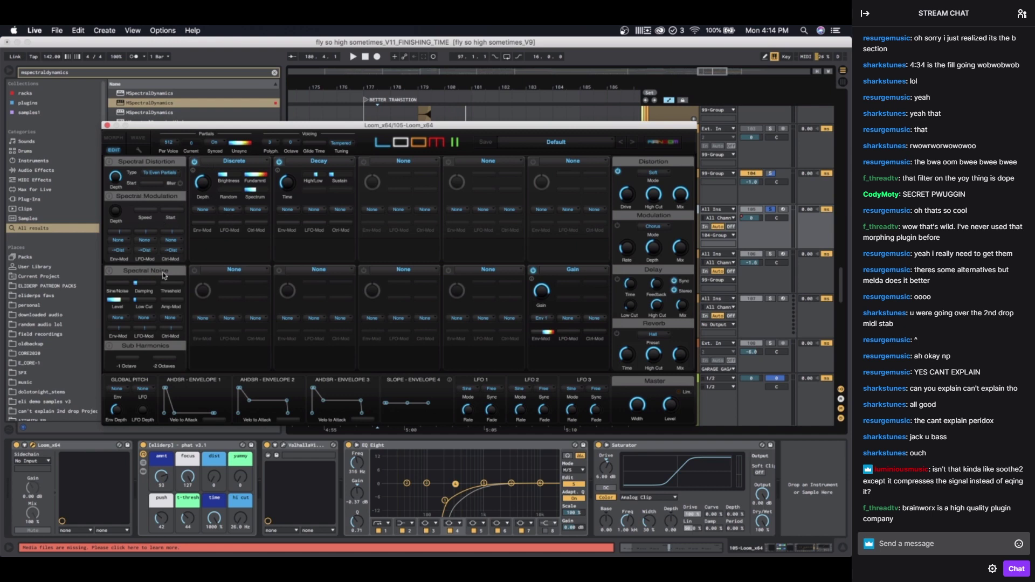
{"action": "key", "text": "space"}
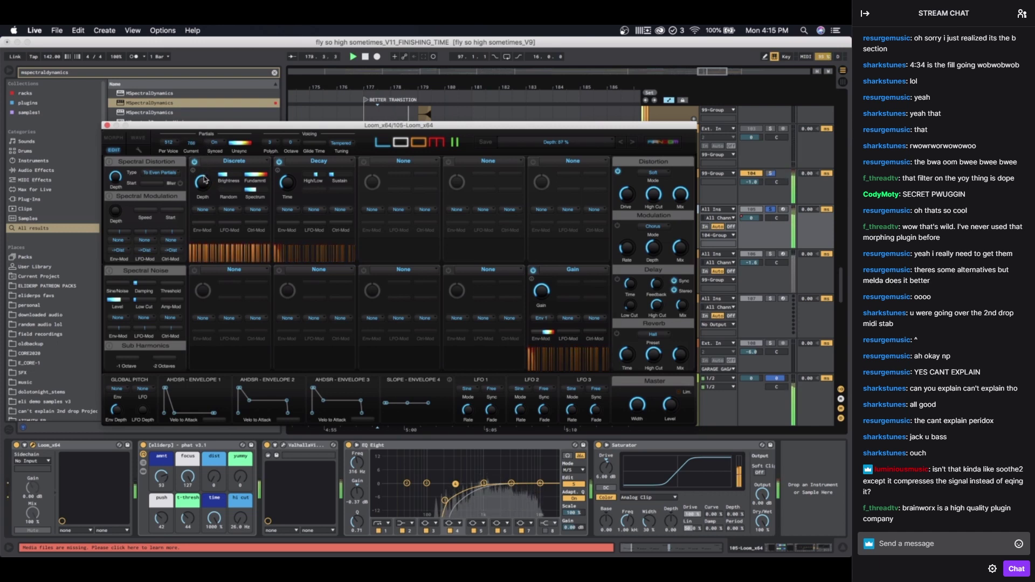
{"action": "key", "text": "space"}
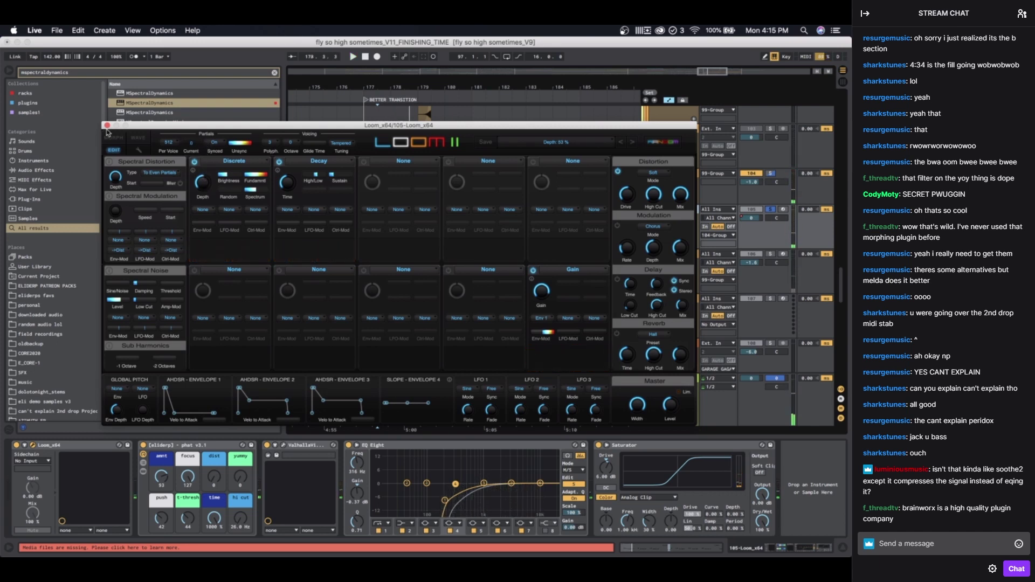
Step: Look through the module types offered for Loom II's third, empty module slot, and close the synth
{"action": "left_click", "coordinate": [401, 164]}
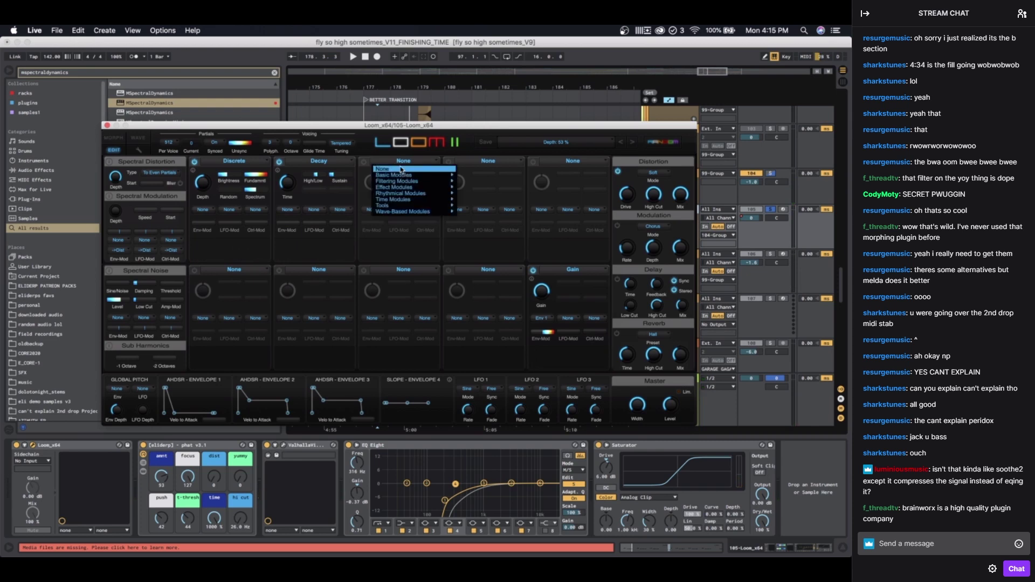
{"action": "mouse_move", "coordinate": [404, 189]}
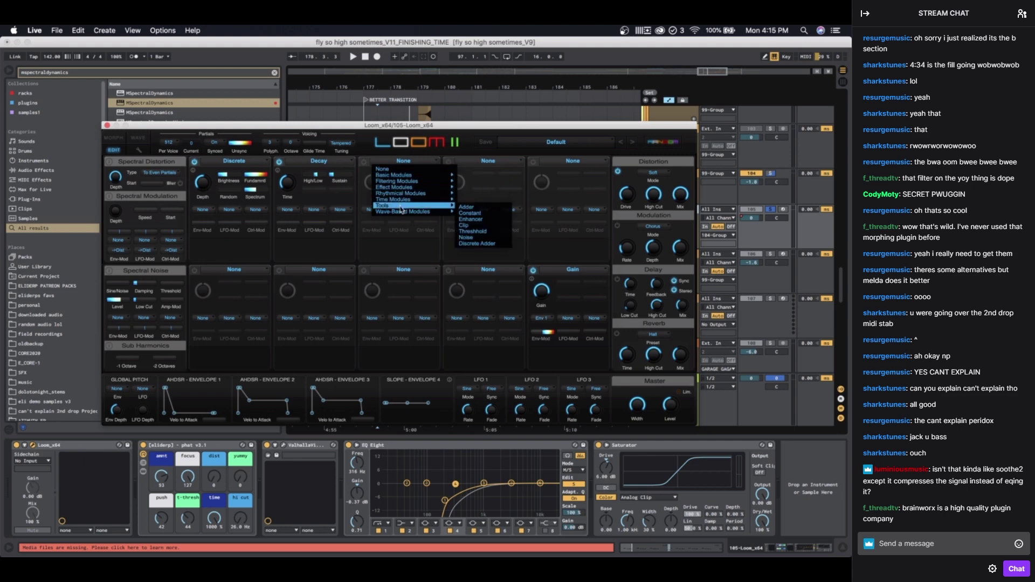
{"action": "key", "text": "super+Tab"}
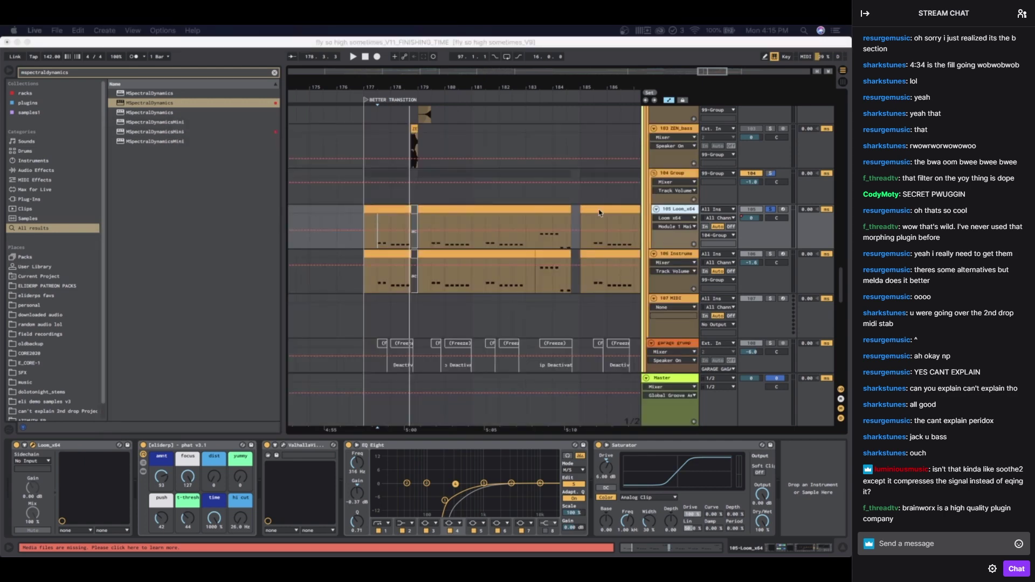
{"action": "key", "text": "super+Tab"}
{"action": "left_click", "coordinate": [107, 125]}
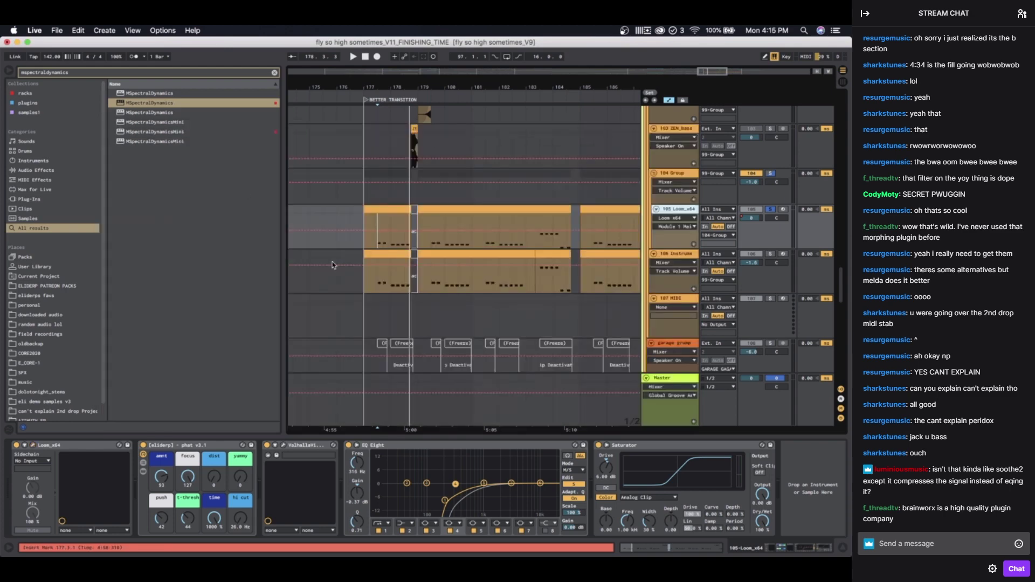
Step: Solo the 106-Instrument Rack track, play it from bar 177 and examine the rack's two chains
{"action": "left_click_drag", "start_coordinate": [415, 280], "coordinate": [378, 281]}
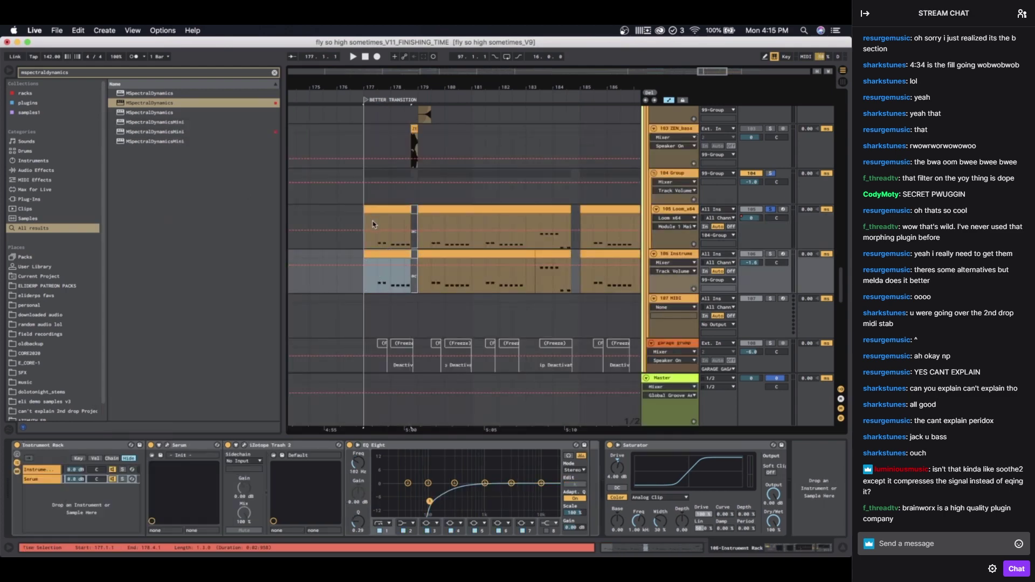
{"action": "left_click", "coordinate": [770, 254]}
{"action": "key", "text": "space"}
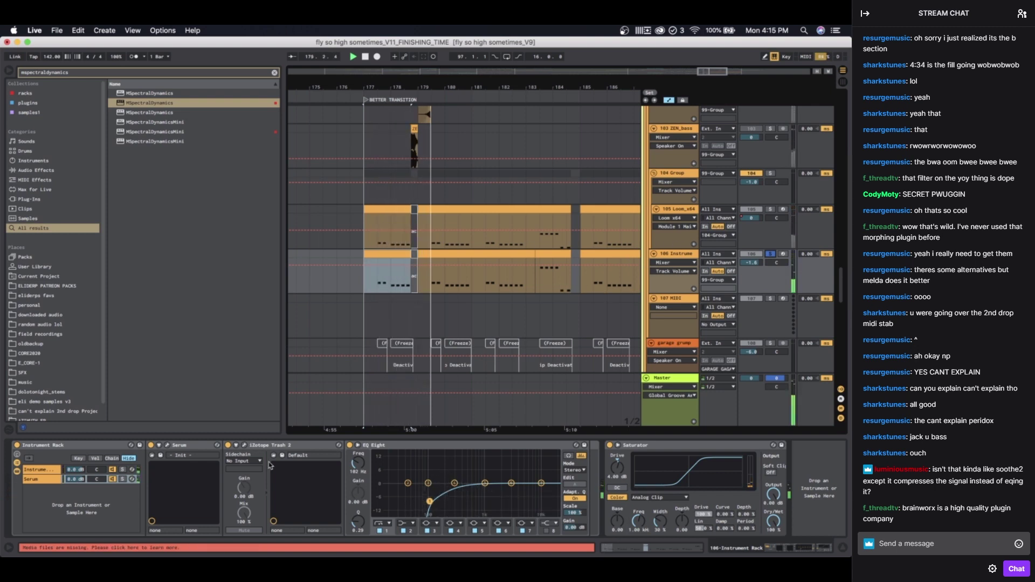
{"action": "left_click", "coordinate": [39, 469]}
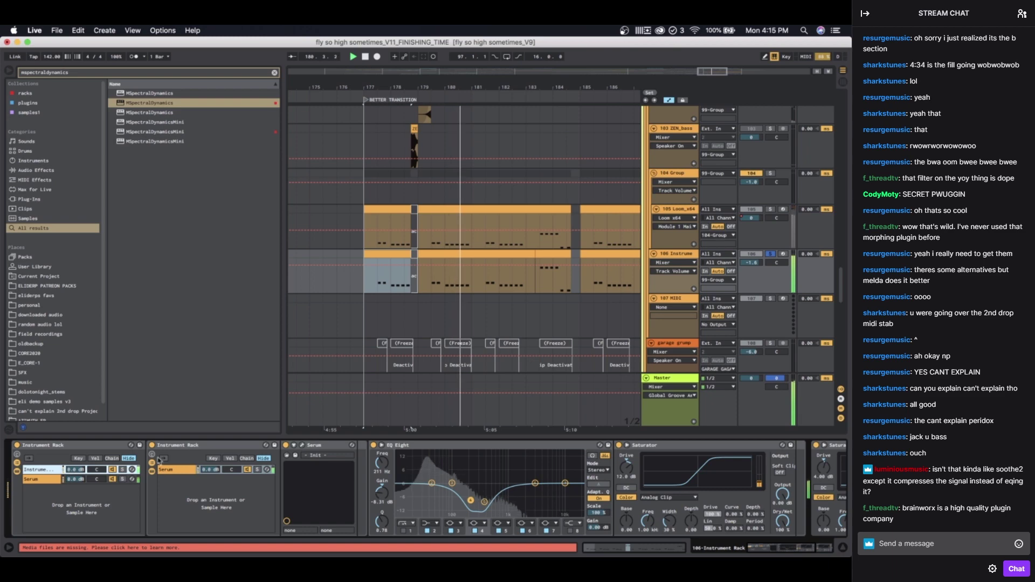
{"action": "left_click", "coordinate": [39, 479]}
{"action": "key", "text": "space"}
Step: Examine the Oscillator B wavetable, effects and modulation matrix of the Serum synth in the 106 rack's first chain
{"action": "left_click", "coordinate": [42, 469]}
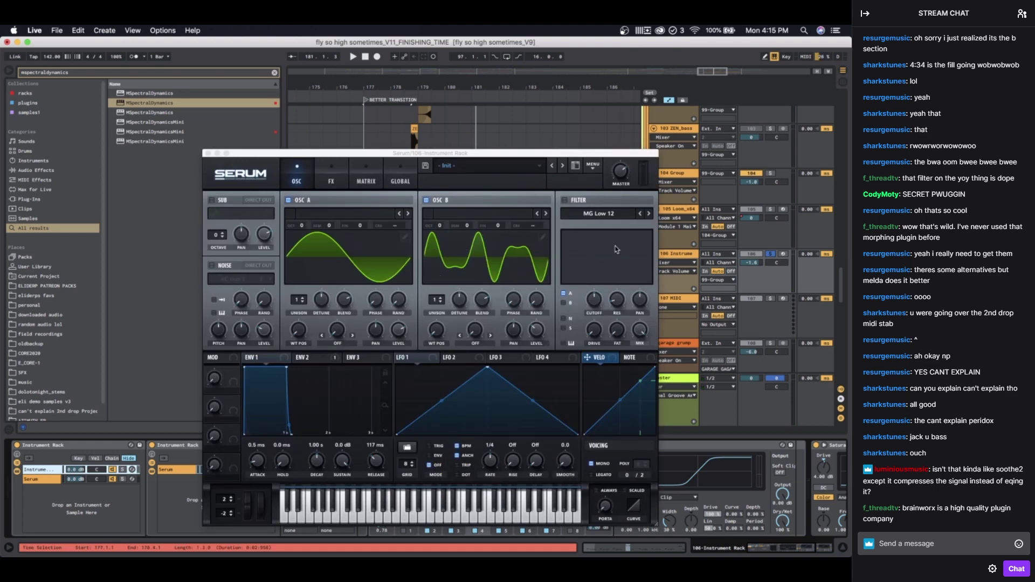
{"action": "left_click", "coordinate": [542, 237]}
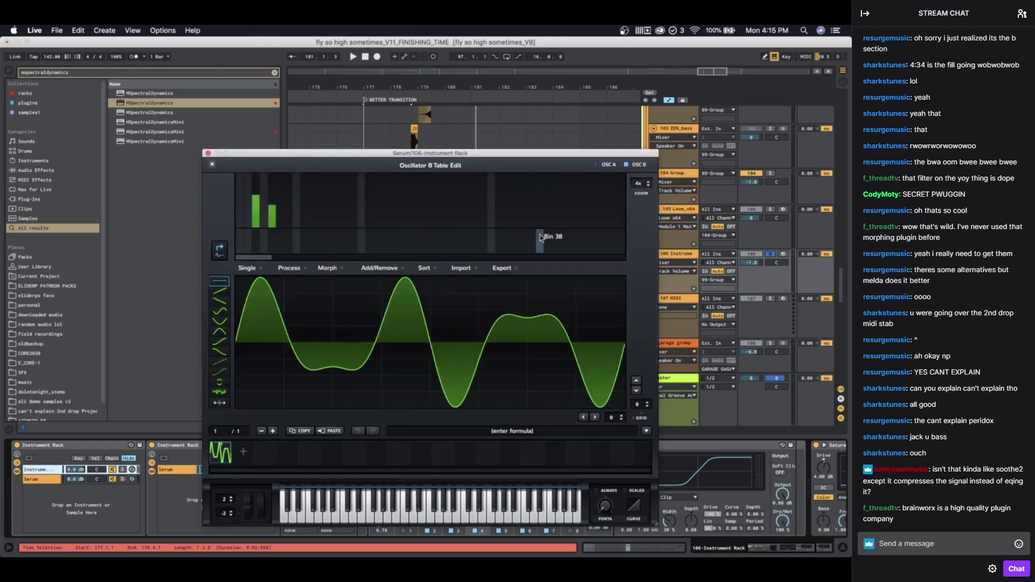
{"action": "left_click", "coordinate": [210, 165]}
{"action": "left_click", "coordinate": [326, 173]}
{"action": "left_click", "coordinate": [298, 177]}
{"action": "left_click", "coordinate": [373, 174]}
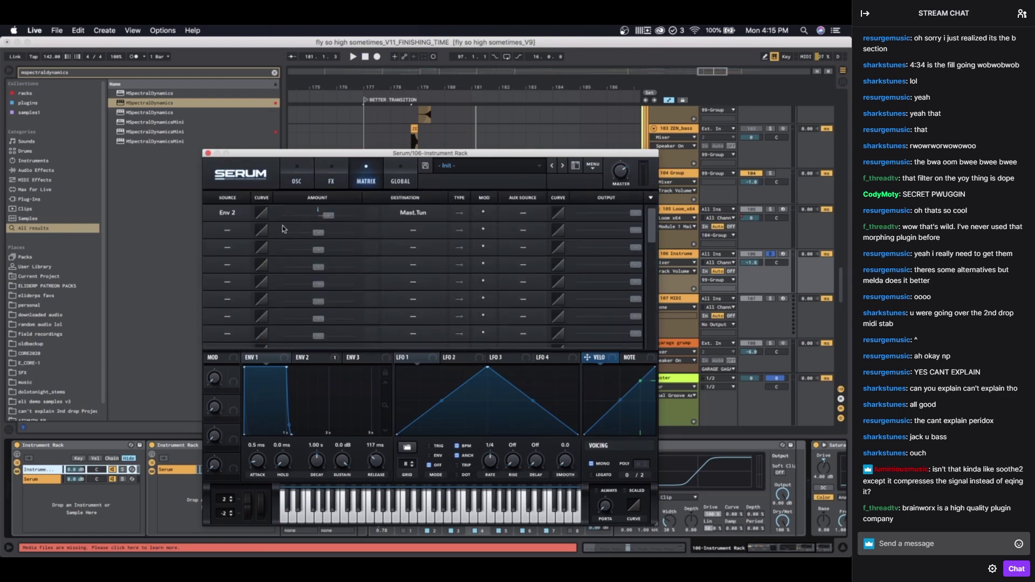
{"action": "left_click", "coordinate": [207, 154]}
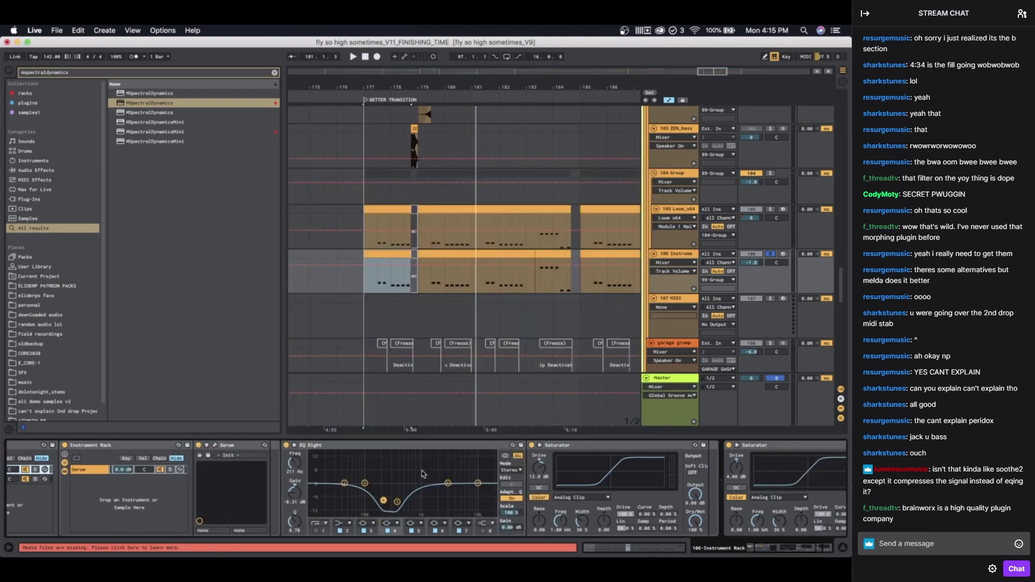
Step: Look over the EQ Eight and the two Saturators that follow Serum in the 106 track's device chain
{"action": "scroll", "coordinate": [556, 482], "scroll_direction": "right", "scroll_amount": 3}
{"action": "left_click", "coordinate": [545, 446]}
{"action": "scroll", "coordinate": [545, 453], "scroll_direction": "right", "scroll_amount": 2}
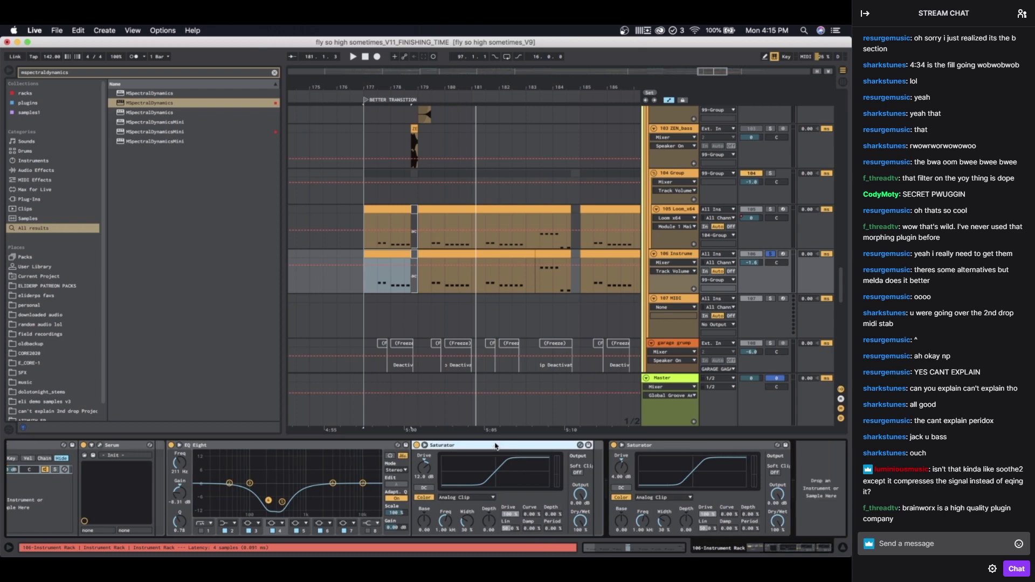
Step: Solo the 109 2nd_drop_2nd_half audio track and play its clip from the start
{"action": "scroll", "coordinate": [407, 227], "scroll_direction": "down", "scroll_amount": 6}
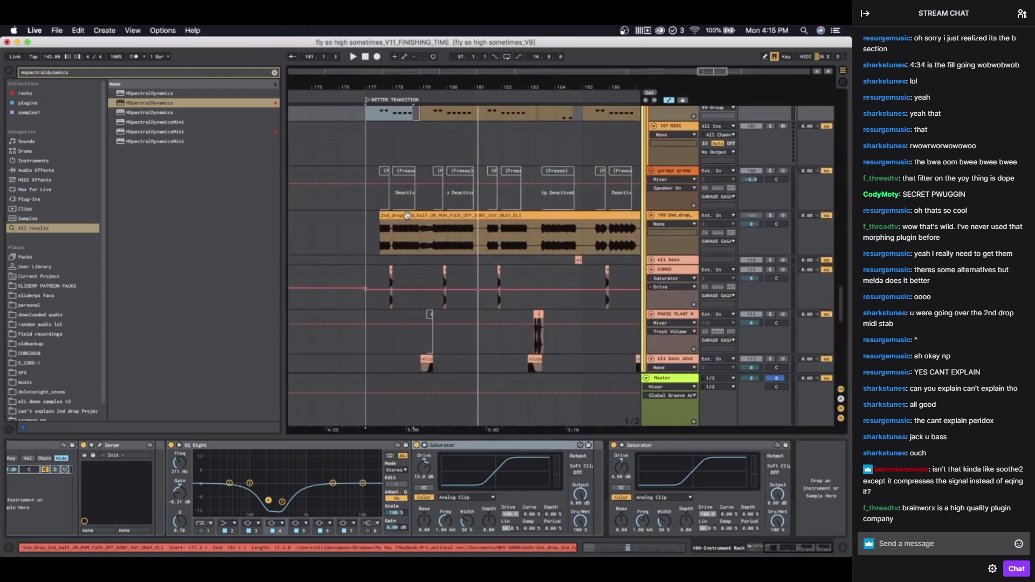
{"action": "left_click", "coordinate": [406, 214]}
{"action": "left_click", "coordinate": [406, 214]}
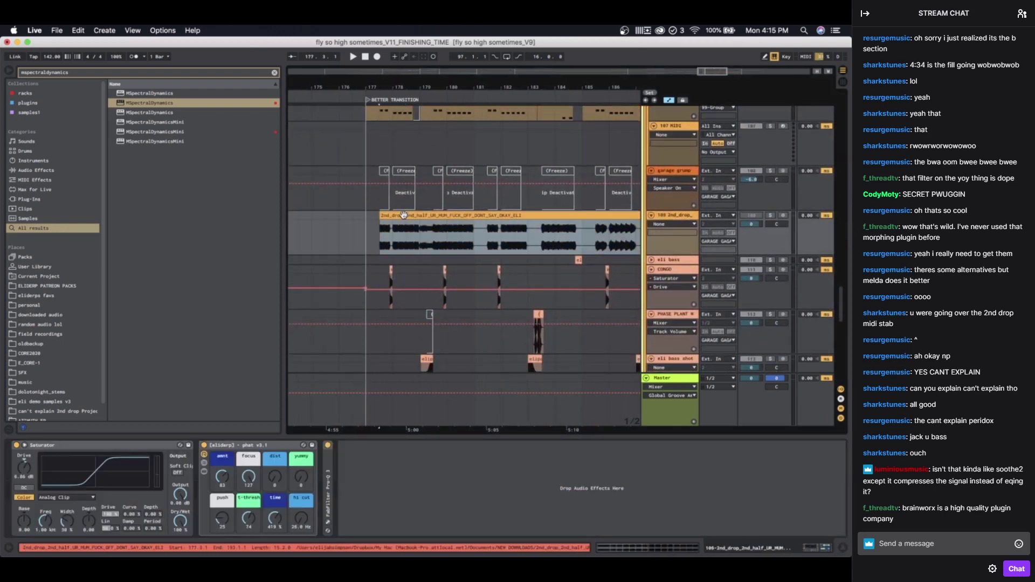
{"action": "left_click", "coordinate": [771, 216]}
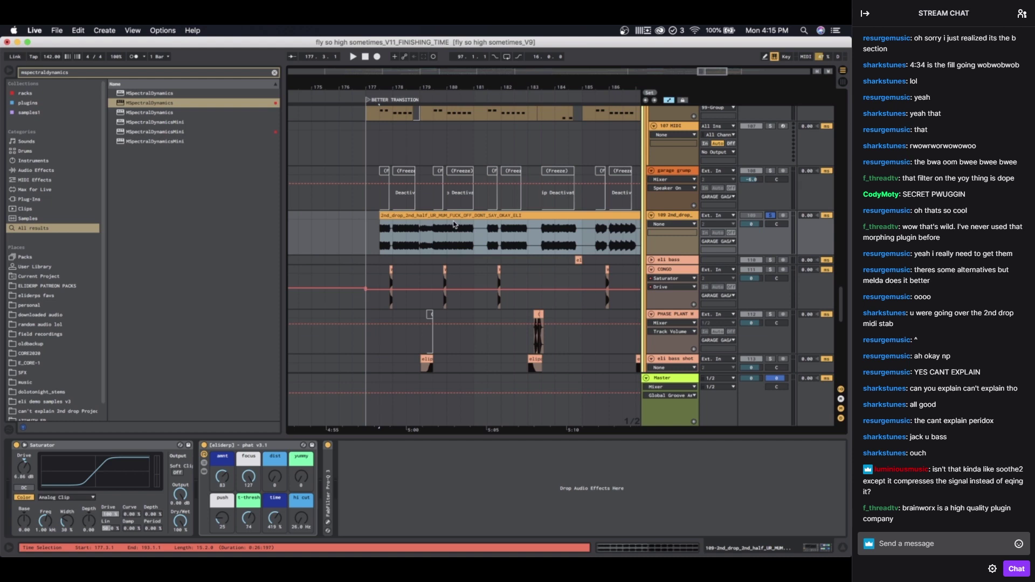
{"action": "key", "text": "space"}
{"action": "scroll", "coordinate": [453, 224], "scroll_direction": "down", "scroll_amount": 5}
{"action": "scroll", "coordinate": [444, 214], "scroll_direction": "up", "scroll_amount": 7}
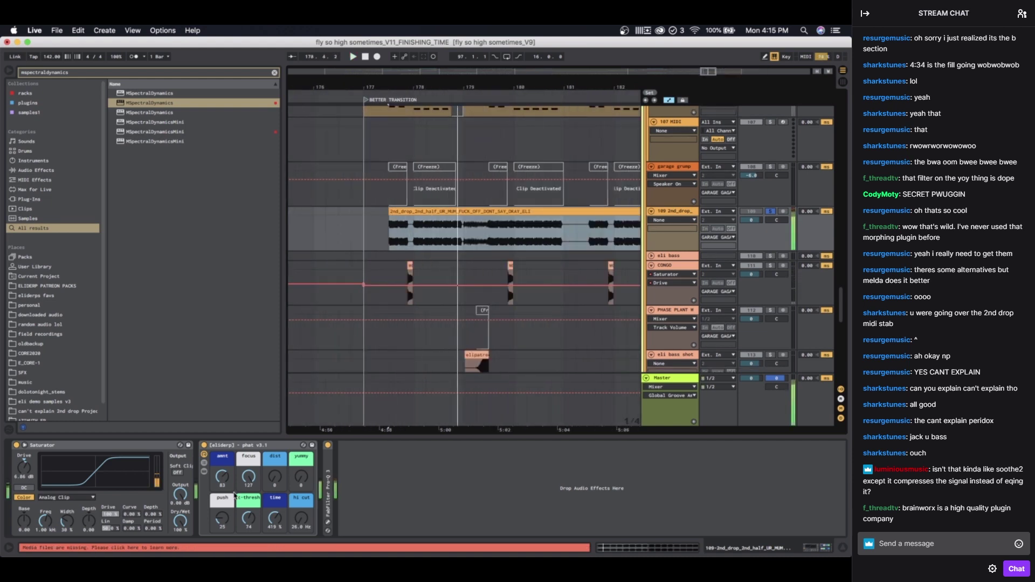
Step: Reset the focus macro of the 109 track's phat v3.1 rack to 0 and switch the rack off
{"action": "key", "text": "space"}
{"action": "double_click", "coordinate": [249, 477]}
{"action": "left_click", "coordinate": [204, 445]}
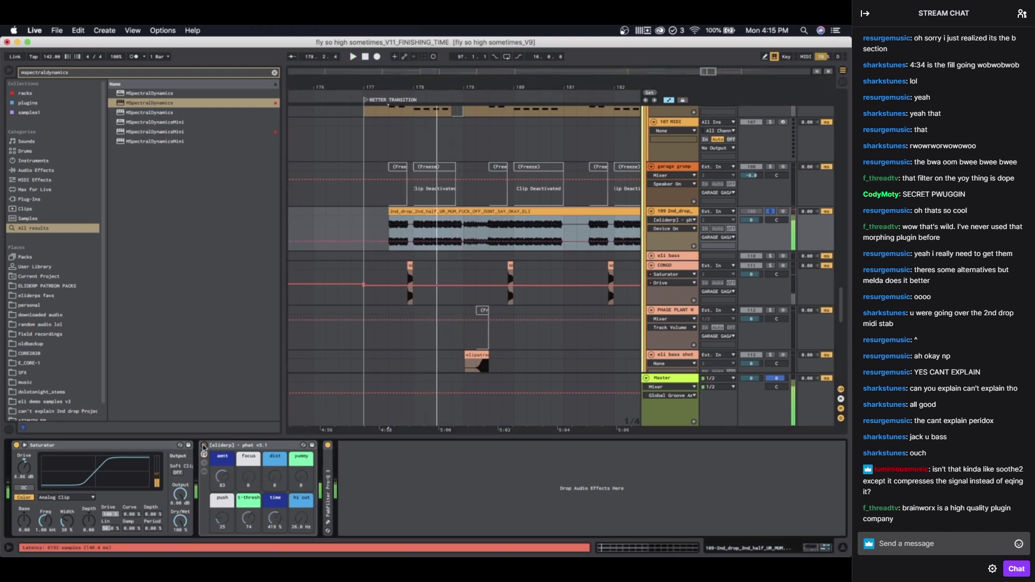
Step: Replay the soloed 109 audio with the phat rack bypassed and place the insert mark at 181.4.1
{"action": "key", "text": "space"}
{"action": "key", "text": "space"}
{"action": "scroll", "coordinate": [413, 287], "scroll_direction": "right", "scroll_amount": 1}
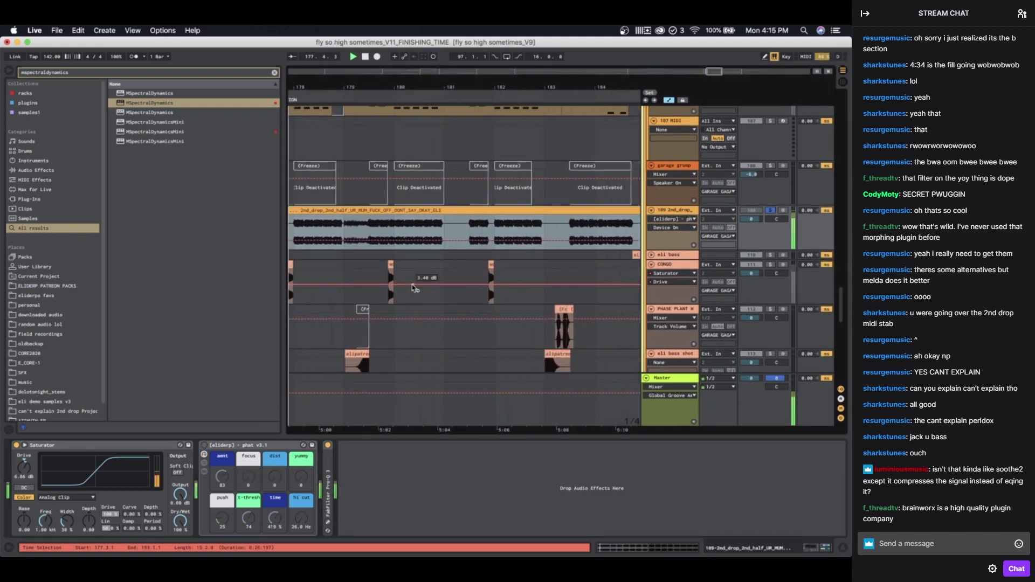
{"action": "scroll", "coordinate": [413, 288], "scroll_direction": "down", "scroll_amount": 3}
{"action": "left_click", "coordinate": [425, 231]}
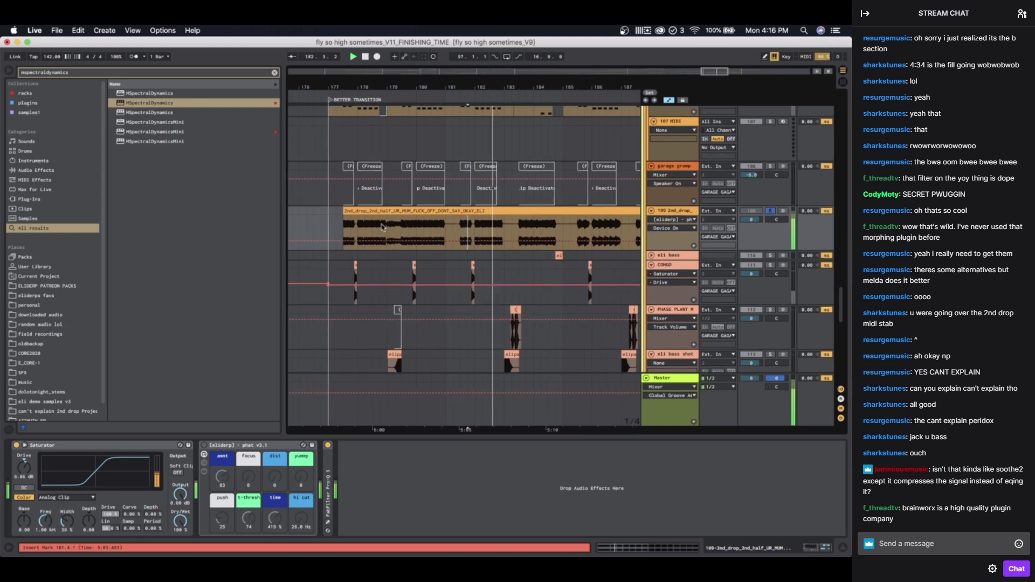
Step: Replay the soloed 109 audio clip from 178.4.1 with the phat rack still bypassed
{"action": "left_click", "coordinate": [382, 228]}
{"action": "key", "text": "space"}
{"action": "key", "text": "space"}
{"action": "scroll", "coordinate": [381, 228], "scroll_direction": "right", "scroll_amount": 2}
{"action": "scroll", "coordinate": [382, 228], "scroll_direction": "down", "scroll_amount": 1}
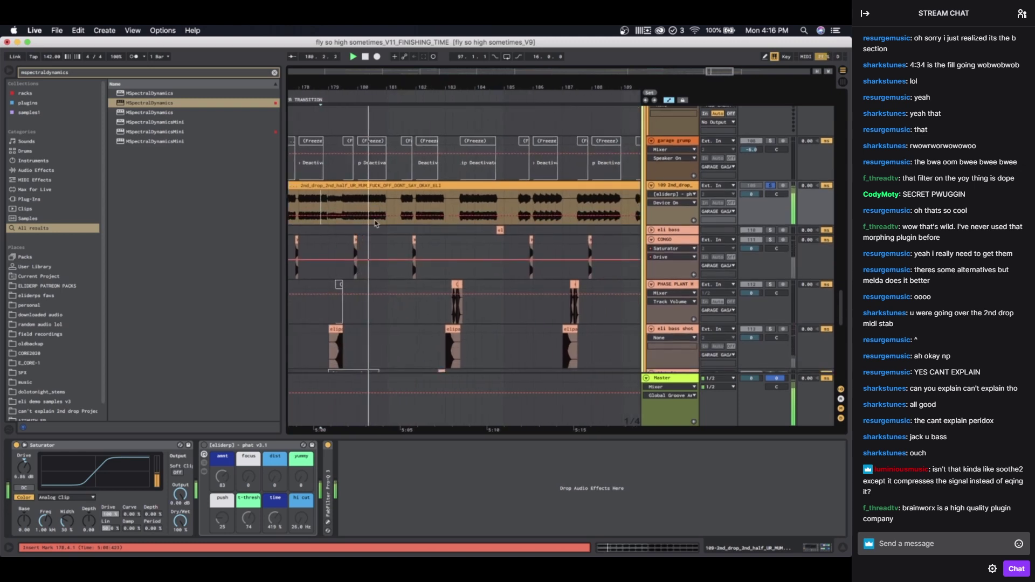
{"action": "scroll", "coordinate": [398, 223], "scroll_direction": "right", "scroll_amount": 2}
{"action": "scroll", "coordinate": [398, 224], "scroll_direction": "up", "scroll_amount": 2}
Step: Place the insert mark at 185.3.1 in the soloed 109 clip and play from there
{"action": "left_click", "coordinate": [415, 248]}
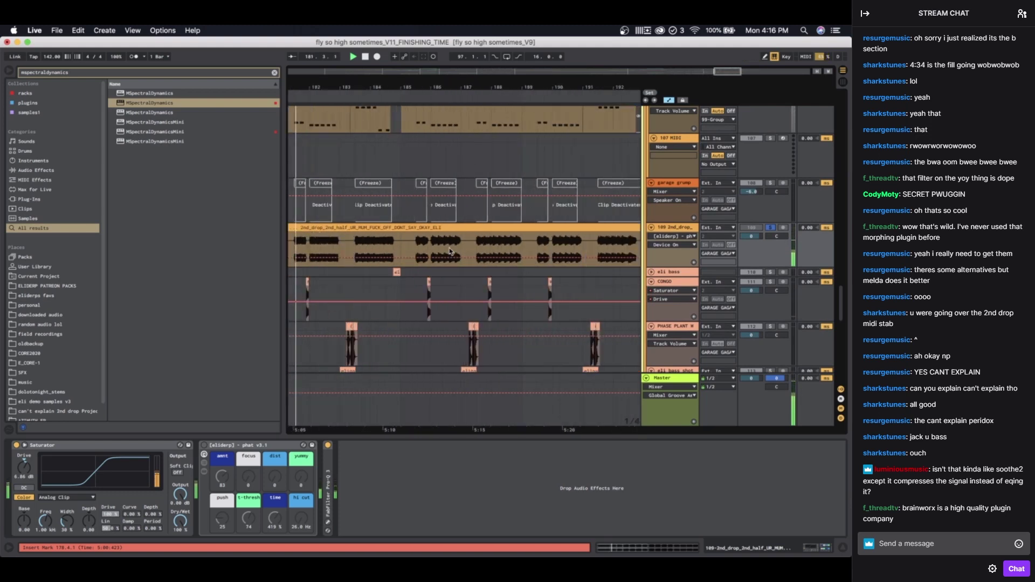
{"action": "scroll", "coordinate": [415, 248], "scroll_direction": "up", "scroll_amount": 3}
{"action": "scroll", "coordinate": [415, 248], "scroll_direction": "down", "scroll_amount": 4}
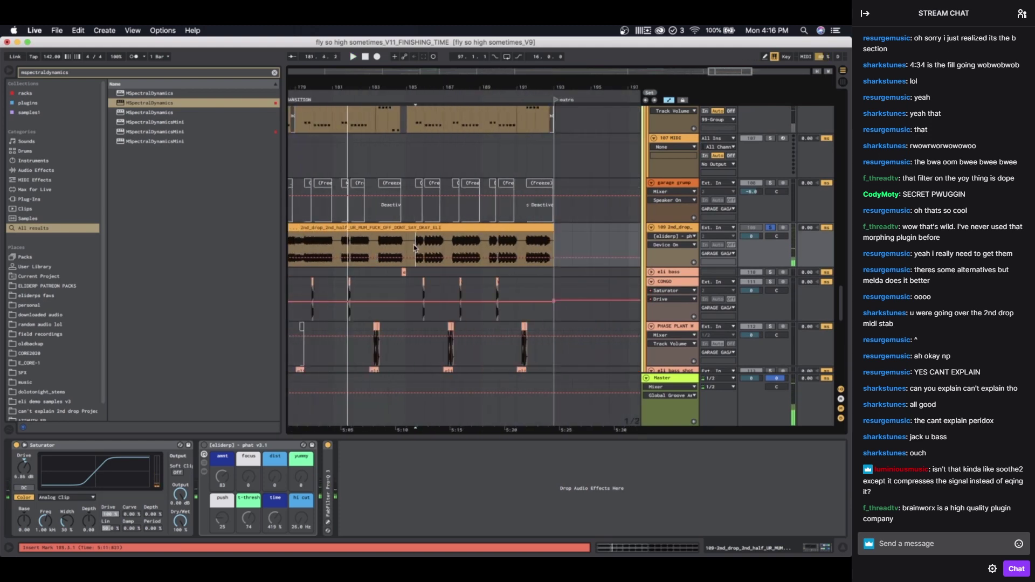
{"action": "key", "text": "space"}
{"action": "scroll", "coordinate": [464, 249], "scroll_direction": "up", "scroll_amount": 1}
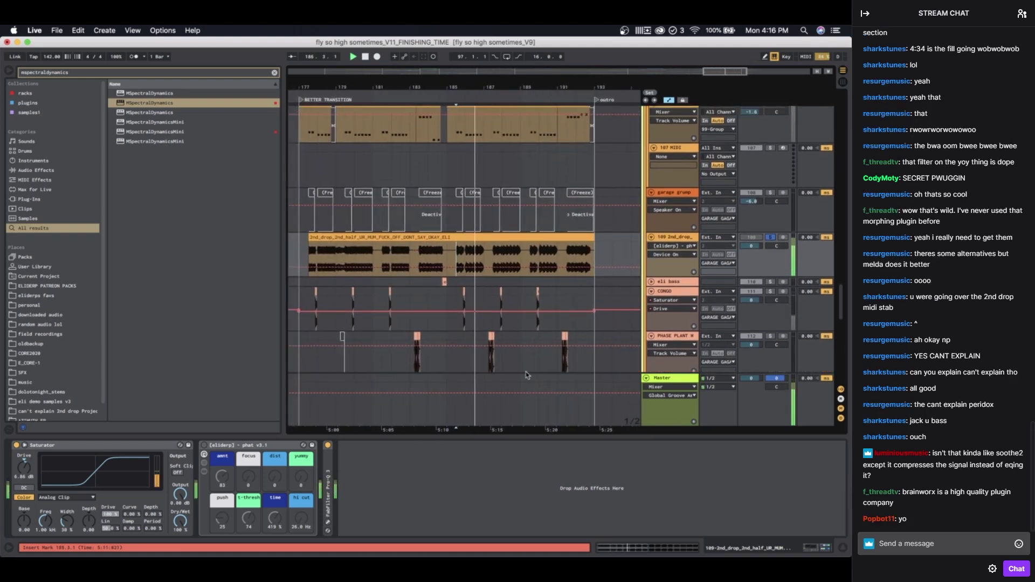
Step: Switch off the FabFilter Pro-Q 3 on the 109 track and play its clip from 191.3.1
{"action": "left_click", "coordinate": [329, 447]}
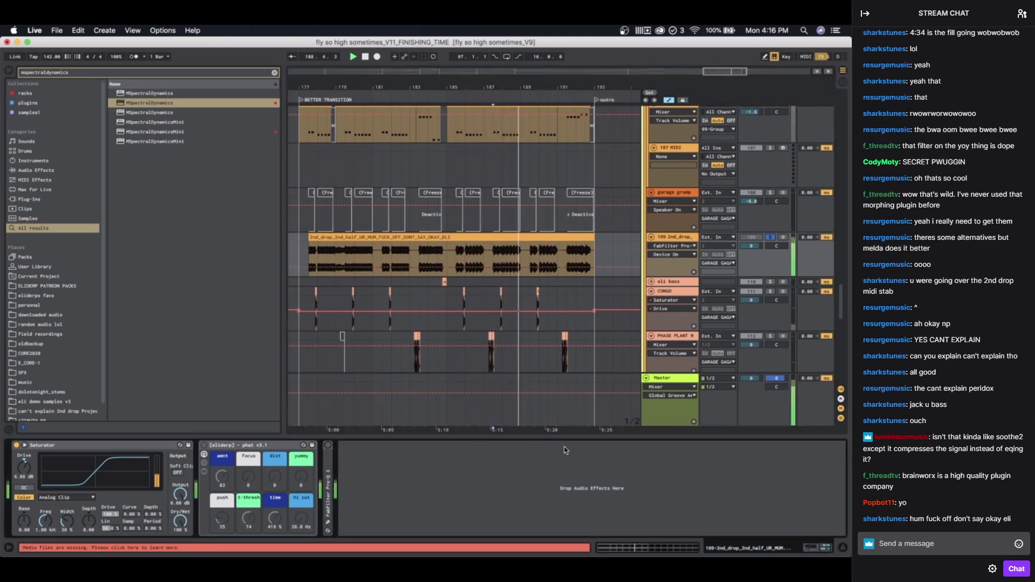
{"action": "left_click", "coordinate": [566, 256]}
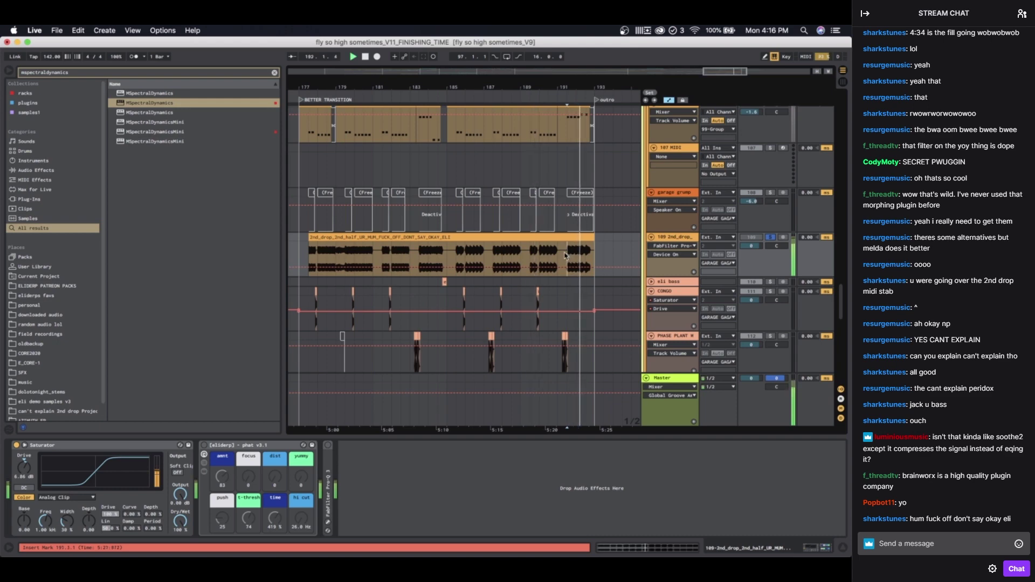
{"action": "key", "text": "space"}
{"action": "key", "text": "space"}
Step: Stop playback, select the ZEN_bass one-shot clip on the 103 track and audition it soloed
{"action": "scroll", "coordinate": [469, 284], "scroll_direction": "down", "scroll_amount": 3}
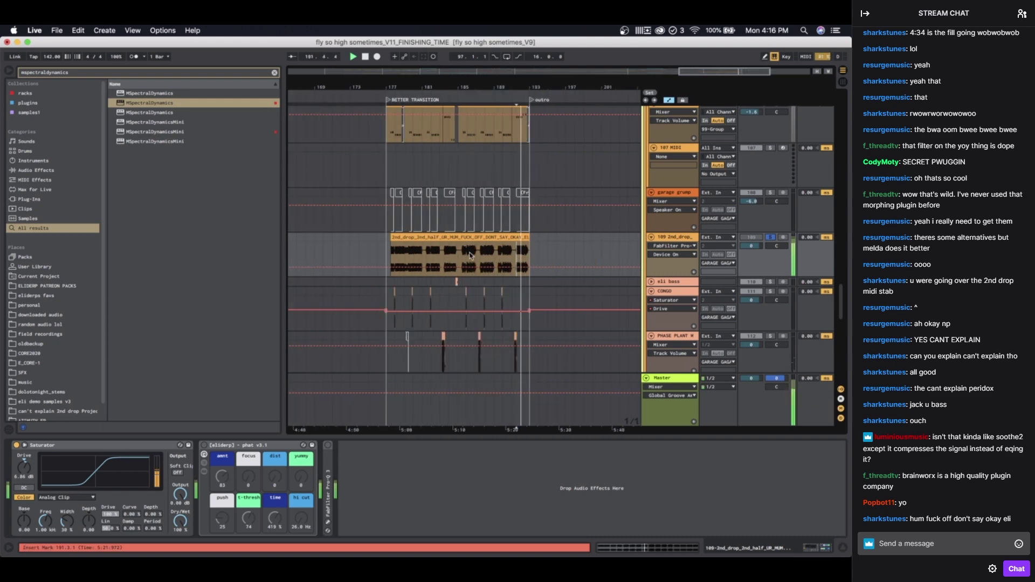
{"action": "scroll", "coordinate": [474, 284], "scroll_direction": "up", "scroll_amount": 3}
{"action": "scroll", "coordinate": [474, 284], "scroll_direction": "left", "scroll_amount": 2}
{"action": "scroll", "coordinate": [467, 273], "scroll_direction": "up", "scroll_amount": 1}
{"action": "scroll", "coordinate": [462, 262], "scroll_direction": "up", "scroll_amount": 2}
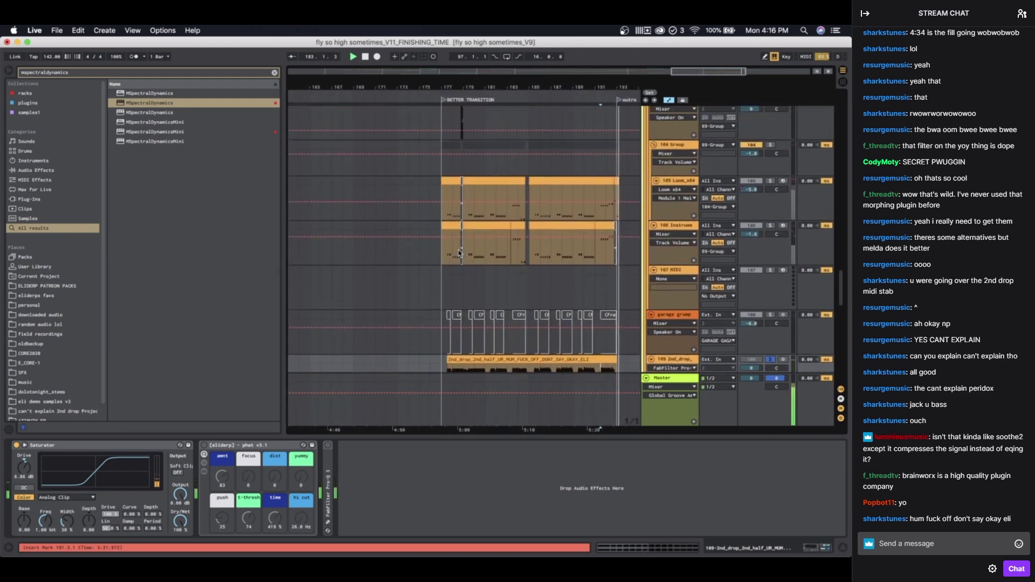
{"action": "scroll", "coordinate": [460, 253], "scroll_direction": "up", "scroll_amount": 4}
{"action": "scroll", "coordinate": [459, 253], "scroll_direction": "up", "scroll_amount": 4}
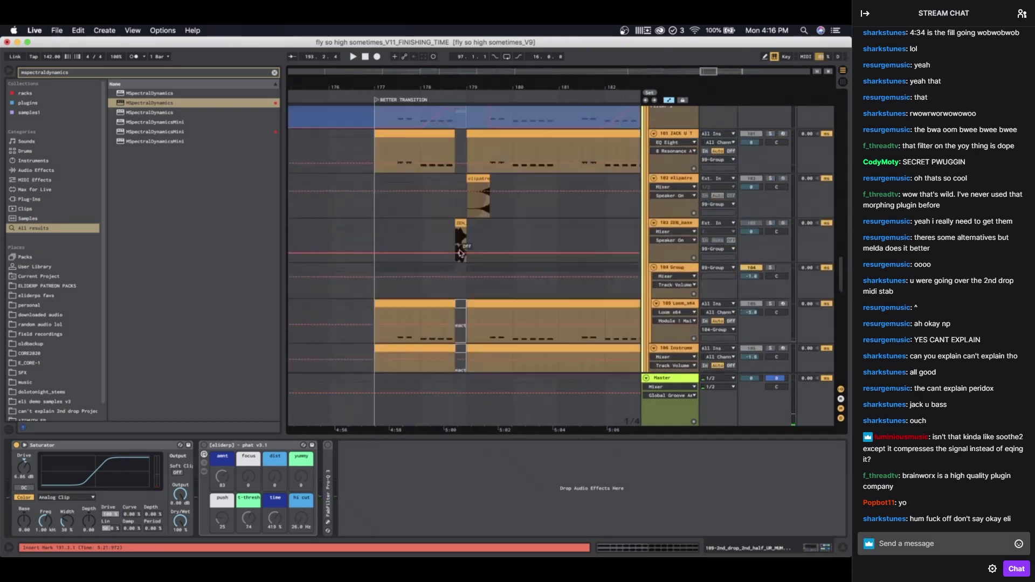
{"action": "key", "text": "space"}
{"action": "left_click", "coordinate": [442, 159]}
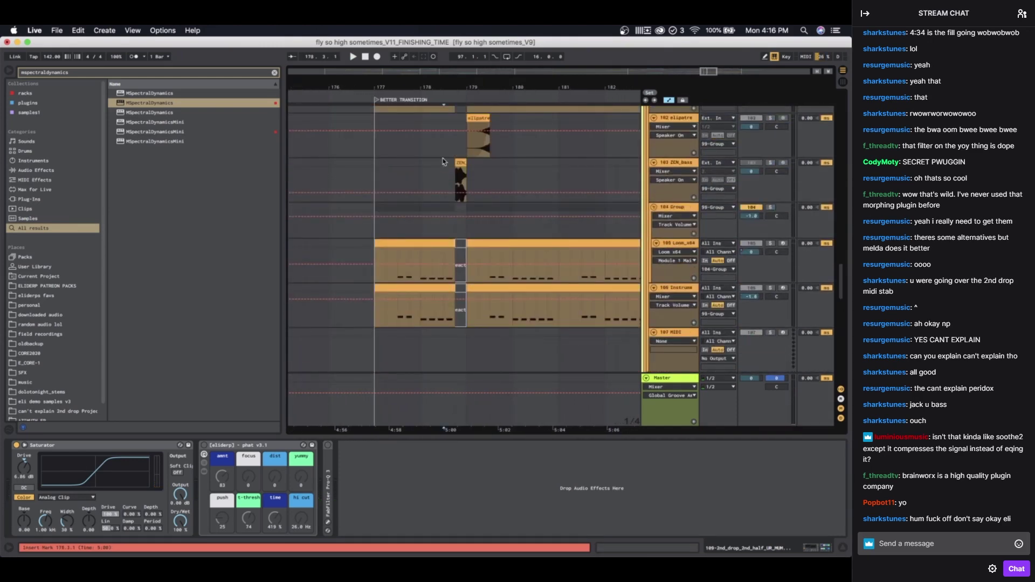
{"action": "left_click", "coordinate": [460, 163]}
{"action": "key", "text": "space"}
{"action": "key", "text": "space"}
Step: Clear the solo on the 103 ZEN_bass track
{"action": "scroll", "coordinate": [467, 168], "scroll_direction": "down", "scroll_amount": 3}
{"action": "scroll", "coordinate": [467, 168], "scroll_direction": "up", "scroll_amount": 3}
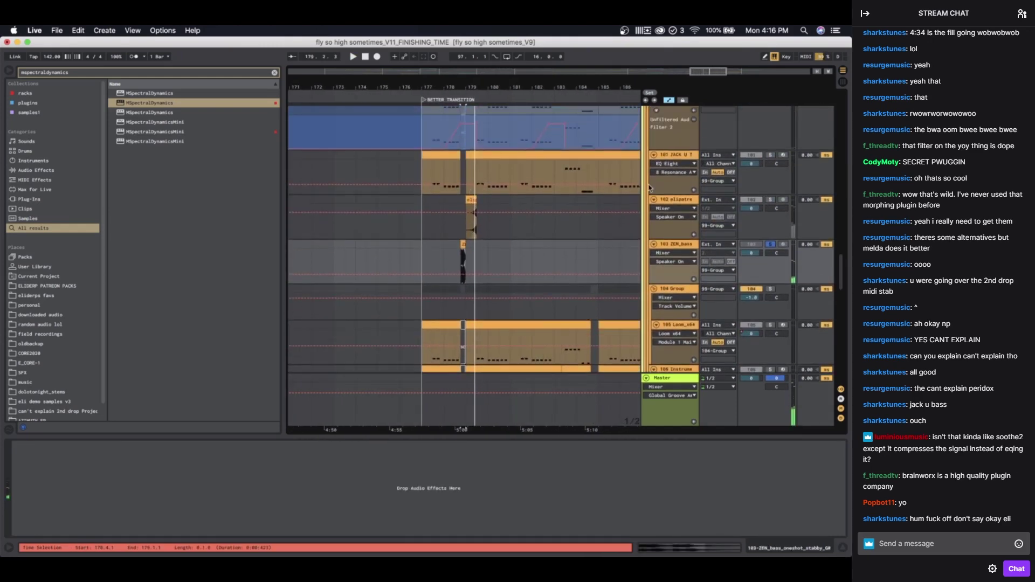
{"action": "left_click", "coordinate": [770, 243]}
{"action": "left_click", "coordinate": [771, 244]}
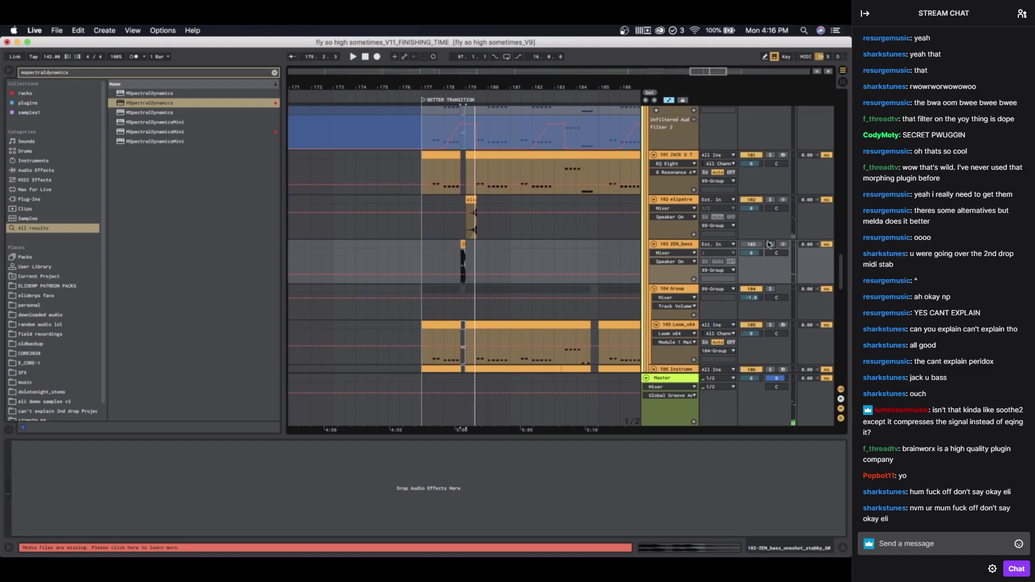
Step: Fold the bass group, fit the whole arrangement in view and place the insert mark at 131.1.1
{"action": "scroll", "coordinate": [527, 238], "scroll_direction": "up", "scroll_amount": 15}
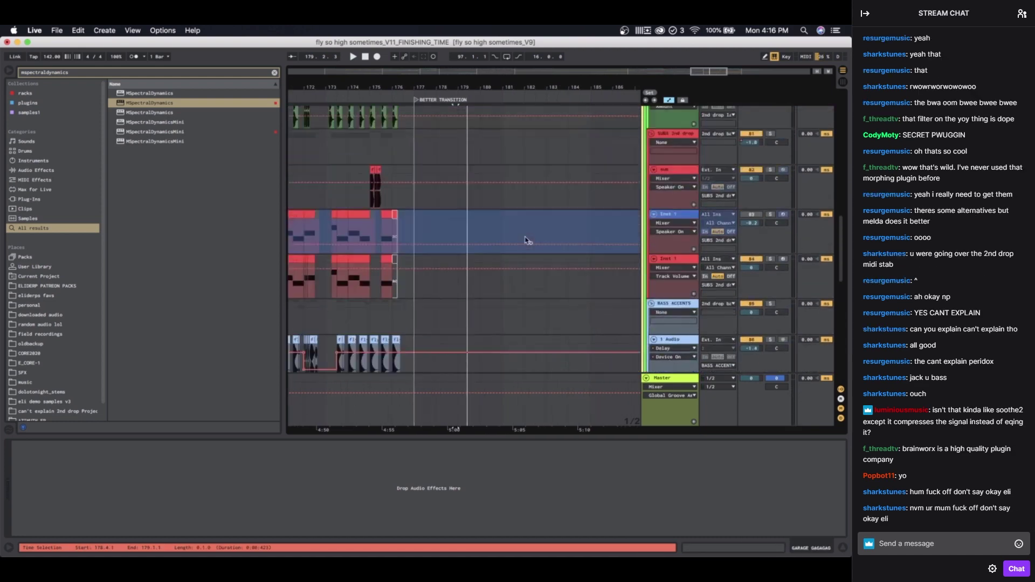
{"action": "scroll", "coordinate": [624, 235], "scroll_direction": "up", "scroll_amount": 4}
{"action": "scroll", "coordinate": [488, 191], "scroll_direction": "down", "scroll_amount": 5}
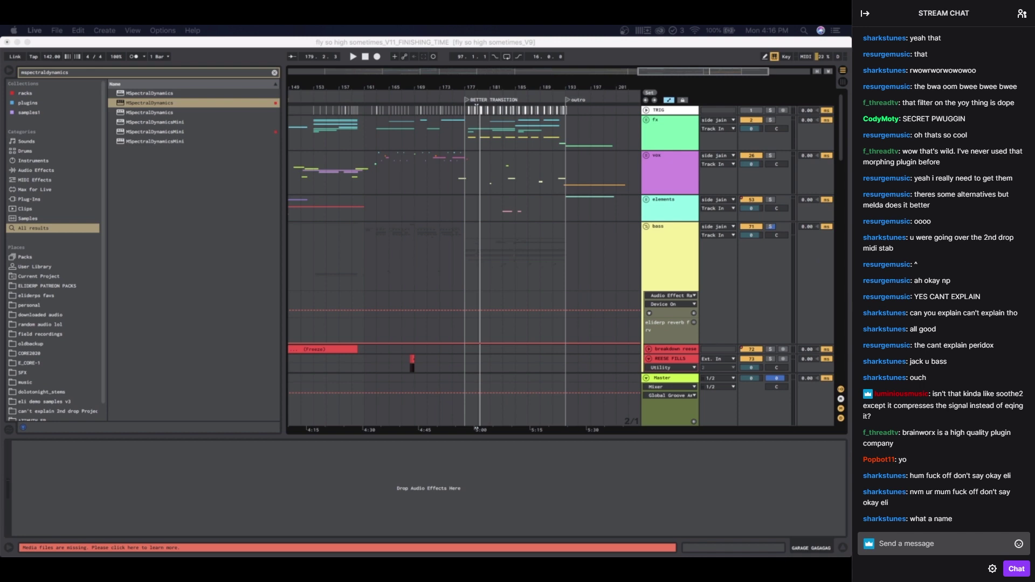
{"action": "left_click", "coordinate": [483, 196]}
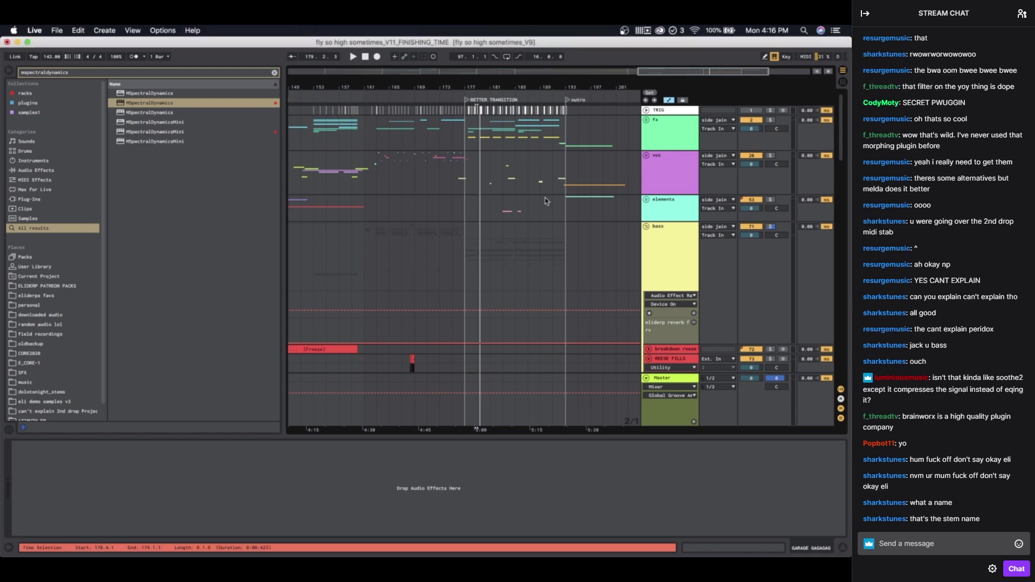
{"action": "left_click", "coordinate": [646, 226]}
{"action": "key", "text": "w"}
{"action": "left_click", "coordinate": [456, 265]}
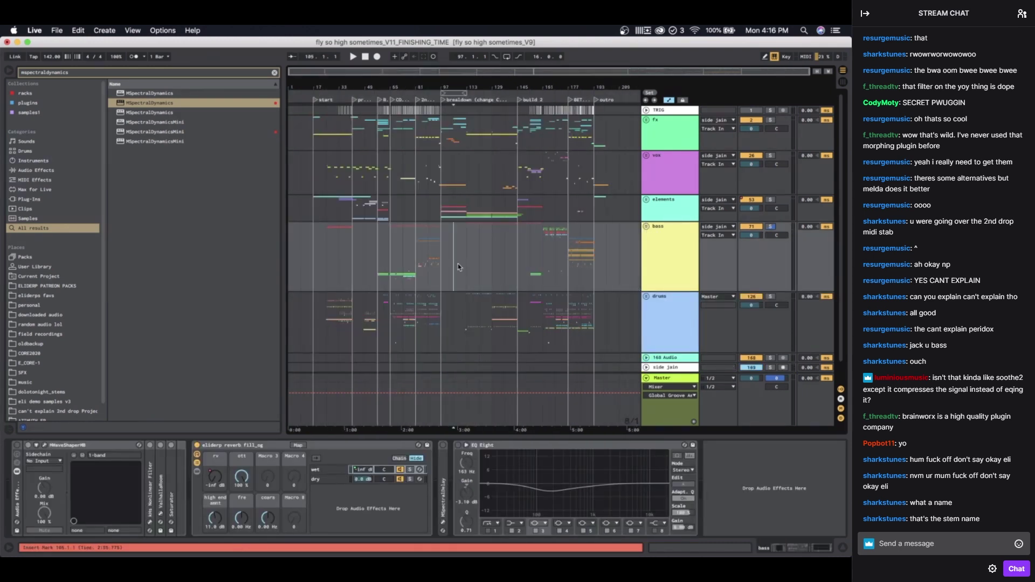
{"action": "left_click", "coordinate": [491, 257]}
{"action": "left_click", "coordinate": [486, 244]}
{"action": "left_click", "coordinate": [56, 31]}
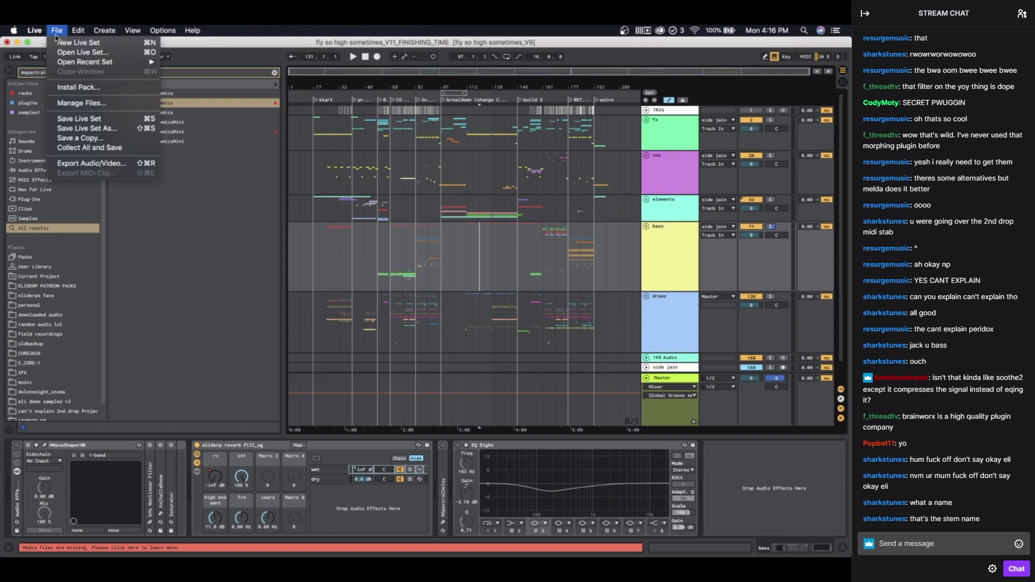
{"action": "mouse_move", "coordinate": [81, 63]}
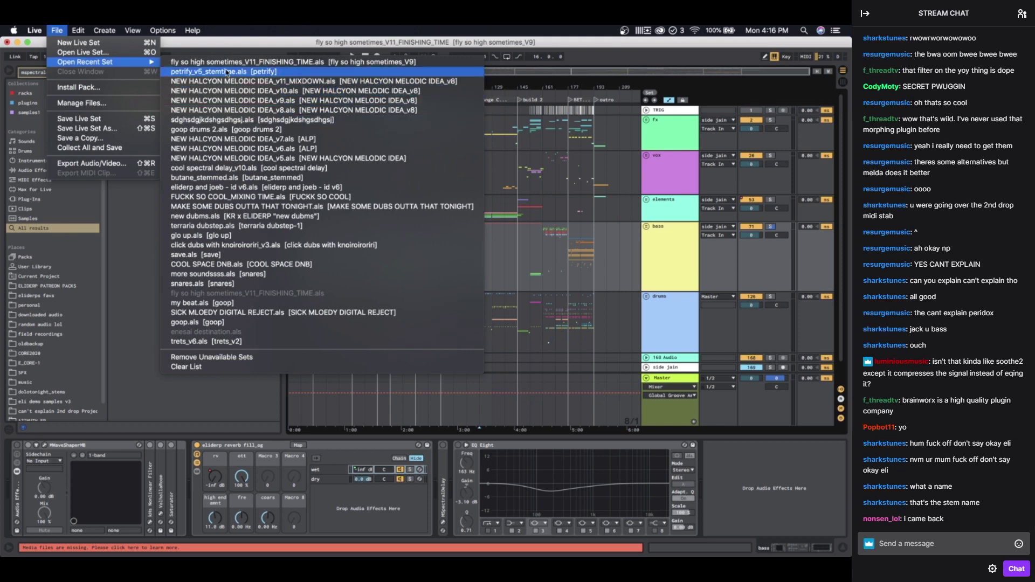
Step: Unfold the bass group and open the GARAGE GAGAGAG subgroup inside it
{"action": "left_click", "coordinate": [646, 226]}
{"action": "left_click", "coordinate": [646, 226]}
{"action": "scroll", "coordinate": [596, 248], "scroll_direction": "down", "scroll_amount": 20}
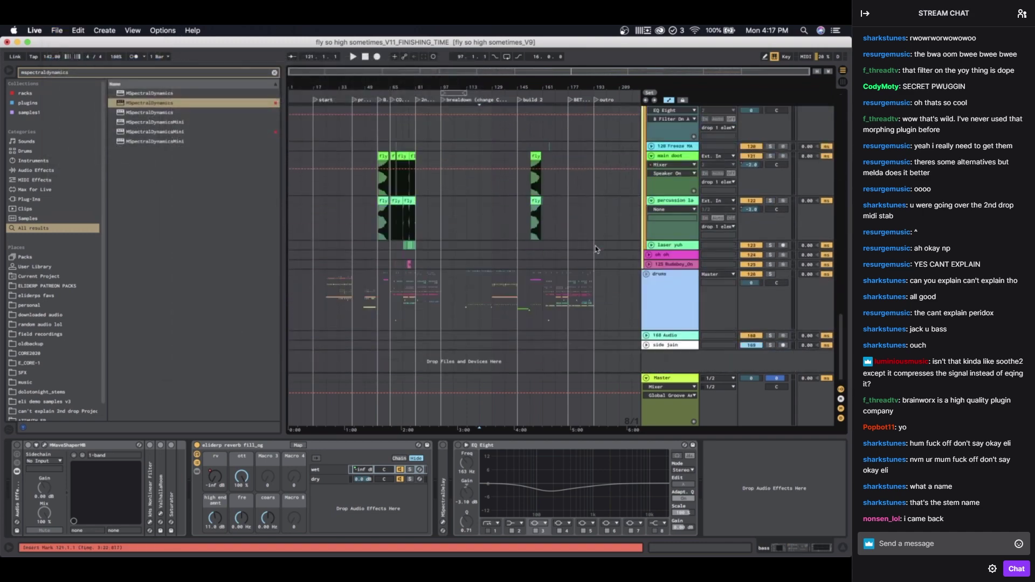
{"action": "scroll", "coordinate": [595, 248], "scroll_direction": "up", "scroll_amount": 10}
{"action": "scroll", "coordinate": [595, 246], "scroll_direction": "up", "scroll_amount": 10}
{"action": "scroll", "coordinate": [595, 246], "scroll_direction": "left", "scroll_amount": 3}
{"action": "left_click", "coordinate": [648, 279]}
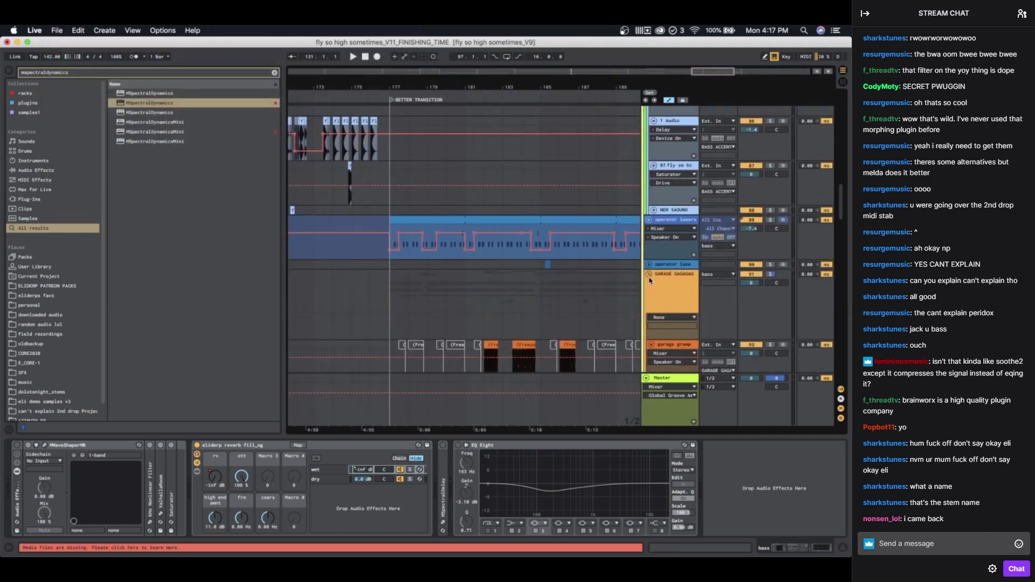
Step: Look over the garage bass tracks under the BETTER TRANSITION section, around the 109 audio clip
{"action": "scroll", "coordinate": [650, 278], "scroll_direction": "down", "scroll_amount": 15}
{"action": "scroll", "coordinate": [619, 274], "scroll_direction": "up", "scroll_amount": 15}
{"action": "scroll", "coordinate": [513, 271], "scroll_direction": "left", "scroll_amount": 2}
{"action": "scroll", "coordinate": [417, 264], "scroll_direction": "up", "scroll_amount": 5}
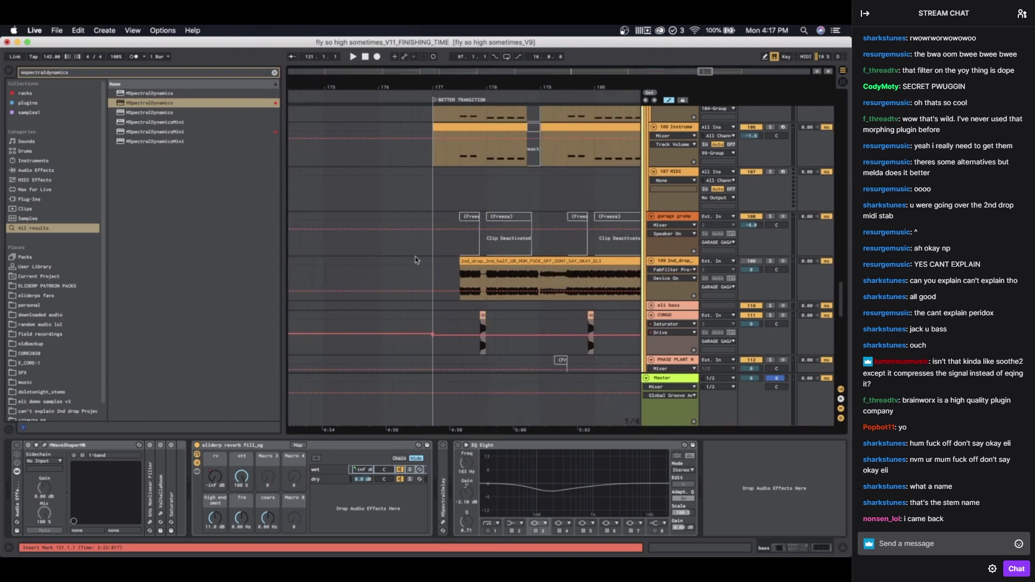
{"action": "scroll", "coordinate": [416, 260], "scroll_direction": "down", "scroll_amount": 3}
{"action": "scroll", "coordinate": [415, 258], "scroll_direction": "right", "scroll_amount": 3}
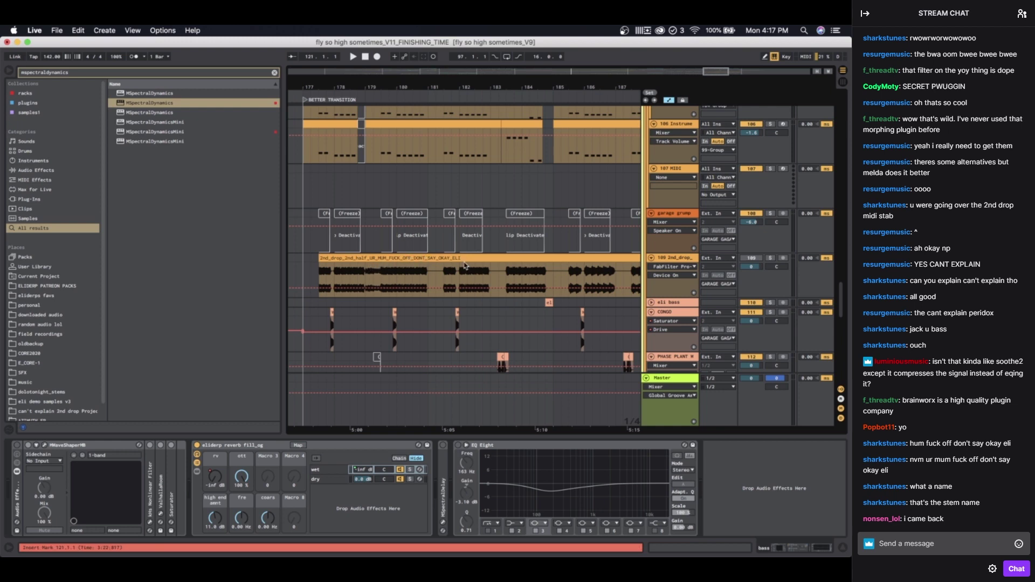
{"action": "scroll", "coordinate": [386, 277], "scroll_direction": "down", "scroll_amount": 5}
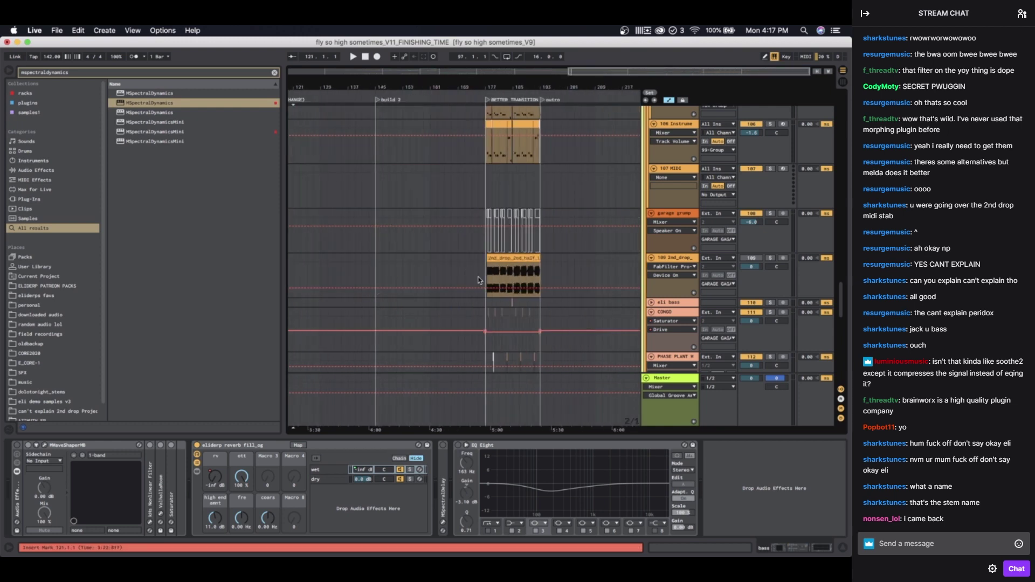
{"action": "scroll", "coordinate": [478, 280], "scroll_direction": "up", "scroll_amount": 10}
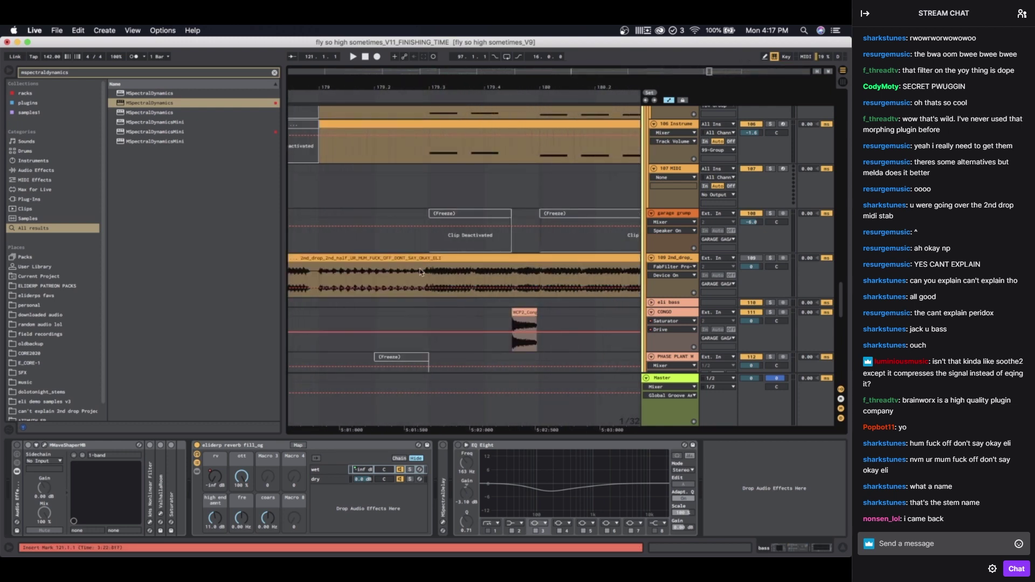
{"action": "scroll", "coordinate": [421, 272], "scroll_direction": "down", "scroll_amount": 10}
{"action": "scroll", "coordinate": [460, 287], "scroll_direction": "up", "scroll_amount": 10}
Step: Open the recent Live Set cool spectral delay_v10.als without saving the changes to the current set
{"action": "left_click", "coordinate": [55, 34]}
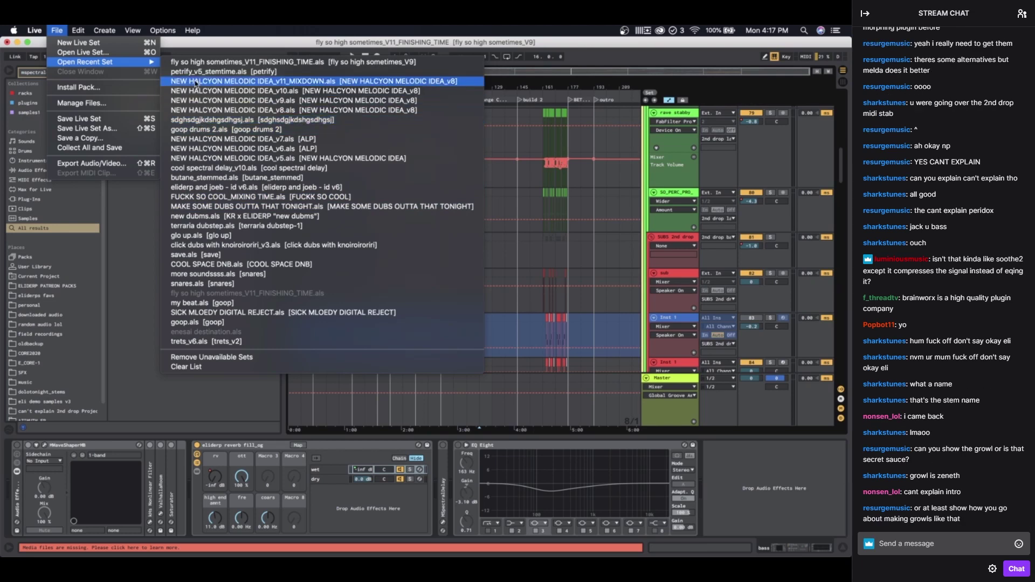
{"action": "left_click", "coordinate": [205, 168]}
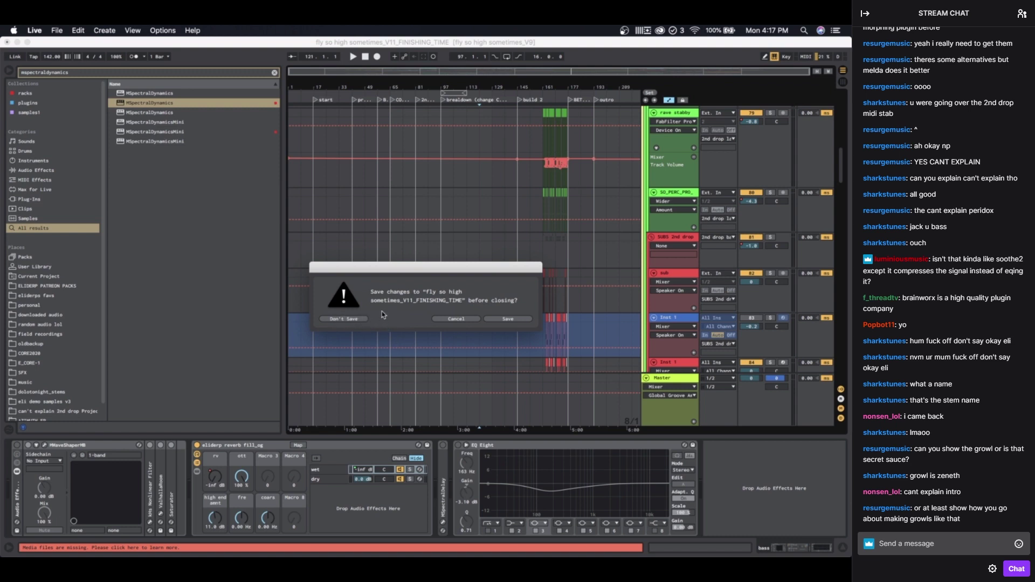
{"action": "left_click", "coordinate": [353, 319]}
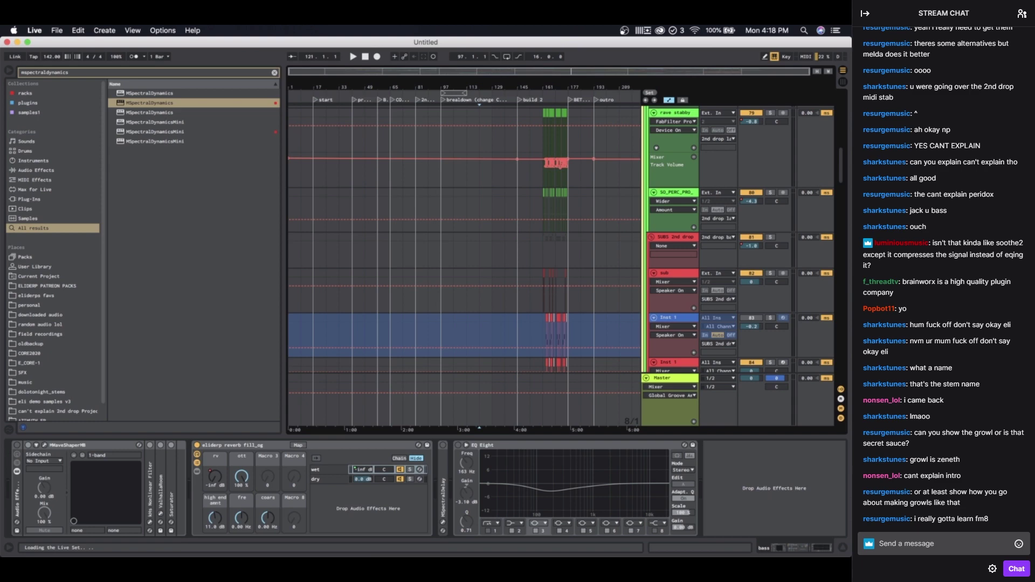
{"action": "key", "text": "ctrl+Up"}
{"action": "key", "text": "ctrl+Up"}
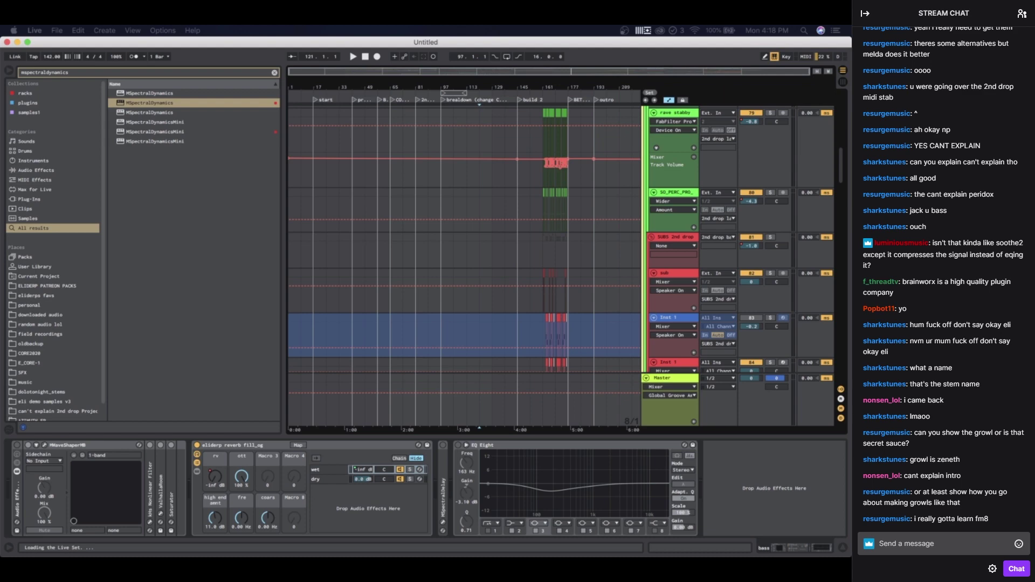
{"action": "key", "text": "ctrl+Up"}
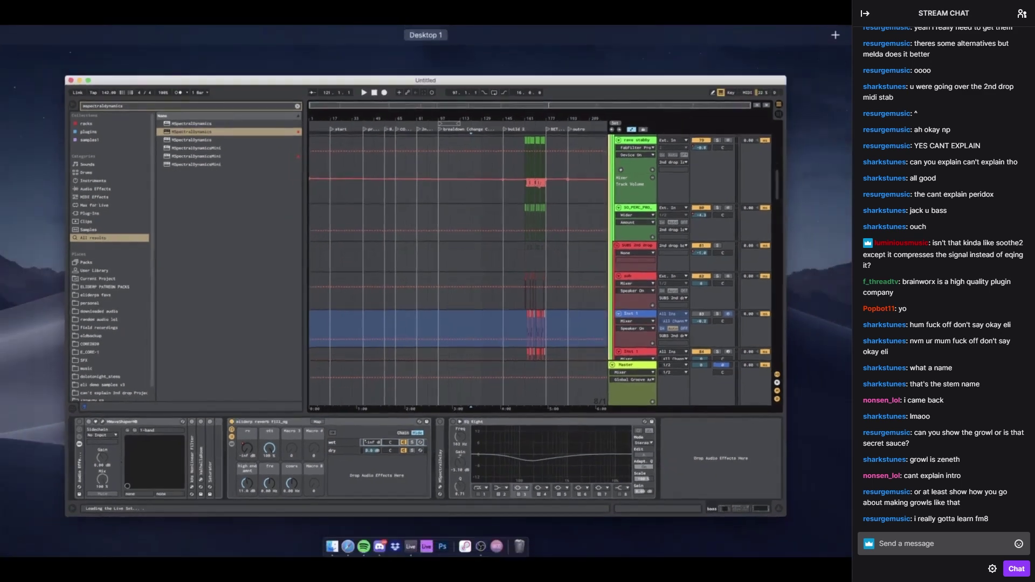
{"action": "key", "text": "ctrl+Up"}
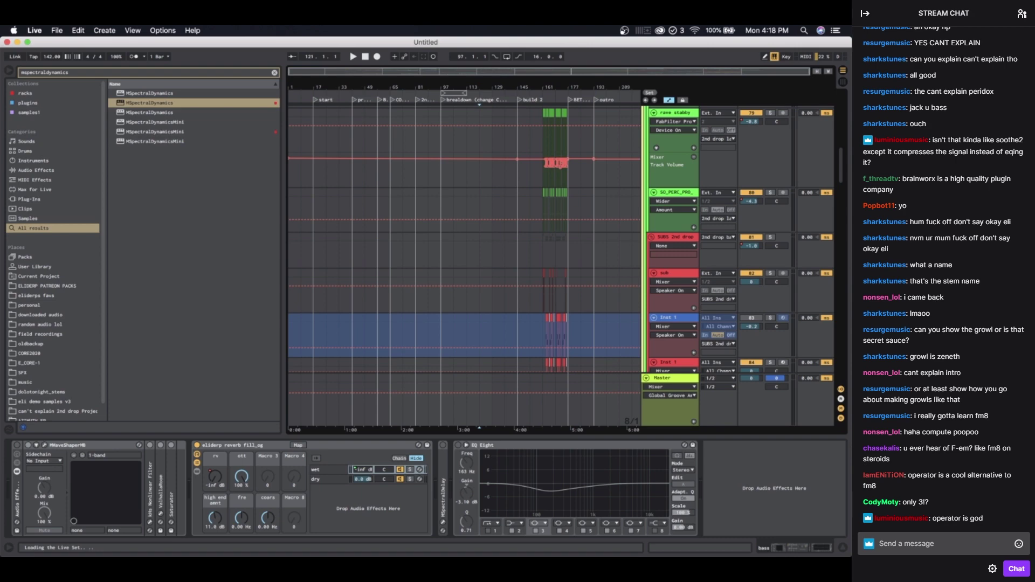
{"action": "key", "text": "ctrl+Up"}
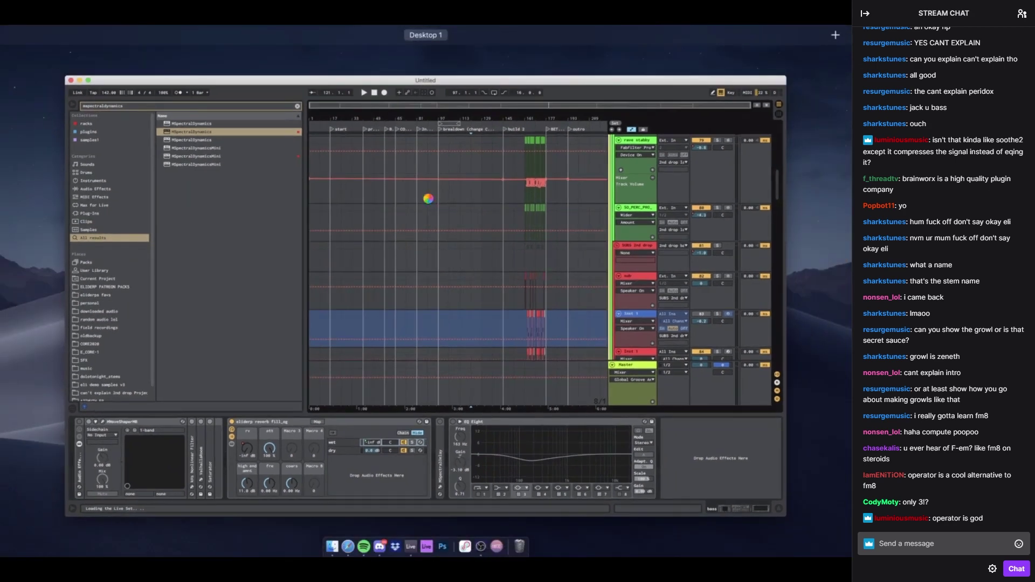
{"action": "left_click", "coordinate": [440, 275]}
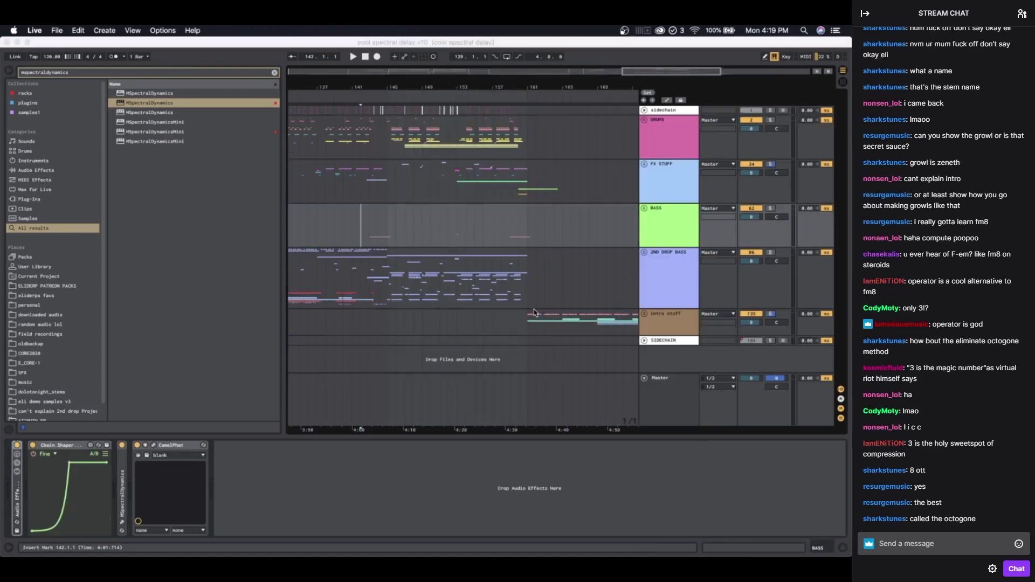
Step: Start playback in the laser tune section and select a short time range within it on the BASS group
{"action": "key", "text": "w"}
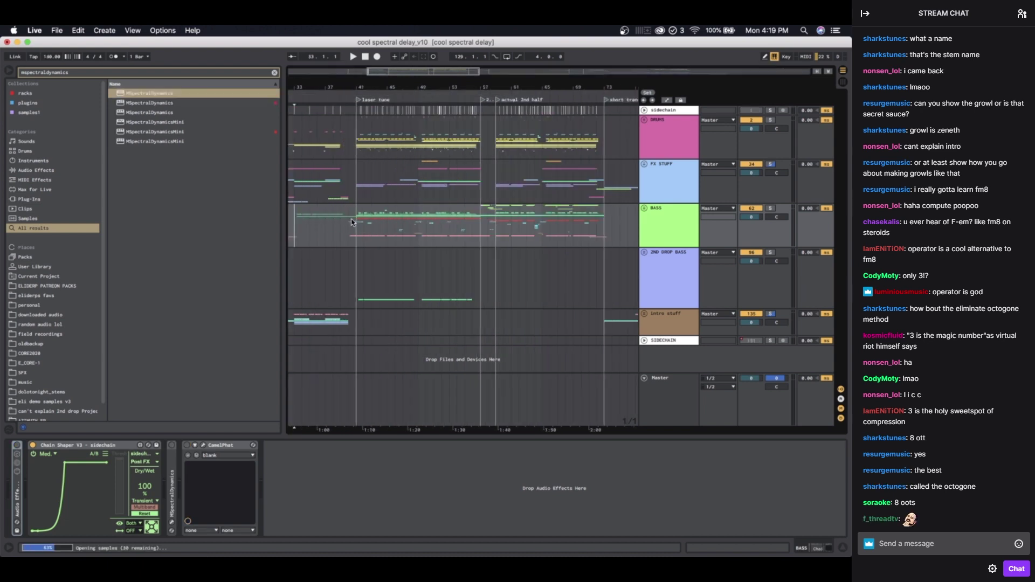
{"action": "left_click_drag", "start_coordinate": [426, 218], "coordinate": [516, 210]}
{"action": "key", "text": "space"}
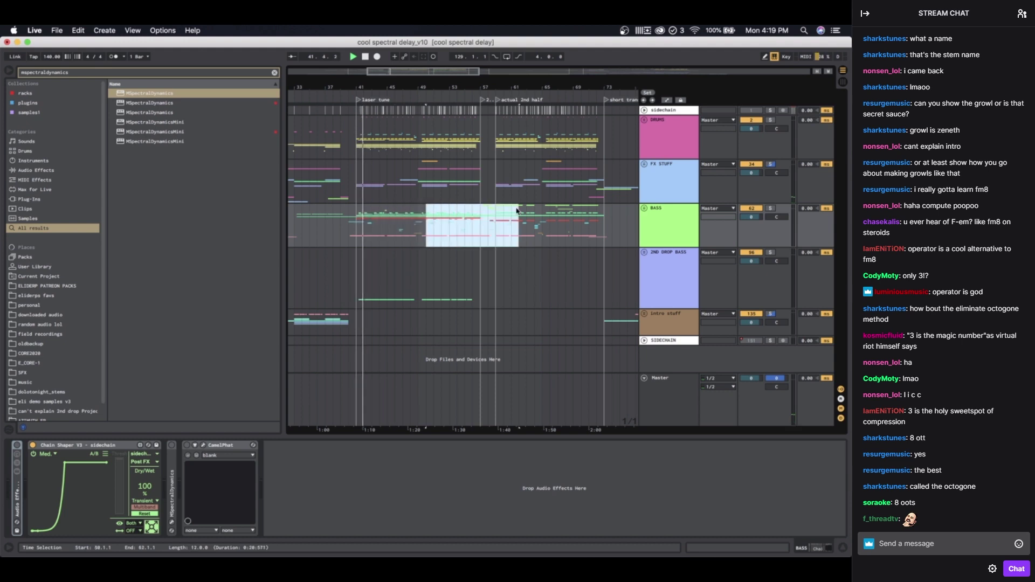
{"action": "left_click_drag", "start_coordinate": [426, 221], "coordinate": [387, 223]}
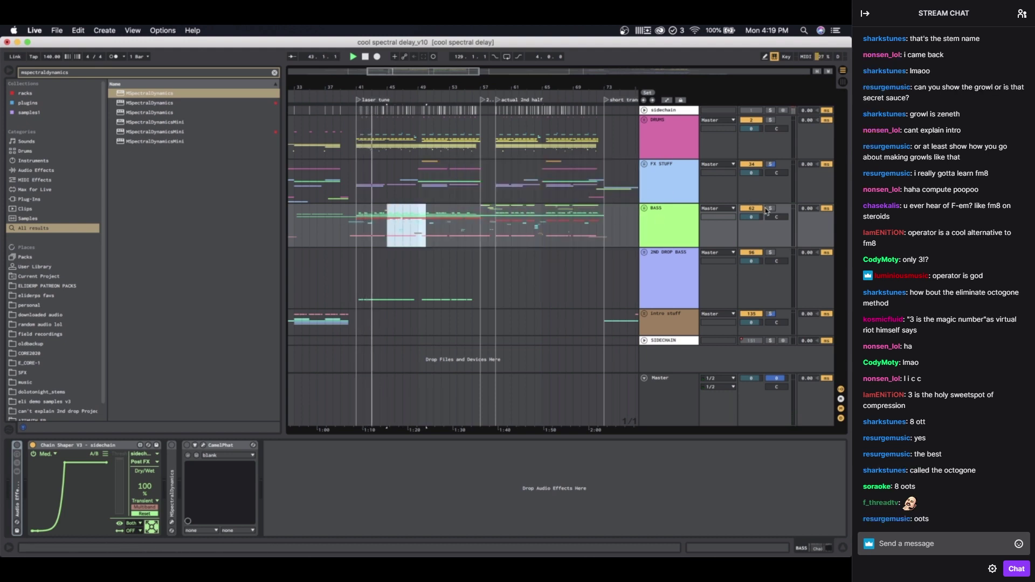
Step: Play a short passage of the build leading into the laser tune section, starting from bar 30
{"action": "key", "text": "minus"}
{"action": "left_click", "coordinate": [345, 229]}
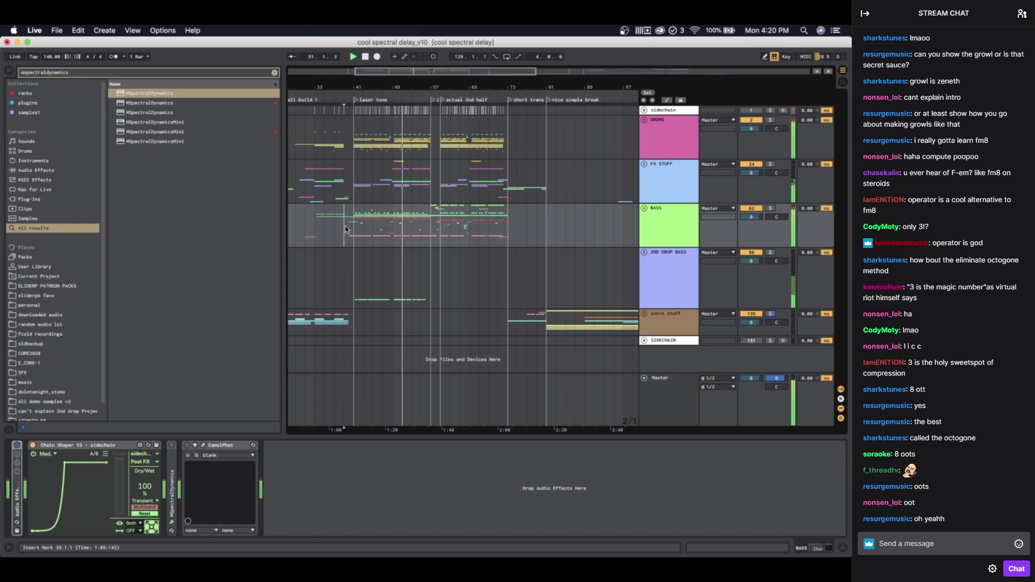
{"action": "scroll", "coordinate": [321, 230], "scroll_direction": "up", "scroll_amount": 4}
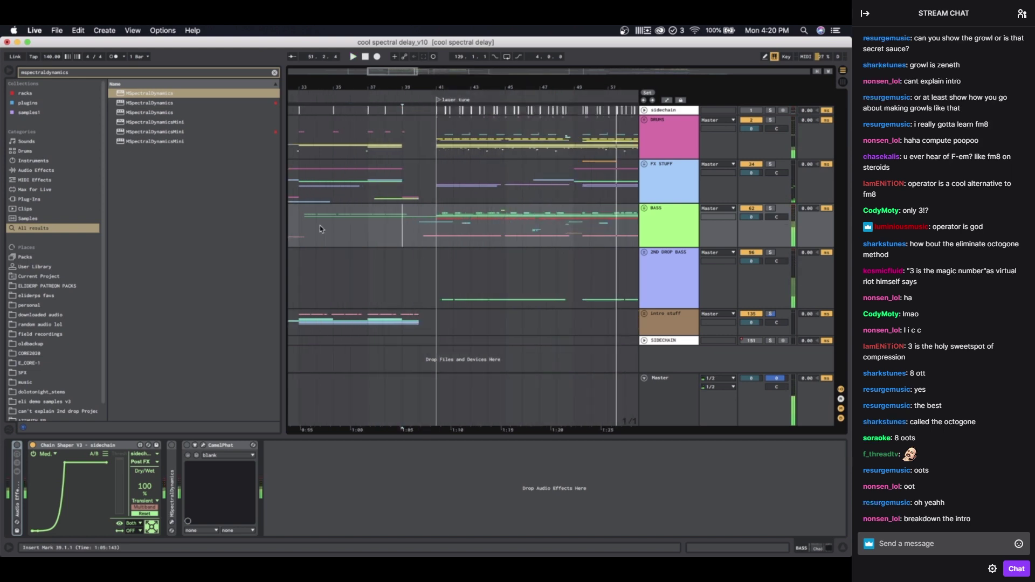
{"action": "left_click_drag", "start_coordinate": [315, 227], "coordinate": [330, 229]}
{"action": "left_click", "coordinate": [347, 230]}
{"action": "key", "text": "space"}
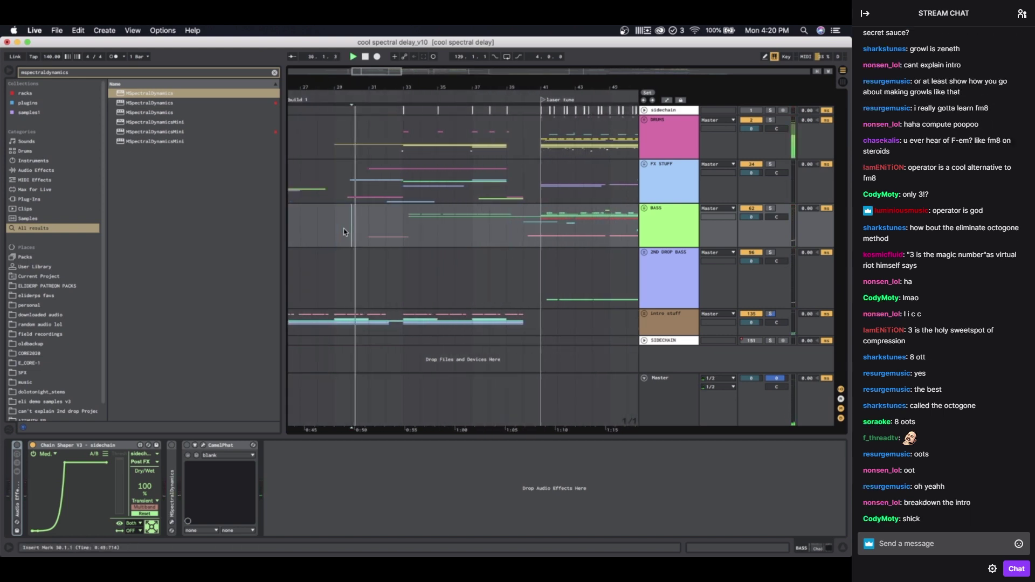
{"action": "scroll", "coordinate": [347, 229], "scroll_direction": "down", "scroll_amount": 1}
{"action": "key", "text": "space"}
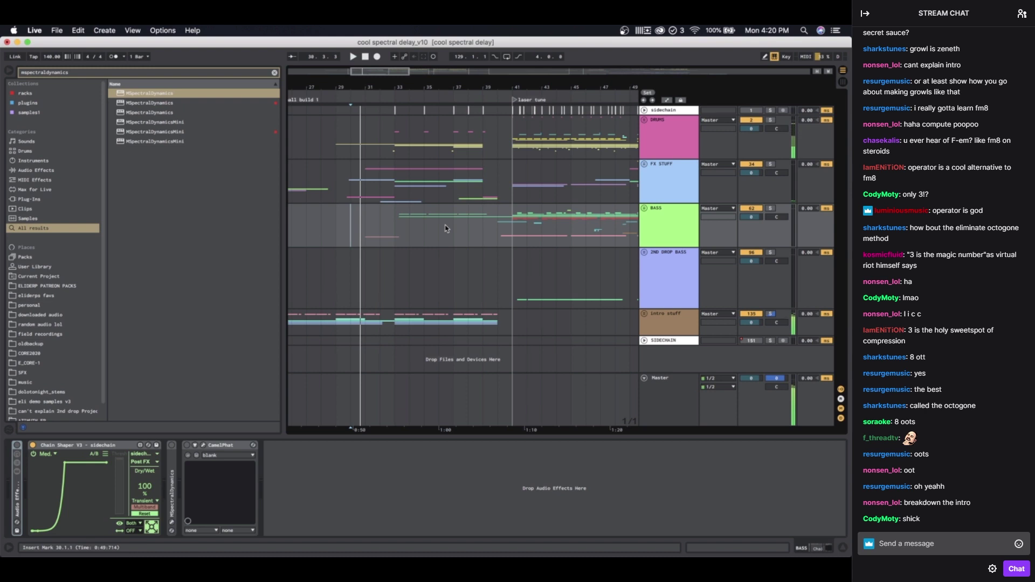
Step: Play the second drop from bar 145 in the full arrangement
{"action": "left_click", "coordinate": [498, 216]}
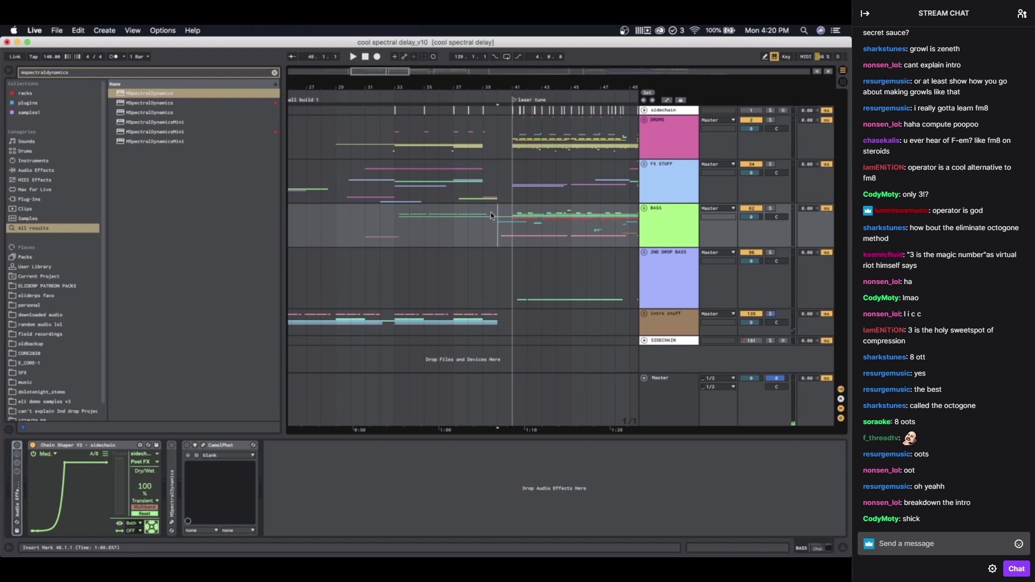
{"action": "scroll", "coordinate": [491, 216], "scroll_direction": "down", "scroll_amount": 5}
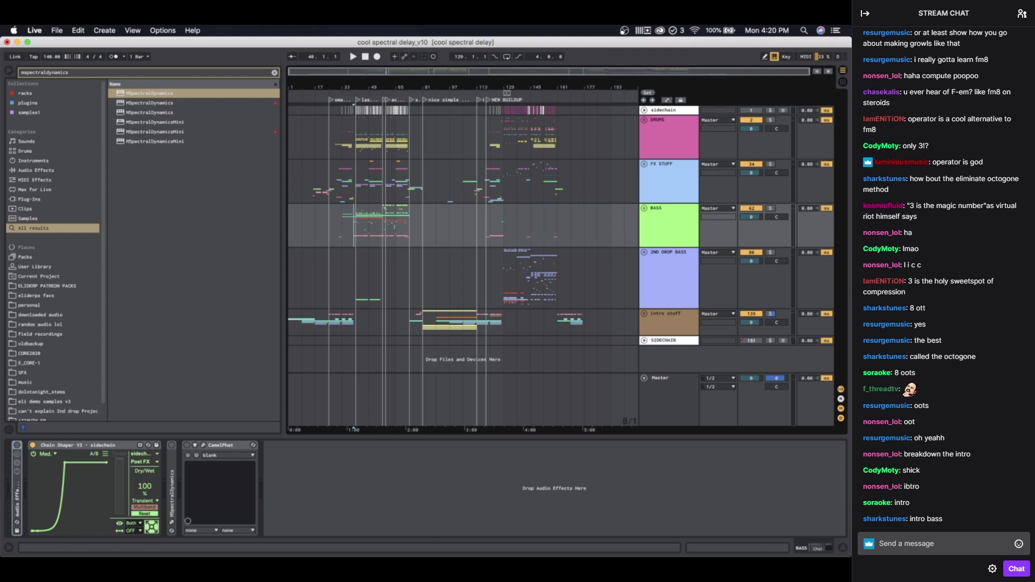
{"action": "left_click", "coordinate": [529, 221]}
{"action": "key", "text": "space"}
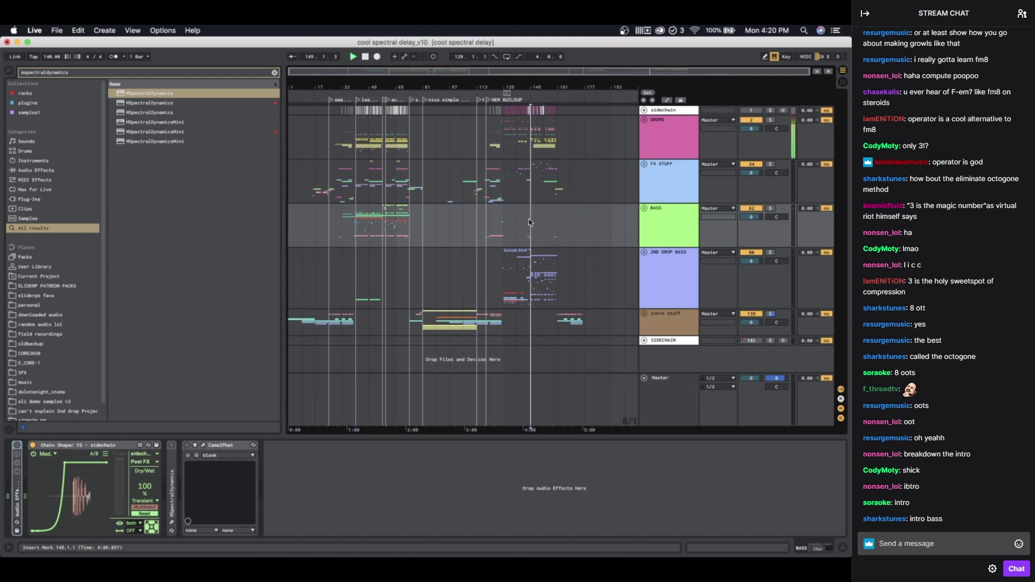
Step: Stop playback and place the insert marker at bar 9 in the intro on the BASS group
{"action": "scroll", "coordinate": [305, 220], "scroll_direction": "up", "scroll_amount": 5}
{"action": "left_click", "coordinate": [305, 219]}
{"action": "key", "text": "space"}
{"action": "scroll", "coordinate": [334, 220], "scroll_direction": "left", "scroll_amount": 3}
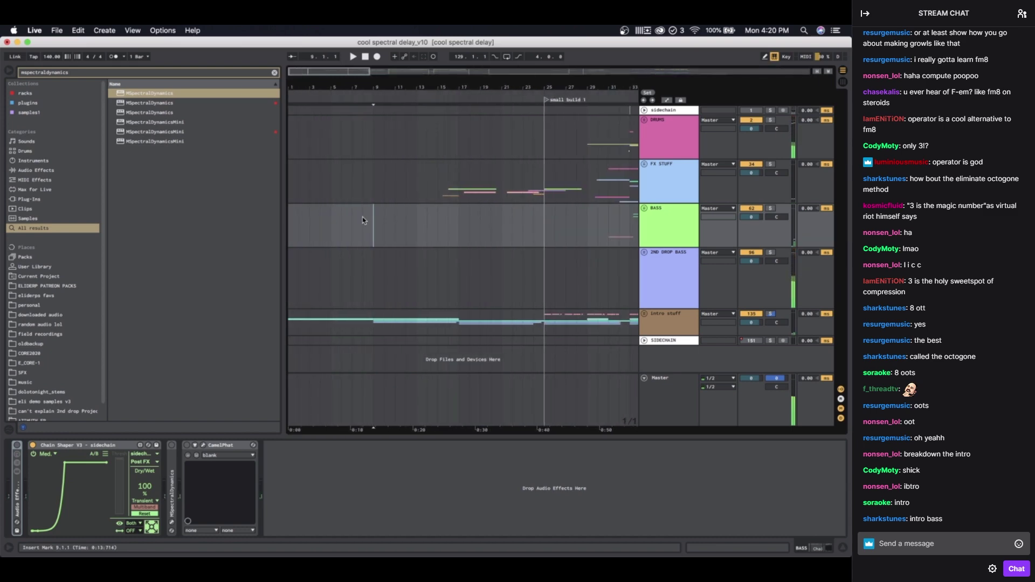
Step: Unfold the intro stuff group and look through its tracks
{"action": "scroll", "coordinate": [363, 220], "scroll_direction": "down", "scroll_amount": 5}
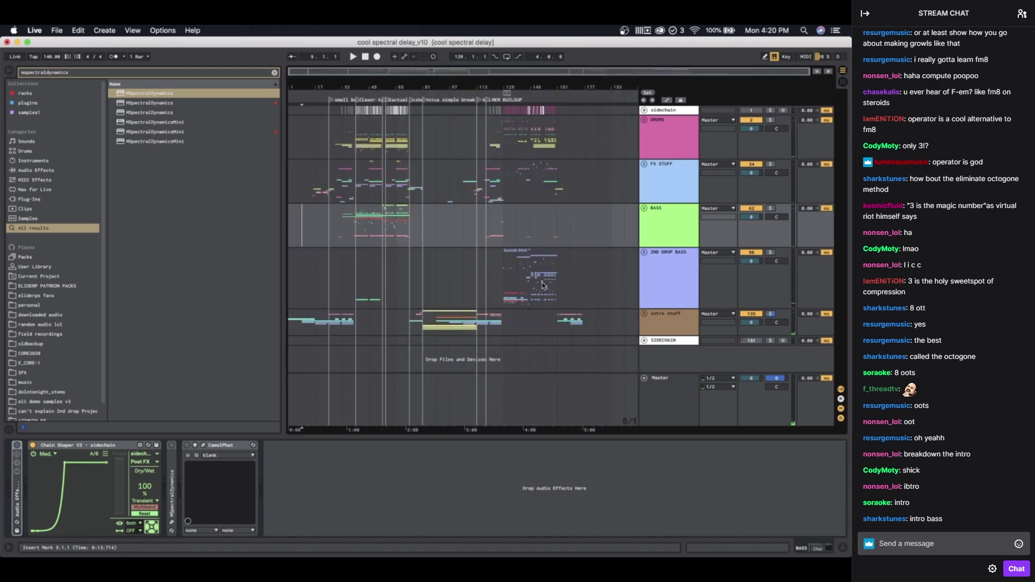
{"action": "left_click", "coordinate": [643, 314]}
{"action": "scroll", "coordinate": [325, 287], "scroll_direction": "down", "scroll_amount": 5}
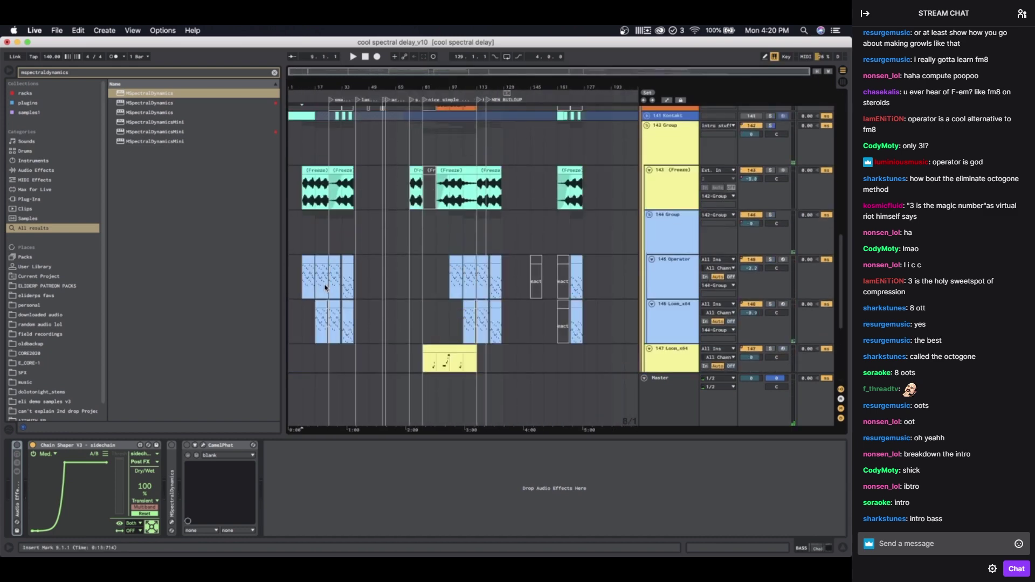
{"action": "scroll", "coordinate": [310, 270], "scroll_direction": "up", "scroll_amount": 3}
{"action": "scroll", "coordinate": [310, 271], "scroll_direction": "up", "scroll_amount": 5}
{"action": "scroll", "coordinate": [309, 270], "scroll_direction": "down", "scroll_amount": 2}
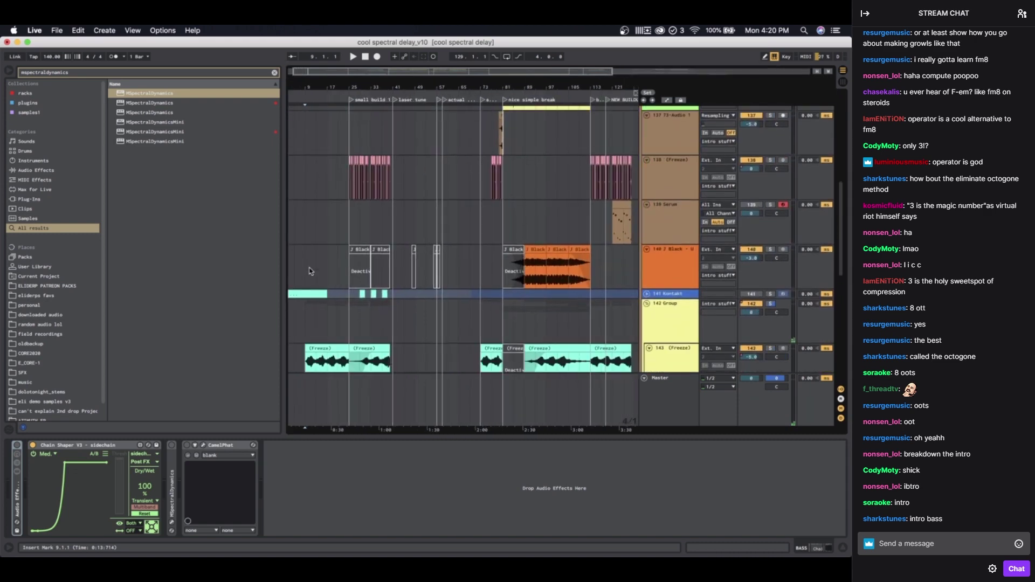
Step: Unfold the 141 Kontakt track and play its opening intro clip soloed
{"action": "left_click", "coordinate": [647, 281]}
{"action": "scroll", "coordinate": [304, 265], "scroll_direction": "up", "scroll_amount": 3}
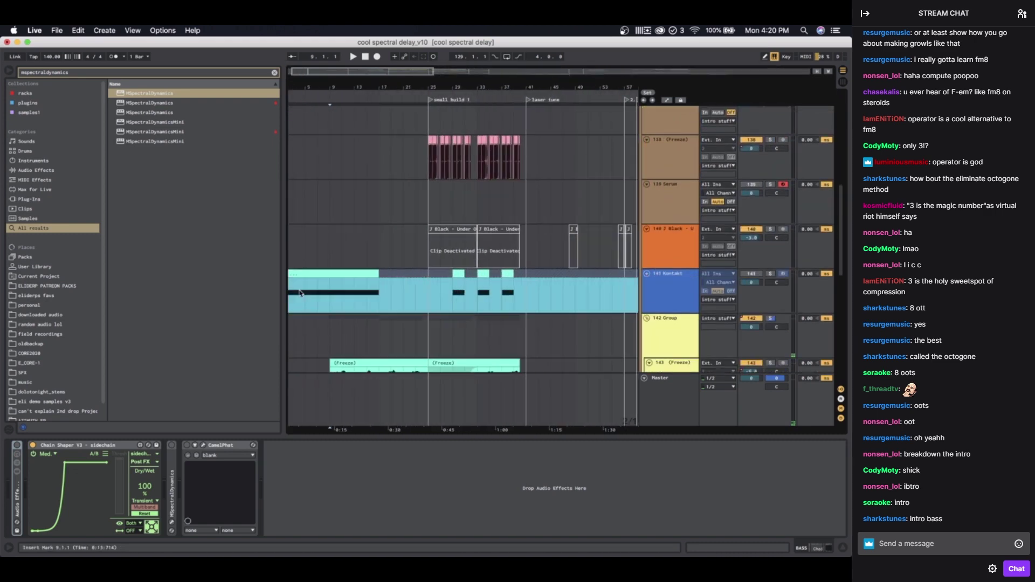
{"action": "left_click", "coordinate": [304, 266]}
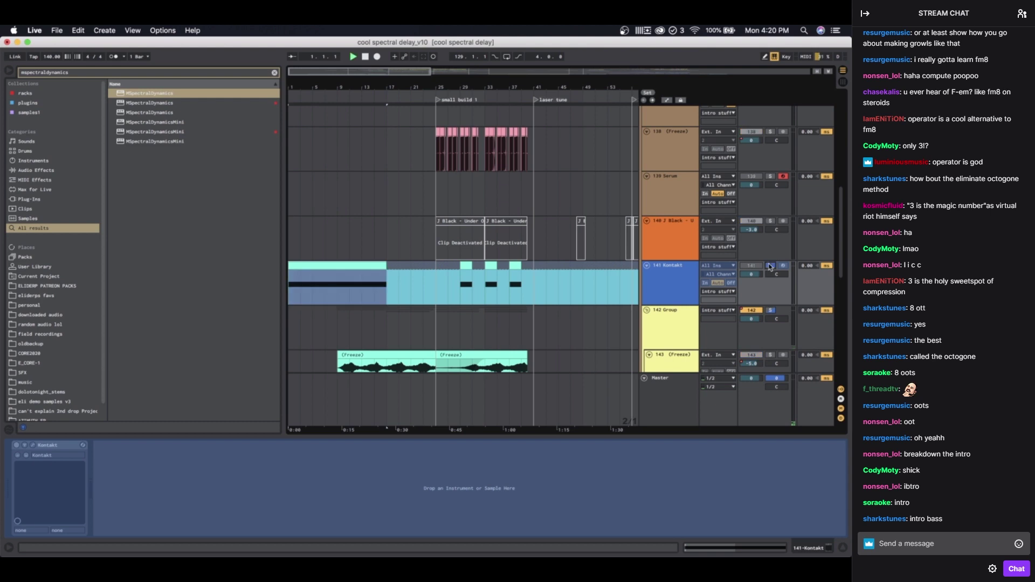
{"action": "key", "text": "space"}
{"action": "left_click", "coordinate": [312, 289]}
{"action": "scroll", "coordinate": [313, 291], "scroll_direction": "down", "scroll_amount": 3}
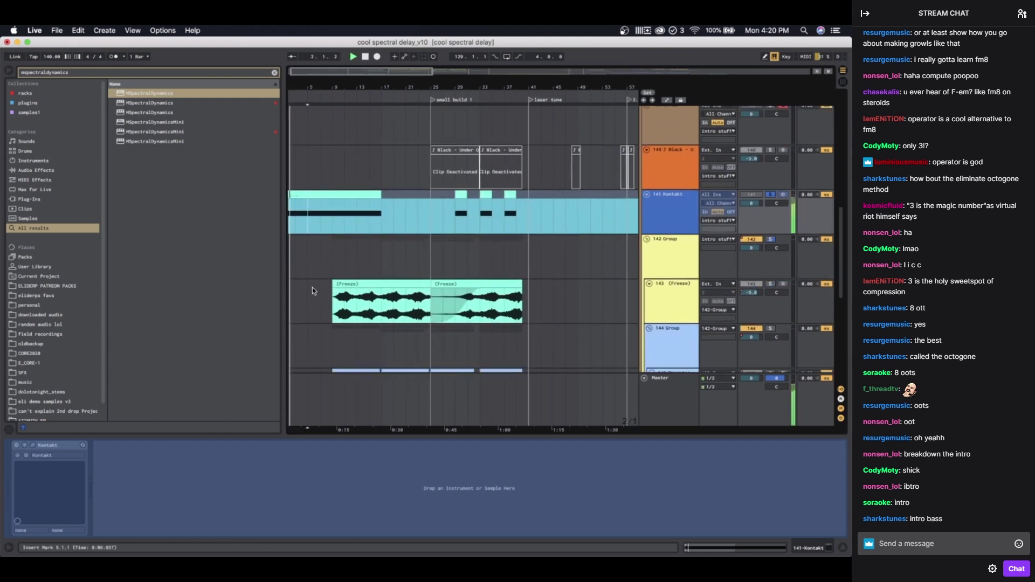
Step: Solo the 143 (Freeze) track and play its first clip from bar 9
{"action": "left_click", "coordinate": [357, 282]}
{"action": "scroll", "coordinate": [356, 282], "scroll_direction": "down", "scroll_amount": 1}
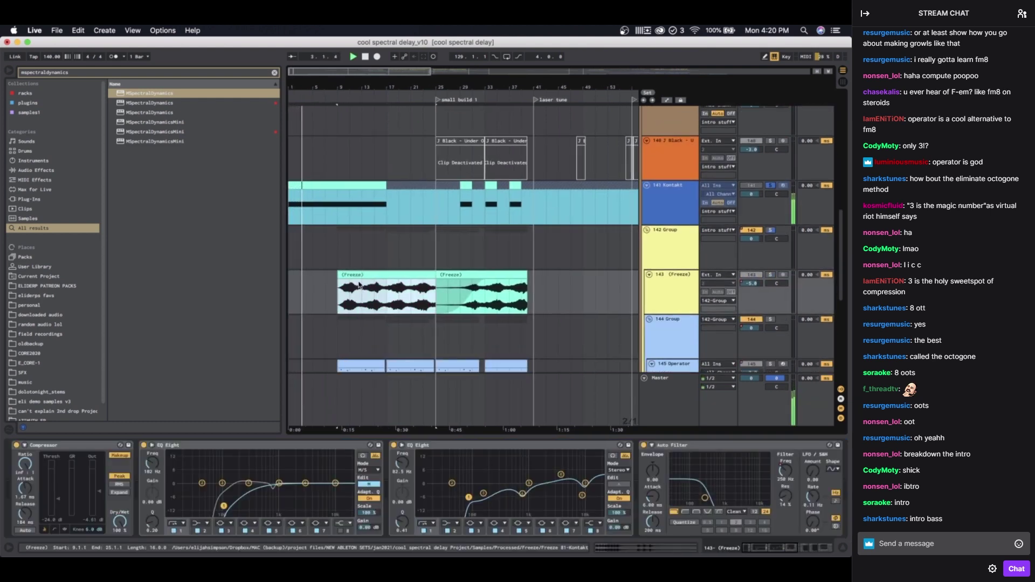
{"action": "left_click", "coordinate": [631, 224]}
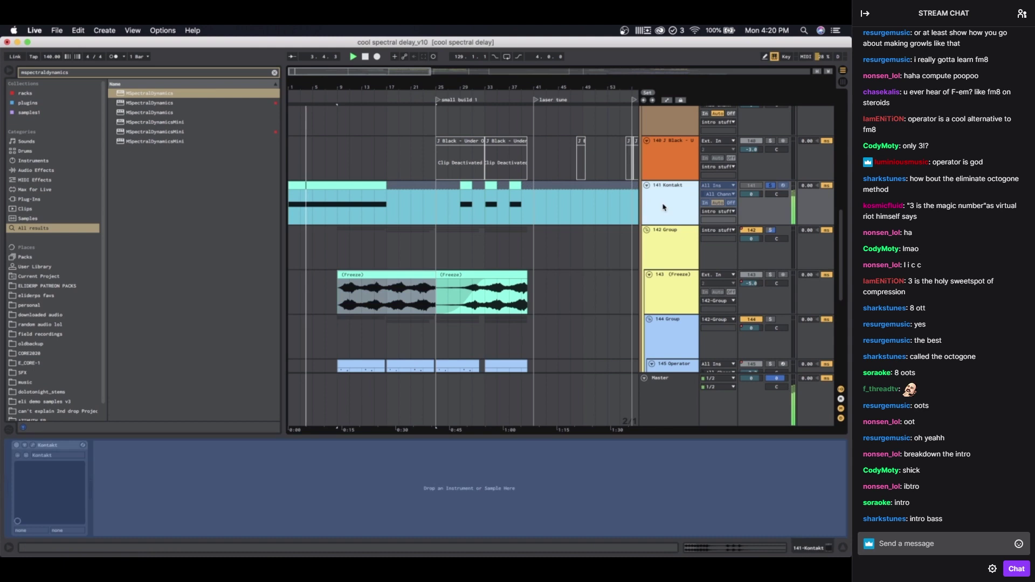
{"action": "left_click", "coordinate": [376, 286]}
{"action": "scroll", "coordinate": [377, 238], "scroll_direction": "down", "scroll_amount": 5}
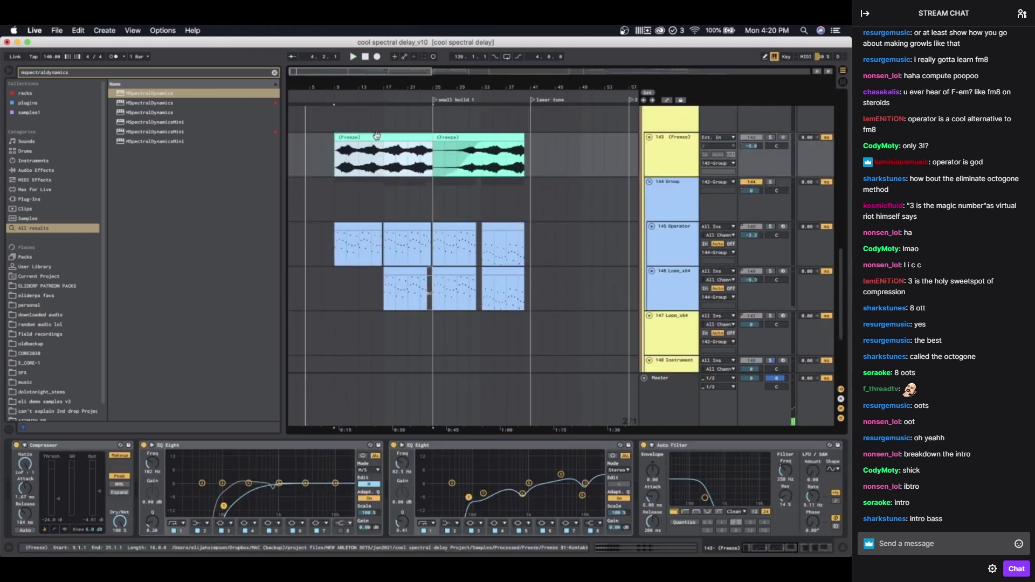
{"action": "left_click", "coordinate": [376, 151]}
{"action": "key", "text": "space"}
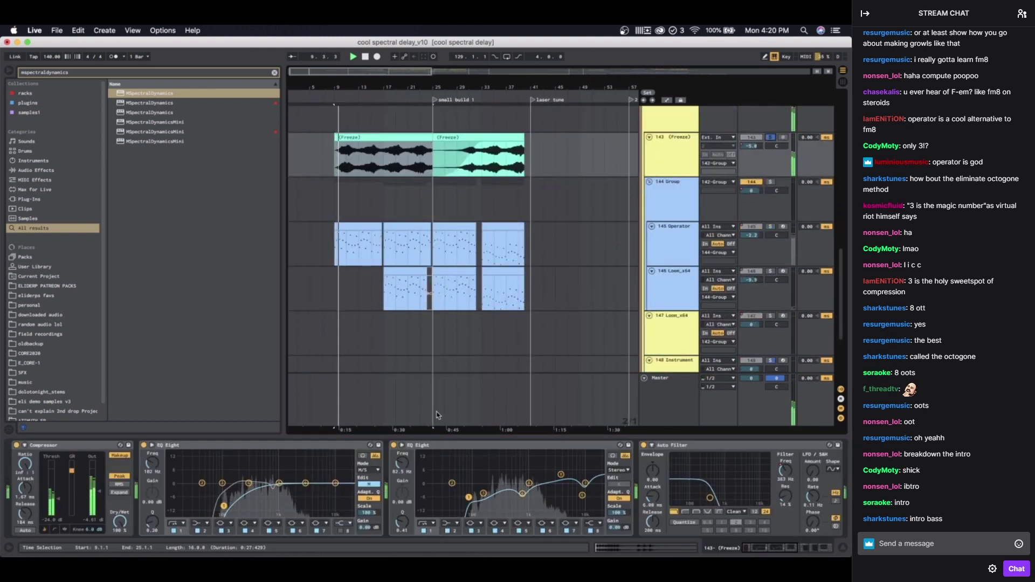
Step: Audition the 143 (Freeze) audio further along, placing the insert marker at bars 15, 21 and 31
{"action": "left_click", "coordinate": [372, 159]}
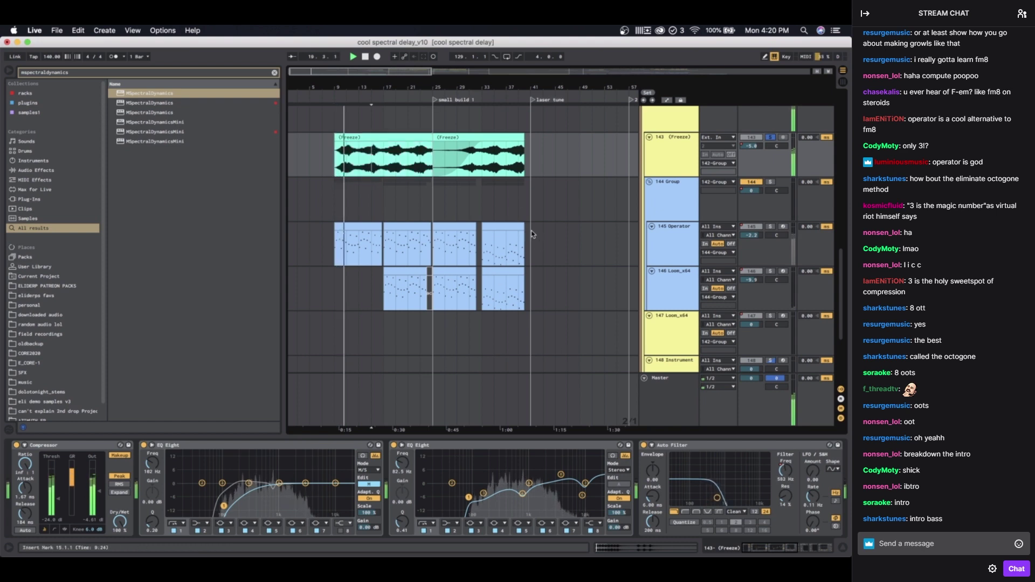
{"action": "scroll", "coordinate": [410, 188], "scroll_direction": "right", "scroll_amount": 3}
{"action": "left_click", "coordinate": [387, 170]}
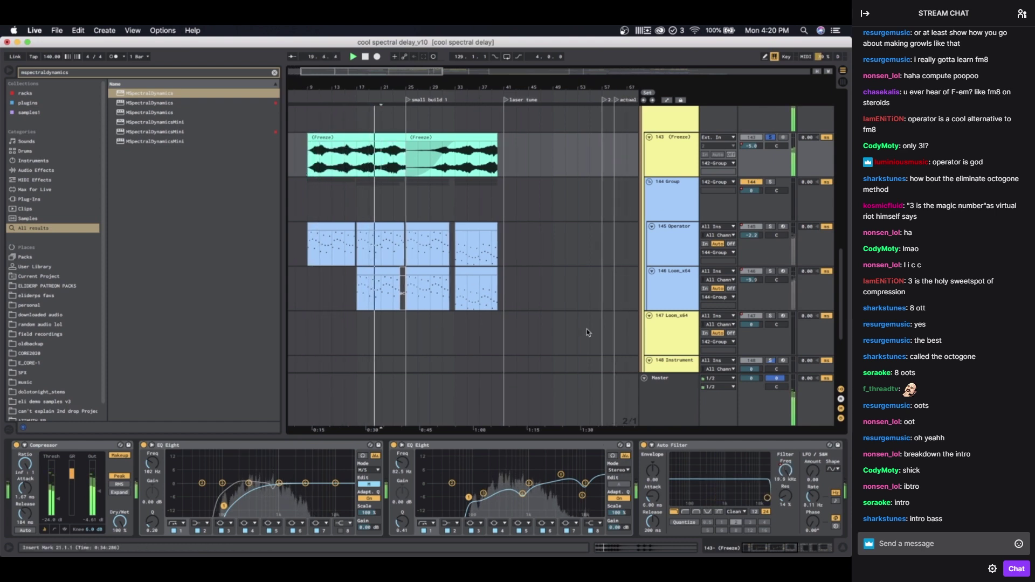
{"action": "left_click", "coordinate": [443, 167]}
Step: Browse the intro tracks around small build 1 and select the 138 (Freeze) track
{"action": "scroll", "coordinate": [358, 209], "scroll_direction": "up", "scroll_amount": 10}
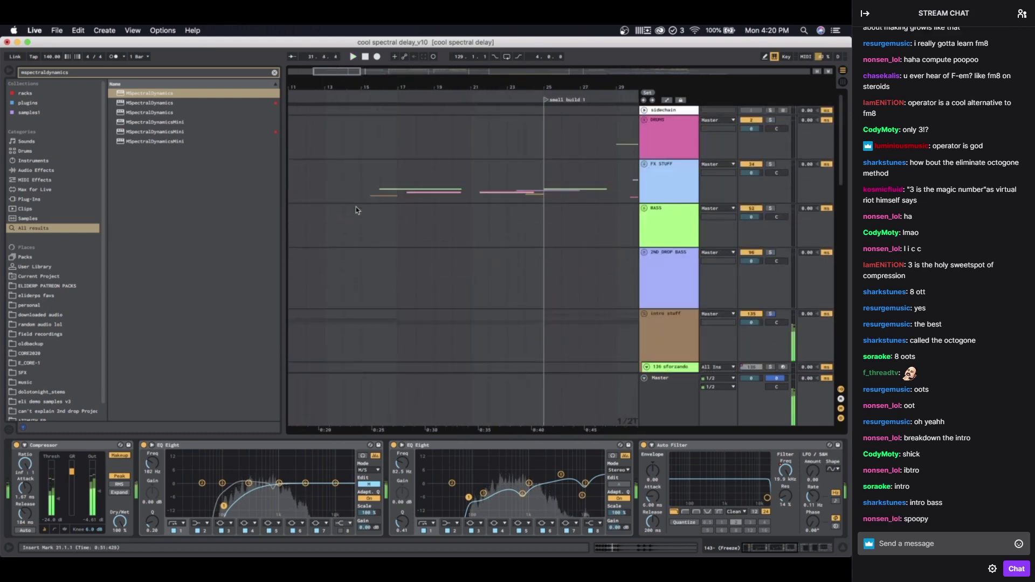
{"action": "scroll", "coordinate": [372, 224], "scroll_direction": "down", "scroll_amount": 5}
{"action": "scroll", "coordinate": [372, 224], "scroll_direction": "right", "scroll_amount": 3}
{"action": "scroll", "coordinate": [396, 214], "scroll_direction": "down", "scroll_amount": 5}
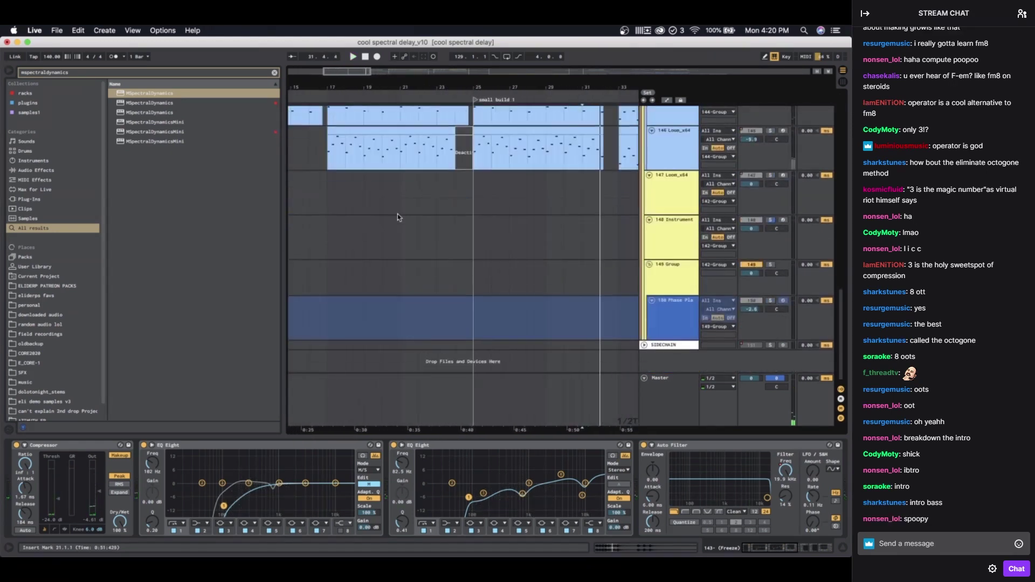
{"action": "scroll", "coordinate": [397, 217], "scroll_direction": "up", "scroll_amount": 5}
{"action": "scroll", "coordinate": [397, 217], "scroll_direction": "left", "scroll_amount": 2}
{"action": "left_click", "coordinate": [404, 195]}
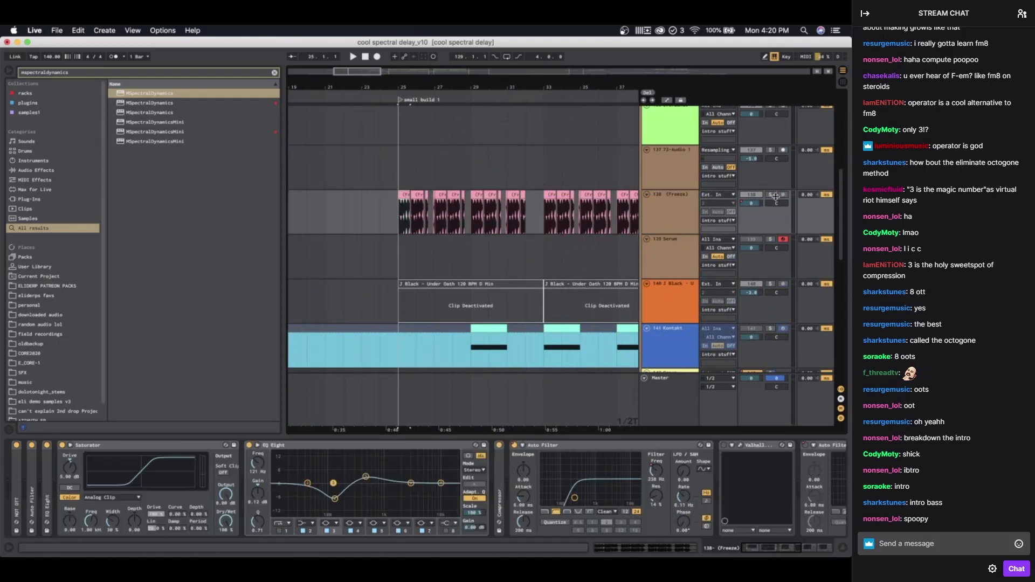
Step: Solo the 138 (Freeze) track and play its chopped clips from the start of small build 1
{"action": "key", "text": "space"}
{"action": "key", "text": "plus"}
{"action": "key", "text": "plus"}
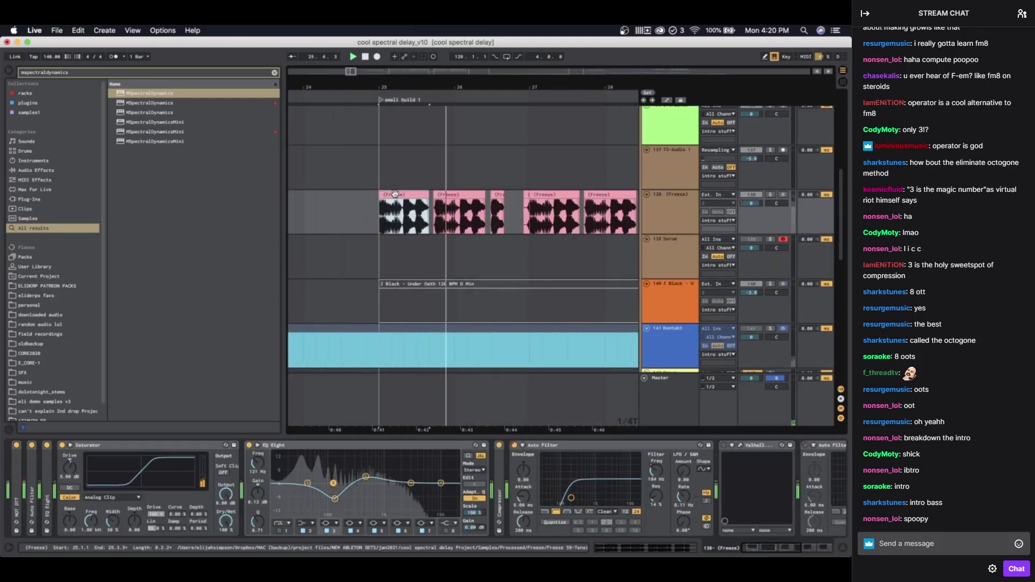
{"action": "scroll", "coordinate": [395, 193], "scroll_direction": "down", "scroll_amount": 5}
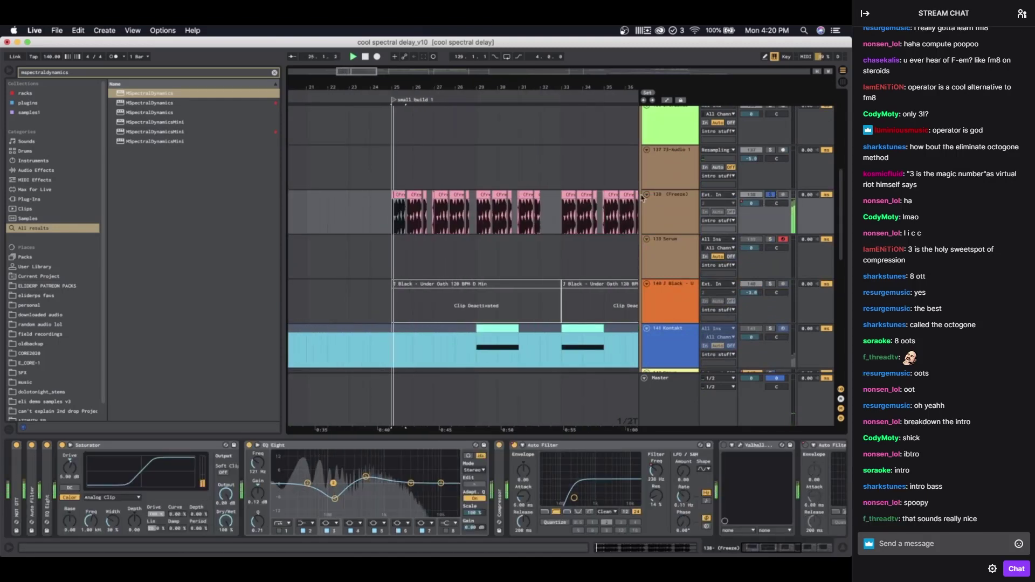
{"action": "scroll", "coordinate": [619, 201], "scroll_direction": "down", "scroll_amount": 3}
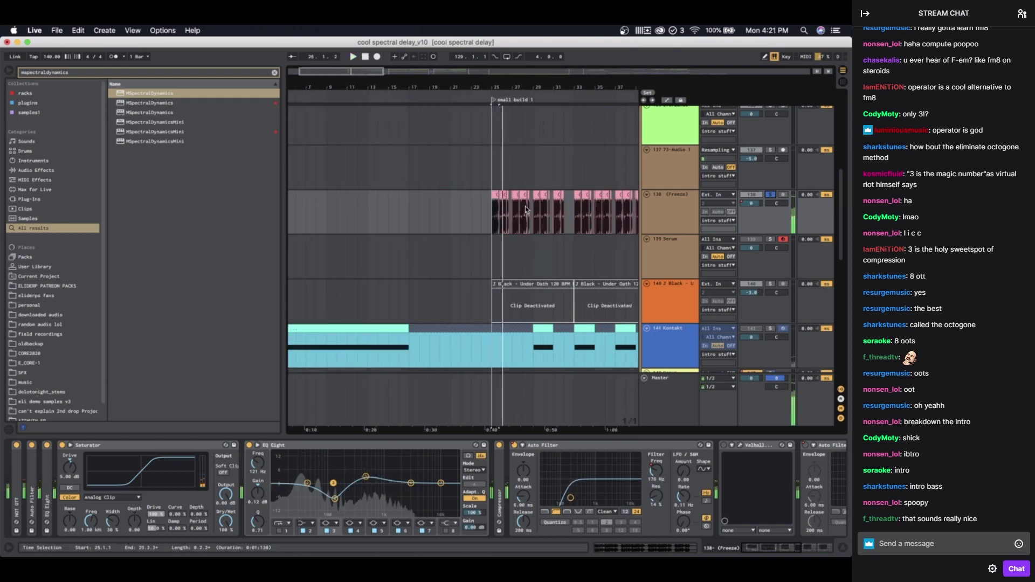
Step: Select the first 145 Operator clip and show the effects on its parent 144 Group
{"action": "scroll", "coordinate": [529, 269], "scroll_direction": "down", "scroll_amount": 4}
{"action": "scroll", "coordinate": [529, 269], "scroll_direction": "left", "scroll_amount": 2}
{"action": "scroll", "coordinate": [529, 268], "scroll_direction": "down", "scroll_amount": 3}
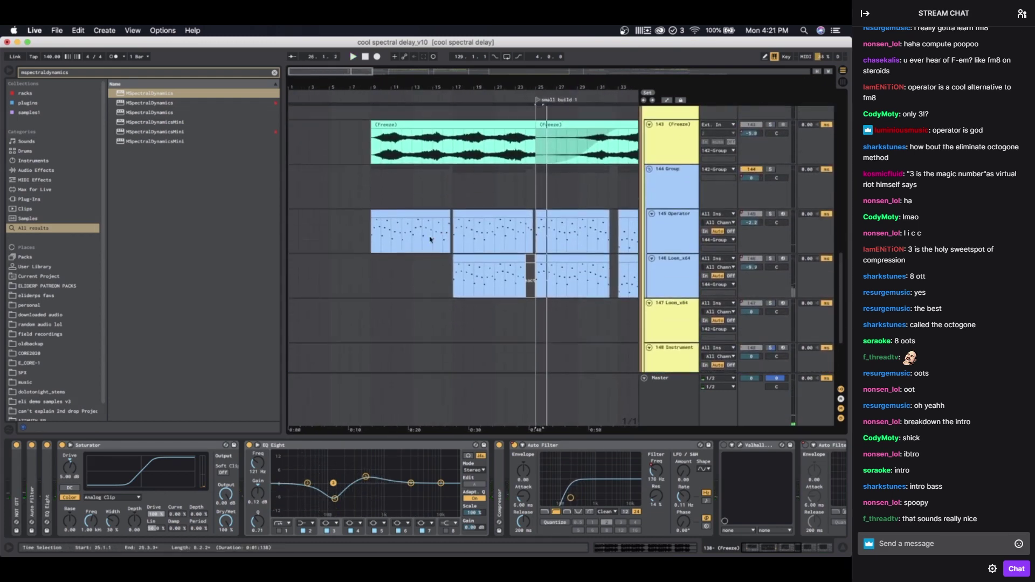
{"action": "left_click", "coordinate": [390, 220]}
{"action": "left_click", "coordinate": [680, 216]}
{"action": "left_click", "coordinate": [686, 178]}
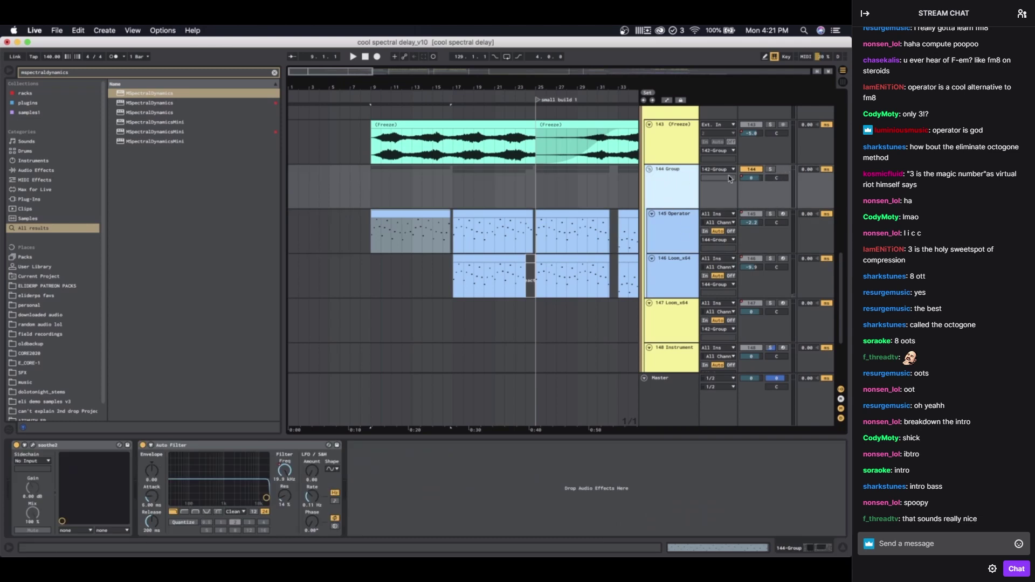
Step: Solo the 144 Group and the 145 Operator track inside it, and play the first Operator clip from bar 9
{"action": "left_click", "coordinate": [771, 169]}
{"action": "left_click", "coordinate": [671, 228]}
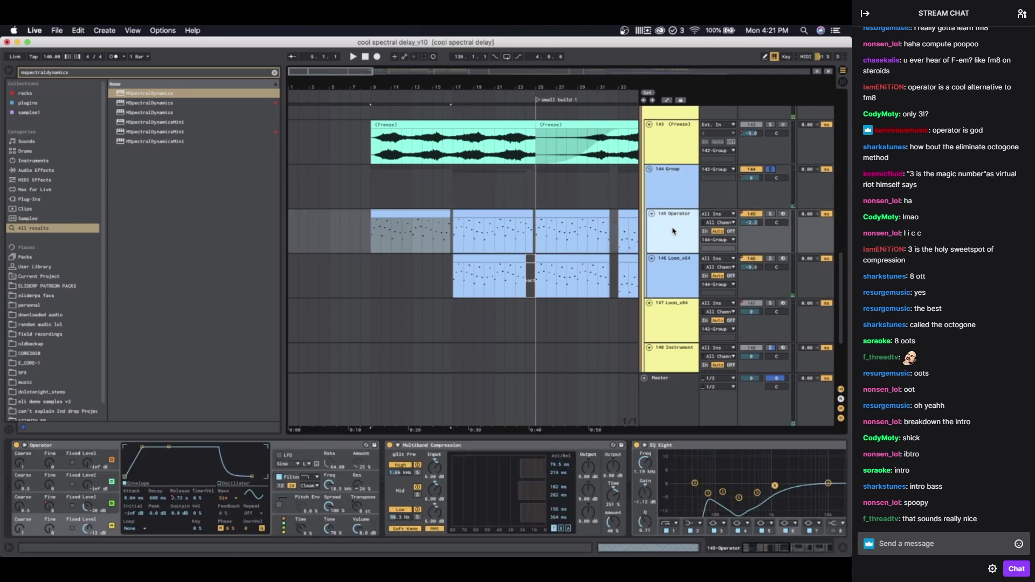
{"action": "key", "text": "space"}
{"action": "scroll", "coordinate": [676, 221], "scroll_direction": "down", "scroll_amount": 1}
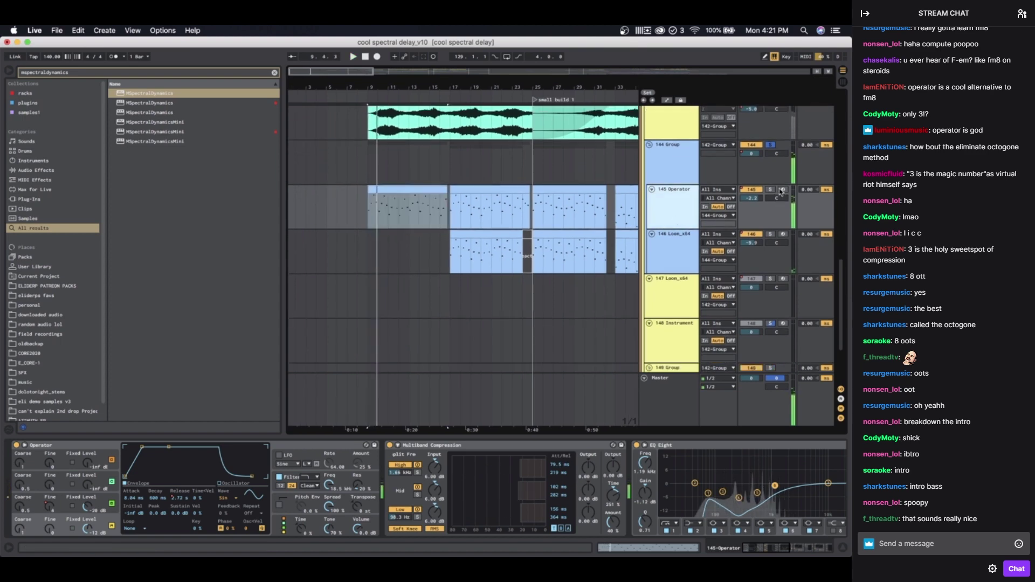
{"action": "key", "text": "s"}
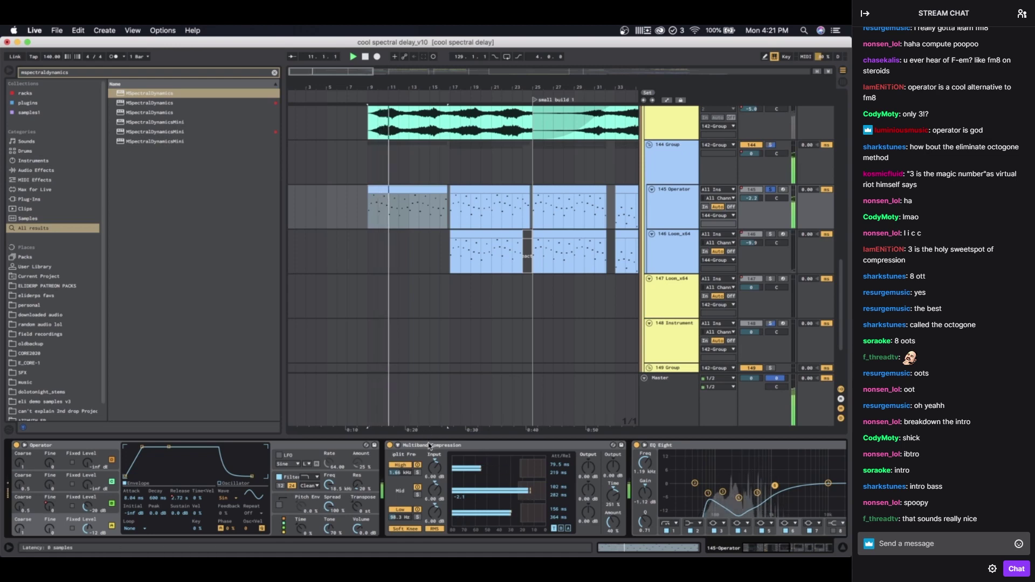
Step: Look through the 145 Operator device chain from the synth to soothe2, and display the arrangement's automation
{"action": "scroll", "coordinate": [436, 425], "scroll_direction": "right", "scroll_amount": 2}
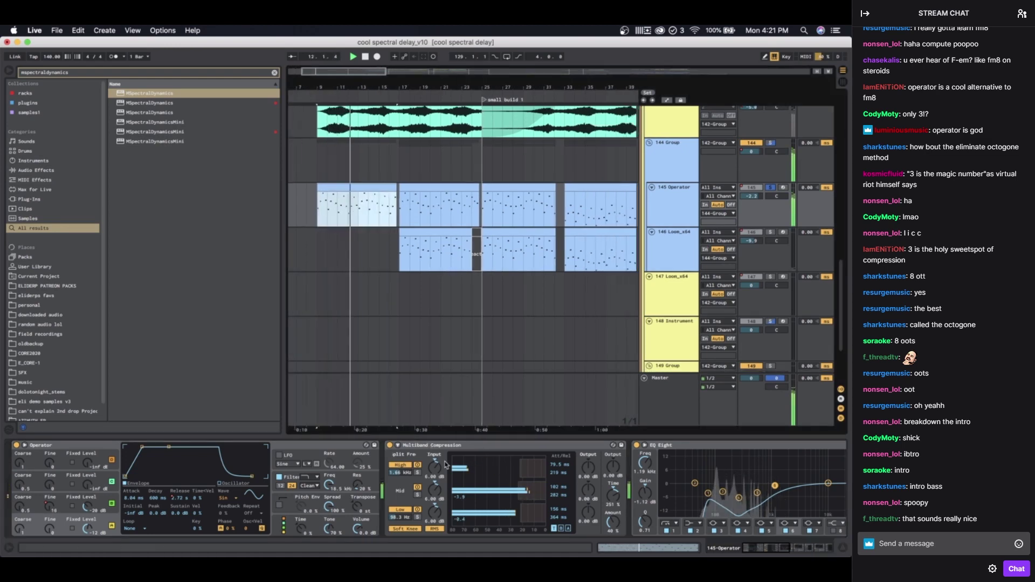
{"action": "scroll", "coordinate": [374, 461], "scroll_direction": "right", "scroll_amount": 10}
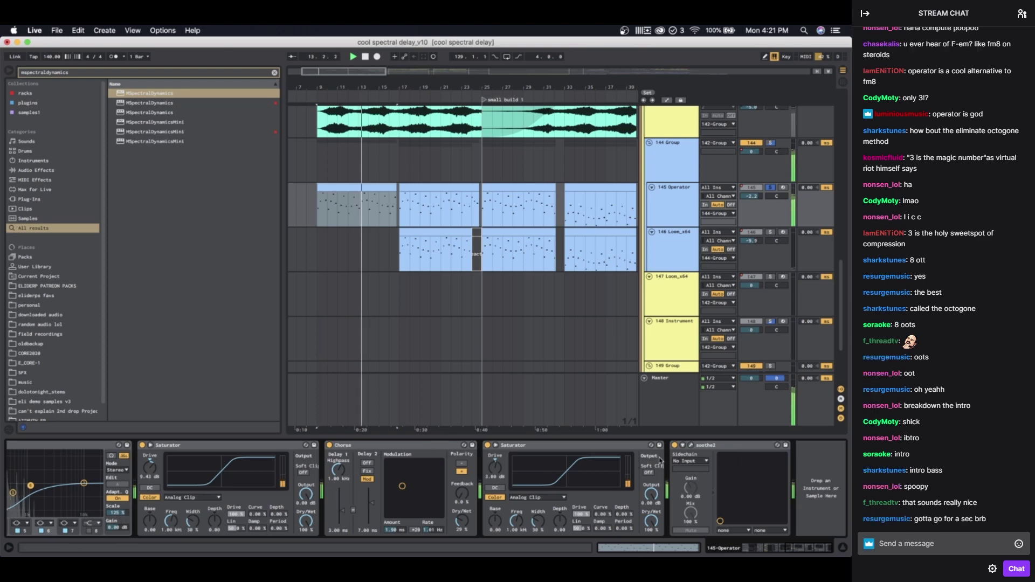
{"action": "scroll", "coordinate": [479, 474], "scroll_direction": "left", "scroll_amount": 10}
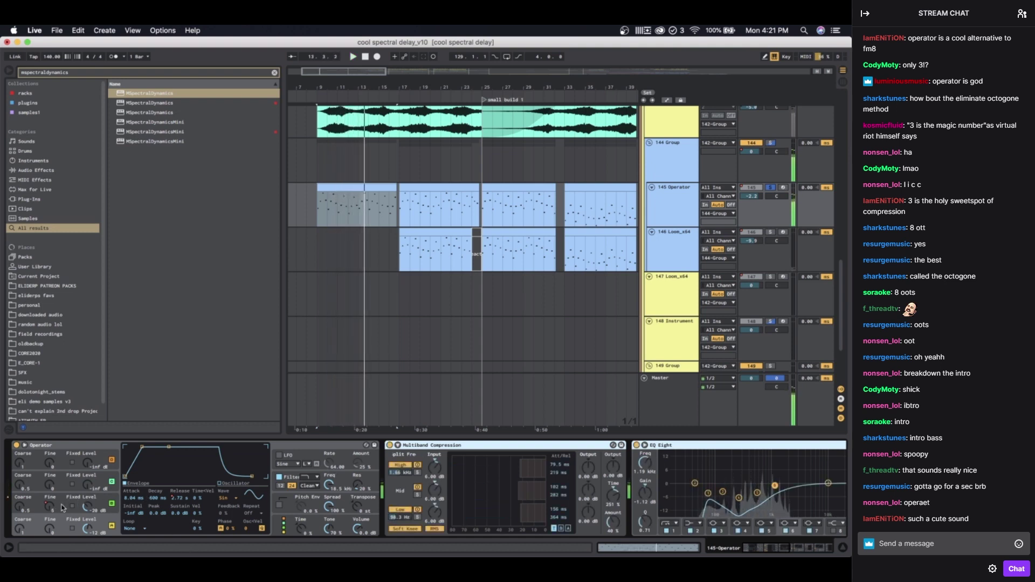
{"action": "left_click", "coordinate": [666, 101]}
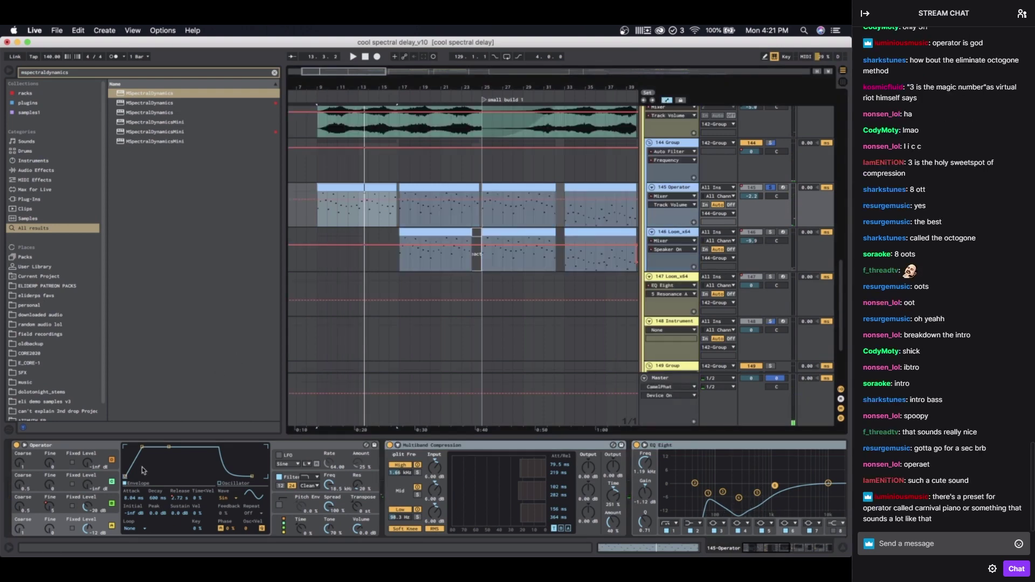
Step: Show Operator's B Fine automation on the 145 Operator track and play its first clip from bar 11
{"action": "left_click", "coordinate": [47, 508]}
{"action": "scroll", "coordinate": [338, 223], "scroll_direction": "up", "scroll_amount": 5}
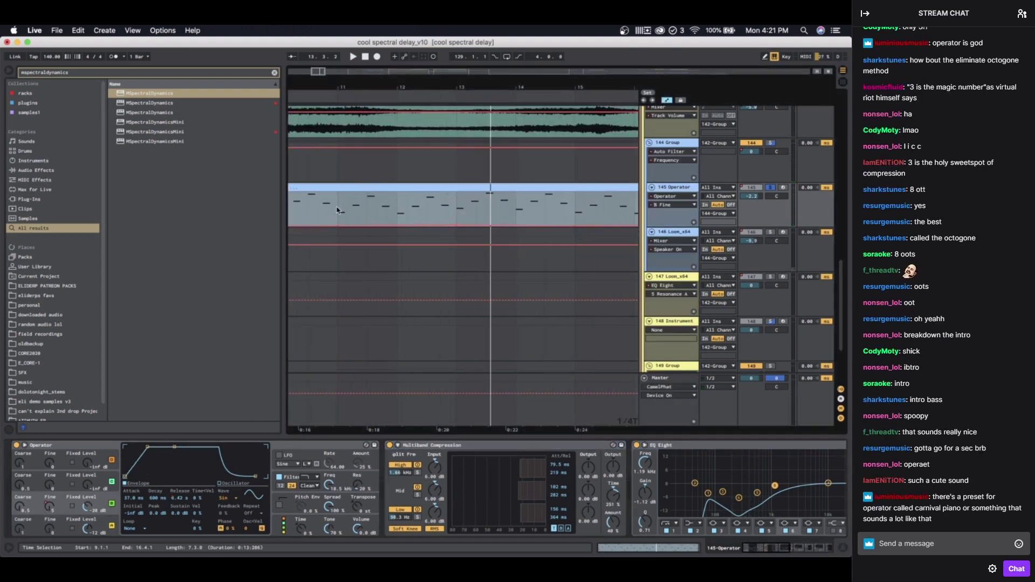
{"action": "left_click", "coordinate": [339, 210]}
{"action": "left_click", "coordinate": [330, 210]}
{"action": "scroll", "coordinate": [331, 210], "scroll_direction": "up", "scroll_amount": 2}
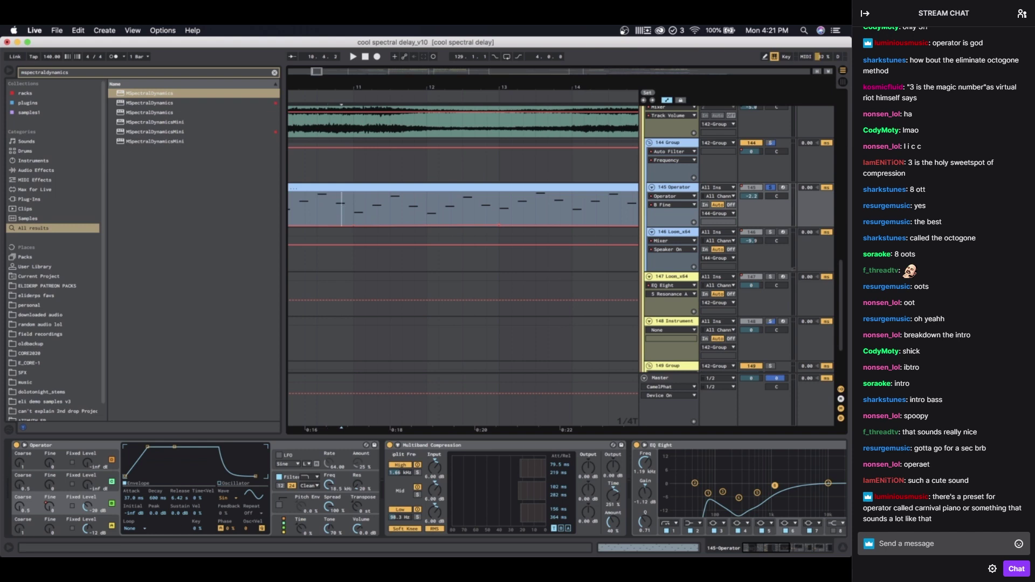
{"action": "scroll", "coordinate": [331, 208], "scroll_direction": "down", "scroll_amount": 4}
{"action": "left_click", "coordinate": [340, 207]}
{"action": "scroll", "coordinate": [342, 204], "scroll_direction": "up", "scroll_amount": 5}
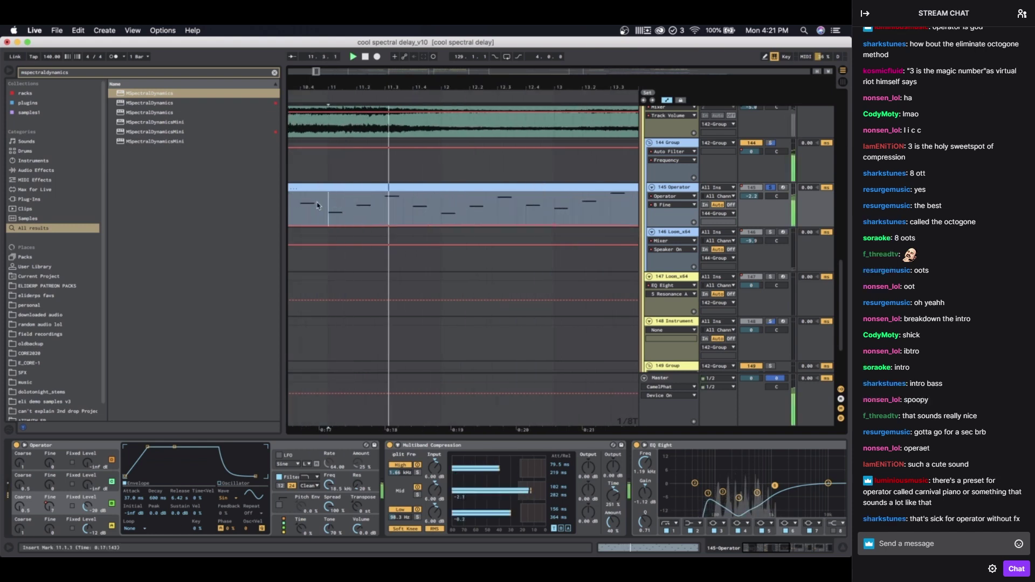
Step: Replay the first 145 Operator clip from just after bar 11, and place the playback start at bar 15
{"action": "scroll", "coordinate": [316, 205], "scroll_direction": "down", "scroll_amount": 4}
{"action": "left_click", "coordinate": [328, 210]}
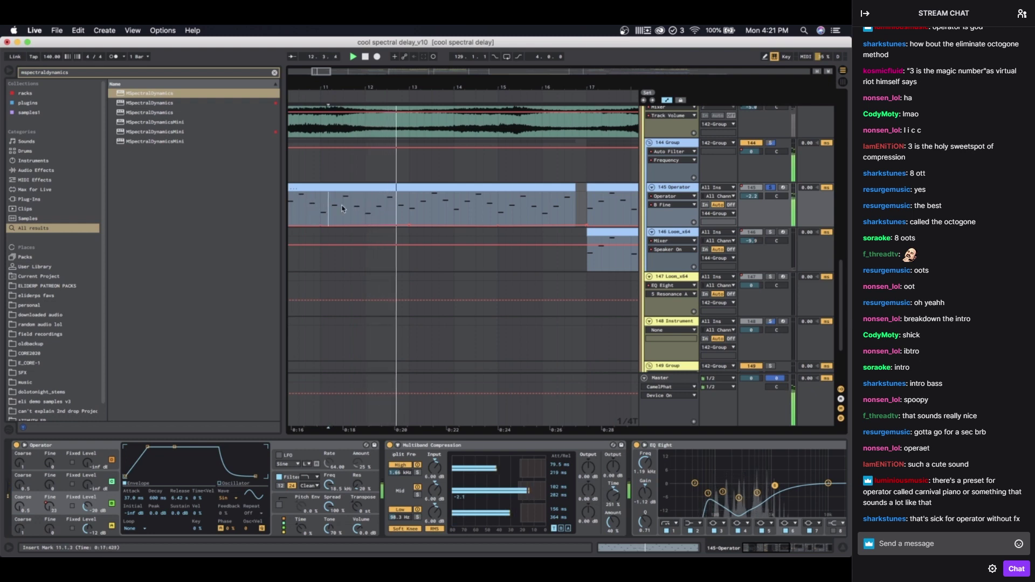
{"action": "key", "text": "space"}
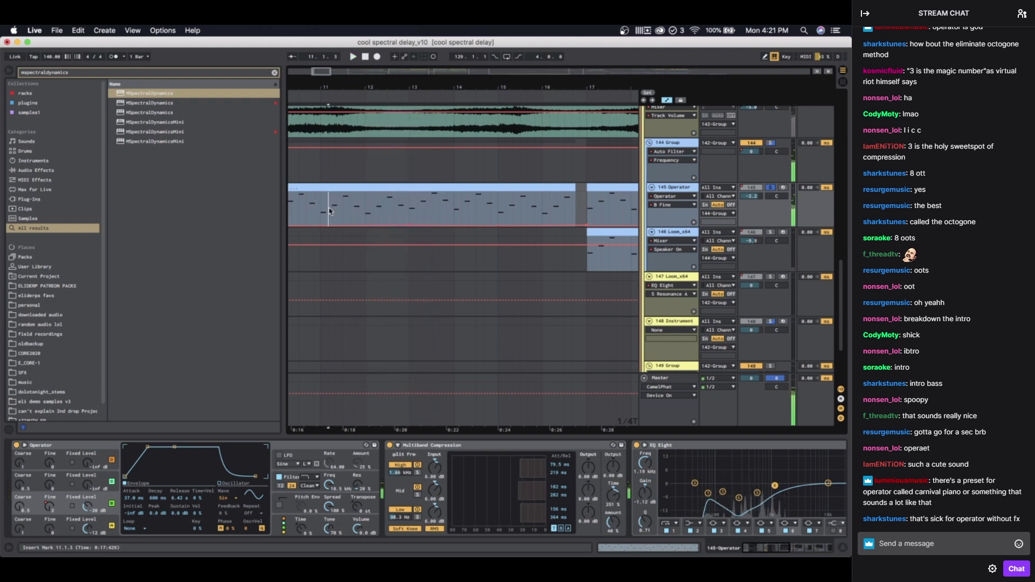
{"action": "key", "text": "space"}
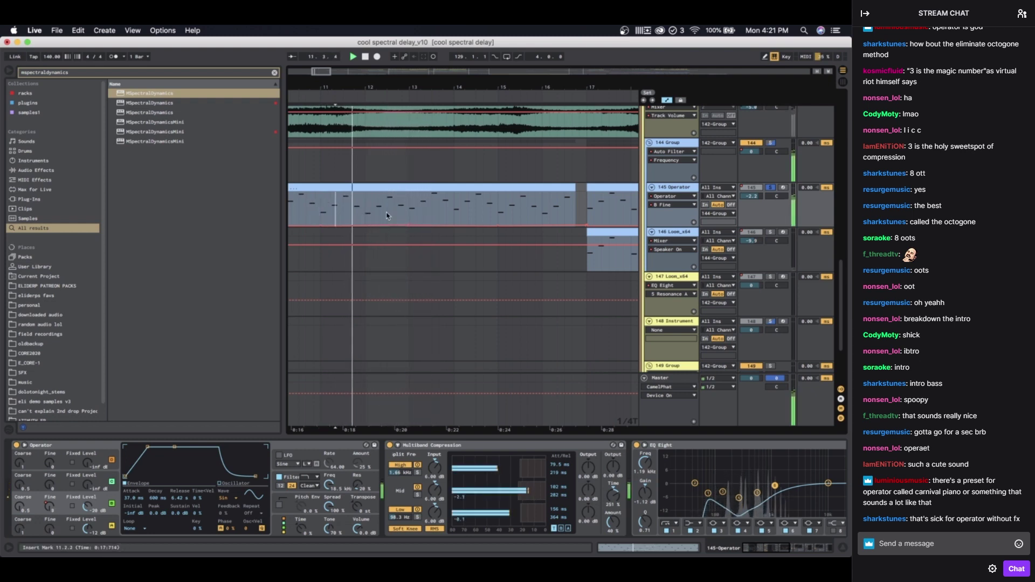
{"action": "scroll", "coordinate": [390, 210], "scroll_direction": "down", "scroll_amount": 3}
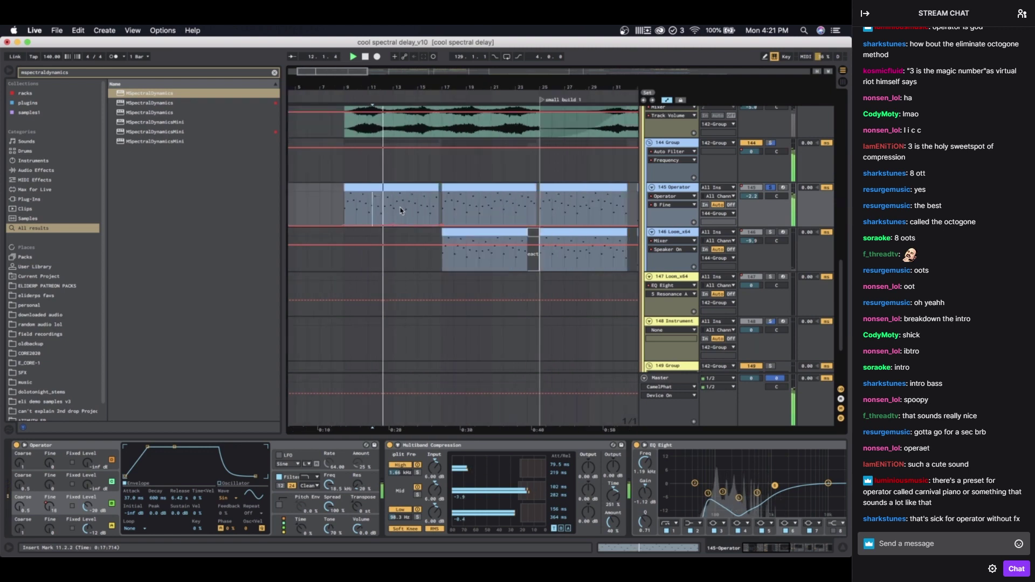
{"action": "scroll", "coordinate": [400, 210], "scroll_direction": "down", "scroll_amount": 4}
{"action": "left_click", "coordinate": [399, 208]}
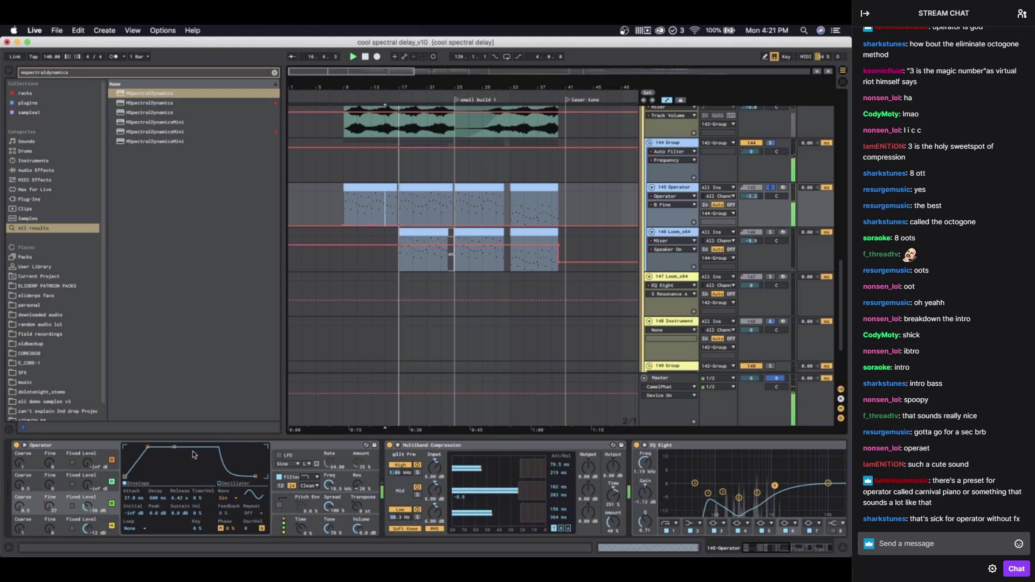
Step: Show Operator's Osc-B Level automation on the 145 Operator track and look over the effects following the synth
{"action": "left_click", "coordinate": [87, 507]}
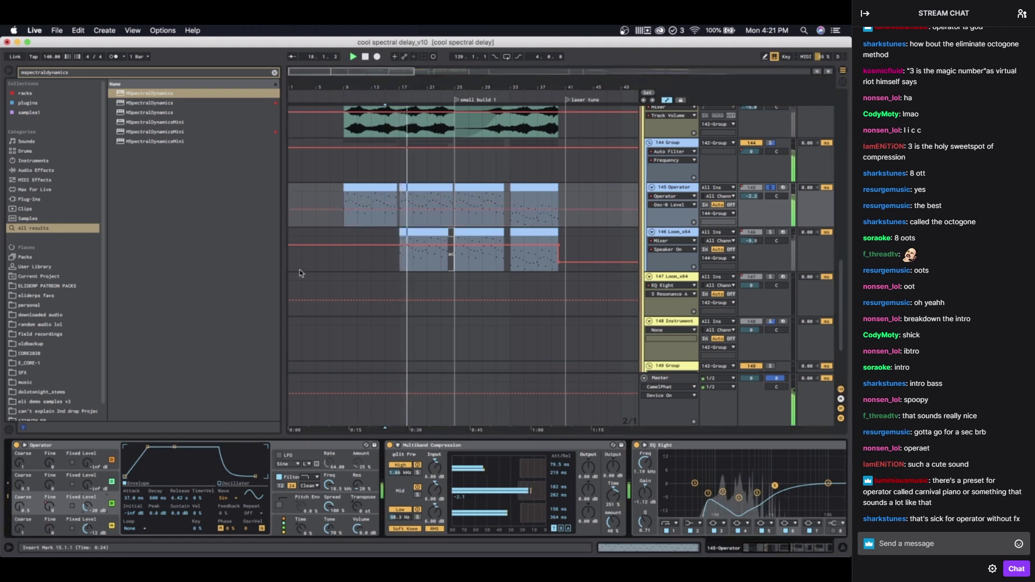
{"action": "scroll", "coordinate": [414, 233], "scroll_direction": "up", "scroll_amount": 6}
{"action": "scroll", "coordinate": [421, 464], "scroll_direction": "right", "scroll_amount": 10}
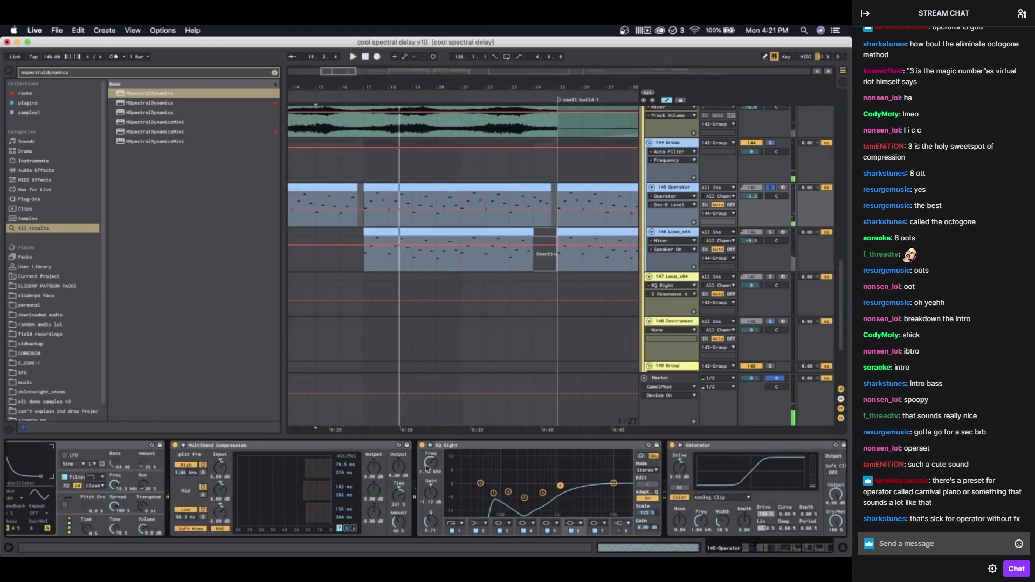
{"action": "scroll", "coordinate": [427, 468], "scroll_direction": "left", "scroll_amount": 10}
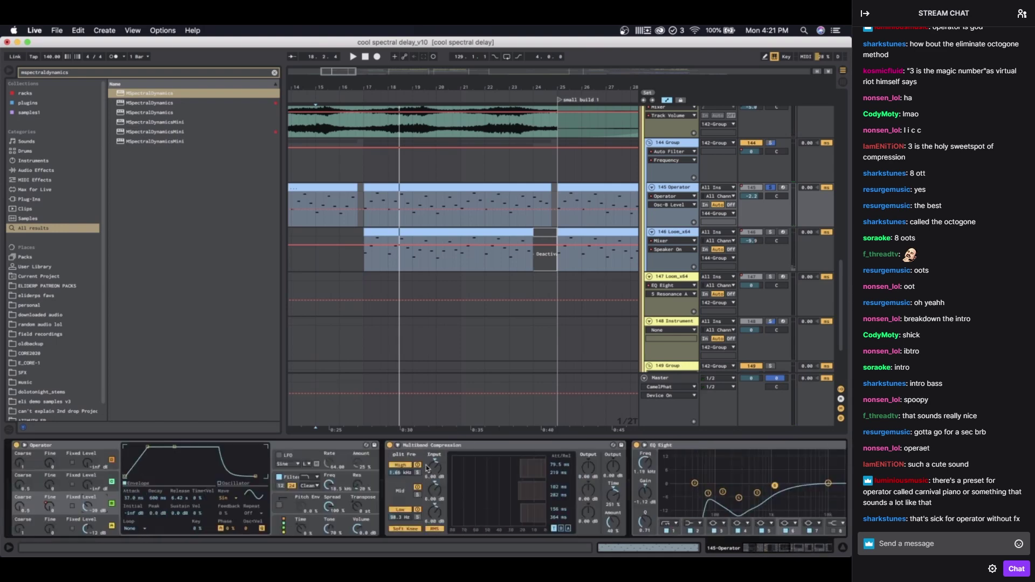
Step: Collapse the Multiband Compression device in the 145 Operator chain
{"action": "left_click", "coordinate": [461, 446]}
{"action": "scroll", "coordinate": [421, 467], "scroll_direction": "right", "scroll_amount": 4}
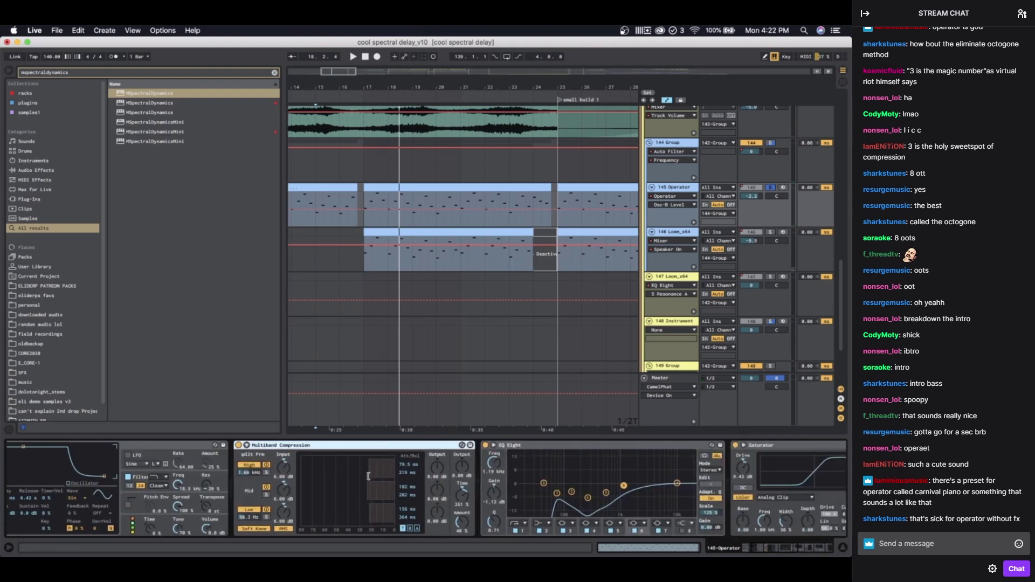
{"action": "double_click", "coordinate": [280, 445]}
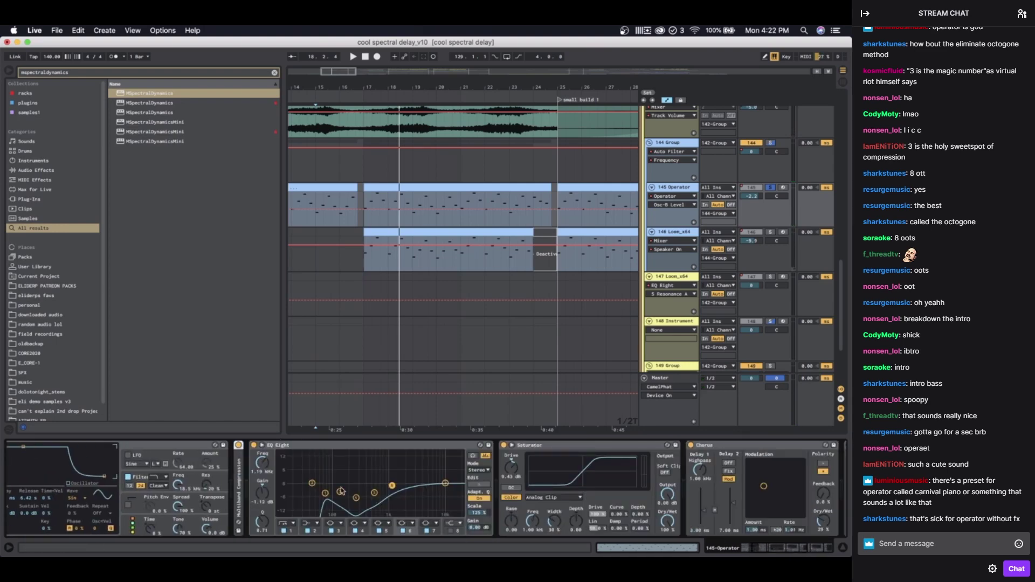
Step: Compare the 145 Operator sound with EQ Eight bypassed and enabled during playback, and collapse EQ Eight
{"action": "left_click", "coordinate": [254, 445]}
{"action": "key", "text": "space"}
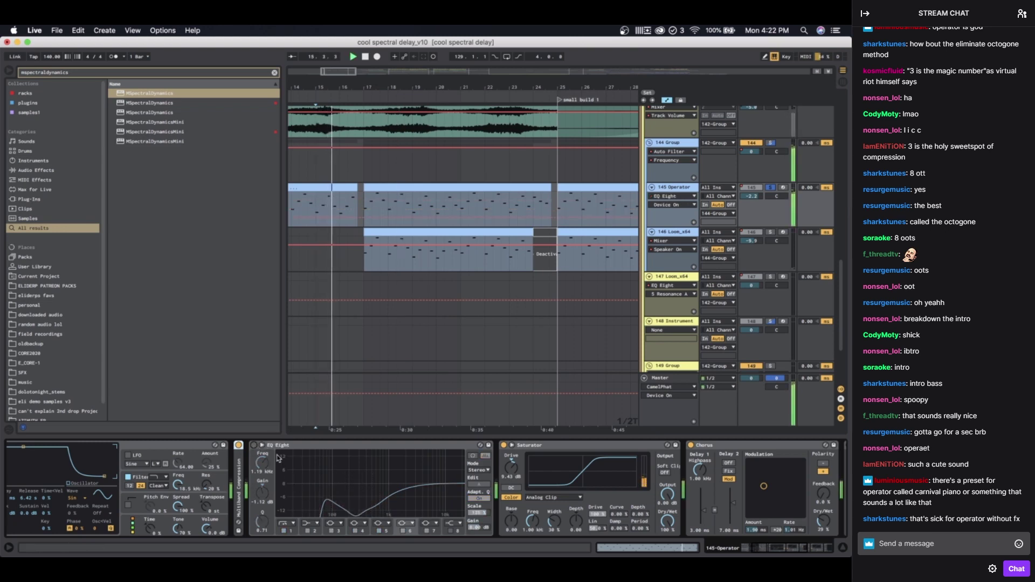
{"action": "left_click", "coordinate": [254, 445]}
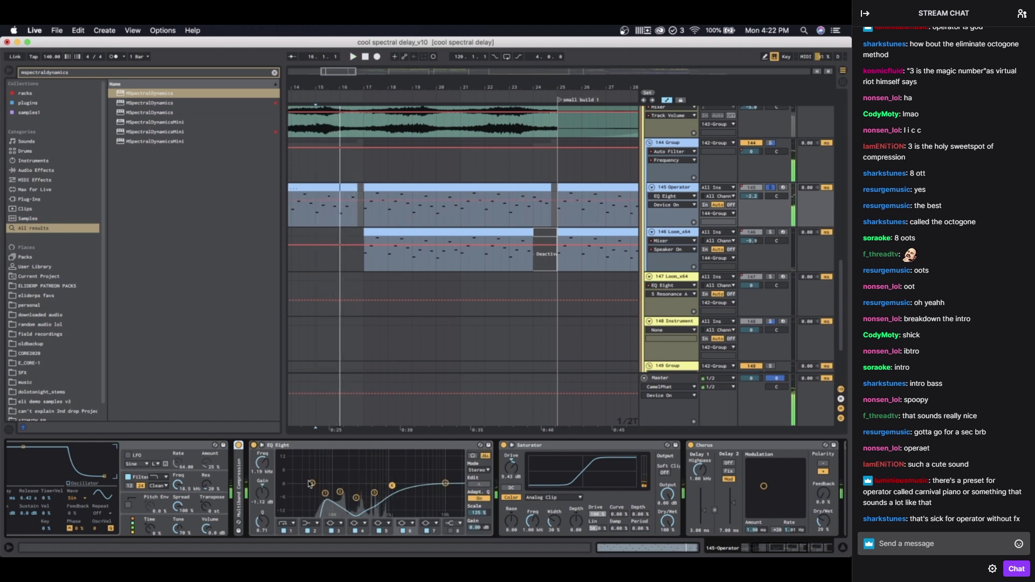
{"action": "double_click", "coordinate": [322, 447]}
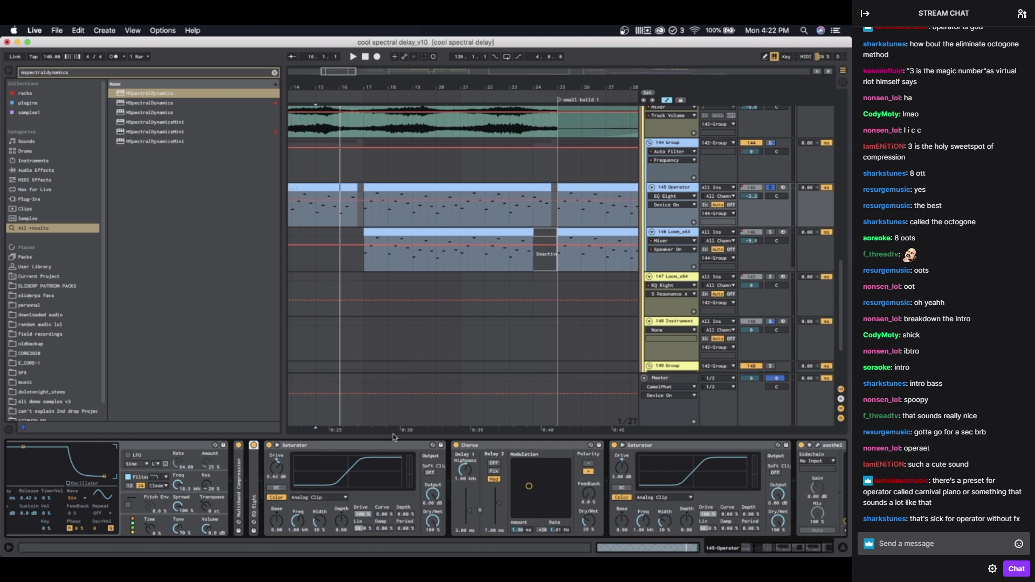
Step: Collapse both Saturators and the Chorus, auditioning the Chorus at 100% Dry/Wet and undoing that change
{"action": "double_click", "coordinate": [373, 445]}
{"action": "key", "text": "space"}
{"action": "left_click_drag", "start_coordinate": [419, 523], "coordinate": [419, 474]}
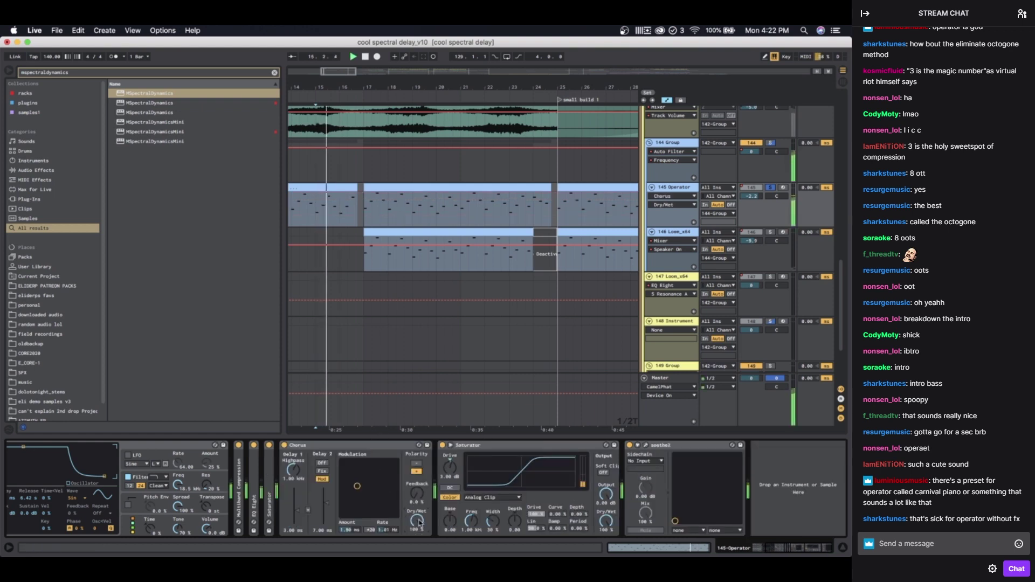
{"action": "key", "text": "super+z"}
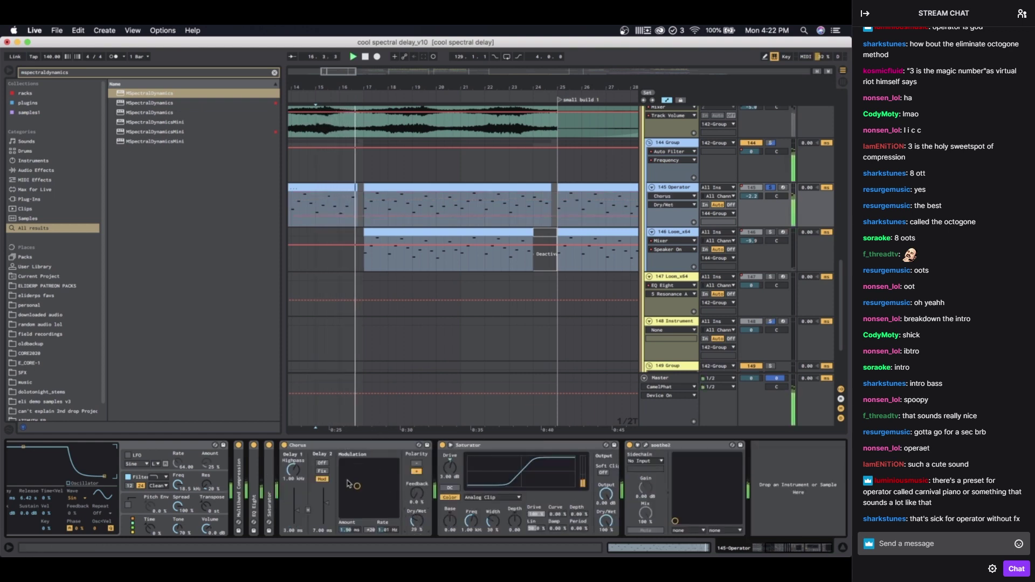
{"action": "double_click", "coordinate": [332, 446]}
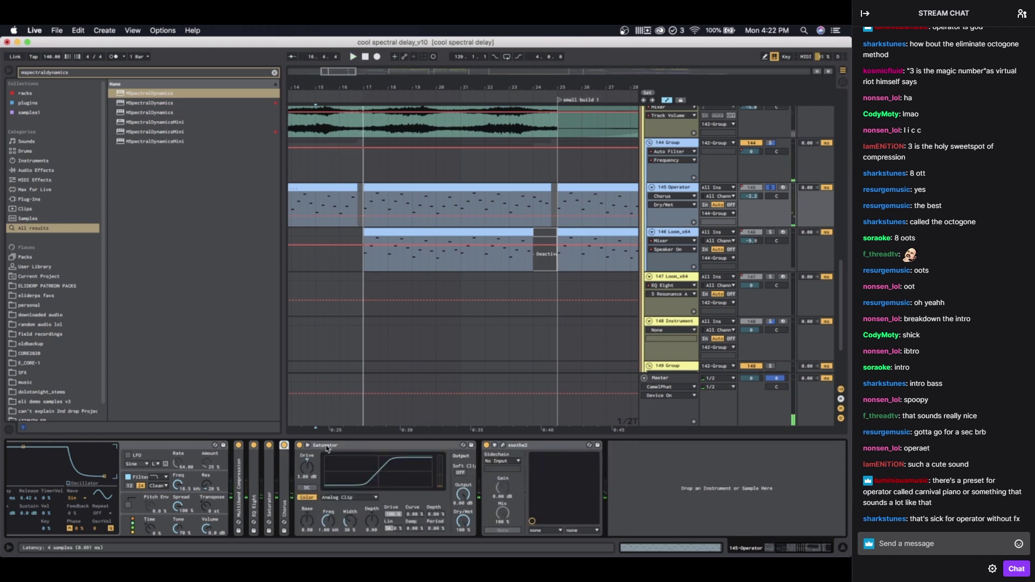
{"action": "double_click", "coordinate": [327, 447]}
Step: Open soothe2, audition it with the 5 kHz band 3 disabled, undo that change, and hide the plug-in window
{"action": "left_click", "coordinate": [332, 446]}
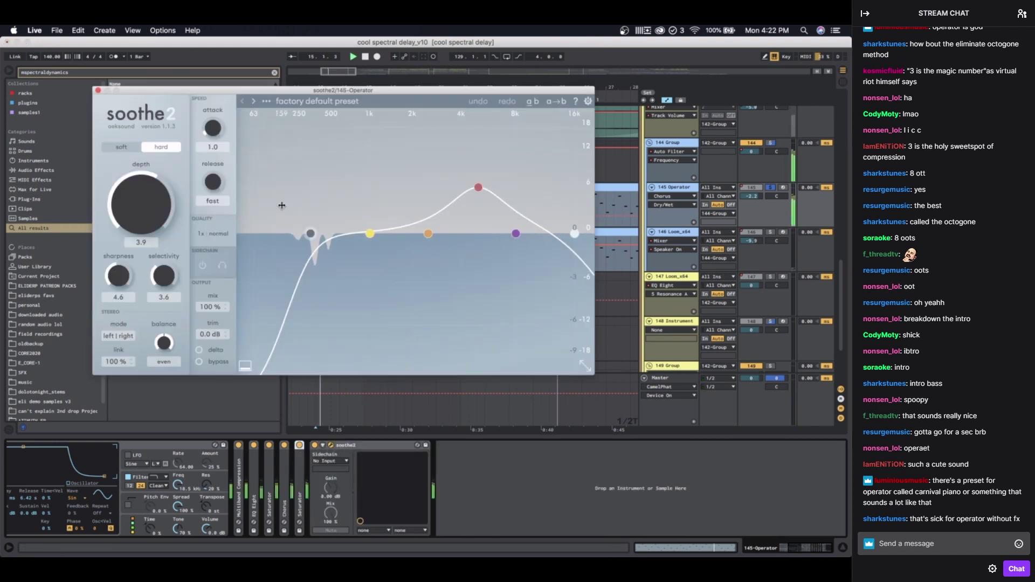
{"action": "double_click", "coordinate": [478, 188]}
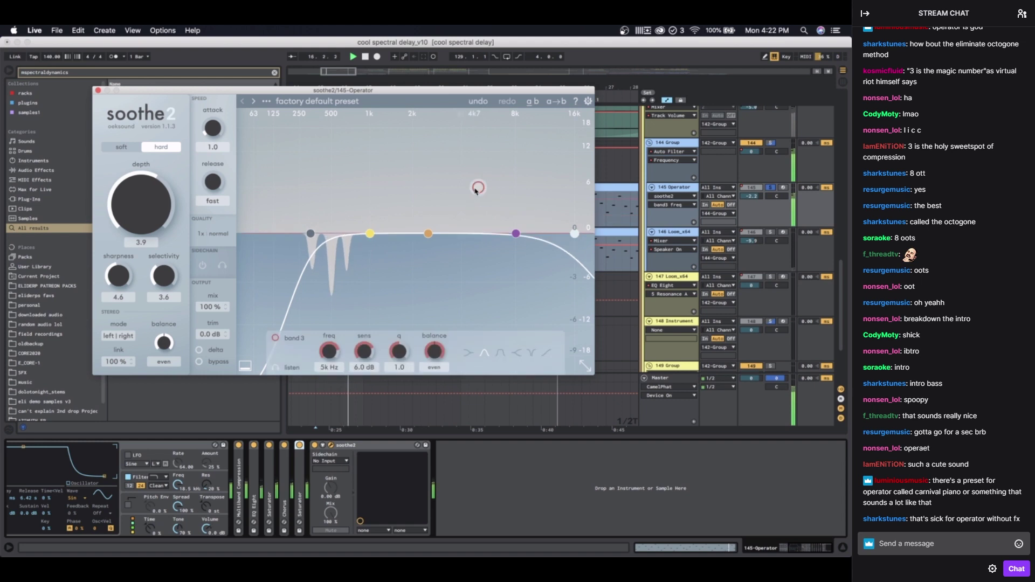
{"action": "key", "text": "super+z"}
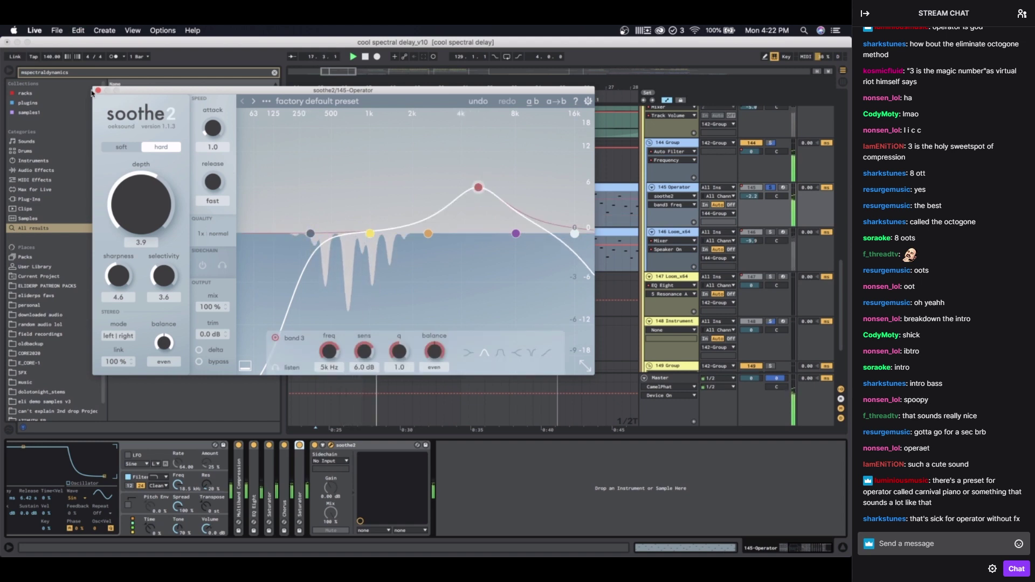
{"action": "key", "text": "super+alt+p"}
{"action": "scroll", "coordinate": [468, 305], "scroll_direction": "right", "scroll_amount": 3}
{"action": "scroll", "coordinate": [468, 306], "scroll_direction": "down", "scroll_amount": 1}
{"action": "scroll", "coordinate": [468, 306], "scroll_direction": "right", "scroll_amount": 2}
{"action": "scroll", "coordinate": [468, 306], "scroll_direction": "left", "scroll_amount": 4}
{"action": "key", "text": "space"}
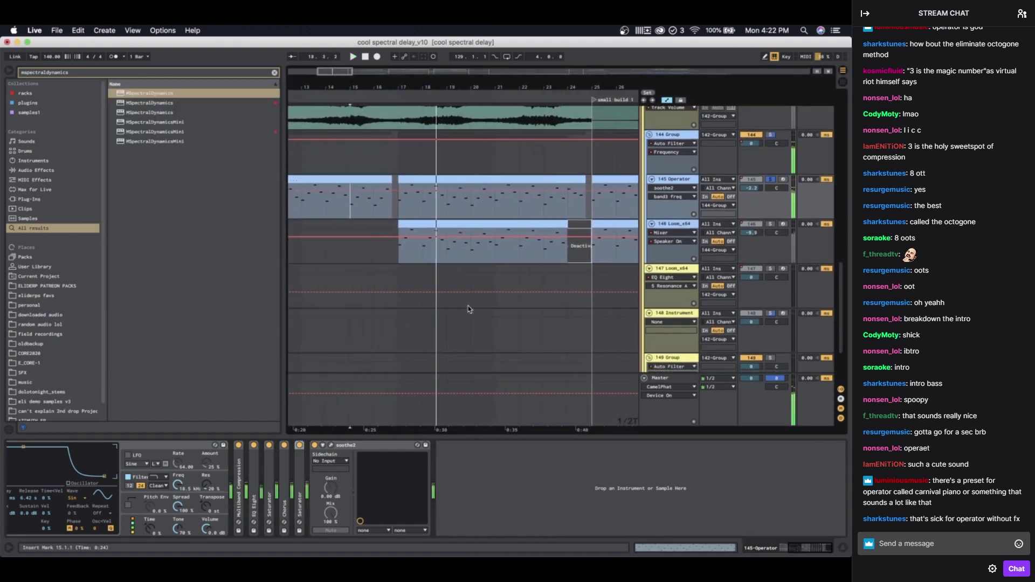
Step: Select the first 146 Loom_x64 clip at bar 17, solo its track and play the clip
{"action": "scroll", "coordinate": [467, 306], "scroll_direction": "down", "scroll_amount": 3}
{"action": "scroll", "coordinate": [466, 306], "scroll_direction": "right", "scroll_amount": 1}
{"action": "scroll", "coordinate": [466, 306], "scroll_direction": "up", "scroll_amount": 1}
{"action": "scroll", "coordinate": [493, 244], "scroll_direction": "down", "scroll_amount": 6}
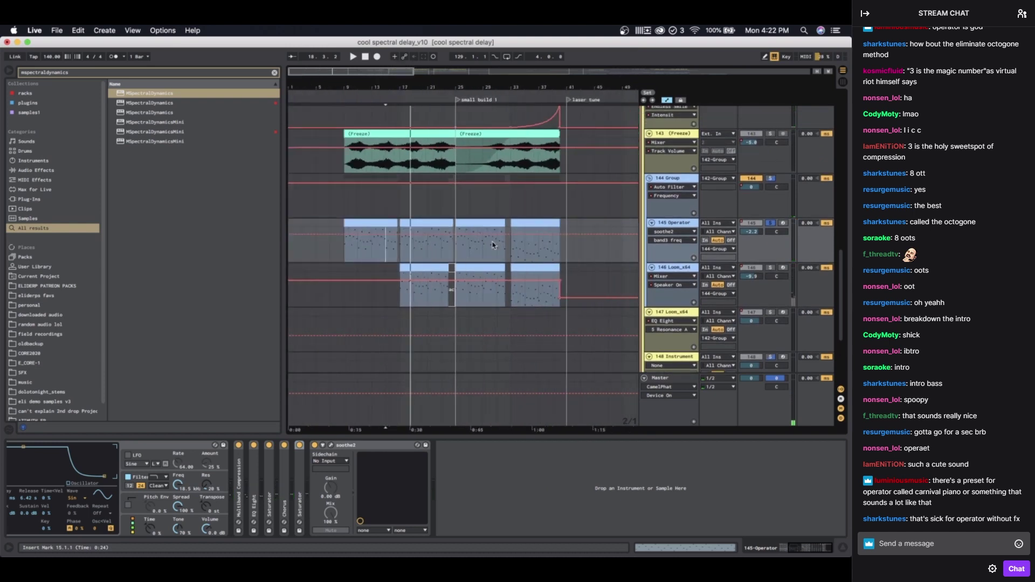
{"action": "left_click", "coordinate": [363, 243]}
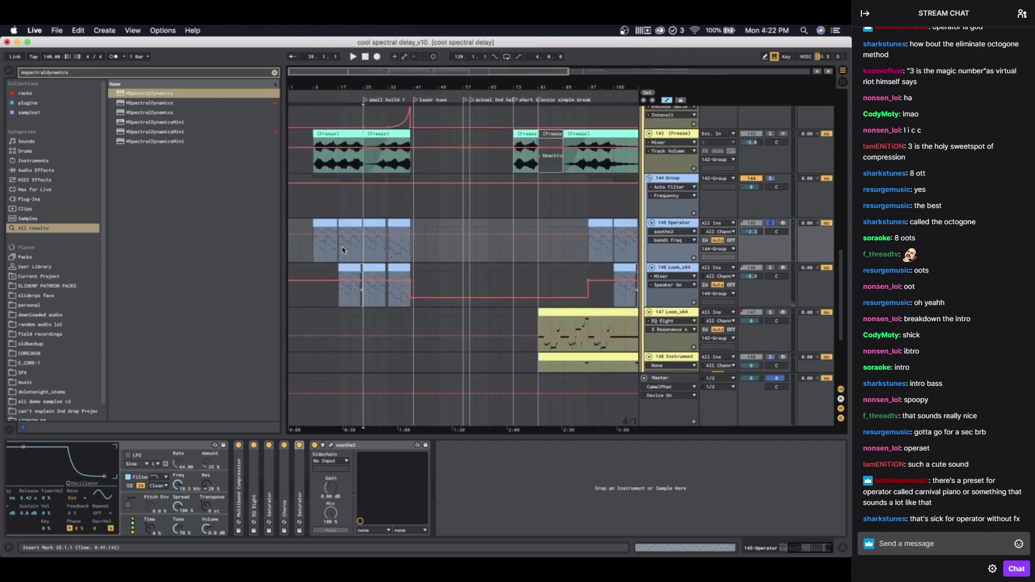
{"action": "scroll", "coordinate": [343, 250], "scroll_direction": "up", "scroll_amount": 6}
{"action": "left_click", "coordinate": [369, 266]}
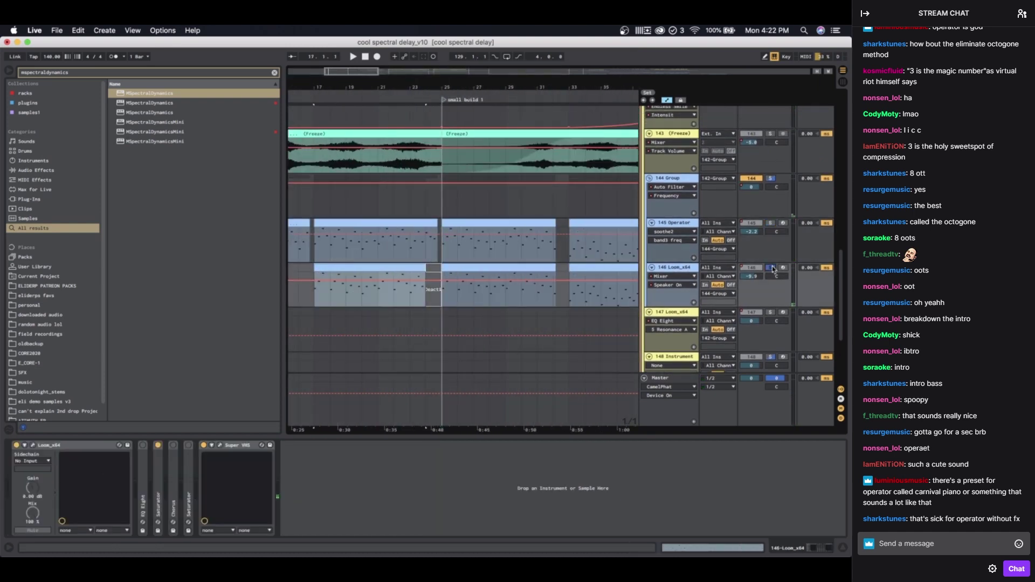
{"action": "key", "text": "space"}
{"action": "scroll", "coordinate": [390, 296], "scroll_direction": "left", "scroll_amount": 3}
{"action": "scroll", "coordinate": [390, 296], "scroll_direction": "down", "scroll_amount": 1}
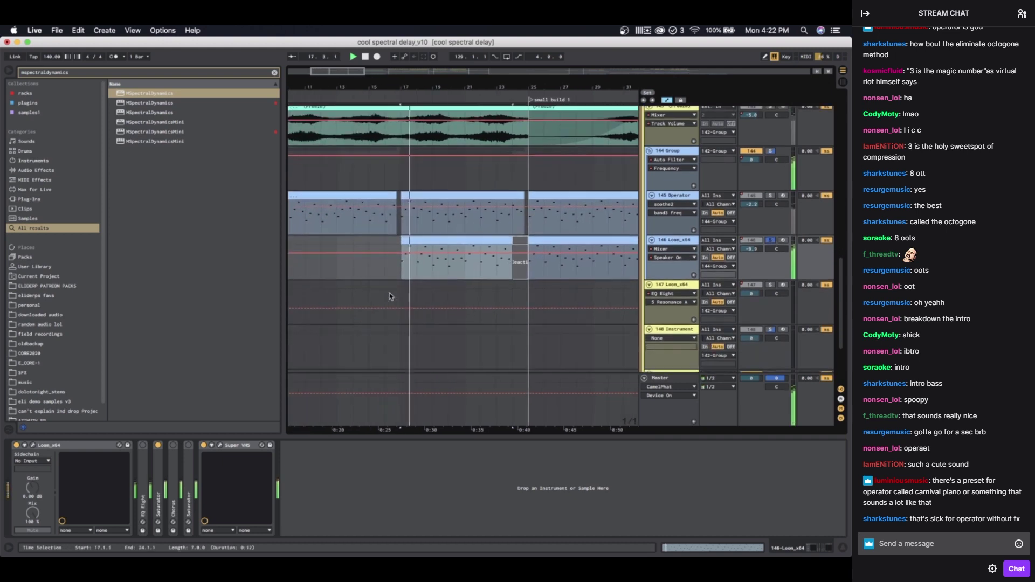
Step: Open the Loom_x64 synth and play the clip with Super VHS and the active Saturator bypassed
{"action": "left_click", "coordinate": [33, 445]}
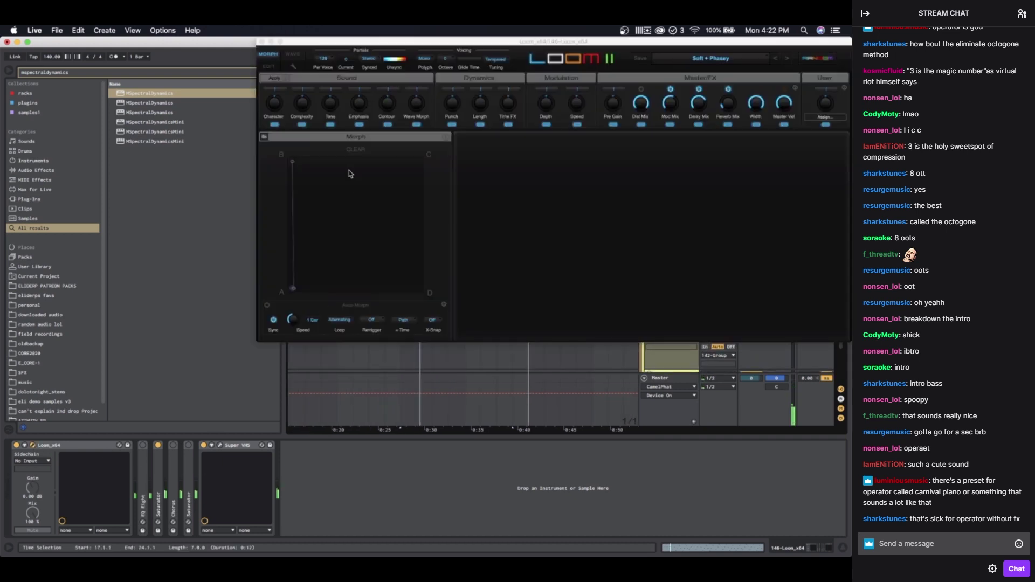
{"action": "left_click", "coordinate": [204, 446]}
{"action": "key", "text": "space"}
{"action": "left_click", "coordinate": [158, 445]}
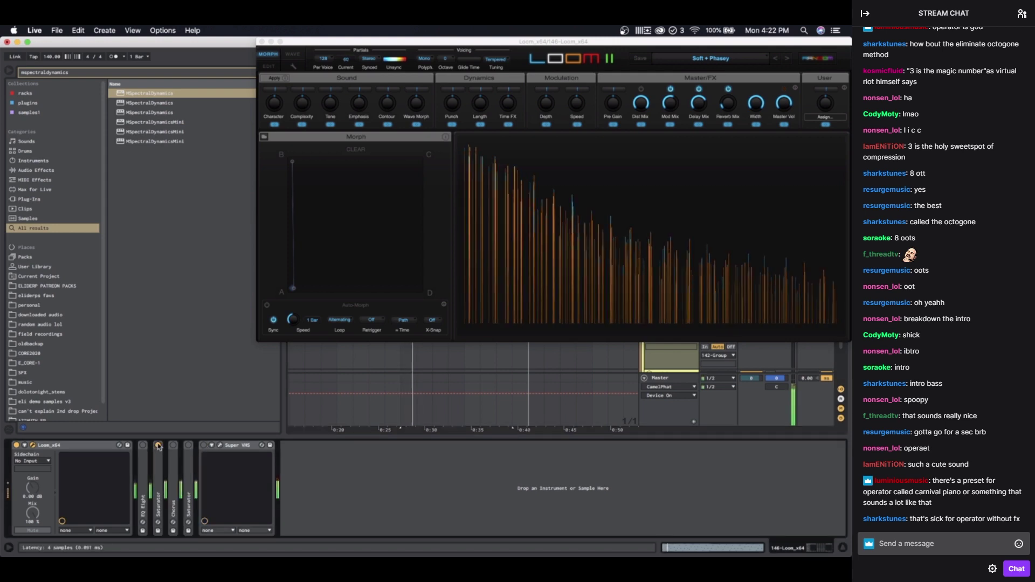
Step: Examine the edit page of the Loom II Soft + Phasey preset and close the plug-in window
{"action": "left_click_drag", "start_coordinate": [377, 41], "coordinate": [254, 104]}
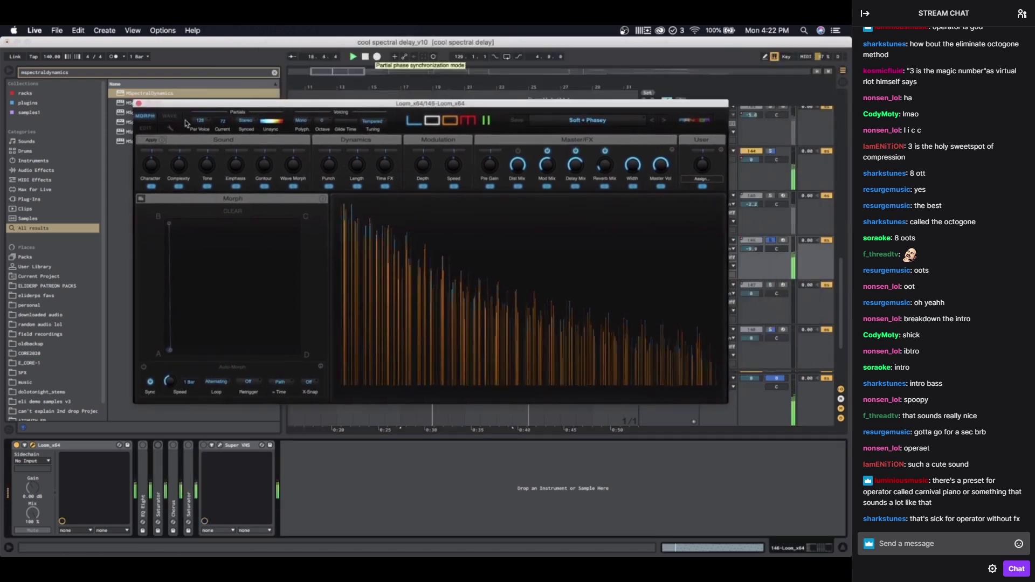
{"action": "left_click", "coordinate": [144, 129]}
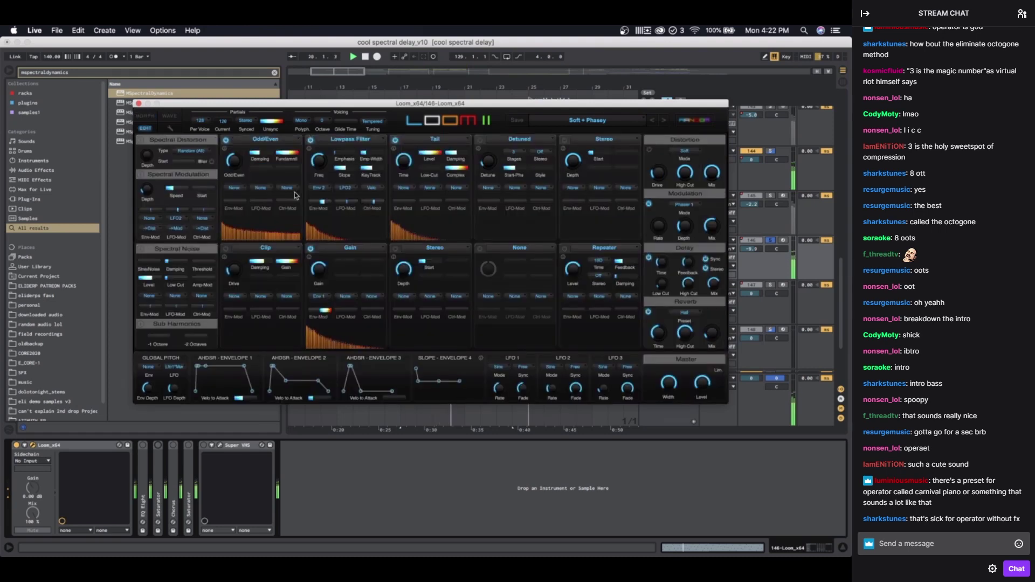
{"action": "left_click", "coordinate": [139, 103]}
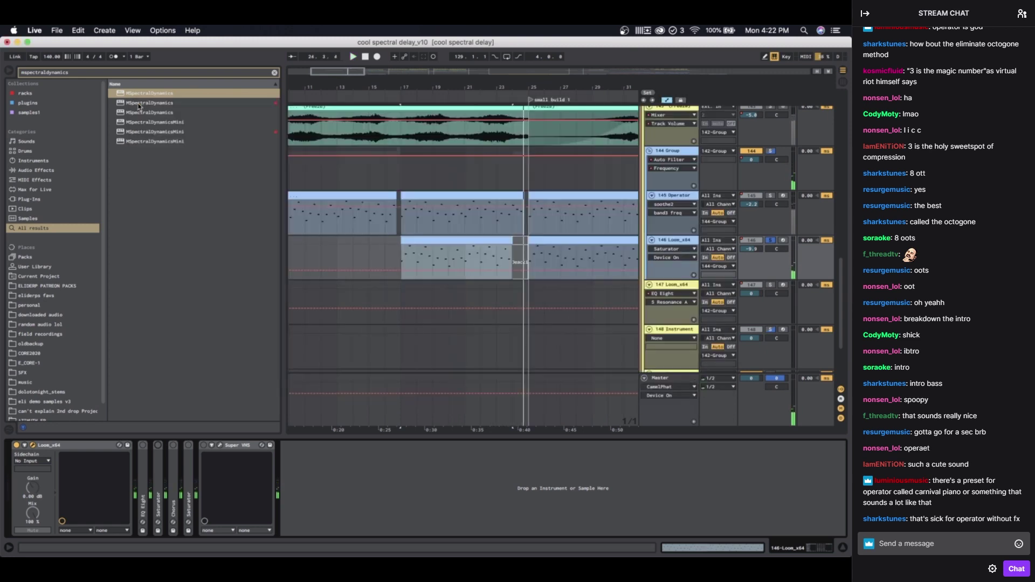
Step: Expand the first Saturator on the 146 Loom_x64 track, and re-enable it and Super VHS during playback
{"action": "double_click", "coordinate": [156, 450]}
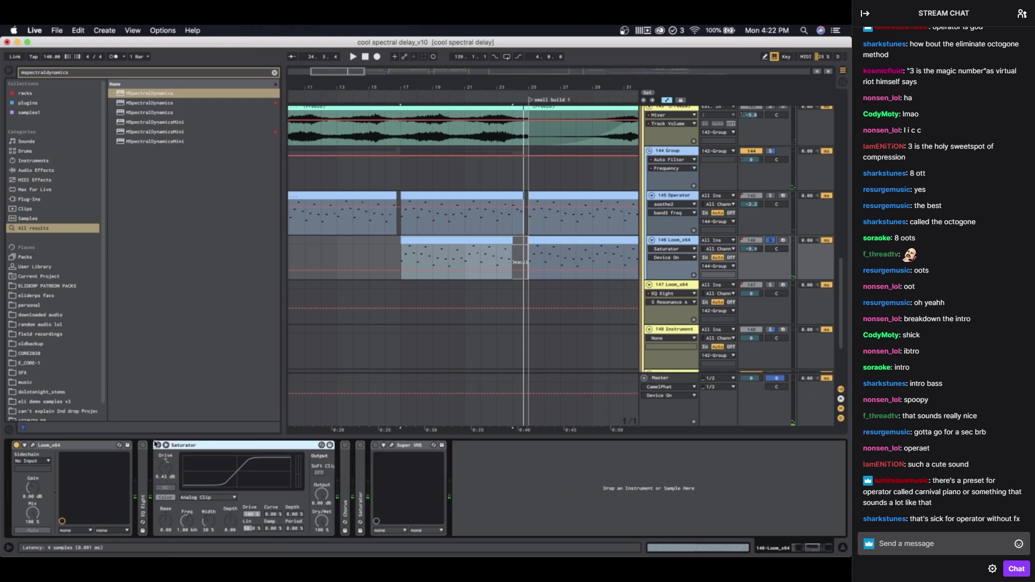
{"action": "key", "text": "space"}
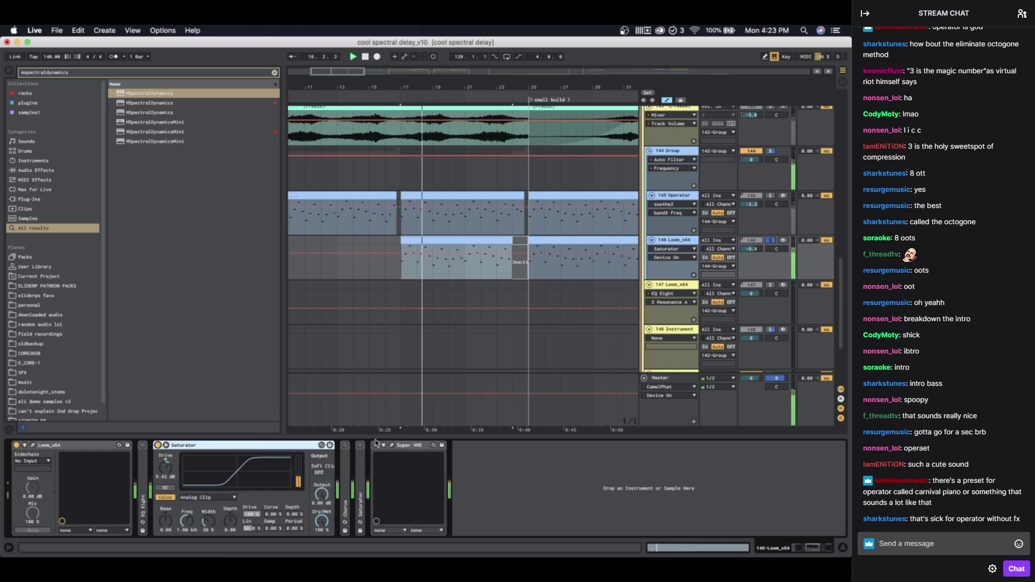
{"action": "left_click", "coordinate": [402, 443]}
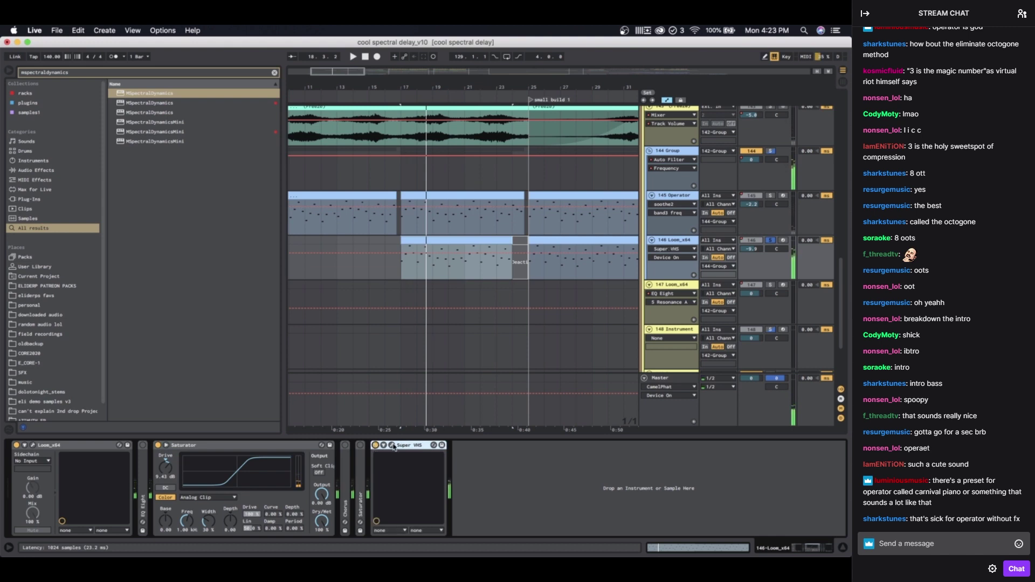
Step: Open the Super VHS plug-in on the 146 Loom_x64 track, examine its controls and close its window
{"action": "left_click", "coordinate": [393, 445]}
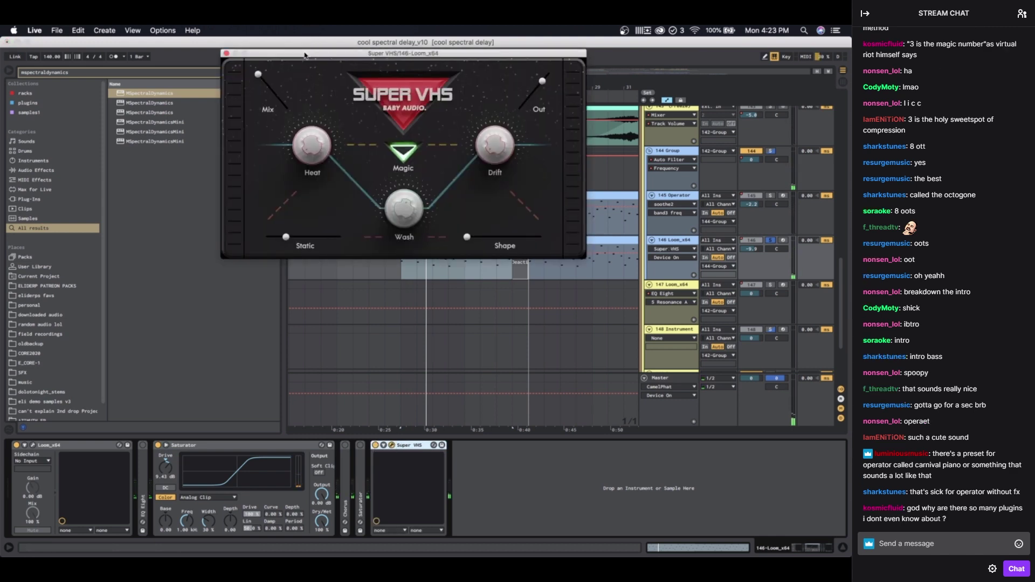
{"action": "left_click_drag", "start_coordinate": [302, 52], "coordinate": [205, 192]}
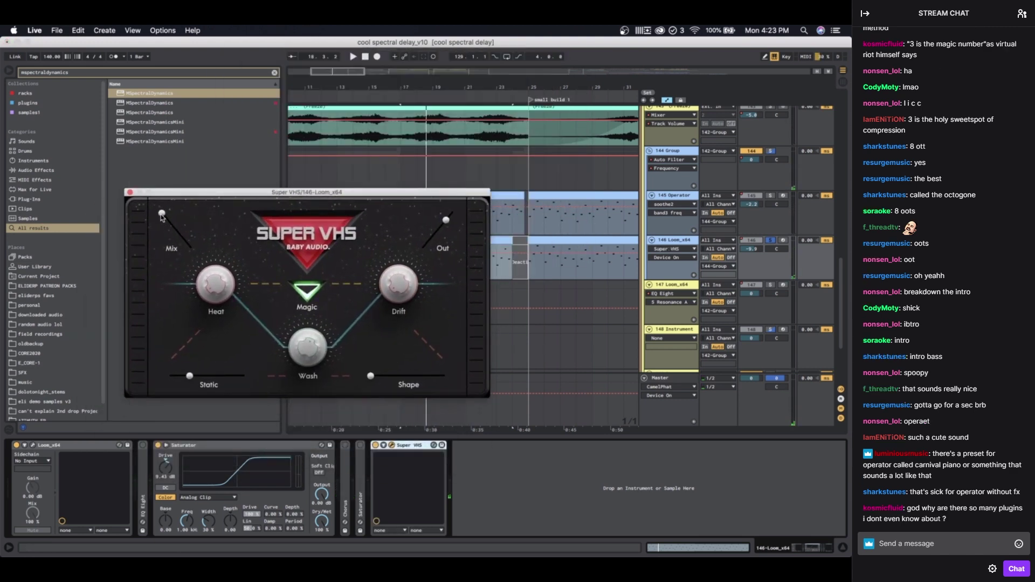
{"action": "key", "text": "space"}
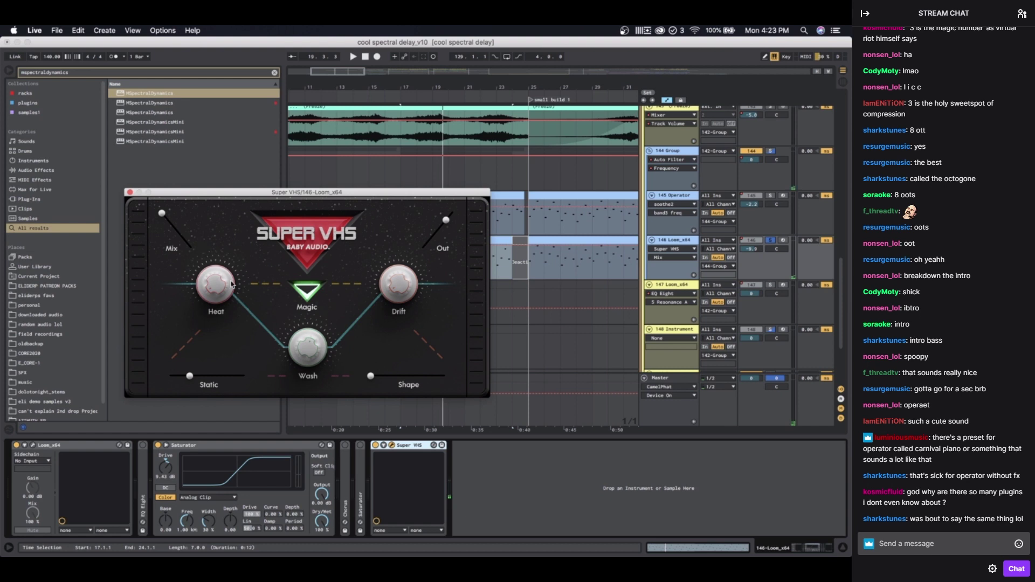
{"action": "left_click", "coordinate": [130, 193]}
Step: Show the device chain of the 144 Group track and place the insert marker at bar 25 on it
{"action": "scroll", "coordinate": [469, 278], "scroll_direction": "up", "scroll_amount": 5}
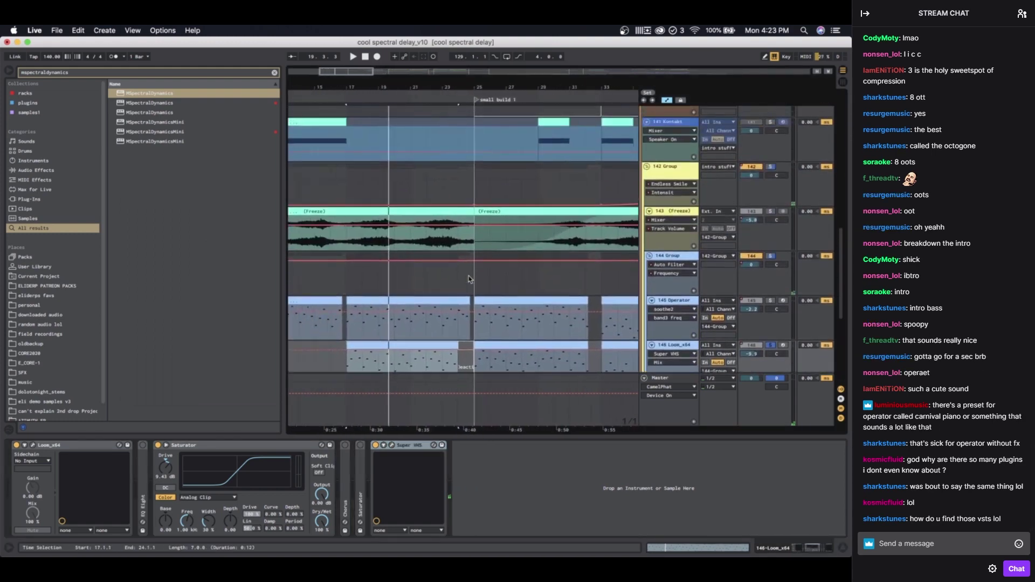
{"action": "scroll", "coordinate": [468, 278], "scroll_direction": "down", "scroll_amount": 5}
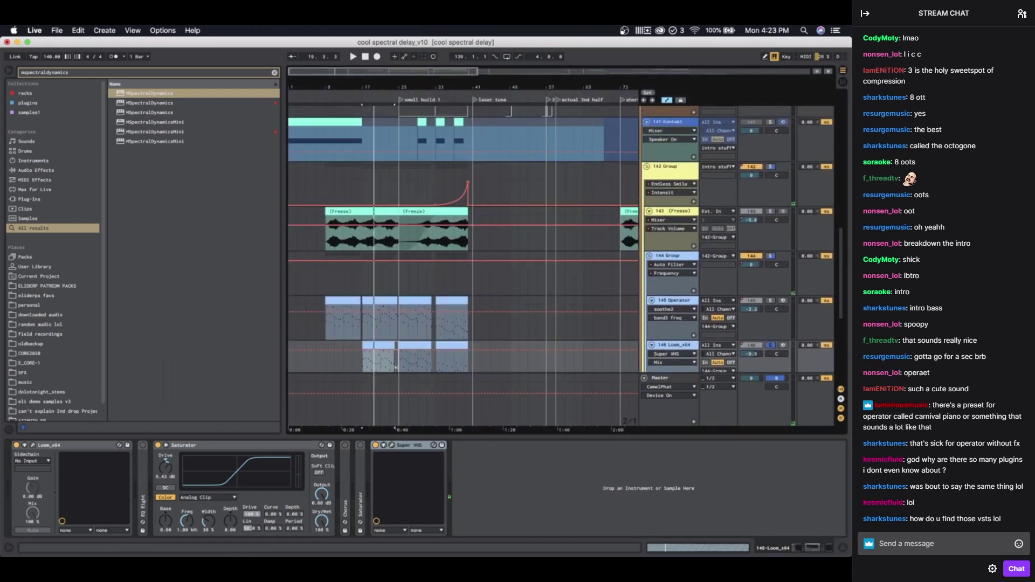
{"action": "key", "text": "super+Tab"}
{"action": "left_click", "coordinate": [674, 254]}
{"action": "left_click", "coordinate": [669, 259]}
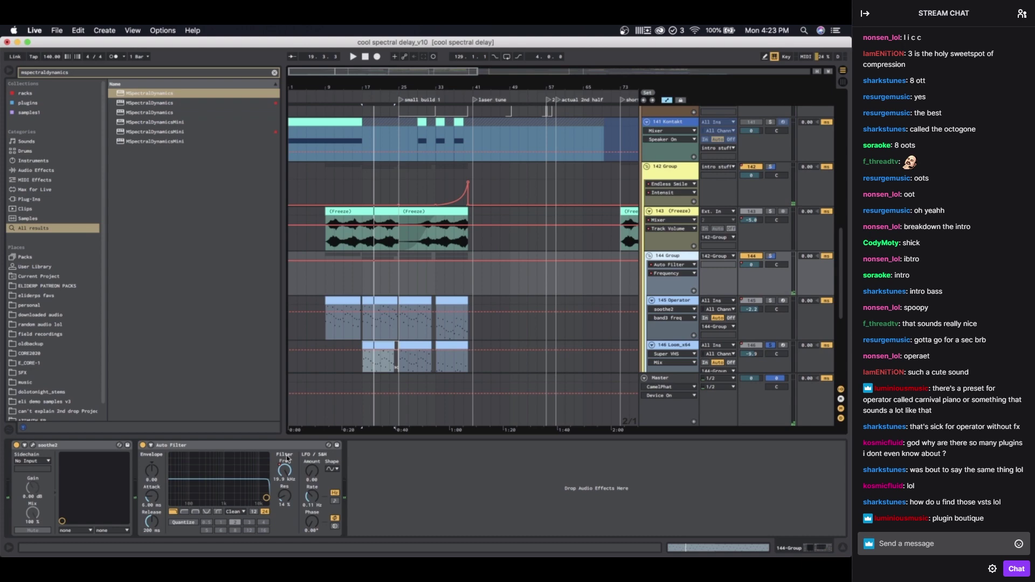
{"action": "left_click", "coordinate": [398, 269]}
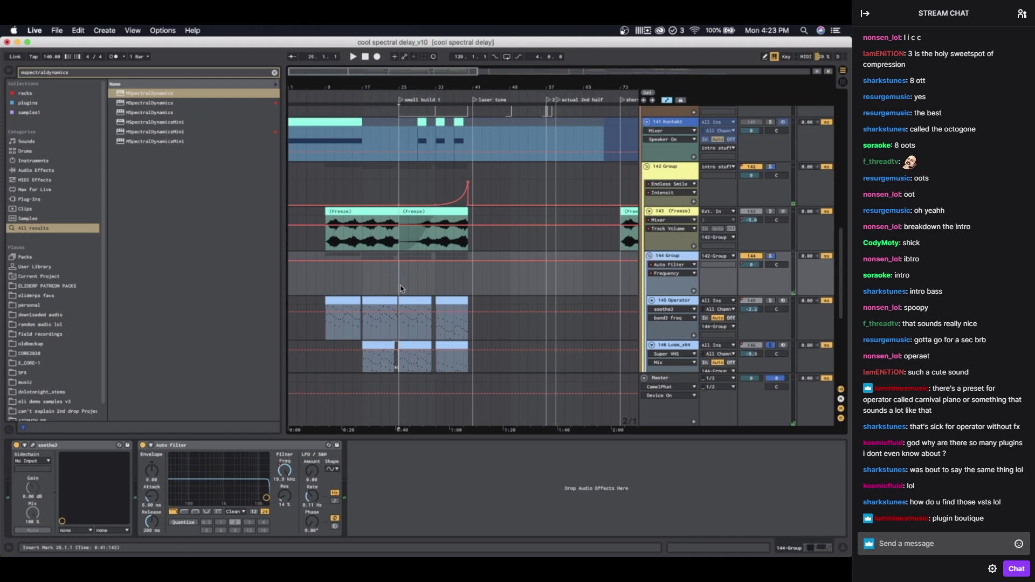
Step: Look through the small build 1 tracks and show the device chain of the frozen track 138
{"action": "scroll", "coordinate": [399, 275], "scroll_direction": "down", "scroll_amount": 6}
{"action": "scroll", "coordinate": [401, 286], "scroll_direction": "up", "scroll_amount": 8}
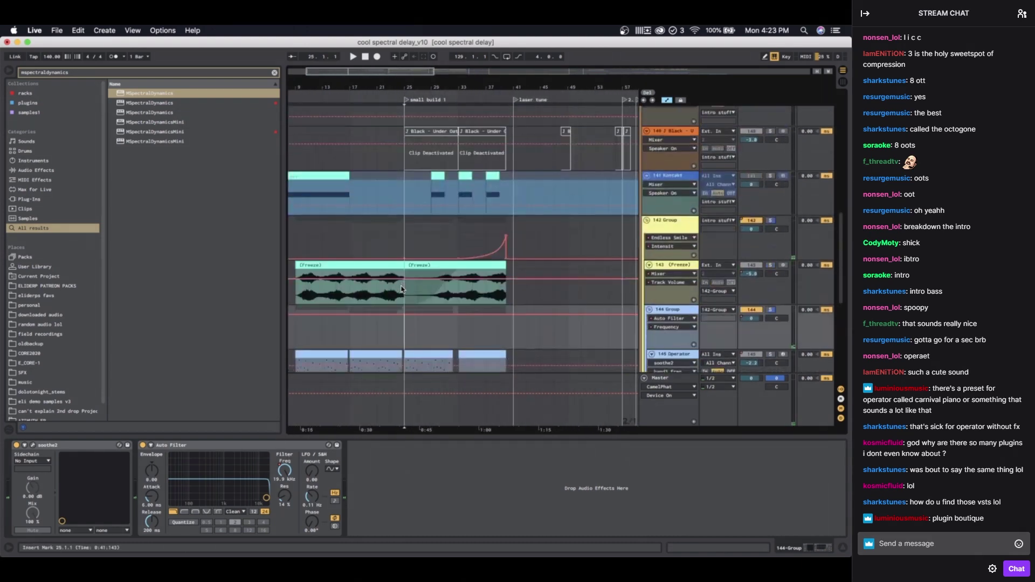
{"action": "scroll", "coordinate": [401, 286], "scroll_direction": "down", "scroll_amount": 5}
{"action": "scroll", "coordinate": [401, 286], "scroll_direction": "up", "scroll_amount": 4}
{"action": "scroll", "coordinate": [401, 286], "scroll_direction": "down", "scroll_amount": 7}
{"action": "scroll", "coordinate": [400, 289], "scroll_direction": "up", "scroll_amount": 10}
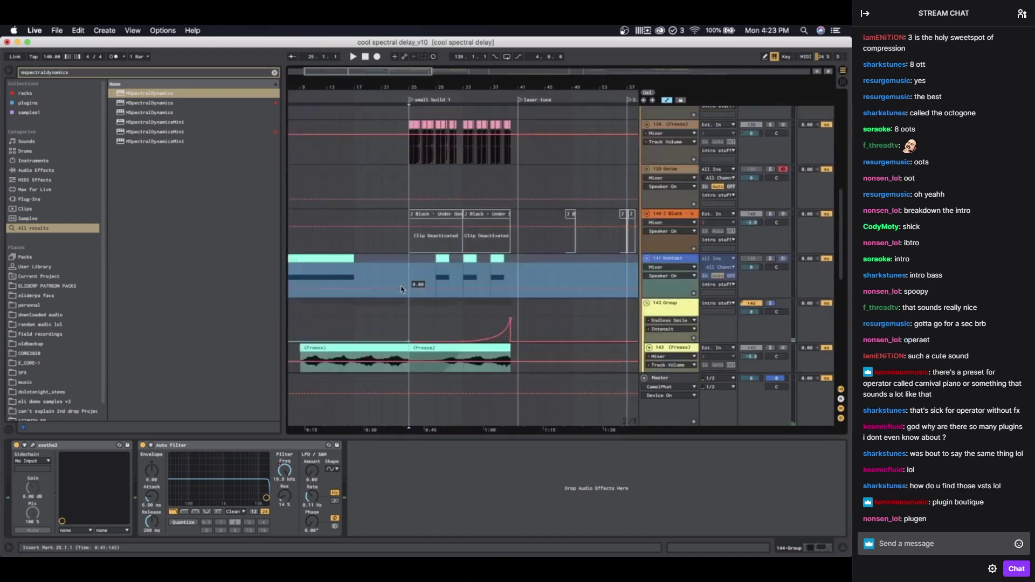
{"action": "left_click", "coordinate": [686, 208]}
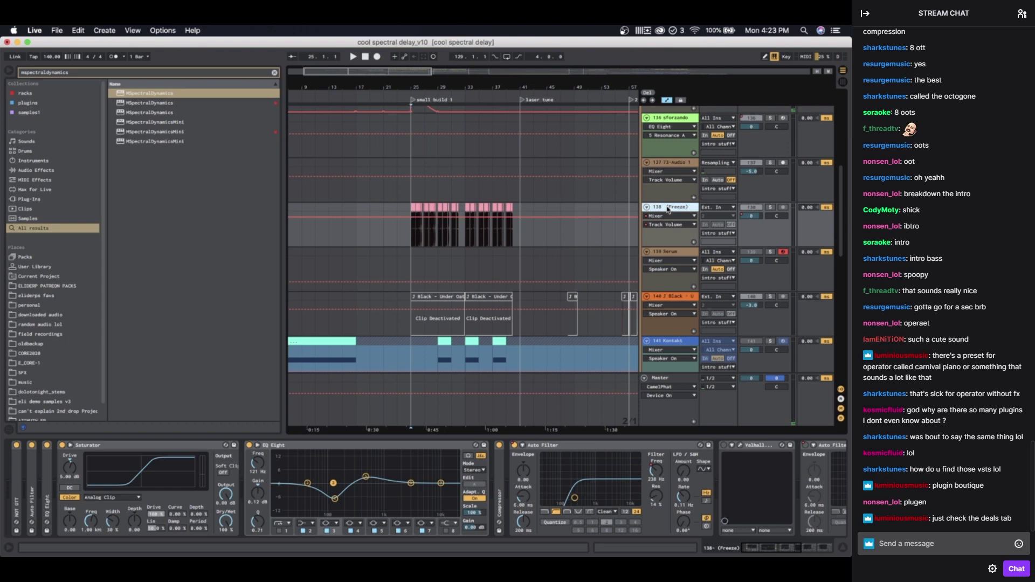
Step: Clear the browser search and import original intro lead type thing.als from the project's sound design folder below track 138
{"action": "left_click", "coordinate": [275, 72]}
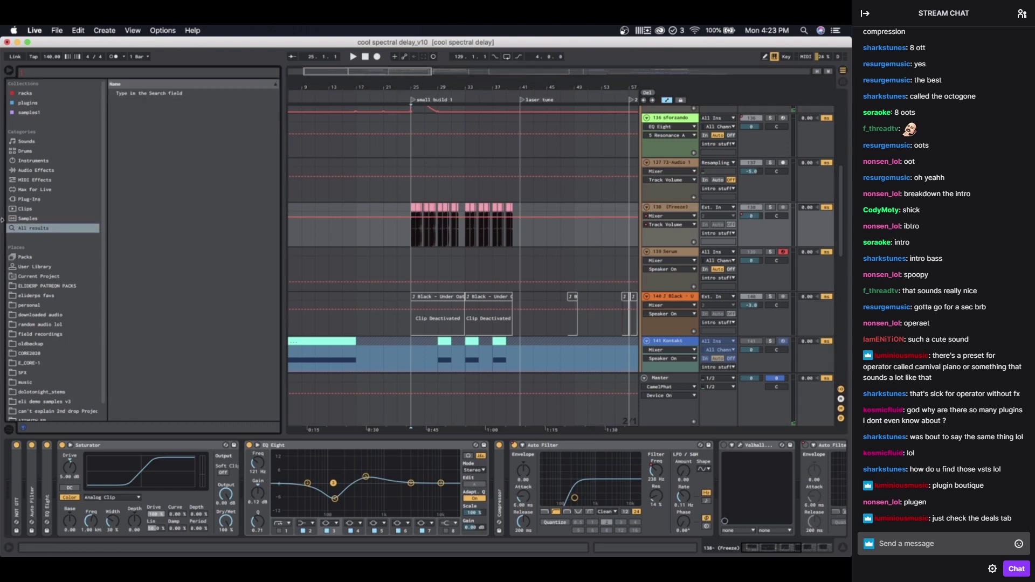
{"action": "left_click", "coordinate": [48, 275]}
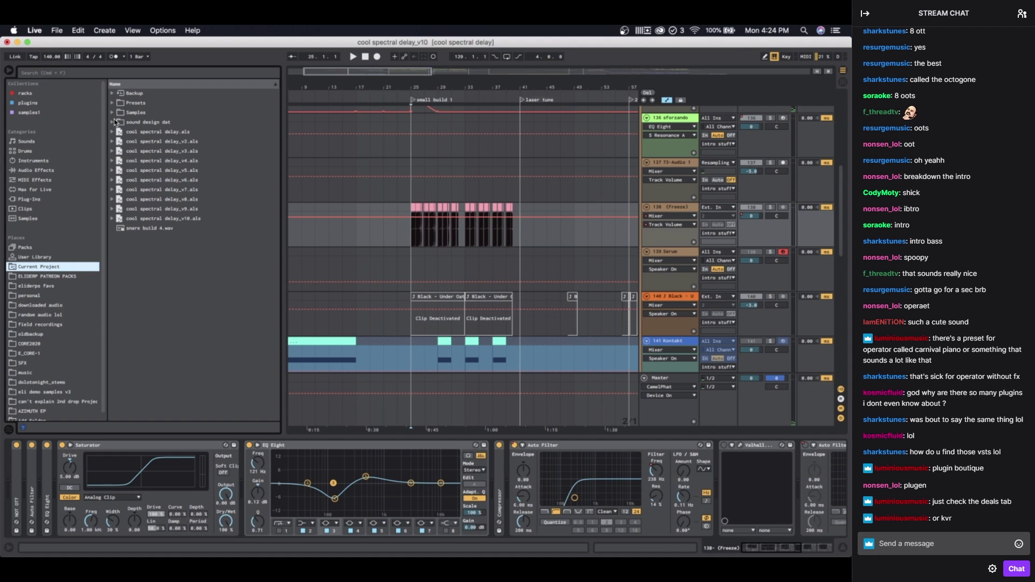
{"action": "left_click", "coordinate": [114, 122]}
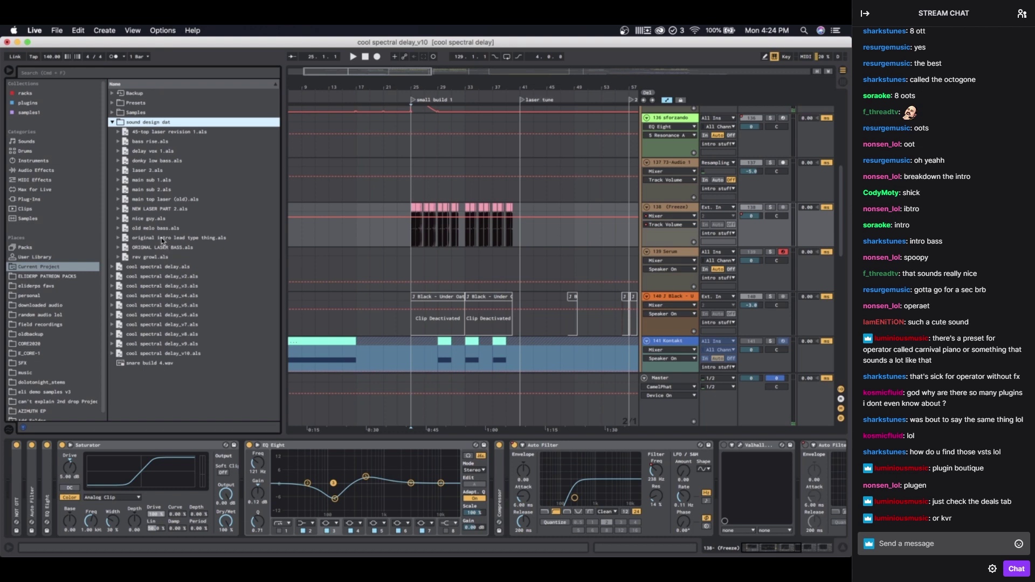
{"action": "left_click_drag", "start_coordinate": [162, 240], "coordinate": [669, 245]}
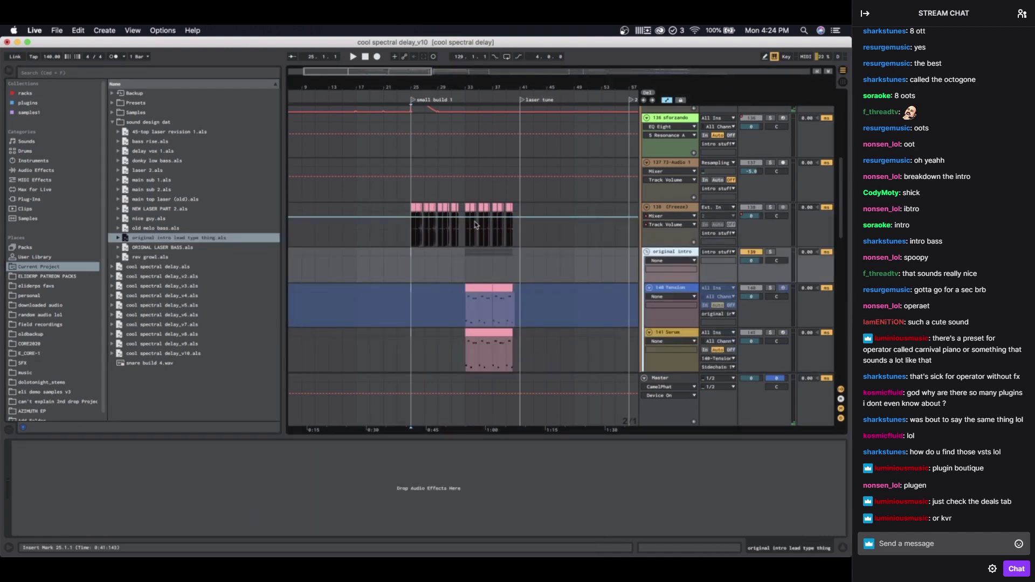
Step: Solo the imported original intro group and play it from bar 33
{"action": "scroll", "coordinate": [475, 225], "scroll_direction": "down", "scroll_amount": 3}
{"action": "scroll", "coordinate": [476, 215], "scroll_direction": "up", "scroll_amount": 3}
{"action": "left_click", "coordinate": [421, 213]}
{"action": "left_click", "coordinate": [771, 199]}
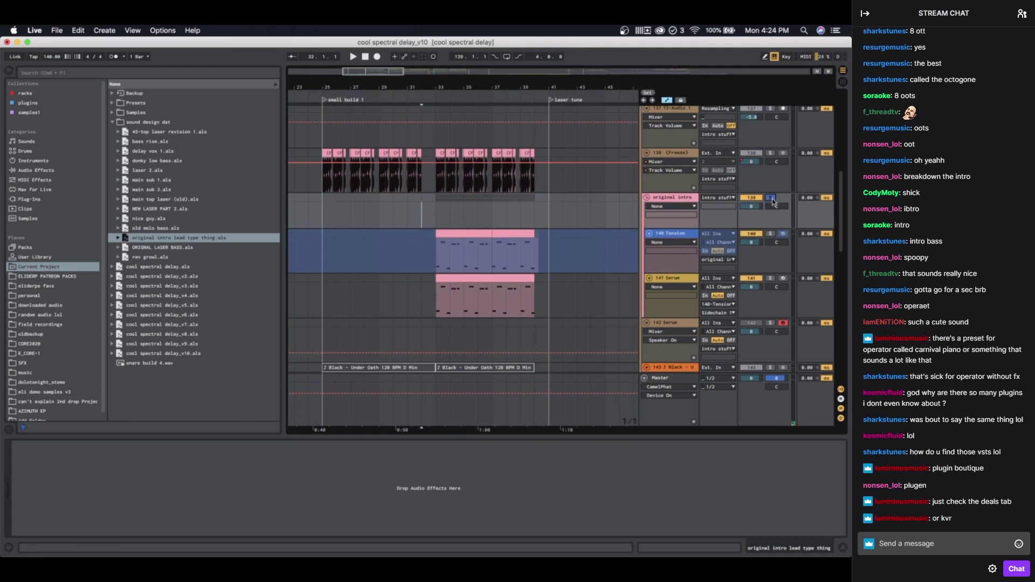
{"action": "key", "text": "space"}
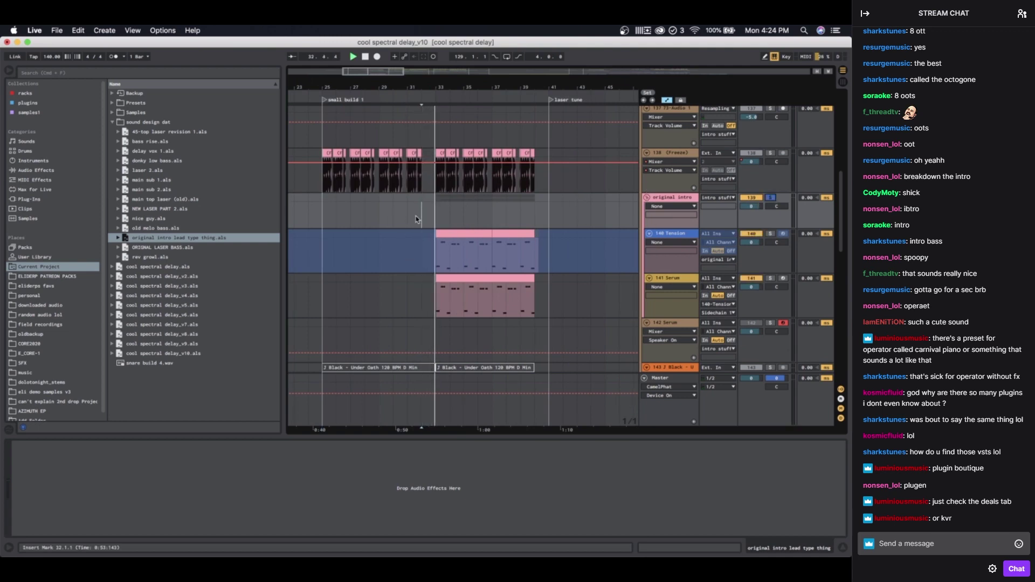
{"action": "left_click", "coordinate": [436, 213]}
{"action": "left_click", "coordinate": [668, 198]}
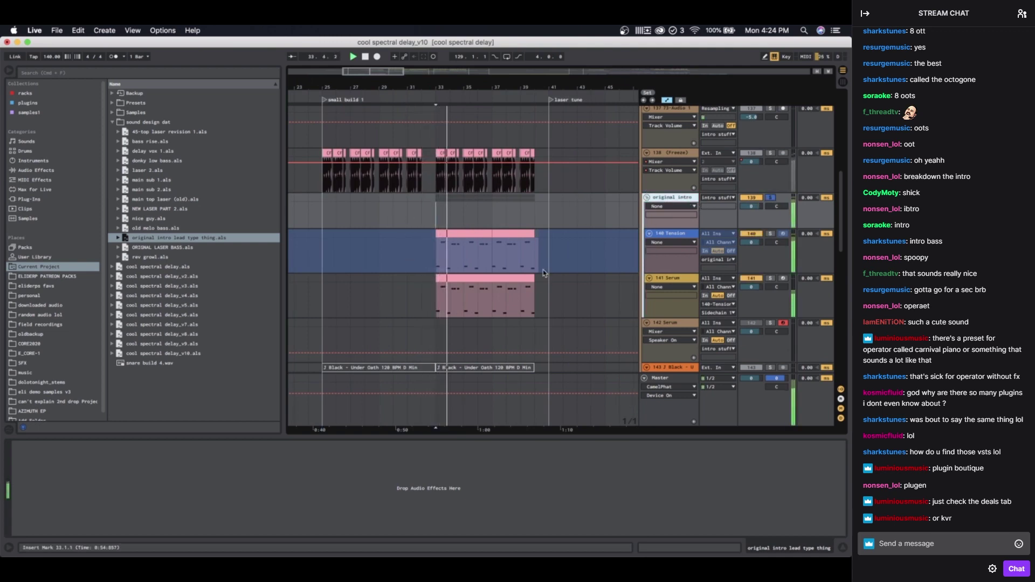
Step: Unfreeze the 140 Tension track in the original intro group
{"action": "left_click", "coordinate": [667, 232]}
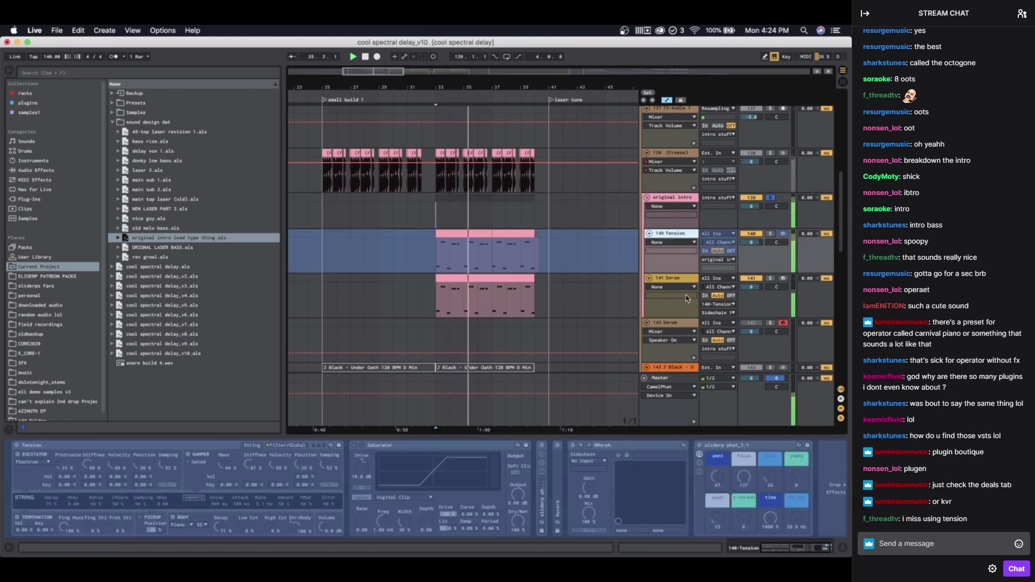
{"action": "scroll", "coordinate": [557, 253], "scroll_direction": "down", "scroll_amount": 2}
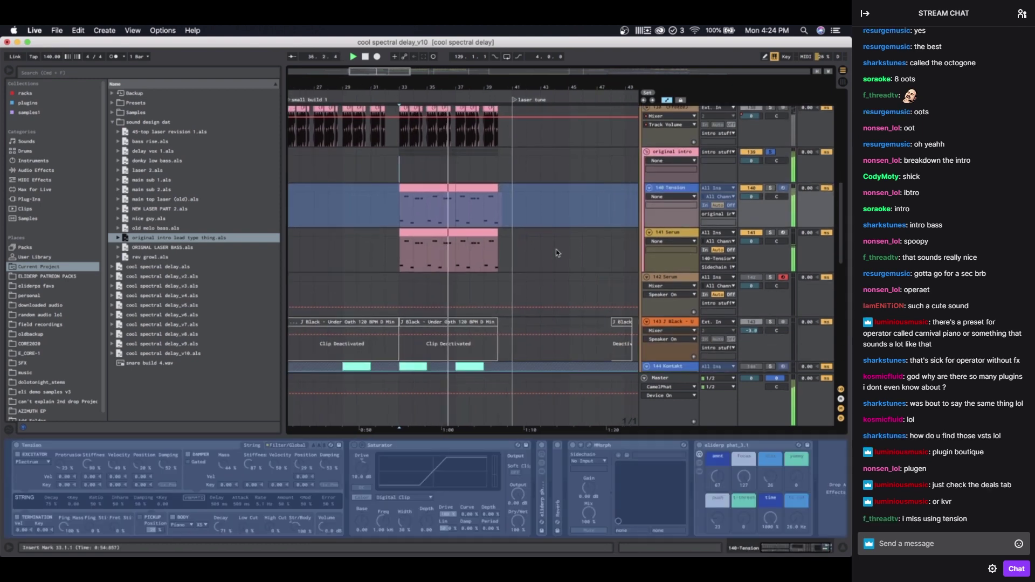
{"action": "right_click", "coordinate": [672, 188]}
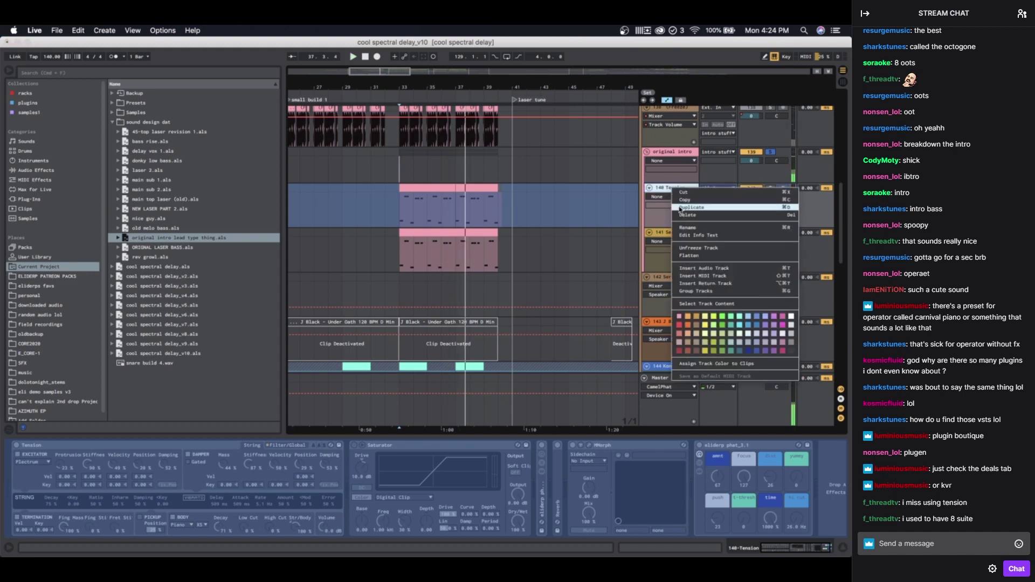
{"action": "left_click", "coordinate": [697, 248]}
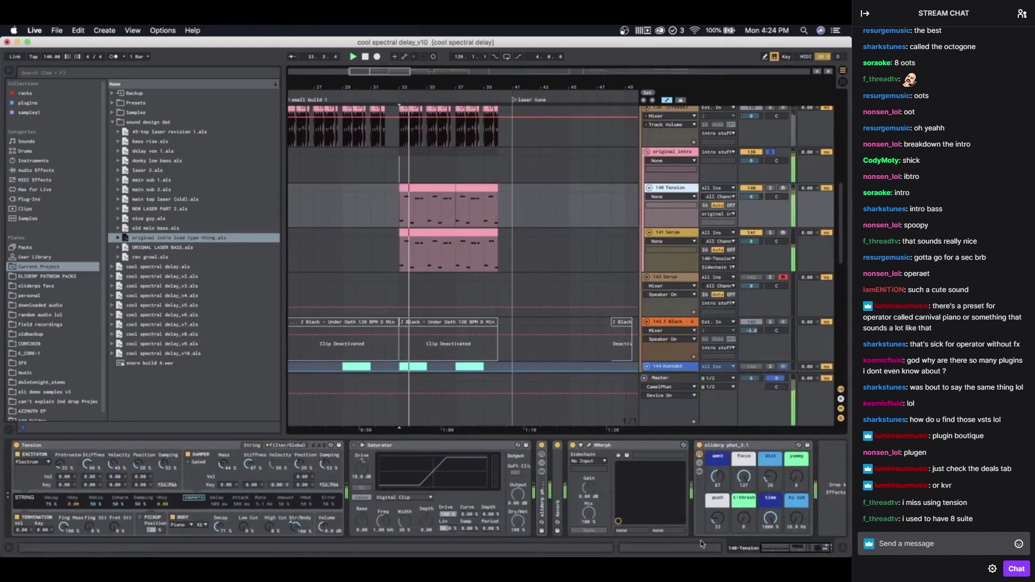
Step: Bypass the last eliderp phat_3.1 rack, open MMorph on the Tension track and bypass it, and restart playback
{"action": "left_click", "coordinate": [699, 457]}
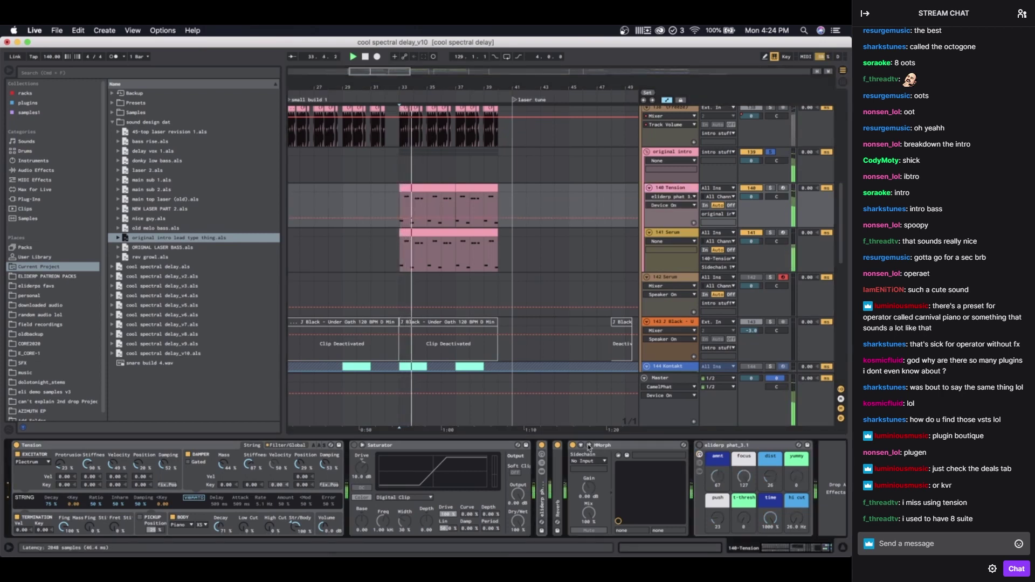
{"action": "left_click", "coordinate": [637, 452]}
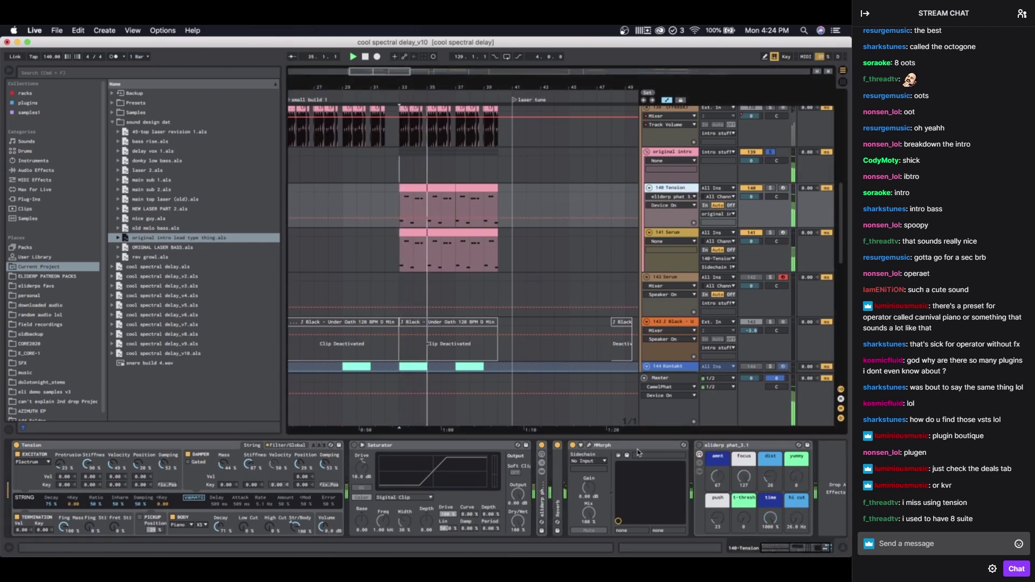
{"action": "left_click", "coordinate": [589, 445]}
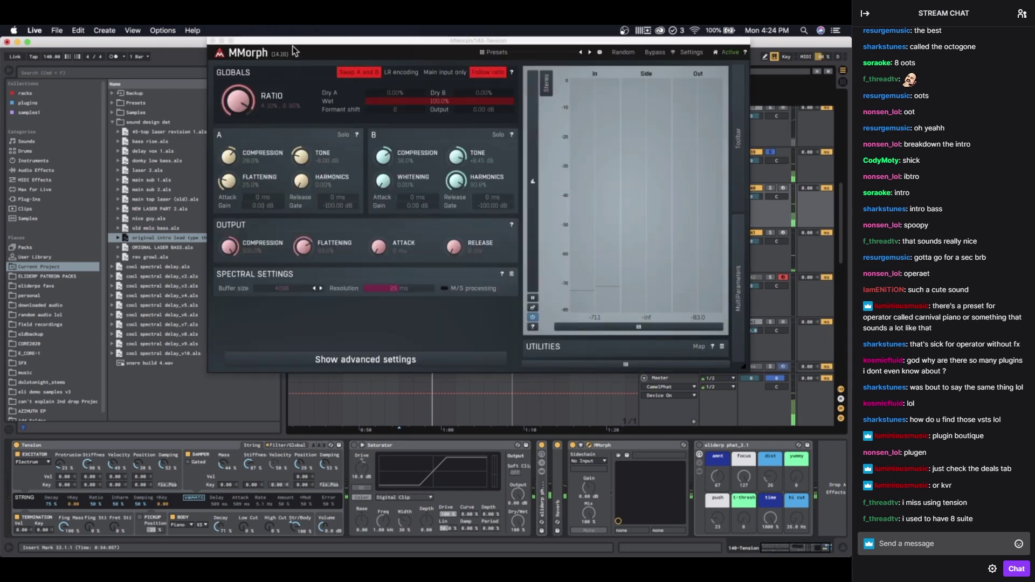
{"action": "left_click_drag", "start_coordinate": [292, 47], "coordinate": [105, 80]}
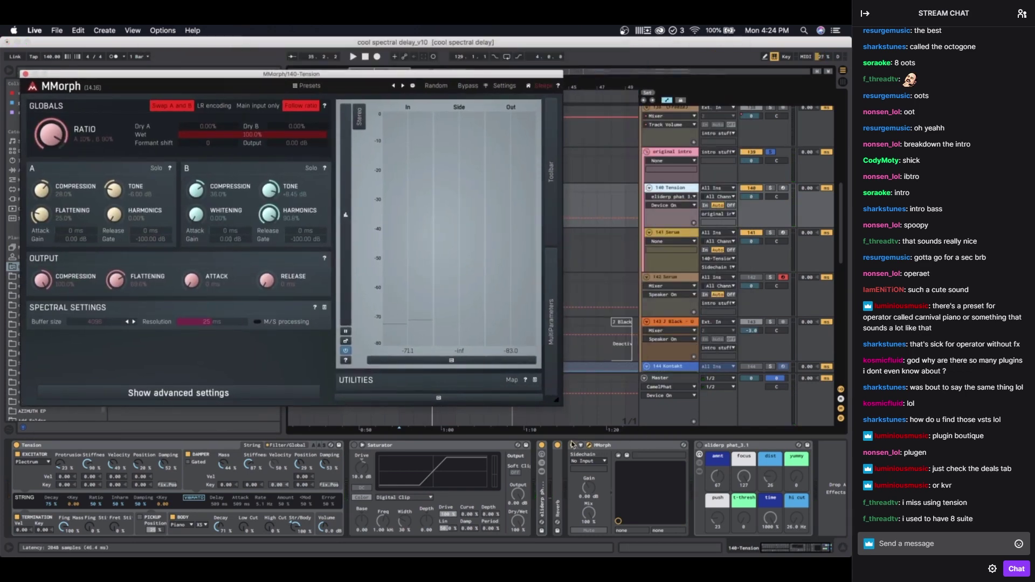
{"action": "left_click", "coordinate": [573, 446]}
{"action": "key", "text": "space"}
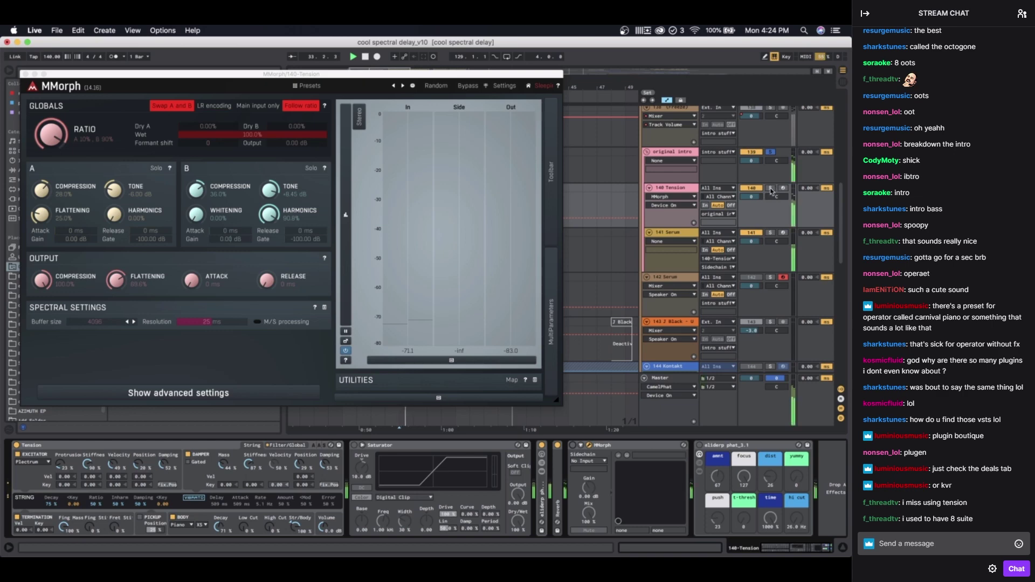
Step: Solo the 140 Tension track, close the MMorph window and select the track's clip at bars 33 to 37
{"action": "key", "text": "s"}
{"action": "left_click", "coordinate": [25, 74]}
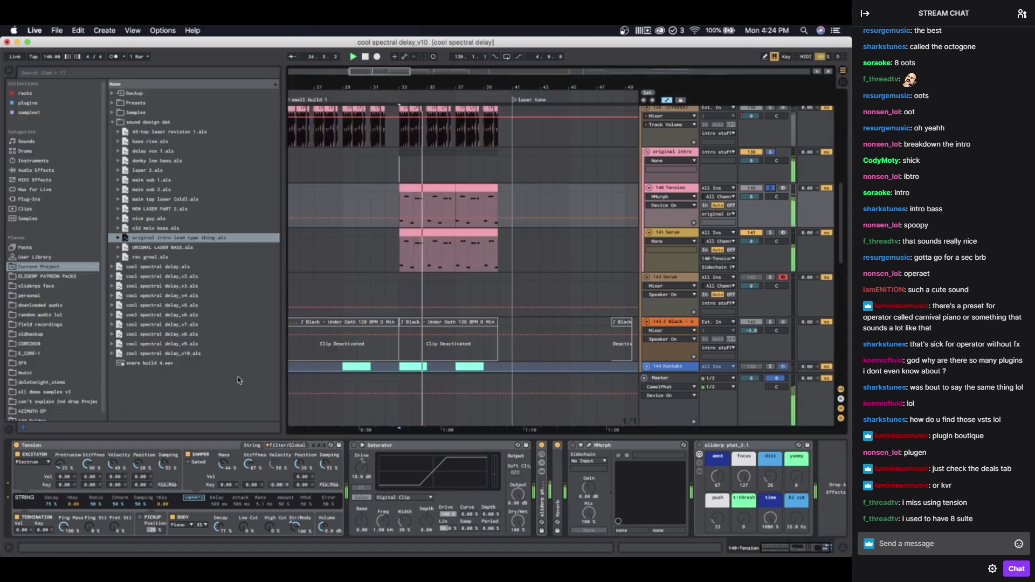
{"action": "scroll", "coordinate": [436, 218], "scroll_direction": "up", "scroll_amount": 3}
{"action": "scroll", "coordinate": [390, 193], "scroll_direction": "up", "scroll_amount": 5}
{"action": "left_click", "coordinate": [384, 188]}
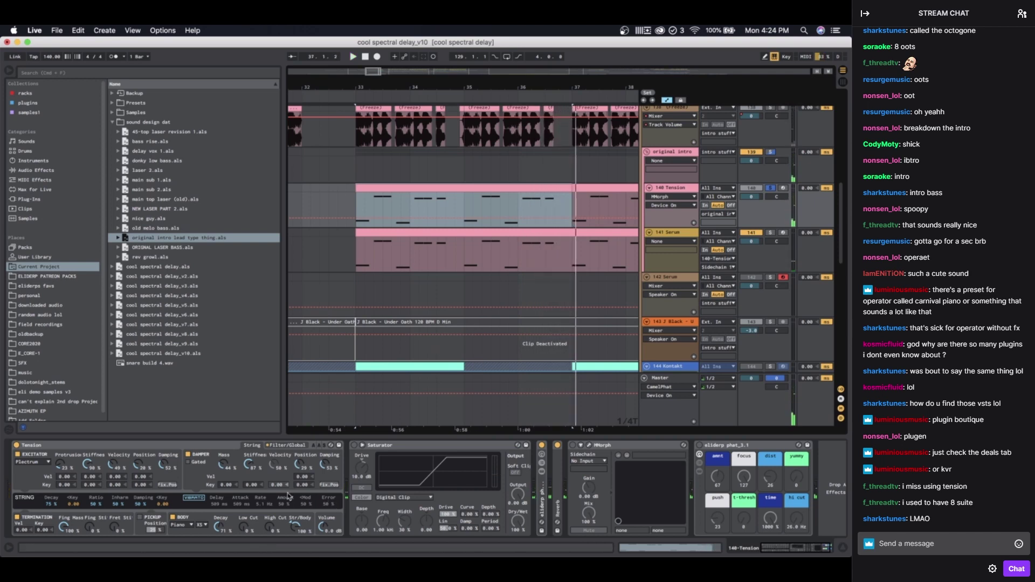
Step: Expand the first eliderp phat_3.1 rack on the Tension track, bypass it and the Reverb, and play the clip
{"action": "double_click", "coordinate": [544, 455]}
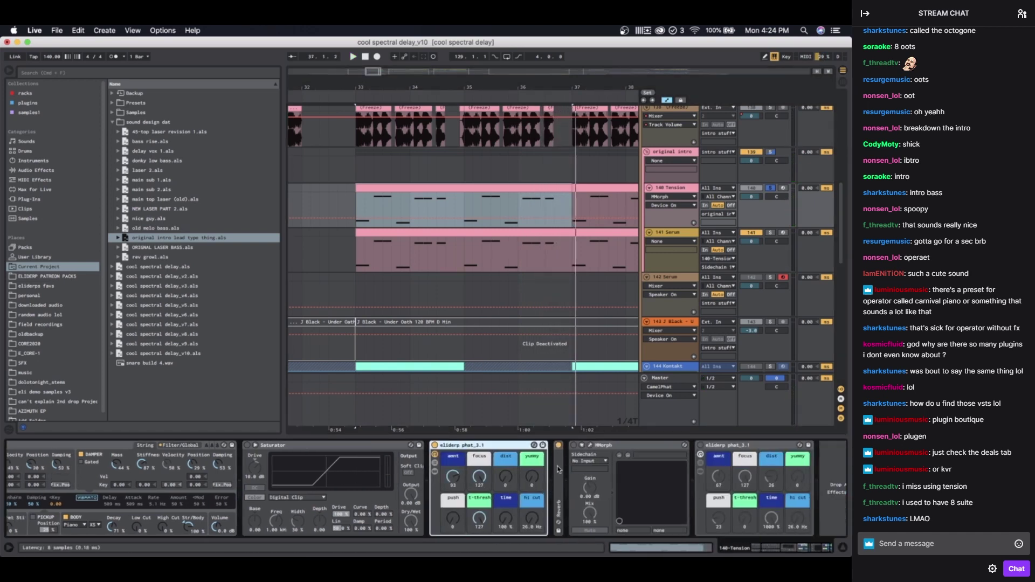
{"action": "left_click", "coordinate": [558, 445]}
{"action": "left_click", "coordinate": [434, 446]}
{"action": "key", "text": "space"}
{"action": "scroll", "coordinate": [386, 212], "scroll_direction": "down", "scroll_amount": 3}
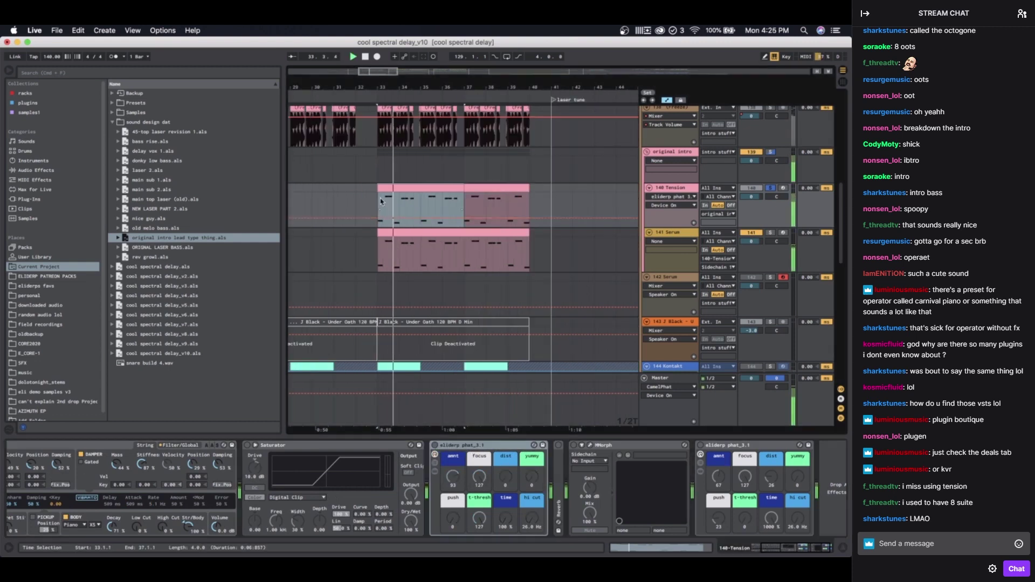
{"action": "scroll", "coordinate": [345, 474], "scroll_direction": "left", "scroll_amount": 3}
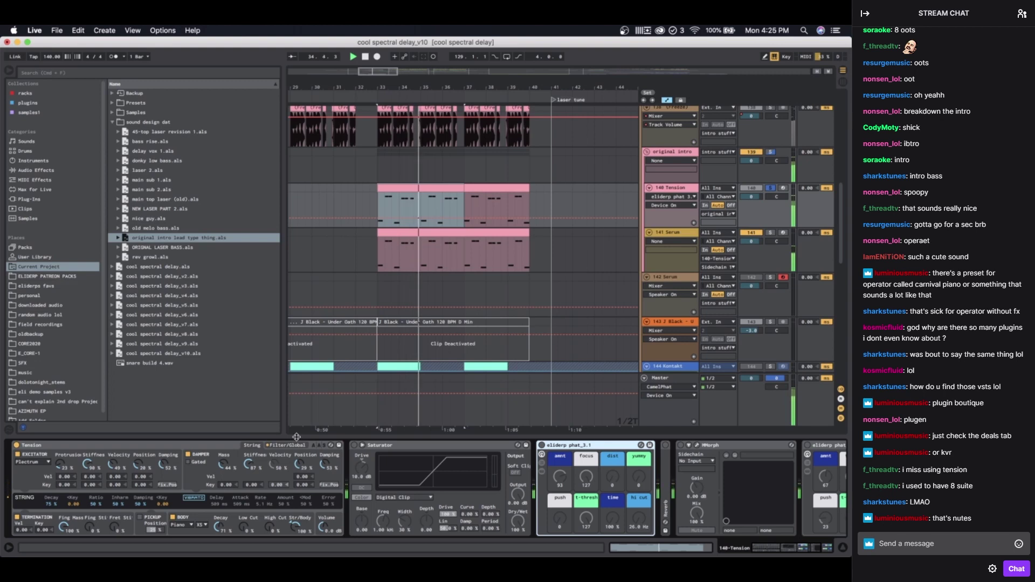
Step: Collapse the Saturator, re-enable the first eliderp phat_3.1 rack and the Reverb, and examine the Reverb's settings during playback
{"action": "double_click", "coordinate": [380, 447]}
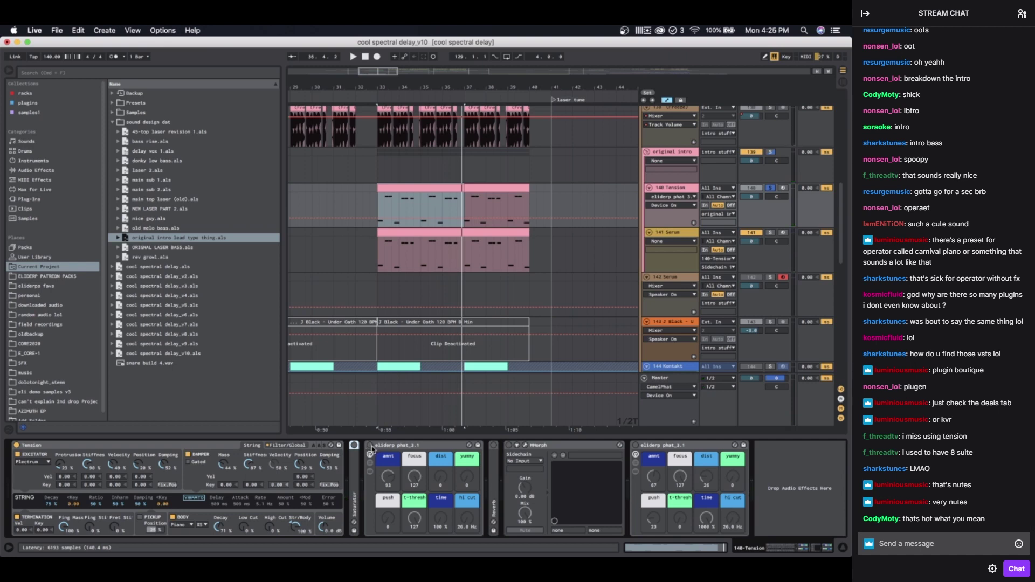
{"action": "left_click", "coordinate": [493, 446]}
{"action": "key", "text": "space"}
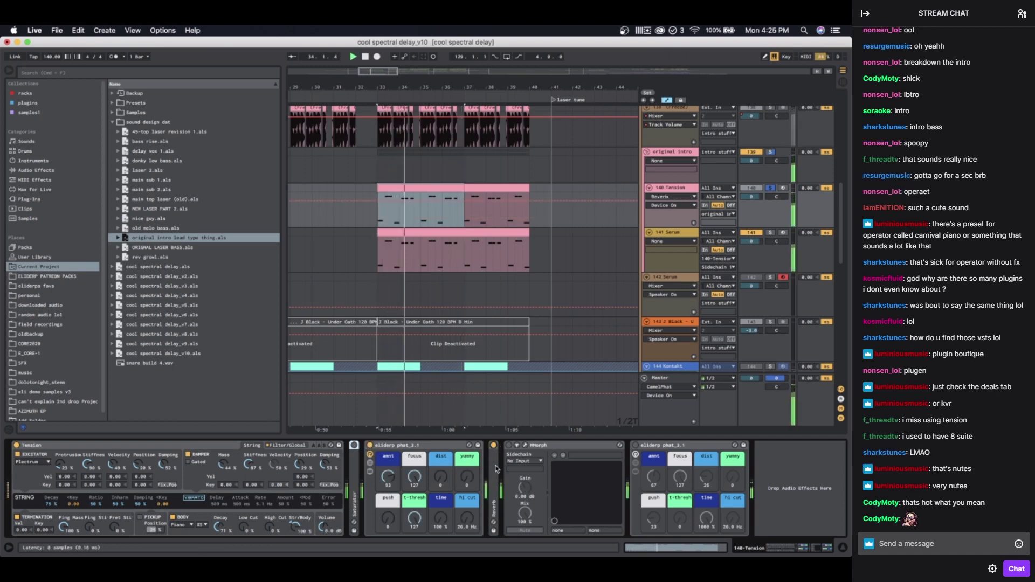
{"action": "double_click", "coordinate": [494, 464]}
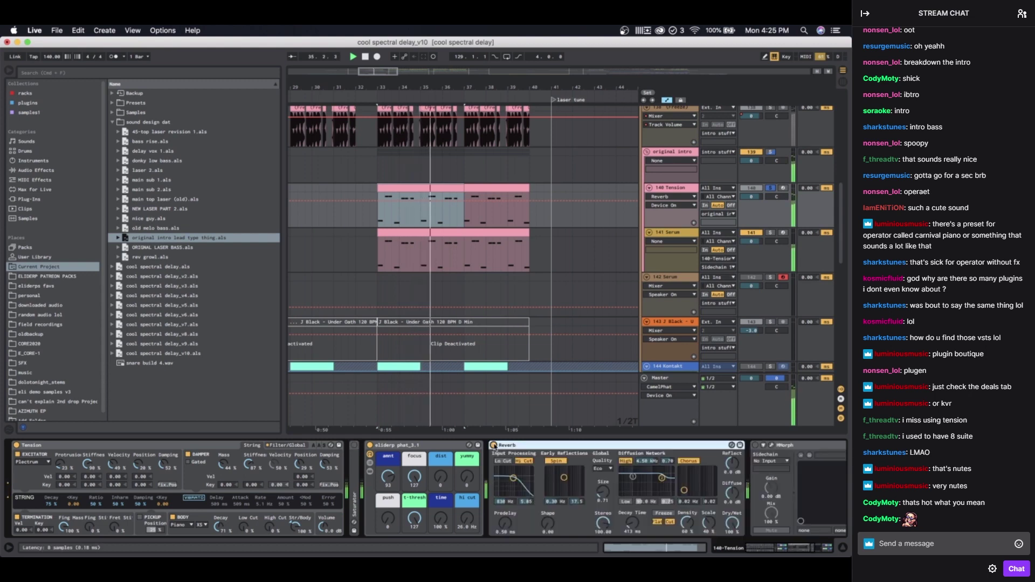
{"action": "double_click", "coordinate": [494, 447]}
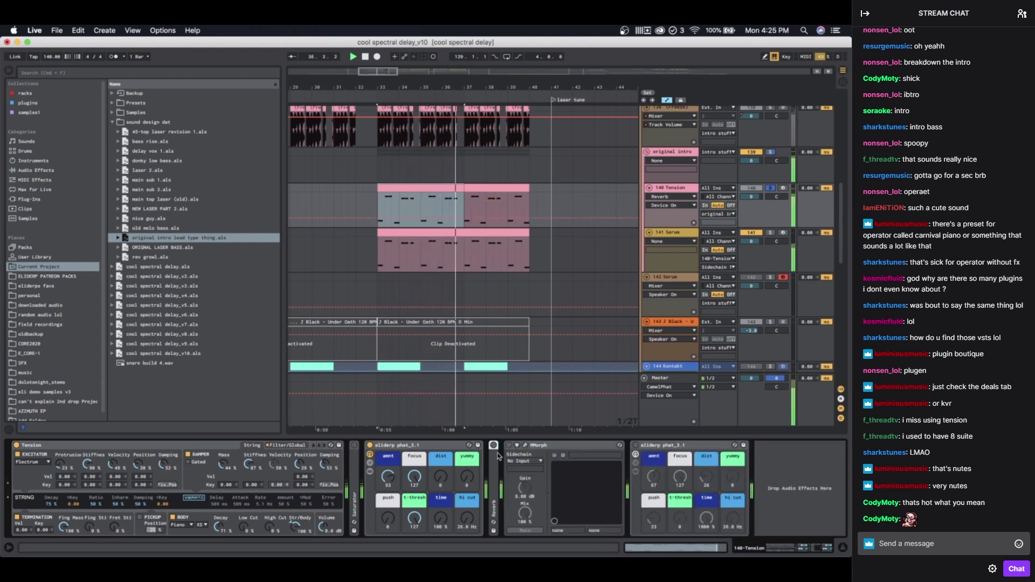
Step: Stop playback, re-enable the Reverb on the Tension track, and solo the 141 Serum track to play it
{"action": "key", "text": "space"}
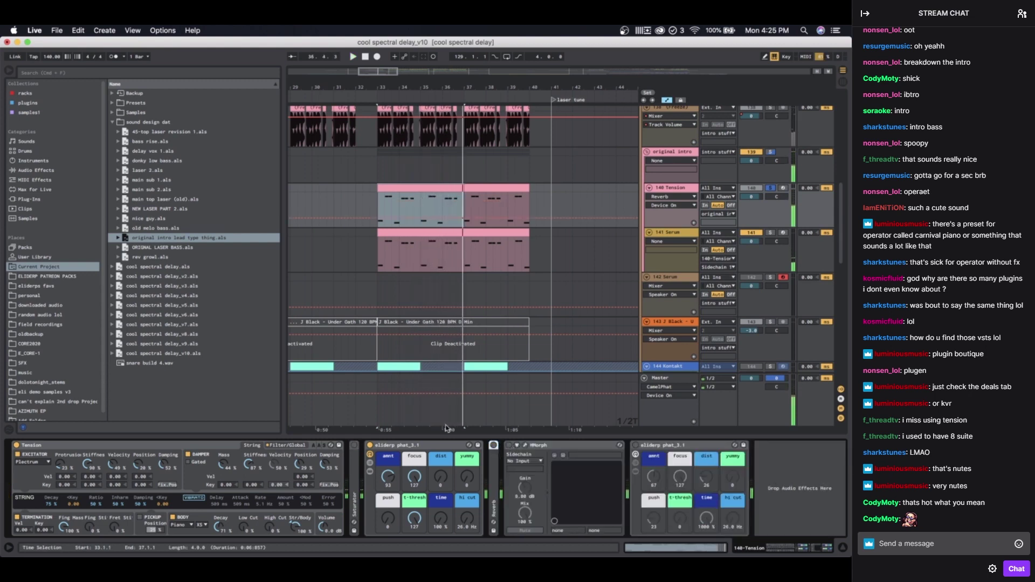
{"action": "left_click", "coordinate": [493, 444]}
{"action": "left_click", "coordinate": [667, 233]}
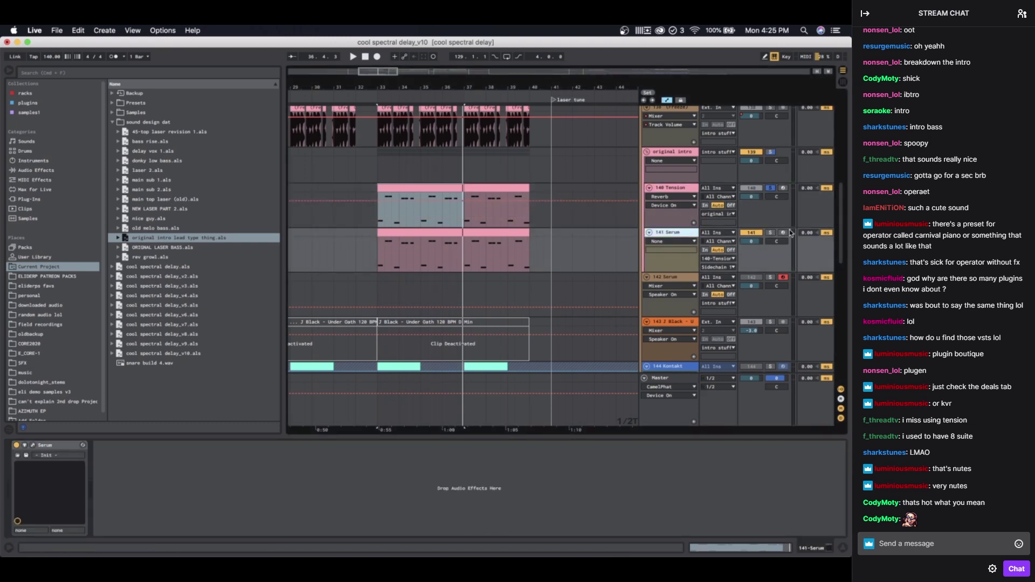
{"action": "left_click", "coordinate": [771, 233]}
{"action": "key", "text": "space"}
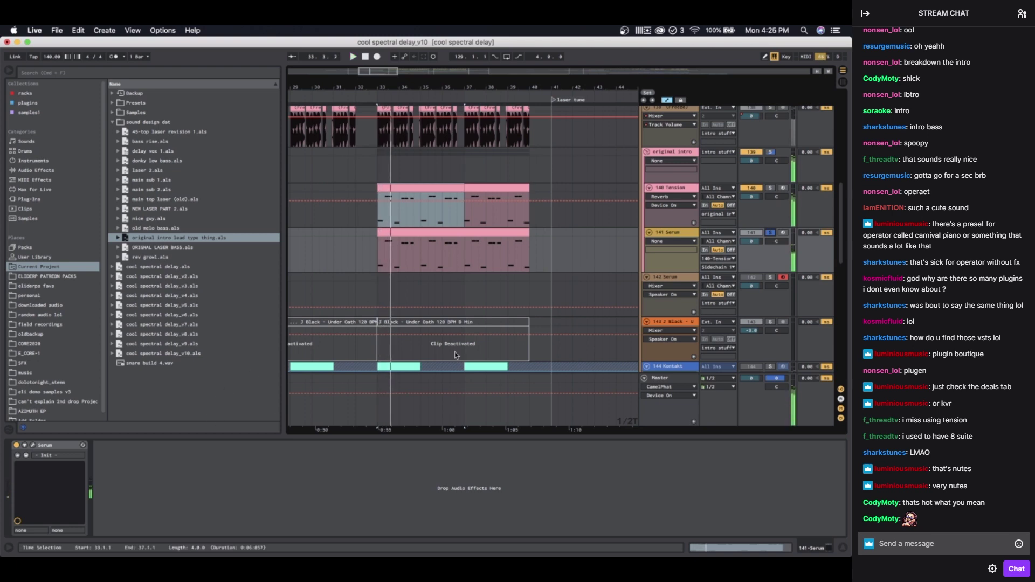
Step: Open the Serum instrument on the 141 Serum track, examine its FX and oscillator pages, and close its window
{"action": "left_click", "coordinate": [676, 187]}
{"action": "left_click", "coordinate": [668, 231]}
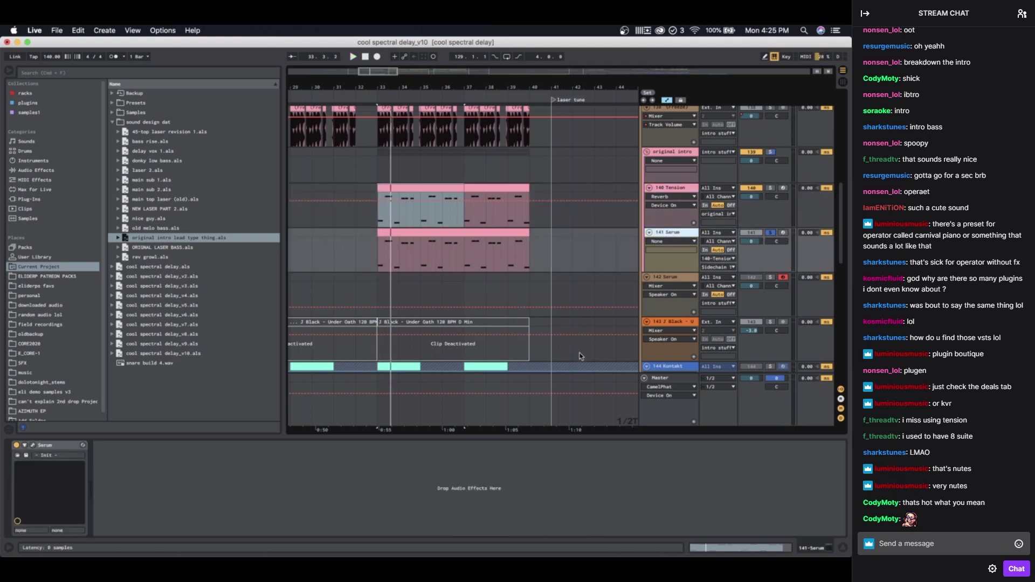
{"action": "key", "text": "super+alt+p"}
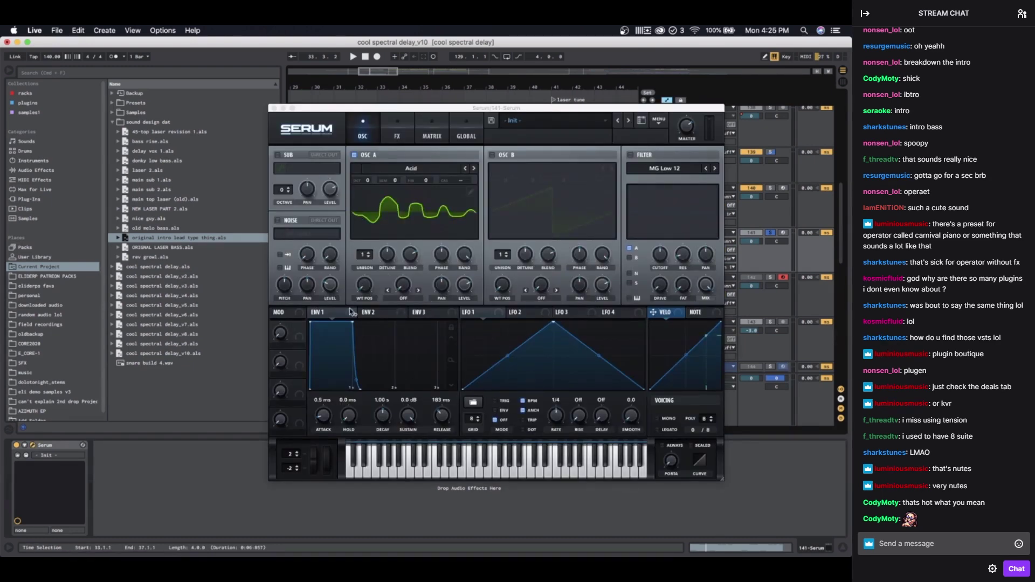
{"action": "left_click", "coordinate": [389, 131]}
{"action": "left_click", "coordinate": [362, 131]}
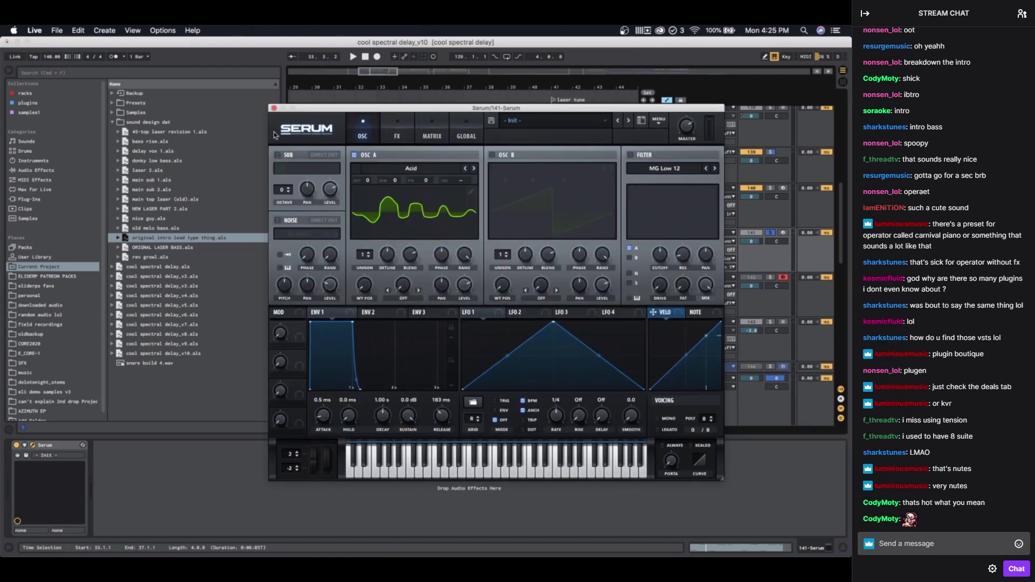
{"action": "left_click", "coordinate": [274, 108]}
Step: Enable MMorph on the 140 Tension track, start playback, and open its window clear of the browser
{"action": "left_click", "coordinate": [669, 184]}
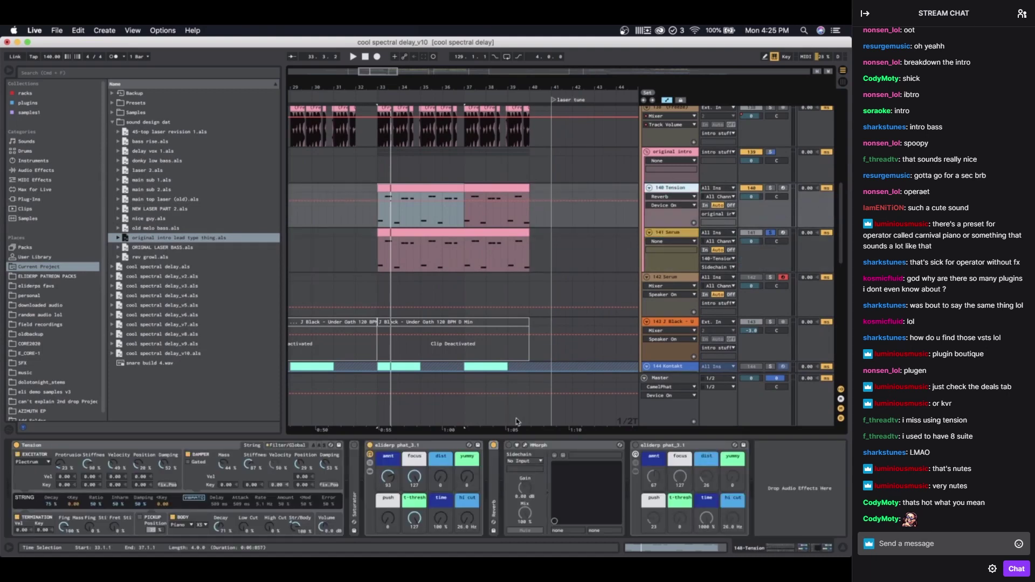
{"action": "left_click", "coordinate": [513, 449]}
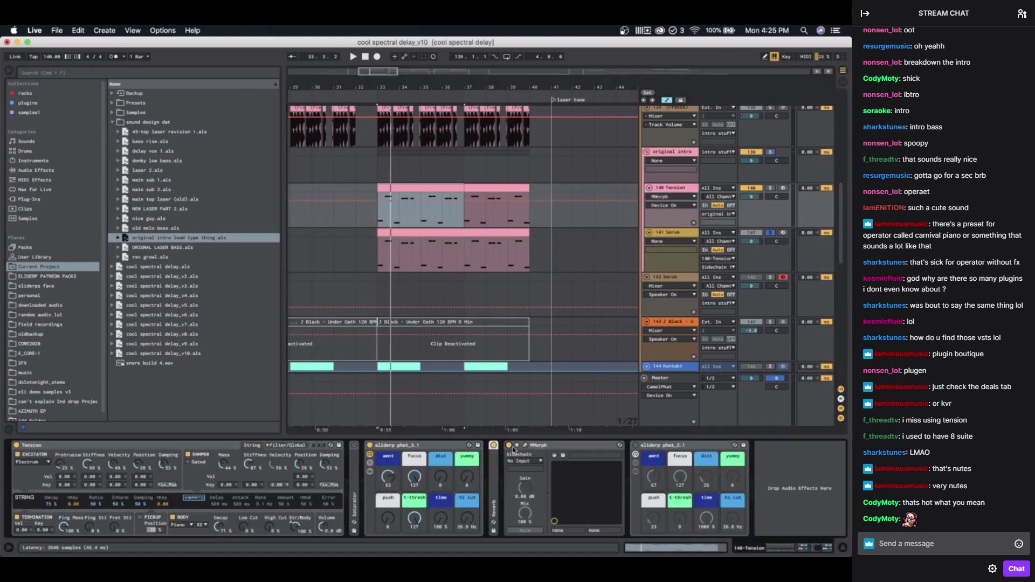
{"action": "key", "text": "space"}
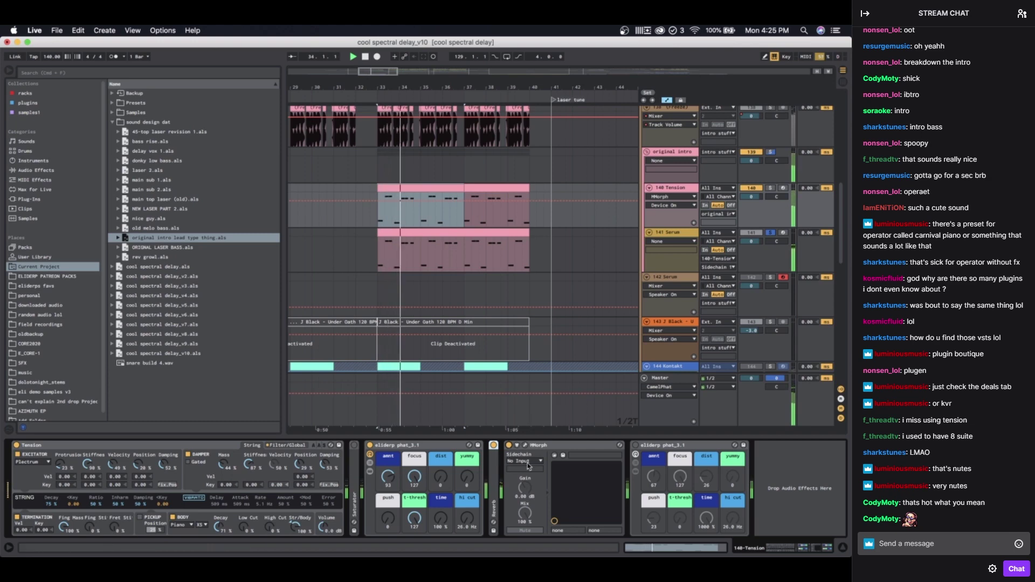
{"action": "left_click", "coordinate": [523, 446]}
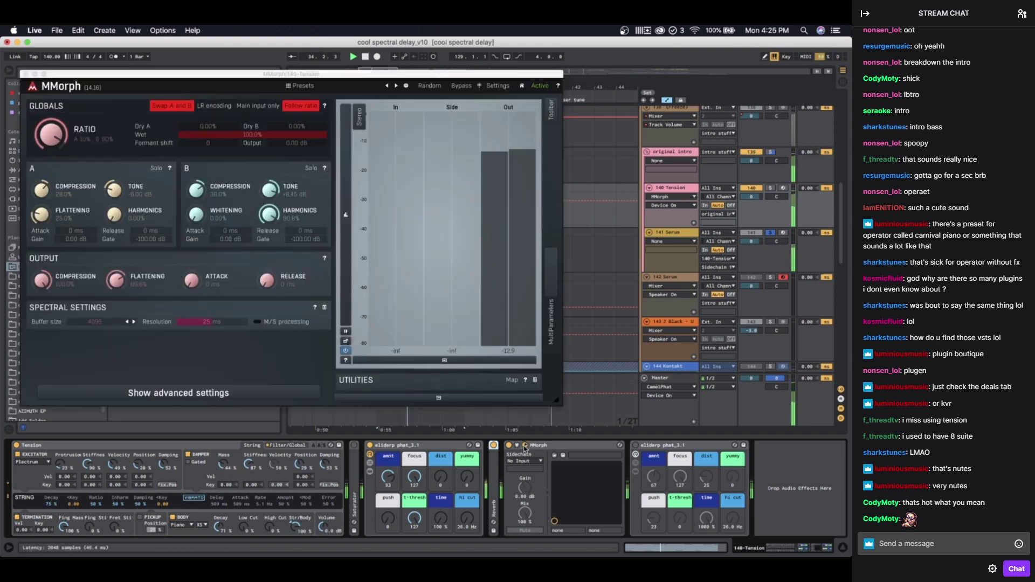
{"action": "left_click", "coordinate": [393, 397]}
{"action": "left_click_drag", "start_coordinate": [224, 73], "coordinate": [498, 88]}
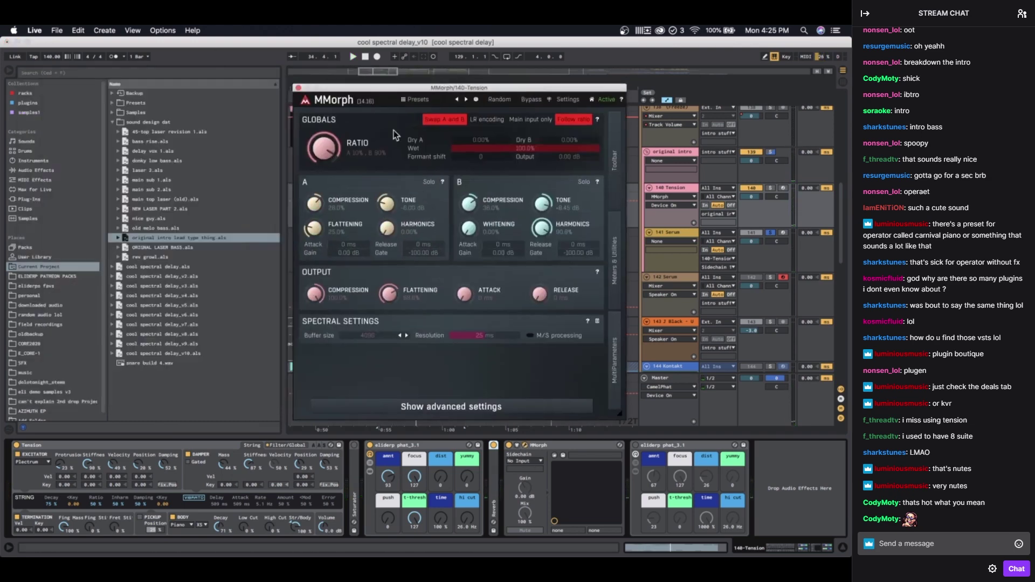
Step: Compare MMorph with Swap A and B off and on, step its buffer size forward and back, and close its window
{"action": "left_click", "coordinate": [439, 123]}
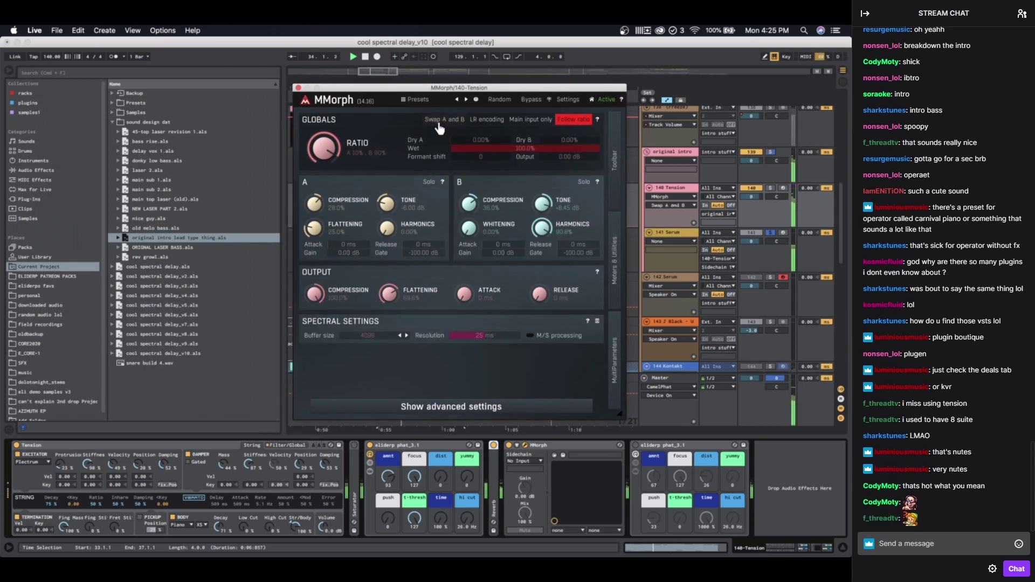
{"action": "left_click", "coordinate": [438, 123]}
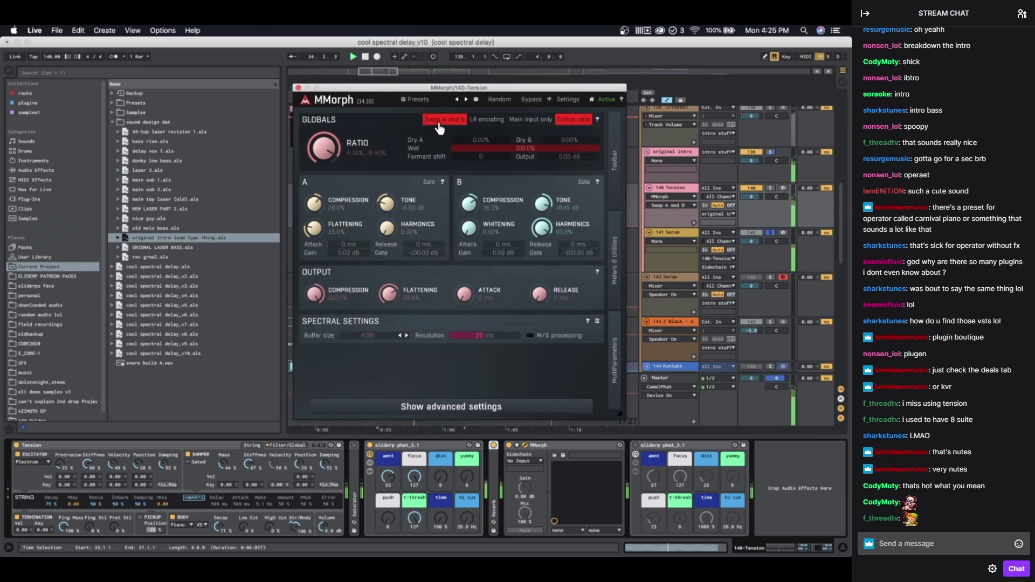
{"action": "left_click", "coordinate": [406, 336]}
{"action": "left_click", "coordinate": [399, 335]}
{"action": "left_click", "coordinate": [298, 88]}
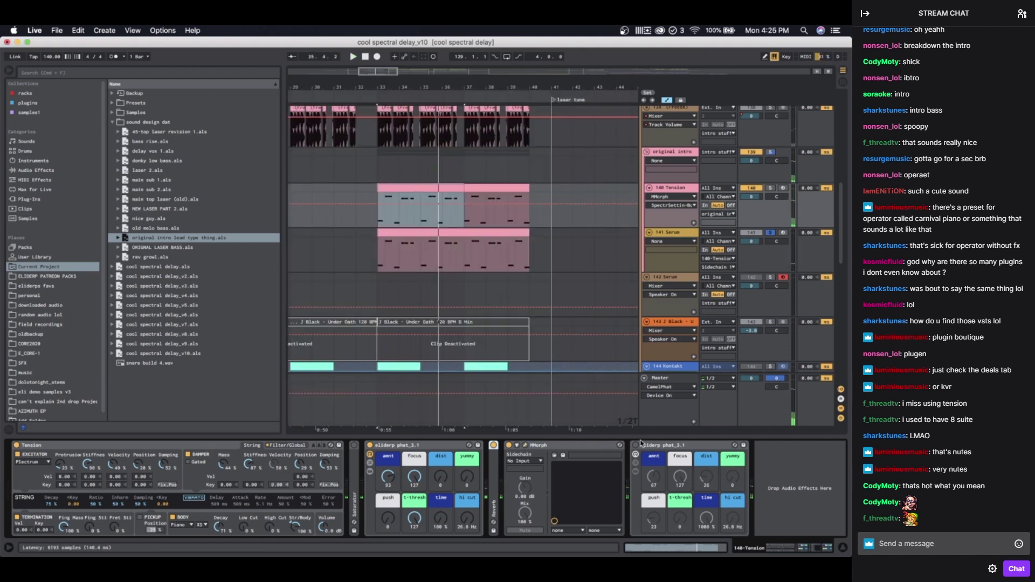
Step: Re-enable the last eliderp phat_3.1 rack on the Tension track and play the full effect chain
{"action": "key", "text": "space"}
{"action": "key", "text": "space"}
{"action": "scroll", "coordinate": [662, 181], "scroll_direction": "up", "scroll_amount": 2}
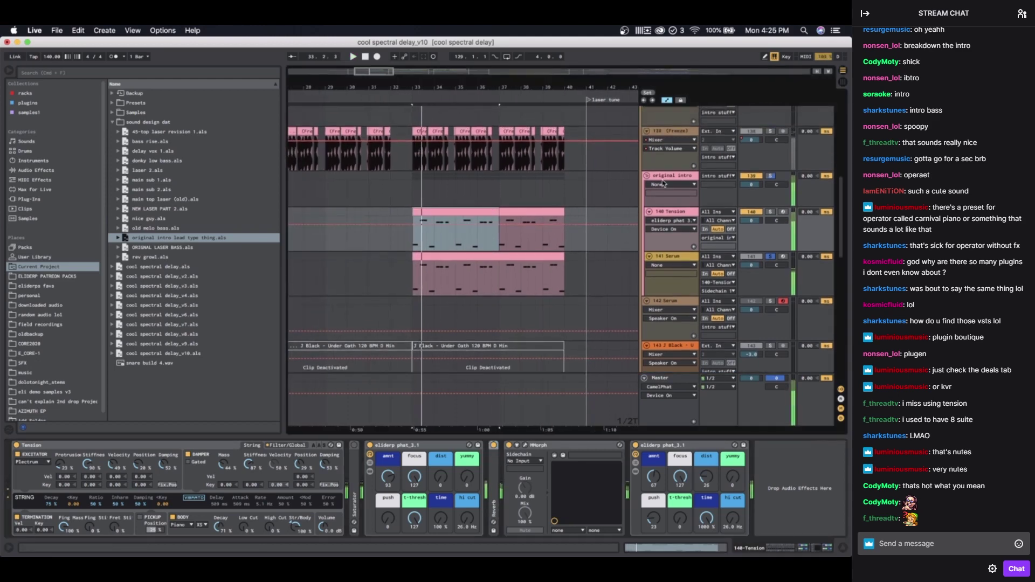
Step: Delete the original intro lead group containing the Tension and Serum tracks
{"action": "left_click", "coordinate": [679, 178]}
{"action": "left_click", "coordinate": [667, 214]}
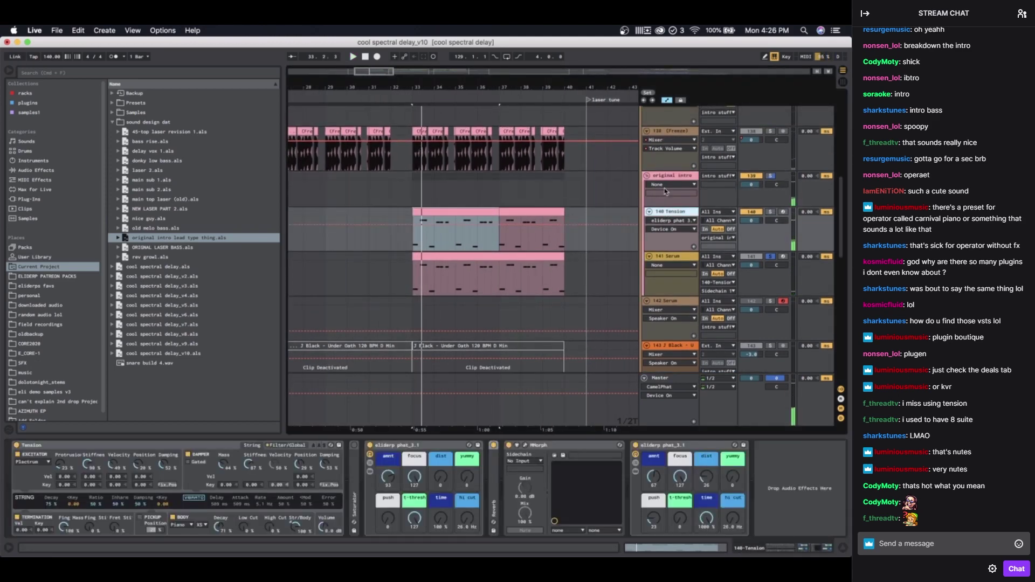
{"action": "left_click", "coordinate": [666, 177]}
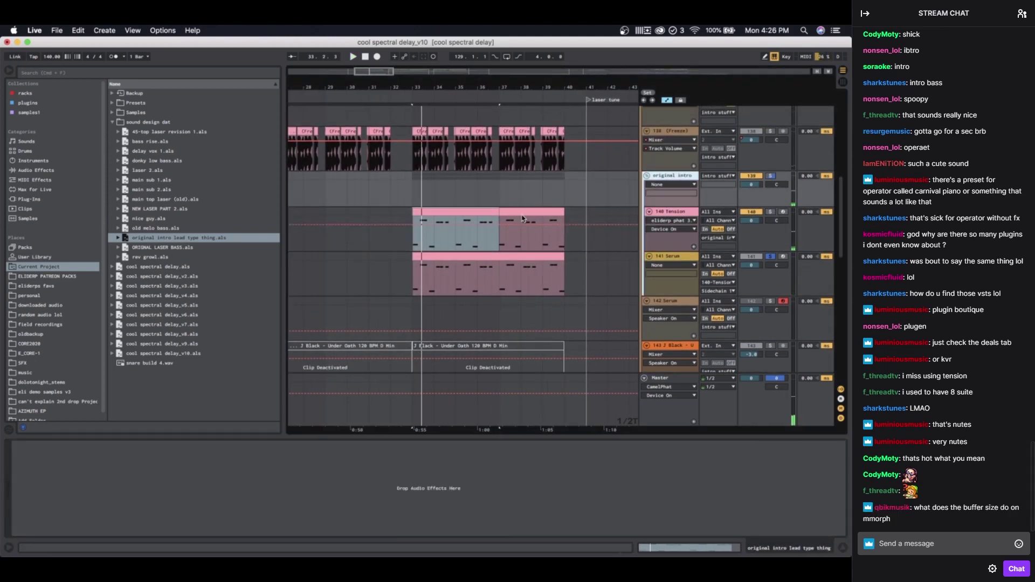
{"action": "key", "text": "Delete"}
Step: Solo the 138 (Freeze) track, play it from bar 25, and expand the Compressor in its effect chain
{"action": "scroll", "coordinate": [522, 216], "scroll_direction": "left", "scroll_amount": 5}
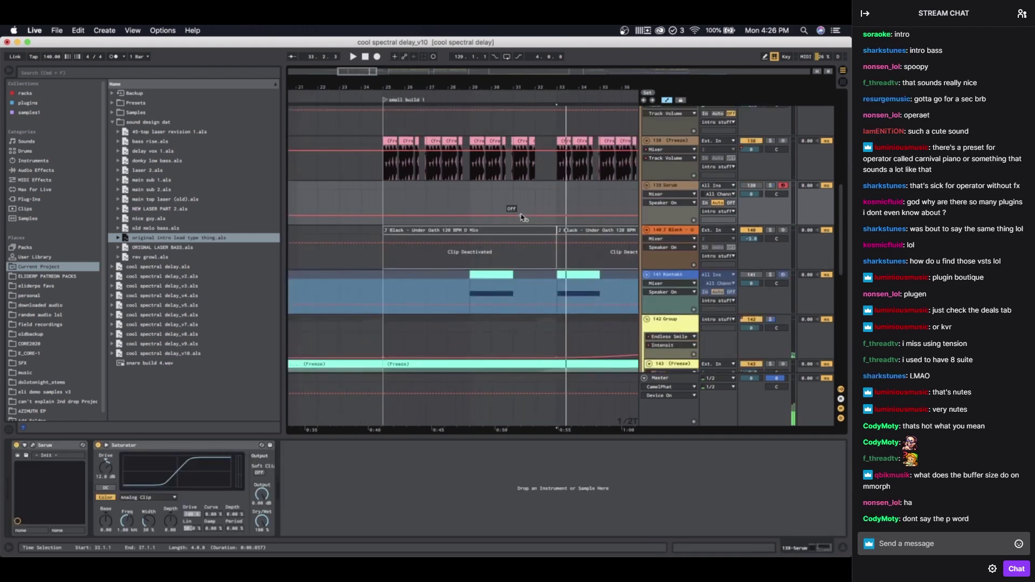
{"action": "left_click", "coordinate": [490, 193]}
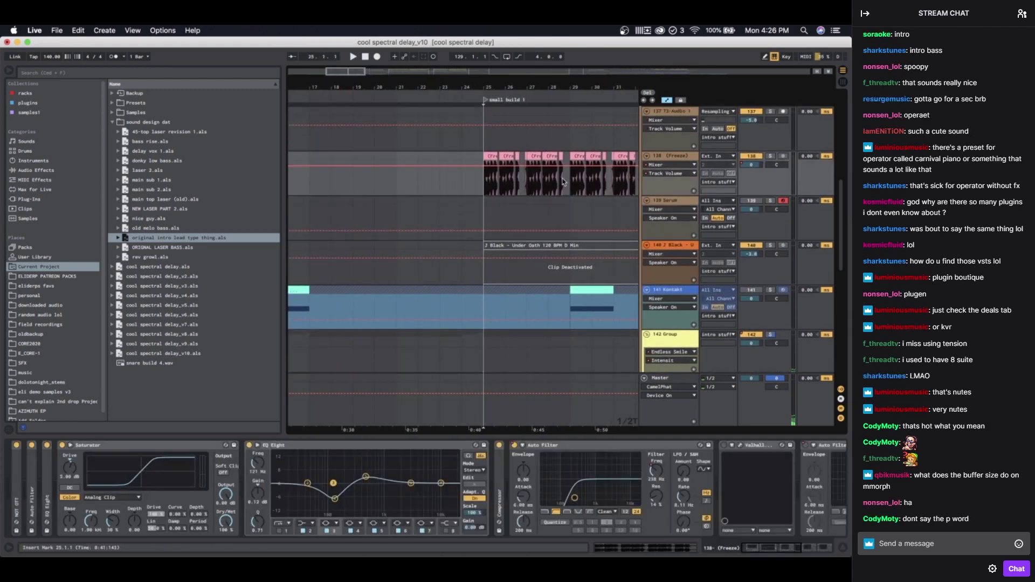
{"action": "scroll", "coordinate": [499, 162], "scroll_direction": "up", "scroll_amount": 3}
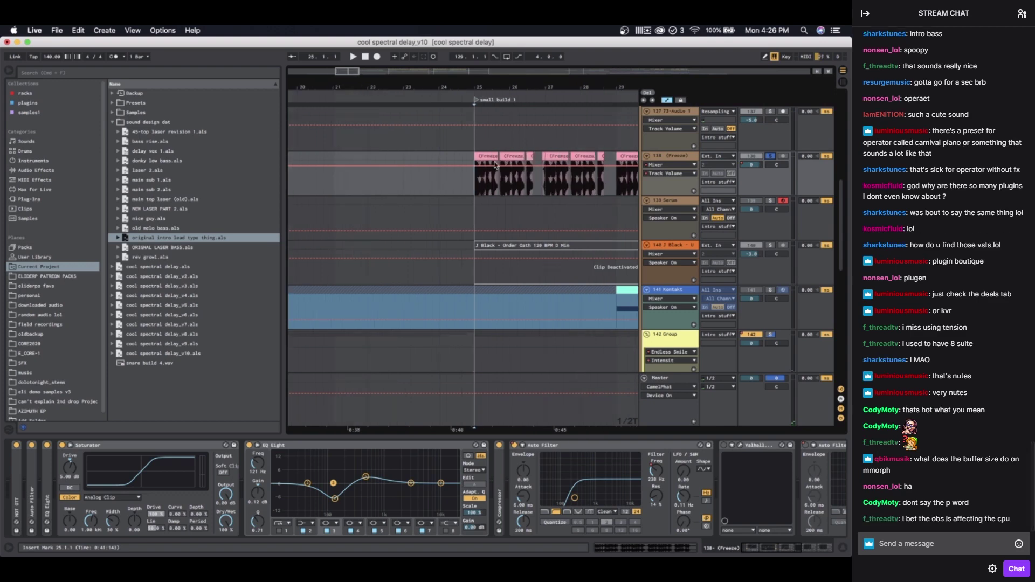
{"action": "scroll", "coordinate": [379, 532], "scroll_direction": "right", "scroll_amount": 5}
{"action": "scroll", "coordinate": [379, 532], "scroll_direction": "left", "scroll_amount": 5}
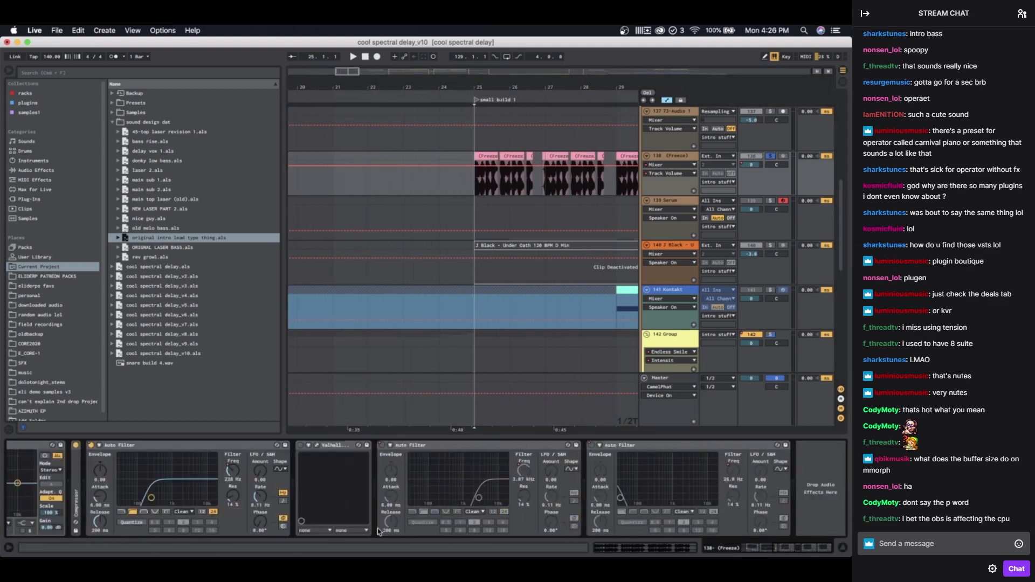
{"action": "key", "text": "space"}
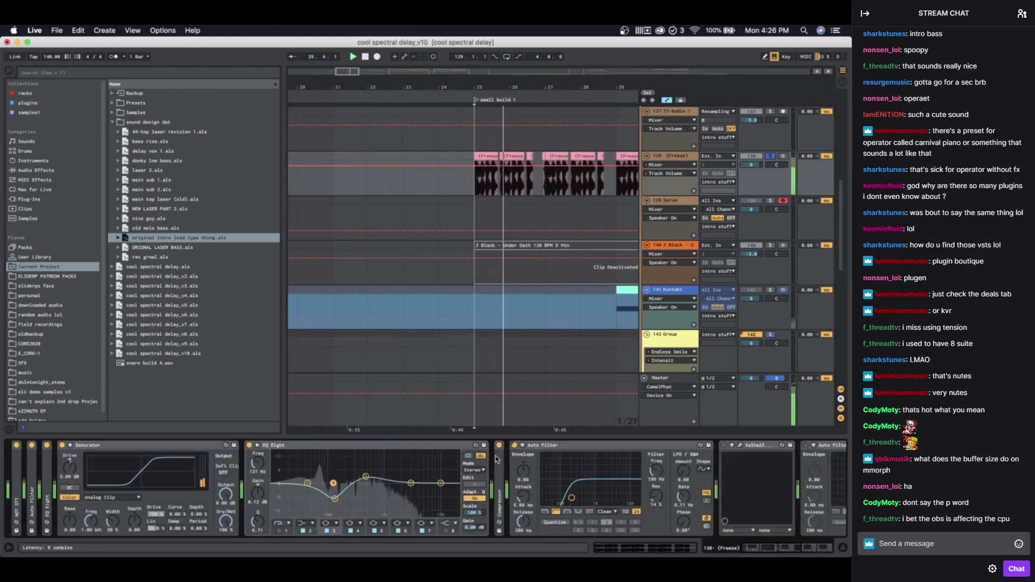
{"action": "double_click", "coordinate": [499, 485]}
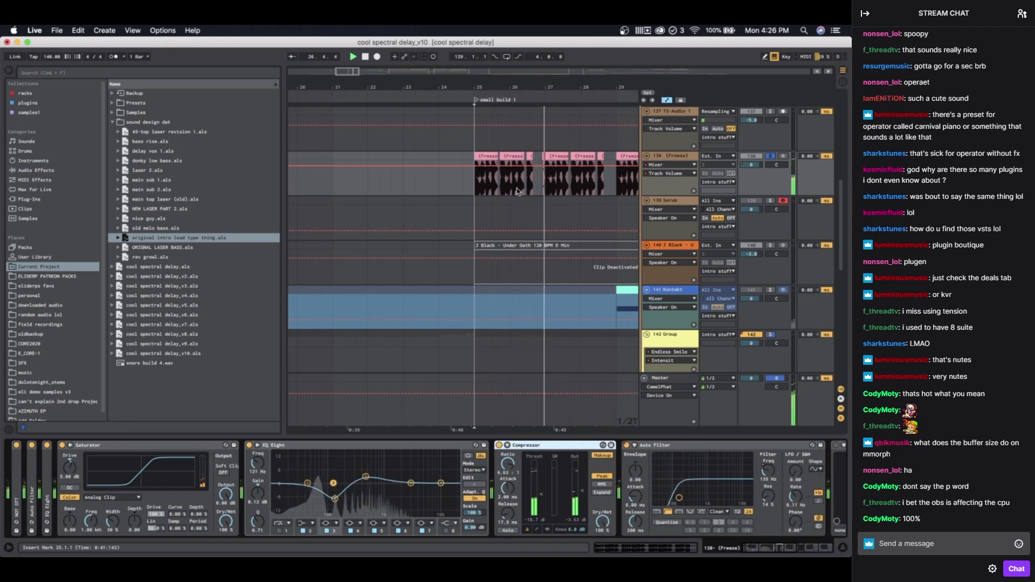
Step: Select the frozen audio from 27.3.4 to 28.2.3 on the 138 (Freeze) track and stop playback
{"action": "scroll", "coordinate": [507, 188], "scroll_direction": "up", "scroll_amount": 4}
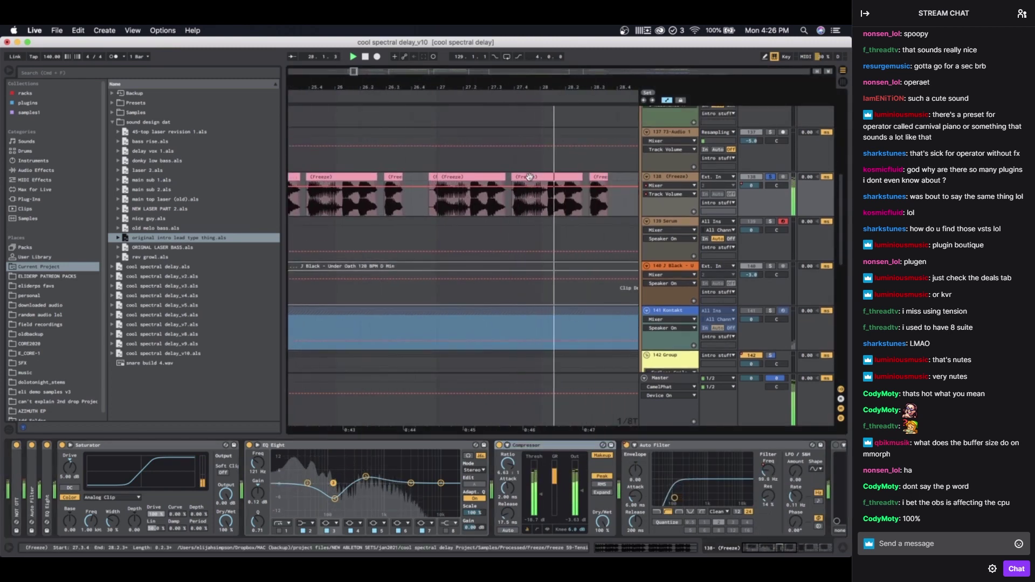
{"action": "left_click_drag", "start_coordinate": [510, 190], "coordinate": [585, 190]}
{"action": "scroll", "coordinate": [433, 223], "scroll_direction": "down", "scroll_amount": 3}
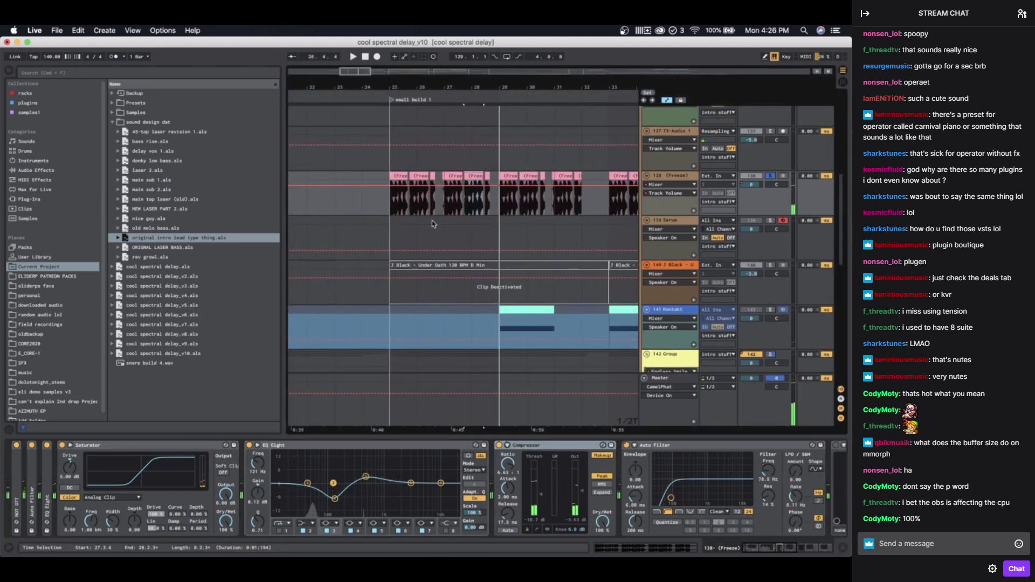
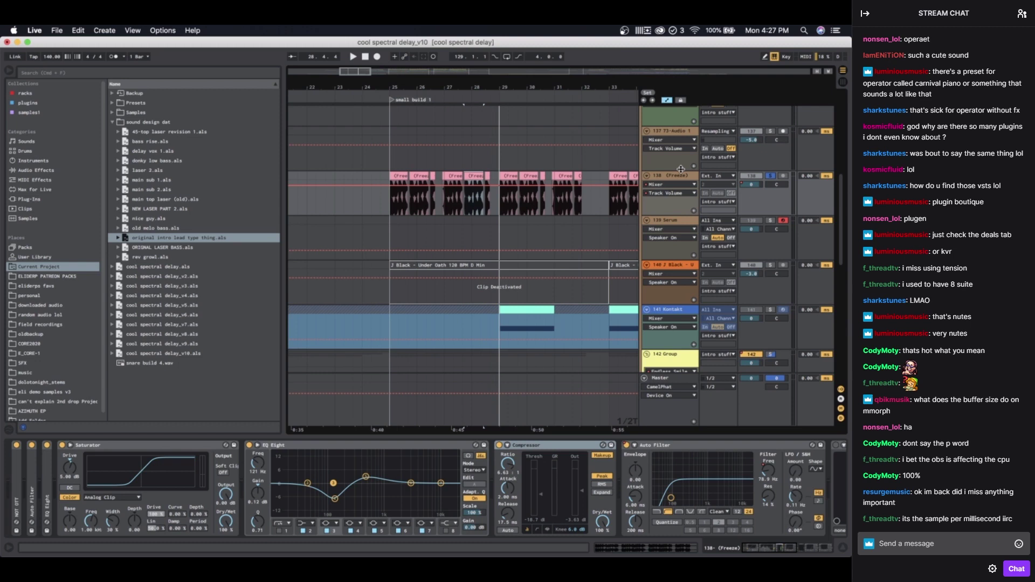
Step: Select the 138 (Freeze) track and its first clip, starting at 25.1.1
{"action": "left_click", "coordinate": [663, 178]}
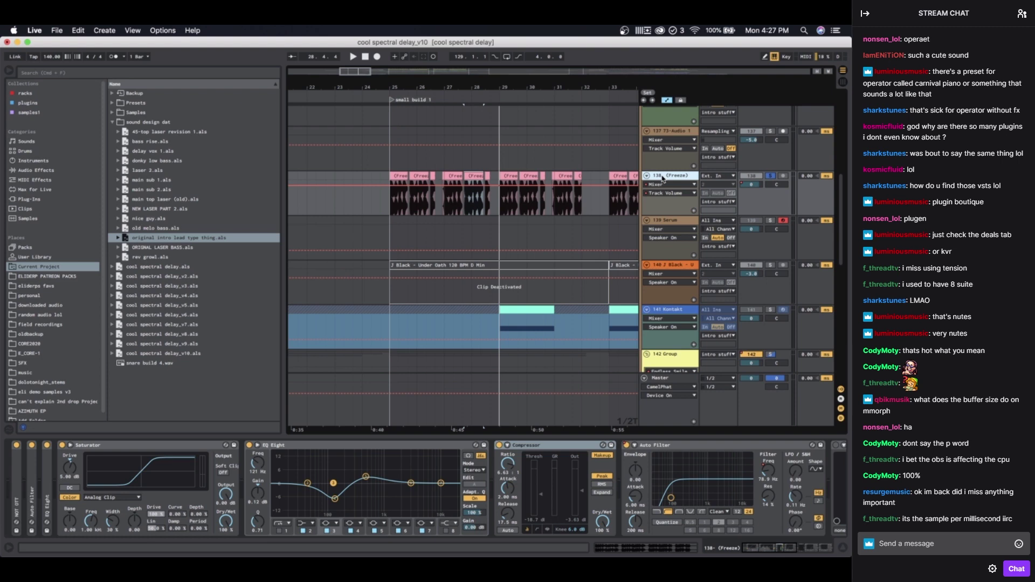
{"action": "scroll", "coordinate": [450, 202], "scroll_direction": "down", "scroll_amount": 3}
{"action": "left_click", "coordinate": [424, 174]}
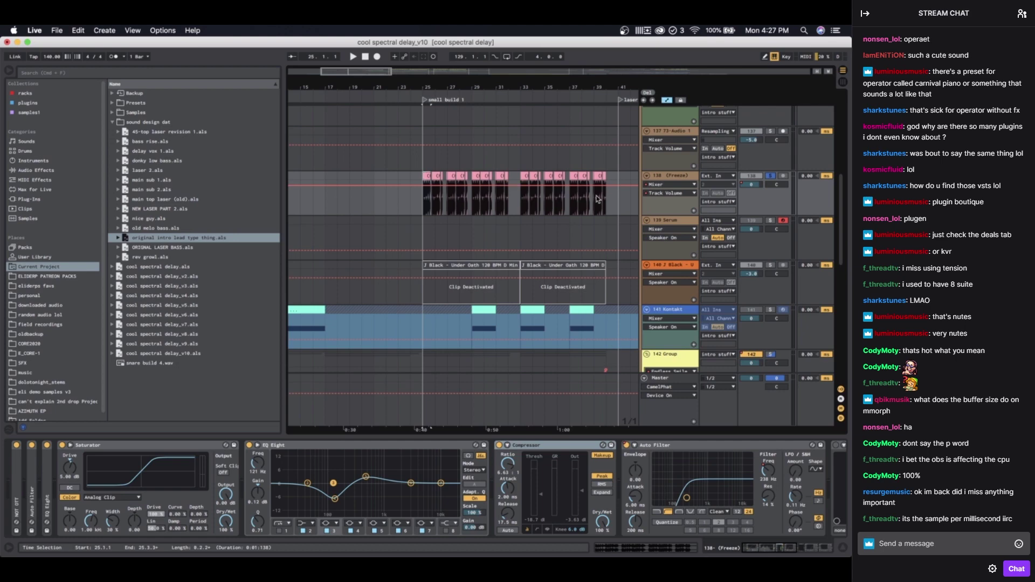
Step: Look over the intro stuff layers in the arrangement, including the 141 Kontakt track and its device
{"action": "scroll", "coordinate": [583, 200], "scroll_direction": "up", "scroll_amount": 5}
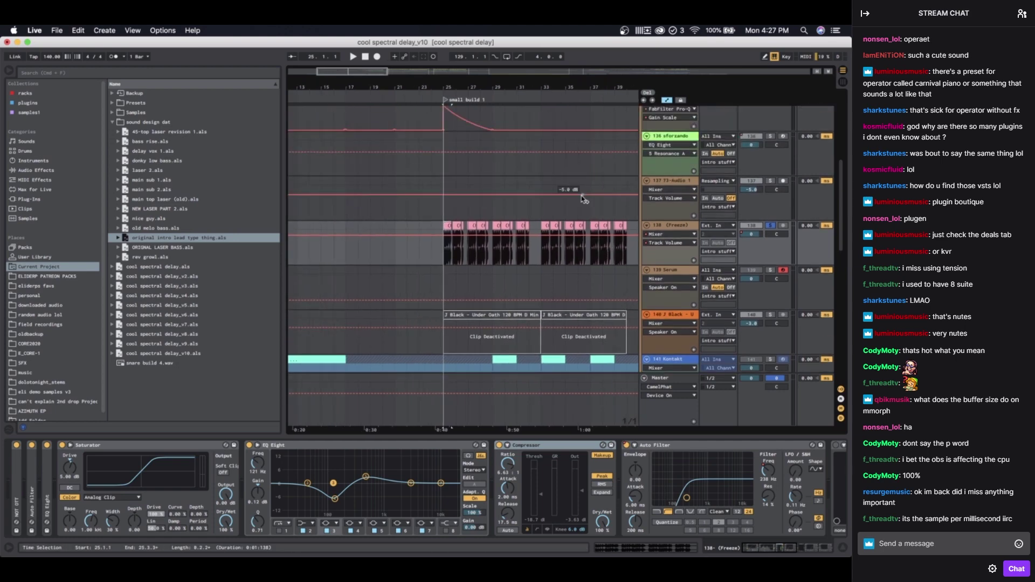
{"action": "scroll", "coordinate": [490, 380], "scroll_direction": "down", "scroll_amount": 8}
{"action": "scroll", "coordinate": [490, 380], "scroll_direction": "down", "scroll_amount": 2}
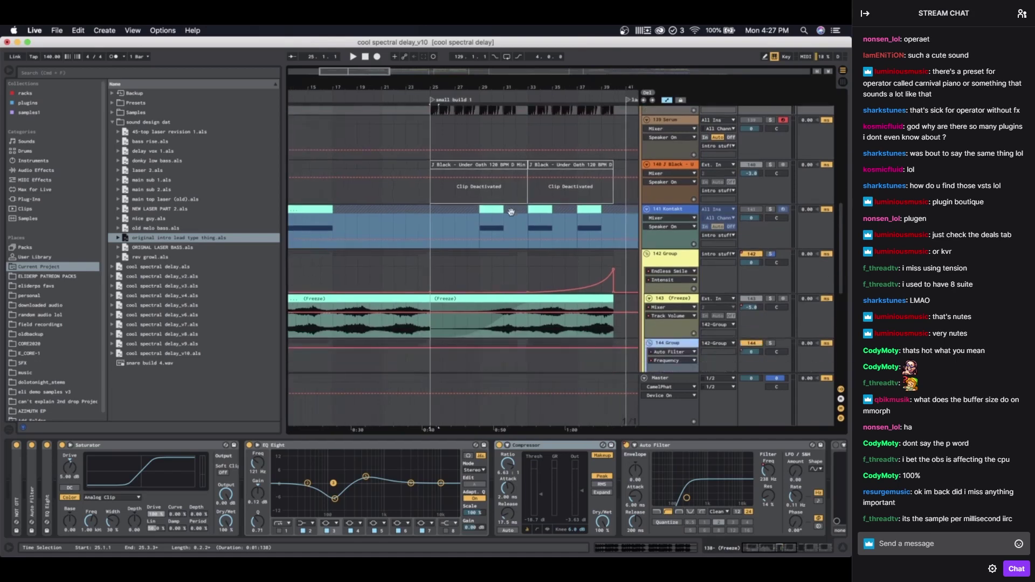
{"action": "left_click", "coordinate": [675, 222]}
{"action": "scroll", "coordinate": [514, 252], "scroll_direction": "up", "scroll_amount": 6}
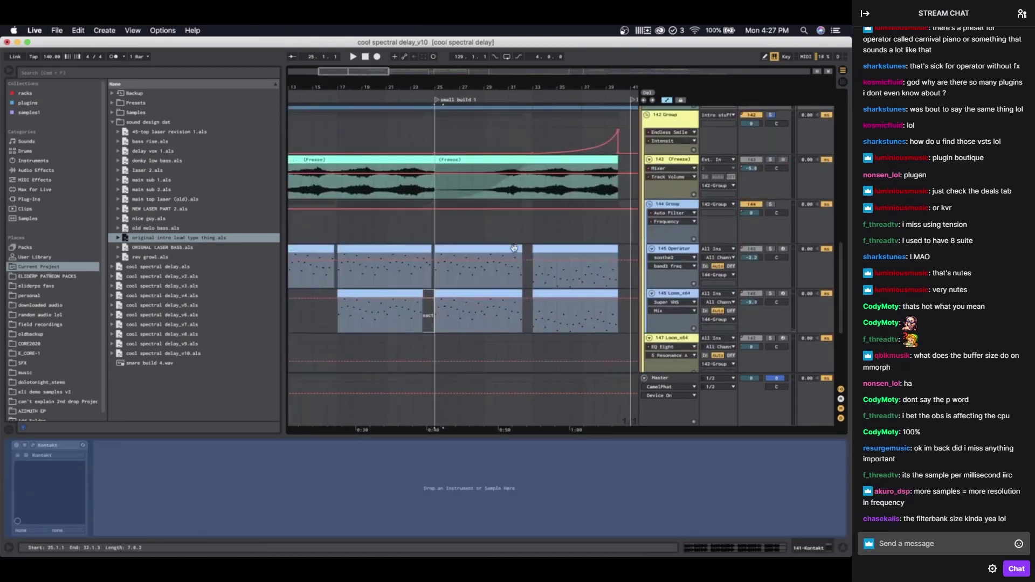
{"action": "scroll", "coordinate": [514, 252], "scroll_direction": "up", "scroll_amount": 6}
{"action": "scroll", "coordinate": [569, 277], "scroll_direction": "down", "scroll_amount": 2}
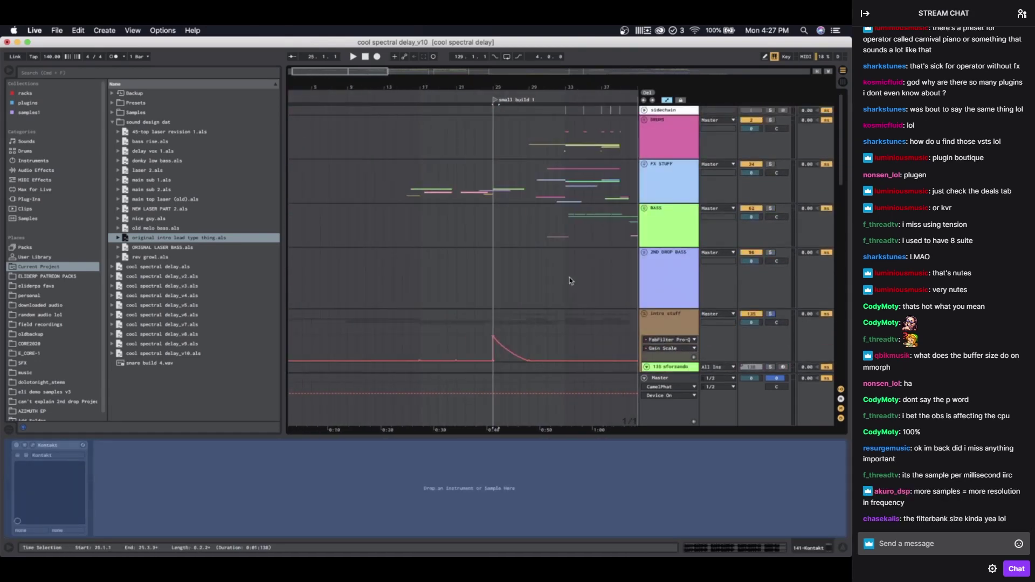
Step: Collapse the intro stuff group and select its group track to show the devices on it
{"action": "scroll", "coordinate": [569, 277], "scroll_direction": "down", "scroll_amount": 8}
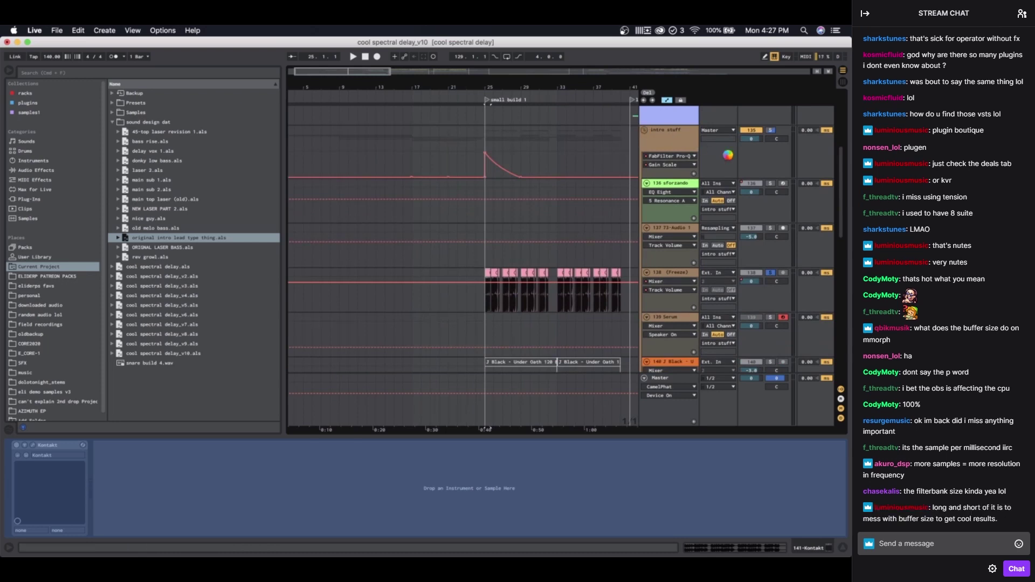
{"action": "left_click", "coordinate": [645, 130]}
{"action": "left_click_drag", "start_coordinate": [642, 130], "coordinate": [667, 134]}
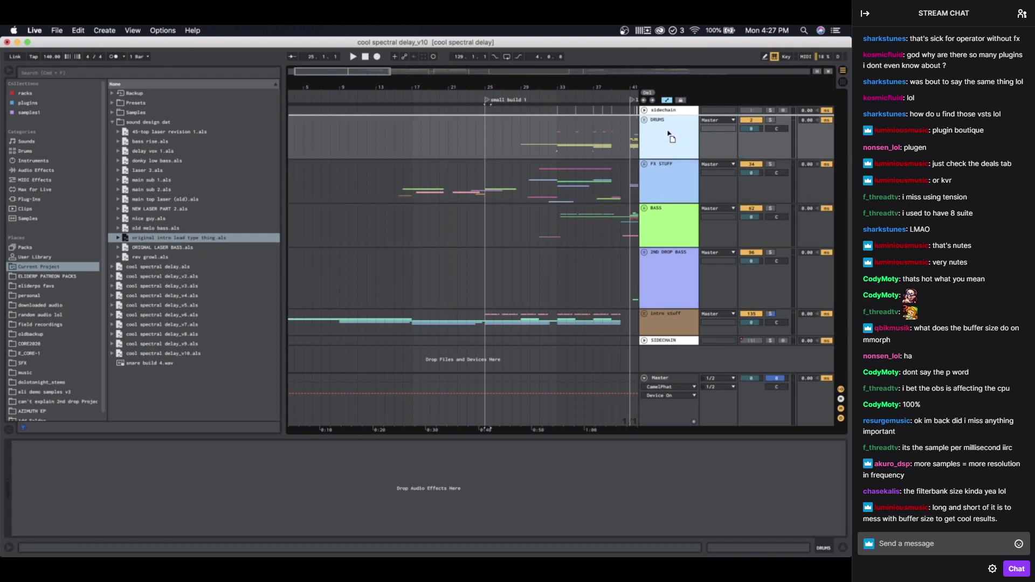
{"action": "left_click", "coordinate": [643, 326]}
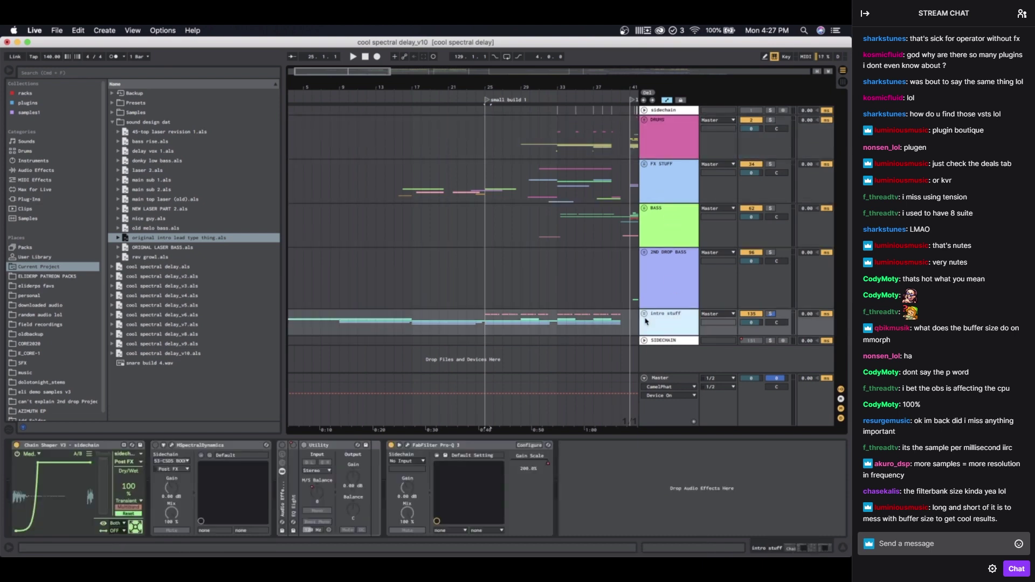
Step: Expand the intro stuff group and look over its layers, down to the frozen pad and the nested groups
{"action": "left_click", "coordinate": [644, 313]}
{"action": "key", "text": "ctrl+Up"}
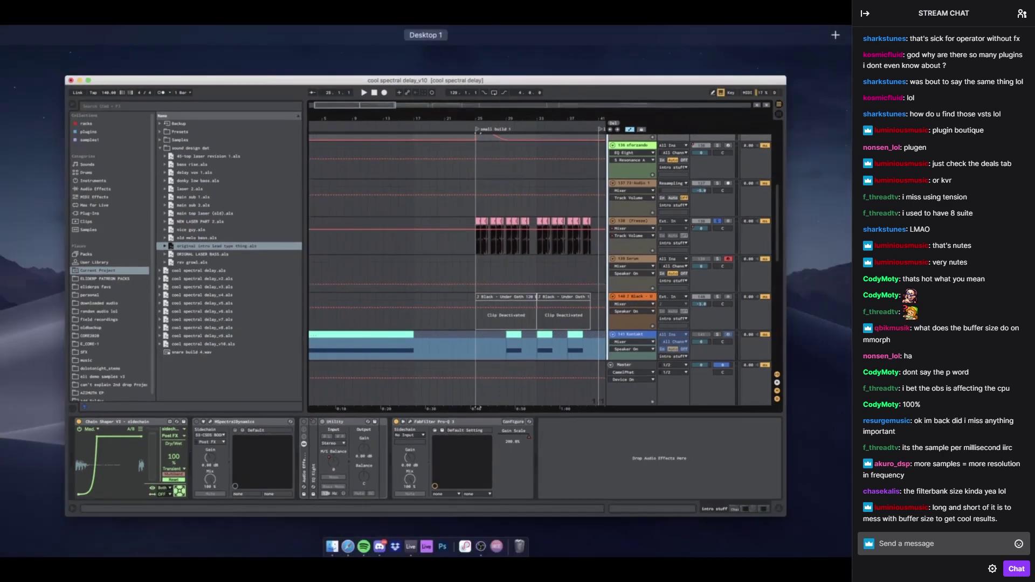
{"action": "key", "text": "ctrl+Up"}
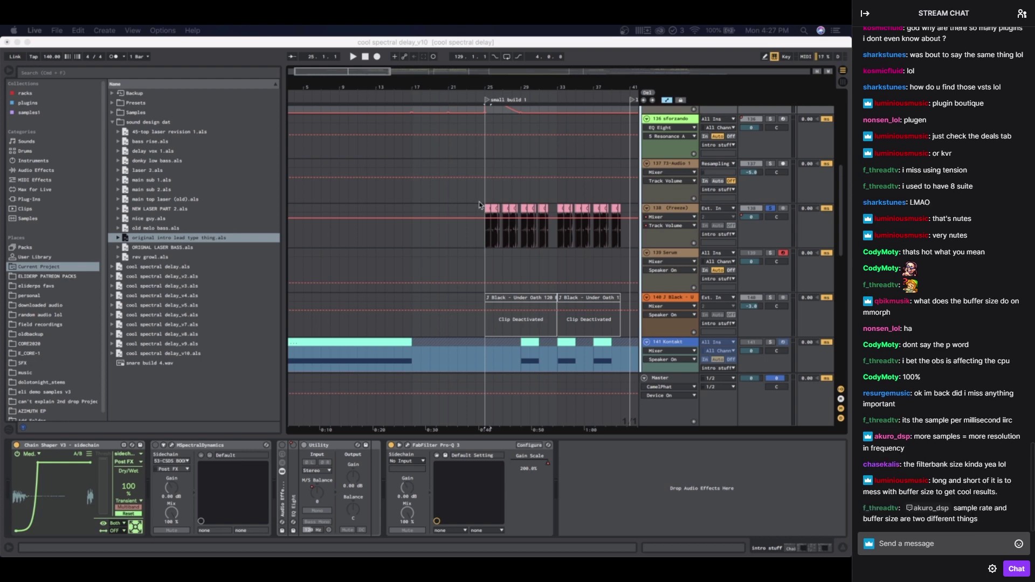
{"action": "scroll", "coordinate": [679, 257], "scroll_direction": "down", "scroll_amount": 5}
{"action": "scroll", "coordinate": [679, 257], "scroll_direction": "down", "scroll_amount": 10}
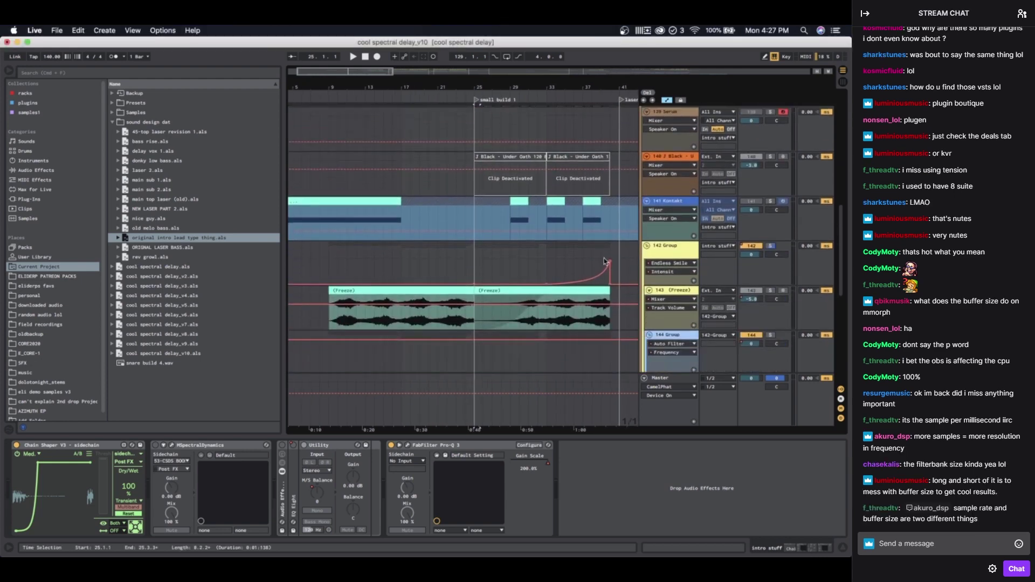
{"action": "scroll", "coordinate": [605, 261], "scroll_direction": "up", "scroll_amount": 20}
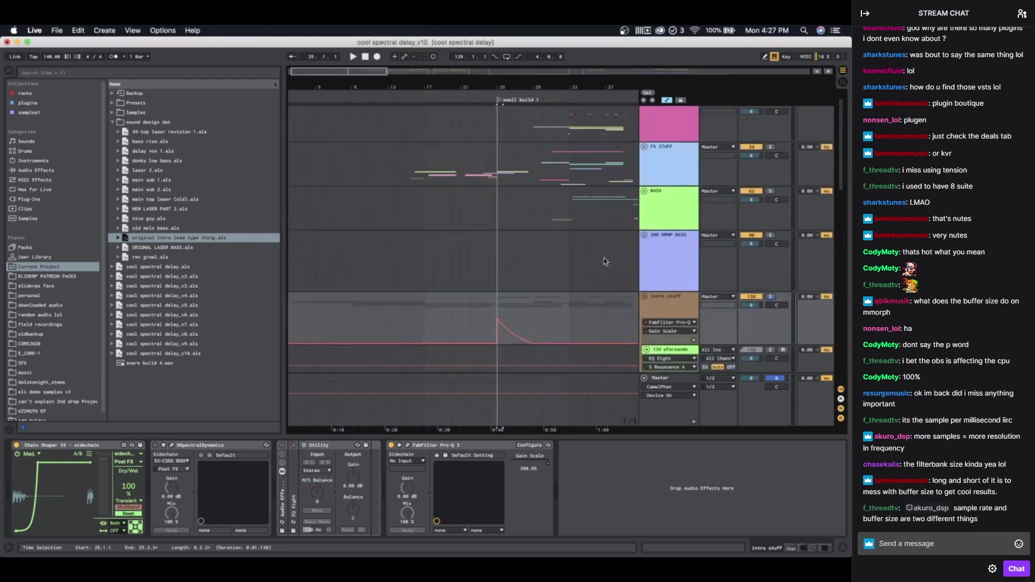
Step: Expand the FX STUFF group and locate the kill-success clip just before bar 17
{"action": "left_click", "coordinate": [645, 164]}
{"action": "scroll", "coordinate": [402, 282], "scroll_direction": "down", "scroll_amount": 6}
{"action": "scroll", "coordinate": [423, 253], "scroll_direction": "up", "scroll_amount": 5}
{"action": "scroll", "coordinate": [428, 242], "scroll_direction": "down", "scroll_amount": 6}
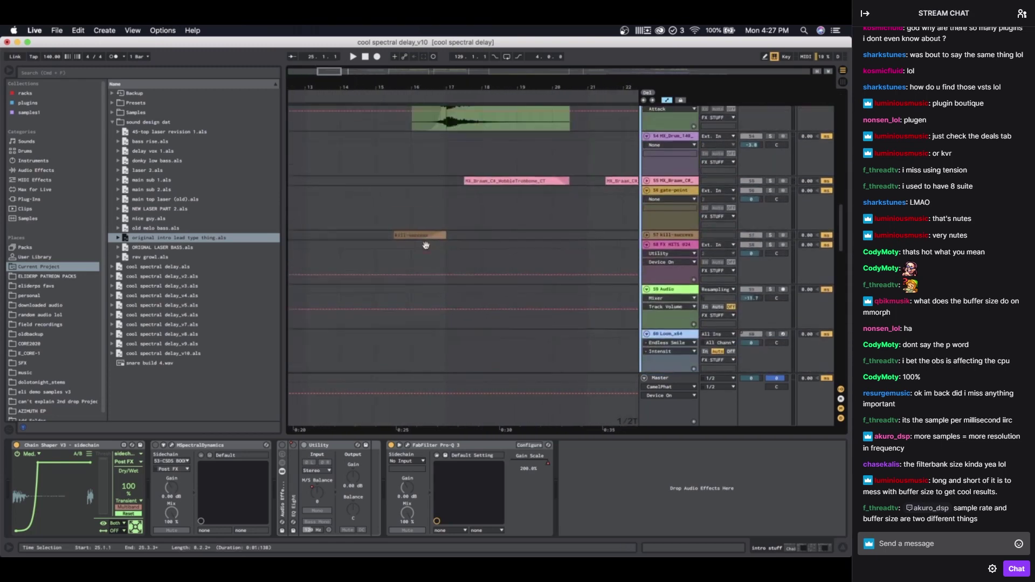
{"action": "scroll", "coordinate": [426, 246], "scroll_direction": "up", "scroll_amount": 3}
Step: Unfold the kill-success track and play its clip in solo
{"action": "left_click", "coordinate": [649, 323]}
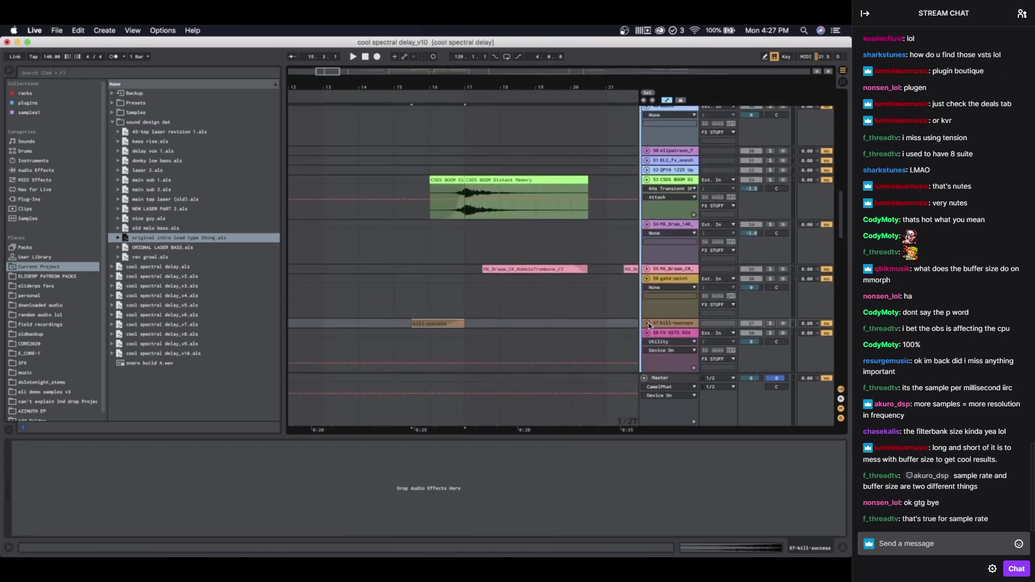
{"action": "left_click", "coordinate": [647, 323]}
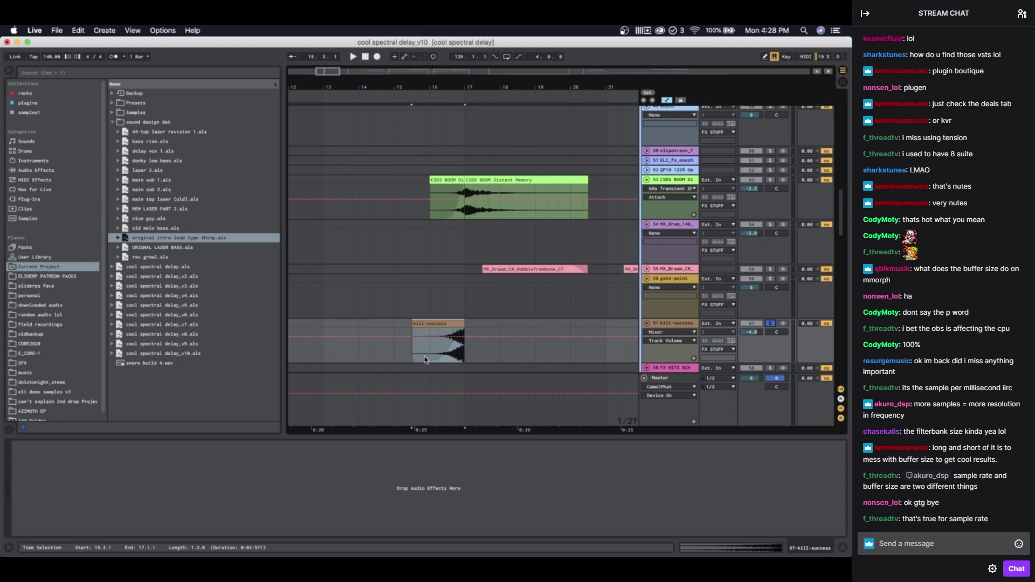
{"action": "left_click", "coordinate": [429, 286]}
{"action": "scroll", "coordinate": [428, 286], "scroll_direction": "down", "scroll_amount": 5}
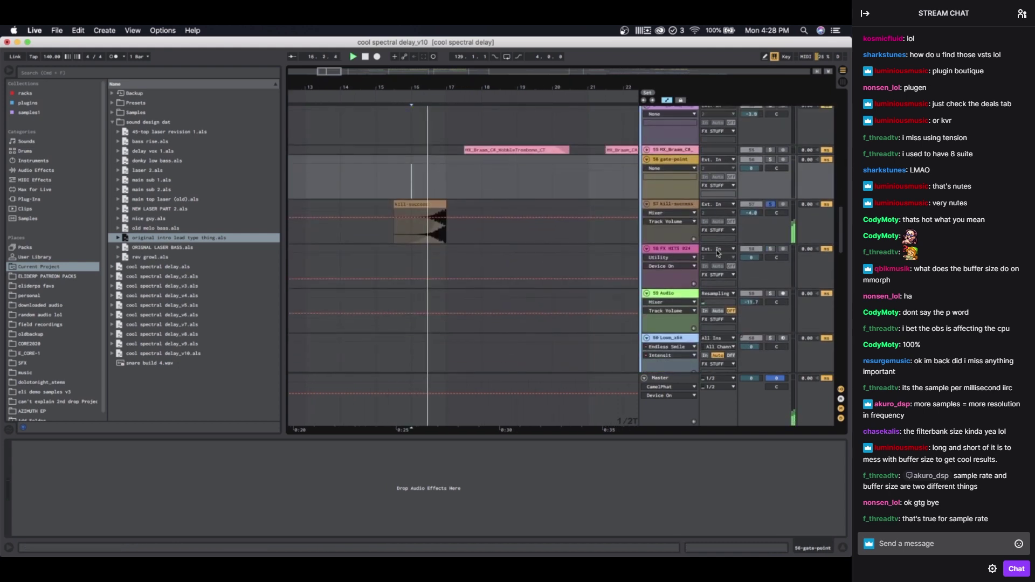
Step: Select the first CSDS BOOM Distant Memory clip, starting at 16.1.1, and play it with its track soloed
{"action": "scroll", "coordinate": [480, 261], "scroll_direction": "up", "scroll_amount": 3}
{"action": "left_click", "coordinate": [432, 143]}
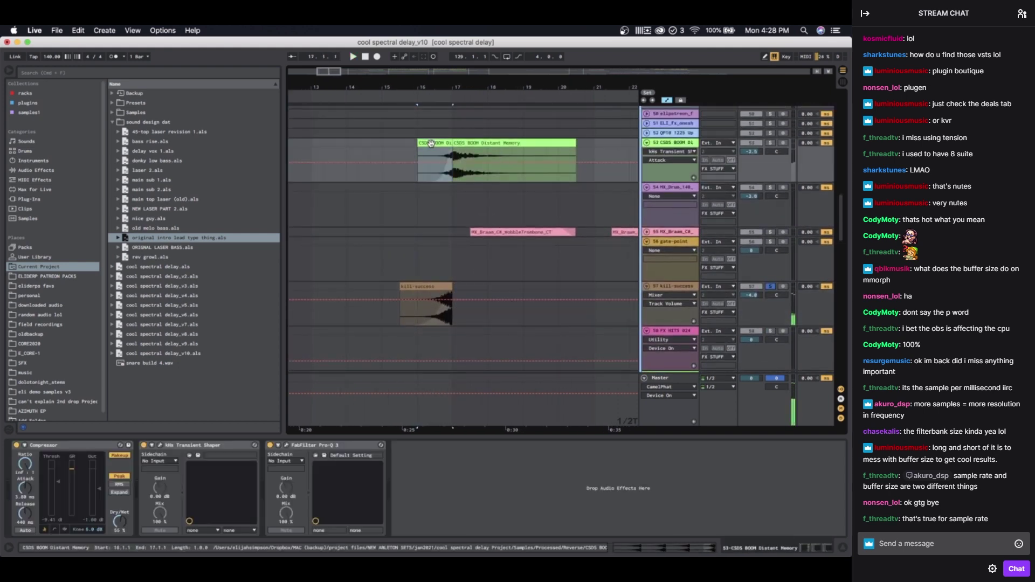
{"action": "left_click", "coordinate": [771, 143]}
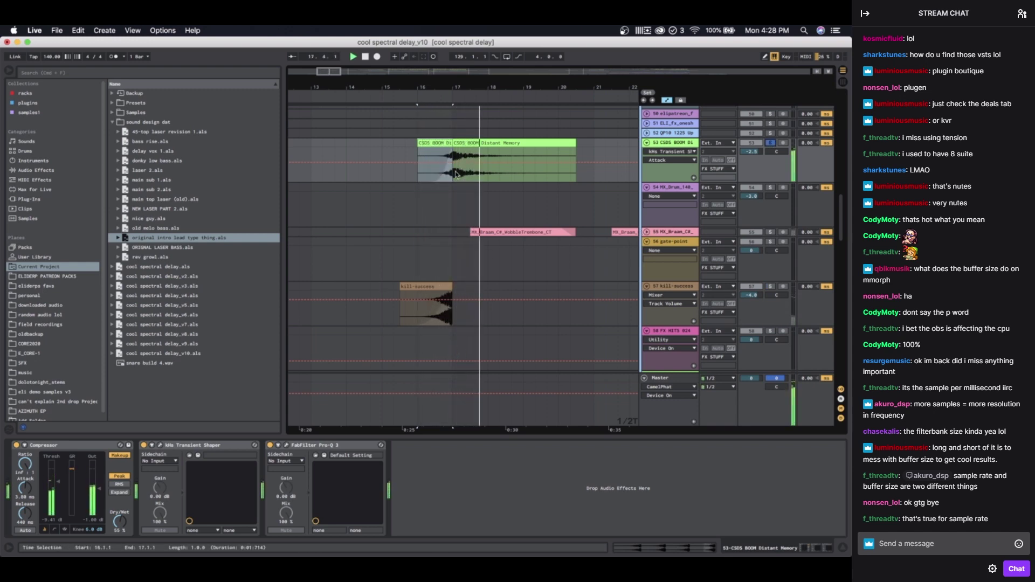
Step: Unfold the MX_Braam track and play its WobbleTrombone clip in solo
{"action": "left_click", "coordinate": [635, 233]}
{"action": "left_click", "coordinate": [646, 232]}
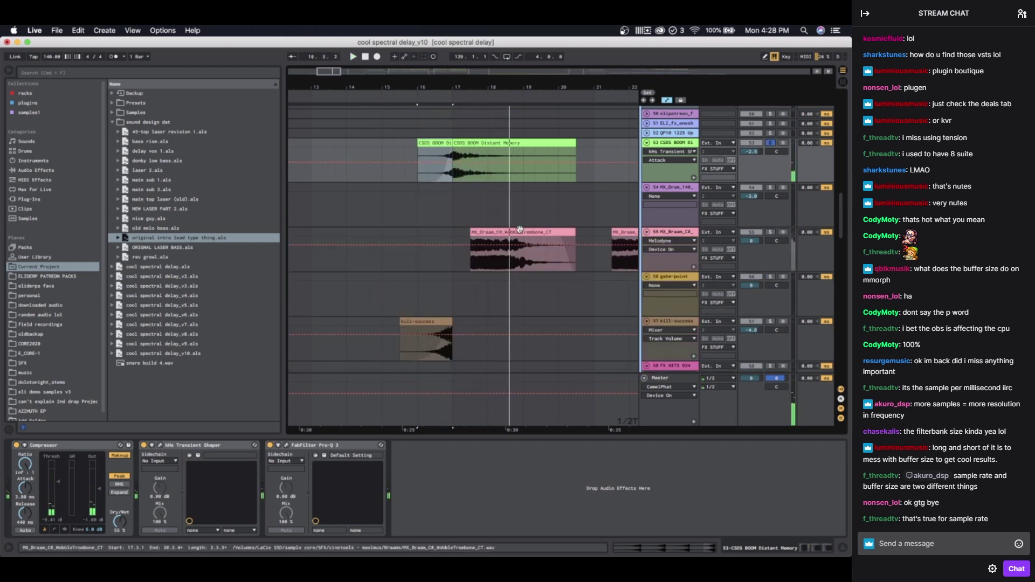
{"action": "left_click", "coordinate": [669, 232]}
{"action": "left_click", "coordinate": [672, 171]}
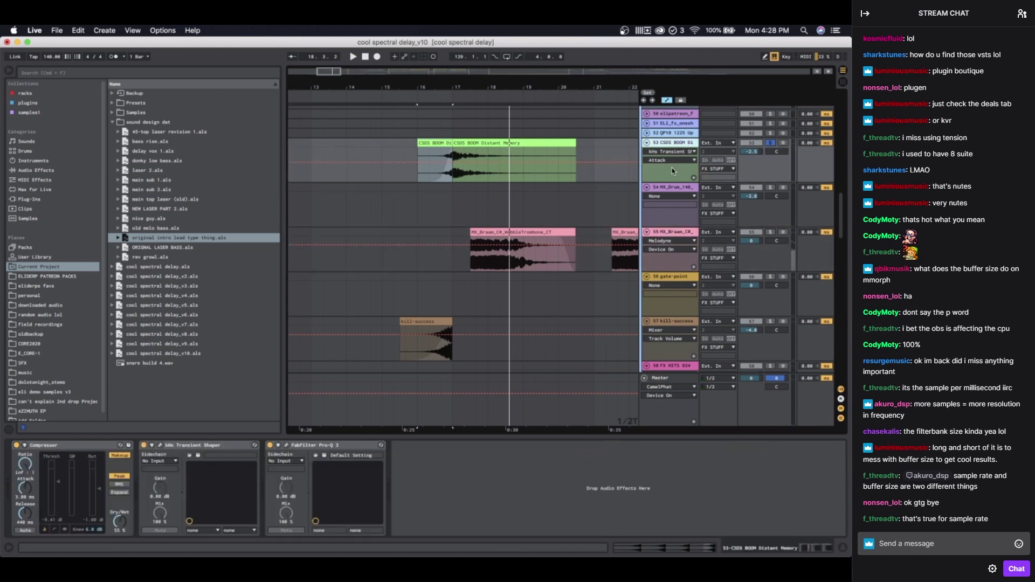
{"action": "key", "text": "space"}
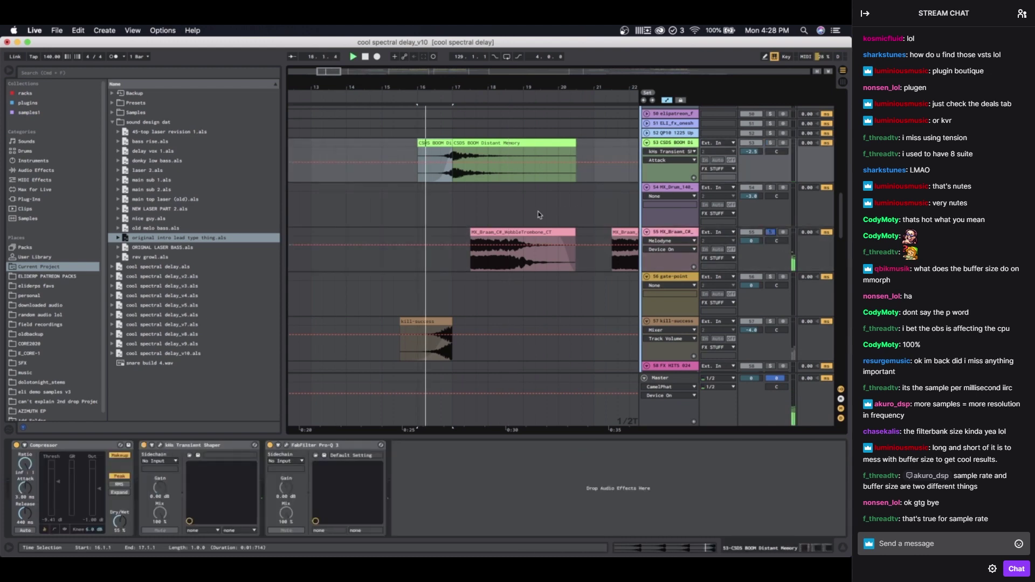
{"action": "left_click", "coordinate": [464, 207]}
Step: Play the MX_Drum_140_Wings_CT clip in solo from 23.3.1, followed by the gate-point clip in solo from 23.3.3
{"action": "scroll", "coordinate": [547, 180], "scroll_direction": "down", "scroll_amount": 2}
{"action": "scroll", "coordinate": [548, 180], "scroll_direction": "right", "scroll_amount": 2}
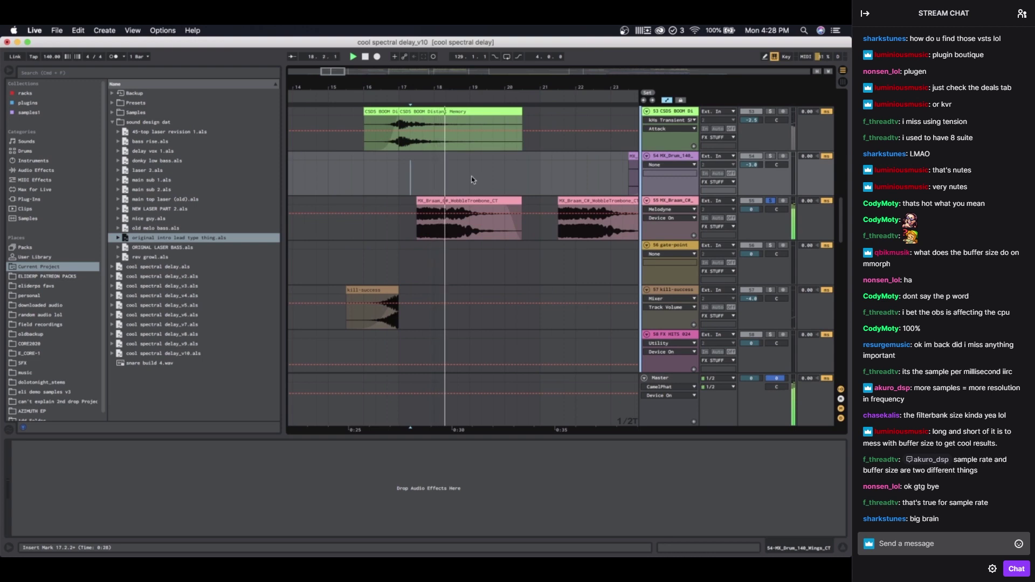
{"action": "scroll", "coordinate": [471, 176], "scroll_direction": "down", "scroll_amount": 3}
{"action": "scroll", "coordinate": [471, 178], "scroll_direction": "right", "scroll_amount": 3}
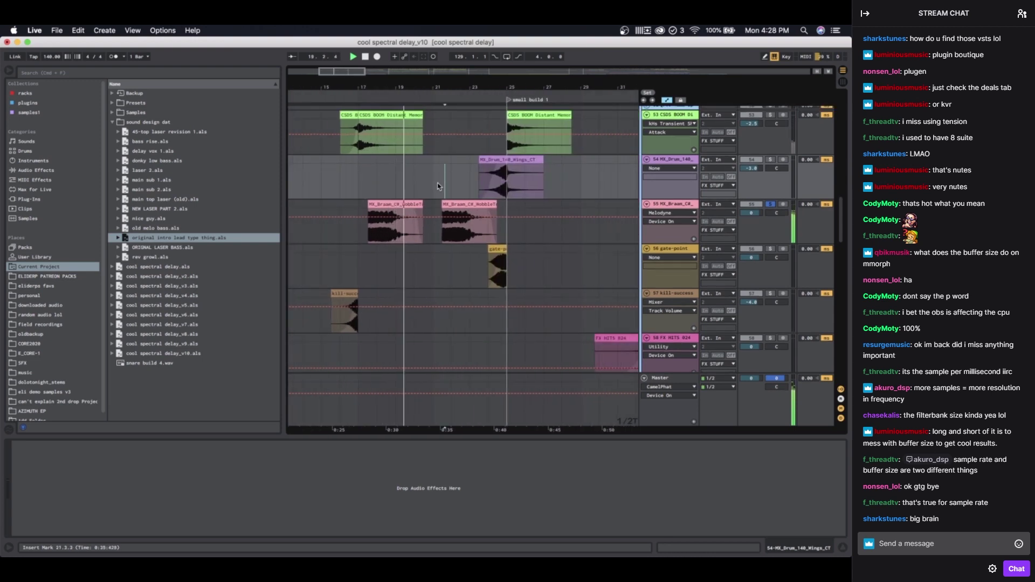
{"action": "left_click", "coordinate": [470, 185]}
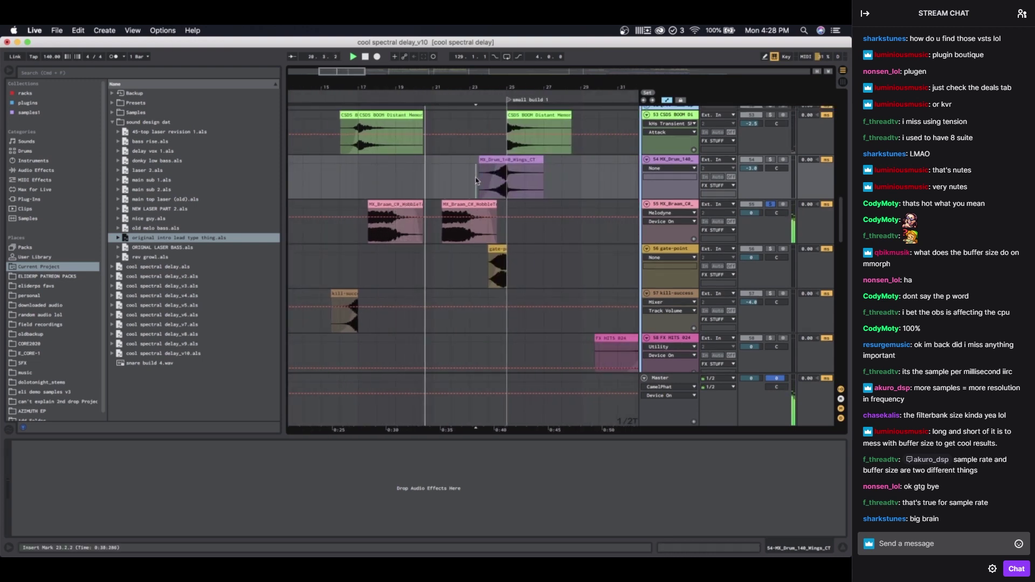
{"action": "left_click", "coordinate": [477, 182]}
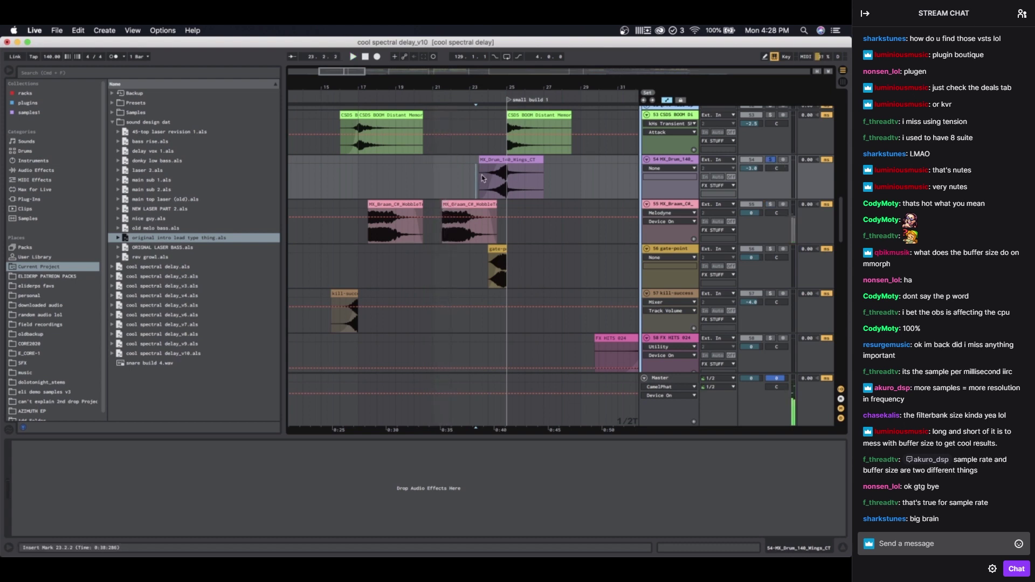
{"action": "left_click", "coordinate": [482, 178]}
{"action": "key", "text": "space"}
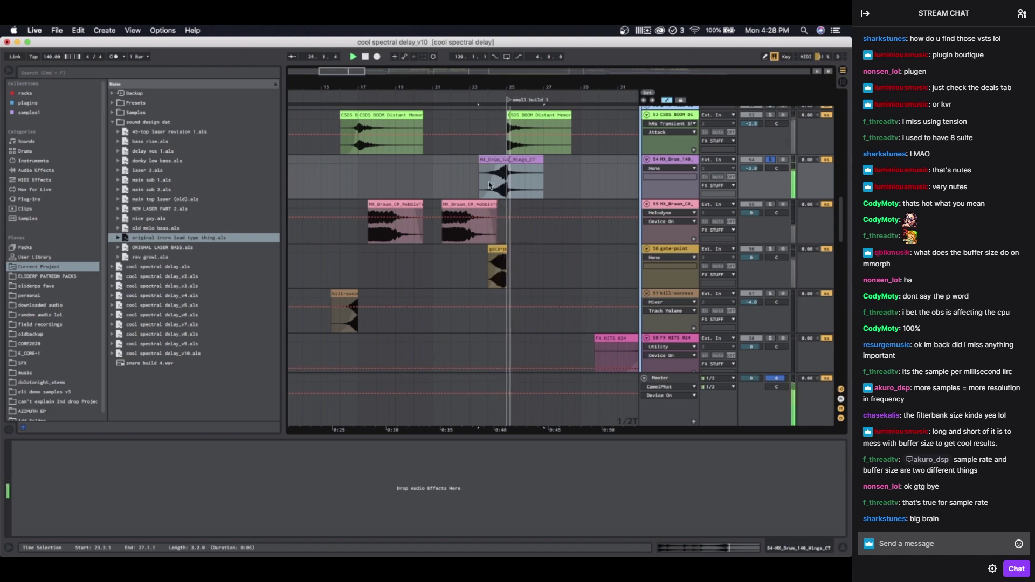
{"action": "left_click", "coordinate": [483, 254]}
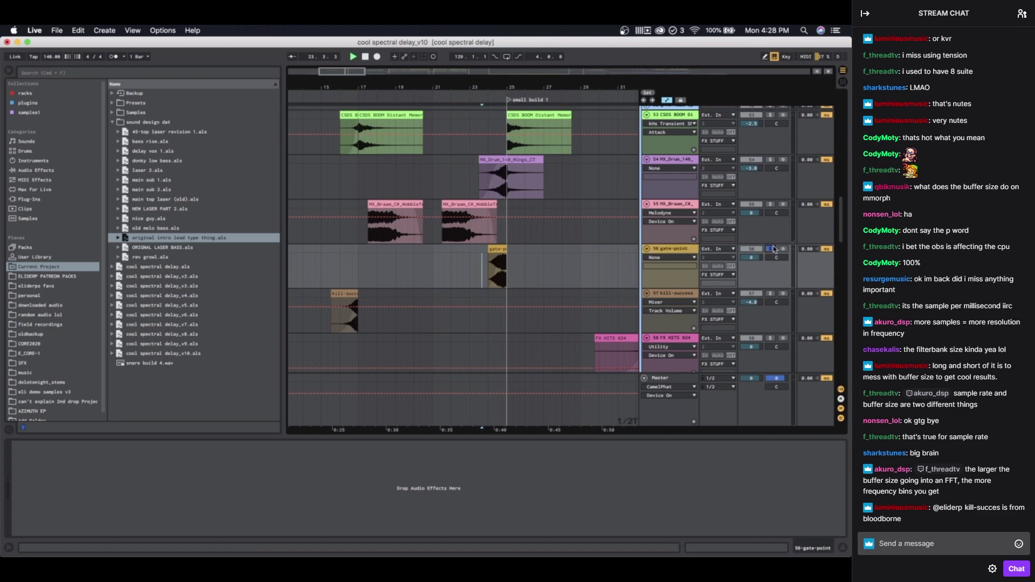
Step: Expand the DRUMS group and the PERCS group inside it
{"action": "scroll", "coordinate": [421, 226], "scroll_direction": "up", "scroll_amount": 1}
{"action": "scroll", "coordinate": [421, 227], "scroll_direction": "down", "scroll_amount": 20}
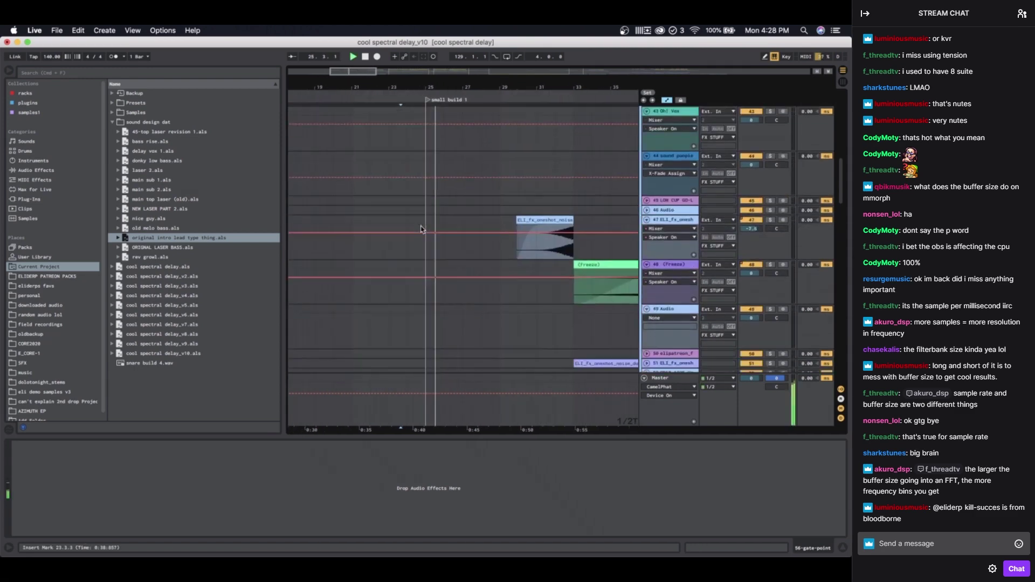
{"action": "scroll", "coordinate": [420, 227], "scroll_direction": "down", "scroll_amount": 3}
{"action": "scroll", "coordinate": [420, 226], "scroll_direction": "up", "scroll_amount": 15}
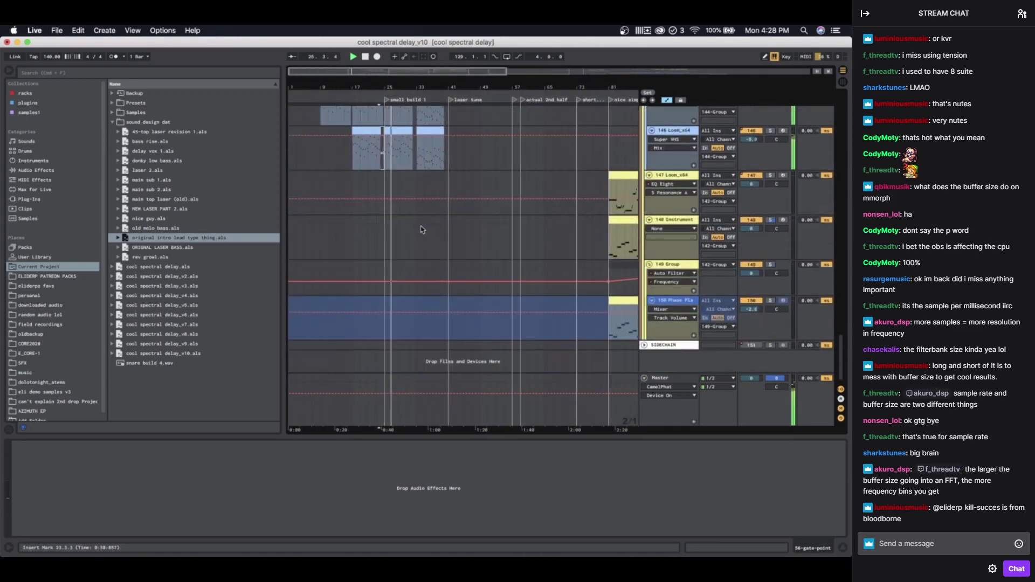
{"action": "scroll", "coordinate": [421, 229], "scroll_direction": "up", "scroll_amount": 10}
{"action": "left_click", "coordinate": [645, 119]}
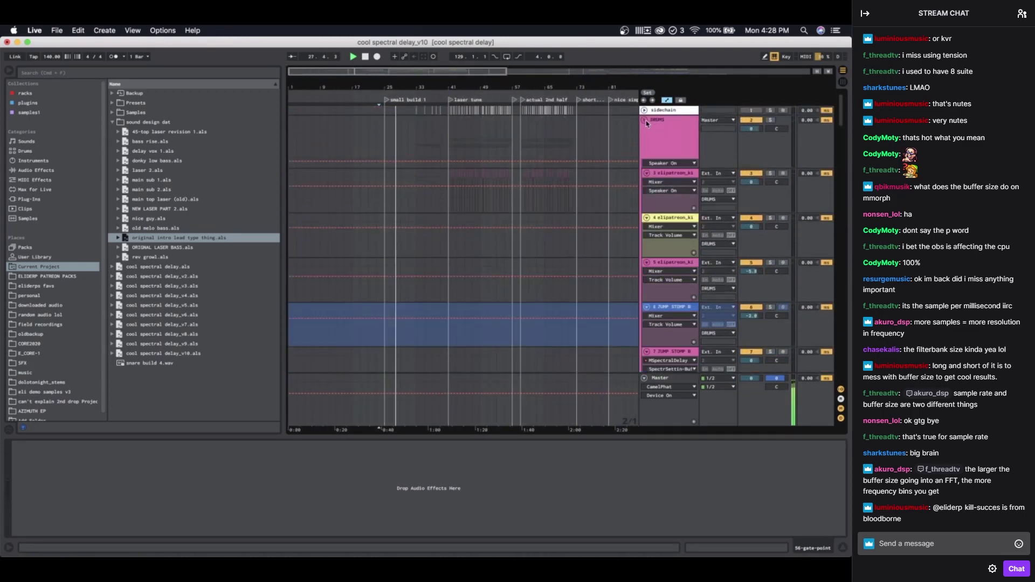
{"action": "scroll", "coordinate": [372, 237], "scroll_direction": "down", "scroll_amount": 10}
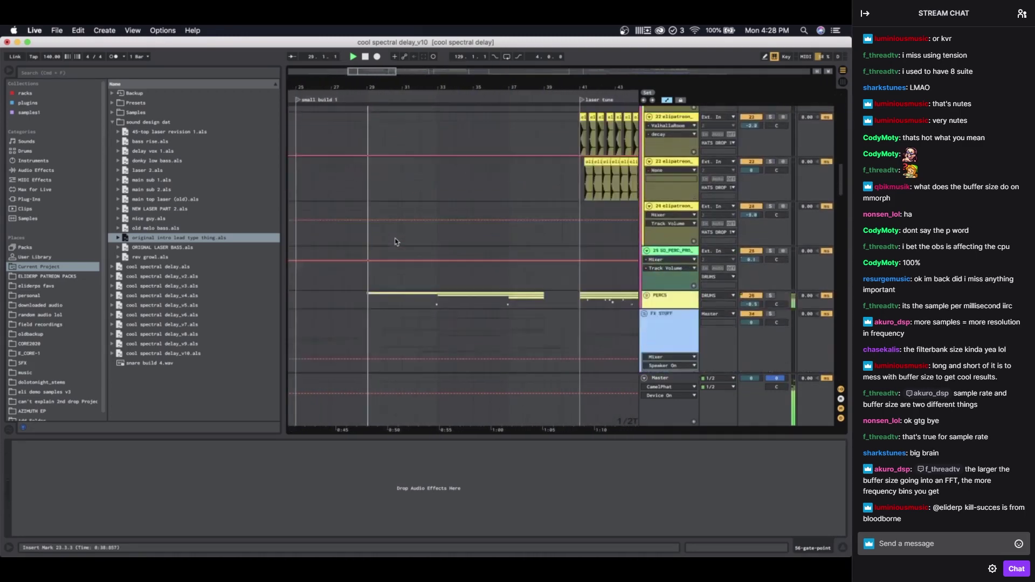
{"action": "left_click", "coordinate": [646, 199]}
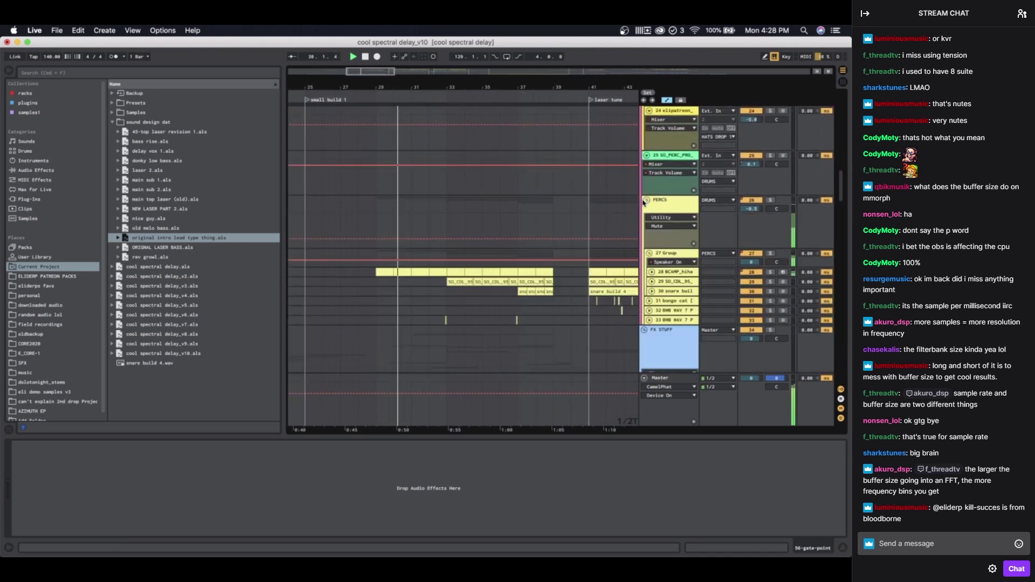
Step: Solo the PERCS group and play it from 29.1.1
{"action": "left_click", "coordinate": [370, 216]}
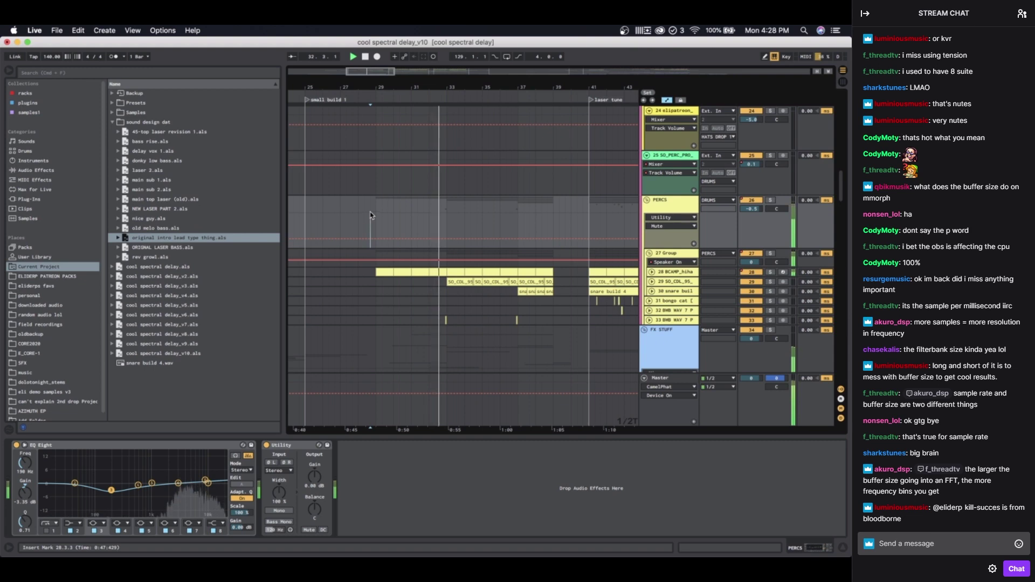
{"action": "key", "text": "Up"}
{"action": "key", "text": "Down"}
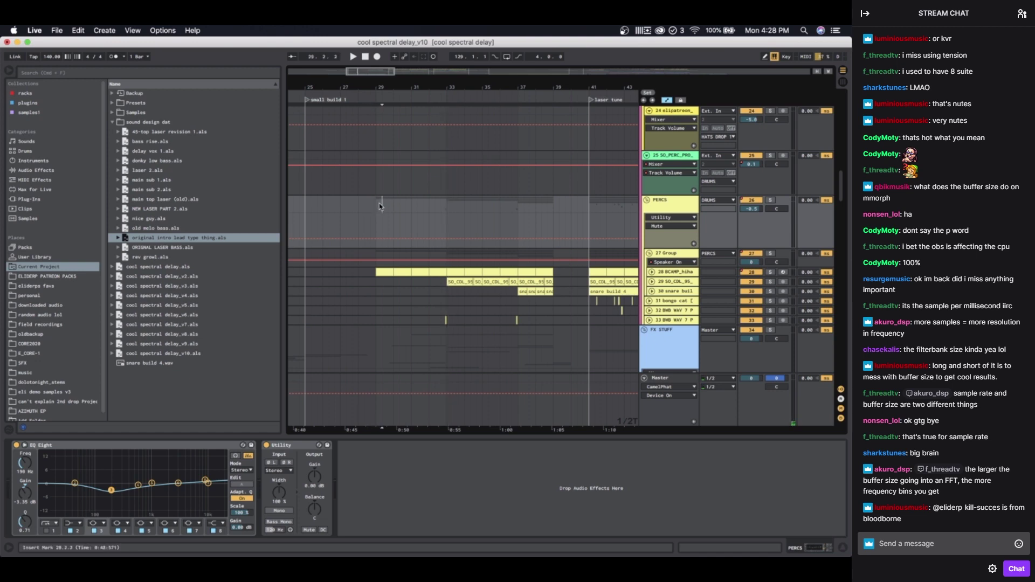
{"action": "scroll", "coordinate": [375, 206], "scroll_direction": "down", "scroll_amount": 3}
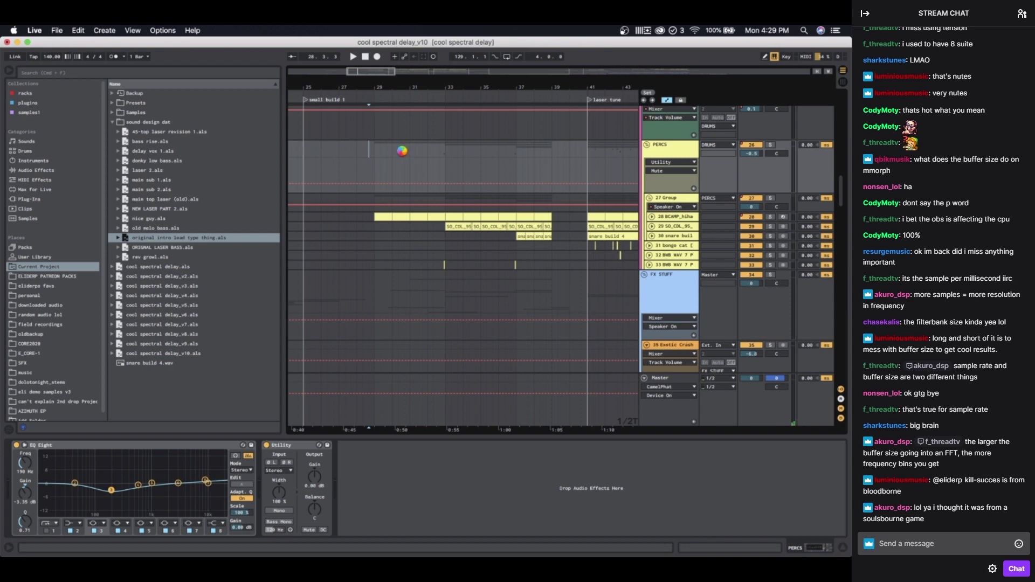
{"action": "left_click", "coordinate": [374, 162]}
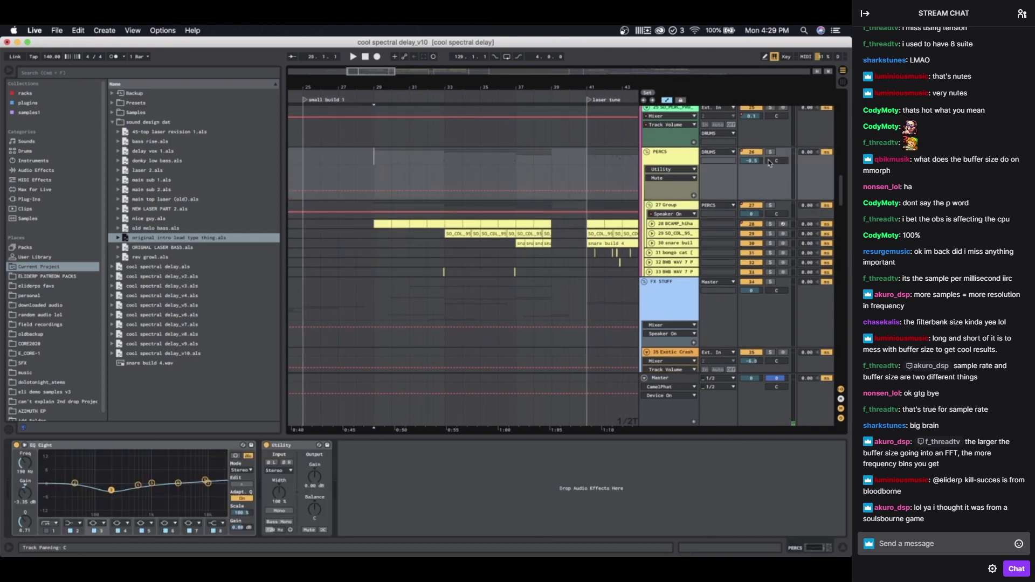
{"action": "key", "text": "space"}
Step: Unfold the BCAMP_hihat and SO_COL_95 top loop tracks in PERCS and show their devices
{"action": "left_click", "coordinate": [651, 224]}
{"action": "left_click", "coordinate": [669, 224]}
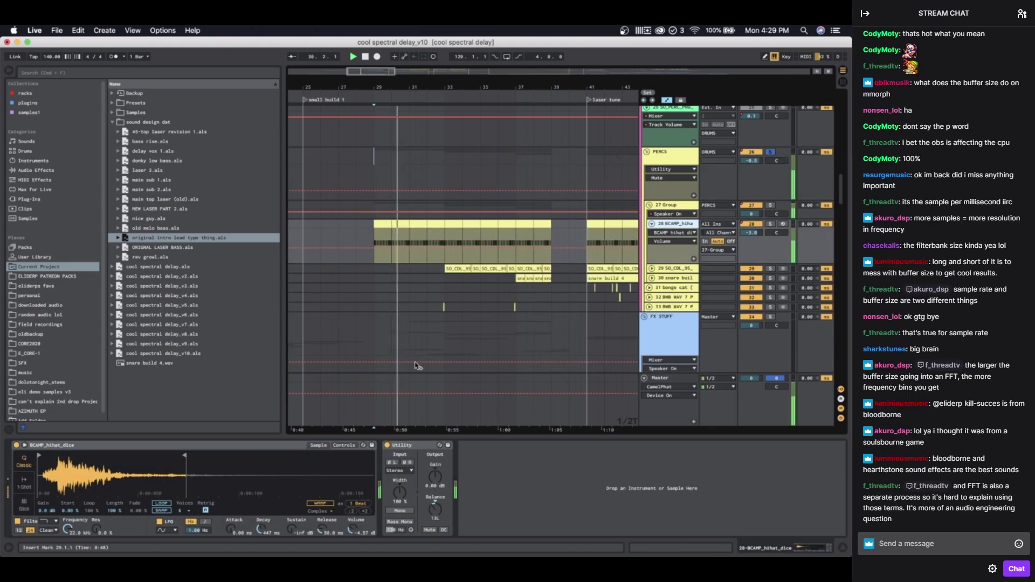
{"action": "left_click", "coordinate": [682, 269]}
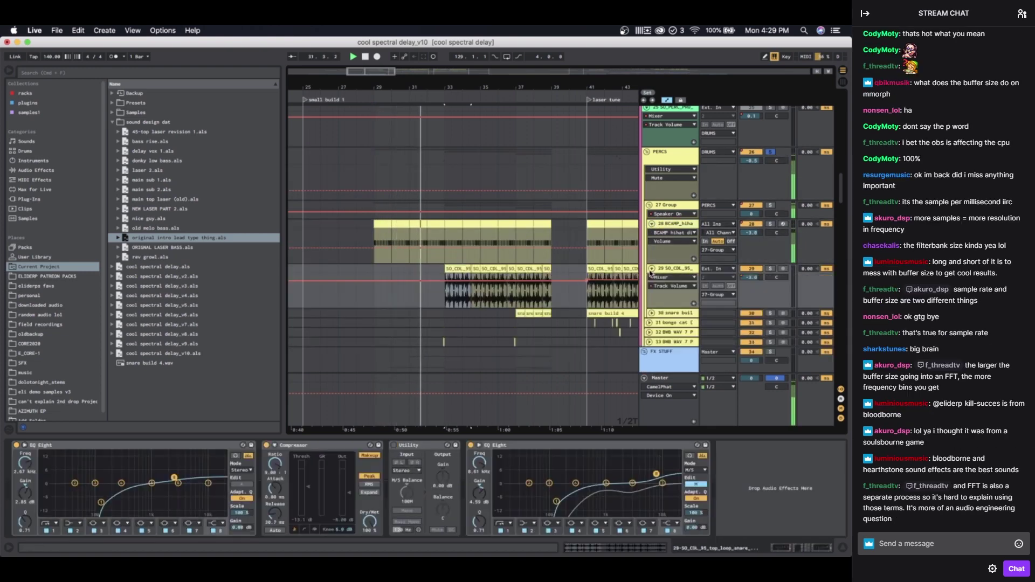
Step: Solo the SO_COL_95 top loop track and play its first clip from 33.1.1
{"action": "key", "text": "space"}
{"action": "left_click", "coordinate": [770, 268]}
{"action": "scroll", "coordinate": [467, 303], "scroll_direction": "right", "scroll_amount": 1}
{"action": "scroll", "coordinate": [467, 303], "scroll_direction": "down", "scroll_amount": 1}
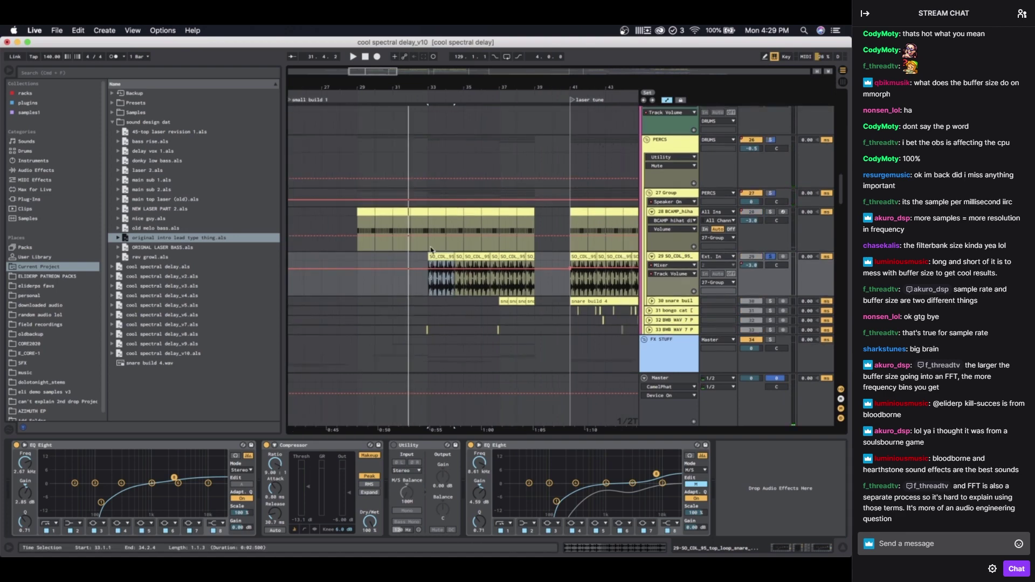
{"action": "scroll", "coordinate": [431, 250], "scroll_direction": "down", "scroll_amount": 2}
Step: Unfold the snare build track, select its first short clip at 37.1.1 and solo the track
{"action": "left_click", "coordinate": [653, 249]}
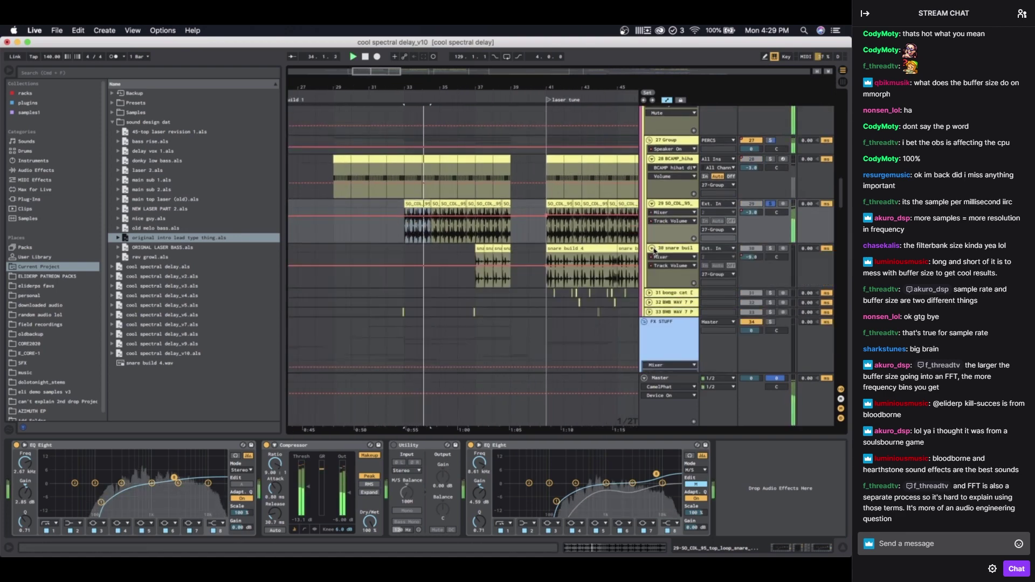
{"action": "scroll", "coordinate": [428, 228], "scroll_direction": "down", "scroll_amount": 1}
{"action": "scroll", "coordinate": [427, 228], "scroll_direction": "right", "scroll_amount": 2}
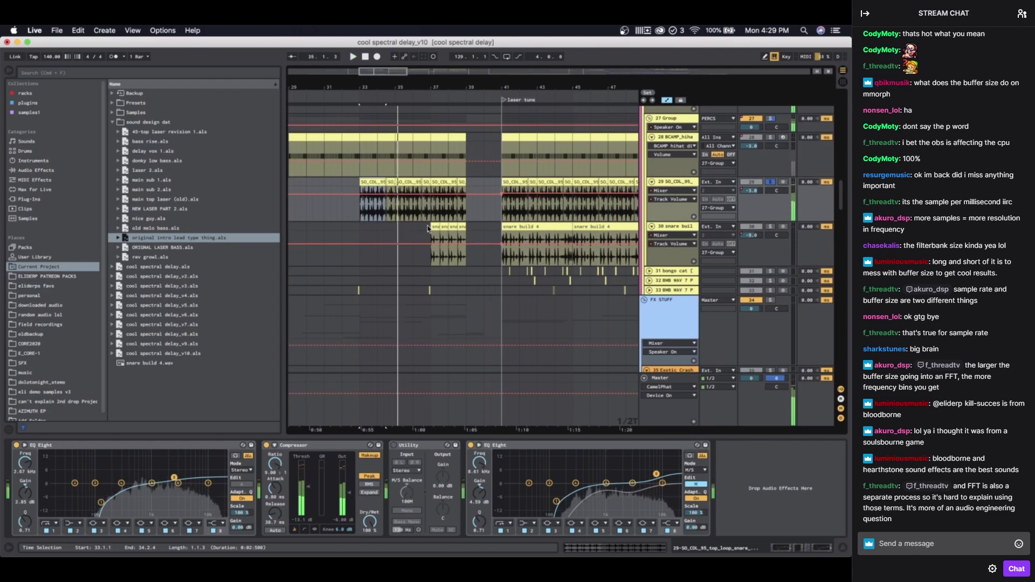
{"action": "left_click", "coordinate": [432, 229]}
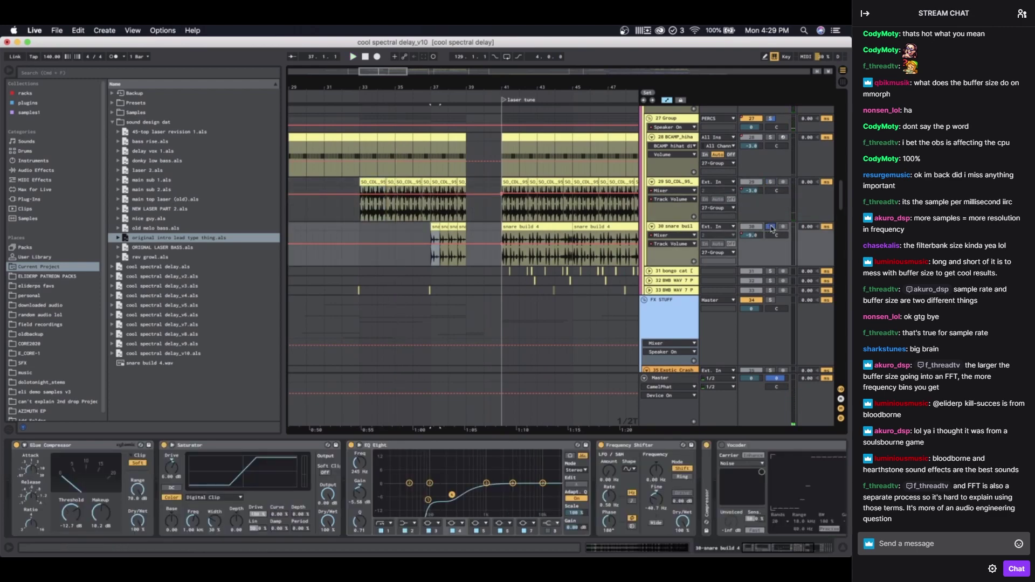
Step: Select the snare build 4 clip starting at 41.1.1 and play it in solo
{"action": "scroll", "coordinate": [460, 227], "scroll_direction": "right", "scroll_amount": 2}
{"action": "left_click", "coordinate": [459, 221]}
{"action": "key", "text": "space"}
{"action": "key", "text": "space"}
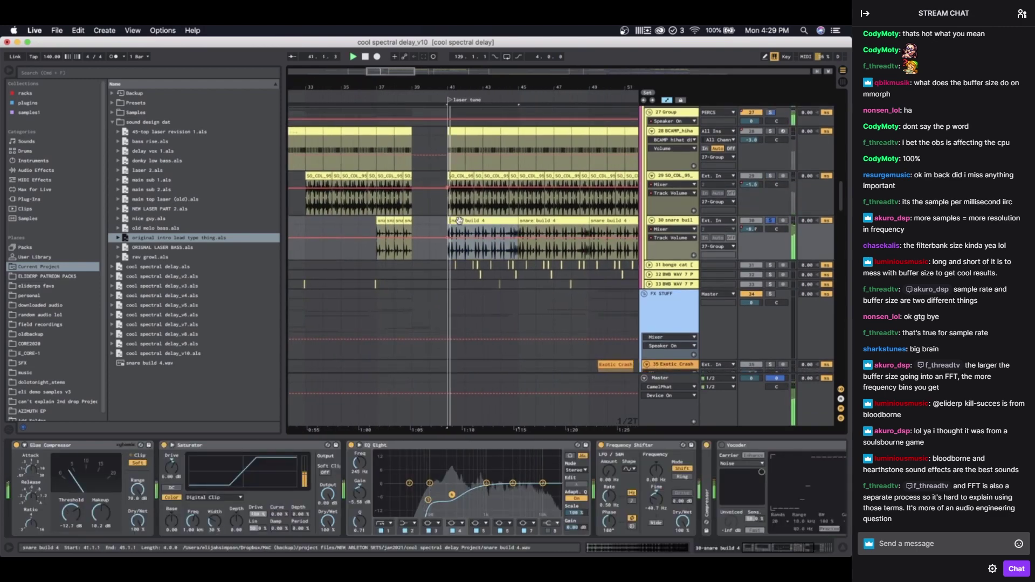
Step: Solo the whole PERCS group, play it from the laser tune section and show the group's devices
{"action": "scroll", "coordinate": [459, 220], "scroll_direction": "down", "scroll_amount": 2}
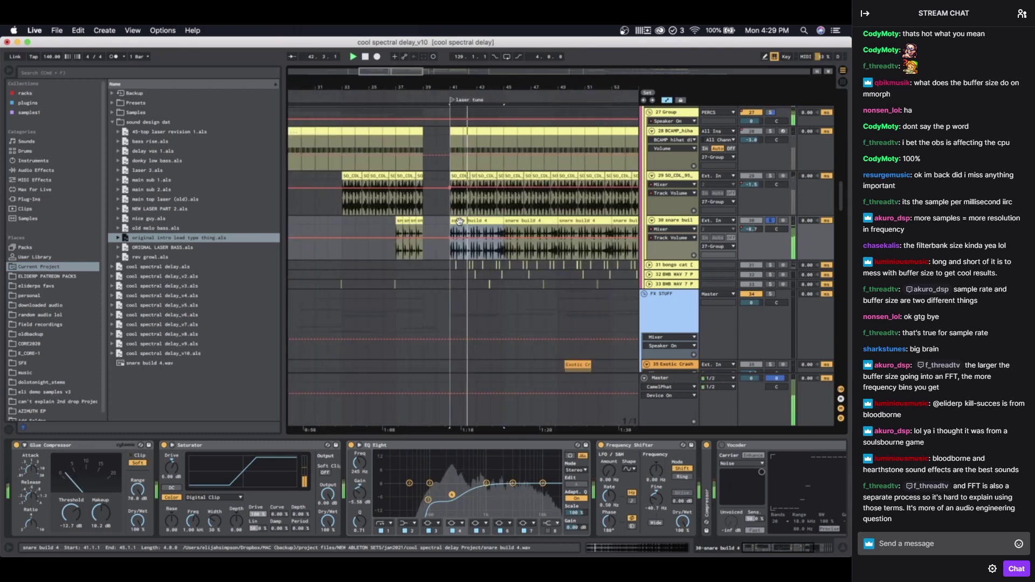
{"action": "scroll", "coordinate": [450, 280], "scroll_direction": "right", "scroll_amount": 2}
{"action": "scroll", "coordinate": [450, 279], "scroll_direction": "down", "scroll_amount": 1}
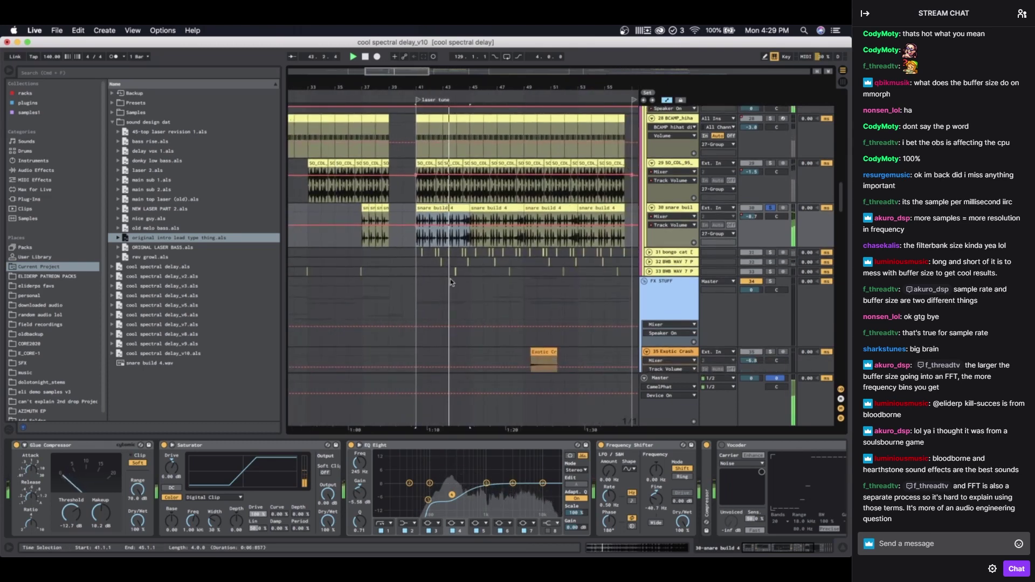
{"action": "scroll", "coordinate": [450, 280], "scroll_direction": "up", "scroll_amount": 5}
{"action": "scroll", "coordinate": [451, 279], "scroll_direction": "left", "scroll_amount": 1}
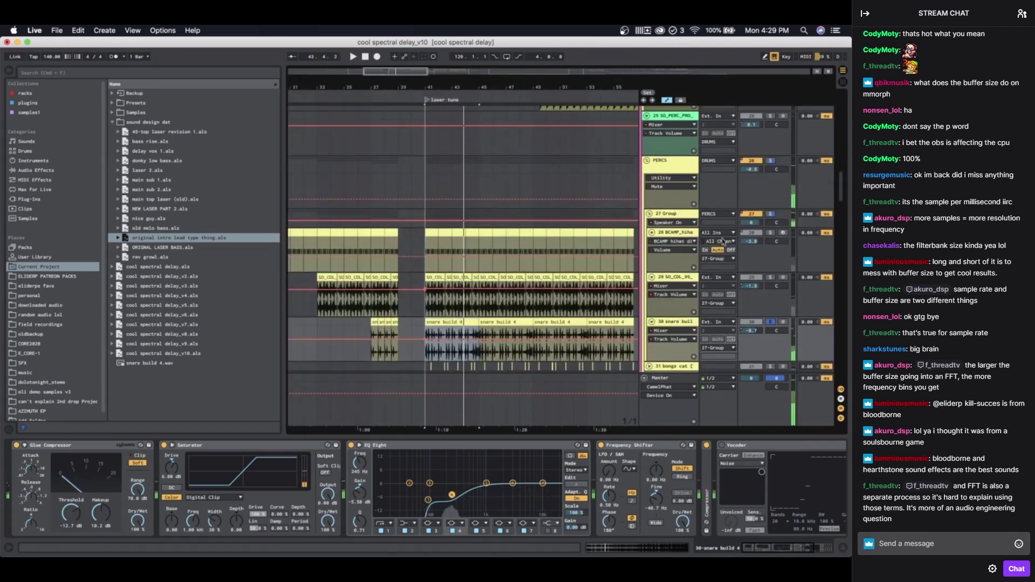
{"action": "left_click", "coordinate": [771, 162]}
{"action": "key", "text": "space"}
{"action": "left_click", "coordinate": [667, 168]}
{"action": "scroll", "coordinate": [536, 185], "scroll_direction": "down", "scroll_amount": 2}
{"action": "scroll", "coordinate": [536, 184], "scroll_direction": "left", "scroll_amount": 1}
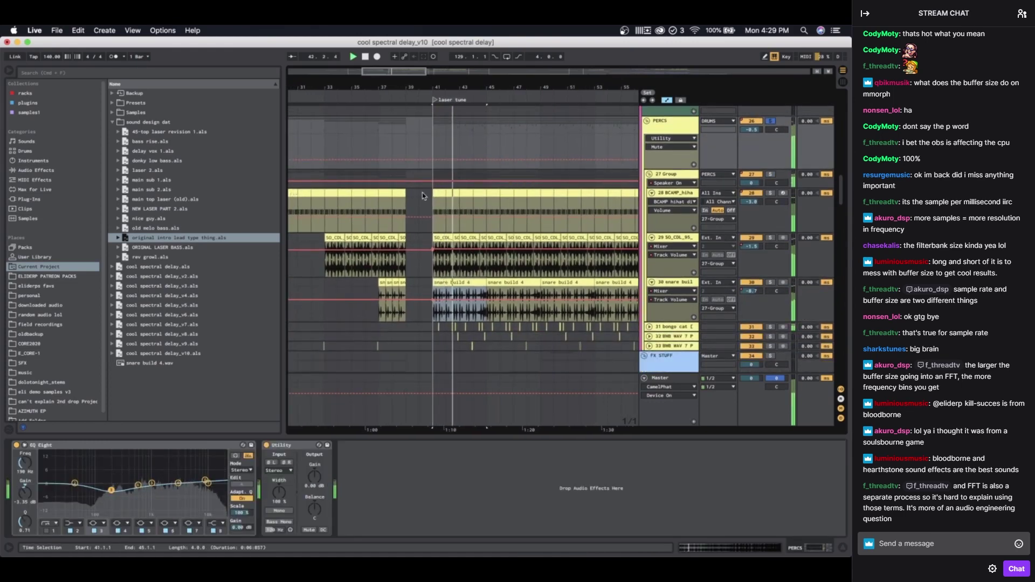
Step: Solo the BG_RISERS track in FX STUFF and play its riser clip from 32.1.1
{"action": "scroll", "coordinate": [422, 192], "scroll_direction": "down", "scroll_amount": 5}
{"action": "scroll", "coordinate": [419, 199], "scroll_direction": "left", "scroll_amount": 1}
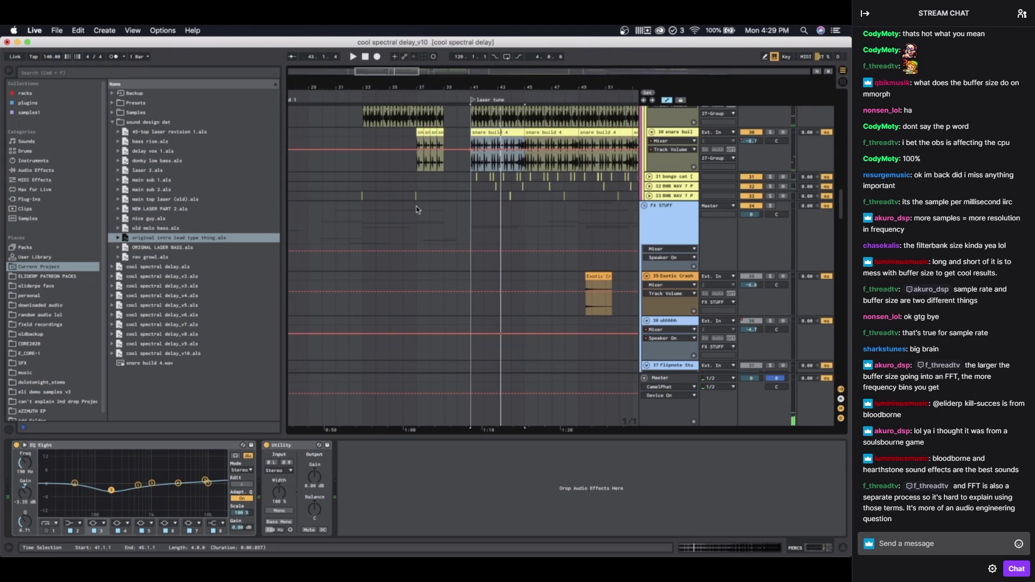
{"action": "scroll", "coordinate": [416, 206], "scroll_direction": "down", "scroll_amount": 8}
{"action": "scroll", "coordinate": [416, 206], "scroll_direction": "left", "scroll_amount": 1}
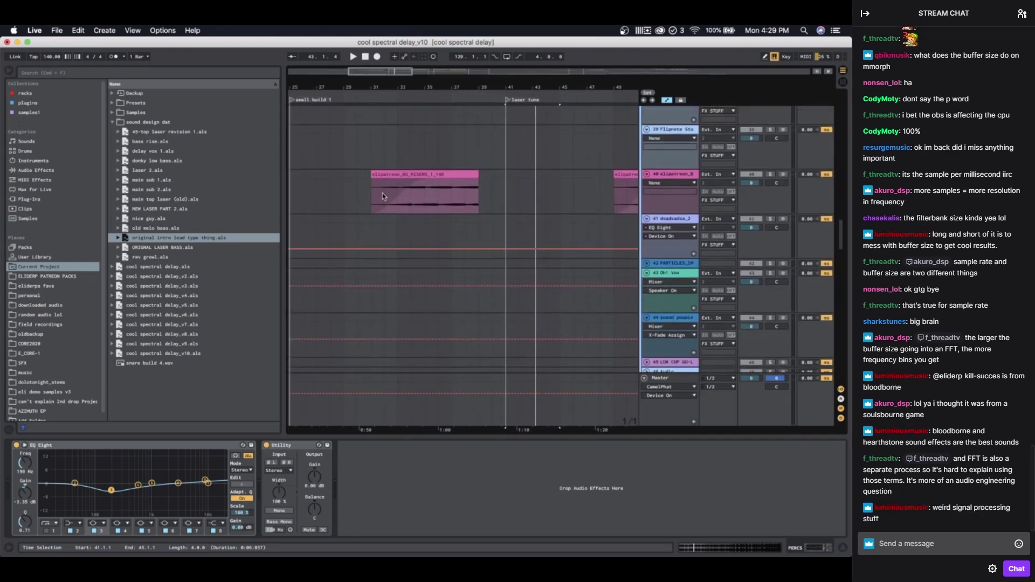
{"action": "left_click", "coordinate": [384, 193]}
{"action": "key", "text": "space"}
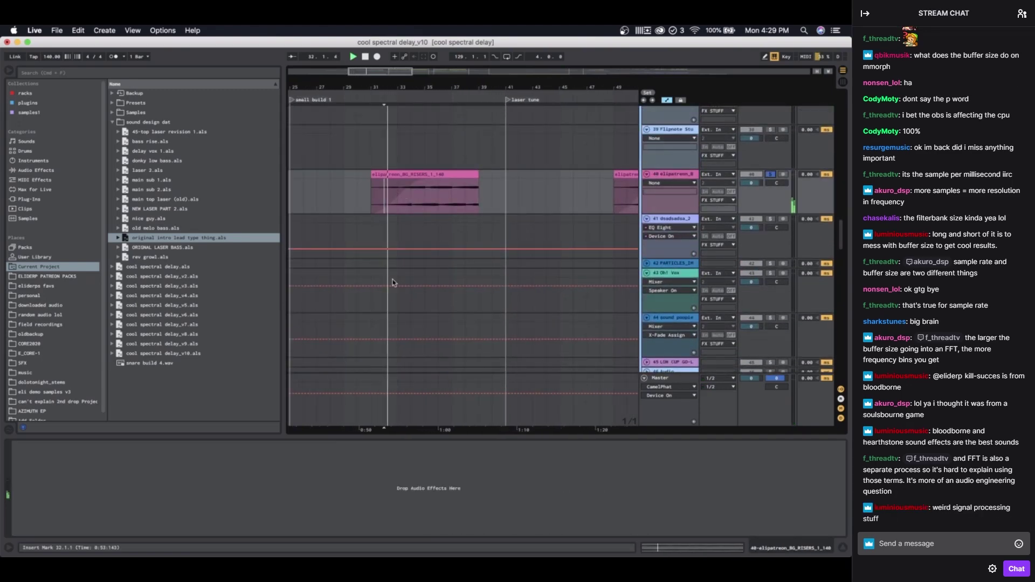
Step: Solo the frozen FX track 48 and play its clip from 37.1.1
{"action": "scroll", "coordinate": [393, 284], "scroll_direction": "down", "scroll_amount": 6}
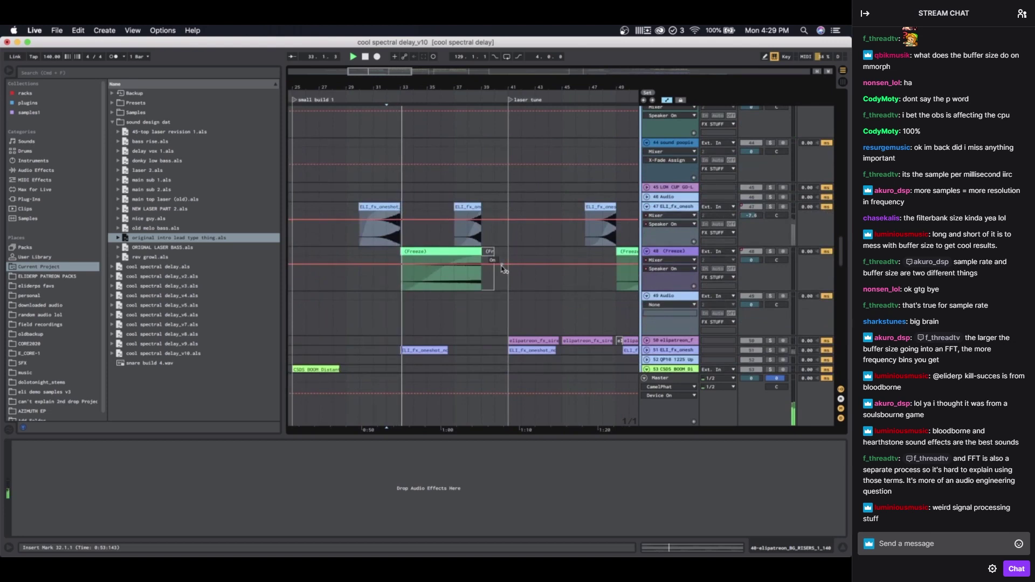
{"action": "left_click", "coordinate": [465, 261]}
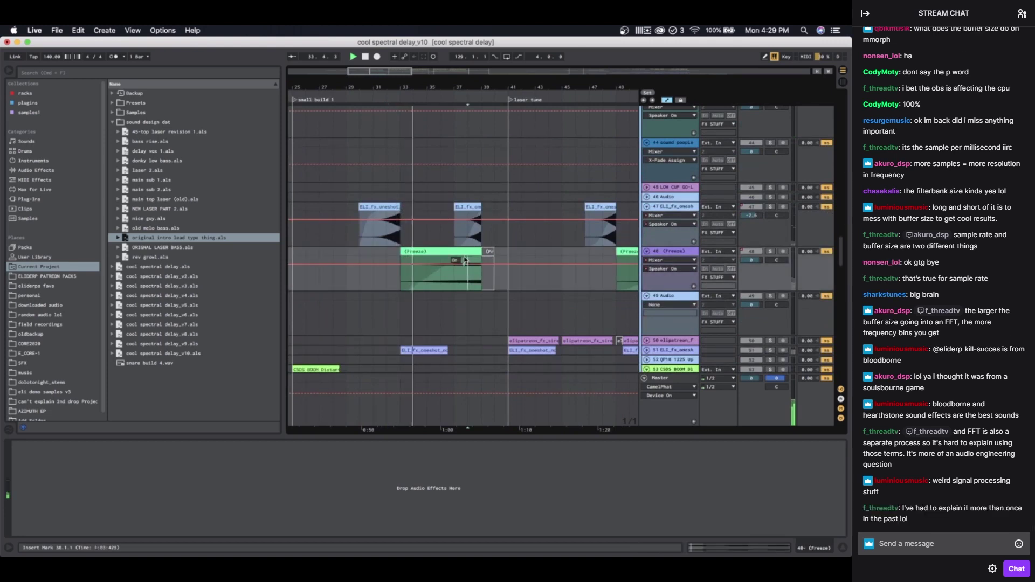
{"action": "left_click", "coordinate": [465, 252]}
{"action": "key", "text": "s"}
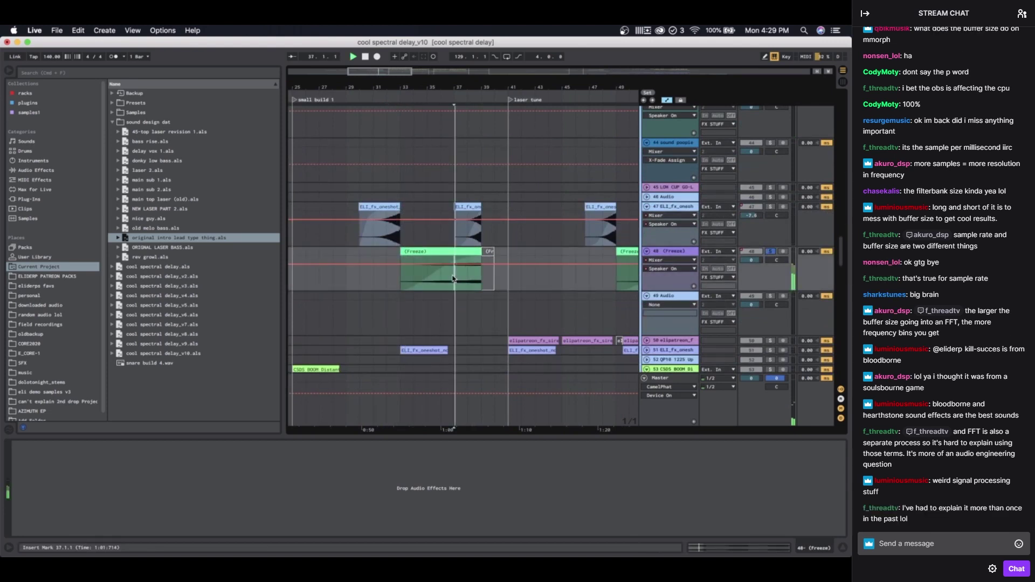
Step: Unfold the ELI_fx_oneshot_noise_down_short track, solo it and play its clip starting at 33.1.1
{"action": "scroll", "coordinate": [453, 279], "scroll_direction": "down", "scroll_amount": 5}
{"action": "left_click", "coordinate": [646, 223]}
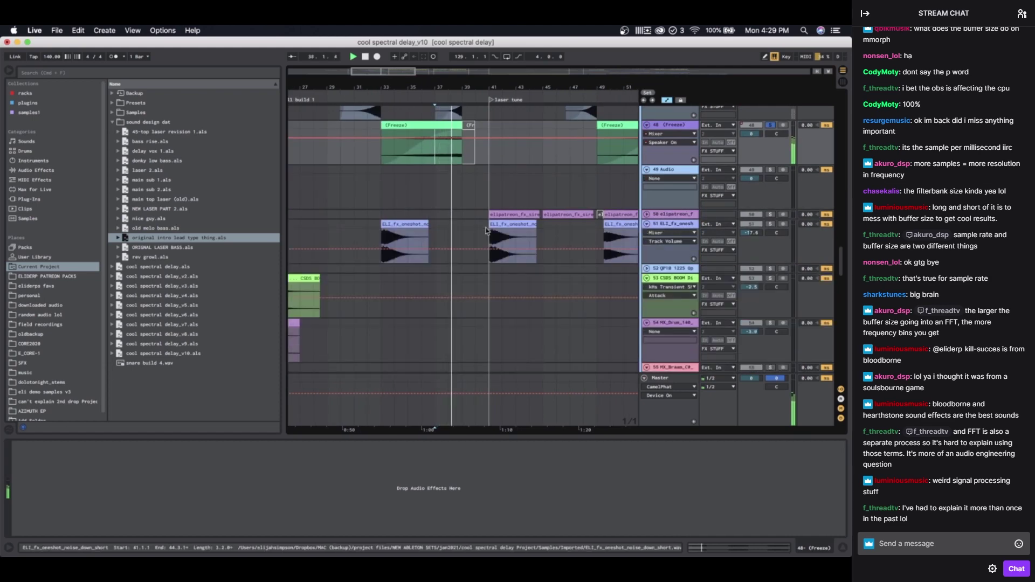
{"action": "left_click", "coordinate": [770, 225]}
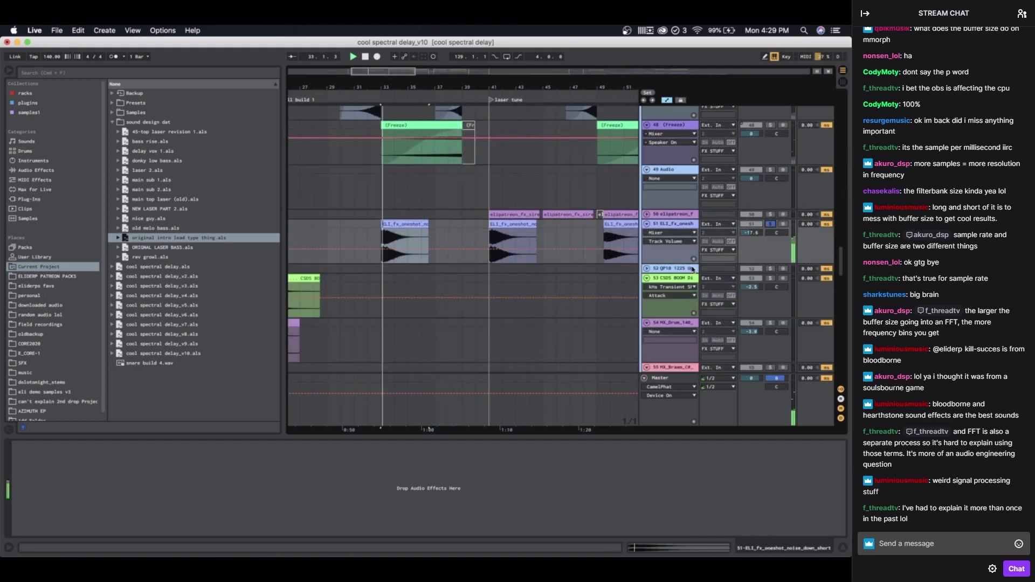
Step: Select the first frozen laser clip on track 71 at 33.2.2 and play the track in solo
{"action": "scroll", "coordinate": [545, 274], "scroll_direction": "down", "scroll_amount": 8}
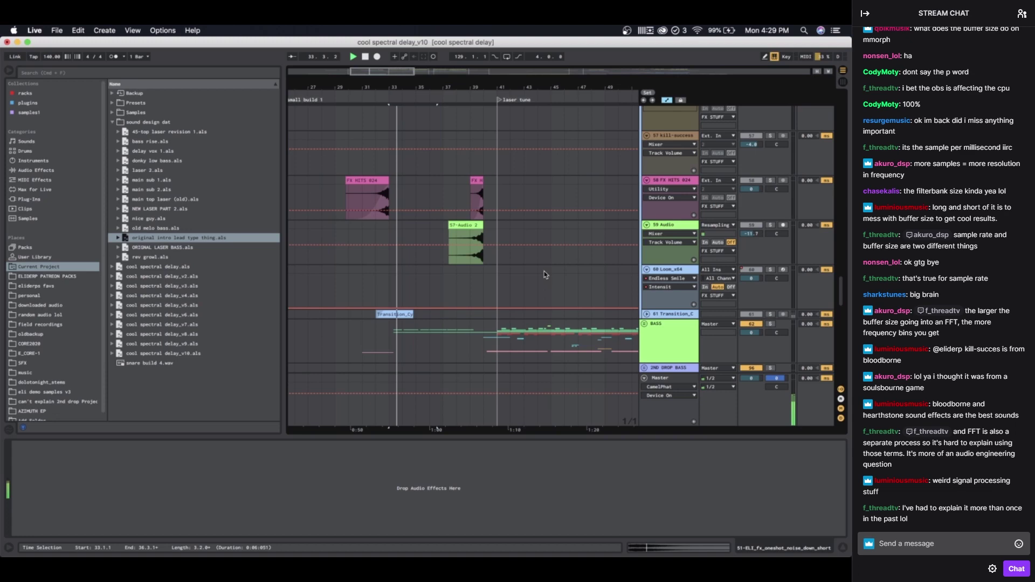
{"action": "scroll", "coordinate": [544, 274], "scroll_direction": "down", "scroll_amount": 10}
{"action": "left_click", "coordinate": [408, 172]}
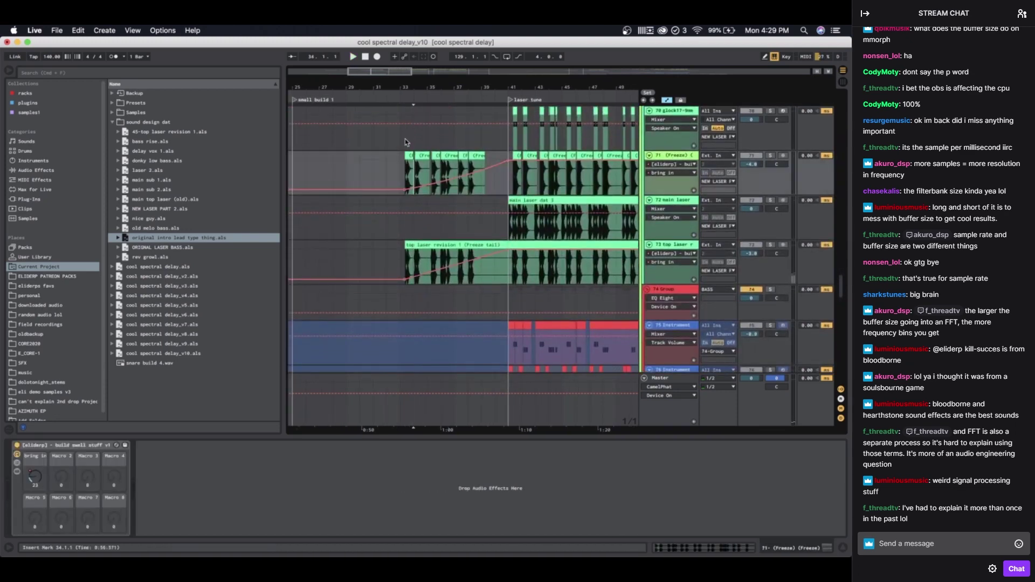
{"action": "left_click", "coordinate": [408, 155]}
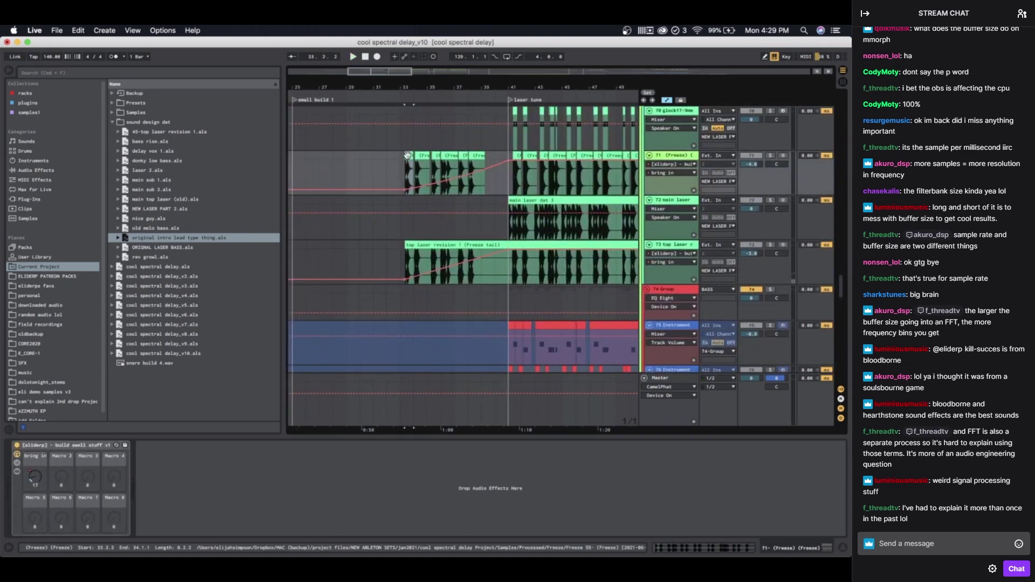
{"action": "key", "text": "space"}
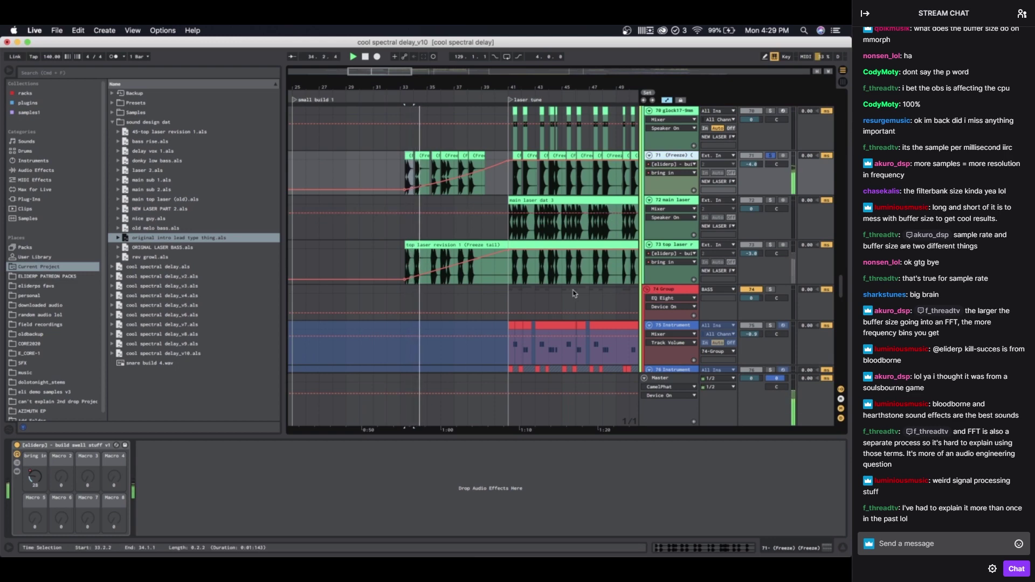
Step: Audition the top laser revision track in solo during the build, then turn its solo off
{"action": "scroll", "coordinate": [569, 294], "scroll_direction": "up", "scroll_amount": 2}
{"action": "scroll", "coordinate": [569, 294], "scroll_direction": "left", "scroll_amount": 2}
{"action": "scroll", "coordinate": [569, 294], "scroll_direction": "right", "scroll_amount": 5}
{"action": "scroll", "coordinate": [460, 281], "scroll_direction": "down", "scroll_amount": 1}
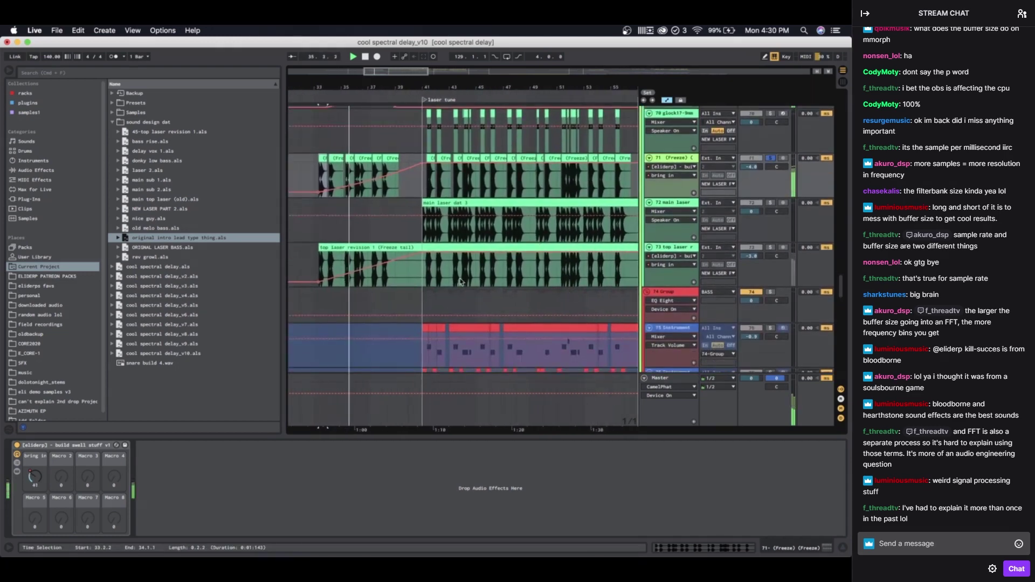
{"action": "scroll", "coordinate": [460, 281], "scroll_direction": "up", "scroll_amount": 2}
{"action": "scroll", "coordinate": [461, 281], "scroll_direction": "left", "scroll_amount": 1}
{"action": "left_click", "coordinate": [771, 284]}
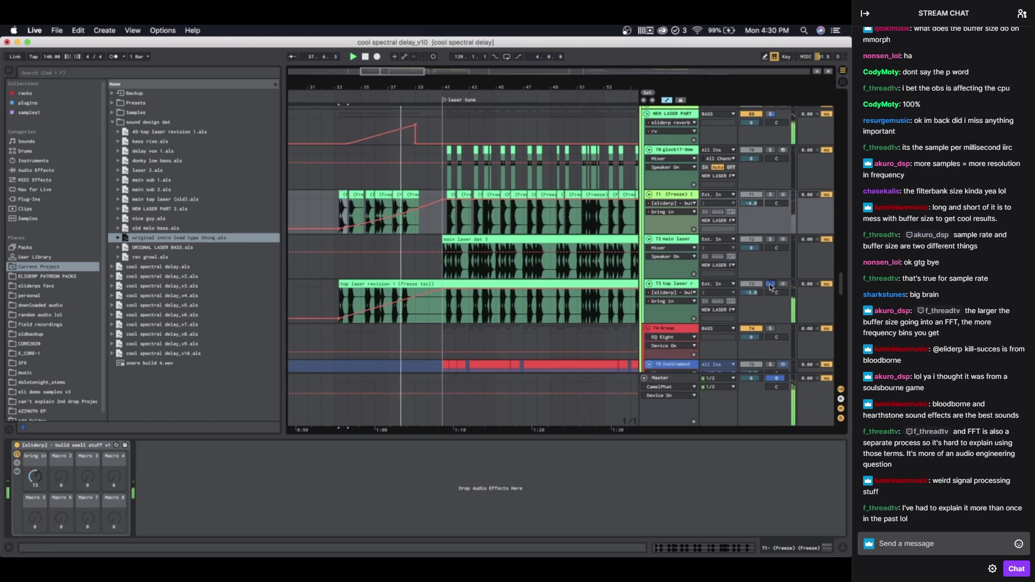
{"action": "left_click", "coordinate": [771, 285]}
Step: Place the insert marker on the glock17 track at 39.1.1, show its devices and look through the bass tracks during playback
{"action": "left_click", "coordinate": [401, 238]}
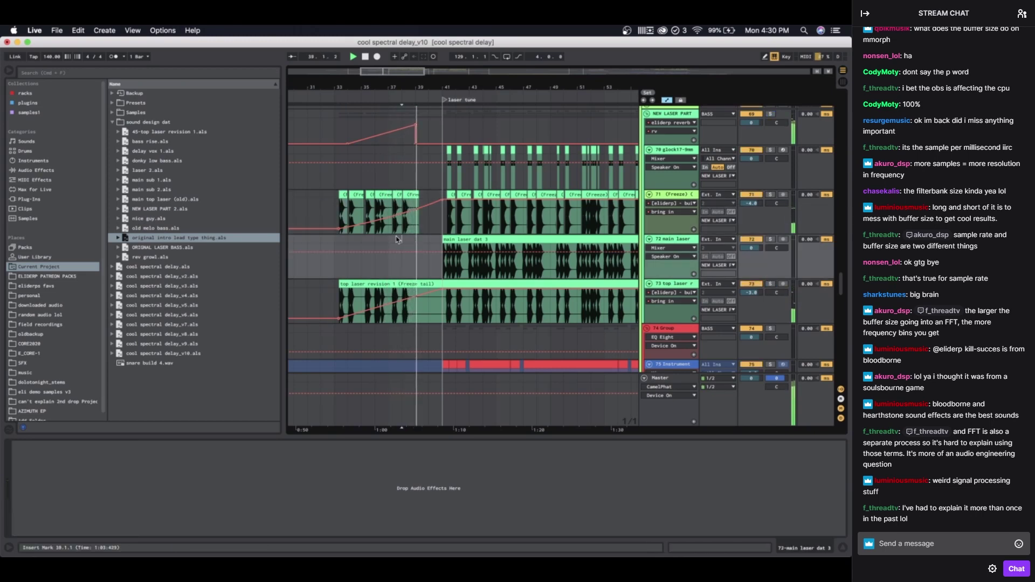
{"action": "left_click", "coordinate": [396, 171]}
{"action": "scroll", "coordinate": [431, 152], "scroll_direction": "down", "scroll_amount": 5}
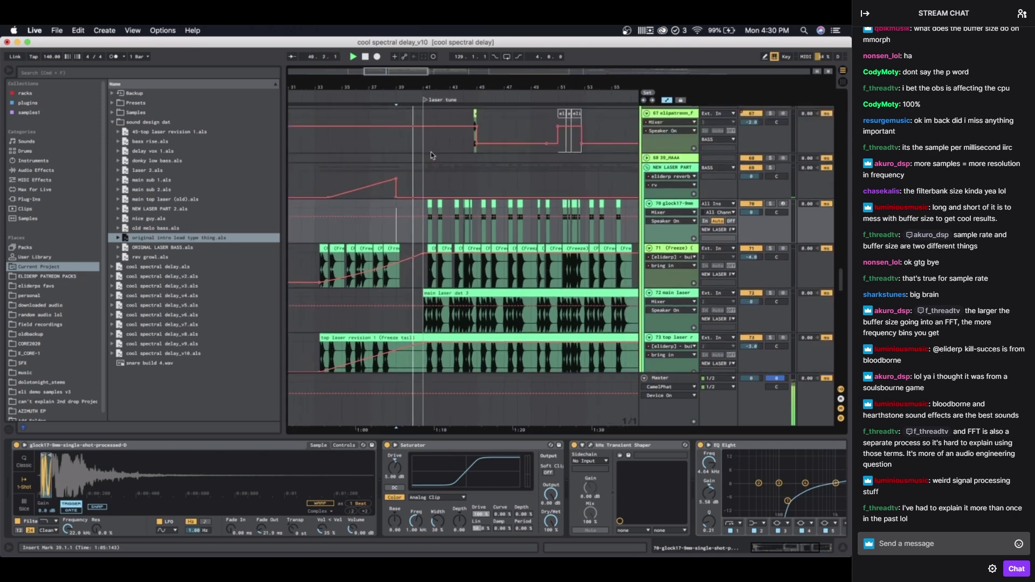
{"action": "scroll", "coordinate": [432, 152], "scroll_direction": "down", "scroll_amount": 6}
{"action": "scroll", "coordinate": [431, 152], "scroll_direction": "up", "scroll_amount": 9}
{"action": "scroll", "coordinate": [431, 152], "scroll_direction": "down", "scroll_amount": 4}
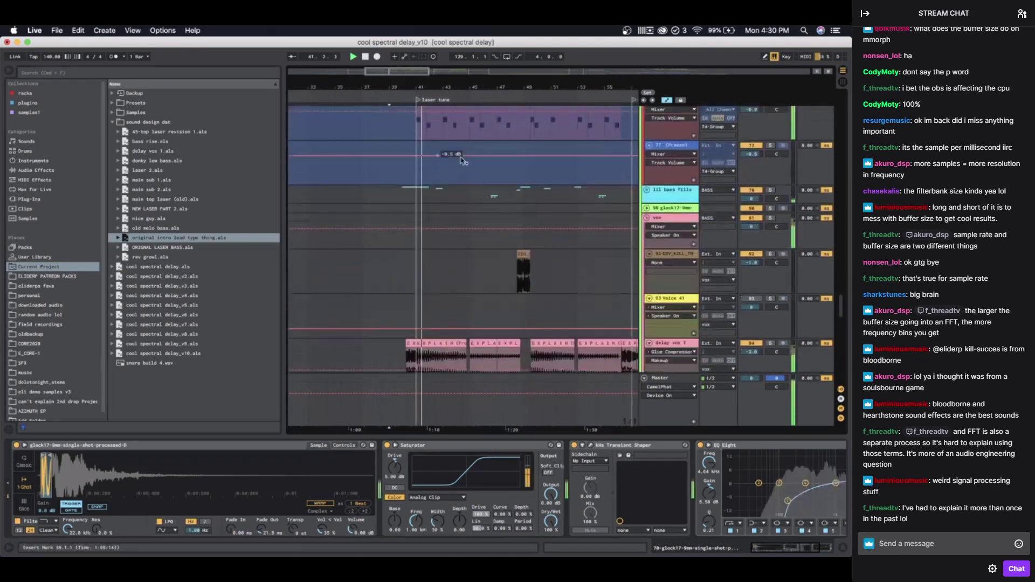
Step: Unfold the lil bass fills group, select its first frozen clip at 40.1.1 and solo that track
{"action": "left_click", "coordinate": [646, 190]}
{"action": "scroll", "coordinate": [411, 217], "scroll_direction": "up", "scroll_amount": 5}
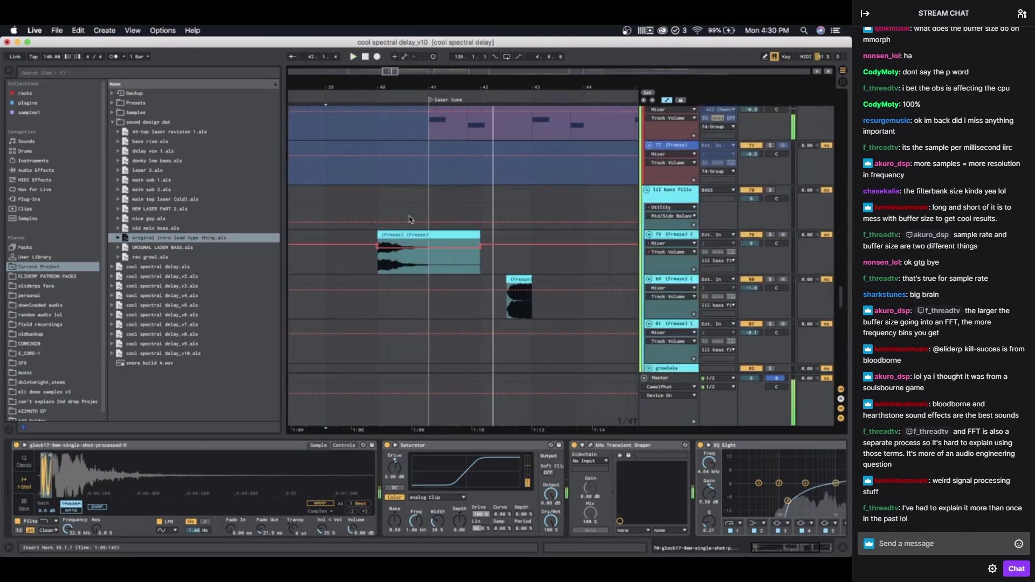
{"action": "left_click", "coordinate": [752, 238]}
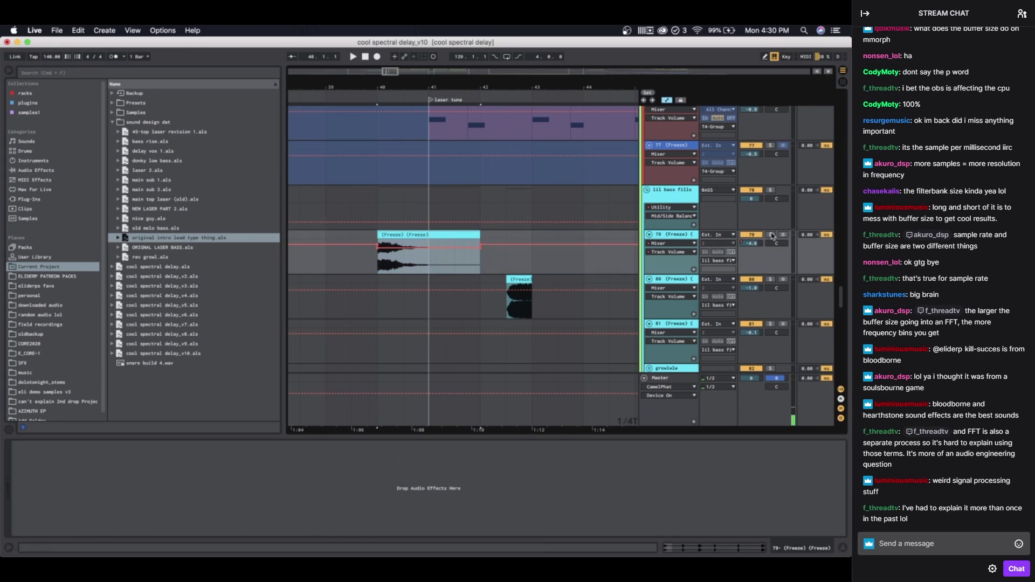
{"action": "left_click", "coordinate": [771, 235]}
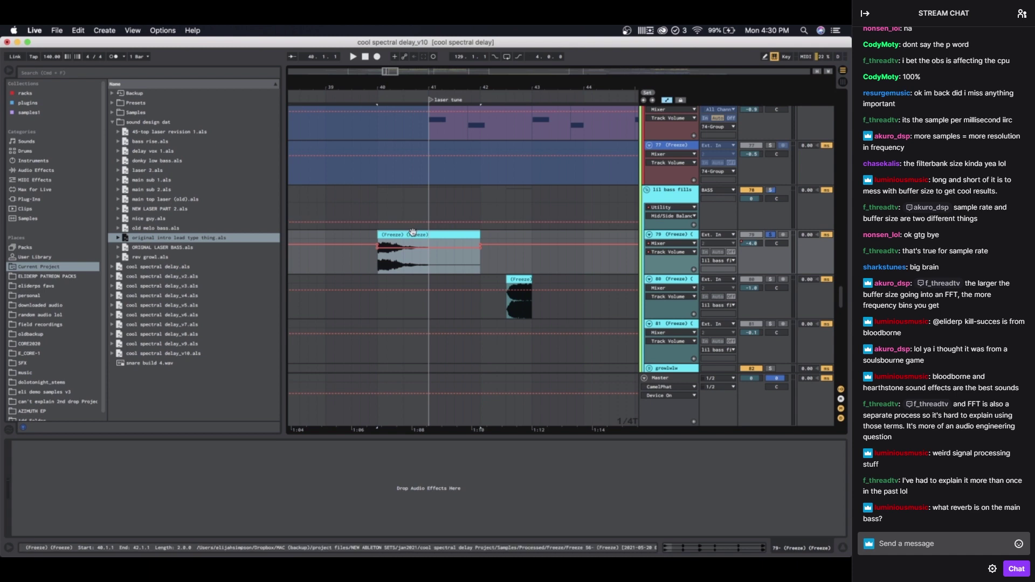
Step: Play the frozen bass fill at 40.1.1 in solo, then select the short clip in bar 42 on the track below
{"action": "left_click", "coordinate": [376, 203]}
{"action": "left_click", "coordinate": [387, 233]}
{"action": "key", "text": "space"}
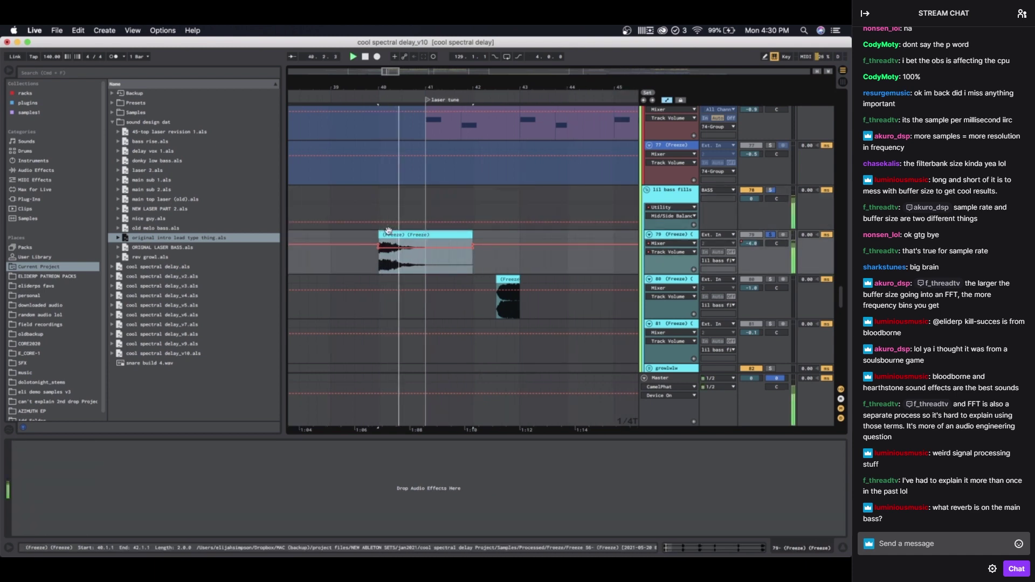
{"action": "scroll", "coordinate": [389, 231], "scroll_direction": "down", "scroll_amount": 3}
{"action": "key", "text": "space"}
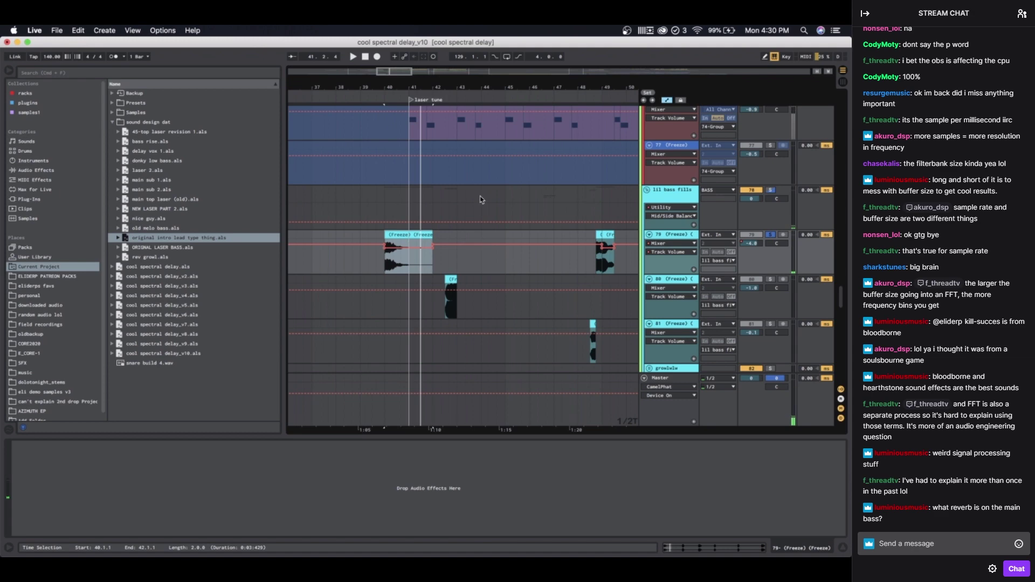
{"action": "left_click", "coordinate": [449, 279]}
Step: Reveal the devices inside track 71's build swell stuff rack, view the ValhallaRoom plugin window and close it
{"action": "scroll", "coordinate": [436, 258], "scroll_direction": "up", "scroll_amount": 5}
{"action": "scroll", "coordinate": [436, 258], "scroll_direction": "down", "scroll_amount": 1}
{"action": "scroll", "coordinate": [436, 258], "scroll_direction": "left", "scroll_amount": 10}
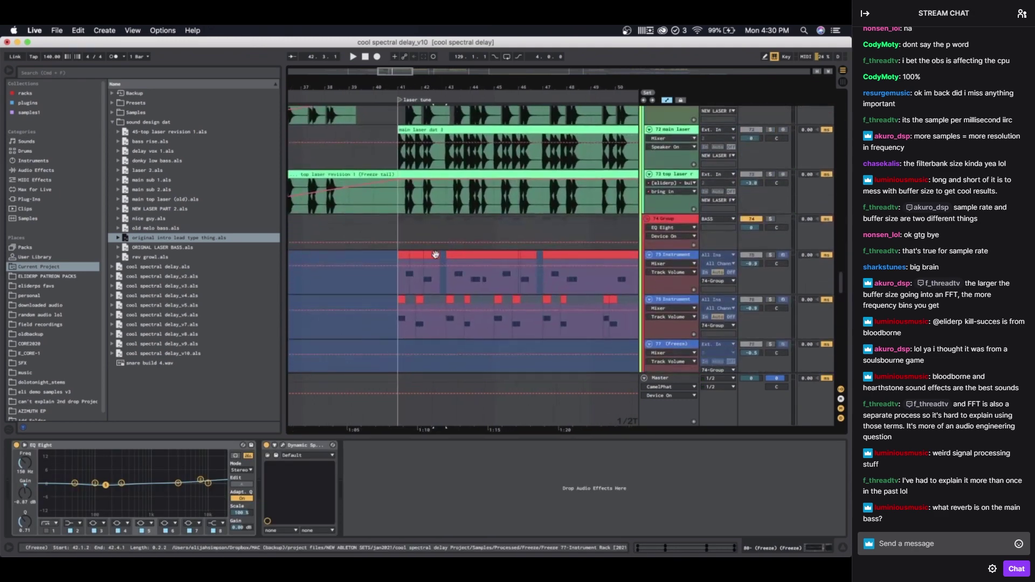
{"action": "scroll", "coordinate": [437, 258], "scroll_direction": "up", "scroll_amount": 3}
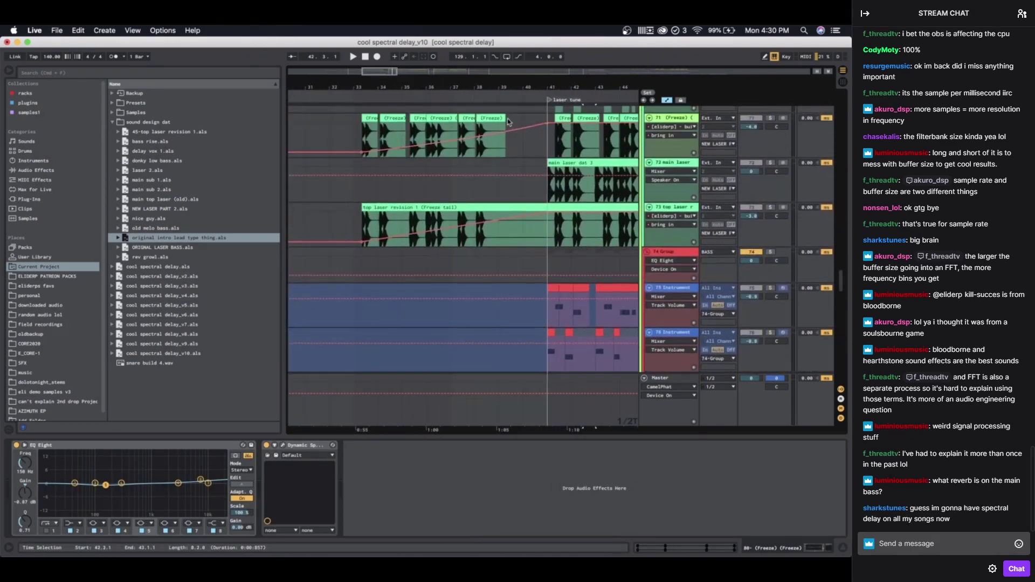
{"action": "left_click", "coordinate": [670, 182]}
{"action": "scroll", "coordinate": [454, 250], "scroll_direction": "right", "scroll_amount": 3}
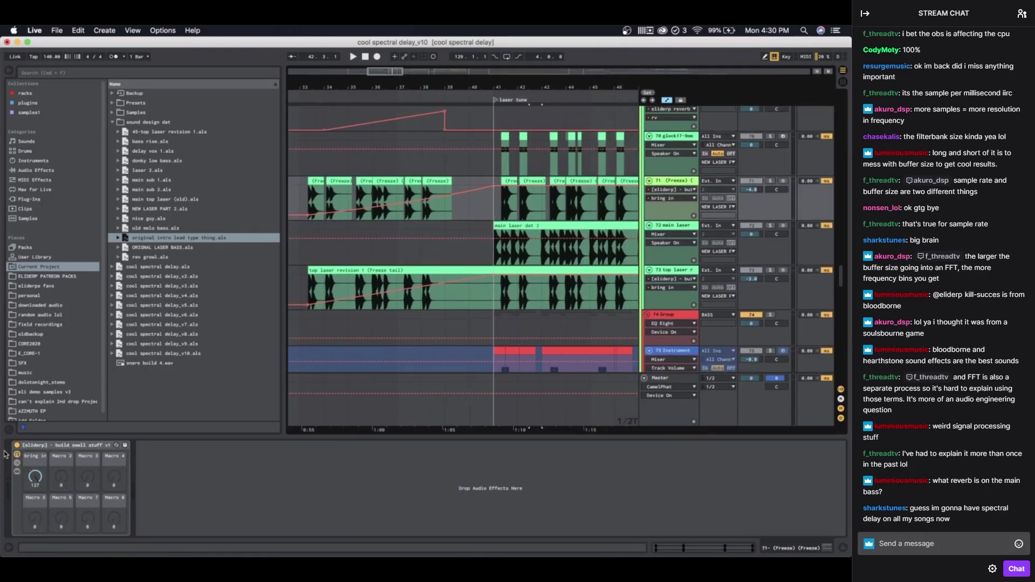
{"action": "left_click", "coordinate": [16, 472]}
{"action": "left_click", "coordinate": [137, 514]}
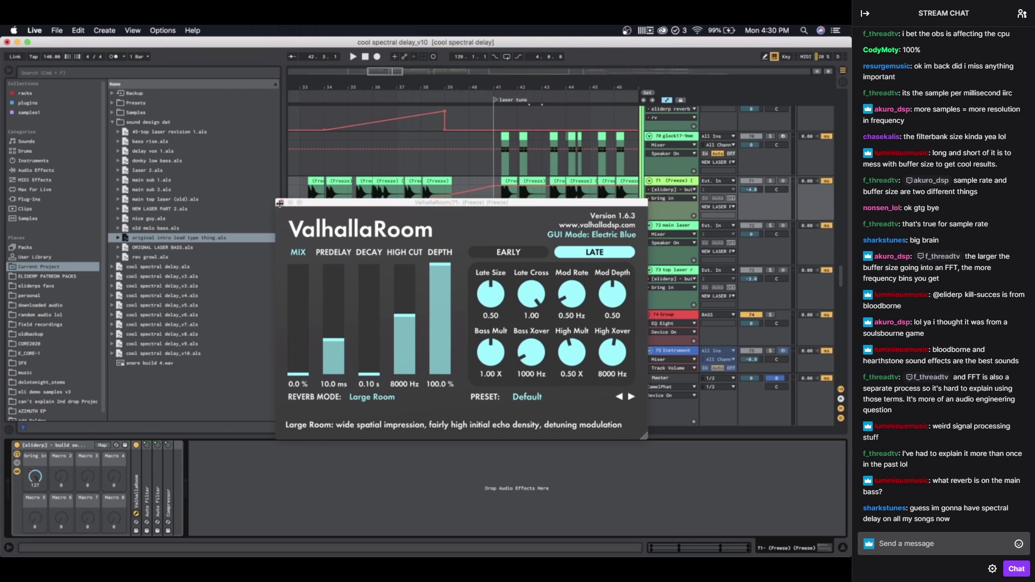
{"action": "left_click", "coordinate": [278, 202]}
Step: Select track 71's first frozen clip in the laser tune section, then place the insert marker at 41.1.1 on the NEW LASER PART group
{"action": "left_click", "coordinate": [492, 177]}
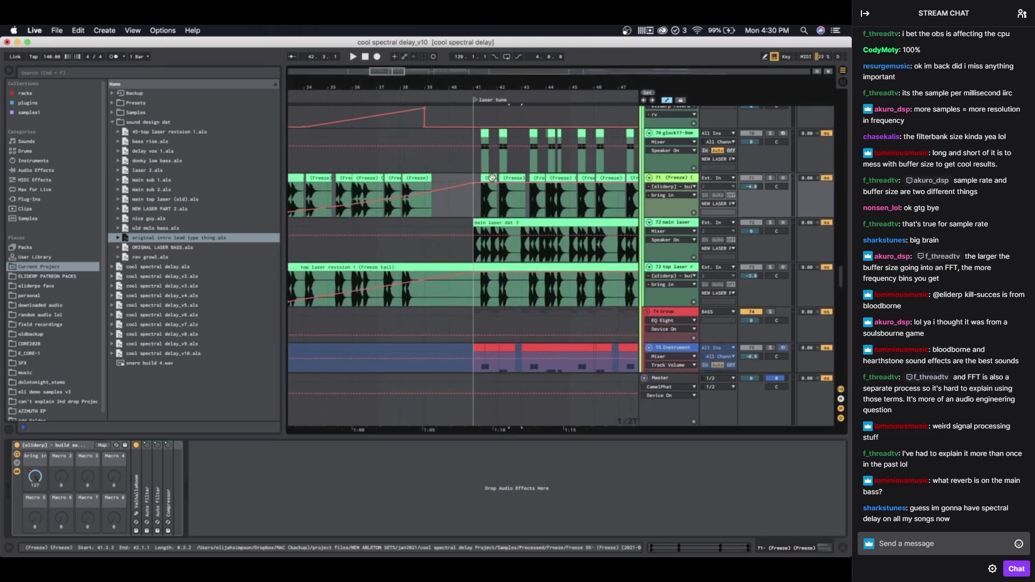
{"action": "scroll", "coordinate": [492, 177], "scroll_direction": "up", "scroll_amount": 5}
{"action": "scroll", "coordinate": [491, 177], "scroll_direction": "right", "scroll_amount": 1}
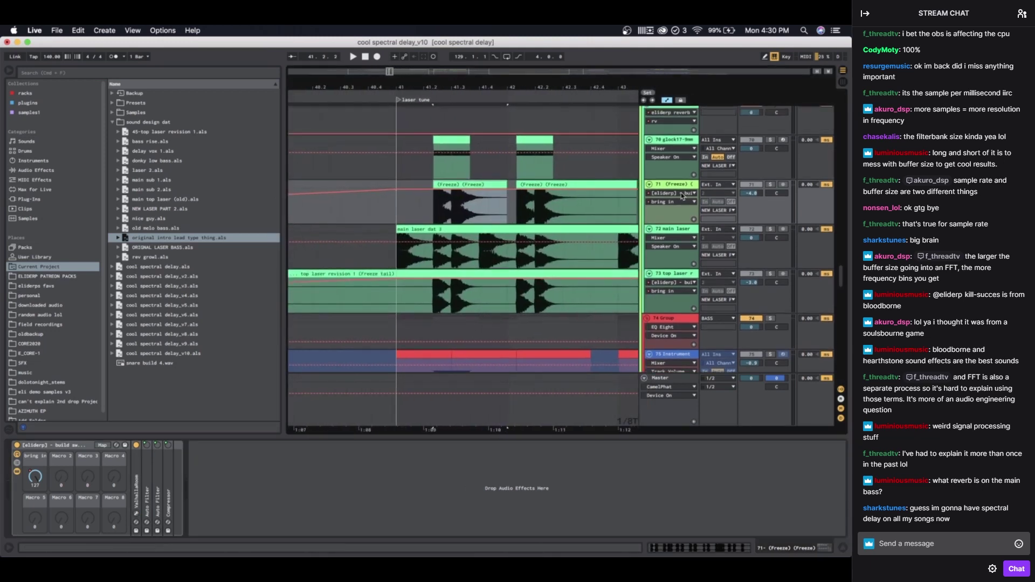
{"action": "left_click", "coordinate": [677, 188]}
{"action": "scroll", "coordinate": [677, 188], "scroll_direction": "up", "scroll_amount": 1}
{"action": "scroll", "coordinate": [538, 231], "scroll_direction": "down", "scroll_amount": 4}
{"action": "scroll", "coordinate": [537, 231], "scroll_direction": "up", "scroll_amount": 4}
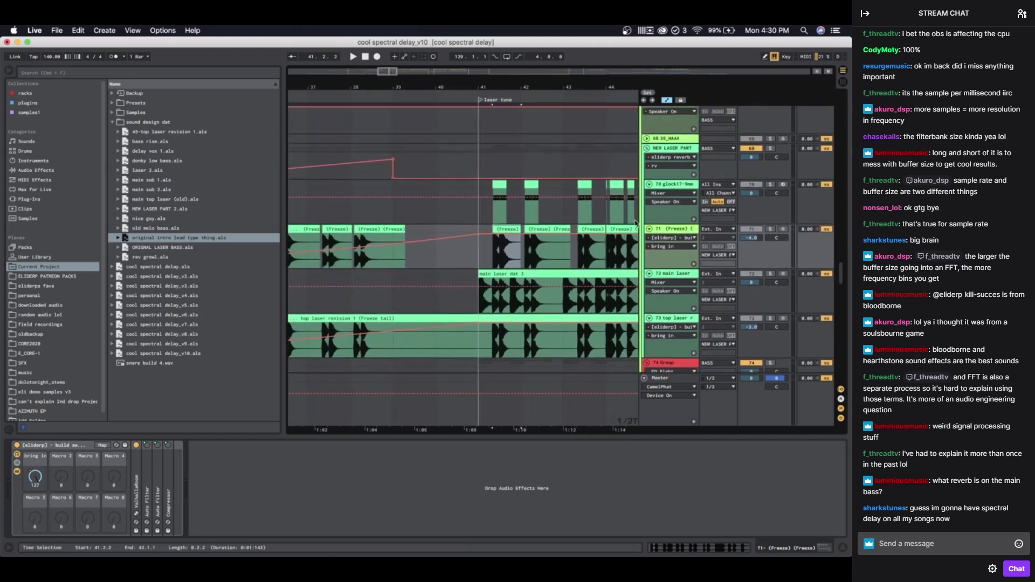
{"action": "left_click", "coordinate": [477, 166]}
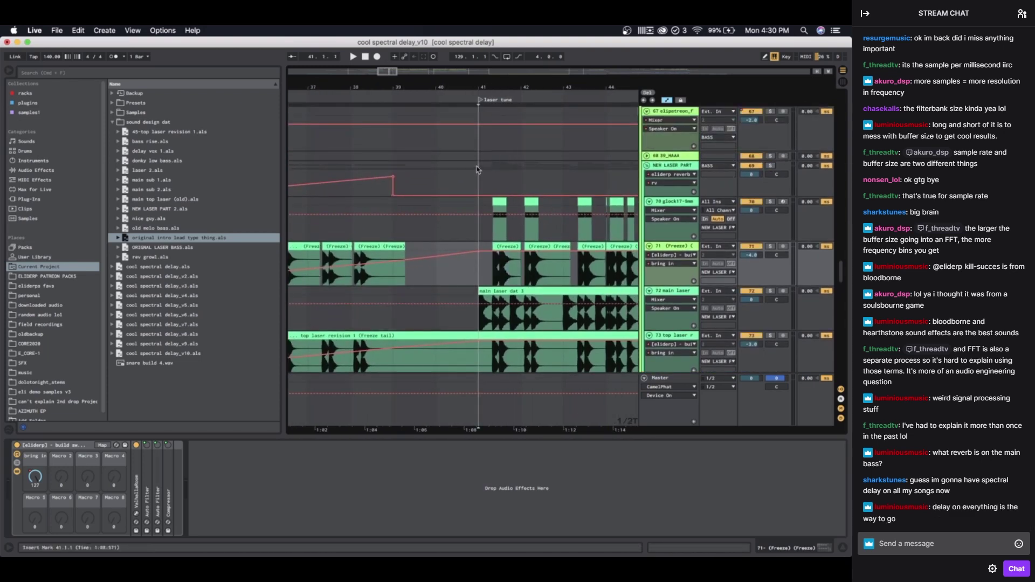
Step: Solo the frozen laser track 71, just above the main laser track
{"action": "key", "text": "space"}
{"action": "scroll", "coordinate": [477, 166], "scroll_direction": "down", "scroll_amount": 3}
{"action": "scroll", "coordinate": [477, 166], "scroll_direction": "right", "scroll_amount": 1}
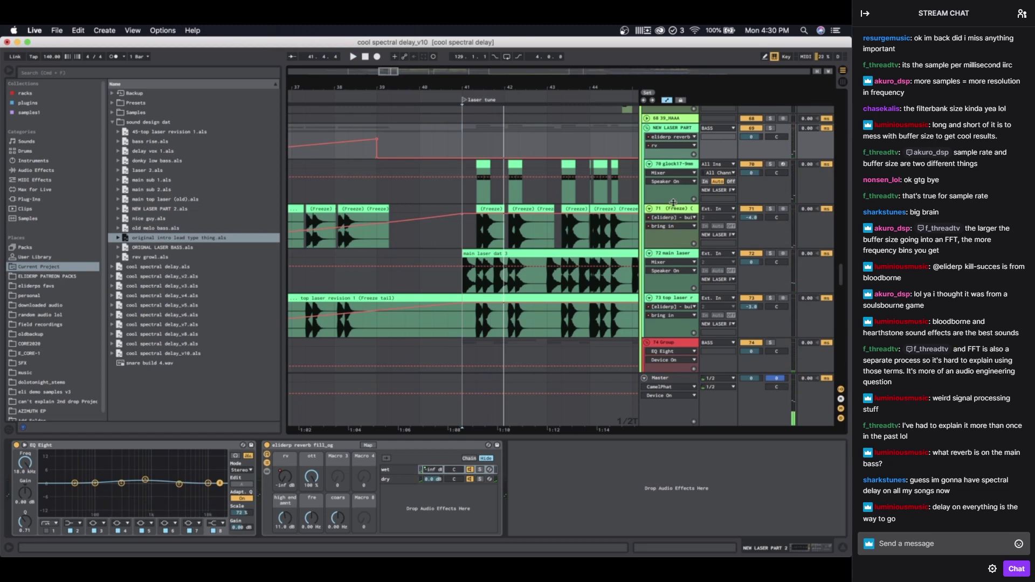
{"action": "left_click", "coordinate": [495, 215]}
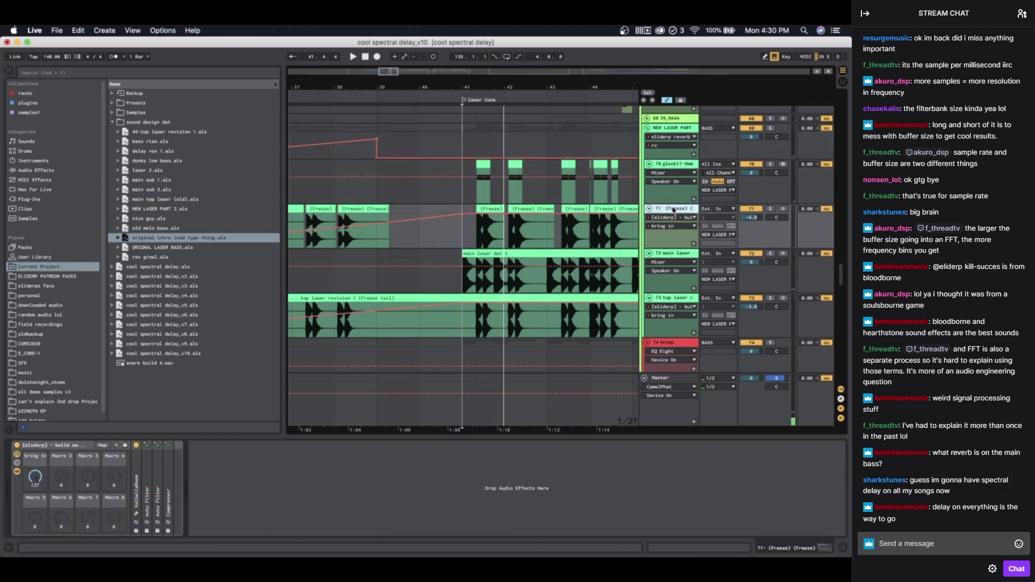
{"action": "left_click", "coordinate": [494, 210]}
{"action": "key", "text": "space"}
{"action": "left_click", "coordinate": [677, 209]}
{"action": "key", "text": "s"}
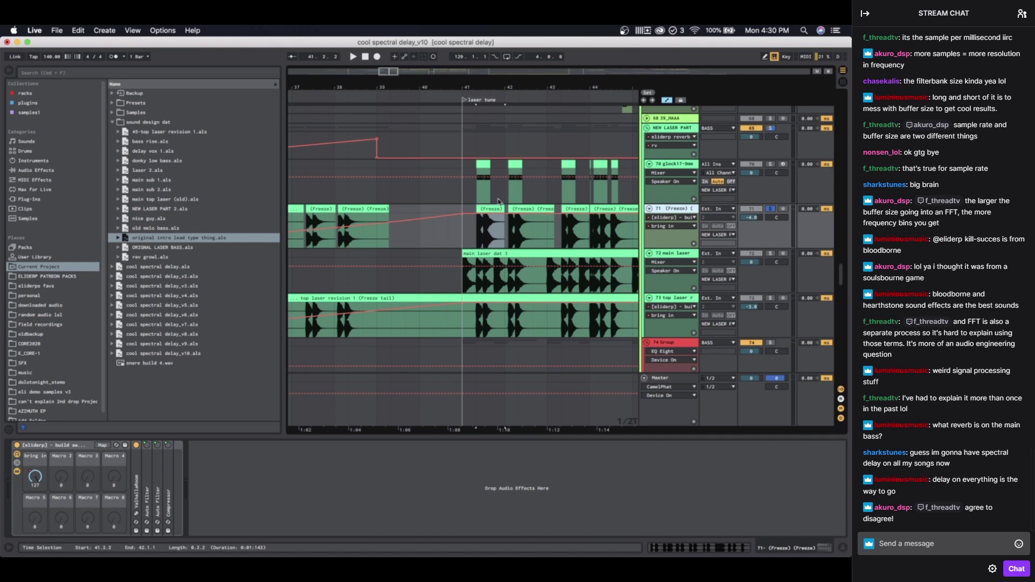
Step: Play back the soloed track 71 from its first clip in the laser tune section
{"action": "left_click", "coordinate": [491, 208]}
{"action": "key", "text": "space"}
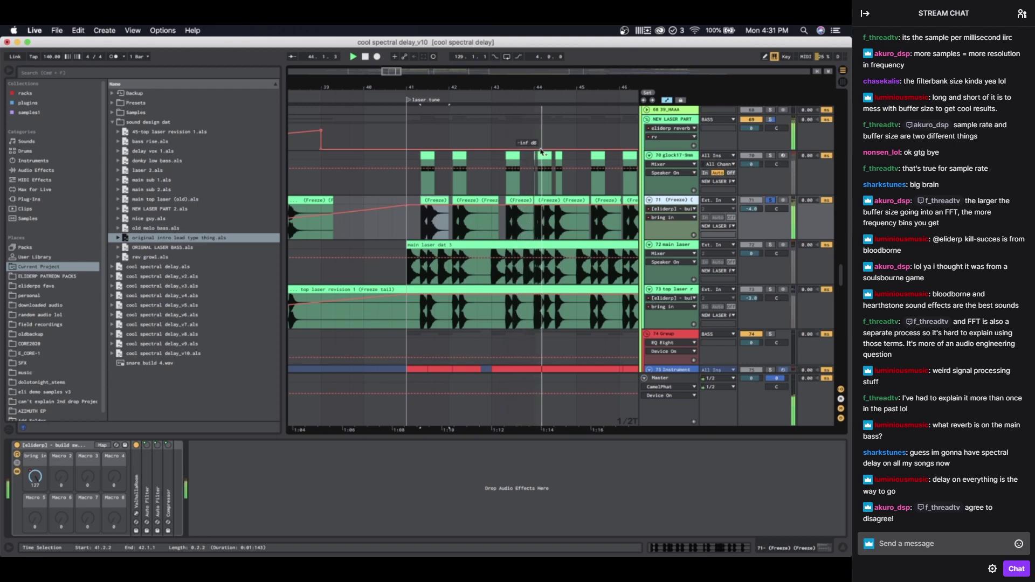
{"action": "scroll", "coordinate": [544, 208], "scroll_direction": "up", "scroll_amount": 5}
{"action": "scroll", "coordinate": [544, 207], "scroll_direction": "down", "scroll_amount": 5}
{"action": "key", "text": "space"}
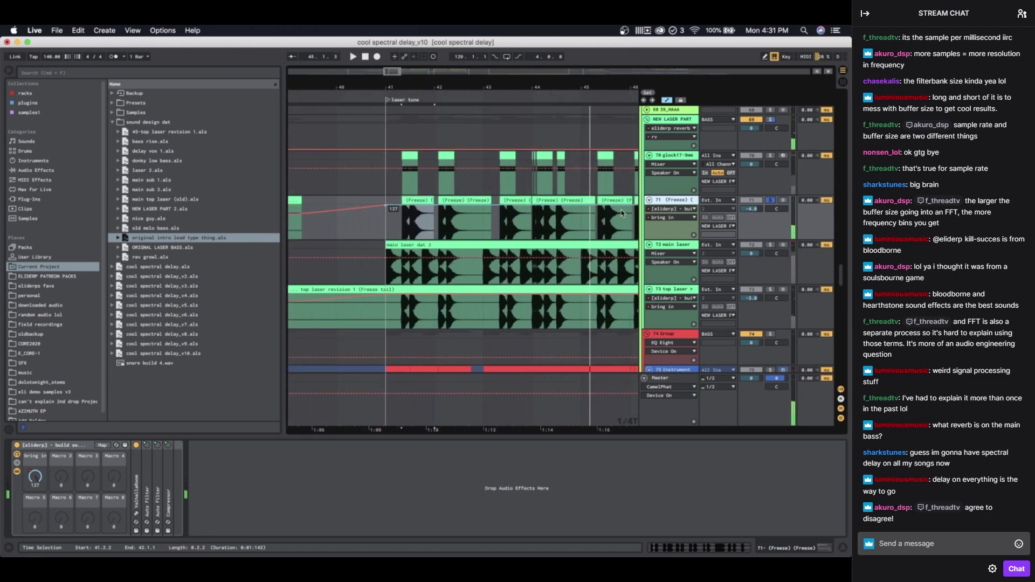
Step: Insert a MIDI track below track 71 and load the Phase Plant instrument from the racks collection onto it
{"action": "left_click", "coordinate": [662, 205]}
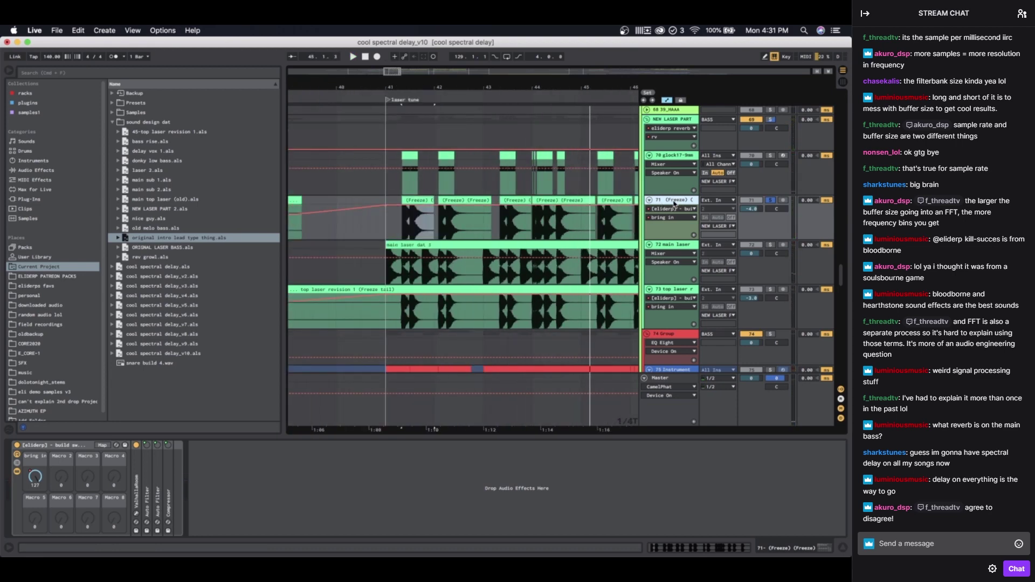
{"action": "key", "text": "super+t"}
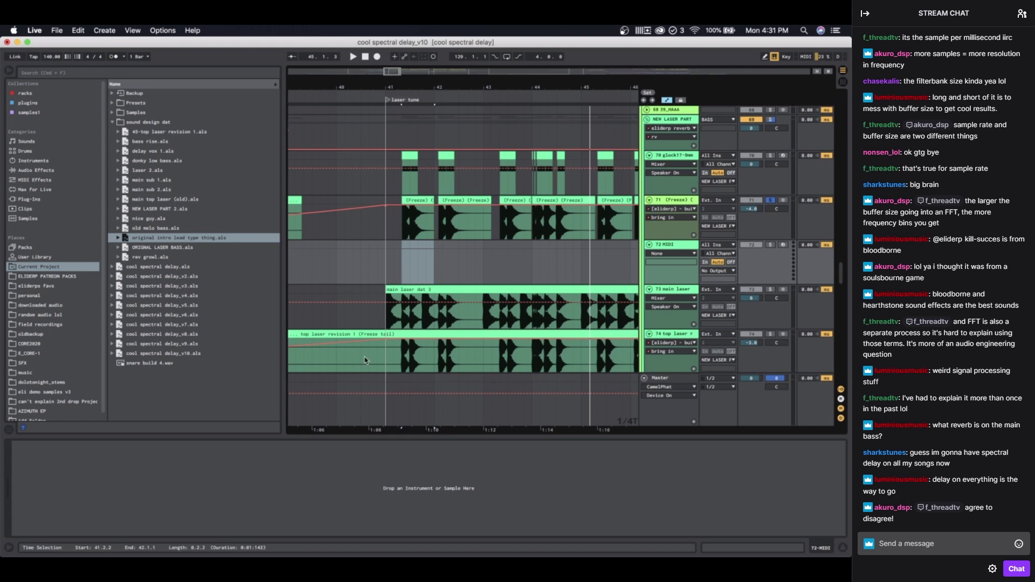
{"action": "left_click", "coordinate": [27, 94]}
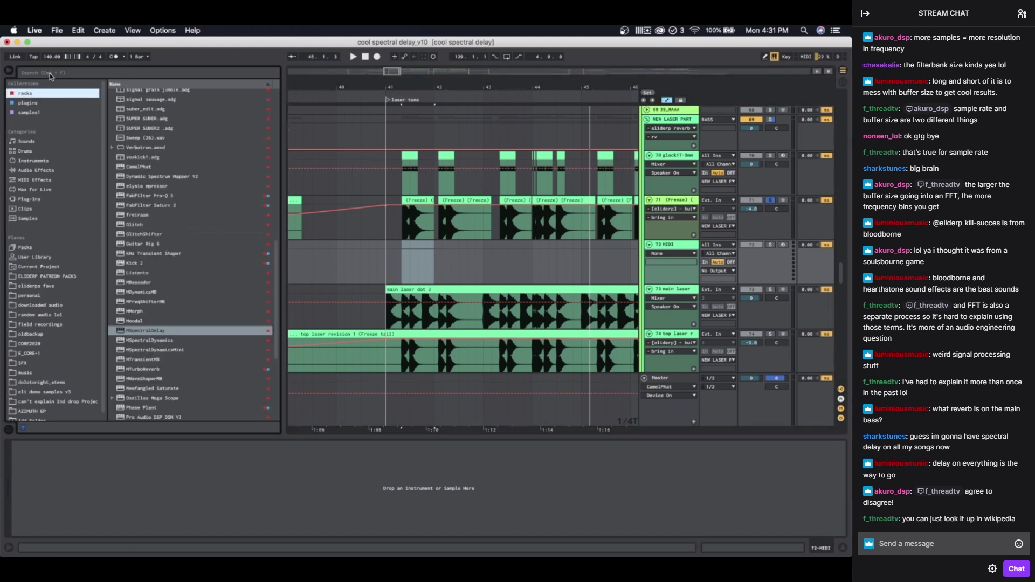
{"action": "left_click", "coordinate": [51, 73]}
{"action": "type", "text": "phase plant"}
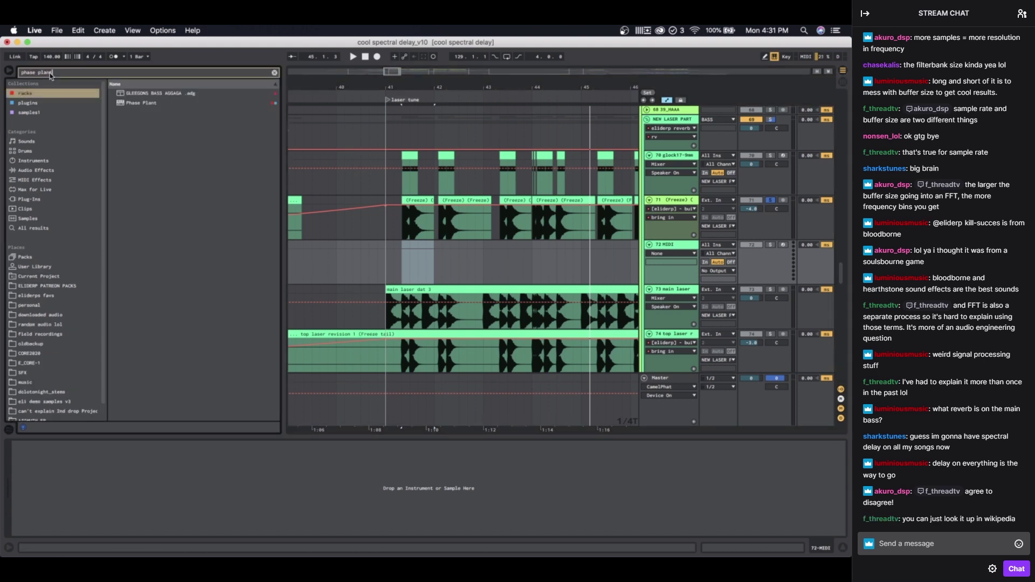
{"action": "left_click_drag", "start_coordinate": [126, 103], "coordinate": [438, 261]}
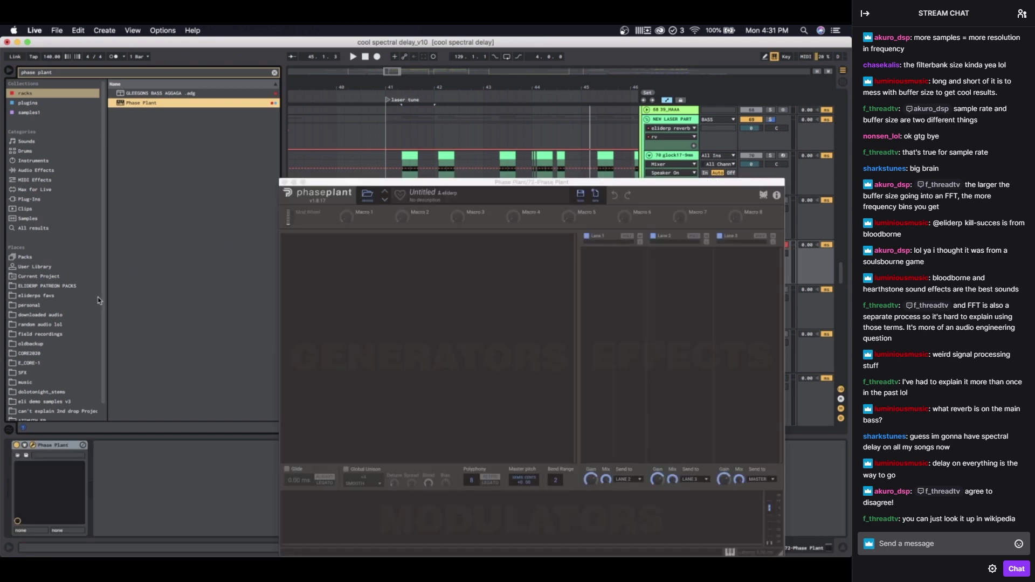
{"action": "left_click_drag", "start_coordinate": [330, 186], "coordinate": [188, 127]}
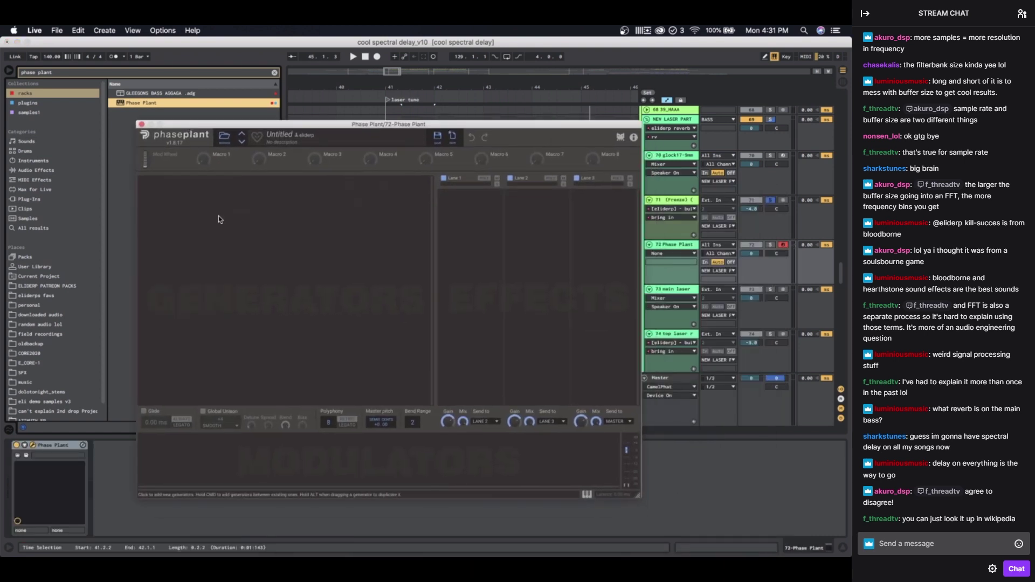
Step: Add an Analog oscillator as a generator in Phase Plant and solo the Phase Plant track
{"action": "left_click", "coordinate": [216, 216]}
{"action": "left_click", "coordinate": [225, 232]}
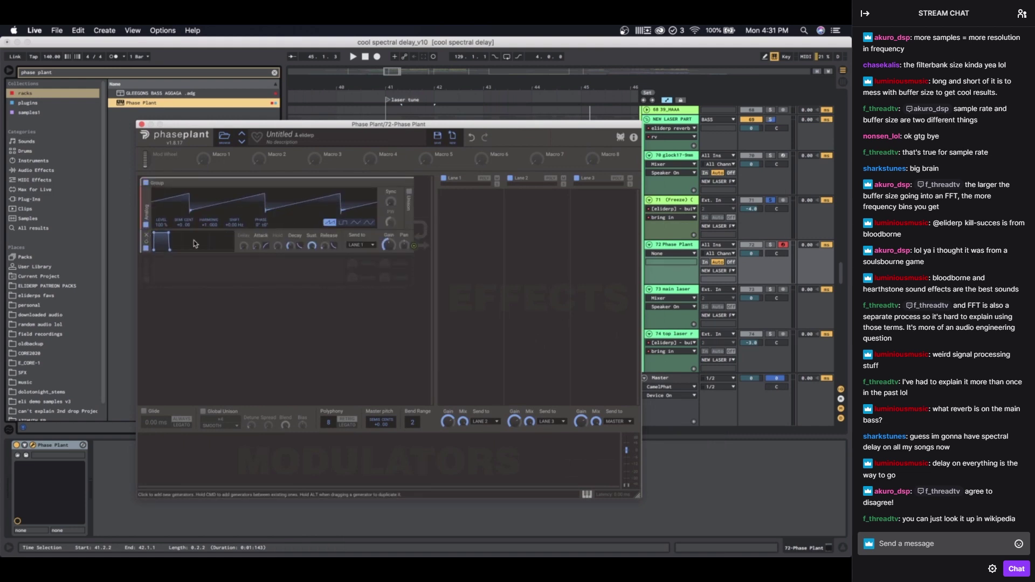
{"action": "left_click", "coordinate": [679, 245]}
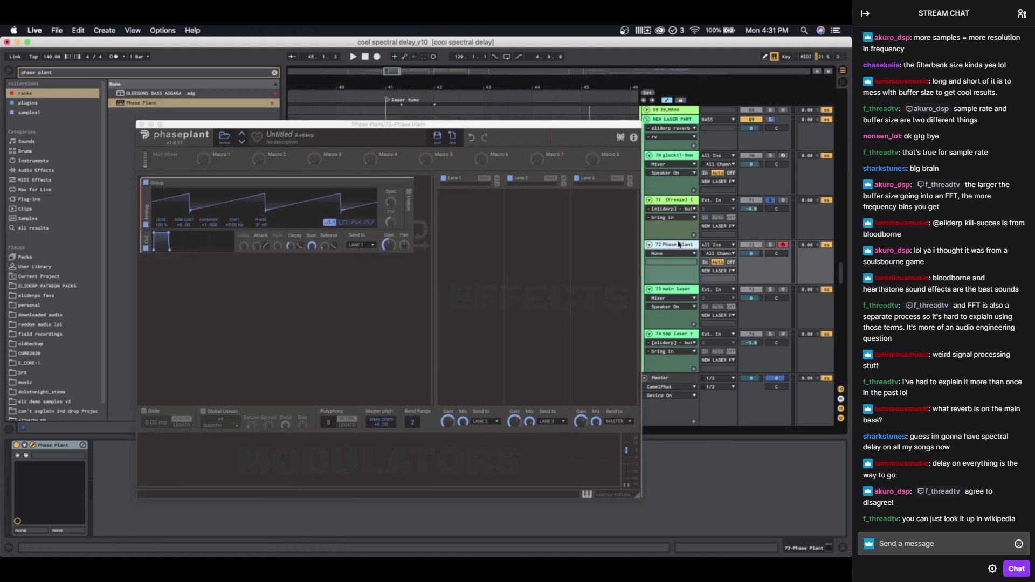
{"action": "left_click", "coordinate": [770, 245]}
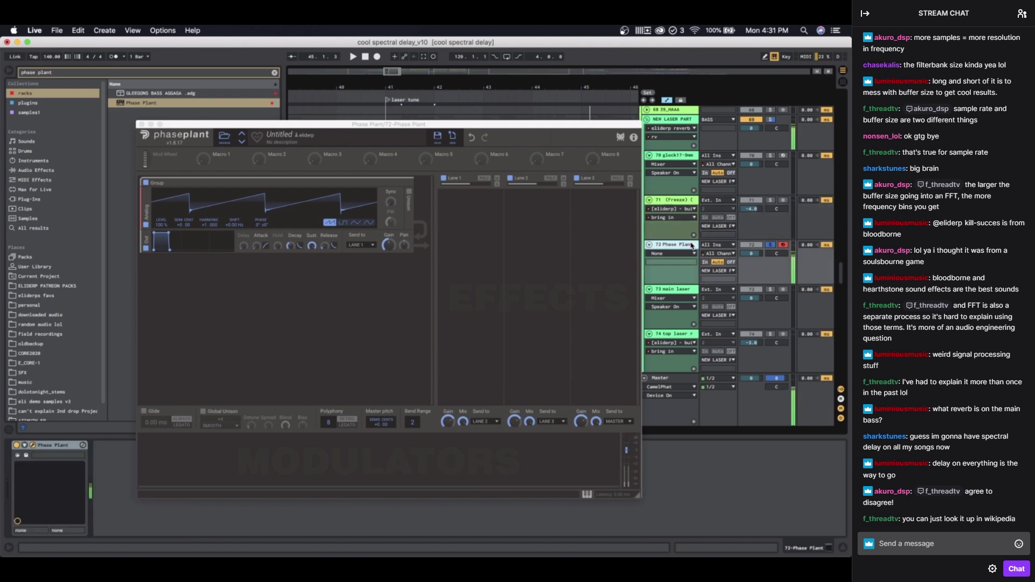
Step: Enable unison on the Analog oscillator, choose the Minor chord type and try different voice counts
{"action": "left_click", "coordinate": [410, 191]}
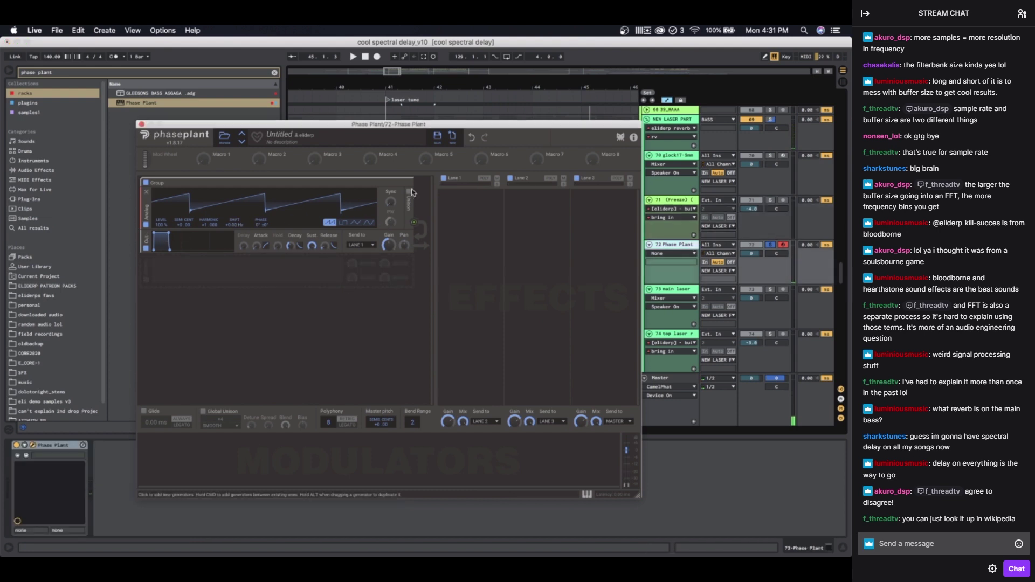
{"action": "left_click", "coordinate": [260, 241]}
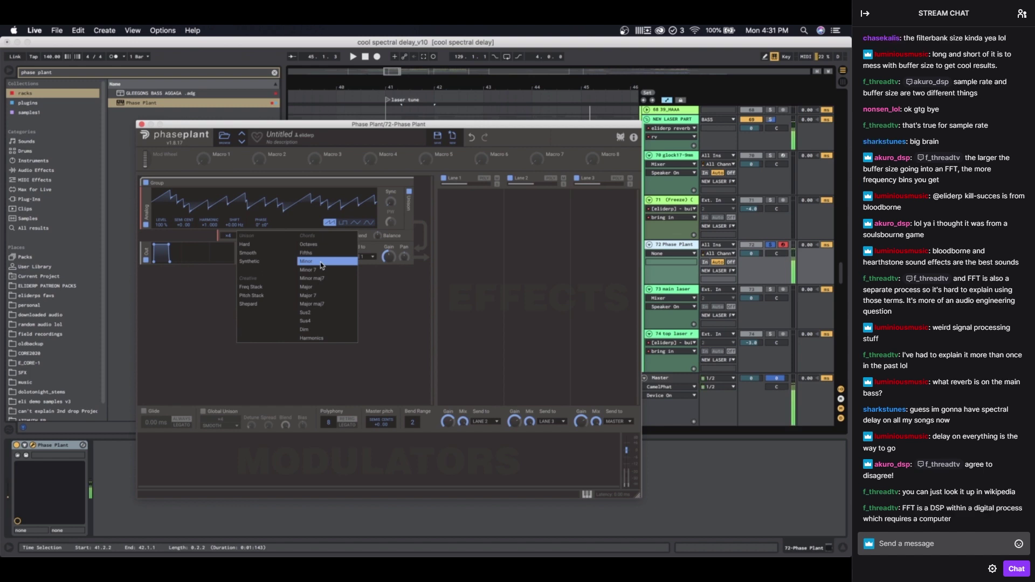
{"action": "left_click", "coordinate": [321, 262]}
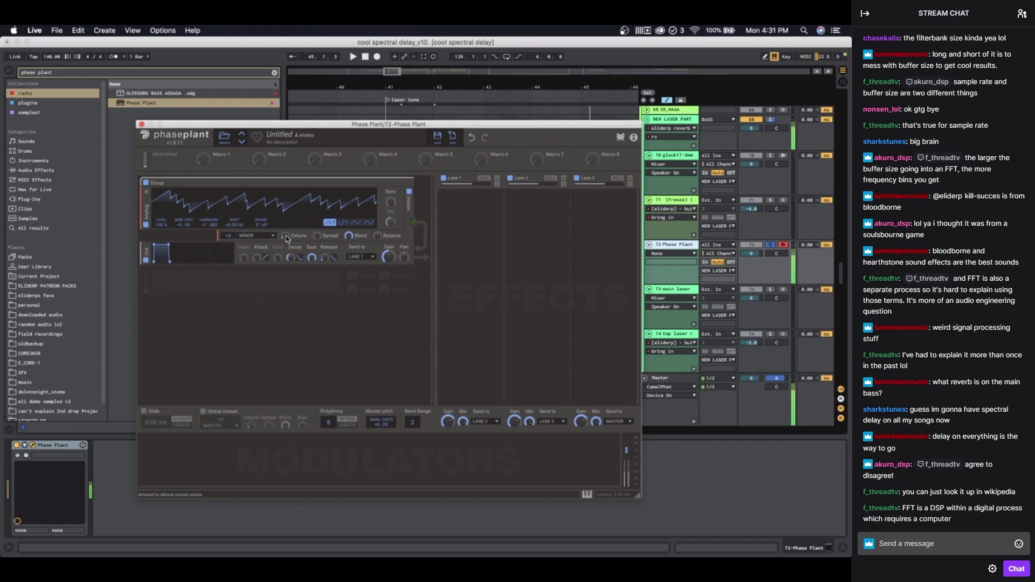
{"action": "left_click_drag", "start_coordinate": [287, 238], "coordinate": [228, 228]}
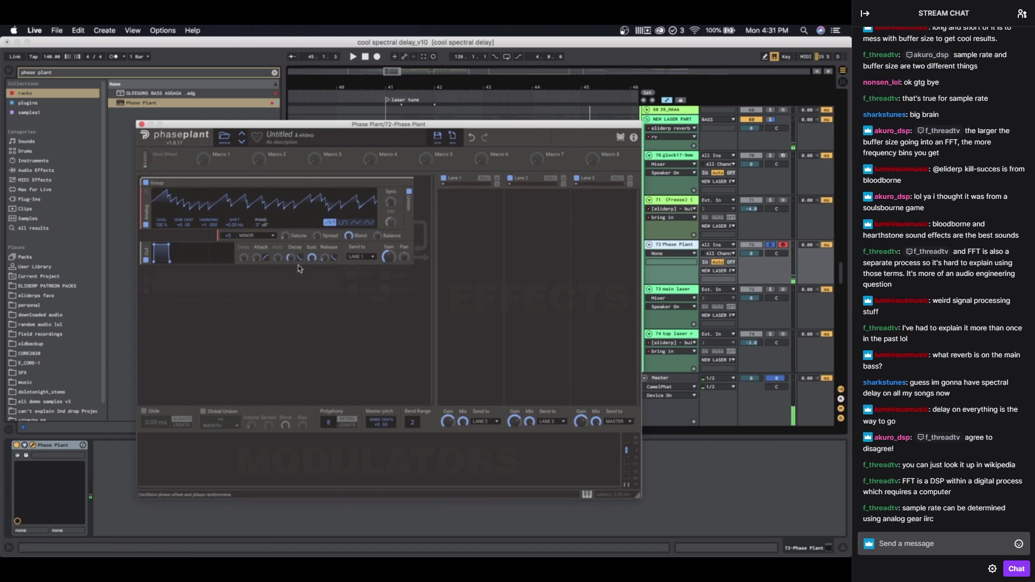
{"action": "left_click_drag", "start_coordinate": [228, 235], "coordinate": [228, 243]}
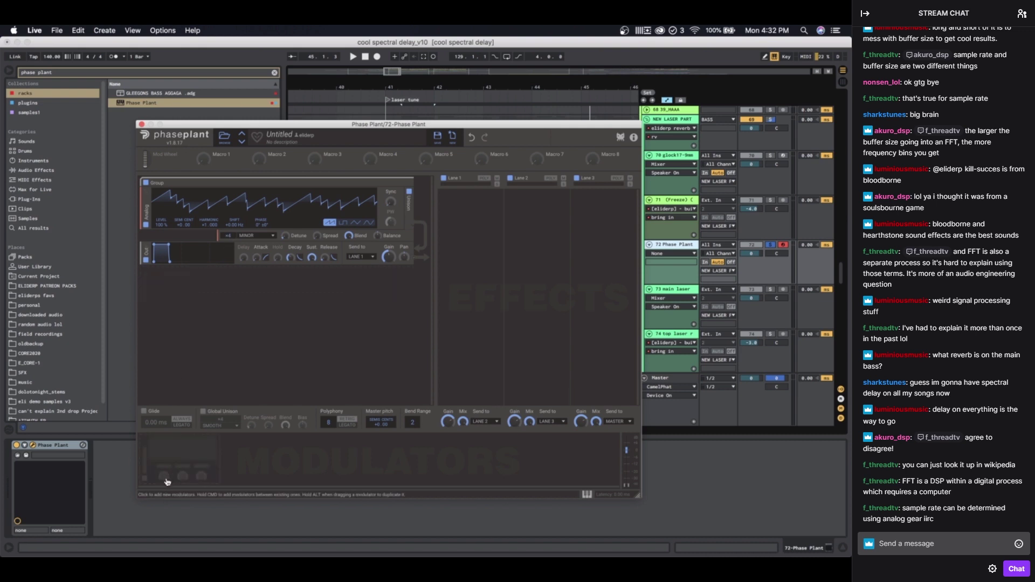
Step: Shape the output envelope into a short decay without sustain and close the Phase Plant window
{"action": "left_click", "coordinate": [166, 478]}
{"action": "left_click", "coordinate": [227, 319]}
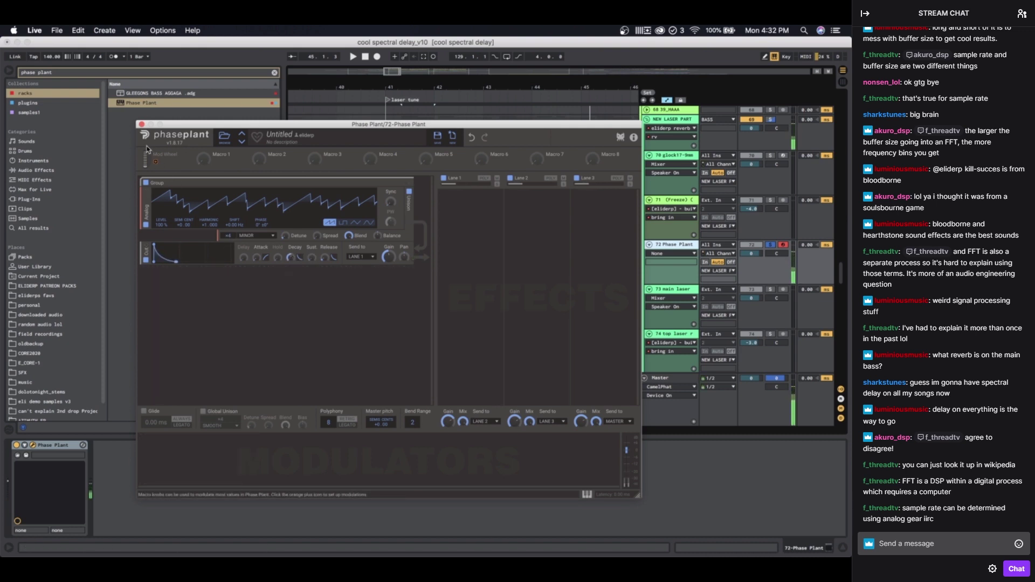
{"action": "left_click", "coordinate": [142, 124]}
Step: Find MSpectralDelay in the racks collection and add it after Phase Plant
{"action": "left_click", "coordinate": [274, 72]}
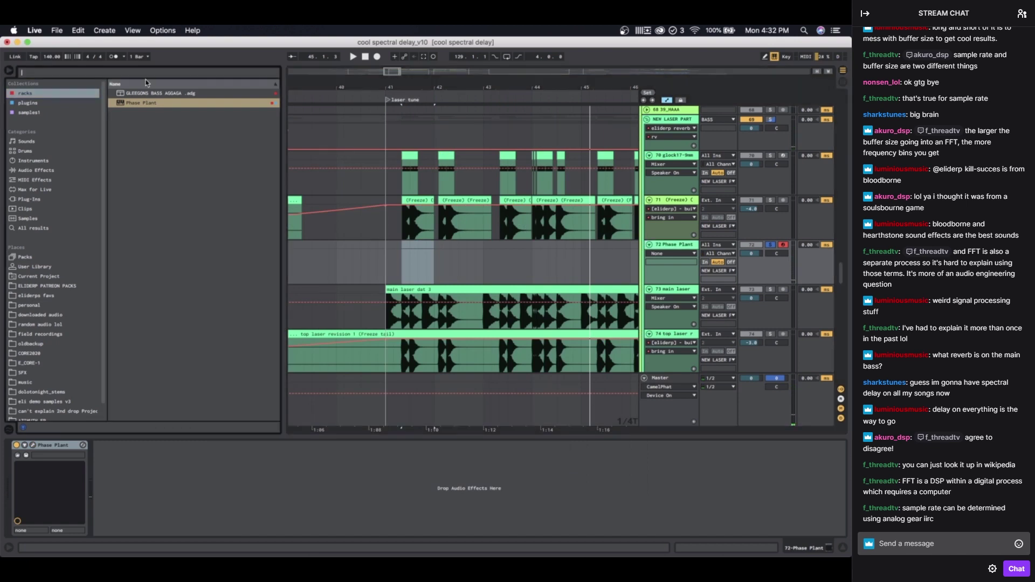
{"action": "type", "text": "spectra"}
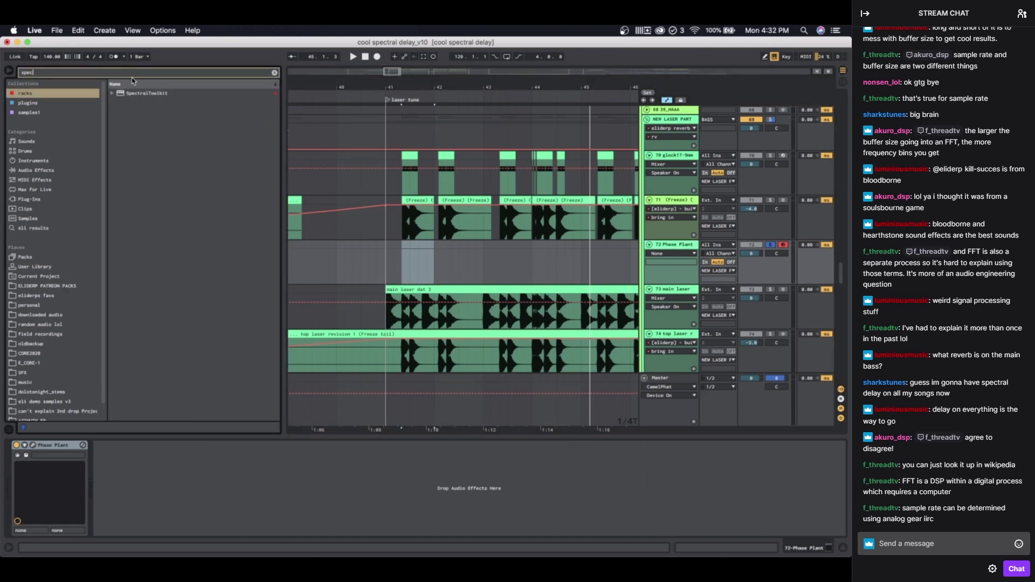
{"action": "key", "text": "Escape"}
{"action": "scroll", "coordinate": [144, 237], "scroll_direction": "down", "scroll_amount": 5}
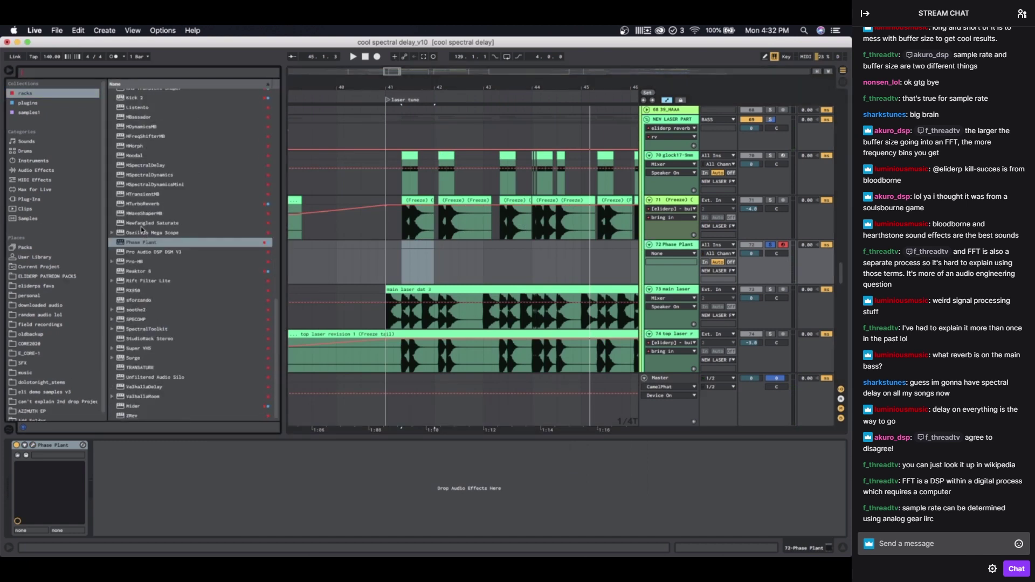
{"action": "left_click", "coordinate": [139, 166]}
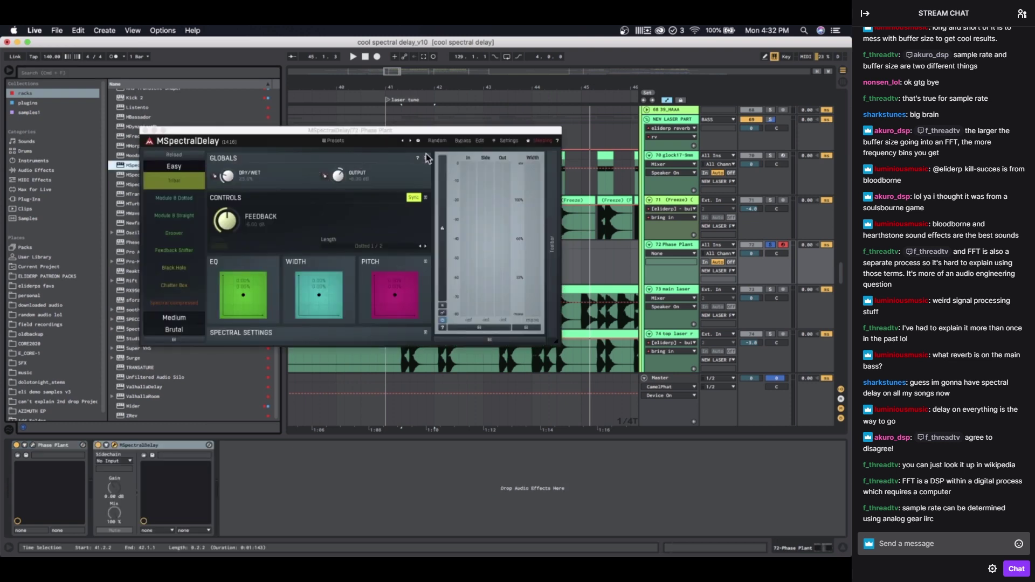
Step: Load MSpectralDelay's Default preset, slope the delay curve from 100% at the lowest frequency to 0% at 20 kHz, and disable Transformation
{"action": "left_click", "coordinate": [407, 142]}
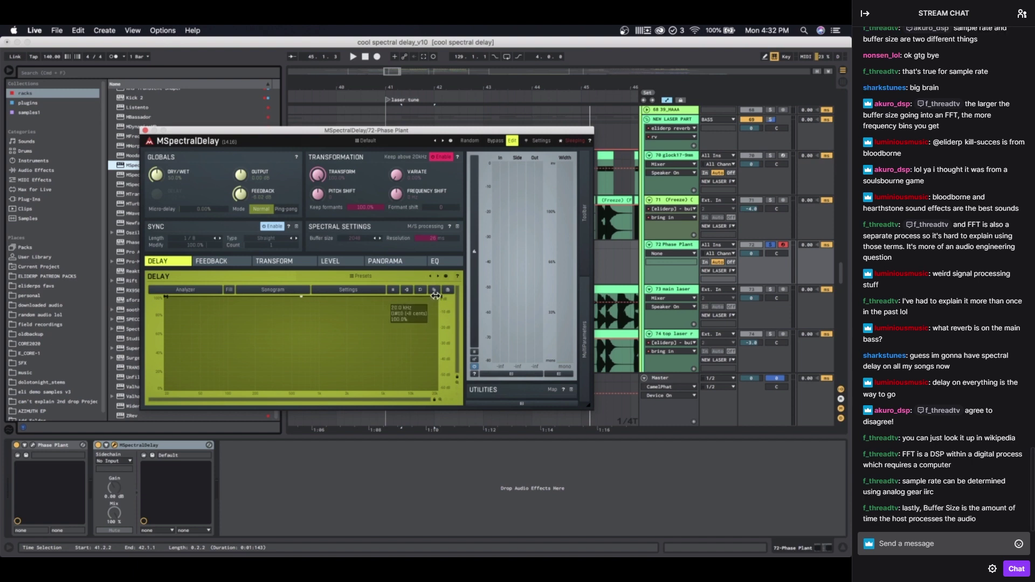
{"action": "left_click_drag", "start_coordinate": [438, 304], "coordinate": [436, 389]}
{"action": "left_click", "coordinate": [441, 157]}
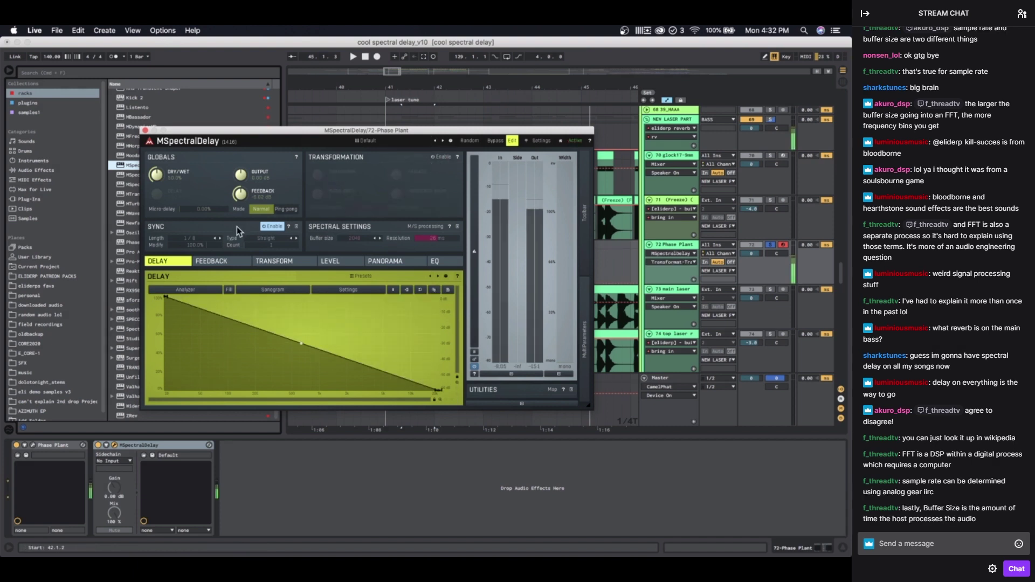
Step: Turn MSpectralDelay's feedback down to silence and set its dry/wet to 100%
{"action": "left_click_drag", "start_coordinate": [241, 193], "coordinate": [205, 342]}
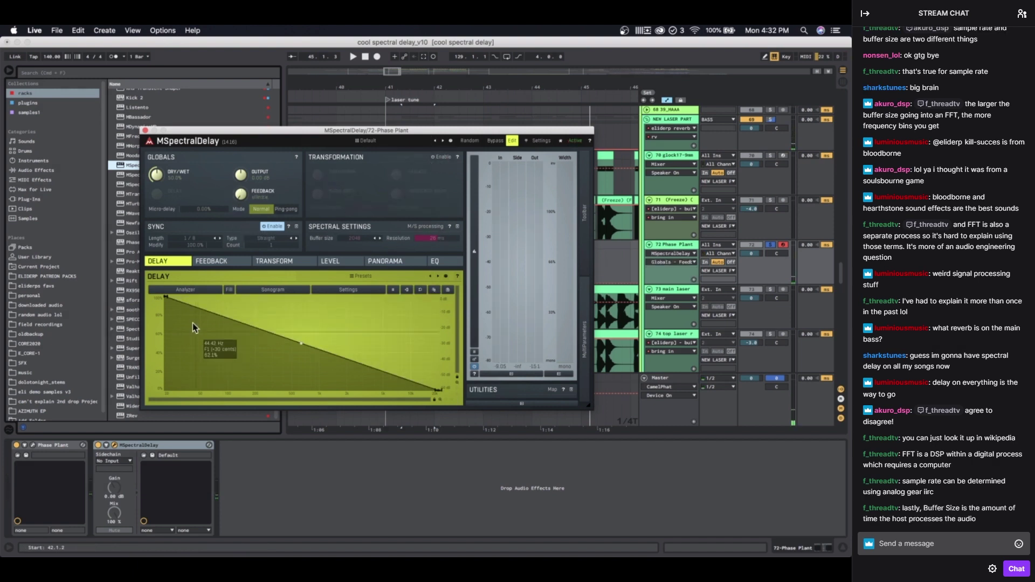
{"action": "left_click_drag", "start_coordinate": [154, 172], "coordinate": [296, 199]}
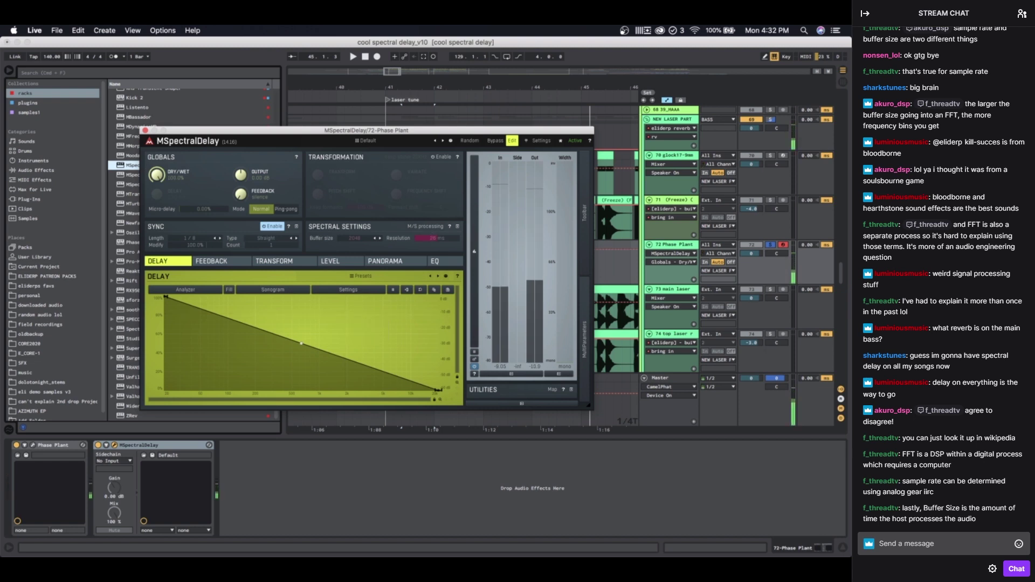
Step: Try different sync lengths in MSpectralDelay and set the spectral resolution to 200 ms
{"action": "left_click_drag", "start_coordinate": [437, 238], "coordinate": [211, 244]}
{"action": "left_click", "coordinate": [215, 239]}
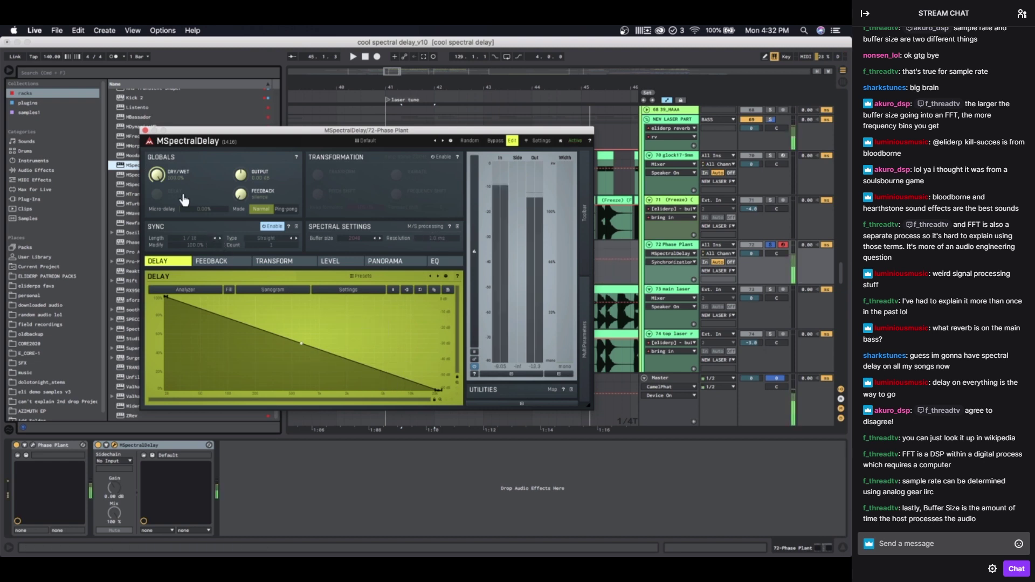
{"action": "left_click", "coordinate": [219, 238]}
{"action": "left_click", "coordinate": [219, 238]}
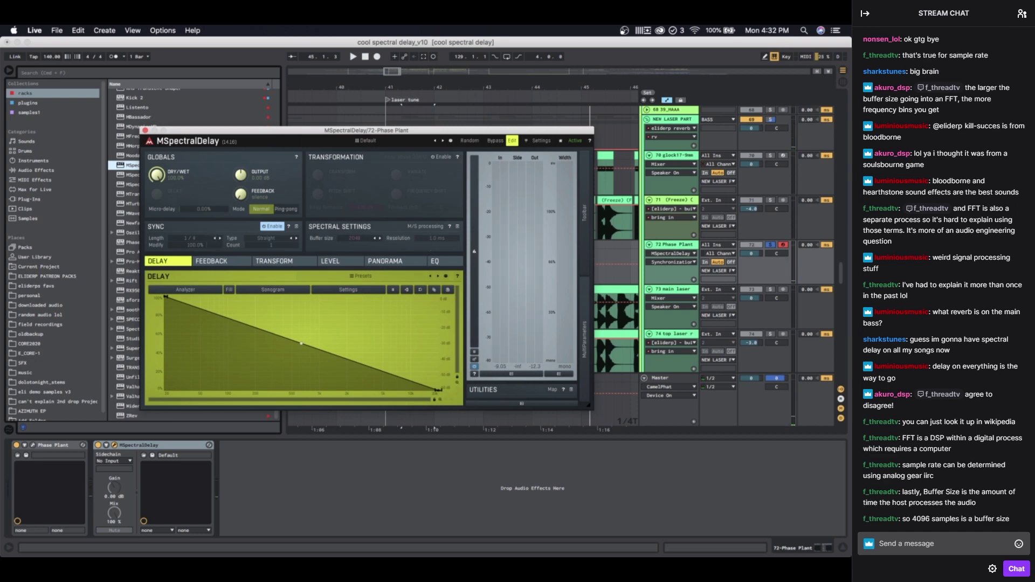
{"action": "left_click_drag", "start_coordinate": [430, 239], "coordinate": [459, 239]}
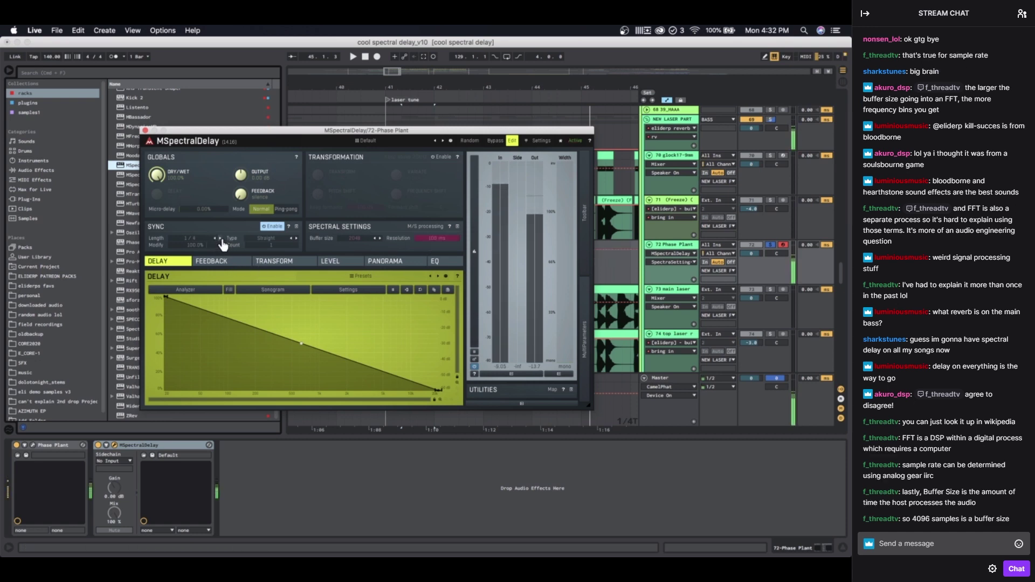
Step: Close the MSpectralDelay window, solo track 71 again and play it from the start of the laser tune section
{"action": "left_click", "coordinate": [144, 130]}
{"action": "left_click", "coordinate": [404, 224]}
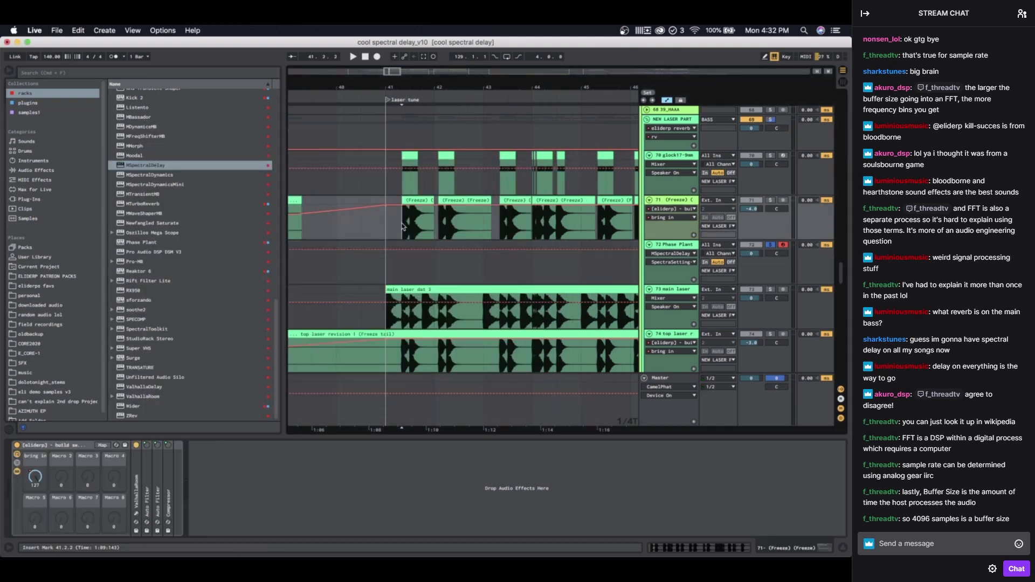
{"action": "left_click", "coordinate": [771, 201]}
{"action": "key", "text": "space"}
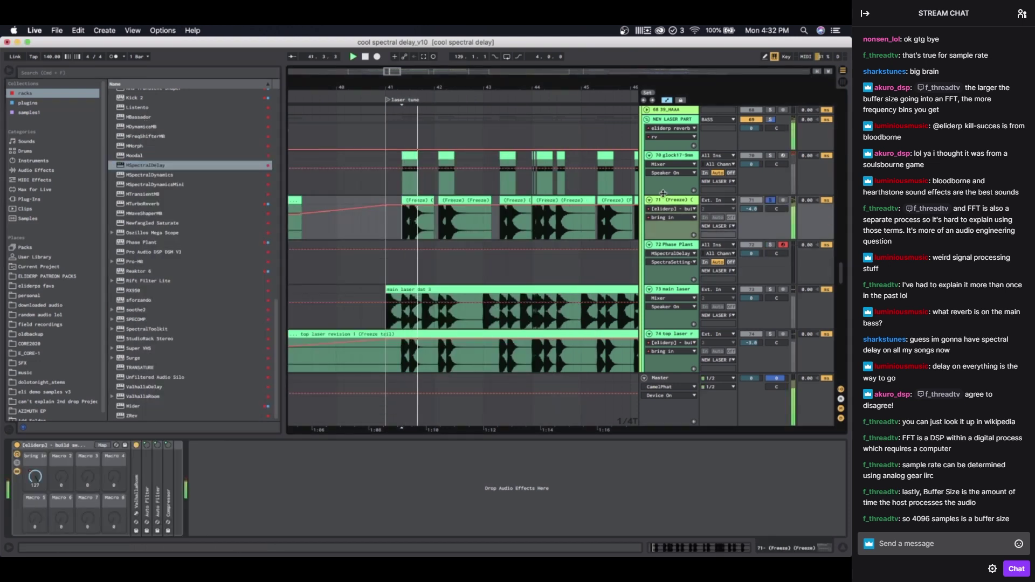
{"action": "scroll", "coordinate": [718, 264], "scroll_direction": "down", "scroll_amount": 3}
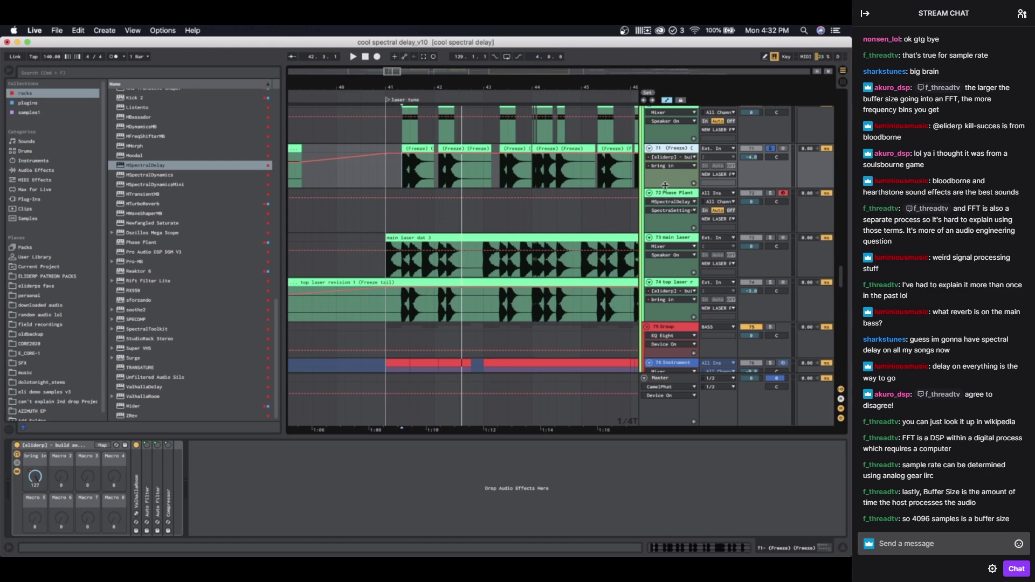
Step: Solo track 73, the main laser, and play its clip from the start of the laser tune section
{"action": "left_click", "coordinate": [444, 238]}
{"action": "scroll", "coordinate": [625, 248], "scroll_direction": "up", "scroll_amount": 15}
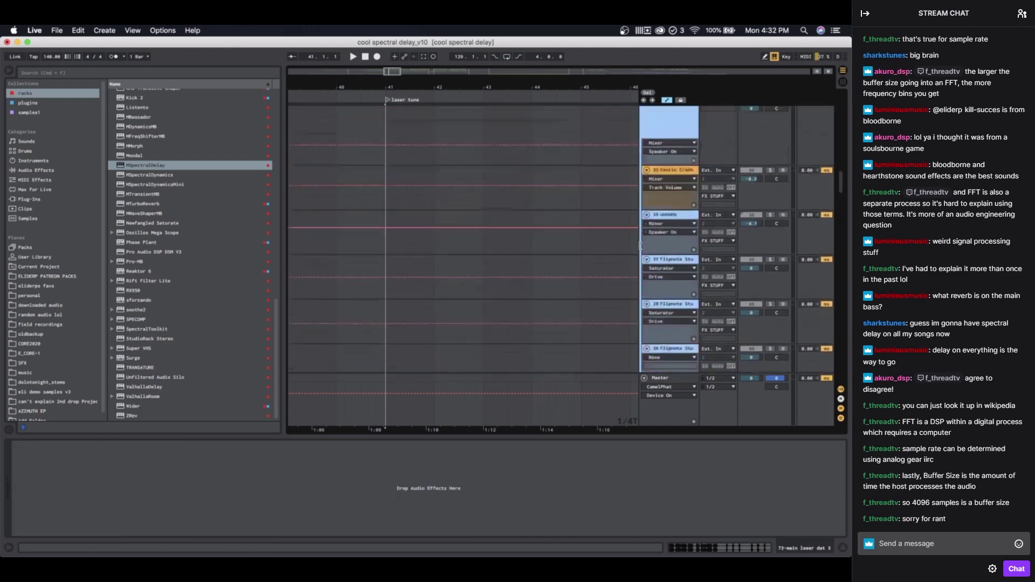
{"action": "scroll", "coordinate": [641, 246], "scroll_direction": "down", "scroll_amount": 15}
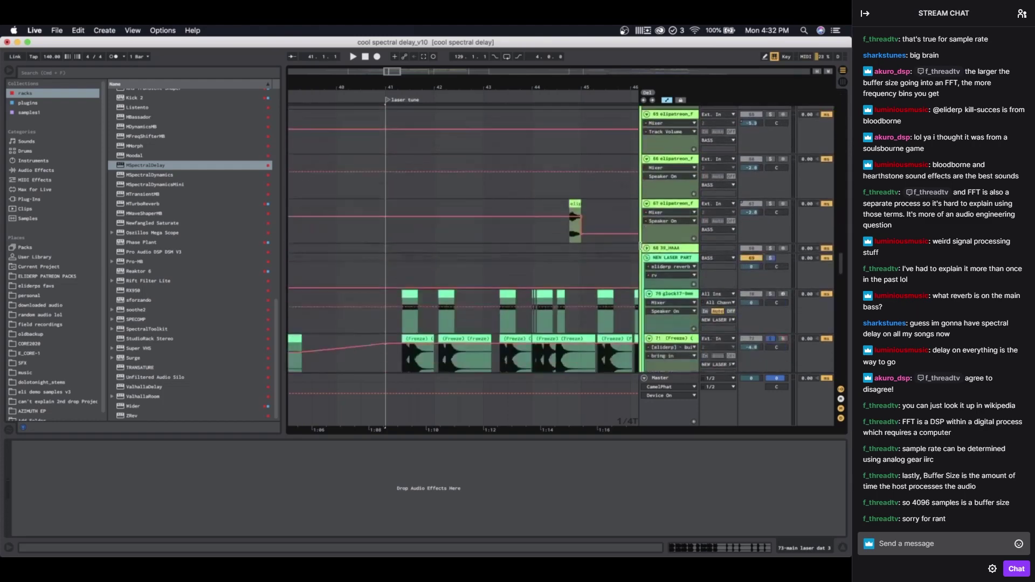
{"action": "scroll", "coordinate": [641, 246], "scroll_direction": "up", "scroll_amount": 1}
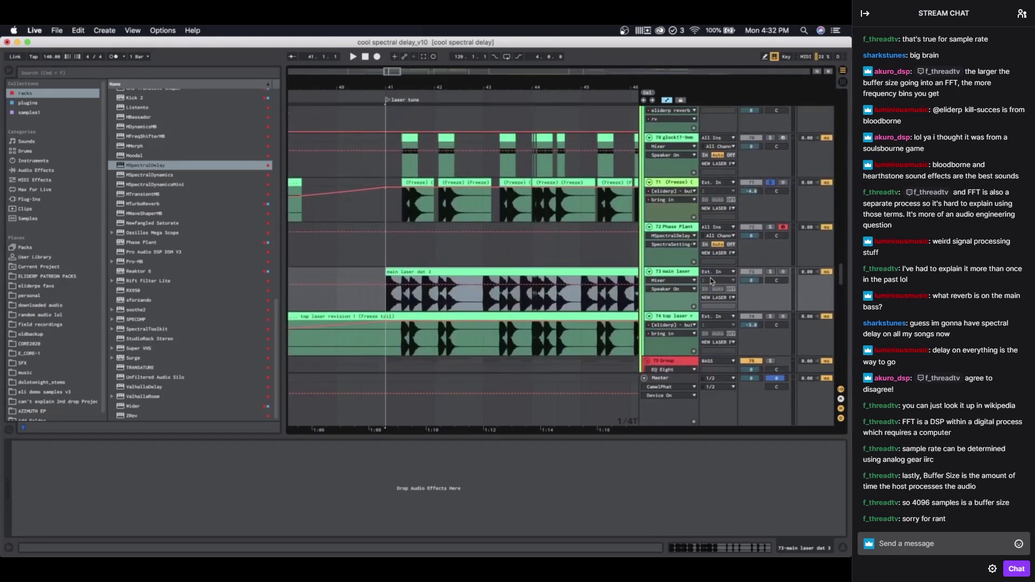
{"action": "left_click", "coordinate": [688, 275]}
{"action": "left_click", "coordinate": [770, 271]}
{"action": "key", "text": "space"}
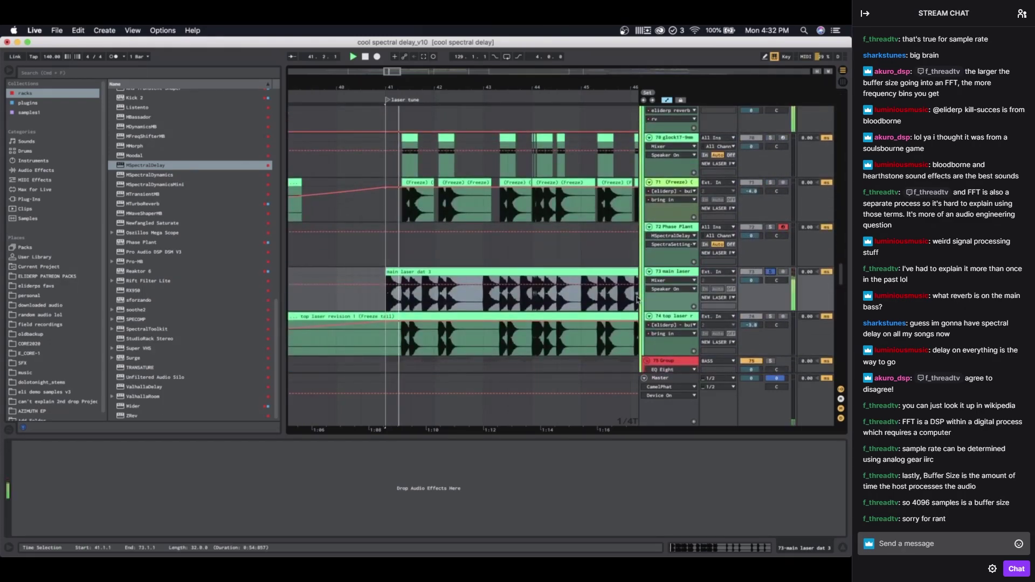
Step: Examine the laser tracks and the bass group below them around the laser tune section while the main laser plays
{"action": "scroll", "coordinate": [395, 254], "scroll_direction": "up", "scroll_amount": 5}
{"action": "left_click", "coordinate": [370, 251]}
{"action": "scroll", "coordinate": [370, 251], "scroll_direction": "down", "scroll_amount": 5}
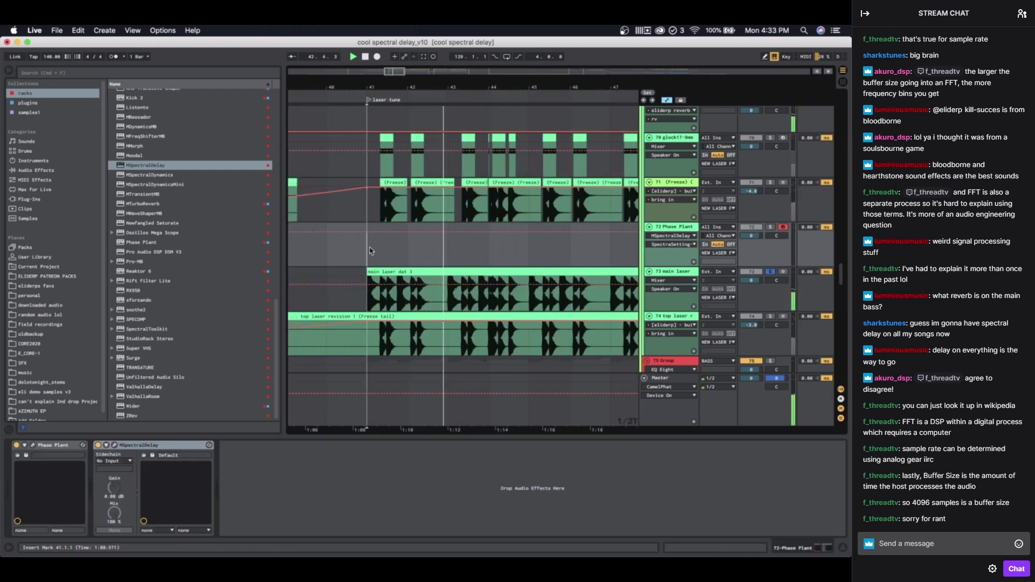
{"action": "scroll", "coordinate": [370, 250], "scroll_direction": "down", "scroll_amount": 2}
{"action": "left_click", "coordinate": [365, 233]}
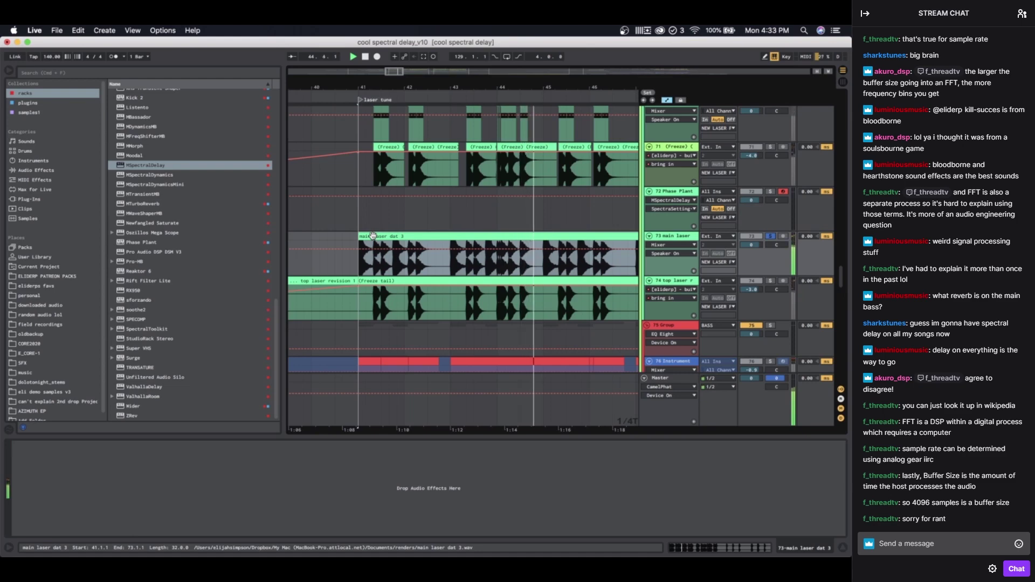
{"action": "left_click", "coordinate": [351, 220]}
{"action": "scroll", "coordinate": [351, 231], "scroll_direction": "down", "scroll_amount": 4}
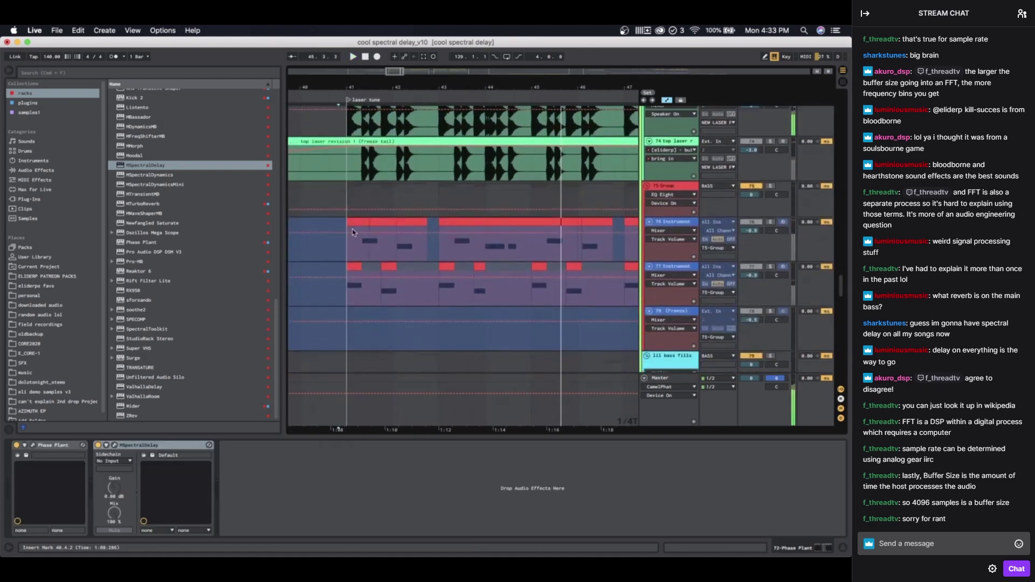
{"action": "scroll", "coordinate": [352, 231], "scroll_direction": "up", "scroll_amount": 8}
{"action": "scroll", "coordinate": [352, 232], "scroll_direction": "down", "scroll_amount": 3}
{"action": "scroll", "coordinate": [353, 232], "scroll_direction": "down", "scroll_amount": 5}
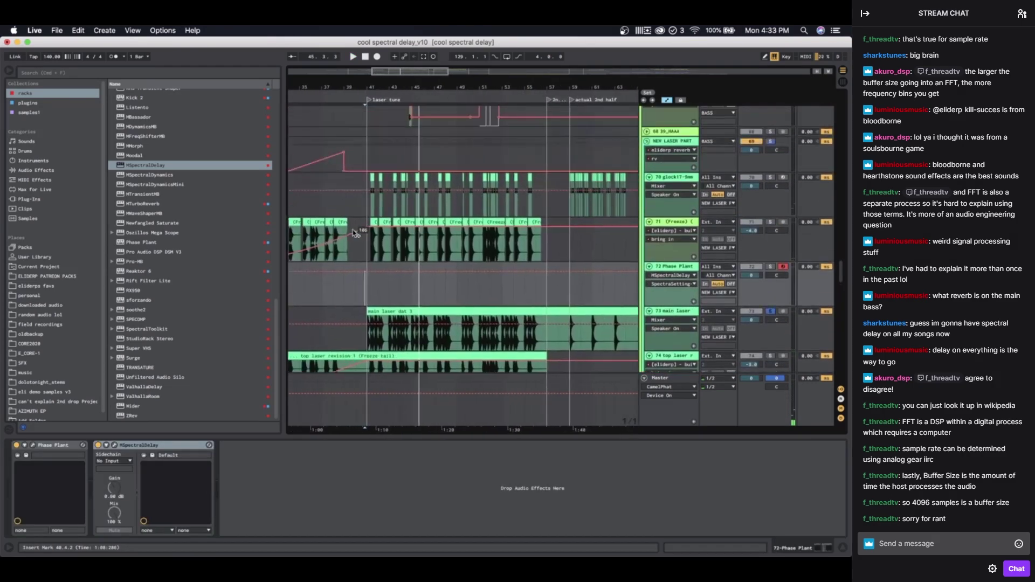
{"action": "scroll", "coordinate": [353, 232], "scroll_direction": "down", "scroll_amount": 5}
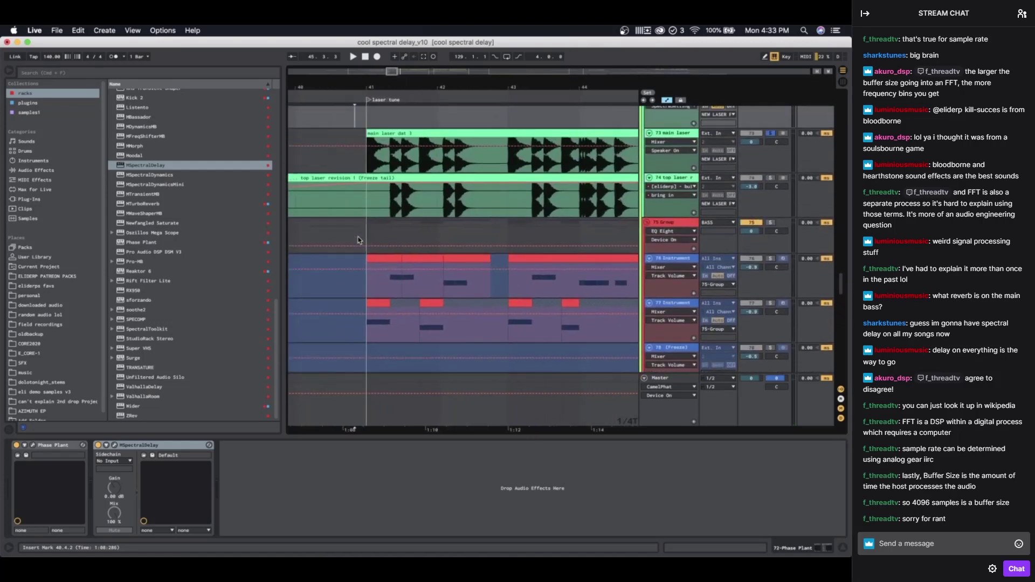
Step: Select the main laser dat 3 clip on track 73 and audition it from the start of the laser tune section
{"action": "key", "text": "Down"}
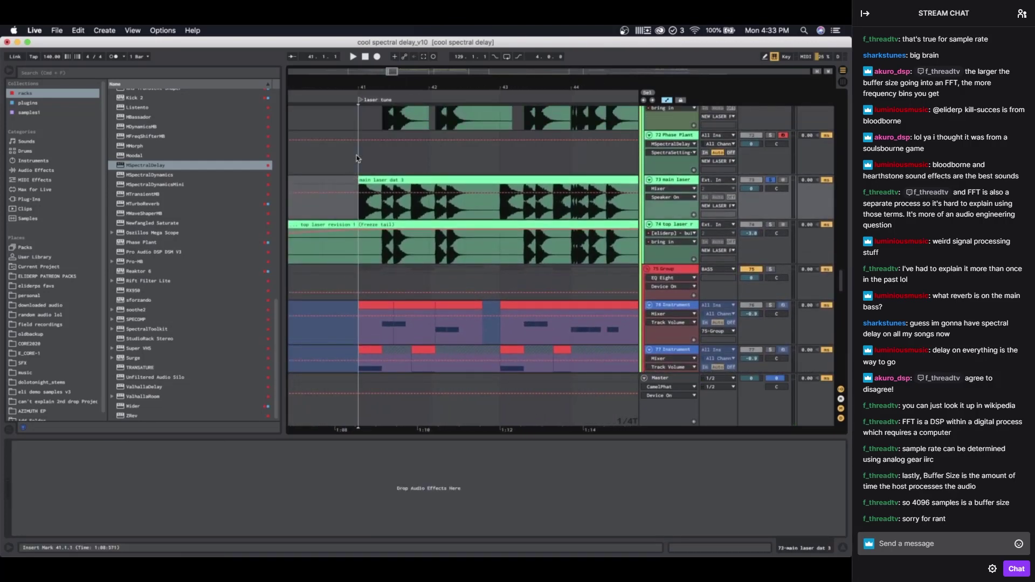
{"action": "left_click", "coordinate": [351, 159]}
{"action": "key", "text": "minus"}
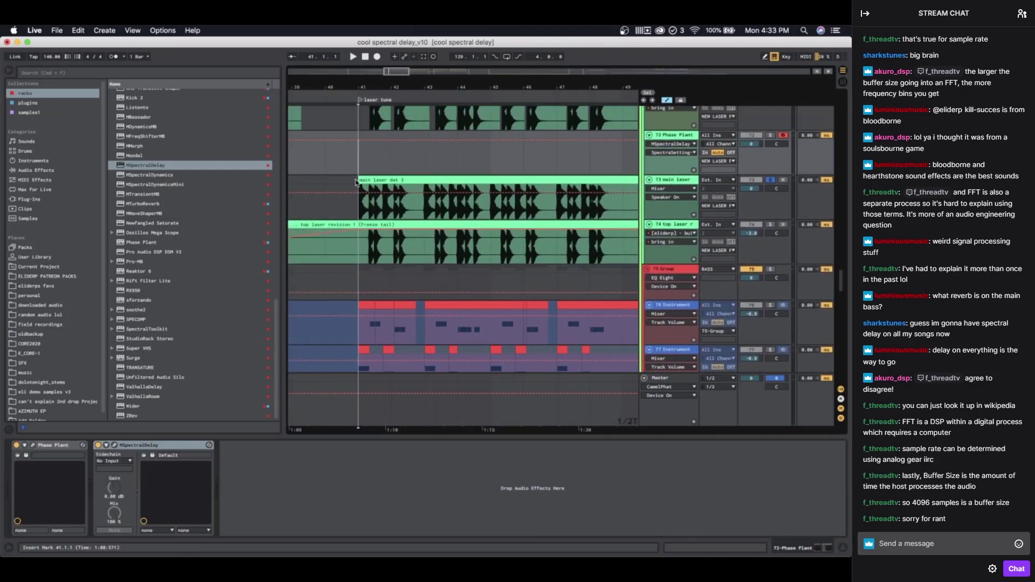
{"action": "left_click", "coordinate": [367, 179]}
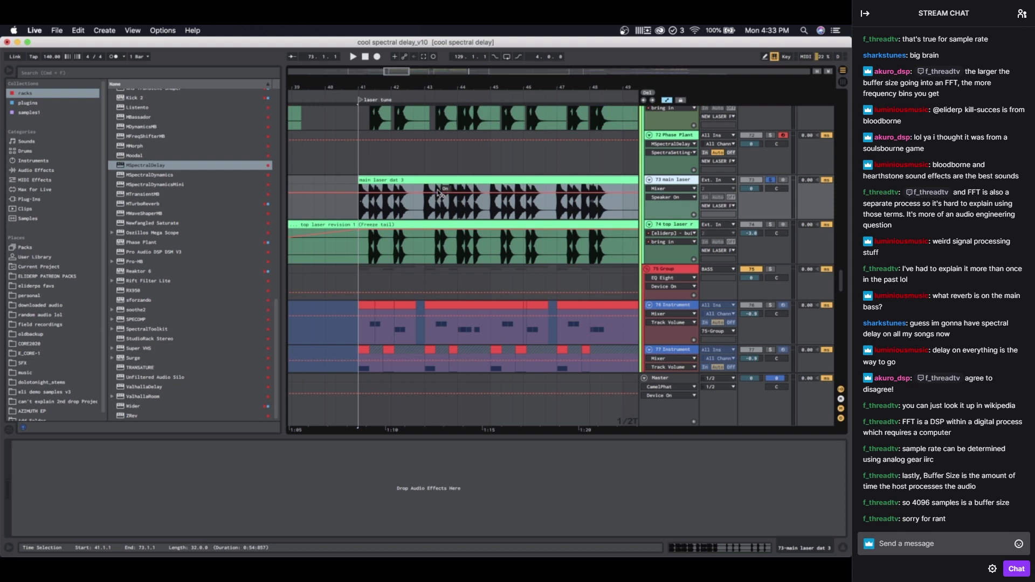
{"action": "key", "text": "space"}
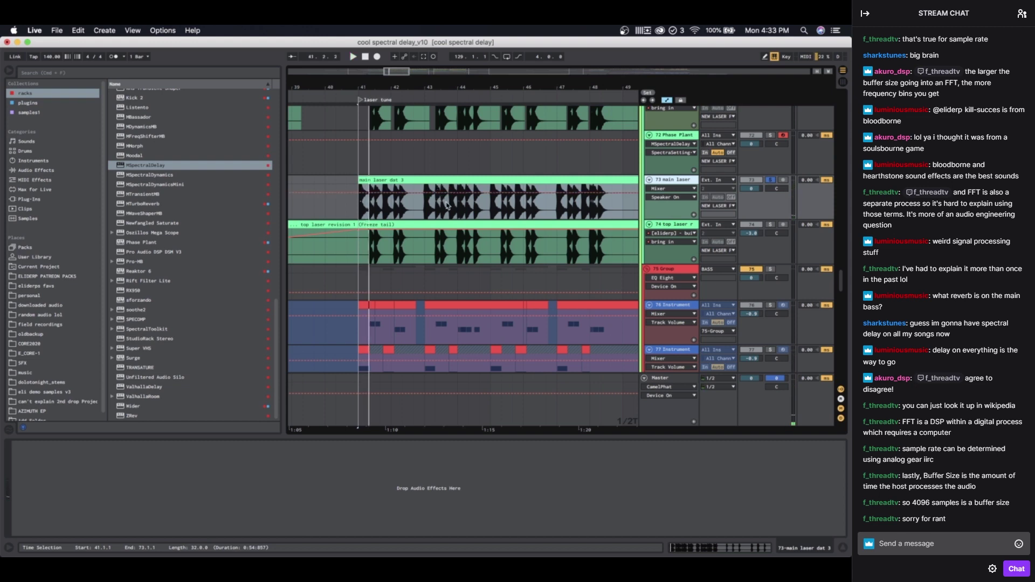
Step: Examine the opening hits of the main laser and top laser clips up close, along with the MIDI parts below them
{"action": "scroll", "coordinate": [353, 192], "scroll_direction": "up", "scroll_amount": 3}
{"action": "left_click", "coordinate": [416, 165]}
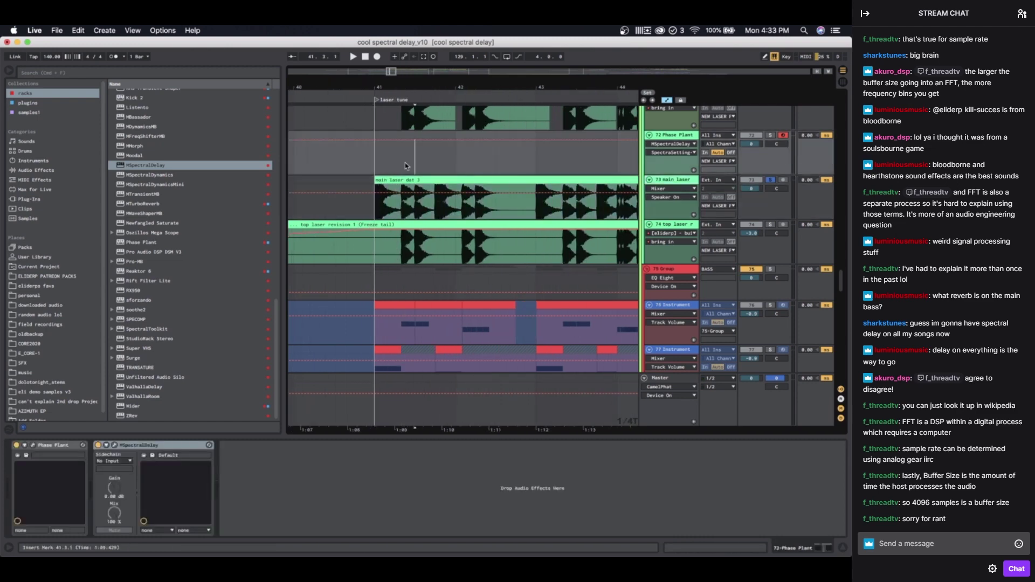
{"action": "scroll", "coordinate": [407, 166], "scroll_direction": "up", "scroll_amount": 2}
{"action": "left_click", "coordinate": [395, 165]}
{"action": "scroll", "coordinate": [411, 161], "scroll_direction": "up", "scroll_amount": 3}
{"action": "scroll", "coordinate": [396, 247], "scroll_direction": "down", "scroll_amount": 4}
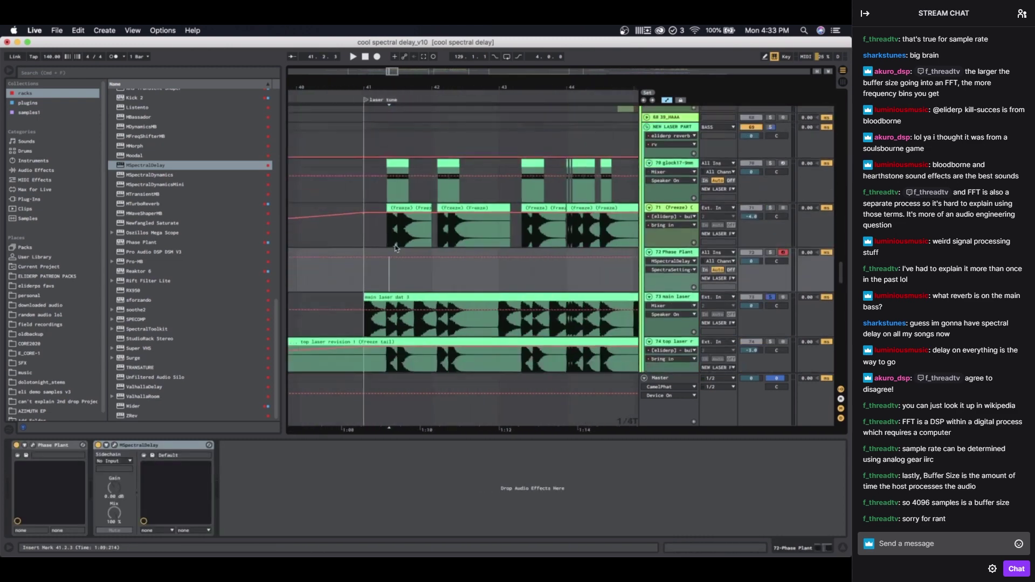
{"action": "scroll", "coordinate": [396, 247], "scroll_direction": "down", "scroll_amount": 3}
{"action": "scroll", "coordinate": [395, 247], "scroll_direction": "up", "scroll_amount": 4}
{"action": "left_click", "coordinate": [313, 224]}
{"action": "scroll", "coordinate": [422, 218], "scroll_direction": "down", "scroll_amount": 4}
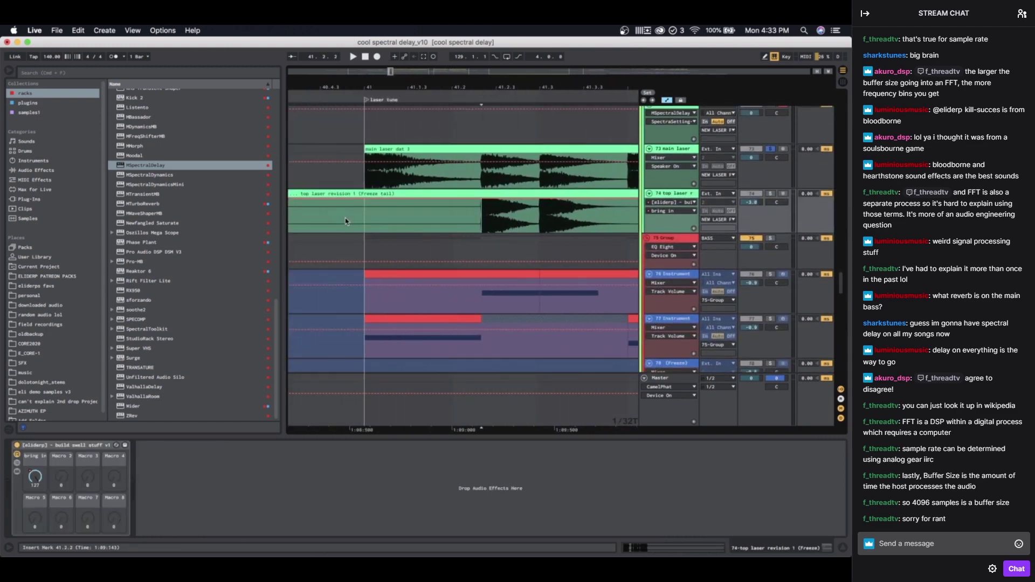
Step: Solo track 74, the top laser, play it from the laser tune section and select its clip
{"action": "scroll", "coordinate": [423, 218], "scroll_direction": "right", "scroll_amount": 2}
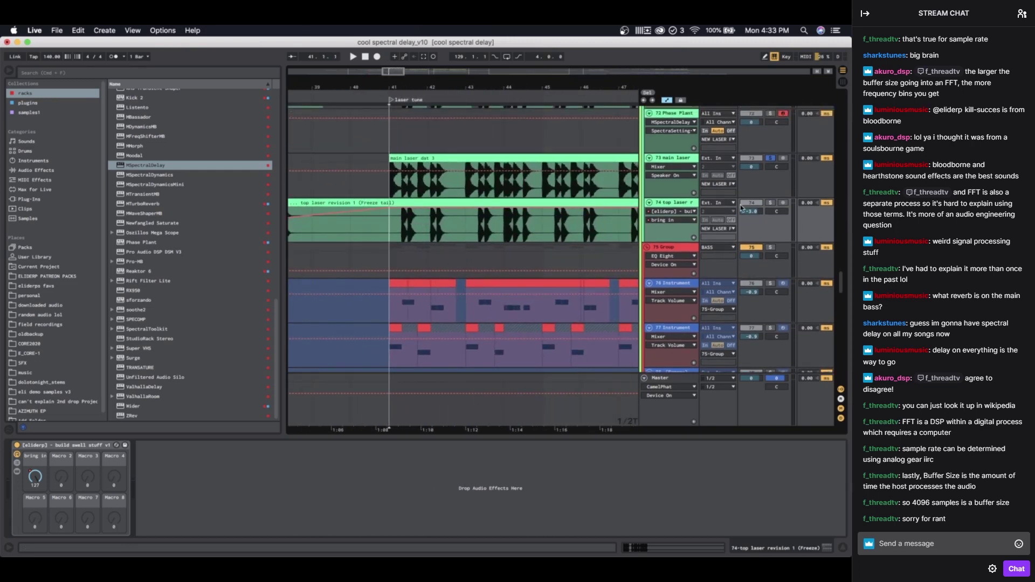
{"action": "left_click", "coordinate": [770, 204]}
{"action": "key", "text": "space"}
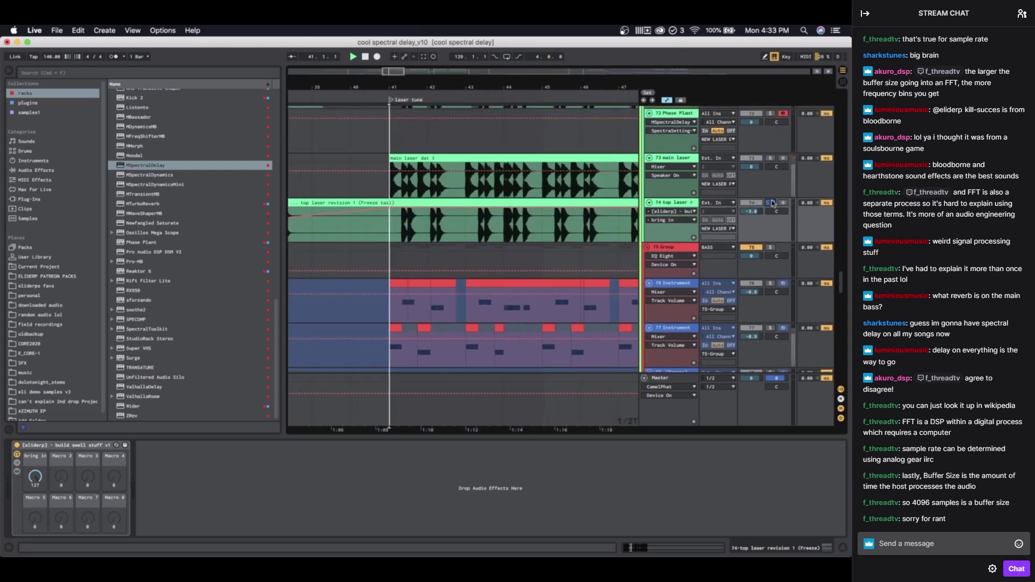
{"action": "left_click", "coordinate": [414, 201]}
{"action": "scroll", "coordinate": [435, 277], "scroll_direction": "up", "scroll_amount": 2}
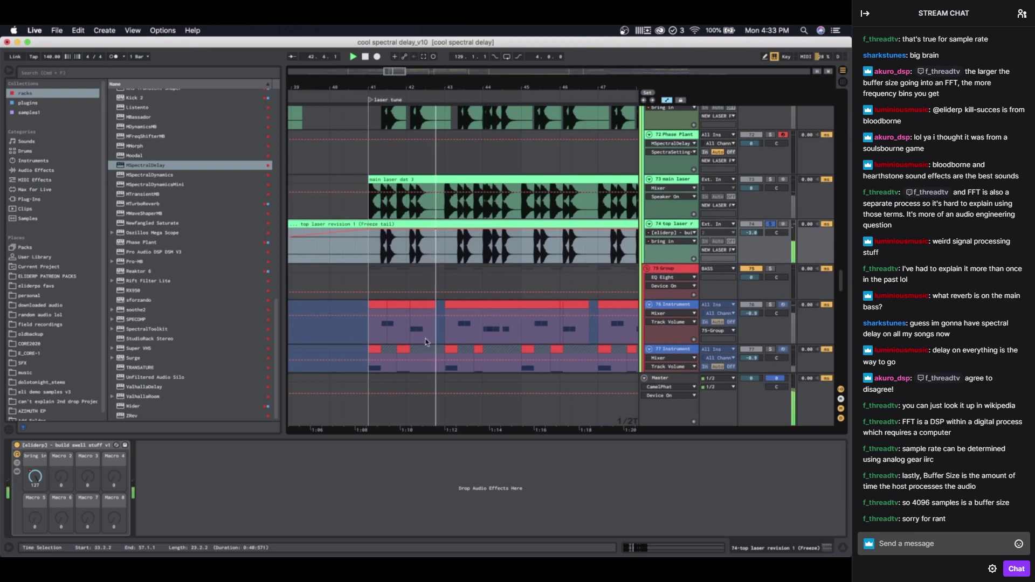
Step: Solo the glock17 single-shot track 70 and play it from its first clip in the laser tune section
{"action": "scroll", "coordinate": [426, 337], "scroll_direction": "down", "scroll_amount": 5}
{"action": "scroll", "coordinate": [426, 338], "scroll_direction": "up", "scroll_amount": 4}
{"action": "scroll", "coordinate": [425, 337], "scroll_direction": "right", "scroll_amount": 4}
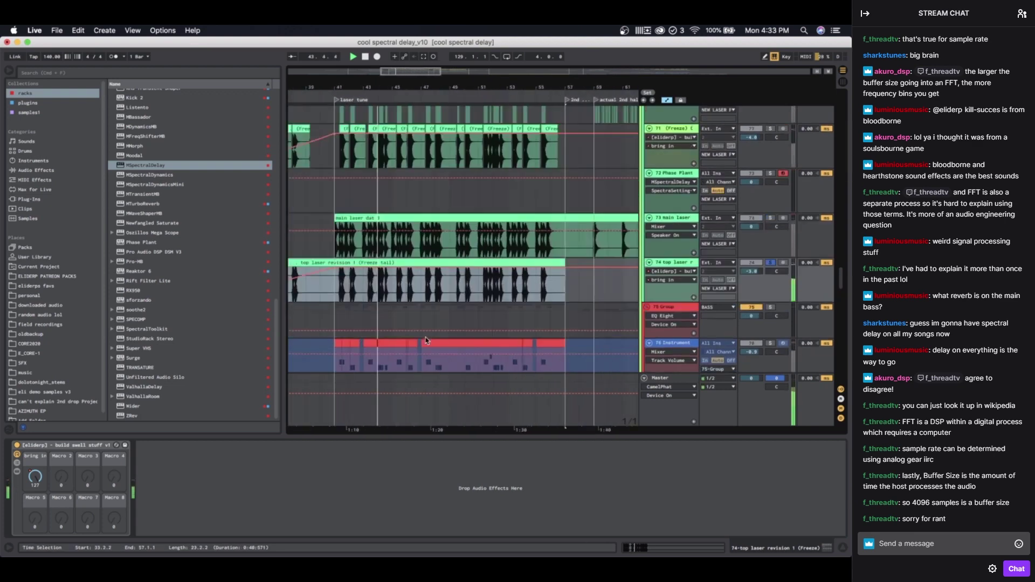
{"action": "scroll", "coordinate": [426, 338], "scroll_direction": "up", "scroll_amount": 2}
{"action": "scroll", "coordinate": [425, 338], "scroll_direction": "left", "scroll_amount": 2}
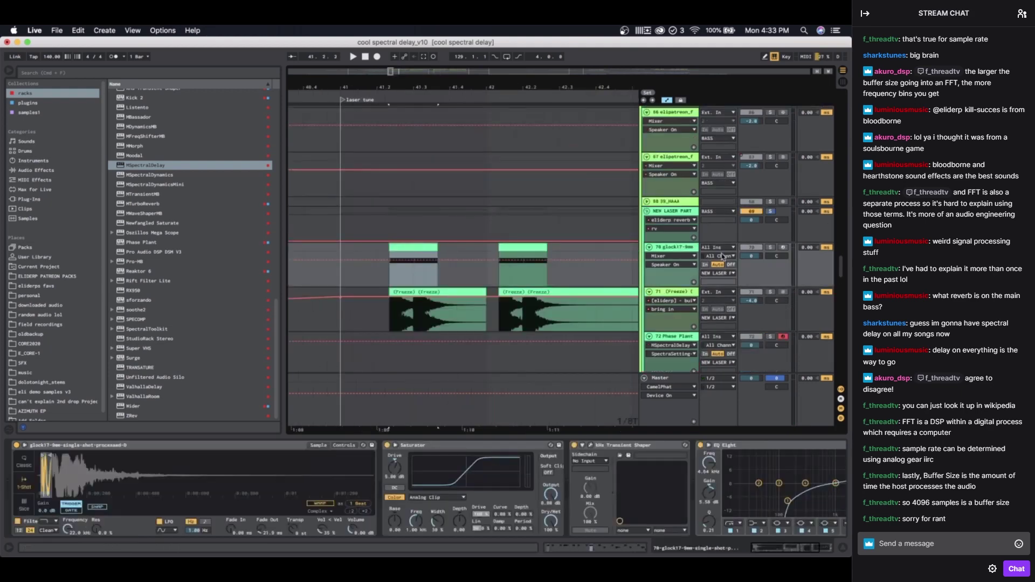
{"action": "left_click", "coordinate": [770, 246]}
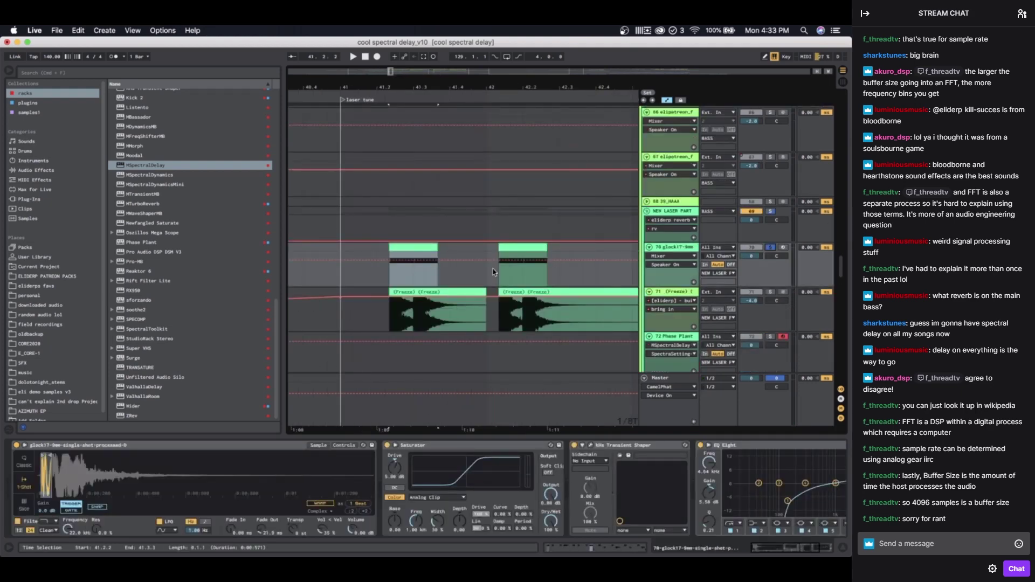
{"action": "scroll", "coordinate": [493, 271], "scroll_direction": "down", "scroll_amount": 4}
{"action": "key", "text": "space"}
Step: Stop playback, solo Instrument track 76 in the bass group and play it from the start of the laser tune section
{"action": "scroll", "coordinate": [493, 271], "scroll_direction": "down", "scroll_amount": 2}
{"action": "scroll", "coordinate": [492, 272], "scroll_direction": "right", "scroll_amount": 2}
{"action": "scroll", "coordinate": [491, 273], "scroll_direction": "down", "scroll_amount": 4}
{"action": "scroll", "coordinate": [490, 273], "scroll_direction": "down", "scroll_amount": 1}
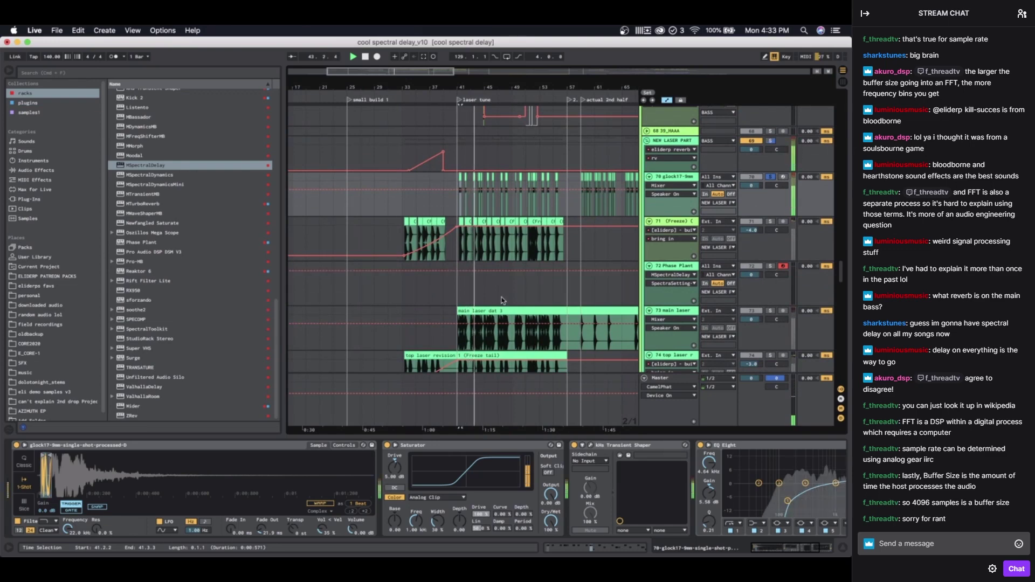
{"action": "scroll", "coordinate": [493, 286], "scroll_direction": "up", "scroll_amount": 5}
{"action": "scroll", "coordinate": [493, 286], "scroll_direction": "down", "scroll_amount": 4}
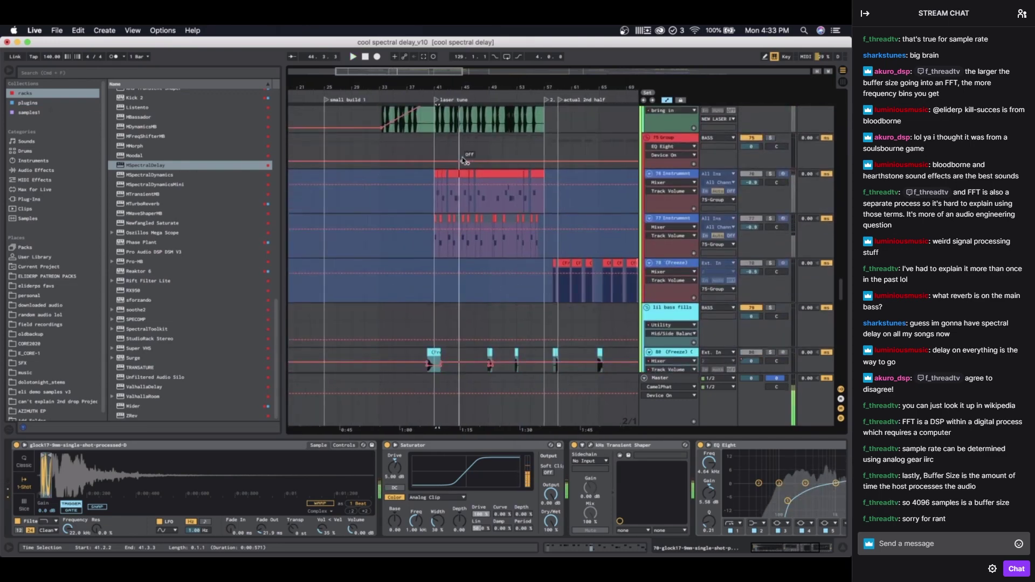
{"action": "key", "text": "space"}
{"action": "left_click", "coordinate": [784, 174]}
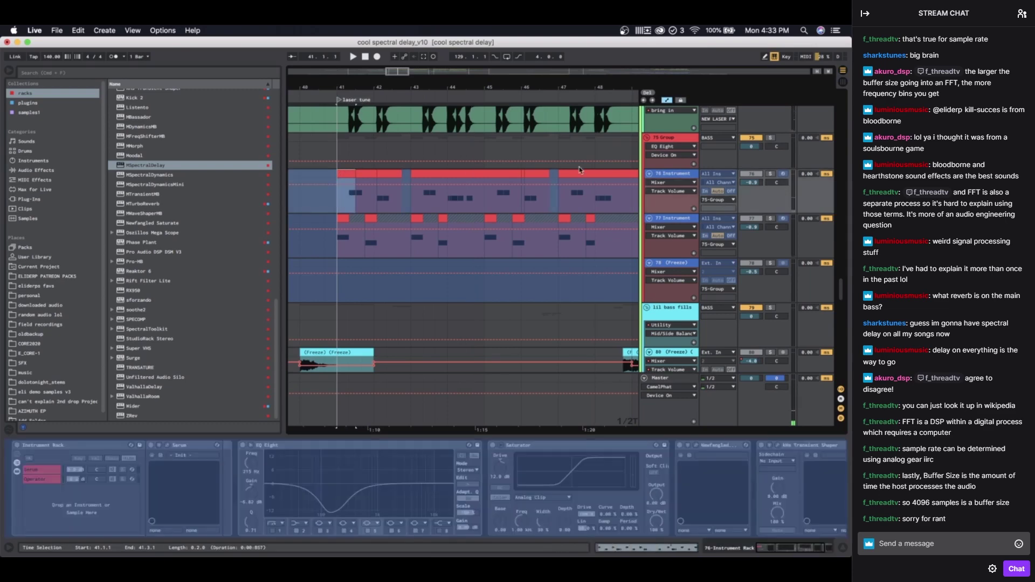
{"action": "key", "text": "space"}
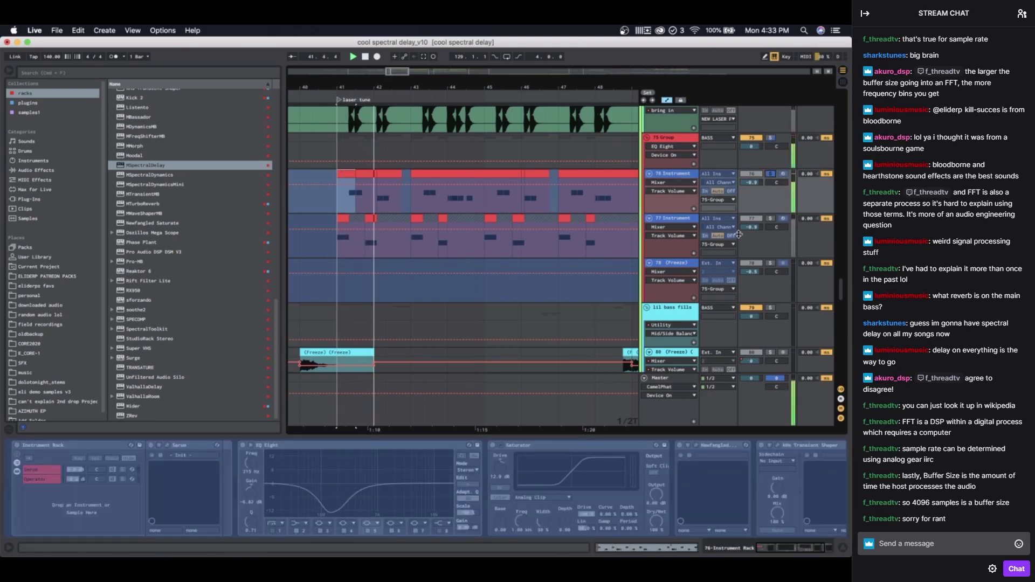
Step: Solo Instrument track 77 in the bass group and unfreeze it
{"action": "left_click", "coordinate": [675, 218]}
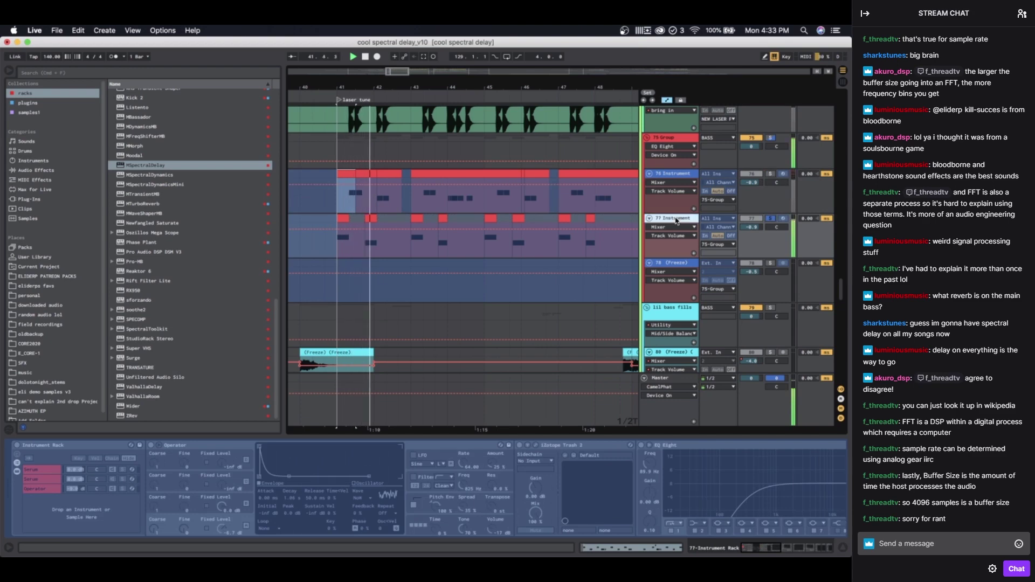
{"action": "right_click", "coordinate": [676, 221]}
{"action": "left_click", "coordinate": [694, 280]}
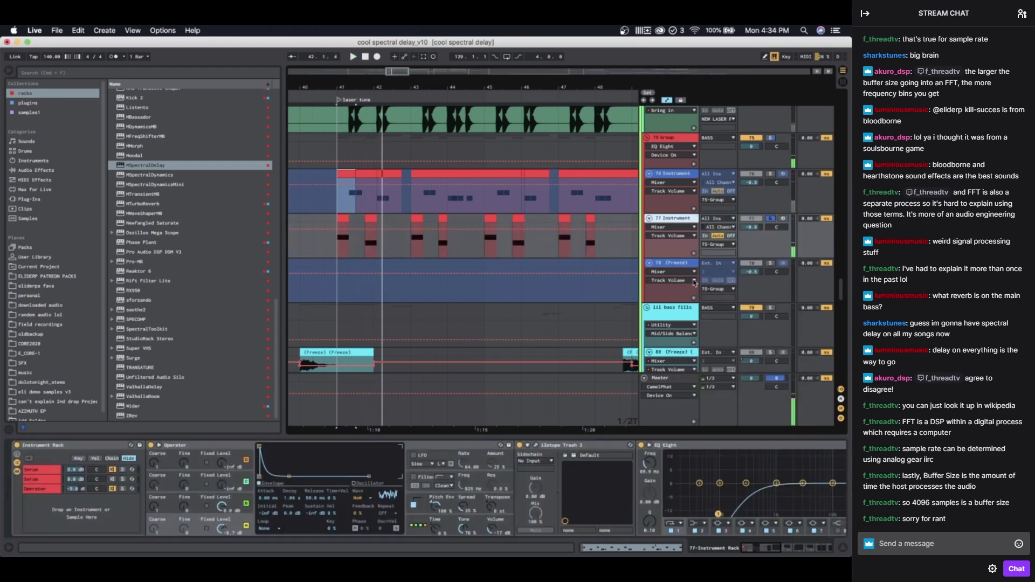
Step: Solo the first Serum chain in track 77's Instrument Rack, open its Serum window and play the laser tune section
{"action": "left_click", "coordinate": [45, 473]}
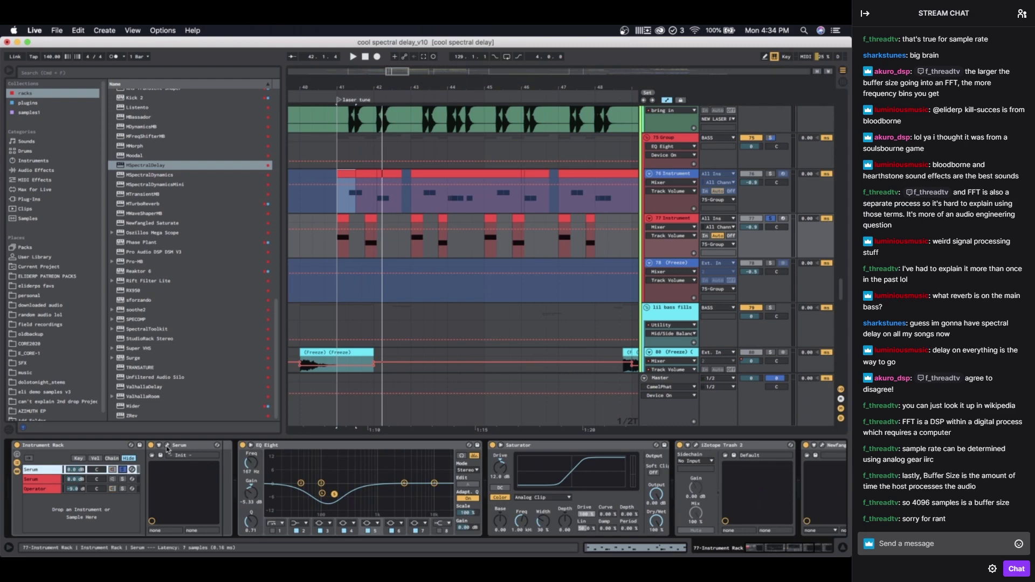
{"action": "left_click", "coordinate": [345, 296]}
{"action": "key", "text": "space"}
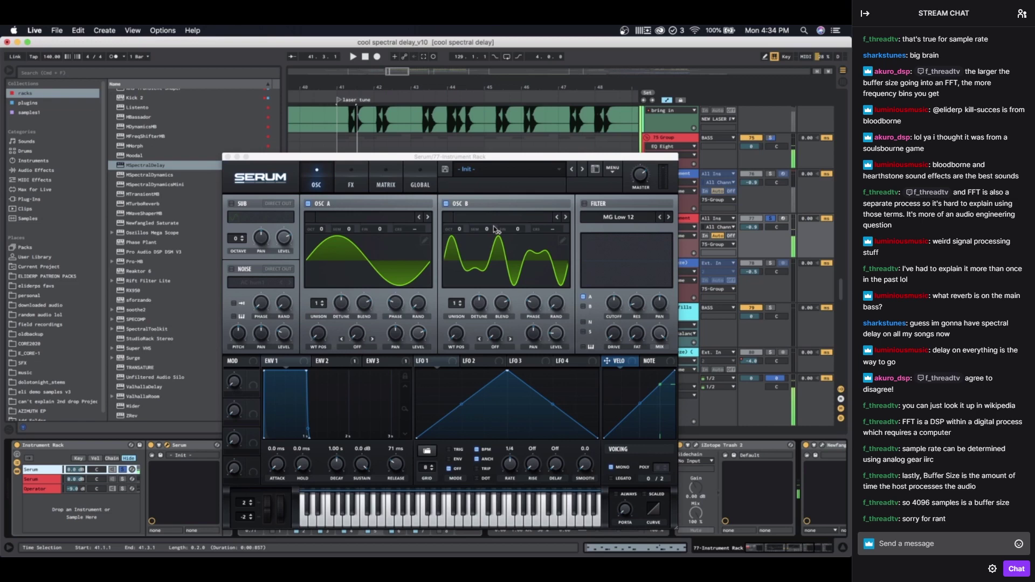
Step: Inspect oscillator B's wavetable and the distortion effect in Serum, and close the plugin window
{"action": "left_click", "coordinate": [562, 241]}
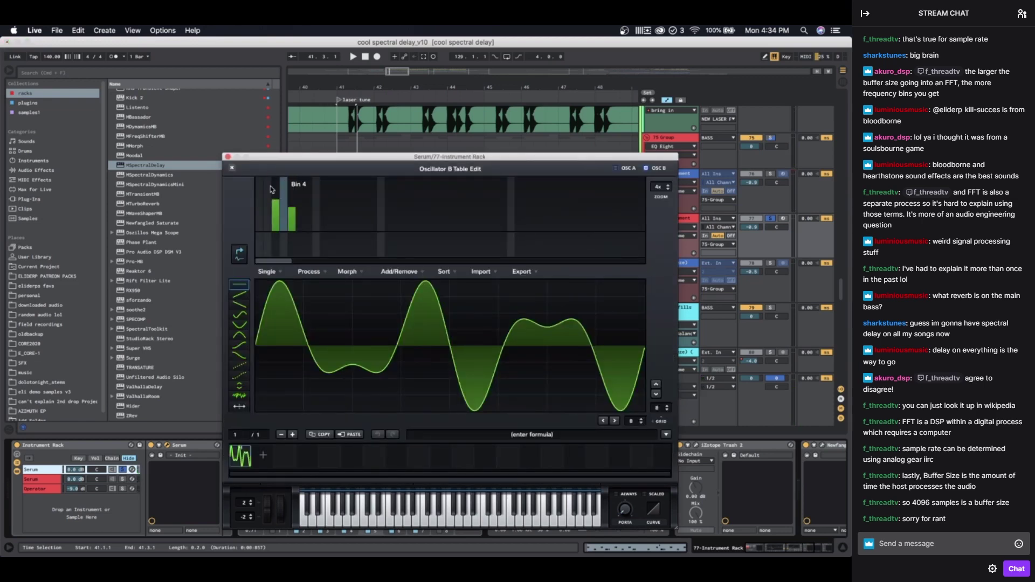
{"action": "left_click", "coordinate": [232, 167]}
{"action": "left_click", "coordinate": [355, 180]}
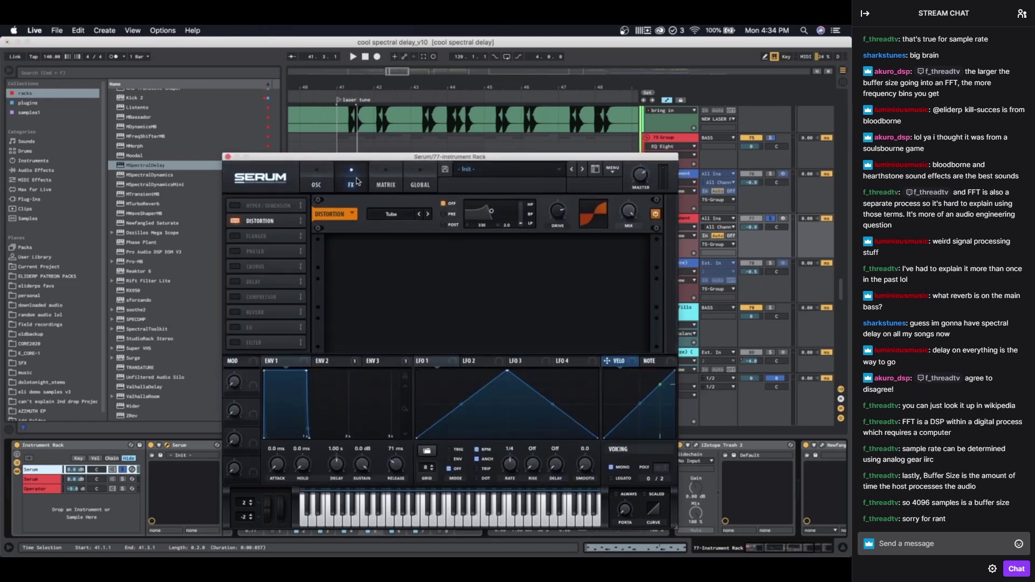
{"action": "left_click", "coordinate": [227, 157]}
Step: Review the effects following the first Serum chain and solo the Operator chain in track 77's Instrument Rack
{"action": "scroll", "coordinate": [363, 475], "scroll_direction": "right", "scroll_amount": 5}
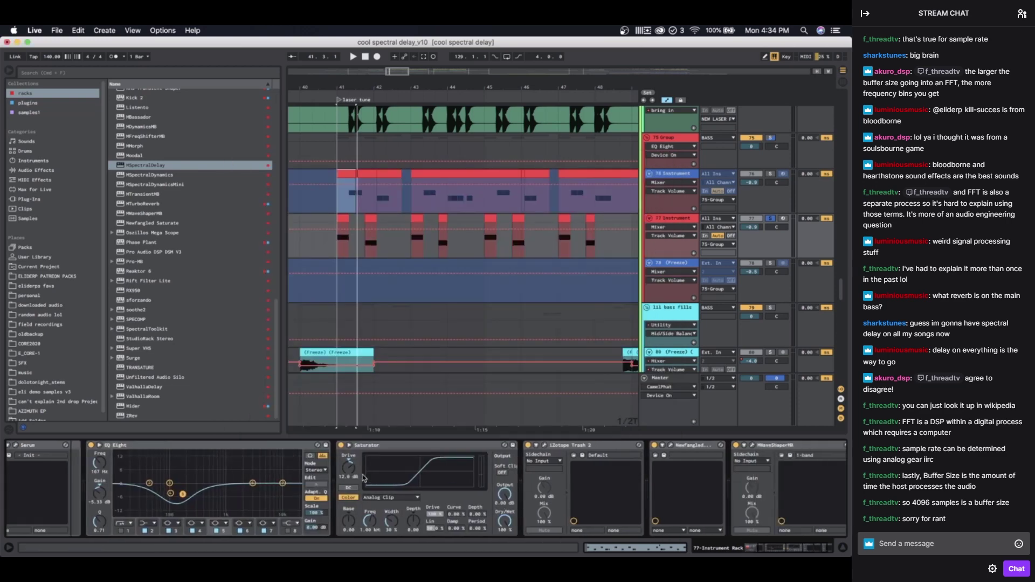
{"action": "scroll", "coordinate": [456, 464], "scroll_direction": "left", "scroll_amount": 5}
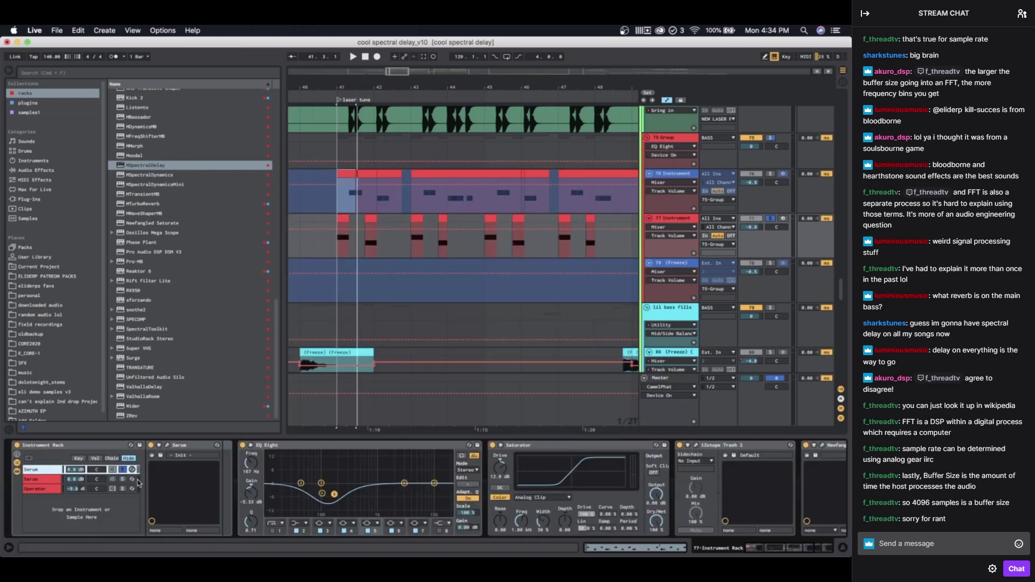
{"action": "left_click", "coordinate": [124, 490]}
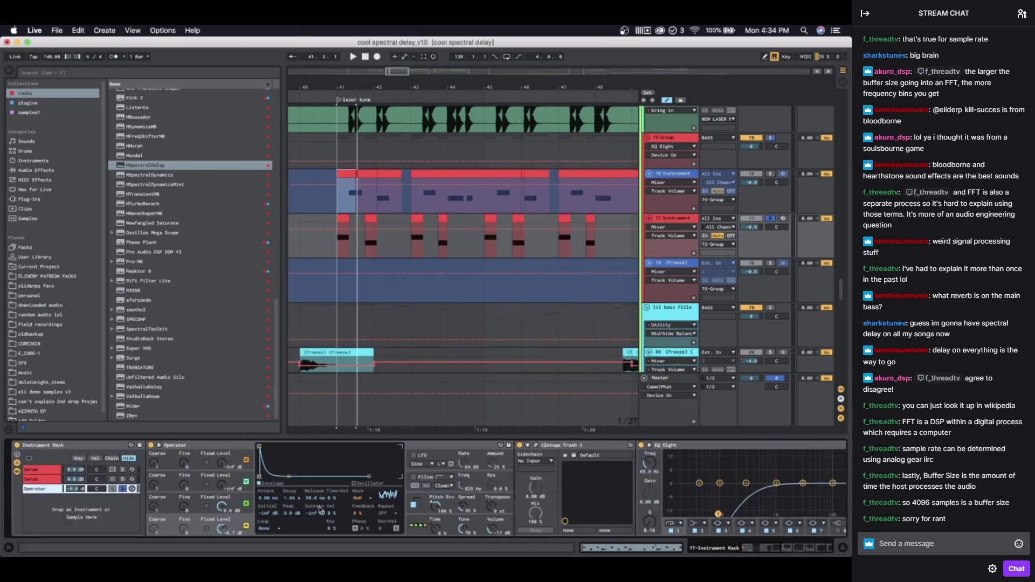
Step: Play the soloed Operator chain and review its envelope, oscillators and the Trash 2, EQ Eight and Saturator that follow it
{"action": "key", "text": "space"}
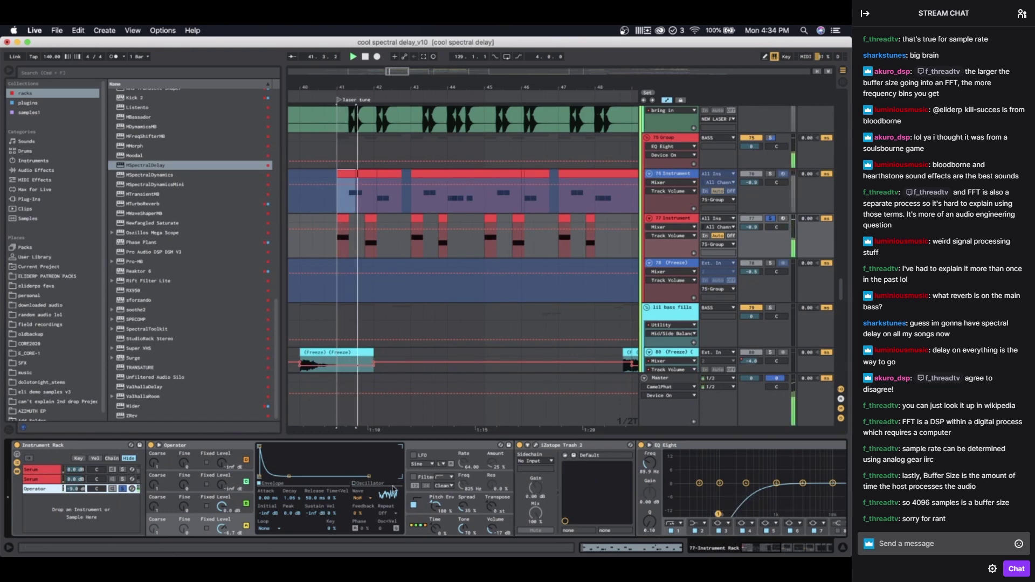
{"action": "scroll", "coordinate": [465, 455], "scroll_direction": "right", "scroll_amount": 3}
{"action": "scroll", "coordinate": [465, 455], "scroll_direction": "left", "scroll_amount": 3}
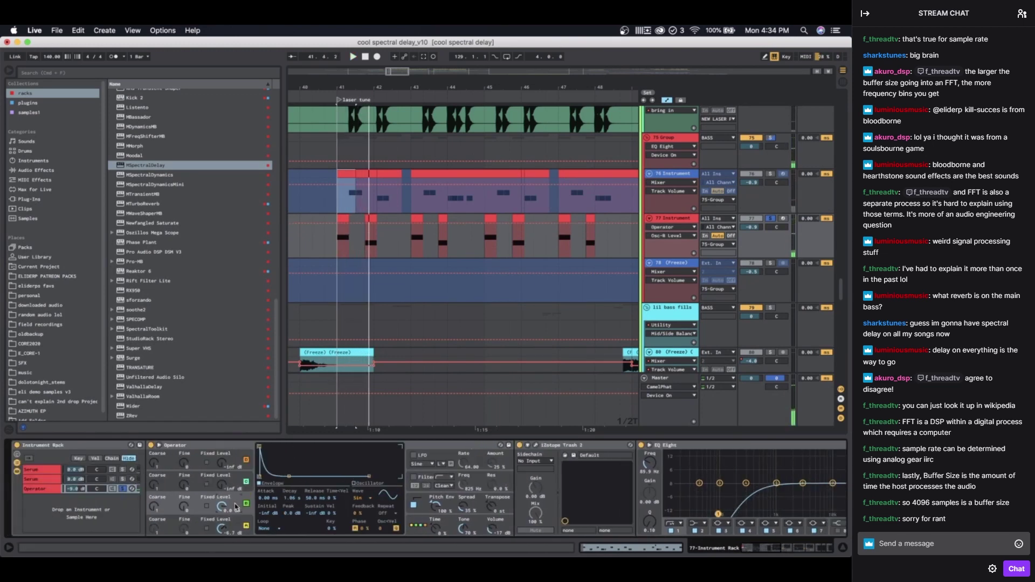
{"action": "scroll", "coordinate": [236, 524], "scroll_direction": "right", "scroll_amount": 3}
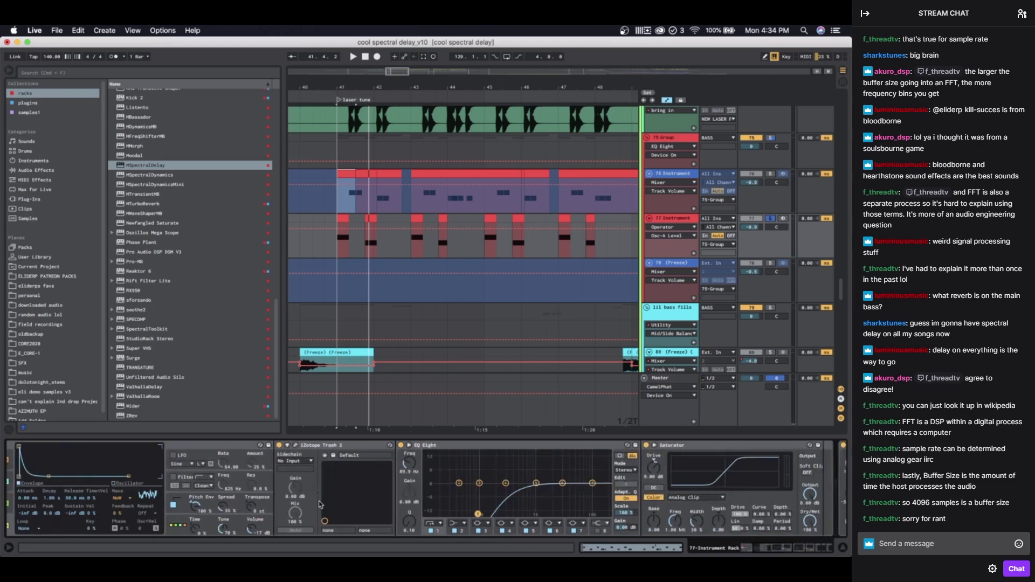
{"action": "scroll", "coordinate": [408, 480], "scroll_direction": "right", "scroll_amount": 3}
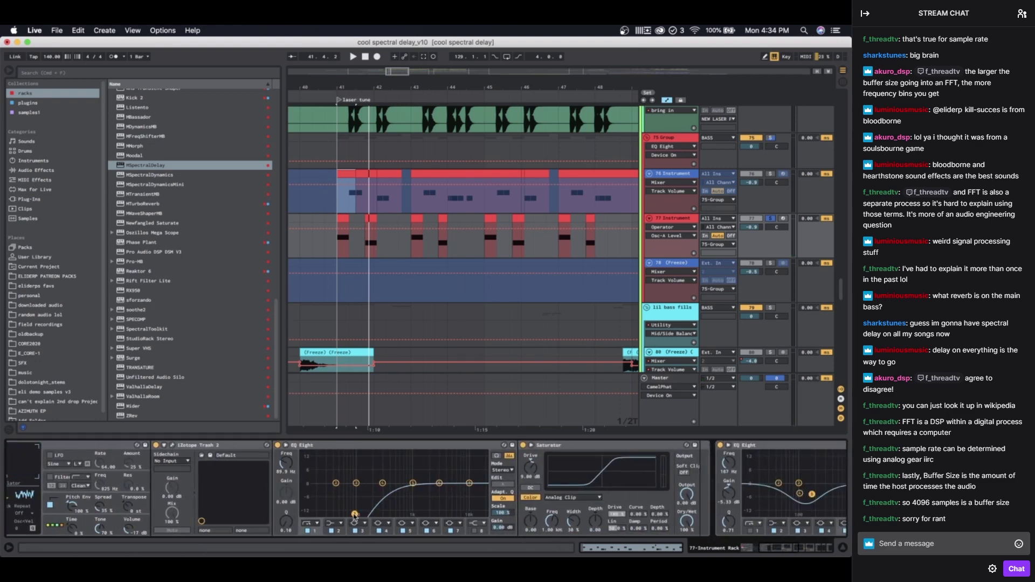
{"action": "scroll", "coordinate": [392, 515], "scroll_direction": "right", "scroll_amount": 3}
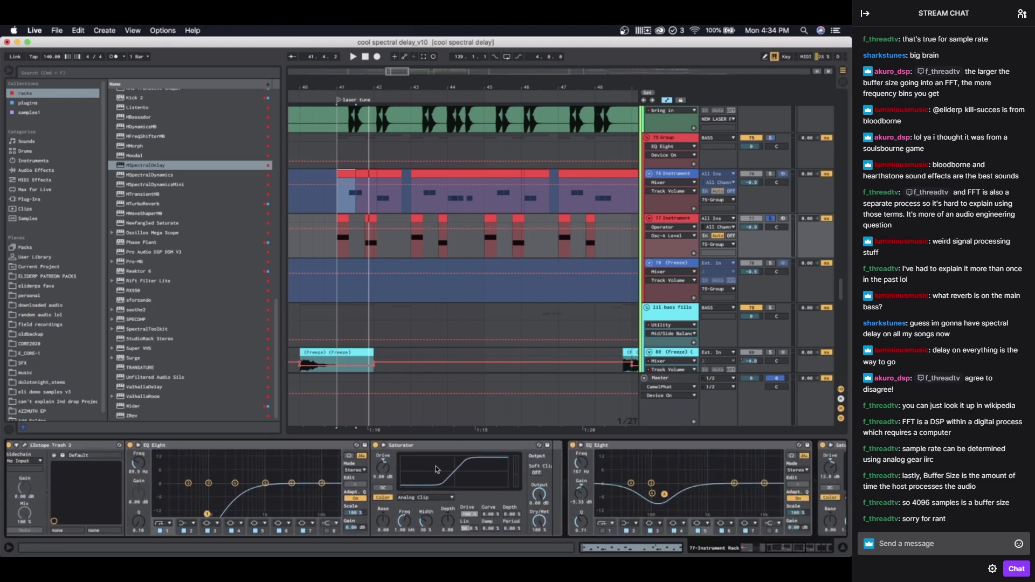
{"action": "scroll", "coordinate": [435, 469], "scroll_direction": "left", "scroll_amount": 6}
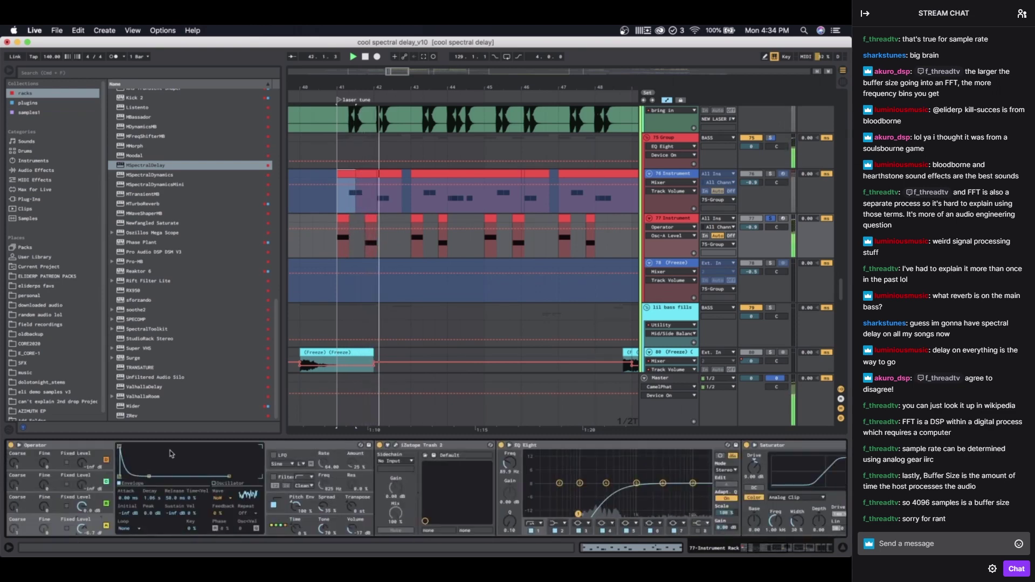
Step: Unsolo the Operator chain, play track 77's full rack and review the EQ Eight and second Saturator
{"action": "scroll", "coordinate": [81, 504], "scroll_direction": "left", "scroll_amount": 3}
{"action": "left_click", "coordinate": [120, 490]}
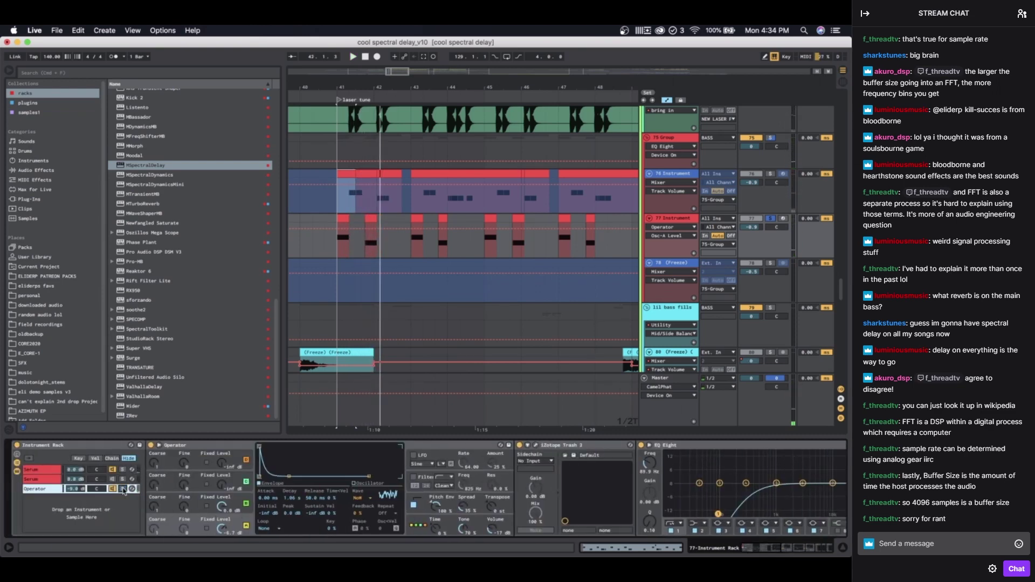
{"action": "scroll", "coordinate": [123, 489], "scroll_direction": "right", "scroll_amount": 10}
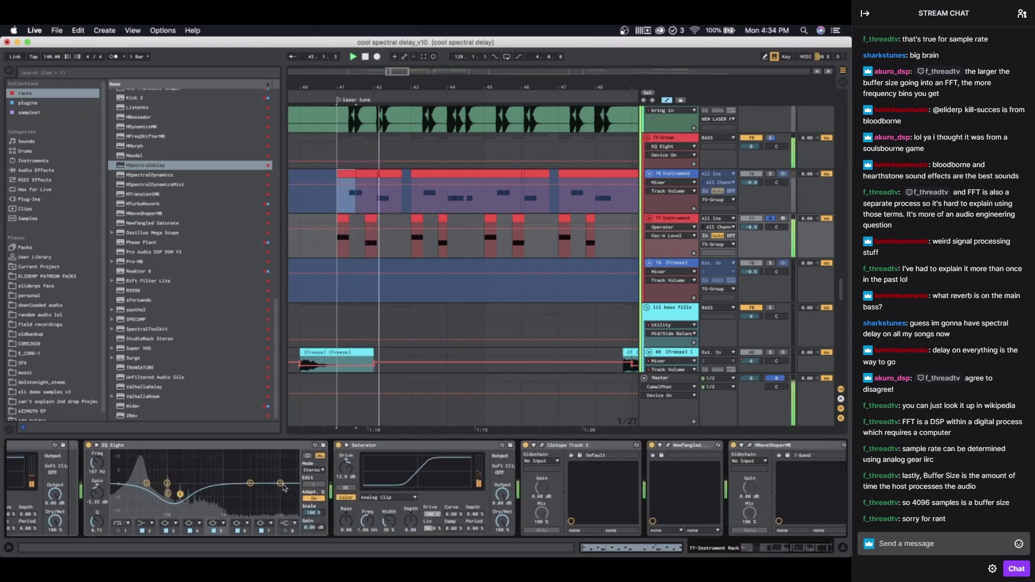
{"action": "scroll", "coordinate": [184, 493], "scroll_direction": "left", "scroll_amount": 3}
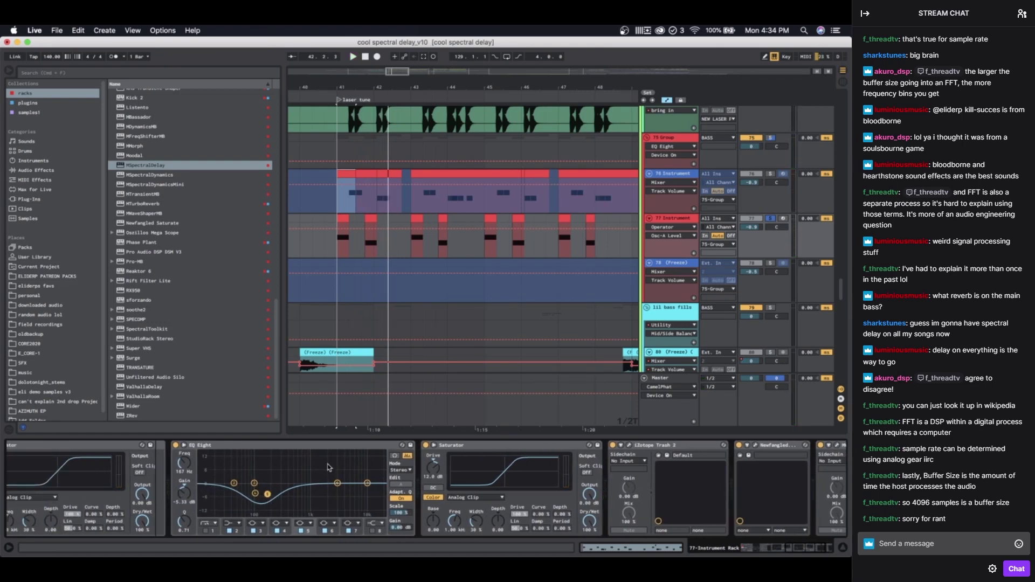
{"action": "scroll", "coordinate": [442, 474], "scroll_direction": "right", "scroll_amount": 5}
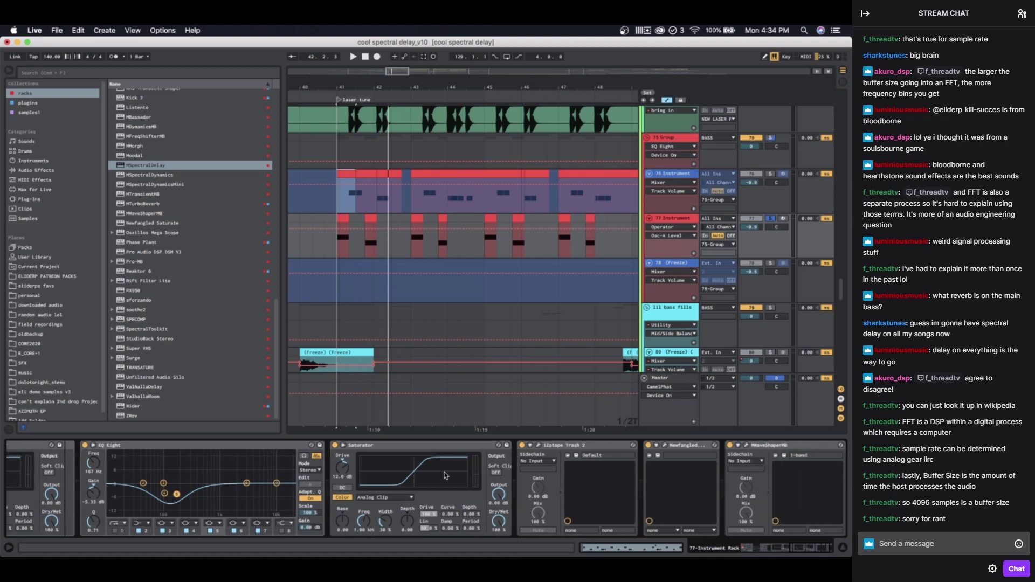
Step: Inspect the Fuzz distortion in the iZotope Trash 2 that follows the second Saturator, and close its window
{"action": "left_click", "coordinate": [464, 469]}
{"action": "scroll", "coordinate": [464, 469], "scroll_direction": "right", "scroll_amount": 3}
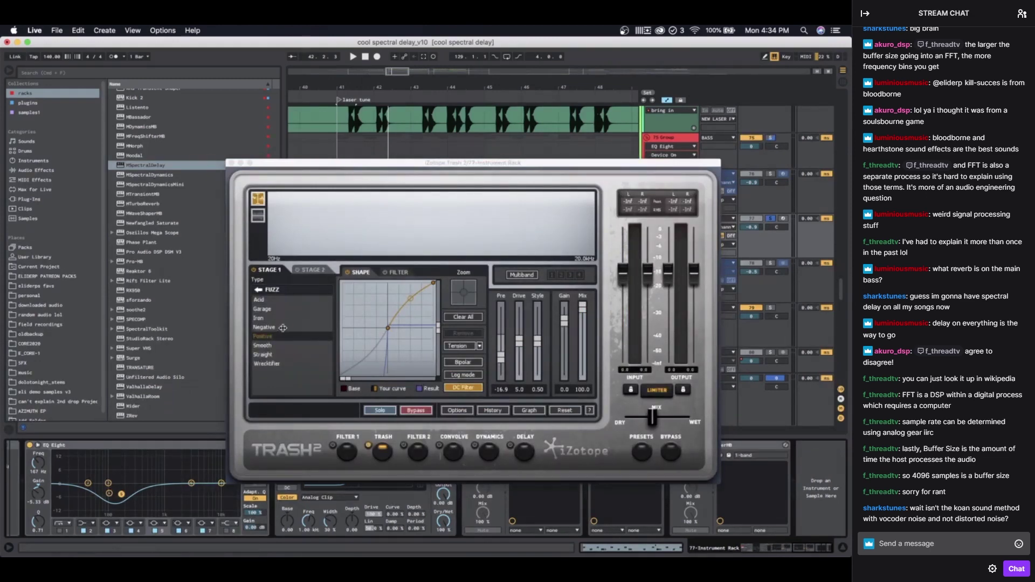
{"action": "left_click", "coordinate": [232, 163]}
{"action": "scroll", "coordinate": [400, 259], "scroll_direction": "right", "scroll_amount": 2}
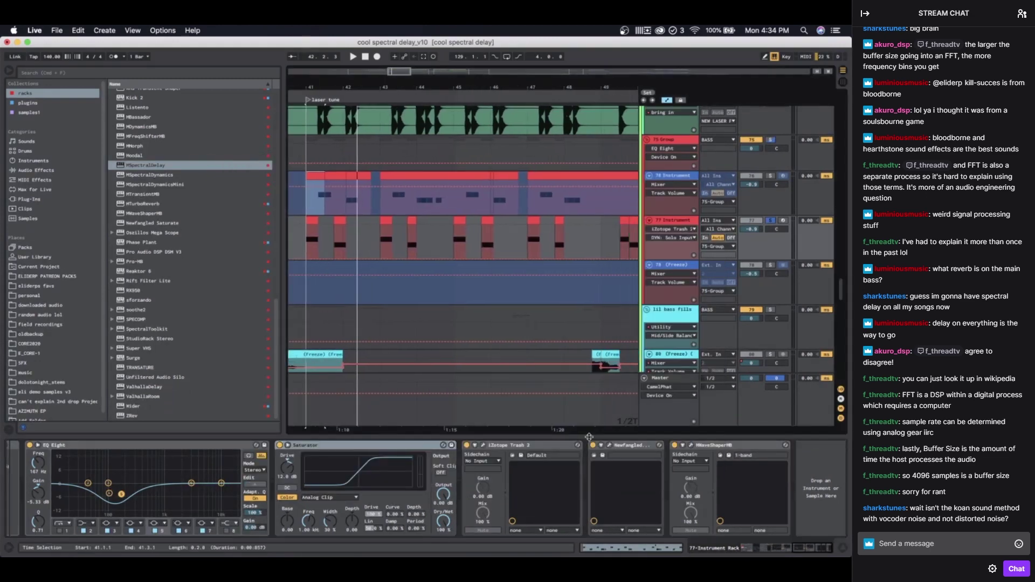
Step: Inspect the settings of Newfangled Saturate and MWaveShaperMB on track 77, closing each plugin window
{"action": "left_click", "coordinate": [610, 445]}
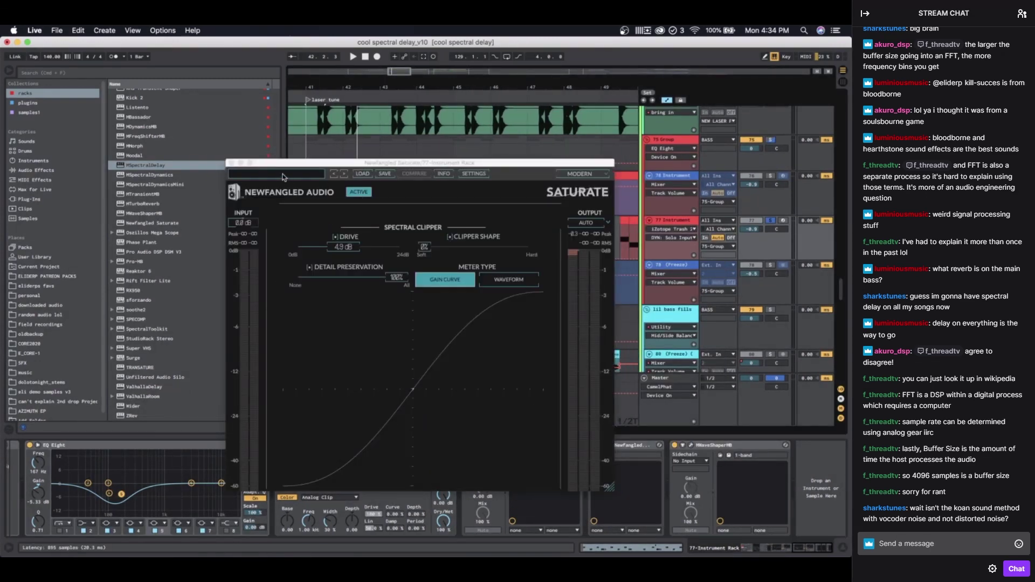
{"action": "left_click", "coordinate": [232, 163]}
{"action": "left_click", "coordinate": [689, 446]}
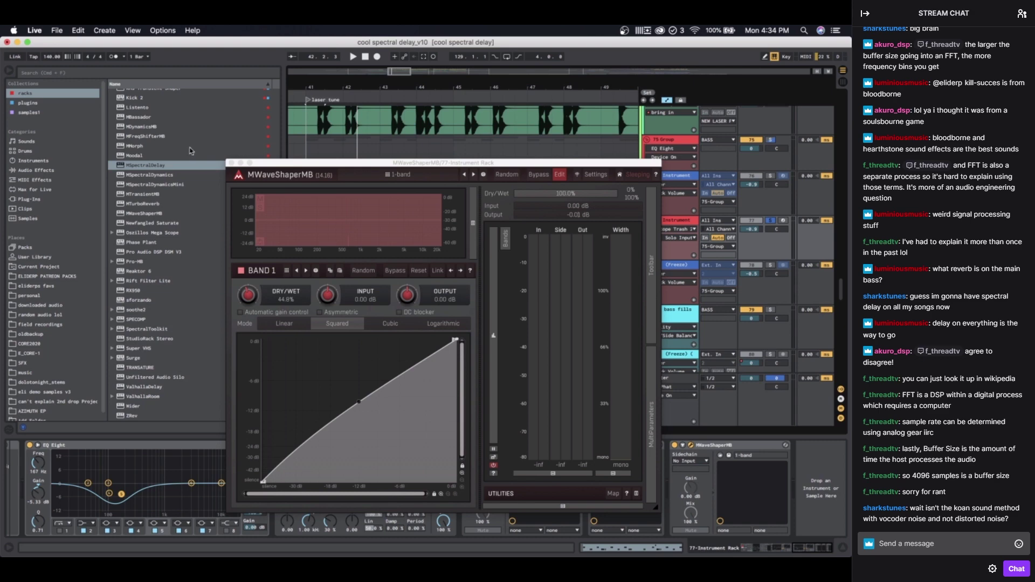
{"action": "left_click", "coordinate": [230, 162]}
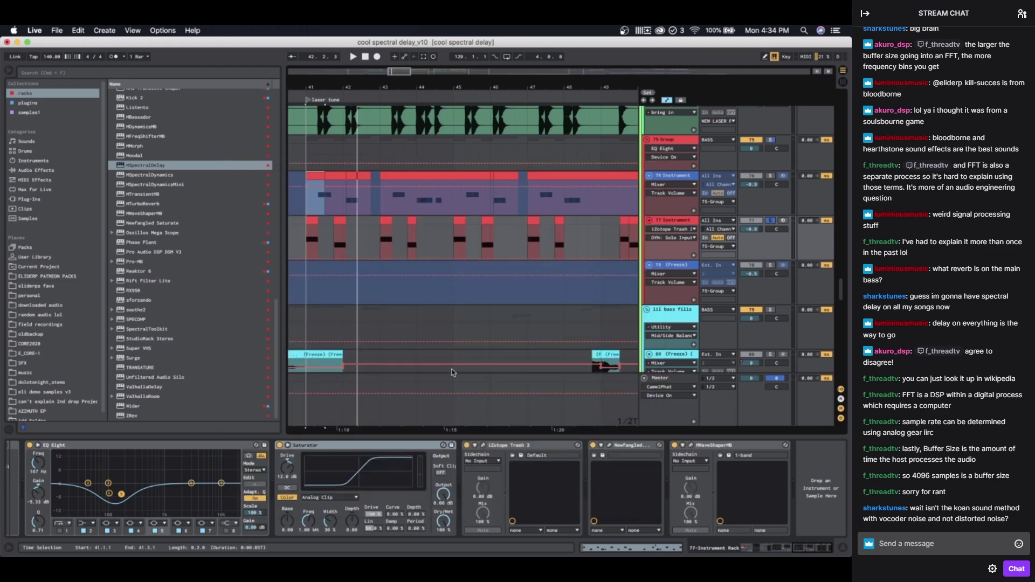
Step: Solo the Operator chain again and inspect the Fuzz distortion in the Trash 2 directly after Operator, closing its window
{"action": "scroll", "coordinate": [351, 480], "scroll_direction": "left", "scroll_amount": 10}
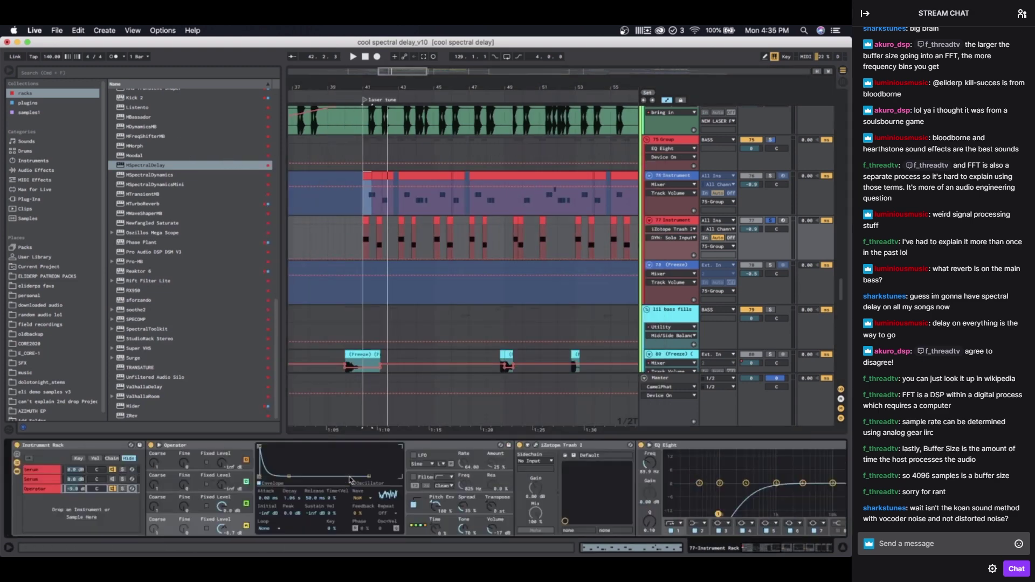
{"action": "left_click", "coordinate": [123, 489]}
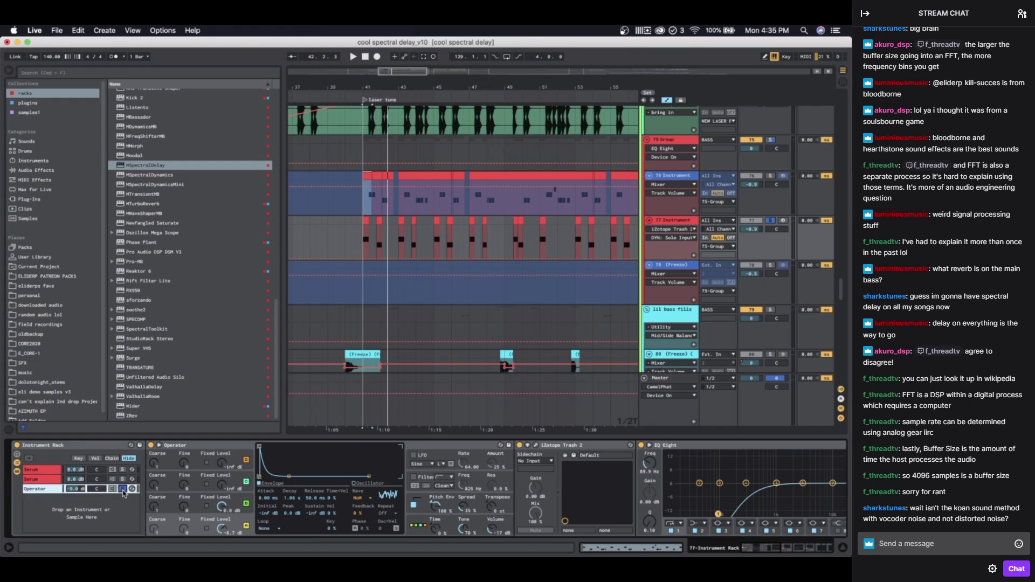
{"action": "scroll", "coordinate": [528, 496], "scroll_direction": "right", "scroll_amount": 3}
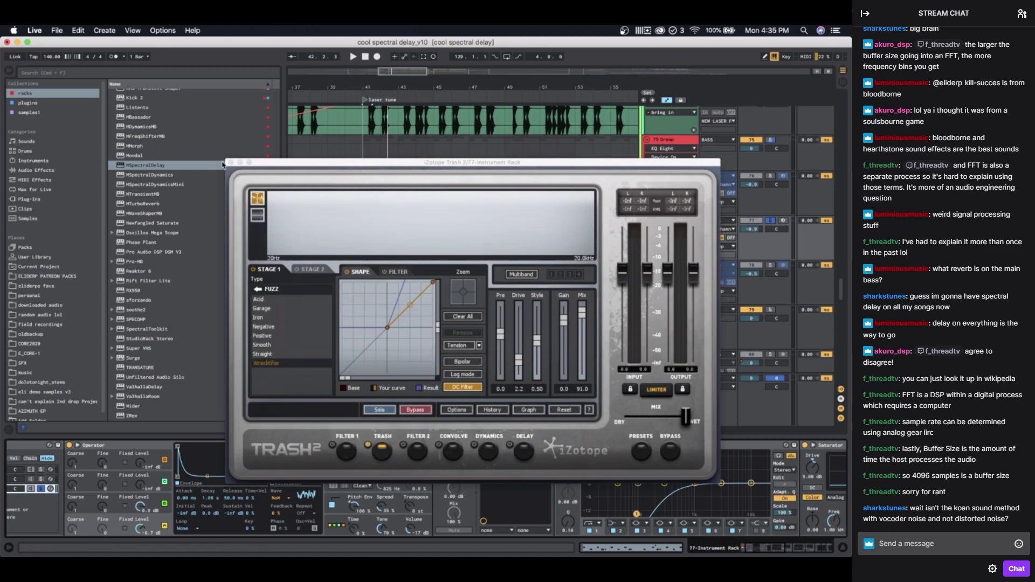
{"action": "left_click", "coordinate": [231, 162]}
Step: Play the laser tune section to audition the Operator layer through its effects and track 77's full rack
{"action": "key", "text": "space"}
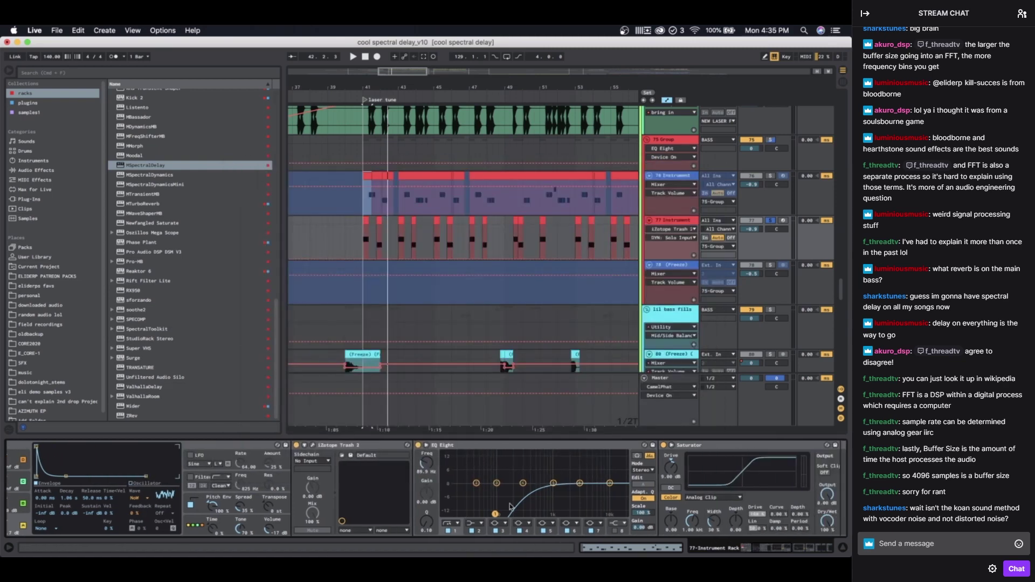
{"action": "scroll", "coordinate": [392, 356], "scroll_direction": "left", "scroll_amount": 2}
{"action": "scroll", "coordinate": [393, 356], "scroll_direction": "up", "scroll_amount": 1}
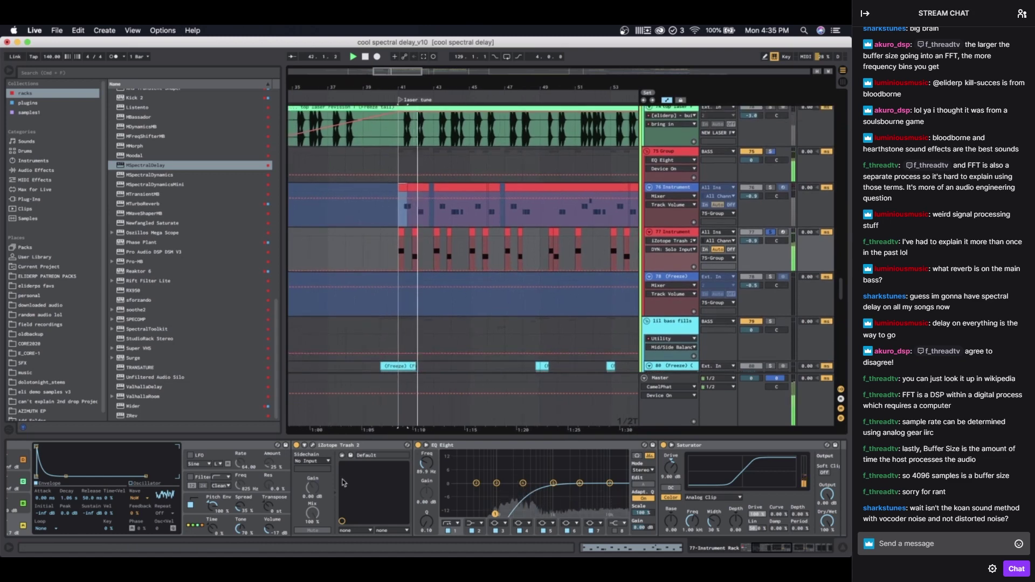
{"action": "scroll", "coordinate": [88, 467], "scroll_direction": "left", "scroll_amount": 4}
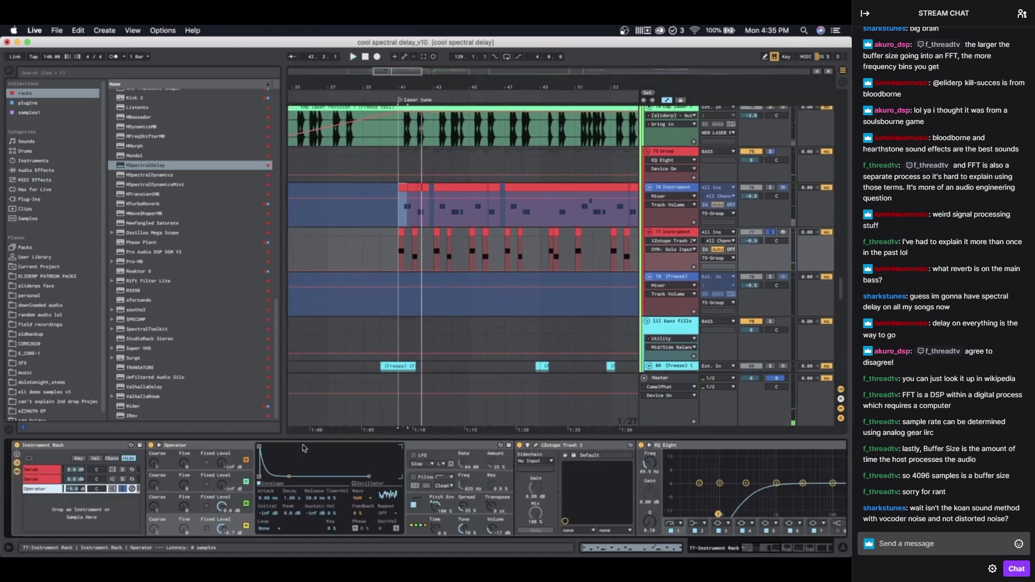
{"action": "scroll", "coordinate": [423, 266], "scroll_direction": "up", "scroll_amount": 5}
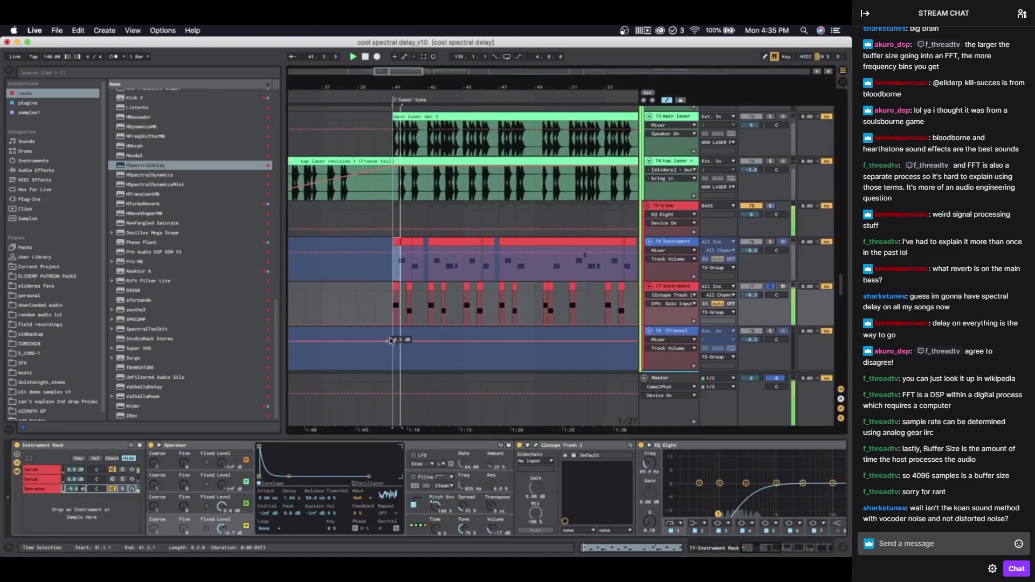
Step: Solo Instrument track 76 in the bass group and play it from the start of the laser tune section
{"action": "left_click", "coordinate": [444, 278]}
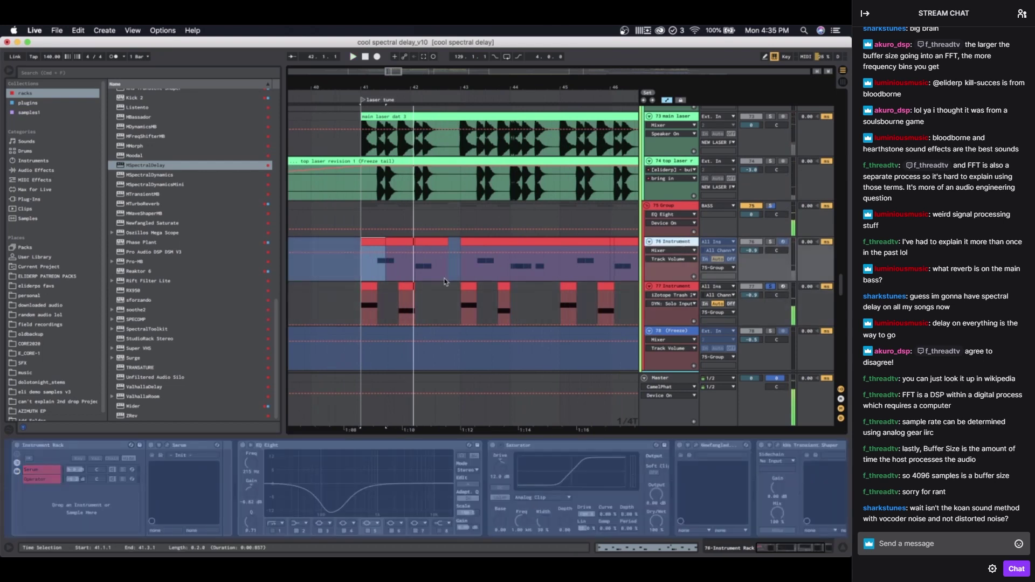
{"action": "left_click", "coordinate": [761, 264]}
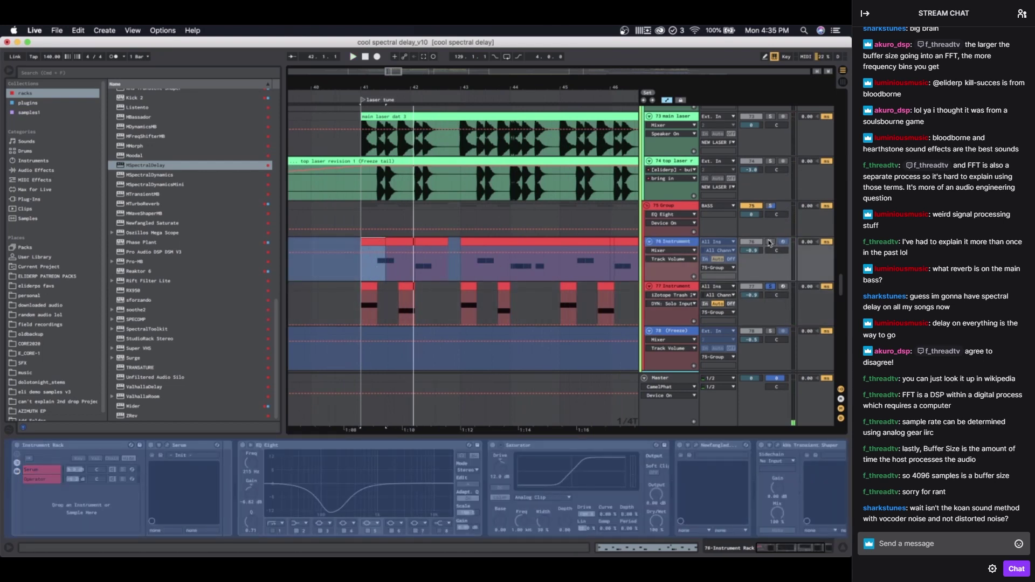
{"action": "left_click", "coordinate": [369, 274]}
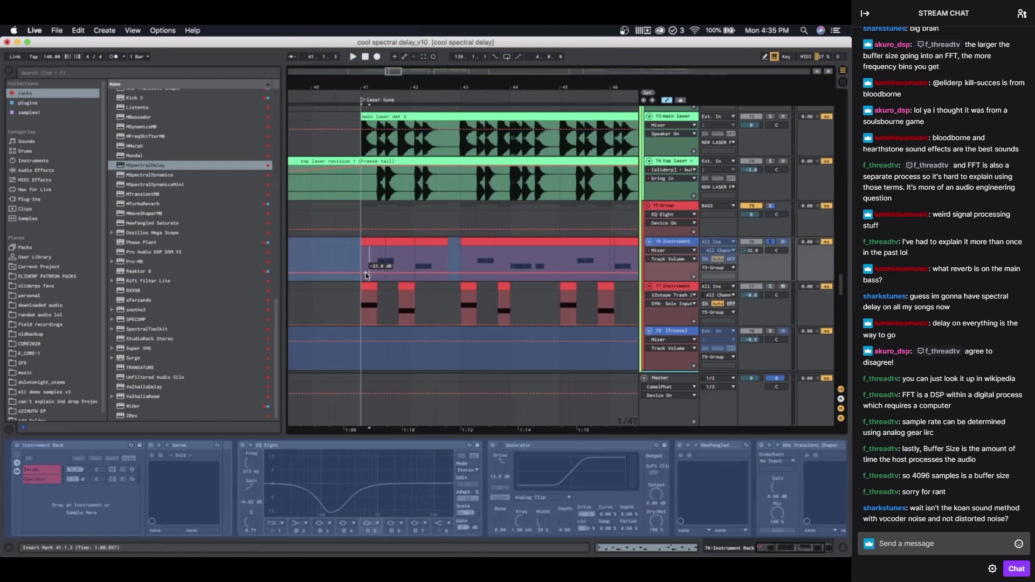
{"action": "key", "text": "space"}
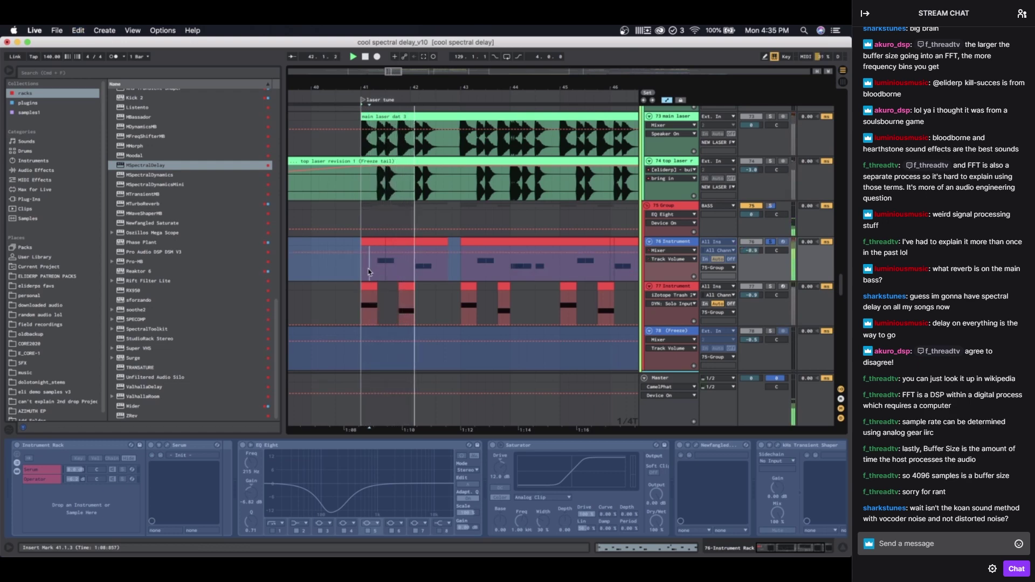
Step: Examine track 76's notes alongside the laser clips and track 77's clips in the laser tune section
{"action": "key", "text": "minus"}
{"action": "key", "text": "minus"}
{"action": "key", "text": "plus"}
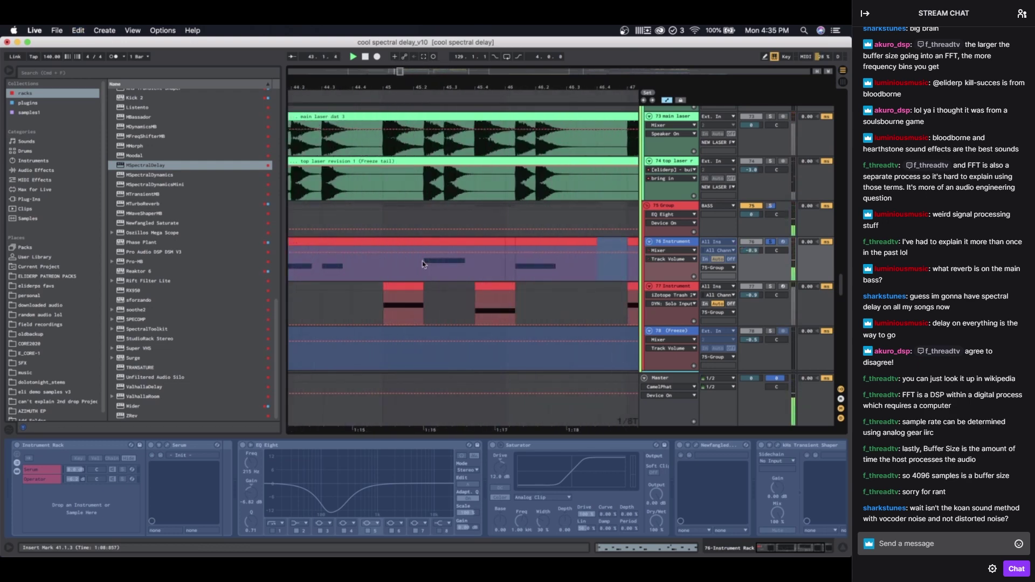
{"action": "key", "text": "plus"}
{"action": "key", "text": "plus"}
{"action": "key", "text": "plus"}
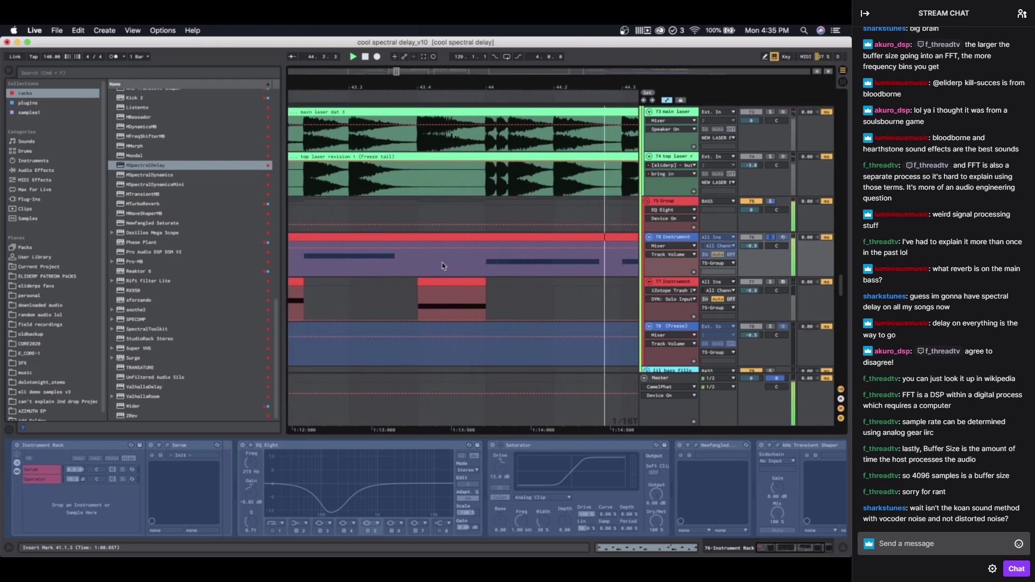
{"action": "key", "text": "minus"}
{"action": "key", "text": "minus"}
{"action": "scroll", "coordinate": [442, 263], "scroll_direction": "up", "scroll_amount": 2}
{"action": "scroll", "coordinate": [443, 263], "scroll_direction": "down", "scroll_amount": 3}
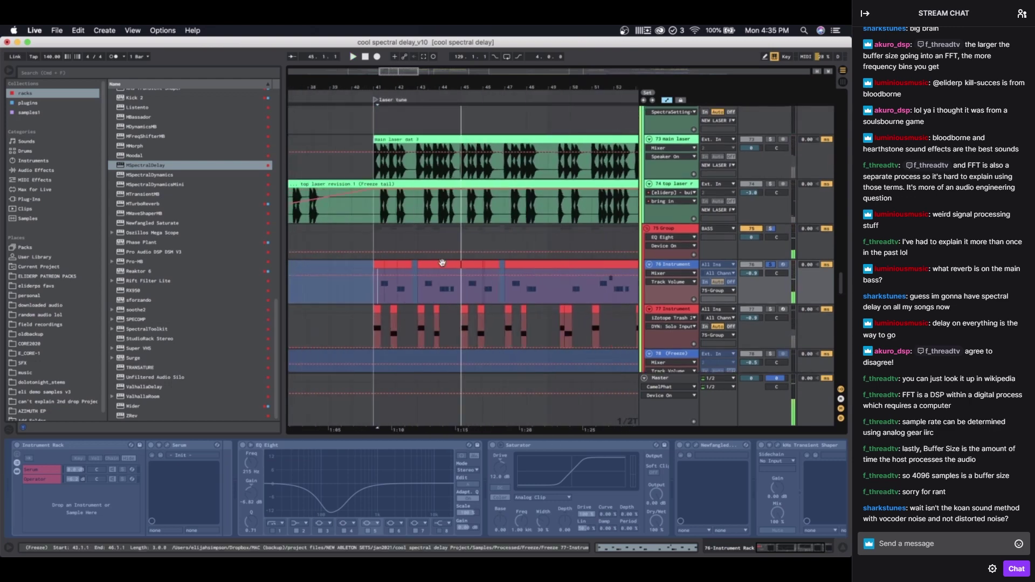
{"action": "scroll", "coordinate": [442, 263], "scroll_direction": "up", "scroll_amount": 4}
{"action": "scroll", "coordinate": [442, 263], "scroll_direction": "down", "scroll_amount": 4}
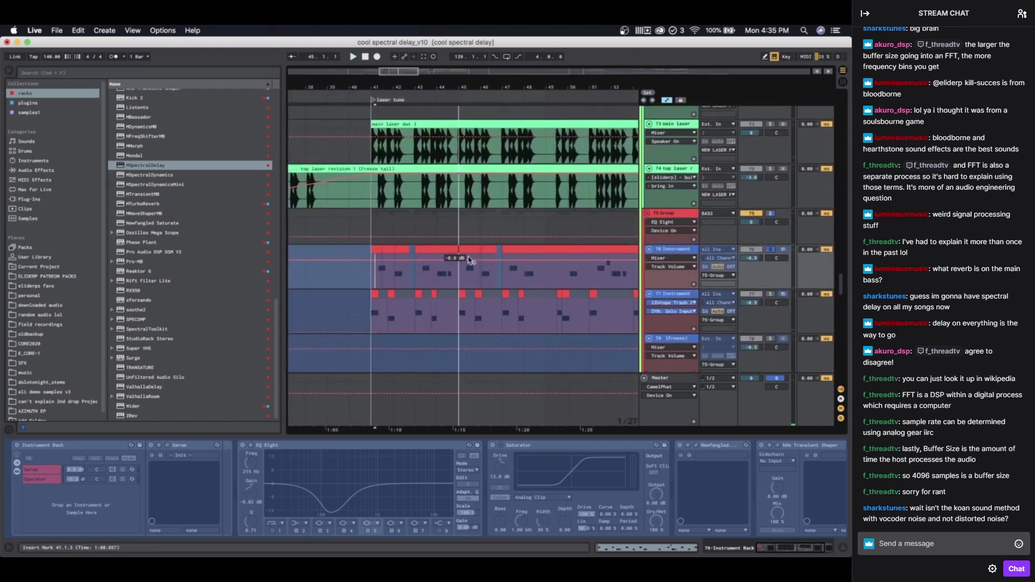
Step: Select the lil bass fills group below the bass tracks and solo it
{"action": "scroll", "coordinate": [469, 262], "scroll_direction": "down", "scroll_amount": 6}
{"action": "scroll", "coordinate": [536, 268], "scroll_direction": "up", "scroll_amount": 2}
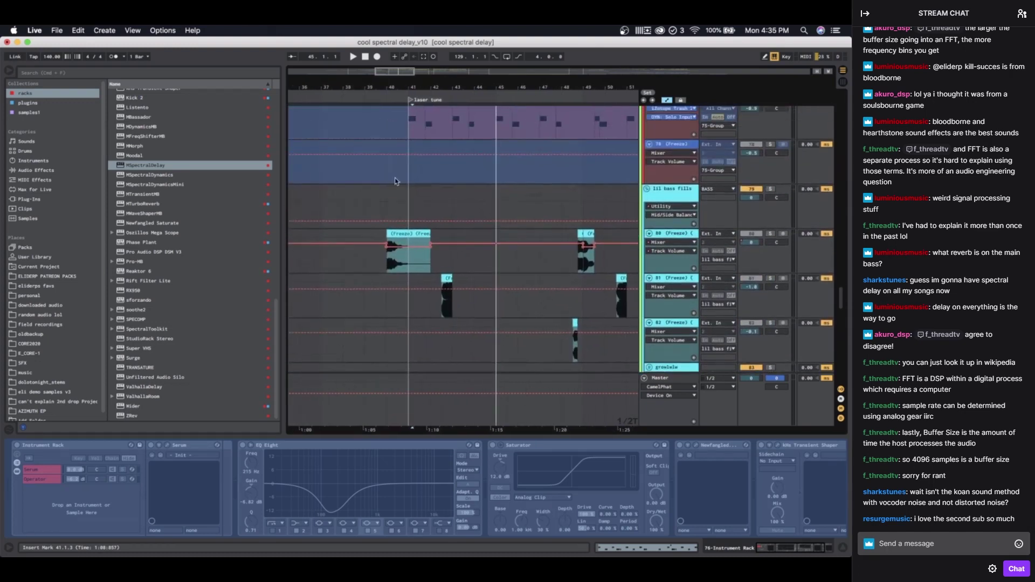
{"action": "left_click", "coordinate": [404, 195]}
{"action": "scroll", "coordinate": [414, 196], "scroll_direction": "right", "scroll_amount": 2}
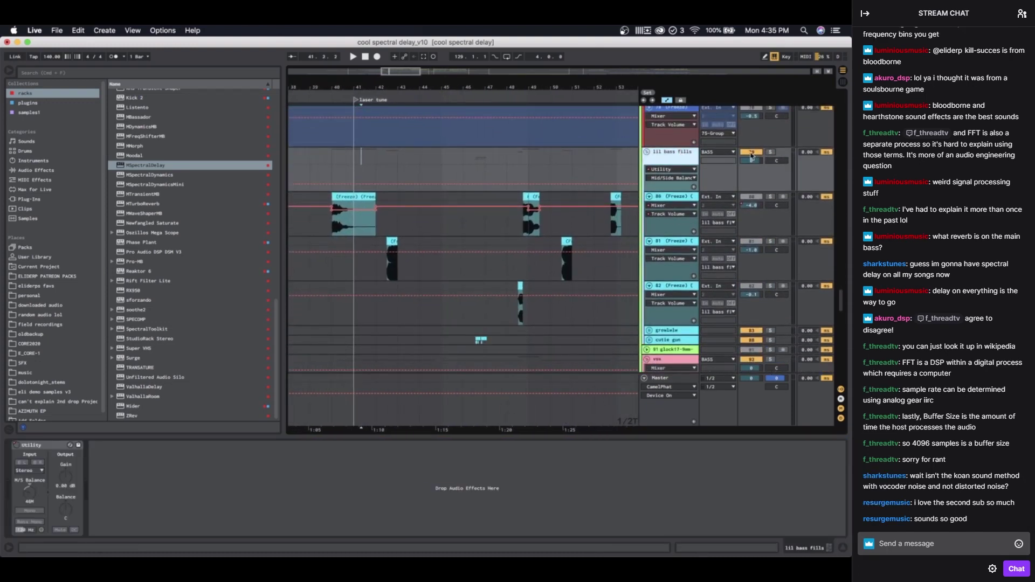
{"action": "left_click", "coordinate": [771, 152]}
Step: Play the bass fills from the first clip on track 81 and from the fills around bar 48
{"action": "scroll", "coordinate": [400, 206], "scroll_direction": "up", "scroll_amount": 3}
{"action": "scroll", "coordinate": [399, 205], "scroll_direction": "left", "scroll_amount": 1}
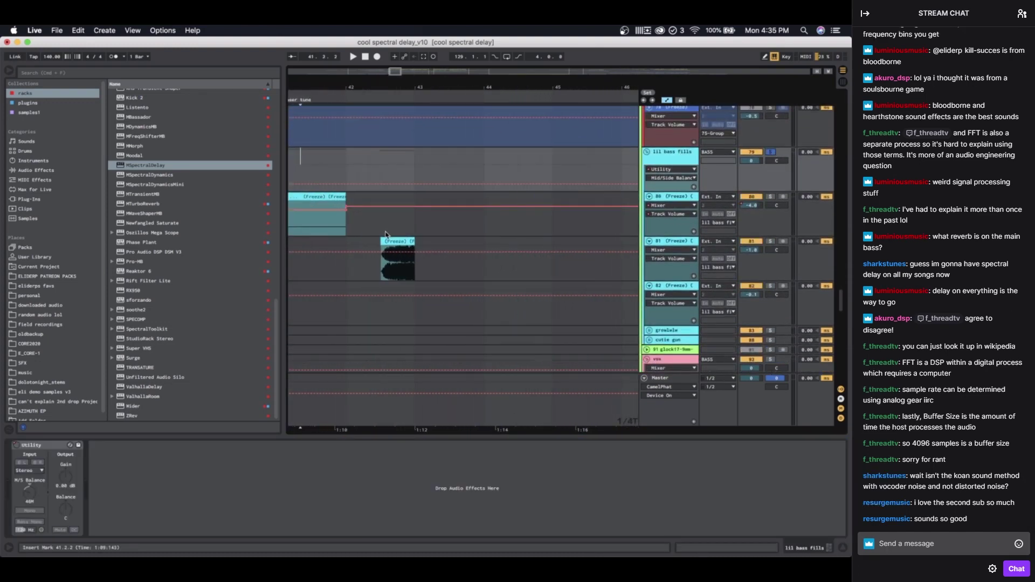
{"action": "left_click", "coordinate": [388, 241]}
{"action": "key", "text": "space"}
{"action": "scroll", "coordinate": [370, 241], "scroll_direction": "down", "scroll_amount": 2}
{"action": "key", "text": "minus"}
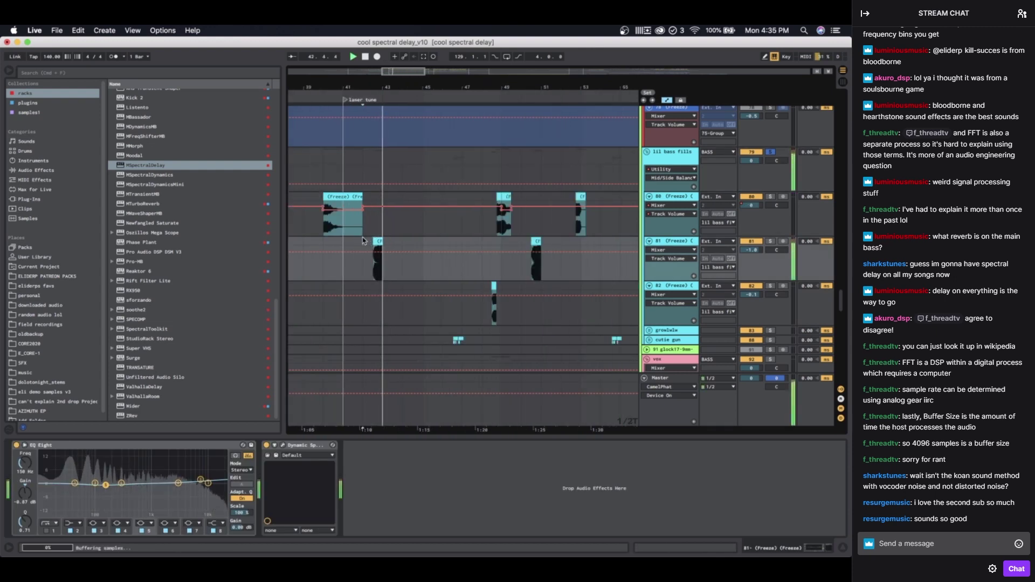
{"action": "left_click", "coordinate": [522, 243]}
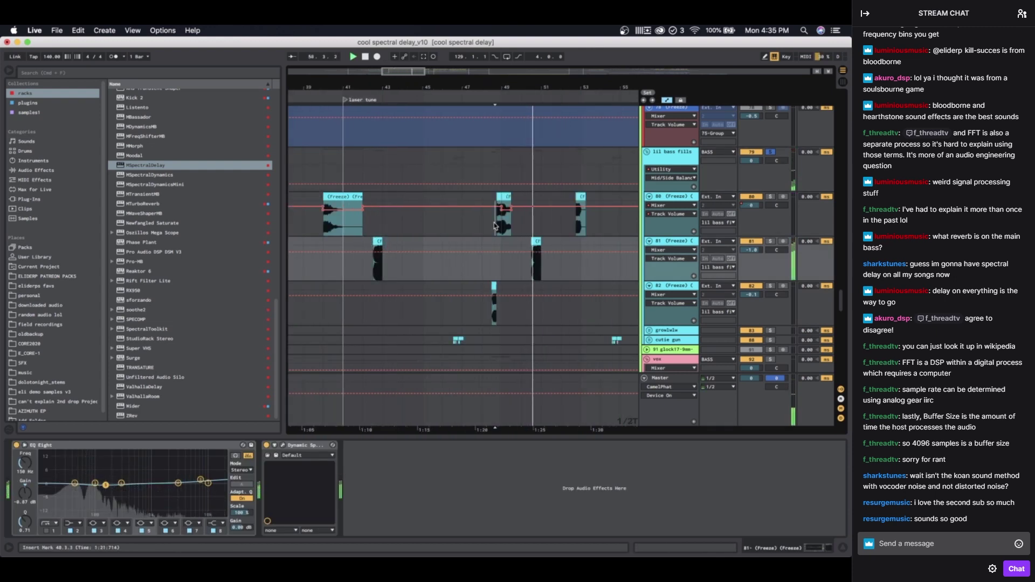
Step: Solo tracks 80 and 82 in the lil bass fills group in turn and play their fills around bar 48
{"action": "left_click", "coordinate": [770, 198]}
{"action": "scroll", "coordinate": [516, 244], "scroll_direction": "down", "scroll_amount": 5}
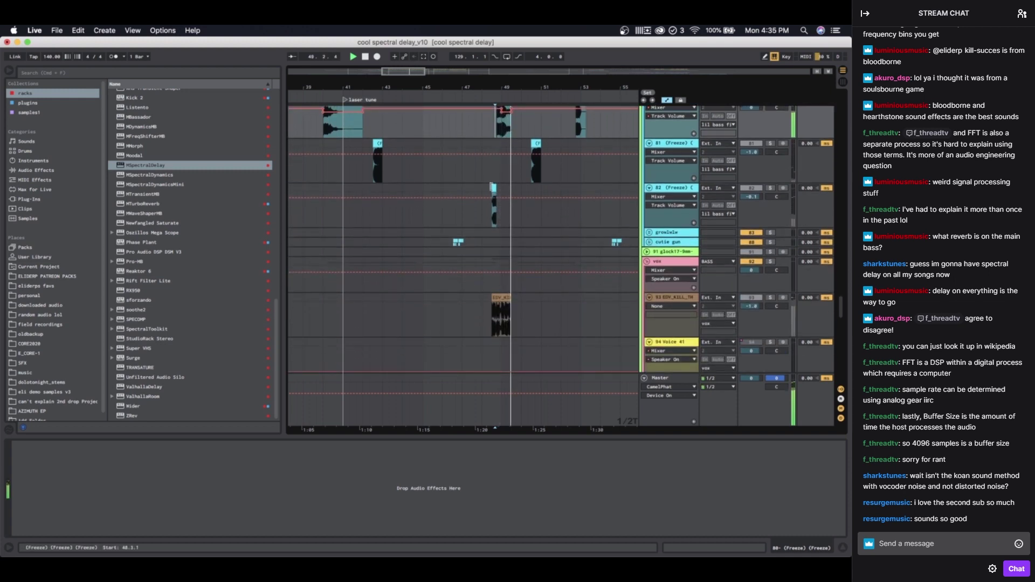
{"action": "left_click", "coordinate": [489, 189]}
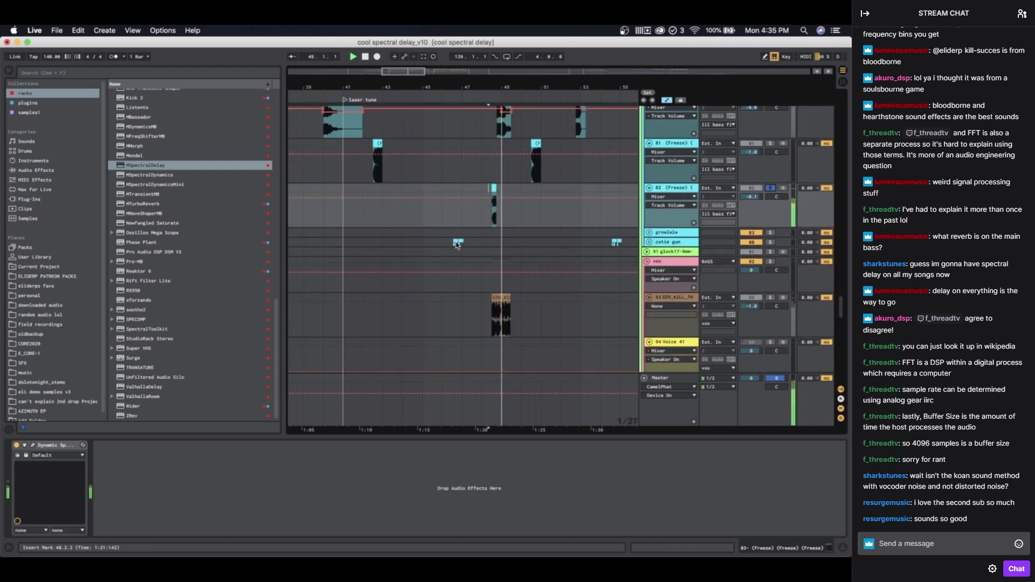
Step: Solo the cutie gun group and play it from just before its clips at bar 46
{"action": "left_click", "coordinate": [457, 245]}
{"action": "key", "text": "plus"}
{"action": "key", "text": "plus"}
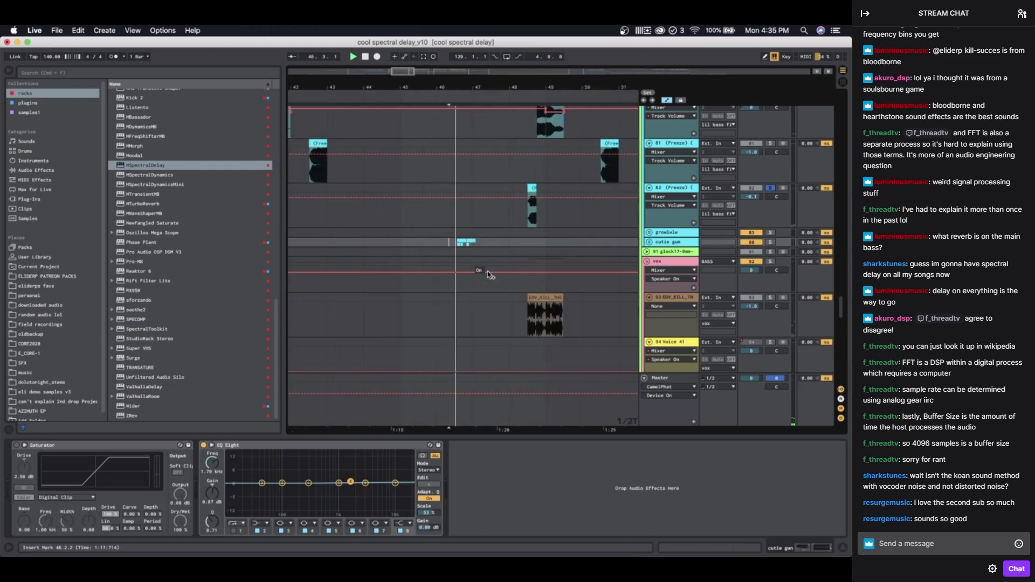
{"action": "key", "text": "space"}
{"action": "key", "text": "space"}
{"action": "key", "text": "s"}
{"action": "scroll", "coordinate": [584, 247], "scroll_direction": "down", "scroll_amount": 3}
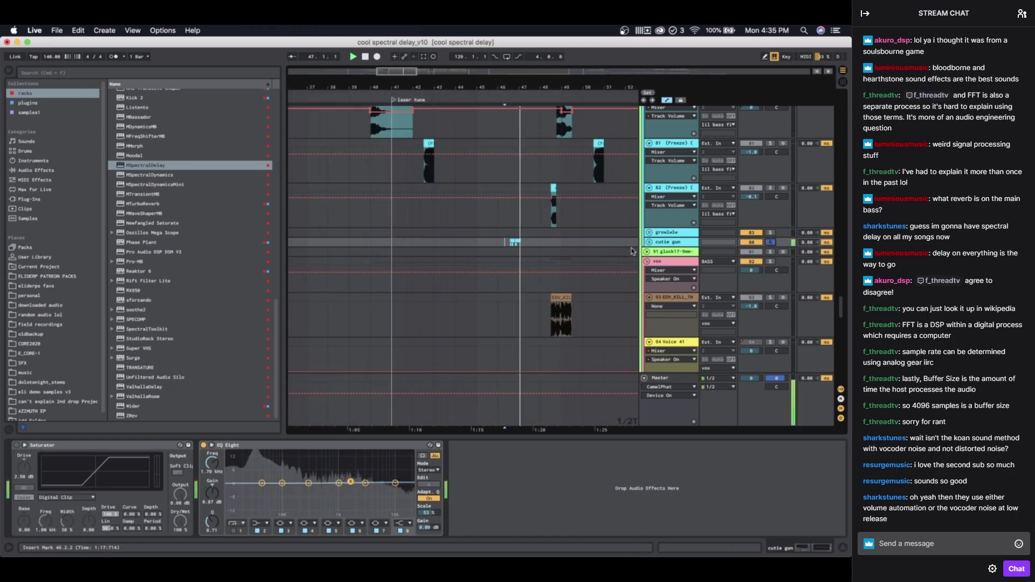
Step: Unfold the cutie gun group, audition its Serum and triple donk layers in solo, and show the group's effects
{"action": "key", "text": "u"}
{"action": "key", "text": "space"}
{"action": "scroll", "coordinate": [496, 271], "scroll_direction": "up", "scroll_amount": 4}
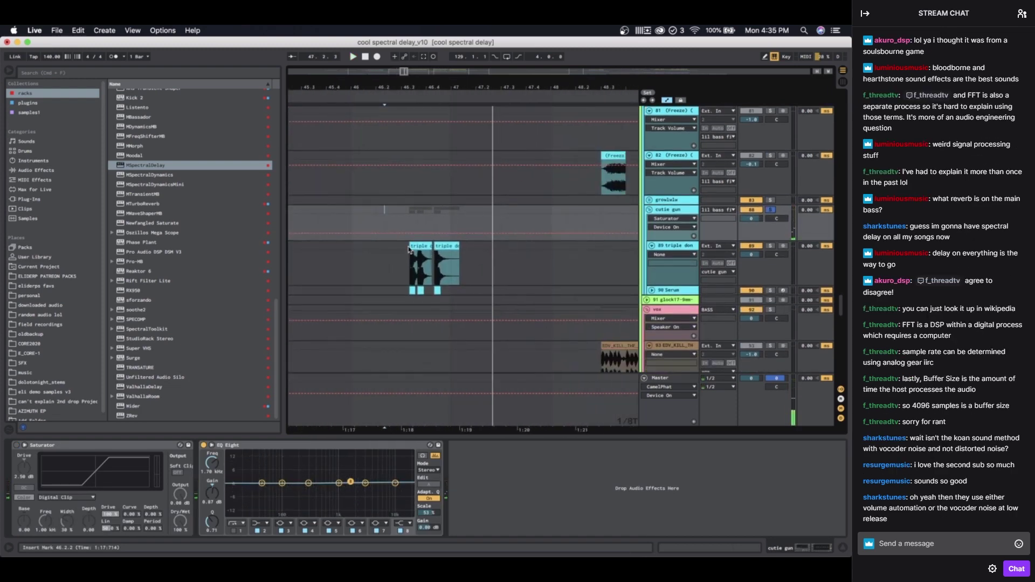
{"action": "left_click", "coordinate": [410, 247]}
{"action": "scroll", "coordinate": [409, 248], "scroll_direction": "up", "scroll_amount": 4}
{"action": "key", "text": "minus"}
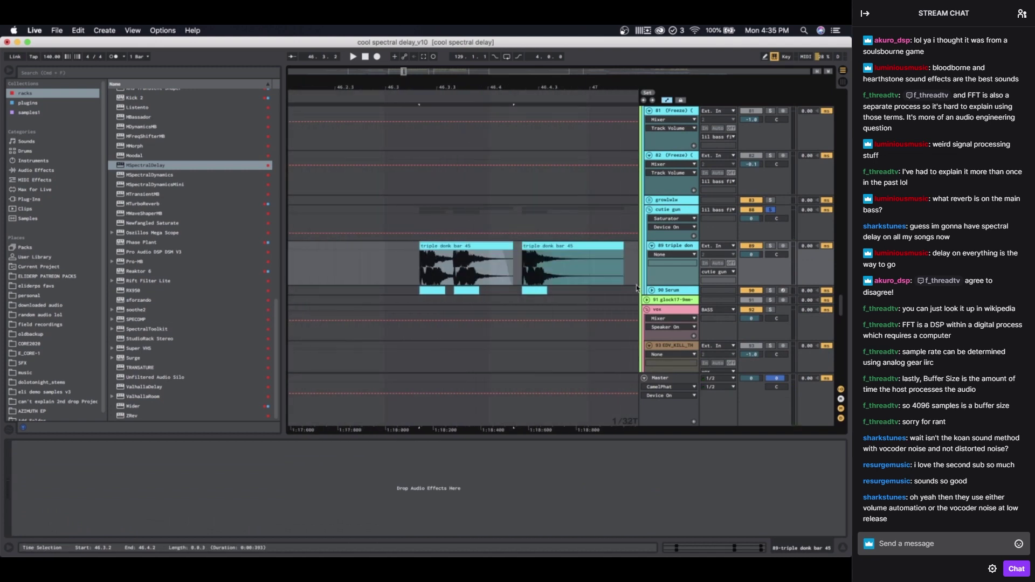
{"action": "left_click", "coordinate": [636, 289]}
{"action": "key", "text": "space"}
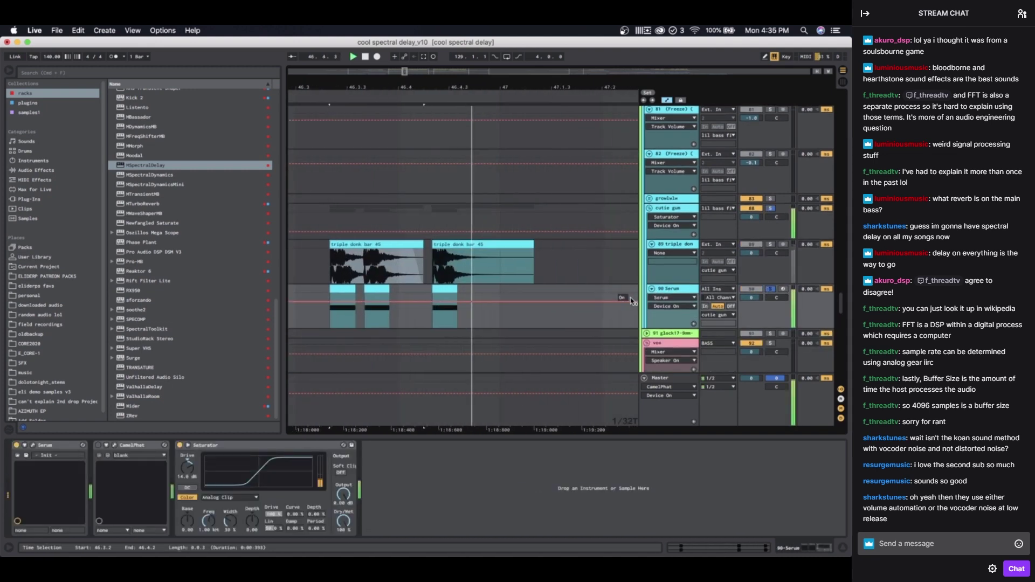
{"action": "key", "text": "minus"}
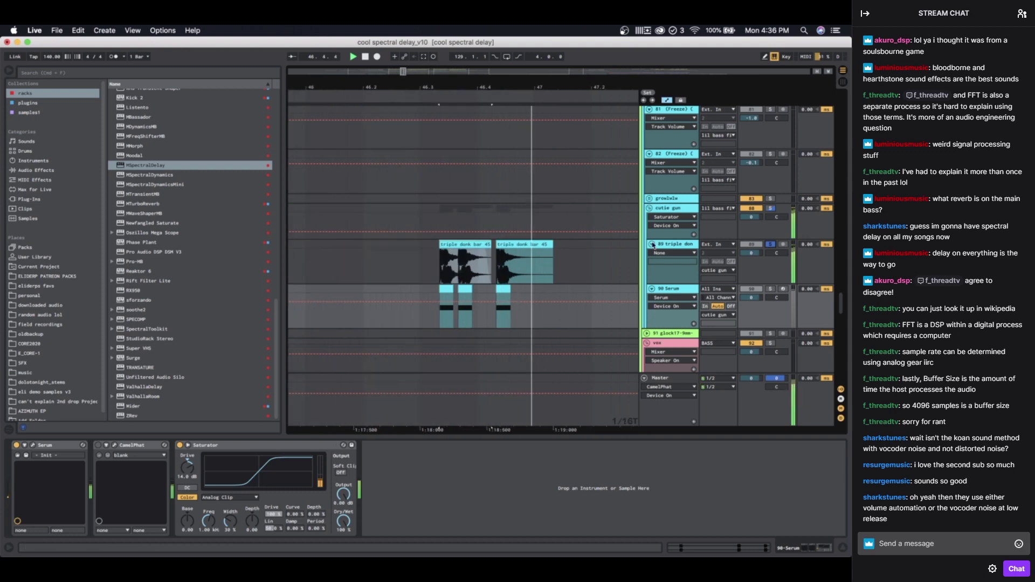
{"action": "left_click", "coordinate": [675, 210]}
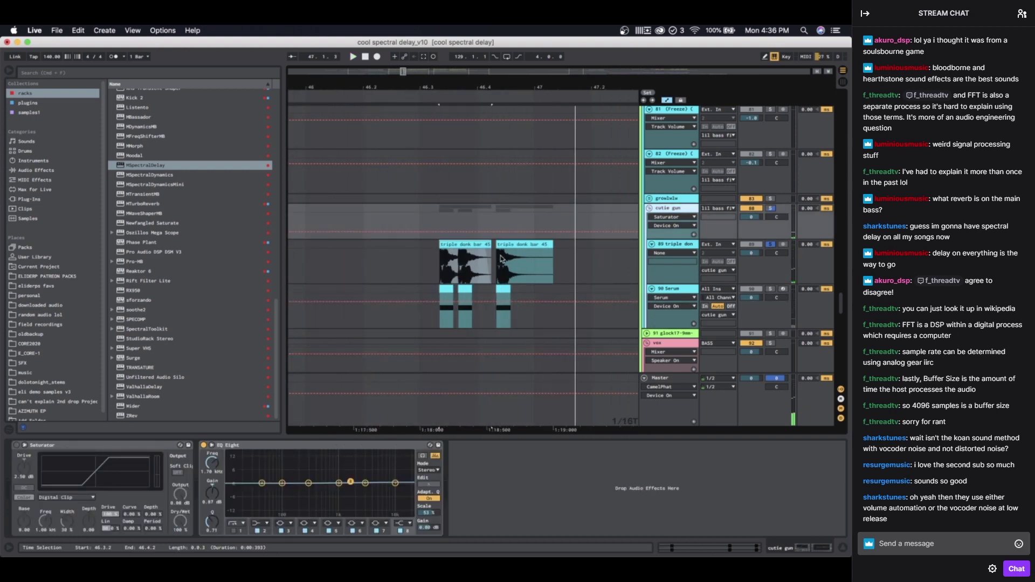
Step: Solo the delay vox 1 track and play it from its first clip before the laser tune section
{"action": "scroll", "coordinate": [501, 260], "scroll_direction": "down", "scroll_amount": 10}
{"action": "scroll", "coordinate": [501, 261], "scroll_direction": "up", "scroll_amount": 3}
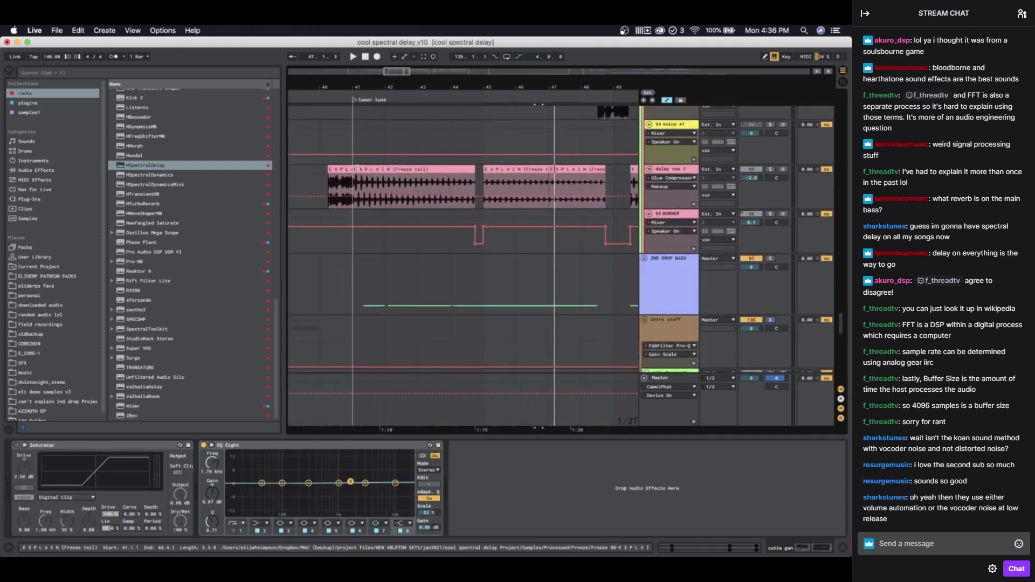
{"action": "left_click", "coordinate": [753, 170]}
{"action": "left_click", "coordinate": [770, 170]}
{"action": "key", "text": "space"}
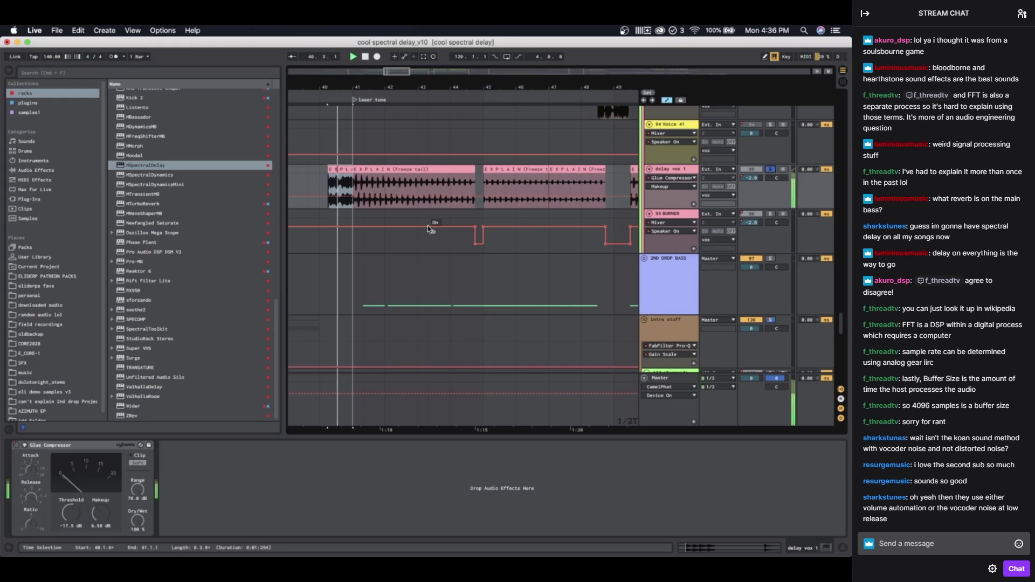
Step: Examine the remaining delay vox 1 clips across the laser tune section while the track plays
{"action": "scroll", "coordinate": [432, 226], "scroll_direction": "down", "scroll_amount": 5}
{"action": "scroll", "coordinate": [432, 196], "scroll_direction": "up", "scroll_amount": 3}
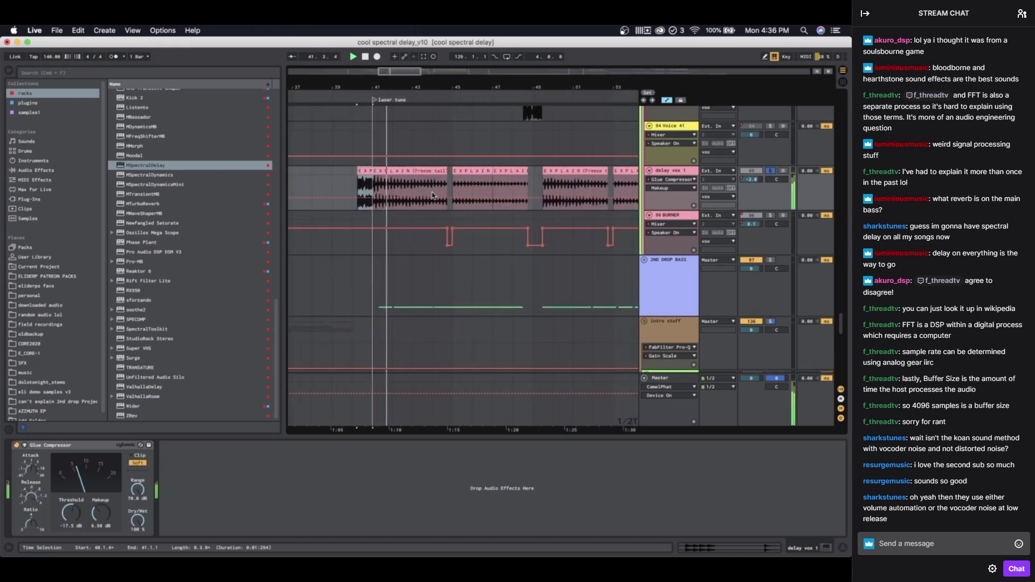
{"action": "scroll", "coordinate": [432, 195], "scroll_direction": "up", "scroll_amount": 1}
{"action": "scroll", "coordinate": [432, 195], "scroll_direction": "right", "scroll_amount": 1}
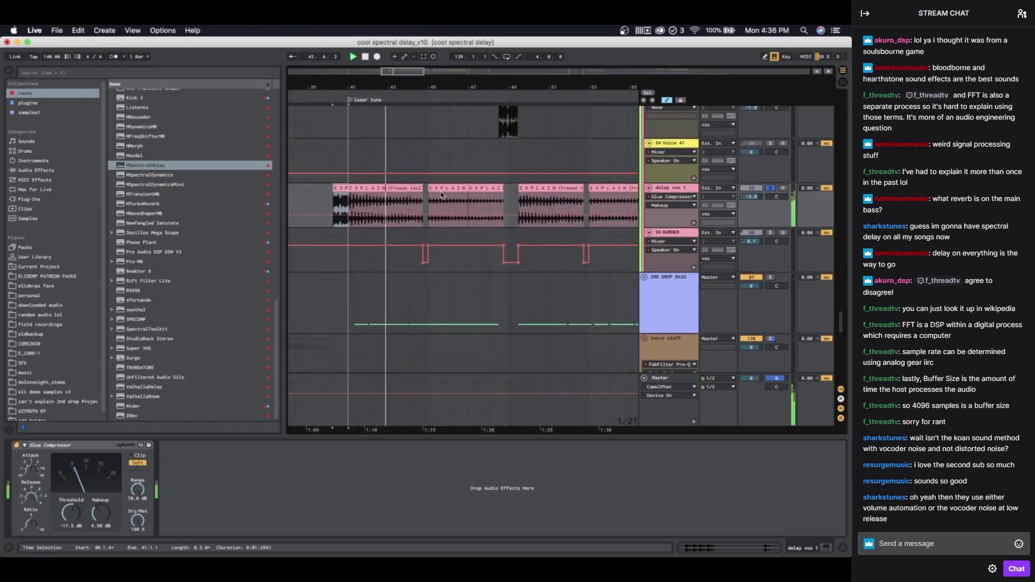
{"action": "left_click", "coordinate": [449, 191]}
{"action": "scroll", "coordinate": [488, 190], "scroll_direction": "right", "scroll_amount": 2}
{"action": "left_click", "coordinate": [491, 190]}
{"action": "scroll", "coordinate": [495, 188], "scroll_direction": "right", "scroll_amount": 1}
{"action": "scroll", "coordinate": [495, 188], "scroll_direction": "down", "scroll_amount": 3}
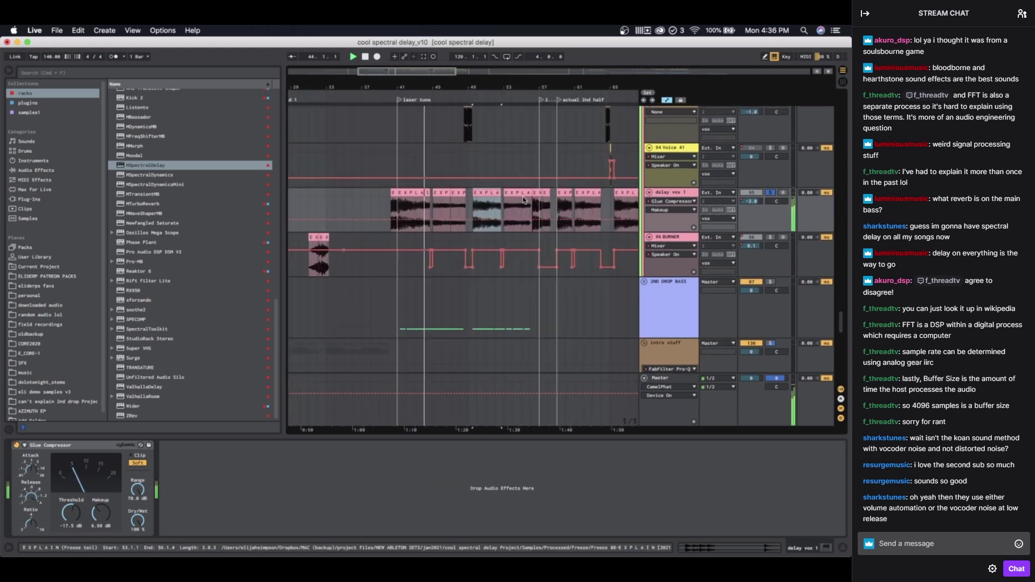
Step: Unfold the 2ND DROP BASS group, solo the glock17 track 132 and play it from its first laser tune clip
{"action": "scroll", "coordinate": [523, 200], "scroll_direction": "down", "scroll_amount": 5}
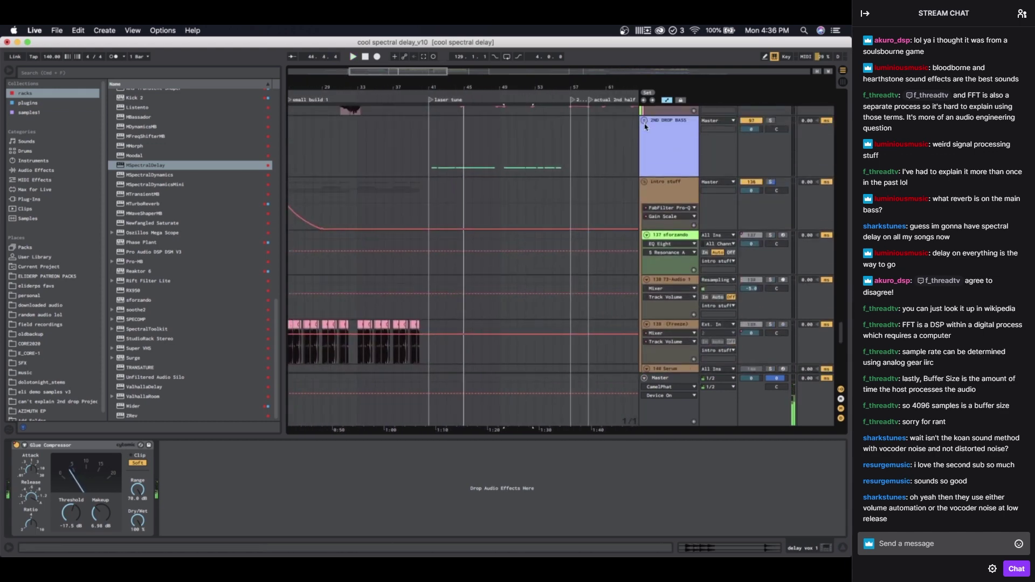
{"action": "scroll", "coordinate": [536, 214], "scroll_direction": "down", "scroll_amount": 6}
{"action": "scroll", "coordinate": [536, 213], "scroll_direction": "down", "scroll_amount": 10}
{"action": "scroll", "coordinate": [536, 213], "scroll_direction": "left", "scroll_amount": 3}
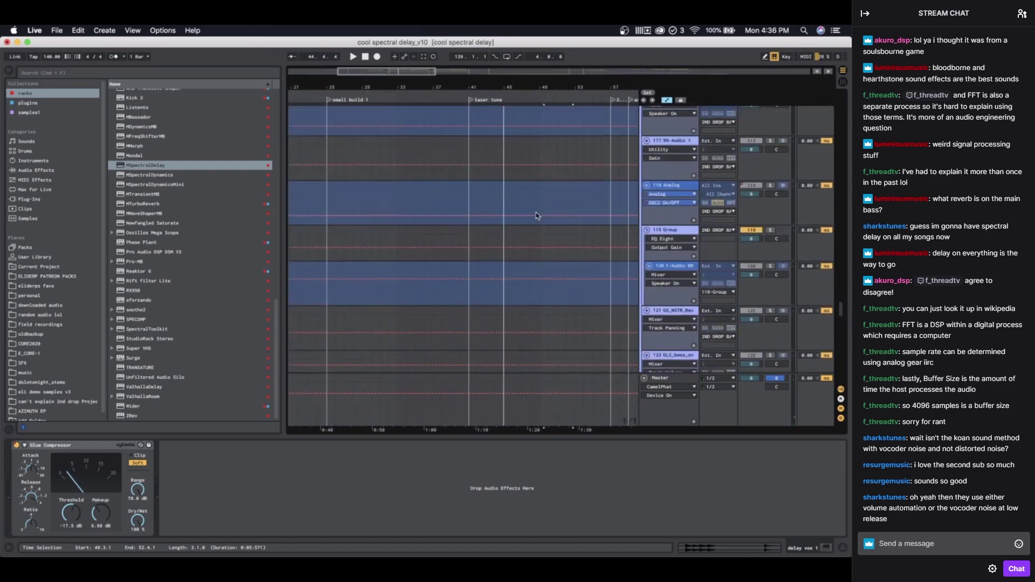
{"action": "scroll", "coordinate": [475, 220], "scroll_direction": "up", "scroll_amount": 5}
{"action": "left_click", "coordinate": [459, 210]}
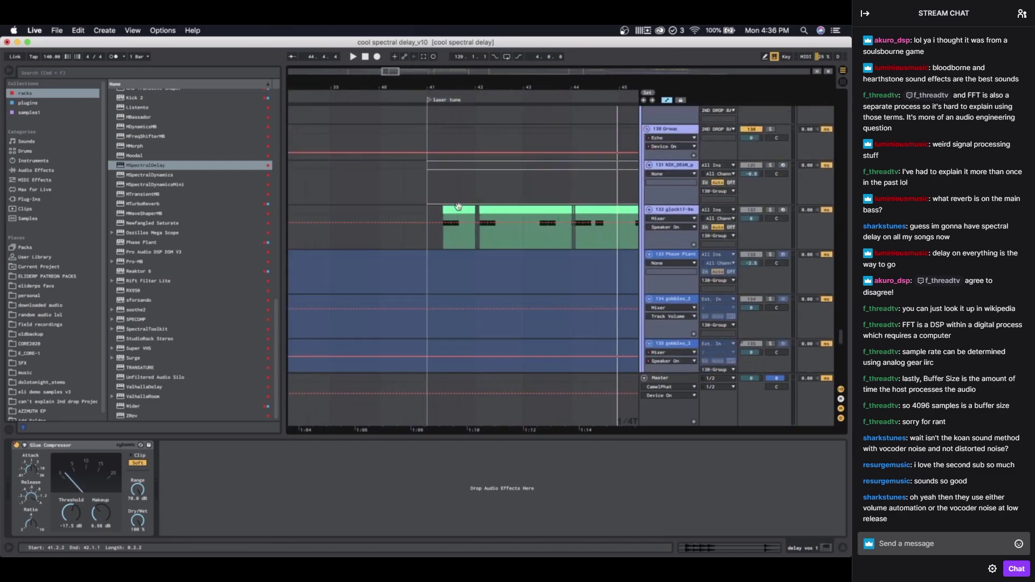
{"action": "left_click", "coordinate": [770, 210]}
{"action": "key", "text": "space"}
{"action": "scroll", "coordinate": [555, 206], "scroll_direction": "down", "scroll_amount": 8}
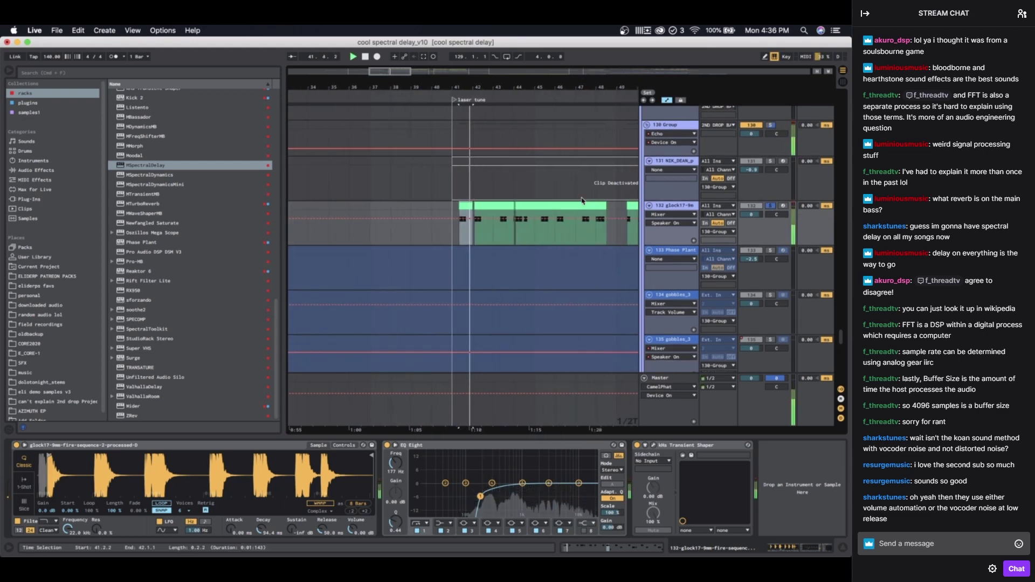
Step: Look through the arrangement's intro, vox, laser, drum and FX tracks for more layers of the drop
{"action": "scroll", "coordinate": [555, 207], "scroll_direction": "down", "scroll_amount": 15}
{"action": "scroll", "coordinate": [556, 206], "scroll_direction": "right", "scroll_amount": 3}
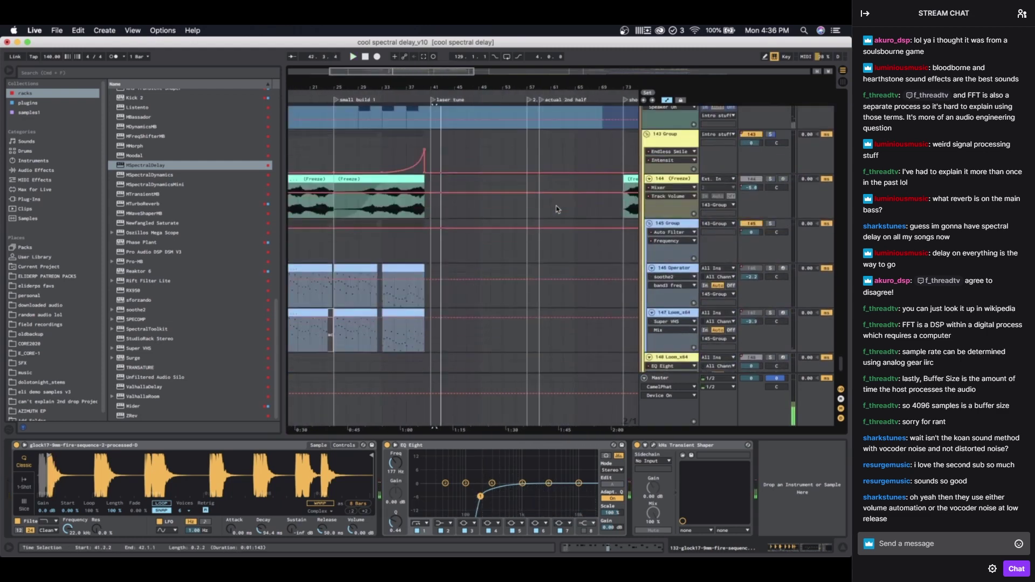
{"action": "scroll", "coordinate": [557, 209], "scroll_direction": "up", "scroll_amount": 20}
{"action": "scroll", "coordinate": [557, 209], "scroll_direction": "right", "scroll_amount": 1}
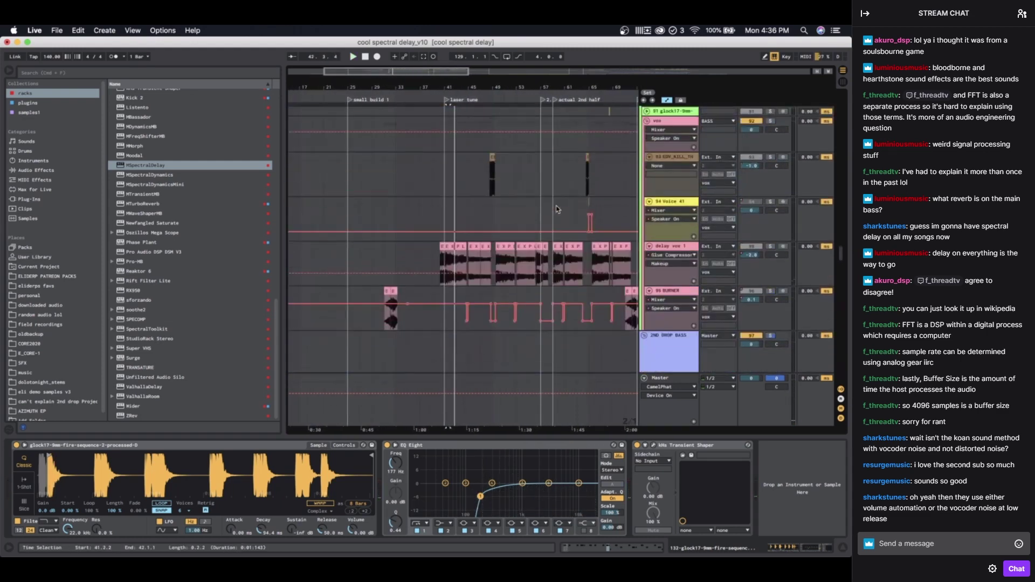
{"action": "scroll", "coordinate": [557, 208], "scroll_direction": "down", "scroll_amount": 20}
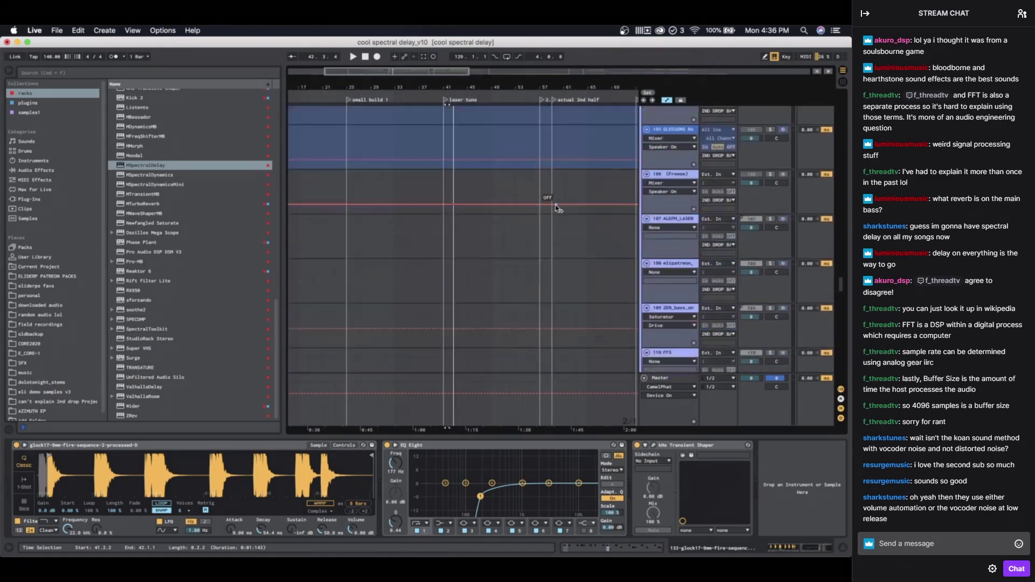
{"action": "scroll", "coordinate": [555, 207], "scroll_direction": "left", "scroll_amount": 2}
{"action": "scroll", "coordinate": [531, 209], "scroll_direction": "up", "scroll_amount": 20}
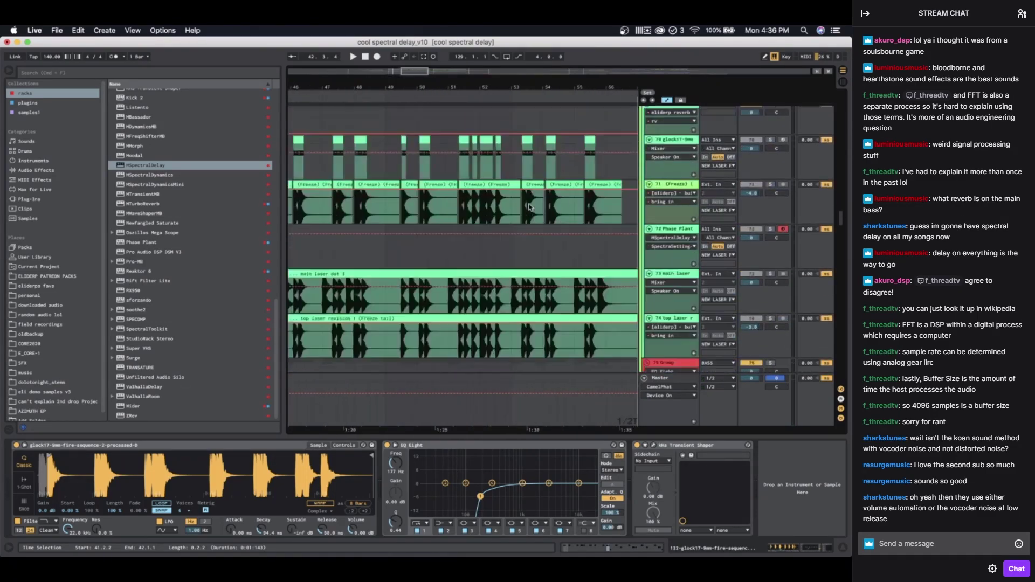
{"action": "scroll", "coordinate": [529, 208], "scroll_direction": "down", "scroll_amount": 4}
{"action": "scroll", "coordinate": [526, 204], "scroll_direction": "up", "scroll_amount": 20}
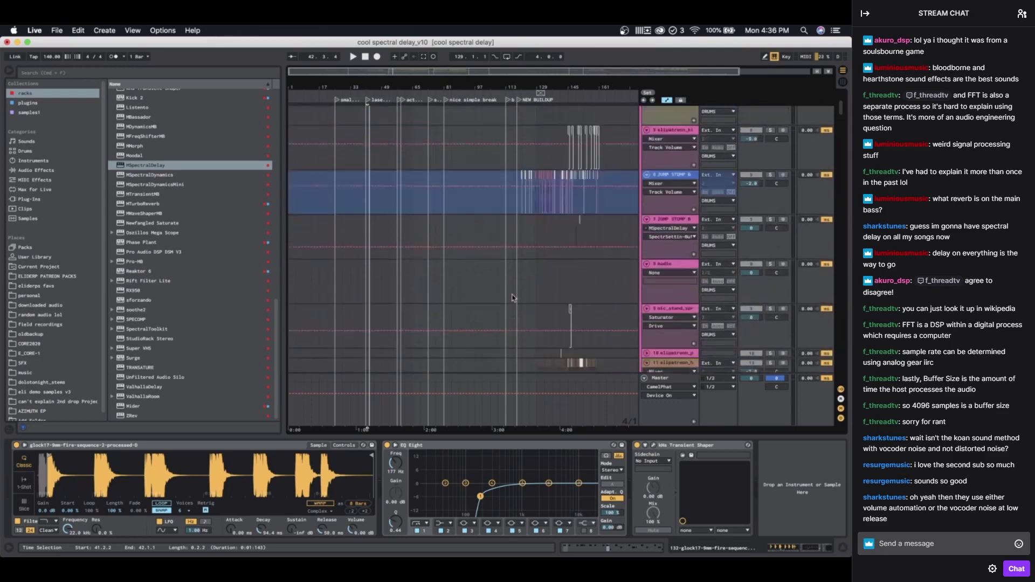
{"action": "scroll", "coordinate": [414, 294], "scroll_direction": "down", "scroll_amount": 10}
{"action": "scroll", "coordinate": [413, 294], "scroll_direction": "up", "scroll_amount": 5}
{"action": "scroll", "coordinate": [413, 294], "scroll_direction": "down", "scroll_amount": 20}
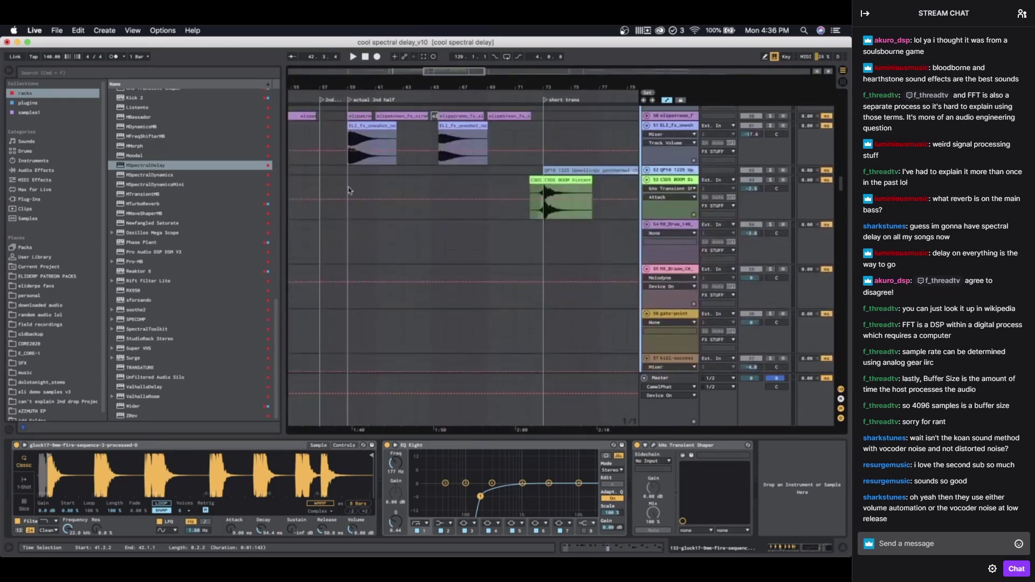
Step: Play the arrangement from bar 58, just before the actual 2nd half section, and look through the sounding tracks
{"action": "left_click", "coordinate": [333, 180]}
{"action": "key", "text": "space"}
{"action": "scroll", "coordinate": [413, 187], "scroll_direction": "up", "scroll_amount": 10}
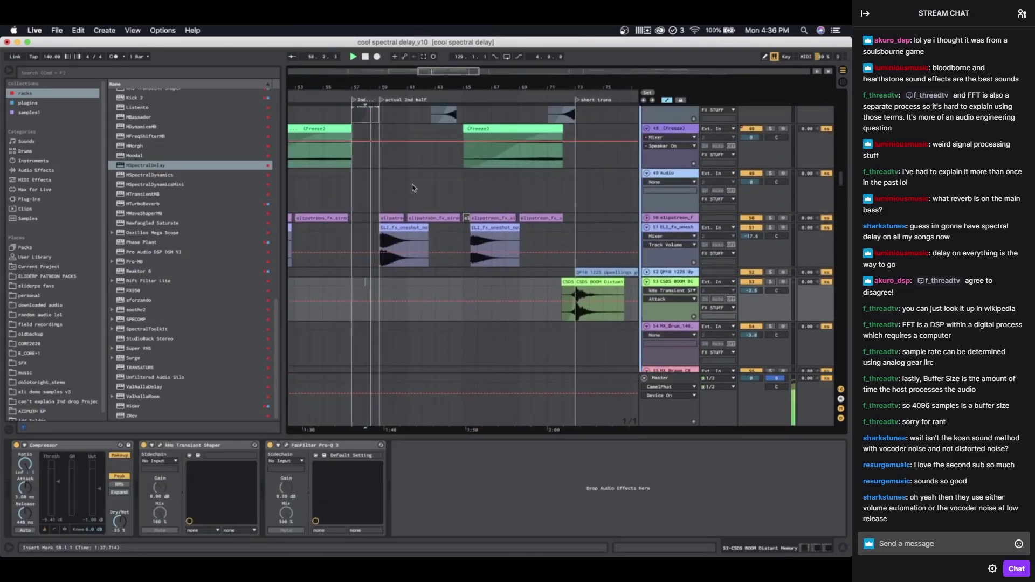
{"action": "scroll", "coordinate": [413, 187], "scroll_direction": "down", "scroll_amount": 15}
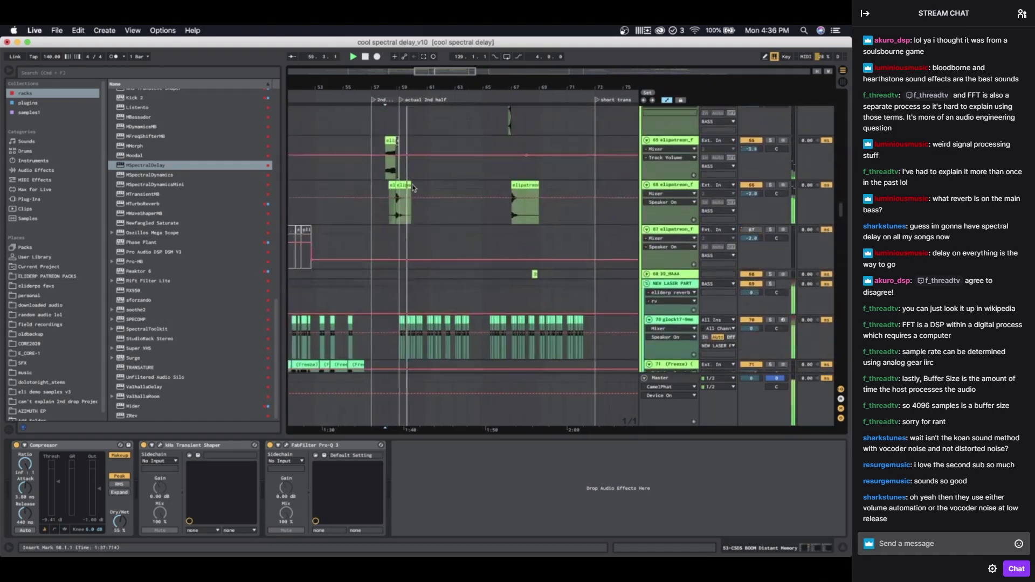
Step: Play from the start of the actual 2nd half section and solo track 63 in the BASS group
{"action": "scroll", "coordinate": [398, 172], "scroll_direction": "up", "scroll_amount": 5}
{"action": "left_click", "coordinate": [398, 172]}
{"action": "scroll", "coordinate": [397, 173], "scroll_direction": "down", "scroll_amount": 5}
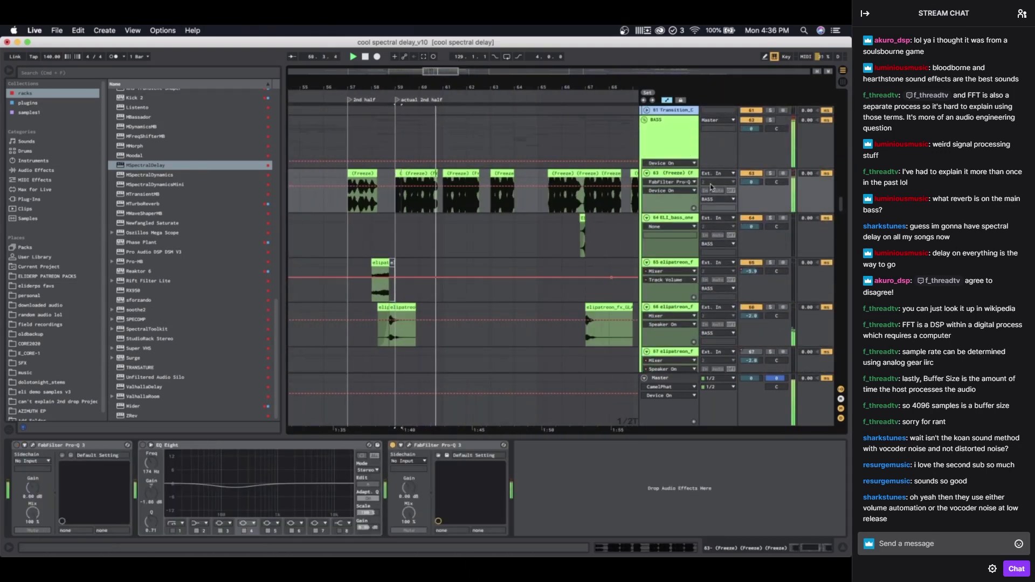
{"action": "left_click", "coordinate": [673, 173]}
{"action": "key", "text": "space"}
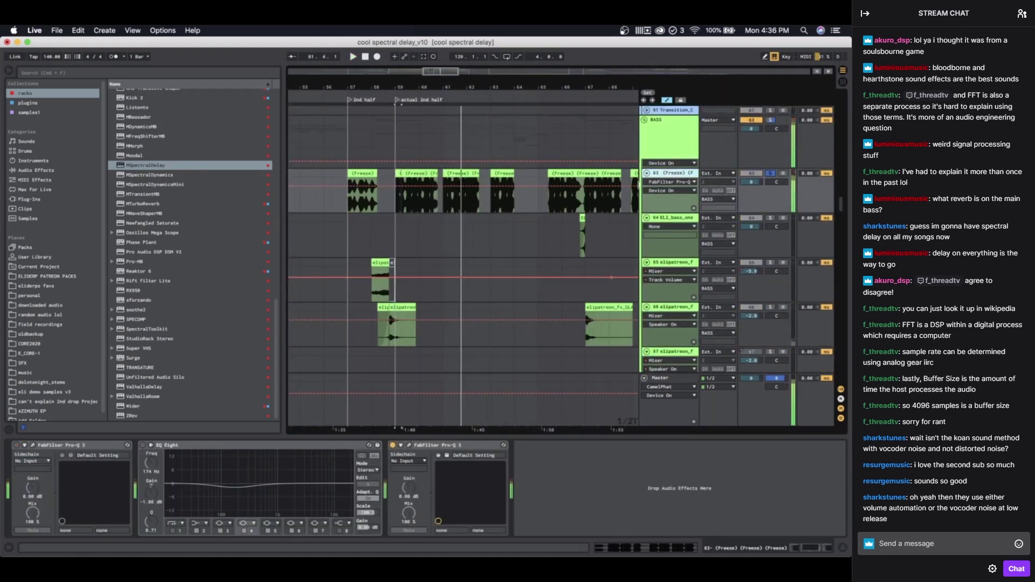
Step: Insert a MIDI track below track 63 and show the current project's files in the browser
{"action": "key", "text": "super+t"}
{"action": "left_click", "coordinate": [38, 266]}
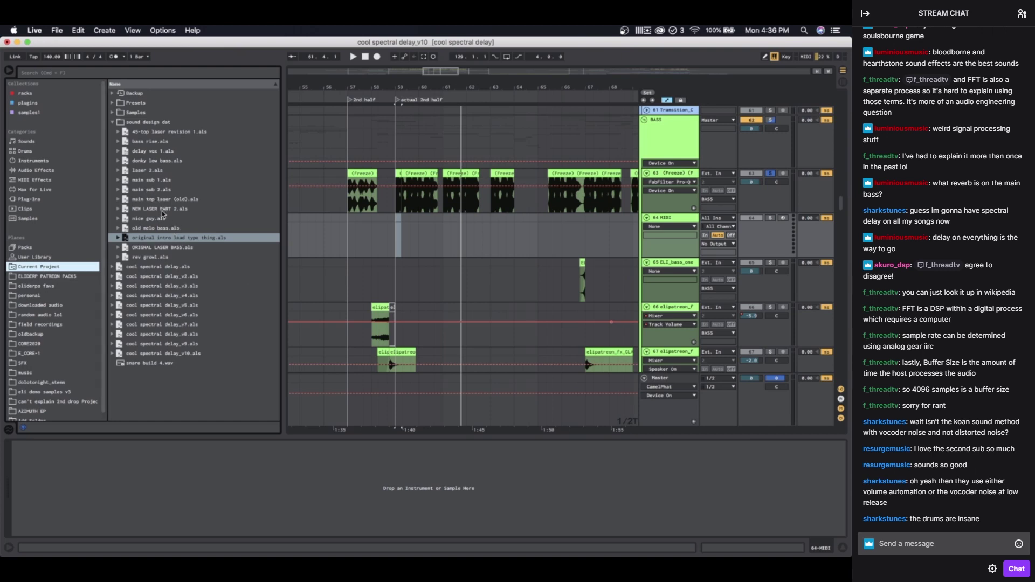
Step: Try importing NEW LASER PART 2.als from the project files below track 63 and inspect its laser tracks
{"action": "left_click_drag", "start_coordinate": [156, 212], "coordinate": [554, 291]}
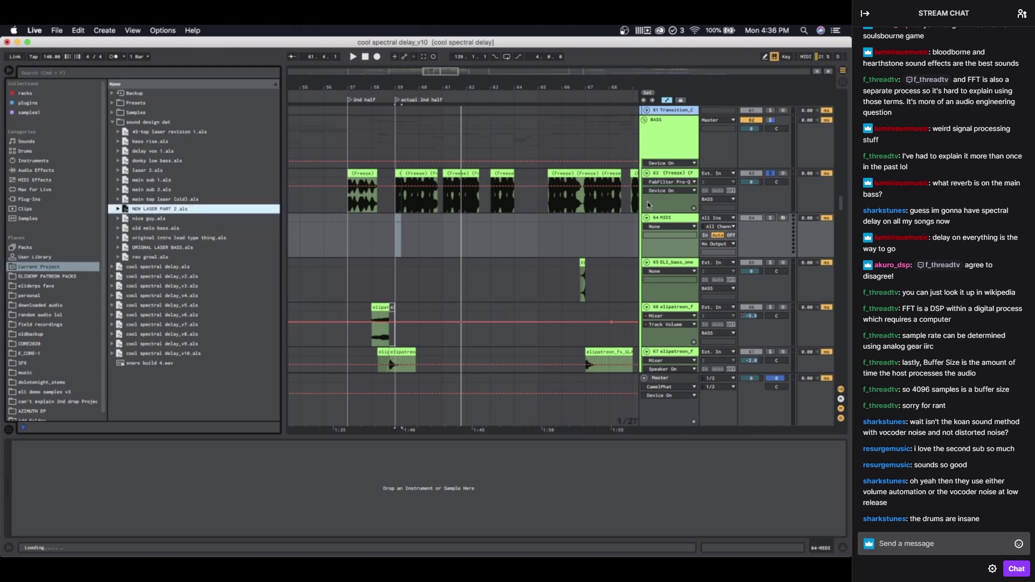
{"action": "left_click_drag", "start_coordinate": [655, 214], "coordinate": [656, 217]}
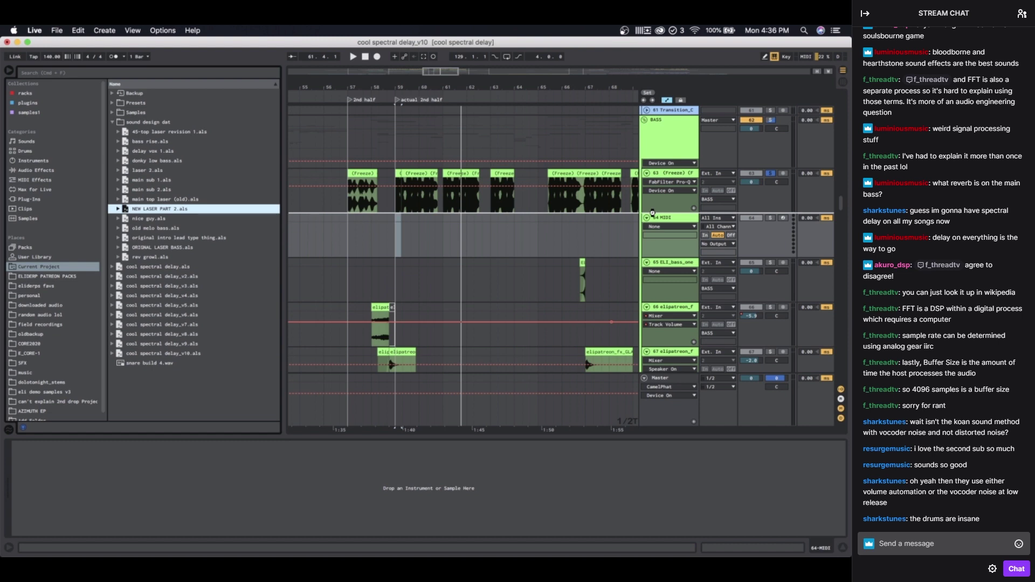
{"action": "left_click_drag", "start_coordinate": [654, 216], "coordinate": [654, 216]}
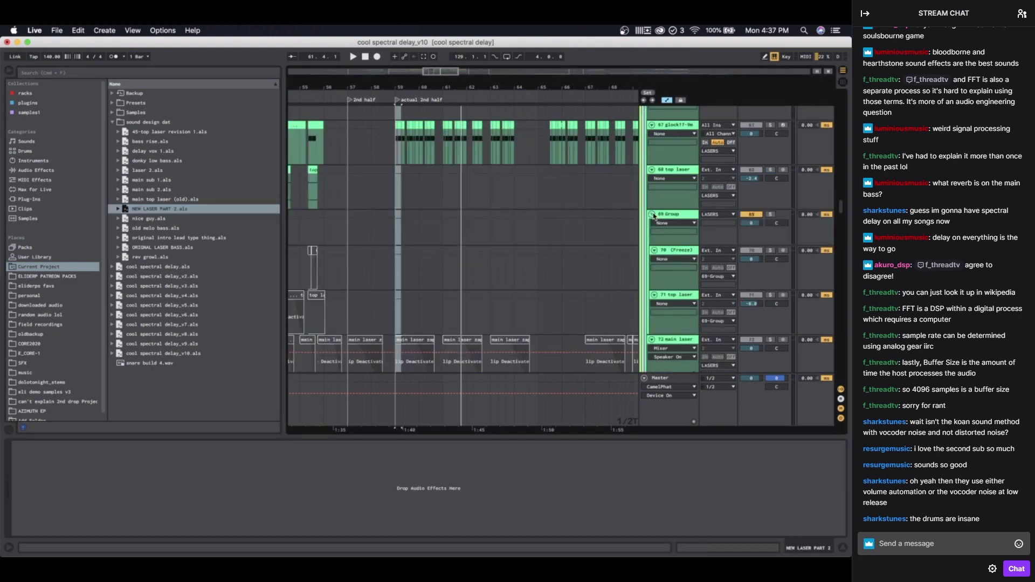
{"action": "scroll", "coordinate": [539, 258], "scroll_direction": "down", "scroll_amount": 6}
{"action": "scroll", "coordinate": [539, 258], "scroll_direction": "up", "scroll_amount": 2}
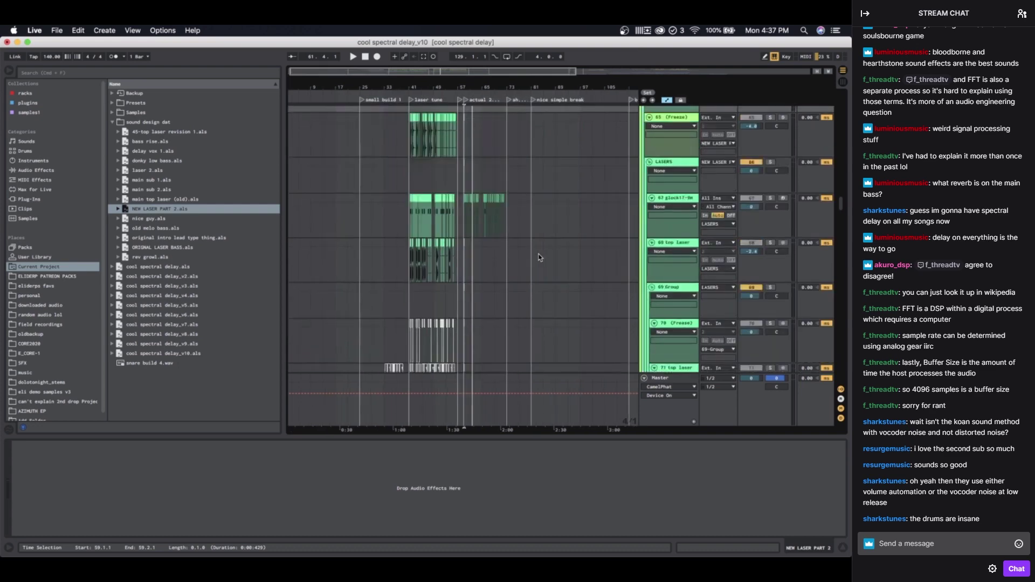
{"action": "scroll", "coordinate": [539, 254], "scroll_direction": "up", "scroll_amount": 4}
{"action": "left_click", "coordinate": [666, 277]}
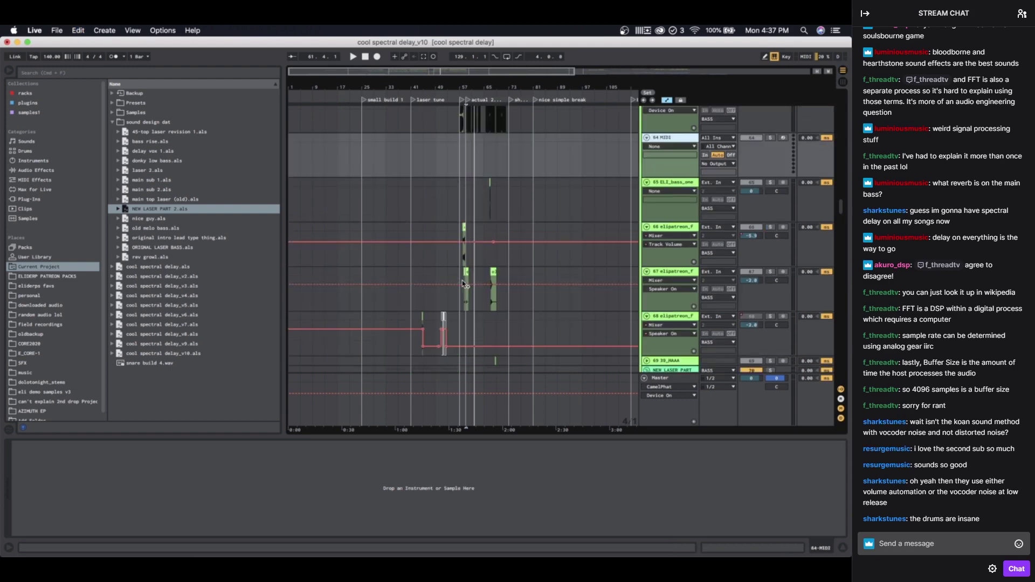
{"action": "scroll", "coordinate": [463, 282], "scroll_direction": "up", "scroll_amount": 6}
{"action": "scroll", "coordinate": [463, 282], "scroll_direction": "up", "scroll_amount": 4}
{"action": "scroll", "coordinate": [464, 281], "scroll_direction": "down", "scroll_amount": 5}
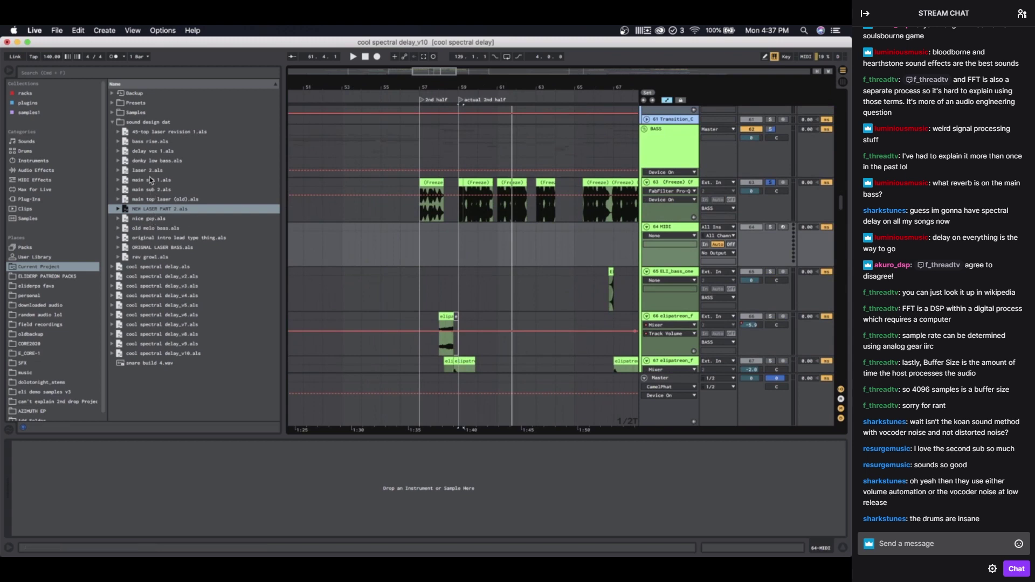
Step: Try importing laser 2.als from the project's sound design sets below track 63 and inspect its frozen laser tracks
{"action": "left_click", "coordinate": [134, 171]}
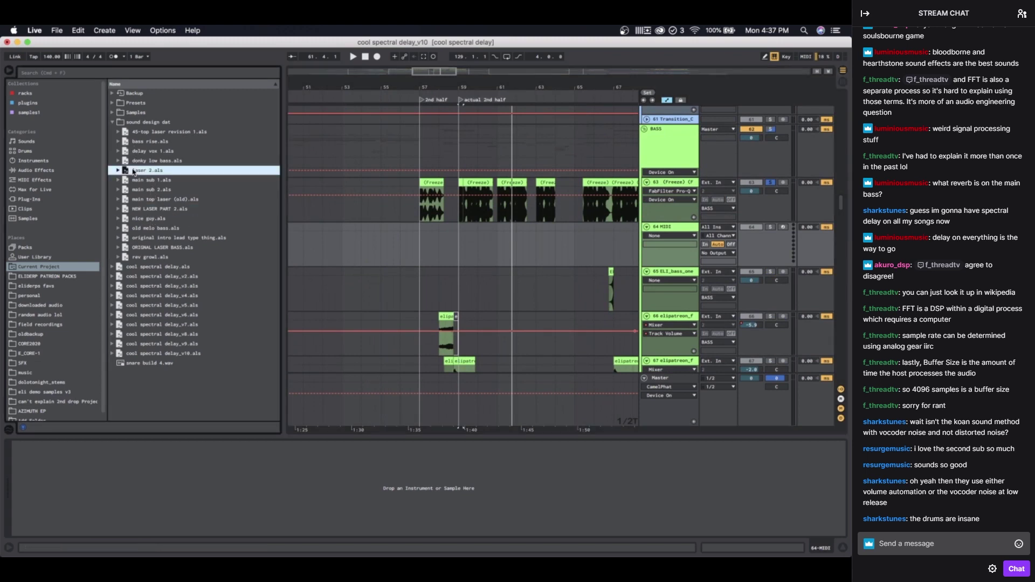
{"action": "left_click", "coordinate": [117, 171]}
{"action": "left_click", "coordinate": [117, 171]}
{"action": "scroll", "coordinate": [446, 227], "scroll_direction": "up", "scroll_amount": 5}
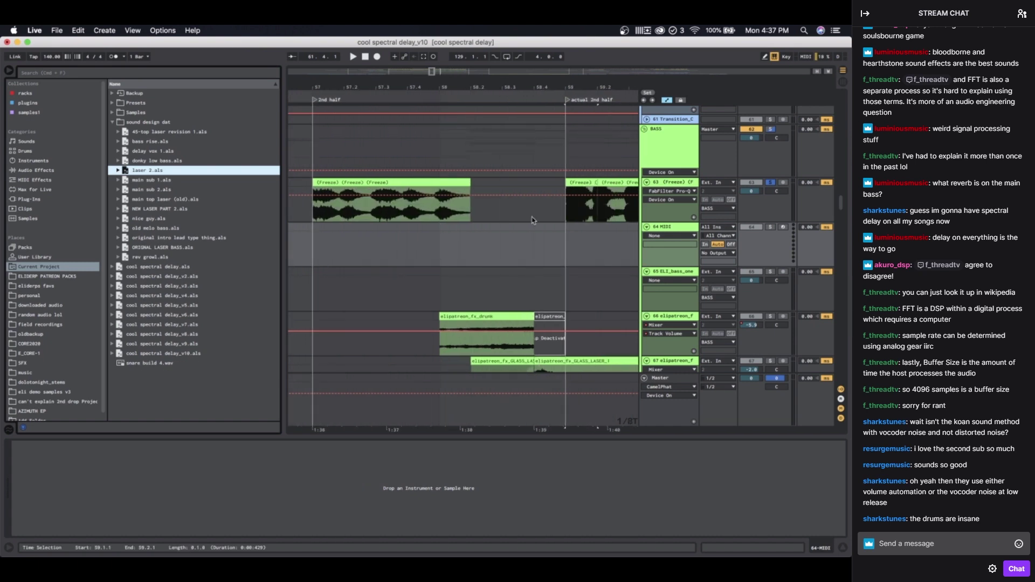
{"action": "scroll", "coordinate": [532, 220], "scroll_direction": "right", "scroll_amount": 5}
{"action": "left_click", "coordinate": [447, 183]}
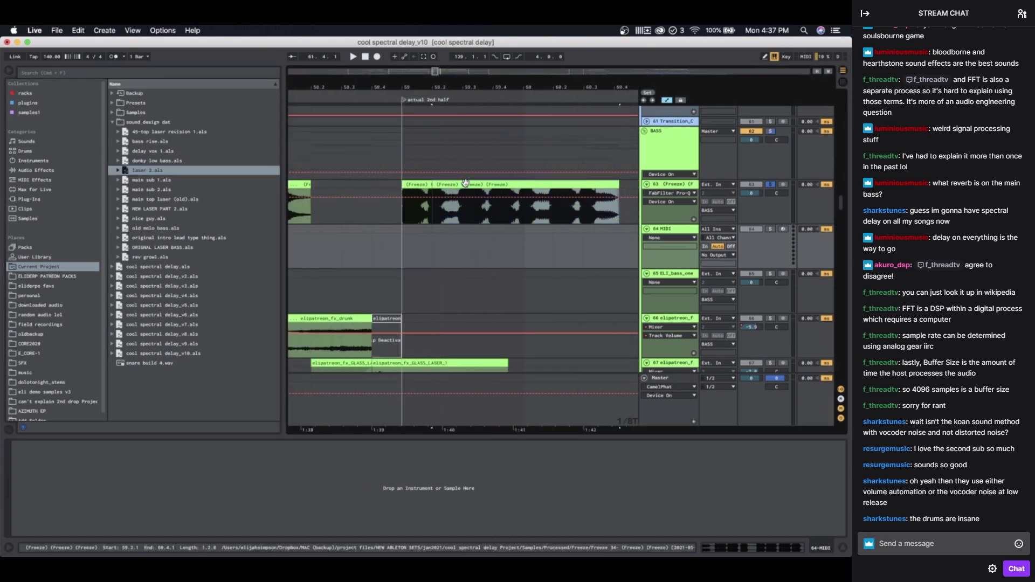
{"action": "scroll", "coordinate": [466, 233], "scroll_direction": "down", "scroll_amount": 5}
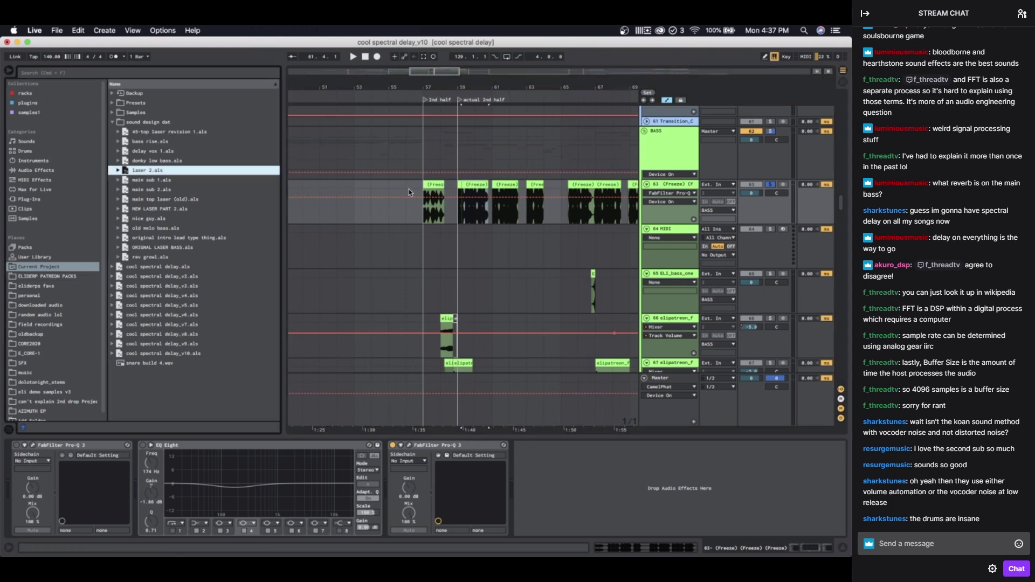
{"action": "left_click_drag", "start_coordinate": [633, 230], "coordinate": [663, 229]}
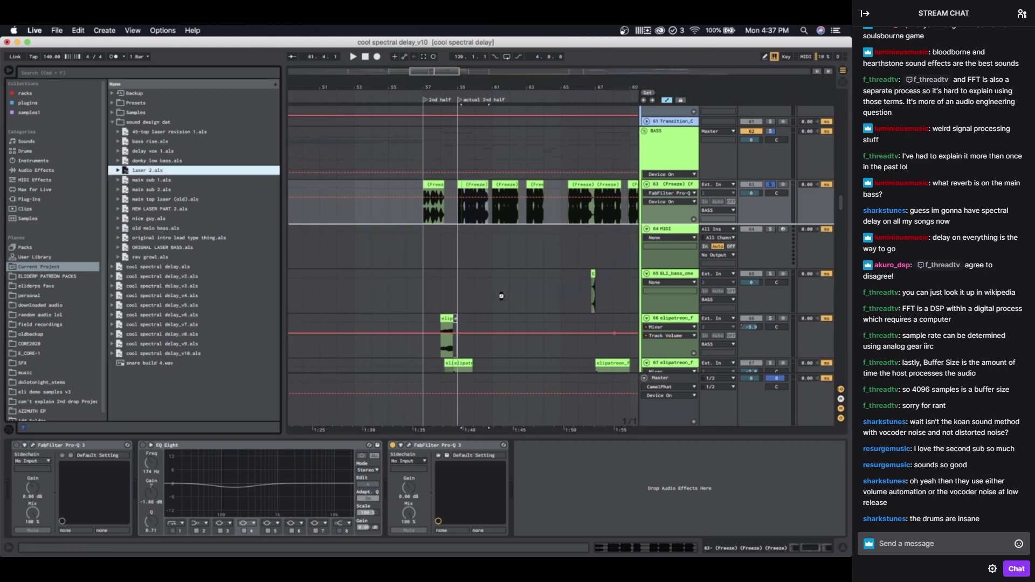
{"action": "scroll", "coordinate": [432, 234], "scroll_direction": "down", "scroll_amount": 5}
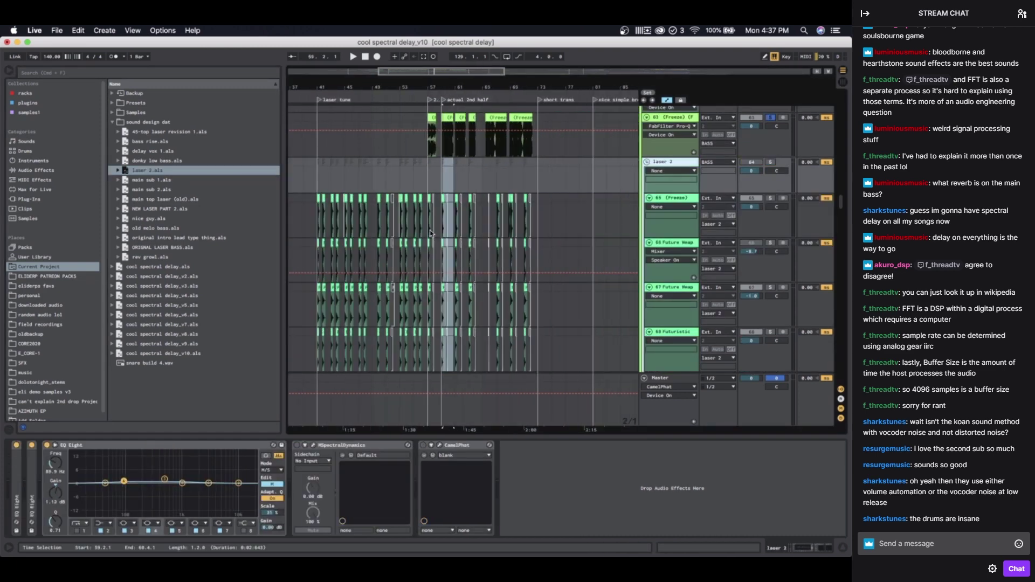
{"action": "scroll", "coordinate": [350, 211], "scroll_direction": "up", "scroll_amount": 3}
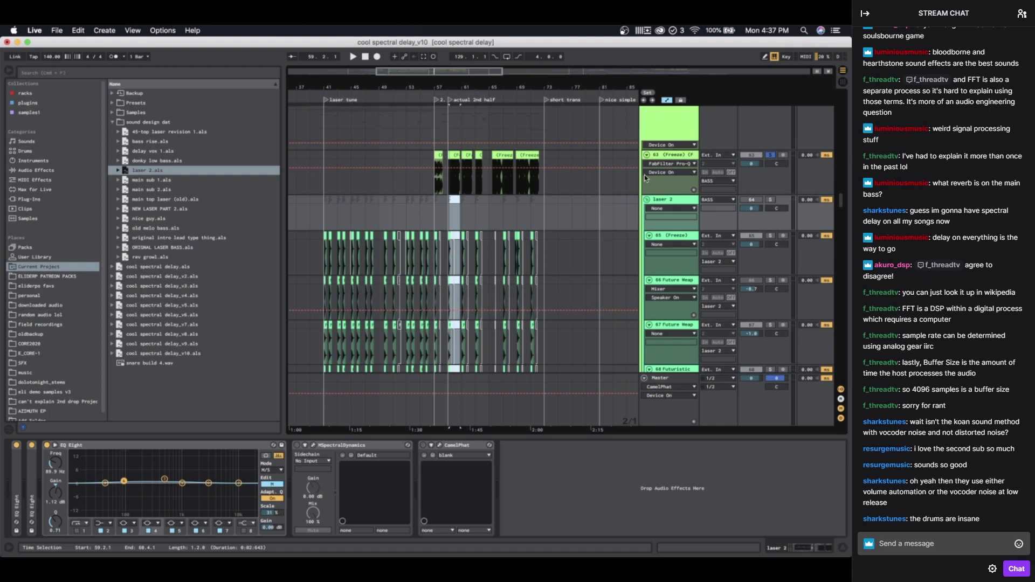
{"action": "left_click", "coordinate": [685, 199]}
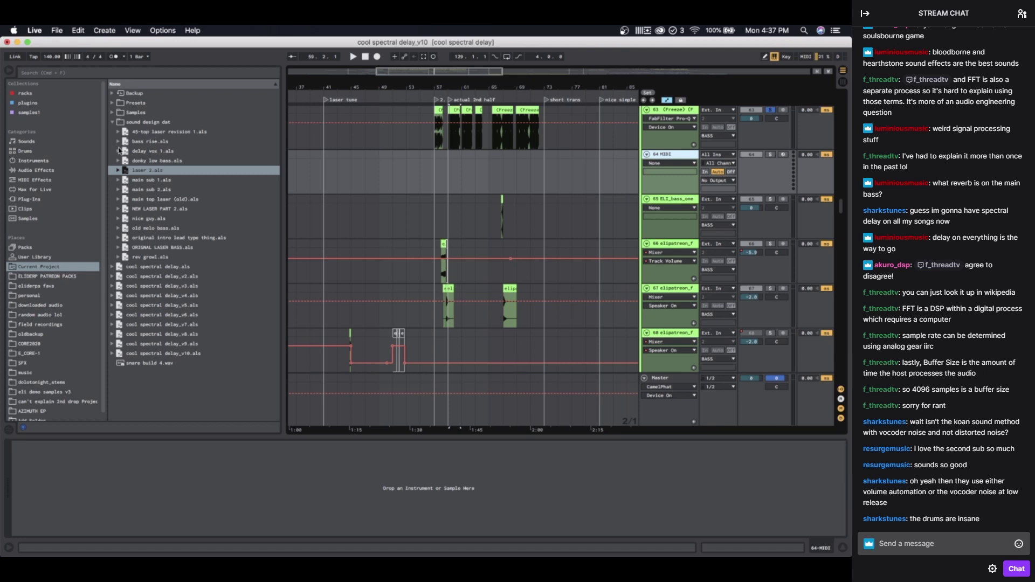
Step: Import bass rise.als below track 63, solo the imported track and play its first clip
{"action": "left_click_drag", "start_coordinate": [142, 142], "coordinate": [661, 151]}
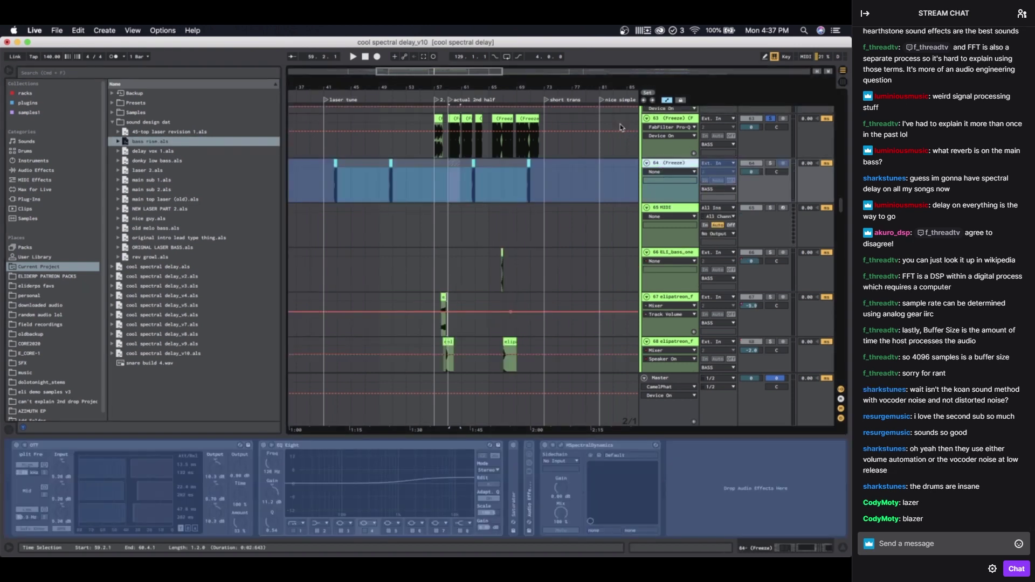
{"action": "left_click", "coordinate": [323, 175]}
{"action": "scroll", "coordinate": [323, 175], "scroll_direction": "up", "scroll_amount": 6}
{"action": "scroll", "coordinate": [440, 175], "scroll_direction": "up", "scroll_amount": 5}
{"action": "left_click", "coordinate": [431, 164]}
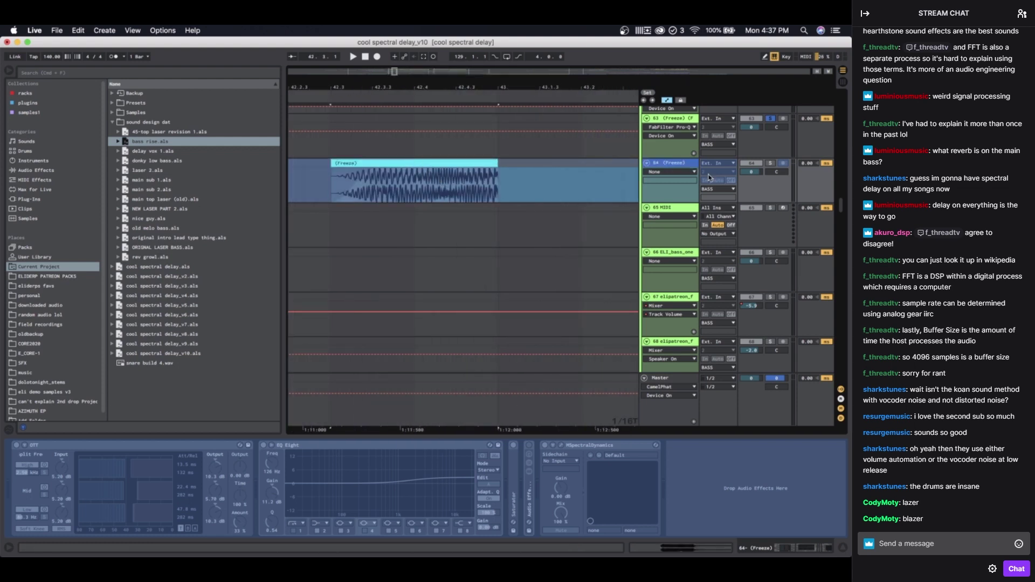
{"action": "left_click", "coordinate": [772, 164]}
{"action": "key", "text": "space"}
{"action": "scroll", "coordinate": [439, 262], "scroll_direction": "down", "scroll_amount": 6}
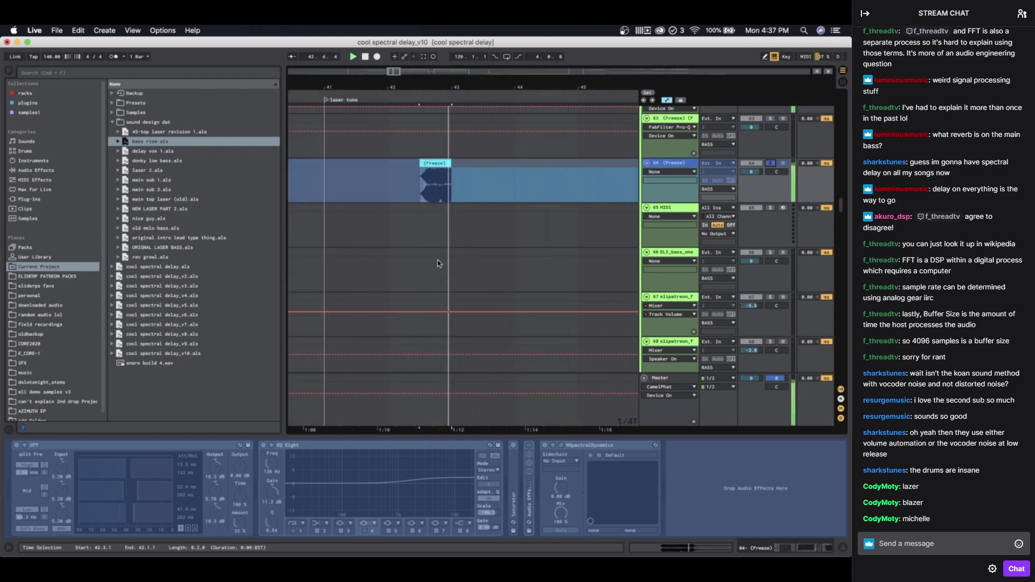
Step: Unfreeze the imported bass rise track and bypass its effect rack and Saturator
{"action": "right_click", "coordinate": [672, 166]}
{"action": "left_click", "coordinate": [698, 221]}
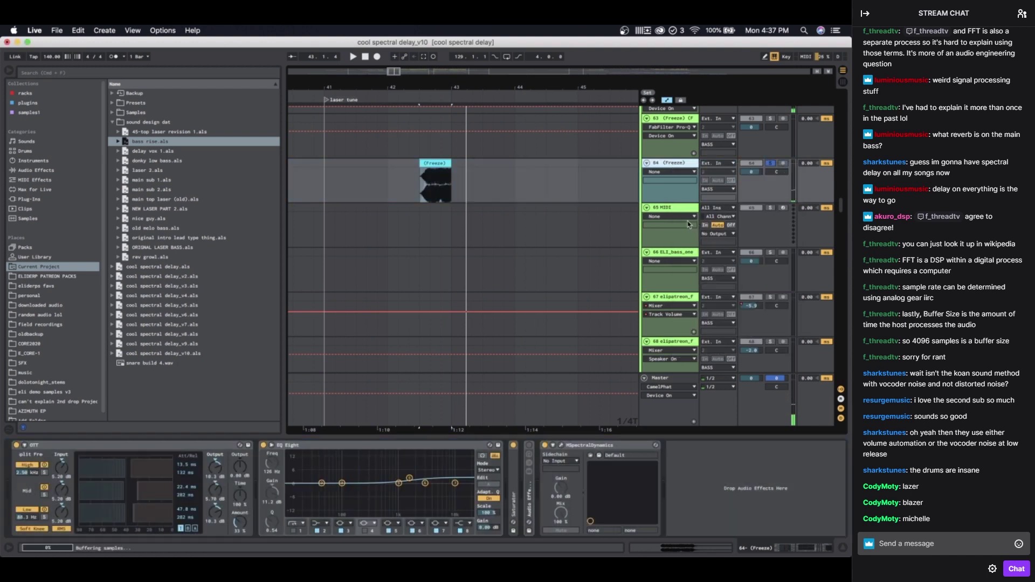
{"action": "left_click", "coordinate": [530, 471]}
{"action": "left_click", "coordinate": [535, 481]}
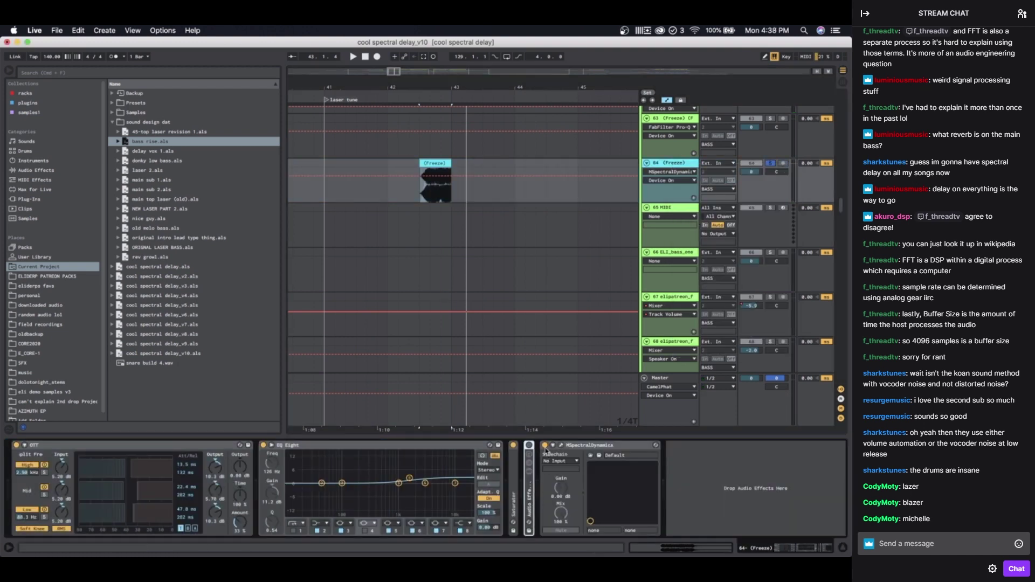
{"action": "left_click", "coordinate": [512, 446]}
Step: Bypass OTT on the bass rise track and audition its clips near bars 42 and 50
{"action": "key", "text": "space"}
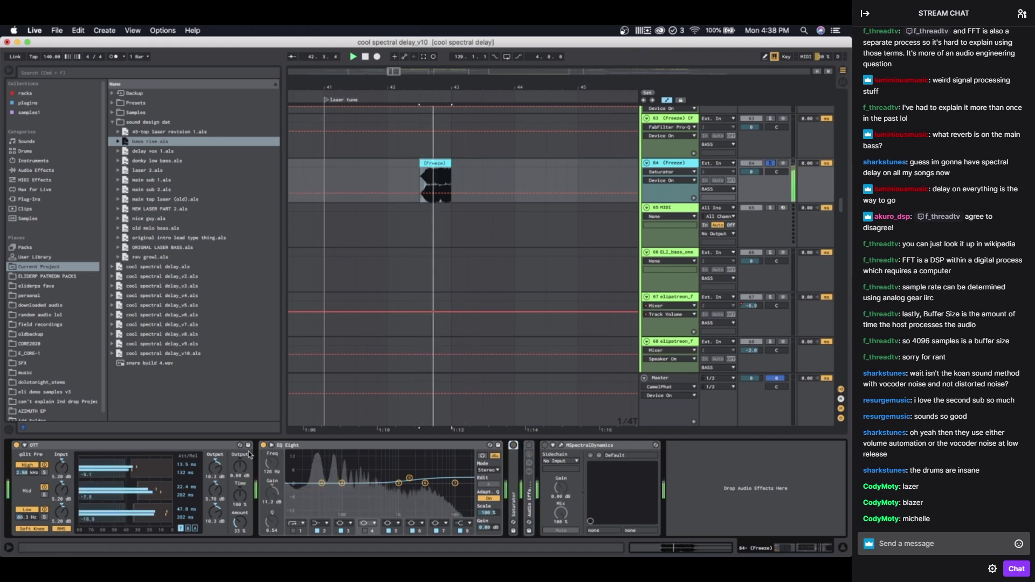
{"action": "left_click", "coordinate": [15, 446]}
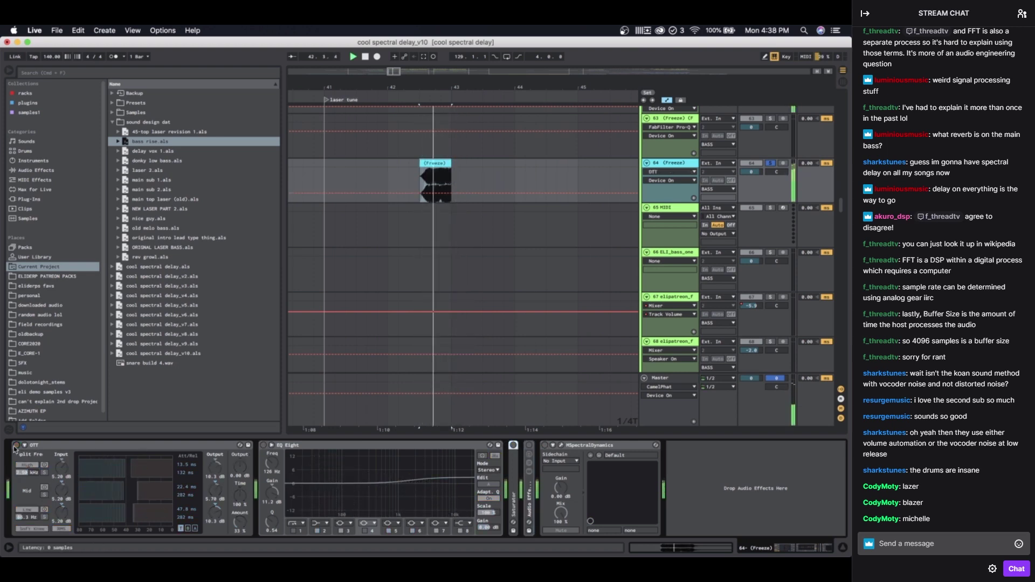
{"action": "key", "text": "space"}
{"action": "key", "text": "space"}
{"action": "scroll", "coordinate": [401, 228], "scroll_direction": "down", "scroll_amount": 5}
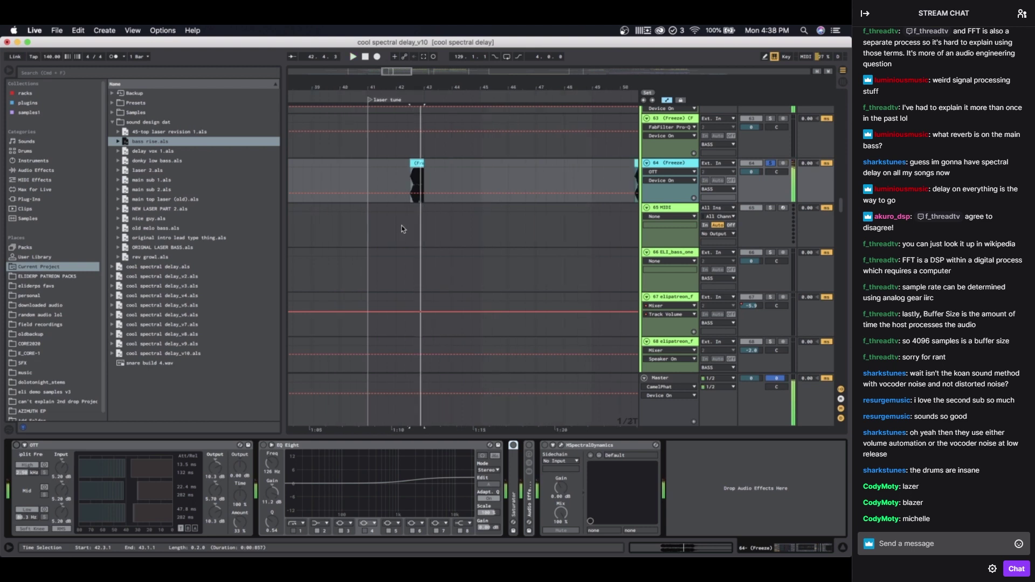
{"action": "left_click", "coordinate": [493, 163]}
{"action": "key", "text": "space"}
{"action": "key", "text": "space"}
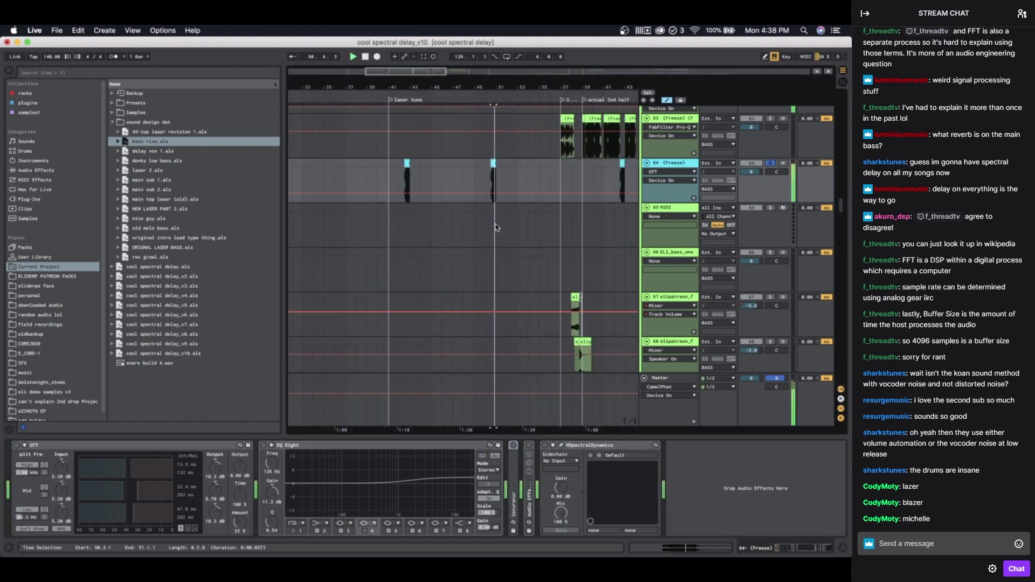
Step: Look over the bass rise clips along the arrangement and remove the imported track
{"action": "scroll", "coordinate": [572, 223], "scroll_direction": "up", "scroll_amount": 3}
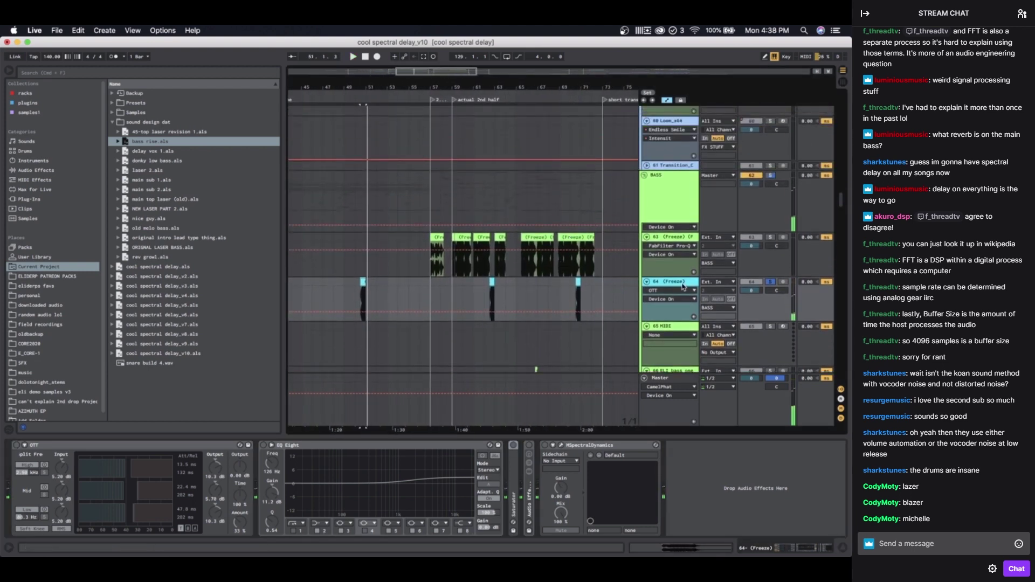
{"action": "scroll", "coordinate": [488, 293], "scroll_direction": "right", "scroll_amount": 3}
{"action": "scroll", "coordinate": [410, 283], "scroll_direction": "up", "scroll_amount": 5}
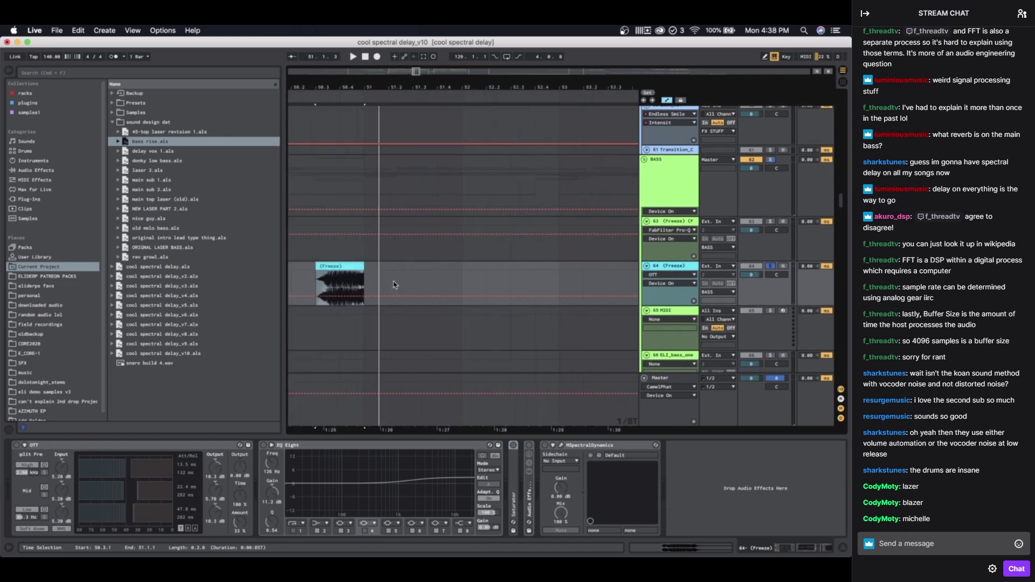
{"action": "scroll", "coordinate": [485, 290], "scroll_direction": "down", "scroll_amount": 5}
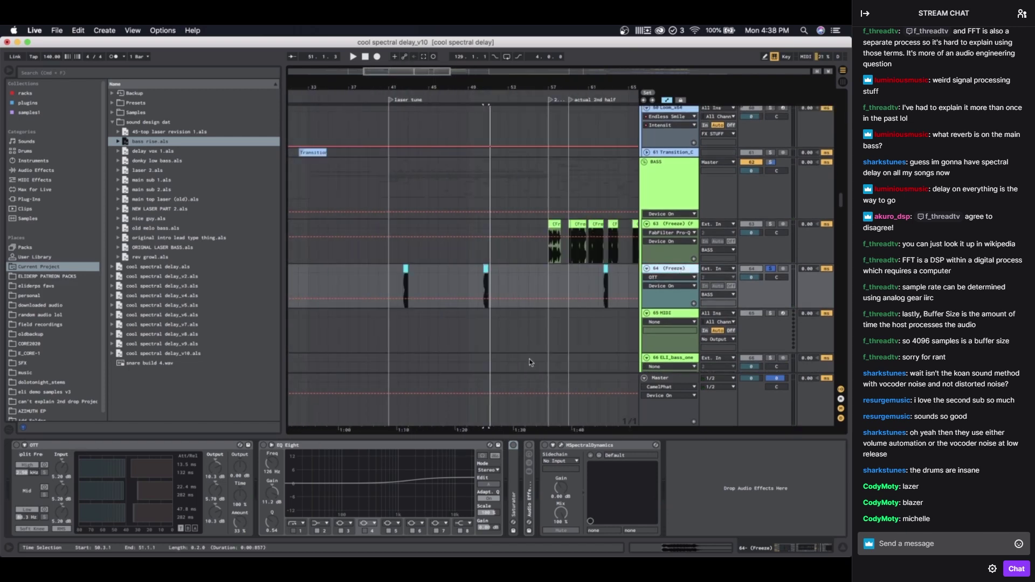
{"action": "scroll", "coordinate": [389, 204], "scroll_direction": "right", "scroll_amount": 5}
{"action": "scroll", "coordinate": [390, 205], "scroll_direction": "down", "scroll_amount": 2}
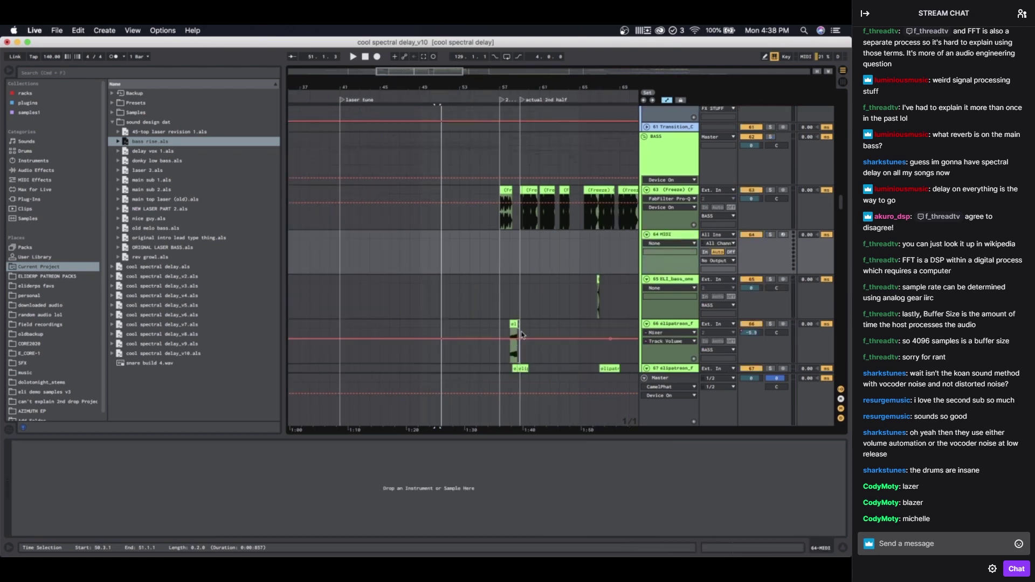
Step: Select the first bass clip of the actual 2nd half section on track 63 and solo the track
{"action": "scroll", "coordinate": [390, 205], "scroll_direction": "up", "scroll_amount": 10}
{"action": "scroll", "coordinate": [389, 205], "scroll_direction": "left", "scroll_amount": 1}
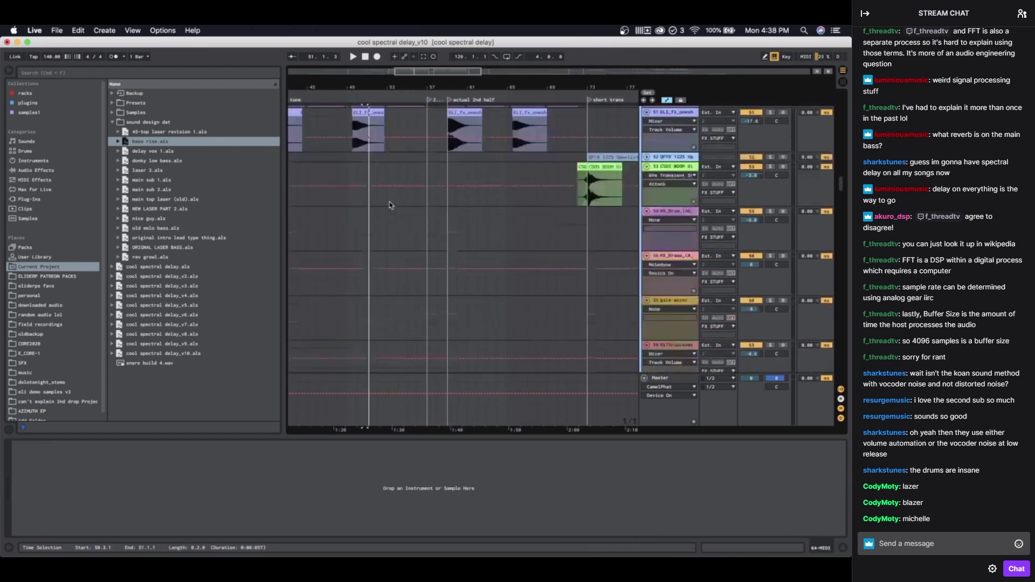
{"action": "scroll", "coordinate": [389, 205], "scroll_direction": "down", "scroll_amount": 11}
{"action": "scroll", "coordinate": [476, 173], "scroll_direction": "up", "scroll_amount": 5}
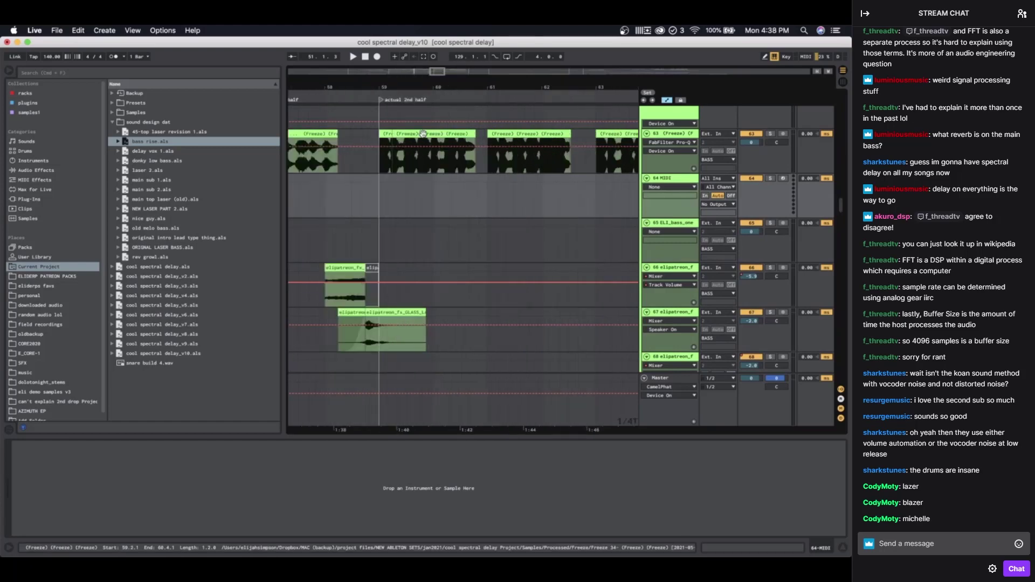
{"action": "left_click", "coordinate": [386, 134]}
{"action": "left_click", "coordinate": [770, 134]}
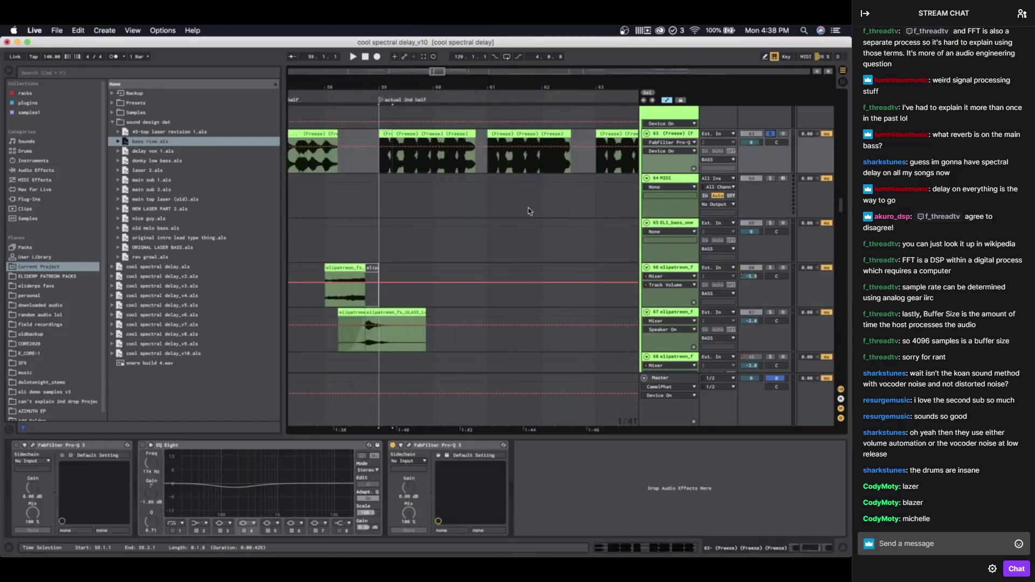
{"action": "scroll", "coordinate": [347, 269], "scroll_direction": "up", "scroll_amount": 2}
{"action": "scroll", "coordinate": [347, 269], "scroll_direction": "left", "scroll_amount": 1}
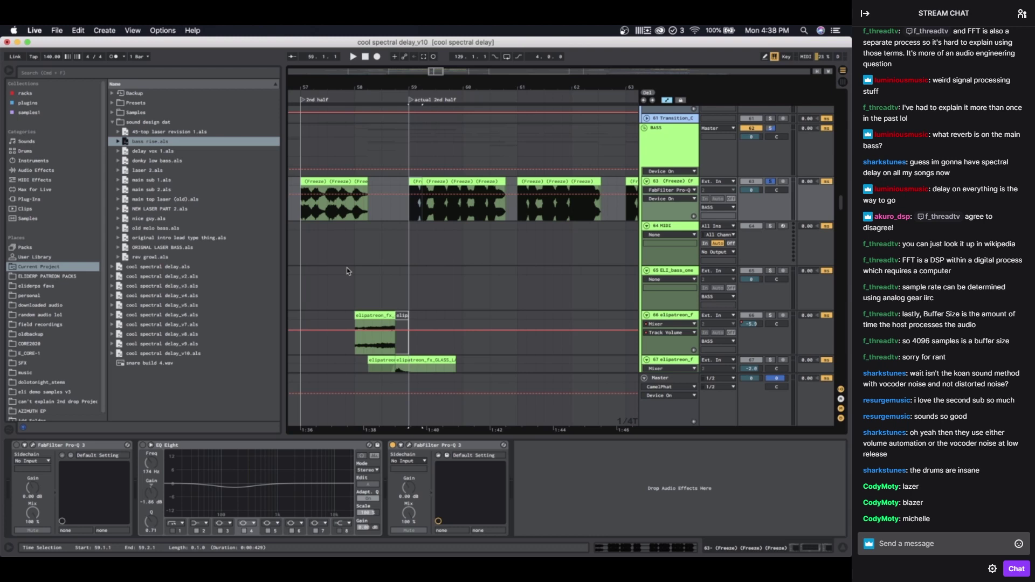
Step: Examine the first bass clip's waveform on track 63 closely and play the part from beat 59.2
{"action": "scroll", "coordinate": [424, 216], "scroll_direction": "up", "scroll_amount": 5}
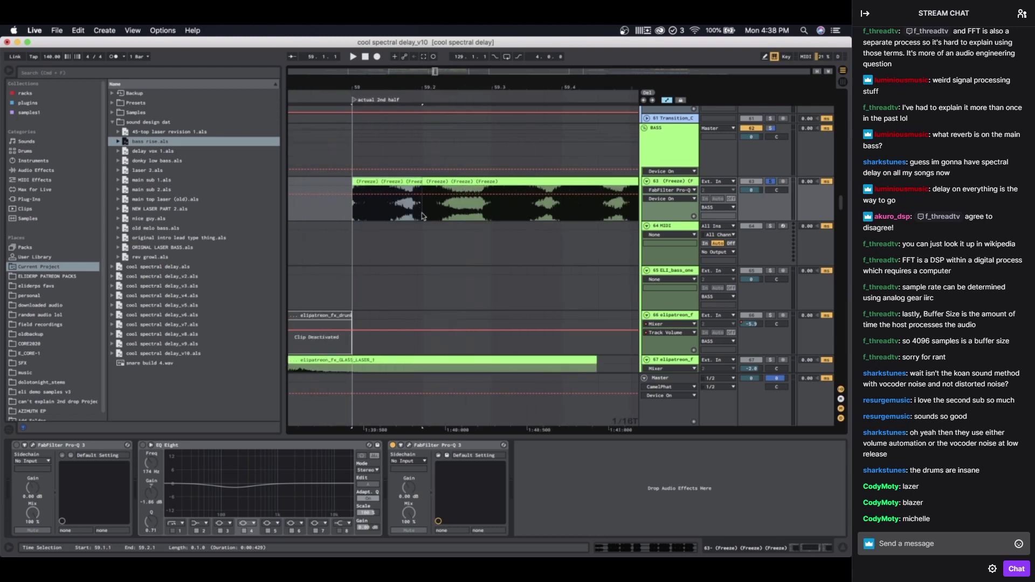
{"action": "left_click", "coordinate": [482, 215]}
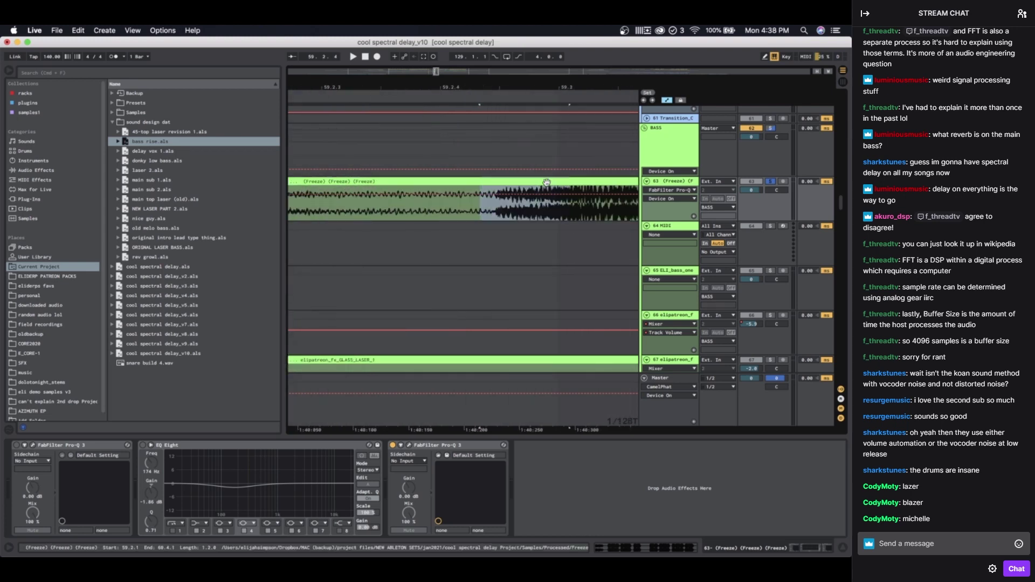
{"action": "scroll", "coordinate": [491, 231], "scroll_direction": "down", "scroll_amount": 5}
{"action": "key", "text": "space"}
{"action": "scroll", "coordinate": [443, 220], "scroll_direction": "up", "scroll_amount": 5}
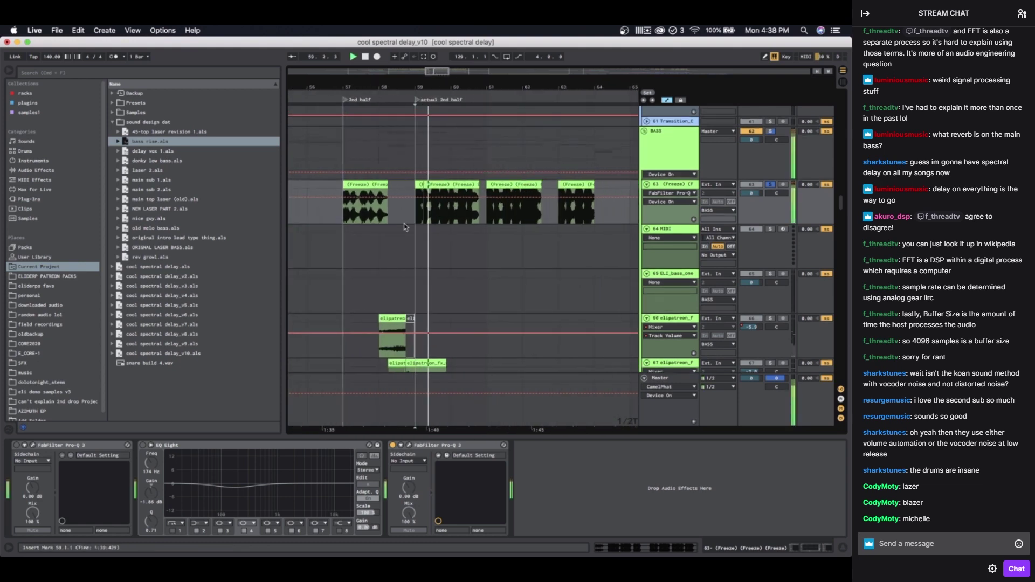
{"action": "scroll", "coordinate": [357, 229], "scroll_direction": "down", "scroll_amount": 5}
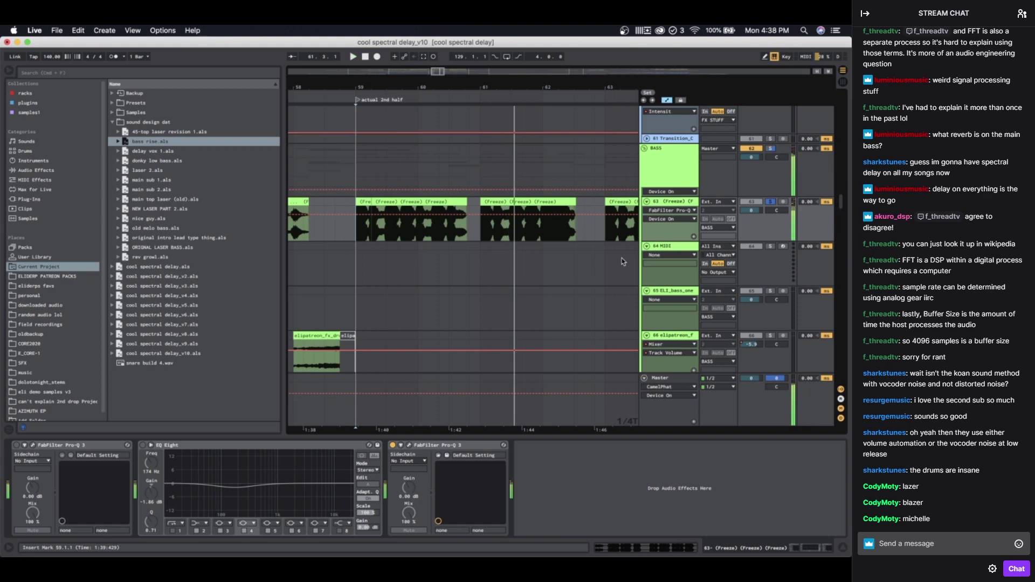
Step: Solo kick track 3 in the DRUMS group and play it from just before the actual 2nd half marker
{"action": "left_click", "coordinate": [679, 168]}
{"action": "scroll", "coordinate": [380, 267], "scroll_direction": "up", "scroll_amount": 15}
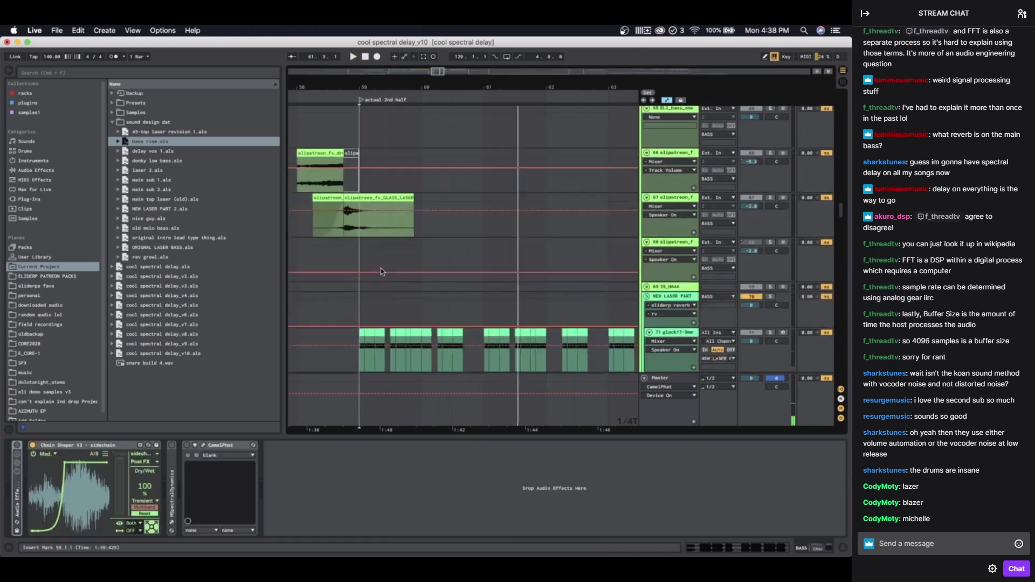
{"action": "scroll", "coordinate": [380, 267], "scroll_direction": "up", "scroll_amount": 5}
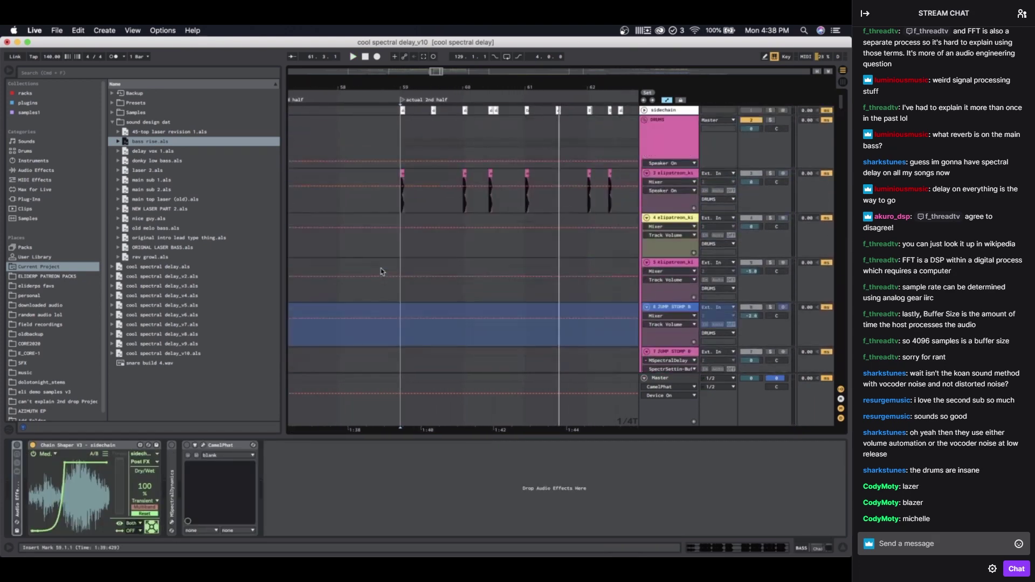
{"action": "left_click", "coordinate": [668, 126]}
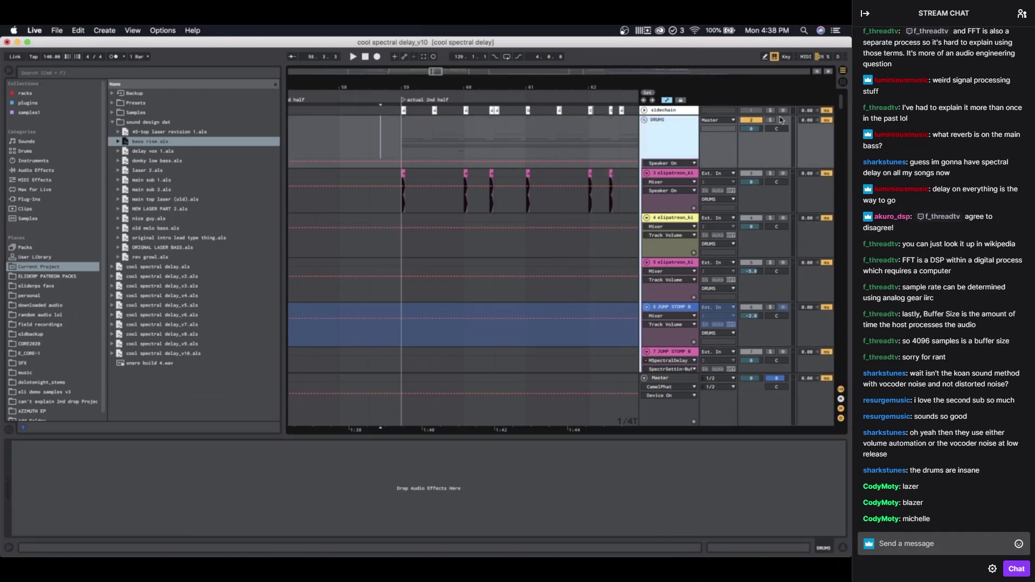
{"action": "left_click", "coordinate": [770, 173]}
{"action": "key", "text": "space"}
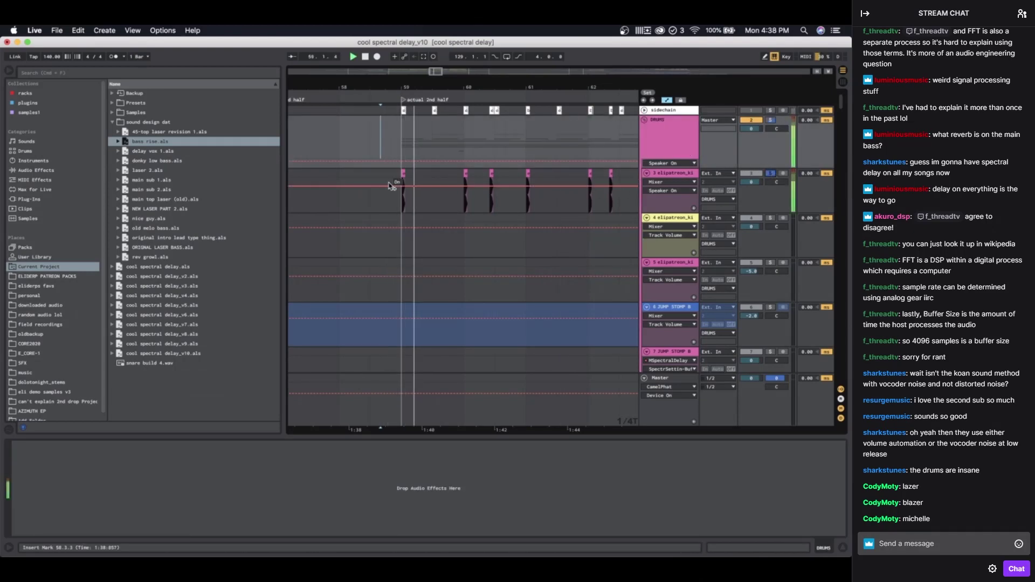
Step: Play the soloed kick track 3 from beat 40.4.4, just before the laser tune marker
{"action": "scroll", "coordinate": [413, 186], "scroll_direction": "up", "scroll_amount": 3}
{"action": "scroll", "coordinate": [376, 188], "scroll_direction": "down", "scroll_amount": 5}
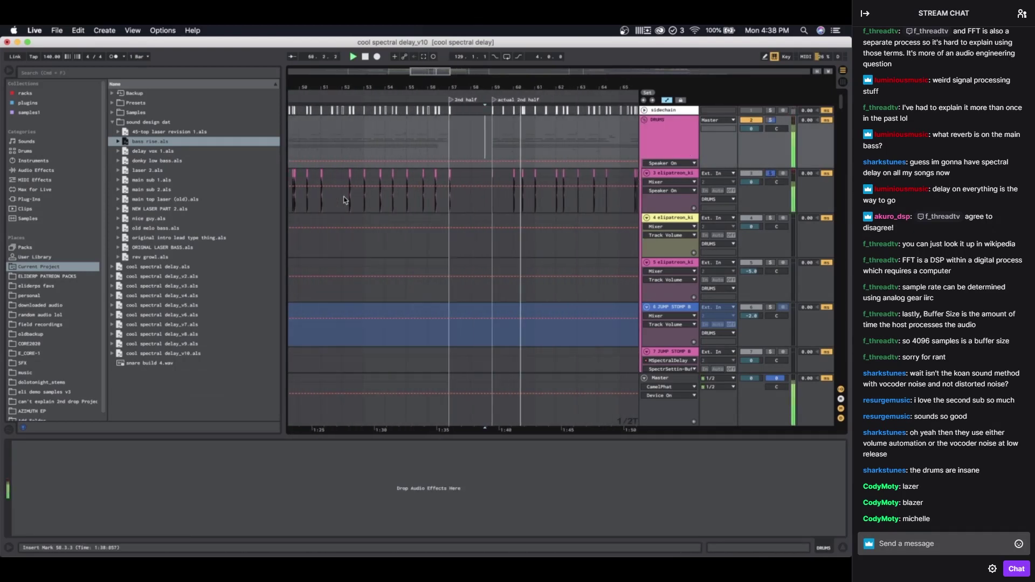
{"action": "scroll", "coordinate": [376, 187], "scroll_direction": "left", "scroll_amount": 5}
{"action": "scroll", "coordinate": [355, 173], "scroll_direction": "up", "scroll_amount": 5}
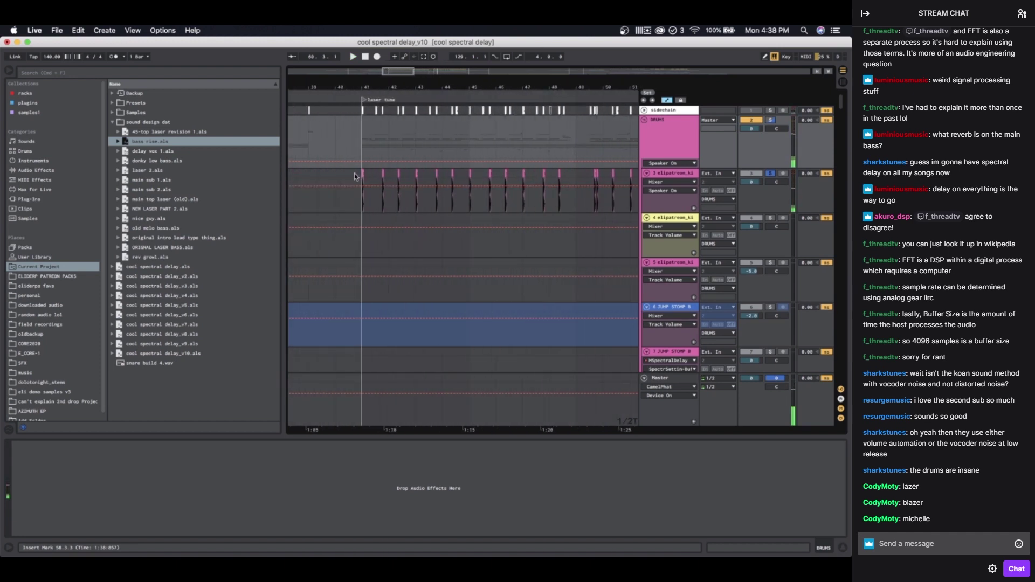
{"action": "left_click", "coordinate": [409, 174]}
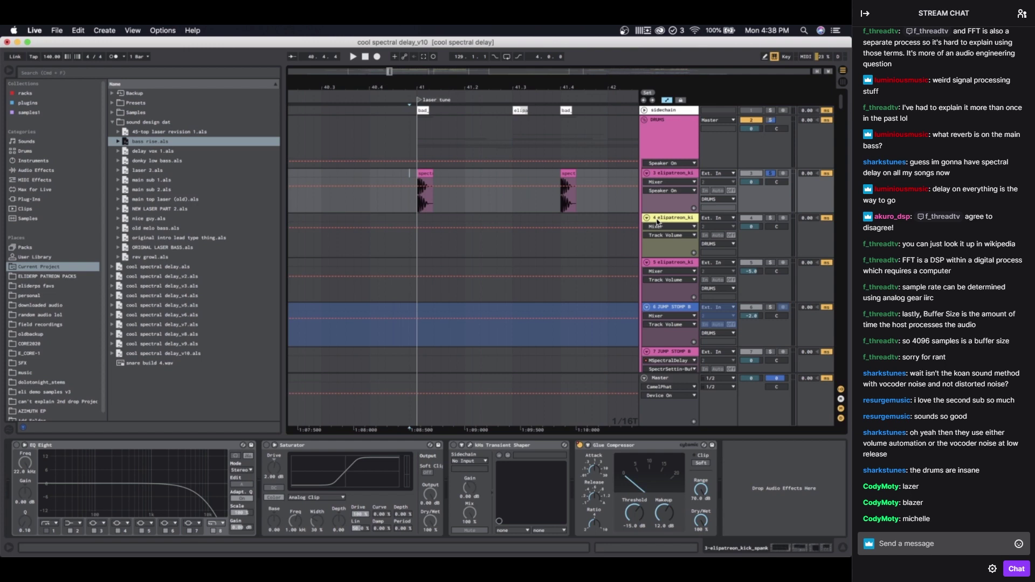
{"action": "left_click", "coordinate": [687, 179]}
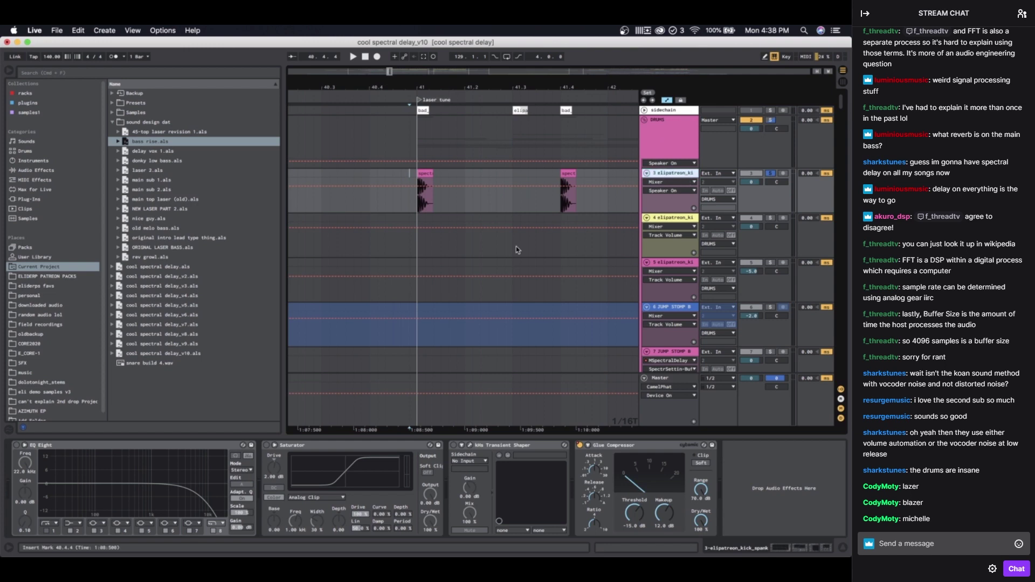
{"action": "left_click", "coordinate": [405, 173]}
{"action": "left_click", "coordinate": [403, 176]}
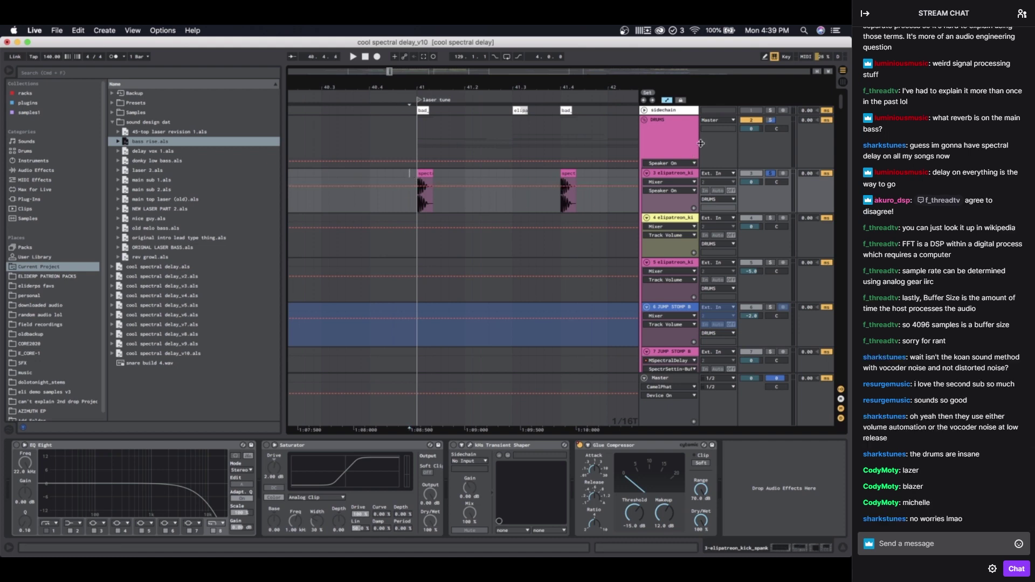
{"action": "key", "text": "space"}
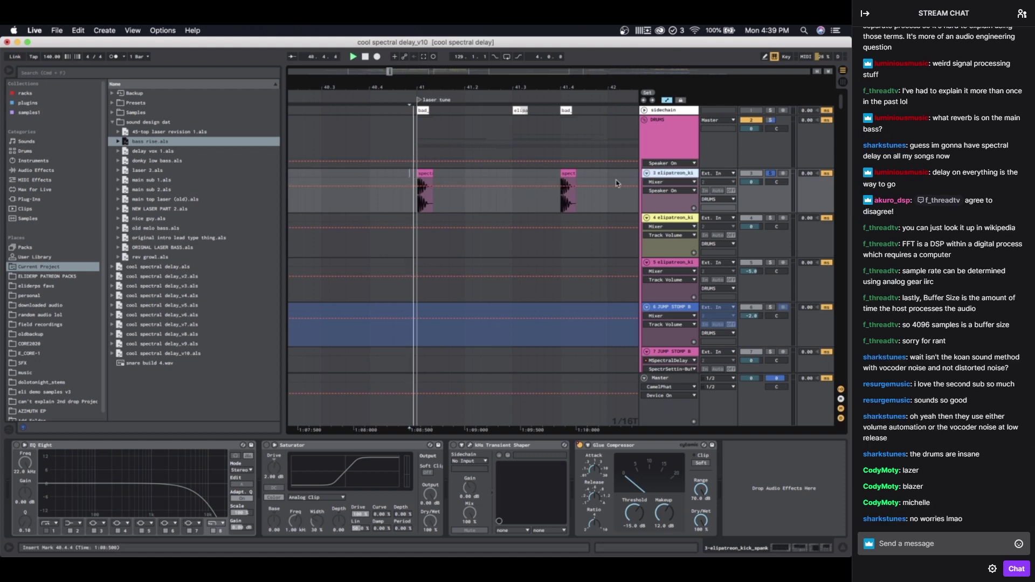
{"action": "scroll", "coordinate": [462, 216], "scroll_direction": "down", "scroll_amount": 5}
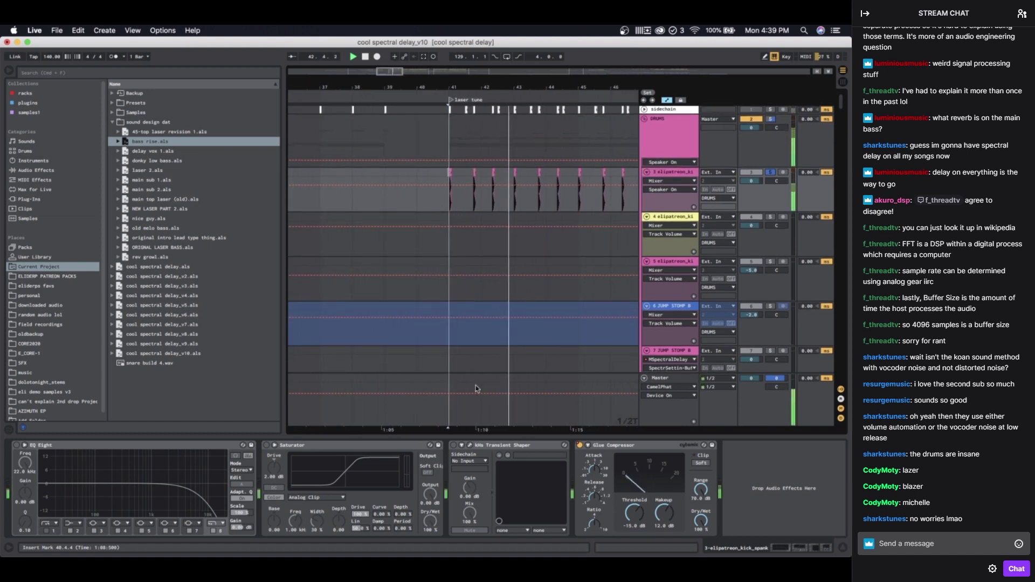
Step: Select the first kick clip at the laser tune marker on track 3, play it briefly and examine its waveform
{"action": "scroll", "coordinate": [450, 197], "scroll_direction": "up", "scroll_amount": 5}
{"action": "left_click", "coordinate": [453, 173]}
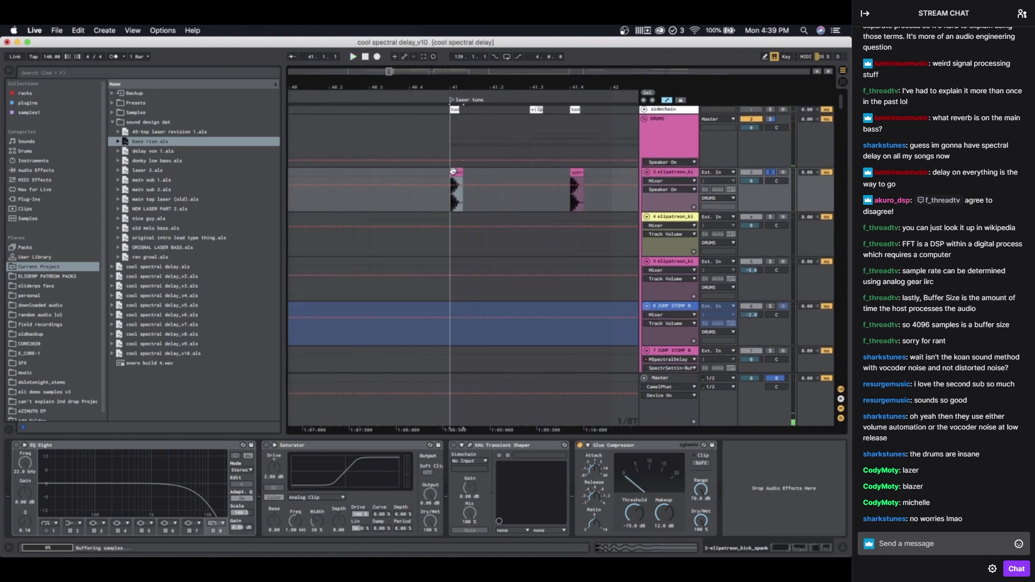
{"action": "key", "text": "space"}
{"action": "key", "text": "space"}
{"action": "scroll", "coordinate": [472, 279], "scroll_direction": "up", "scroll_amount": 5}
{"action": "scroll", "coordinate": [381, 281], "scroll_direction": "down", "scroll_amount": 4}
{"action": "scroll", "coordinate": [382, 283], "scroll_direction": "down", "scroll_amount": 1}
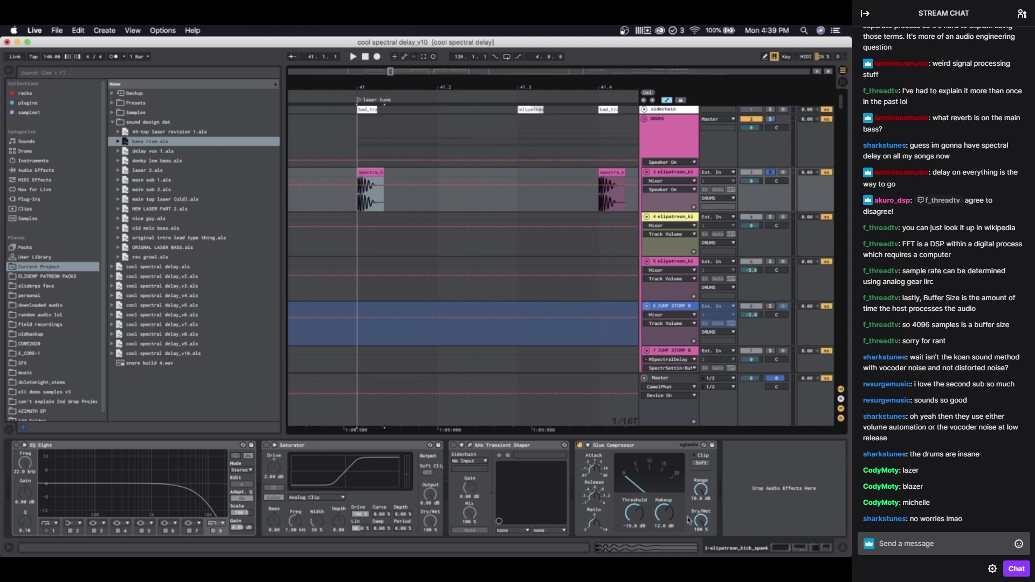
Step: Group the Glue Compressor on kick track 3 into an audio effect rack and compare the kick with the rack off and on
{"action": "left_click", "coordinate": [615, 444]}
{"action": "key", "text": "super+c"}
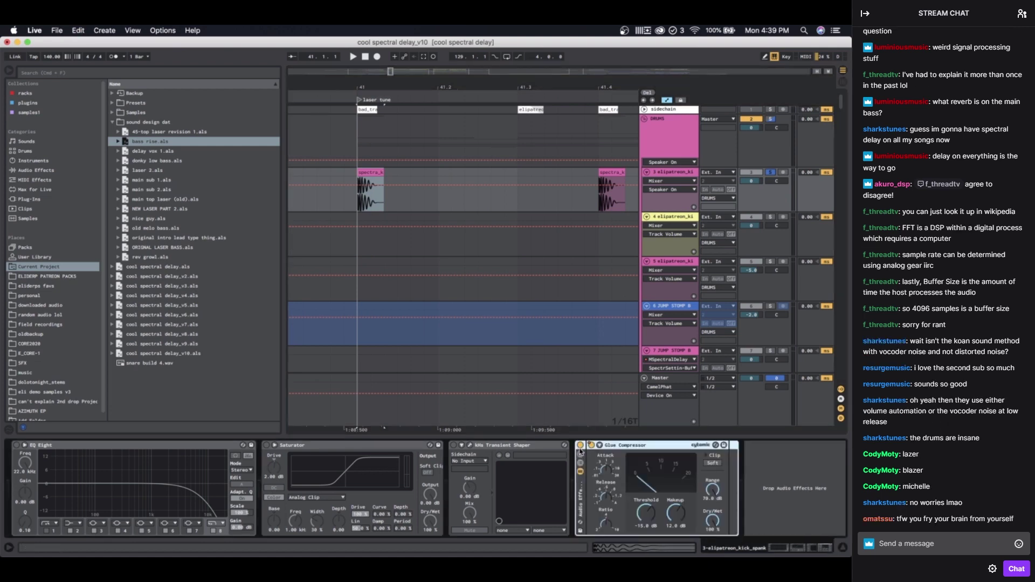
{"action": "key", "text": "space"}
{"action": "scroll", "coordinate": [490, 326], "scroll_direction": "down", "scroll_amount": 3}
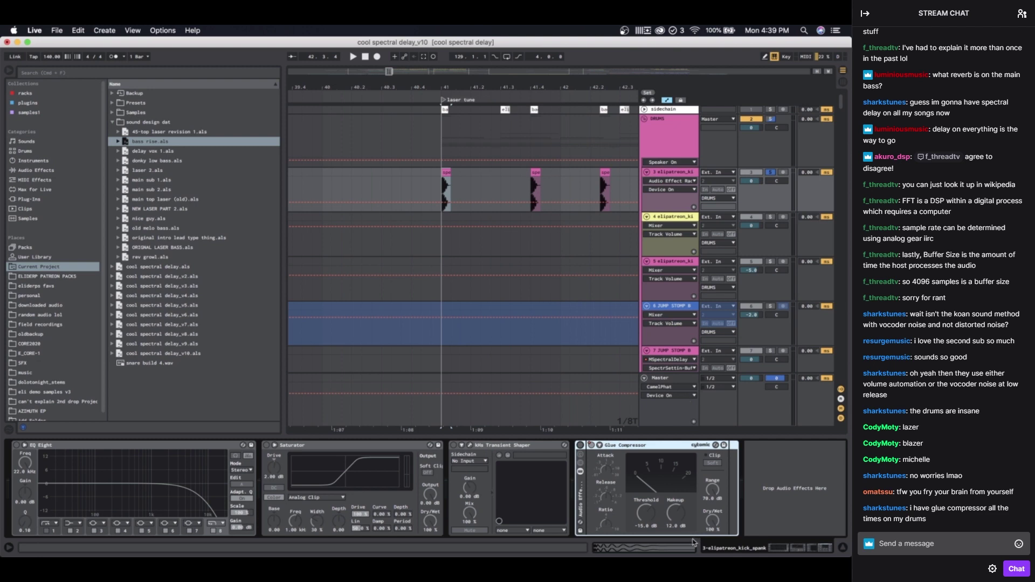
{"action": "left_click", "coordinate": [433, 176]}
{"action": "key", "text": "space"}
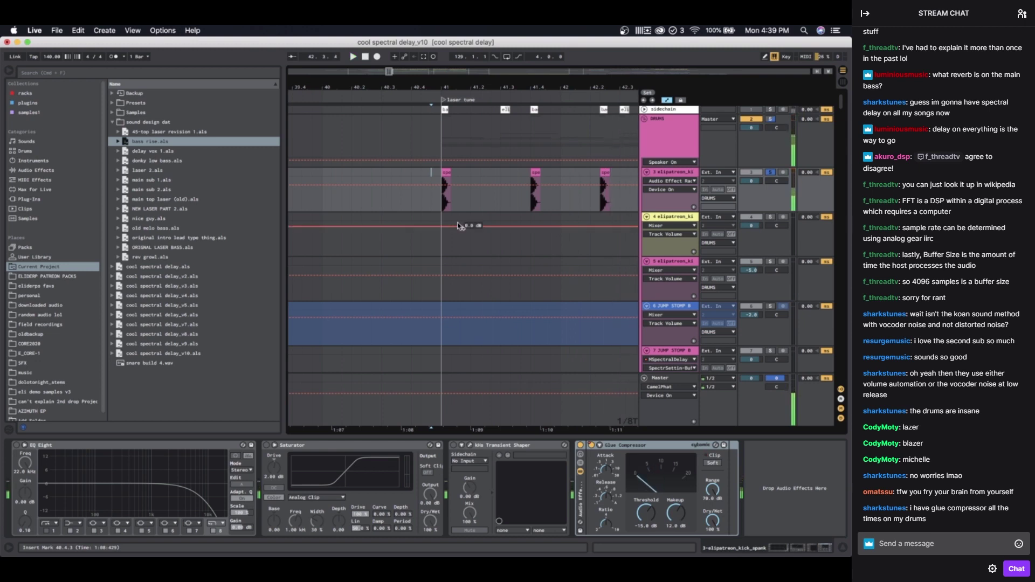
{"action": "scroll", "coordinate": [460, 227], "scroll_direction": "down", "scroll_amount": 5}
{"action": "scroll", "coordinate": [457, 285], "scroll_direction": "up", "scroll_amount": 1}
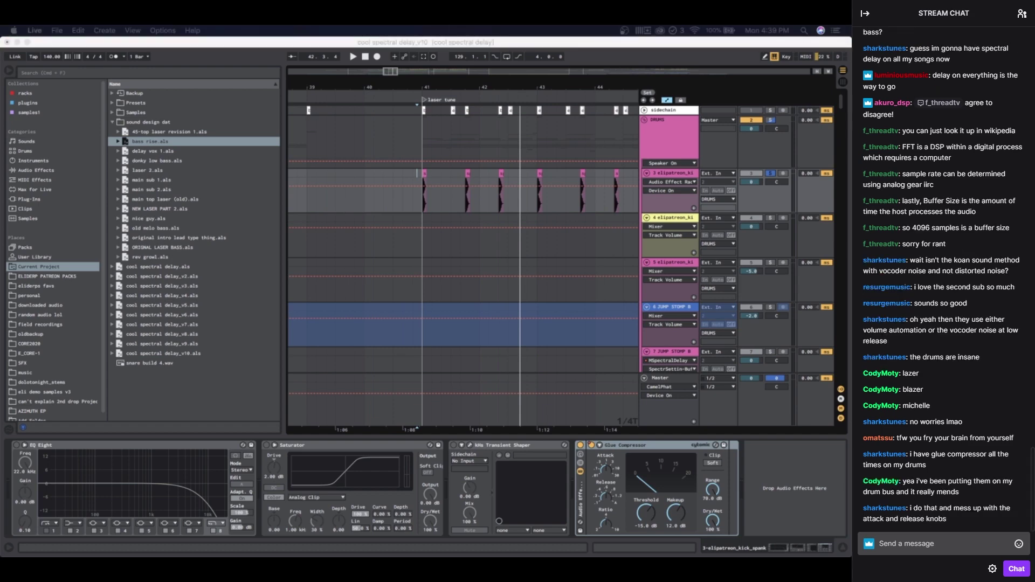
Step: Select the first main snare clip after the laser tune marker and expand the track's Glue Compressor
{"action": "left_click", "coordinate": [411, 177]}
{"action": "scroll", "coordinate": [411, 180], "scroll_direction": "down", "scroll_amount": 10}
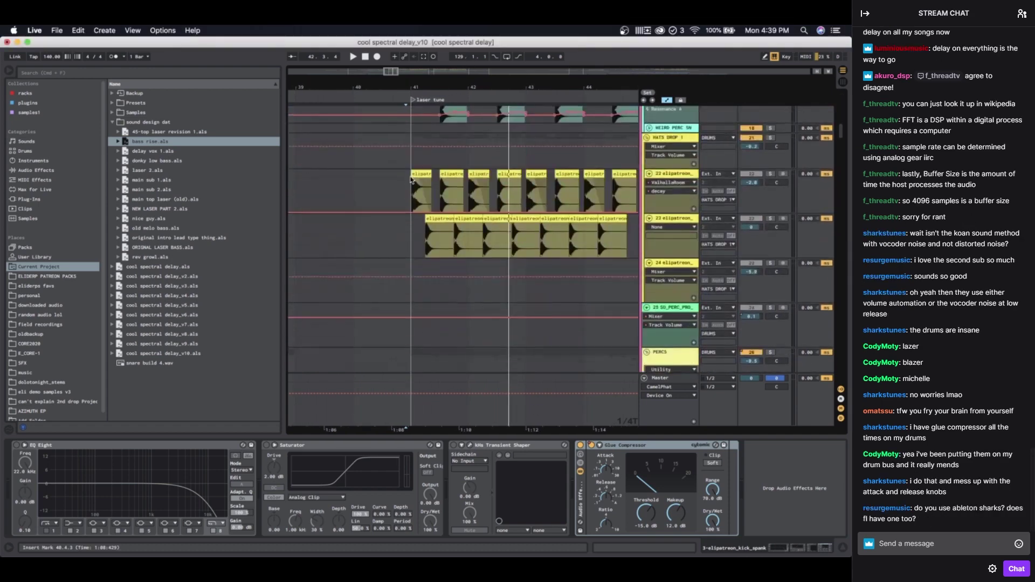
{"action": "scroll", "coordinate": [426, 173], "scroll_direction": "up", "scroll_amount": 5}
{"action": "left_click", "coordinate": [451, 153]}
{"action": "key", "text": "super+z"}
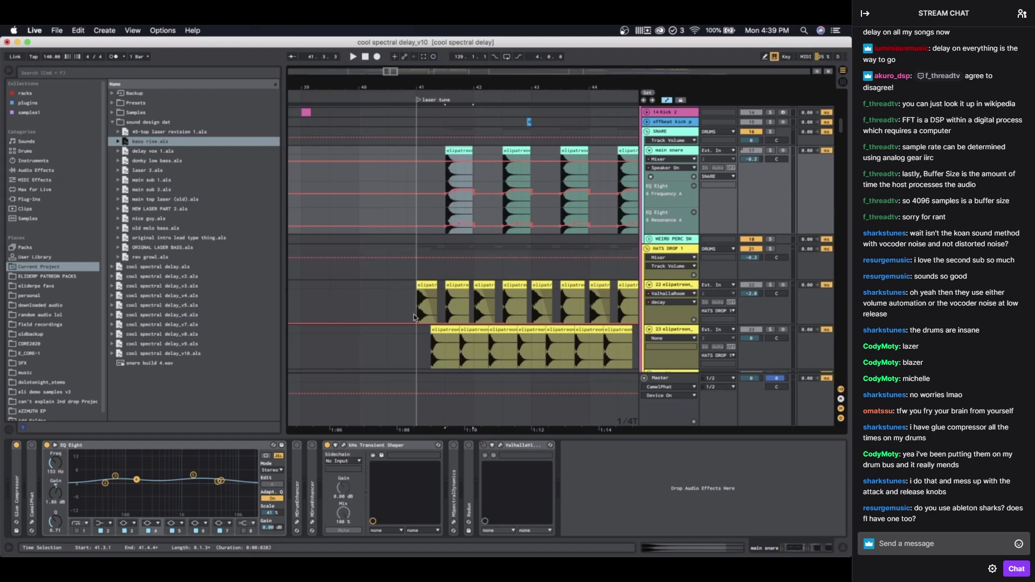
{"action": "double_click", "coordinate": [15, 491]}
Step: Solo the SNARE group and play it from beat 41.2.2, before the first snare hit
{"action": "left_click", "coordinate": [435, 152]}
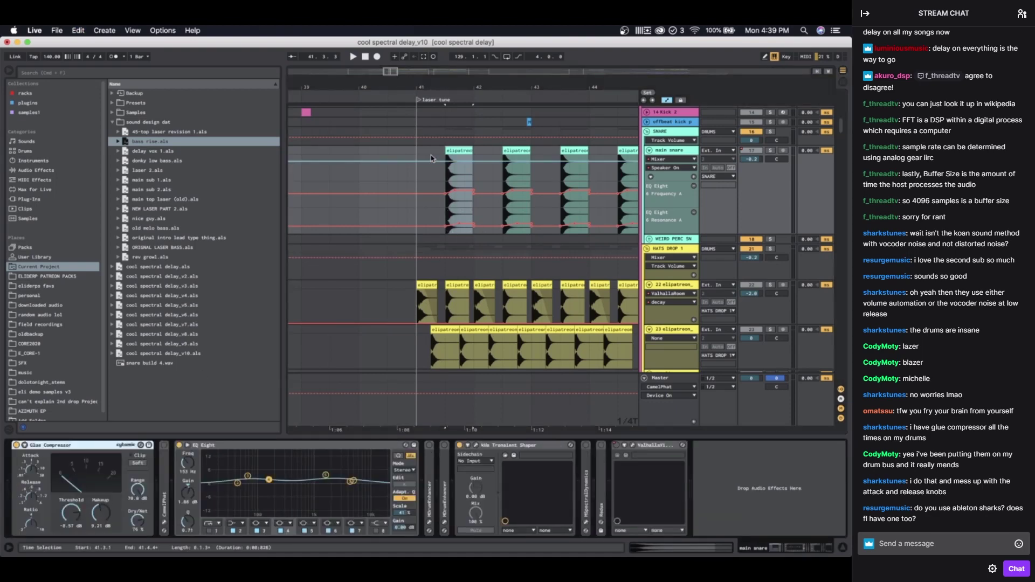
{"action": "left_click", "coordinate": [771, 131]}
{"action": "key", "text": "space"}
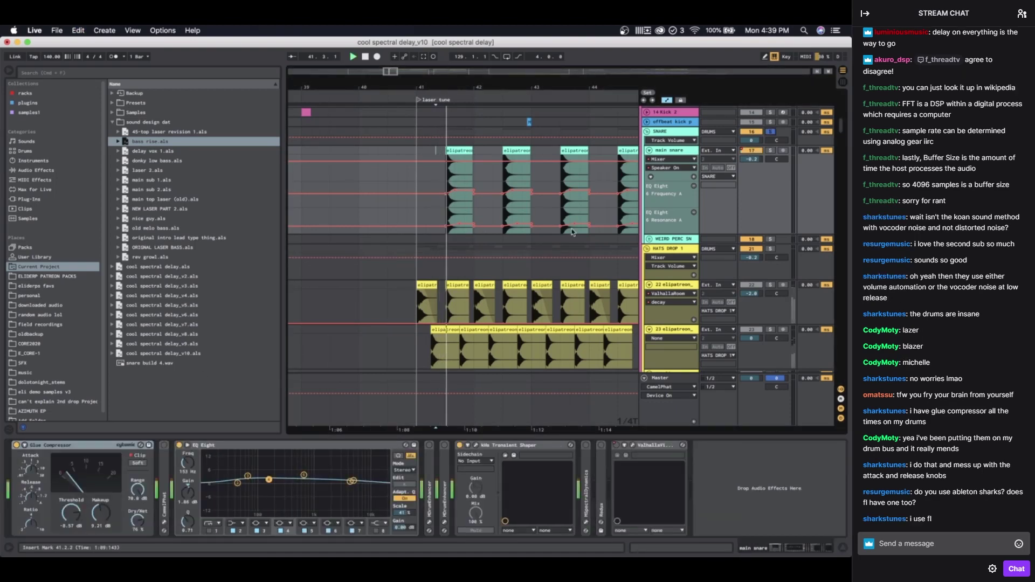
{"action": "scroll", "coordinate": [571, 261], "scroll_direction": "up", "scroll_amount": 5}
{"action": "scroll", "coordinate": [564, 280], "scroll_direction": "down", "scroll_amount": 3}
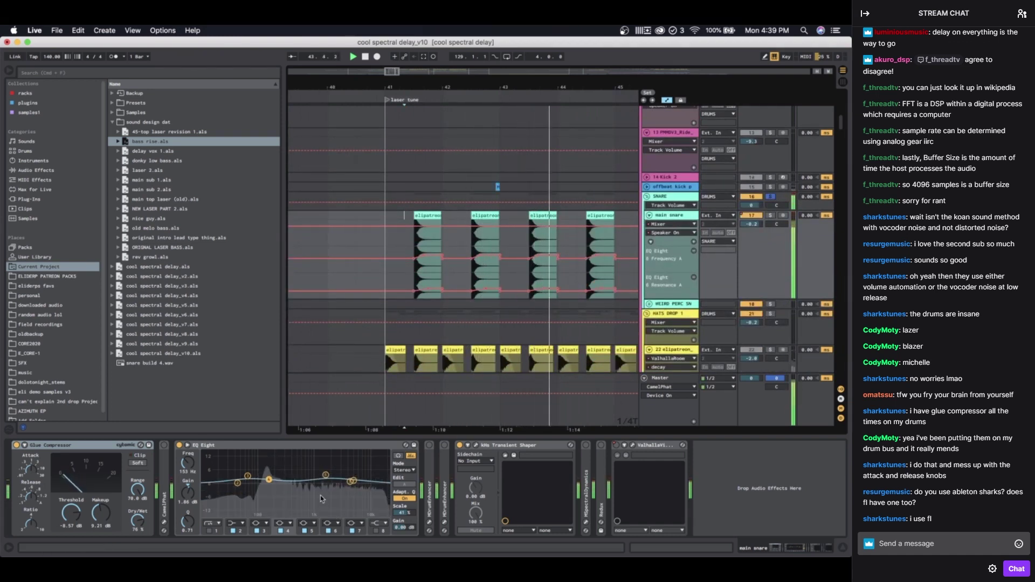
{"action": "scroll", "coordinate": [452, 324], "scroll_direction": "down", "scroll_amount": 1}
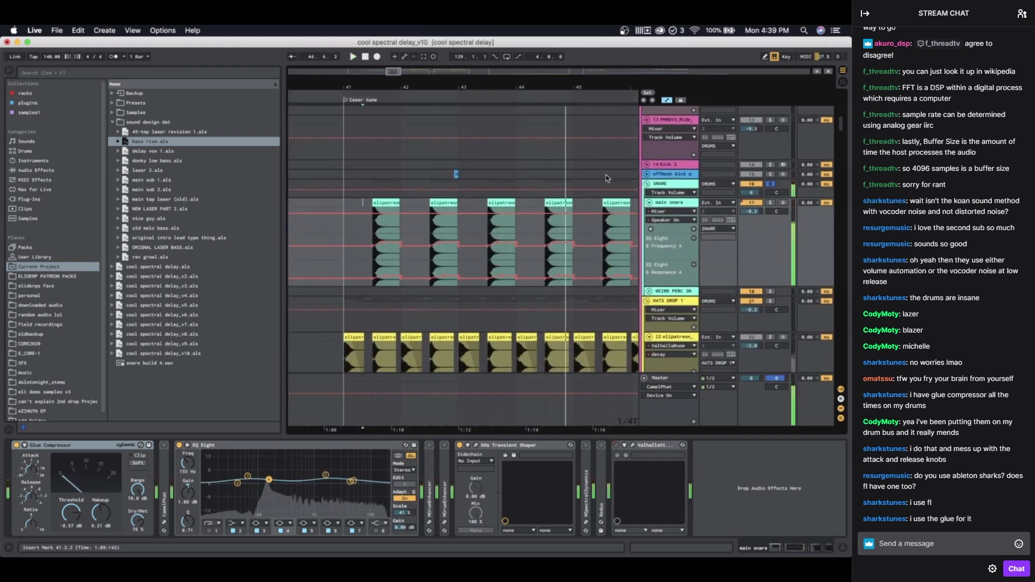
Step: Inspect the Transient Shaper settings in the main snare track's effect chain and close the plugin window
{"action": "left_click", "coordinate": [667, 195]}
{"action": "left_click", "coordinate": [667, 205]}
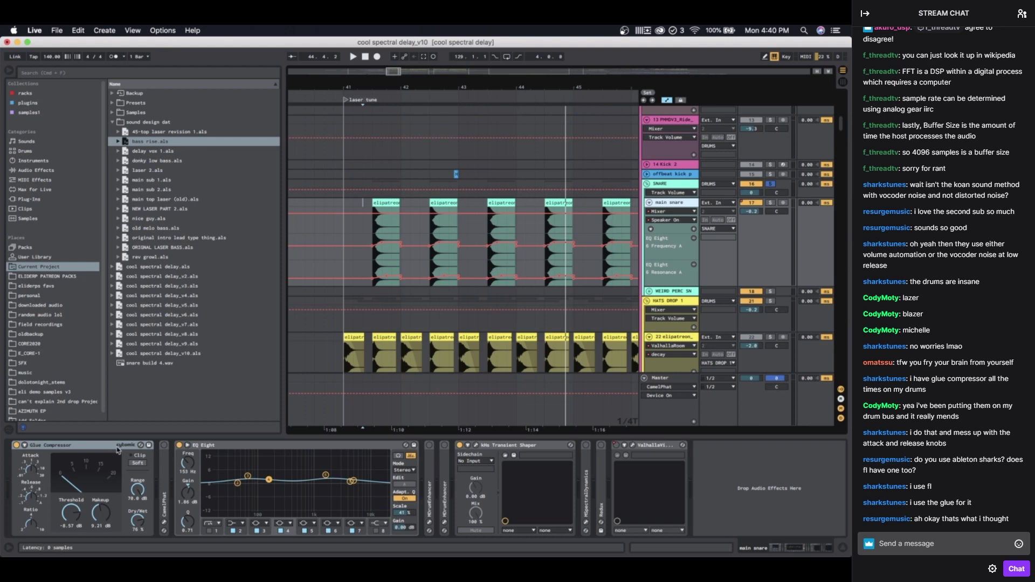
{"action": "left_click", "coordinate": [477, 446]}
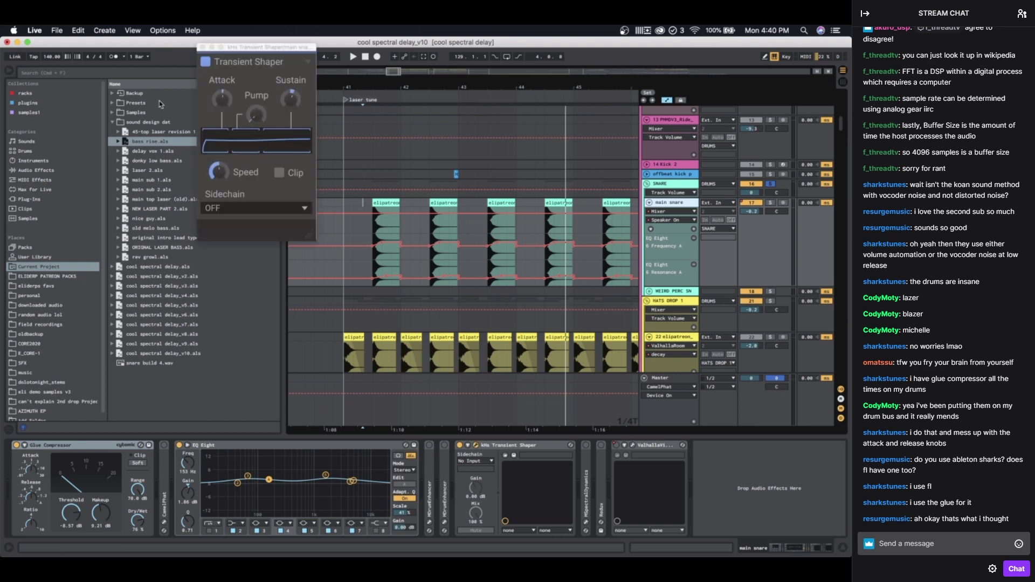
{"action": "left_click", "coordinate": [201, 50]}
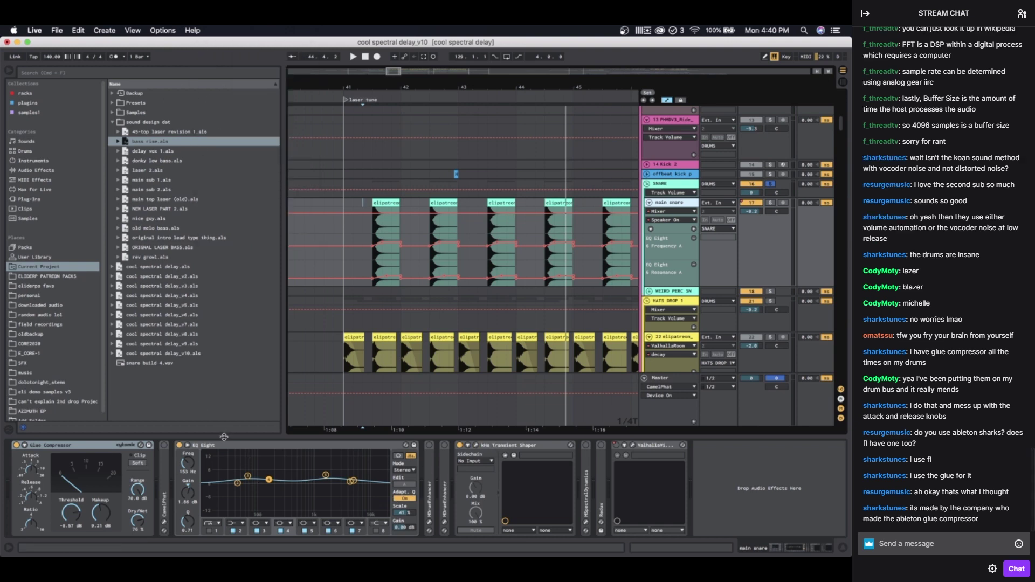
Step: Solo the HATS DROP 1 group and play it from the laser tune marker at beat 41.1.1
{"action": "scroll", "coordinate": [296, 361], "scroll_direction": "down", "scroll_amount": 5}
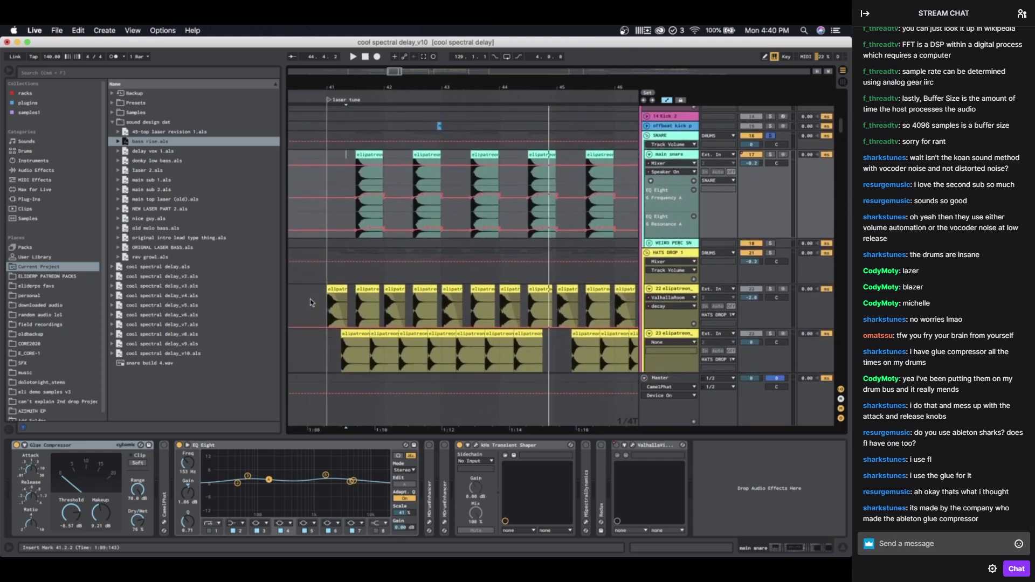
{"action": "left_click", "coordinate": [340, 186]}
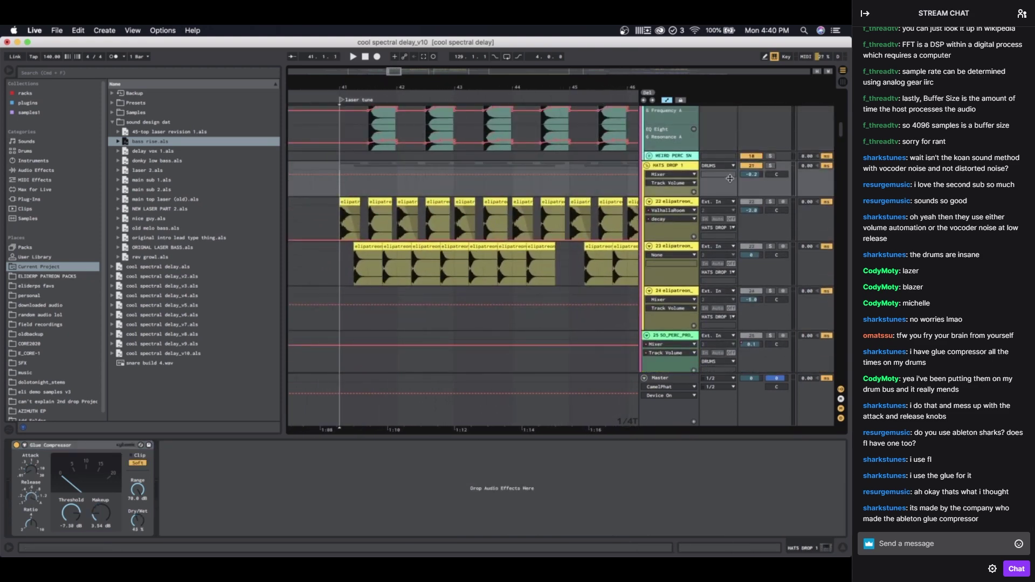
{"action": "left_click", "coordinate": [769, 166]}
{"action": "key", "text": "space"}
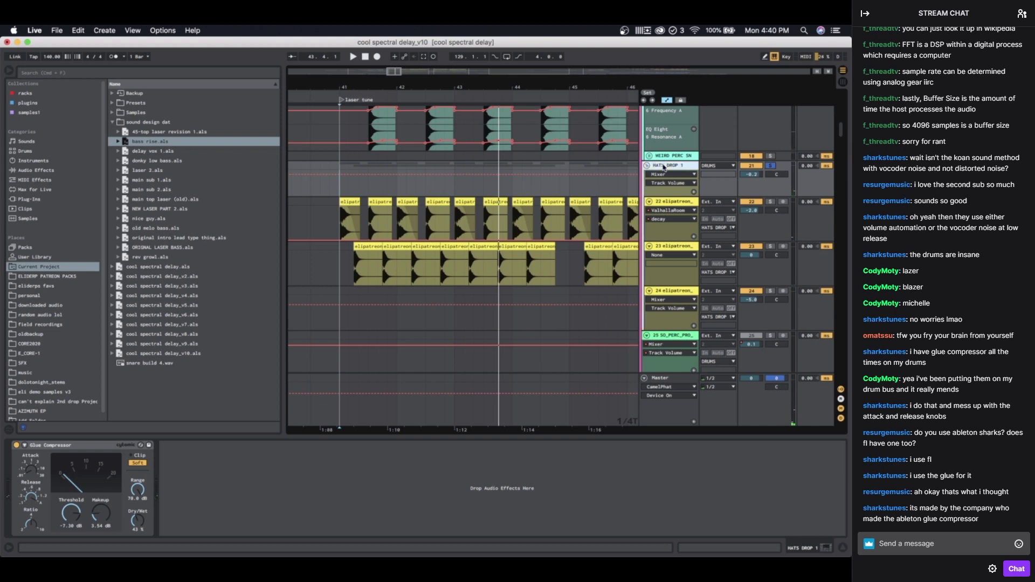
Step: Examine the hat layers up close, select the first elipatreon_hat_1 clip on track 22 and play the hats from there
{"action": "scroll", "coordinate": [543, 173], "scroll_direction": "up", "scroll_amount": 2}
{"action": "left_click", "coordinate": [344, 205]}
{"action": "scroll", "coordinate": [344, 205], "scroll_direction": "up", "scroll_amount": 4}
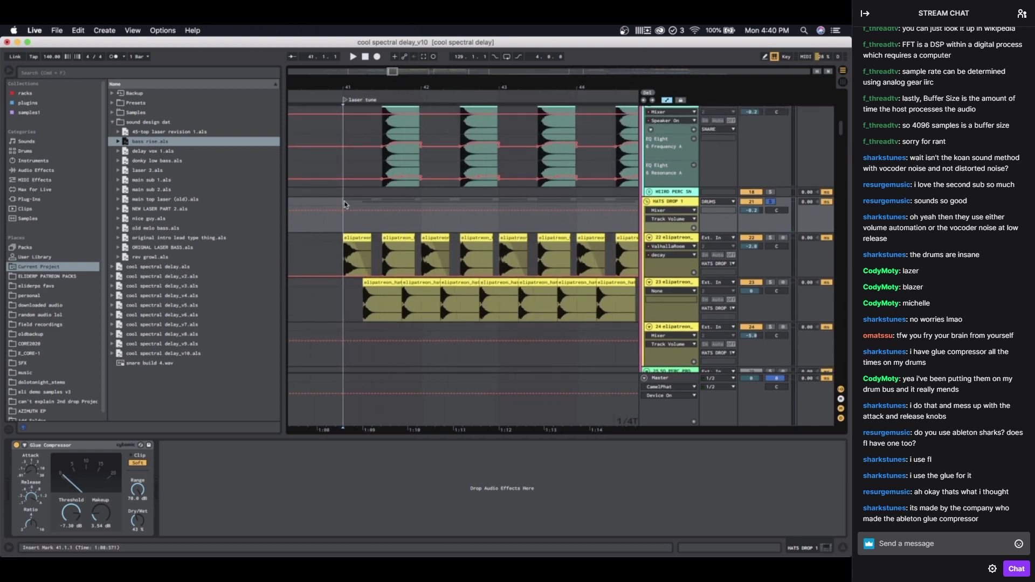
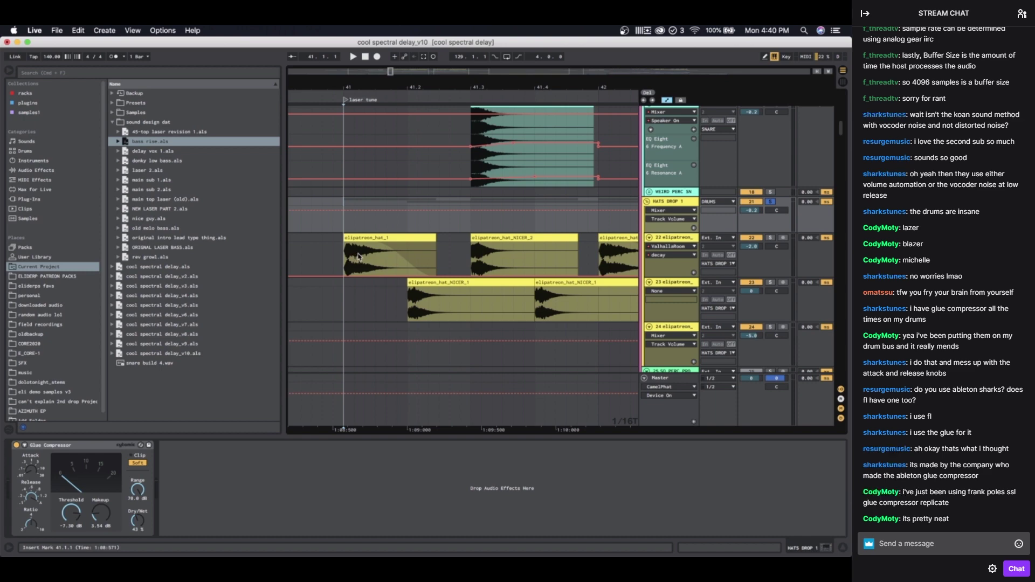
{"action": "left_click", "coordinate": [361, 239]}
{"action": "key", "text": "space"}
{"action": "scroll", "coordinate": [362, 241], "scroll_direction": "down", "scroll_amount": 5}
{"action": "scroll", "coordinate": [362, 241], "scroll_direction": "right", "scroll_amount": 5}
{"action": "scroll", "coordinate": [362, 241], "scroll_direction": "down", "scroll_amount": 1}
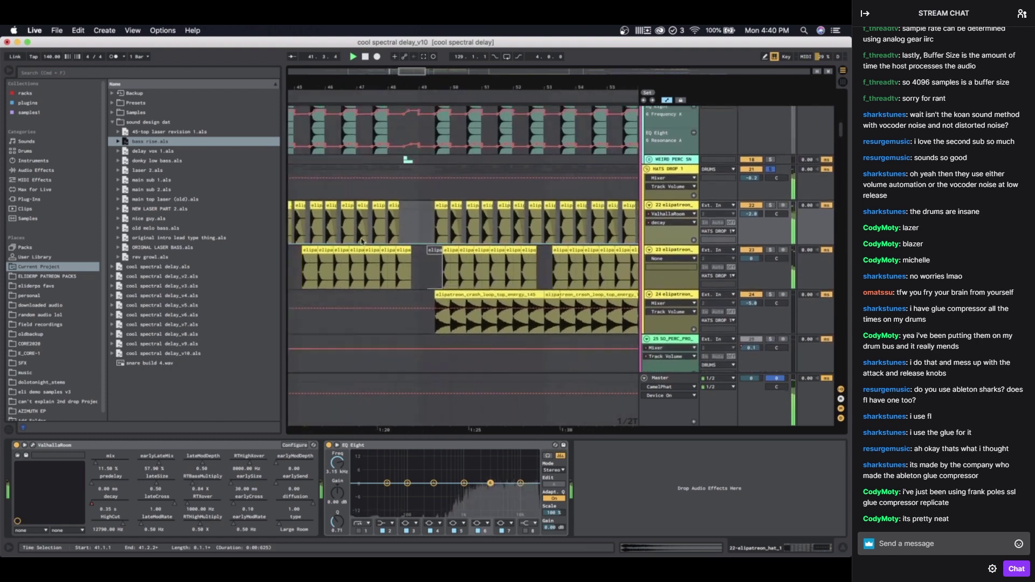
Step: Select the first crash loop clip on track 24 at beat 49.3.1, solo the track and play it
{"action": "left_click", "coordinate": [426, 296]}
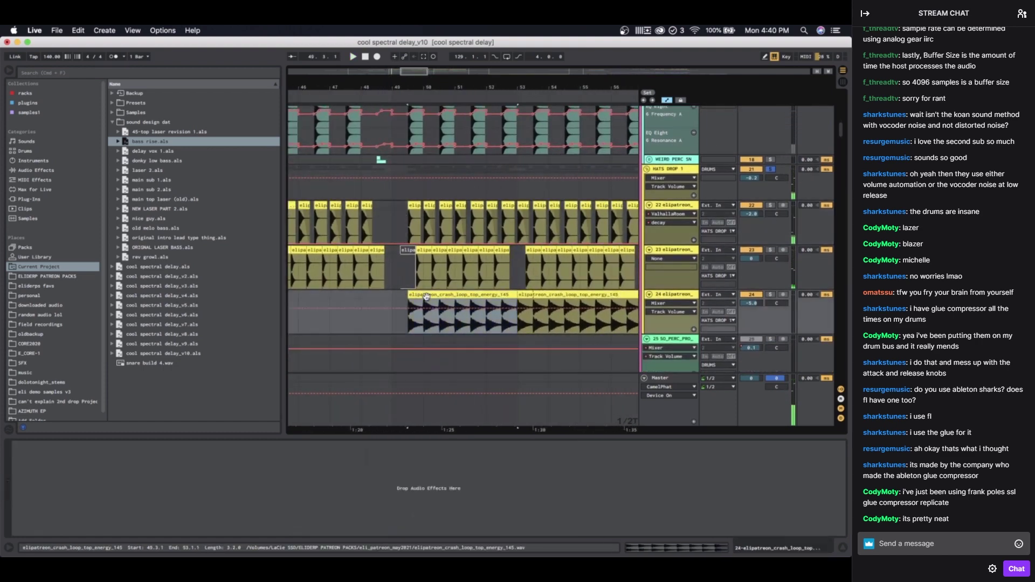
{"action": "left_click", "coordinate": [770, 295]}
{"action": "key", "text": "space"}
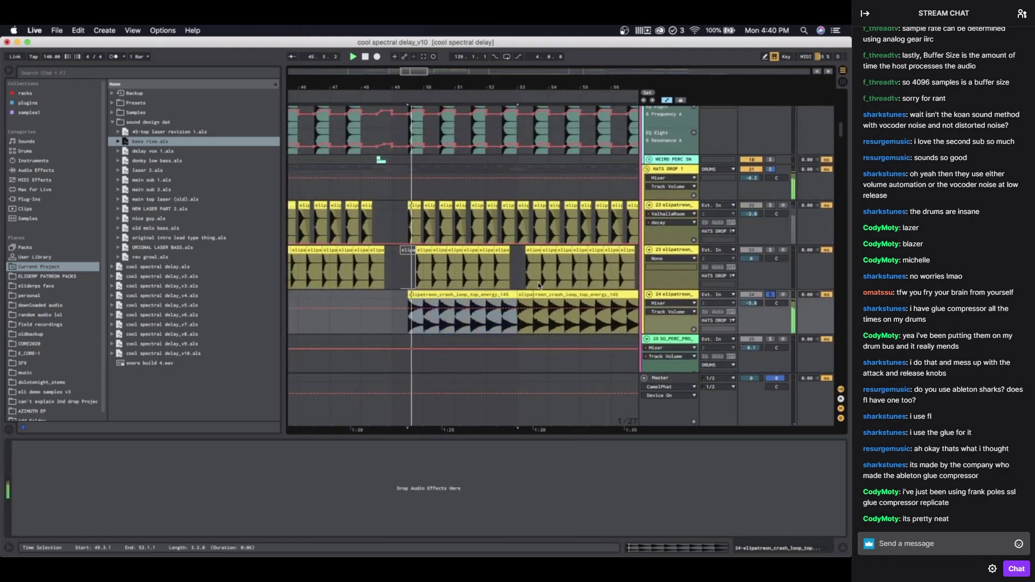
{"action": "scroll", "coordinate": [513, 281], "scroll_direction": "down", "scroll_amount": 5}
{"action": "scroll", "coordinate": [513, 282], "scroll_direction": "right", "scroll_amount": 2}
{"action": "scroll", "coordinate": [474, 261], "scroll_direction": "up", "scroll_amount": 10}
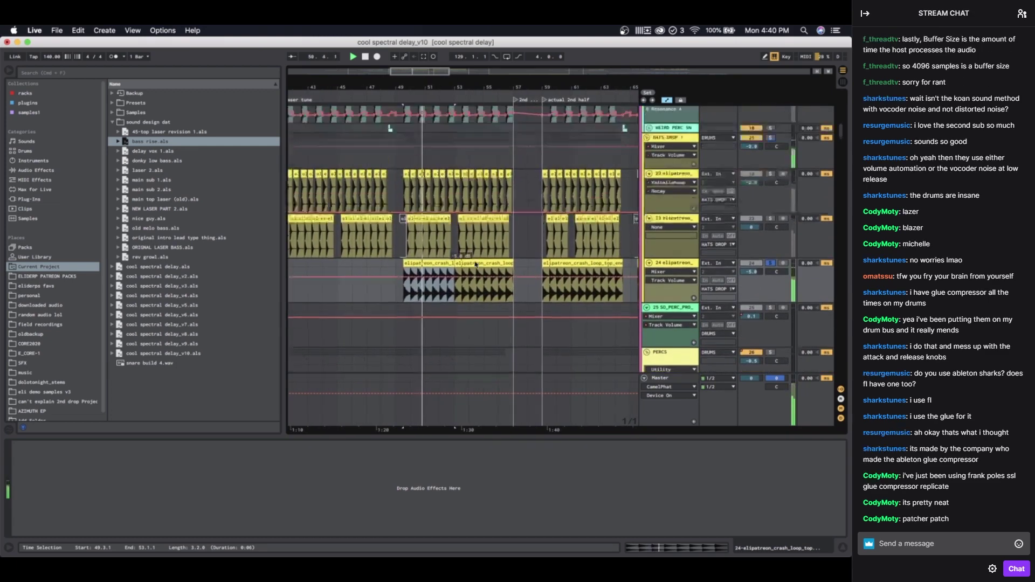
{"action": "scroll", "coordinate": [440, 227], "scroll_direction": "up", "scroll_amount": 5}
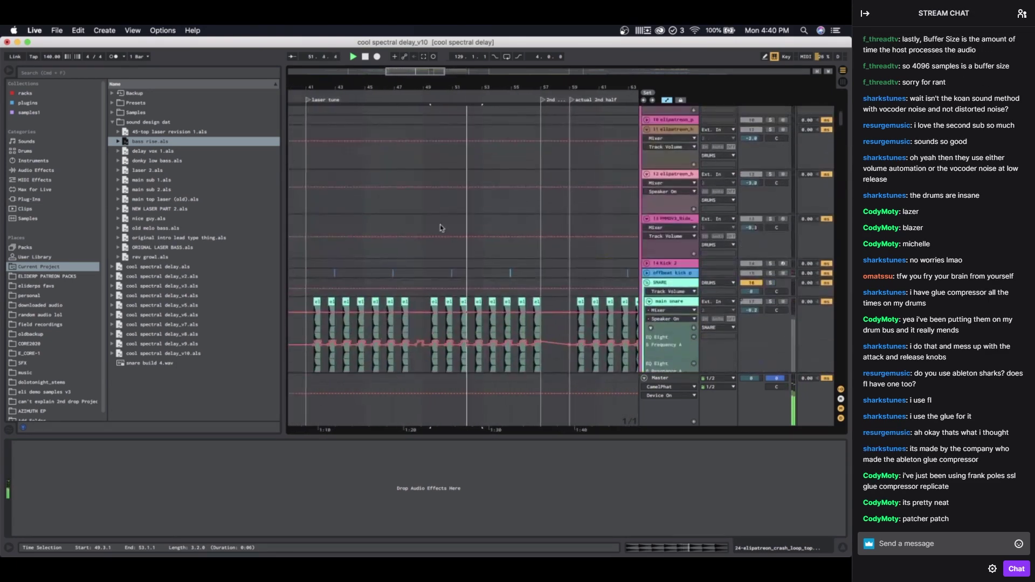
Step: Unfold the offbeat kick perc track and audition its hit near beat 51, both soloed and with the other drums from beat 50.3.1
{"action": "left_click", "coordinate": [647, 275]}
{"action": "scroll", "coordinate": [451, 281], "scroll_direction": "up", "scroll_amount": 10}
{"action": "key", "text": "space"}
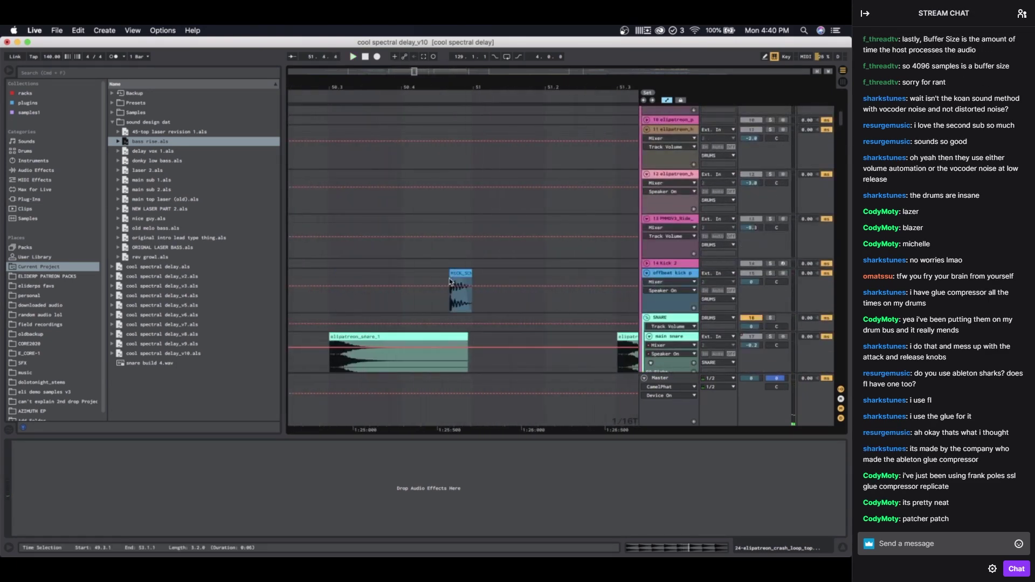
{"action": "left_click", "coordinate": [452, 273]}
{"action": "scroll", "coordinate": [425, 277], "scroll_direction": "up", "scroll_amount": 3}
{"action": "left_click", "coordinate": [442, 274]}
{"action": "scroll", "coordinate": [444, 272], "scroll_direction": "down", "scroll_amount": 5}
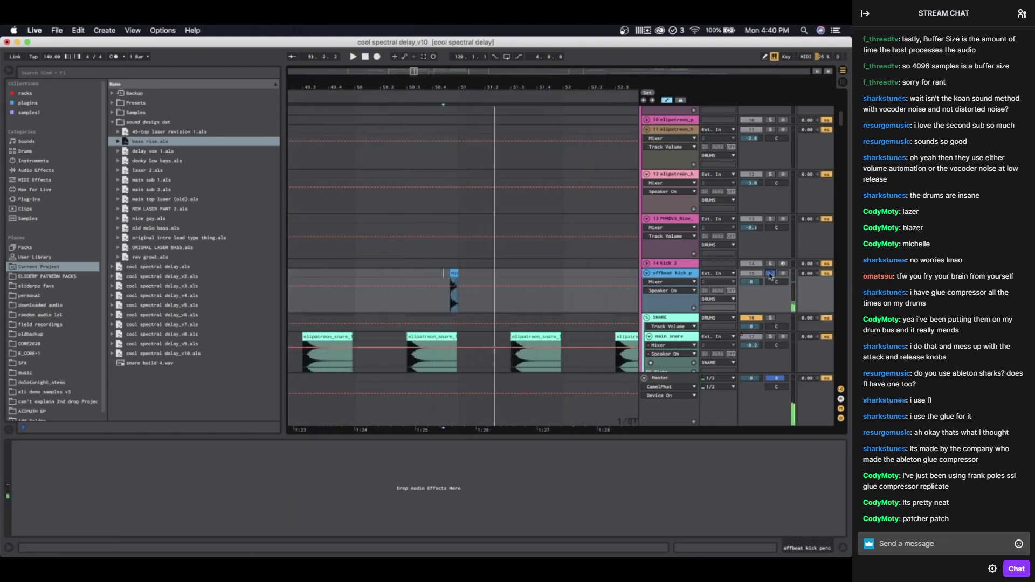
{"action": "left_click", "coordinate": [442, 277]}
{"action": "left_click", "coordinate": [406, 276]}
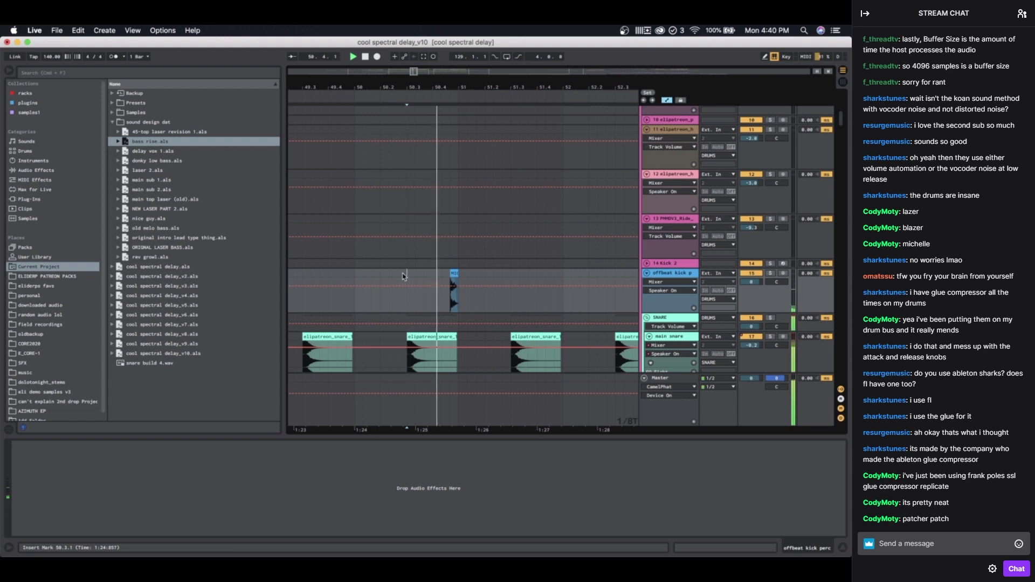
Step: Play the drums from beat 46.3.1 with the offbeat kick perc track active, then again with it switched off
{"action": "left_click", "coordinate": [409, 229]}
{"action": "scroll", "coordinate": [400, 228], "scroll_direction": "down", "scroll_amount": 4}
{"action": "scroll", "coordinate": [363, 250], "scroll_direction": "left", "scroll_amount": 2}
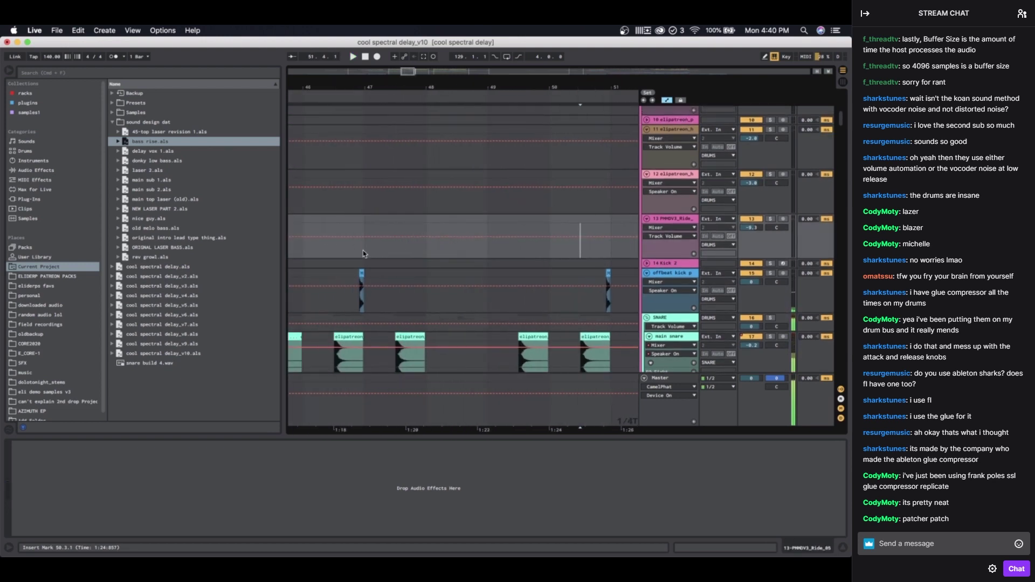
{"action": "left_click", "coordinate": [329, 216]}
{"action": "key", "text": "space"}
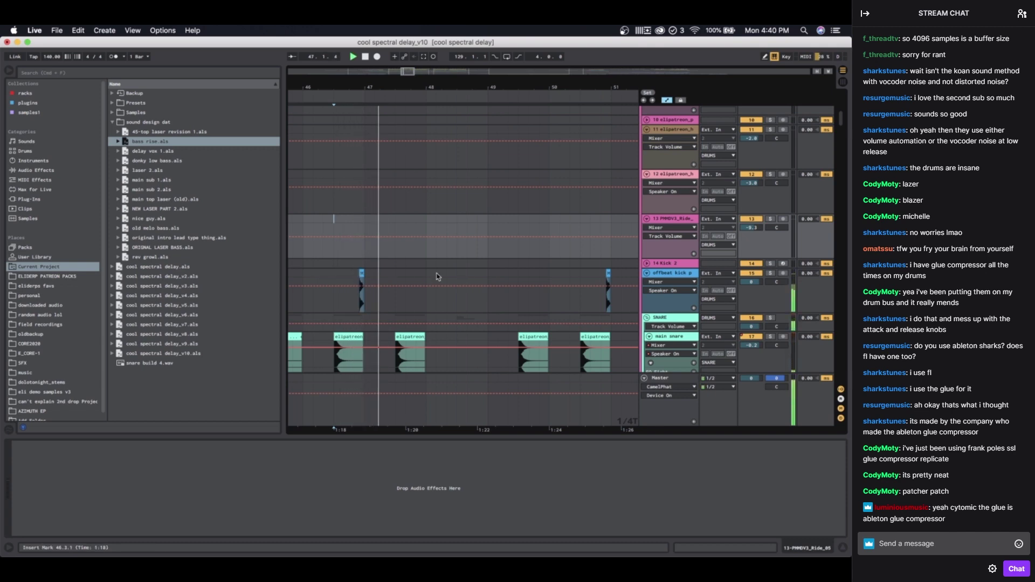
{"action": "left_click", "coordinate": [747, 273]}
{"action": "key", "text": "space"}
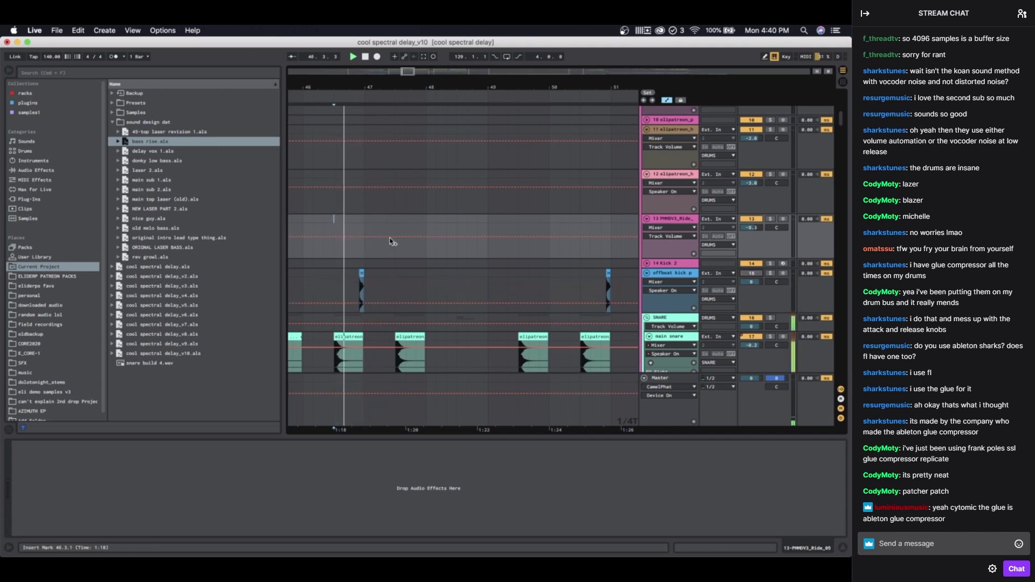
Step: Compare the earlier offbeat kick hit near beat 43 with the track off and back on, playing from beat 42.3.1
{"action": "scroll", "coordinate": [392, 241], "scroll_direction": "left", "scroll_amount": 3}
{"action": "scroll", "coordinate": [392, 241], "scroll_direction": "right", "scroll_amount": 2}
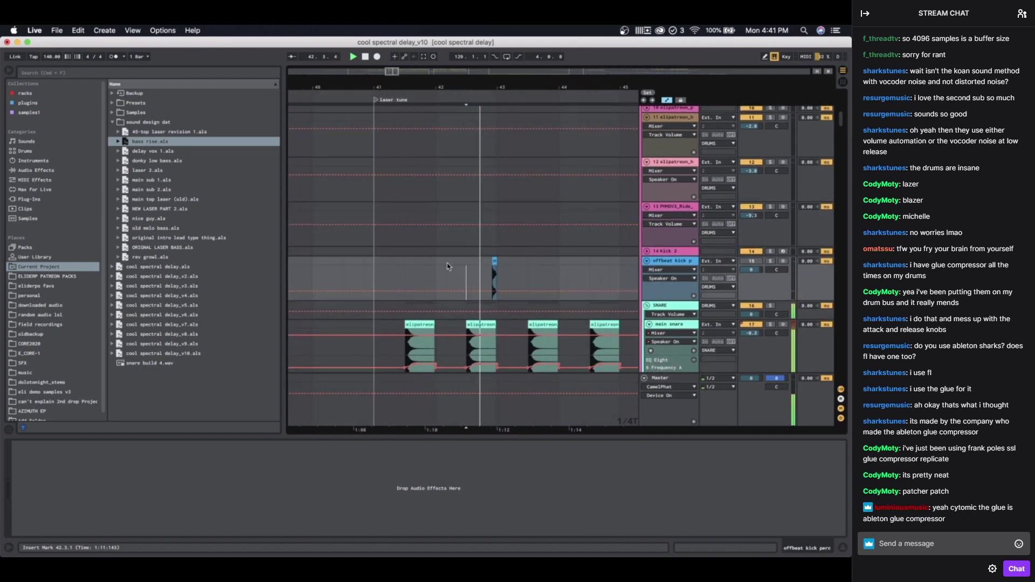
{"action": "scroll", "coordinate": [448, 267], "scroll_direction": "right", "scroll_amount": 1}
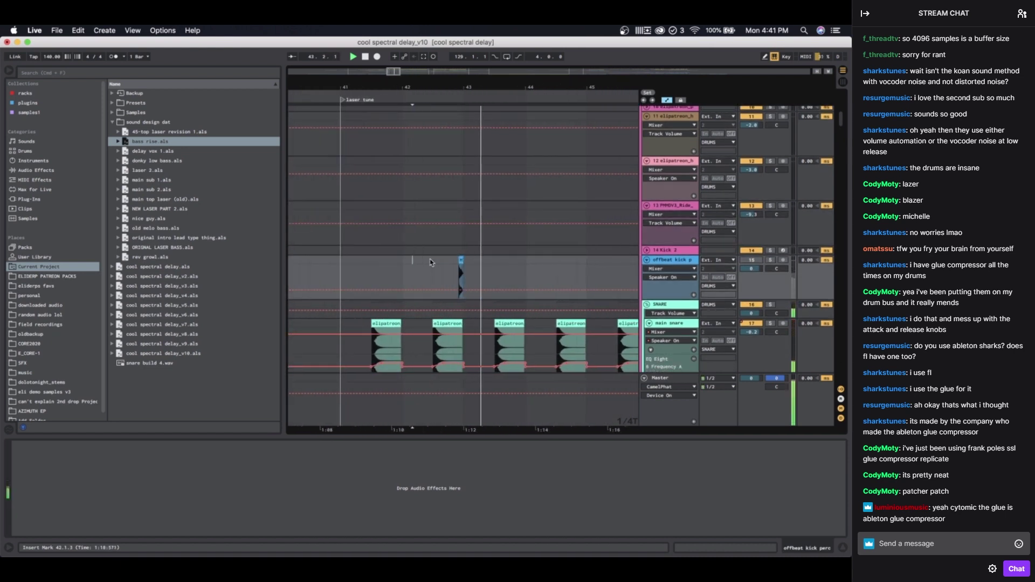
{"action": "left_click", "coordinate": [432, 263]}
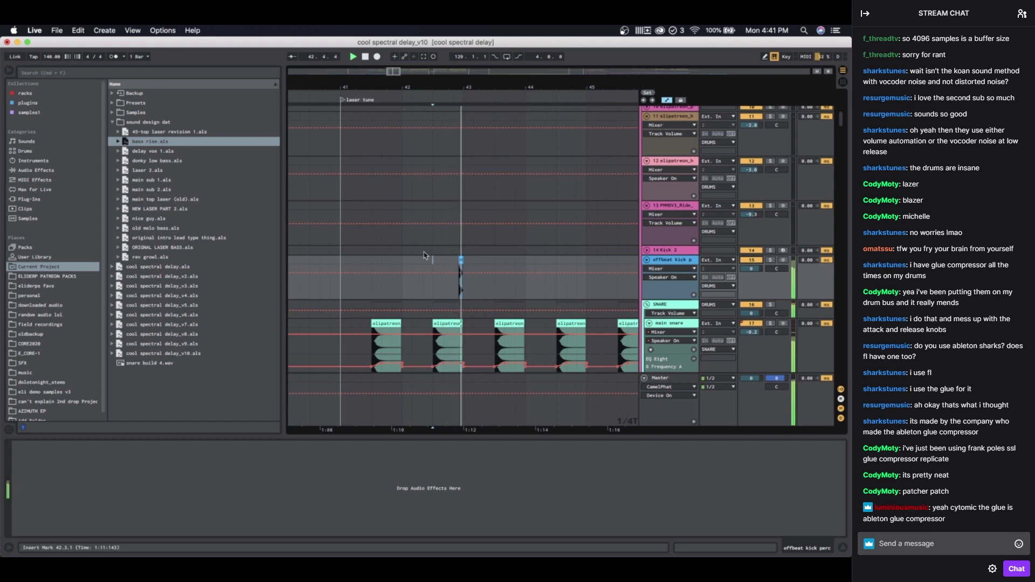
Step: Look through the drum tracks around the second half and laser tune sections, and solo the PERCS group
{"action": "scroll", "coordinate": [442, 254], "scroll_direction": "down", "scroll_amount": 6}
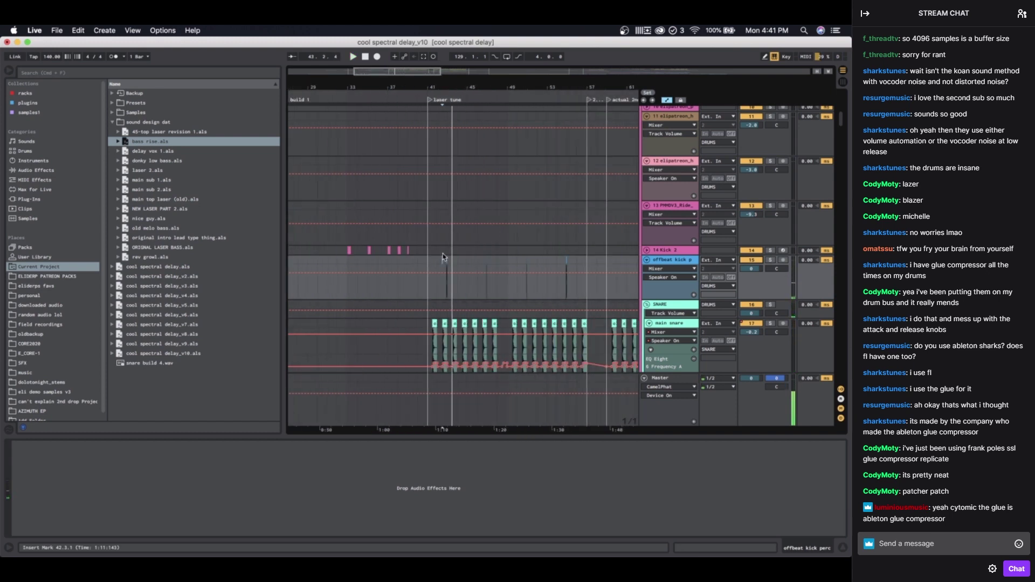
{"action": "scroll", "coordinate": [460, 257], "scroll_direction": "right", "scroll_amount": 3}
{"action": "scroll", "coordinate": [460, 257], "scroll_direction": "down", "scroll_amount": 1}
{"action": "scroll", "coordinate": [459, 251], "scroll_direction": "up", "scroll_amount": 5}
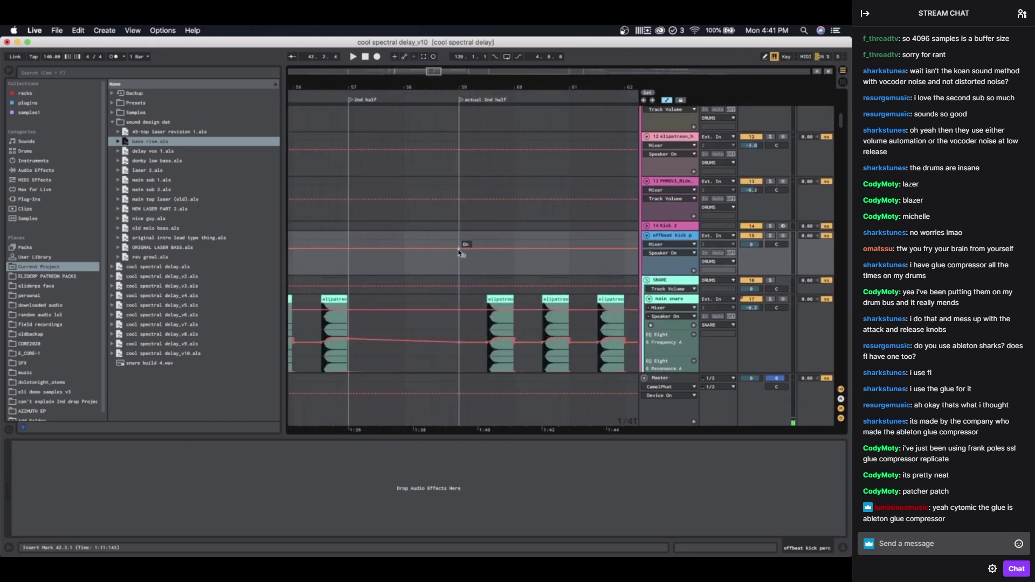
{"action": "scroll", "coordinate": [458, 251], "scroll_direction": "down", "scroll_amount": 15}
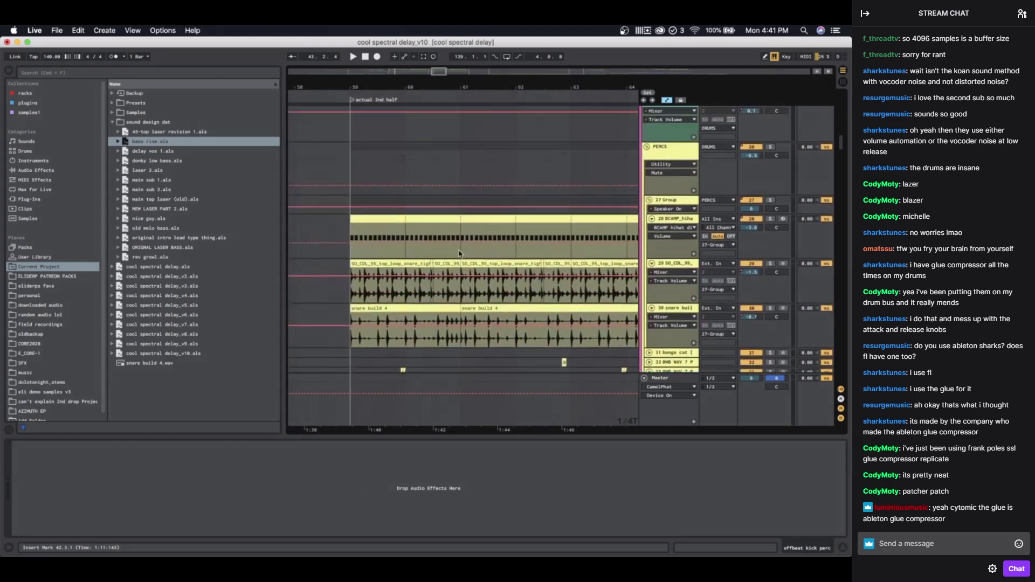
{"action": "scroll", "coordinate": [399, 256], "scroll_direction": "down", "scroll_amount": 5}
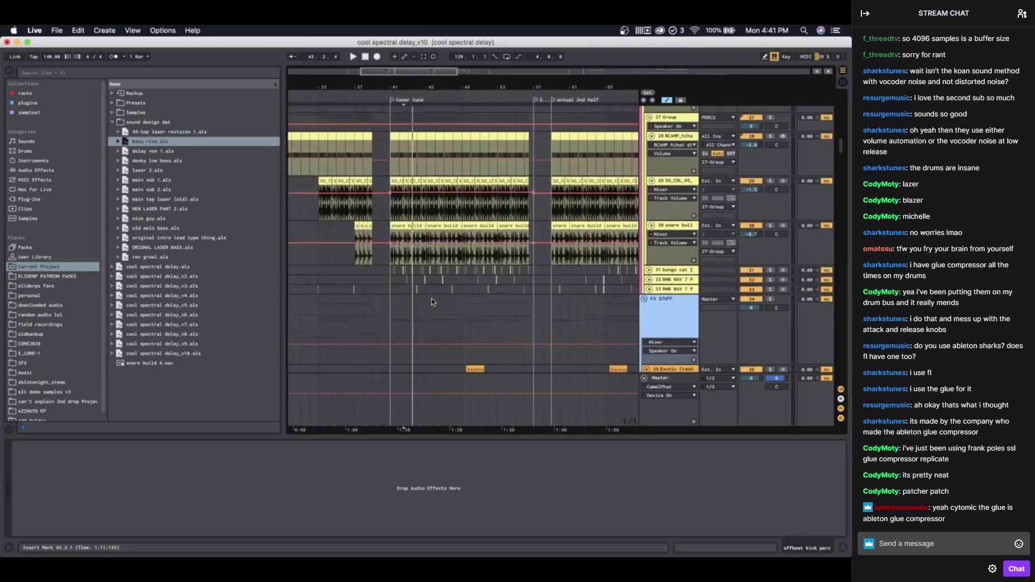
{"action": "scroll", "coordinate": [431, 302], "scroll_direction": "up", "scroll_amount": 8}
{"action": "scroll", "coordinate": [431, 302], "scroll_direction": "down", "scroll_amount": 5}
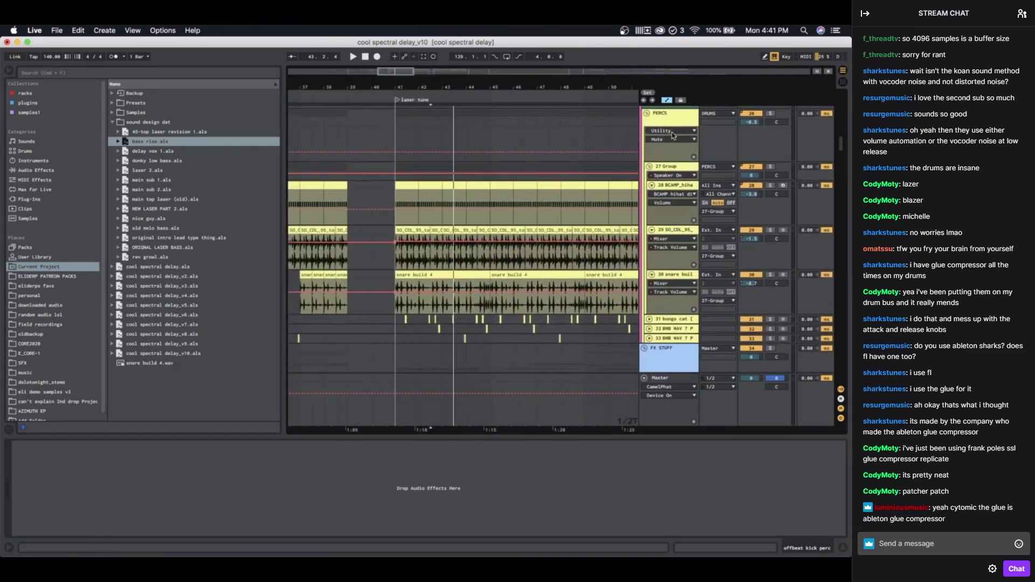
{"action": "scroll", "coordinate": [673, 135], "scroll_direction": "up", "scroll_amount": 1}
{"action": "scroll", "coordinate": [463, 346], "scroll_direction": "down", "scroll_amount": 1}
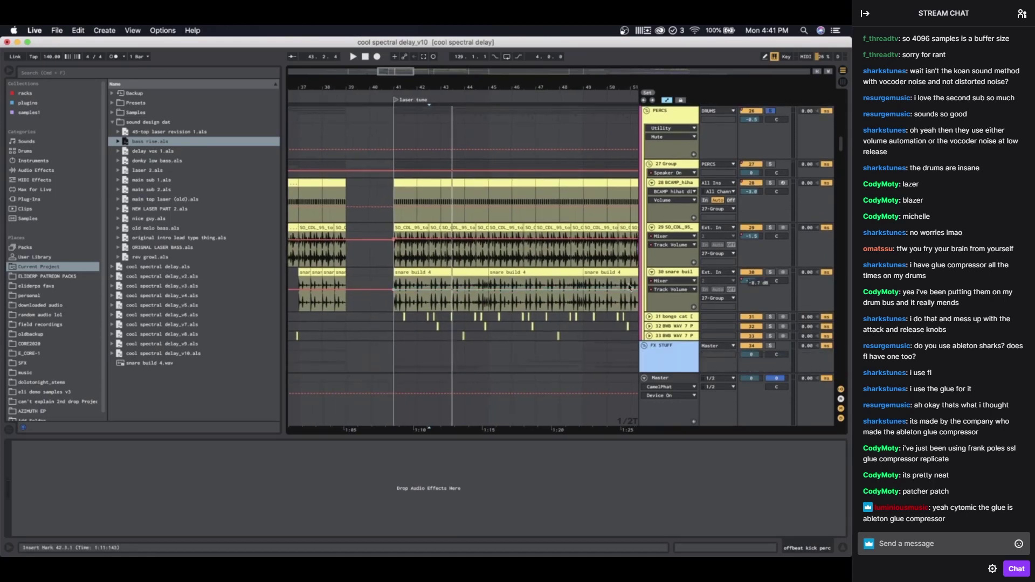
Step: Unfold the bongo cat track and percussion tracks 32 and 33, and fold and switch off 27 Group
{"action": "left_click", "coordinate": [649, 316]}
{"action": "scroll", "coordinate": [649, 320], "scroll_direction": "down", "scroll_amount": 3}
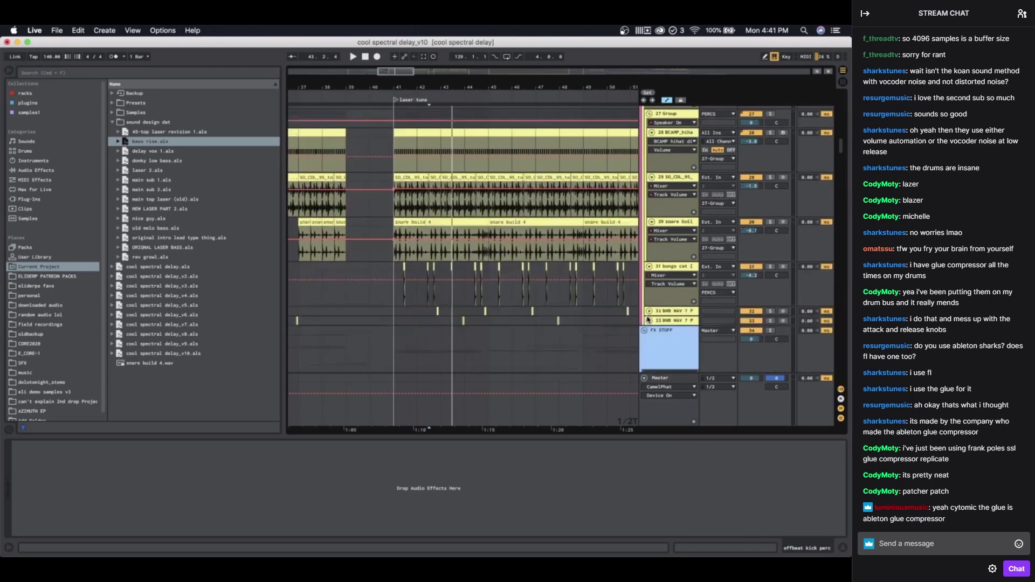
{"action": "scroll", "coordinate": [648, 320], "scroll_direction": "up", "scroll_amount": 6}
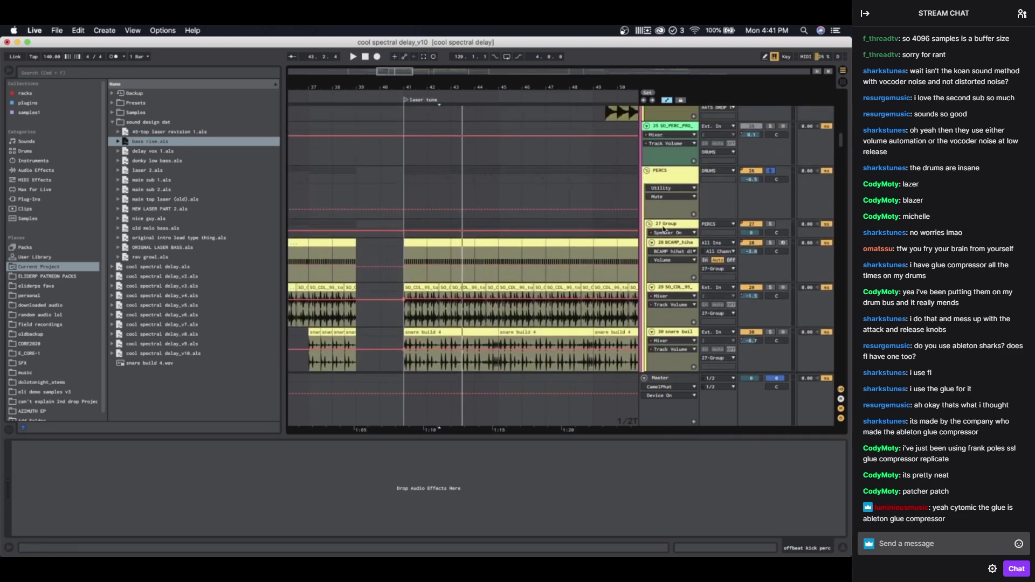
{"action": "left_click", "coordinate": [649, 225]}
{"action": "left_click", "coordinate": [650, 224]}
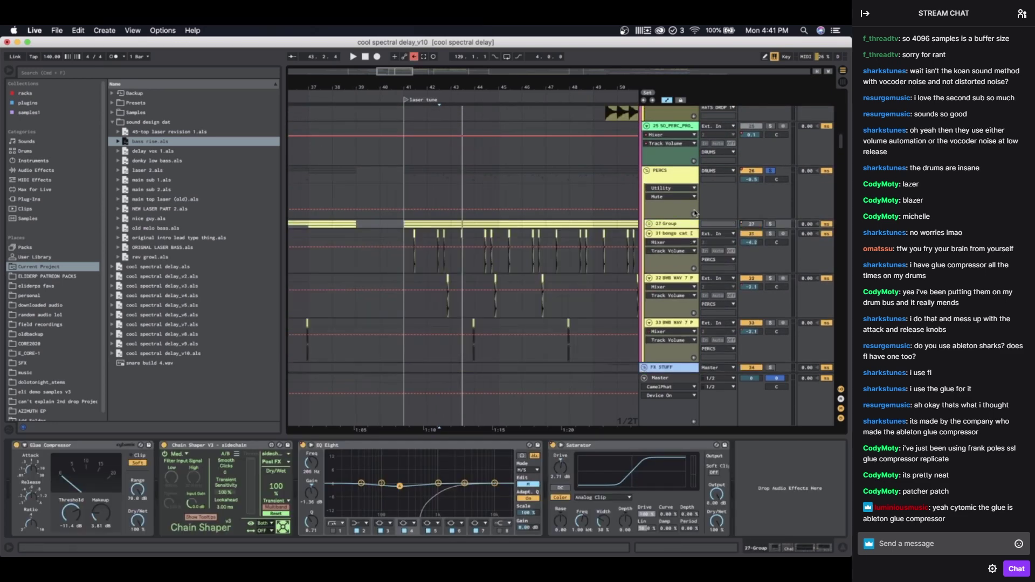
Step: Play the soloed percussion from beat 41.1.1, then solo the whole DRUMS group and replay from the same beat
{"action": "left_click", "coordinate": [407, 182]}
{"action": "key", "text": "space"}
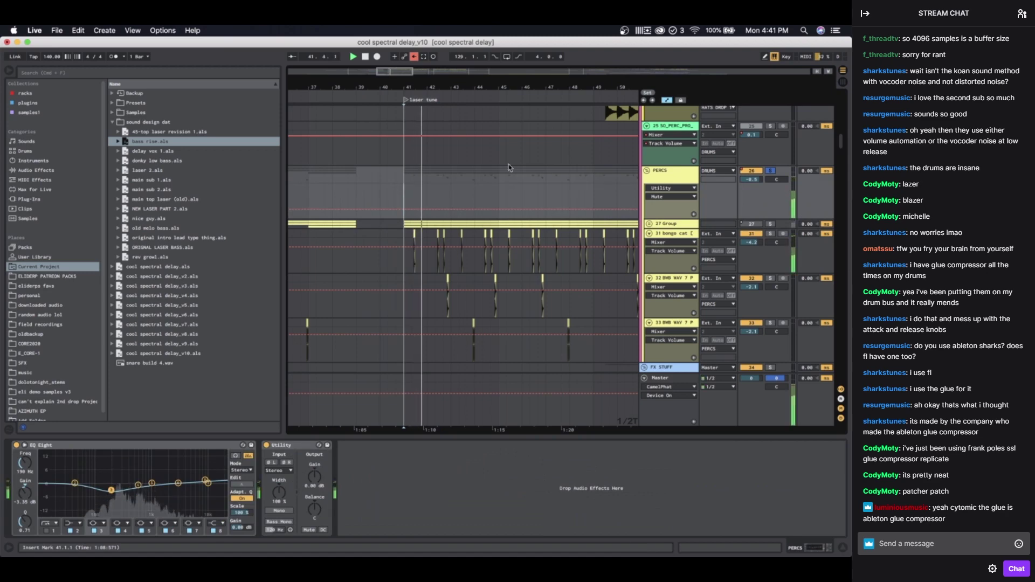
{"action": "scroll", "coordinate": [593, 281], "scroll_direction": "up", "scroll_amount": 10}
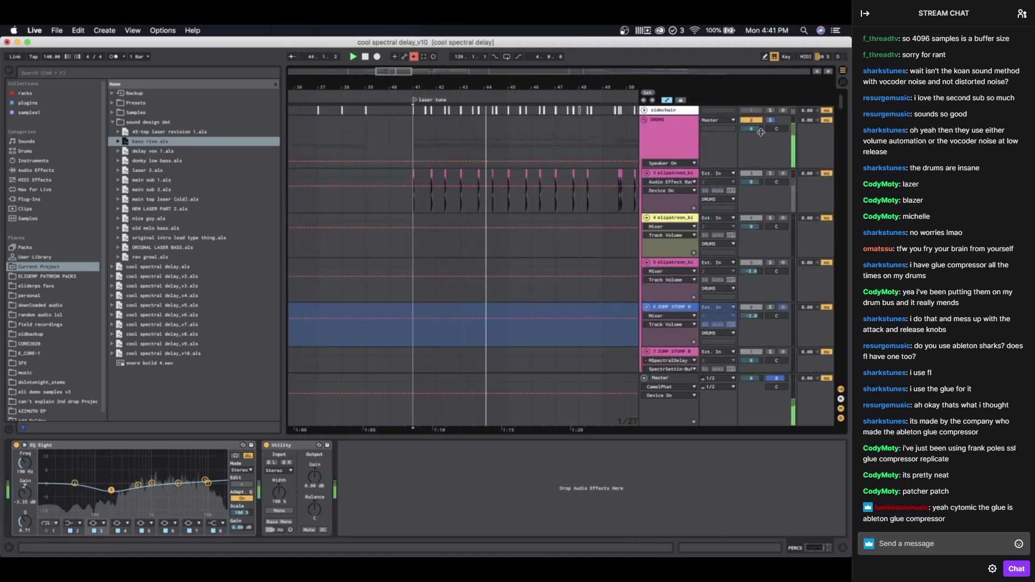
{"action": "scroll", "coordinate": [643, 240], "scroll_direction": "down", "scroll_amount": 5}
{"action": "scroll", "coordinate": [612, 230], "scroll_direction": "down", "scroll_amount": 8}
{"action": "scroll", "coordinate": [580, 219], "scroll_direction": "up", "scroll_amount": 12}
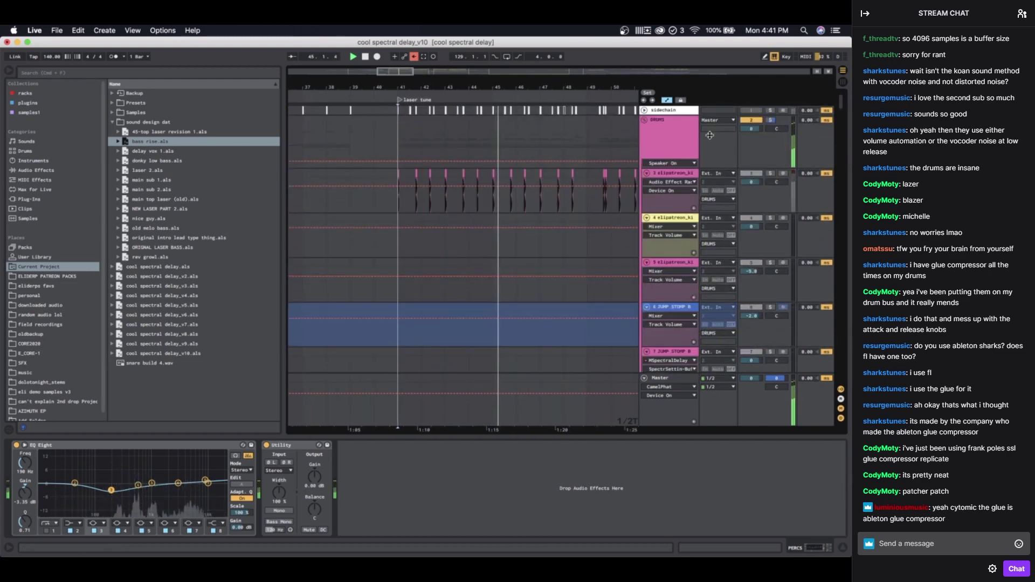
{"action": "scroll", "coordinate": [519, 282], "scroll_direction": "down", "scroll_amount": 10}
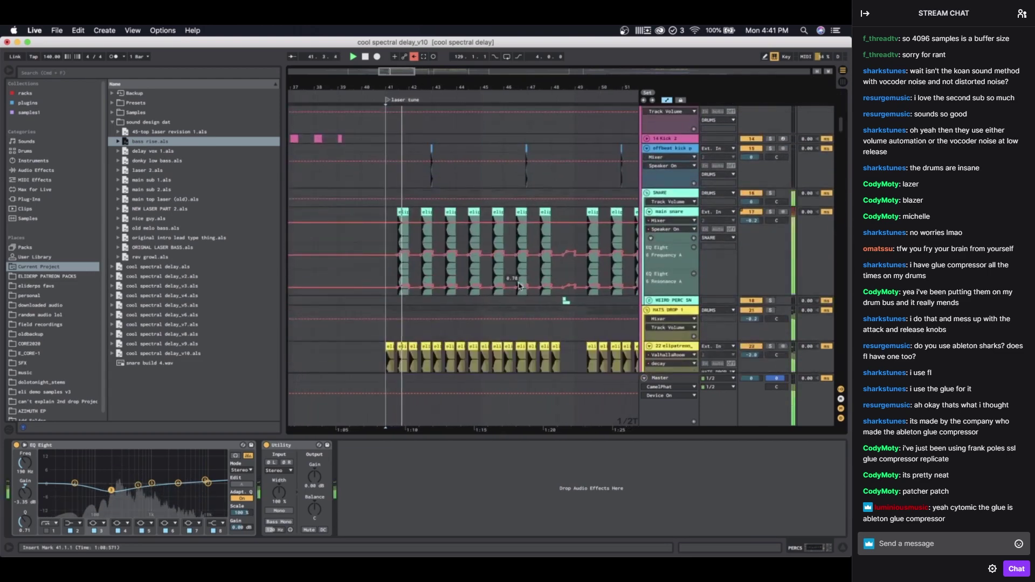
{"action": "scroll", "coordinate": [442, 284], "scroll_direction": "up", "scroll_amount": 3}
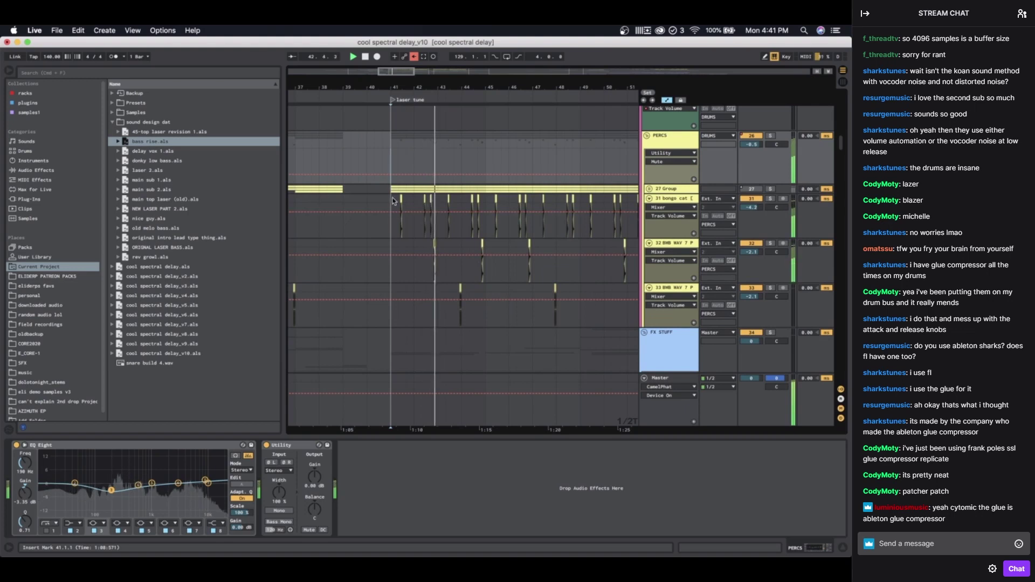
Step: Re-enable the overridden automation to bring 27 Group back in, and set the start on PERCS to beat 41.1.1
{"action": "left_click", "coordinate": [405, 215]}
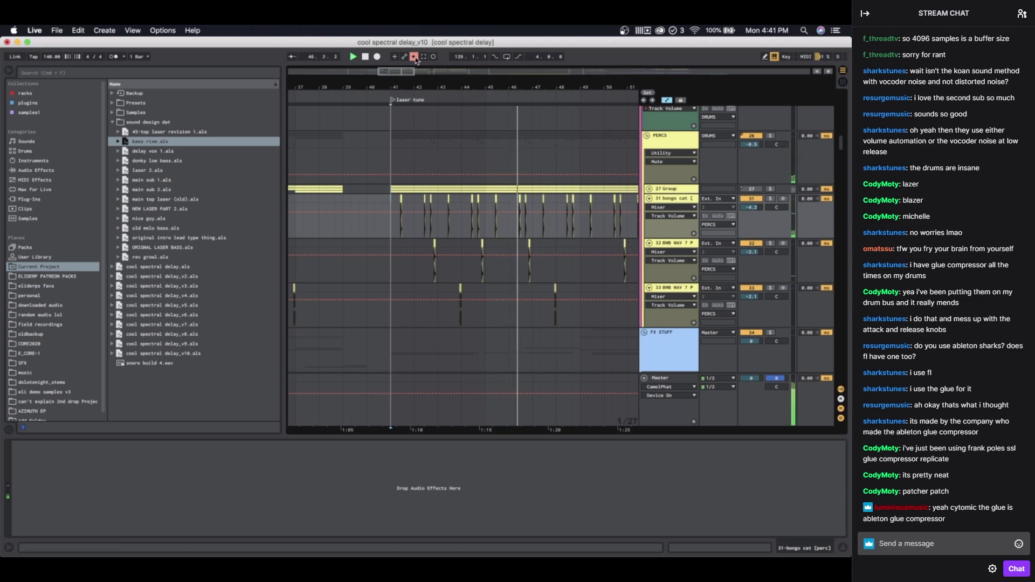
{"action": "left_click", "coordinate": [390, 188]}
{"action": "left_click", "coordinate": [389, 149]}
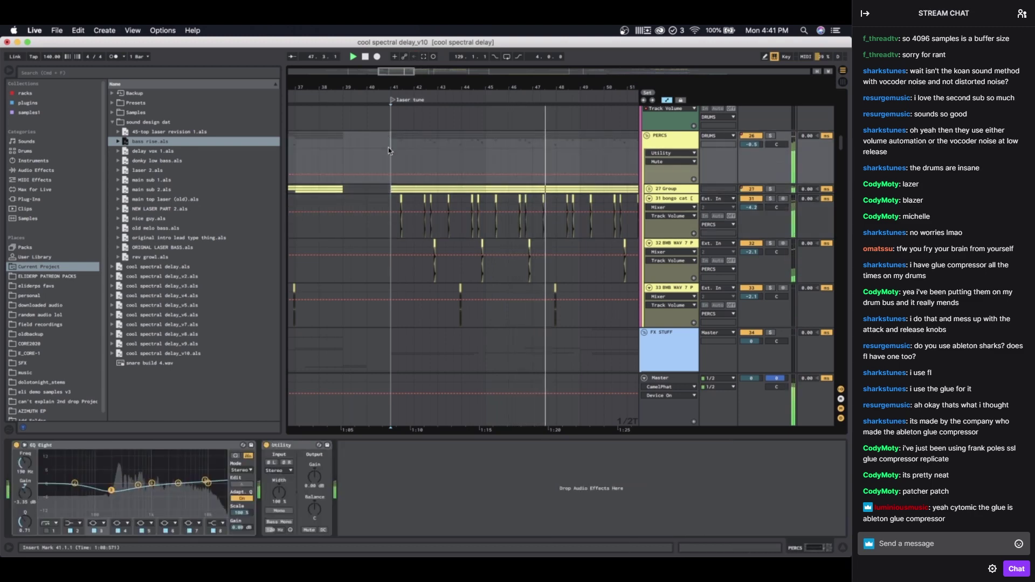
{"action": "scroll", "coordinate": [389, 151], "scroll_direction": "down", "scroll_amount": 3}
{"action": "scroll", "coordinate": [390, 152], "scroll_direction": "up", "scroll_amount": 3}
{"action": "scroll", "coordinate": [389, 153], "scroll_direction": "up", "scroll_amount": 10}
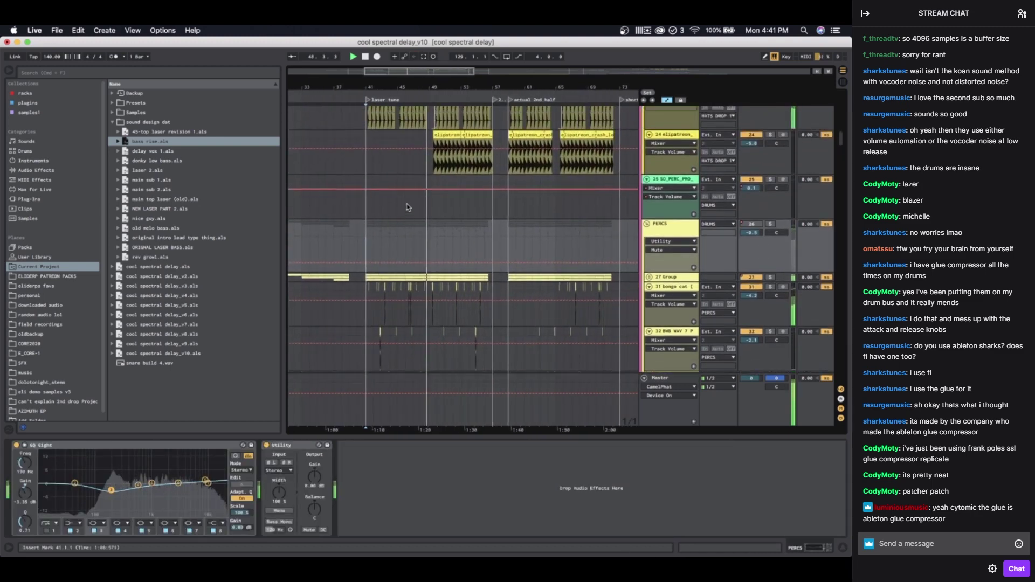
Step: Select the first Exotic Crash clip at beat 49.3.1 and look through the FX STUFF tracks
{"action": "scroll", "coordinate": [408, 206], "scroll_direction": "down", "scroll_amount": 15}
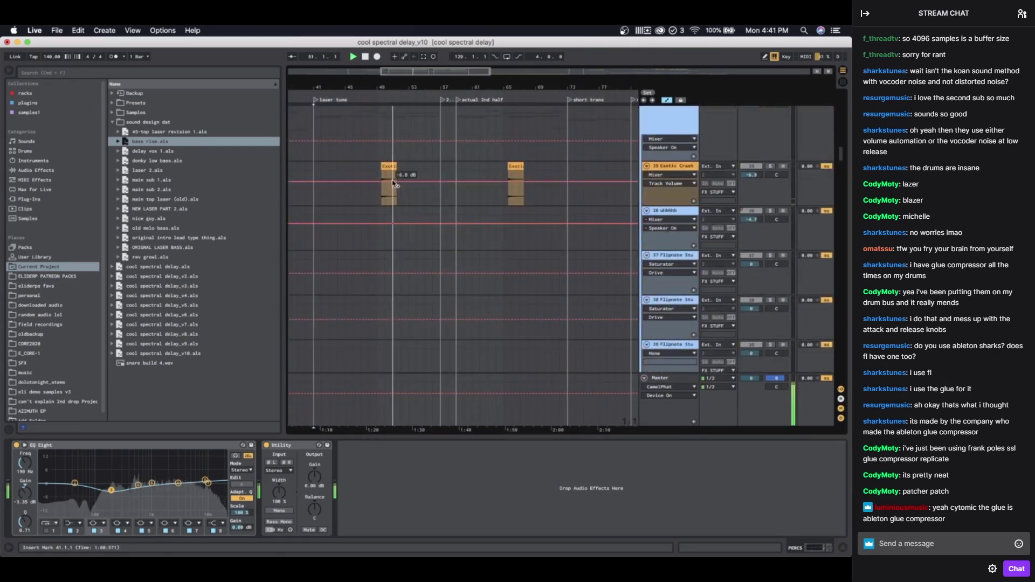
{"action": "left_click", "coordinate": [388, 186]}
{"action": "scroll", "coordinate": [388, 186], "scroll_direction": "down", "scroll_amount": 5}
{"action": "scroll", "coordinate": [388, 185], "scroll_direction": "down", "scroll_amount": 8}
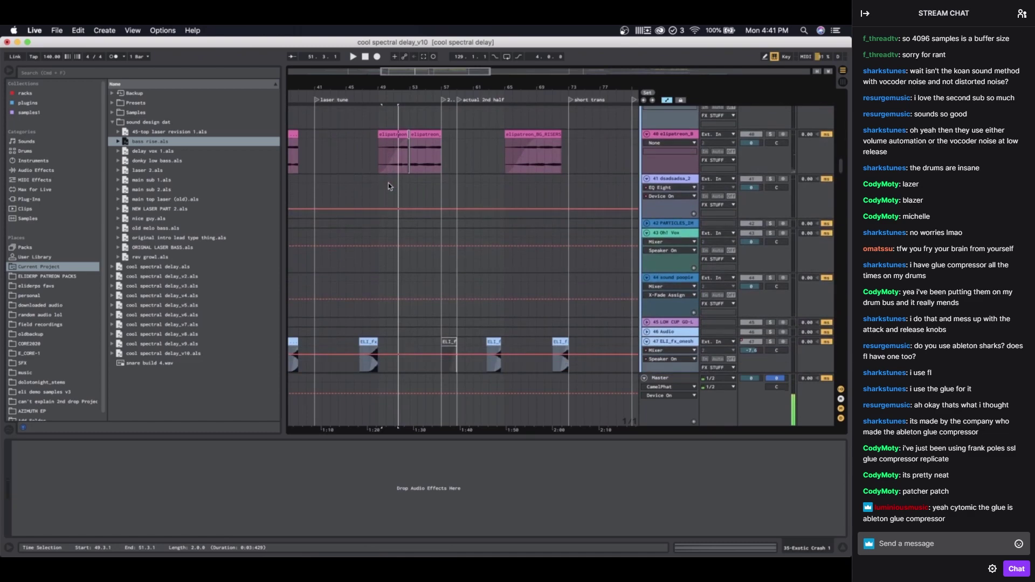
{"action": "scroll", "coordinate": [389, 205], "scroll_direction": "up", "scroll_amount": 3}
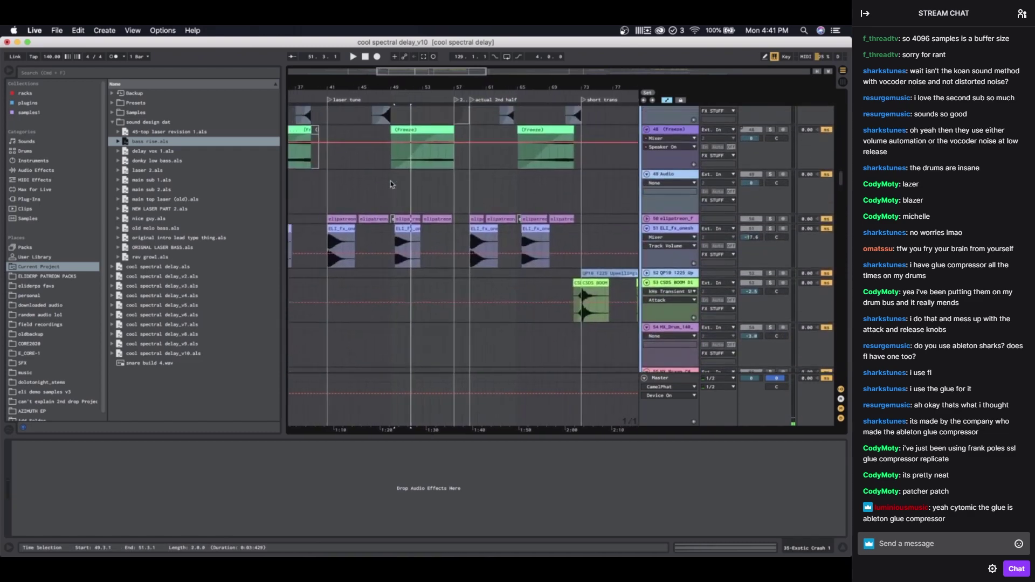
{"action": "scroll", "coordinate": [386, 228], "scroll_direction": "up", "scroll_amount": 15}
{"action": "scroll", "coordinate": [387, 228], "scroll_direction": "right", "scroll_amount": 5}
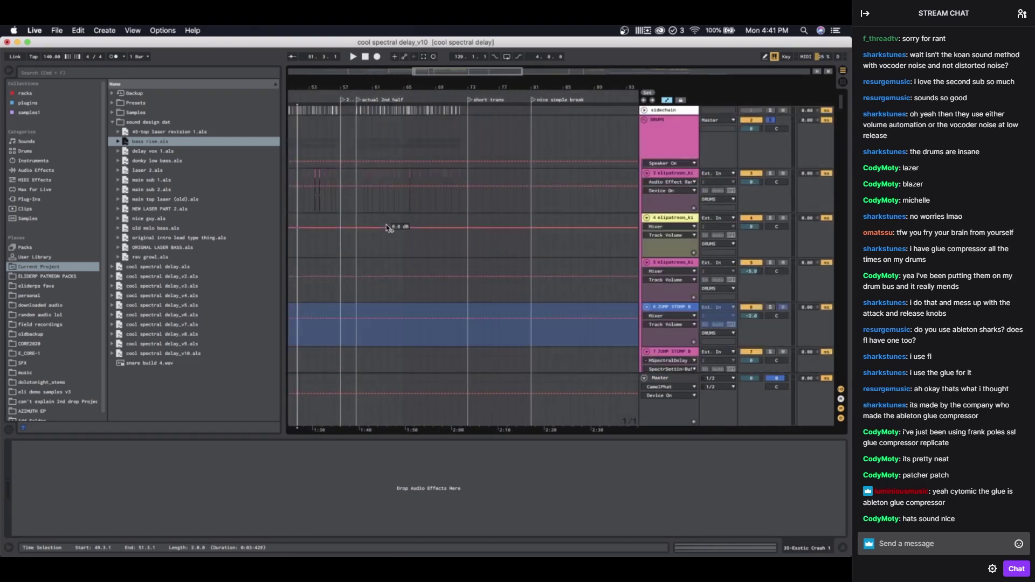
Step: Fold the DRUMS and FX STUFF groups and place the insert marker on FX STUFF at beat 72.1.1
{"action": "left_click", "coordinate": [644, 120]}
{"action": "scroll", "coordinate": [448, 170], "scroll_direction": "left", "scroll_amount": 2}
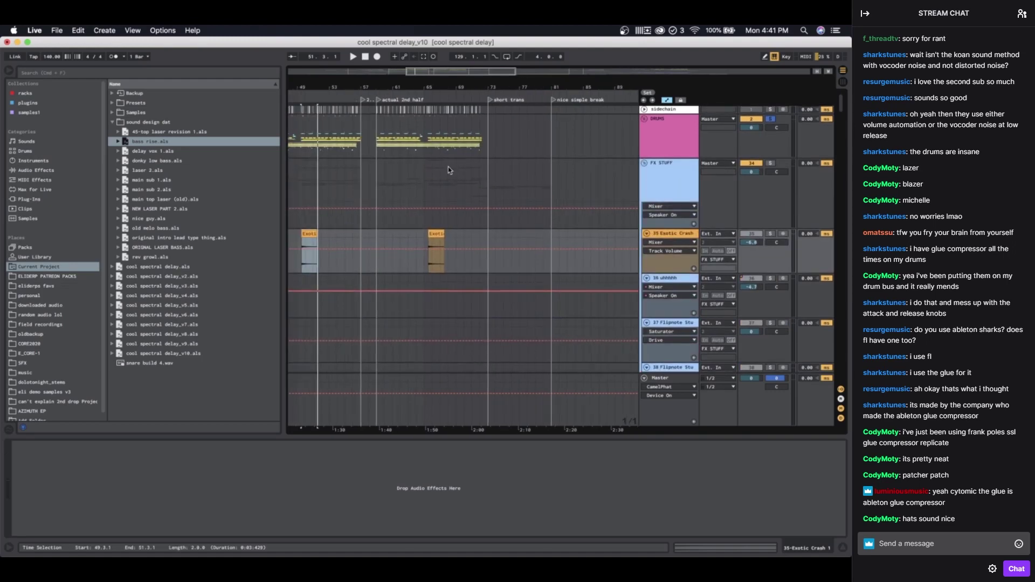
{"action": "left_click", "coordinate": [646, 164]}
{"action": "scroll", "coordinate": [469, 230], "scroll_direction": "right", "scroll_amount": 2}
{"action": "left_click", "coordinate": [462, 201]}
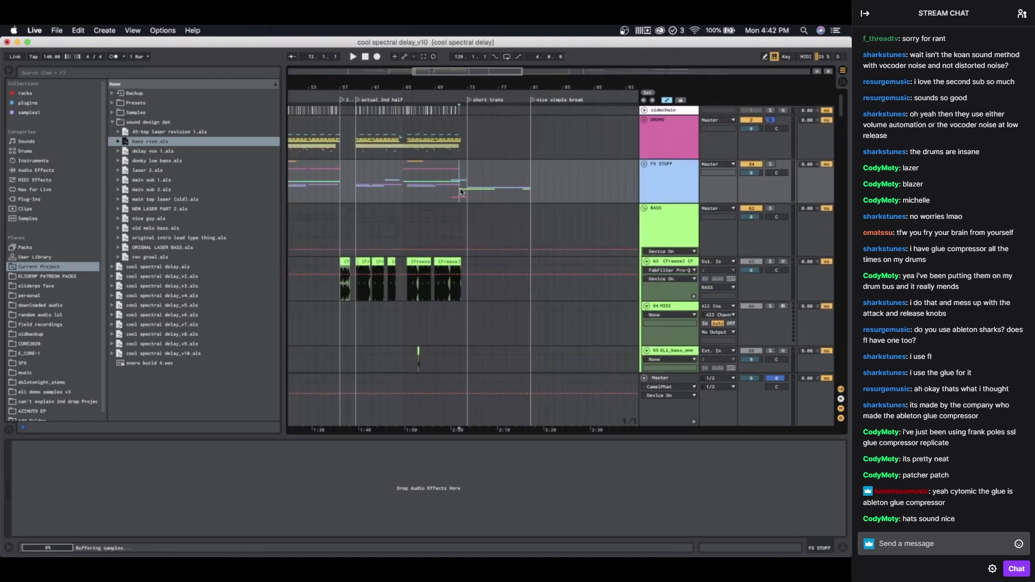
Step: Select the Loom_x64 clip on track 149 at the nice simple break marker, solo the track and play it from beat 81.1.1
{"action": "scroll", "coordinate": [533, 186], "scroll_direction": "right", "scroll_amount": 2}
{"action": "scroll", "coordinate": [421, 345], "scroll_direction": "down", "scroll_amount": 20}
{"action": "scroll", "coordinate": [421, 345], "scroll_direction": "right", "scroll_amount": 2}
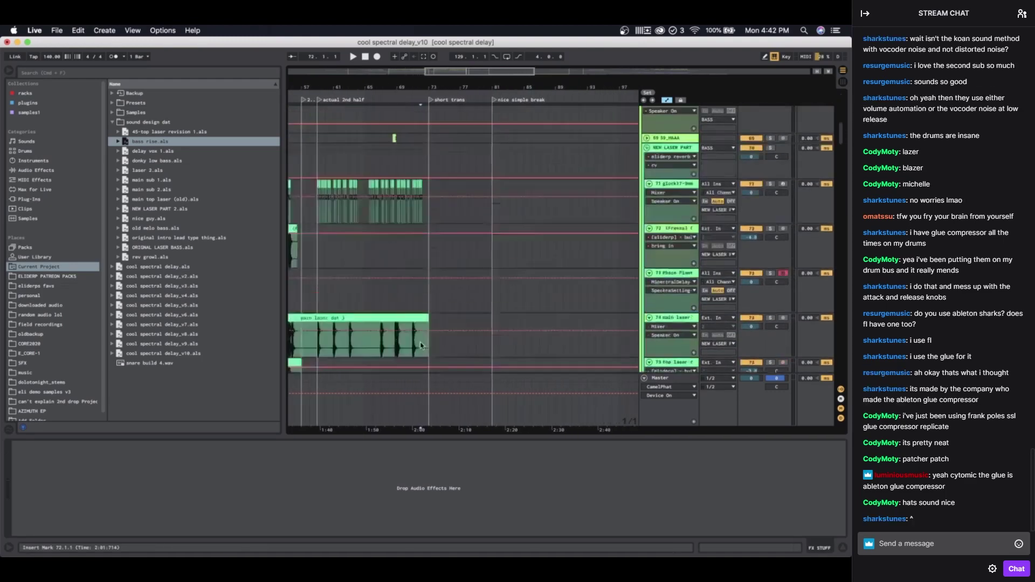
{"action": "scroll", "coordinate": [420, 342], "scroll_direction": "down", "scroll_amount": 15}
{"action": "scroll", "coordinate": [421, 342], "scroll_direction": "right", "scroll_amount": 2}
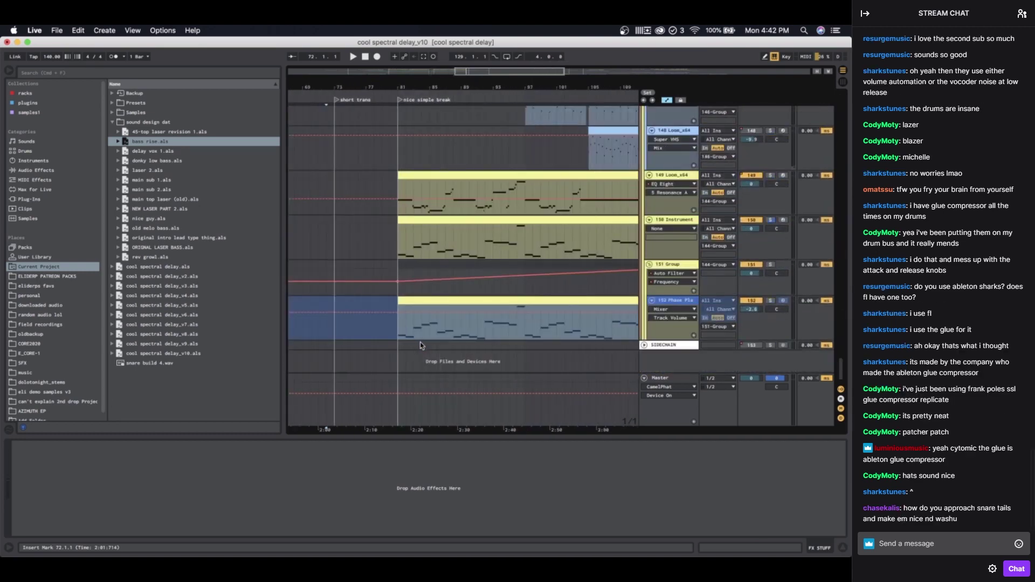
{"action": "left_click", "coordinate": [395, 228]}
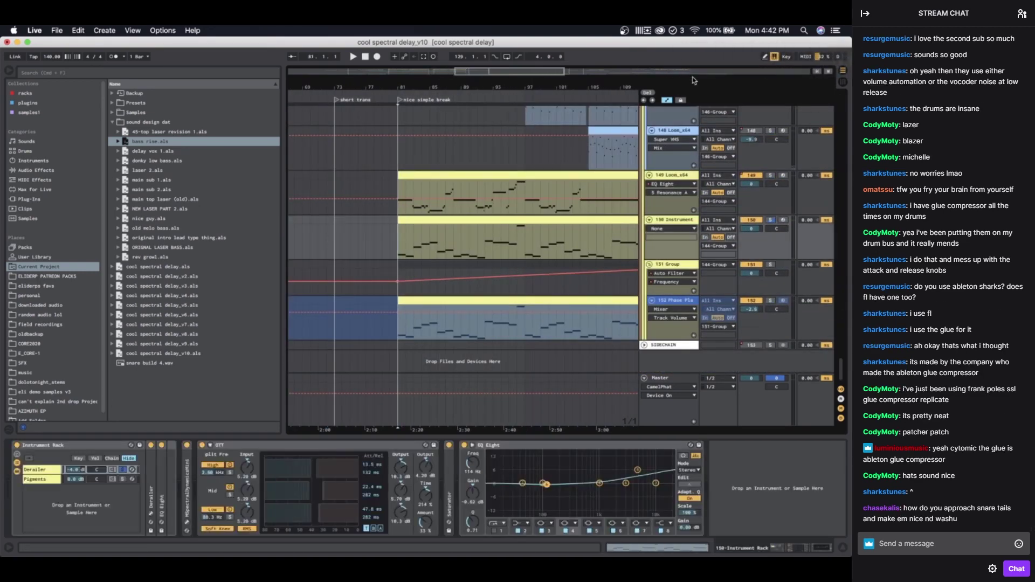
{"action": "left_click", "coordinate": [667, 175]}
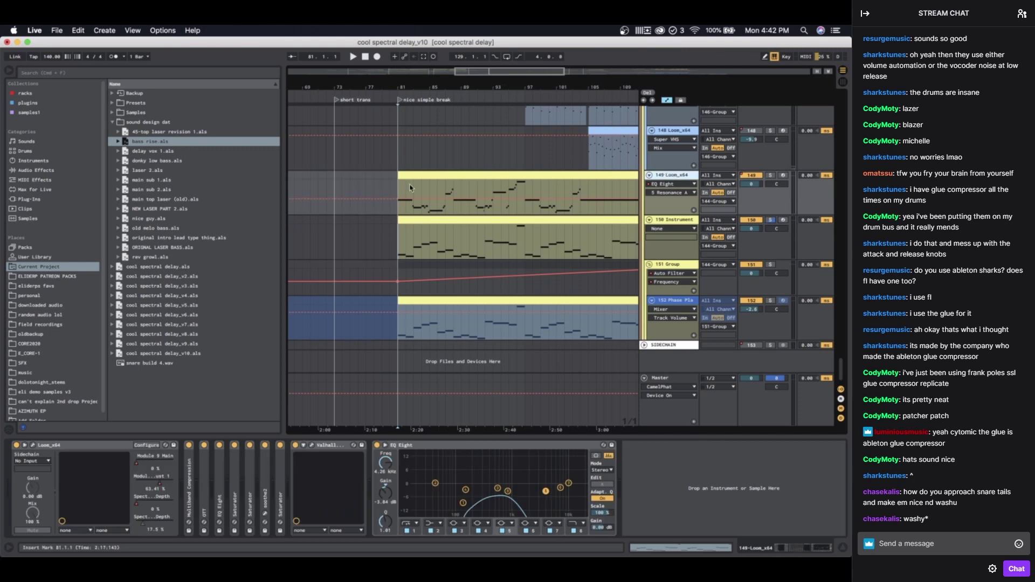
{"action": "left_click", "coordinate": [388, 168]}
{"action": "left_click", "coordinate": [421, 174]}
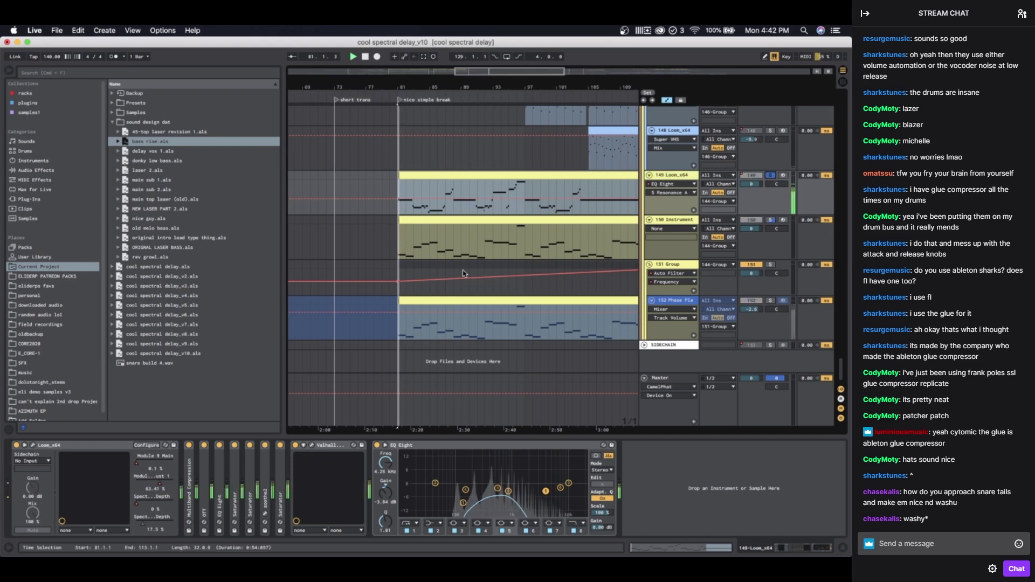
{"action": "scroll", "coordinate": [634, 214], "scroll_direction": "up", "scroll_amount": 5}
{"action": "scroll", "coordinate": [634, 214], "scroll_direction": "down", "scroll_amount": 5}
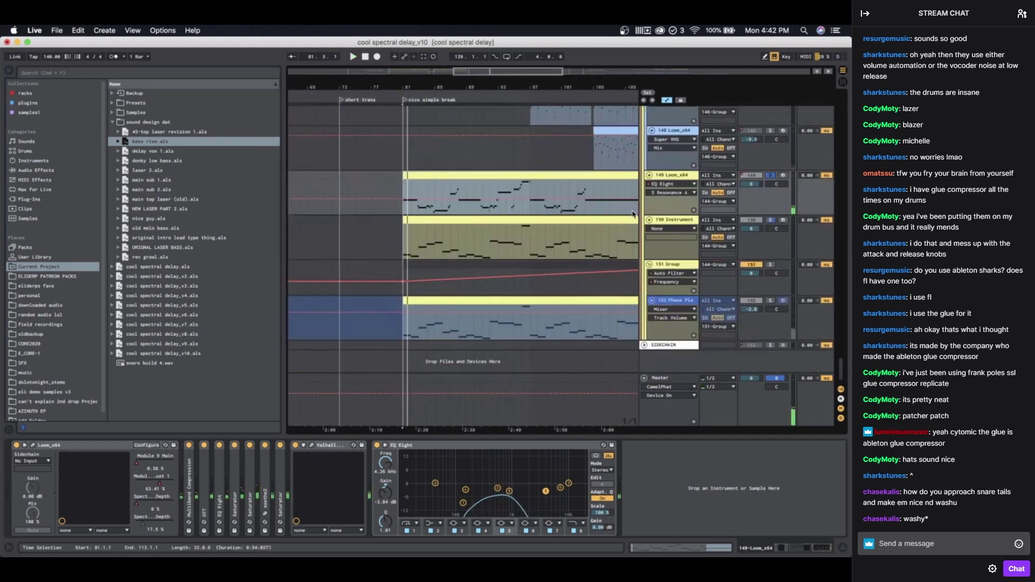
Step: Select the 150 Instrument Rack track and solo it to hear its part in the break
{"action": "left_click", "coordinate": [669, 226]}
{"action": "left_click", "coordinate": [770, 220]}
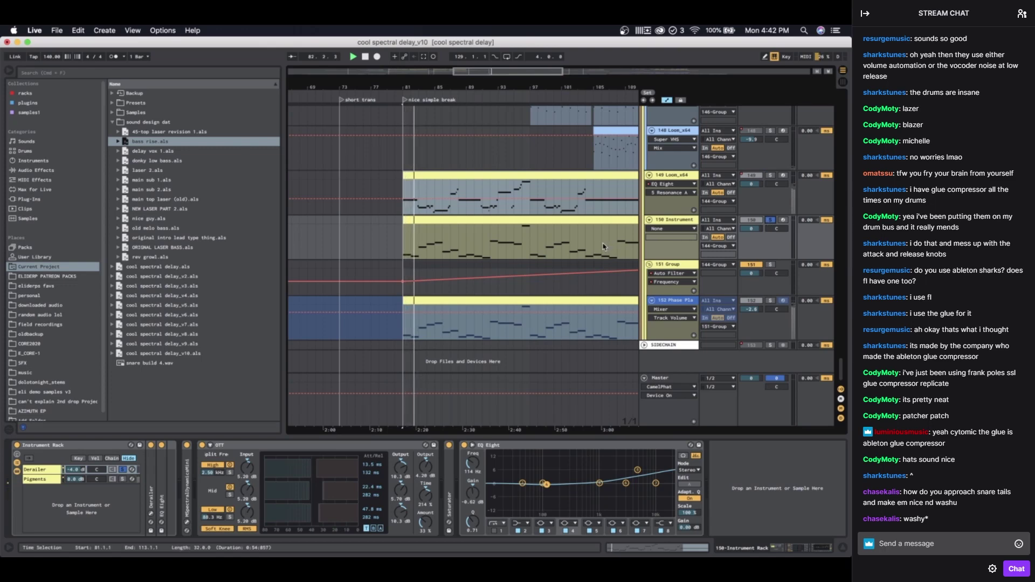
Step: Solo the 138 sforzando track in the intro stuff group and play it in the break
{"action": "scroll", "coordinate": [583, 261], "scroll_direction": "up", "scroll_amount": 10}
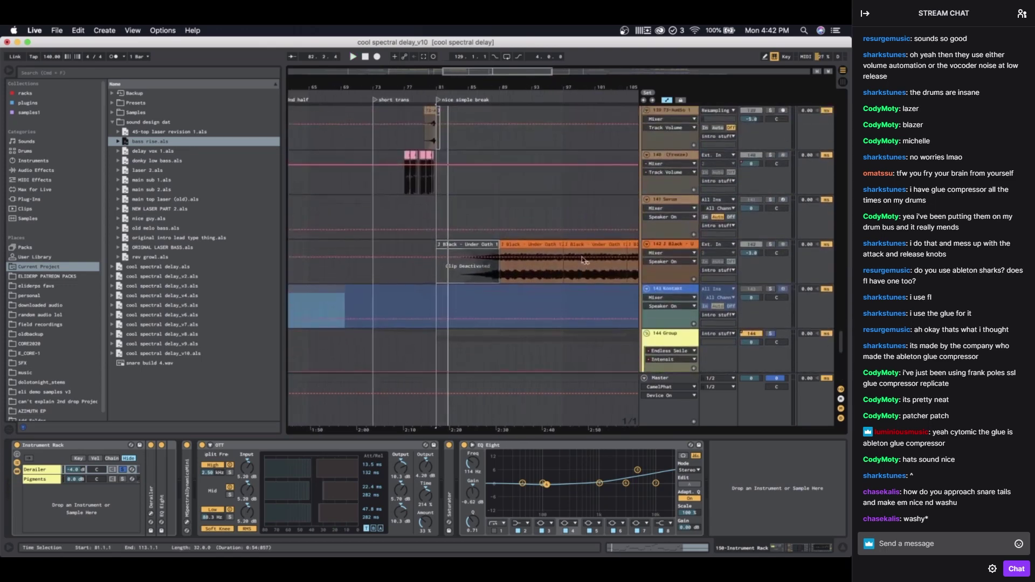
{"action": "scroll", "coordinate": [583, 261], "scroll_direction": "up", "scroll_amount": 2}
{"action": "left_click", "coordinate": [677, 204]}
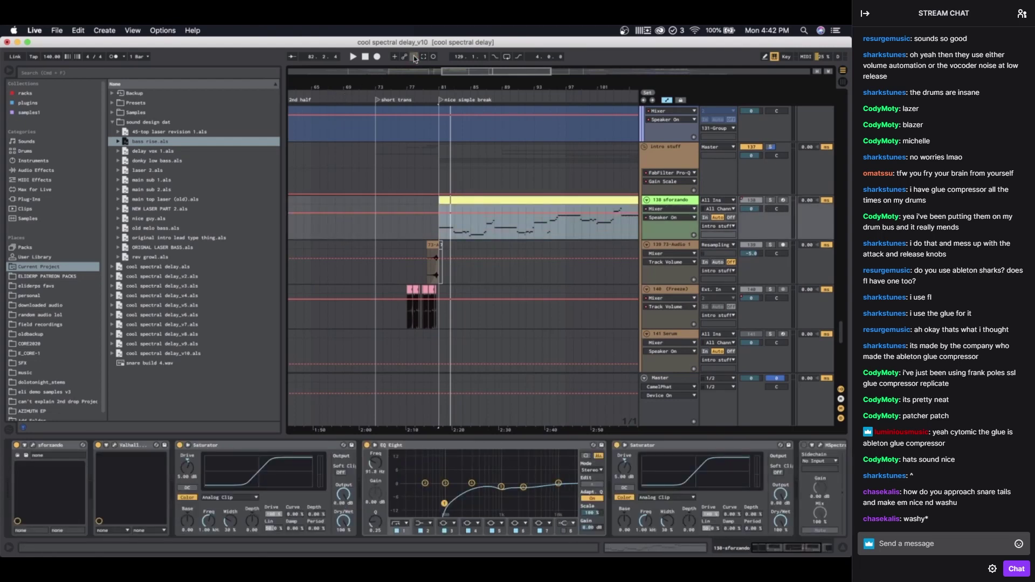
{"action": "left_click", "coordinate": [771, 202]}
{"action": "key", "text": "space"}
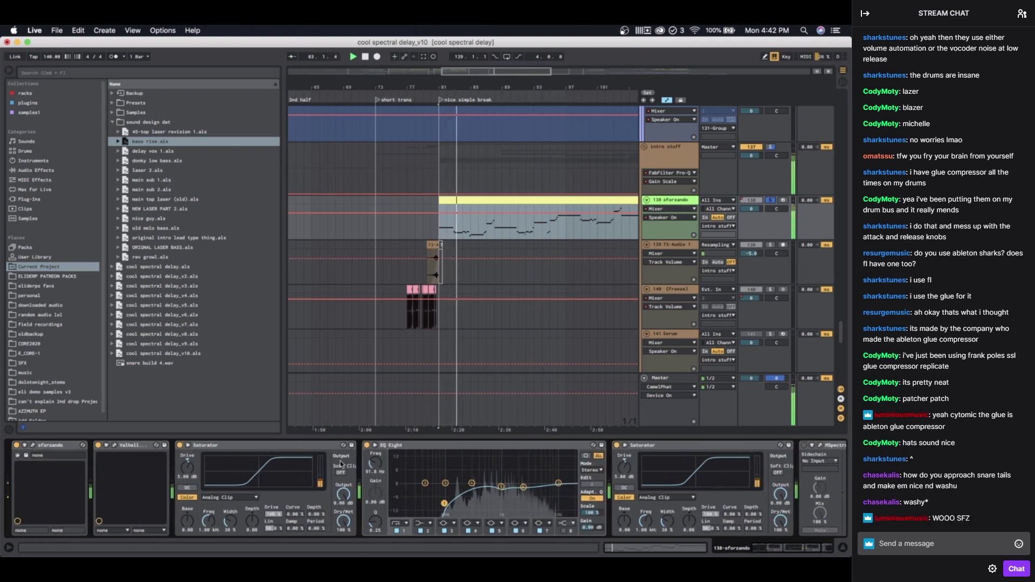
Step: Open the sforzando plug-in, look through its converted sf2 soundfonts without loading one, and close the plug-in window
{"action": "left_click", "coordinate": [32, 446]}
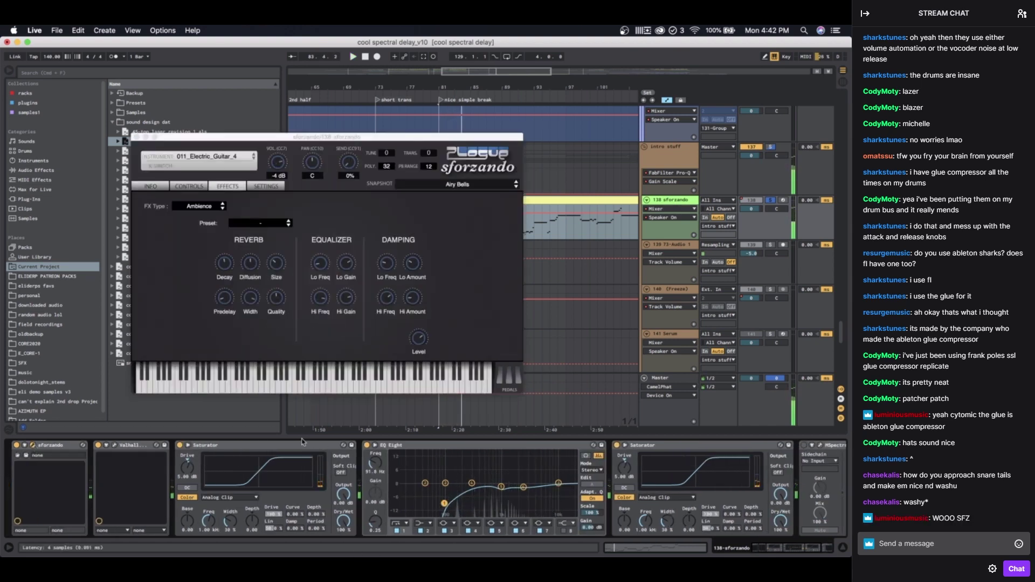
{"action": "left_click", "coordinate": [200, 157]}
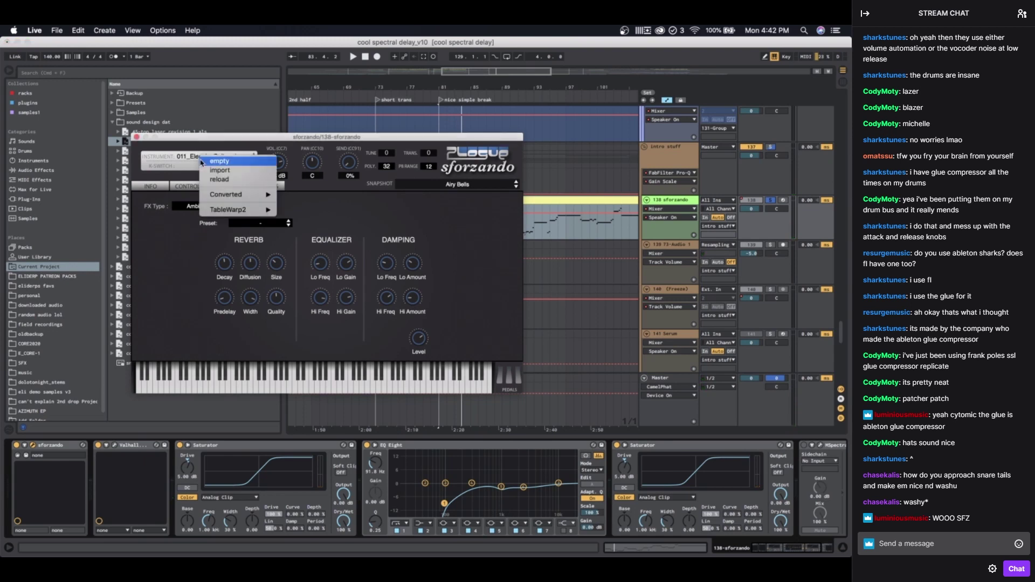
{"action": "mouse_move", "coordinate": [253, 195]}
{"action": "mouse_move", "coordinate": [320, 196]}
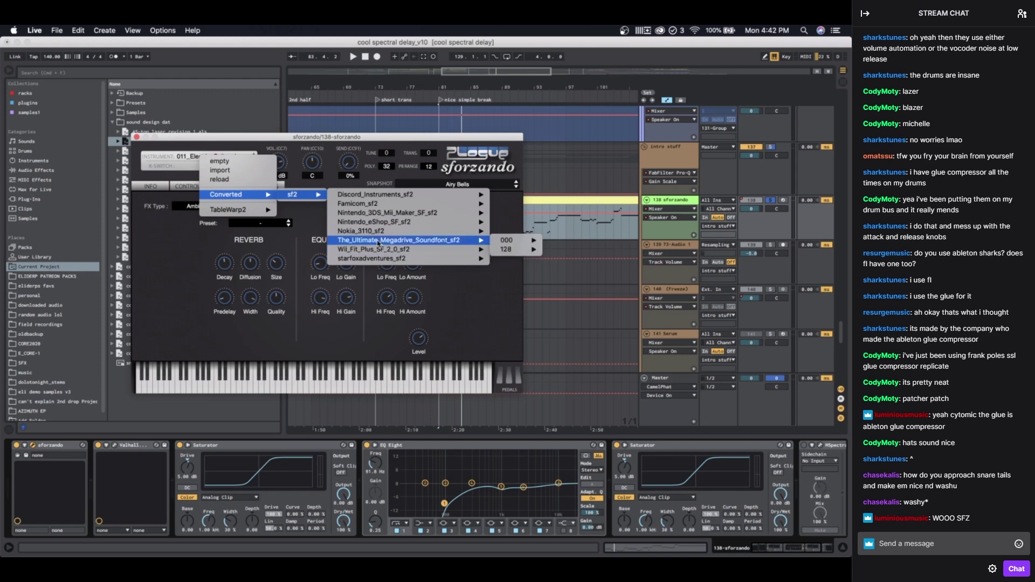
{"action": "mouse_move", "coordinate": [369, 215]}
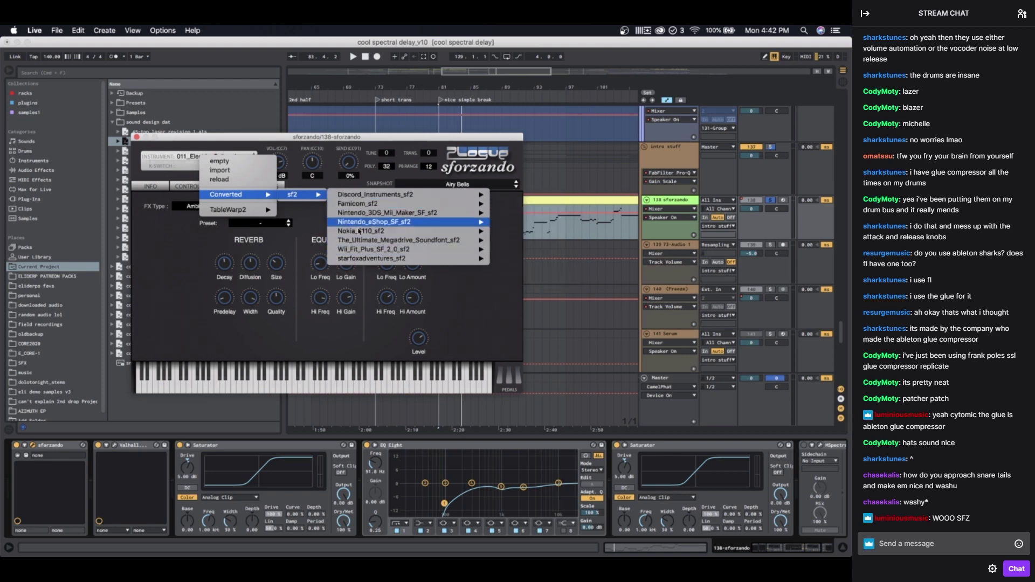
{"action": "mouse_move", "coordinate": [360, 261]}
{"action": "mouse_move", "coordinate": [352, 243]}
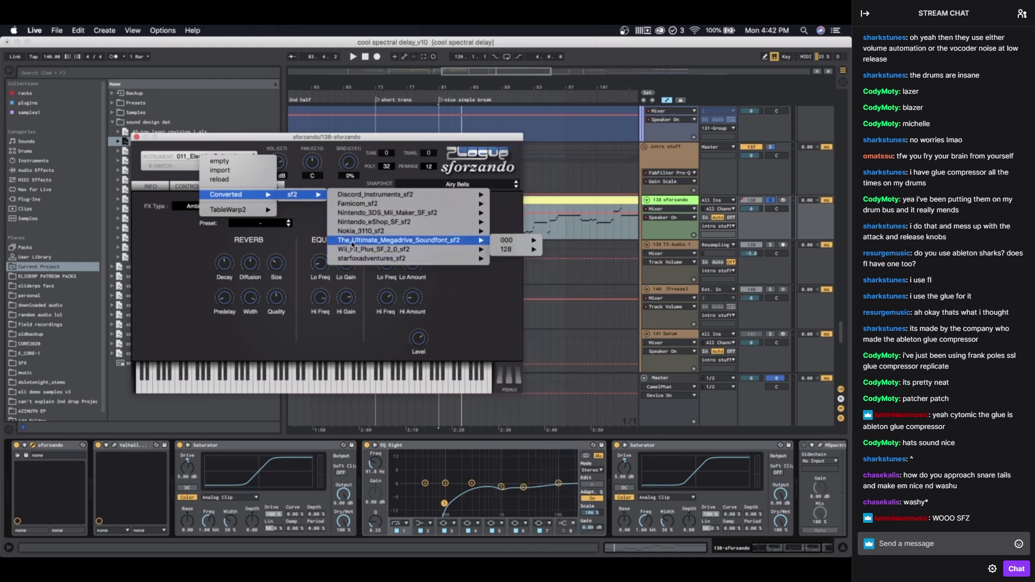
{"action": "left_click", "coordinate": [165, 260]}
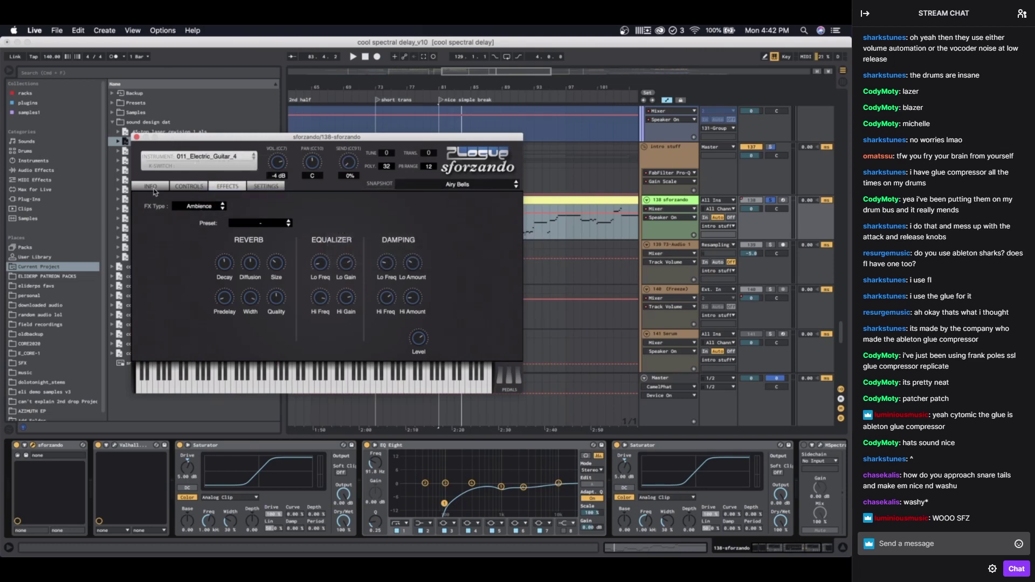
{"action": "left_click", "coordinate": [137, 137]}
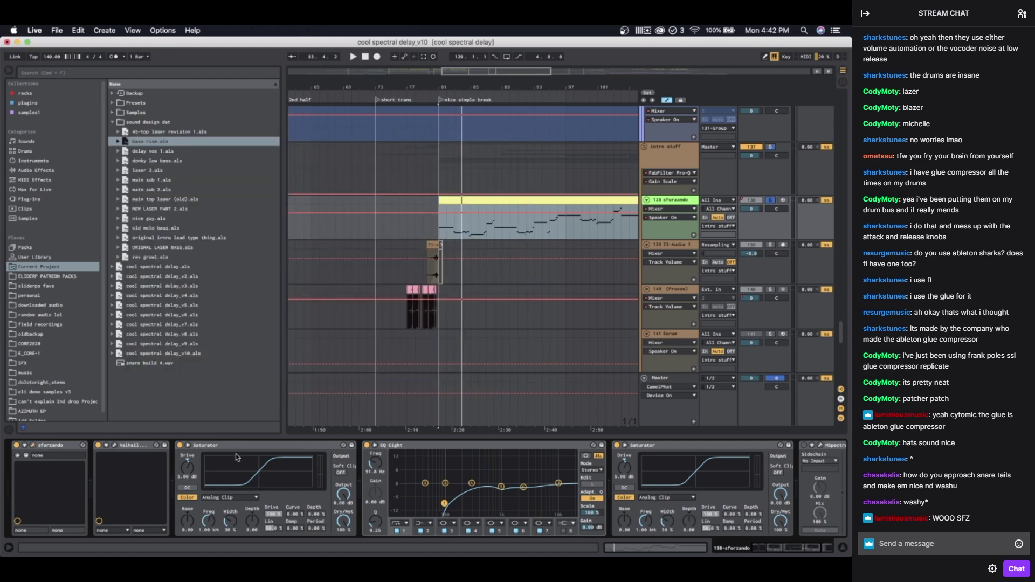
Step: Examine the sforzando track's device chain through to MSpectralDelay while playing its clip from beat 81.1.1
{"action": "scroll", "coordinate": [235, 454], "scroll_direction": "right", "scroll_amount": 3}
{"action": "scroll", "coordinate": [447, 474], "scroll_direction": "left", "scroll_amount": 3}
{"action": "left_click", "coordinate": [673, 163]}
{"action": "left_click", "coordinate": [664, 207]}
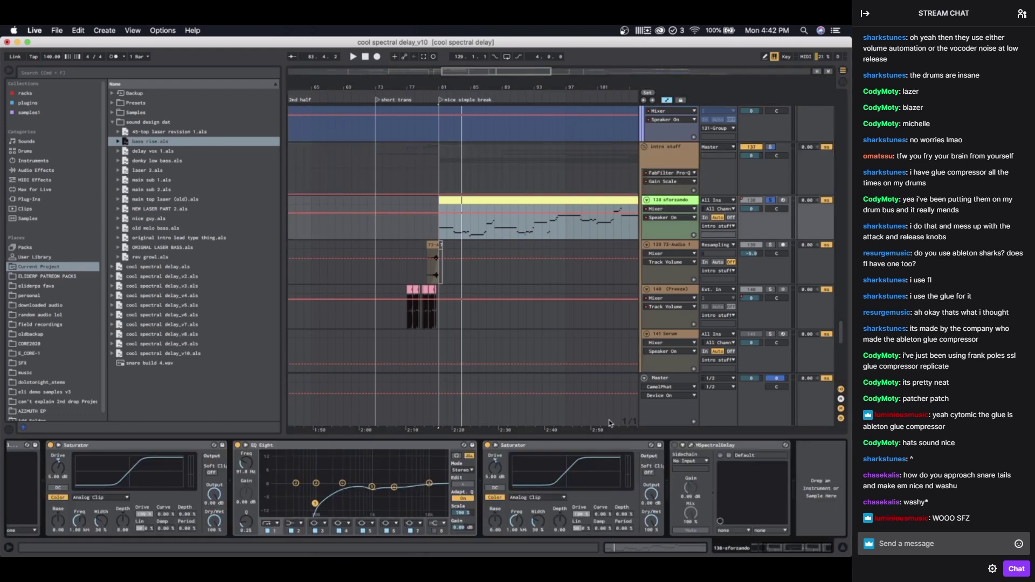
{"action": "scroll", "coordinate": [482, 290], "scroll_direction": "down", "scroll_amount": 4}
{"action": "scroll", "coordinate": [482, 290], "scroll_direction": "right", "scroll_amount": 3}
{"action": "scroll", "coordinate": [482, 290], "scroll_direction": "up", "scroll_amount": 5}
{"action": "scroll", "coordinate": [482, 290], "scroll_direction": "left", "scroll_amount": 4}
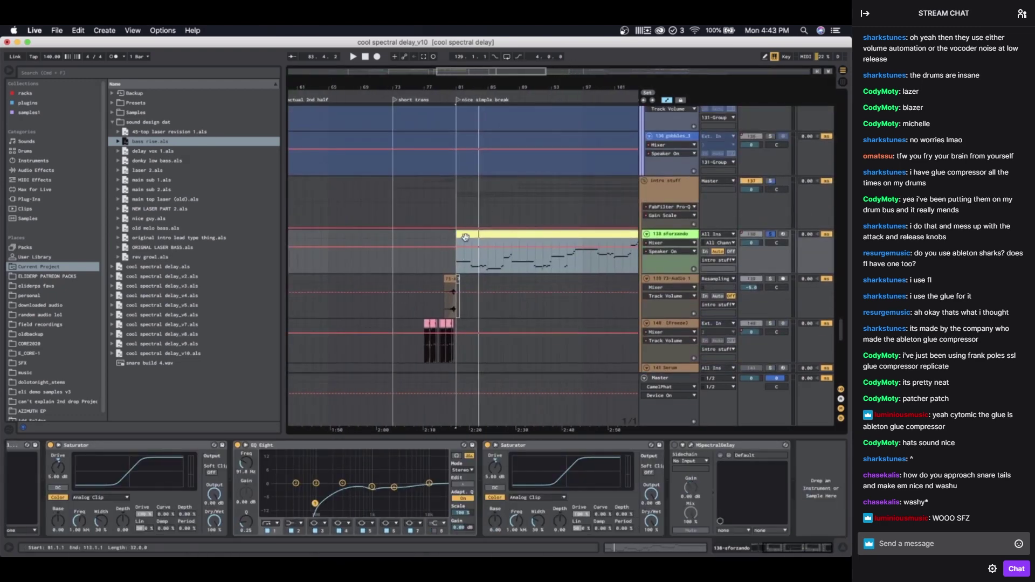
{"action": "key", "text": "space"}
{"action": "left_click_drag", "start_coordinate": [485, 353], "coordinate": [464, 310]}
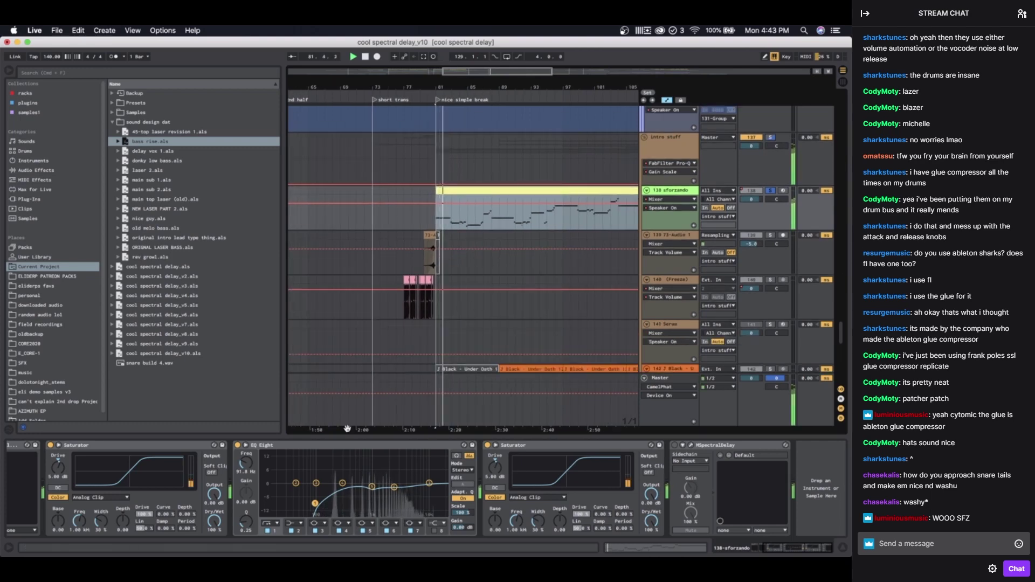
{"action": "scroll", "coordinate": [312, 492], "scroll_direction": "up", "scroll_amount": 3}
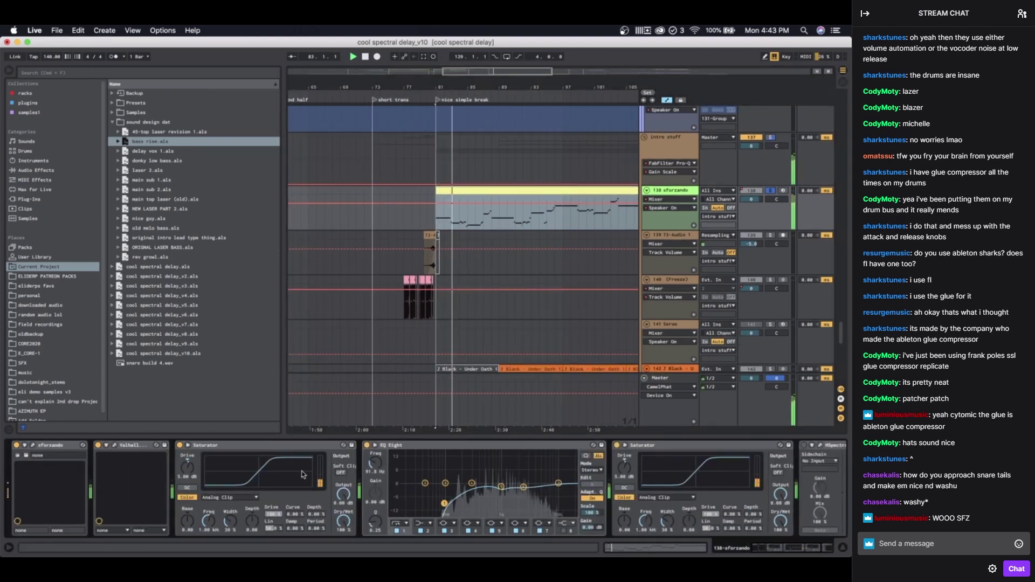
Step: Place the insert marker in the sforzando clip at beat 95.1.1 and again at beat 103.1.1
{"action": "scroll", "coordinate": [517, 264], "scroll_direction": "right", "scroll_amount": 5}
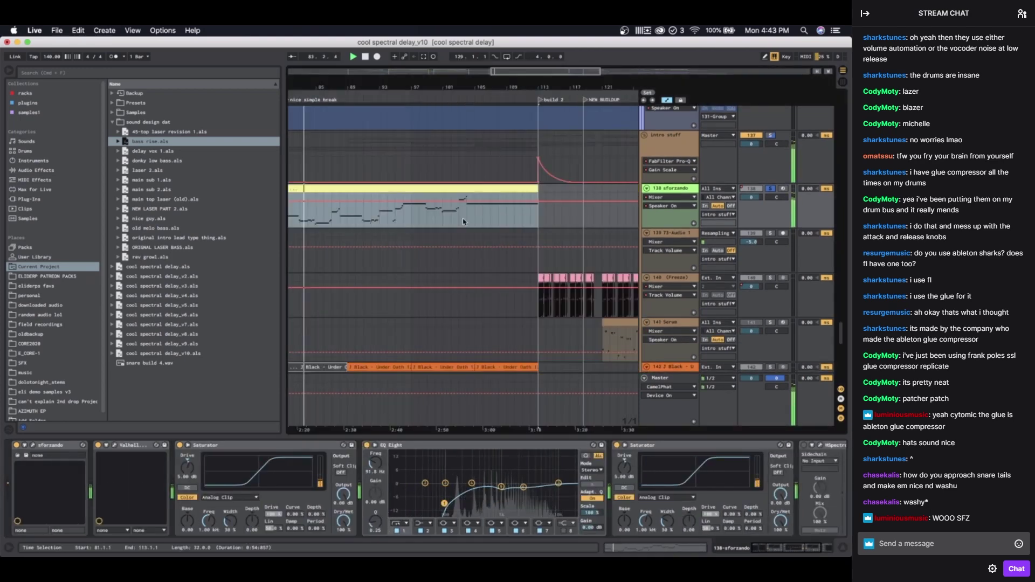
{"action": "scroll", "coordinate": [463, 221], "scroll_direction": "left", "scroll_amount": 2}
{"action": "scroll", "coordinate": [463, 221], "scroll_direction": "down", "scroll_amount": 1}
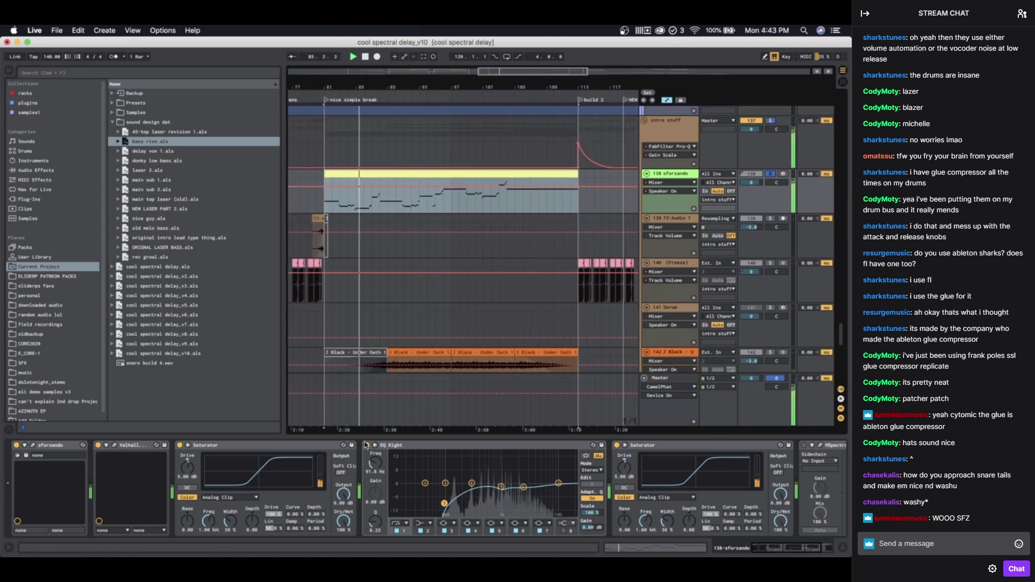
{"action": "left_click", "coordinate": [438, 207]}
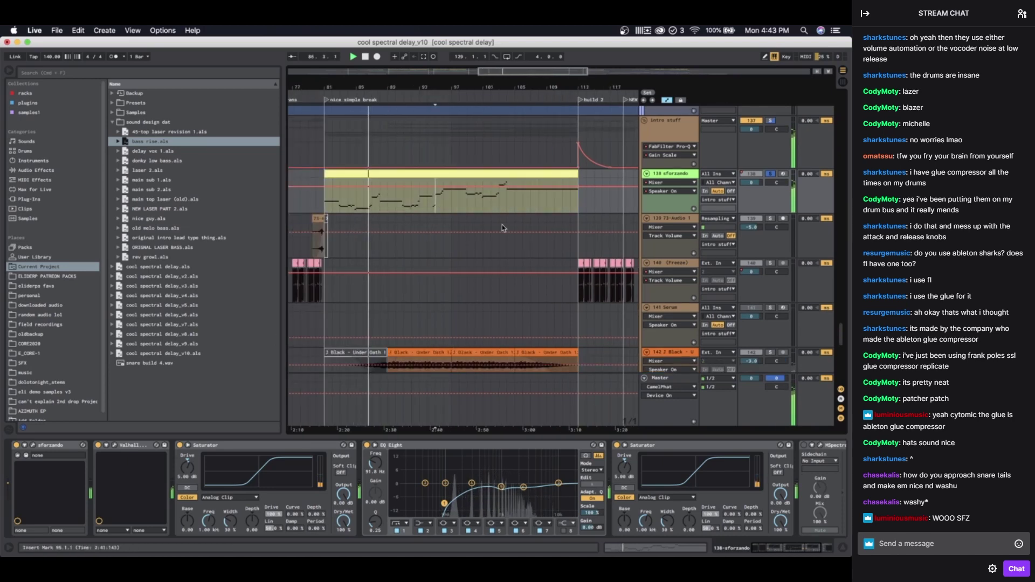
{"action": "left_click", "coordinate": [500, 208]}
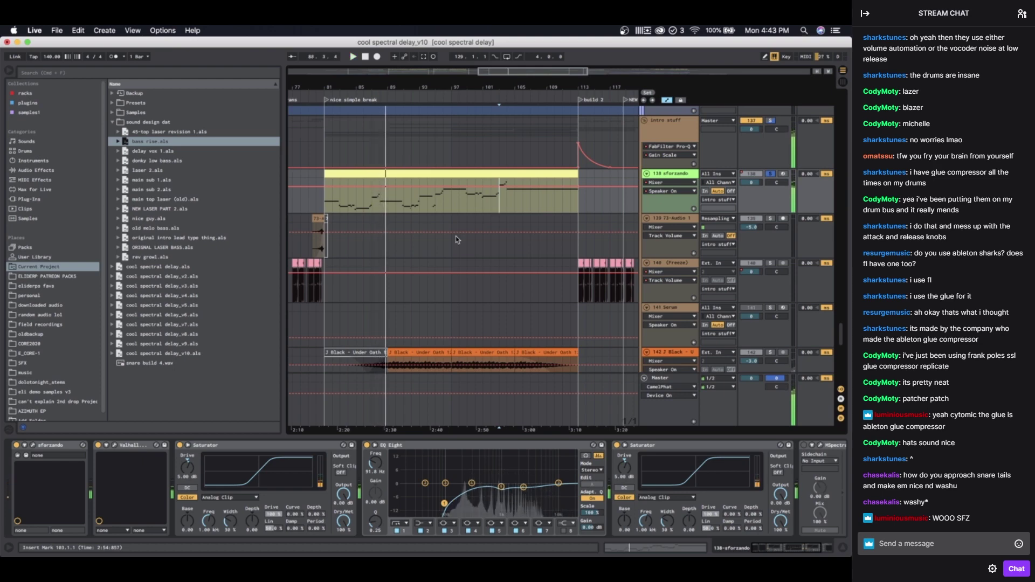
Step: Place the insert marker on 141 Serum at beat 87.1.1, then back in the sforzando clip at beat 102.1.1
{"action": "scroll", "coordinate": [456, 240], "scroll_direction": "down", "scroll_amount": 5}
{"action": "scroll", "coordinate": [381, 221], "scroll_direction": "up", "scroll_amount": 1}
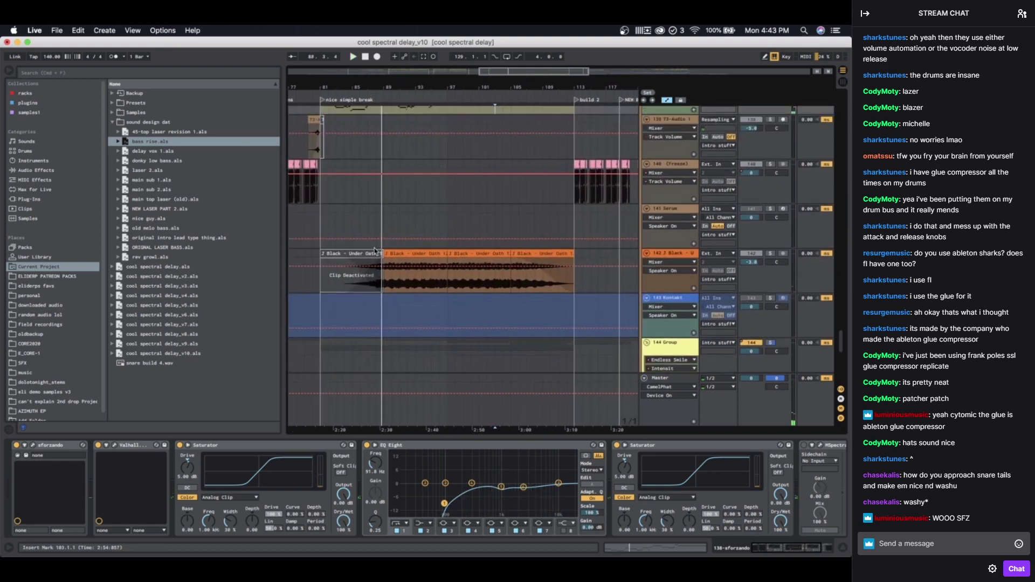
{"action": "left_click", "coordinate": [370, 219]}
{"action": "scroll", "coordinate": [378, 210], "scroll_direction": "up", "scroll_amount": 2}
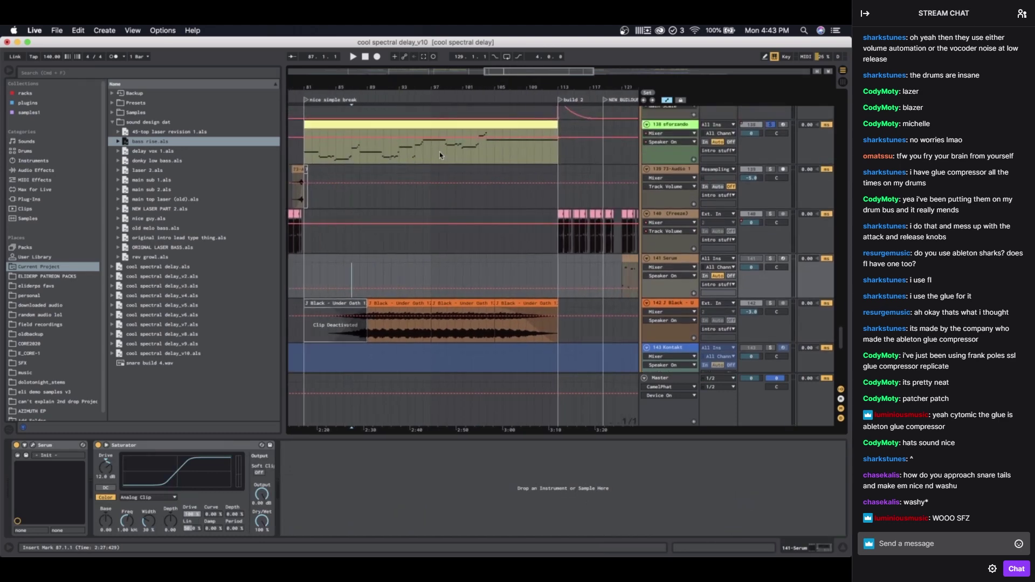
{"action": "left_click", "coordinate": [478, 154]}
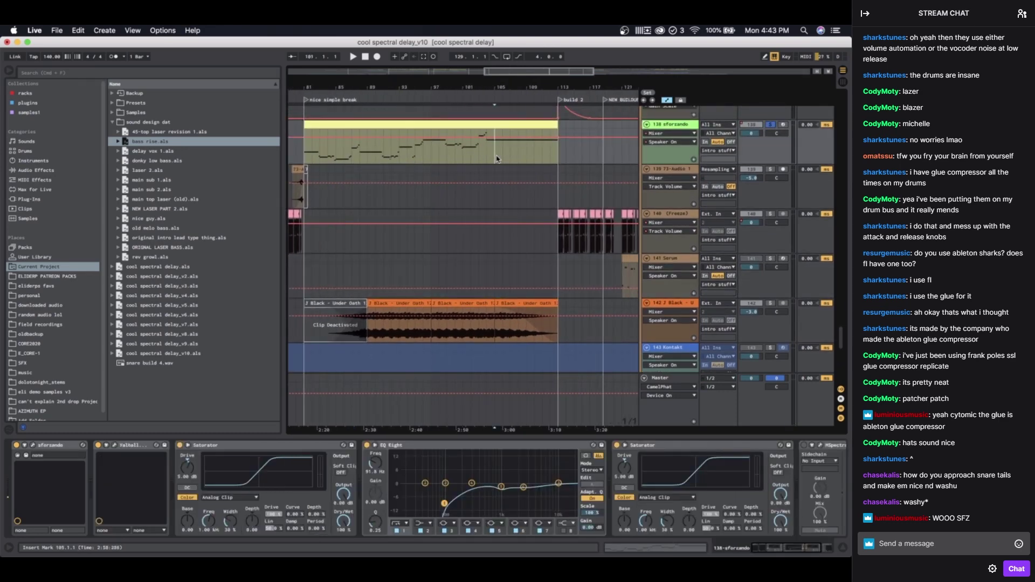
{"action": "scroll", "coordinate": [497, 159], "scroll_direction": "right", "scroll_amount": 2}
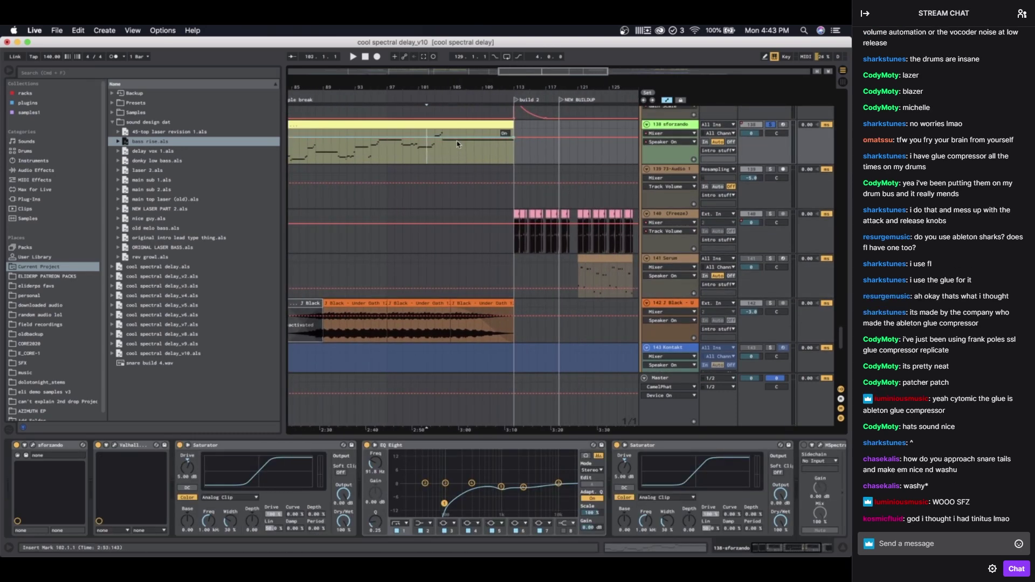
Step: Inspect the sforzando clip's notes and pitch bend envelope, and play its ending from beat 103.1.1
{"action": "double_click", "coordinate": [441, 124]}
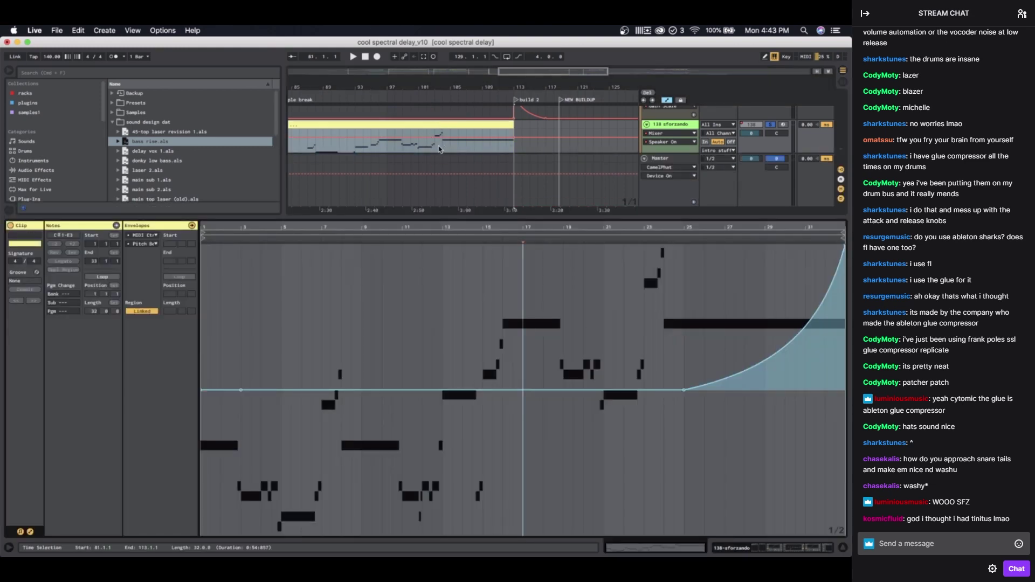
{"action": "key", "text": "space"}
{"action": "left_click", "coordinate": [436, 148]}
{"action": "key", "text": "space"}
{"action": "key", "text": "space"}
{"action": "double_click", "coordinate": [662, 127]}
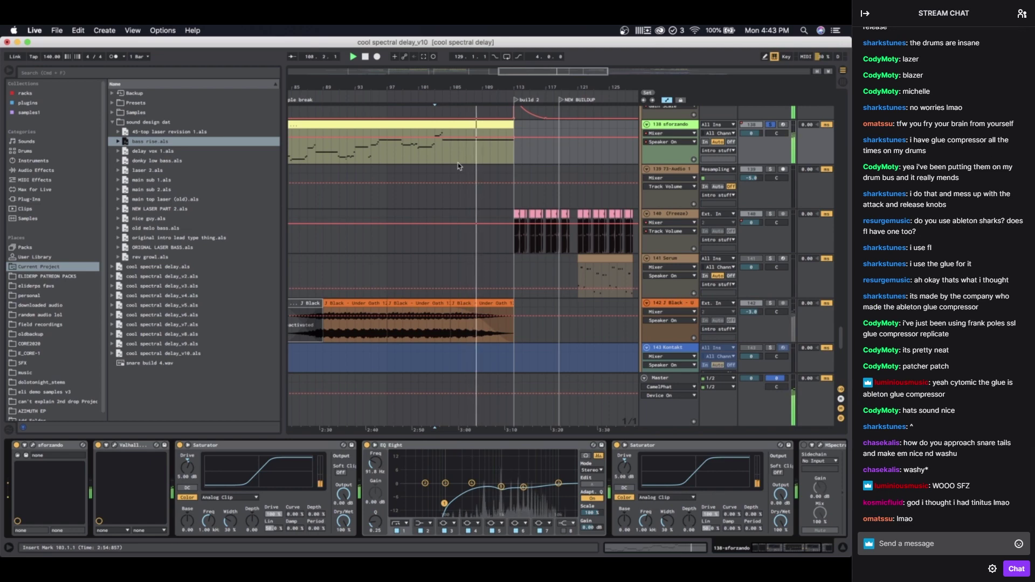
Step: Solo and play the Loom_x64 clip on track 149 from beat 81.1.1, and fold its ValhallaRoom and EQ Eight devices
{"action": "scroll", "coordinate": [457, 166], "scroll_direction": "down", "scroll_amount": 10}
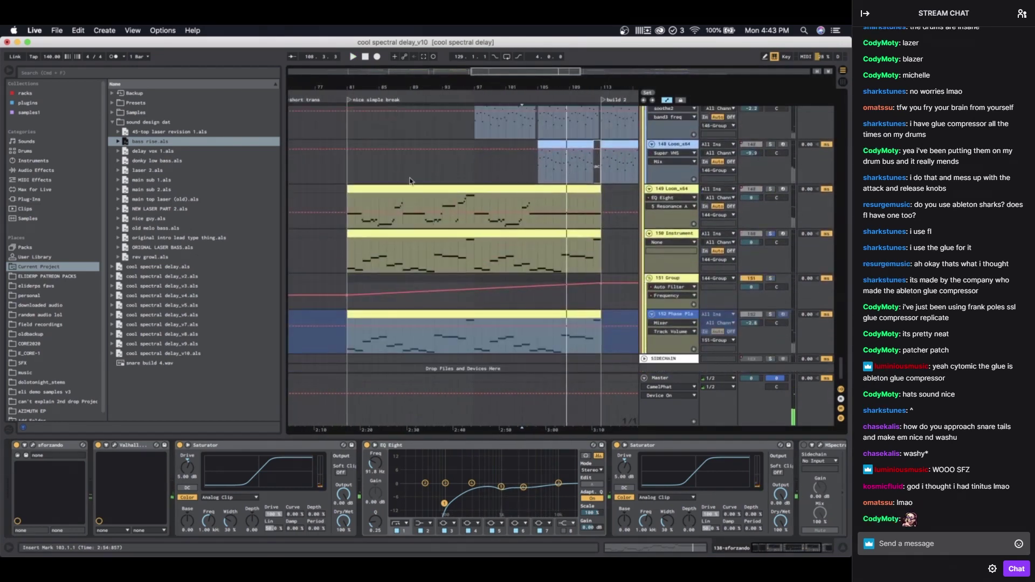
{"action": "left_click", "coordinate": [388, 187]}
{"action": "key", "text": "space"}
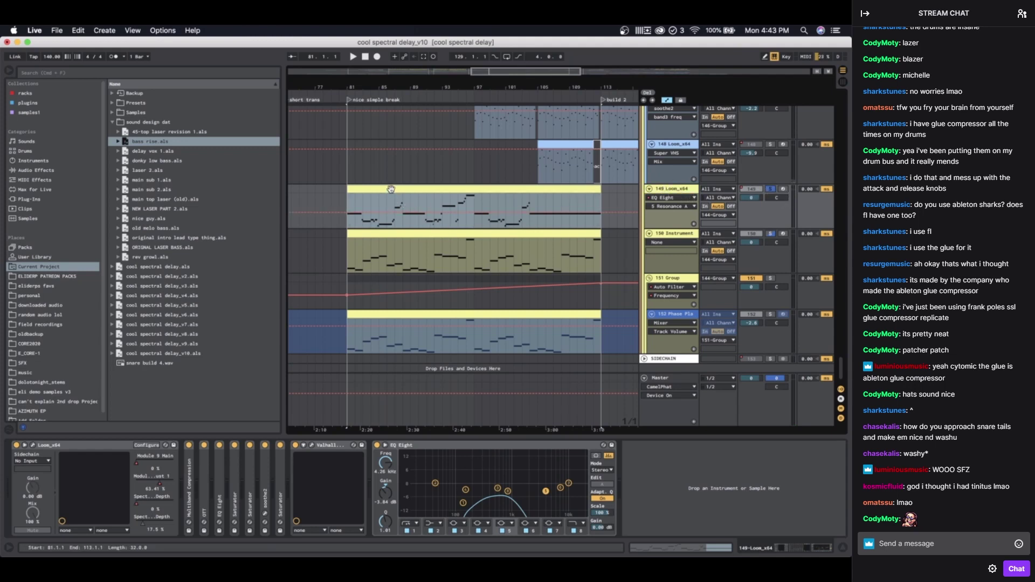
{"action": "key", "text": "space"}
{"action": "double_click", "coordinate": [336, 445]}
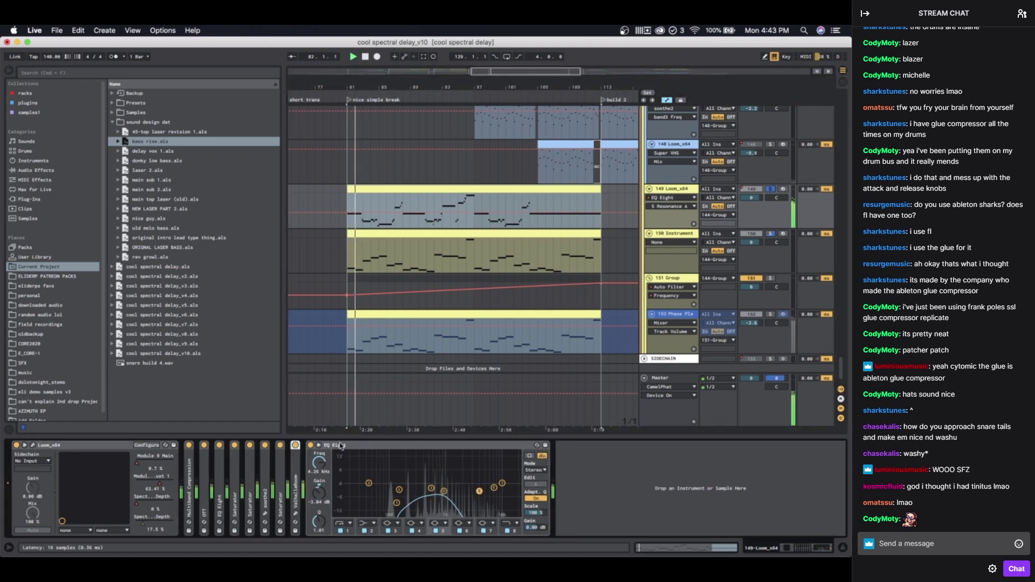
{"action": "double_click", "coordinate": [337, 445]}
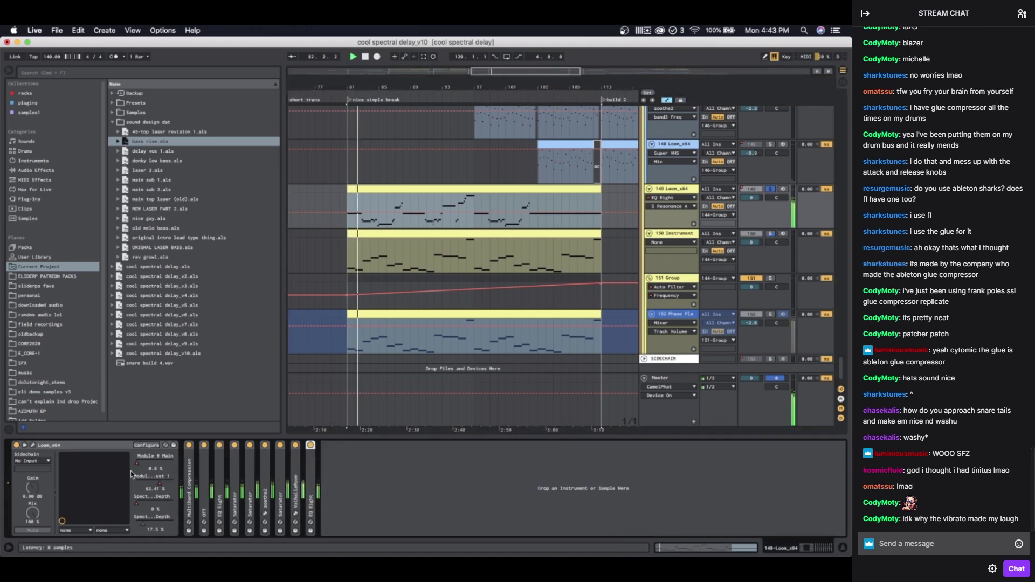
Step: Open the Loom II synth window on track 149, switch it to the Edit view and reposition it beneath the clips
{"action": "left_click", "coordinate": [32, 446]}
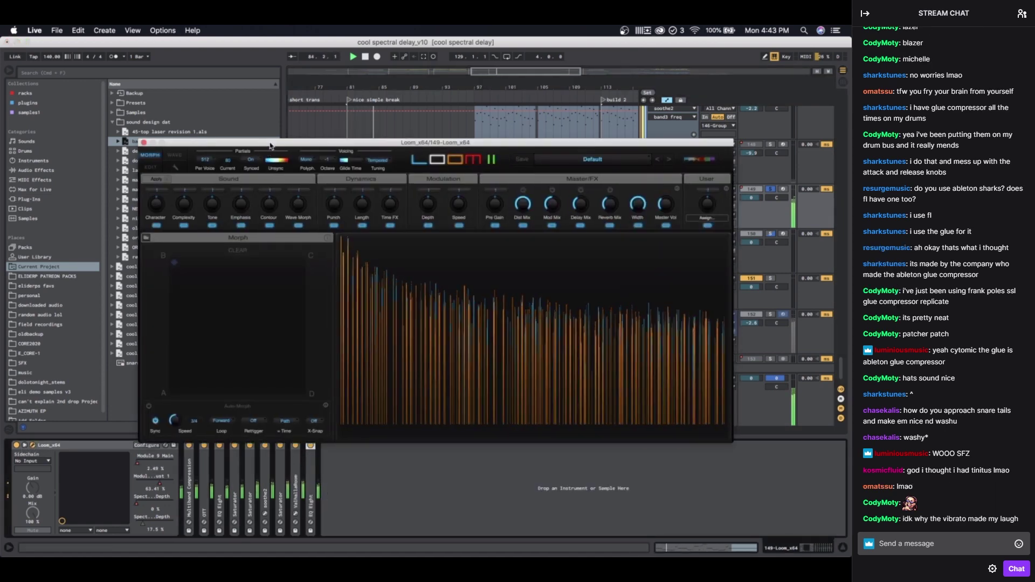
{"action": "left_click_drag", "start_coordinate": [267, 109], "coordinate": [185, 269]}
{"action": "scroll", "coordinate": [452, 187], "scroll_direction": "down", "scroll_amount": 1}
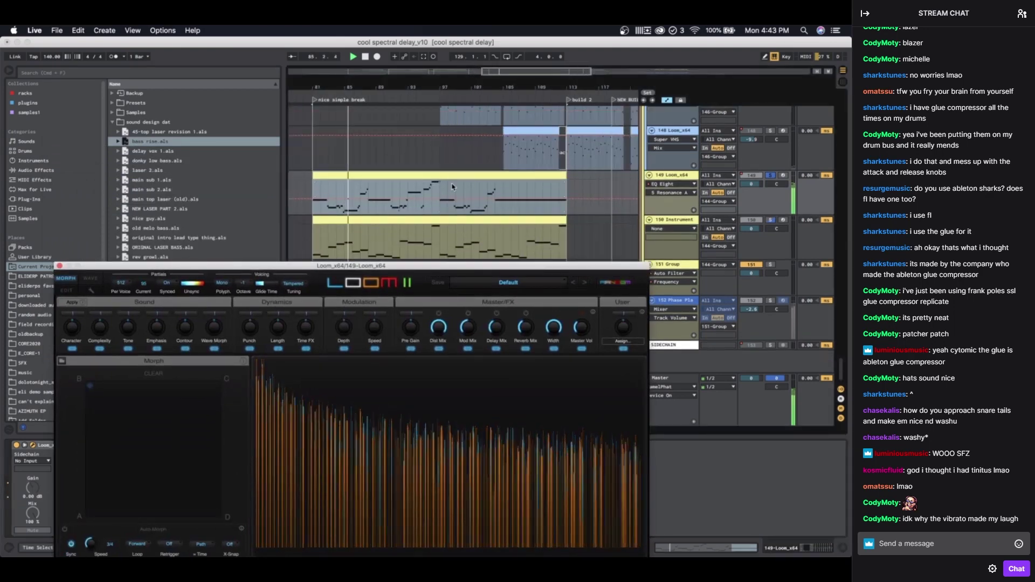
{"action": "scroll", "coordinate": [452, 187], "scroll_direction": "left", "scroll_amount": 3}
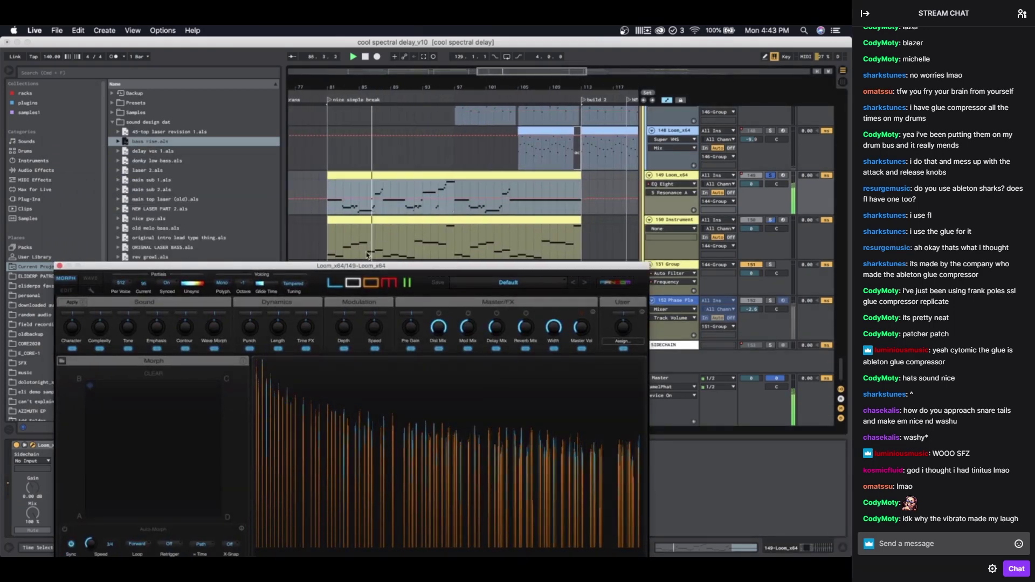
{"action": "left_click_drag", "start_coordinate": [367, 267], "coordinate": [360, 258]}
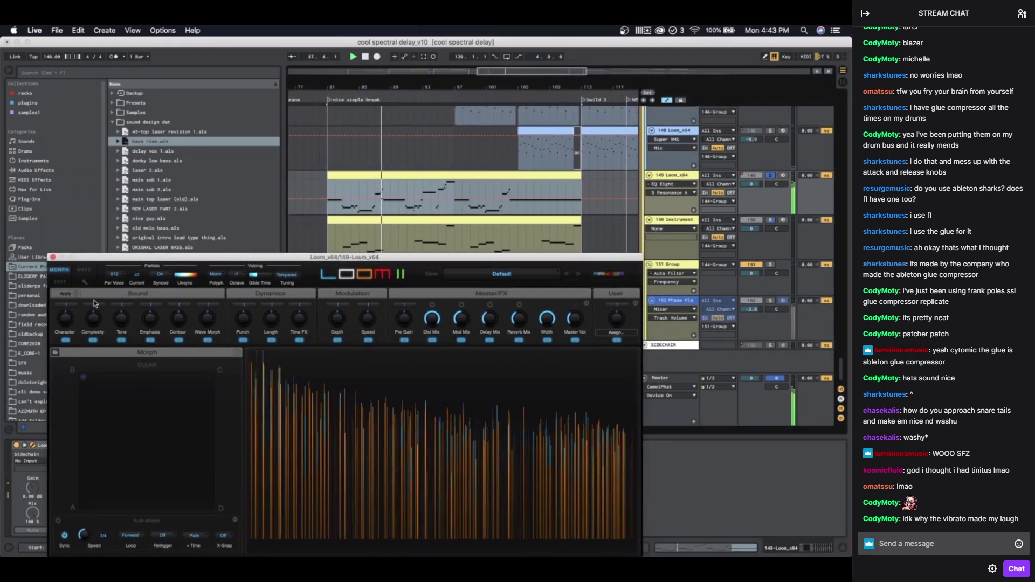
{"action": "left_click", "coordinate": [60, 282]}
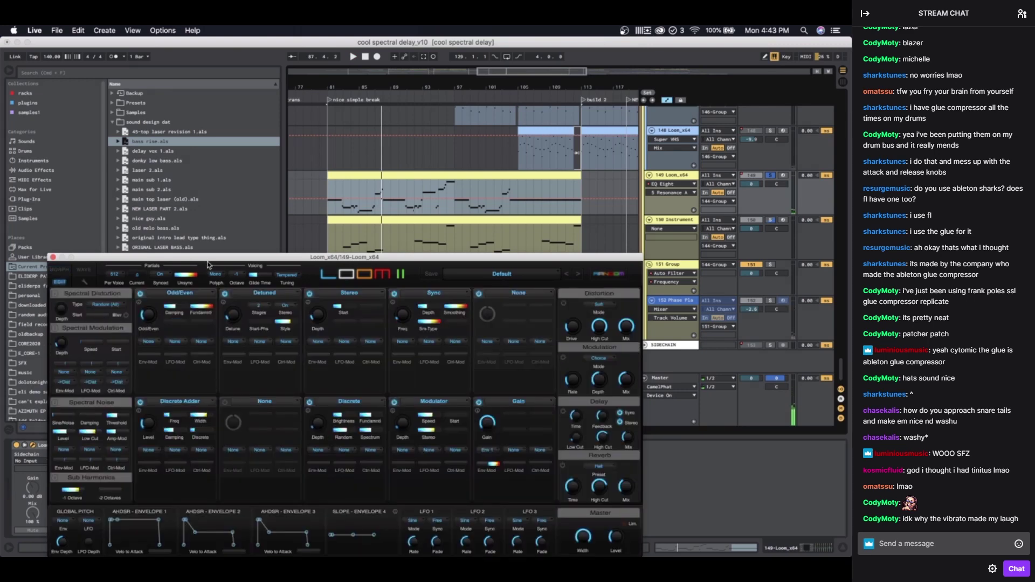
{"action": "left_click_drag", "start_coordinate": [208, 263], "coordinate": [312, 240]}
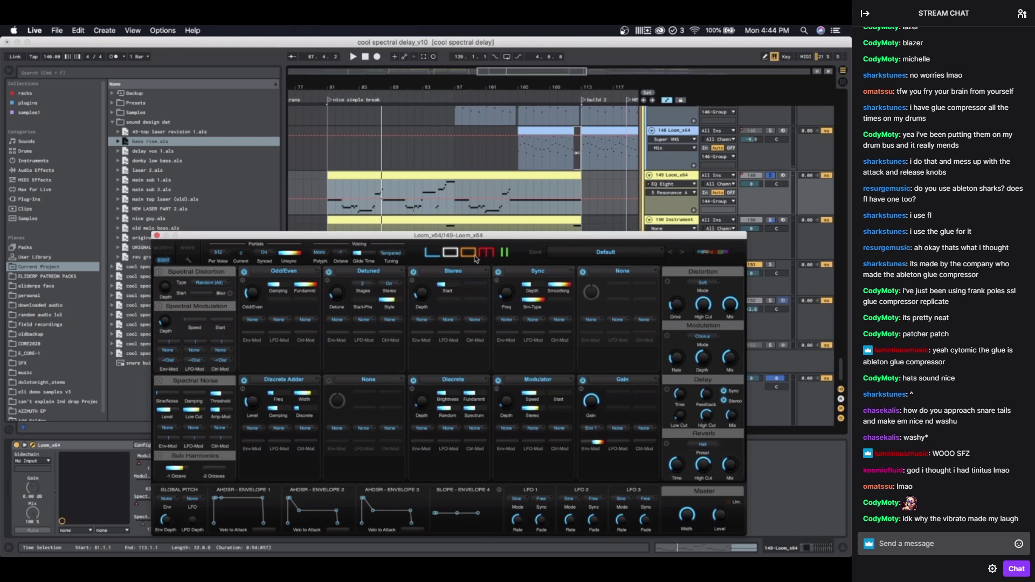
Step: Play the ending of the Loom_x64 clip on track 149 and close the Loom II synth window
{"action": "left_click", "coordinate": [502, 186]}
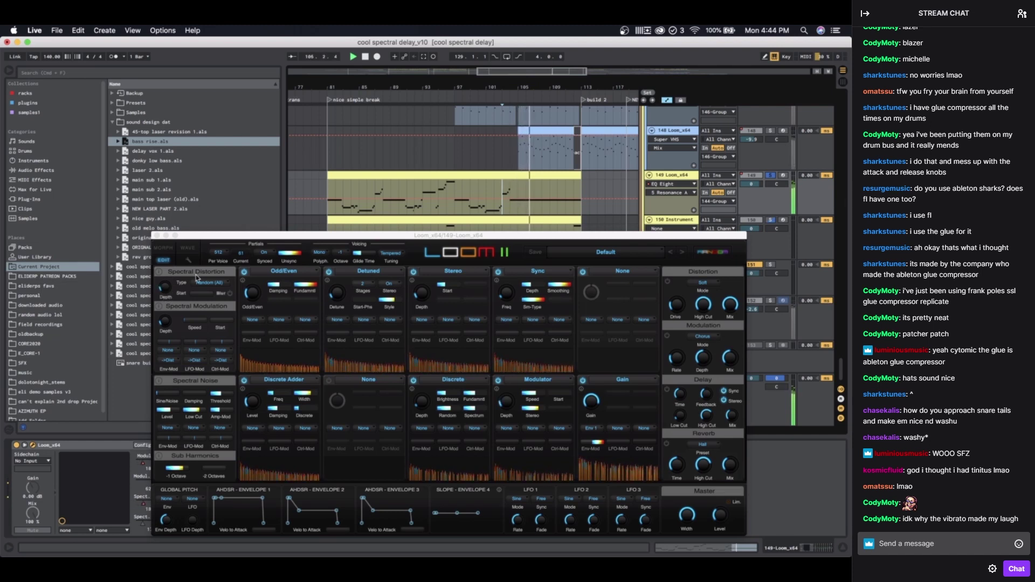
{"action": "left_click", "coordinate": [157, 236]}
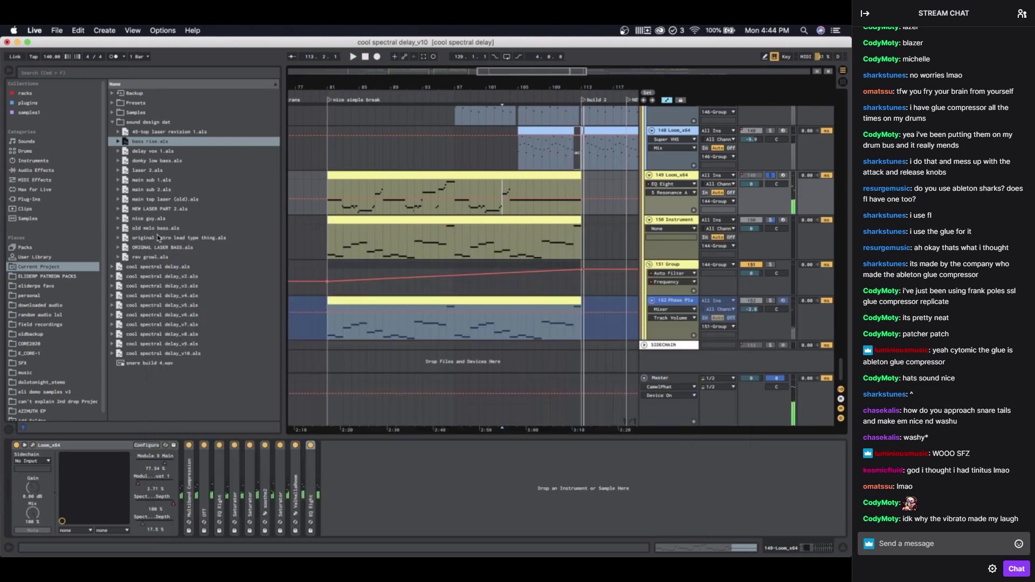
Step: Play the Phase Plant clip on track 152 from beat 81.1.1, and place the insert marker within it at beat 95.1.1
{"action": "left_click", "coordinate": [417, 221]}
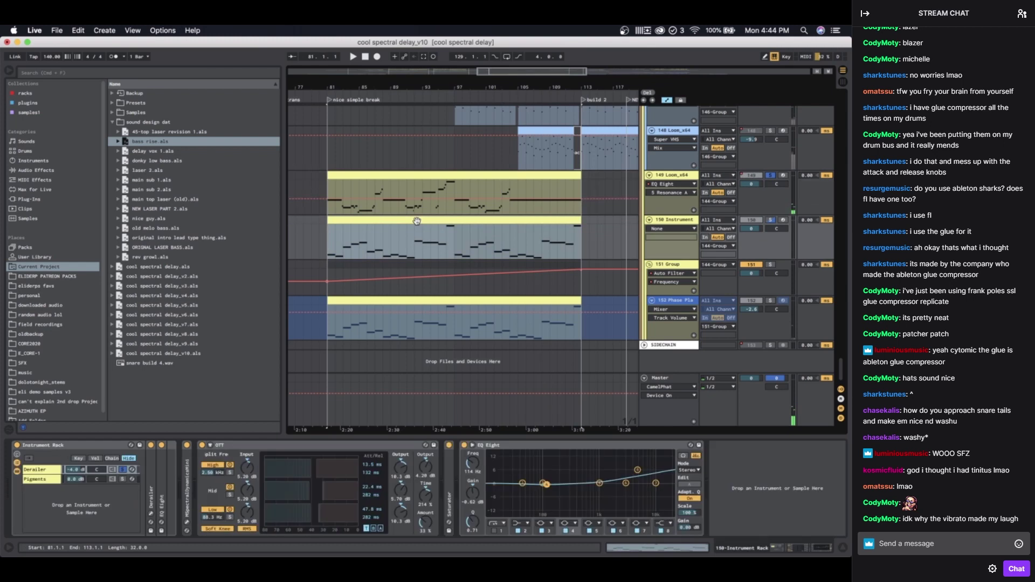
{"action": "left_click", "coordinate": [333, 326]}
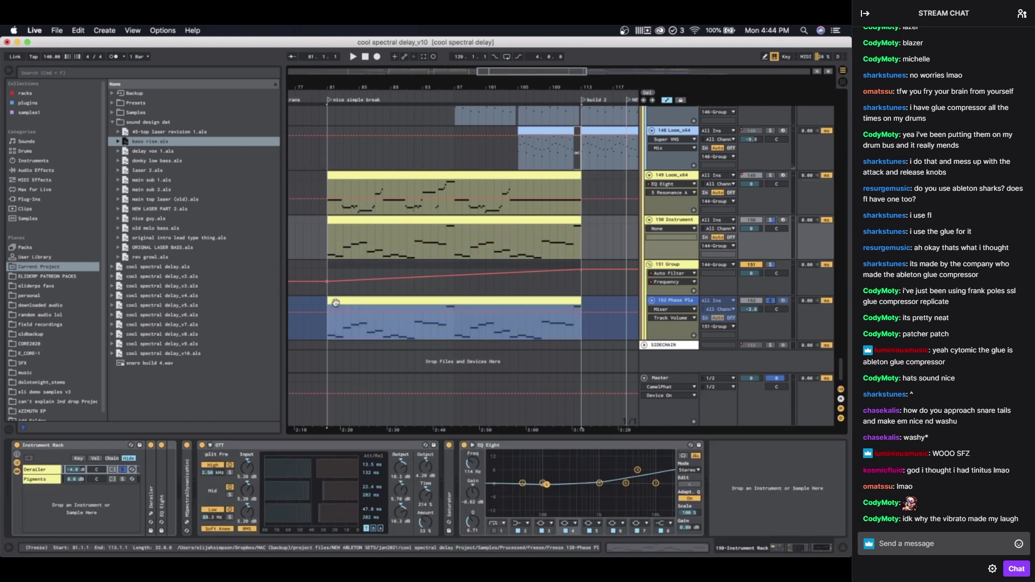
{"action": "key", "text": "space"}
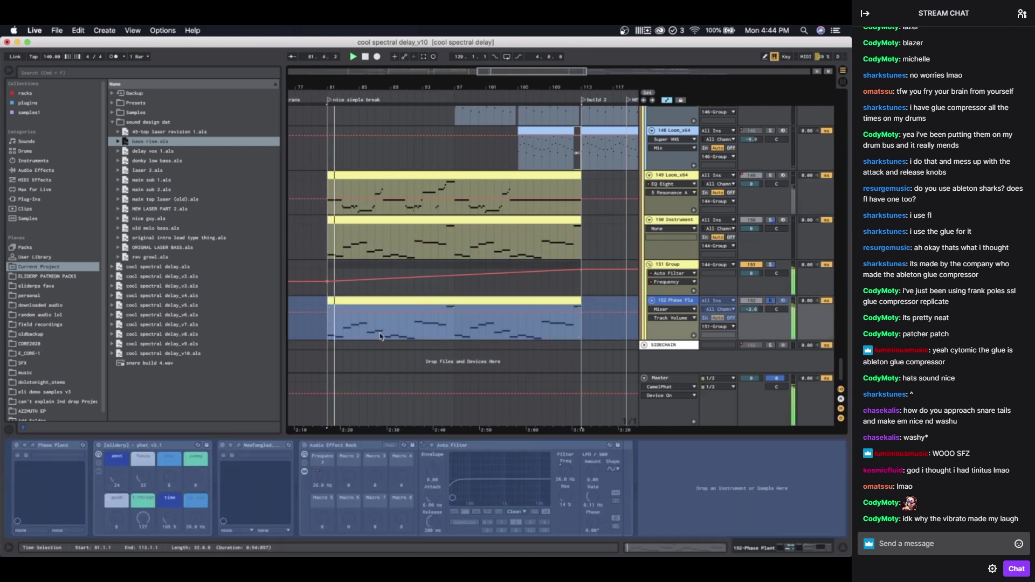
{"action": "left_click", "coordinate": [398, 327]}
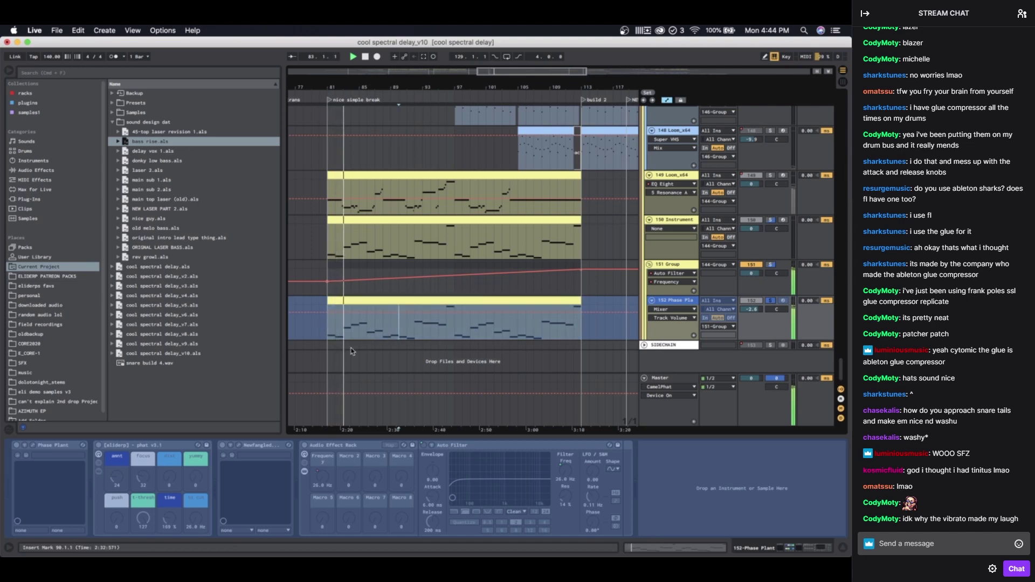
{"action": "left_click", "coordinate": [432, 323]}
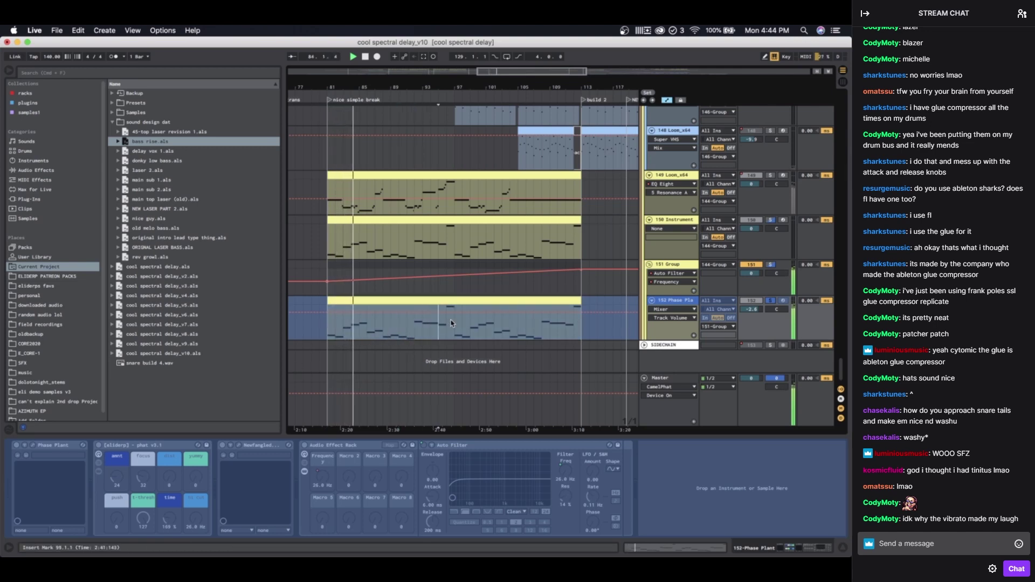
{"action": "left_click", "coordinate": [446, 324]}
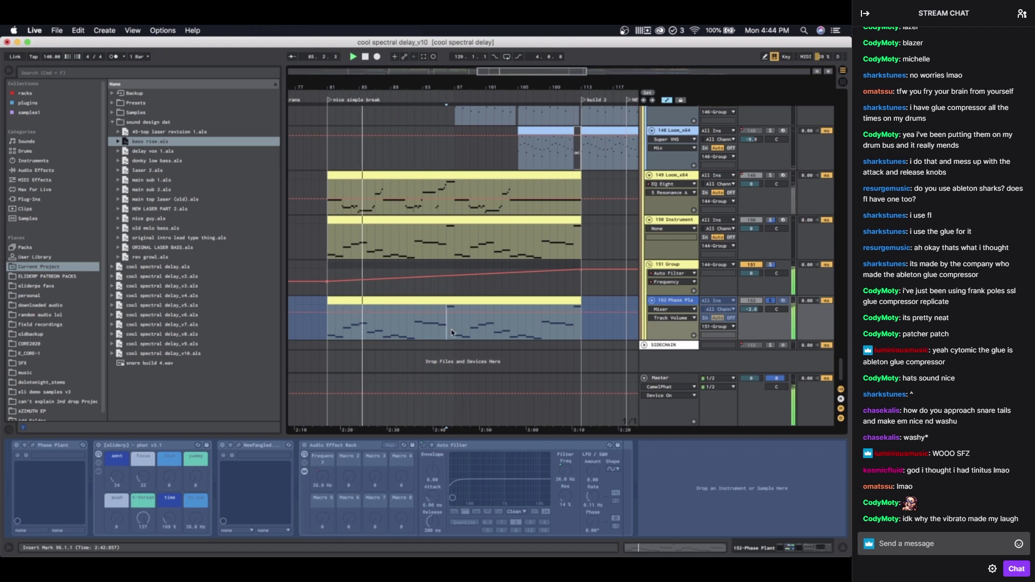
{"action": "scroll", "coordinate": [429, 334], "scroll_direction": "up", "scroll_amount": 3}
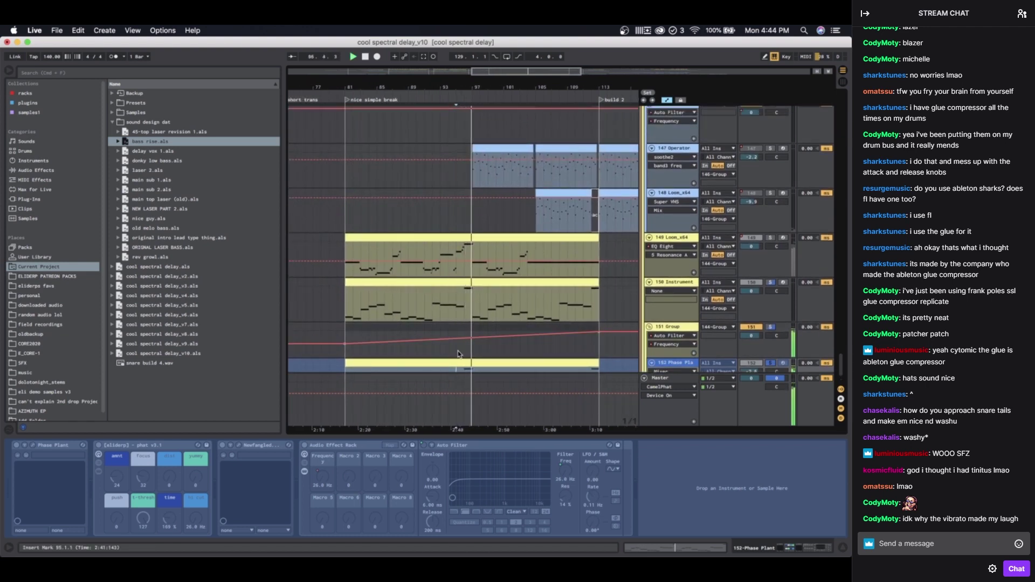
{"action": "scroll", "coordinate": [661, 279], "scroll_direction": "down", "scroll_amount": 3}
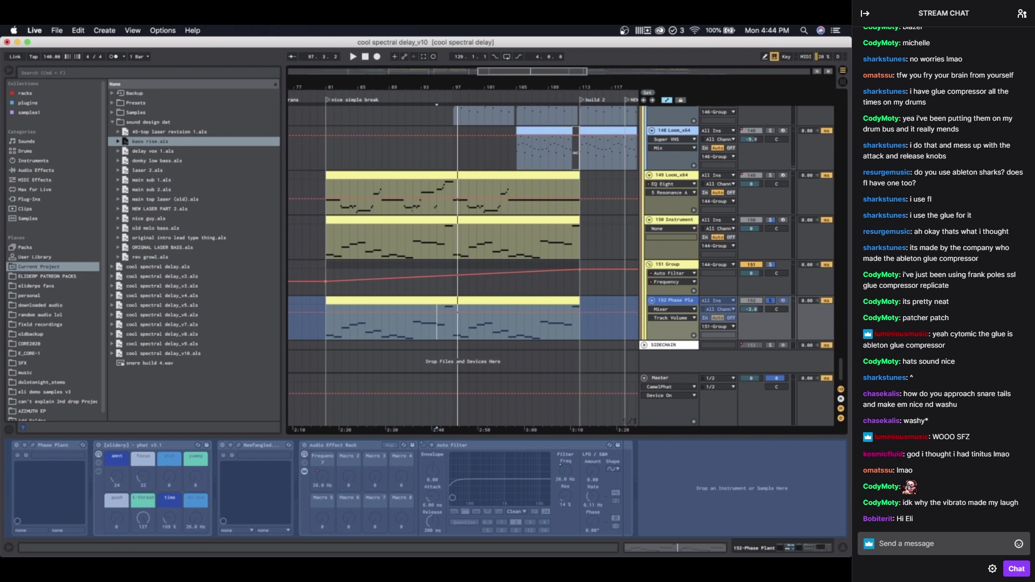
Step: Try an EQ Eight boost around 1 kHz on track 150 Instrument, and undo it
{"action": "left_click", "coordinate": [671, 221]}
{"action": "left_click", "coordinate": [599, 483]}
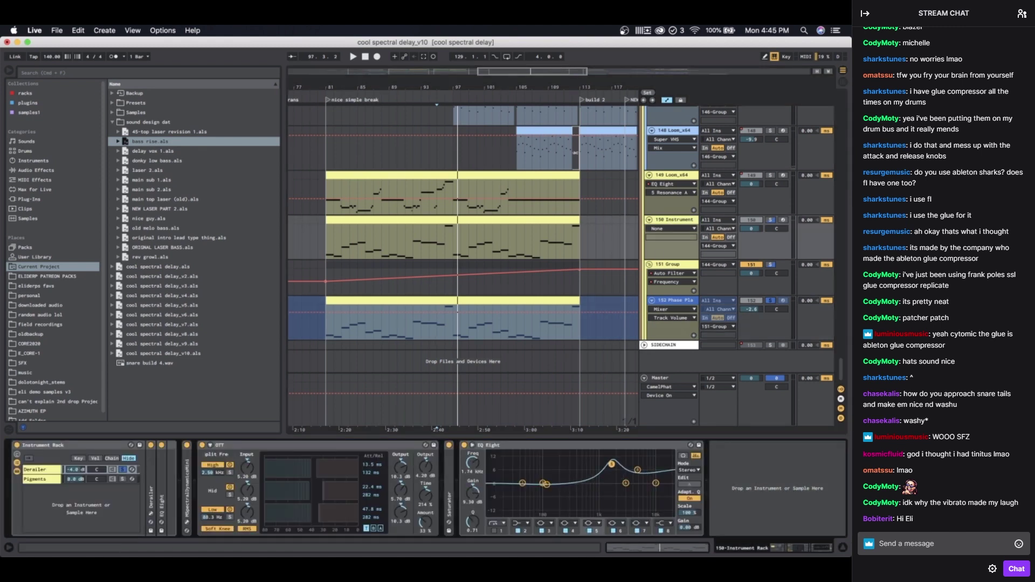
{"action": "left_click_drag", "start_coordinate": [631, 468], "coordinate": [600, 468]}
{"action": "key", "text": "super+z"}
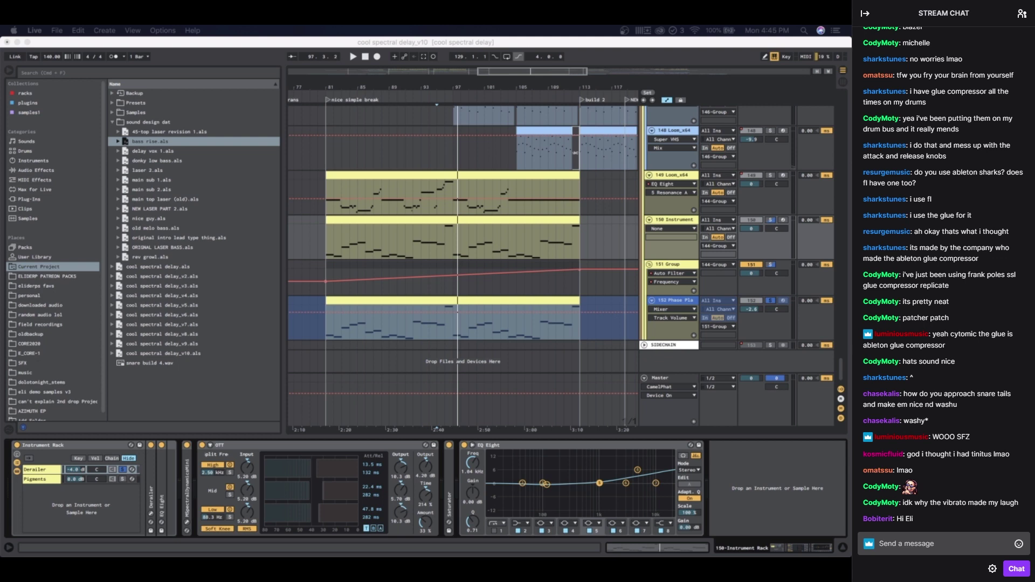
Step: Find the Under Oath audio clips on track 142 and select the one starting at beat 89.1.1
{"action": "scroll", "coordinate": [379, 220], "scroll_direction": "up", "scroll_amount": 4}
{"action": "scroll", "coordinate": [380, 220], "scroll_direction": "down", "scroll_amount": 1}
{"action": "left_click", "coordinate": [420, 224]}
{"action": "scroll", "coordinate": [420, 224], "scroll_direction": "up", "scroll_amount": 2}
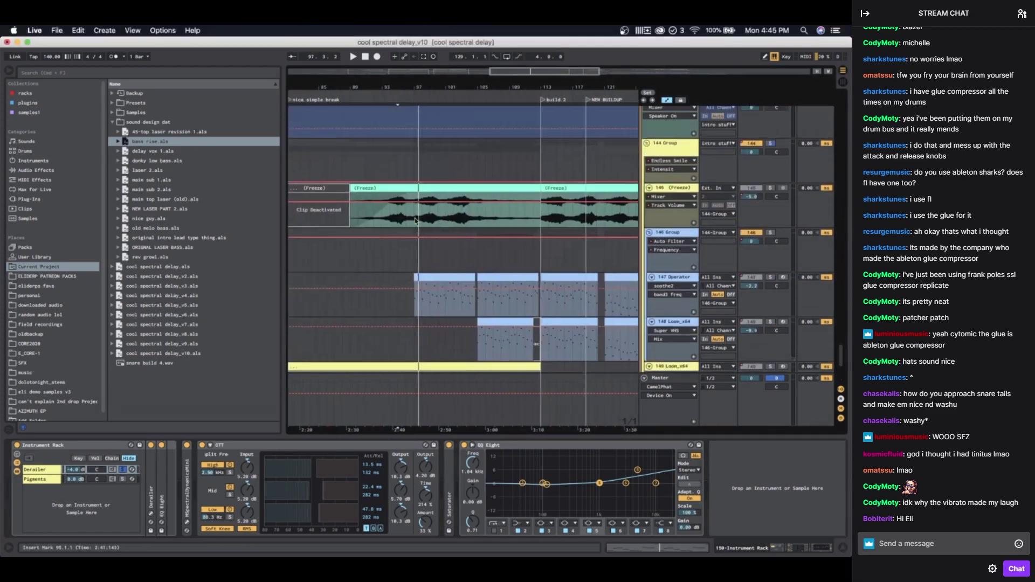
{"action": "scroll", "coordinate": [474, 261], "scroll_direction": "down", "scroll_amount": 5}
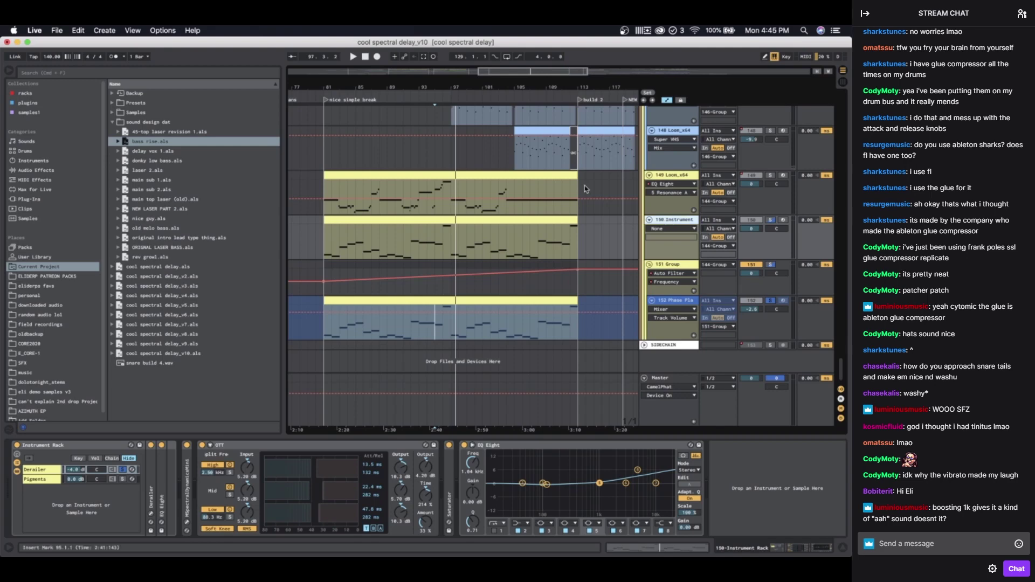
{"action": "scroll", "coordinate": [536, 175], "scroll_direction": "up", "scroll_amount": 5}
{"action": "left_click", "coordinate": [446, 221]}
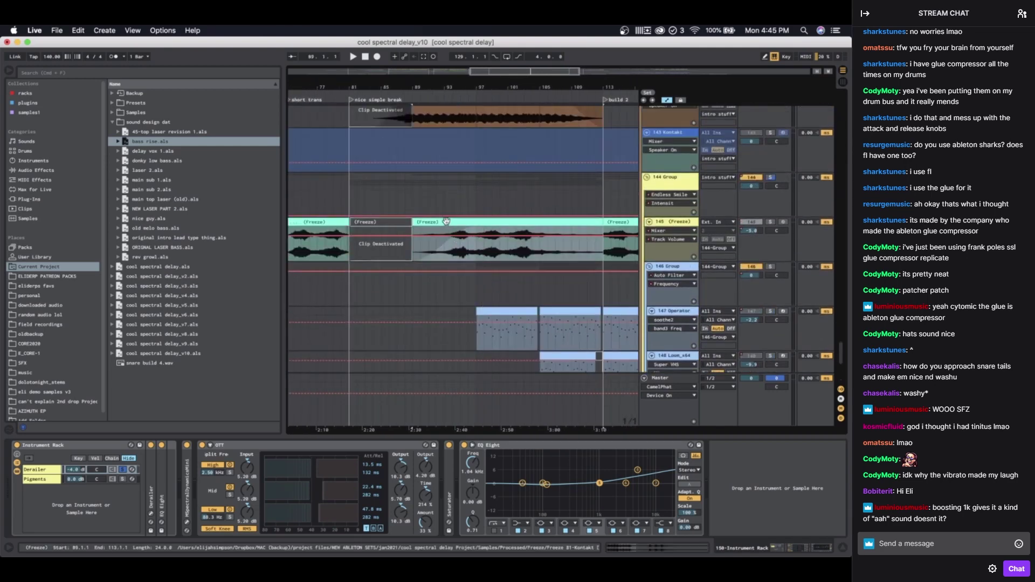
{"action": "scroll", "coordinate": [447, 221], "scroll_direction": "up", "scroll_amount": 2}
{"action": "left_click", "coordinate": [410, 208]}
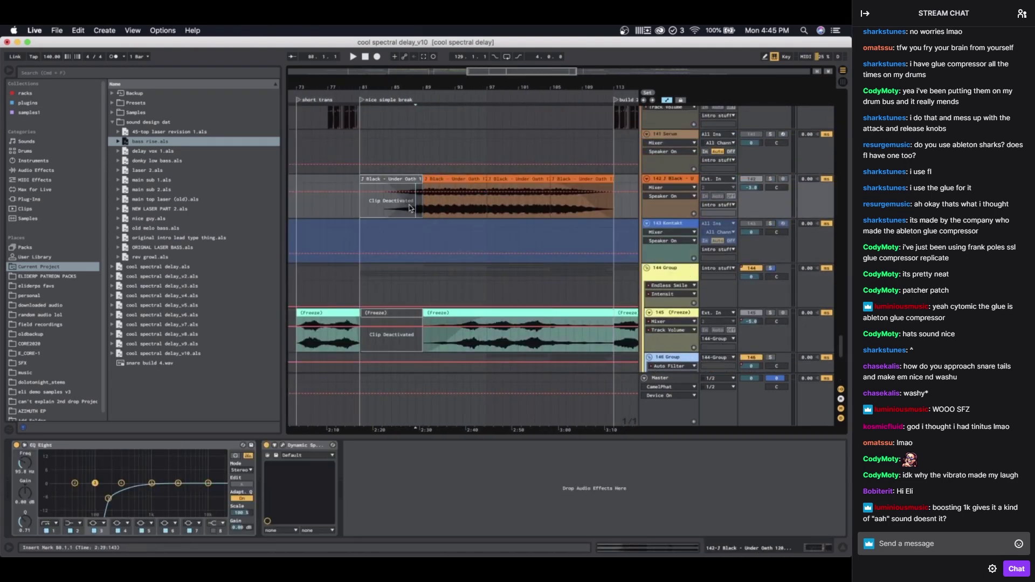
{"action": "left_click", "coordinate": [452, 204]}
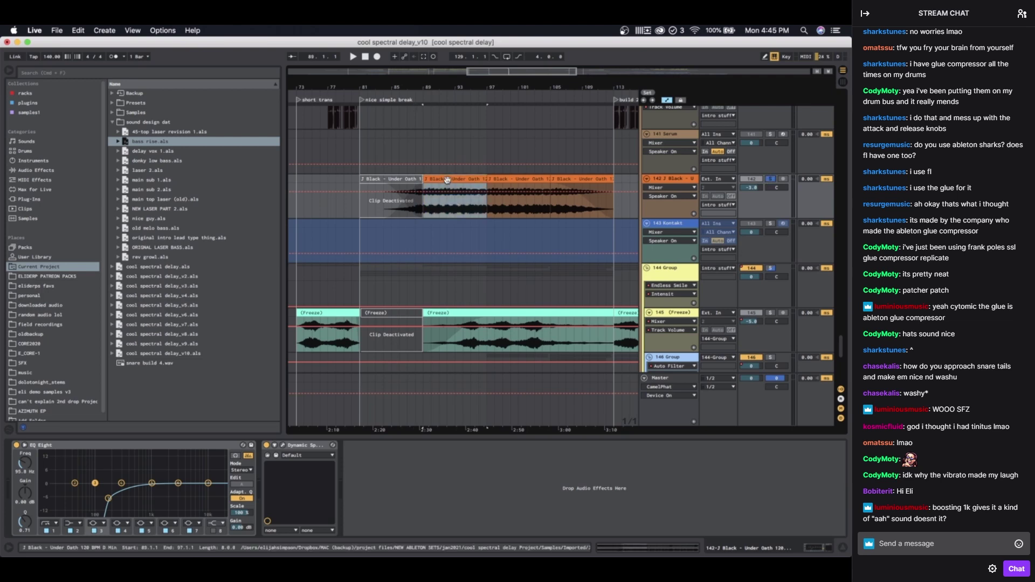
Step: Inspect the start of the active Under Oath clip on track 142 up close, and play it from beat 89.1.1
{"action": "key", "text": "z"}
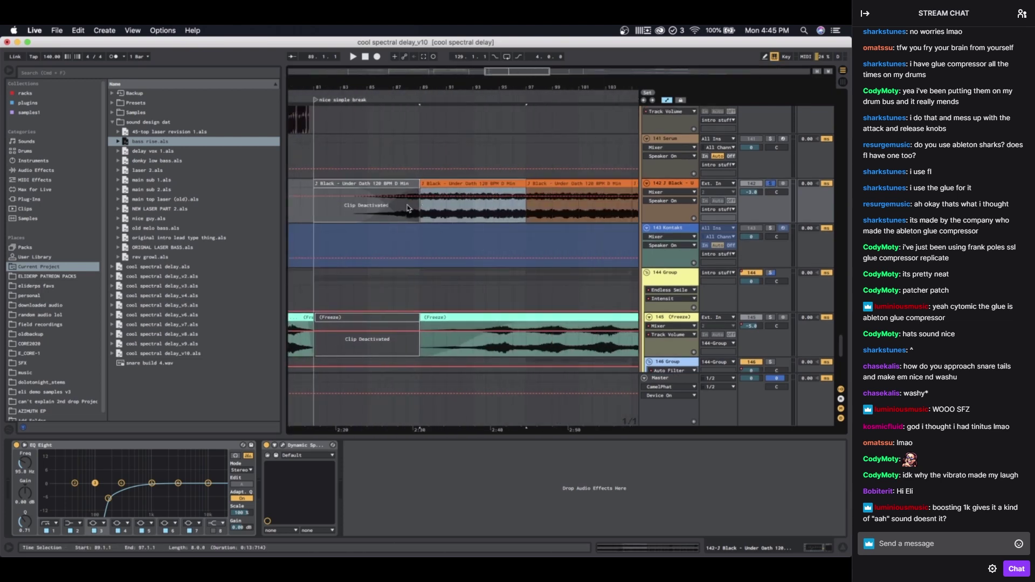
{"action": "left_click", "coordinate": [414, 198]}
{"action": "scroll", "coordinate": [410, 205], "scroll_direction": "right", "scroll_amount": 2}
{"action": "left_click", "coordinate": [385, 188]}
{"action": "left_click", "coordinate": [370, 215]}
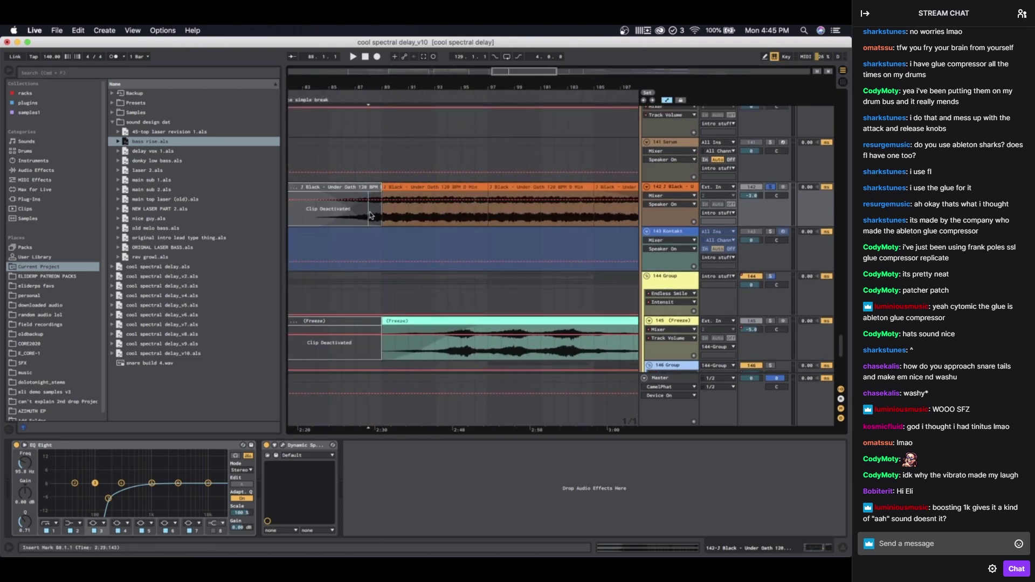
{"action": "scroll", "coordinate": [388, 194], "scroll_direction": "up", "scroll_amount": 3}
{"action": "left_click", "coordinate": [396, 180]}
{"action": "left_click", "coordinate": [391, 185]}
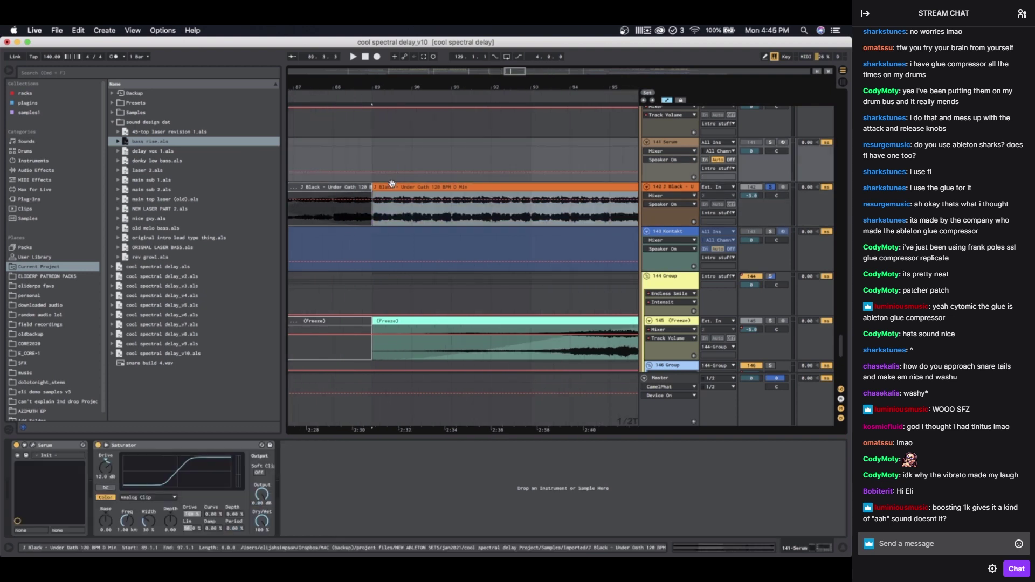
{"action": "scroll", "coordinate": [392, 184], "scroll_direction": "down", "scroll_amount": 5}
{"action": "key", "text": "space"}
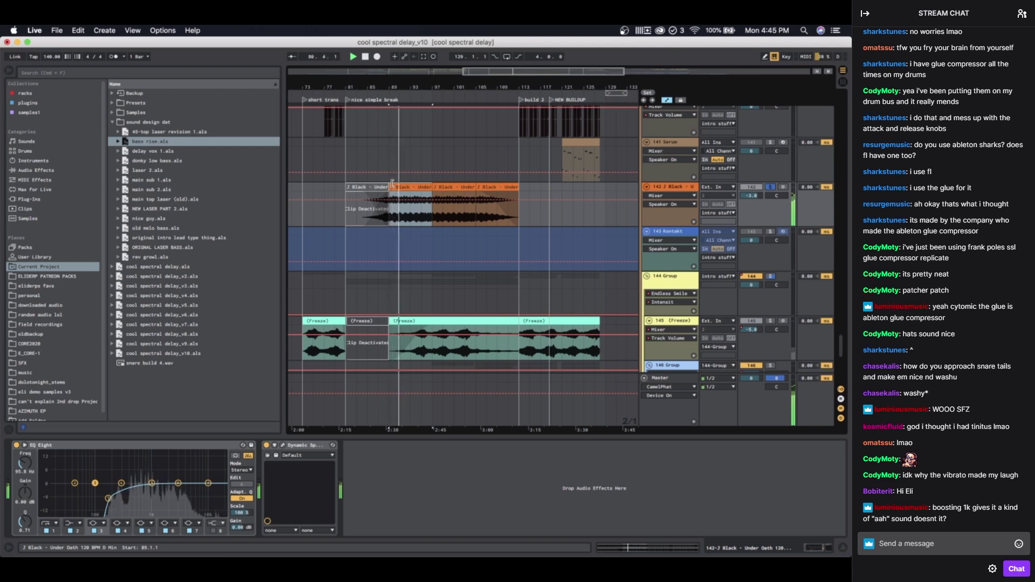
Step: Inspect the Under Oath clip's sample settings and transposition envelope, and return to track 142's devices
{"action": "double_click", "coordinate": [407, 188]}
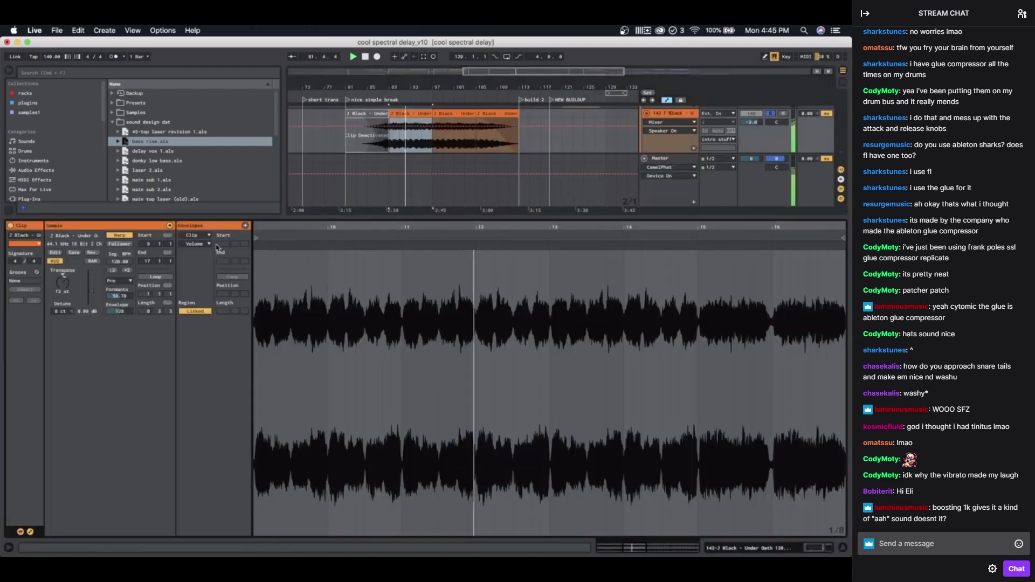
{"action": "double_click", "coordinate": [63, 289]}
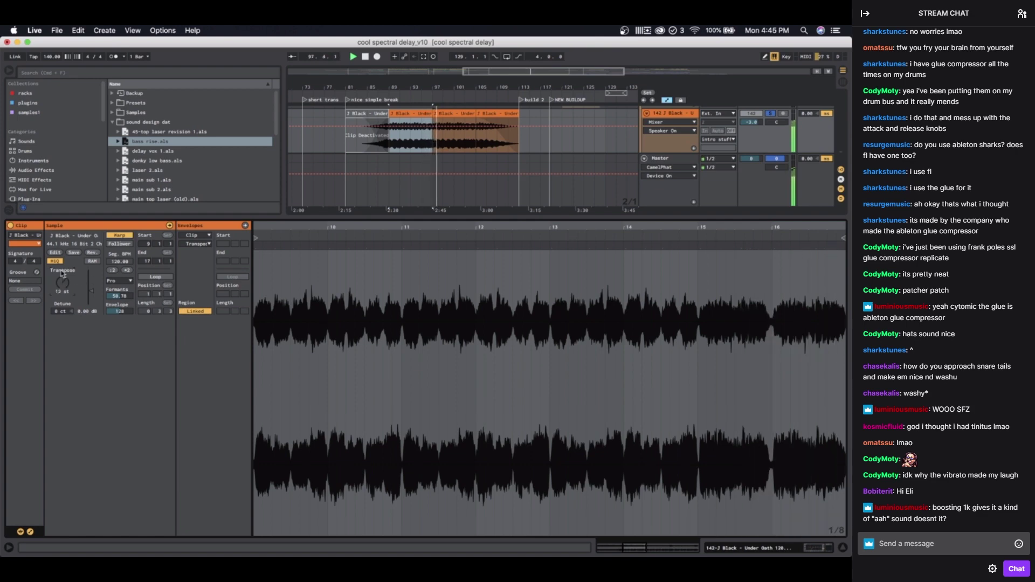
{"action": "double_click", "coordinate": [674, 114]}
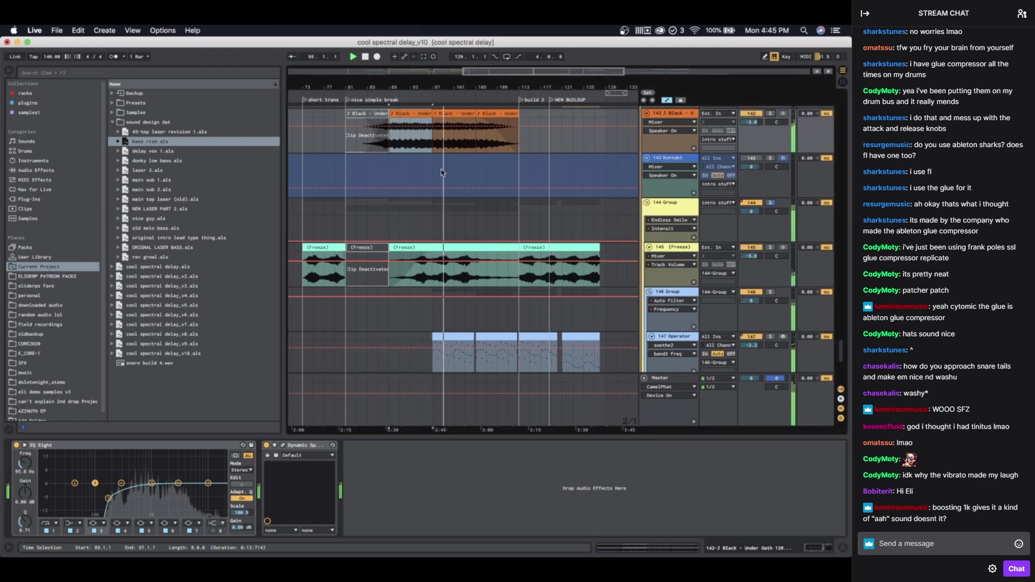
Step: Place the insert marker on 141 Serum at beat 89.1.1, and select the first 147 Operator clip at beat 97.1.1
{"action": "scroll", "coordinate": [441, 173], "scroll_direction": "up", "scroll_amount": 3}
{"action": "left_click", "coordinate": [397, 143]}
{"action": "scroll", "coordinate": [396, 137], "scroll_direction": "up", "scroll_amount": 2}
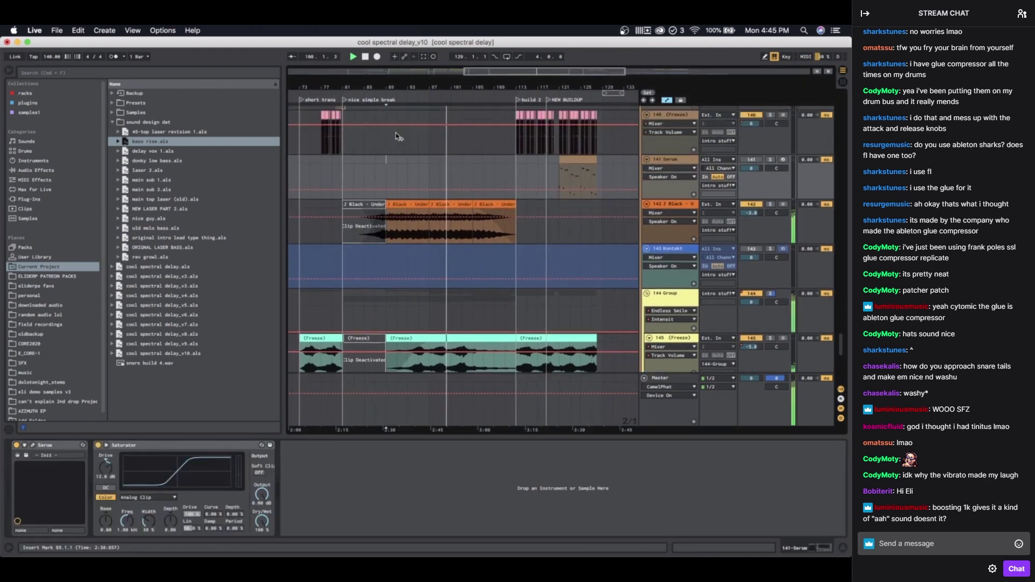
{"action": "scroll", "coordinate": [396, 137], "scroll_direction": "up", "scroll_amount": 10}
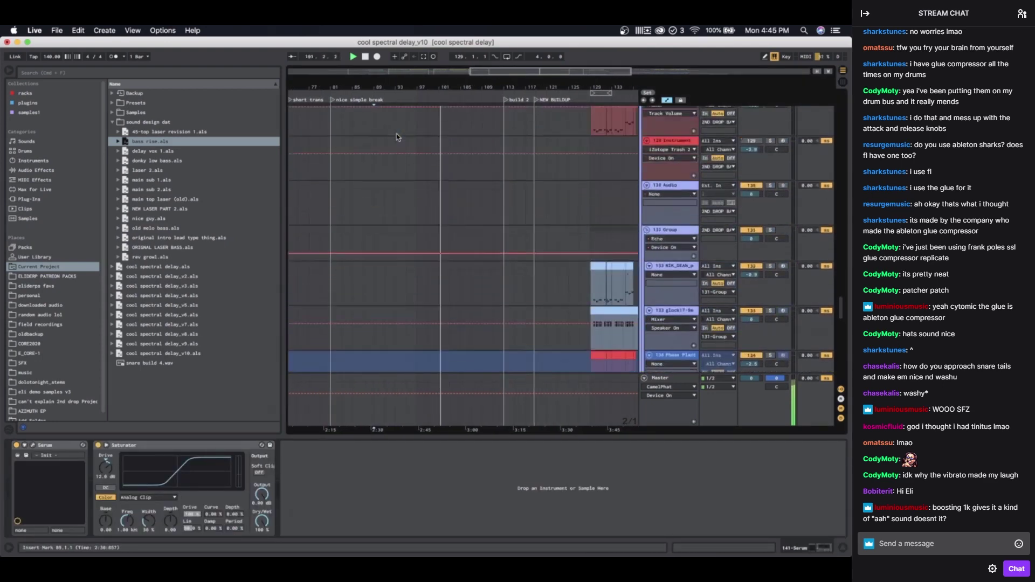
{"action": "scroll", "coordinate": [396, 136], "scroll_direction": "down", "scroll_amount": 15}
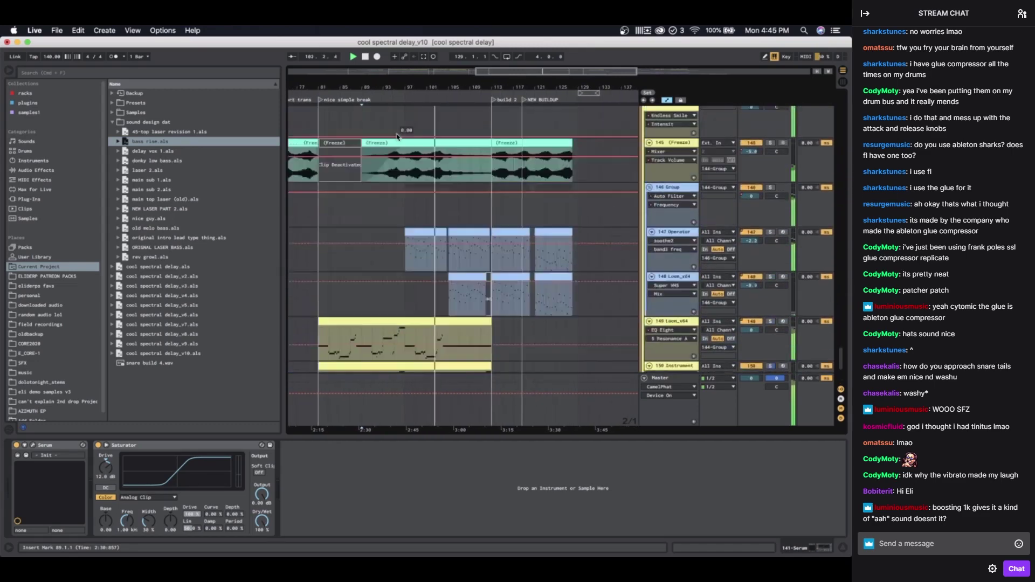
{"action": "scroll", "coordinate": [398, 137], "scroll_direction": "up", "scroll_amount": 1}
{"action": "left_click", "coordinate": [424, 298]}
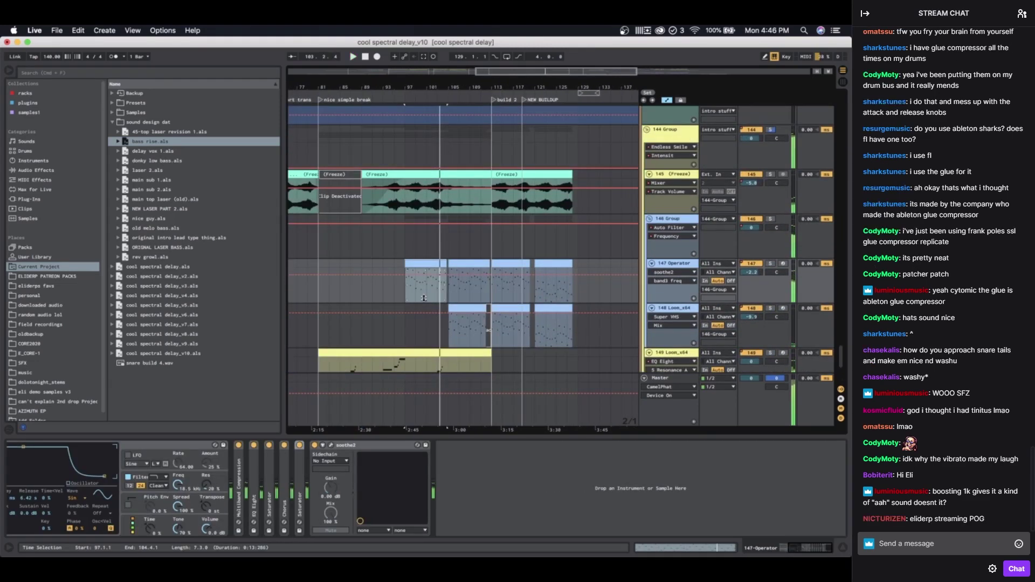
Step: Place the insert marker in FX STUFF at beat 119.1.1, then in the DRUMS group at beat 127.2.2
{"action": "scroll", "coordinate": [423, 298], "scroll_direction": "up", "scroll_amount": 6}
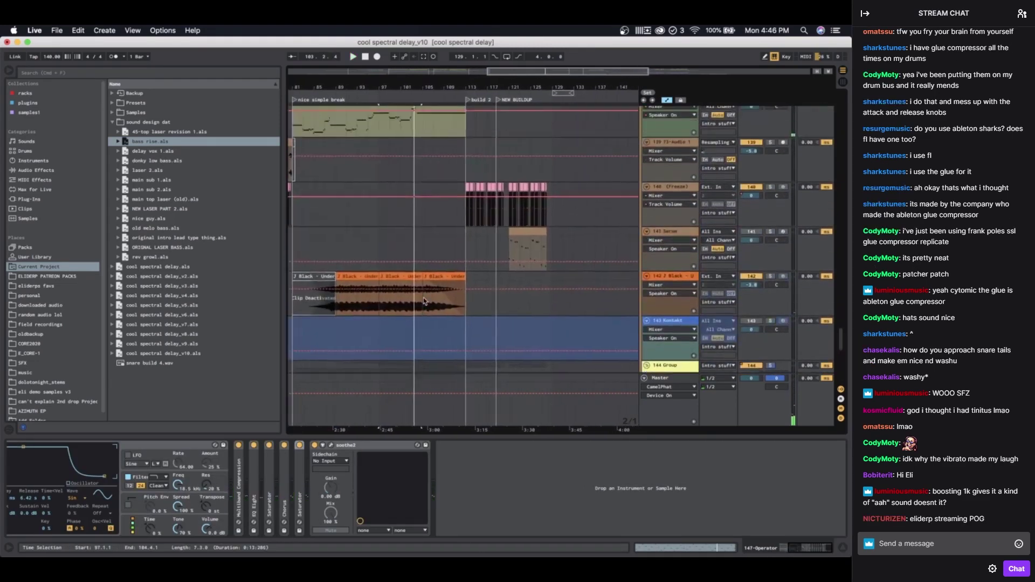
{"action": "scroll", "coordinate": [451, 209], "scroll_direction": "up", "scroll_amount": 20}
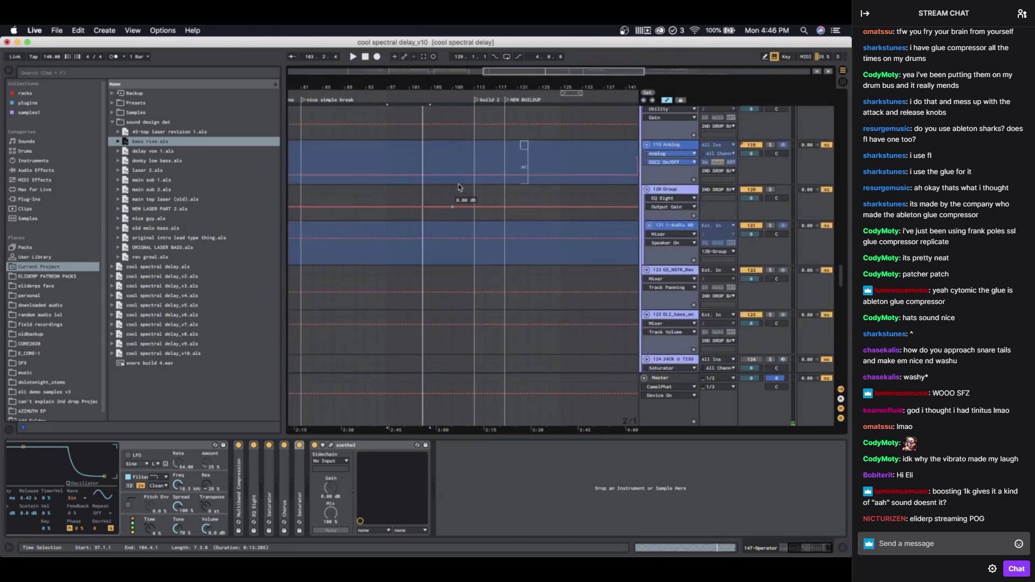
{"action": "scroll", "coordinate": [459, 188], "scroll_direction": "up", "scroll_amount": 15}
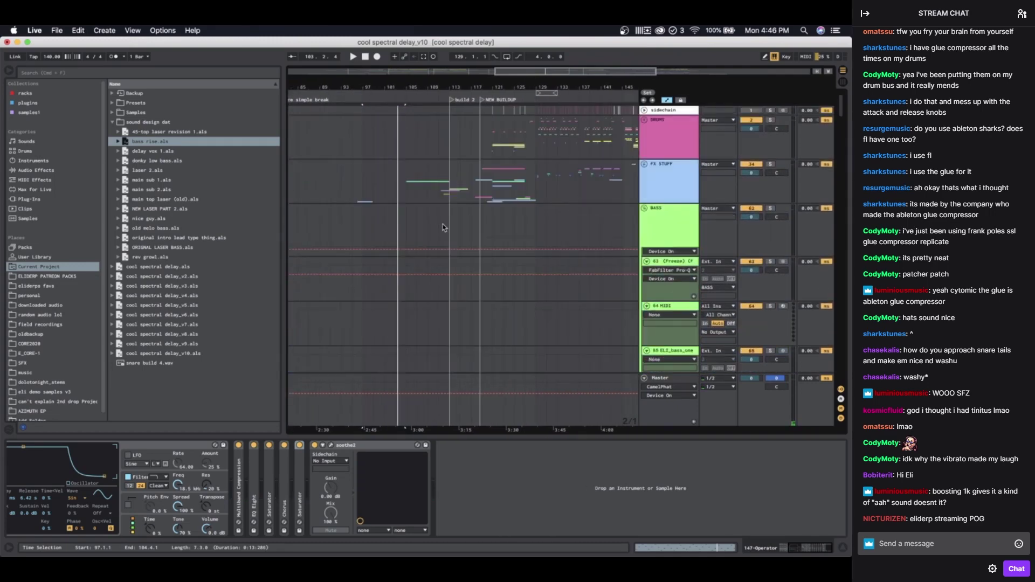
{"action": "left_click", "coordinate": [481, 202]}
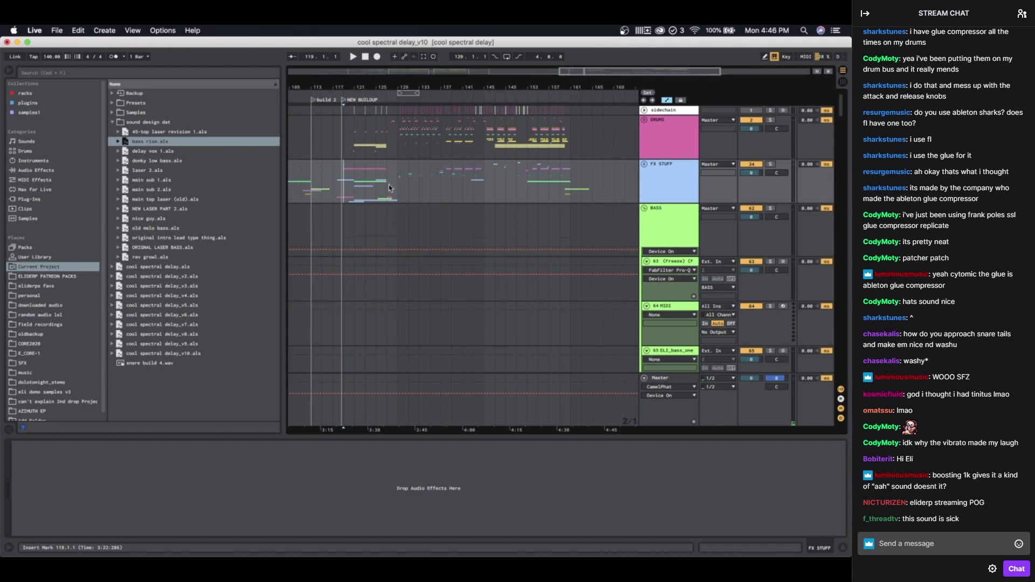
{"action": "left_click", "coordinate": [394, 137]}
{"action": "key", "text": "plus"}
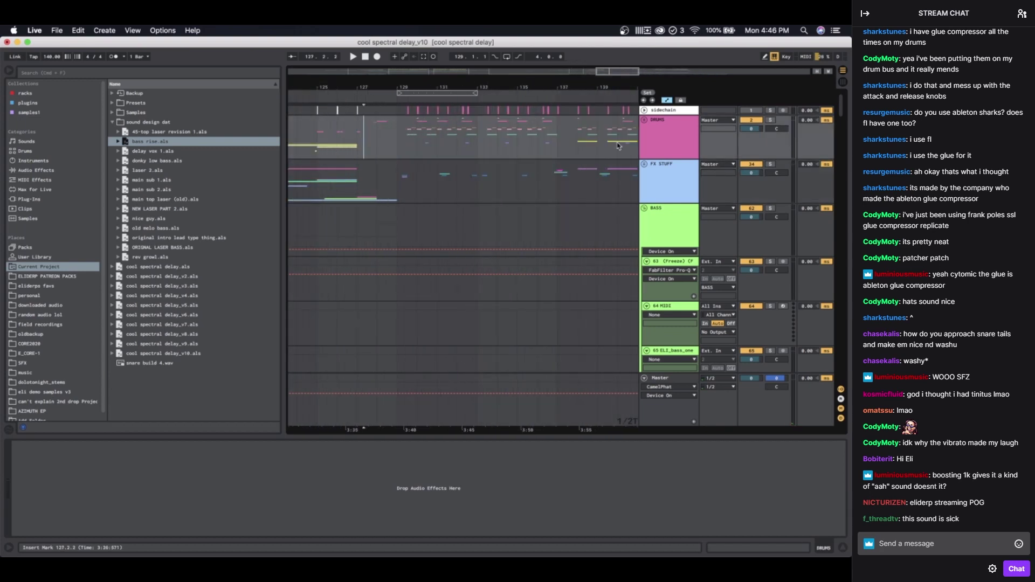
Step: Fold the BASS and 2ND DROP BASS groups, and play the arrangement from beat 127.2.2
{"action": "left_click", "coordinate": [647, 208]}
{"action": "key", "text": "space"}
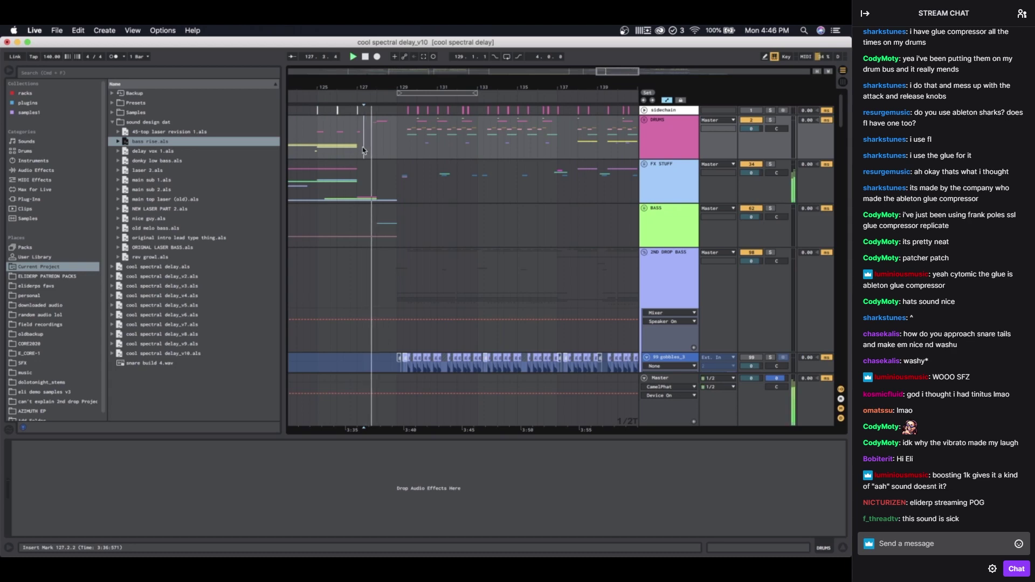
{"action": "scroll", "coordinate": [365, 149], "scroll_direction": "down", "scroll_amount": 5}
{"action": "scroll", "coordinate": [363, 150], "scroll_direction": "up", "scroll_amount": 3}
{"action": "left_click", "coordinate": [644, 233]}
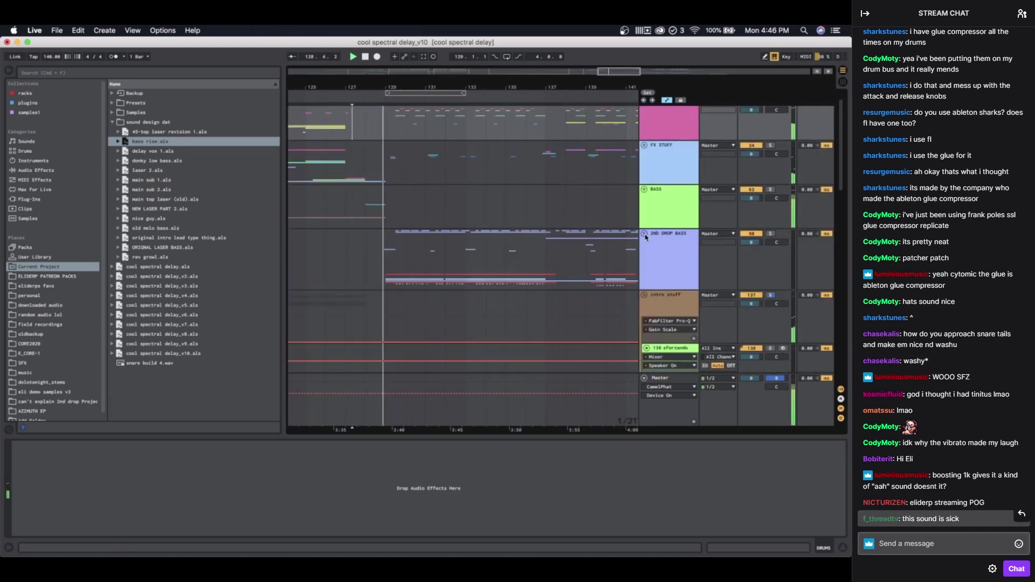
Step: Fold the intro stuff group, and place the insert marker in the 2ND DROP BASS group at beat 129.1.1
{"action": "scroll", "coordinate": [402, 253], "scroll_direction": "down", "scroll_amount": 4}
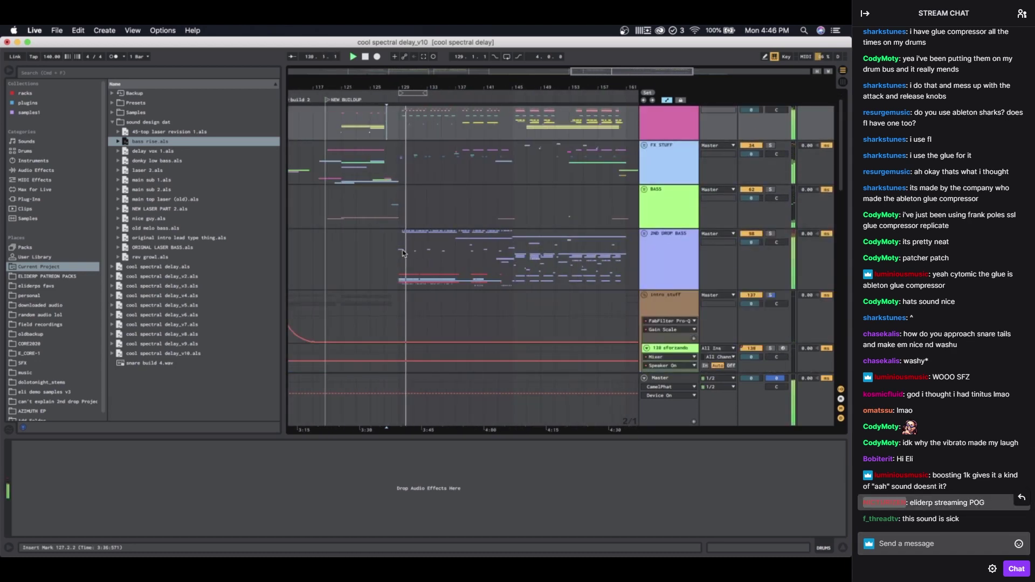
{"action": "scroll", "coordinate": [383, 272], "scroll_direction": "down", "scroll_amount": 5}
{"action": "scroll", "coordinate": [383, 273], "scroll_direction": "up", "scroll_amount": 5}
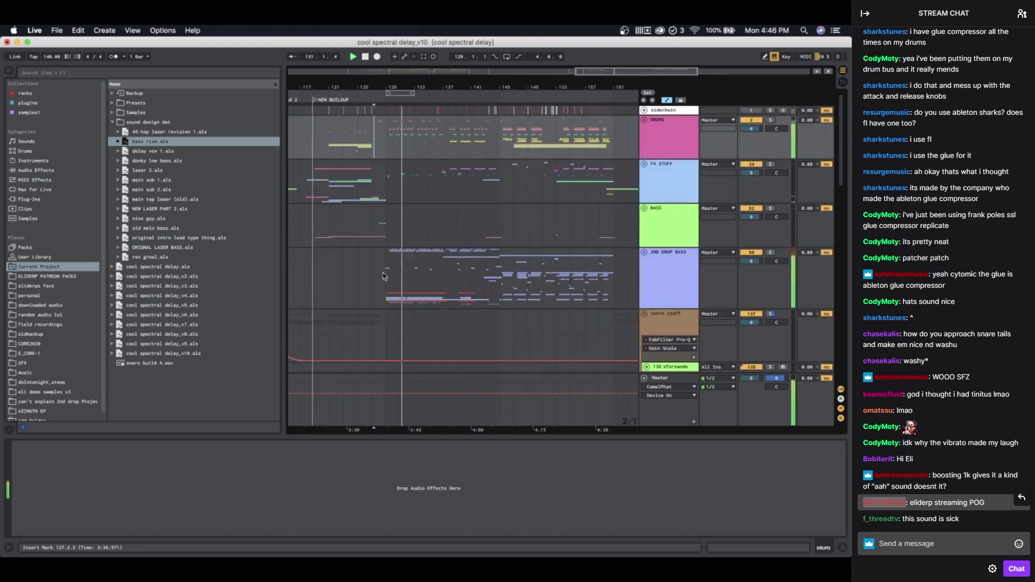
{"action": "left_click", "coordinate": [644, 314]}
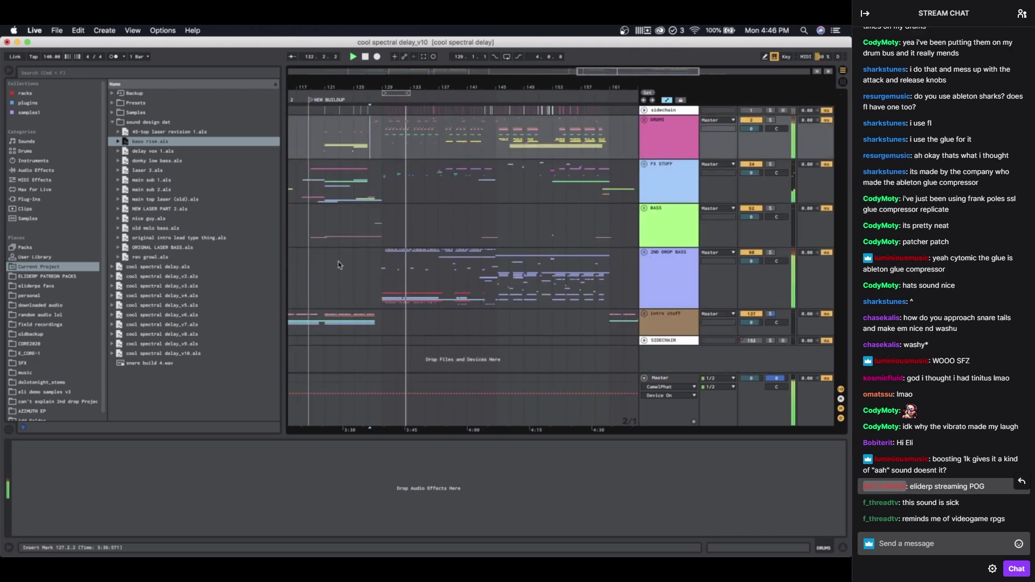
{"action": "left_click", "coordinate": [375, 268]}
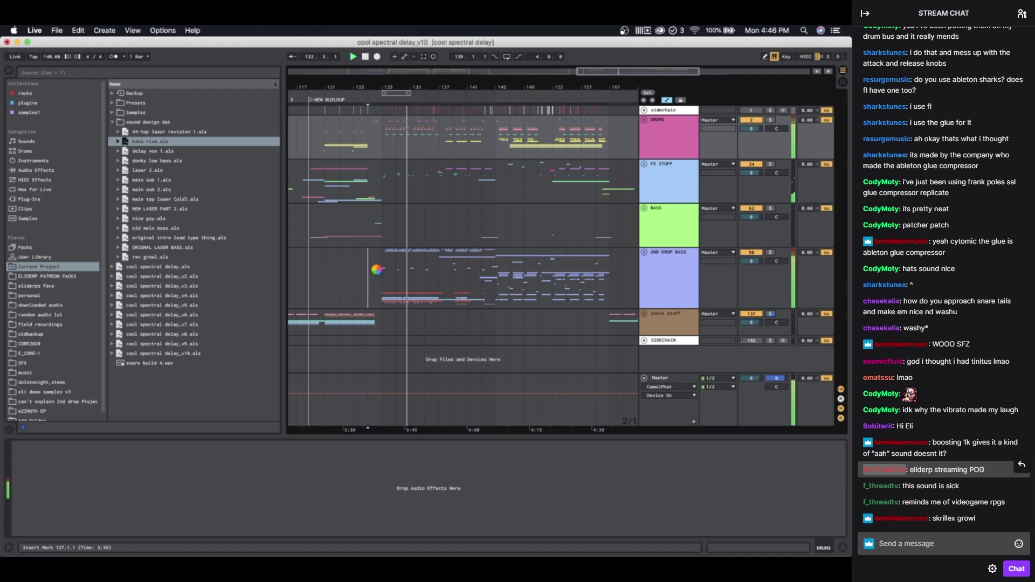
{"action": "left_click", "coordinate": [376, 270]}
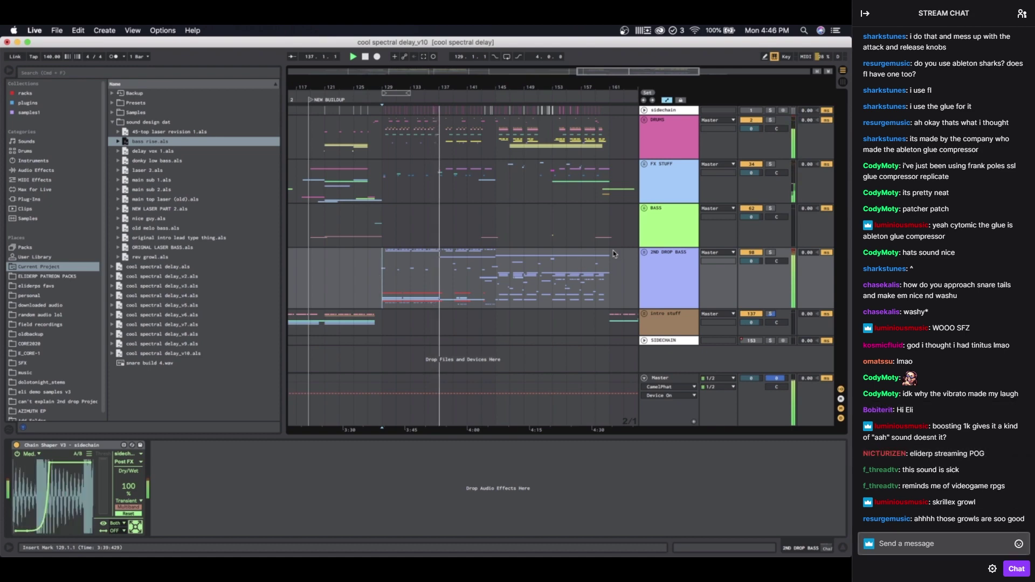
Step: Unfold the 2ND DROP BASS group, and show track 132's devices with the insert marker at beat 129.1.1
{"action": "left_click", "coordinate": [644, 253]}
{"action": "scroll", "coordinate": [511, 271], "scroll_direction": "down", "scroll_amount": 20}
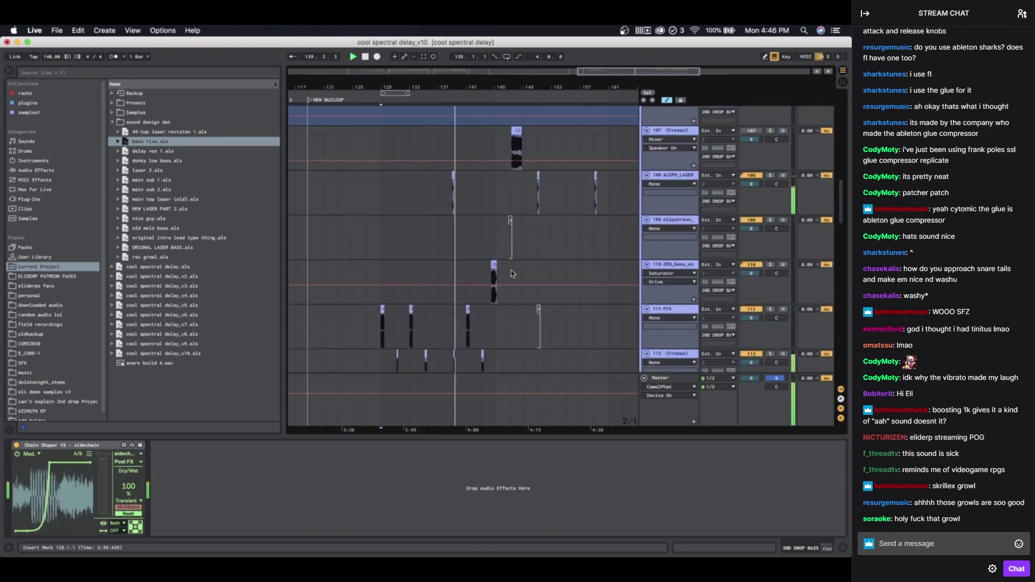
{"action": "scroll", "coordinate": [434, 135], "scroll_direction": "up", "scroll_amount": 3}
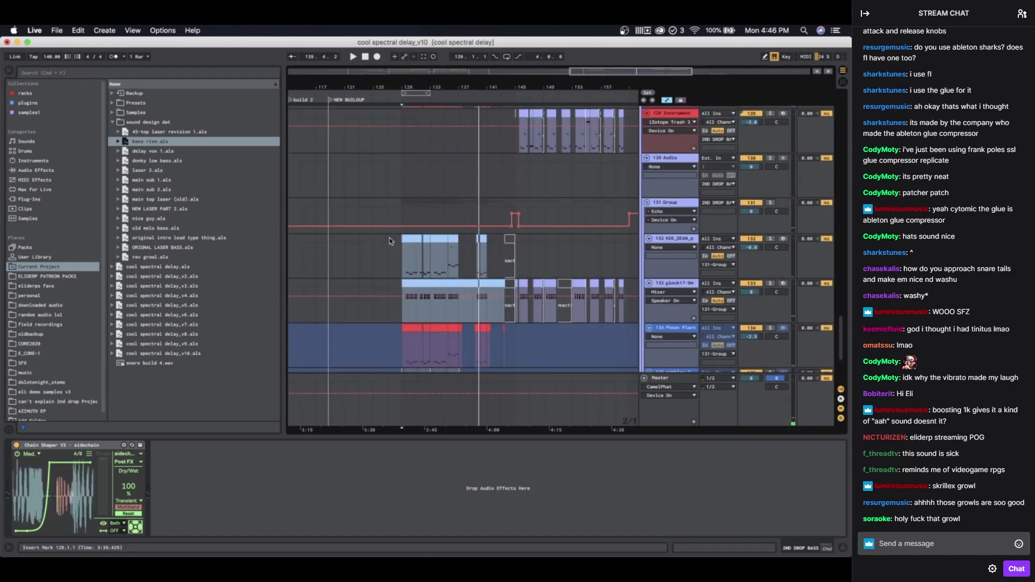
{"action": "left_click", "coordinate": [396, 243]}
{"action": "key", "text": "space"}
{"action": "scroll", "coordinate": [396, 243], "scroll_direction": "up", "scroll_amount": 5}
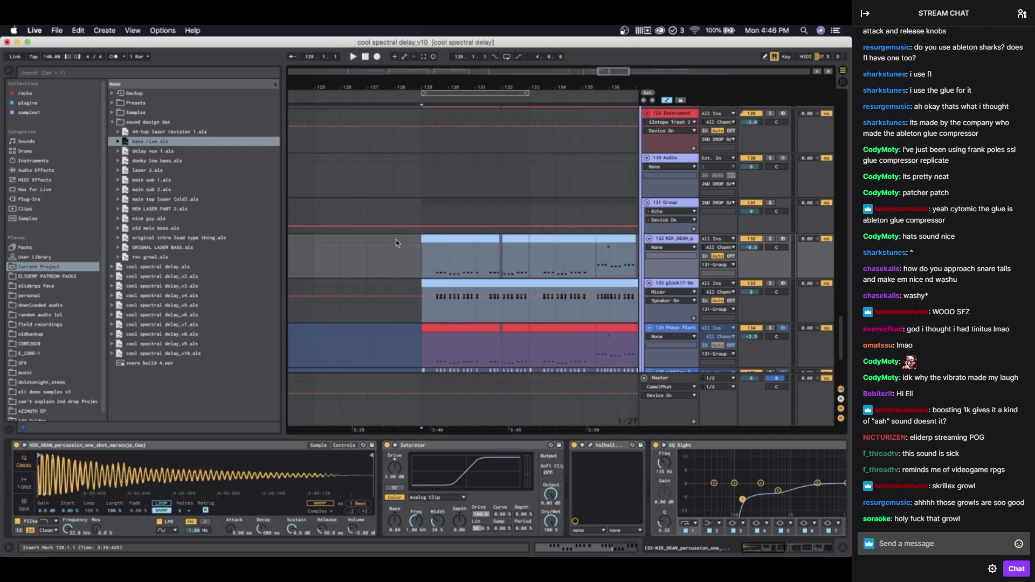
Step: Locate track 111 FFS within the 2ND DROP BASS group and select its first clip, starting at beat 128.4.4
{"action": "scroll", "coordinate": [398, 243], "scroll_direction": "down", "scroll_amount": 10}
{"action": "scroll", "coordinate": [398, 242], "scroll_direction": "up", "scroll_amount": 15}
{"action": "scroll", "coordinate": [615, 239], "scroll_direction": "up", "scroll_amount": 6}
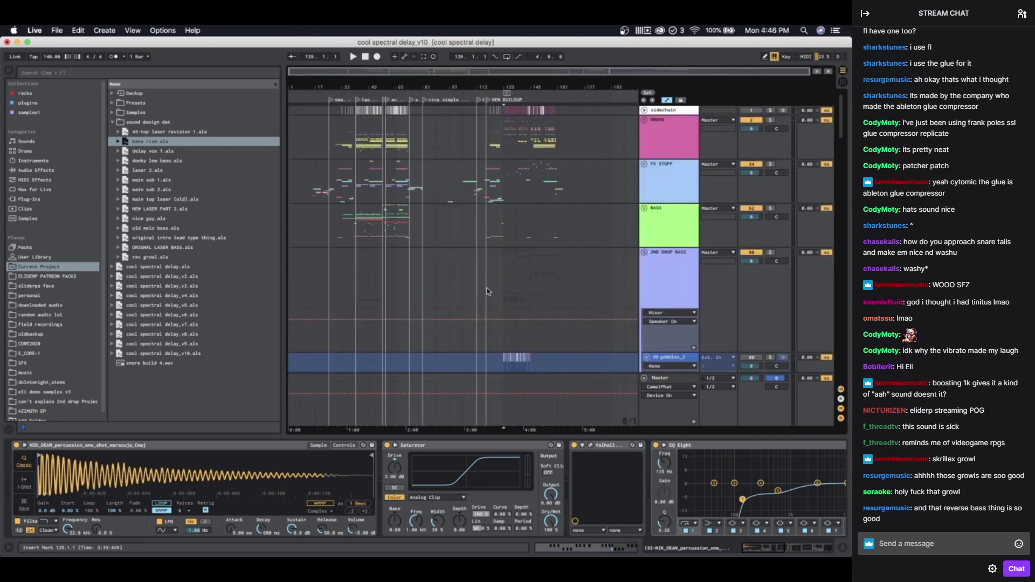
{"action": "scroll", "coordinate": [532, 256], "scroll_direction": "up", "scroll_amount": 10}
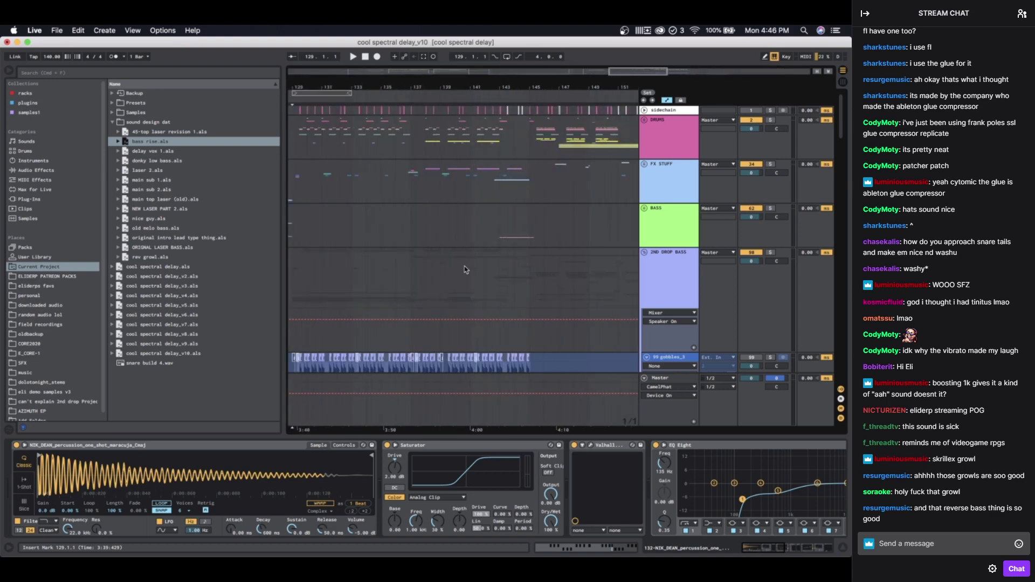
{"action": "scroll", "coordinate": [464, 267], "scroll_direction": "down", "scroll_amount": 15}
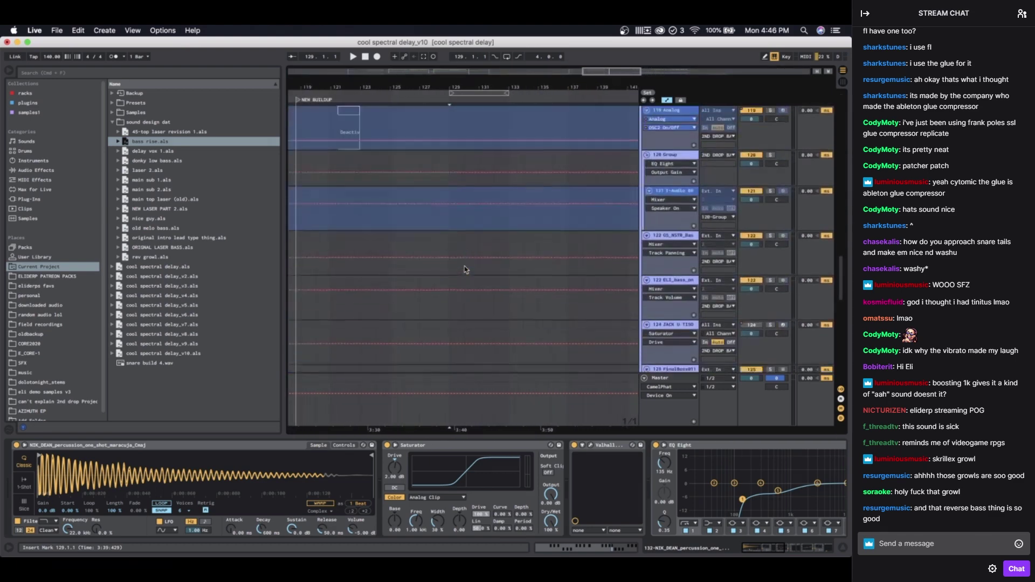
{"action": "scroll", "coordinate": [437, 249], "scroll_direction": "up", "scroll_amount": 7}
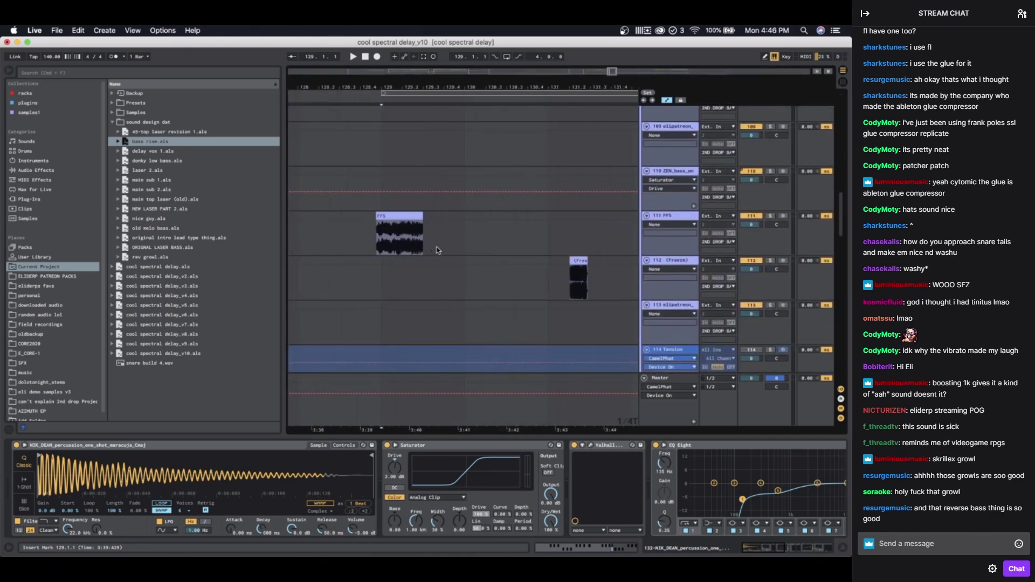
{"action": "left_click", "coordinate": [401, 226]}
{"action": "left_click", "coordinate": [386, 209]}
{"action": "left_click", "coordinate": [389, 213]}
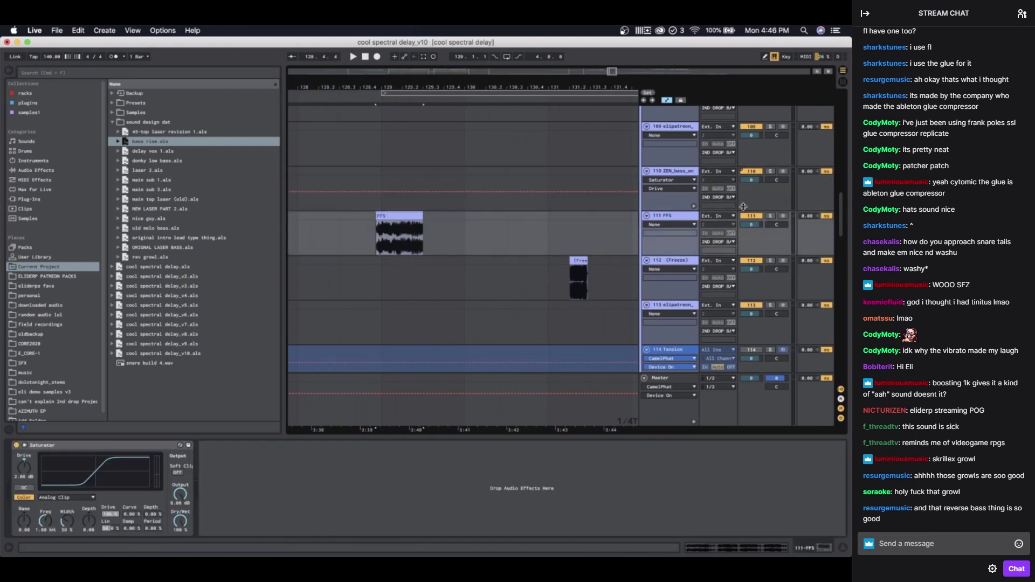
Step: Audition the first FFS clip lengthened to beat 132.1.4 with track 111 soloed, and undo the extension
{"action": "scroll", "coordinate": [427, 254], "scroll_direction": "down", "scroll_amount": 4}
{"action": "left_click_drag", "start_coordinate": [420, 217], "coordinate": [564, 220]}
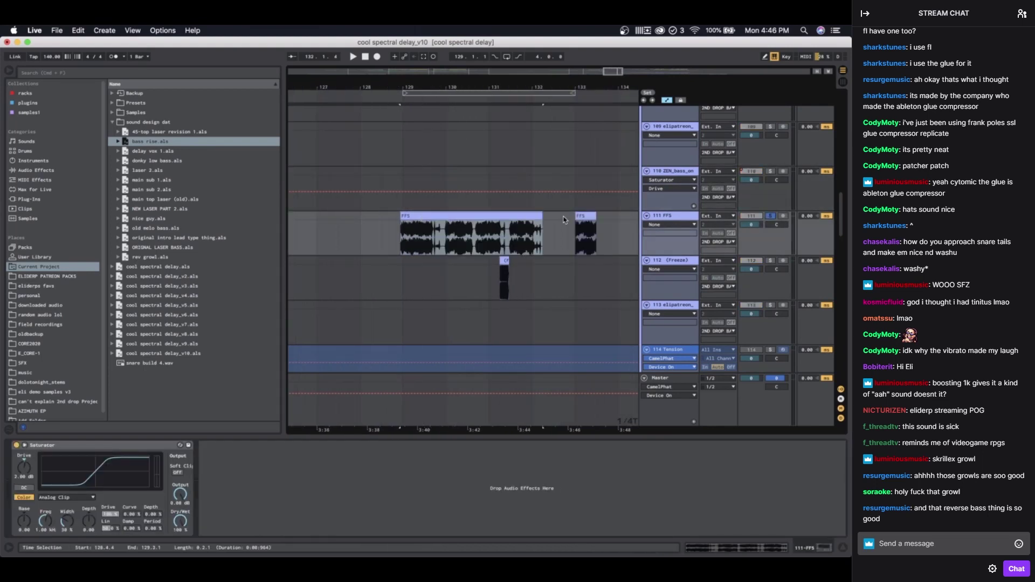
{"action": "key", "text": "space"}
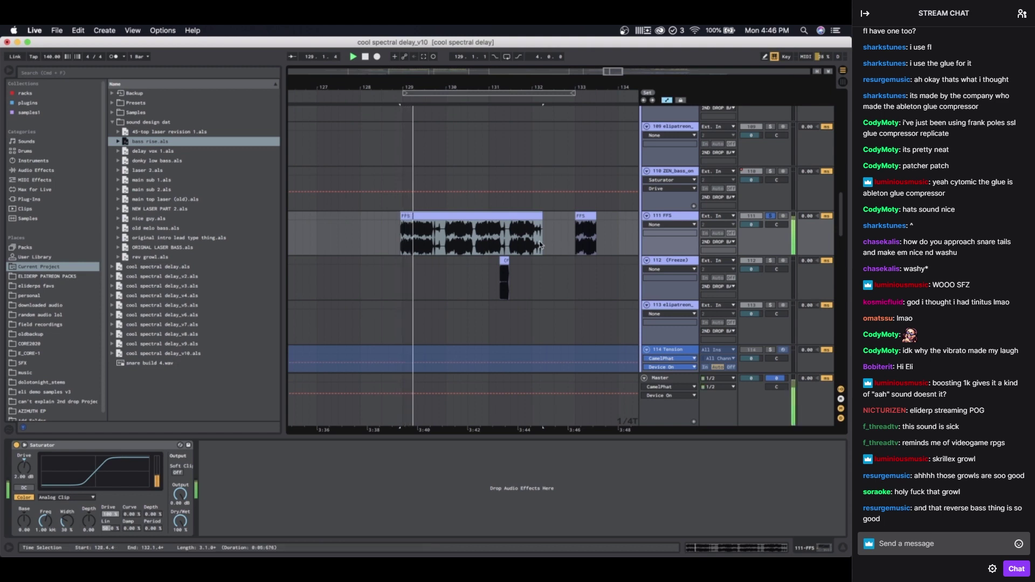
{"action": "scroll", "coordinate": [434, 245], "scroll_direction": "down", "scroll_amount": 3}
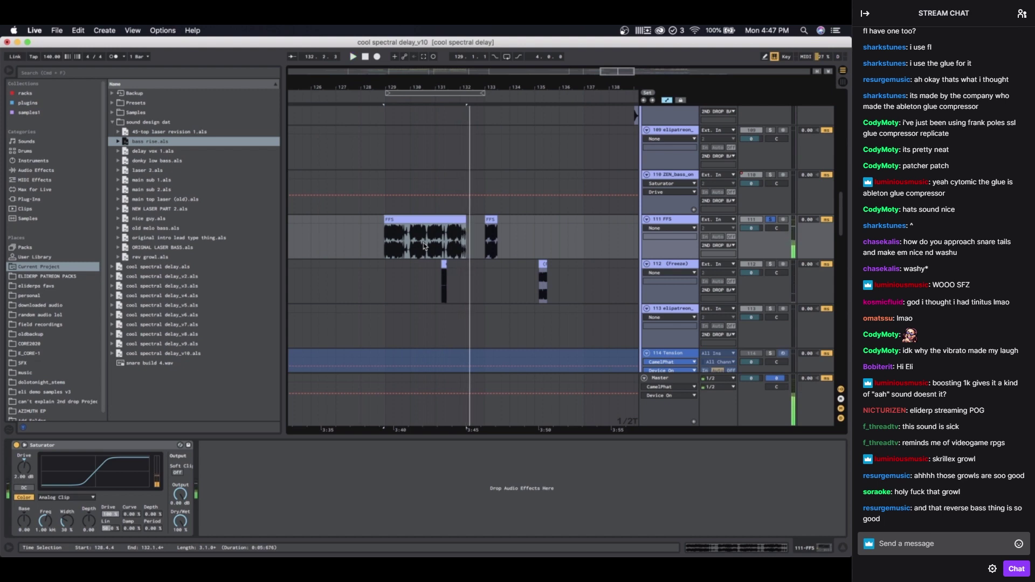
{"action": "key", "text": "super+z"}
Step: Place the insert marker on track 111 at beat 128.3.3, and reselect the first FFS clip
{"action": "left_click", "coordinate": [379, 221]}
{"action": "scroll", "coordinate": [379, 222], "scroll_direction": "up", "scroll_amount": 5}
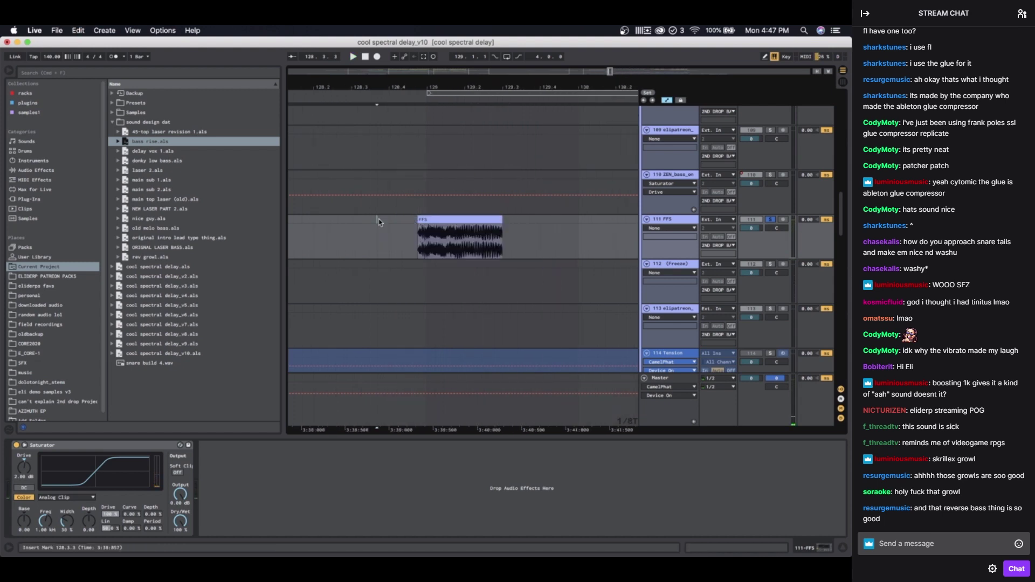
{"action": "left_click", "coordinate": [423, 218]}
{"action": "scroll", "coordinate": [423, 218], "scroll_direction": "down", "scroll_amount": 2}
{"action": "scroll", "coordinate": [424, 219], "scroll_direction": "right", "scroll_amount": 4}
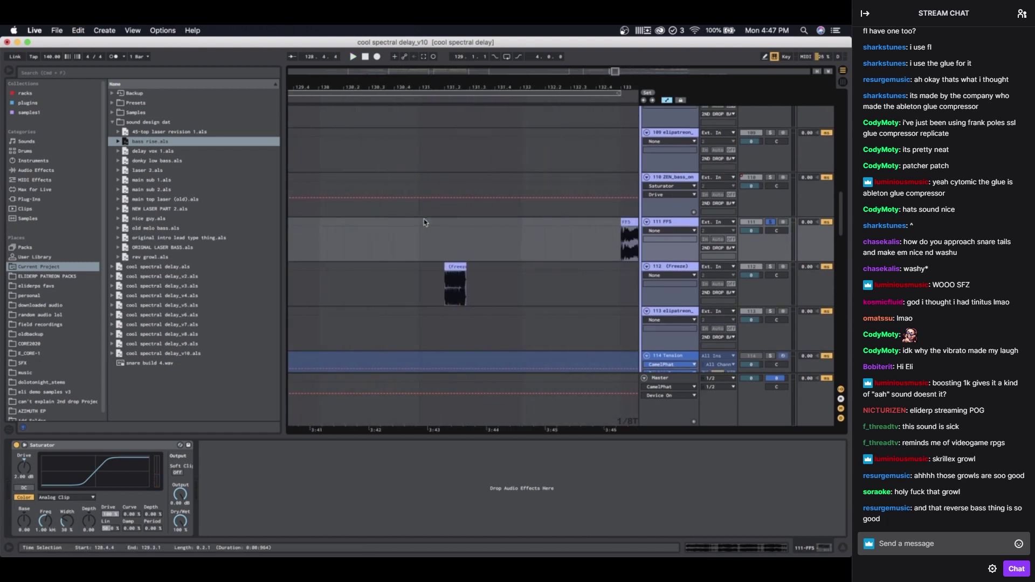
Step: Place the insert marker in FX STUFF at beat 129.1.1, and return to the first FFS clip on track 111
{"action": "scroll", "coordinate": [422, 219], "scroll_direction": "down", "scroll_amount": 5}
{"action": "scroll", "coordinate": [425, 227], "scroll_direction": "up", "scroll_amount": 10}
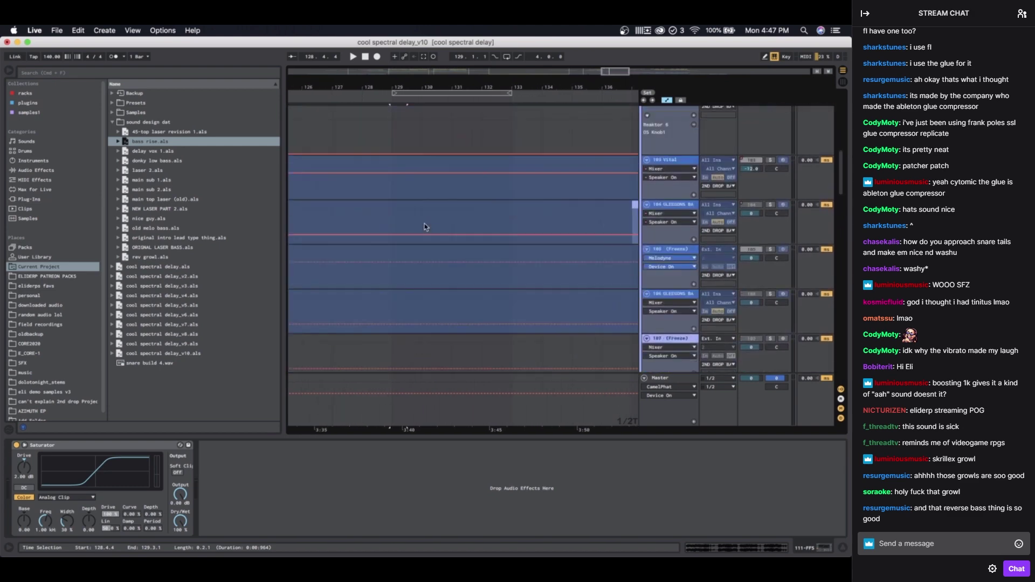
{"action": "left_click", "coordinate": [403, 183]}
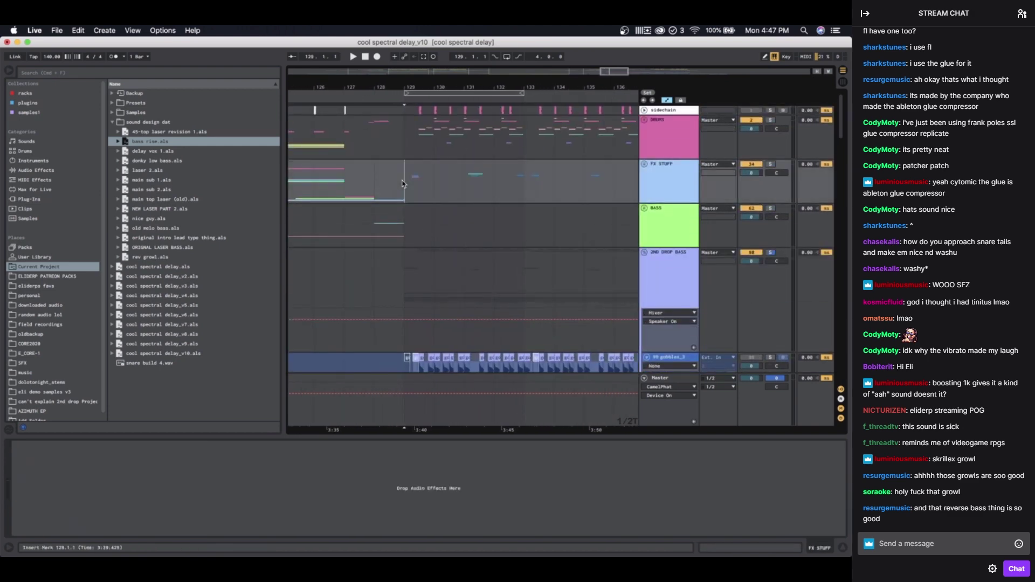
{"action": "scroll", "coordinate": [423, 328], "scroll_direction": "down", "scroll_amount": 10}
{"action": "left_click", "coordinate": [421, 245]}
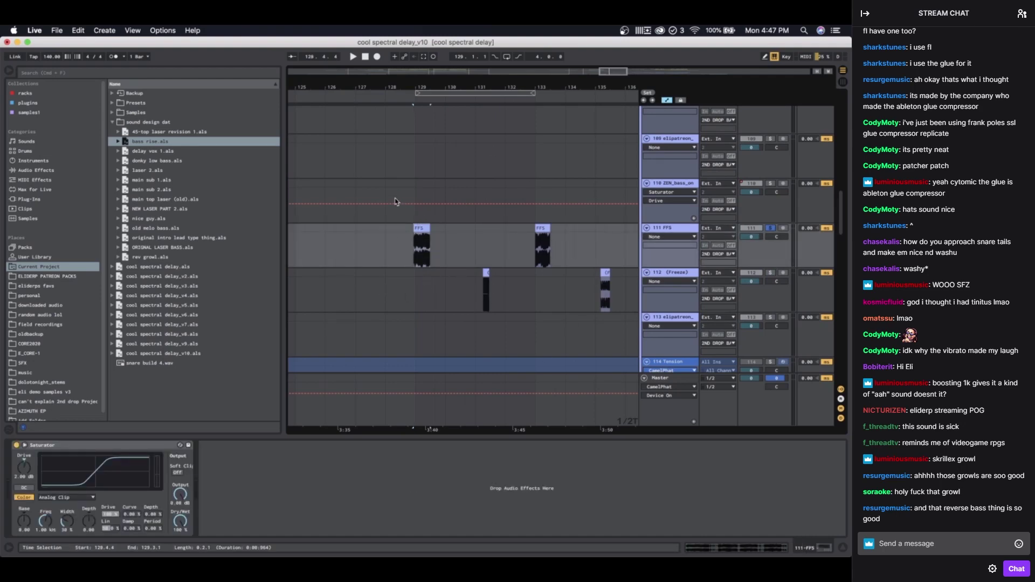
Step: Place the insert marker on track 109 at beat 129.1.1, then on track 128's instrument clip at beat 129.2.3
{"action": "left_click", "coordinate": [416, 171]}
{"action": "scroll", "coordinate": [416, 171], "scroll_direction": "up", "scroll_amount": 10}
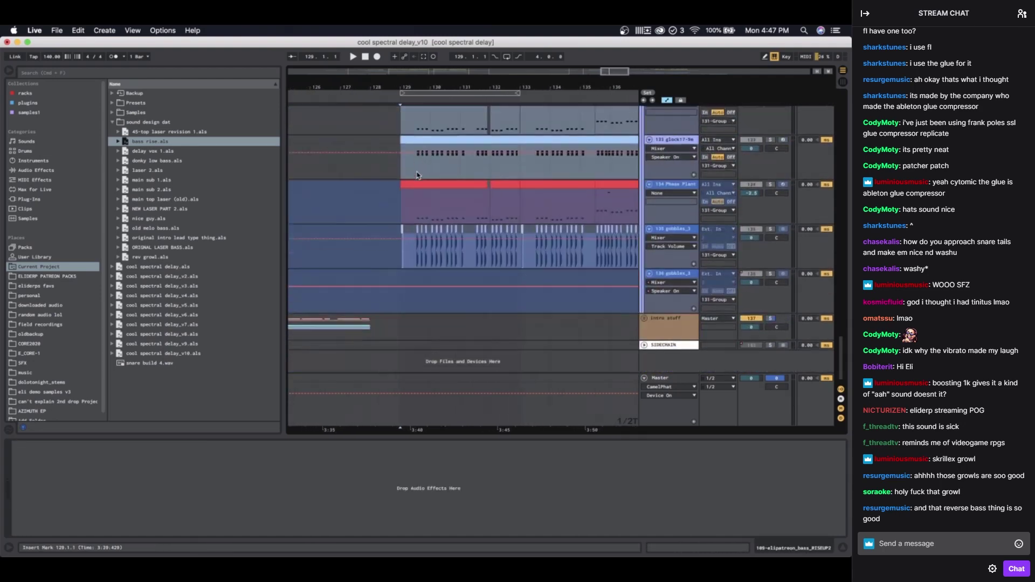
{"action": "scroll", "coordinate": [416, 172], "scroll_direction": "up", "scroll_amount": 3}
{"action": "left_click", "coordinate": [406, 259]}
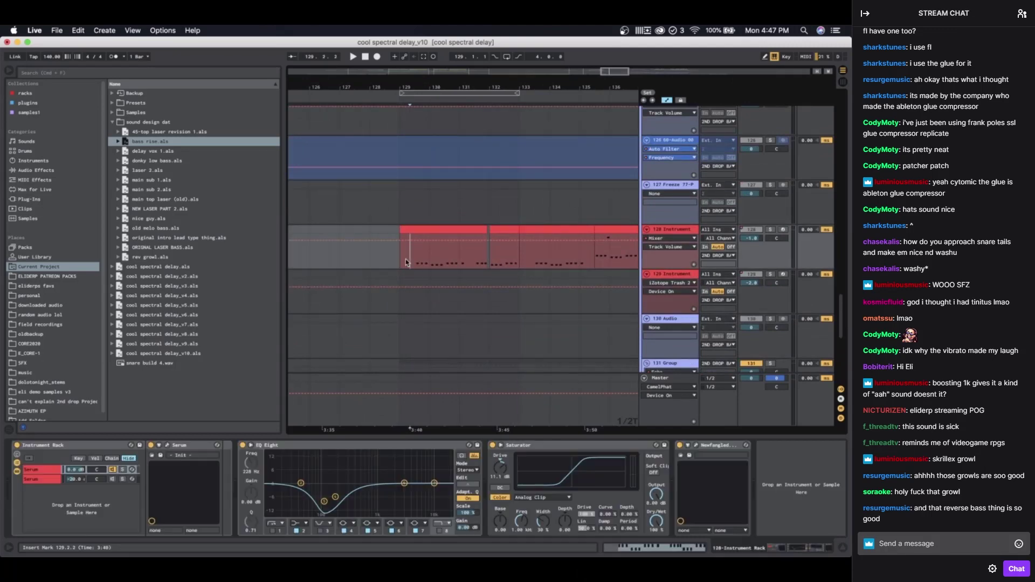
Step: Place the insert marker on 112 (Freeze) at beat 131.1.1, and play the track's first clip soloed
{"action": "scroll", "coordinate": [559, 217], "scroll_direction": "up", "scroll_amount": 15}
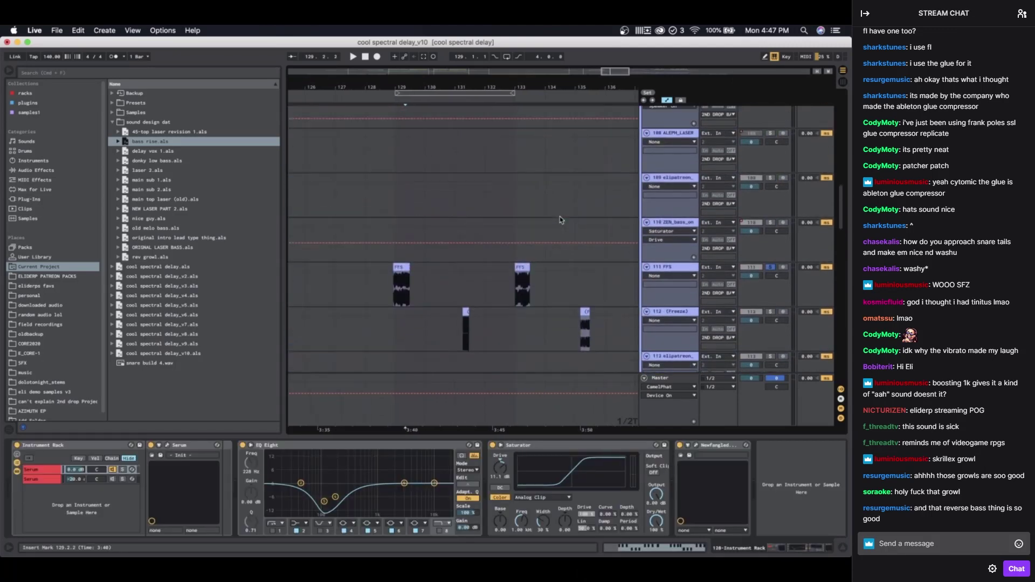
{"action": "scroll", "coordinate": [560, 217], "scroll_direction": "down", "scroll_amount": 2}
{"action": "left_click", "coordinate": [440, 236]}
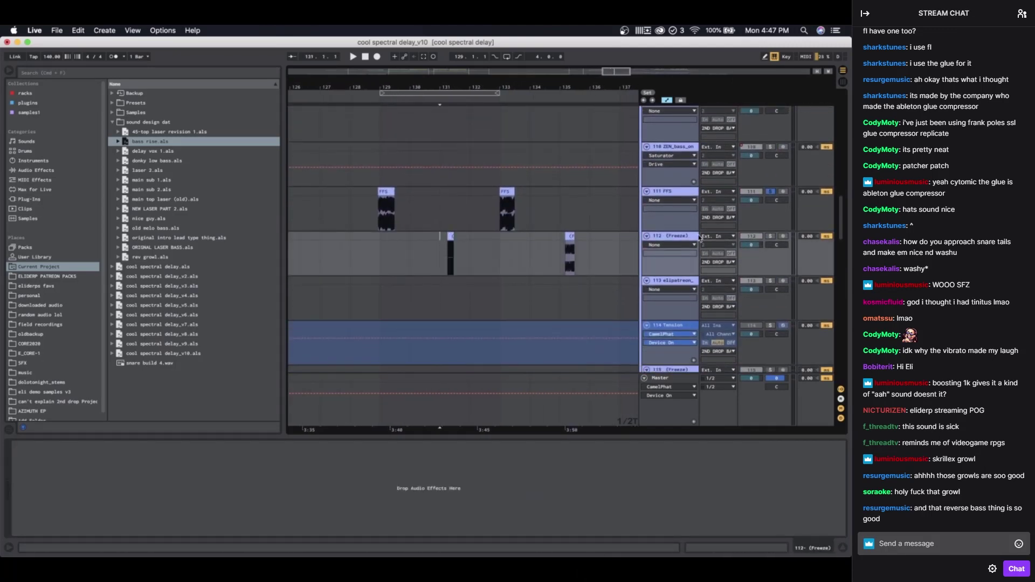
{"action": "scroll", "coordinate": [451, 225], "scroll_direction": "up", "scroll_amount": 6}
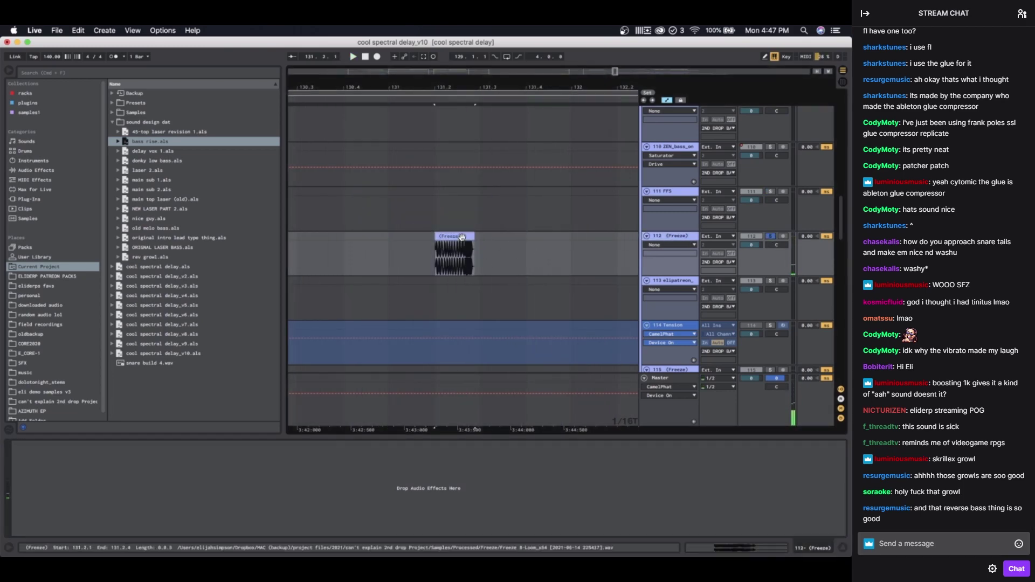
Step: Inspect the sample settings and waveform of the first Freeze clip, and return to track 112's devices
{"action": "double_click", "coordinate": [447, 259]}
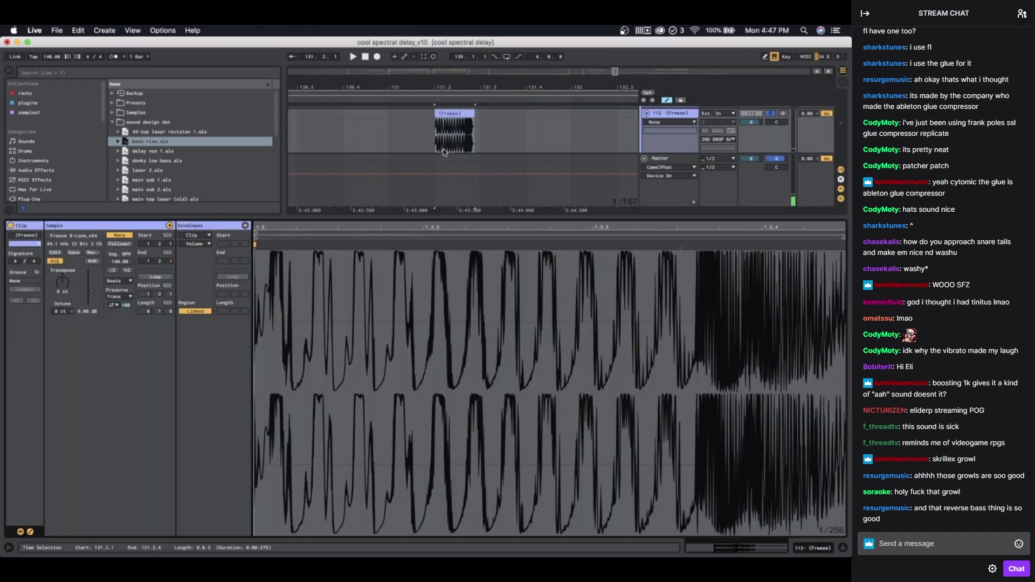
{"action": "scroll", "coordinate": [427, 156], "scroll_direction": "down", "scroll_amount": 3}
{"action": "double_click", "coordinate": [661, 116]}
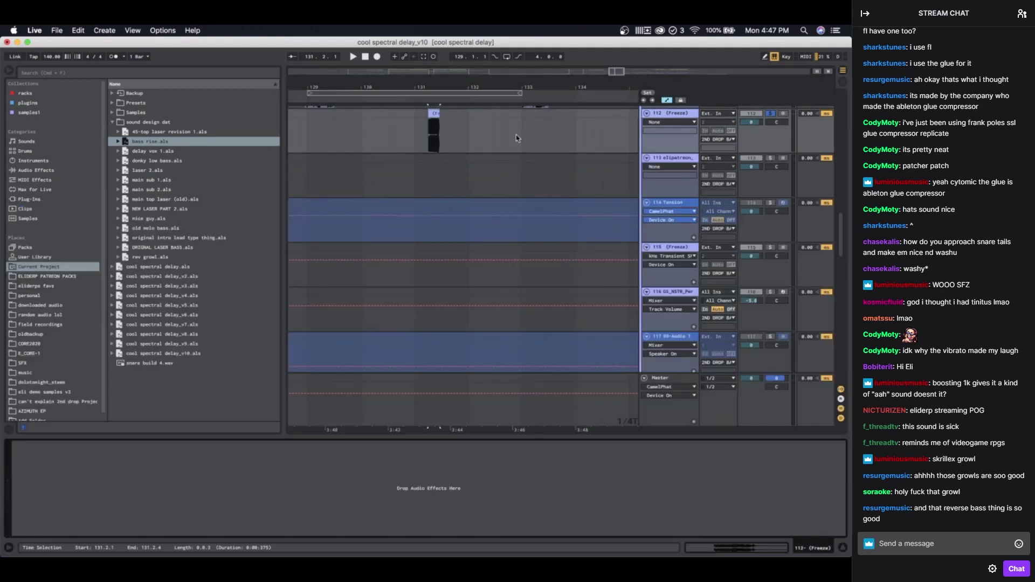
Step: Select the second Freeze clip on track 112 at beat 135.1.3, then play the first one at beat 131.2.1
{"action": "scroll", "coordinate": [516, 134], "scroll_direction": "right", "scroll_amount": 3}
{"action": "left_click", "coordinate": [492, 139]}
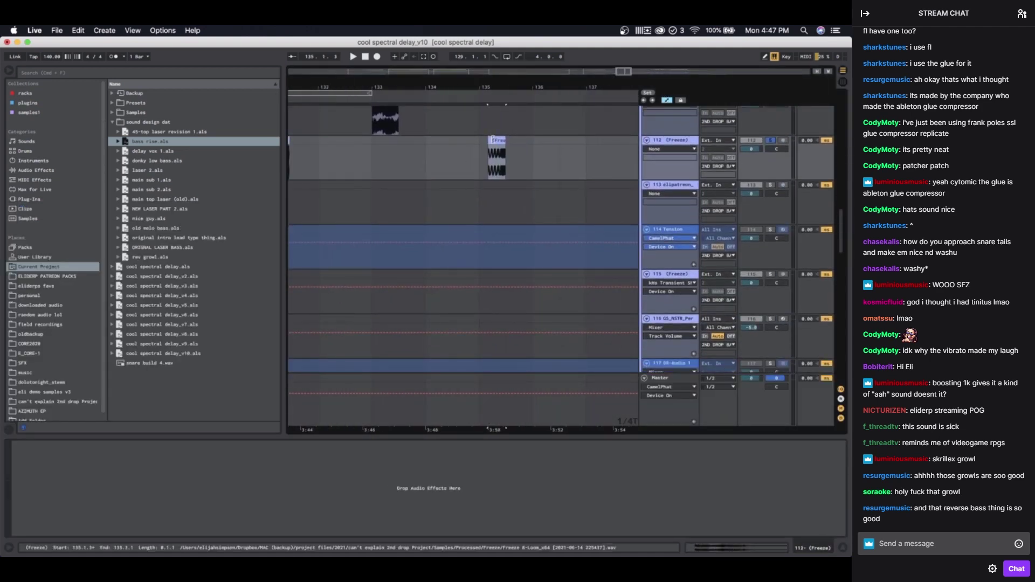
{"action": "scroll", "coordinate": [492, 139], "scroll_direction": "left", "scroll_amount": 3}
{"action": "left_click", "coordinate": [427, 140]}
{"action": "scroll", "coordinate": [386, 147], "scroll_direction": "down", "scroll_amount": 3}
{"action": "scroll", "coordinate": [385, 147], "scroll_direction": "up", "scroll_amount": 3}
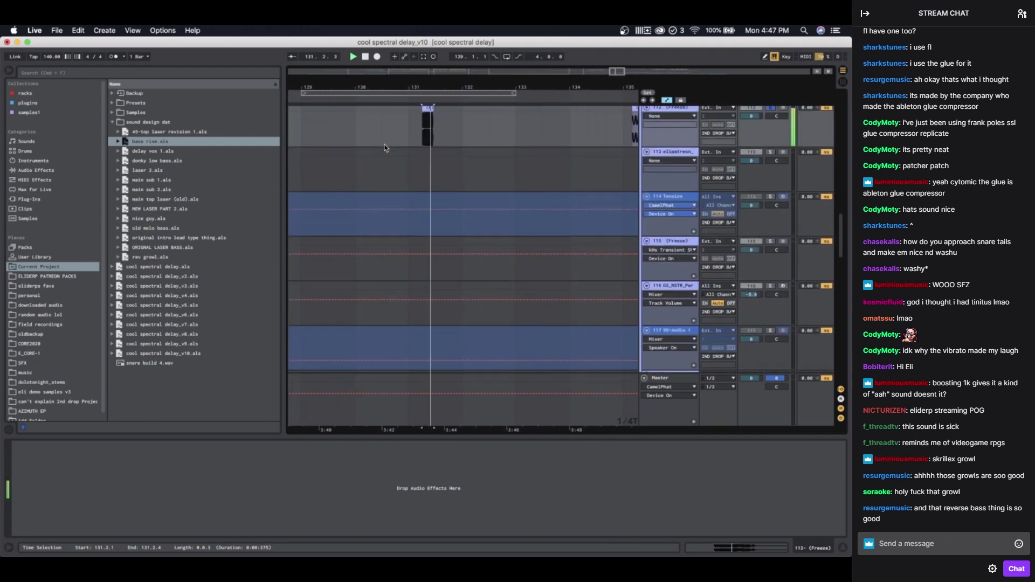
Step: Audition a lengthened version of the first Freeze clip on track 112 from beat 131.1.1, and undo the extension
{"action": "left_click", "coordinate": [399, 142]}
{"action": "scroll", "coordinate": [399, 125], "scroll_direction": "up", "scroll_amount": 2}
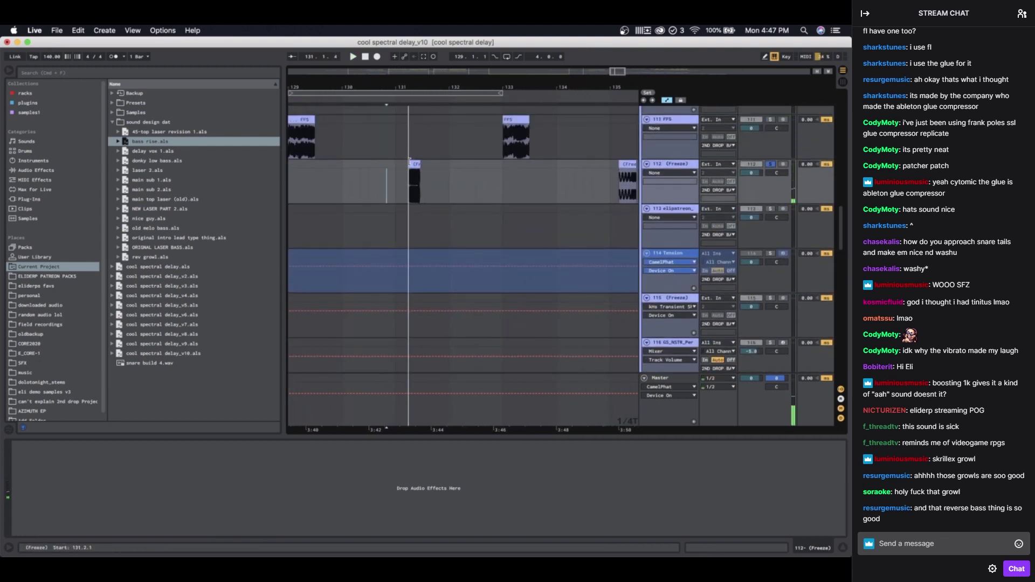
{"action": "left_click", "coordinate": [411, 163]}
{"action": "left_click", "coordinate": [396, 176]}
{"action": "key", "text": "space"}
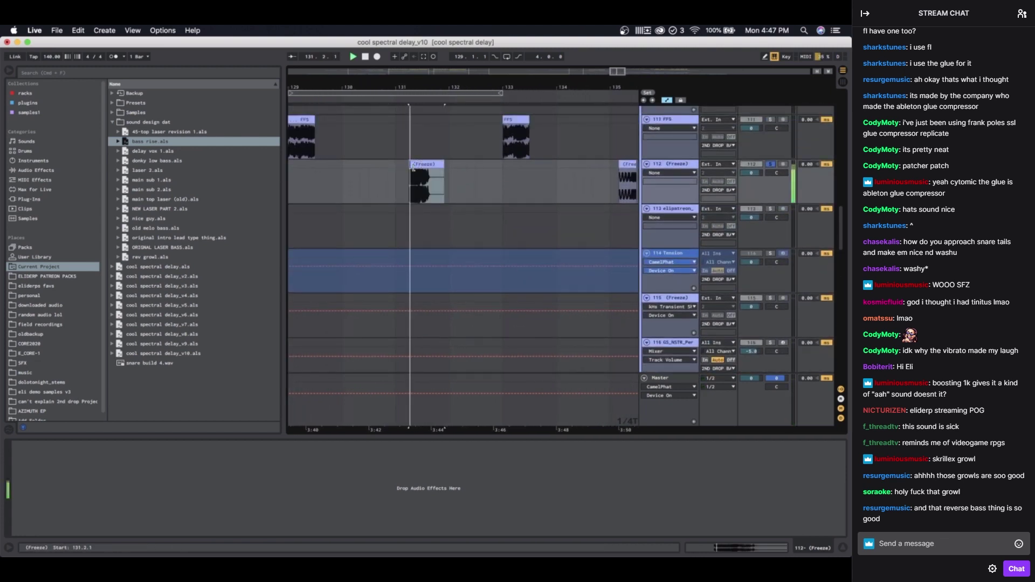
{"action": "key", "text": "space"}
{"action": "key", "text": "space"}
{"action": "scroll", "coordinate": [414, 164], "scroll_direction": "up", "scroll_amount": 6}
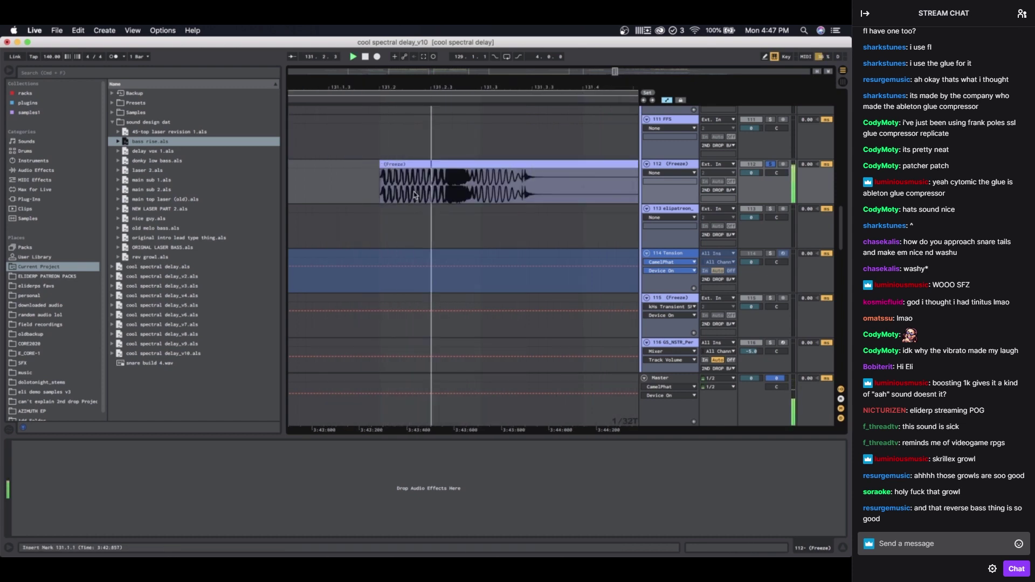
{"action": "key", "text": "space"}
{"action": "key", "text": "space"}
{"action": "scroll", "coordinate": [424, 162], "scroll_direction": "down", "scroll_amount": 5}
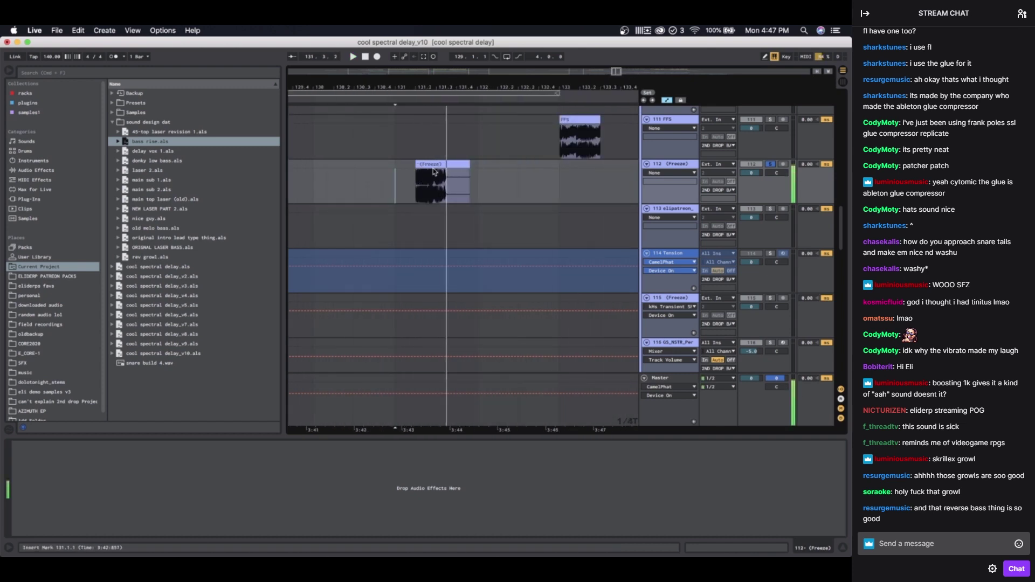
{"action": "key", "text": "super+z"}
Step: Examine the first Freeze clip's waveform up close, placing the insert marker inside it at beat 131.2.3
{"action": "scroll", "coordinate": [429, 171], "scroll_direction": "up", "scroll_amount": 5}
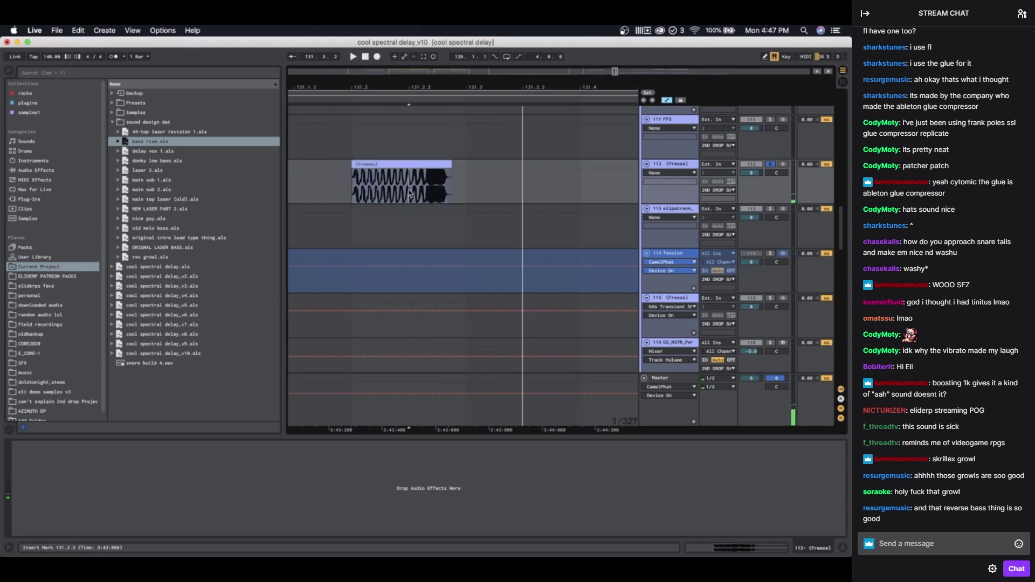
{"action": "scroll", "coordinate": [408, 203], "scroll_direction": "up", "scroll_amount": 5}
{"action": "scroll", "coordinate": [407, 195], "scroll_direction": "down", "scroll_amount": 8}
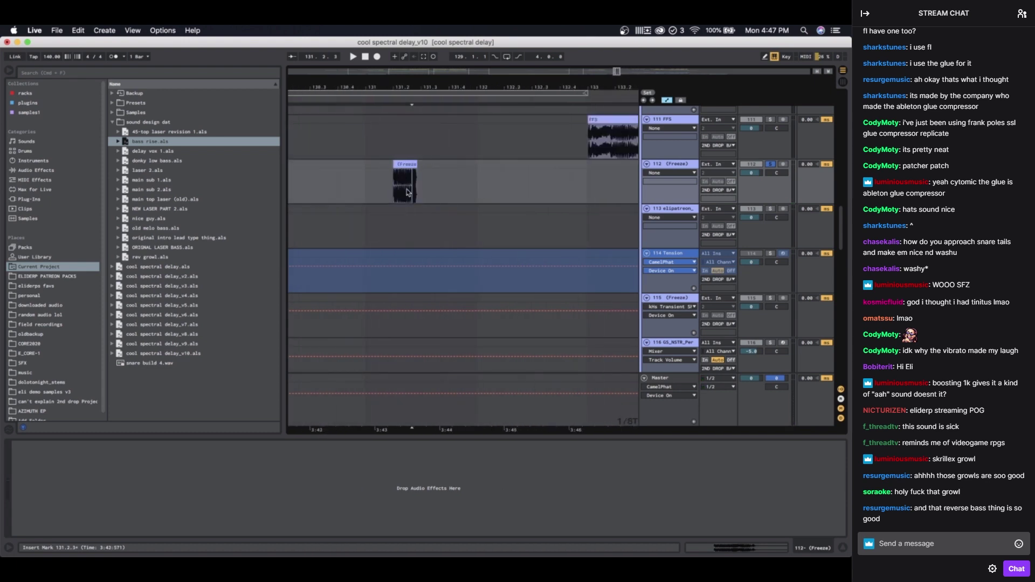
{"action": "scroll", "coordinate": [408, 189], "scroll_direction": "up", "scroll_amount": 9}
{"action": "left_click", "coordinate": [482, 186]}
{"action": "scroll", "coordinate": [483, 186], "scroll_direction": "down", "scroll_amount": 8}
{"action": "scroll", "coordinate": [475, 183], "scroll_direction": "down", "scroll_amount": 4}
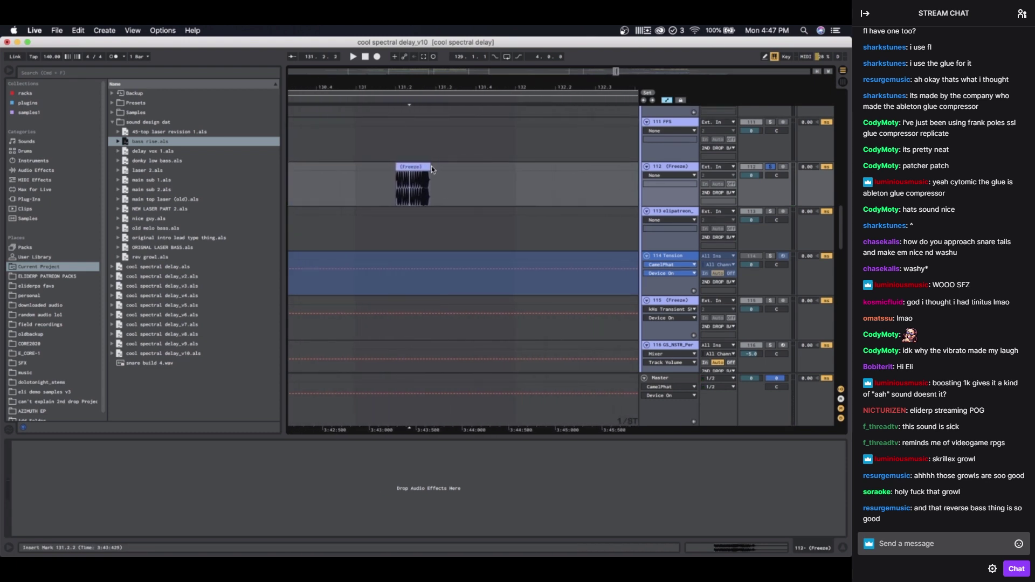
Step: Audition the Freeze clips on track 112, and select the second one at beat 135.1.3
{"action": "left_click_drag", "start_coordinate": [412, 189], "coordinate": [445, 229]}
{"action": "key", "text": "space"}
{"action": "scroll", "coordinate": [515, 191], "scroll_direction": "right", "scroll_amount": 3}
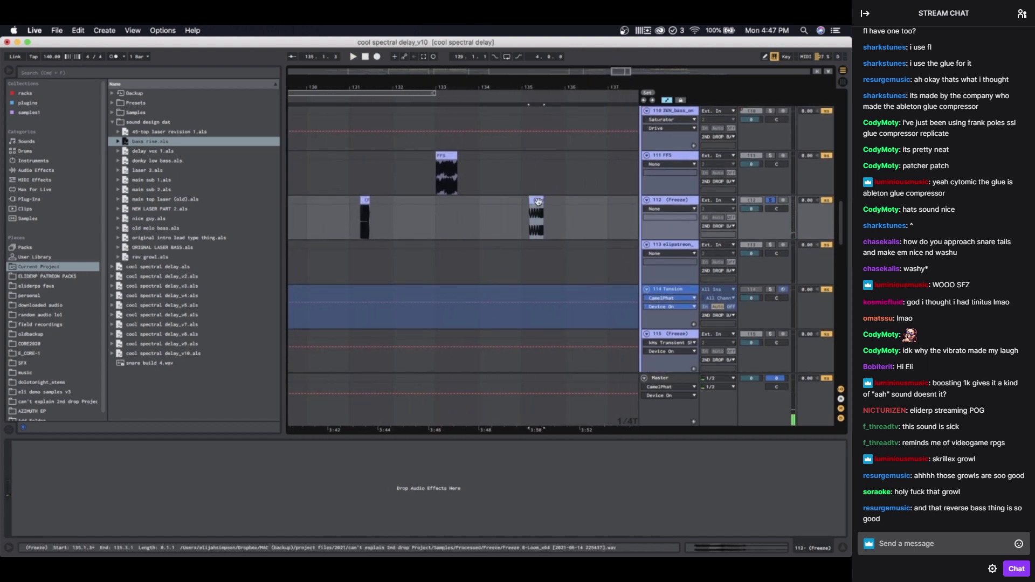
Step: Audition the frozen clip near bar 135 on track 112 and inspect its Texture warp and grain size settings
{"action": "double_click", "coordinate": [536, 199]}
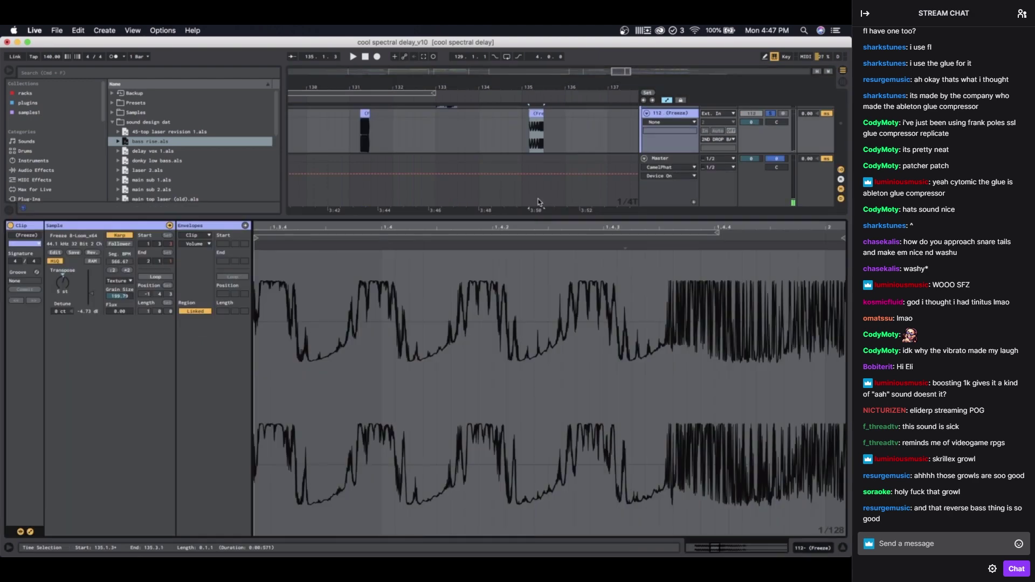
{"action": "double_click", "coordinate": [670, 115]}
{"action": "key", "text": "space"}
{"action": "left_click_drag", "start_coordinate": [507, 124], "coordinate": [499, 233]}
{"action": "key", "text": "space"}
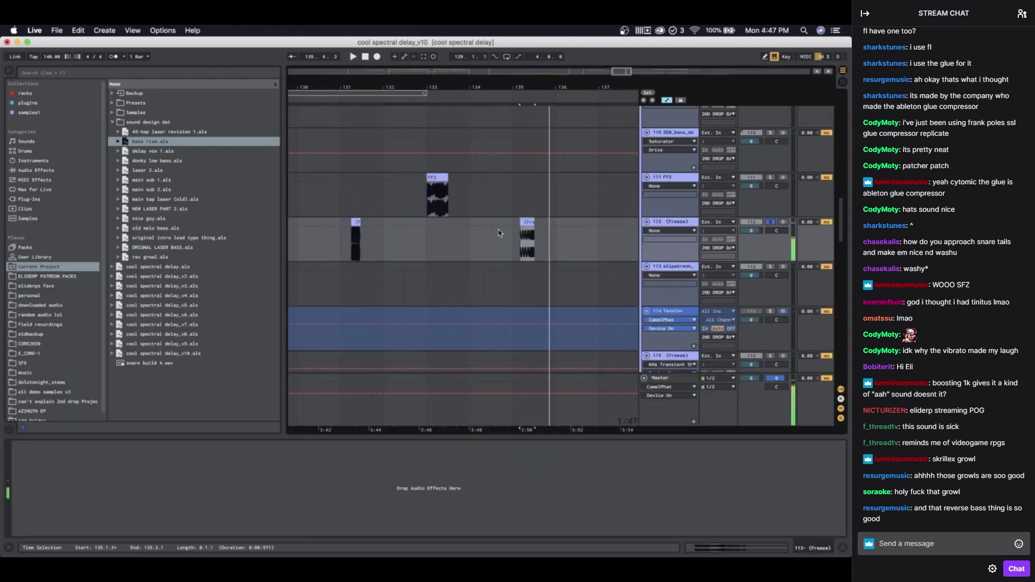
{"action": "double_click", "coordinate": [527, 221]}
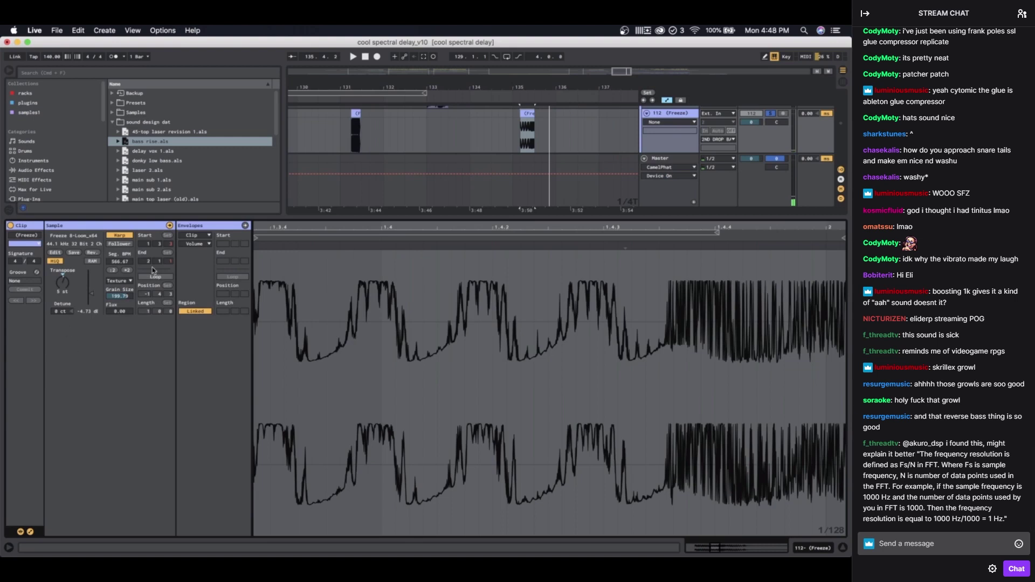
{"action": "key", "text": "space"}
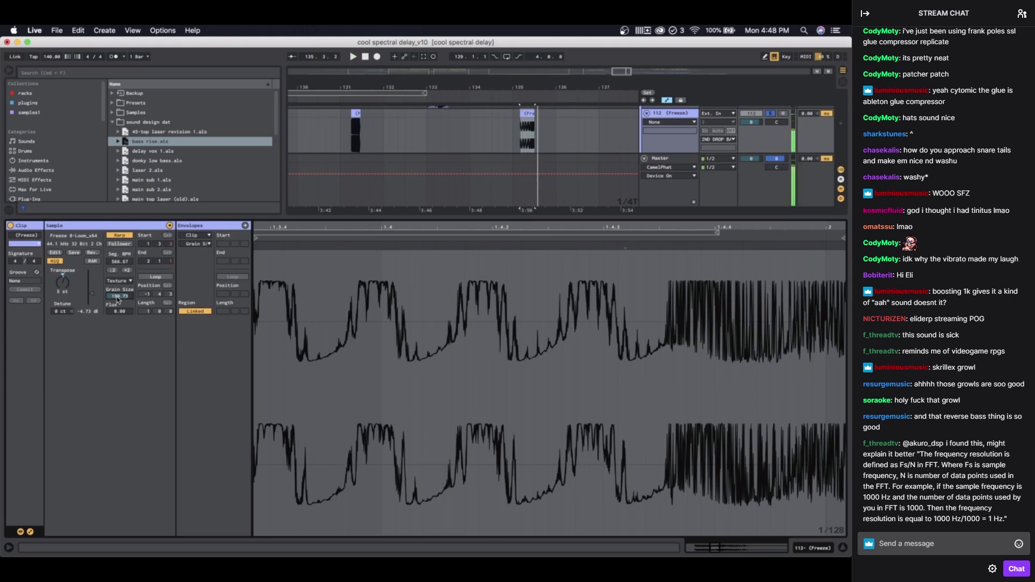
{"action": "key", "text": "space"}
{"action": "key", "text": "space"}
{"action": "key", "text": "shift+Tab"}
Step: Solo the red instrument track 128 and play its MIDI part from shortly after bar 129
{"action": "scroll", "coordinate": [484, 161], "scroll_direction": "down", "scroll_amount": 2}
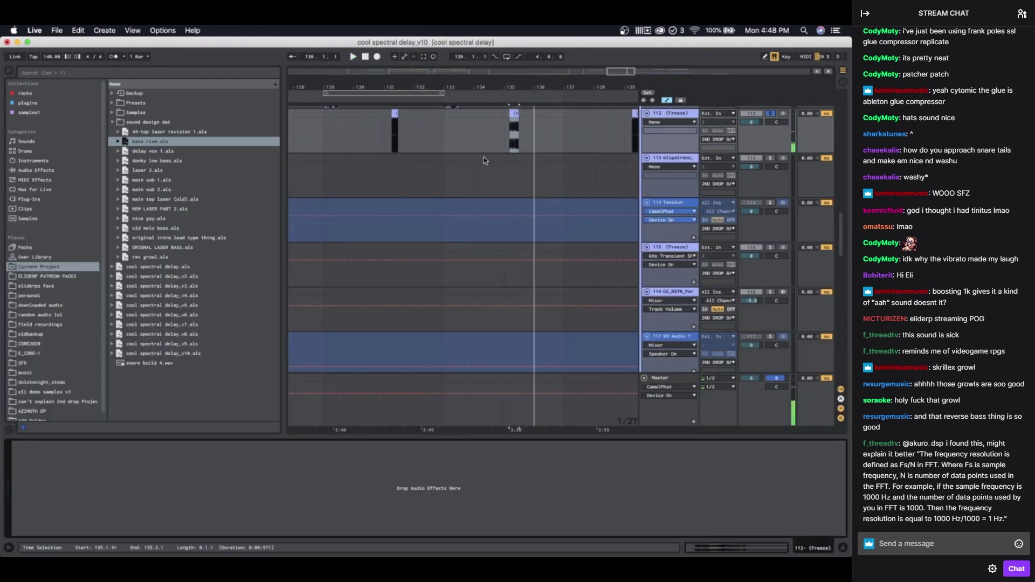
{"action": "scroll", "coordinate": [484, 160], "scroll_direction": "down", "scroll_amount": 10}
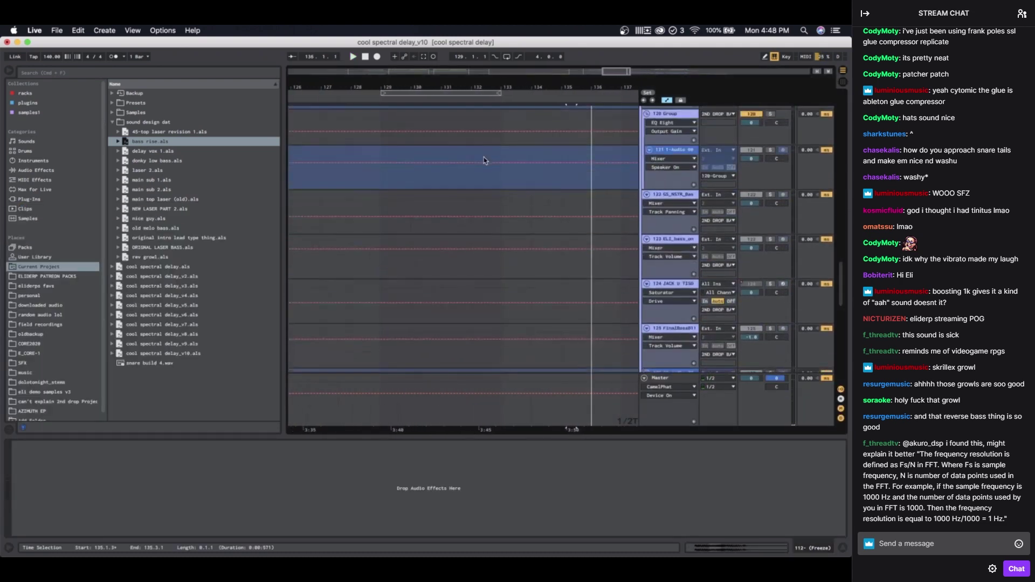
{"action": "scroll", "coordinate": [484, 160], "scroll_direction": "down", "scroll_amount": 10}
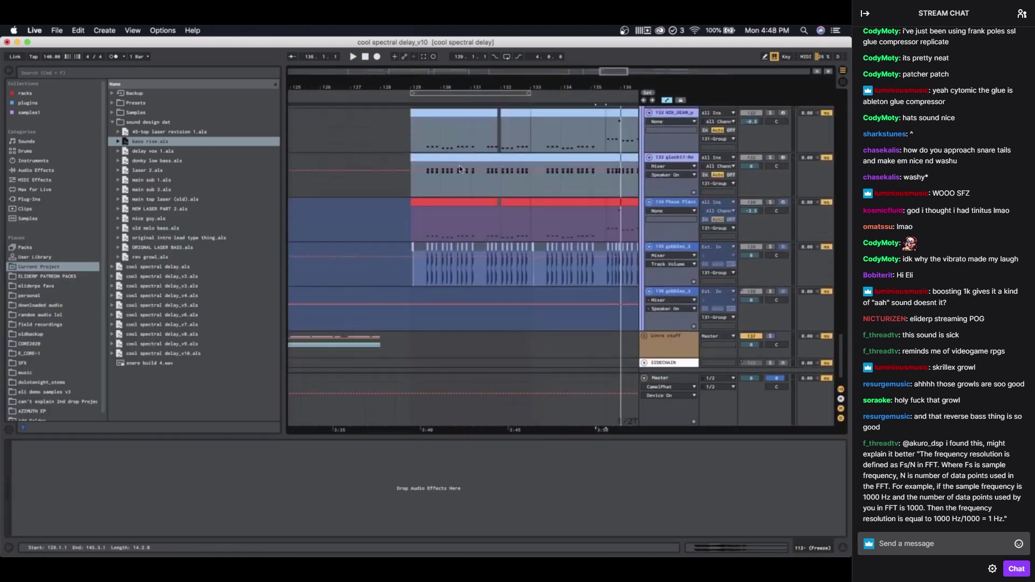
{"action": "scroll", "coordinate": [460, 166], "scroll_direction": "up", "scroll_amount": 8}
{"action": "left_click", "coordinate": [421, 232]}
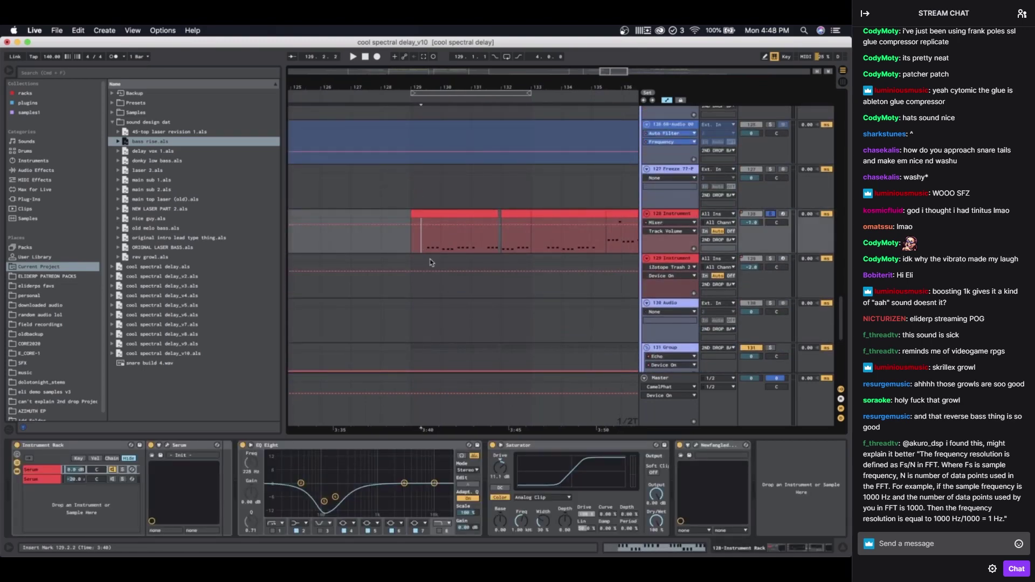
{"action": "scroll", "coordinate": [413, 247], "scroll_direction": "down", "scroll_amount": 2}
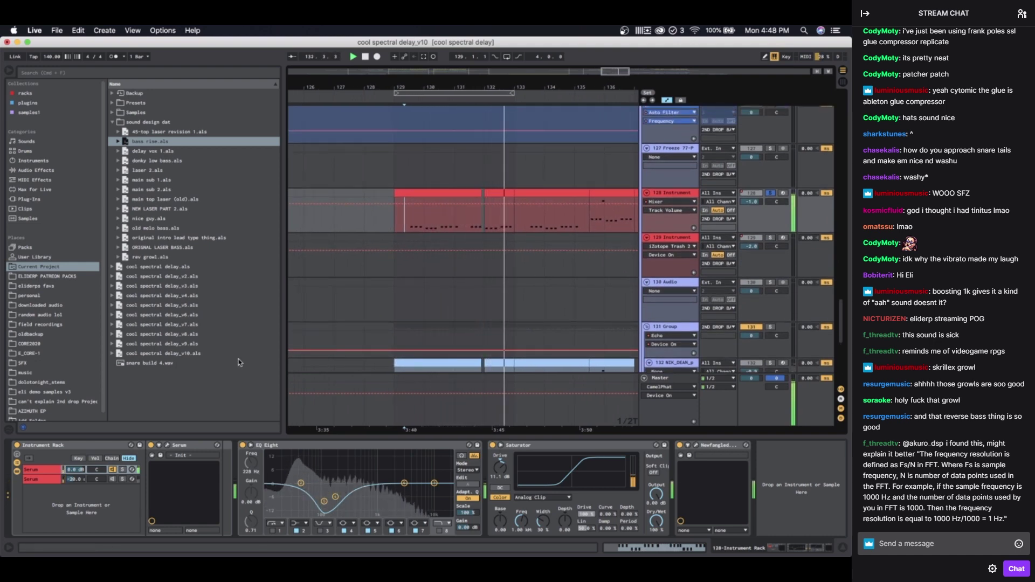
Step: Solo the NIK_DEAN percussion track 132, play it from bar 129, and inspect its device chain through to the Tuner
{"action": "scroll", "coordinate": [437, 233], "scroll_direction": "down", "scroll_amount": 6}
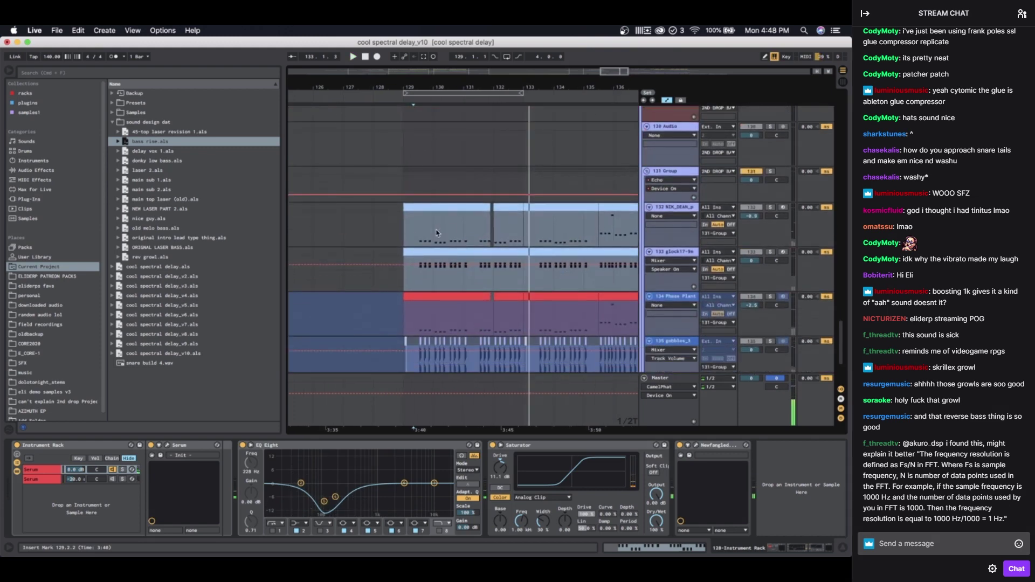
{"action": "left_click", "coordinate": [413, 231]}
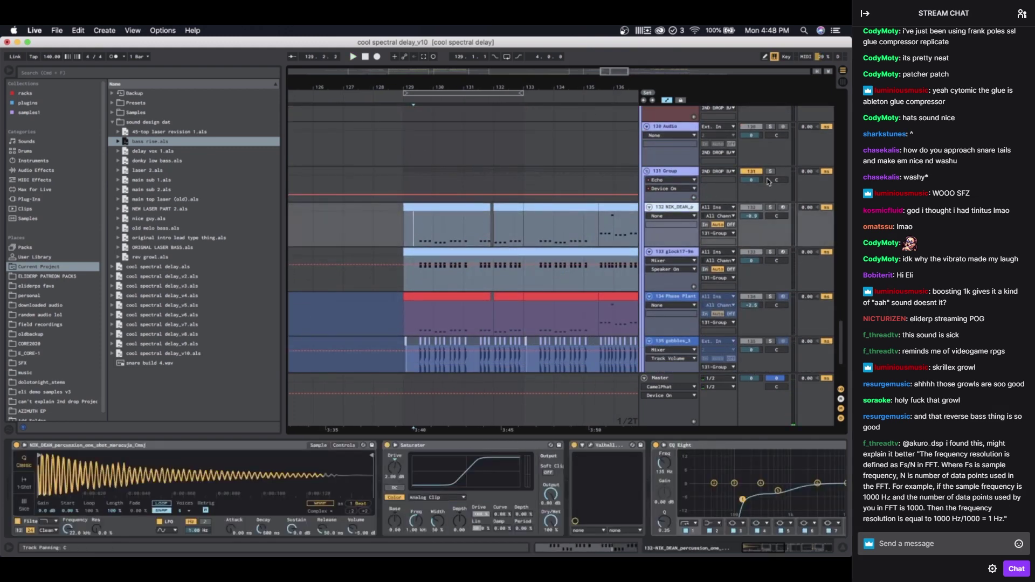
{"action": "scroll", "coordinate": [726, 215], "scroll_direction": "down", "scroll_amount": 1}
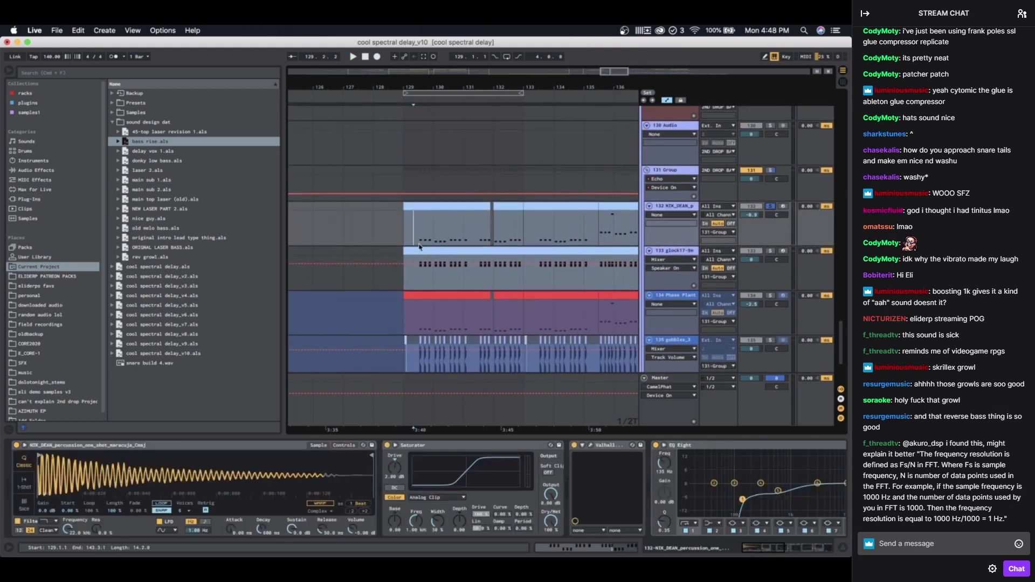
{"action": "scroll", "coordinate": [424, 230], "scroll_direction": "up", "scroll_amount": 3}
{"action": "key", "text": "space"}
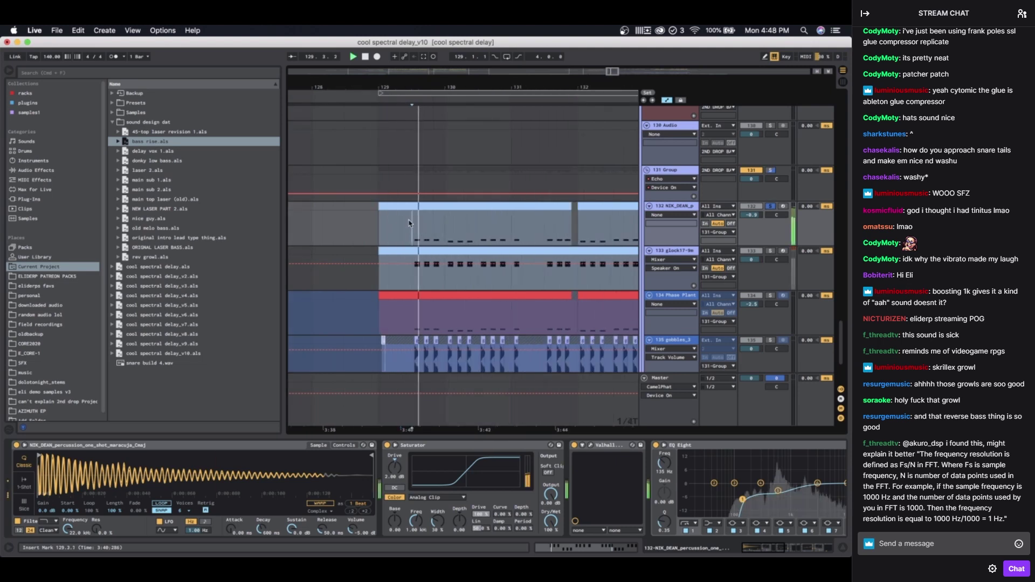
{"action": "scroll", "coordinate": [402, 222], "scroll_direction": "down", "scroll_amount": 3}
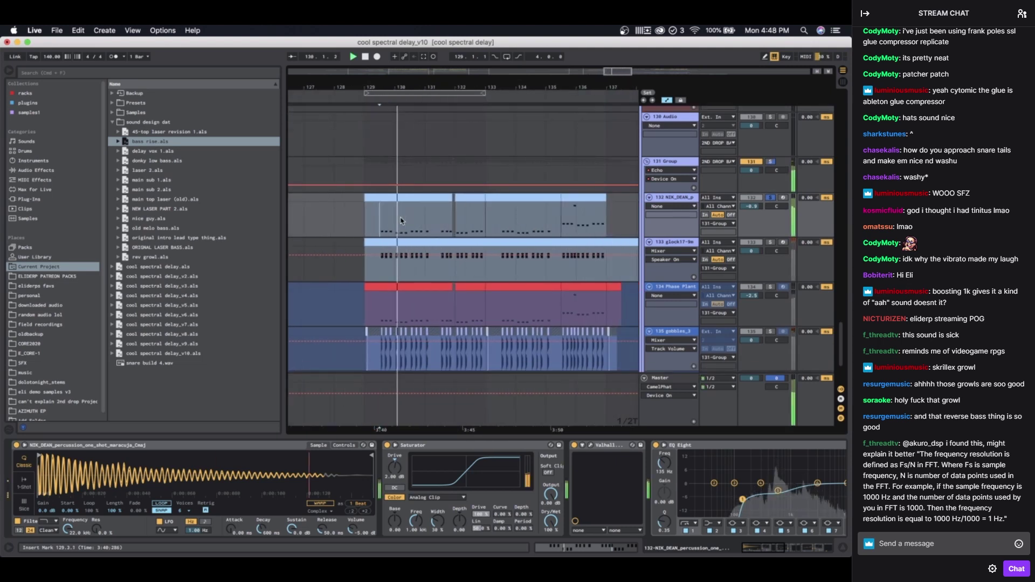
{"action": "scroll", "coordinate": [425, 488], "scroll_direction": "right", "scroll_amount": 10}
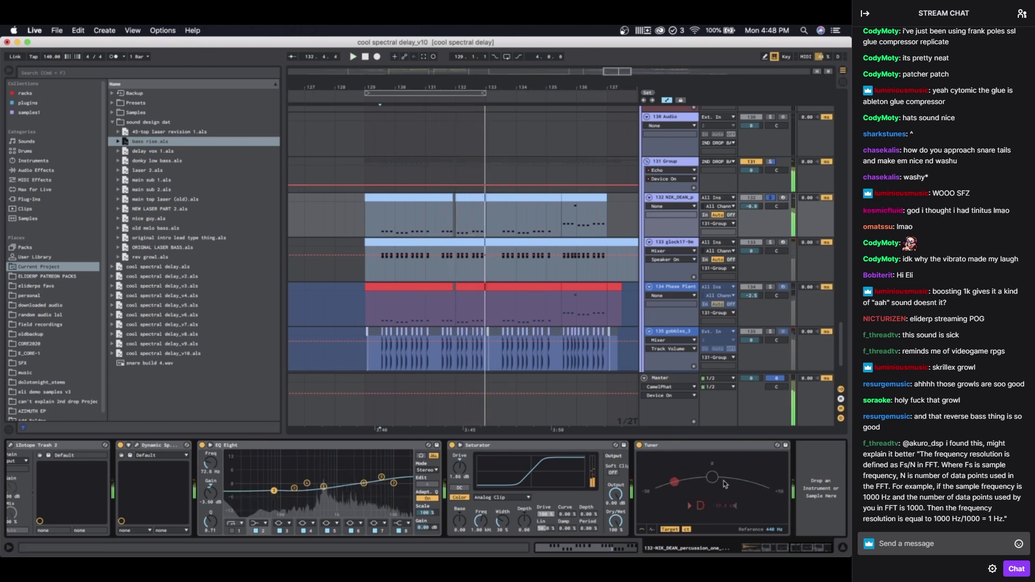
Step: Replay the track 132 part, including the higher notes around bar 136, and return to the start of its device chain
{"action": "key", "text": "space"}
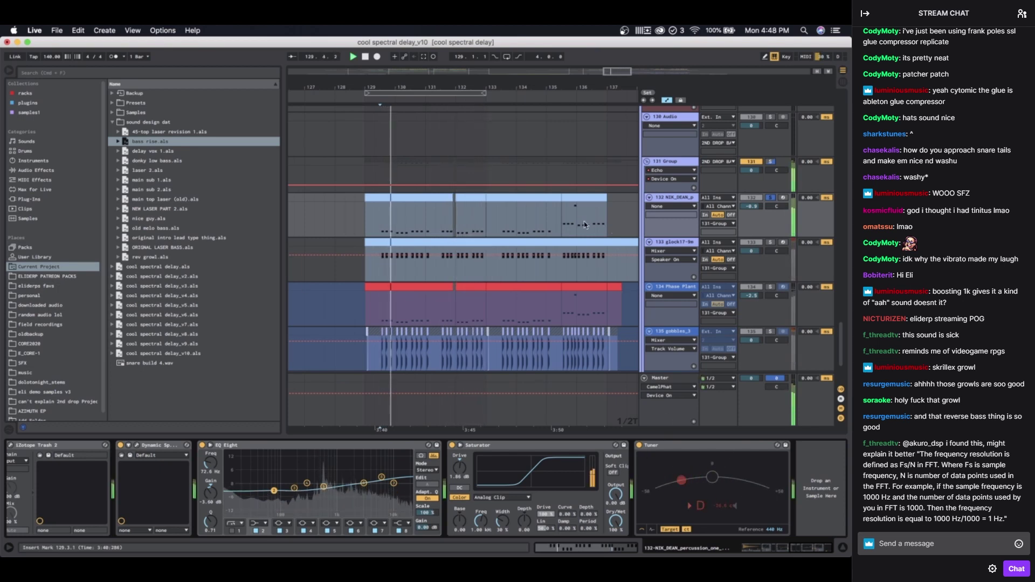
{"action": "left_click", "coordinate": [567, 225]}
{"action": "key", "text": "space"}
{"action": "key", "text": "space"}
{"action": "scroll", "coordinate": [555, 226], "scroll_direction": "left", "scroll_amount": 1}
{"action": "left_click", "coordinate": [398, 198]}
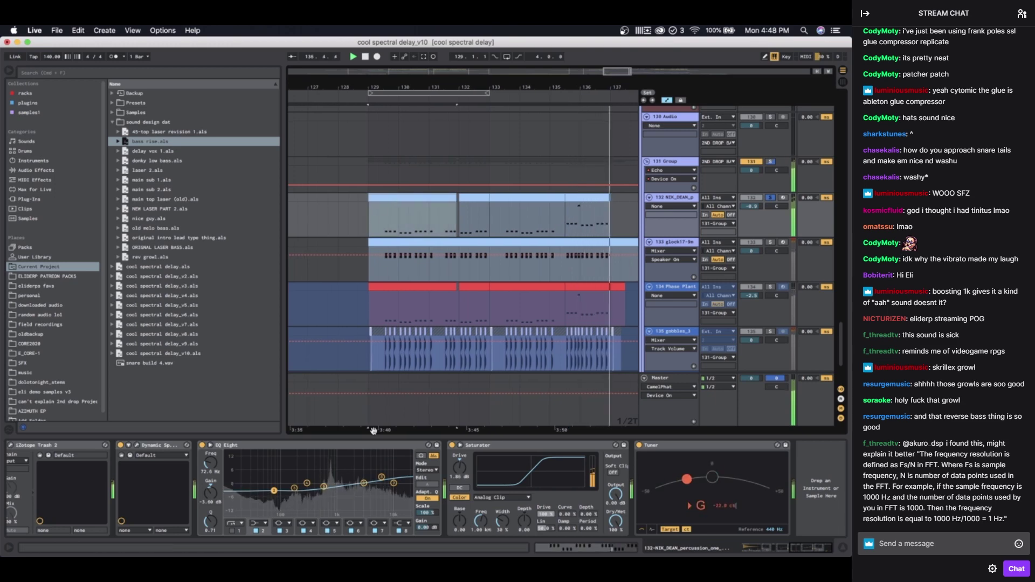
{"action": "key", "text": "space"}
{"action": "scroll", "coordinate": [280, 462], "scroll_direction": "left", "scroll_amount": 10}
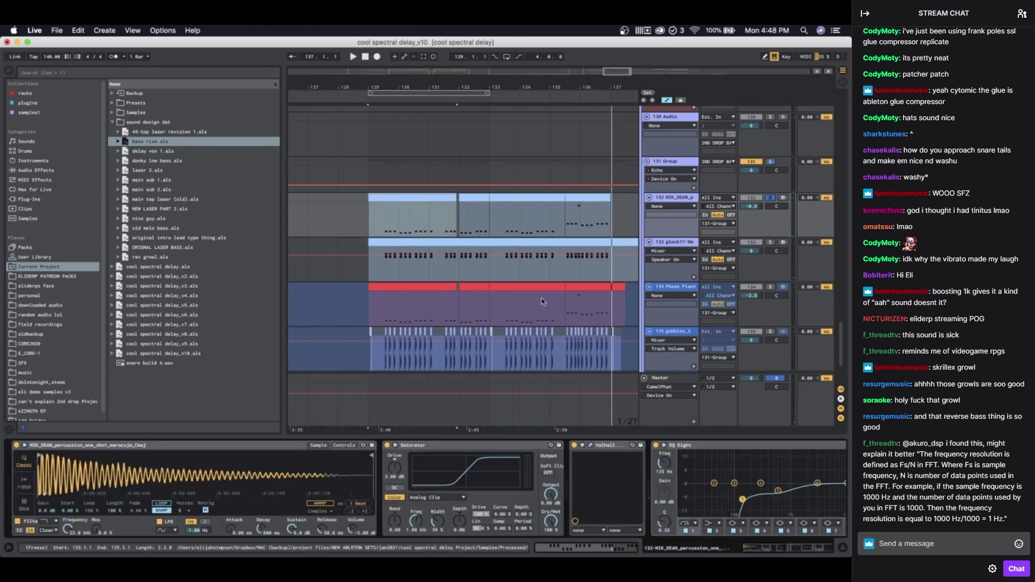
Step: Solo the glock17 track 133 and play its MIDI clip from bar 129
{"action": "left_click", "coordinate": [661, 242]}
{"action": "left_click", "coordinate": [443, 240]}
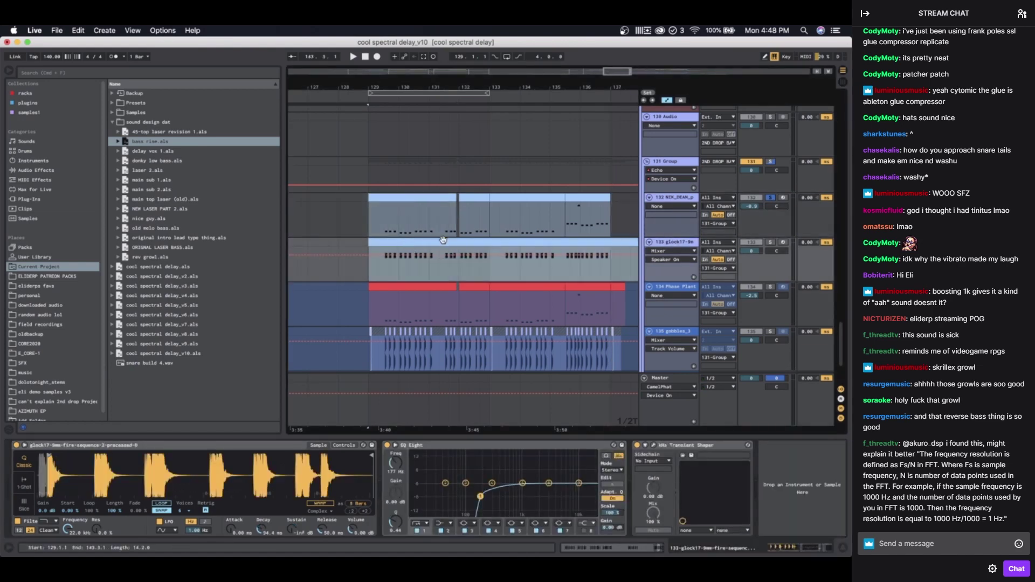
{"action": "left_click", "coordinate": [770, 242]}
{"action": "key", "text": "space"}
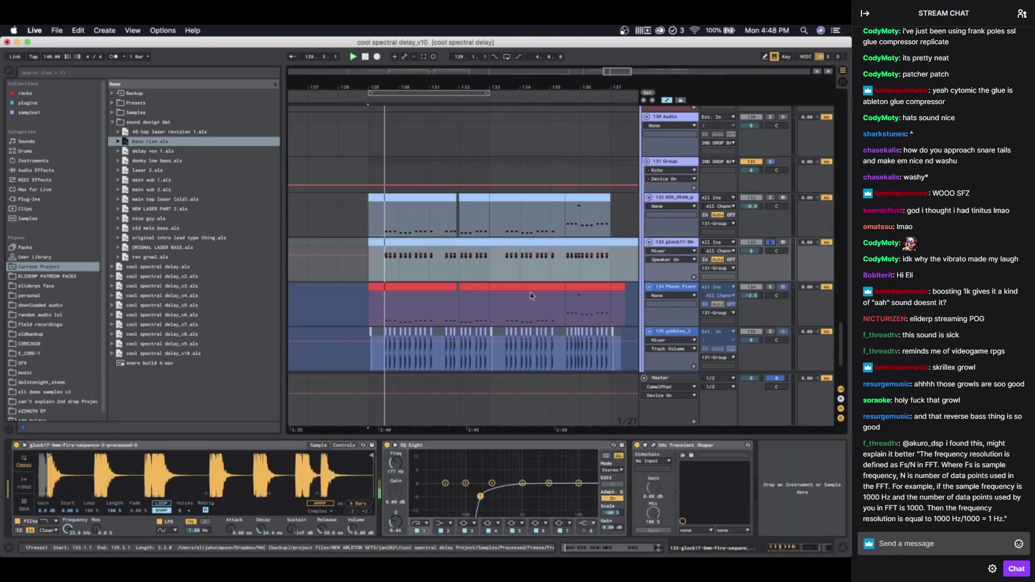
{"action": "scroll", "coordinate": [559, 273], "scroll_direction": "down", "scroll_amount": 3}
{"action": "scroll", "coordinate": [456, 259], "scroll_direction": "up", "scroll_amount": 5}
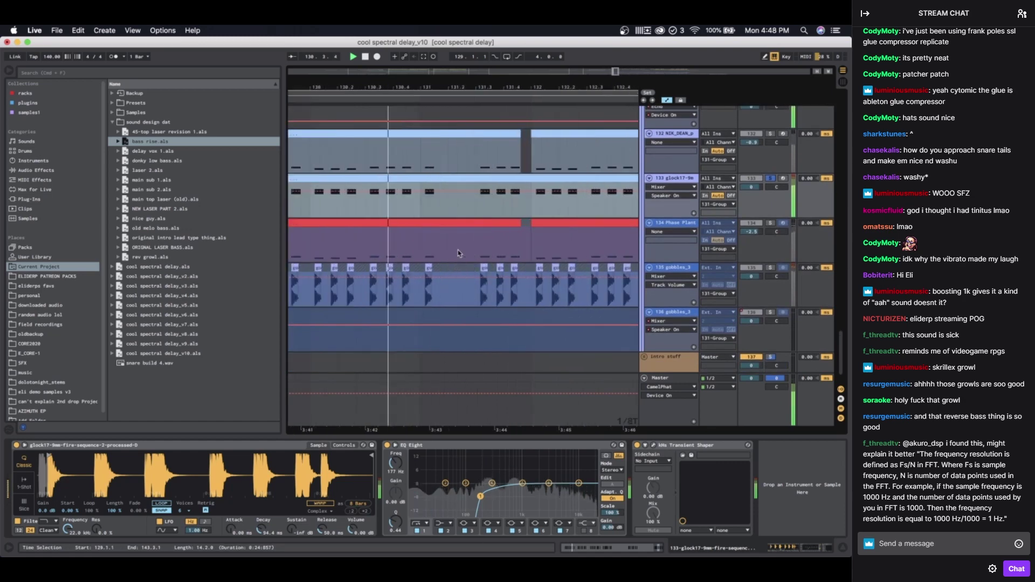
Step: Solo the Phase Plant track 134, play it from shortly after bar 129, and look through its frozen device chain
{"action": "scroll", "coordinate": [384, 241], "scroll_direction": "left", "scroll_amount": 3}
{"action": "left_click", "coordinate": [384, 241]}
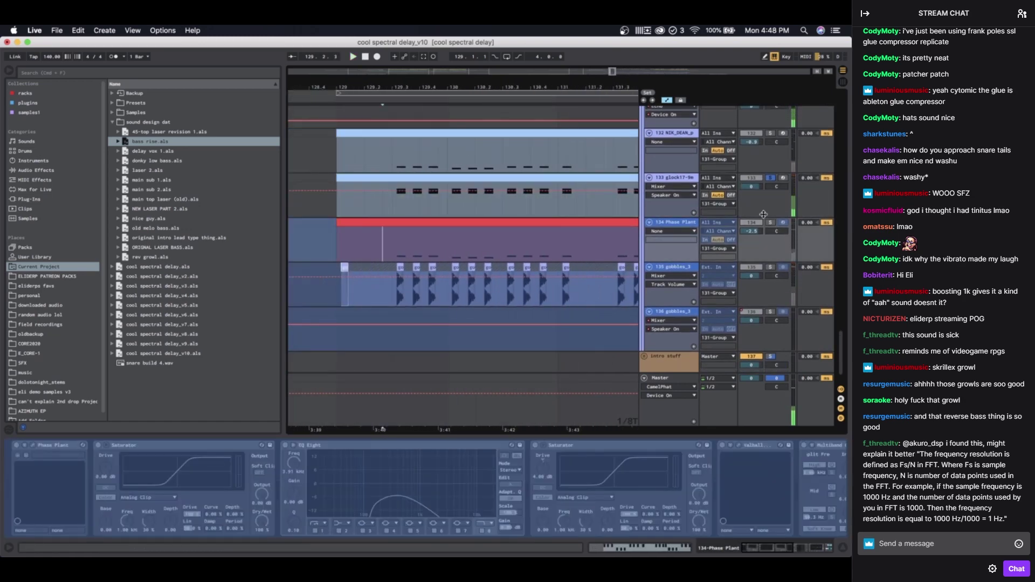
{"action": "left_click", "coordinate": [770, 223]}
{"action": "key", "text": "space"}
{"action": "scroll", "coordinate": [394, 274], "scroll_direction": "down", "scroll_amount": 5}
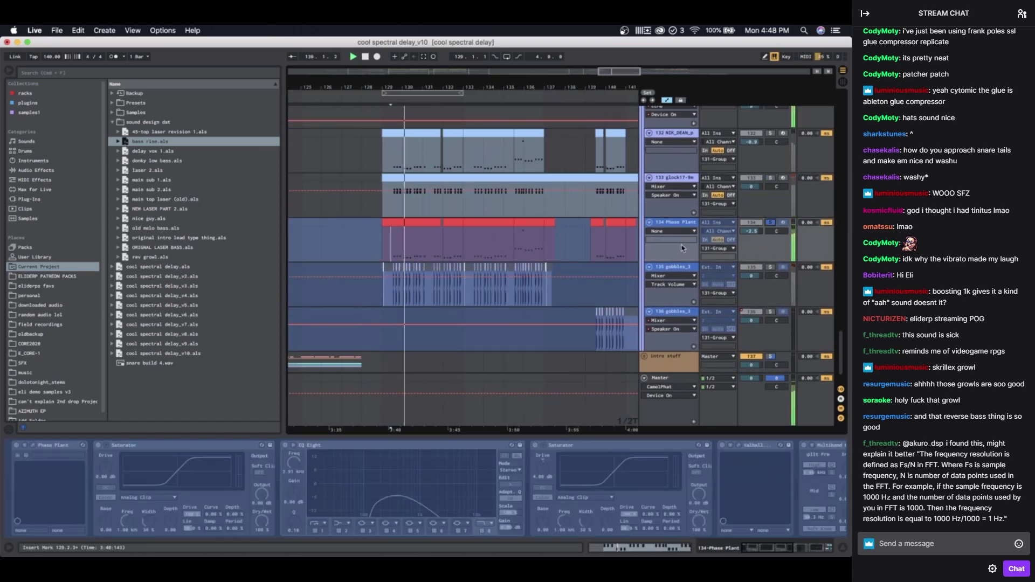
{"action": "left_click", "coordinate": [685, 226]}
{"action": "scroll", "coordinate": [449, 467], "scroll_direction": "right", "scroll_amount": 5}
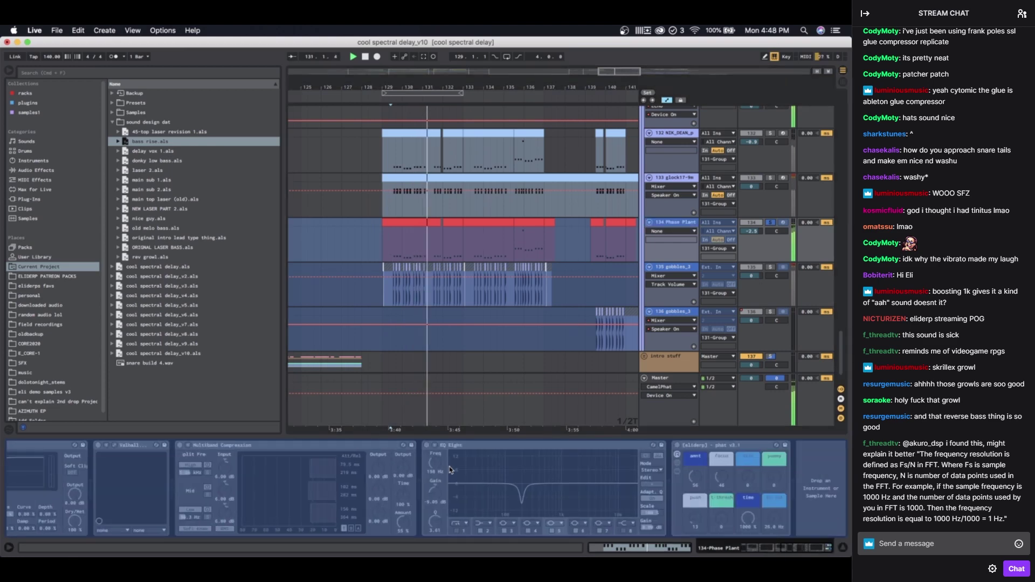
{"action": "scroll", "coordinate": [449, 467], "scroll_direction": "left", "scroll_amount": 5}
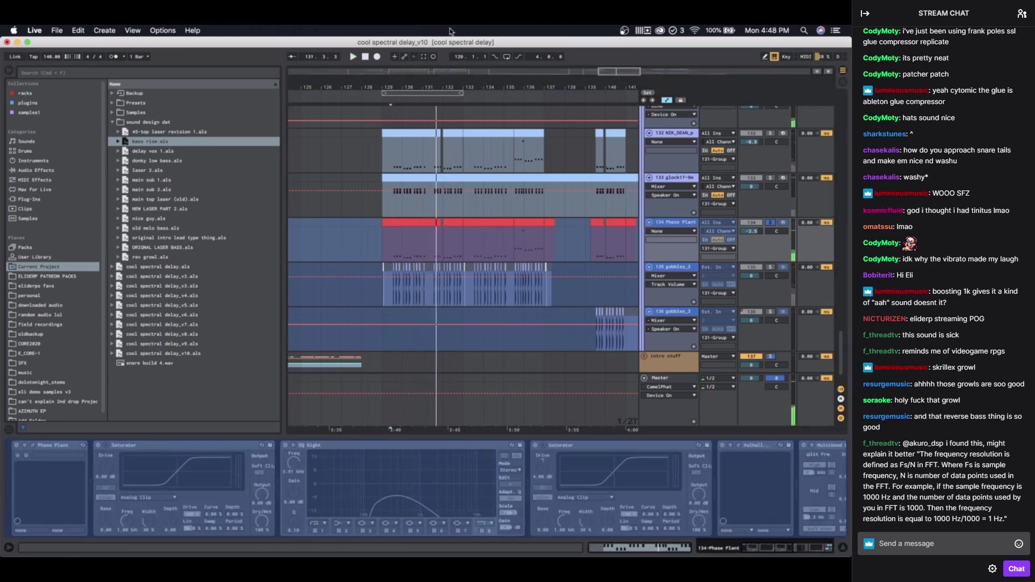
{"action": "key", "text": "space"}
{"action": "scroll", "coordinate": [405, 268], "scroll_direction": "up", "scroll_amount": 3}
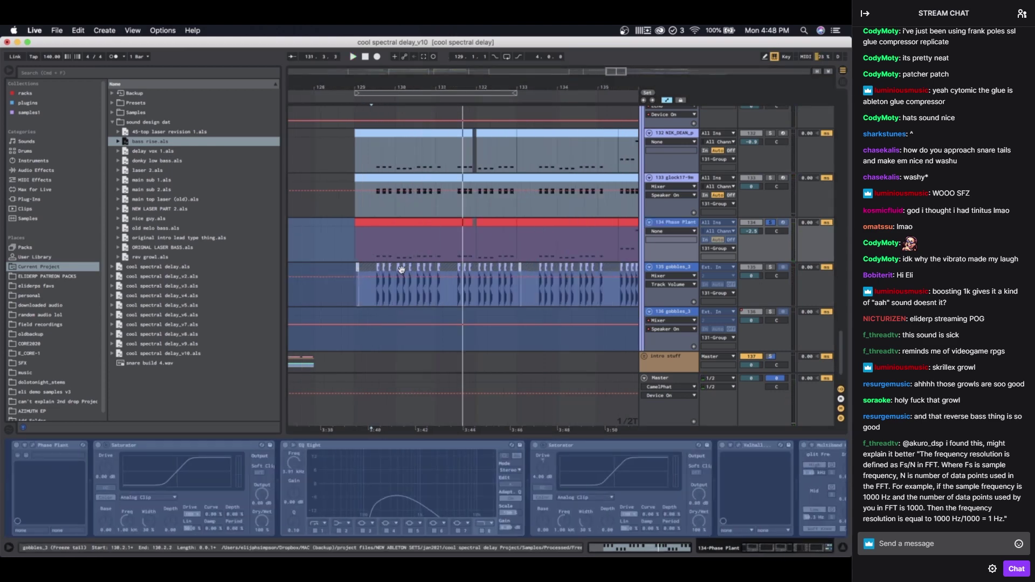
Step: Solo the frozen audio track 135 gobbles_3 and play its chopped clips from bar 129
{"action": "left_click", "coordinate": [374, 233]}
{"action": "scroll", "coordinate": [374, 235], "scroll_direction": "up", "scroll_amount": 4}
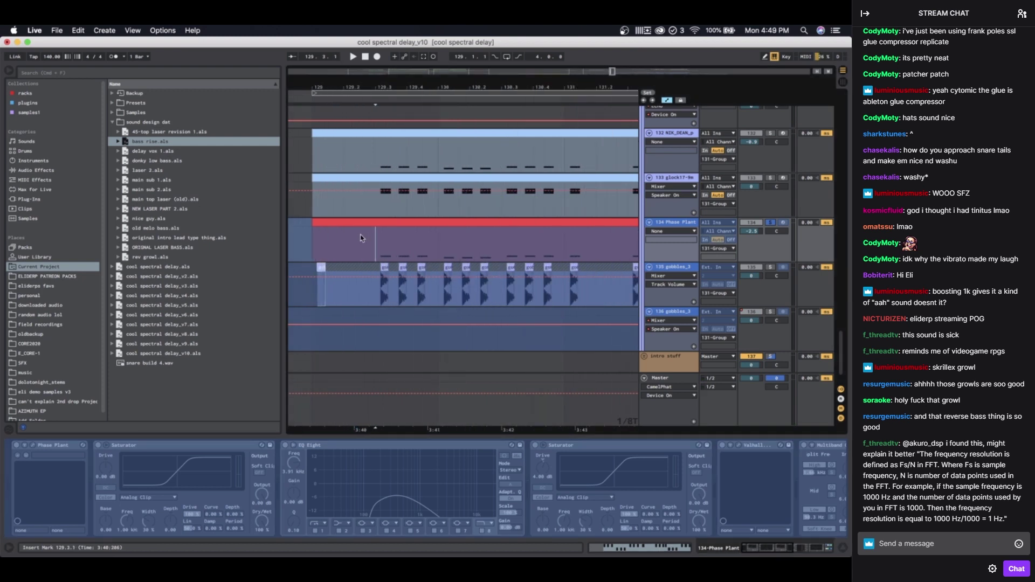
{"action": "left_click", "coordinate": [360, 237]}
{"action": "key", "text": "minus"}
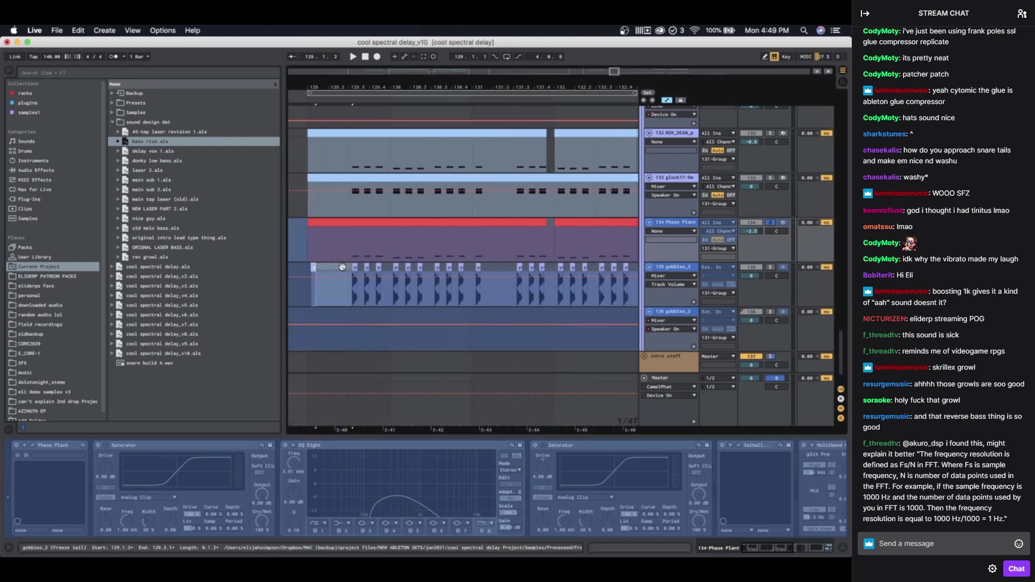
{"action": "left_click", "coordinate": [681, 268]}
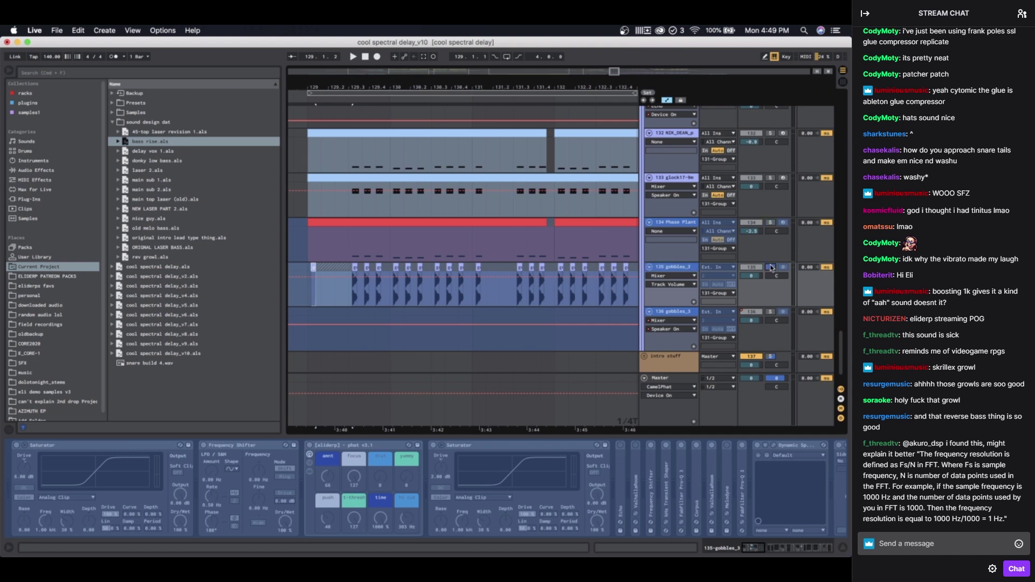
{"action": "key", "text": "minus"}
{"action": "key", "text": "minus"}
{"action": "key", "text": "minus"}
{"action": "left_click", "coordinate": [671, 267]}
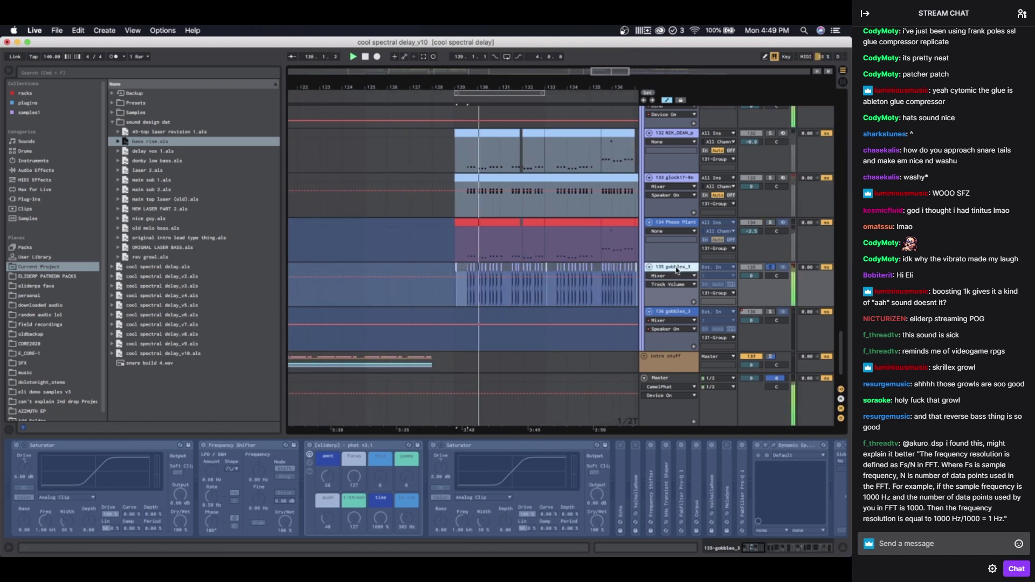
Step: Look through the frozen device chain of track 135 as far as the Multiband Compression at its end
{"action": "scroll", "coordinate": [507, 491], "scroll_direction": "right", "scroll_amount": 5}
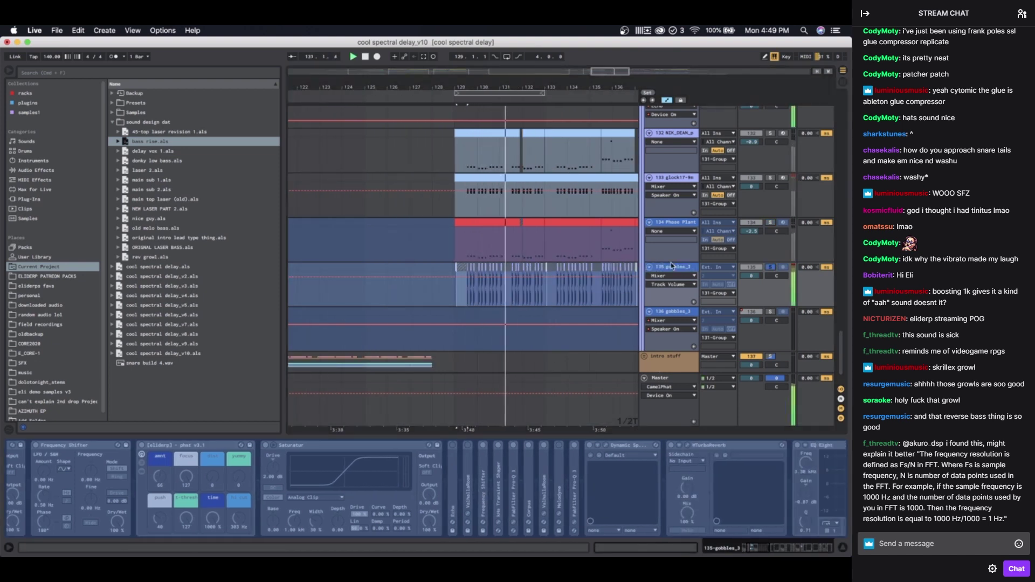
{"action": "scroll", "coordinate": [635, 461], "scroll_direction": "left", "scroll_amount": 5}
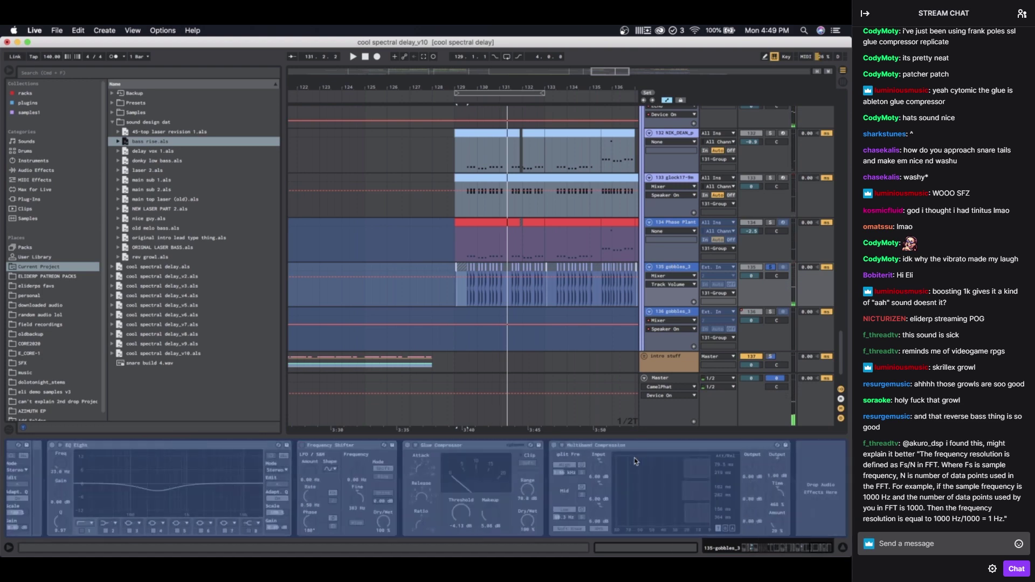
{"action": "scroll", "coordinate": [635, 461], "scroll_direction": "right", "scroll_amount": 10}
Step: Unfreeze track 135 gobbles_3 and check its Multiband Compression and Frequency Shifter devices while auditioning the track
{"action": "right_click", "coordinate": [680, 269]}
{"action": "left_click", "coordinate": [688, 328]}
{"action": "key", "text": "space"}
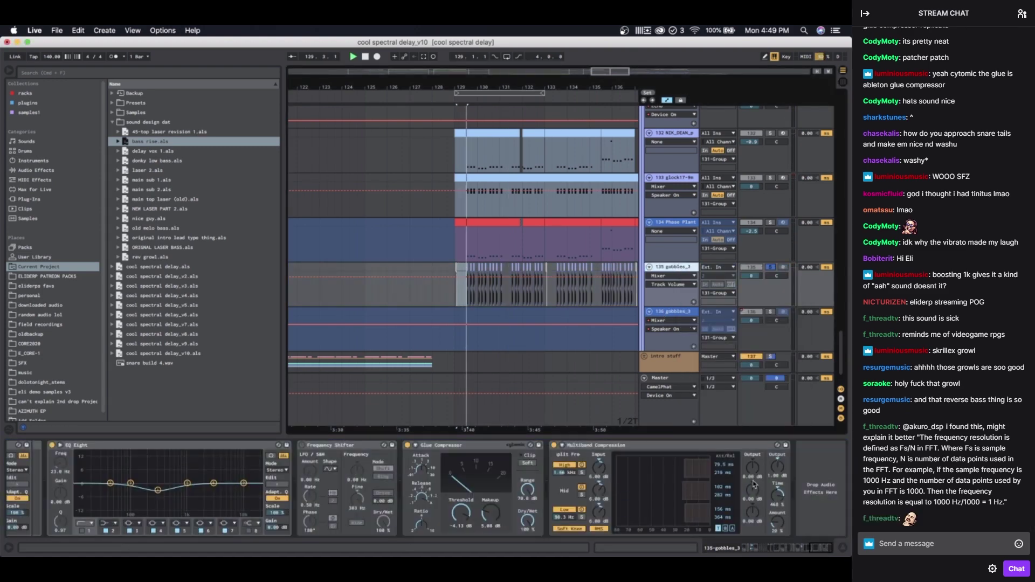
{"action": "left_click", "coordinate": [615, 445]}
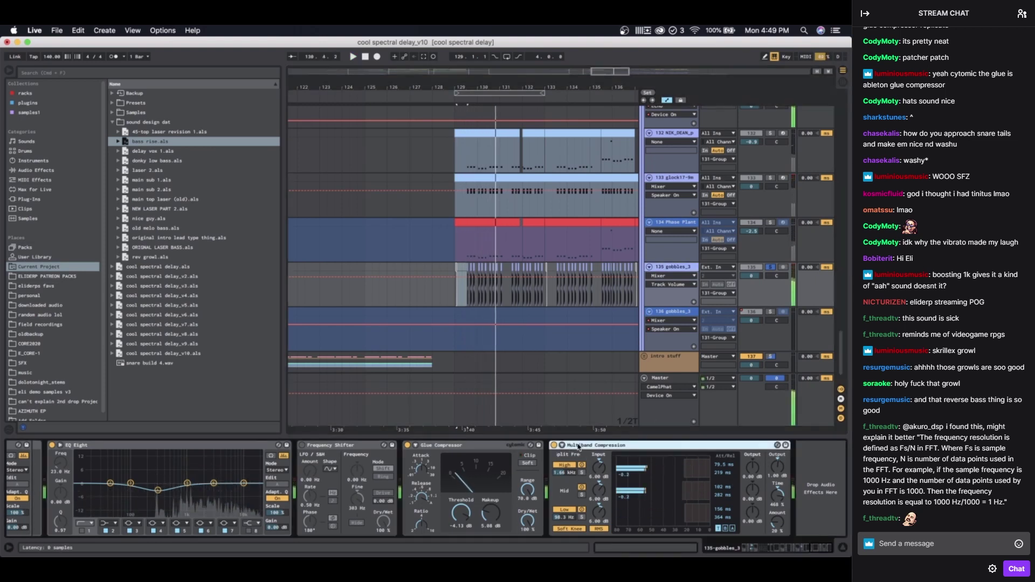
{"action": "left_click", "coordinate": [335, 446]}
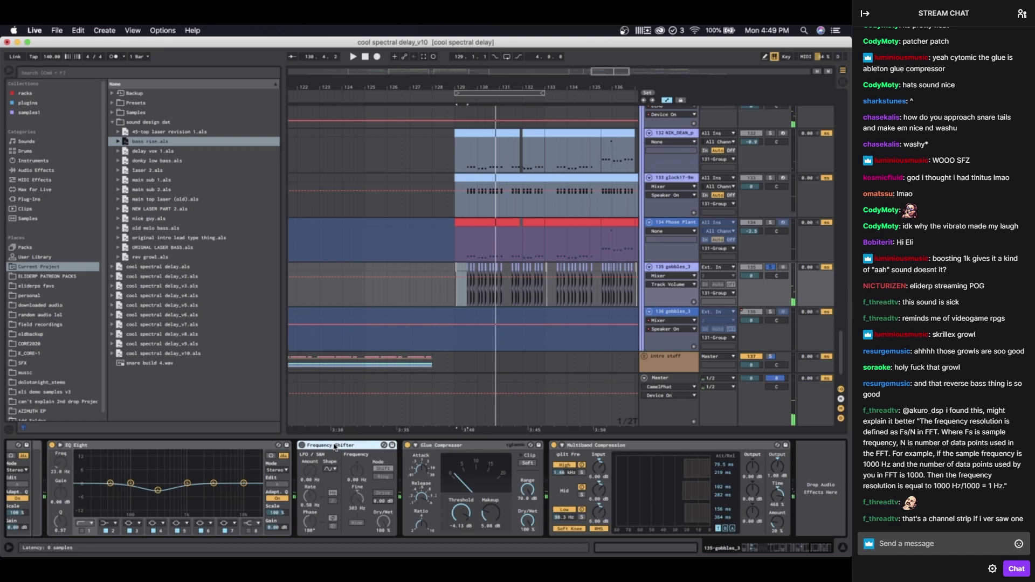
Step: Try deleting the Frequency Shifter before the Glue Compressor, undo the deletion, and look back through track 135's device chain
{"action": "key", "text": "Delete"}
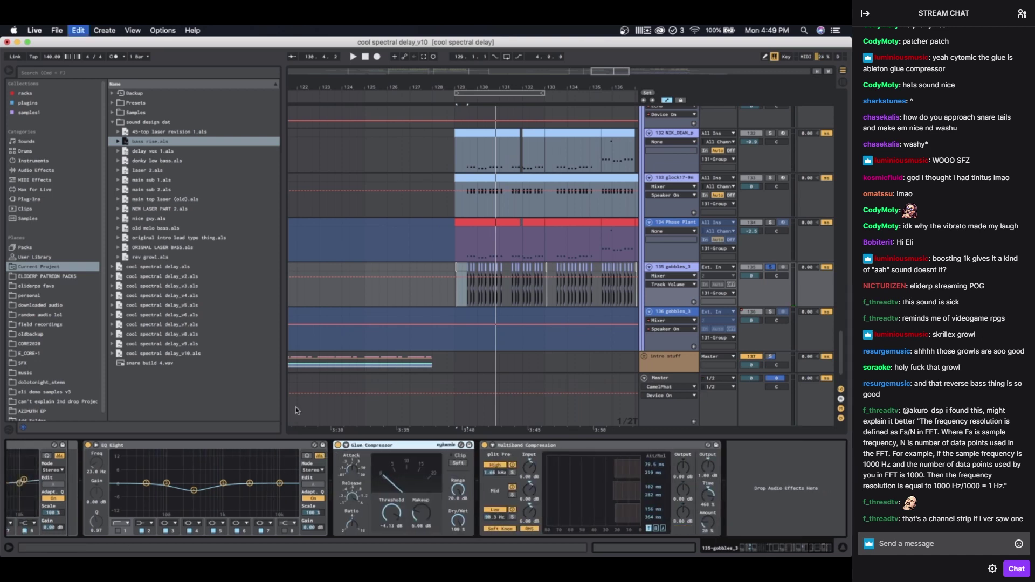
{"action": "key", "text": "super+z"}
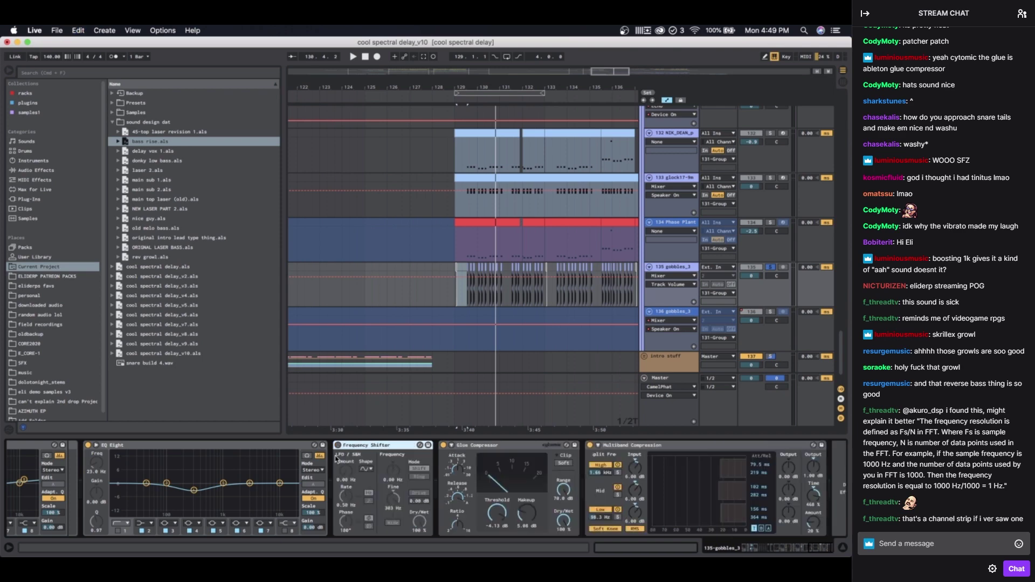
{"action": "scroll", "coordinate": [374, 482], "scroll_direction": "left", "scroll_amount": 15}
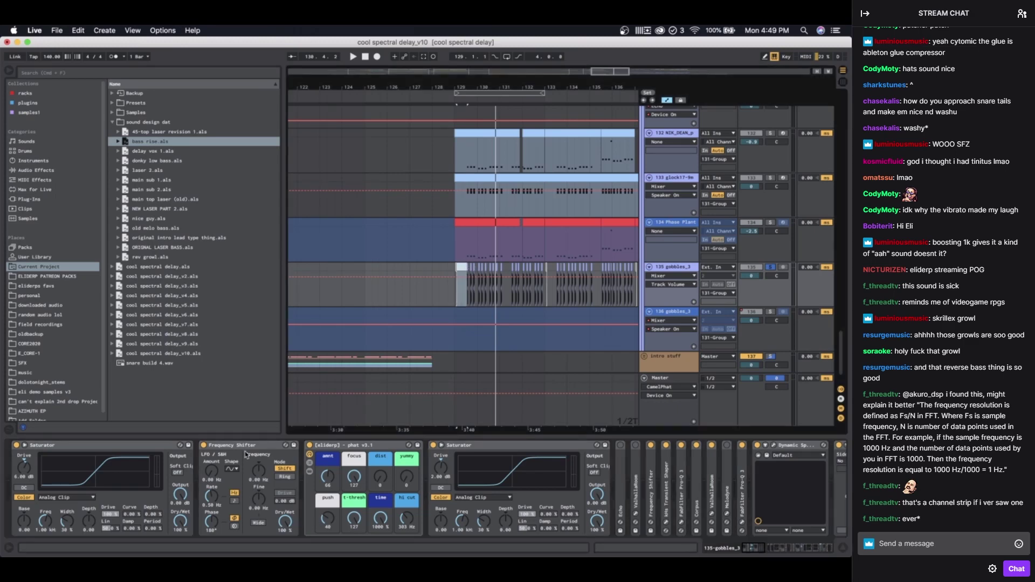
{"action": "scroll", "coordinate": [418, 499], "scroll_direction": "right", "scroll_amount": 5}
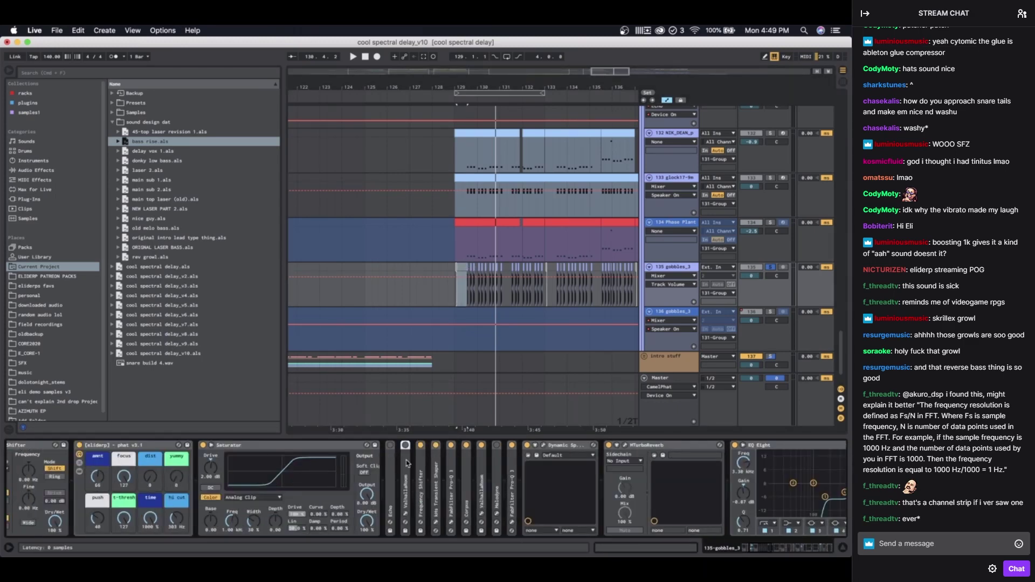
{"action": "scroll", "coordinate": [406, 460], "scroll_direction": "right", "scroll_amount": 3}
{"action": "scroll", "coordinate": [371, 460], "scroll_direction": "right", "scroll_amount": 2}
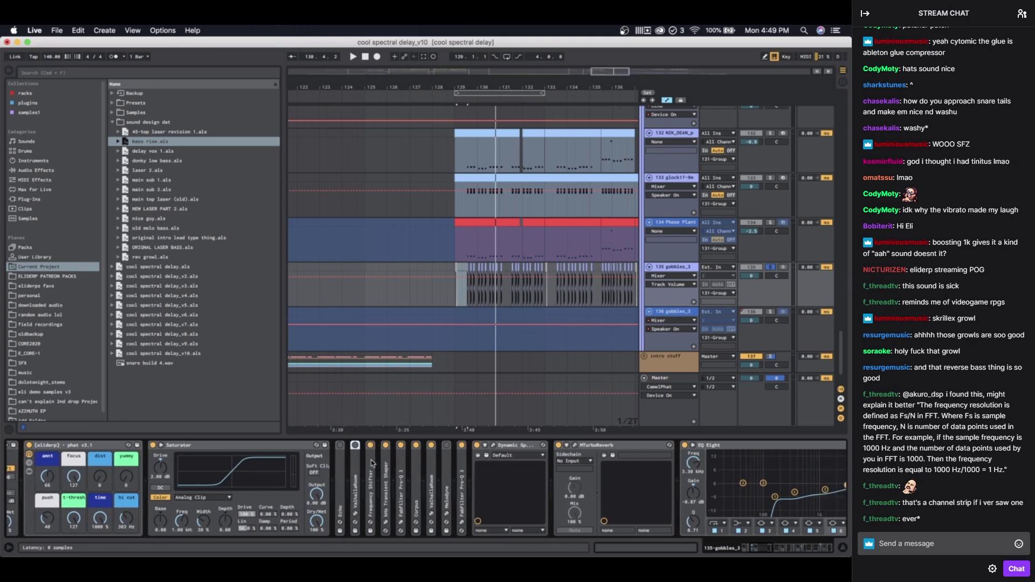
{"action": "scroll", "coordinate": [363, 460], "scroll_direction": "right", "scroll_amount": 10}
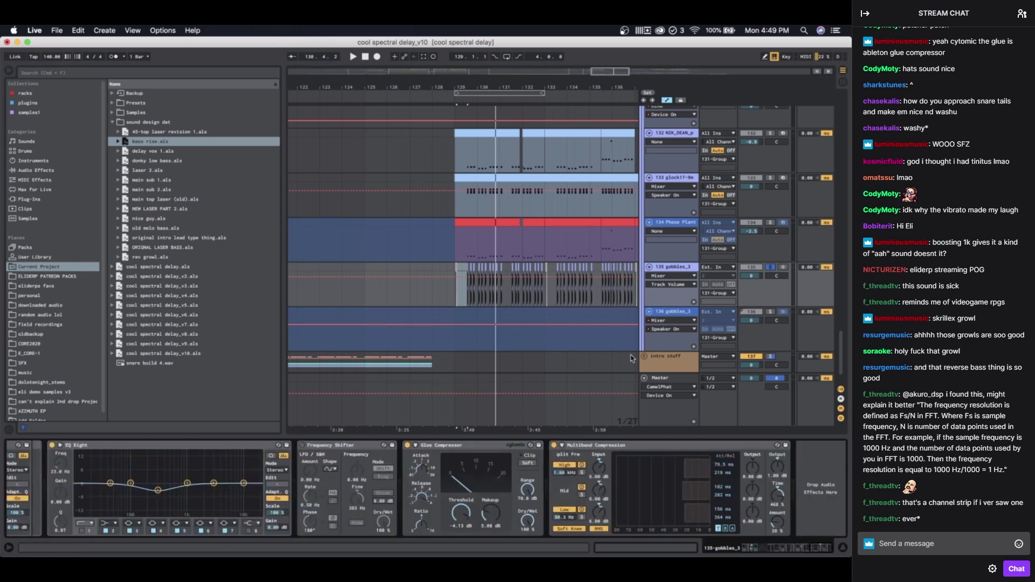
Step: Group track 135's devices from the first Saturator to the Multiband Compression into one rack, switch the rack off and start playback
{"action": "left_click", "coordinate": [593, 445]}
{"action": "scroll", "coordinate": [445, 490], "scroll_direction": "left", "scroll_amount": 10}
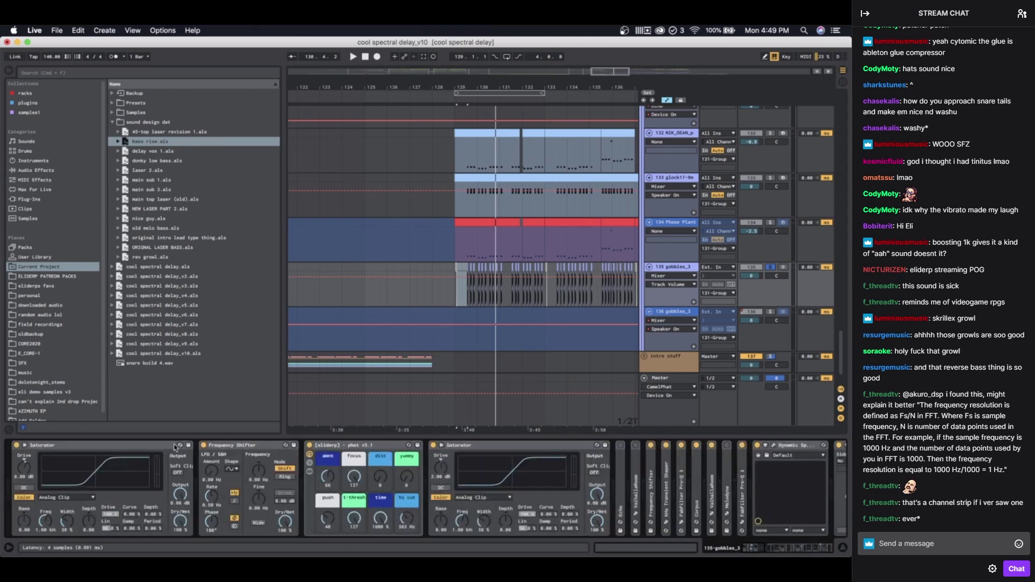
{"action": "left_click", "coordinate": [149, 448], "text": "shift"}
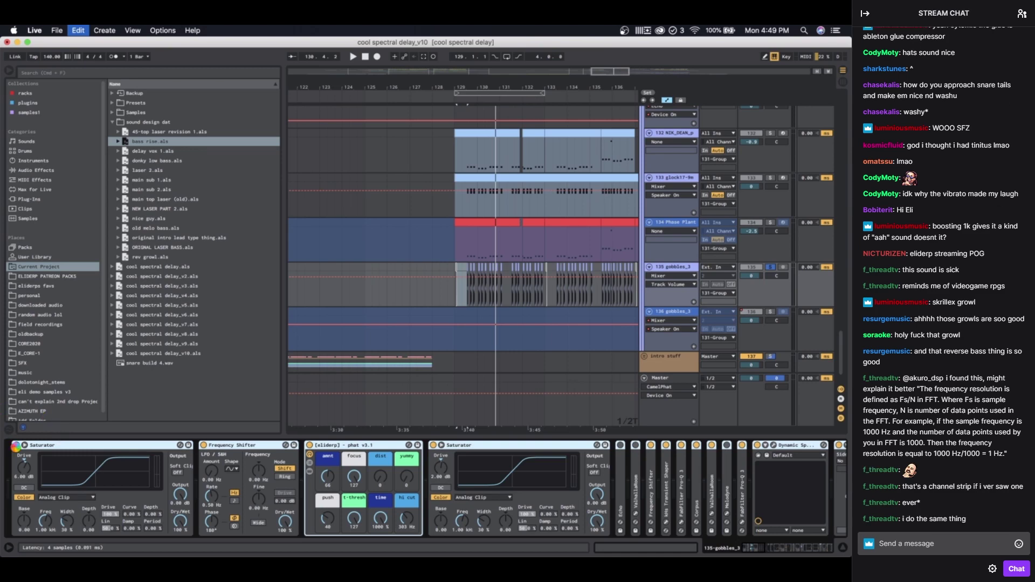
{"action": "key", "text": "super+g"}
{"action": "left_click", "coordinate": [17, 445]}
{"action": "key", "text": "space"}
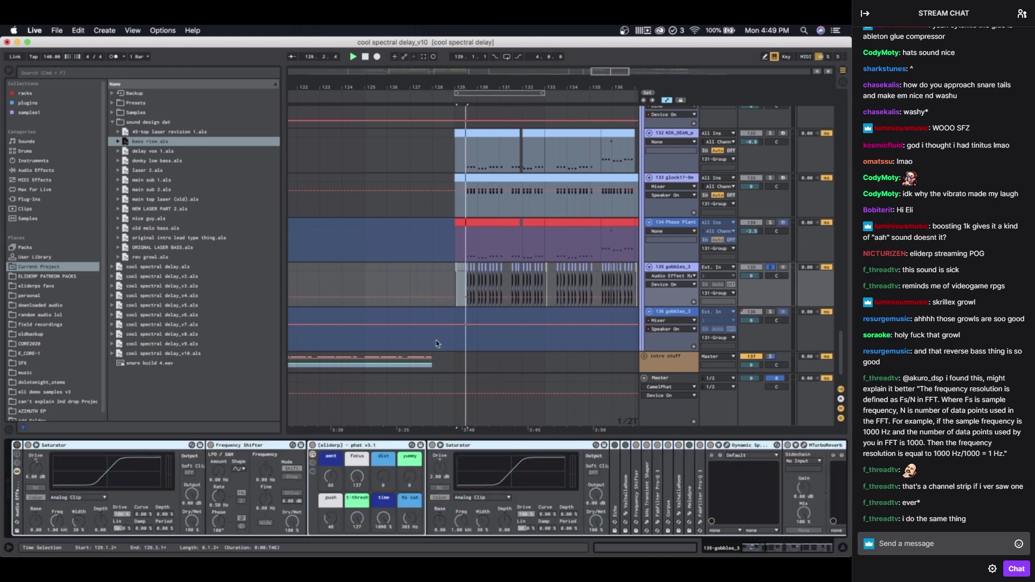
Step: Place the insert marker at 129.3.1, where the gobbles_3 chops on track 135 begin, and review the chopped clips during playback
{"action": "scroll", "coordinate": [479, 286], "scroll_direction": "up", "scroll_amount": 5}
{"action": "left_click", "coordinate": [428, 269]}
{"action": "scroll", "coordinate": [435, 275], "scroll_direction": "up", "scroll_amount": 6}
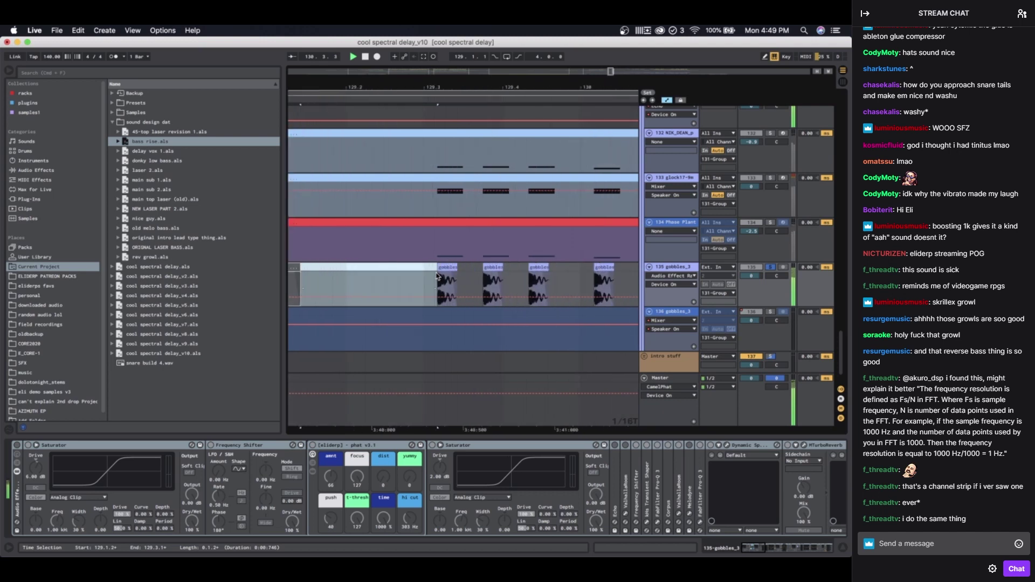
{"action": "left_click", "coordinate": [437, 277]}
{"action": "scroll", "coordinate": [554, 286], "scroll_direction": "down", "scroll_amount": 5}
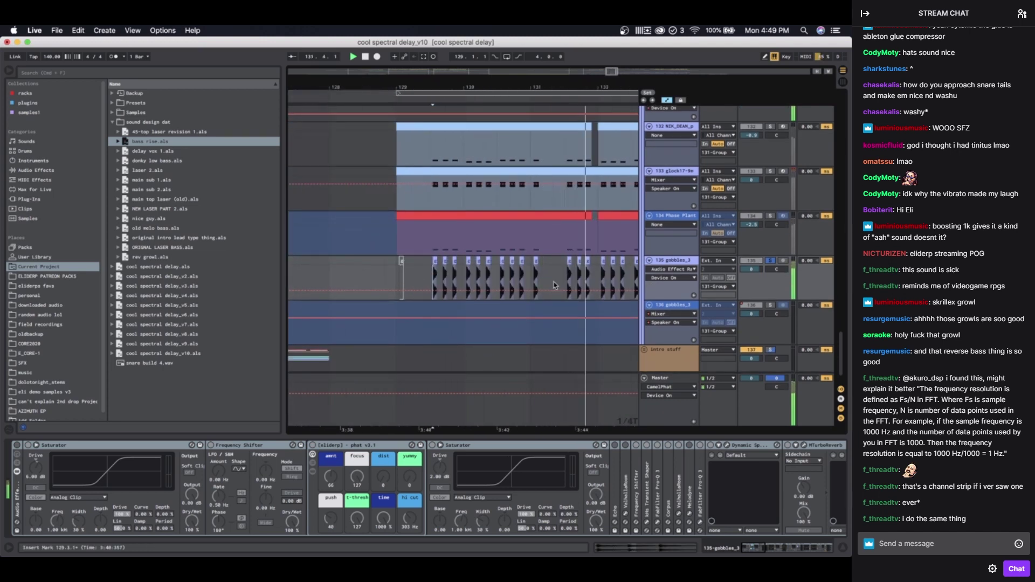
{"action": "scroll", "coordinate": [554, 286], "scroll_direction": "right", "scroll_amount": 1}
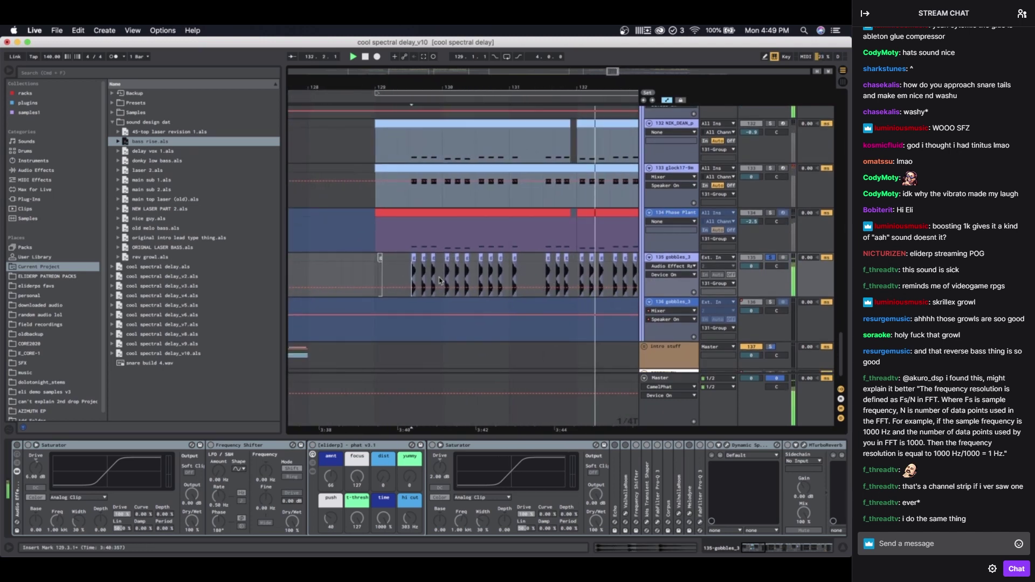
Step: Try extending the first gobbles_3 chop on track 135 to span 129.2.1 to 130.1.2, audition it, and undo the extensions
{"action": "scroll", "coordinate": [439, 281], "scroll_direction": "up", "scroll_amount": 3}
{"action": "left_click_drag", "start_coordinate": [467, 256], "coordinate": [333, 264]}
{"action": "scroll", "coordinate": [448, 259], "scroll_direction": "left", "scroll_amount": 8}
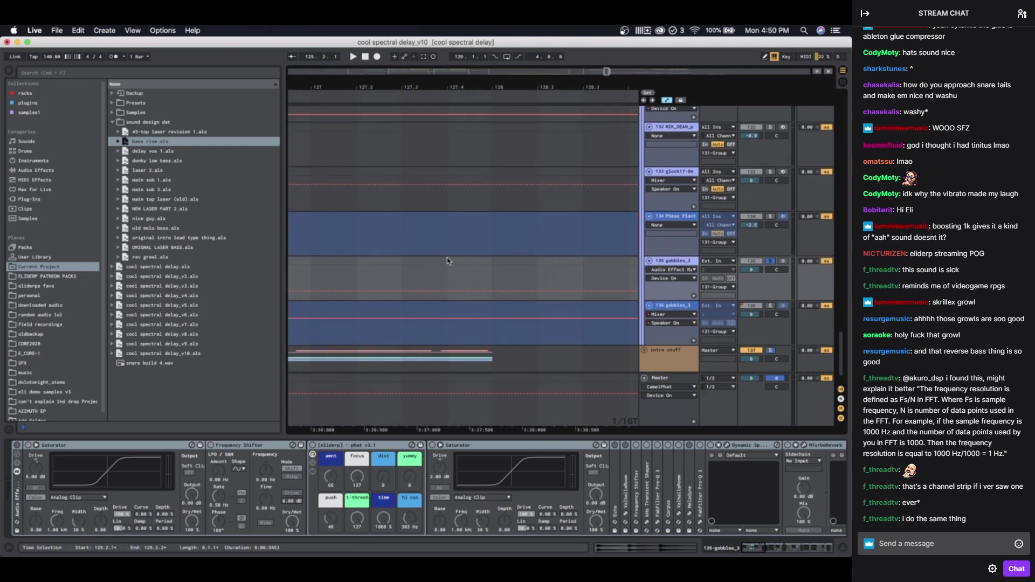
{"action": "left_click", "coordinate": [371, 265]}
{"action": "scroll", "coordinate": [373, 266], "scroll_direction": "right", "scroll_amount": 8}
{"action": "scroll", "coordinate": [373, 266], "scroll_direction": "down", "scroll_amount": 3}
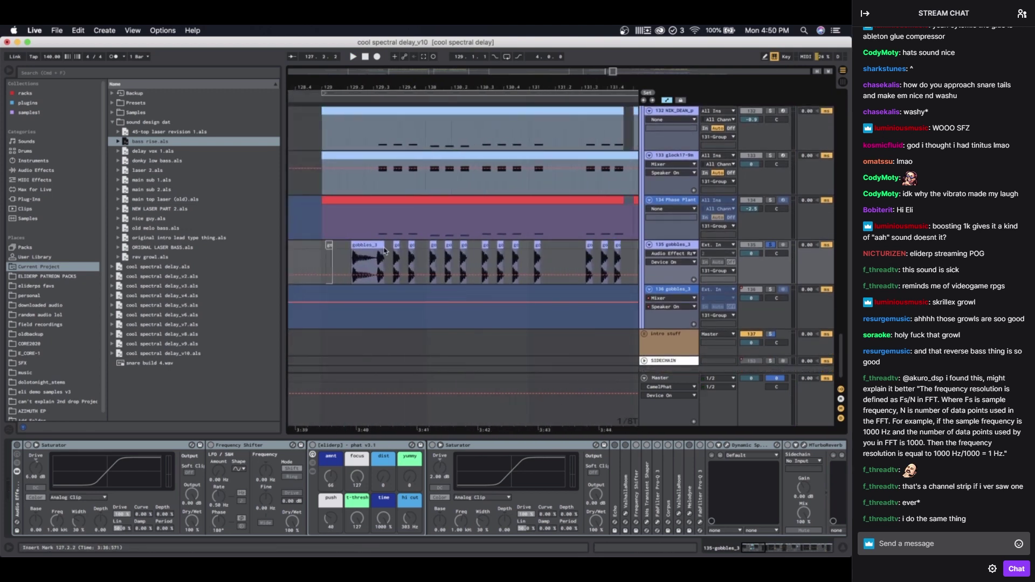
{"action": "left_click_drag", "start_coordinate": [382, 246], "coordinate": [684, 262]}
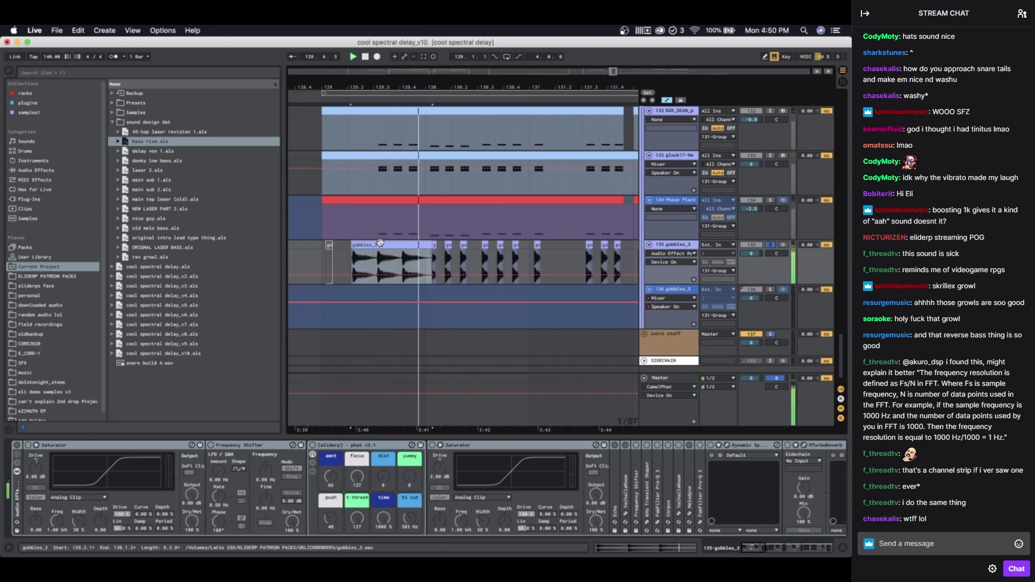
{"action": "key", "text": "ctrl+z"}
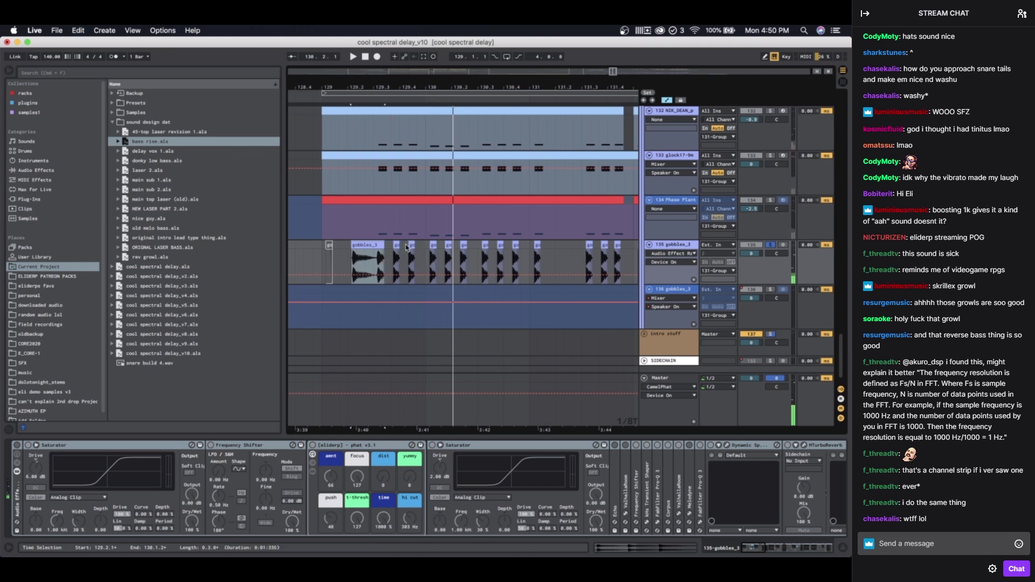
{"action": "key", "text": "ctrl+z"}
Step: Play the original chops with the effect rack switched back on, and look through its devices up to the Multiband Compression
{"action": "key", "text": "space"}
{"action": "key", "text": "space"}
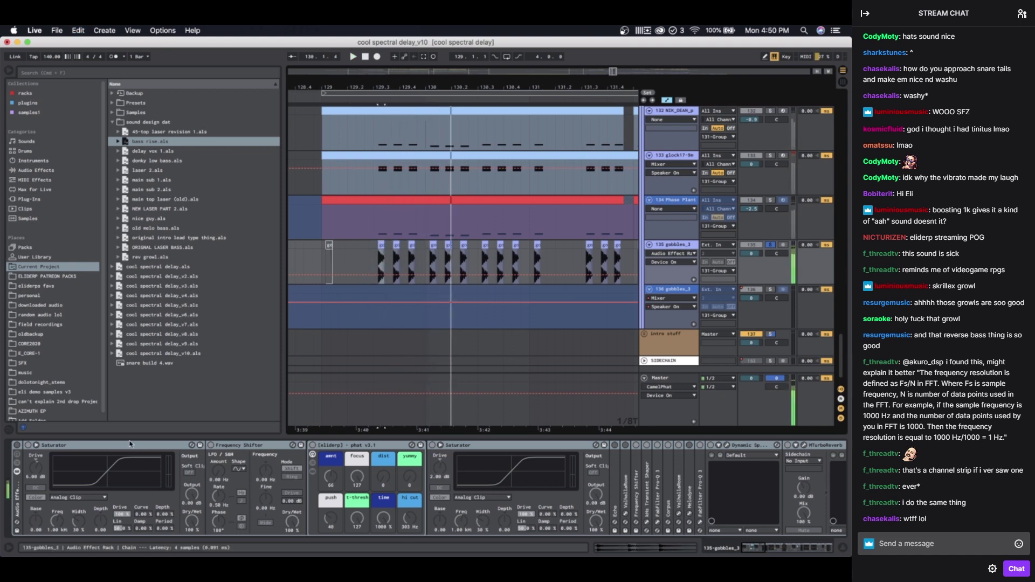
{"action": "scroll", "coordinate": [311, 474], "scroll_direction": "right", "scroll_amount": 3}
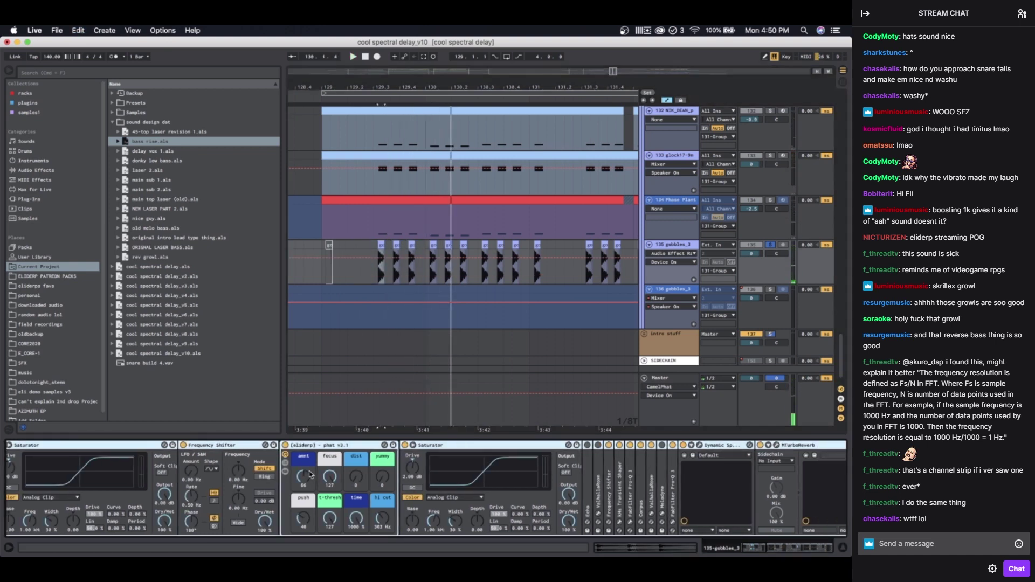
{"action": "scroll", "coordinate": [311, 475], "scroll_direction": "right", "scroll_amount": 10}
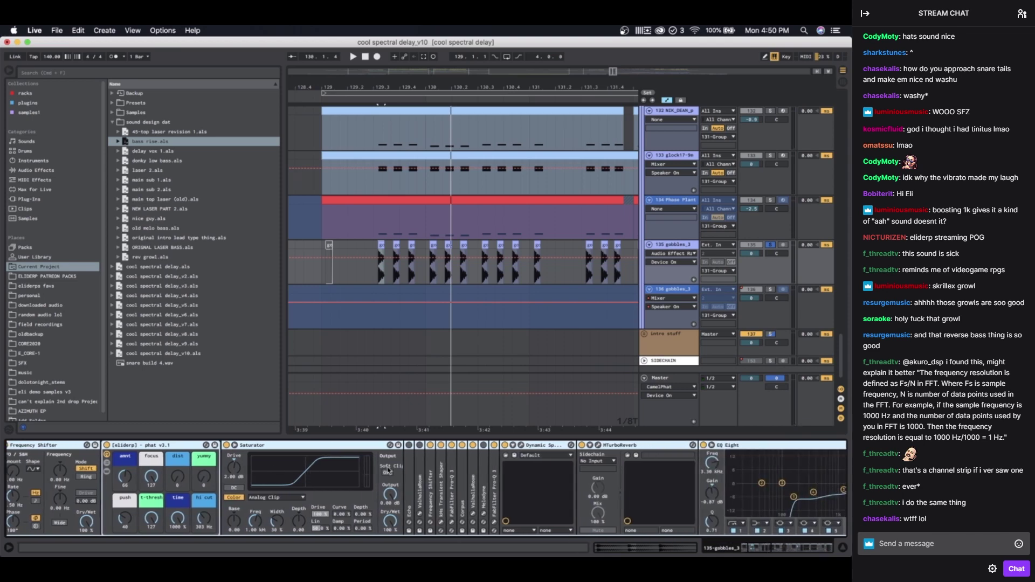
{"action": "scroll", "coordinate": [432, 478], "scroll_direction": "right", "scroll_amount": 2}
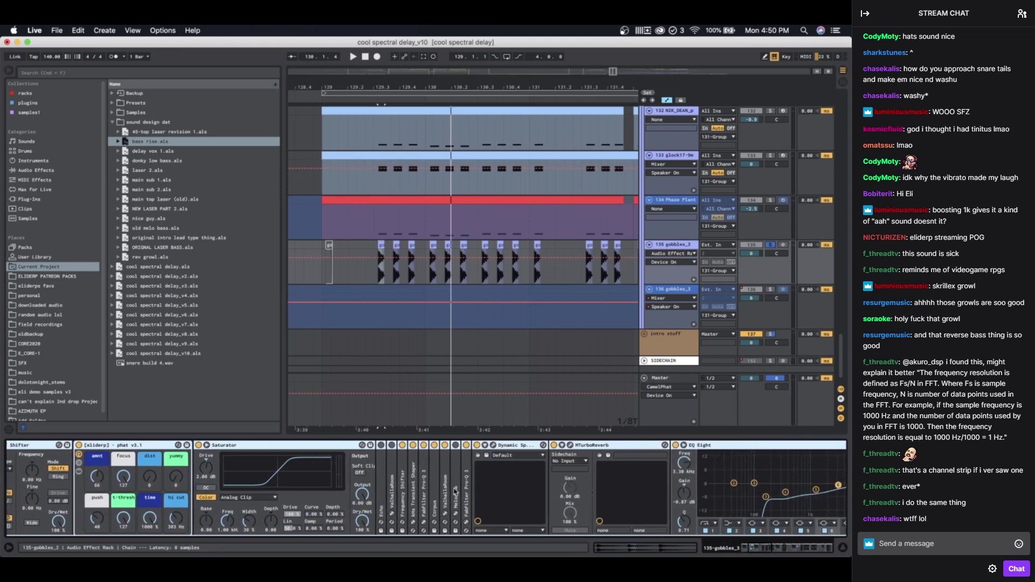
{"action": "scroll", "coordinate": [418, 482], "scroll_direction": "right", "scroll_amount": 20}
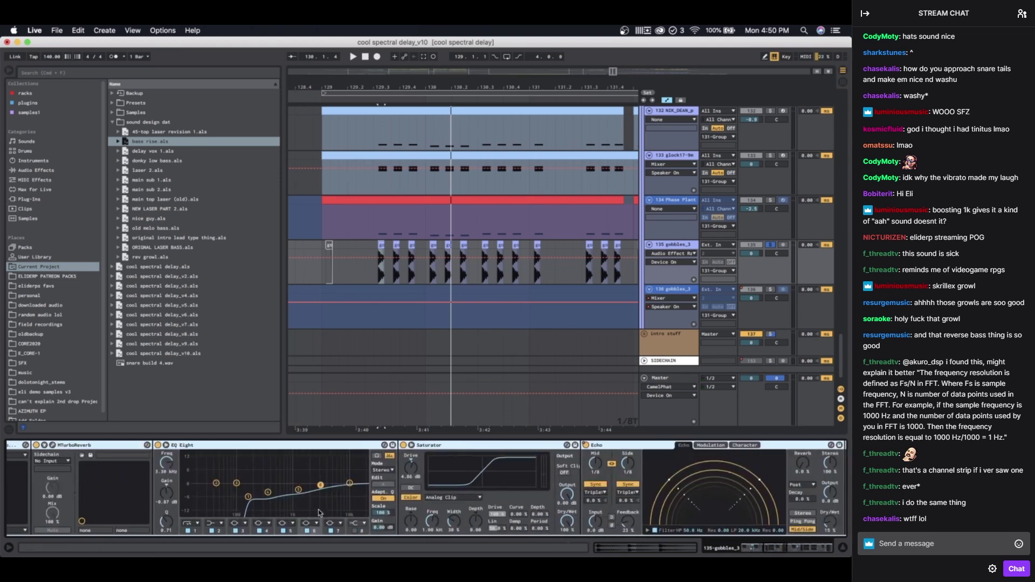
{"action": "scroll", "coordinate": [318, 513], "scroll_direction": "right", "scroll_amount": 20}
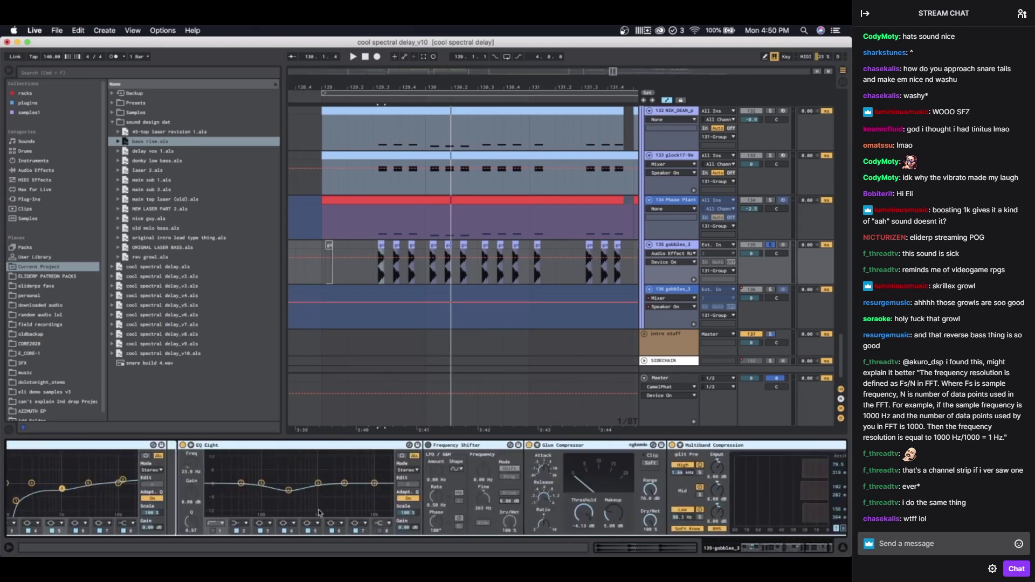
{"action": "scroll", "coordinate": [617, 470], "scroll_direction": "left", "scroll_amount": 15}
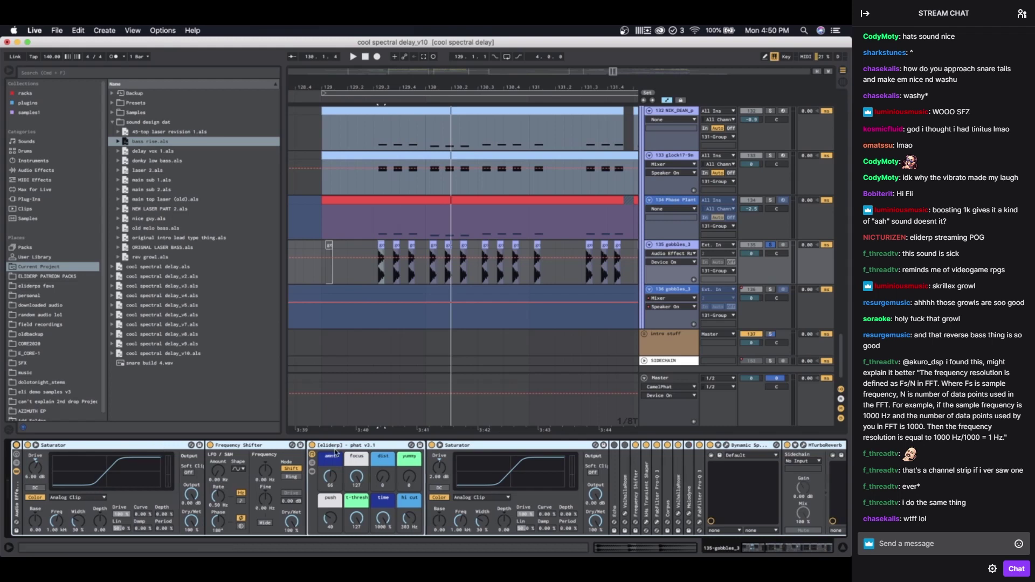
{"action": "scroll", "coordinate": [511, 465], "scroll_direction": "right", "scroll_amount": 10}
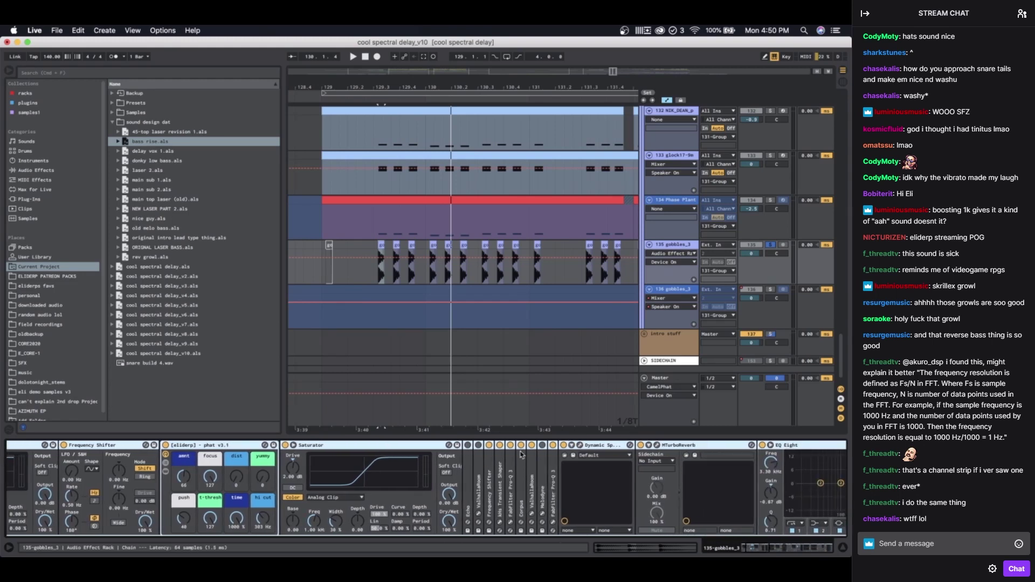
Step: Unfold the Corpus device in track 135's rack and check the 128 Instrument track that feeds its MIDI sidechain
{"action": "key", "text": "space"}
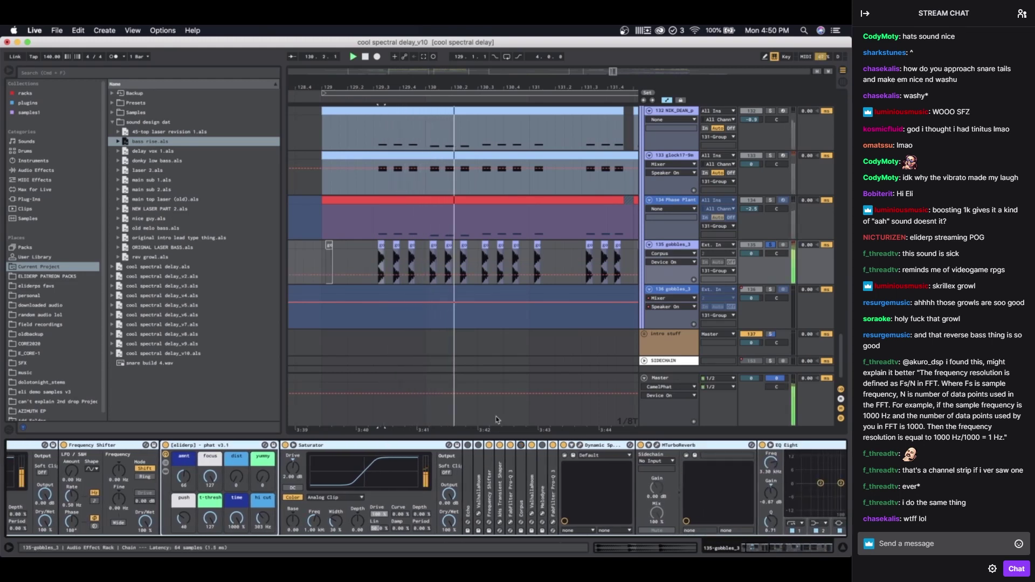
{"action": "scroll", "coordinate": [404, 270], "scroll_direction": "down", "scroll_amount": 5}
{"action": "double_click", "coordinate": [521, 486]}
{"action": "scroll", "coordinate": [521, 485], "scroll_direction": "right", "scroll_amount": 3}
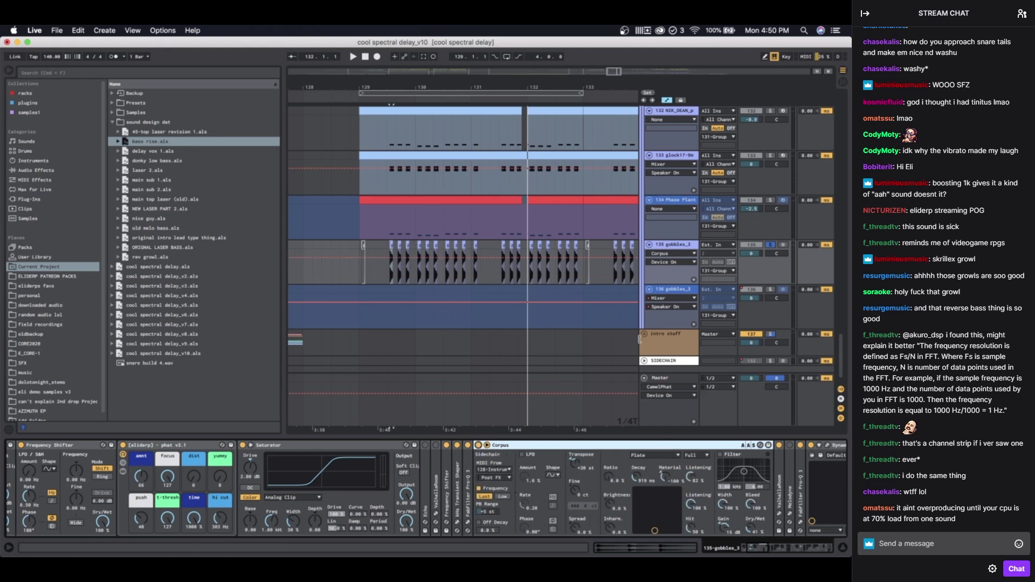
{"action": "scroll", "coordinate": [662, 248], "scroll_direction": "up", "scroll_amount": 5}
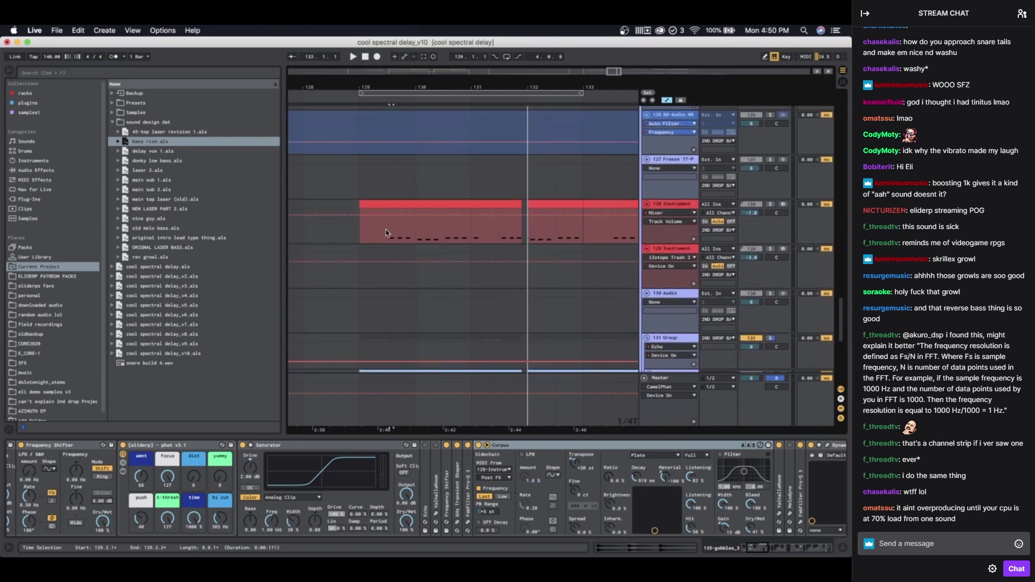
{"action": "scroll", "coordinate": [387, 235], "scroll_direction": "down", "scroll_amount": 5}
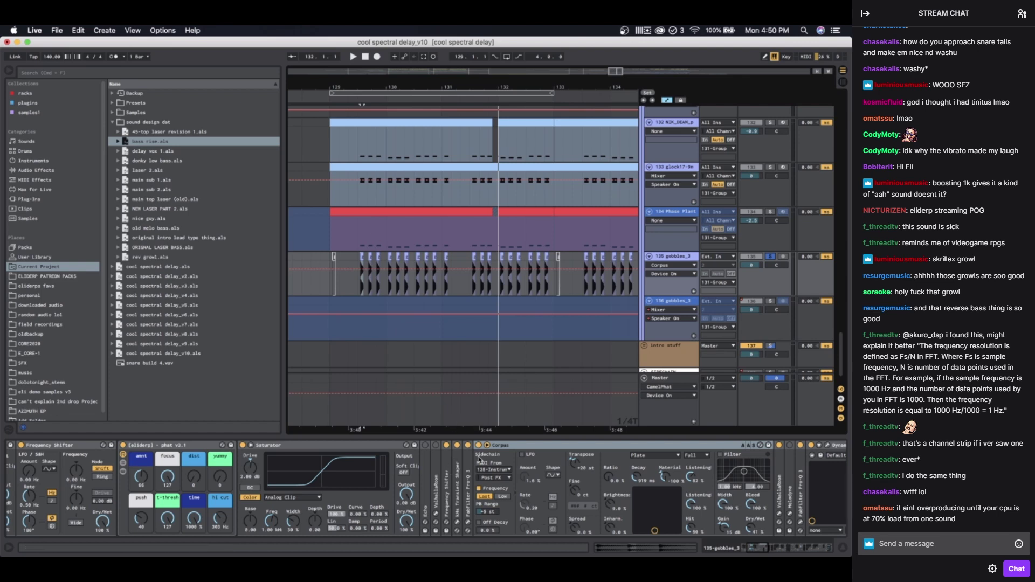
Step: Audition the track 135 chops through the unfolded Corpus while reviewing the clips past bar 133, and stop playback
{"action": "key", "text": "space"}
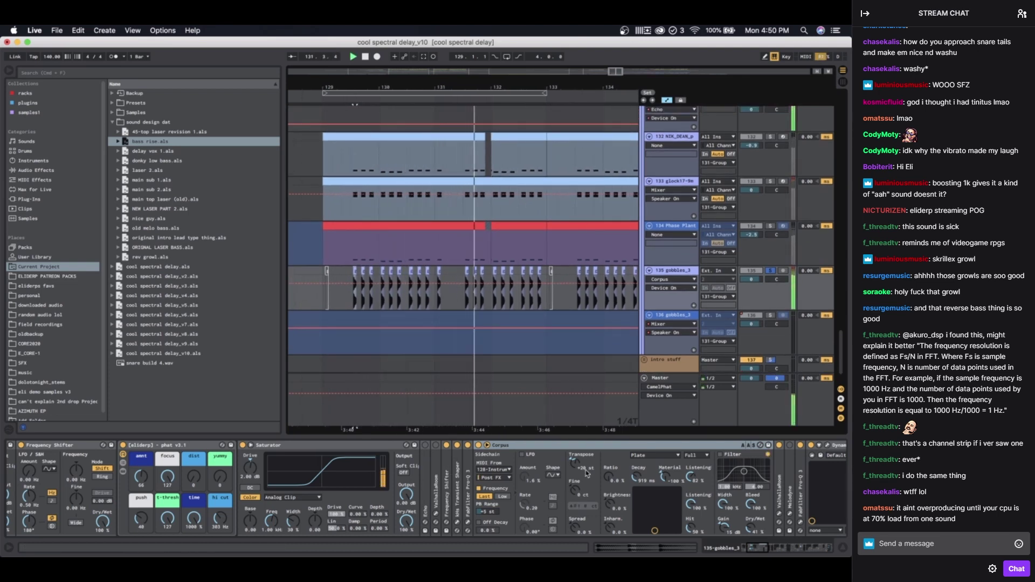
{"action": "scroll", "coordinate": [434, 286], "scroll_direction": "down", "scroll_amount": 3}
{"action": "scroll", "coordinate": [427, 282], "scroll_direction": "up", "scroll_amount": 3}
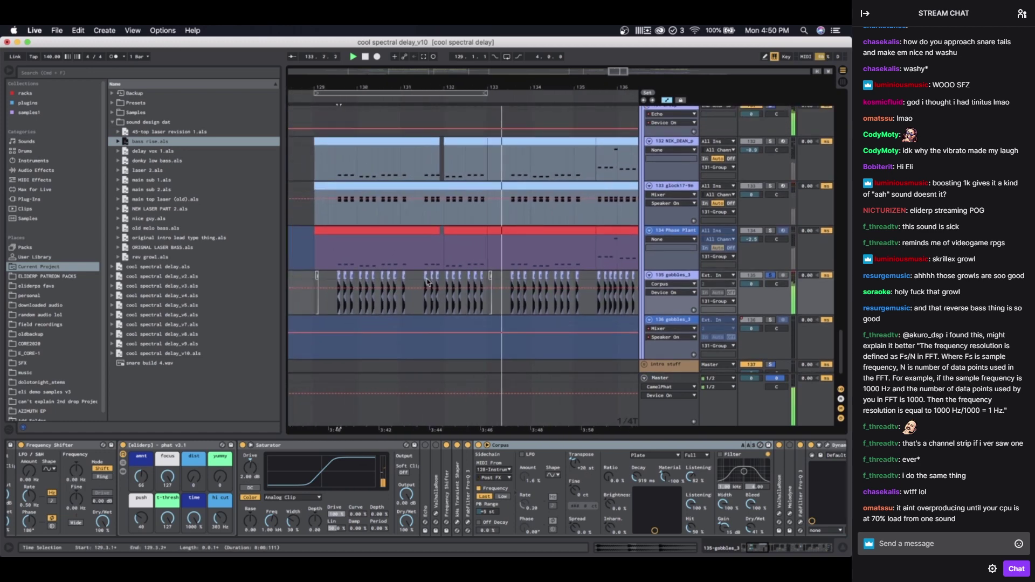
{"action": "scroll", "coordinate": [427, 282], "scroll_direction": "left", "scroll_amount": 1}
{"action": "key", "text": "space"}
Step: Look through the devices after Corpus, from the Echo and the nested Audio Effect Rack to the Glue Compressor
{"action": "scroll", "coordinate": [540, 466], "scroll_direction": "right", "scroll_amount": 8}
{"action": "scroll", "coordinate": [541, 466], "scroll_direction": "left", "scroll_amount": 8}
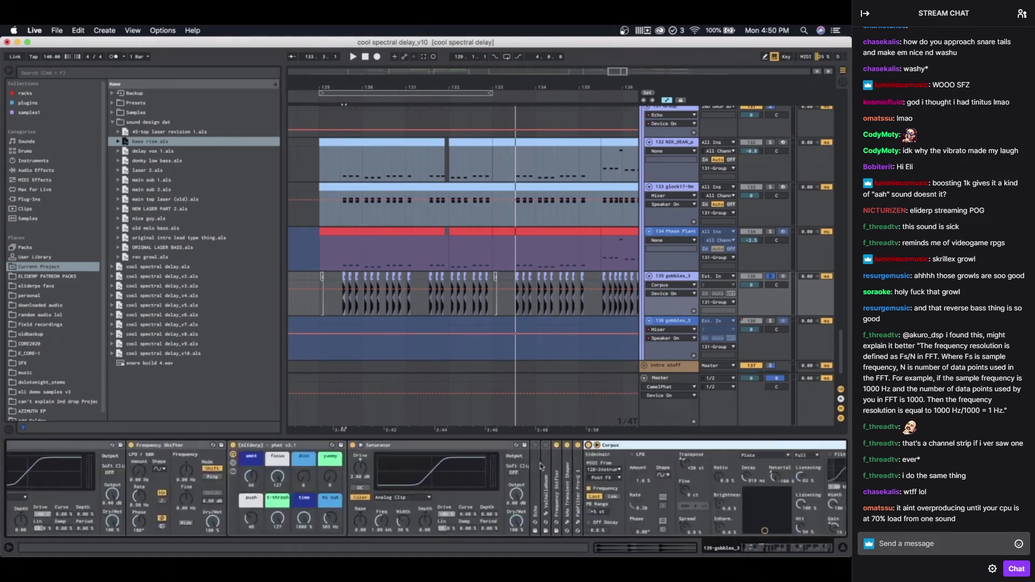
{"action": "scroll", "coordinate": [540, 467], "scroll_direction": "right", "scroll_amount": 10}
{"action": "scroll", "coordinate": [540, 466], "scroll_direction": "up", "scroll_amount": 10}
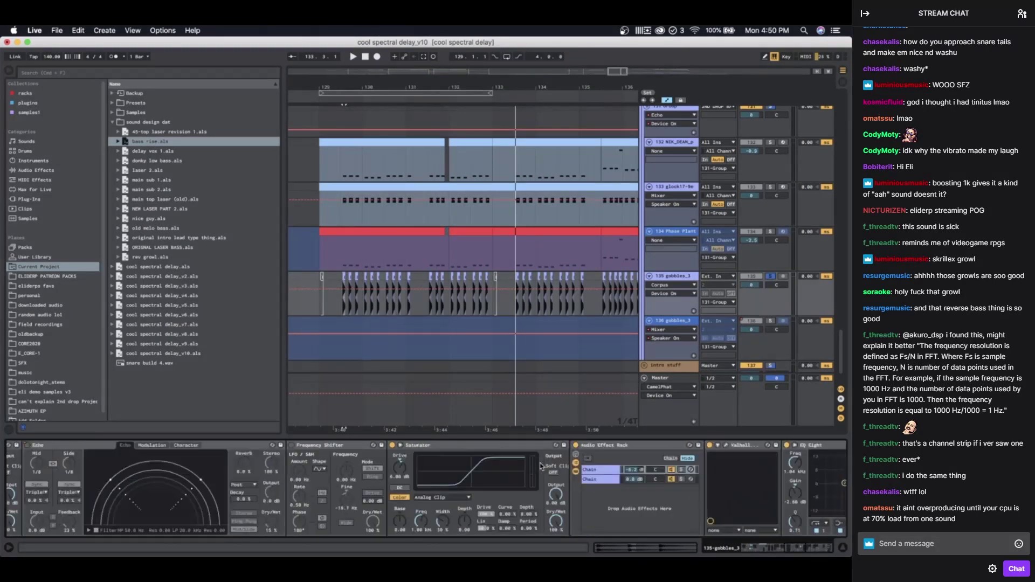
{"action": "scroll", "coordinate": [541, 467], "scroll_direction": "up", "scroll_amount": 5}
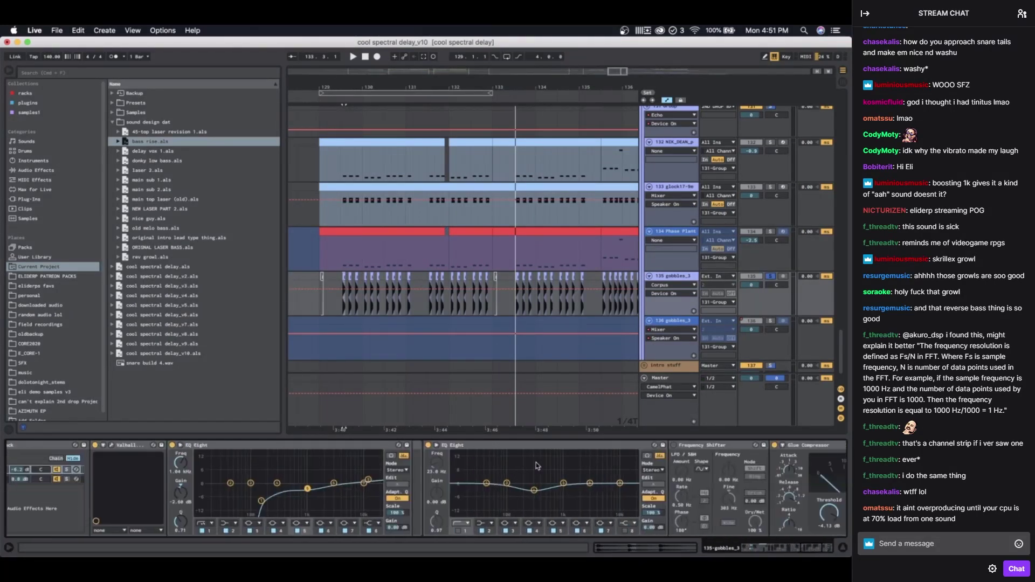
Step: Play track 135 and audition it with the Echo's Dry/Wet turned down to 0.0 %
{"action": "scroll", "coordinate": [536, 462], "scroll_direction": "up", "scroll_amount": 5}
{"action": "key", "text": "space"}
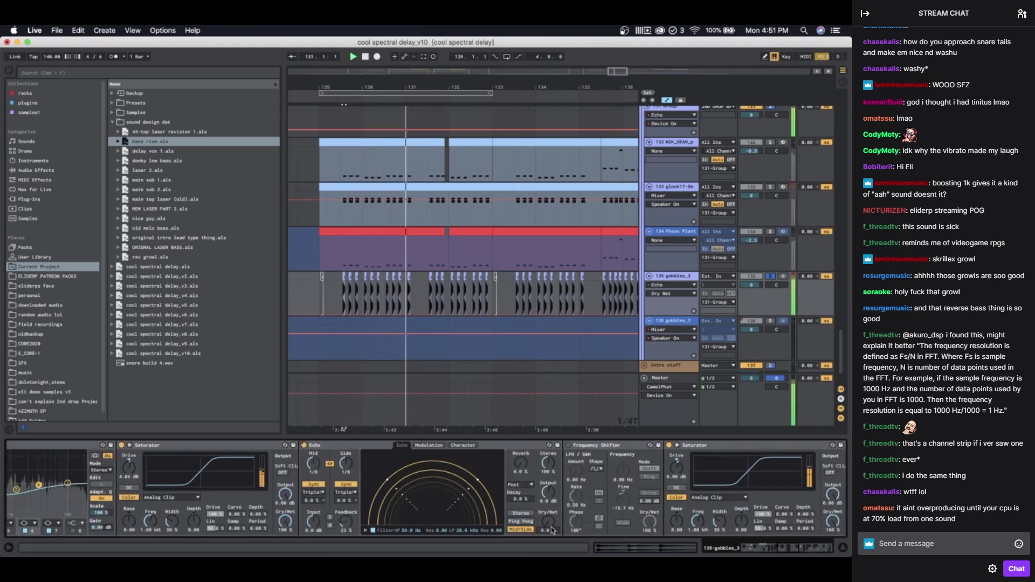
{"action": "left_click_drag", "start_coordinate": [549, 522], "coordinate": [552, 530]}
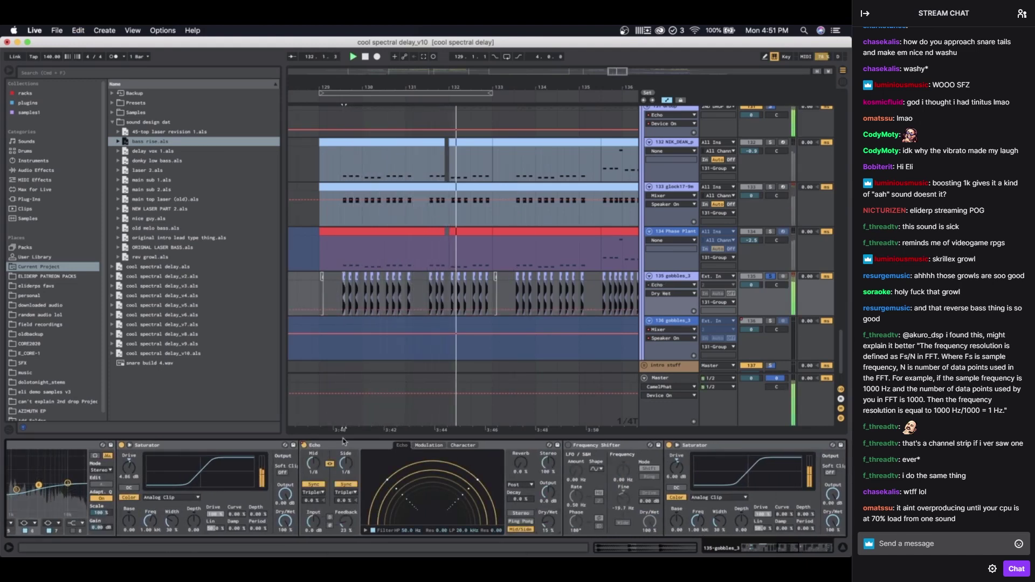
Step: Undo the Echo Dry/Wet change and look through track 135's device chain from the first Saturator to the Multiband Compression
{"action": "key", "text": "super+z"}
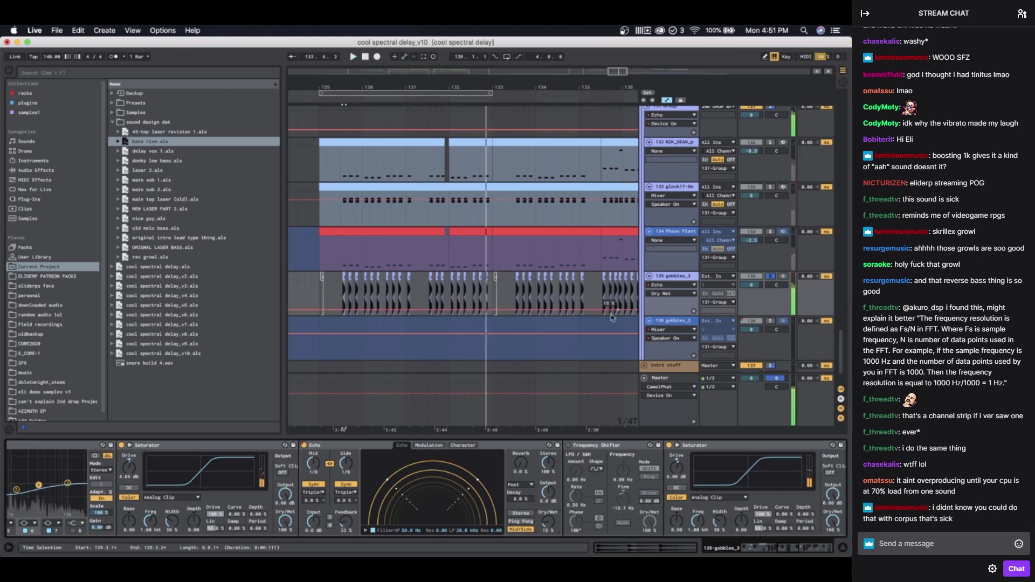
{"action": "scroll", "coordinate": [513, 513], "scroll_direction": "right", "scroll_amount": 10}
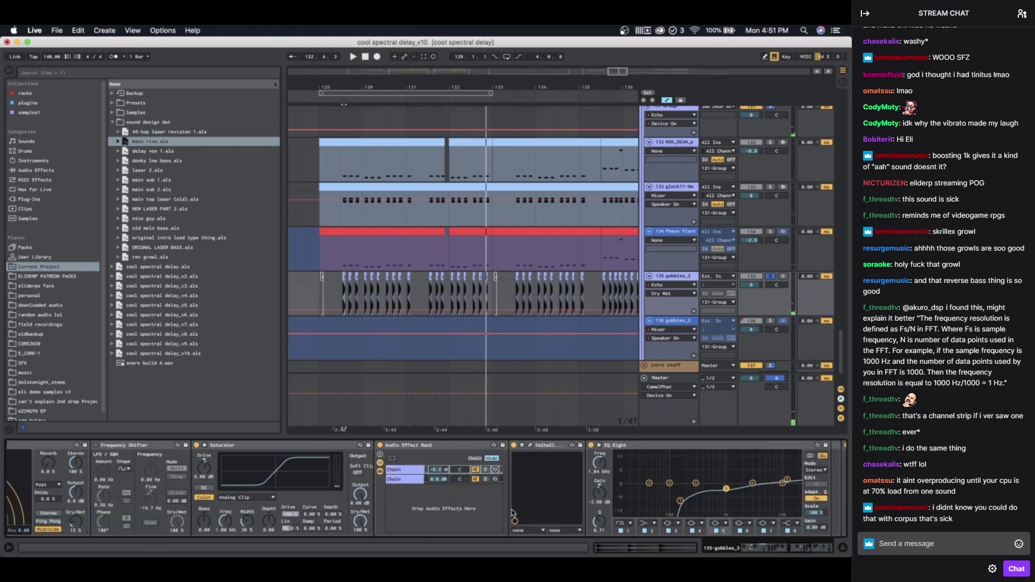
{"action": "scroll", "coordinate": [437, 512], "scroll_direction": "left", "scroll_amount": 10}
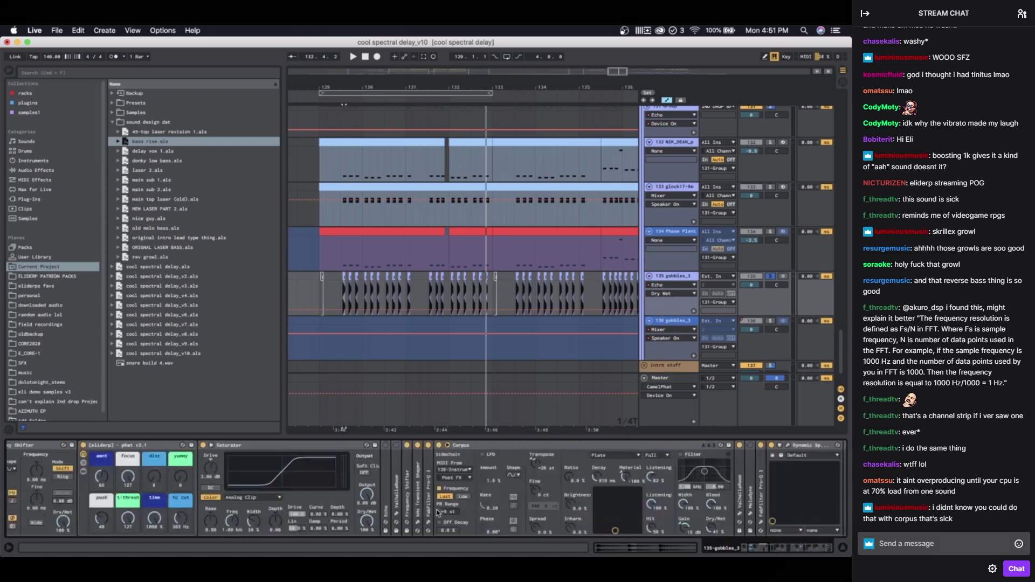
{"action": "scroll", "coordinate": [438, 513], "scroll_direction": "right", "scroll_amount": 15}
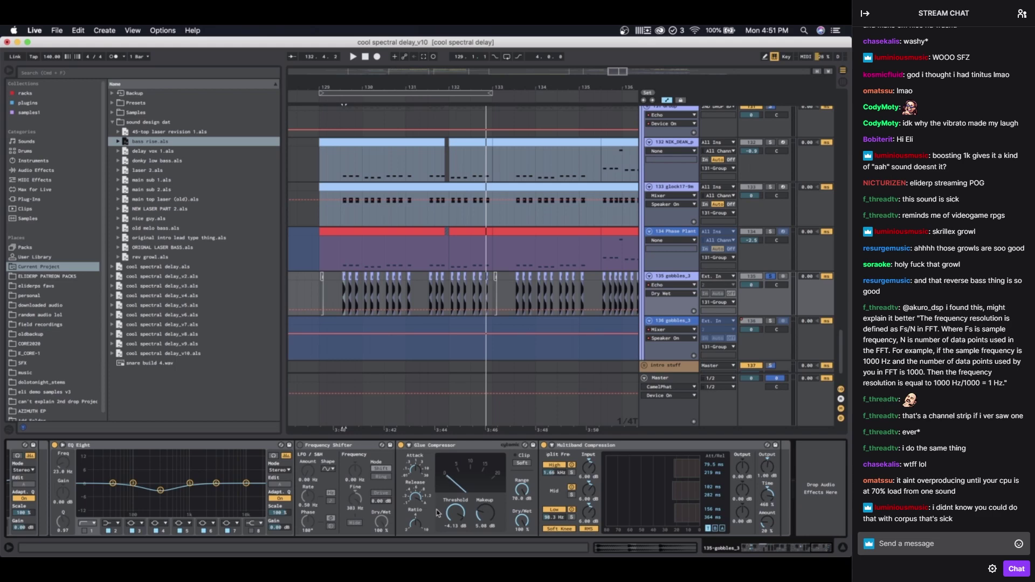
{"action": "scroll", "coordinate": [390, 501], "scroll_direction": "left", "scroll_amount": 12}
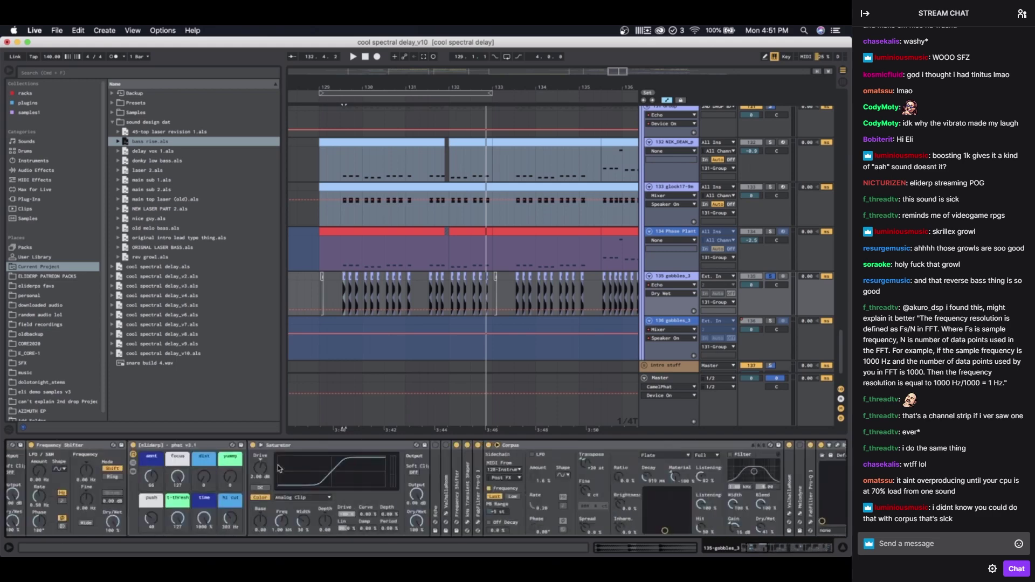
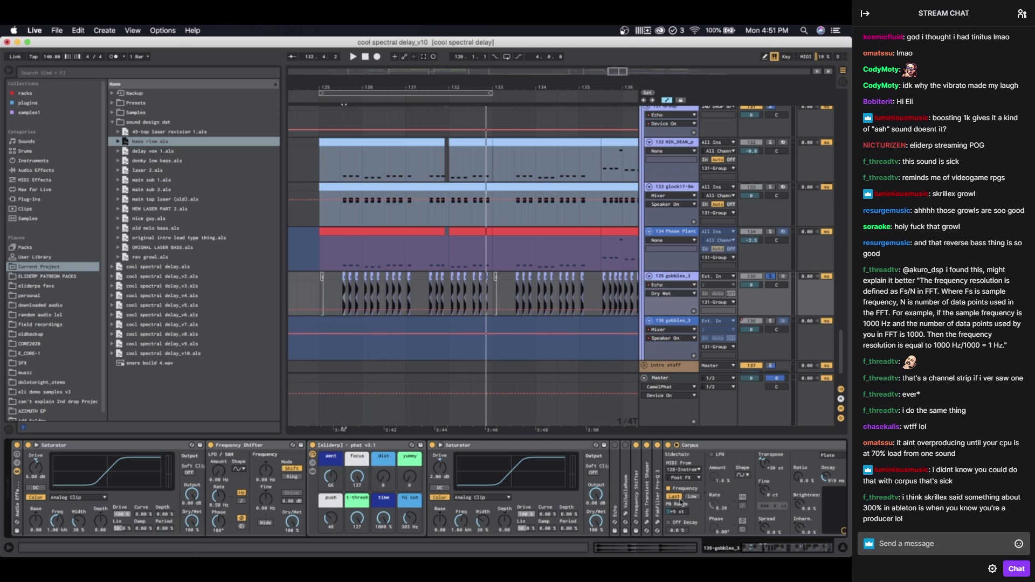
{"action": "scroll", "coordinate": [681, 503], "scroll_direction": "right", "scroll_amount": 10}
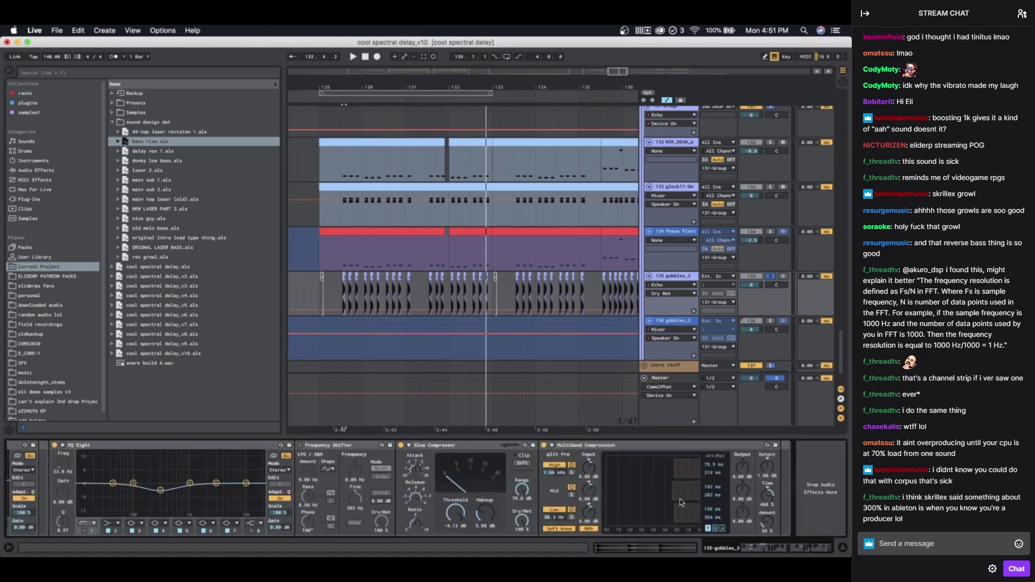
{"action": "scroll", "coordinate": [245, 505], "scroll_direction": "left", "scroll_amount": 8}
{"action": "scroll", "coordinate": [245, 505], "scroll_direction": "right", "scroll_amount": 8}
Step: Freeze track 135 gobbles_3
{"action": "left_click", "coordinate": [671, 277]}
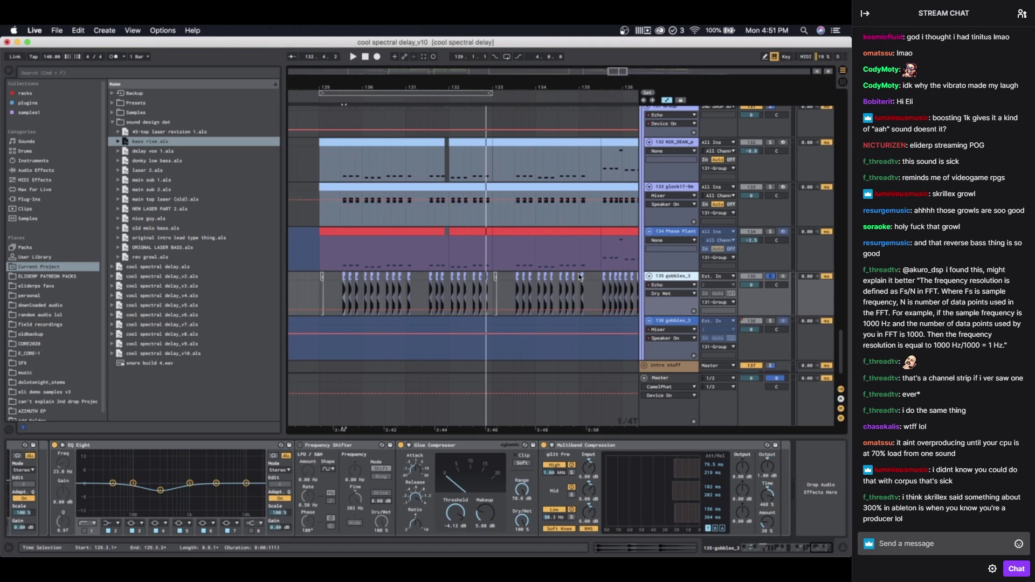
{"action": "scroll", "coordinate": [513, 281], "scroll_direction": "down", "scroll_amount": 5}
{"action": "key", "text": "0"}
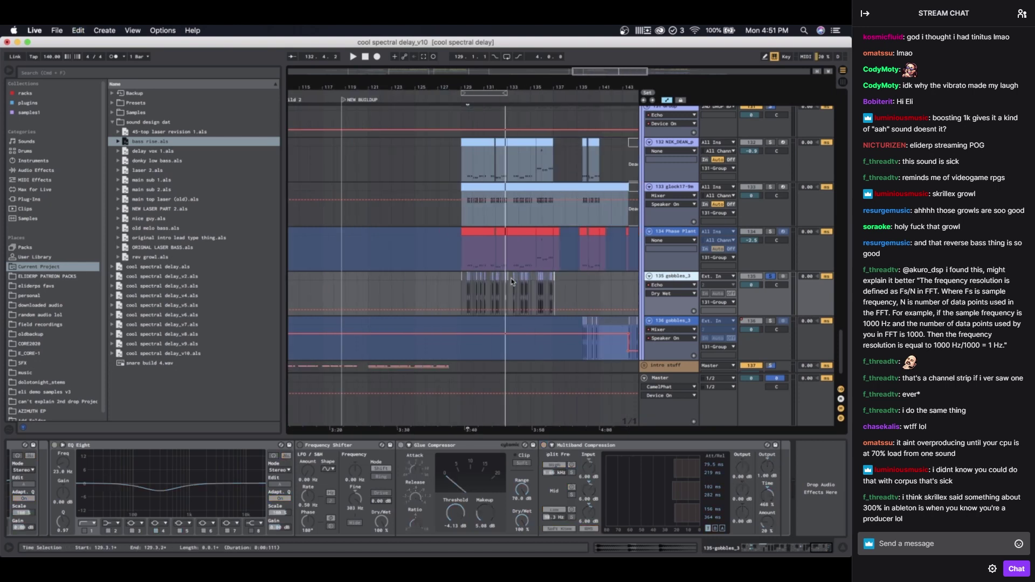
{"action": "key", "text": "0"}
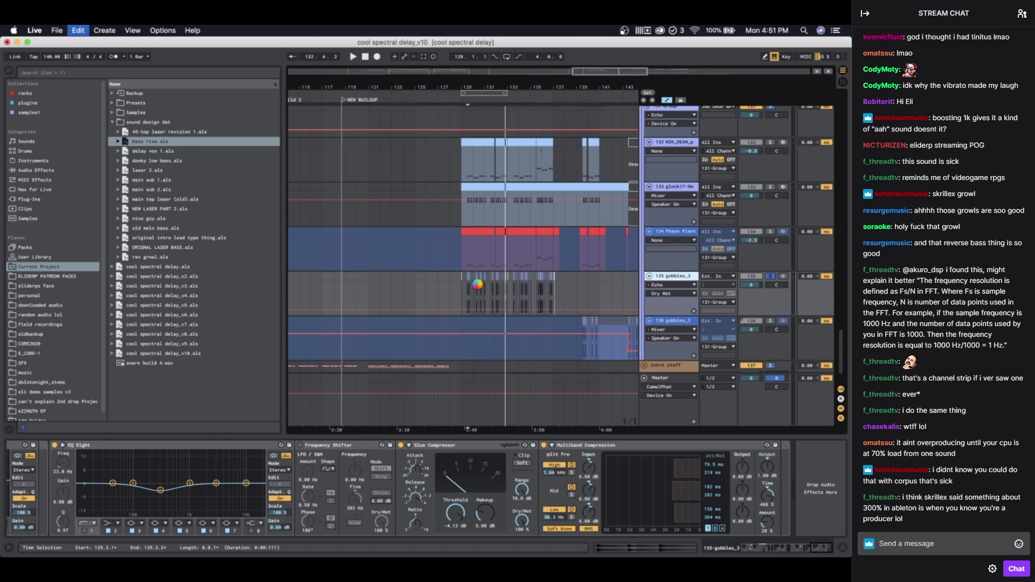
{"action": "key", "text": "0"}
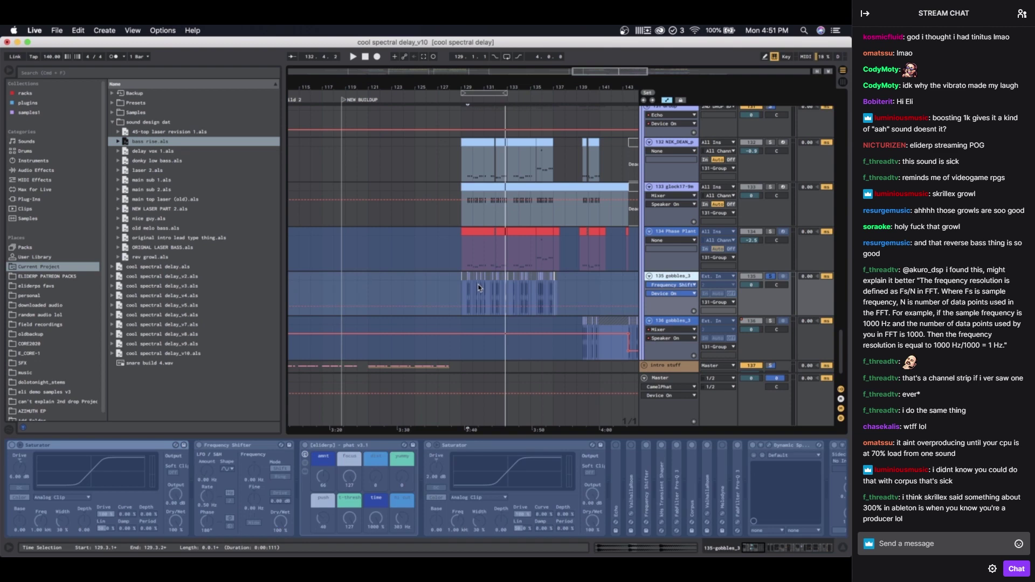
Step: Solo track 136 gobbles_3 and play its chops past bar 138 while looking through its frozen devices up to Corpus
{"action": "scroll", "coordinate": [519, 296], "scroll_direction": "down", "scroll_amount": 1}
{"action": "scroll", "coordinate": [519, 296], "scroll_direction": "right", "scroll_amount": 1}
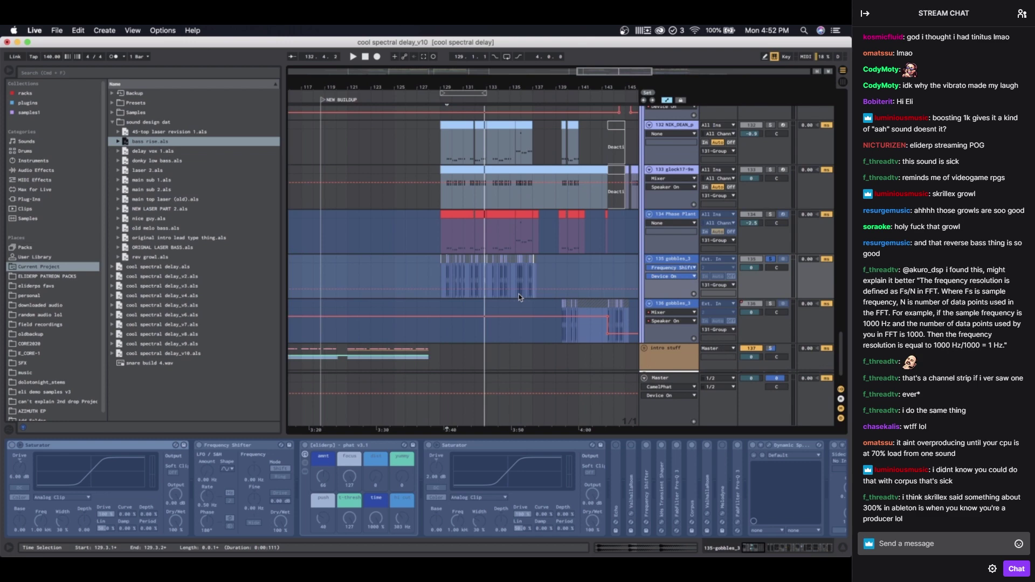
{"action": "left_click", "coordinate": [562, 305]}
{"action": "scroll", "coordinate": [562, 306], "scroll_direction": "up", "scroll_amount": 3}
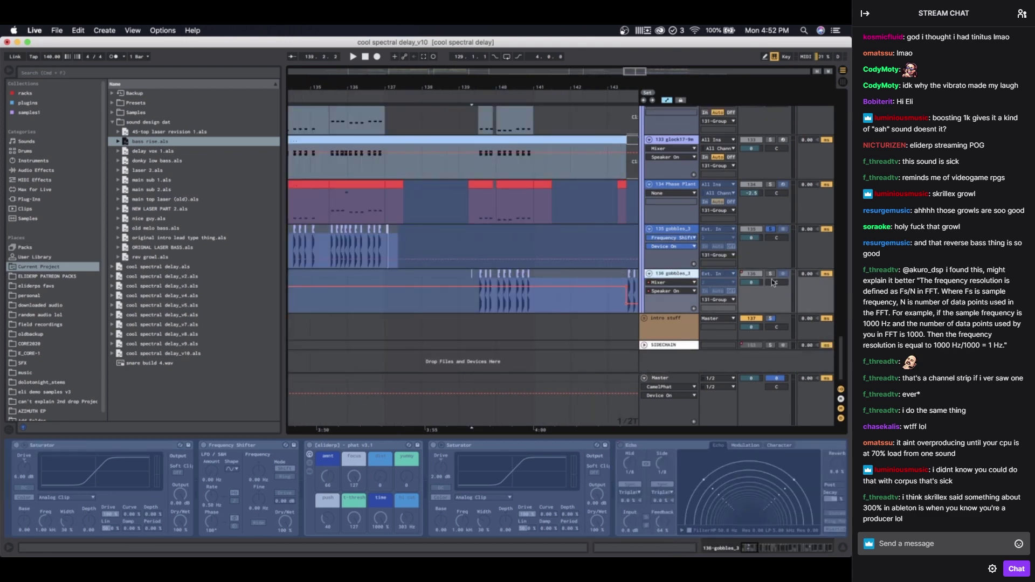
{"action": "key", "text": "space"}
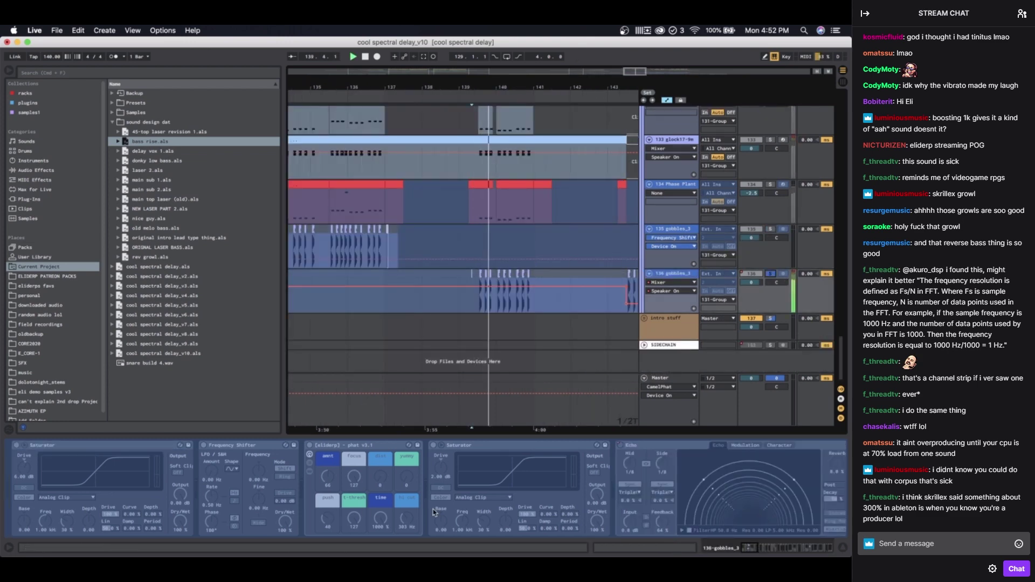
{"action": "scroll", "coordinate": [456, 500], "scroll_direction": "right", "scroll_amount": 5}
{"action": "scroll", "coordinate": [456, 500], "scroll_direction": "left", "scroll_amount": 5}
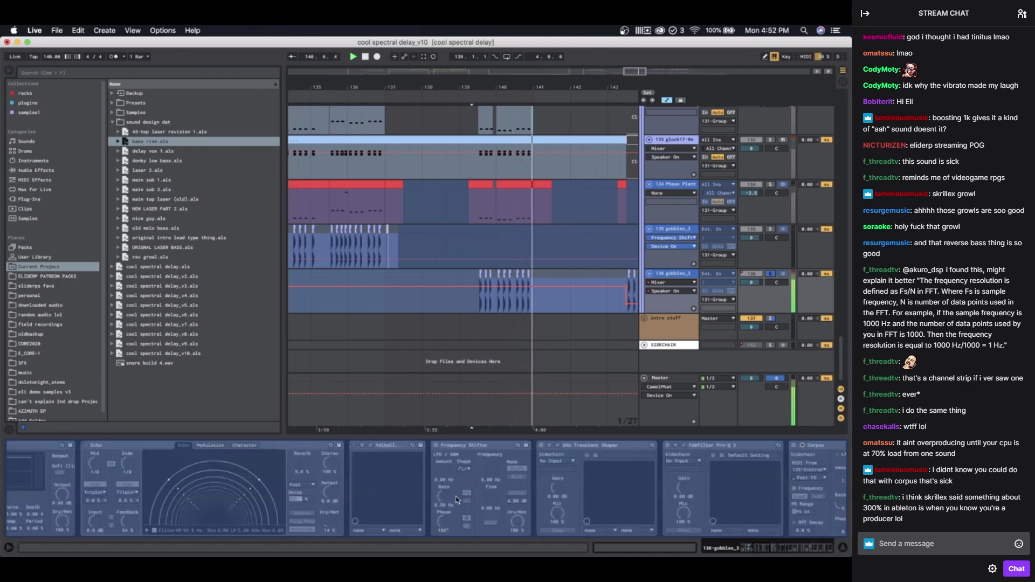
{"action": "scroll", "coordinate": [455, 500], "scroll_direction": "right", "scroll_amount": 1}
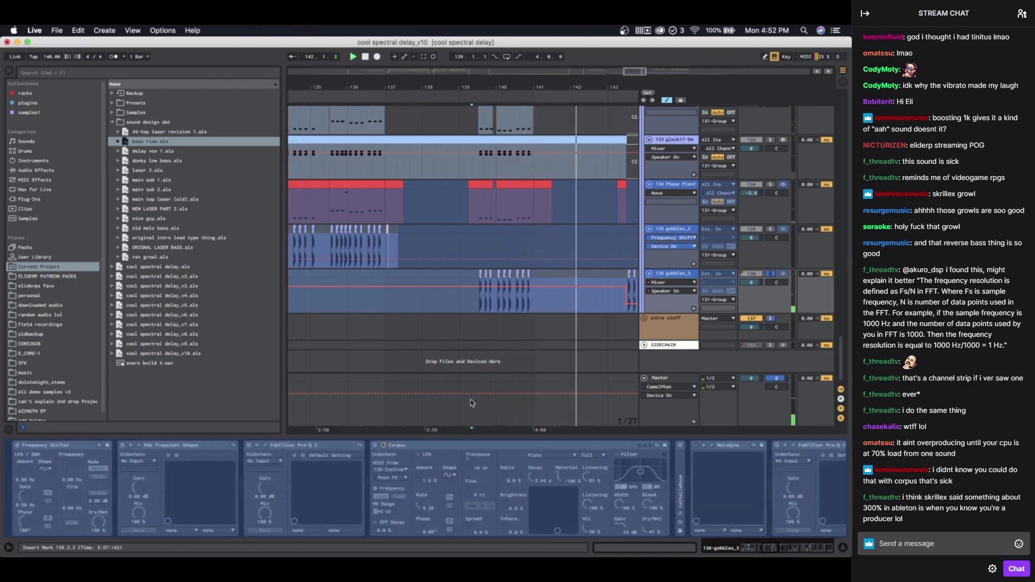
Step: Compare track 135's device chain with the one on track 136
{"action": "left_click", "coordinate": [690, 232]}
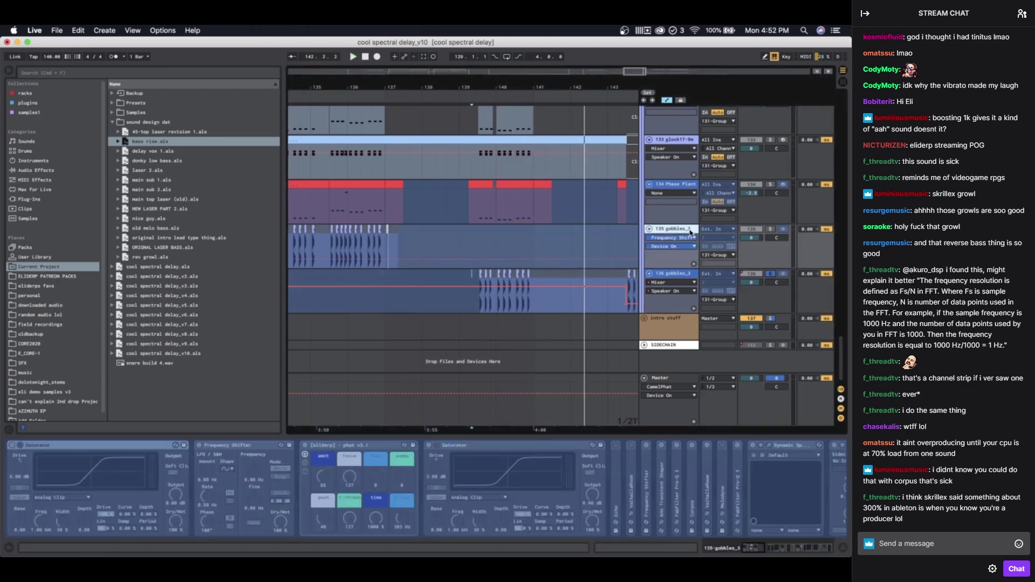
{"action": "scroll", "coordinate": [397, 511], "scroll_direction": "right", "scroll_amount": 12}
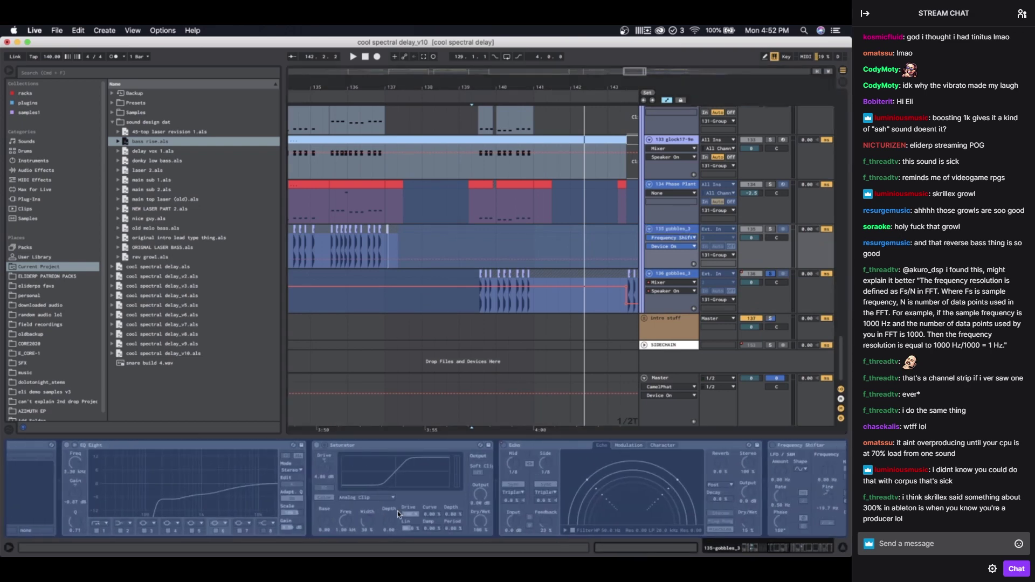
{"action": "scroll", "coordinate": [397, 511], "scroll_direction": "left", "scroll_amount": 12}
{"action": "scroll", "coordinate": [397, 511], "scroll_direction": "right", "scroll_amount": 3}
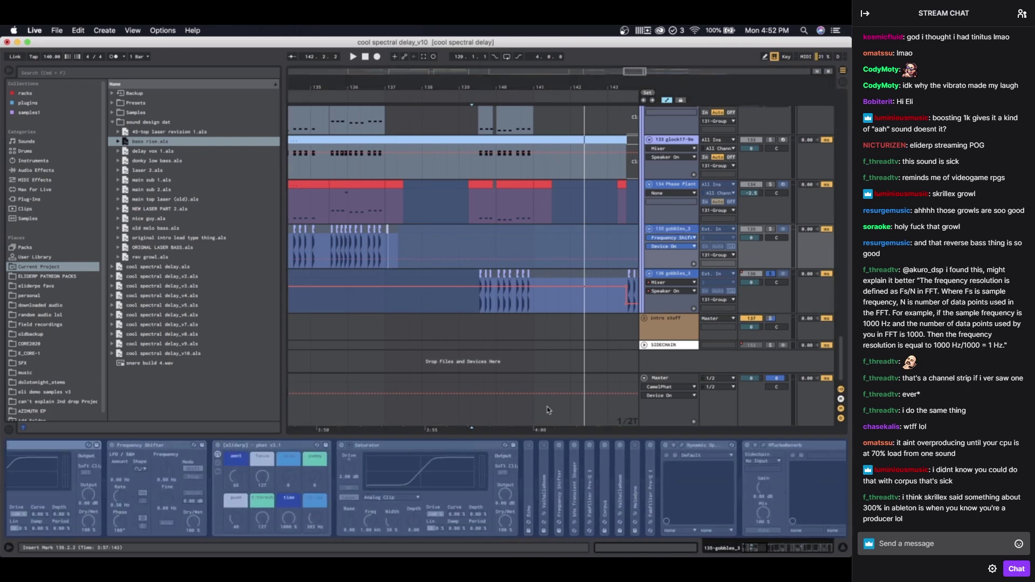
{"action": "left_click", "coordinate": [648, 276]}
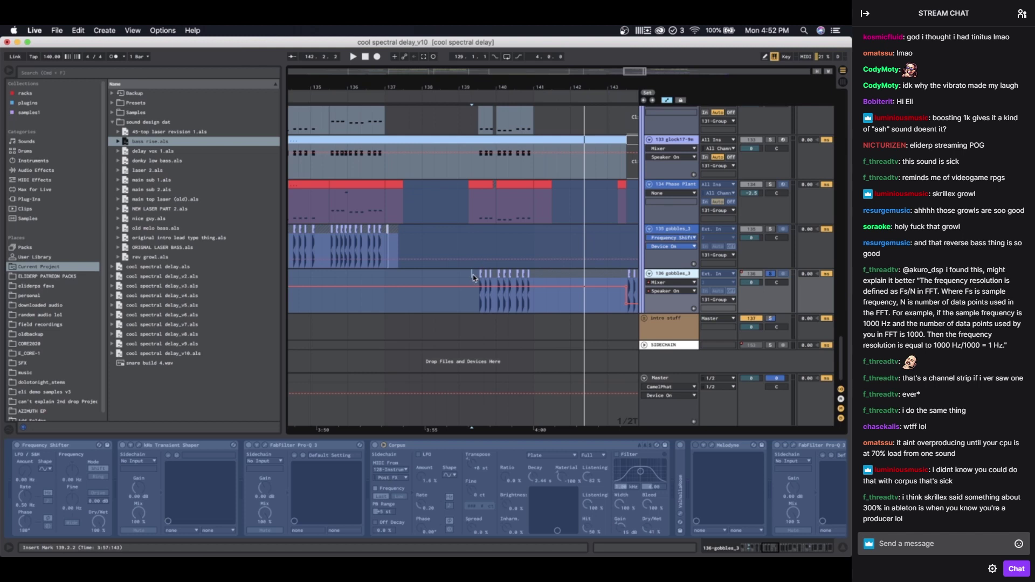
Step: Replay the soloed track 136 chops around bars 138 to 141 and review them beside the layers above
{"action": "scroll", "coordinate": [473, 277], "scroll_direction": "up", "scroll_amount": 5}
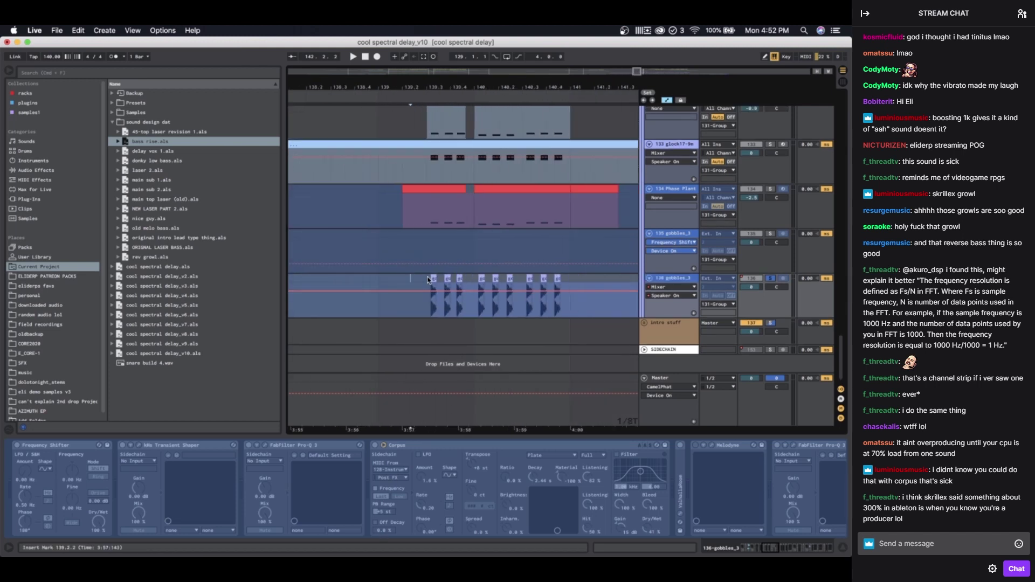
{"action": "scroll", "coordinate": [429, 280], "scroll_direction": "down", "scroll_amount": 3}
{"action": "key", "text": "space"}
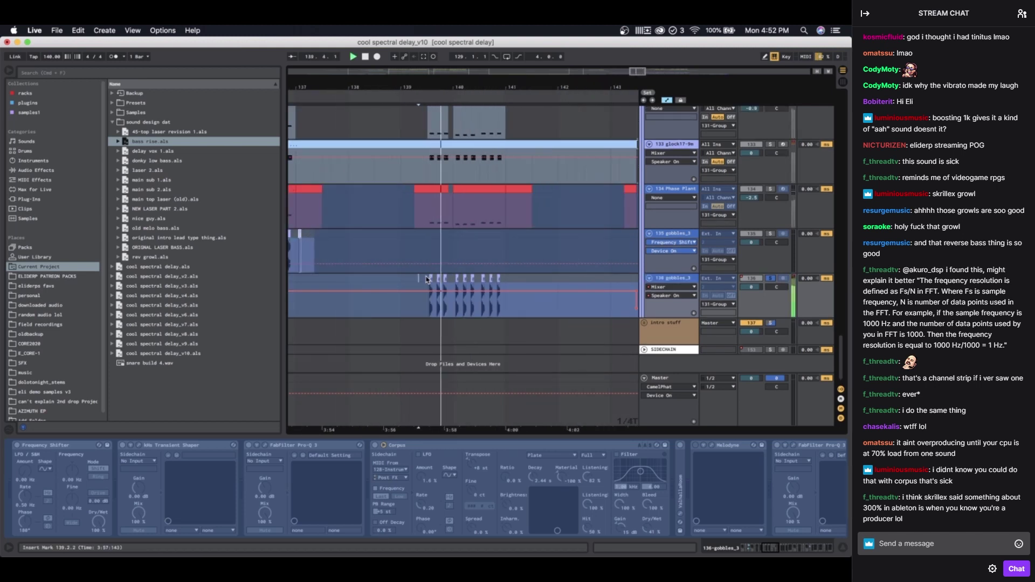
{"action": "scroll", "coordinate": [429, 275], "scroll_direction": "down", "scroll_amount": 4}
{"action": "scroll", "coordinate": [432, 273], "scroll_direction": "up", "scroll_amount": 4}
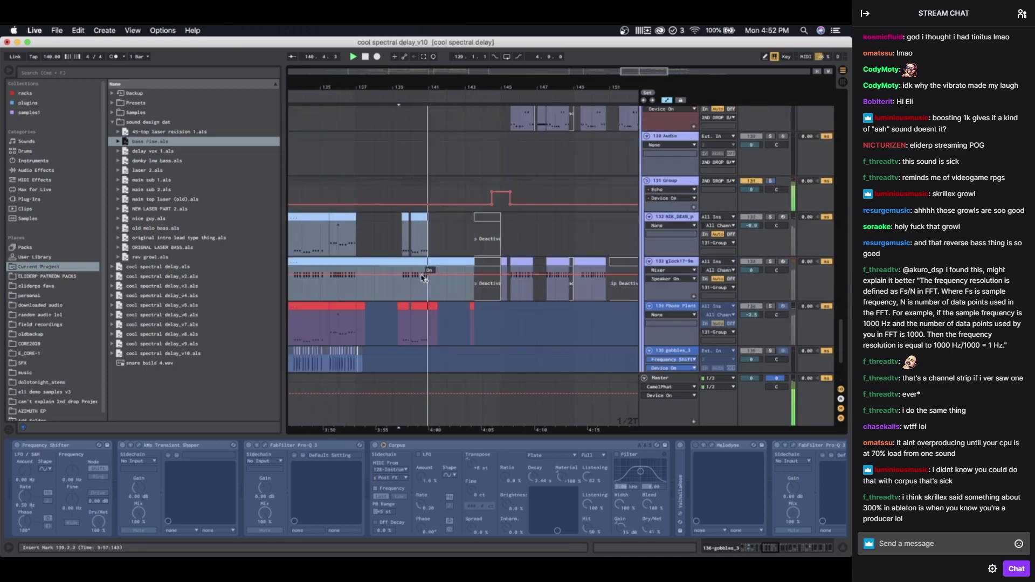
Step: Solo track 104 GLEESONS BASS AGGAGA in the 2ND DROP BASS group and play its clip from bar 137
{"action": "scroll", "coordinate": [423, 279], "scroll_direction": "up", "scroll_amount": 8}
{"action": "scroll", "coordinate": [423, 279], "scroll_direction": "up", "scroll_amount": 10}
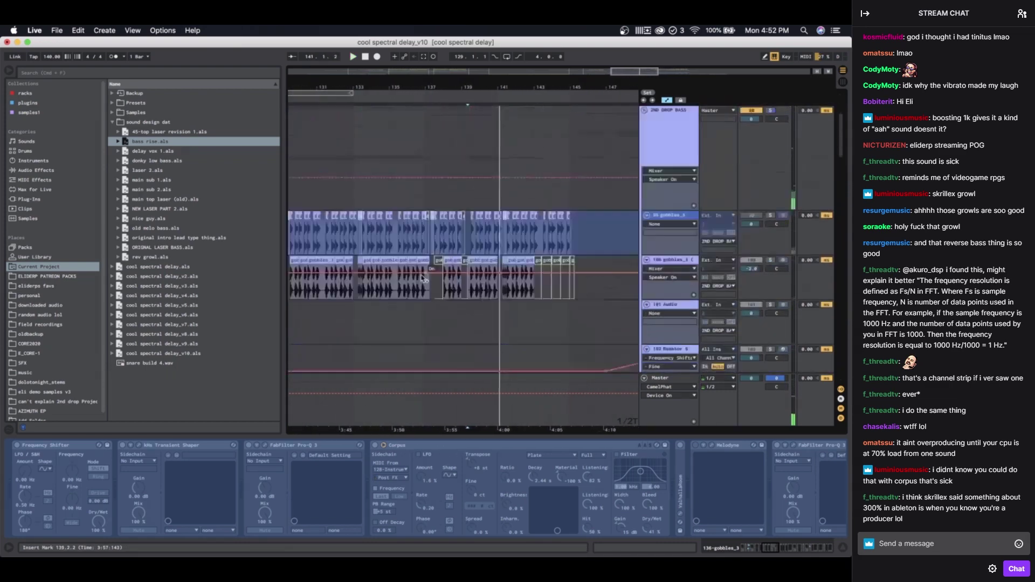
{"action": "left_click", "coordinate": [442, 305]}
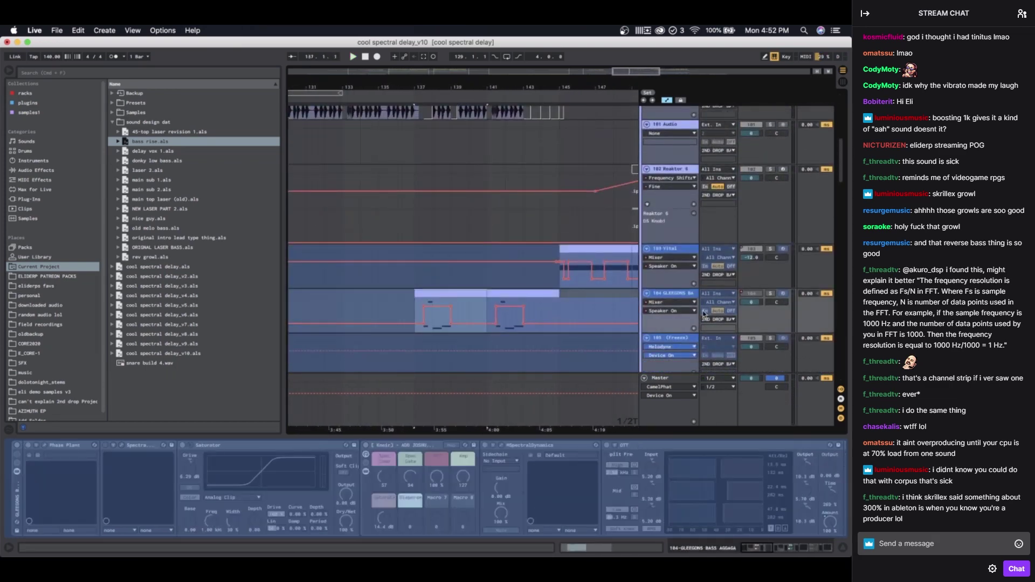
{"action": "left_click", "coordinate": [770, 294]}
{"action": "key", "text": "space"}
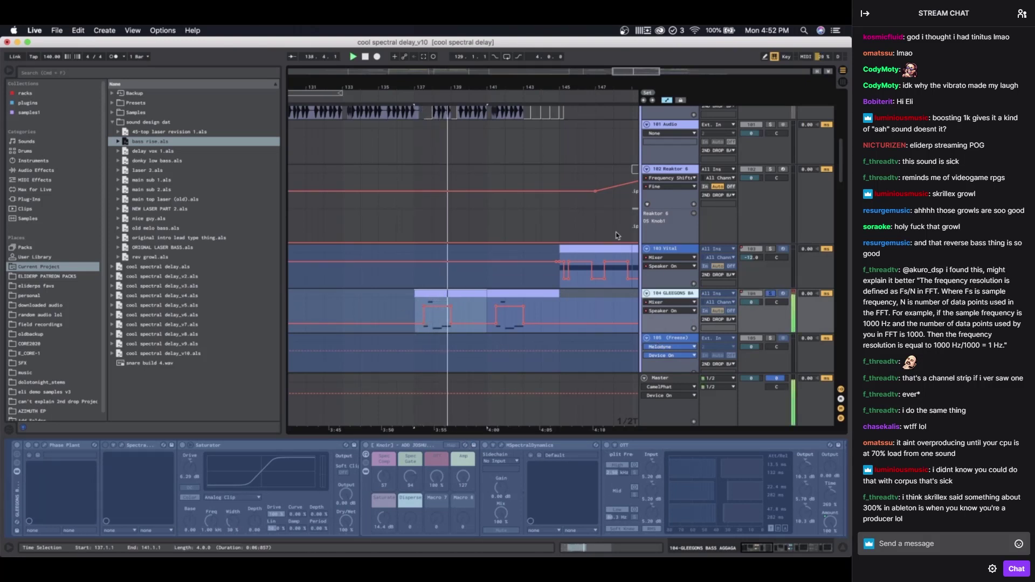
Step: Unfreeze track 104 and play it while looking through its device chain from Phase Plant to the EQ Eight
{"action": "right_click", "coordinate": [670, 296]}
{"action": "left_click", "coordinate": [696, 367]}
{"action": "key", "text": "space"}
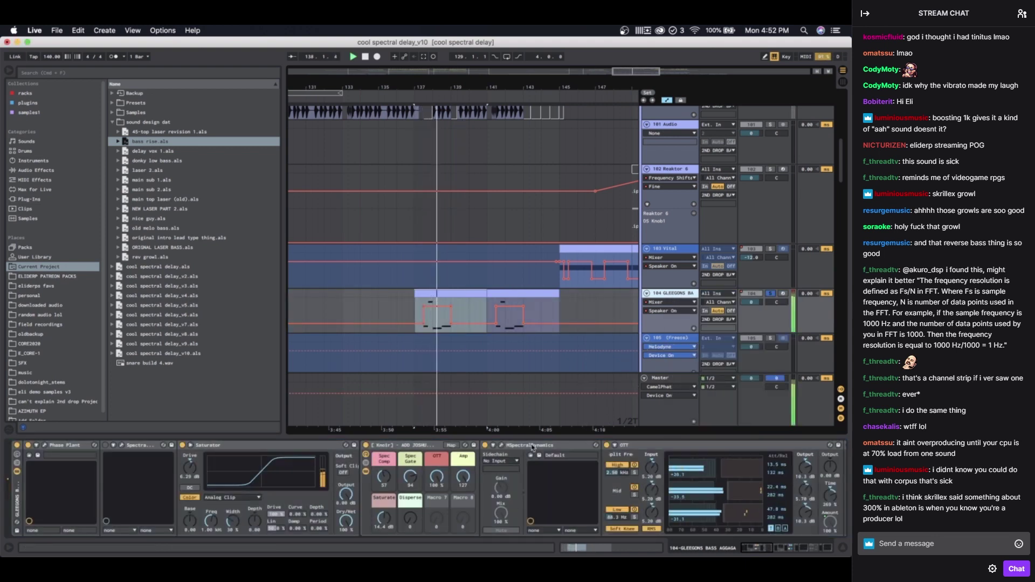
{"action": "scroll", "coordinate": [523, 480], "scroll_direction": "right", "scroll_amount": 10}
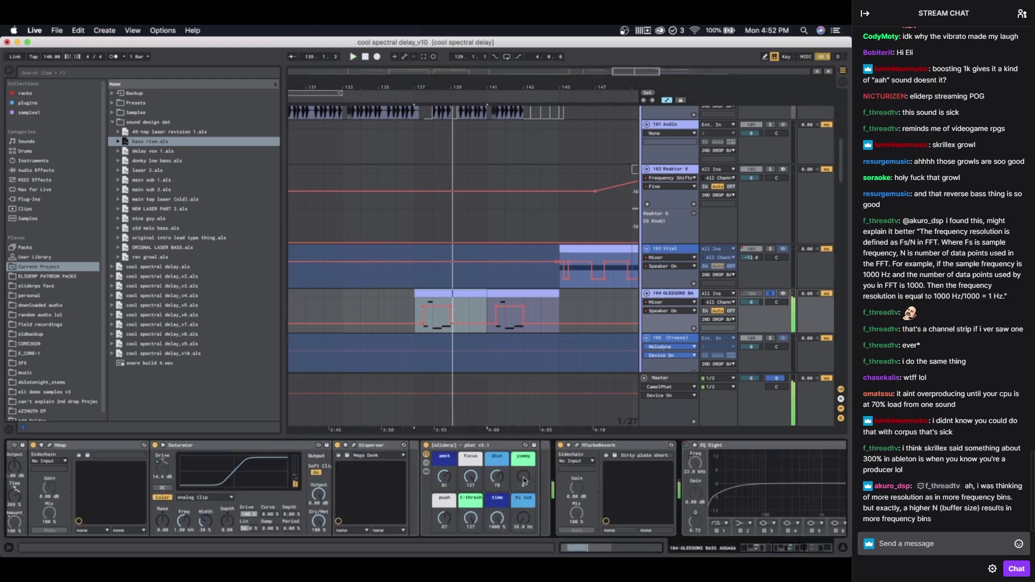
{"action": "scroll", "coordinate": [523, 480], "scroll_direction": "left", "scroll_amount": 10}
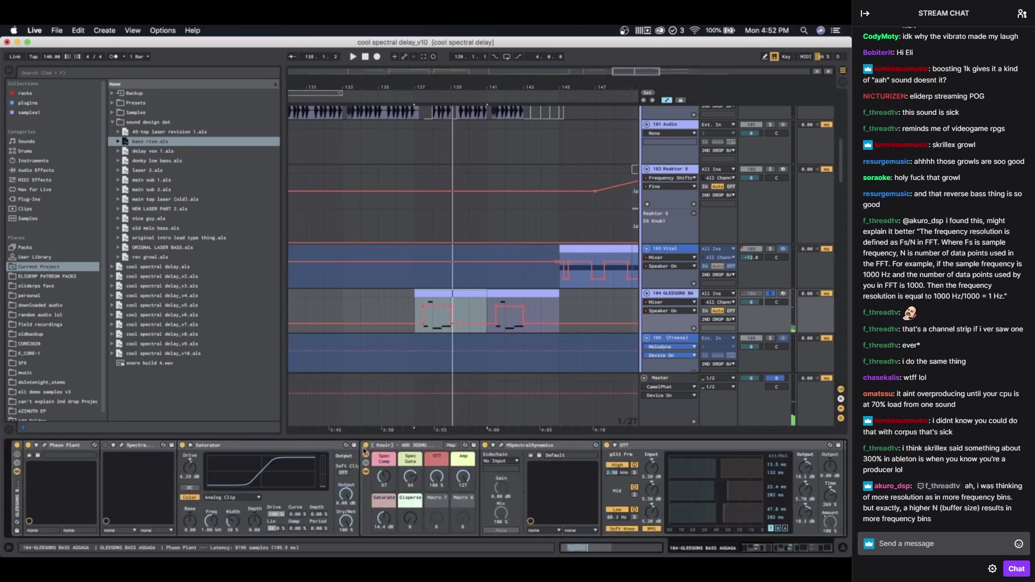
Step: Open track 104's Phase Plant during playback to inspect its patch, with the plugin window moved clear of the device chain
{"action": "left_click", "coordinate": [44, 445]}
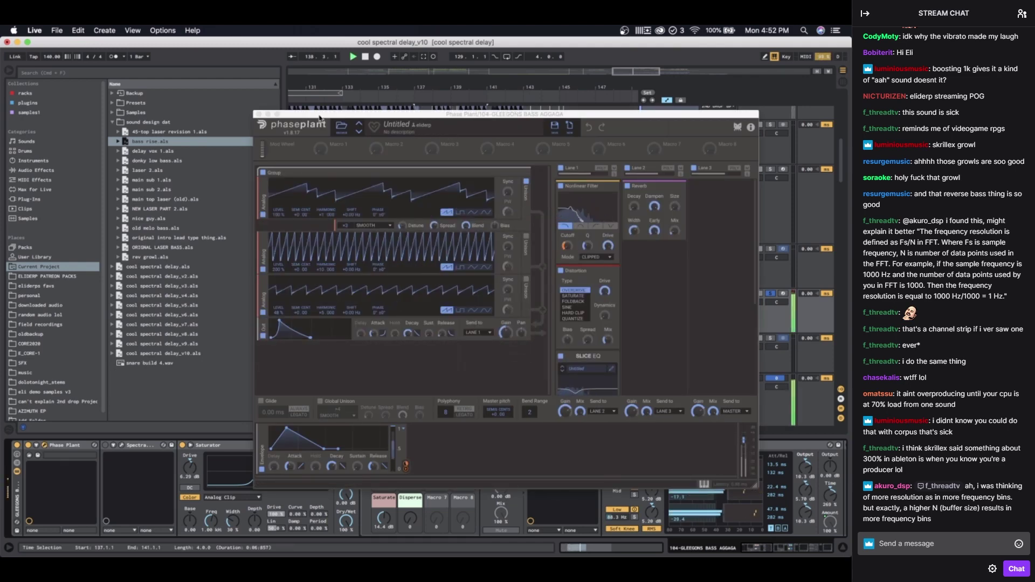
{"action": "left_click_drag", "start_coordinate": [322, 118], "coordinate": [157, 55]}
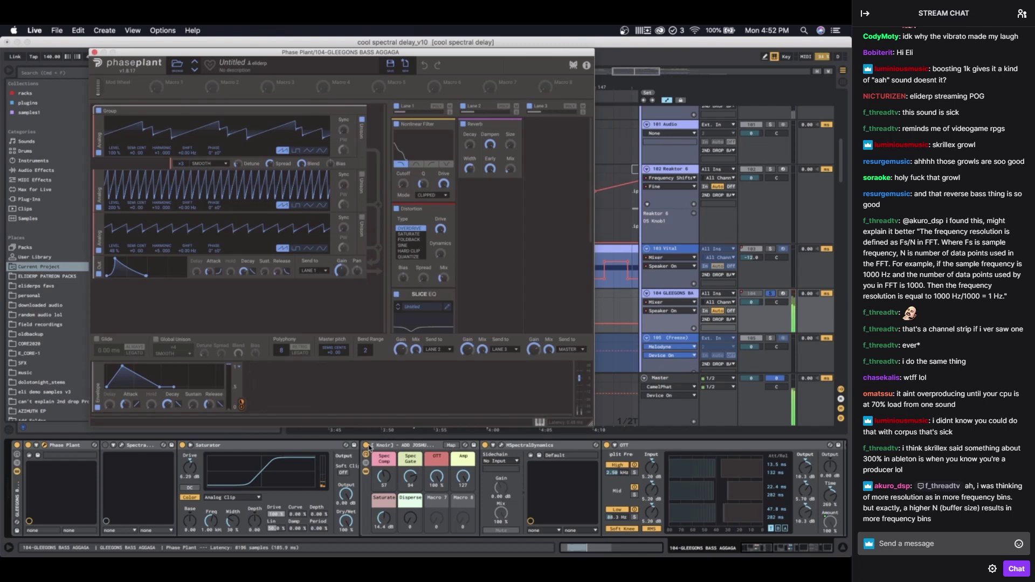
Step: Audition track 104 with the Spec Comp and Spec Gate macro rack bypassed, re-enable it, close Phase Plant and fold the rack
{"action": "left_click", "coordinate": [367, 446]}
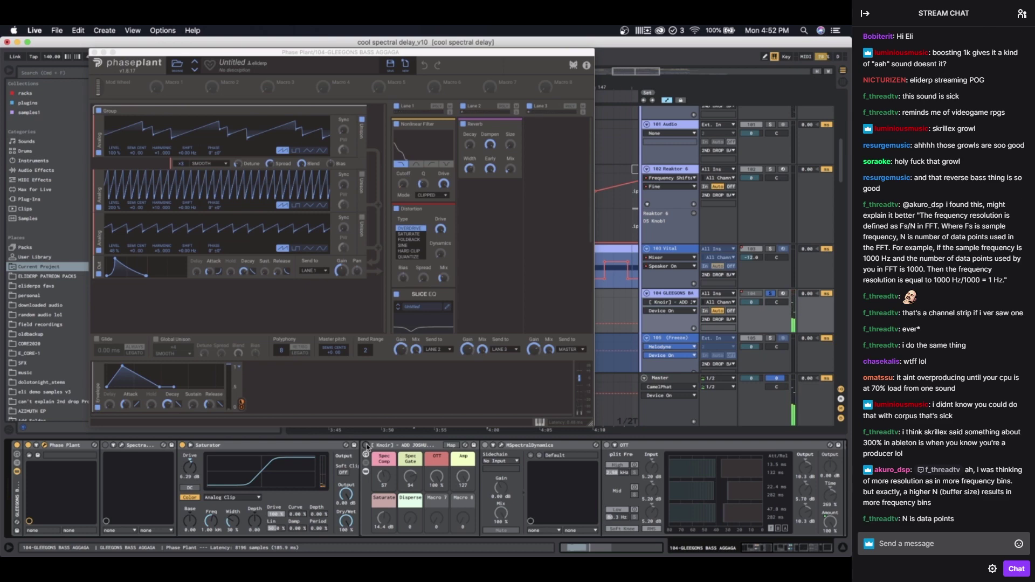
{"action": "left_click", "coordinate": [366, 446]}
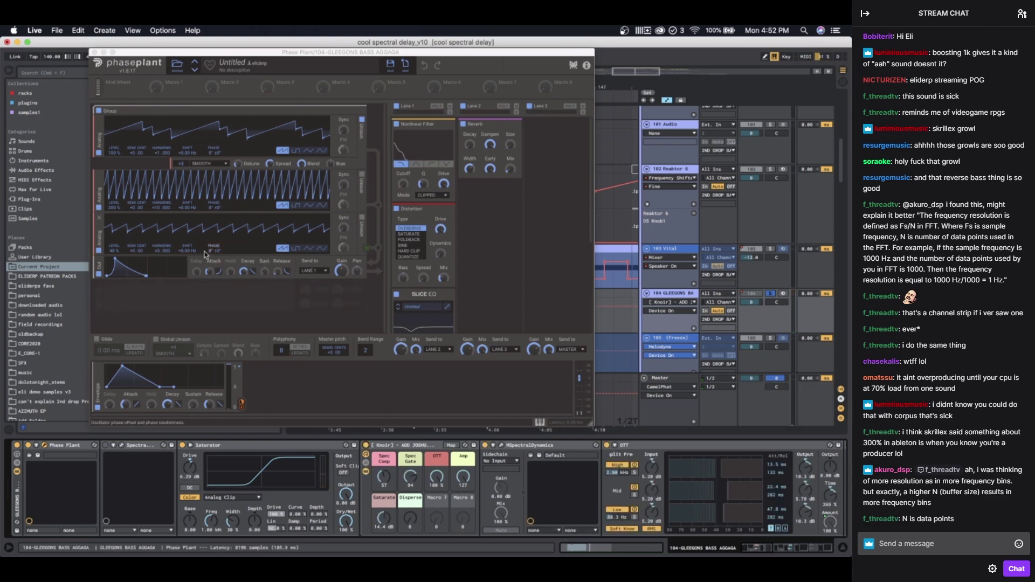
{"action": "left_click", "coordinate": [95, 53]}
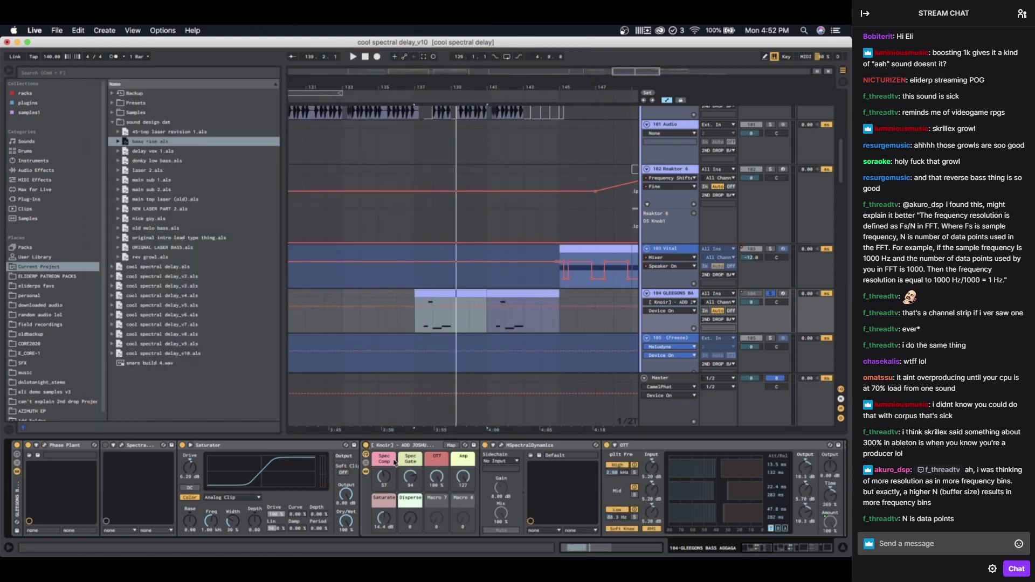
{"action": "double_click", "coordinate": [398, 446]}
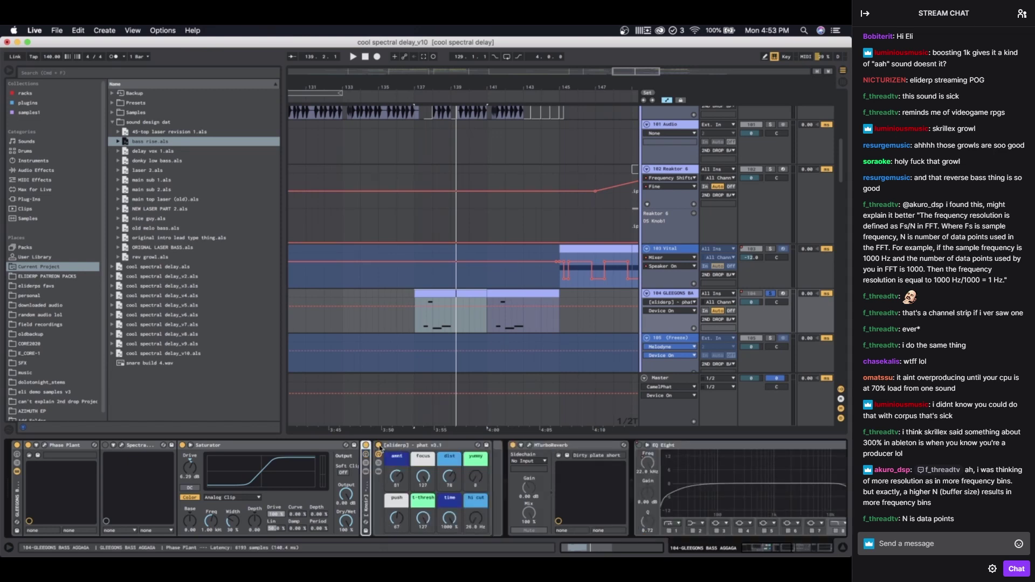
Step: Play track 104 again while examining its device chain through the MTurboReverb, reverb fill rack and final EQ Eight
{"action": "key", "text": "space"}
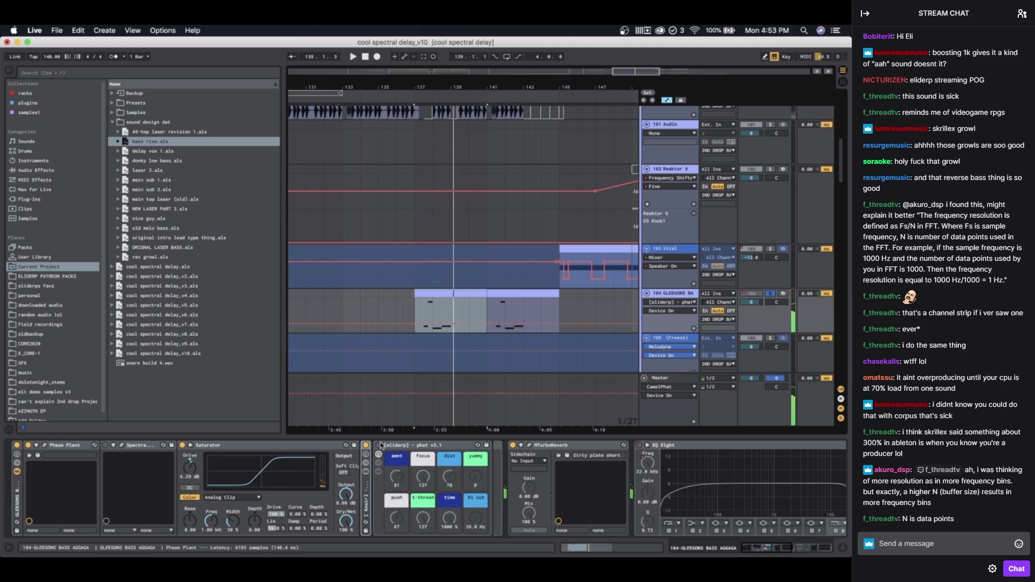
{"action": "scroll", "coordinate": [421, 486], "scroll_direction": "right", "scroll_amount": 10}
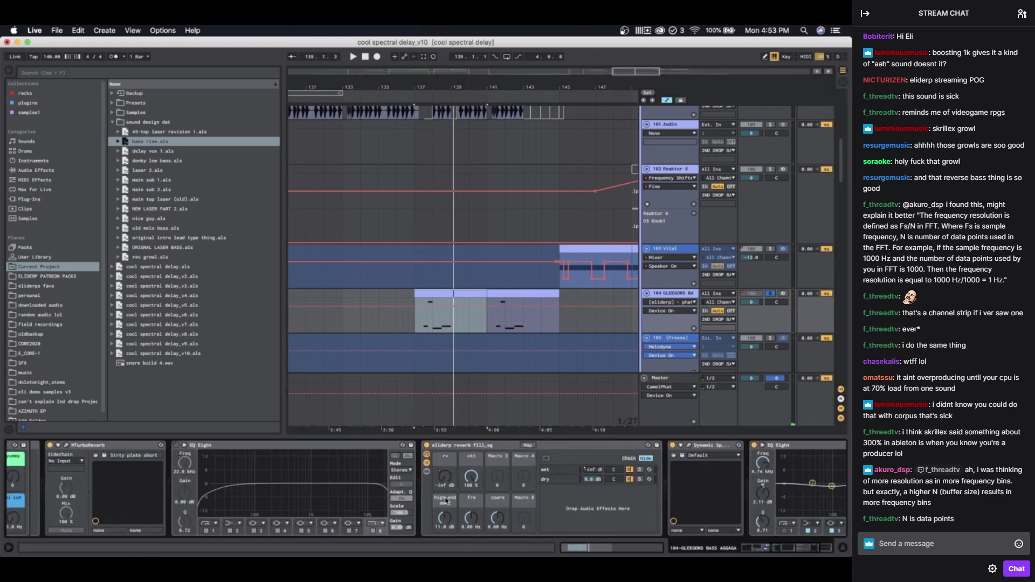
{"action": "scroll", "coordinate": [446, 500], "scroll_direction": "left", "scroll_amount": 1}
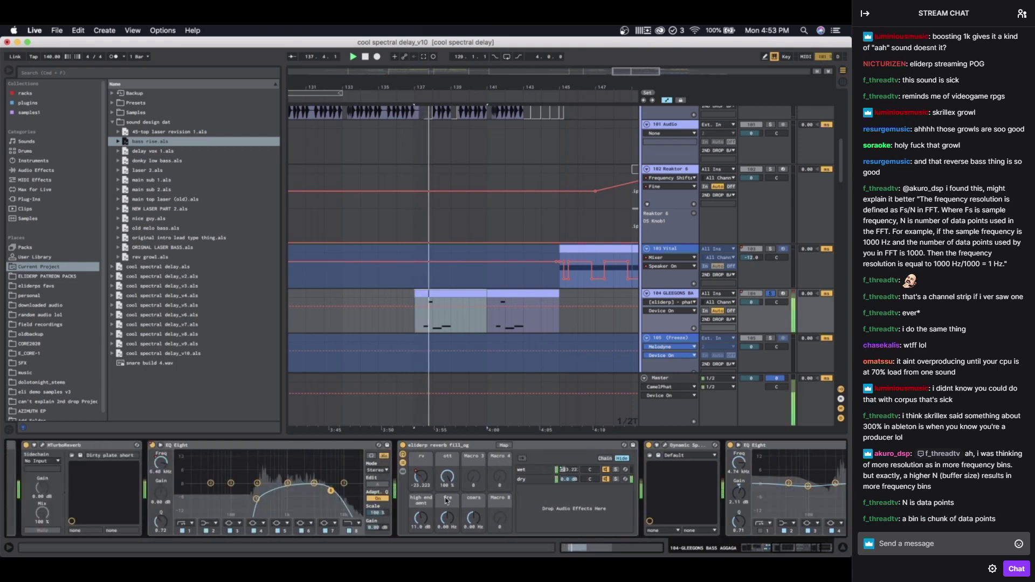
{"action": "key", "text": "space"}
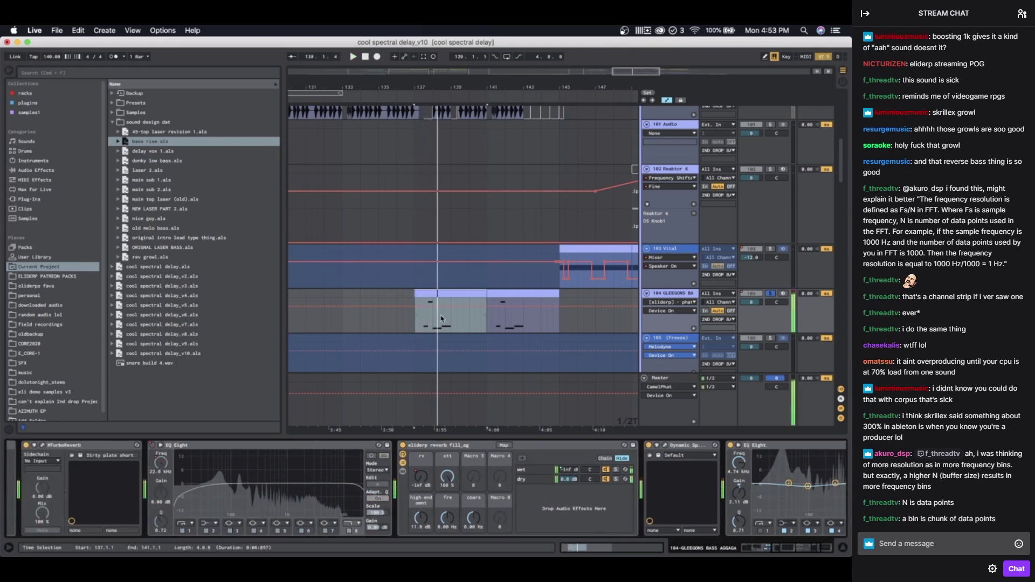
{"action": "scroll", "coordinate": [502, 493], "scroll_direction": "right", "scroll_amount": 4}
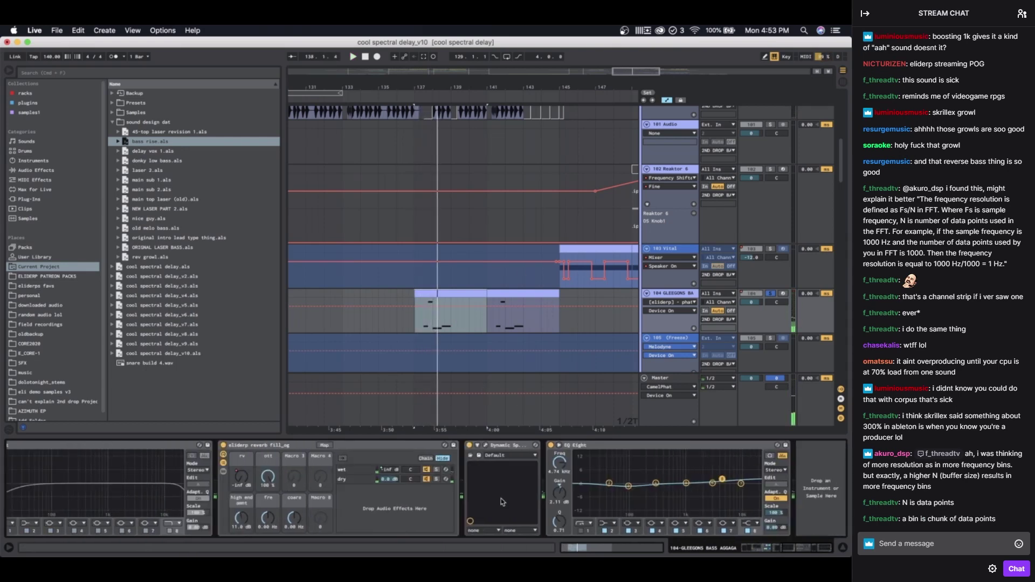
{"action": "scroll", "coordinate": [500, 500], "scroll_direction": "left", "scroll_amount": 12}
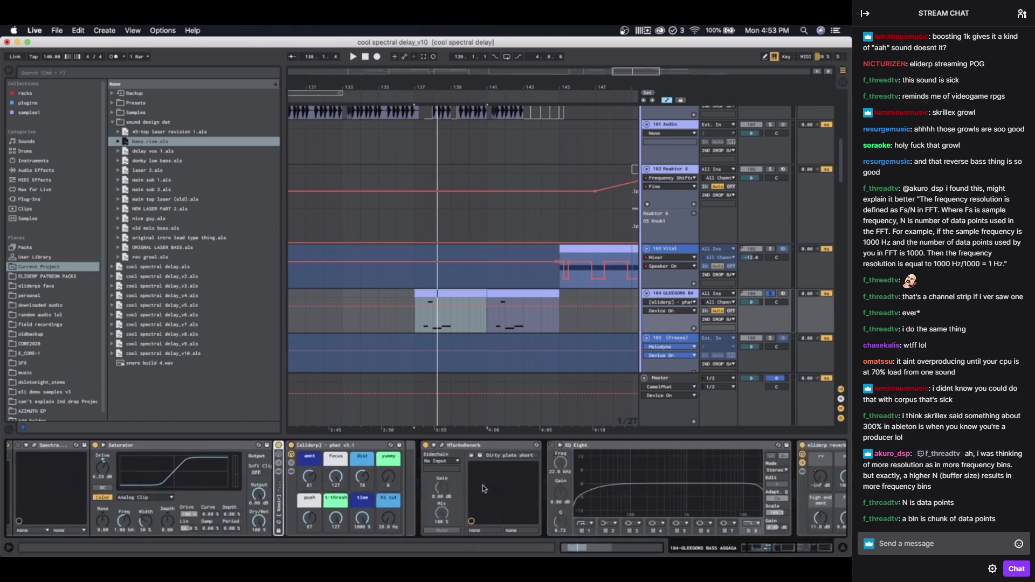
{"action": "scroll", "coordinate": [483, 485], "scroll_direction": "left", "scroll_amount": 5}
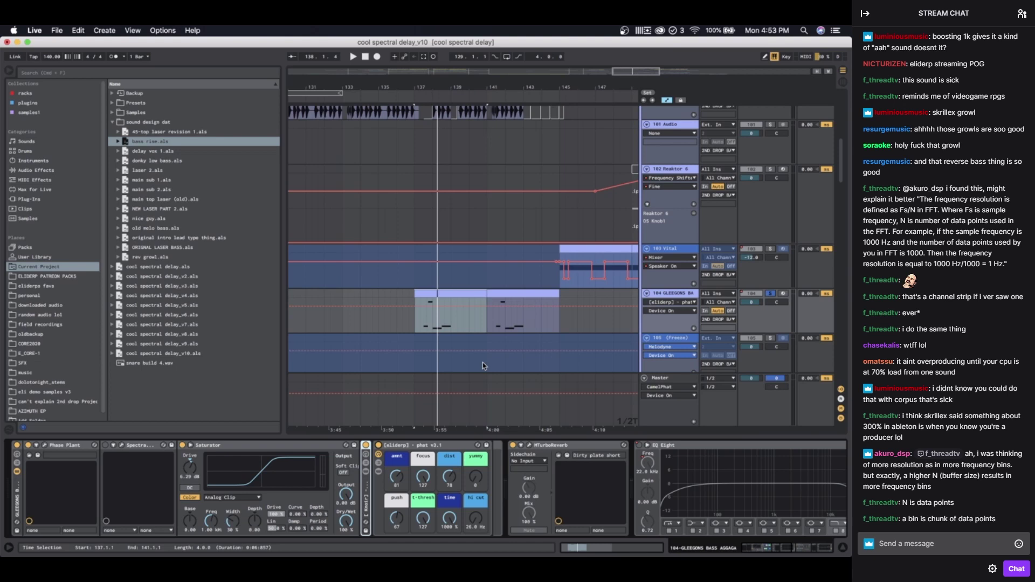
Step: Undo the recent changes on track 104, including its unfreezing
{"action": "key", "text": "super+z"}
{"action": "key", "text": "super+z"}
{"action": "key", "text": "super+z"}
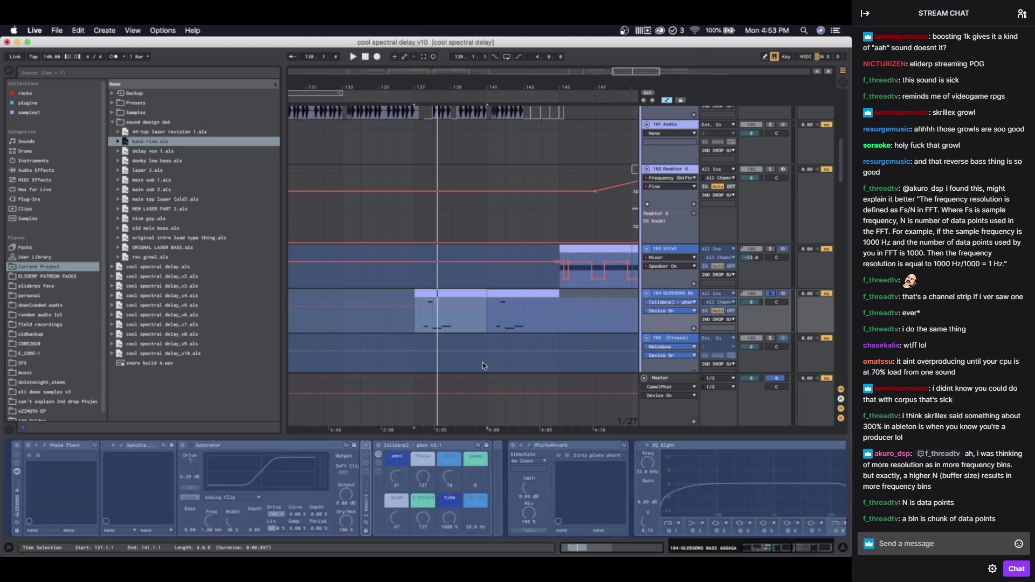
Step: Look through the 2ND DROP BASS tracks below 104, down to track 114, for the next layer to audition
{"action": "scroll", "coordinate": [483, 363], "scroll_direction": "right", "scroll_amount": 5}
{"action": "scroll", "coordinate": [483, 363], "scroll_direction": "down", "scroll_amount": 2}
{"action": "scroll", "coordinate": [458, 365], "scroll_direction": "down", "scroll_amount": 10}
{"action": "scroll", "coordinate": [457, 364], "scroll_direction": "left", "scroll_amount": 2}
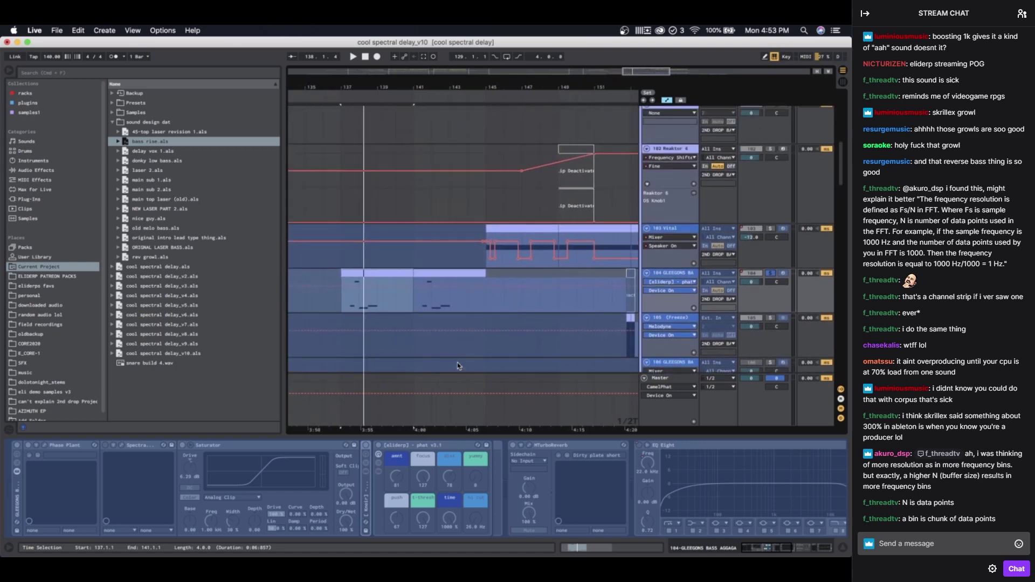
{"action": "scroll", "coordinate": [457, 365], "scroll_direction": "down", "scroll_amount": 4}
{"action": "scroll", "coordinate": [458, 364], "scroll_direction": "left", "scroll_amount": 4}
{"action": "left_click", "coordinate": [467, 220]}
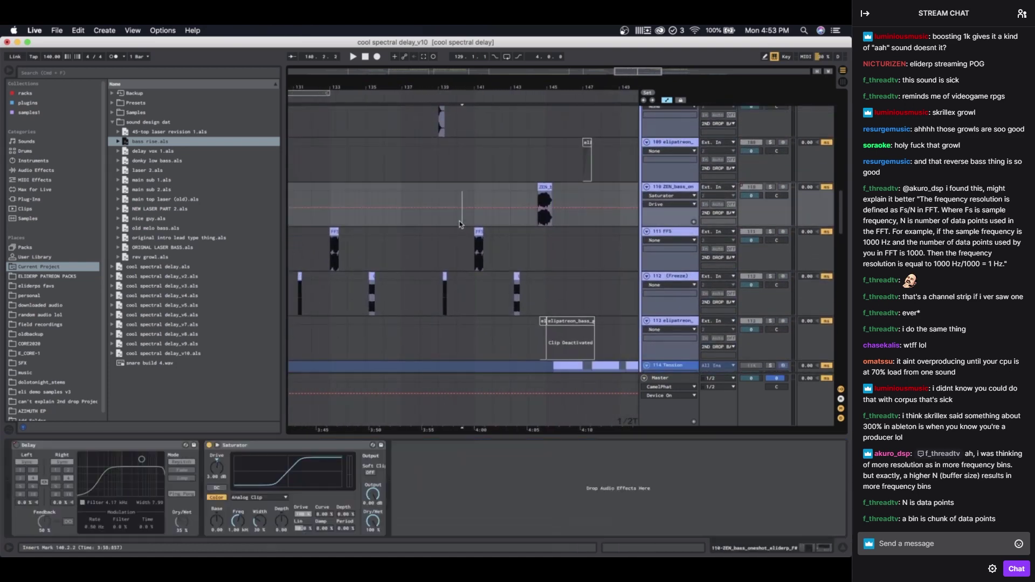
{"action": "key", "text": "plus"}
{"action": "key", "text": "plus"}
{"action": "key", "text": "plus"}
{"action": "left_click", "coordinate": [464, 249]}
{"action": "key", "text": "minus"}
{"action": "key", "text": "minus"}
{"action": "key", "text": "minus"}
{"action": "scroll", "coordinate": [475, 251], "scroll_direction": "up", "scroll_amount": 3}
{"action": "scroll", "coordinate": [475, 252], "scroll_direction": "left", "scroll_amount": 1}
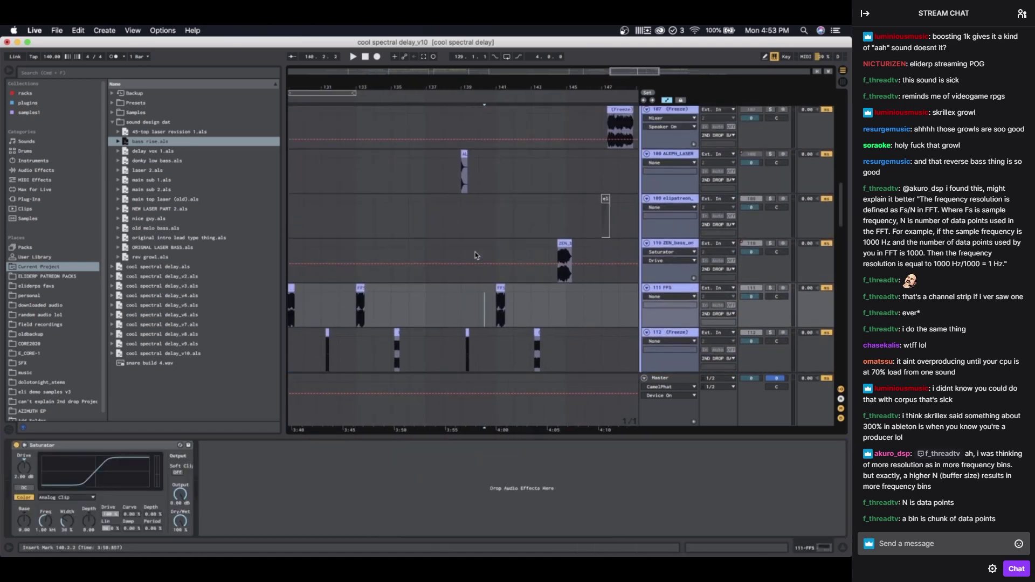
Step: Solo track 108 ALEPH_LASER and play its clip at bar 139 from just before the clip starts
{"action": "scroll", "coordinate": [509, 180], "scroll_direction": "up", "scroll_amount": 5}
{"action": "scroll", "coordinate": [471, 182], "scroll_direction": "up", "scroll_amount": 3}
{"action": "left_click", "coordinate": [461, 219]}
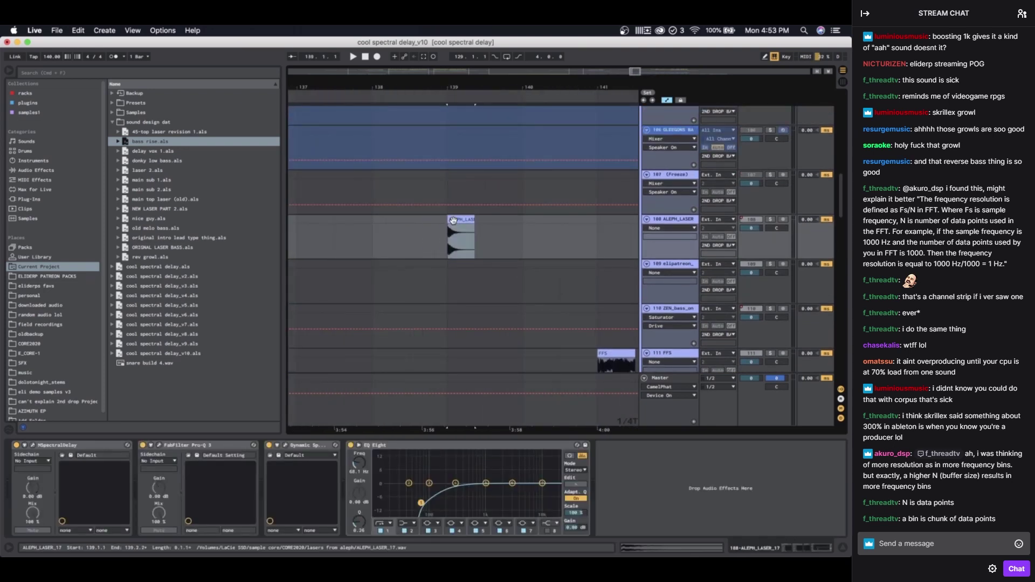
{"action": "left_click", "coordinate": [770, 220]}
{"action": "left_click", "coordinate": [426, 230]}
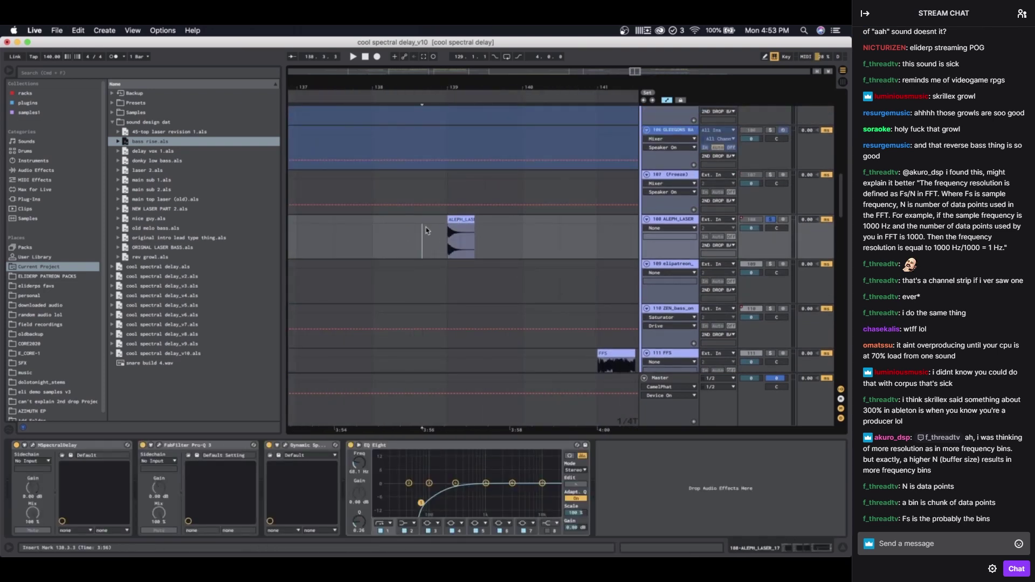
{"action": "key", "text": "space"}
{"action": "left_click", "coordinate": [459, 214]}
{"action": "left_click", "coordinate": [458, 220]}
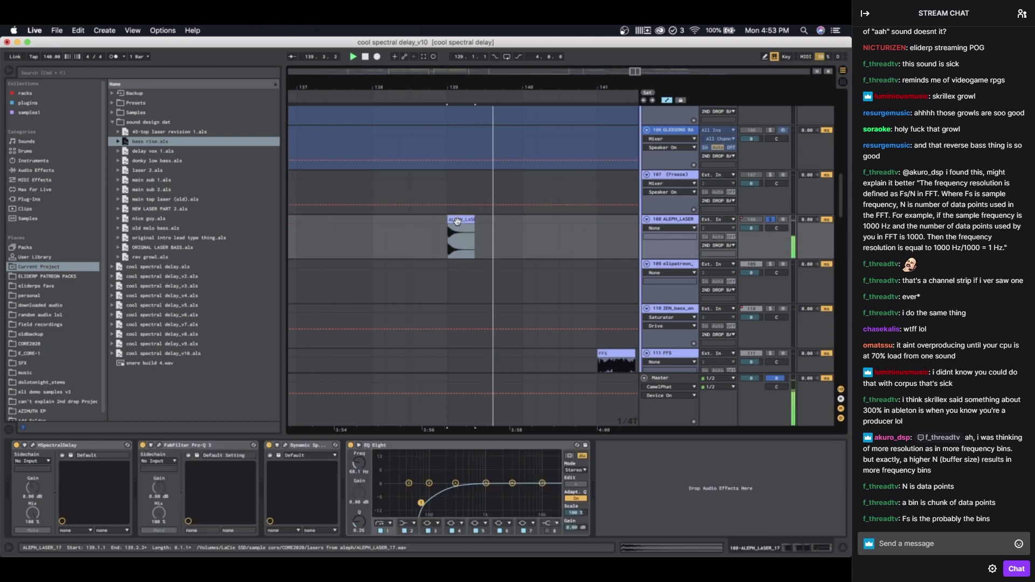
Step: Compare the laser clip with MSpectralDelay bypassed and re-enabled during playback
{"action": "left_click", "coordinate": [15, 446]}
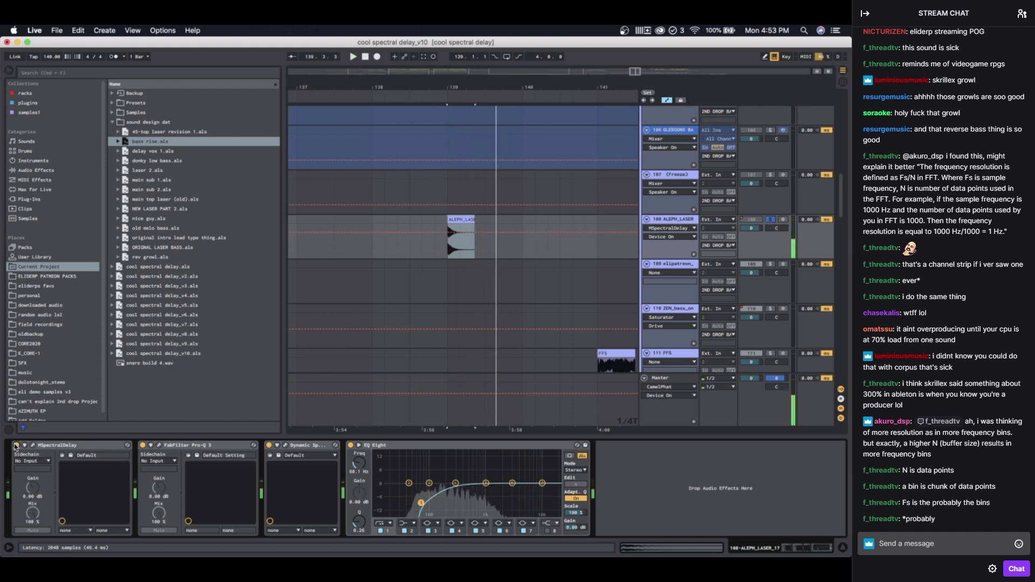
{"action": "left_click", "coordinate": [16, 447]}
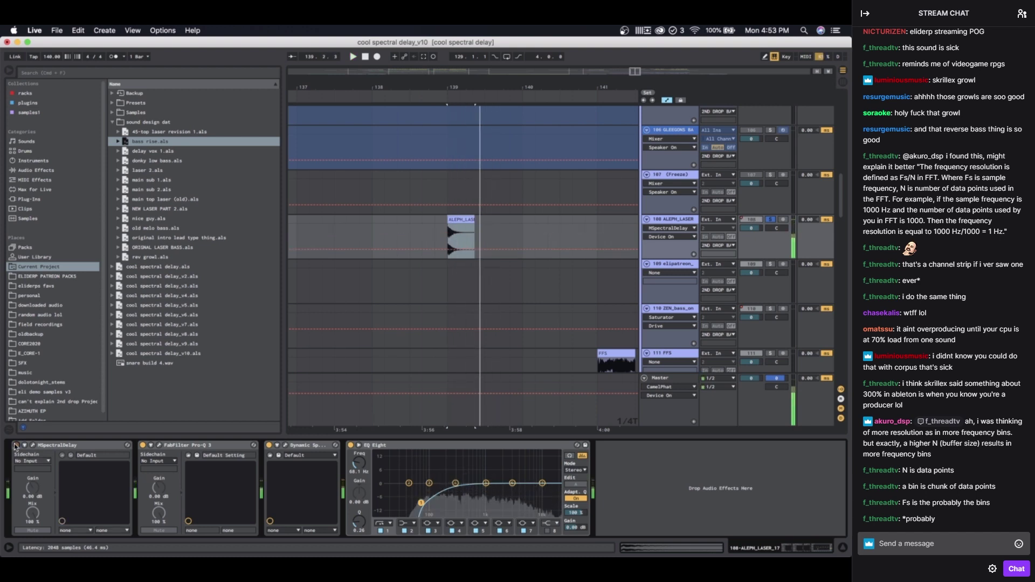
{"action": "key", "text": "space"}
{"action": "key", "text": "space"}
Step: Open track 108's MSpectralDelay to inspect its delay settings while the laser plays, and close the plugin window
{"action": "left_click", "coordinate": [32, 446]}
{"action": "key", "text": "space"}
{"action": "key", "text": "space"}
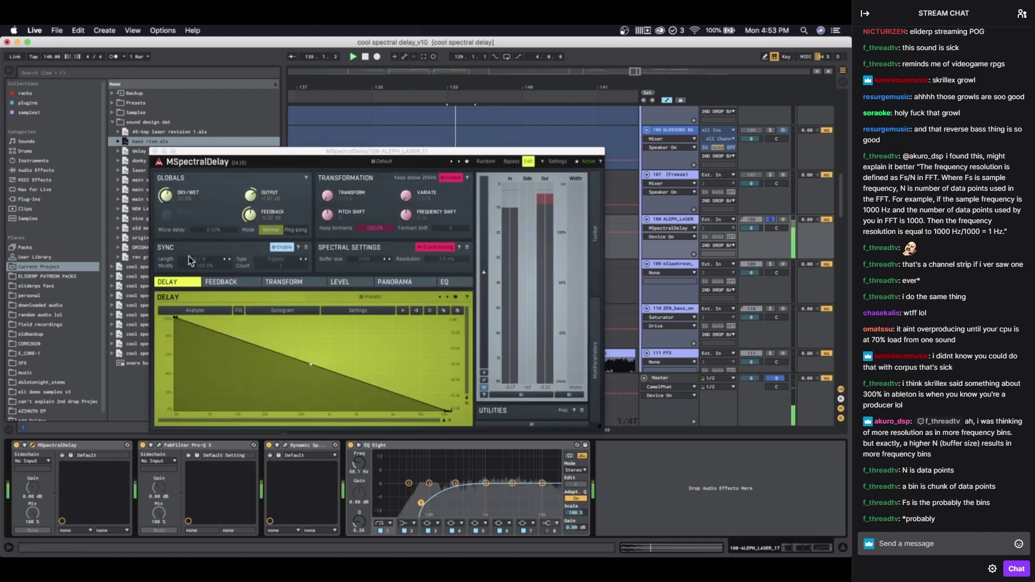
{"action": "key", "text": "space"}
{"action": "left_click", "coordinate": [358, 199]}
{"action": "left_click", "coordinate": [155, 151]}
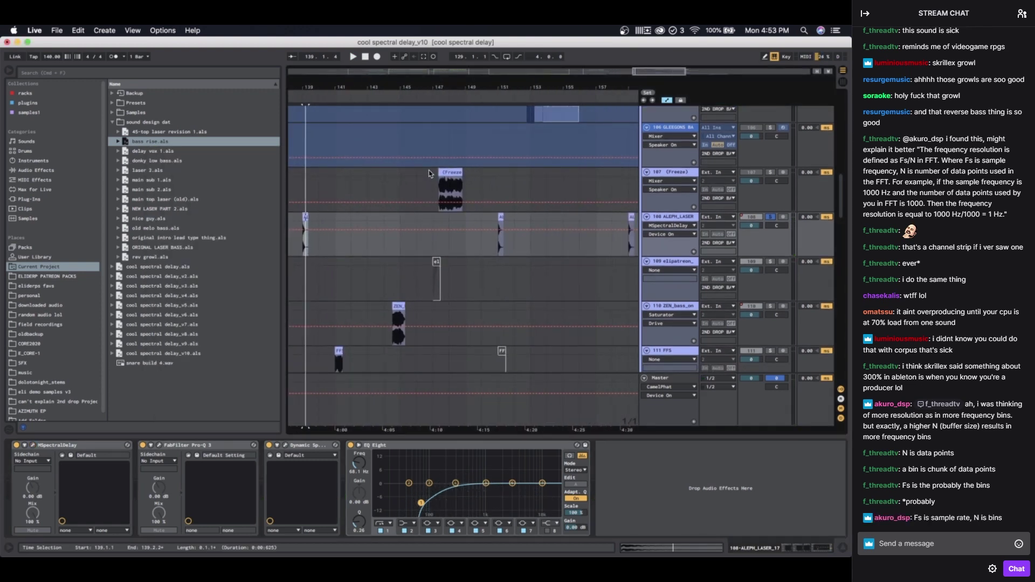
Step: Solo track 107 and play its frozen clip at bar 147
{"action": "left_click", "coordinate": [440, 174]}
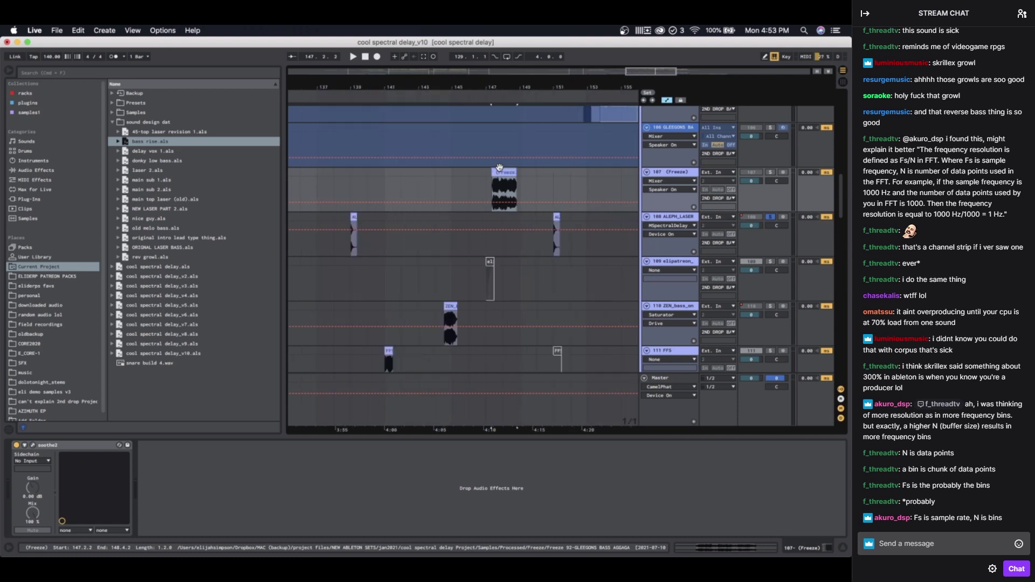
{"action": "scroll", "coordinate": [791, 229], "scroll_direction": "up", "scroll_amount": 2}
{"action": "key", "text": "space"}
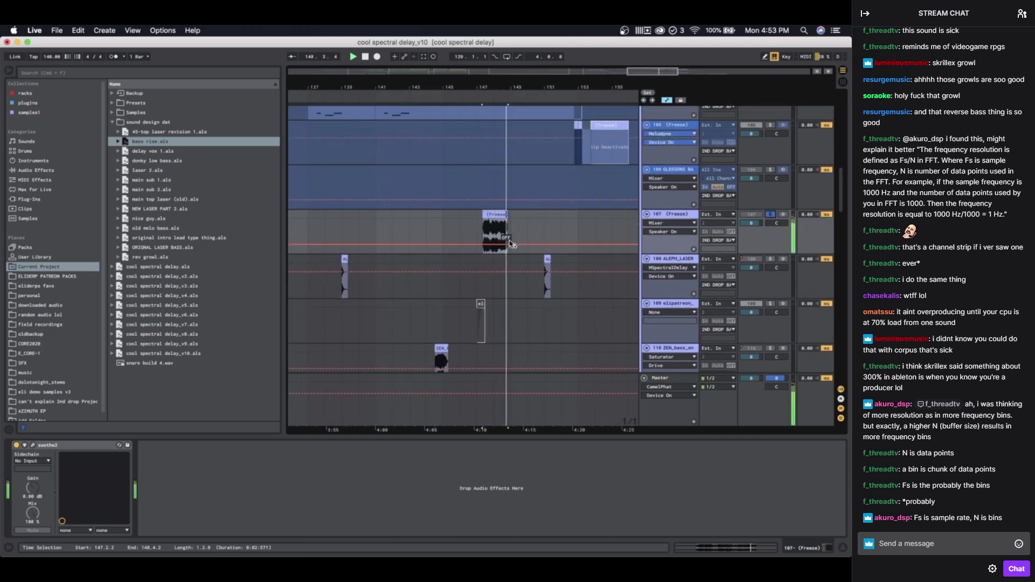
{"action": "key", "text": "space"}
Step: Fold the 2ND DROP BASS group and clear its solo so the other groups are heard
{"action": "scroll", "coordinate": [510, 241], "scroll_direction": "down", "scroll_amount": 2}
{"action": "scroll", "coordinate": [509, 242], "scroll_direction": "up", "scroll_amount": 6}
{"action": "scroll", "coordinate": [509, 242], "scroll_direction": "up", "scroll_amount": 5}
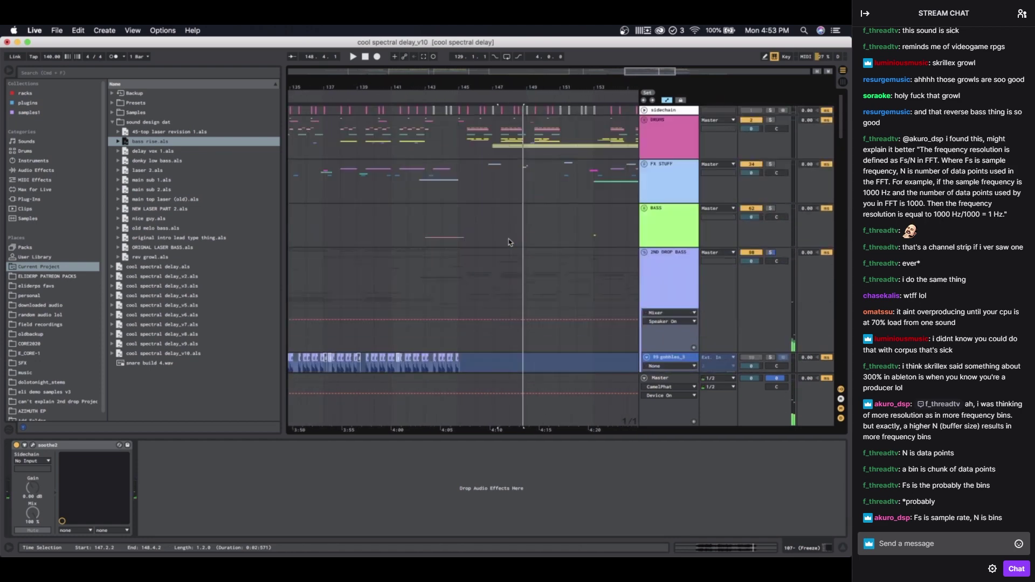
{"action": "left_click", "coordinate": [653, 279]}
{"action": "left_click", "coordinate": [645, 255]}
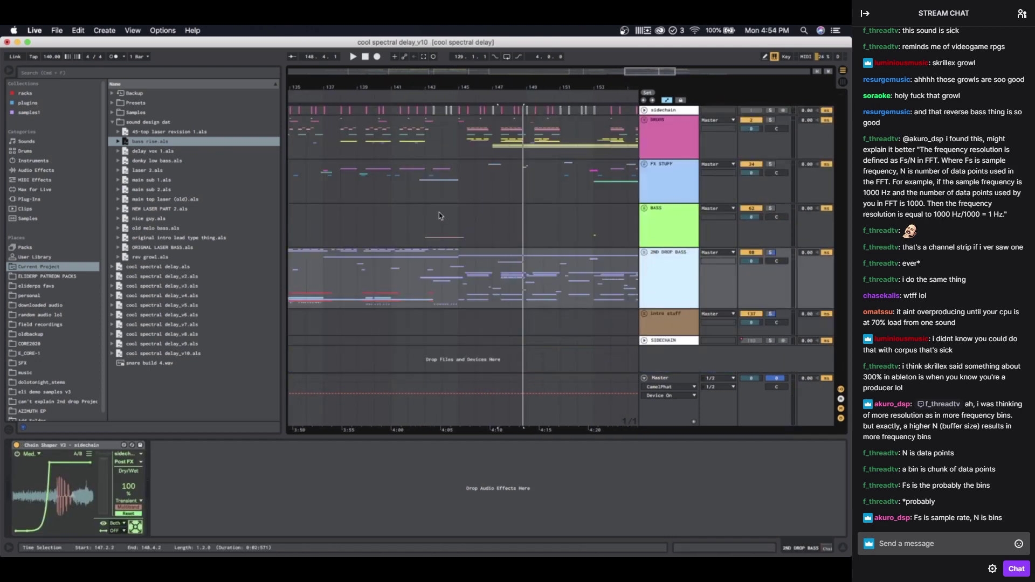
{"action": "left_click", "coordinate": [409, 219]}
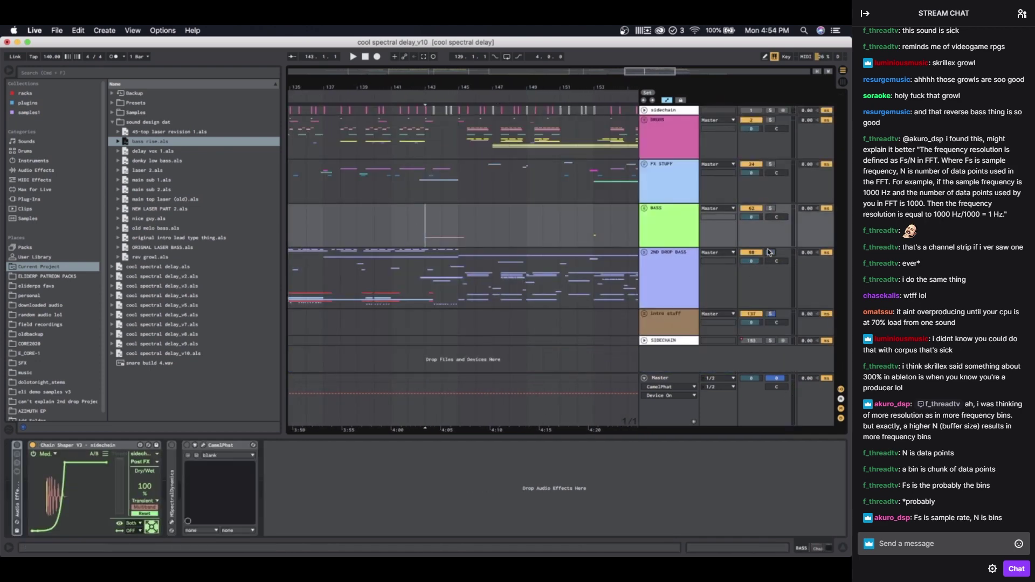
Step: Place the insert marker at bar 144 in the FX STUFF group and play the arrangement from there
{"action": "scroll", "coordinate": [412, 226], "scroll_direction": "down", "scroll_amount": 2}
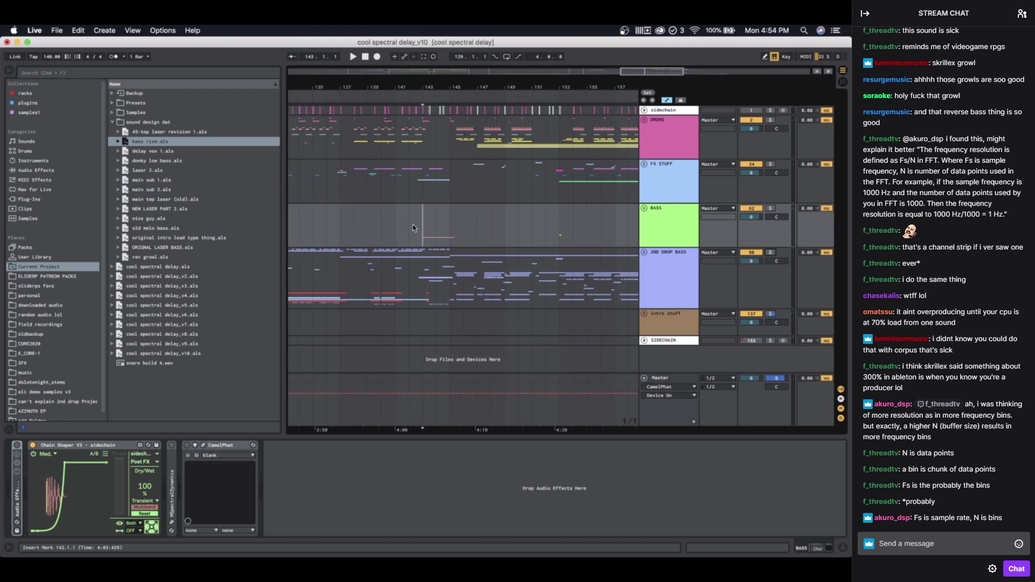
{"action": "scroll", "coordinate": [412, 227], "scroll_direction": "down", "scroll_amount": 4}
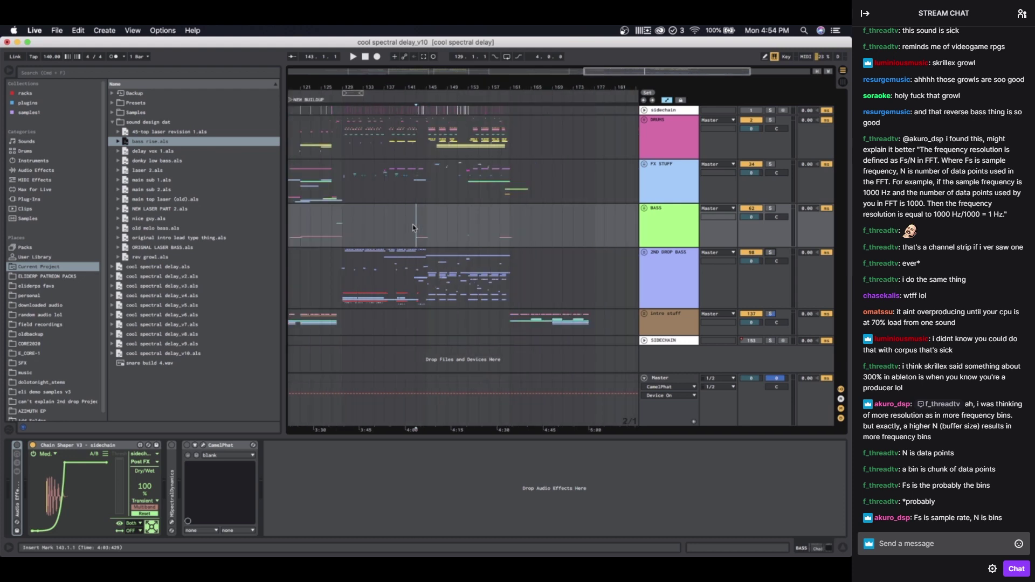
{"action": "scroll", "coordinate": [415, 223], "scroll_direction": "up", "scroll_amount": 6}
{"action": "left_click", "coordinate": [430, 174]}
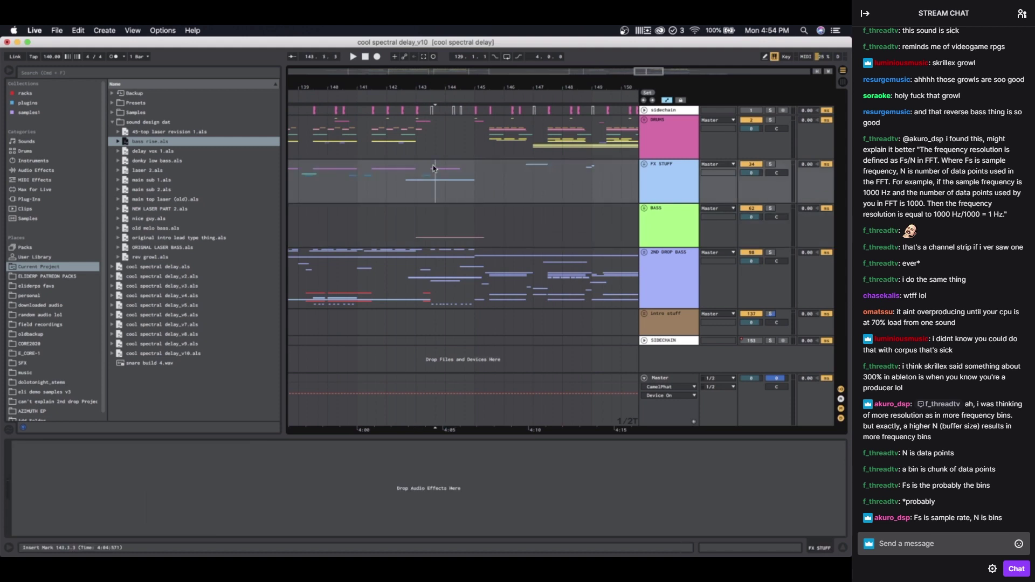
{"action": "left_click", "coordinate": [411, 186]}
{"action": "scroll", "coordinate": [410, 185], "scroll_direction": "down", "scroll_amount": 3}
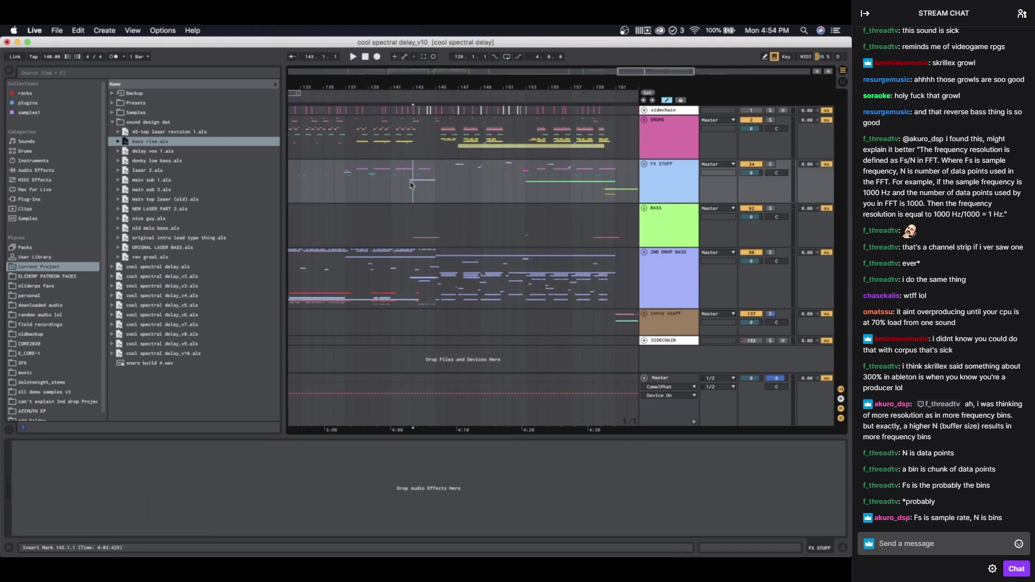
{"action": "scroll", "coordinate": [425, 174], "scroll_direction": "up", "scroll_amount": 3}
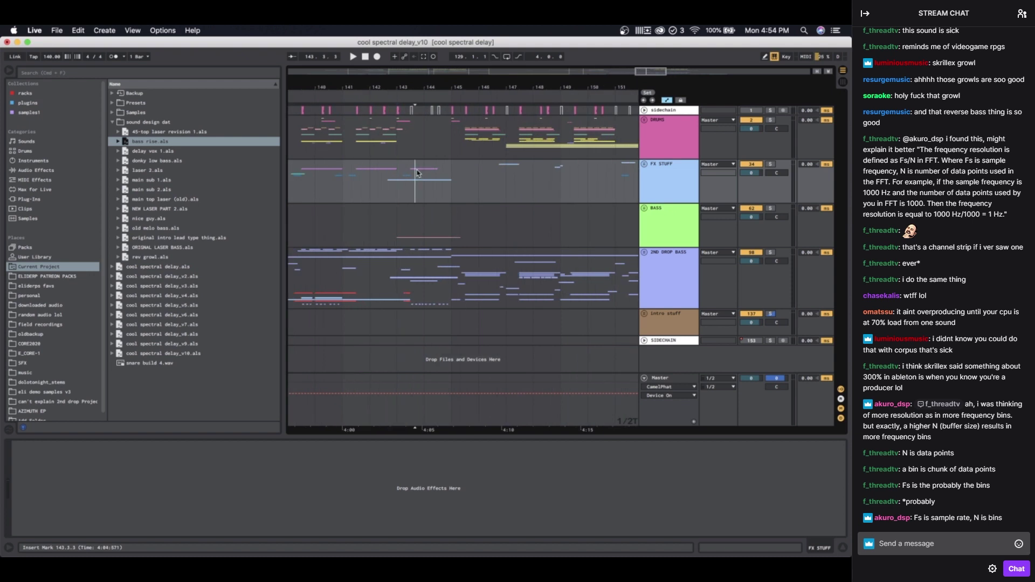
{"action": "scroll", "coordinate": [402, 174], "scroll_direction": "down", "scroll_amount": 3}
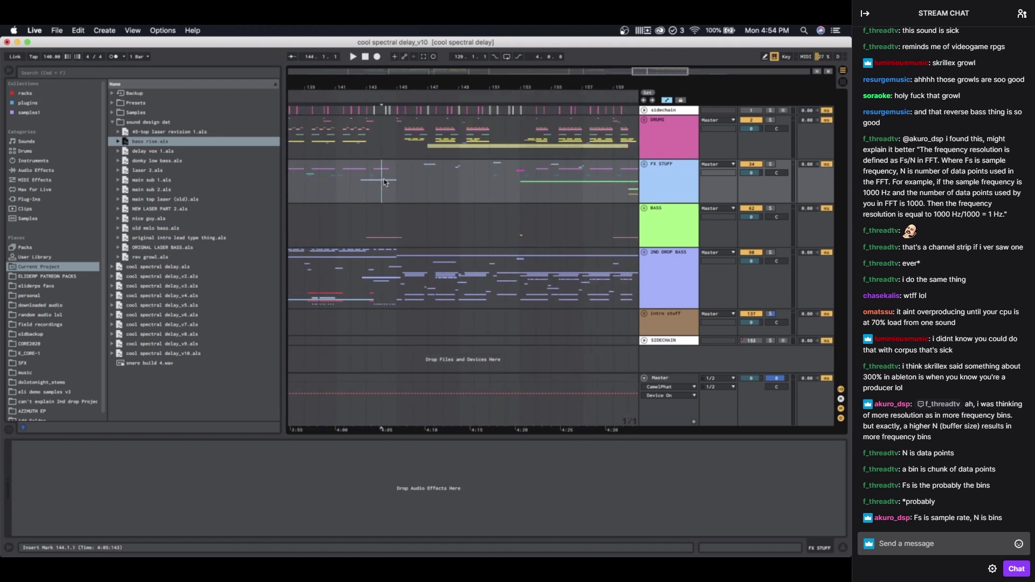
{"action": "scroll", "coordinate": [386, 186], "scroll_direction": "up", "scroll_amount": 2}
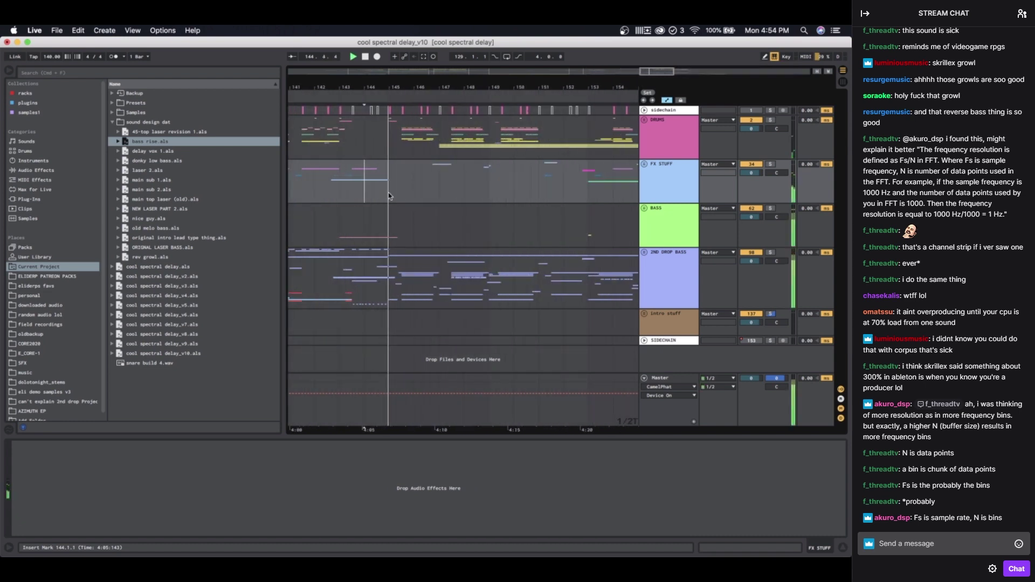
Step: Unfold the 2ND DROP BASS group and look over its lower tracks, 117 to 129, while the drop plays
{"action": "left_click", "coordinate": [643, 254]}
{"action": "scroll", "coordinate": [515, 300], "scroll_direction": "down", "scroll_amount": 15}
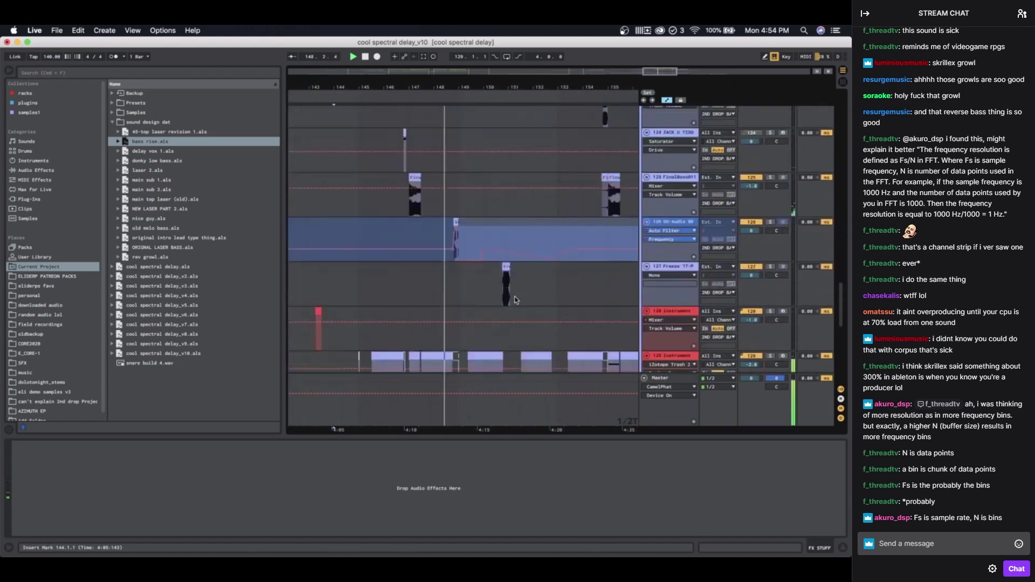
{"action": "scroll", "coordinate": [515, 300], "scroll_direction": "up", "scroll_amount": 2}
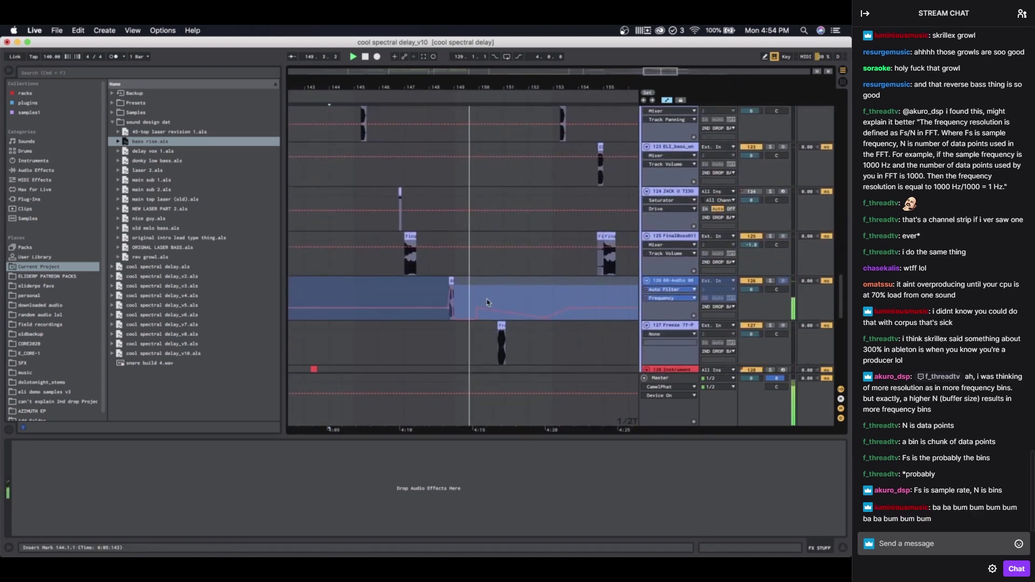
{"action": "scroll", "coordinate": [487, 303], "scroll_direction": "up", "scroll_amount": 2}
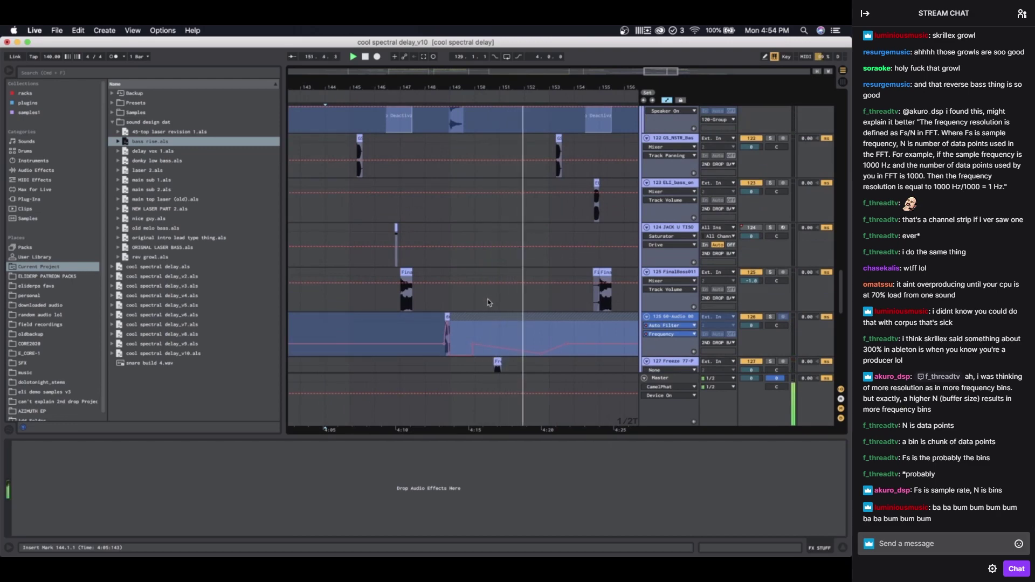
{"action": "scroll", "coordinate": [487, 303], "scroll_direction": "down", "scroll_amount": 4}
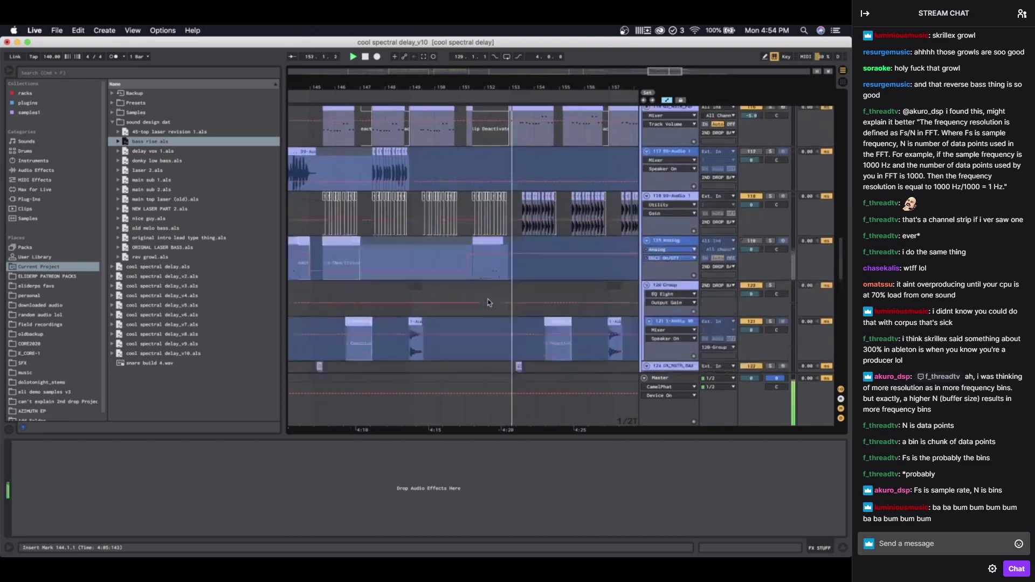
{"action": "scroll", "coordinate": [488, 302], "scroll_direction": "up", "scroll_amount": 4}
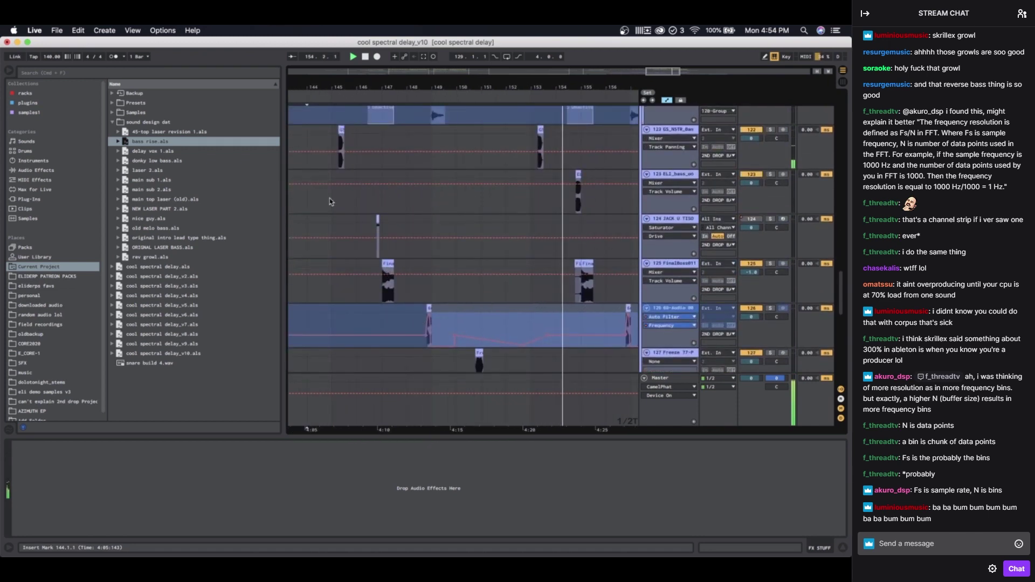
{"action": "scroll", "coordinate": [351, 128], "scroll_direction": "up", "scroll_amount": 5}
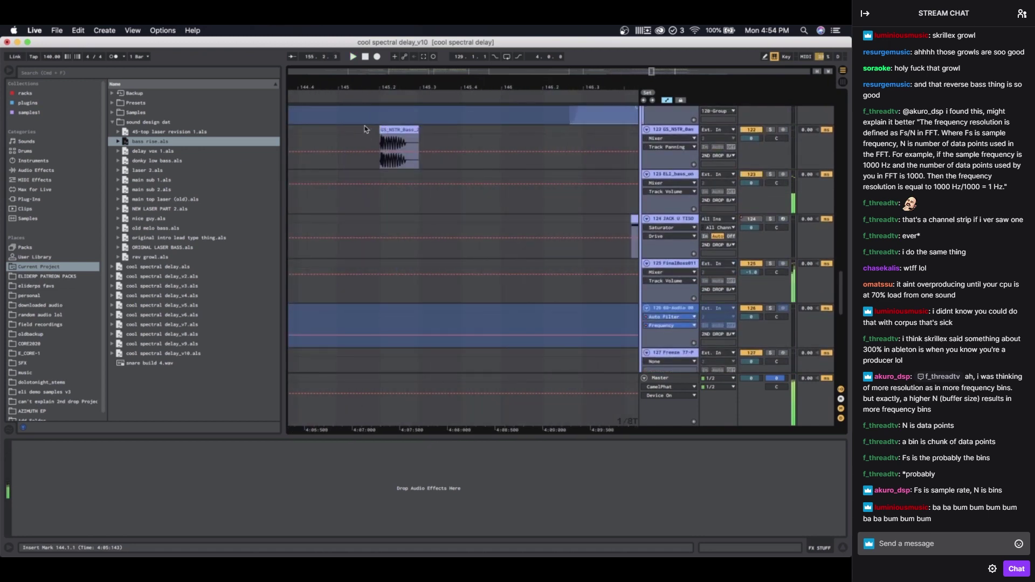
Step: Solo track 122 and play its short bass clip just after bar 145
{"action": "scroll", "coordinate": [349, 131], "scroll_direction": "down", "scroll_amount": 3}
{"action": "scroll", "coordinate": [349, 131], "scroll_direction": "up", "scroll_amount": 2}
{"action": "left_click", "coordinate": [347, 151]}
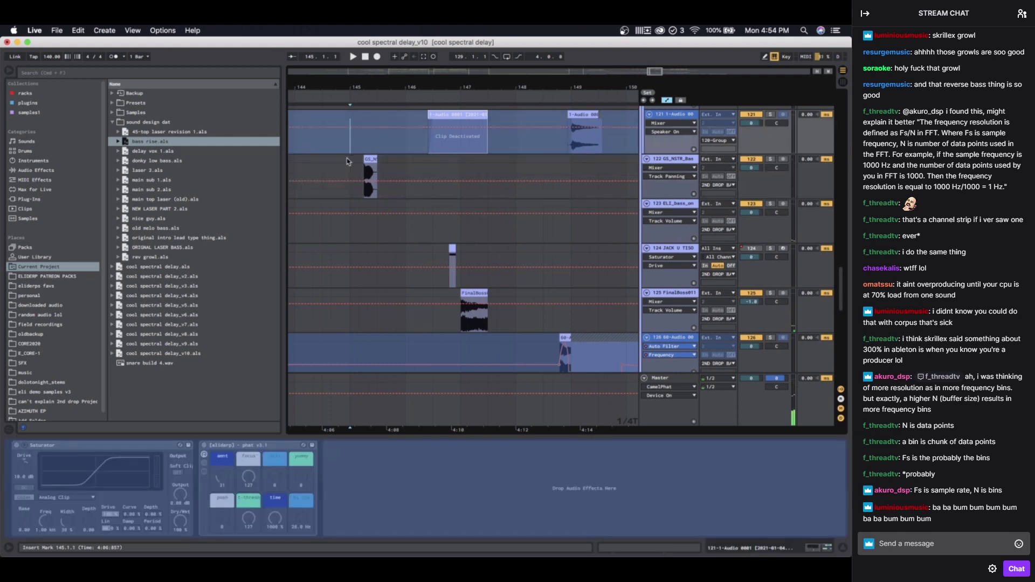
{"action": "left_click", "coordinate": [347, 162]}
{"action": "key", "text": "space"}
{"action": "left_click", "coordinate": [770, 160]}
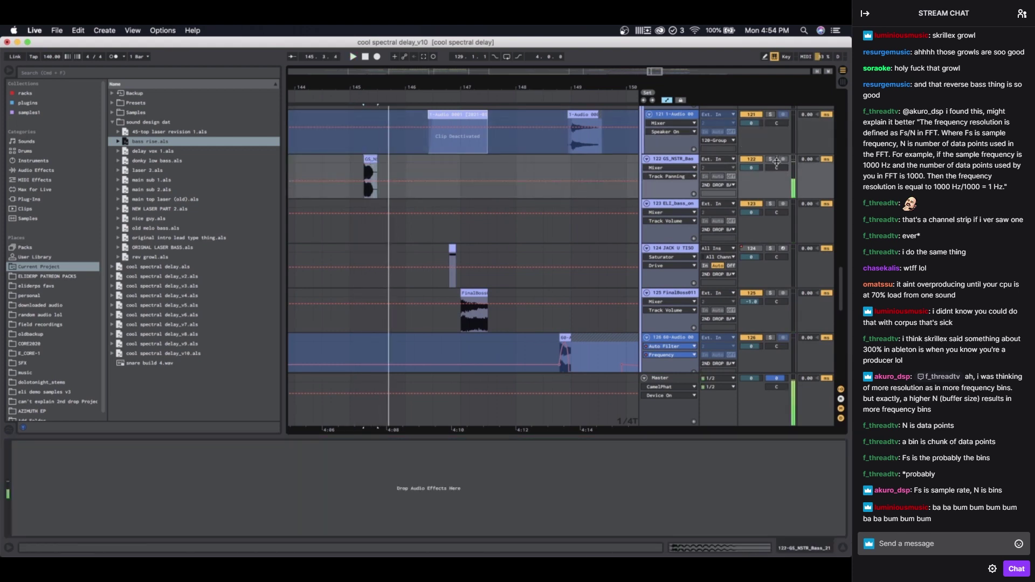
{"action": "key", "text": "space"}
{"action": "key", "text": "space"}
{"action": "key", "text": "space"}
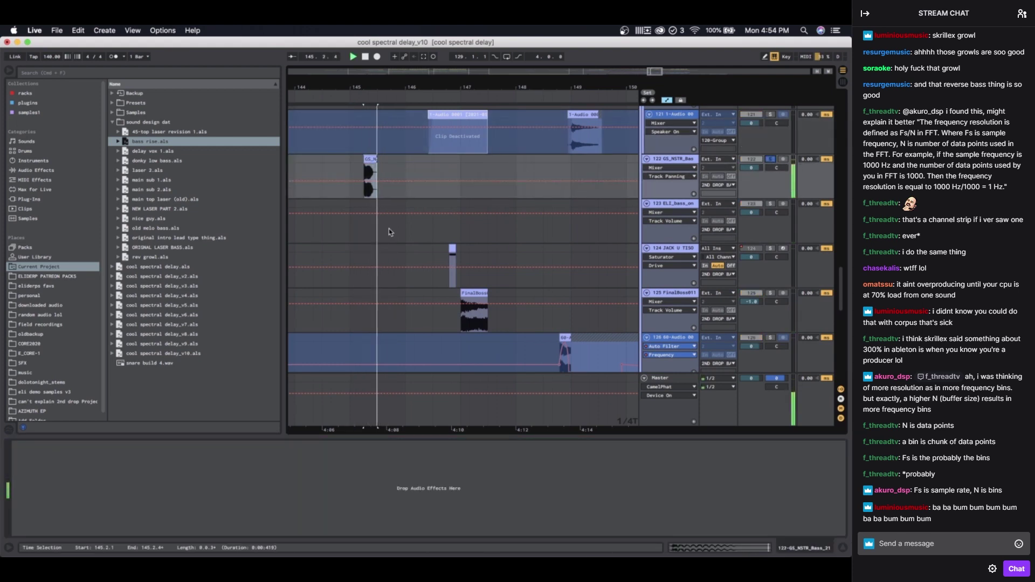
{"action": "key", "text": "space"}
{"action": "key", "text": "space"}
{"action": "key", "text": "space"}
Step: Show the device chain of track 124, solo the track and play its short clip just before bar 147
{"action": "scroll", "coordinate": [390, 229], "scroll_direction": "right", "scroll_amount": 3}
{"action": "scroll", "coordinate": [389, 229], "scroll_direction": "down", "scroll_amount": 1}
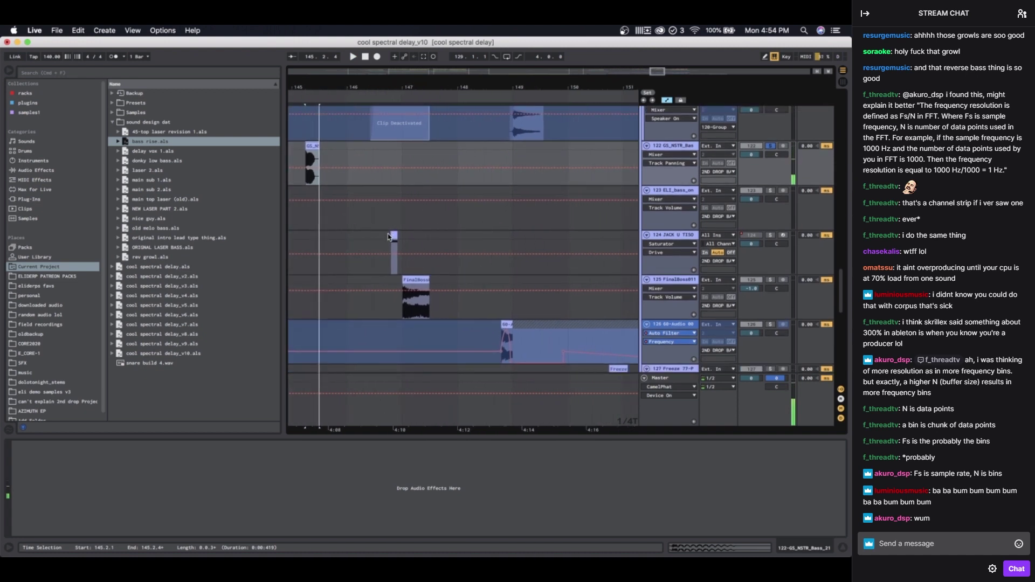
{"action": "left_click", "coordinate": [393, 235]}
{"action": "left_click", "coordinate": [395, 235]}
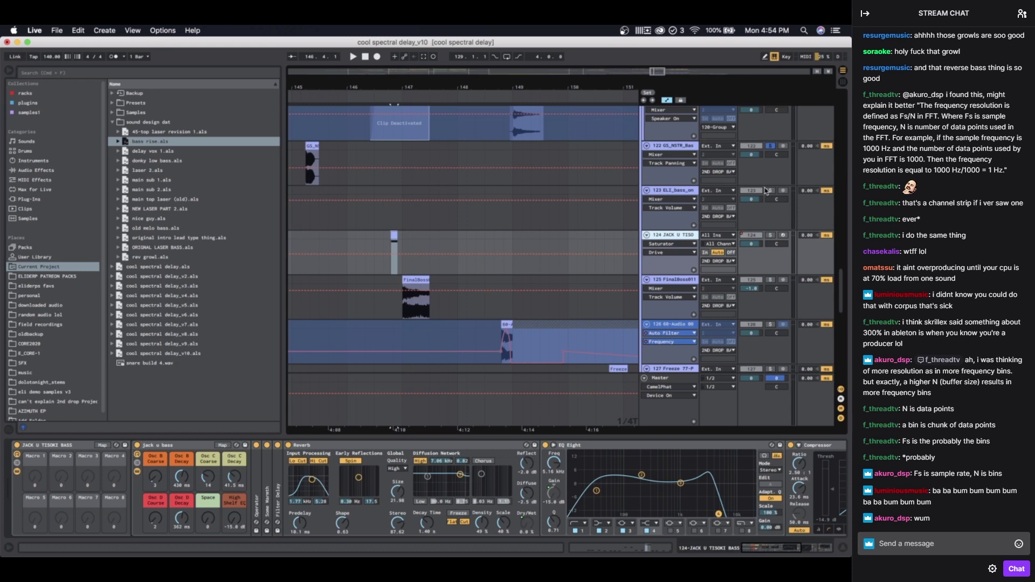
{"action": "key", "text": "space"}
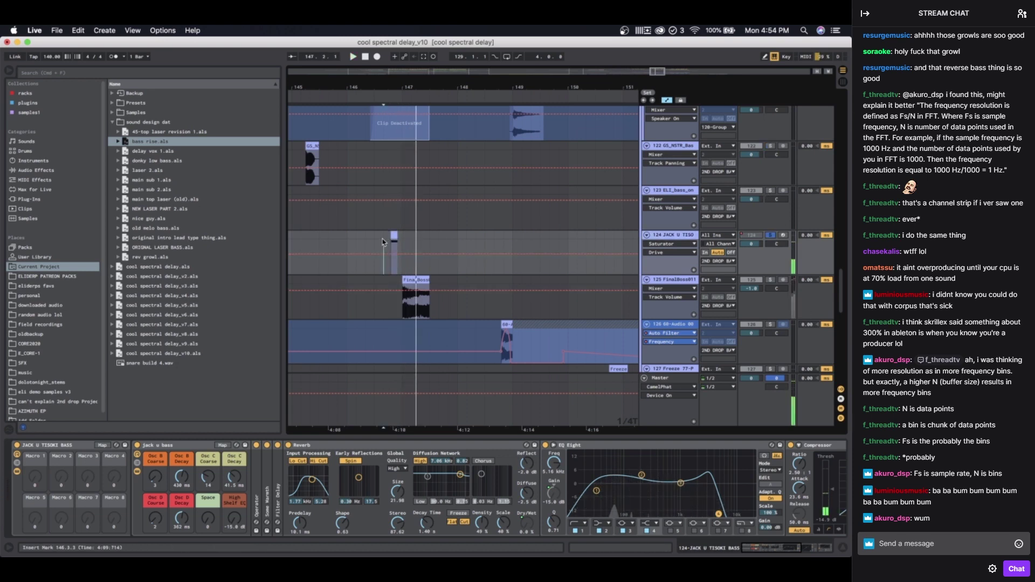
{"action": "key", "text": "space"}
Step: Clear track 124's solo and play the full mix from 146.1.3 to hear its clip in context
{"action": "left_click", "coordinate": [356, 240]}
{"action": "key", "text": "space"}
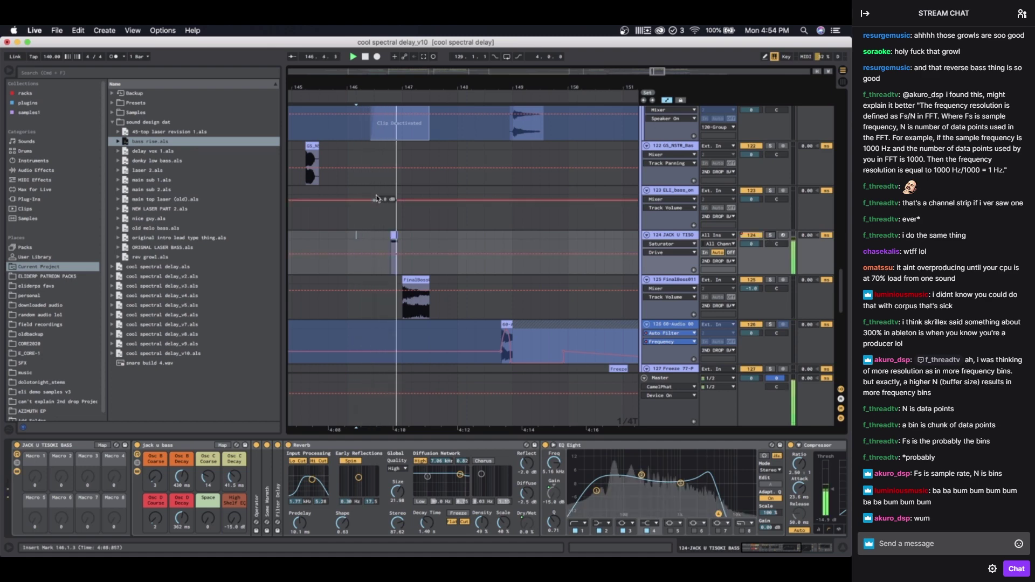
{"action": "key", "text": "space"}
Step: Solo track 125 and play its FinalBoss011 clips at bars 147 and 155
{"action": "left_click", "coordinate": [386, 284]}
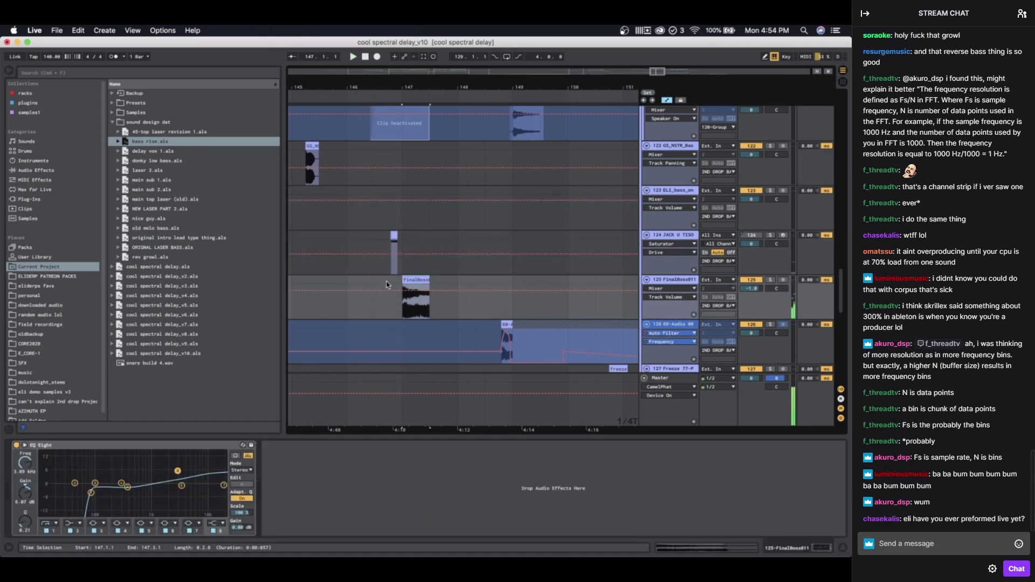
{"action": "scroll", "coordinate": [386, 284], "scroll_direction": "down", "scroll_amount": 4}
{"action": "scroll", "coordinate": [386, 285], "scroll_direction": "up", "scroll_amount": 1}
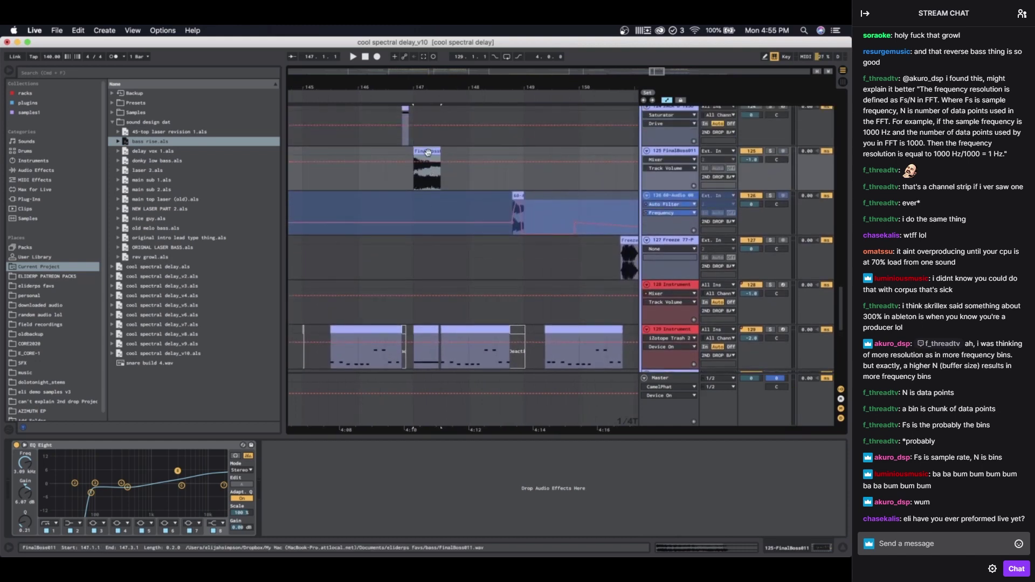
{"action": "scroll", "coordinate": [432, 150], "scroll_direction": "up", "scroll_amount": 3}
{"action": "left_click", "coordinate": [751, 151]}
{"action": "left_click", "coordinate": [751, 151]}
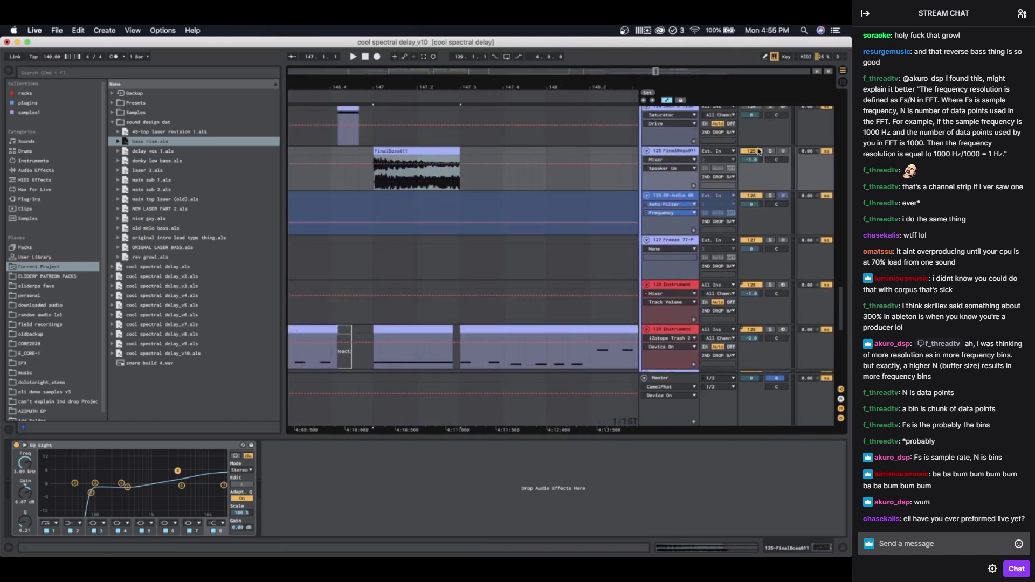
{"action": "left_click", "coordinate": [770, 151]}
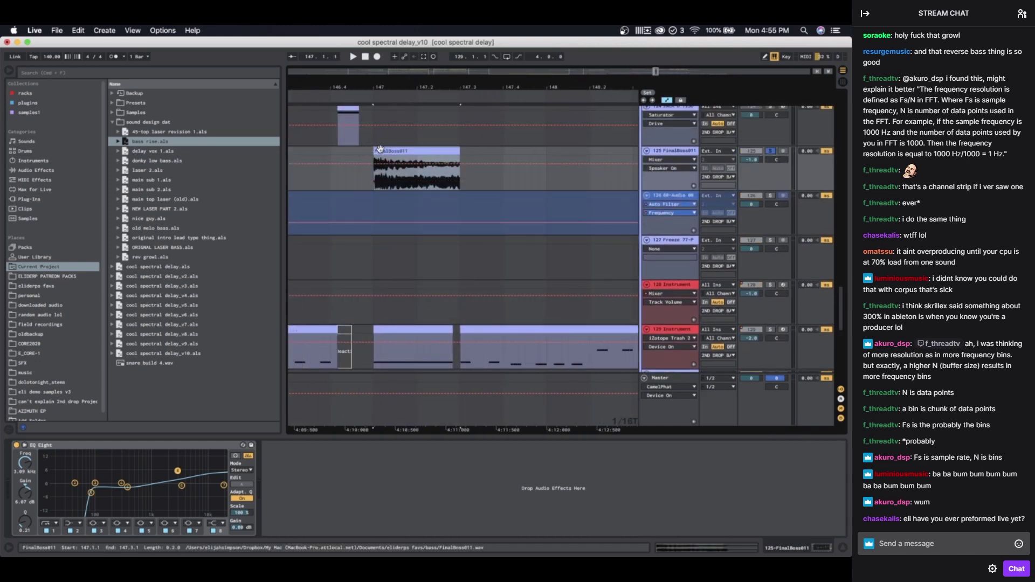
{"action": "scroll", "coordinate": [380, 149], "scroll_direction": "up", "scroll_amount": 5}
{"action": "scroll", "coordinate": [380, 148], "scroll_direction": "down", "scroll_amount": 5}
{"action": "scroll", "coordinate": [380, 149], "scroll_direction": "up", "scroll_amount": 5}
{"action": "scroll", "coordinate": [380, 149], "scroll_direction": "down", "scroll_amount": 6}
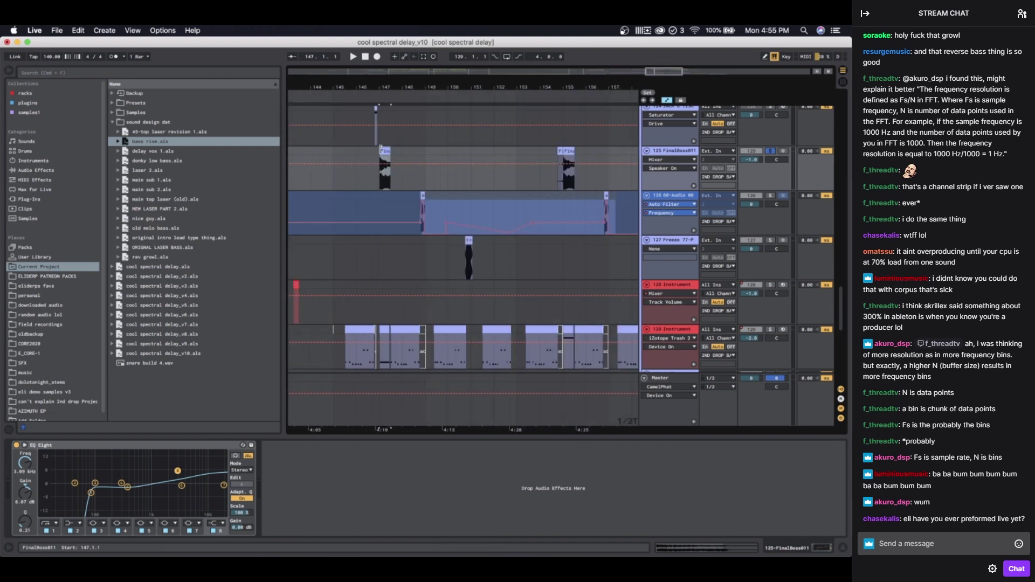
{"action": "key", "text": "space"}
{"action": "scroll", "coordinate": [380, 151], "scroll_direction": "right", "scroll_amount": 1}
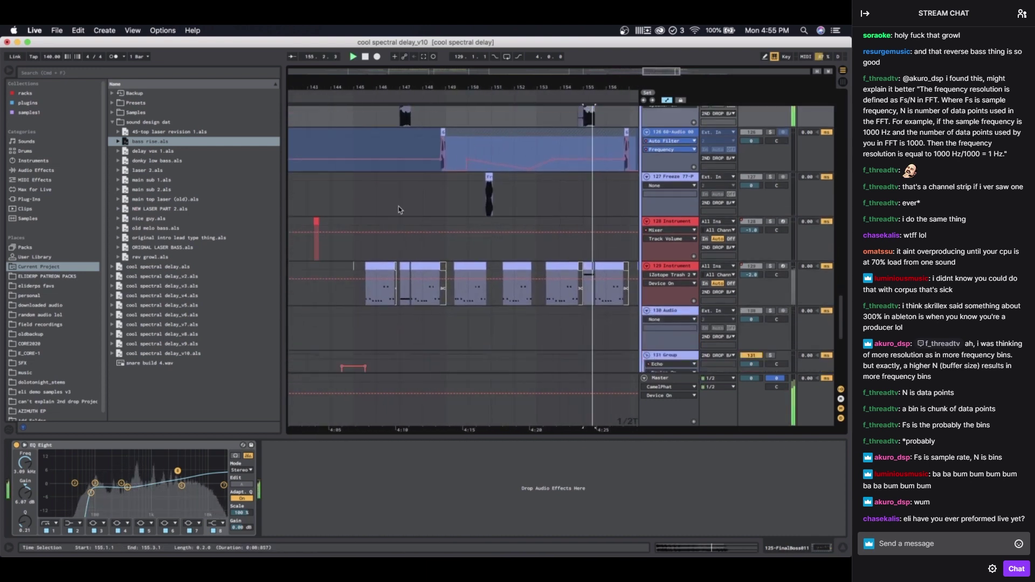
Step: Select the MIDI clip at bar 147 on track 129, solo the track and play the clip
{"action": "left_click", "coordinate": [400, 264]}
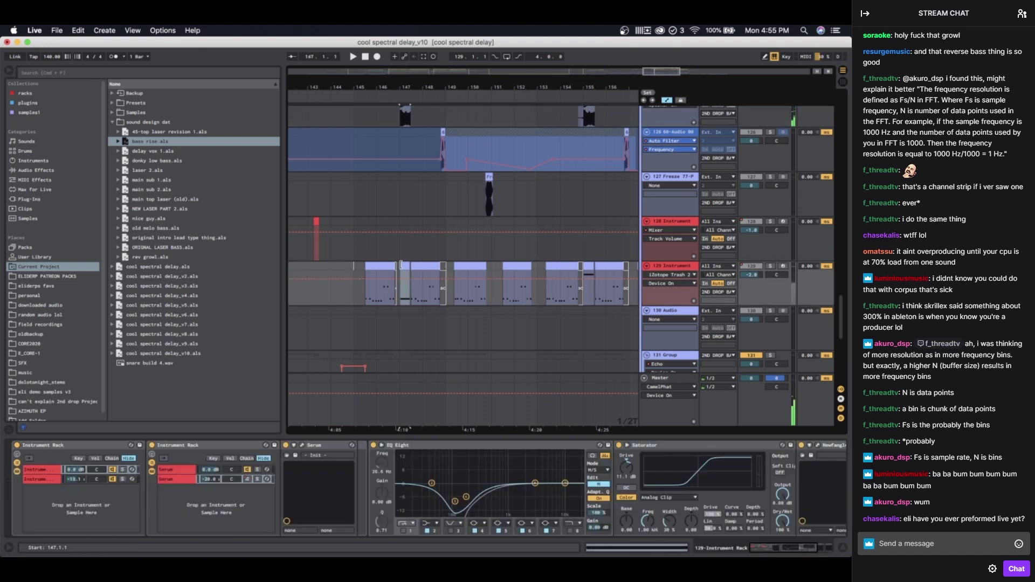
{"action": "scroll", "coordinate": [401, 265], "scroll_direction": "up", "scroll_amount": 3}
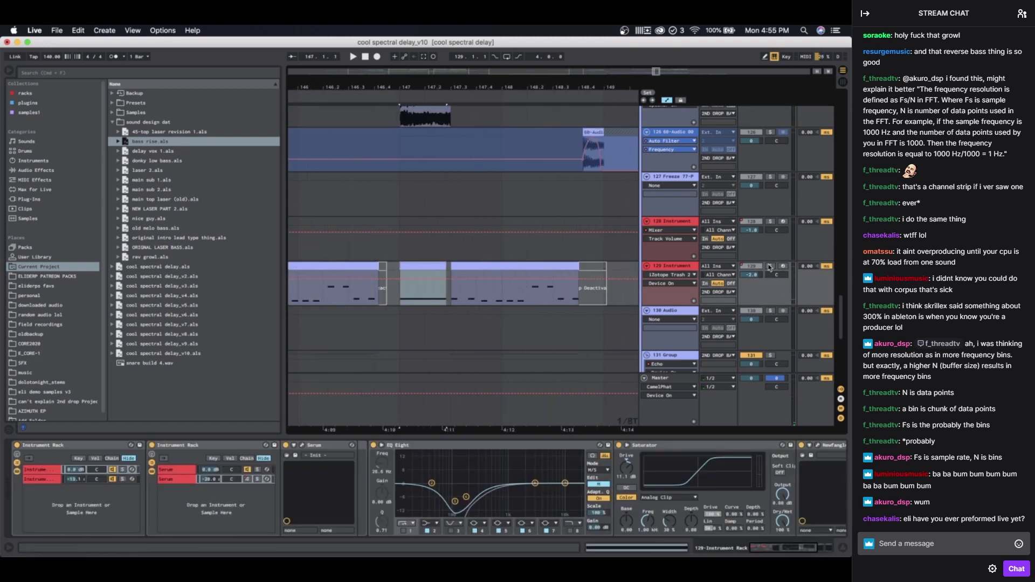
{"action": "scroll", "coordinate": [574, 218], "scroll_direction": "up", "scroll_amount": 5}
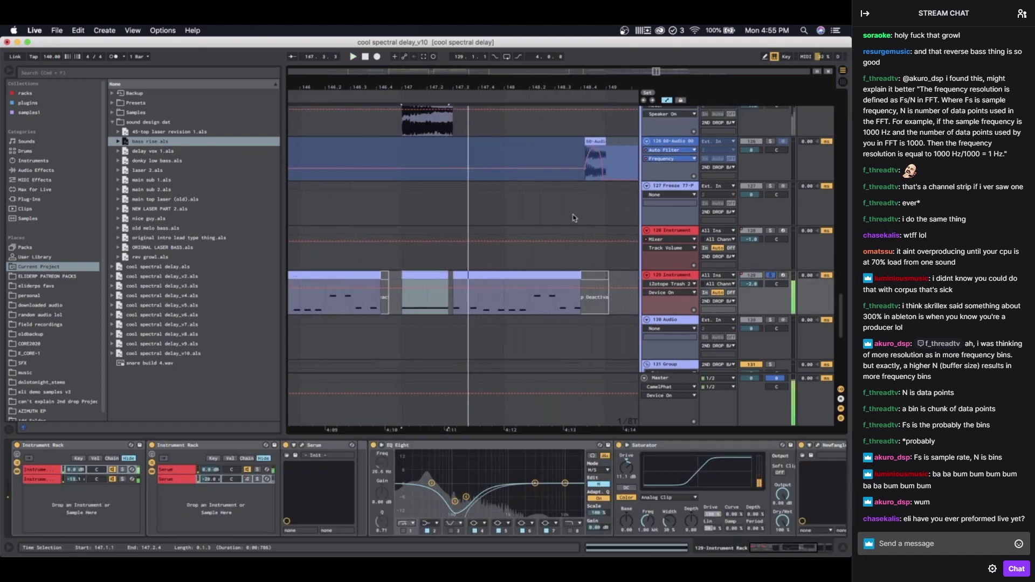
Step: Add track 125 to the solo and play both layers from just before bar 147
{"action": "left_click", "coordinate": [770, 188]}
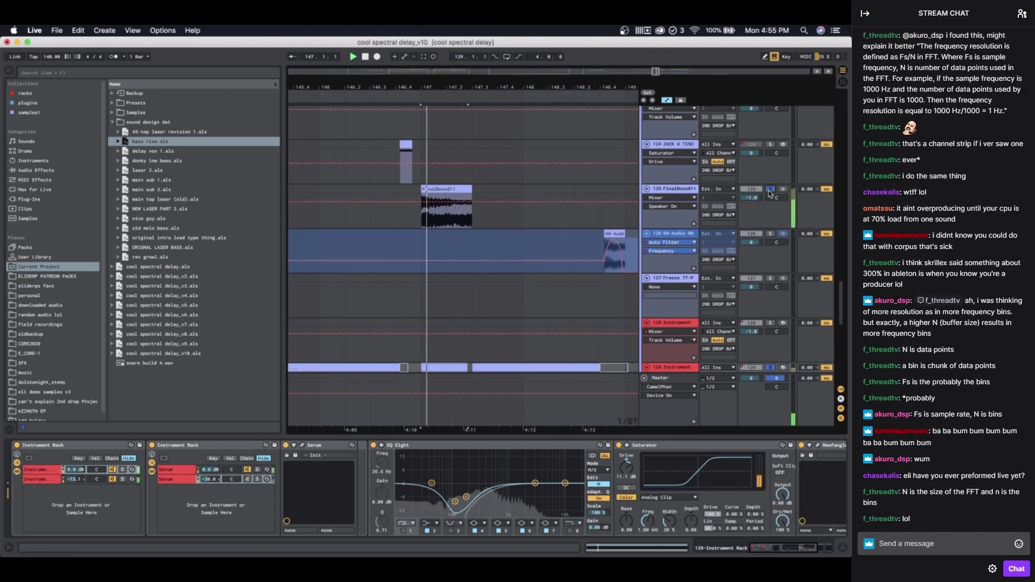
{"action": "left_click", "coordinate": [401, 190]}
{"action": "key", "text": "space"}
{"action": "key", "text": "space"}
{"action": "scroll", "coordinate": [401, 190], "scroll_direction": "down", "scroll_amount": 5}
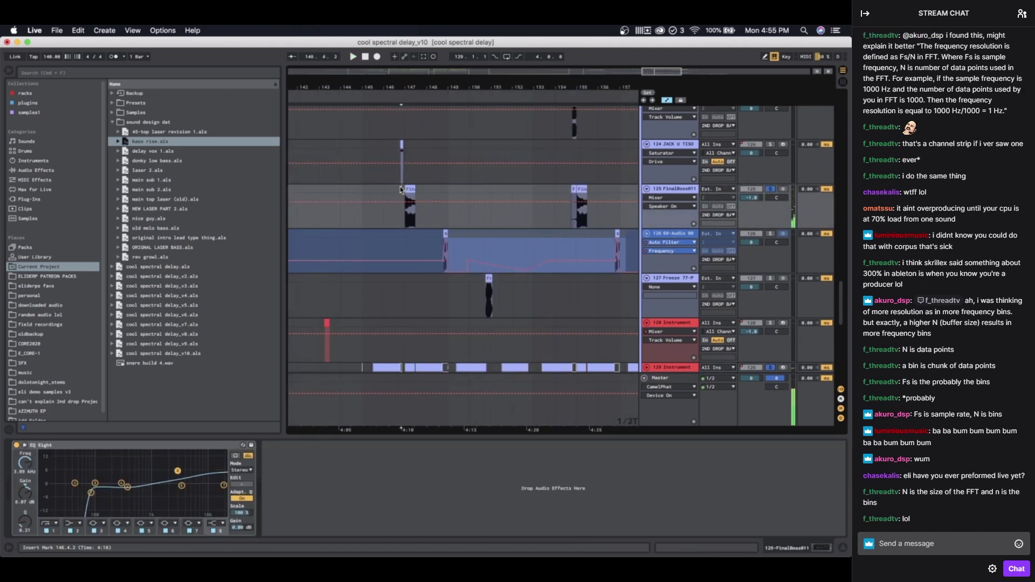
{"action": "key", "text": "super+Tab"}
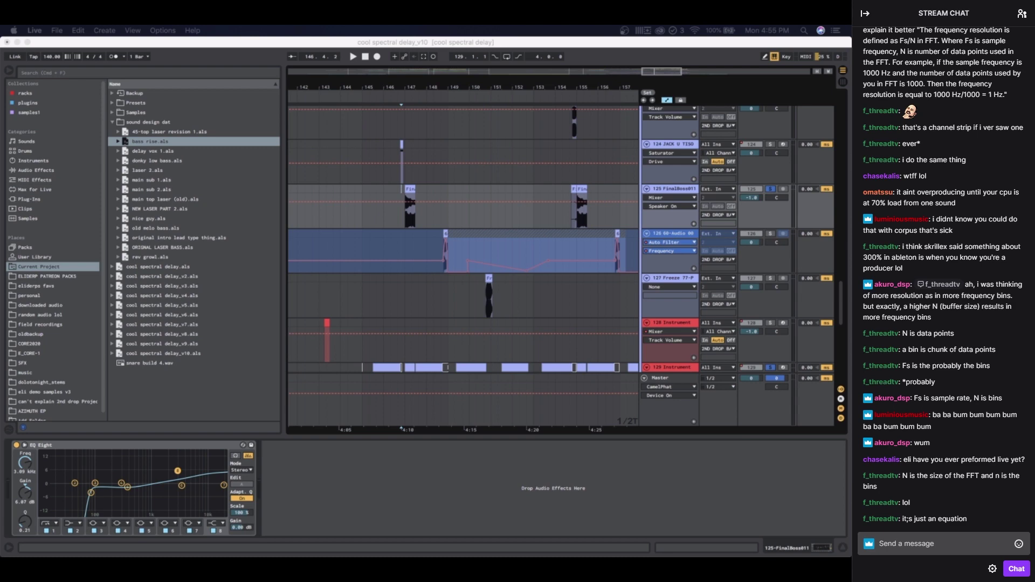
{"action": "key", "text": "ctrl+Up"}
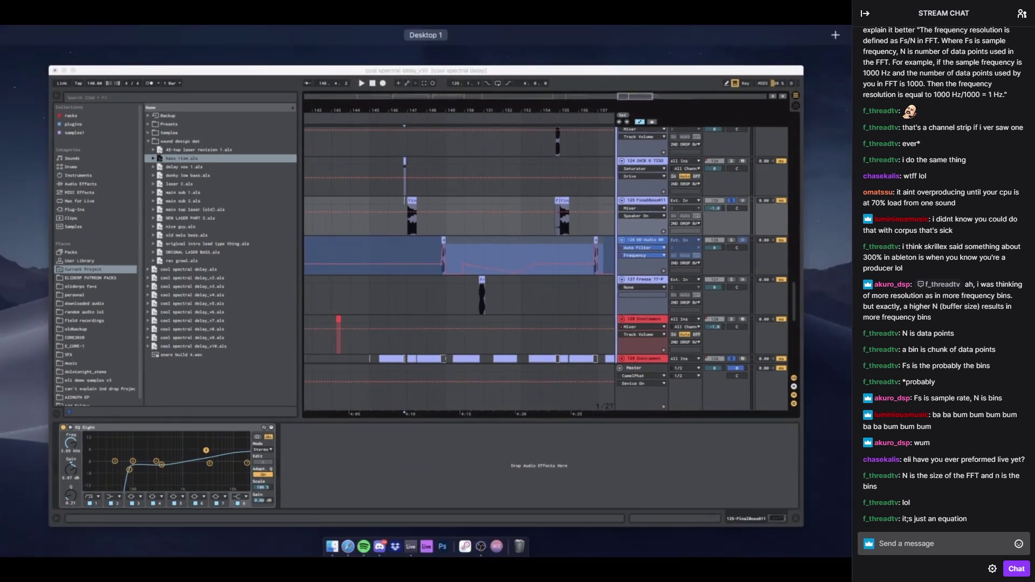
{"action": "key", "text": "ctrl+Up"}
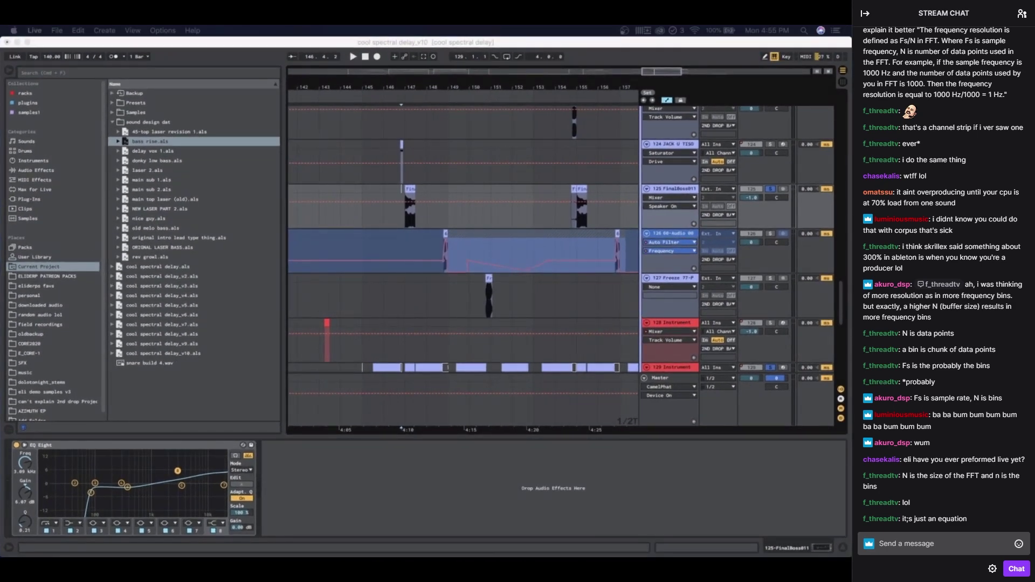
{"action": "key", "text": "ctrl+Up"}
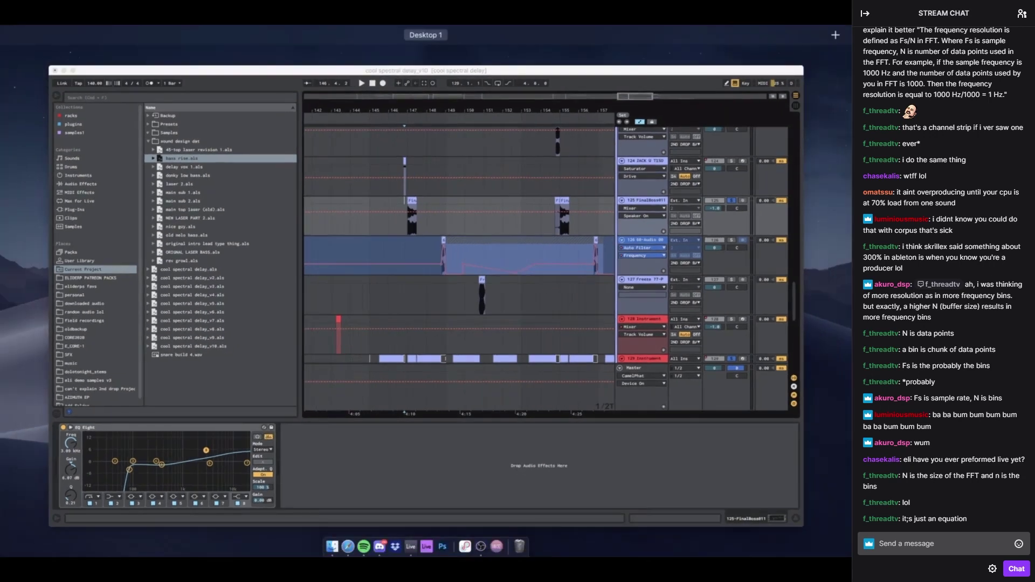
{"action": "key", "text": "ctrl+Up"}
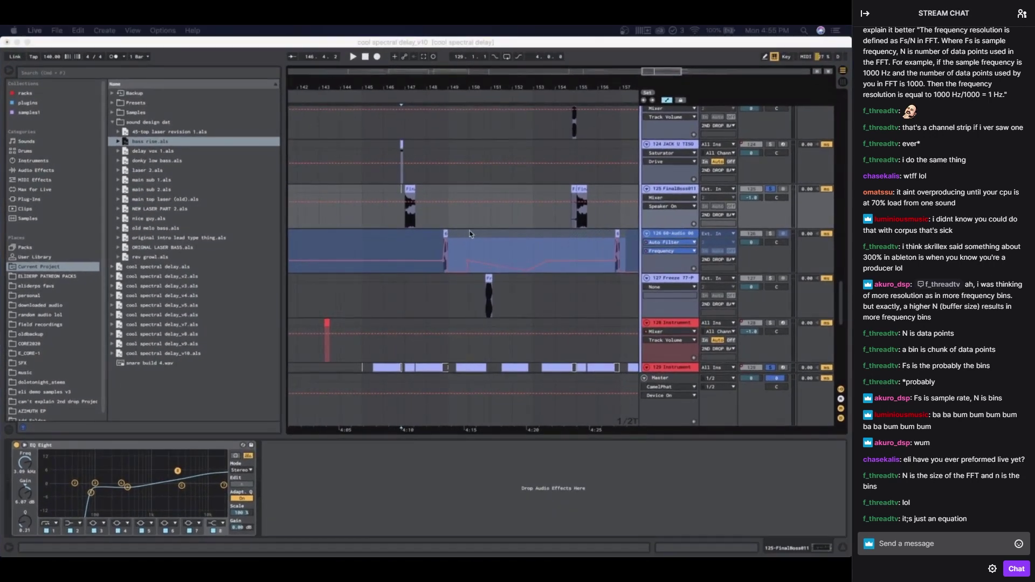
Step: Solo frozen track 126 and play its audio clip at 148.4.1
{"action": "scroll", "coordinate": [470, 234], "scroll_direction": "down", "scroll_amount": 1}
{"action": "left_click", "coordinate": [426, 226]}
{"action": "scroll", "coordinate": [427, 226], "scroll_direction": "up", "scroll_amount": 3}
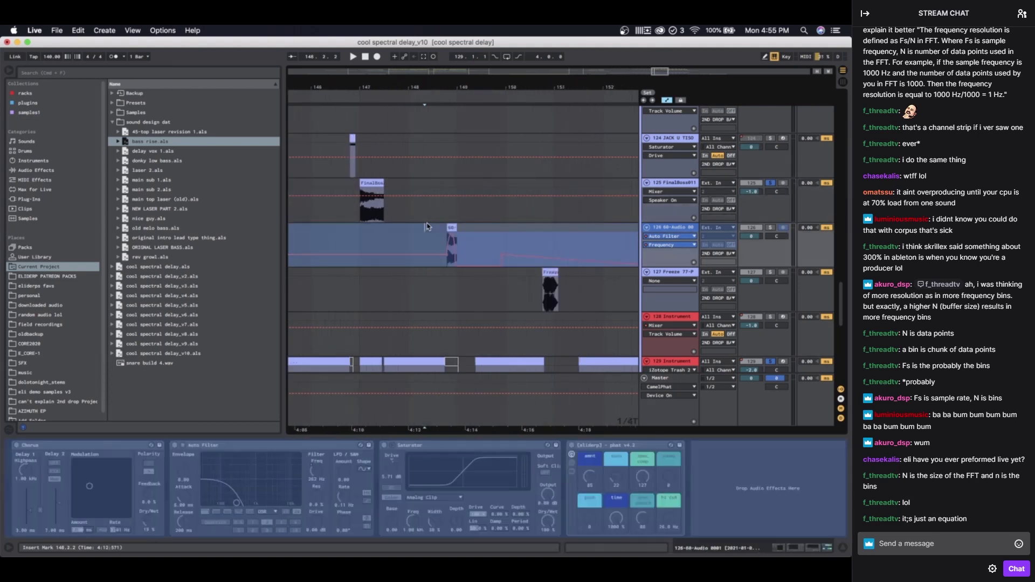
{"action": "scroll", "coordinate": [431, 227], "scroll_direction": "up", "scroll_amount": 2}
{"action": "left_click", "coordinate": [444, 227]}
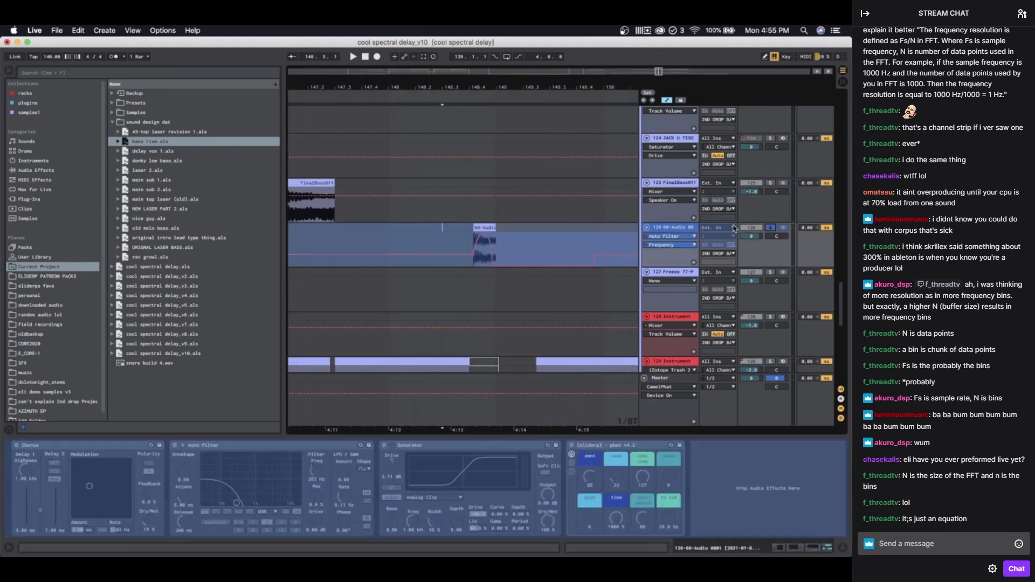
{"action": "left_click", "coordinate": [479, 228]}
{"action": "key", "text": "space"}
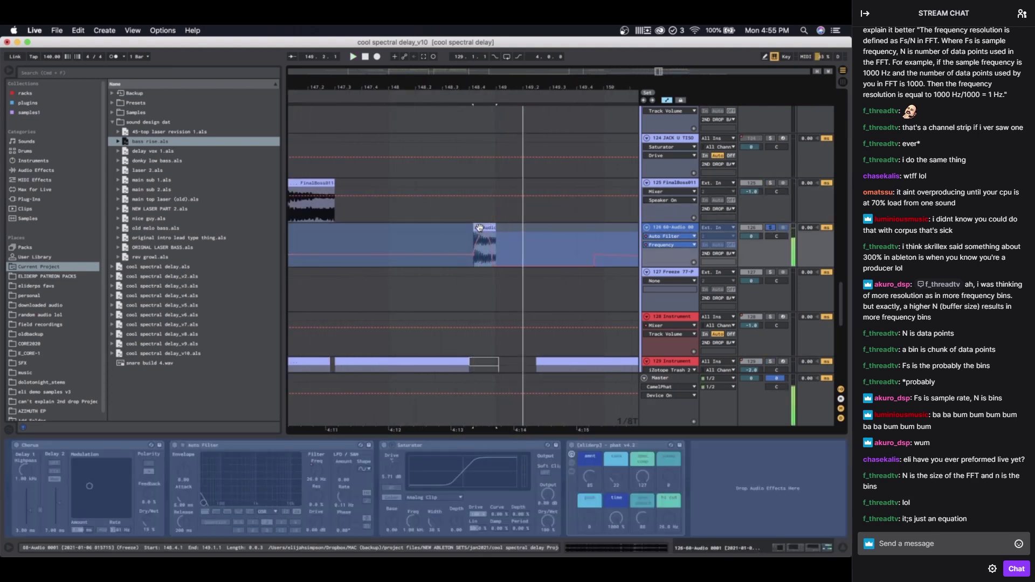
{"action": "scroll", "coordinate": [492, 229], "scroll_direction": "down", "scroll_amount": 4}
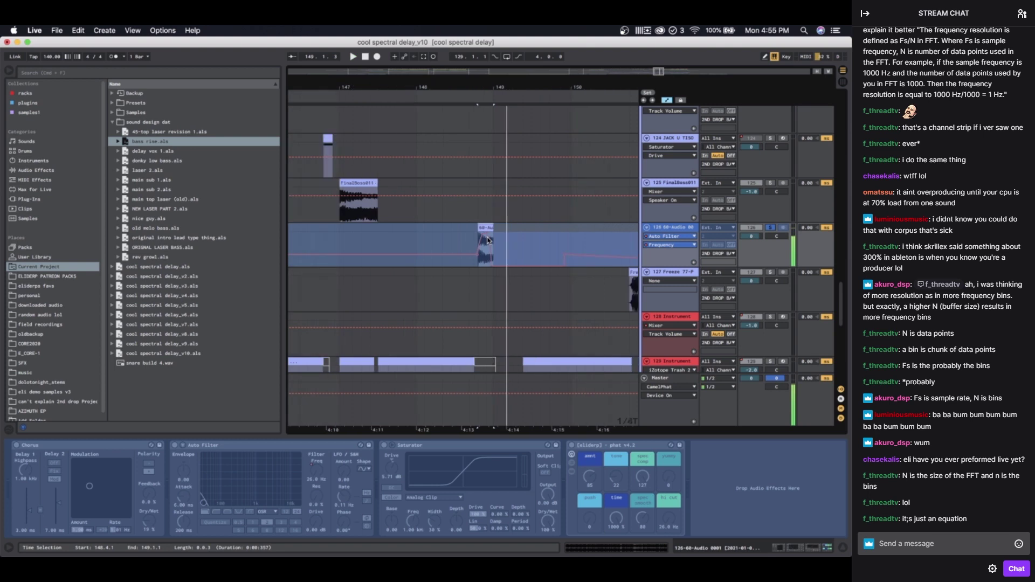
Step: Unfreeze track 126 and bring its clip before bar 149 into close view
{"action": "right_click", "coordinate": [682, 222]}
{"action": "left_click", "coordinate": [678, 281]}
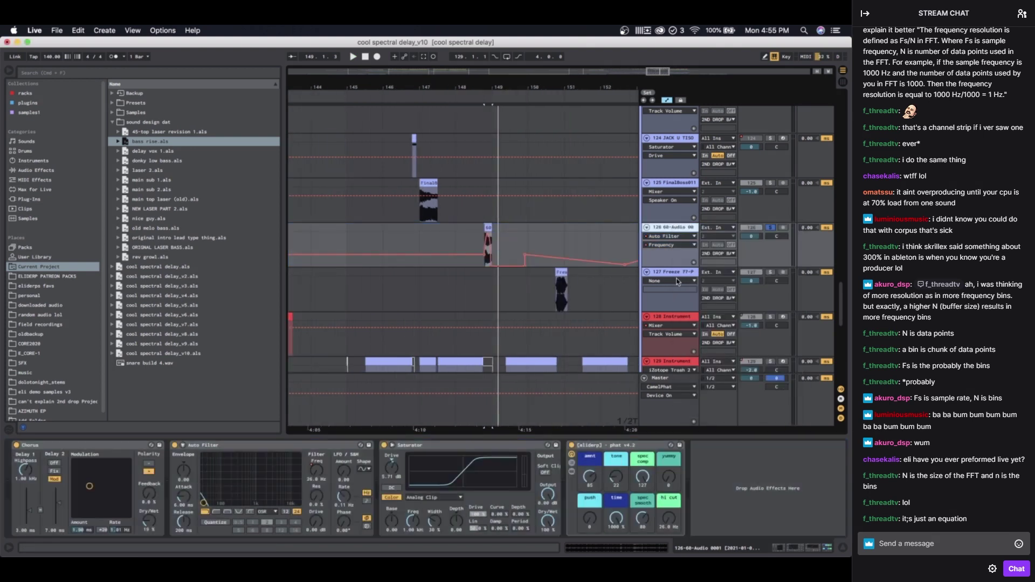
{"action": "scroll", "coordinate": [488, 226], "scroll_direction": "up", "scroll_amount": 6}
{"action": "scroll", "coordinate": [488, 227], "scroll_direction": "down", "scroll_amount": 3}
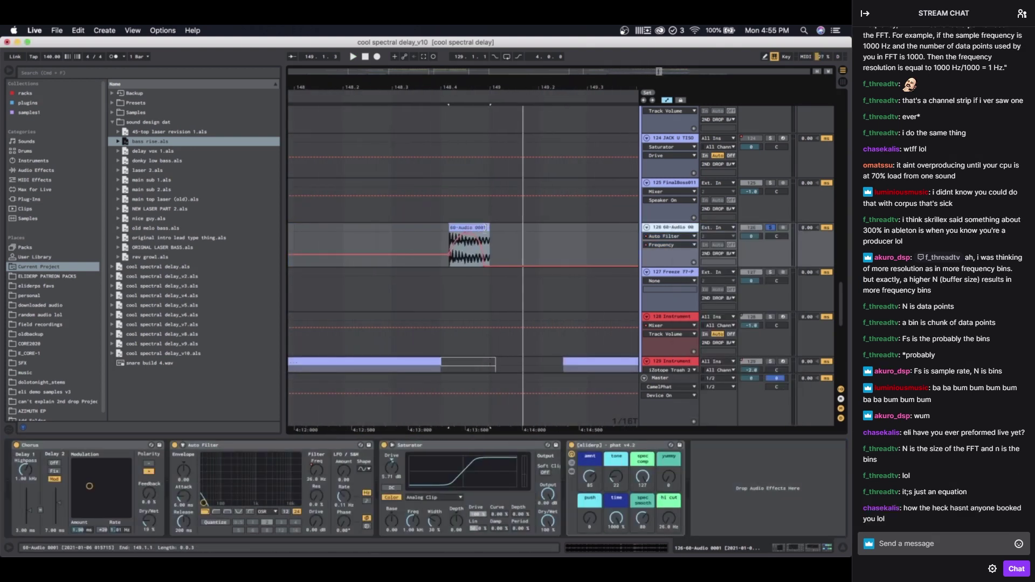
Step: Extend the audio clip on track 126 so that it ends at about 152.4.4
{"action": "left_click_drag", "start_coordinate": [489, 237], "coordinate": [612, 229]}
{"action": "scroll", "coordinate": [421, 228], "scroll_direction": "down", "scroll_amount": 8}
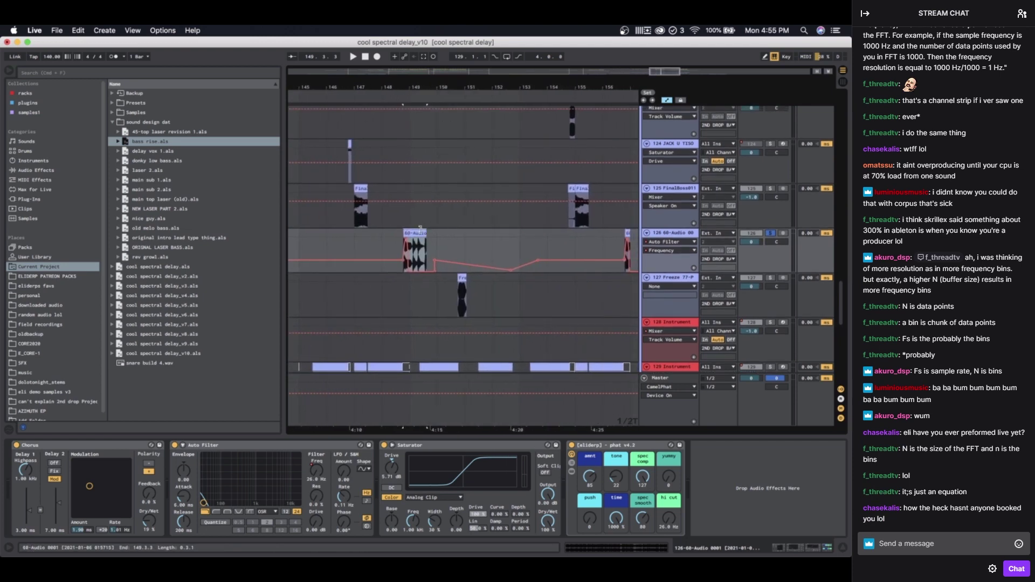
{"action": "left_click_drag", "start_coordinate": [421, 229], "coordinate": [520, 231]}
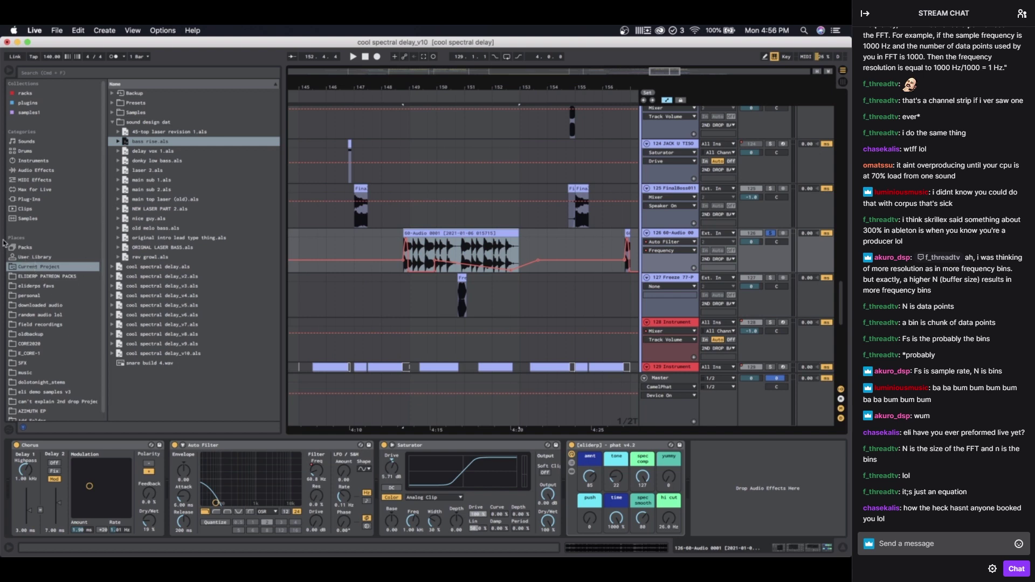
Step: Preview several frozen samples in the project's Samples > Processed > Freeze folder
{"action": "left_click", "coordinate": [112, 113]}
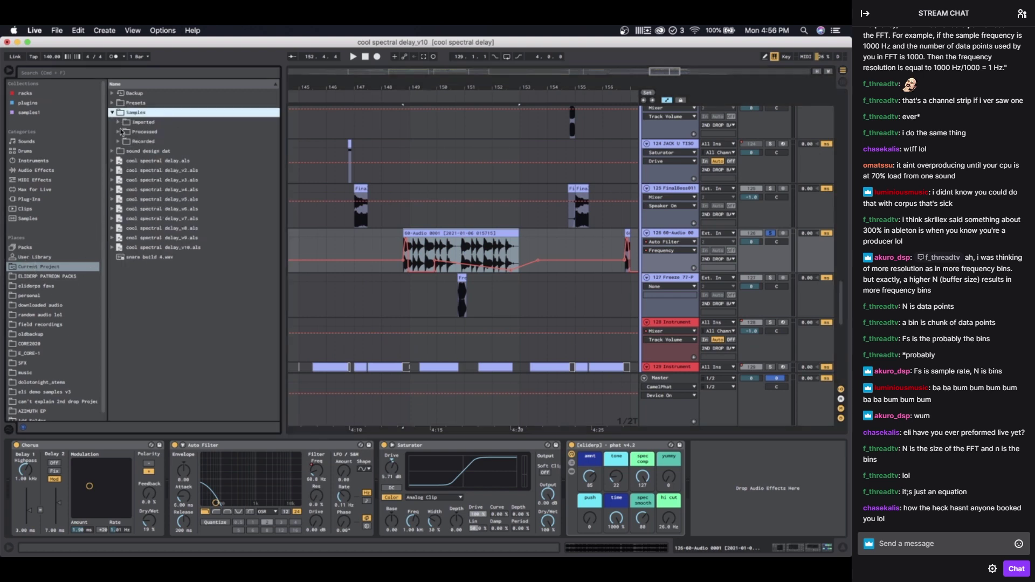
{"action": "left_click", "coordinate": [119, 132]}
{"action": "left_click", "coordinate": [124, 151]}
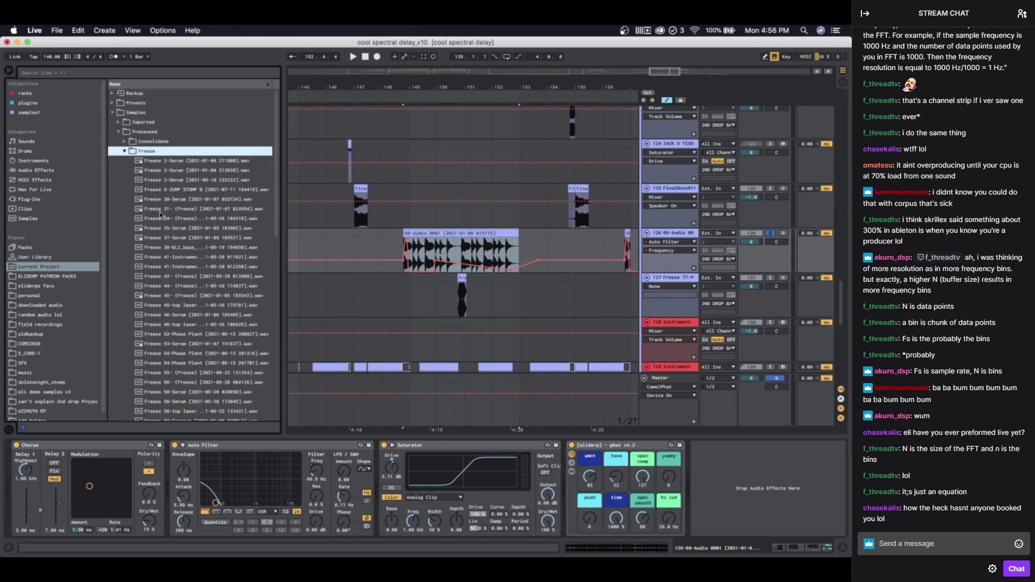
{"action": "left_click", "coordinate": [159, 215]}
{"action": "scroll", "coordinate": [159, 215], "scroll_direction": "down", "scroll_amount": 5}
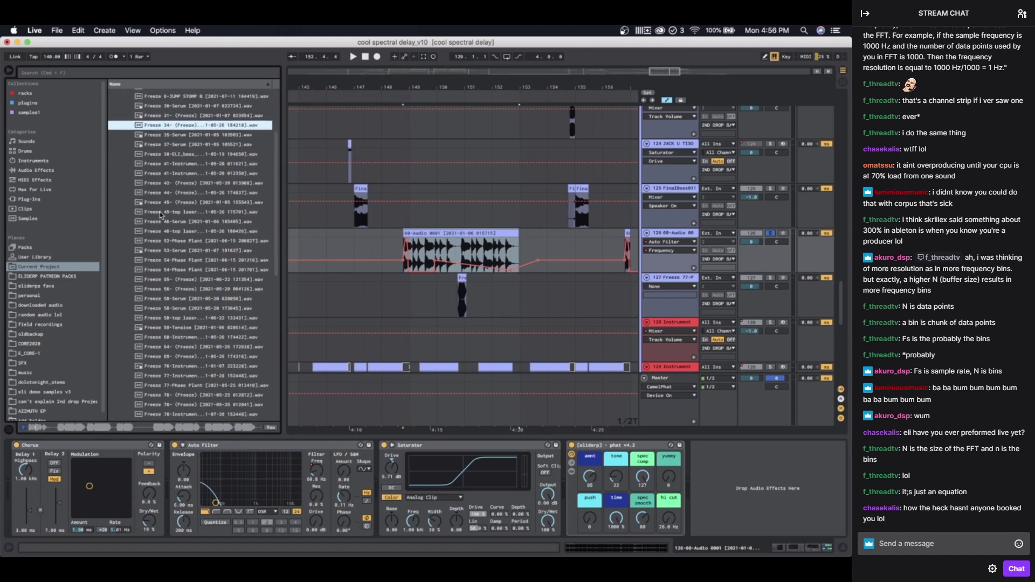
{"action": "key", "text": "Down"}
{"action": "key", "text": "Down"}
{"action": "key", "text": "Down"}
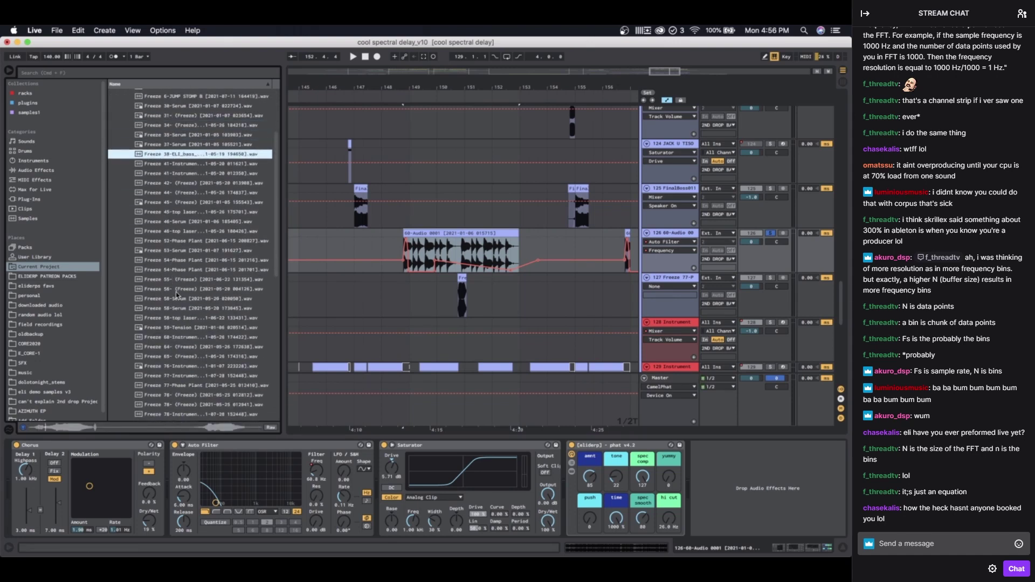
{"action": "left_click", "coordinate": [177, 292]}
{"action": "scroll", "coordinate": [177, 293], "scroll_direction": "down", "scroll_amount": 5}
{"action": "key", "text": "Down"}
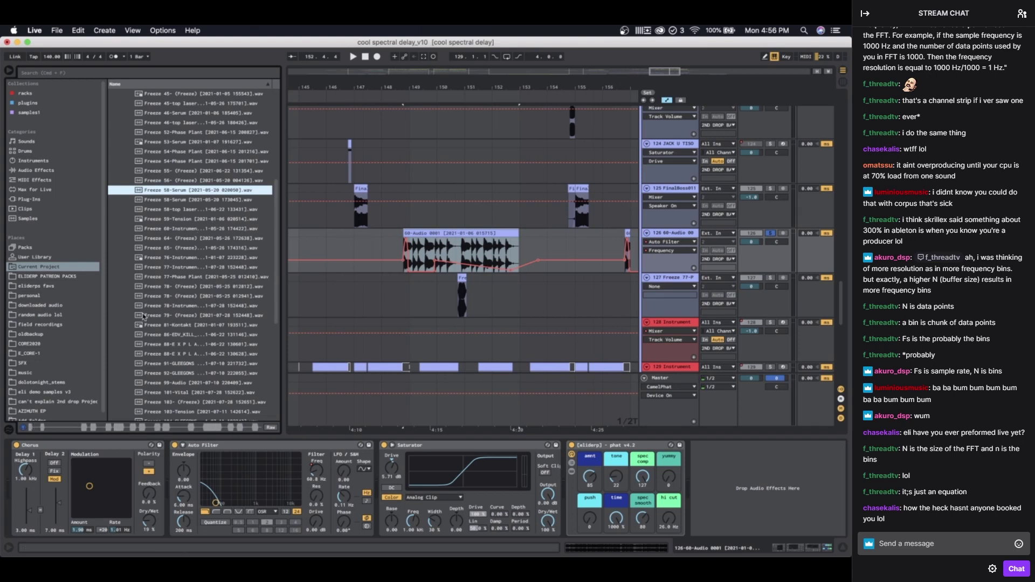
Step: Play the extended clip on track 126 from its start at 148.4.1 and again from about bar 150
{"action": "left_click", "coordinate": [420, 236]}
{"action": "key", "text": "space"}
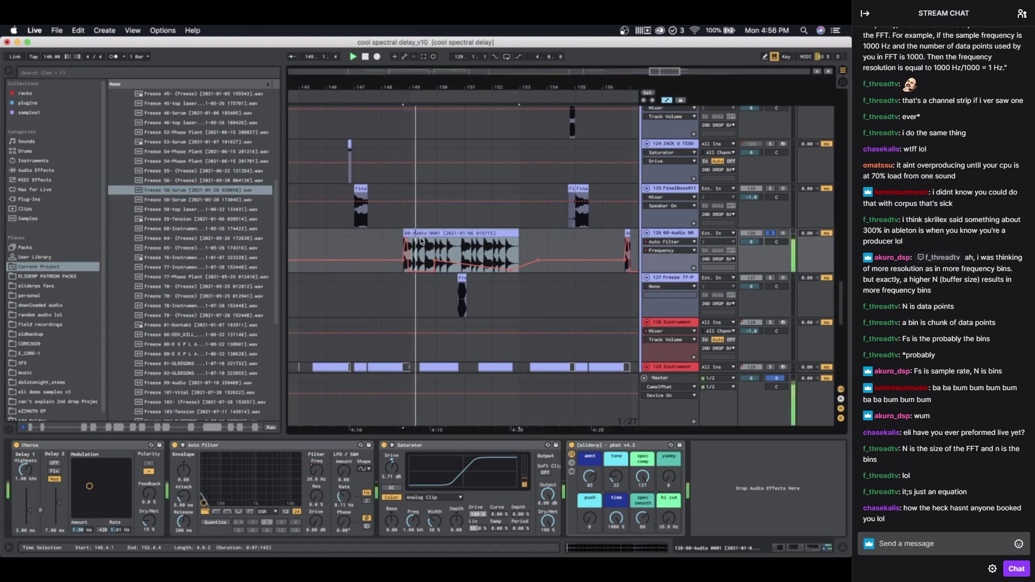
{"action": "left_click", "coordinate": [438, 248]}
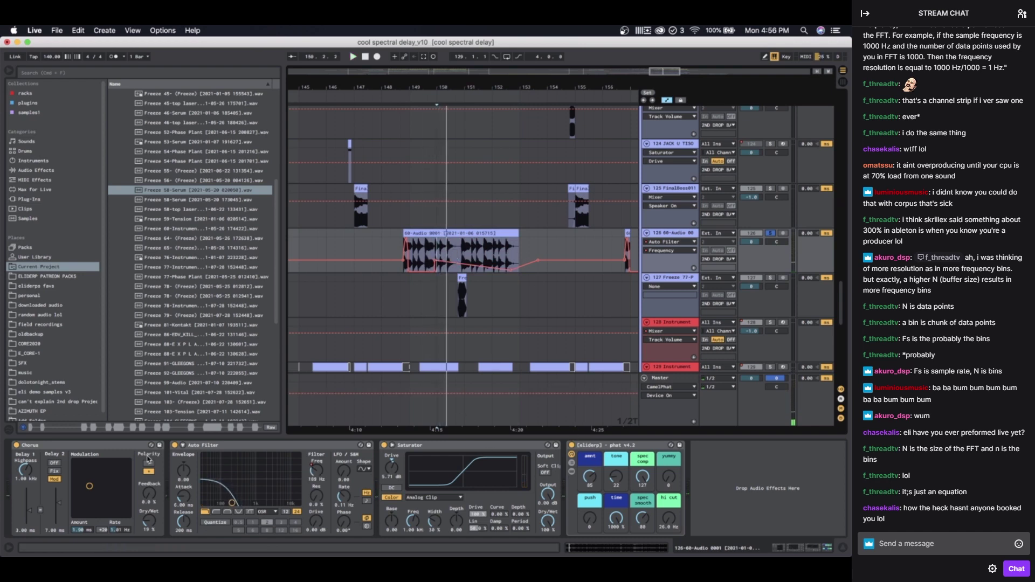
Step: Bypass Auto Filter and the phat v4.2 rack on track 126, replay the extended clip without them and switch the rack back on
{"action": "left_click", "coordinate": [455, 257]}
{"action": "left_click", "coordinate": [573, 444]}
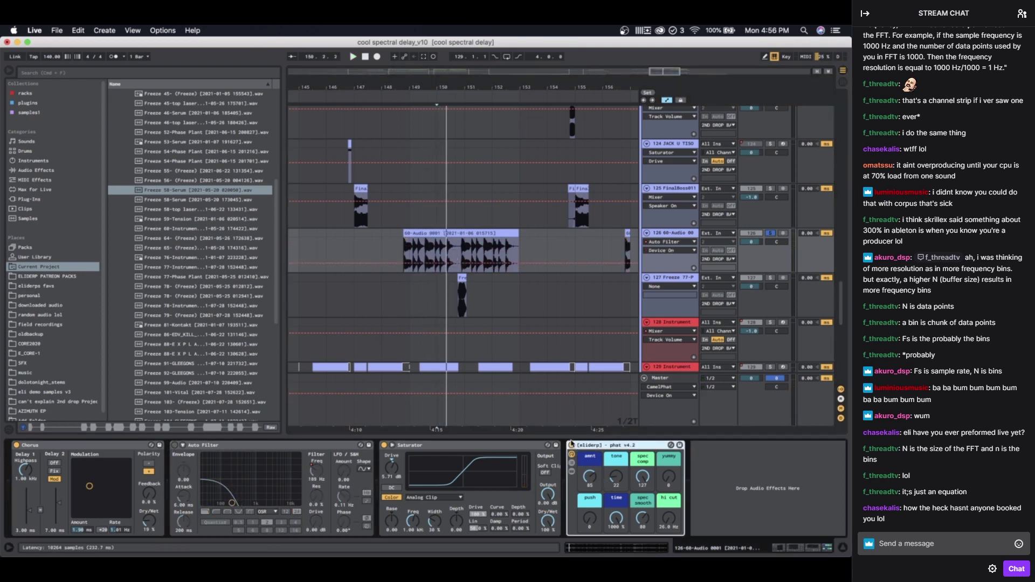
{"action": "key", "text": "space"}
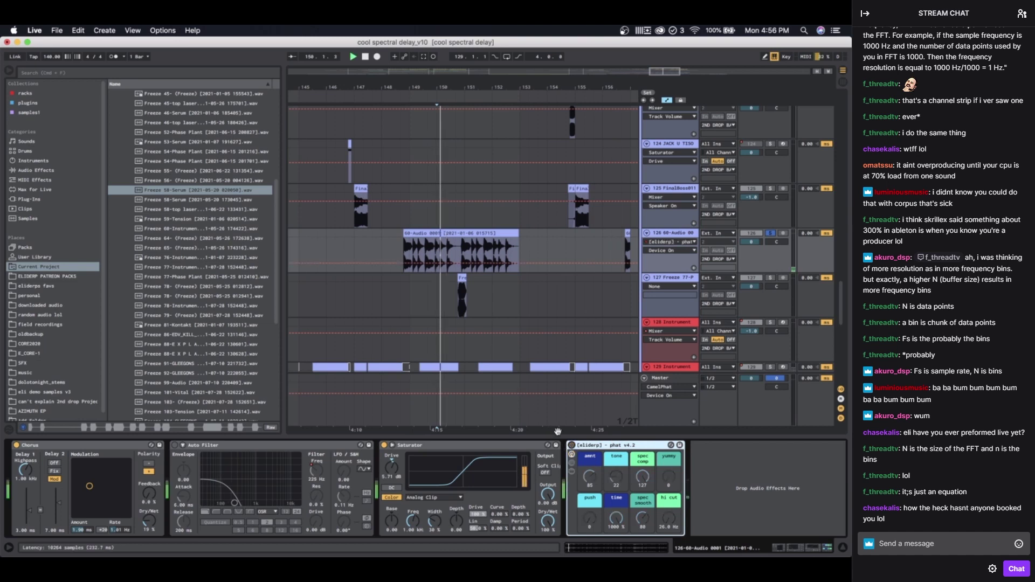
{"action": "left_click", "coordinate": [433, 232]}
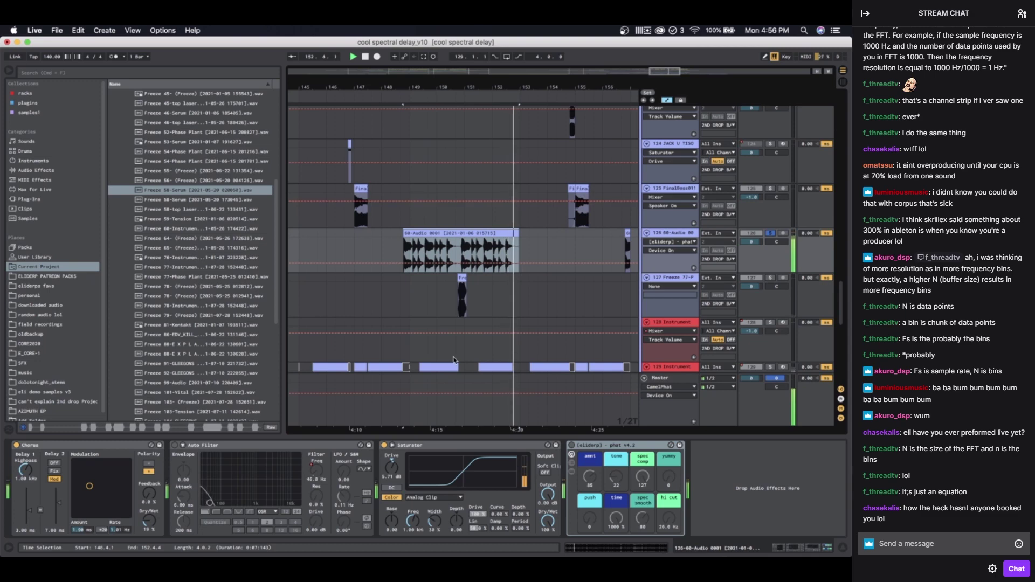
{"action": "left_click", "coordinate": [578, 457]}
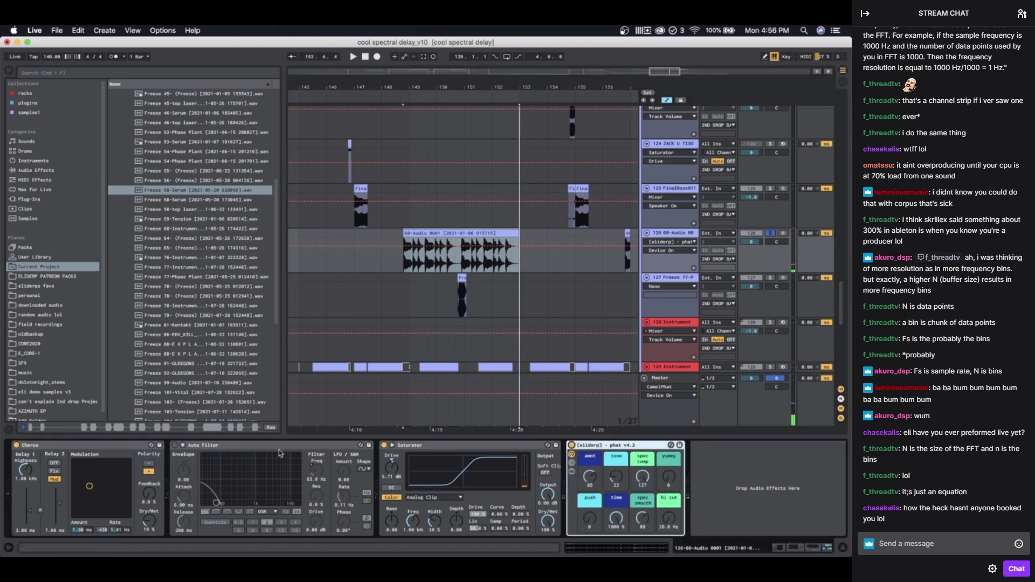
Step: Undo the device bypasses and the clip extension on track 126 and replay the clip at its original length
{"action": "key", "text": "super+z"}
{"action": "key", "text": "super+z"}
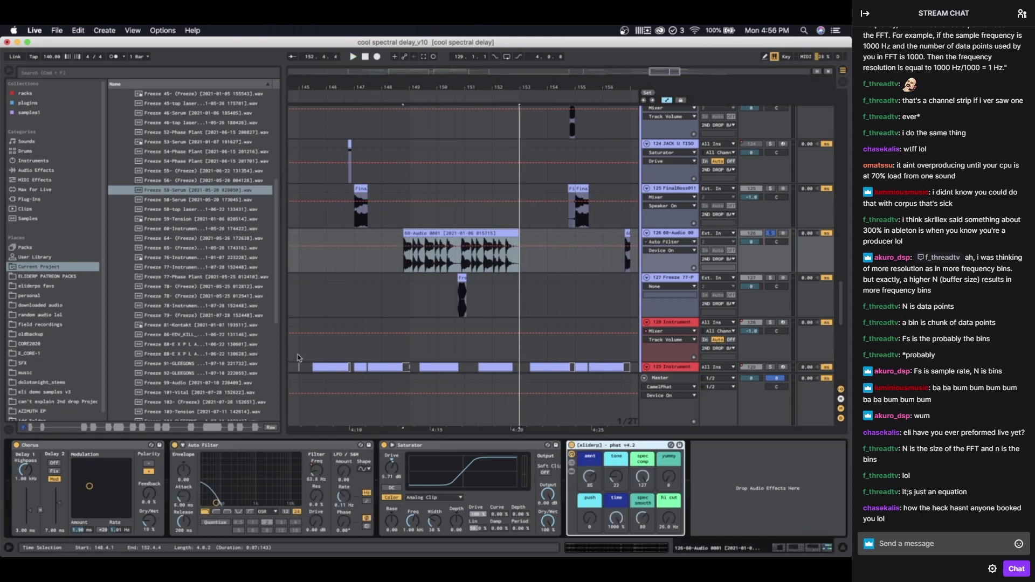
{"action": "key", "text": "super+z"}
{"action": "key", "text": "space"}
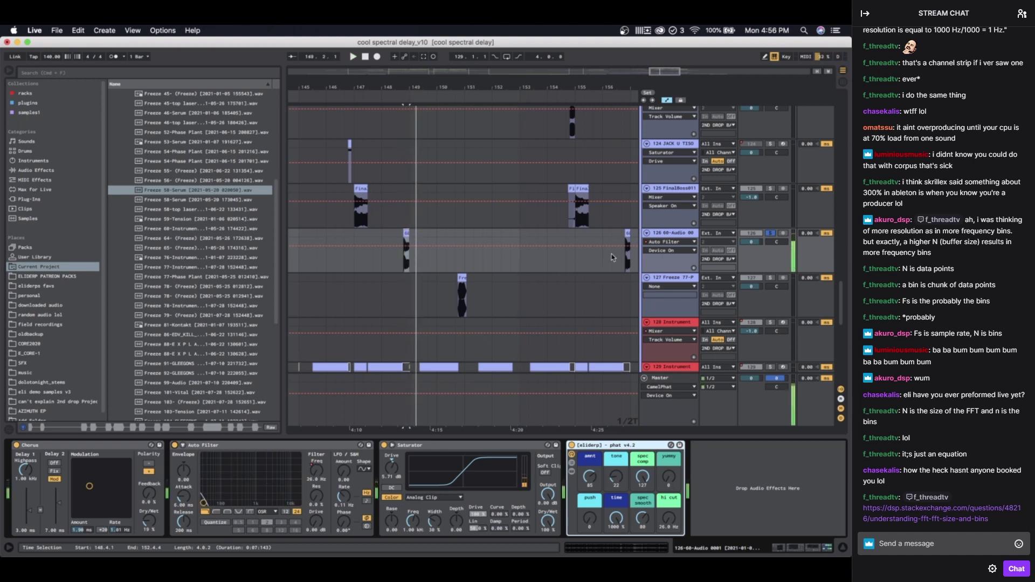
Step: Solo track 127 and play its Freeze 77-Phase Plant clip at 150.4.1
{"action": "left_click", "coordinate": [462, 278]}
{"action": "key", "text": "plus"}
{"action": "key", "text": "plus"}
{"action": "key", "text": "plus"}
{"action": "left_click", "coordinate": [450, 281]}
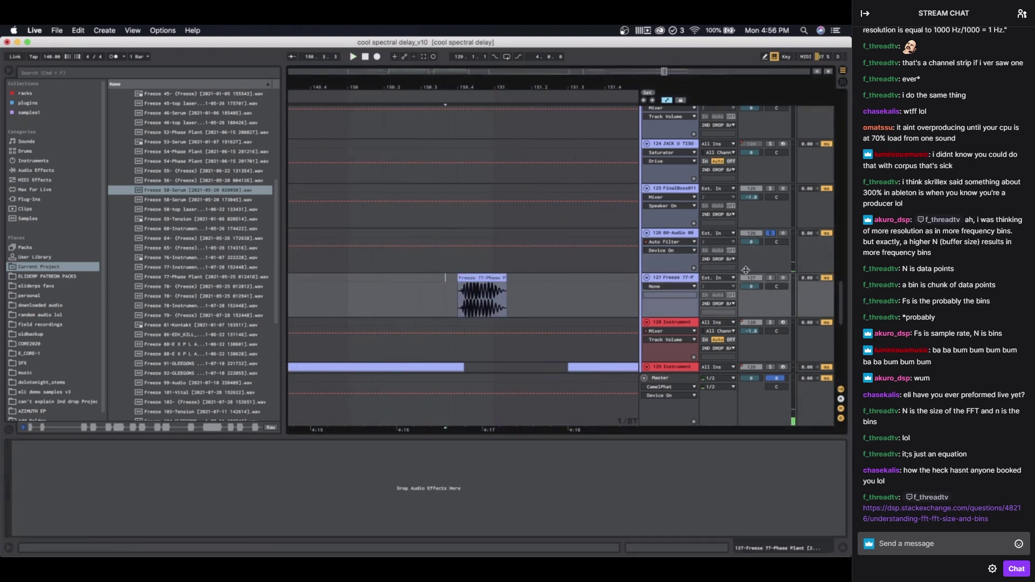
{"action": "key", "text": "space"}
{"action": "scroll", "coordinate": [456, 280], "scroll_direction": "down", "scroll_amount": 4}
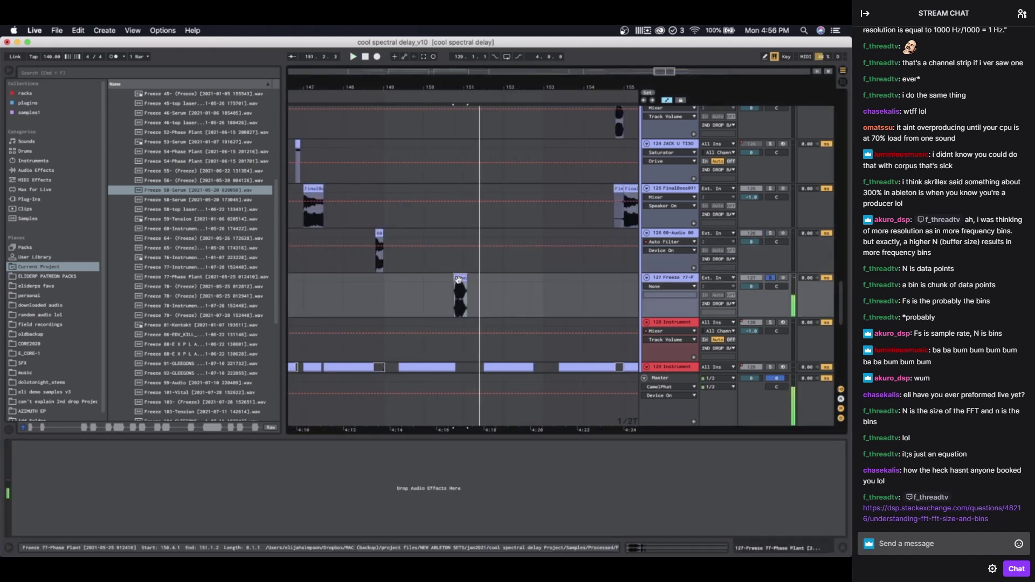
Step: Select the clip on track 127, preview its Freeze 77-Phase Plant source file in the Freeze folder and replay the clip
{"action": "scroll", "coordinate": [459, 279], "scroll_direction": "up", "scroll_amount": 7}
{"action": "left_click", "coordinate": [458, 280]}
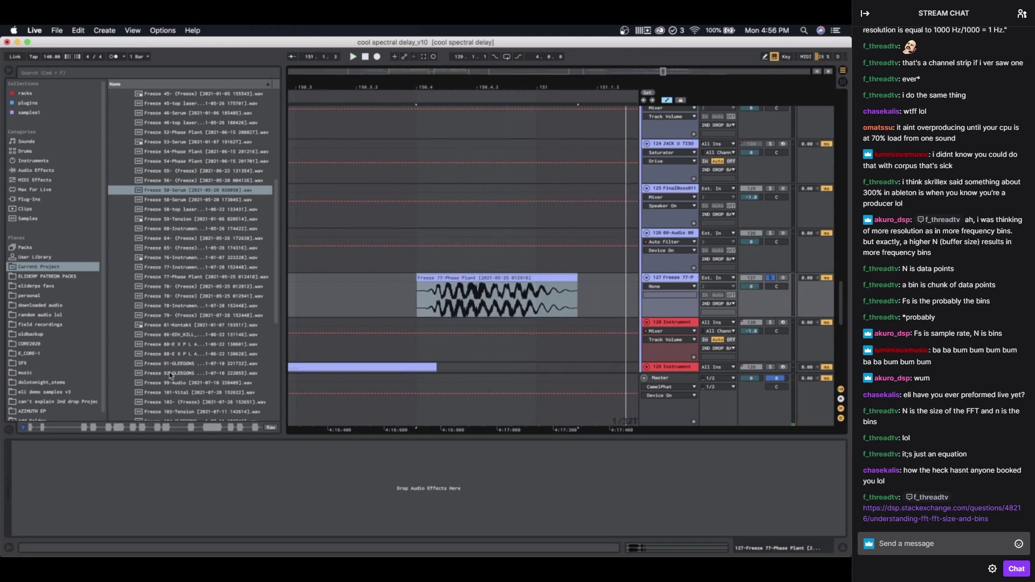
{"action": "left_click", "coordinate": [161, 276]}
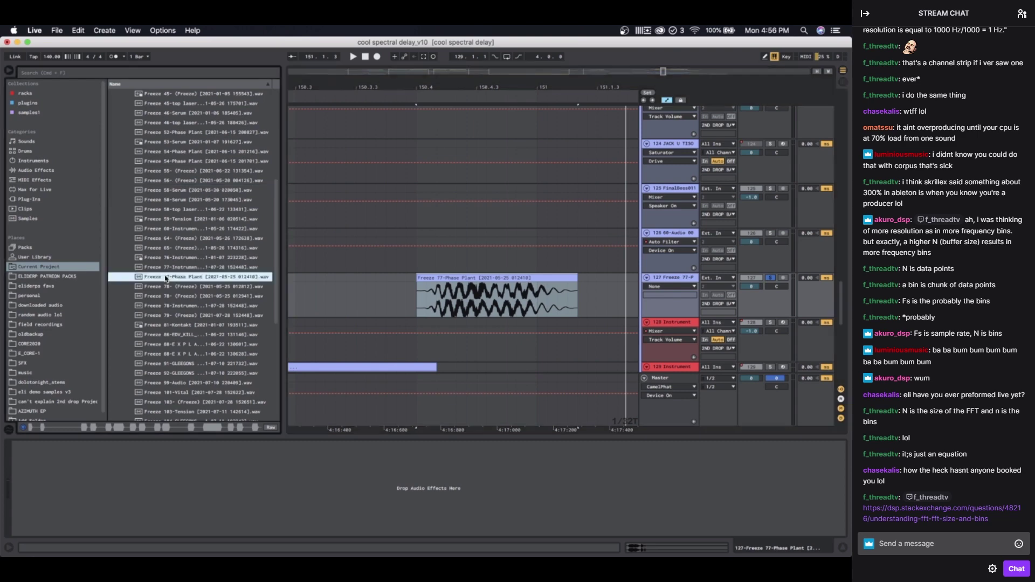
{"action": "key", "text": "space"}
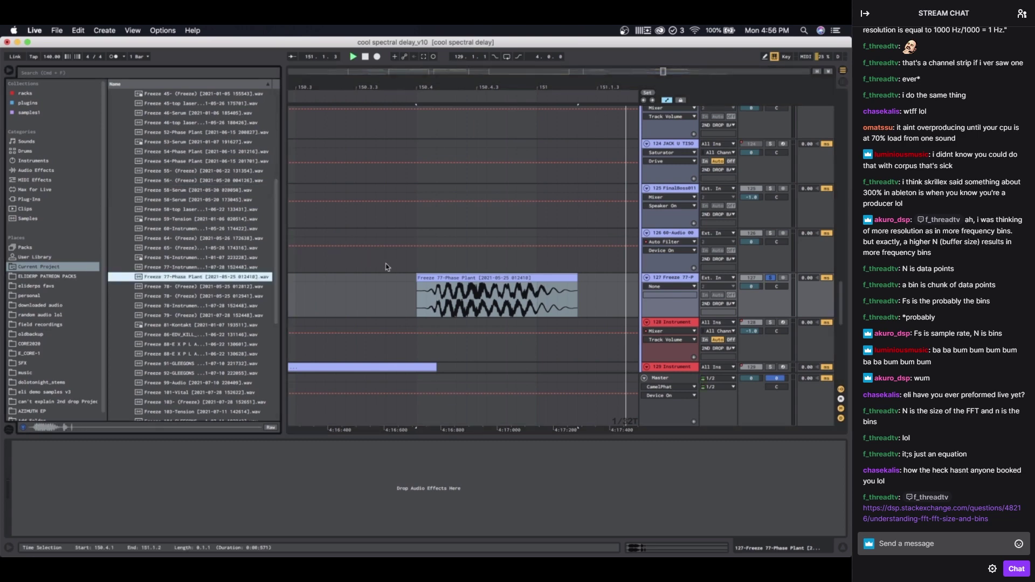
{"action": "scroll", "coordinate": [389, 271], "scroll_direction": "down", "scroll_amount": 5}
{"action": "scroll", "coordinate": [382, 294], "scroll_direction": "down", "scroll_amount": 2}
{"action": "key", "text": "space"}
Step: Look through the bass track lanes around bars 147 to 159 for further second-drop layers
{"action": "scroll", "coordinate": [383, 296], "scroll_direction": "down", "scroll_amount": 4}
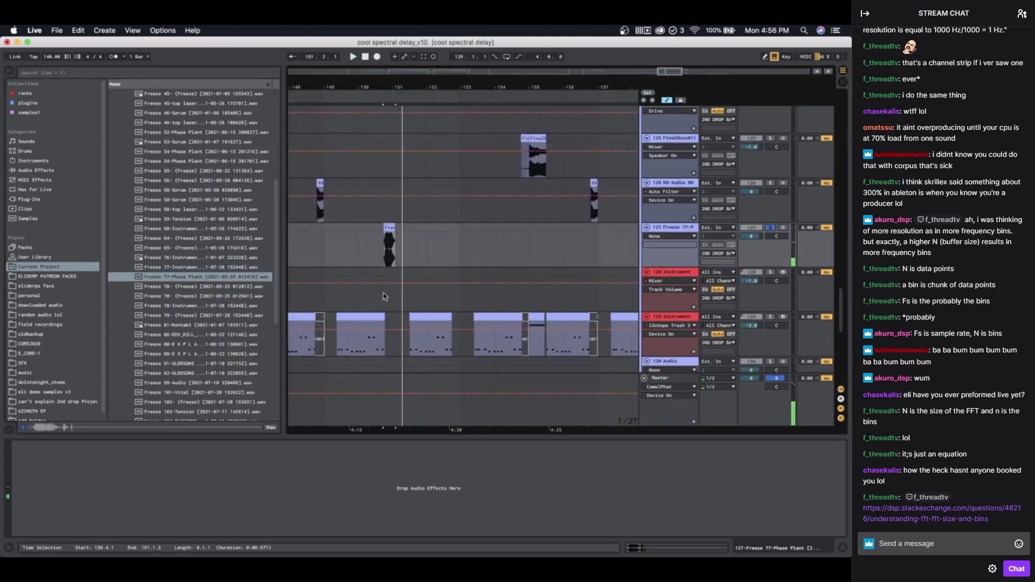
{"action": "scroll", "coordinate": [383, 296], "scroll_direction": "up", "scroll_amount": 8}
{"action": "scroll", "coordinate": [383, 297], "scroll_direction": "down", "scroll_amount": 4}
{"action": "scroll", "coordinate": [383, 296], "scroll_direction": "down", "scroll_amount": 1}
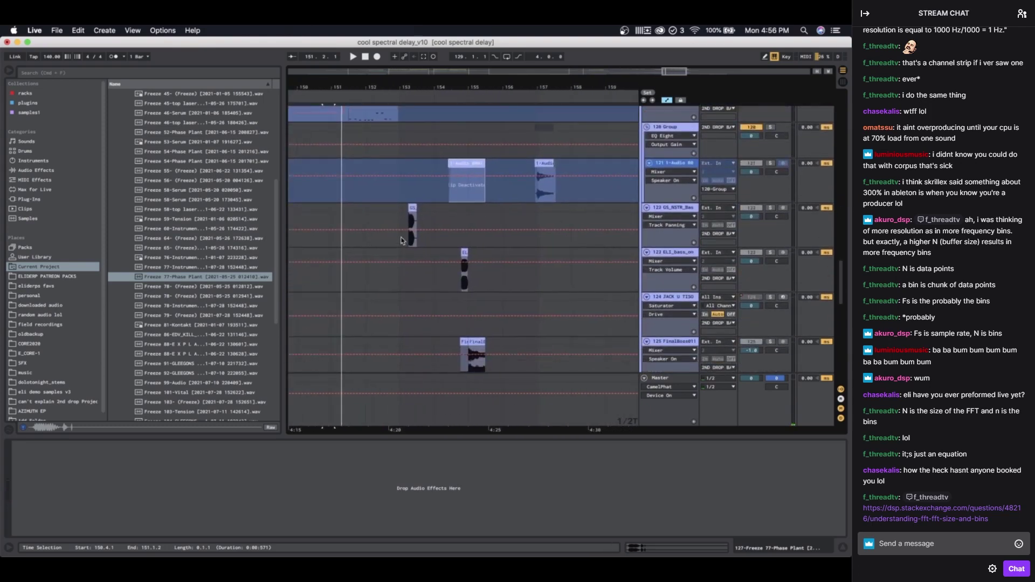
{"action": "scroll", "coordinate": [392, 209], "scroll_direction": "up", "scroll_amount": 8}
{"action": "scroll", "coordinate": [392, 209], "scroll_direction": "left", "scroll_amount": 3}
{"action": "scroll", "coordinate": [379, 204], "scroll_direction": "up", "scroll_amount": 5}
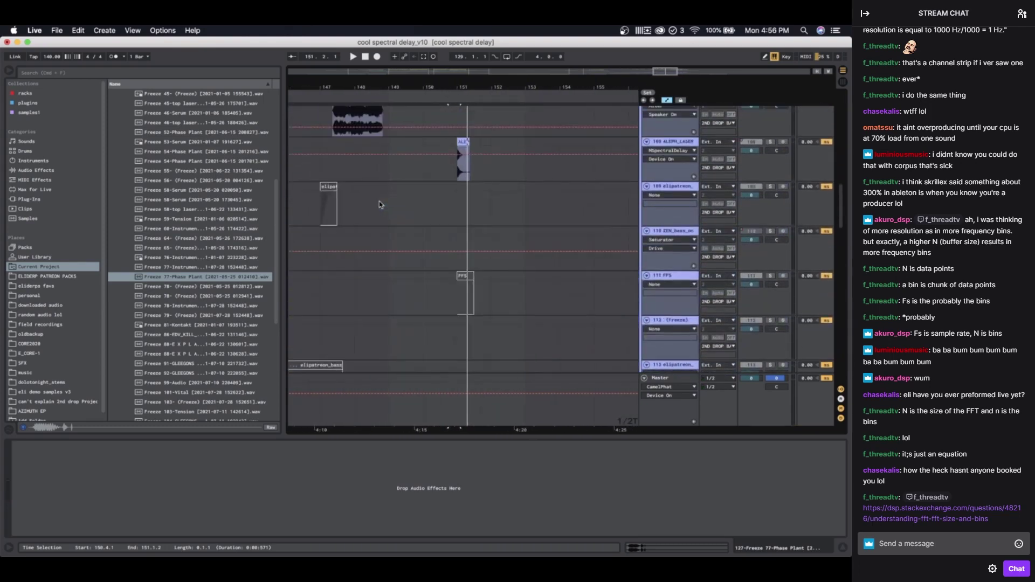
{"action": "scroll", "coordinate": [380, 216], "scroll_direction": "down", "scroll_amount": 15}
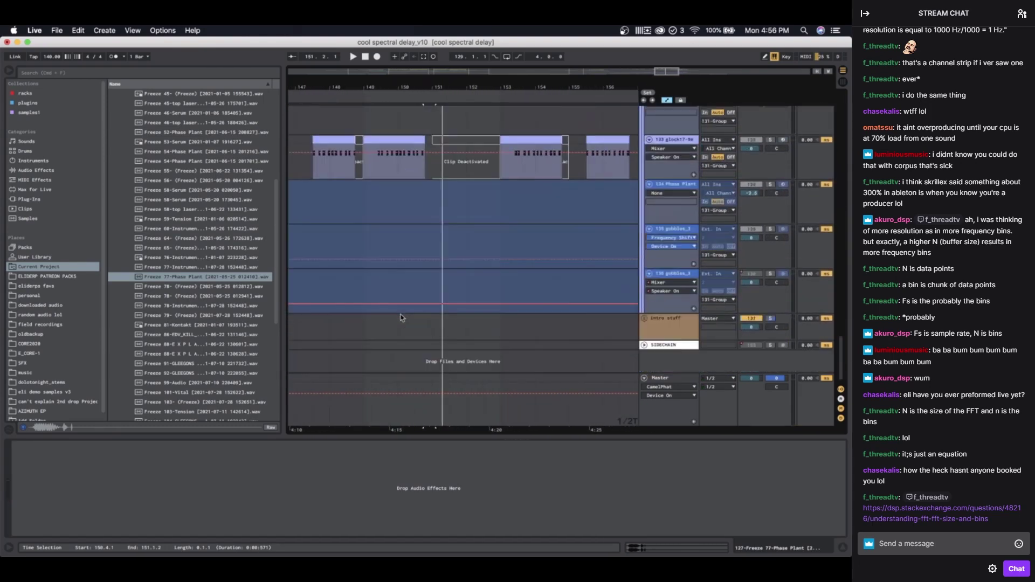
{"action": "scroll", "coordinate": [374, 199], "scroll_direction": "up", "scroll_amount": 1}
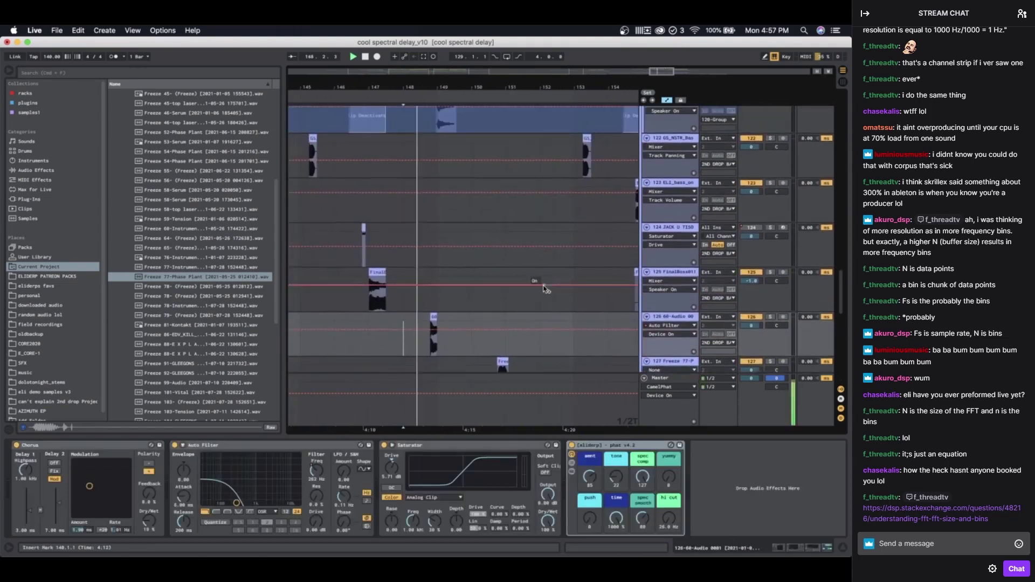
Step: Solo track 121 and play its 1-Audio clip just before bar 149, then select that clip
{"action": "scroll", "coordinate": [533, 282], "scroll_direction": "up", "scroll_amount": 4}
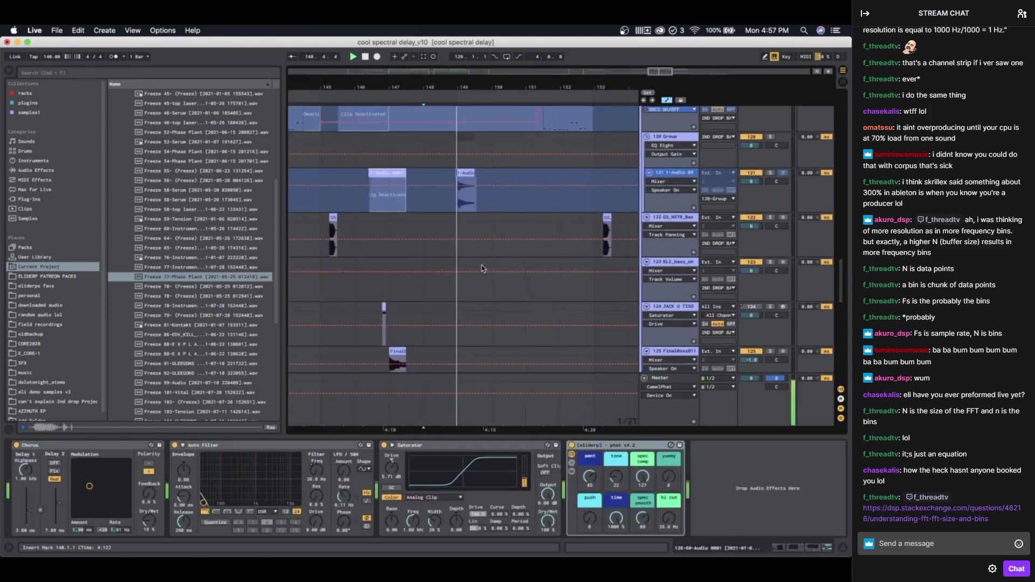
{"action": "scroll", "coordinate": [475, 218], "scroll_direction": "up", "scroll_amount": 4}
{"action": "key", "text": "space"}
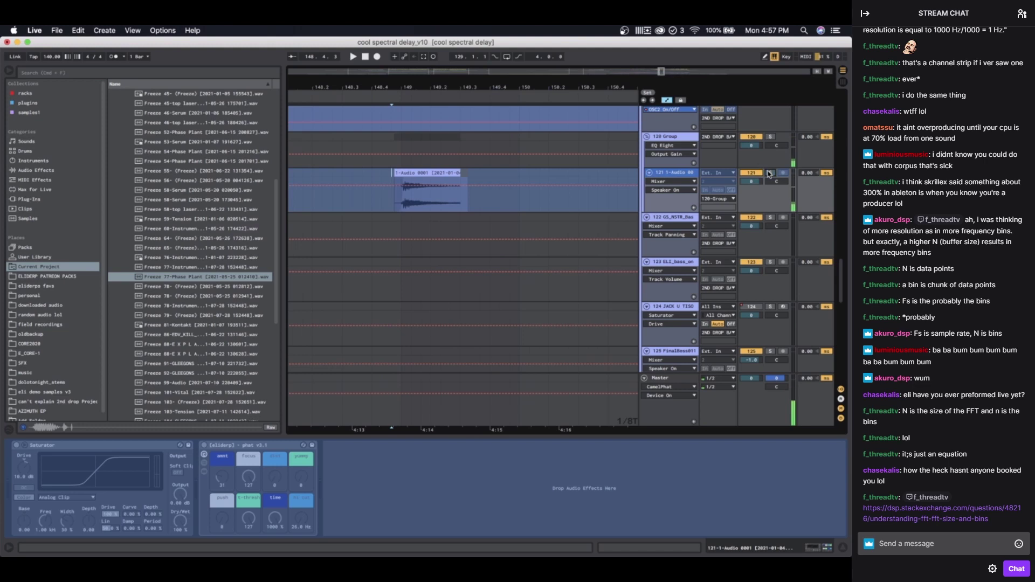
{"action": "left_click", "coordinate": [770, 173]}
{"action": "key", "text": "space"}
{"action": "key", "text": "minus"}
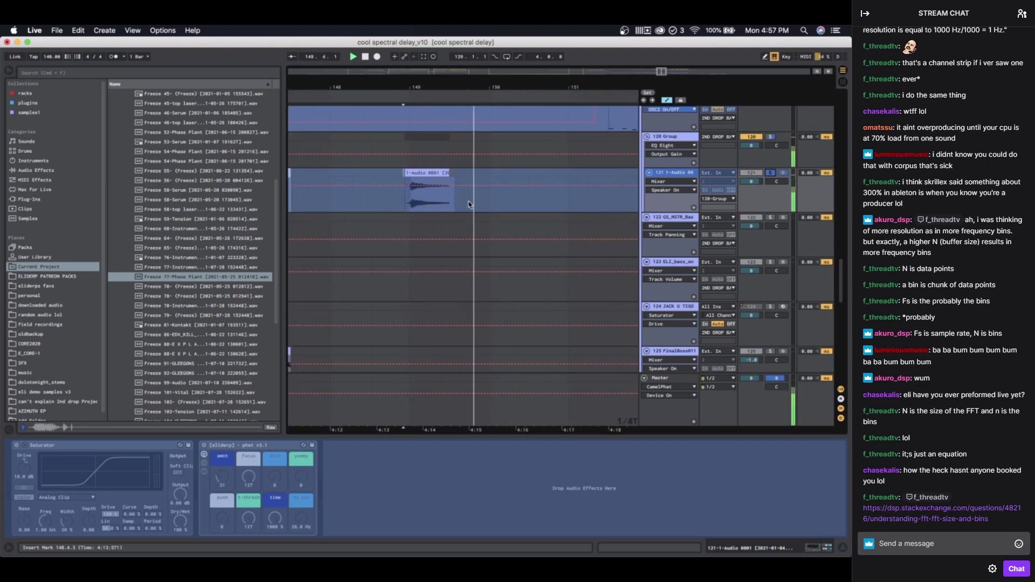
{"action": "key", "text": "space"}
{"action": "left_click", "coordinate": [410, 172]}
Step: Unfold the FX STUFF group and place the insert marker at 148.3.4 on track 39, just before its Flipnote Studio clip
{"action": "scroll", "coordinate": [412, 173], "scroll_direction": "up", "scroll_amount": 4}
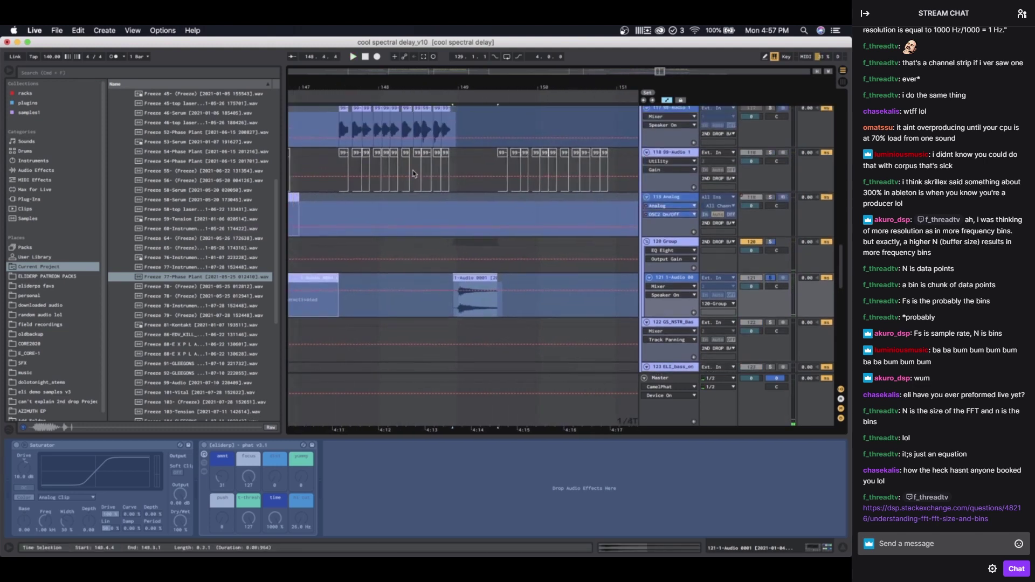
{"action": "scroll", "coordinate": [412, 173], "scroll_direction": "up", "scroll_amount": 6}
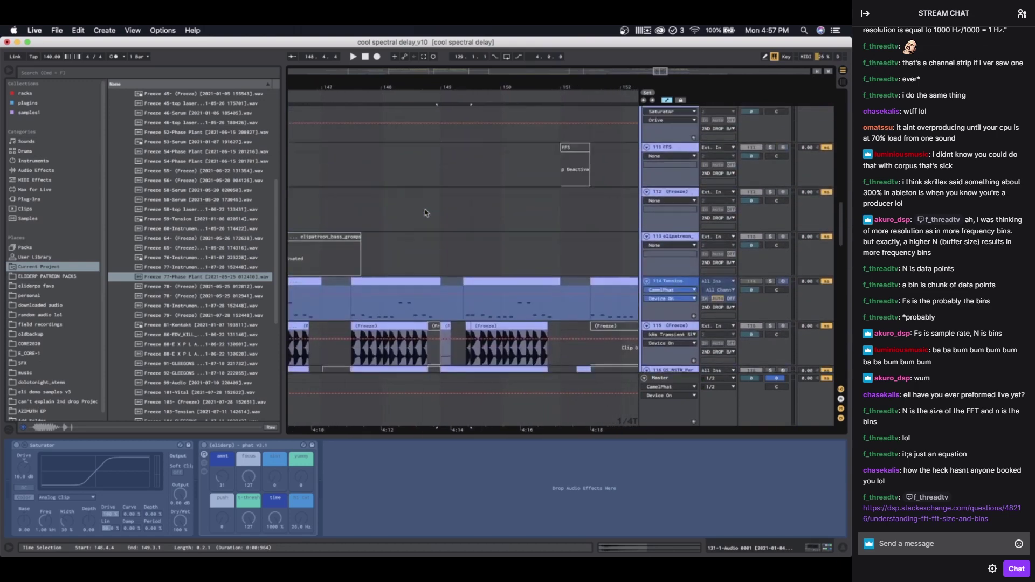
{"action": "scroll", "coordinate": [425, 209], "scroll_direction": "up", "scroll_amount": 10}
{"action": "left_click", "coordinate": [644, 165]}
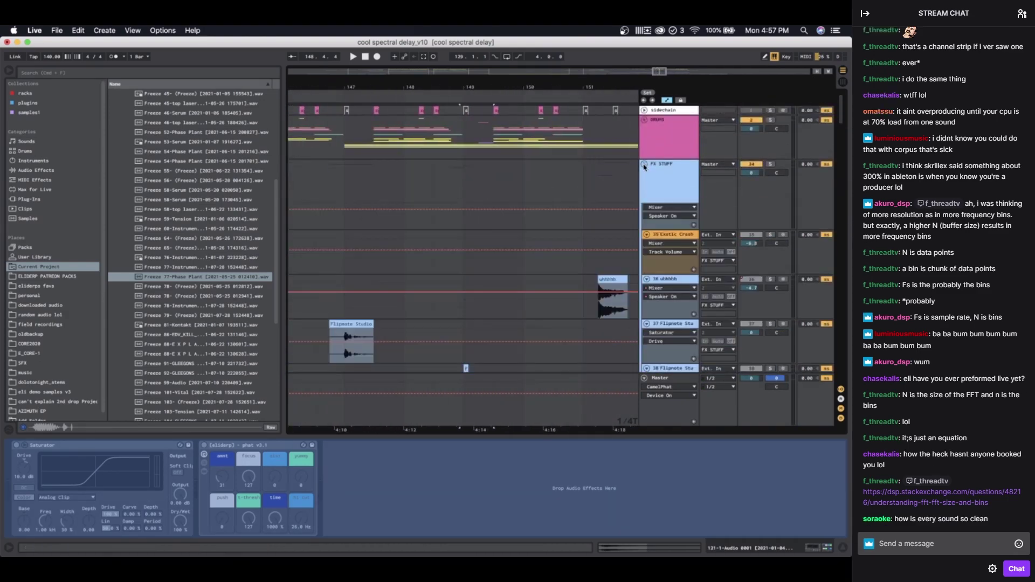
{"action": "scroll", "coordinate": [411, 365], "scroll_direction": "down", "scroll_amount": 6}
{"action": "scroll", "coordinate": [448, 248], "scroll_direction": "up", "scroll_amount": 5}
{"action": "left_click", "coordinate": [383, 273]}
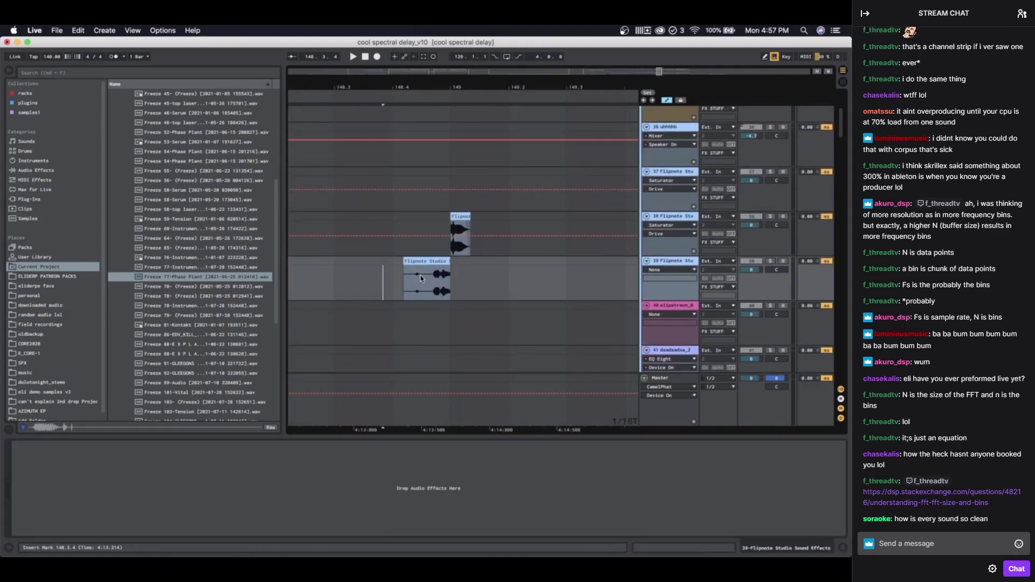
Step: Solo tracks 38 and 39 and play their short Flipnote Studio clips from 148.3.3
{"action": "scroll", "coordinate": [440, 281], "scroll_direction": "up", "scroll_amount": 3}
{"action": "scroll", "coordinate": [395, 271], "scroll_direction": "down", "scroll_amount": 10}
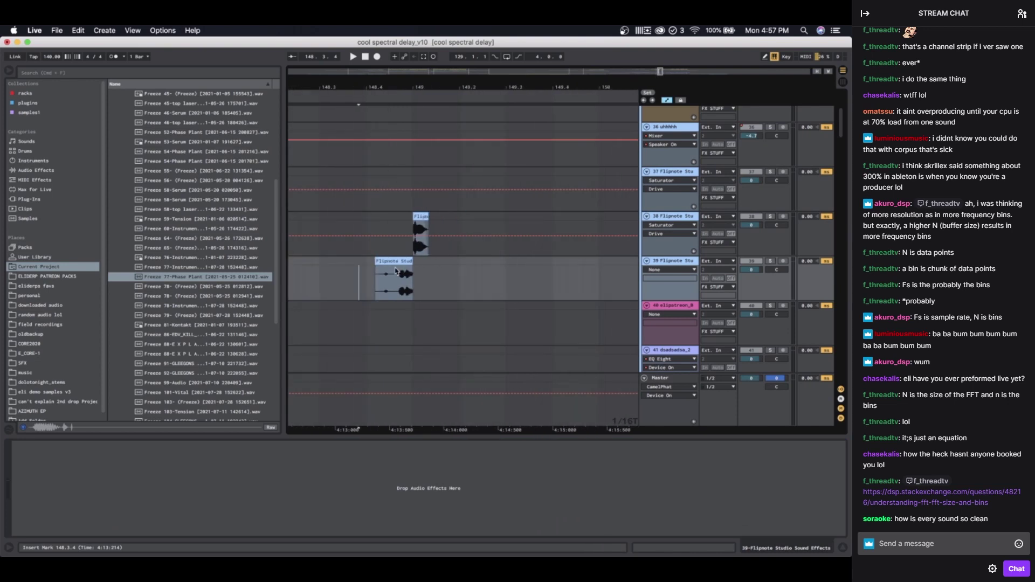
{"action": "scroll", "coordinate": [375, 220], "scroll_direction": "down", "scroll_amount": 6}
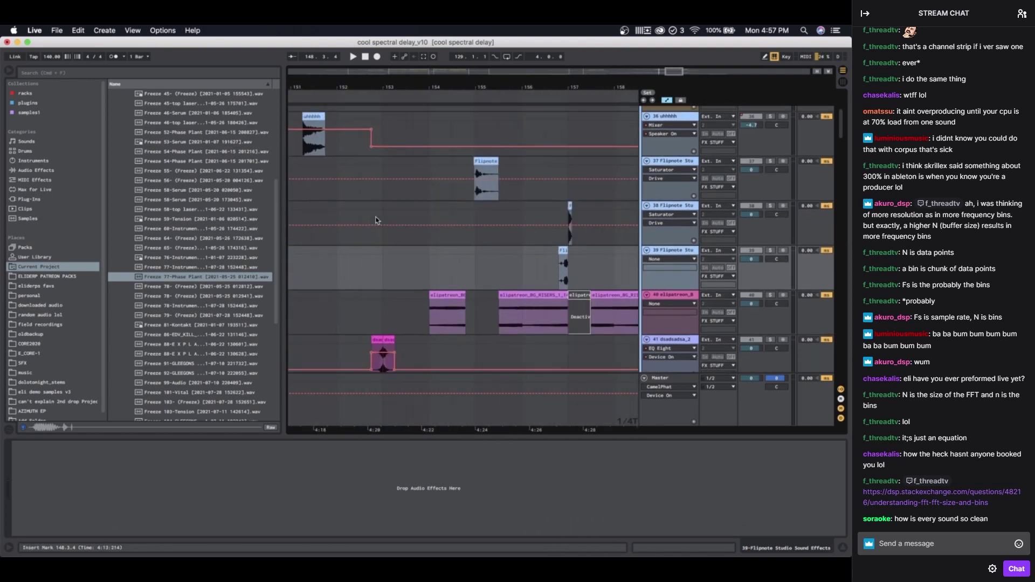
{"action": "scroll", "coordinate": [376, 220], "scroll_direction": "down", "scroll_amount": 1}
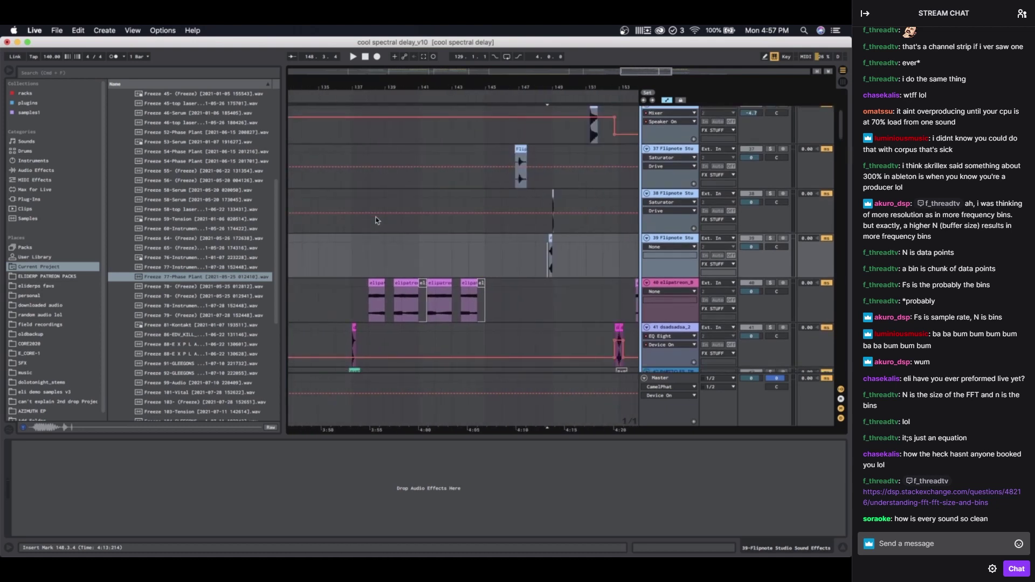
{"action": "scroll", "coordinate": [561, 242], "scroll_direction": "up", "scroll_amount": 5}
{"action": "left_click", "coordinate": [387, 199]}
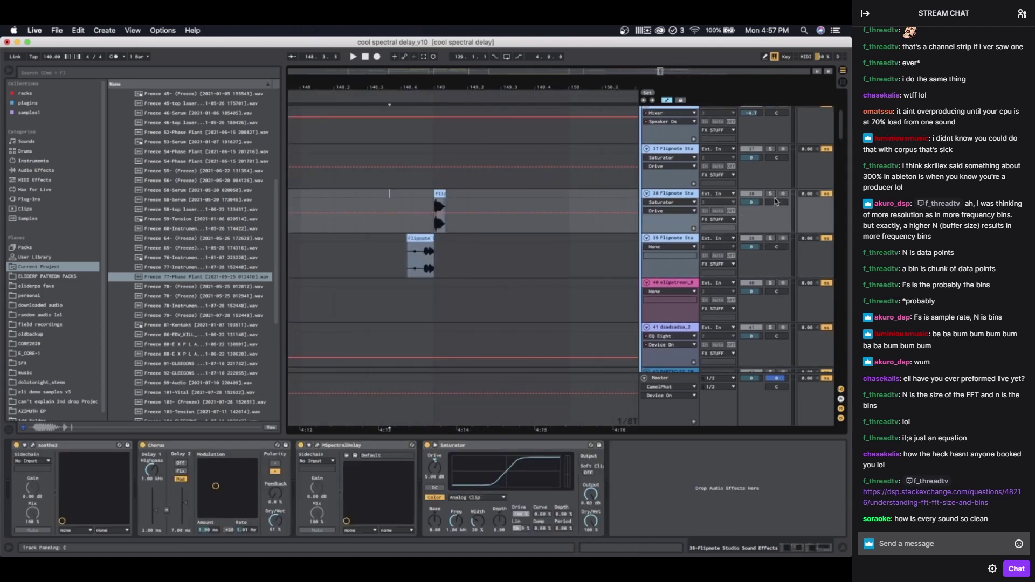
{"action": "key", "text": "space"}
{"action": "scroll", "coordinate": [419, 232], "scroll_direction": "down", "scroll_amount": 5}
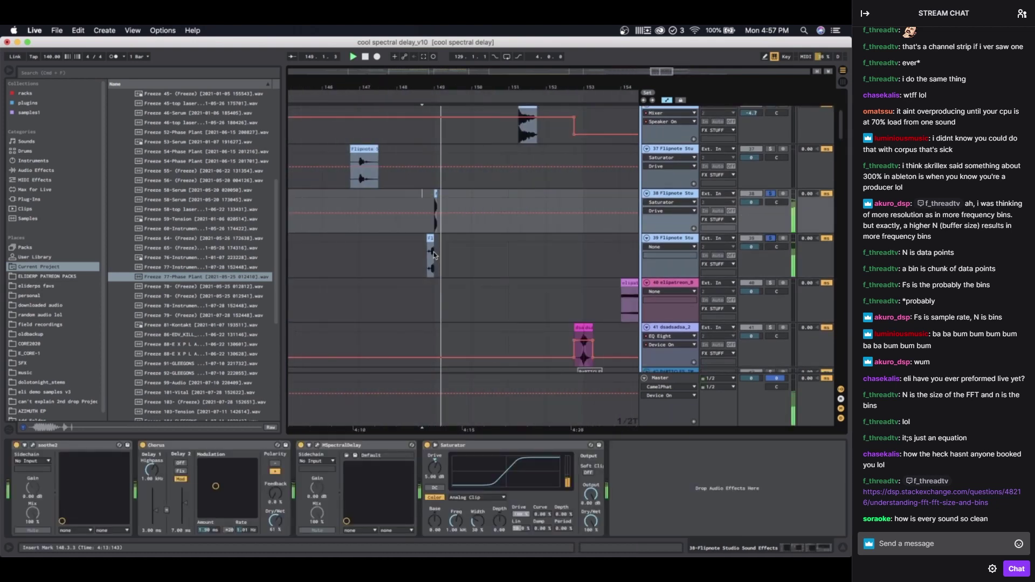
Step: Select track 37 and play its Flipnote Studio clip from 147.1.1
{"action": "scroll", "coordinate": [420, 225], "scroll_direction": "up", "scroll_amount": 1}
{"action": "scroll", "coordinate": [410, 199], "scroll_direction": "up", "scroll_amount": 5}
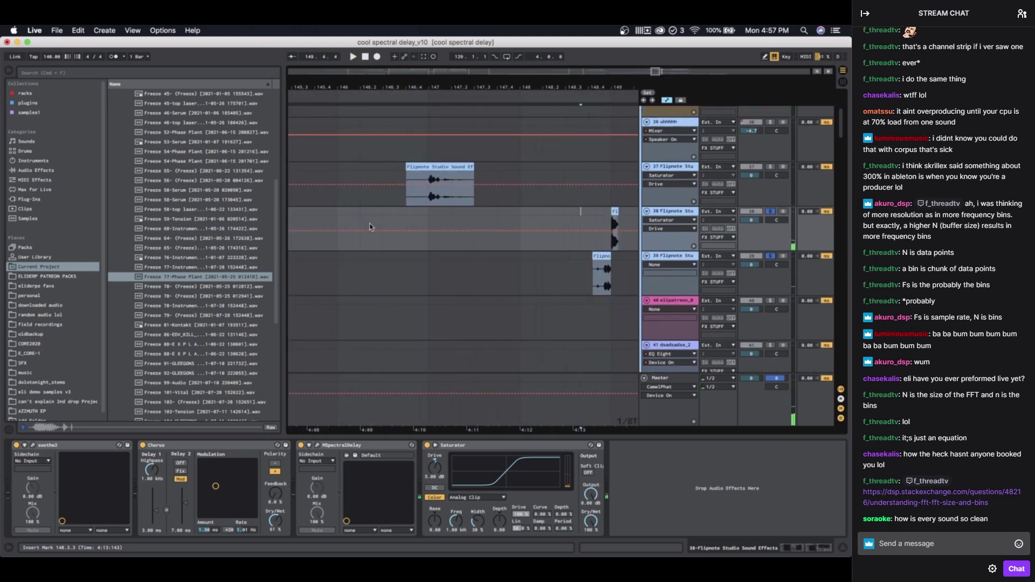
{"action": "left_click", "coordinate": [400, 178]}
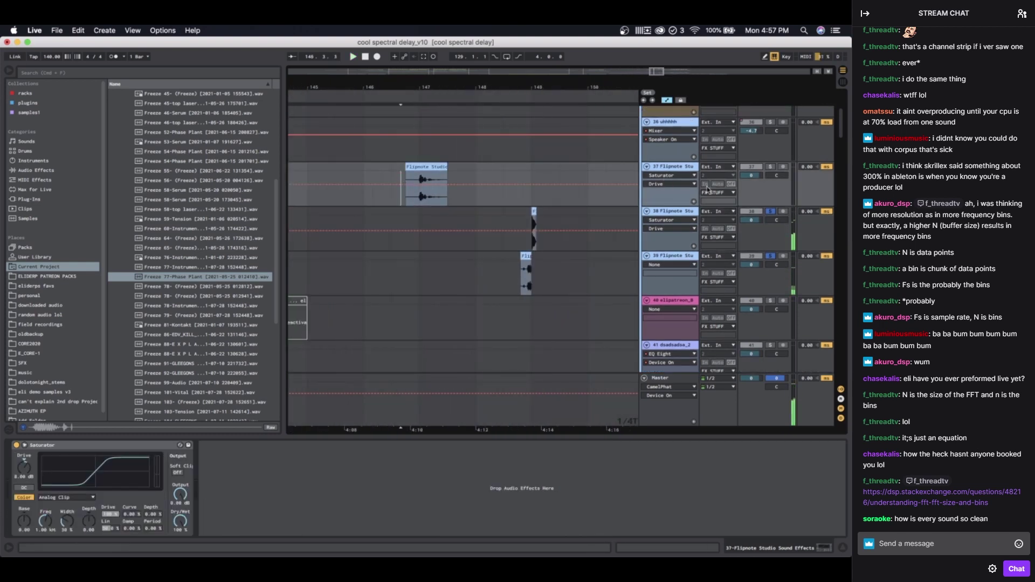
{"action": "left_click", "coordinate": [679, 155]}
{"action": "left_click", "coordinate": [673, 167]}
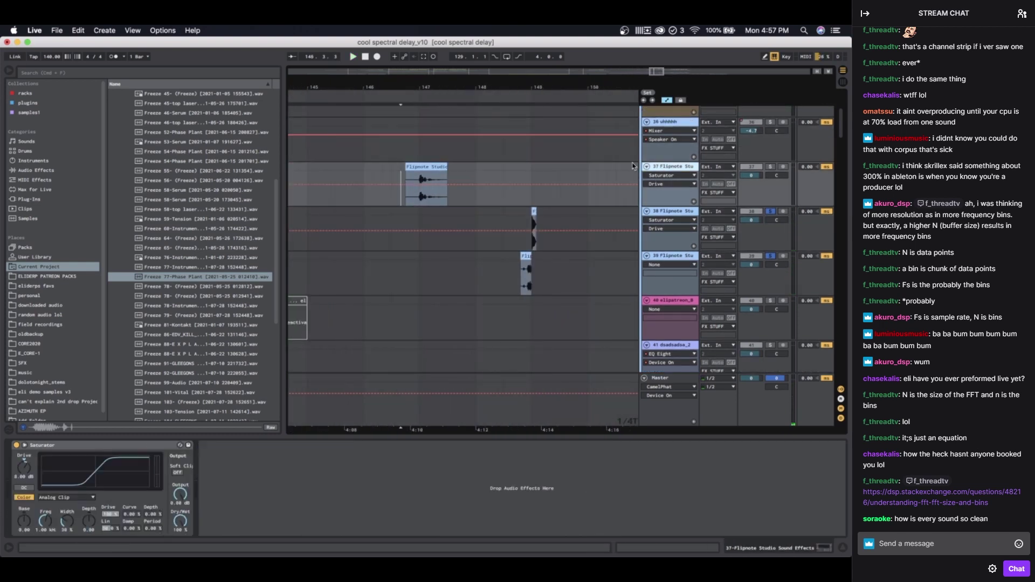
{"action": "left_click", "coordinate": [770, 168]}
{"action": "key", "text": "space"}
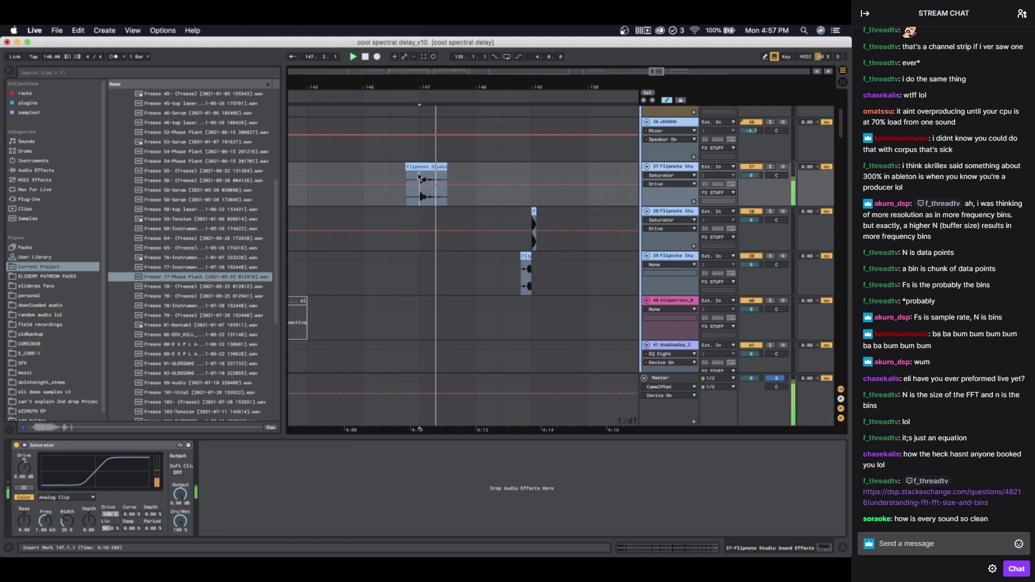
Step: Solo track 37 for another listen to its Flipnote Studio clip, stop playback and release the solo
{"action": "left_click", "coordinate": [769, 156]}
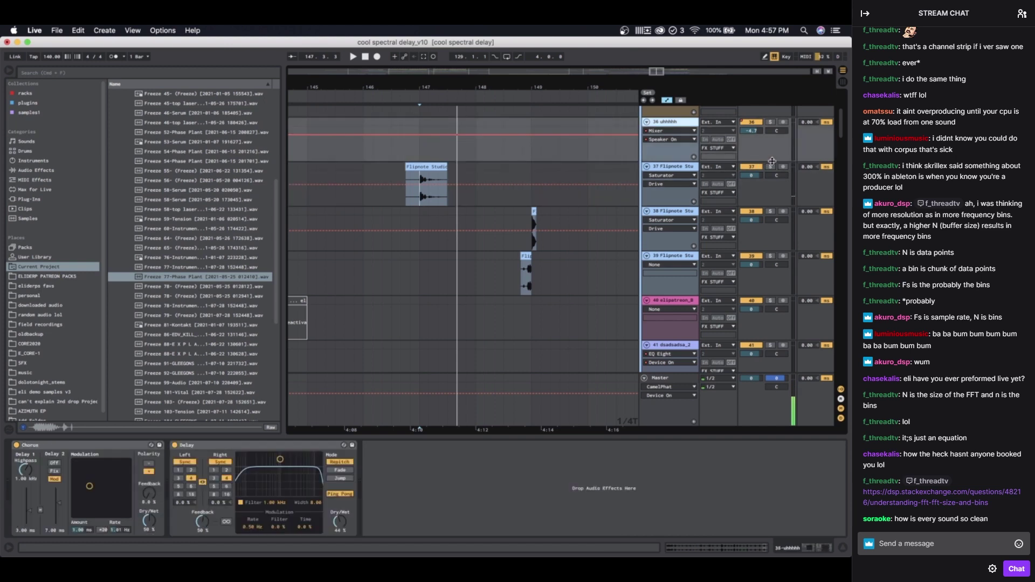
{"action": "left_click", "coordinate": [770, 166]}
{"action": "key", "text": "space"}
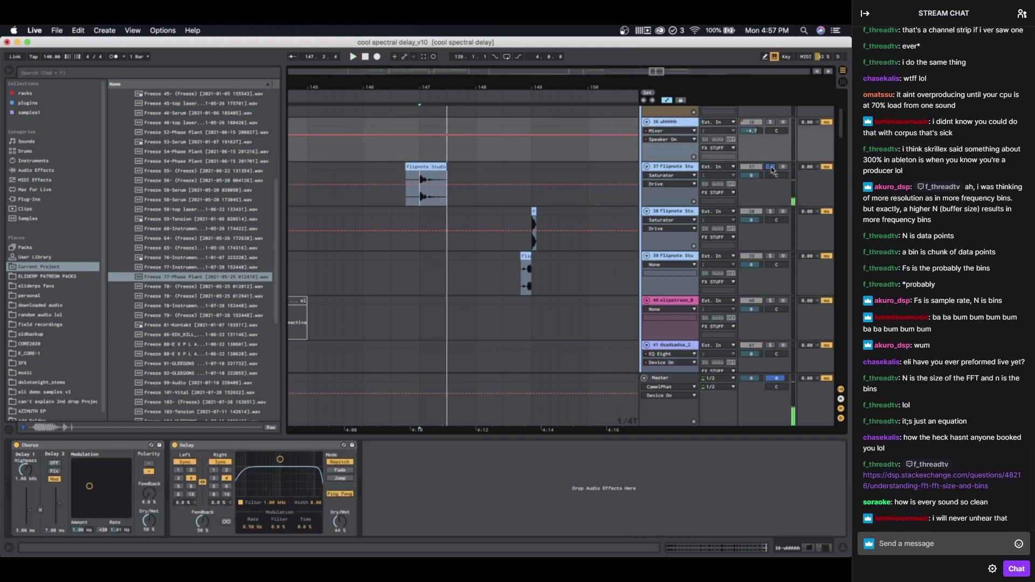
{"action": "left_click", "coordinate": [771, 168]}
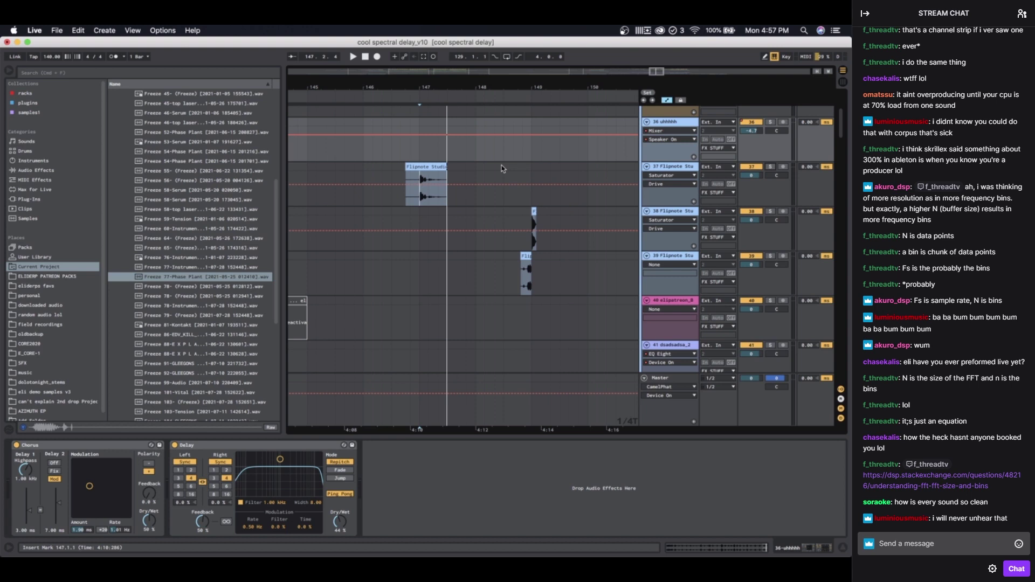
Step: Solo tracks 38 and 39 together and play their Flipnote Studio clips from 148.2.2
{"action": "scroll", "coordinate": [488, 189], "scroll_direction": "down", "scroll_amount": 2}
{"action": "scroll", "coordinate": [488, 189], "scroll_direction": "right", "scroll_amount": 1}
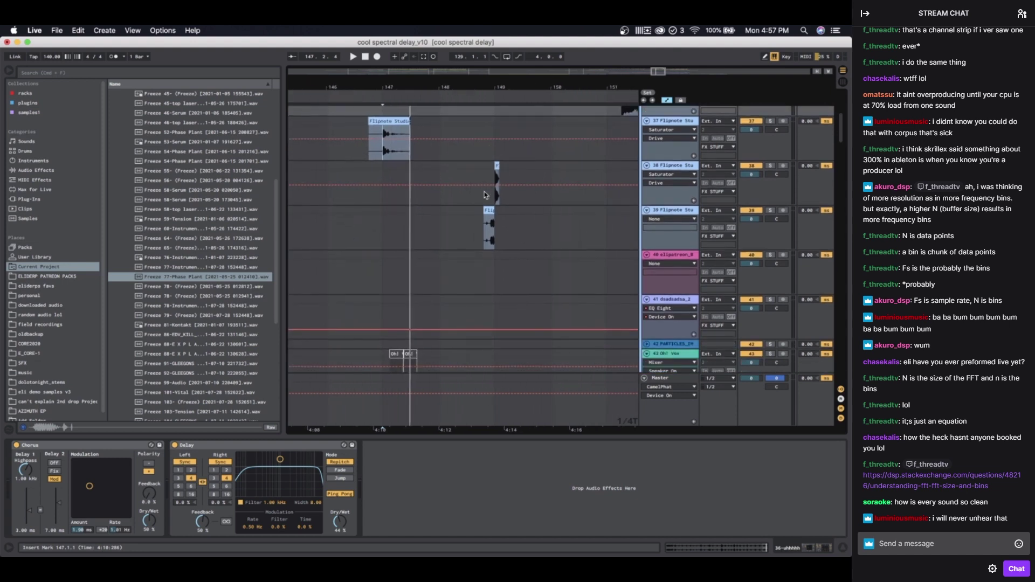
{"action": "left_click", "coordinate": [477, 212]}
{"action": "left_click", "coordinate": [771, 166]}
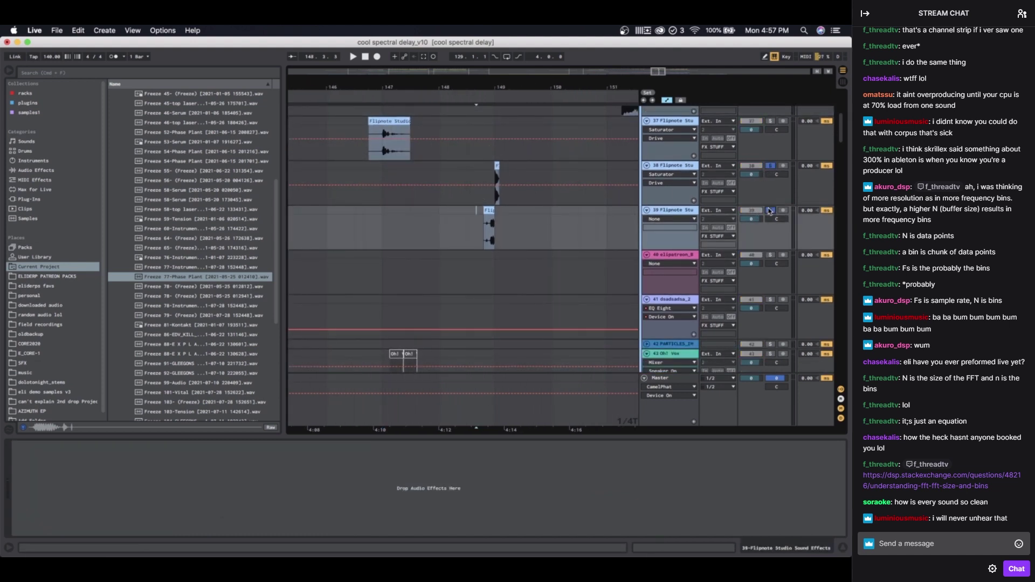
{"action": "left_click", "coordinate": [474, 170]}
{"action": "key", "text": "space"}
{"action": "key", "text": "minus"}
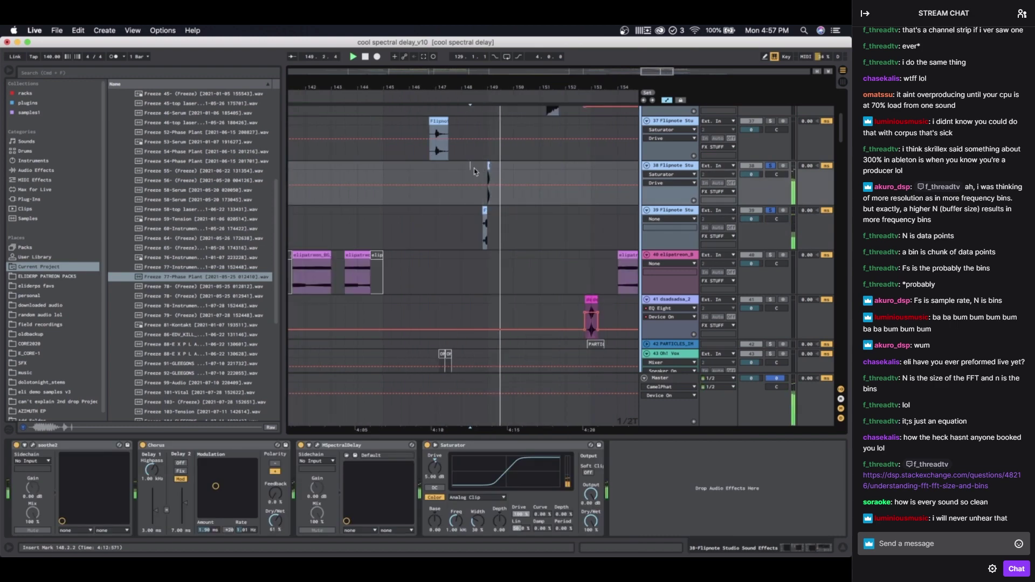
Step: Release the solos on tracks 38 and 39 and play their clips in the full mix from 148.3.3
{"action": "scroll", "coordinate": [372, 291], "scroll_direction": "up", "scroll_amount": 5}
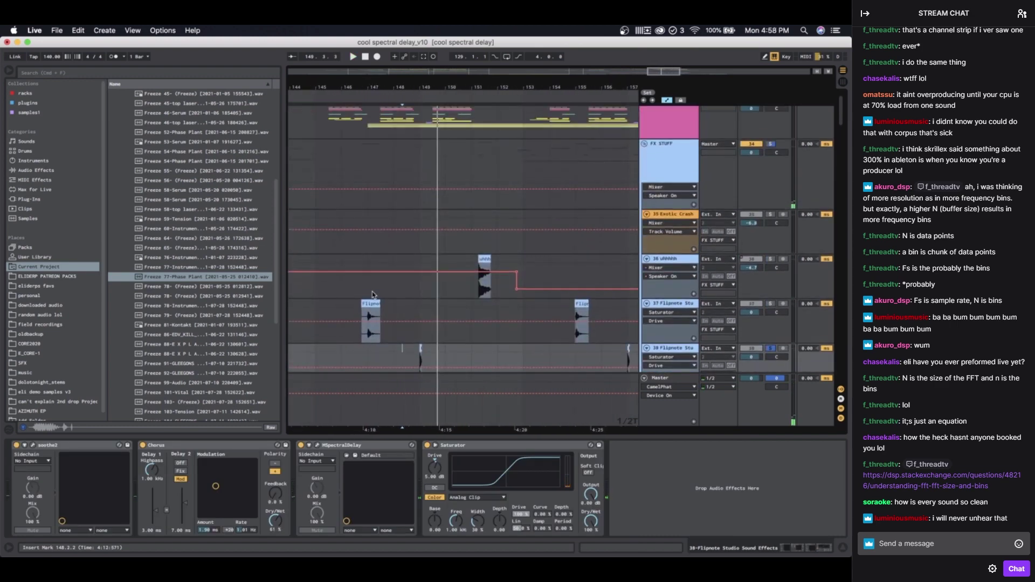
{"action": "scroll", "coordinate": [453, 267], "scroll_direction": "down", "scroll_amount": 4}
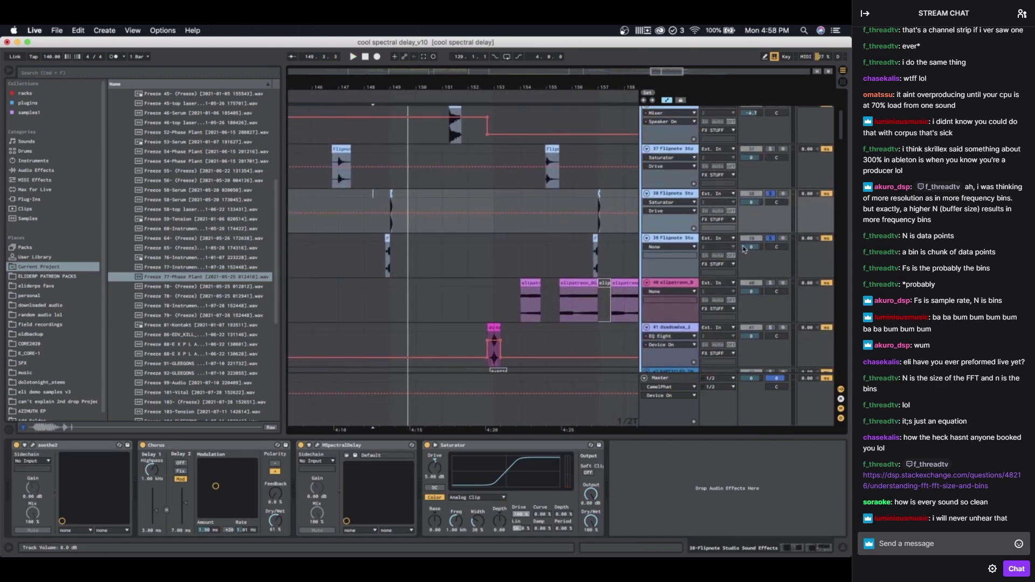
{"action": "left_click", "coordinate": [769, 194]}
{"action": "key", "text": "space"}
{"action": "key", "text": "space"}
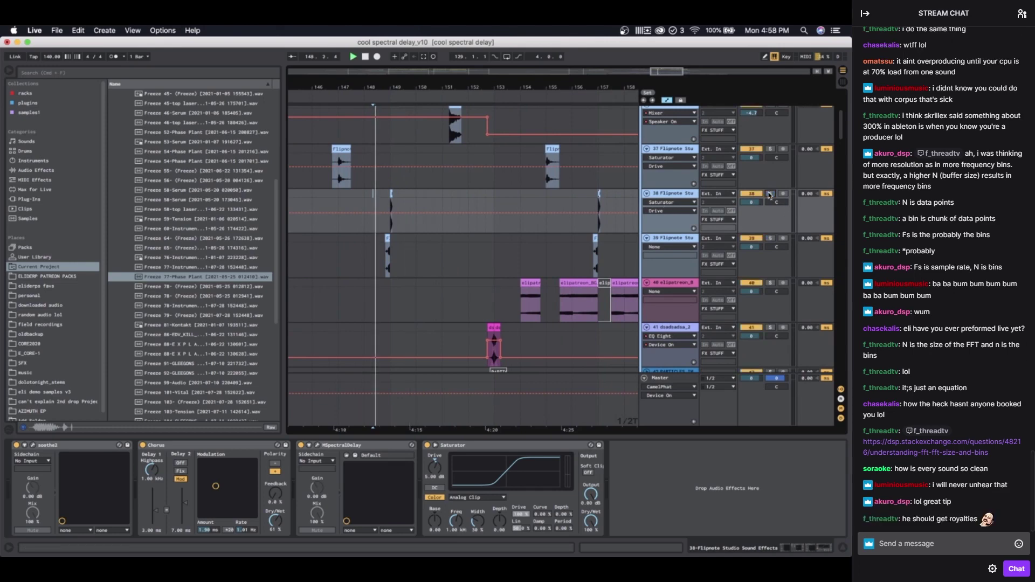
{"action": "left_click", "coordinate": [381, 193]}
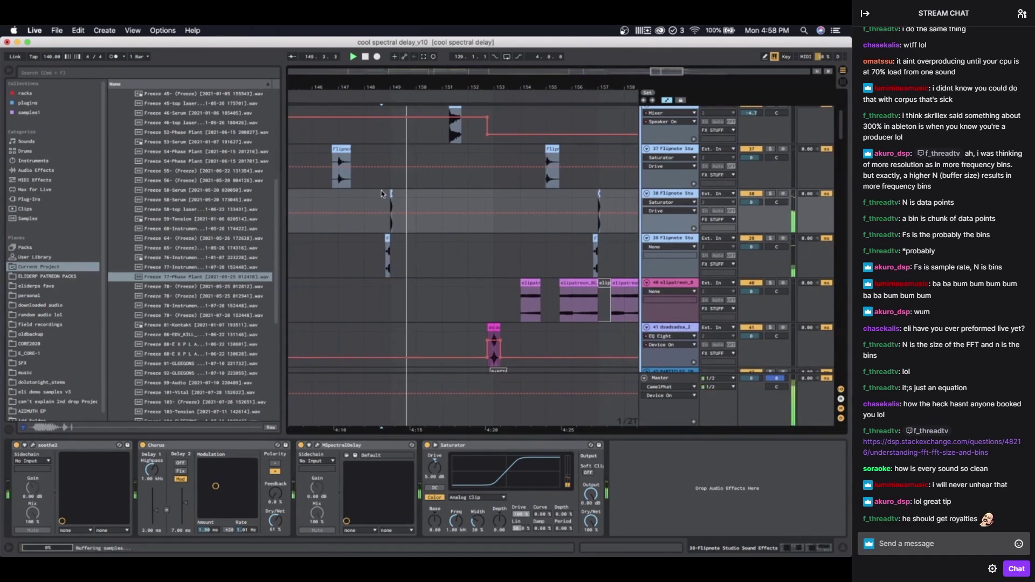
Step: Go to the second-drop bass tracks 103 to 107, stop playback and select the short deactivated clip on track 104 near bar 153
{"action": "scroll", "coordinate": [381, 193], "scroll_direction": "down", "scroll_amount": 20}
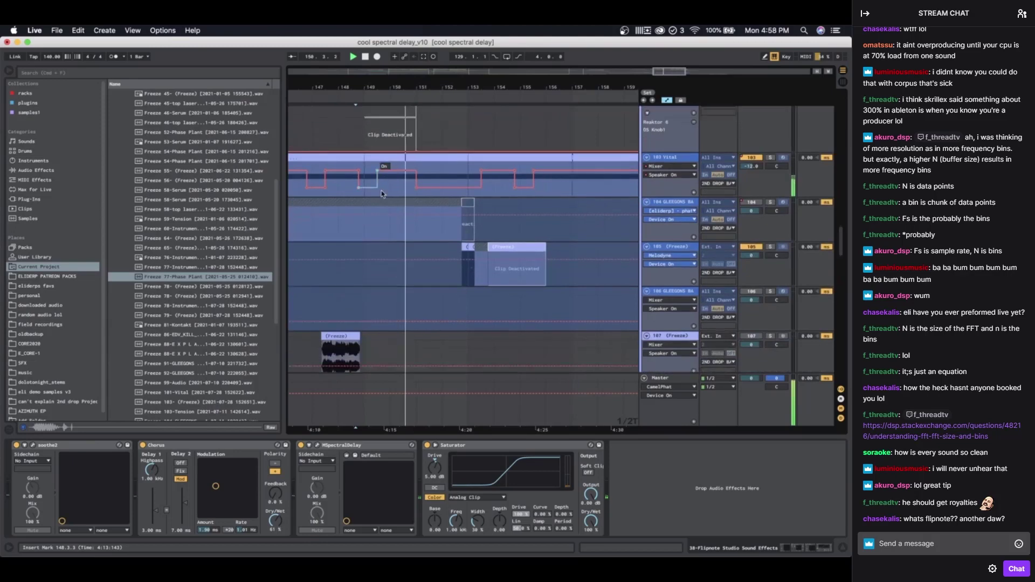
{"action": "scroll", "coordinate": [382, 193], "scroll_direction": "down", "scroll_amount": 15}
{"action": "scroll", "coordinate": [381, 193], "scroll_direction": "up", "scroll_amount": 15}
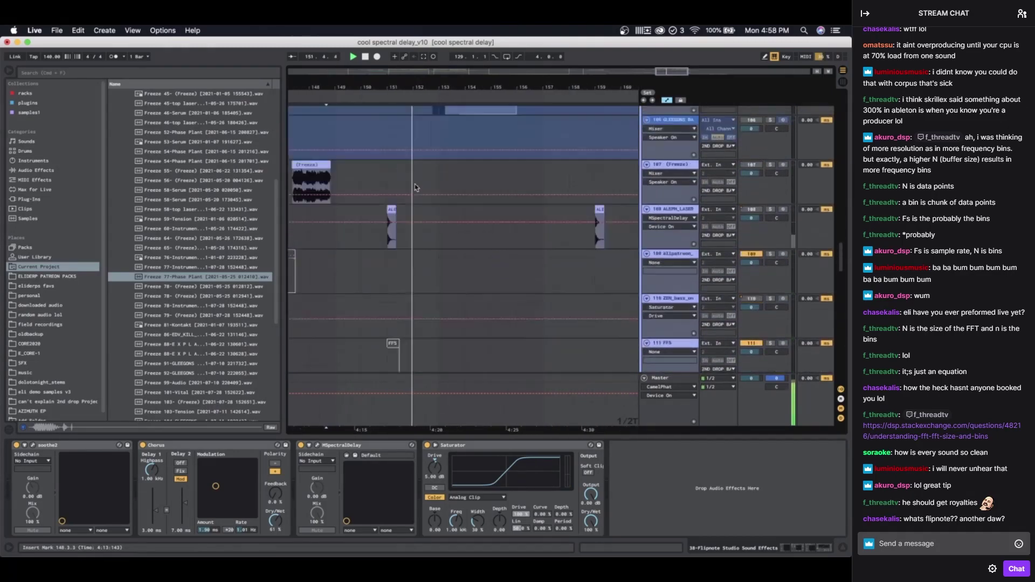
{"action": "scroll", "coordinate": [462, 287], "scroll_direction": "up", "scroll_amount": 3}
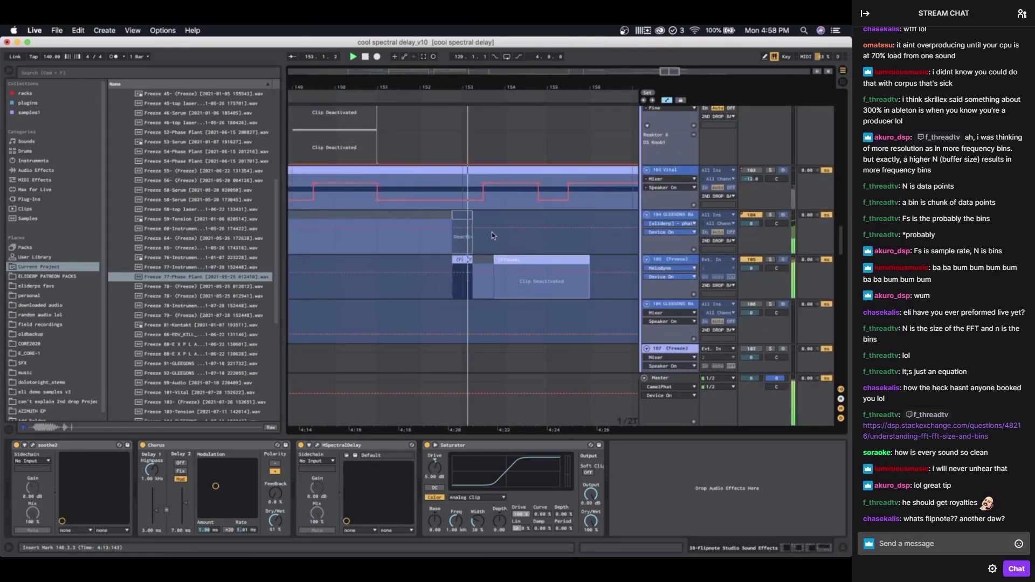
{"action": "scroll", "coordinate": [492, 233], "scroll_direction": "down", "scroll_amount": 4}
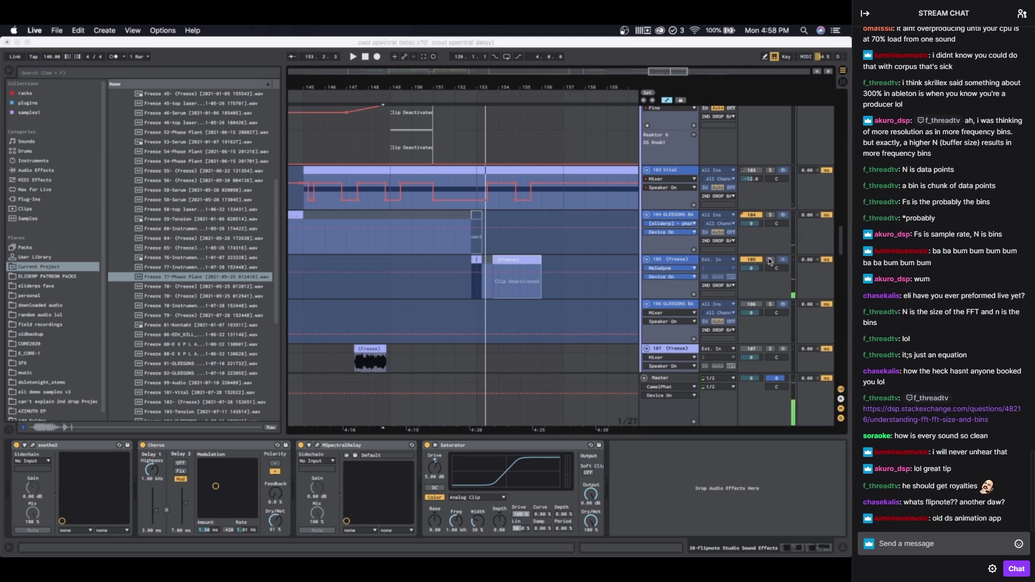
{"action": "key", "text": "plus"}
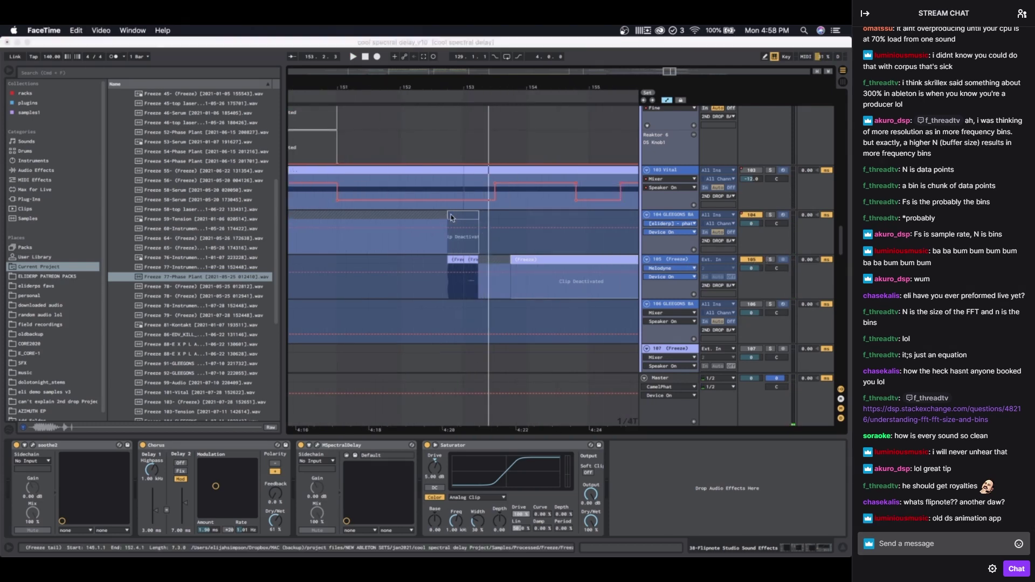
{"action": "left_click", "coordinate": [463, 215]}
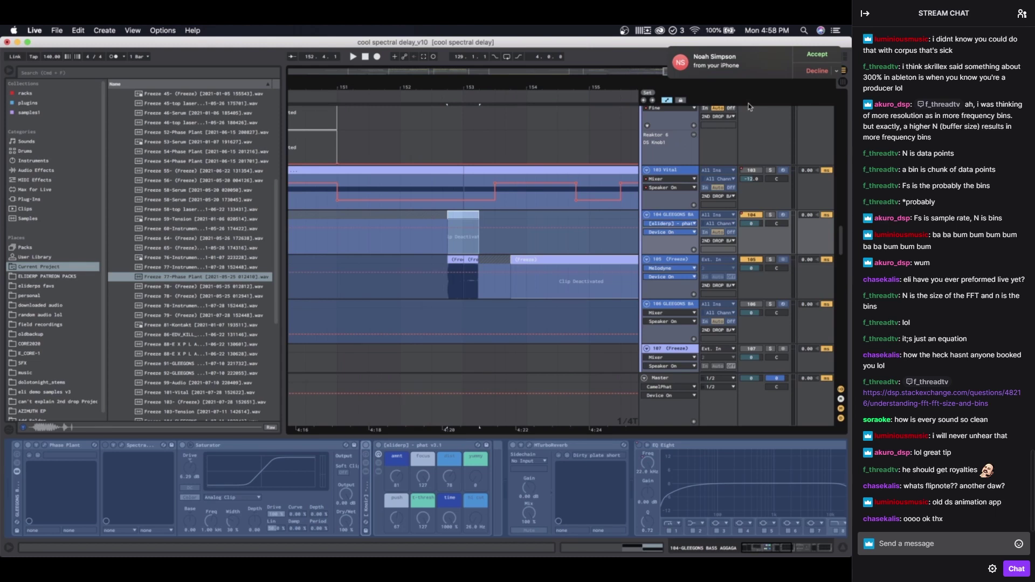
Step: Decline the incoming call and place the insert marker at 152.3.1 on the Reaktor 6 track
{"action": "left_click", "coordinate": [822, 70]}
{"action": "left_click", "coordinate": [442, 143]}
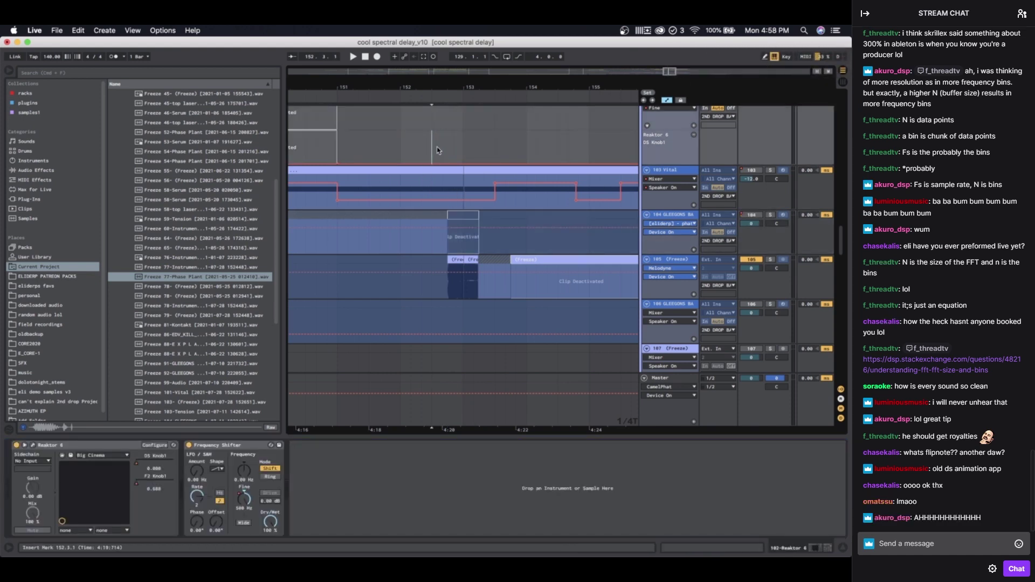
{"action": "left_click", "coordinate": [422, 145]}
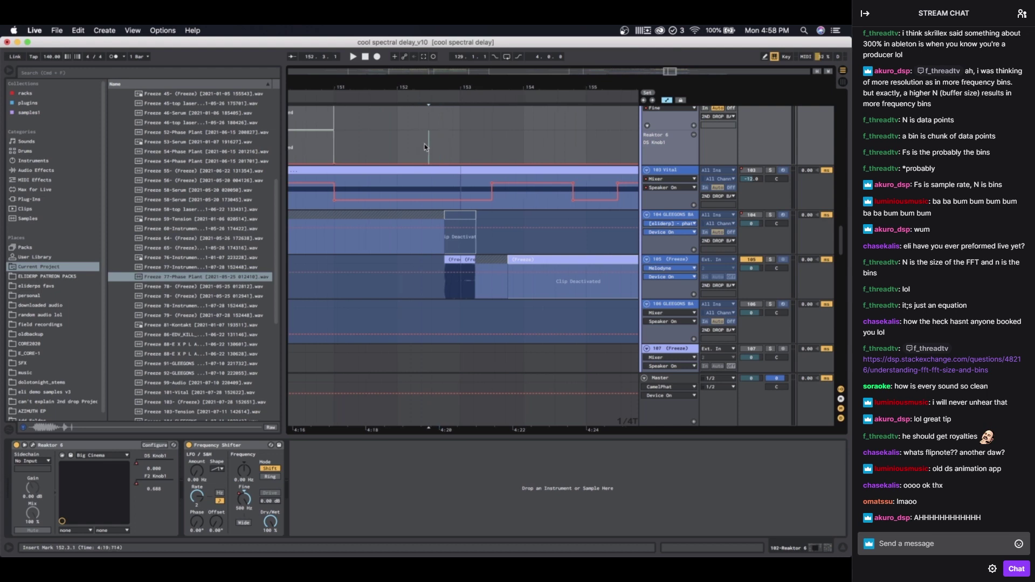
{"action": "scroll", "coordinate": [426, 147], "scroll_direction": "right", "scroll_amount": 2}
{"action": "scroll", "coordinate": [381, 177], "scroll_direction": "down", "scroll_amount": 1}
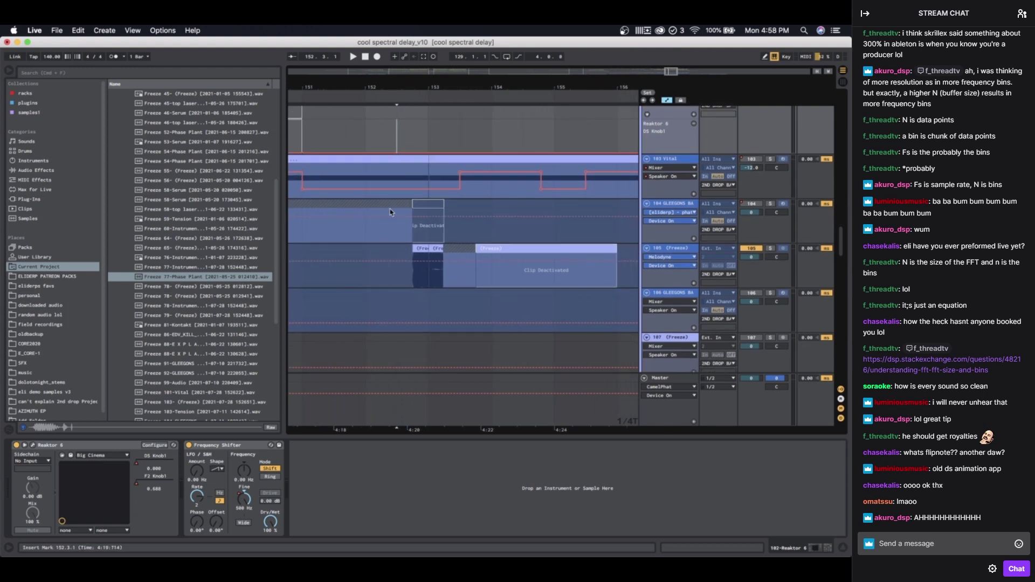
Step: Solo track 104 and play its frozen clip from 137.1.1 to hear the source bass
{"action": "left_click", "coordinate": [428, 204]}
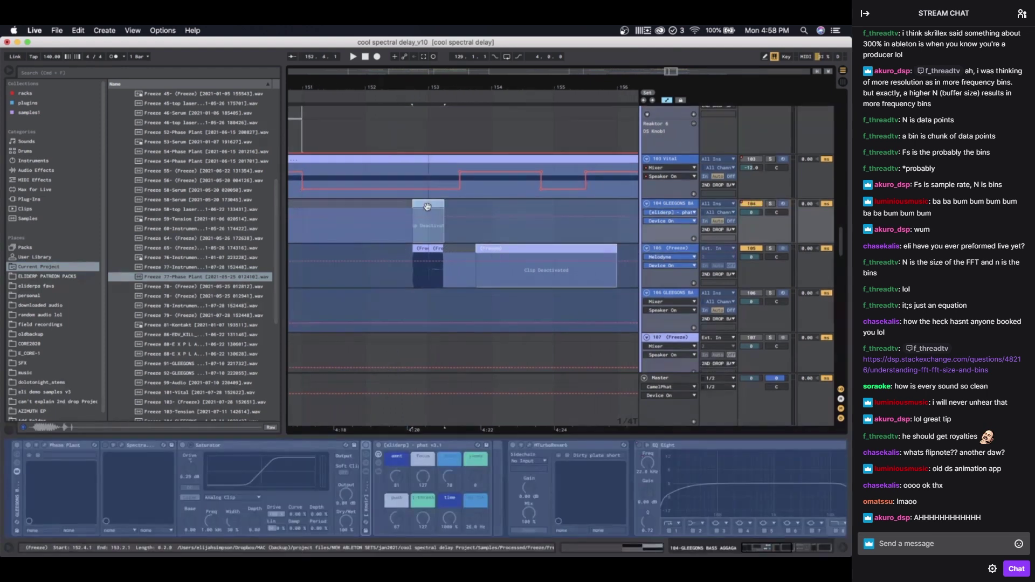
{"action": "left_click", "coordinate": [770, 203]}
{"action": "scroll", "coordinate": [561, 232], "scroll_direction": "down", "scroll_amount": 8}
{"action": "left_click", "coordinate": [500, 204]}
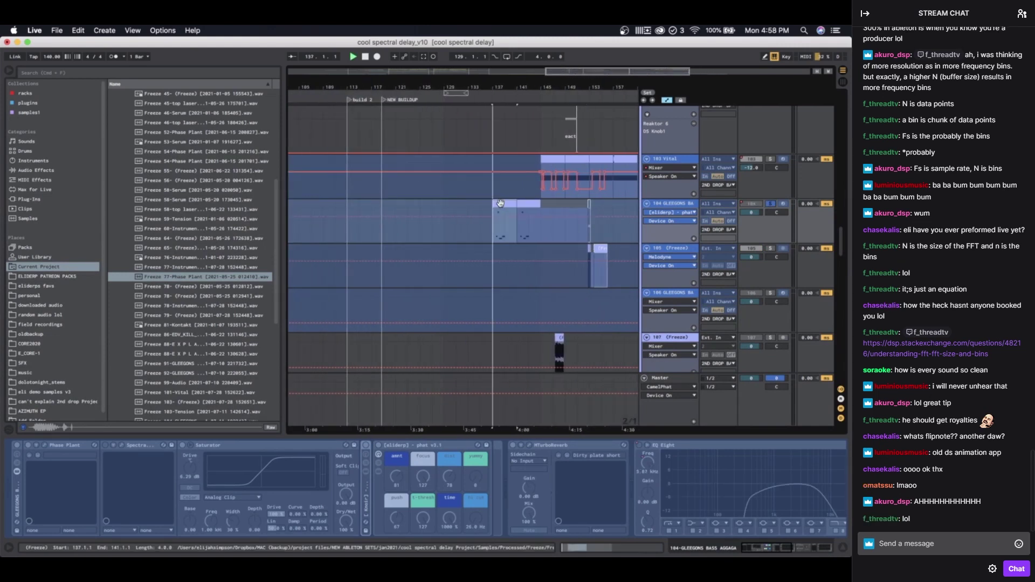
{"action": "scroll", "coordinate": [498, 205], "scroll_direction": "up", "scroll_amount": 2}
{"action": "scroll", "coordinate": [501, 226], "scroll_direction": "right", "scroll_amount": 3}
{"action": "scroll", "coordinate": [546, 269], "scroll_direction": "up", "scroll_amount": 7}
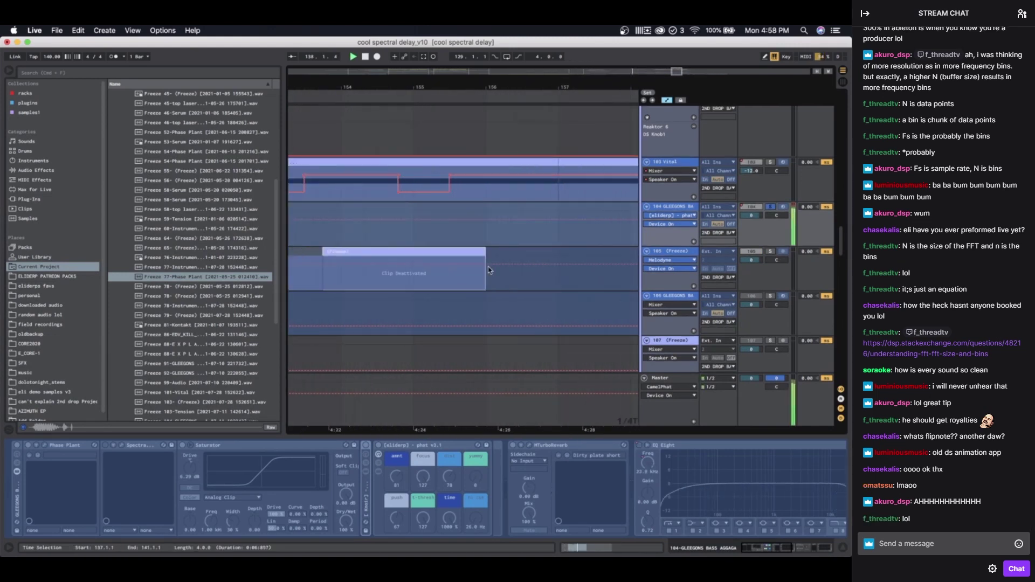
{"action": "key", "text": "space"}
Step: Solo track 105 and play its short Freeze clips near bar 153 from 152.3.1
{"action": "scroll", "coordinate": [528, 252], "scroll_direction": "left", "scroll_amount": 5}
{"action": "scroll", "coordinate": [474, 254], "scroll_direction": "right", "scroll_amount": 2}
{"action": "scroll", "coordinate": [474, 253], "scroll_direction": "up", "scroll_amount": 1}
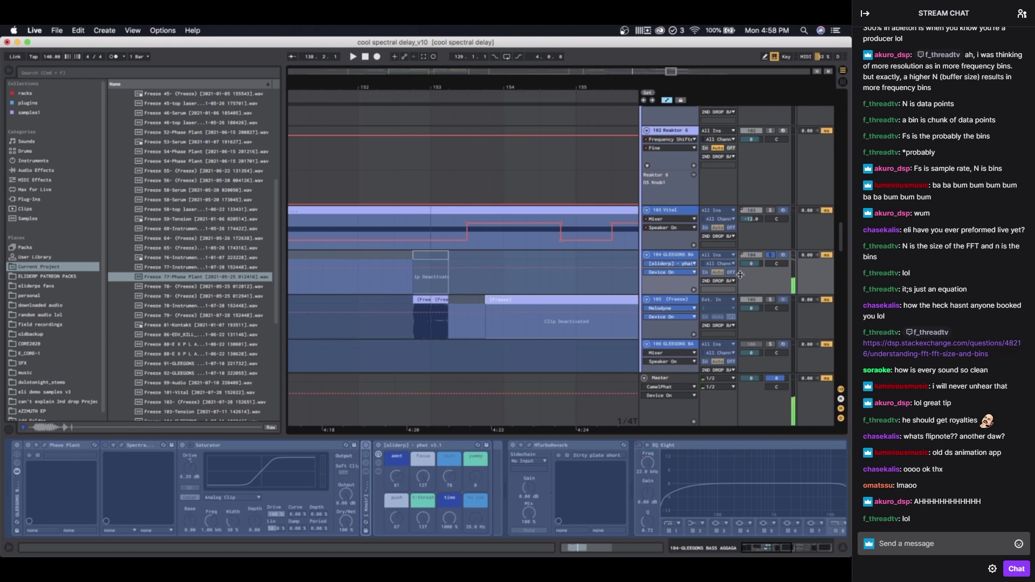
{"action": "left_click", "coordinate": [770, 300]}
{"action": "left_click", "coordinate": [395, 279]}
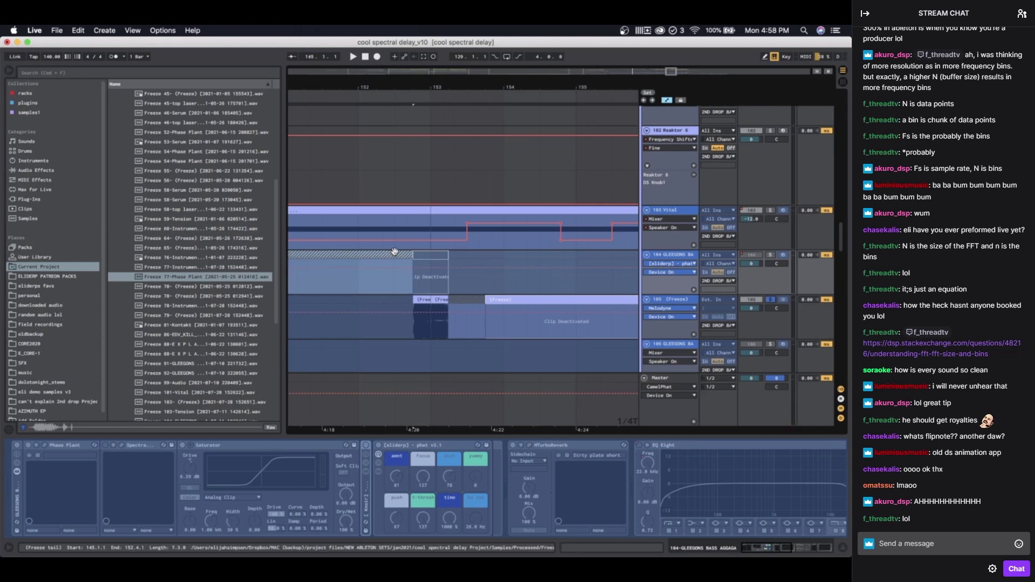
{"action": "scroll", "coordinate": [395, 281], "scroll_direction": "down", "scroll_amount": 3}
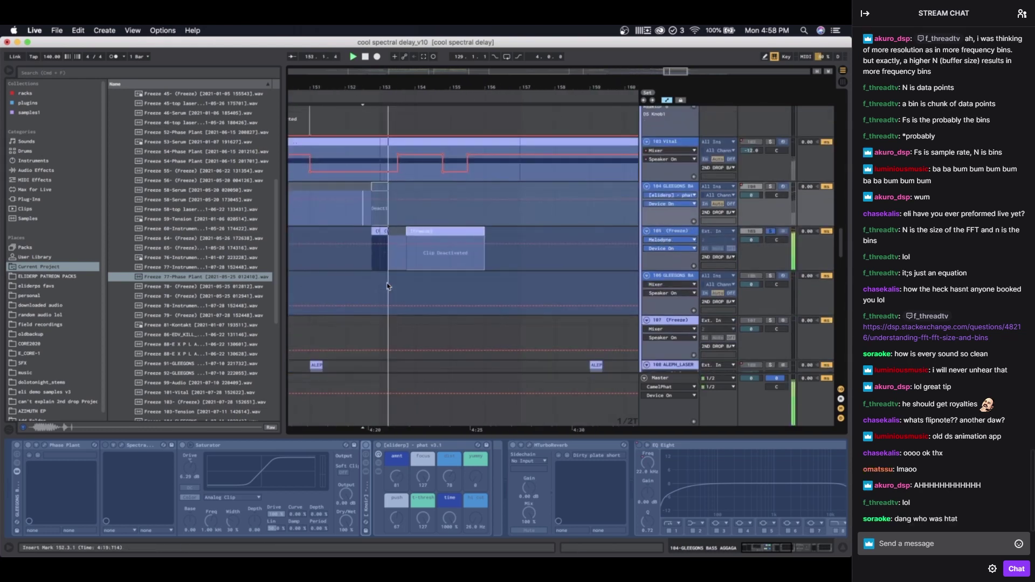
{"action": "key", "text": "space"}
{"action": "scroll", "coordinate": [387, 286], "scroll_direction": "down", "scroll_amount": 1}
{"action": "scroll", "coordinate": [387, 286], "scroll_direction": "down", "scroll_amount": 1}
{"action": "scroll", "coordinate": [387, 286], "scroll_direction": "left", "scroll_amount": 1}
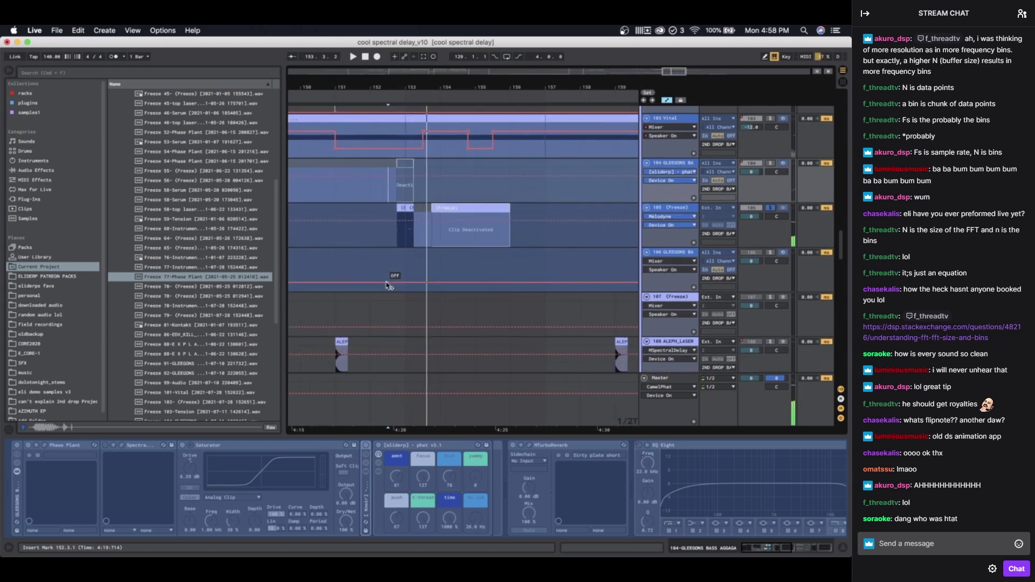
Step: Look through the remaining second-drop bass tracks 114 to 129 around bar 153, checking their Freeze and deactivated clips
{"action": "scroll", "coordinate": [388, 283], "scroll_direction": "down", "scroll_amount": 8}
{"action": "left_click", "coordinate": [413, 226]}
{"action": "scroll", "coordinate": [412, 228], "scroll_direction": "down", "scroll_amount": 2}
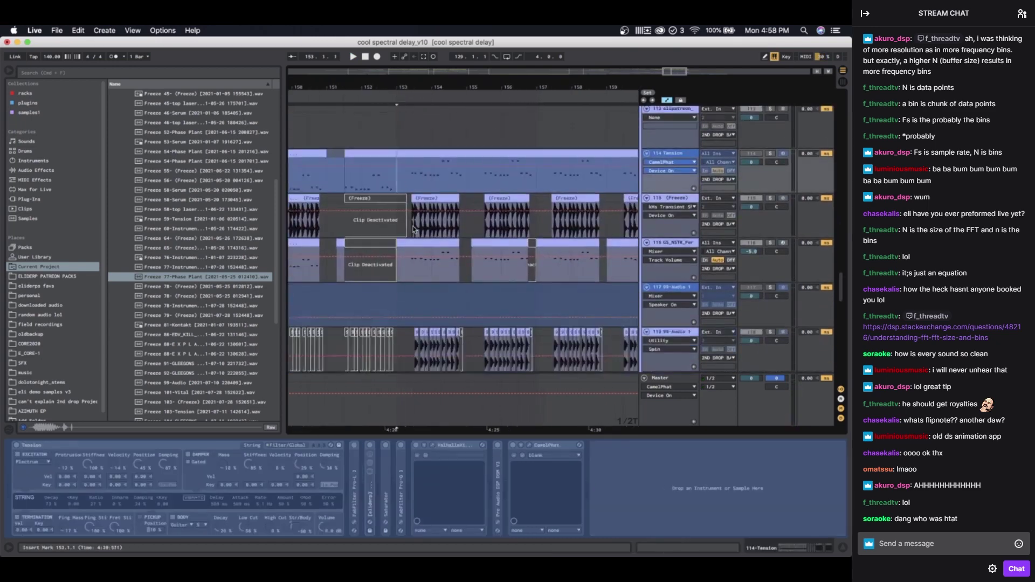
{"action": "scroll", "coordinate": [413, 229], "scroll_direction": "down", "scroll_amount": 3}
{"action": "scroll", "coordinate": [413, 229], "scroll_direction": "left", "scroll_amount": 1}
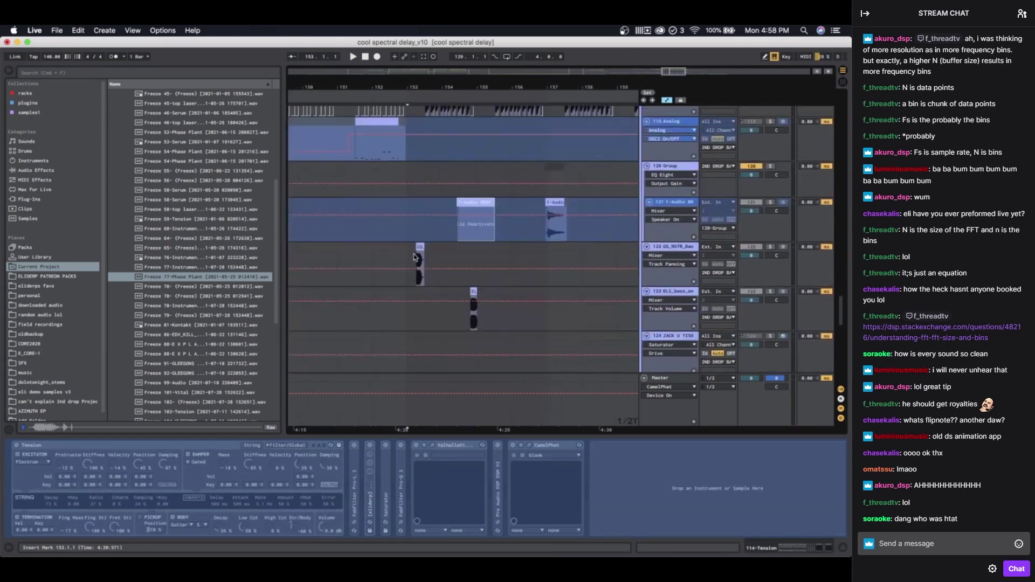
{"action": "left_click", "coordinate": [411, 245]}
{"action": "scroll", "coordinate": [411, 246], "scroll_direction": "down", "scroll_amount": 4}
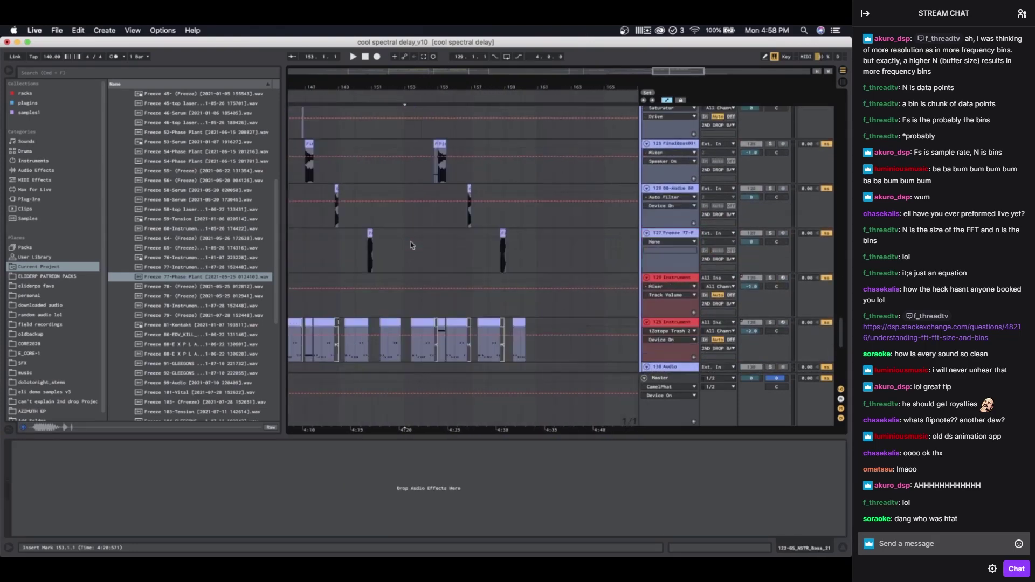
{"action": "scroll", "coordinate": [410, 246], "scroll_direction": "up", "scroll_amount": 20}
{"action": "scroll", "coordinate": [411, 246], "scroll_direction": "right", "scroll_amount": 2}
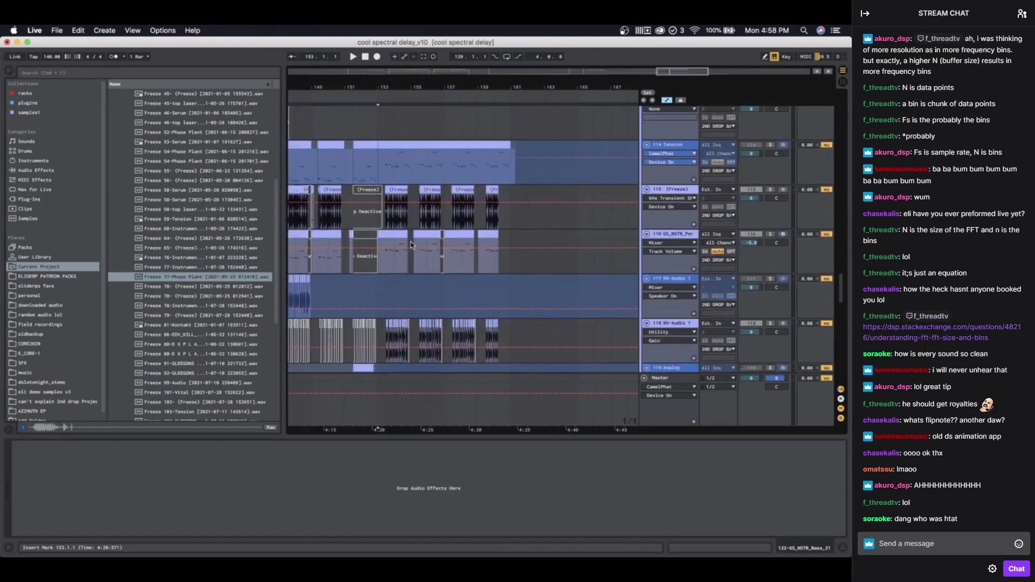
{"action": "scroll", "coordinate": [411, 246], "scroll_direction": "up", "scroll_amount": 15}
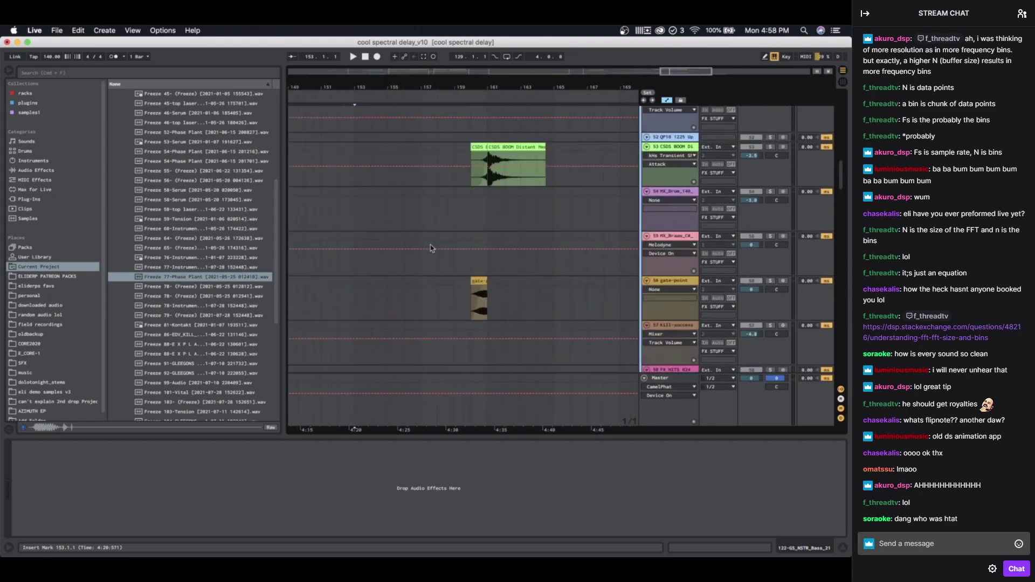
Step: Return to the start of the track list, fold the FX STUFF group and unfold the DRUMS group
{"action": "scroll", "coordinate": [431, 248], "scroll_direction": "right", "scroll_amount": 1}
{"action": "scroll", "coordinate": [429, 248], "scroll_direction": "up", "scroll_amount": 10}
{"action": "left_click", "coordinate": [644, 164]}
{"action": "scroll", "coordinate": [410, 146], "scroll_direction": "down", "scroll_amount": 6}
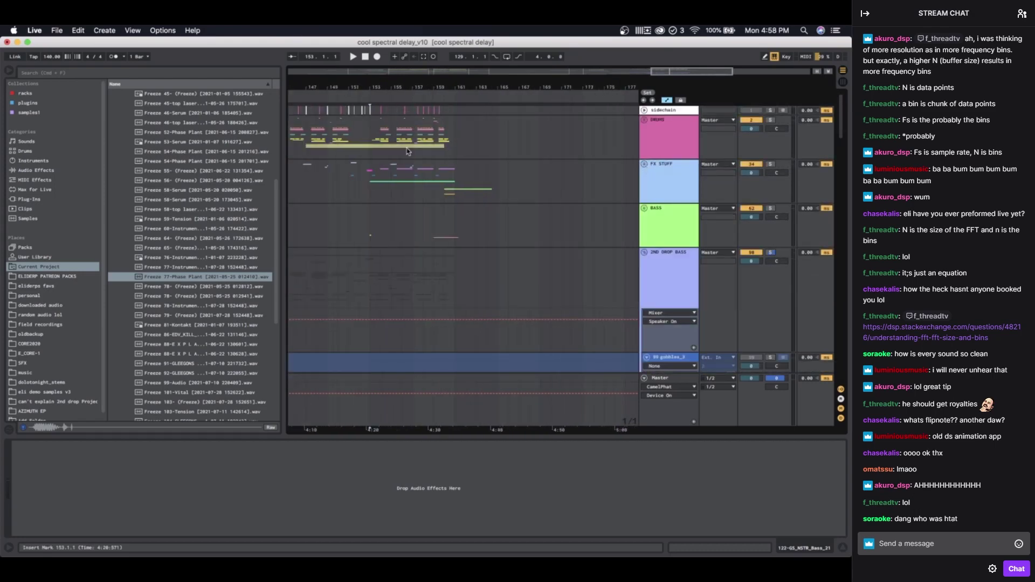
{"action": "left_click", "coordinate": [644, 120]}
Step: Look through the drum tracks and place the insert marker at 145.1.1 on track 10
{"action": "scroll", "coordinate": [513, 195], "scroll_direction": "up", "scroll_amount": 8}
{"action": "scroll", "coordinate": [513, 195], "scroll_direction": "down", "scroll_amount": 8}
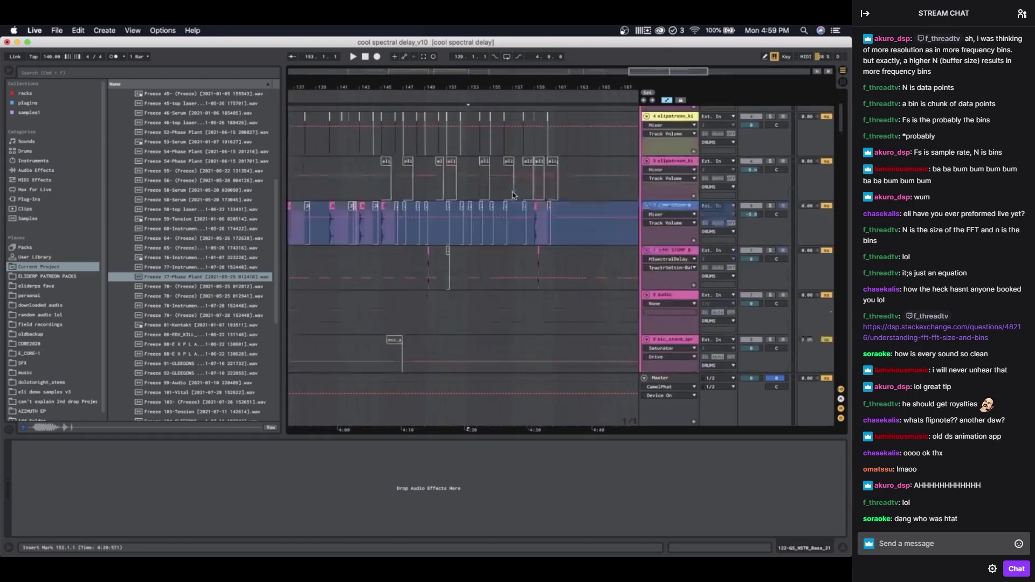
{"action": "scroll", "coordinate": [466, 213], "scroll_direction": "down", "scroll_amount": 3}
{"action": "scroll", "coordinate": [466, 213], "scroll_direction": "left", "scroll_amount": 2}
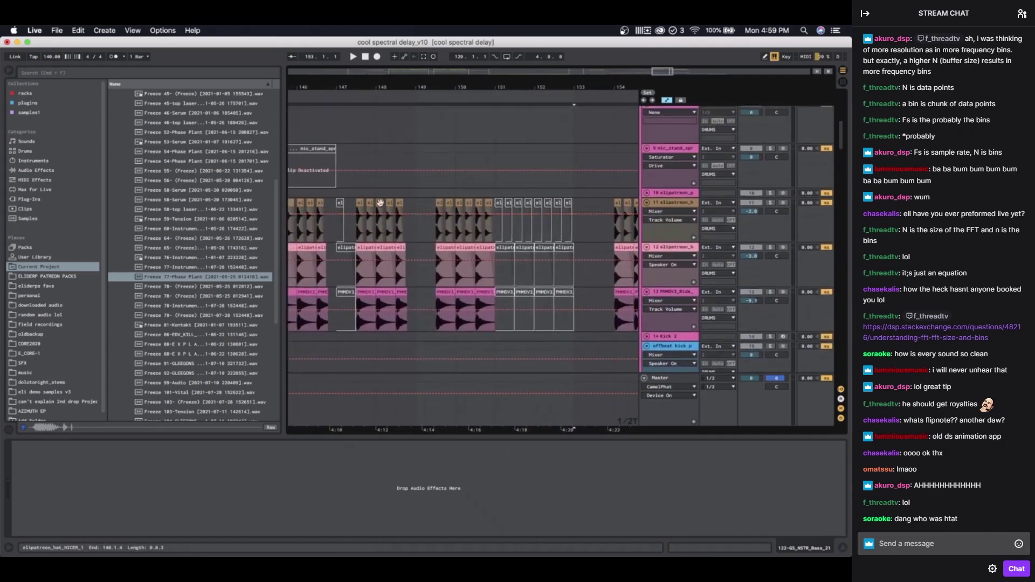
{"action": "scroll", "coordinate": [386, 202], "scroll_direction": "up", "scroll_amount": 3}
{"action": "scroll", "coordinate": [386, 201], "scroll_direction": "left", "scroll_amount": 4}
{"action": "left_click", "coordinate": [474, 201]}
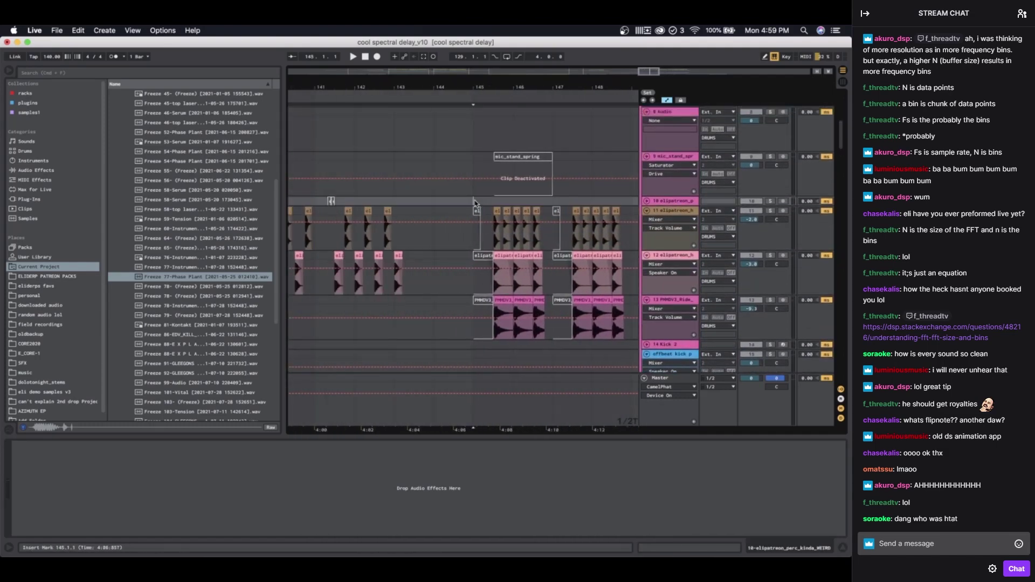
{"action": "scroll", "coordinate": [577, 234], "scroll_direction": "up", "scroll_amount": 4}
{"action": "scroll", "coordinate": [467, 210], "scroll_direction": "up", "scroll_amount": 6}
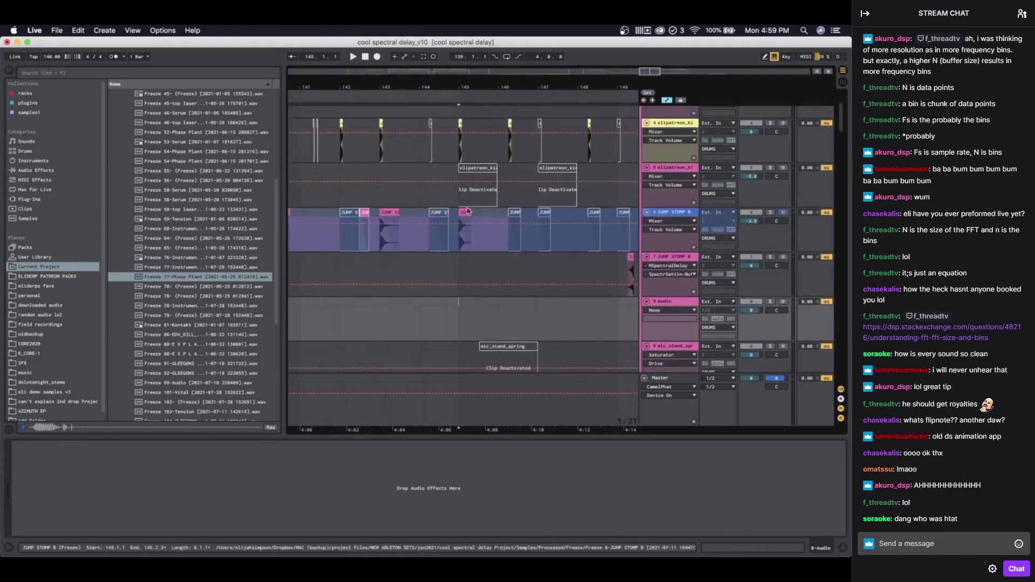
Step: Fold the DRUMS group, solo it and play from 145.1.1 to hear the drums alone
{"action": "left_click", "coordinate": [645, 121]}
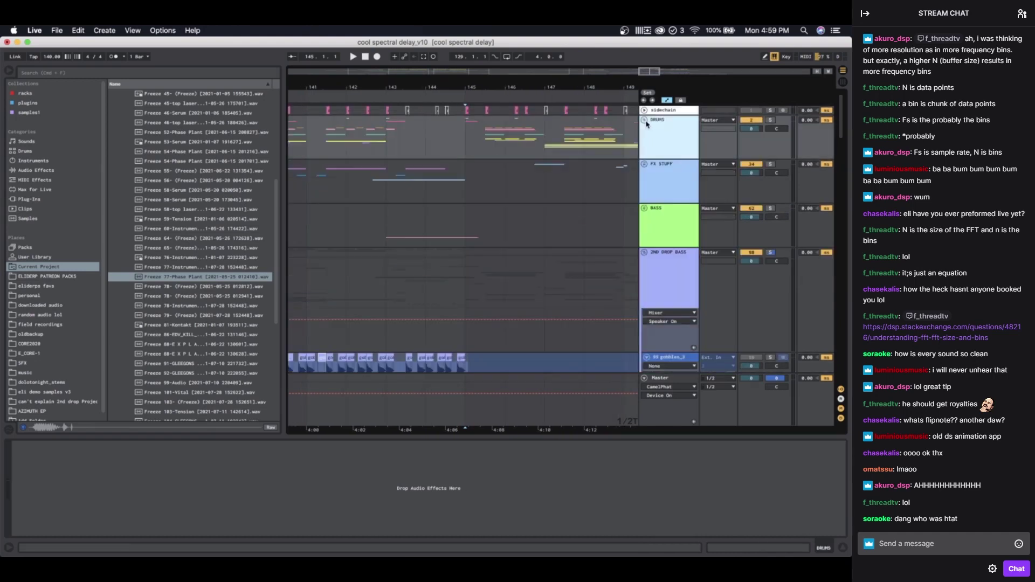
{"action": "scroll", "coordinate": [478, 149], "scroll_direction": "down", "scroll_amount": 5}
{"action": "left_click", "coordinate": [474, 140]}
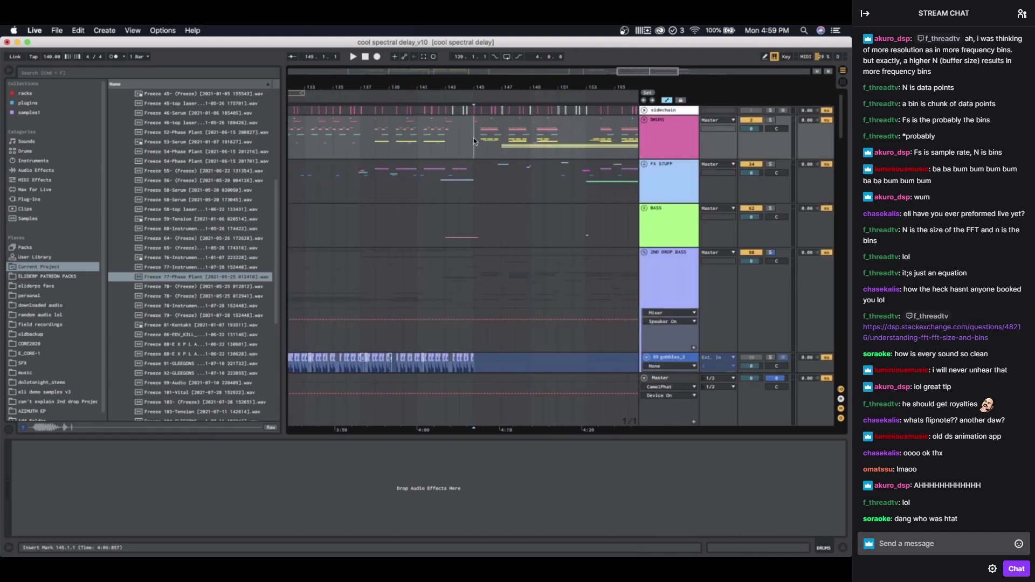
{"action": "key", "text": "space"}
{"action": "left_click", "coordinate": [770, 120]}
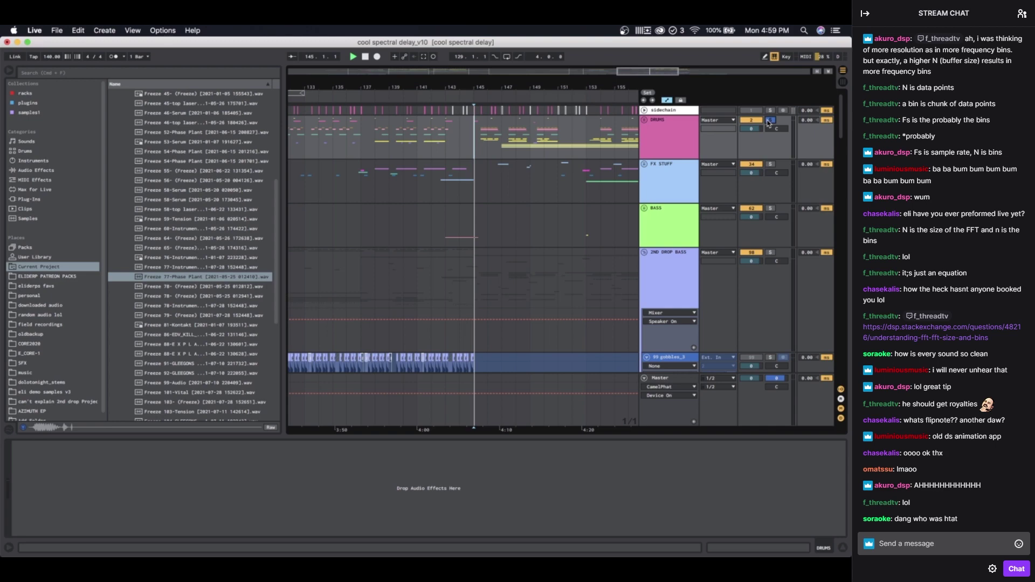
Step: Unfold the DRUMS group and select the clip at 130.1.1 on the frozen JUMP STOMP track 6
{"action": "left_click", "coordinate": [645, 121]}
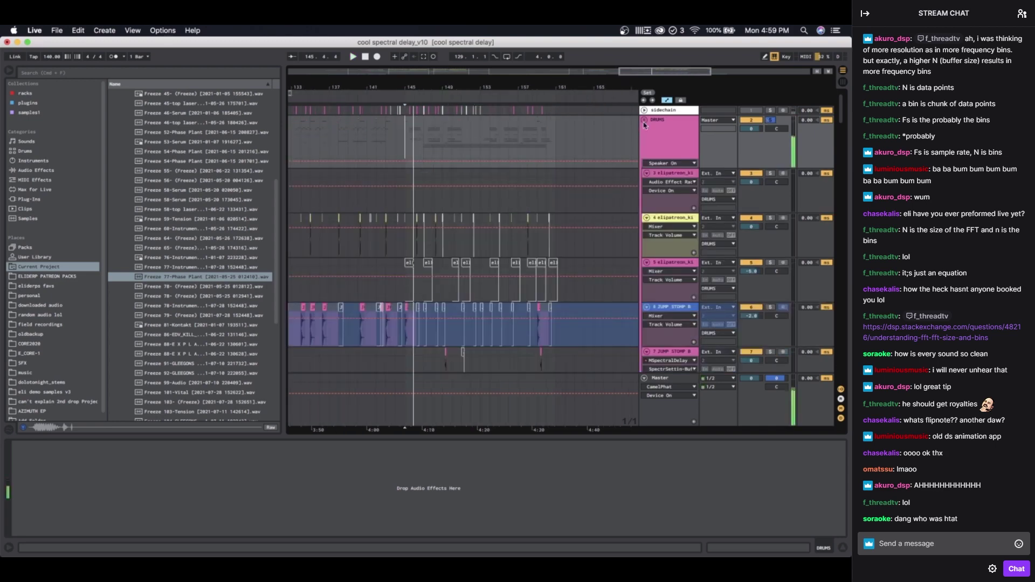
{"action": "scroll", "coordinate": [644, 161], "scroll_direction": "down", "scroll_amount": 3}
{"action": "left_click", "coordinate": [711, 217]}
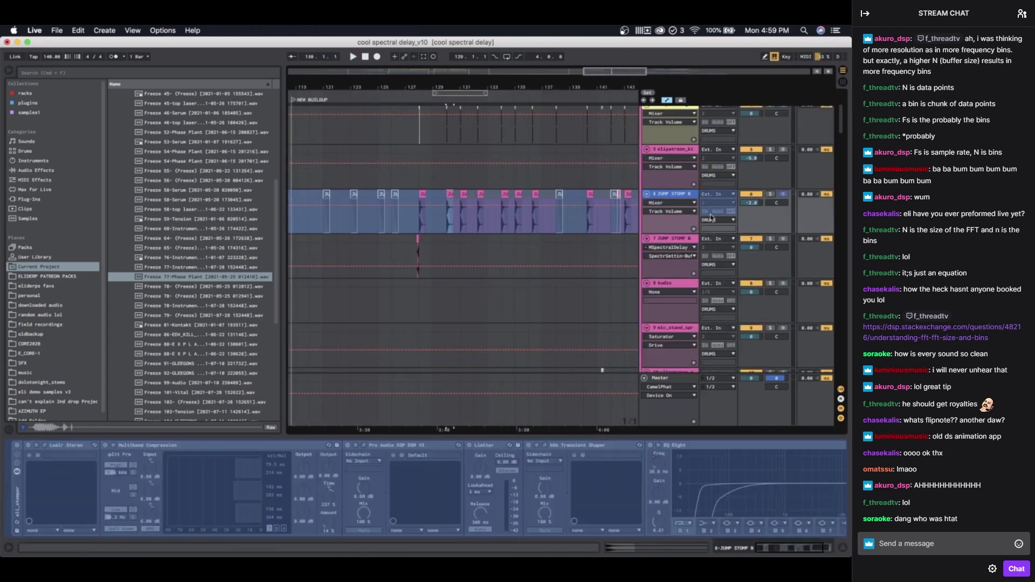
{"action": "scroll", "coordinate": [513, 278], "scroll_direction": "up", "scroll_amount": 3}
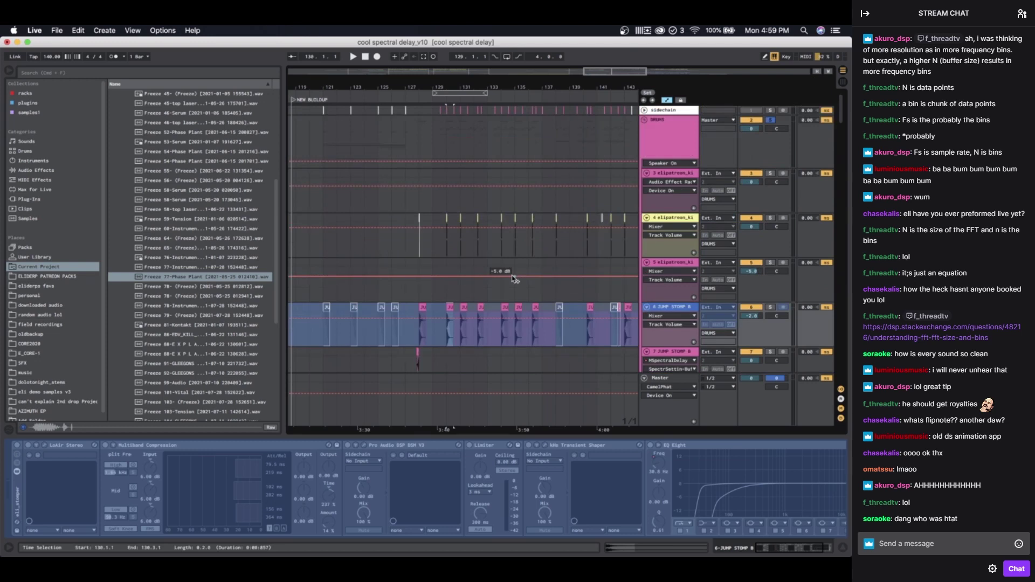
{"action": "key", "text": "0"}
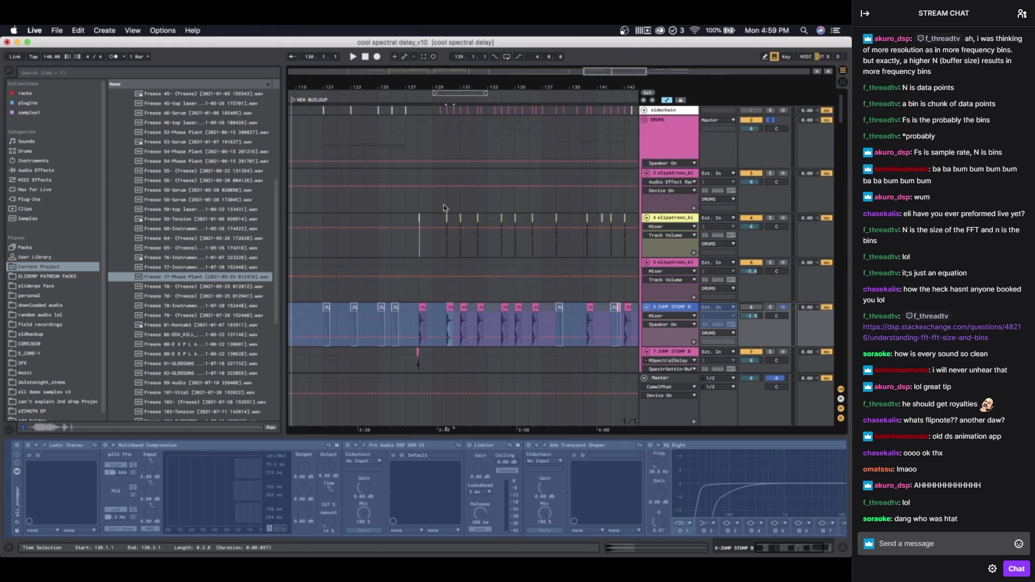
Step: Play the drums from 129.1.1, toggling JUMP STOMP track 6 to compare the beat with and without it
{"action": "left_click", "coordinate": [432, 205]}
{"action": "key", "text": "space"}
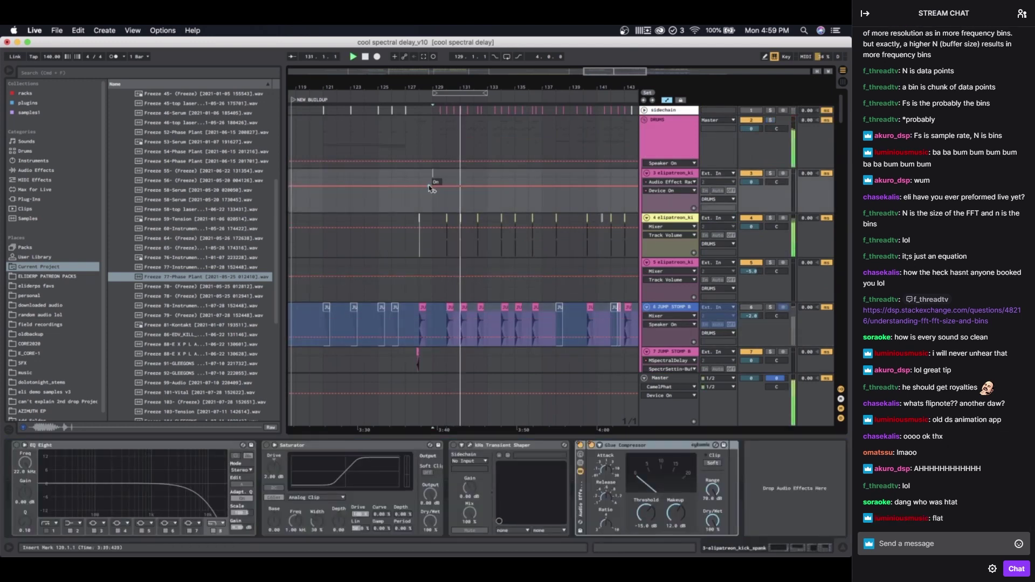
{"action": "scroll", "coordinate": [431, 204], "scroll_direction": "down", "scroll_amount": 2}
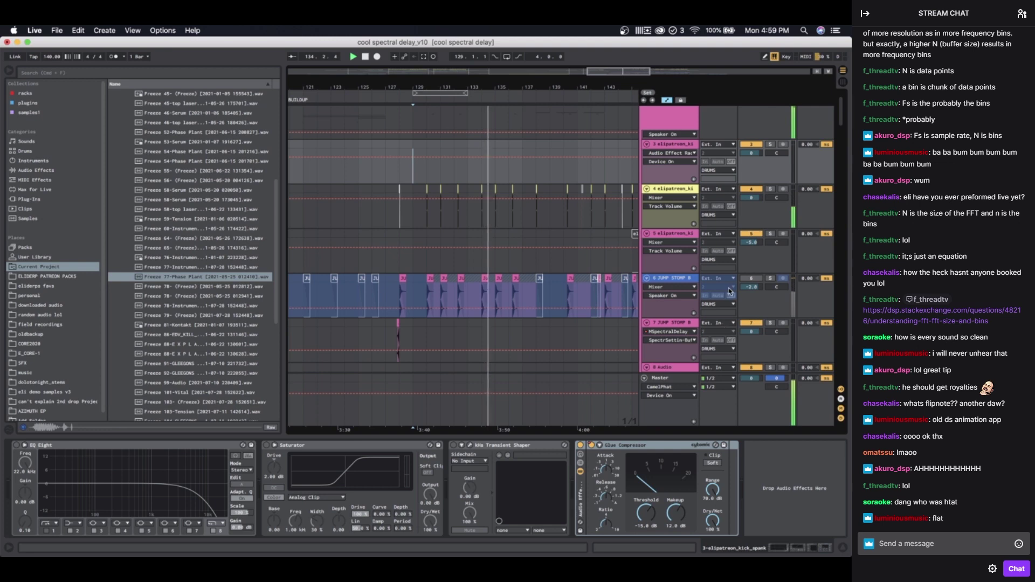
{"action": "left_click", "coordinate": [748, 280]}
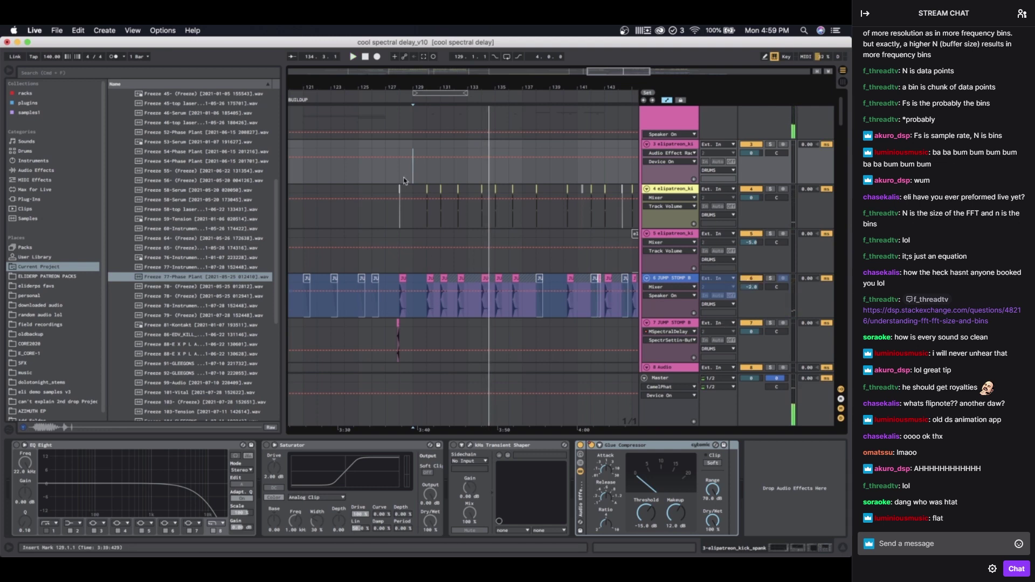
{"action": "key", "text": "space"}
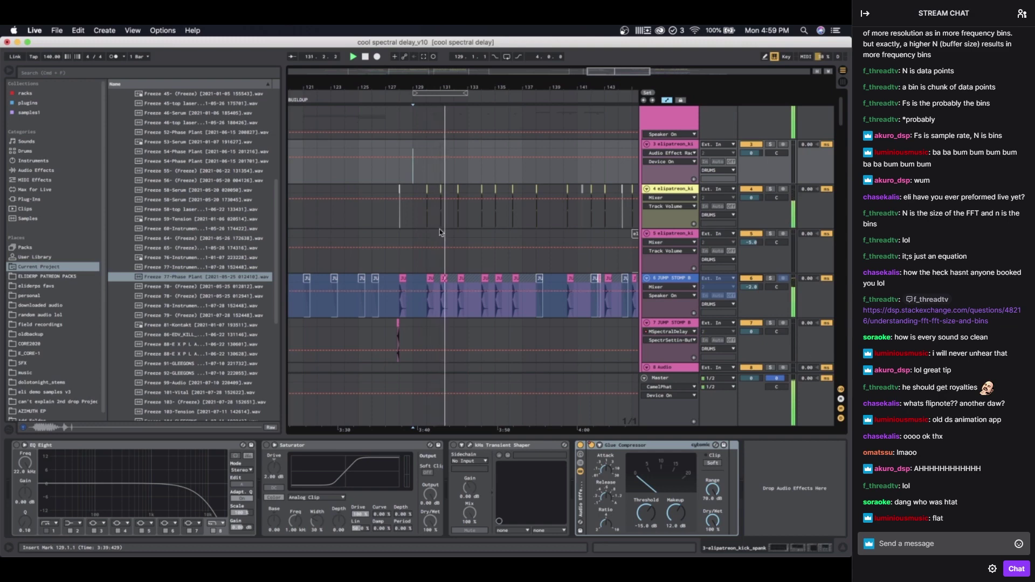
Step: Unfreeze JUMP STOMP track 6 and play its clip at 130.1.1
{"action": "left_click", "coordinate": [669, 279]}
{"action": "right_click", "coordinate": [668, 279]}
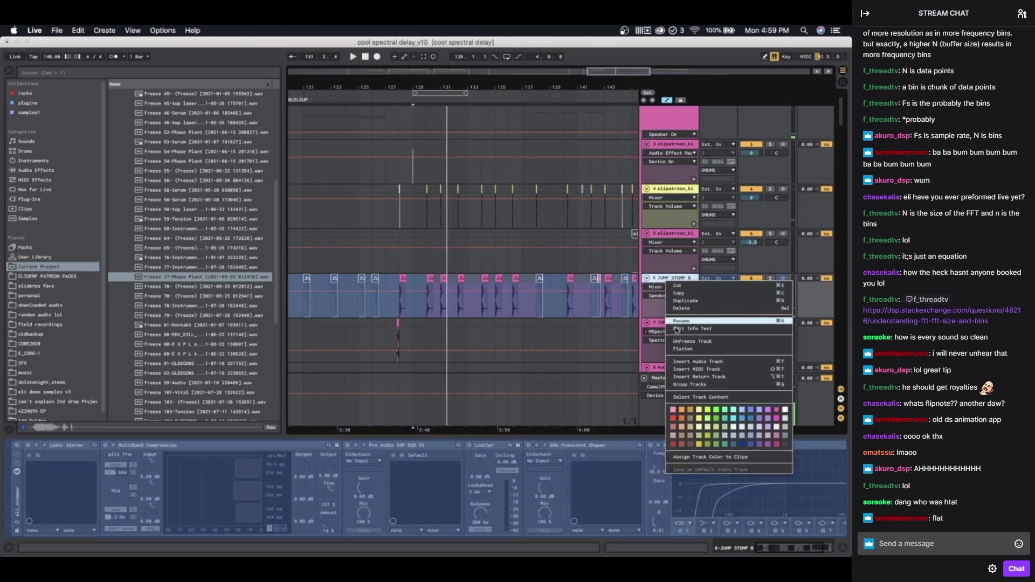
{"action": "left_click", "coordinate": [674, 341]}
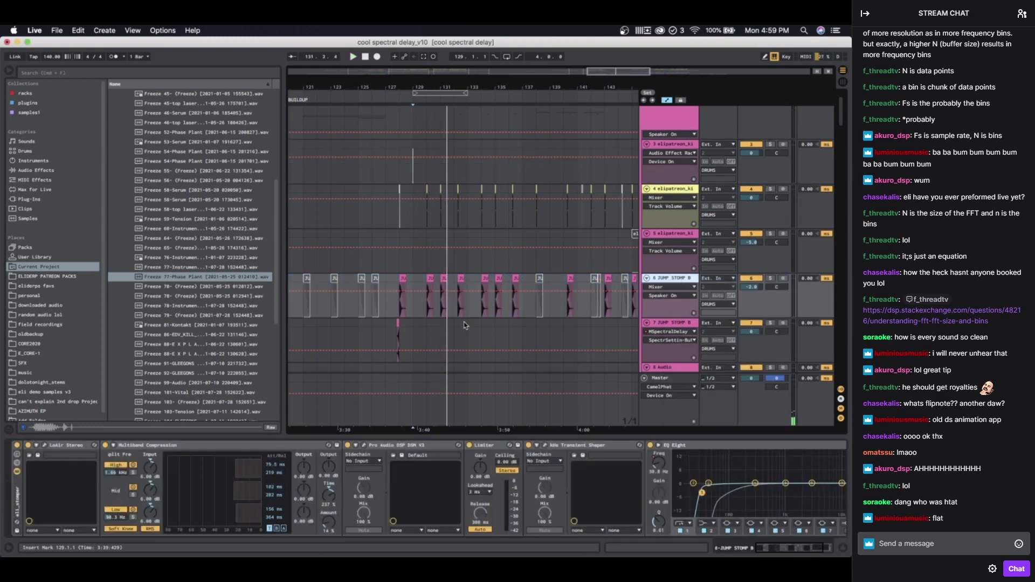
{"action": "left_click", "coordinate": [430, 280]}
{"action": "key", "text": "space"}
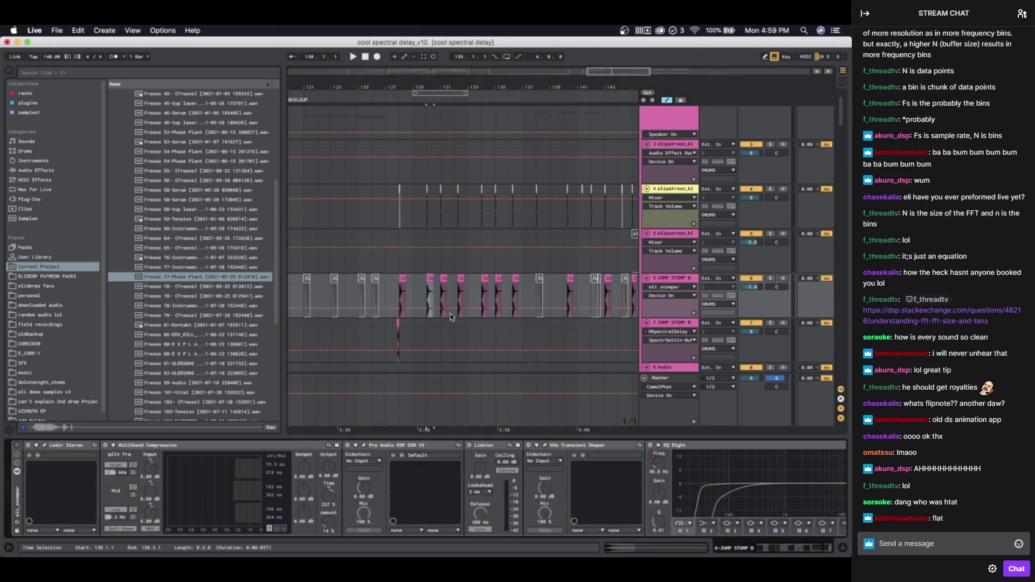
Step: Solo JUMP STOMP track 6 and play from 130.1.1 to hear the stomp alone
{"action": "scroll", "coordinate": [437, 276], "scroll_direction": "up", "scroll_amount": 6}
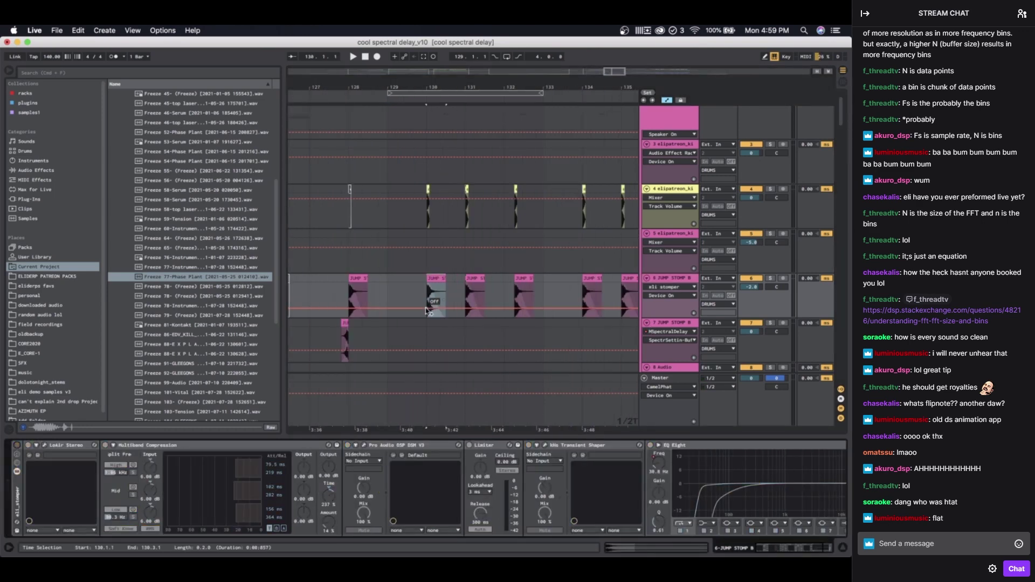
{"action": "left_click", "coordinate": [771, 279]}
{"action": "key", "text": "space"}
{"action": "scroll", "coordinate": [444, 284], "scroll_direction": "down", "scroll_amount": 6}
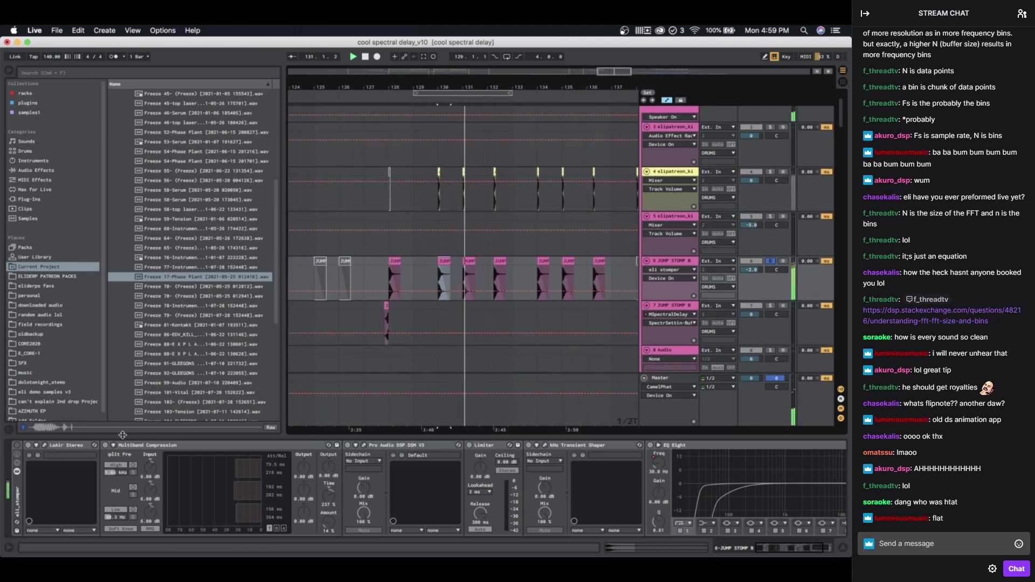
Step: Collapse Multiband Compression, Pro Audio DSP DSM, Limiter, Transient Shaper and EQ Eight in the eli_stomper rack
{"action": "left_click", "coordinate": [57, 448]}
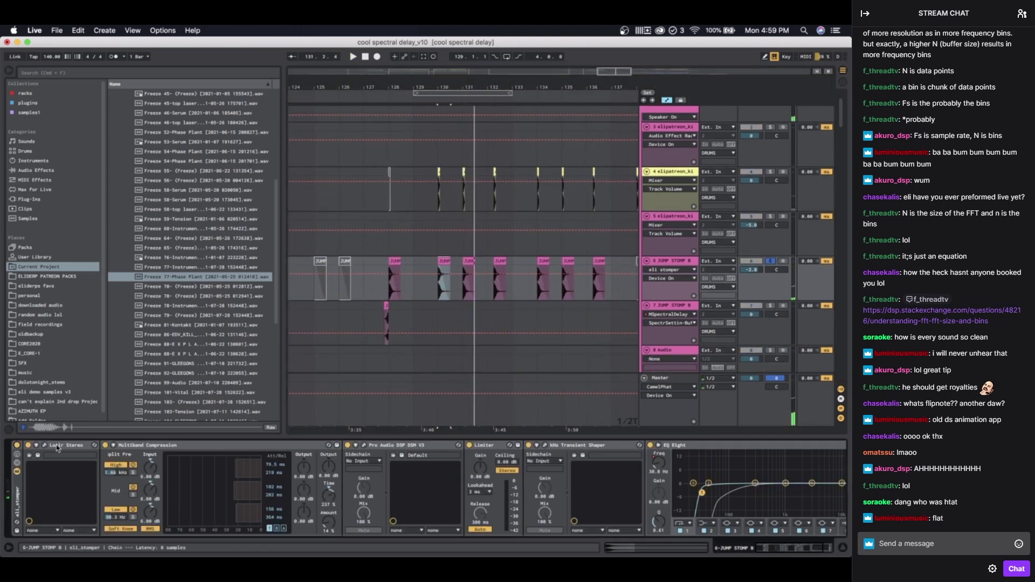
{"action": "double_click", "coordinate": [135, 445]}
{"action": "double_click", "coordinate": [143, 445]}
{"action": "double_click", "coordinate": [149, 445]}
{"action": "double_click", "coordinate": [156, 445]}
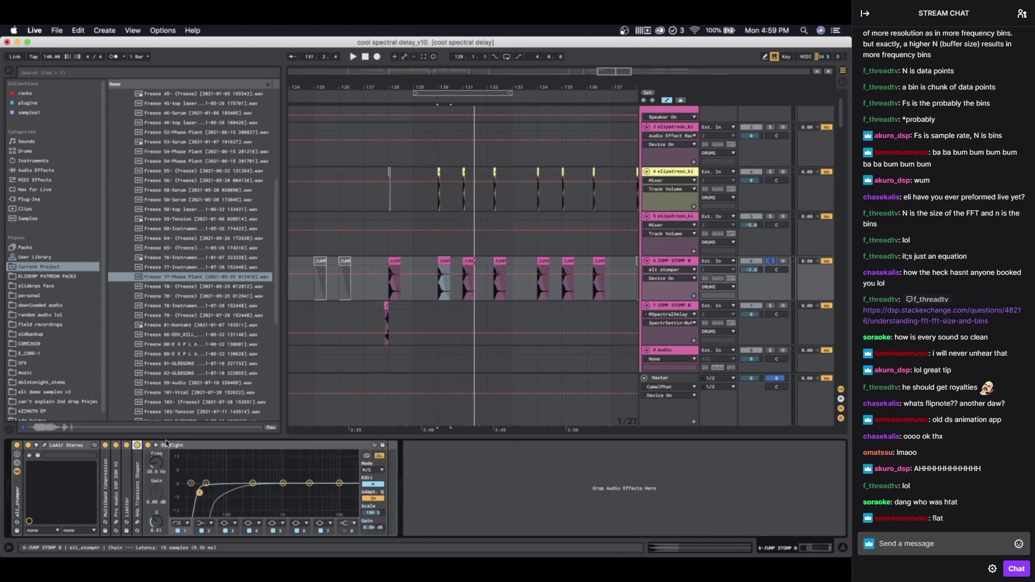
{"action": "double_click", "coordinate": [166, 445]}
Step: Bypass the eli_stomper rack's effects after LoAir Stereo, including Transient Shaper, Limiter, Pro Audio DSP DSM and Multiband Compression
{"action": "left_click", "coordinate": [138, 445]}
{"action": "left_click", "coordinate": [127, 445]}
{"action": "left_click", "coordinate": [116, 445]}
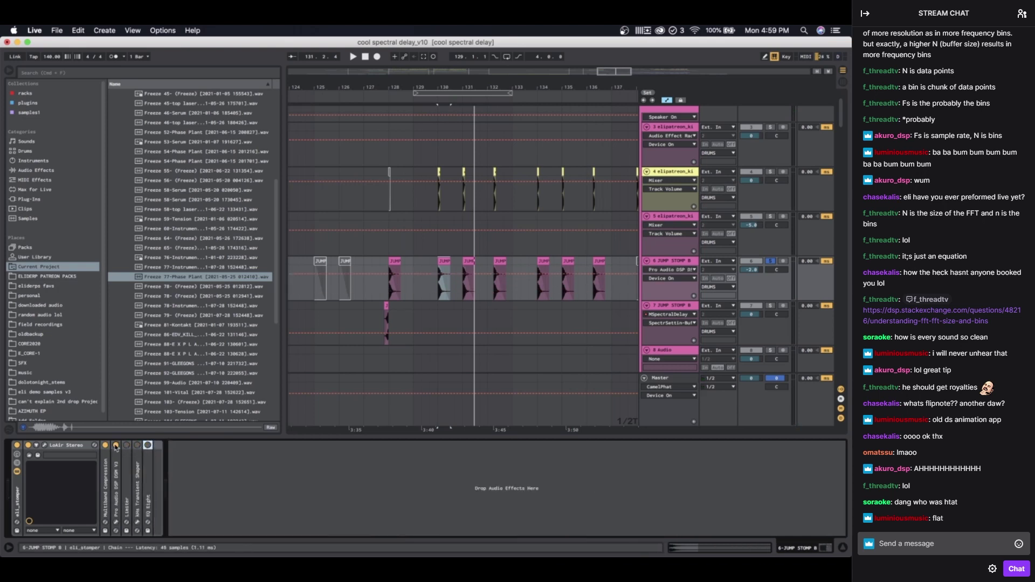
{"action": "left_click", "coordinate": [105, 445]}
Step: Open the LoAir Stereo plug-in and play the stomp from 130.1.1, toggling LoAir to compare its effect
{"action": "left_click", "coordinate": [44, 445]}
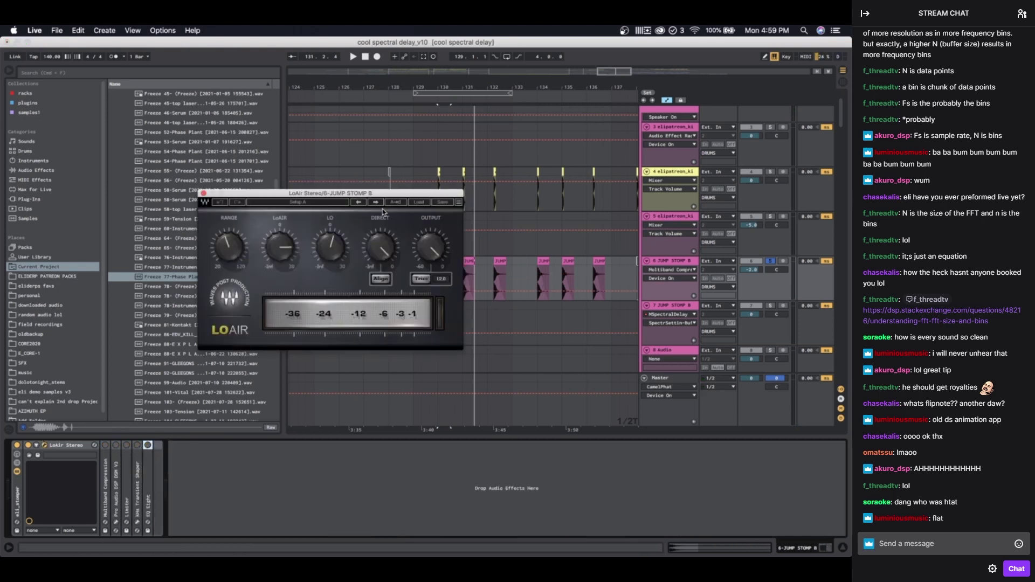
{"action": "scroll", "coordinate": [507, 276], "scroll_direction": "left", "scroll_amount": 5}
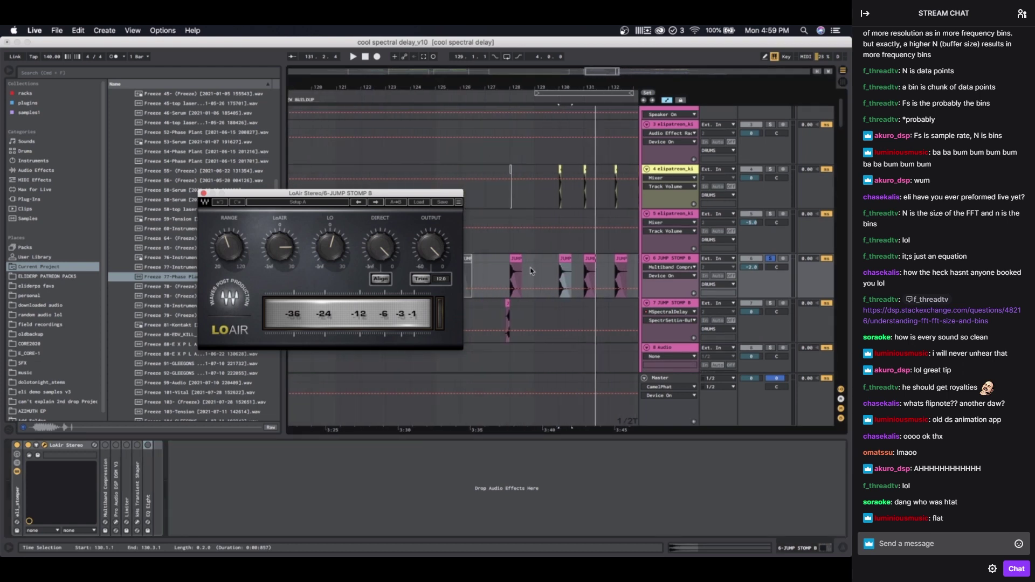
{"action": "key", "text": "space"}
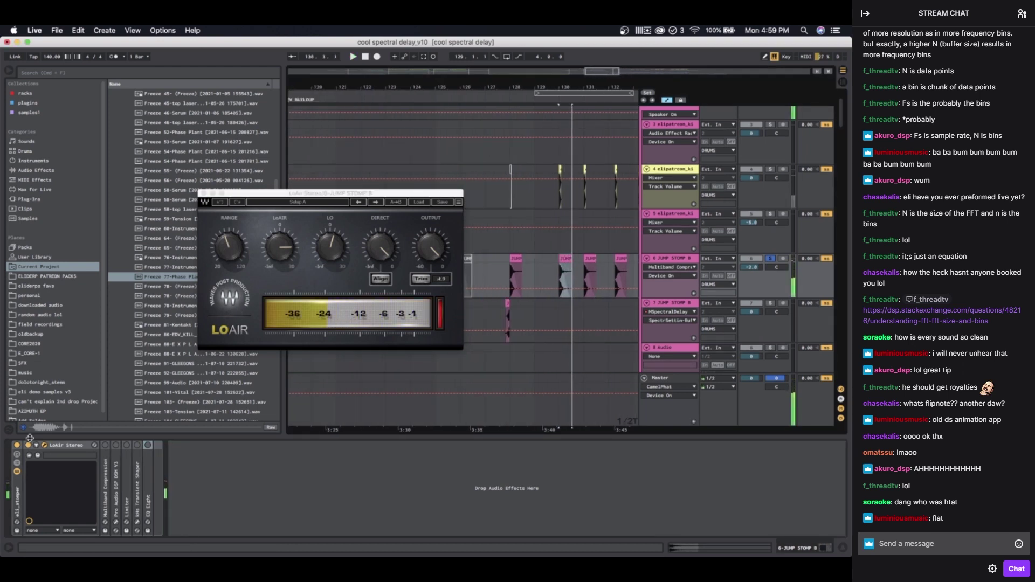
{"action": "left_click", "coordinate": [30, 446]}
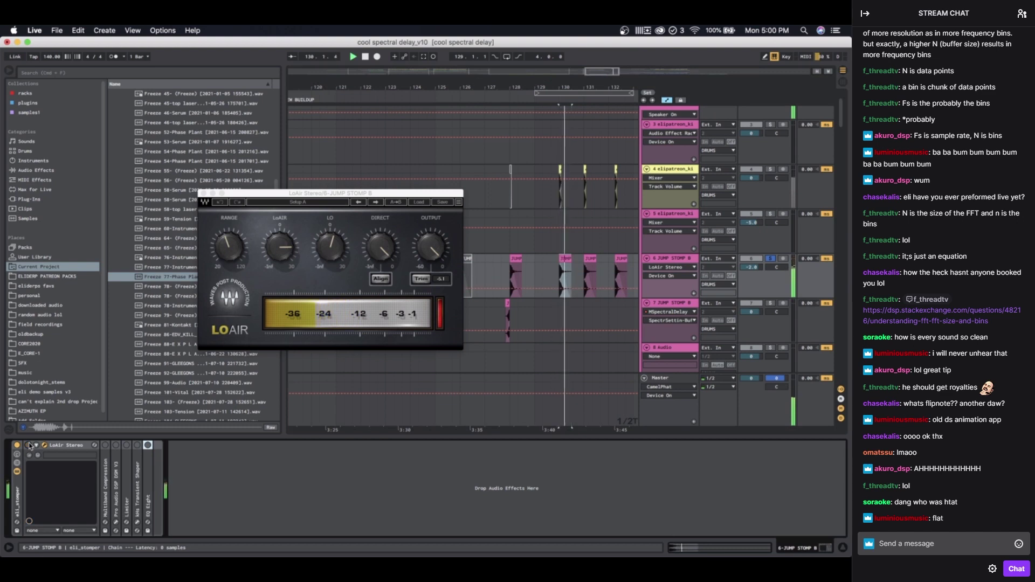
Step: Expand the Multiband Compression device and close the LoAir plug-in window
{"action": "double_click", "coordinate": [105, 474]}
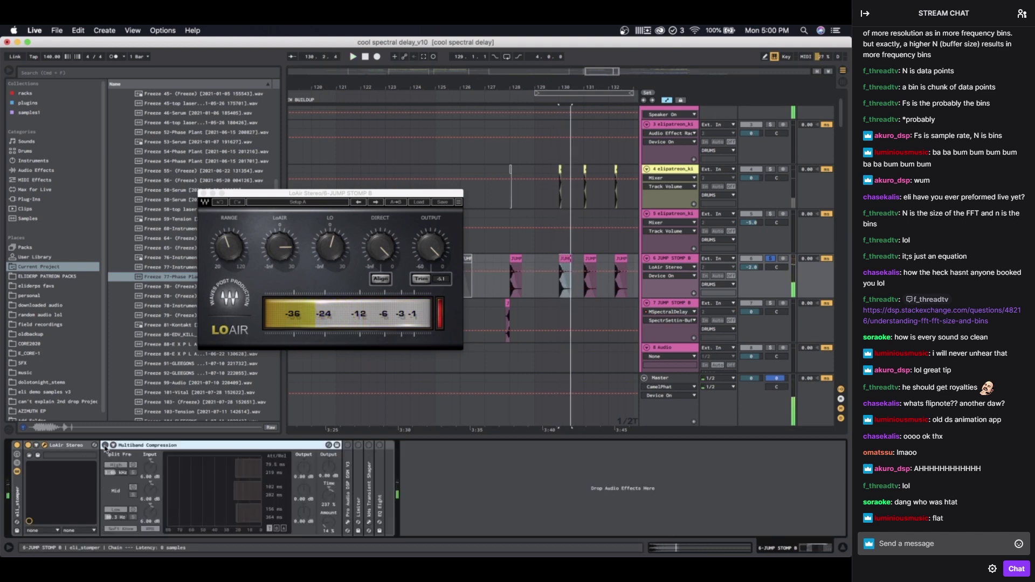
{"action": "left_click", "coordinate": [204, 193]}
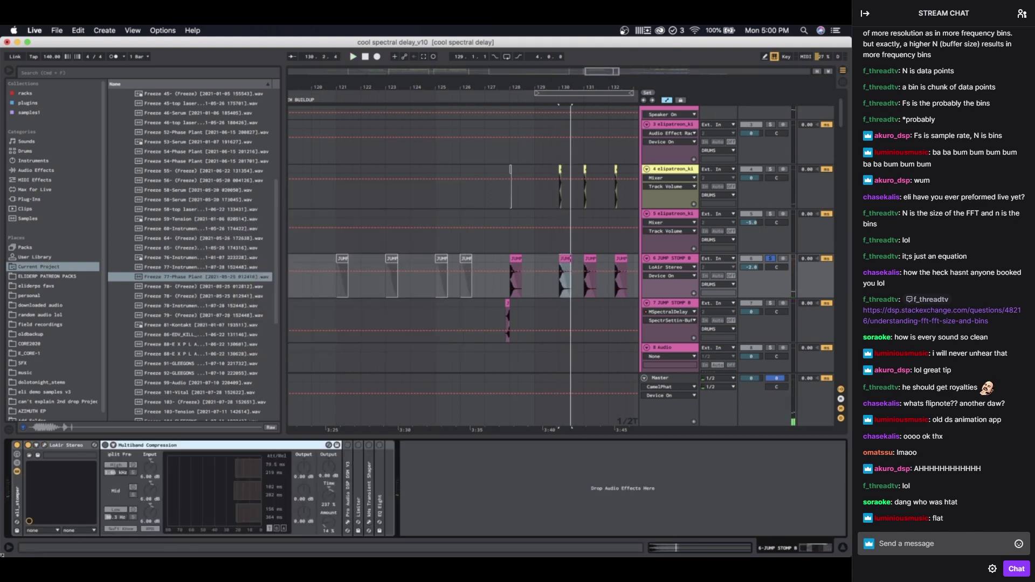
Step: Re-enable Multiband Compression and Pro Audio DSP DSM V3 in the eli_stomper rack, viewing the DSM window while auditioning the stomp
{"action": "left_click", "coordinate": [104, 445]}
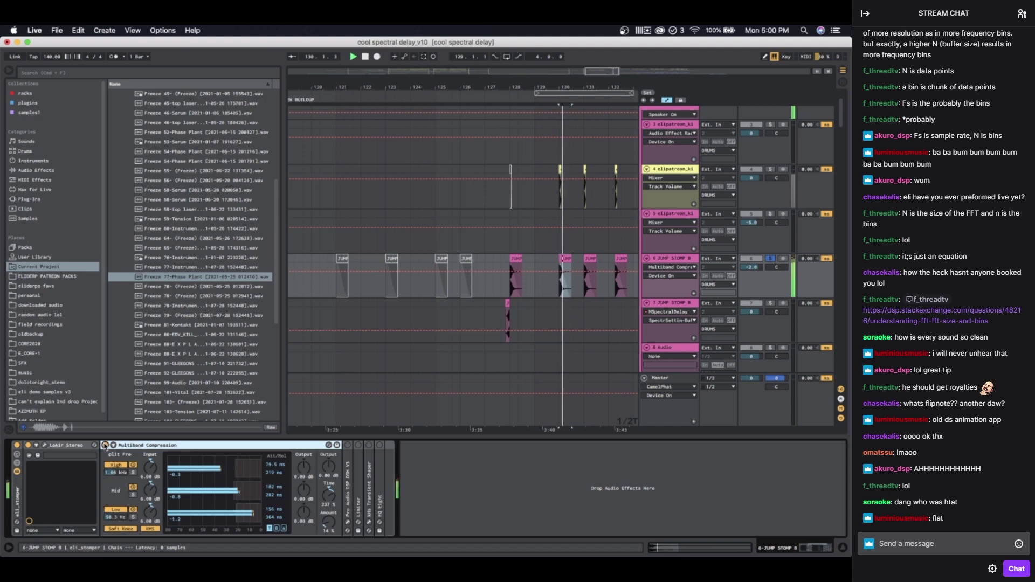
{"action": "double_click", "coordinate": [161, 445]}
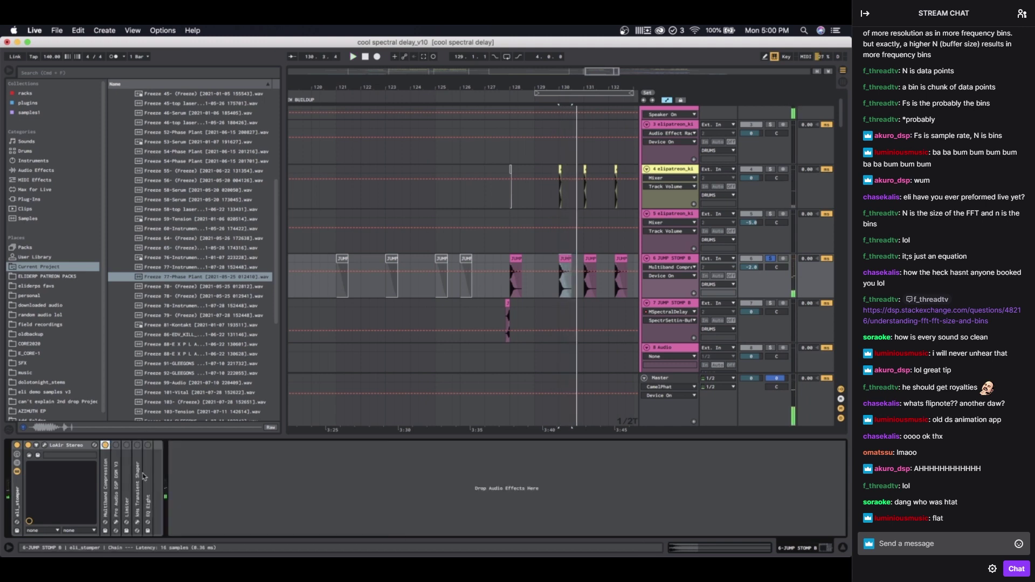
{"action": "double_click", "coordinate": [116, 469]}
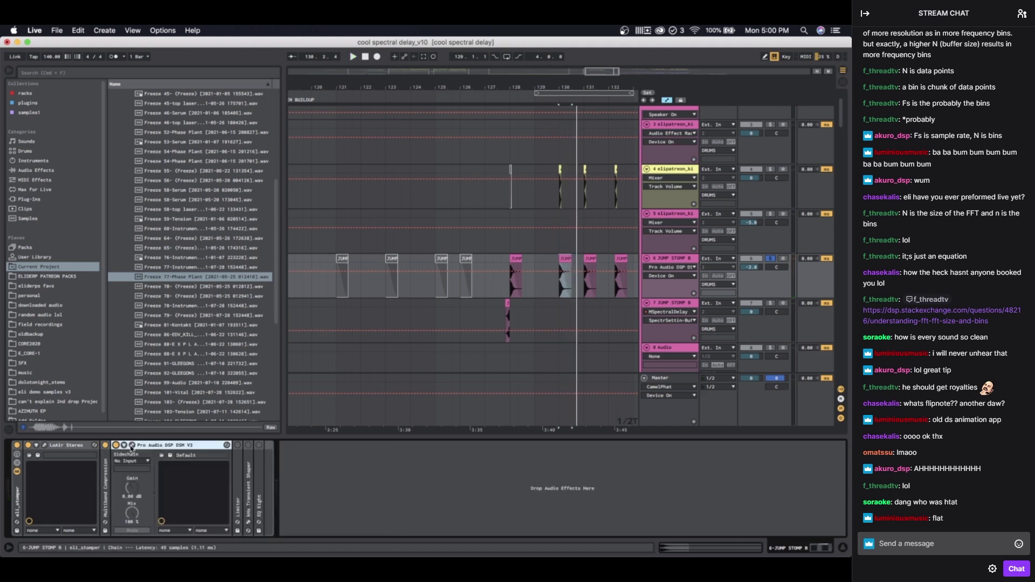
{"action": "left_click", "coordinate": [133, 446]}
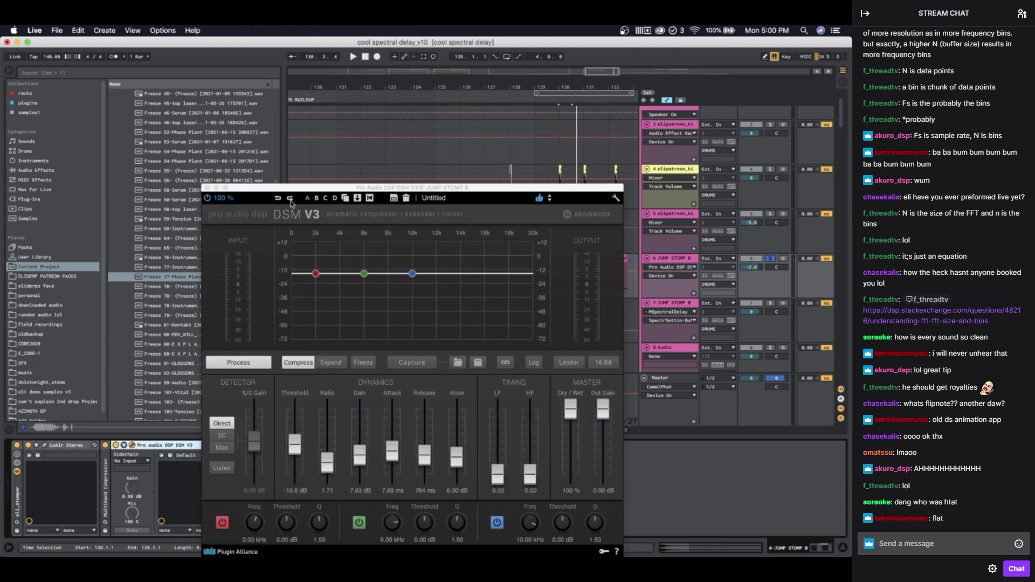
{"action": "left_click_drag", "start_coordinate": [291, 188], "coordinate": [166, 62]}
{"action": "key", "text": "space"}
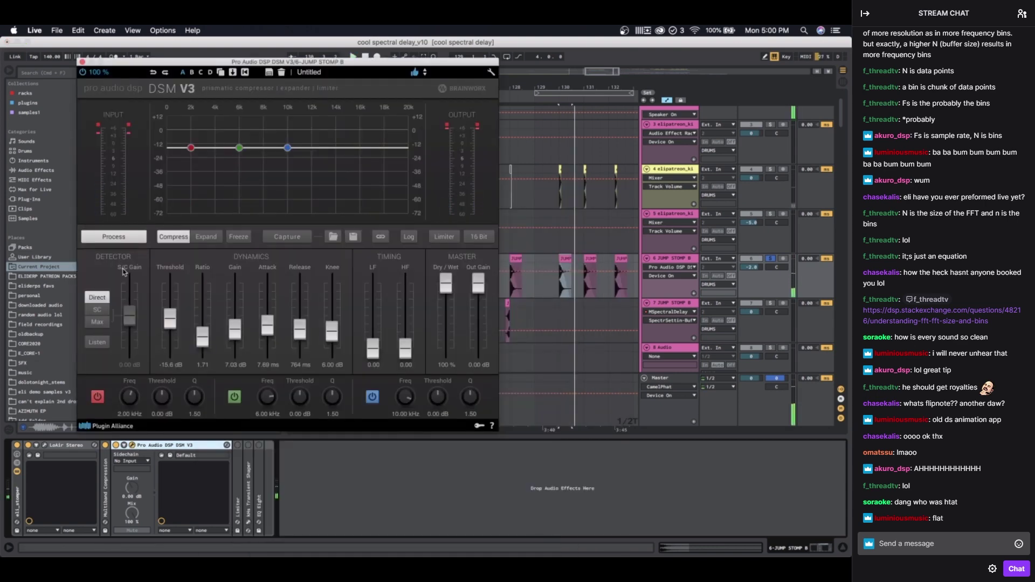
{"action": "left_click", "coordinate": [82, 62]}
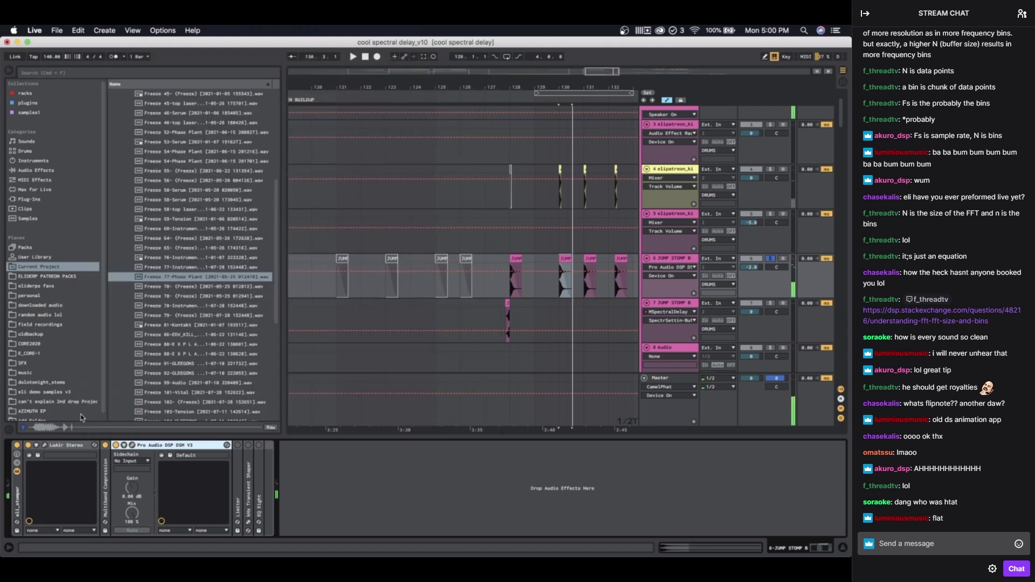
{"action": "key", "text": "space"}
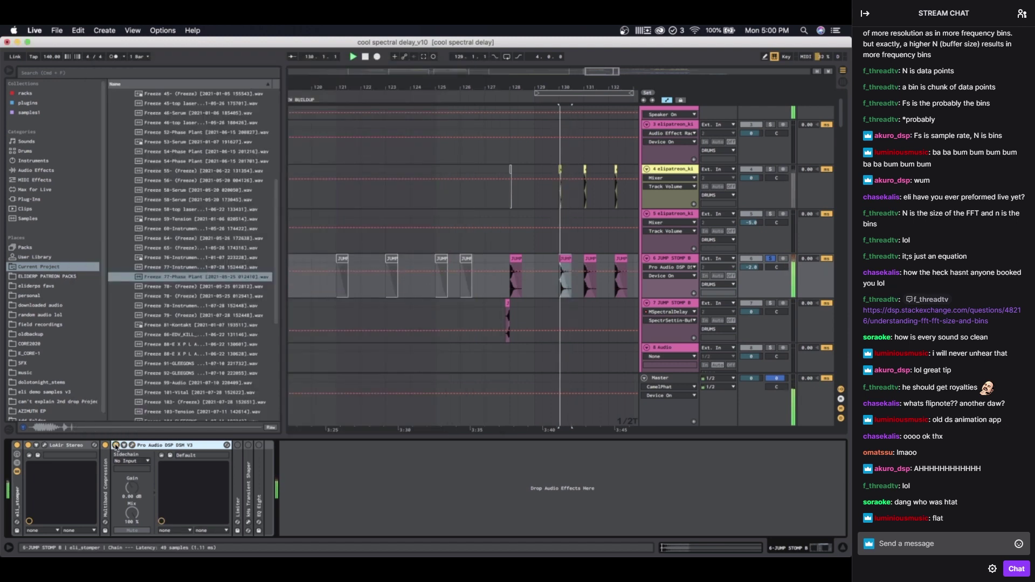
Step: Turn the rack's Limiter back on and collapse the Pro Audio DSP DSM V3 and Limiter devices
{"action": "double_click", "coordinate": [238, 451]}
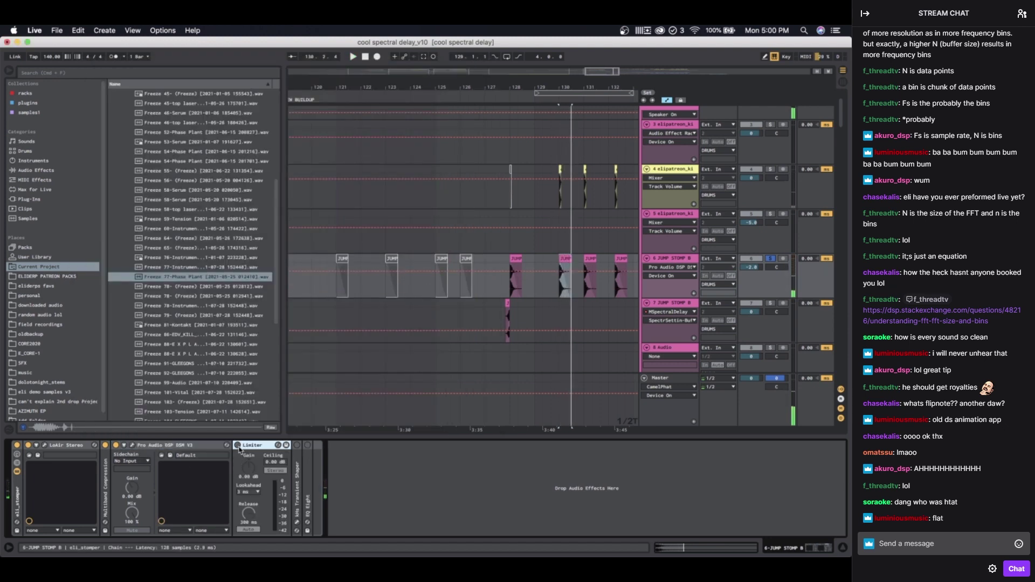
{"action": "left_click", "coordinate": [237, 445]}
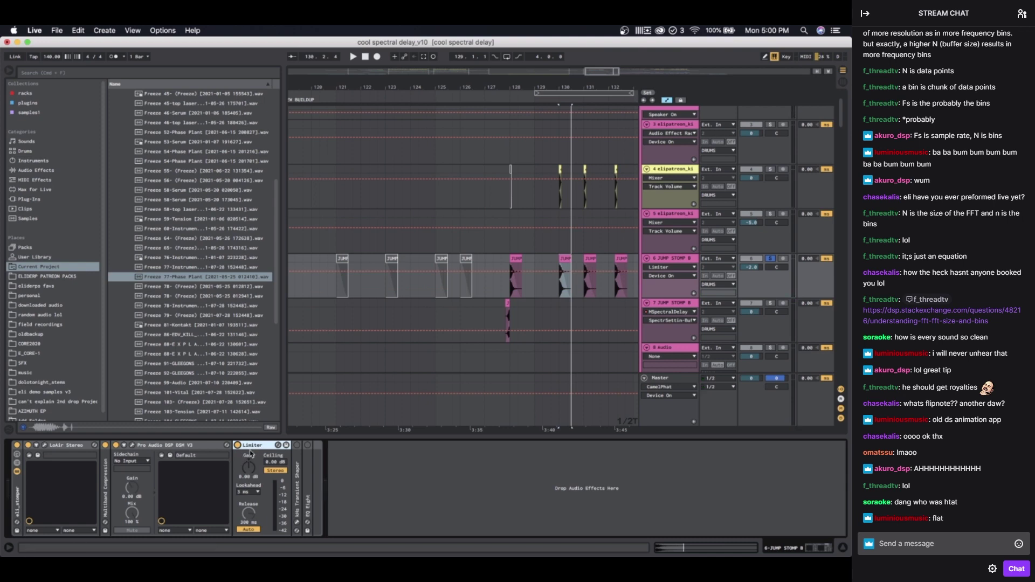
{"action": "double_click", "coordinate": [185, 445]}
{"action": "double_click", "coordinate": [135, 444]}
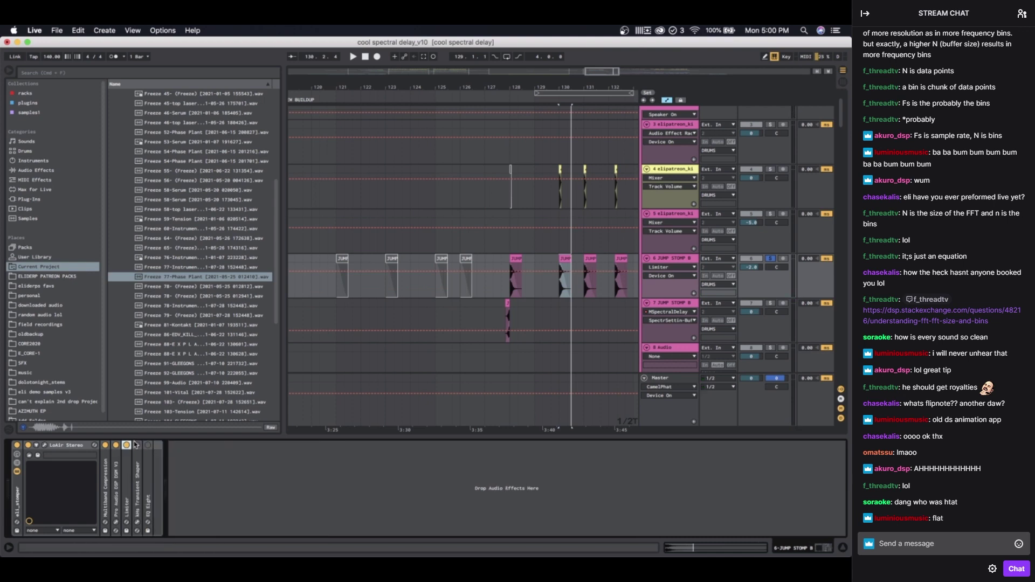
Step: Re-enable the Transient Shaper and expand EQ Eight, toggling the EQ to compare its effect on the stomp
{"action": "left_click", "coordinate": [137, 445]}
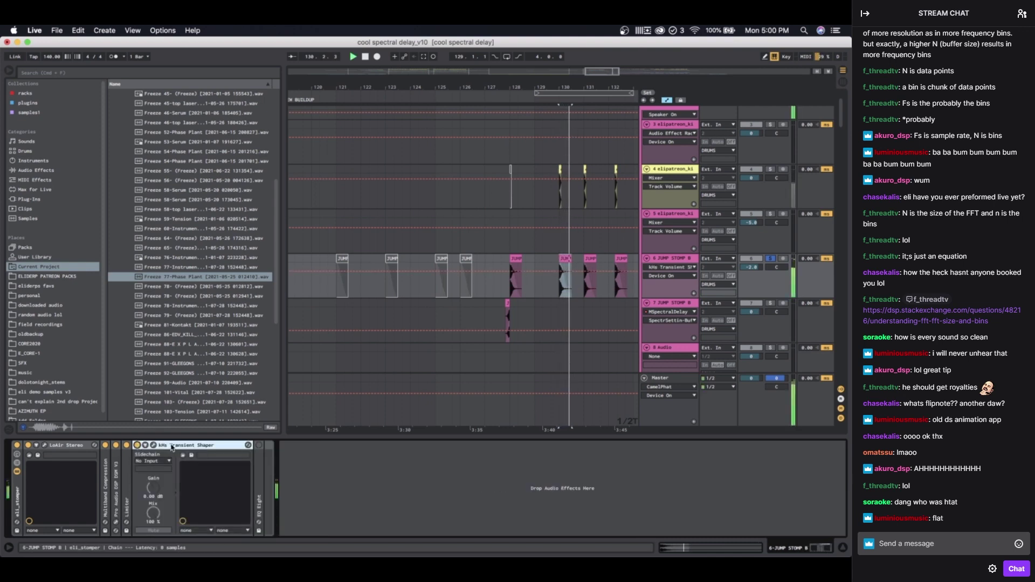
{"action": "double_click", "coordinate": [147, 473]}
{"action": "left_click", "coordinate": [148, 446]}
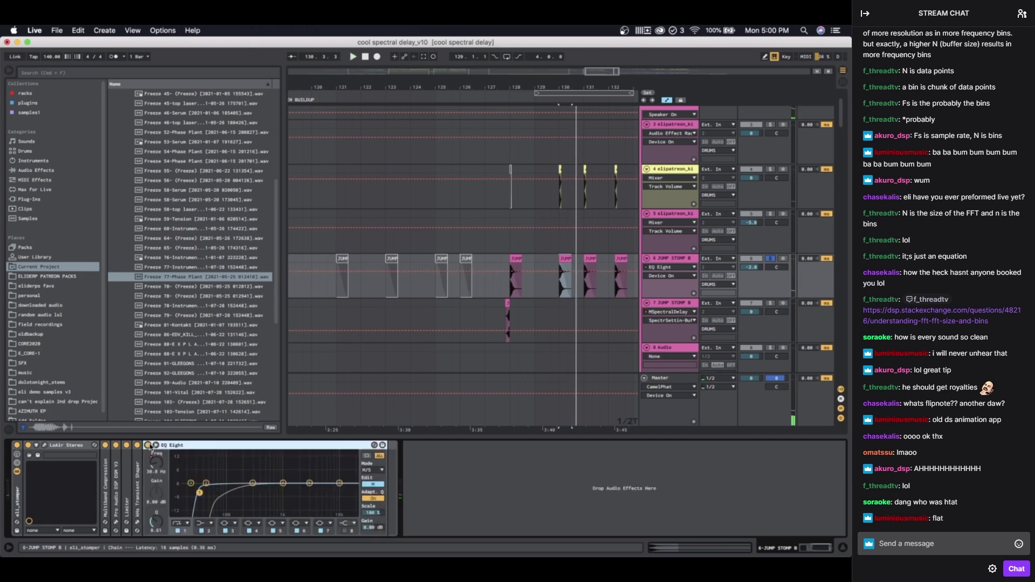
{"action": "left_click", "coordinate": [148, 445]}
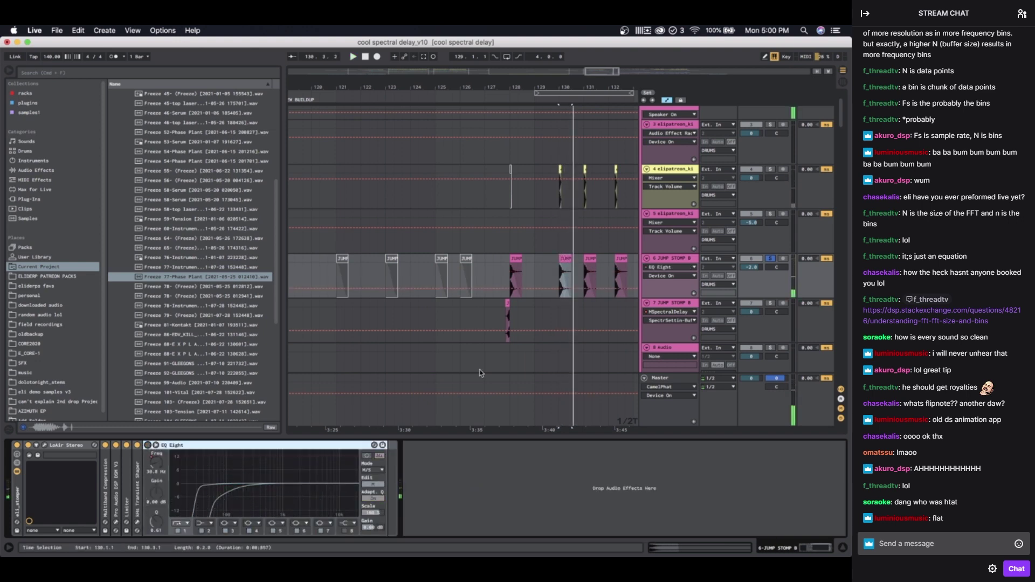
Step: Unsolo the JUMP STOMP track and play the arrangement from just before bar 130
{"action": "scroll", "coordinate": [768, 268], "scroll_direction": "up", "scroll_amount": 2}
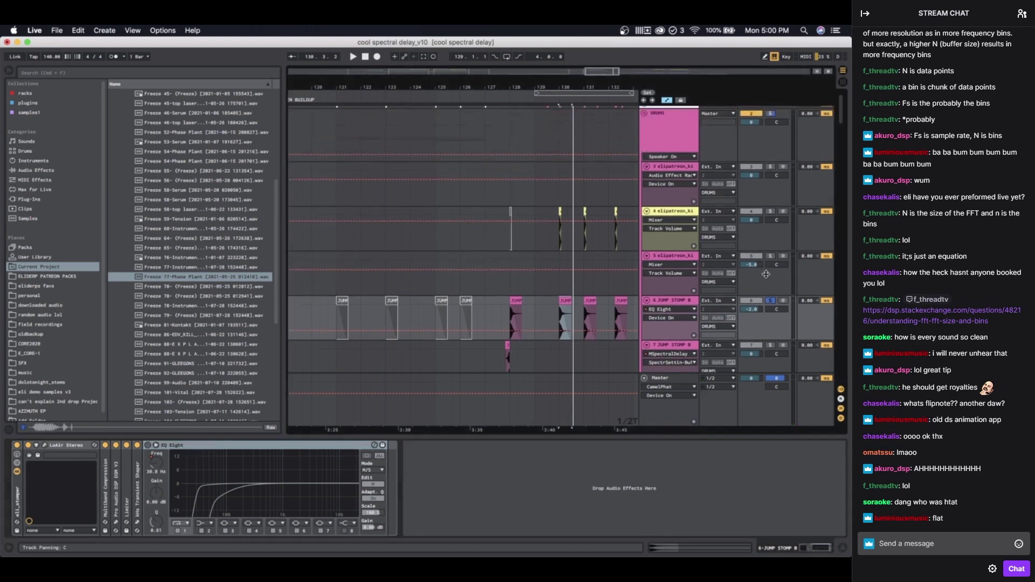
{"action": "left_click", "coordinate": [769, 302]}
{"action": "key", "text": "space"}
{"action": "left_click", "coordinate": [543, 258]}
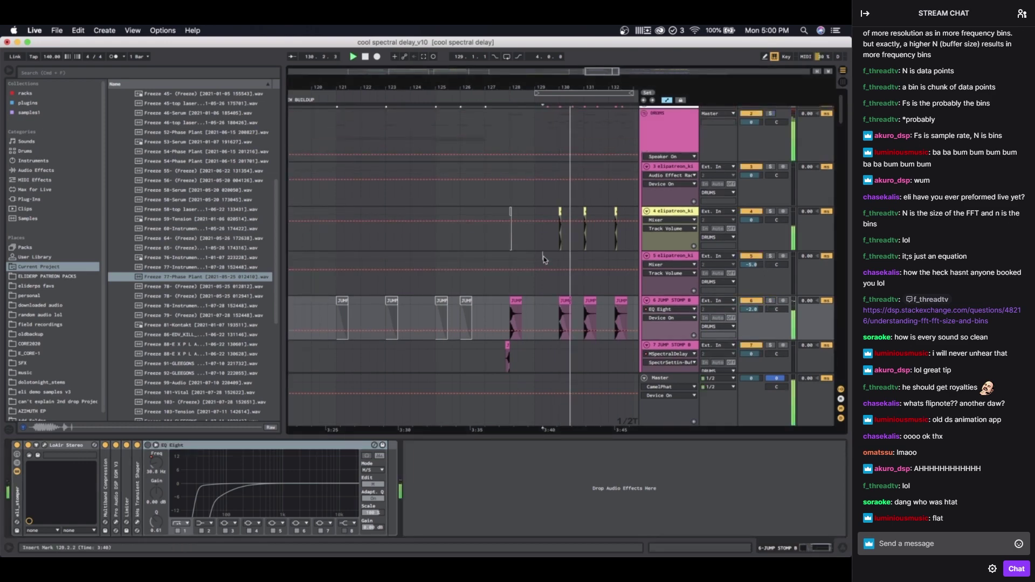
{"action": "scroll", "coordinate": [504, 260], "scroll_direction": "right", "scroll_amount": 3}
Step: Turn EQ Eight back on for the JUMP STOMP track and switch its M/S editing to the side channel
{"action": "left_click", "coordinate": [680, 297]}
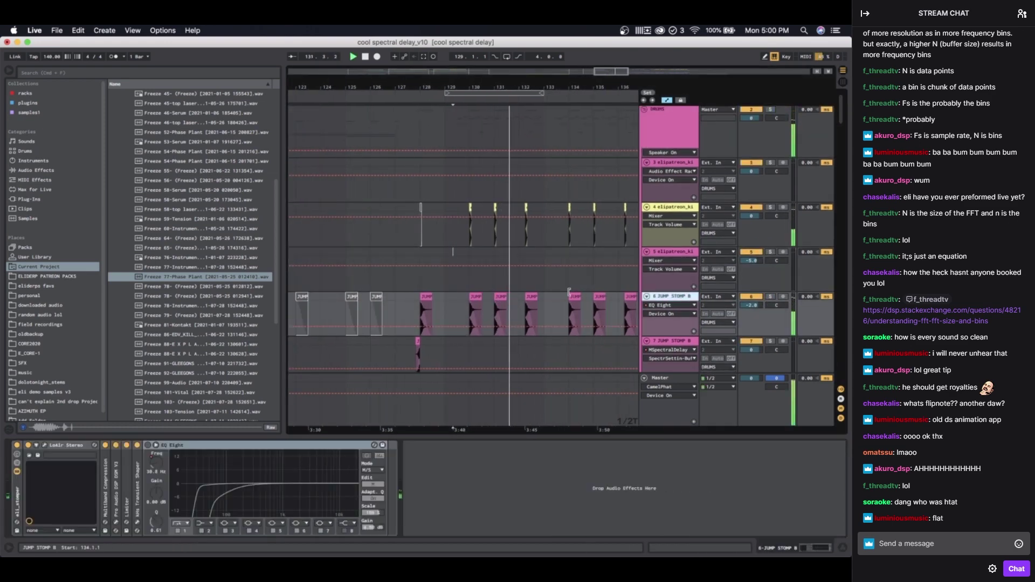
{"action": "left_click", "coordinate": [150, 449]}
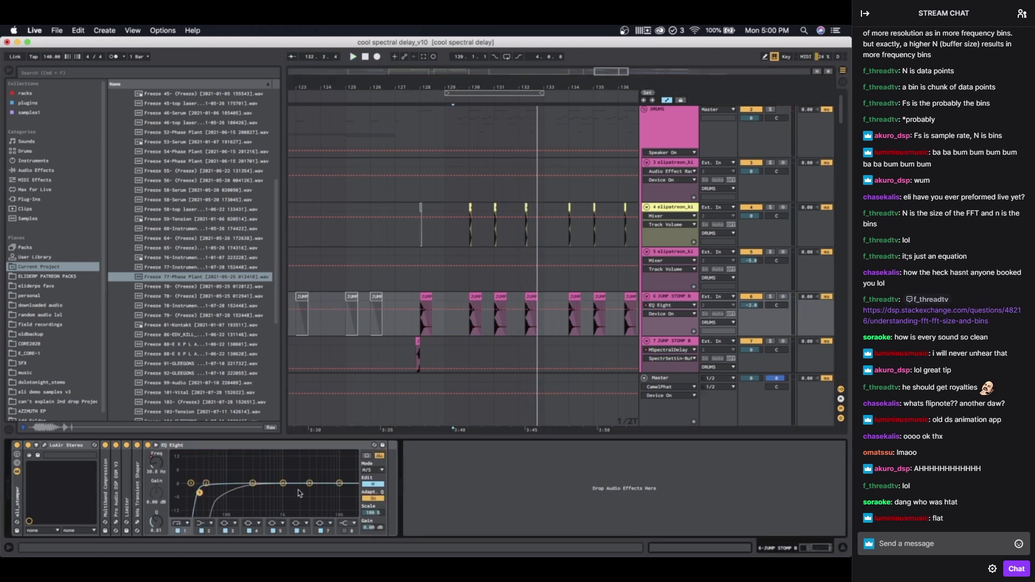
{"action": "left_click", "coordinate": [380, 485]}
Step: Play the second drop from 129.3.3 and show the JUMP STOMP track's device chain
{"action": "left_click", "coordinate": [461, 264]}
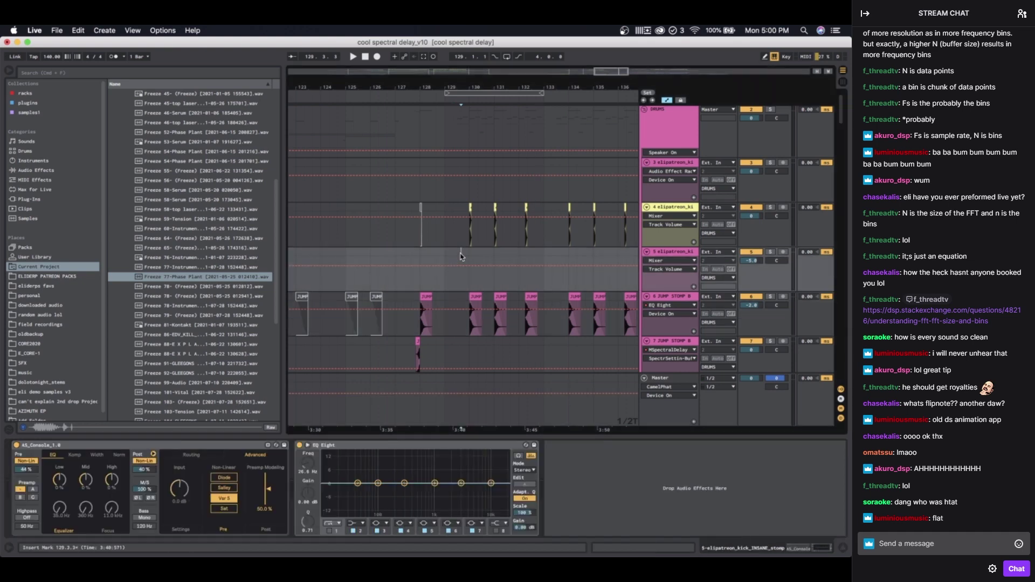
{"action": "key", "text": "space"}
{"action": "scroll", "coordinate": [650, 307], "scroll_direction": "down", "scroll_amount": 1}
{"action": "scroll", "coordinate": [650, 307], "scroll_direction": "down", "scroll_amount": 1}
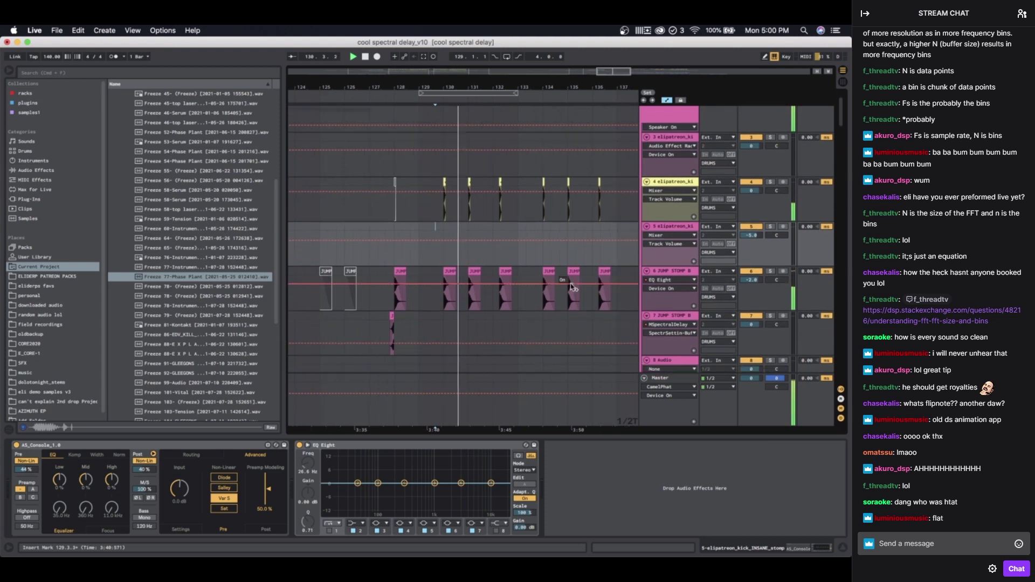
{"action": "left_click", "coordinate": [660, 271]}
{"action": "scroll", "coordinate": [453, 282], "scroll_direction": "down", "scroll_amount": 3}
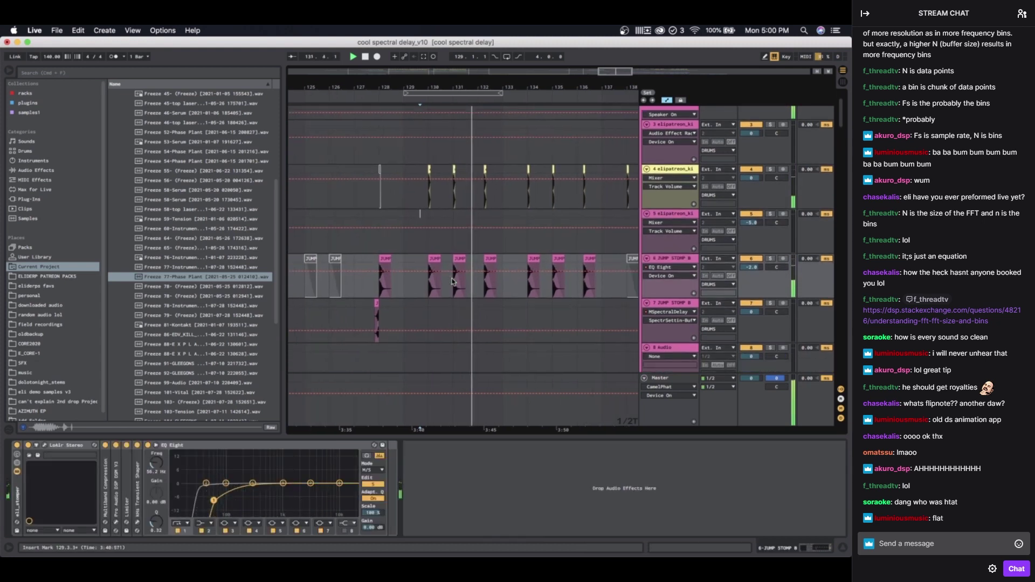
{"action": "scroll", "coordinate": [453, 282], "scroll_direction": "down", "scroll_amount": 3}
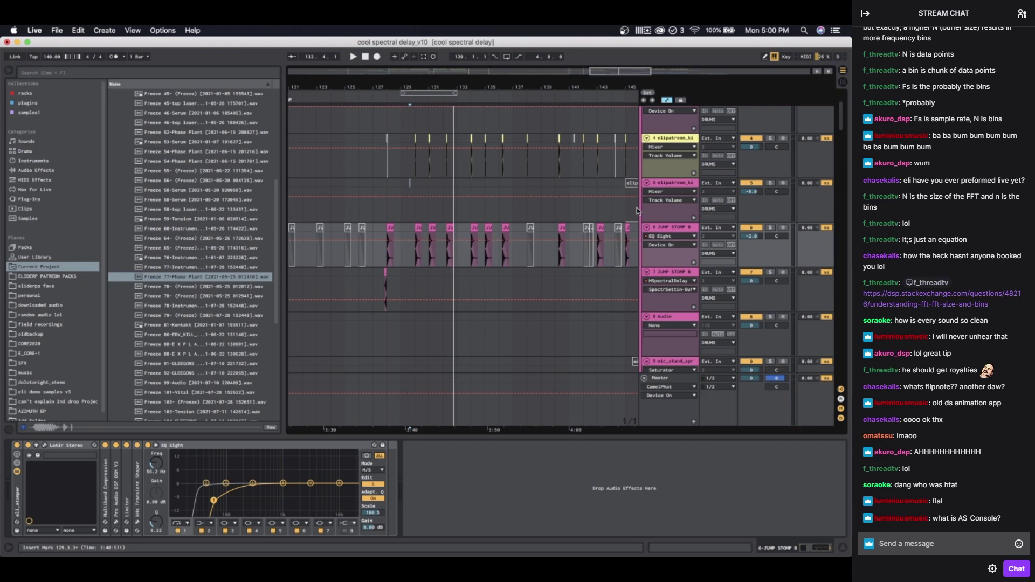
Step: Collapse the DRUMS and 2ND DROP BASS groups and place the insert marker at 113.1.1 on the BASS group
{"action": "scroll", "coordinate": [634, 208], "scroll_direction": "up", "scroll_amount": 5}
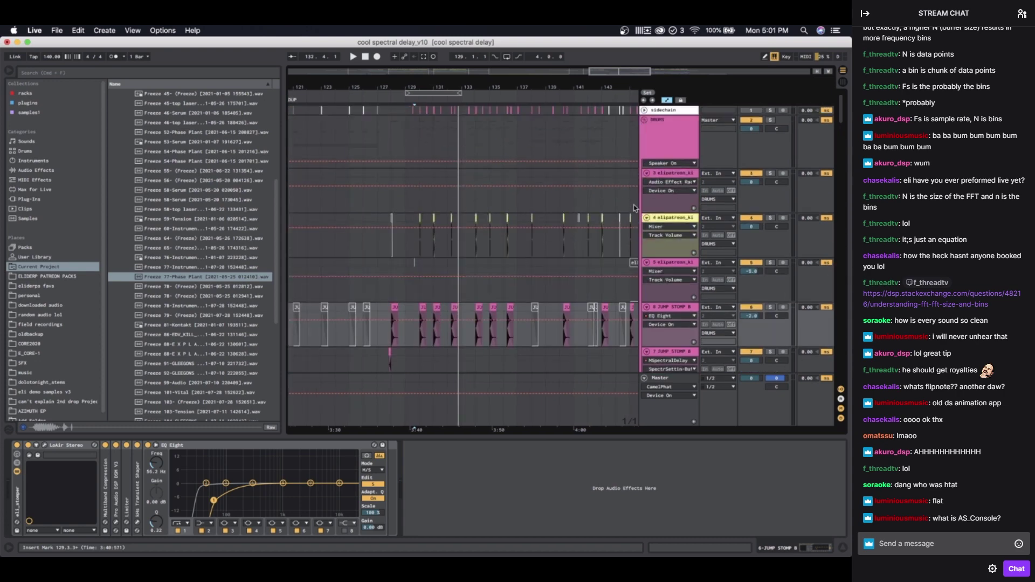
{"action": "left_click", "coordinate": [644, 121]}
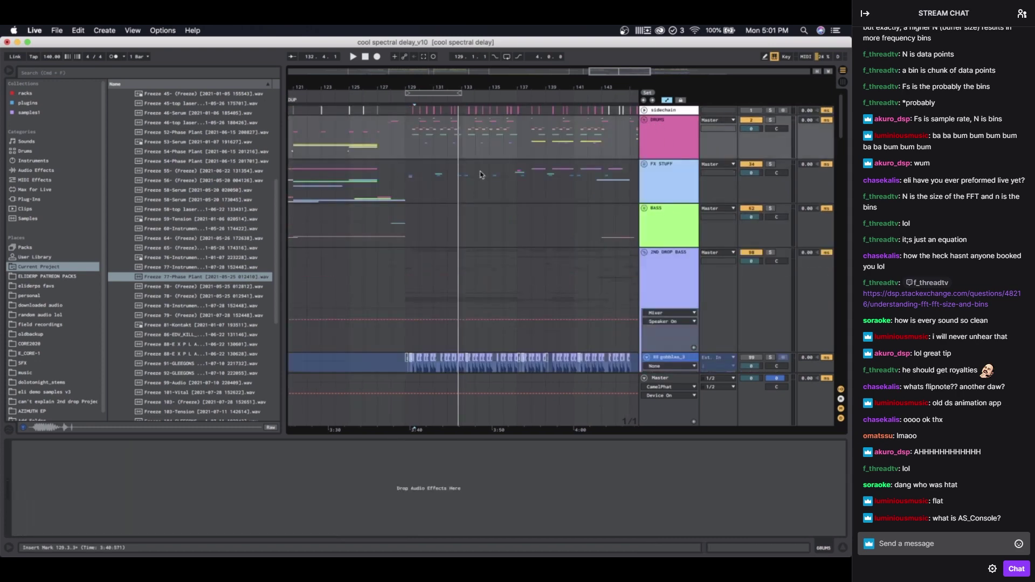
{"action": "key", "text": "minus"}
{"action": "scroll", "coordinate": [593, 235], "scroll_direction": "down", "scroll_amount": 2}
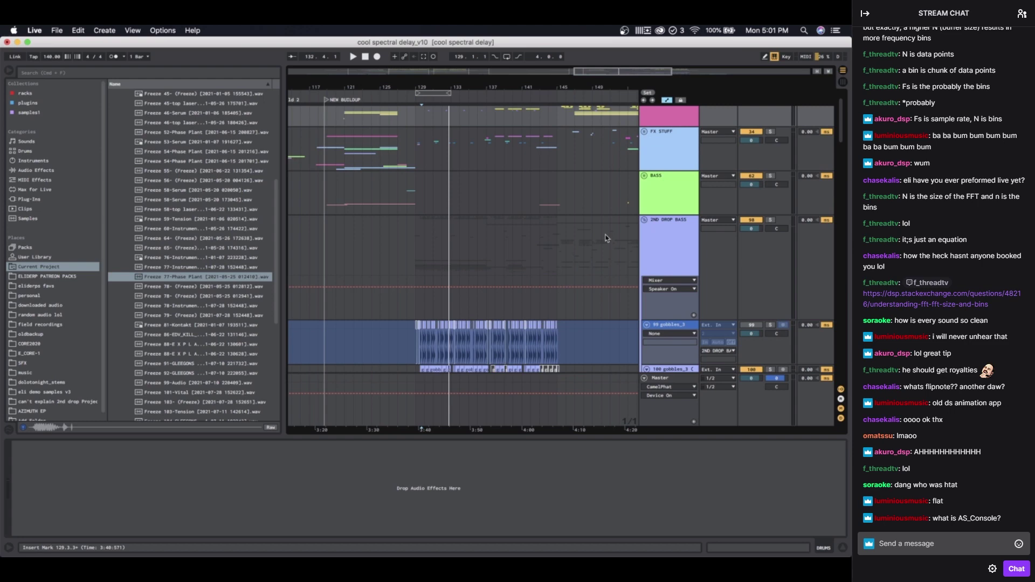
{"action": "left_click", "coordinate": [643, 220]}
{"action": "key", "text": "minus"}
{"action": "key", "text": "minus"}
{"action": "left_click", "coordinate": [465, 210]}
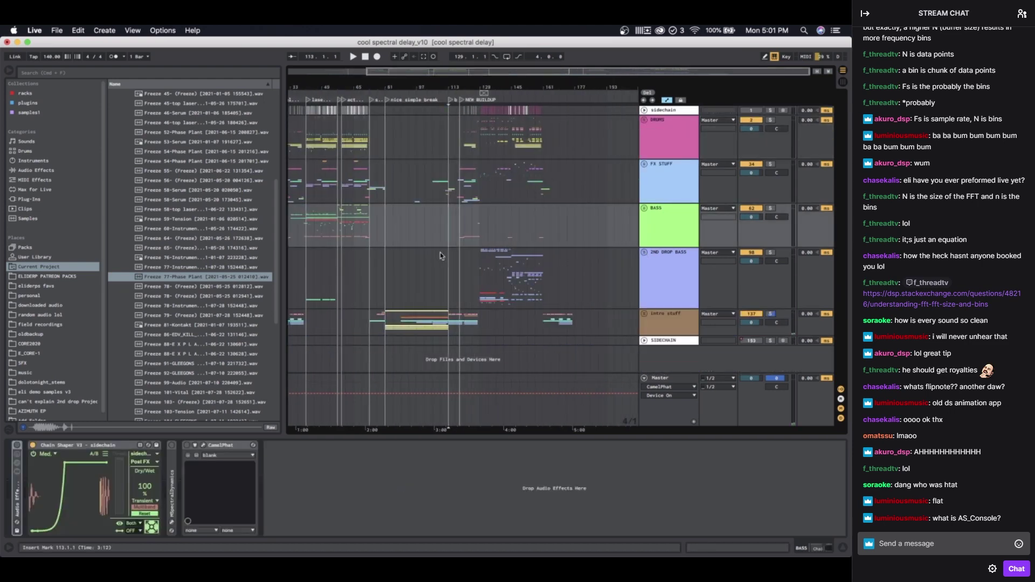
{"action": "scroll", "coordinate": [440, 252], "scroll_direction": "left", "scroll_amount": 4}
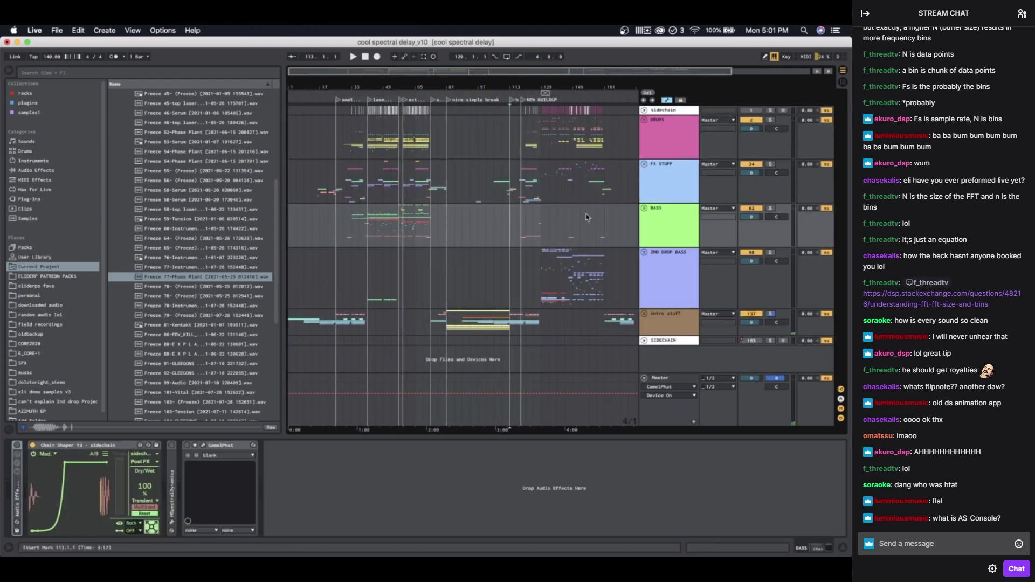
{"action": "scroll", "coordinate": [588, 217], "scroll_direction": "up", "scroll_amount": 5}
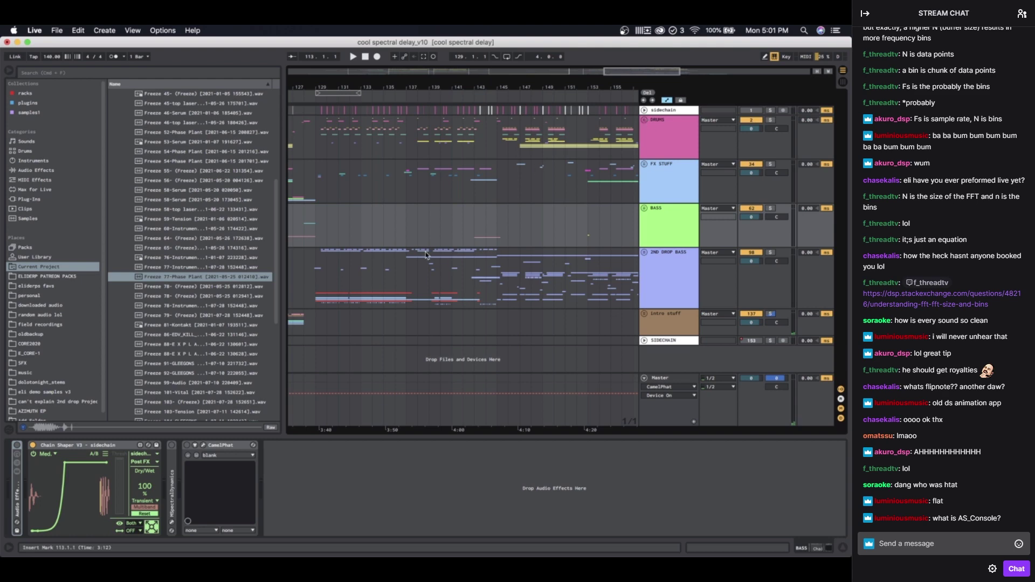
Step: Expand the DRUMS group and look through its drum layers and the device chains of the JUMP STOMP and 8 Audio tracks
{"action": "left_click", "coordinate": [645, 120]}
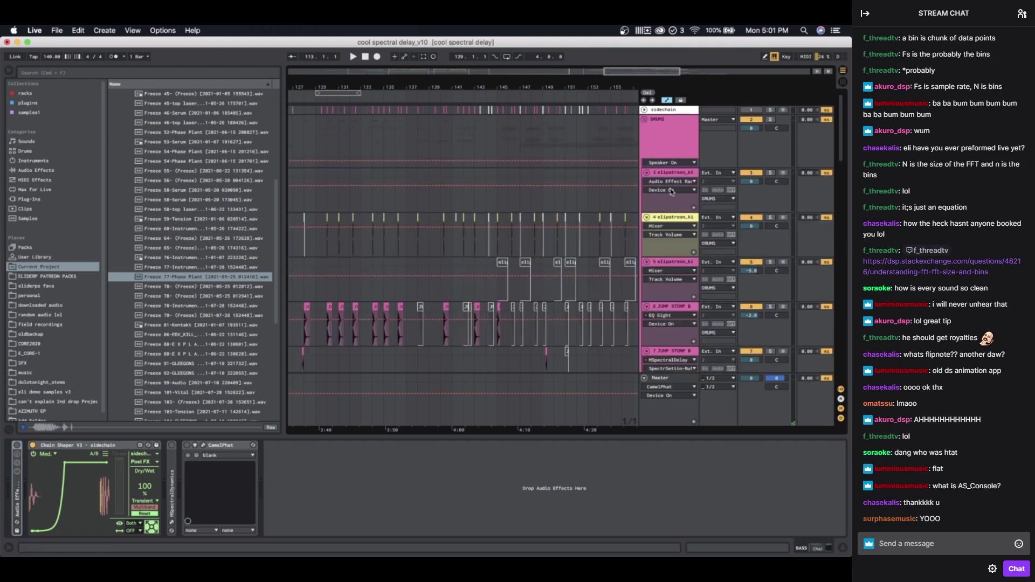
{"action": "scroll", "coordinate": [673, 244], "scroll_direction": "down", "scroll_amount": 5}
{"action": "scroll", "coordinate": [673, 244], "scroll_direction": "down", "scroll_amount": 10}
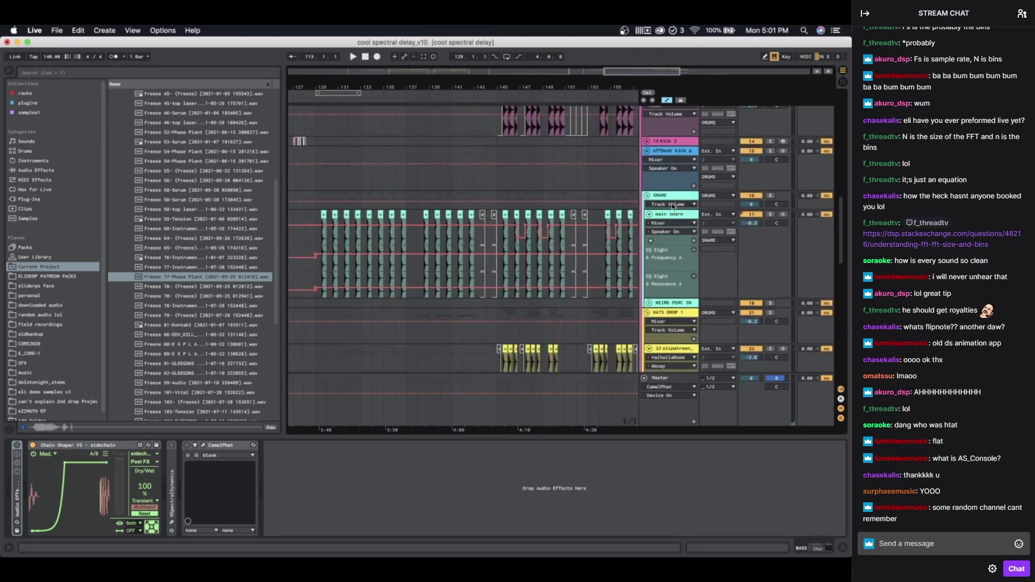
{"action": "scroll", "coordinate": [670, 241], "scroll_direction": "up", "scroll_amount": 10}
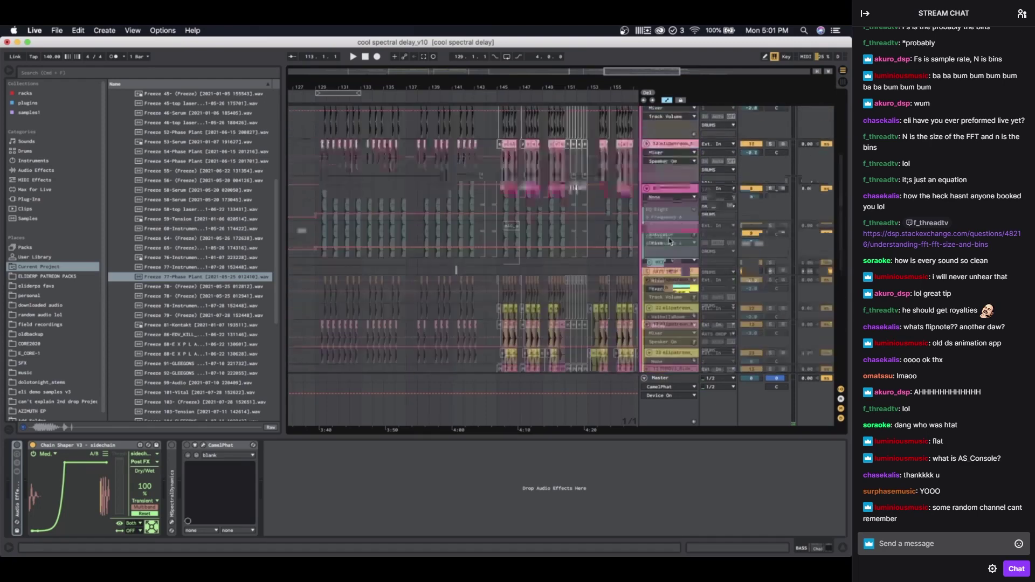
{"action": "left_click", "coordinate": [668, 204]}
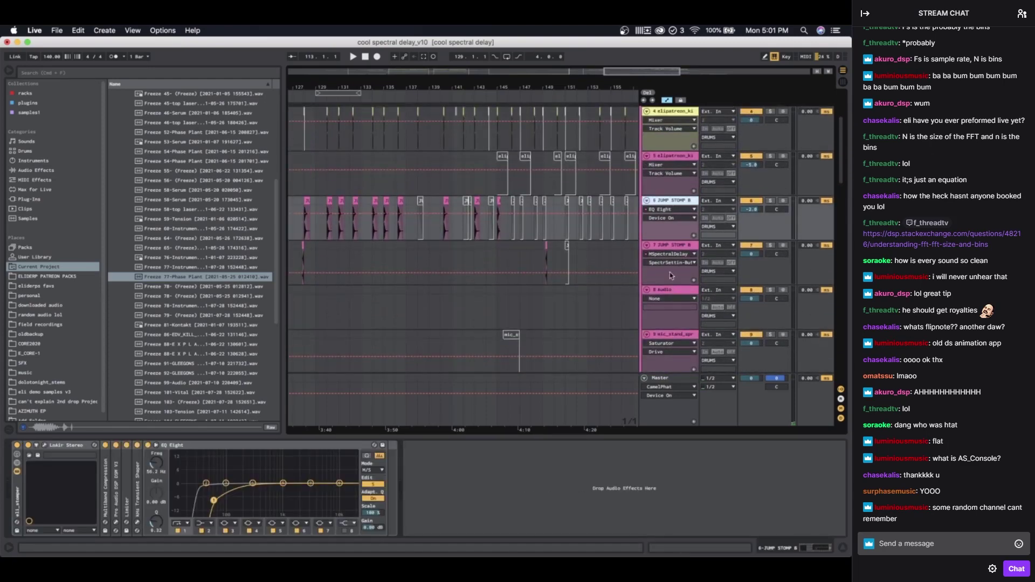
{"action": "left_click", "coordinate": [672, 246]}
{"action": "left_click", "coordinate": [671, 292]}
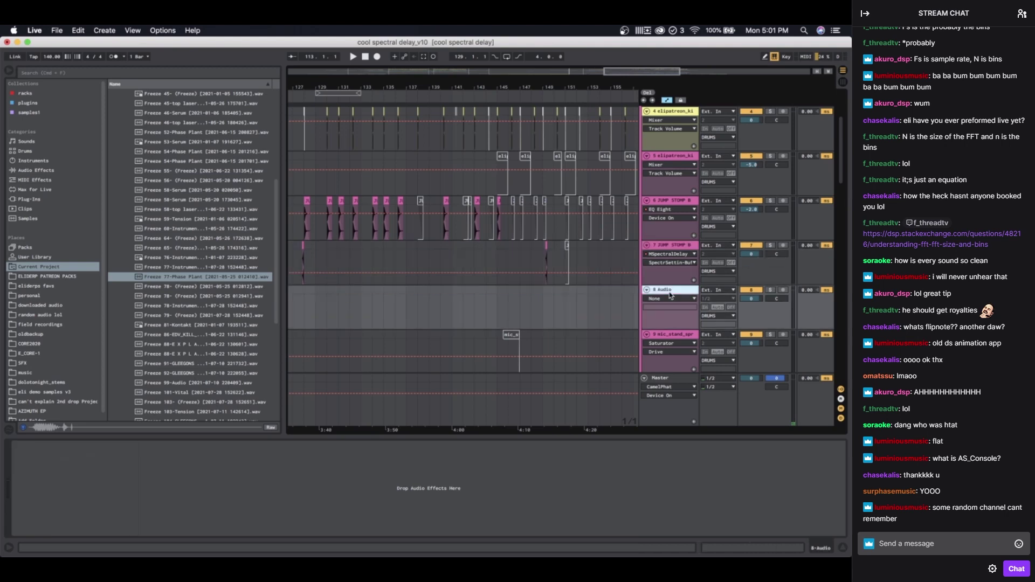
Step: Select the deactivated INSANE stomp kick clip at 145.1.1 on track 5 for a closer look
{"action": "left_click", "coordinate": [657, 160]}
{"action": "scroll", "coordinate": [529, 156], "scroll_direction": "up", "scroll_amount": 2}
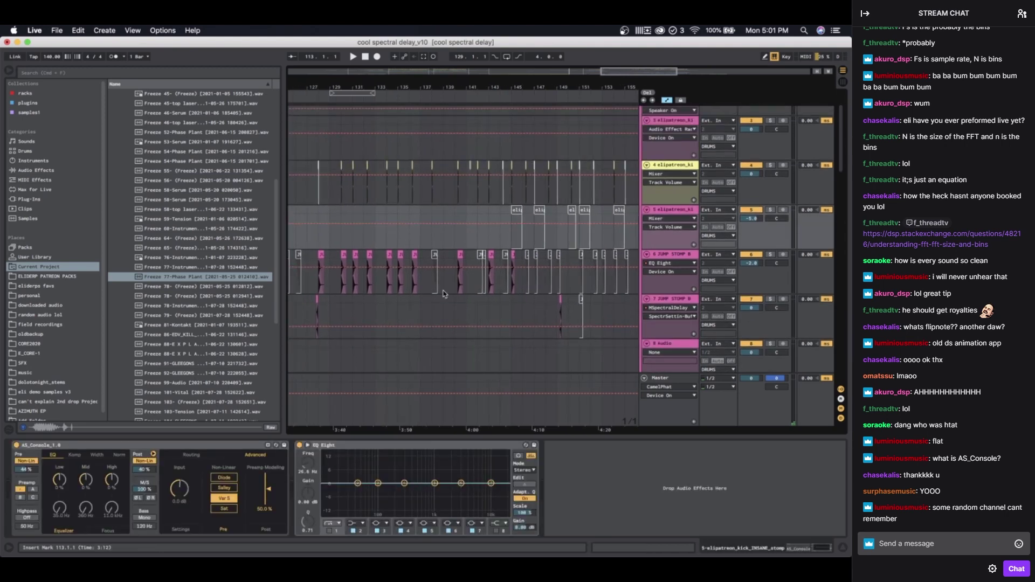
{"action": "left_click", "coordinate": [519, 208]}
{"action": "key", "text": "z"}
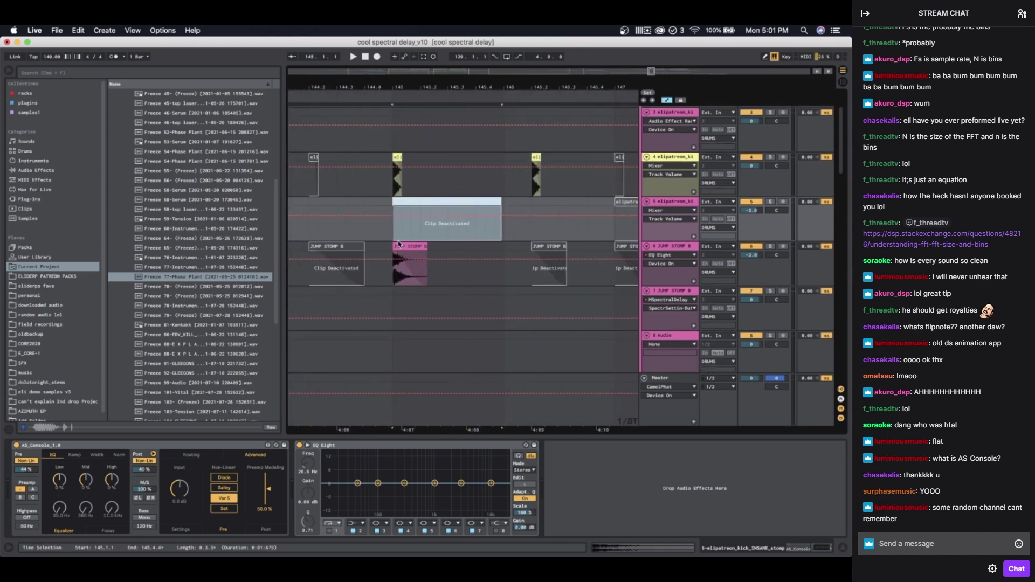
{"action": "scroll", "coordinate": [346, 321], "scroll_direction": "down", "scroll_amount": 3}
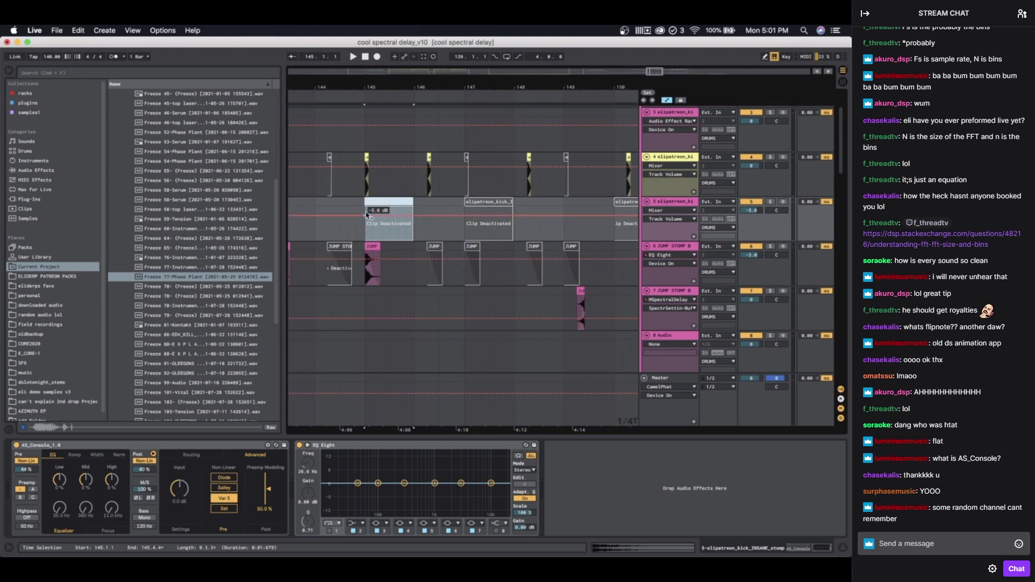
Step: Activate the INSANE stomp kick clip at 145.1.1, play from there and solo track 5
{"action": "scroll", "coordinate": [380, 202], "scroll_direction": "down", "scroll_amount": 5}
{"action": "key", "text": "0"}
{"action": "scroll", "coordinate": [380, 202], "scroll_direction": "up", "scroll_amount": 5}
{"action": "key", "text": "space"}
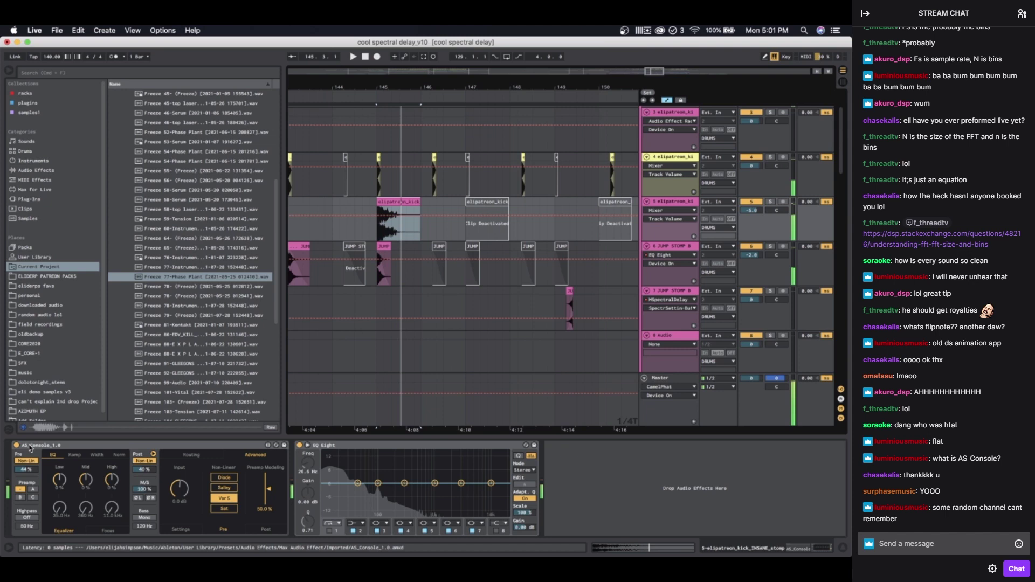
{"action": "key", "text": "s"}
Step: Audition the soloed kick with AS_Console's pre and post drive raised to 100%, and bring both down to 0%
{"action": "left_click_drag", "start_coordinate": [26, 469], "coordinate": [26, 442]}
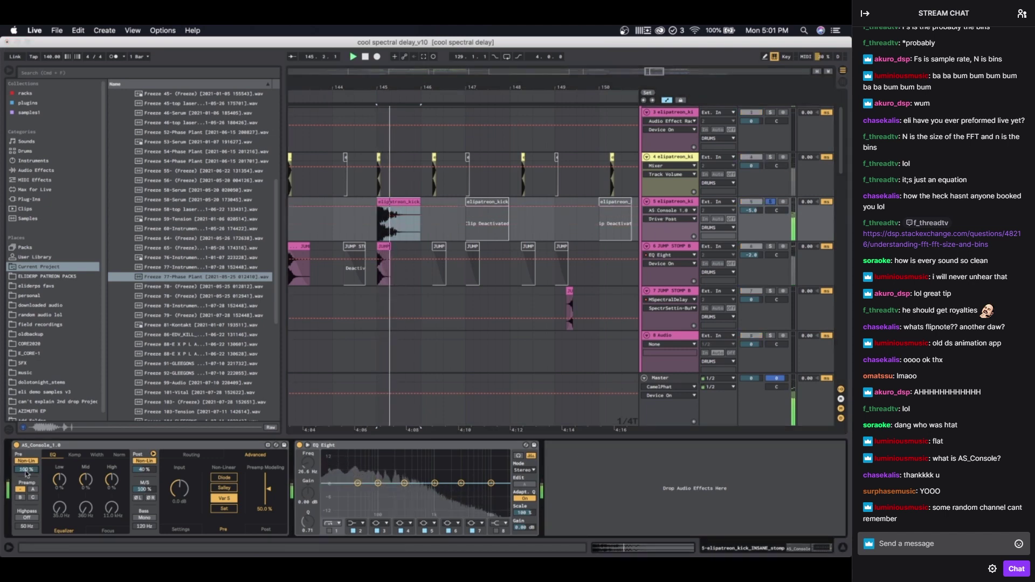
{"action": "left_click_drag", "start_coordinate": [144, 469], "coordinate": [144, 436]}
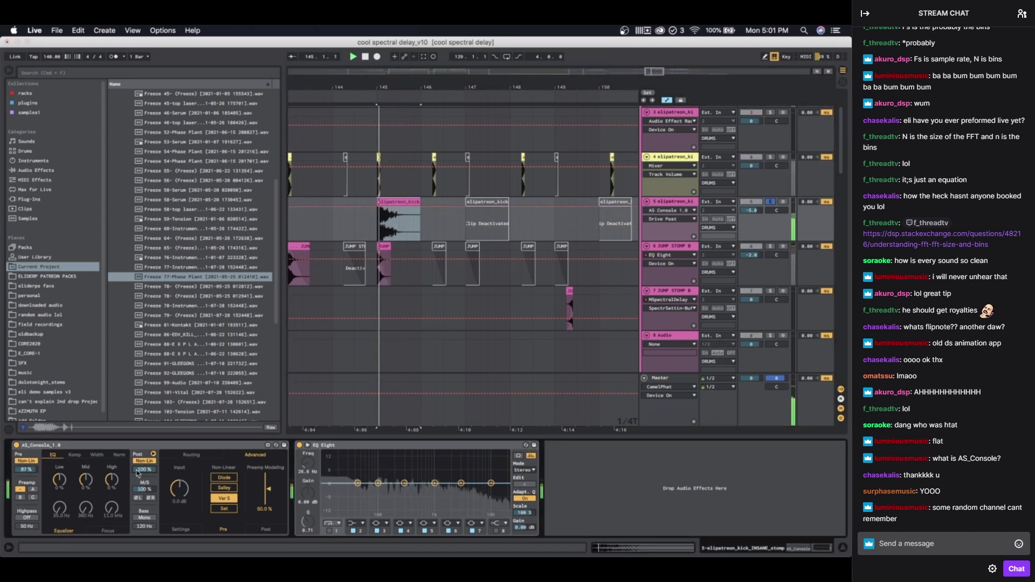
{"action": "left_click_drag", "start_coordinate": [26, 469], "coordinate": [31, 495]}
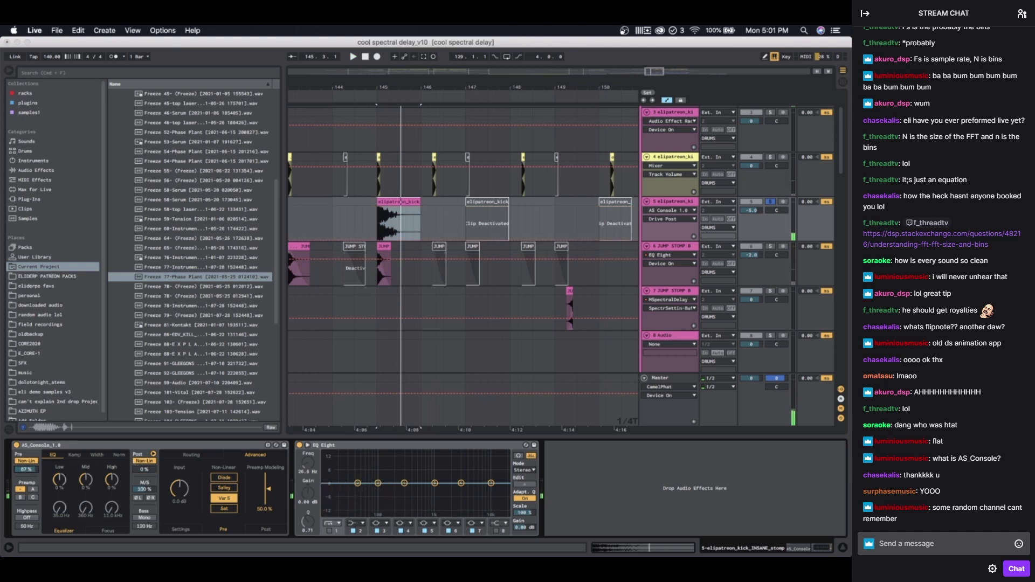
Step: Play the kick through AS_Console preamp types C and A, and switch the preamp type back to none
{"action": "left_click", "coordinate": [32, 497]}
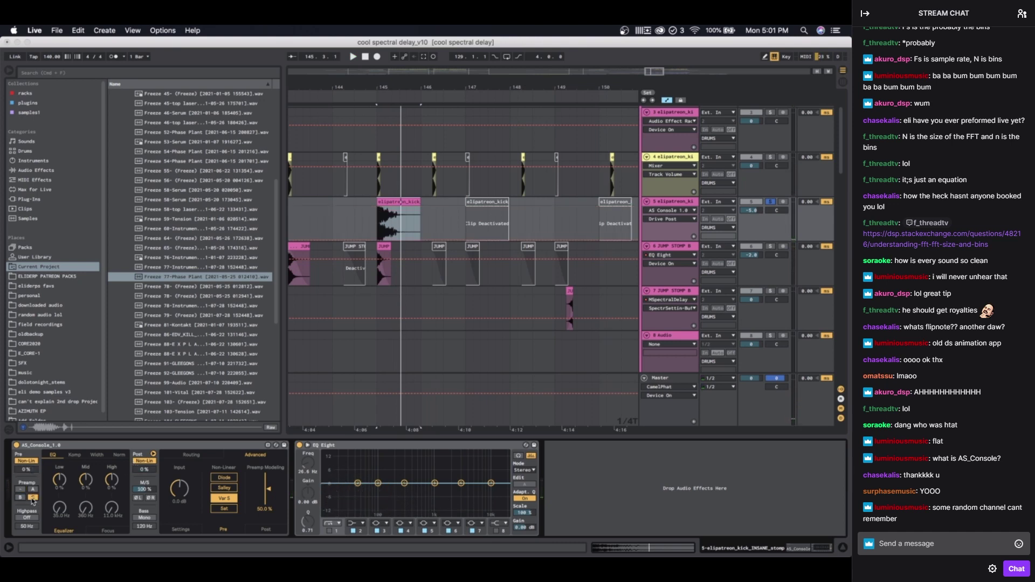
{"action": "key", "text": "space"}
{"action": "left_click", "coordinate": [33, 490]}
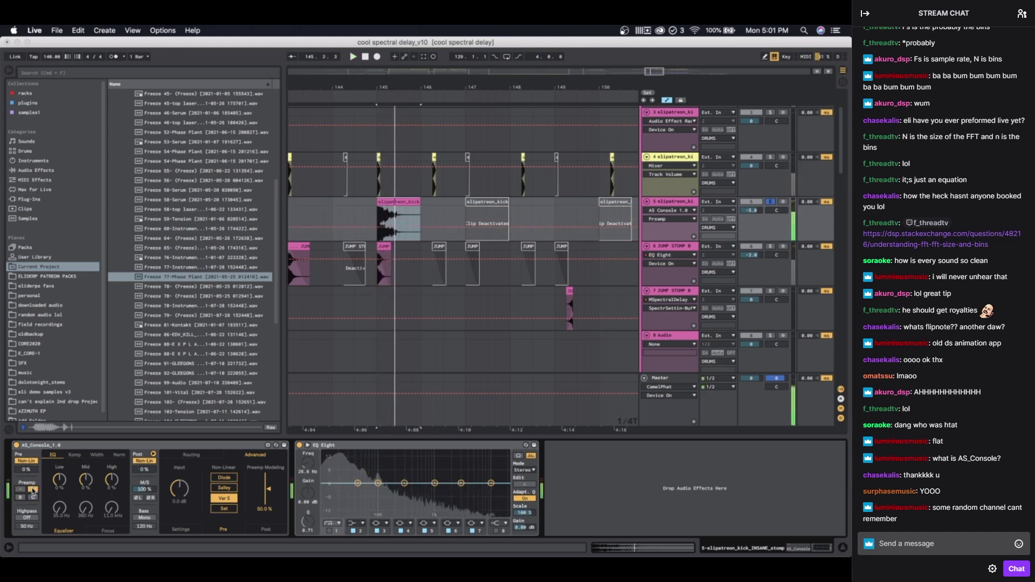
{"action": "left_click", "coordinate": [20, 490]}
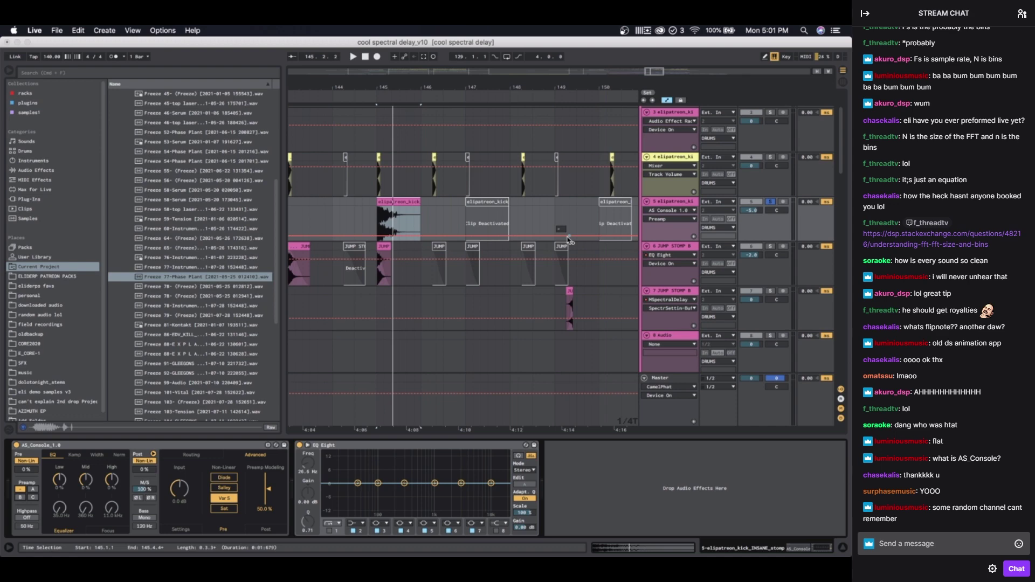
Step: Collapse the DRUMS group and place the insert marker on it at 25.1.1
{"action": "scroll", "coordinate": [569, 240], "scroll_direction": "up", "scroll_amount": 3}
{"action": "left_click", "coordinate": [653, 138]}
{"action": "left_click", "coordinate": [643, 120]}
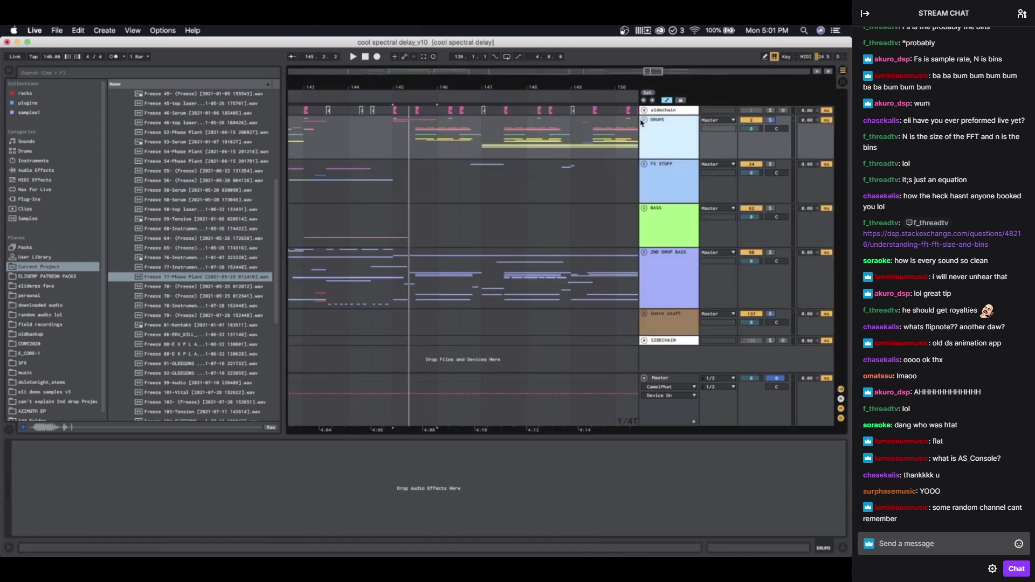
{"action": "key", "text": "minus"}
{"action": "key", "text": "minus"}
{"action": "key", "text": "minus"}
{"action": "key", "text": "minus"}
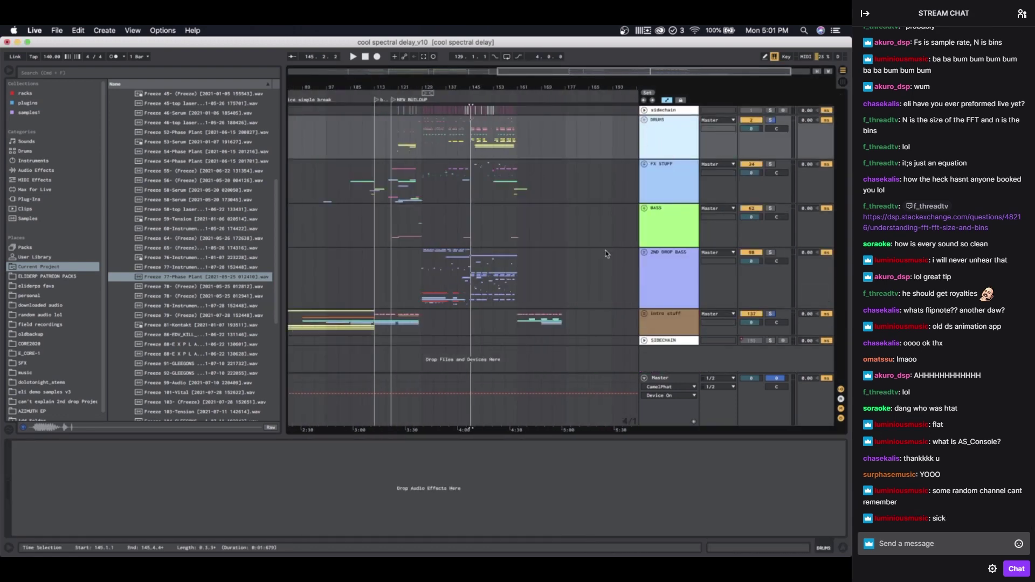
{"action": "scroll", "coordinate": [500, 304], "scroll_direction": "down", "scroll_amount": 3}
{"action": "scroll", "coordinate": [500, 304], "scroll_direction": "down", "scroll_amount": 3}
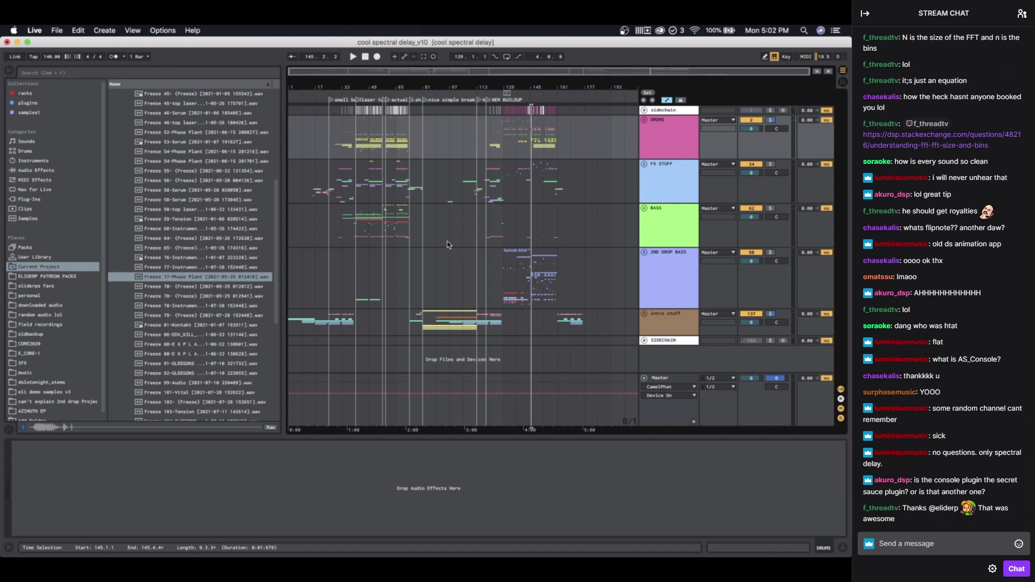
{"action": "left_click", "coordinate": [355, 149]}
{"action": "key", "text": "Left"}
{"action": "key", "text": "Left"}
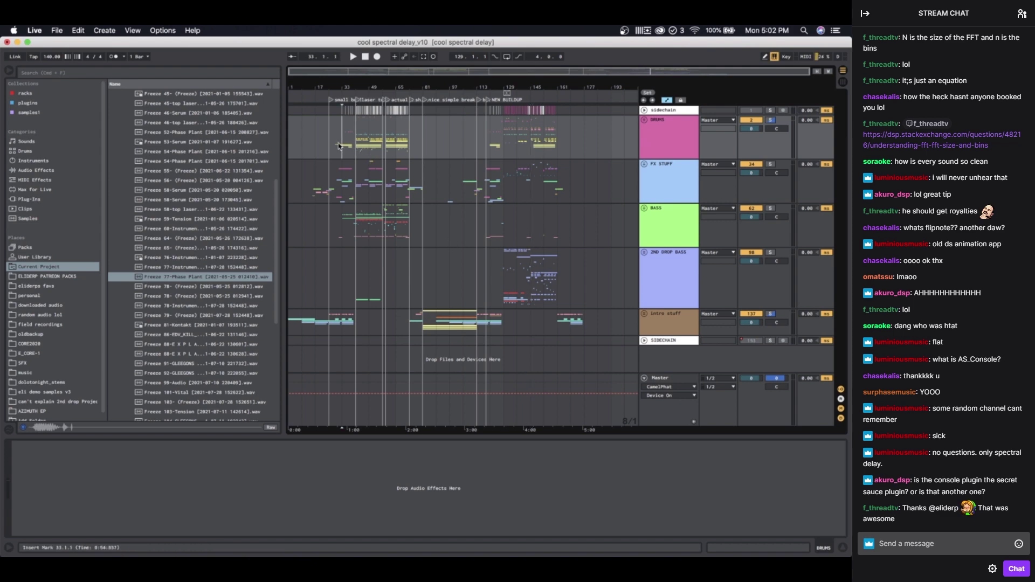
Step: Create a new Live Set without saving the changes to cool spectral delay_v10
{"action": "left_click", "coordinate": [57, 33]}
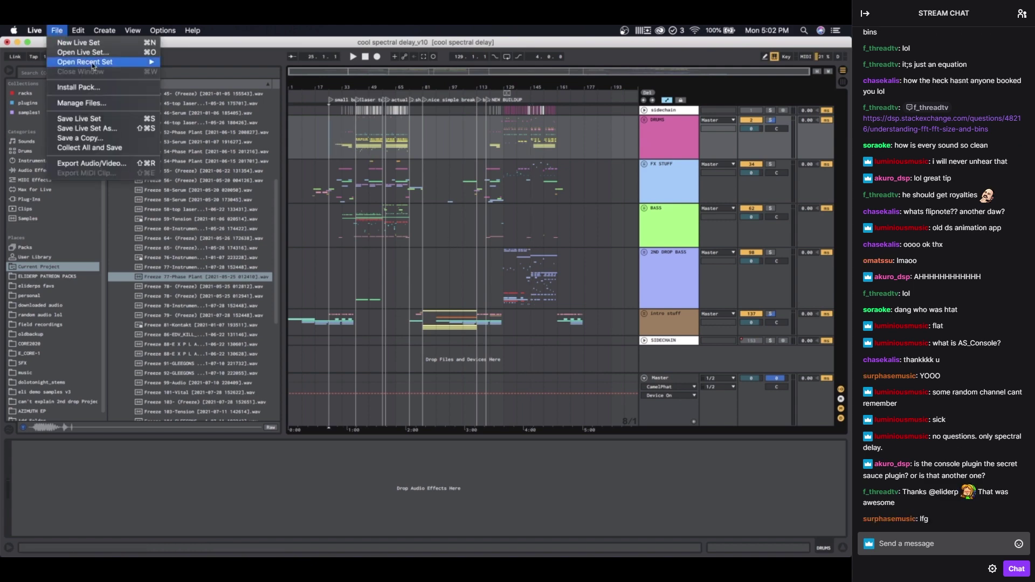
{"action": "mouse_move", "coordinate": [94, 65]}
{"action": "left_click", "coordinate": [80, 42]}
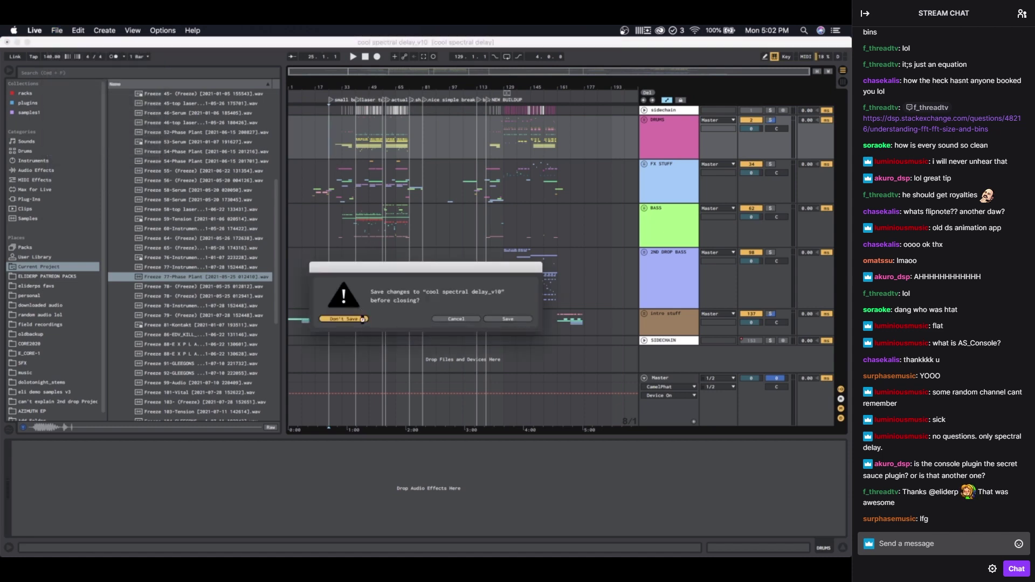
{"action": "left_click", "coordinate": [363, 319]}
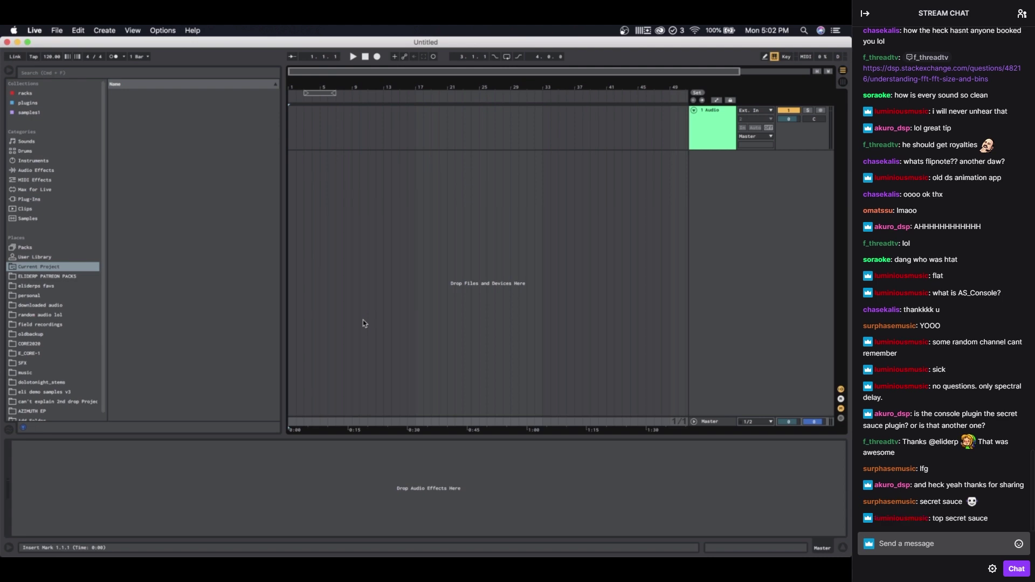
Step: Place the insert marker at 5.1.1 on the 1 Audio track
{"action": "left_click", "coordinate": [352, 114]}
{"action": "left_click", "coordinate": [308, 111]}
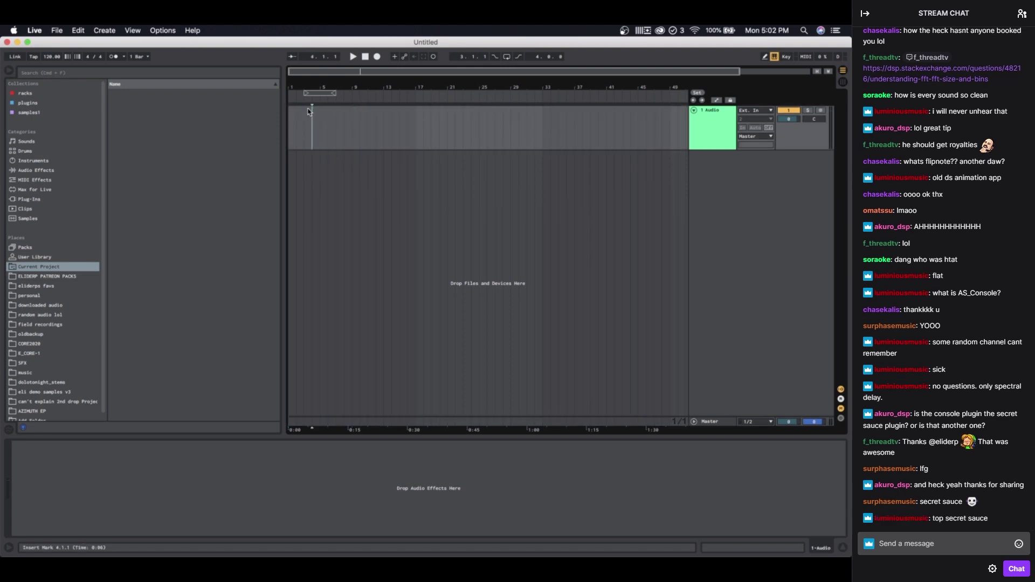
{"action": "left_click", "coordinate": [318, 109]}
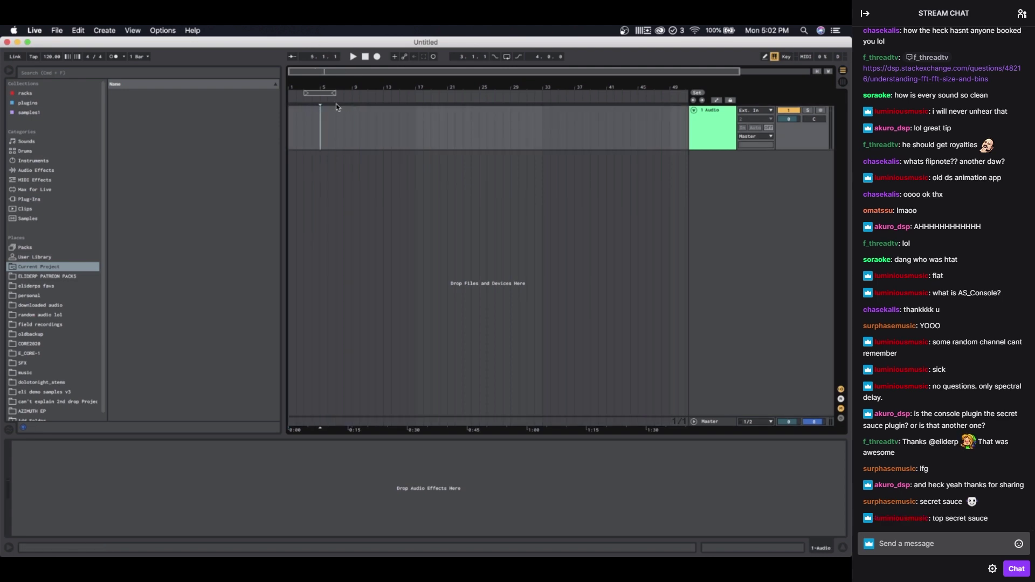
{"action": "left_click", "coordinate": [337, 116]}
{"action": "left_click", "coordinate": [328, 118]}
{"action": "left_click", "coordinate": [343, 118]}
{"action": "left_click", "coordinate": [334, 119]}
{"action": "left_click", "coordinate": [320, 118]}
{"action": "left_click", "coordinate": [41, 190]}
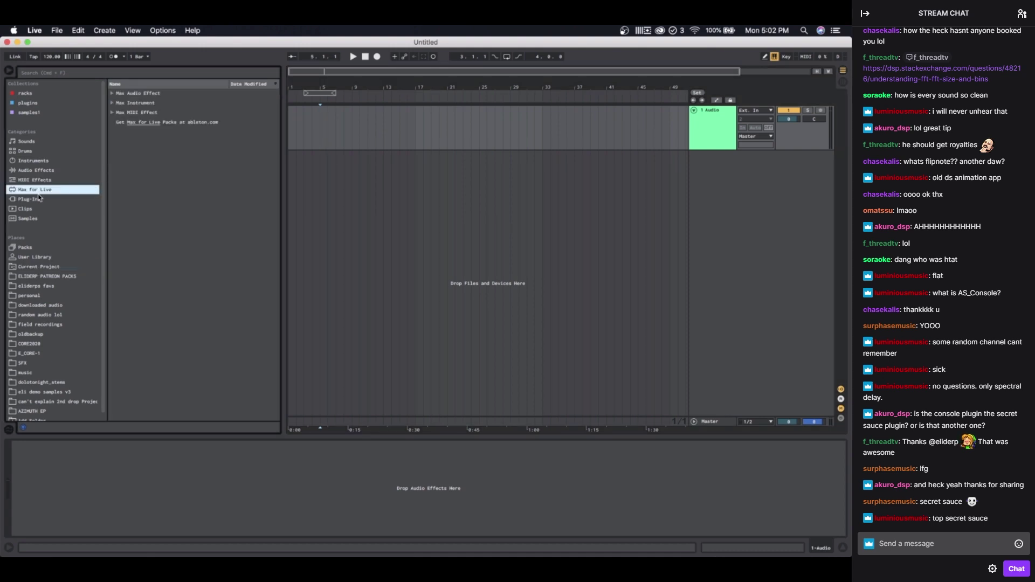
{"action": "left_click", "coordinate": [42, 200]}
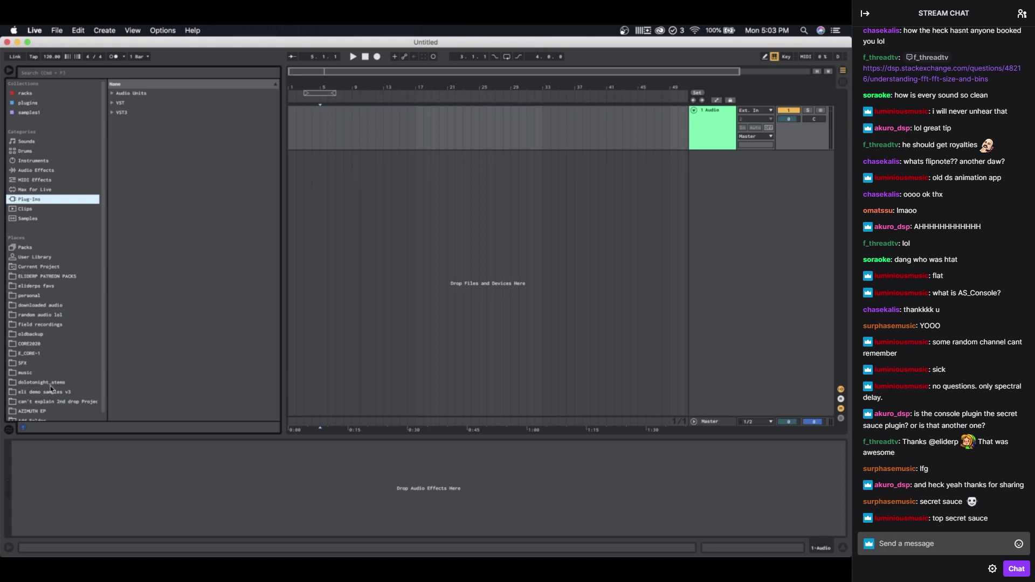
{"action": "scroll", "coordinate": [28, 404], "scroll_direction": "down", "scroll_amount": 1}
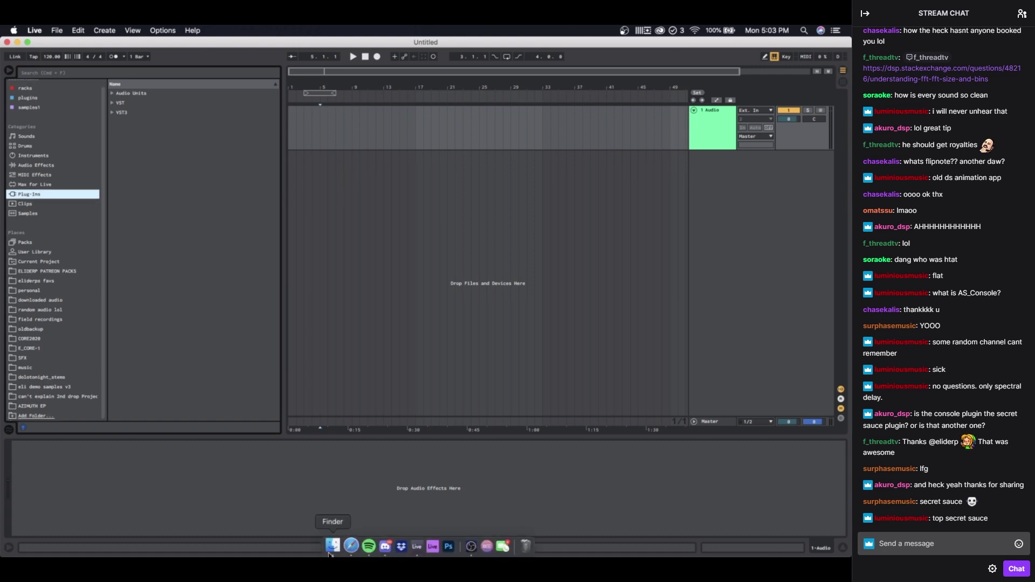
Step: Import the "eliderp x digital reject - pulsar FINAL" mp3 from Finder onto the audio track at 5.1.1, with Warp off
{"action": "left_click", "coordinate": [330, 546]}
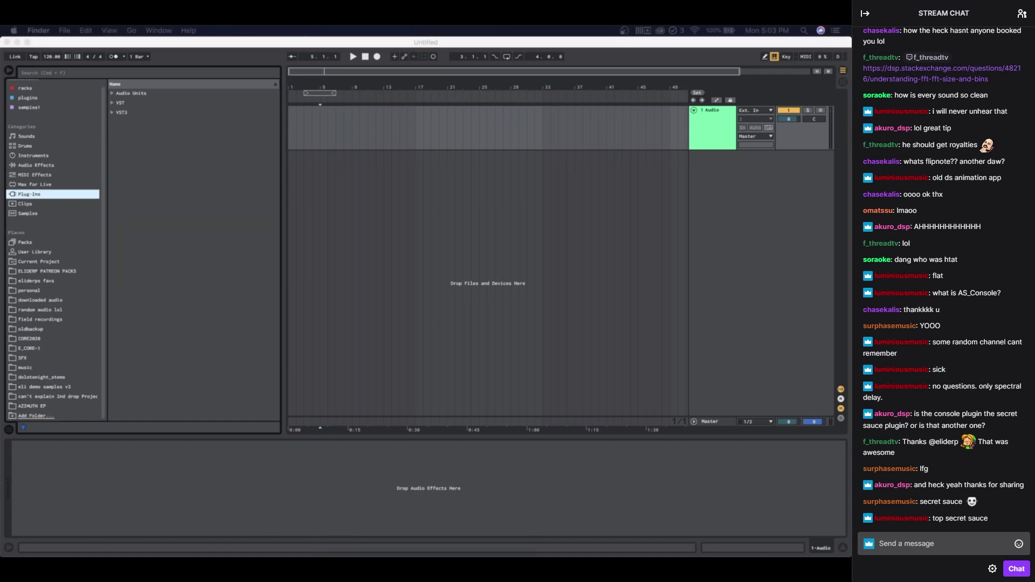
{"action": "left_click_drag", "start_coordinate": [508, 27], "coordinate": [323, 127]}
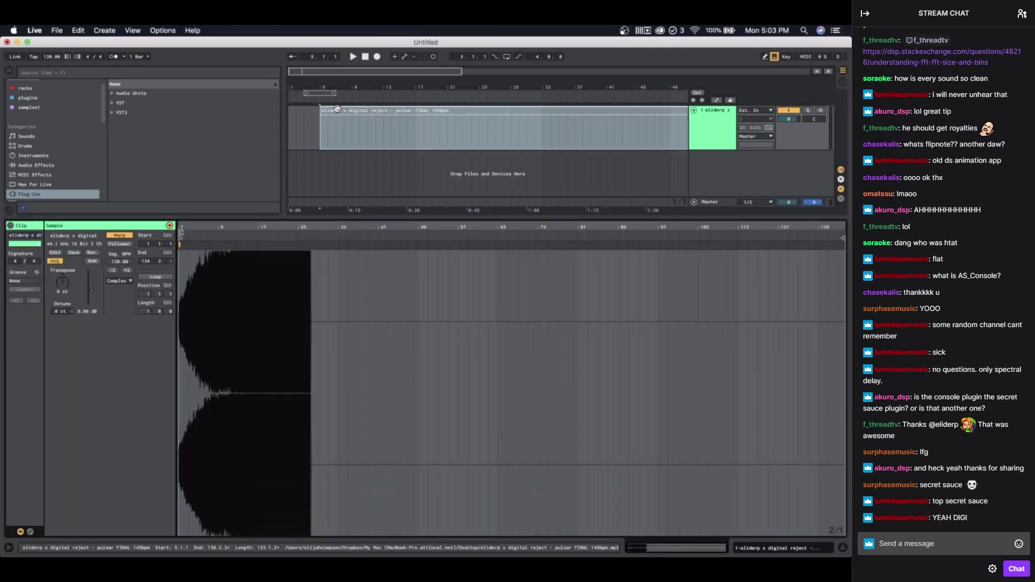
{"action": "key", "text": "ctrl+Up"}
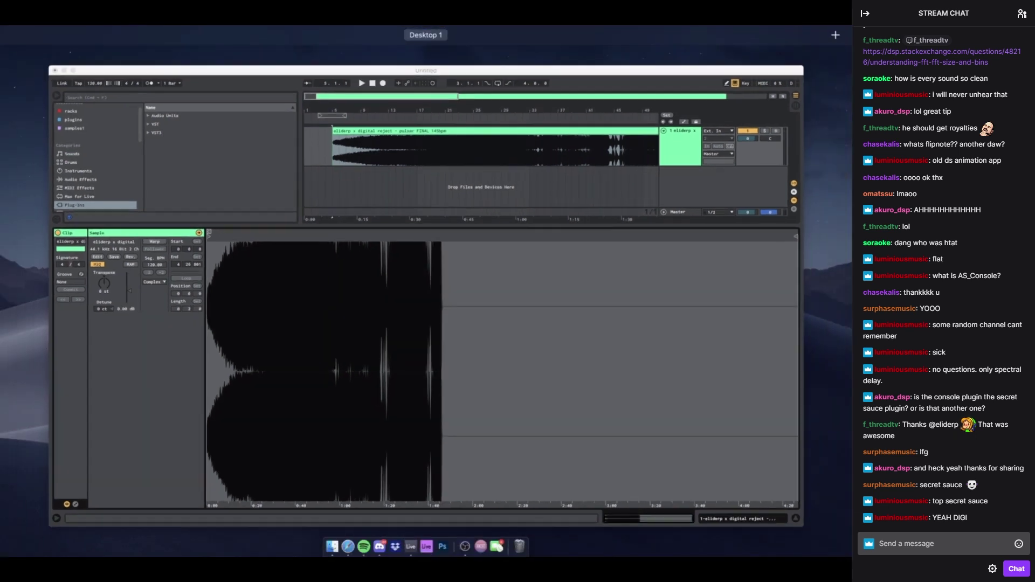
{"action": "key", "text": "ctrl+Up"}
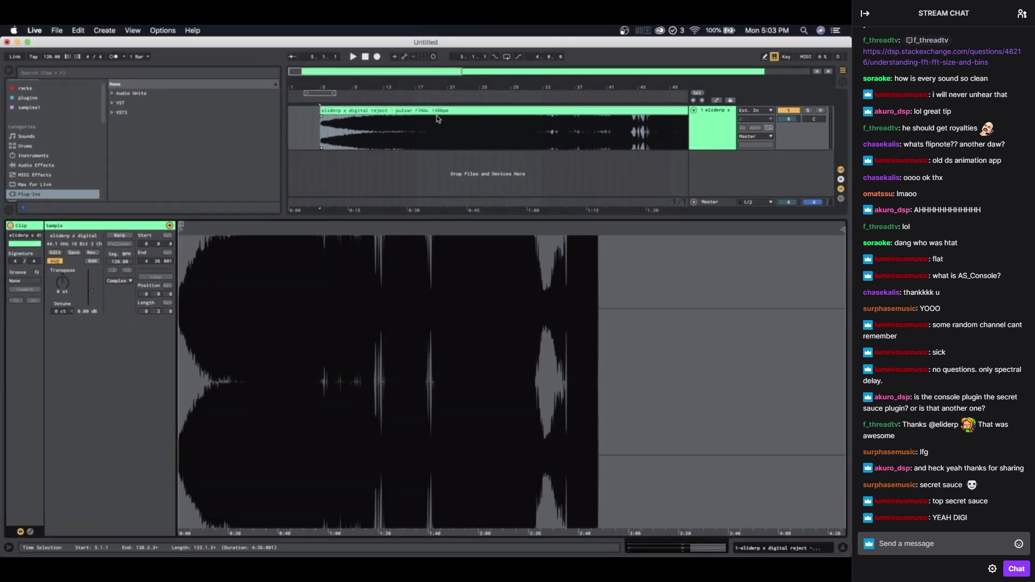
Step: Play the imported track, continuing from 77.1.1, and raise the system volume to maximum
{"action": "key", "text": "w"}
{"action": "left_click", "coordinate": [434, 111]}
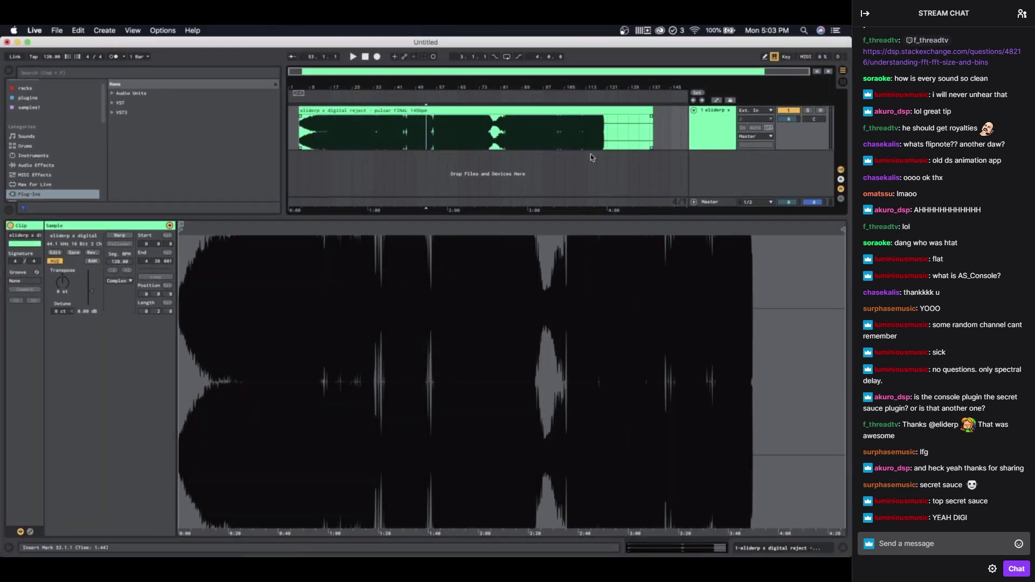
{"action": "left_click", "coordinate": [468, 138]}
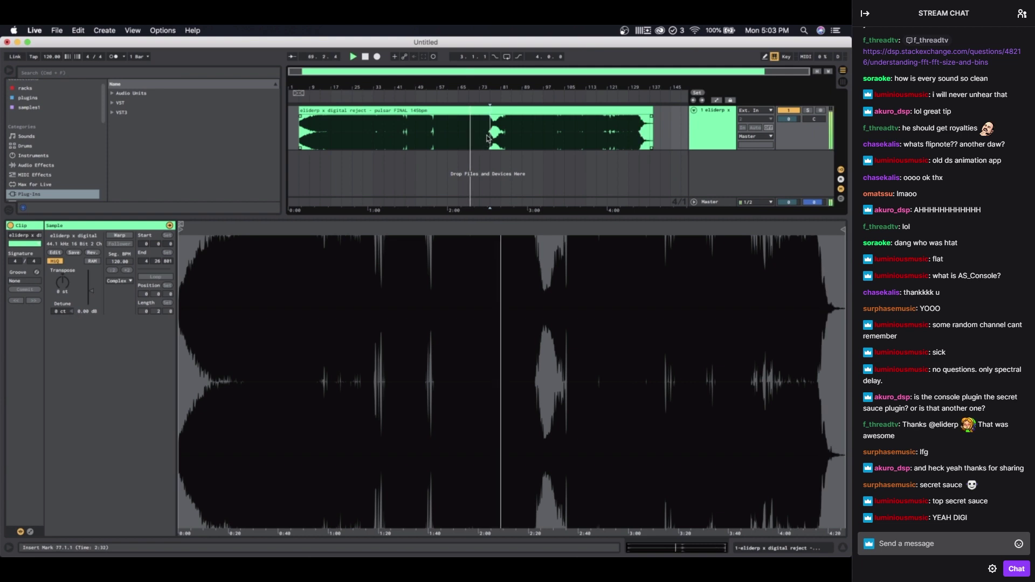
{"action": "left_click", "coordinate": [491, 138]}
{"action": "key", "text": "XF86AudioRaiseVolume"}
Step: Restart playback from 99.1.1 and show the audio track's empty device chain instead of the clip view
{"action": "scroll", "coordinate": [533, 149], "scroll_direction": "up", "scroll_amount": 4}
{"action": "scroll", "coordinate": [531, 146], "scroll_direction": "right", "scroll_amount": 2}
{"action": "left_click", "coordinate": [518, 135]}
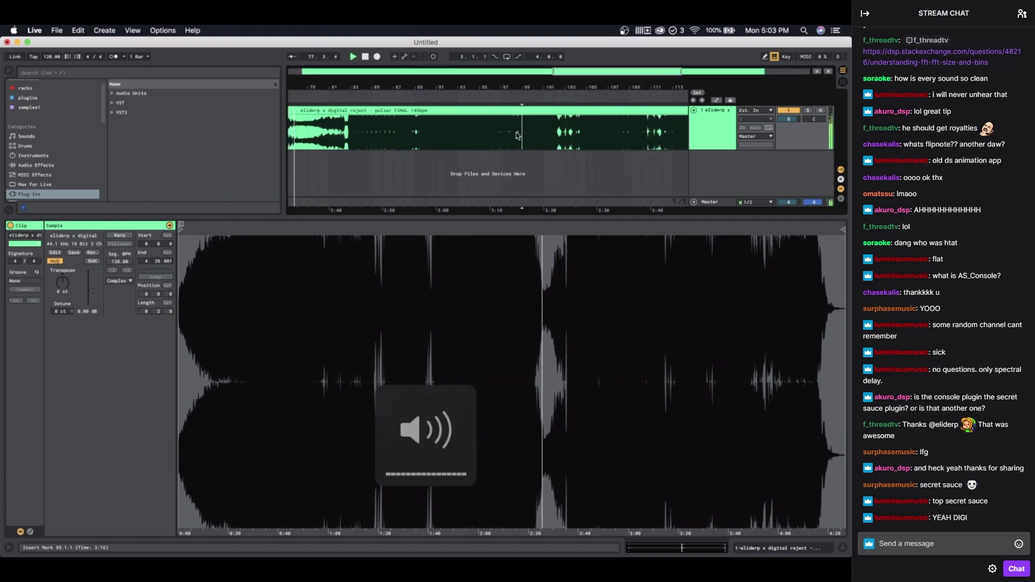
{"action": "key", "text": "space"}
{"action": "key", "text": "space"}
{"action": "scroll", "coordinate": [516, 135], "scroll_direction": "right", "scroll_amount": 4}
{"action": "key", "text": "minus"}
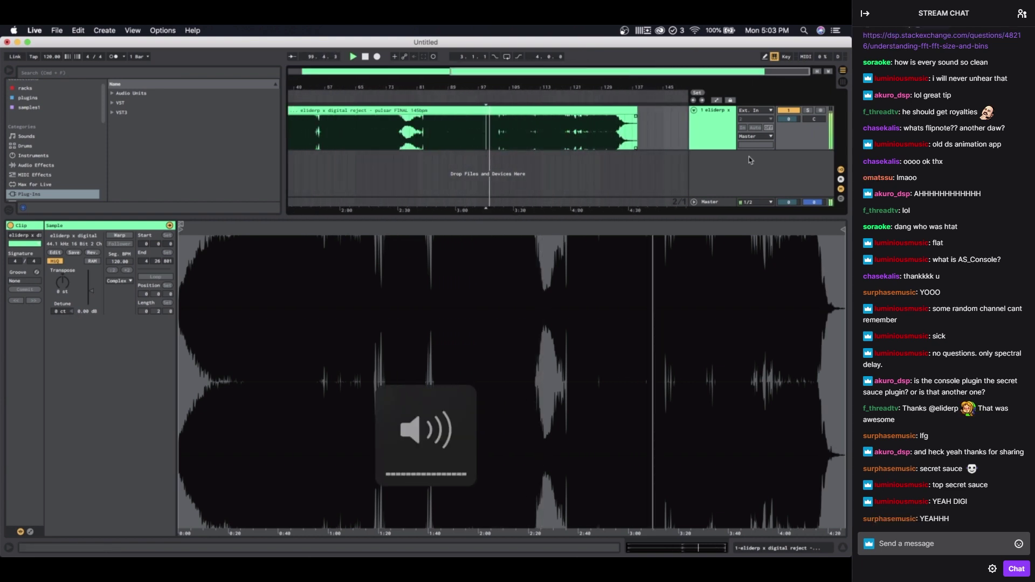
{"action": "left_click", "coordinate": [708, 129]}
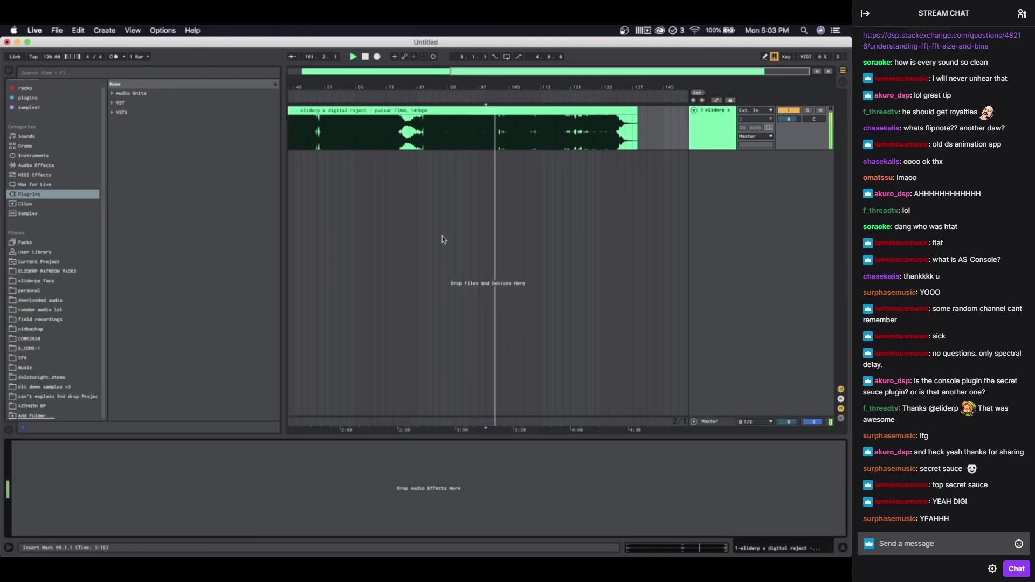
{"action": "key", "text": "plus"}
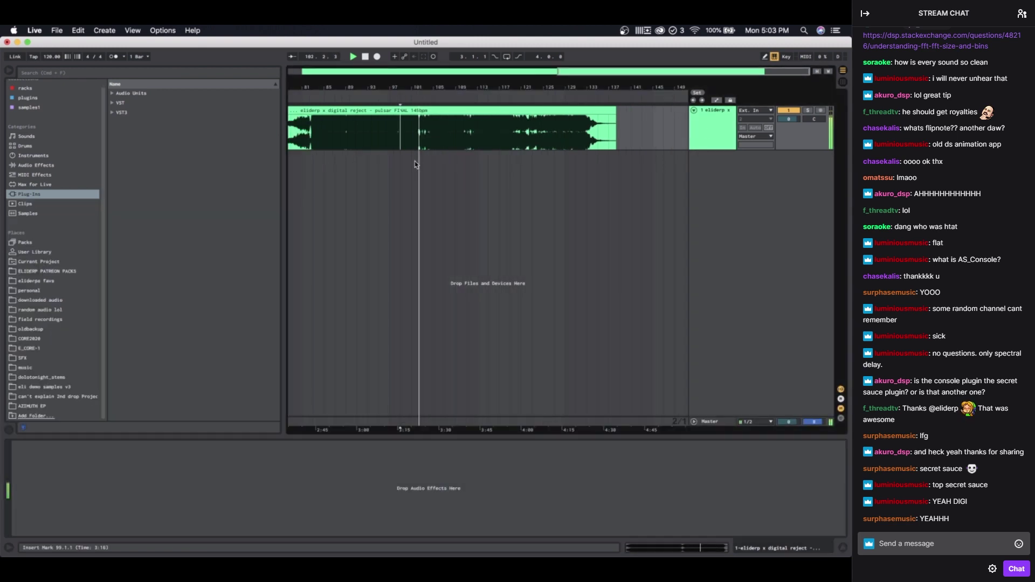
Step: Play the track from 123.1.1
{"action": "left_click", "coordinate": [410, 135]}
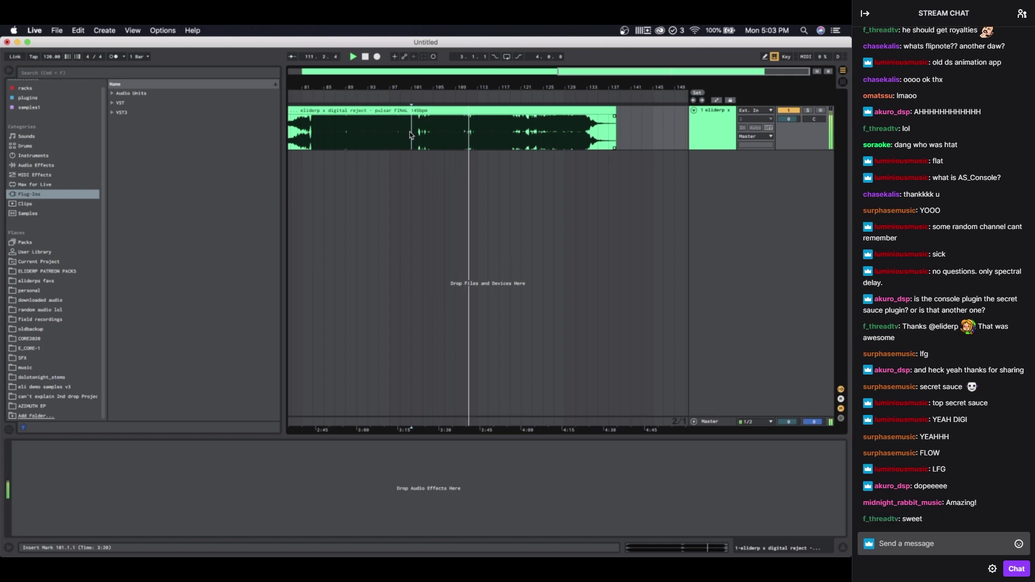
{"action": "left_click", "coordinate": [533, 127]}
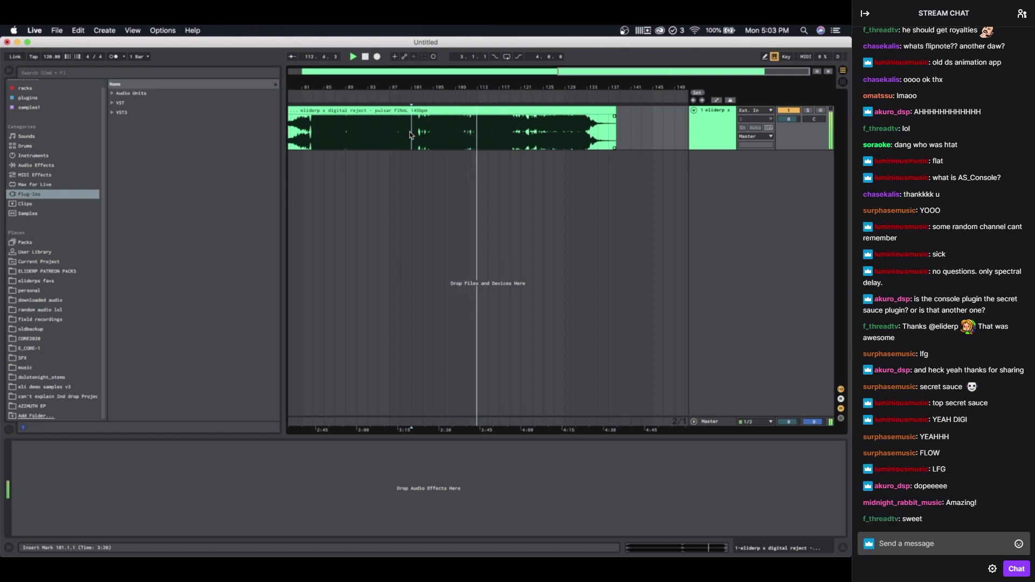
{"action": "key", "text": "space"}
{"action": "scroll", "coordinate": [534, 128], "scroll_direction": "up", "scroll_amount": 3}
{"action": "key", "text": "space"}
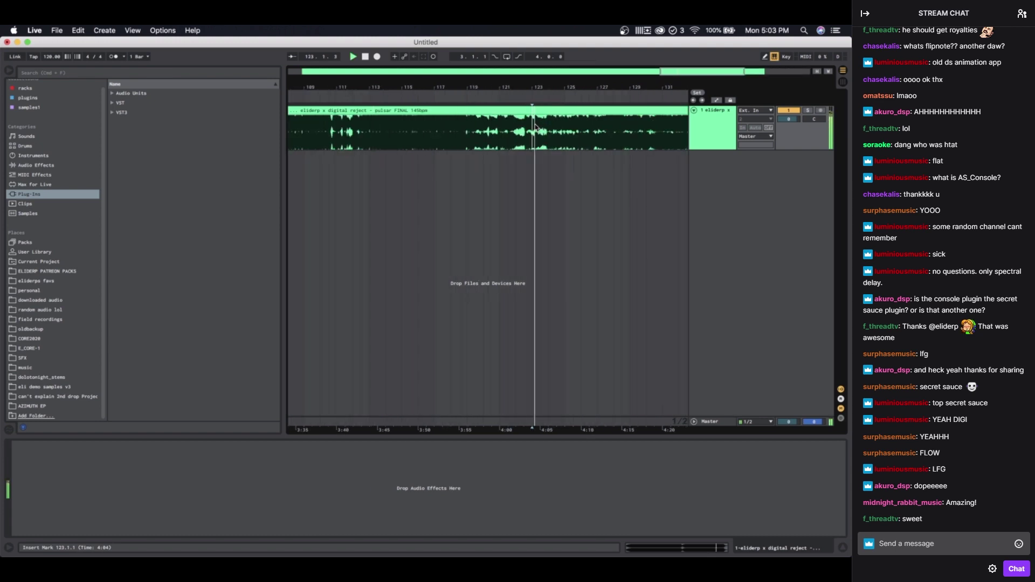
Step: Move the insert marker back to 37.1.1 on the audio track while it keeps playing
{"action": "scroll", "coordinate": [534, 127], "scroll_direction": "down", "scroll_amount": 4}
{"action": "scroll", "coordinate": [596, 128], "scroll_direction": "down", "scroll_amount": 3}
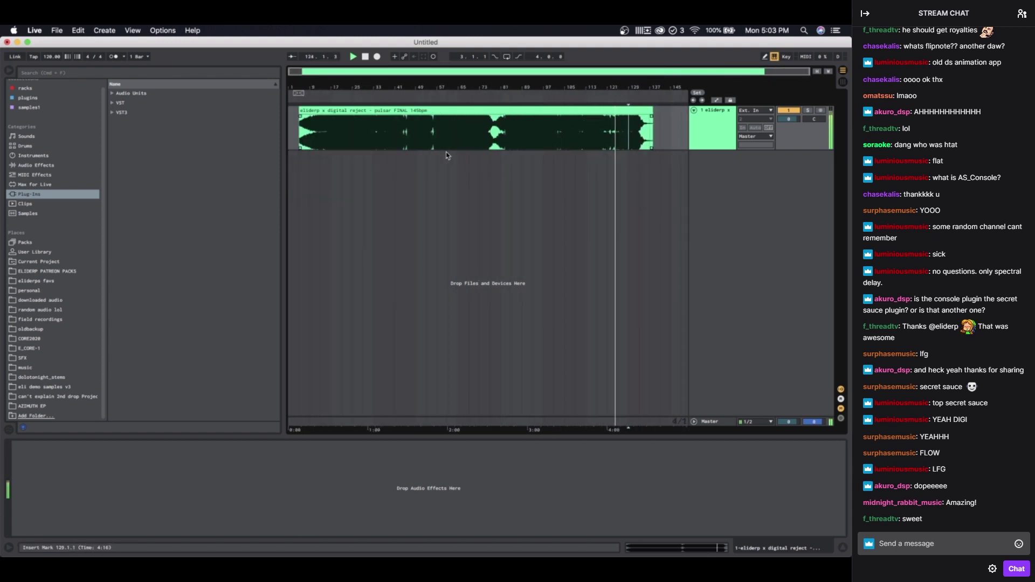
{"action": "left_click", "coordinate": [447, 132]}
{"action": "left_click", "coordinate": [395, 130]}
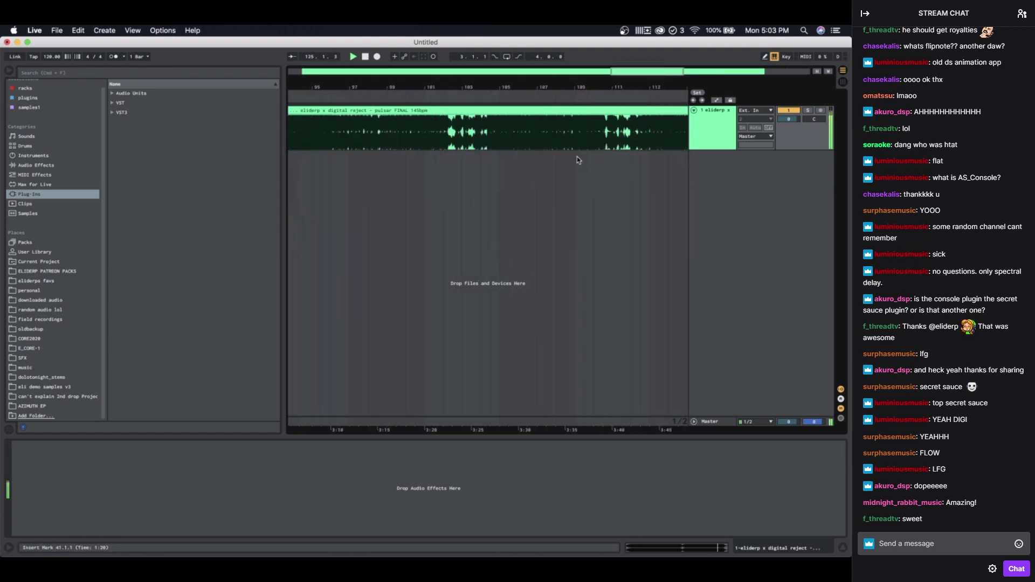
{"action": "left_click", "coordinate": [372, 131]}
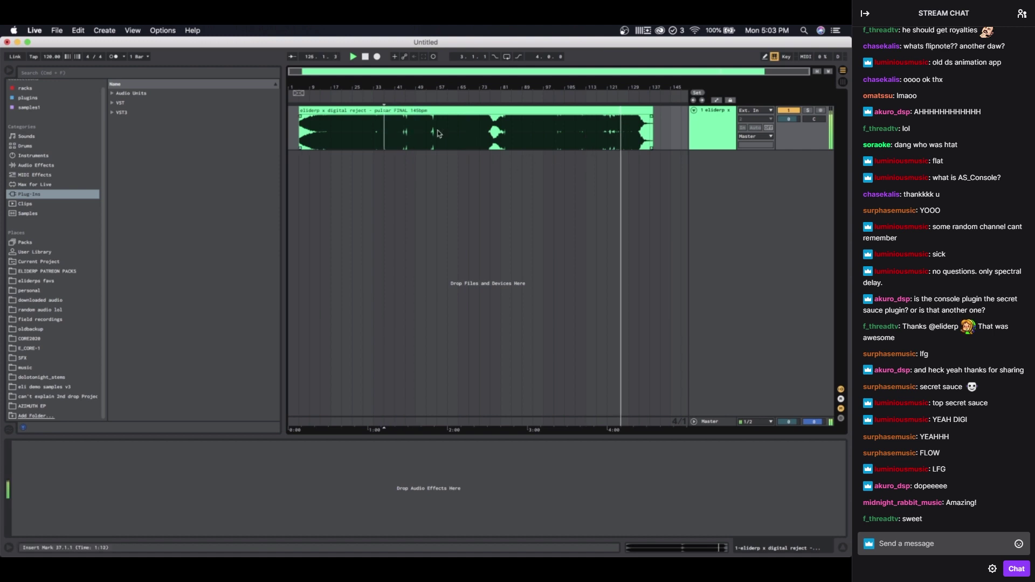
Step: Play the imported track from 45.1.1 and inspect the waveform around that point
{"action": "left_click", "coordinate": [406, 130]}
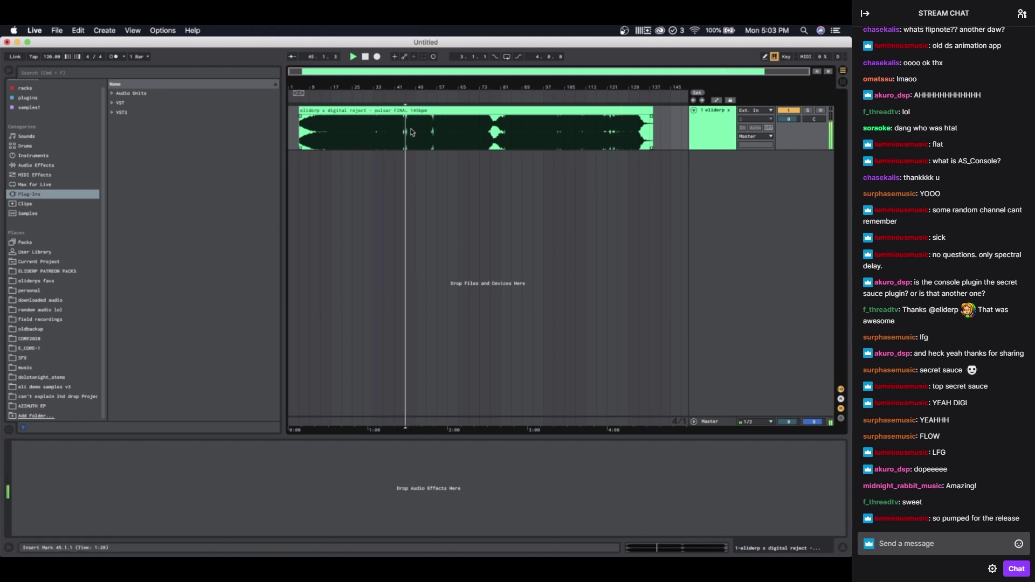
{"action": "scroll", "coordinate": [419, 129], "scroll_direction": "up", "scroll_amount": 8}
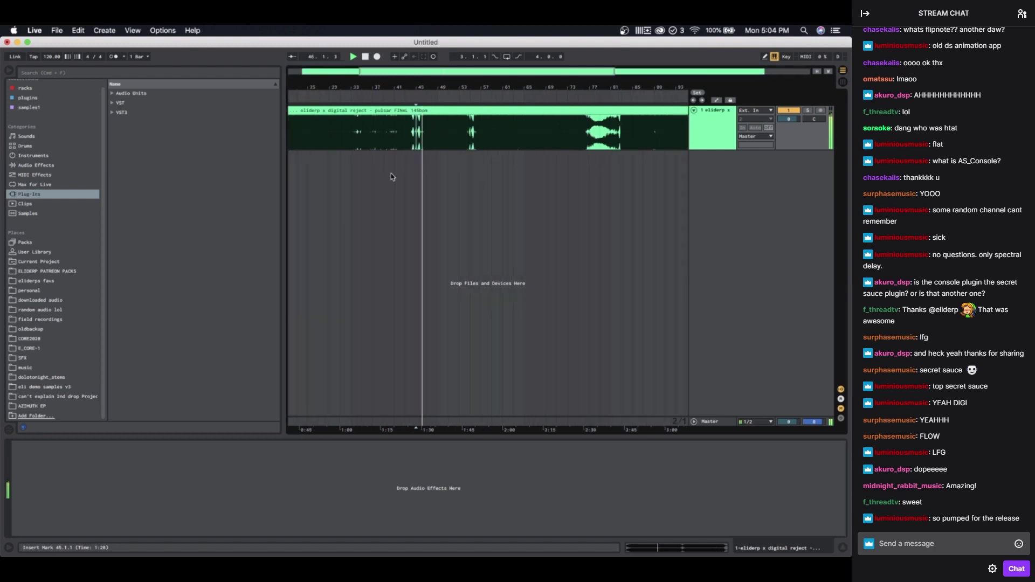
{"action": "scroll", "coordinate": [390, 173], "scroll_direction": "up", "scroll_amount": 5}
{"action": "scroll", "coordinate": [453, 175], "scroll_direction": "down", "scroll_amount": 5}
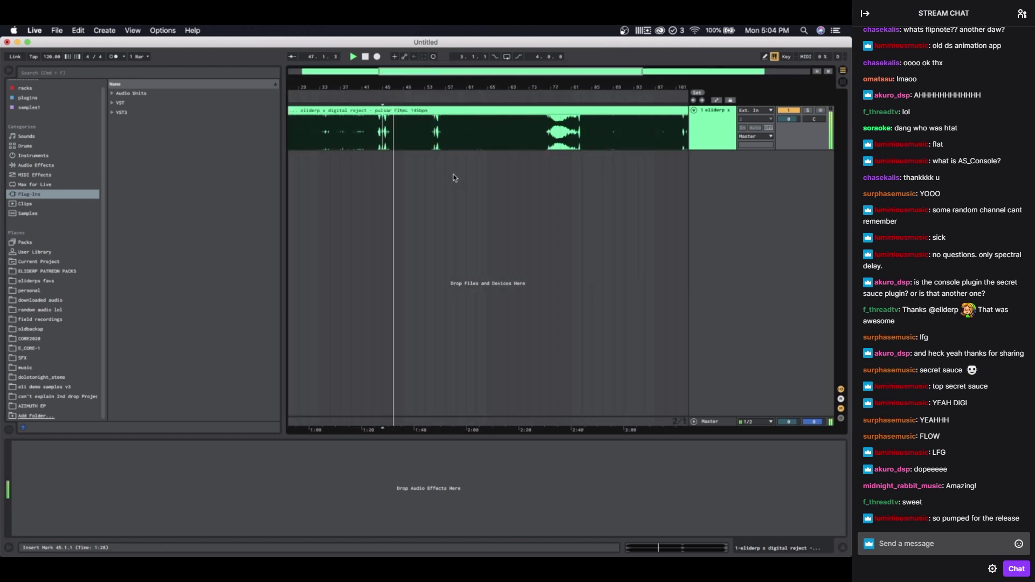
Step: Stop playback and delete the whole pulsar clip from the audio track
{"action": "left_click", "coordinate": [387, 119]}
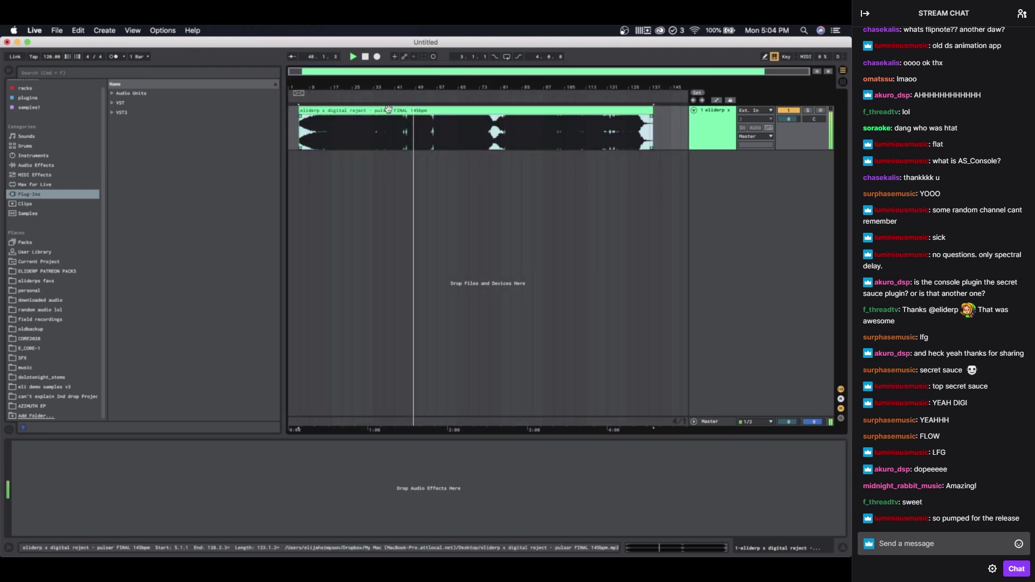
{"action": "left_click", "coordinate": [384, 110]}
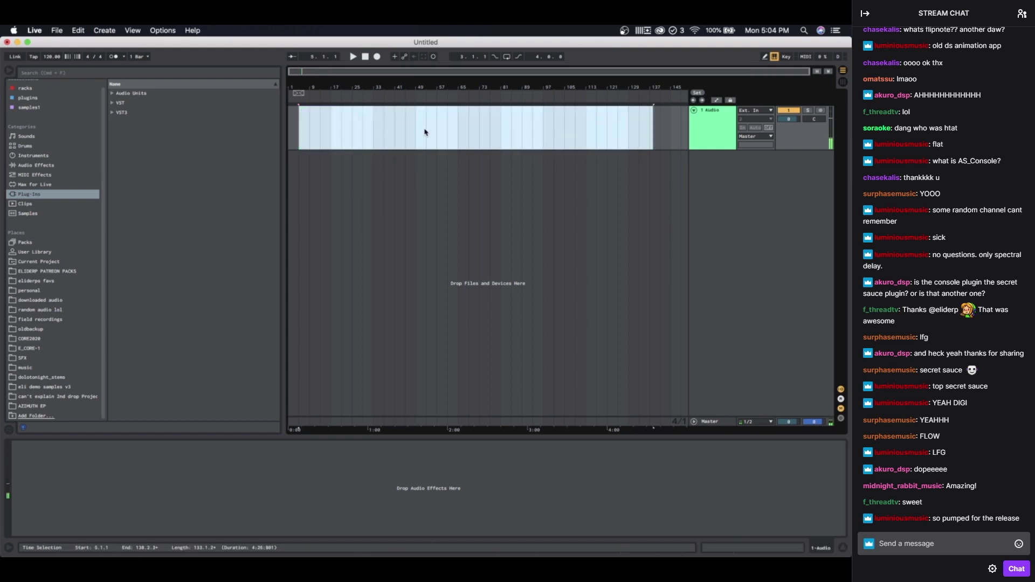
{"action": "key", "text": "Delete"}
Step: Place the insert marker at 25.1.1 on the emptied audio track and move it back to 17.1.1
{"action": "left_click", "coordinate": [352, 124]}
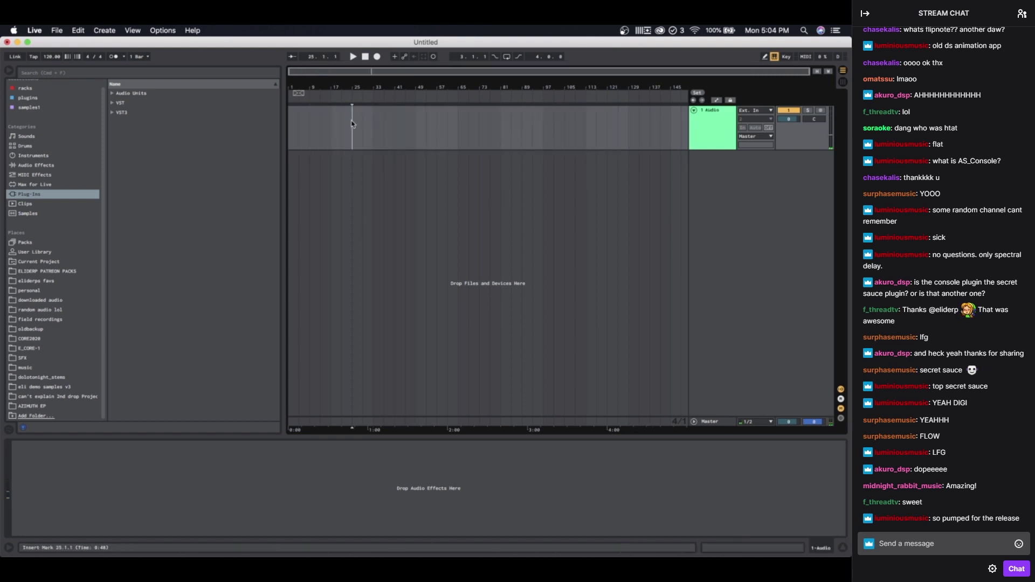
{"action": "key", "text": "Left"}
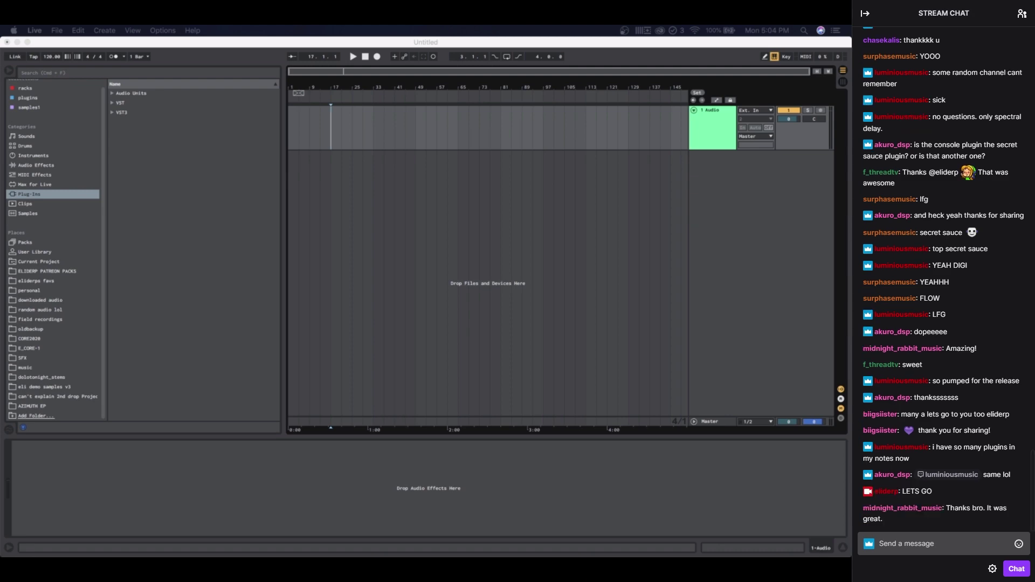
{"action": "key", "text": "ctrl+Up"}
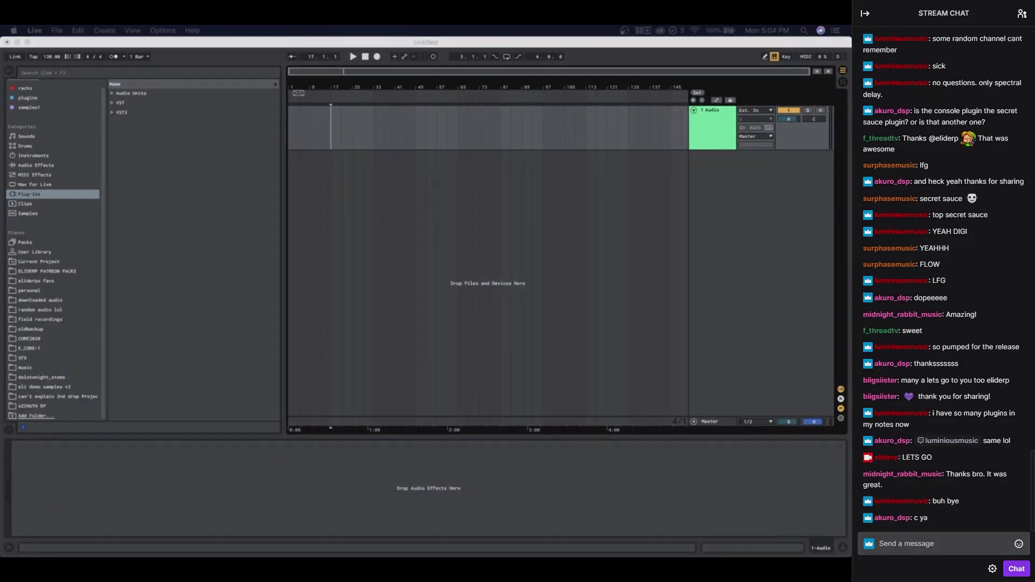